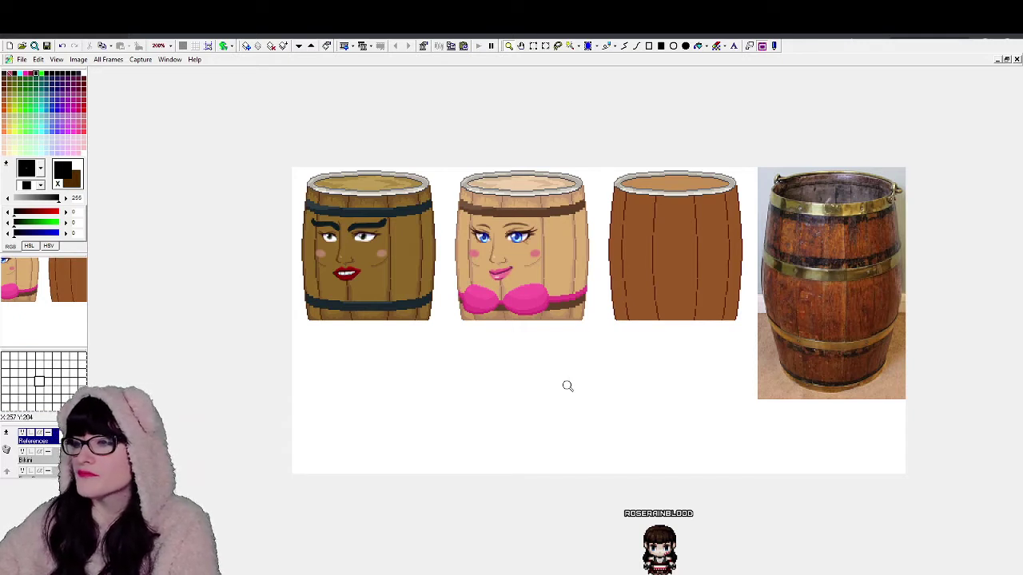
pyautogui.click(589, 290)
pyautogui.rightClick(579, 282)
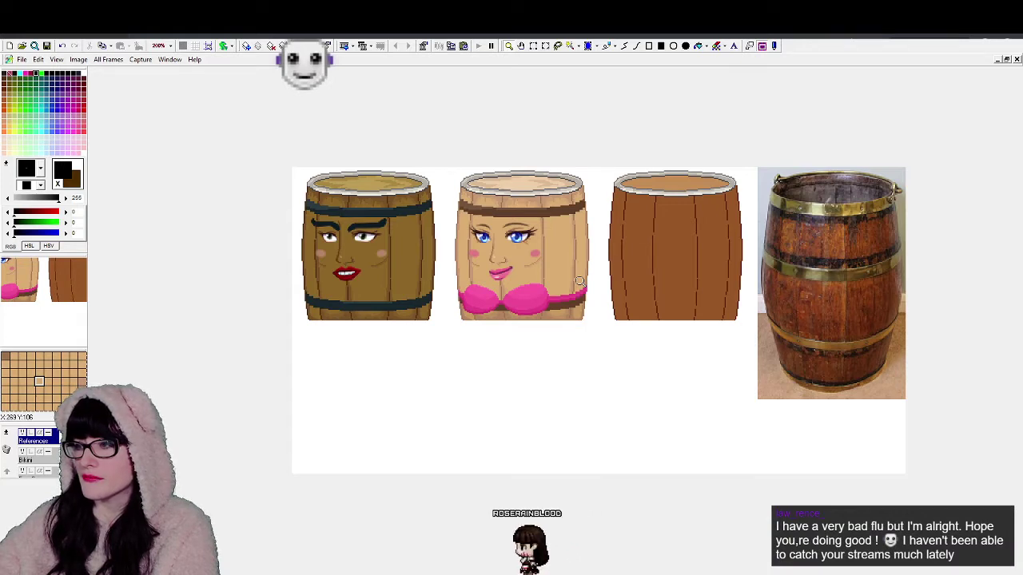
pyautogui.scroll(1, 580, 282)
pyautogui.scroll(-1, 581, 281)
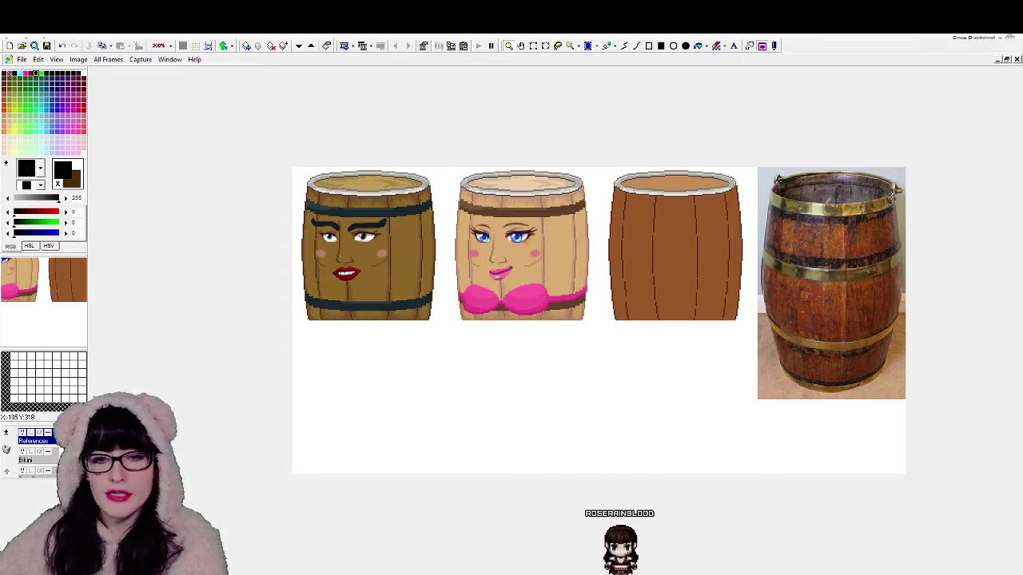
# Step: Switch to the draw.io character notes and reword the bikini line under Carol's sister to "-Wears a pink bikini"
pyautogui.hotkey('alt', 'Tab')
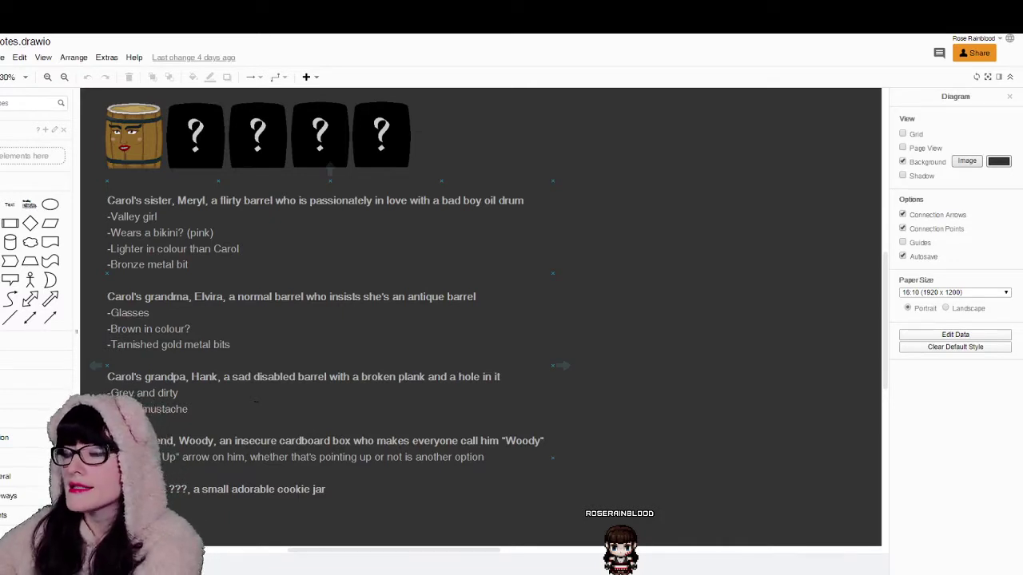
pyautogui.doubleClick(198, 237)
pyautogui.click(197, 238)
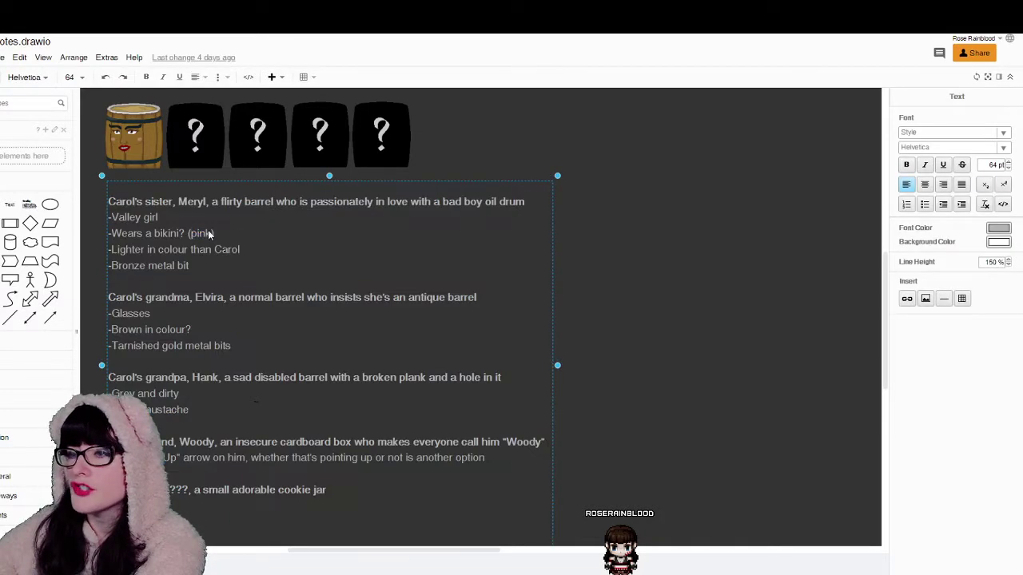
pyautogui.press('BackSpace')
pyautogui.click(156, 231)
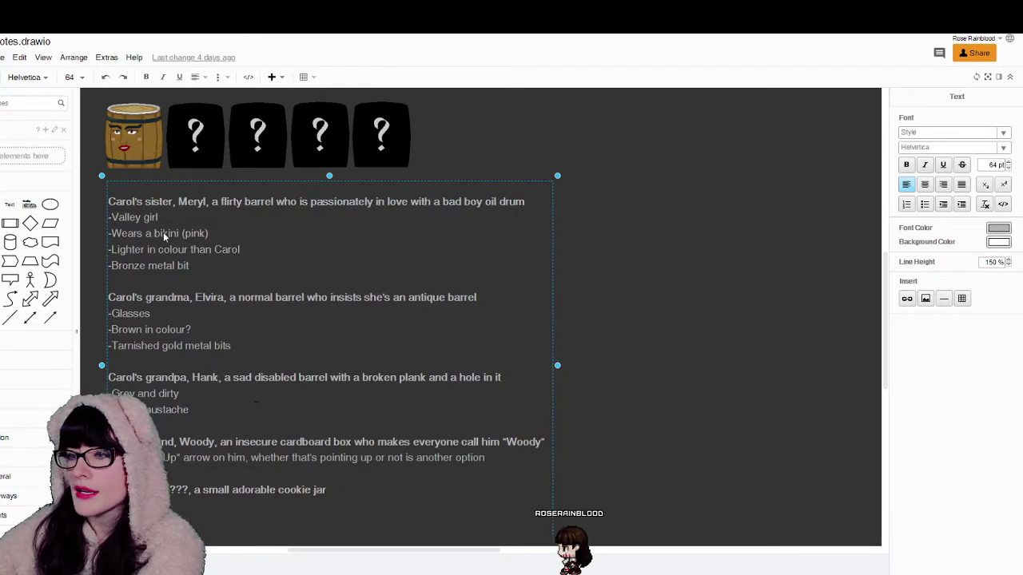
pyautogui.write('pink')
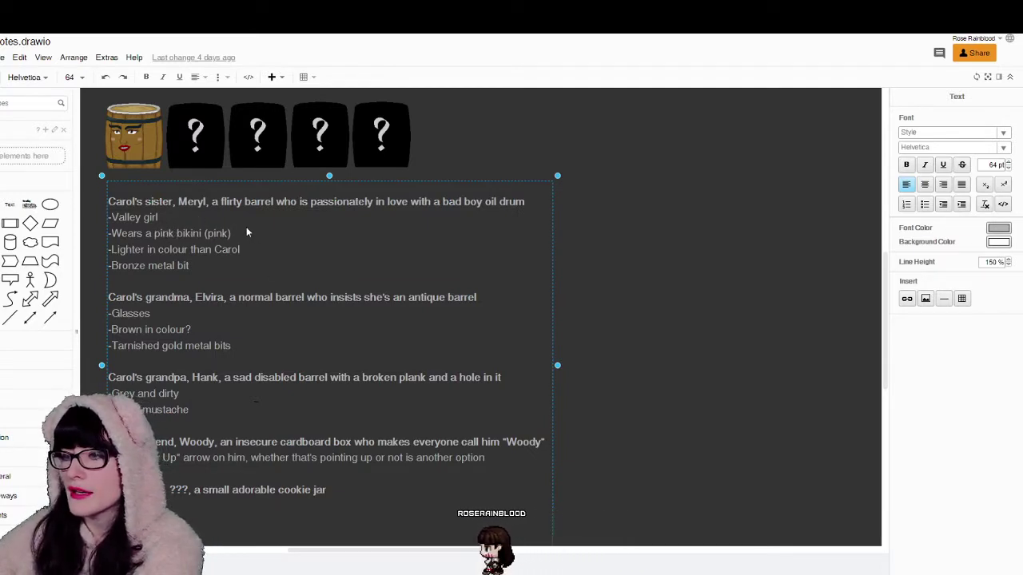
pyautogui.moveTo(246, 232); pyautogui.dragTo(208, 232)
pyautogui.press('BackSpace')
pyautogui.press('BackSpace')
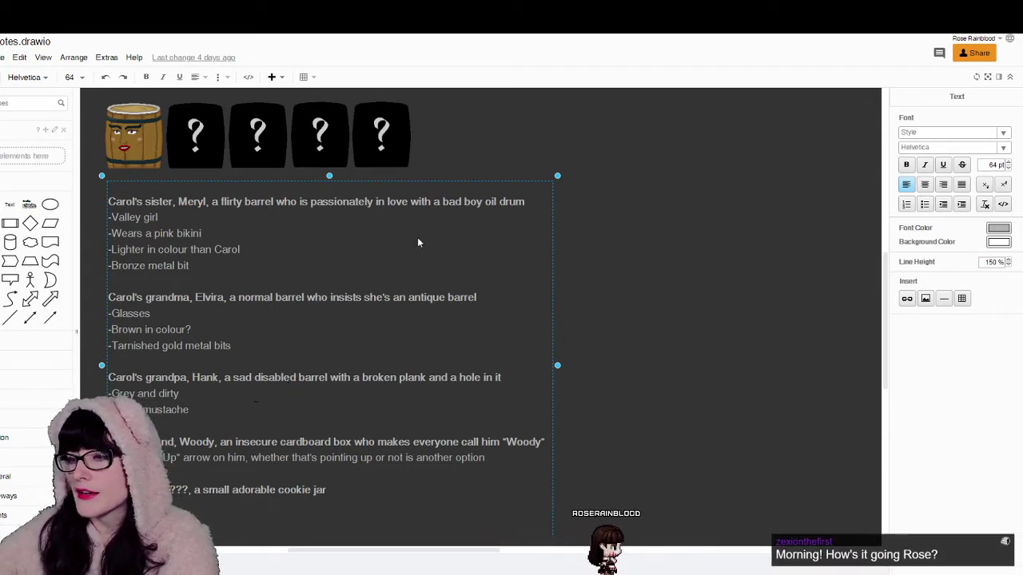
# Step: Switch back to GraphicsGale and examine the plain brown barrel alongside the finished barrels and the antique barrel reference photo
pyautogui.hotkey('alt', 'Tab')
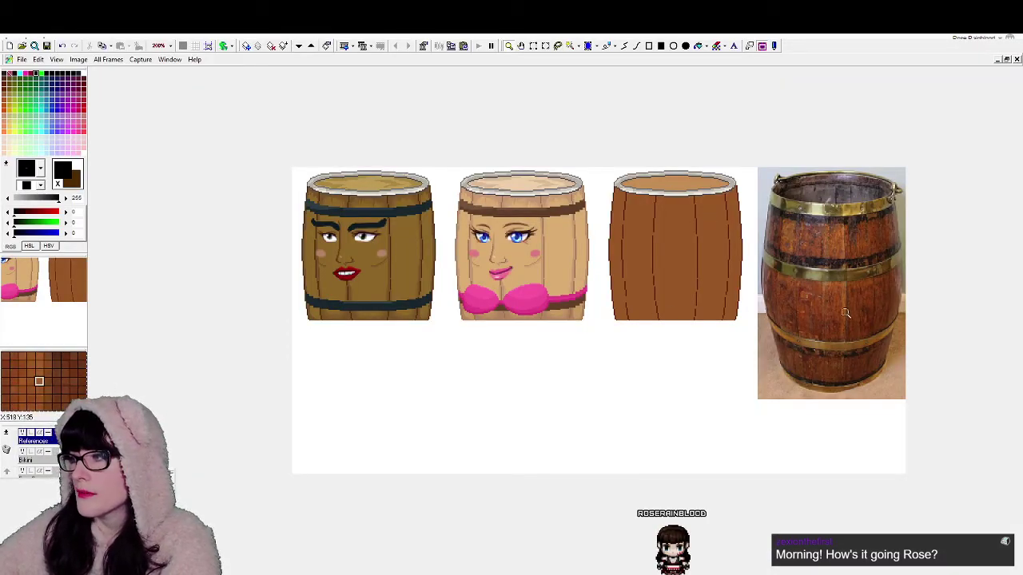
pyautogui.scroll(1, 804, 217)
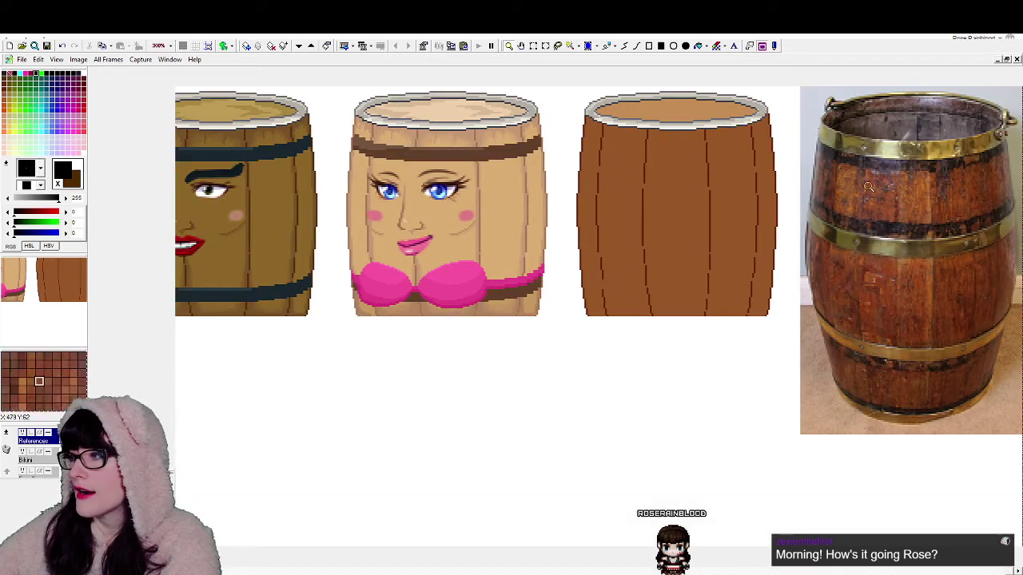
pyautogui.click(946, 161)
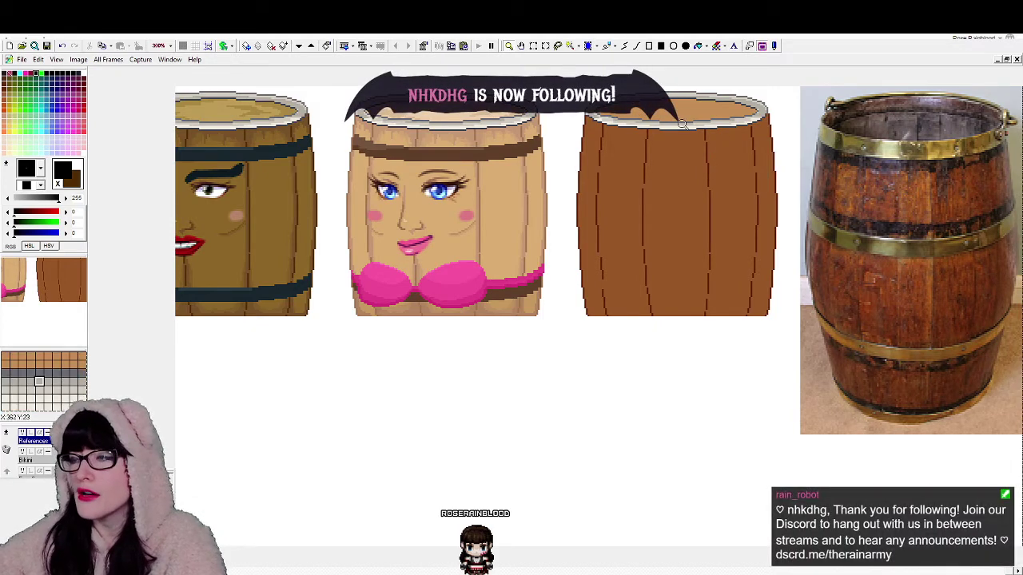
pyautogui.click(668, 208)
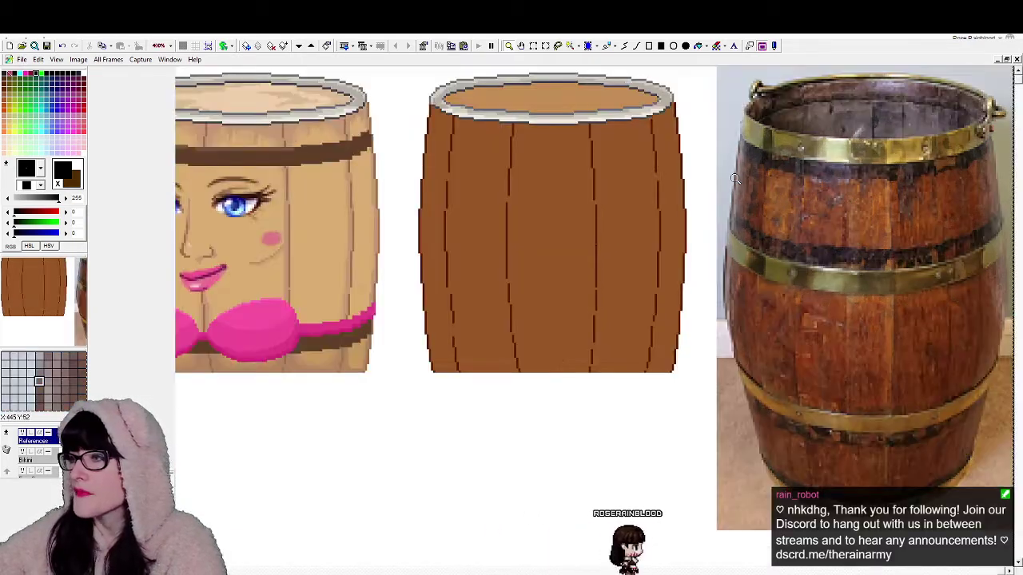
pyautogui.rightClick(609, 235)
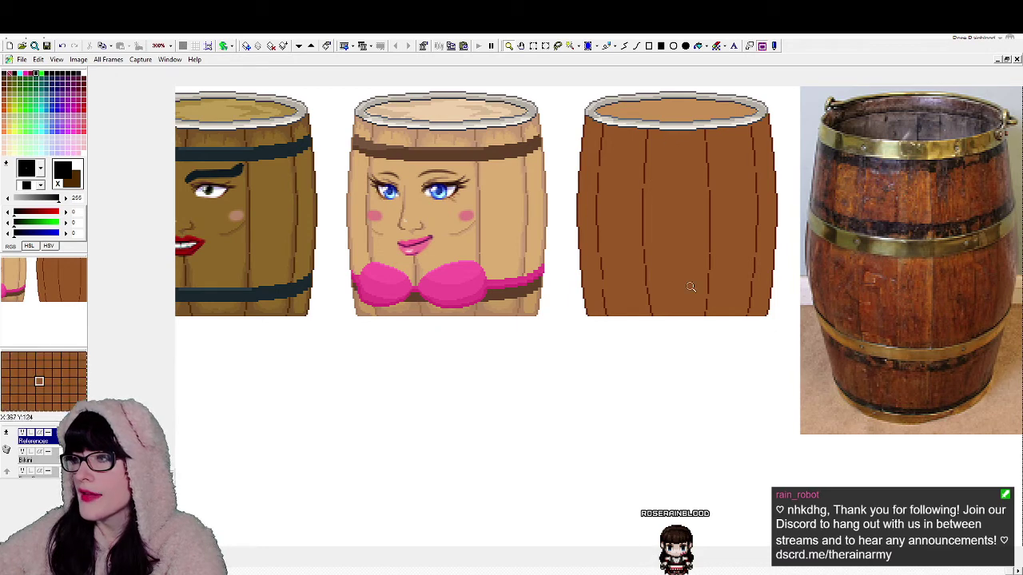
pyautogui.rightClick(700, 314)
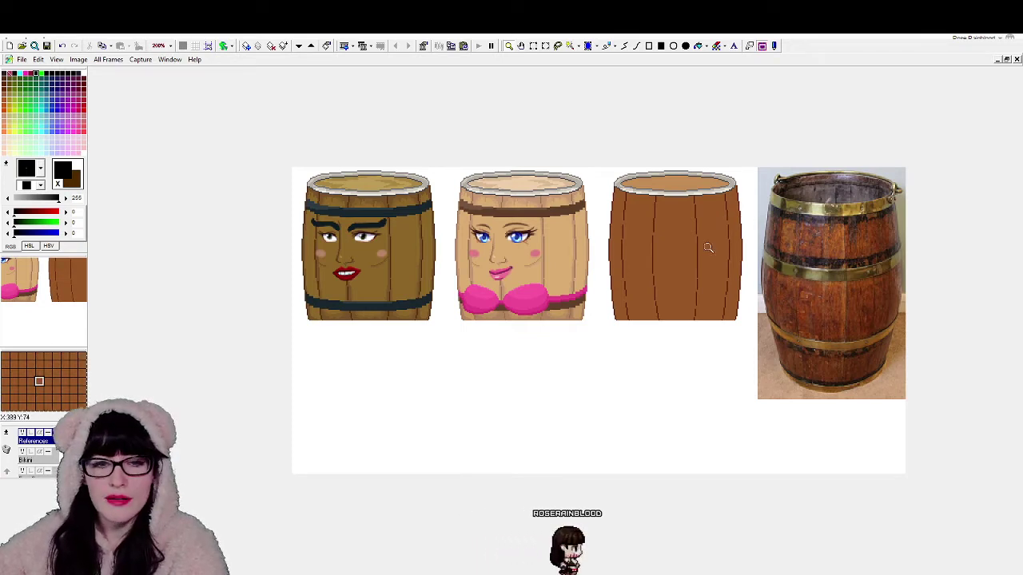
pyautogui.click(710, 239)
pyautogui.click(714, 221)
pyautogui.click(627, 196)
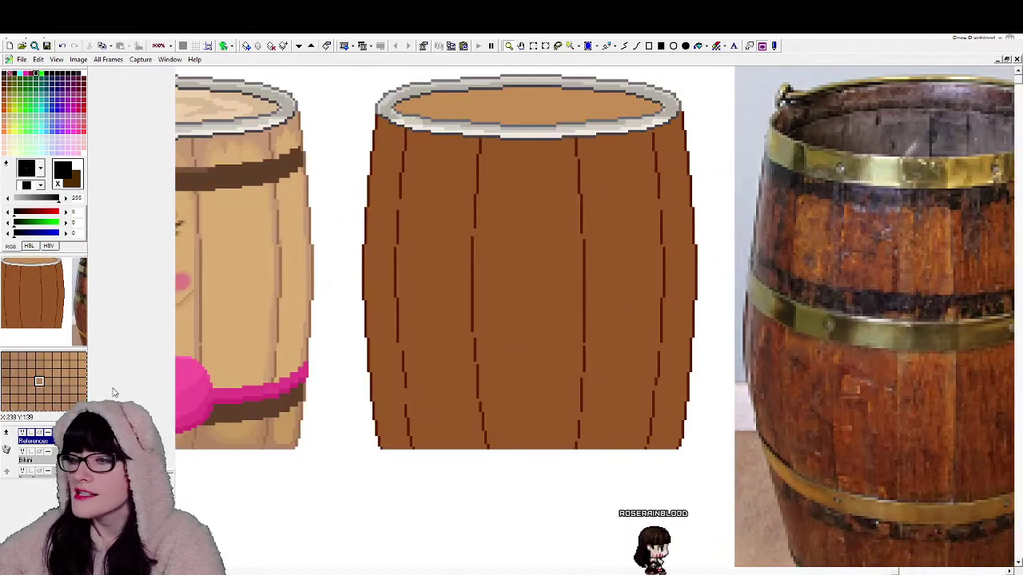
pyautogui.rightClick(361, 365)
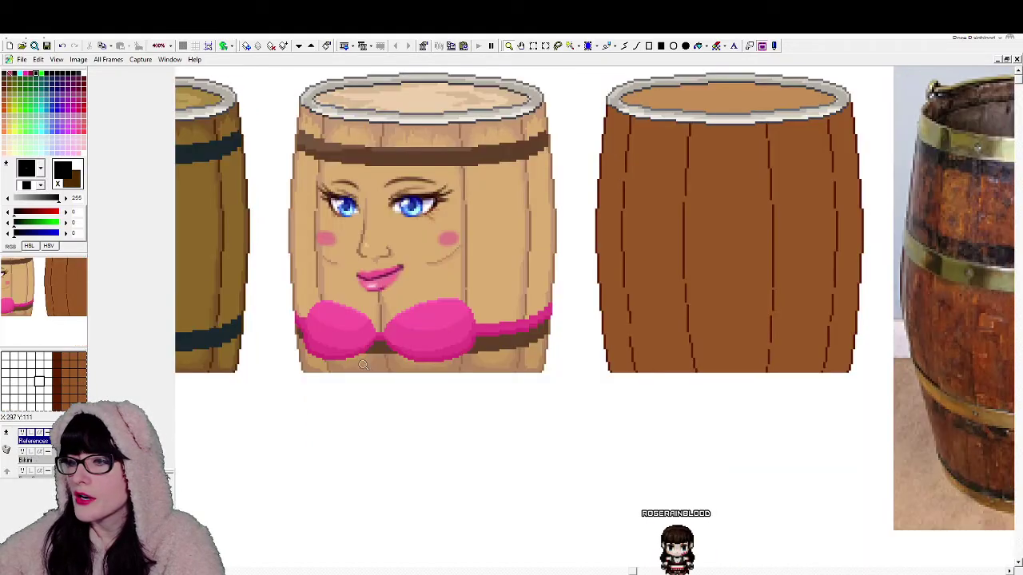
pyautogui.rightClick(363, 365)
pyautogui.press('-')
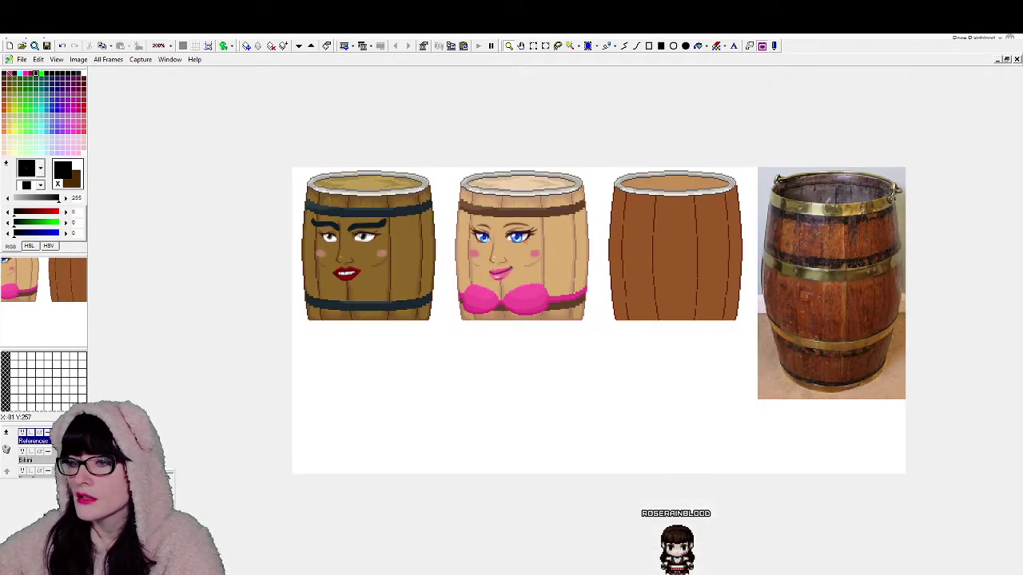
# Step: Hide the bikini, face, extra, barrel detail, shadow and lid detail layers so the barrels show only their base shapes
pyautogui.click(22, 452)
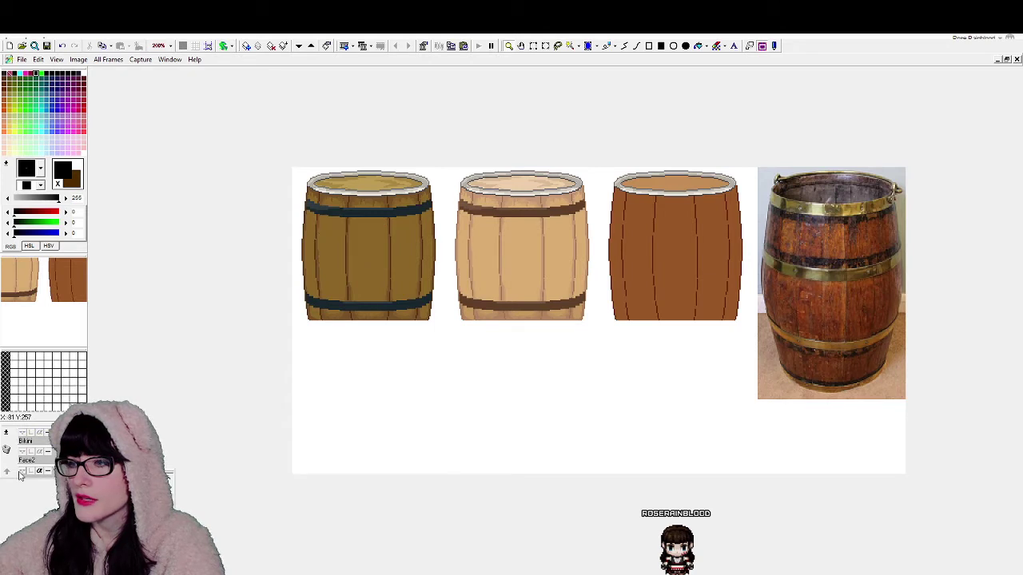
pyautogui.click(22, 472)
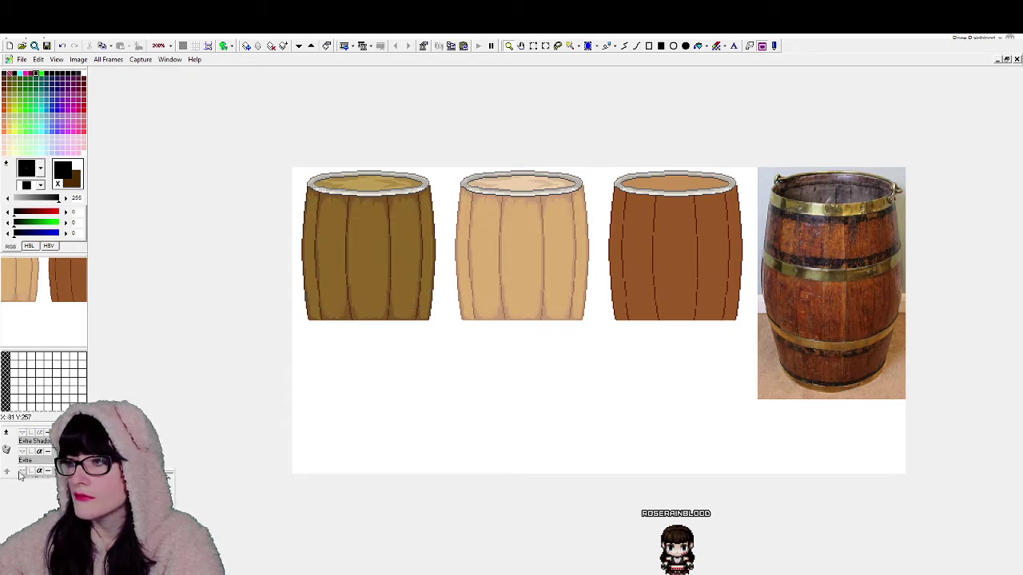
pyautogui.click(22, 472)
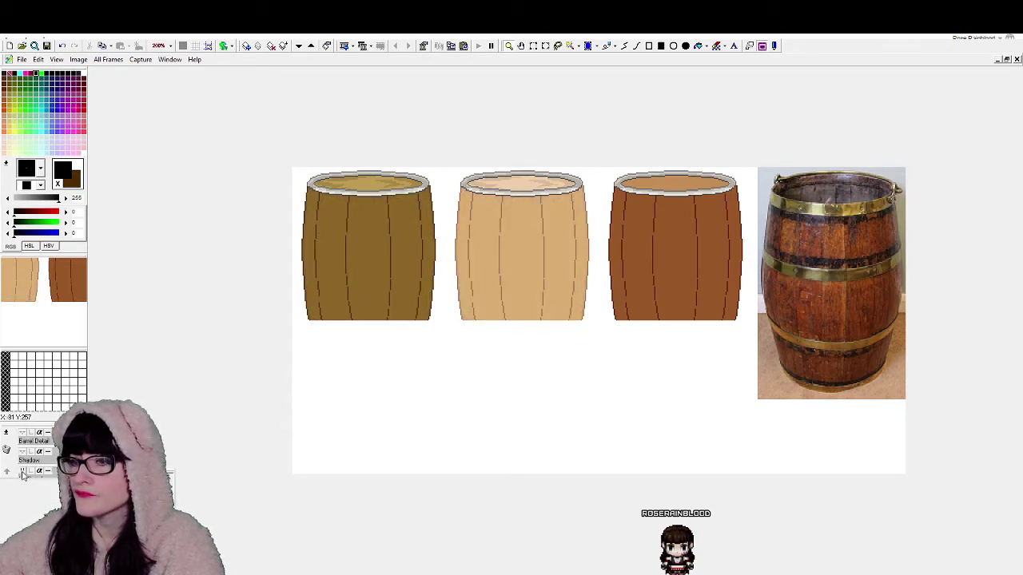
pyautogui.click(22, 472)
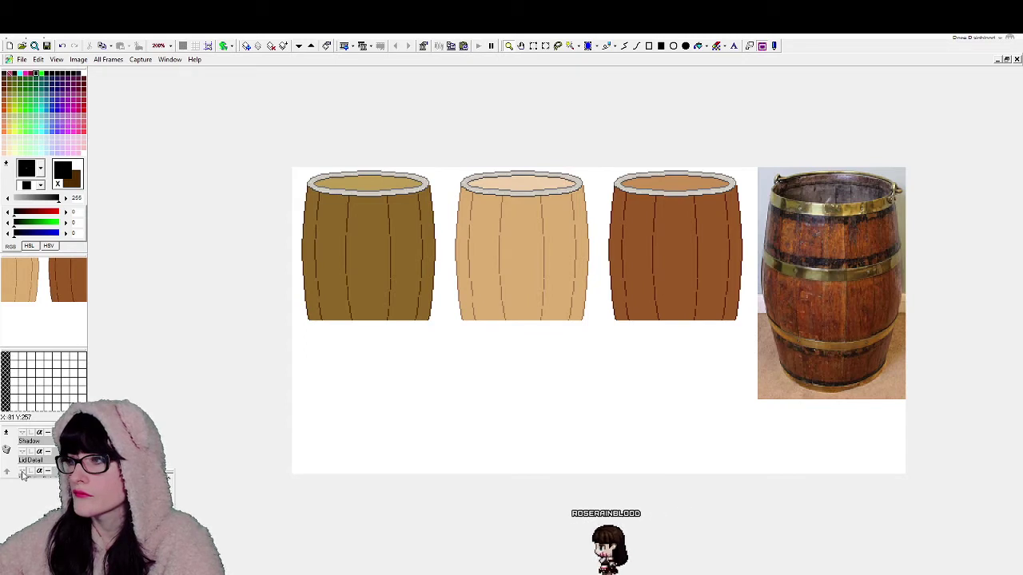
pyautogui.click(22, 472)
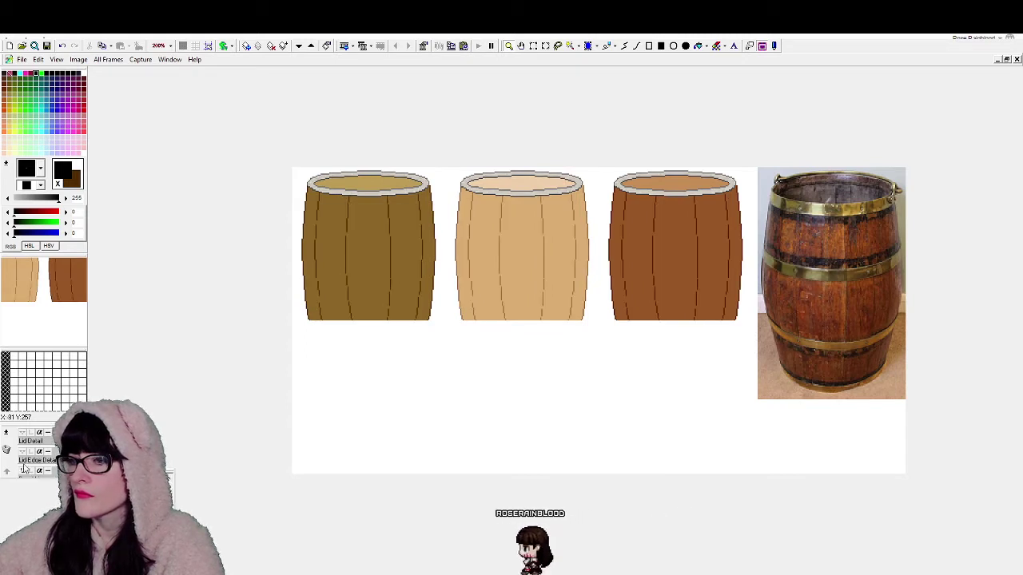
# Step: Show the Lid Edge Detail layer again, and make the Lid Detail layer visible and active
pyautogui.click(23, 453)
pyautogui.click(497, 251)
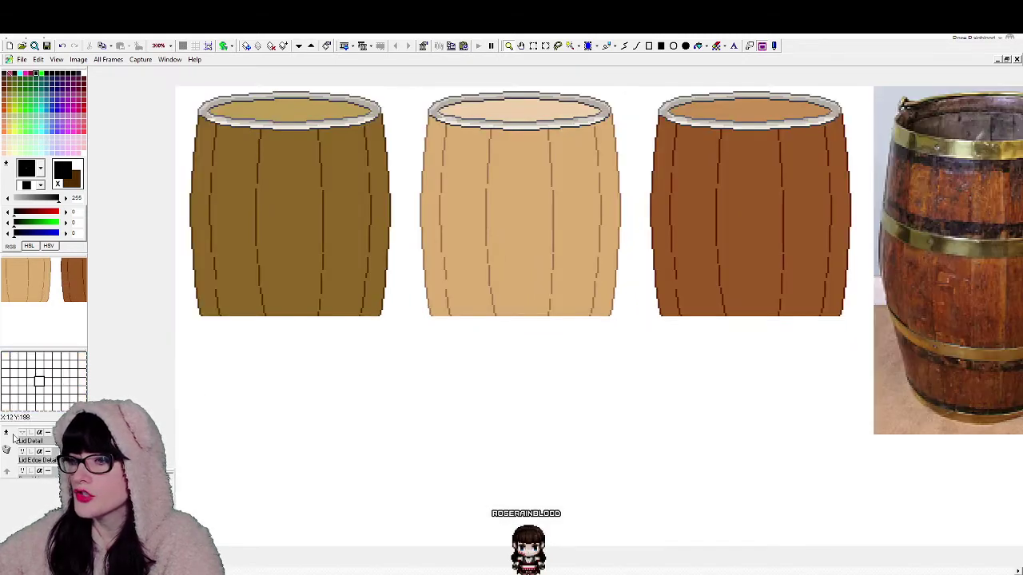
pyautogui.click(24, 438)
pyautogui.scroll(2, 404, 113)
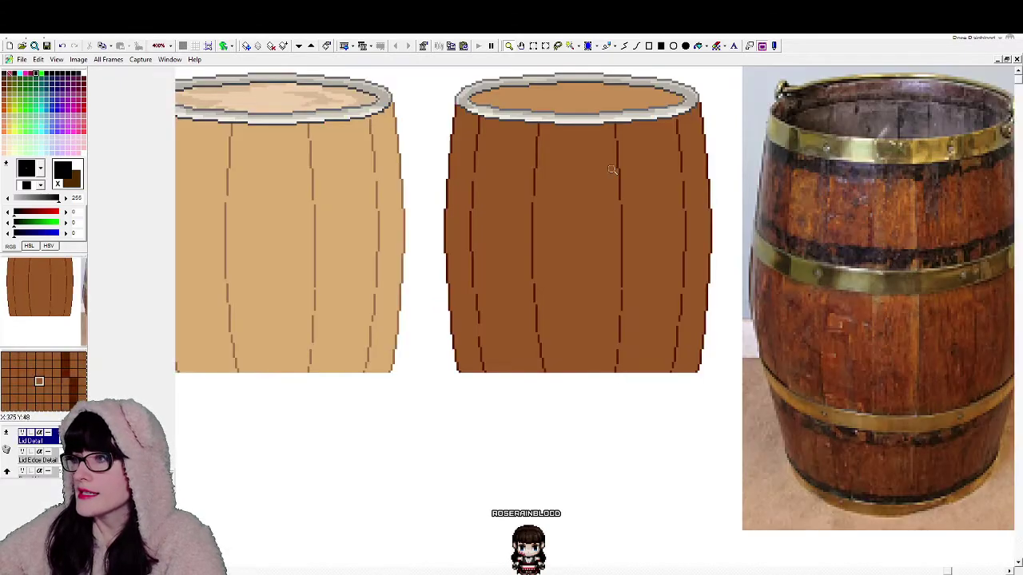
pyautogui.scroll(-1, 479, 143)
pyautogui.scroll(1, 540, 93)
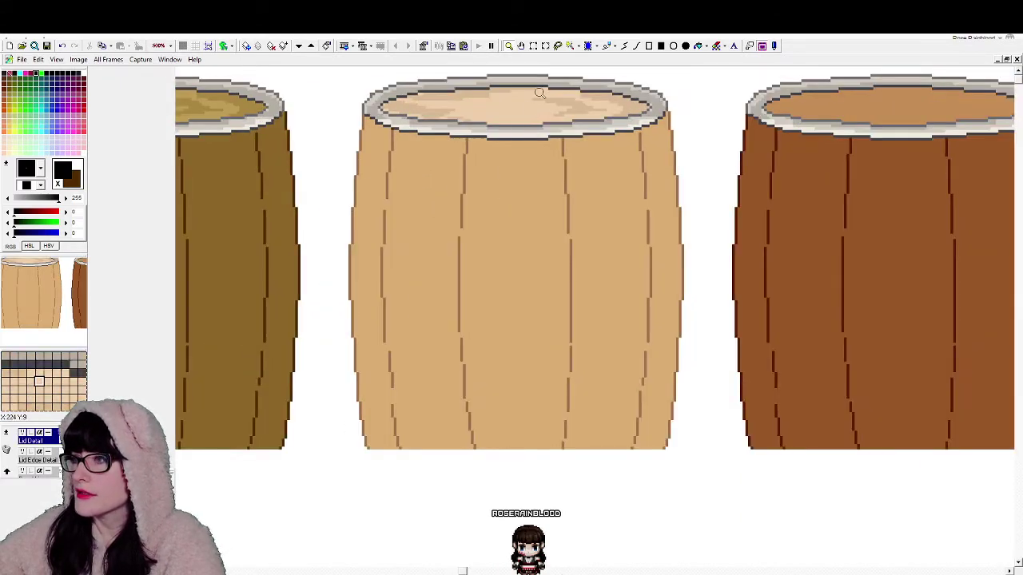
# Step: Copy the light barrel's lid wood grain on the Lid Detail layer and align the copy over the brown barrel's lid
pyautogui.click(536, 46)
pyautogui.moveTo(349, 67); pyautogui.dragTo(702, 161)
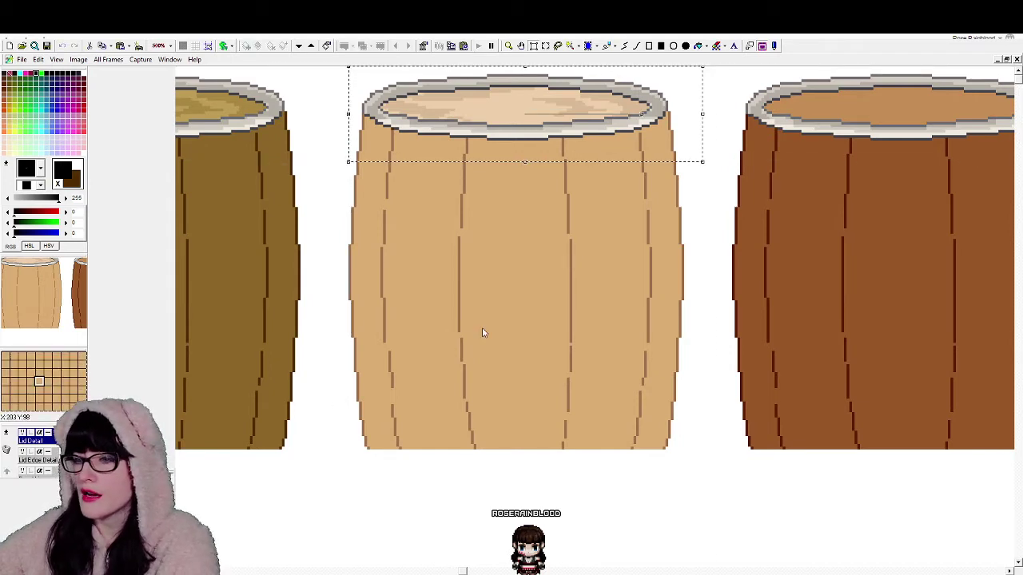
pyautogui.moveTo(464, 570); pyautogui.dragTo(565, 571)
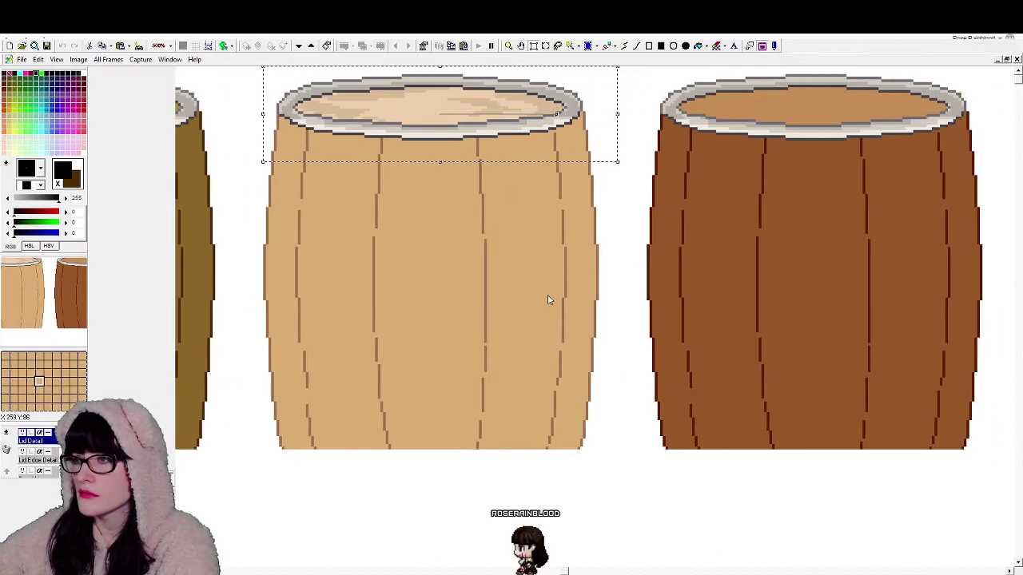
pyautogui.moveTo(430, 105); pyautogui.dragTo(806, 103)
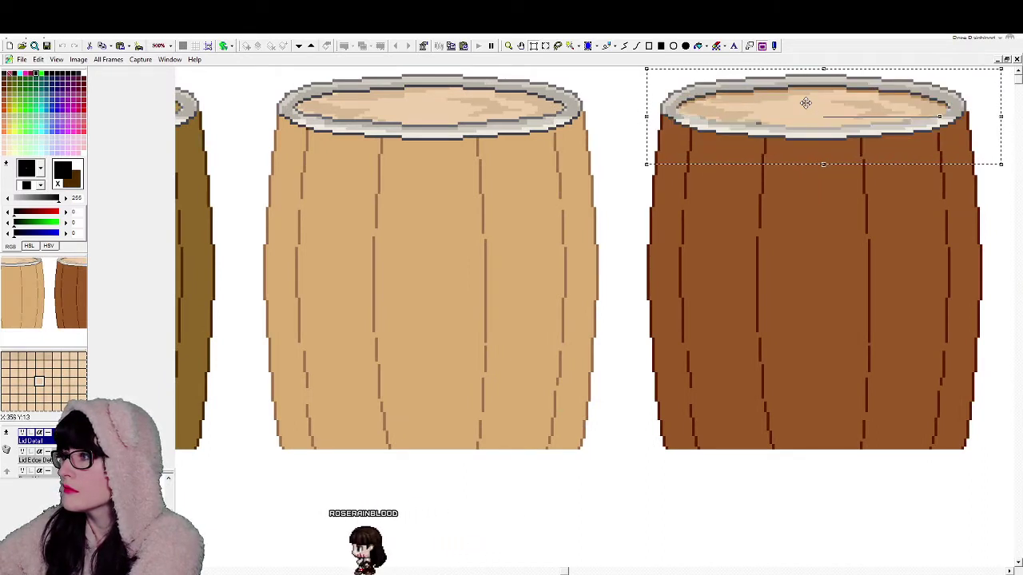
pyautogui.press('Left')
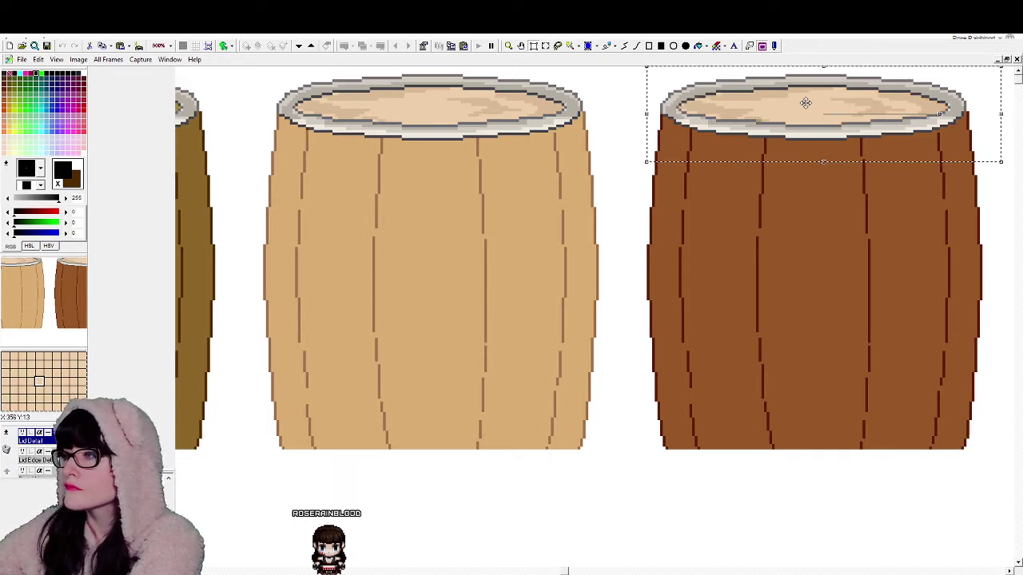
# Step: Fill the main area of the brown barrel's pasted lid with the brown sampled from its original lid
pyautogui.click(510, 47)
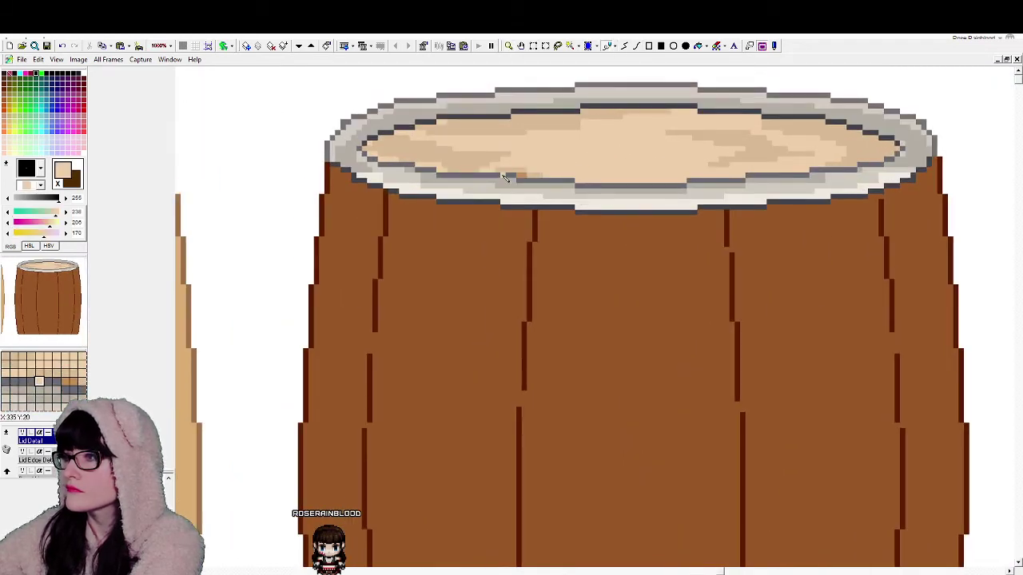
pyautogui.rightClick(521, 176)
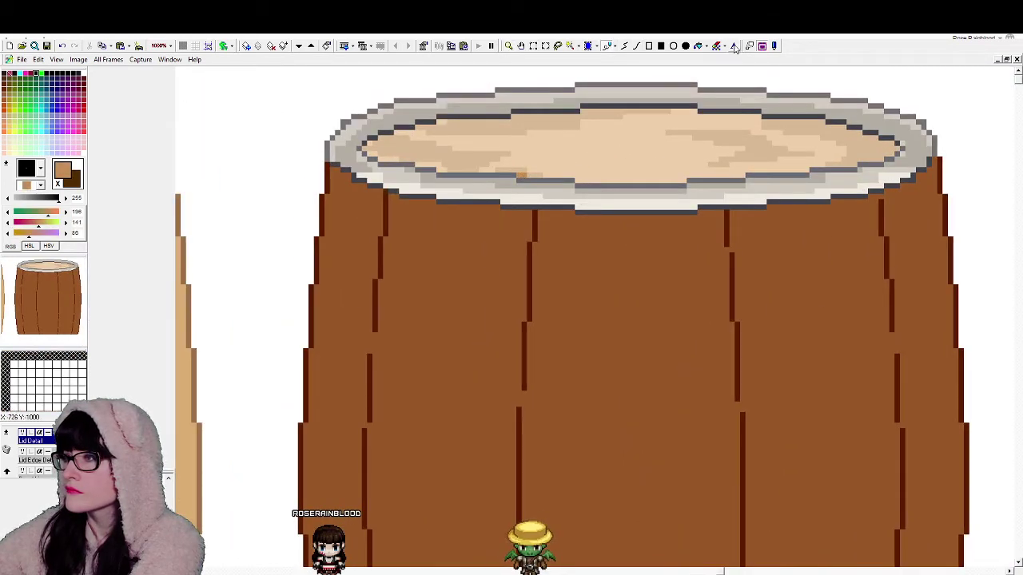
pyautogui.click(698, 46)
pyautogui.click(632, 153)
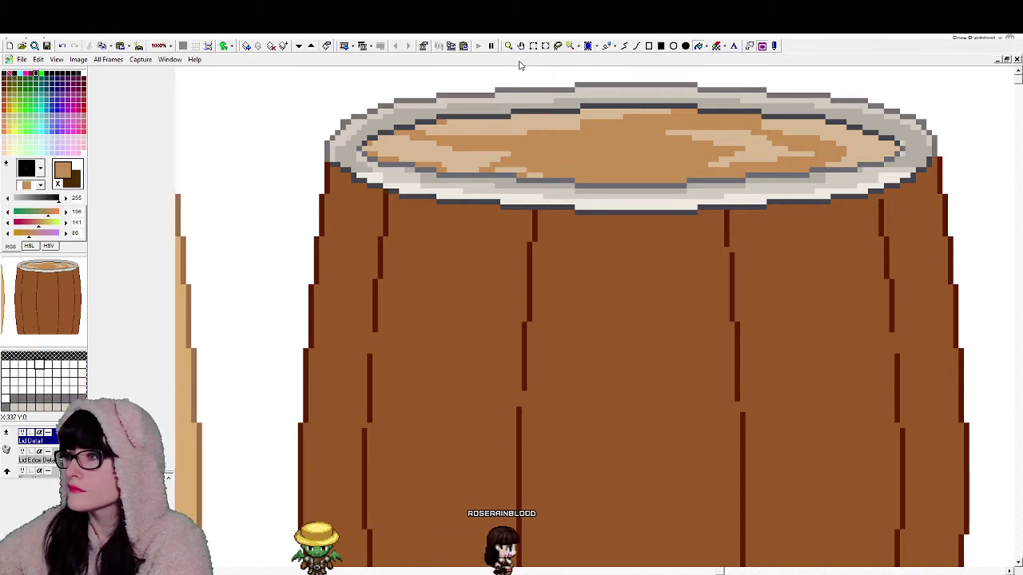
# Step: Sample the base and grain colours of the light barrel's lid to compare their RGB values
pyautogui.scroll(-3, 493, 247)
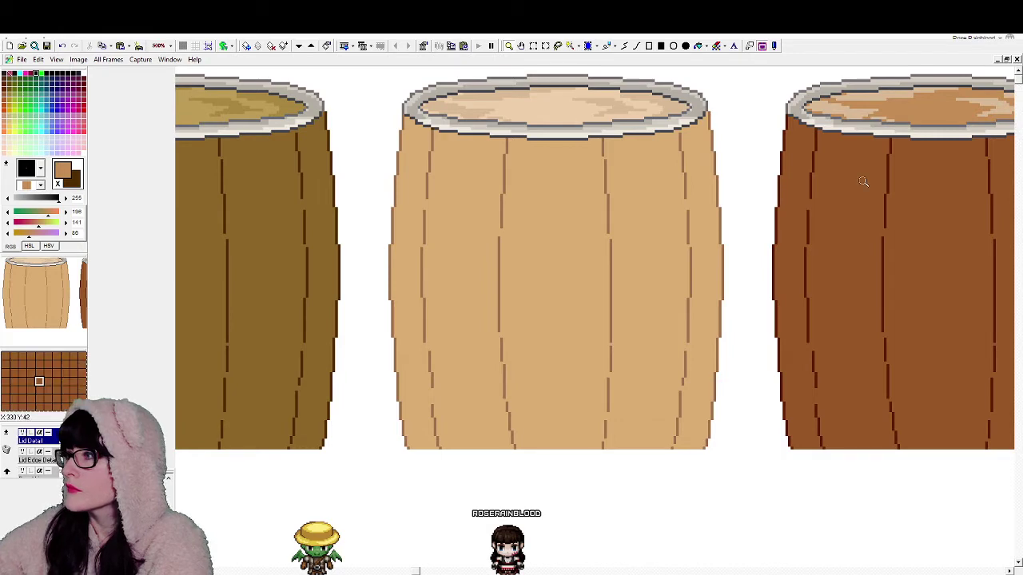
pyautogui.scroll(-1, 801, 146)
pyautogui.scroll(2, 802, 146)
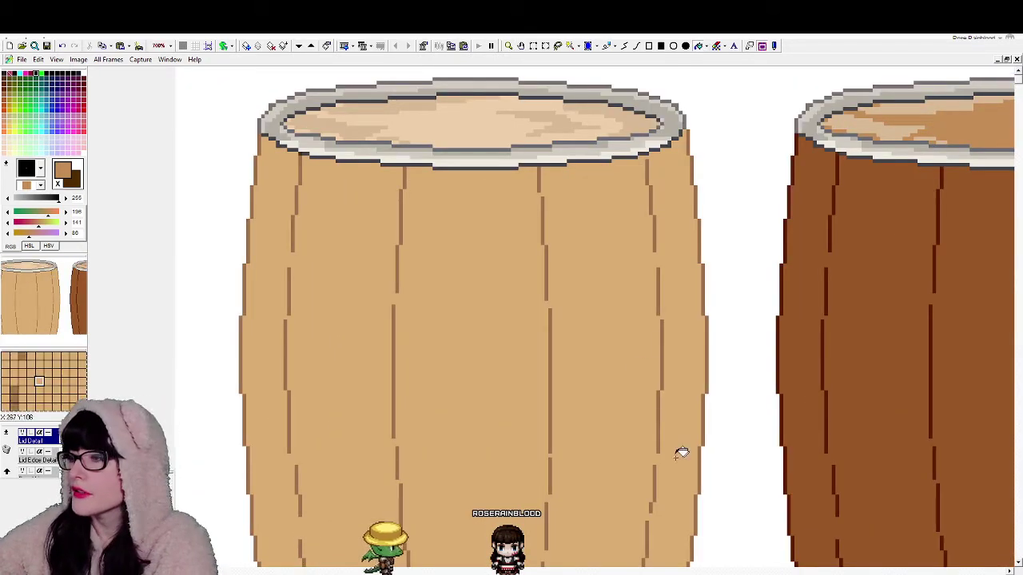
pyautogui.moveTo(505, 570); pyautogui.dragTo(605, 571)
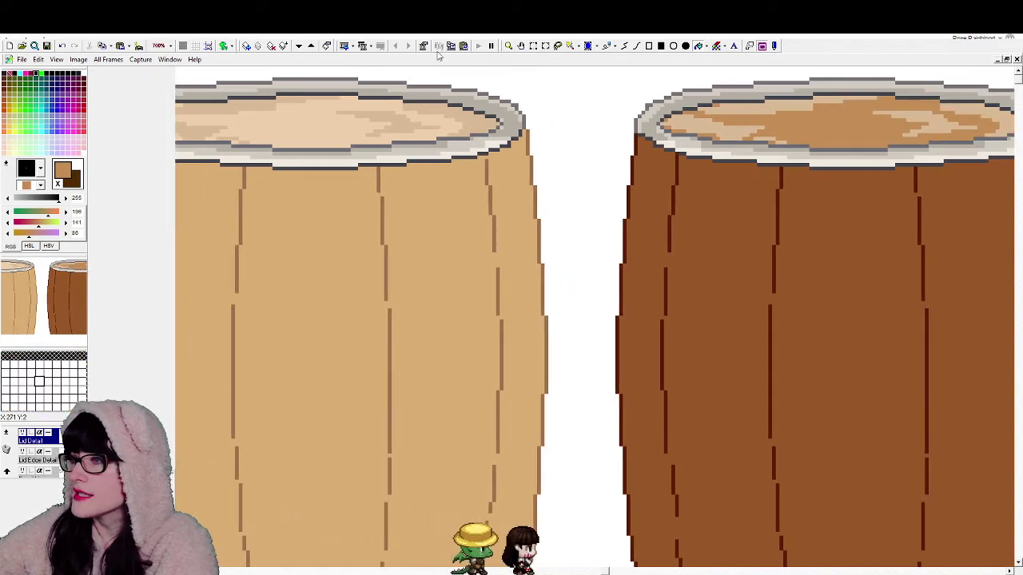
pyautogui.rightClick(451, 117)
pyautogui.rightClick(458, 114)
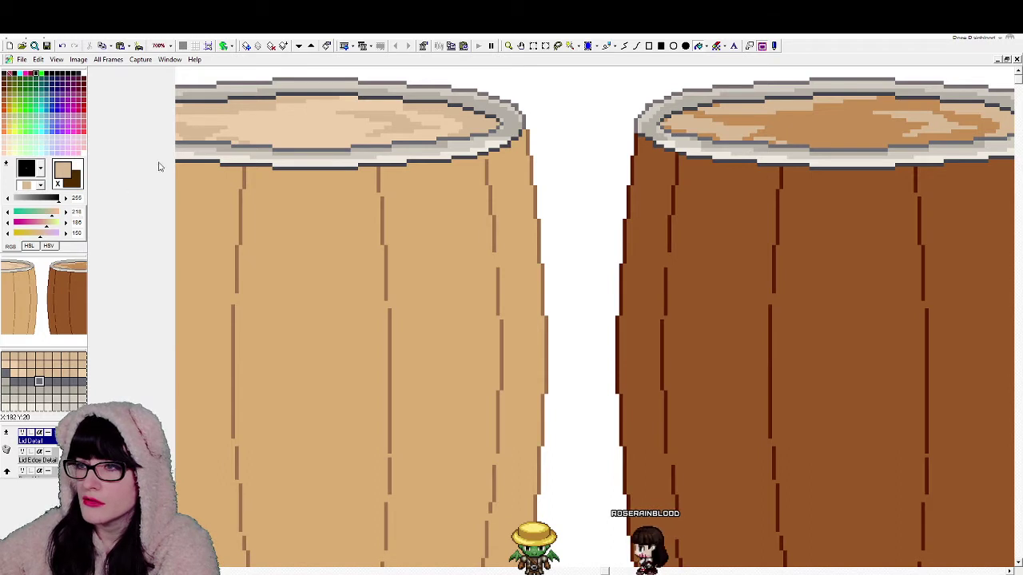
pyautogui.click(392, 109)
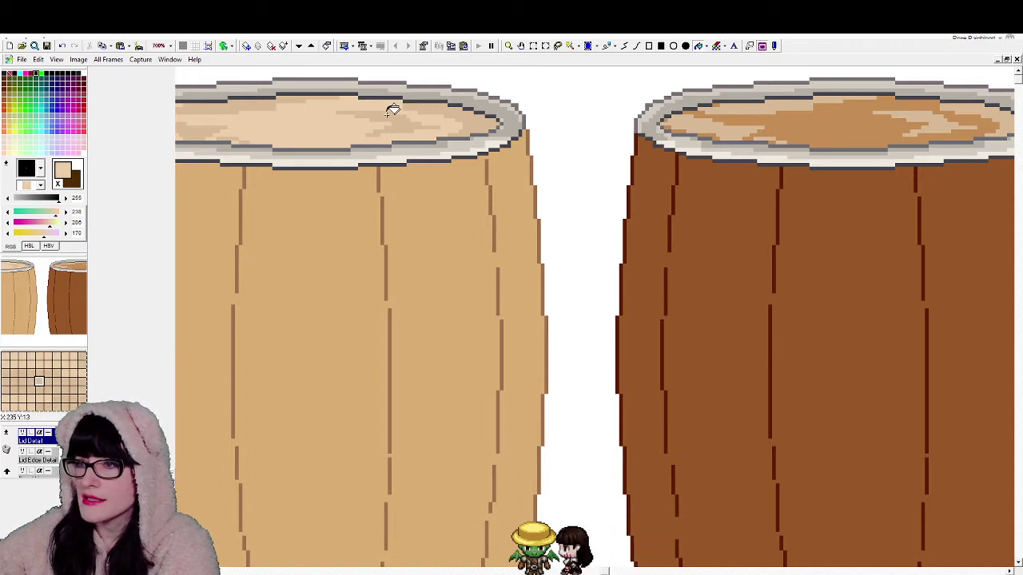
pyautogui.click(361, 130)
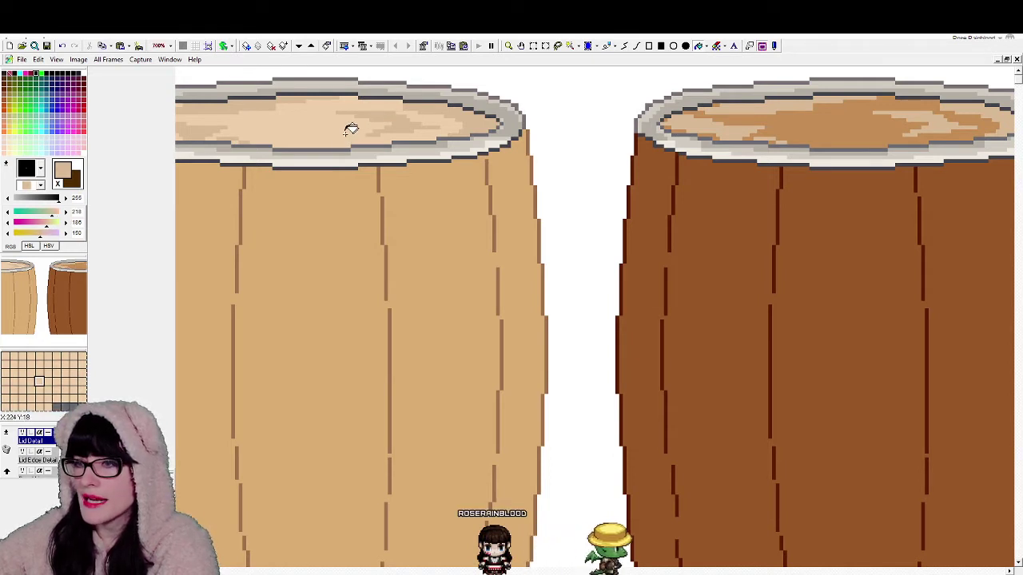
pyautogui.click(381, 112)
pyautogui.click(382, 109)
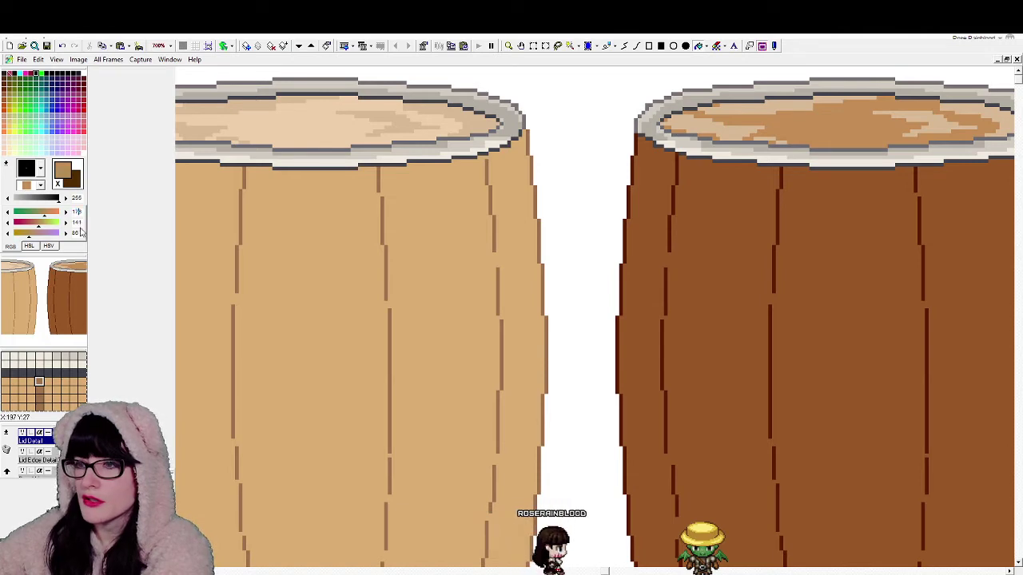
# Step: Mix a darker lid brown of RGB 176, 121, 60 and fill the brown barrel's pasted lid grain patches with it
pyautogui.write('2')
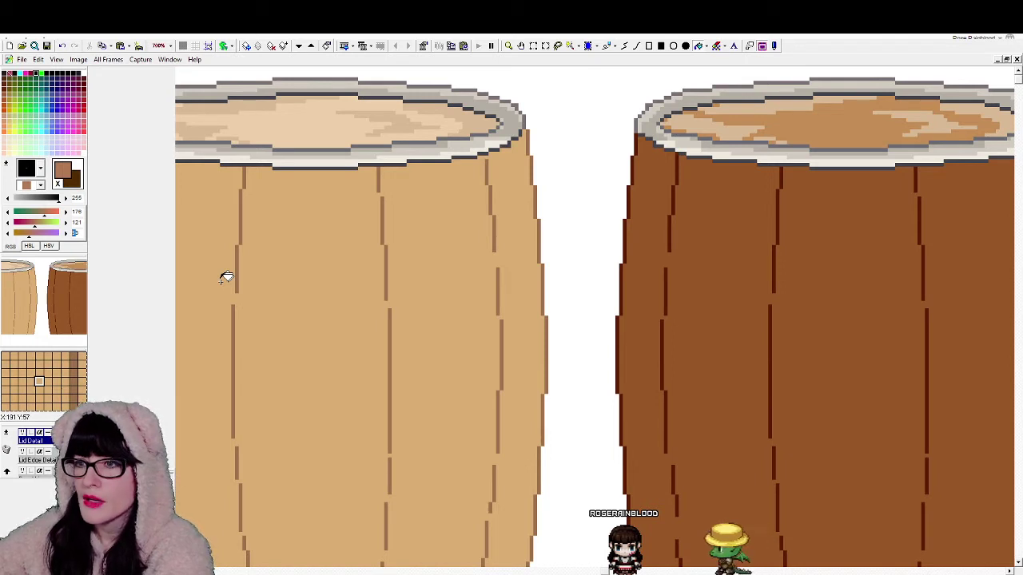
pyautogui.moveTo(694, 124)
pyautogui.mouseDown()
pyautogui.moveTo(761, 103)
pyautogui.moveTo(779, 126)
pyautogui.mouseUp()
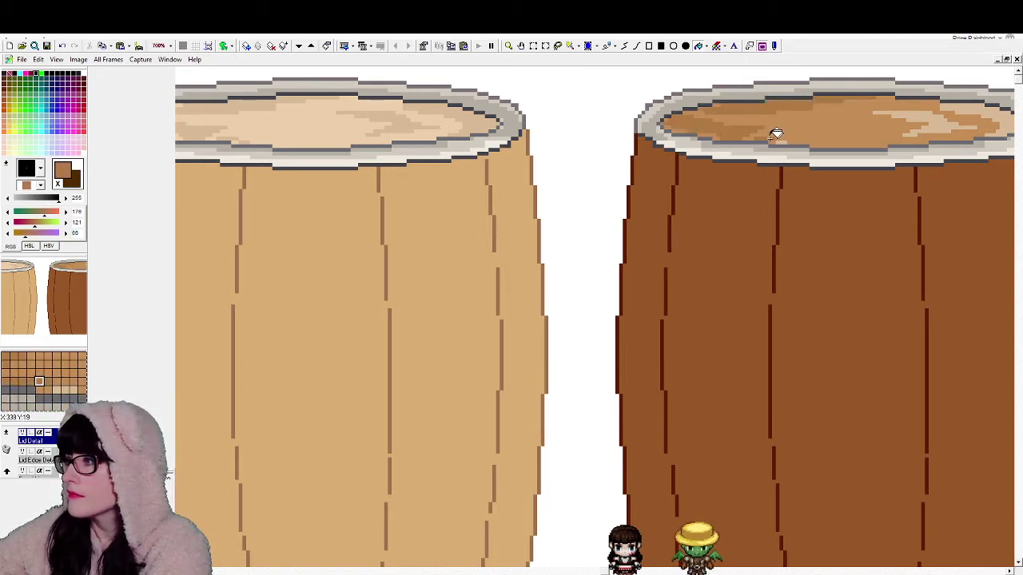
pyautogui.click(903, 119)
pyautogui.click(949, 113)
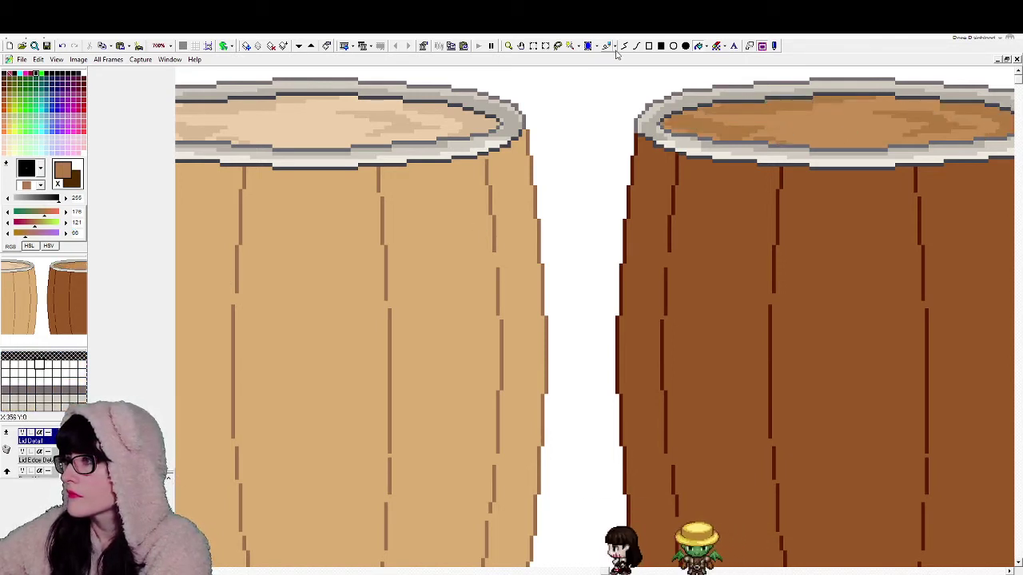
# Step: Show the Shadow layer again so the finished barrels display their plank shading
pyautogui.click(508, 45)
pyautogui.rightClick(582, 313)
pyautogui.rightClick(582, 313)
pyautogui.scroll(-2, 582, 314)
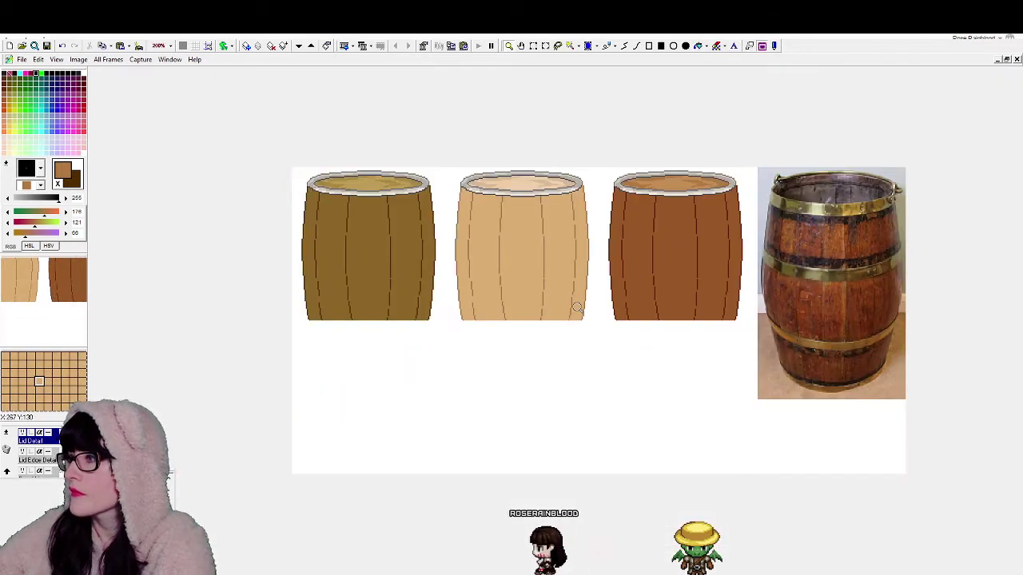
pyautogui.scroll(1, 24, 435)
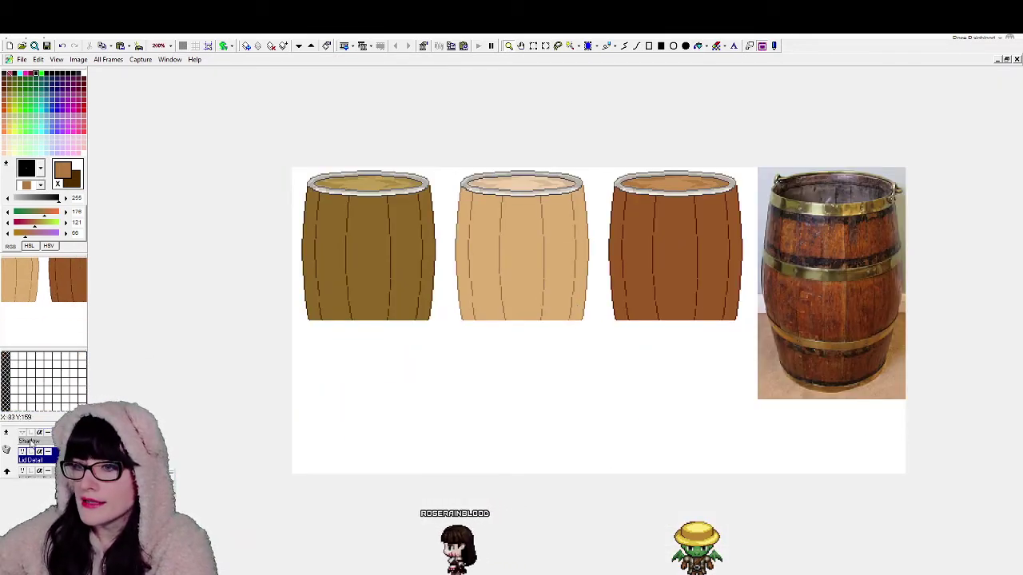
pyautogui.click(22, 432)
pyautogui.scroll(2, 565, 253)
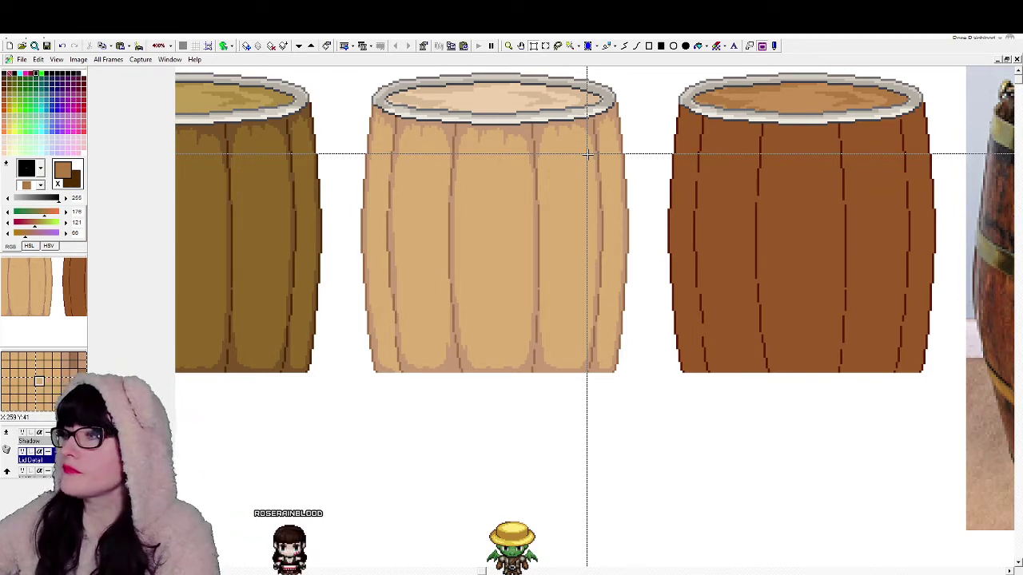
pyautogui.moveTo(650, 90); pyautogui.dragTo(347, 385)
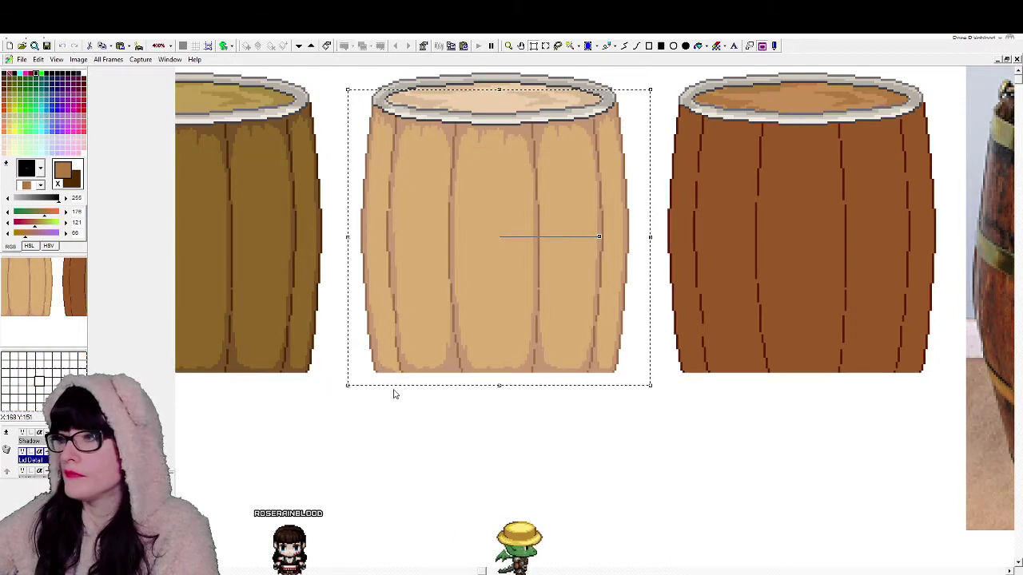
pyautogui.moveTo(443, 292); pyautogui.dragTo(758, 297)
pyautogui.hotkey('ctrl', 'z')
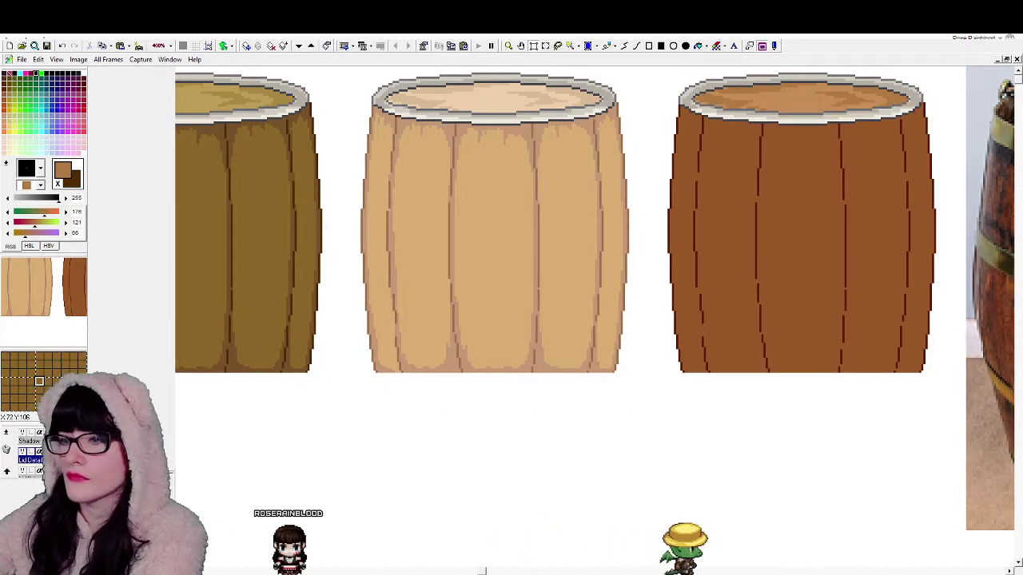
# Step: Copy the light barrel's plank shading on the Shadow layer and align the copy over the brown barrel
pyautogui.click(26, 440)
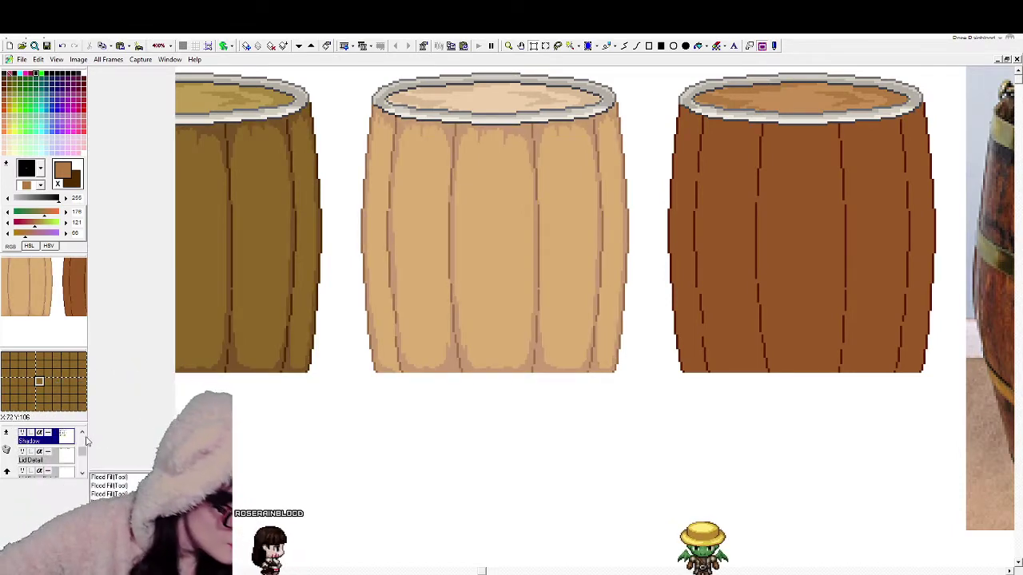
pyautogui.click(83, 441)
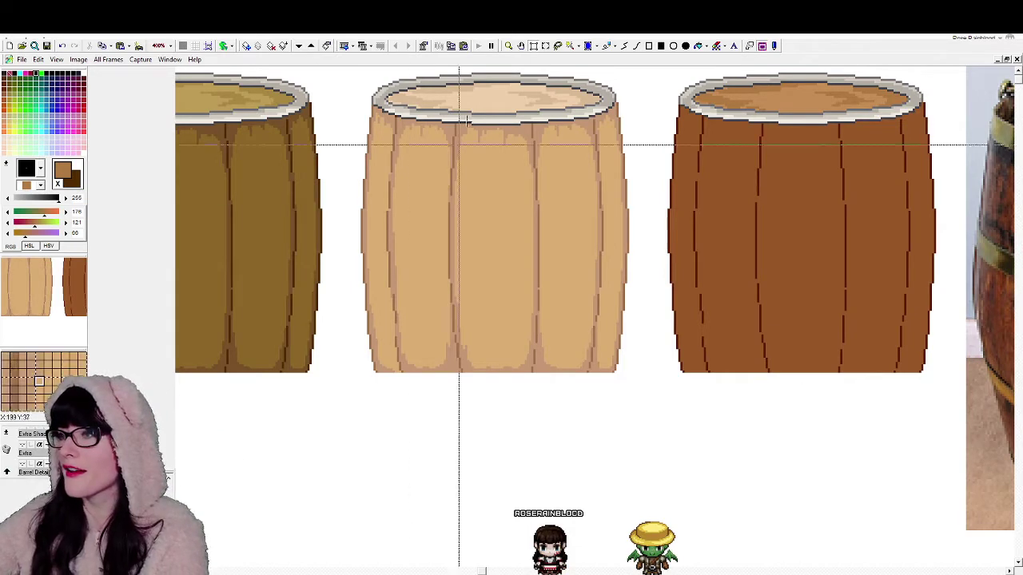
pyautogui.moveTo(648, 398); pyautogui.dragTo(346, 32)
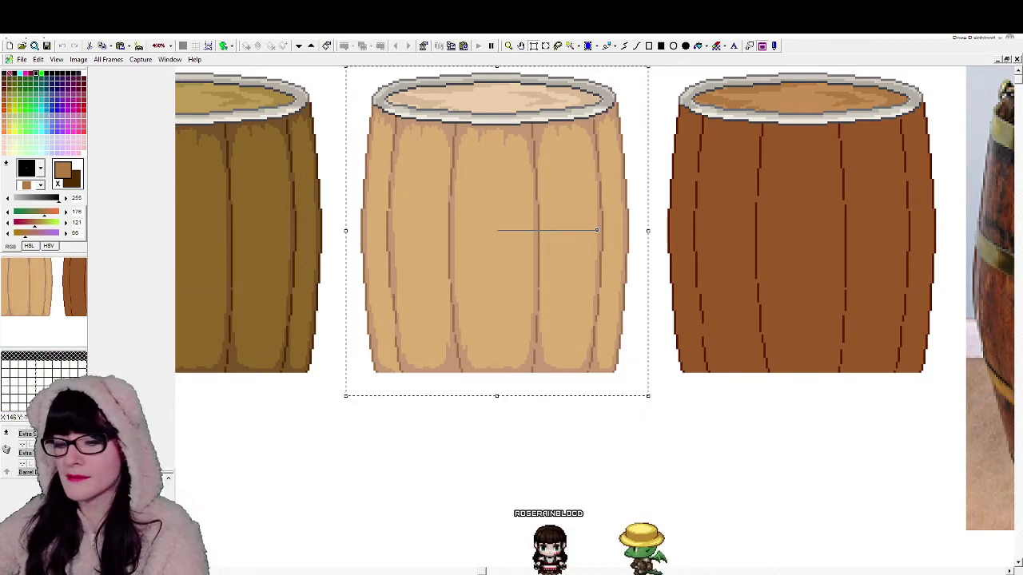
pyautogui.rightClick(566, 374)
pyautogui.hotkey('ctrl', 'v')
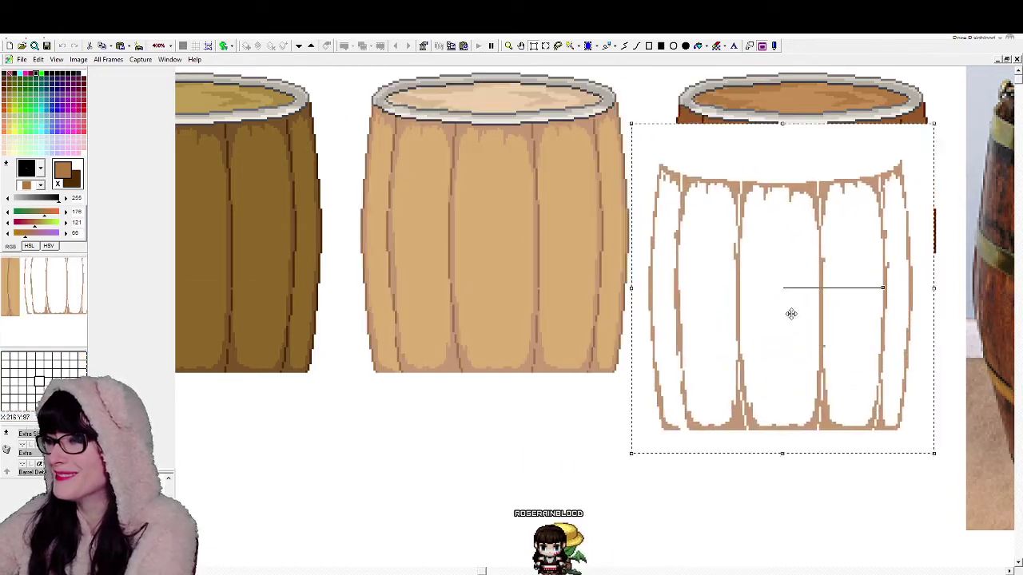
pyautogui.moveTo(789, 313); pyautogui.dragTo(801, 242)
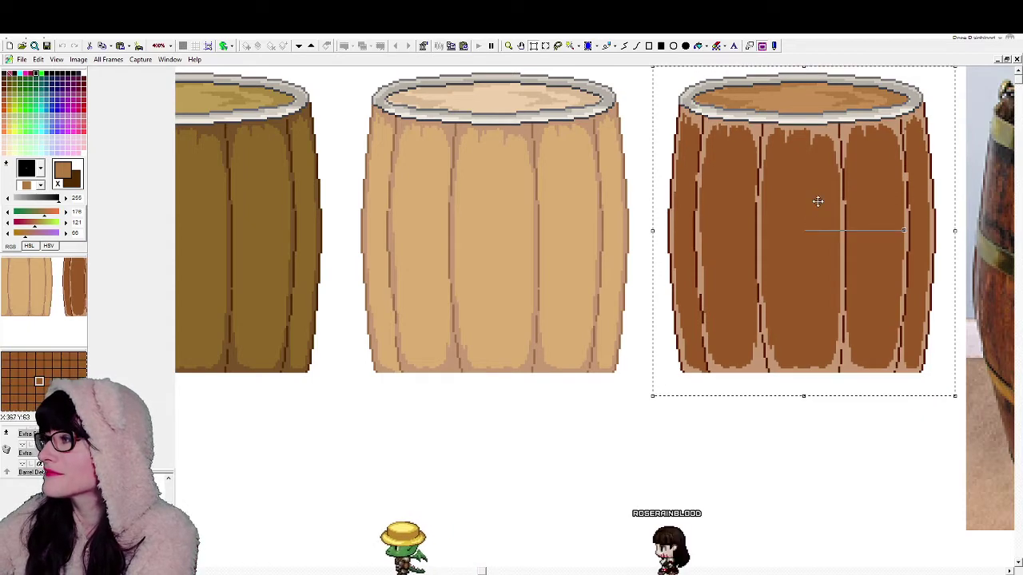
# Step: Sample the light barrel's base colour and the olive barrel's shading colour to compare their RGB values
pyautogui.click(509, 47)
pyautogui.click(763, 199)
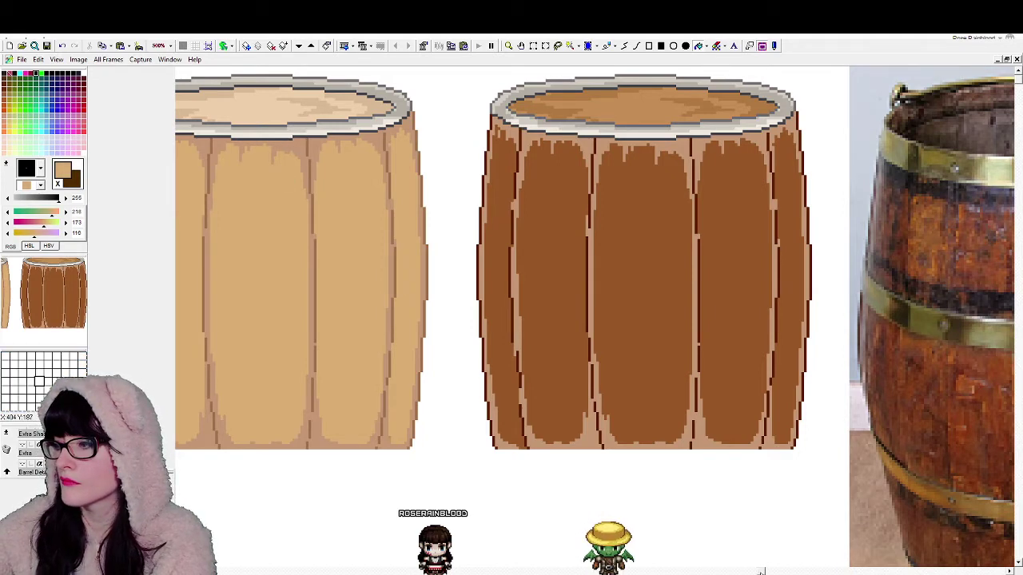
pyautogui.moveTo(760, 572); pyautogui.dragTo(382, 572)
pyautogui.rightClick(274, 159)
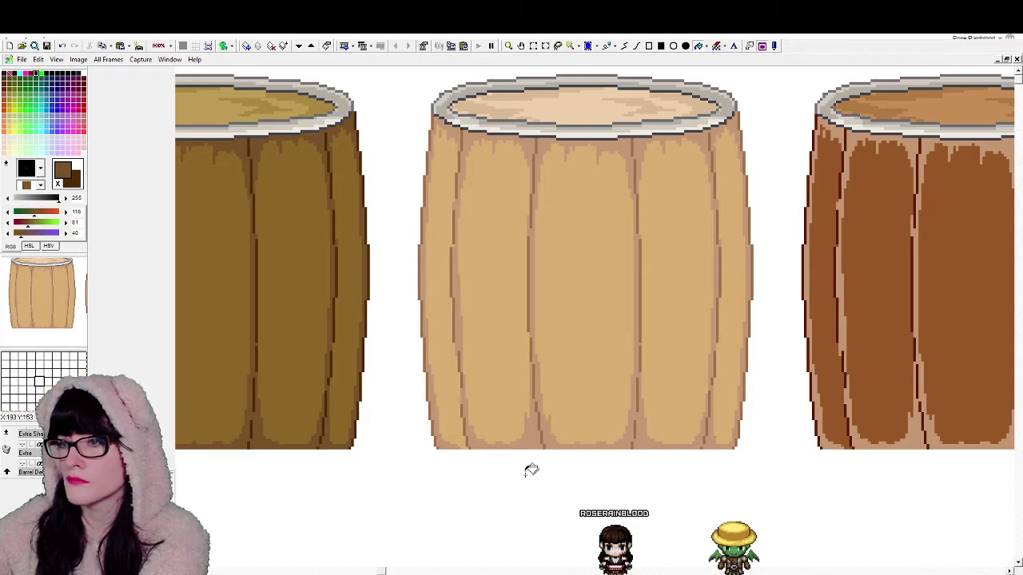
pyautogui.moveTo(375, 572); pyautogui.dragTo(702, 570)
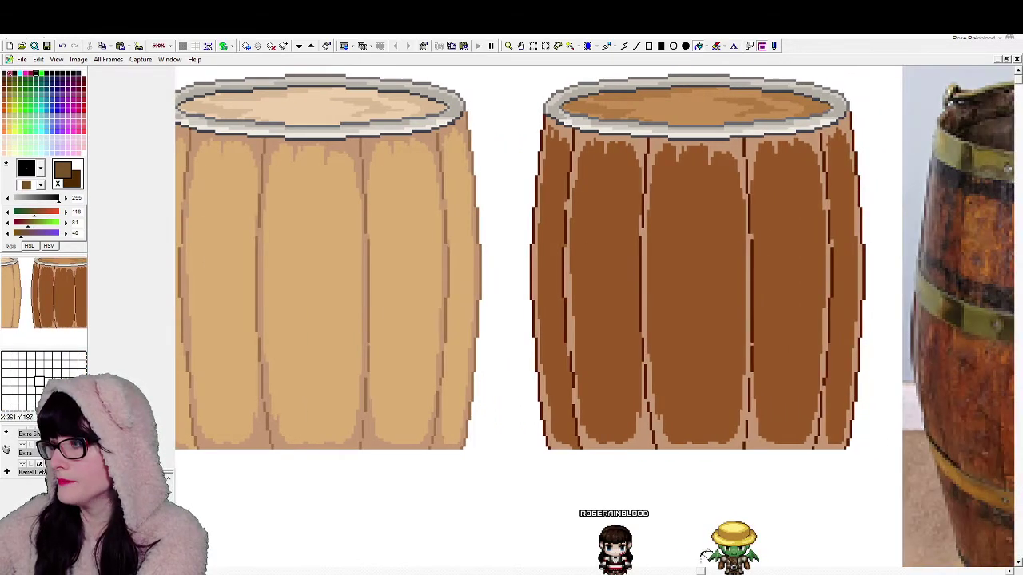
# Step: Mix a shading brown of RGB 130, 66, 39 from the brown barrel's base colour and fill its pasted plank shading
pyautogui.rightClick(690, 208)
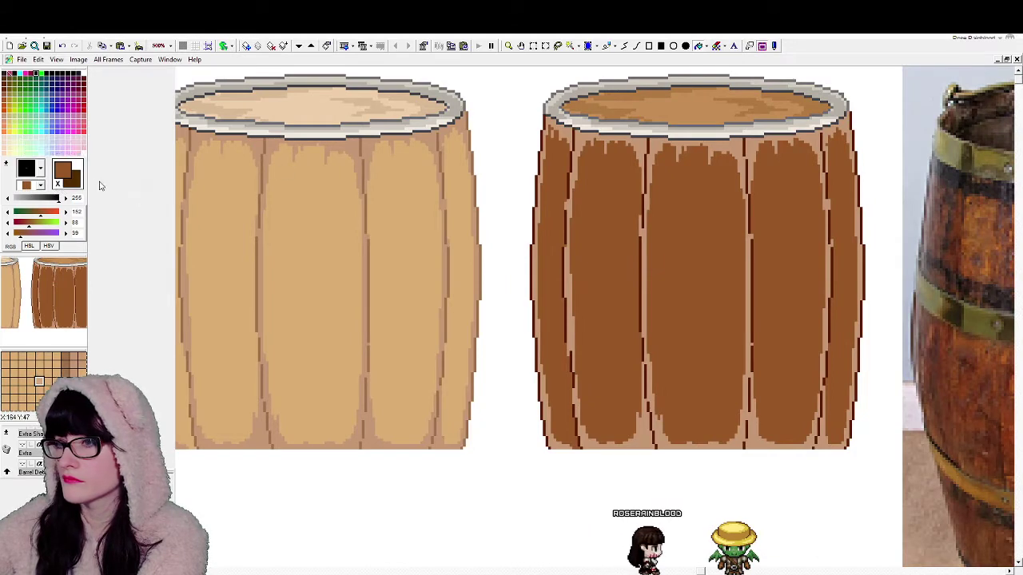
pyautogui.click(59, 186)
pyautogui.click(666, 228)
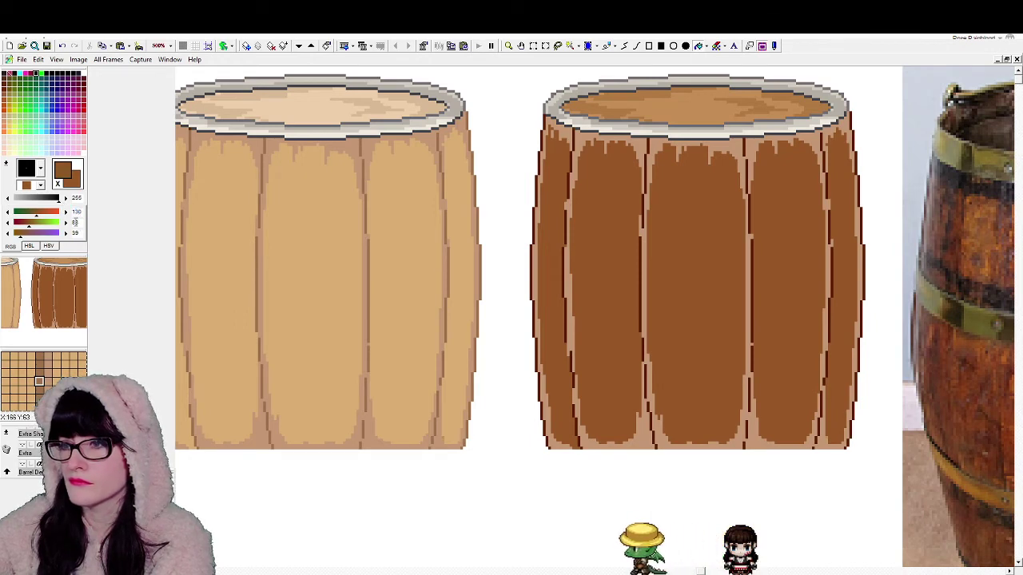
pyautogui.click(8, 224)
pyautogui.click(640, 146)
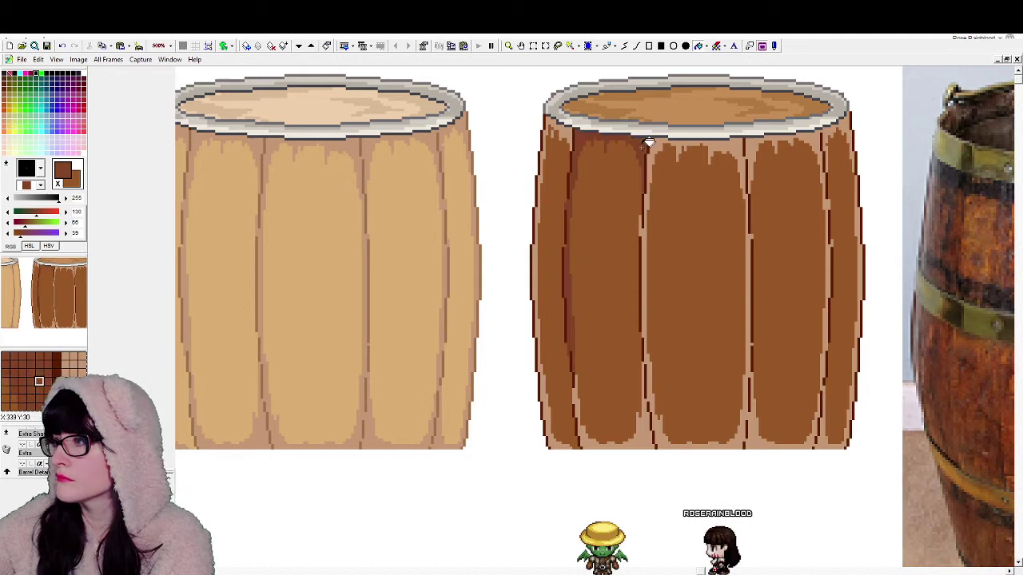
pyautogui.click(655, 149)
pyautogui.click(555, 134)
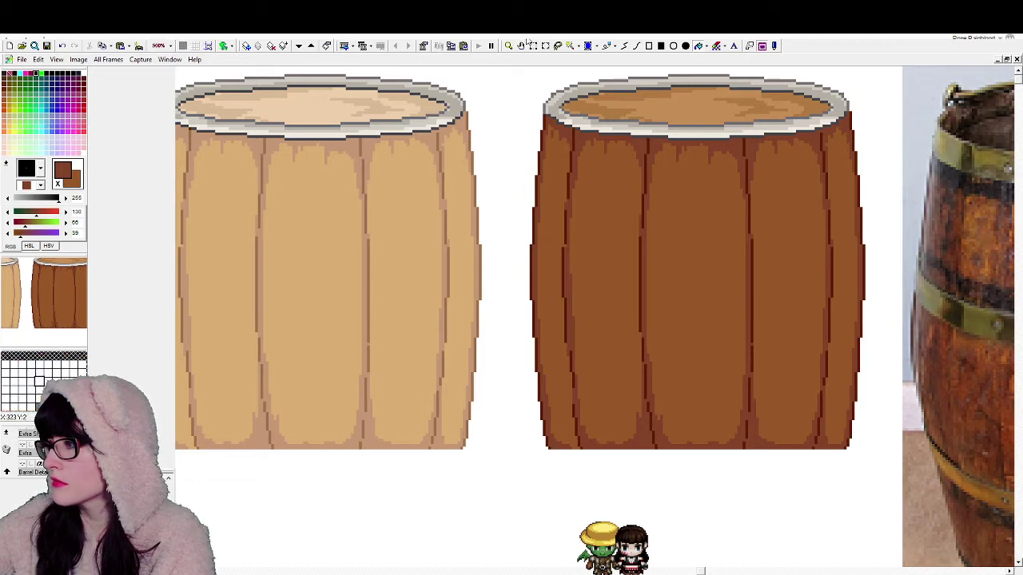
# Step: Show the Barrel Detail layer again and make it the active layer
pyautogui.click(508, 45)
pyautogui.rightClick(617, 292)
pyautogui.rightClick(613, 293)
pyautogui.rightClick(610, 293)
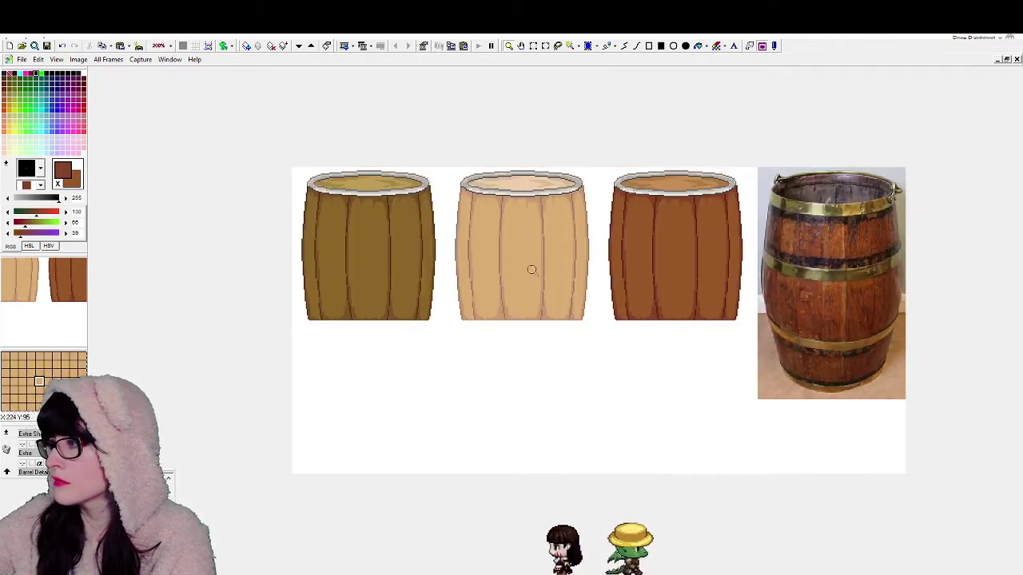
pyautogui.click(641, 296)
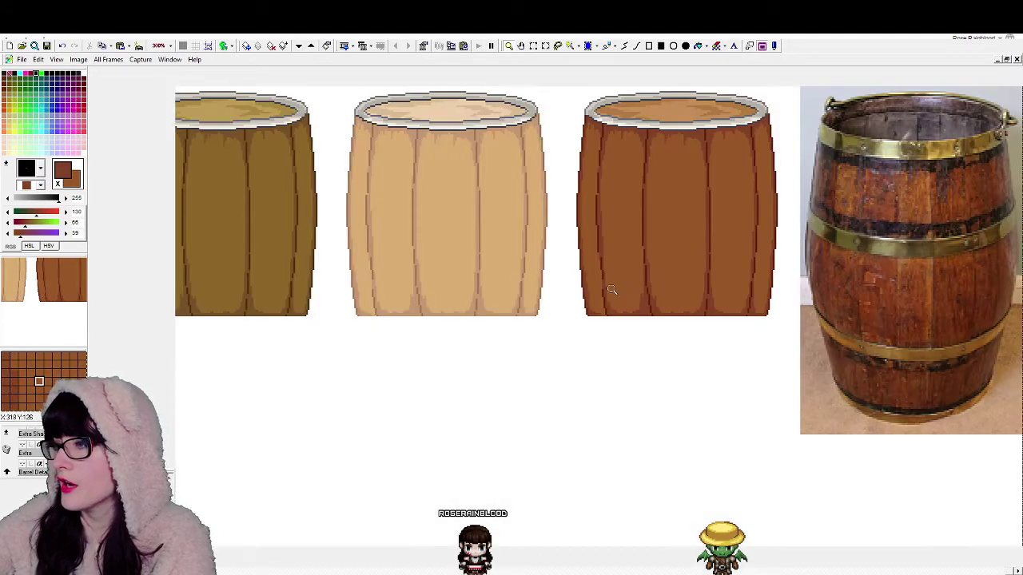
pyautogui.rightClick(612, 290)
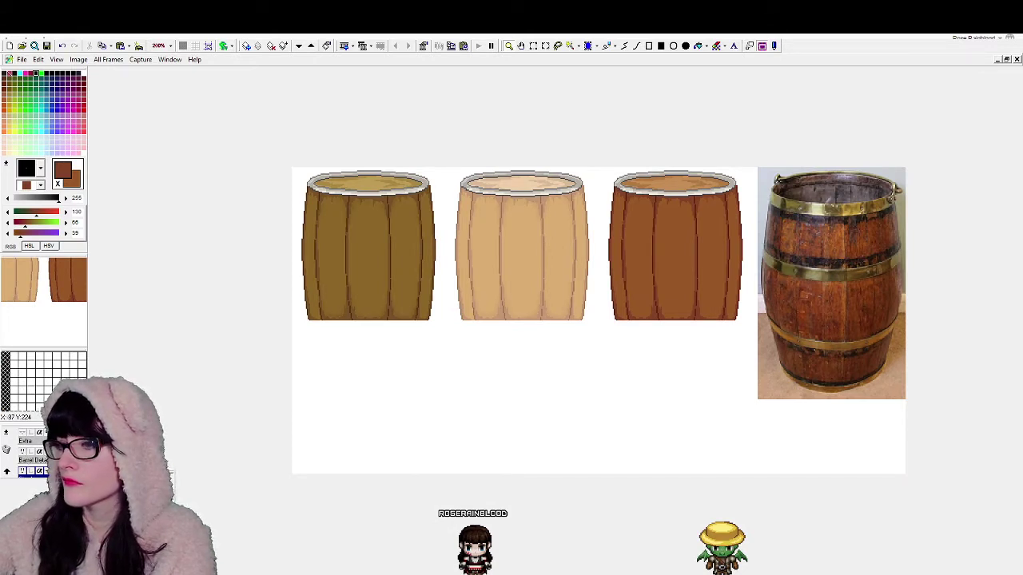
pyautogui.scroll(2, 461, 234)
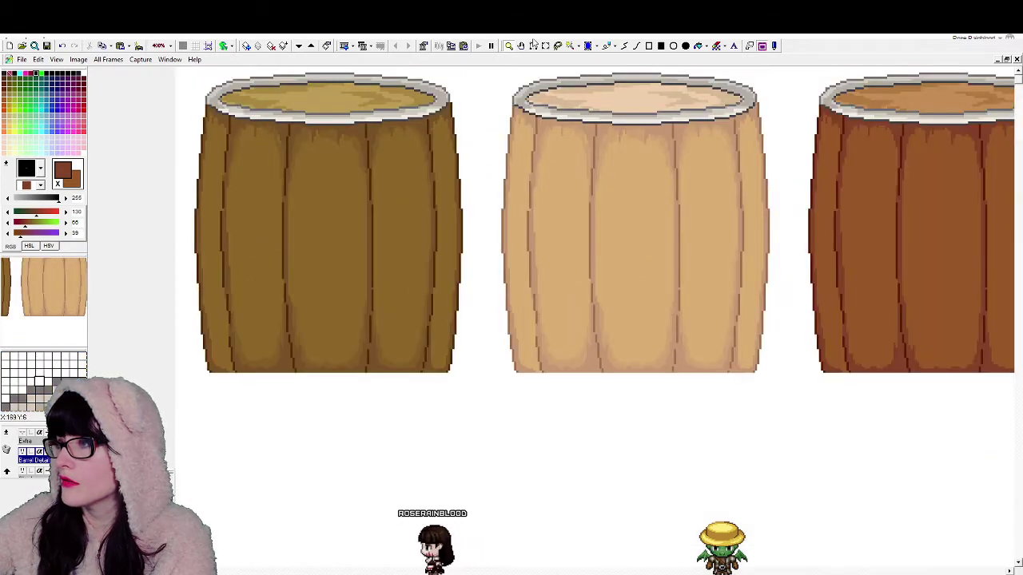
# Step: Copy the light barrel's plank highlights on the Barrel Detail layer and align the copy over the brown barrel
pyautogui.moveTo(807, 388); pyautogui.dragTo(473, 65)
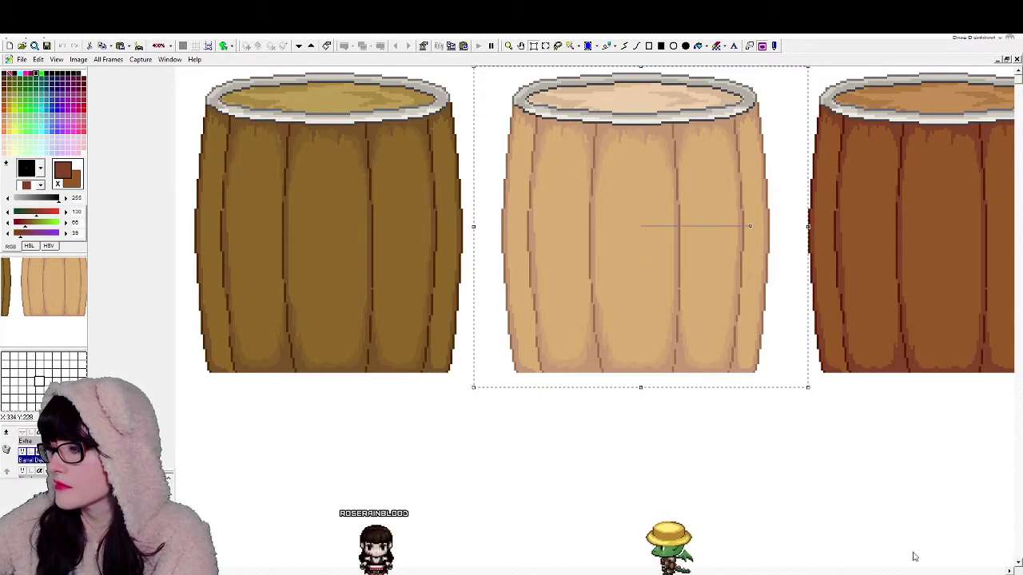
pyautogui.hscroll(5, 648, 504)
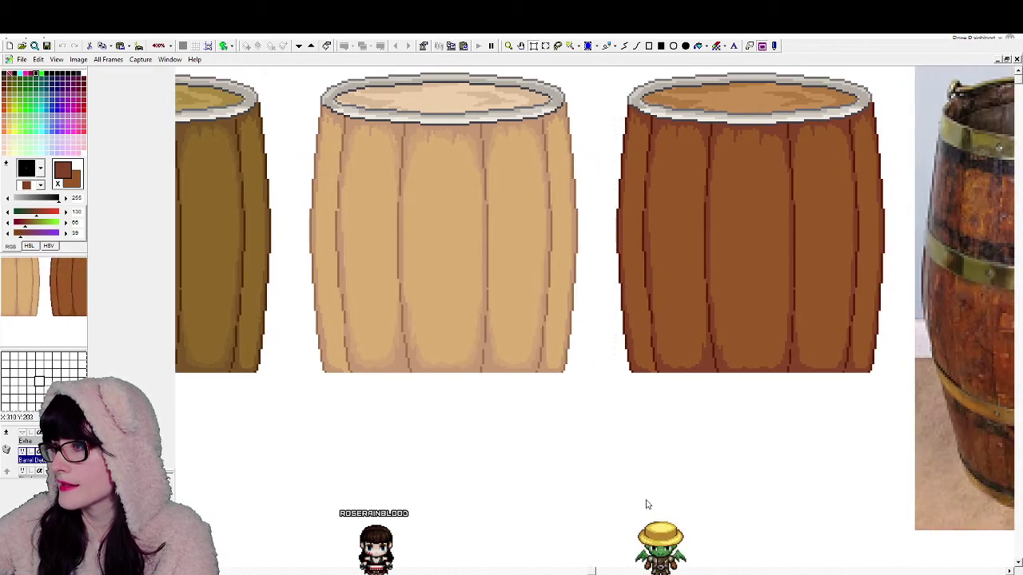
pyautogui.moveTo(487, 313)
pyautogui.mouseDown()
pyautogui.moveTo(633, 331)
pyautogui.moveTo(781, 311)
pyautogui.mouseUp()
pyautogui.press('Right')
pyautogui.press('Right')
pyautogui.press('Right')
pyautogui.press('Up')
pyautogui.press('Left')
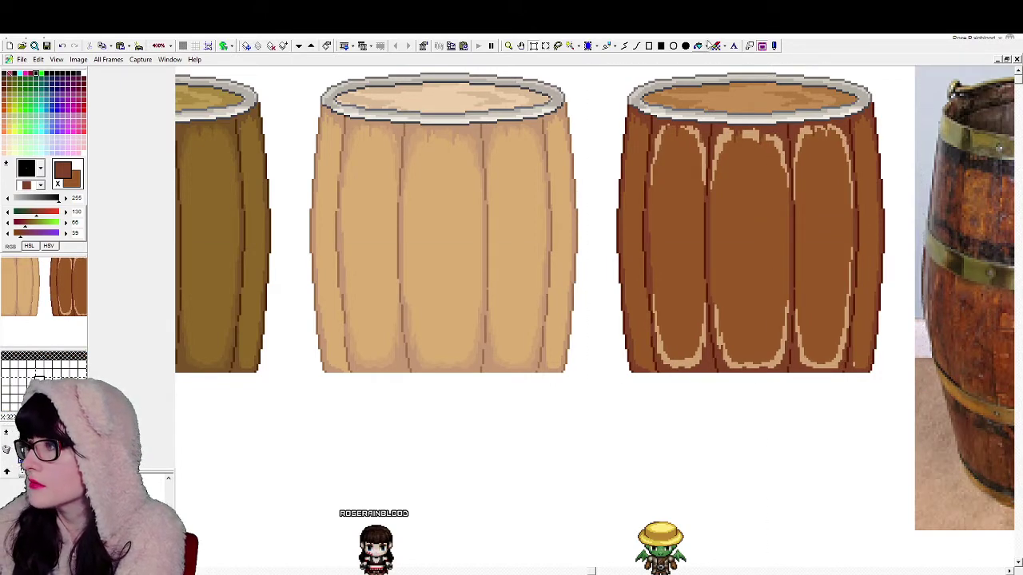
# Step: Mix a highlight brown of RGB 142, 78, 39 and fill the pasted highlights at the top of the brown barrel's first plank
pyautogui.click(460, 129)
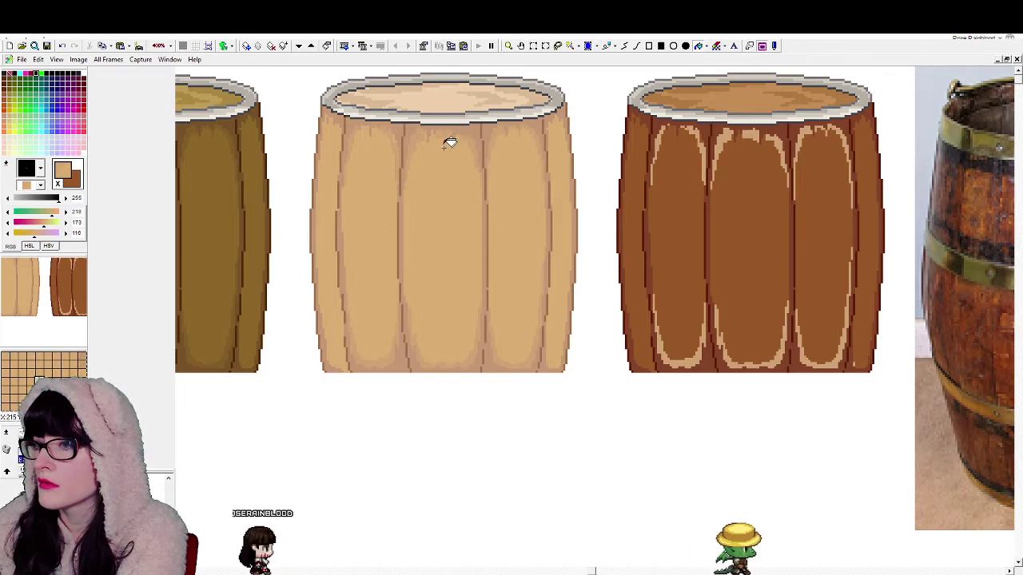
pyautogui.click(671, 169)
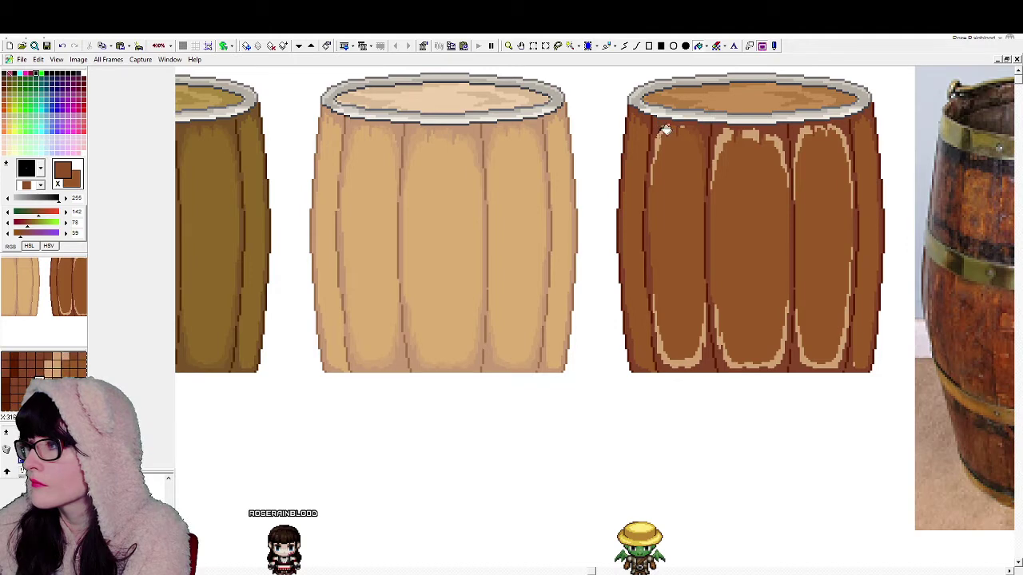
pyautogui.click(683, 122)
pyautogui.hotkey('ctrl', 'z')
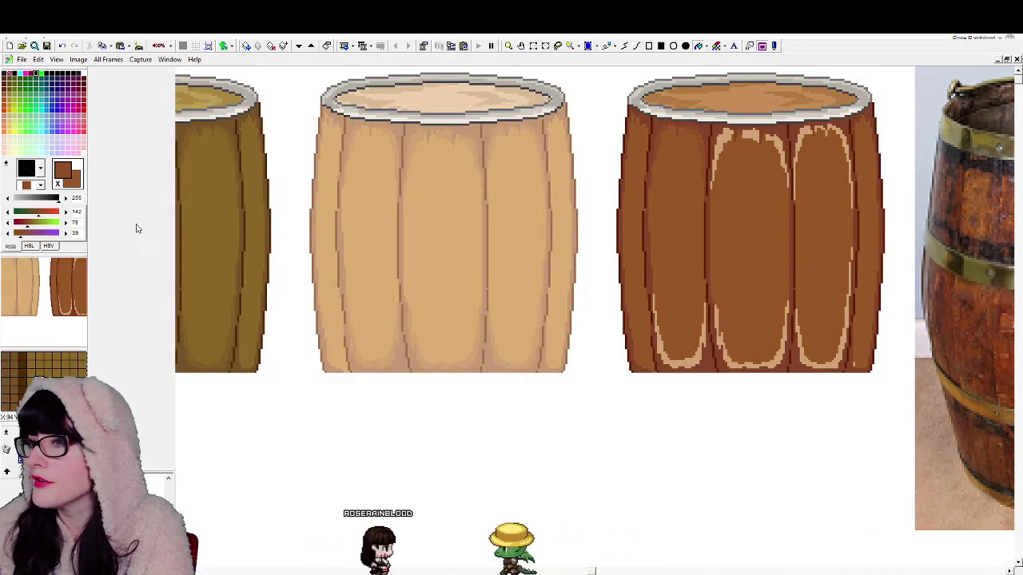
# Step: Sample the pasted tan as the colour to replace and recolour the upper highlights of the remaining planks with the highlight brown
pyautogui.click(58, 184)
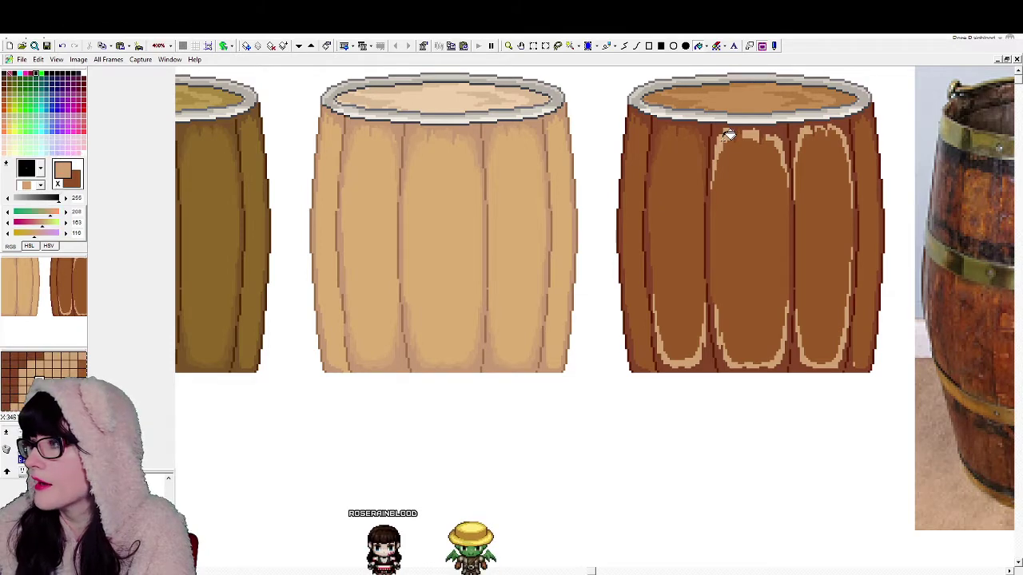
pyautogui.click(57, 185)
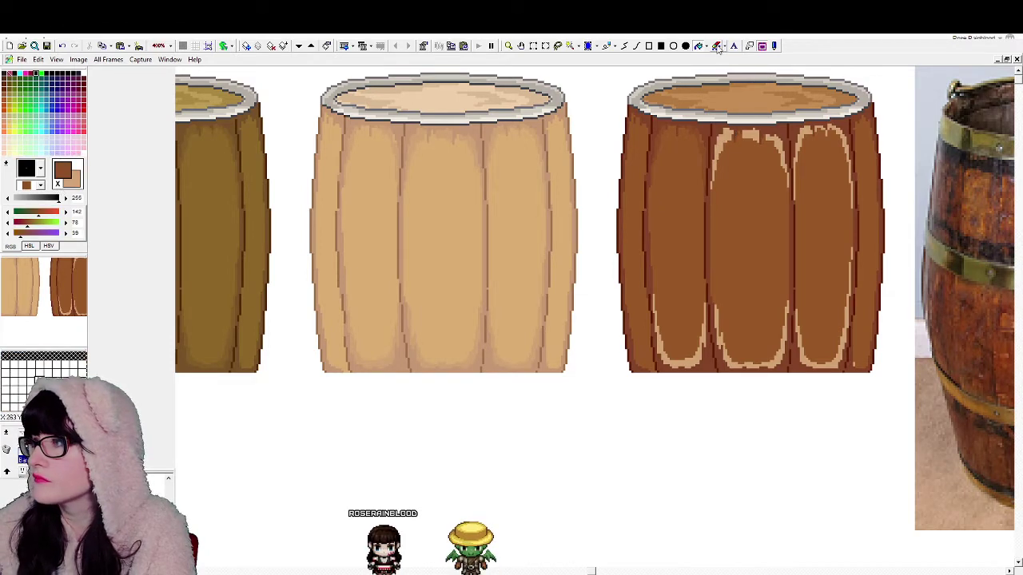
pyautogui.click(33, 299)
pyautogui.moveTo(703, 129)
pyautogui.mouseDown()
pyautogui.moveTo(717, 205)
pyautogui.moveTo(790, 137)
pyautogui.mouseUp()
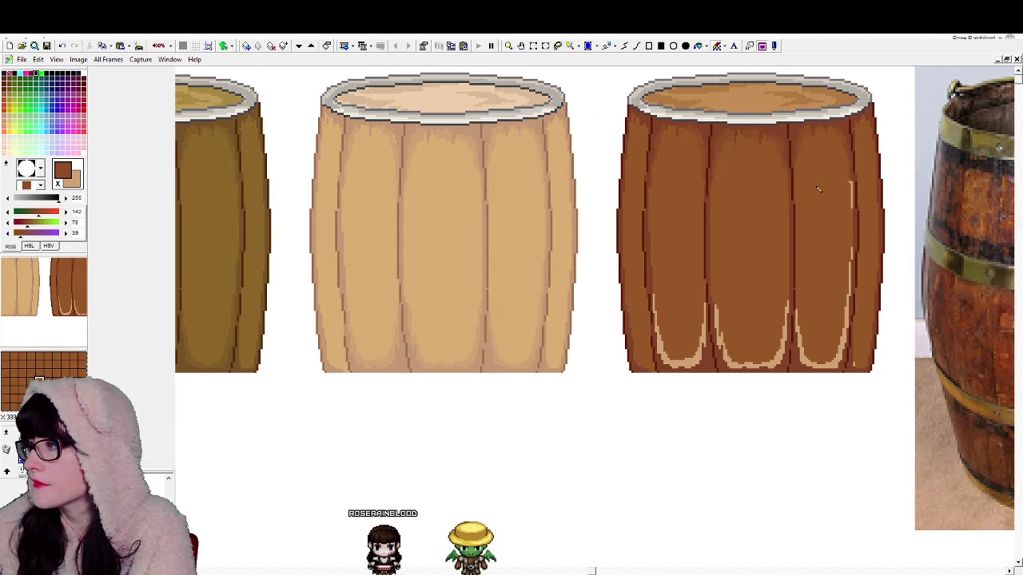
# Step: Replace the brown barrel's lower tan highlights with the highlight brown and undo the stray recolouring on the light barrel
pyautogui.hotkey('ctrl', 'z')
pyautogui.hotkey('ctrl', 'z')
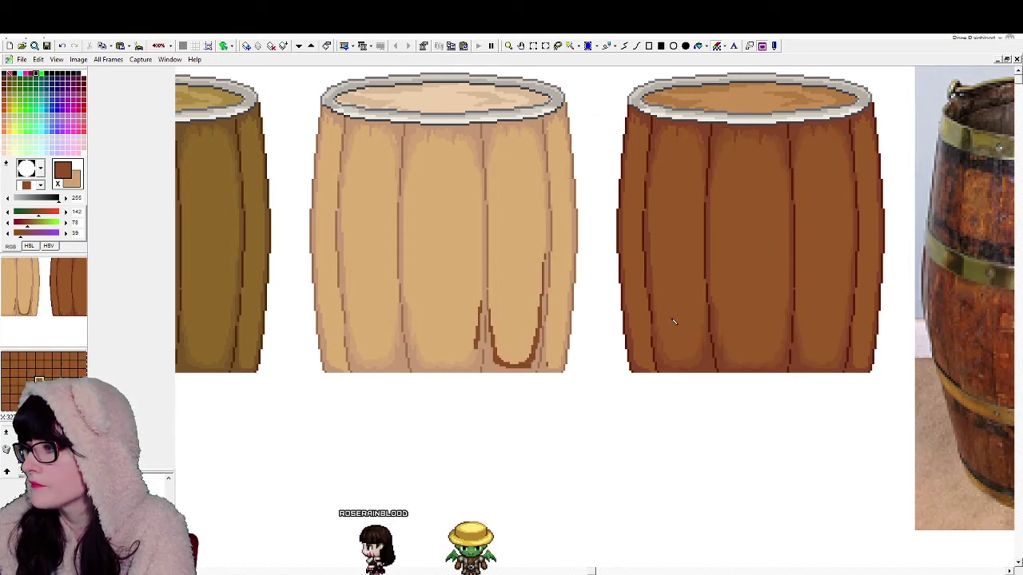
pyautogui.hotkey('ctrl', 'z')
pyautogui.hotkey('ctrl', 'z')
pyautogui.hotkey('ctrl', 'z')
pyautogui.hotkey('ctrl', 'z')
pyautogui.hotkey('ctrl', 'z')
pyautogui.hotkey('ctrl', 'z')
pyautogui.hotkey('ctrl', 'z')
pyautogui.hotkey('ctrl', 'z')
pyautogui.hotkey('ctrl', 'z')
pyautogui.hotkey('ctrl', 'z')
pyautogui.hotkey('ctrl', 'z')
pyautogui.hotkey('ctrl', 'z')
pyautogui.hotkey('ctrl', 'z')
pyautogui.hotkey('ctrl', 'z')
pyautogui.hotkey('ctrl', 'z')
pyautogui.hotkey('ctrl', 'z')
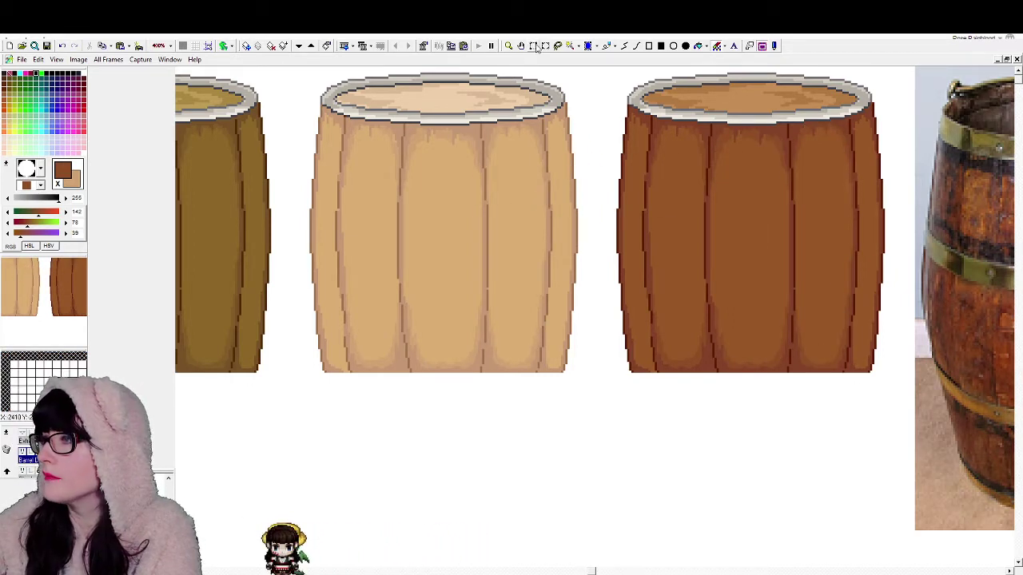
pyautogui.click(510, 46)
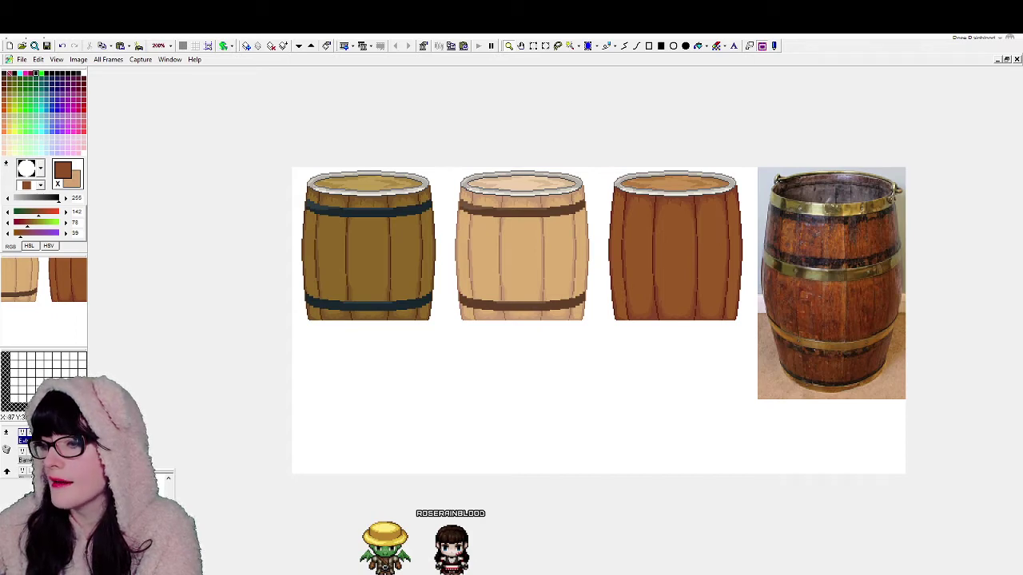
pyautogui.click(527, 210)
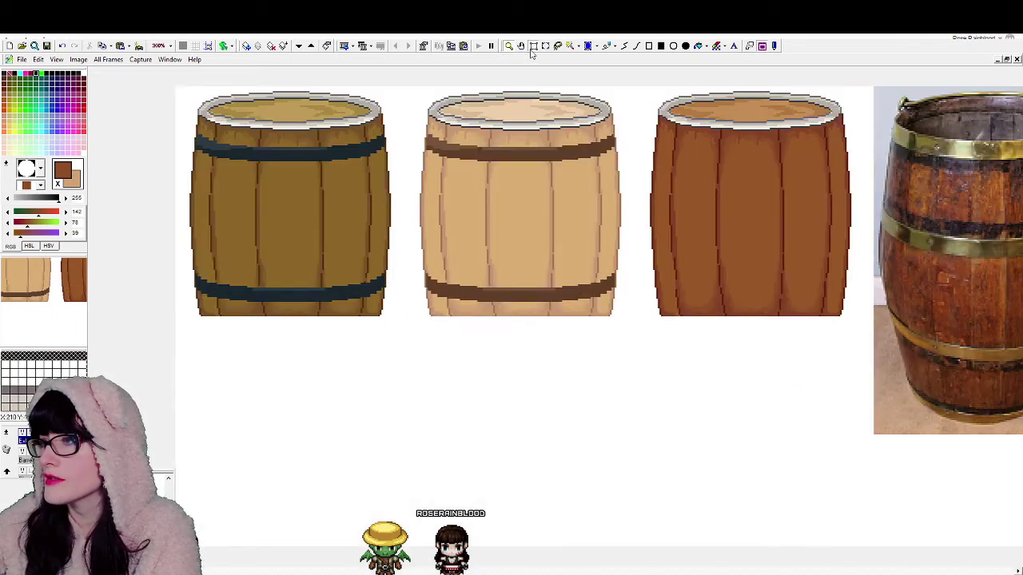
pyautogui.click(533, 46)
pyautogui.moveTo(414, 350); pyautogui.dragTo(630, 86)
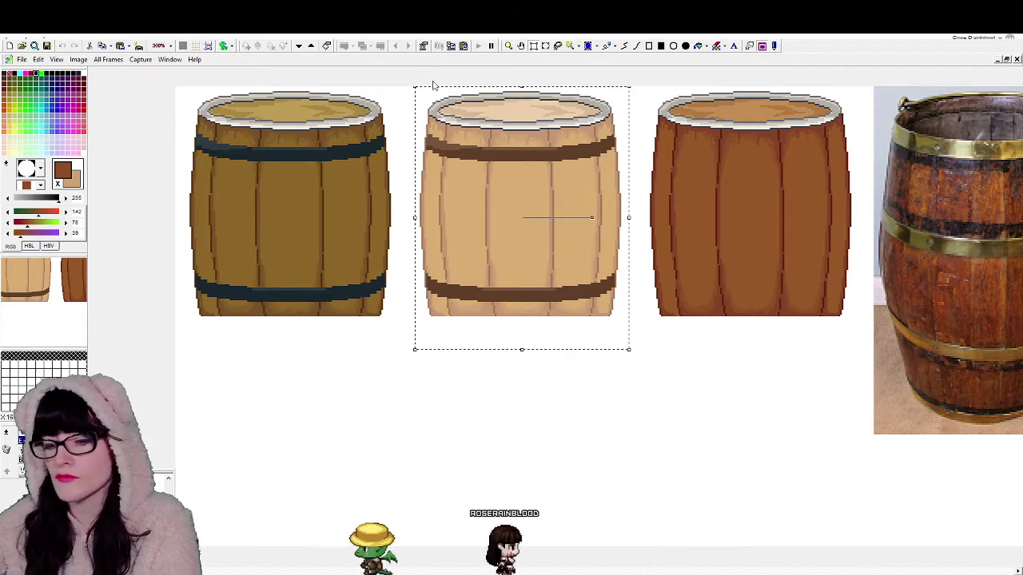
pyautogui.moveTo(505, 194); pyautogui.dragTo(734, 189)
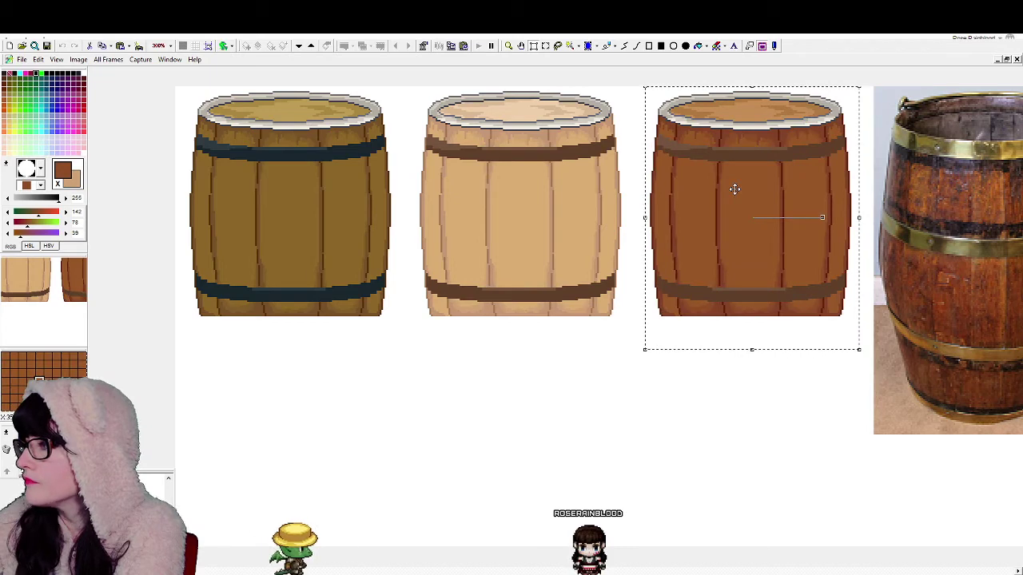
pyautogui.press('Right')
pyautogui.press('Right')
pyautogui.press('Delete')
# Step: Copy the light barrel's two bands on the Extra layer and align the copy over the brown barrel
pyautogui.moveTo(626, 354); pyautogui.dragTo(407, 86)
pyautogui.press('Right')
pyautogui.press('Right')
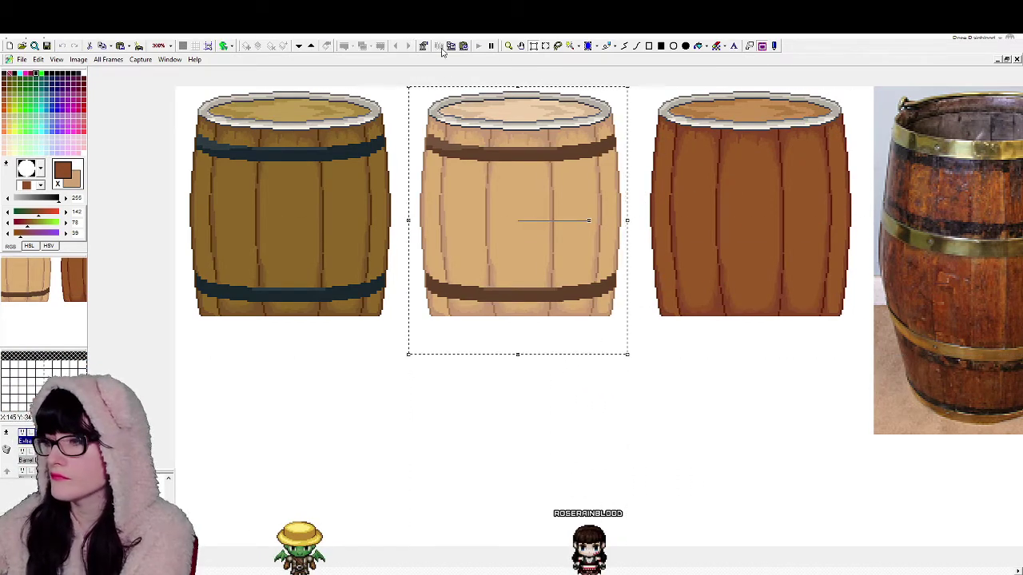
pyautogui.press('Right')
pyautogui.press('Right')
pyautogui.press('Right')
pyautogui.press('Right')
pyautogui.press('Right')
pyautogui.press('Right')
pyautogui.press('Right')
pyautogui.press('Right')
pyautogui.press('Right')
pyautogui.press('Right')
pyautogui.press('Right')
pyautogui.press('Right')
pyautogui.press('Right')
pyautogui.press('Right')
pyautogui.press('Right')
pyautogui.press('Right')
pyautogui.press('Right')
pyautogui.press('Right')
pyautogui.press('Right')
pyautogui.press('Right')
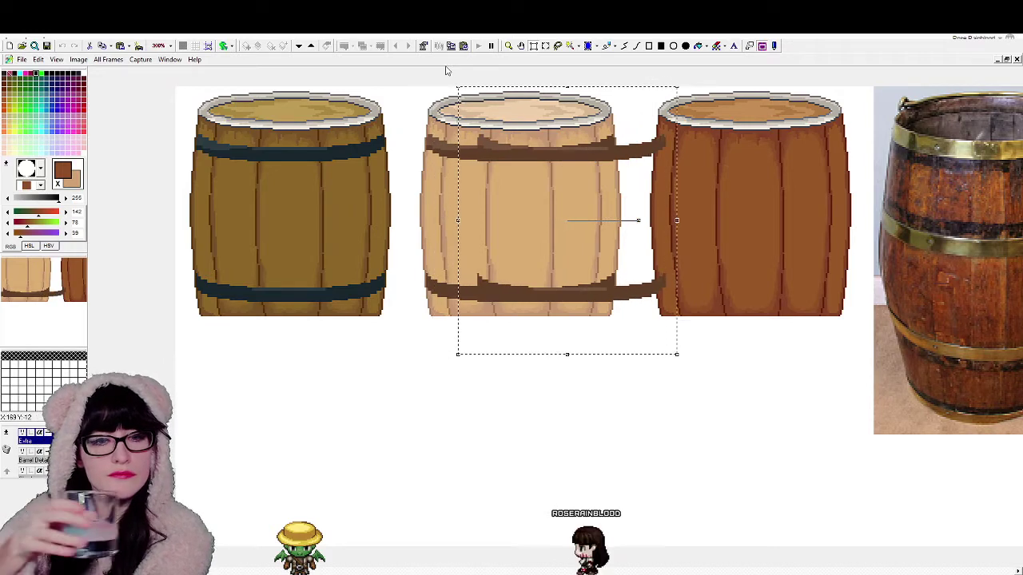
pyautogui.press('Right')
pyautogui.press('Right')
pyautogui.press('Right')
pyautogui.press('Right')
pyautogui.press('Right')
pyautogui.press('Right')
pyautogui.press('Right')
pyautogui.press('Right')
pyautogui.press('Right')
pyautogui.press('Right')
pyautogui.press('Right')
pyautogui.press('Right')
pyautogui.press('Right')
pyautogui.press('Right')
pyautogui.press('Right')
pyautogui.press('Right')
pyautogui.press('Right')
pyautogui.press('Right')
pyautogui.press('Right')
pyautogui.press('Right')
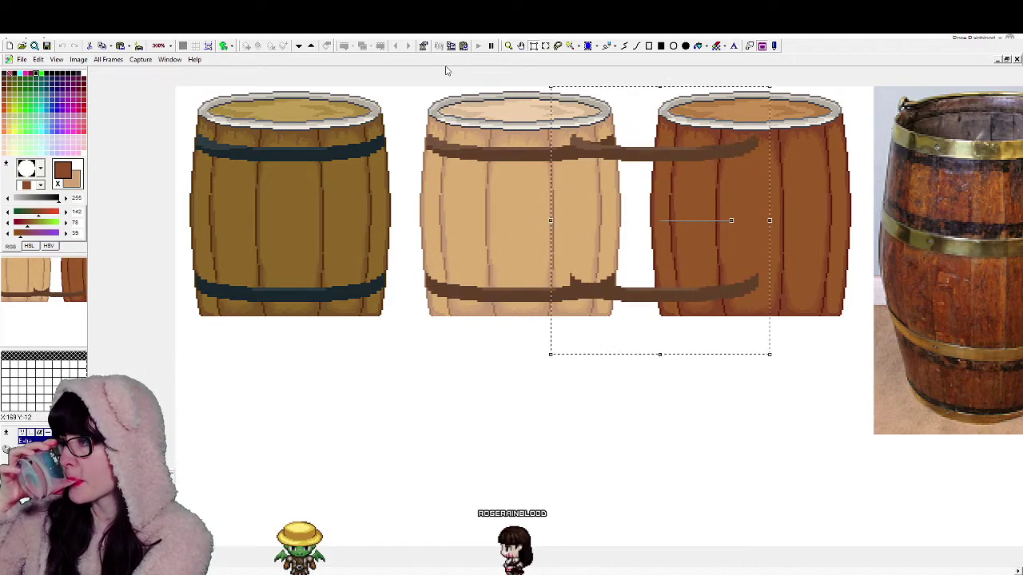
pyautogui.press('Right')
pyautogui.press('Right')
pyautogui.press('Right')
pyautogui.press('Right')
pyautogui.press('Right')
pyautogui.press('Right')
pyautogui.press('Right')
pyautogui.press('Right')
pyautogui.press('Right')
pyautogui.press('Right')
pyautogui.press('Right')
pyautogui.press('Right')
pyautogui.press('Right')
pyautogui.press('Right')
pyautogui.press('Right')
pyautogui.press('Right')
pyautogui.press('Right')
pyautogui.press('Right')
pyautogui.press('Right')
pyautogui.press('Right')
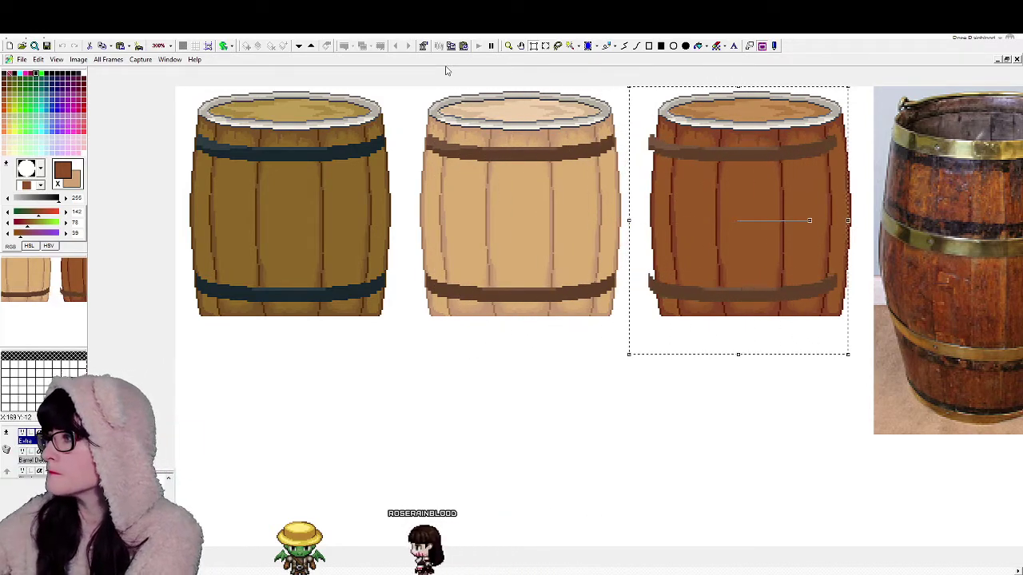
pyautogui.press('Right')
pyautogui.press('Right')
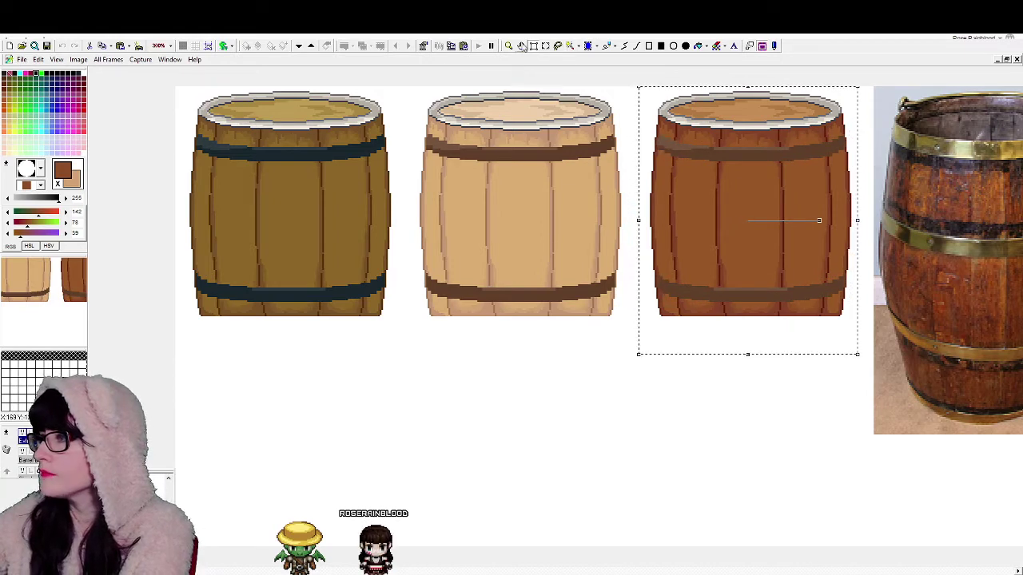
# Step: Check the copied bands' alignment on the brown barrel up close and deselect them
pyautogui.click(510, 47)
pyautogui.click(693, 189)
pyautogui.click(588, 227)
pyautogui.click(567, 237)
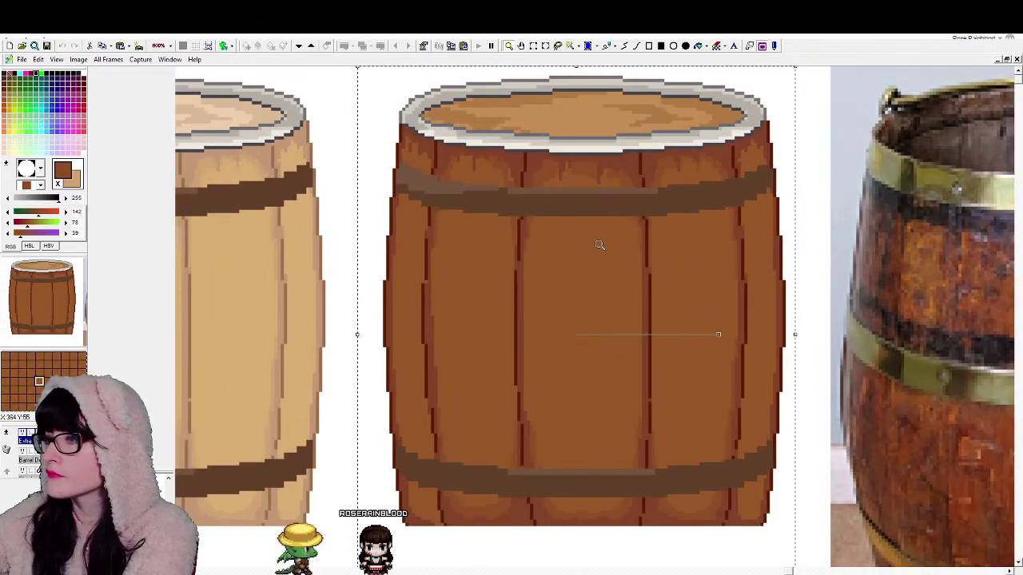
pyautogui.rightClick(599, 244)
pyautogui.click(599, 245)
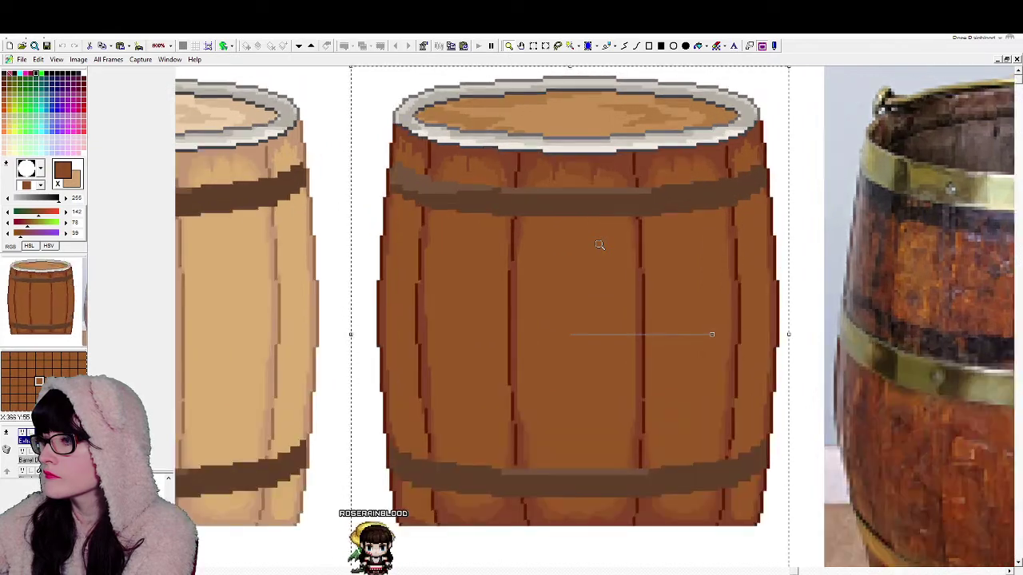
pyautogui.click(533, 47)
pyautogui.rightClick(651, 336)
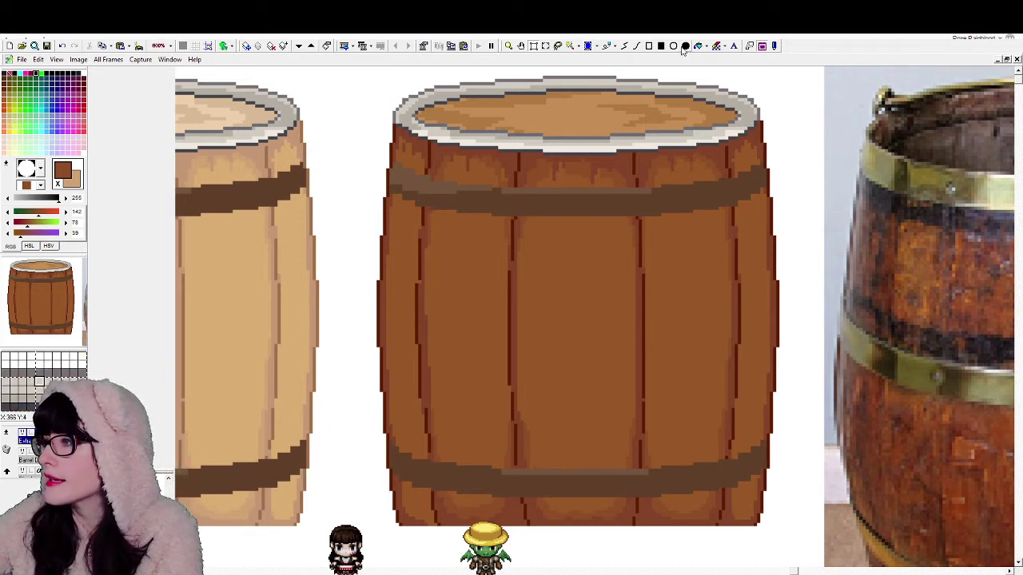
# Step: Sample a gold of RGB 187, 148, 62 from the reference barrel's hoop, fill both copied bands, and undo the darker gold trial
pyautogui.moveTo(793, 572); pyautogui.dragTo(854, 572)
pyautogui.keyDown('ctrl'); pyautogui.click(852, 389); pyautogui.keyUp('ctrl')
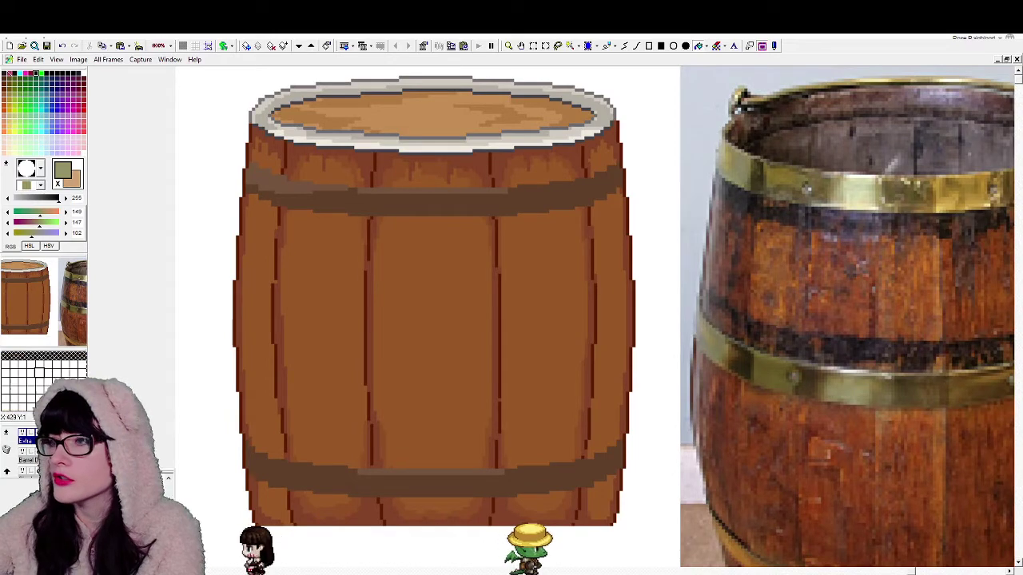
pyautogui.click(509, 45)
pyautogui.rightClick(574, 222)
pyautogui.scroll(-1, 574, 222)
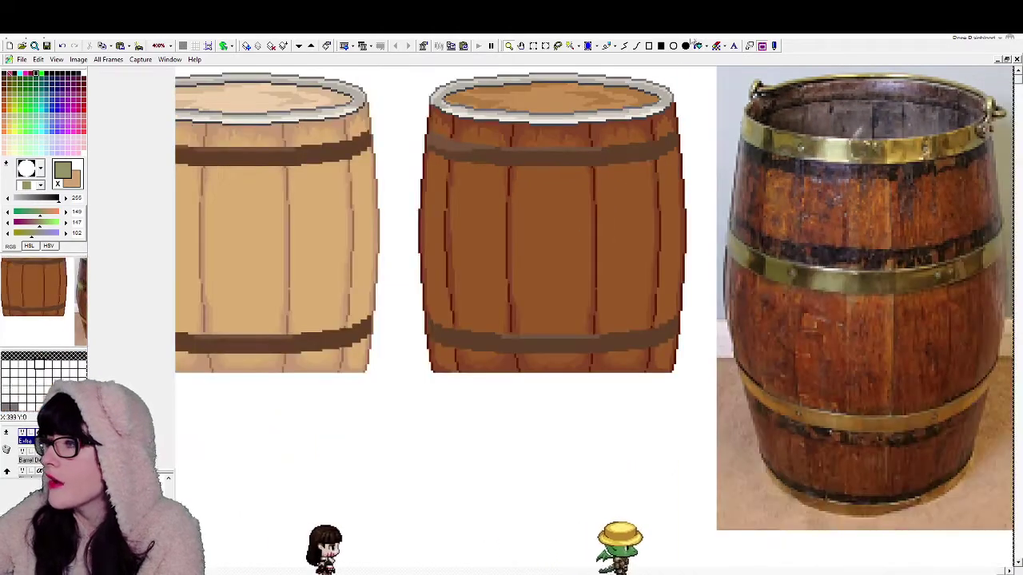
pyautogui.click(898, 149)
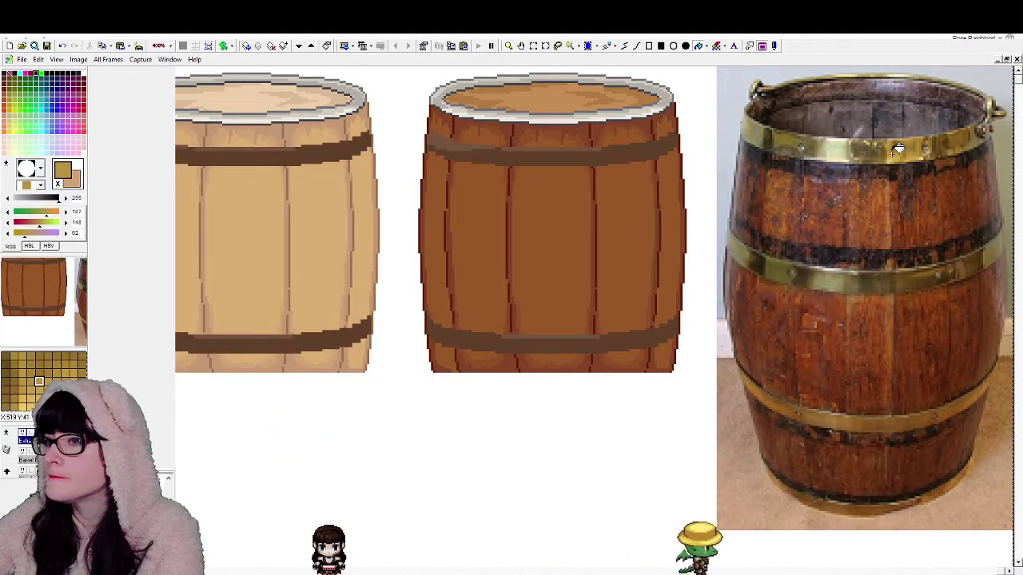
pyautogui.click(595, 153)
pyautogui.click(591, 342)
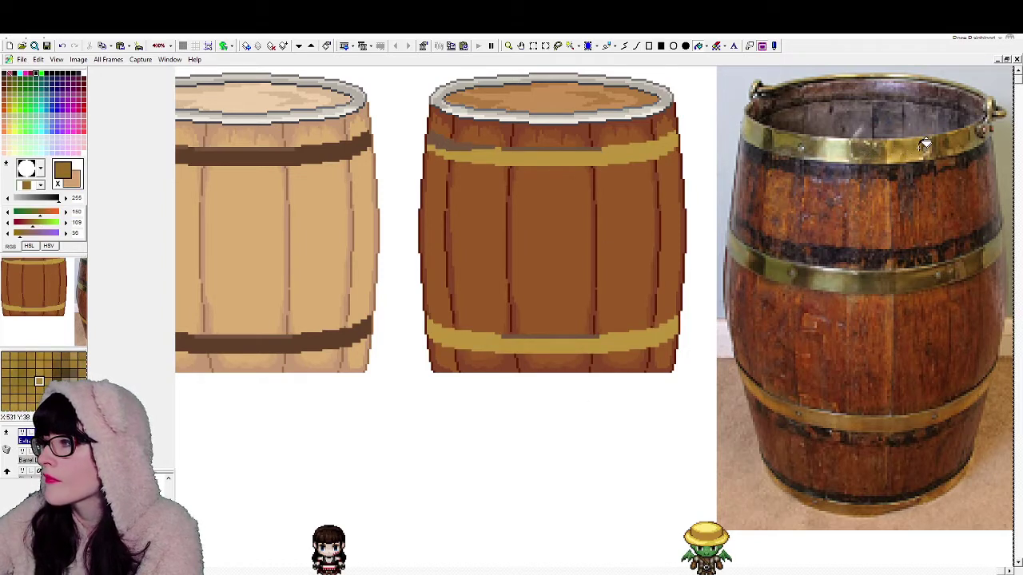
pyautogui.click(580, 161)
pyautogui.hotkey('ctrl', 'z')
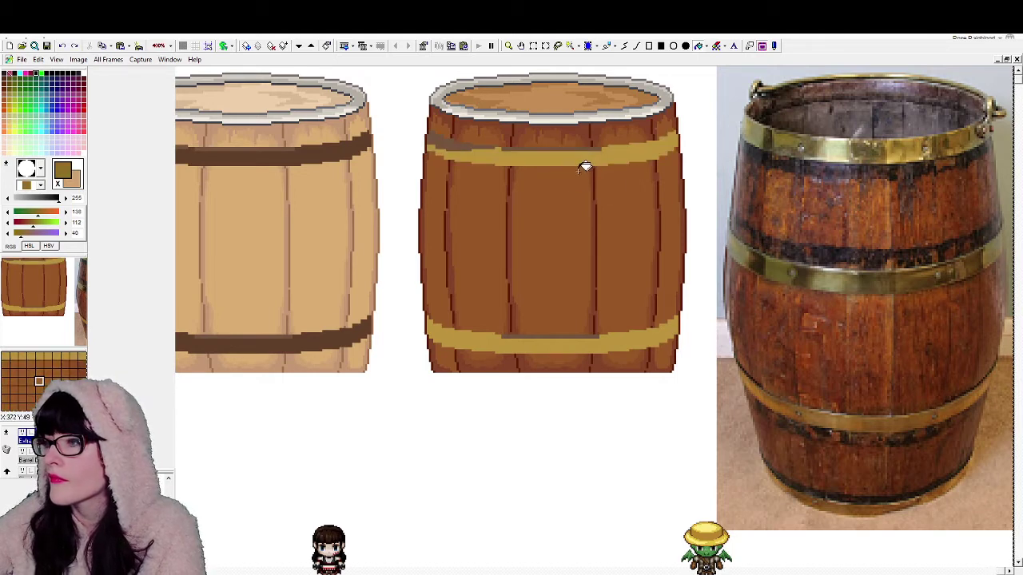
# Step: Mix a lighter gold of RGB 207, 168, 82 and fill the highlights on both of the brown barrel's bands
pyautogui.click(317, 150)
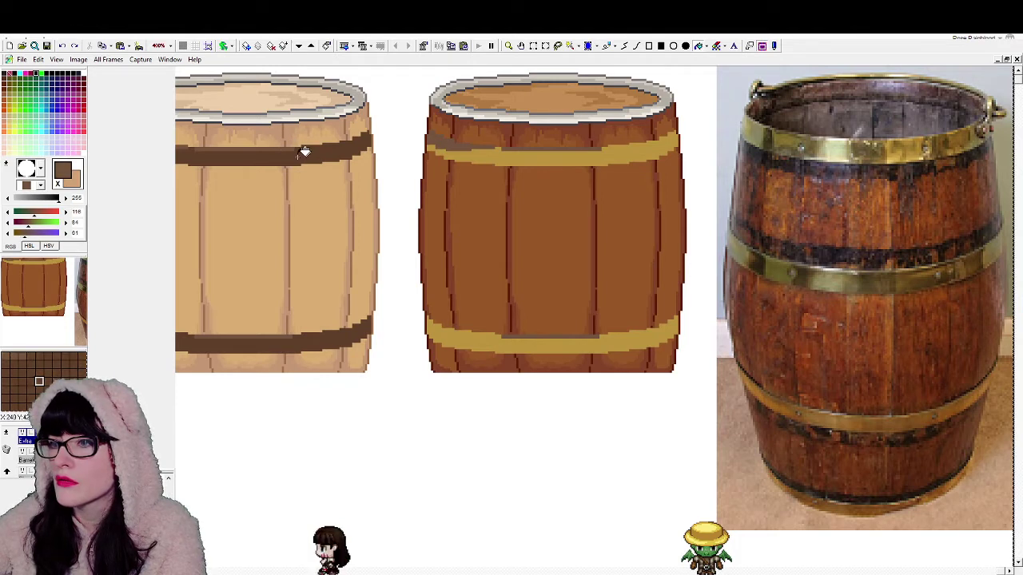
pyautogui.click(520, 152)
pyautogui.doubleClick(82, 211)
pyautogui.write('207')
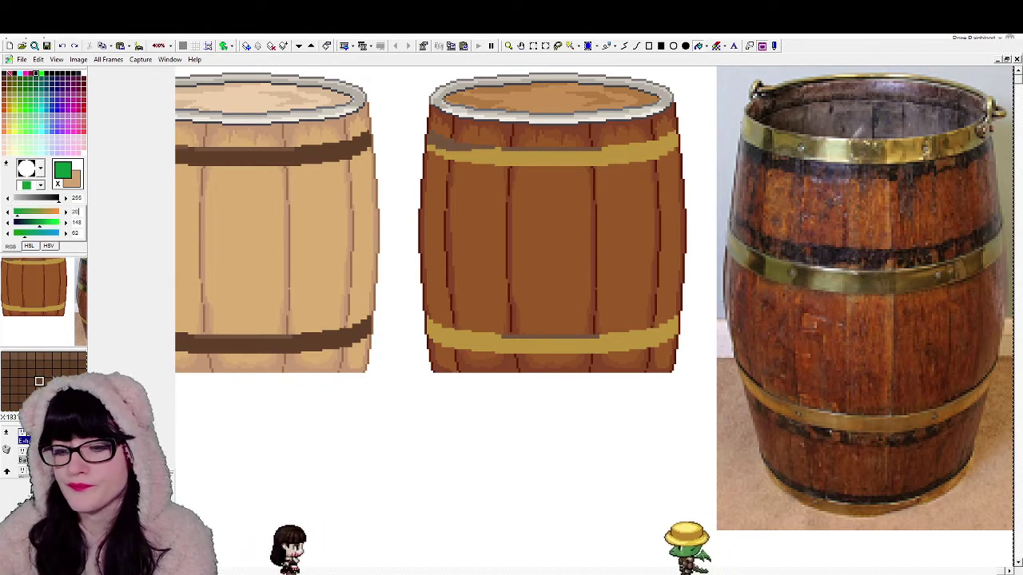
pyautogui.press('Tab')
pyautogui.write('168')
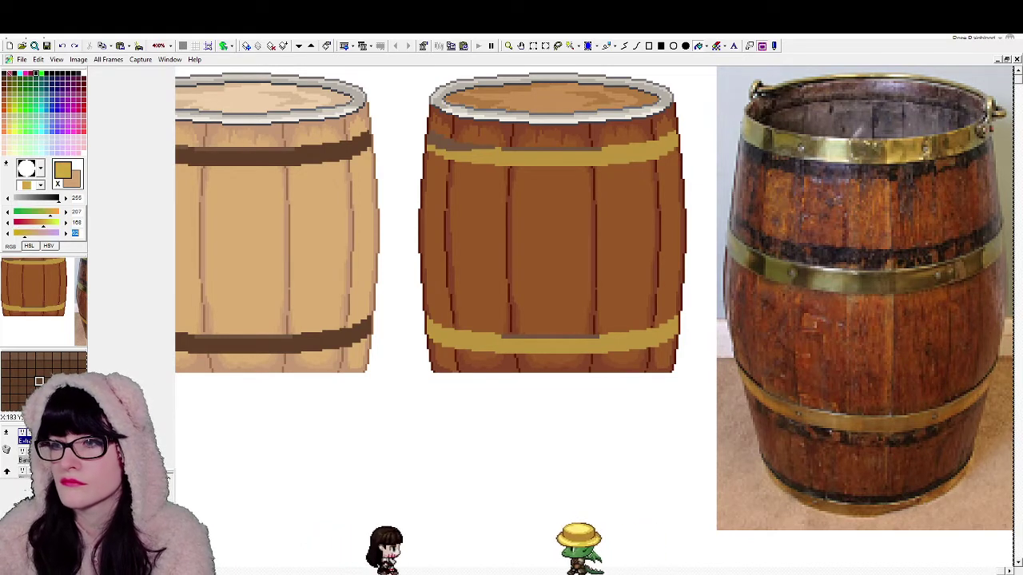
pyautogui.press('Tab')
pyautogui.write('82')
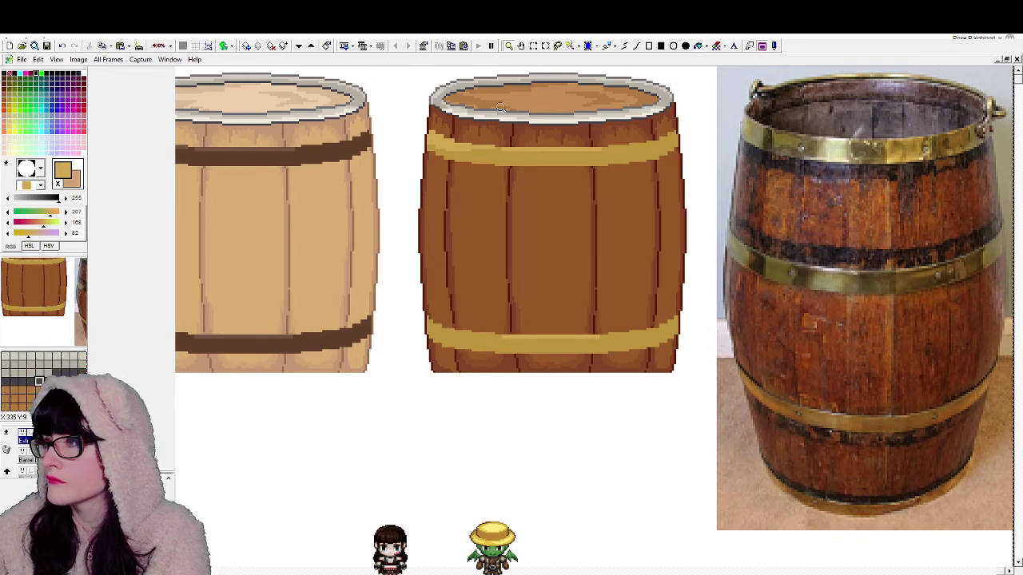
# Step: Mix a darker gold of RGB 167, 128, 42 and refill the main colour of the brown barrel's two bands
pyautogui.scroll(-3, 500, 107)
pyautogui.scroll(1, 591, 331)
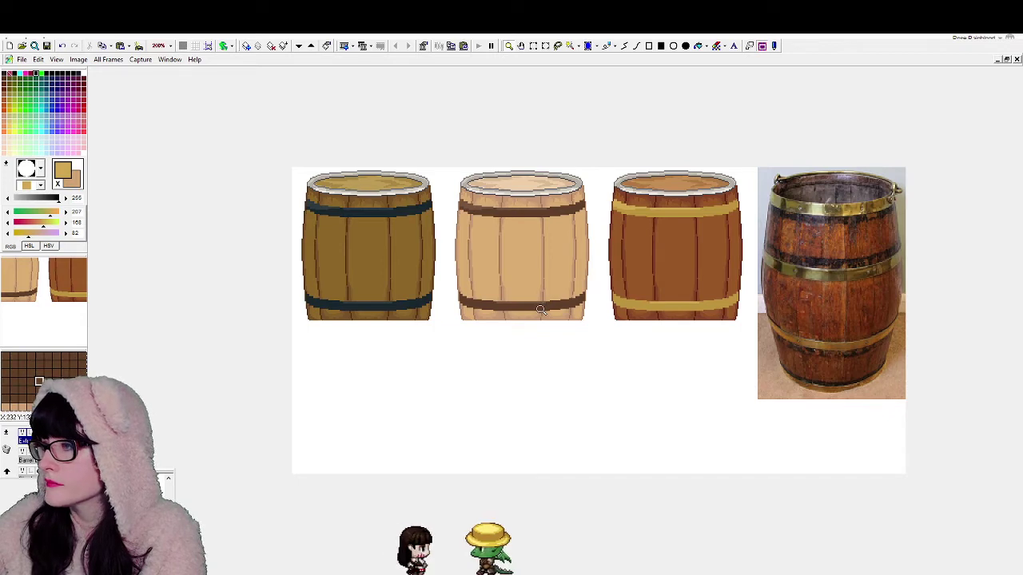
pyautogui.scroll(1, 672, 190)
pyautogui.scroll(1, 672, 191)
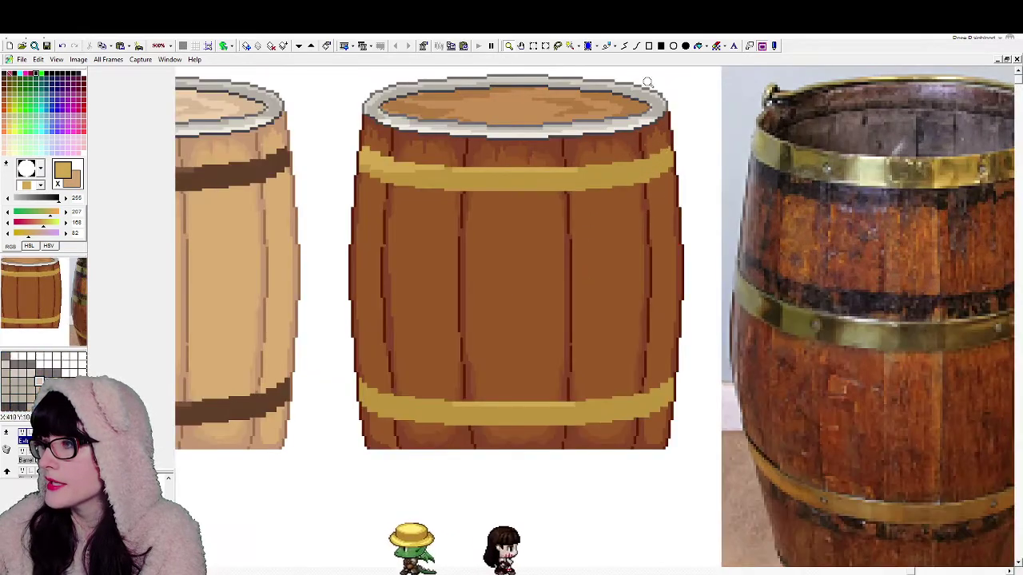
pyautogui.rightClick(481, 175)
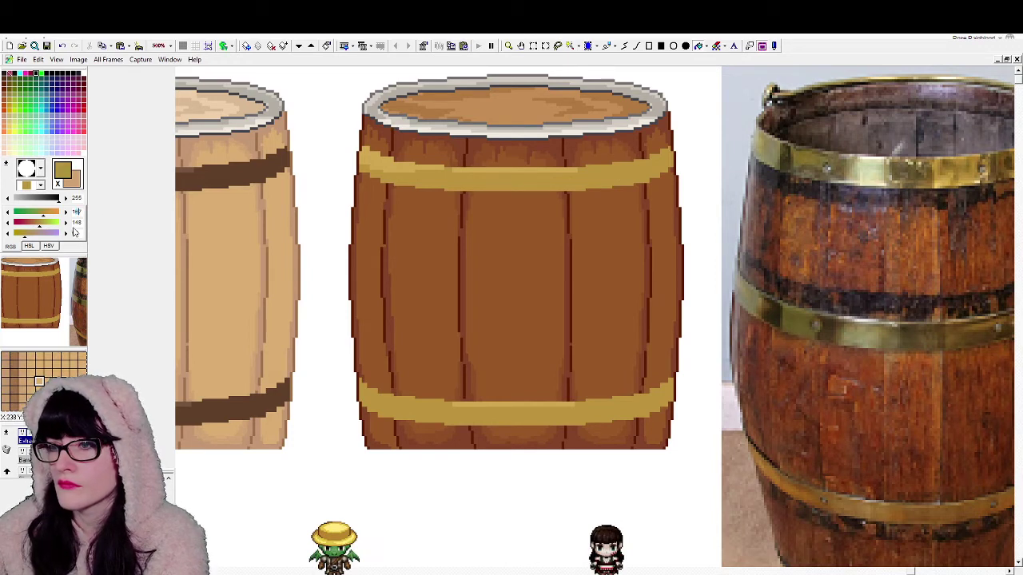
pyautogui.write('2')
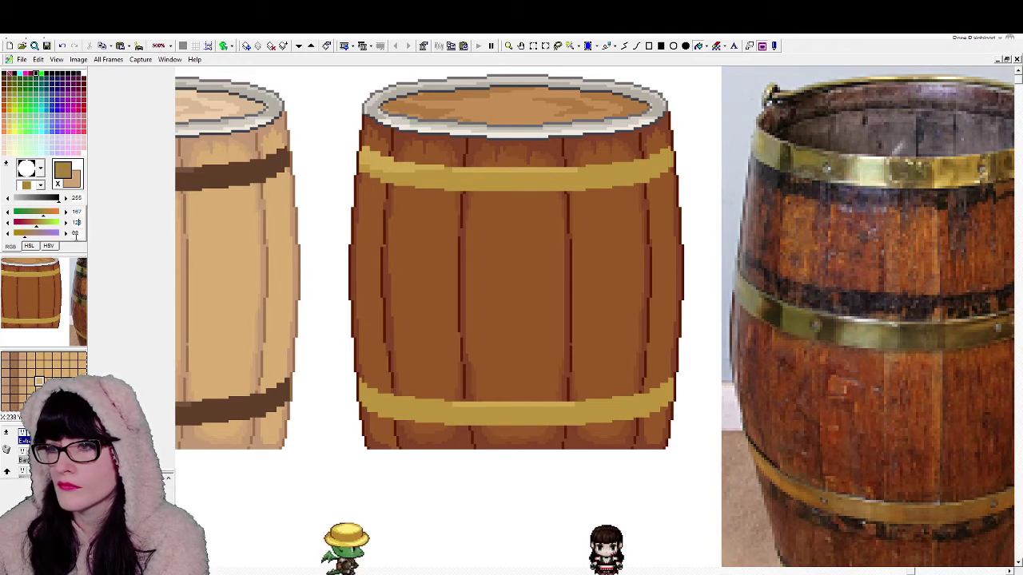
pyautogui.moveTo(75, 234); pyautogui.dragTo(68, 237)
pyautogui.write('42')
pyautogui.click(468, 177)
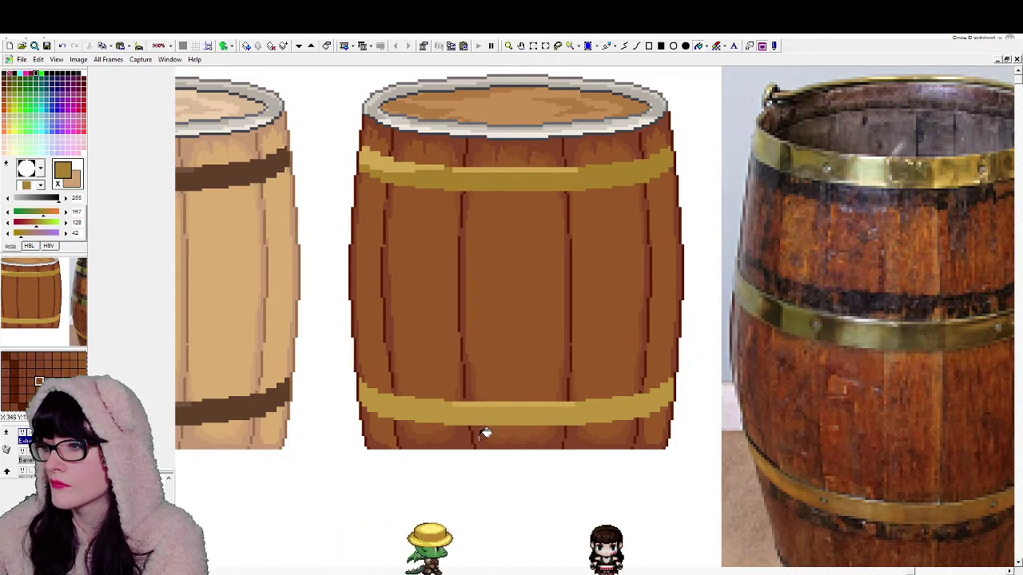
pyautogui.click(485, 408)
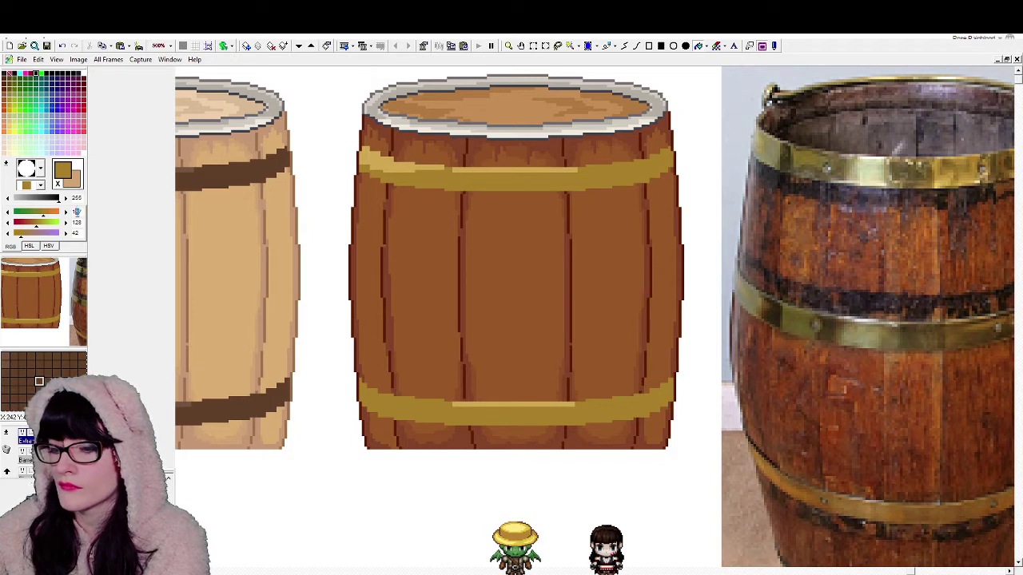
# Step: Mix a gold of RGB 187, 148, 62 and fill the highlights on both of the brown barrel's bands
pyautogui.write('4')
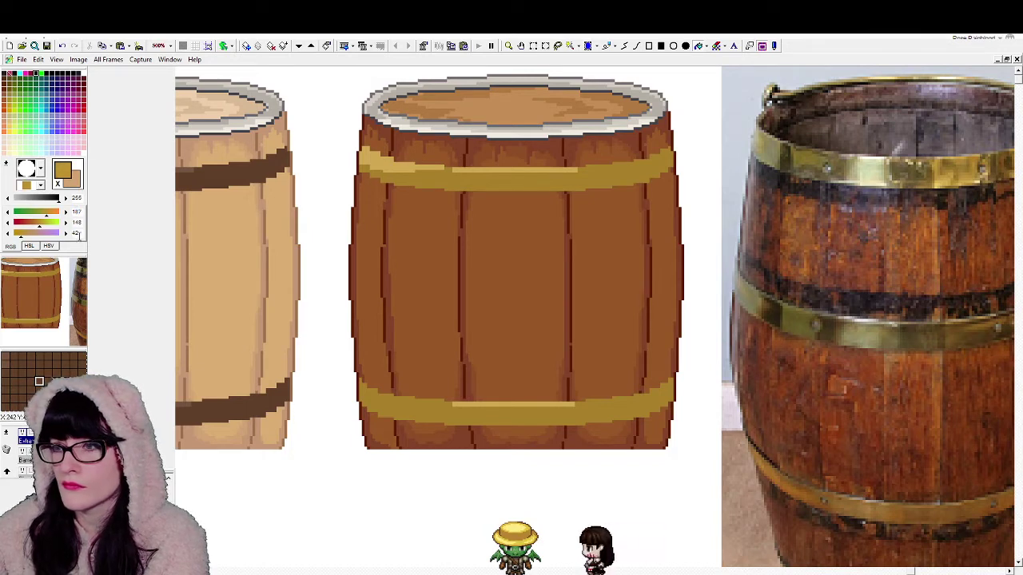
pyautogui.moveTo(80, 235); pyautogui.dragTo(66, 237)
pyautogui.write('62')
pyautogui.click(417, 159)
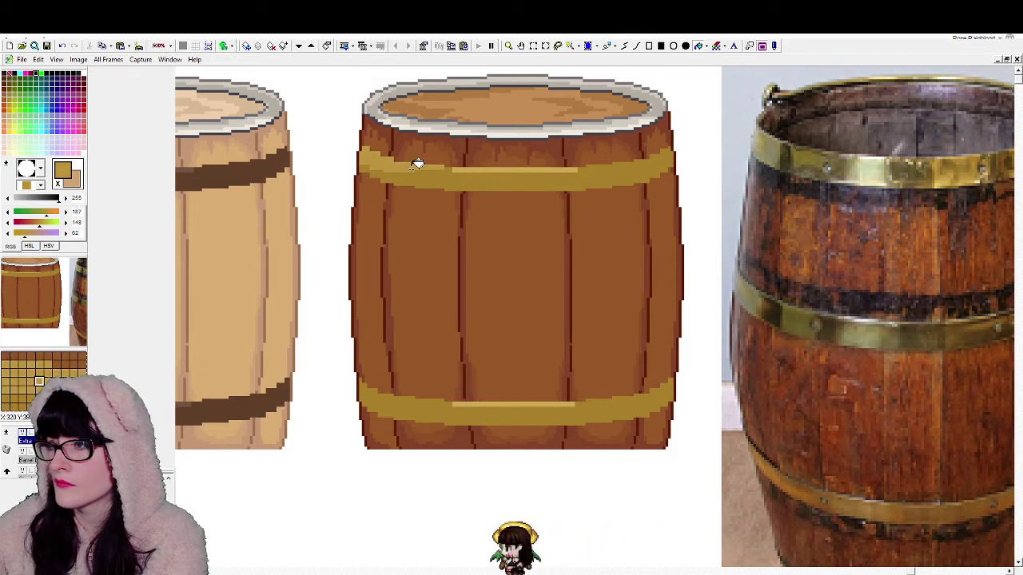
pyautogui.click(482, 165)
pyautogui.click(482, 402)
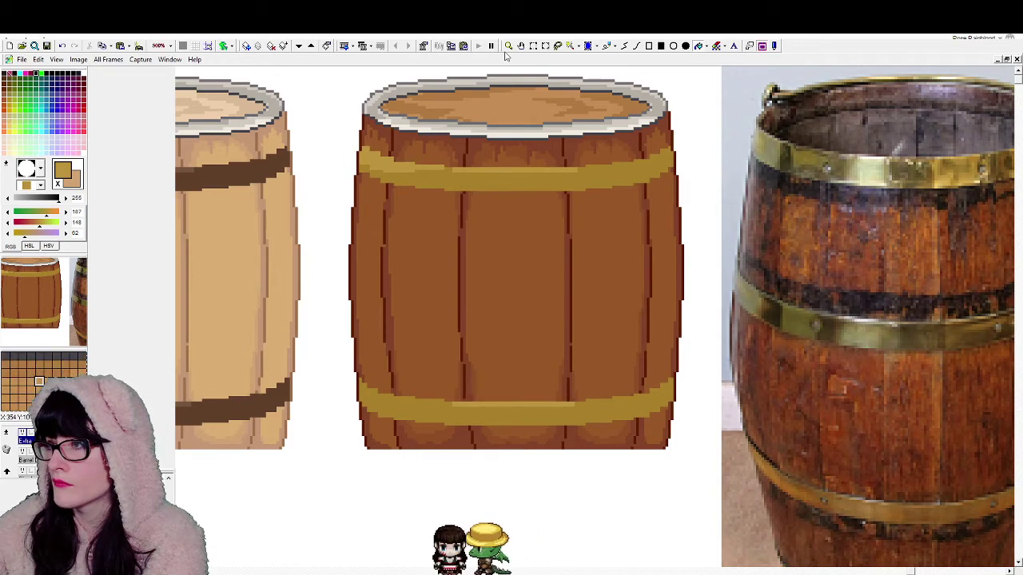
# Step: Fill both bands' highlights with dark brown sampled from the neighbouring barrel's band as a placeholder, undoing the stray background fill
pyautogui.scroll(-3, 507, 80)
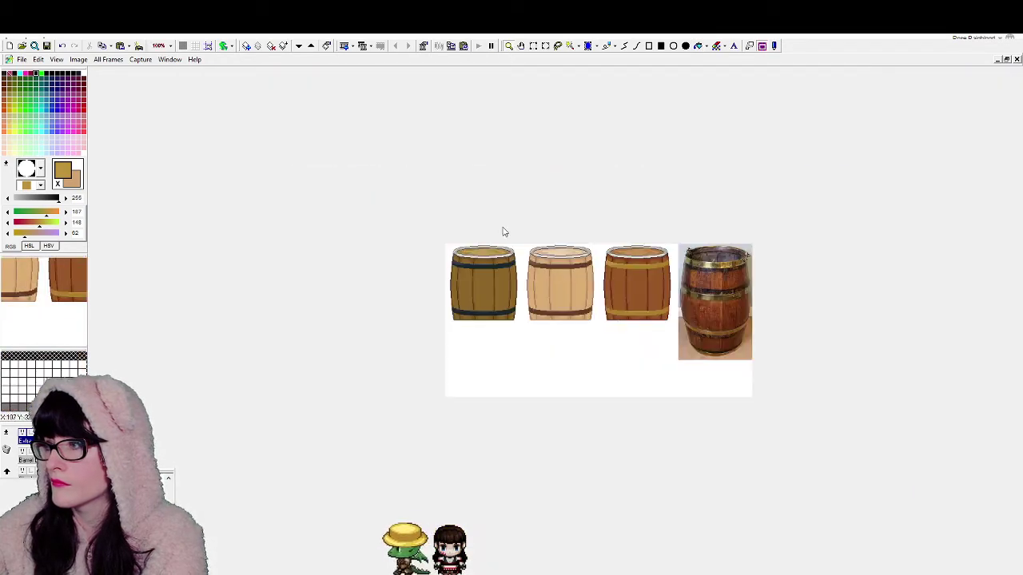
pyautogui.scroll(1, 505, 229)
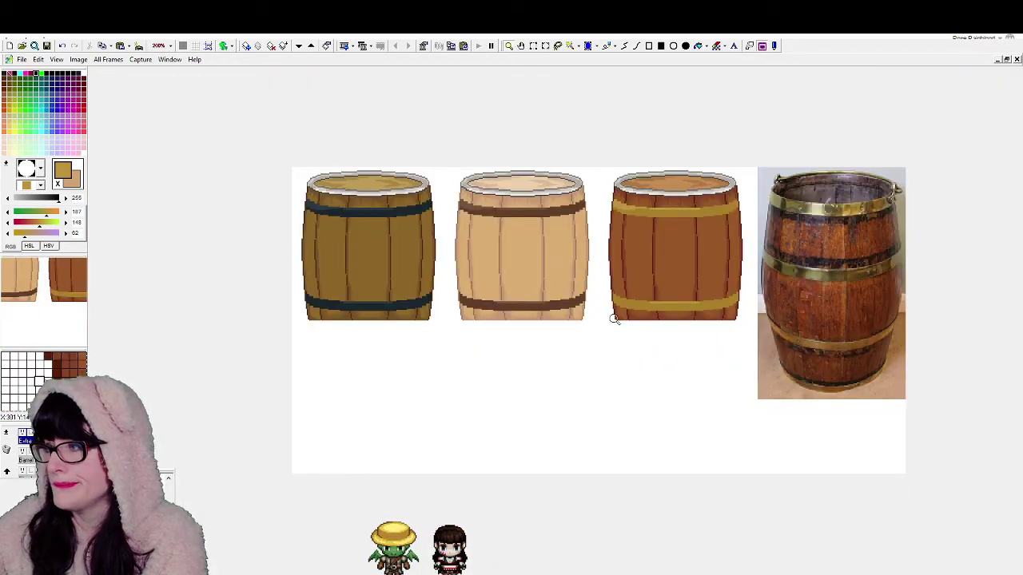
pyautogui.scroll(2, 673, 282)
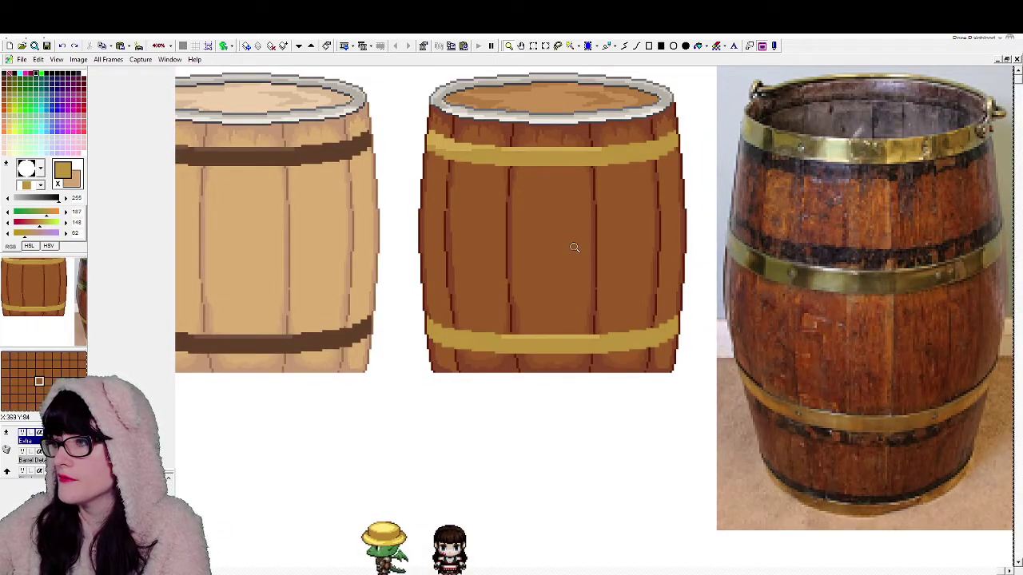
pyautogui.scroll(-2, 568, 251)
pyautogui.scroll(3, 589, 266)
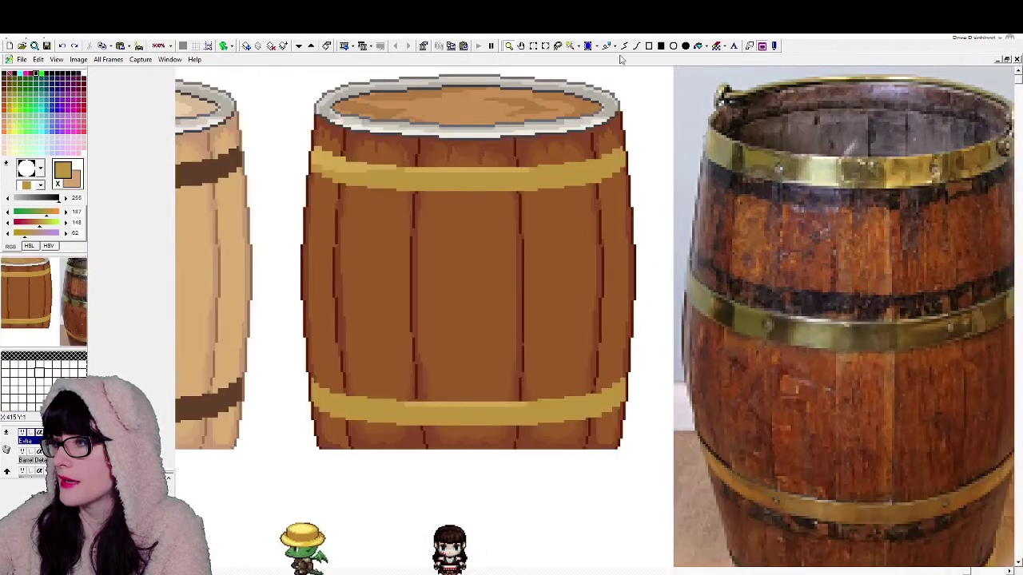
pyautogui.click(697, 46)
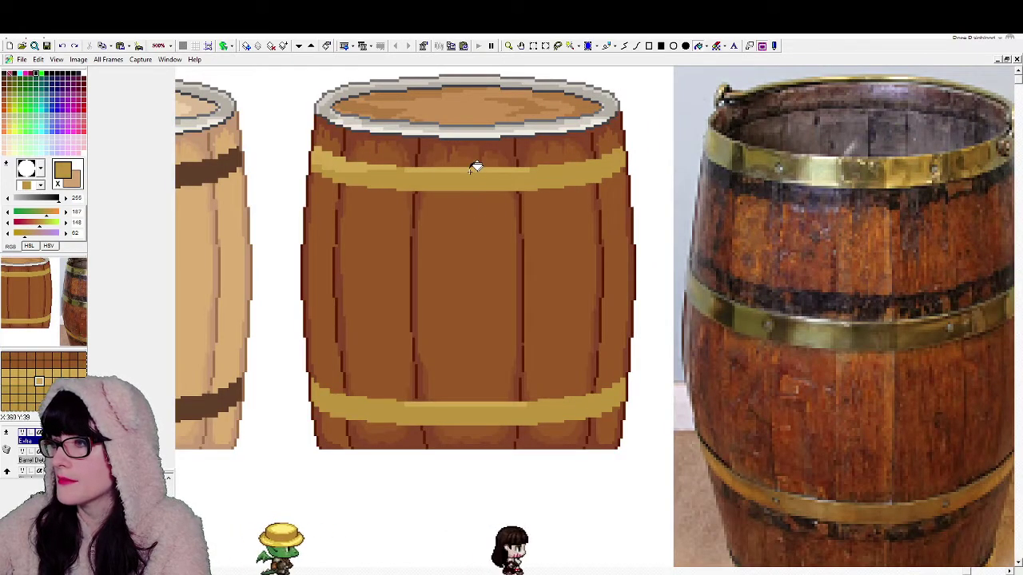
pyautogui.rightClick(470, 170)
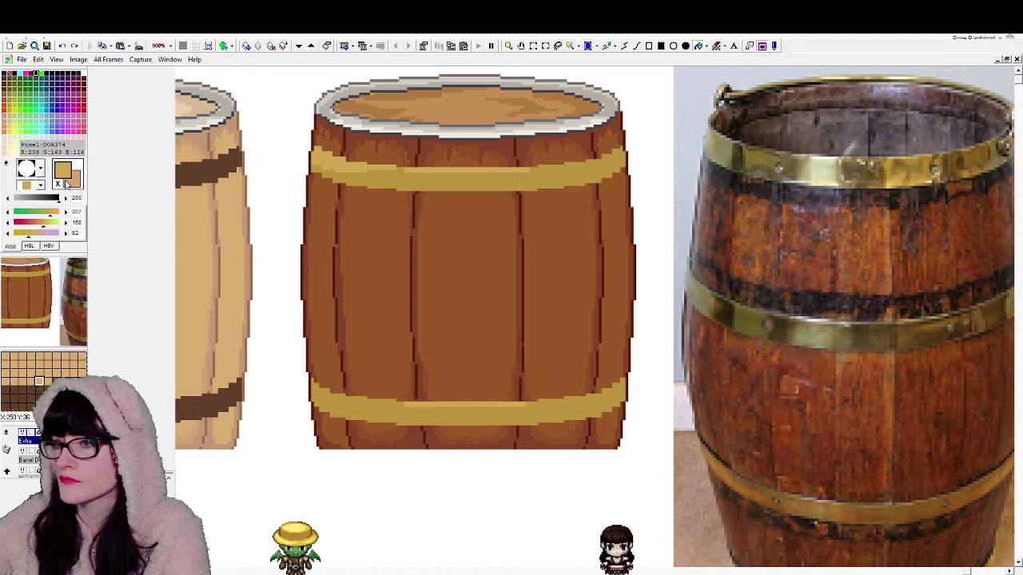
pyautogui.click(218, 161)
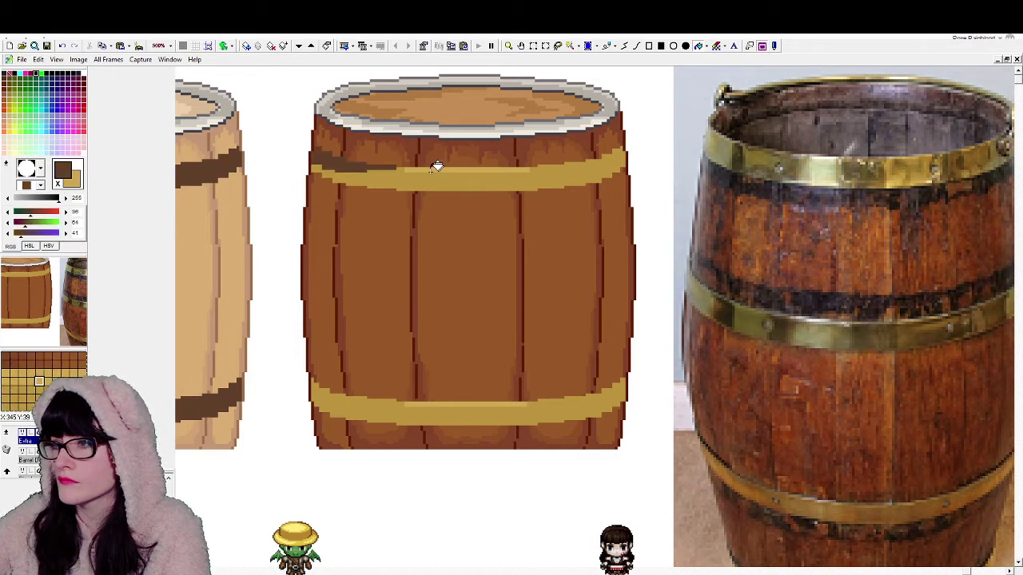
pyautogui.click(206, 283)
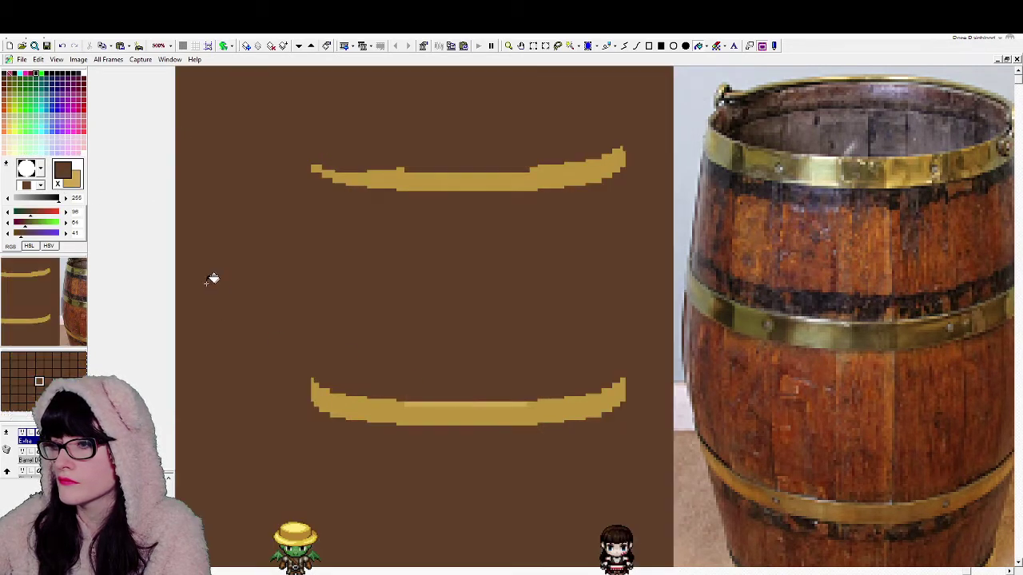
pyautogui.hotkey('ctrl', 'z')
pyautogui.click(445, 405)
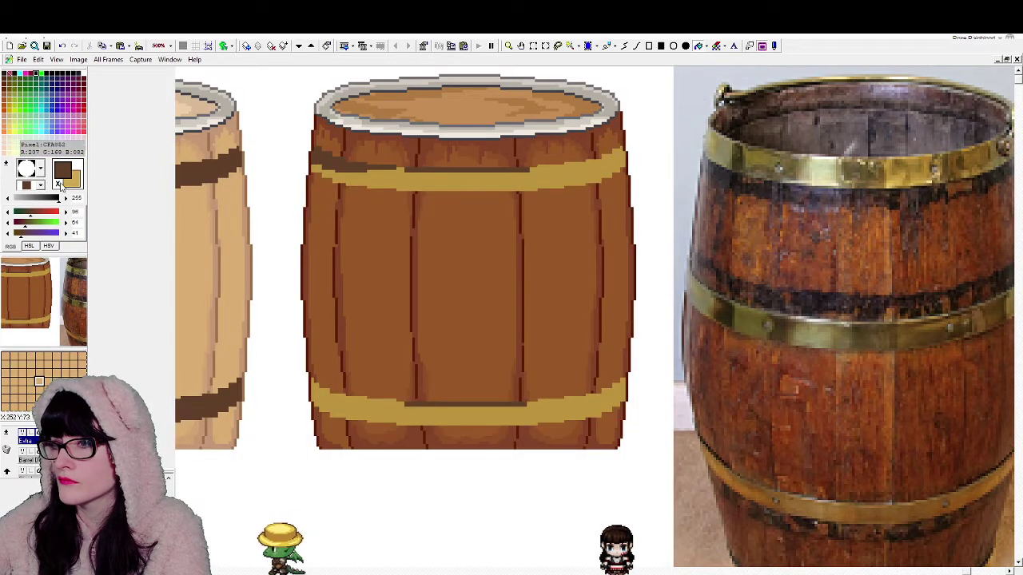
# Step: Fill the main colour of both bands with RGB 207, 168, 82 and their highlights with a lighter gold of RGB 227, 188, 102
pyautogui.click(57, 185)
pyautogui.click(417, 184)
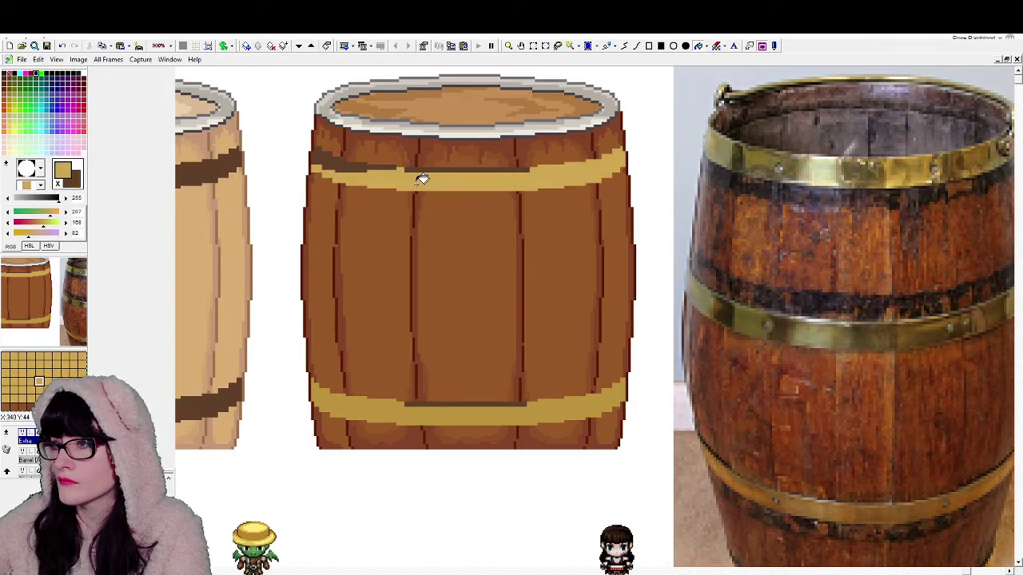
pyautogui.click(444, 414)
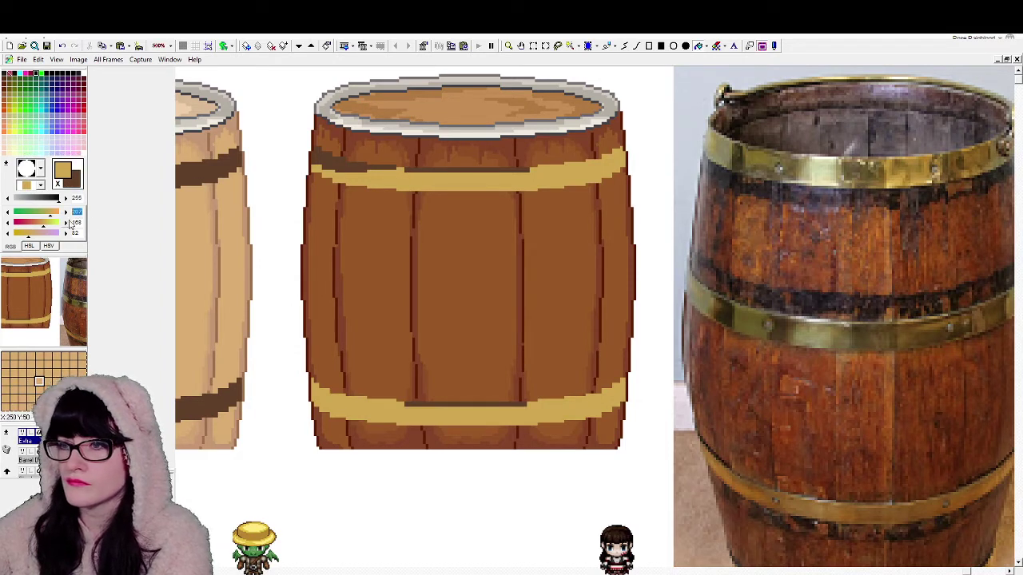
pyautogui.click(77, 212)
pyautogui.write('227')
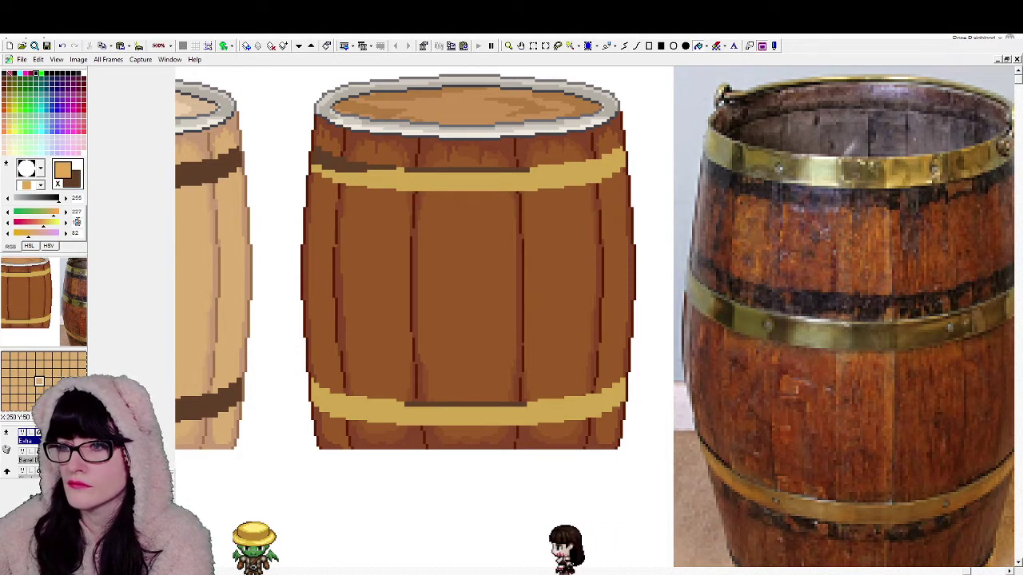
pyautogui.write('88')
pyautogui.moveTo(76, 234); pyautogui.dragTo(72, 233)
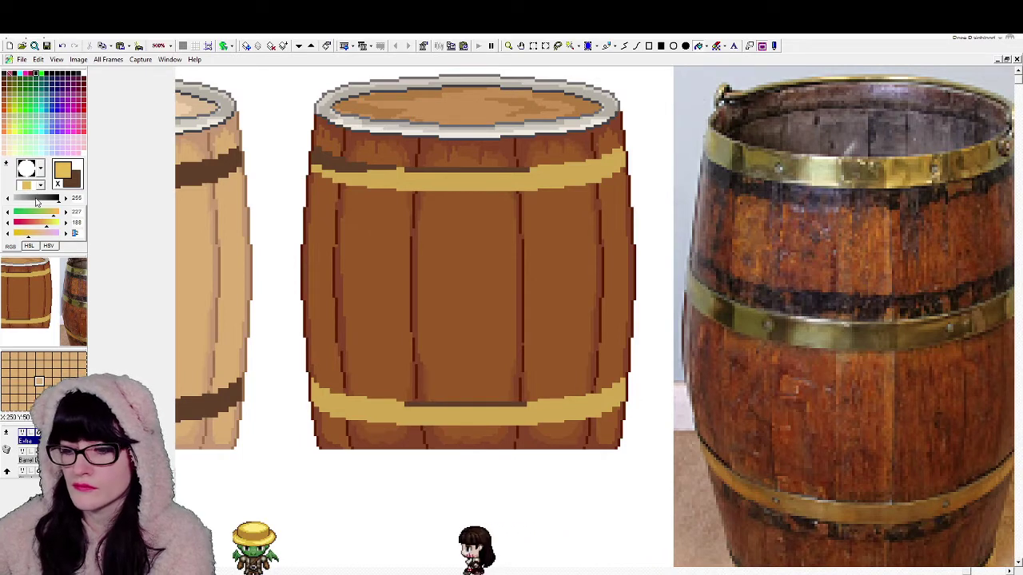
pyautogui.write('102')
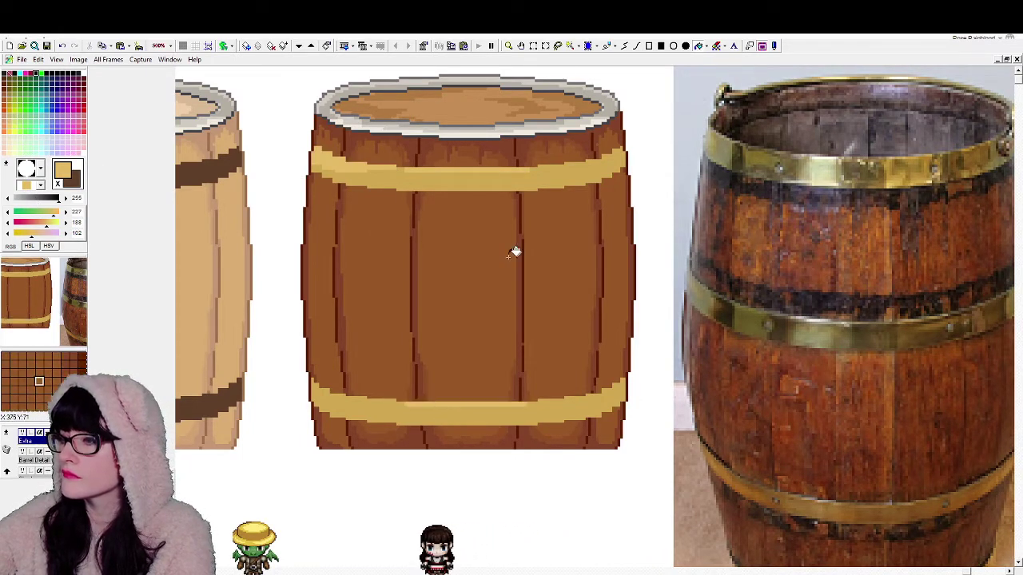
# Step: Try dark browns sampled from the reference barrel's uppermost hoop as the main colour of the brown barrel's upper band
pyautogui.click(511, 45)
pyautogui.rightClick(514, 300)
pyautogui.rightClick(514, 299)
pyautogui.rightClick(513, 299)
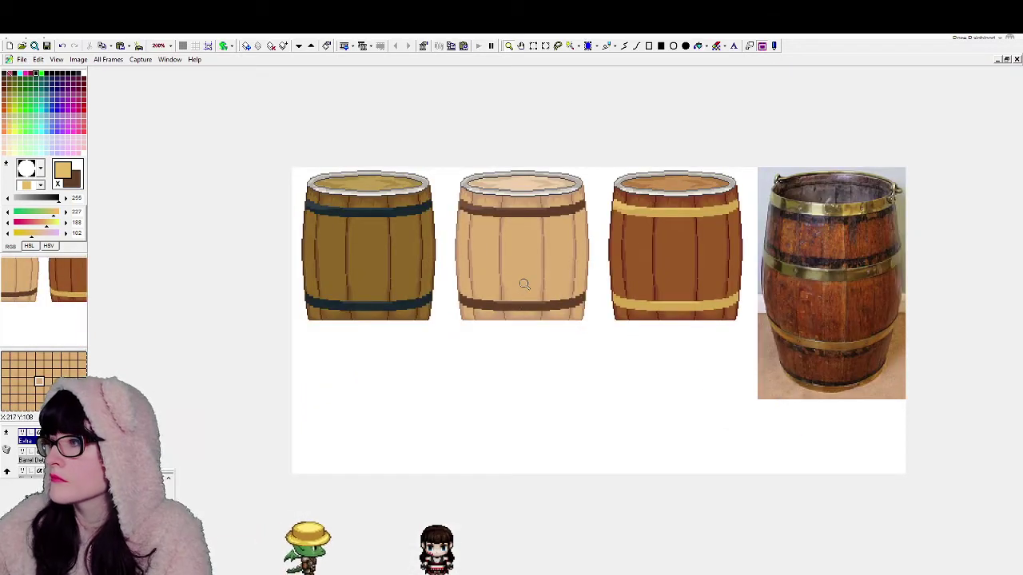
pyautogui.scroll(2, 787, 272)
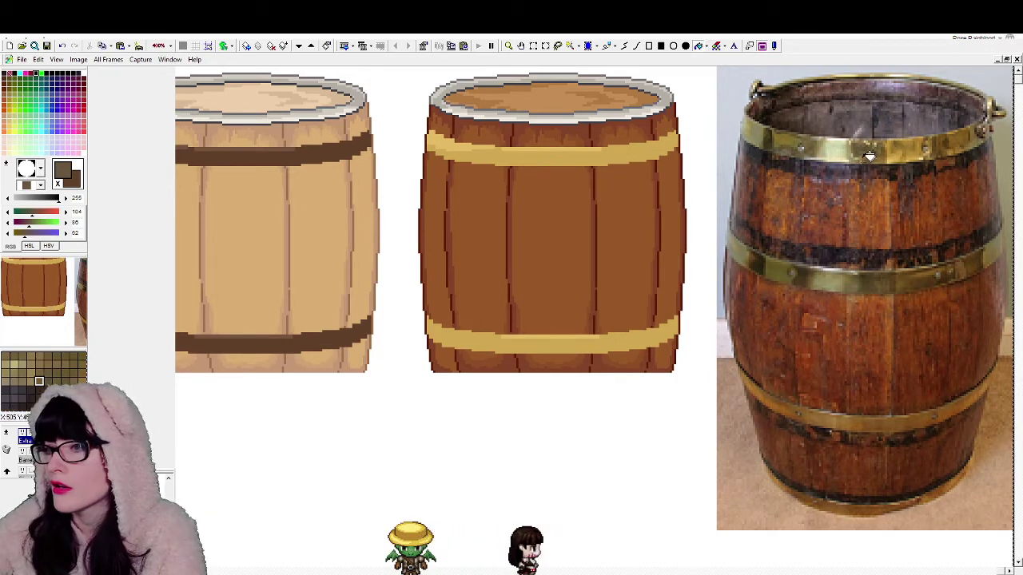
pyautogui.rightClick(921, 161)
pyautogui.rightClick(934, 147)
pyautogui.rightClick(950, 145)
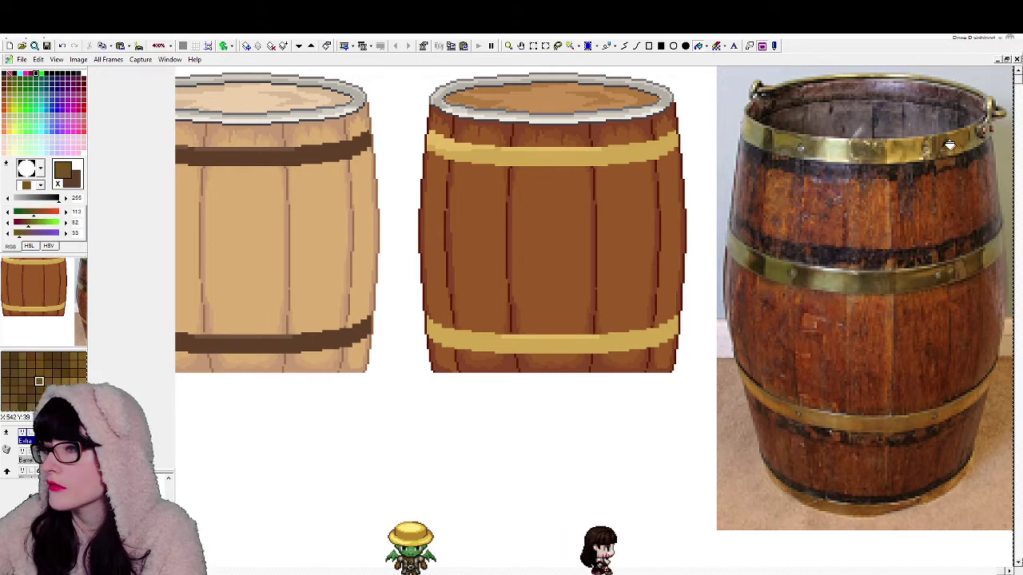
pyautogui.rightClick(973, 132)
pyautogui.click(951, 129)
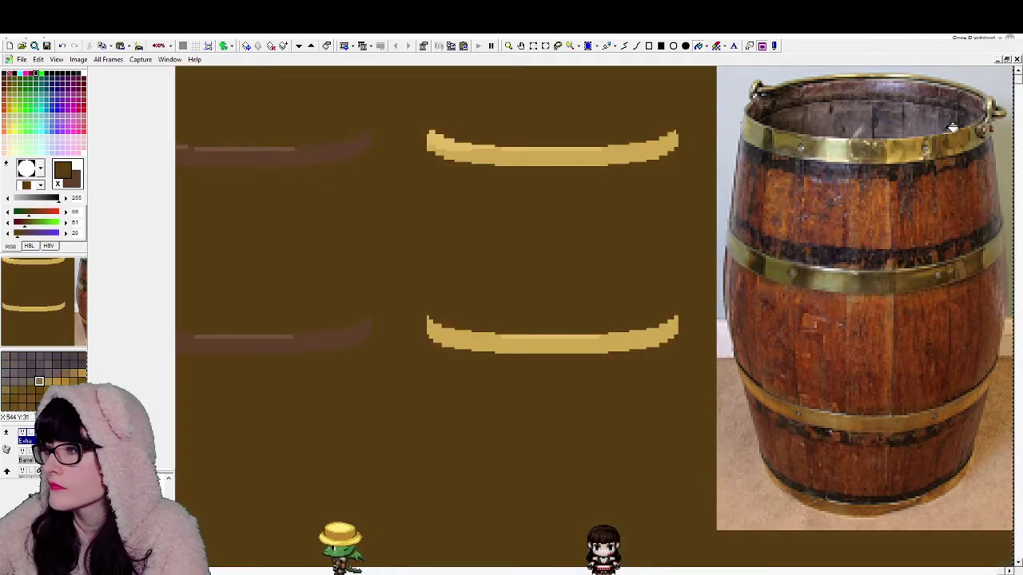
pyautogui.hotkey('ctrl', 'z')
pyautogui.rightClick(939, 140)
pyautogui.click(593, 155)
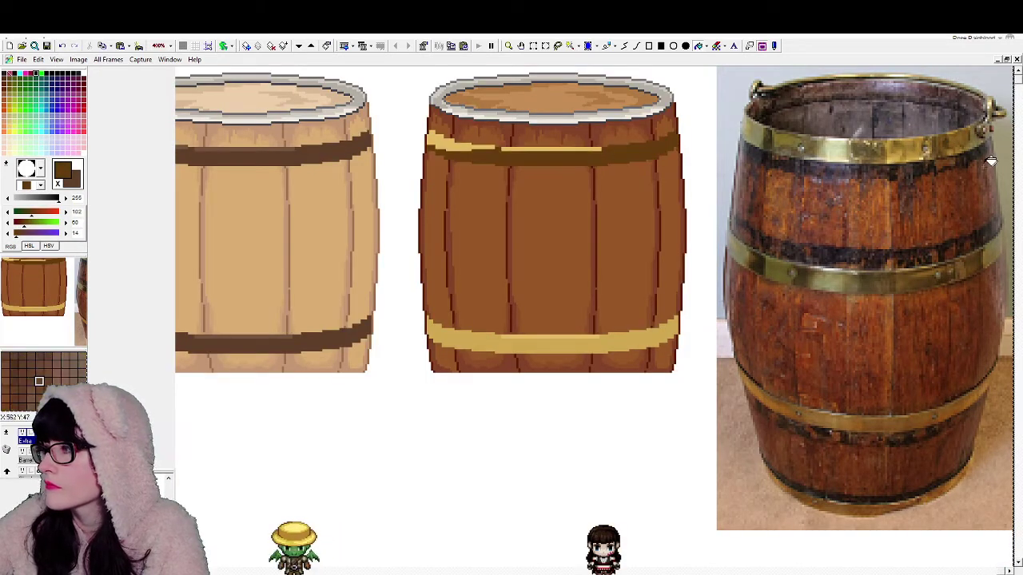
pyautogui.hotkey('ctrl', 'z')
# Step: Try pale and olive tones sampled from the reference barrel's uppermost hoop on the brown barrel's upper band
pyautogui.click(535, 154)
pyautogui.hotkey('ctrl', 'z')
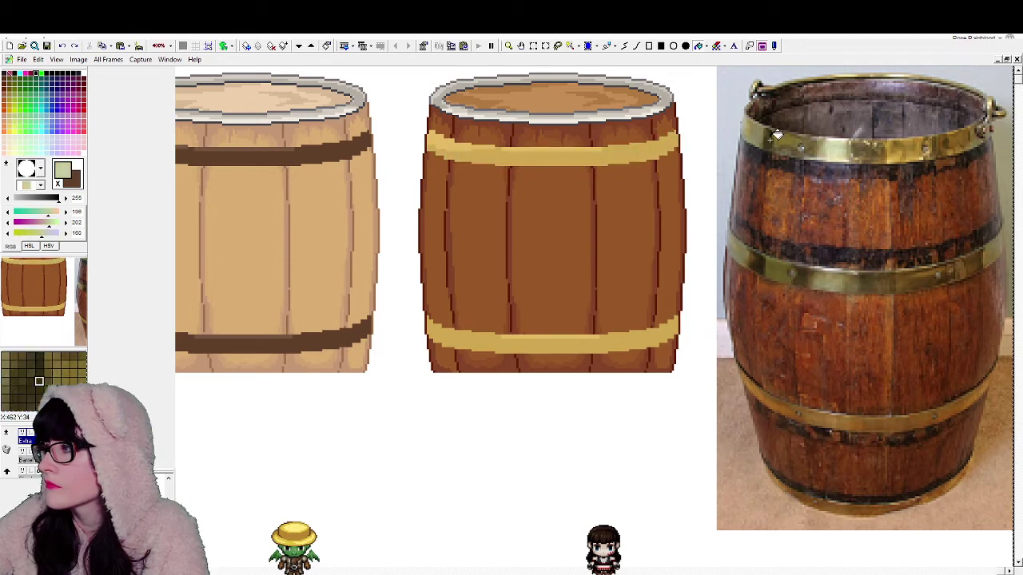
pyautogui.click(649, 159)
pyautogui.hotkey('ctrl', 'z')
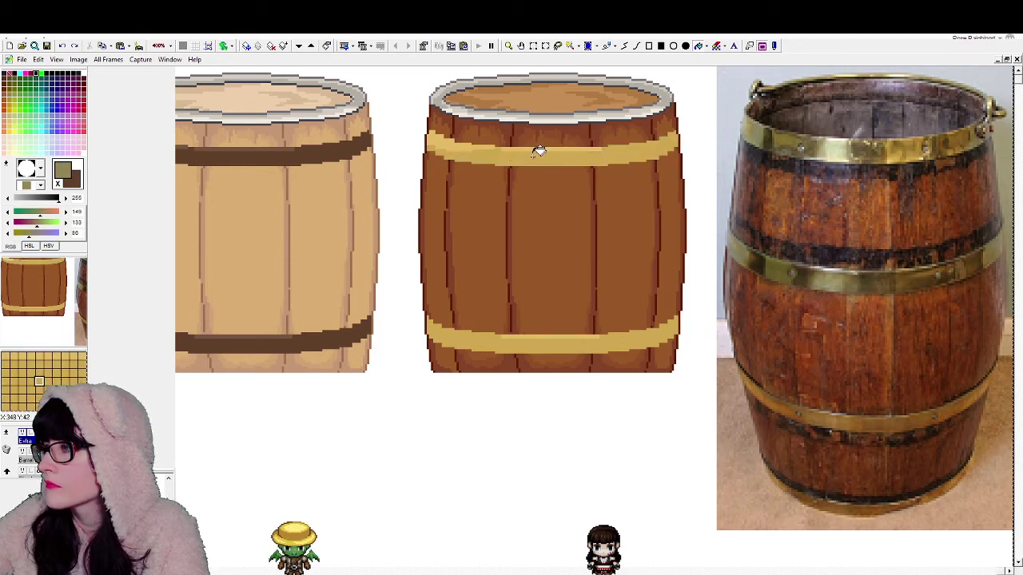
pyautogui.click(548, 152)
pyautogui.hotkey('ctrl', 'z')
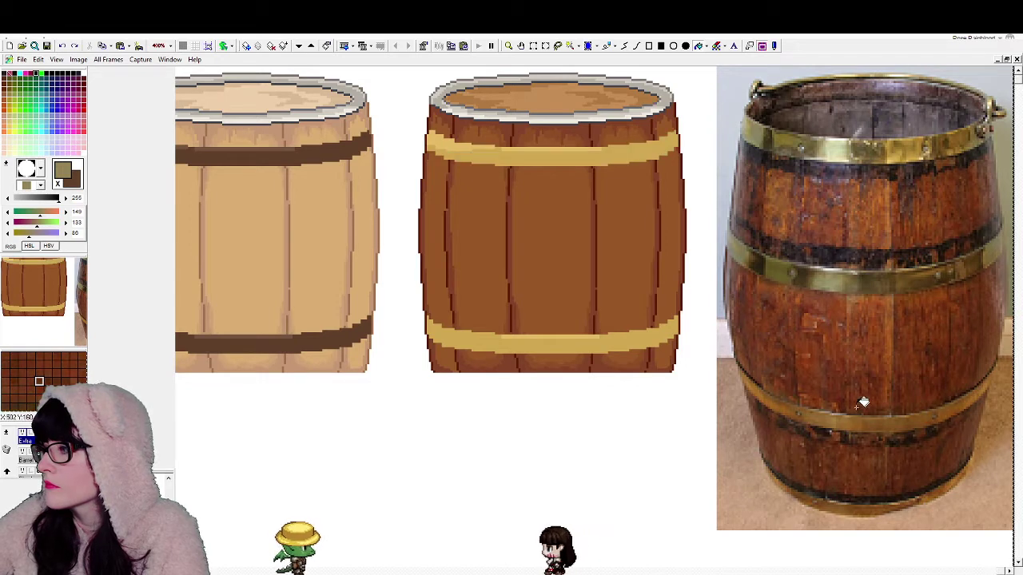
# Step: Try several brownish golds sampled from the reference barrel's lower hoop as the upper band's main colour
pyautogui.click(857, 419)
pyautogui.click(551, 155)
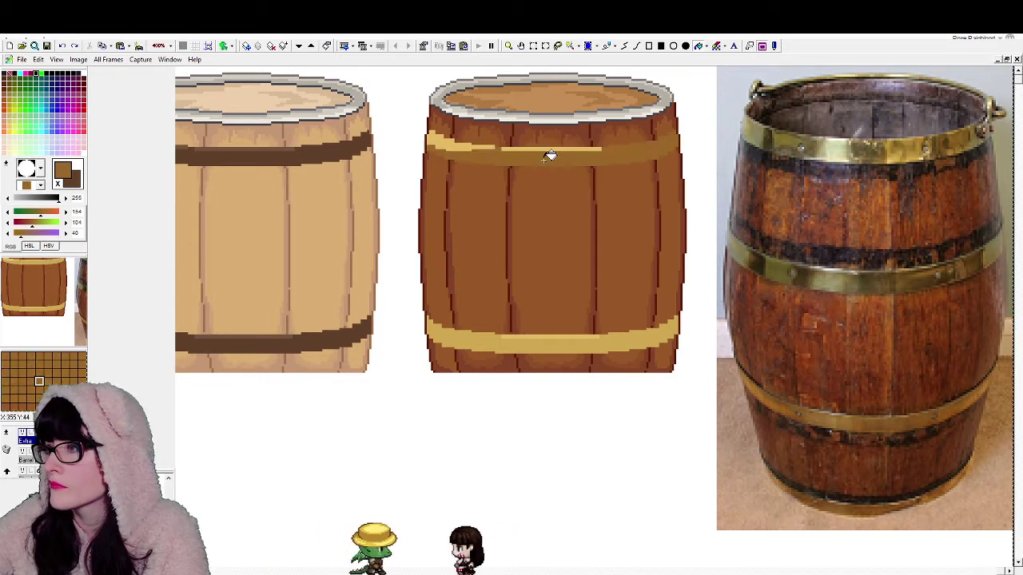
pyautogui.click(551, 155)
pyautogui.hotkey('ctrl', 'z')
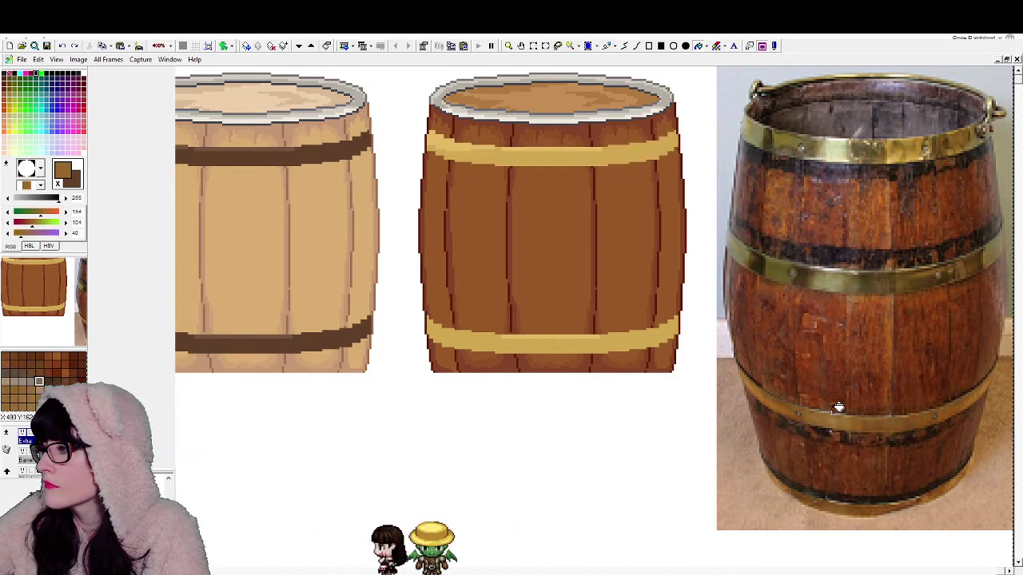
pyautogui.click(582, 155)
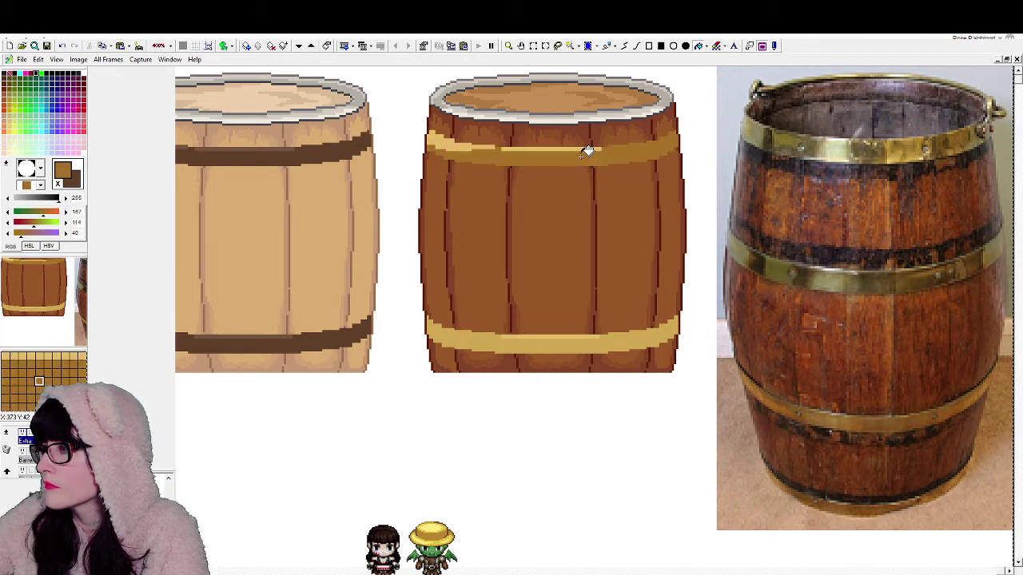
pyautogui.hotkey('ctrl', 'z')
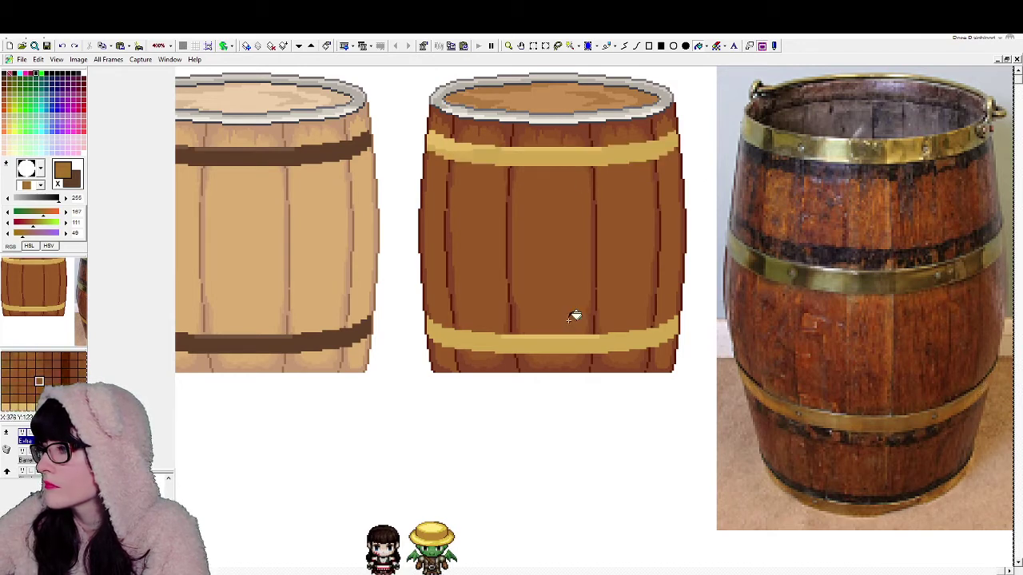
pyautogui.click(546, 155)
pyautogui.hotkey('ctrl', 'z')
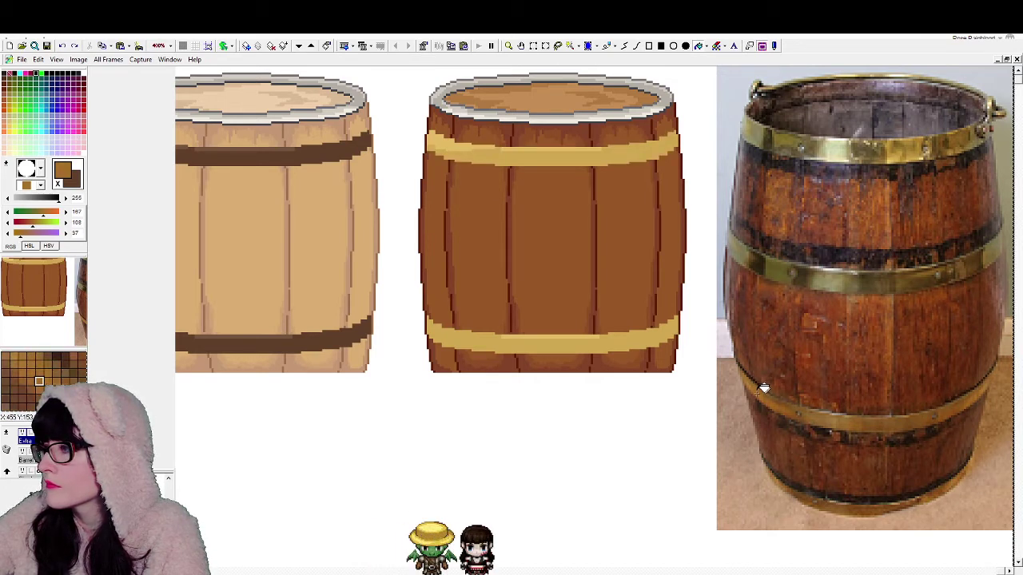
pyautogui.click(647, 146)
pyautogui.hotkey('ctrl', 'z')
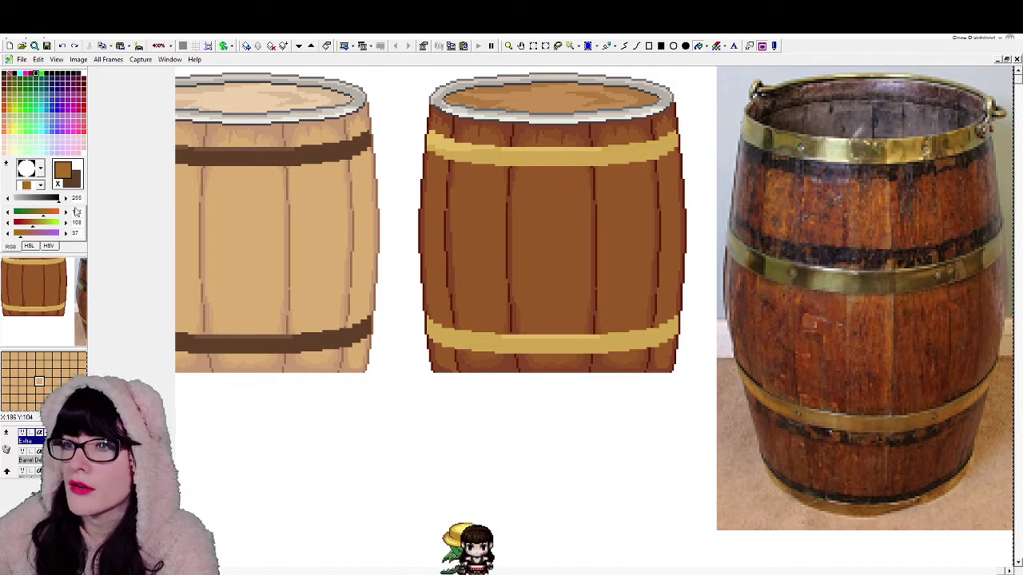
# Step: Mix a warmer gold of RGB 207, 148, 77 and fill the main colour of both of the brown barrel's bands
pyautogui.write('207')
pyautogui.press('Tab')
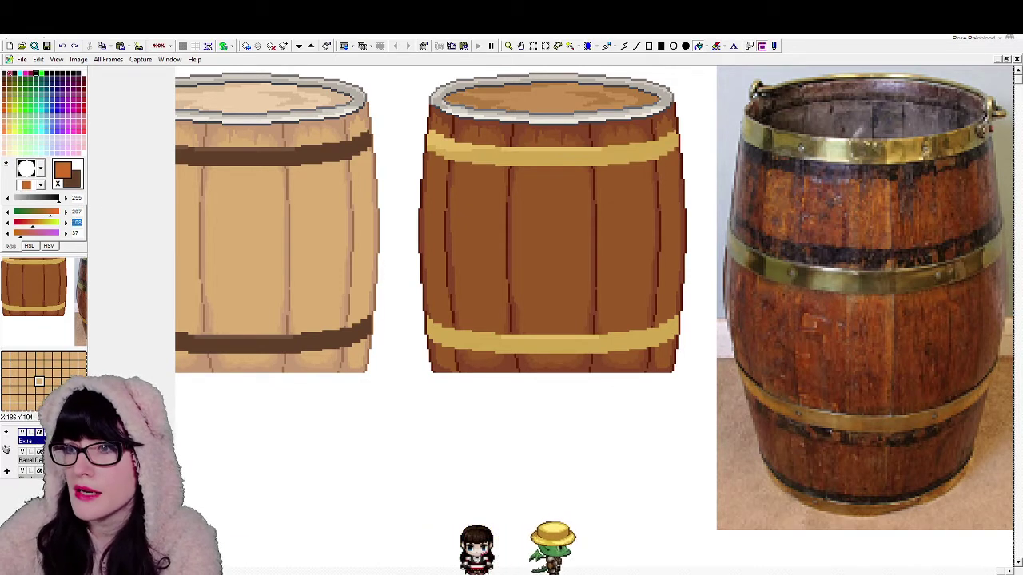
pyautogui.write('1148')
pyautogui.press('Tab')
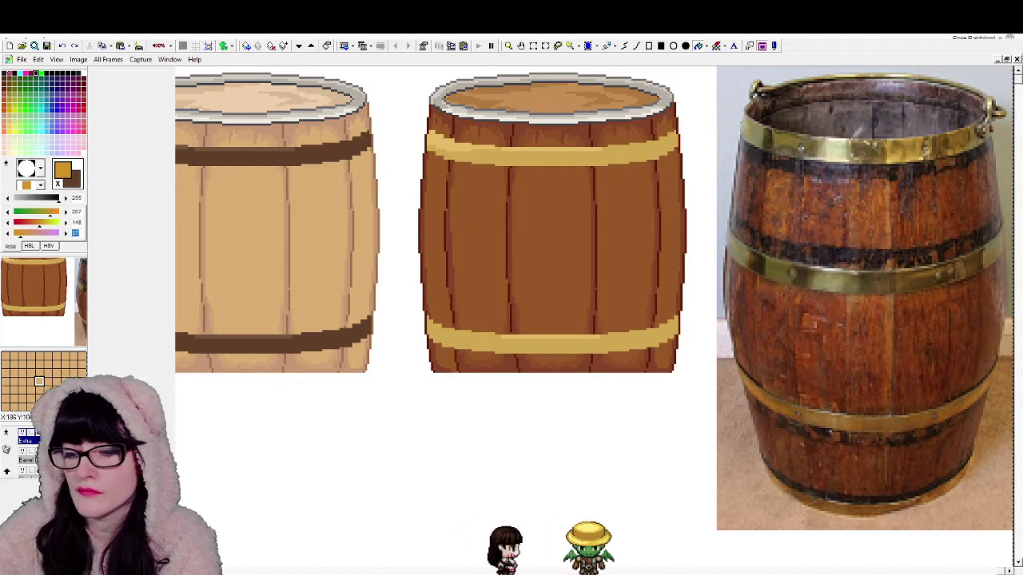
pyautogui.write('77')
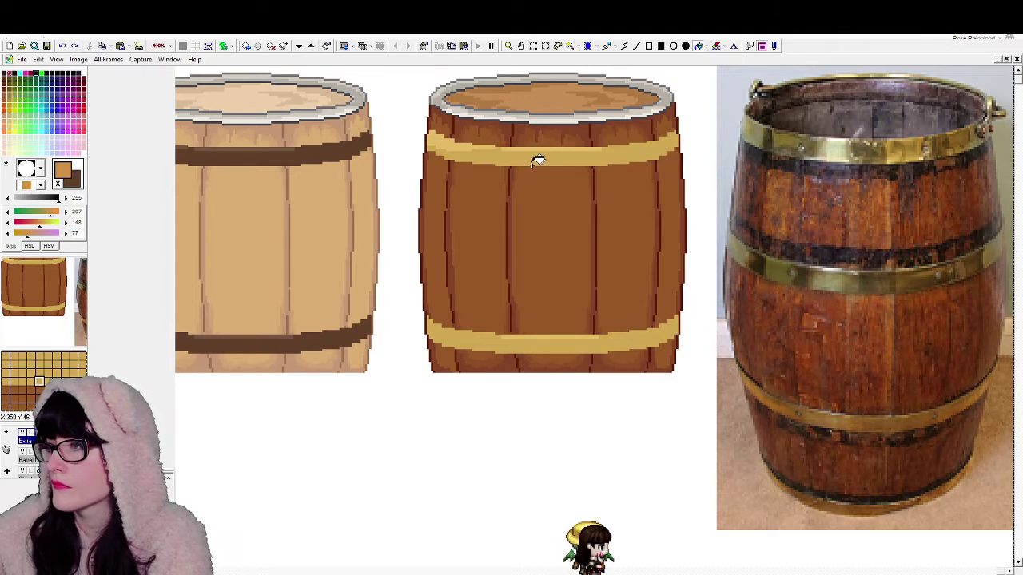
pyautogui.click(538, 160)
pyautogui.click(563, 345)
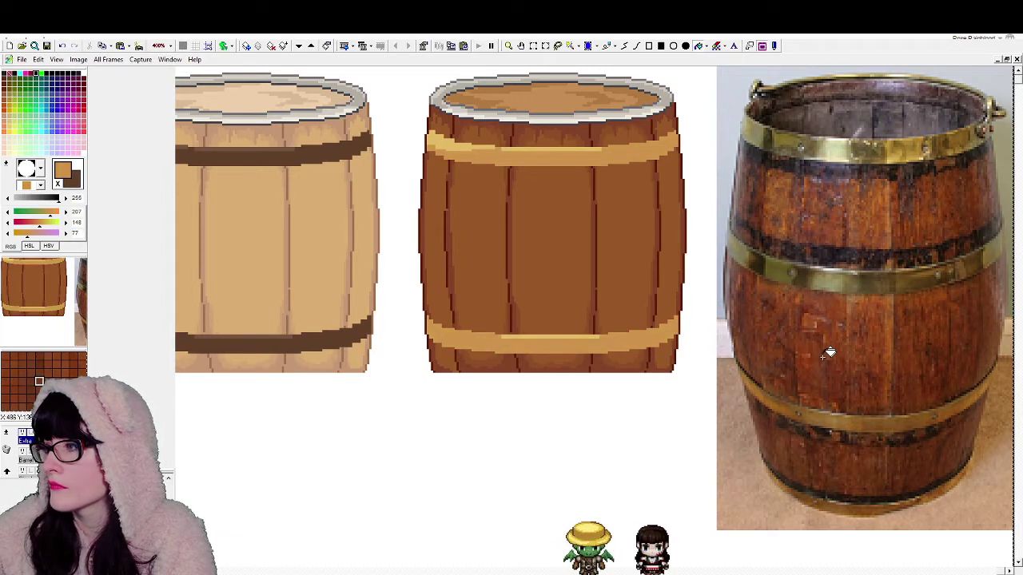
# Step: Undo the warm gold fills and try RGB 167, 111, 41, sampled from the reference barrel's lower hoop, on both bands
pyautogui.hotkey('ctrl', 'z')
pyautogui.hotkey('ctrl', 'z')
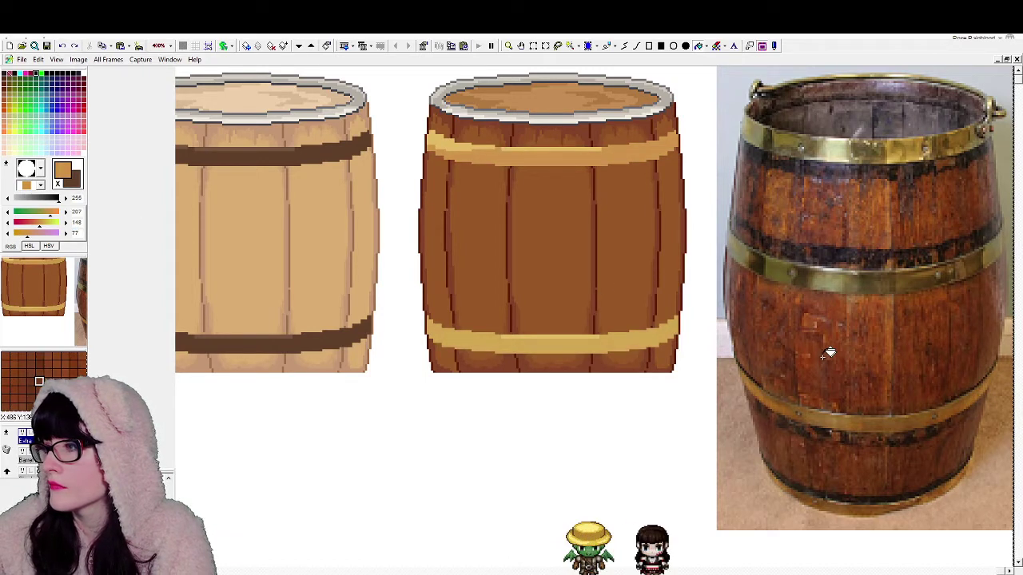
pyautogui.click(767, 393)
pyautogui.click(643, 159)
pyautogui.click(593, 334)
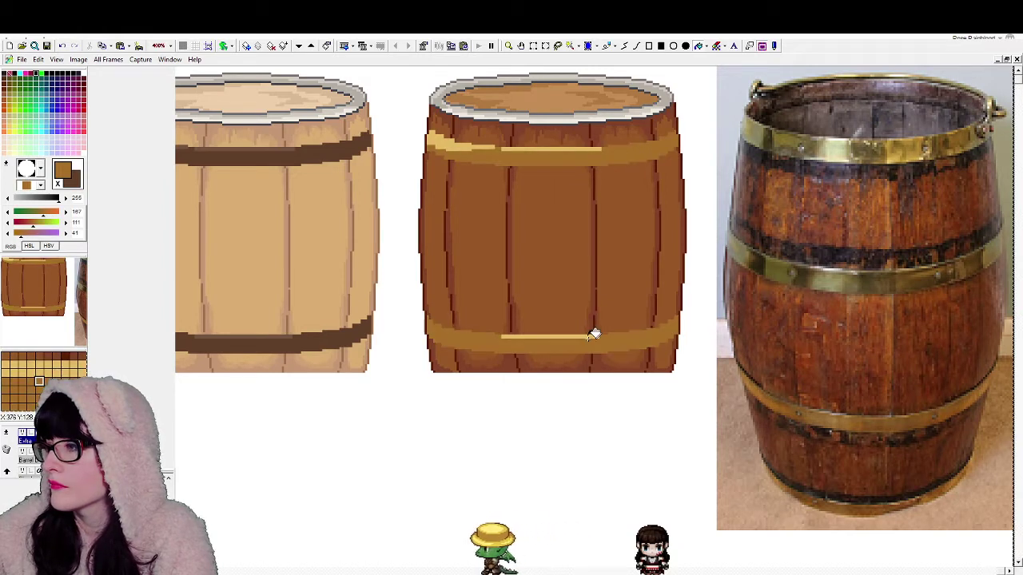
pyautogui.hotkey('ctrl', 'z')
pyautogui.hotkey('ctrl', 'z')
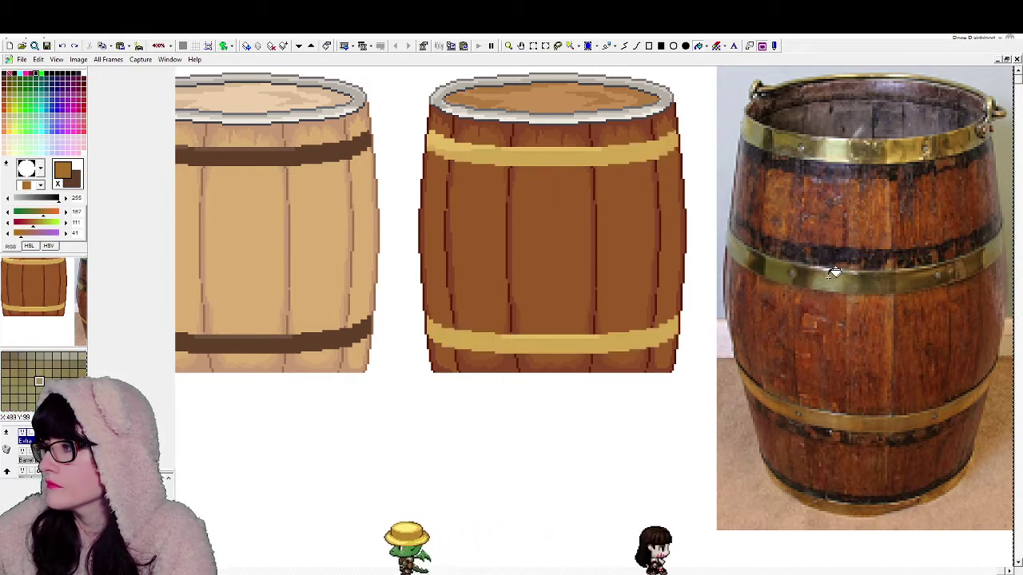
# Step: Try olive and dark brown tones sampled from the reference barrel's middle hoop on the brown barrel's upper band
pyautogui.click(833, 272)
pyautogui.click(566, 154)
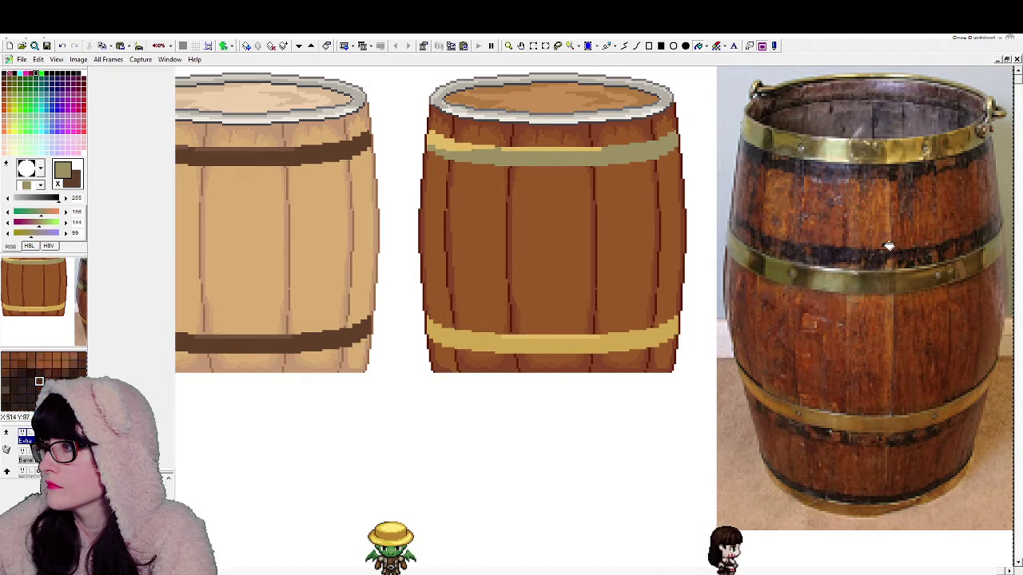
pyautogui.hotkey('ctrl', 'z')
pyautogui.click(630, 161)
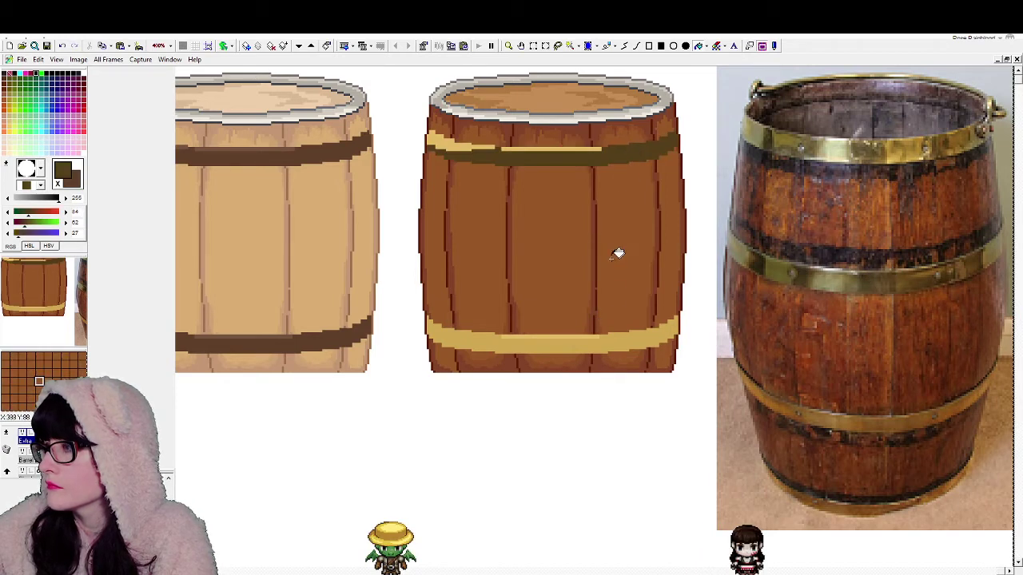
pyautogui.hotkey('ctrl', 'z')
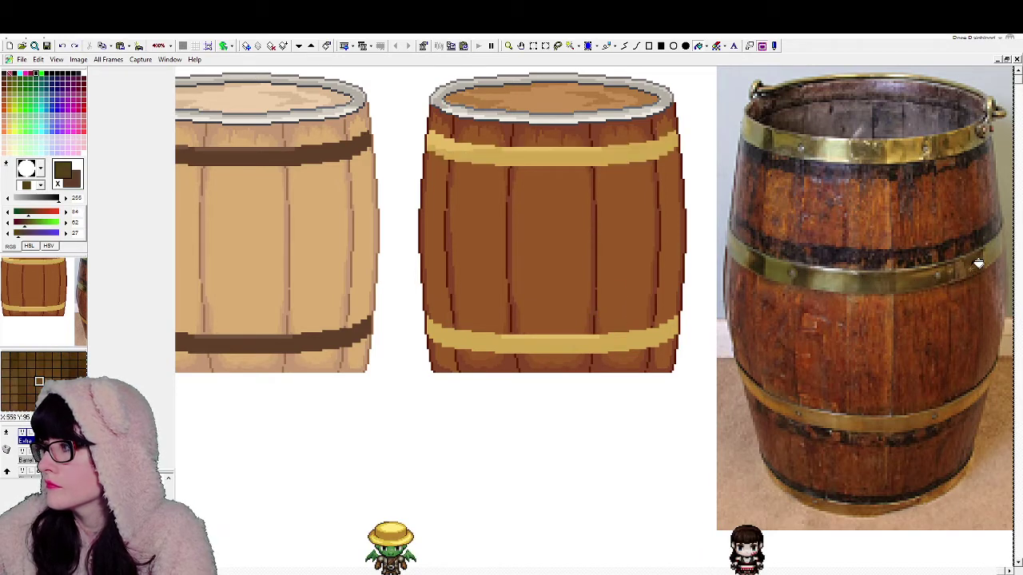
pyautogui.click(655, 160)
pyautogui.hotkey('ctrl', 'z')
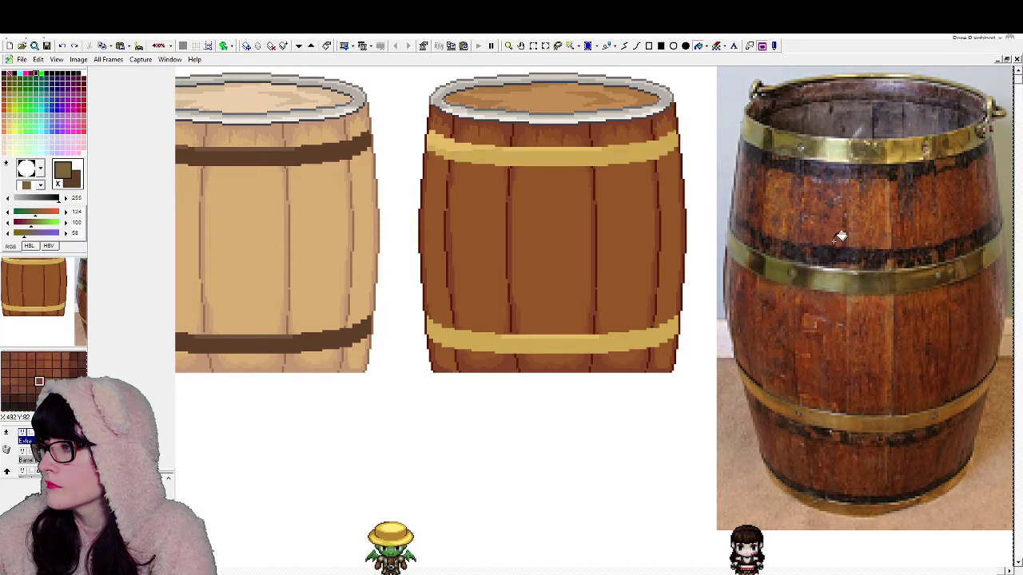
# Step: Sample tones from the reference barrel's hoops and fill both bands' main colour with RGB 167, 126, 74 from the lower hoop
pyautogui.click(882, 145)
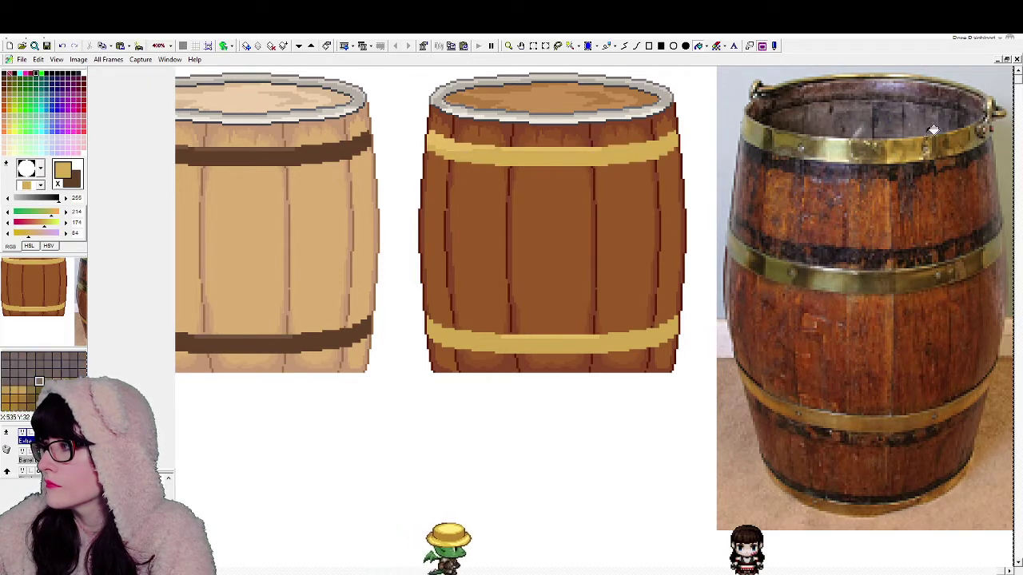
pyautogui.rightClick(899, 154)
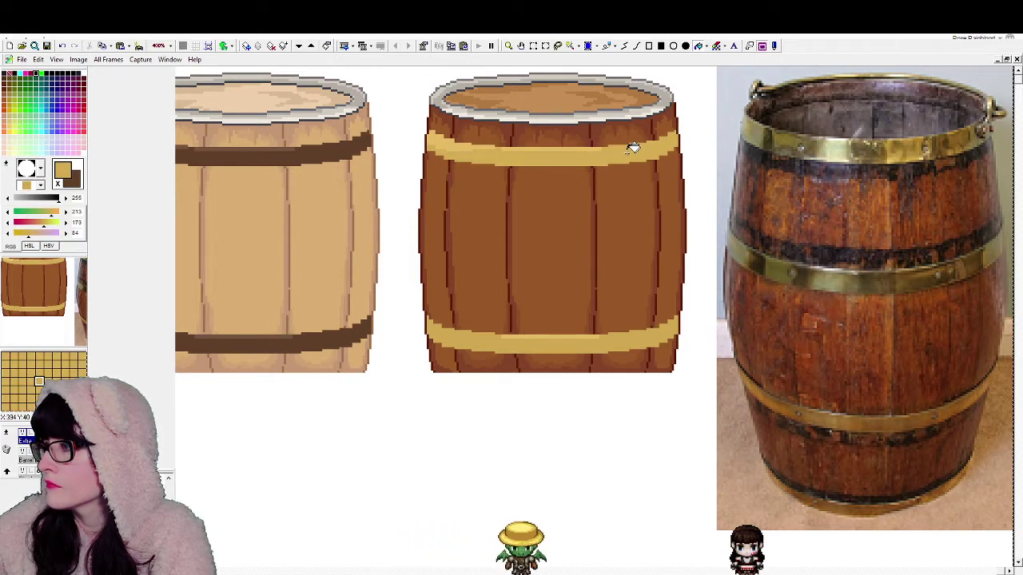
pyautogui.click(997, 426)
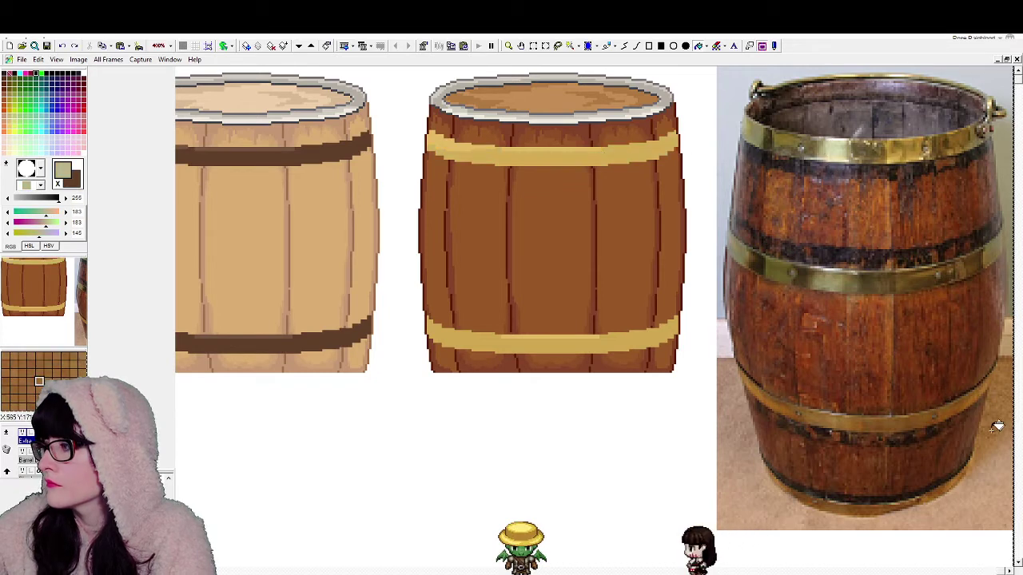
pyautogui.click(911, 412)
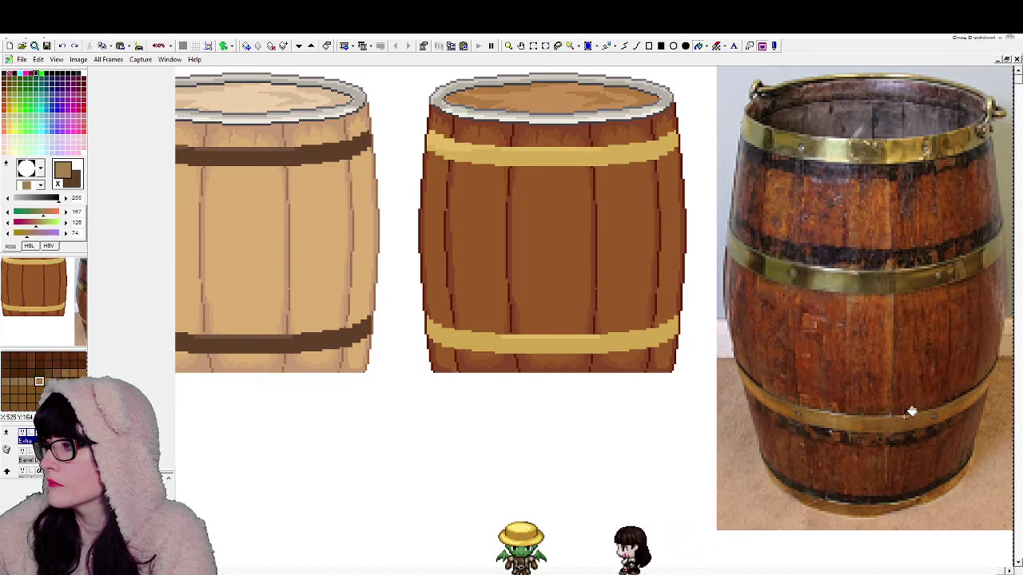
pyautogui.click(554, 336)
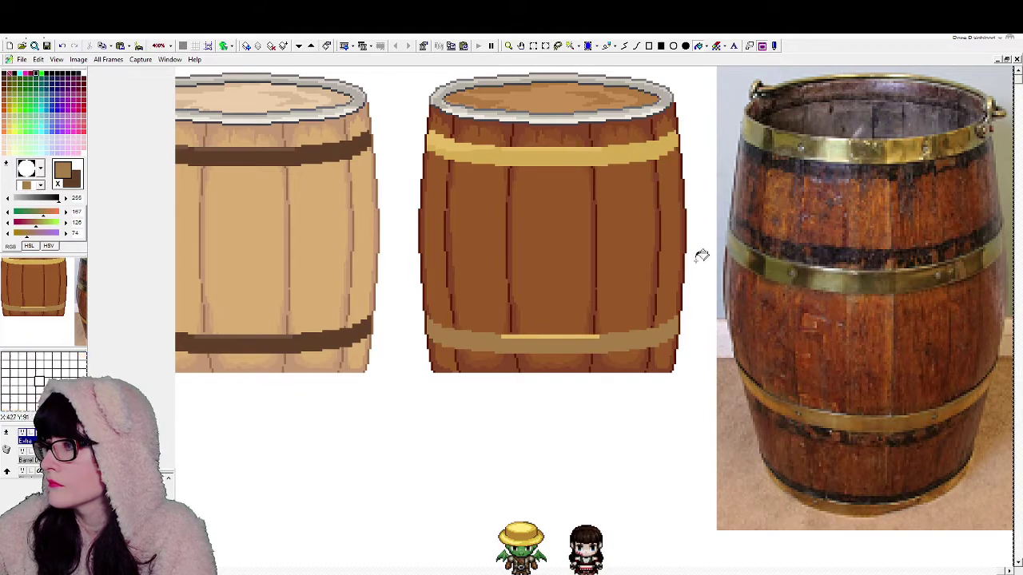
pyautogui.click(583, 151)
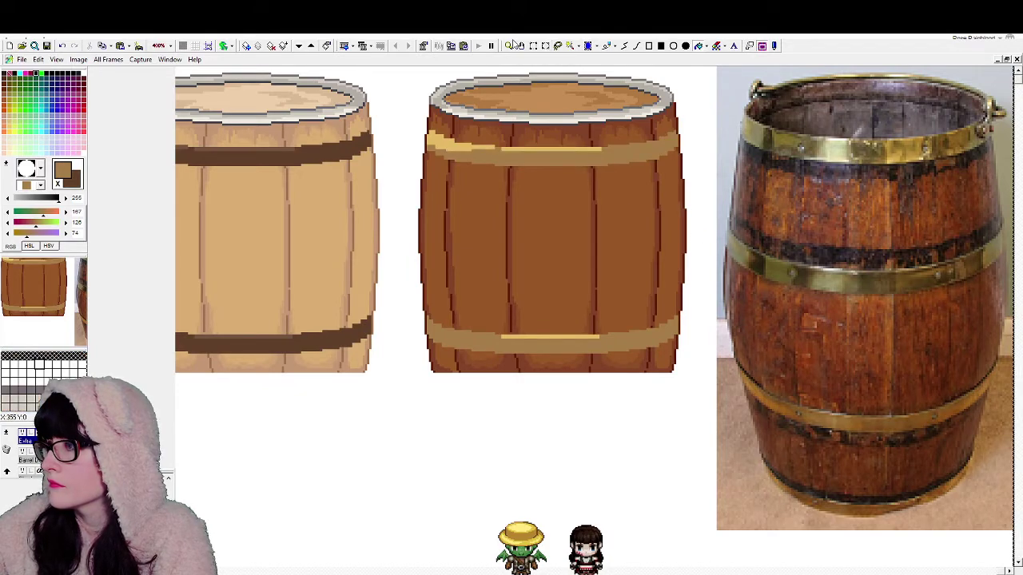
# Step: Compare the greyish-brown bands with the reference barrel up close and undo both band fills
pyautogui.click(510, 45)
pyautogui.rightClick(516, 263)
pyautogui.rightClick(517, 264)
pyautogui.click(685, 260)
pyautogui.click(703, 267)
pyautogui.click(723, 274)
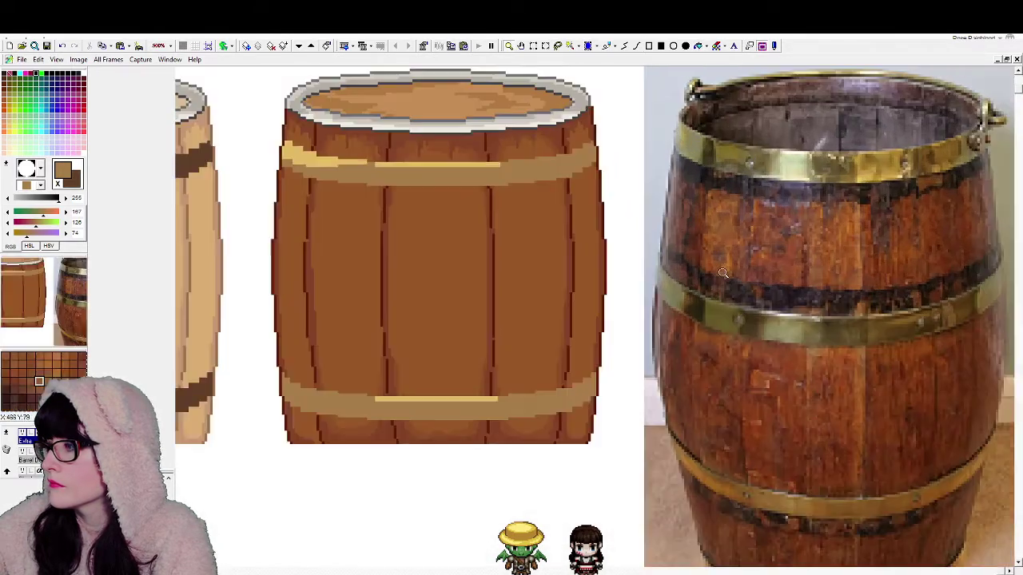
pyautogui.hotkey('ctrl', 'z')
pyautogui.hotkey('ctrl', 'z')
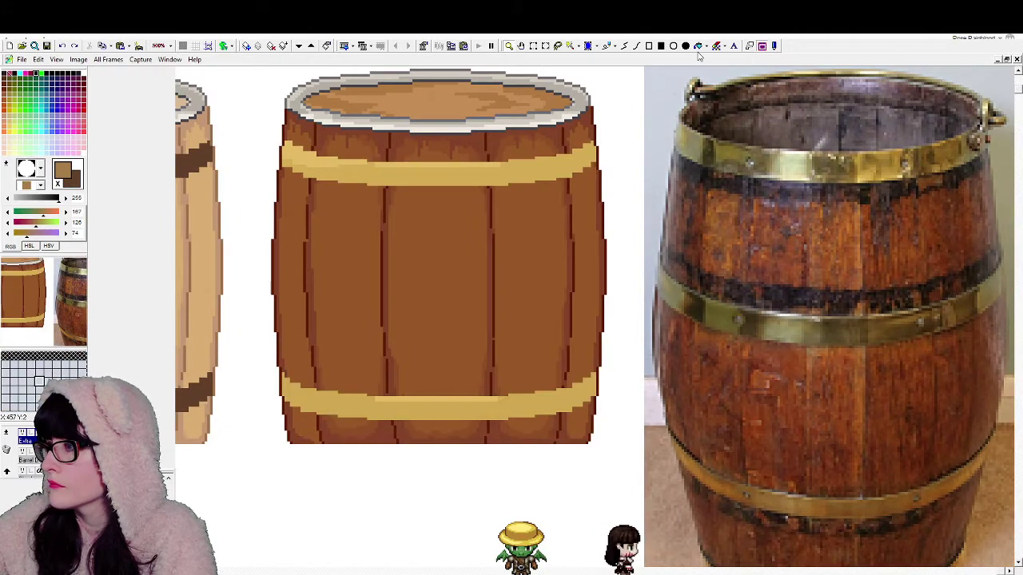
# Step: Mix a more saturated gold of RGB 207, 154, 51 from the band colour and fill both bands' main colour
pyautogui.click(698, 49)
pyautogui.click(513, 399)
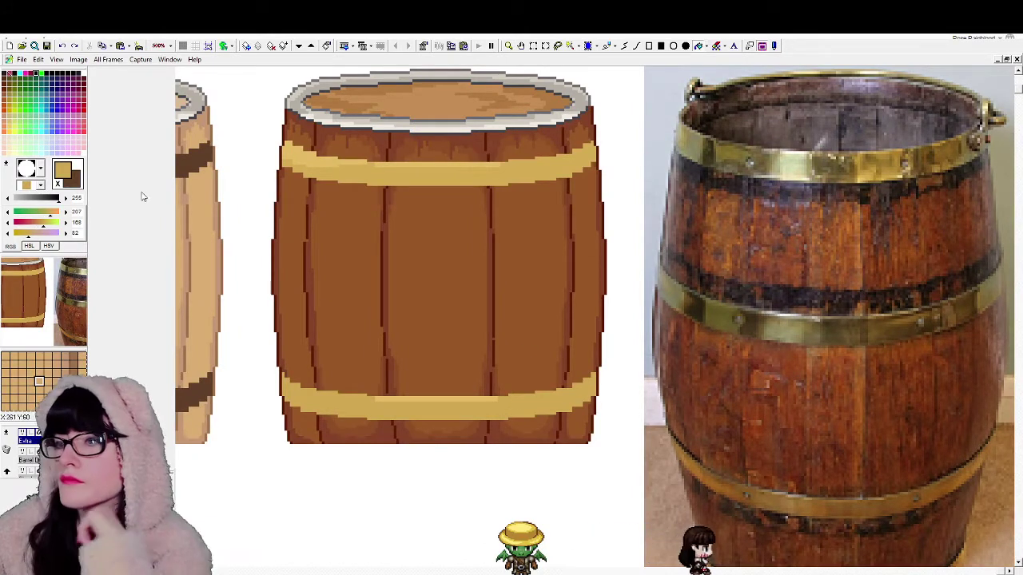
pyautogui.moveTo(28, 234); pyautogui.dragTo(23, 234)
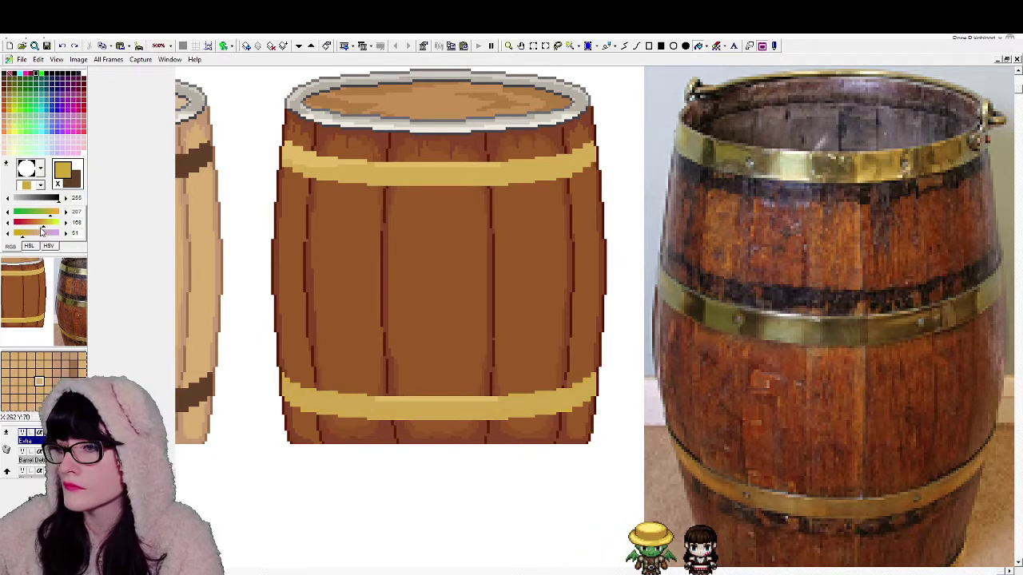
pyautogui.click(326, 395)
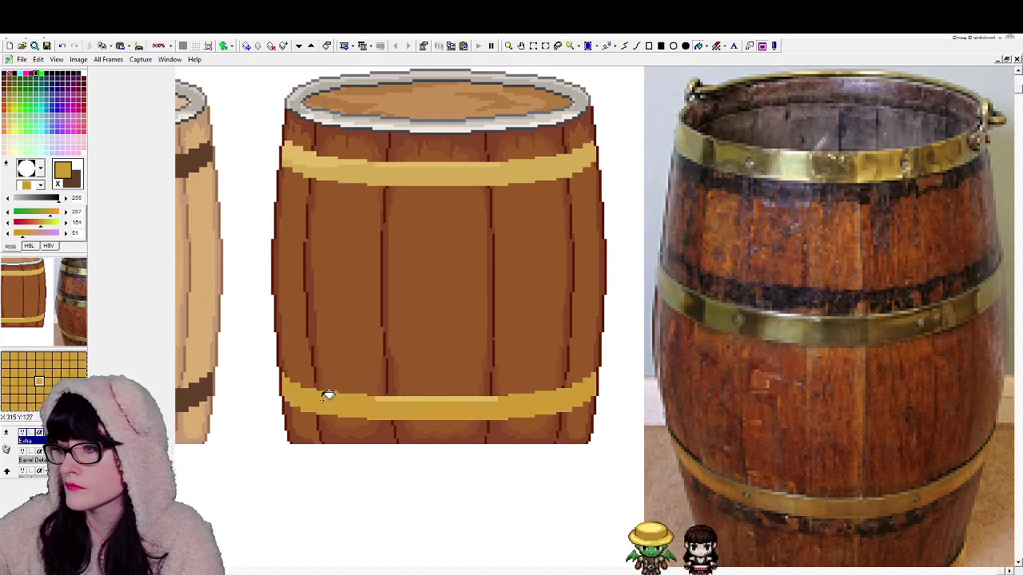
pyautogui.click(391, 177)
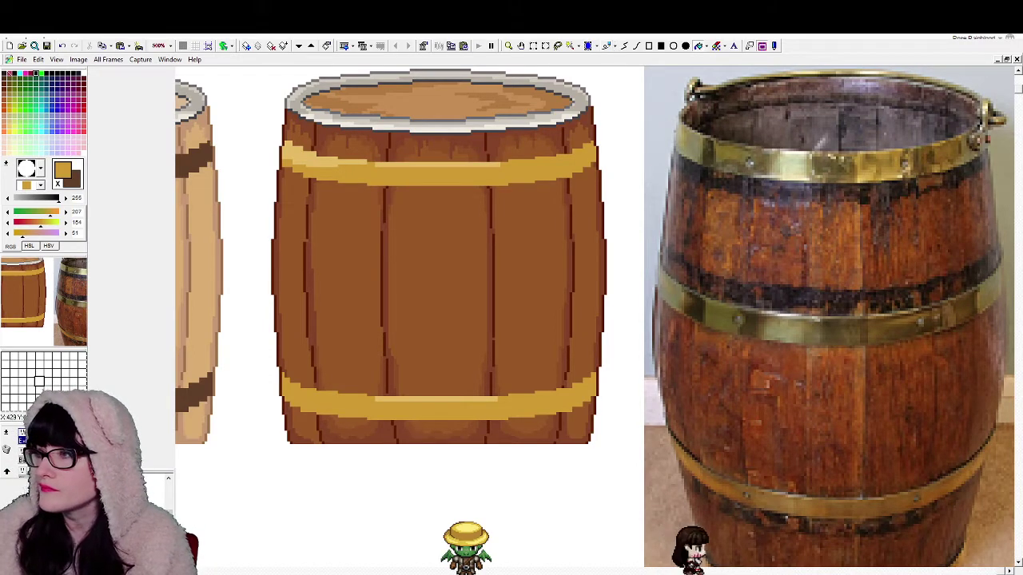
# Step: Examine the brown barrel's gold bands beside the other barrels and the reference photo at several magnifications
pyautogui.click(508, 46)
pyautogui.rightClick(537, 278)
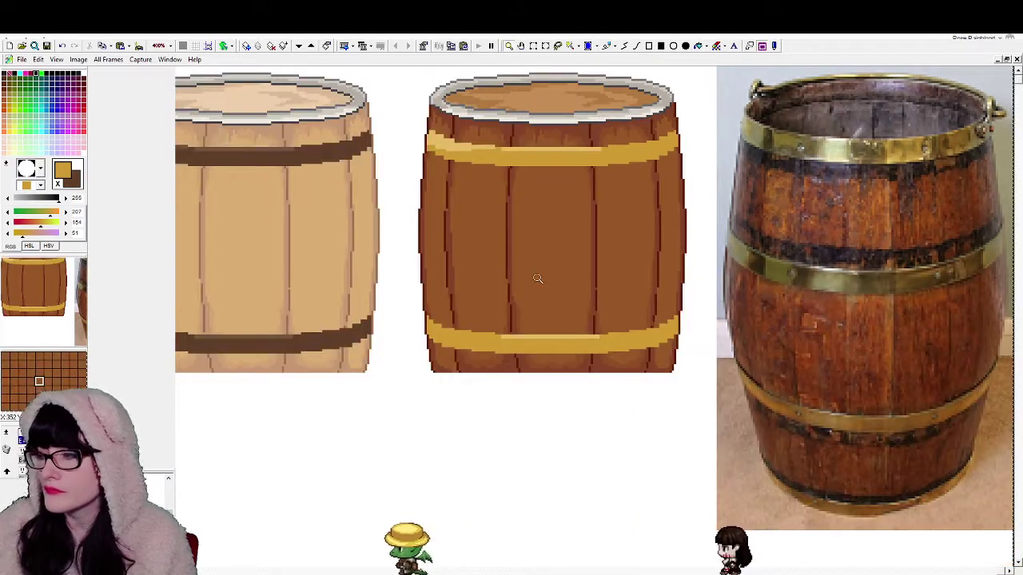
pyautogui.scroll(-1, 538, 278)
pyautogui.scroll(1, 560, 255)
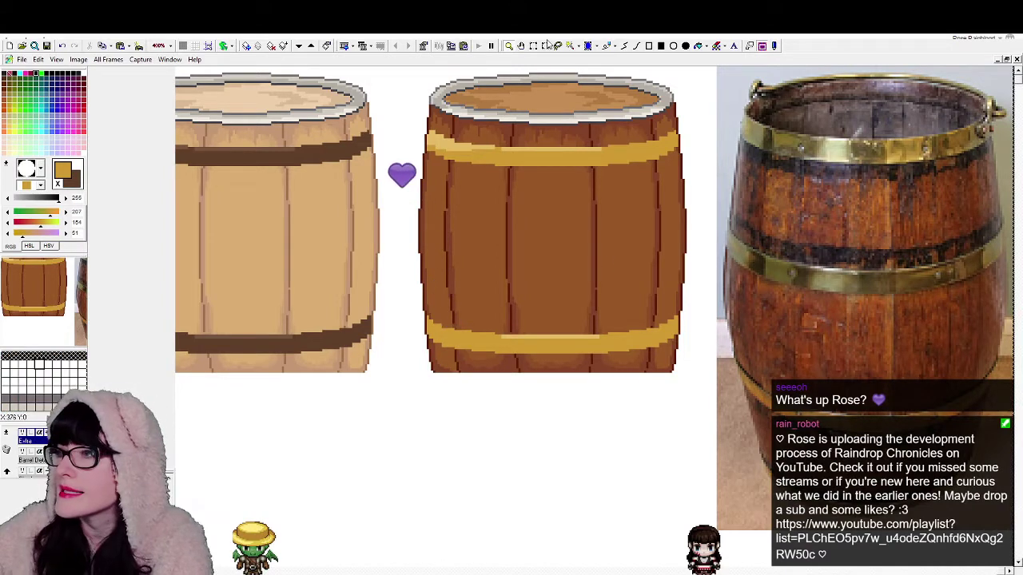
pyautogui.scroll(-1, 671, 326)
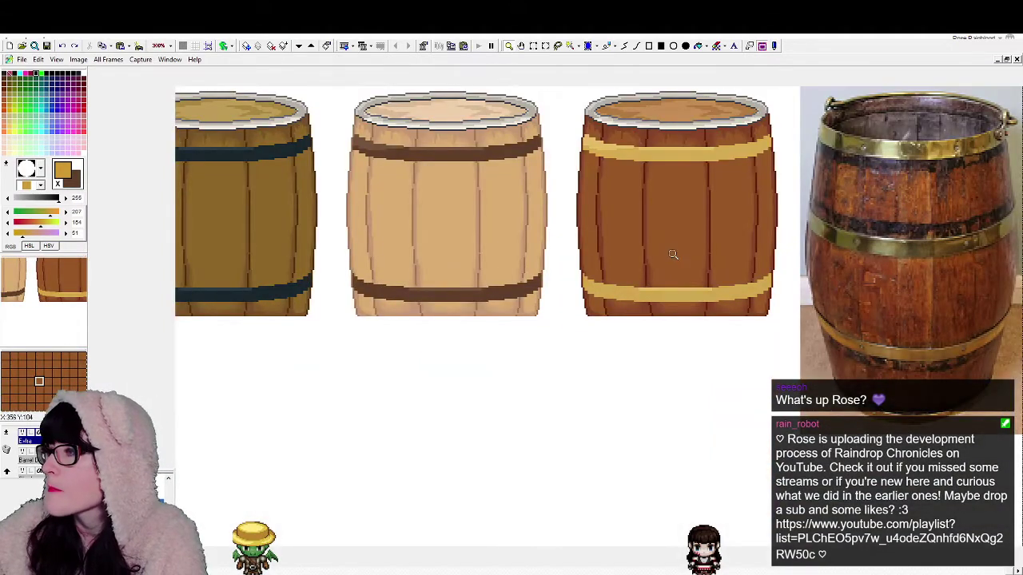
pyautogui.scroll(-2, 673, 254)
pyautogui.scroll(1, 683, 224)
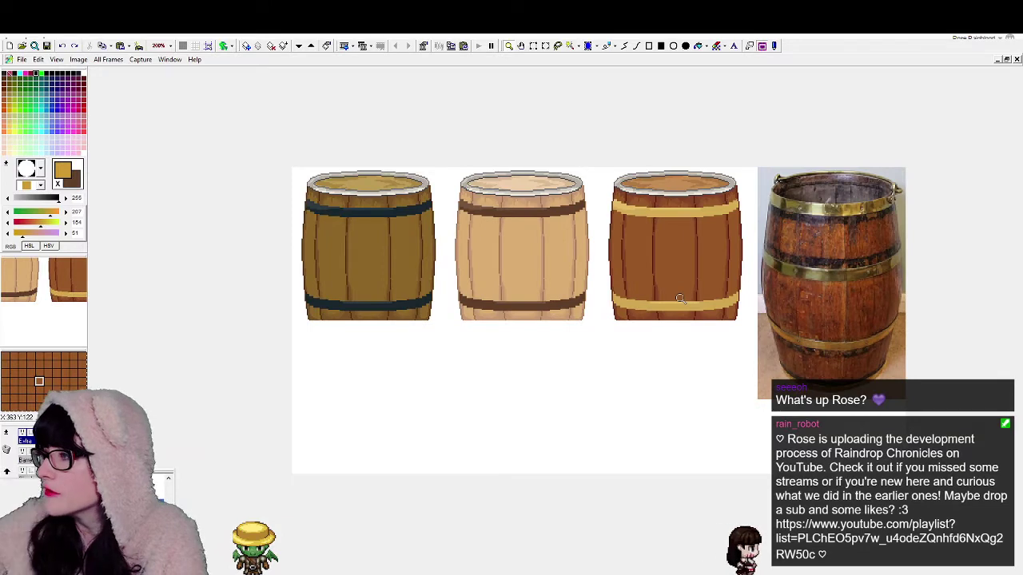
pyautogui.click(680, 298)
pyautogui.click(682, 295)
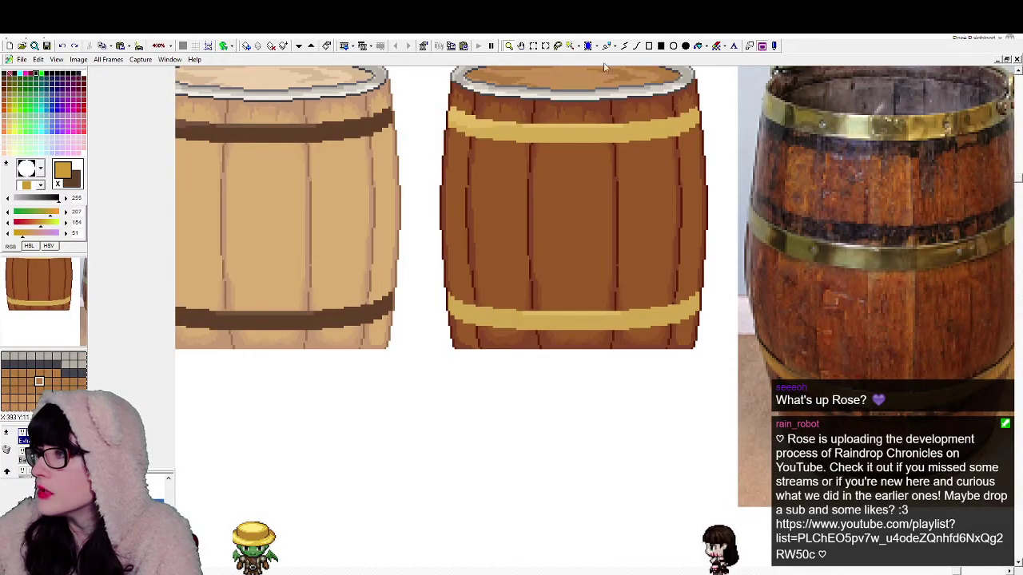
# Step: Try dark olive golds sampled from the reference barrel's uppermost hoop as the upper band's main colour
pyautogui.click(701, 46)
pyautogui.rightClick(815, 109)
pyautogui.click(670, 126)
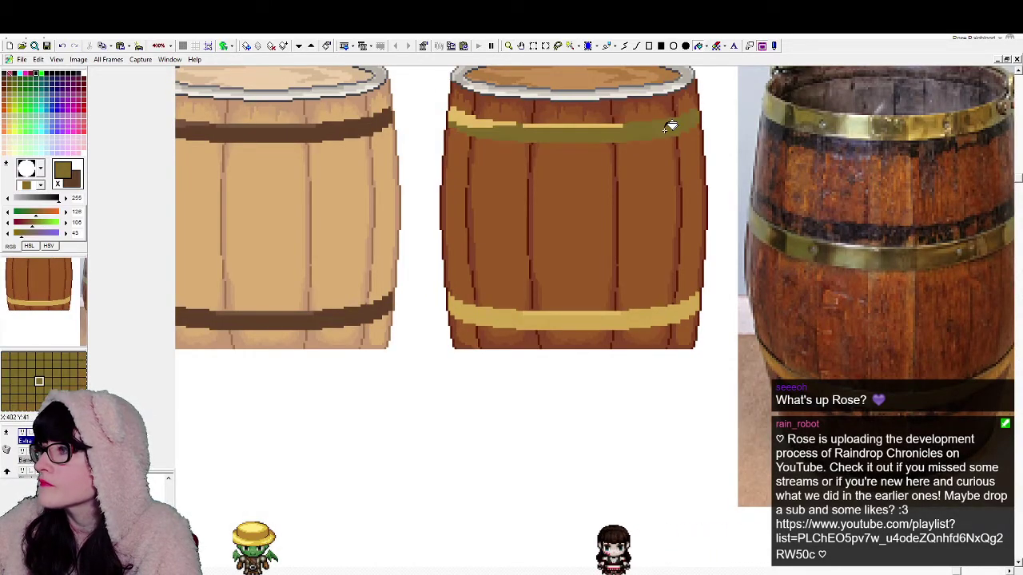
pyautogui.hotkey('ctrl', 'z')
pyautogui.click(675, 126)
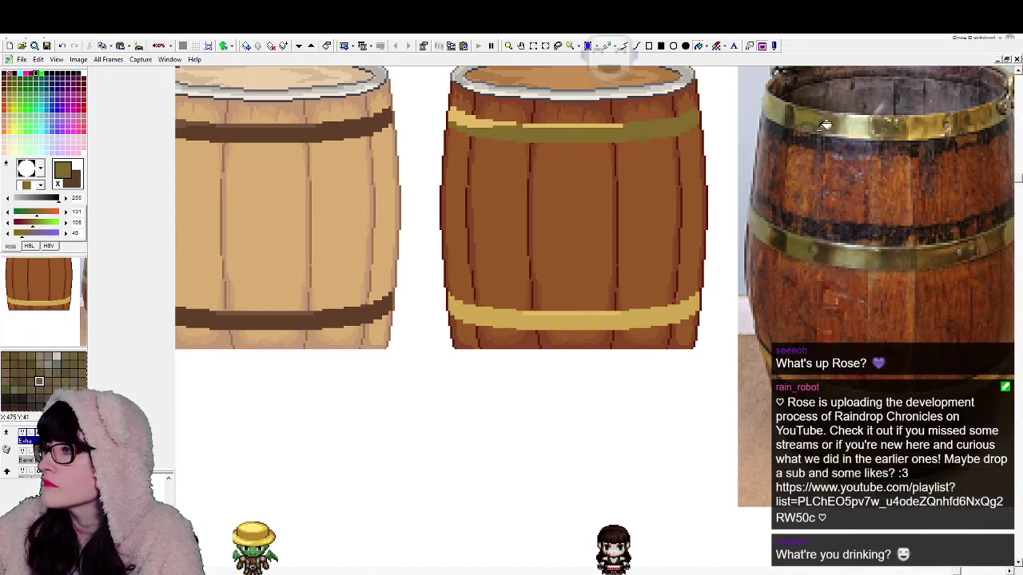
pyautogui.hotkey('ctrl', 'z')
# Step: Fill the upper band's main colour with RGB 178, 137, 49 sampled from the reference's uppermost hoop and compare all barrels
pyautogui.rightClick(922, 125)
pyautogui.click(676, 126)
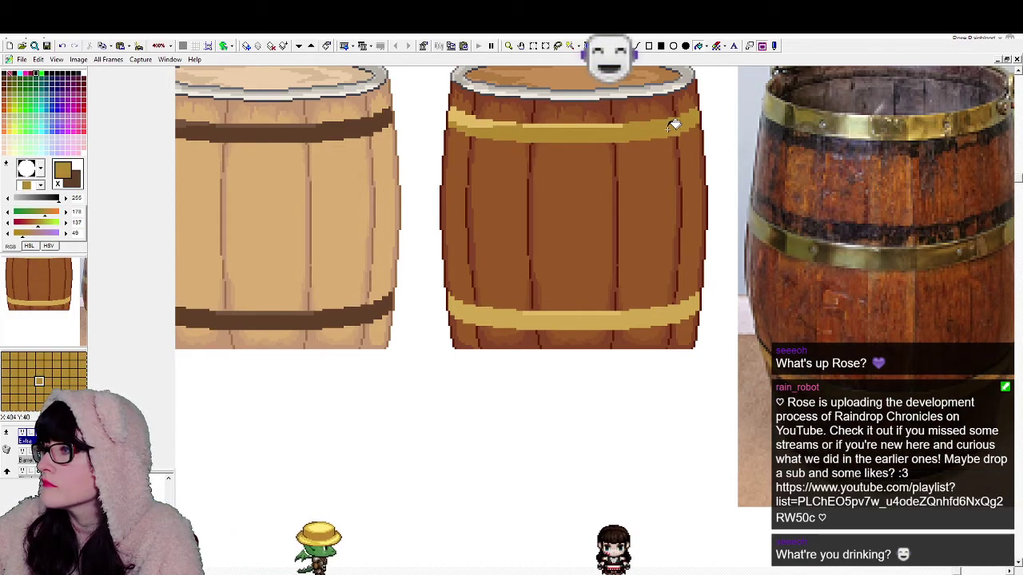
pyautogui.click(508, 46)
pyautogui.rightClick(600, 263)
pyautogui.rightClick(601, 265)
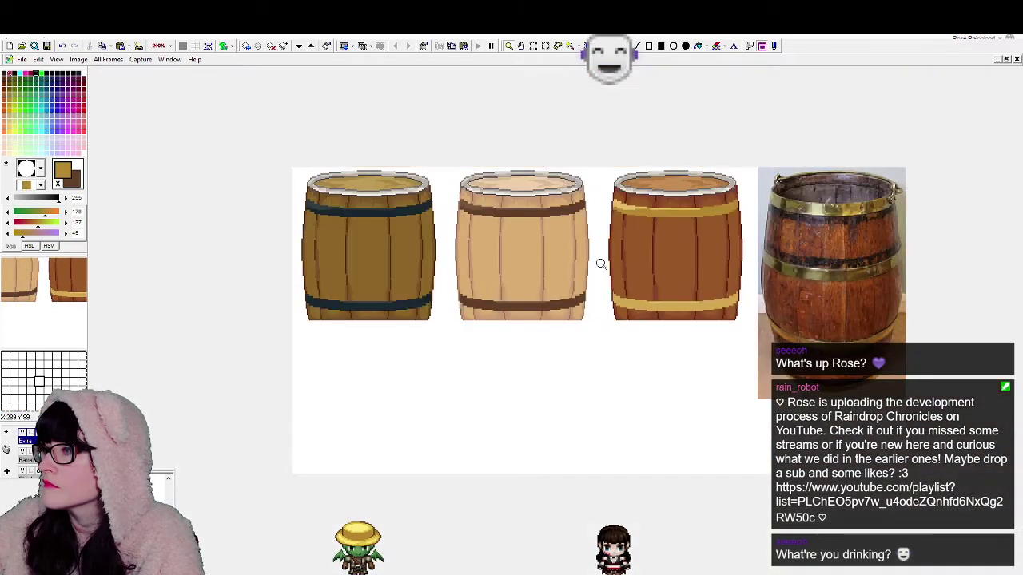
# Step: Mix a lighter gold of RGB 198, 157, 69 and fill the highlight on the brown barrel's upper band
pyautogui.click(653, 226)
pyautogui.press('f')
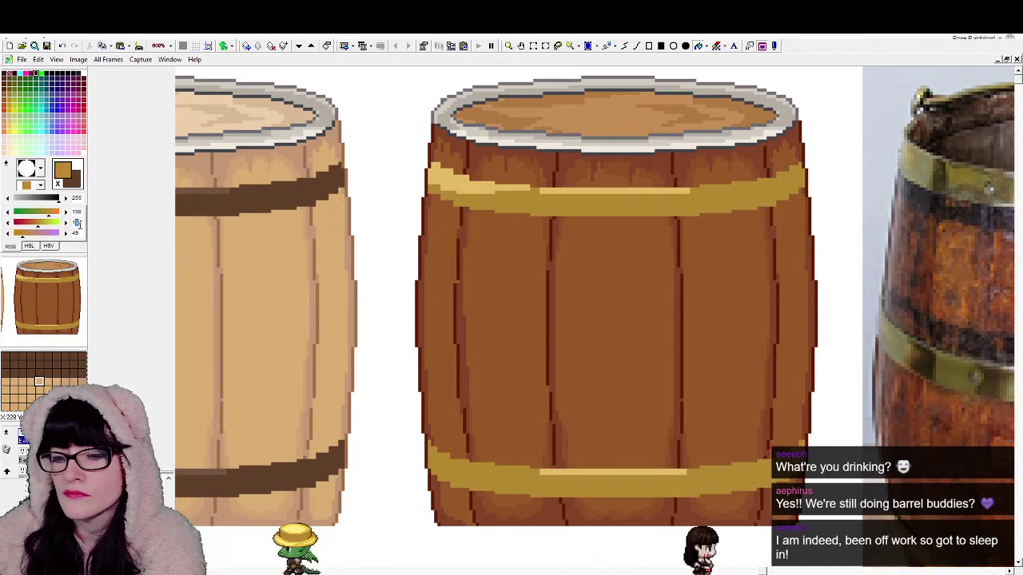
pyautogui.write('57')
pyautogui.press('Tab')
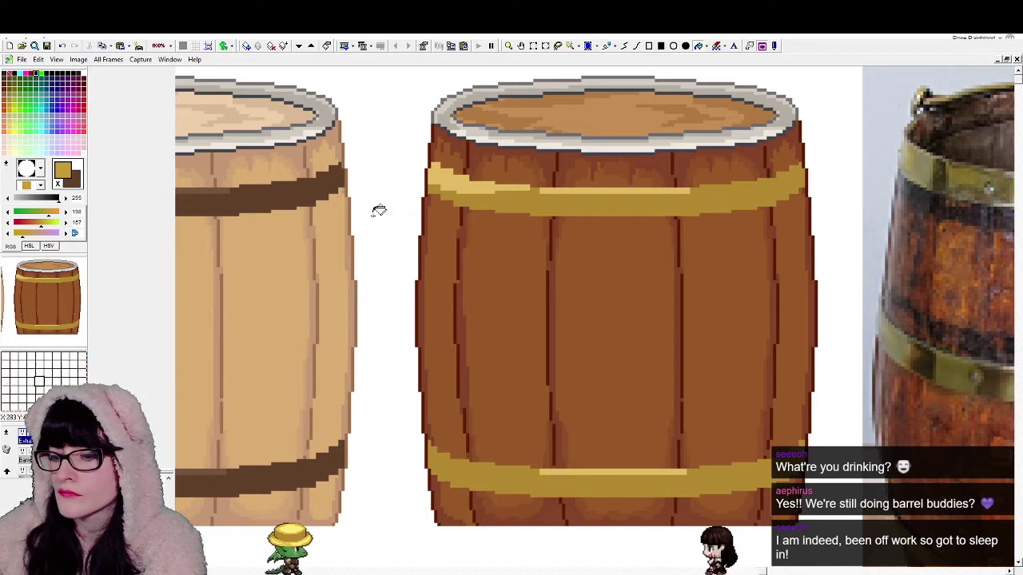
pyautogui.write('69')
pyautogui.click(484, 186)
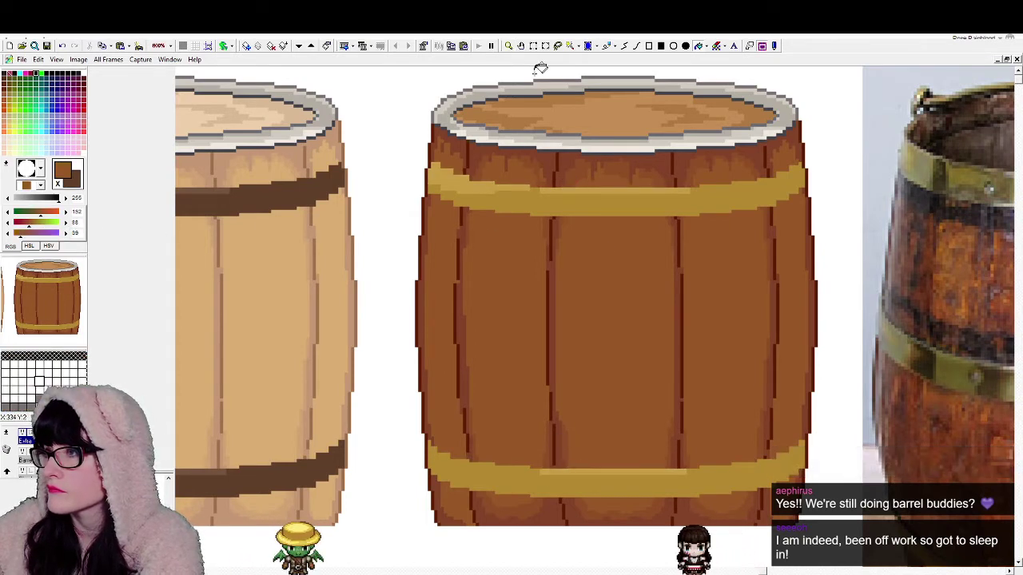
# Step: Compare the recoloured bands and highlights with the other barrels and the reference photo
pyautogui.click(510, 50)
pyautogui.rightClick(611, 311)
pyautogui.rightClick(615, 318)
pyautogui.rightClick(621, 321)
pyautogui.rightClick(621, 322)
pyautogui.click(621, 322)
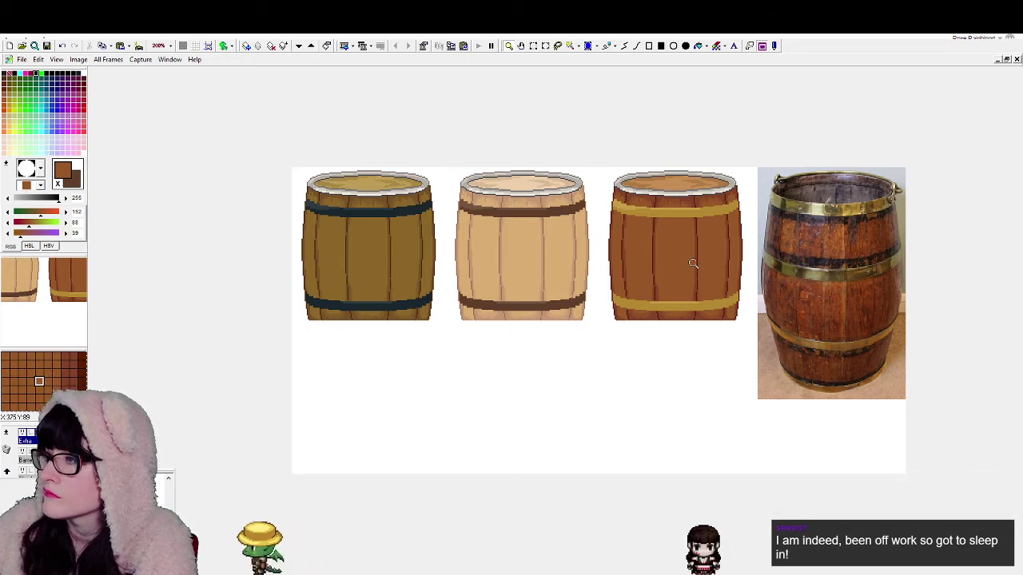
pyautogui.scroll(3, 687, 263)
pyautogui.scroll(2, 573, 269)
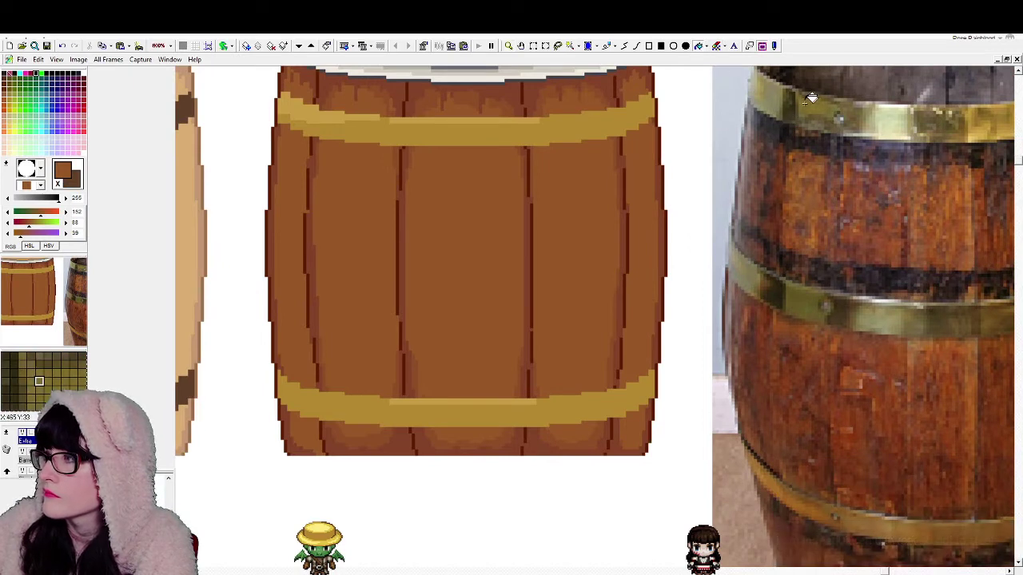
# Step: Fill the upper band's main colour with a warmer gold of RGB 194, 137, 49 and compare it with the lower band
pyautogui.click(459, 139)
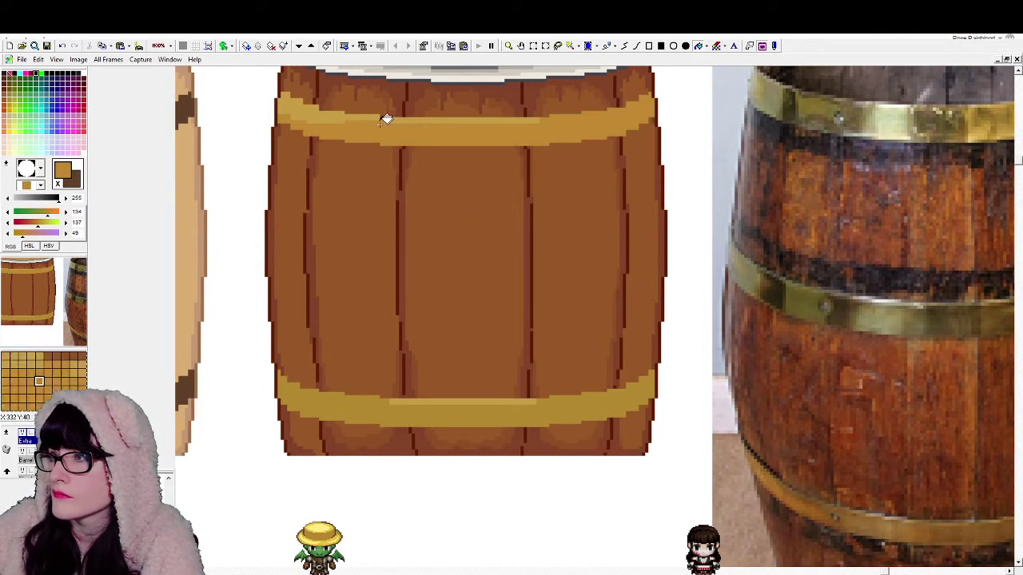
pyautogui.click(509, 48)
pyautogui.rightClick(507, 225)
pyautogui.rightClick(507, 226)
pyautogui.rightClick(506, 225)
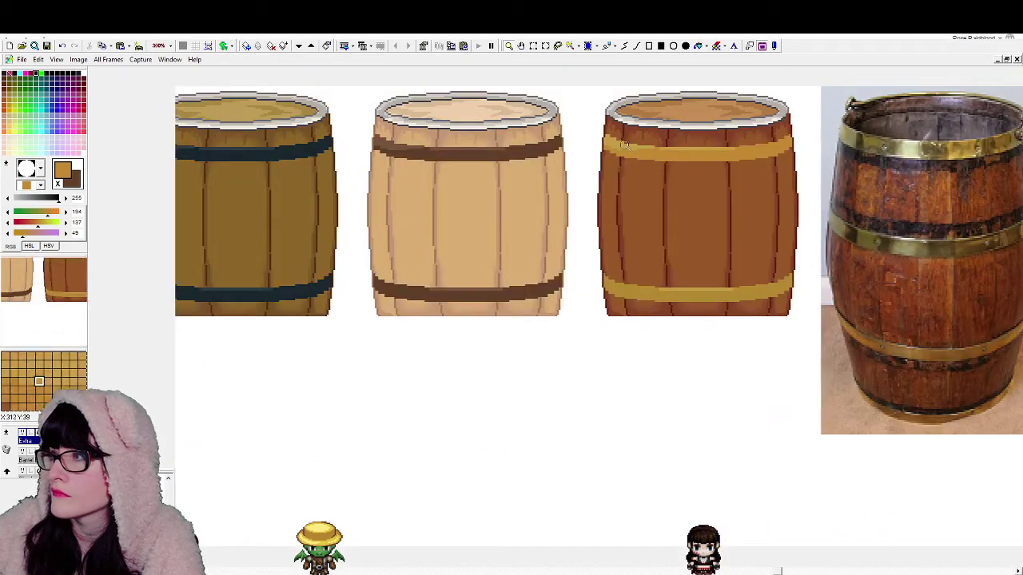
# Step: Fill the brown barrel's upper band with a less orange gold of RGB 166, 137, 49 and compare it with the lower band
pyautogui.click(696, 47)
pyautogui.moveTo(48, 213); pyautogui.dragTo(43, 213)
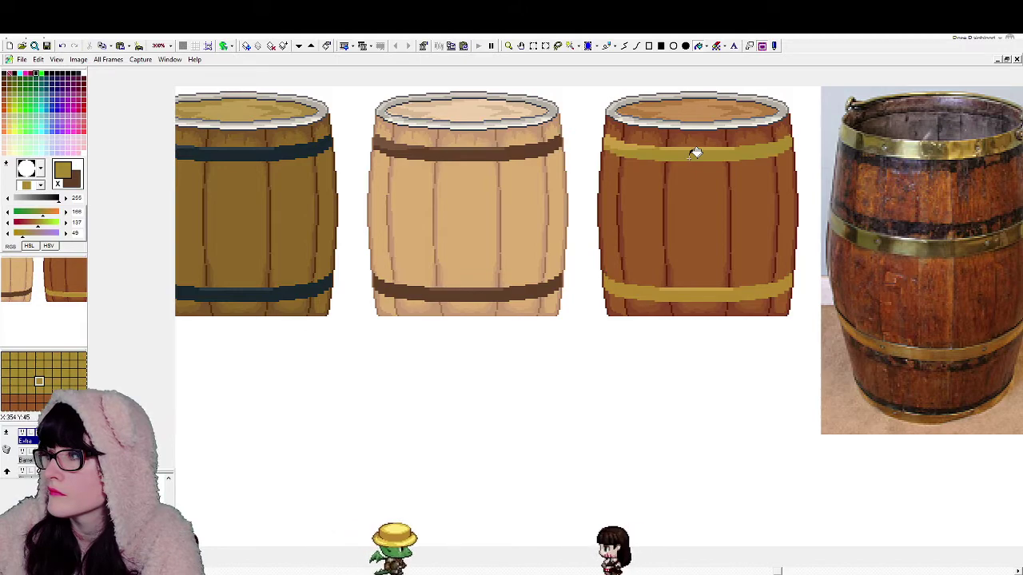
pyautogui.click(509, 46)
pyautogui.rightClick(631, 270)
pyautogui.rightClick(631, 270)
pyautogui.click(658, 272)
pyautogui.click(659, 272)
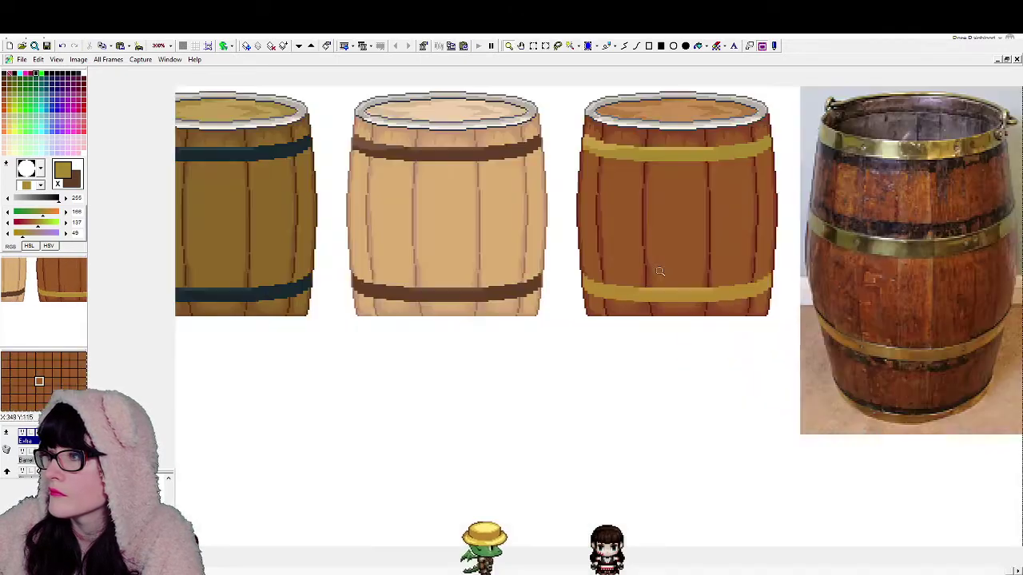
# Step: Compare the brown barrel's upper and lower gold bands at several magnifications with the pale barrel and the reference photo
pyautogui.click(551, 258)
pyautogui.click(544, 257)
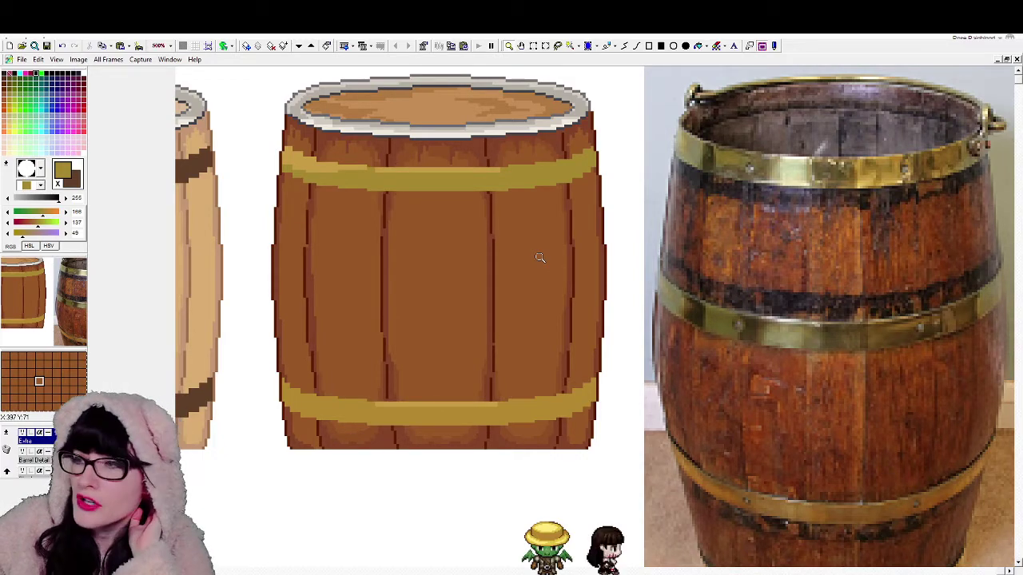
pyautogui.rightClick(404, 225)
pyautogui.click(560, 212)
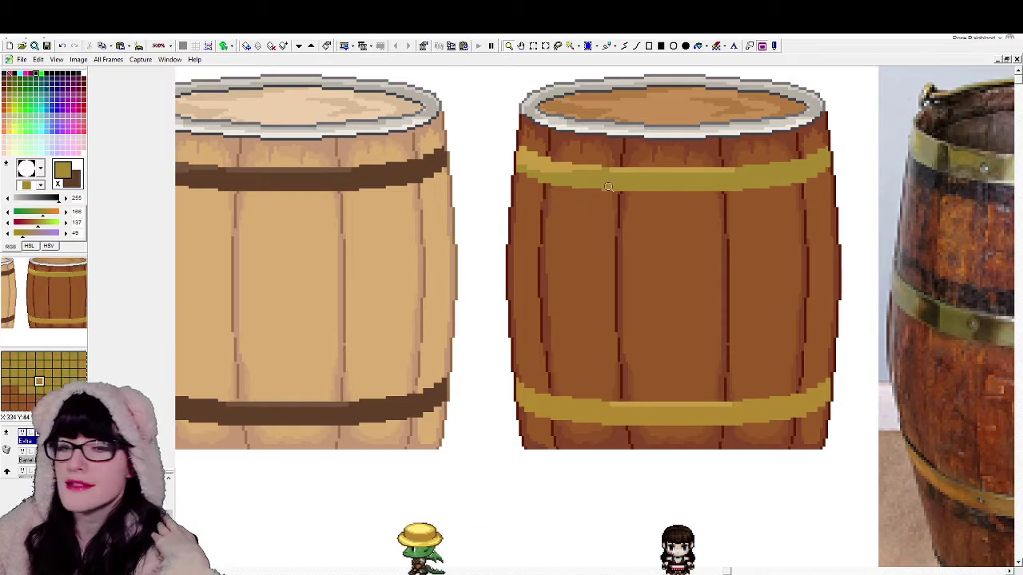
pyautogui.scroll(-3, 613, 210)
pyautogui.scroll(2, 654, 215)
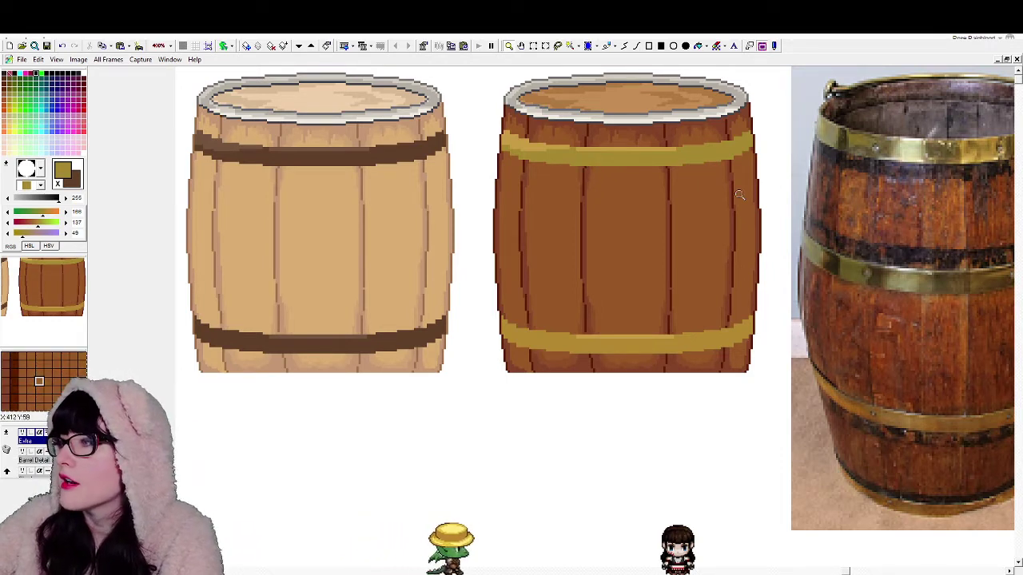
pyautogui.scroll(-1, 740, 194)
pyautogui.scroll(1, 703, 192)
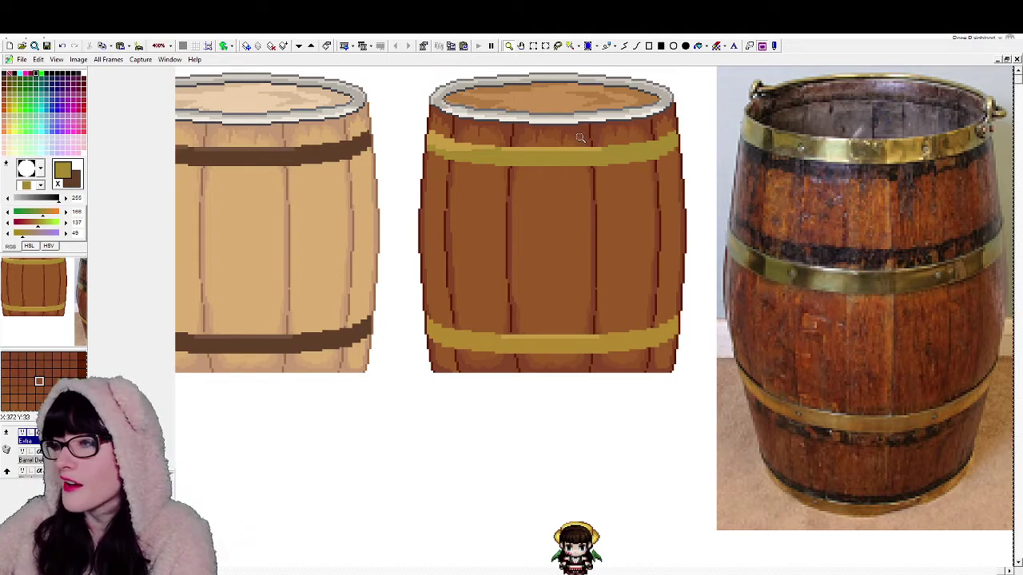
# Step: Match the lower band to the upper band's gold, fill the highlight with RGB 186, 157, 69, and compare all barrels
pyautogui.scroll(1, 609, 167)
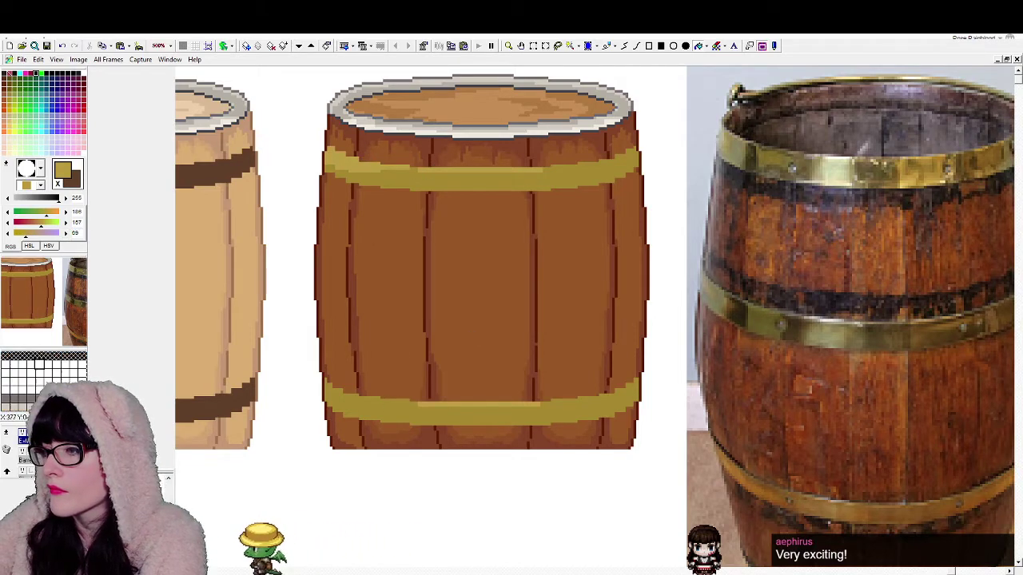
pyautogui.click(510, 45)
pyautogui.rightClick(614, 323)
pyautogui.rightClick(613, 324)
pyautogui.rightClick(614, 323)
pyautogui.rightClick(613, 324)
pyautogui.click(616, 325)
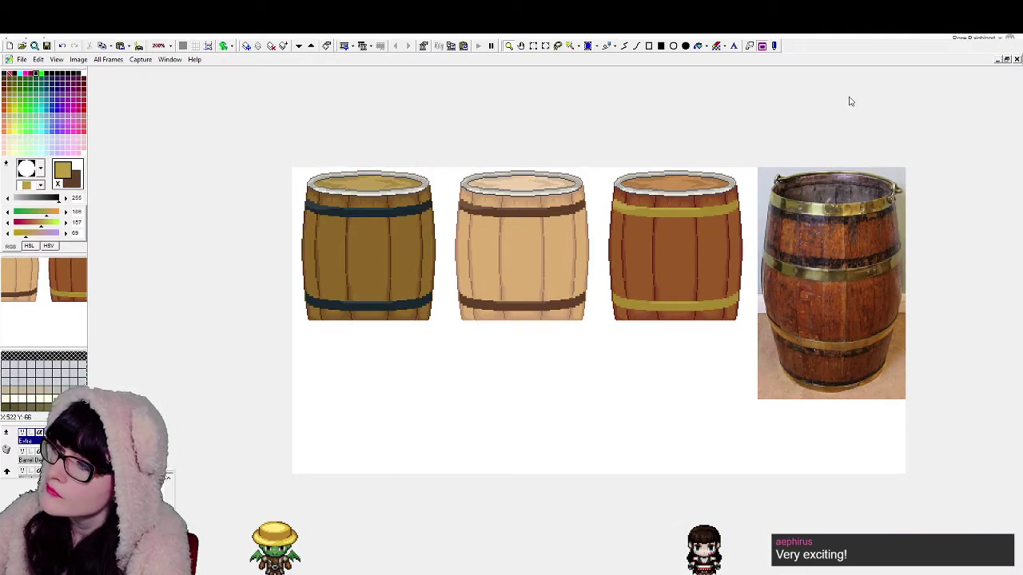
# Step: Darken the gold to RGB 156, 127, 39 and fill the main colour of both the upper and lower bands
pyautogui.click(687, 254)
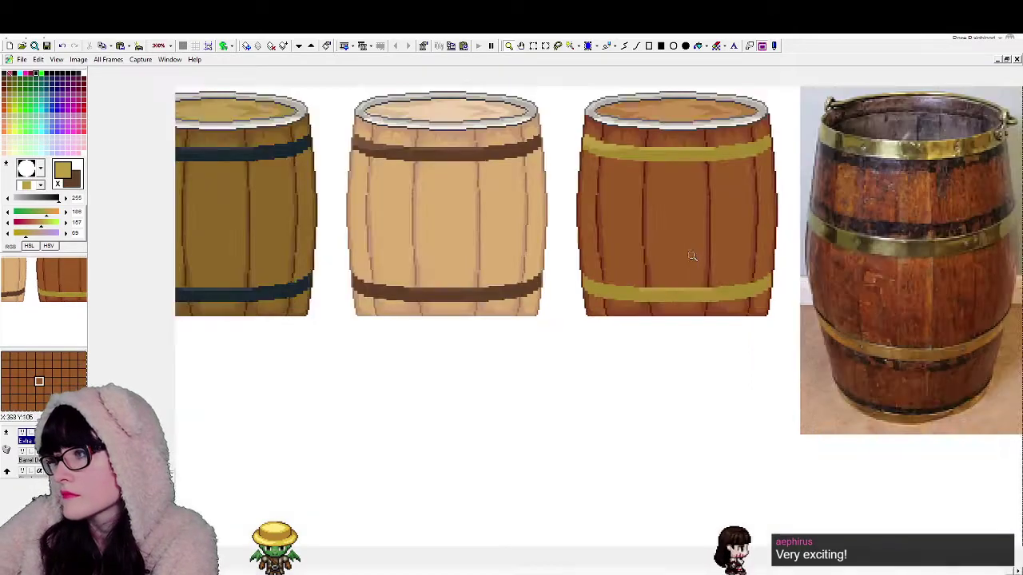
pyautogui.click(694, 256)
pyautogui.click(614, 218)
pyautogui.click(699, 46)
pyautogui.rightClick(543, 184)
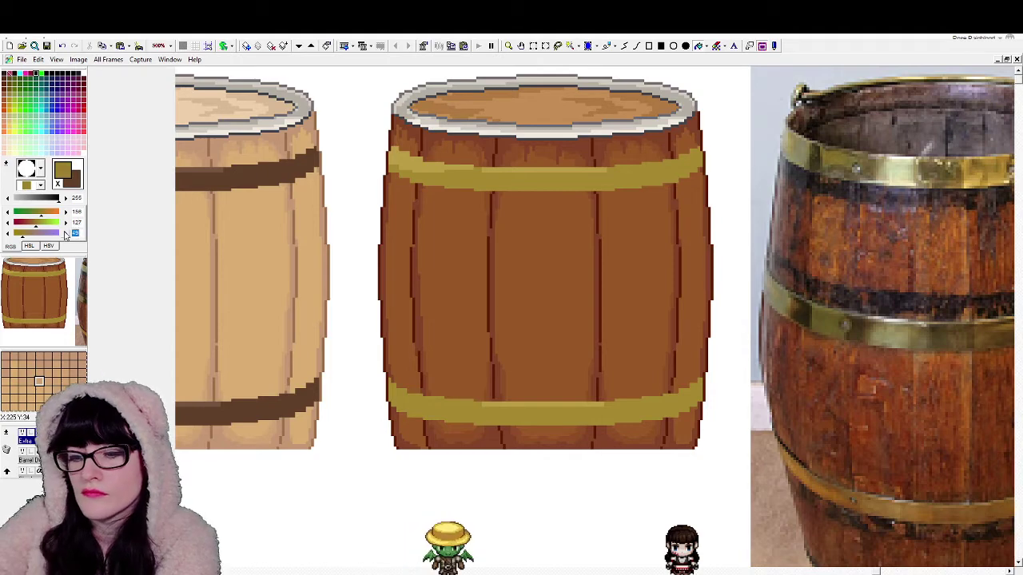
pyautogui.moveTo(394, 169); pyautogui.dragTo(472, 179)
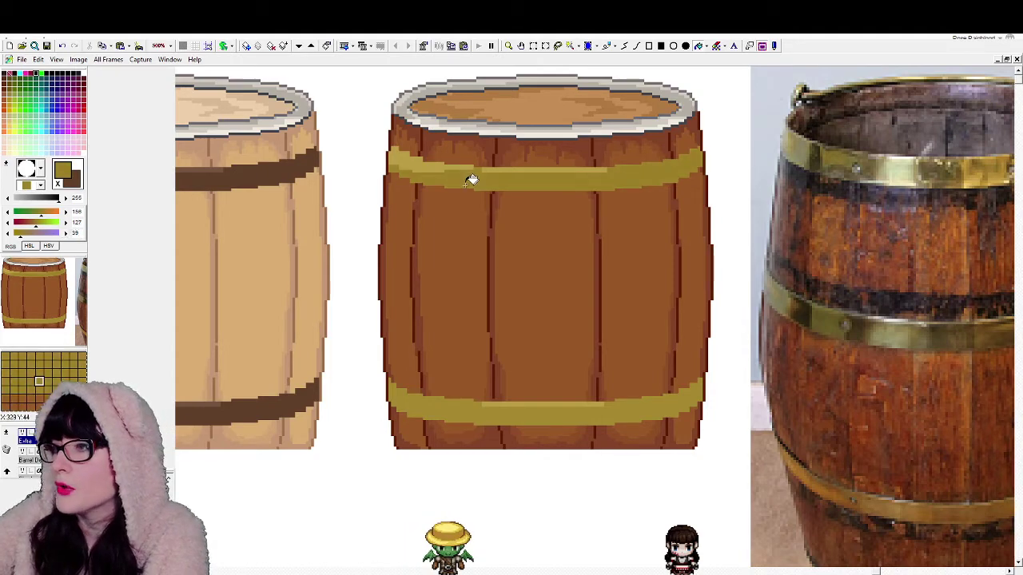
pyautogui.click(544, 417)
# Step: Compare the darker gold bands with the other barrels and the reference photo
pyautogui.click(508, 47)
pyautogui.rightClick(533, 231)
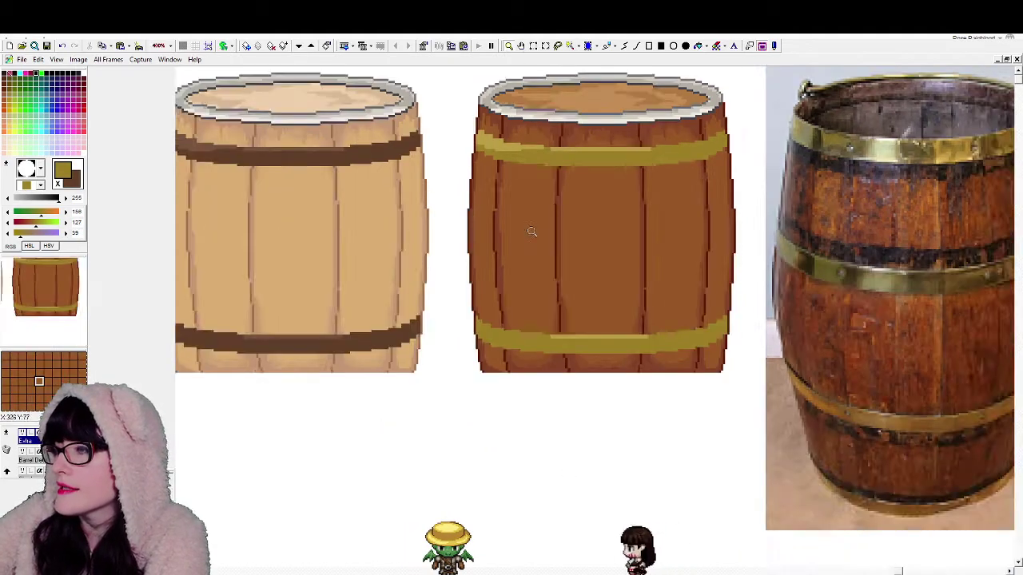
pyautogui.rightClick(532, 231)
pyautogui.rightClick(532, 231)
pyautogui.rightClick(566, 248)
pyautogui.click(688, 244)
pyautogui.click(689, 245)
# Step: Mix a duller highlight gold of RGB 176, 147, 59, fill the band highlight with it, and compare all barrels
pyautogui.scroll(2, 690, 245)
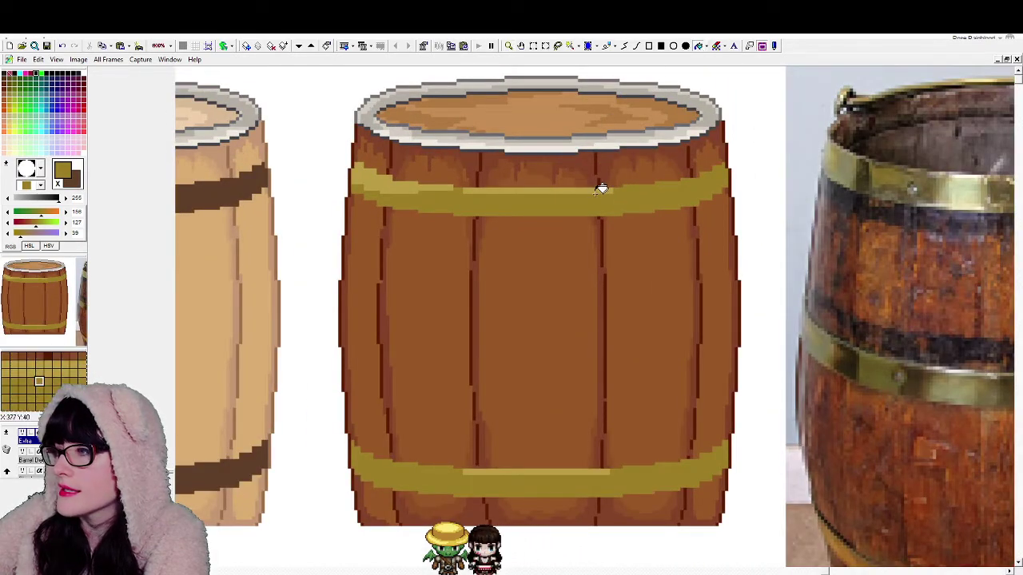
pyautogui.click(508, 186)
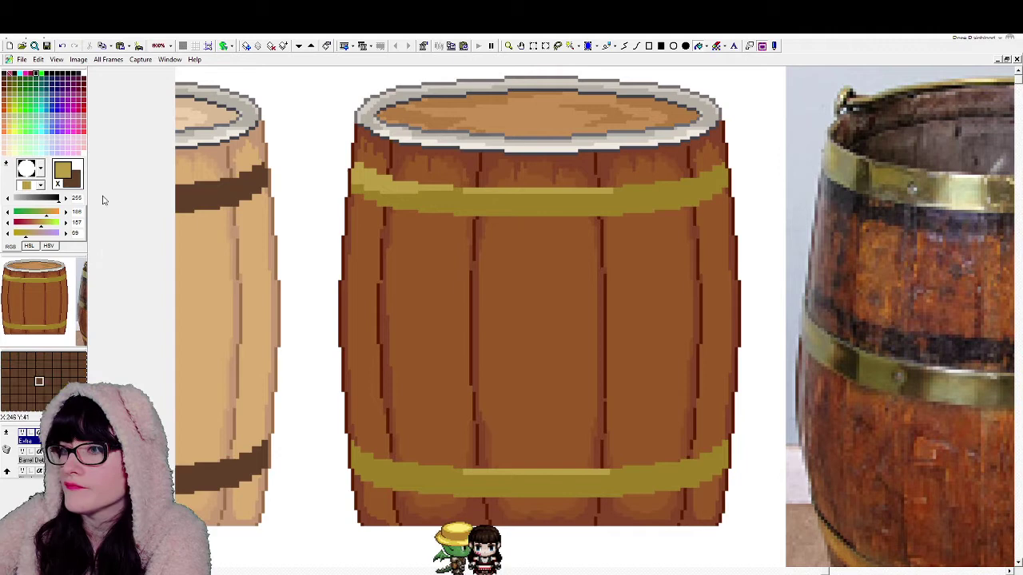
pyautogui.click(349, 204)
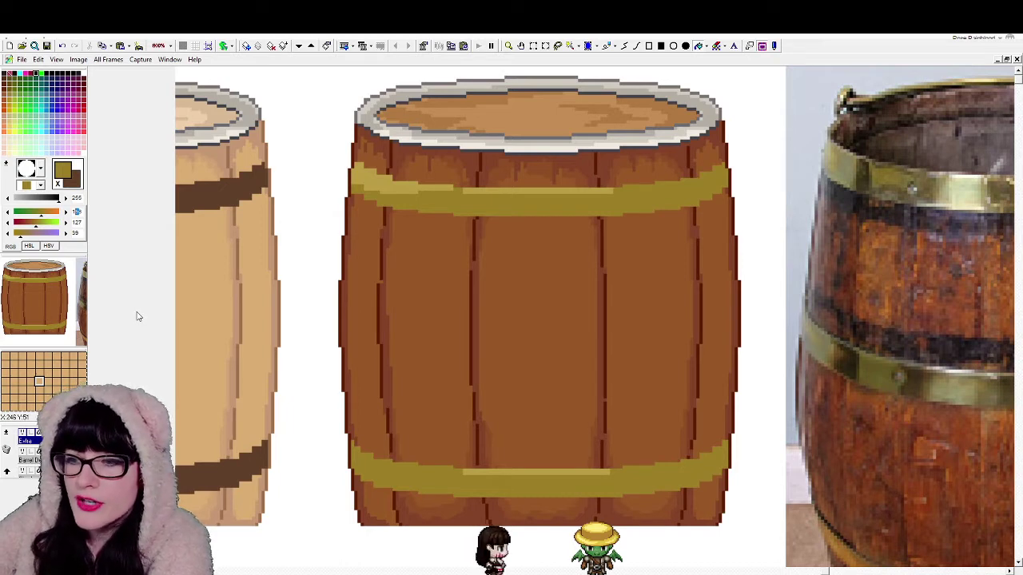
pyautogui.write('176')
pyautogui.press('Tab')
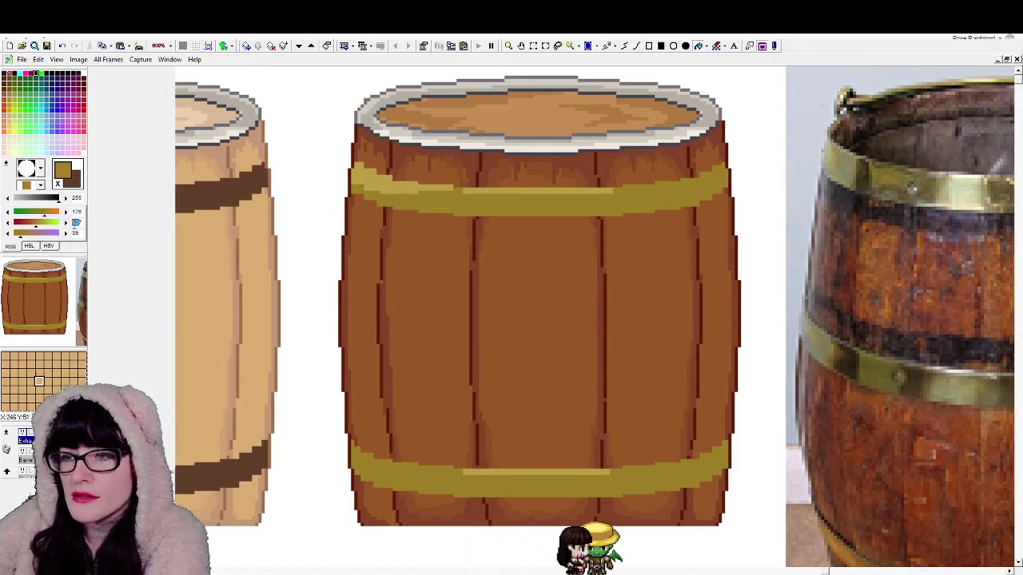
pyautogui.write('147')
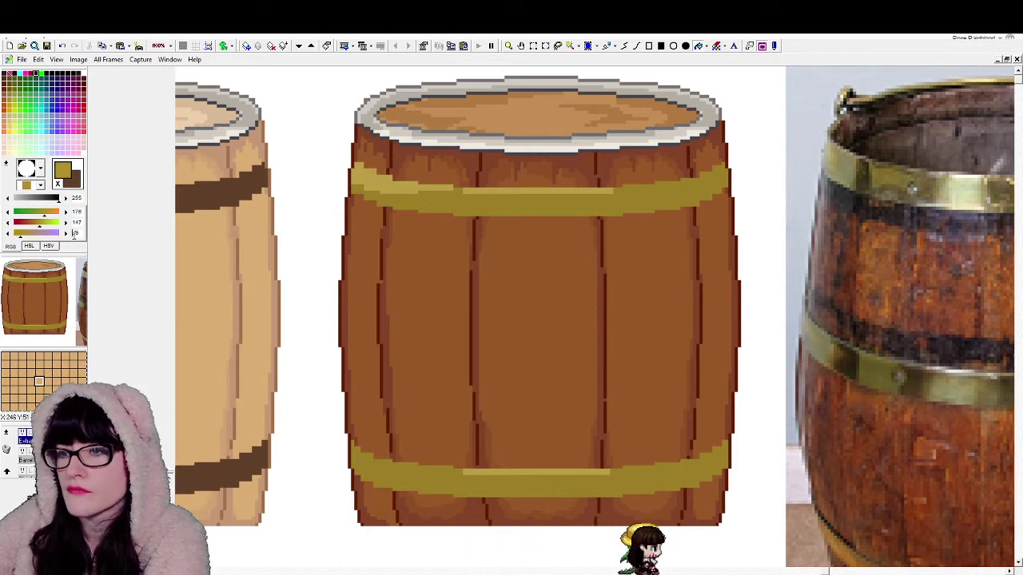
pyautogui.write('59')
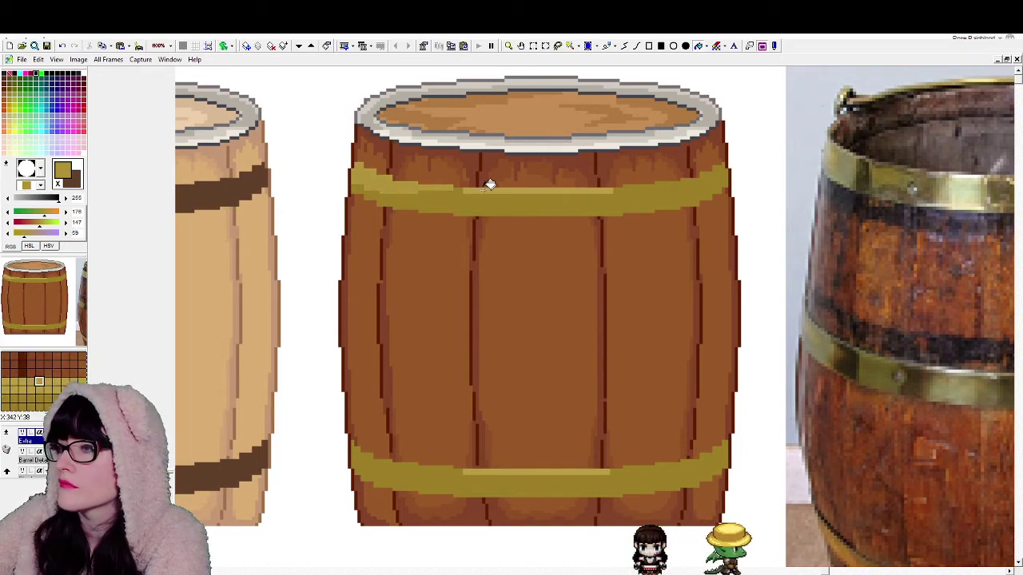
pyautogui.click(508, 48)
pyautogui.rightClick(568, 354)
pyautogui.rightClick(568, 354)
pyautogui.rightClick(568, 354)
pyautogui.rightClick(568, 354)
pyautogui.click(568, 354)
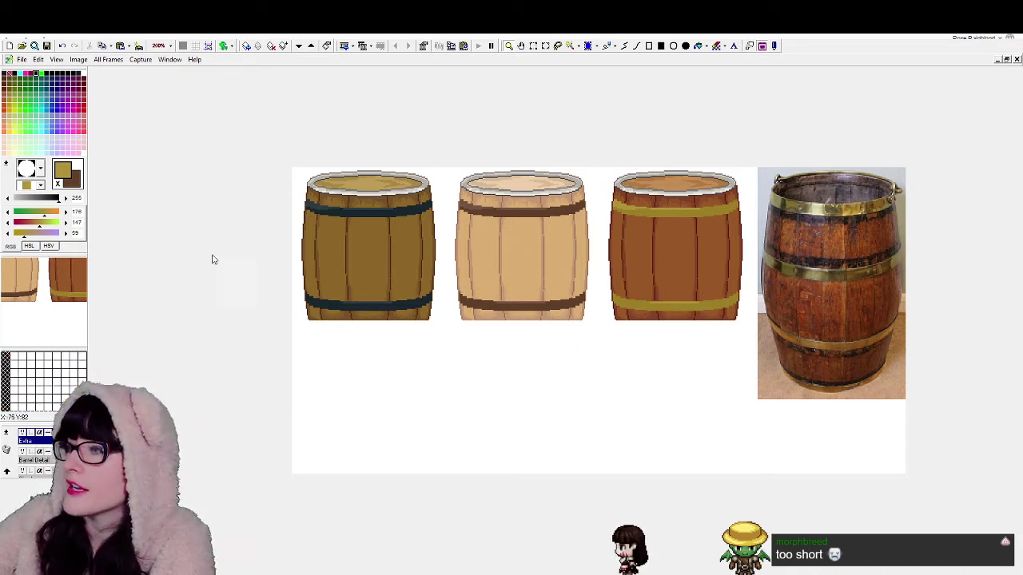
# Step: Make the face and bikini layers visible on the two finished barrels
pyautogui.scroll(1, 31, 441)
pyautogui.scroll(1, 30, 440)
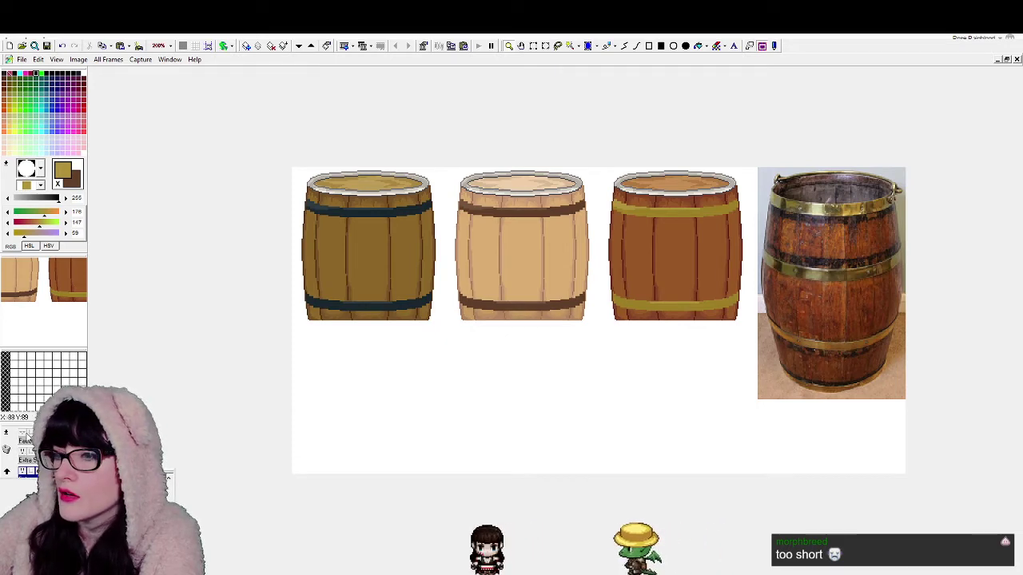
pyautogui.scroll(1, 26, 438)
pyautogui.click(25, 436)
pyautogui.click(26, 439)
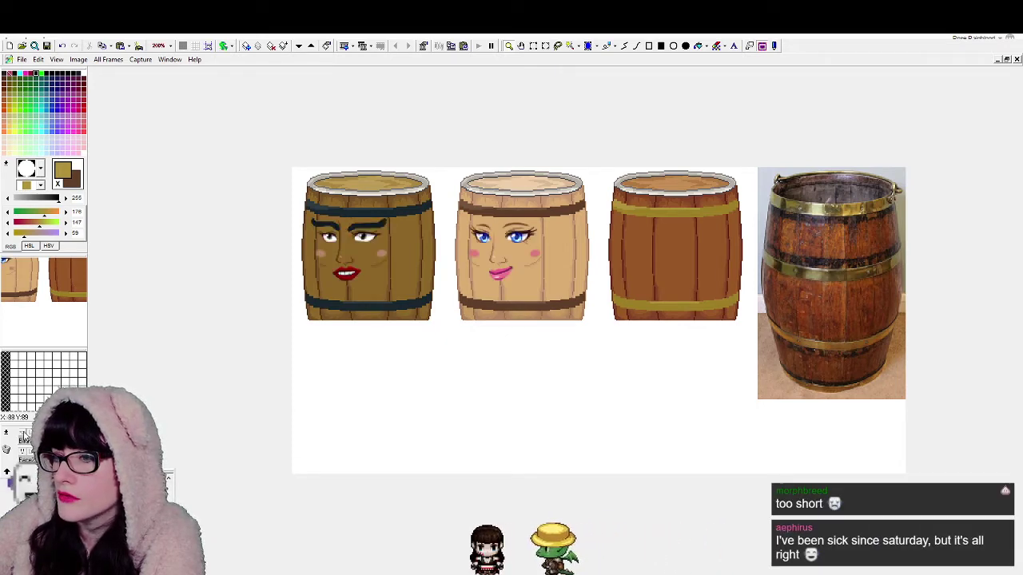
pyautogui.click(26, 438)
pyautogui.scroll(1, 26, 435)
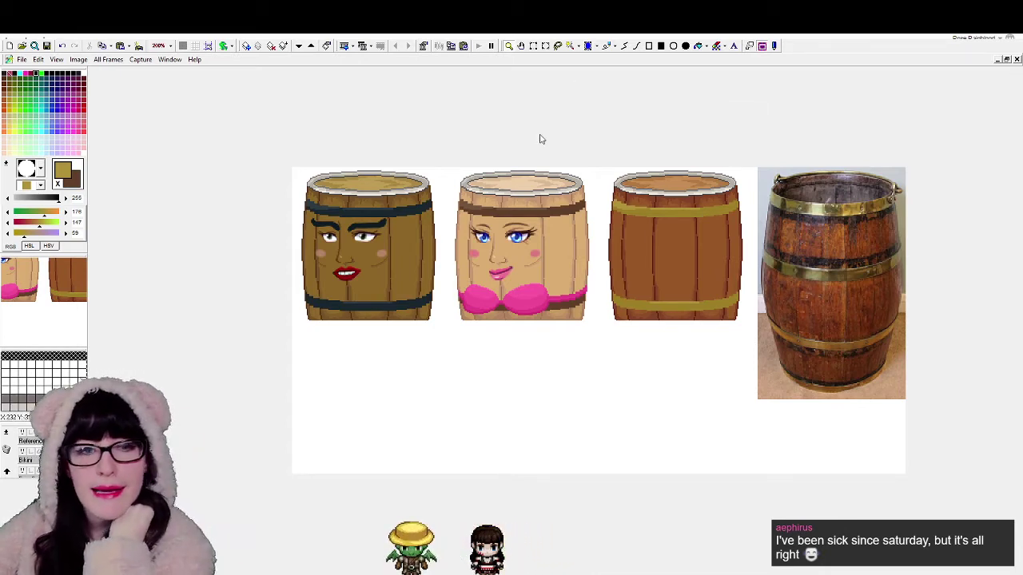
# Step: Hide the reference layer containing the antique barrel photo and view the three barrels together
pyautogui.click(868, 225)
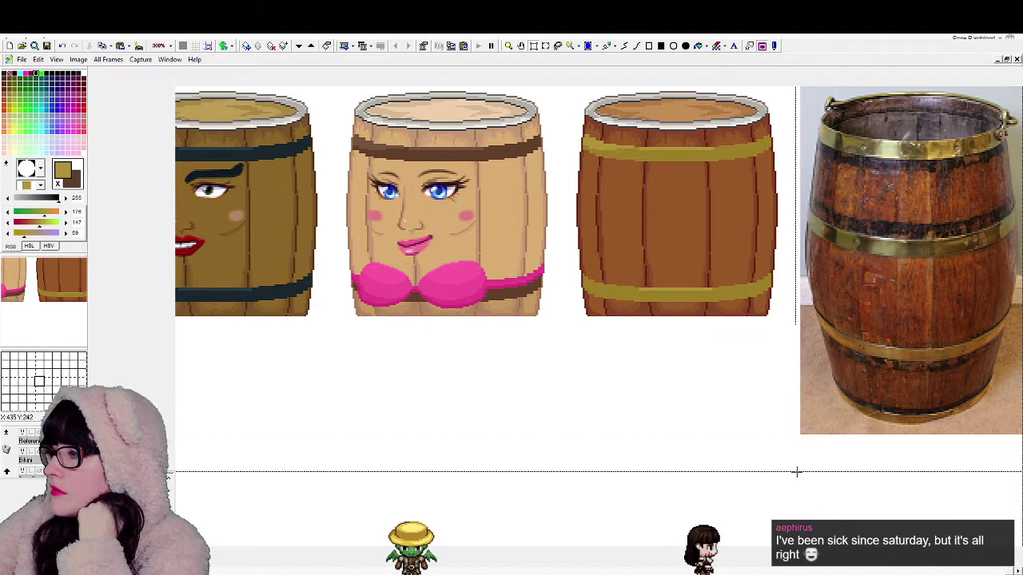
pyautogui.moveTo(792, 469); pyautogui.dragTo(1022, 29)
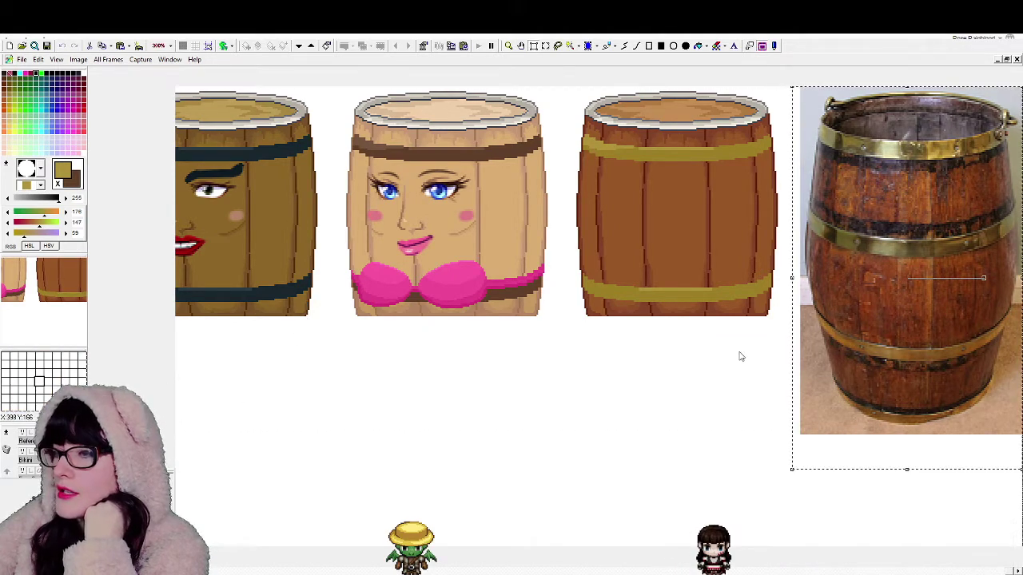
pyautogui.click(22, 439)
pyautogui.click(22, 438)
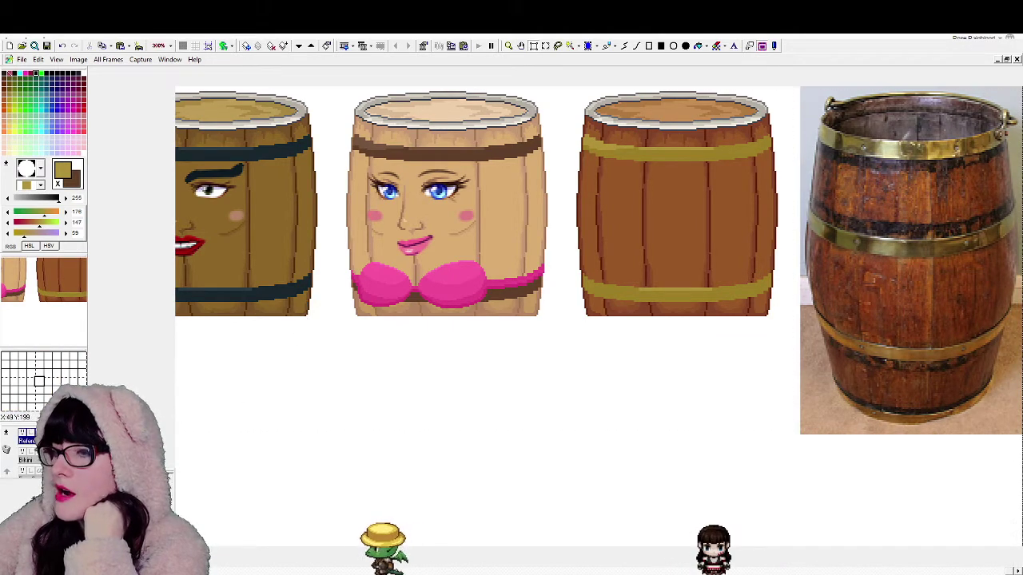
pyautogui.click(23, 433)
pyautogui.click(508, 46)
pyautogui.rightClick(663, 230)
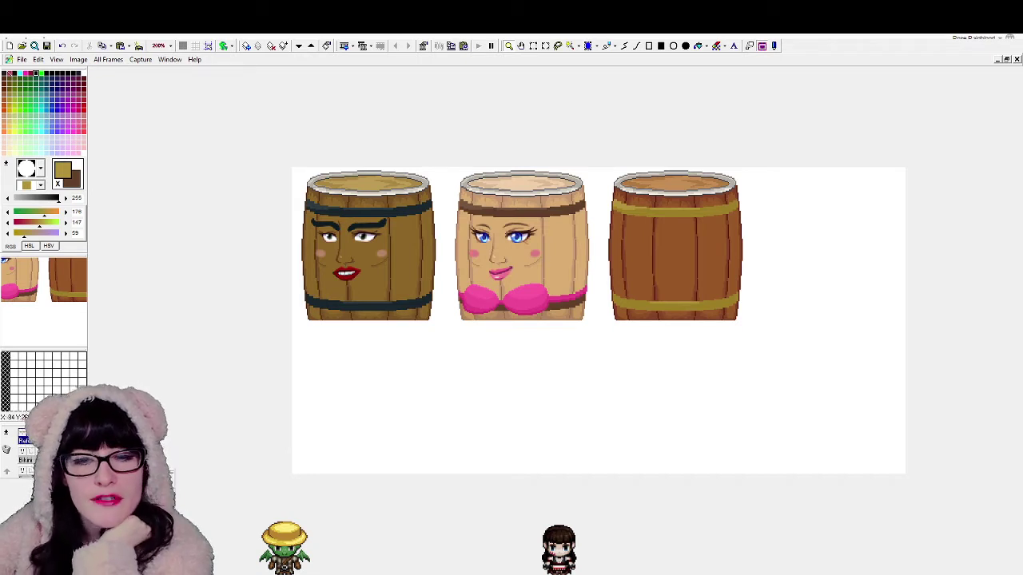
# Step: Switch to the draw.io notes, read the descriptions of Carol's relatives, and return to the barrel artwork
pyautogui.hotkey('alt', 'Tab')
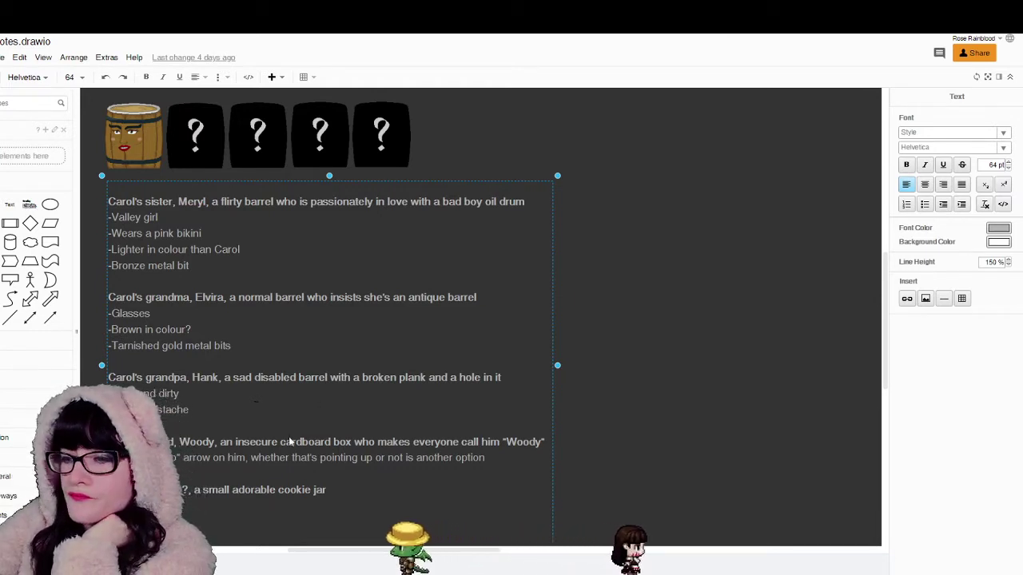
pyautogui.hotkey('alt', 'Tab')
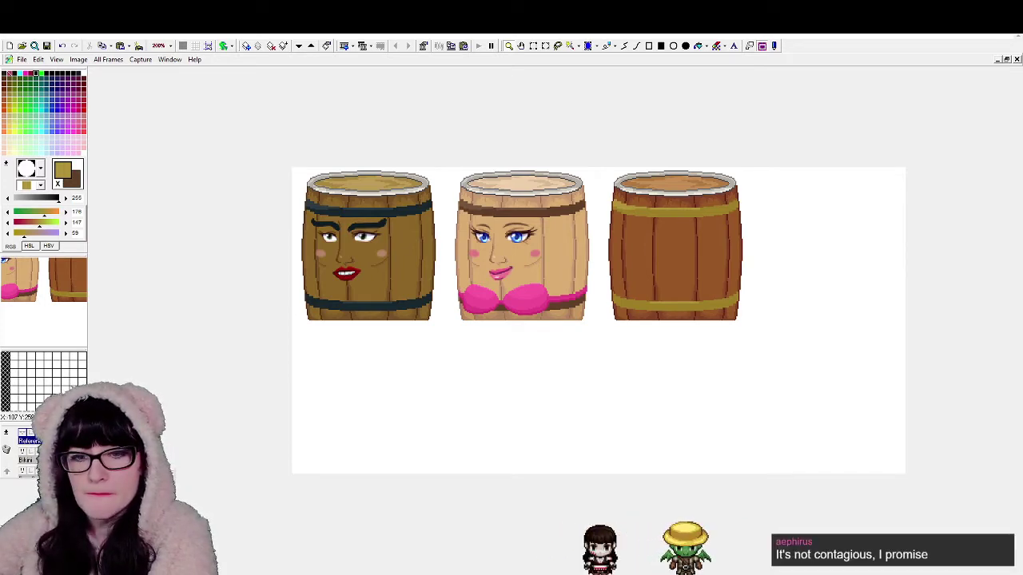
# Step: Switch to the browser and look through the Google Images results for "grey barrel"
pyautogui.hotkey('alt', 'Tab')
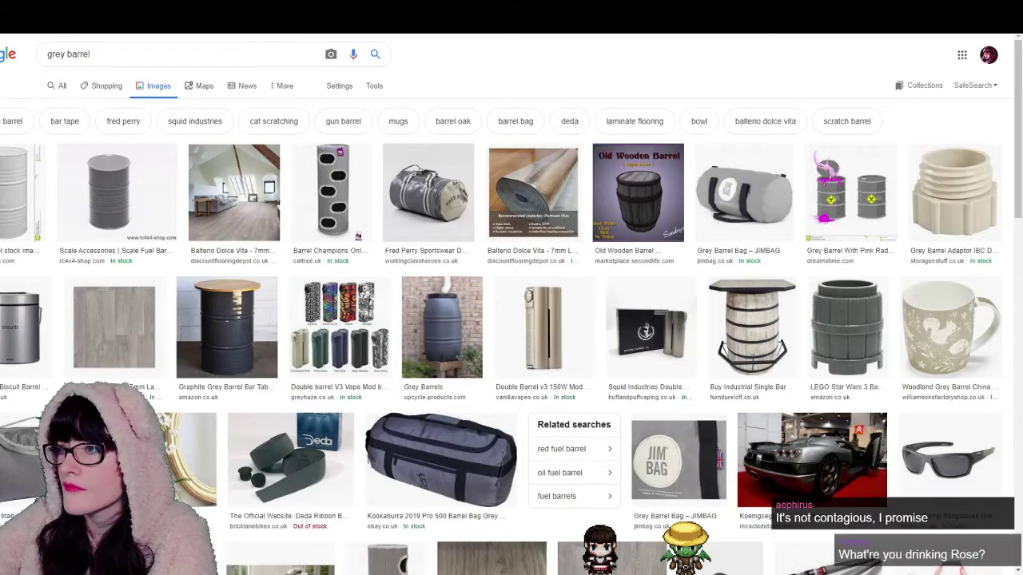
pyautogui.scroll(-1, 511, 304)
pyautogui.scroll(-6, 511, 304)
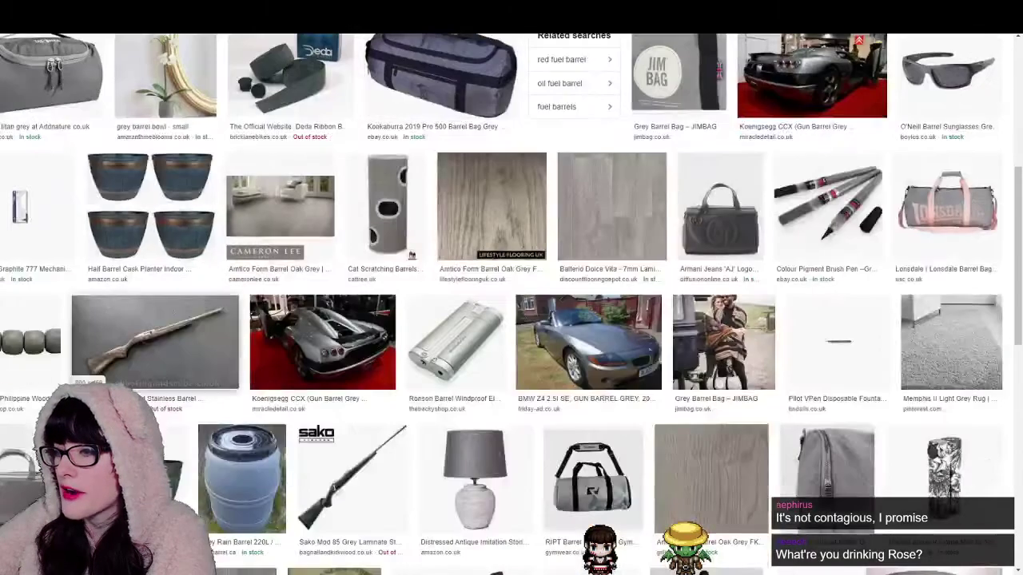
pyautogui.scroll(-2, 512, 319)
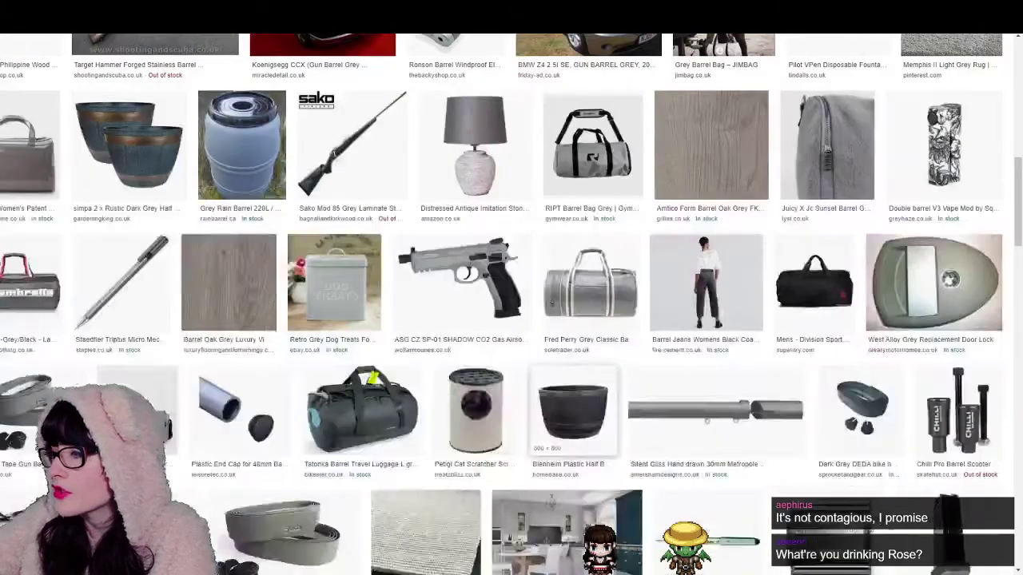
pyautogui.scroll(8, 572, 408)
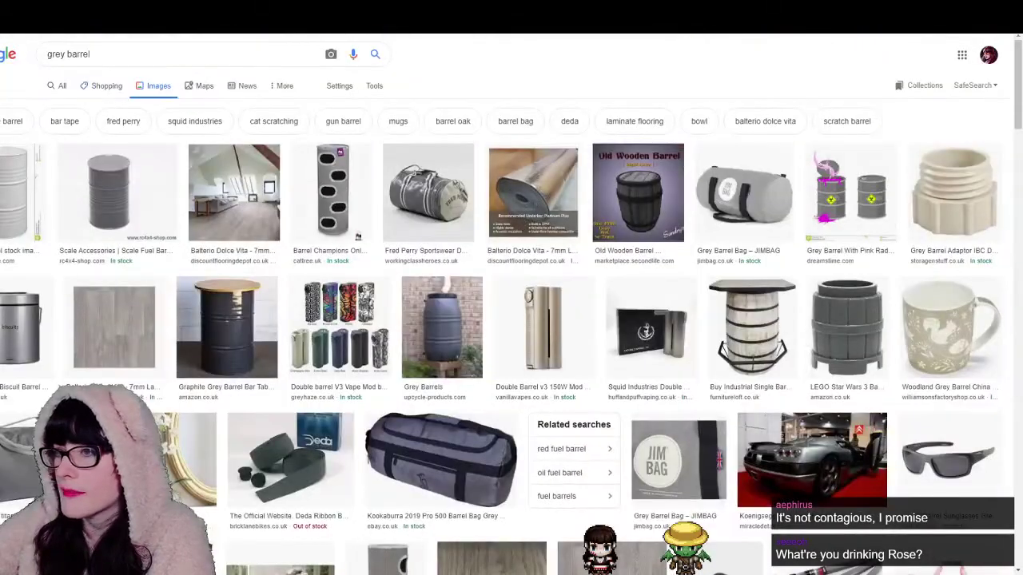
# Step: Refine the image search to "grey wooden barrel" and look through the results for a usable reference
pyautogui.write('wooden')
pyautogui.press('Return')
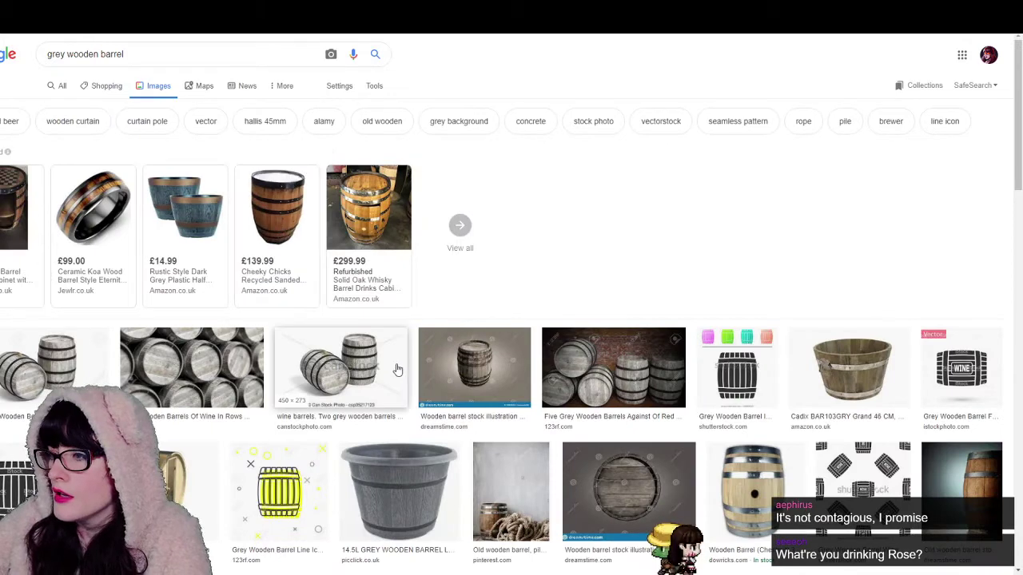
pyautogui.scroll(-1, 664, 325)
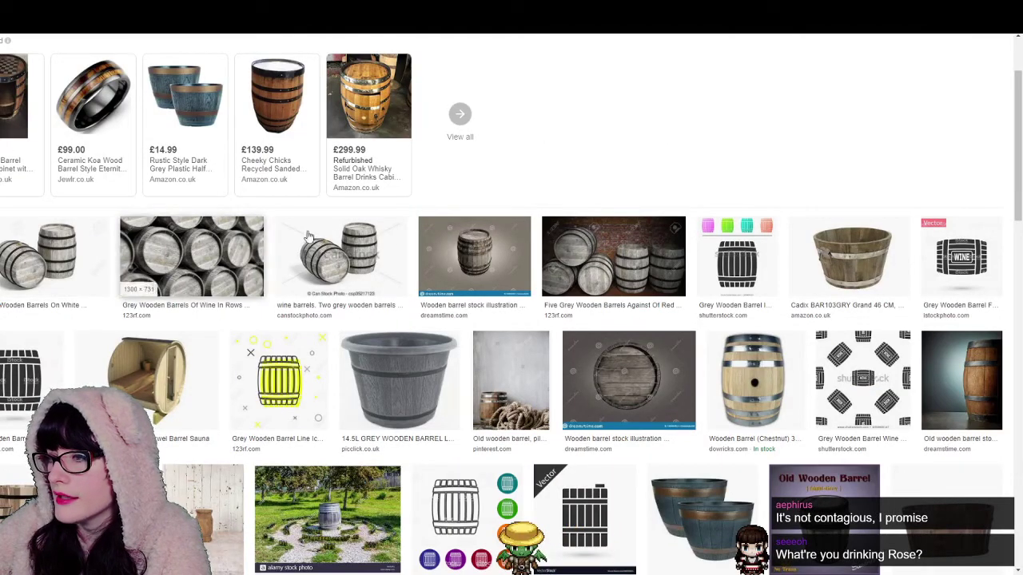
pyautogui.scroll(-3, 392, 240)
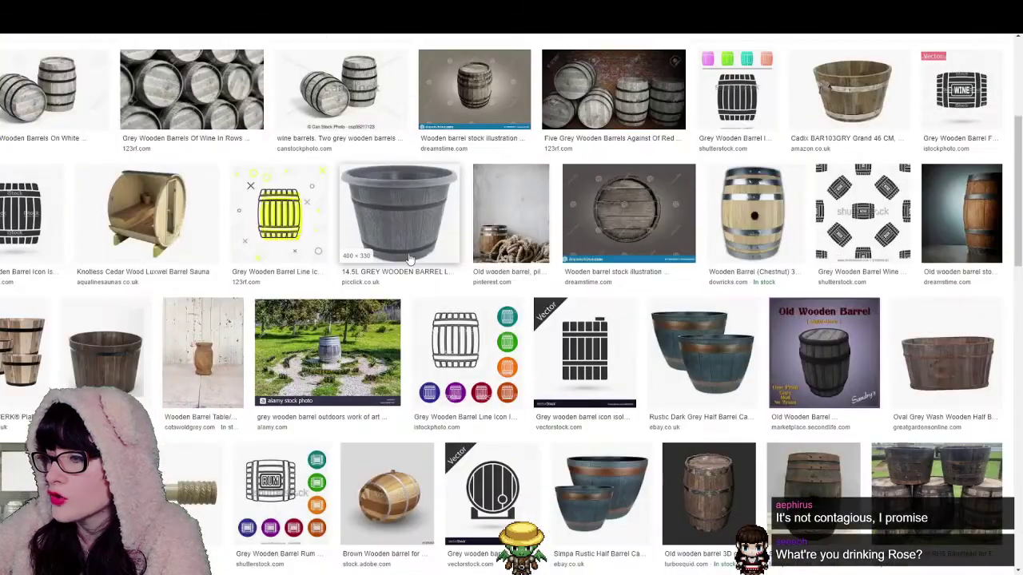
# Step: Open the dark grey Medieval Barrel image from TurboSquid in the search results and return to the barrel artwork
pyautogui.scroll(-2, 409, 258)
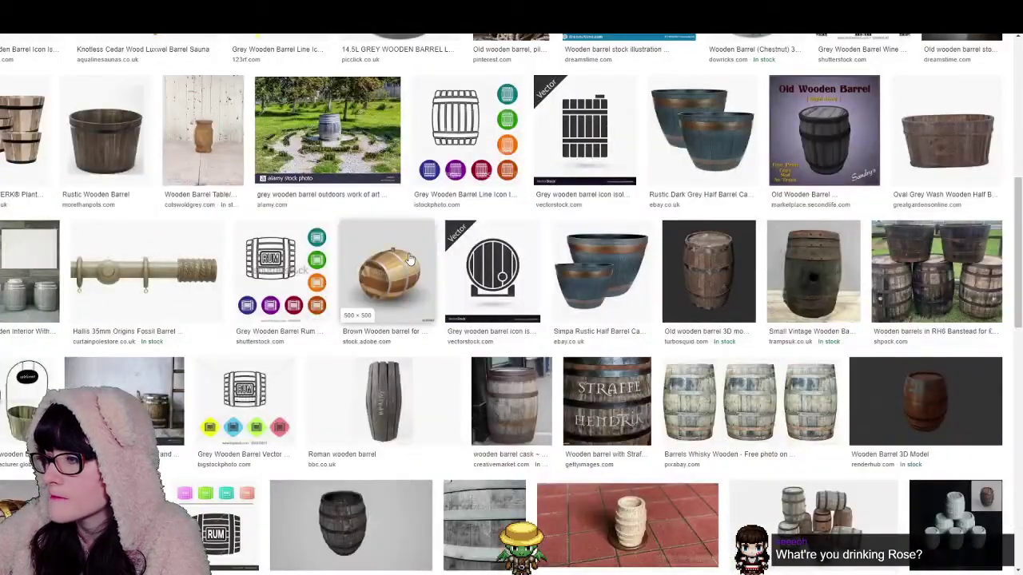
pyautogui.scroll(-1, 348, 461)
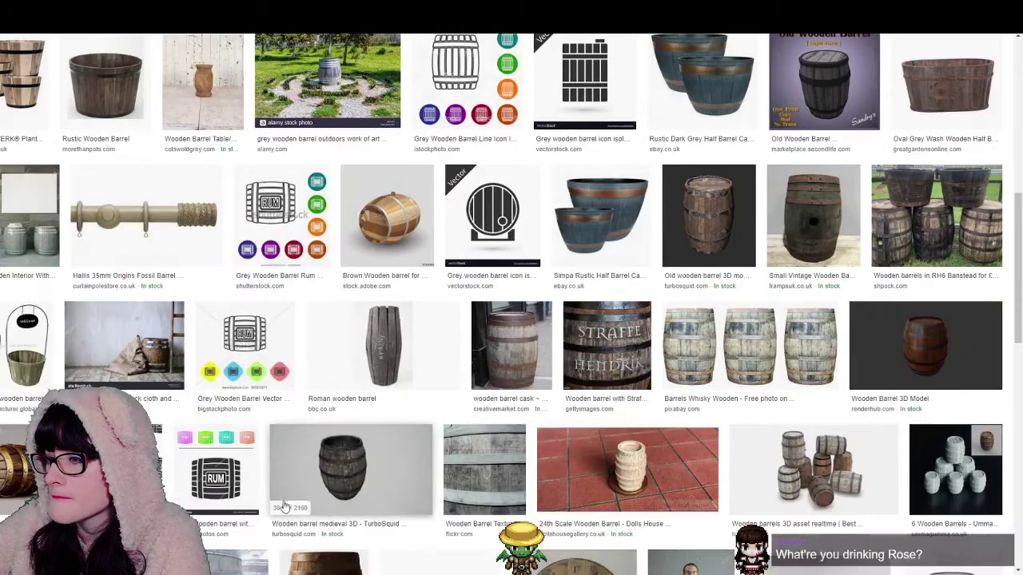
pyautogui.click(347, 461)
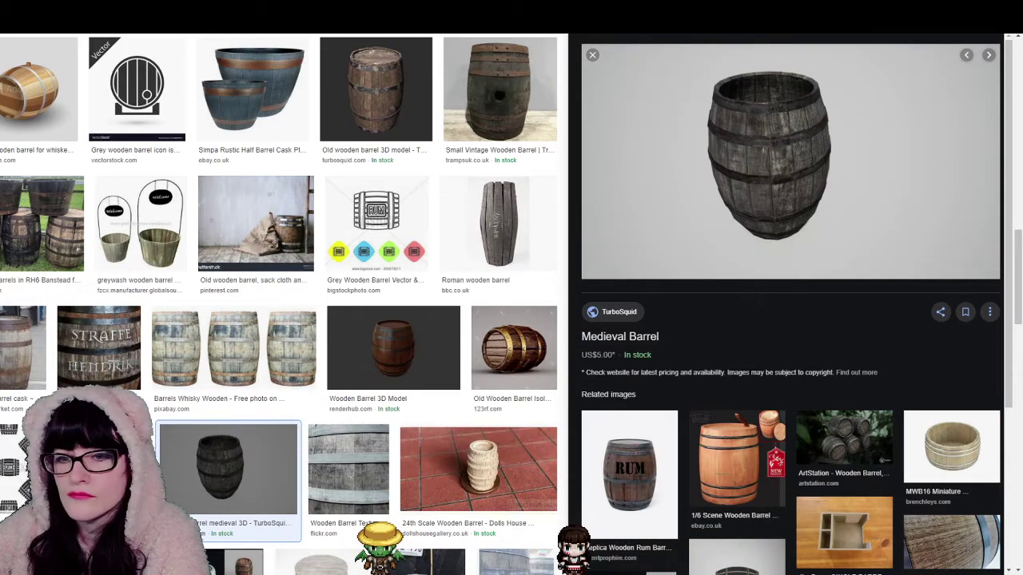
pyautogui.hotkey('alt', 'Tab')
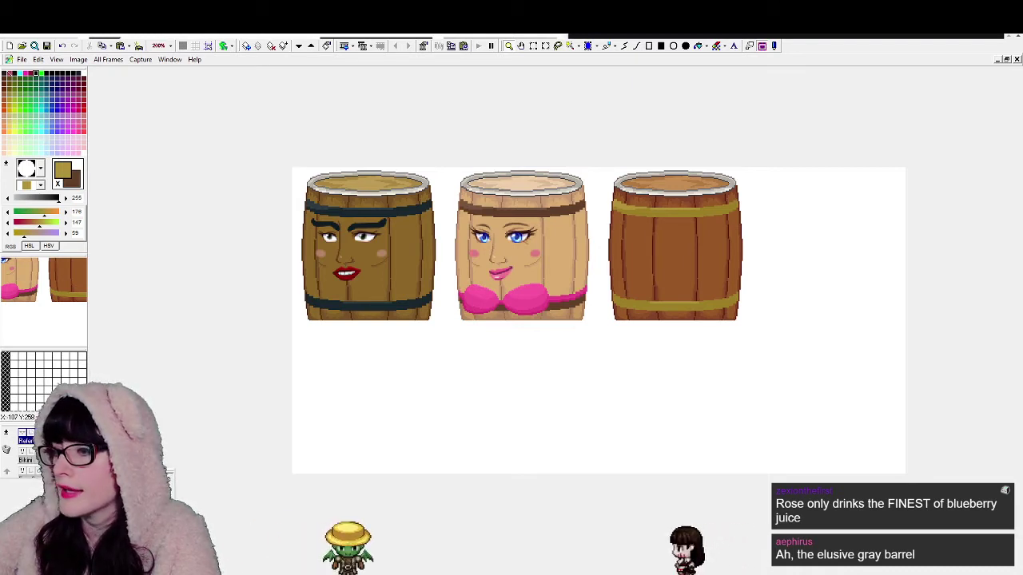
pyautogui.hotkey('ctrl', 'v')
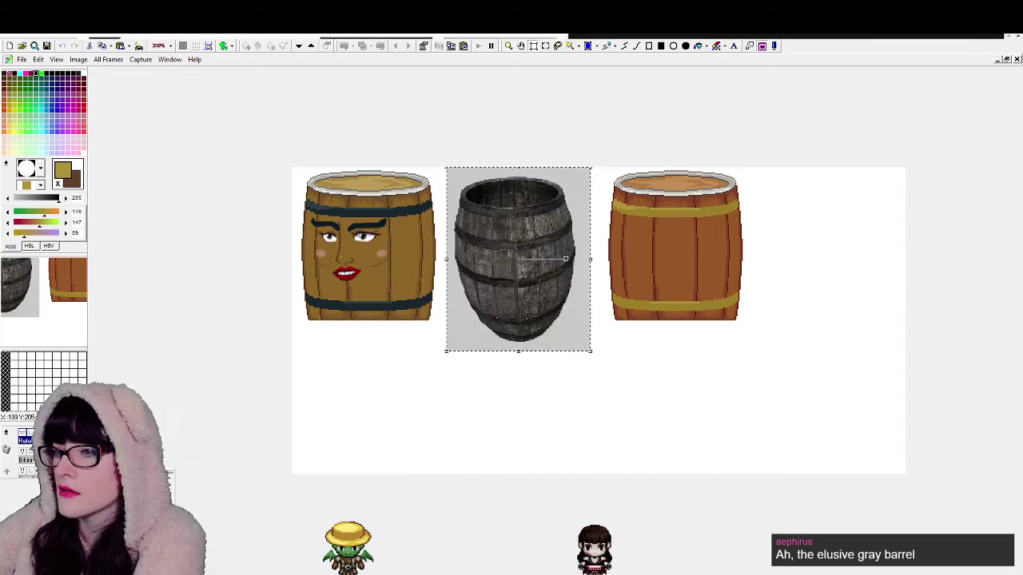
pyautogui.hotkey('ctrl', 'z')
pyautogui.hotkey('ctrl', 'z')
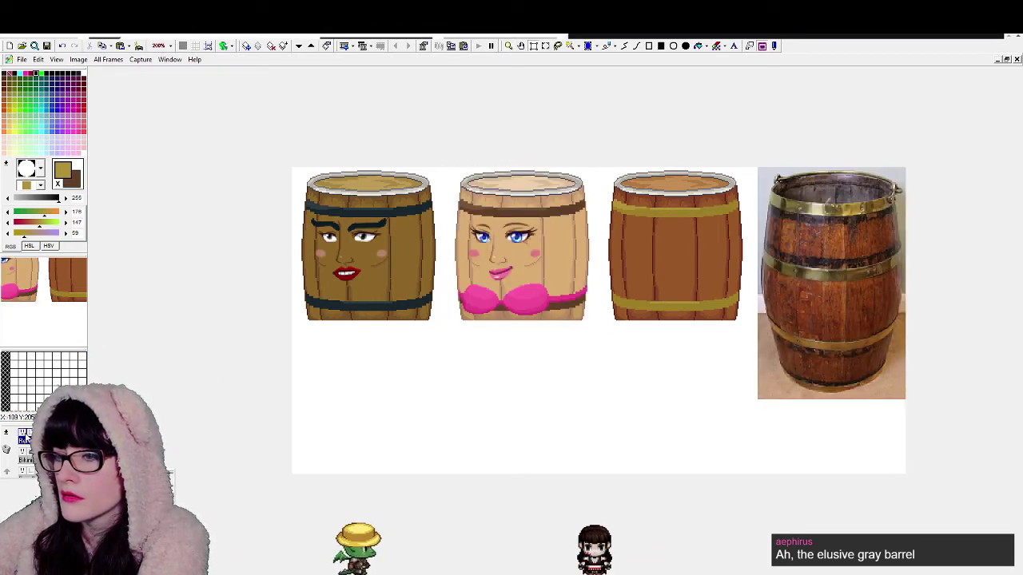
pyautogui.click(22, 432)
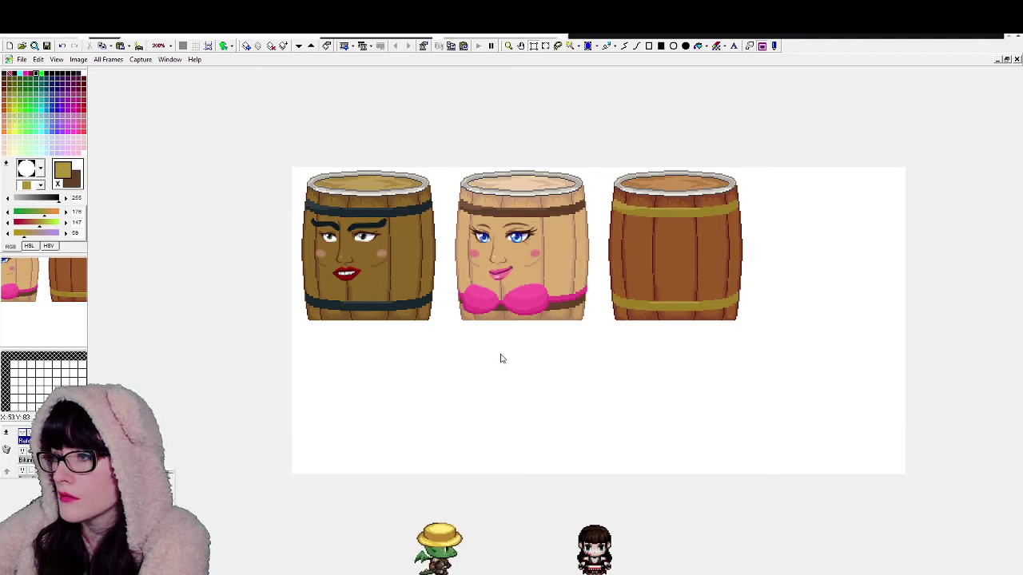
# Step: Paste the dark grey barrel photo as a reference on its own layer in the canvas's lower-right corner, clear of the three barrels
pyautogui.hotkey('ctrl', 'v')
pyautogui.moveTo(618, 261); pyautogui.dragTo(827, 427)
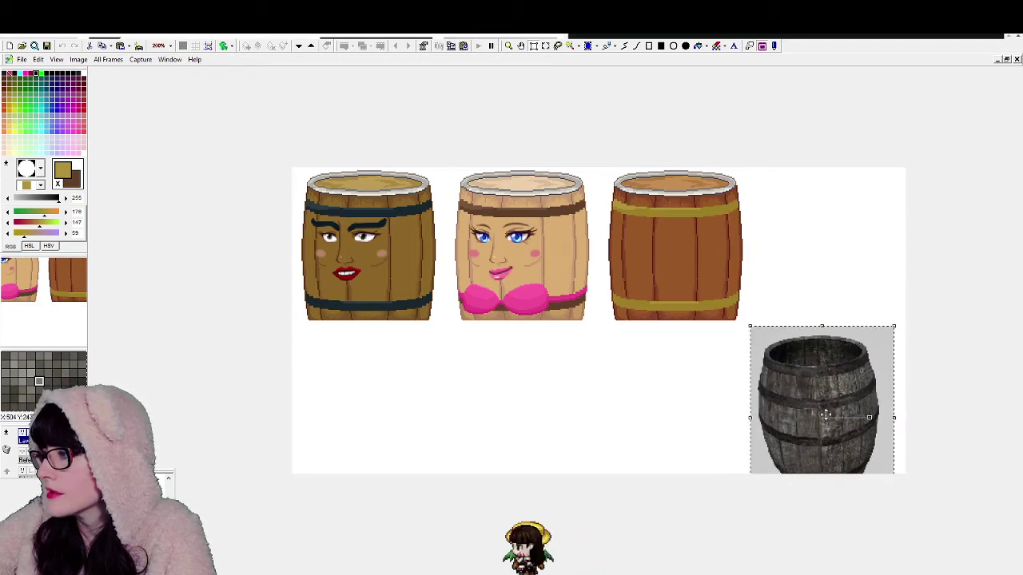
pyautogui.click(826, 213)
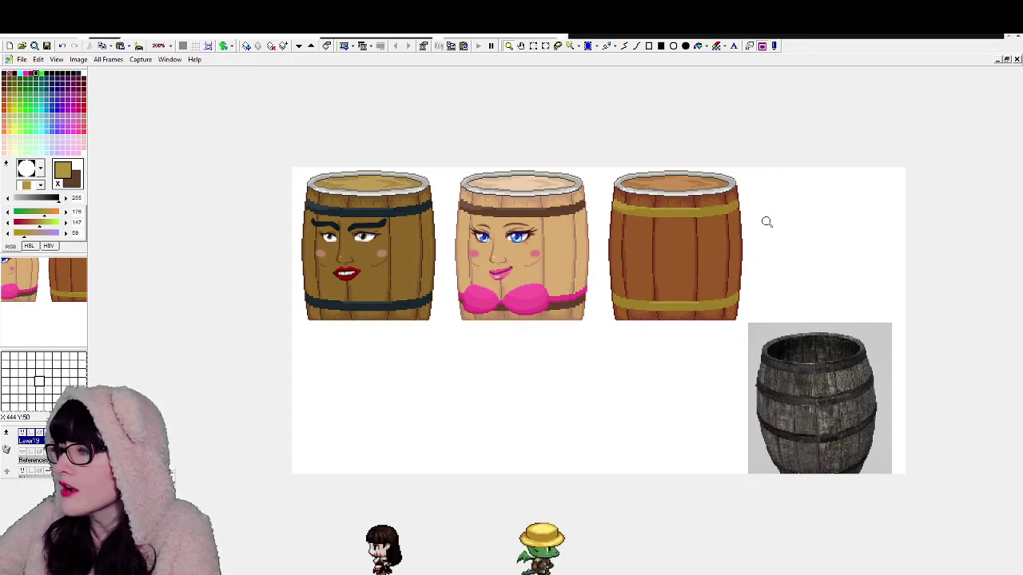
pyautogui.click(721, 229)
pyautogui.click(634, 177)
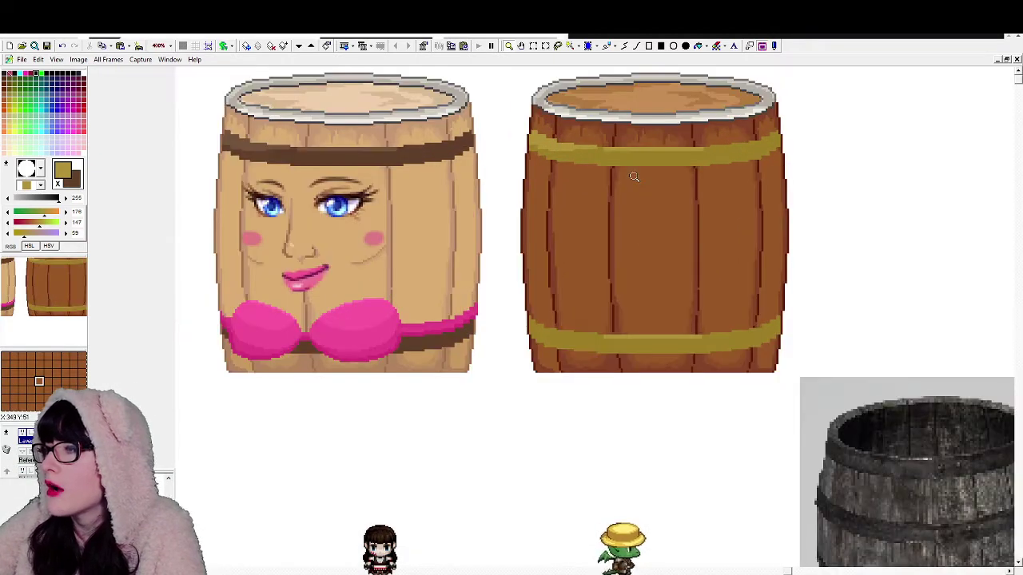
pyautogui.rightClick(598, 281)
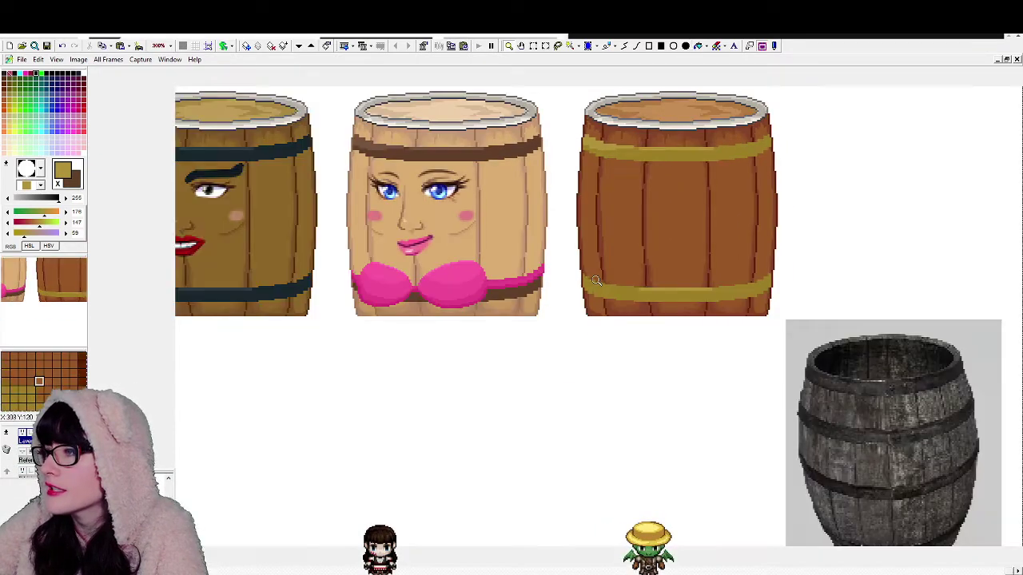
pyautogui.rightClick(597, 281)
pyautogui.rightClick(598, 281)
pyautogui.click(619, 291)
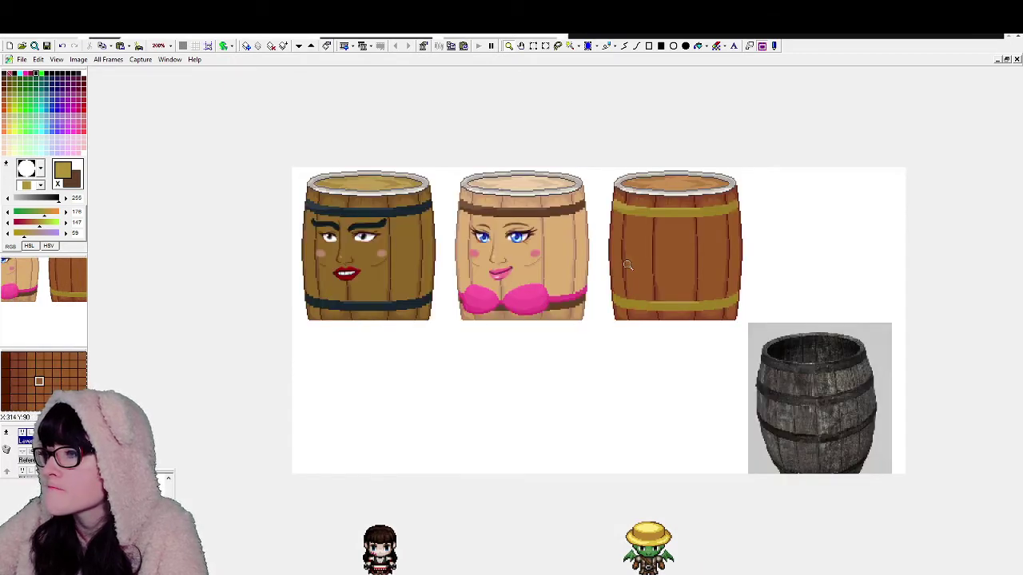
pyautogui.click(627, 265)
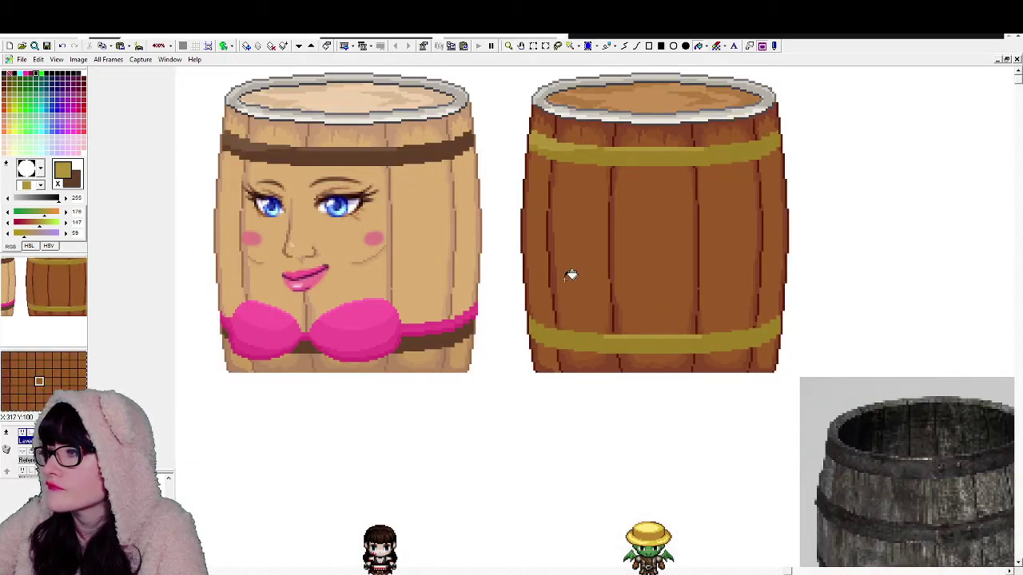
# Step: Hide the bikini, face and hoop band layers so the bare wooden barrels can be edited
pyautogui.click(23, 453)
pyautogui.click(23, 433)
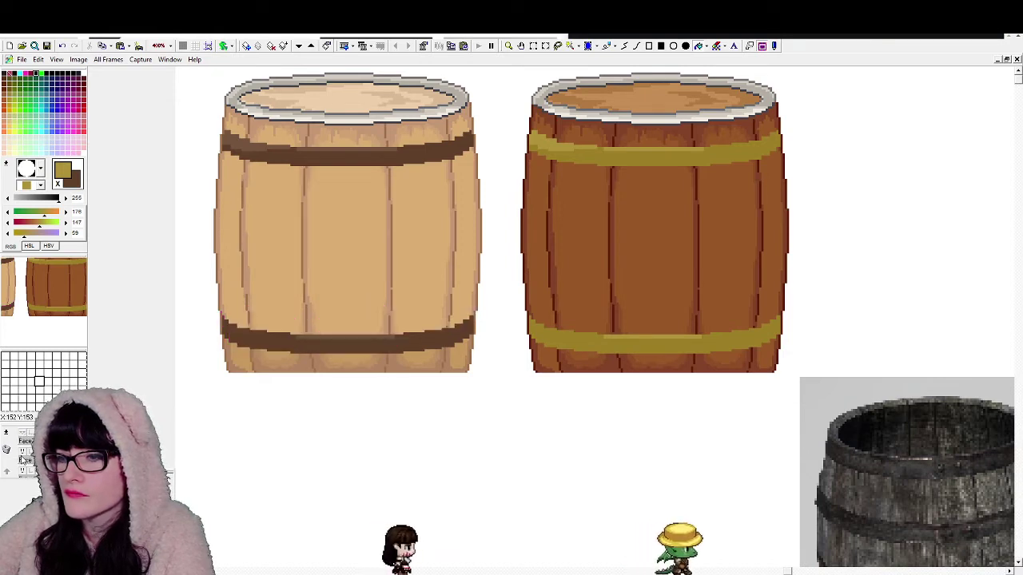
pyautogui.click(23, 472)
pyautogui.scroll(-1, 24, 471)
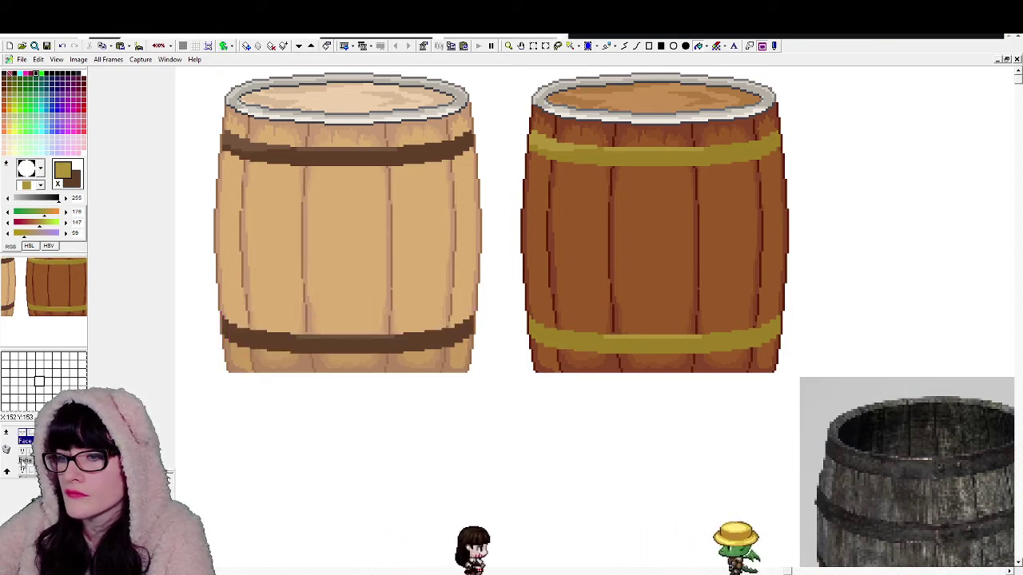
pyautogui.click(23, 453)
pyautogui.click(24, 471)
pyautogui.scroll(-1, 24, 472)
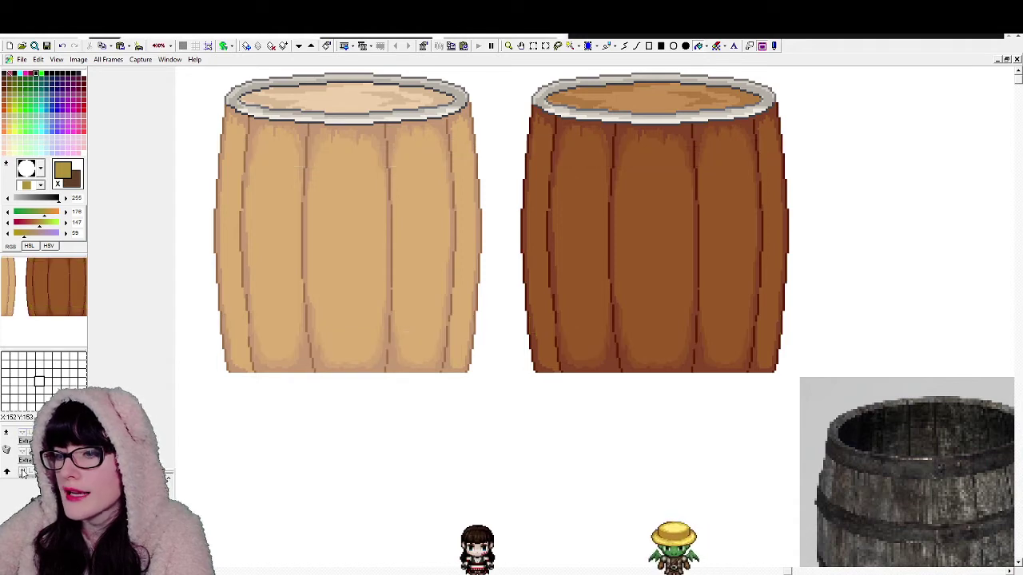
# Step: Hide the wood shading, lid grain and lid edge shading layers of the barrels
pyautogui.click(24, 473)
pyautogui.click(23, 473)
pyautogui.scroll(-1, 24, 473)
pyautogui.click(24, 473)
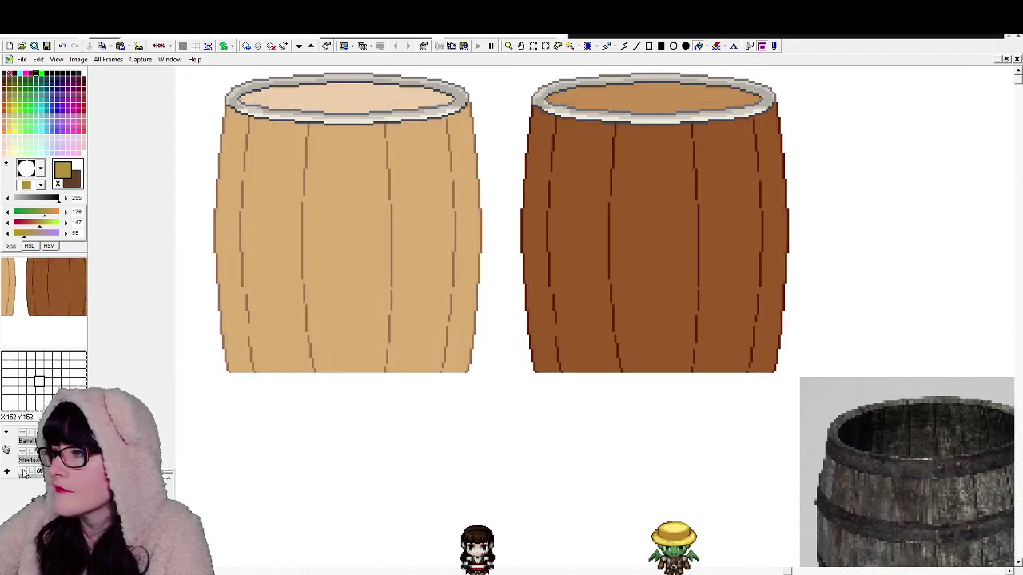
pyautogui.click(24, 473)
pyautogui.click(24, 473)
pyautogui.scroll(-1, 24, 473)
pyautogui.click(23, 473)
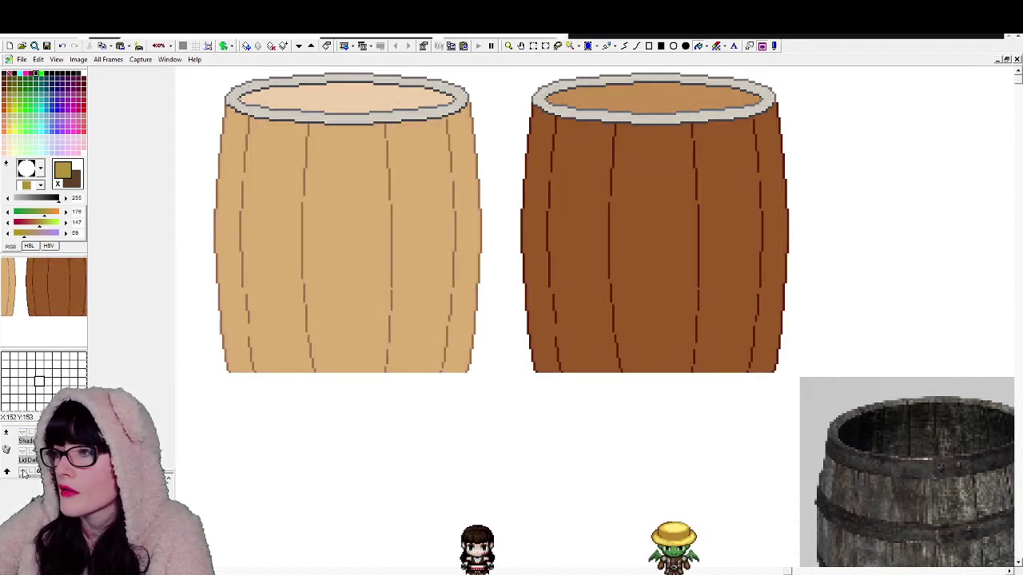
# Step: Hide the layer with the vertical plank lines on the barrels, toggling it to check its contents
pyautogui.click(23, 472)
pyautogui.click(23, 472)
pyautogui.click(23, 473)
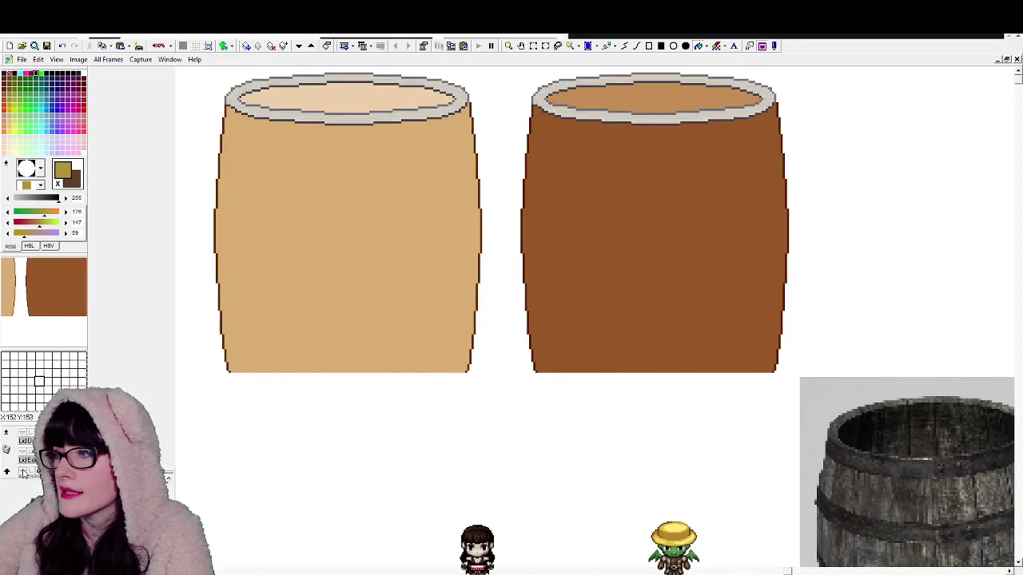
pyautogui.click(23, 472)
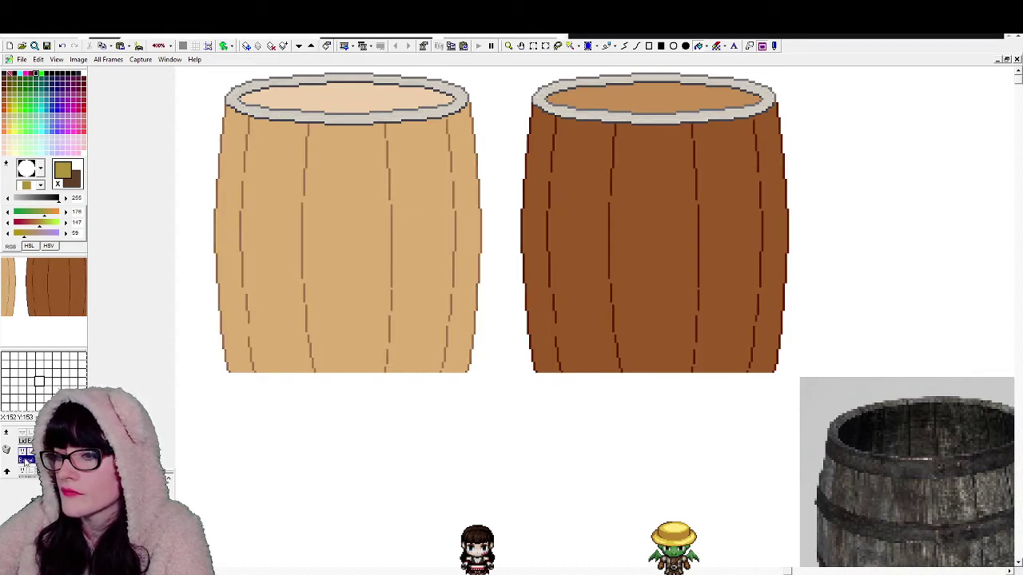
pyautogui.click(25, 469)
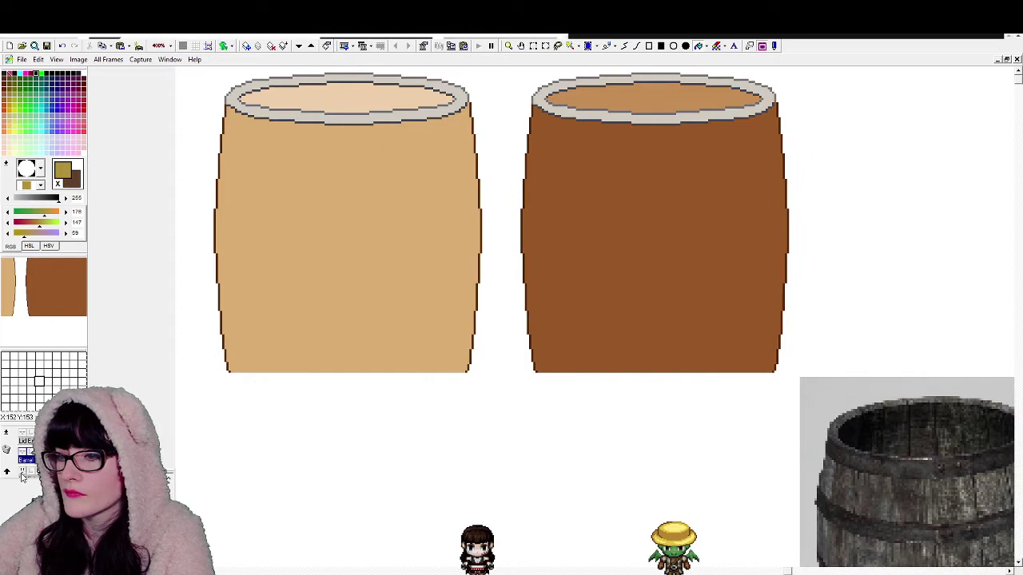
# Step: Hide the lid edge, lid and lid outline layers and make the Fill layer active with its flat barrel colours shown
pyautogui.click(23, 473)
pyautogui.click(24, 473)
pyautogui.click(23, 472)
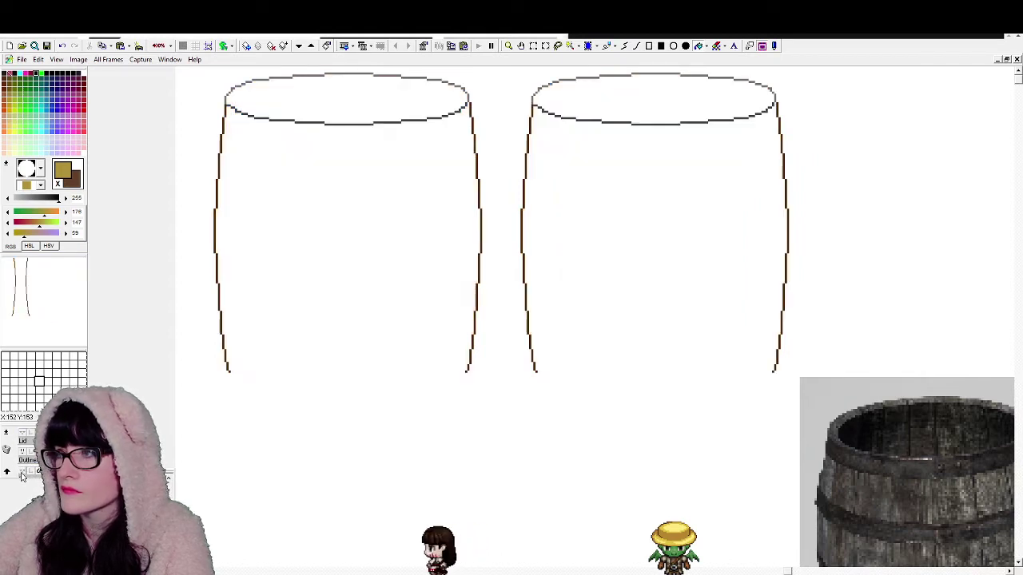
pyautogui.click(23, 472)
pyautogui.click(23, 472)
pyautogui.click(23, 460)
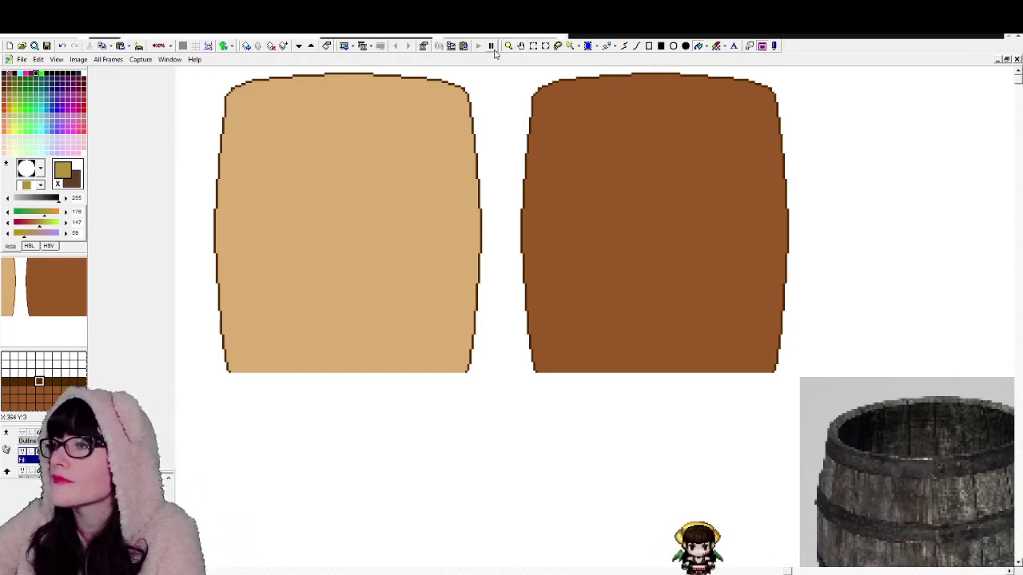
# Step: Darken the third barrel's sampled brown to RGB 122, 58, 9 and fill its body with it on the Fill layer
pyautogui.scroll(-2, 553, 133)
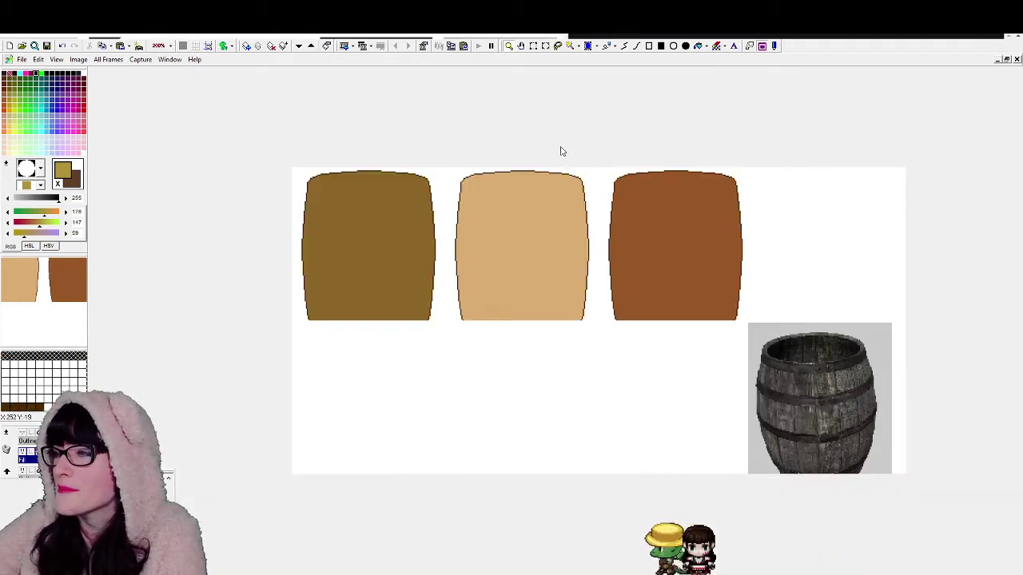
pyautogui.scroll(1, 561, 151)
pyautogui.click(699, 46)
pyautogui.rightClick(729, 220)
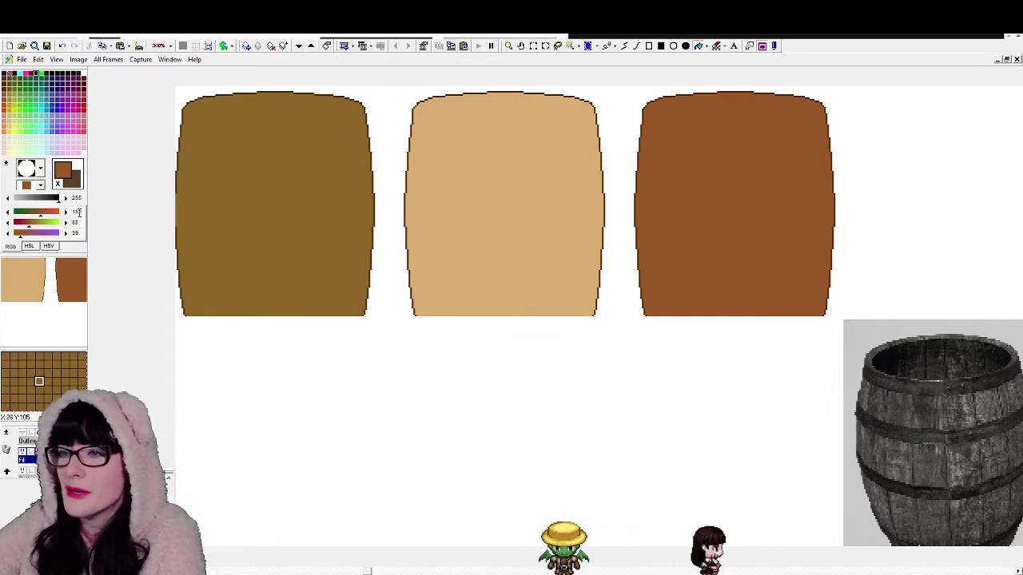
pyautogui.rightClick(330, 315)
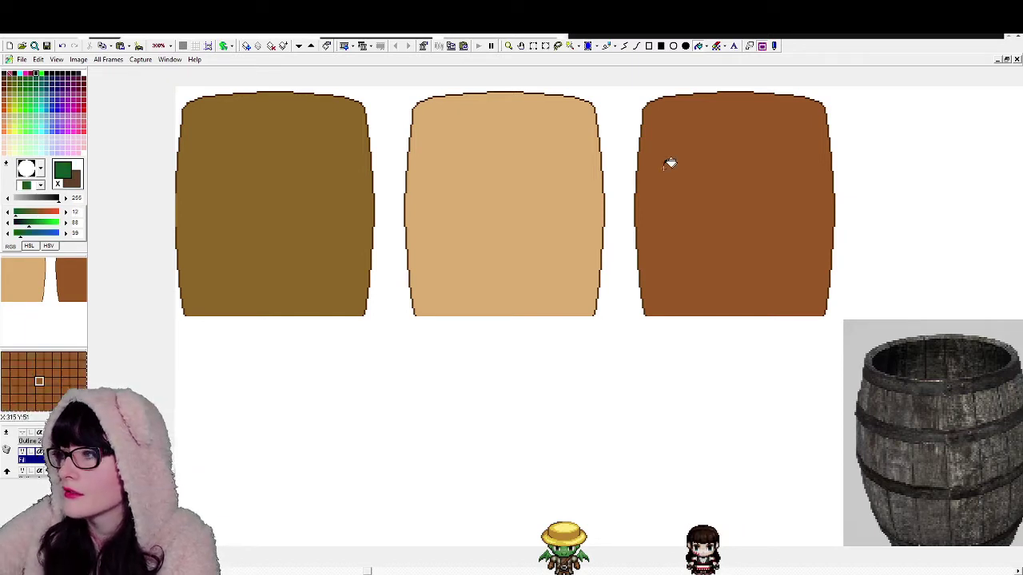
pyautogui.write('12')
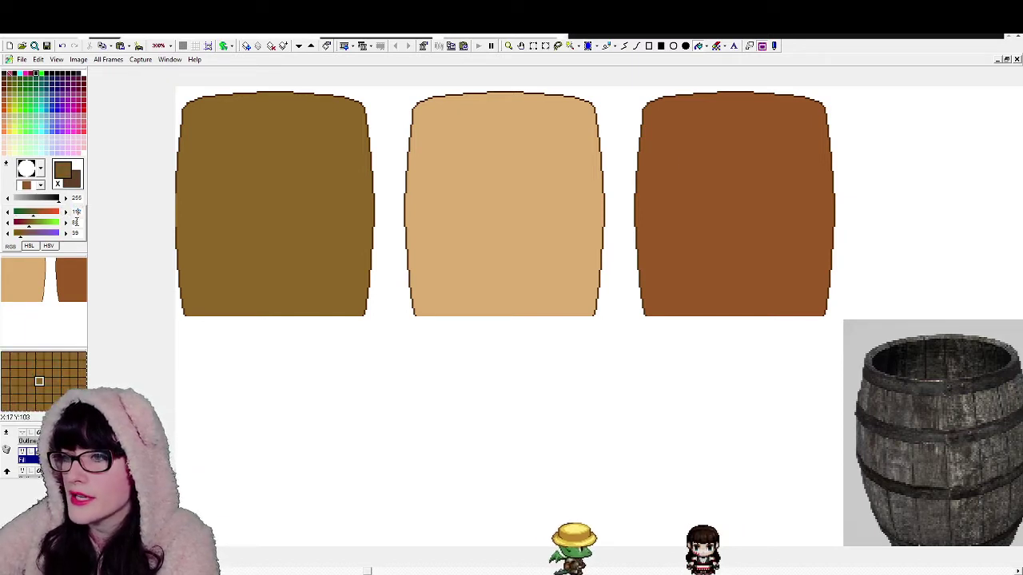
pyautogui.moveTo(79, 223); pyautogui.dragTo(62, 225)
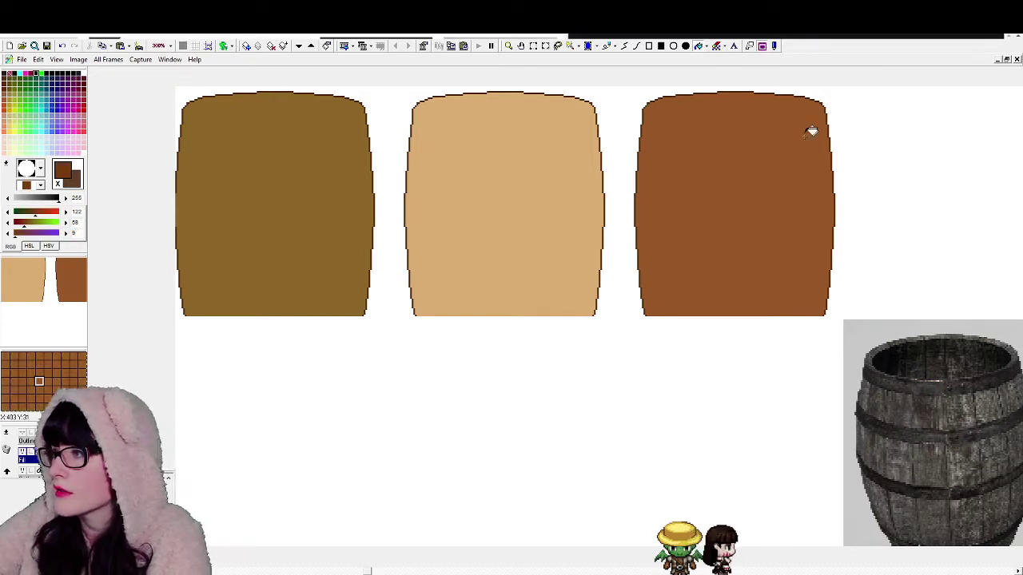
pyautogui.click(760, 242)
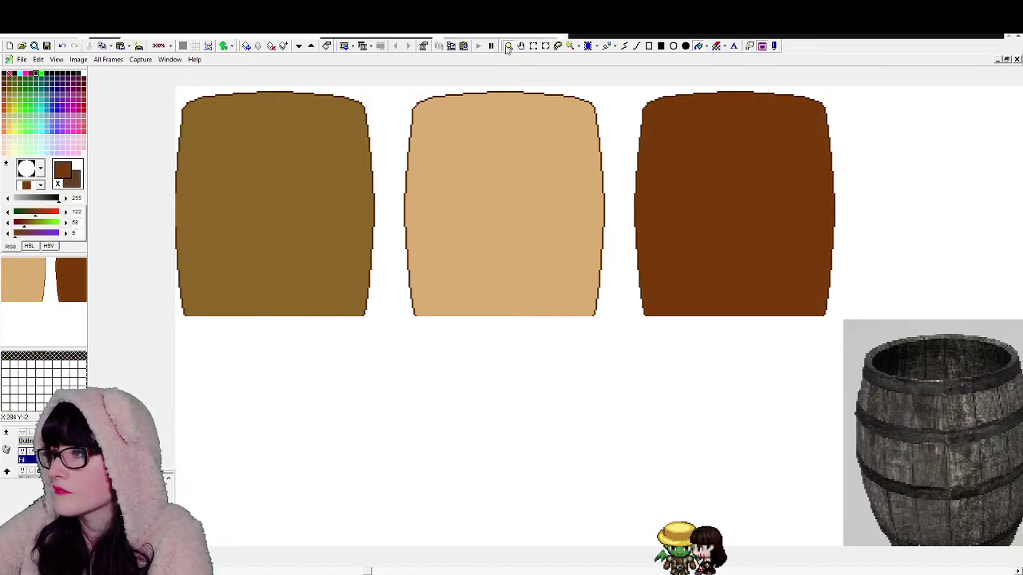
# Step: Show the barrels' lids and their outlines again above the flat body fills
pyautogui.click(507, 48)
pyautogui.rightClick(595, 248)
pyautogui.rightClick(649, 246)
pyautogui.click(655, 254)
pyautogui.click(656, 268)
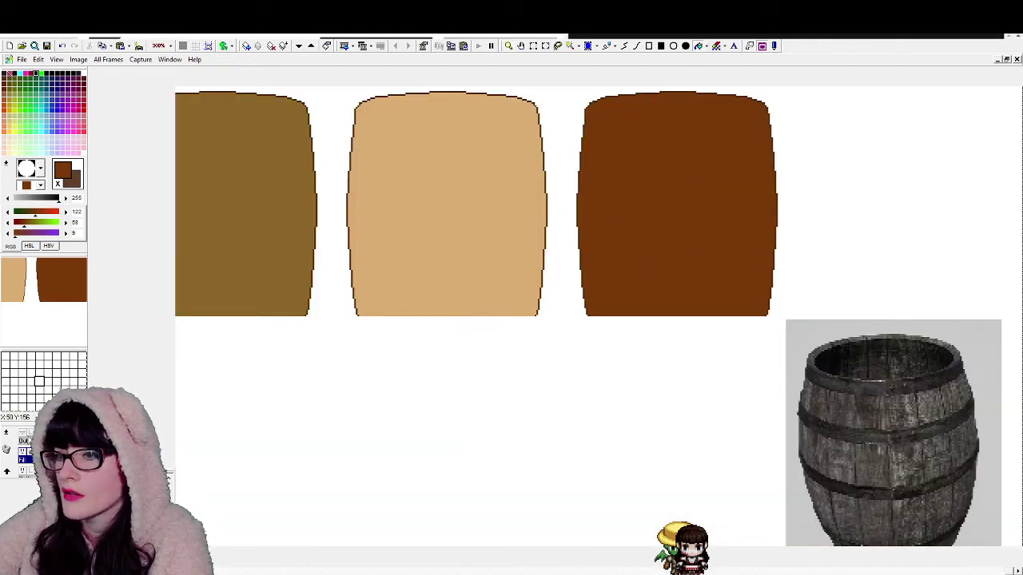
pyautogui.scroll(1, 22, 435)
pyautogui.click(22, 434)
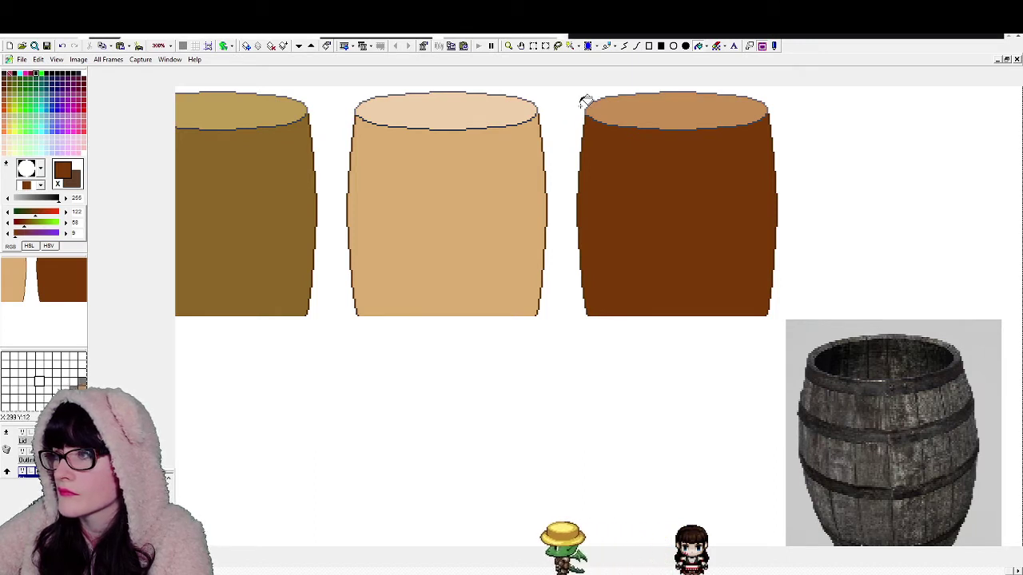
# Step: Darken the third barrel's sampled lid brown to RGB 166, 111, 50 and fill its lid with it on the Lid layer
pyautogui.click(651, 105)
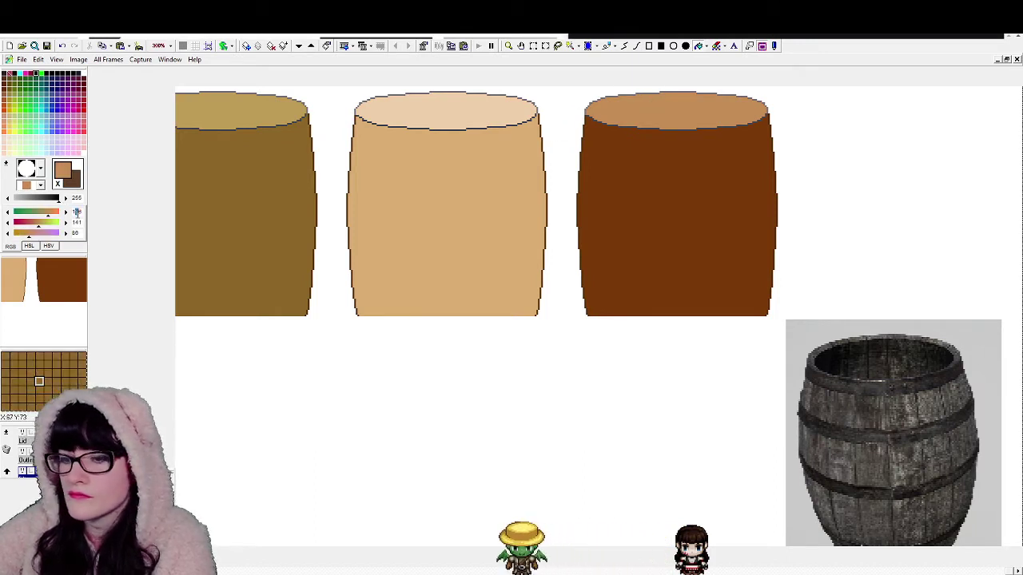
pyautogui.write('1')
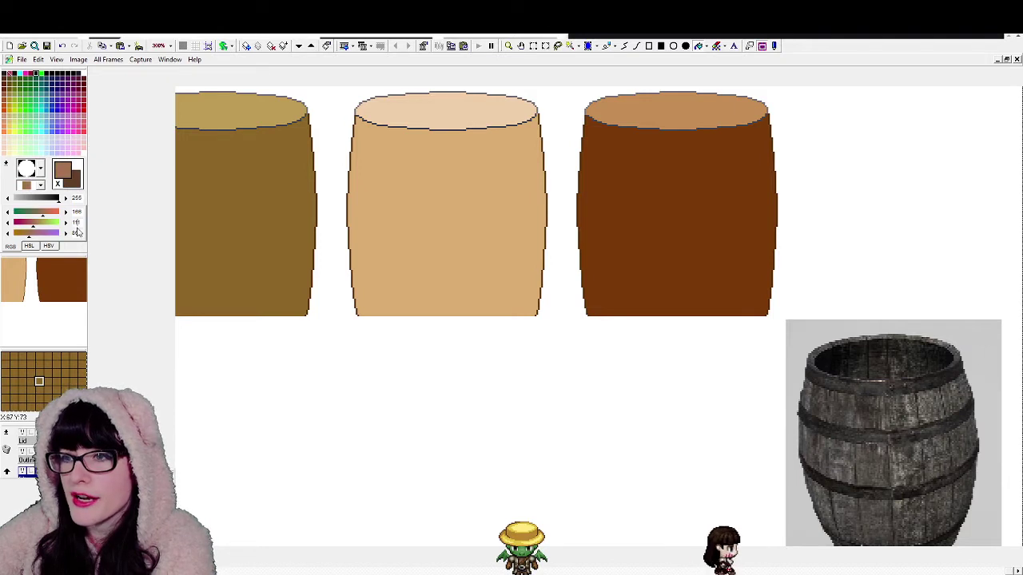
pyautogui.moveTo(80, 232); pyautogui.dragTo(60, 233)
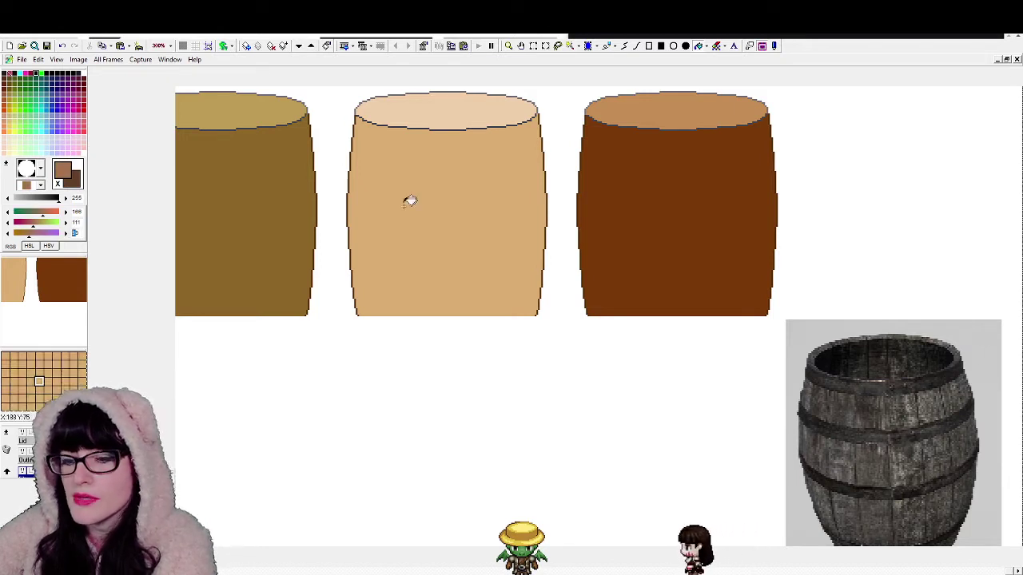
pyautogui.click(711, 136)
pyautogui.hotkey('ctrl', 'z')
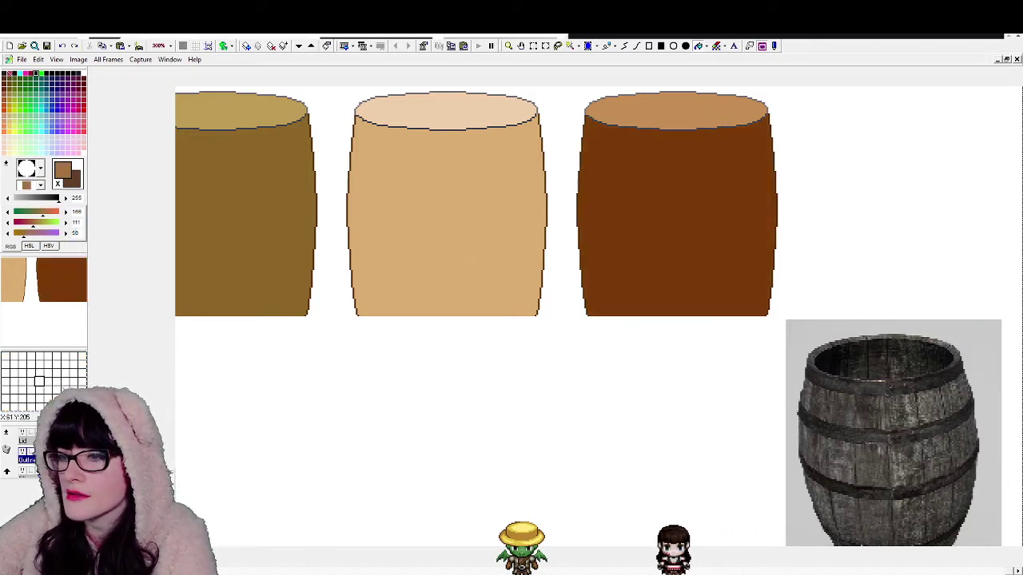
pyautogui.click(669, 111)
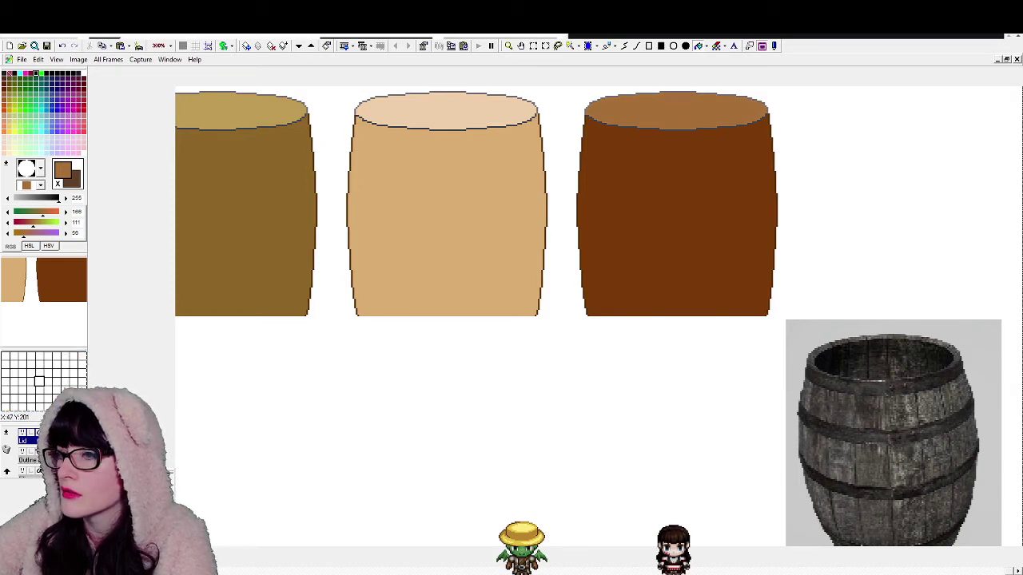
# Step: Show the lid rim and plank line layers again and recolour the third barrel's plank lines and side outlines to RGB 62, 0, 0
pyautogui.click(23, 434)
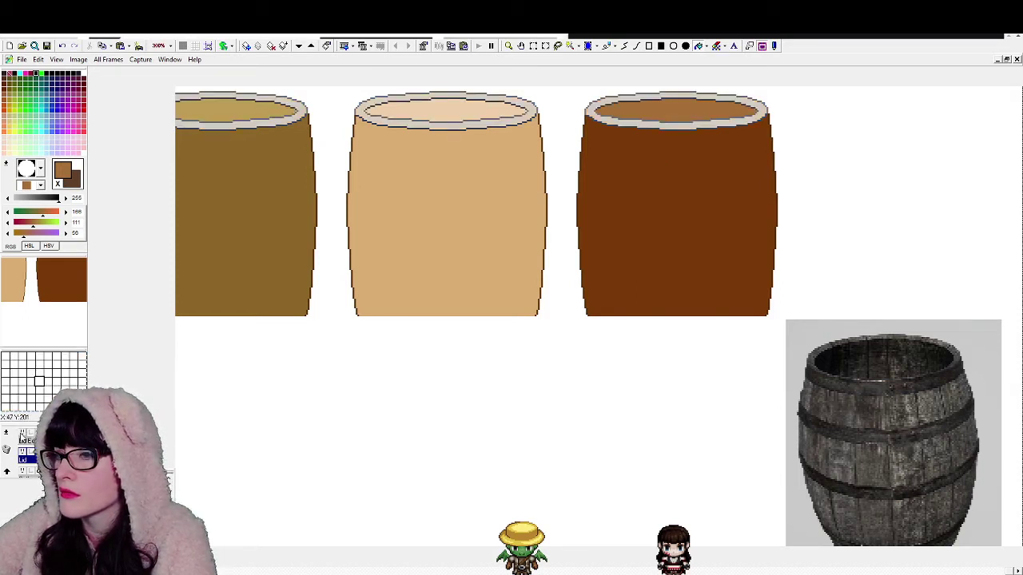
pyautogui.click(22, 434)
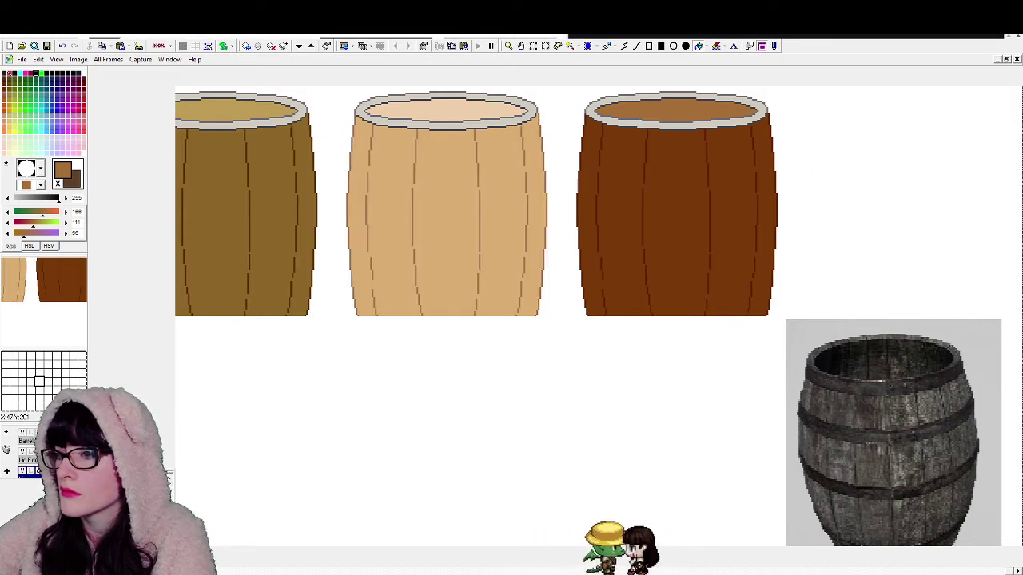
pyautogui.click(49, 441)
pyautogui.rightClick(598, 177)
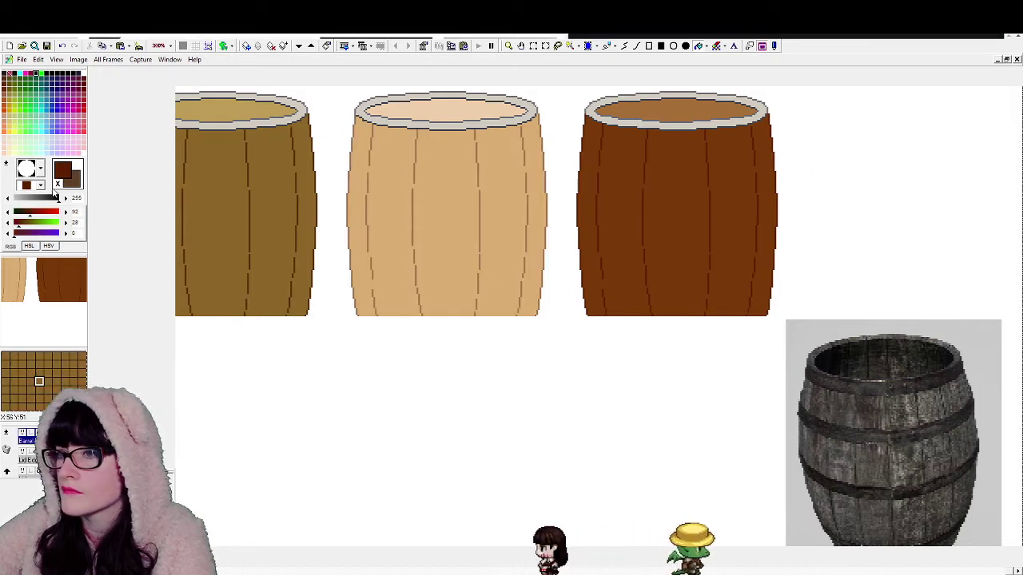
pyautogui.rightClick(603, 175)
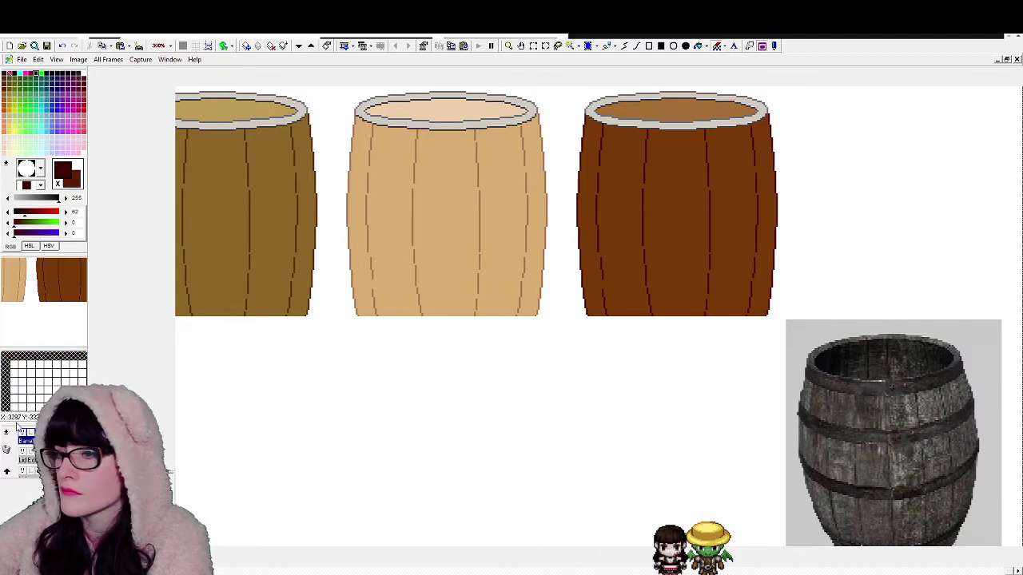
# Step: Show the shading on the barrels' grey rims and toggle the lid detail layer to check its contents
pyautogui.click(22, 433)
pyautogui.scroll(1, 22, 434)
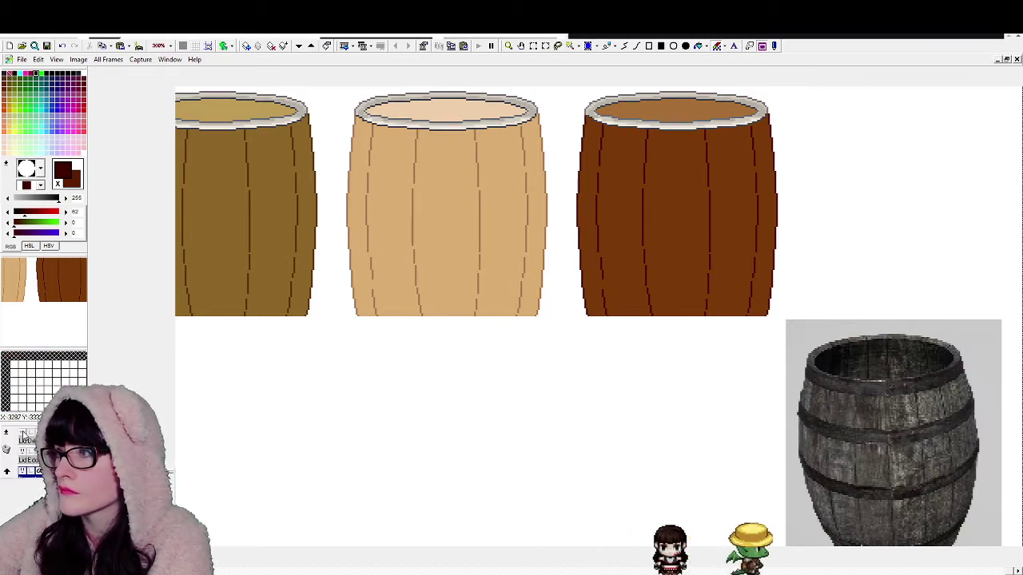
pyautogui.click(22, 433)
pyautogui.click(23, 433)
pyautogui.click(22, 433)
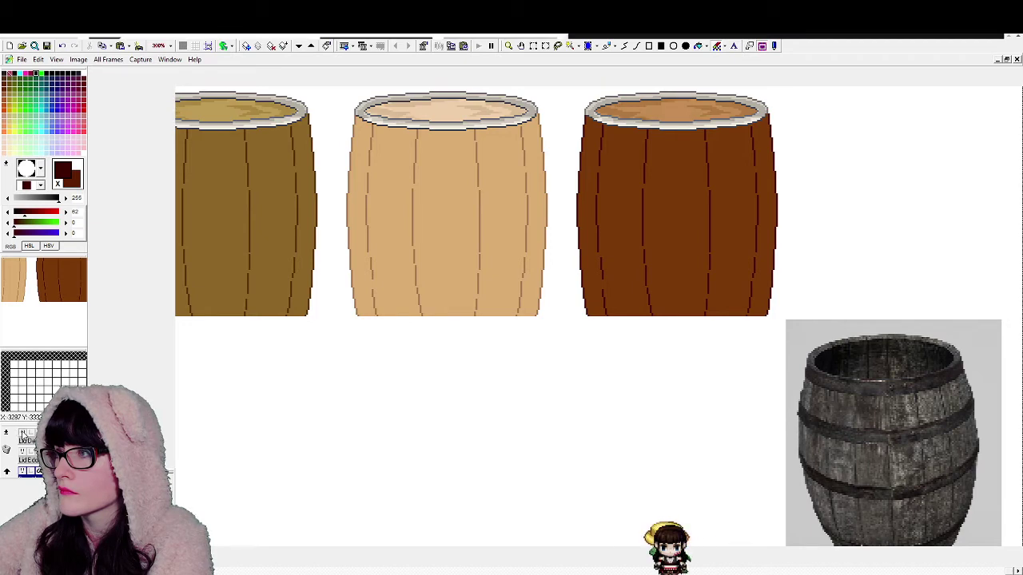
# Step: Sample the third lid's flat brown with the lid detail layer hidden, and show that layer again as the active one
pyautogui.click(22, 433)
pyautogui.click(698, 45)
pyautogui.rightClick(681, 110)
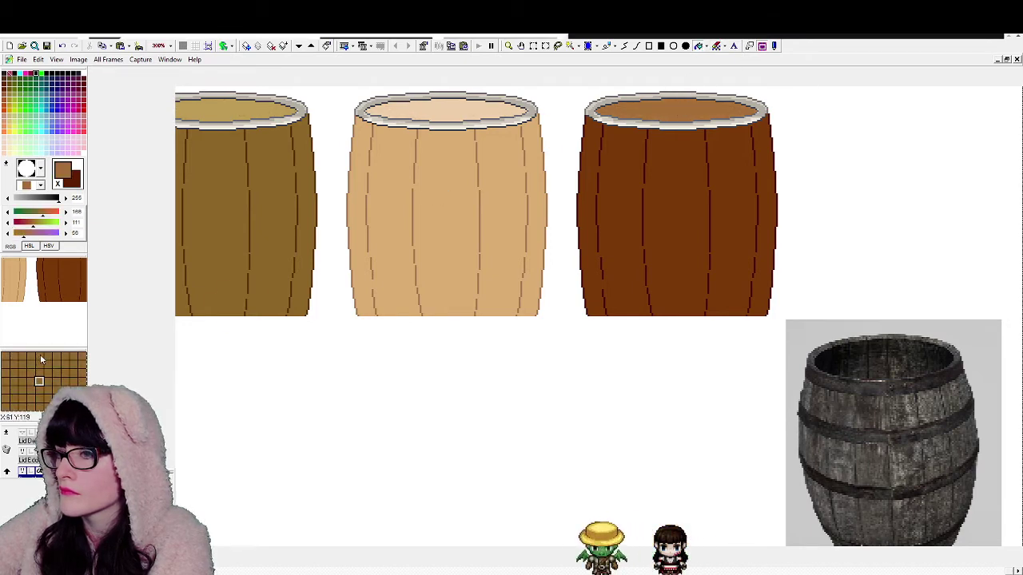
pyautogui.click(22, 433)
pyautogui.click(27, 441)
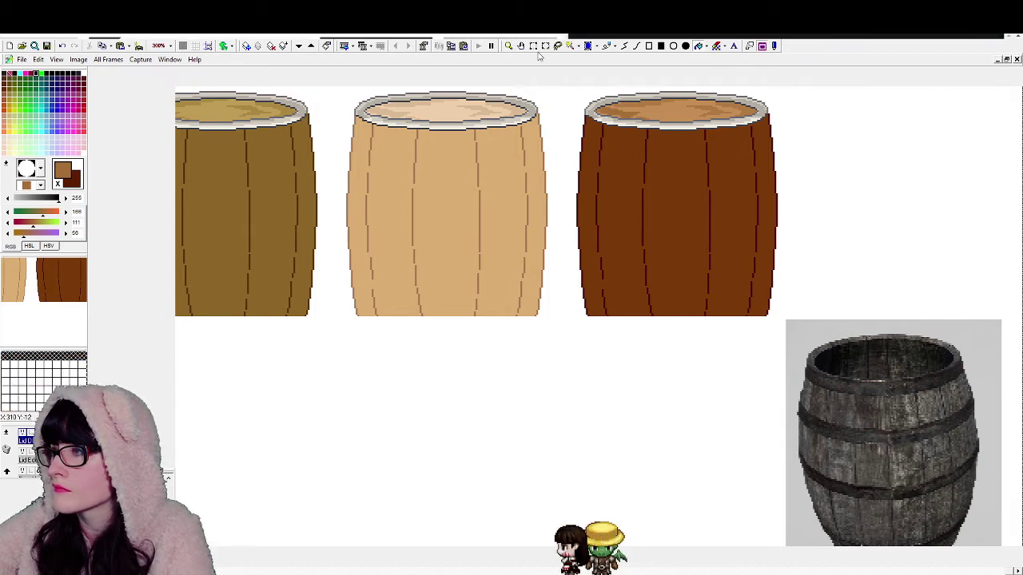
# Step: Replace the lightest brown patch in the third lid's wood grain with RGB 166, 111, 50 on the lid detail layer
pyautogui.click(509, 46)
pyautogui.click(509, 47)
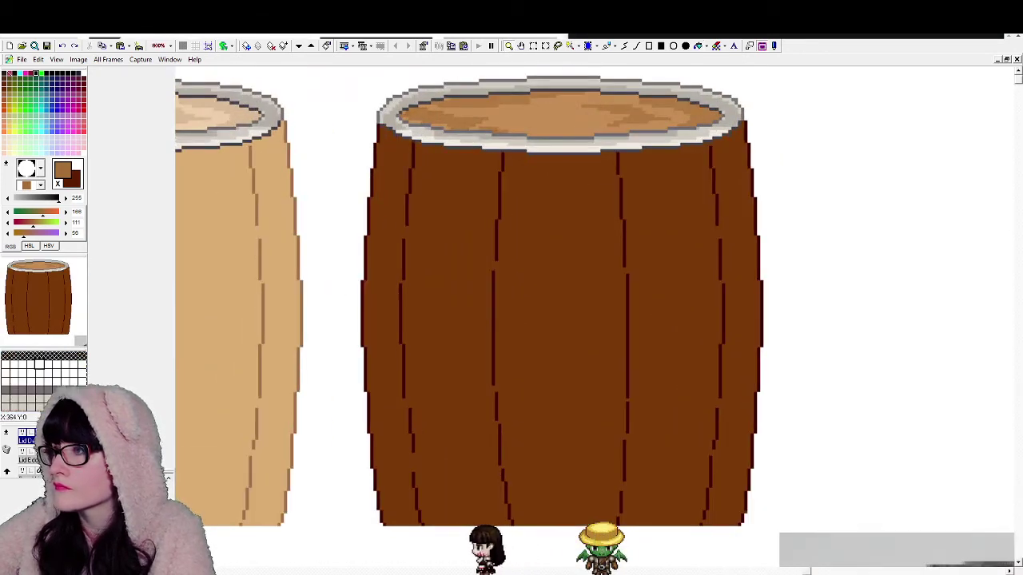
pyautogui.click(698, 47)
pyautogui.click(58, 184)
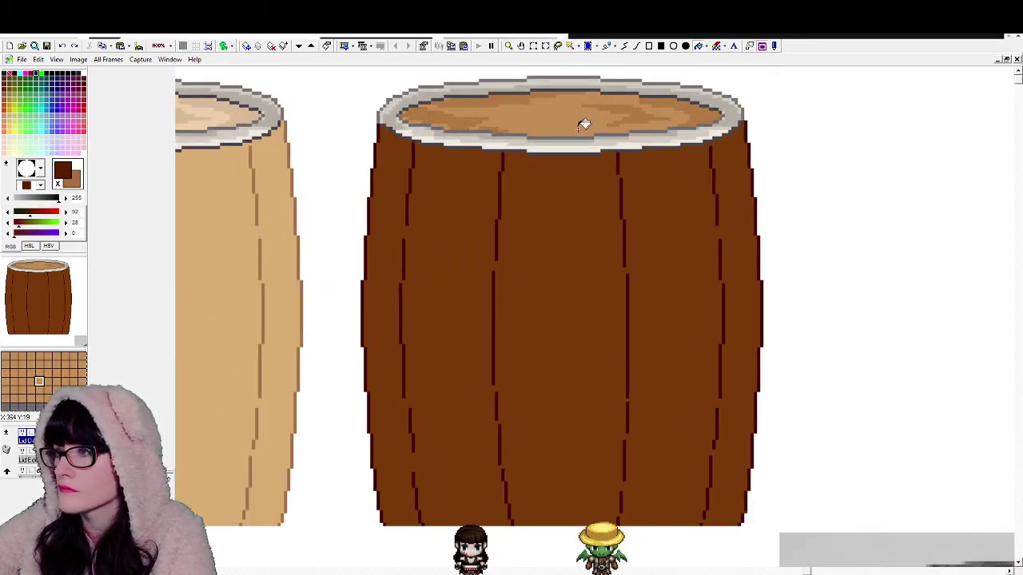
pyautogui.rightClick(585, 123)
pyautogui.click(59, 183)
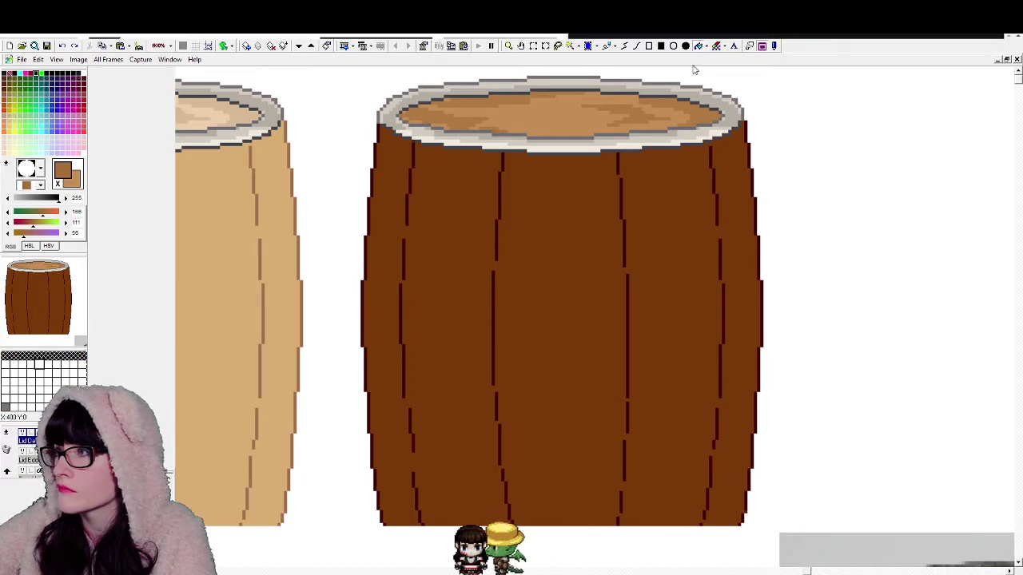
pyautogui.click(716, 47)
pyautogui.moveTo(469, 129); pyautogui.dragTo(670, 116)
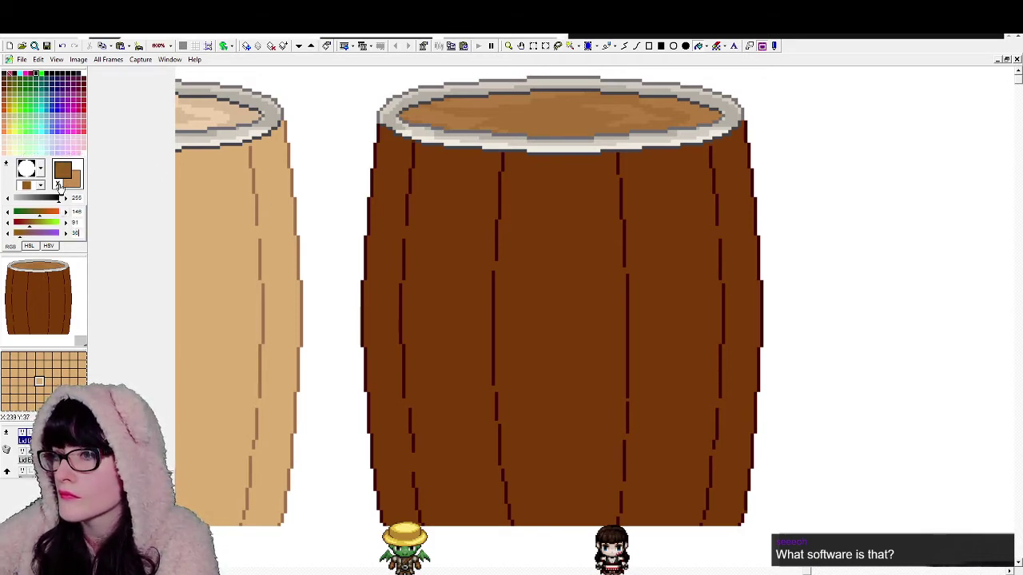
# Step: Replace the darker wood-grain brown on the third barrel's lid with RGB 146, 91, 30
pyautogui.click(450, 112)
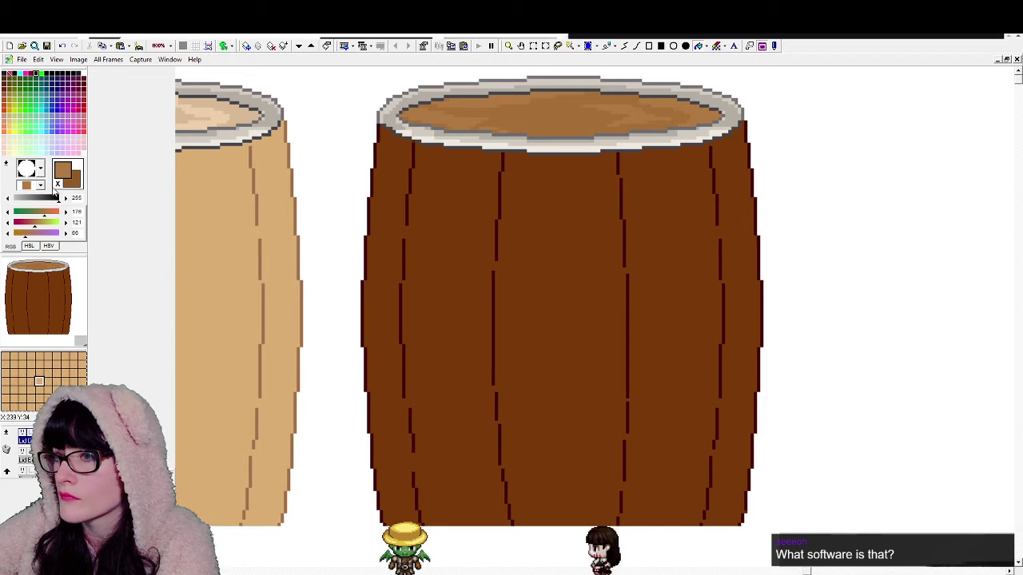
pyautogui.click(57, 185)
pyautogui.click(716, 46)
pyautogui.moveTo(708, 96); pyautogui.dragTo(396, 135)
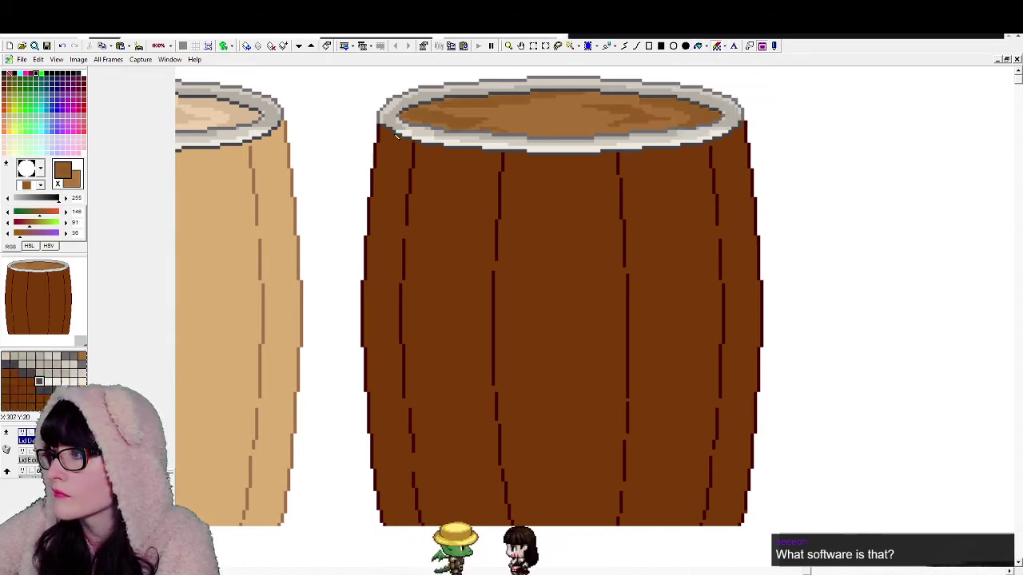
# Step: Show the Shadow layer and recolour the third barrel's plank shading to RGB 100, 36, 9
pyautogui.click(509, 47)
pyautogui.rightClick(513, 224)
pyautogui.rightClick(513, 224)
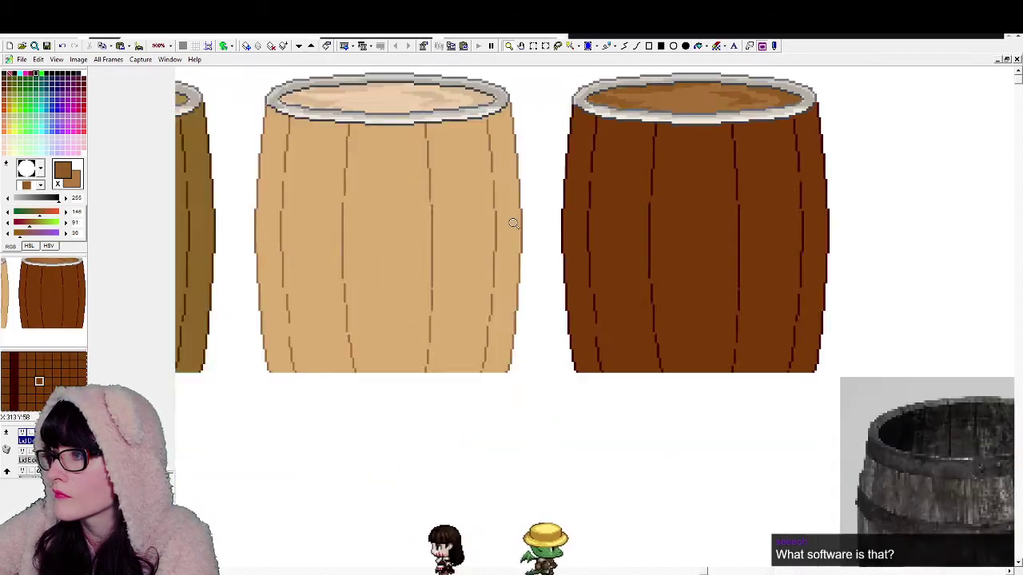
pyautogui.rightClick(513, 223)
pyautogui.click(527, 222)
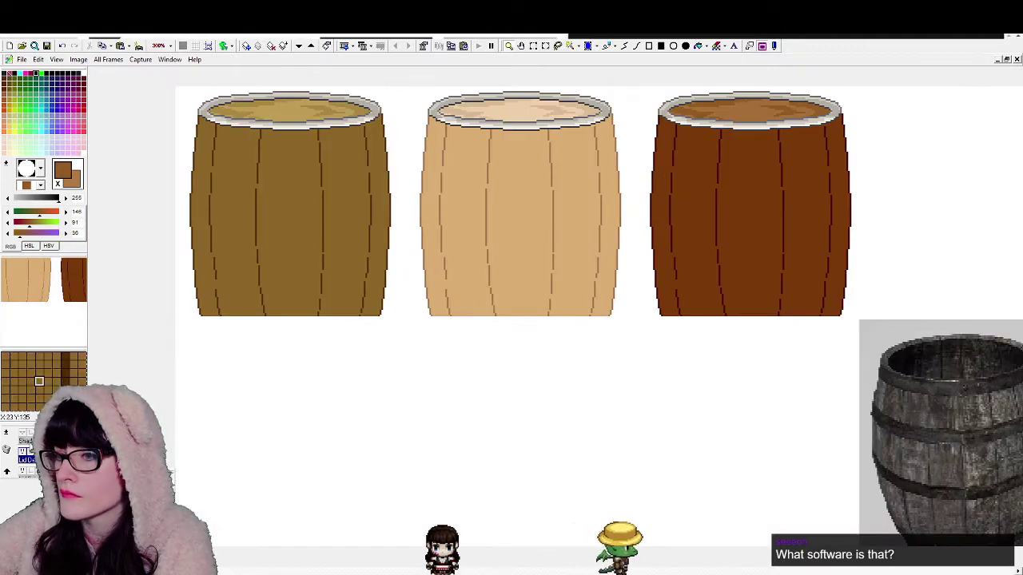
pyautogui.click(23, 432)
pyautogui.click(764, 177)
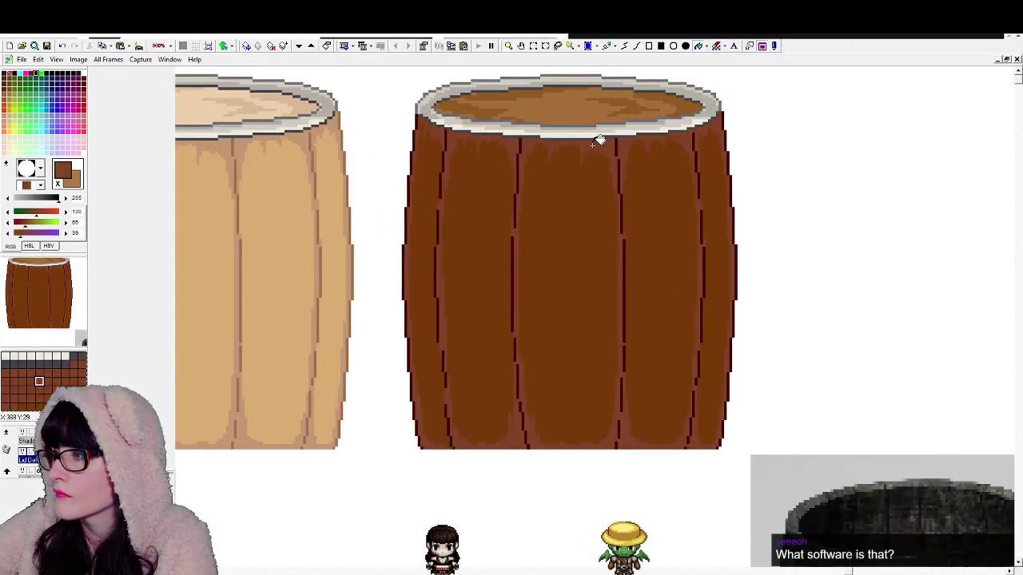
pyautogui.moveTo(80, 233); pyautogui.dragTo(56, 238)
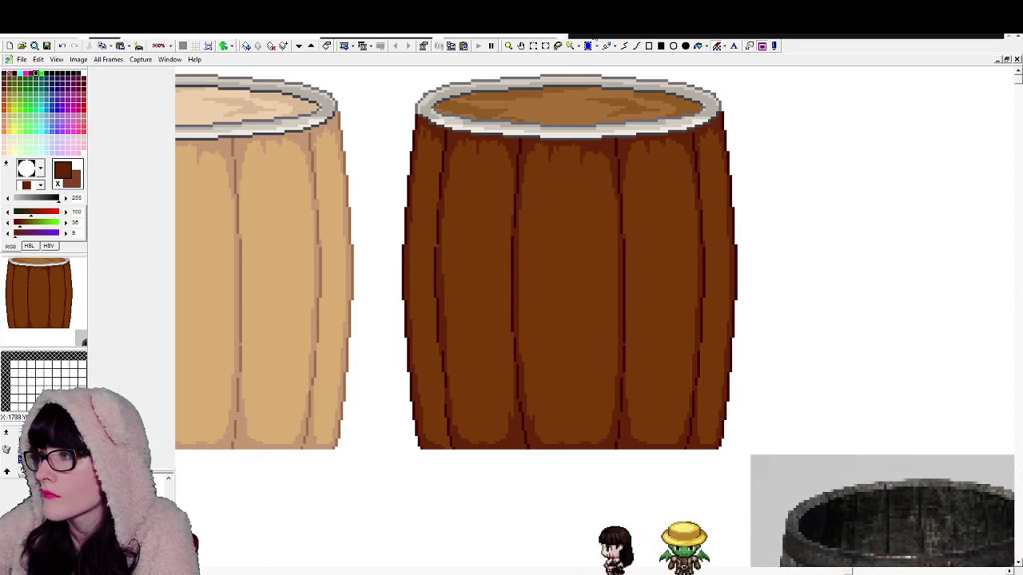
# Step: Examine the third barrel's new shading in overview and close up, comparing it with the other barrels and the grey barrel photo
pyautogui.click(508, 45)
pyautogui.rightClick(554, 226)
pyautogui.rightClick(554, 226)
pyautogui.rightClick(551, 220)
pyautogui.rightClick(547, 213)
pyautogui.click(560, 269)
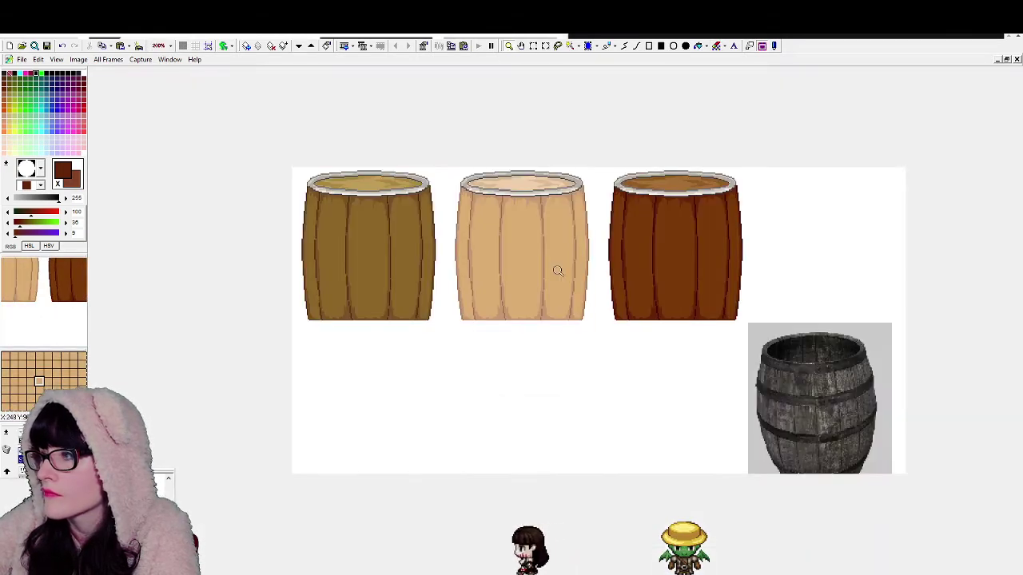
pyautogui.scroll(3, 713, 224)
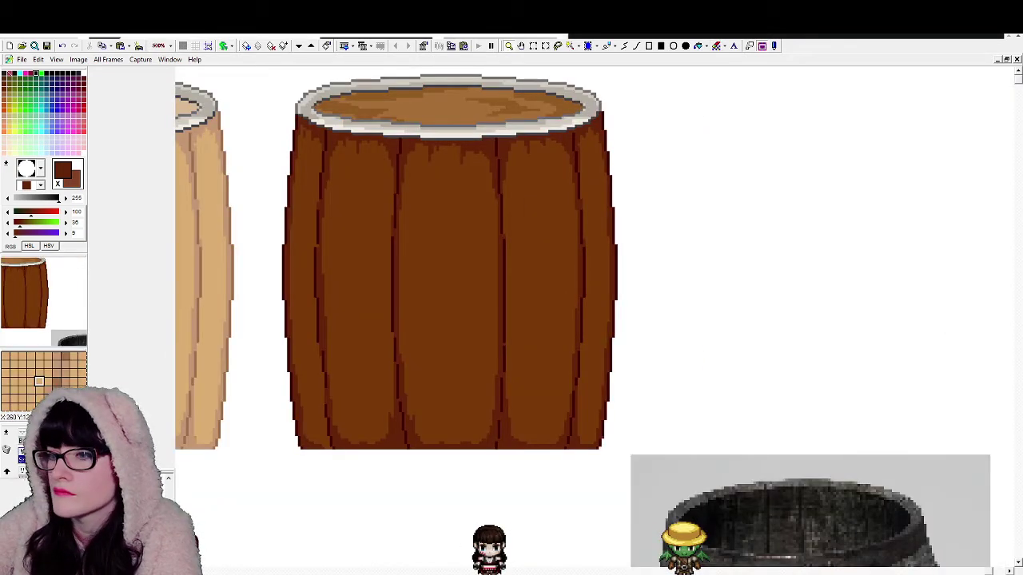
pyautogui.scroll(-1, 338, 334)
pyautogui.scroll(-1, 708, 145)
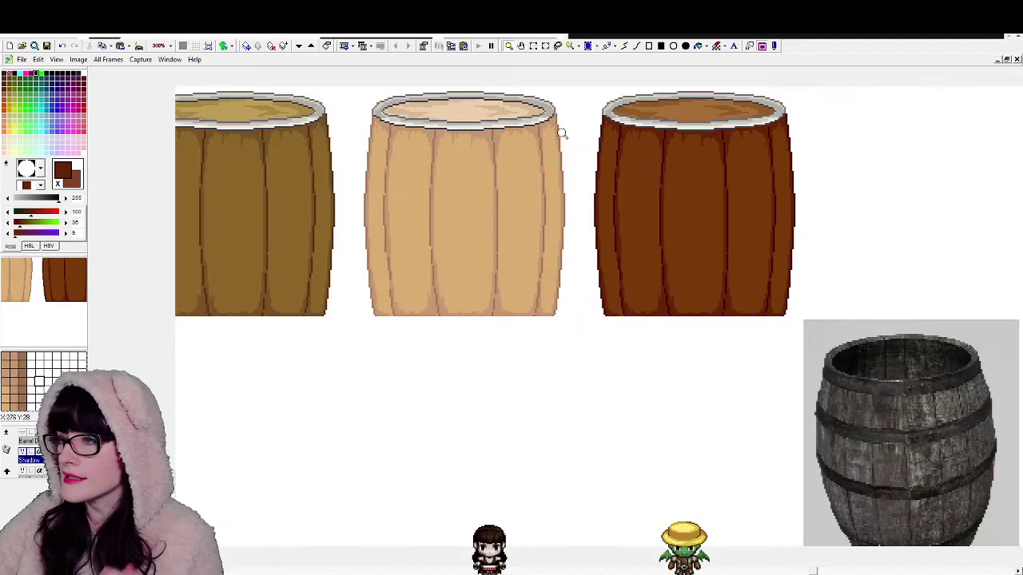
pyautogui.scroll(-1, 575, 152)
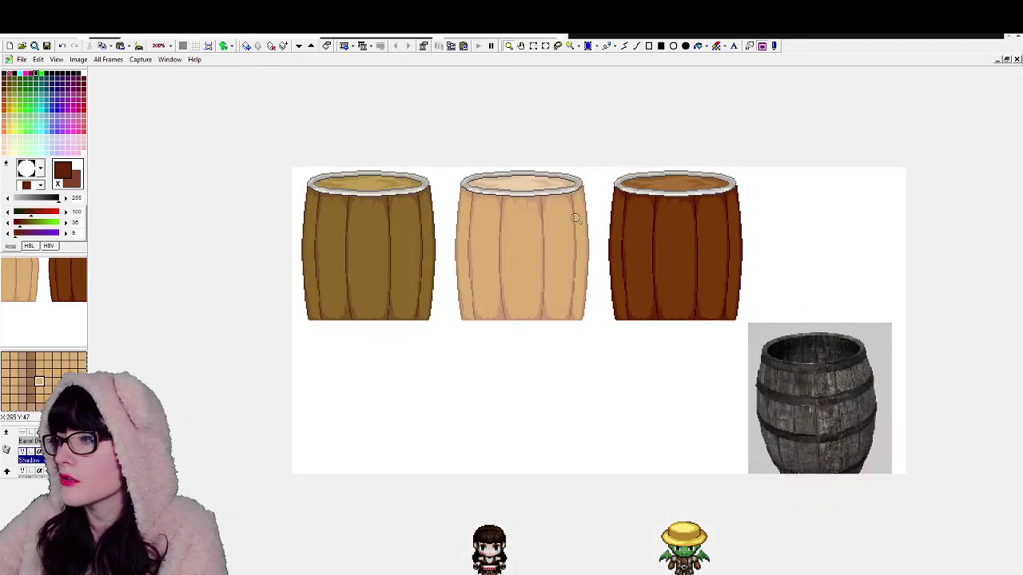
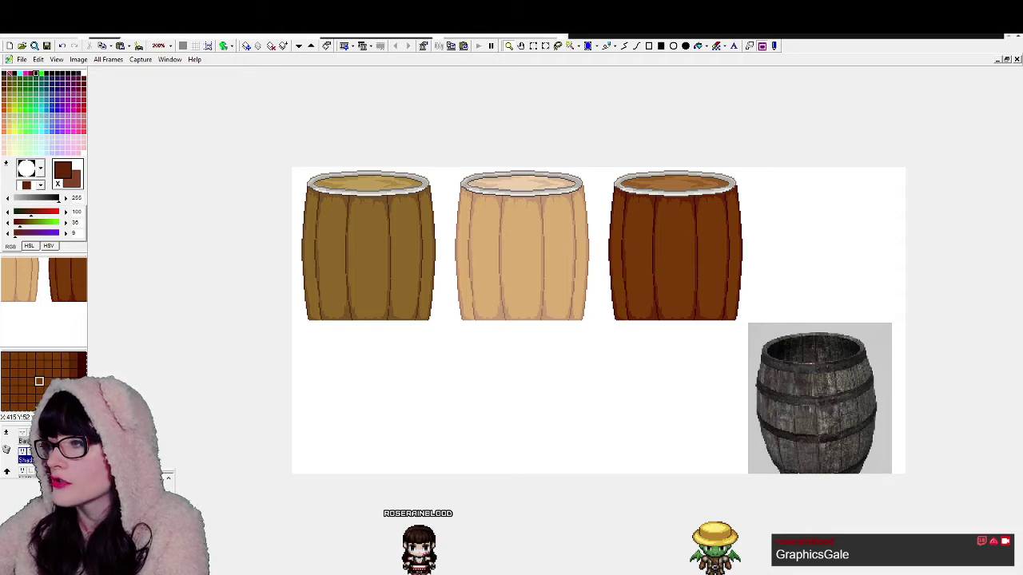
pyautogui.click(735, 225)
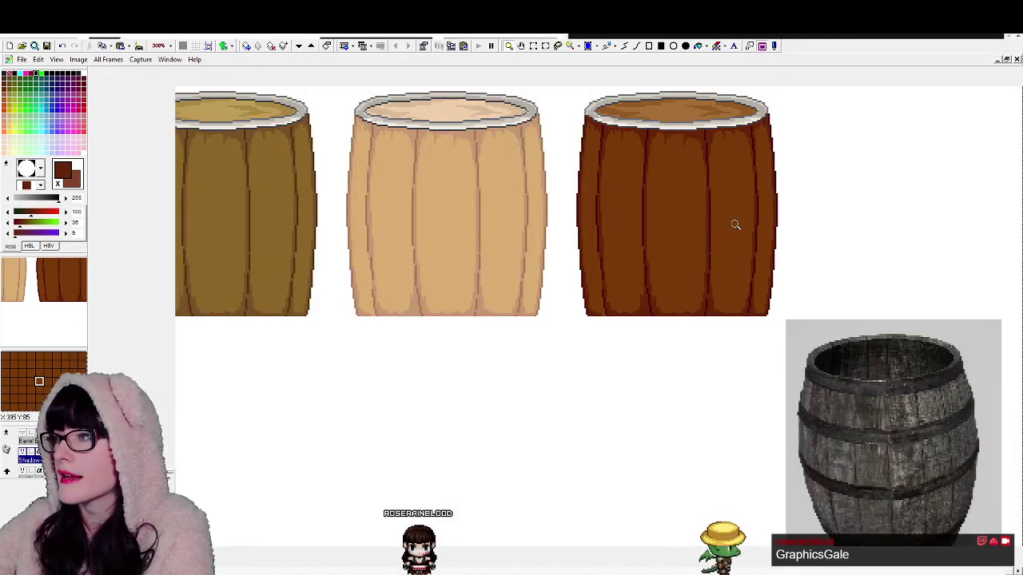
pyautogui.click(730, 200)
pyautogui.click(627, 190)
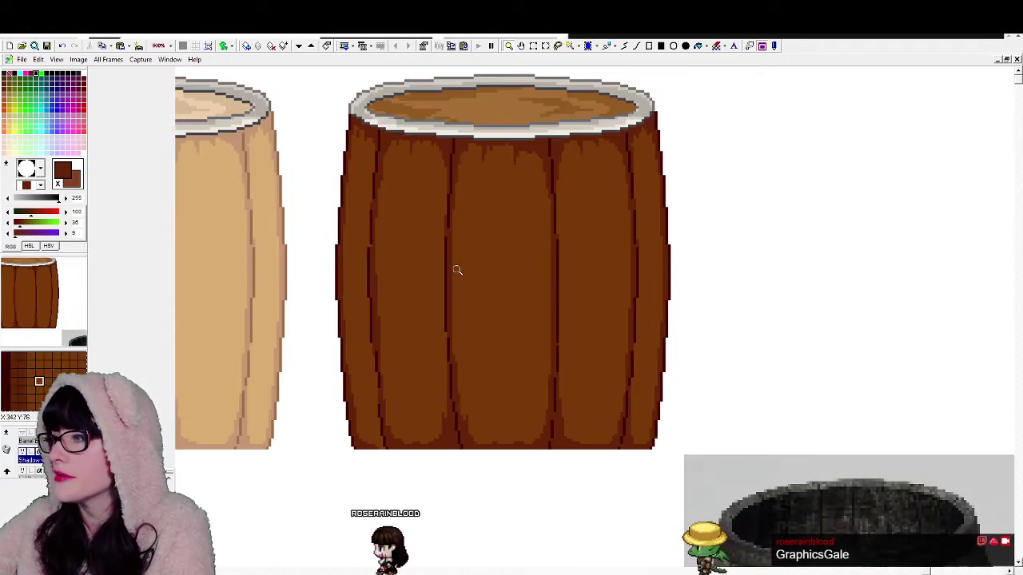
pyautogui.click(457, 269)
pyautogui.rightClick(604, 266)
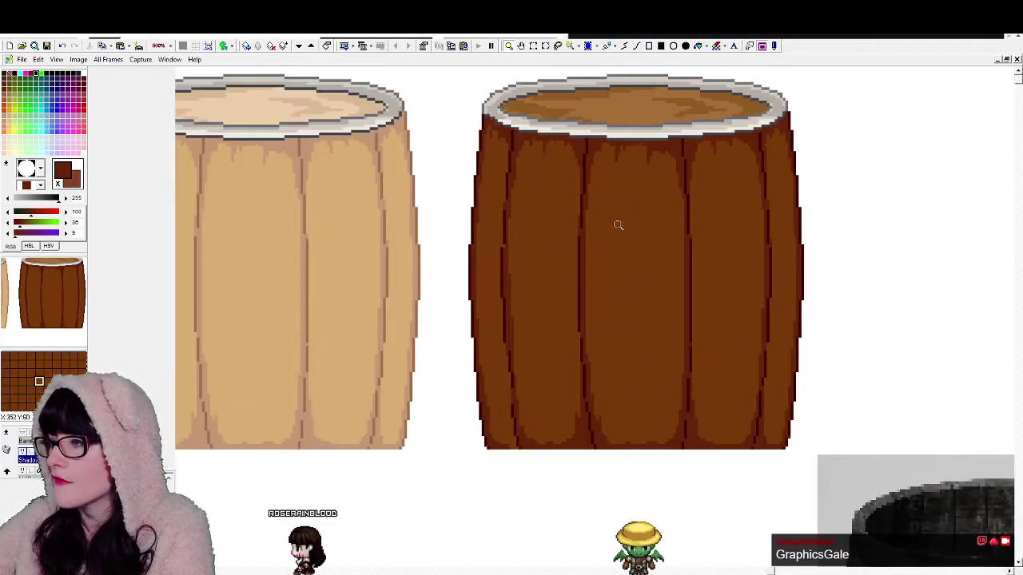
pyautogui.click(740, 189)
pyautogui.scroll(-6, 695, 254)
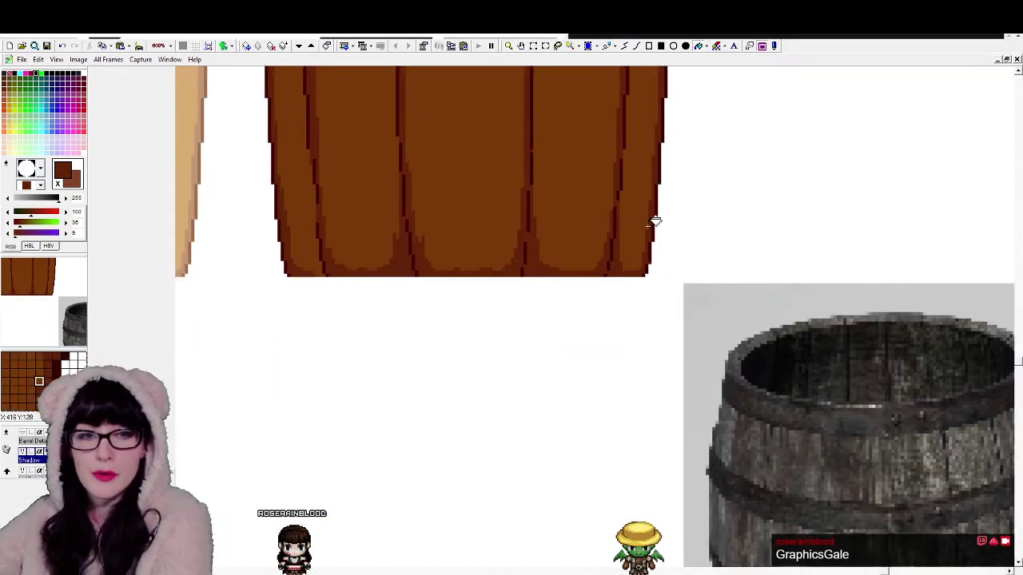
pyautogui.scroll(6, 502, 257)
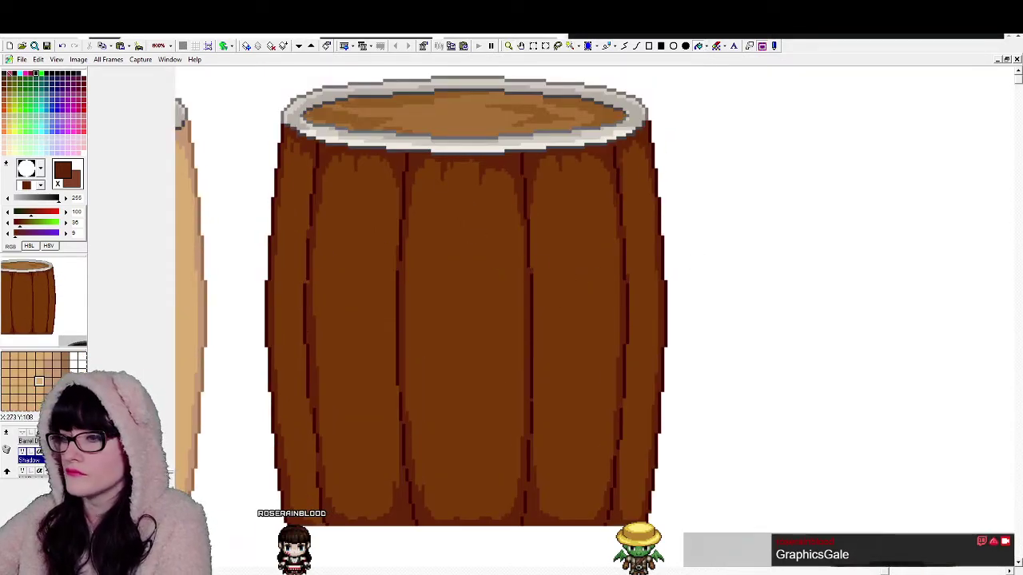
# Step: Show the Barrel Detail layer and replace the lighter brown on the third barrel's planks with RGB 112, 48, 9
pyautogui.click(23, 432)
pyautogui.click(24, 432)
pyautogui.click(23, 432)
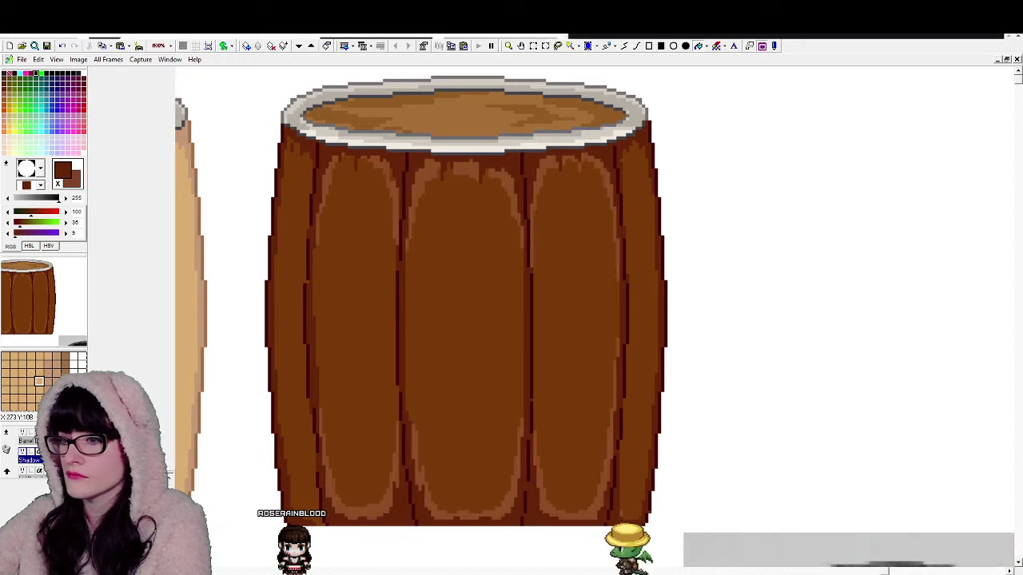
pyautogui.click(28, 441)
pyautogui.rightClick(426, 175)
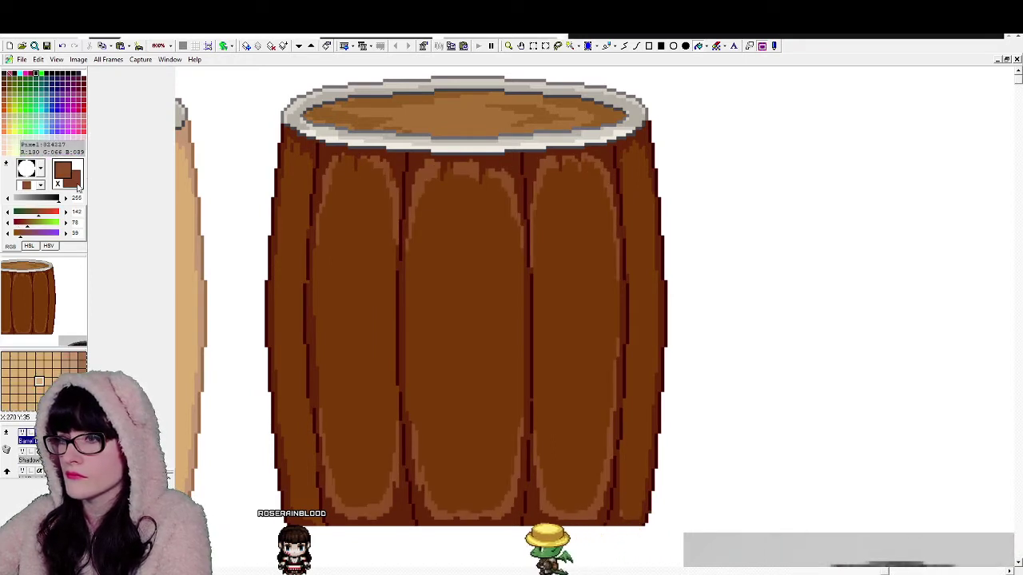
pyautogui.rightClick(422, 166)
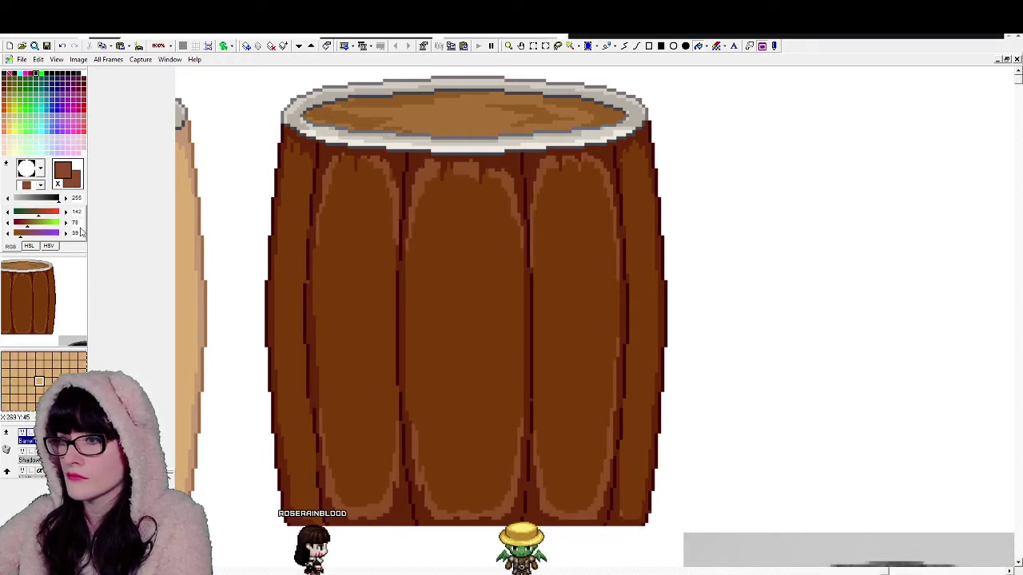
pyautogui.doubleClick(75, 232)
pyautogui.write('9')
pyautogui.press('Tab')
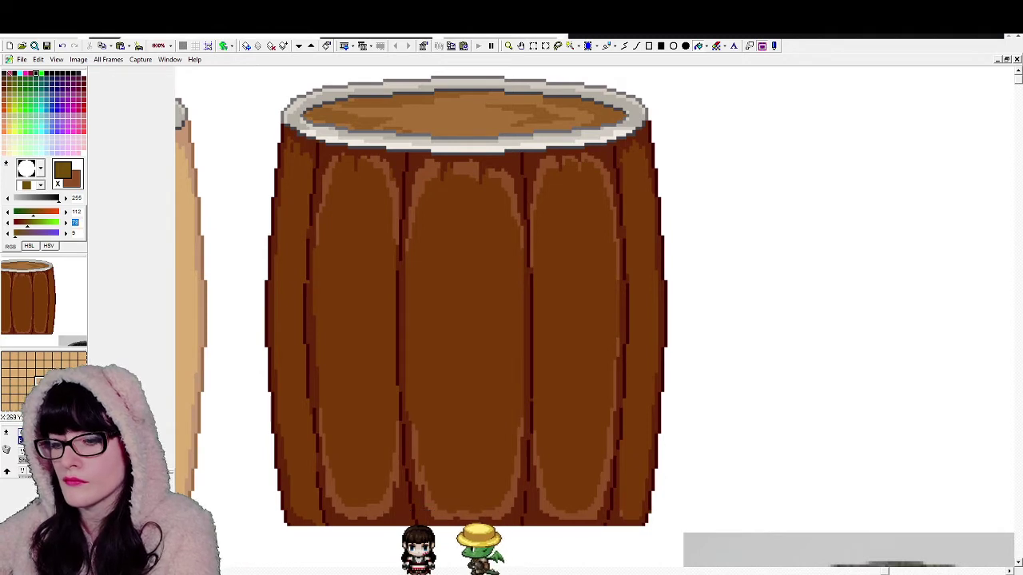
pyautogui.write('48')
pyautogui.click(721, 46)
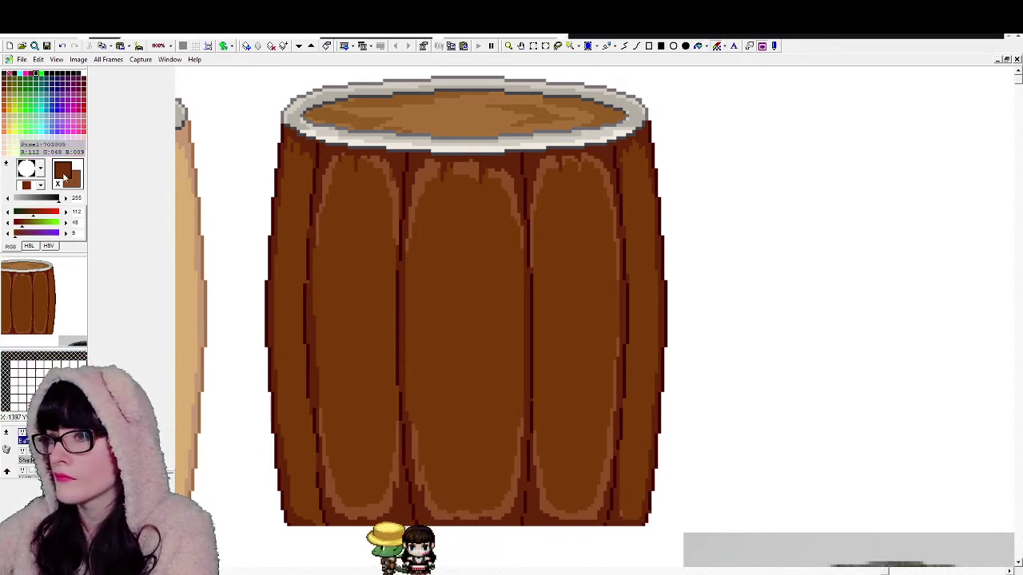
pyautogui.moveTo(310, 183)
pyautogui.mouseDown()
pyautogui.moveTo(388, 224)
pyautogui.moveTo(331, 354)
pyautogui.moveTo(536, 155)
pyautogui.moveTo(436, 511)
pyautogui.moveTo(536, 458)
pyautogui.mouseUp()
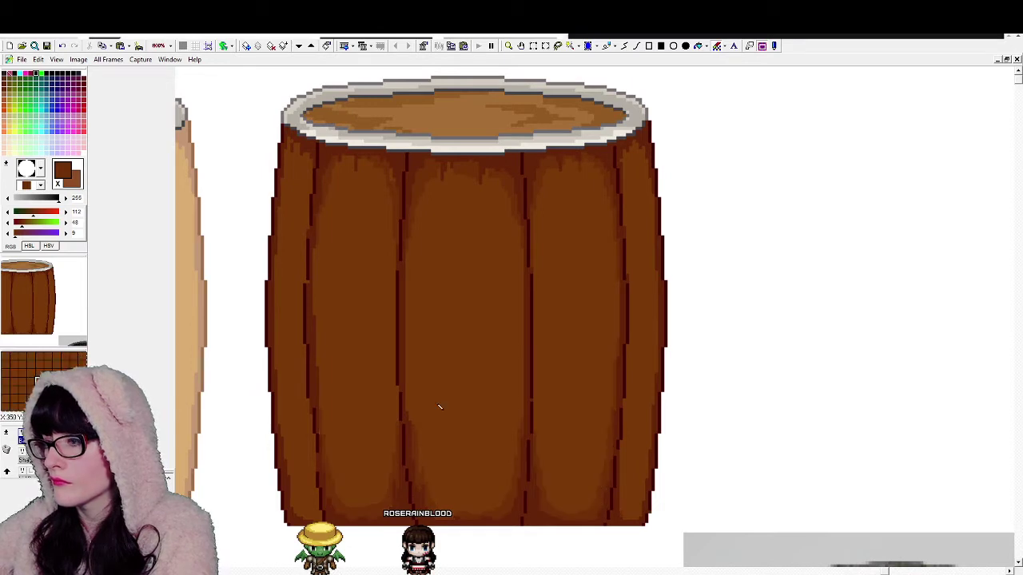
# Step: Show the Extra layer's bands and compare the third barrel with the other barrels and the grey barrel photo
pyautogui.click(510, 50)
pyautogui.rightClick(508, 211)
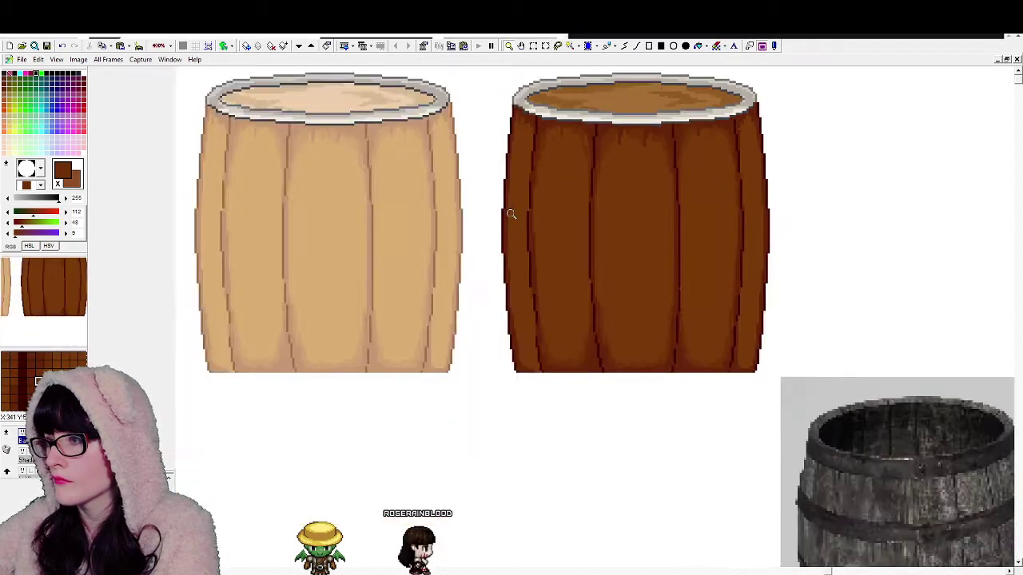
pyautogui.rightClick(507, 215)
pyautogui.rightClick(508, 220)
pyautogui.click(592, 302)
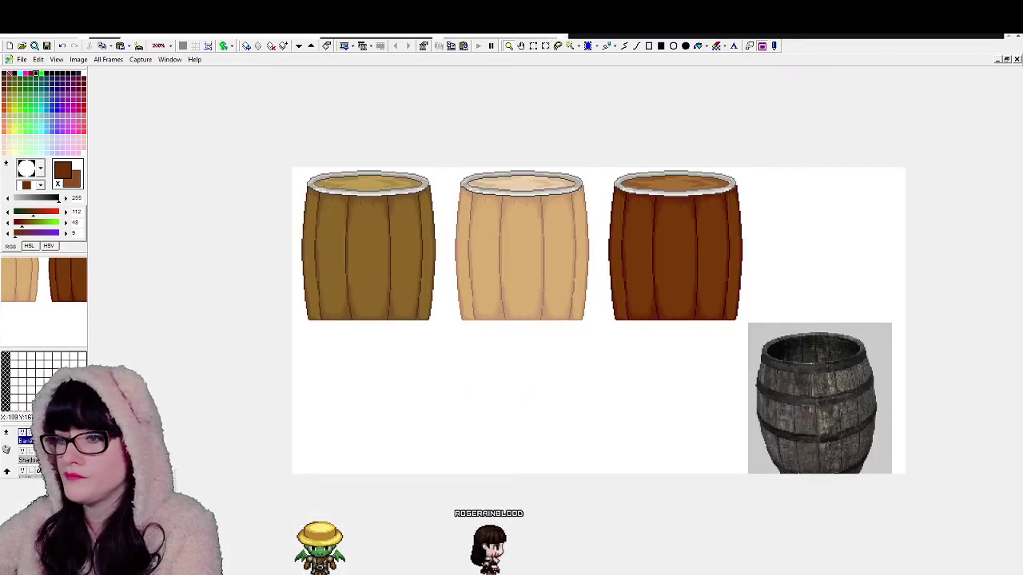
pyautogui.scroll(1, 23, 441)
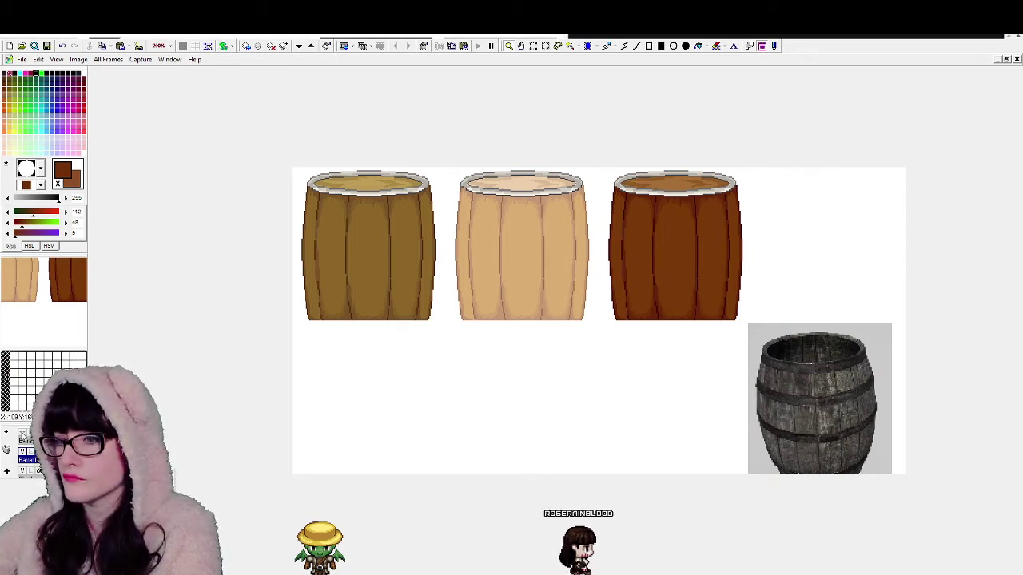
pyautogui.click(22, 434)
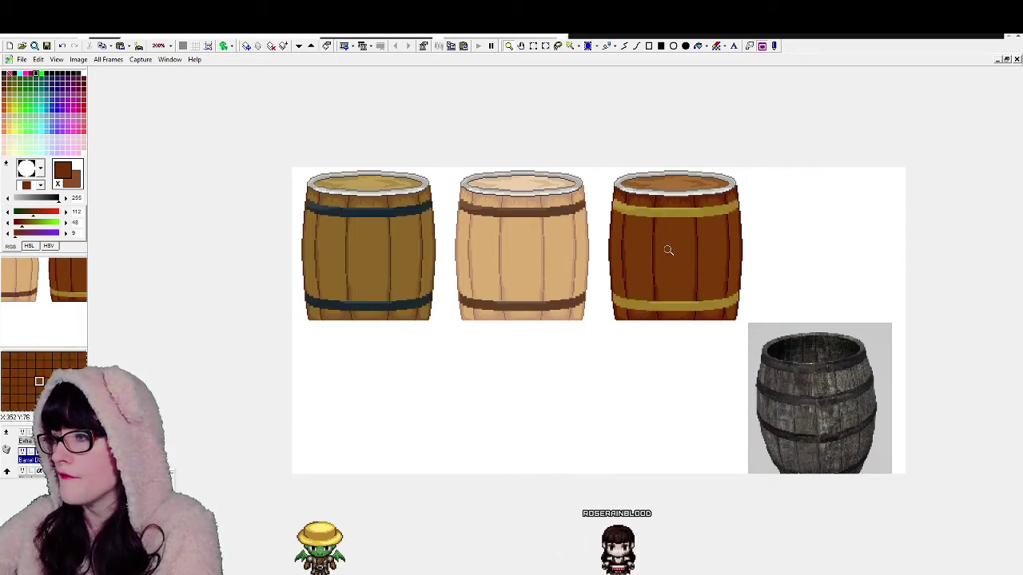
pyautogui.scroll(-1, 668, 250)
pyautogui.scroll(1, 626, 275)
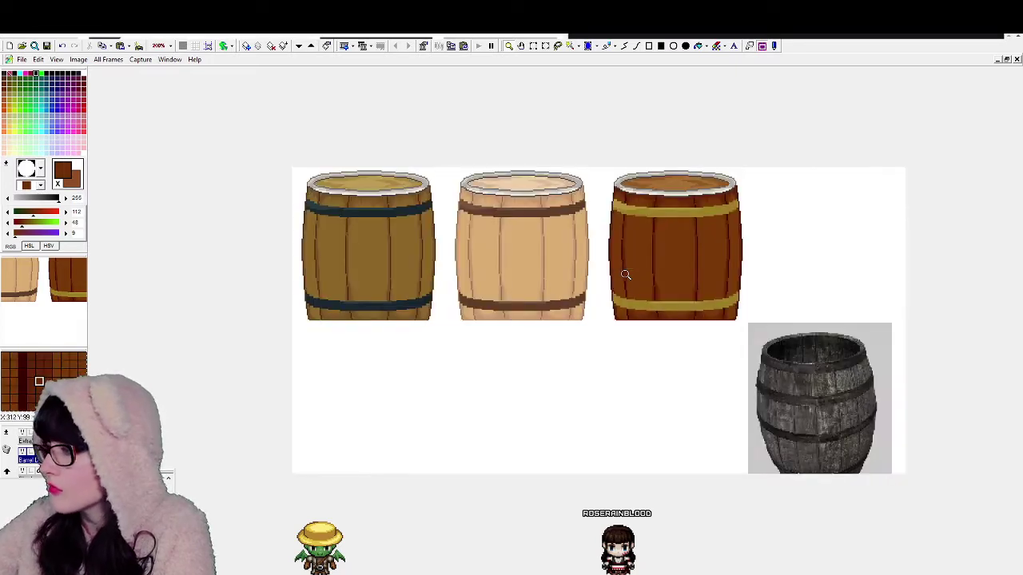
pyautogui.scroll(-1, 626, 275)
pyautogui.scroll(1, 626, 275)
pyautogui.scroll(1, 537, 269)
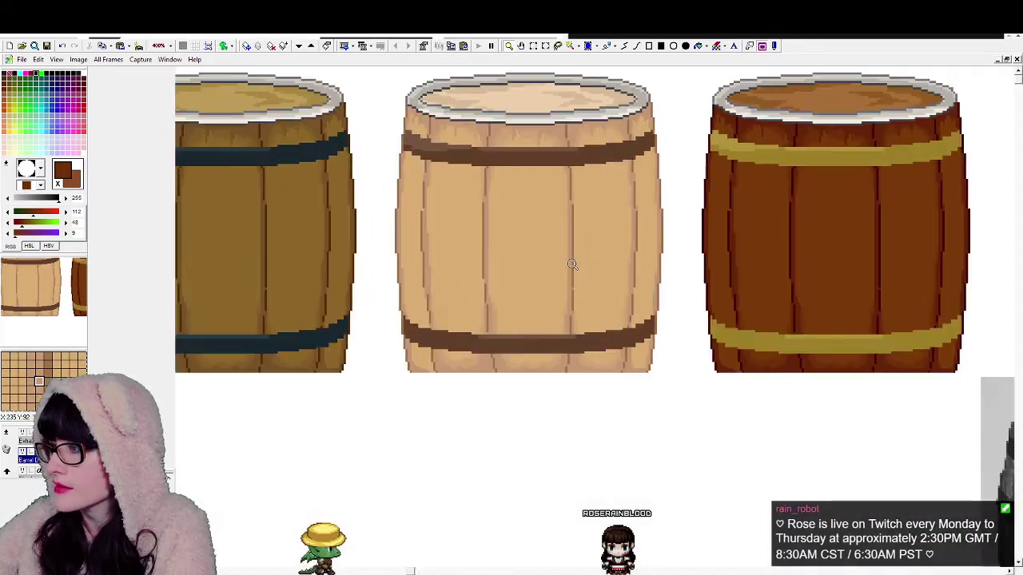
pyautogui.scroll(1, 548, 265)
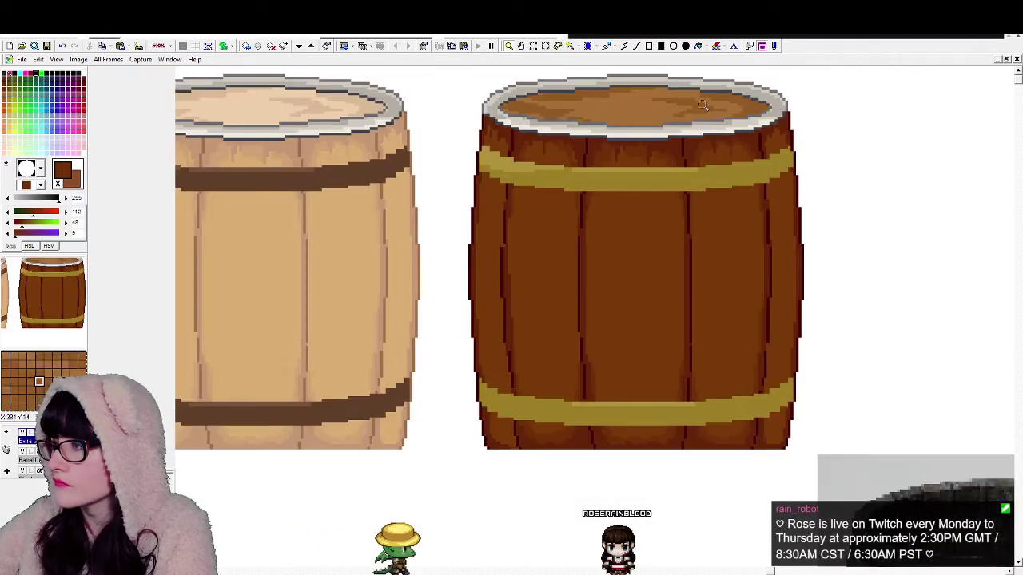
# Step: Try greener yellows on the third barrel's upper band, with the green value at 163 and at 142
pyautogui.click(701, 47)
pyautogui.rightClick(639, 174)
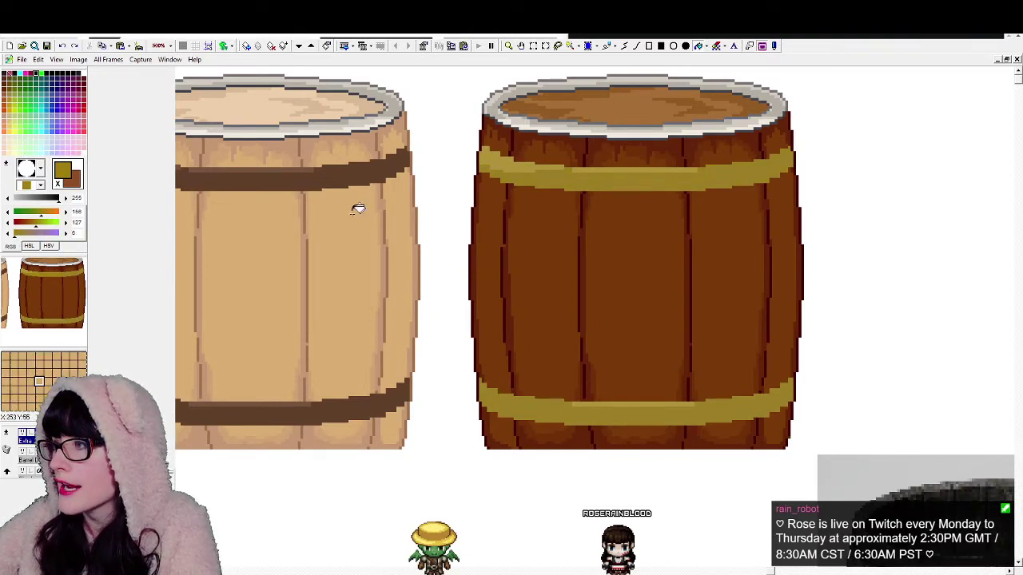
pyautogui.rightClick(647, 173)
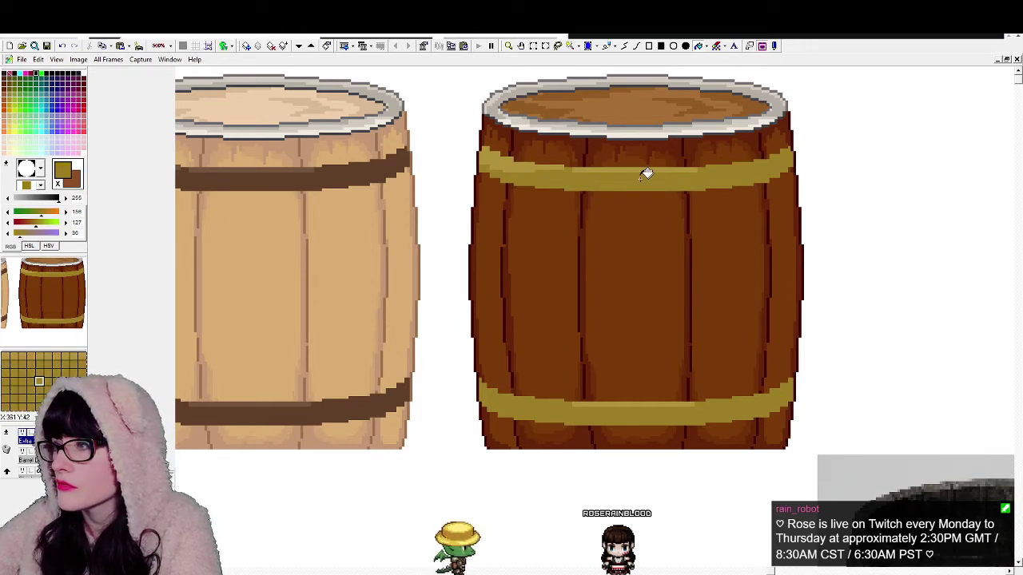
pyautogui.click(43, 224)
pyautogui.click(719, 175)
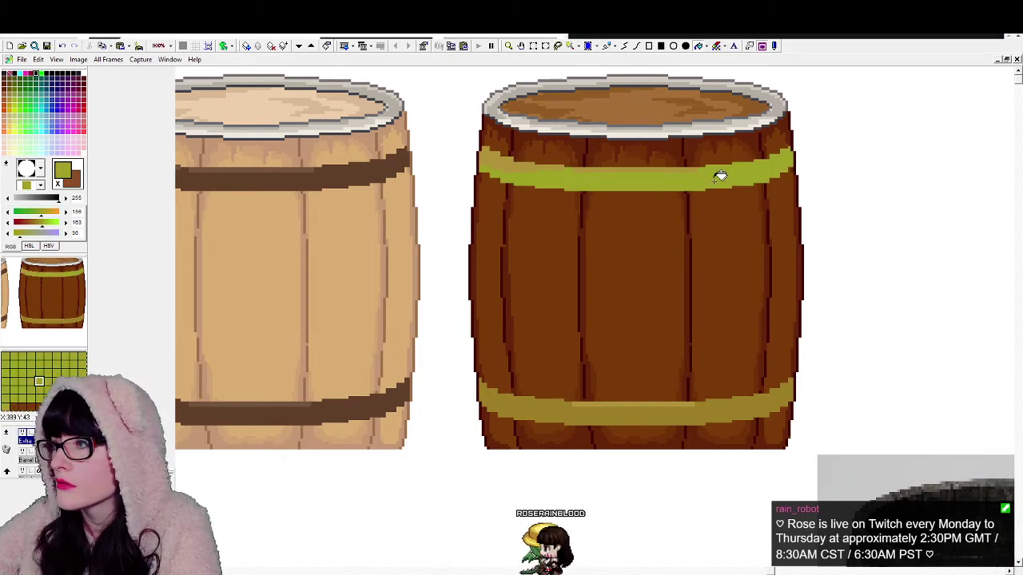
pyautogui.hotkey('ctrl', 'z')
pyautogui.click(39, 223)
pyautogui.click(700, 182)
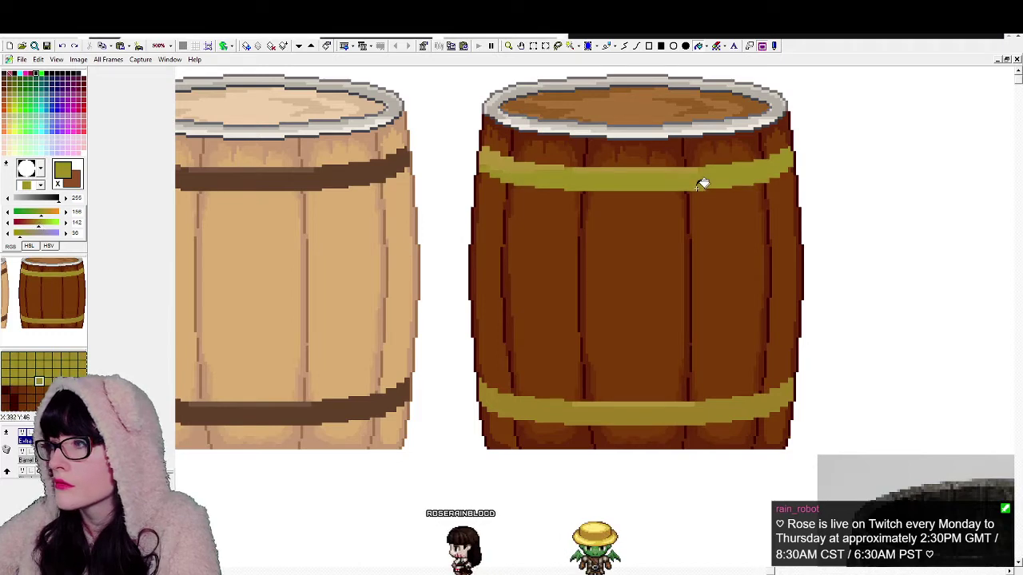
pyautogui.hotkey('ctrl', 'z')
# Step: Try RGB 176, 127, 39 as the base colour of the third barrel's two bands
pyautogui.click(48, 212)
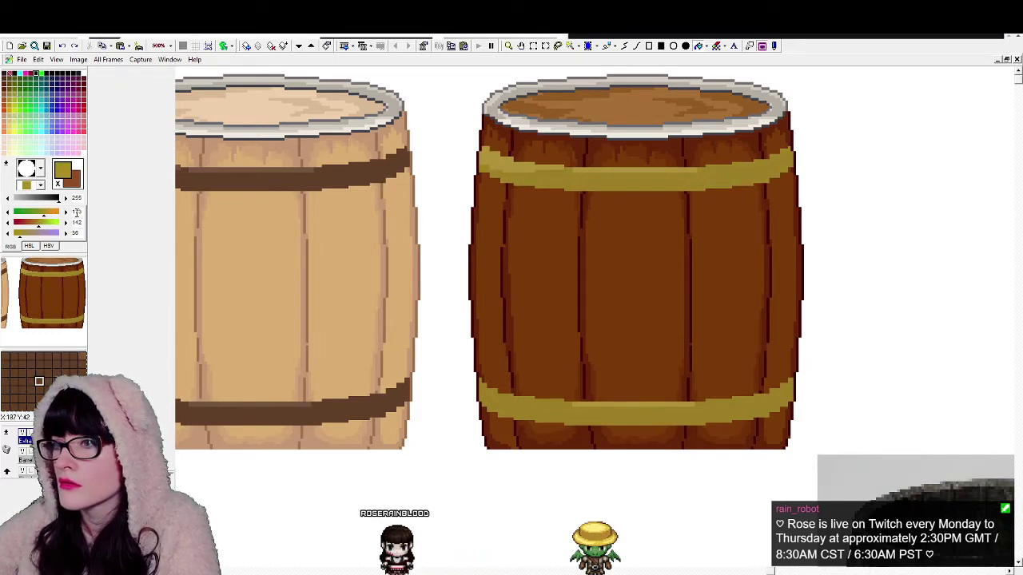
pyautogui.write('9')
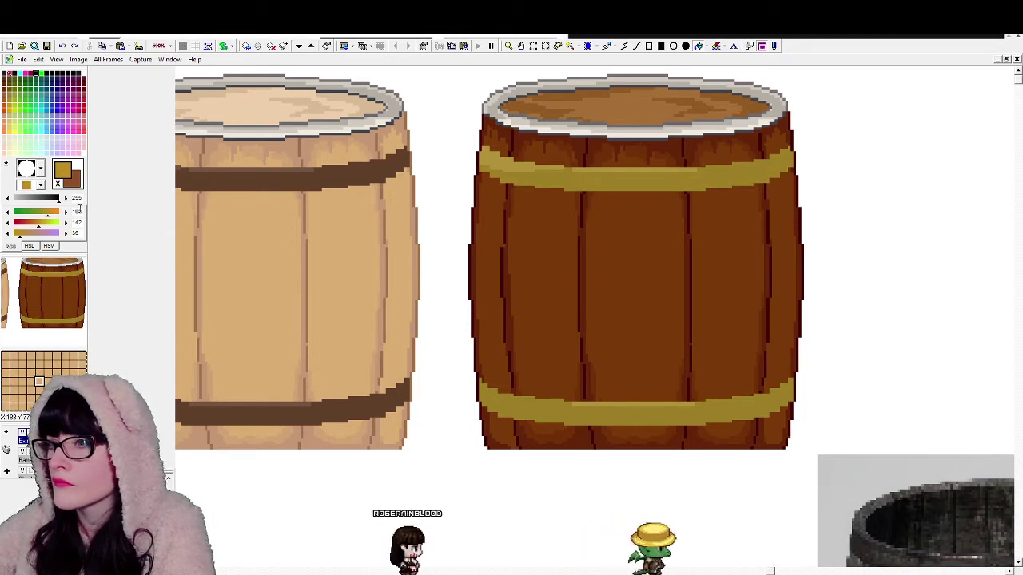
pyautogui.moveTo(79, 211); pyautogui.dragTo(75, 211)
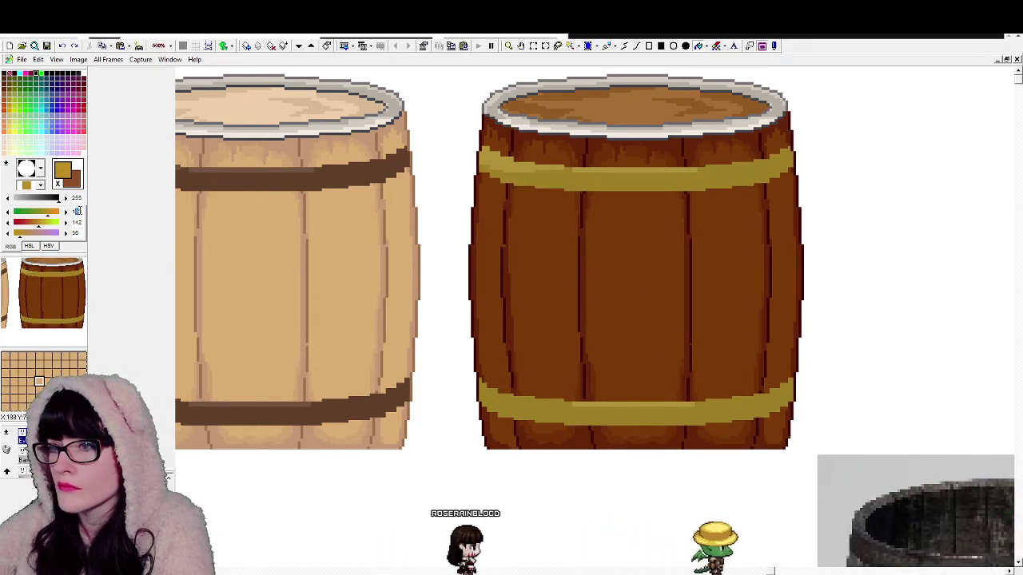
pyautogui.click(679, 166)
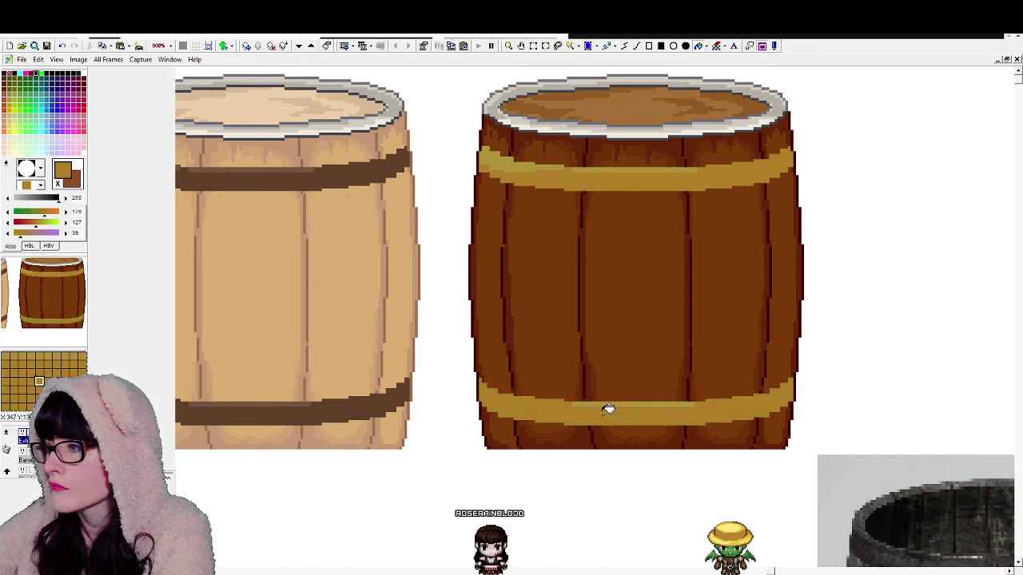
# Step: Try RGB 196, 147, 59 for the lighter highlights on the third barrel's bands
pyautogui.rightClick(489, 166)
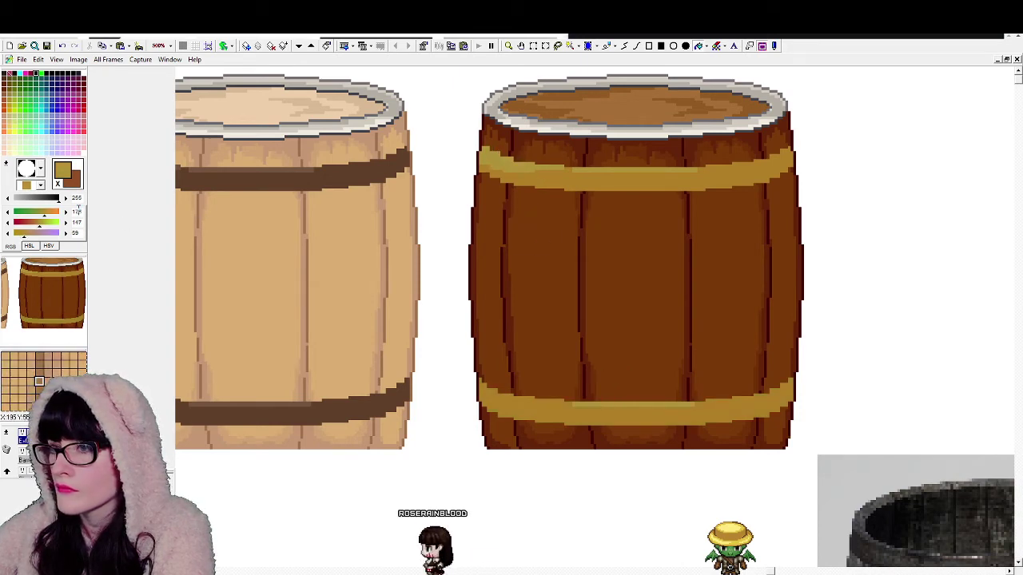
pyautogui.click(78, 210)
pyautogui.press('BackSpace')
pyautogui.write('9')
pyautogui.click(521, 168)
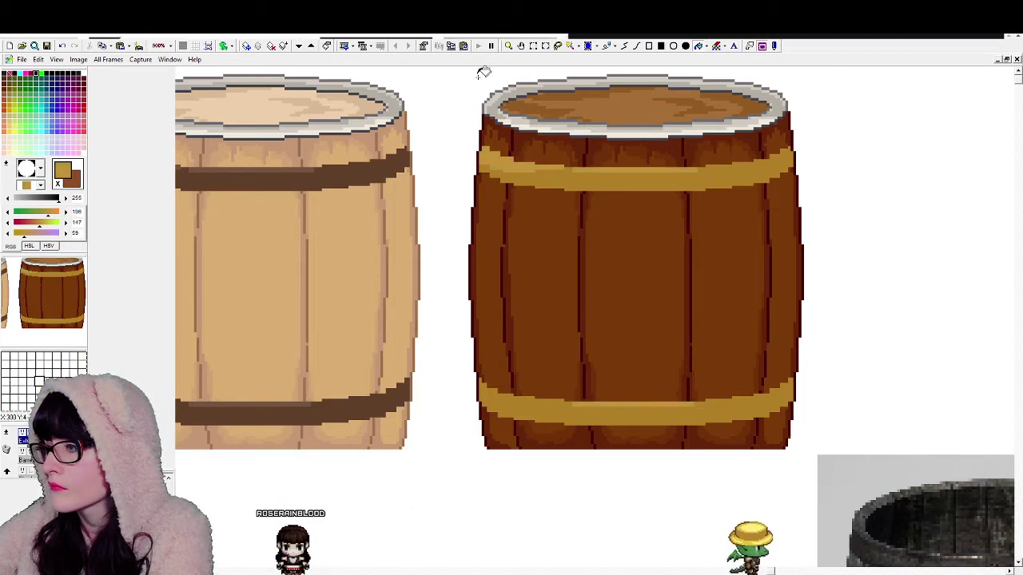
# Step: Compare the third barrel's bands with the other barrels in overview and undo the band recolouring
pyautogui.click(508, 47)
pyautogui.rightClick(589, 294)
pyautogui.rightClick(589, 296)
pyautogui.rightClick(589, 297)
pyautogui.rightClick(588, 298)
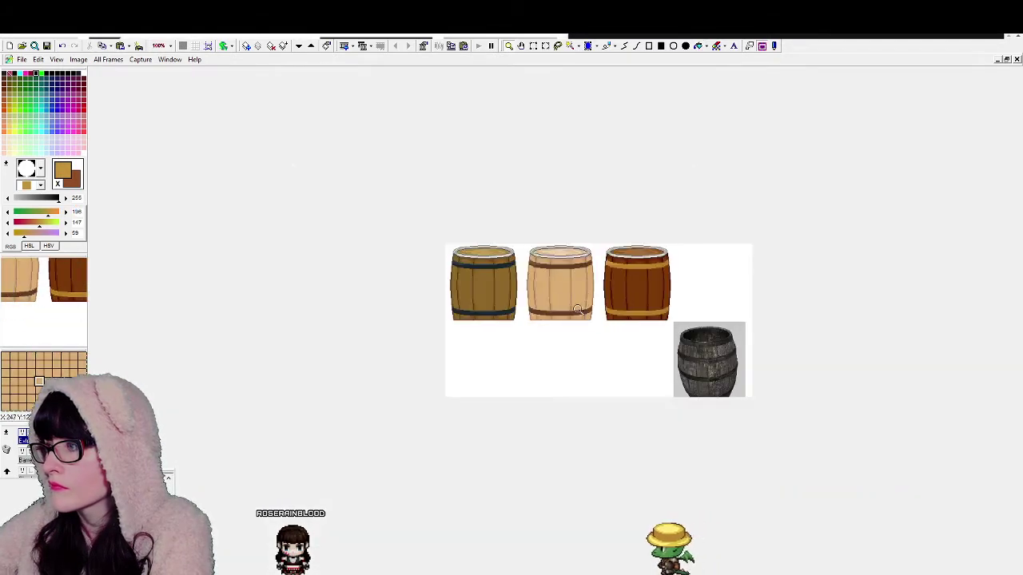
pyautogui.scroll(1, 576, 310)
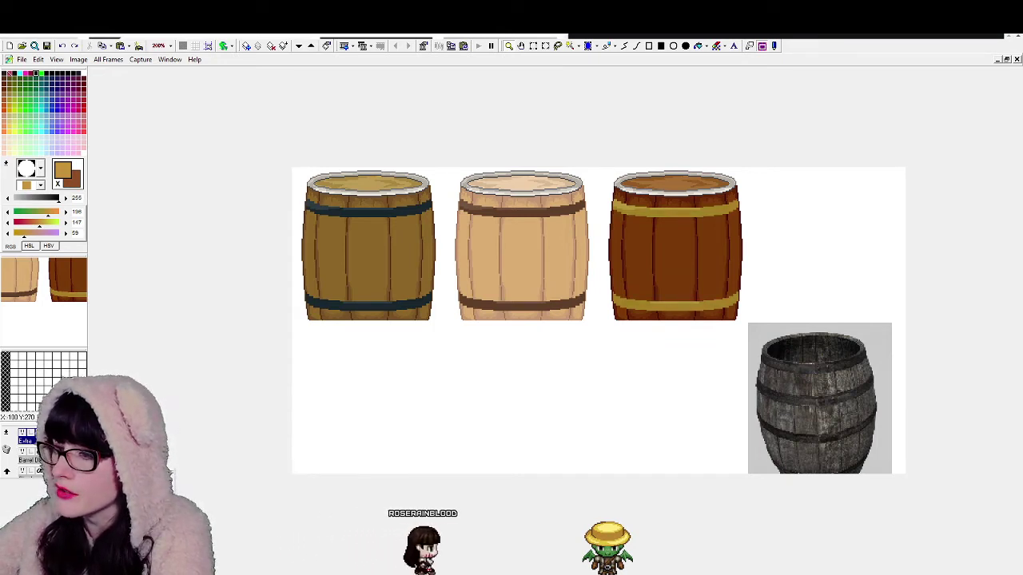
pyautogui.click(676, 270)
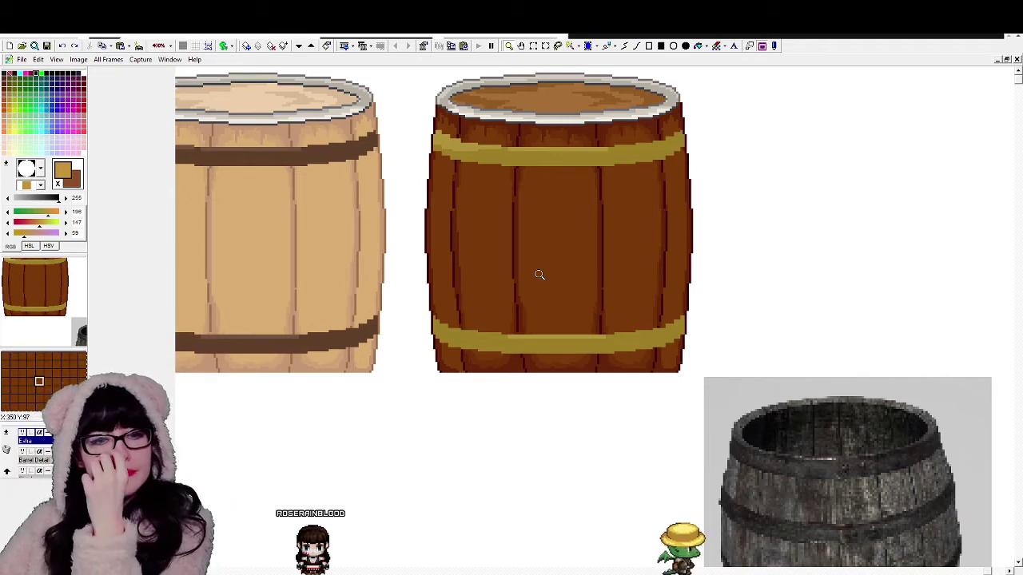
pyautogui.scroll(-2, 629, 132)
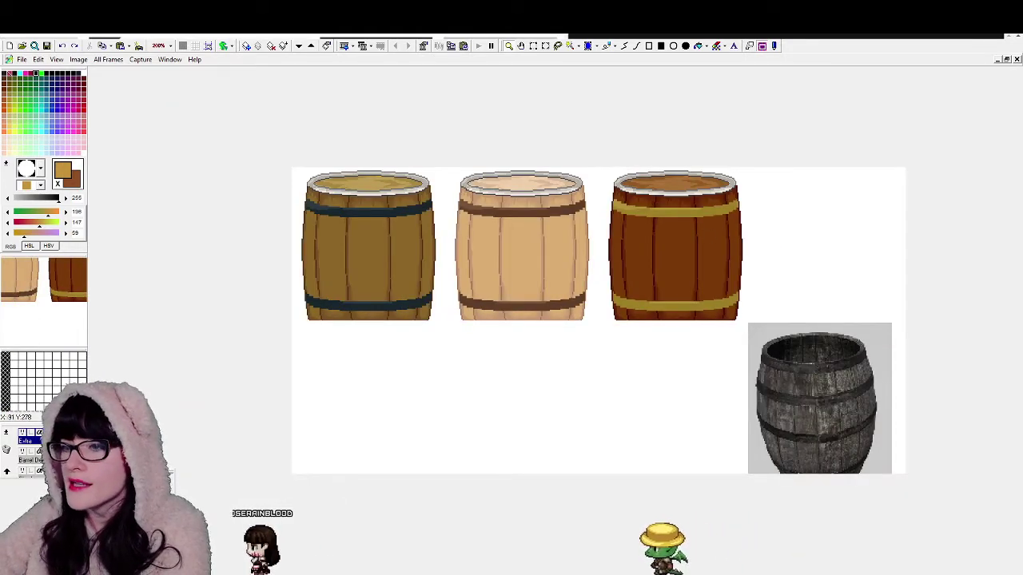
# Step: Hide the Extra, Barrel Detail, Shadow, Lid Detail, Barrel Lines and Lid Edge layers
pyautogui.click(22, 433)
pyautogui.click(23, 451)
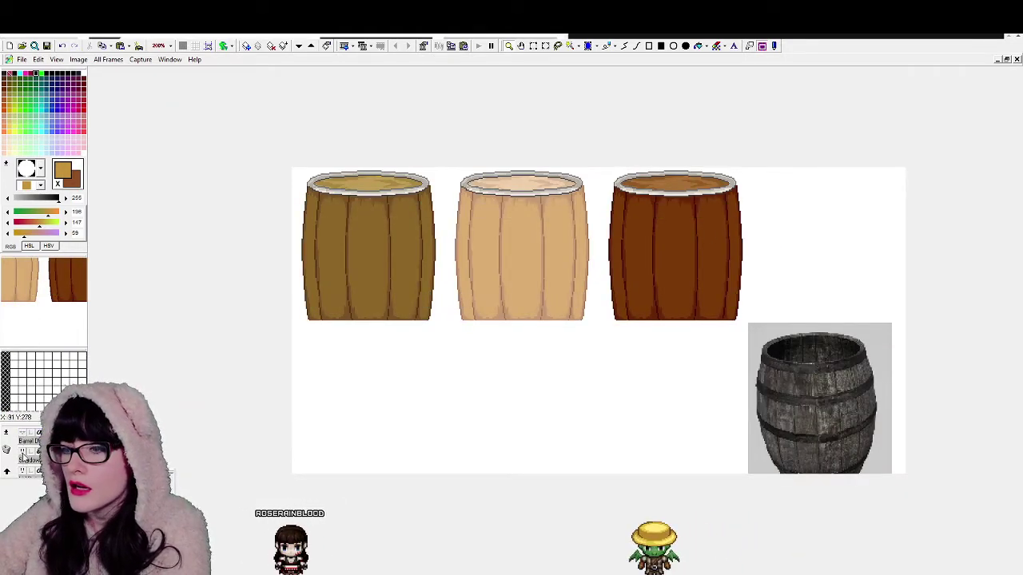
pyautogui.click(24, 453)
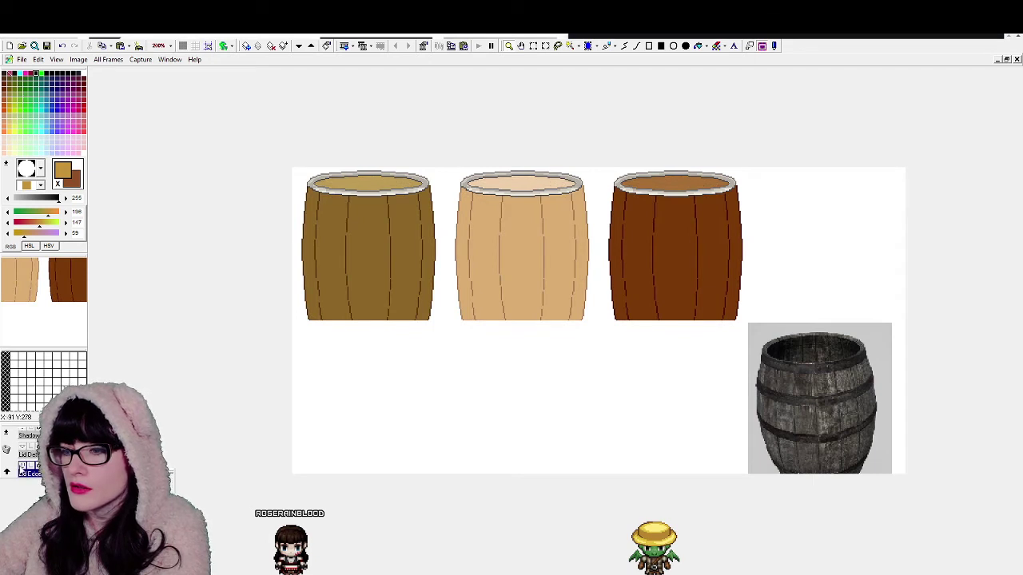
pyautogui.click(22, 468)
pyautogui.click(23, 473)
pyautogui.scroll(-1, 23, 472)
pyautogui.click(23, 473)
pyautogui.scroll(-1, 23, 472)
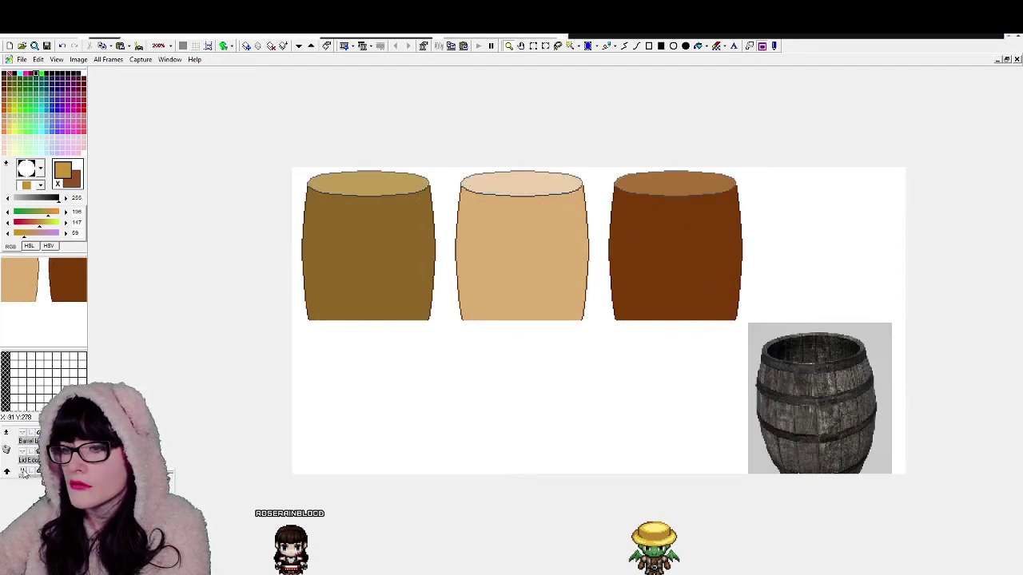
# Step: Hide the Lid, Outline 2, Fill and white background layers, leaving Outline 1 shown and active
pyautogui.click(23, 472)
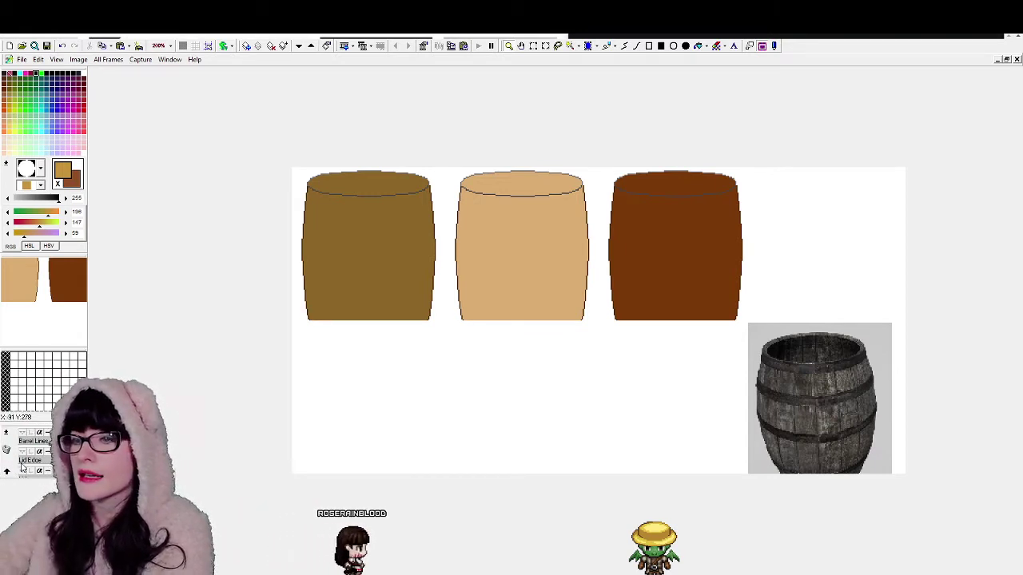
pyautogui.click(23, 471)
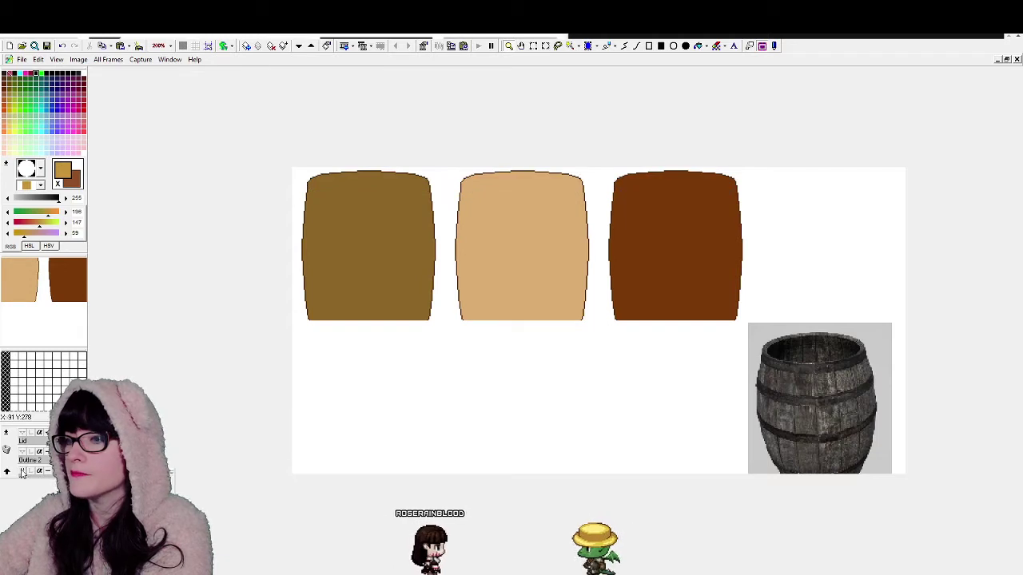
pyautogui.click(23, 472)
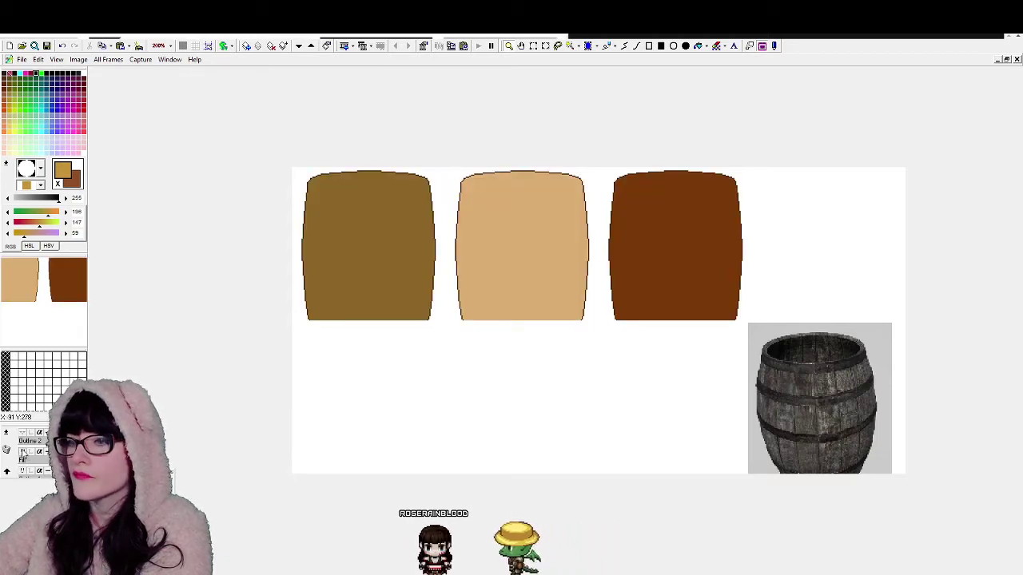
pyautogui.click(23, 453)
pyautogui.click(23, 472)
pyautogui.click(23, 472)
pyautogui.click(24, 472)
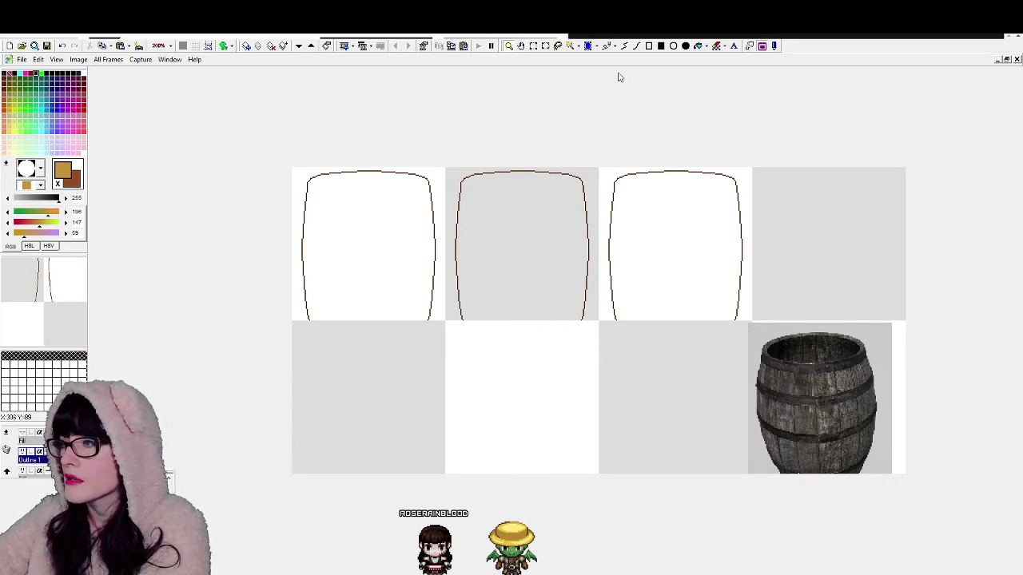
# Step: Copy the third barrel's outline into the fourth grid cell, matching its offset from the cell edge, and check the spacing
pyautogui.click(671, 296)
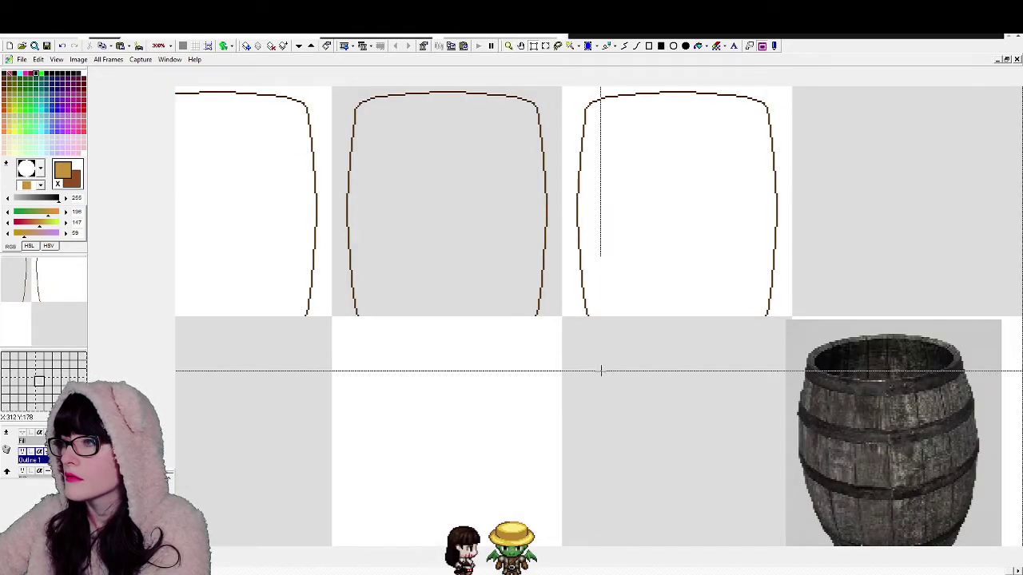
pyautogui.moveTo(713, 116); pyautogui.dragTo(786, 42)
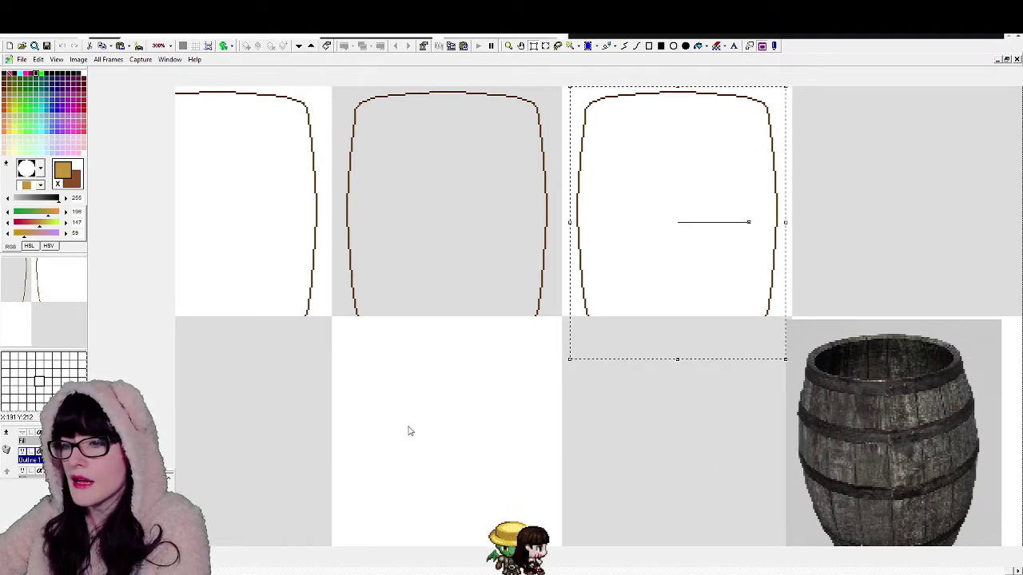
pyautogui.hotkey('ctrl', 'c')
pyautogui.hotkey('ctrl', 'v')
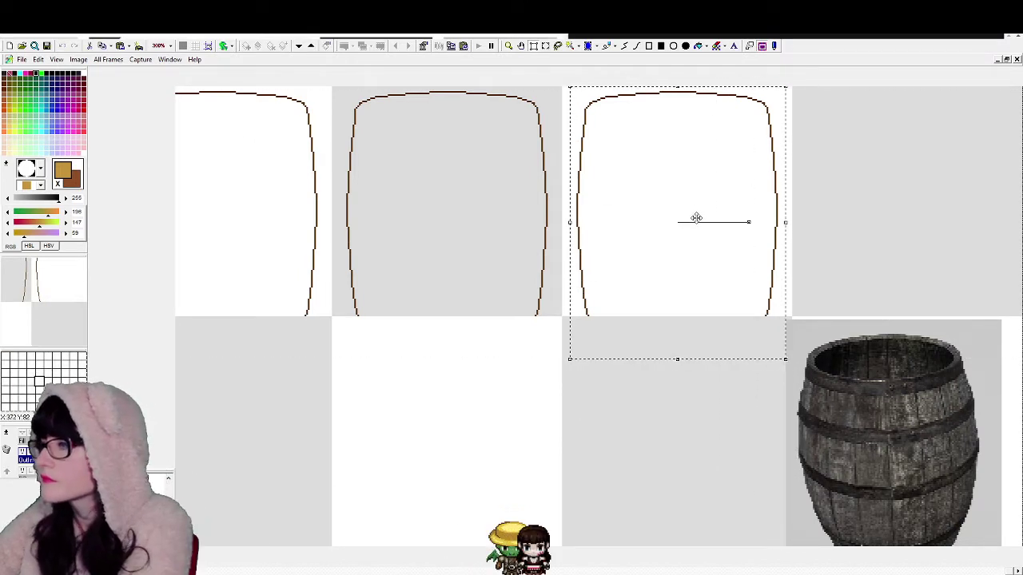
pyautogui.press('Right')
pyautogui.press('Right')
pyautogui.press('Right')
pyautogui.press('Right')
pyautogui.press('Right')
pyautogui.press('Right')
pyautogui.press('Right')
pyautogui.press('Right')
pyautogui.press('Right')
pyautogui.press('Right')
pyautogui.press('Right')
pyautogui.press('Right')
pyautogui.press('Right')
pyautogui.press('Right')
pyautogui.press('Right')
pyautogui.press('Right')
pyautogui.press('Right')
pyautogui.press('Right')
pyautogui.press('Right')
pyautogui.press('Right')
pyautogui.press('Right')
pyautogui.press('Right')
pyautogui.press('Right')
pyautogui.press('Right')
pyautogui.press('Right')
pyautogui.press('Right')
pyautogui.press('Right')
pyautogui.press('Right')
pyautogui.press('Right')
pyautogui.press('Right')
pyautogui.press('Right')
pyautogui.press('Right')
pyautogui.press('Right')
pyautogui.press('Right')
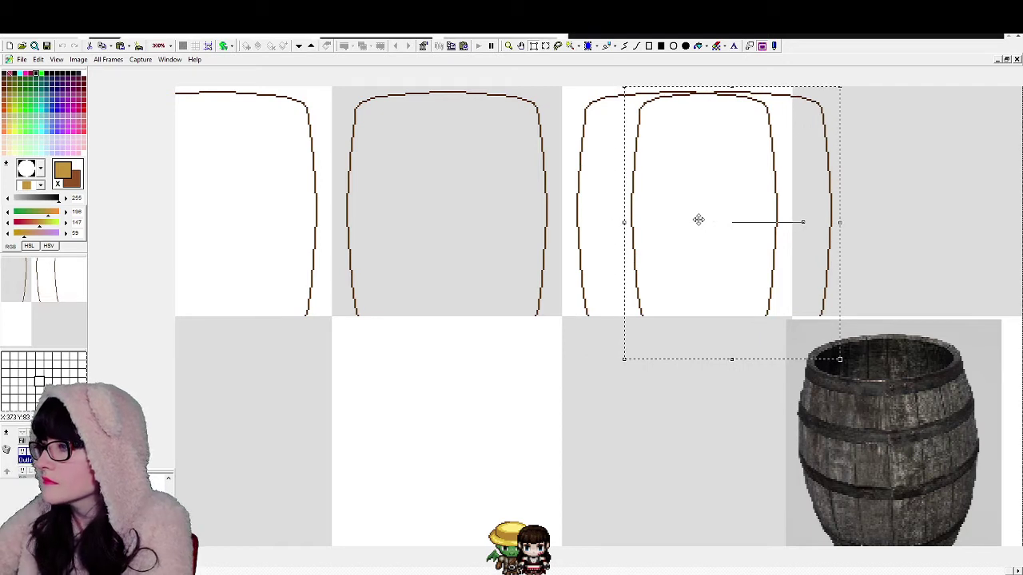
pyautogui.moveTo(699, 220); pyautogui.dragTo(860, 241)
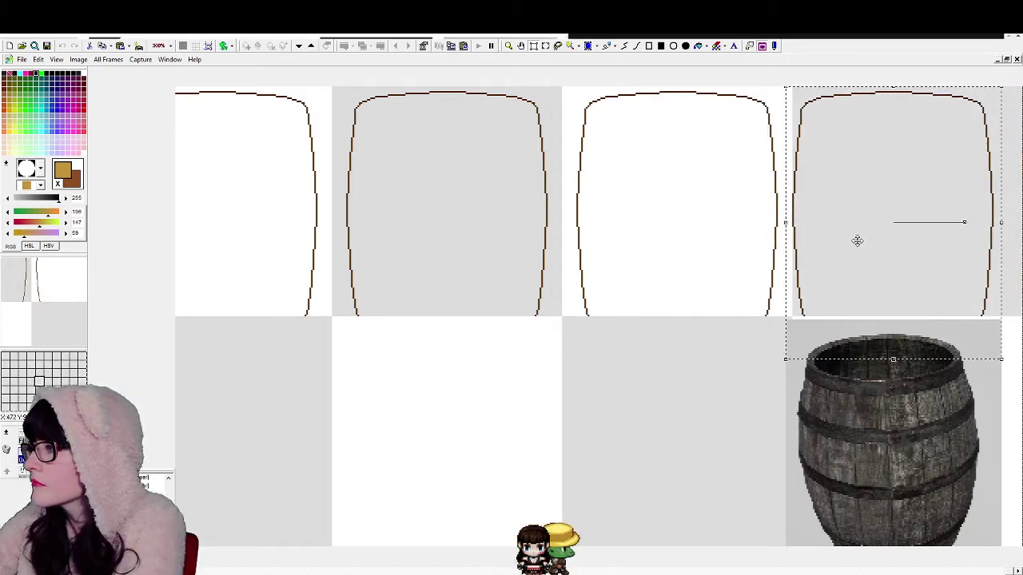
pyautogui.press('Left')
pyautogui.press('Right')
pyautogui.press('Right')
pyautogui.press('Right')
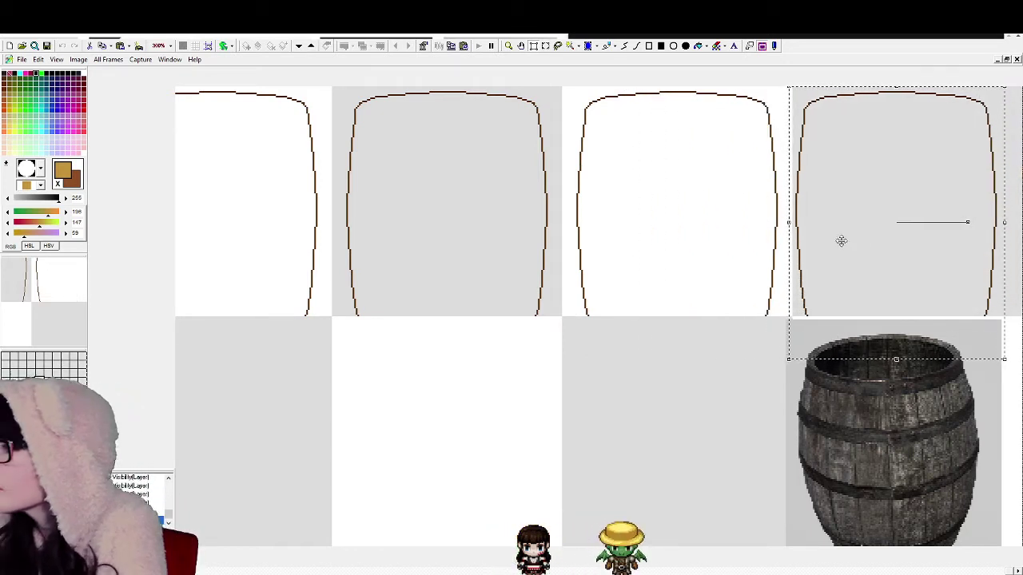
pyautogui.press('Right')
pyautogui.press('Right')
pyautogui.press('Right')
pyautogui.press('Right')
pyautogui.press('Right')
pyautogui.press('Right')
pyautogui.click(781, 227)
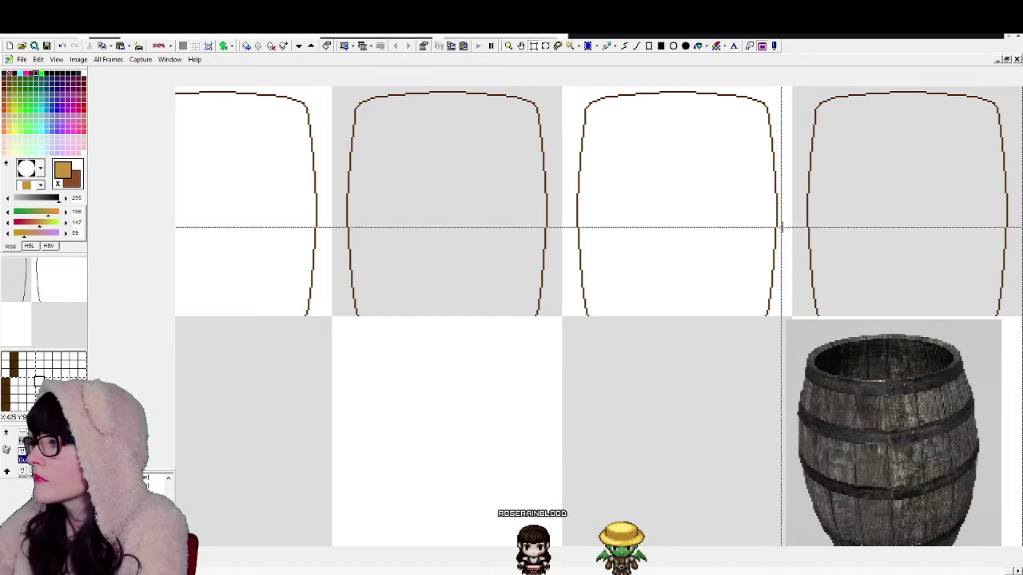
pyautogui.moveTo(792, 186); pyautogui.dragTo(807, 232)
pyautogui.click(767, 217)
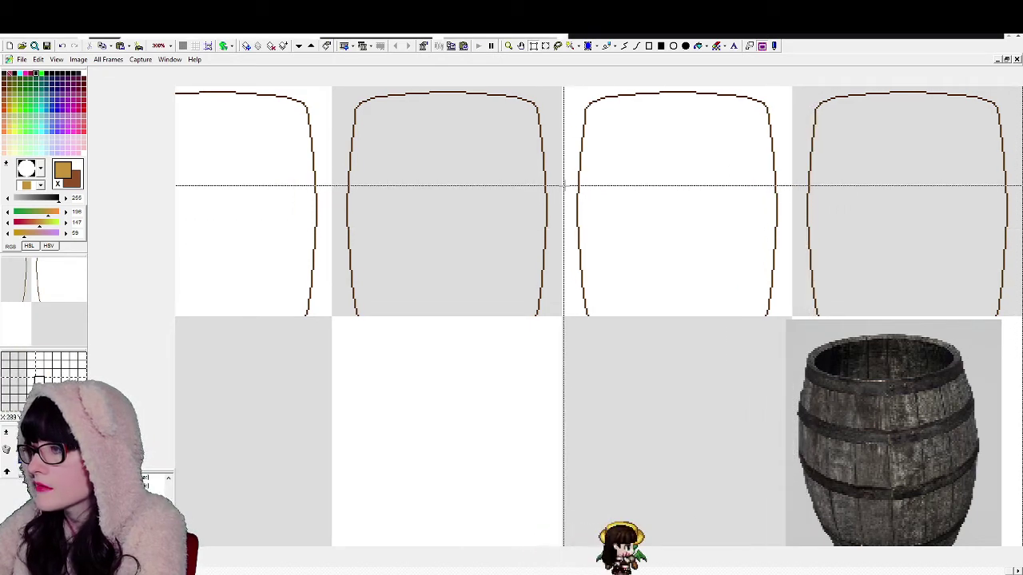
pyautogui.moveTo(564, 186); pyautogui.dragTo(577, 232)
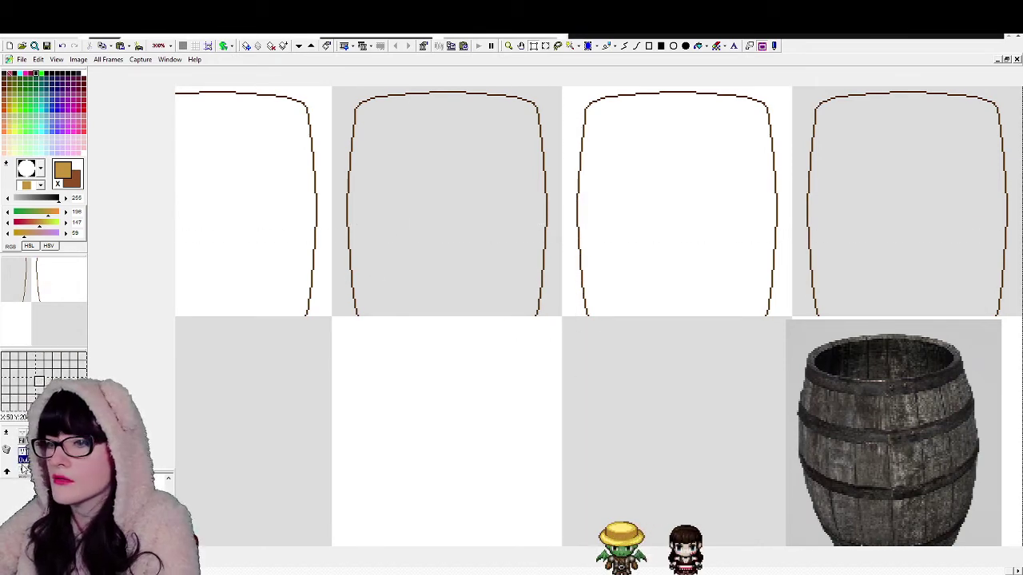
# Step: Show the white background and Fill layers and make Fill the active layer
pyautogui.click(23, 456)
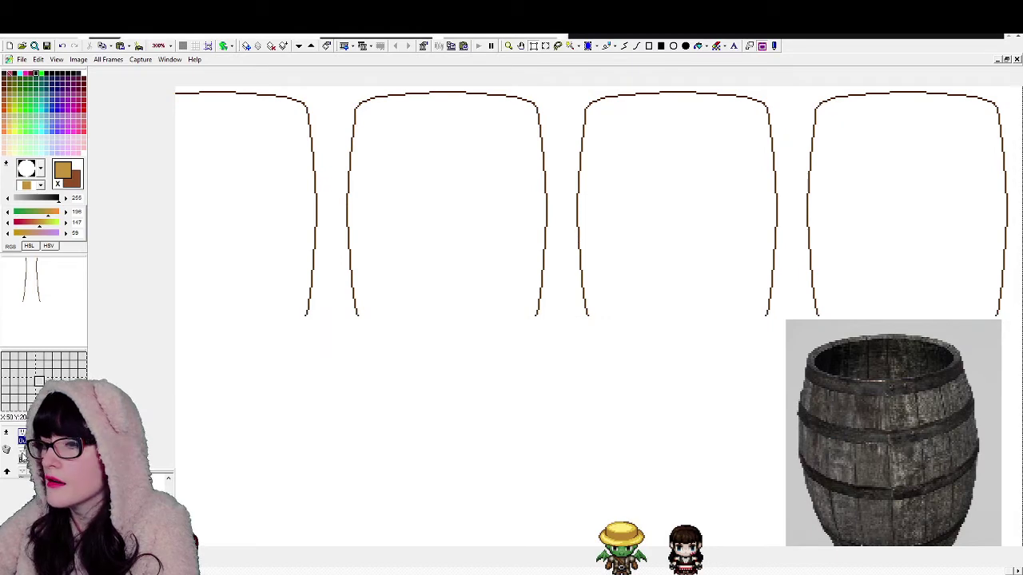
pyautogui.click(22, 449)
pyautogui.click(22, 440)
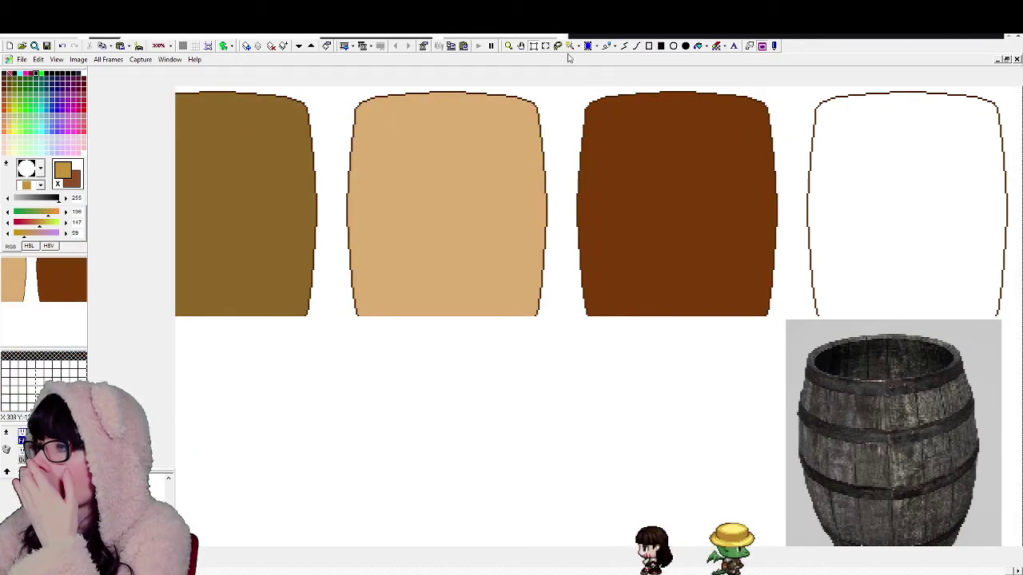
# Step: Copy the third barrel's dark brown fill and align it inside the fourth barrel's outline
pyautogui.moveTo(796, 87); pyautogui.dragTo(787, 87)
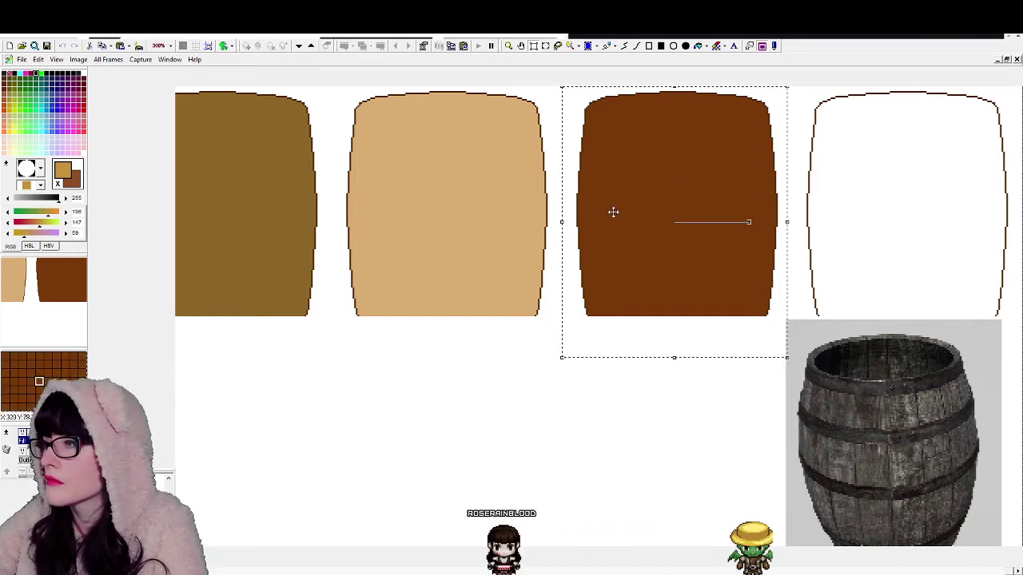
pyautogui.moveTo(612, 210); pyautogui.dragTo(833, 232)
pyautogui.press('Right')
pyautogui.press('Right')
pyautogui.press('Right')
pyautogui.press('Right')
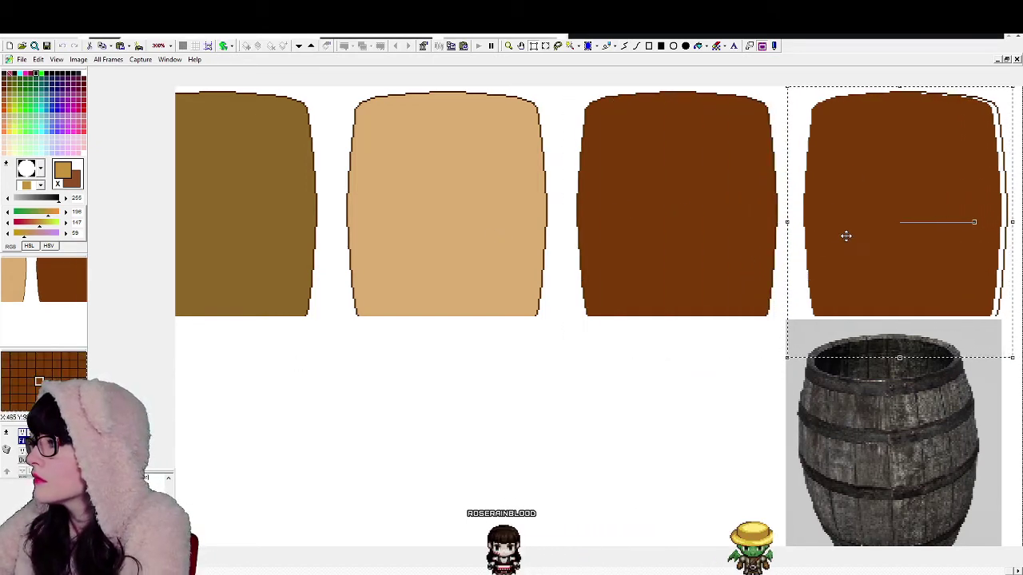
pyautogui.rightClick(843, 236)
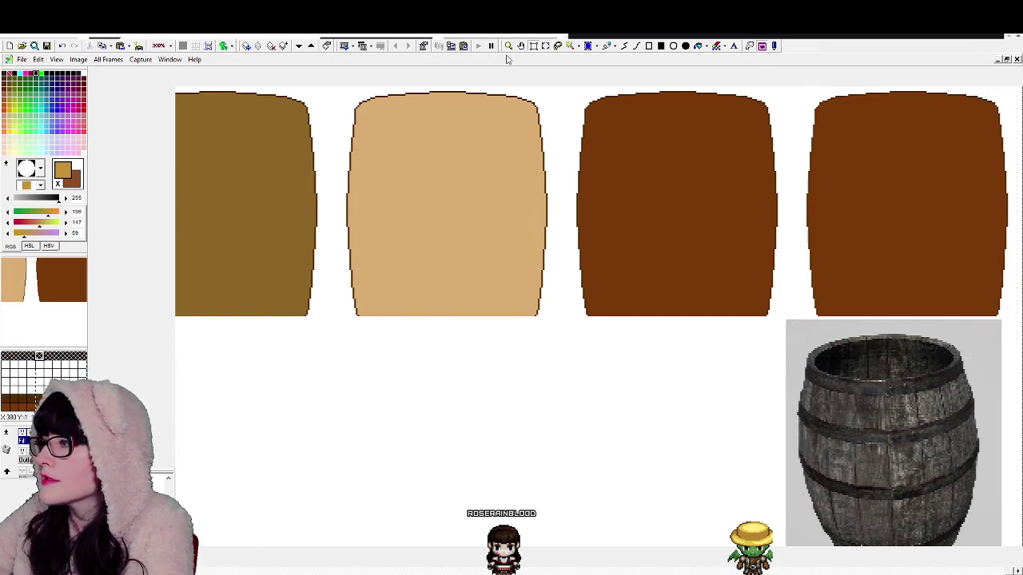
# Step: Try the dark grey RGB 75, 72, 67 from the barrel photo as the fourth barrel's fill
pyautogui.rightClick(847, 450)
pyautogui.click(849, 422)
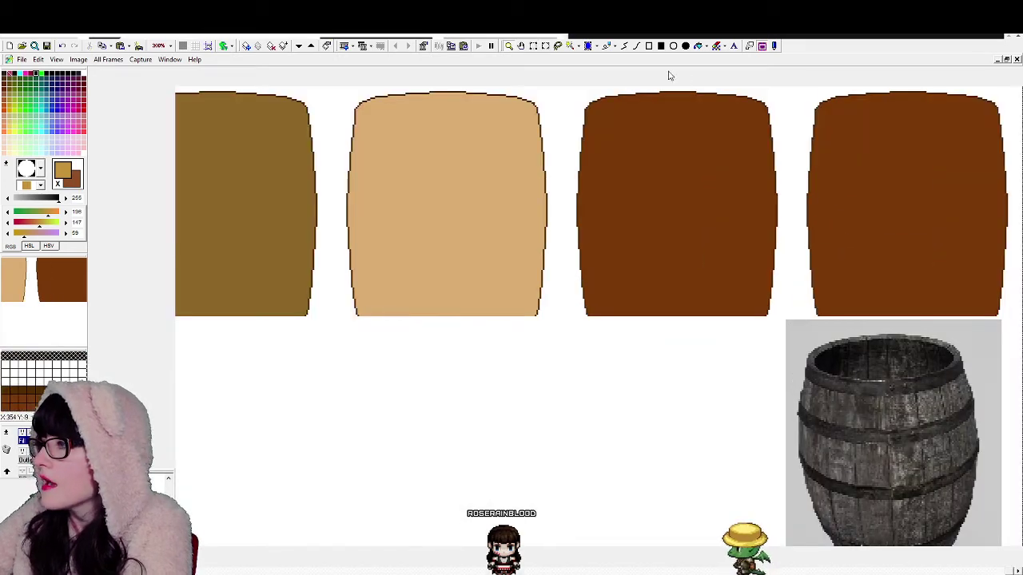
pyautogui.click(700, 48)
pyautogui.rightClick(870, 464)
pyautogui.click(910, 273)
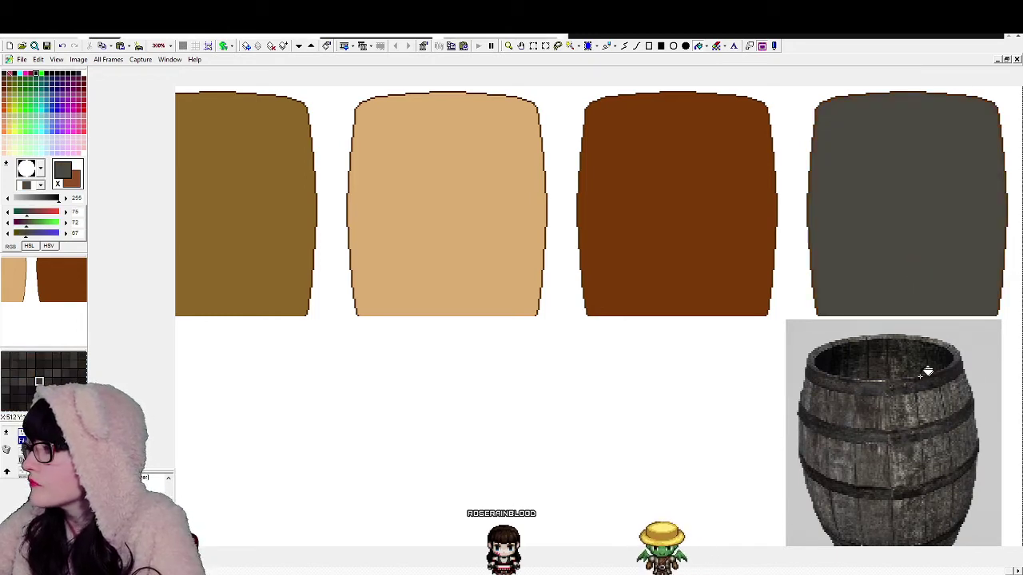
# Step: Fill the fourth barrel with a lighter grey sampled from the photo's wooden staves and check it in overview
pyautogui.rightClick(895, 471)
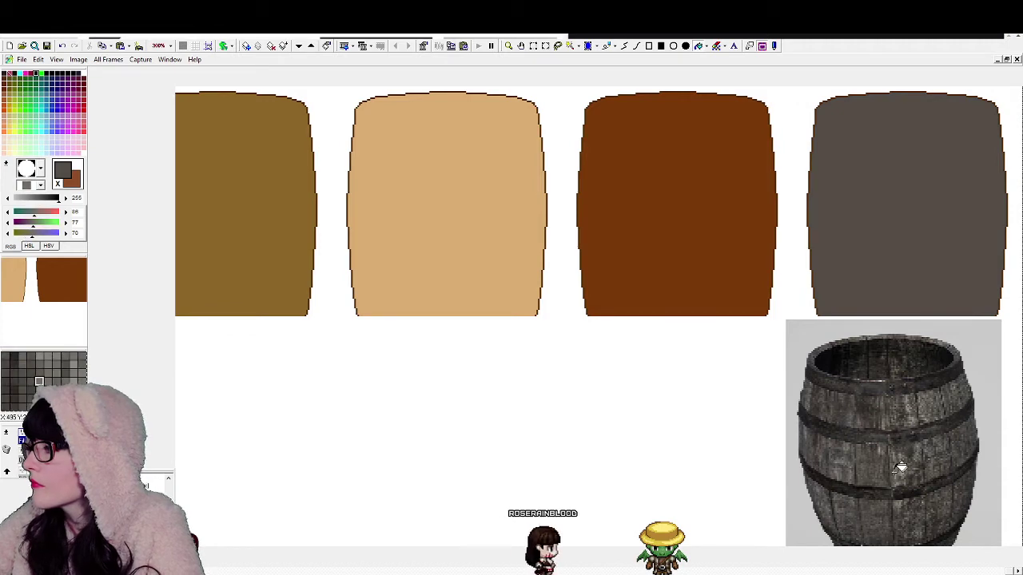
pyautogui.click(927, 281)
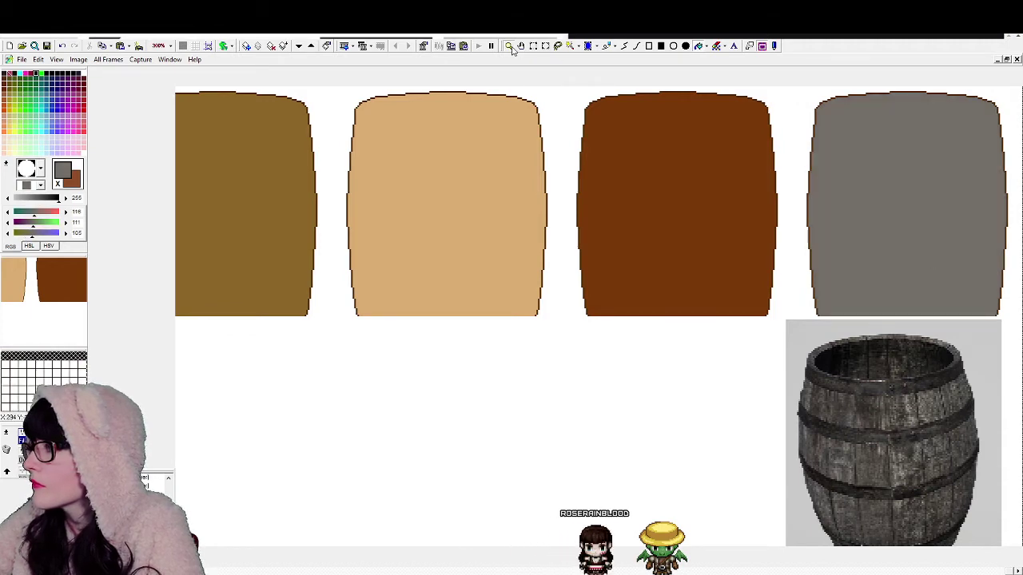
pyautogui.click(512, 48)
pyautogui.rightClick(654, 286)
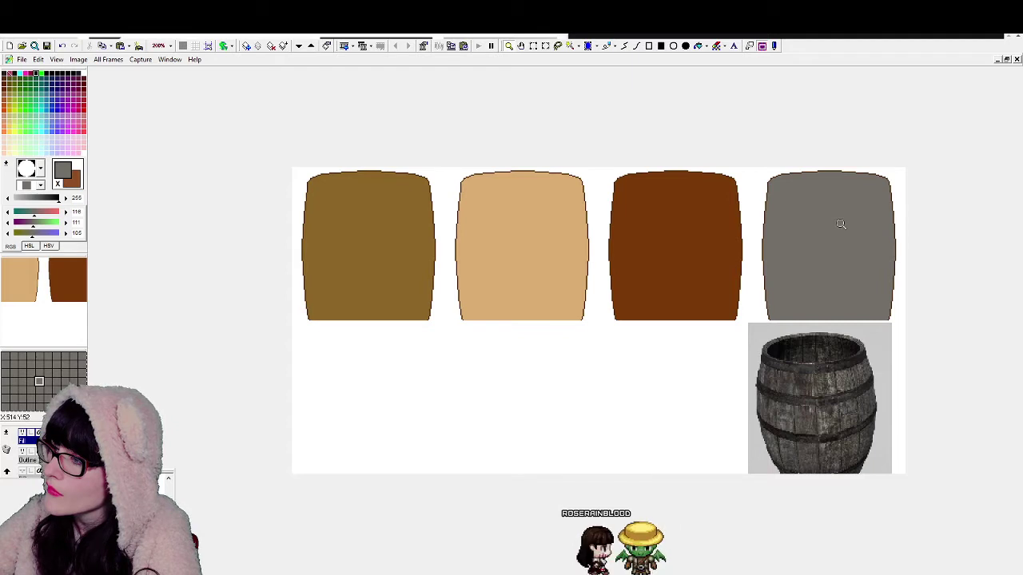
pyautogui.click(835, 214)
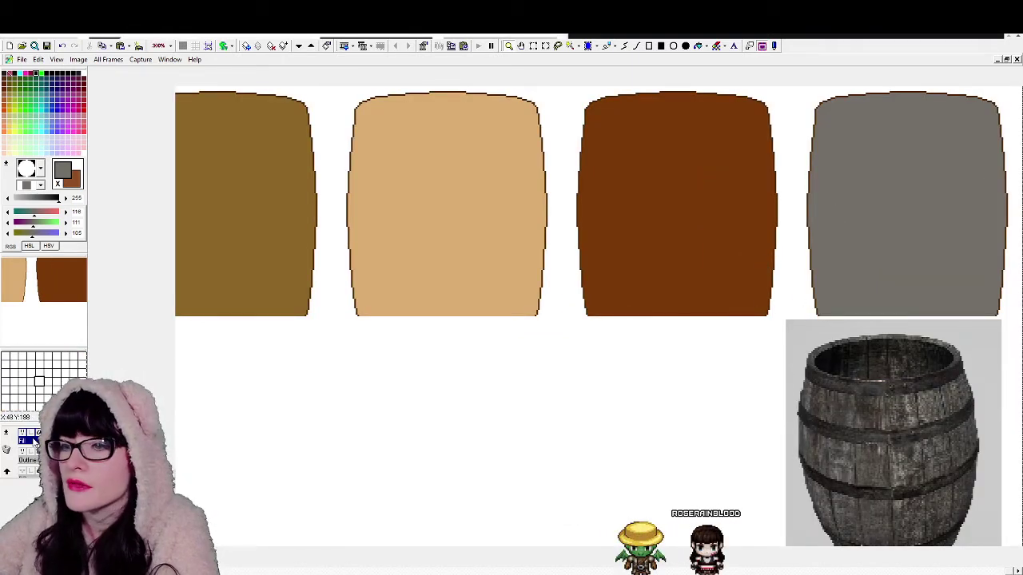
# Step: Show the Outline 2 layer and make it the active layer
pyautogui.click(23, 433)
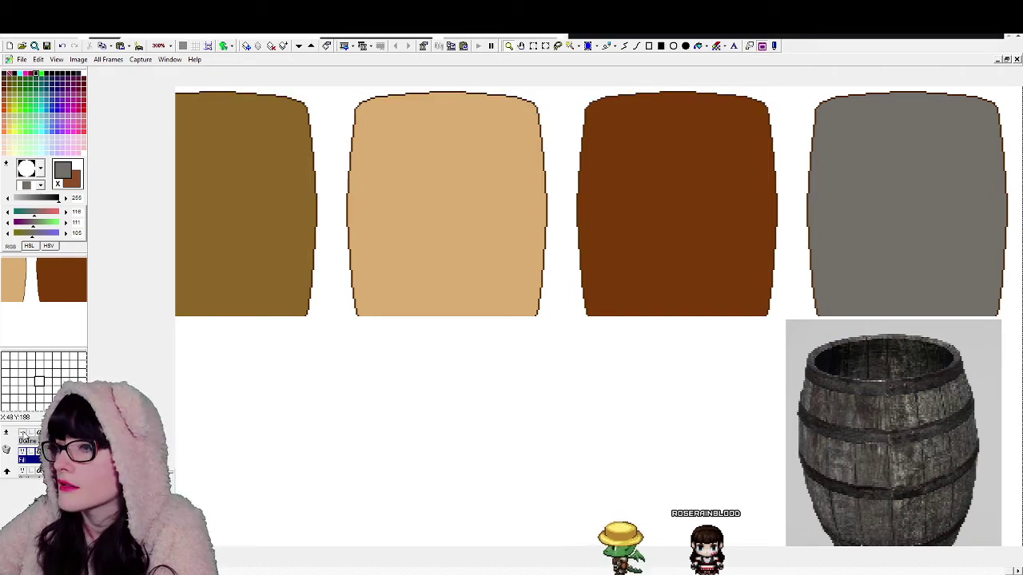
pyautogui.click(23, 433)
pyautogui.click(27, 441)
# Step: Copy the third barrel's oval lid outline and align it with the top of the fourth barrel
pyautogui.click(533, 47)
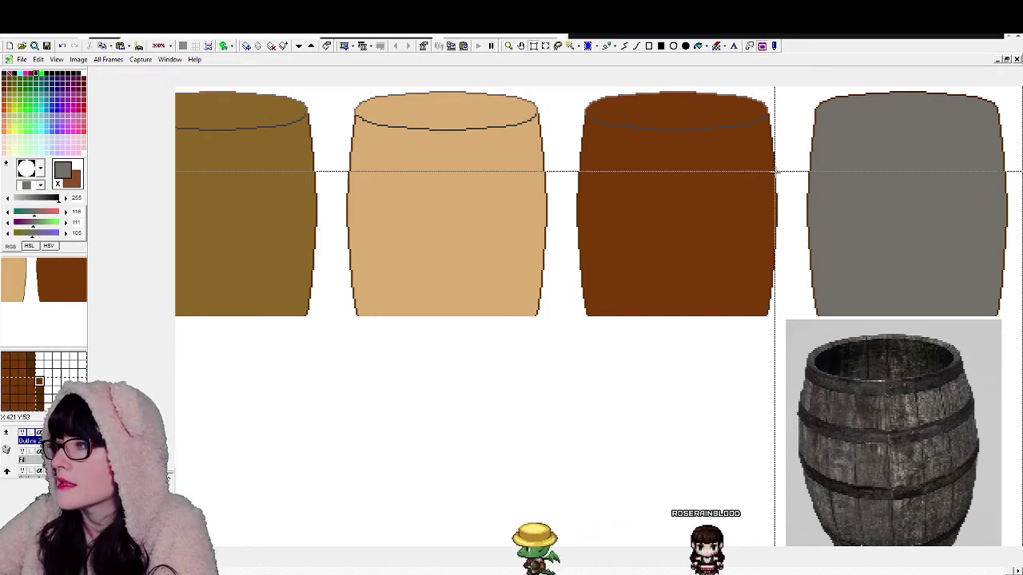
pyautogui.moveTo(572, 170); pyautogui.dragTo(774, 86)
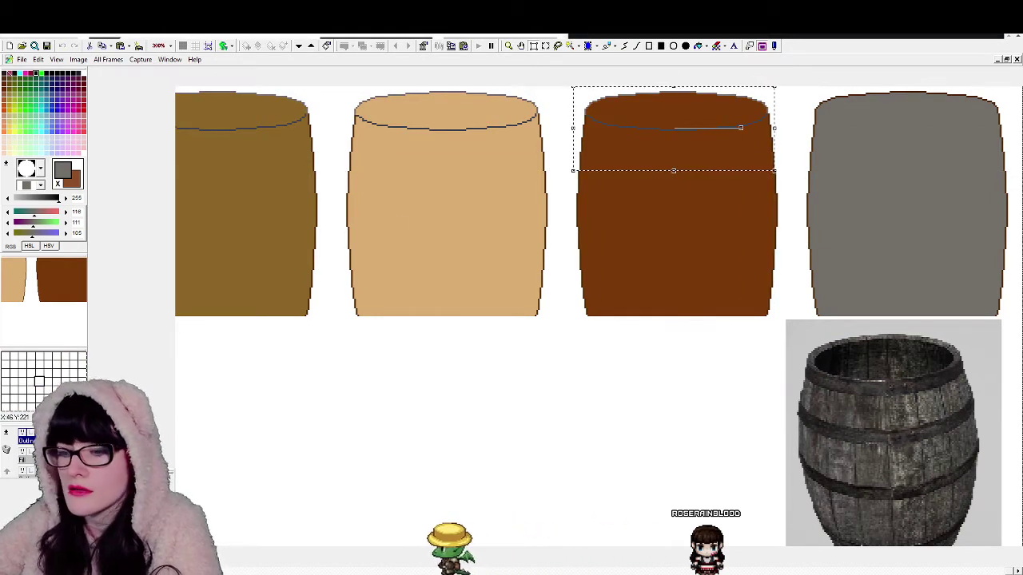
pyautogui.moveTo(717, 126); pyautogui.dragTo(913, 130)
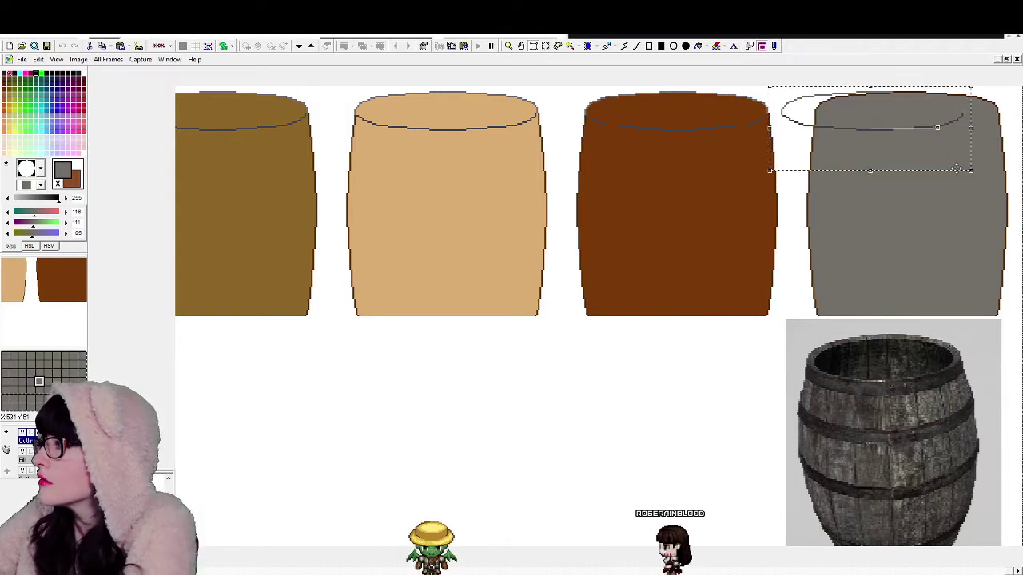
pyautogui.press('Right')
pyautogui.press('Right')
pyautogui.press('Right')
pyautogui.press('Right')
pyautogui.press('Right')
pyautogui.press('Right')
pyautogui.press('Right')
pyautogui.press('Right')
pyautogui.press('Right')
pyautogui.press('Right')
pyautogui.press('Right')
pyautogui.press('Right')
pyautogui.press('Right')
pyautogui.press('Right')
pyautogui.press('Right')
pyautogui.press('Right')
pyautogui.press('Right')
pyautogui.press('Right')
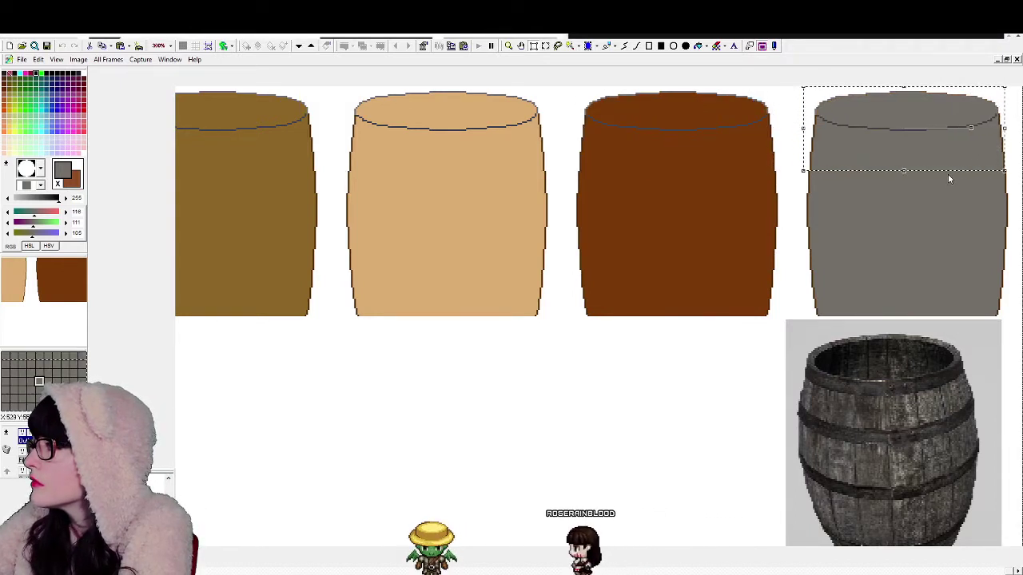
pyautogui.press('Right')
pyautogui.press('Right')
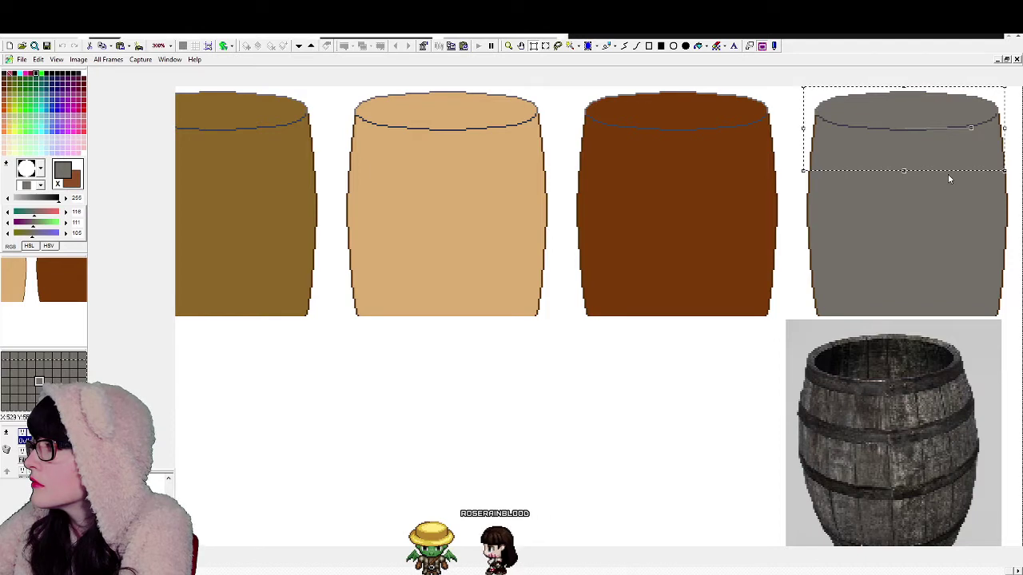
pyautogui.click(949, 179)
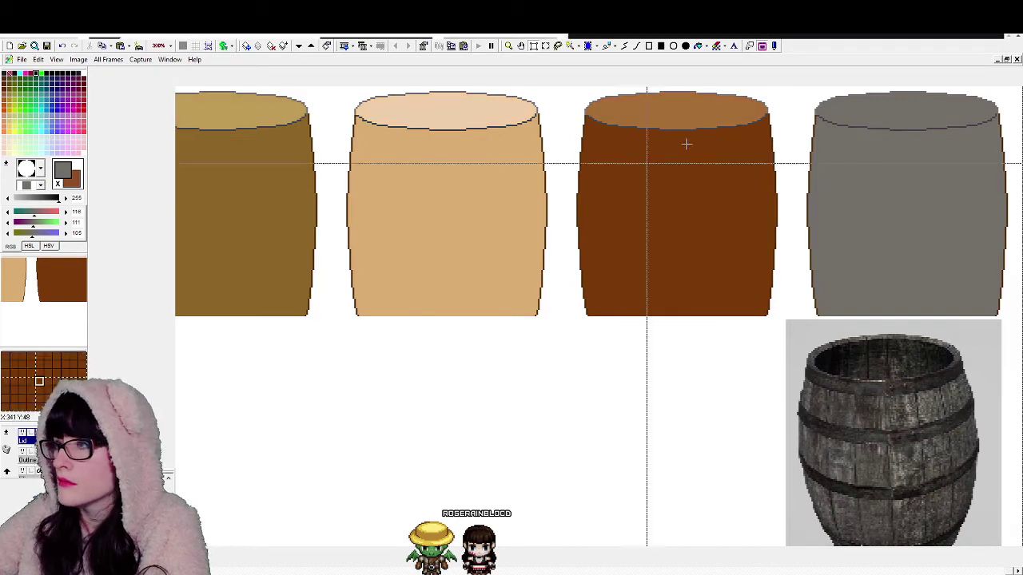
# Step: Copy the third barrel's brown lid fill on the Lid layer and fit it inside the fourth barrel's lid outline
pyautogui.moveTo(574, 87); pyautogui.dragTo(800, 144)
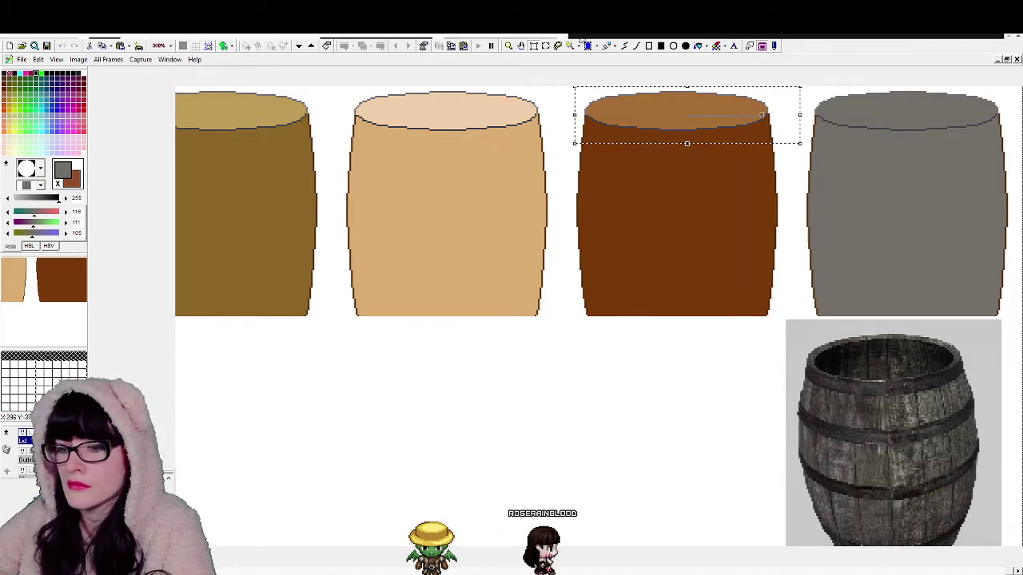
pyautogui.moveTo(686, 129); pyautogui.dragTo(924, 130)
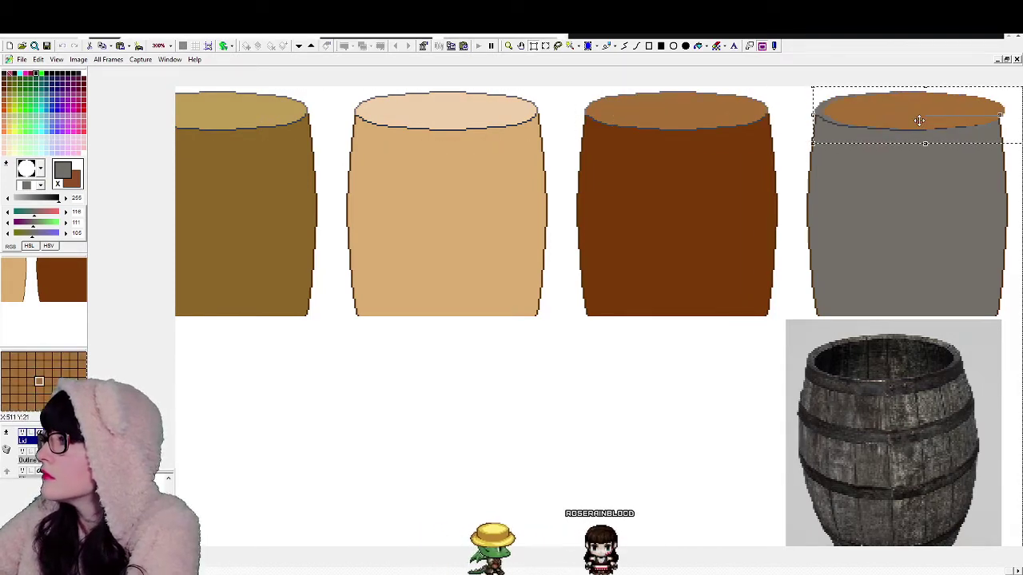
pyautogui.press('Left')
pyautogui.press('Left')
pyautogui.press('Left')
pyautogui.press('Left')
pyautogui.press('Left')
pyautogui.press('Left')
pyautogui.press('Left')
pyautogui.press('Right')
pyautogui.press('Right')
pyautogui.press('Right')
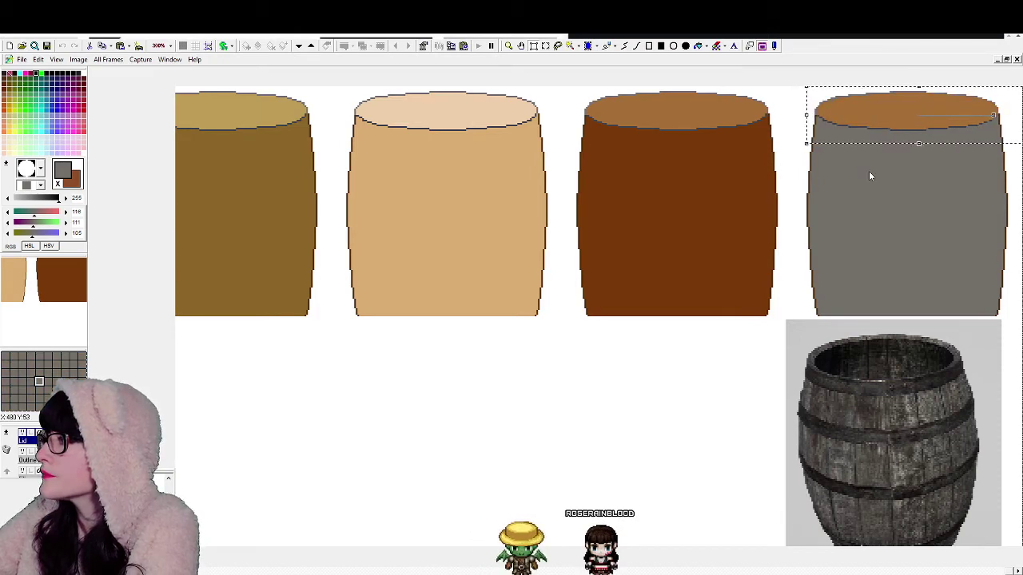
pyautogui.press('Left')
pyautogui.press('Down')
pyautogui.press('Up')
pyautogui.click(869, 171)
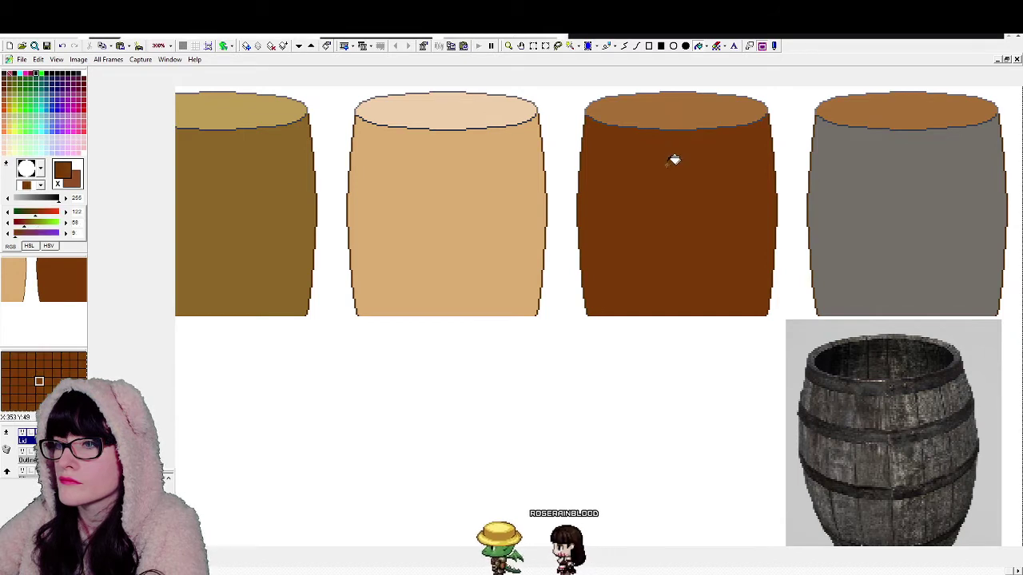
# Step: Sample the lid and body colours of the second and first barrels to compare their shades
pyautogui.click(469, 125)
pyautogui.click(468, 171)
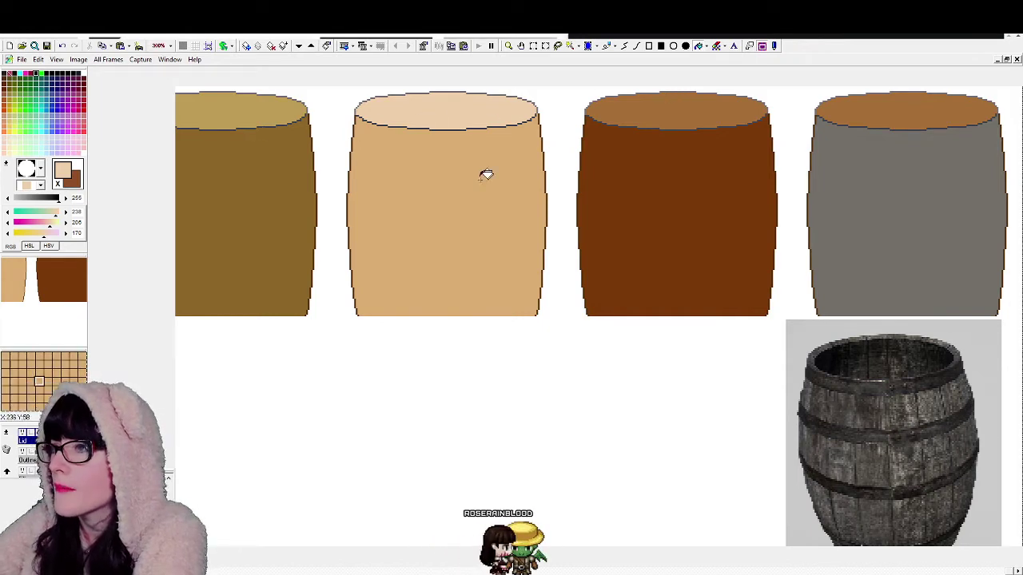
pyautogui.click(236, 106)
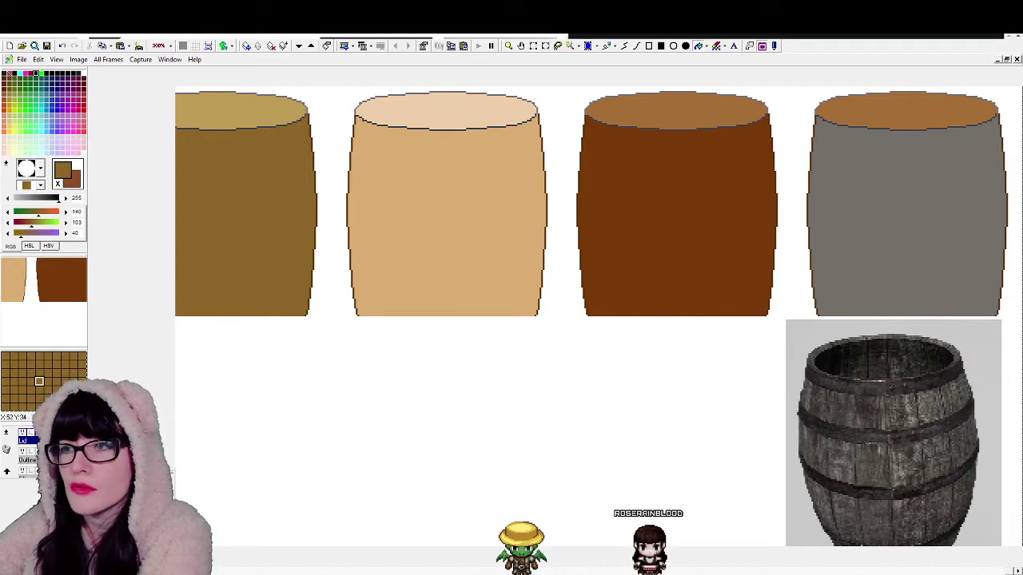
pyautogui.click(226, 116)
pyautogui.click(229, 116)
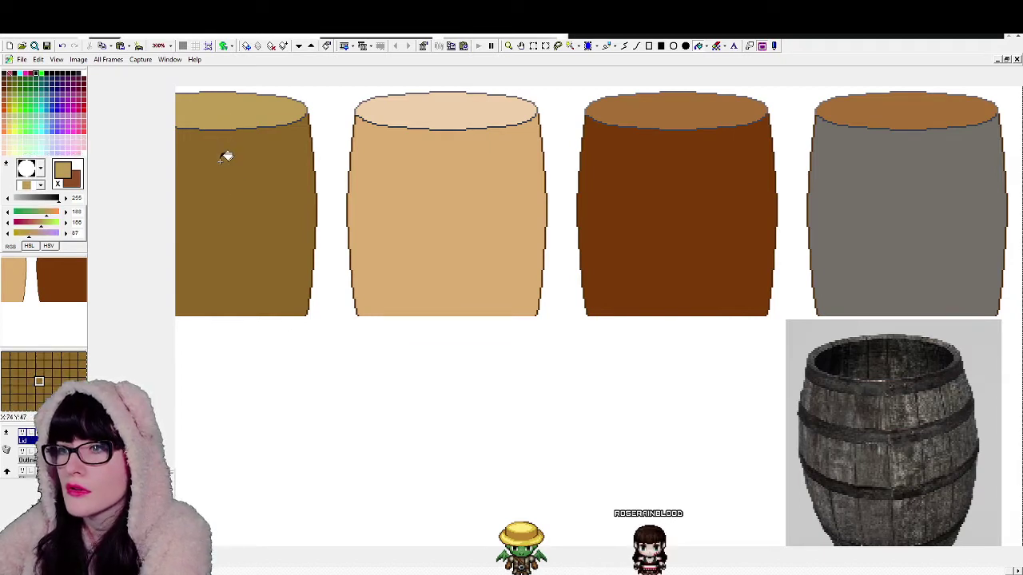
pyautogui.click(252, 138)
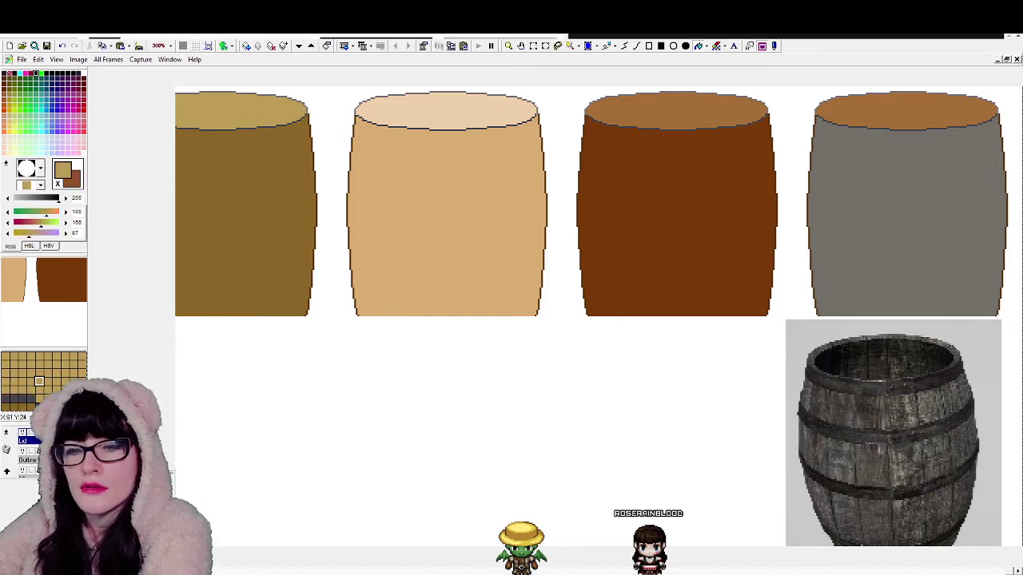
# Step: Mix a light grey of RGB 160, 164, 152 and fill the fourth barrel's lid with it
pyautogui.rightClick(273, 157)
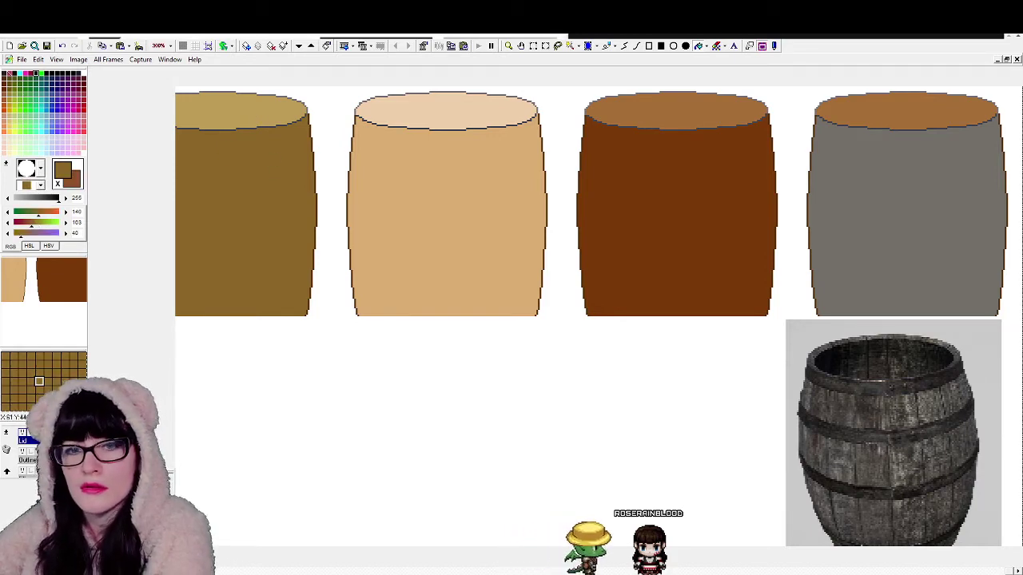
pyautogui.click(244, 110)
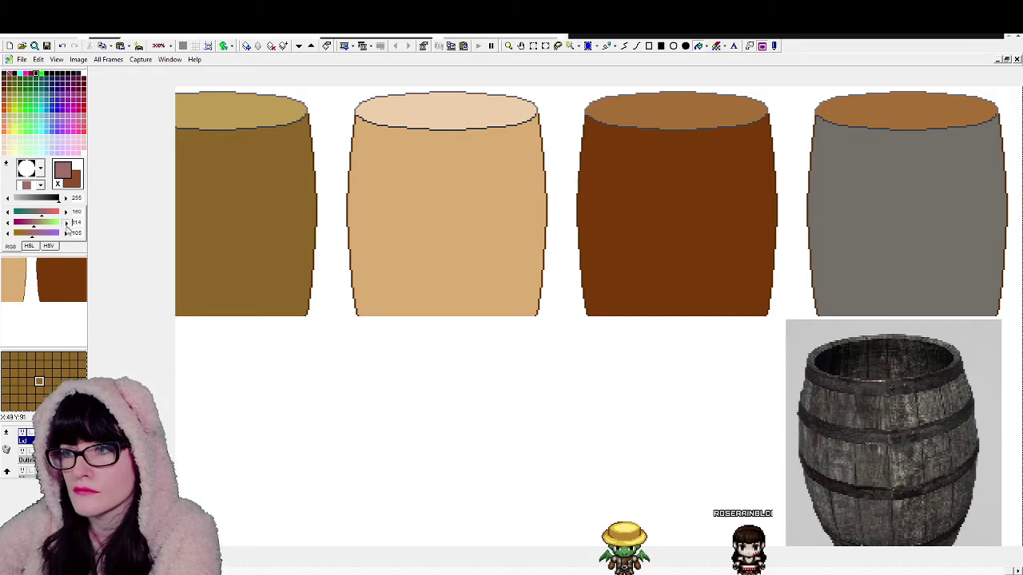
pyautogui.moveTo(75, 222); pyautogui.dragTo(98, 232)
pyautogui.write('64')
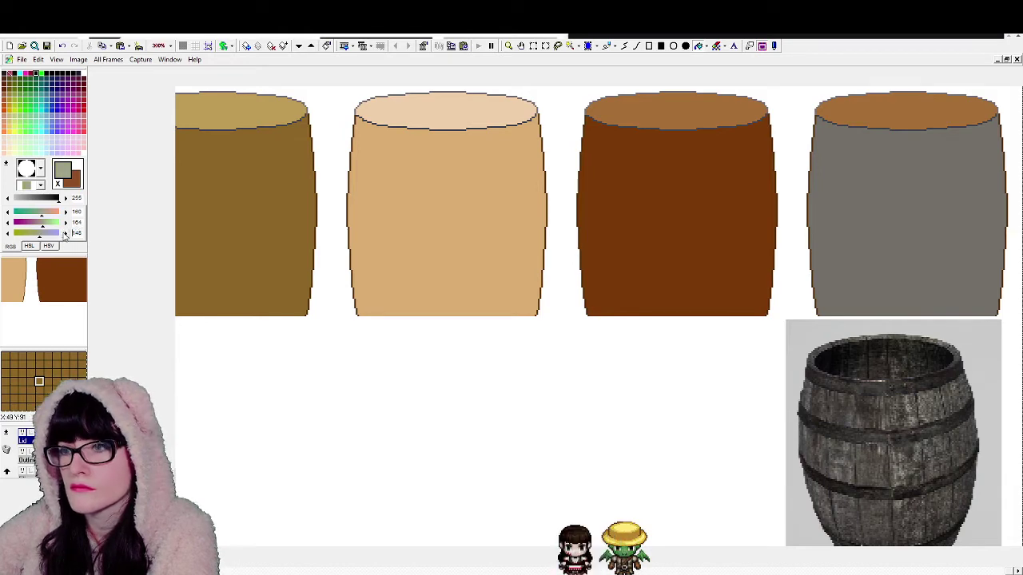
pyautogui.click(862, 102)
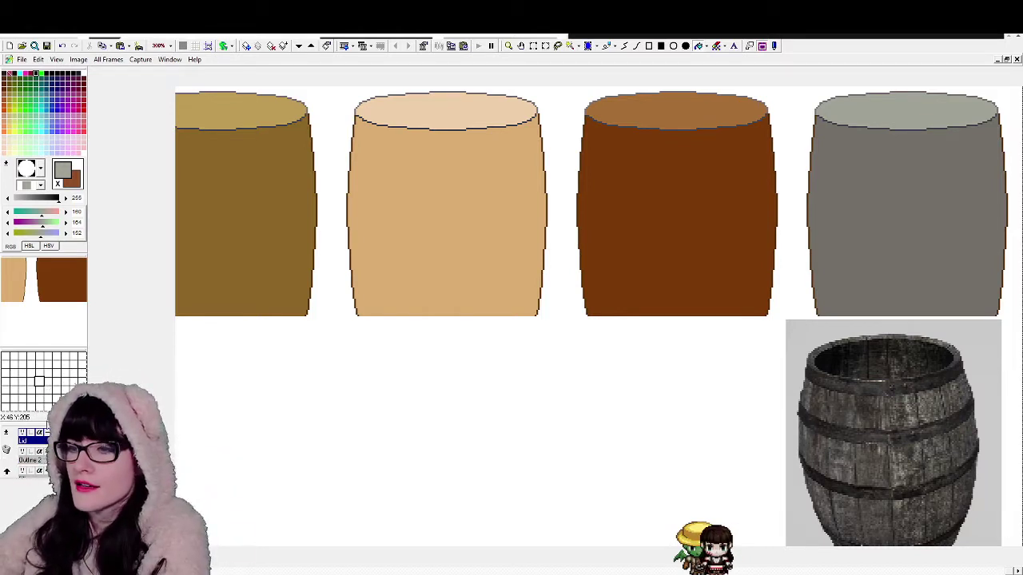
# Step: Show the Lid Edge layer and copy the third barrel's lid rim onto the fourth barrel, aligned with its lid outline
pyautogui.click(24, 434)
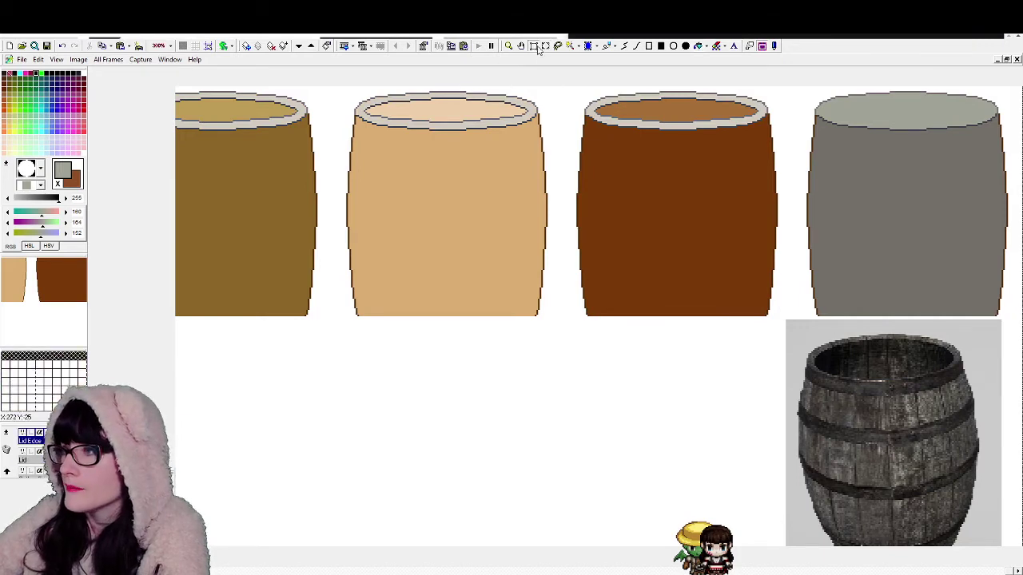
pyautogui.moveTo(792, 147); pyautogui.dragTo(571, 87)
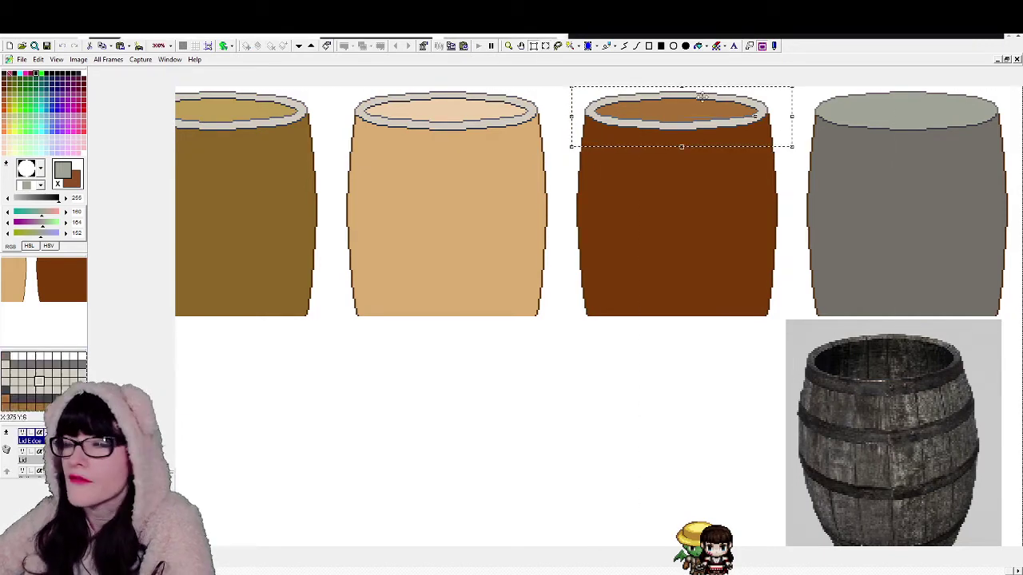
pyautogui.moveTo(701, 96); pyautogui.dragTo(916, 141)
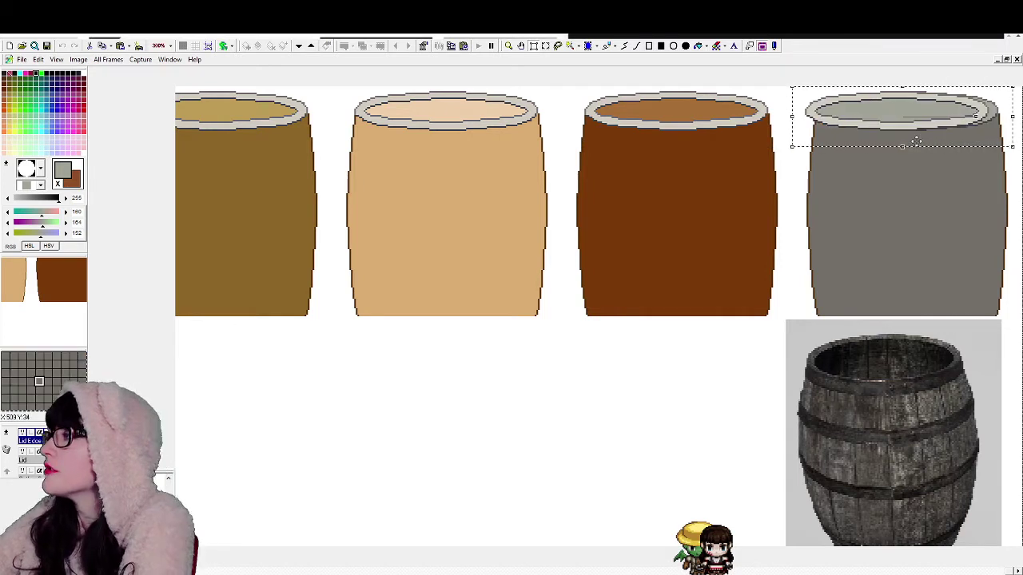
pyautogui.press('Right')
pyautogui.press('Right')
pyautogui.press('Right')
pyautogui.press('Right')
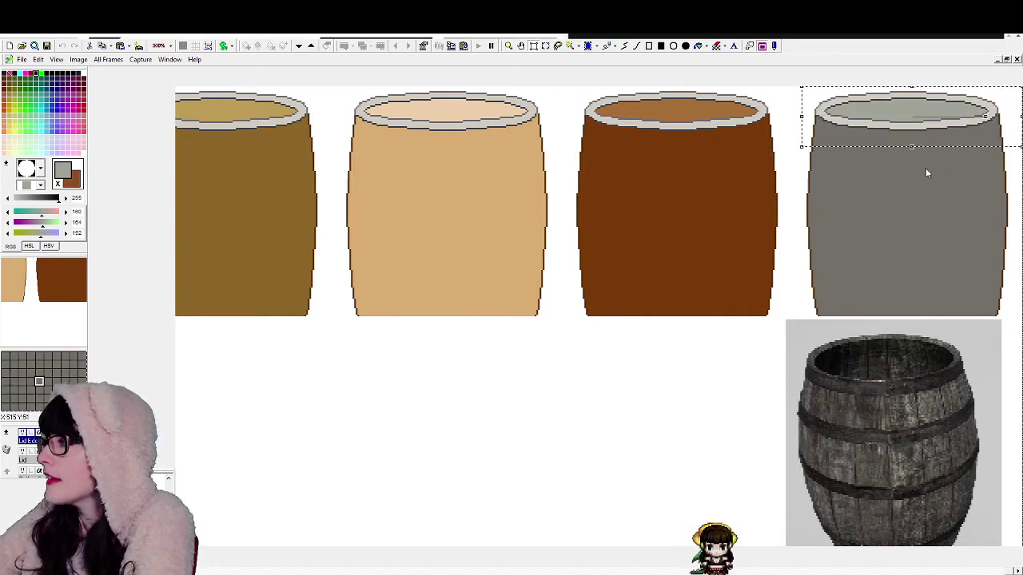
pyautogui.press('Left')
pyautogui.press('Up')
pyautogui.press('Down')
pyautogui.press('Down')
pyautogui.press('Up')
pyautogui.click(925, 169)
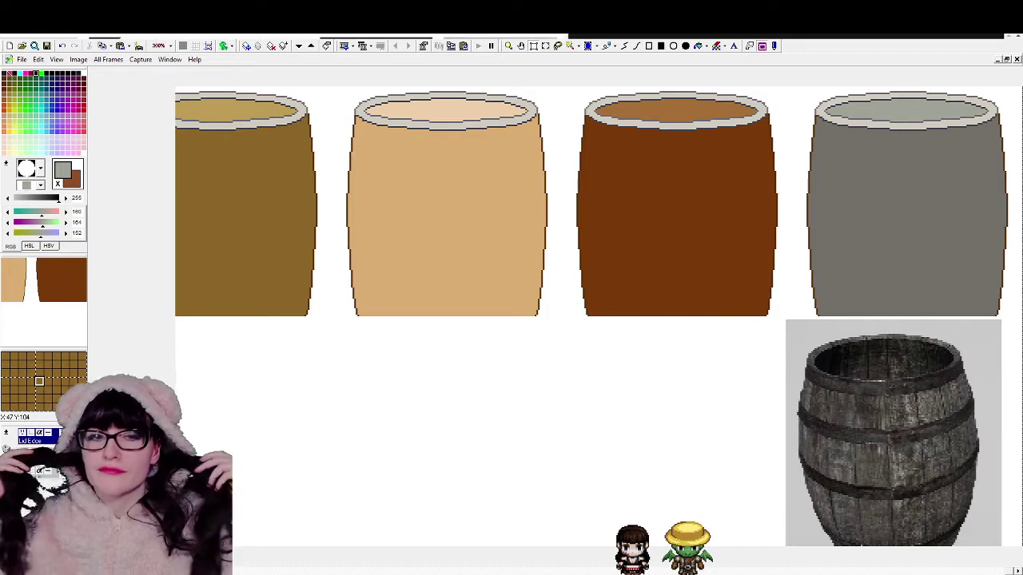
# Step: Show and activate the Barrel Lines layer, and copy the third barrel's plank lines onto the fourth barrel, aligned with its body
pyautogui.scroll(1, 21, 439)
pyautogui.click(23, 434)
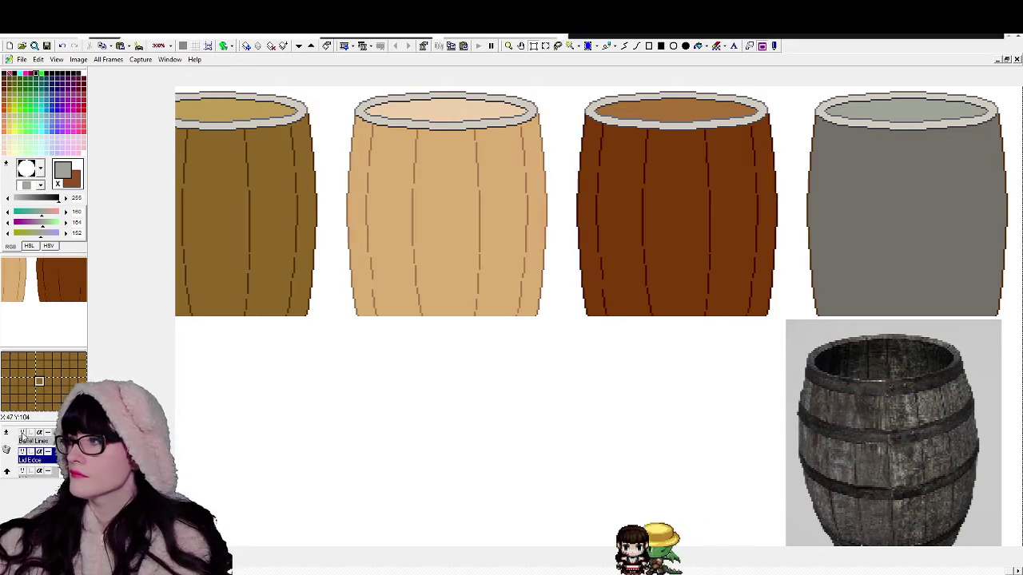
pyautogui.click(34, 441)
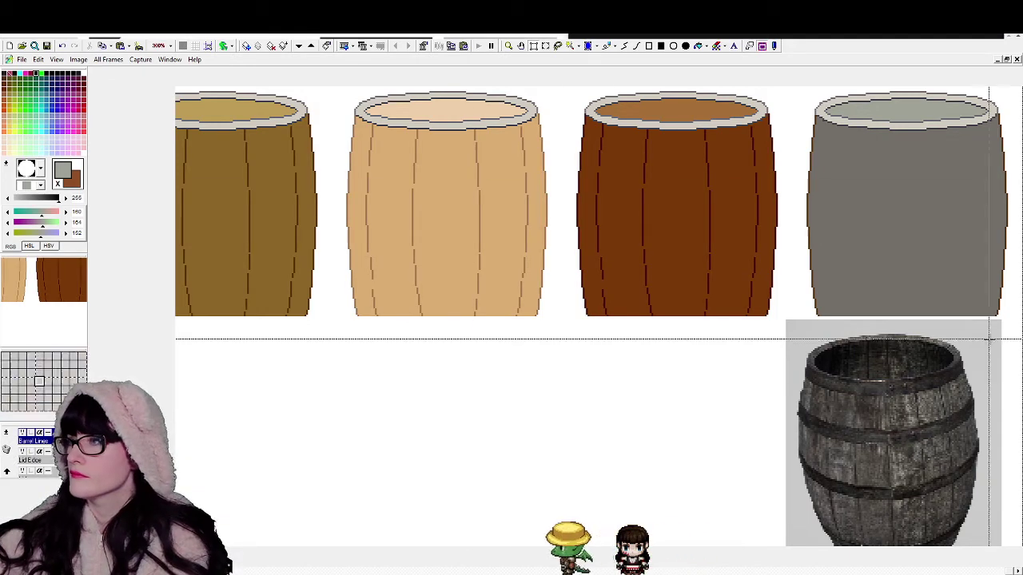
pyautogui.moveTo(805, 328); pyautogui.dragTo(563, 83)
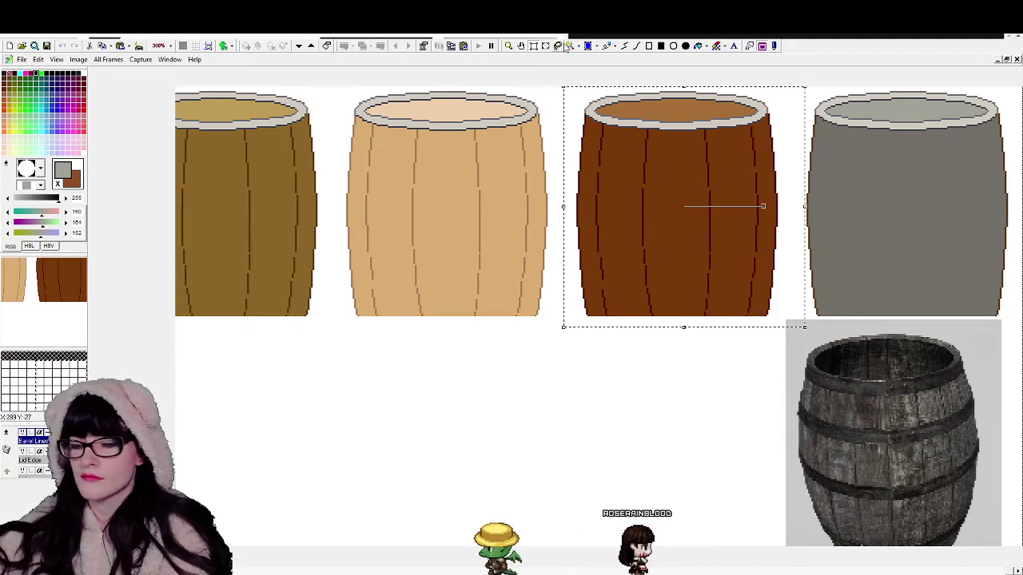
pyautogui.moveTo(712, 186); pyautogui.dragTo(933, 192)
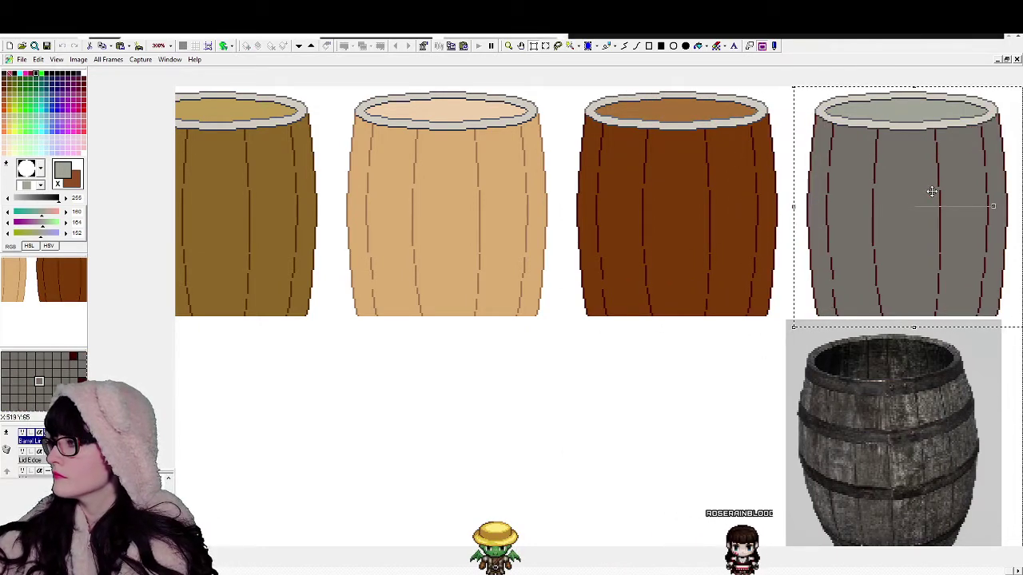
pyautogui.click(510, 48)
pyautogui.click(770, 157)
pyautogui.click(639, 196)
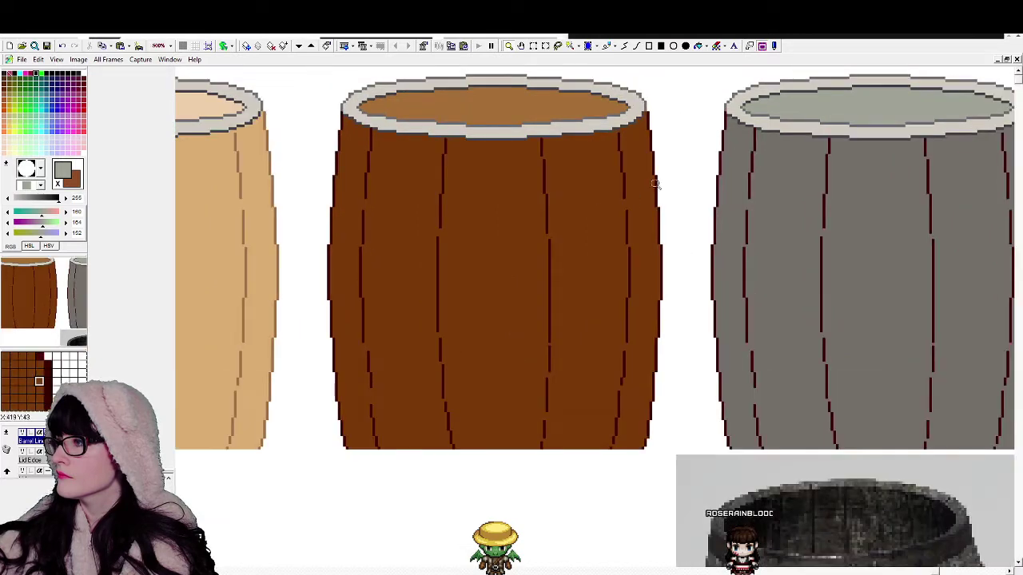
# Step: Sample the body and stave-line colours of the brown, tan and olive barrels to compare their RGB values
pyautogui.click(697, 46)
pyautogui.click(597, 208)
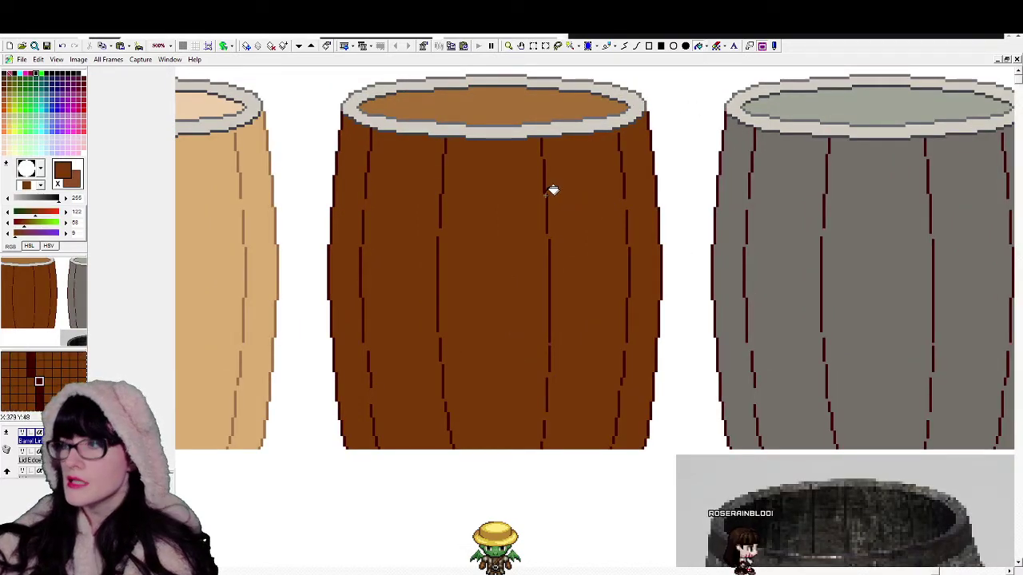
pyautogui.click(250, 187)
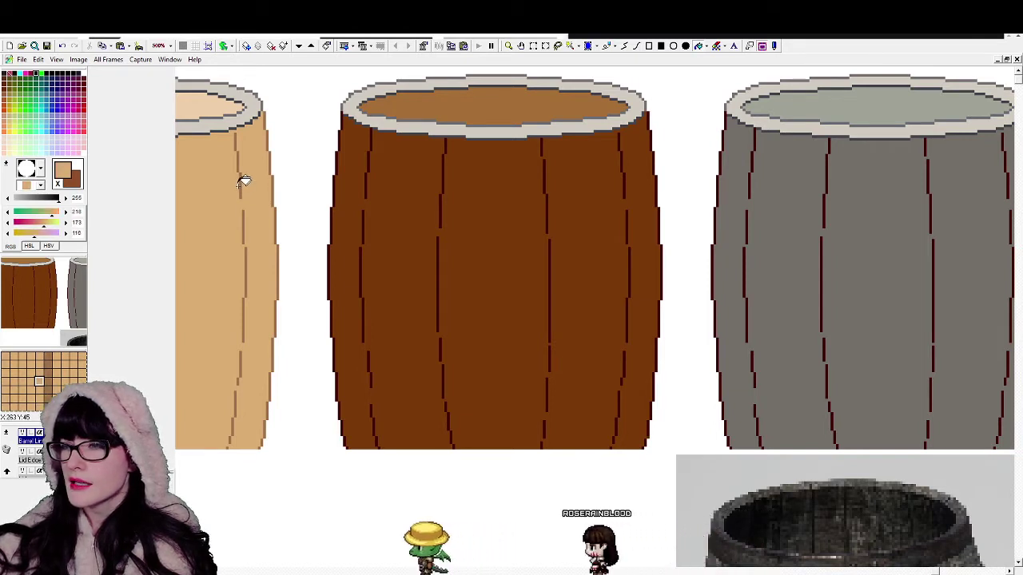
pyautogui.click(246, 181)
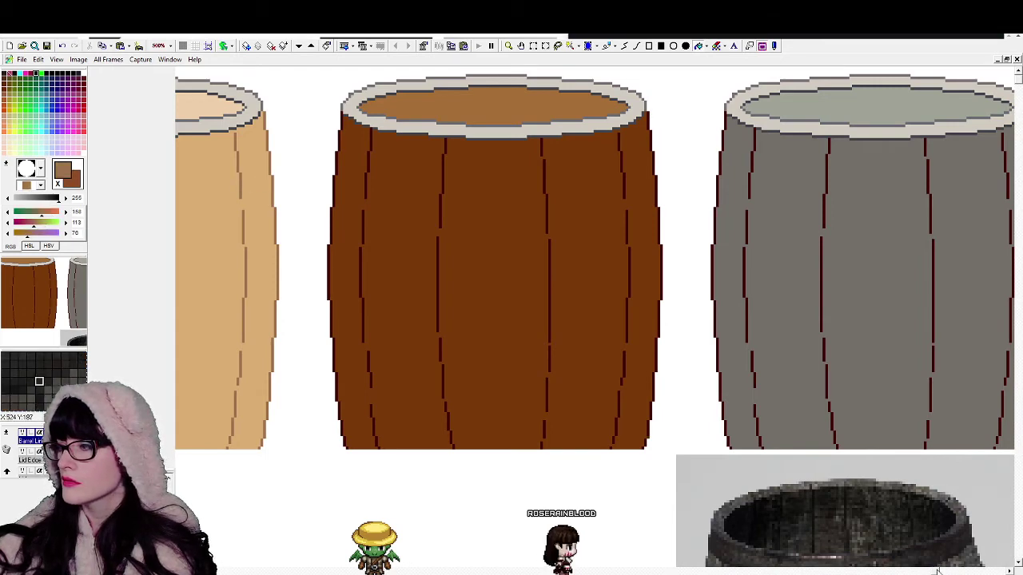
pyautogui.moveTo(744, 570); pyautogui.dragTo(491, 520)
pyautogui.rightClick(275, 291)
pyautogui.rightClick(282, 286)
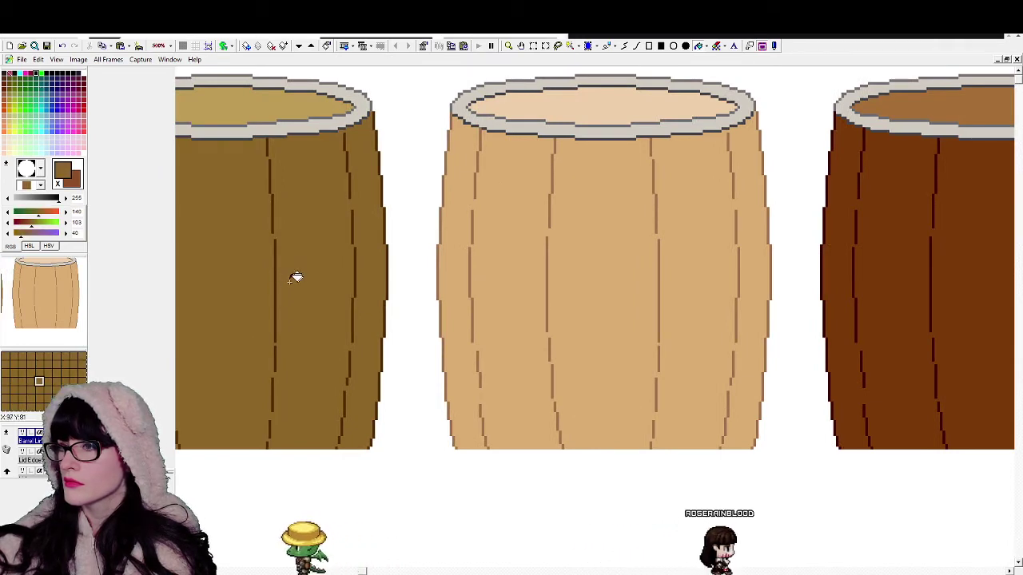
pyautogui.rightClick(277, 279)
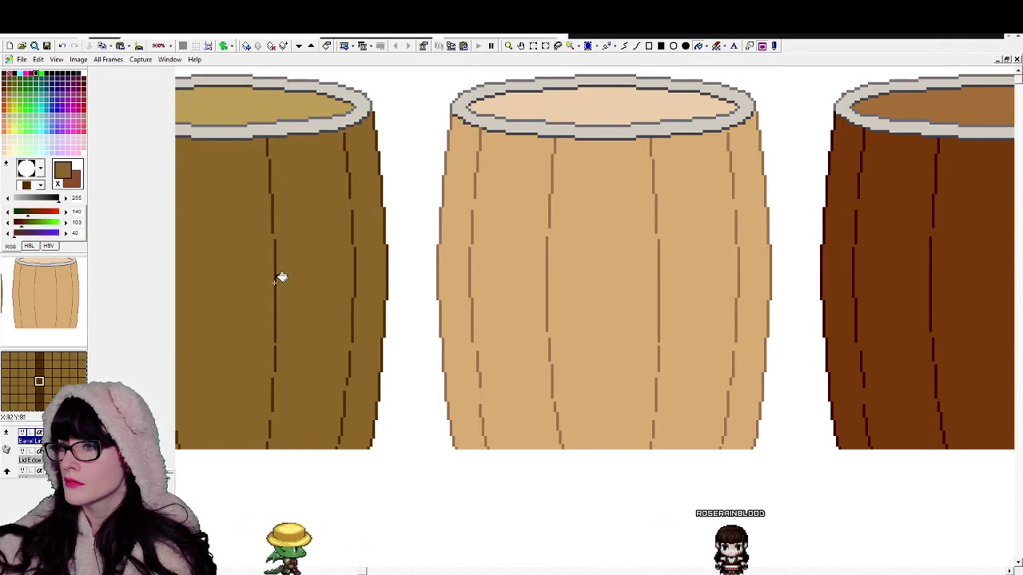
# Step: Mix a dark purple-grey line colour for the grey barrel with RGB values 56, 51, 65
pyautogui.moveTo(364, 571); pyautogui.dragTo(964, 564)
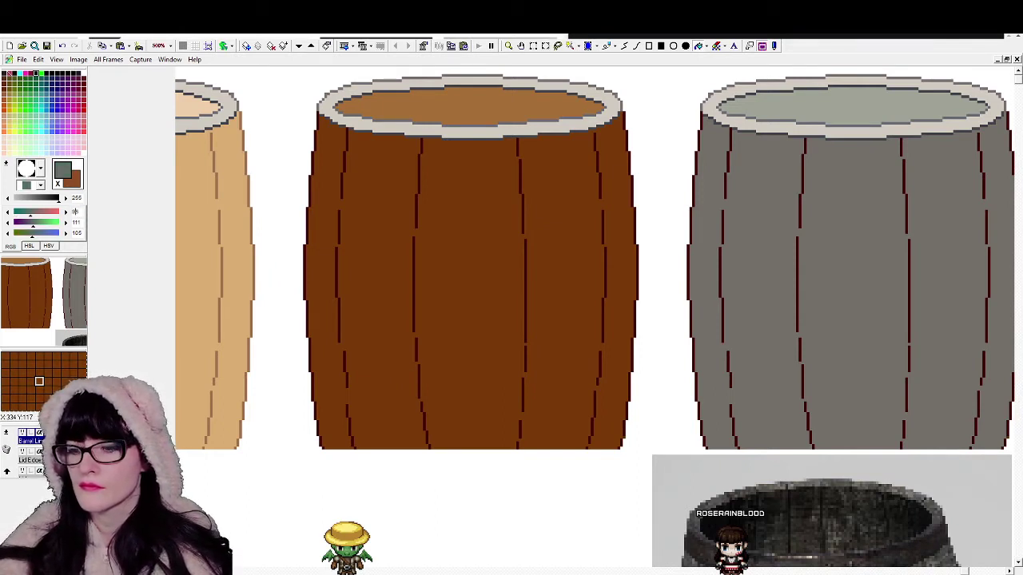
pyautogui.write('56')
pyautogui.press('Tab')
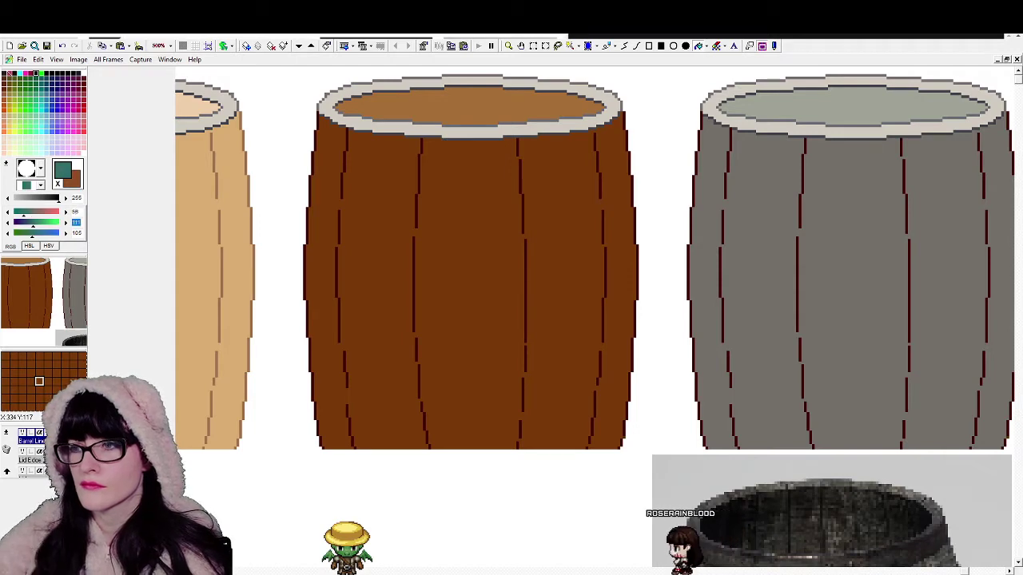
pyautogui.write('9')
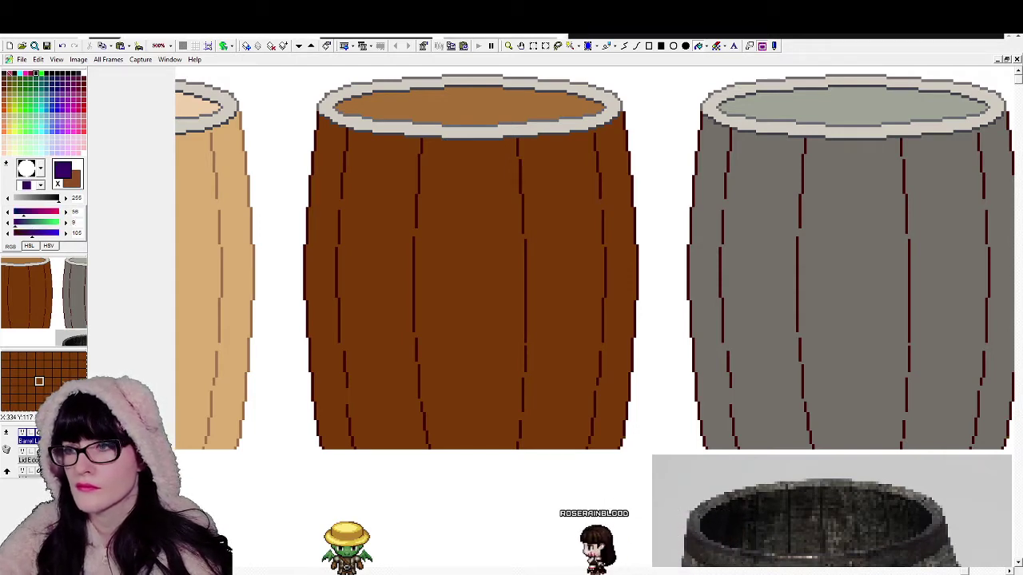
pyautogui.write('1')
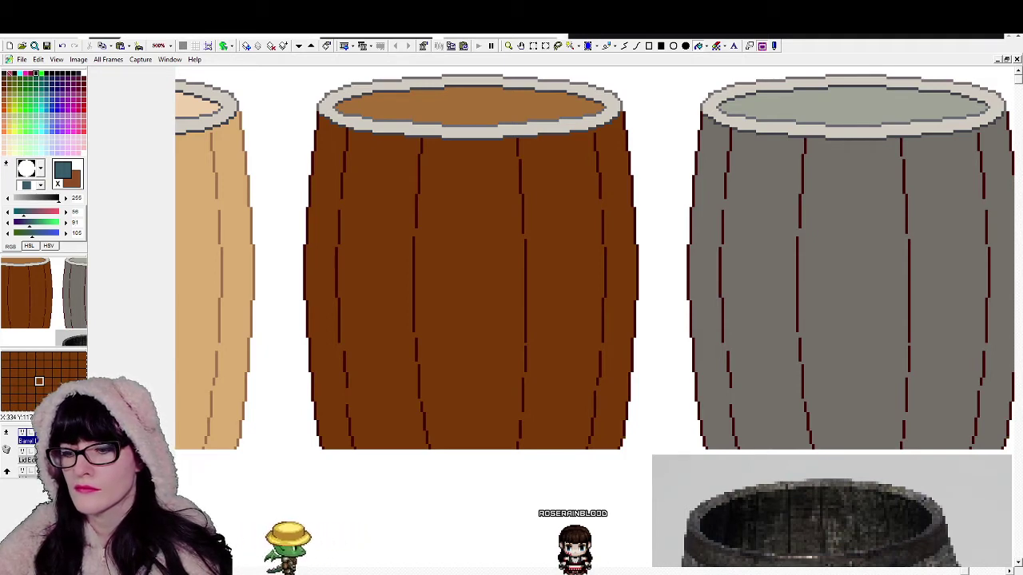
pyautogui.press('BackSpace')
pyautogui.write('7')
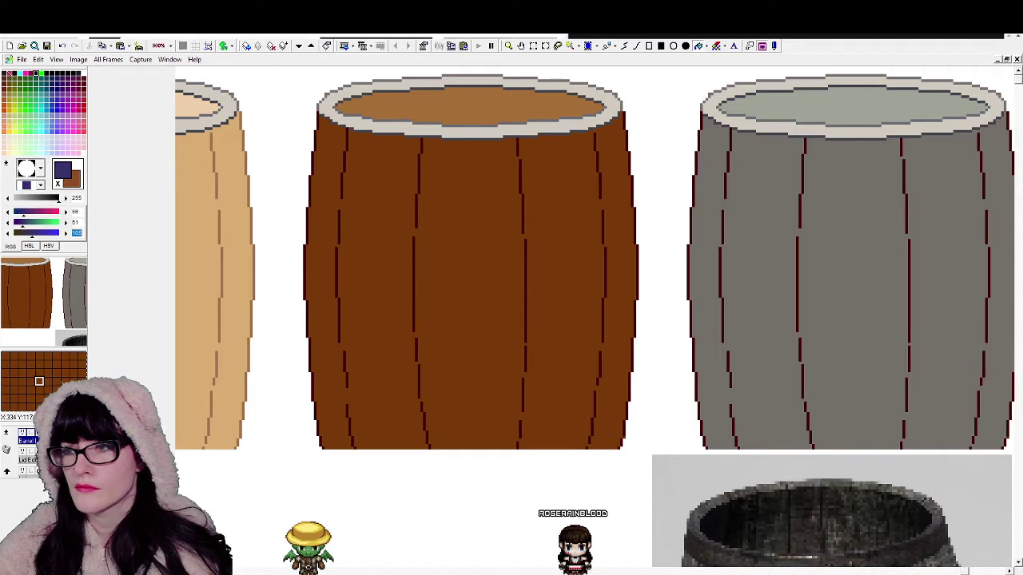
pyautogui.write('65')
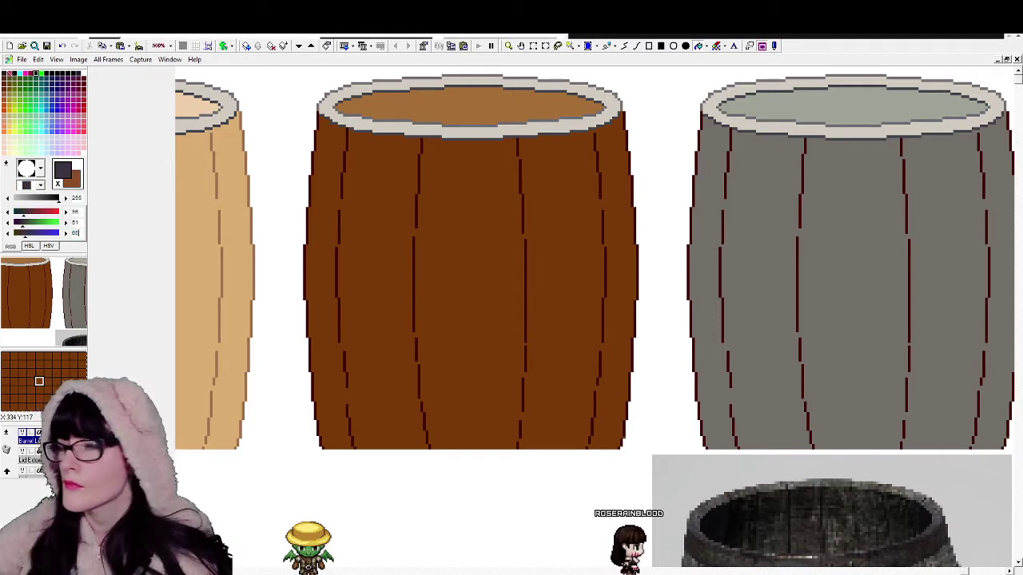
# Step: Replace the dark red (62, 0, 0) outline and stave lines of the grey barrel with the dark purple-grey using the colour-replacing brush
pyautogui.click(58, 184)
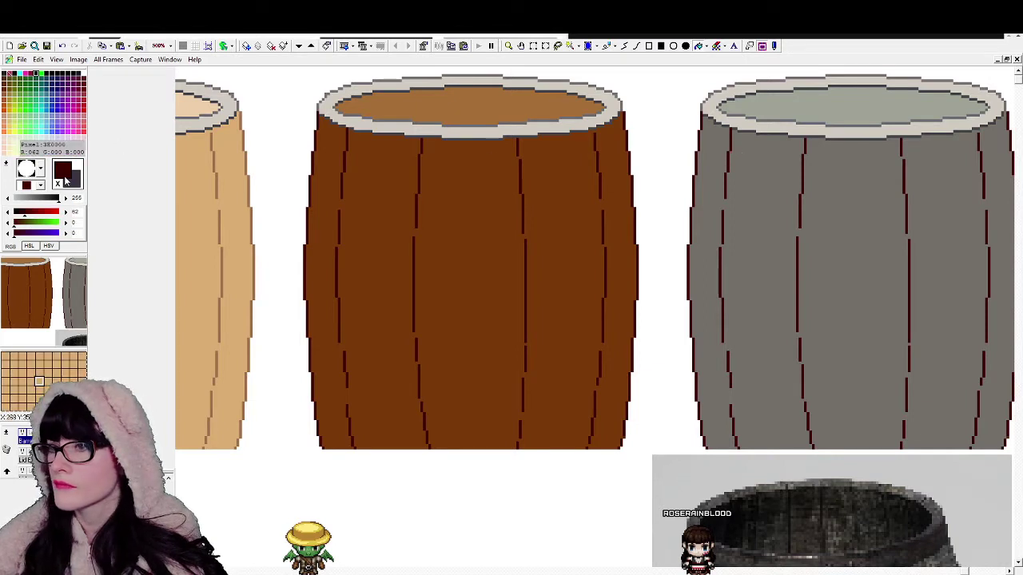
pyautogui.click(715, 46)
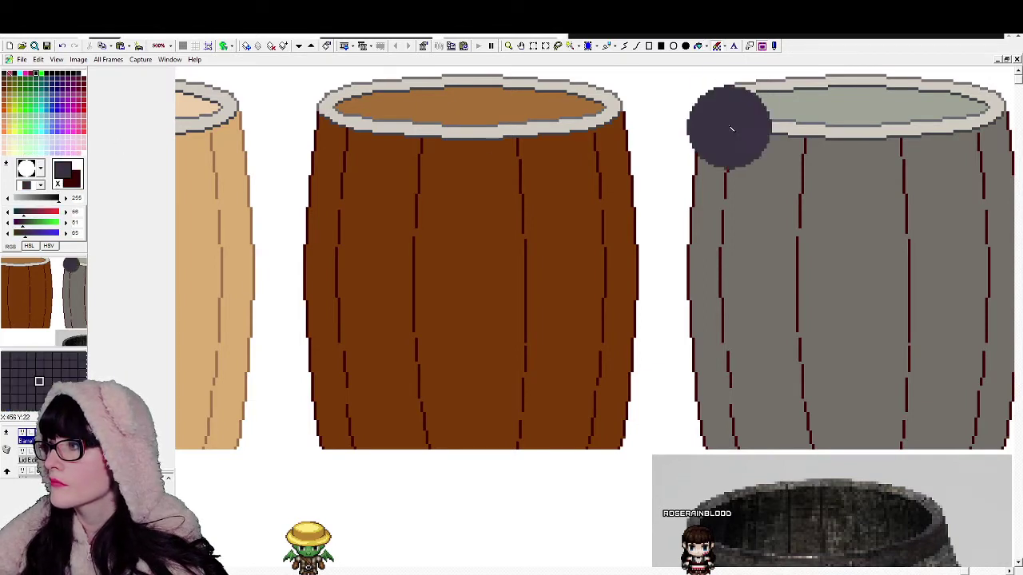
pyautogui.moveTo(729, 127); pyautogui.dragTo(722, 449)
pyautogui.moveTo(809, 140); pyautogui.dragTo(818, 375)
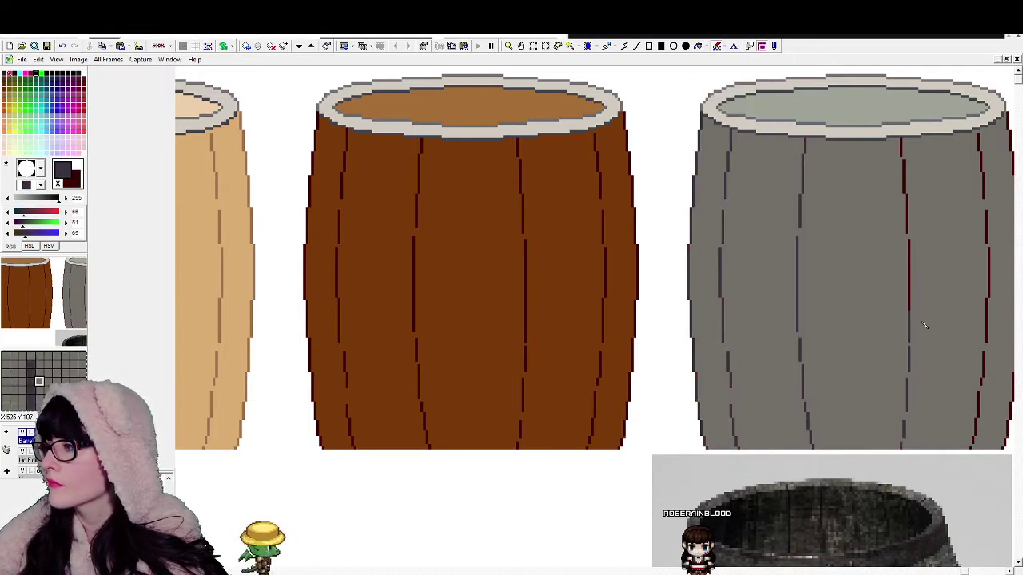
pyautogui.moveTo(925, 325)
pyautogui.mouseDown()
pyautogui.moveTo(959, 468)
pyautogui.moveTo(999, 239)
pyautogui.moveTo(1009, 463)
pyautogui.mouseUp()
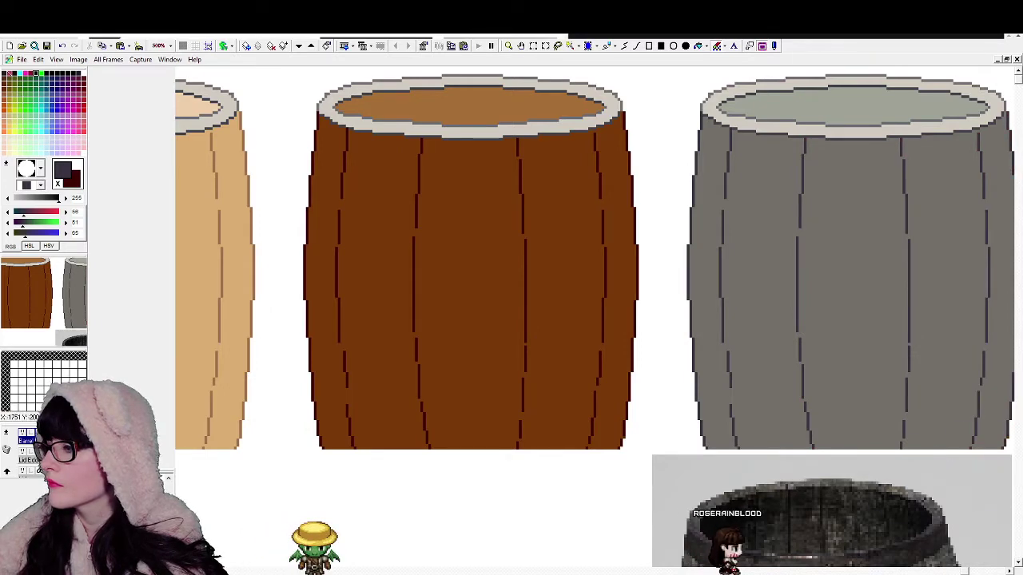
pyautogui.moveTo(965, 571); pyautogui.dragTo(995, 572)
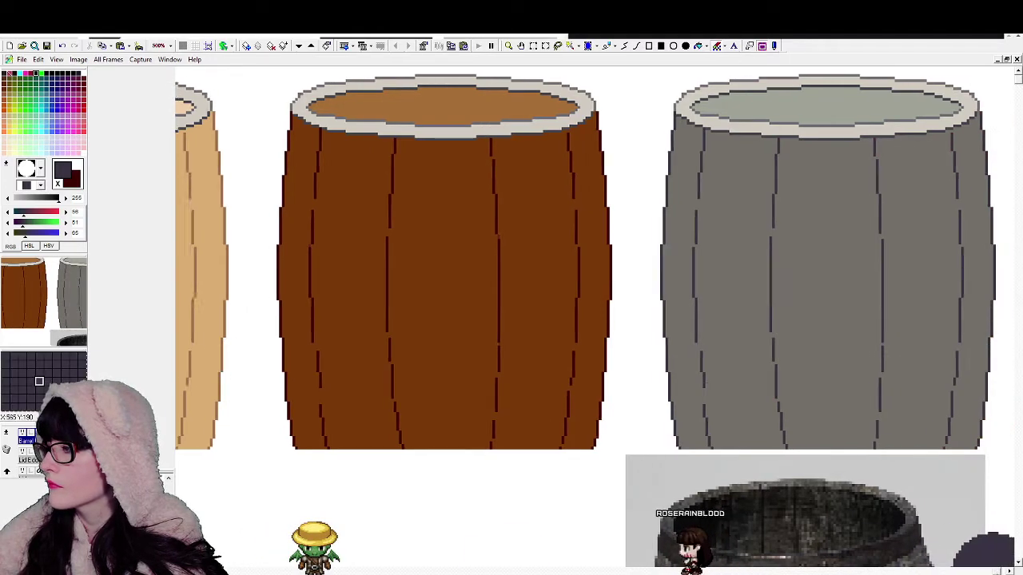
pyautogui.hscroll(1, 976, 492)
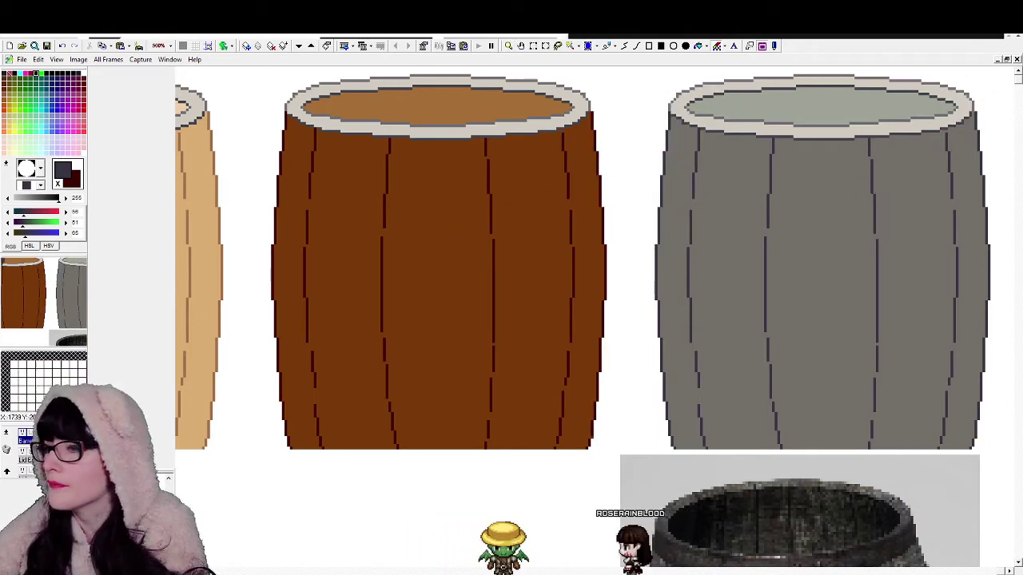
# Step: Show the Lid Edge layer and copy the brown barrel's rim shading onto the grey barrel's rim
pyautogui.scroll(1, 22, 438)
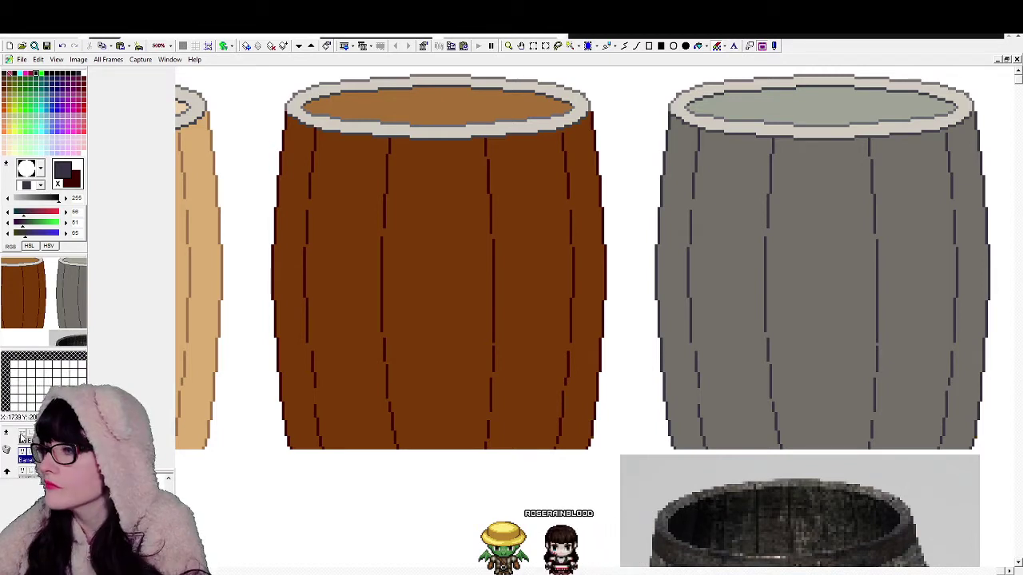
pyautogui.click(22, 434)
pyautogui.click(22, 434)
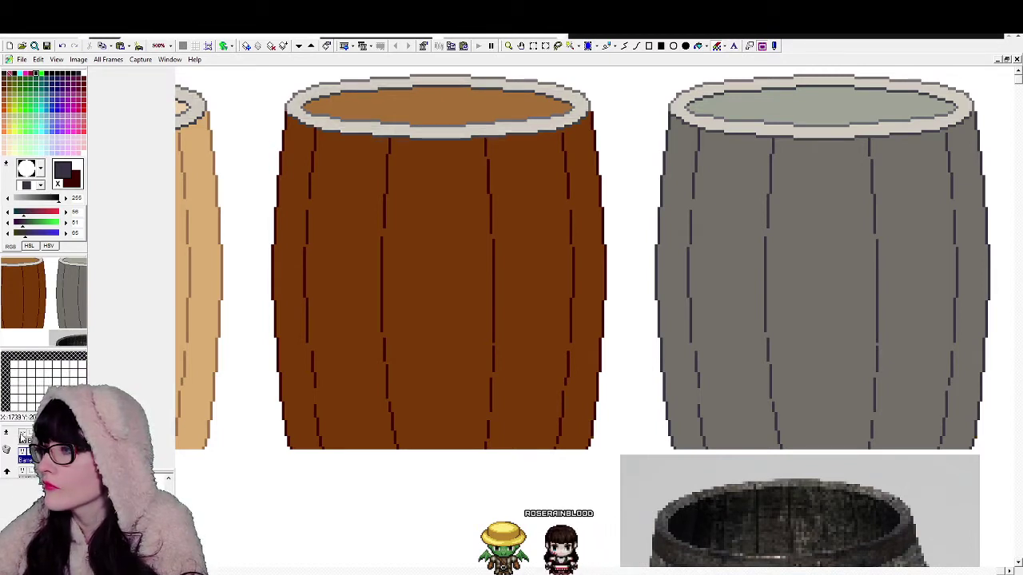
pyautogui.click(23, 434)
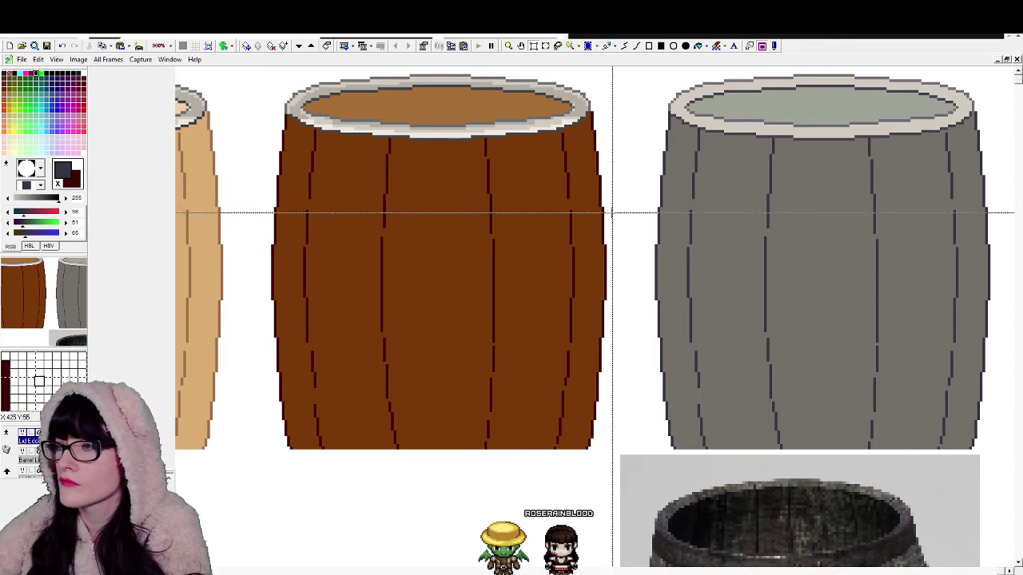
pyautogui.moveTo(620, 183); pyautogui.dragTo(254, 65)
pyautogui.moveTo(384, 122); pyautogui.dragTo(767, 122)
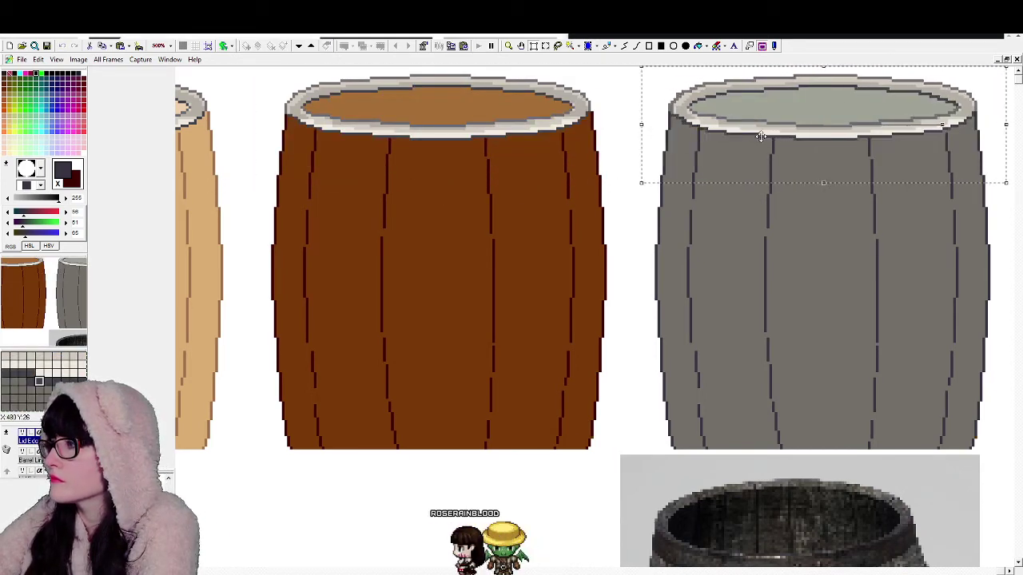
pyautogui.click(627, 218)
pyautogui.click(23, 434)
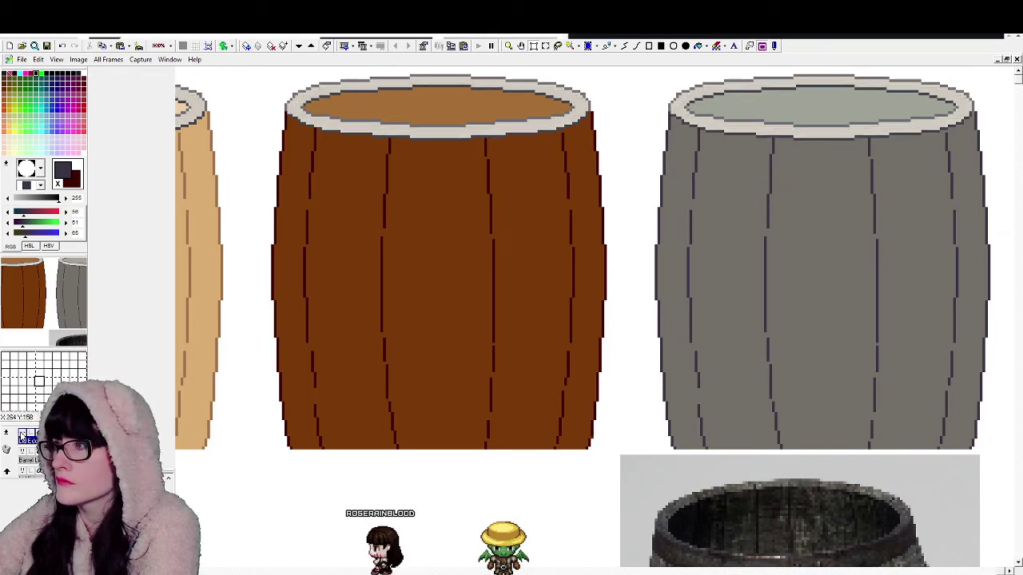
pyautogui.click(22, 434)
# Step: Show the lid detail layer and copy the brown barrel's lid wood grain onto the grey barrel's lid
pyautogui.scroll(1, 22, 434)
pyautogui.click(22, 434)
pyautogui.click(26, 440)
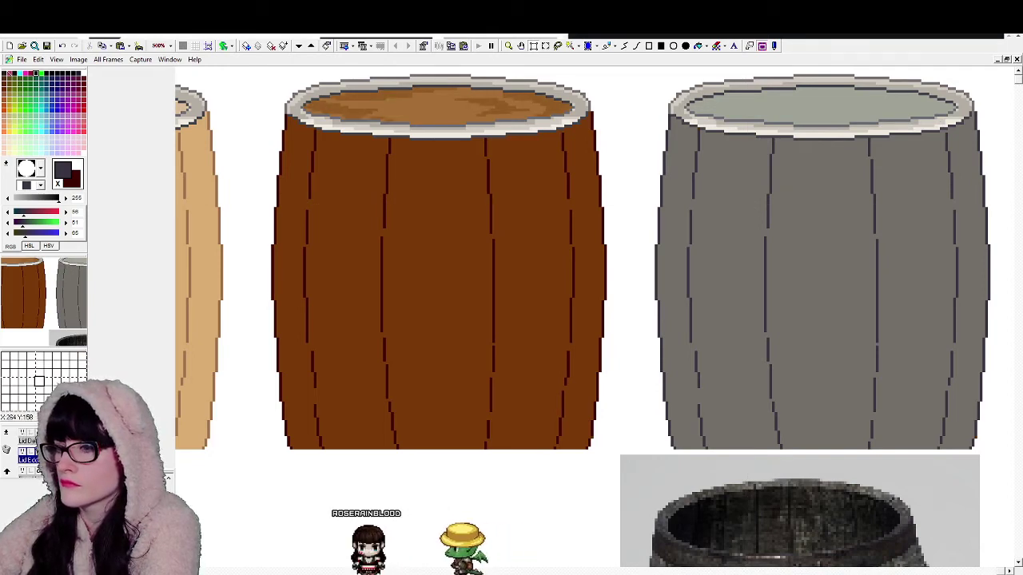
pyautogui.moveTo(585, 156); pyautogui.dragTo(284, 68)
pyautogui.moveTo(285, 156); pyautogui.dragTo(285, 157)
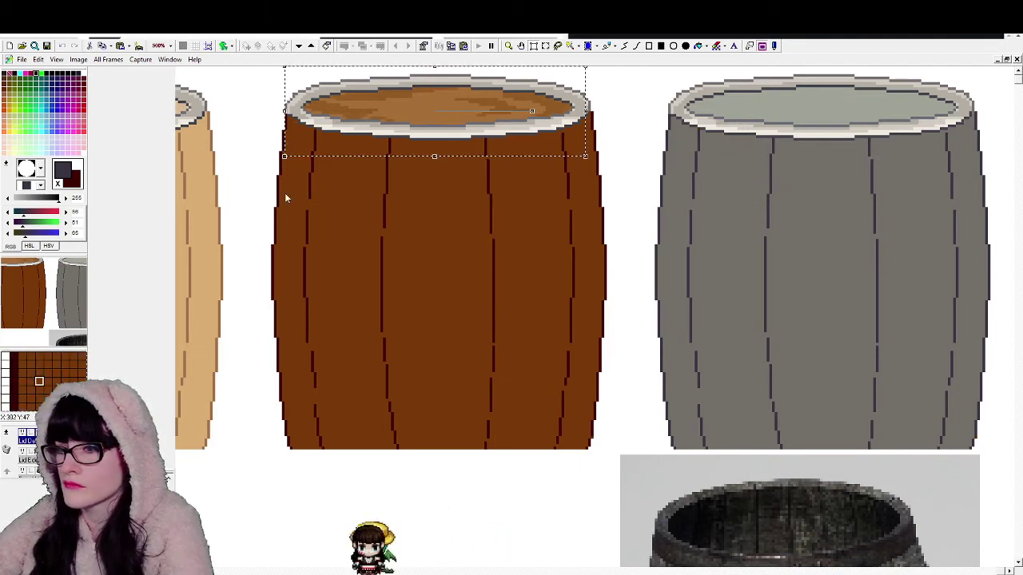
pyautogui.hotkey('ctrl', 'c')
pyautogui.hotkey('ctrl', 'v')
pyautogui.moveTo(436, 137); pyautogui.dragTo(800, 135)
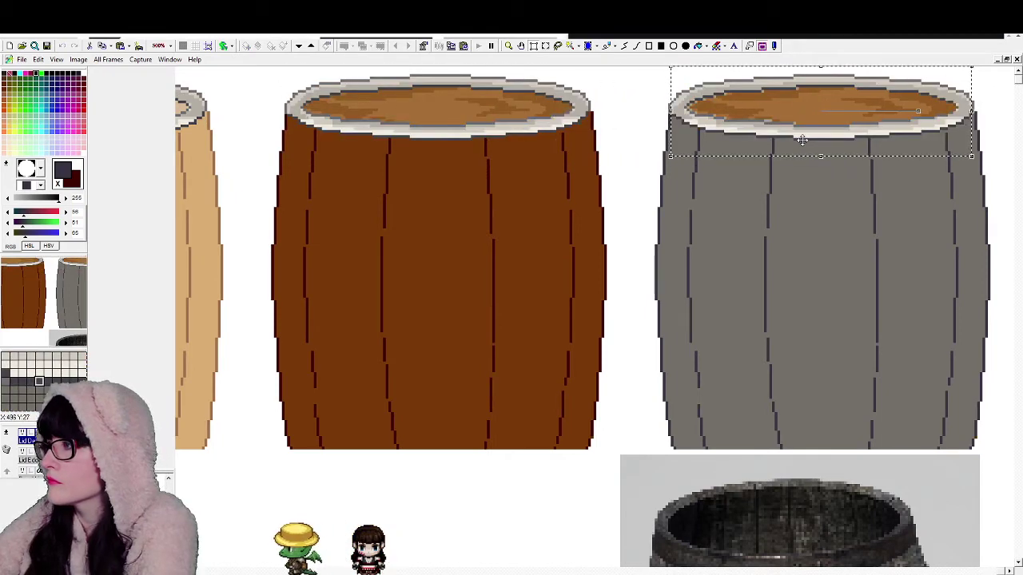
# Step: Fill the copied lid's lighter brown areas with the grey barrel's lid colour, RGB 160, 164, 152, undoing any spill onto the background
pyautogui.click(23, 433)
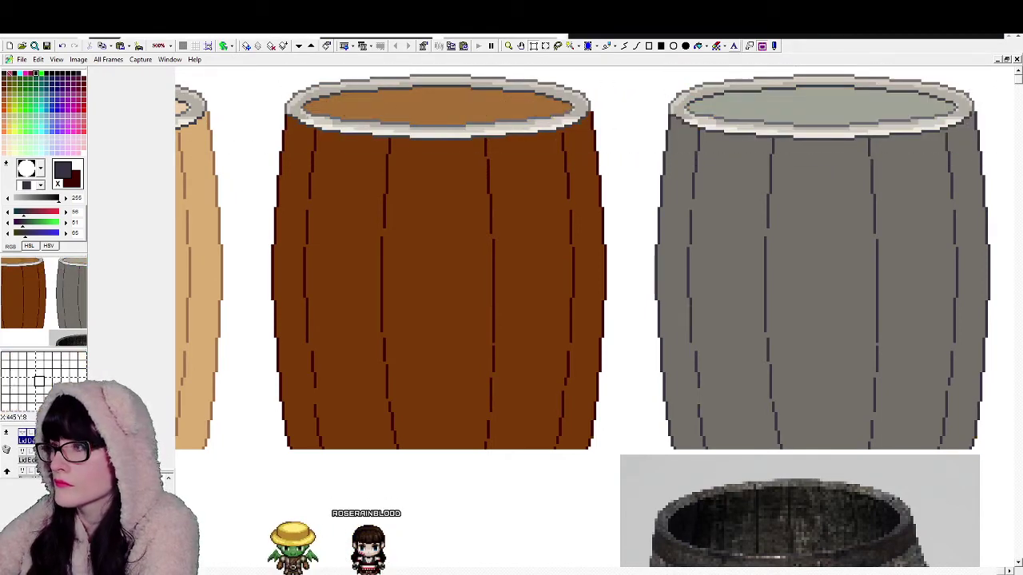
pyautogui.click(781, 114)
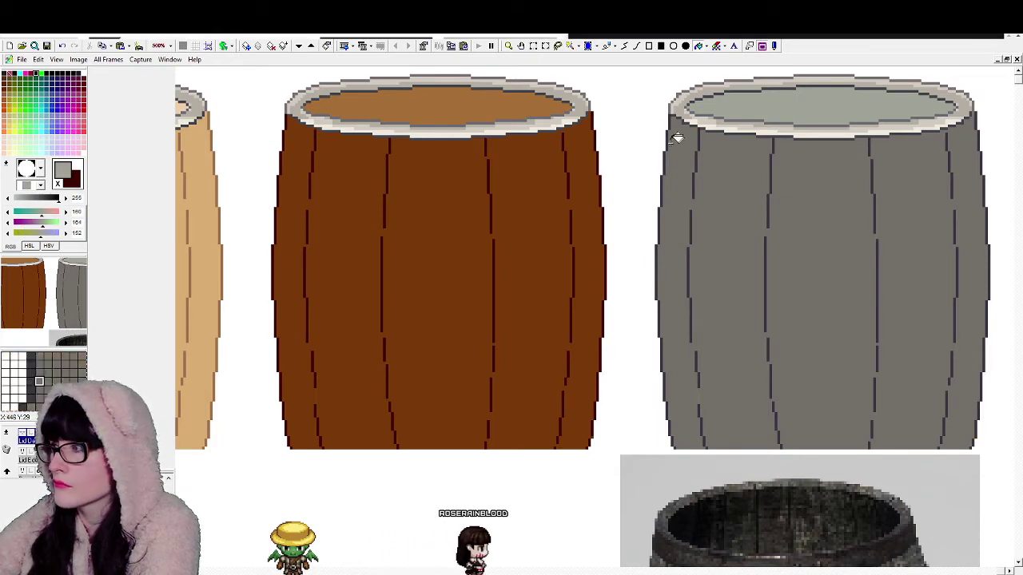
pyautogui.hotkey('ctrl', 'y')
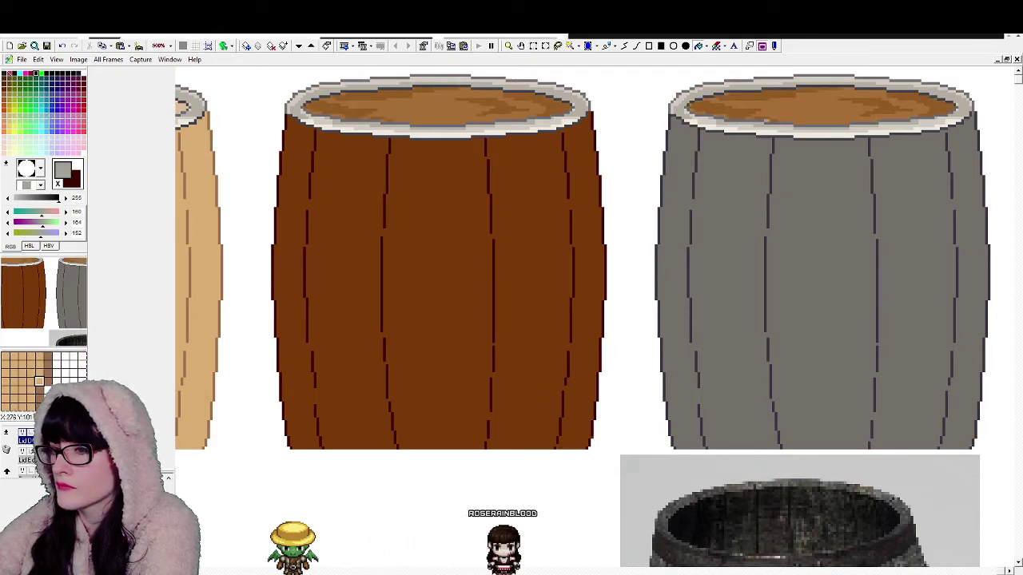
pyautogui.click(817, 99)
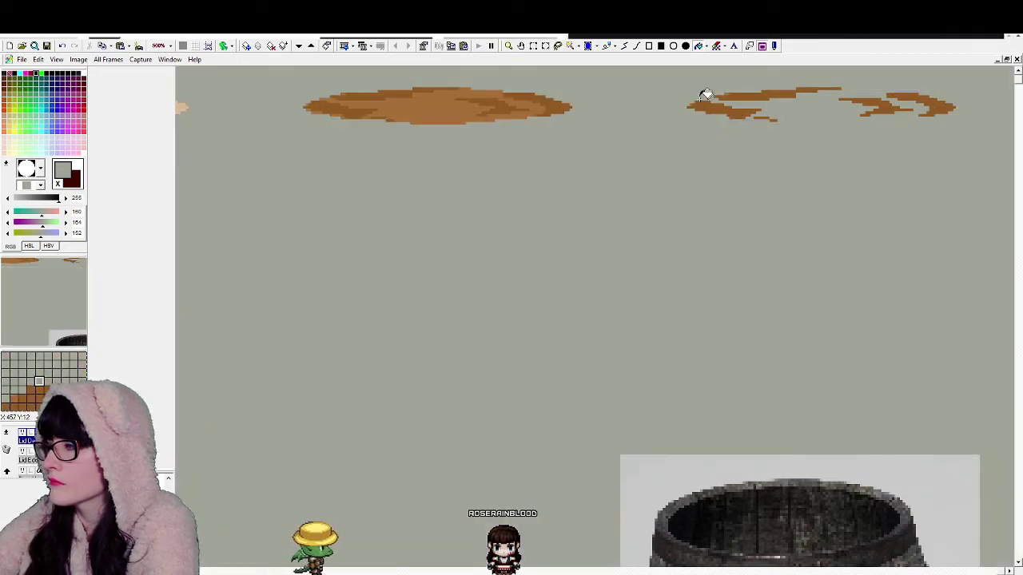
pyautogui.hotkey('ctrl', 'z')
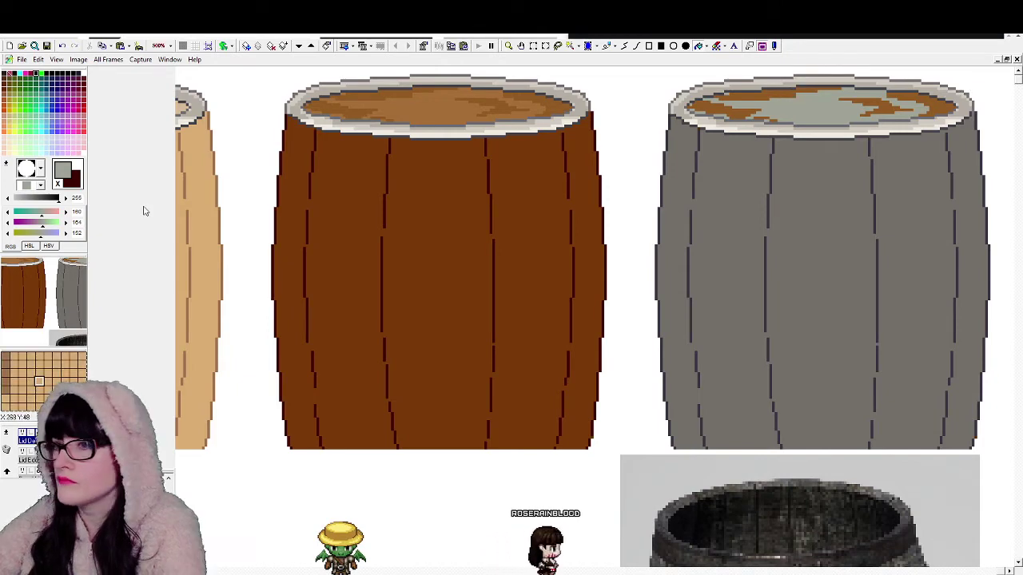
# Step: Recolour the remaining brown grain on the grey barrel's lid with a darker grey, RGB 140, 144, 132
pyautogui.rightClick(424, 103)
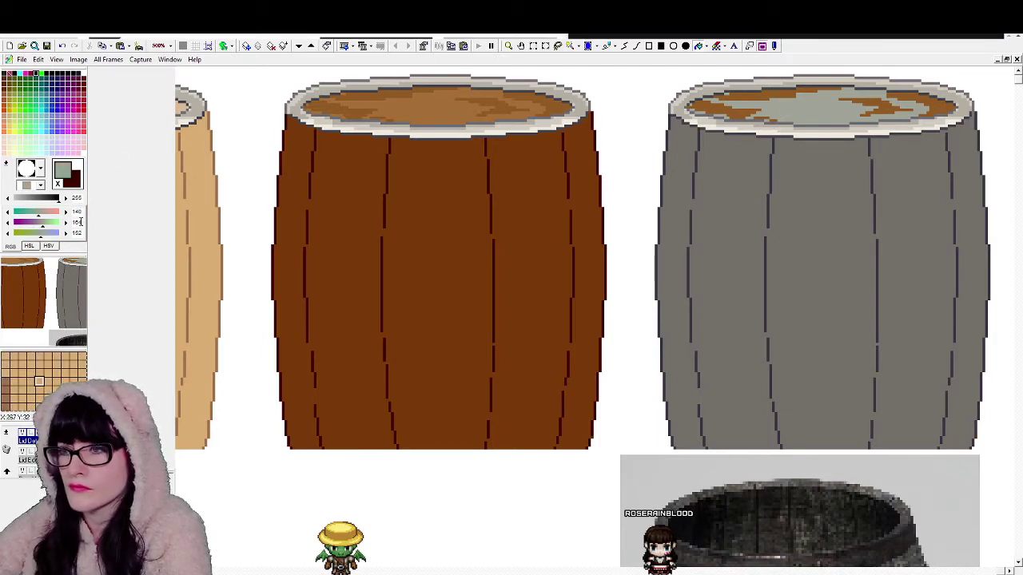
pyautogui.moveTo(81, 235); pyautogui.dragTo(76, 235)
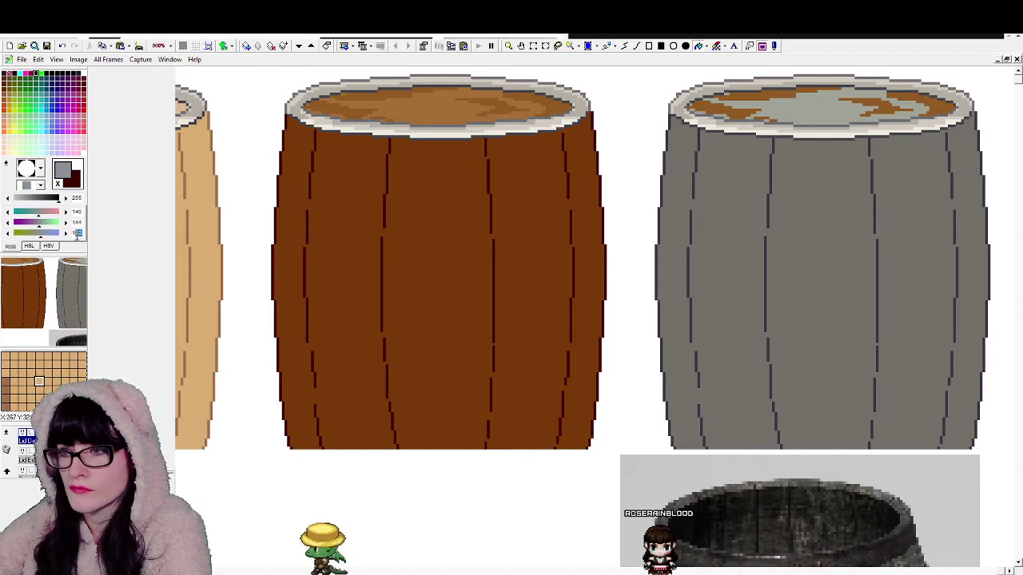
pyautogui.write('32')
pyautogui.click(754, 96)
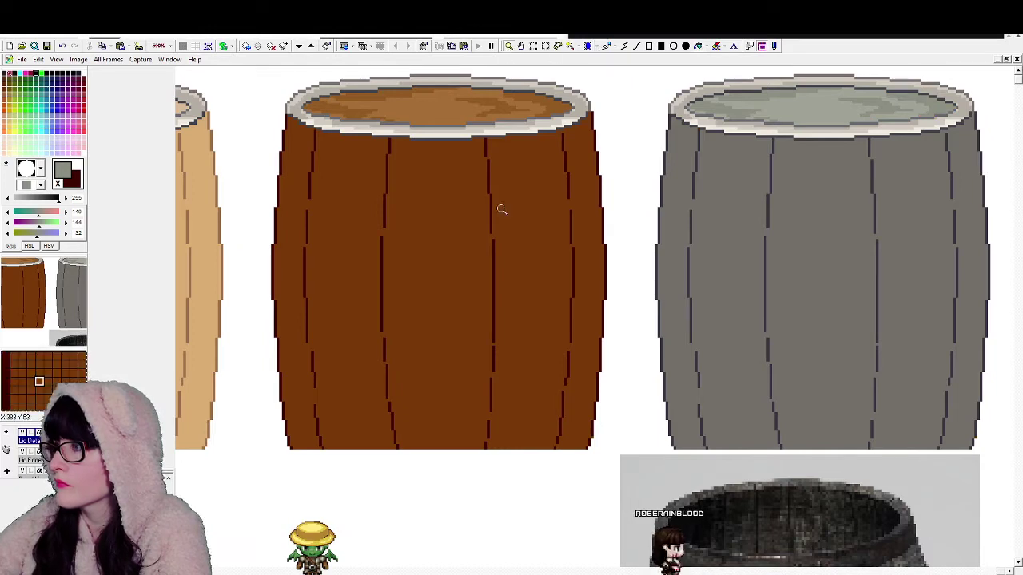
# Step: Show the Shadow layer and copy the brown barrel's plank-edge shadows onto the matching planks of the grey barrel
pyautogui.scroll(-2, 500, 209)
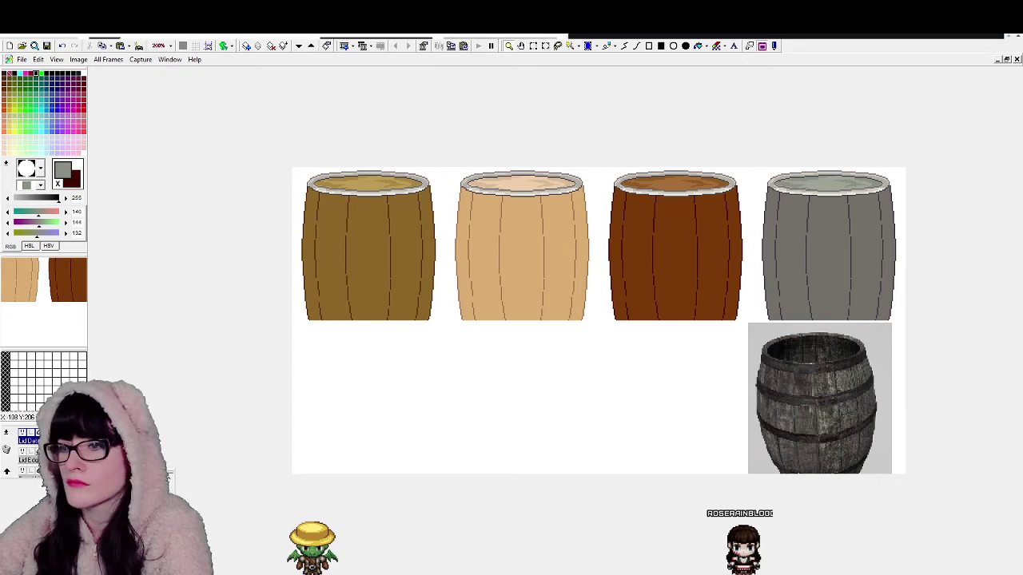
pyautogui.click(23, 433)
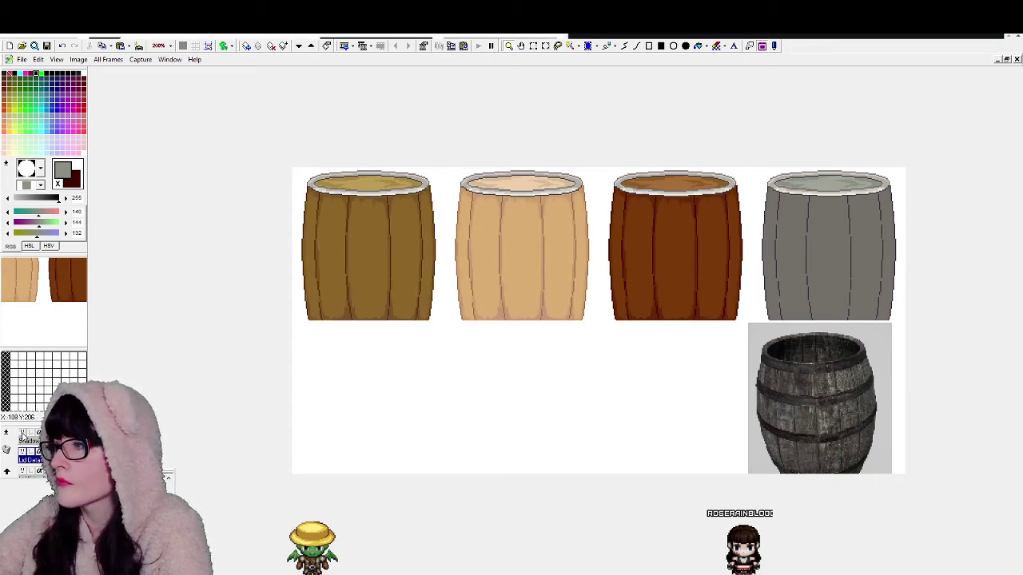
pyautogui.scroll(2, 818, 237)
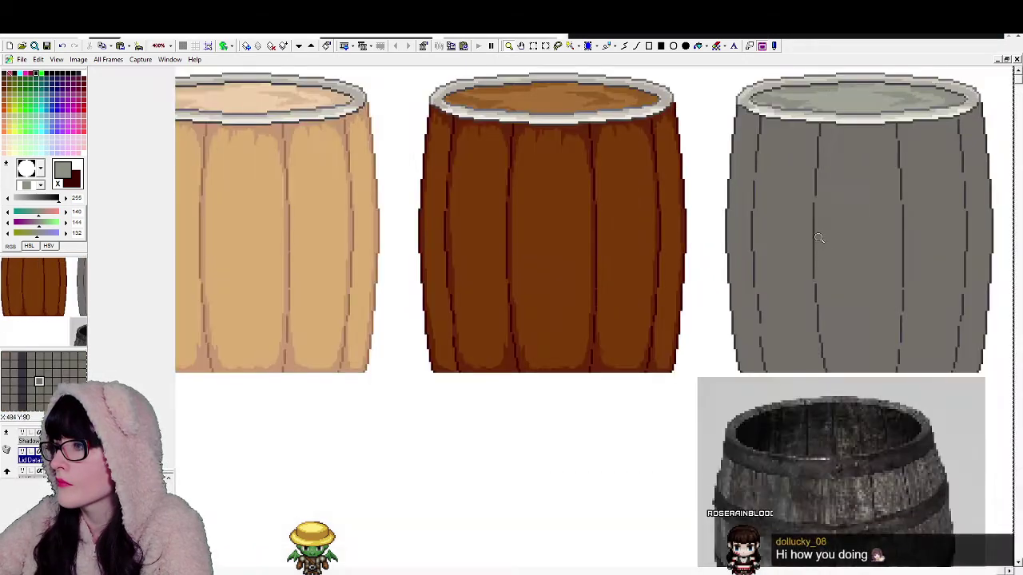
pyautogui.click(534, 46)
pyautogui.moveTo(699, 378); pyautogui.dragTo(412, 66)
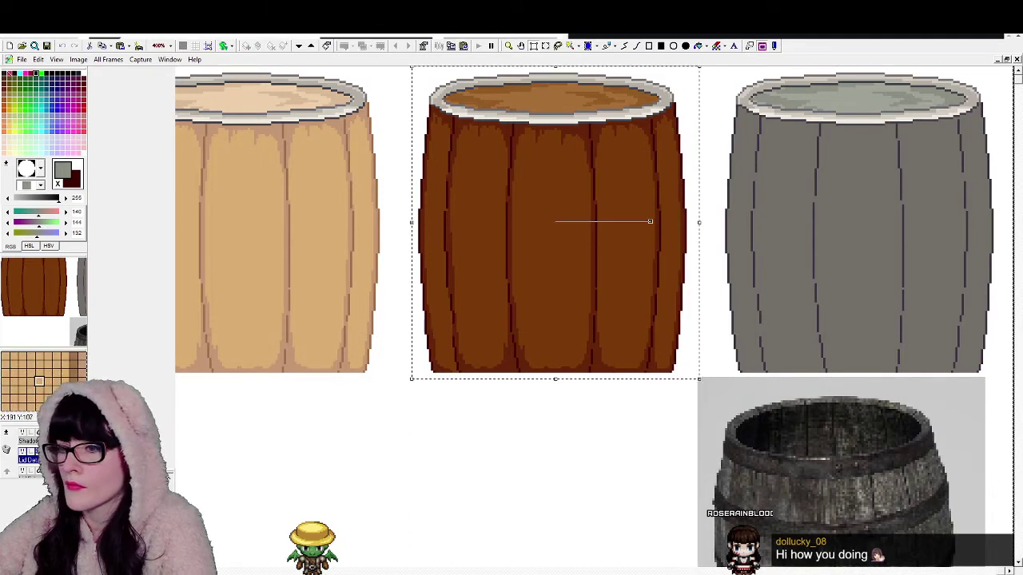
pyautogui.moveTo(551, 304); pyautogui.dragTo(842, 292)
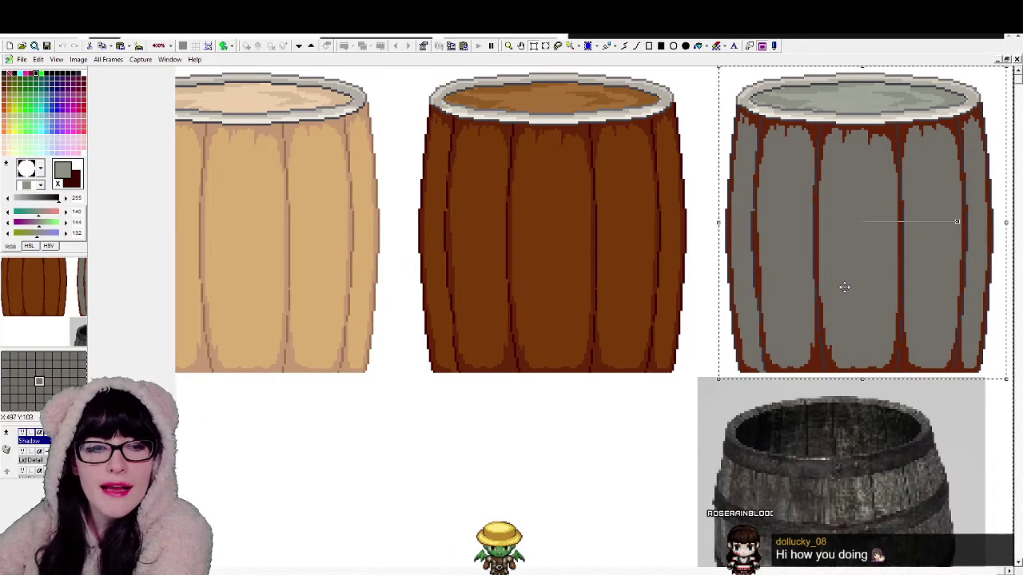
pyautogui.press('Left')
pyautogui.press('Right')
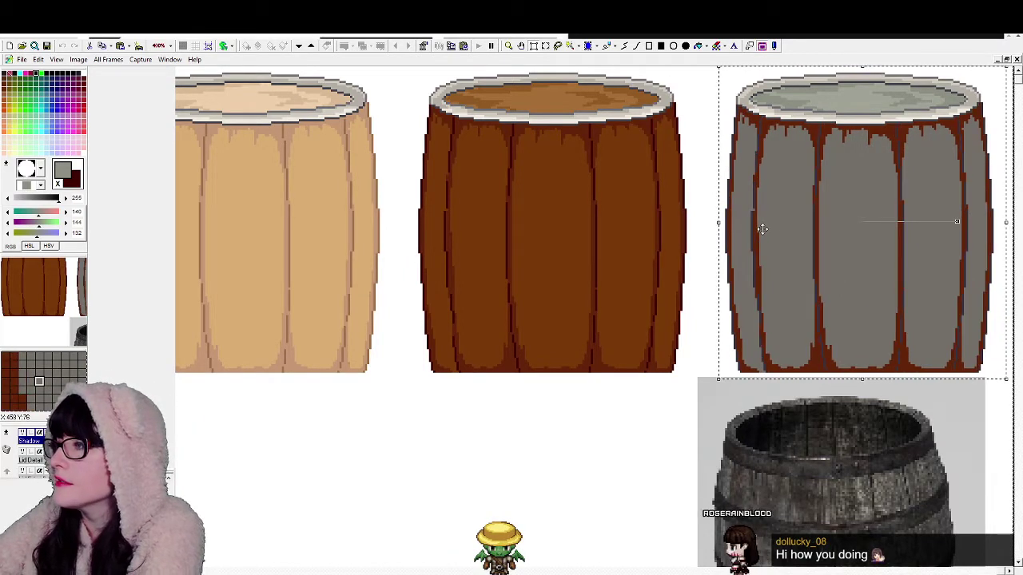
pyautogui.press('Left')
pyautogui.press('Escape')
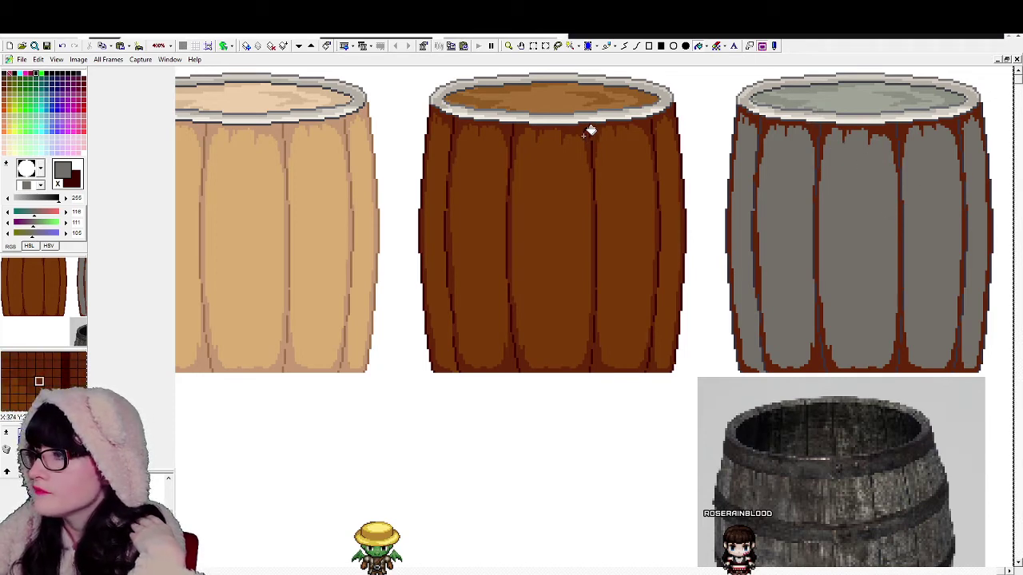
# Step: Fill the copied reddish-brown shadows on the grey barrel with a purplish grey, RGB 94, 89, 105
pyautogui.click(572, 147)
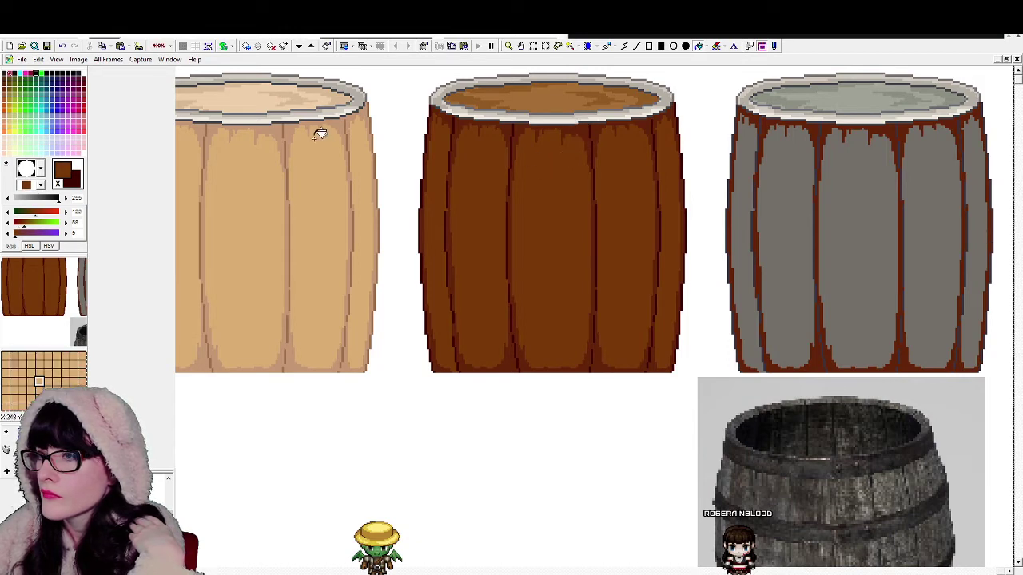
pyautogui.click(302, 131)
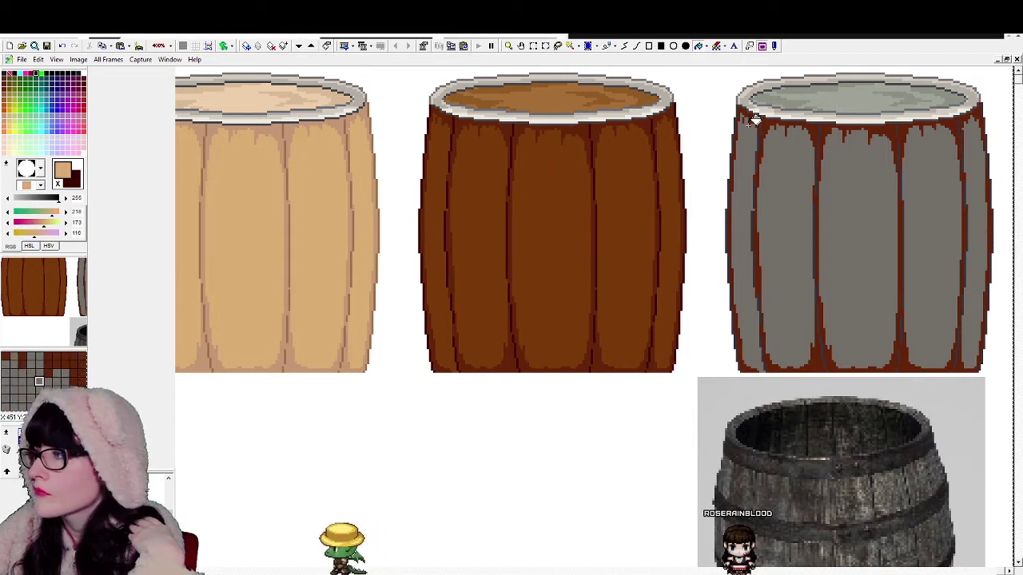
pyautogui.click(765, 165)
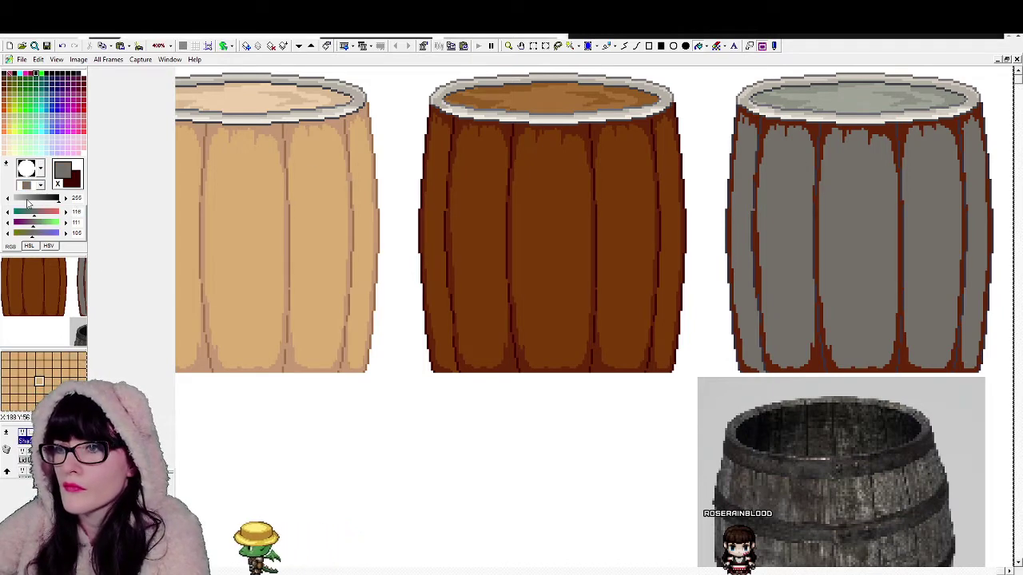
pyautogui.click(8, 212)
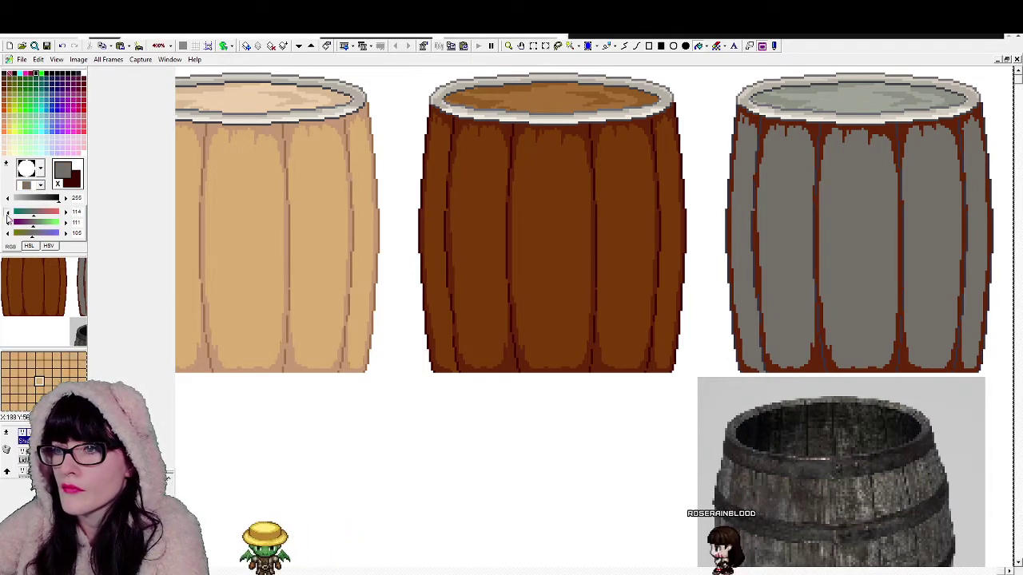
pyautogui.doubleClick(76, 212)
pyautogui.write('94')
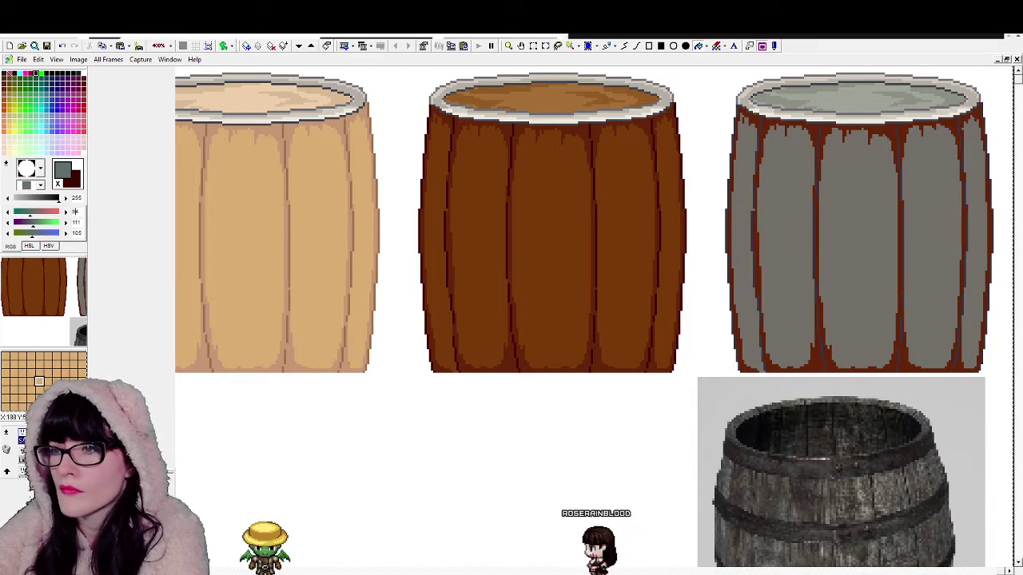
pyautogui.press('Tab')
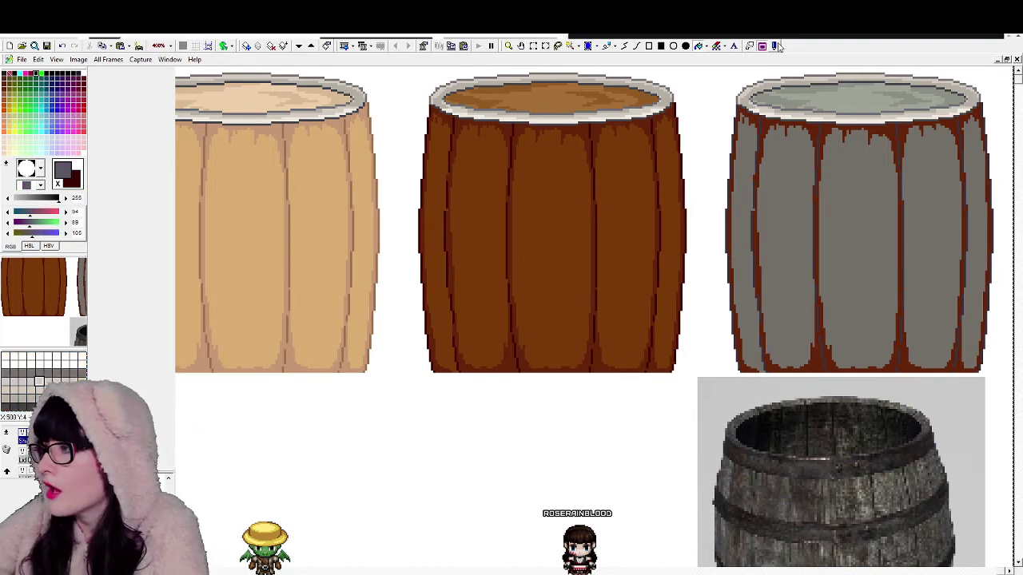
pyautogui.click(814, 132)
pyautogui.click(831, 128)
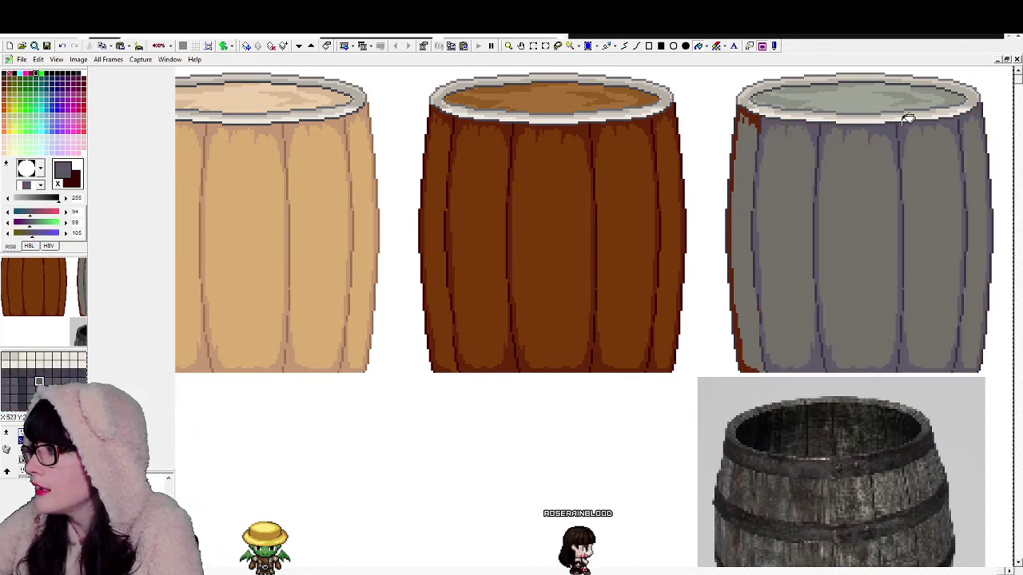
pyautogui.click(745, 108)
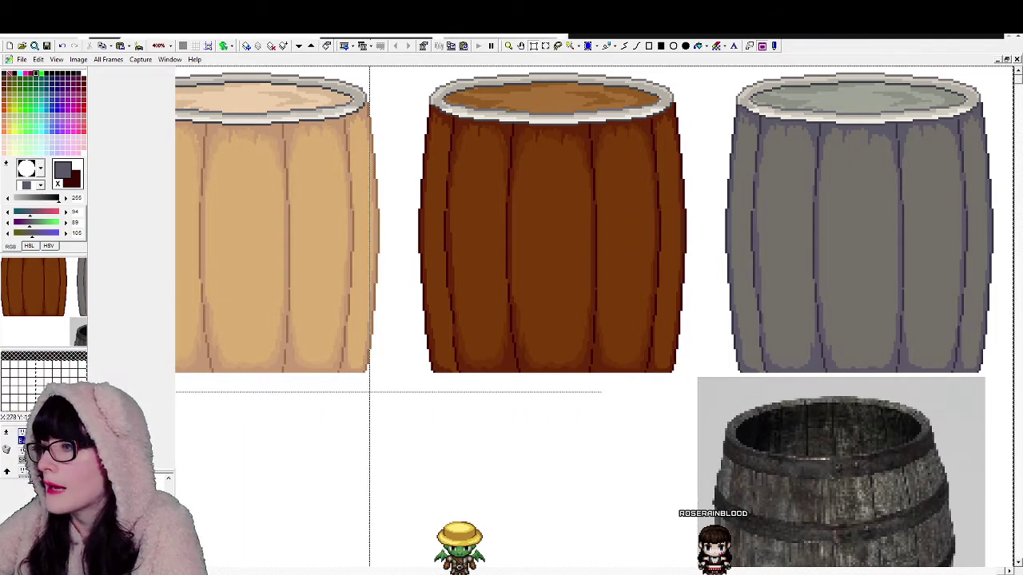
# Step: Show the barrel detail layer, copy the brown barrel's softer inner plank shading and align it with the grey barrel's planks
pyautogui.moveTo(698, 392); pyautogui.dragTo(409, 67)
pyautogui.moveTo(506, 243); pyautogui.dragTo(812, 243)
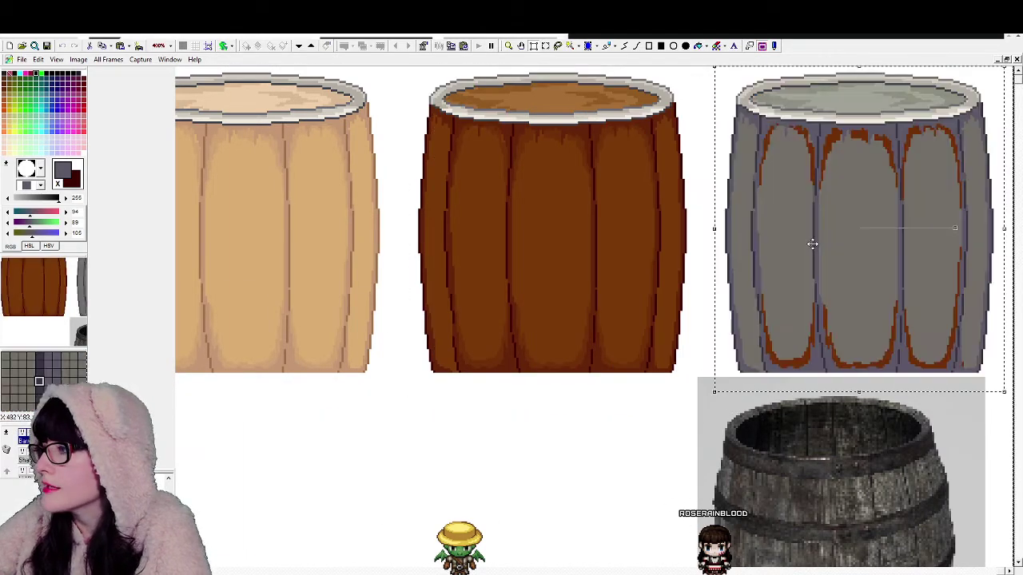
pyautogui.press('Left')
pyautogui.press('Left')
pyautogui.press('Left')
pyautogui.press('Left')
pyautogui.press('Left')
pyautogui.press('Left')
pyautogui.press('Left')
pyautogui.press('Left')
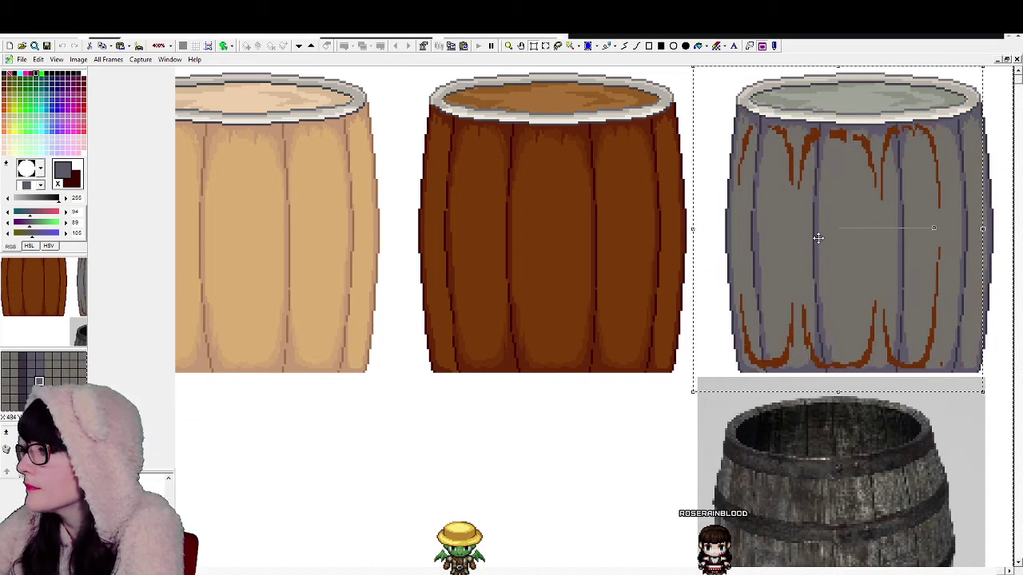
pyautogui.press('Right')
pyautogui.press('Right')
pyautogui.press('Right')
pyautogui.press('Right')
pyautogui.press('Right')
pyautogui.press('Right')
pyautogui.press('Right')
pyautogui.press('Right')
pyautogui.press('Right')
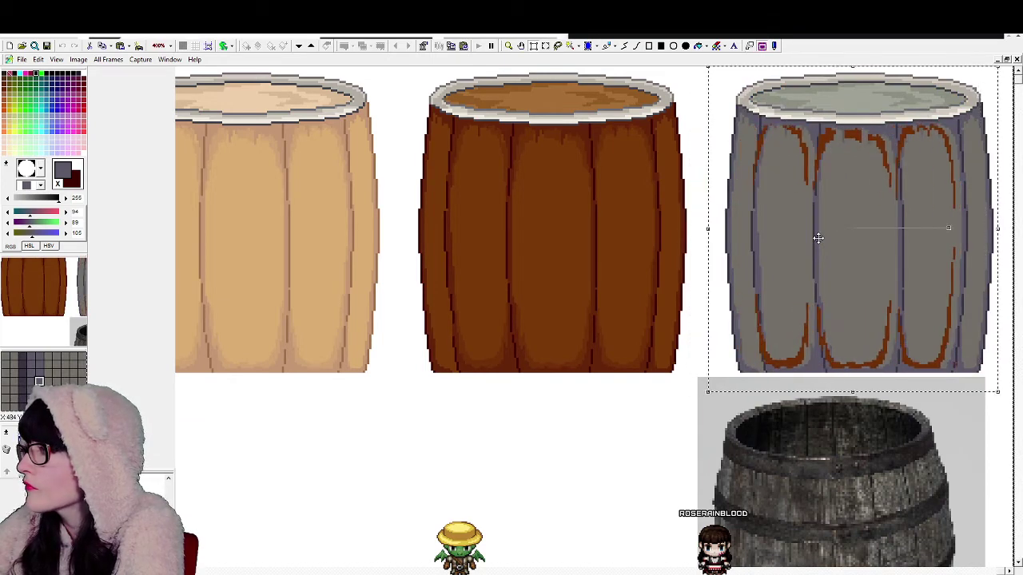
pyautogui.press('Left')
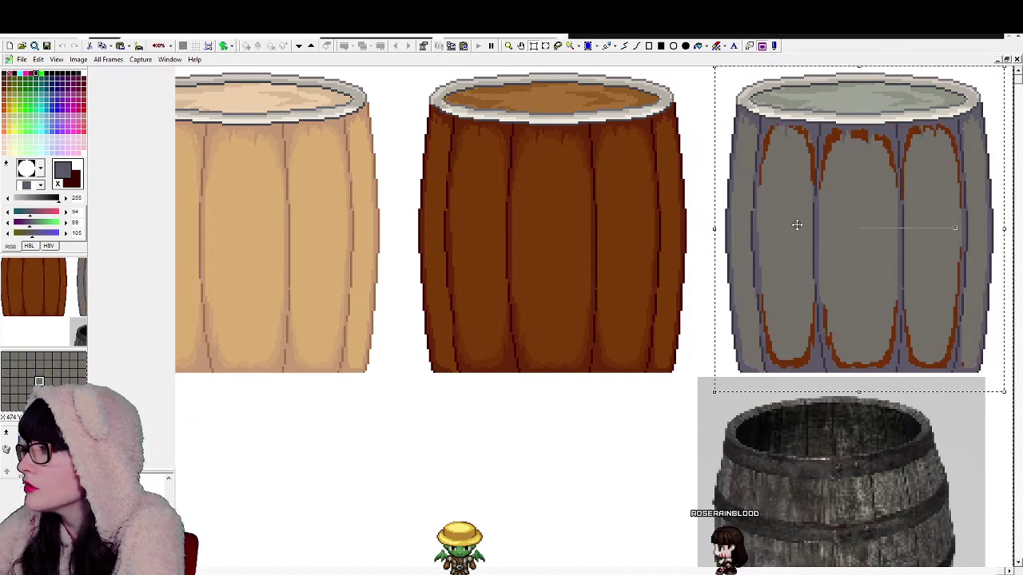
pyautogui.press('Right')
pyautogui.press('Left')
pyautogui.rightClick(797, 227)
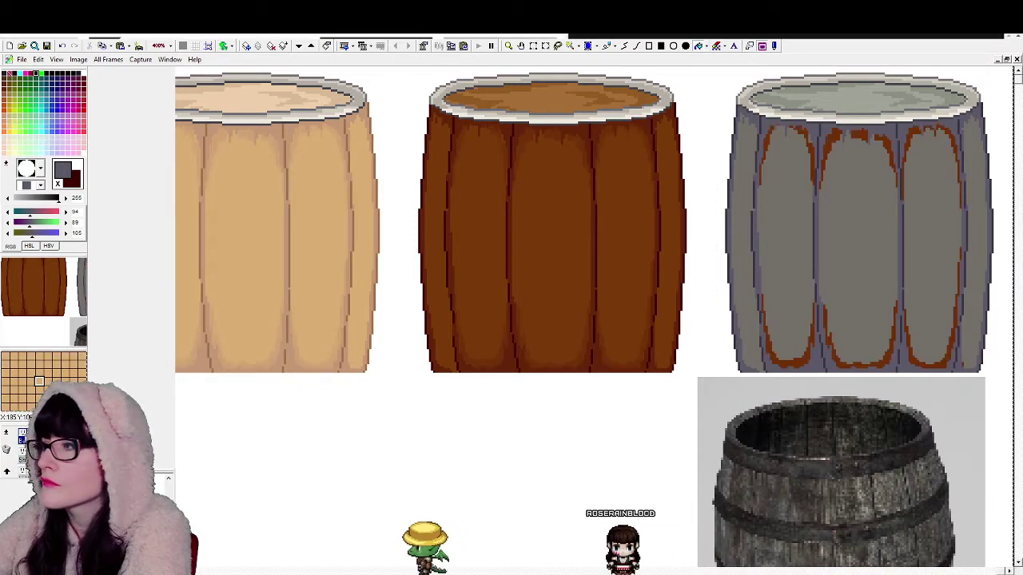
# Step: Mix a slightly darker plank grey, RGB 106, 101, 95, and fill the copied shading at the top of the grey barrel's left plank
pyautogui.rightClick(783, 191)
pyautogui.doubleClick(76, 210)
pyautogui.write('106')
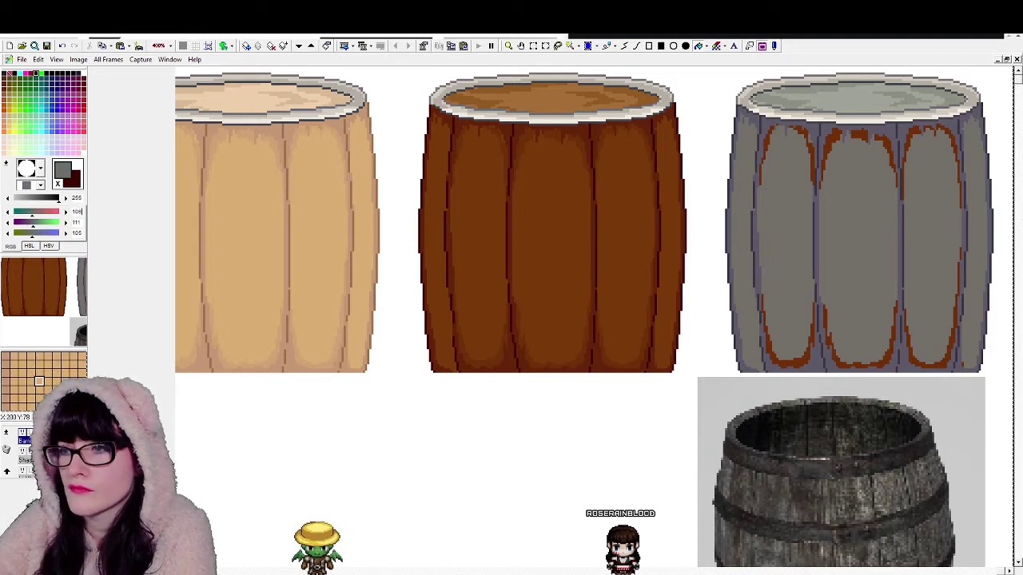
pyautogui.press('Tab')
pyautogui.write('101')
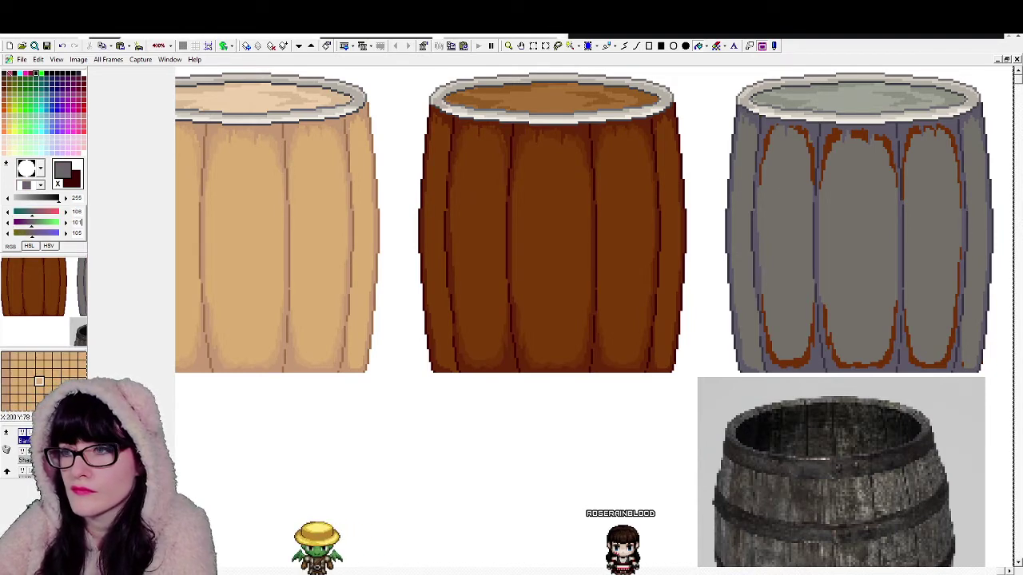
pyautogui.write('96')
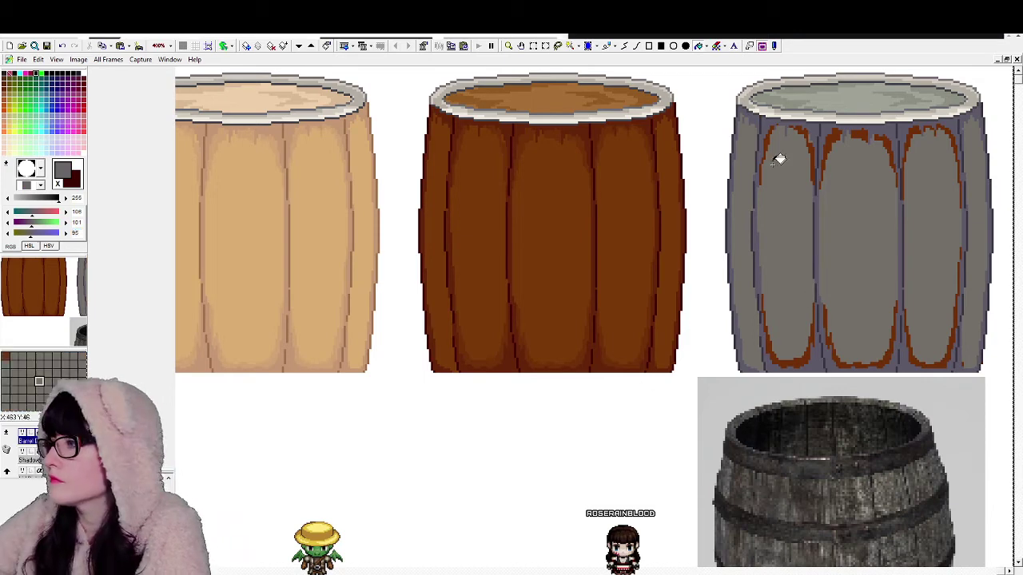
pyautogui.click(770, 138)
pyautogui.hotkey('ctrl', 'z')
pyautogui.click(768, 136)
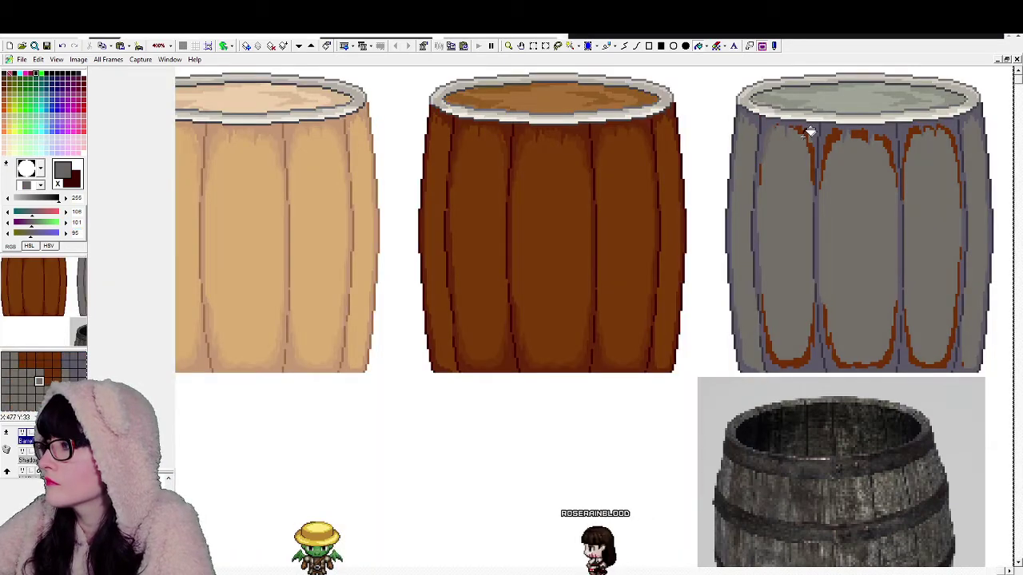
# Step: Replace the remaining copied brown shading on the grey barrel's planks with the mixed grey, undoing any faulty stroke
pyautogui.press('x')
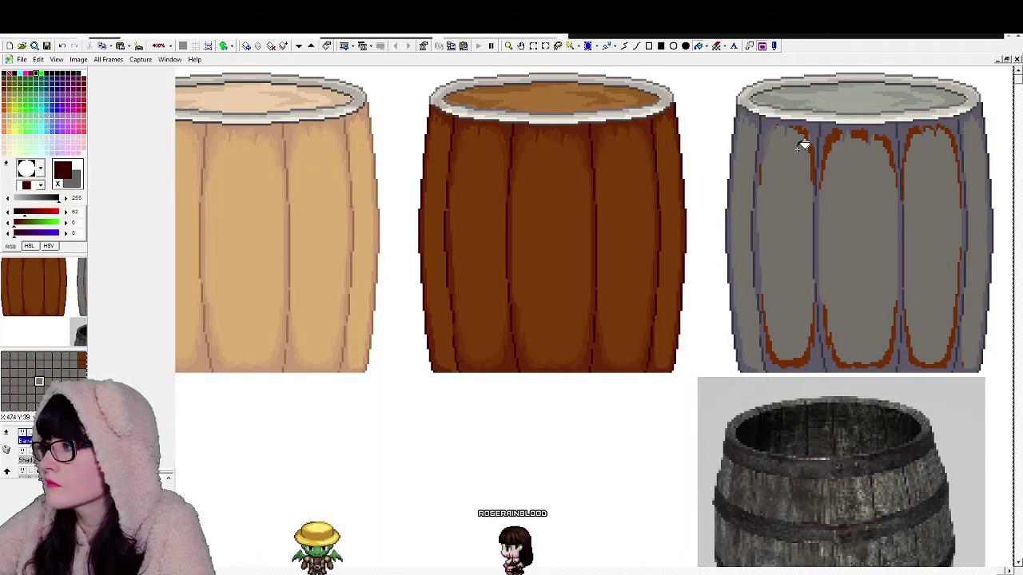
pyautogui.rightClick(812, 155)
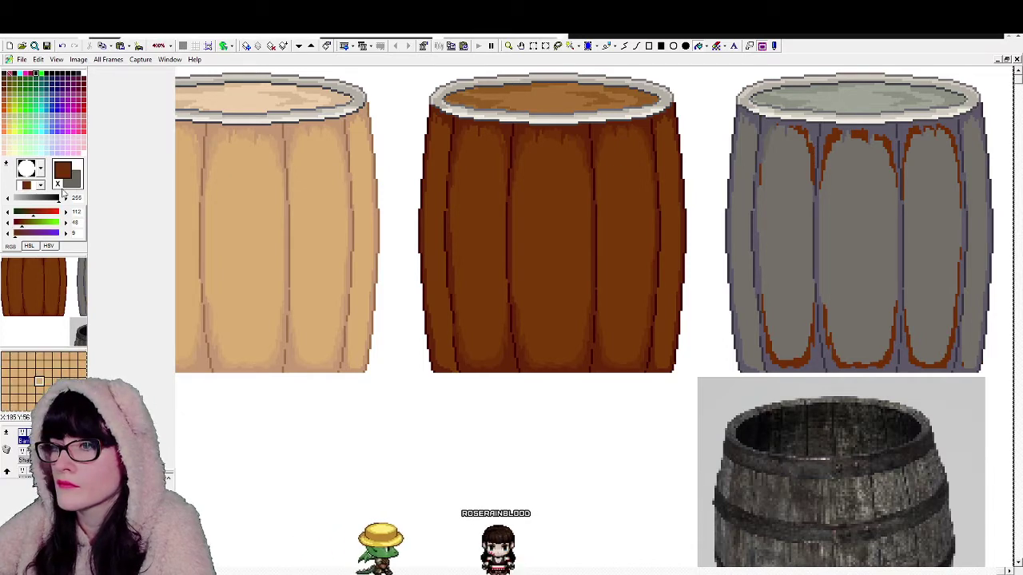
pyautogui.press('x')
pyautogui.moveTo(894, 151)
pyautogui.mouseDown()
pyautogui.moveTo(886, 171)
pyautogui.moveTo(789, 152)
pyautogui.mouseUp()
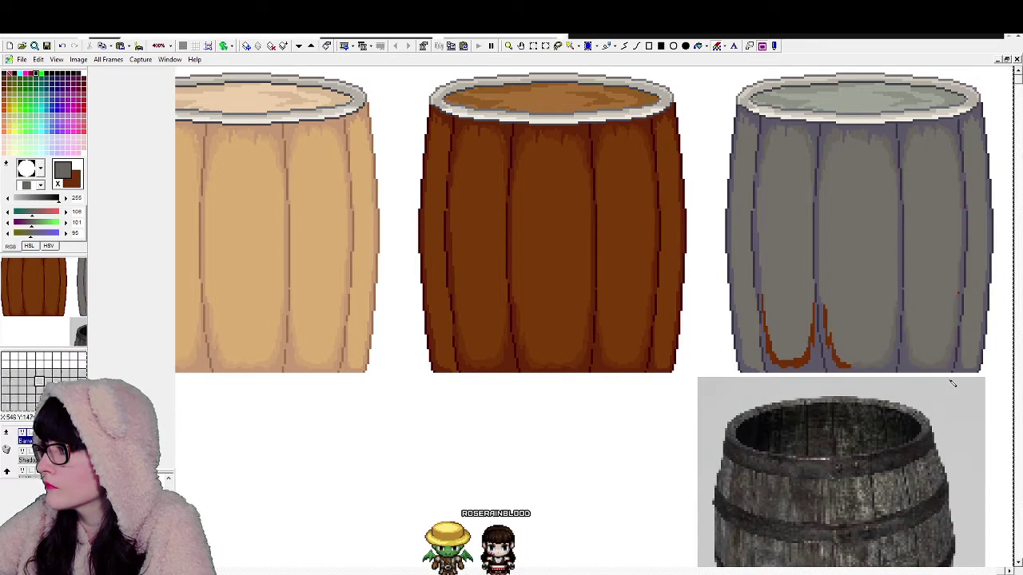
pyautogui.hotkey('ctrl', 'z')
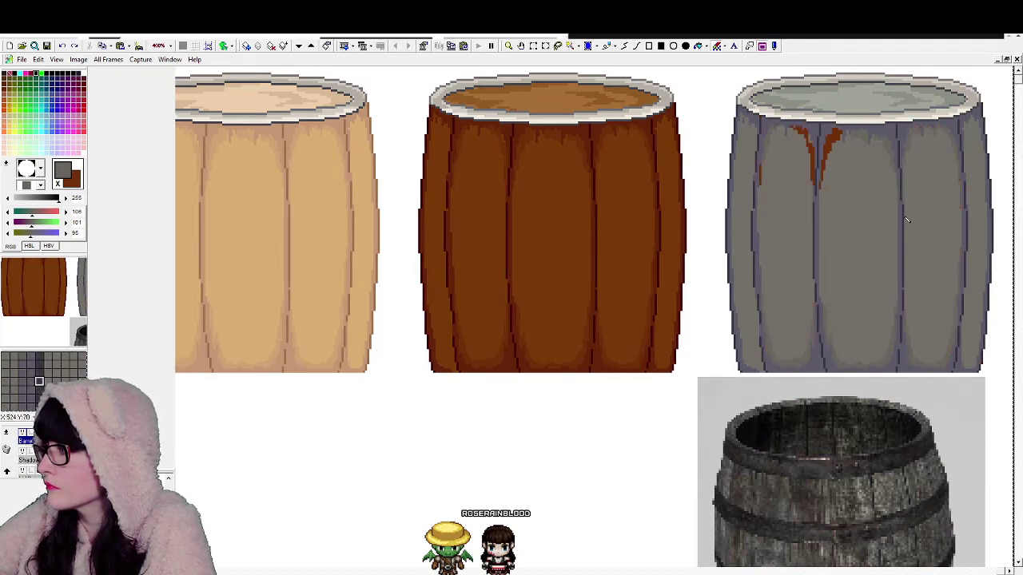
# Step: Show the Extra layer that holds the bands of the three wooden barrels
pyautogui.click(510, 46)
pyautogui.rightClick(578, 192)
pyautogui.rightClick(576, 196)
pyautogui.rightClick(571, 208)
pyautogui.click(546, 257)
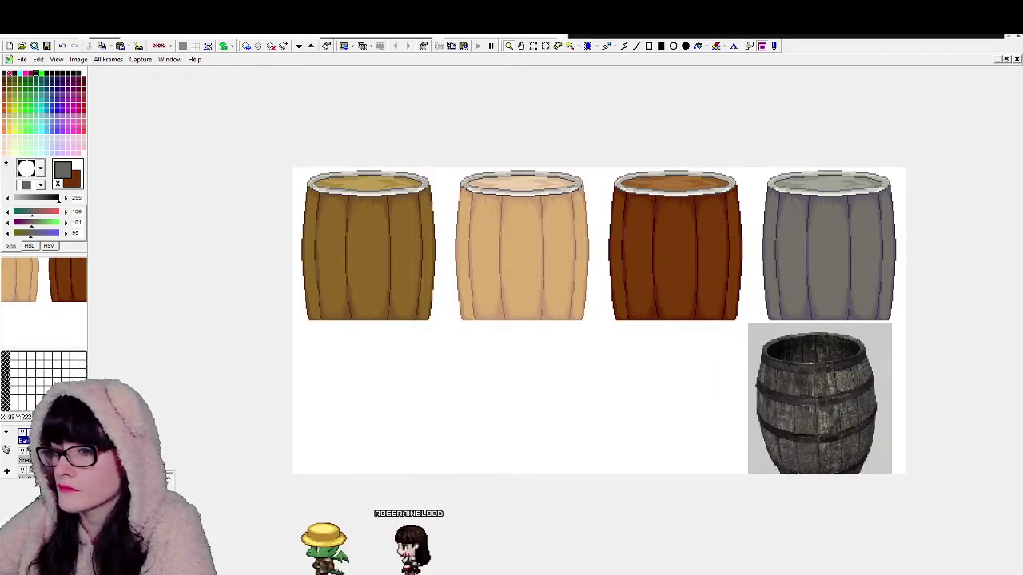
pyautogui.click(22, 433)
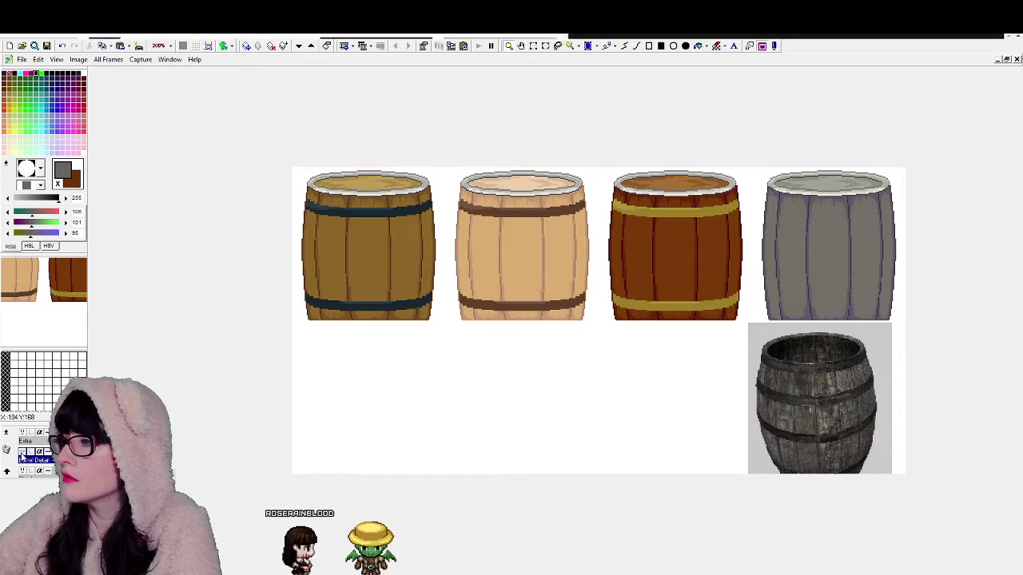
pyautogui.click(23, 433)
pyautogui.click(24, 433)
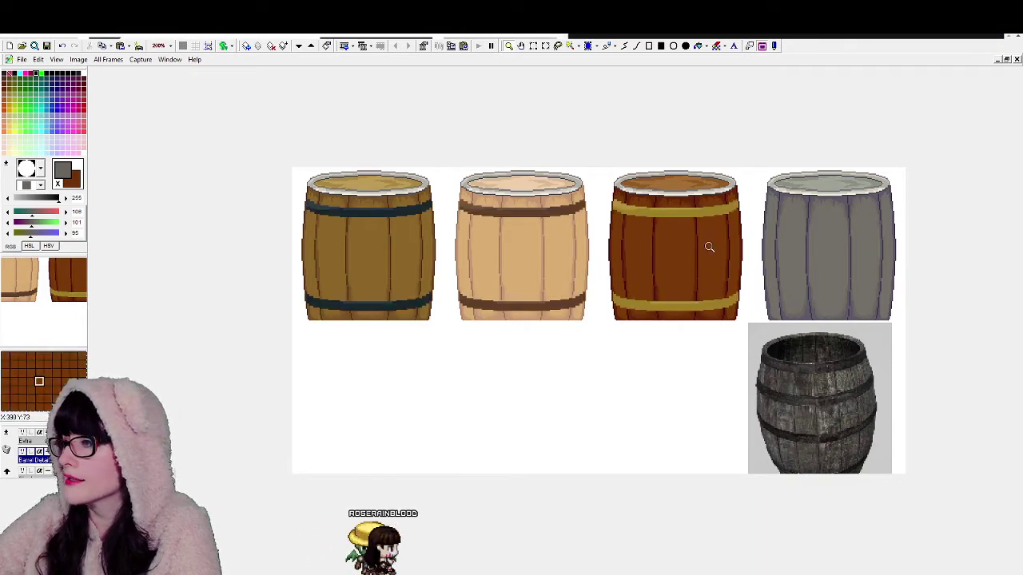
pyautogui.click(708, 247)
pyautogui.click(534, 47)
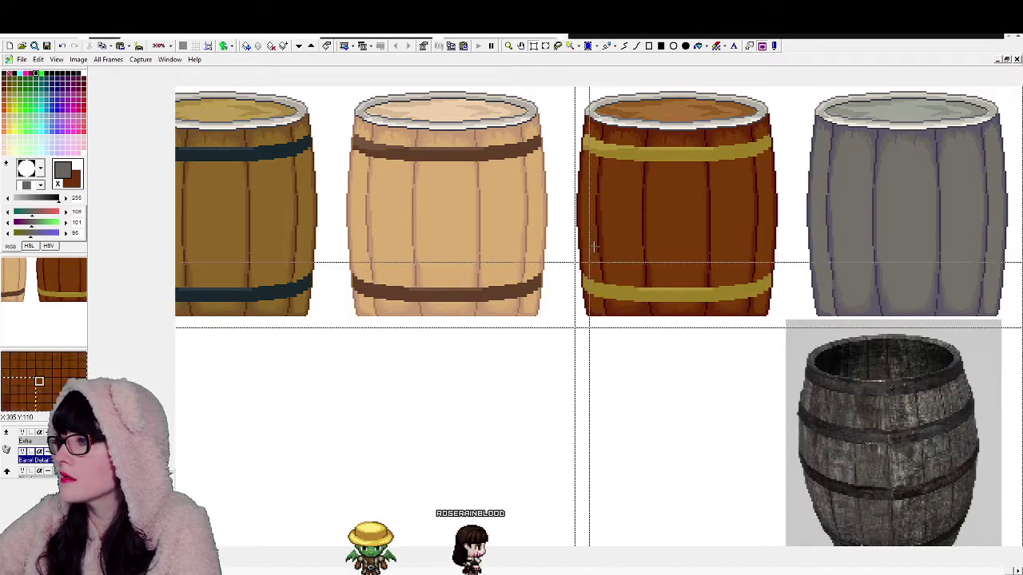
pyautogui.moveTo(575, 327); pyautogui.dragTo(785, 28)
pyautogui.hotkey('ctrl', 'c')
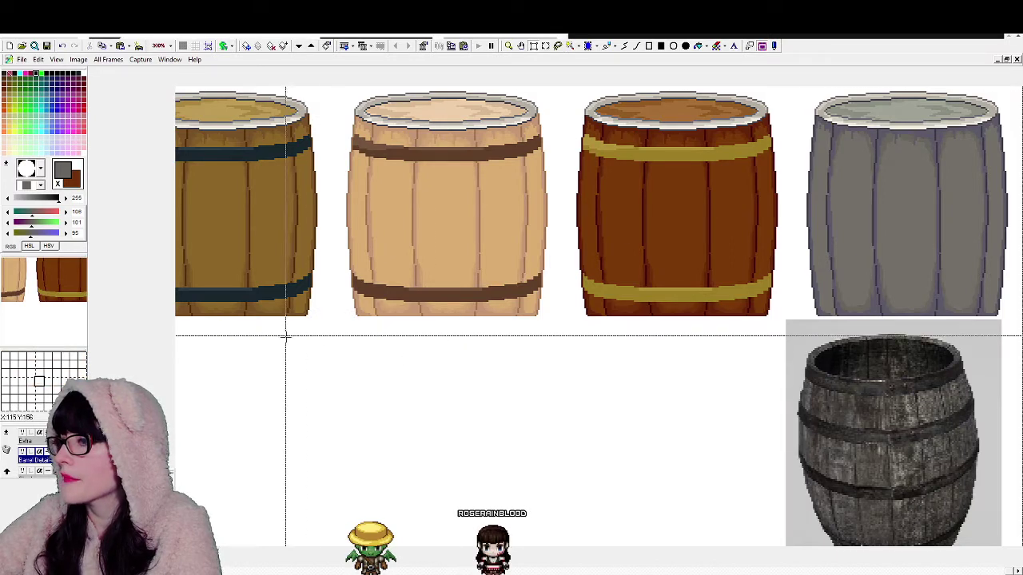
pyautogui.moveTo(1004, 571); pyautogui.dragTo(344, 551)
pyautogui.moveTo(391, 333); pyautogui.dragTo(161, 29)
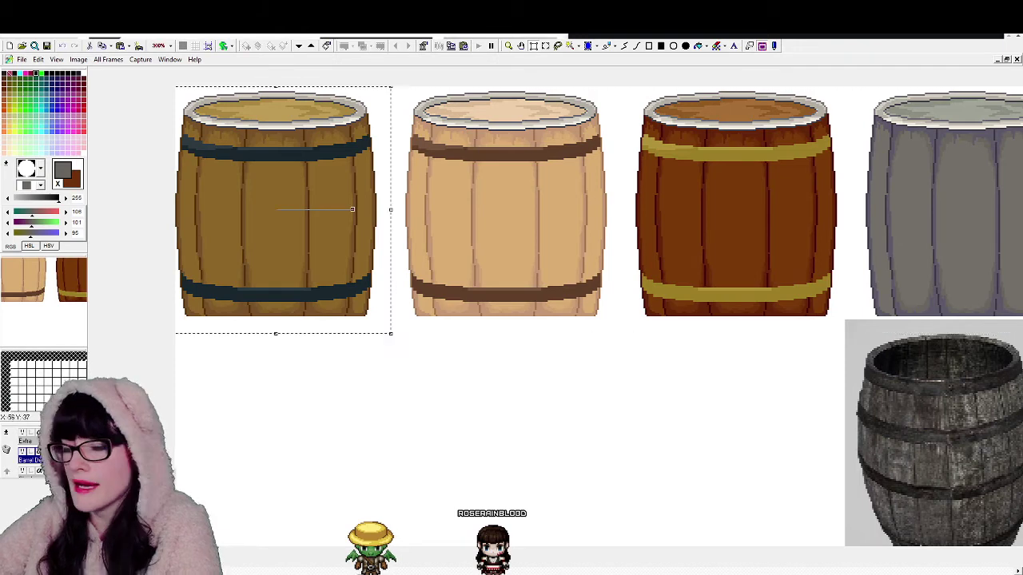
pyautogui.hotkey('ctrl', 'c')
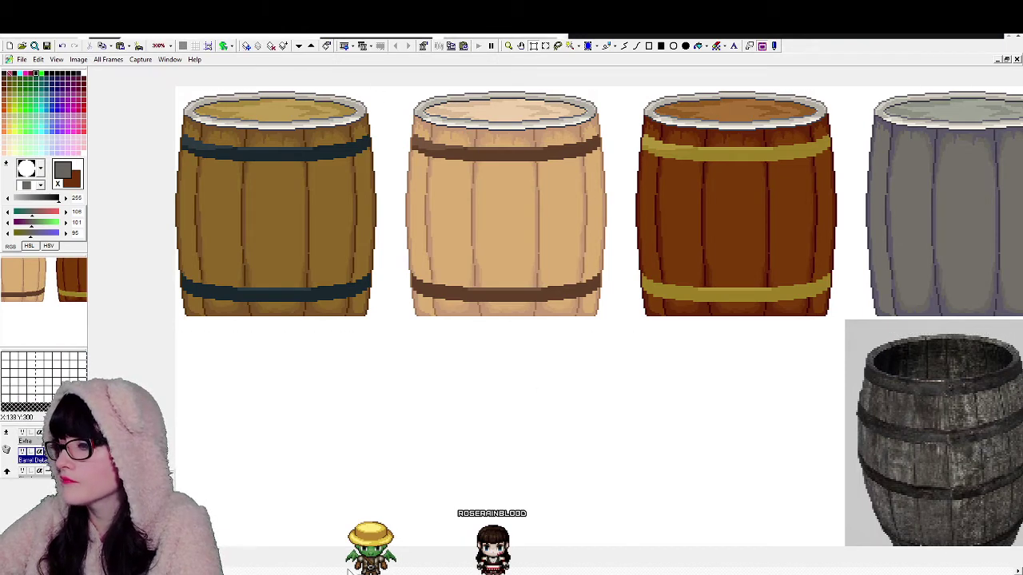
pyautogui.hscroll(3, 352, 560)
pyautogui.hotkey('ctrl', 'v')
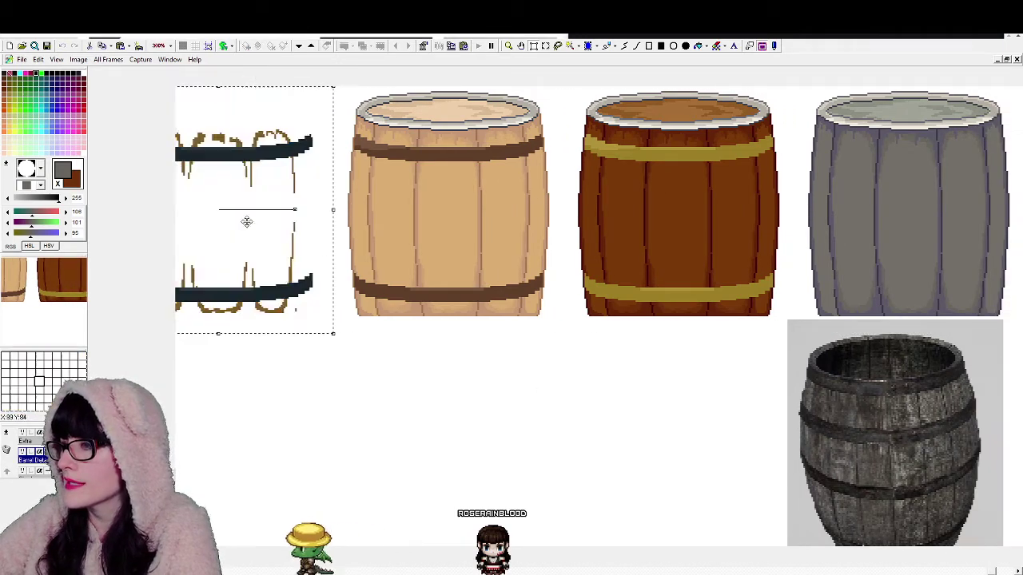
pyautogui.moveTo(247, 221); pyautogui.dragTo(786, 263)
pyautogui.rightClick(756, 272)
pyautogui.press('Escape')
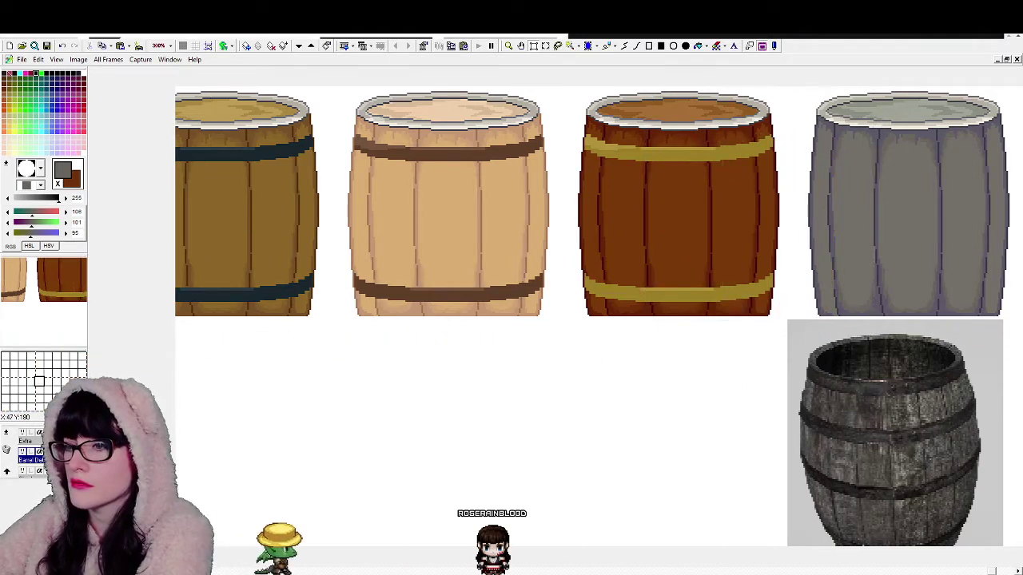
# Step: Select the leftmost brown barrel's two dark bands on the Extra layer
pyautogui.click(26, 441)
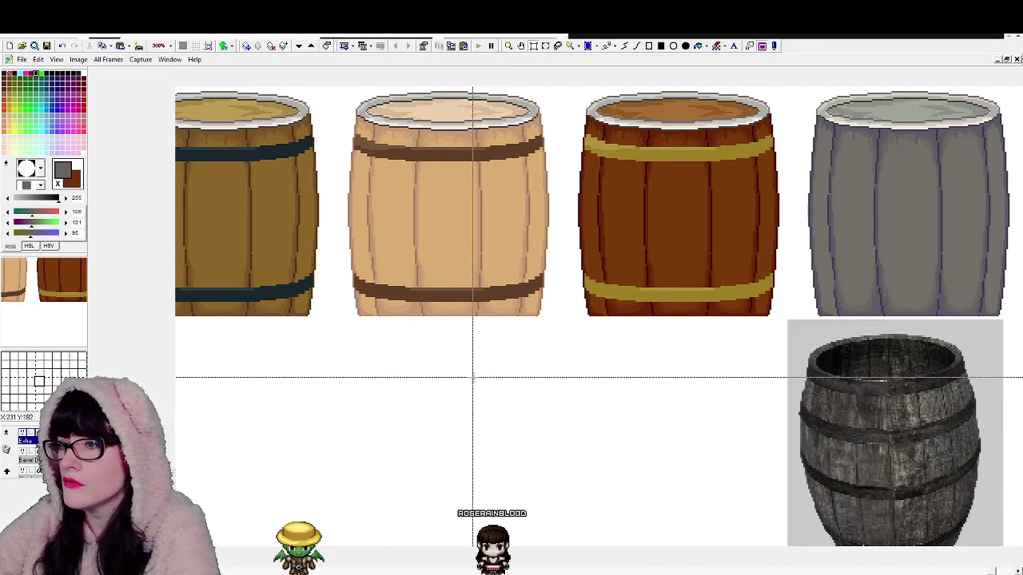
pyautogui.moveTo(993, 570); pyautogui.dragTo(445, 528)
pyautogui.moveTo(373, 339); pyautogui.dragTo(2, 28)
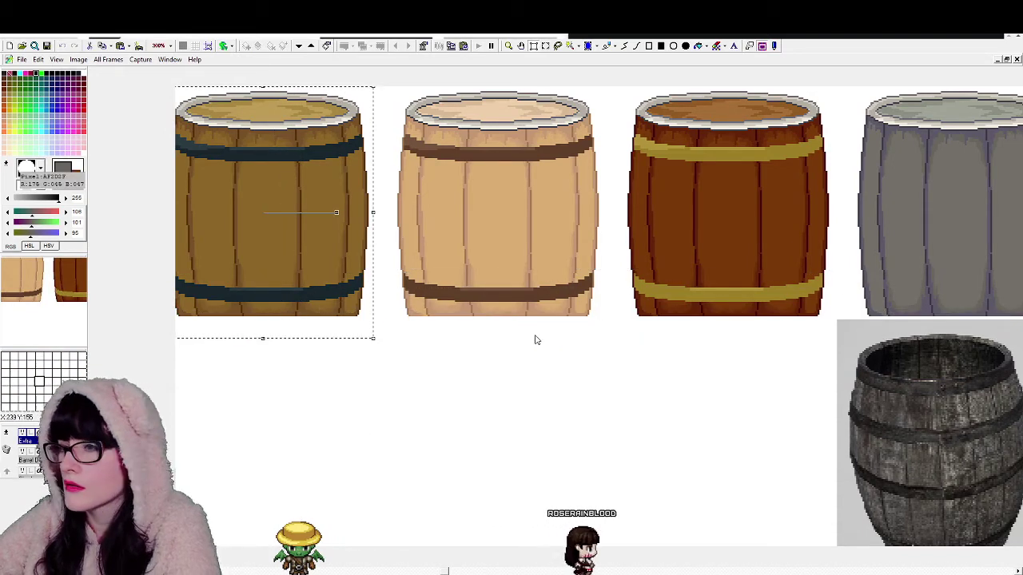
pyautogui.moveTo(276, 272); pyautogui.dragTo(379, 323)
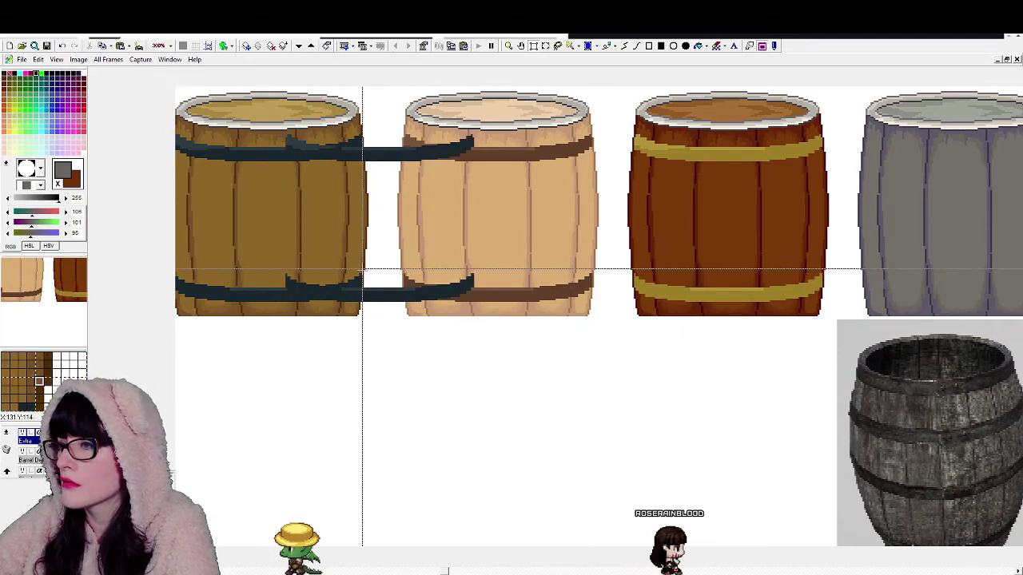
pyautogui.hotkey('ctrl', 'z')
pyautogui.hotkey('ctrl', 'v')
pyautogui.moveTo(287, 243); pyautogui.dragTo(752, 260)
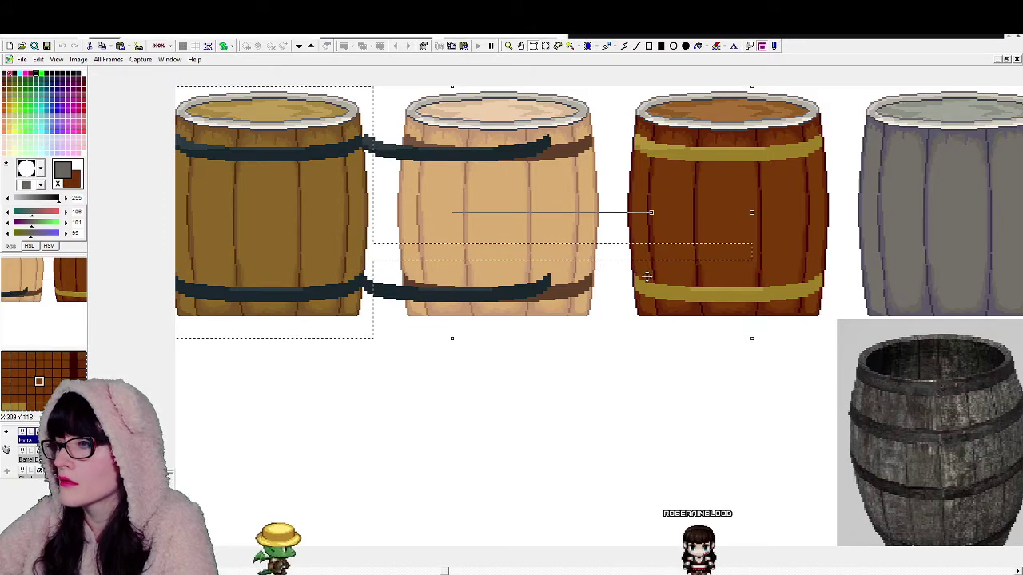
pyautogui.hotkey('ctrl', 'z')
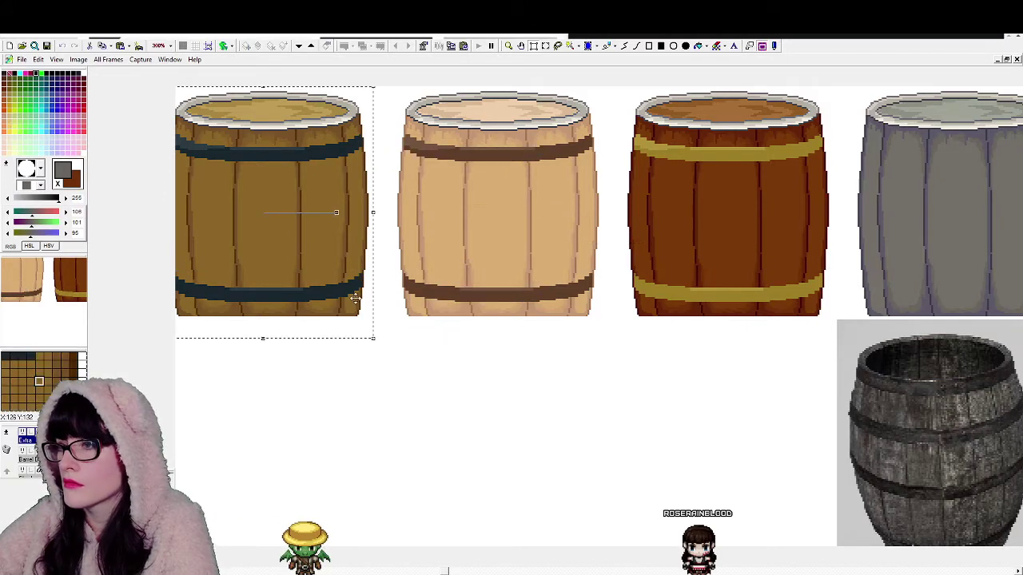
# Step: Place a copy of the dark bands on the grey barrel and align their ends with its sides
pyautogui.moveTo(342, 276); pyautogui.dragTo(916, 306)
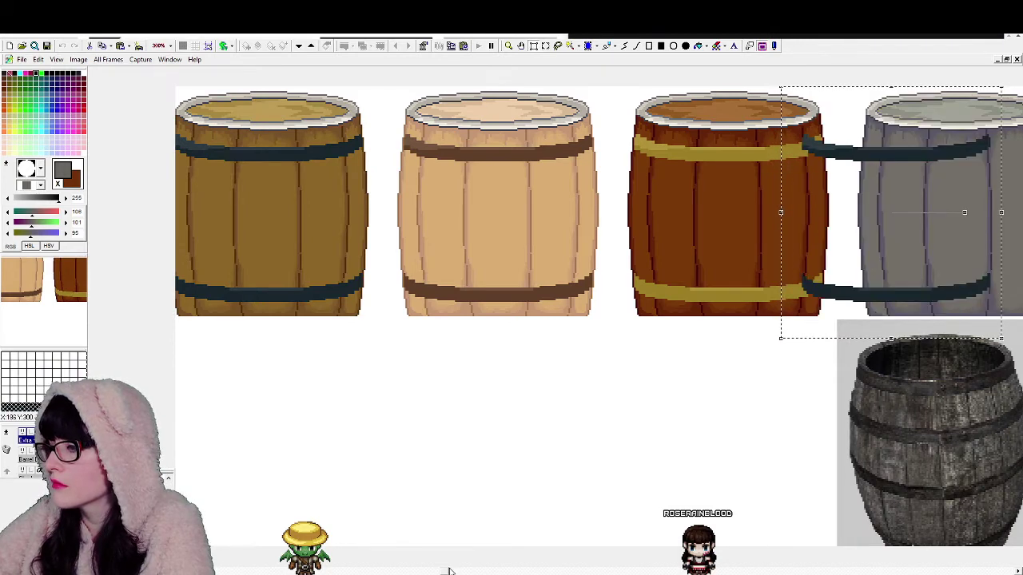
pyautogui.moveTo(449, 572); pyautogui.dragTo(526, 570)
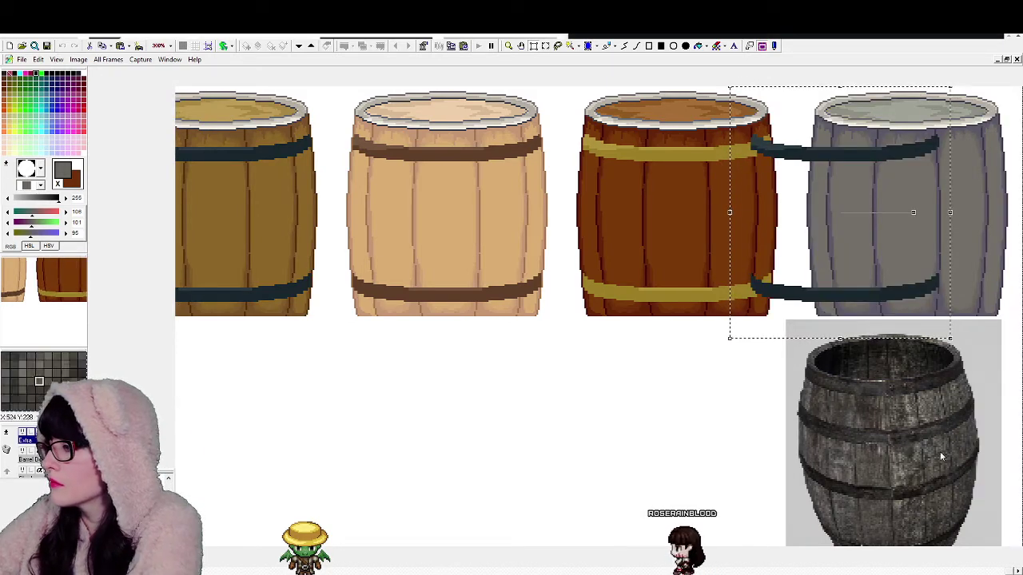
pyautogui.moveTo(859, 256); pyautogui.dragTo(861, 256)
pyautogui.press('Right')
pyautogui.press('Right')
pyautogui.press('Right')
pyautogui.press('Right')
pyautogui.press('Right')
pyautogui.press('Right')
pyautogui.press('Right')
pyautogui.press('Right')
pyautogui.press('Right')
pyautogui.press('Right')
pyautogui.press('Right')
pyautogui.press('Right')
pyautogui.press('Right')
pyautogui.press('Right')
pyautogui.press('Right')
pyautogui.press('Right')
pyautogui.press('Right')
pyautogui.press('Right')
pyautogui.press('Right')
pyautogui.press('Right')
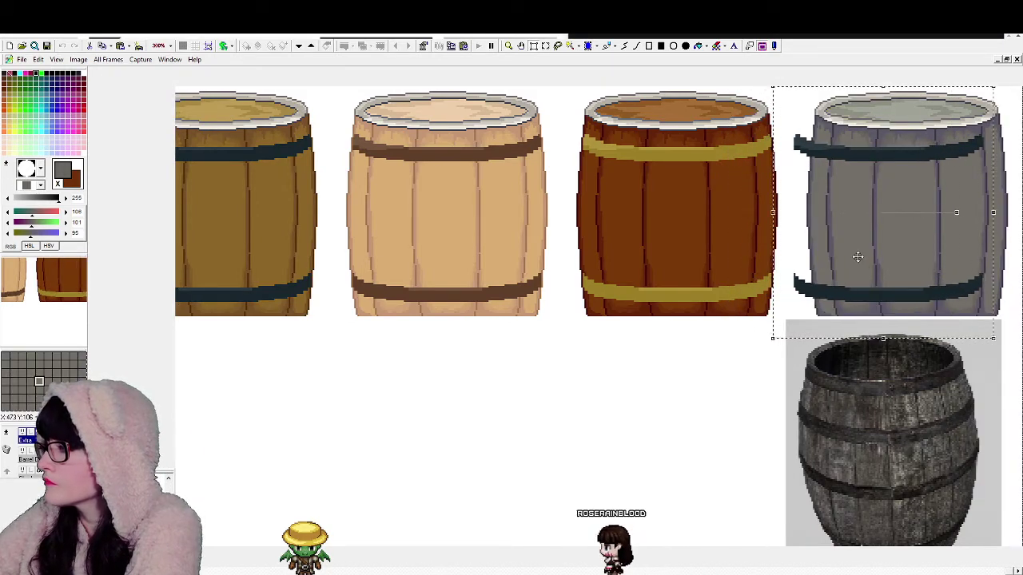
pyautogui.press('Left')
pyautogui.press('Left')
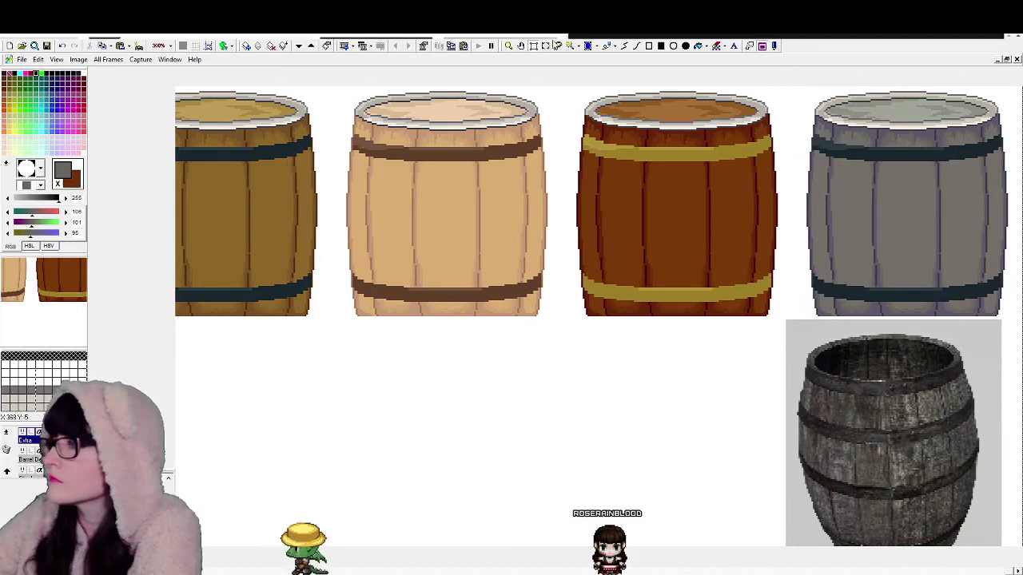
# Step: Fill the grey barrel's two bands with a near-black brown, RGB 41, 37, 34
pyautogui.click(508, 46)
pyautogui.rightClick(627, 313)
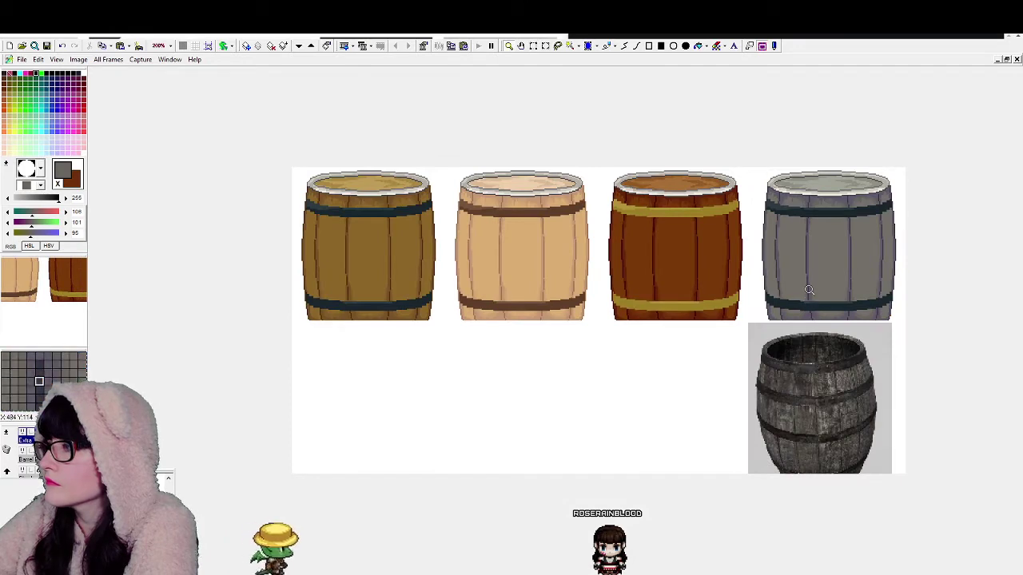
pyautogui.scroll(2, 893, 264)
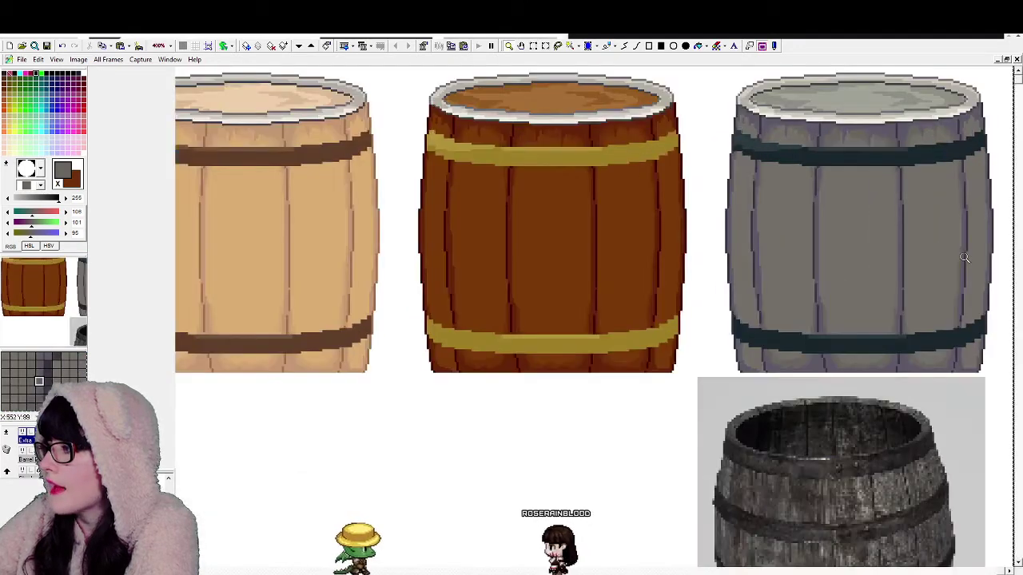
pyautogui.scroll(1, 965, 257)
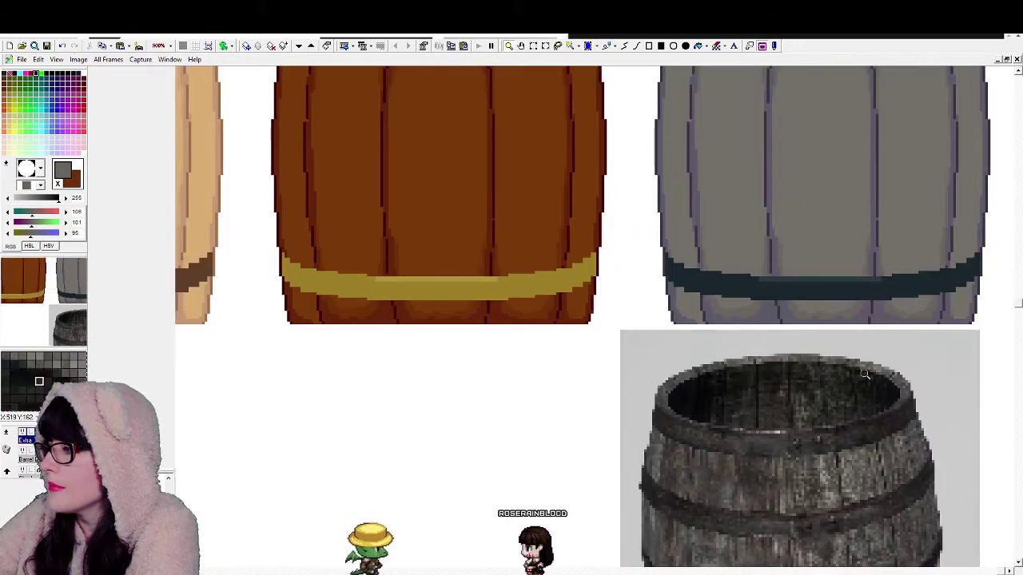
pyautogui.click(700, 48)
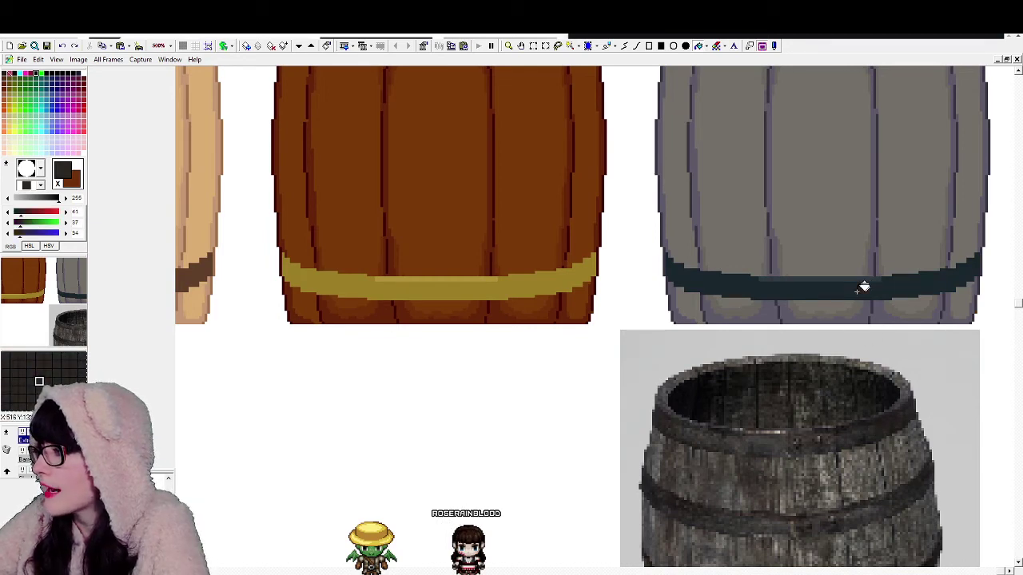
pyautogui.scroll(3, 847, 268)
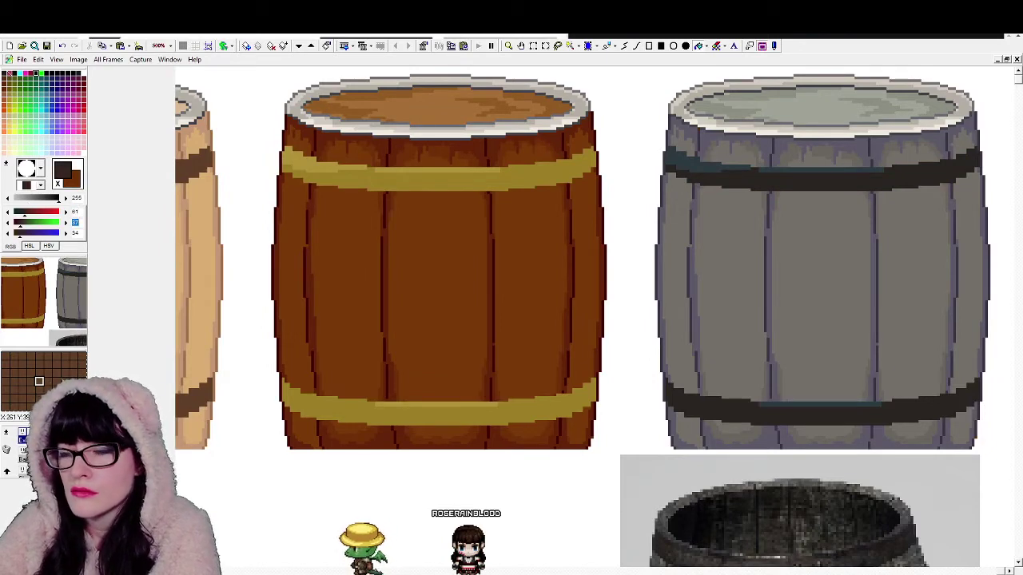
# Step: Mix a lighter band shade, RGB 61, 57, 54, and fill the highlights on the grey barrel's upper and lower bands
pyautogui.write('57')
pyautogui.press('Tab')
pyautogui.write('54')
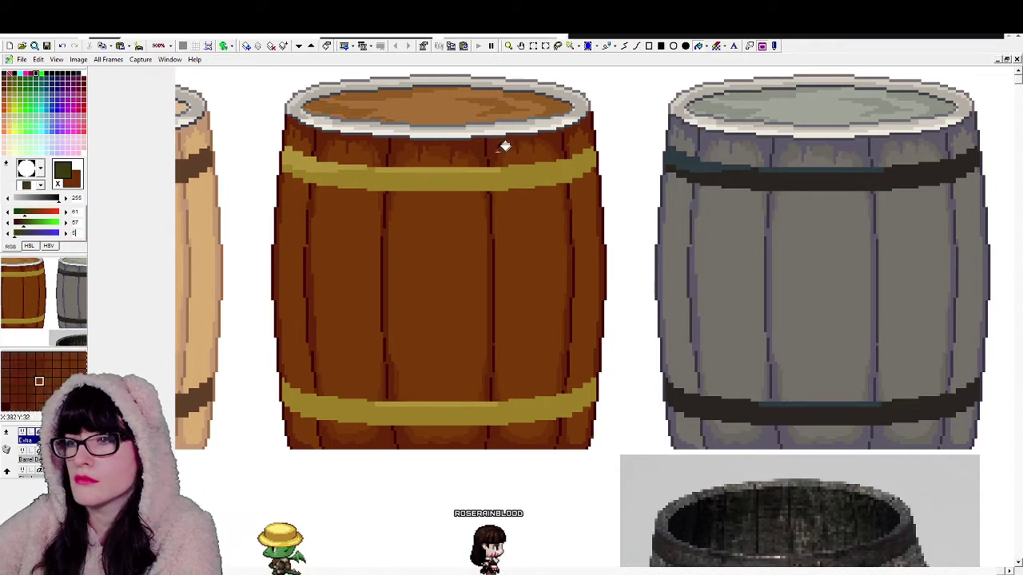
pyautogui.click(804, 169)
pyautogui.click(729, 166)
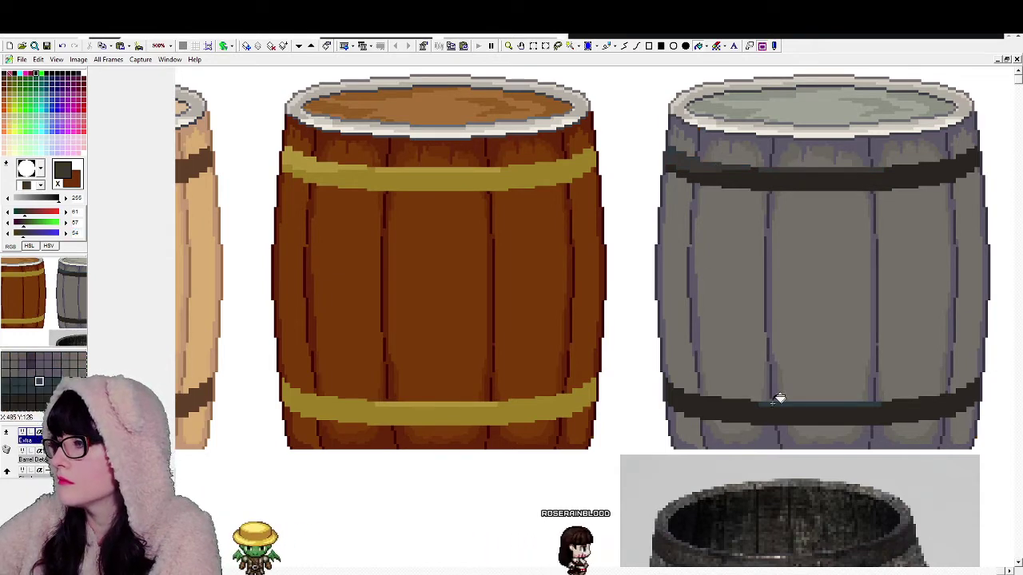
pyautogui.scroll(-2, 617, 309)
pyautogui.scroll(-1, 618, 308)
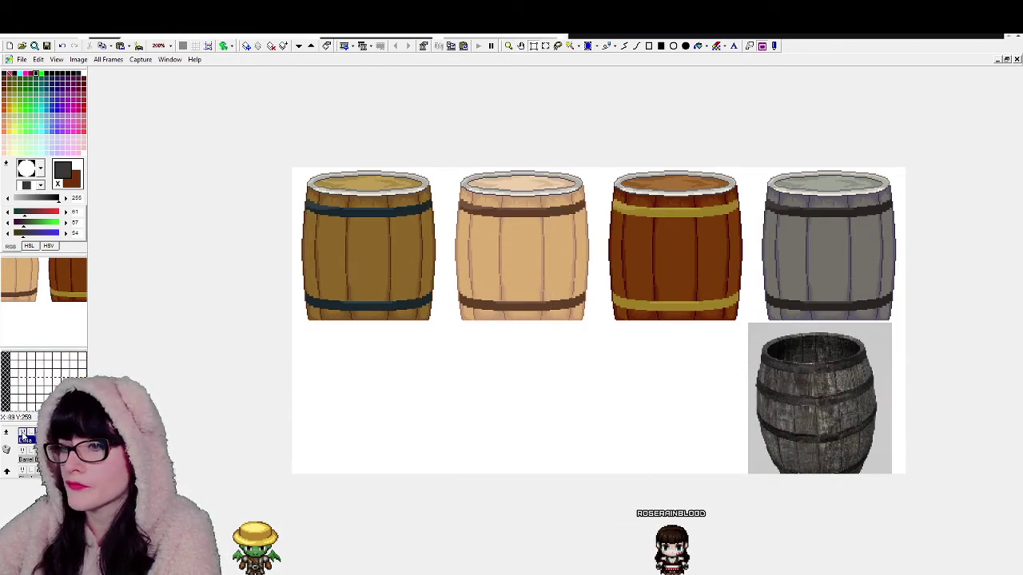
# Step: Show the face, bikini and reference layers over the barrels
pyautogui.click(23, 433)
pyautogui.click(22, 432)
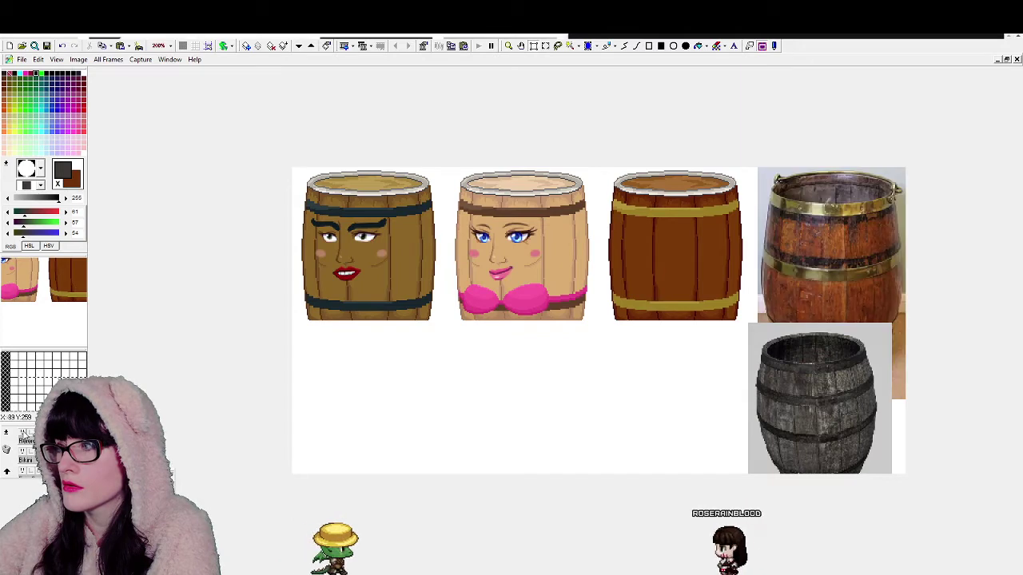
pyautogui.click(23, 432)
pyautogui.click(23, 433)
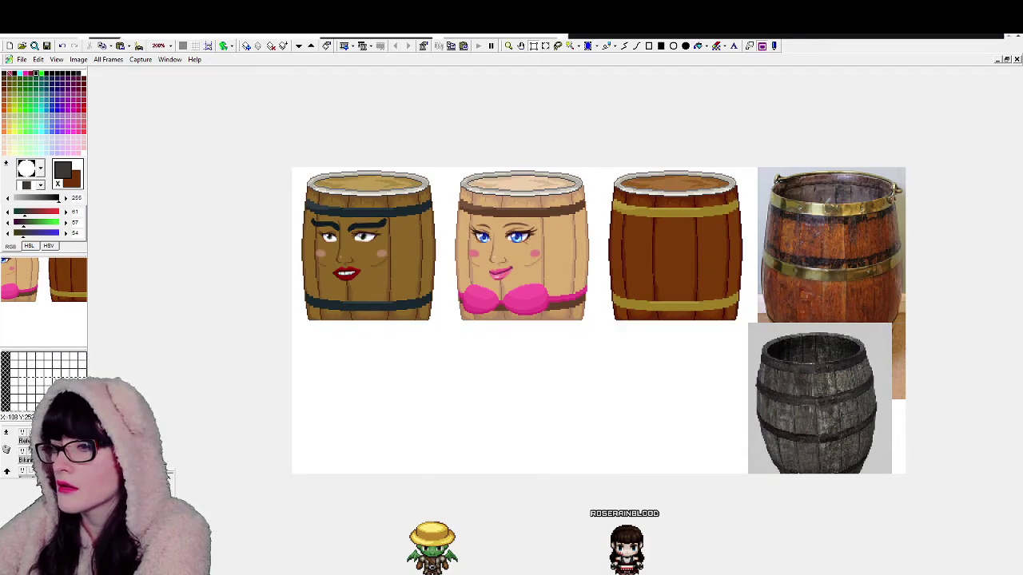
# Step: Hide the grey barrel photo and keep the gold-banded barrel reference photo visible
pyautogui.click(22, 433)
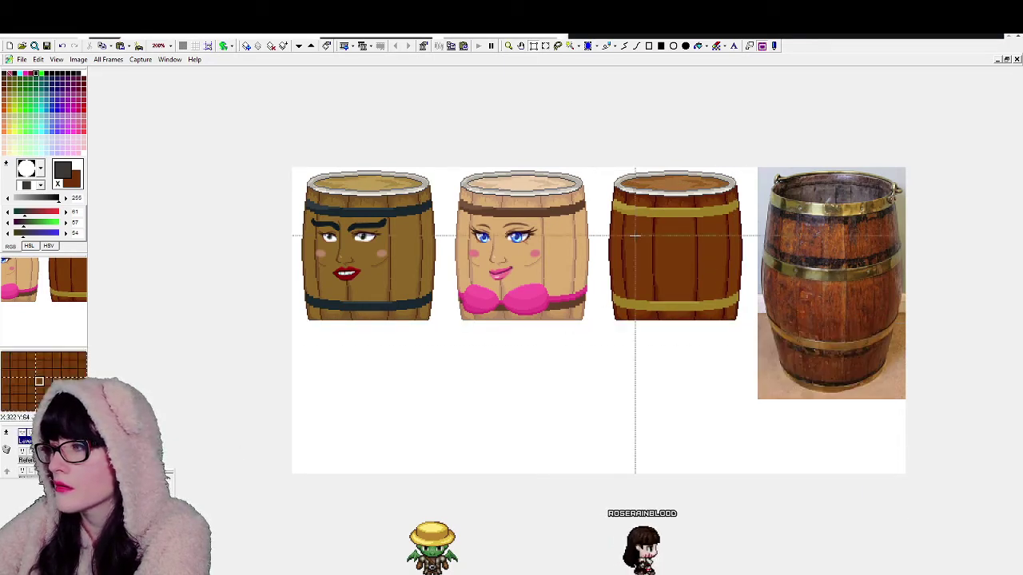
pyautogui.click(22, 452)
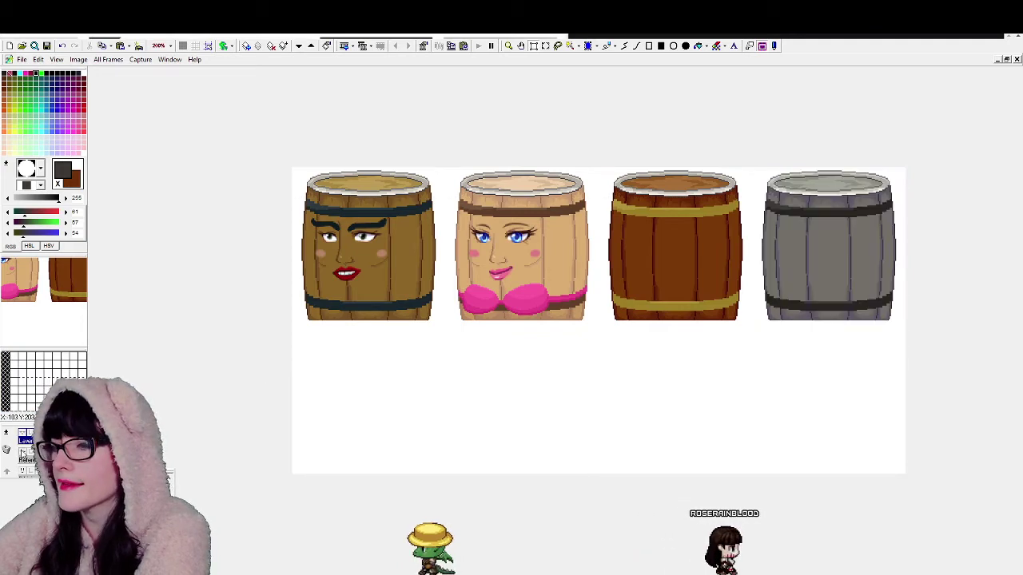
pyautogui.click(22, 452)
pyautogui.click(23, 453)
pyautogui.click(23, 452)
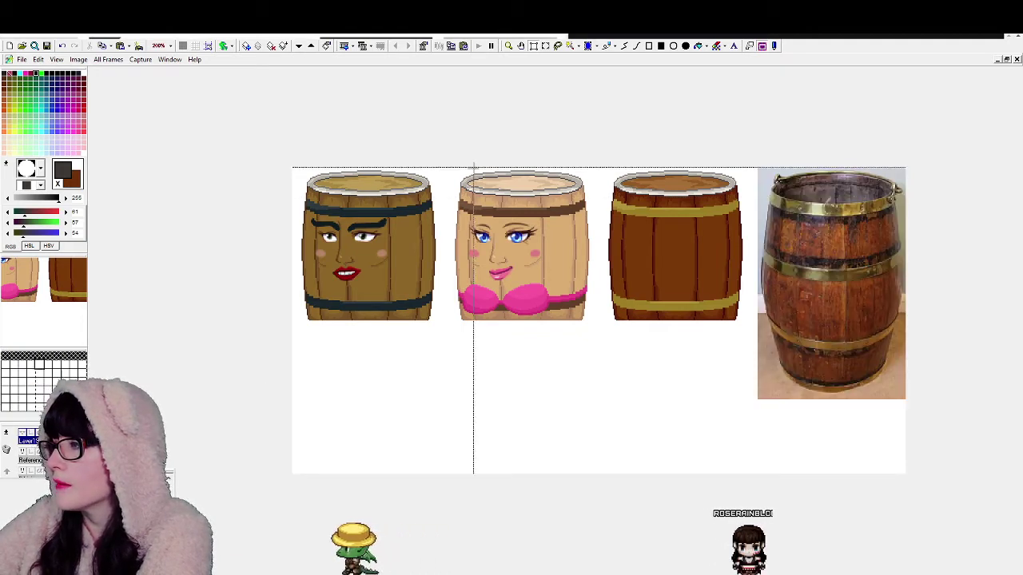
# Step: Fill the red-brown barrel's bands on the Extra layer with gold, RGB 151, 127, 39, undoing the fill made on the wrong layer
pyautogui.click(509, 46)
pyautogui.click(871, 297)
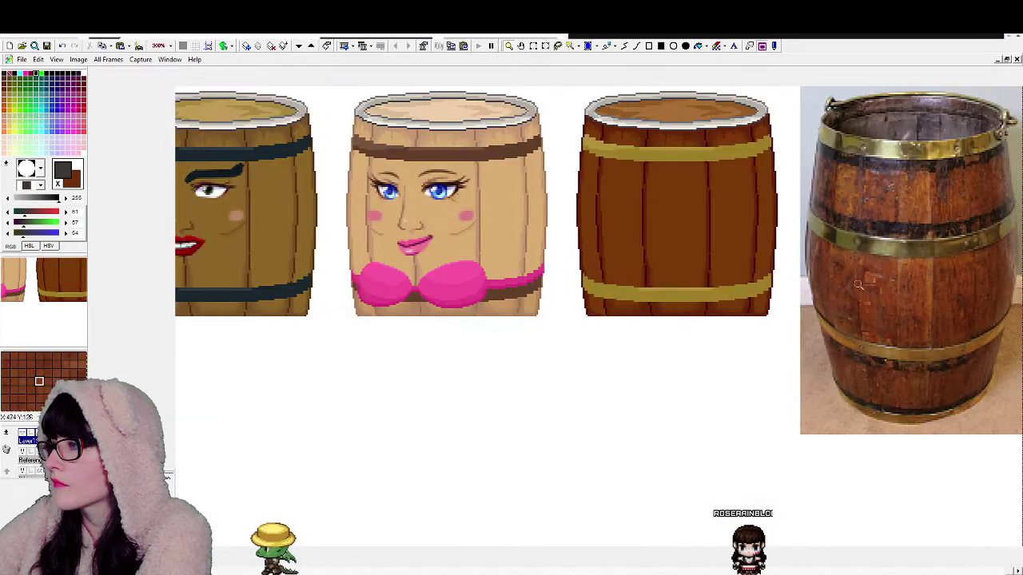
pyautogui.click(919, 229)
pyautogui.click(898, 239)
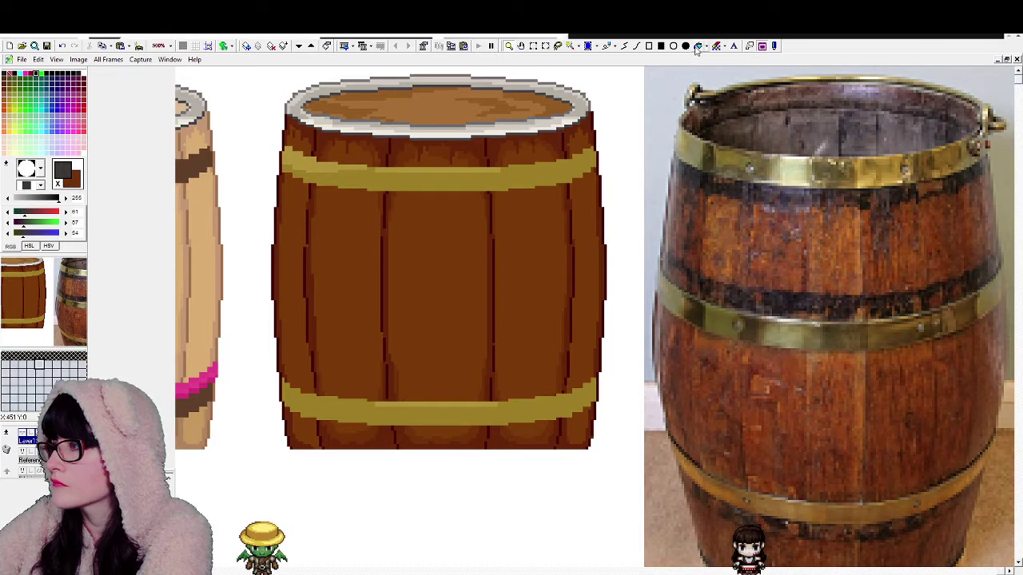
pyautogui.rightClick(442, 184)
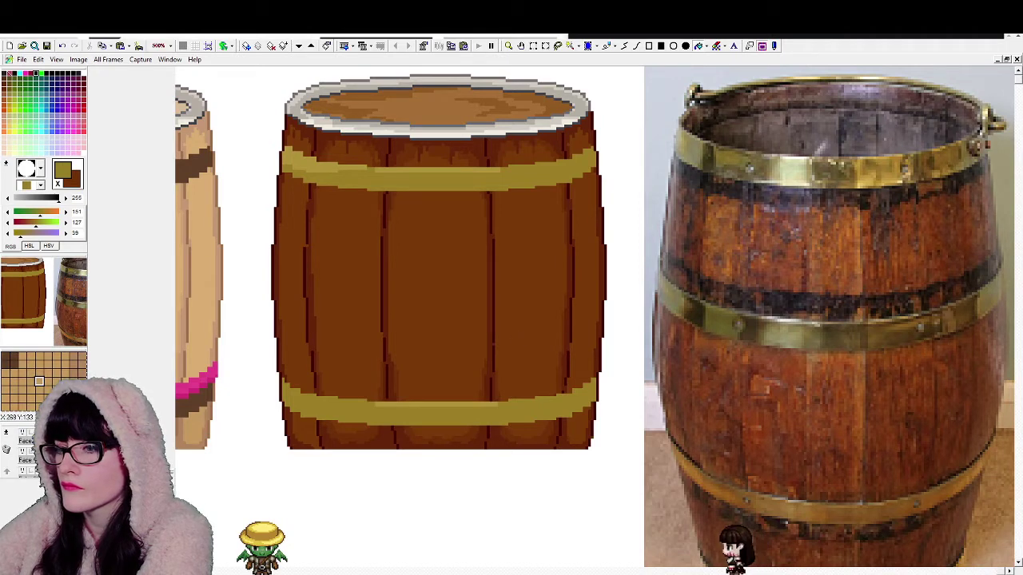
pyautogui.scroll(2, 48, 453)
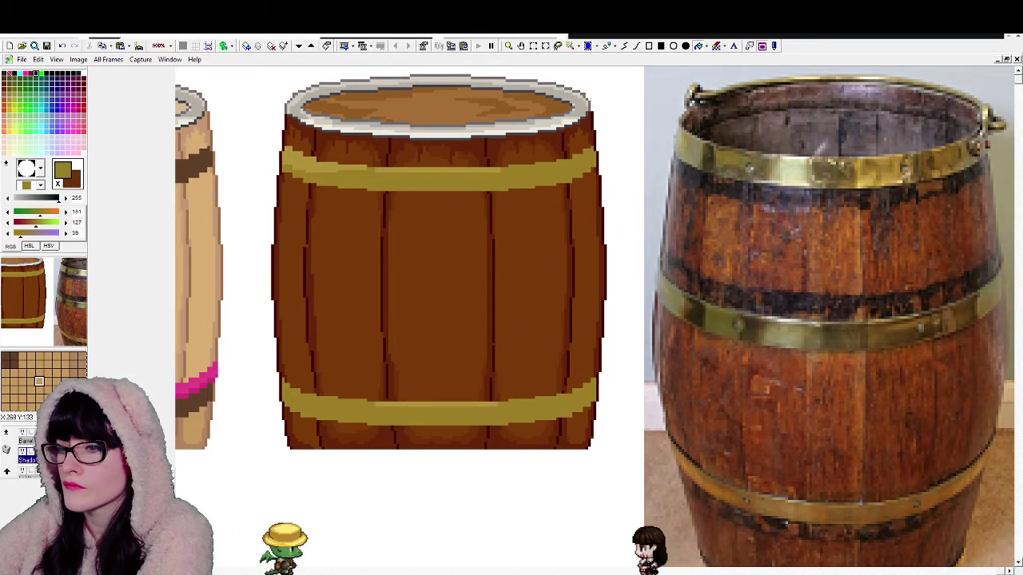
pyautogui.click(434, 165)
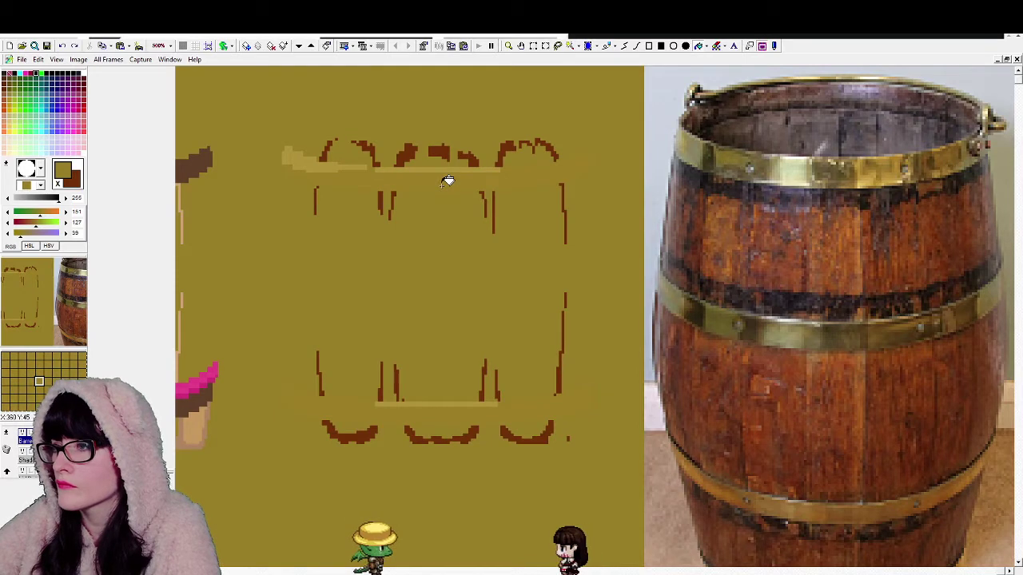
pyautogui.hotkey('ctrl', 'z')
pyautogui.scroll(1, 25, 451)
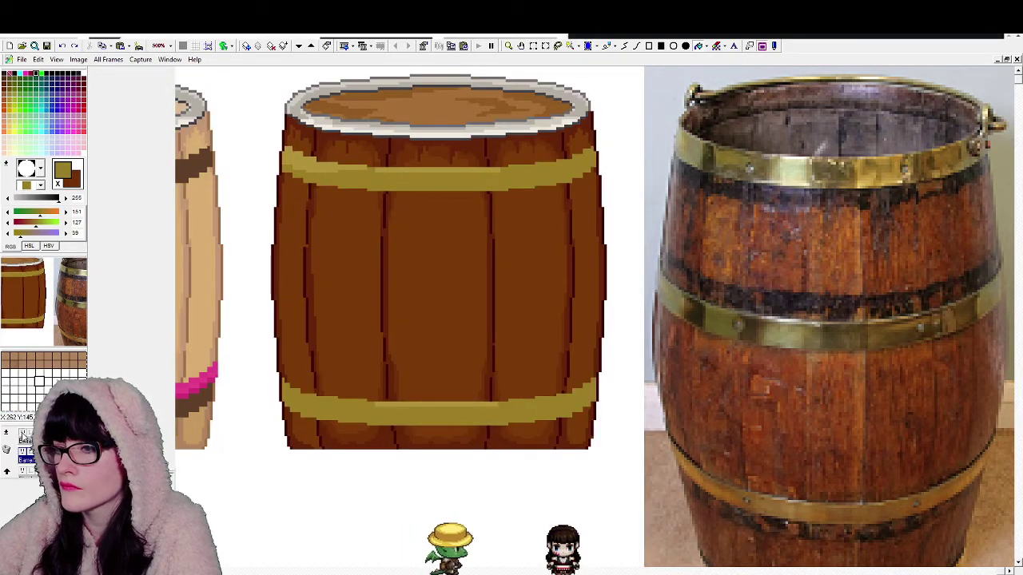
pyautogui.click(22, 433)
pyautogui.click(22, 432)
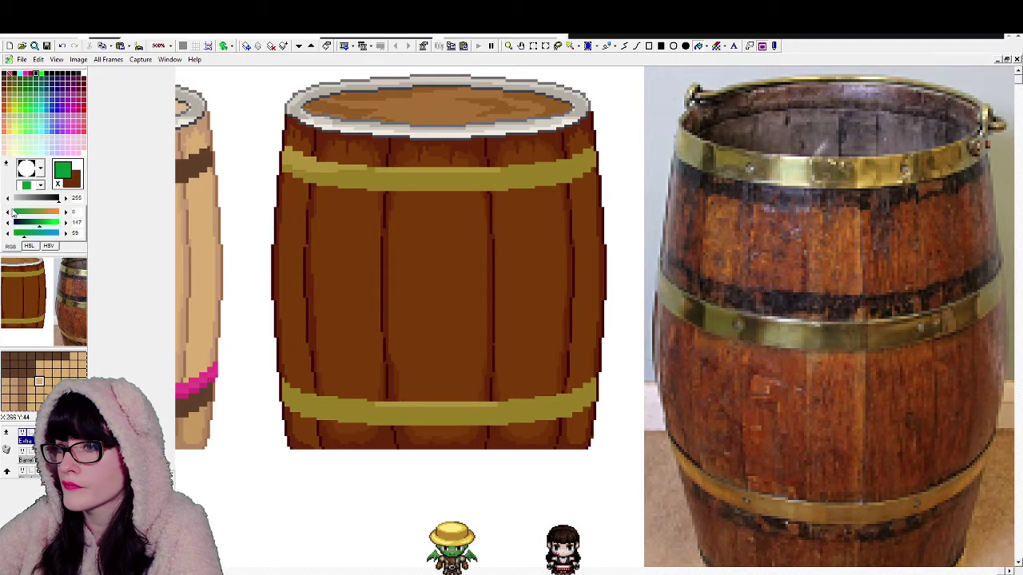
# Step: Mix a lighter gold, RGB 171, 147, 59, and fill the highlights on the red-brown barrel's bands
pyautogui.click(348, 163)
pyautogui.click(6, 213)
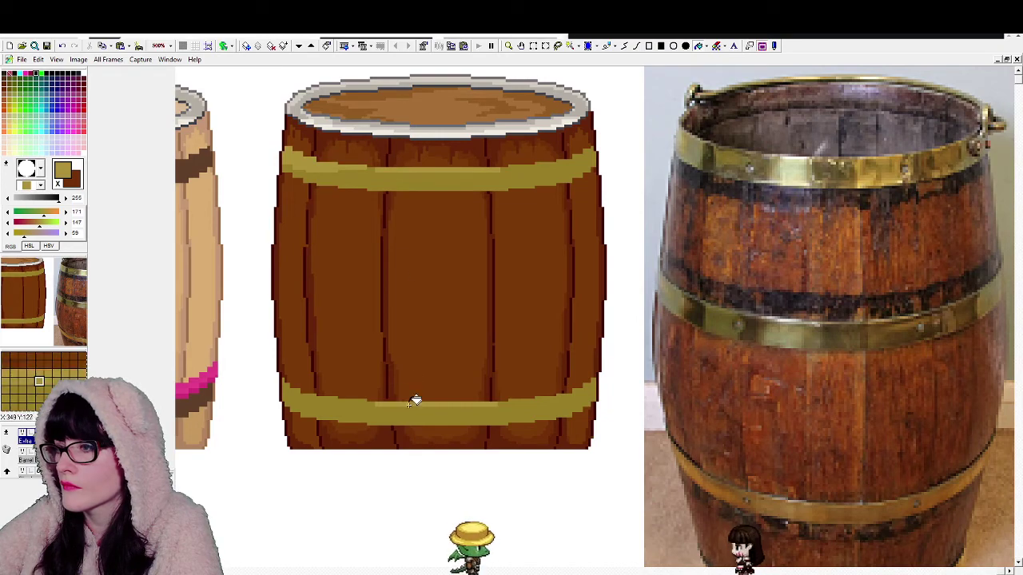
pyautogui.click(507, 45)
pyautogui.click(507, 46)
pyautogui.click(507, 45)
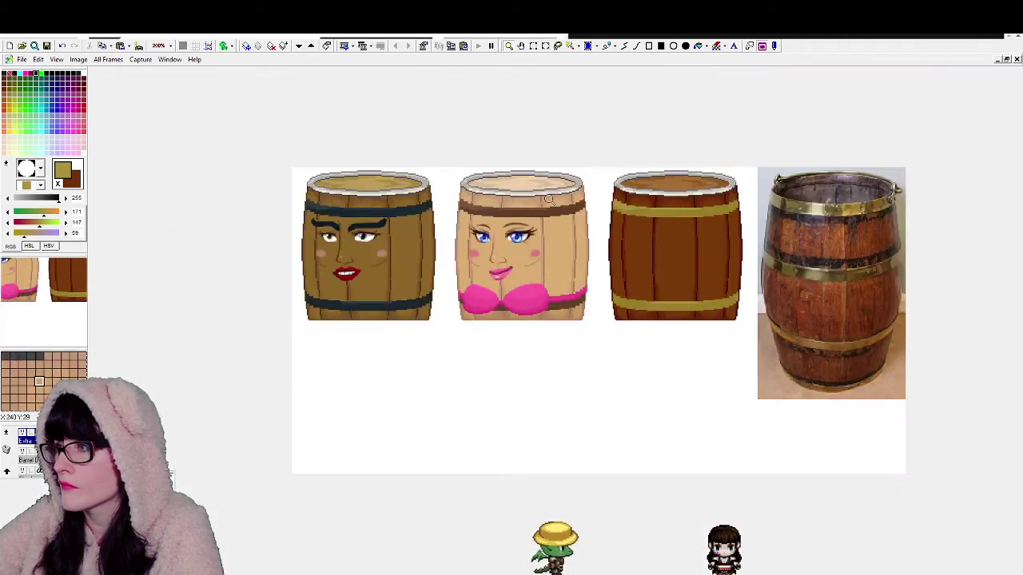
# Step: Refill the red-brown barrel's bands with gold RGB 146, 127, 39 and their highlights with RGB 166, 147, 59
pyautogui.click(676, 224)
pyautogui.click(676, 225)
pyautogui.click(672, 222)
pyautogui.click(466, 205)
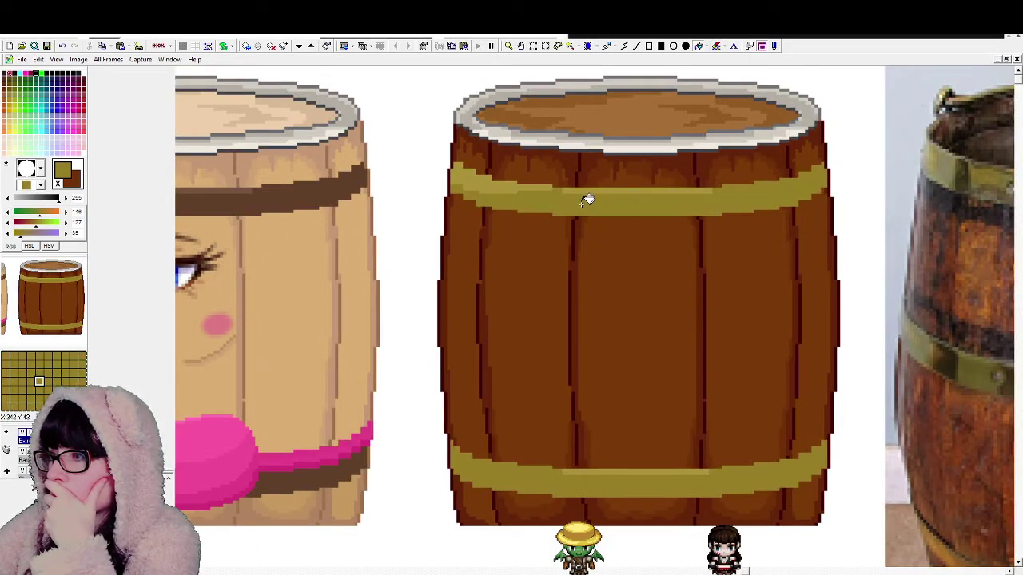
pyautogui.click(7, 213)
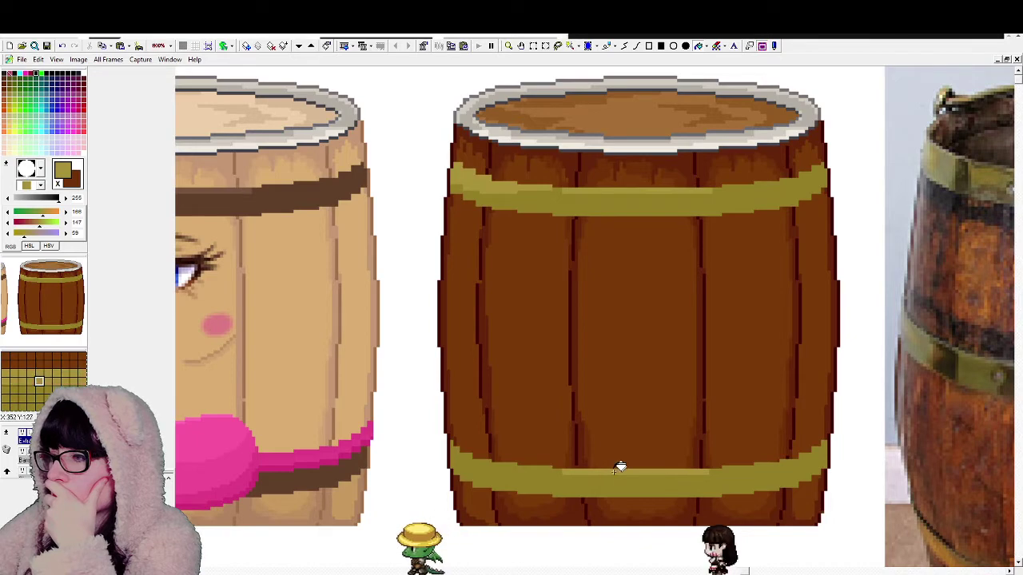
pyautogui.click(508, 46)
pyautogui.rightClick(636, 216)
pyautogui.scroll(-1, 636, 216)
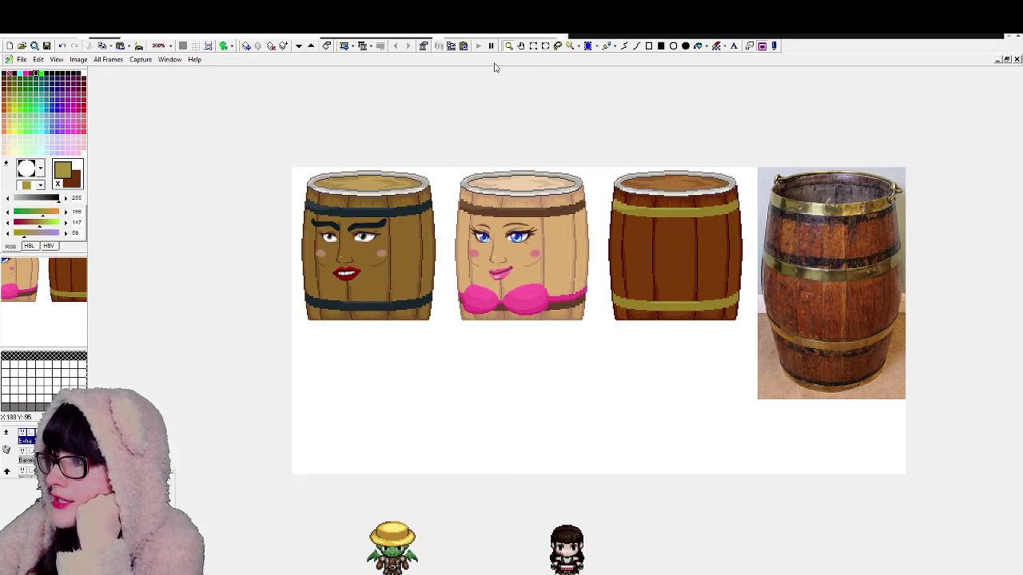
# Step: Hide the grey and gold-banded reference photos to leave only the four drawn barrels
pyautogui.click(534, 46)
pyautogui.moveTo(730, 417); pyautogui.dragTo(945, 133)
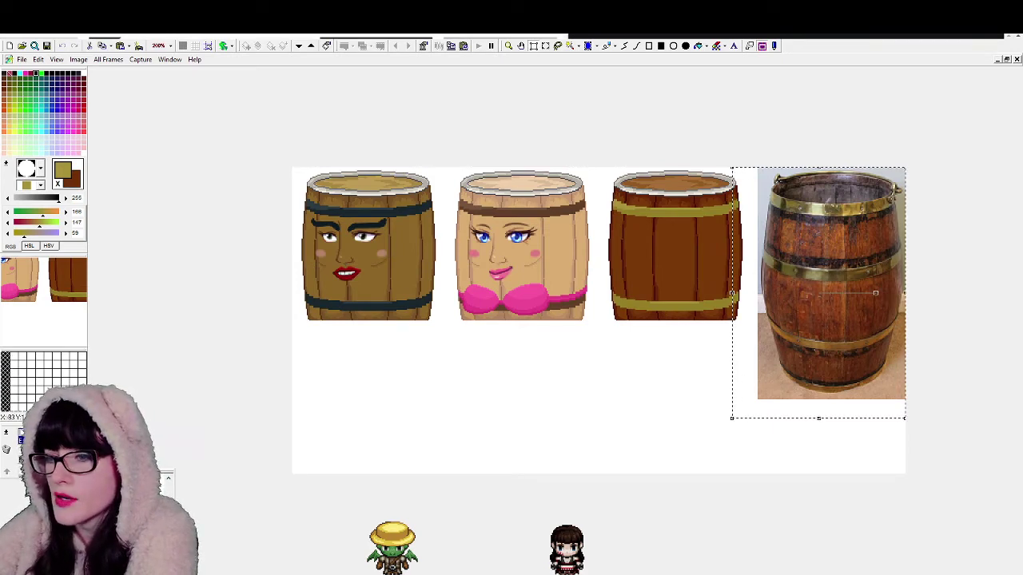
pyautogui.click(426, 408)
pyautogui.hotkey('ctrl', 'v')
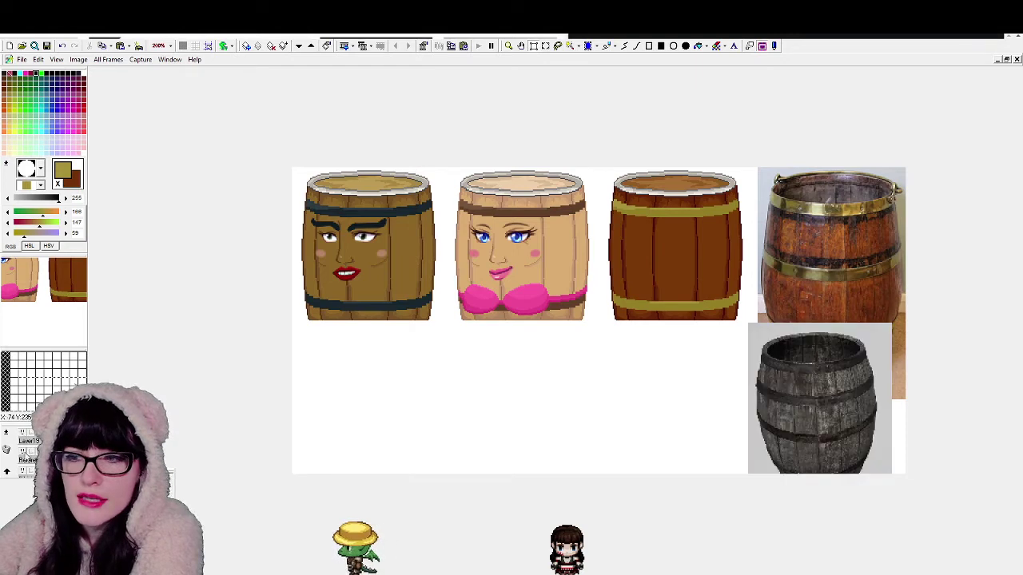
pyautogui.click(23, 434)
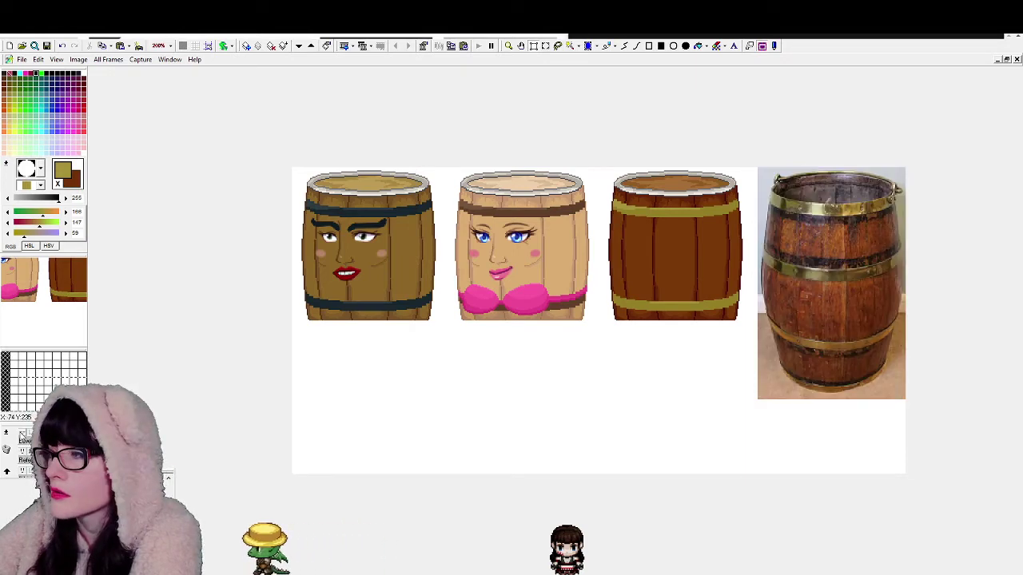
pyautogui.click(24, 452)
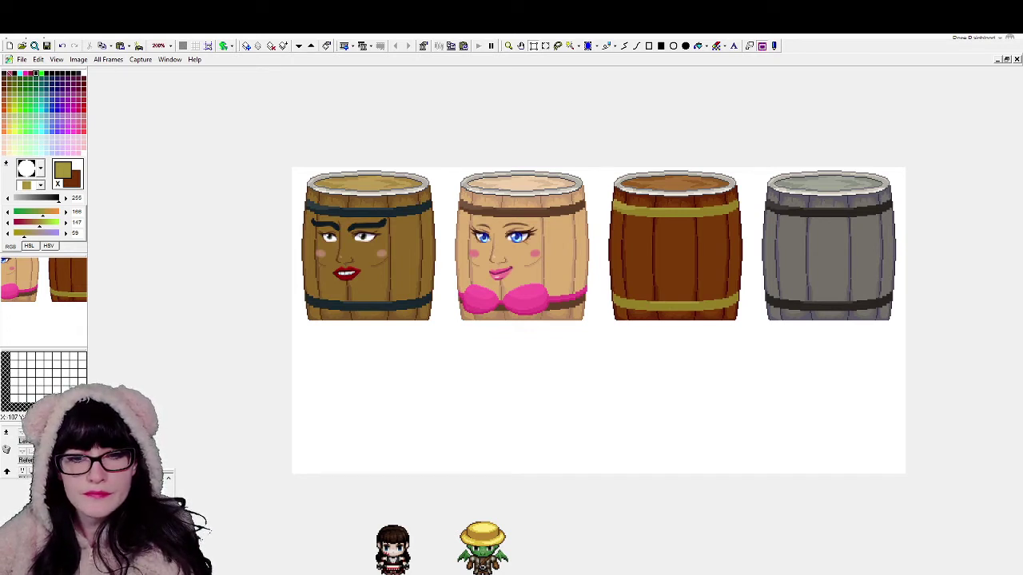
# Step: Switch to Photoshop and inspect the CarolTheBarrel and MerylTheBarrel faceset documents up close
pyautogui.hotkey('alt', 'Tab')
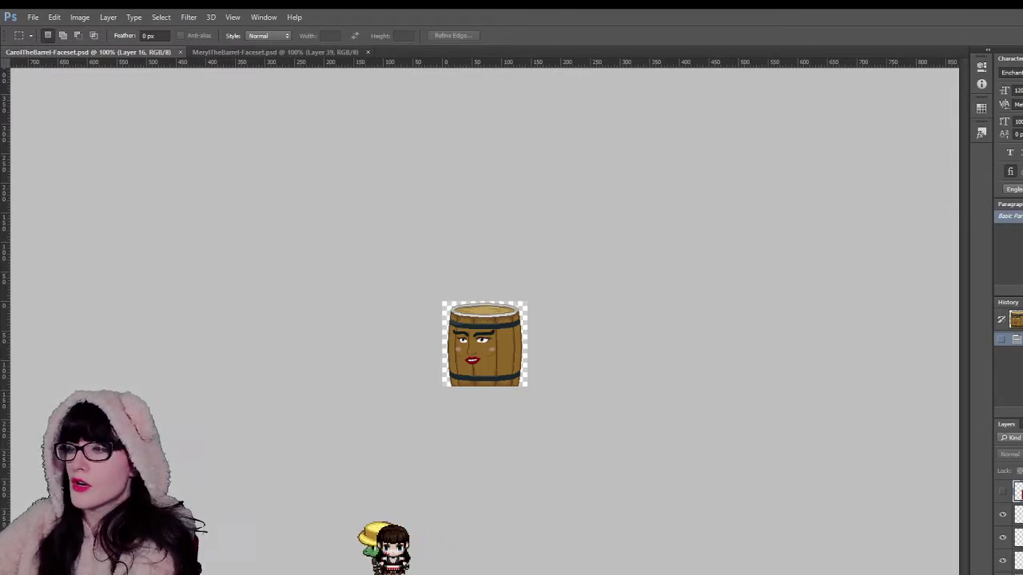
pyautogui.press('z')
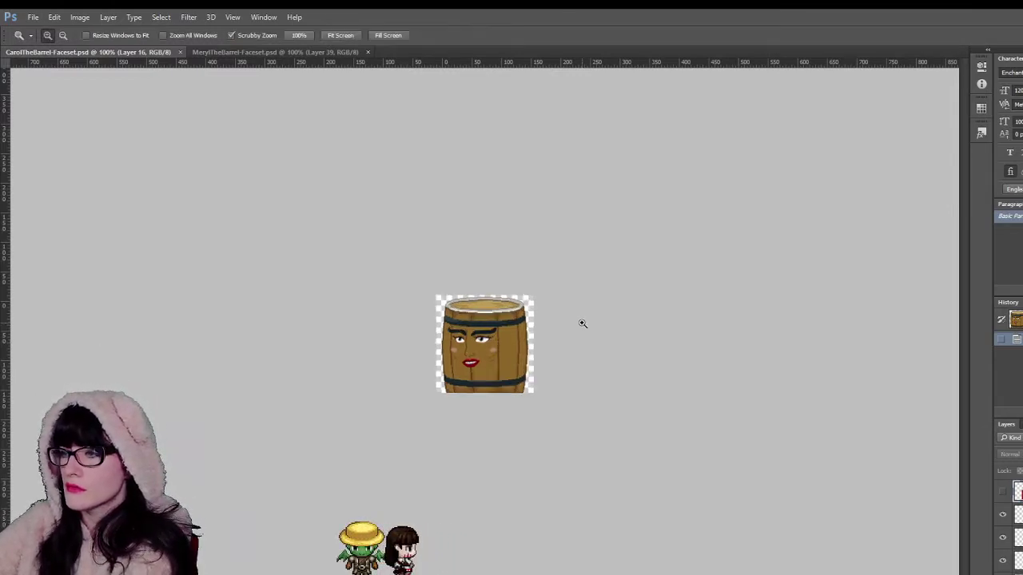
pyautogui.click(583, 322)
pyautogui.click(247, 51)
pyautogui.click(477, 307)
pyautogui.click(477, 307)
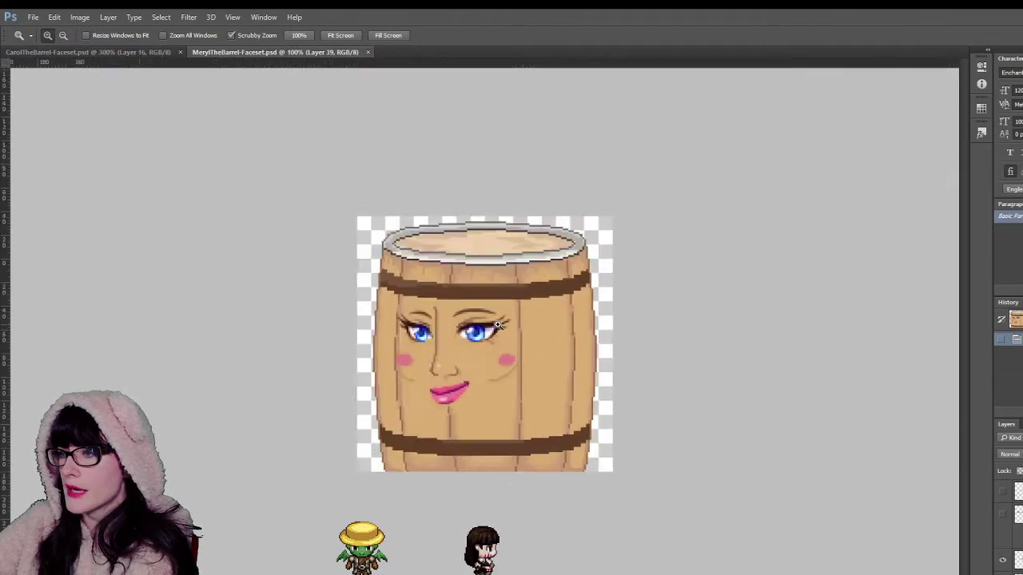
pyautogui.click(477, 307)
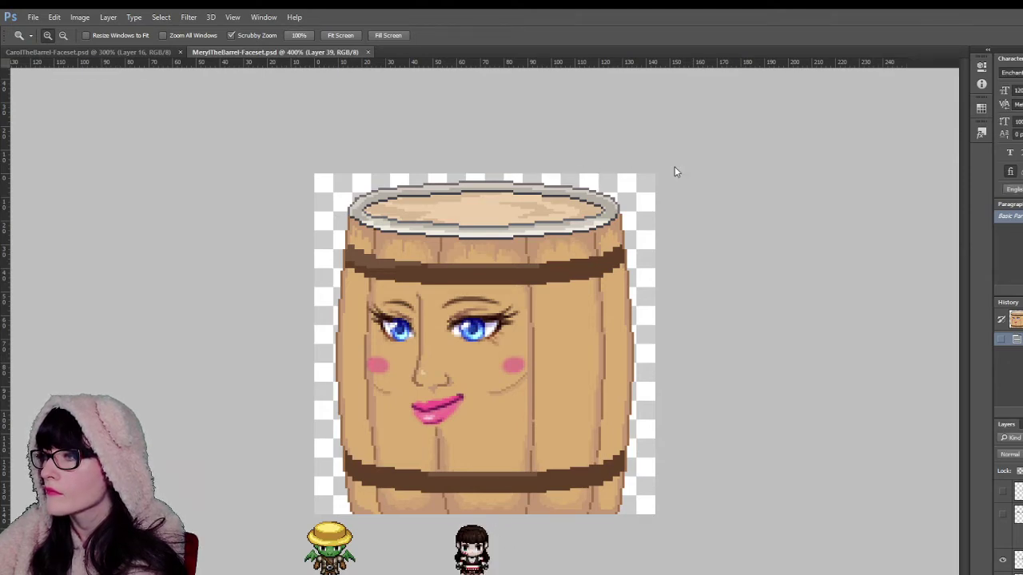
# Step: Duplicate the Meryl faceset as a new document named ElviraTheBarrel-Faceset and view it at 500%
pyautogui.click(496, 333)
pyautogui.click(496, 332)
pyautogui.click(496, 332)
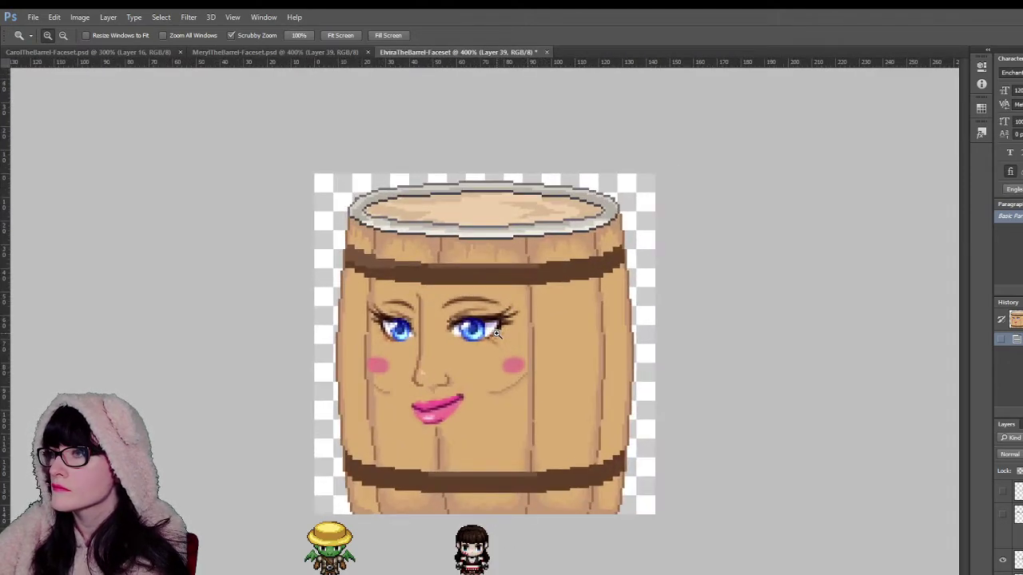
pyautogui.click(497, 334)
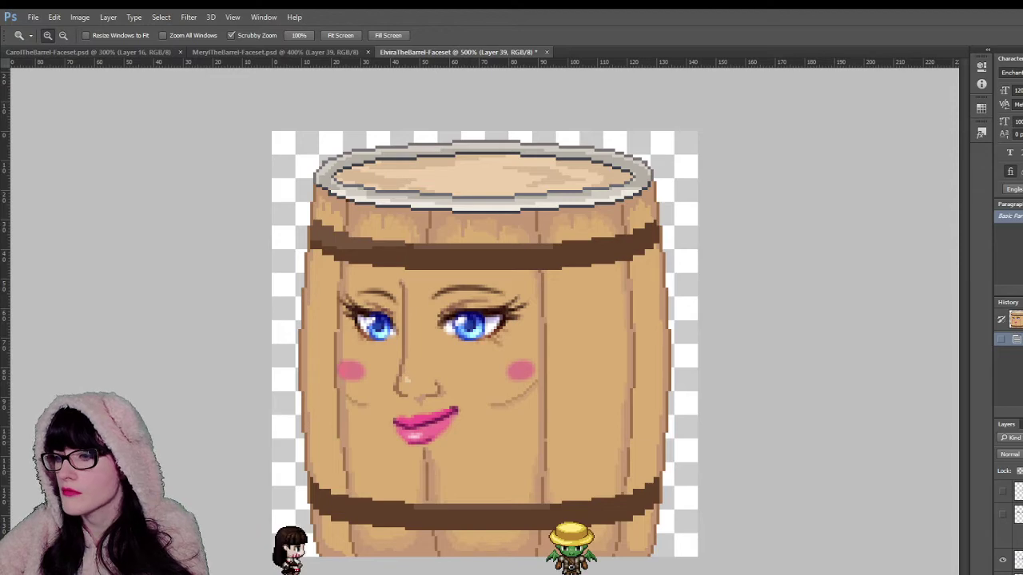
# Step: Paste the red-brown barrel into the Elvira faceset above all face layers and delete the hidden layer beneath it
pyautogui.hotkey('ctrl', 'v')
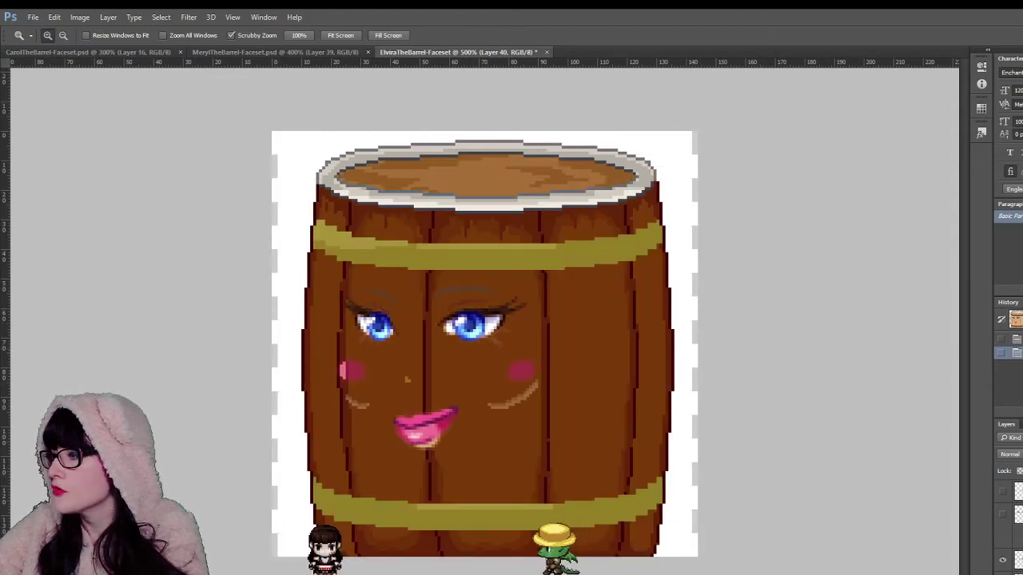
pyautogui.scroll(-5, 1011, 525)
pyautogui.moveTo(1018, 514); pyautogui.dragTo(1018, 479)
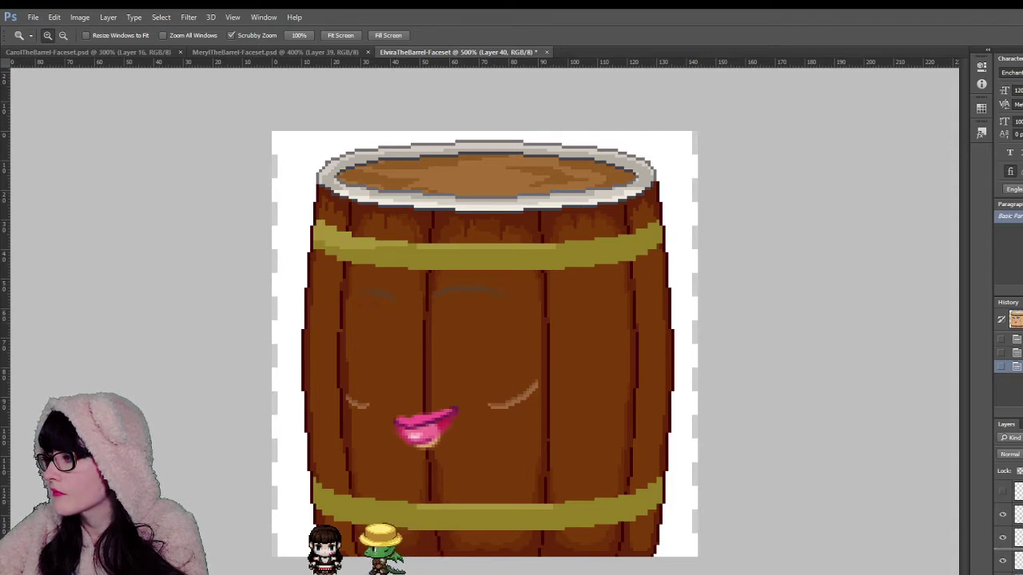
pyautogui.hotkey('ctrl', 'v')
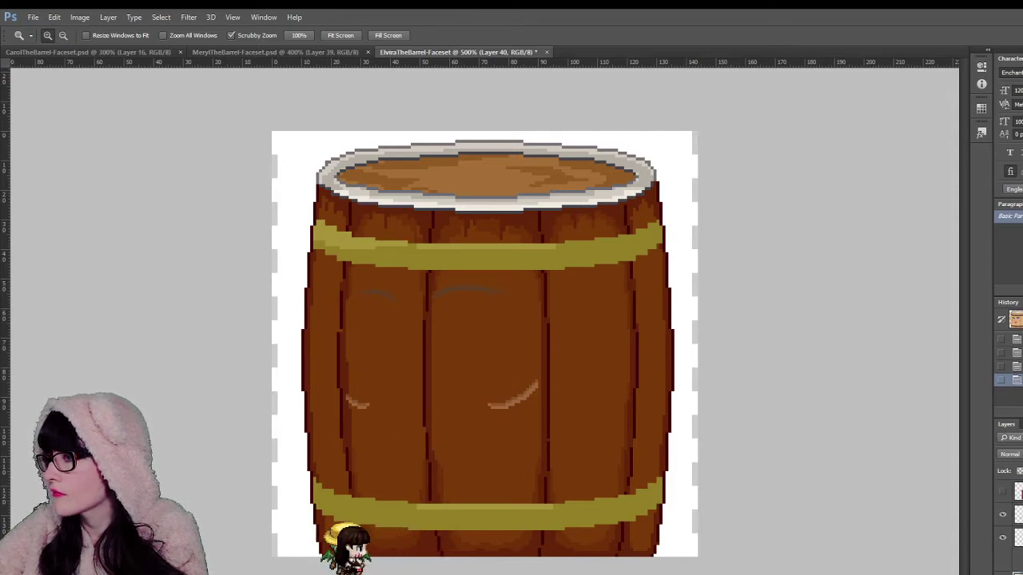
pyautogui.moveTo(1016, 565); pyautogui.dragTo(1016, 479)
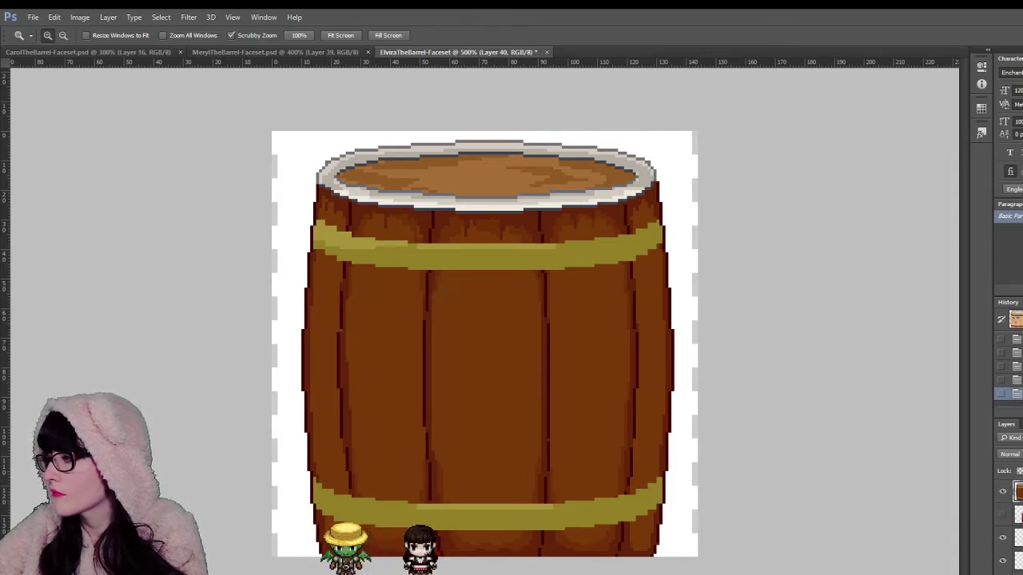
pyautogui.press('Delete')
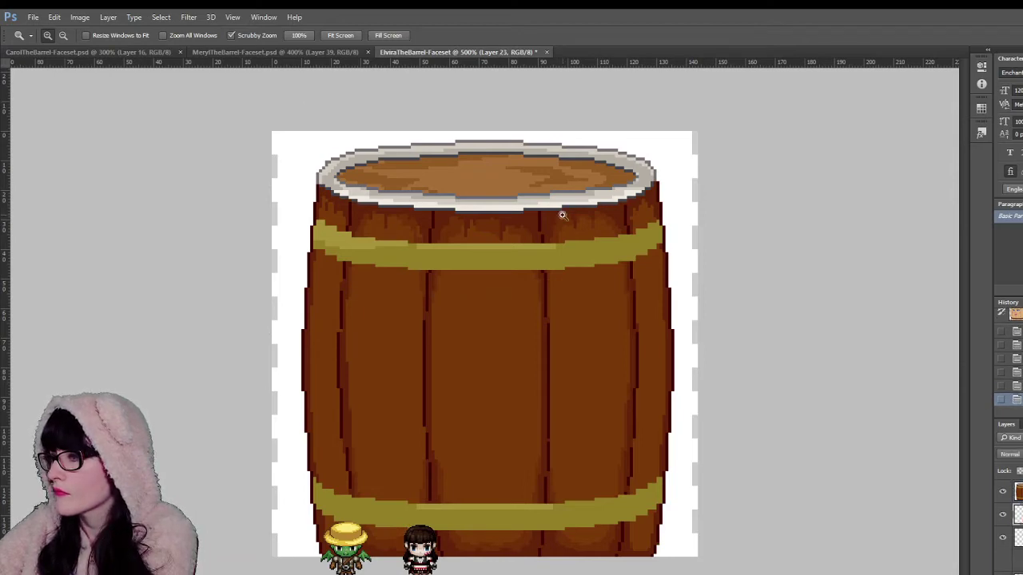
# Step: Select the white background around the pasted red-brown barrel with the Magic Wand and delete it
pyautogui.press('w')
pyautogui.click(307, 167)
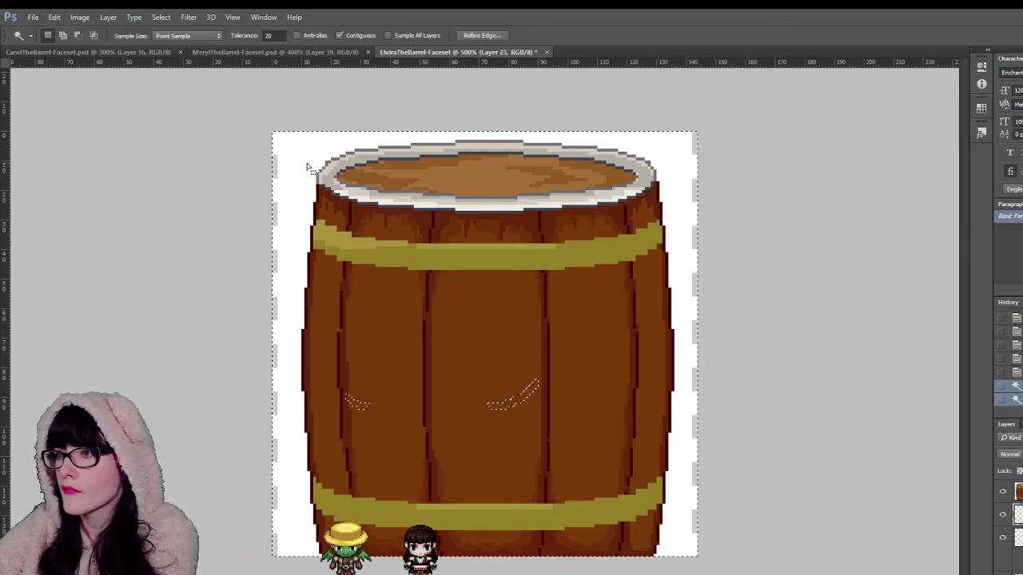
pyautogui.click(1019, 492)
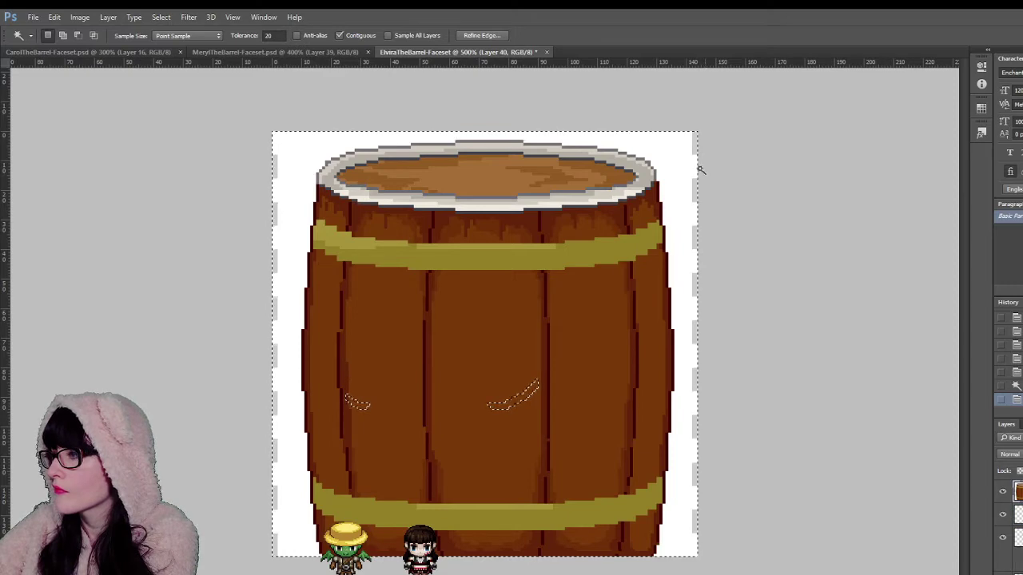
pyautogui.click(684, 162)
pyautogui.click(683, 159)
pyautogui.press('Delete')
pyautogui.press('Delete')
pyautogui.hotkey('ctrl', 'd')
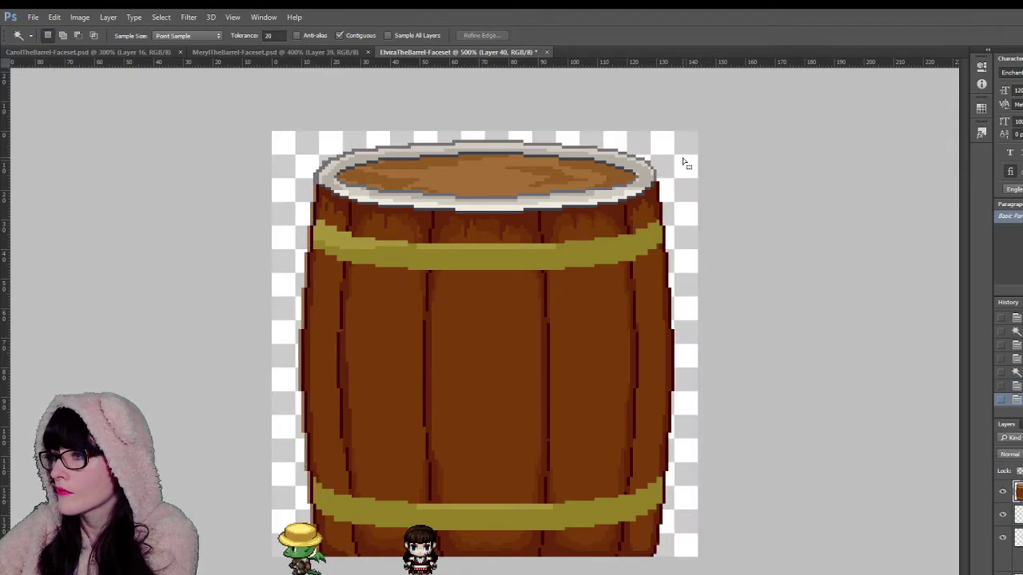
# Step: Toggle the red-brown barrel layer's visibility to compare its alignment with the tan barrel underneath
pyautogui.click(1005, 494)
pyautogui.click(1005, 494)
pyautogui.click(1005, 495)
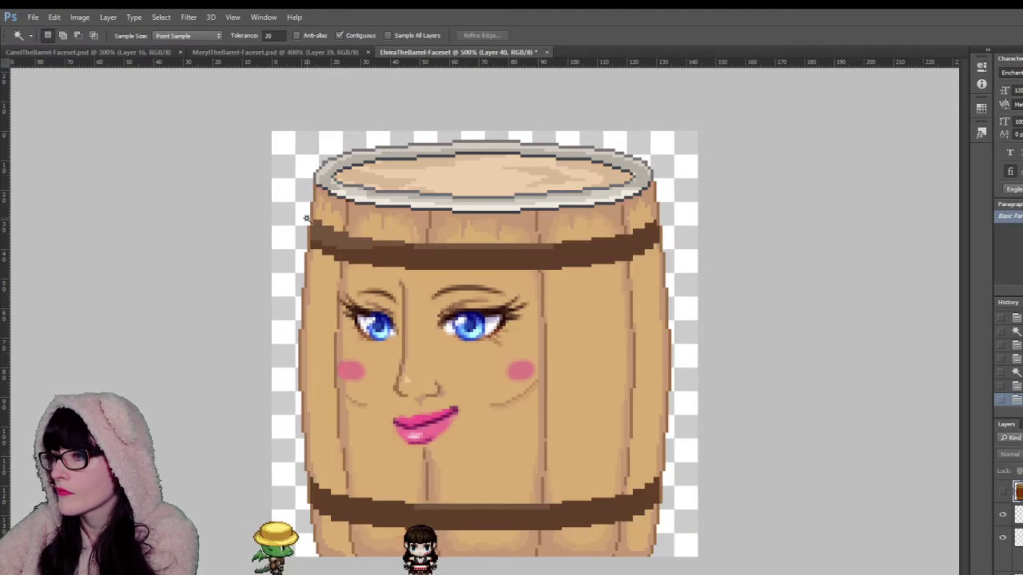
pyautogui.click(1005, 492)
pyautogui.click(1005, 492)
pyautogui.click(1005, 492)
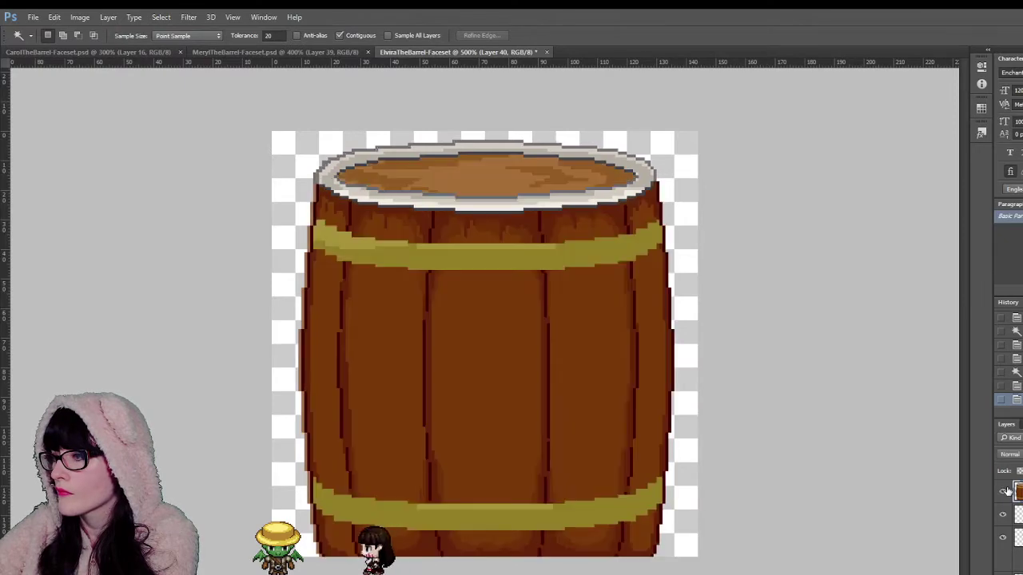
pyautogui.click(1004, 491)
# Step: Nudge the red-brown barrel layer one pixel to the left and check its alignment against the tan barrel
pyautogui.press('v')
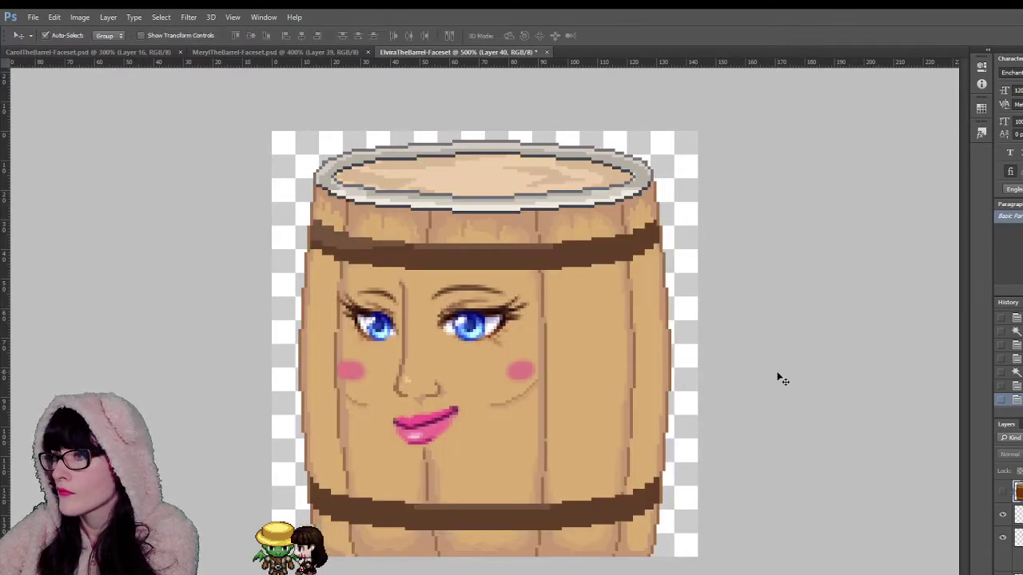
pyautogui.click(1002, 495)
pyautogui.click(1002, 495)
pyautogui.click(1002, 495)
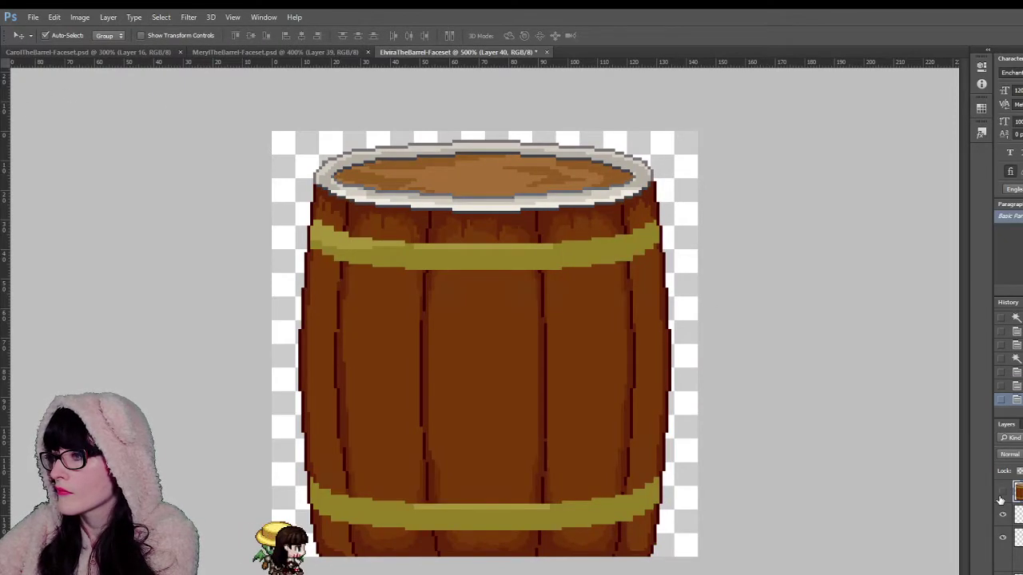
pyautogui.click(1002, 495)
pyautogui.click(1002, 496)
pyautogui.click(1002, 496)
pyautogui.click(1002, 496)
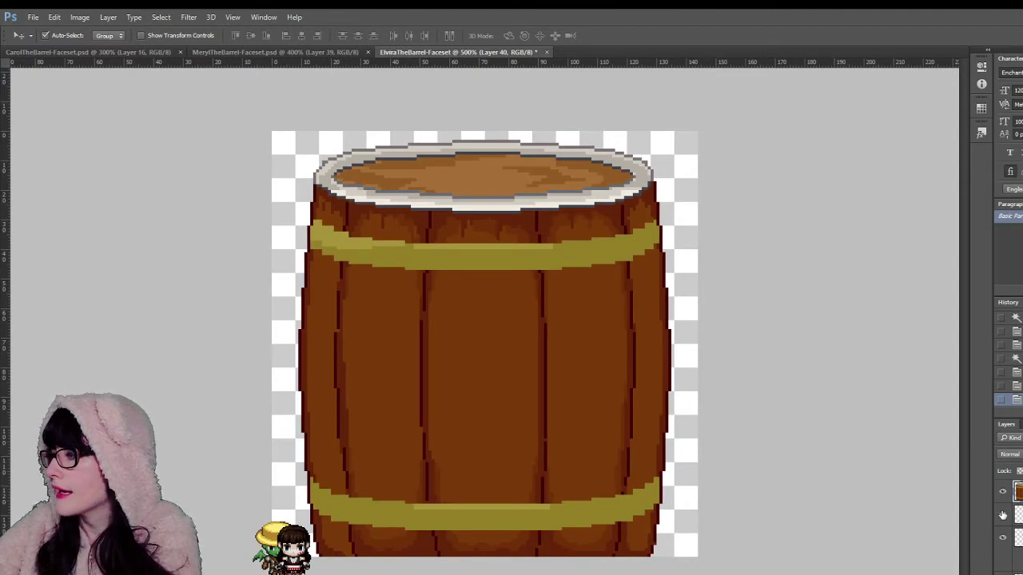
pyautogui.click(1002, 493)
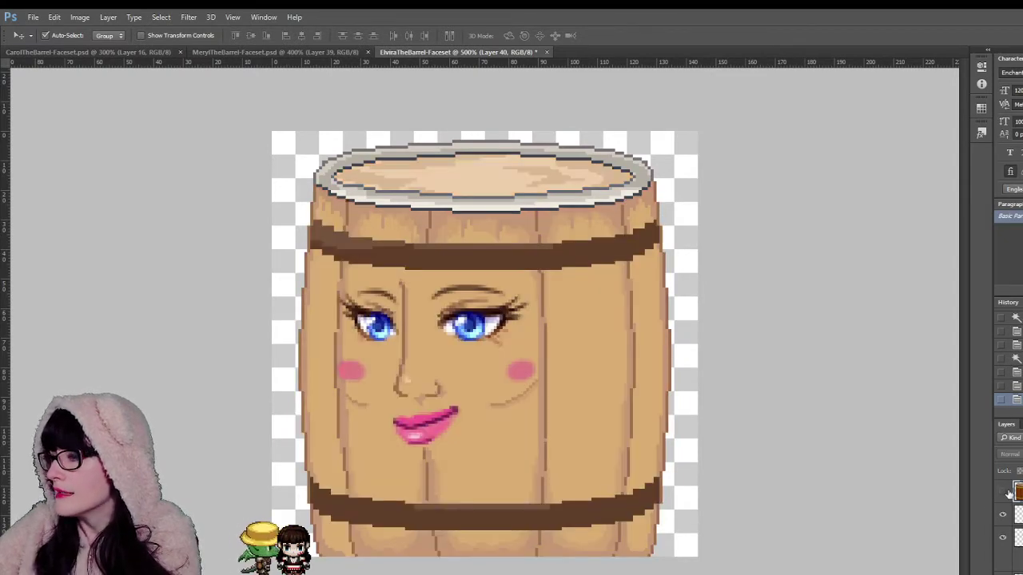
pyautogui.click(1002, 493)
pyautogui.press('z')
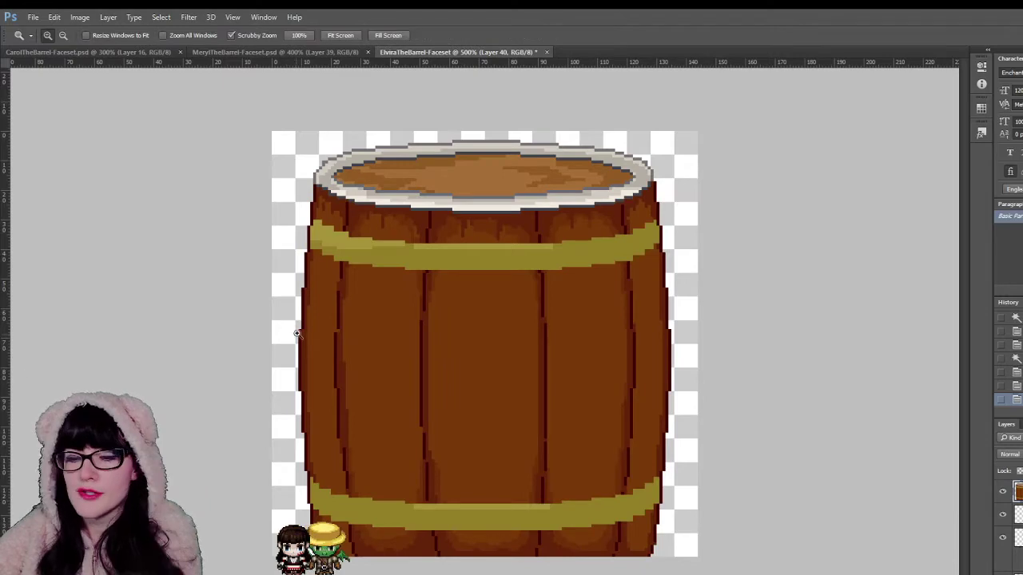
pyautogui.keyDown('alt'); pyautogui.click(487, 268); pyautogui.keyUp('alt')
pyautogui.keyDown('alt'); pyautogui.click(487, 269); pyautogui.keyUp('alt')
pyautogui.click(487, 268)
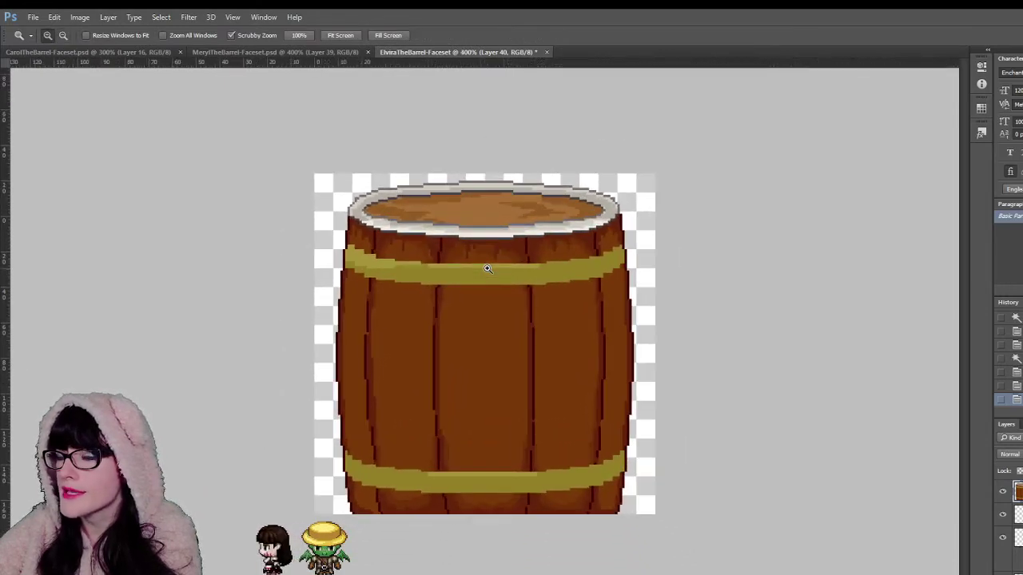
pyautogui.click(486, 268)
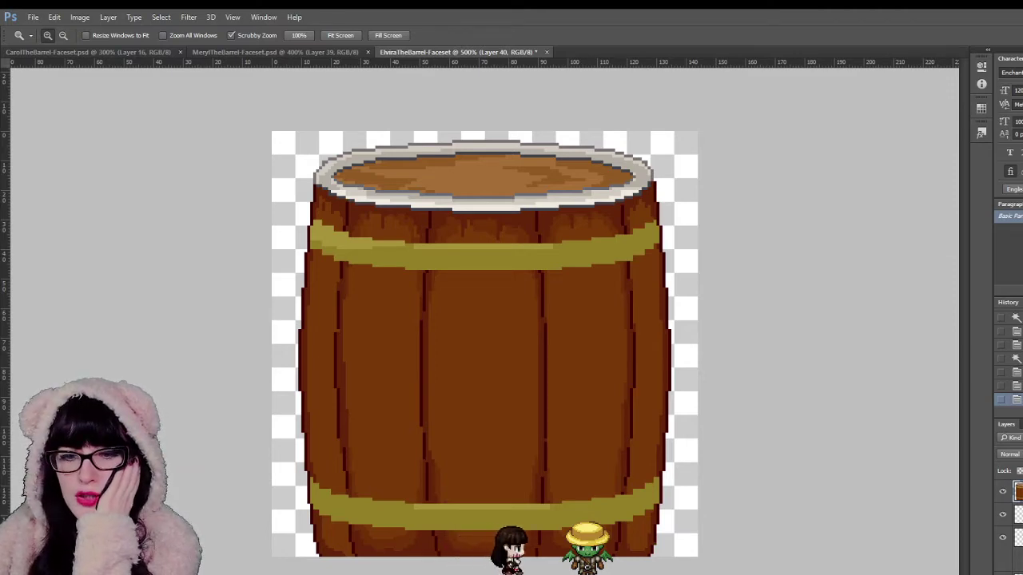
# Step: Consult Elvira's description in the draw.io notes and bring up the female face parts in RPG Maker's character generator
pyautogui.hotkey('alt', 'Tab')
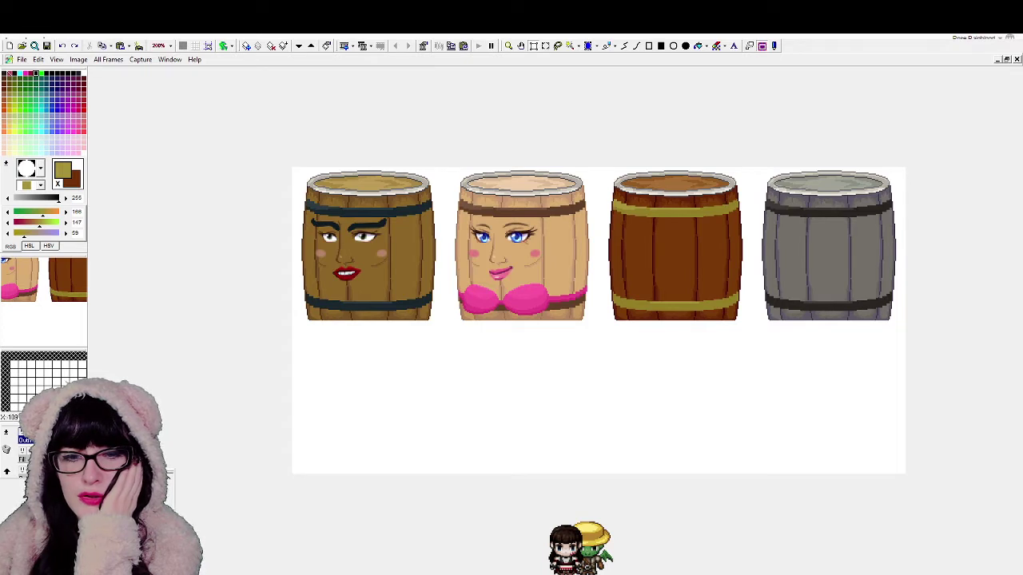
pyautogui.hotkey('alt', 'Tab')
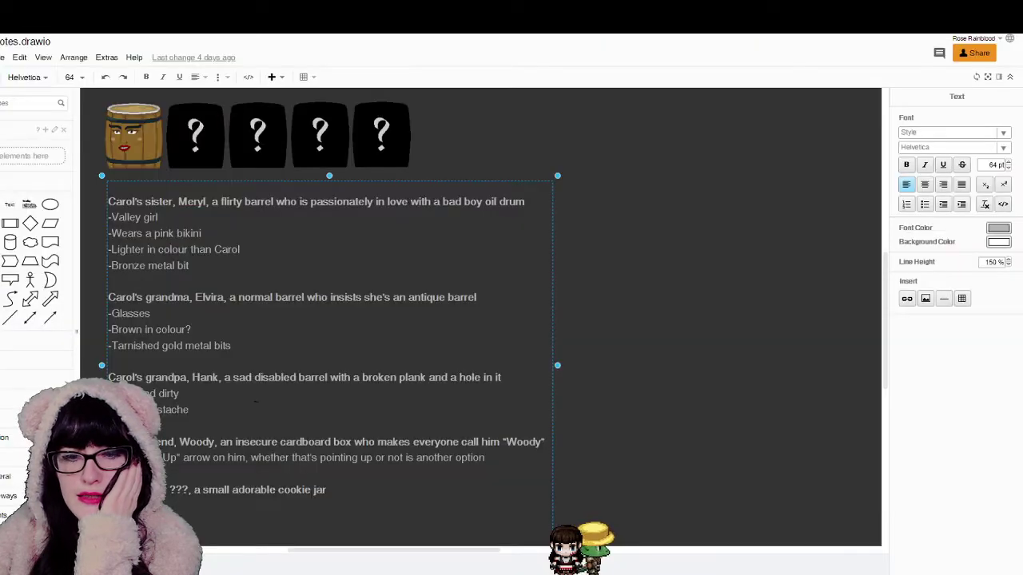
pyautogui.hotkey('alt', 'Tab')
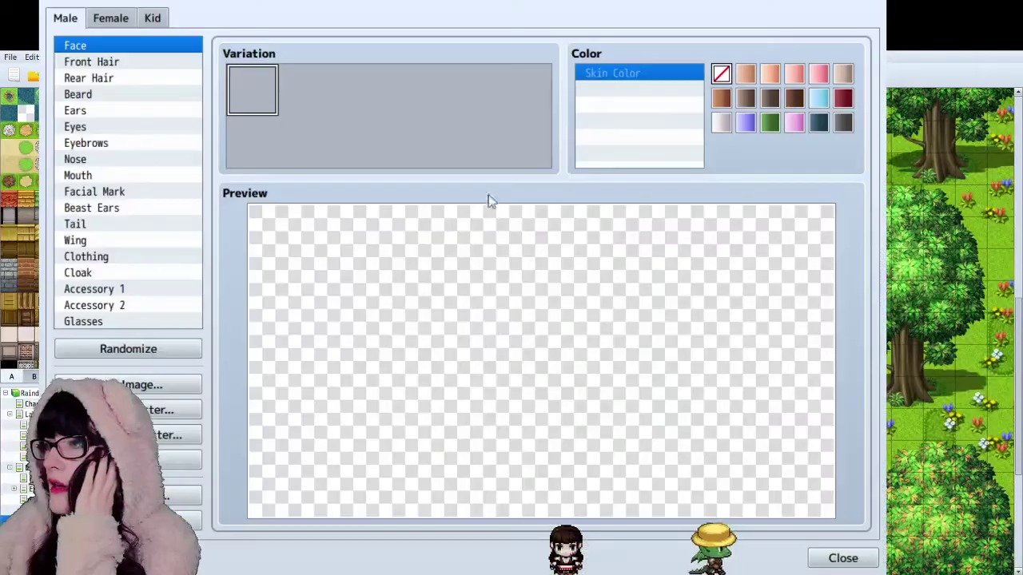
pyautogui.click(520, 74)
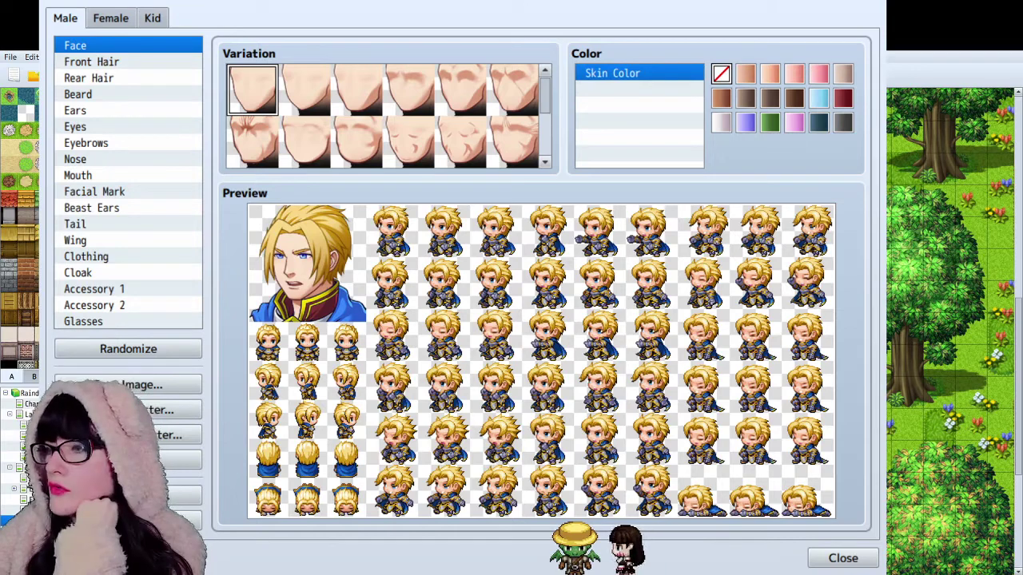
pyautogui.click(114, 16)
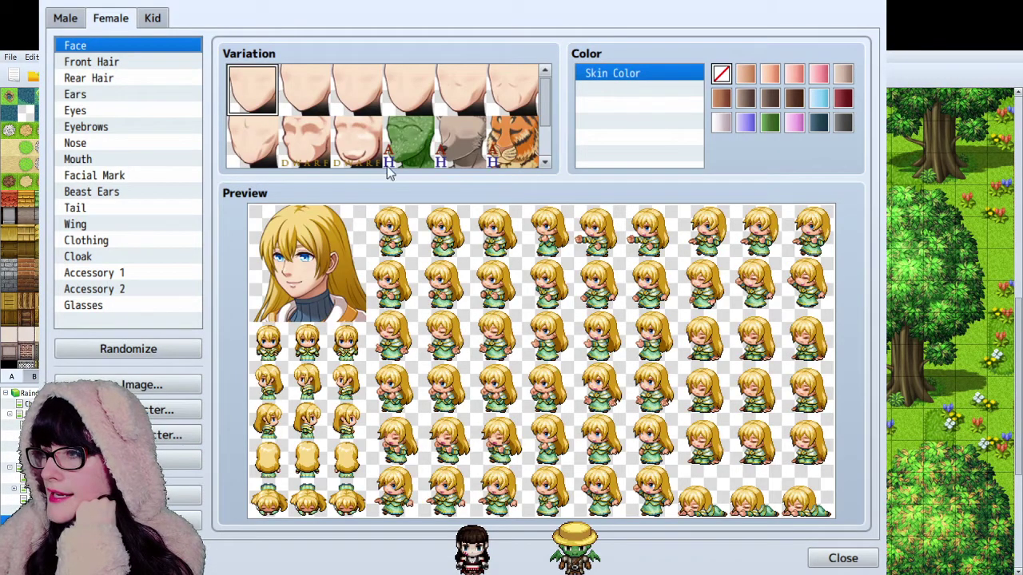
# Step: Try the wrinkled and angular face variations on the portrait and return to the first plain face
pyautogui.click(266, 132)
pyautogui.click(269, 101)
pyautogui.click(271, 137)
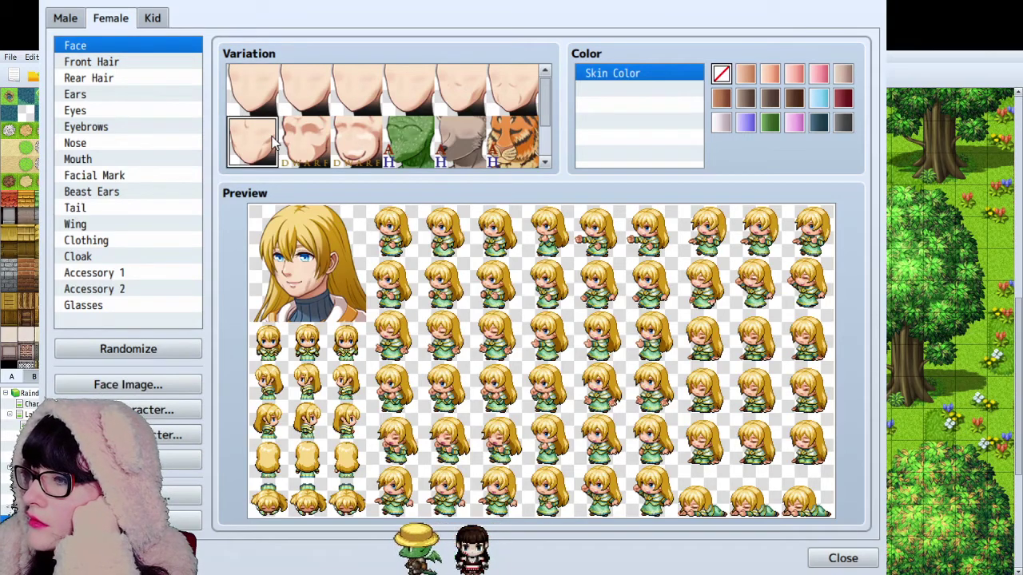
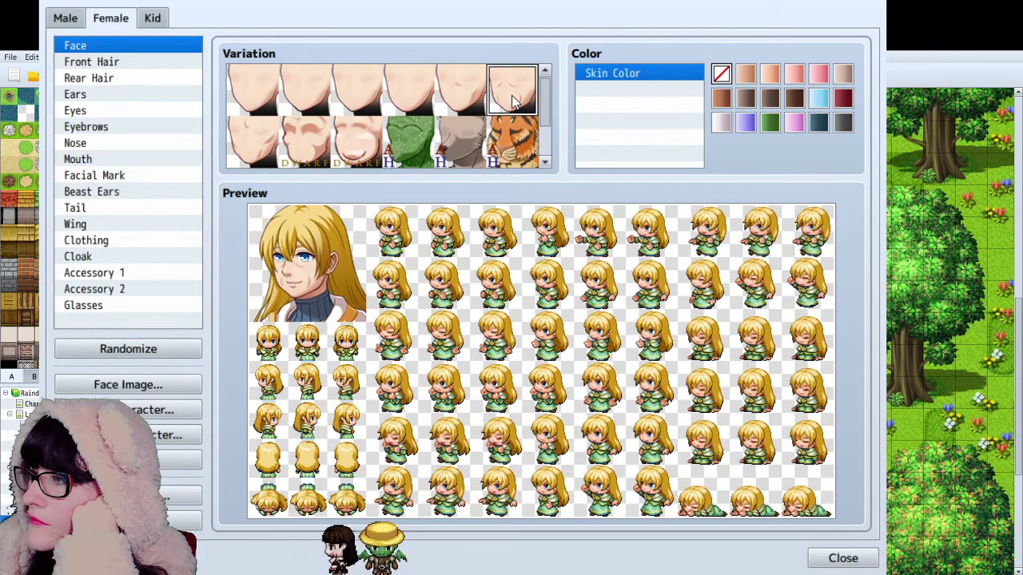
pyautogui.scroll(-2, 511, 95)
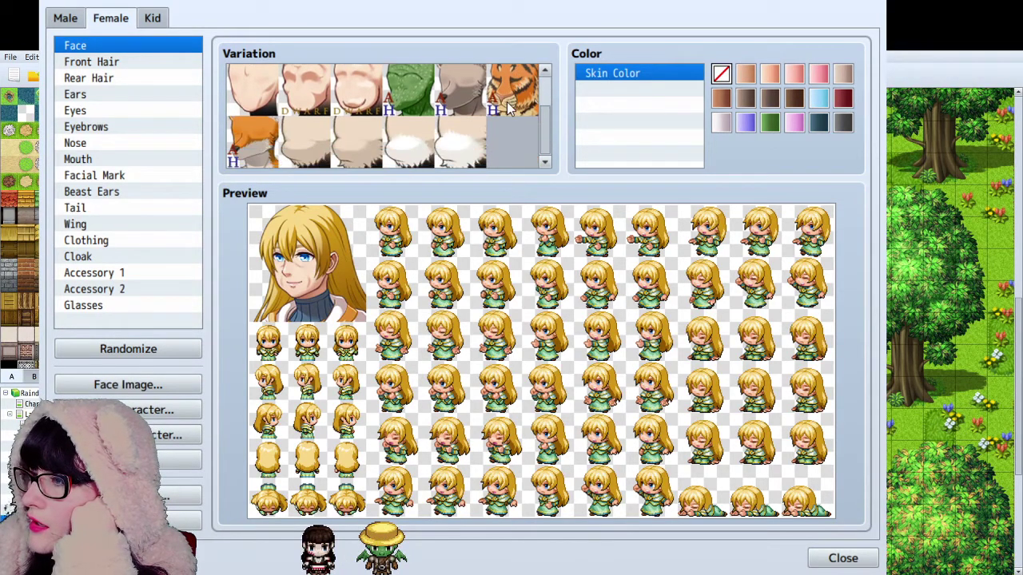
pyautogui.scroll(2, 505, 102)
pyautogui.click(252, 81)
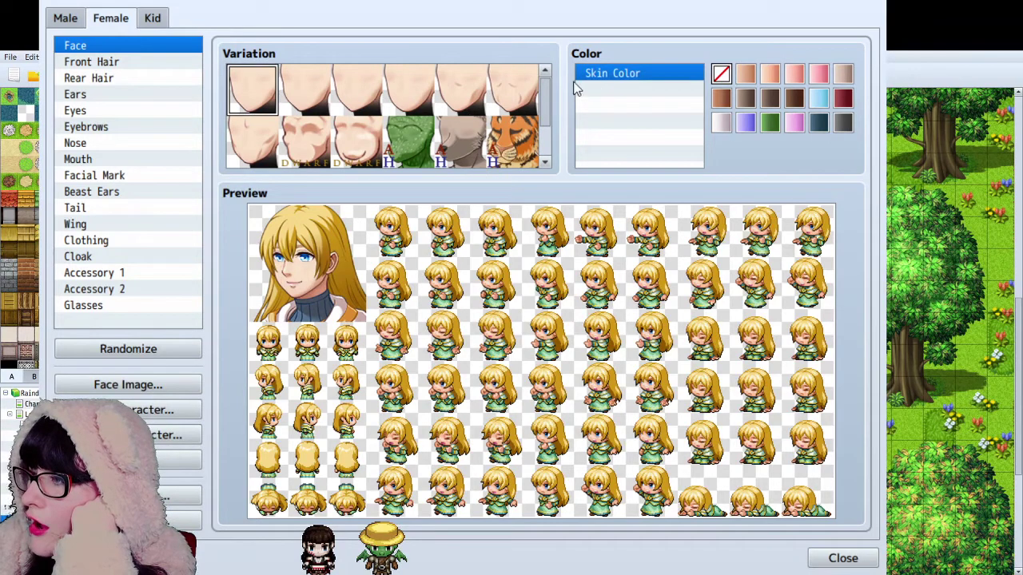
pyautogui.click(509, 91)
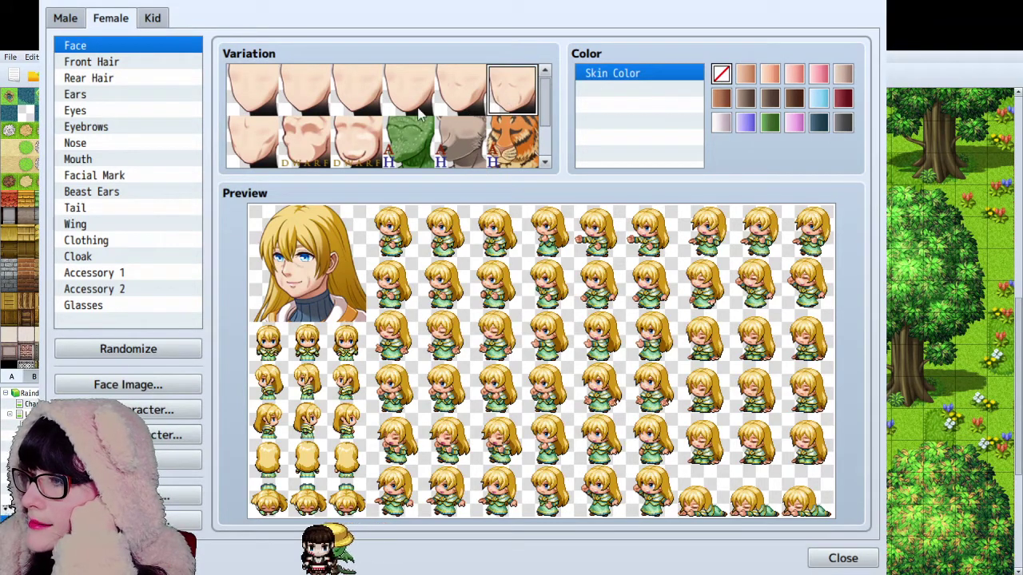
pyautogui.click(254, 90)
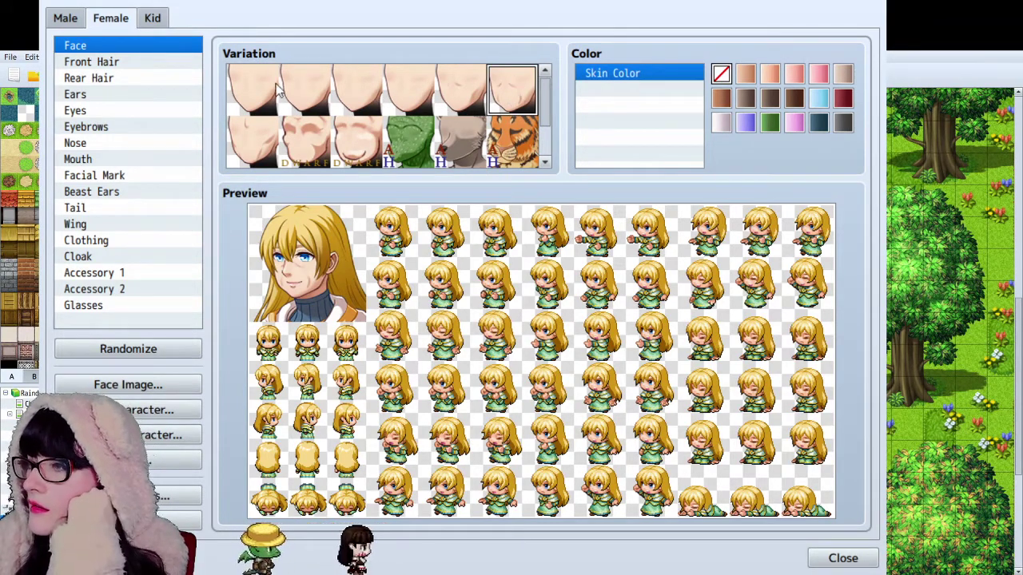
# Step: Try several of the early blue eye variations on the portrait, including the narrowed and wide-open ones
pyautogui.click(112, 61)
pyautogui.click(120, 78)
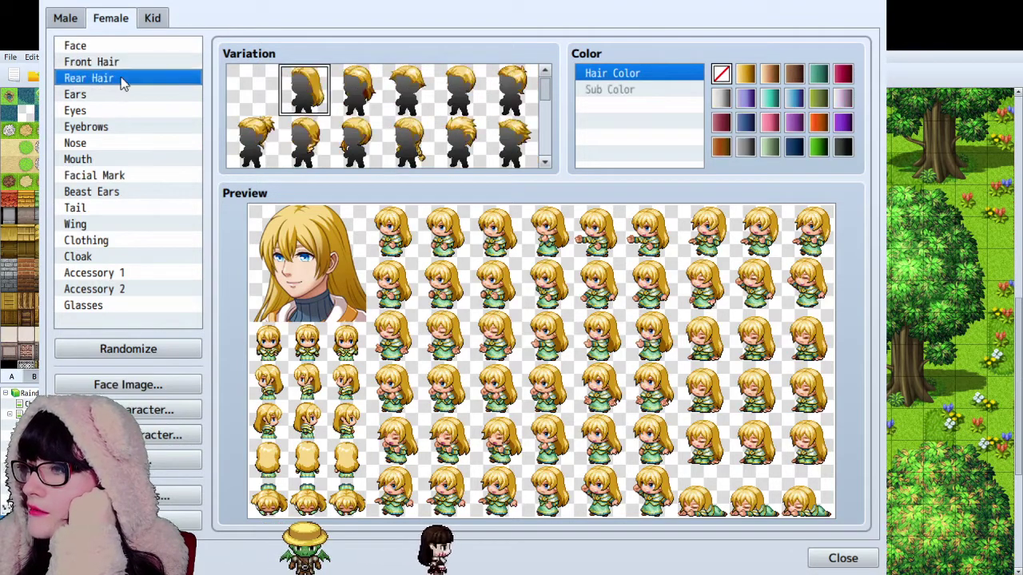
pyautogui.click(123, 94)
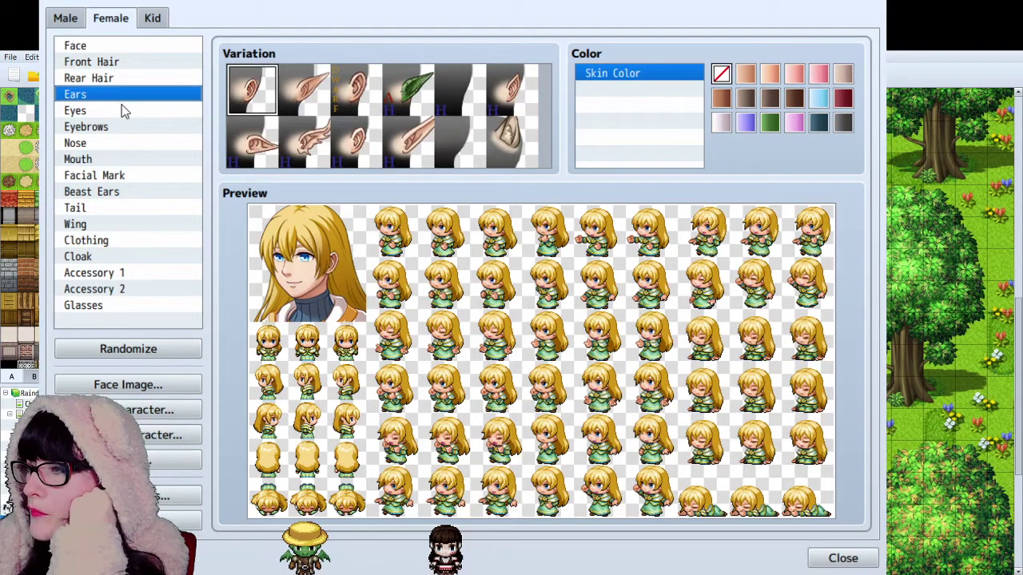
pyautogui.click(122, 107)
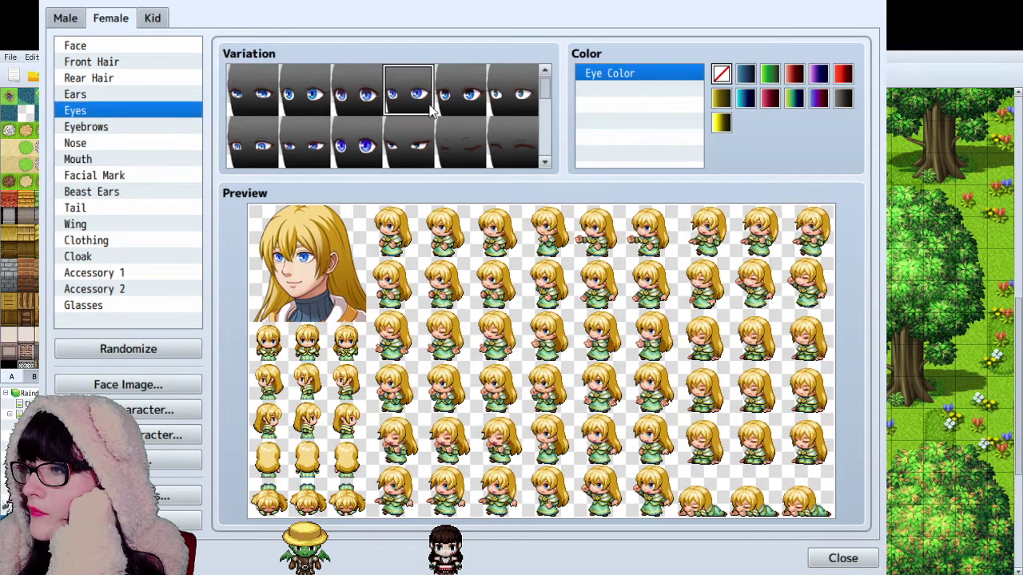
pyautogui.click(472, 108)
pyautogui.click(288, 154)
pyautogui.scroll(-2, 304, 148)
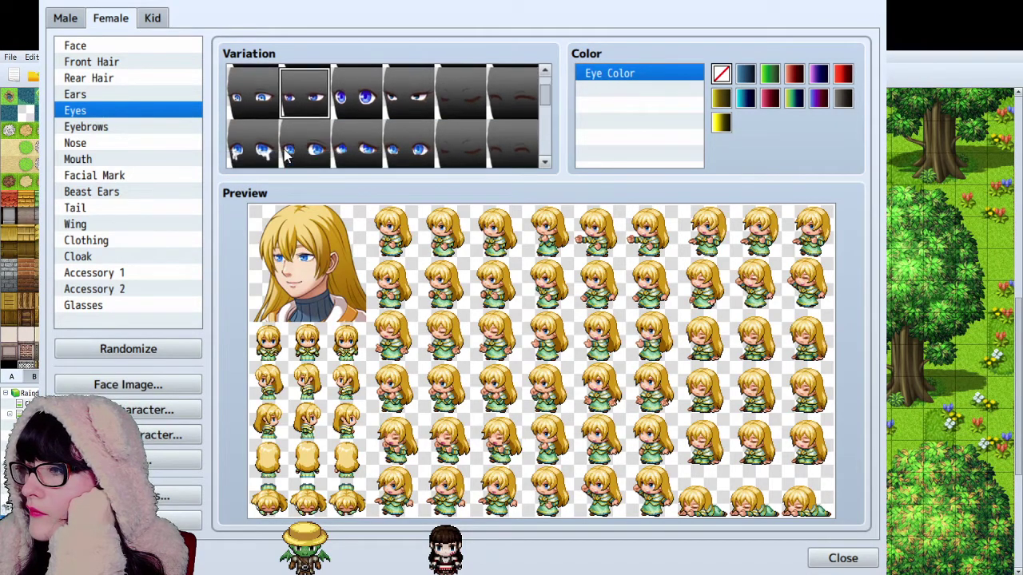
pyautogui.click(408, 116)
pyautogui.click(349, 120)
pyautogui.click(308, 121)
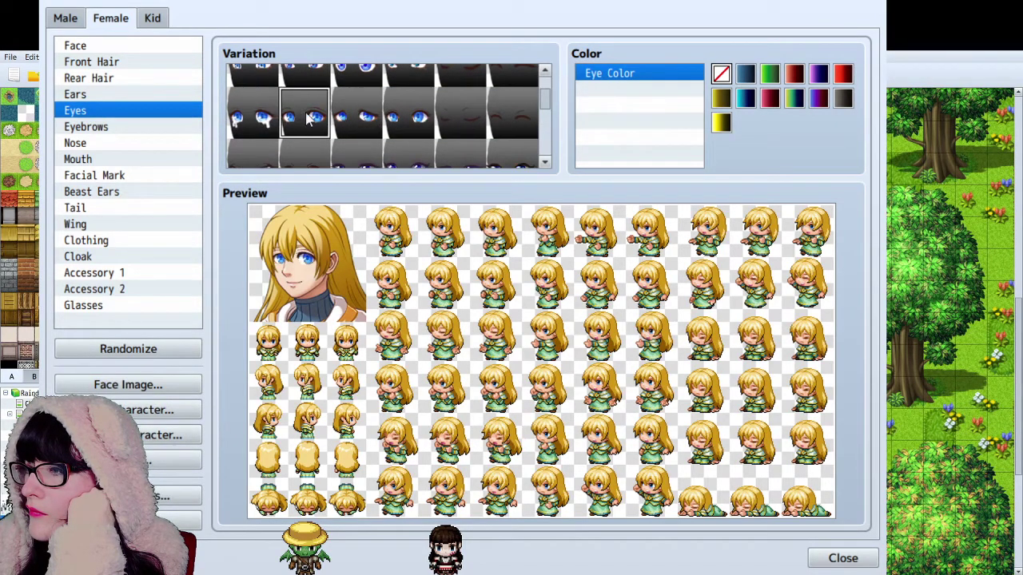
# Step: Compare the half-closed eyes with the D-marked eye variations and apply the fourth one in the second D-marked row
pyautogui.click(243, 129)
pyautogui.scroll(-2, 256, 135)
pyautogui.click(357, 125)
pyautogui.click(417, 122)
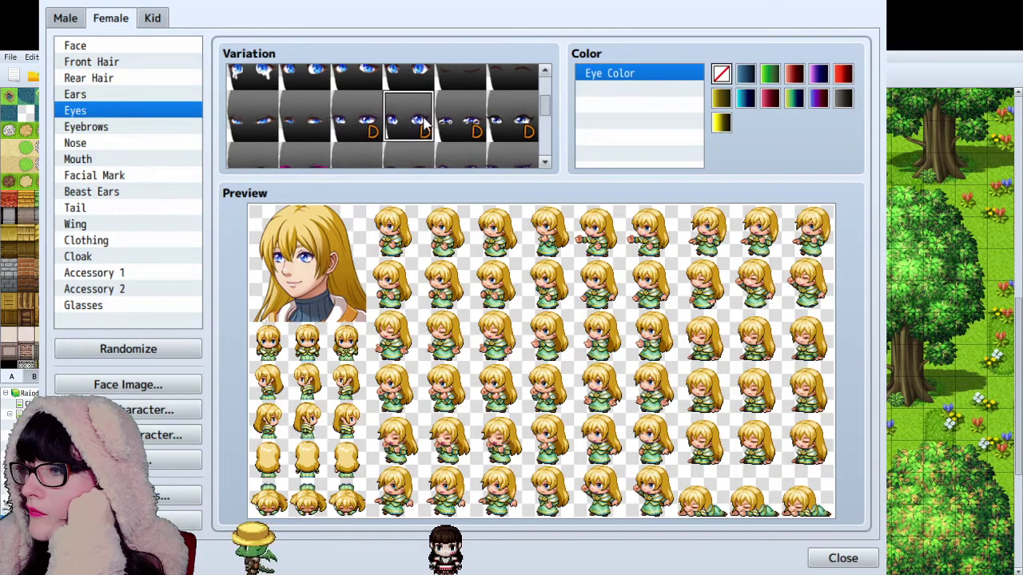
pyautogui.scroll(-2, 372, 127)
pyautogui.scroll(1, 320, 123)
pyautogui.click(307, 107)
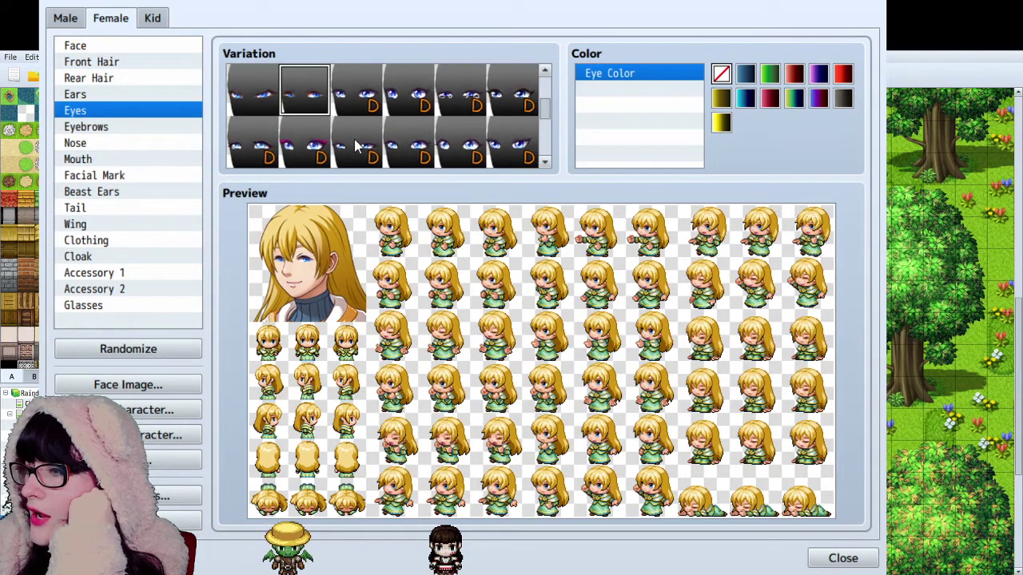
pyautogui.click(264, 96)
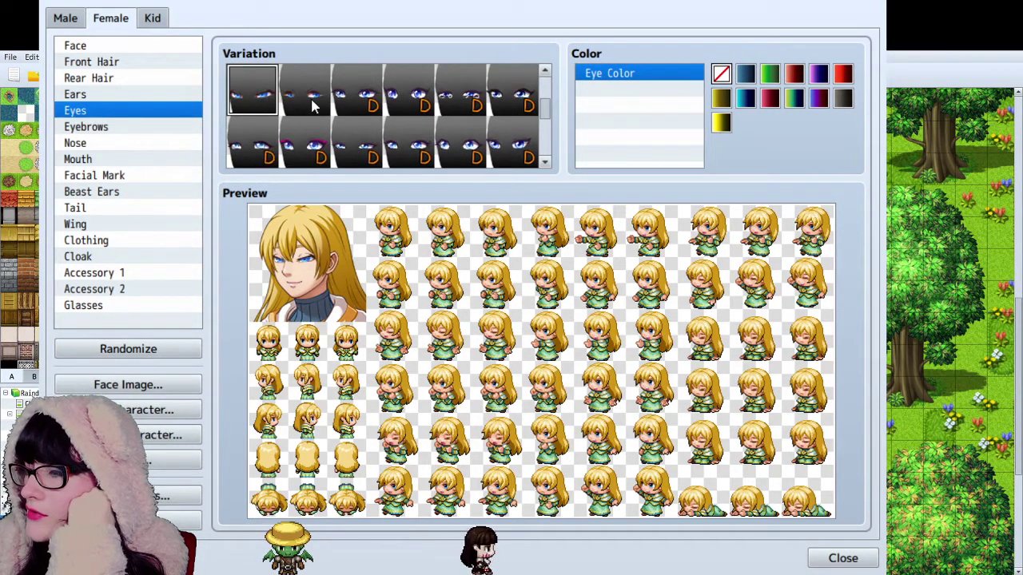
pyautogui.click(313, 102)
pyautogui.click(239, 113)
pyautogui.click(357, 144)
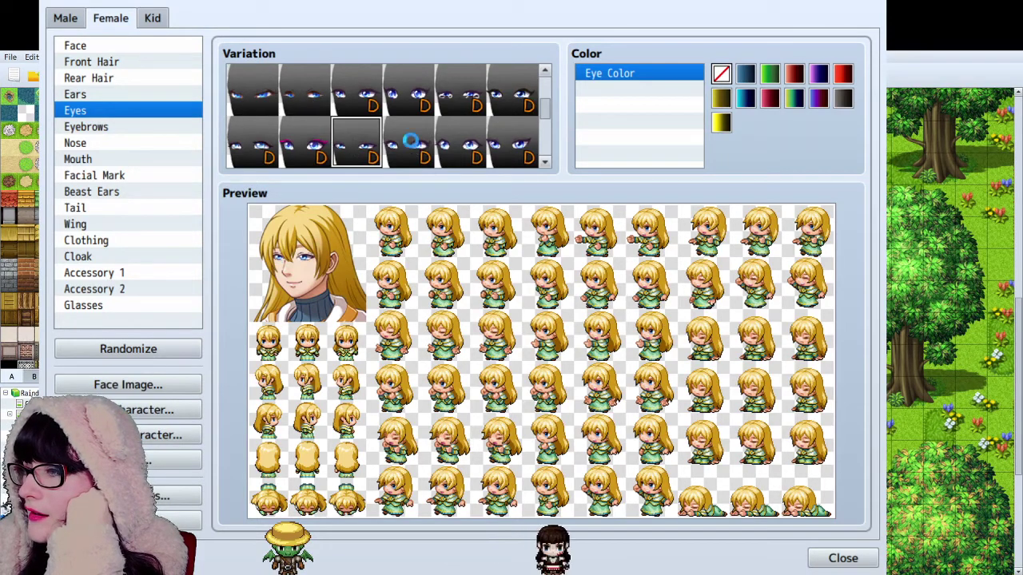
pyautogui.click(409, 144)
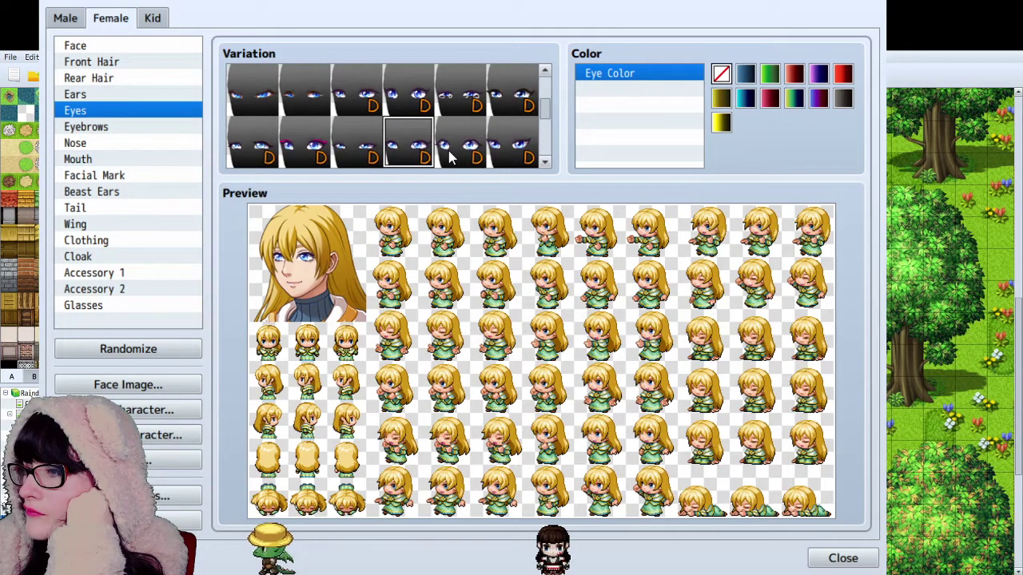
# Step: Recolour the hair white and try the rear hairstyle with long thin braids
pyautogui.click(109, 67)
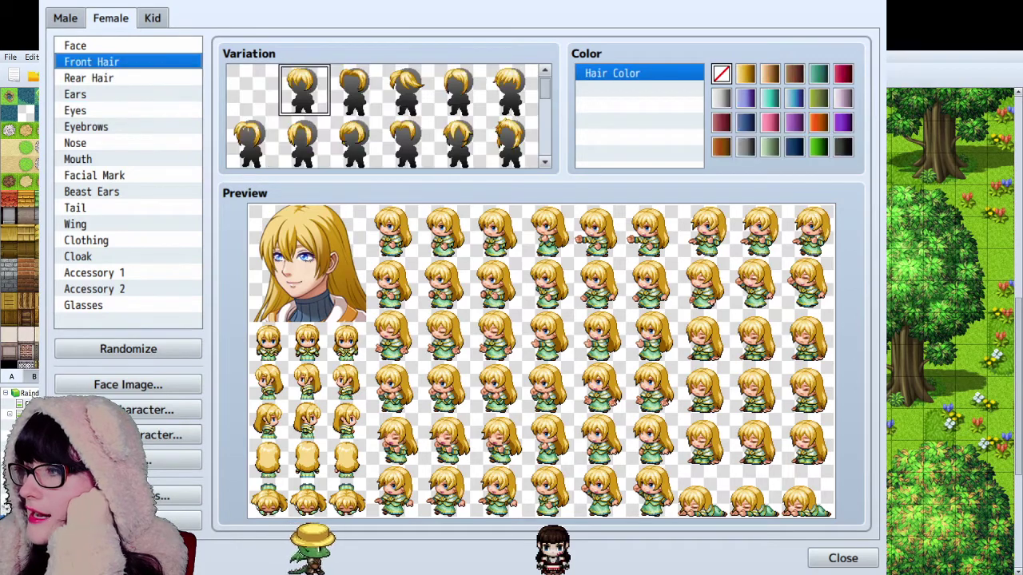
pyautogui.click(721, 97)
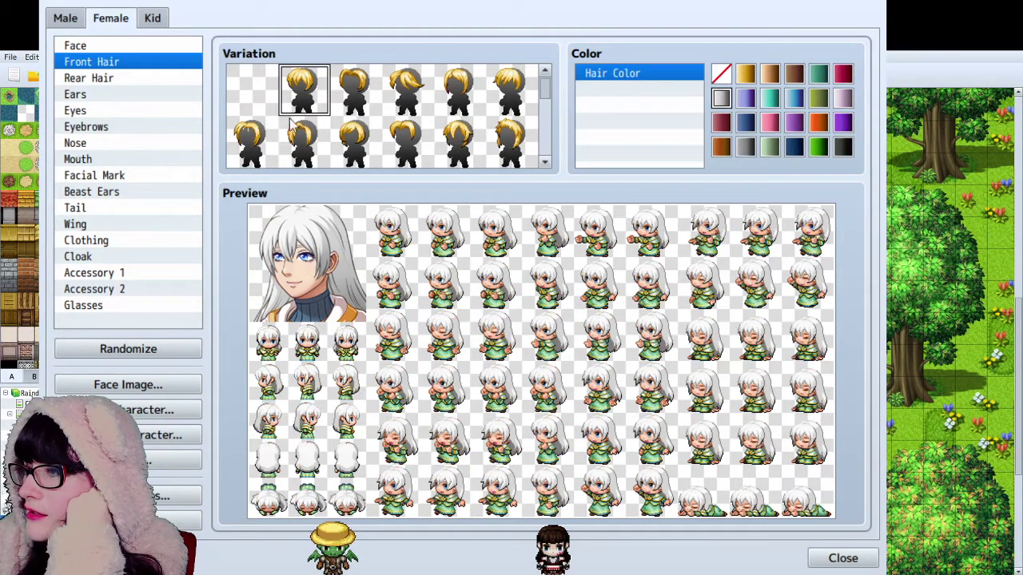
pyautogui.click(157, 80)
pyautogui.click(406, 110)
pyautogui.click(412, 148)
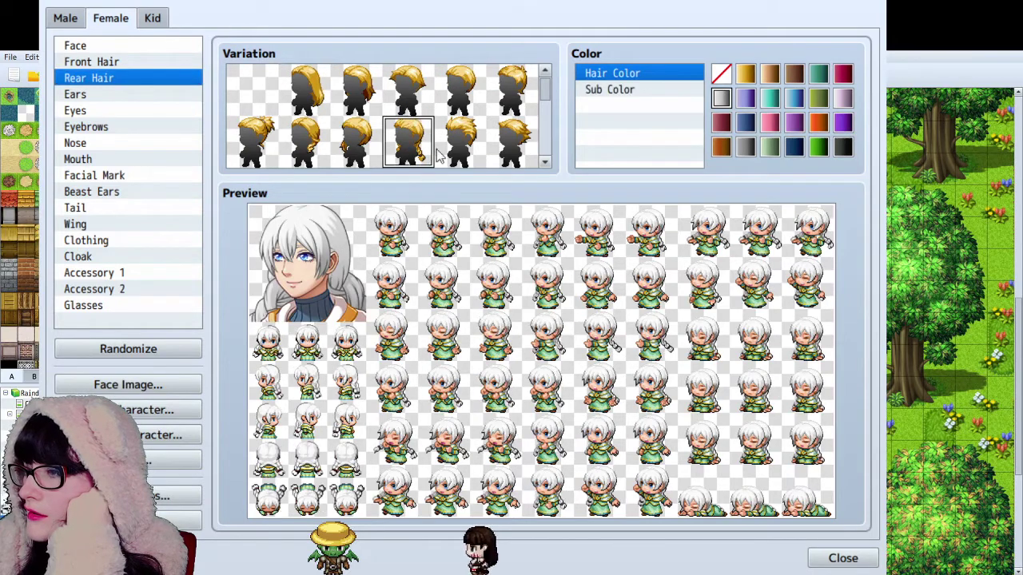
# Step: Try the spiky and low side-ponytail rear hairstyles and look through the rest of the rear hair variations
pyautogui.click(461, 143)
pyautogui.scroll(-1, 495, 148)
pyautogui.click(510, 128)
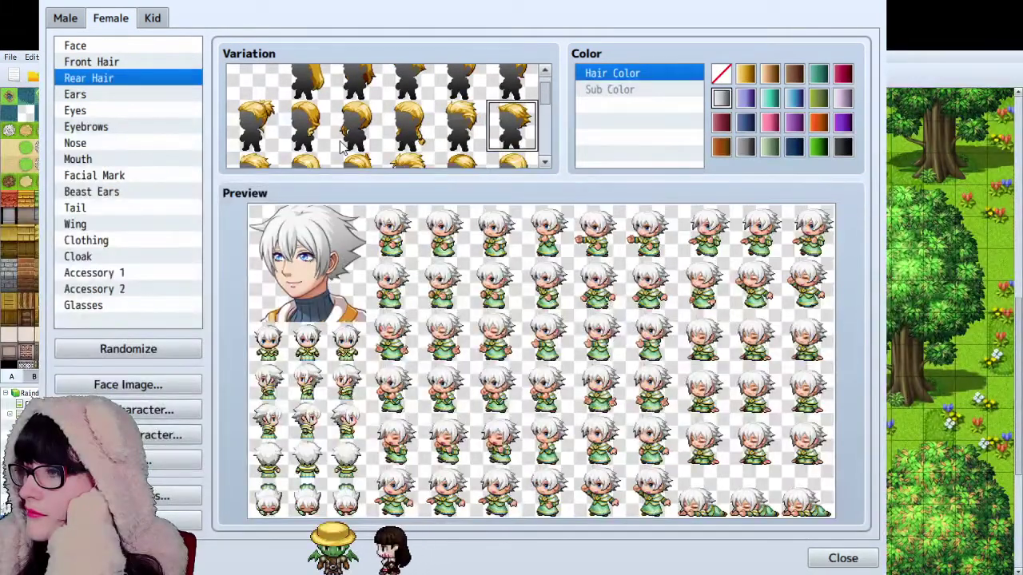
pyautogui.click(346, 137)
pyautogui.scroll(-1, 352, 142)
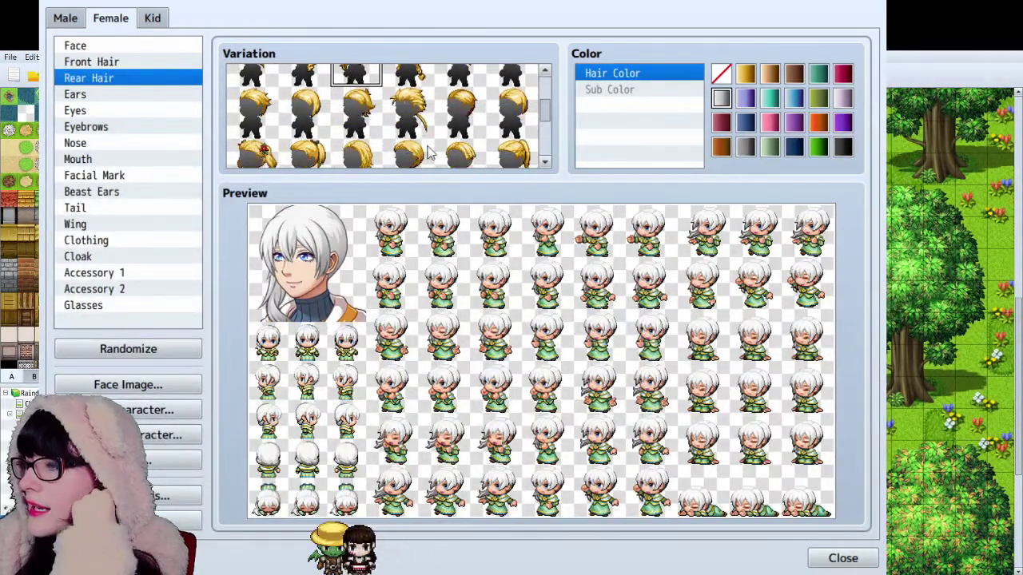
pyautogui.scroll(-1, 521, 135)
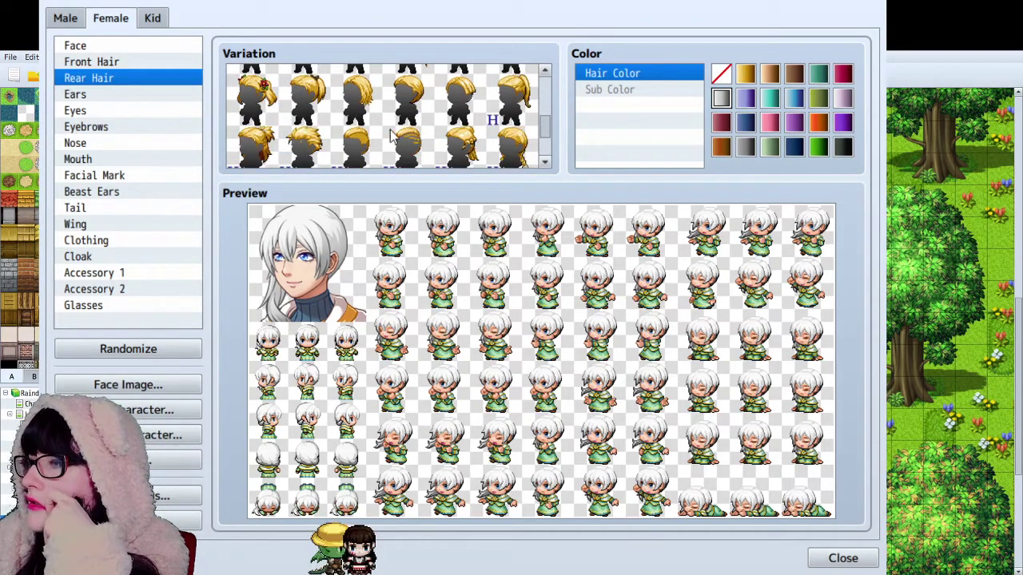
pyautogui.scroll(-1, 391, 138)
pyautogui.scroll(3, 368, 147)
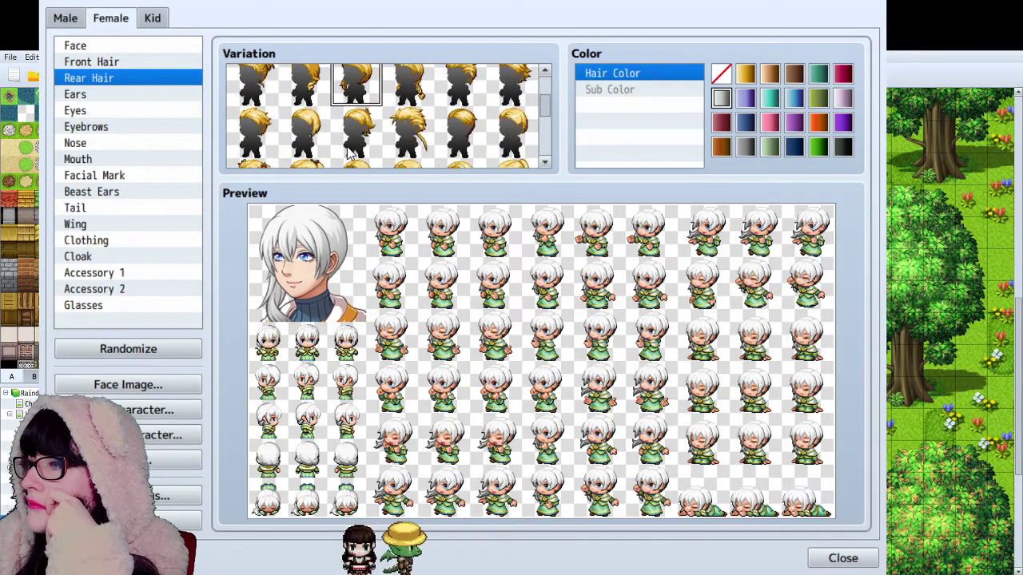
# Step: Try the short rear hairstyles on the white-haired portrait, including the tousled short cut
pyautogui.click(305, 136)
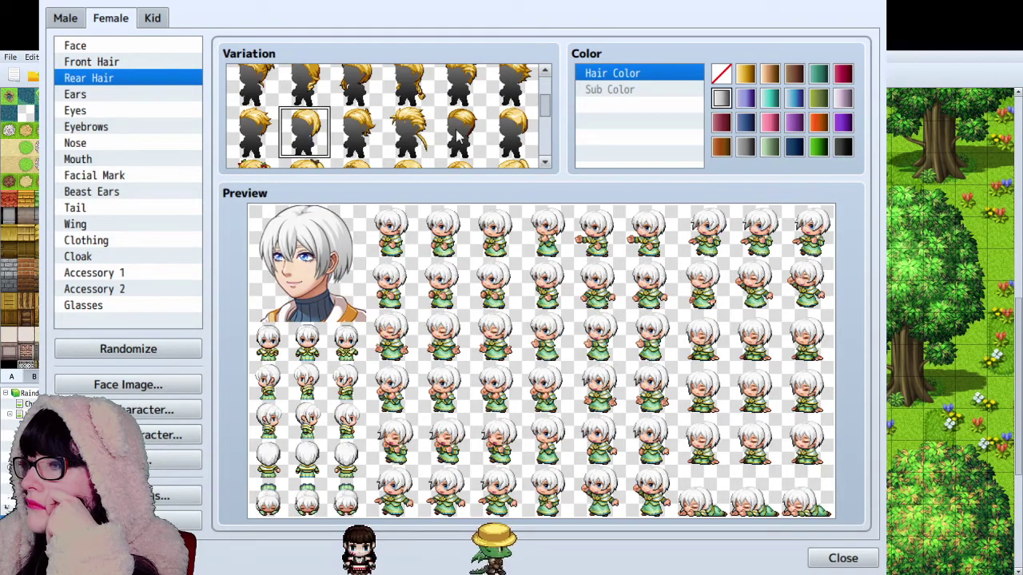
pyautogui.click(472, 132)
pyautogui.click(518, 149)
pyautogui.scroll(1, 518, 148)
pyautogui.click(450, 120)
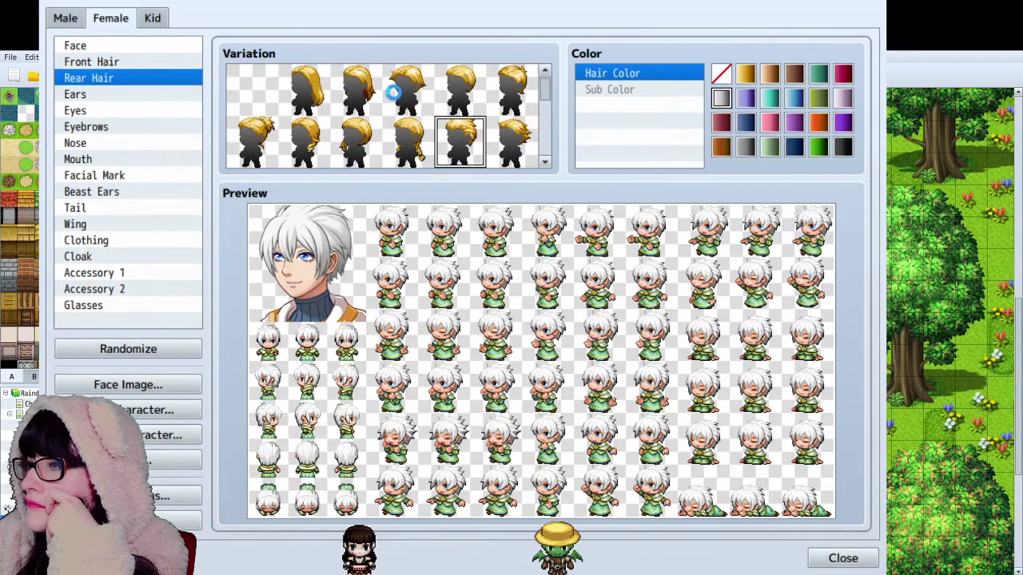
# Step: Compare the remaining early rear hairstyles and apply the thick curled braid that falls over the shoulder
pyautogui.click(391, 90)
pyautogui.click(350, 92)
pyautogui.click(304, 94)
pyautogui.click(304, 143)
pyautogui.click(261, 143)
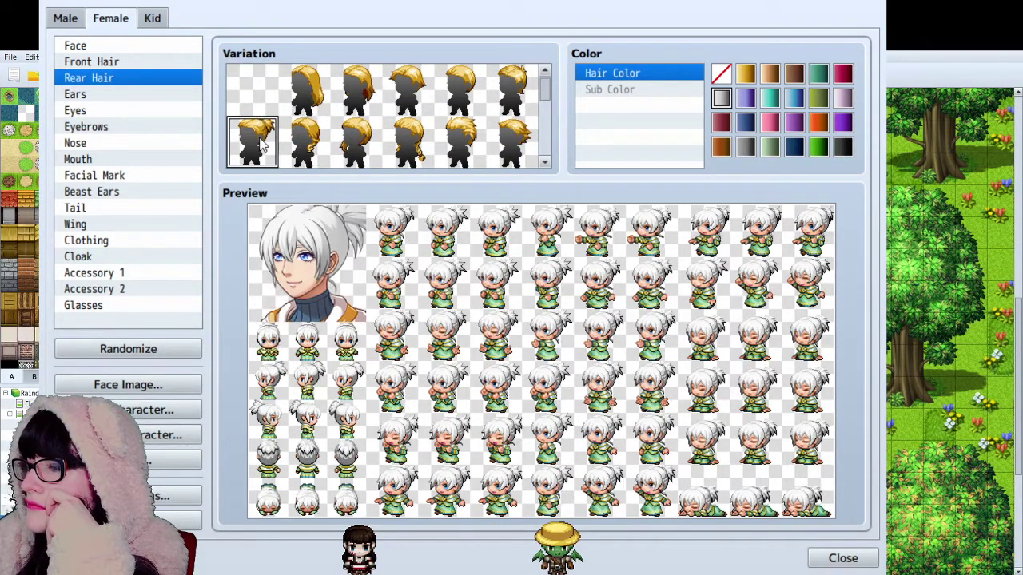
pyautogui.click(292, 144)
pyautogui.click(347, 150)
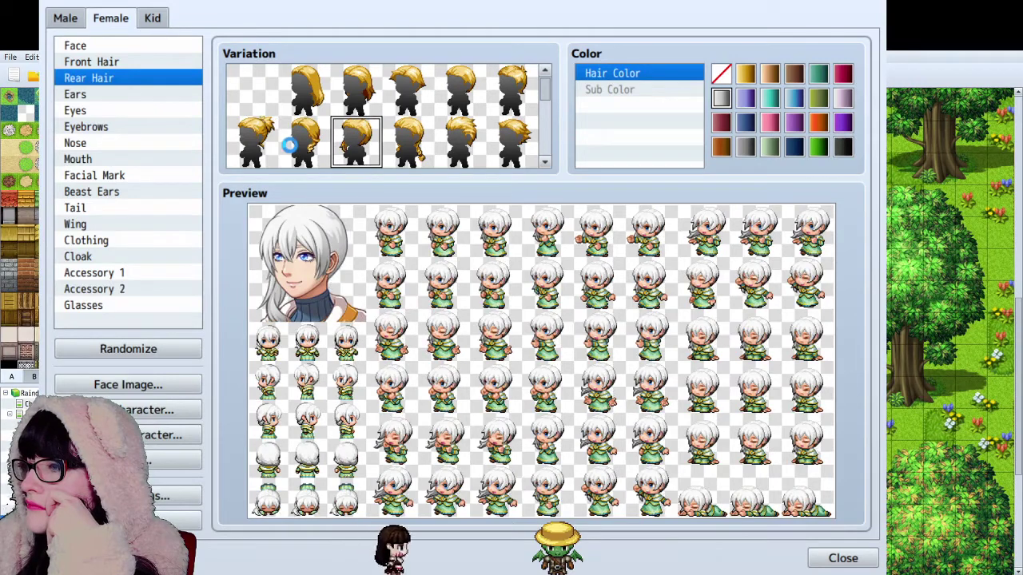
pyautogui.click(291, 146)
# Step: Compare more D-marked eye variations on the braided portrait and apply the second one in the third D-marked row
pyautogui.click(88, 115)
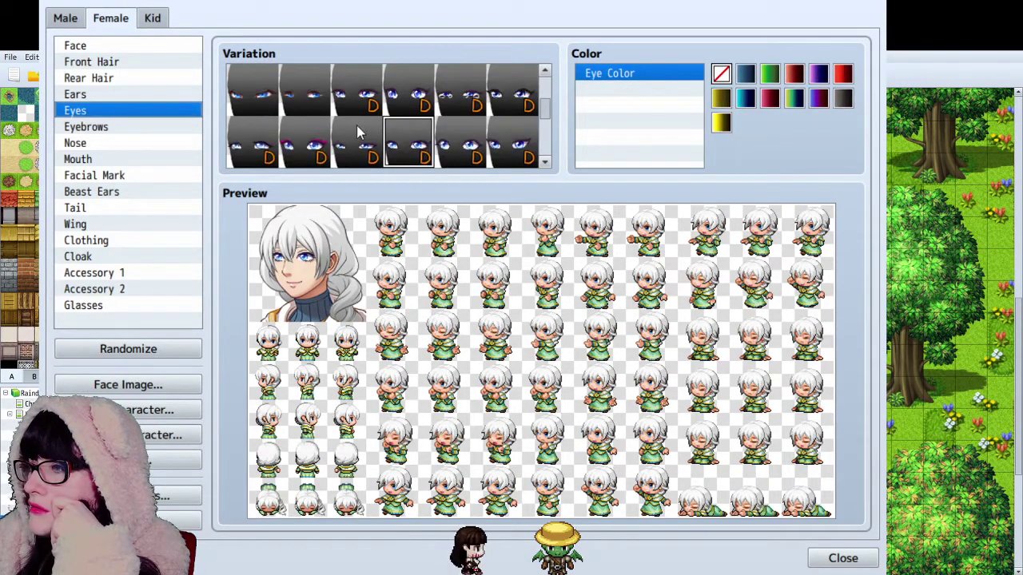
pyautogui.scroll(-1, 408, 134)
pyautogui.click(460, 116)
pyautogui.click(516, 132)
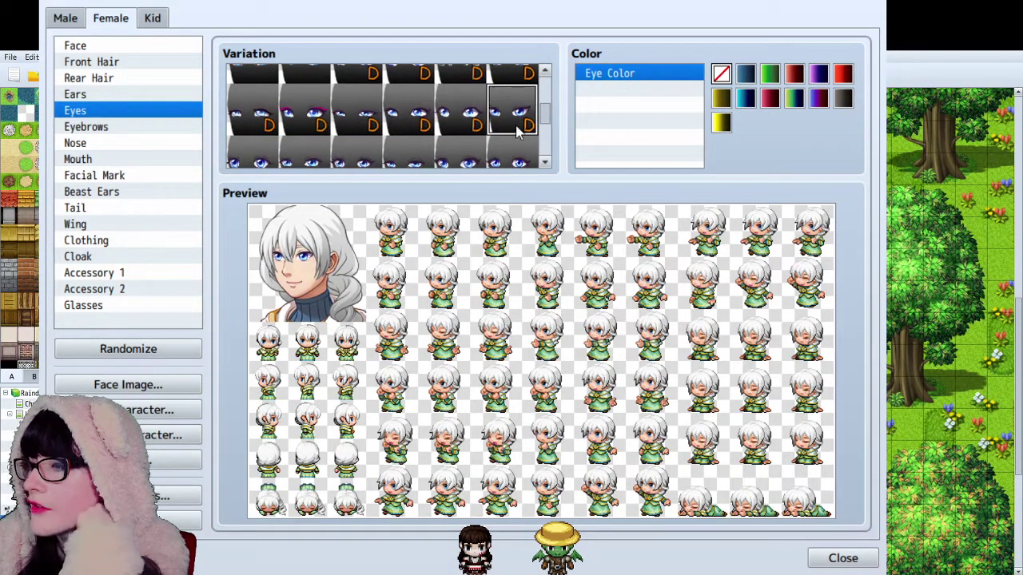
pyautogui.scroll(-1, 516, 132)
pyautogui.click(460, 144)
pyautogui.click(304, 144)
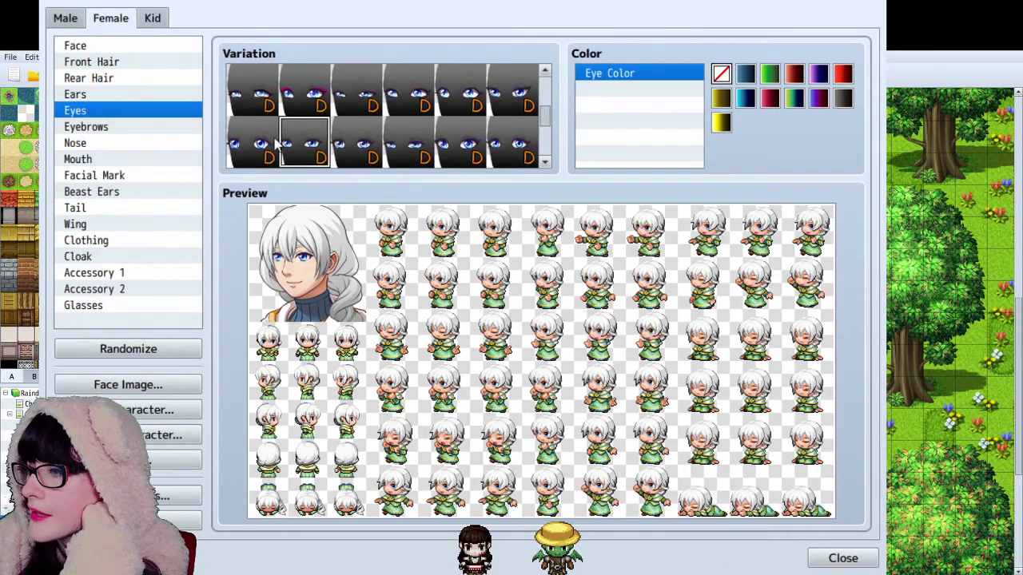
# Step: Compare the first four eye variations in the third D-marked row on the portrait
pyautogui.click(252, 146)
pyautogui.scroll(-1, 256, 154)
pyautogui.click(316, 138)
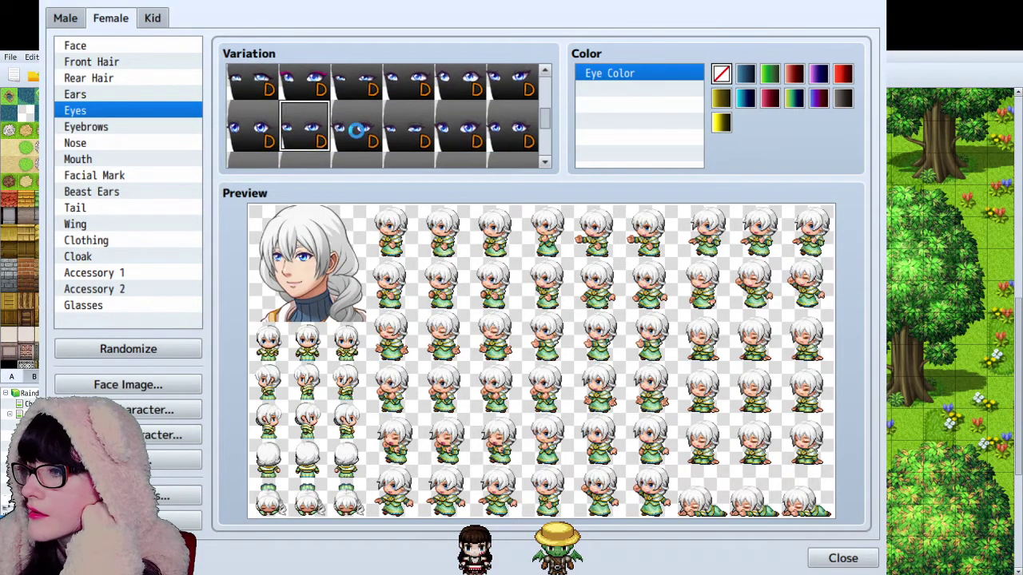
pyautogui.click(356, 132)
pyautogui.scroll(-1, 384, 135)
pyautogui.click(420, 140)
pyautogui.scroll(-1, 399, 136)
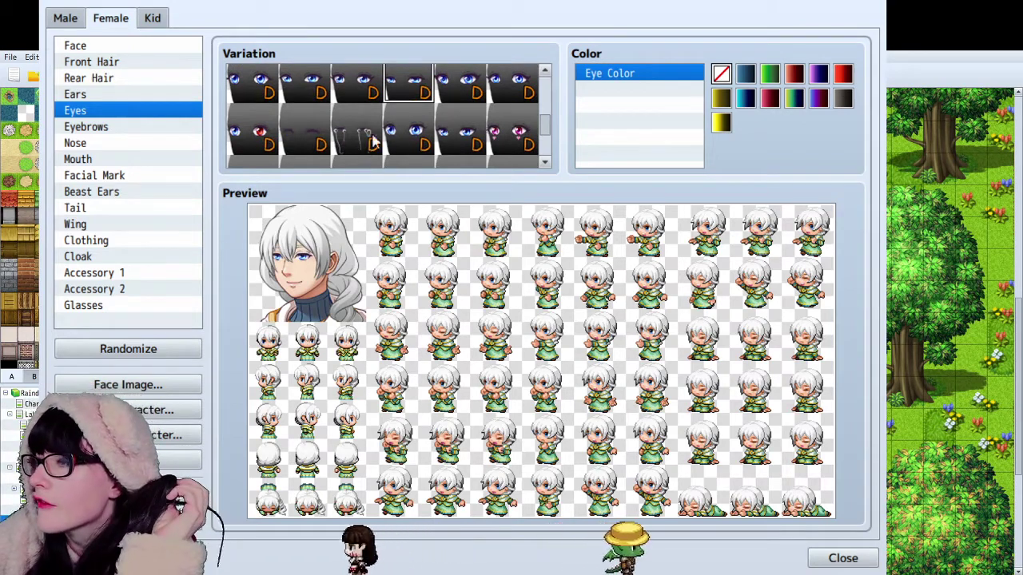
# Step: Try the wide blue and pink eyes, then reapply the second eye variation in the third D-marked row
pyautogui.click(409, 136)
pyautogui.click(512, 141)
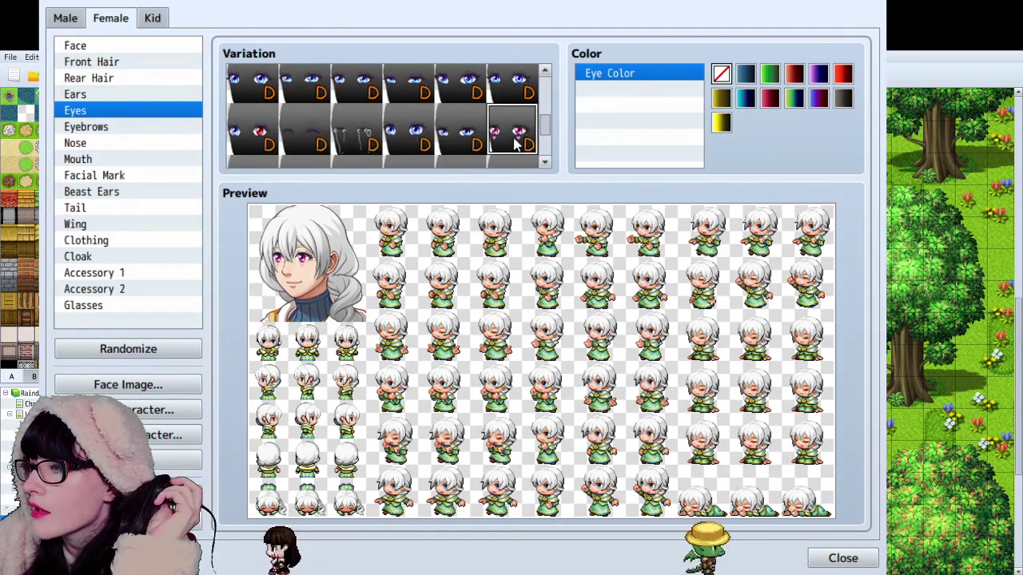
pyautogui.scroll(-1, 514, 144)
pyautogui.scroll(-3, 511, 126)
pyautogui.scroll(6, 510, 124)
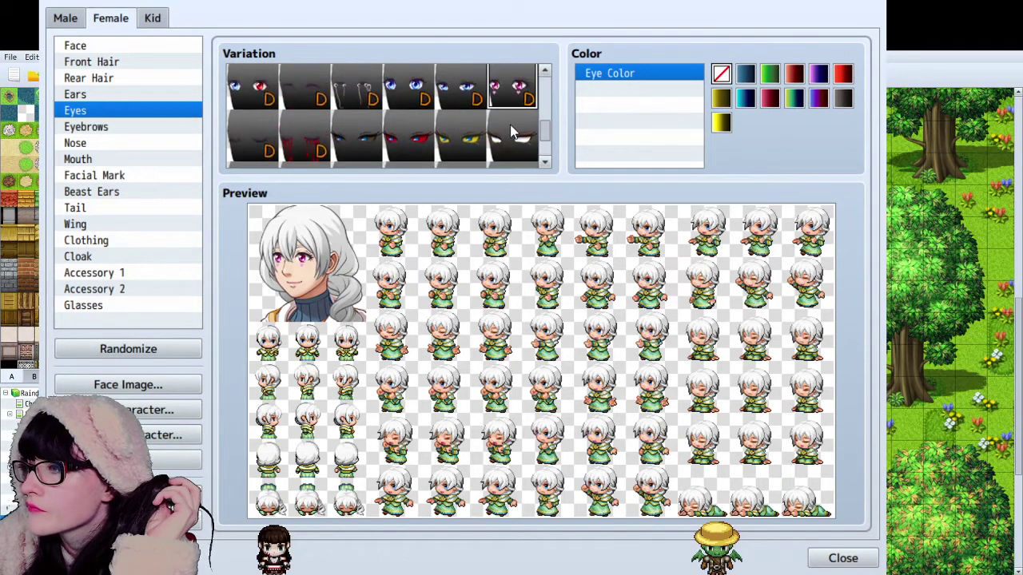
pyautogui.click(317, 148)
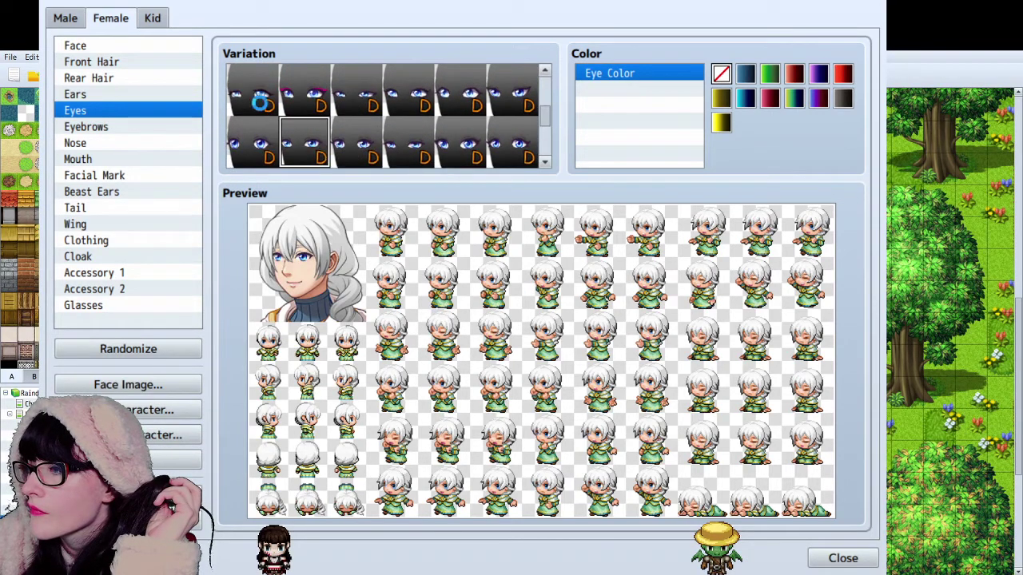
# Step: Compare more D-marked eyes, the narrow unmarked eyes and the earliest eye variations on the braided portrait
pyautogui.click(357, 91)
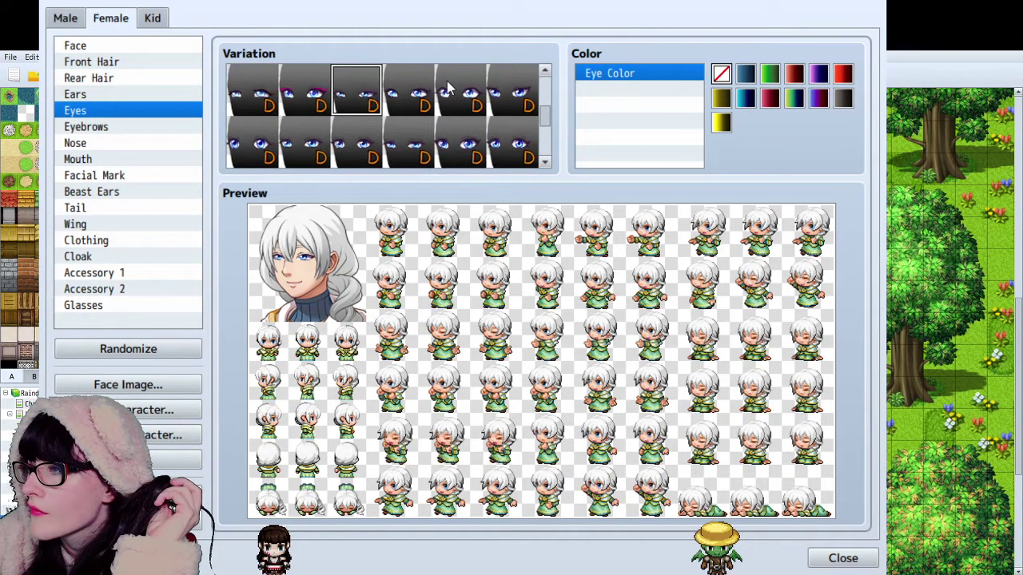
pyautogui.click(336, 160)
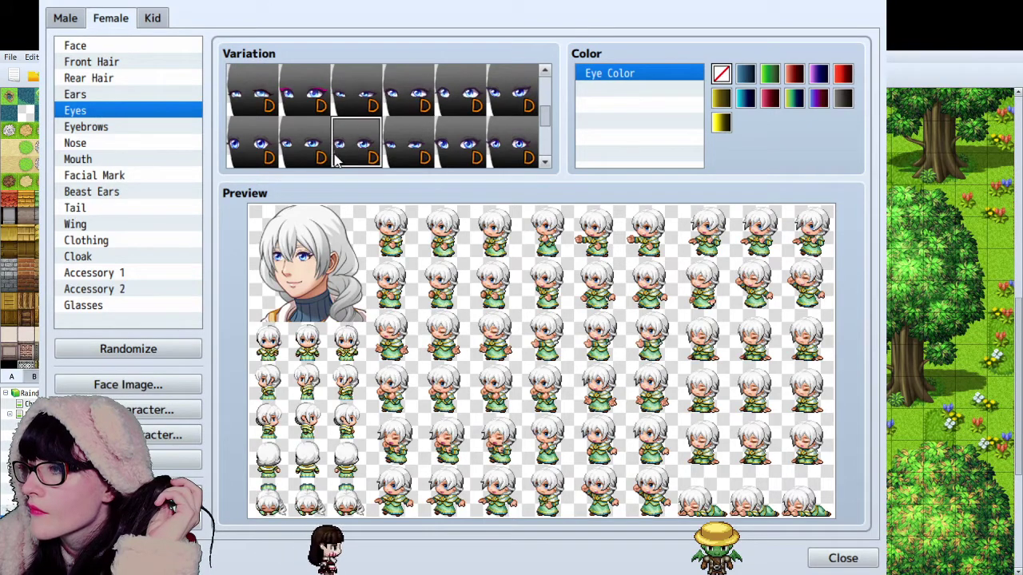
pyautogui.click(314, 156)
pyautogui.scroll(2, 308, 157)
pyautogui.click(287, 113)
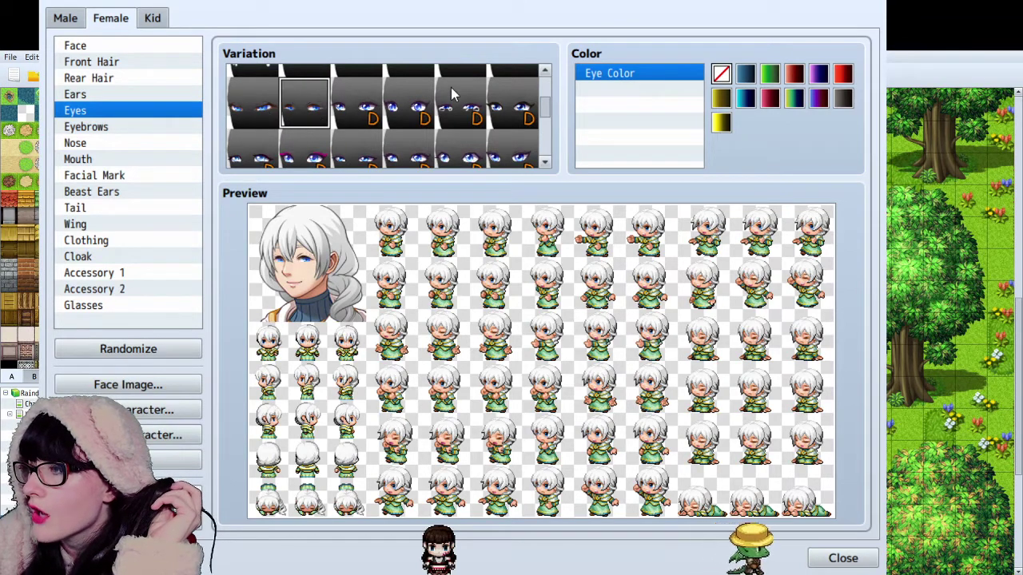
pyautogui.scroll(3, 451, 93)
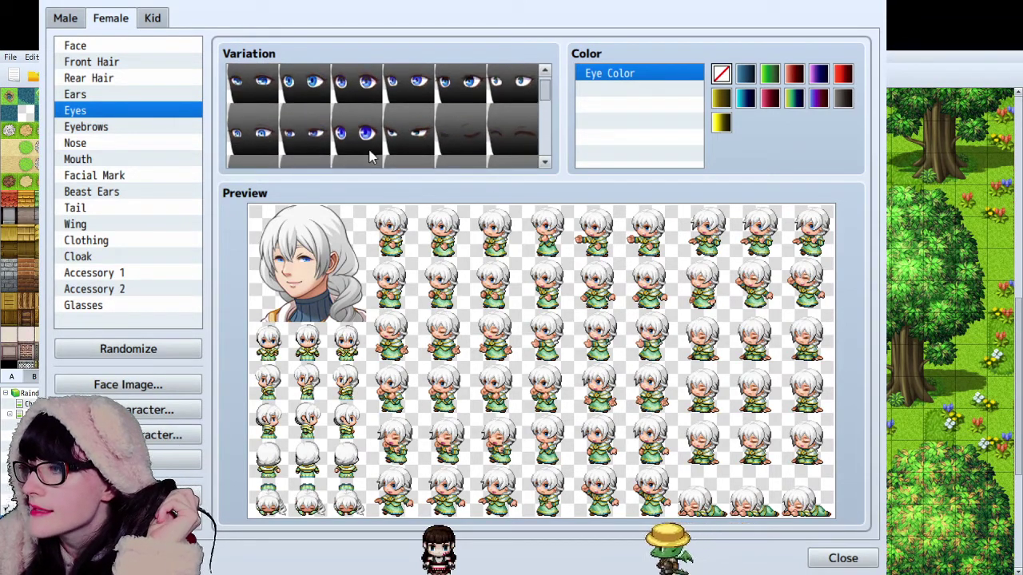
pyautogui.scroll(1, 370, 157)
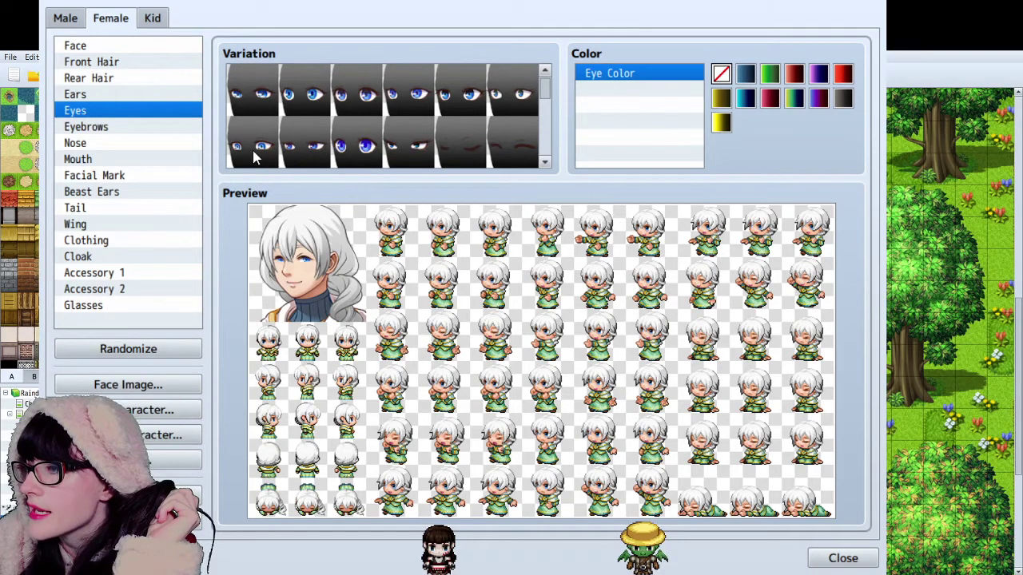
pyautogui.scroll(-3, 270, 154)
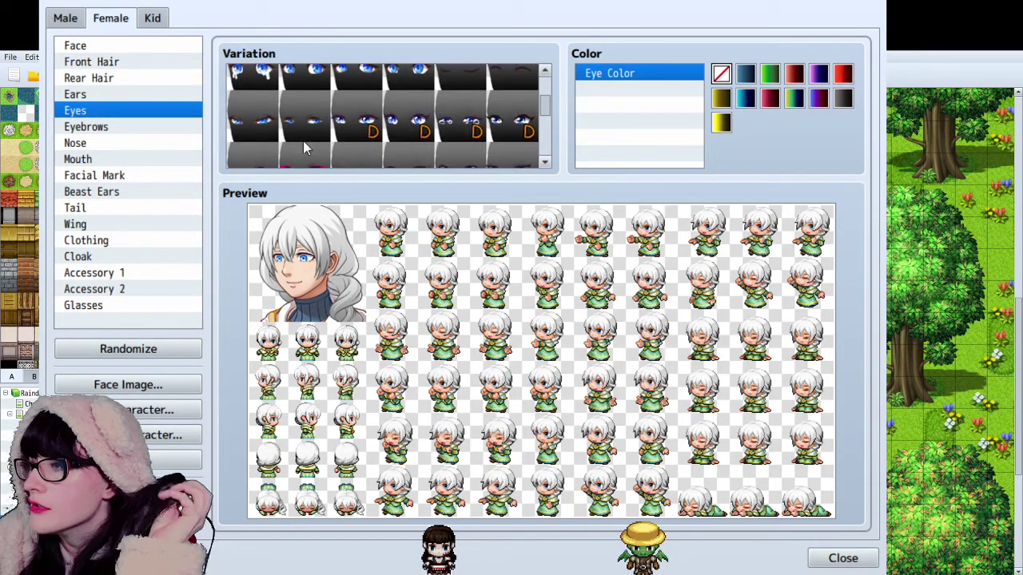
# Step: Compare the available glasses on the portrait, from thin frames and dark lenses to swirled and round ones
pyautogui.click(112, 274)
pyautogui.click(83, 305)
pyautogui.click(303, 83)
pyautogui.click(361, 85)
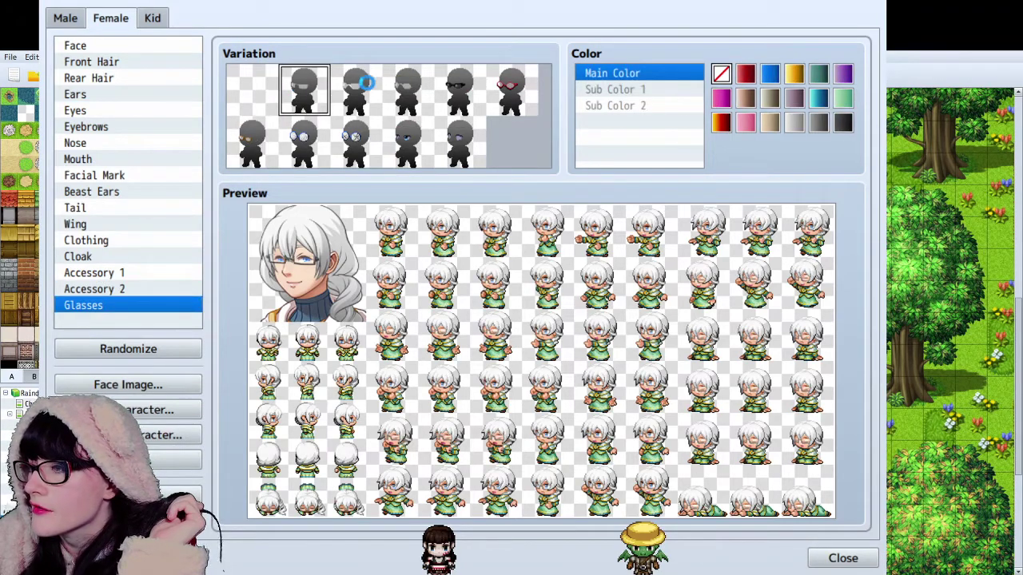
pyautogui.click(411, 106)
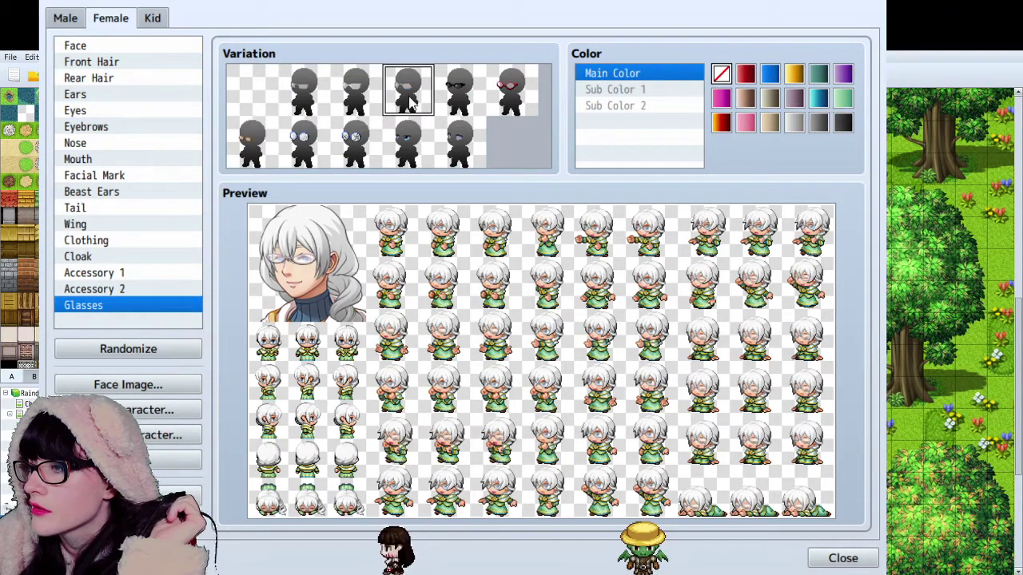
pyautogui.click(464, 111)
pyautogui.click(507, 112)
pyautogui.click(461, 151)
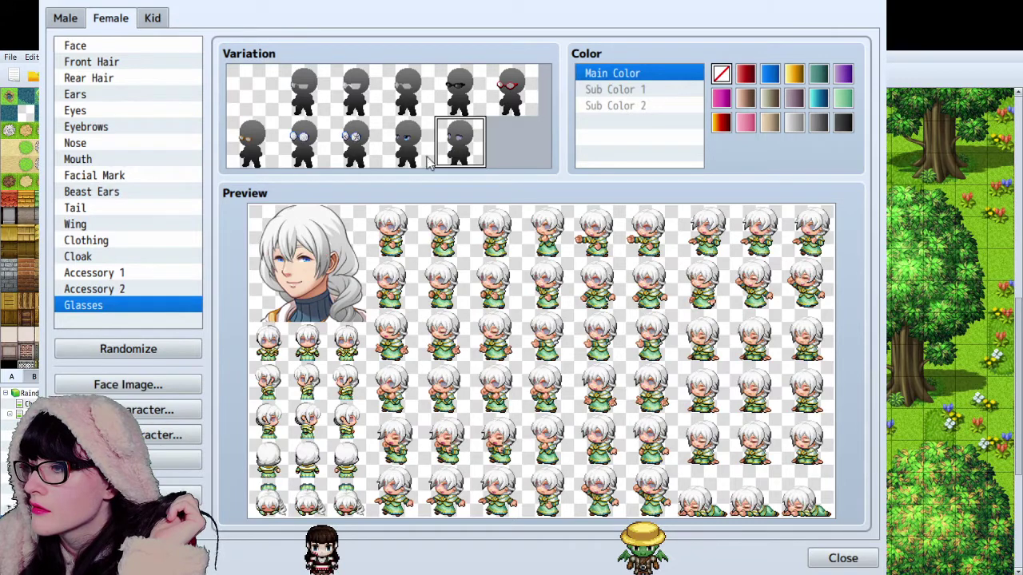
pyautogui.click(409, 156)
pyautogui.click(352, 166)
pyautogui.click(303, 157)
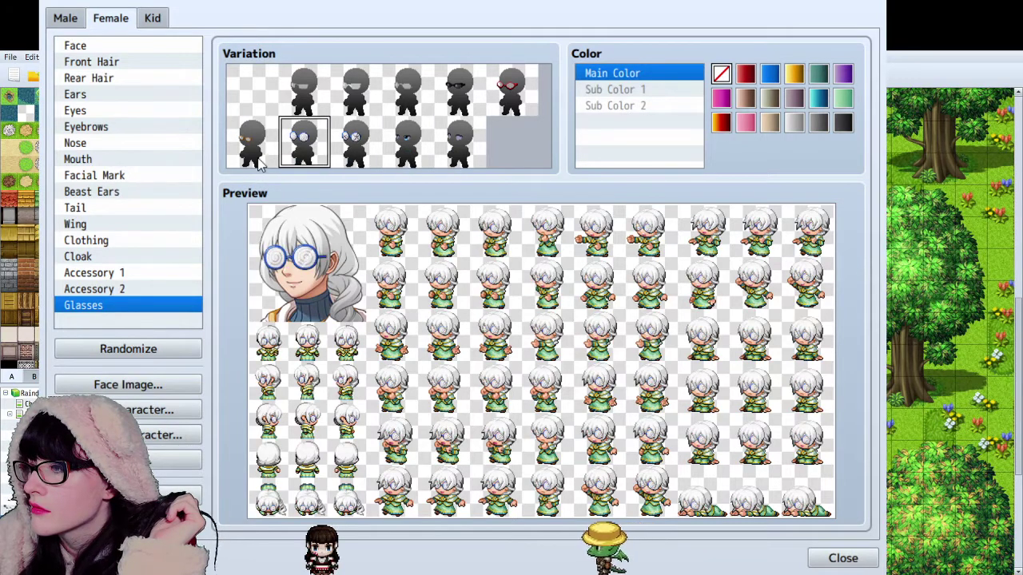
pyautogui.click(256, 157)
# Step: Try the first two glasses variations, test brown, grey and turquoise main colors on the second, and restore the default color
pyautogui.click(300, 103)
pyautogui.click(343, 102)
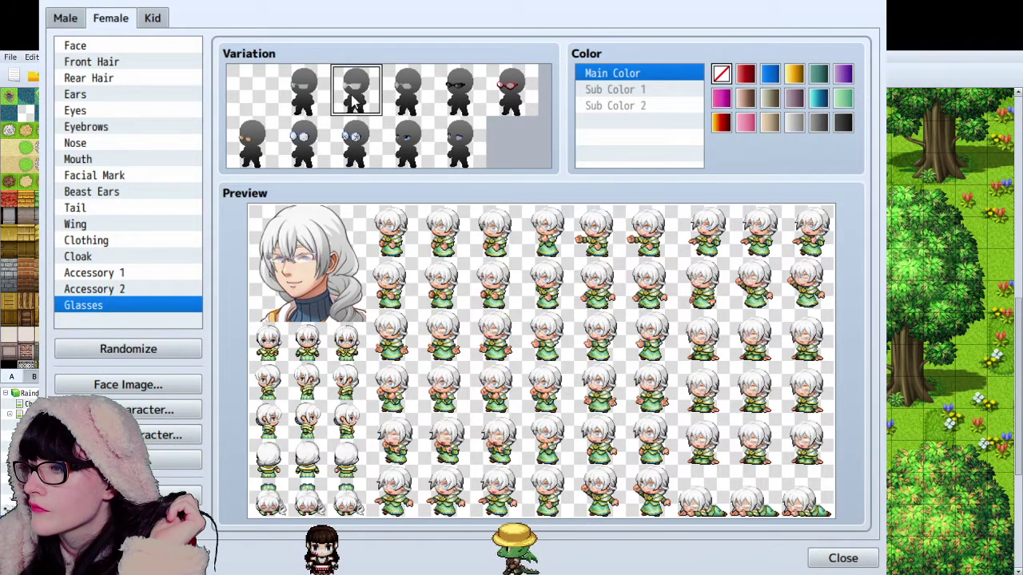
pyautogui.click(297, 104)
pyautogui.click(335, 90)
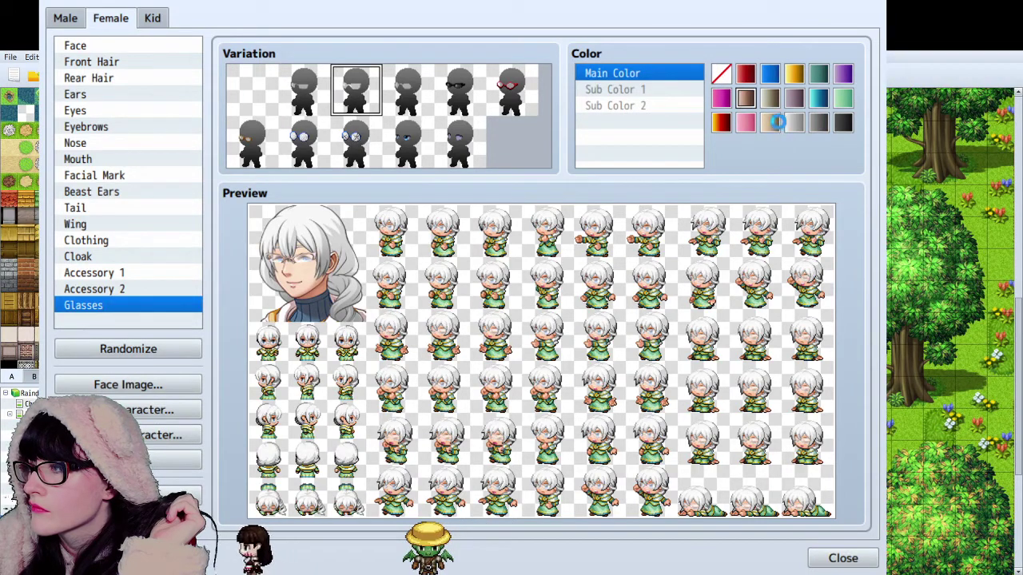
pyautogui.click(818, 124)
pyautogui.click(821, 97)
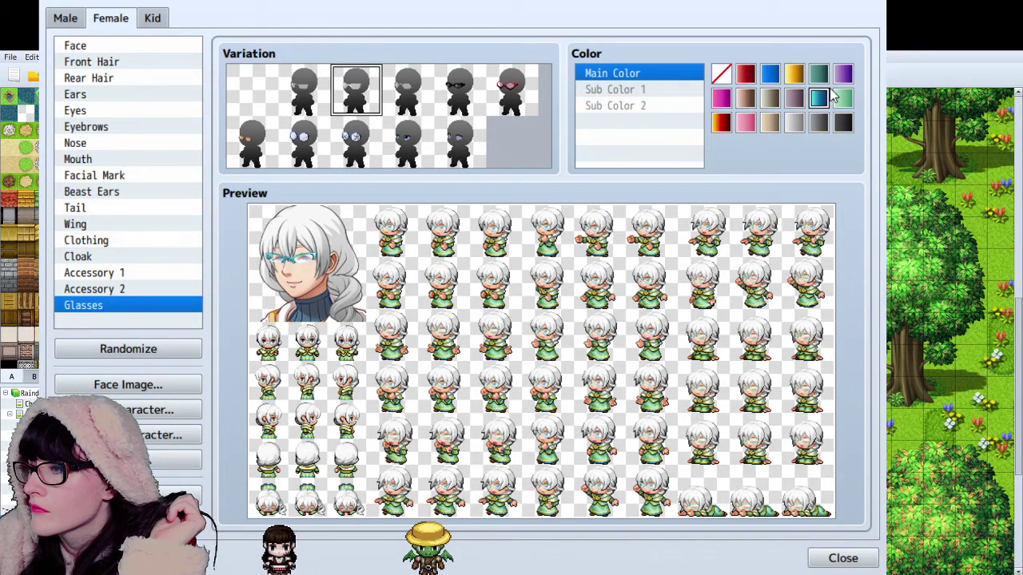
pyautogui.click(726, 72)
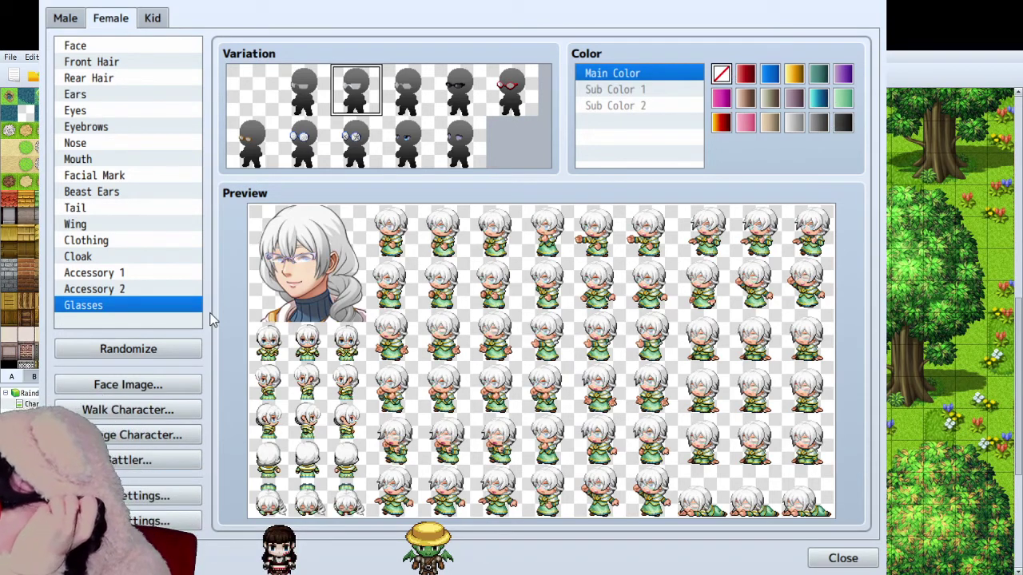
# Step: Retry the thin-framed and round brown glasses on the portrait, then remove the glasses
pyautogui.click(417, 94)
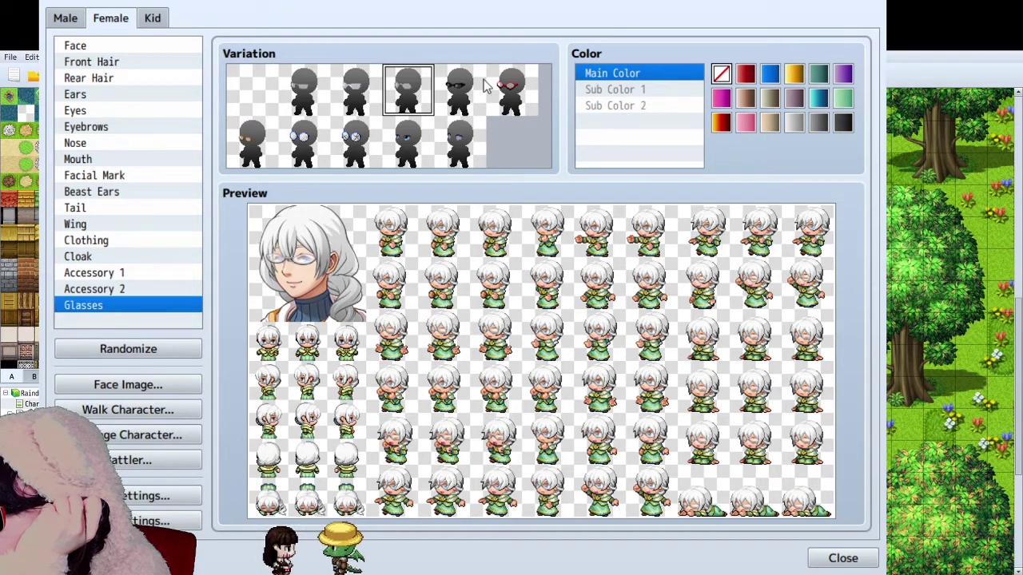
pyautogui.click(231, 152)
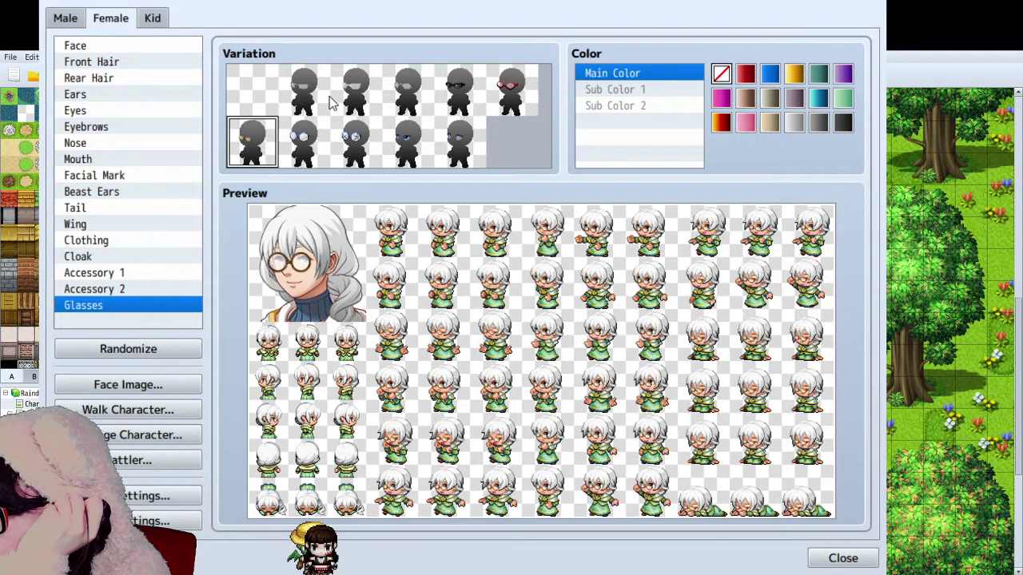
pyautogui.click(319, 104)
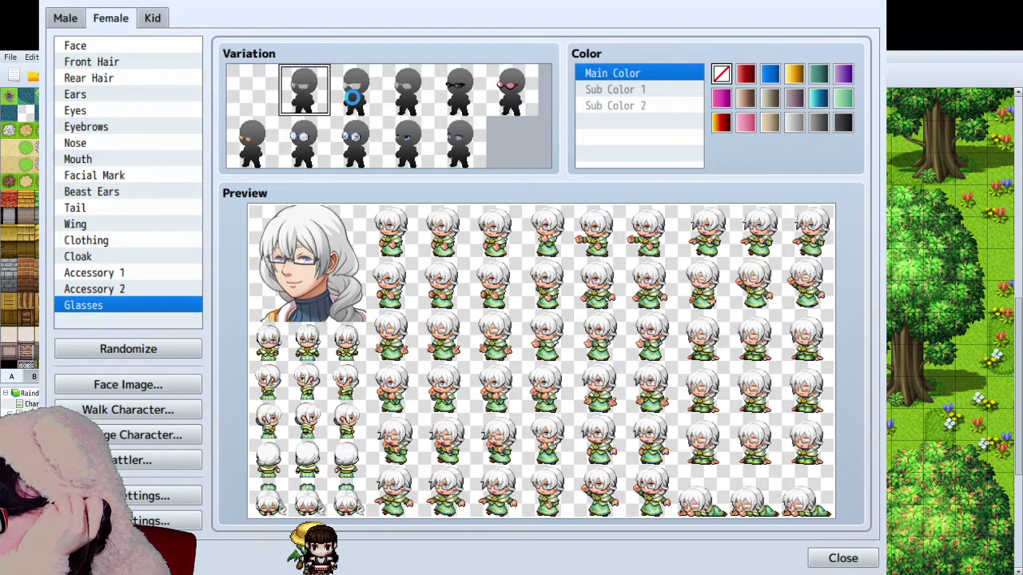
pyautogui.click(352, 96)
pyautogui.click(417, 94)
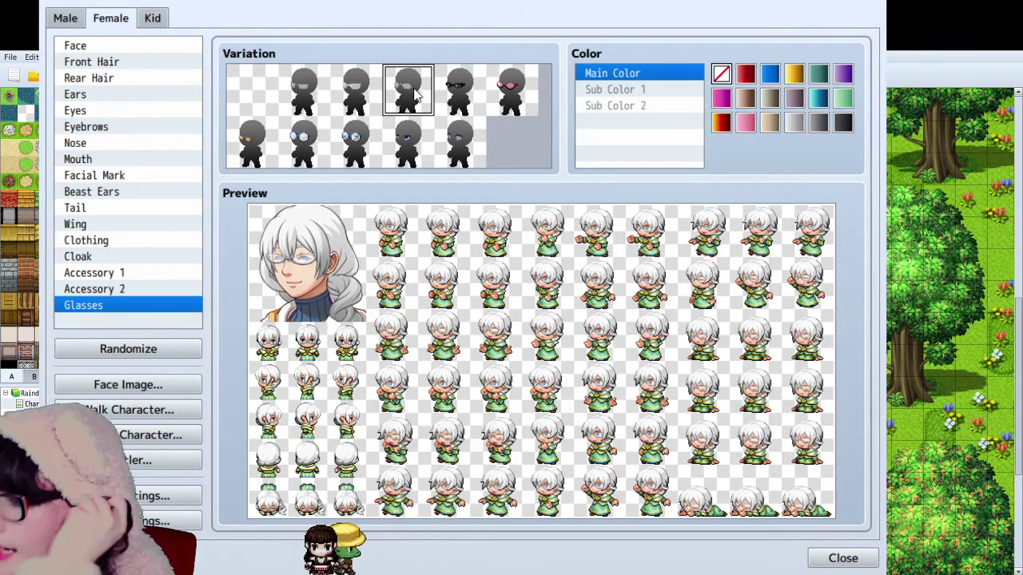
pyautogui.click(312, 90)
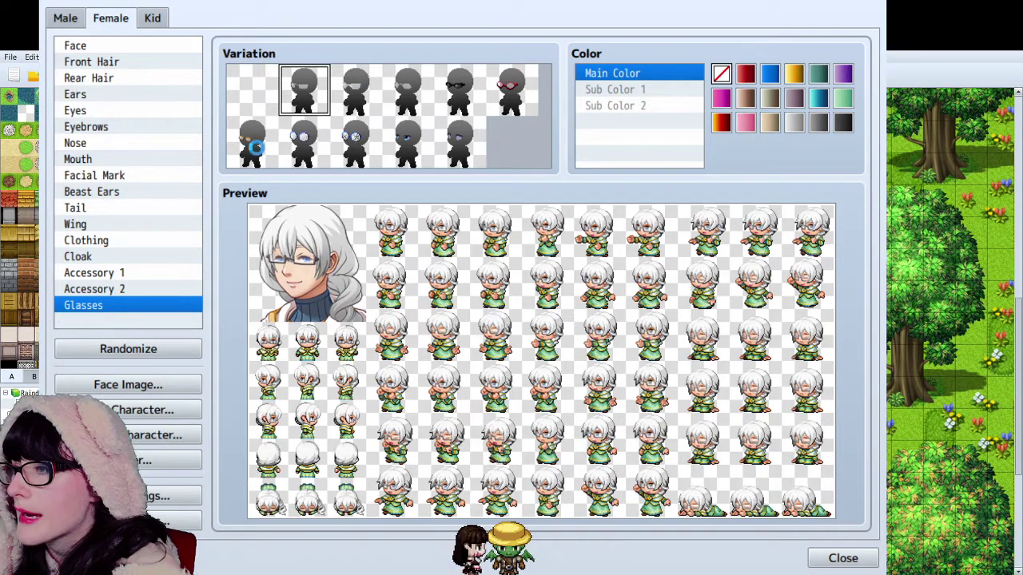
pyautogui.click(252, 96)
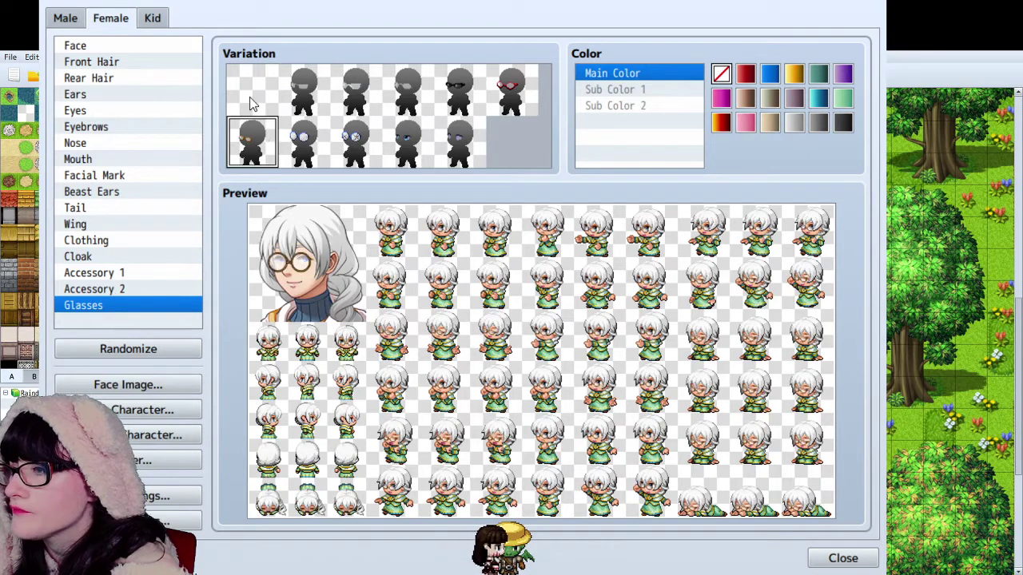
# Step: Look through the cloak, accessory, tail and beast ear options for a fitting addition
pyautogui.click(91, 256)
pyautogui.click(123, 273)
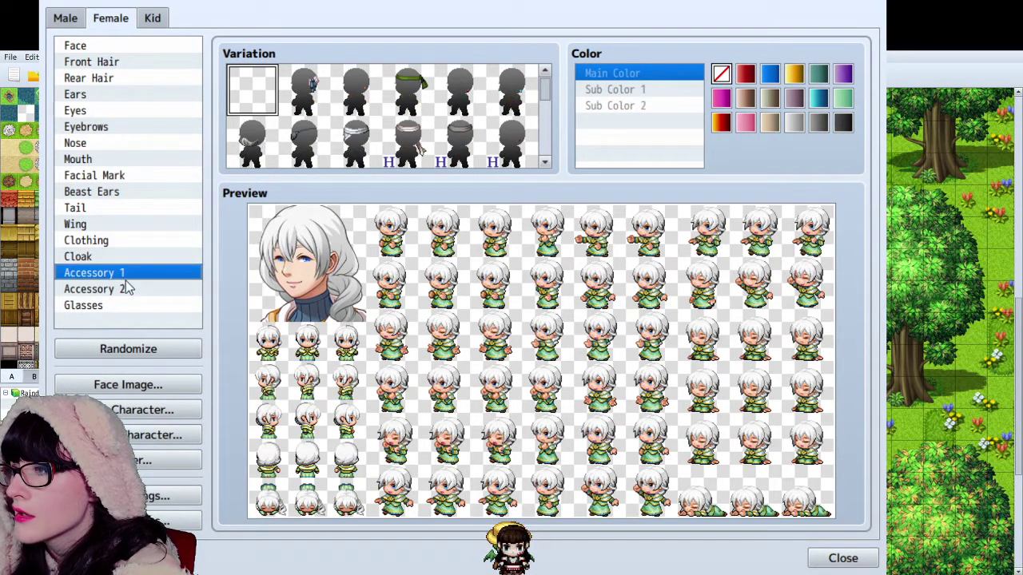
pyautogui.click(126, 285)
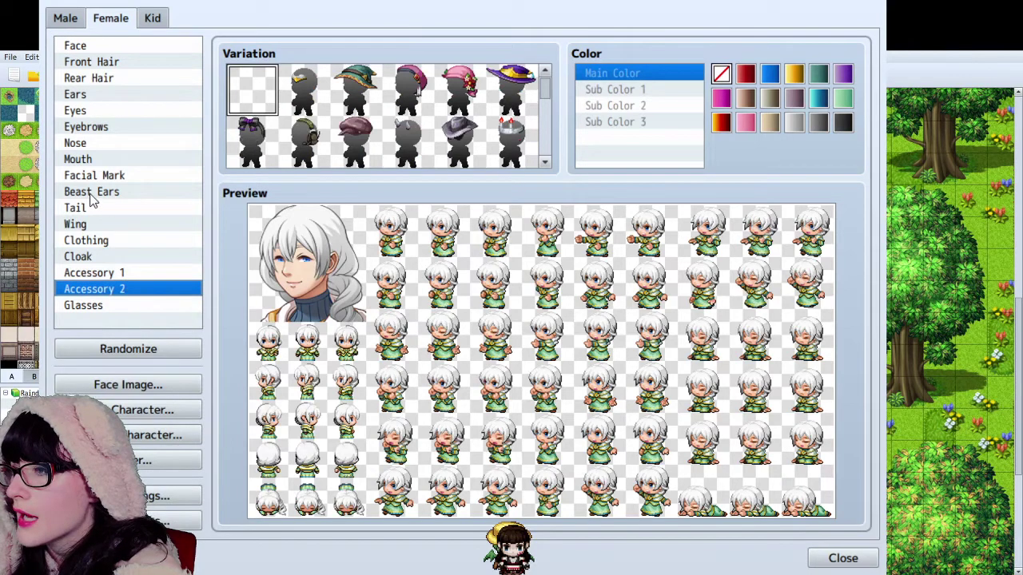
pyautogui.click(95, 207)
pyautogui.click(104, 195)
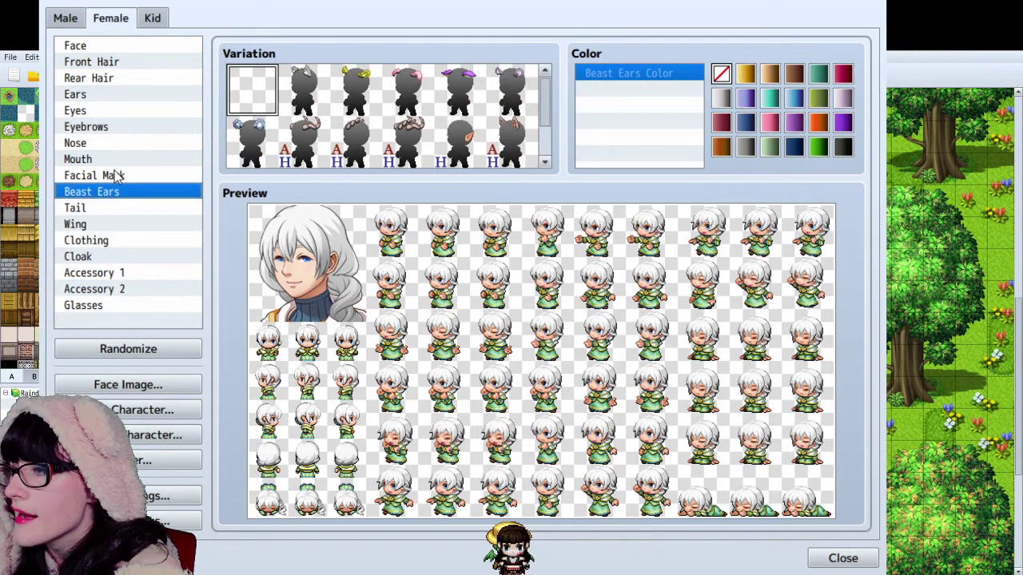
# Step: Compare the facial marks in the first two rows, including the scars and face paint, on the portrait
pyautogui.click(116, 176)
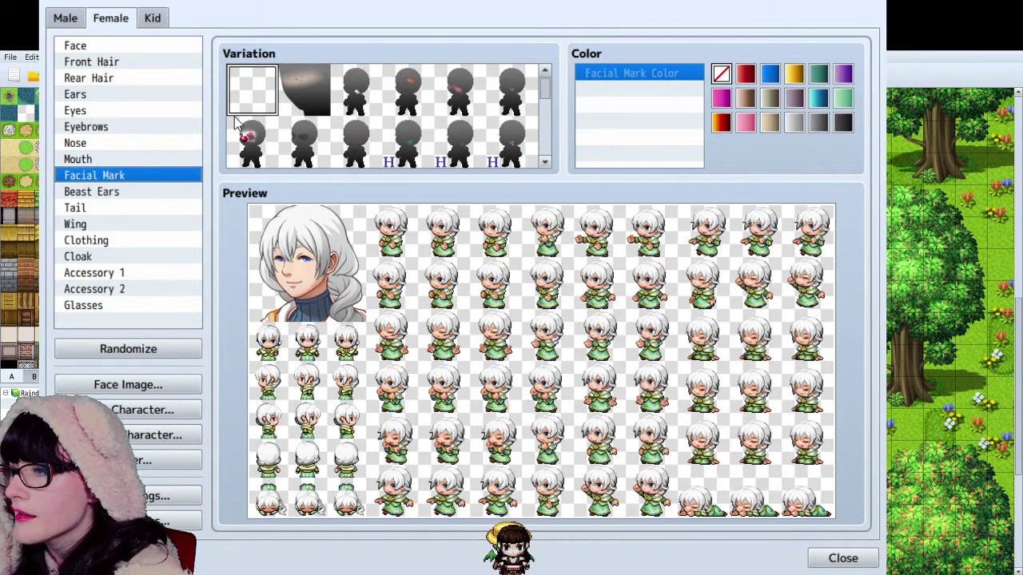
pyautogui.click(460, 90)
pyautogui.click(512, 90)
pyautogui.click(507, 137)
pyautogui.click(458, 142)
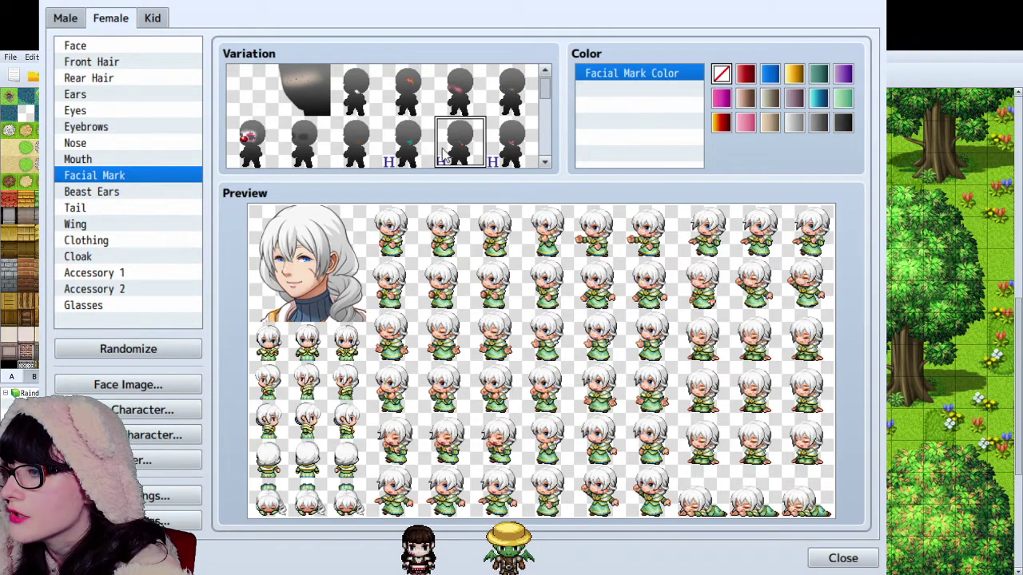
pyautogui.click(407, 143)
pyautogui.scroll(-2, 317, 143)
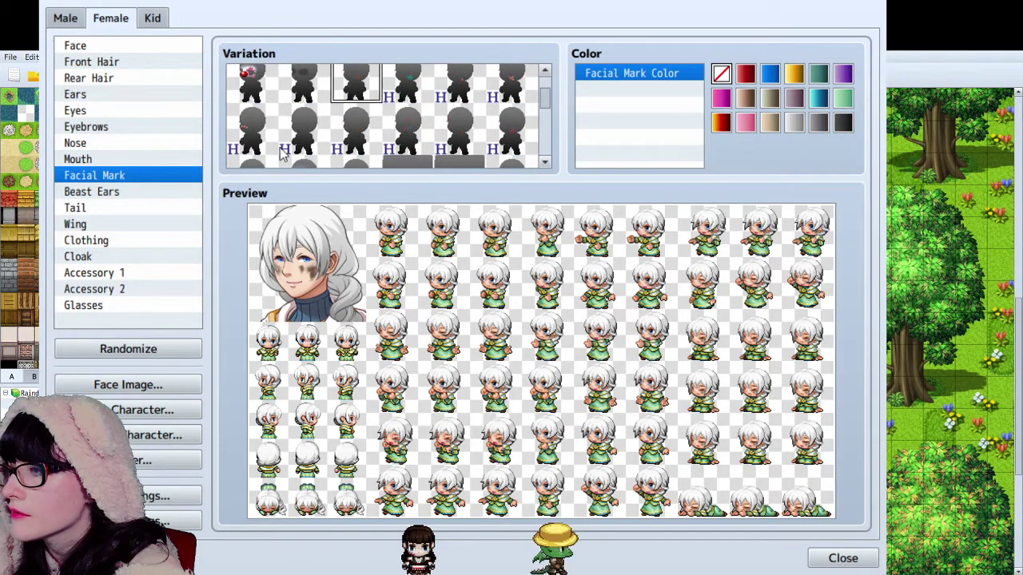
# Step: Compare the H-marked facial marks in the third row and the neck marks in the fourth row on the portrait
pyautogui.click(257, 136)
pyautogui.click(304, 132)
pyautogui.click(355, 132)
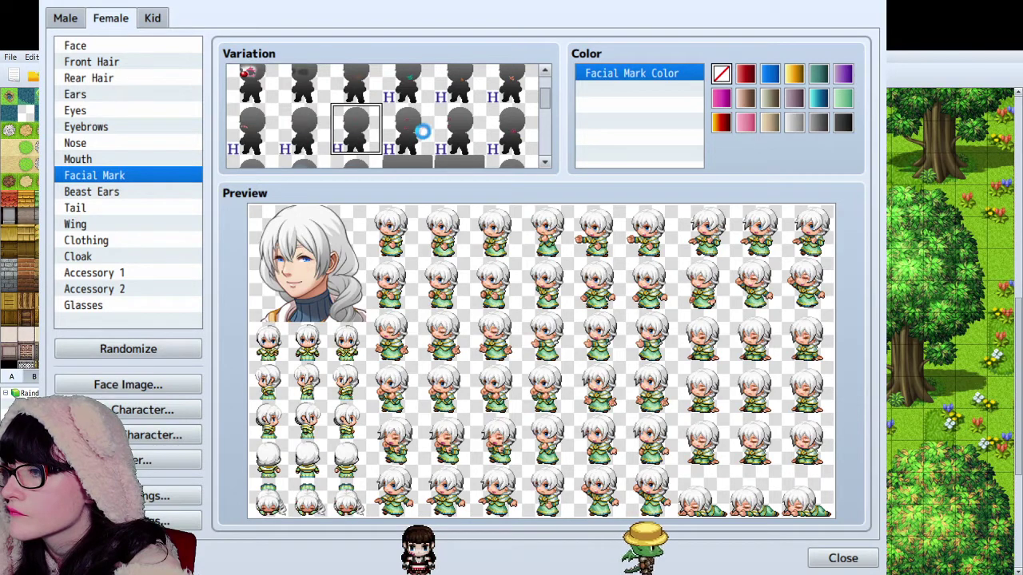
pyautogui.click(408, 132)
pyautogui.click(460, 132)
pyautogui.scroll(-1, 453, 145)
pyautogui.scroll(-1, 453, 146)
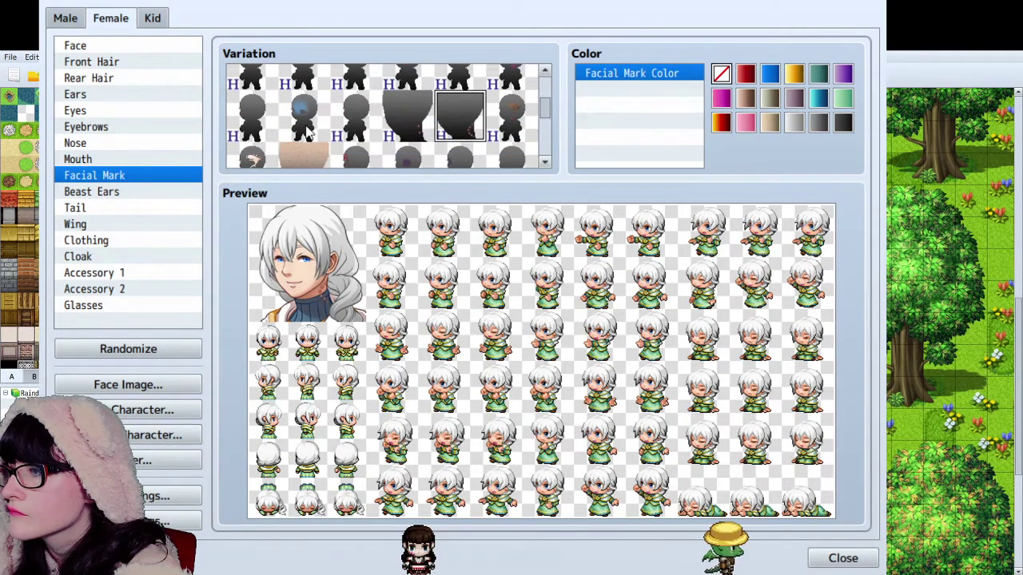
# Step: Check the first and last facial marks in the fourth row and the marks further along on the portrait
pyautogui.click(254, 116)
pyautogui.scroll(-1, 297, 146)
pyautogui.scroll(-1, 302, 142)
pyautogui.scroll(2, 304, 141)
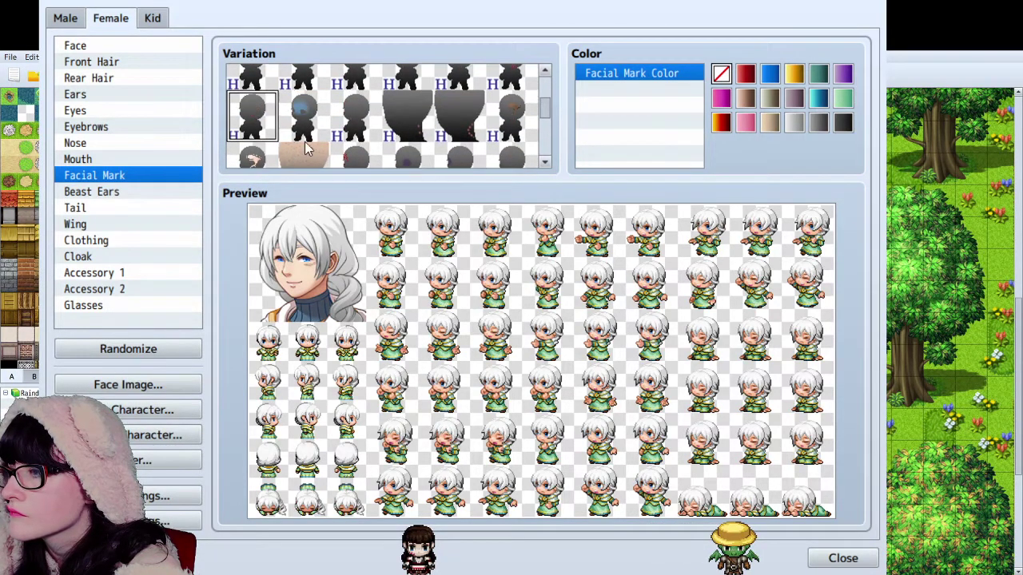
pyautogui.scroll(-1, 504, 131)
pyautogui.click(504, 135)
# Step: Compare the three wrinkle facial marks near the end and apply the one with lines only around the mouth
pyautogui.scroll(-5, 410, 151)
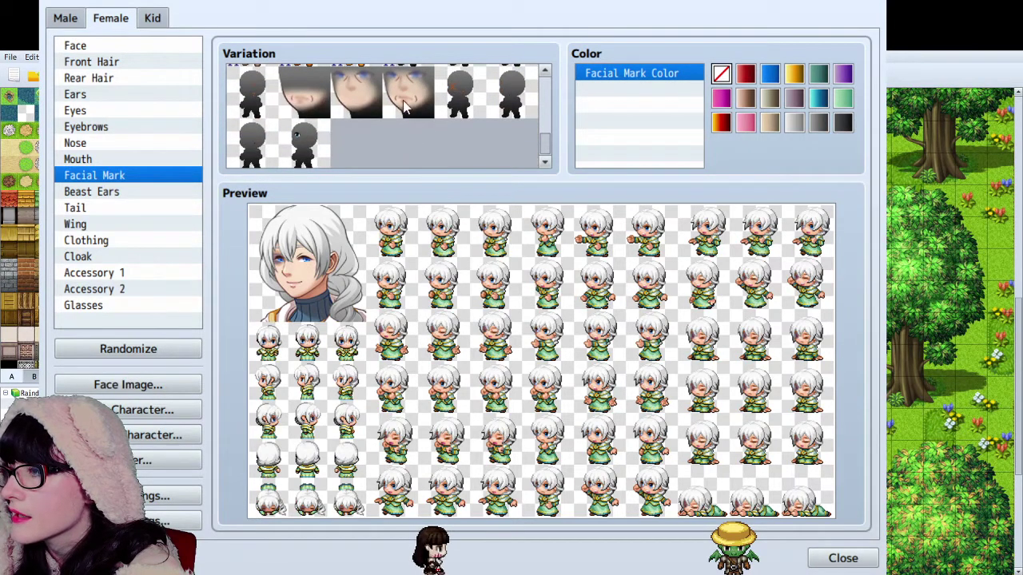
pyautogui.click(356, 94)
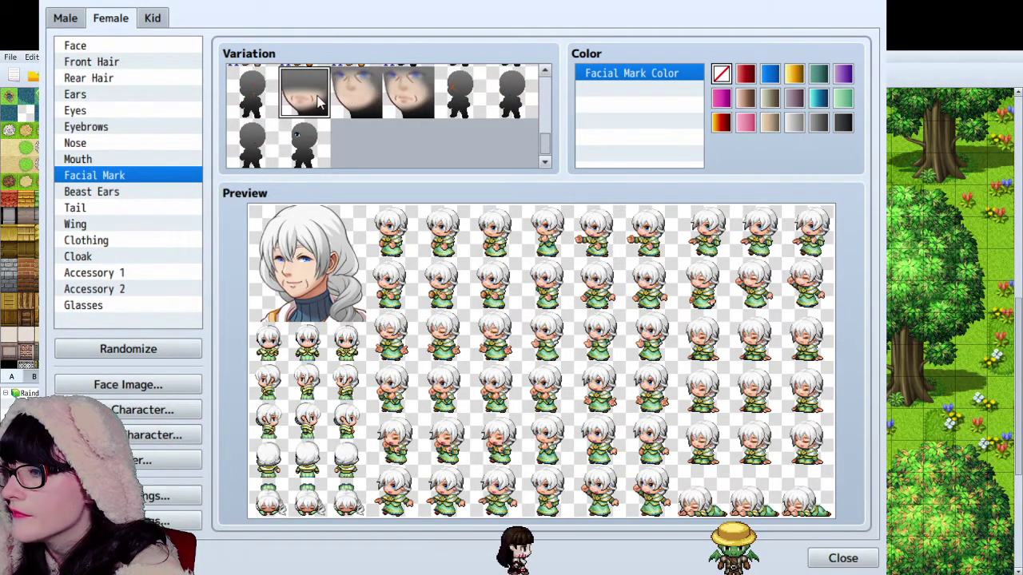
pyautogui.click(407, 111)
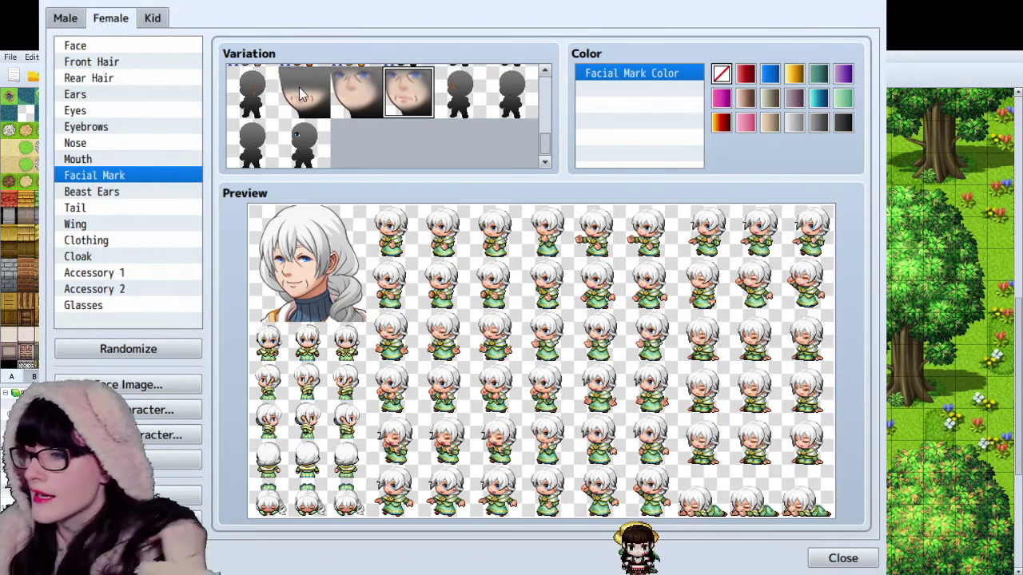
pyautogui.click(359, 104)
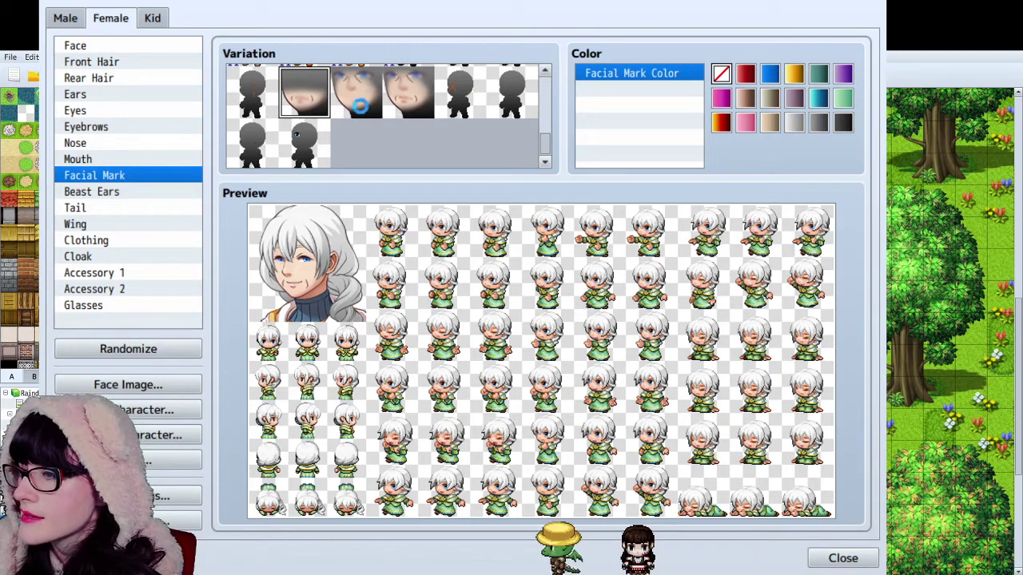
pyautogui.click(403, 95)
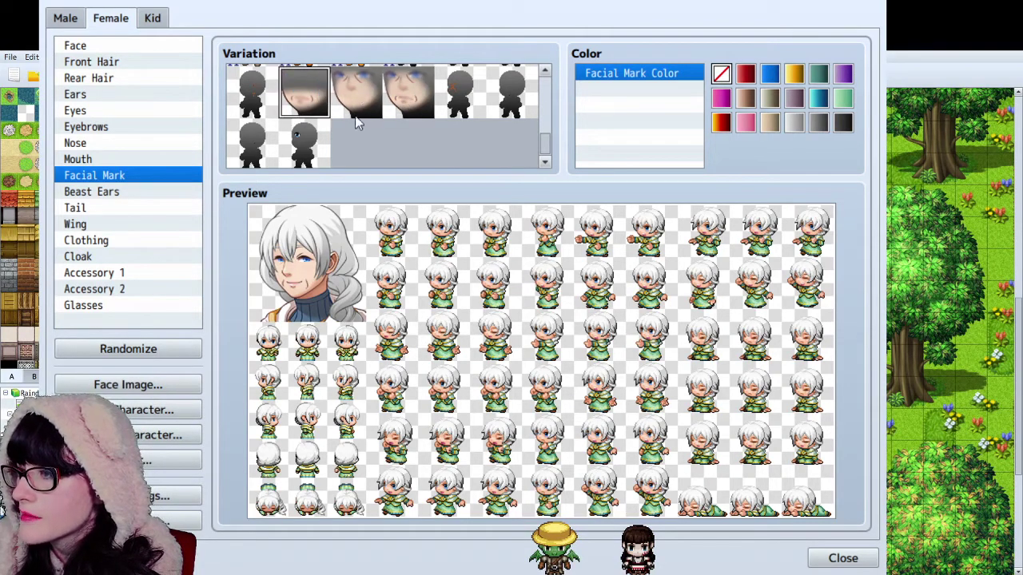
pyautogui.scroll(6, 384, 142)
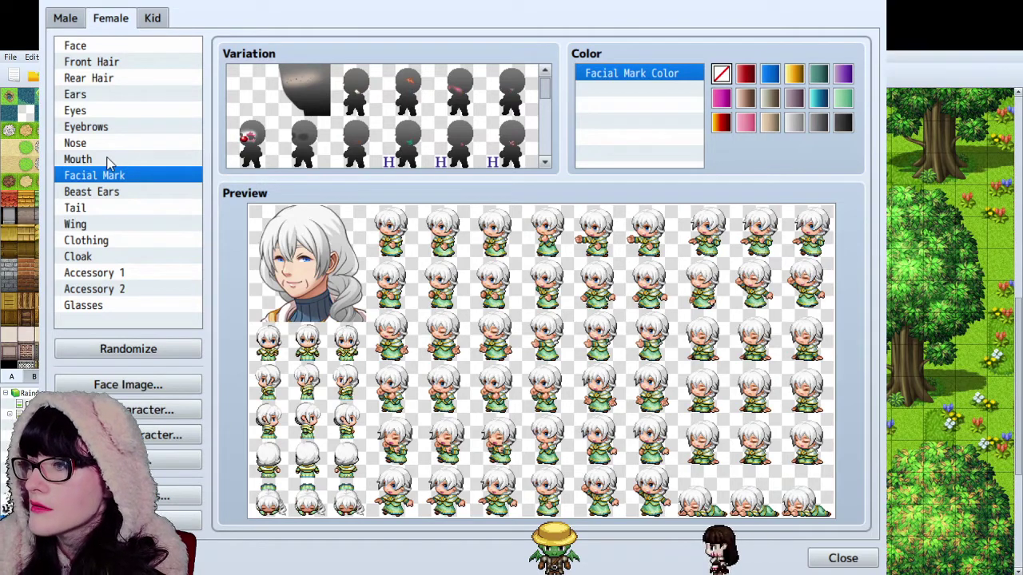
# Step: Compare several mouth shapes on the portrait and apply the fifth one in the first row
pyautogui.click(79, 160)
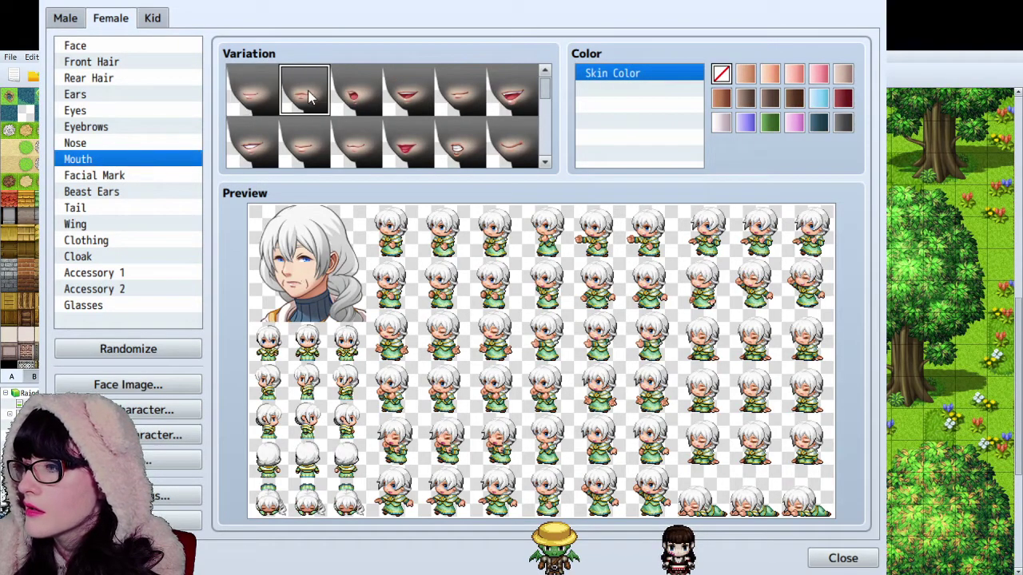
pyautogui.click(512, 137)
pyautogui.scroll(-2, 509, 138)
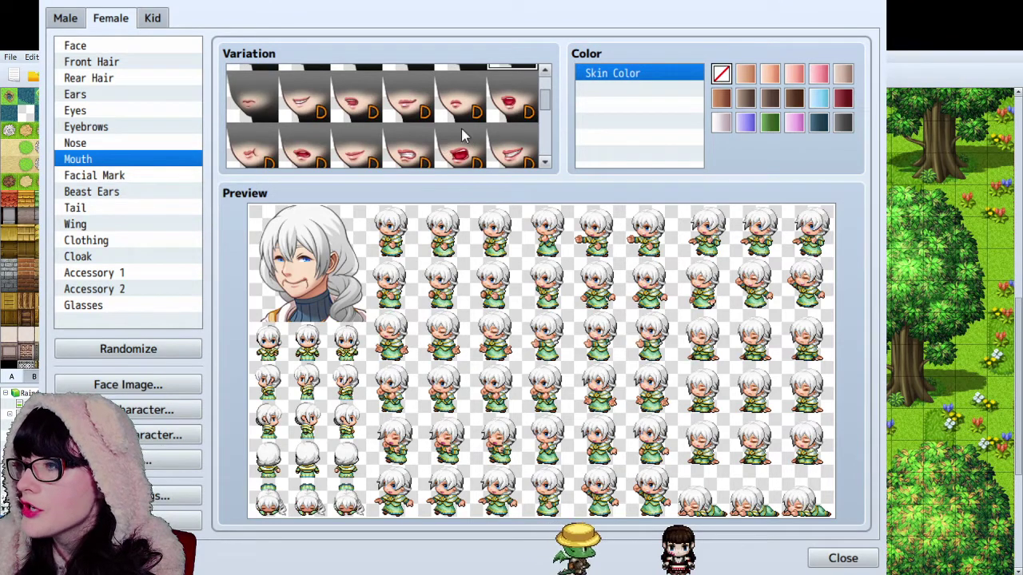
pyautogui.scroll(-3, 461, 128)
pyautogui.scroll(-1, 328, 152)
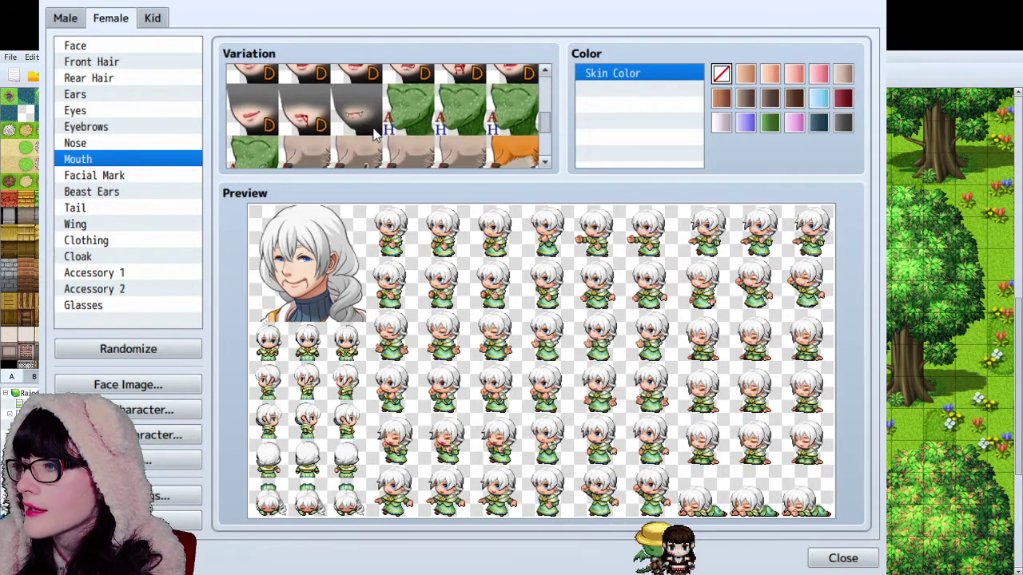
pyautogui.scroll(8, 357, 128)
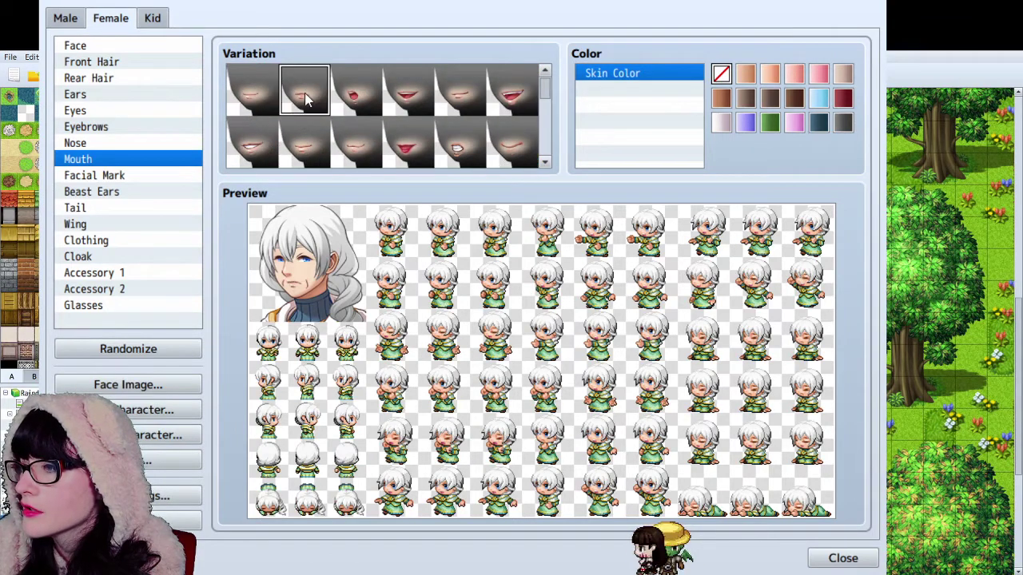
pyautogui.click(457, 101)
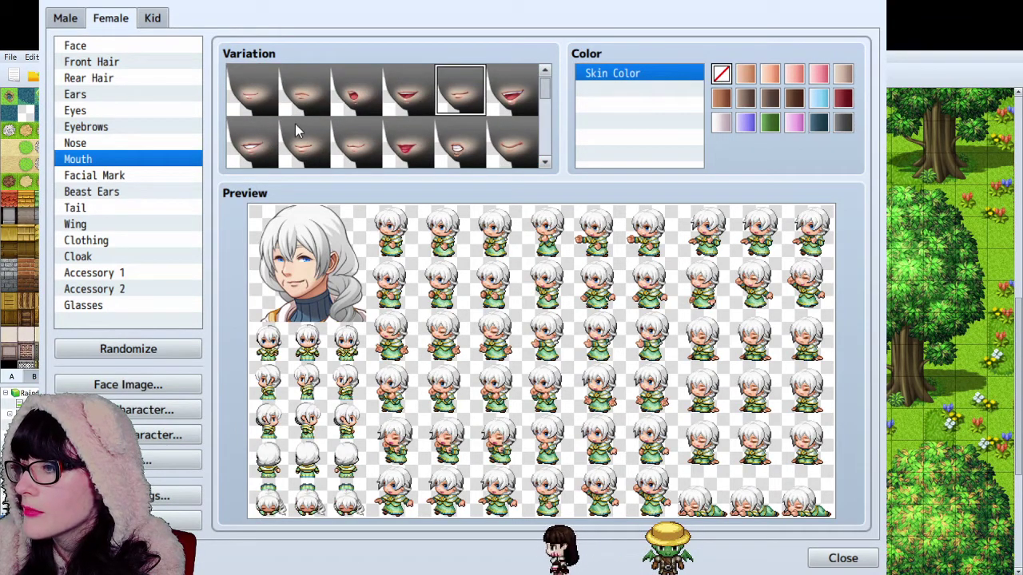
# Step: Compare the two noses marked DWARF on the portrait
pyautogui.click(103, 147)
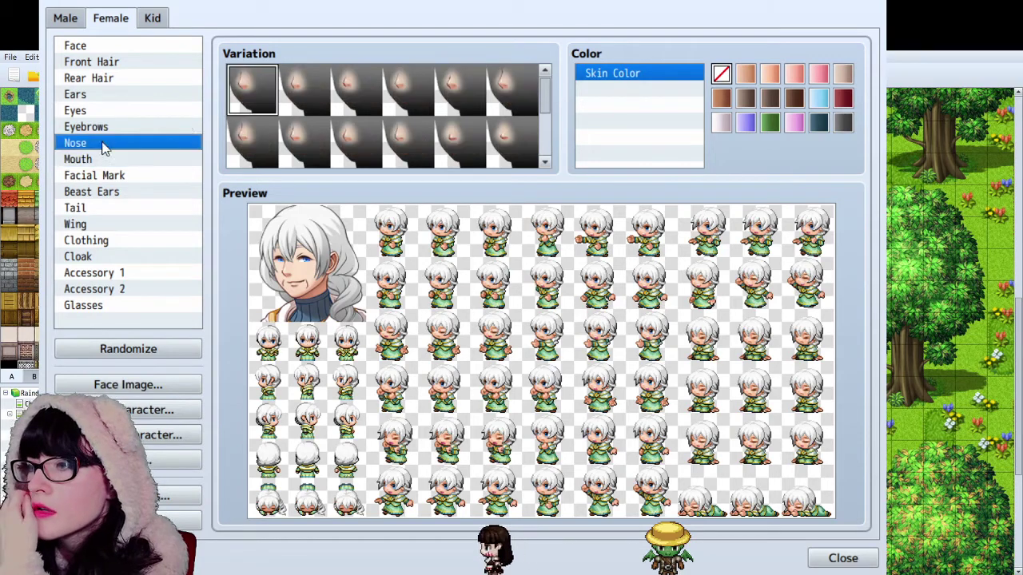
pyautogui.scroll(-3, 379, 110)
pyautogui.click(366, 128)
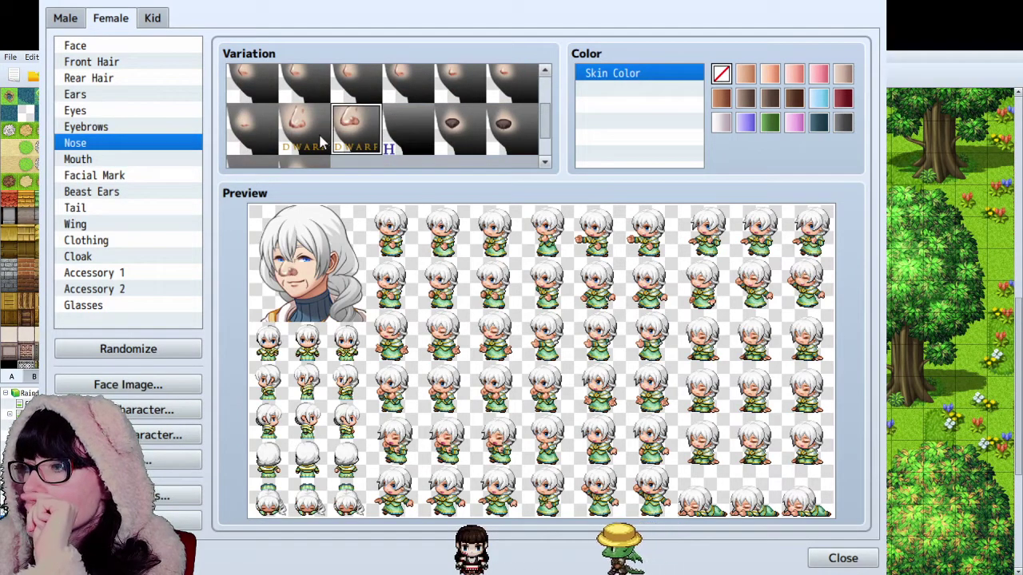
pyautogui.click(319, 138)
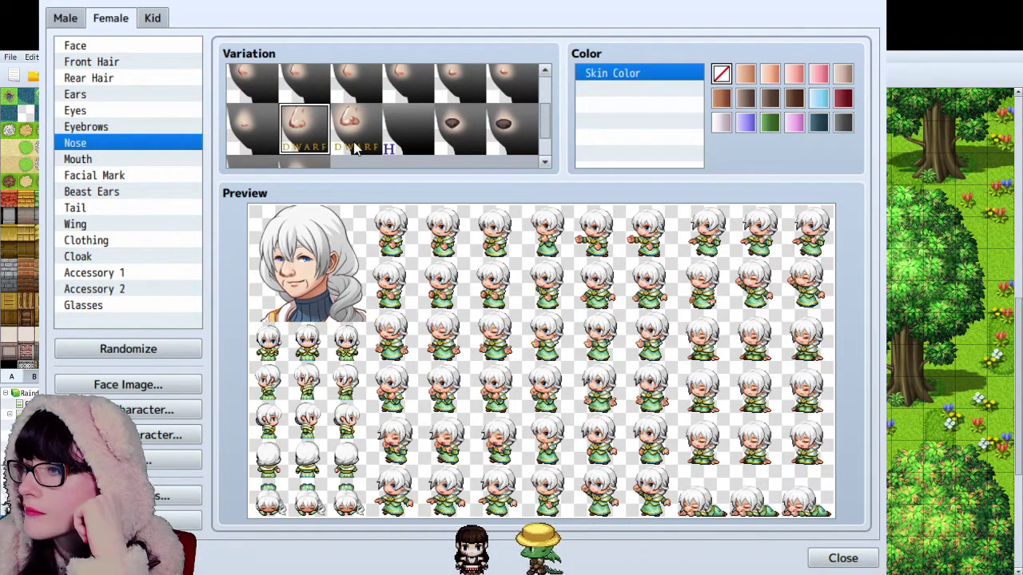
pyautogui.click(356, 150)
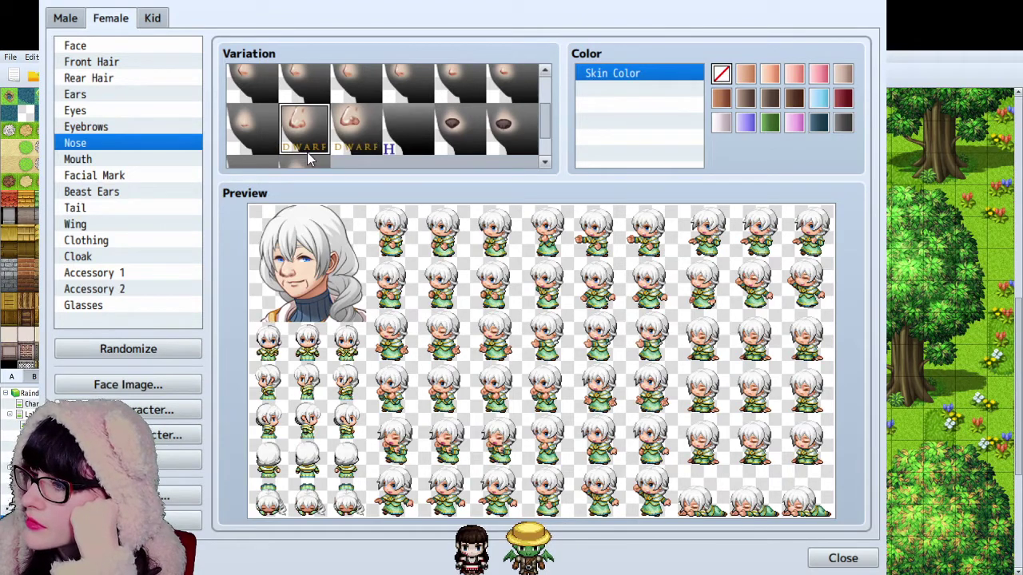
# Step: Try ordinary noses from the first two rows on the portrait and apply the first nose marked DWARF
pyautogui.scroll(-1, 310, 158)
pyautogui.scroll(3, 311, 159)
pyautogui.click(344, 138)
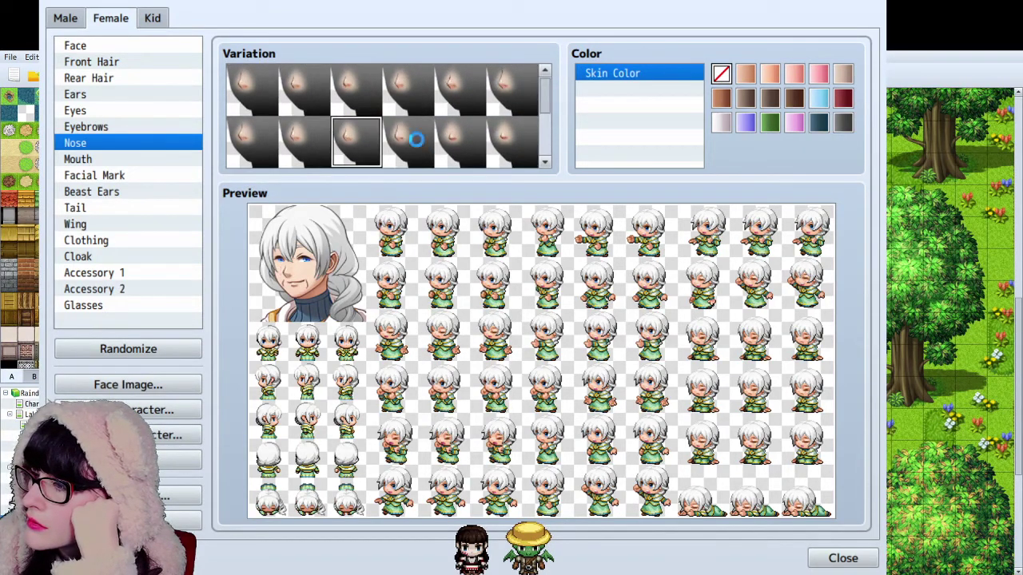
pyautogui.click(425, 99)
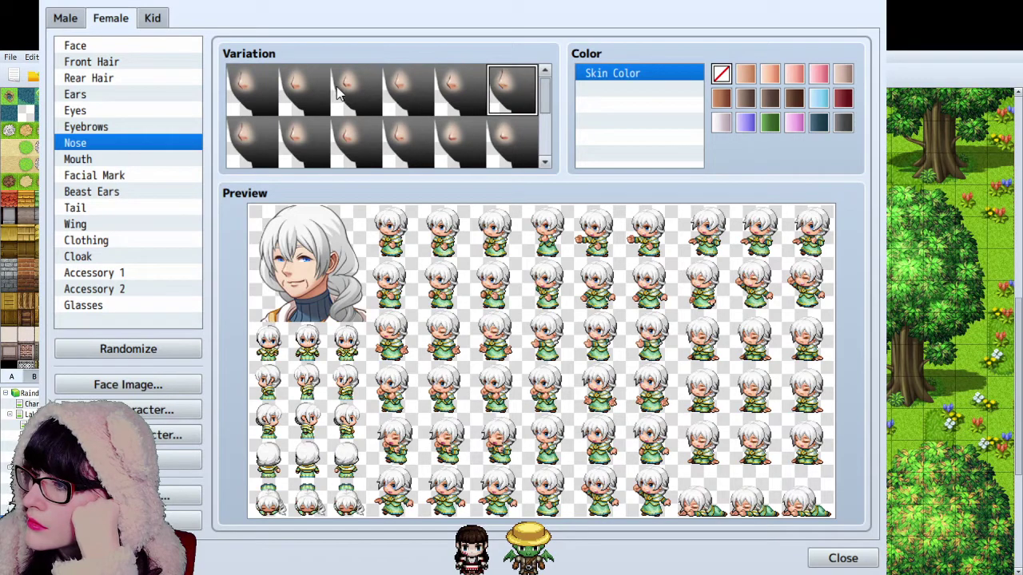
pyautogui.scroll(-5, 266, 116)
pyautogui.scroll(-1, 266, 116)
pyautogui.click(320, 97)
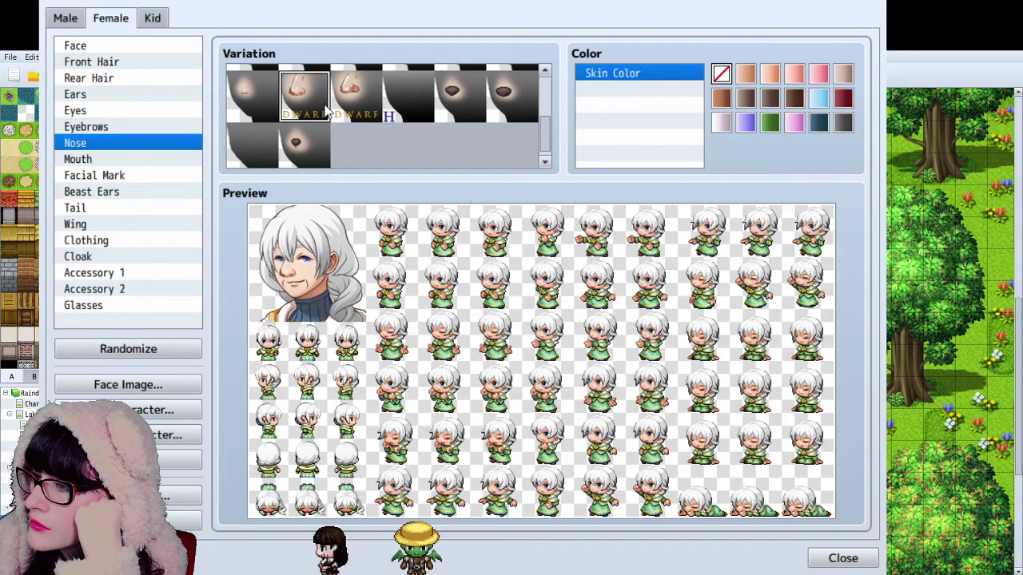
pyautogui.scroll(6, 329, 113)
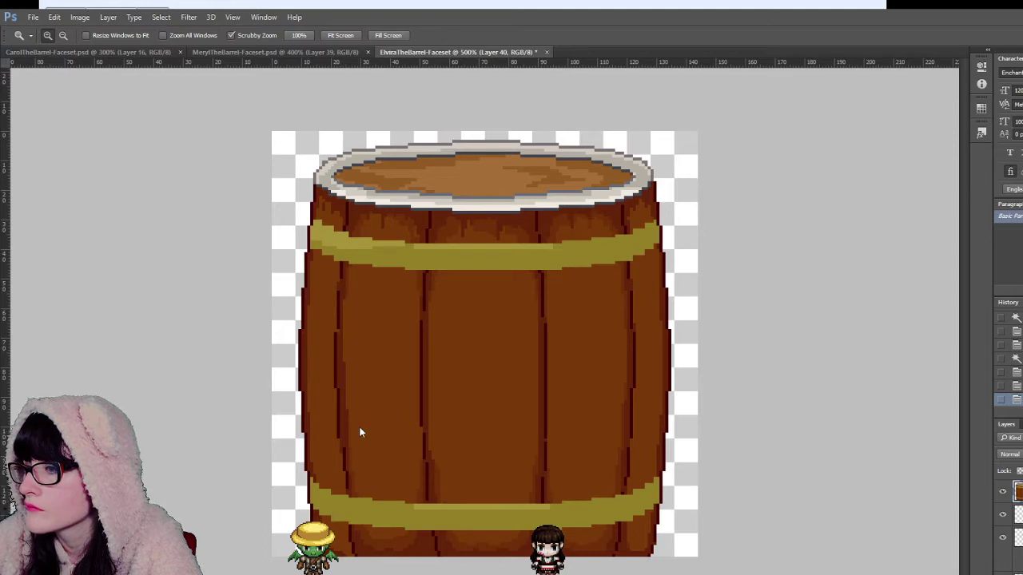
# Step: Open the FG_Eyes p19, p20 and p21 part images in Photoshop and enlarge FG_Eyes_p21_c1_m002 and FG_Eyes_p20_c2
pyautogui.click(856, 537)
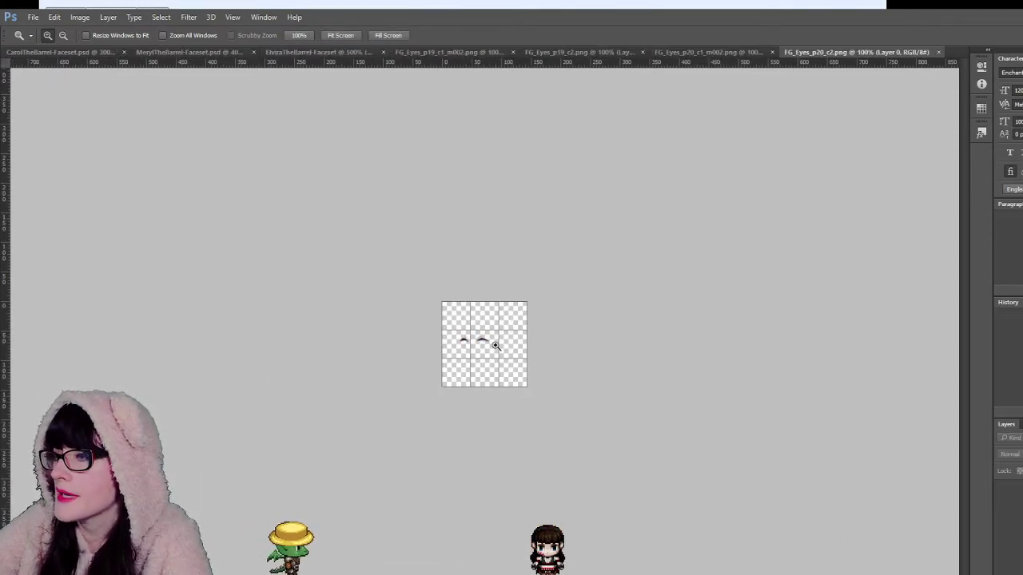
pyautogui.moveTo(495, 345); pyautogui.dragTo(493, 343)
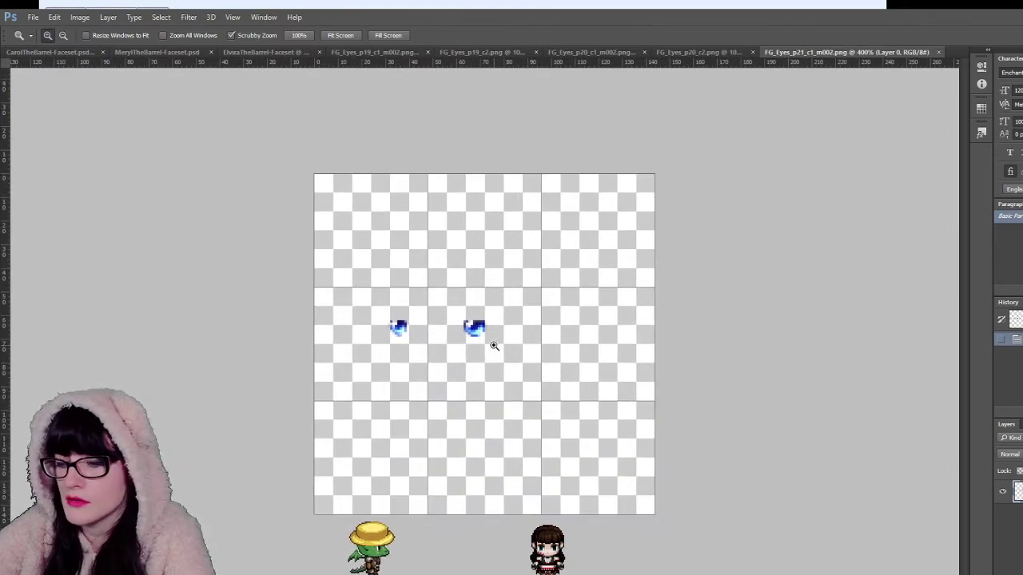
pyautogui.click(705, 55)
pyautogui.click(552, 296)
pyautogui.click(549, 301)
pyautogui.click(546, 307)
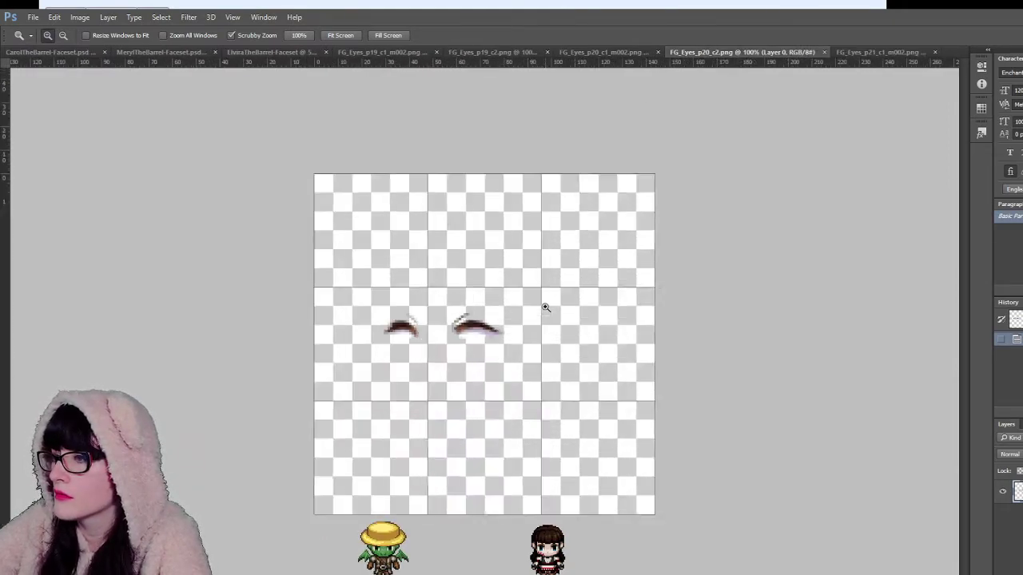
pyautogui.click(546, 307)
# Step: Inspect the eye images FG_Eyes_p20_c1_m002, FG_Eyes_p19_c2 and FG_Eyes_p19_c1_m002 up close
pyautogui.click(600, 54)
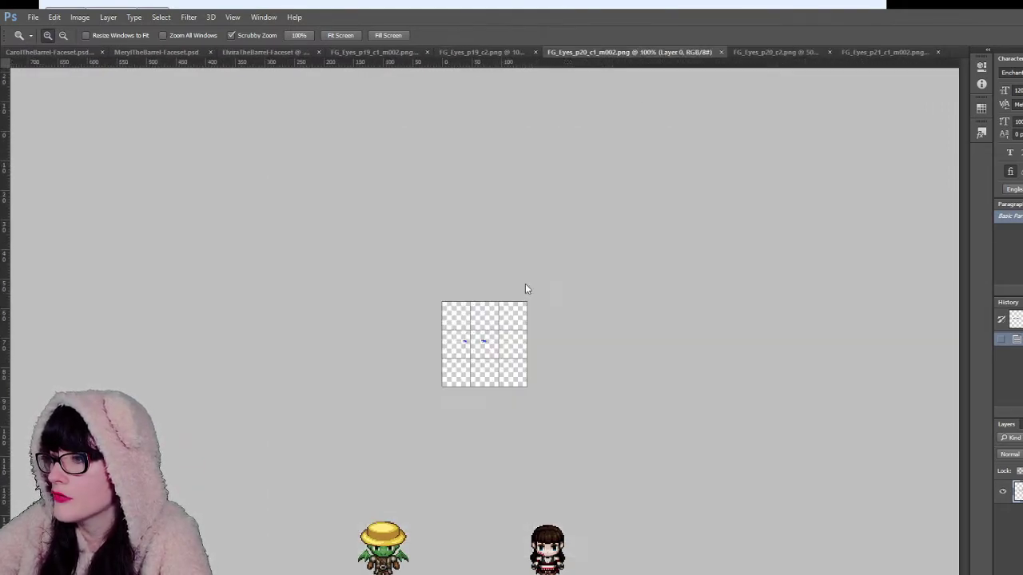
pyautogui.click(525, 283)
pyautogui.click(525, 284)
pyautogui.click(525, 284)
pyautogui.click(456, 53)
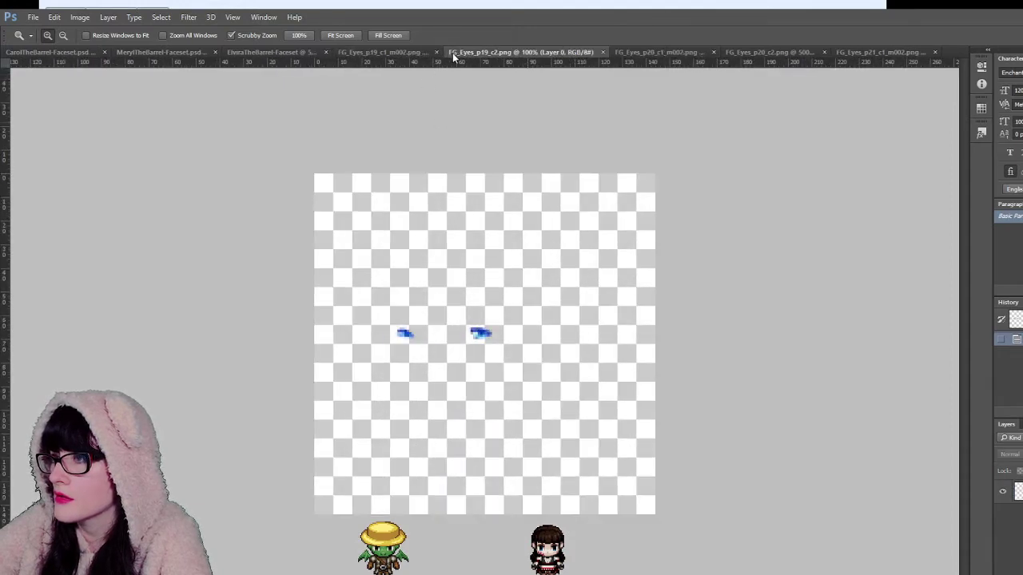
pyautogui.click(535, 326)
pyautogui.click(535, 326)
pyautogui.click(535, 326)
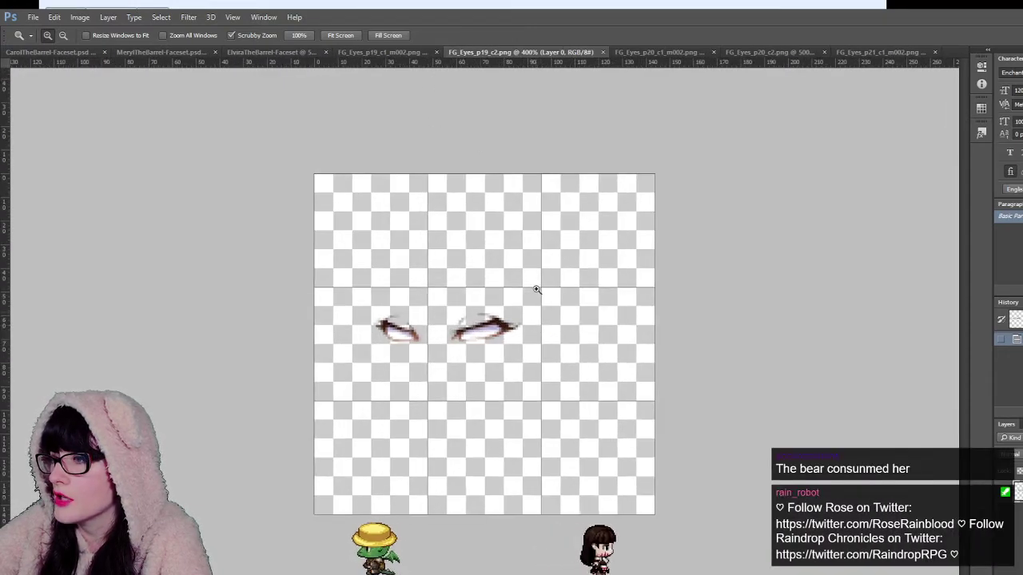
pyautogui.click(358, 51)
pyautogui.click(471, 353)
pyautogui.click(471, 353)
pyautogui.click(471, 354)
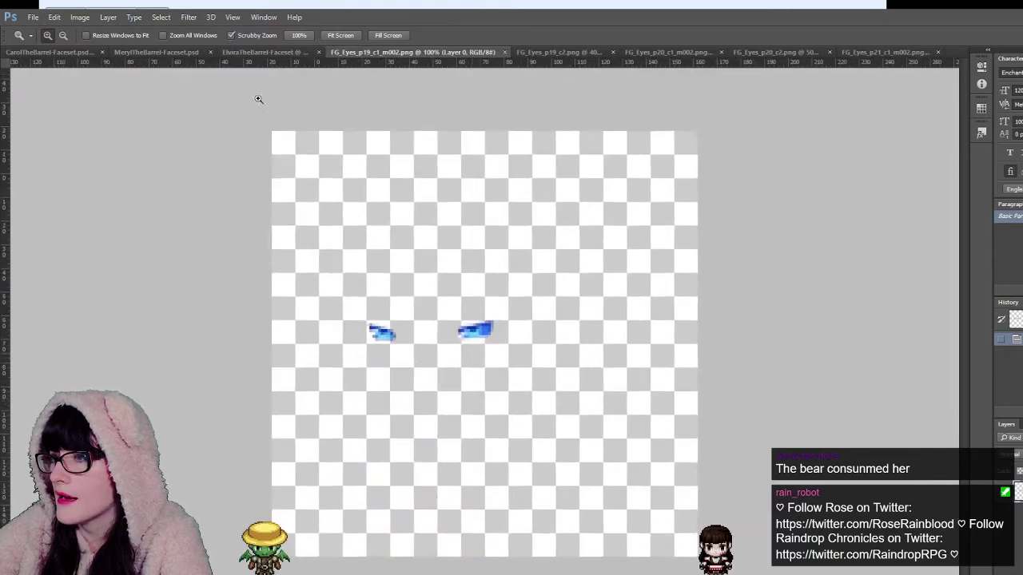
# Step: Copy the whole FG_Eyes_p20_c2 image into ElviraTheBarrel-Faceset and place the eyes on the left half of the barrel
pyautogui.click(667, 52)
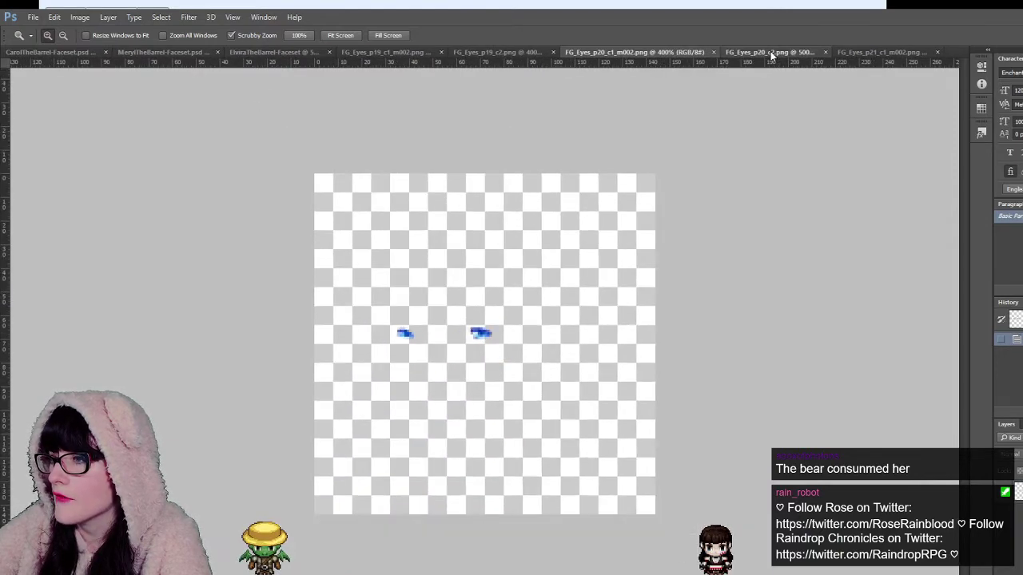
pyautogui.click(771, 51)
pyautogui.hotkey('ctrl', 'a')
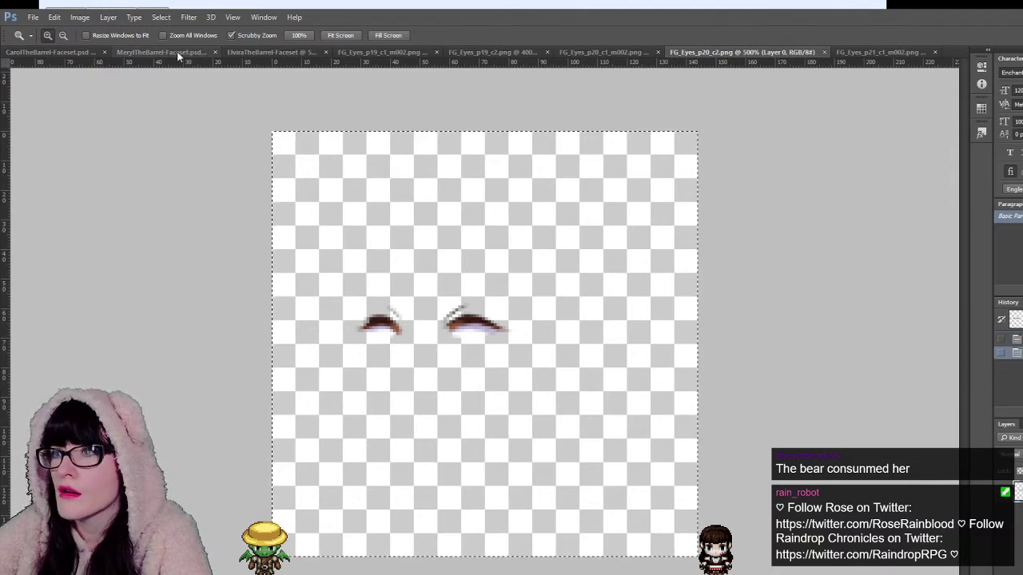
pyautogui.click(275, 52)
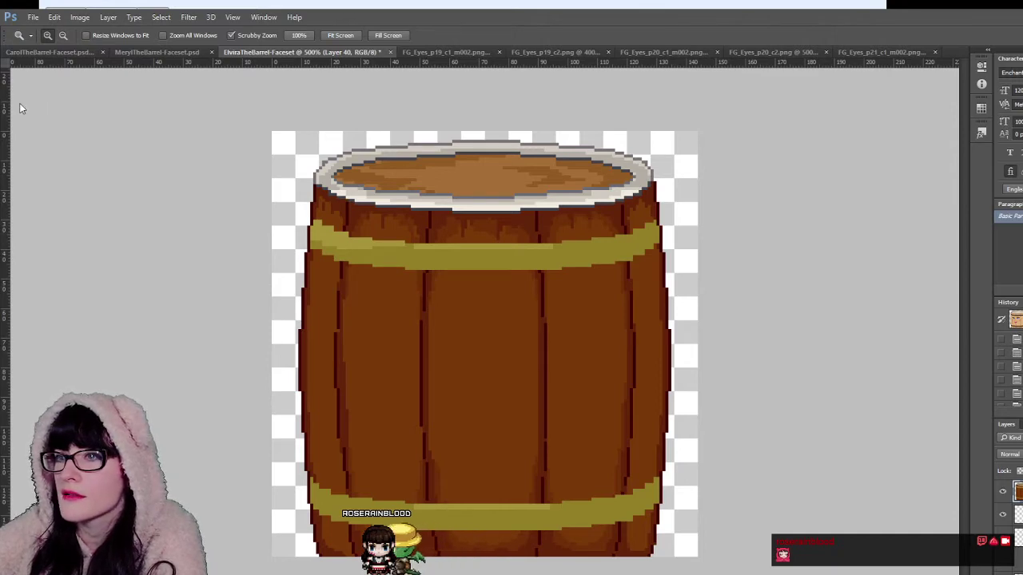
pyautogui.press('m')
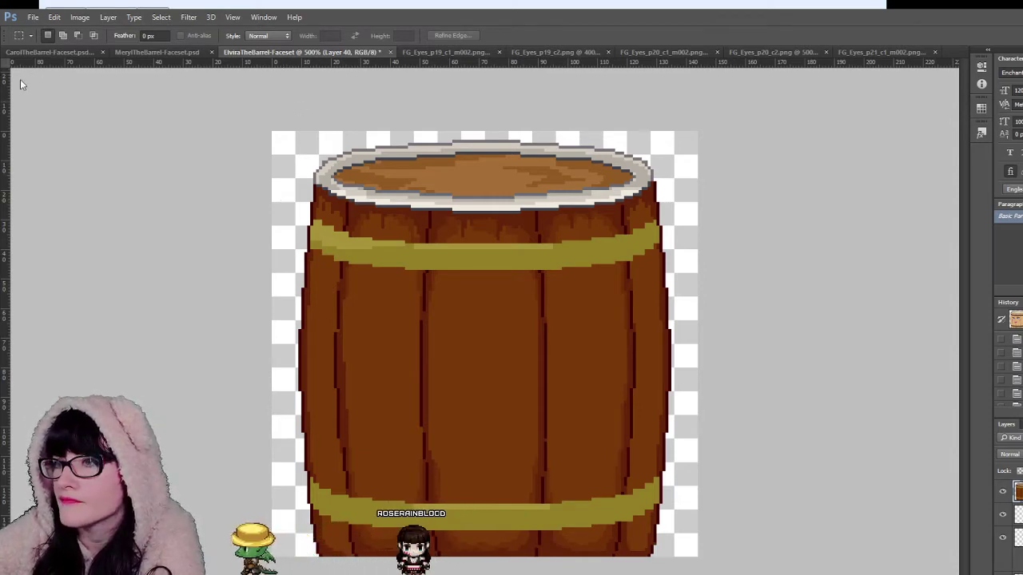
pyautogui.press('v')
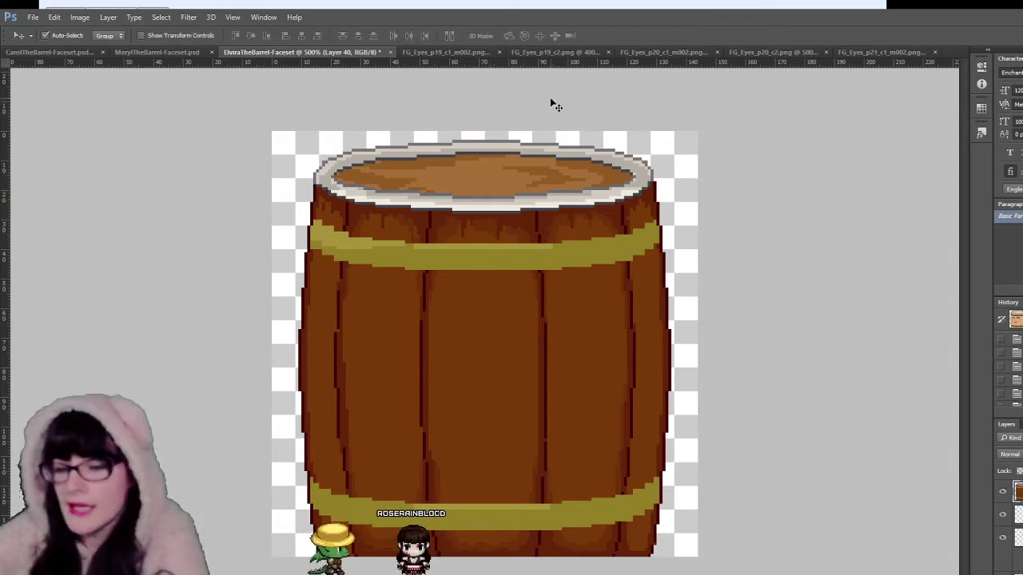
pyautogui.hotkey('ctrl', 'v')
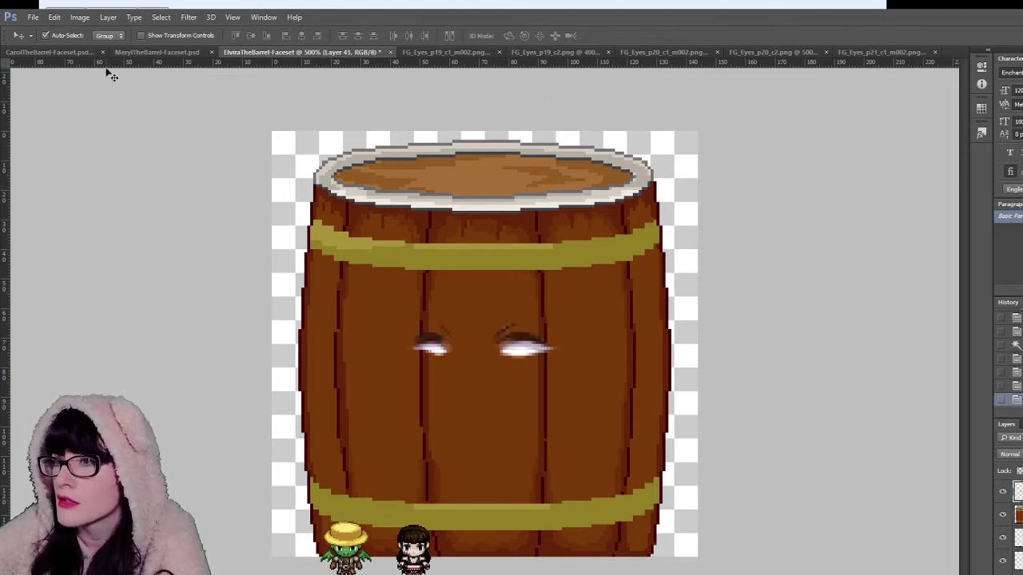
pyautogui.moveTo(524, 350); pyautogui.dragTo(472, 331)
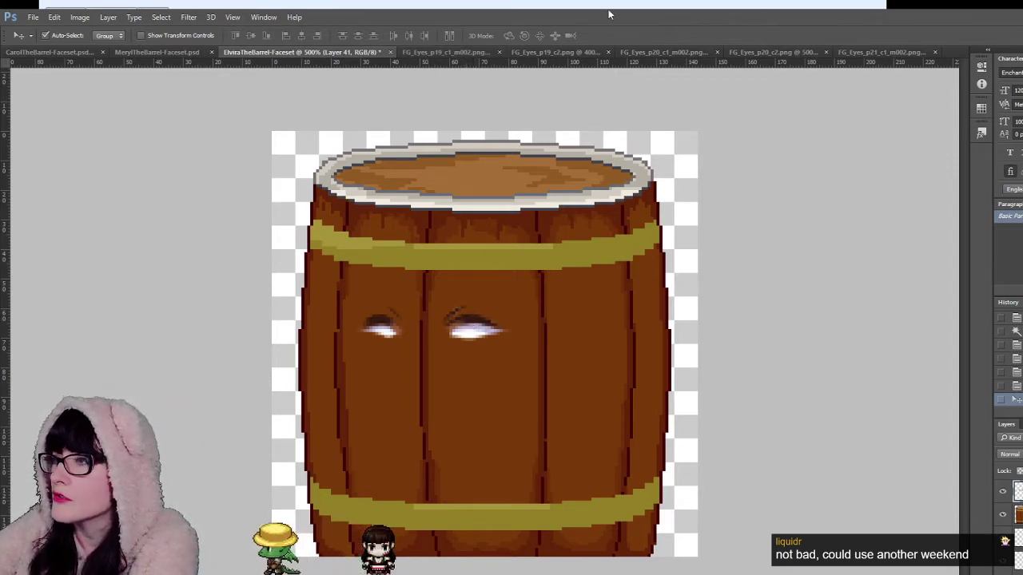
# Step: Paste the copied reference face with red lips over the barrel and delete the white background around it
pyautogui.moveTo(1019, 516); pyautogui.dragTo(1013, 519)
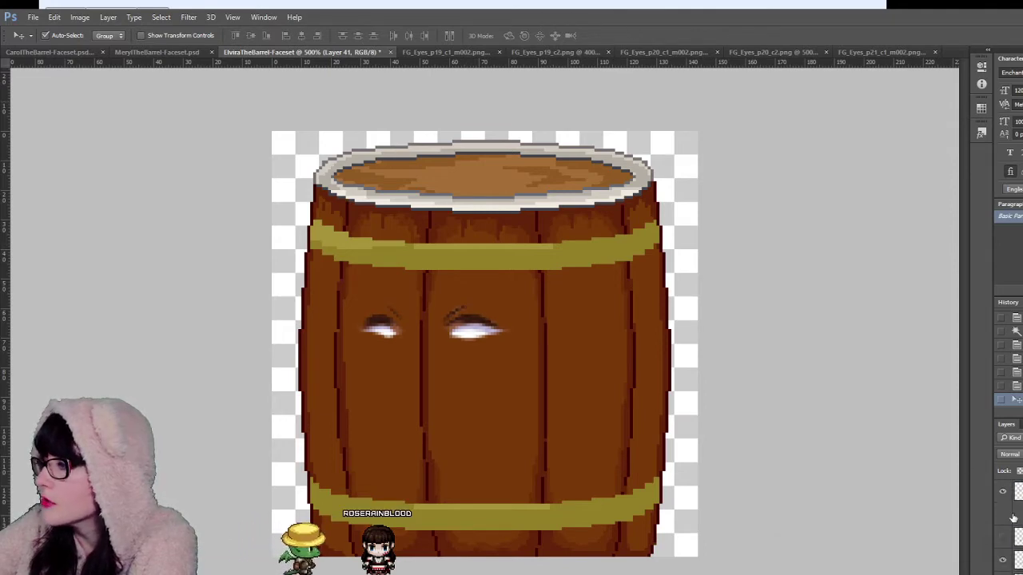
pyautogui.scroll(-3, 1014, 521)
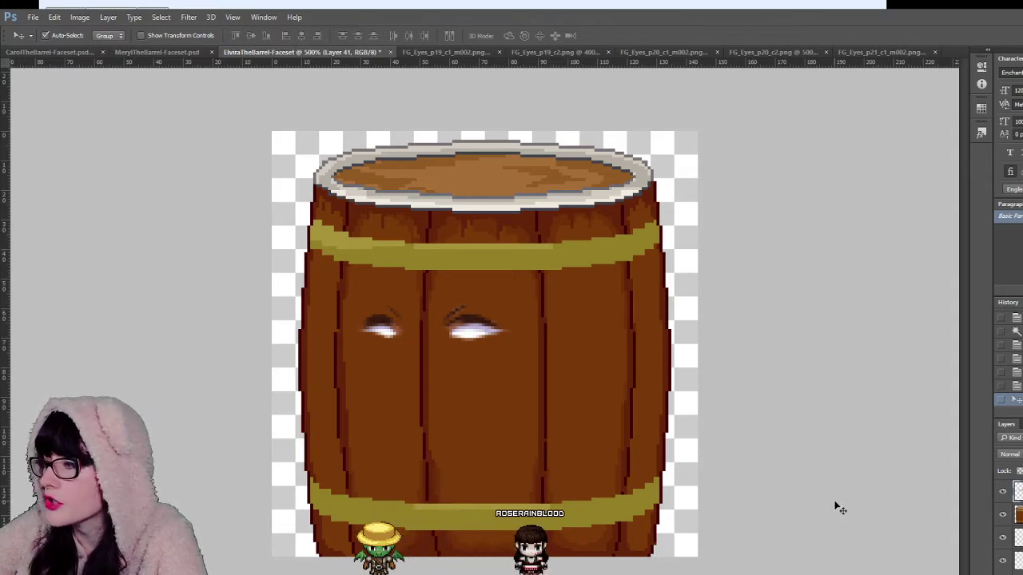
pyautogui.hotkey('ctrl', 'v')
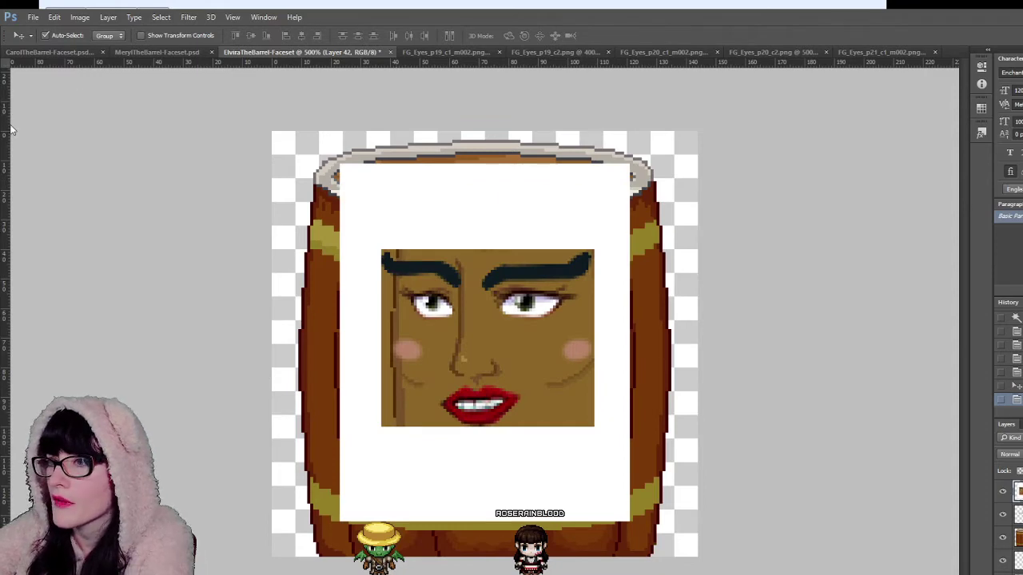
pyautogui.press('w')
pyautogui.click(489, 217)
pyautogui.press('Delete')
pyautogui.press('v')
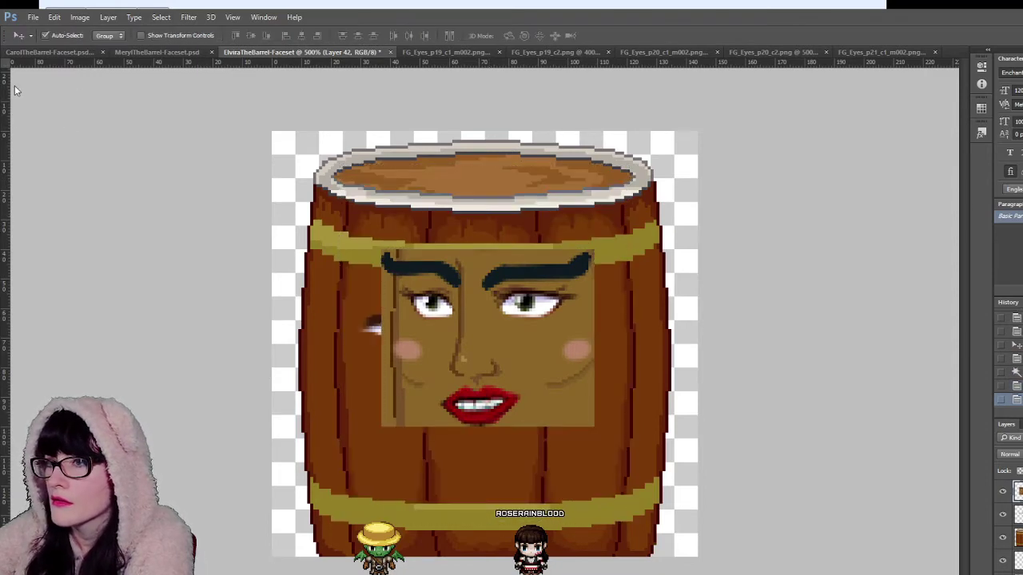
# Step: Move the pasted face down over the barrel's eyes and clear the dark vertical line along its left edge
pyautogui.moveTo(498, 347); pyautogui.dragTo(456, 364)
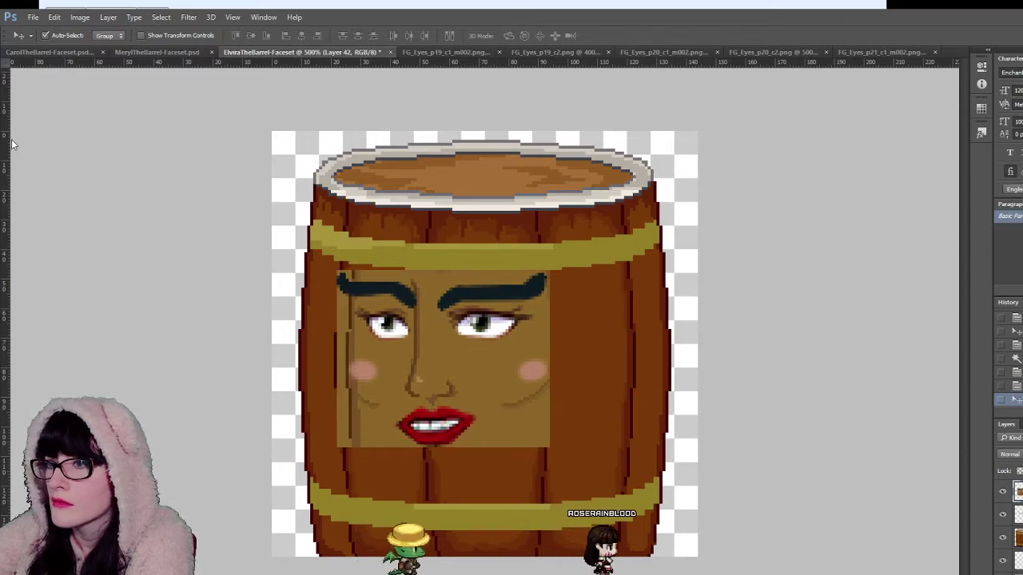
pyautogui.press('w')
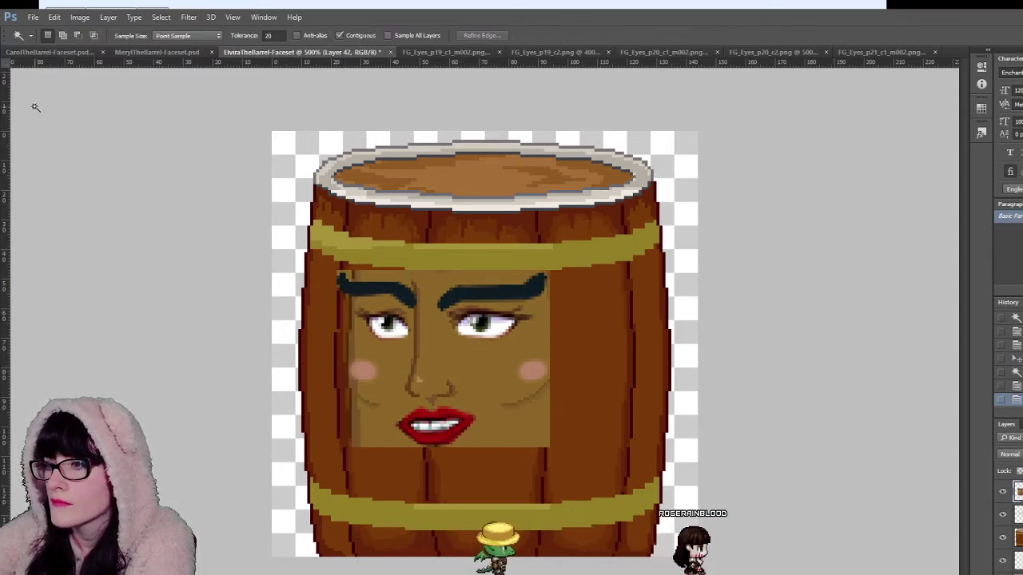
# Step: Nudge the pasted face a few pixels further left on the barrel and hide its layer
pyautogui.press('v')
pyautogui.press('Left')
pyautogui.press('Left')
pyautogui.press('Left')
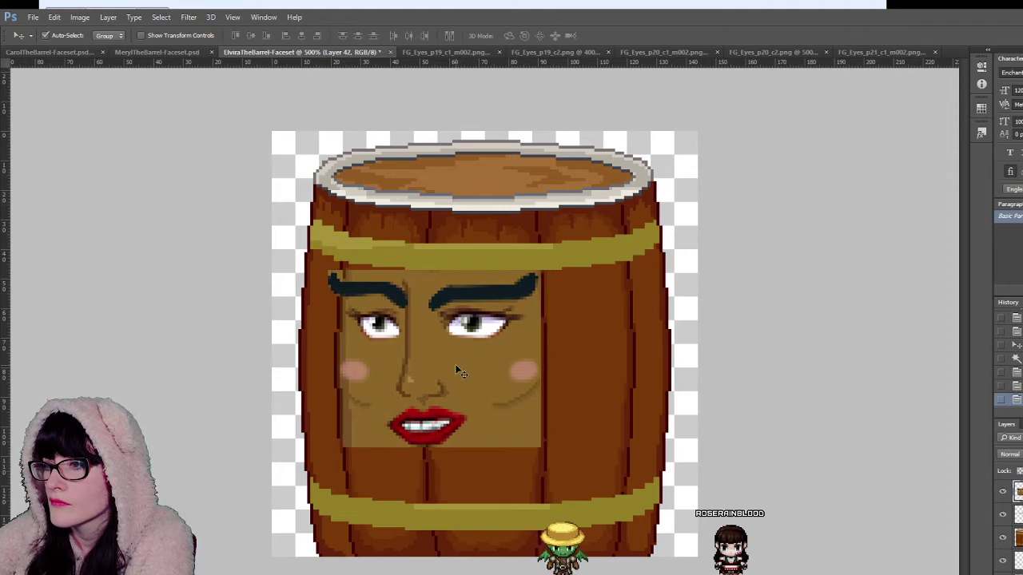
pyautogui.press('Left')
pyautogui.click(1002, 492)
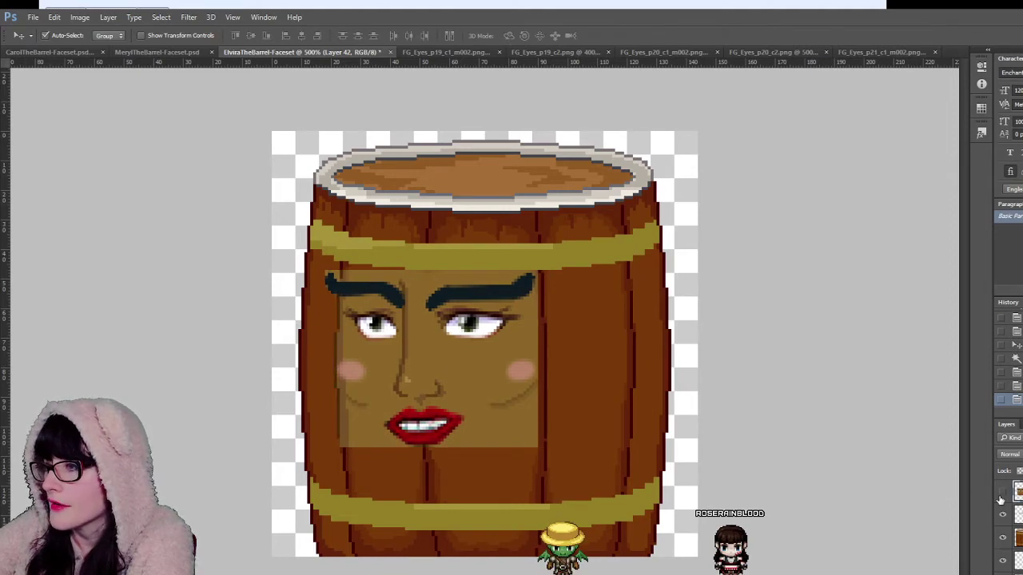
# Step: Place the eyes layer above the reference face, fade the face to 30% opacity, and nudge the eyes to match its eyes
pyautogui.click(1002, 493)
pyautogui.click(1002, 493)
pyautogui.click(1002, 493)
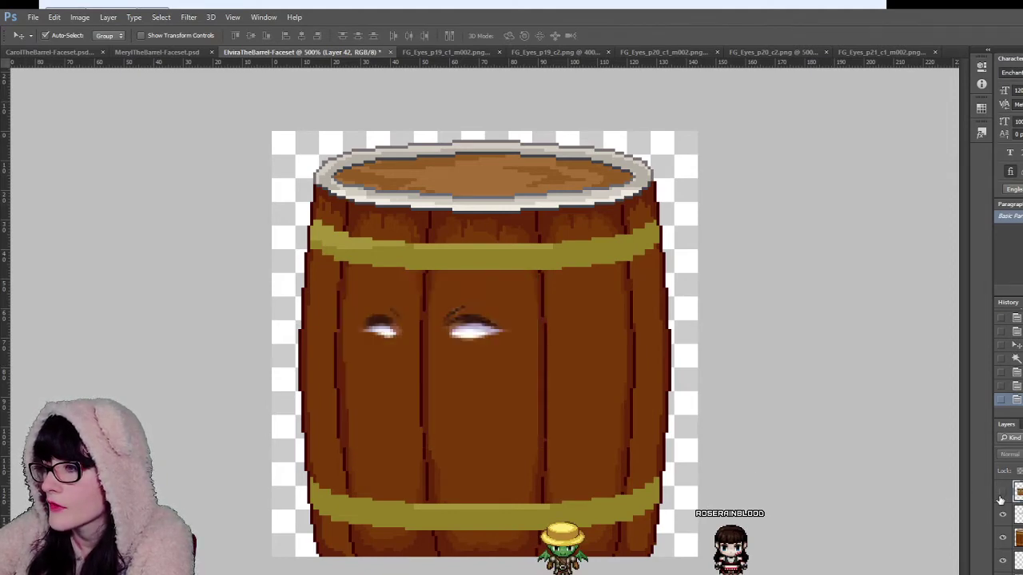
pyautogui.click(1001, 493)
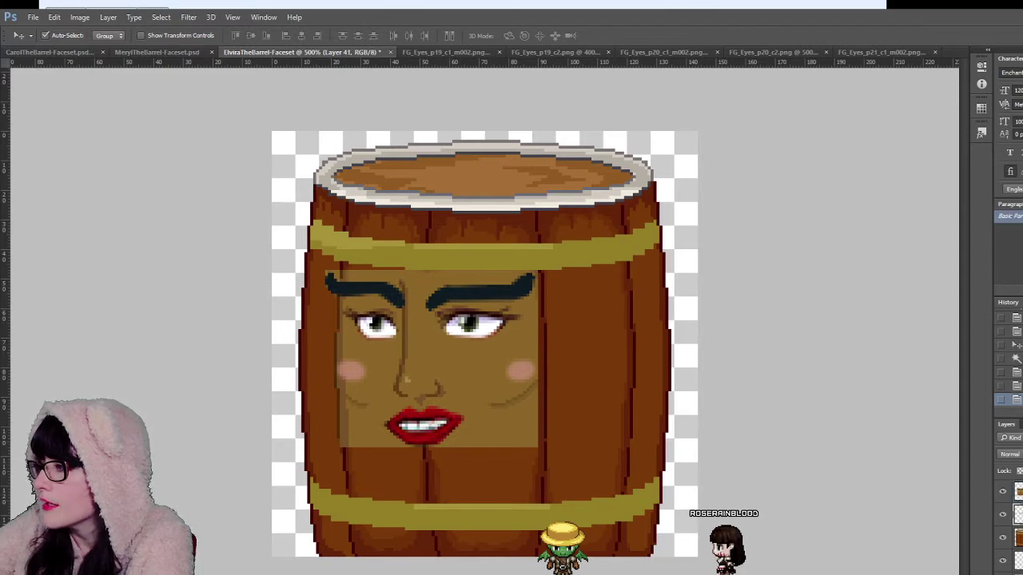
pyautogui.click(1018, 492)
pyautogui.press('3')
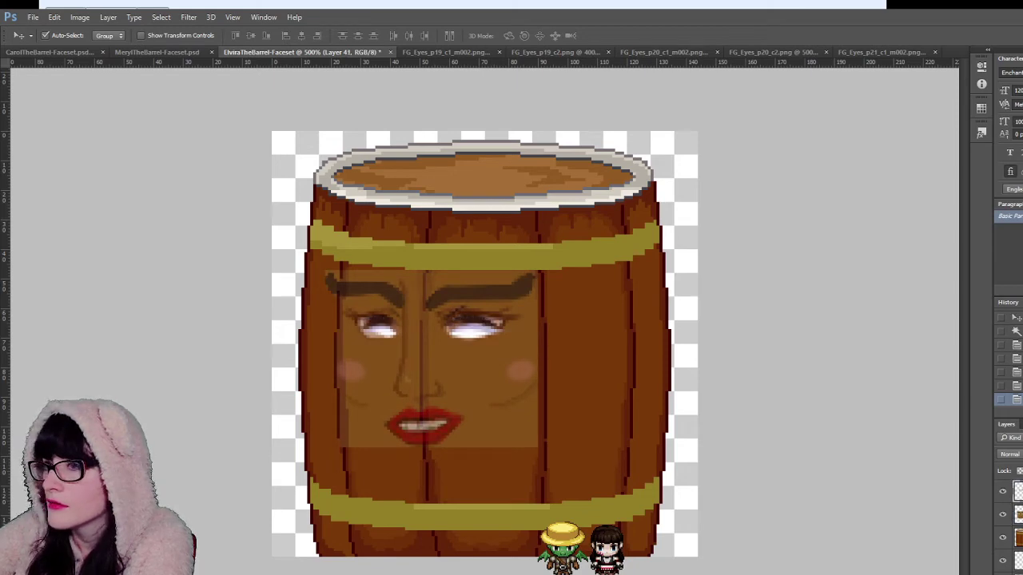
pyautogui.press('Up')
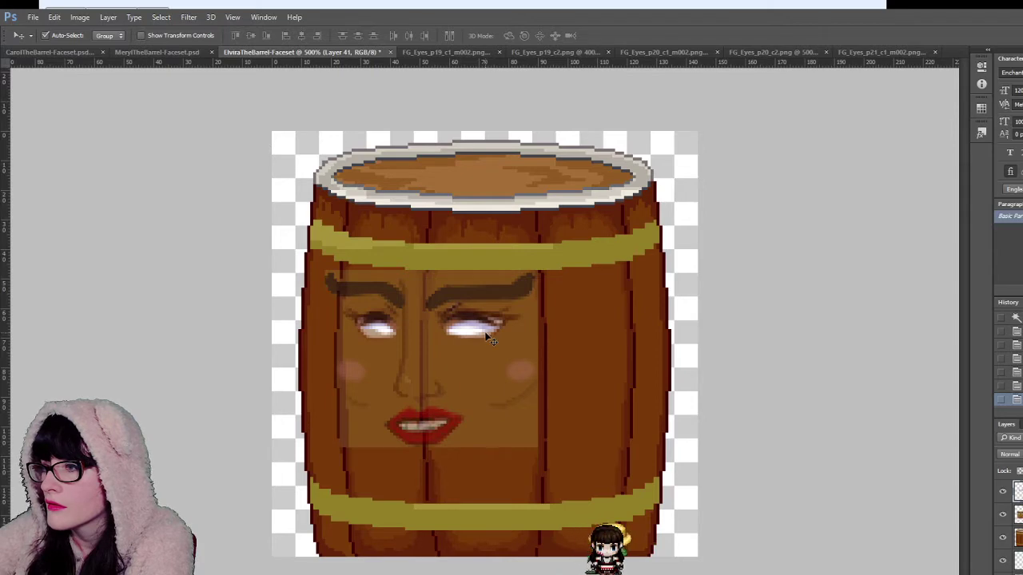
# Step: Toggle the faded reference face to check the eye alignment and leave it hidden
pyautogui.click(1002, 514)
pyautogui.click(1002, 515)
pyautogui.click(1002, 515)
pyautogui.click(1002, 514)
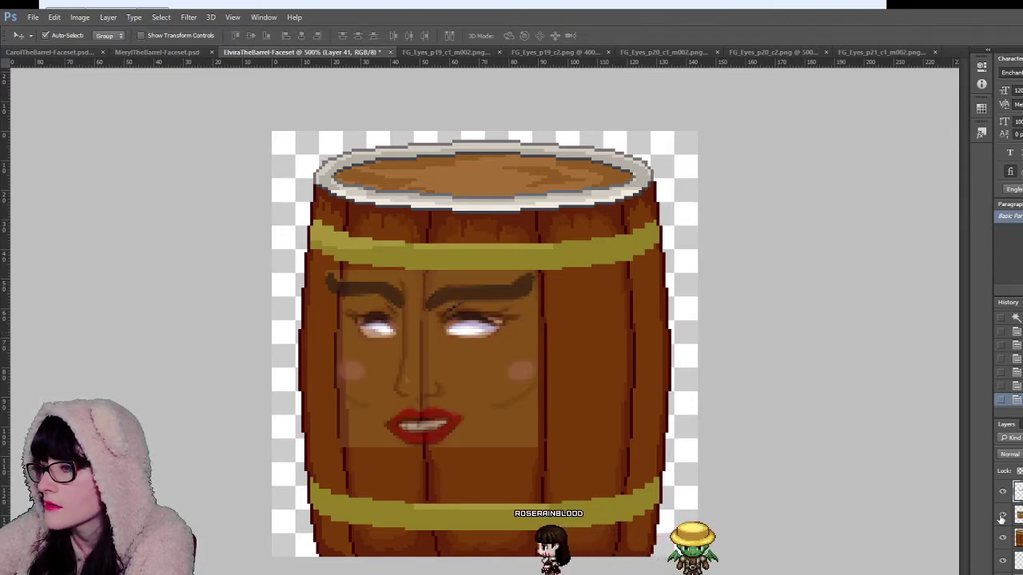
pyautogui.click(1002, 515)
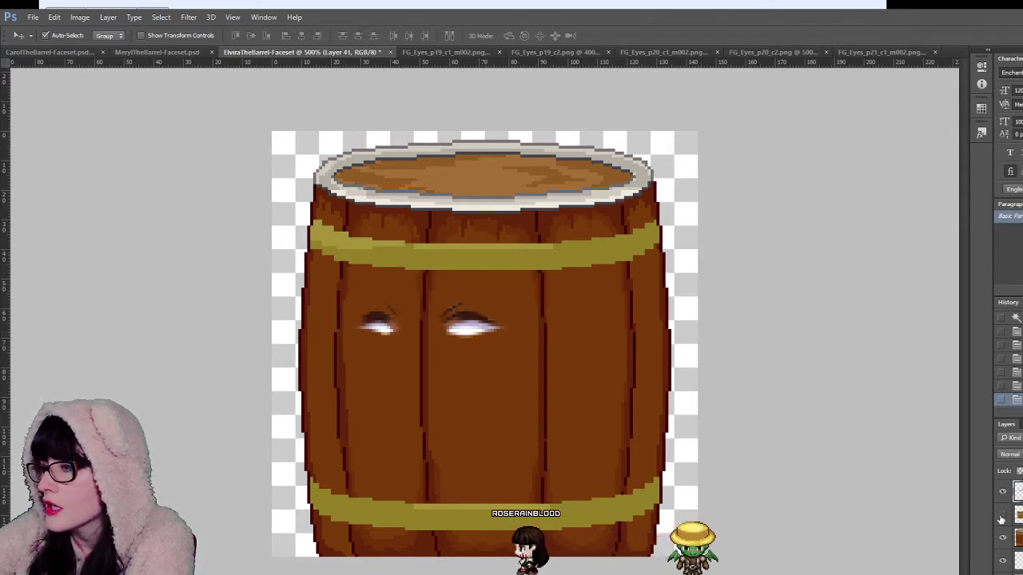
# Step: Try the blue irises from FG_Eyes_p19_c1_m002 over the eyes in ElviraTheBarrel-Faceset
pyautogui.click(421, 50)
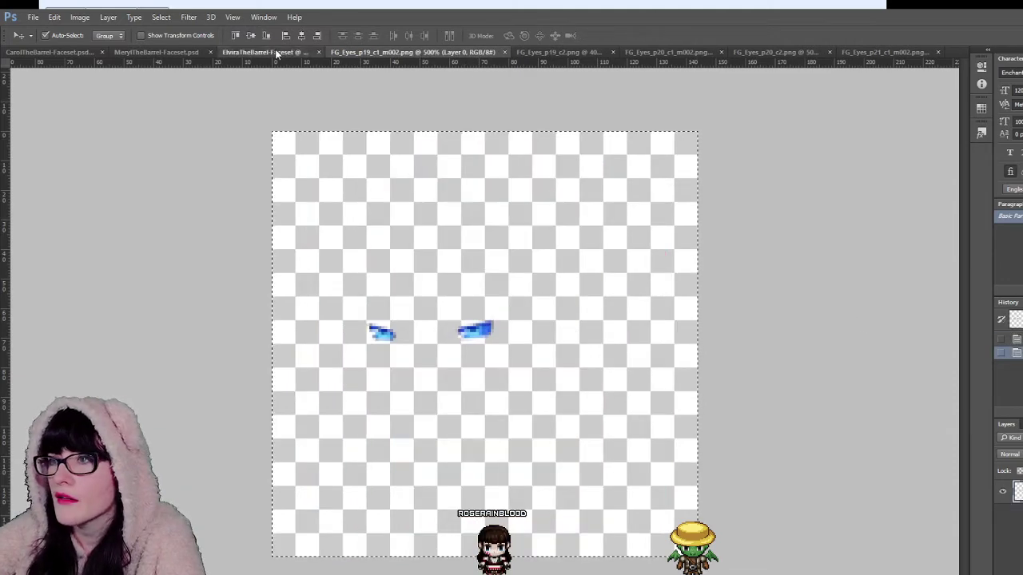
pyautogui.click(264, 51)
pyautogui.hotkey('ctrl', 'v')
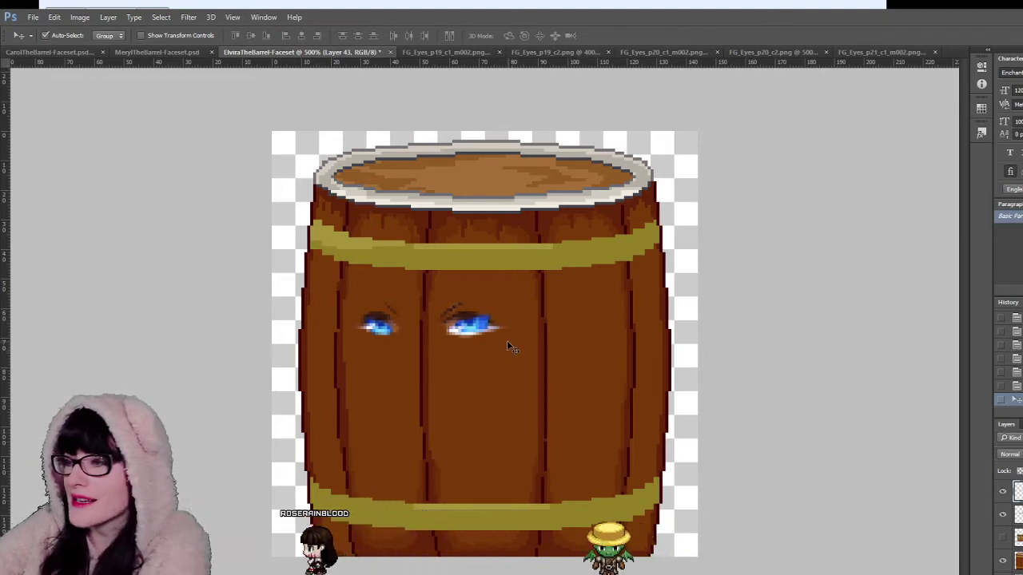
# Step: Select the whole FG_Eyes_p20_c1_m002 image and delete the previously pasted irises from Elvira's barrel
pyautogui.click(568, 54)
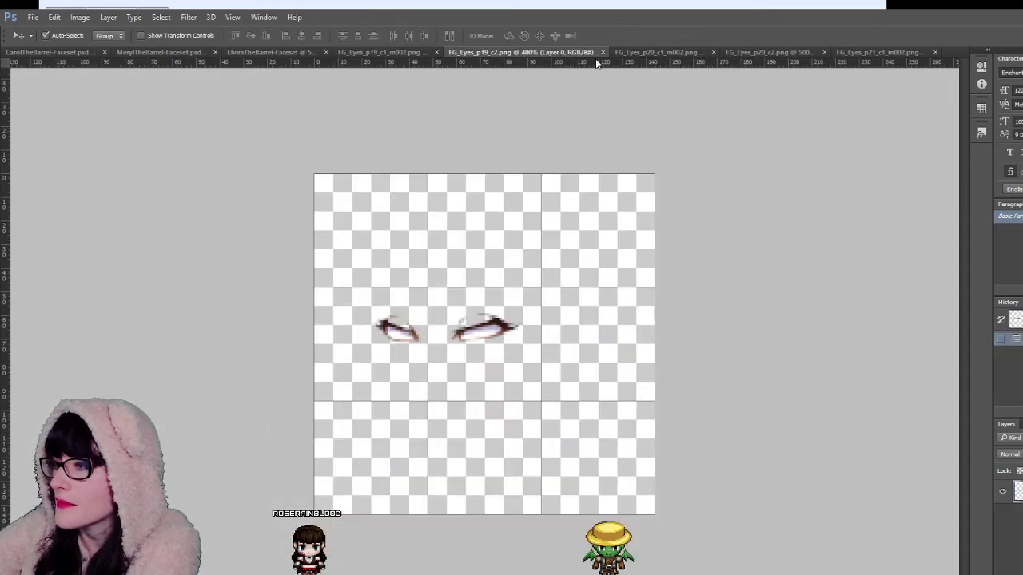
pyautogui.click(652, 53)
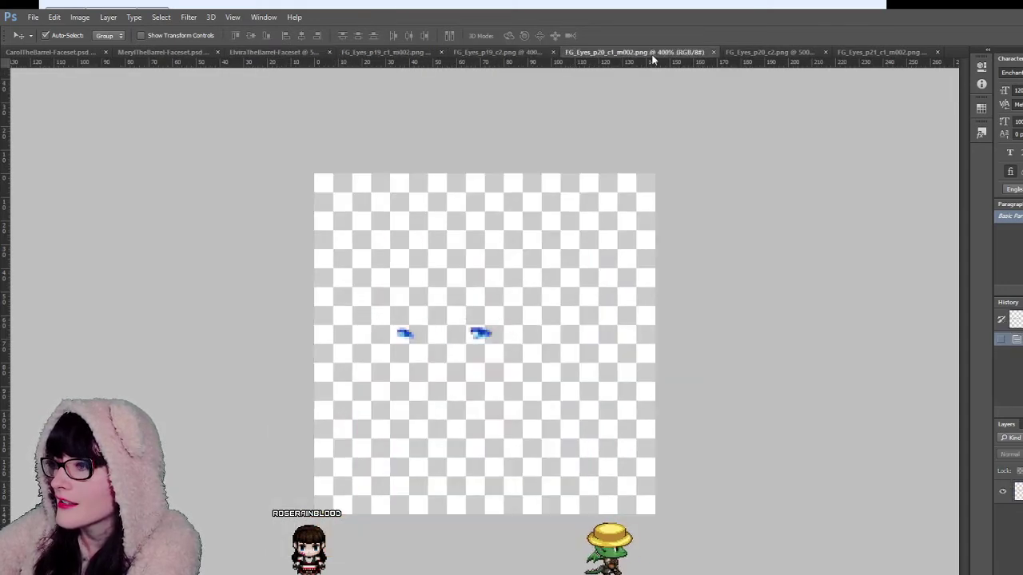
pyautogui.hotkey('ctrl', 'a')
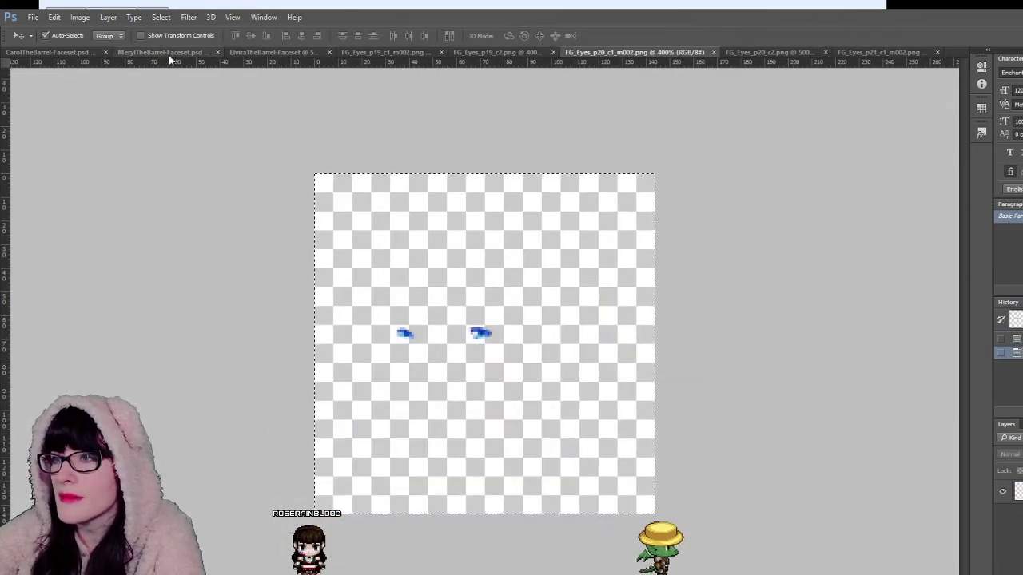
pyautogui.click(228, 53)
pyautogui.press('Delete')
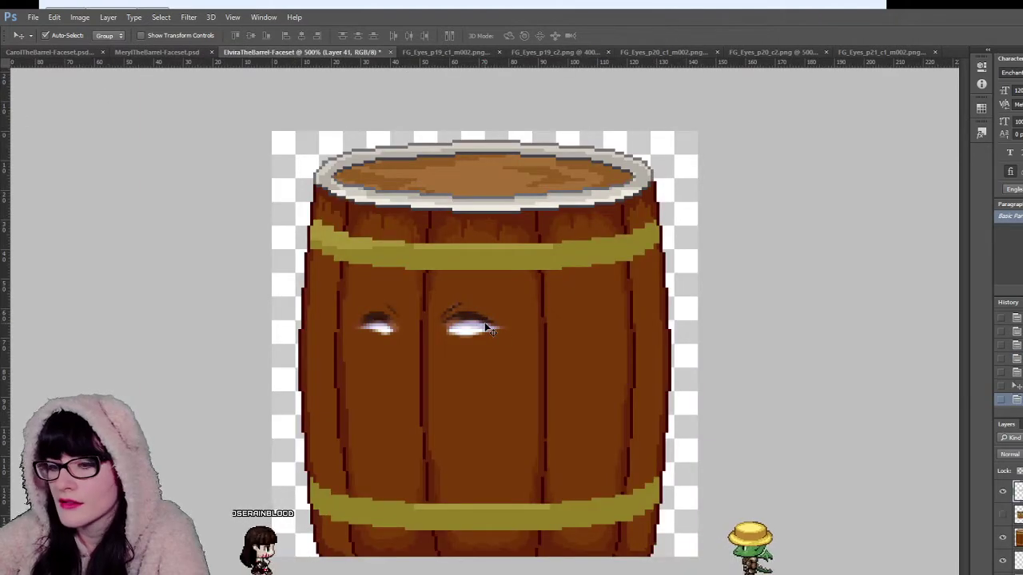
# Step: Try pasting the copied irises again and fitting them over the barrel's eye whites
pyautogui.hotkey('ctrl', 'v')
pyautogui.moveTo(524, 344); pyautogui.dragTo(469, 325)
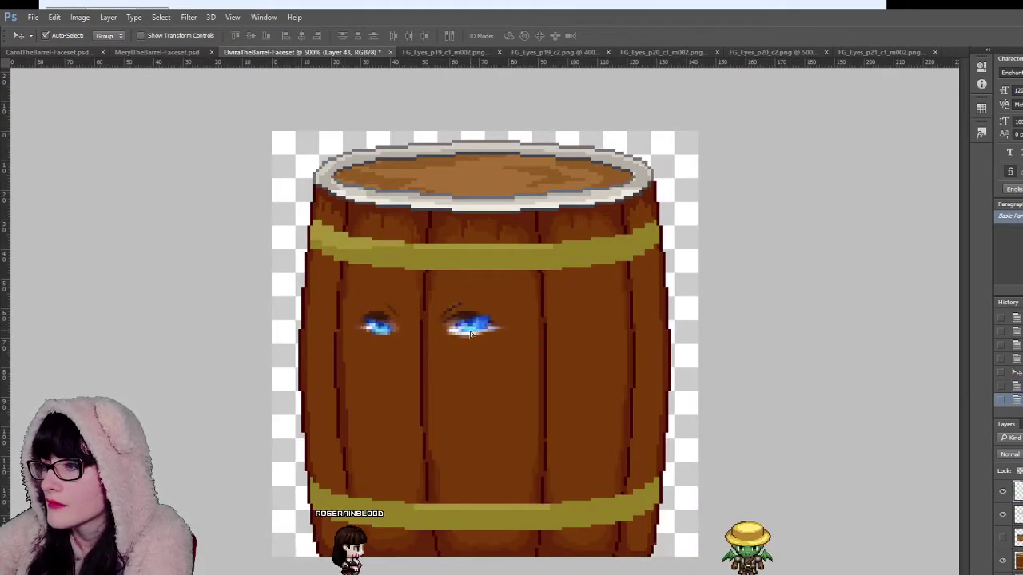
pyautogui.press('Delete')
pyautogui.click(677, 51)
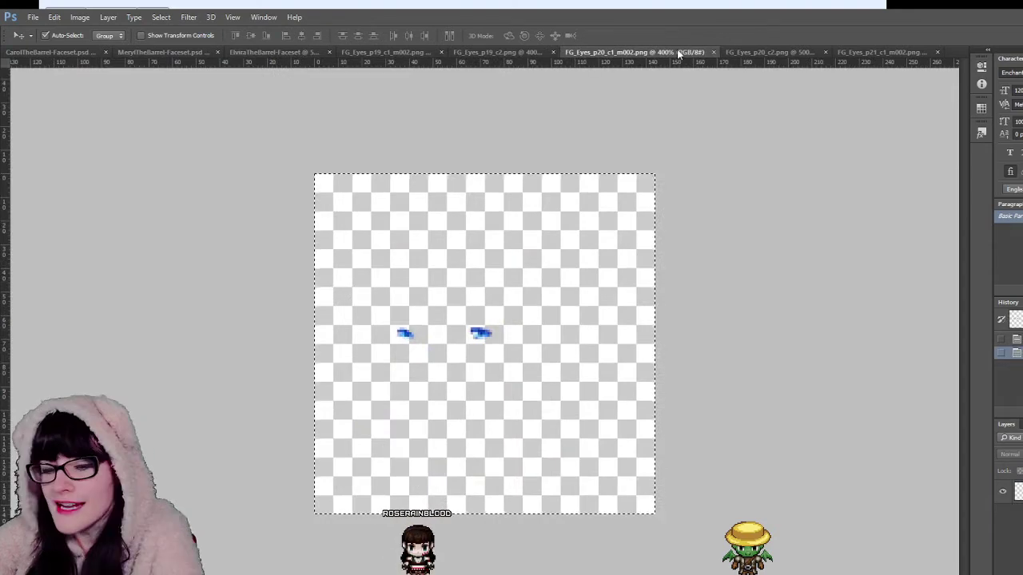
pyautogui.click(168, 53)
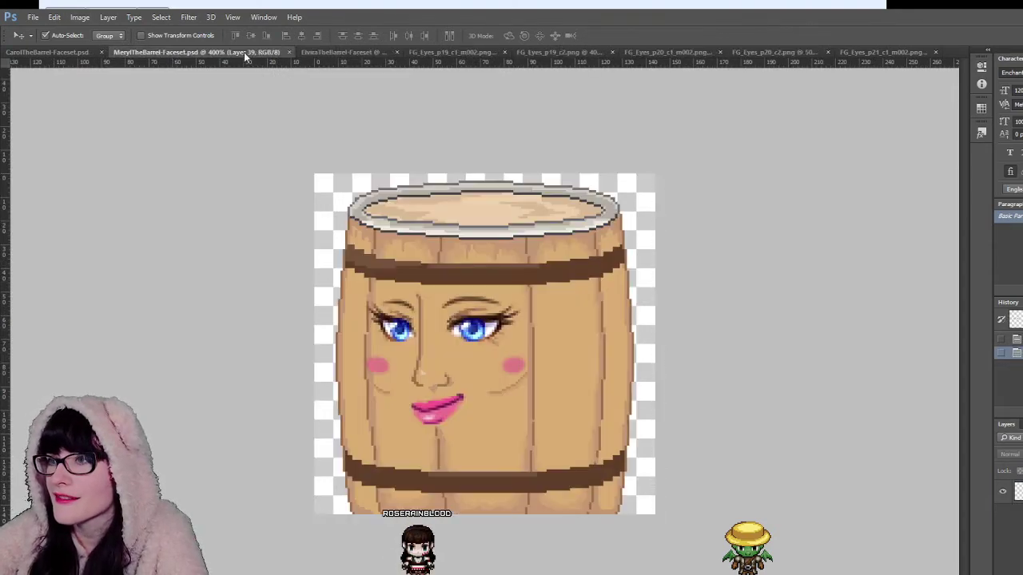
pyautogui.click(323, 52)
pyautogui.hotkey('ctrl', 'v')
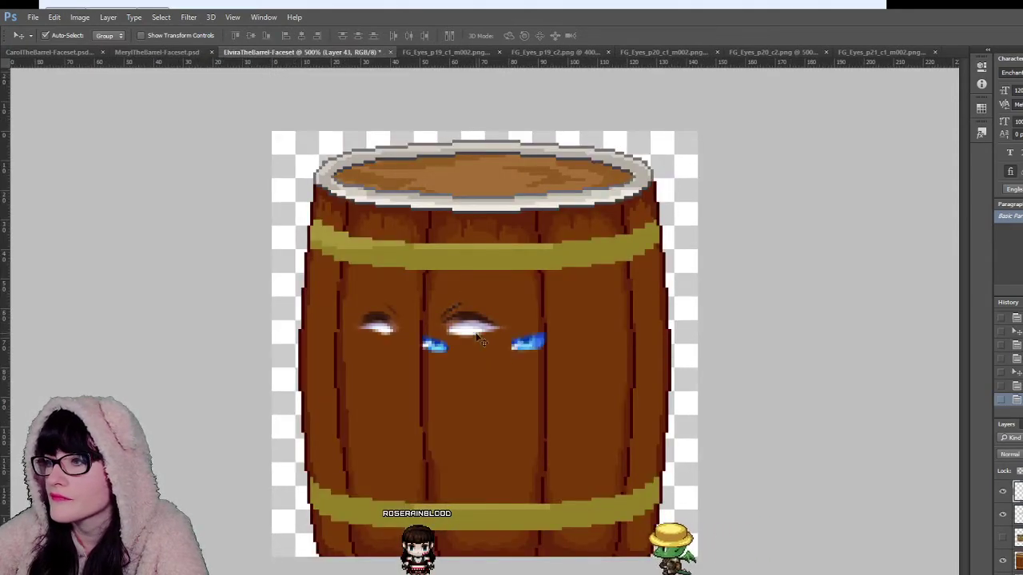
pyautogui.moveTo(525, 343); pyautogui.dragTo(474, 331)
# Step: Copy the blue irises from FG_Eyes_p20_c1_m002 into ElviraTheBarrel-Faceset and position them within the eye whites
pyautogui.click(779, 51)
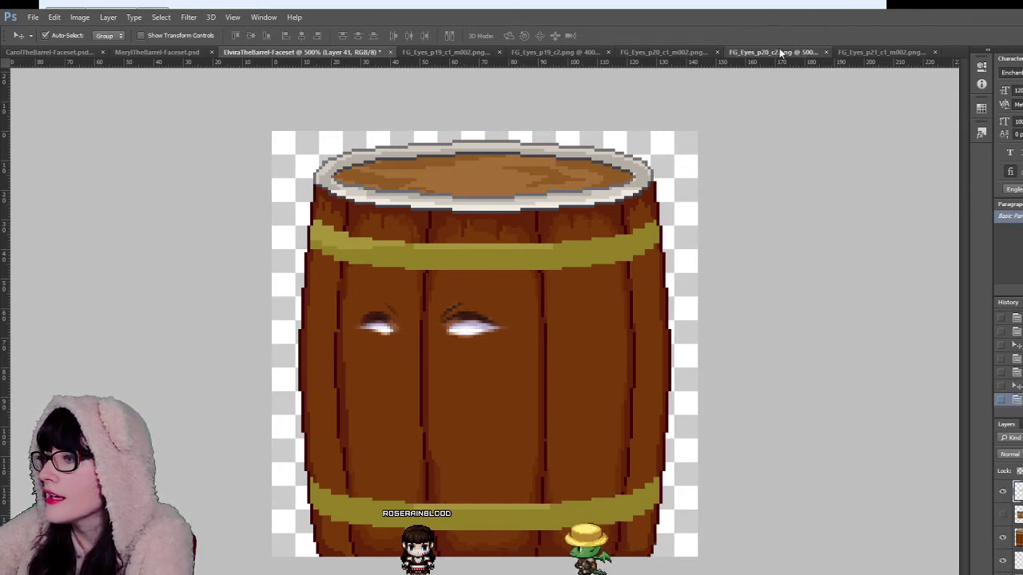
pyautogui.click(886, 53)
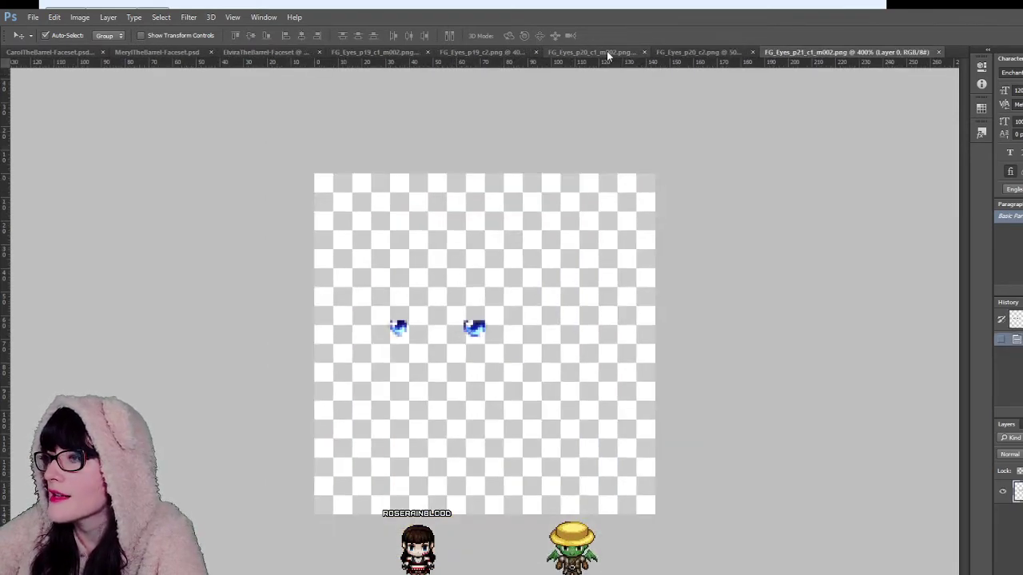
pyautogui.click(607, 52)
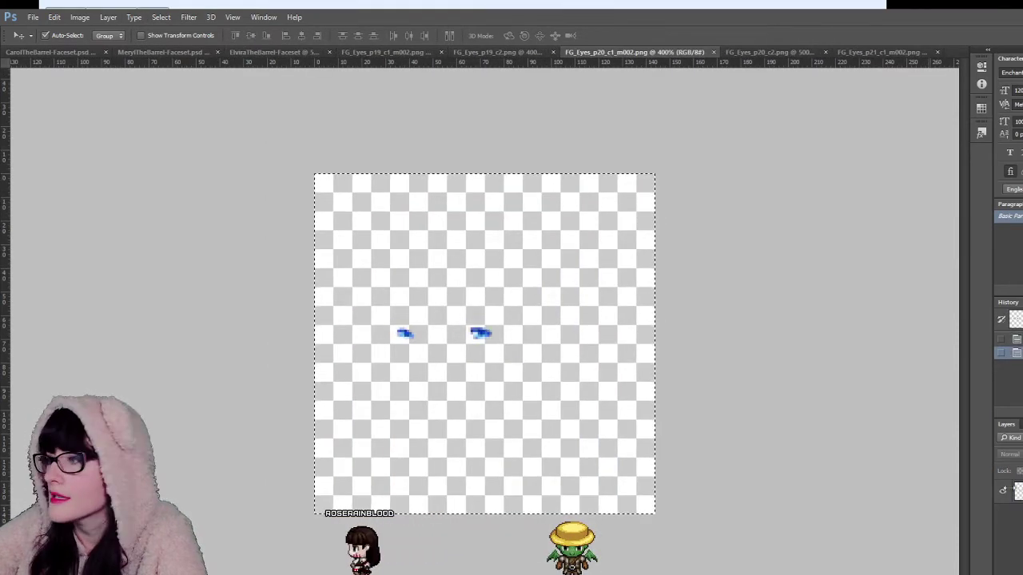
pyautogui.click(1017, 491)
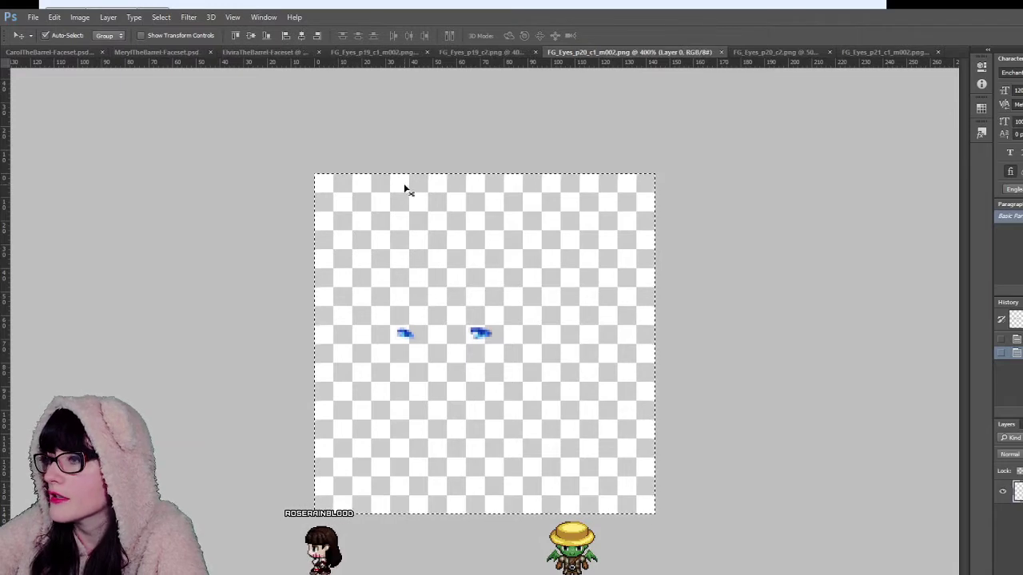
pyautogui.click(232, 54)
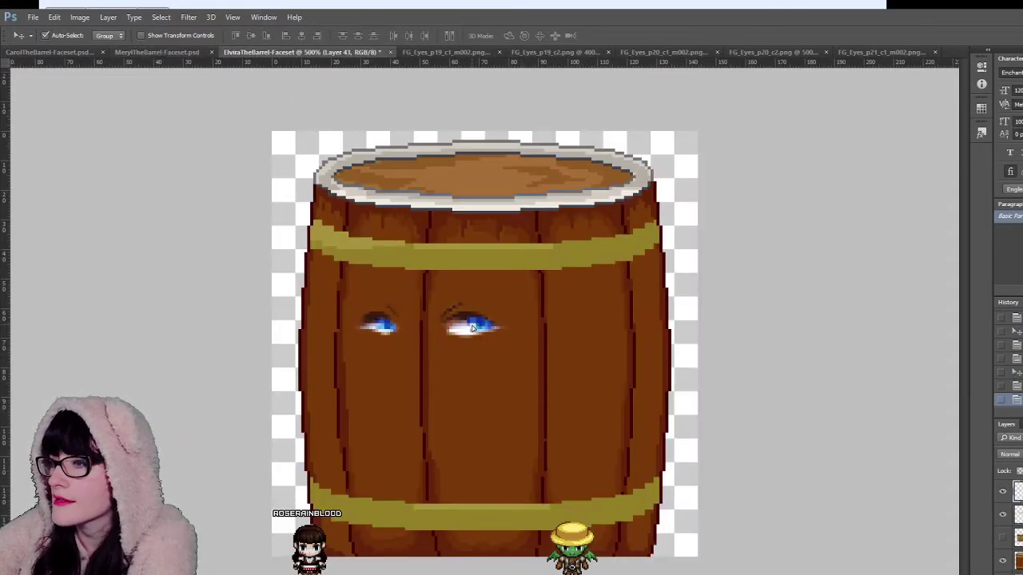
pyautogui.moveTo(465, 329); pyautogui.dragTo(471, 329)
pyautogui.press('Up')
pyautogui.press('Up')
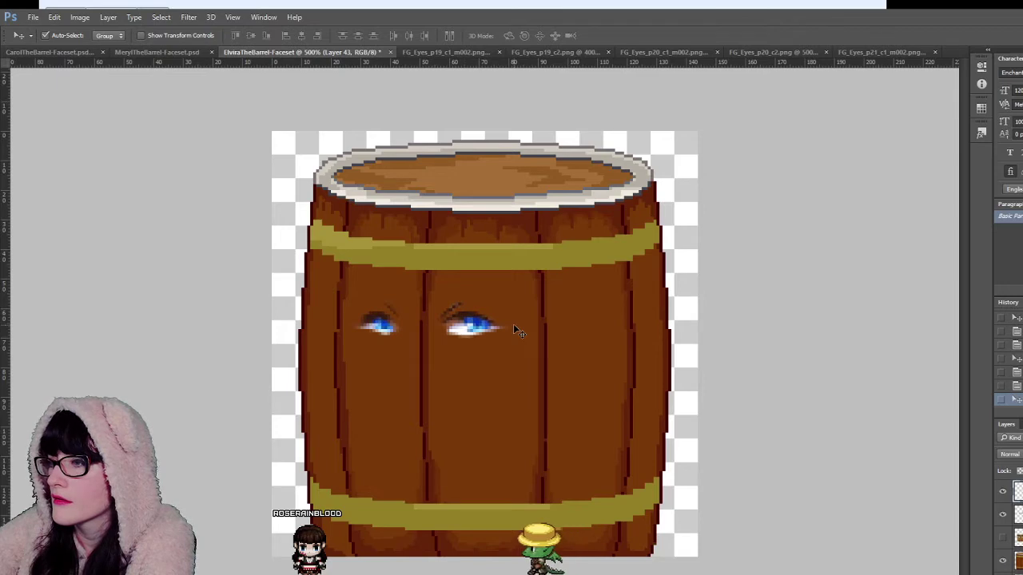
pyautogui.press('Down')
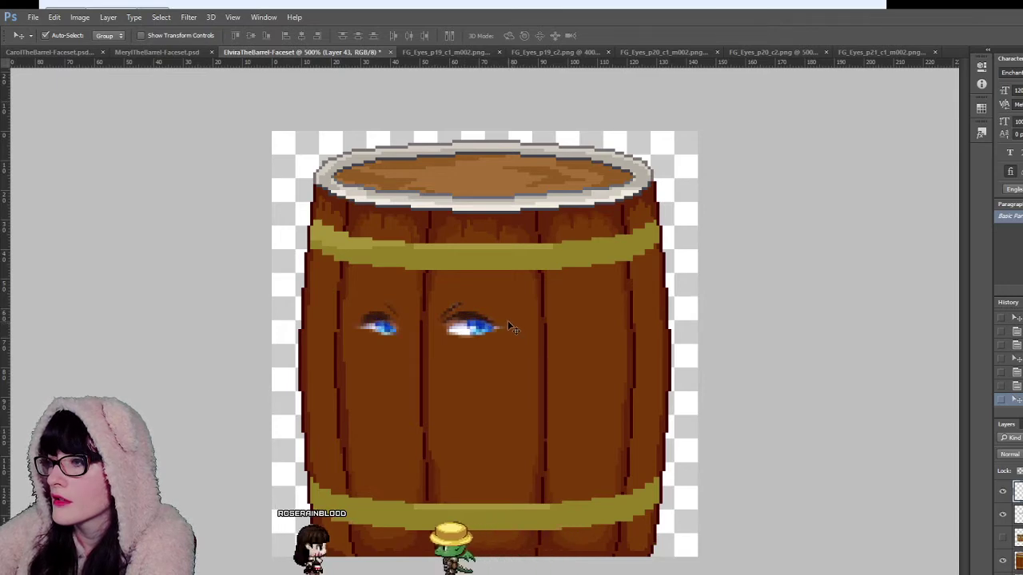
# Step: Copy the whole FG_Eyes_p19_c2 image into ElviraTheBarrel-Faceset and place its eyes over the existing ones
pyautogui.click(626, 52)
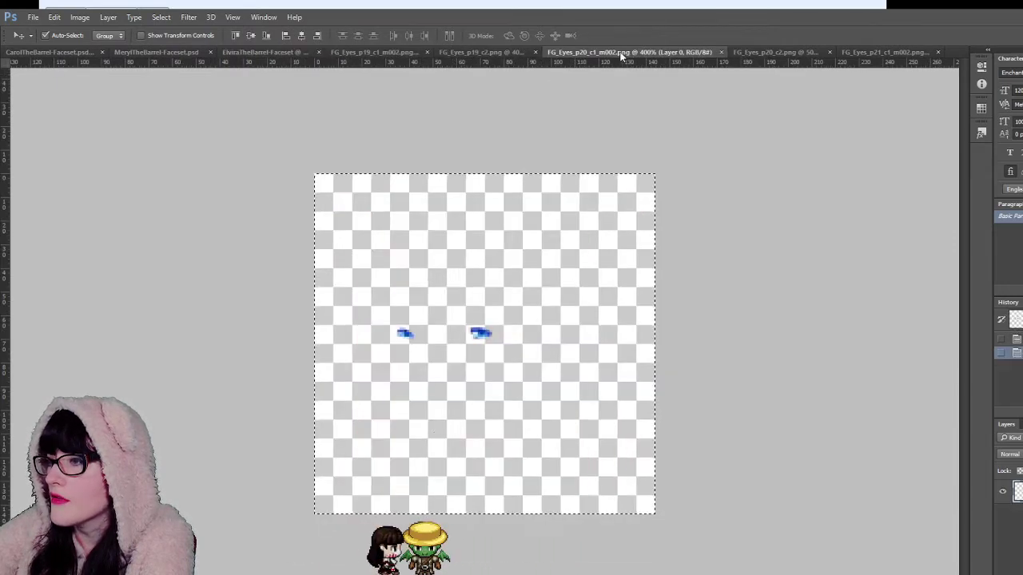
pyautogui.click(496, 52)
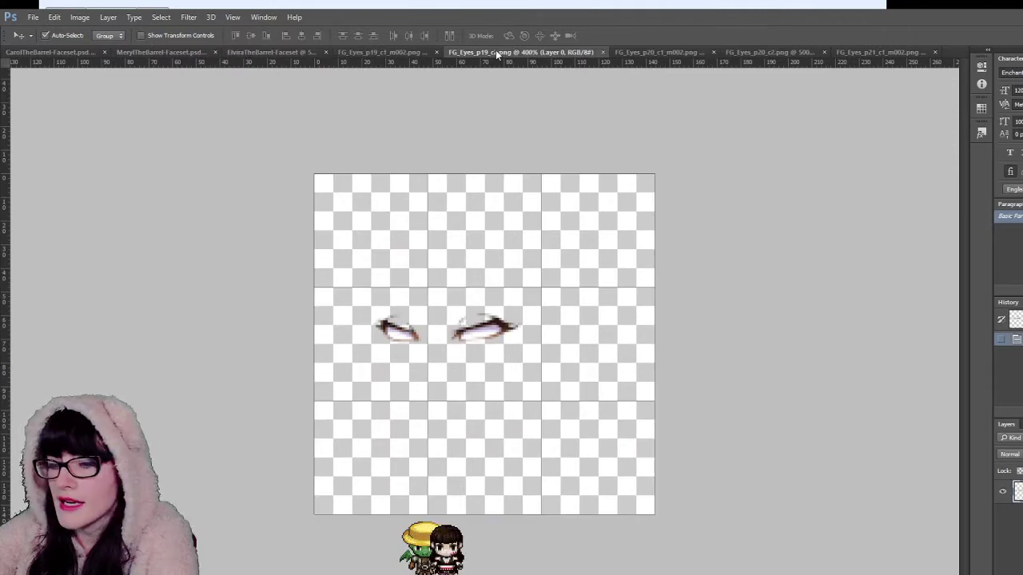
pyautogui.hotkey('ctrl', 'a')
pyautogui.click(248, 55)
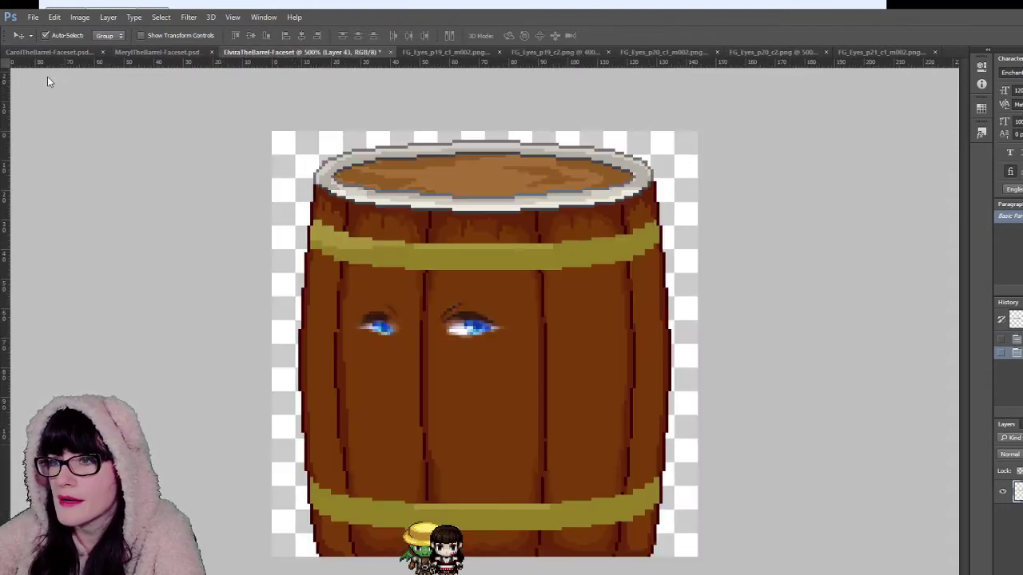
pyautogui.hotkey('ctrl', 'v')
pyautogui.moveTo(532, 361); pyautogui.dragTo(491, 393)
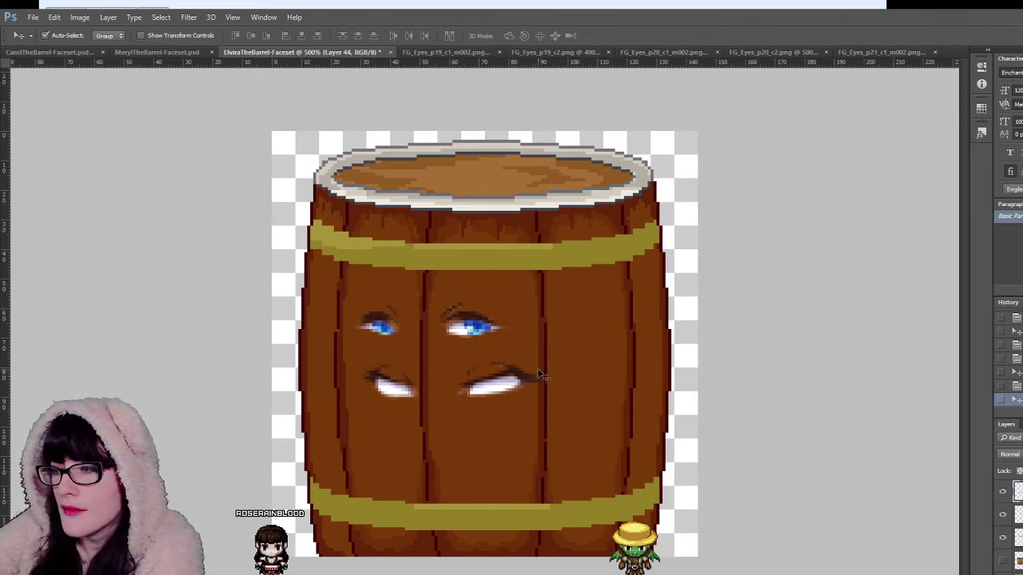
pyautogui.moveTo(509, 381); pyautogui.dragTo(493, 321)
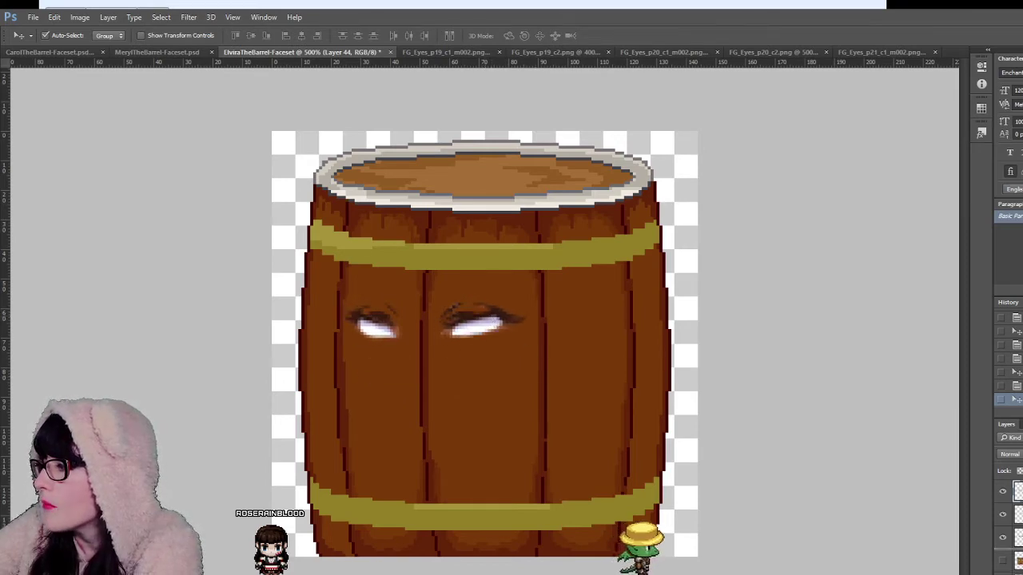
# Step: Move the FG_Eyes_p19_c2 eyes beneath the irises, compare both eye shapes, and leave only the FG_Eyes_p20_c2 shape visible with the irises
pyautogui.click(1002, 537)
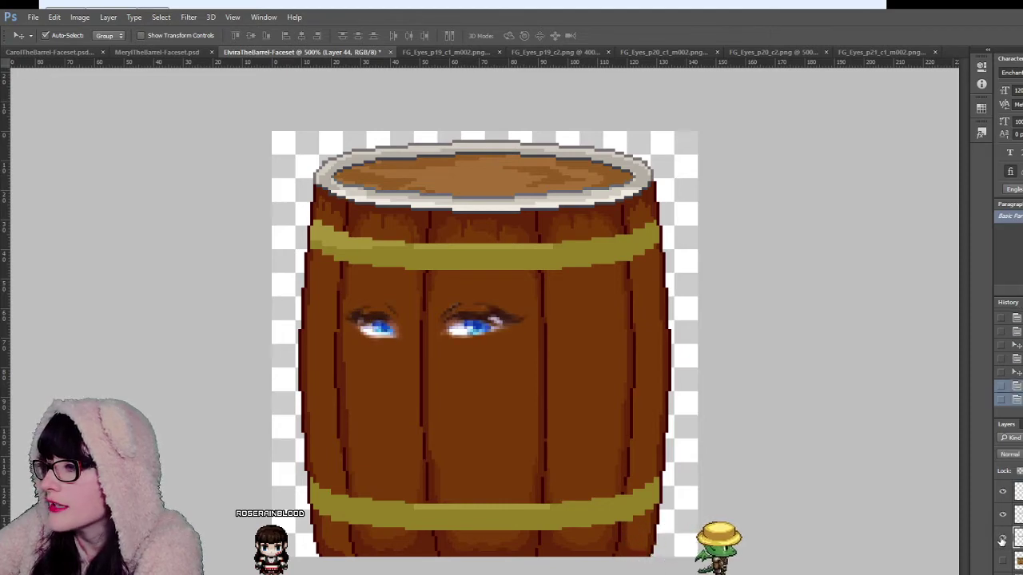
pyautogui.click(1001, 540)
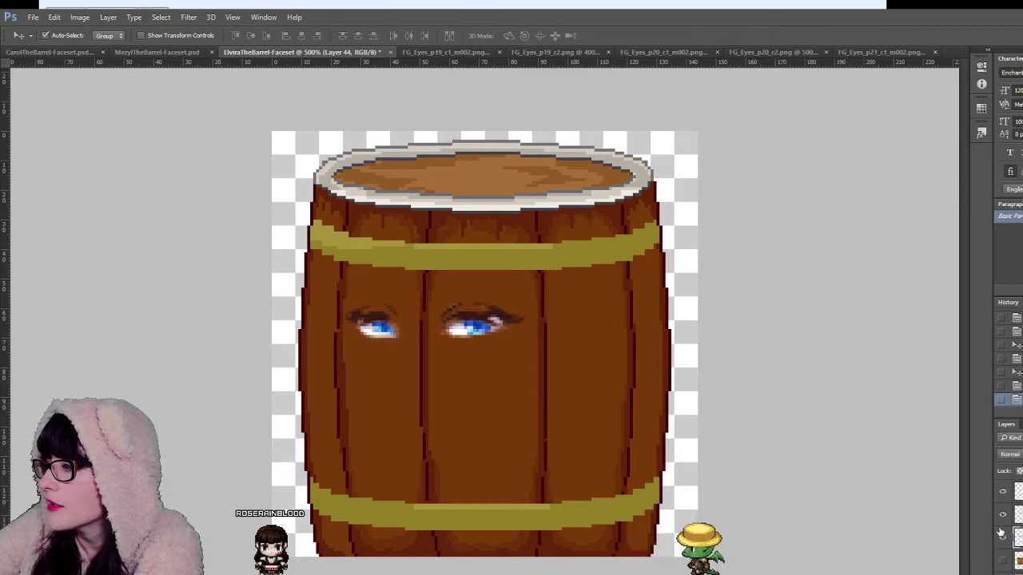
pyautogui.click(1003, 516)
pyautogui.click(1003, 516)
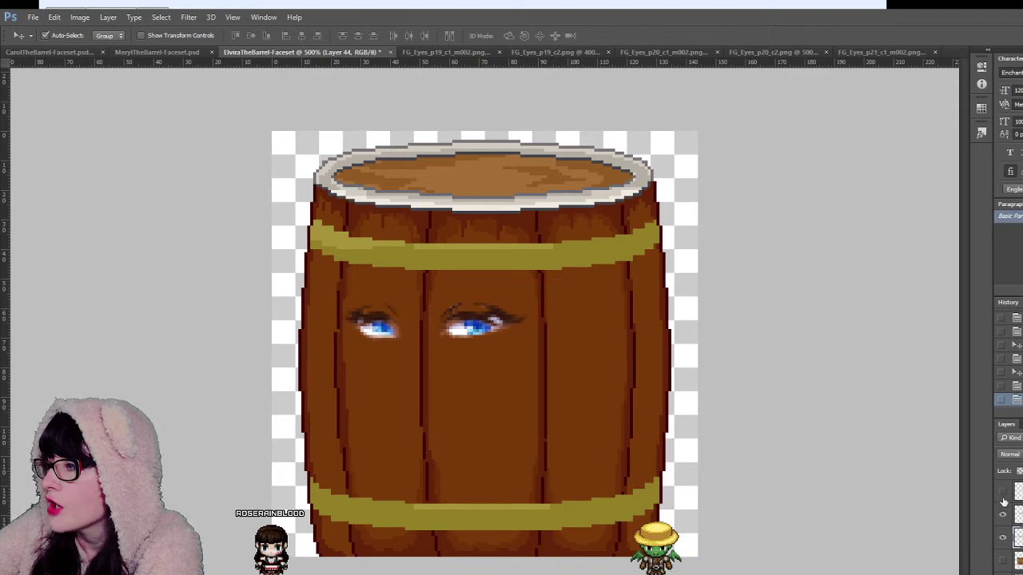
pyautogui.click(1004, 499)
pyautogui.click(1004, 517)
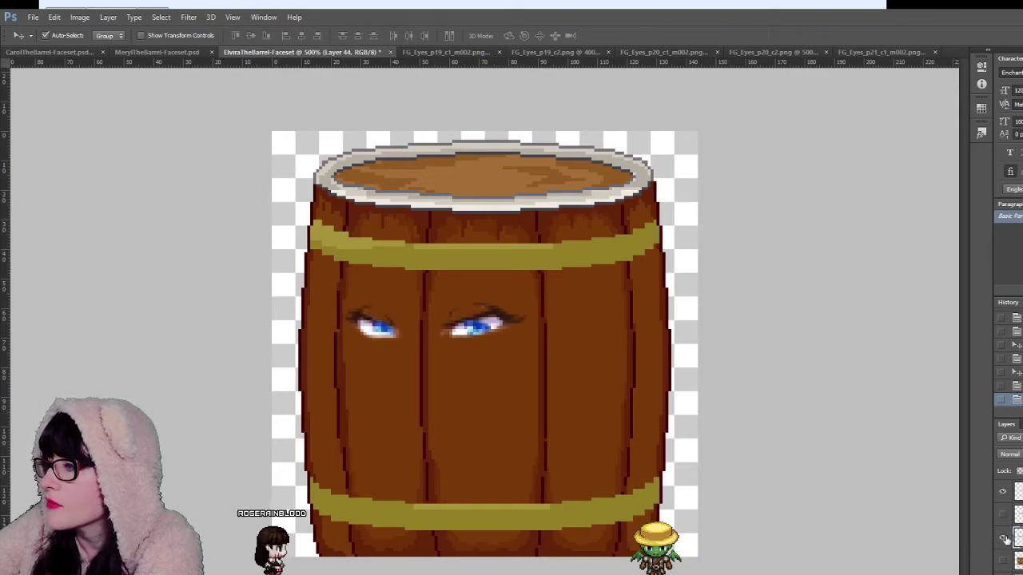
pyautogui.click(1005, 539)
pyautogui.click(1005, 538)
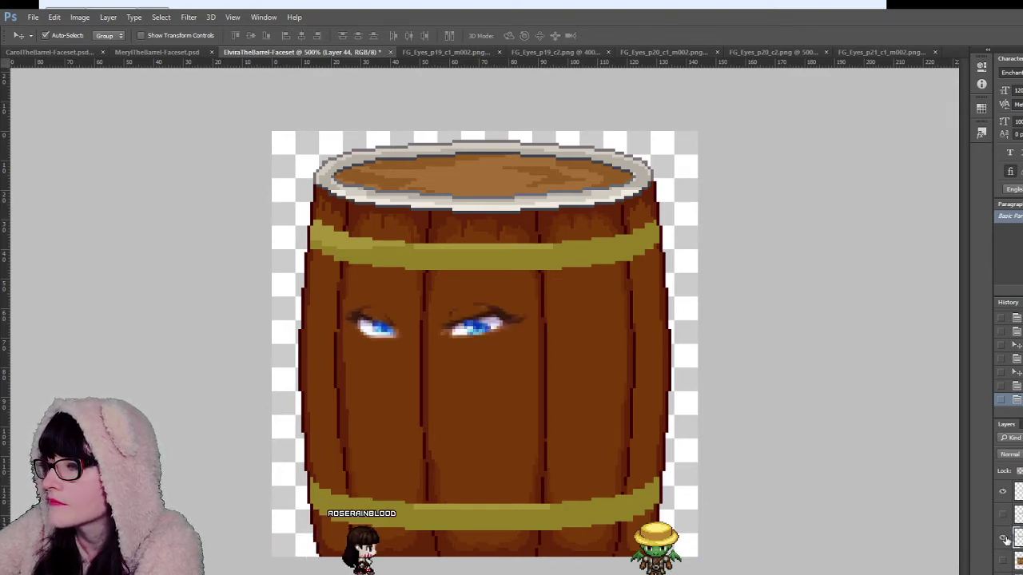
pyautogui.click(1004, 536)
pyautogui.click(1001, 517)
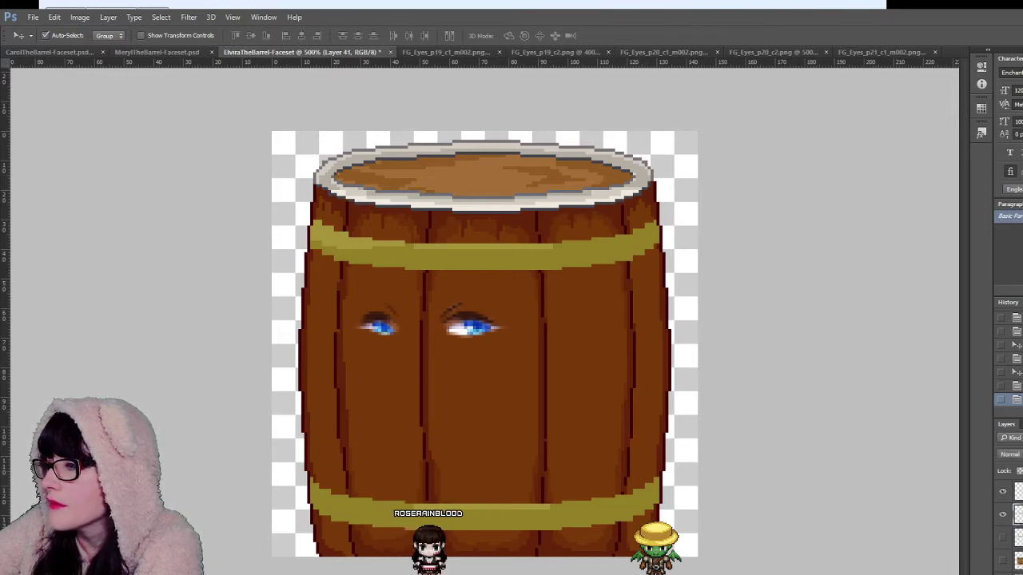
# Step: Hide and reshow the irises to identify their layer, and make Layer 43 the active layer
pyautogui.press('i')
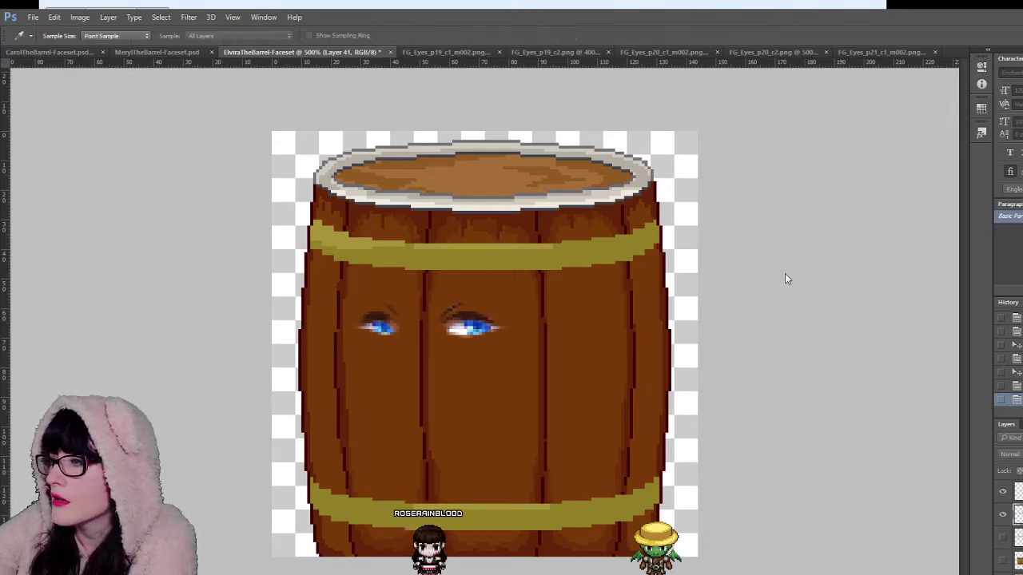
pyautogui.press('v')
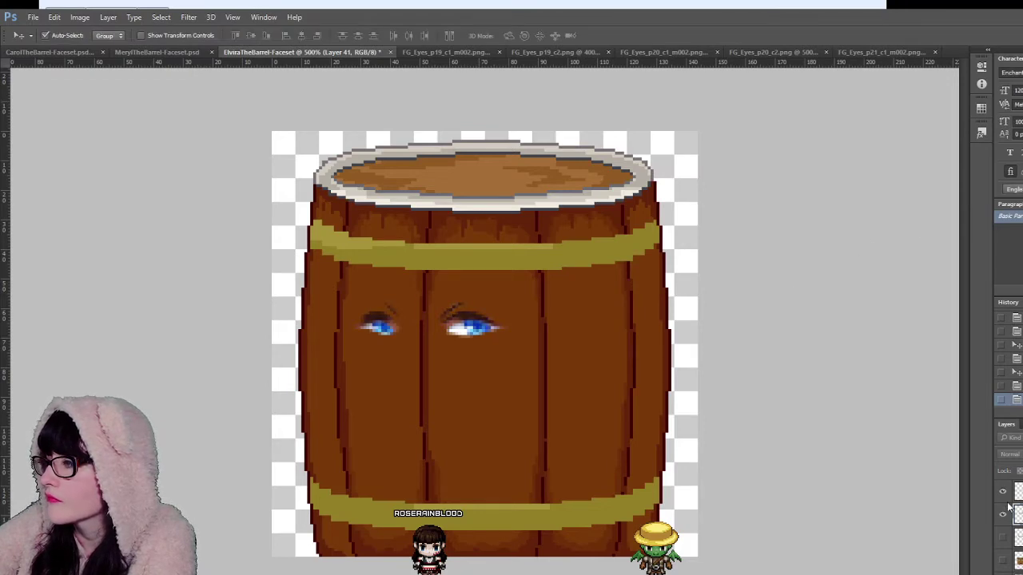
pyautogui.click(1003, 491)
pyautogui.click(1003, 491)
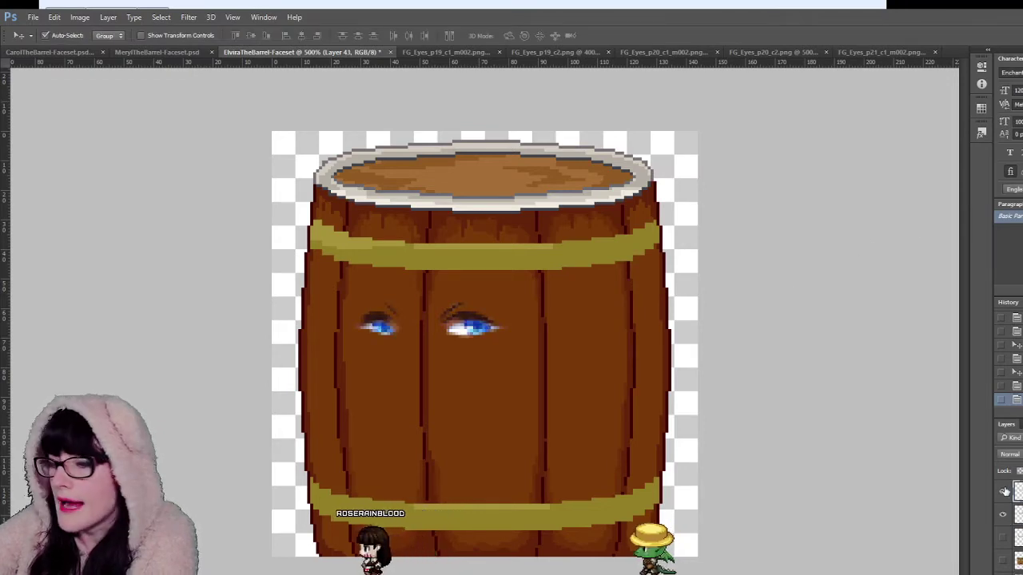
pyautogui.moveTo(1018, 491); pyautogui.dragTo(995, 481)
# Step: Try shifting the color of the blue irises through grey, turquoise and green variations
pyautogui.press('i')
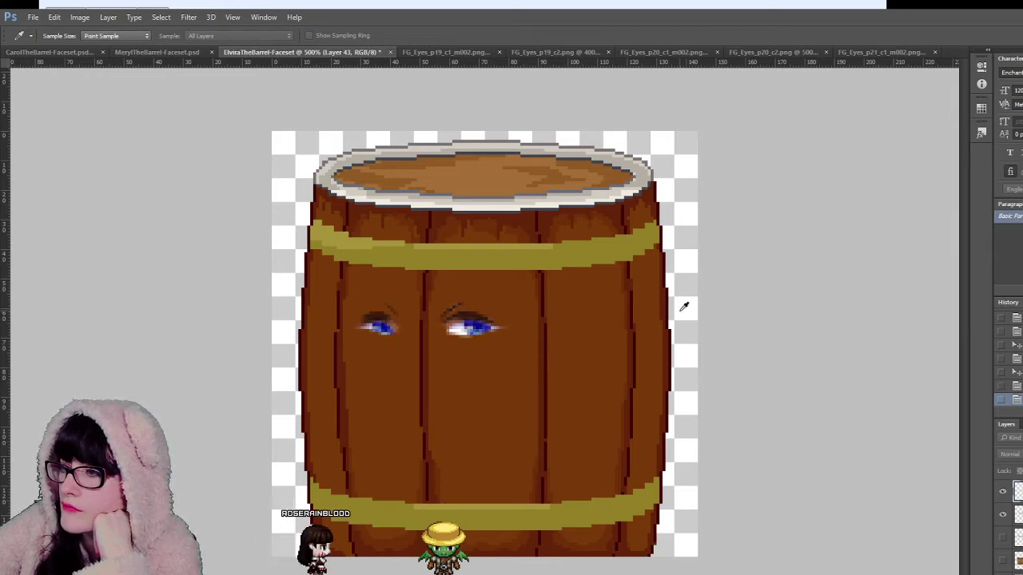
pyautogui.moveTo(684, 306); pyautogui.dragTo(730, 304)
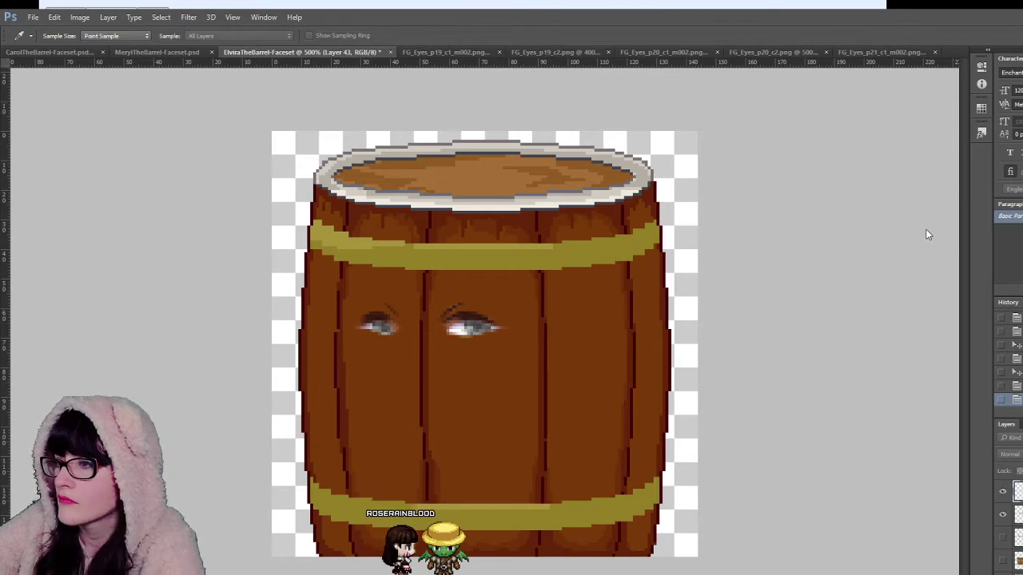
pyautogui.hotkey('ctrl', 'z')
pyautogui.press('v')
pyautogui.press('i')
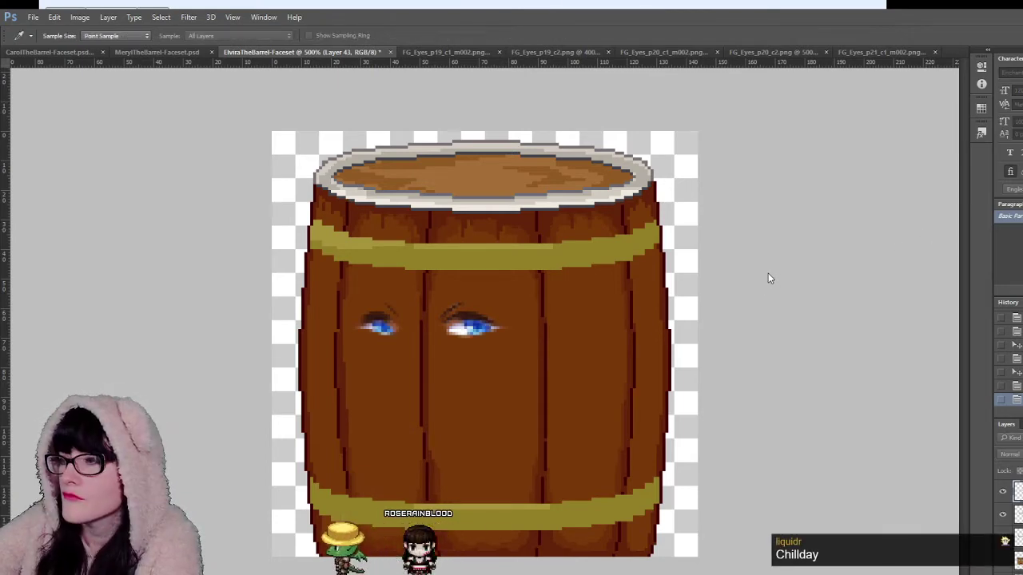
pyautogui.moveTo(768, 273); pyautogui.dragTo(763, 274)
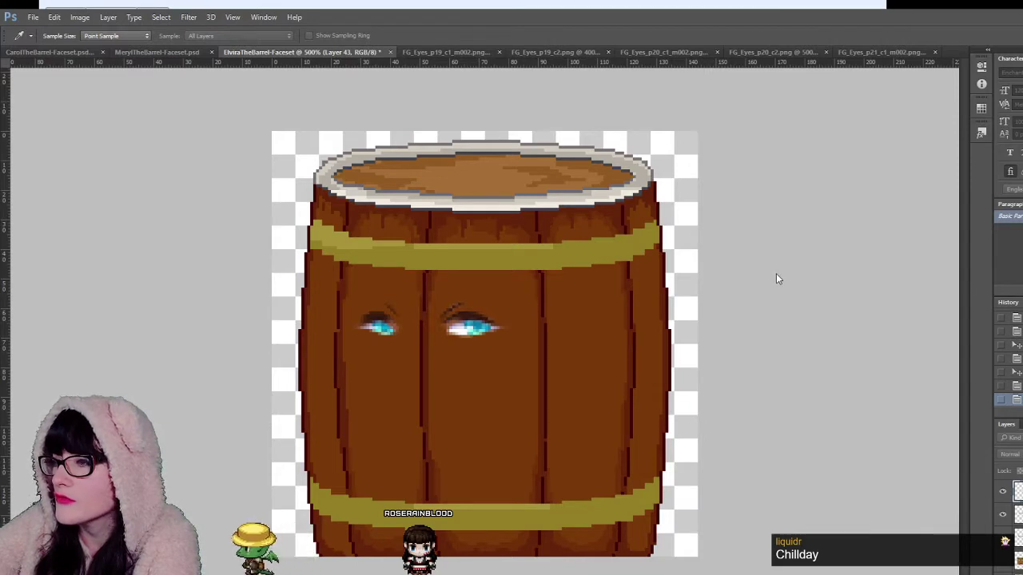
pyautogui.hotkey('ctrl', 'alt', 'z')
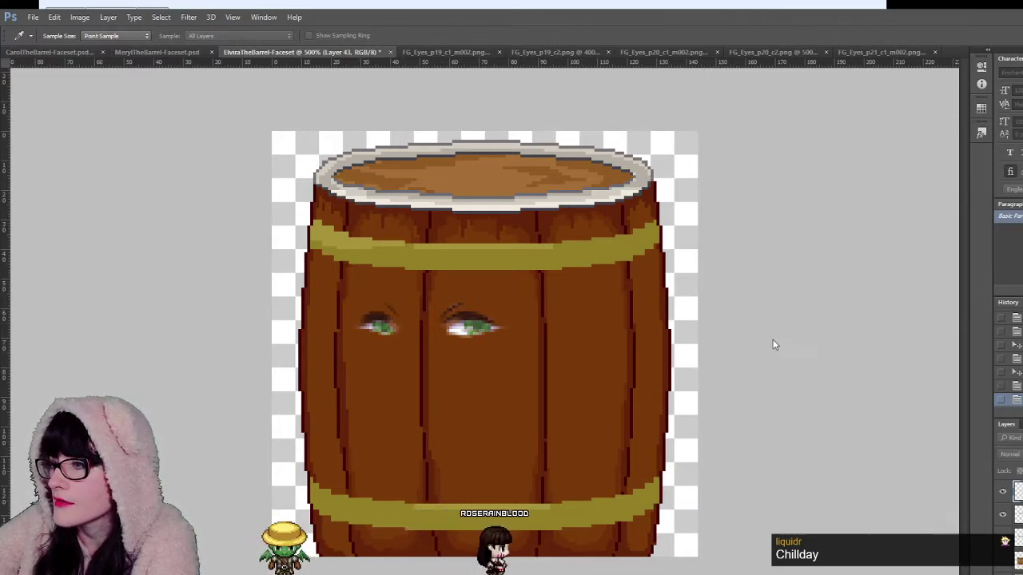
pyautogui.moveTo(779, 309); pyautogui.dragTo(818, 305)
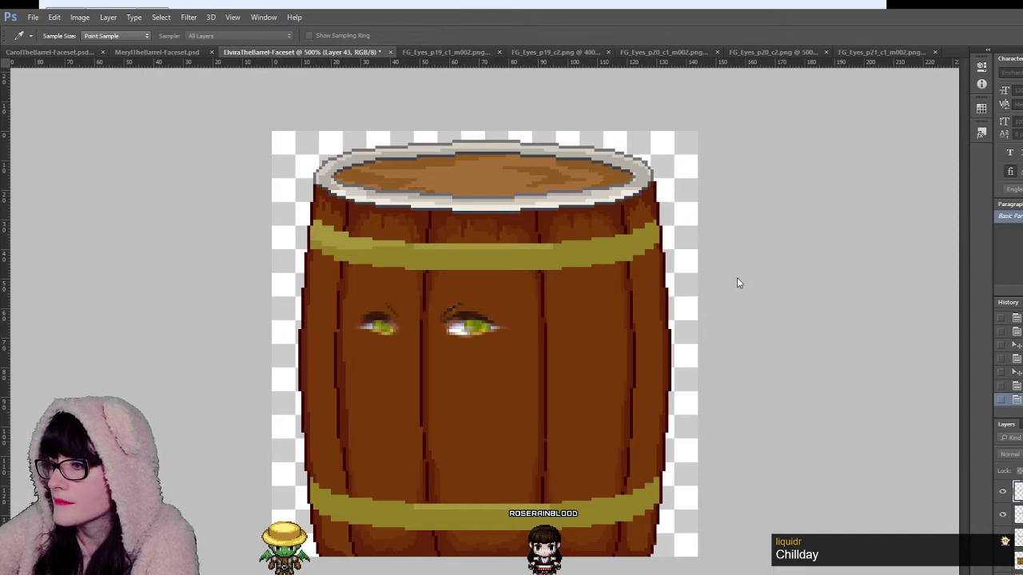
pyautogui.hotkey('ctrl', 'z')
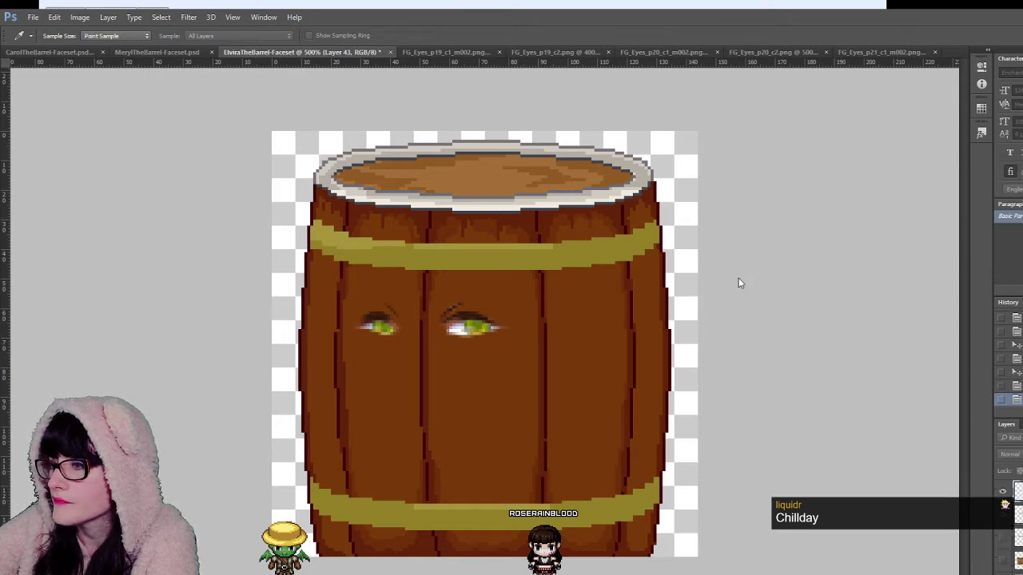
pyautogui.click(940, 234)
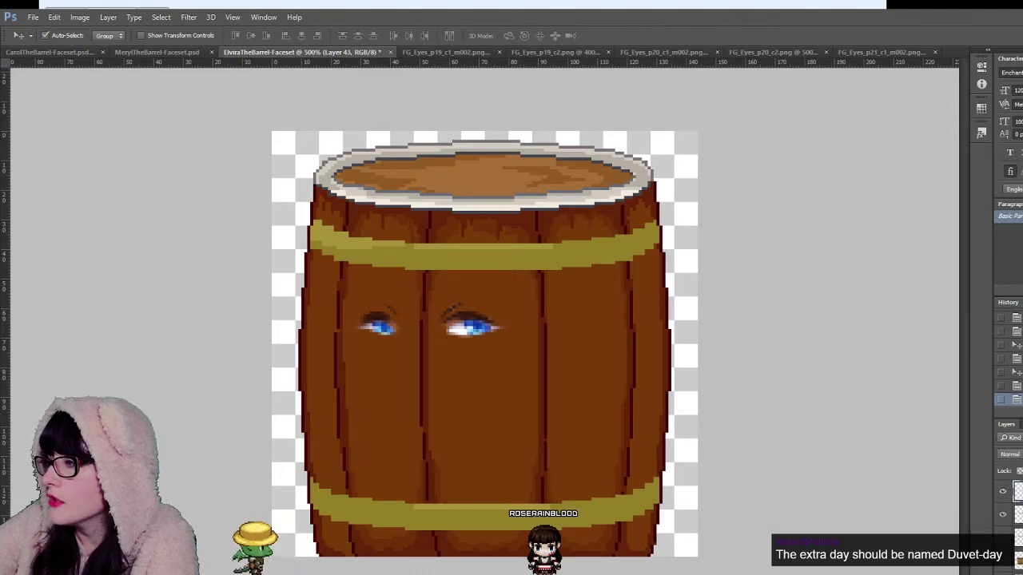
# Step: Recolor the blue irises on Layer 43 to a bright green that keeps their shading
pyautogui.press('h')
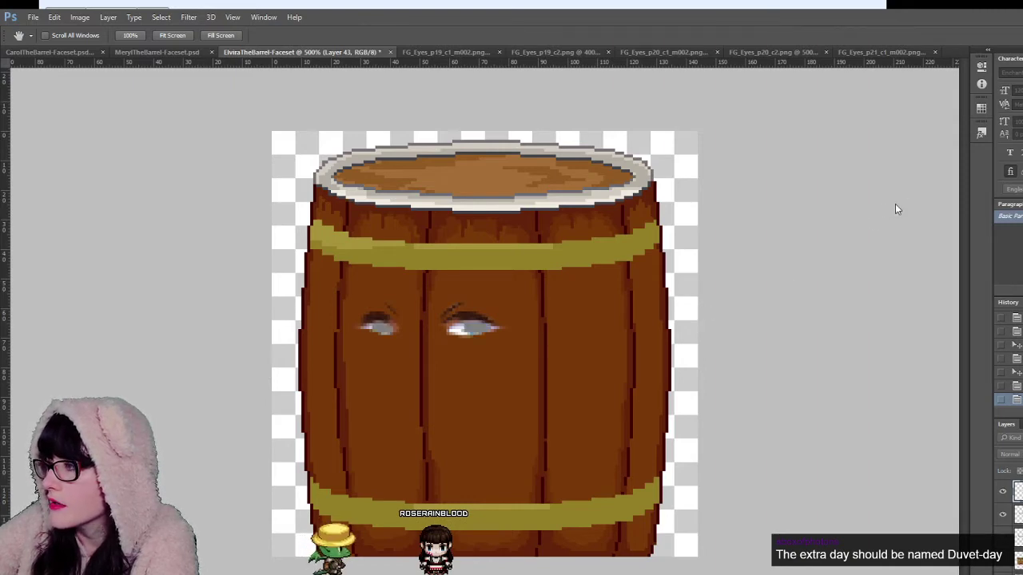
pyautogui.press('i')
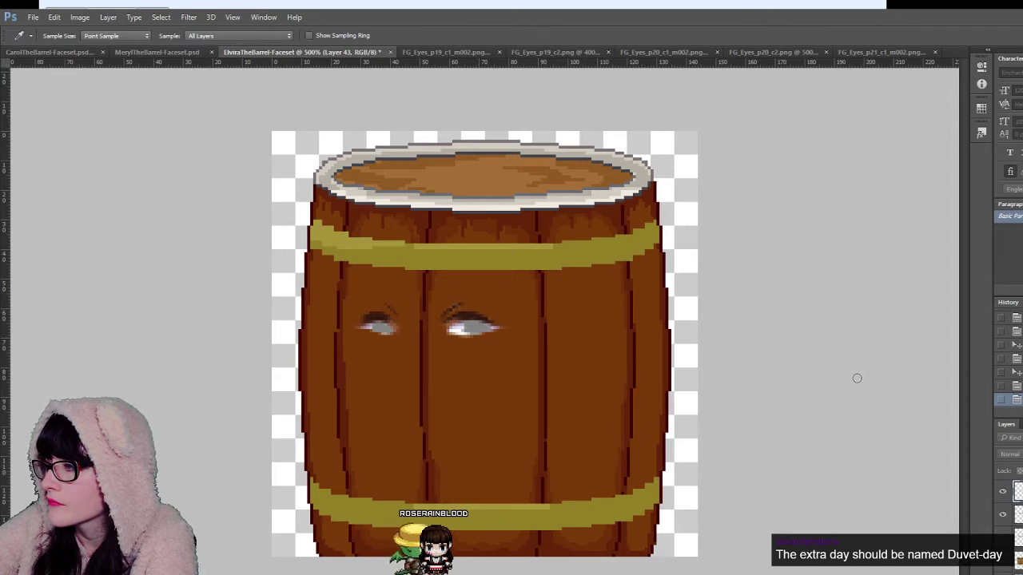
pyautogui.click(856, 378)
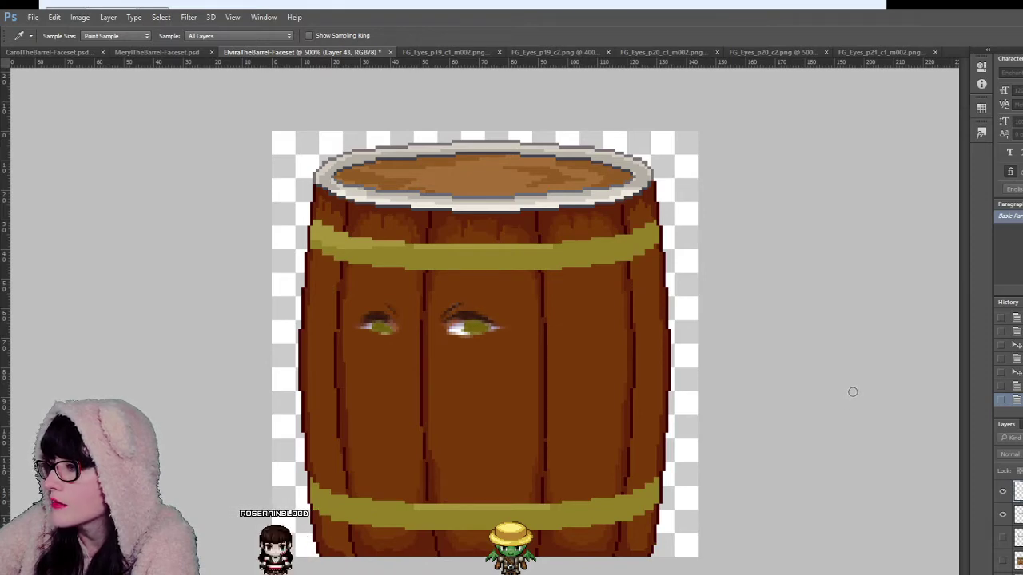
pyautogui.moveTo(882, 431); pyautogui.dragTo(869, 429)
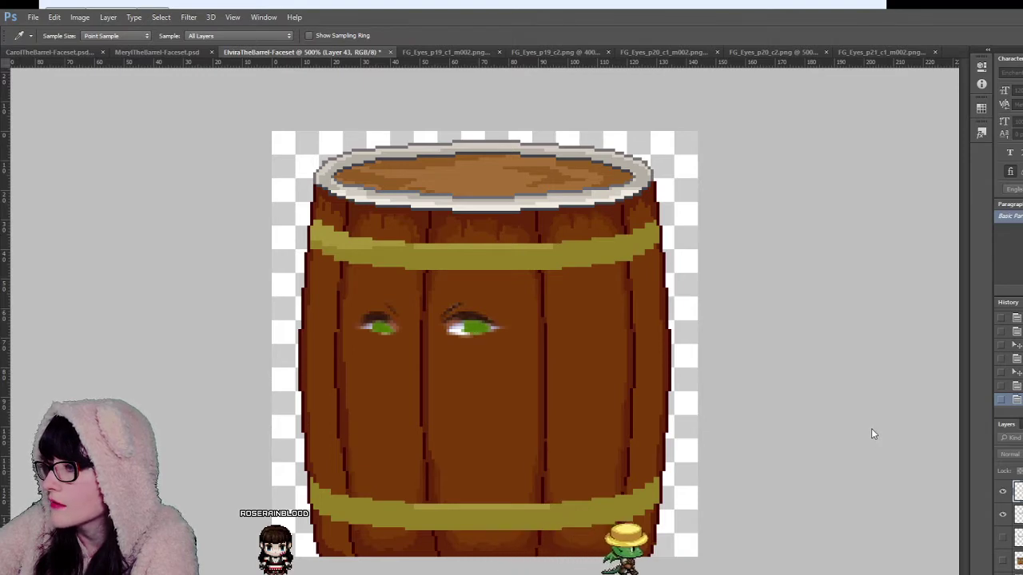
pyautogui.press('h')
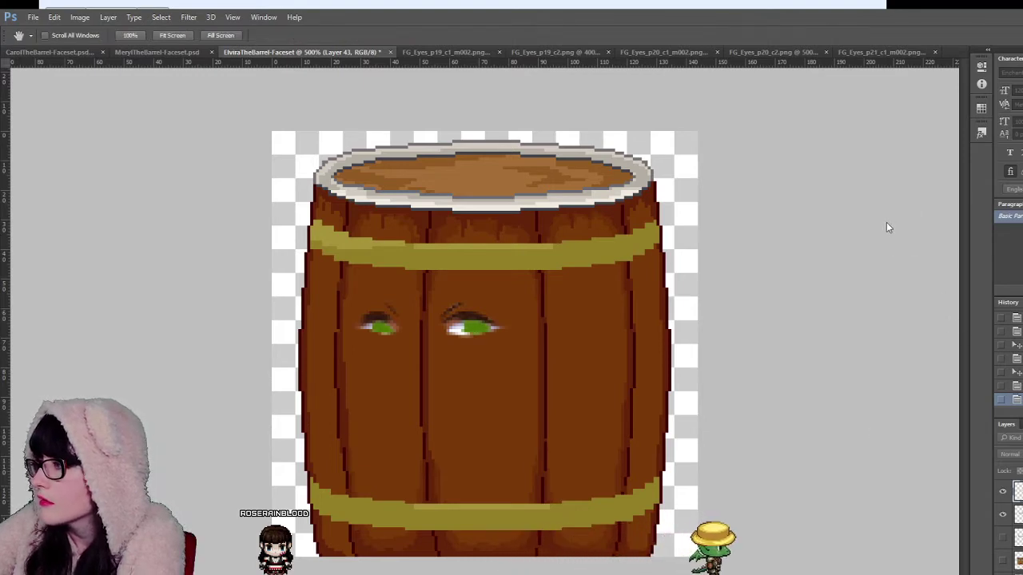
pyautogui.press('Down')
pyautogui.press('Down')
pyautogui.press('Down')
pyautogui.press('Down')
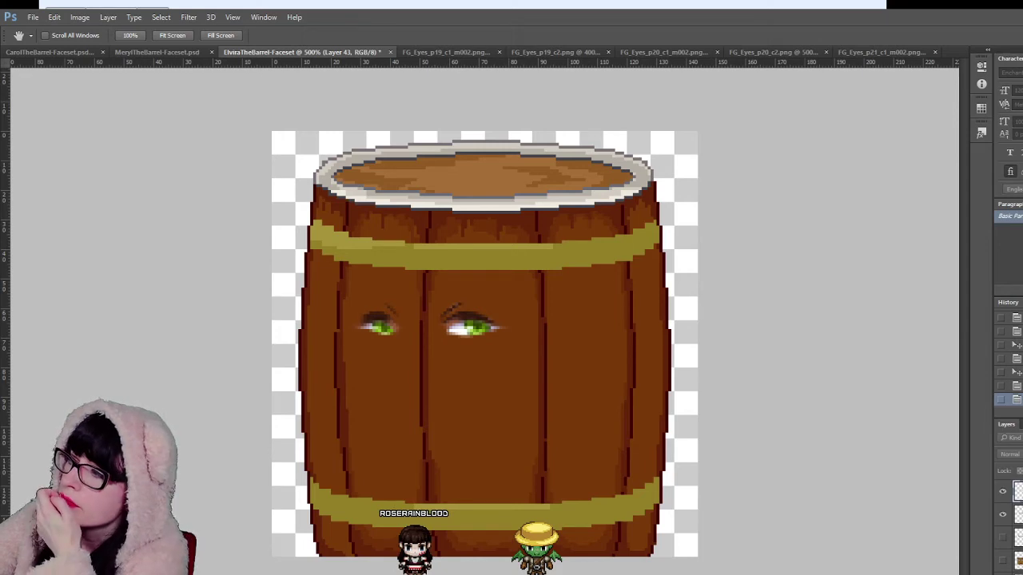
pyautogui.press('v')
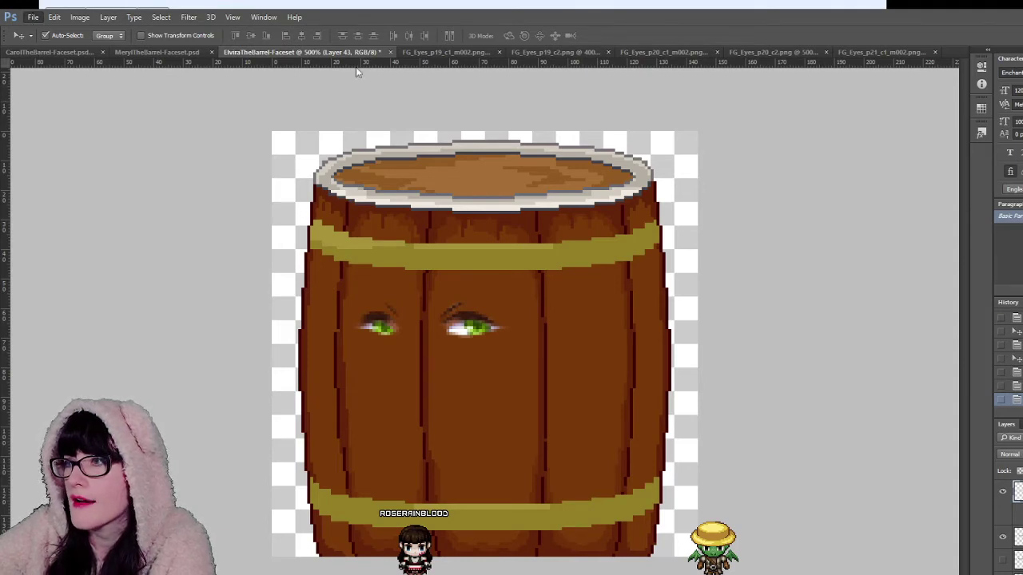
# Step: Close all the open FG_Eyes source images, keeping the three barrel faceset documents open
pyautogui.click(499, 53)
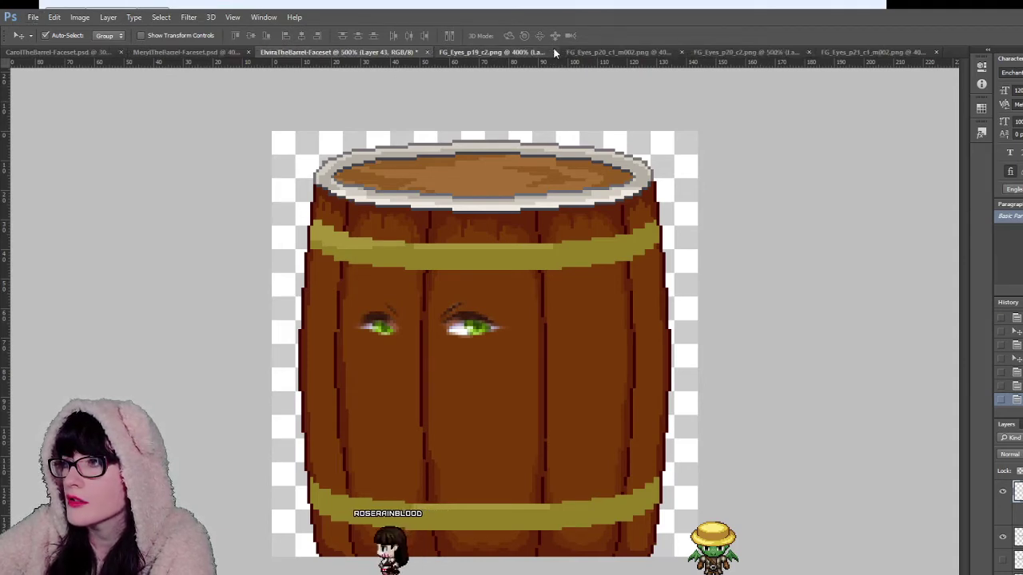
pyautogui.click(552, 51)
pyautogui.click(549, 53)
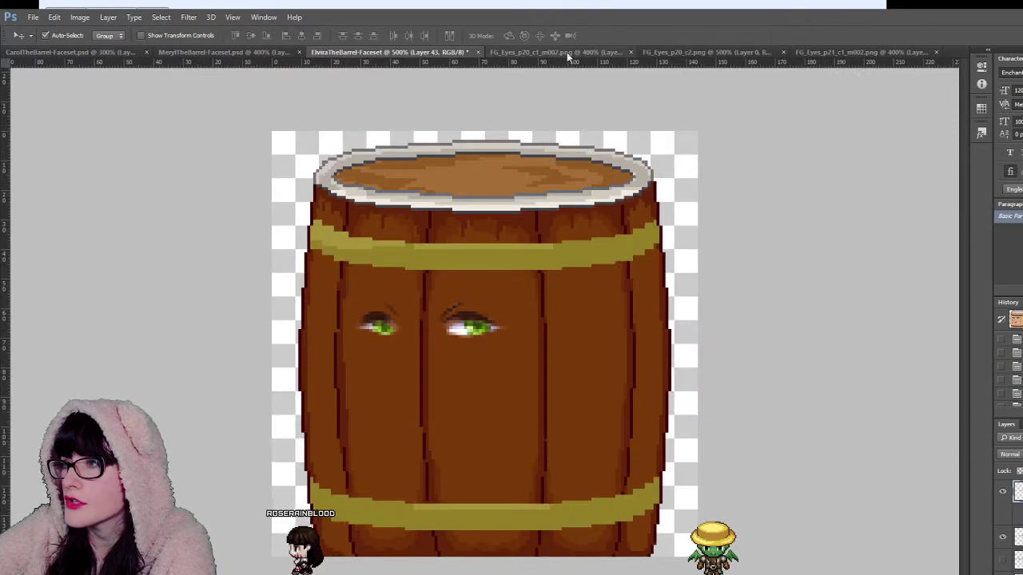
pyautogui.click(632, 51)
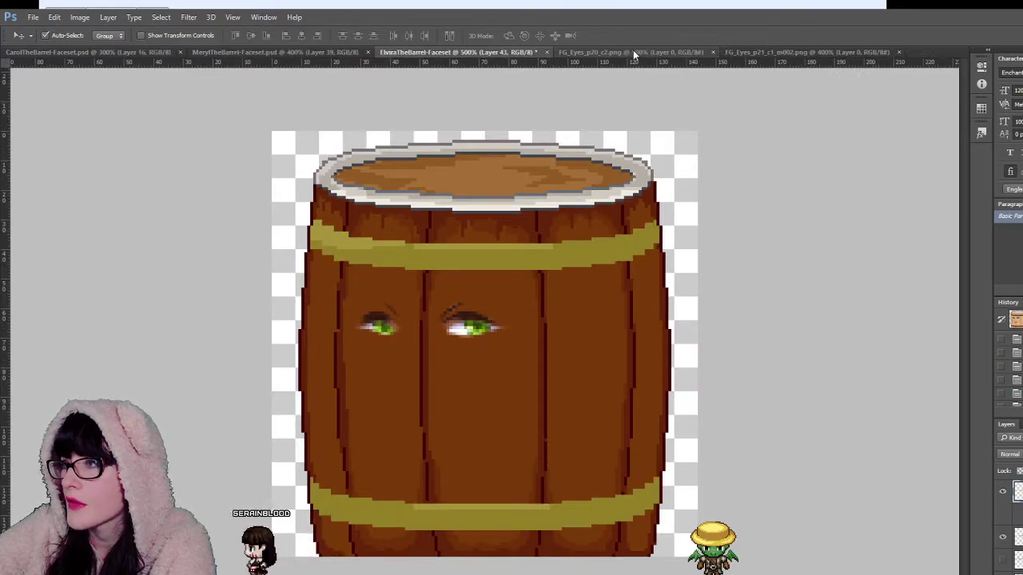
pyautogui.click(712, 52)
pyautogui.click(731, 52)
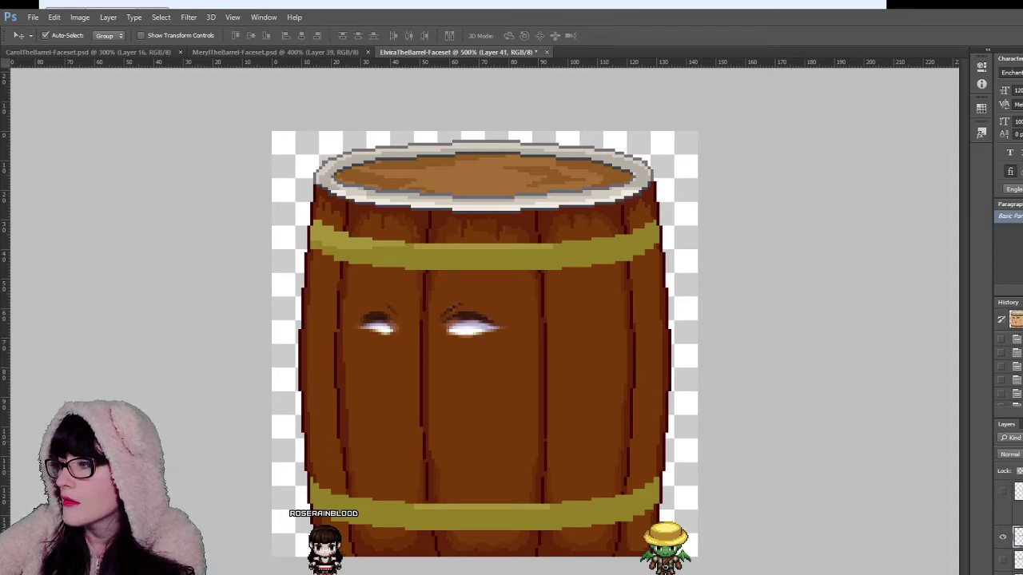
# Step: Compare the eye whites with the semi-transparent reference face, and leave the reference hidden and the green irises shown
pyautogui.hotkey('ctrl', 'v')
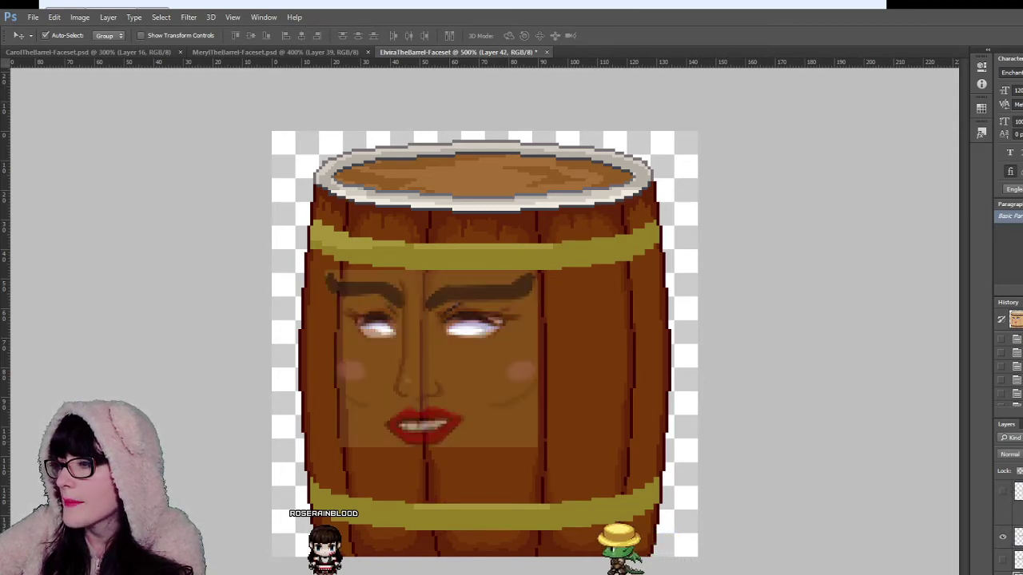
pyautogui.click(1003, 574)
pyautogui.click(1003, 493)
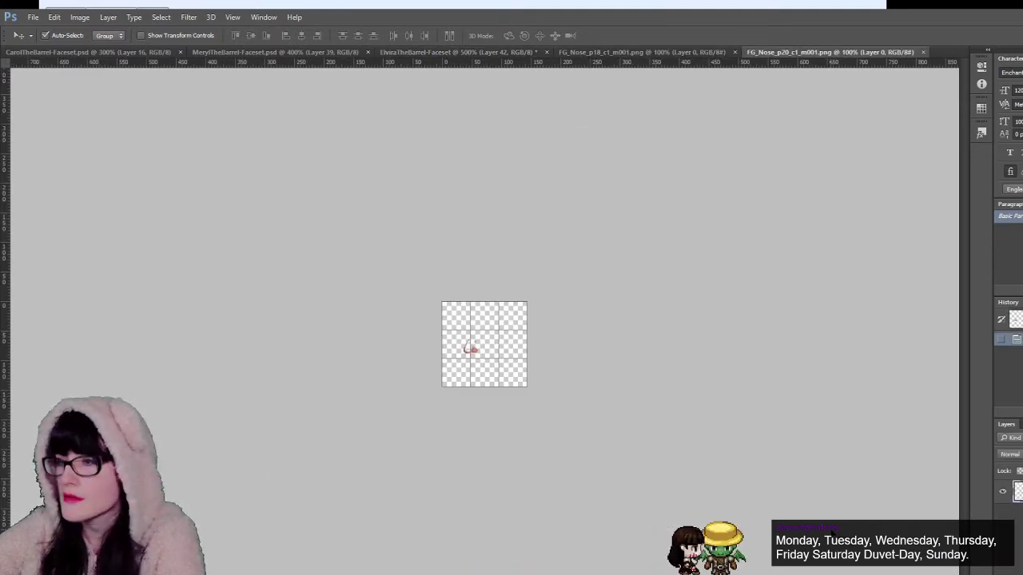
# Step: Copy the whole FG_Nose_p18_c1_m001 image into ElviraTheBarrel-Faceset and place the nose centrally below the eyes
pyautogui.click(668, 50)
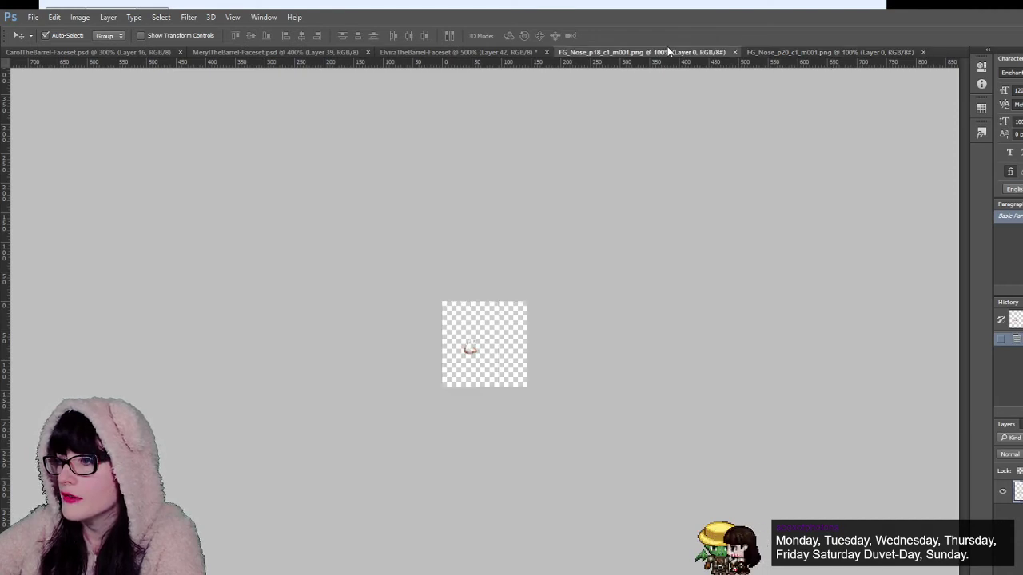
pyautogui.hotkey('ctrl', 'a')
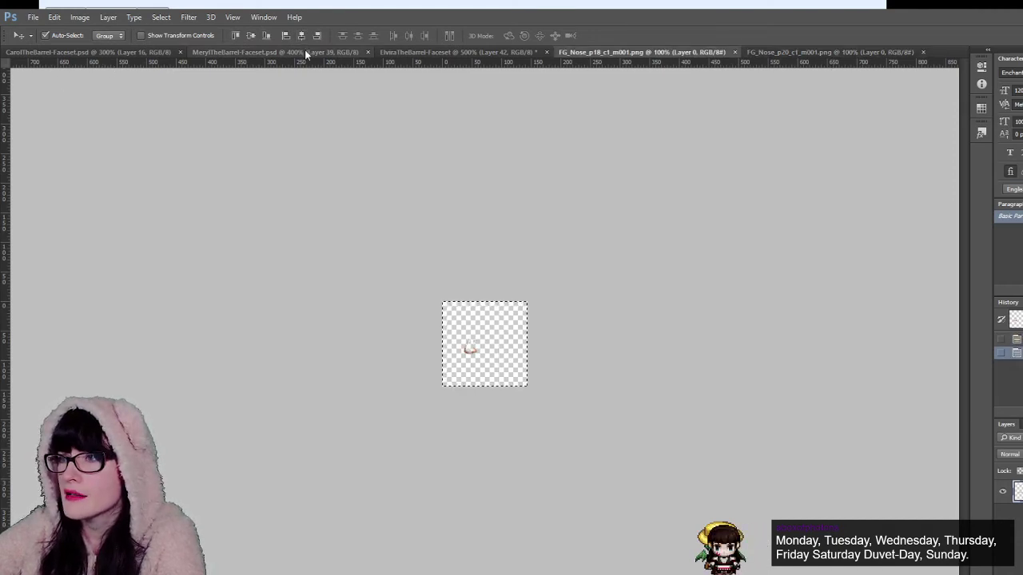
pyautogui.click(402, 55)
pyautogui.hotkey('ctrl', 'v')
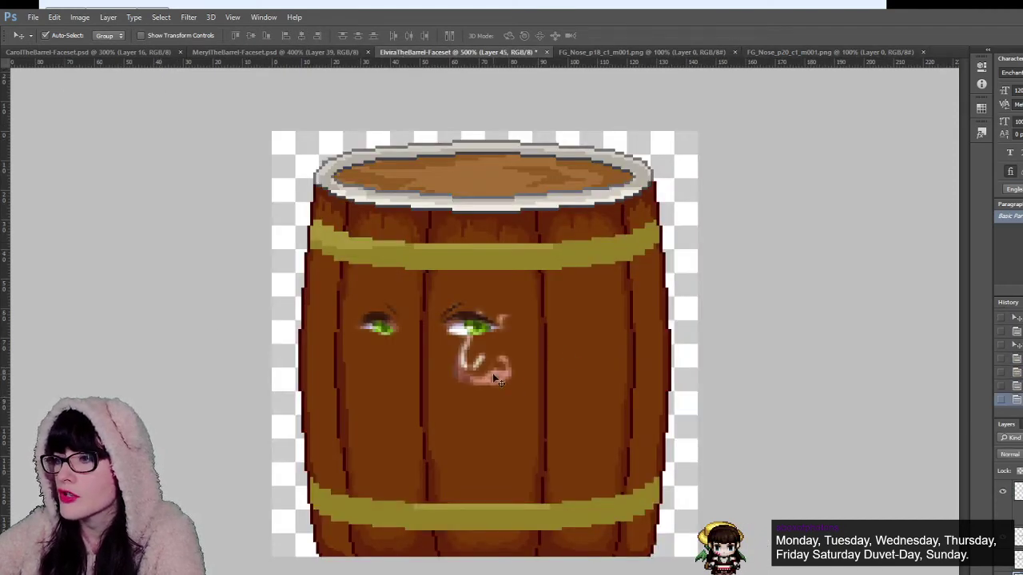
pyautogui.moveTo(495, 381); pyautogui.dragTo(432, 409)
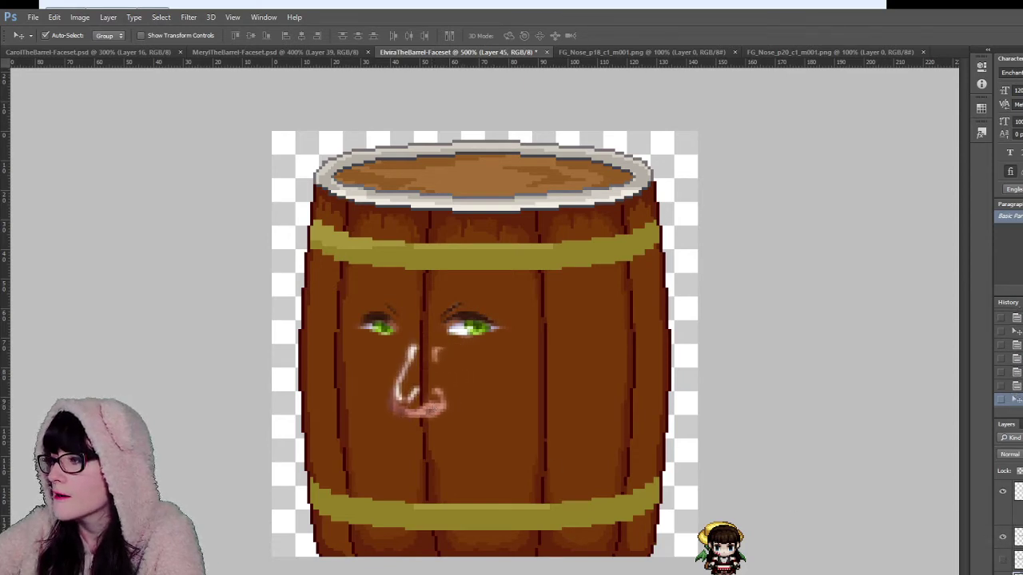
# Step: Move the pasted nose up to match the nose of the reference face, showing the reference only for the alignment
pyautogui.click(1003, 571)
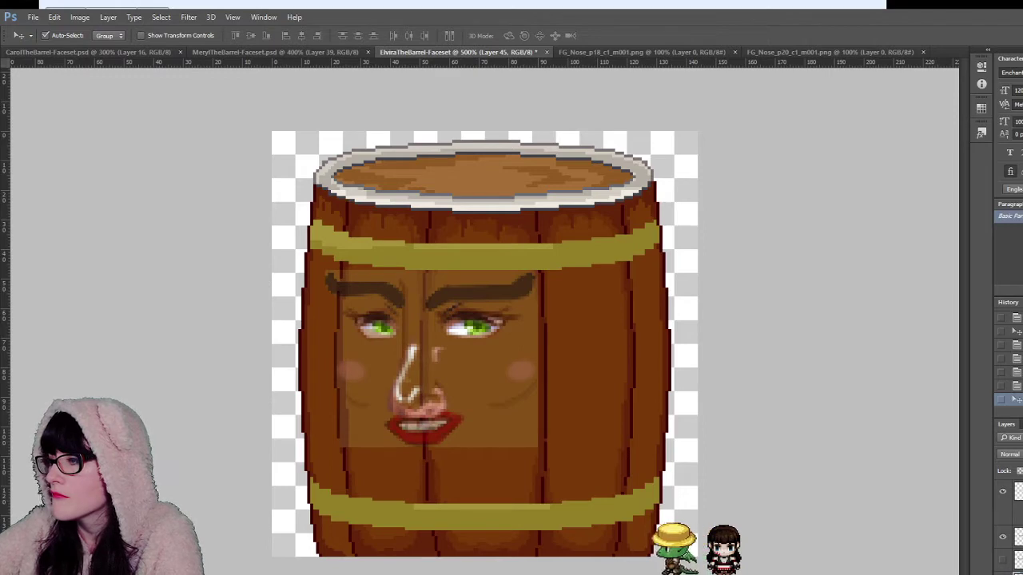
pyautogui.moveTo(426, 399)
pyautogui.mouseDown()
pyautogui.moveTo(436, 401)
pyautogui.moveTo(429, 388)
pyautogui.mouseUp()
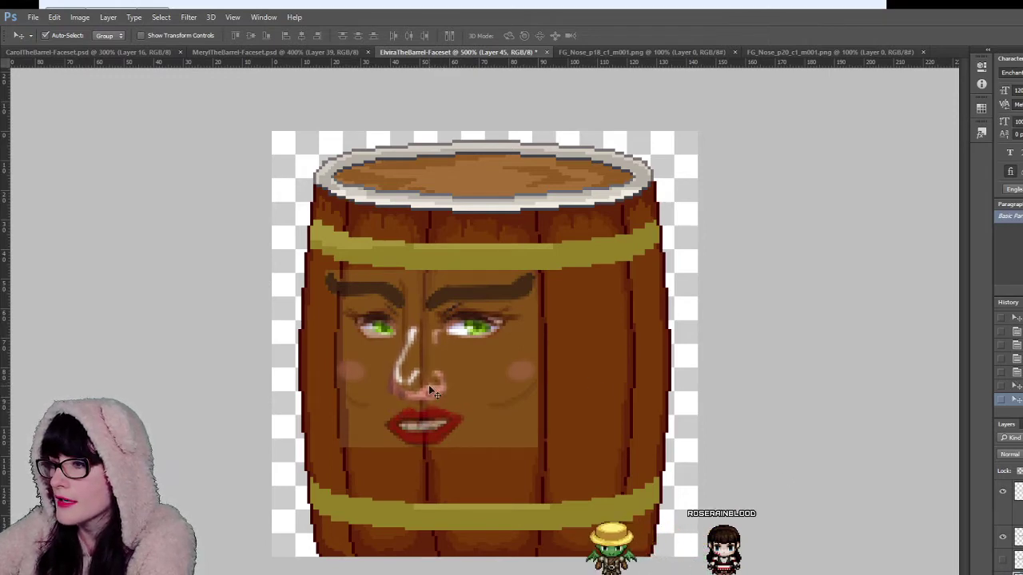
pyautogui.click(1002, 572)
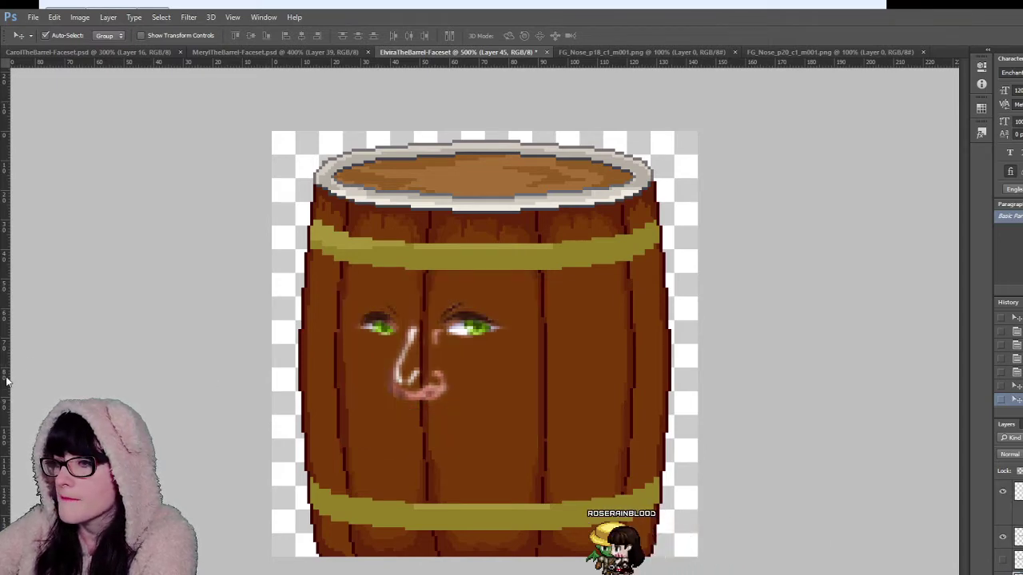
# Step: Add a new layer above Layer 42 and show the semi-transparent reference face on the barrel
pyautogui.press('z')
pyautogui.click(445, 420)
pyautogui.click(445, 421)
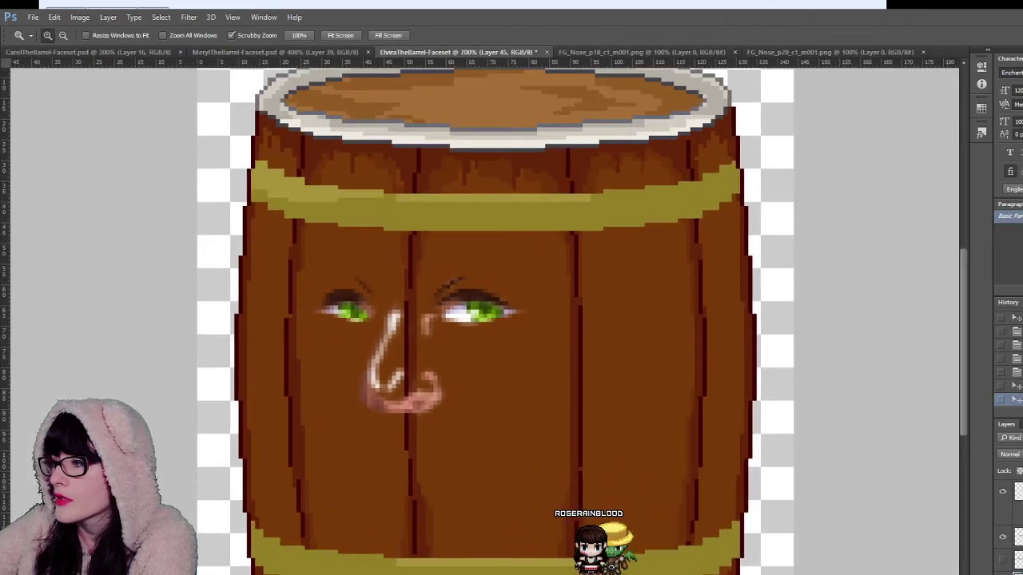
pyautogui.hotkey('ctrl', ',')
pyautogui.hotkey('ctrl', ',')
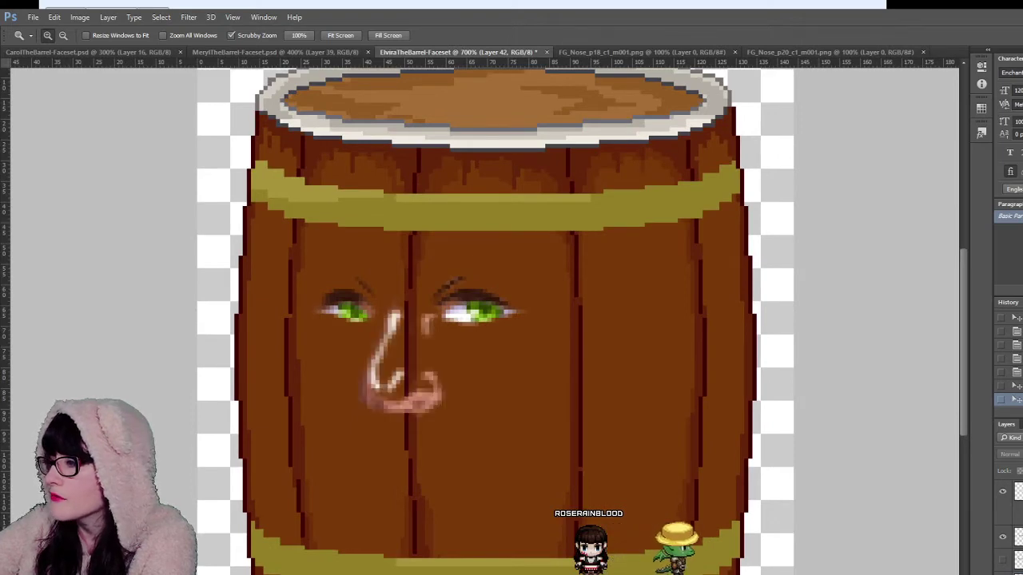
pyautogui.click(1019, 560)
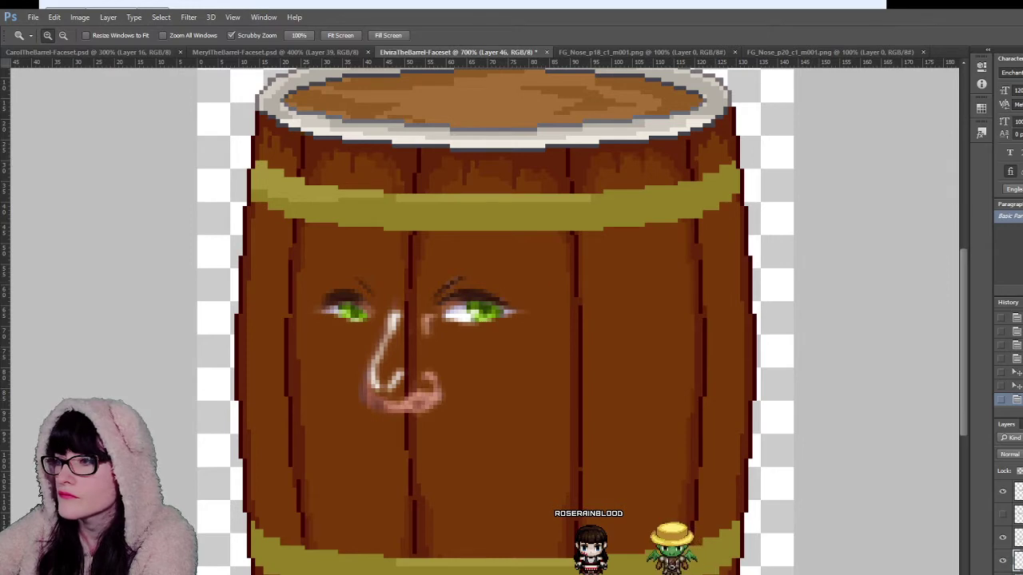
pyautogui.hotkey('ctrl', ',')
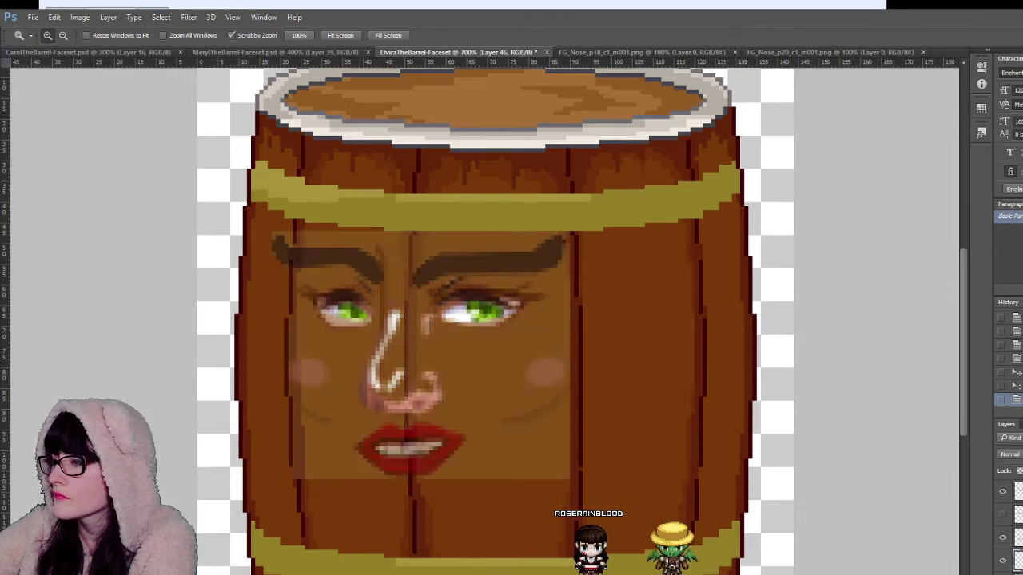
# Step: Set the reference face on Layer 42 to full opacity and hide it
pyautogui.click(1018, 572)
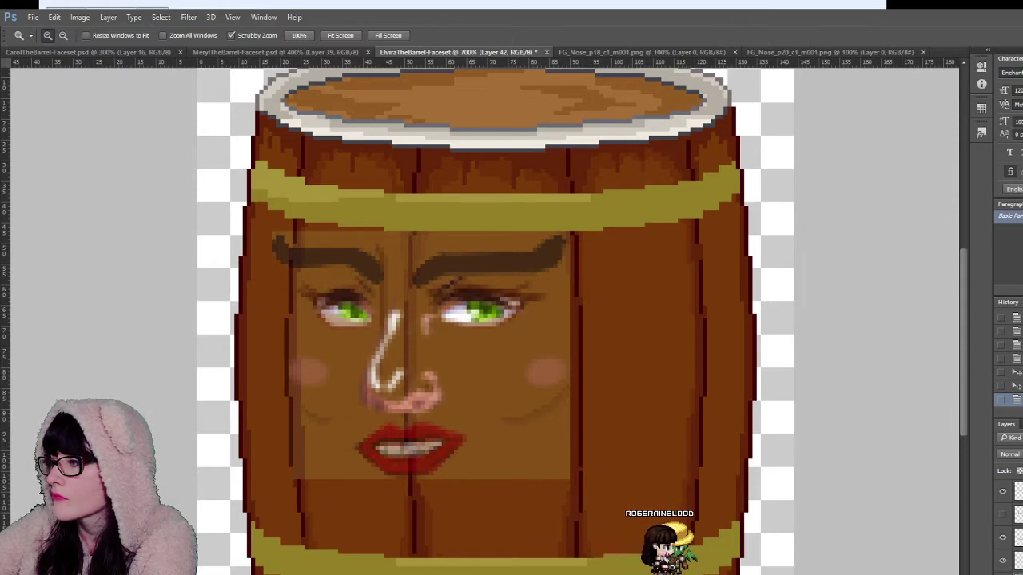
pyautogui.press('0')
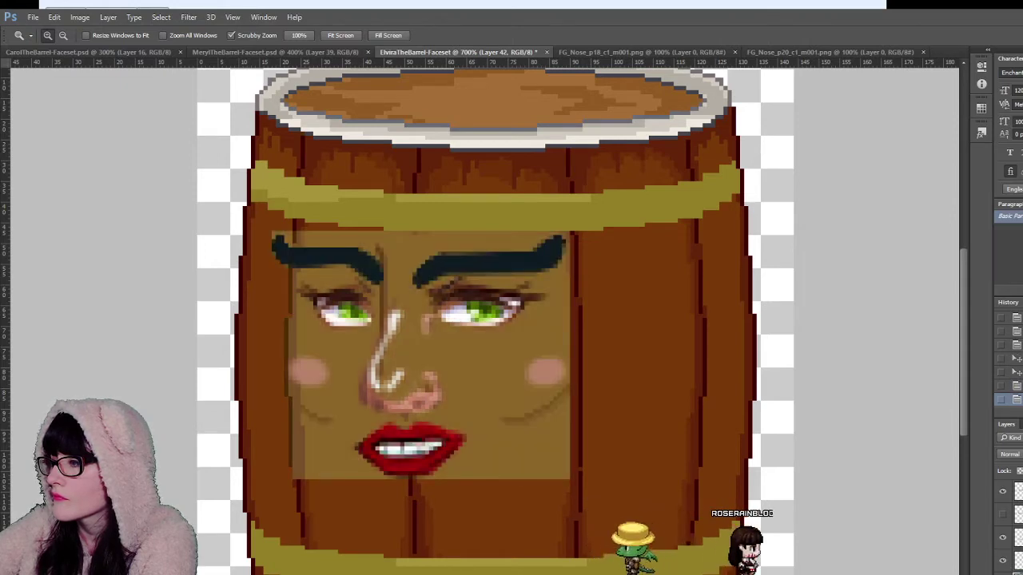
pyautogui.hotkey('ctrl', ',')
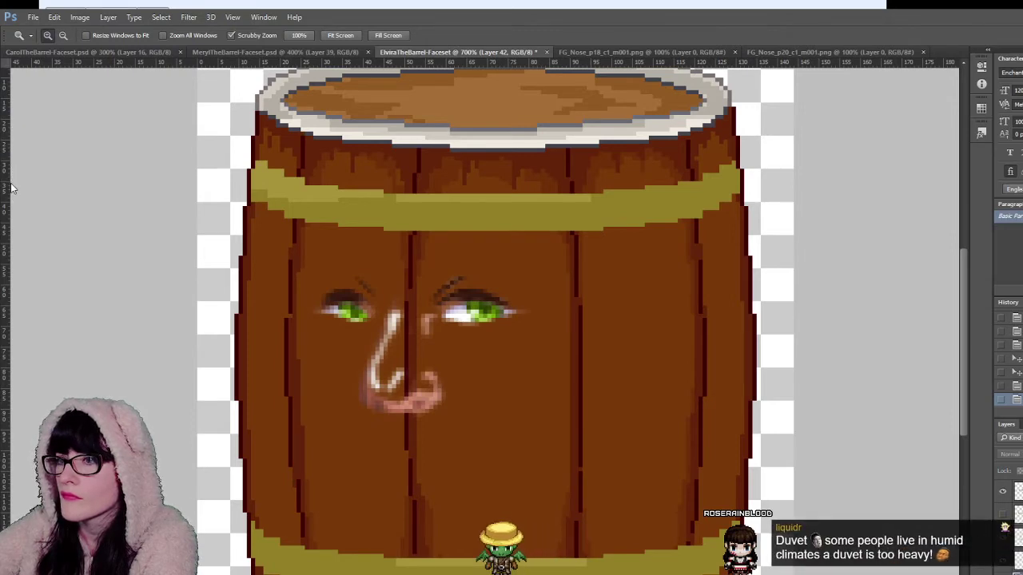
# Step: Paint over the dark plank seam running from the barrel's upper band through the nose on Layer 46, using a size 4 brown Brush
pyautogui.press('i')
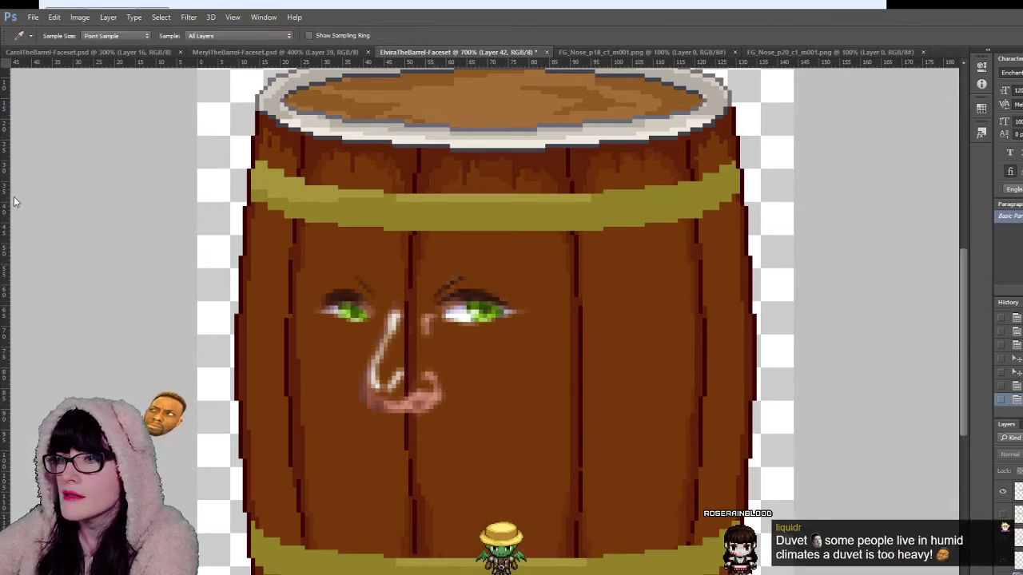
pyautogui.press('b')
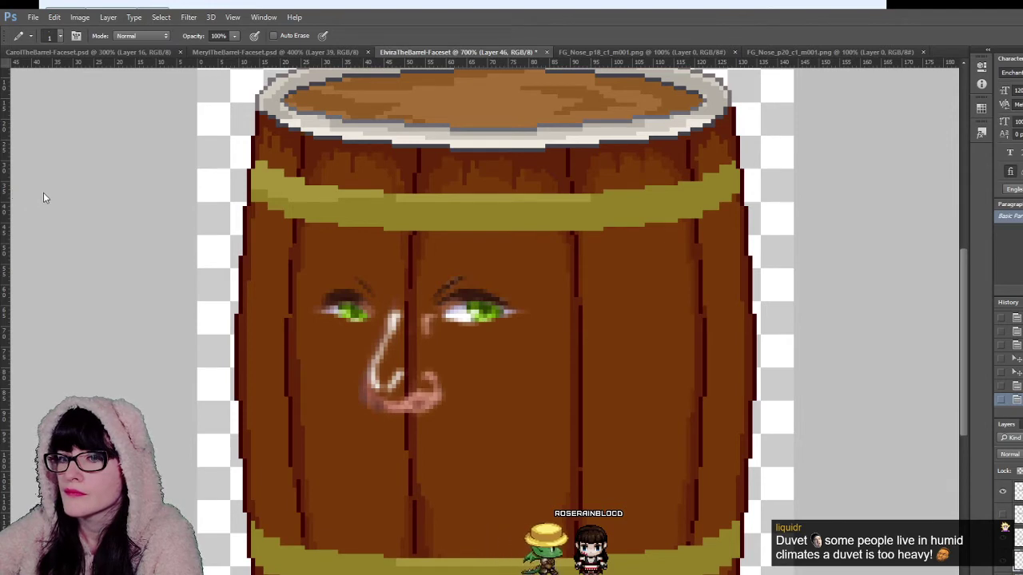
pyautogui.hotkey('shift', 'b')
pyautogui.press(']')
pyautogui.press(']')
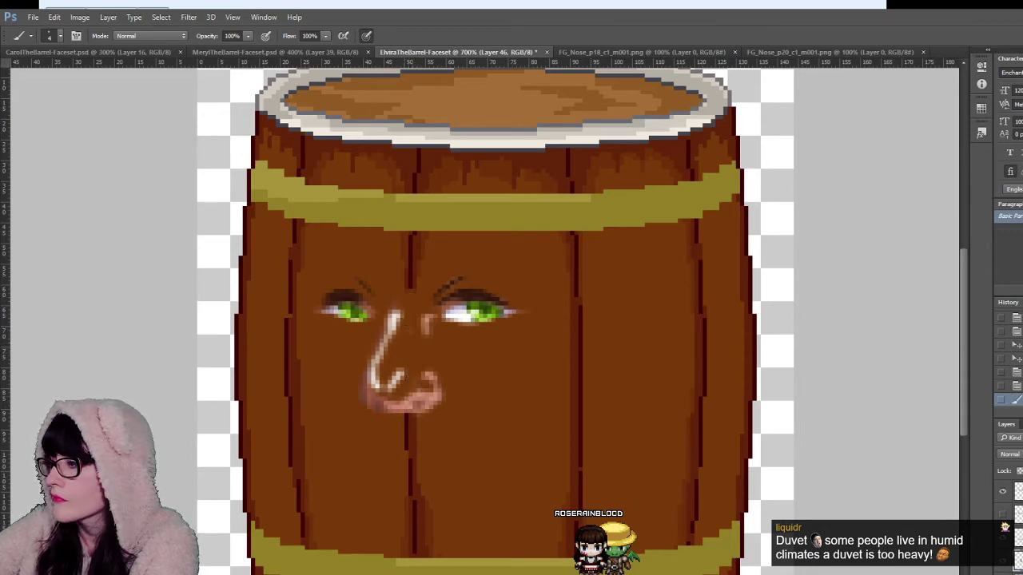
pyautogui.click(1002, 514)
pyautogui.click(1002, 514)
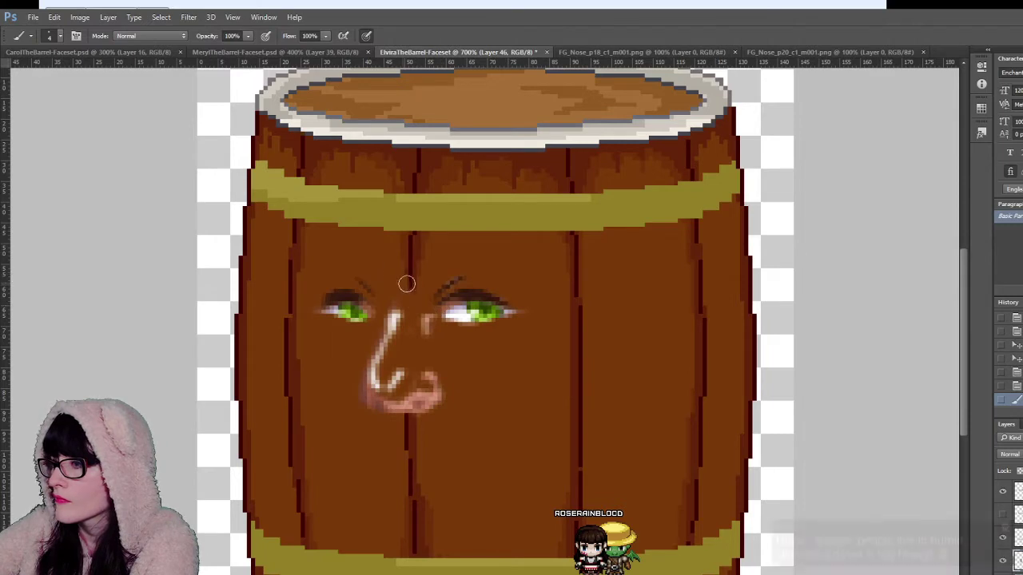
pyautogui.moveTo(407, 283); pyautogui.dragTo(417, 264)
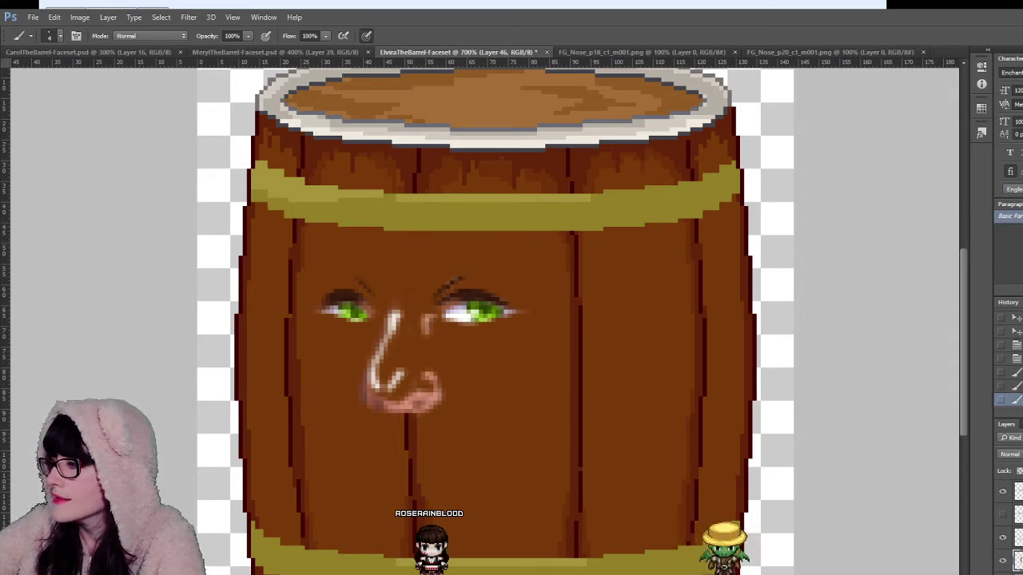
# Step: Try to recolour the nose on Layer 45 to match the wood by adjusting its hue and saturation
pyautogui.click(1002, 539)
pyautogui.click(1002, 539)
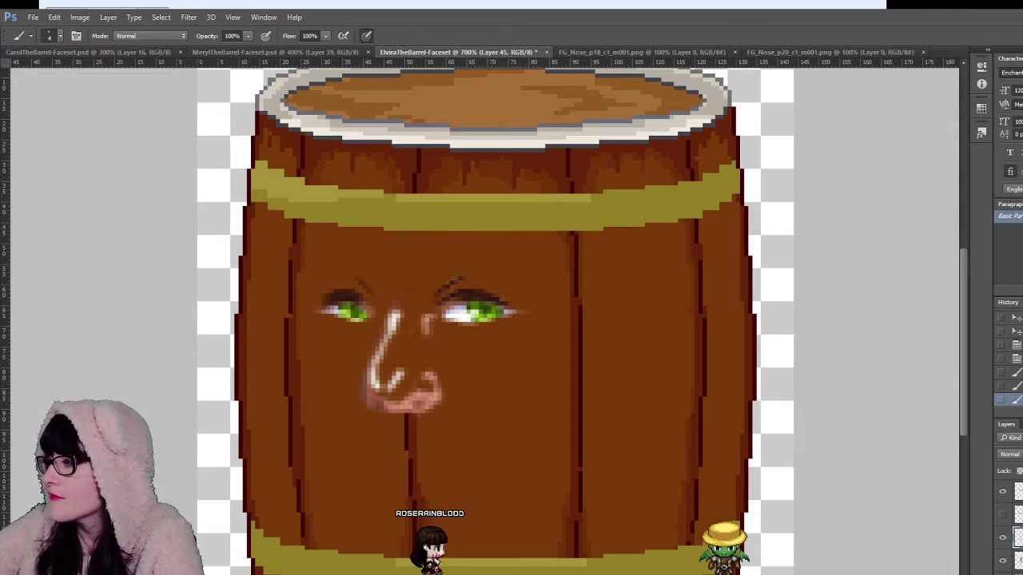
pyautogui.hotkey('ctrl', 'u')
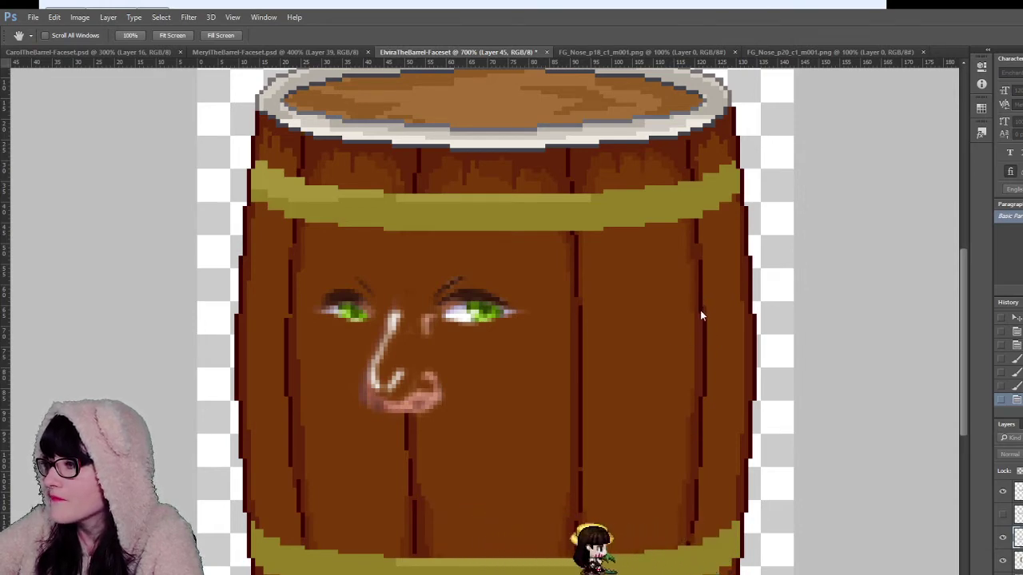
pyautogui.click(700, 309)
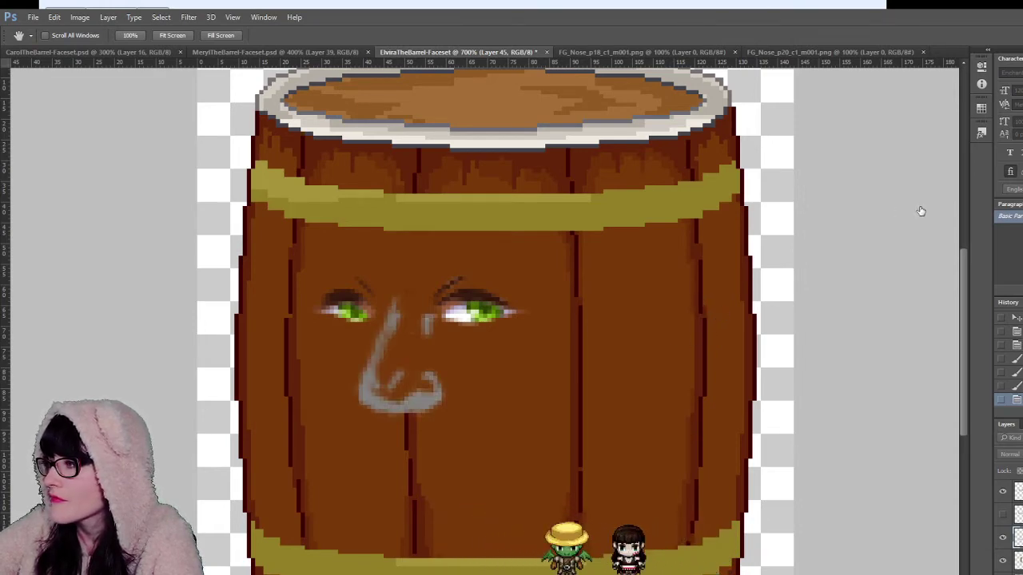
pyautogui.press('i')
pyautogui.click(408, 434)
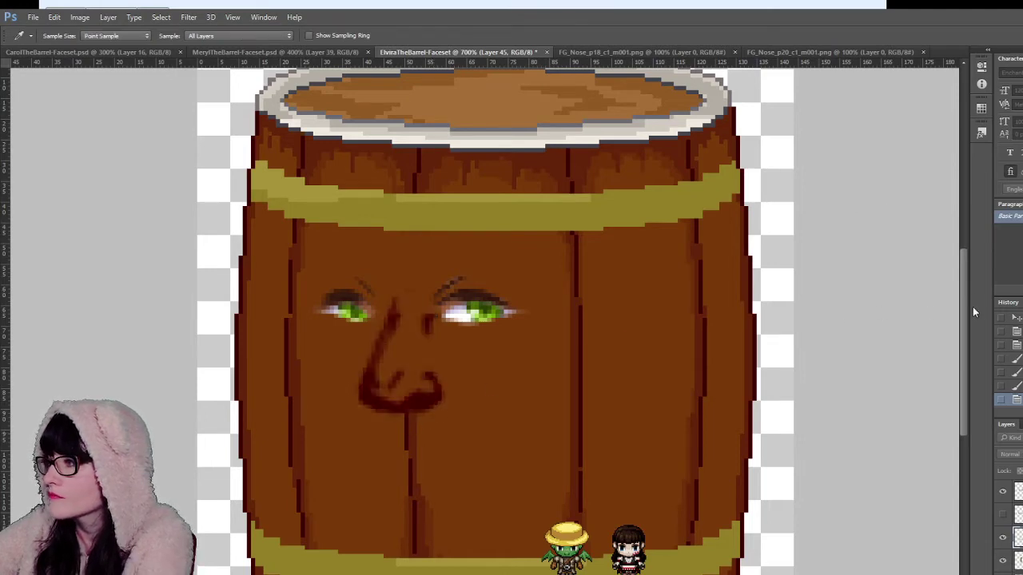
pyautogui.press('h')
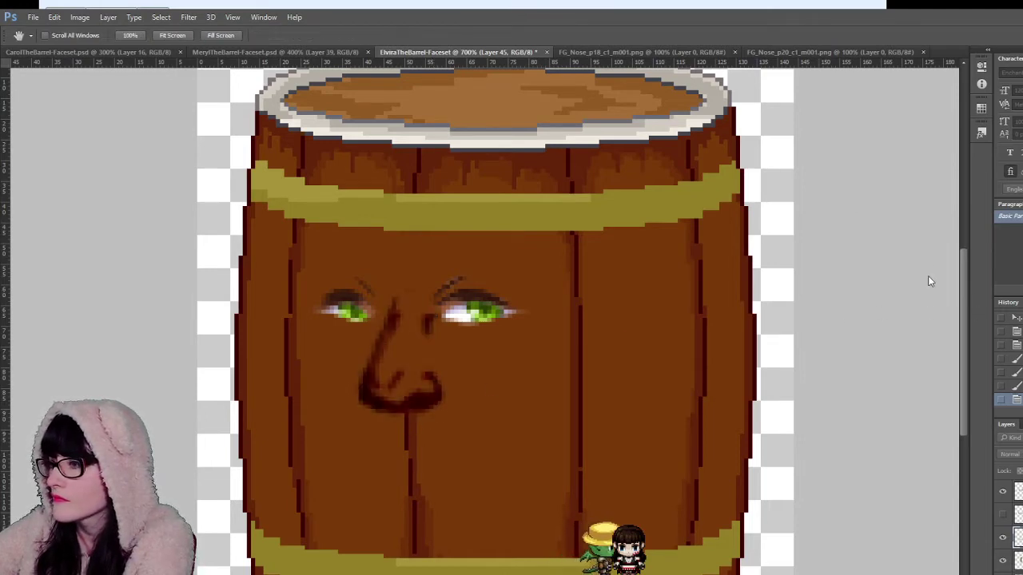
pyautogui.scroll(-8, 926, 281)
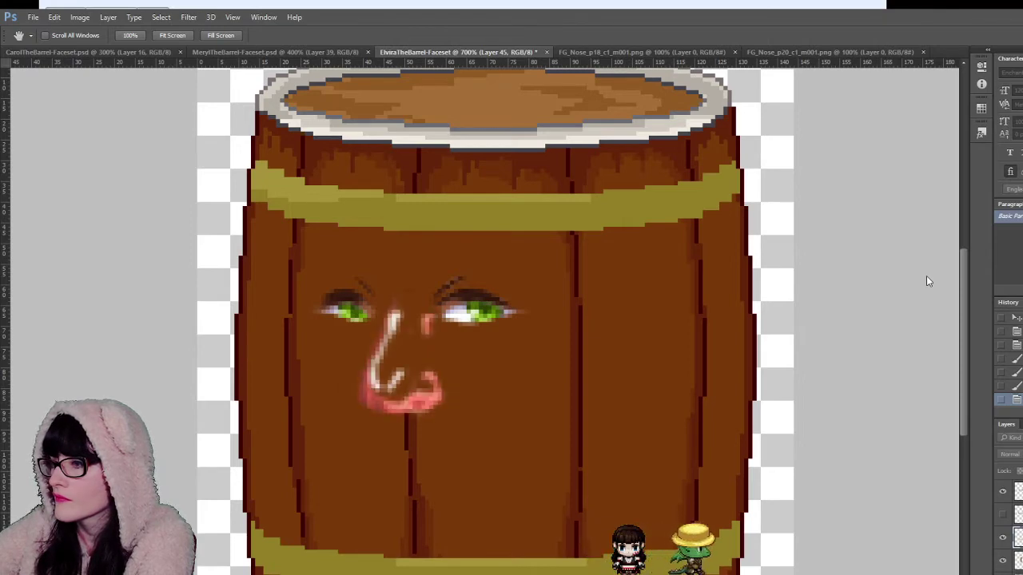
pyautogui.scroll(-7, 925, 276)
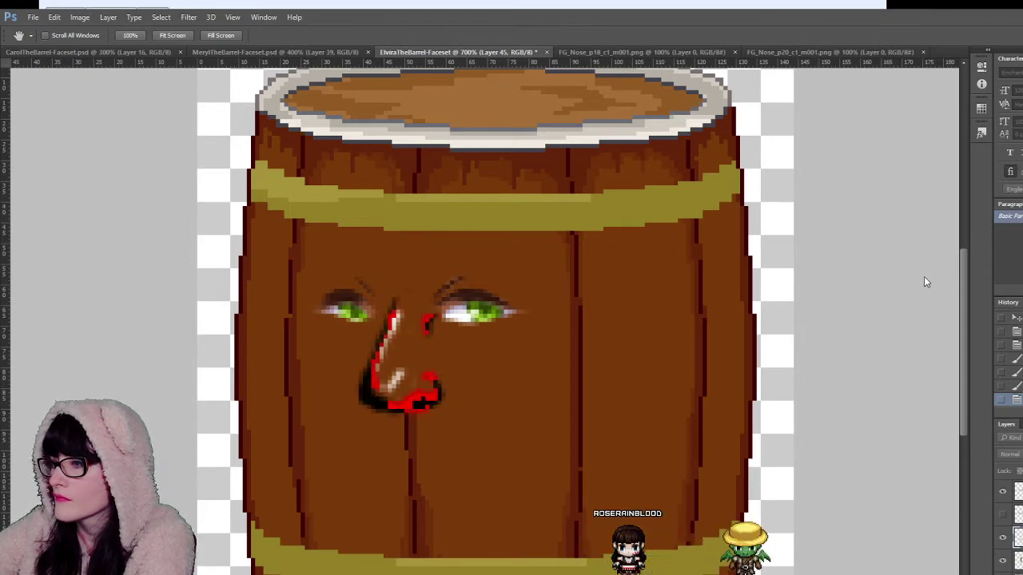
pyautogui.hotkey('shift', '+')
pyautogui.hotkey('shift', '+')
pyautogui.hotkey('shift', '+')
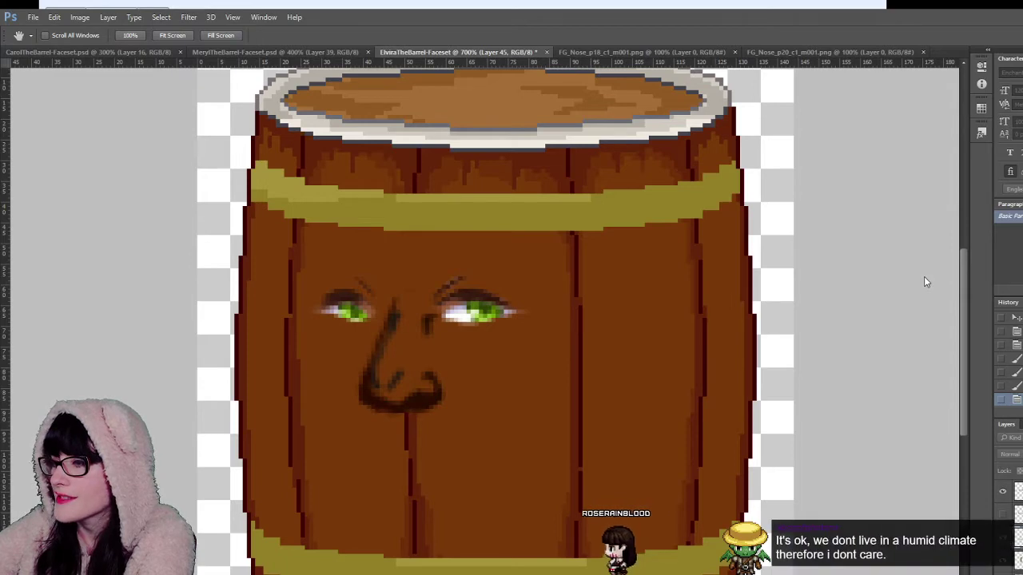
pyautogui.hotkey('shift', '+')
pyautogui.hotkey('shift', '+')
pyautogui.hotkey('shift', '+')
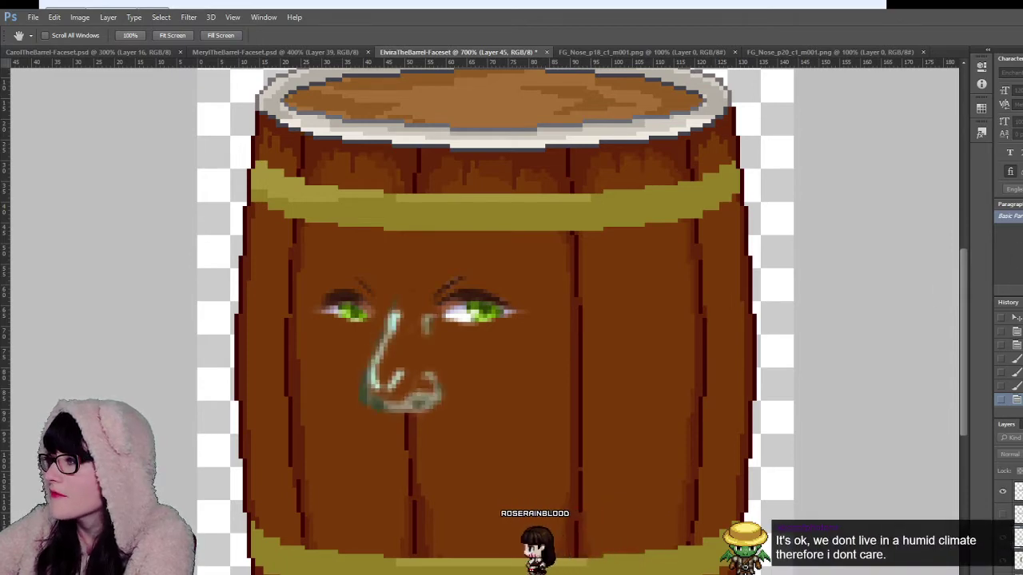
pyautogui.press('Return')
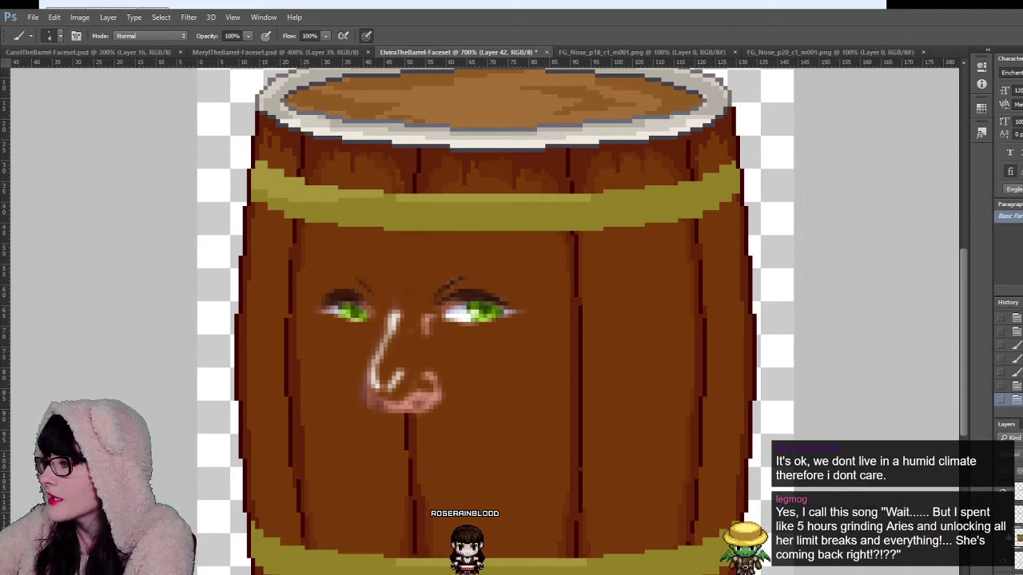
# Step: Examine the nose lines of the reference face at 1600% zoom, leaving the reference hidden and the pasted nose shown
pyautogui.click(1002, 538)
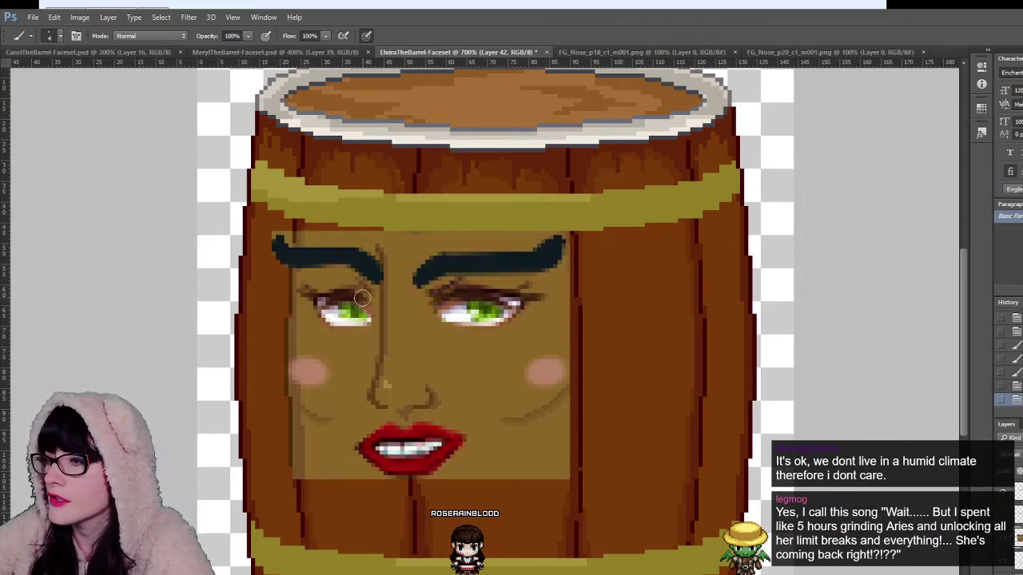
pyautogui.press('z')
pyautogui.click(412, 386)
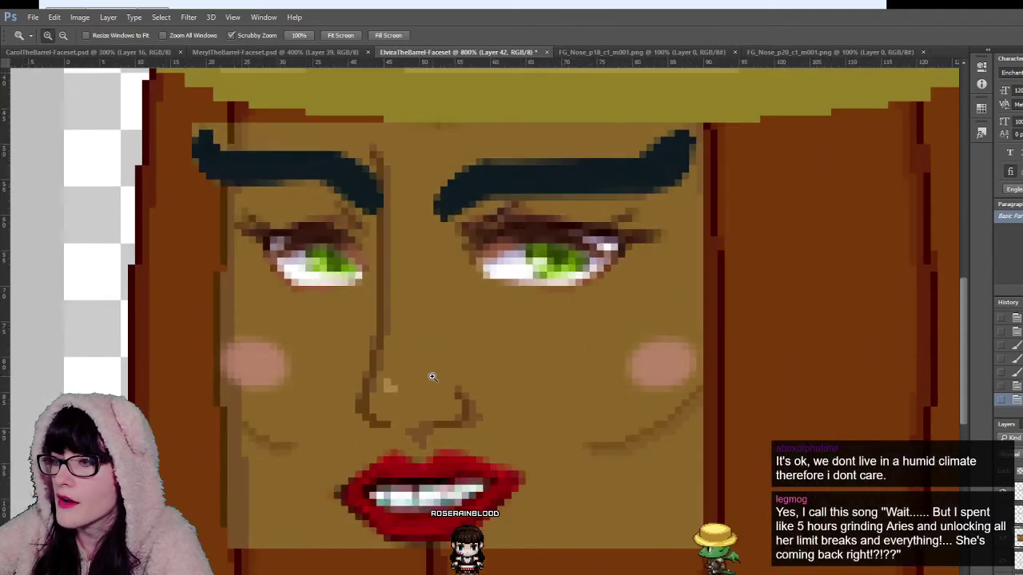
pyautogui.press('i')
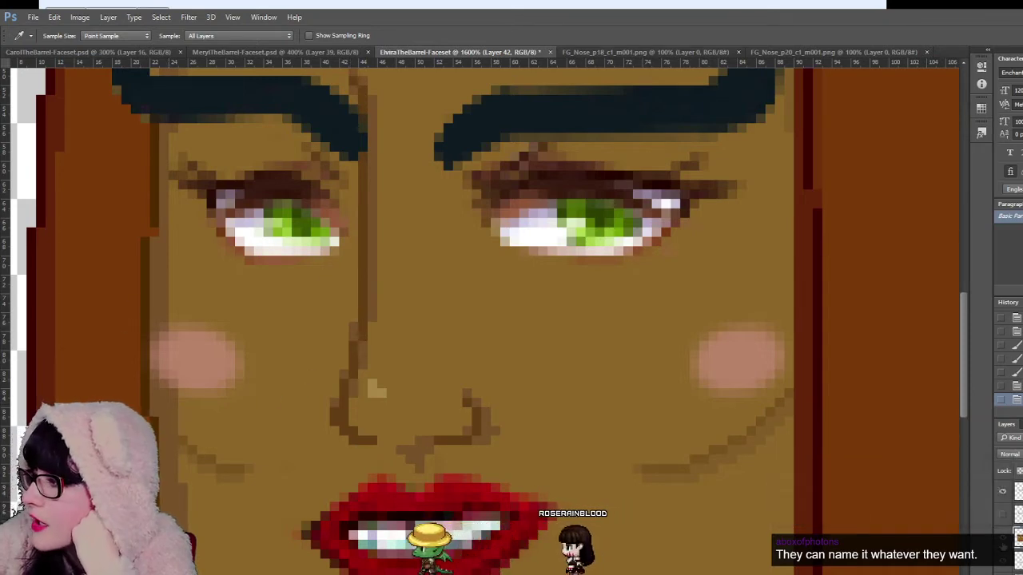
pyautogui.click(1003, 543)
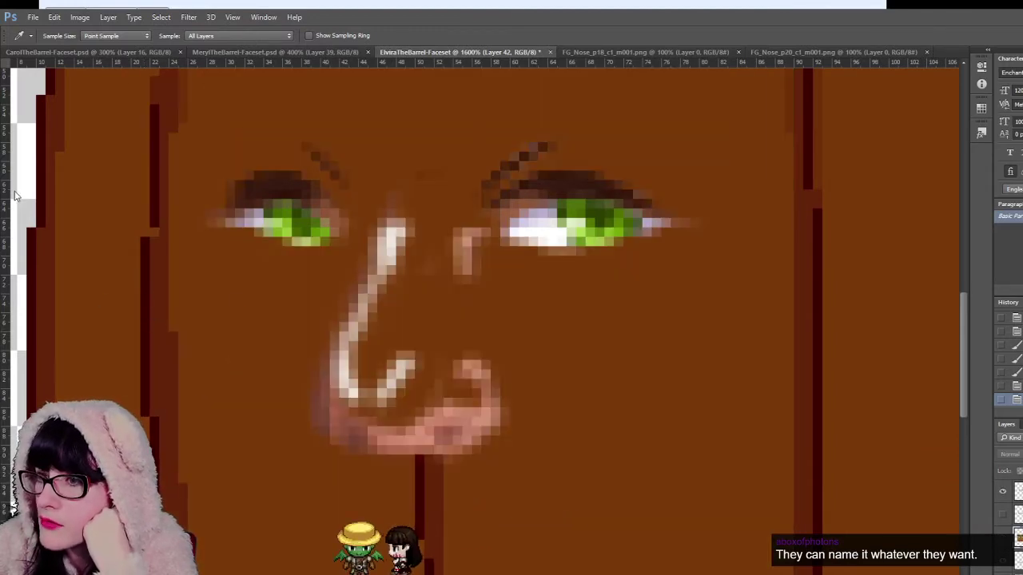
# Step: Add a new layer above the nose on Layer 45 and start its dark brown outline at the bridge with a size 1 Pencil
pyautogui.press('b')
pyautogui.hotkey('shift', 'b')
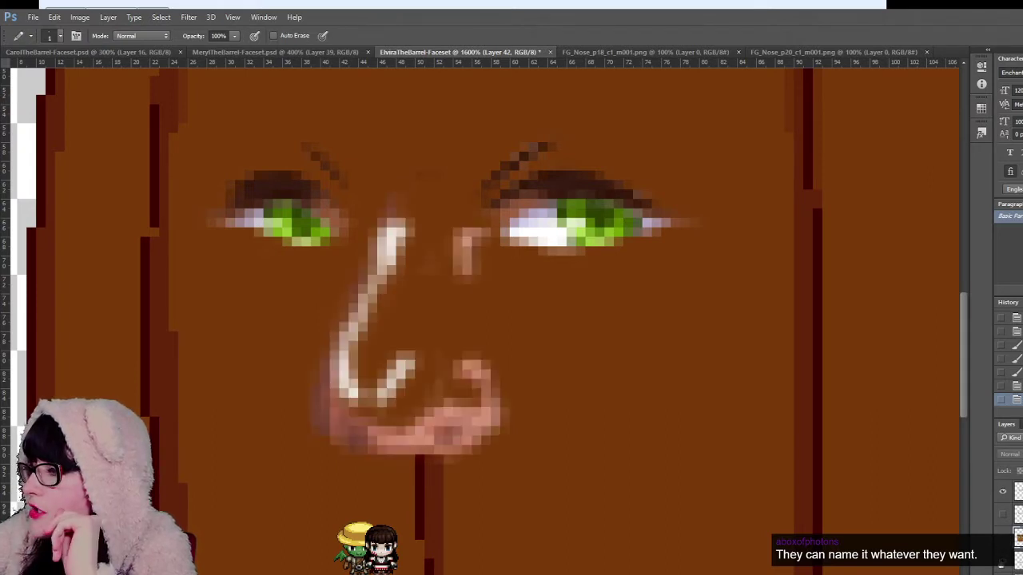
pyautogui.click(1005, 562)
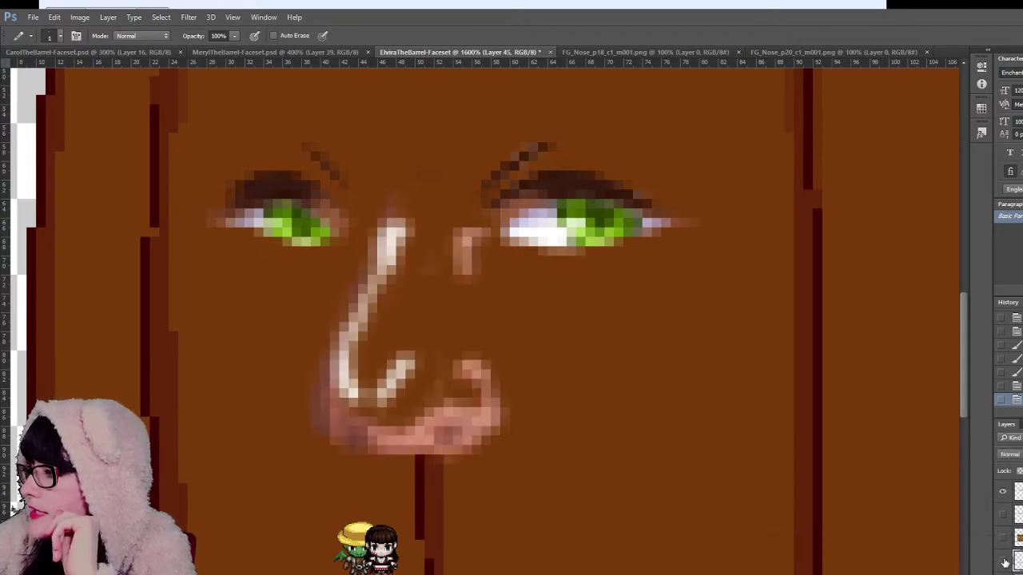
pyautogui.click(1003, 562)
pyautogui.click(1004, 561)
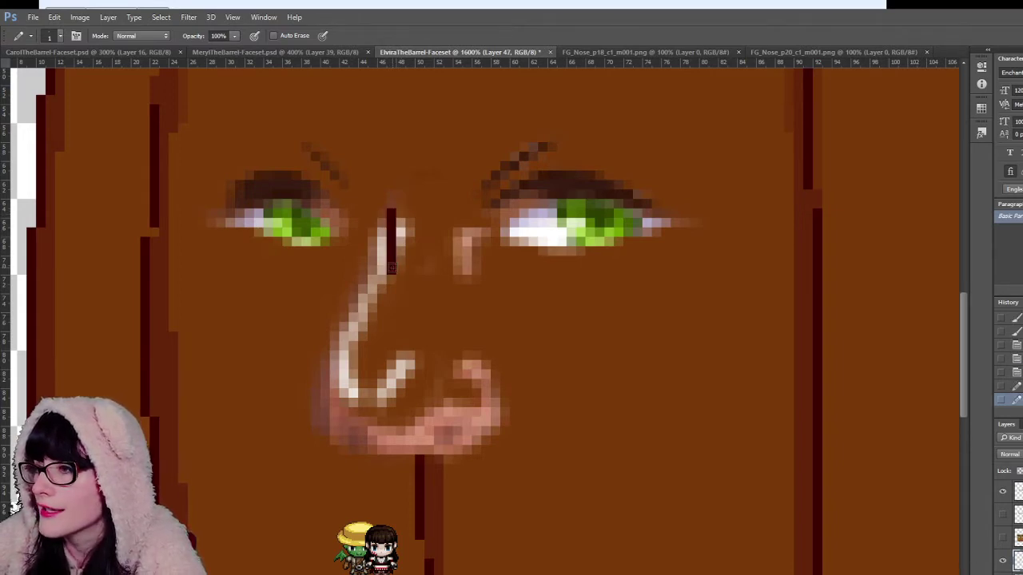
# Step: Trace the nose's bridge, tip, nostril and base in dark brown with the size 1 Pencil
pyautogui.click(392, 268)
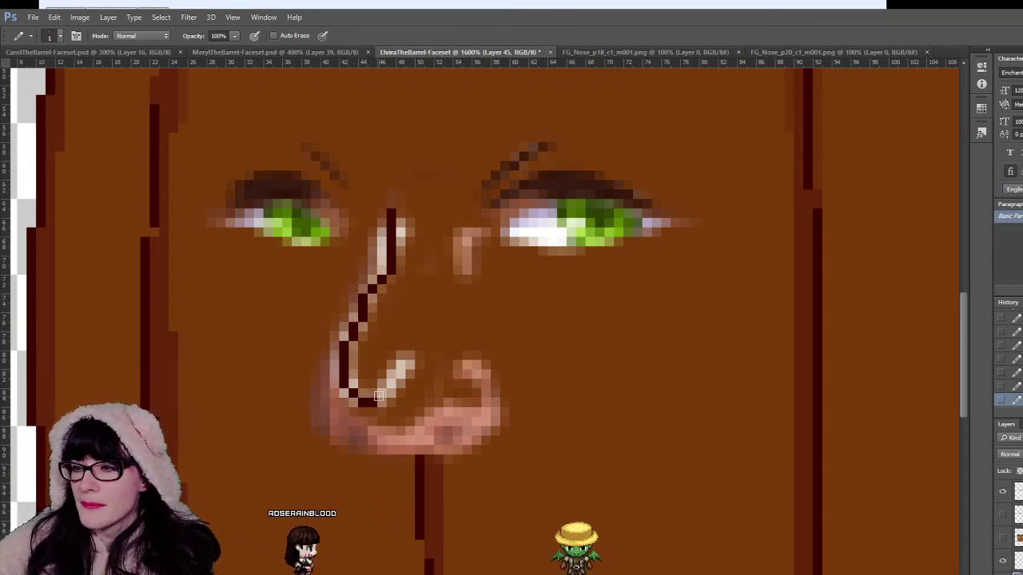
pyautogui.click(382, 392)
pyautogui.click(391, 382)
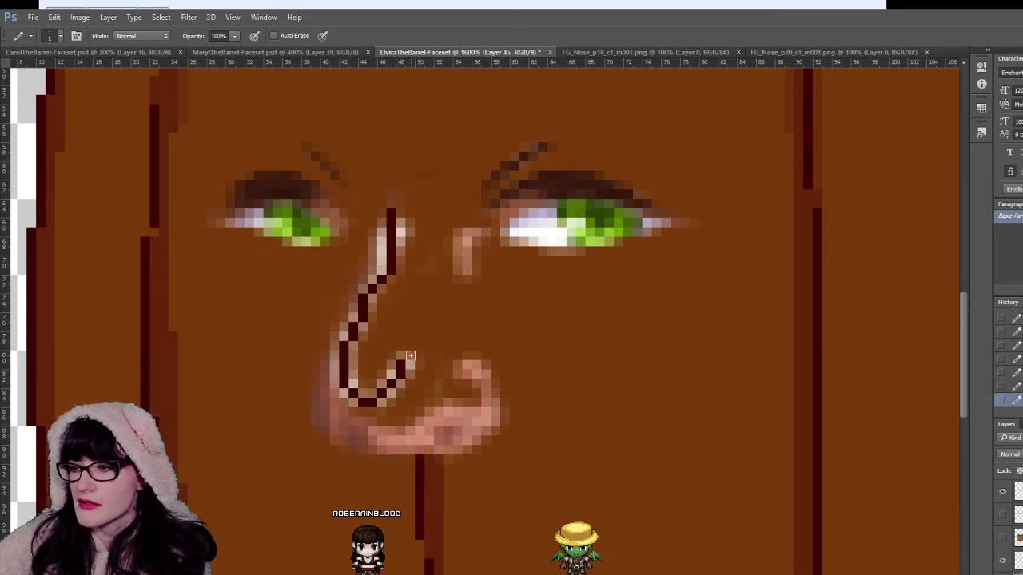
pyautogui.moveTo(467, 233)
pyautogui.mouseDown()
pyautogui.moveTo(481, 231)
pyautogui.moveTo(465, 263)
pyautogui.mouseUp()
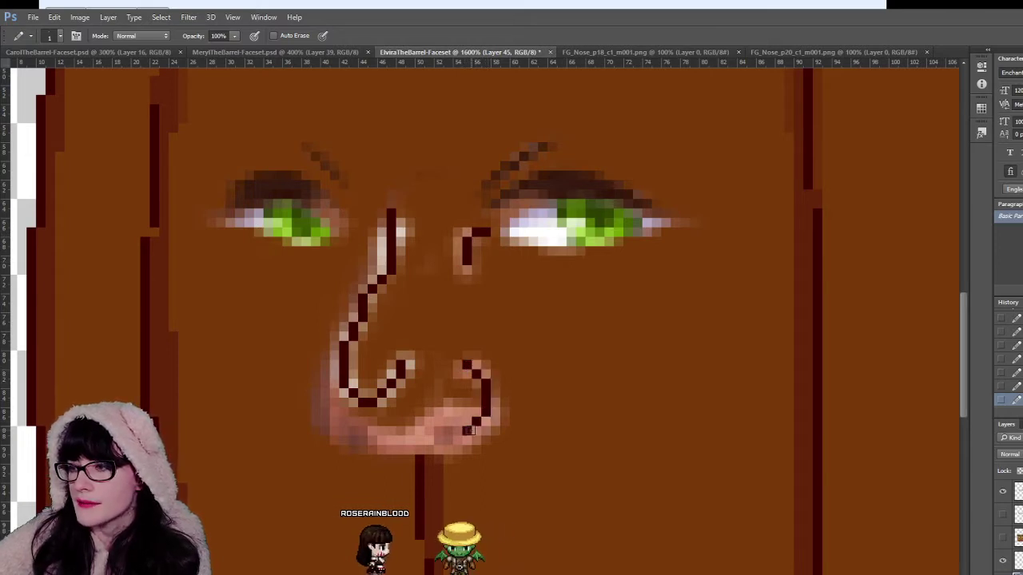
pyautogui.moveTo(476, 425)
pyautogui.mouseDown()
pyautogui.moveTo(401, 440)
pyautogui.moveTo(347, 433)
pyautogui.mouseUp()
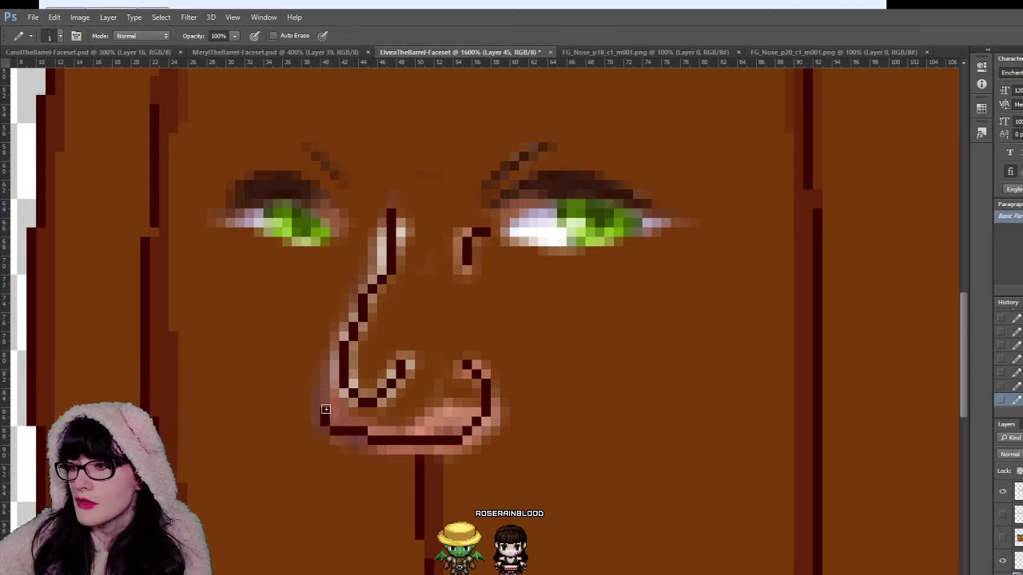
pyautogui.click(325, 389)
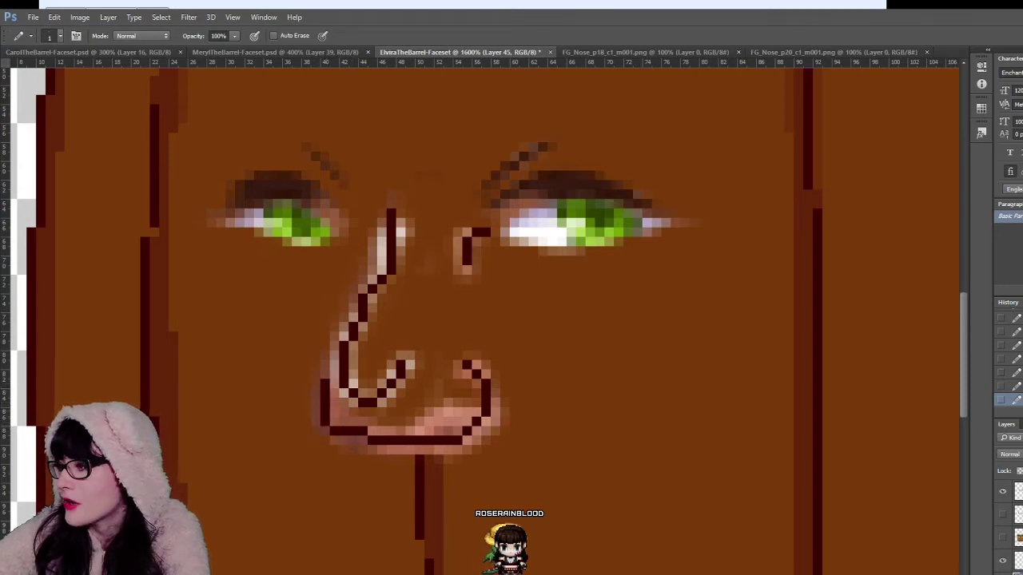
# Step: Toggle the visibility of the face layers to check which layer holds the nose outline
pyautogui.click(1002, 573)
pyautogui.click(1002, 572)
pyautogui.click(1002, 561)
pyautogui.click(1002, 562)
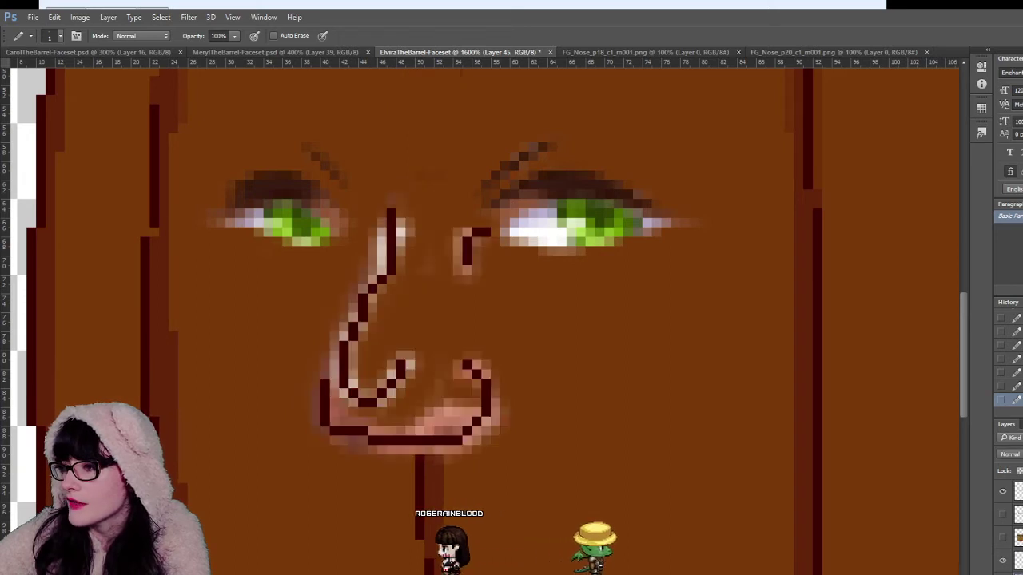
pyautogui.click(1002, 492)
pyautogui.click(1002, 491)
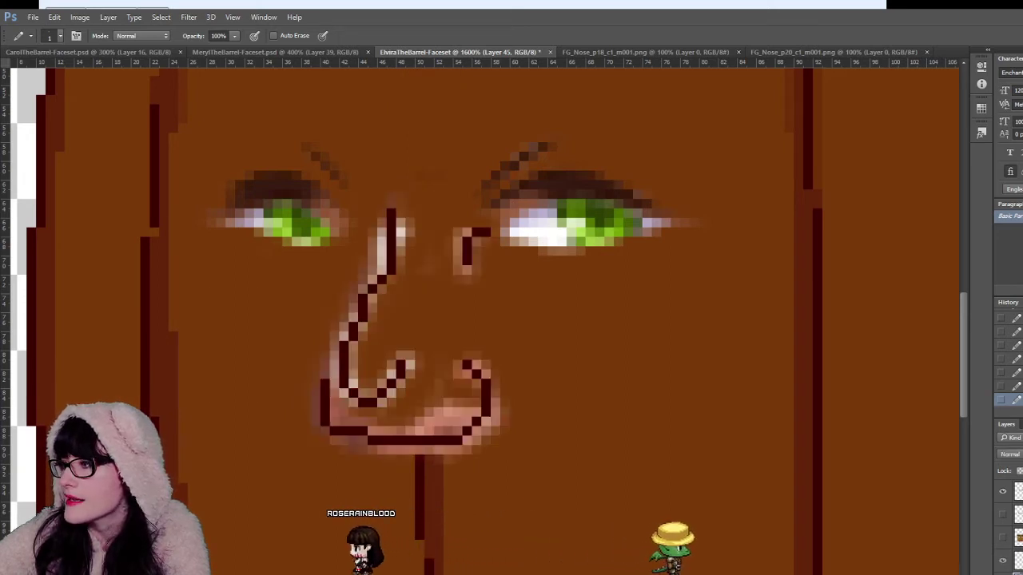
# Step: Revert the nose outline to its first pencil mark on Layer 47 and check the layer's visibility
pyautogui.scroll(8, 1018, 352)
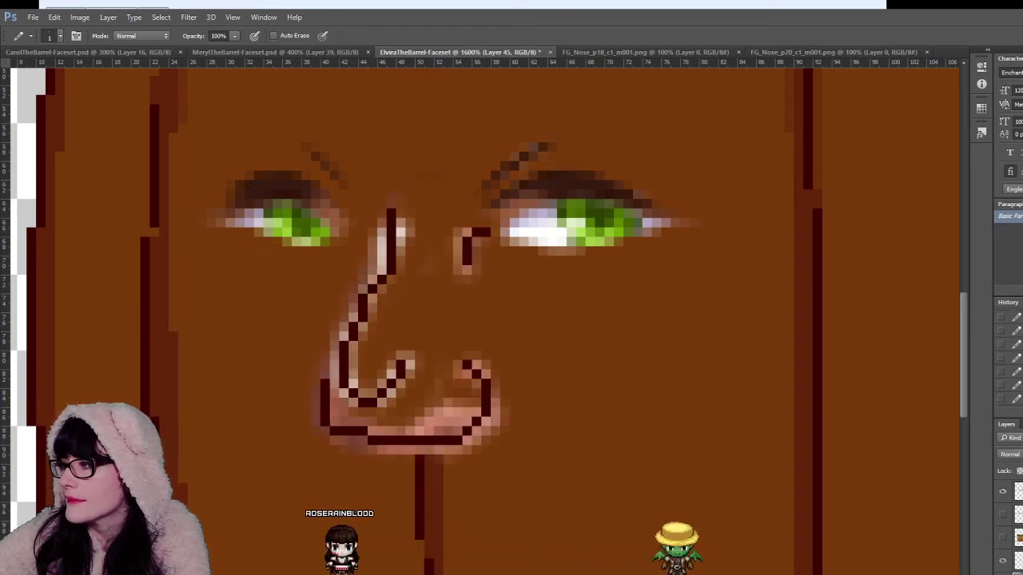
pyautogui.click(1017, 328)
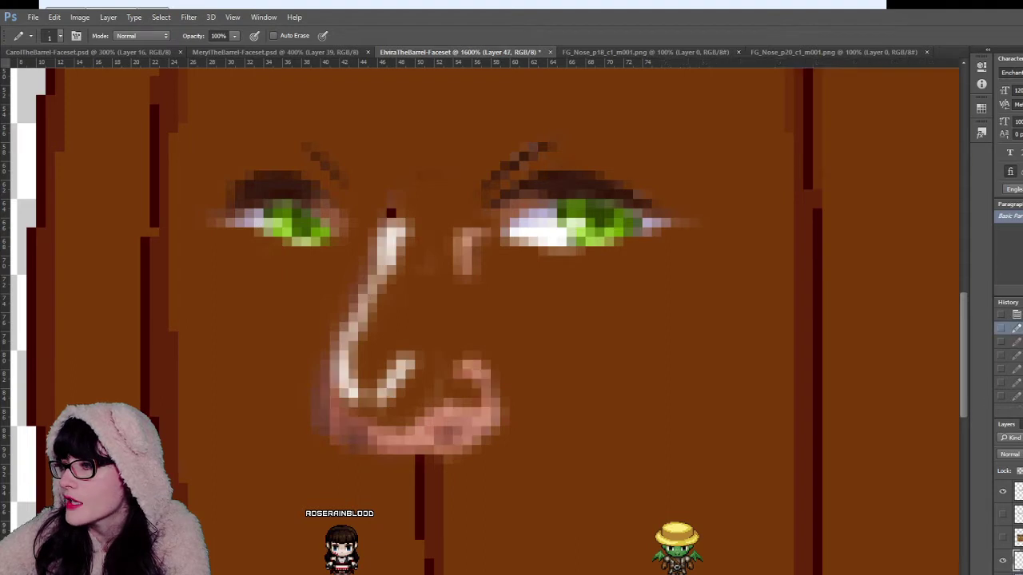
pyautogui.click(1002, 551)
pyautogui.click(1002, 551)
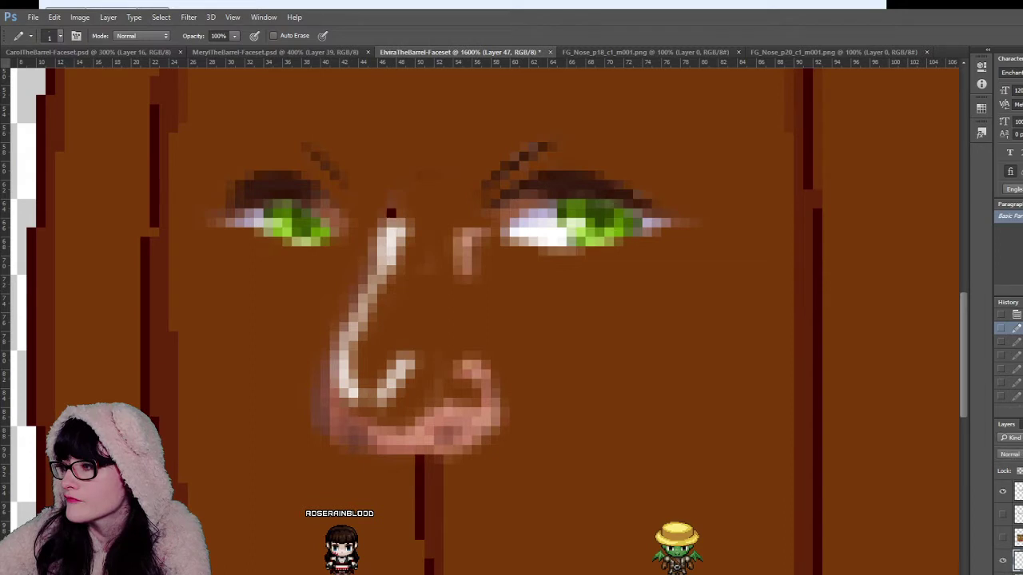
# Step: On Layer 47, trace the nose's long bridge line in dark brown from the inner eye down to the side of the tip
pyautogui.click(1002, 560)
pyautogui.click(1002, 560)
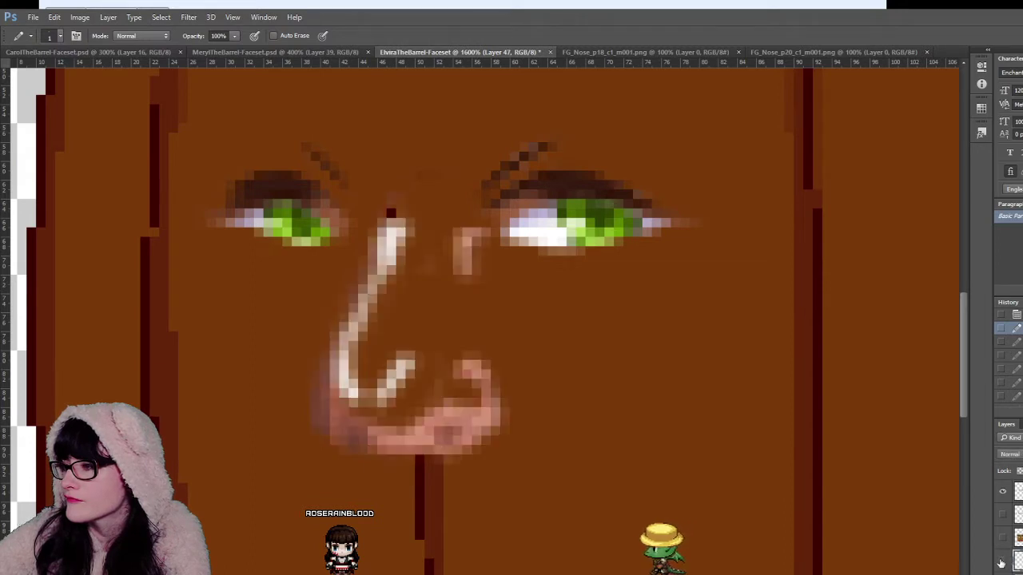
pyautogui.click(391, 223)
pyautogui.keyDown('shift'); pyautogui.click(392, 270); pyautogui.keyUp('shift')
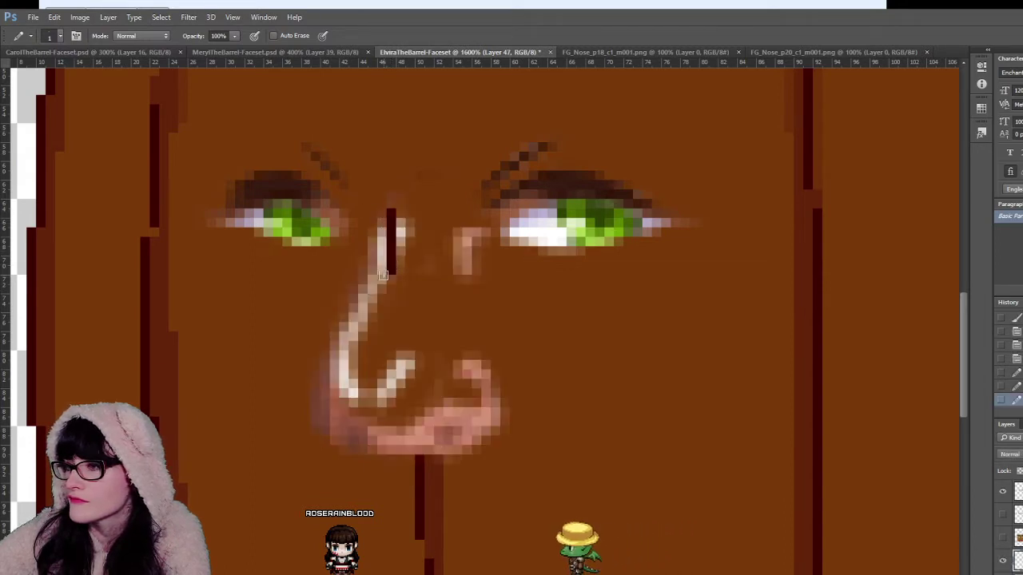
pyautogui.moveTo(383, 275); pyautogui.dragTo(374, 281)
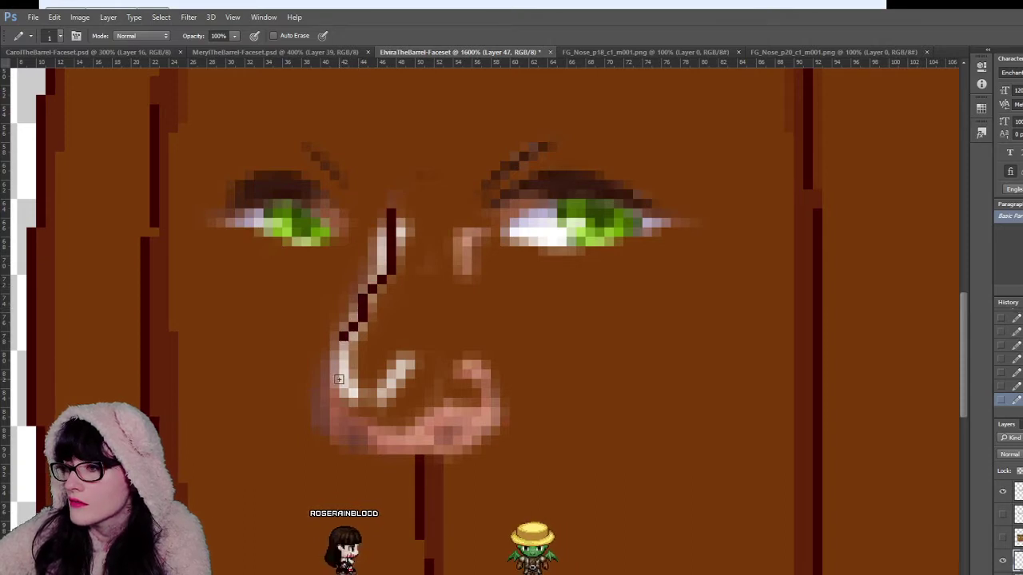
pyautogui.moveTo(343, 383); pyautogui.dragTo(334, 356)
pyautogui.click(334, 348)
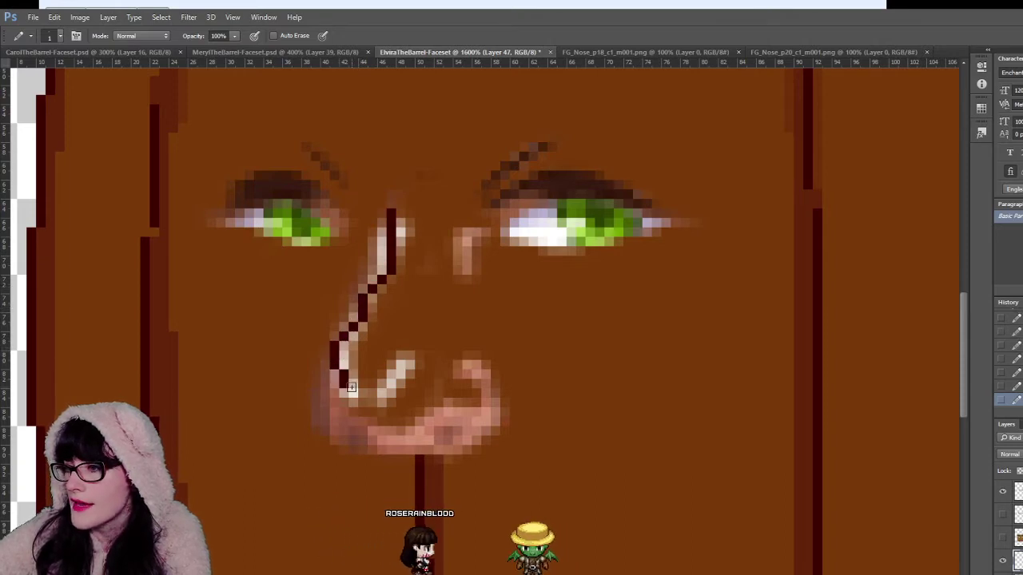
# Step: Continue the dark brown outline under the nose tip highlight and up its short diagonal end
pyautogui.moveTo(350, 392); pyautogui.dragTo(384, 391)
pyautogui.click(391, 383)
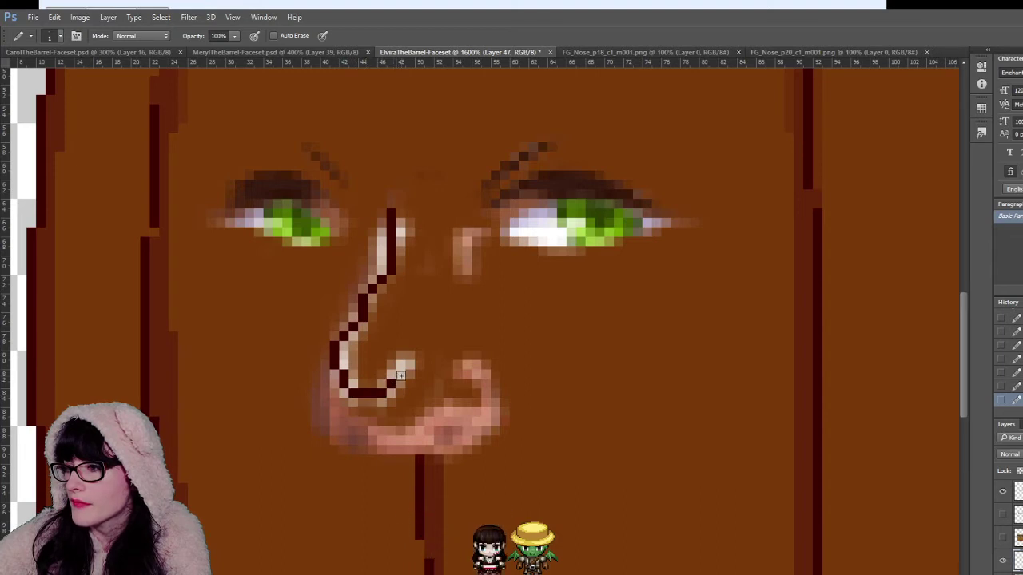
pyautogui.click(400, 374)
pyautogui.click(400, 366)
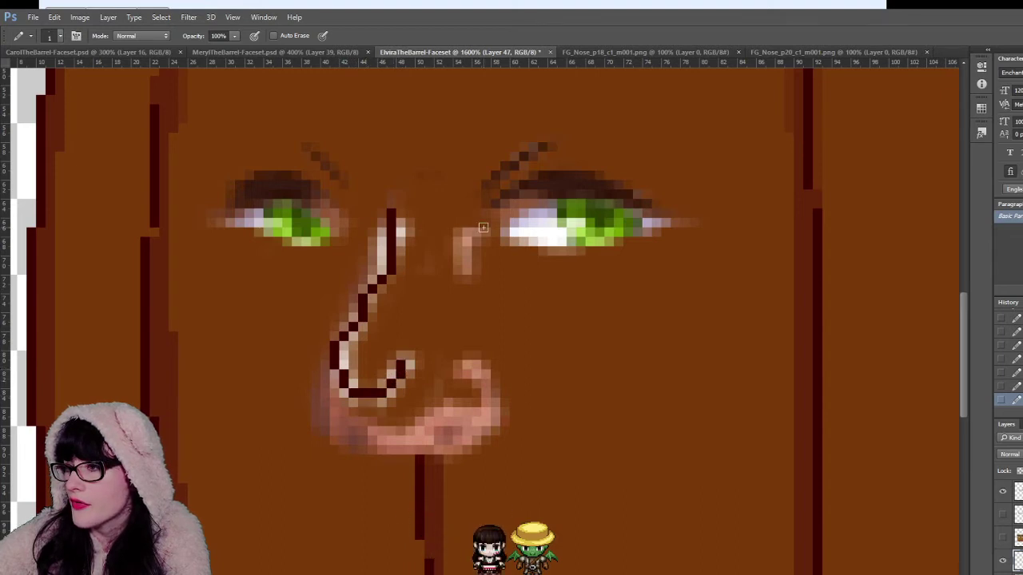
# Step: Trace the short bridge mark beside the larger eye, and outline the nostril wing and nose base in dark brown
pyautogui.moveTo(482, 228); pyautogui.dragTo(462, 265)
pyautogui.click(467, 270)
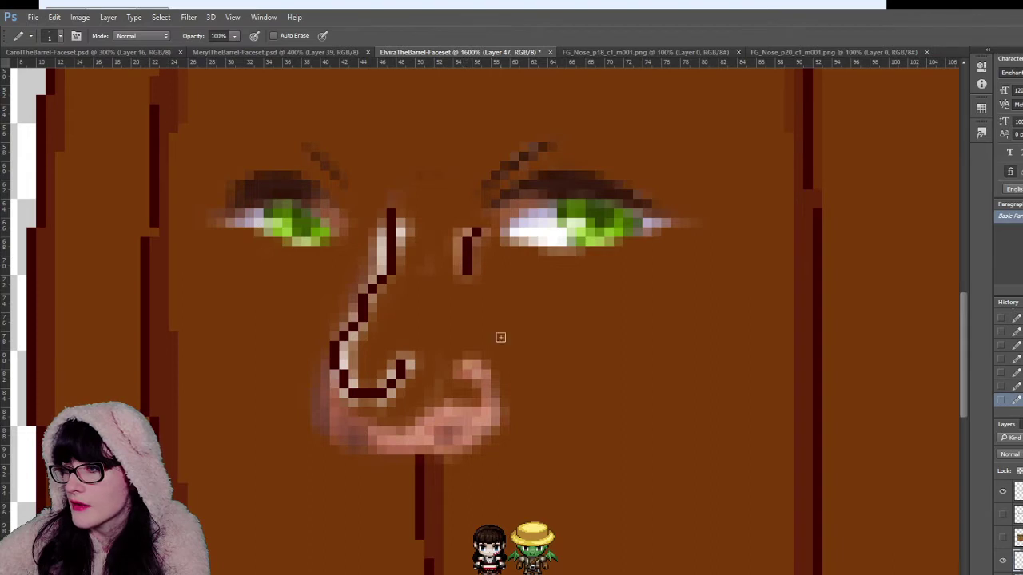
pyautogui.click(466, 366)
pyautogui.click(478, 375)
pyautogui.moveTo(481, 377)
pyautogui.mouseDown()
pyautogui.moveTo(486, 404)
pyautogui.moveTo(459, 437)
pyautogui.moveTo(382, 440)
pyautogui.moveTo(334, 419)
pyautogui.mouseUp()
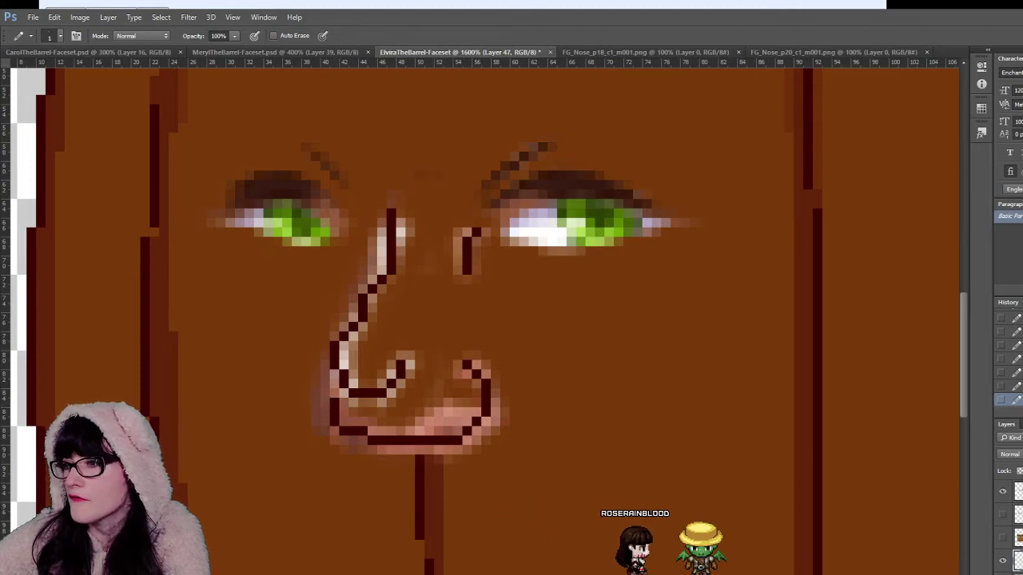
# Step: Examine the drawn nose outline at whole-barrel scale with the coloured nose reference hidden
pyautogui.click(1004, 569)
pyautogui.press('z')
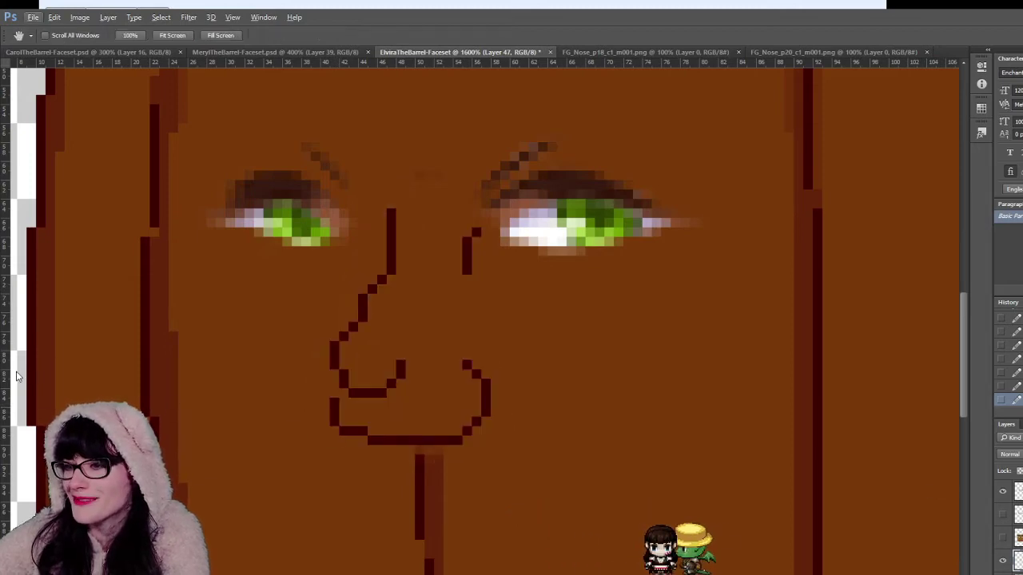
pyautogui.keyDown('alt'); pyautogui.click(410, 381); pyautogui.keyUp('alt')
pyautogui.keyDown('alt'); pyautogui.click(411, 381); pyautogui.keyUp('alt')
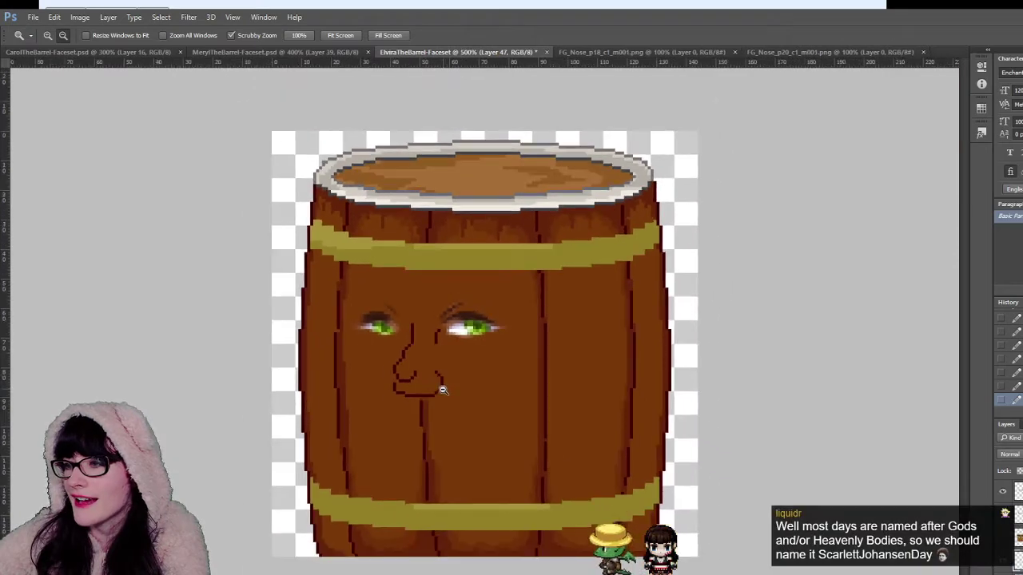
pyautogui.keyDown('alt'); pyautogui.click(443, 391); pyautogui.keyUp('alt')
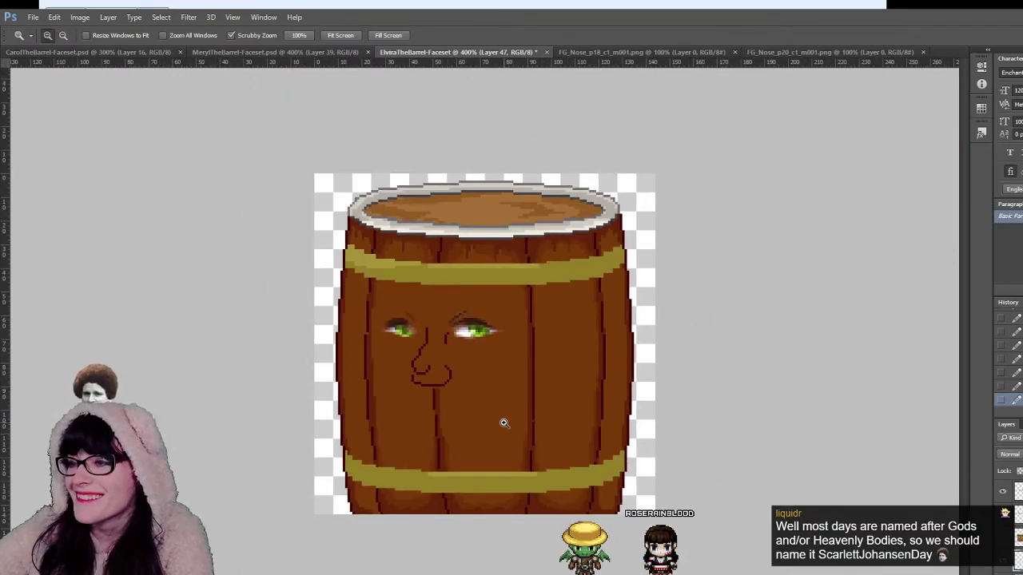
pyautogui.moveTo(504, 423); pyautogui.dragTo(512, 312)
pyautogui.click(450, 307)
pyautogui.click(452, 308)
pyautogui.click(452, 308)
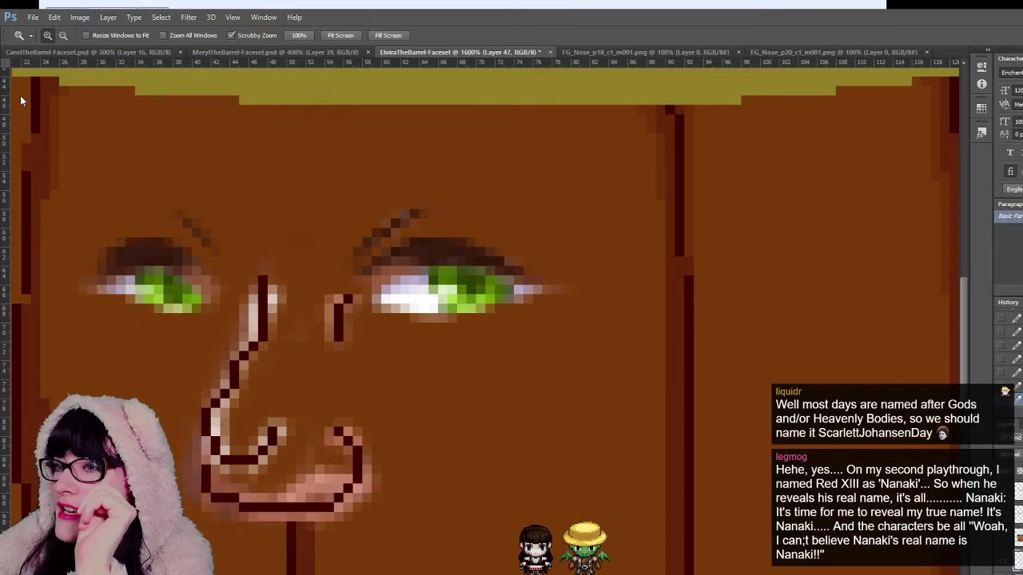
pyautogui.press('m')
pyautogui.moveTo(127, 229); pyautogui.dragTo(387, 523)
pyautogui.click(363, 402)
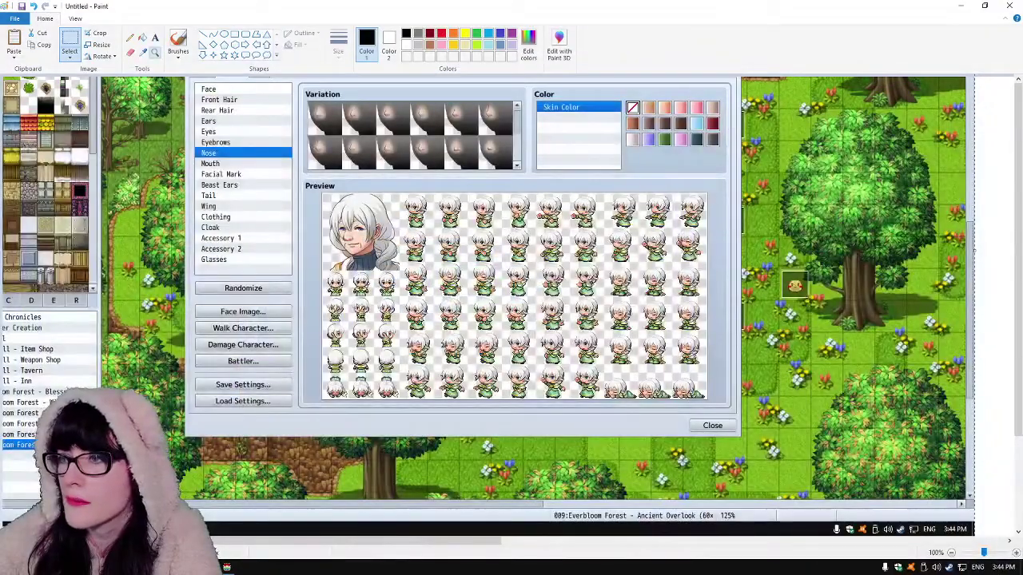
# Step: Copy the nose area of the white-haired character's large face portrait from the screenshot in Paint
pyautogui.scroll(8, 366, 231)
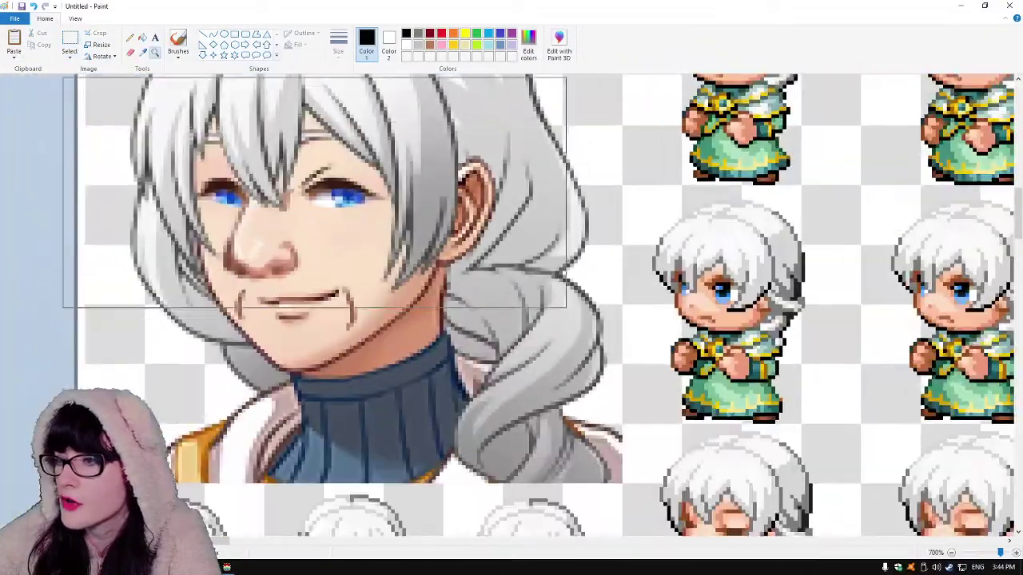
pyautogui.scroll(1, 315, 193)
pyautogui.moveTo(1021, 568)
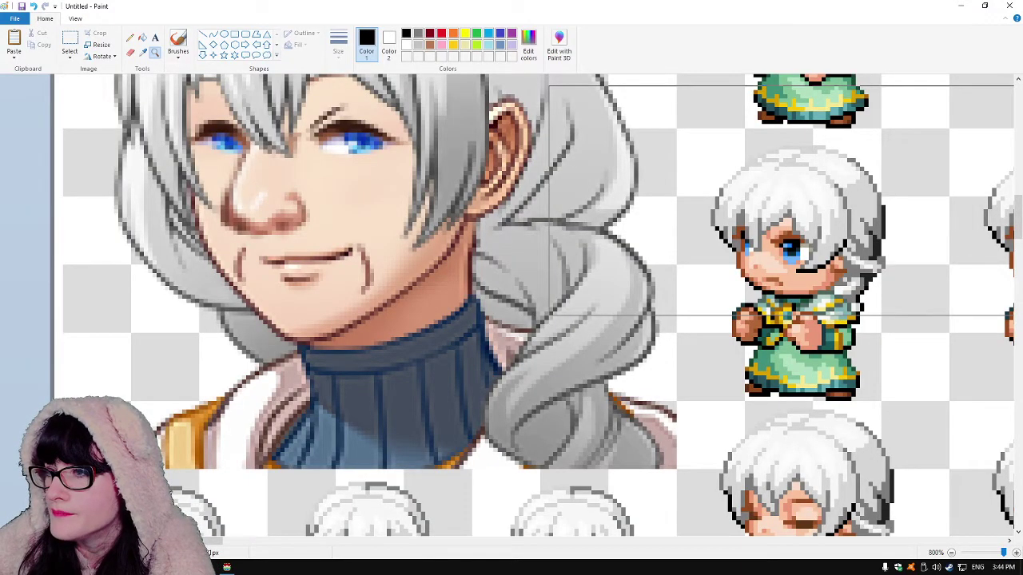
pyautogui.click(71, 39)
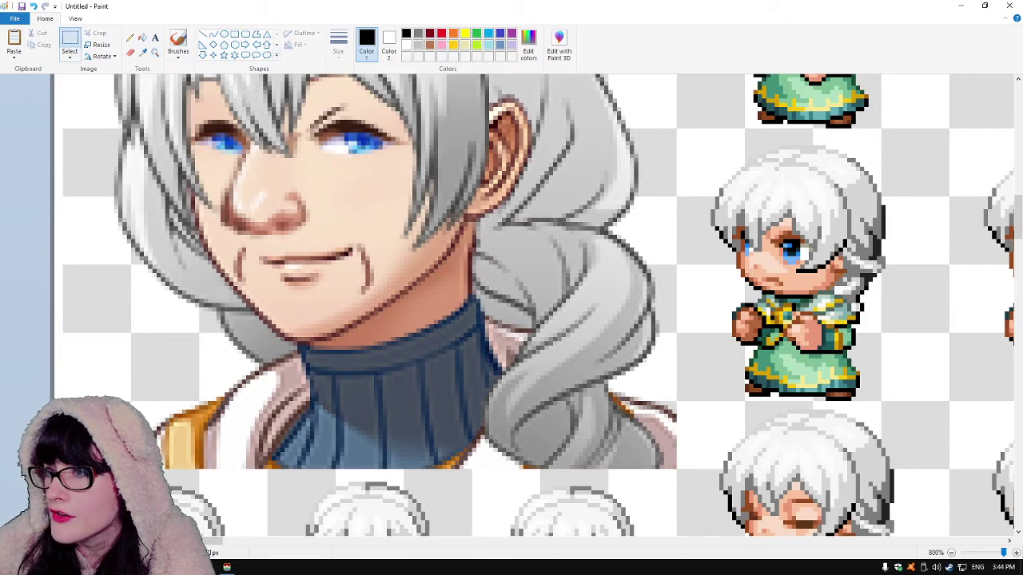
pyautogui.moveTo(204, 146); pyautogui.dragTo(330, 242)
pyautogui.press('Escape')
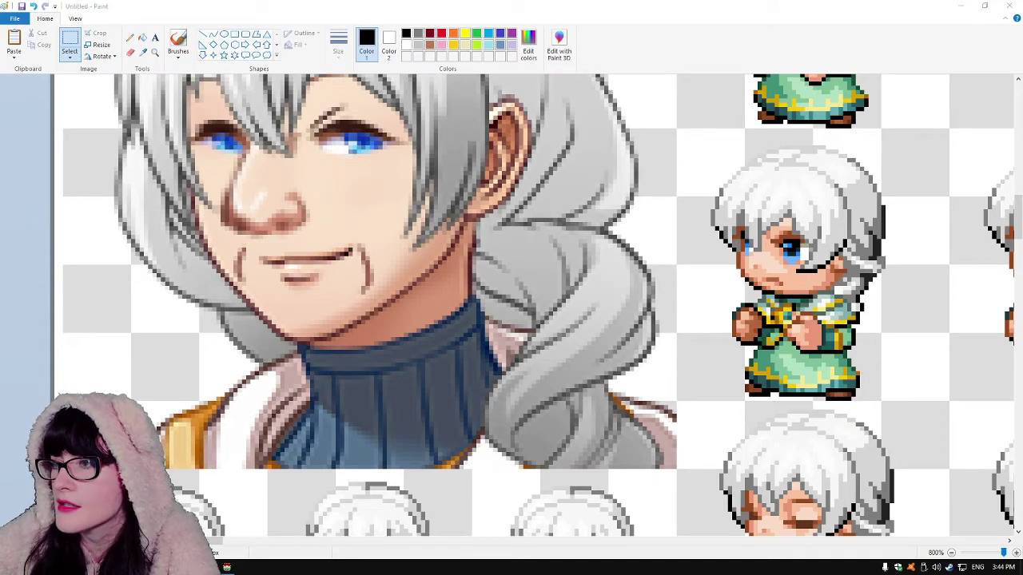
# Step: Switch to Photoshop, paste the copied nose into the barrel faceset, and place it beside the face below the larger eye as a reference
pyautogui.hotkey('alt', 'Tab')
pyautogui.hotkey('ctrl', 'v')
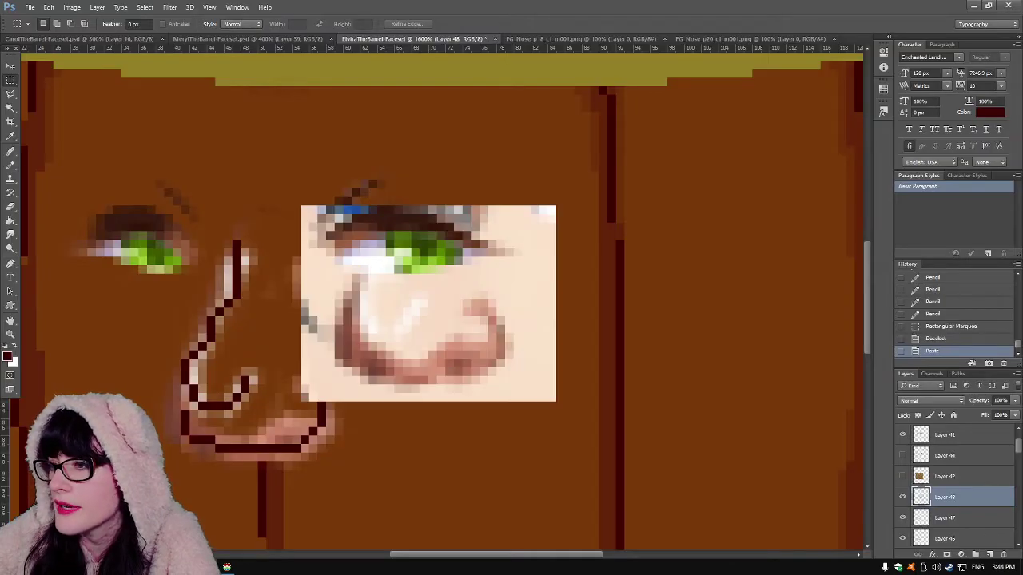
pyautogui.press('v')
pyautogui.moveTo(424, 288); pyautogui.dragTo(612, 357)
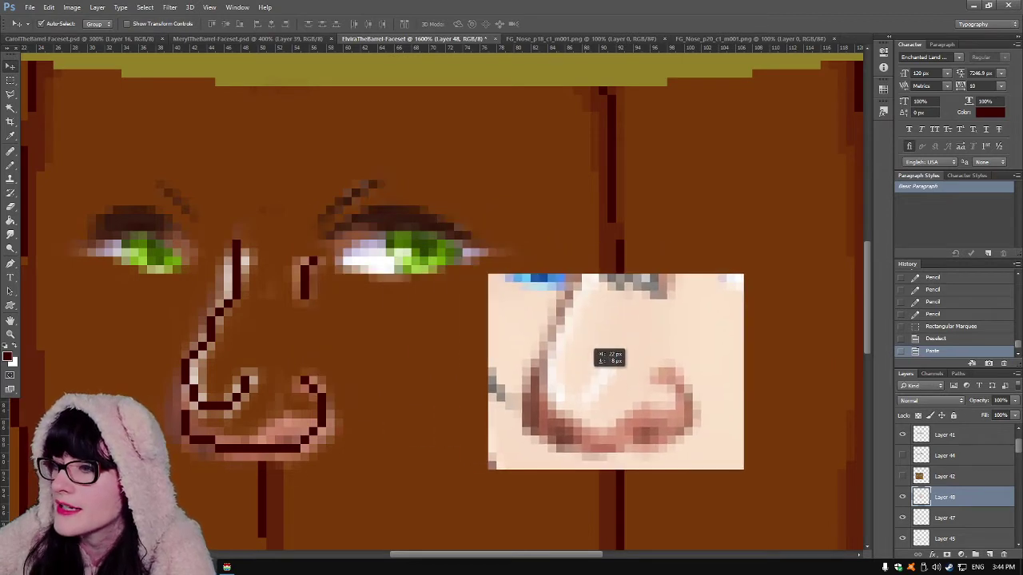
pyautogui.moveTo(681, 372); pyautogui.dragTo(699, 372)
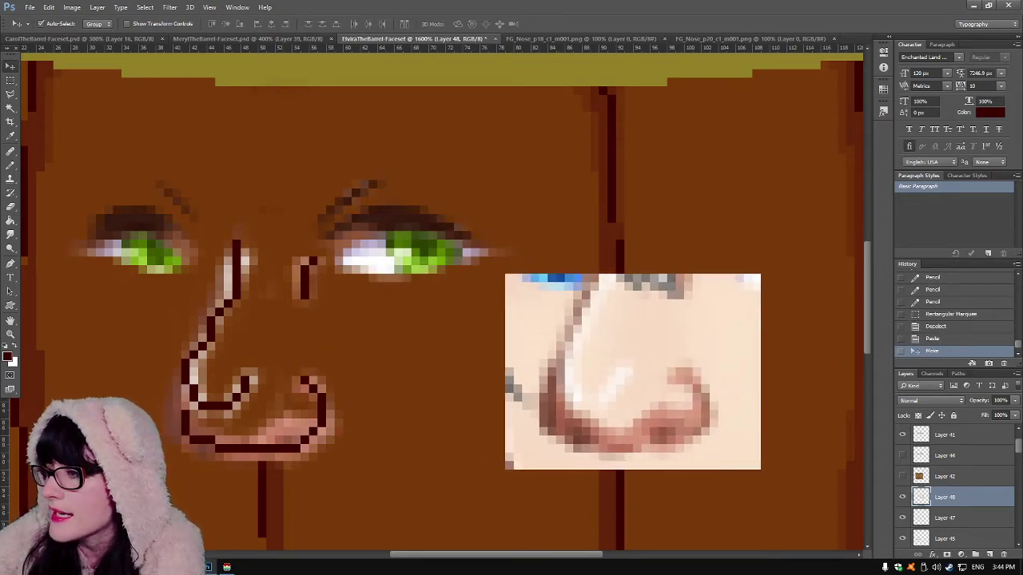
# Step: Delete the layer holding the dark hand-drawn nose outline
pyautogui.click(945, 518)
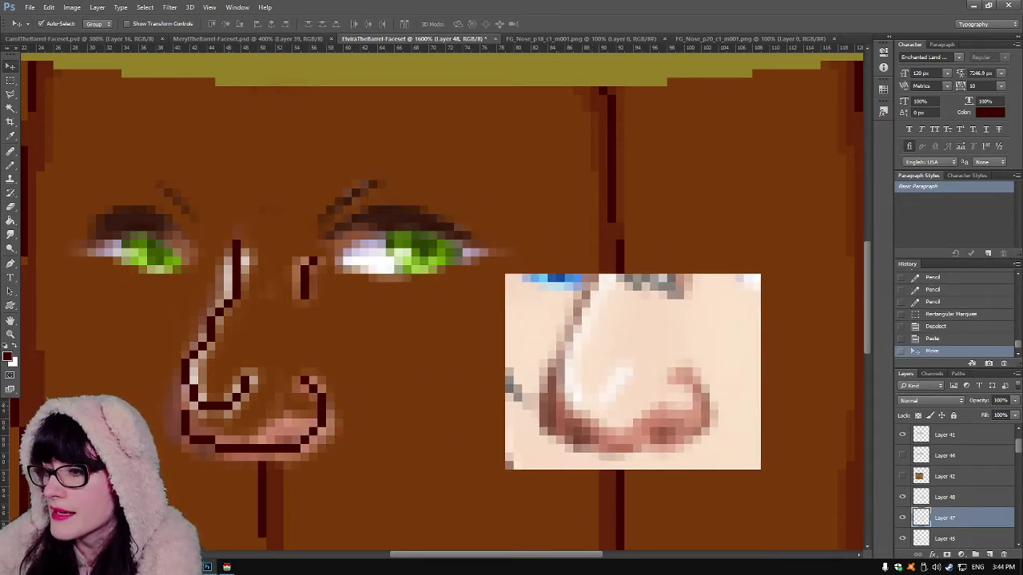
pyautogui.press('Delete')
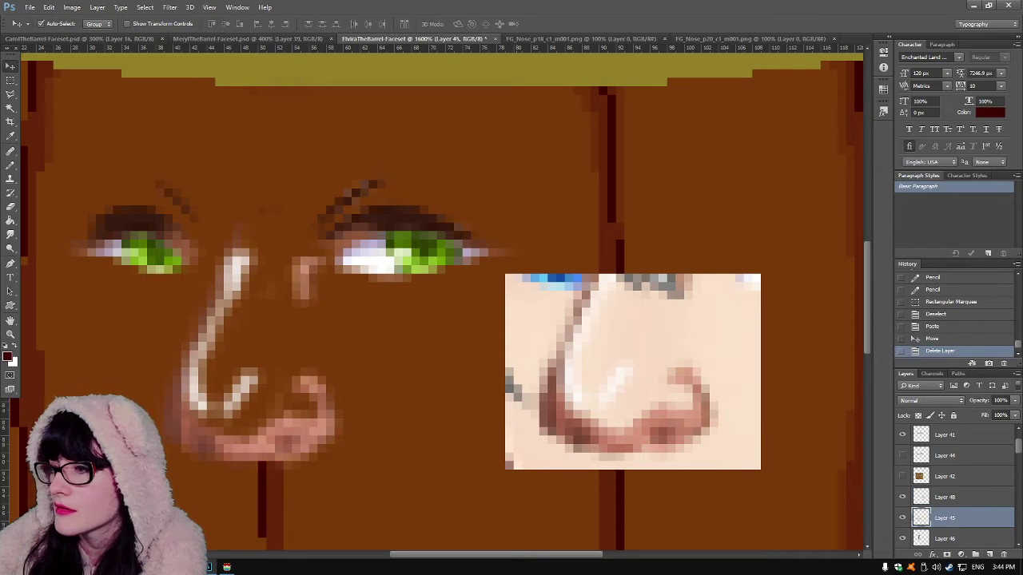
pyautogui.moveTo(493, 374)
pyautogui.mouseDown()
pyautogui.moveTo(462, 372)
pyautogui.moveTo(494, 374)
pyautogui.mouseUp()
# Step: Try deleting the coloured nose layer between the eyes, and undo the deletion
pyautogui.click(946, 497)
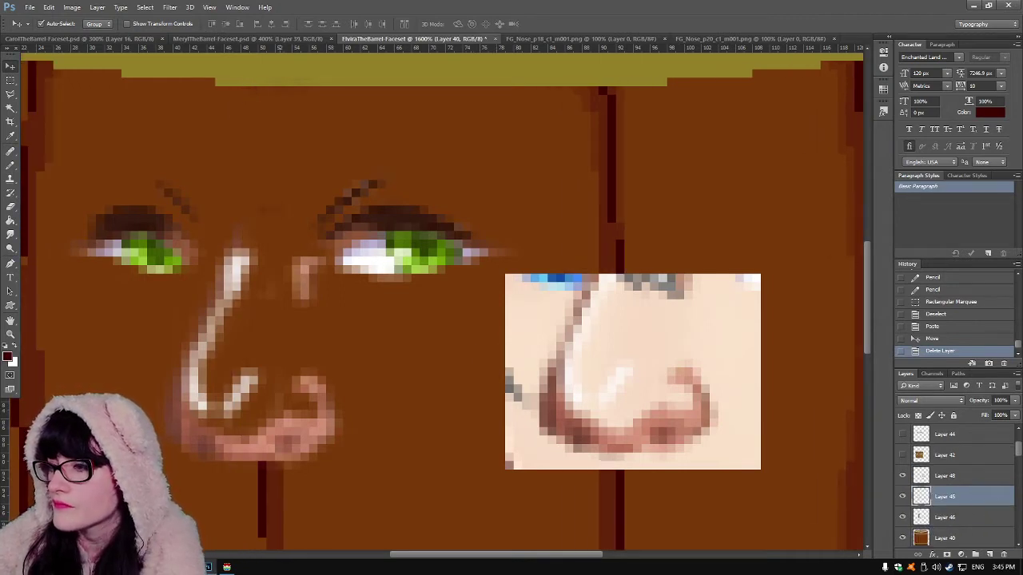
pyautogui.press('Delete')
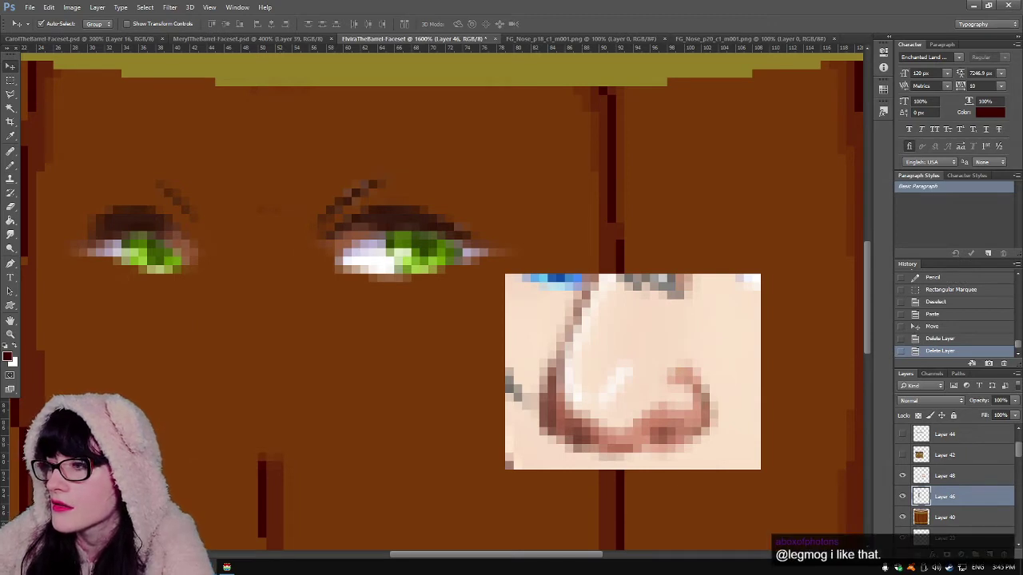
pyautogui.click(946, 476)
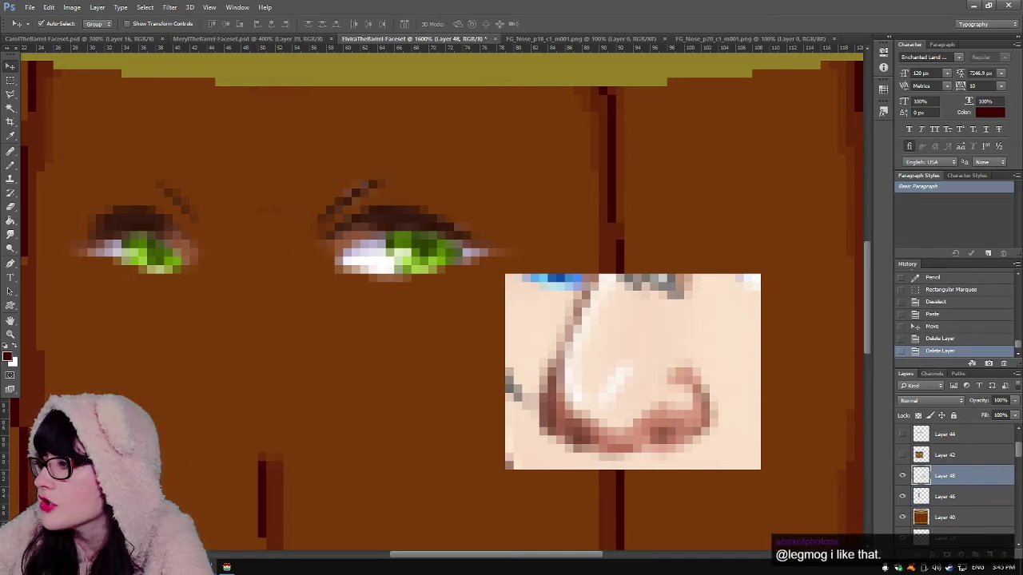
pyautogui.hotkey('ctrl', 'z')
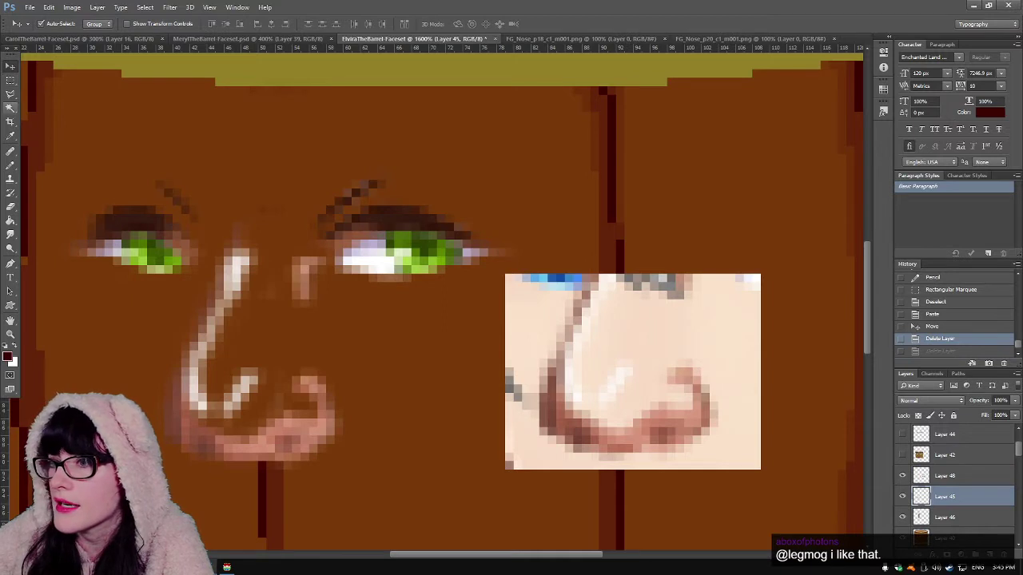
# Step: Add a new empty layer above the pasted nose reference for pencil drawing
pyautogui.press('b')
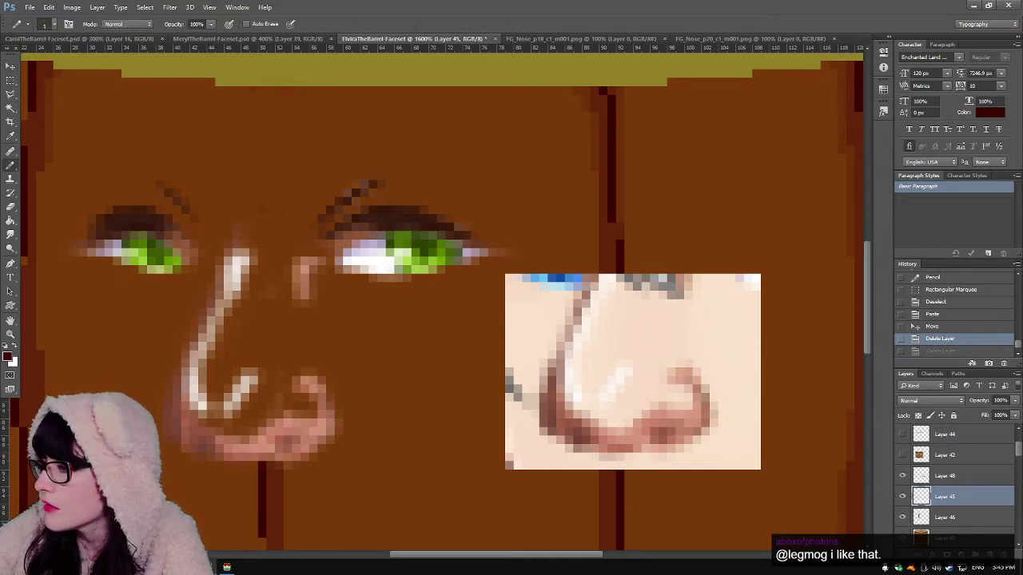
pyautogui.click(946, 476)
pyautogui.click(902, 477)
pyautogui.click(902, 476)
pyautogui.click(902, 476)
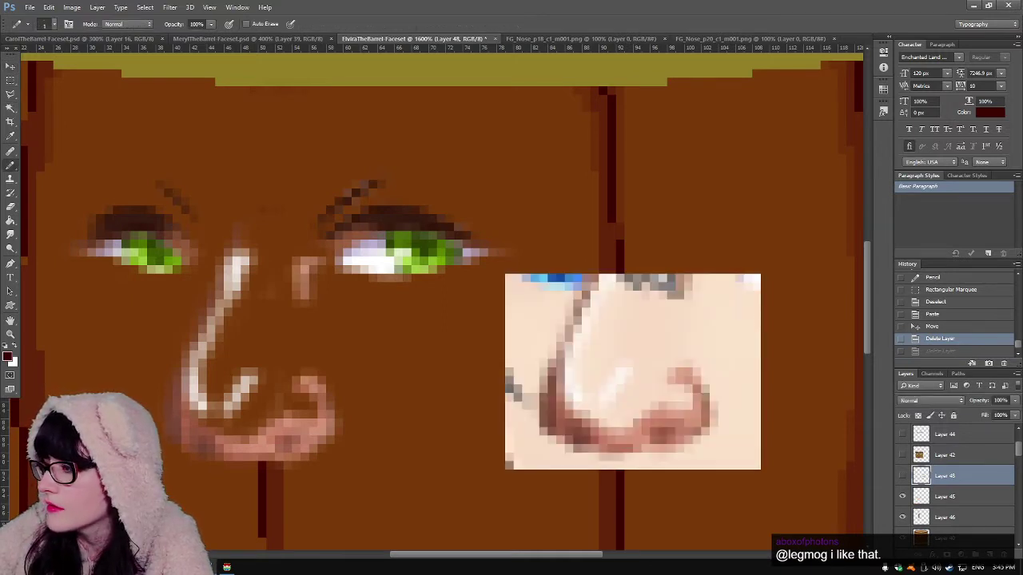
pyautogui.click(902, 477)
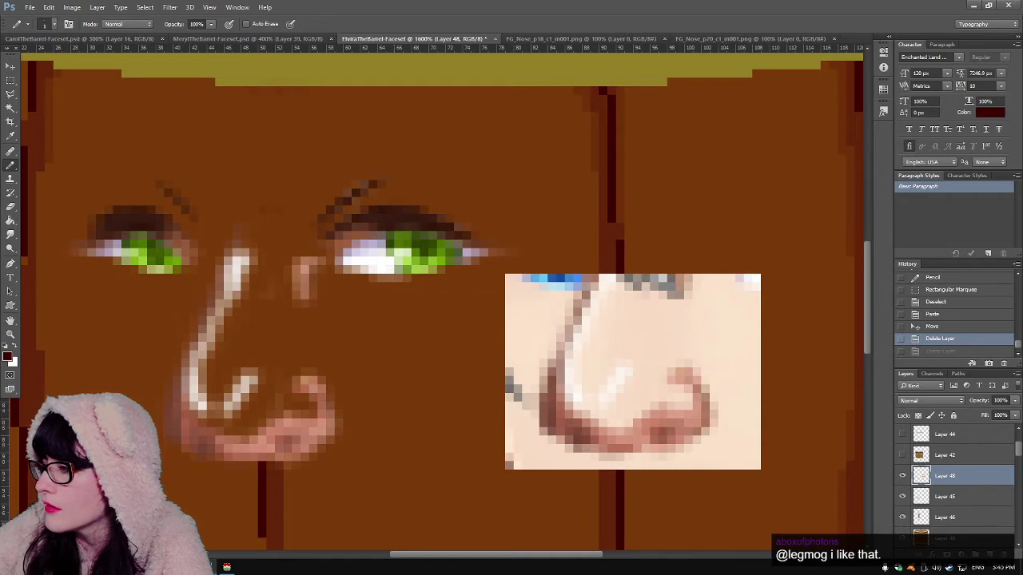
pyautogui.hotkey('ctrl', 'shift', 'alt', 'n')
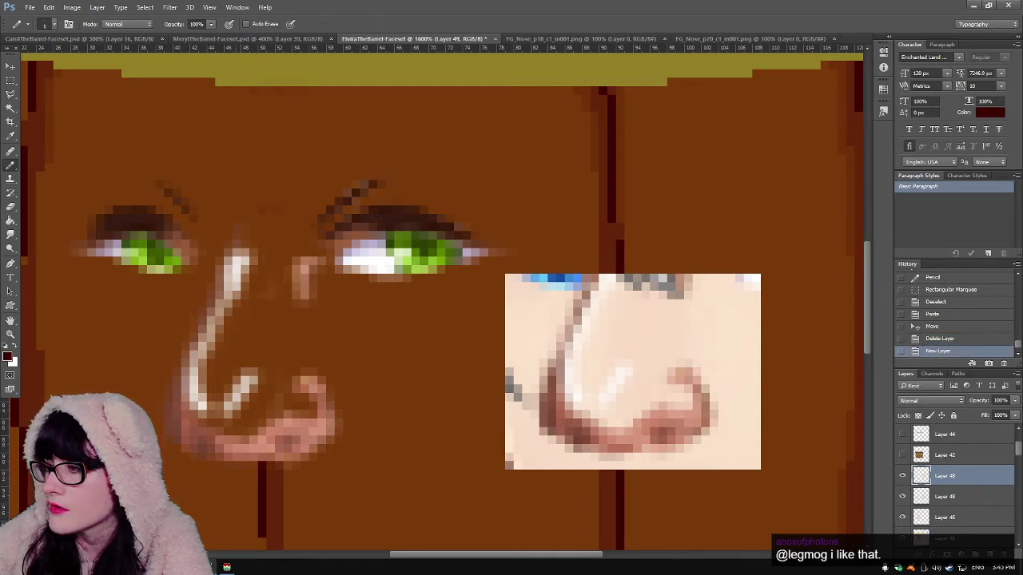
# Step: Pencil a dark pixel at the top of the nose bridge and small dark clusters for both nostrils
pyautogui.click(236, 253)
pyautogui.click(288, 449)
pyautogui.click(288, 440)
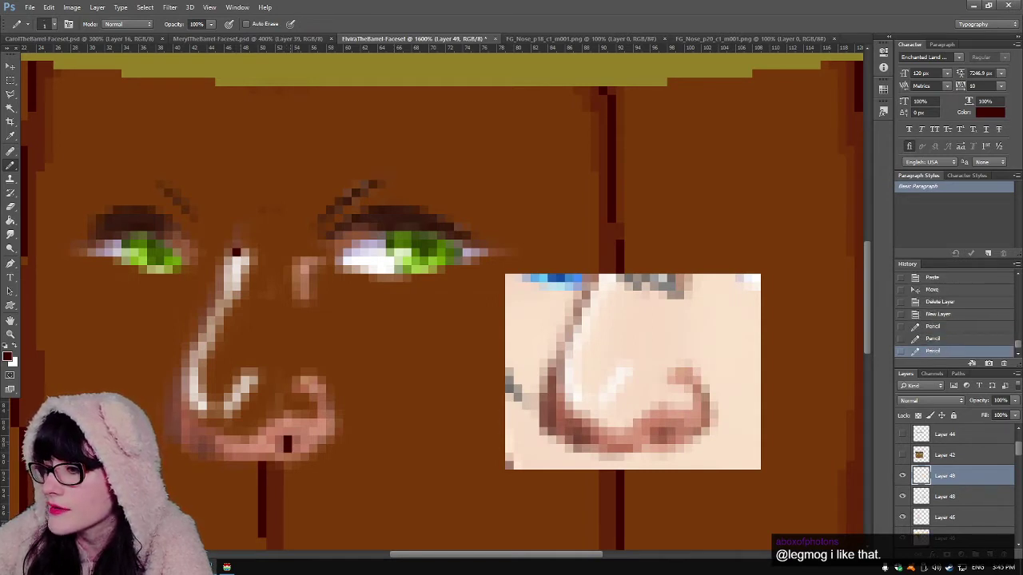
pyautogui.click(288, 440)
pyautogui.click(288, 440)
pyautogui.moveTo(295, 440); pyautogui.dragTo(280, 440)
pyautogui.click(279, 448)
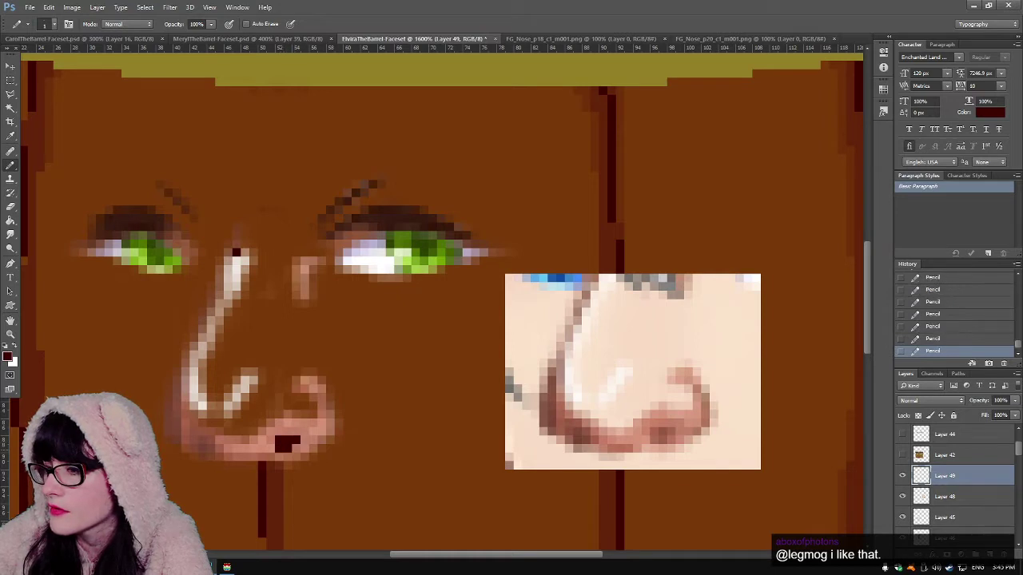
pyautogui.moveTo(219, 448); pyautogui.dragTo(203, 448)
pyautogui.click(203, 439)
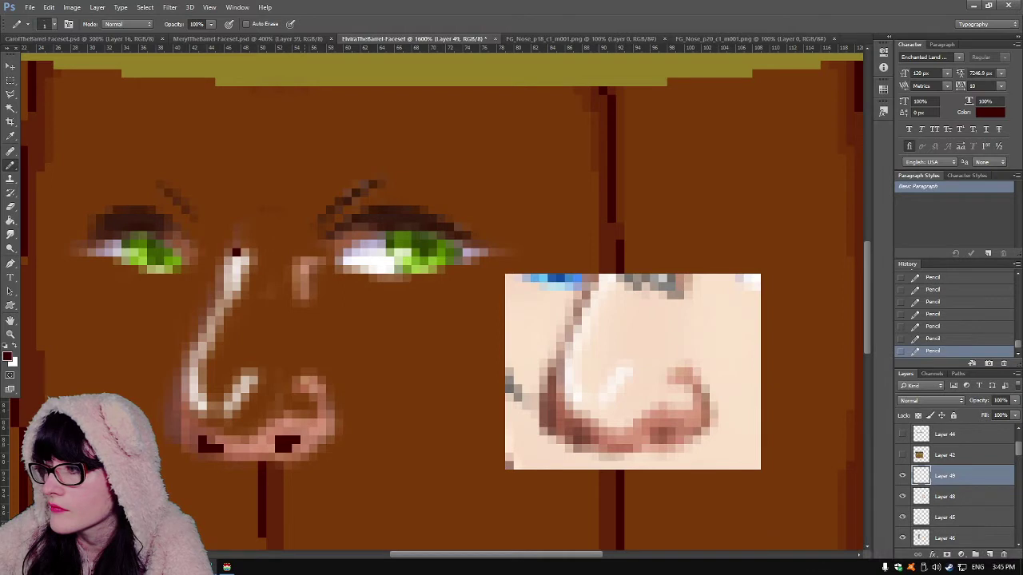
# Step: Mark the right nostril wing with one dark pixel at its upper curl and a three-pixel vertical line on its outer edge
pyautogui.click(304, 381)
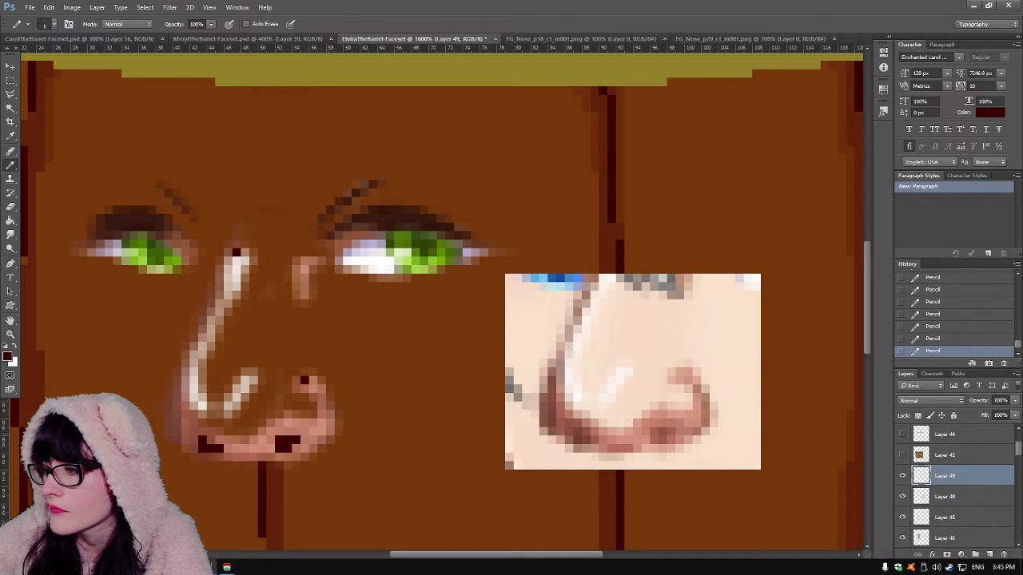
pyautogui.click(330, 432)
pyautogui.click(330, 423)
pyautogui.click(331, 414)
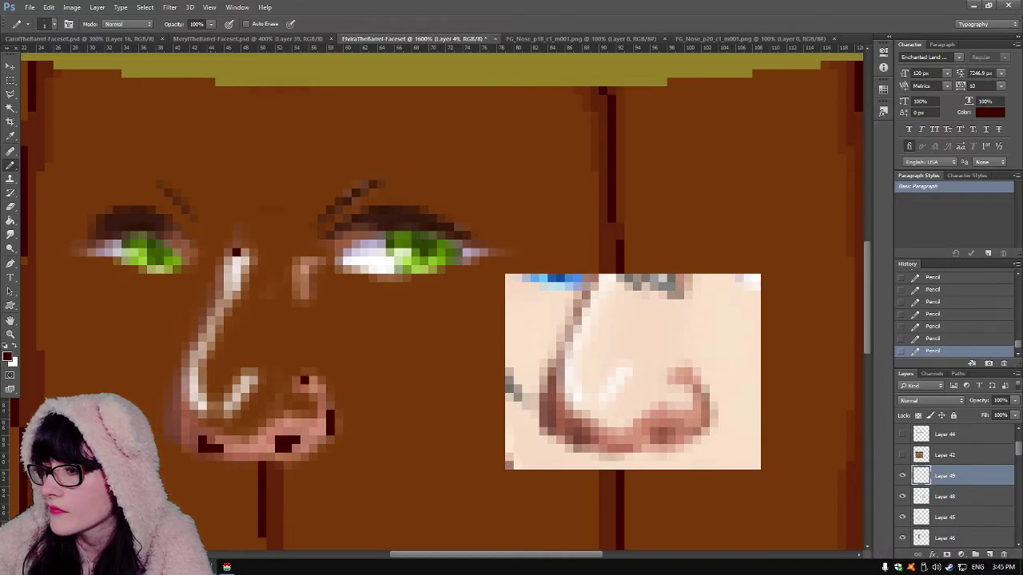
# Step: Draw a four-pixel vertical line on the nose's left edge and two single dark guide pixels up along the bridge
pyautogui.click(178, 432)
pyautogui.click(178, 423)
pyautogui.click(178, 414)
pyautogui.click(177, 406)
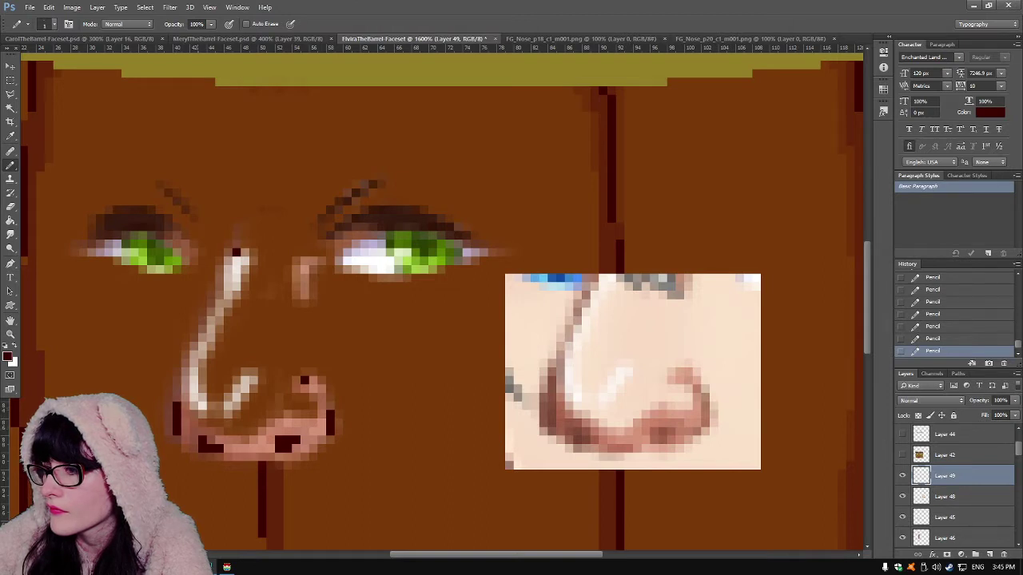
pyautogui.click(193, 354)
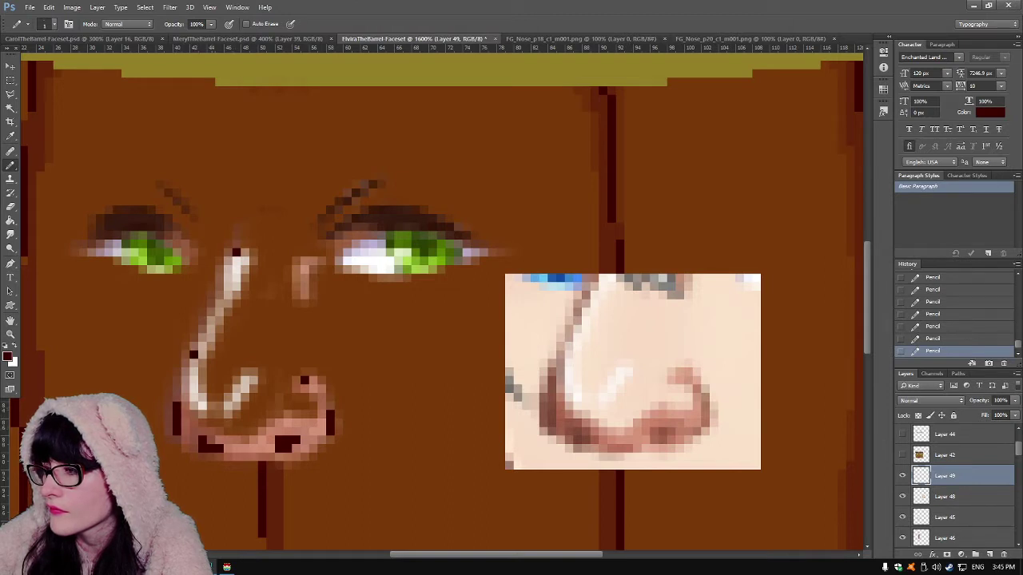
pyautogui.click(211, 321)
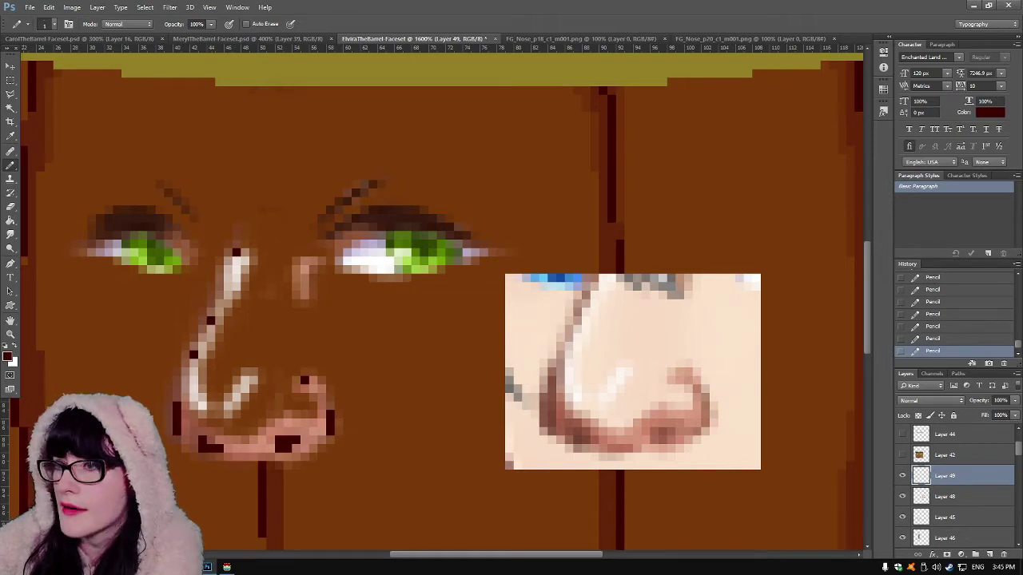
# Step: Clear the left part of the coloured nose from its layer within a rectangular selection
pyautogui.press('m')
pyautogui.moveTo(88, 198)
pyautogui.mouseDown()
pyautogui.moveTo(308, 493)
pyautogui.moveTo(248, 494)
pyautogui.mouseUp()
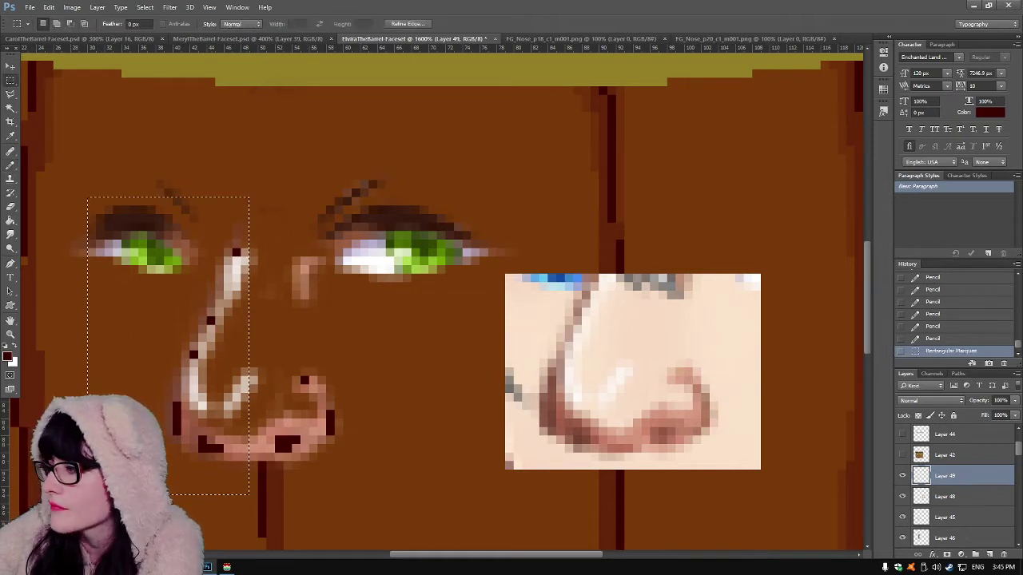
pyautogui.hotkey('alt', '[')
pyautogui.press('Delete')
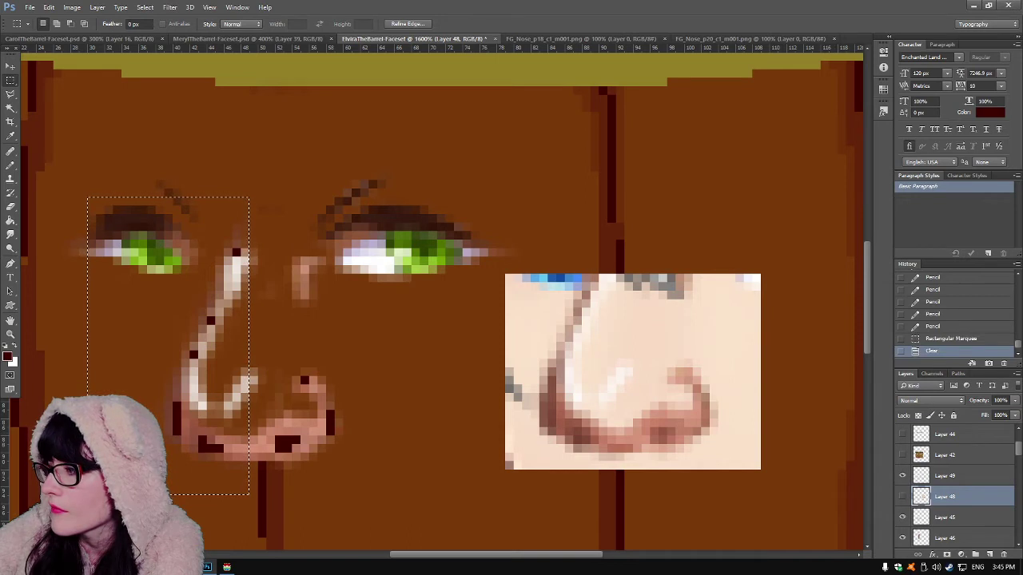
pyautogui.hotkey('alt', '[')
pyautogui.press('Delete')
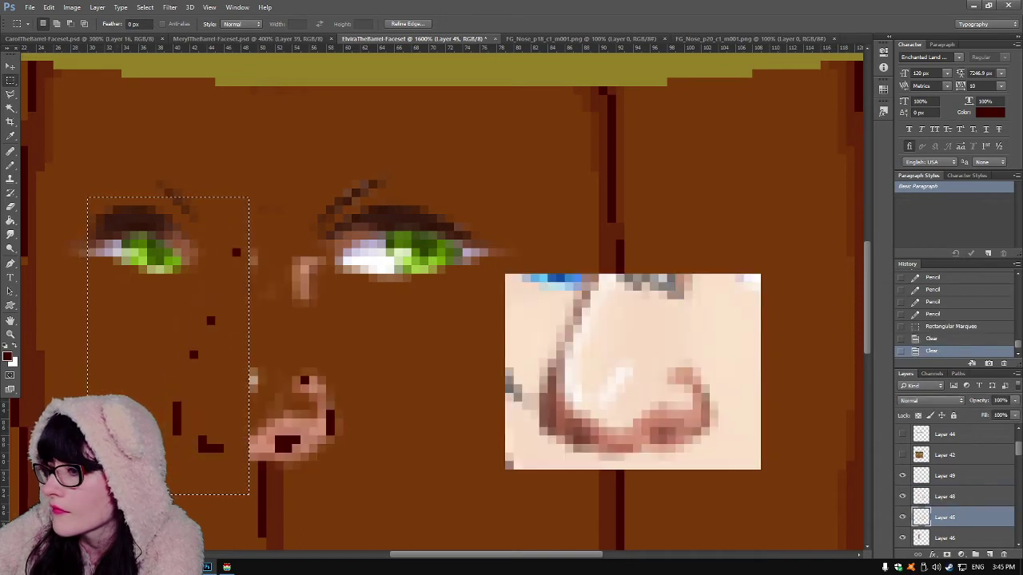
# Step: Clear the remaining lower nose and upper bridge pixels from the coloured nose layer with rectangular selections
pyautogui.hotkey('ctrl', 'd')
pyautogui.moveTo(156, 350); pyautogui.dragTo(368, 476)
pyautogui.press('Delete')
pyautogui.hotkey('ctrl', 'd')
pyautogui.moveTo(338, 320); pyautogui.dragTo(217, 239)
pyautogui.press('Delete')
pyautogui.hotkey('ctrl', 'd')
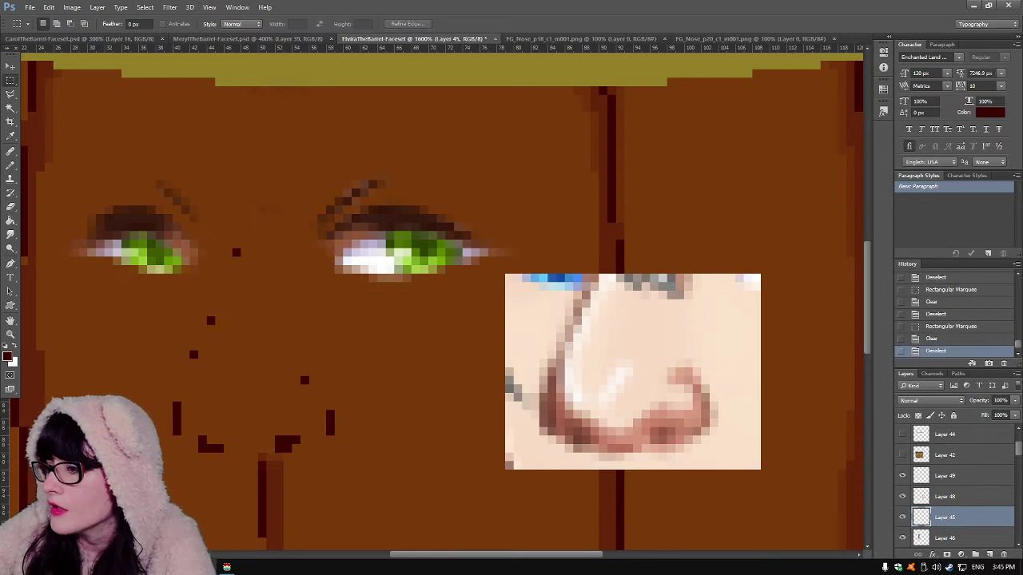
pyautogui.hscroll(-3, 442, 302)
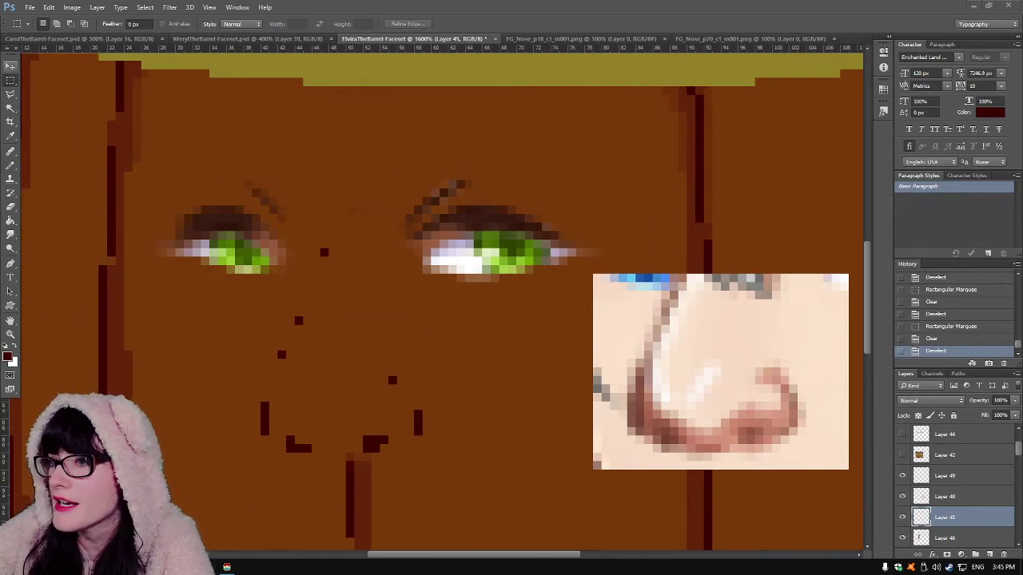
# Step: Move the reference nose image closer to the nose being drawn, just below the character's right-hand eye
pyautogui.press('v')
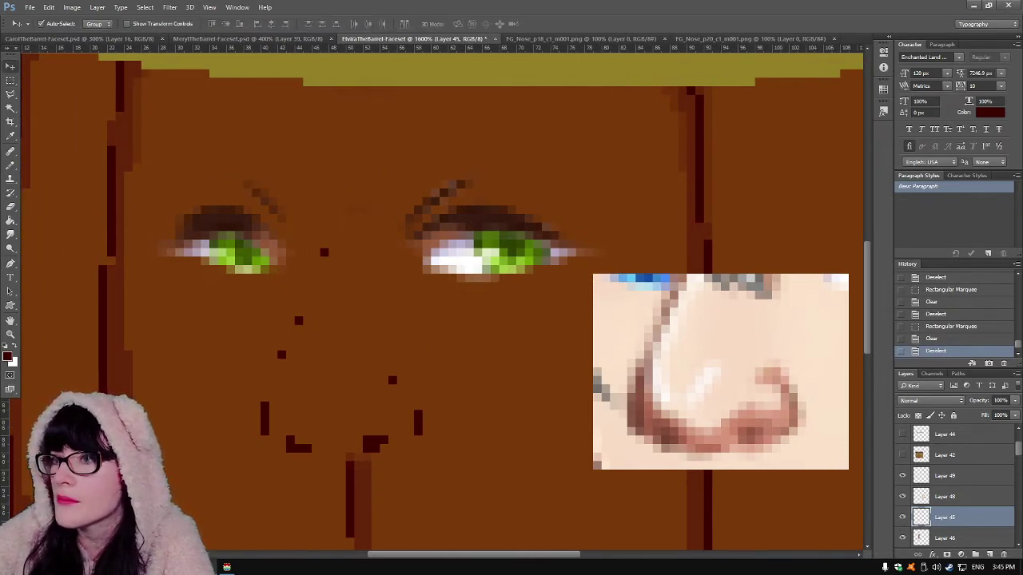
pyautogui.moveTo(703, 352); pyautogui.dragTo(591, 378)
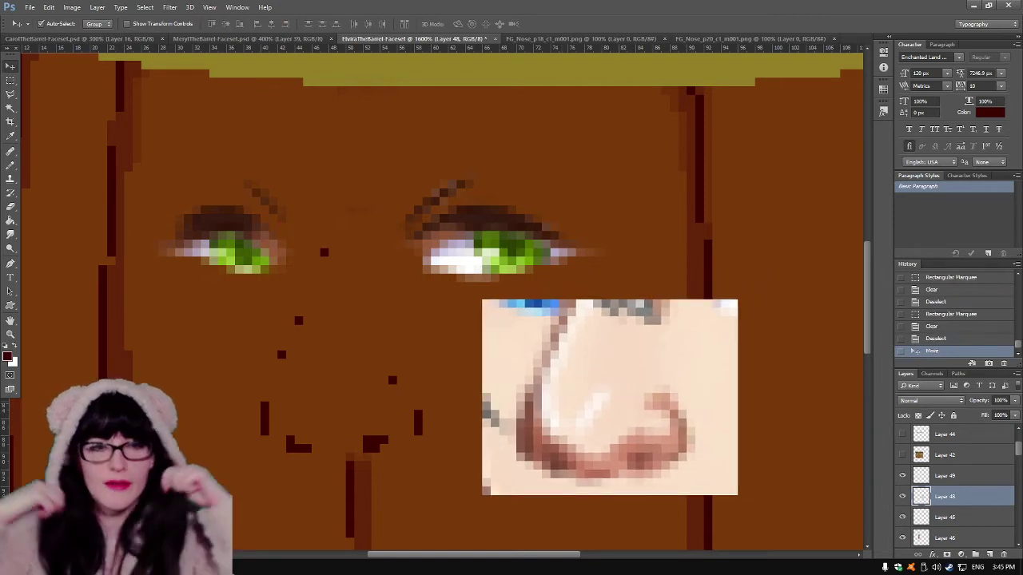
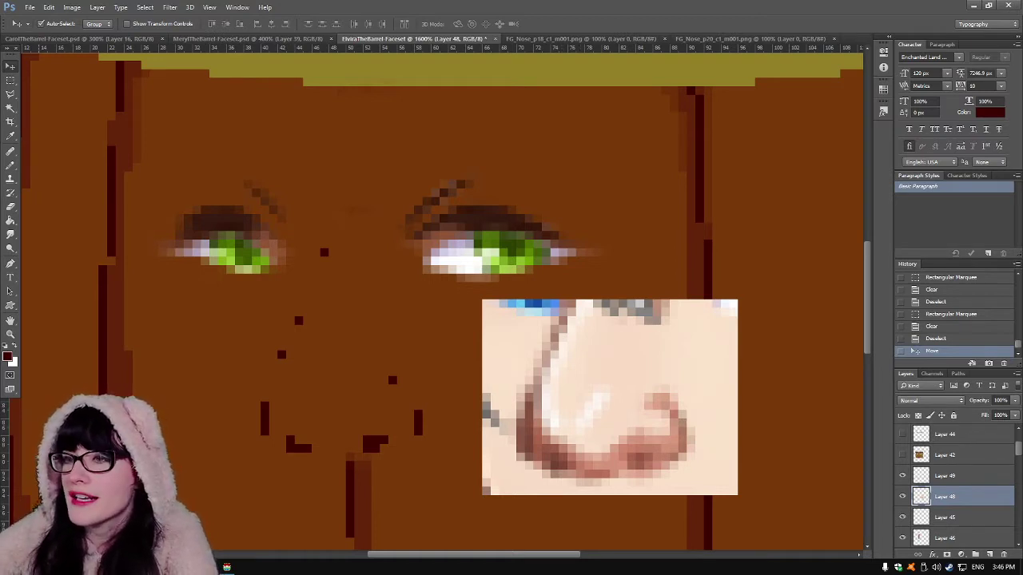
pyautogui.press('b')
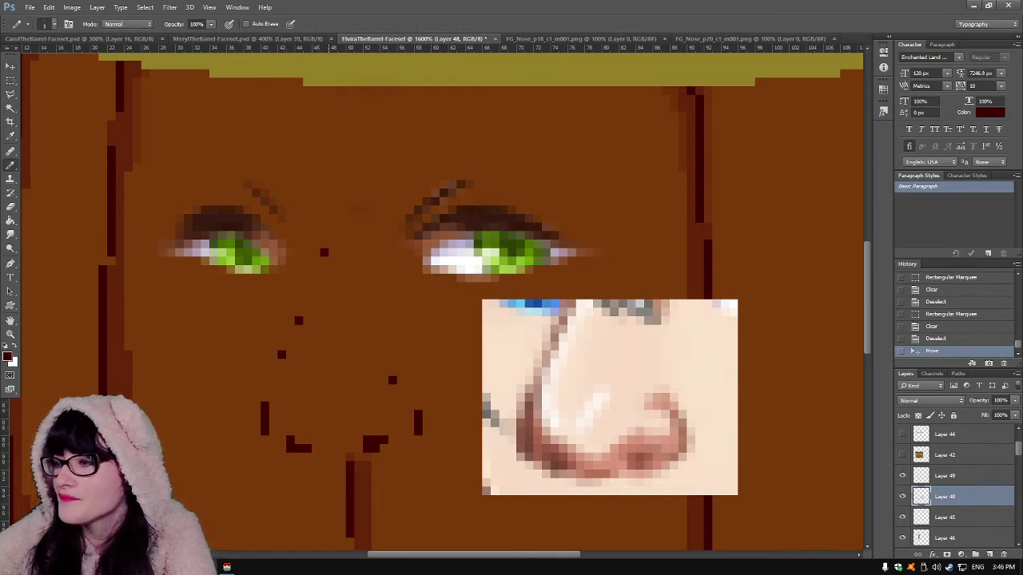
pyautogui.moveTo(282, 372); pyautogui.dragTo(281, 363)
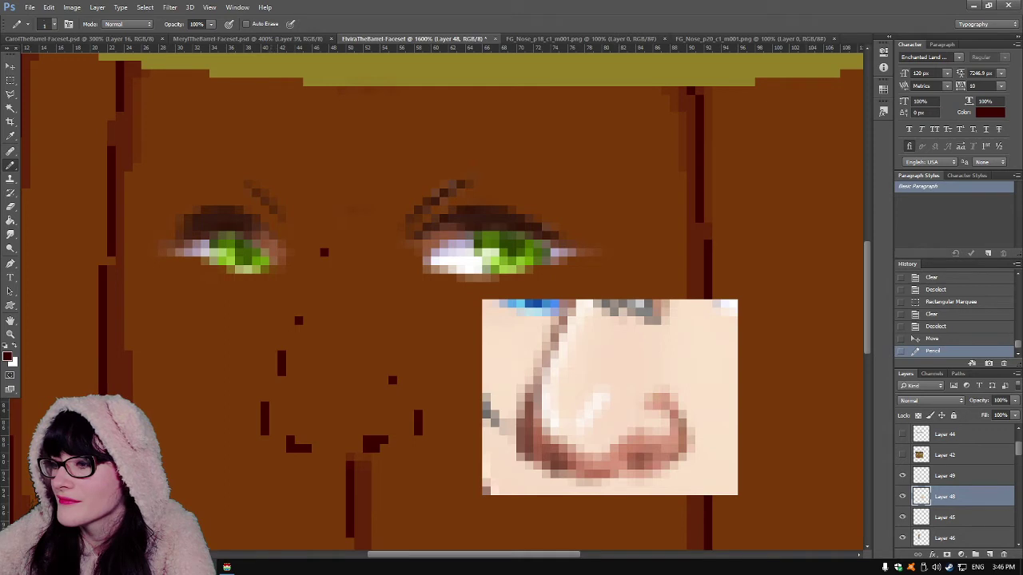
pyautogui.click(273, 388)
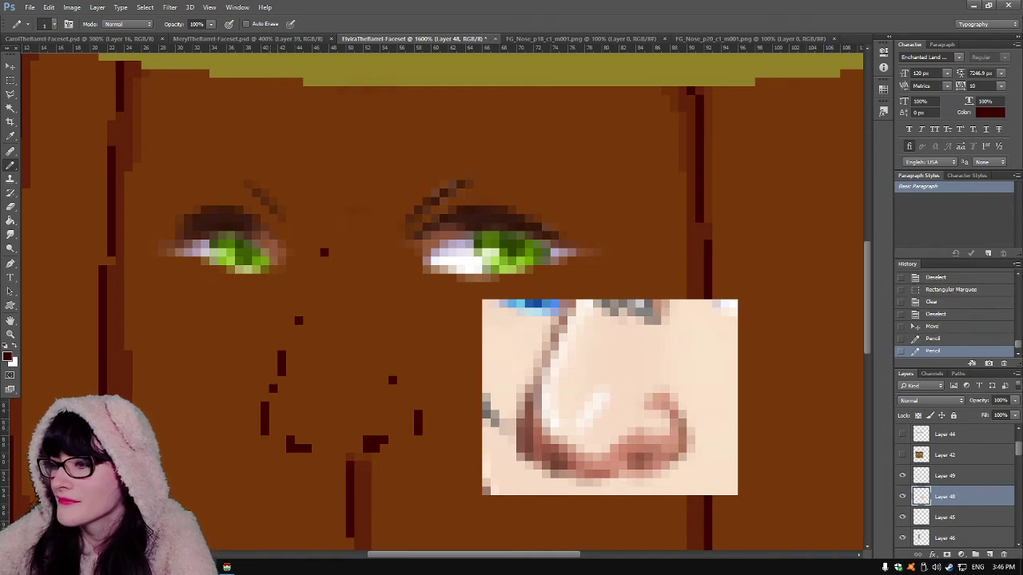
pyautogui.click(274, 432)
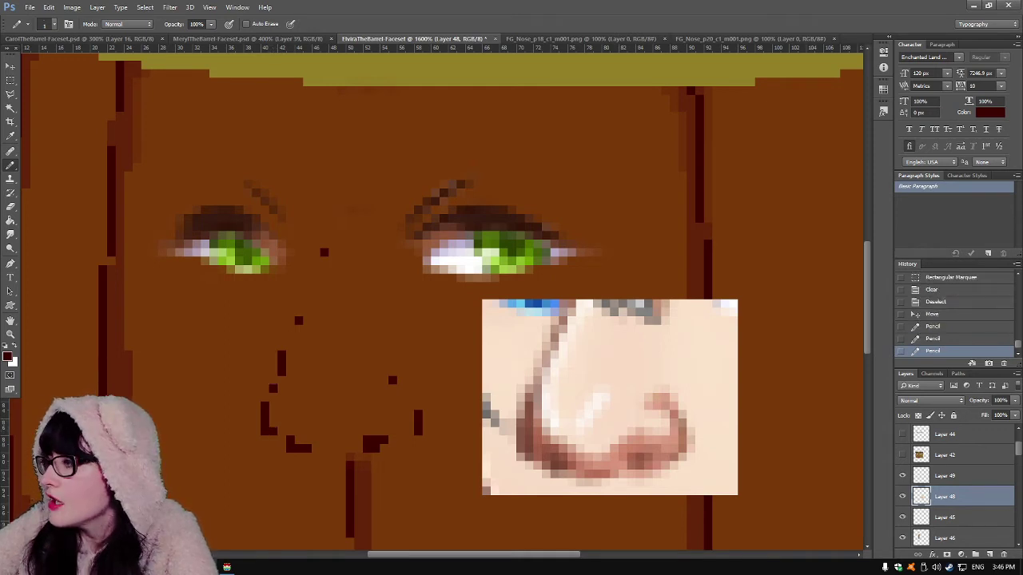
pyautogui.hotkey('ctrl', 'alt', 'z')
pyautogui.hotkey('ctrl', 'alt', 'z')
pyautogui.hotkey('ctrl', 'alt', 'z')
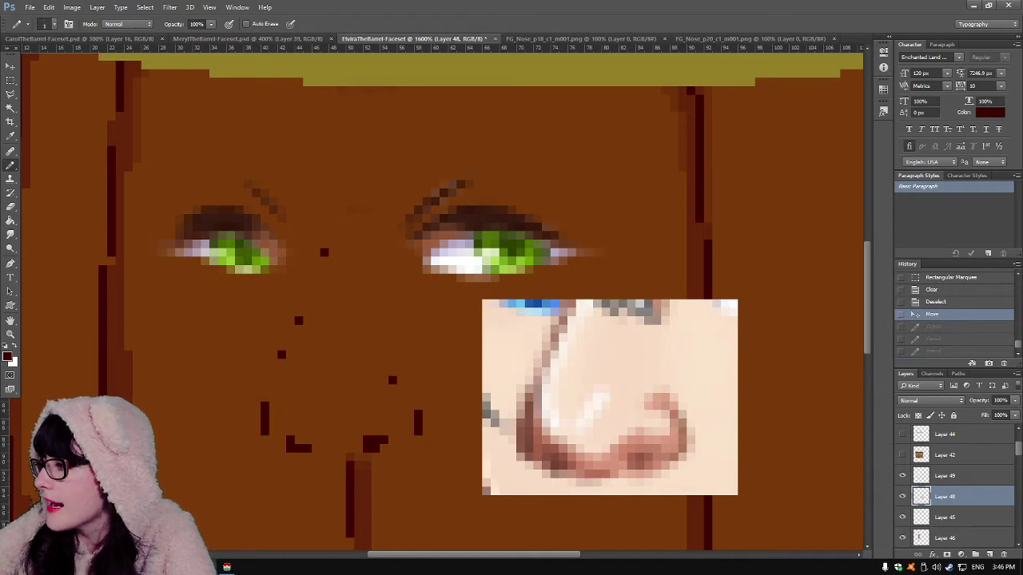
# Step: Show the finished face on Layer 42 to compare its nose, and hide it again
pyautogui.click(903, 455)
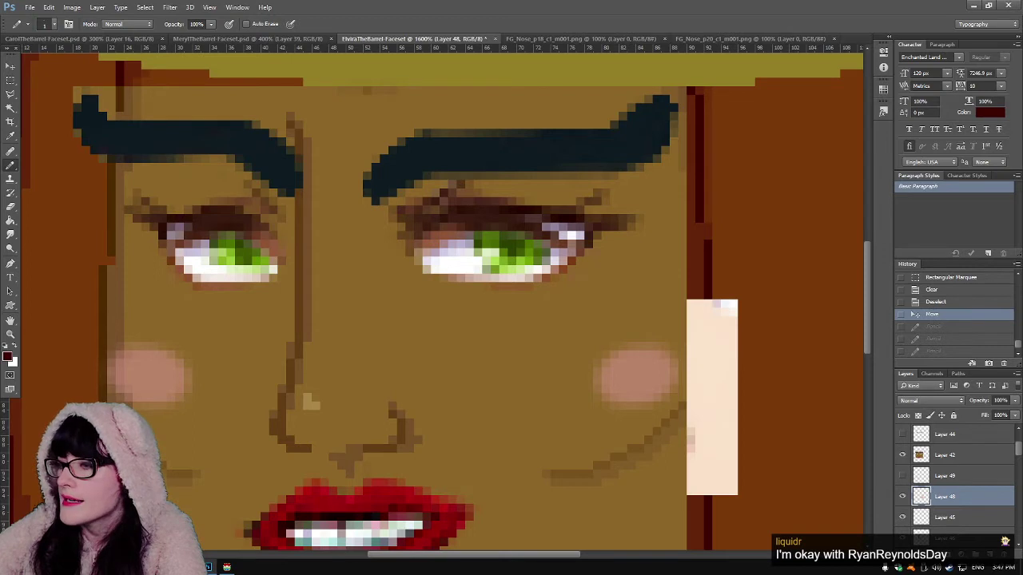
pyautogui.click(902, 454)
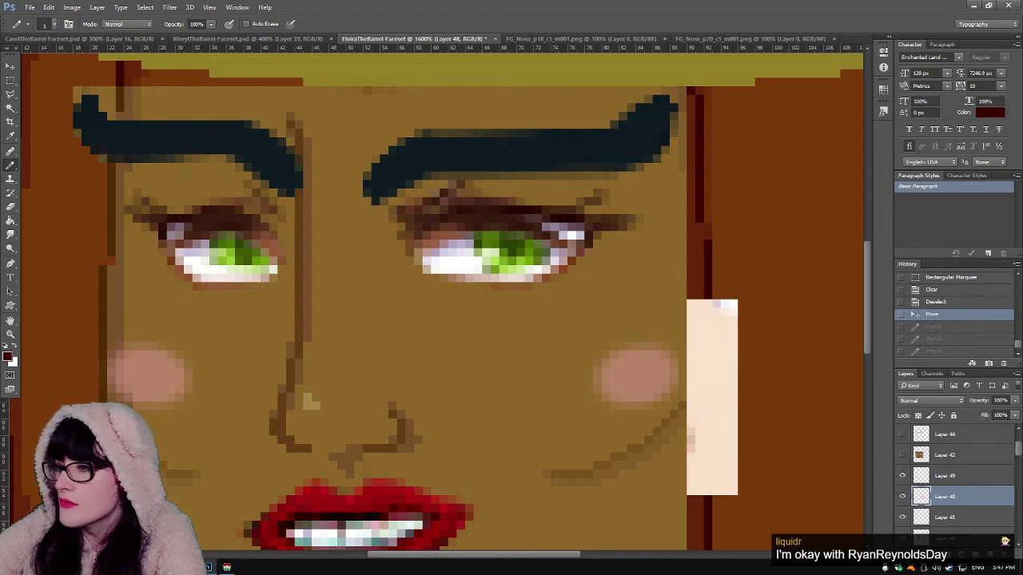
# Step: Sample the barrel's lighter reddish-brown as the foreground colour and its dark maroon as the background colour
pyautogui.click(11, 136)
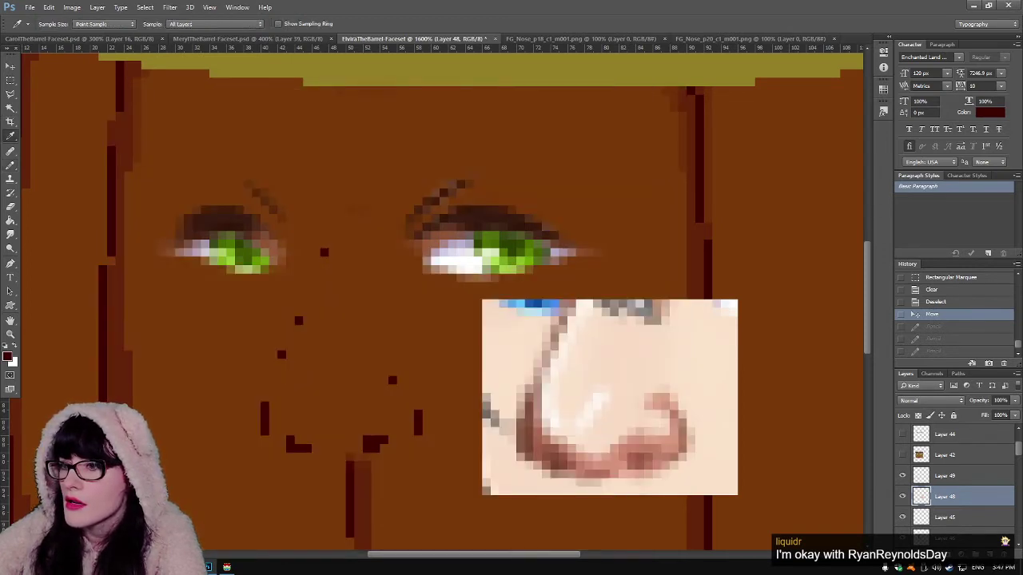
pyautogui.click(124, 152)
pyautogui.click(10, 165)
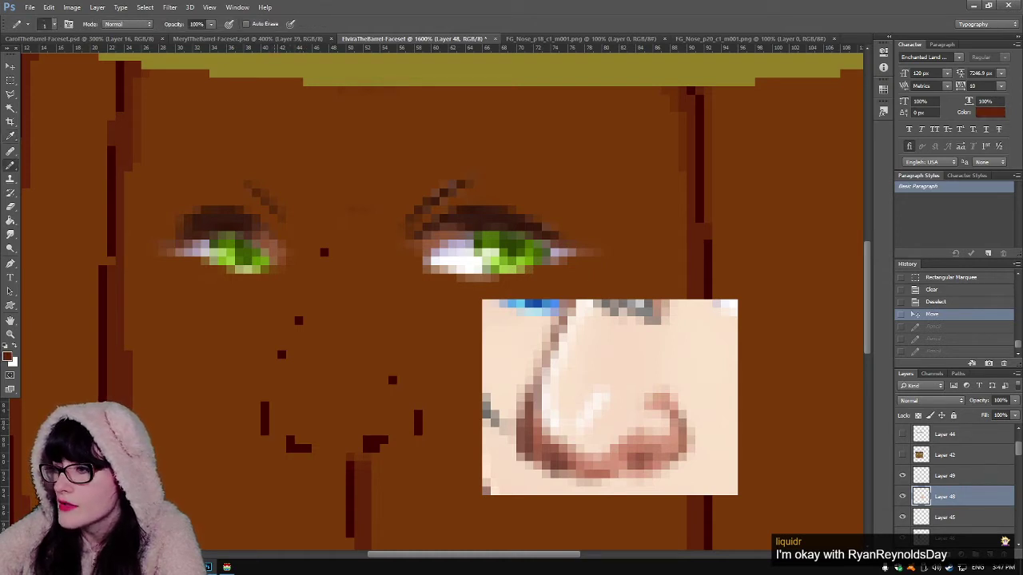
pyautogui.moveTo(273, 435); pyautogui.dragTo(274, 413)
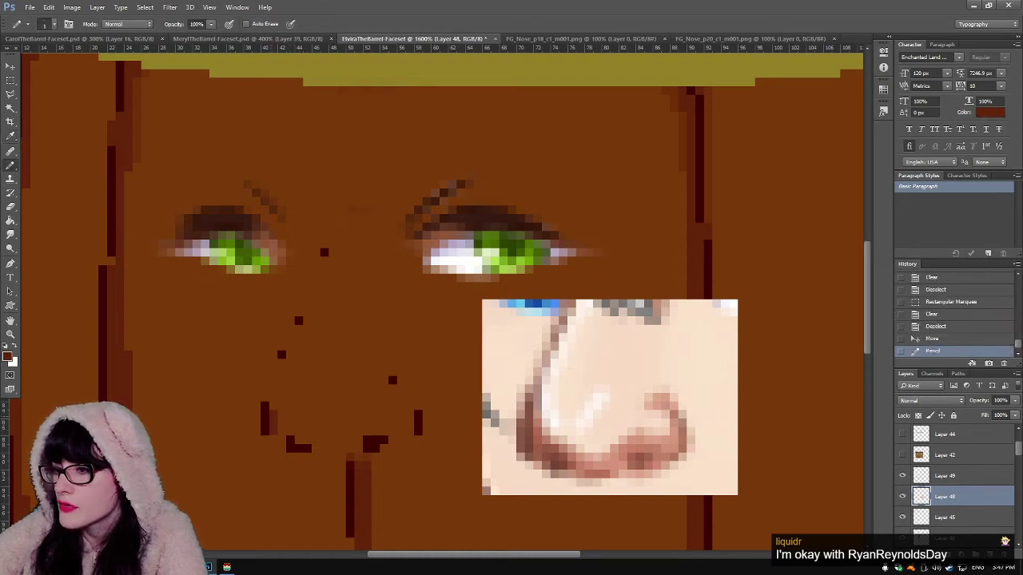
pyautogui.hotkey('ctrl', 'z')
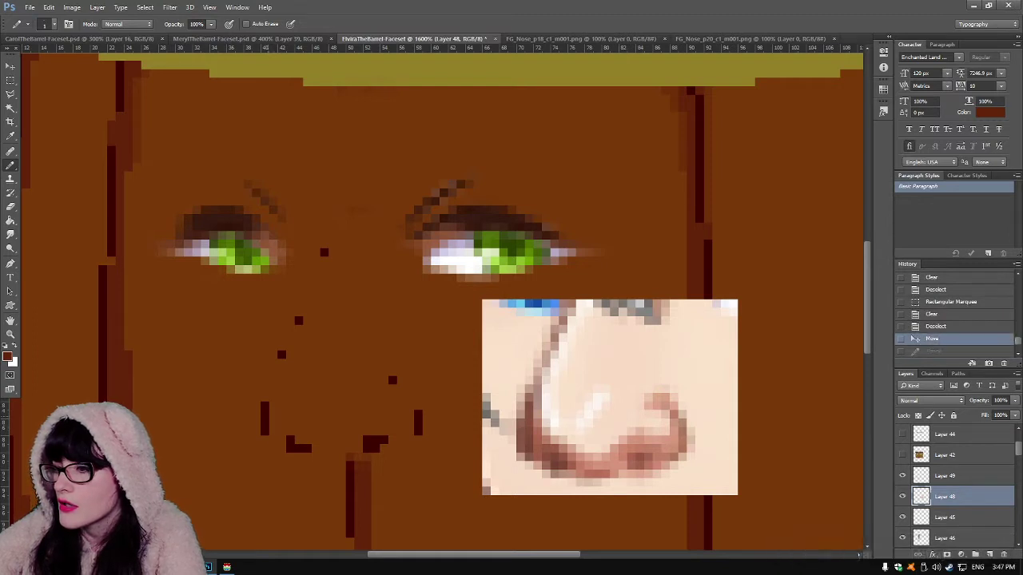
pyautogui.click(15, 345)
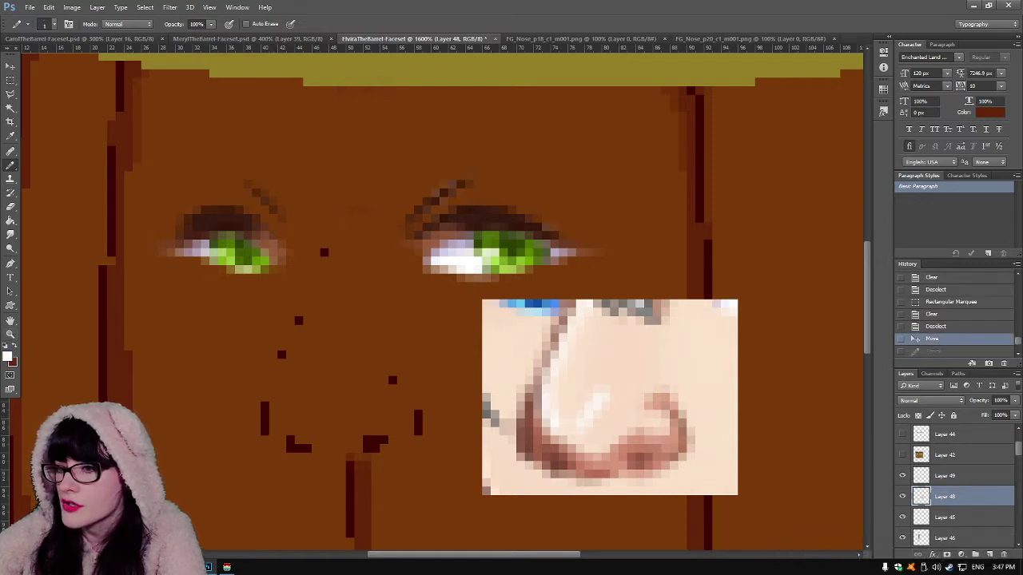
pyautogui.press('i')
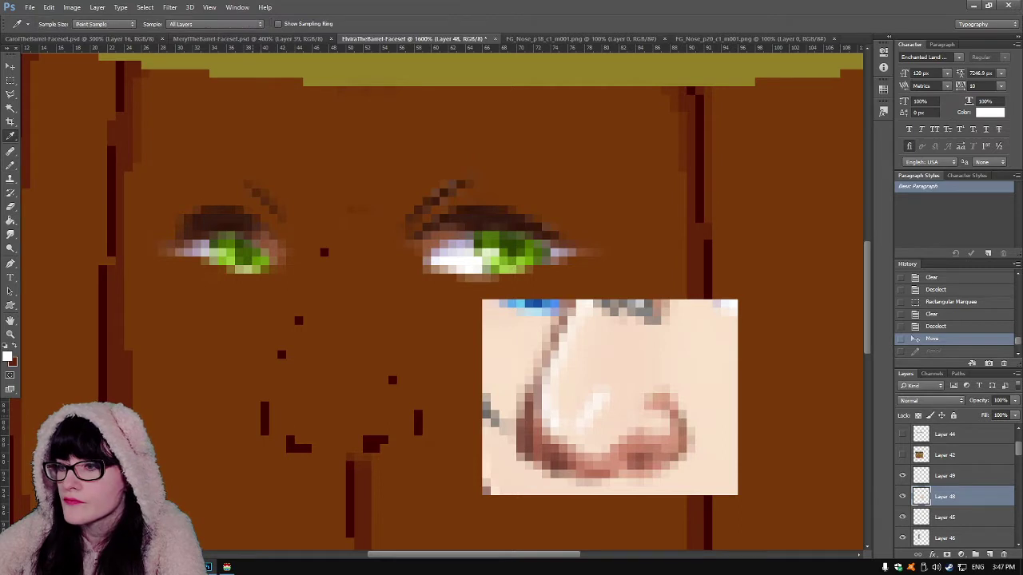
pyautogui.press('x')
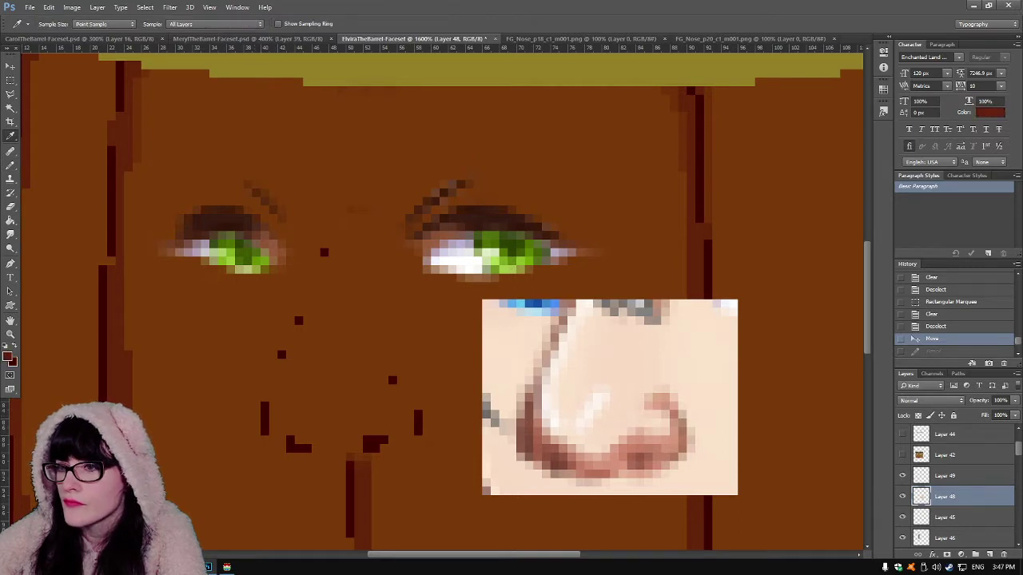
pyautogui.click(11, 166)
pyautogui.moveTo(273, 432); pyautogui.dragTo(273, 415)
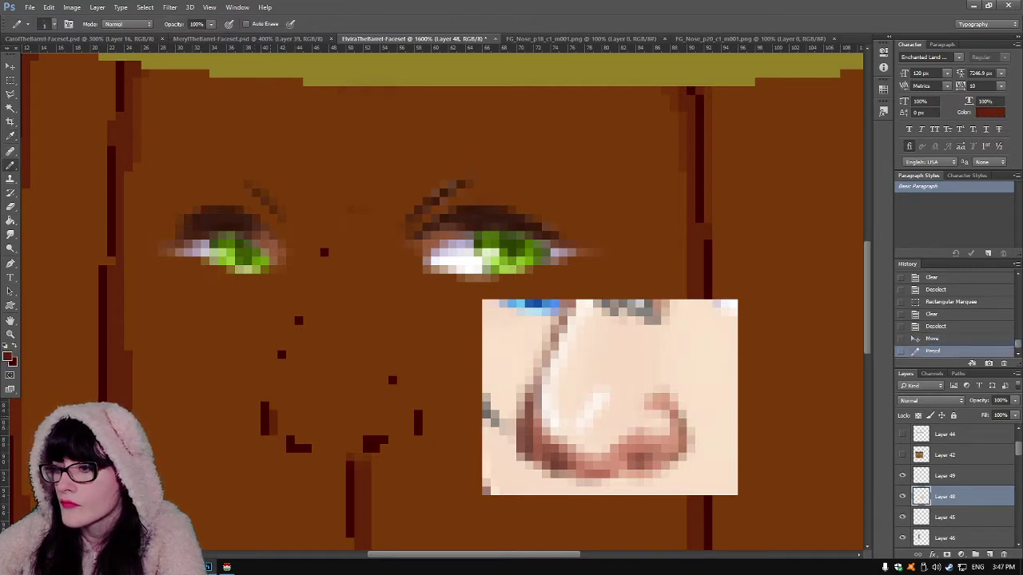
pyautogui.click(273, 415)
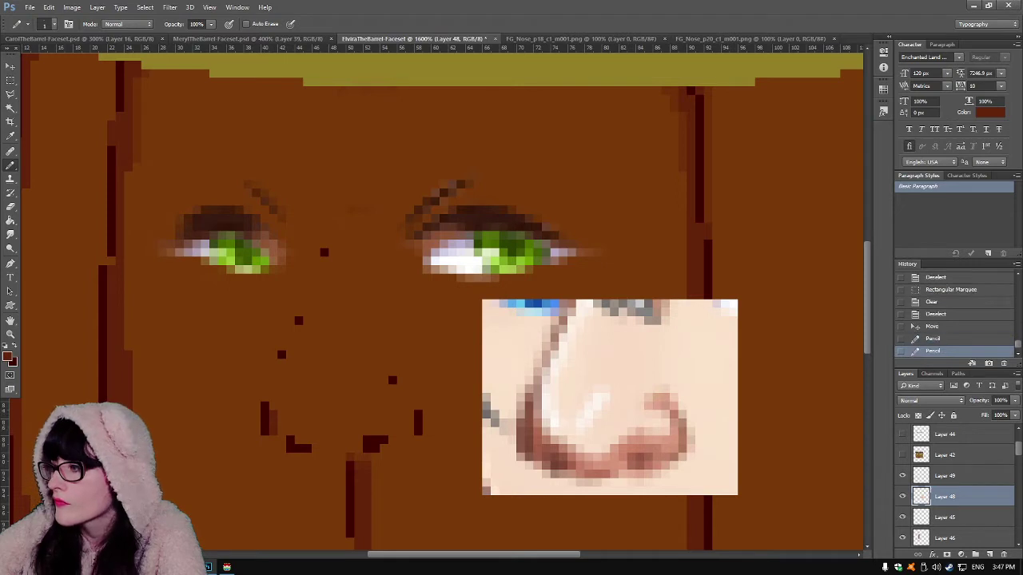
pyautogui.click(902, 497)
pyautogui.click(902, 496)
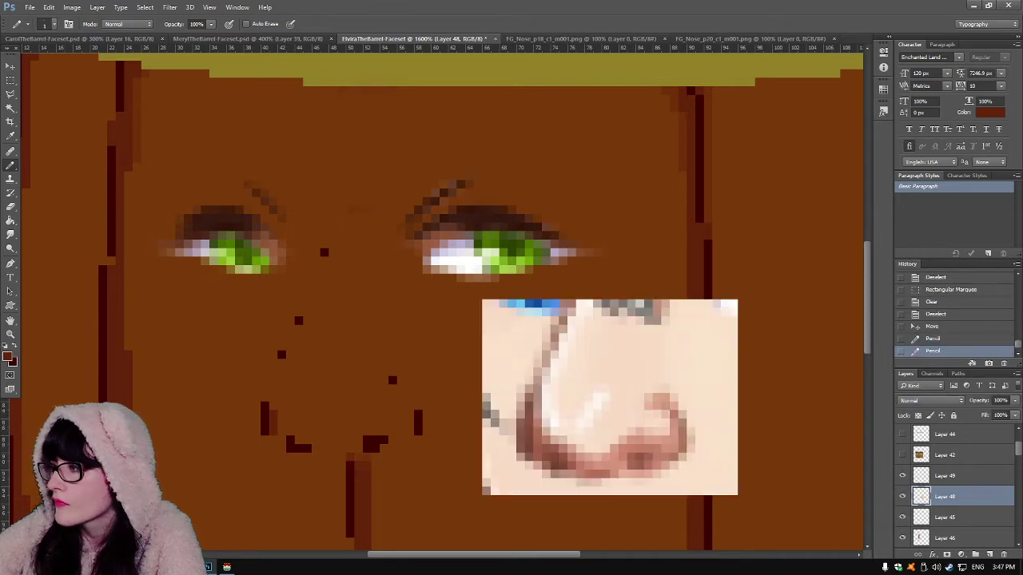
pyautogui.hotkey('ctrl', 'alt', 'z')
pyautogui.hotkey('ctrl', 'alt', 'z')
# Step: On Layer 49, recolour the four-pixel vertical line on the nose's left edge with the lighter reddish-brown
pyautogui.click(902, 476)
pyautogui.click(902, 475)
pyautogui.click(944, 475)
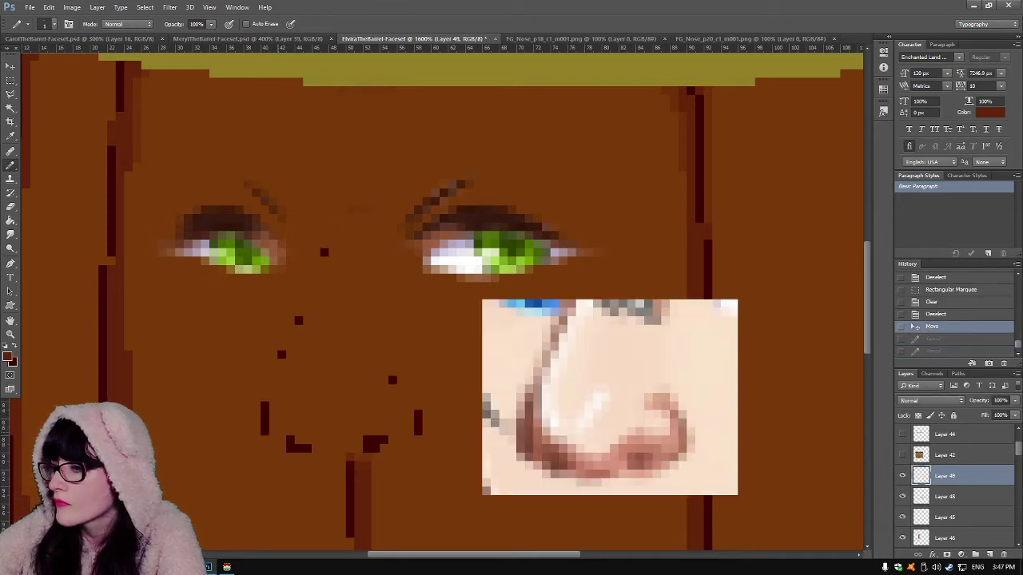
pyautogui.moveTo(265, 435); pyautogui.dragTo(265, 402)
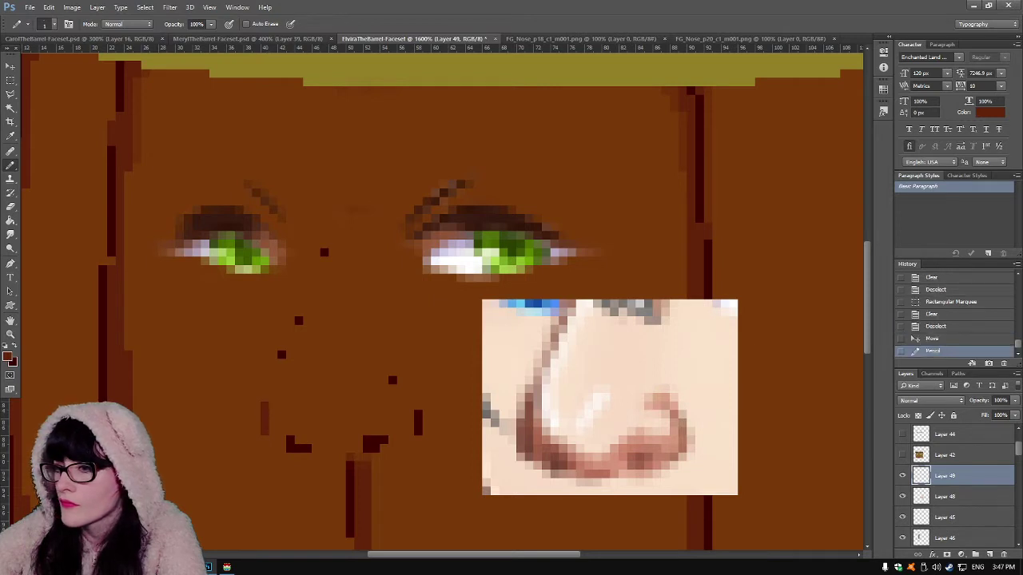
# Step: Draw a six-pixel vertical dark maroon line directly to the right of the reddish-brown line on the nose's left edge
pyautogui.click(14, 345)
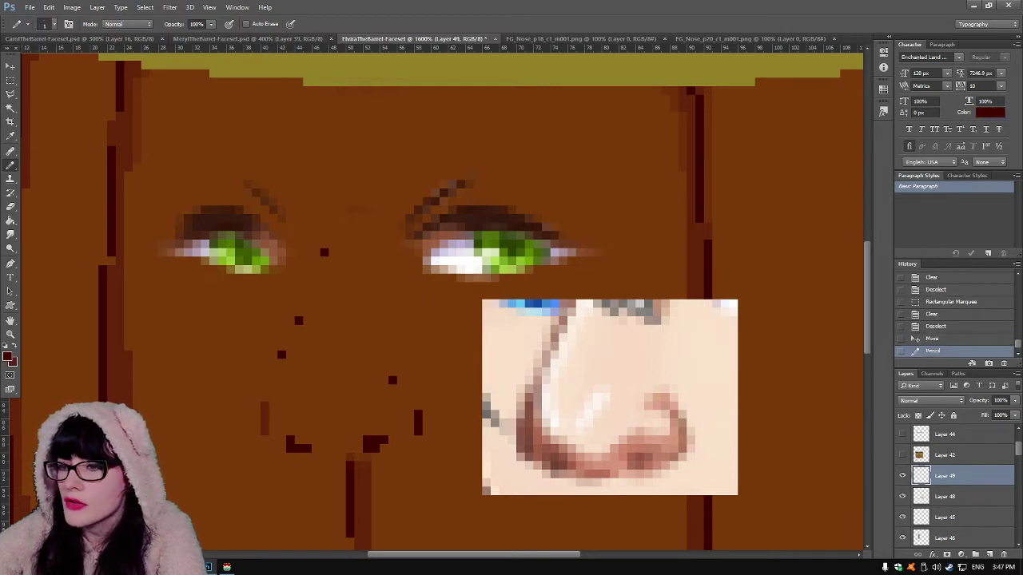
pyautogui.press('x')
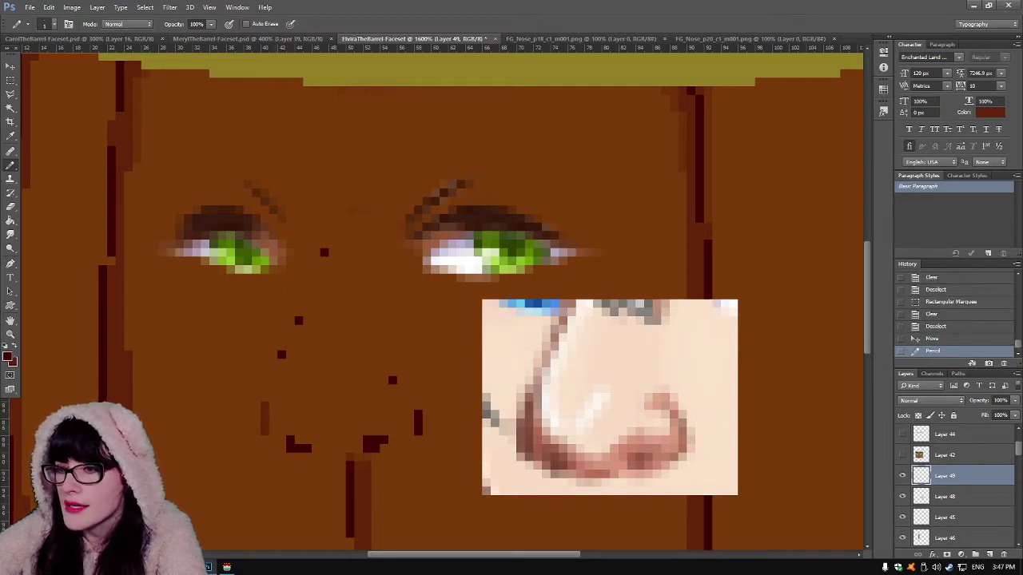
pyautogui.press('x')
pyautogui.moveTo(273, 431); pyautogui.dragTo(274, 414)
pyautogui.hotkey('ctrl', 'z')
pyautogui.click(273, 406)
pyautogui.click(273, 397)
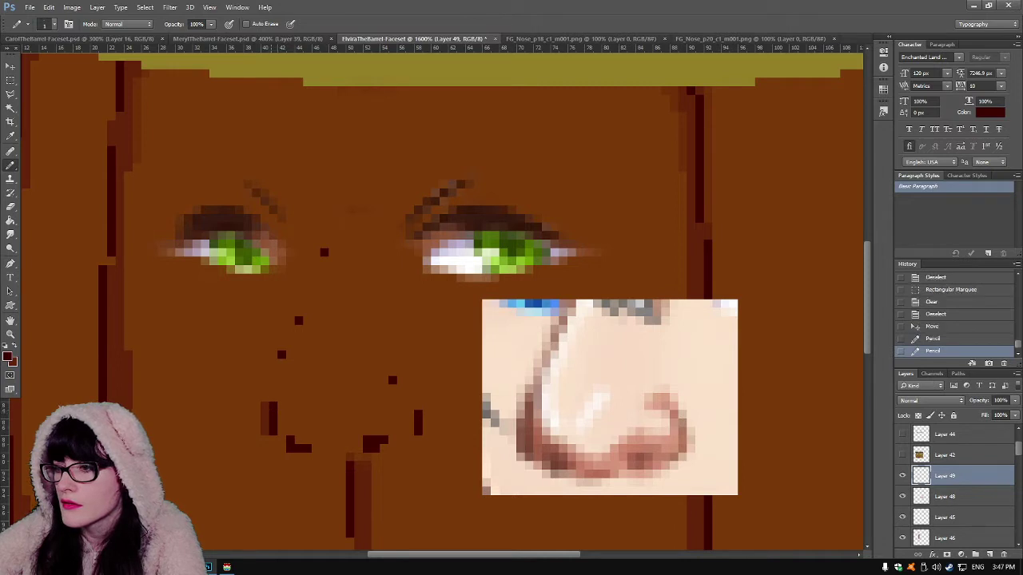
pyautogui.click(273, 389)
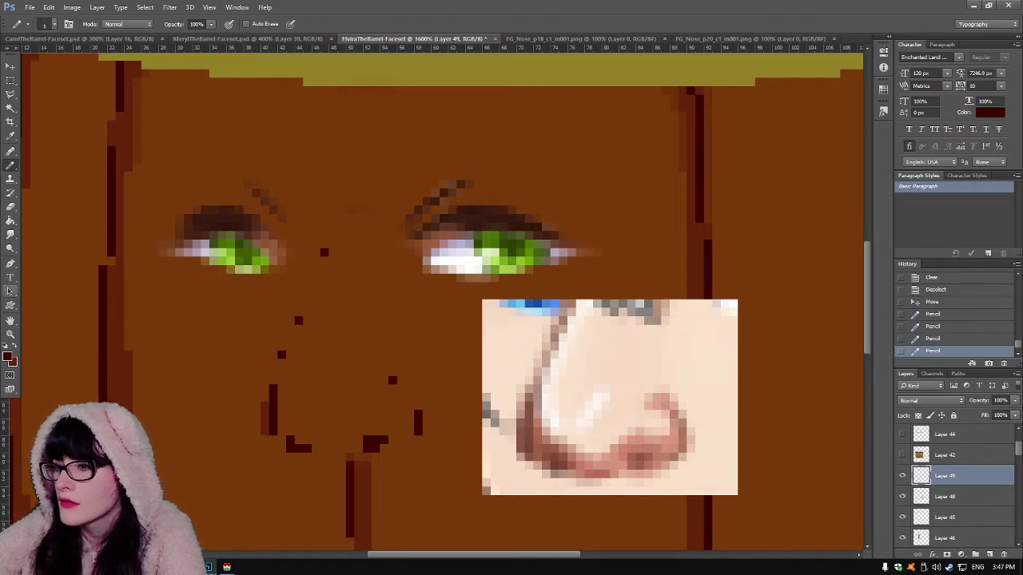
# Step: Shade the inner side of the left dark line and the gap to the left nostril with reddish-brown pixels
pyautogui.click(14, 346)
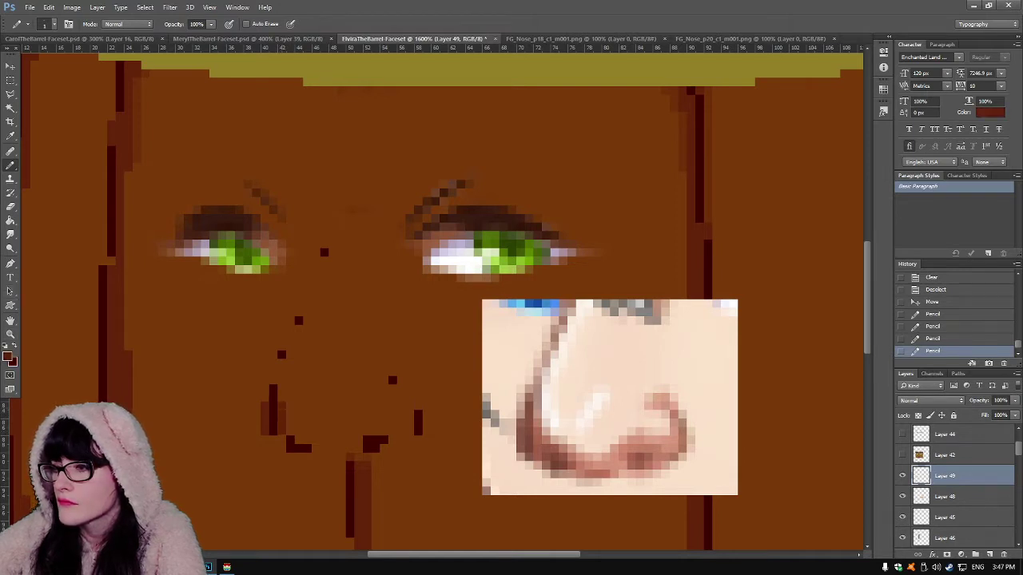
pyautogui.click(283, 439)
pyautogui.click(282, 440)
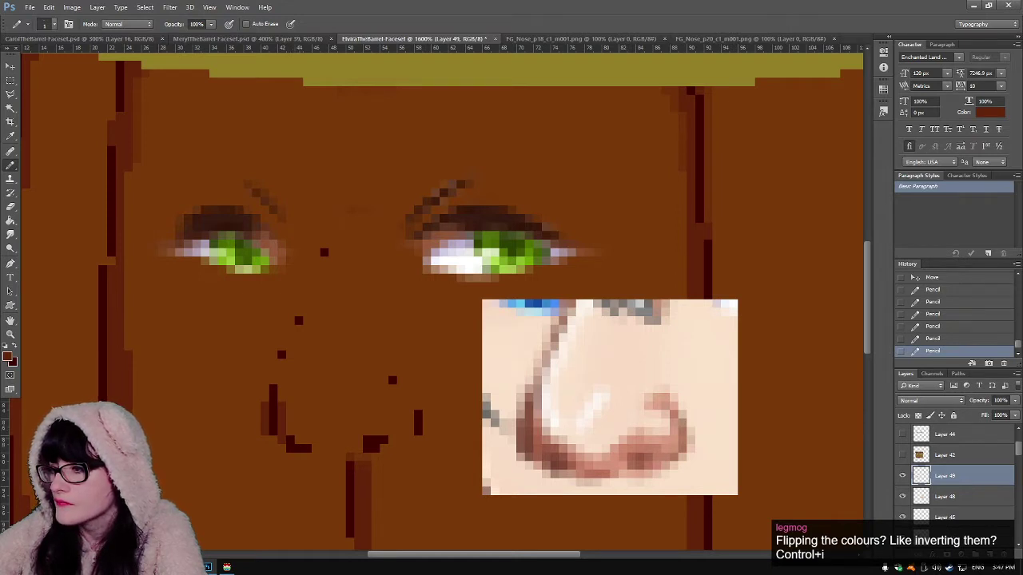
# Step: Shade above and beside the right nostril in reddish-brown, continuing the pixels up along the inner side of the right wing
pyautogui.moveTo(367, 432); pyautogui.dragTo(393, 432)
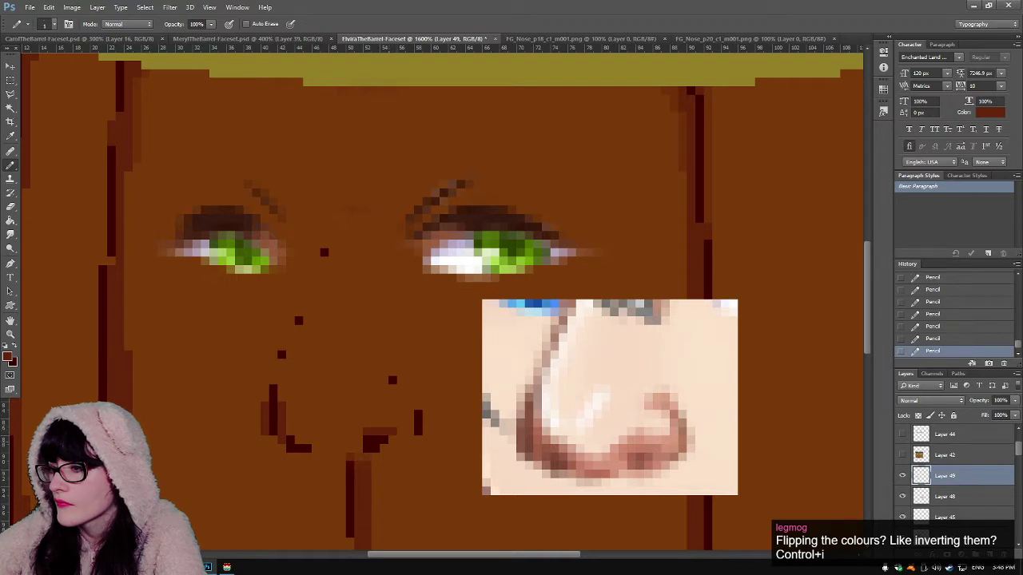
pyautogui.moveTo(392, 439); pyautogui.dragTo(384, 448)
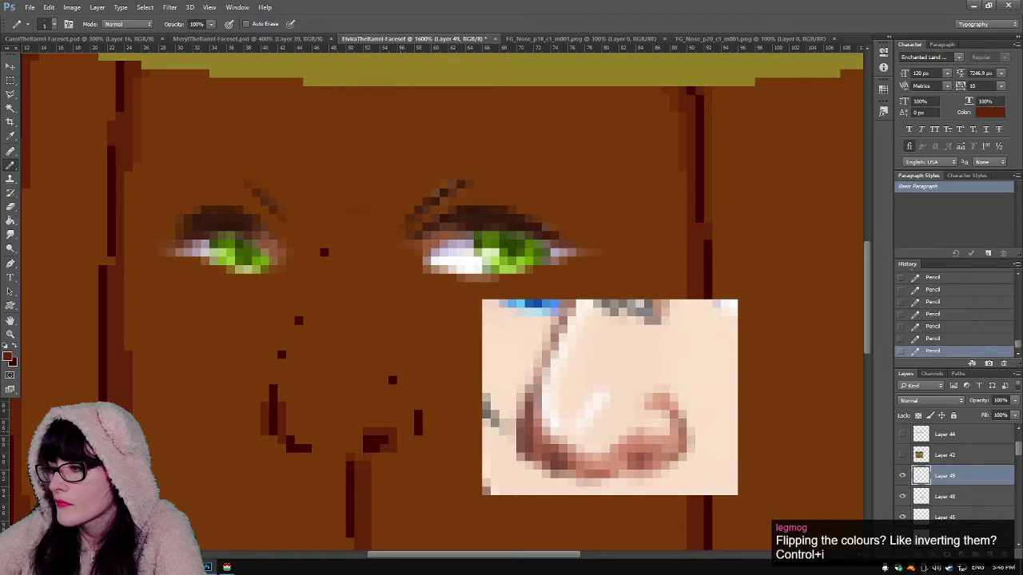
pyautogui.click(401, 431)
pyautogui.moveTo(409, 415); pyautogui.dragTo(409, 431)
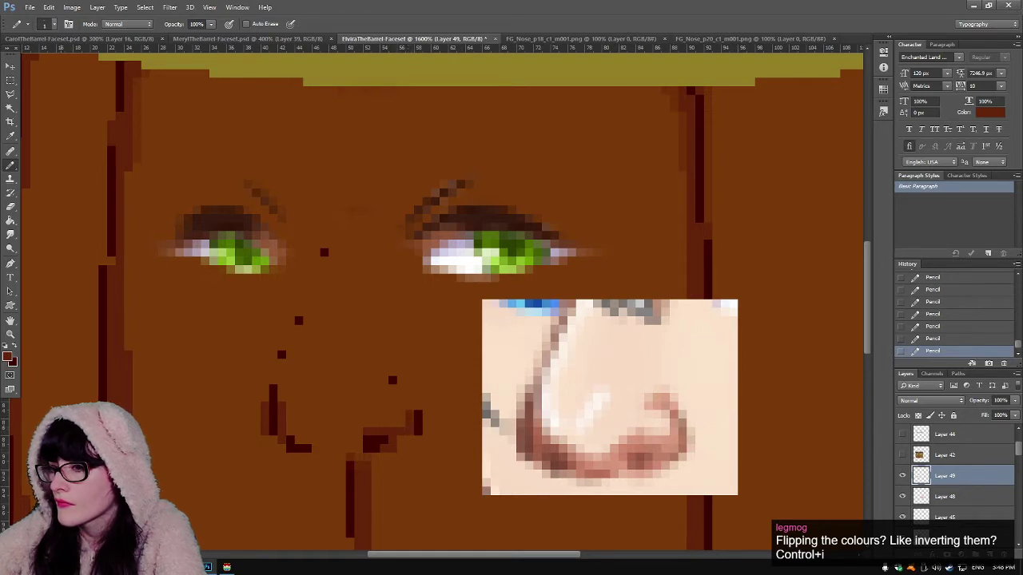
# Step: Extend the right nostril wing with three dark maroon pixels, two at its upper curl and one below, and switch back to reddish-brown
pyautogui.press('z')
pyautogui.press('x')
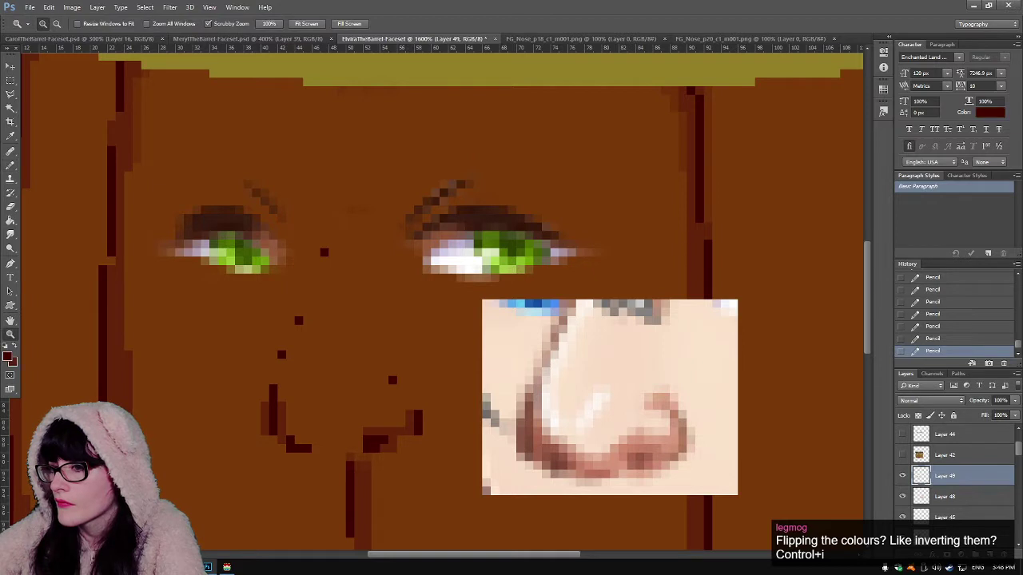
pyautogui.press('b')
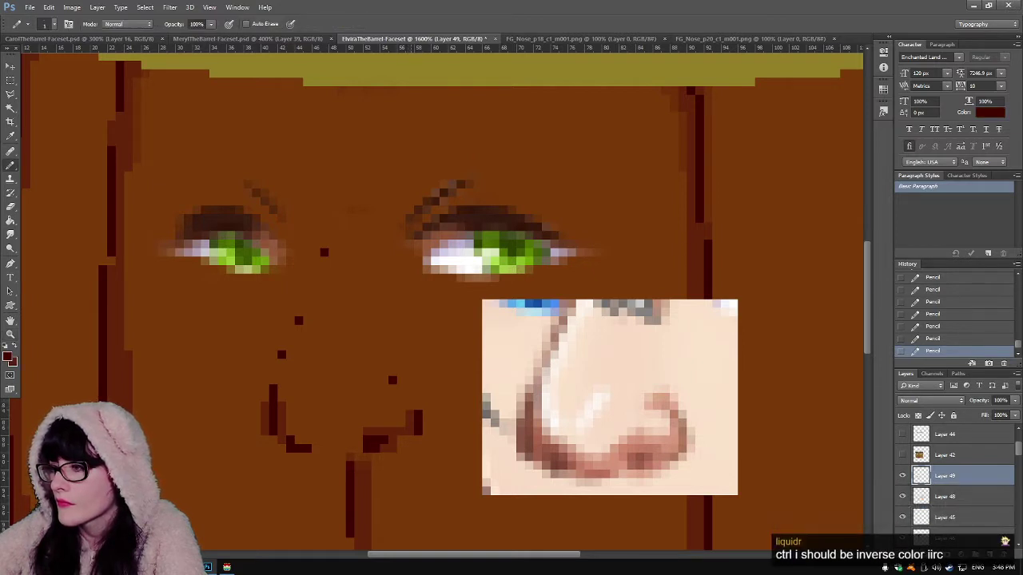
pyautogui.click(409, 398)
pyautogui.click(418, 406)
pyautogui.click(409, 440)
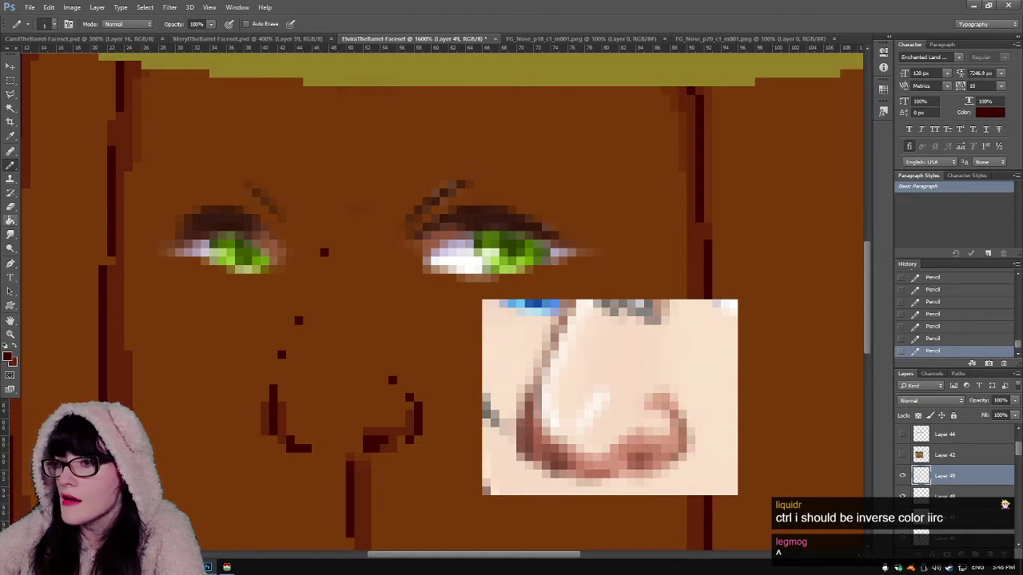
pyautogui.click(13, 345)
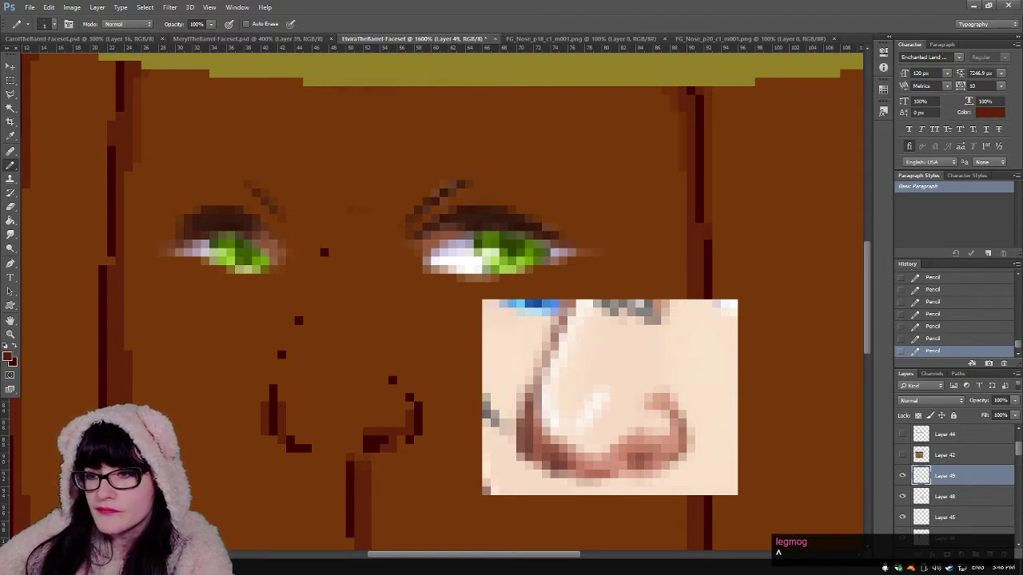
pyautogui.press('x')
pyautogui.press('x')
pyautogui.press('x')
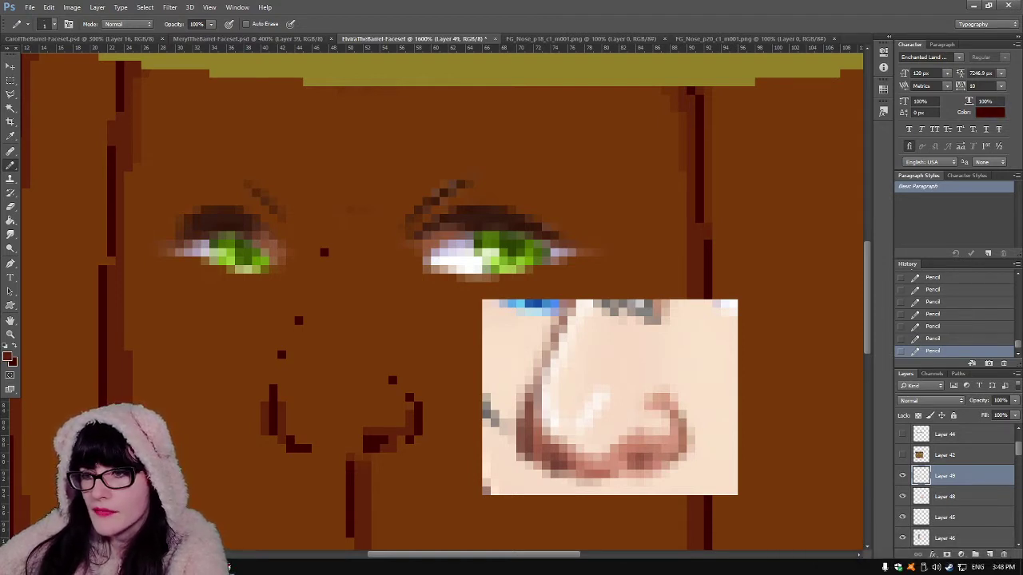
pyautogui.press('x')
pyautogui.press('x')
pyautogui.press('x')
pyautogui.press('x')
pyautogui.press('x')
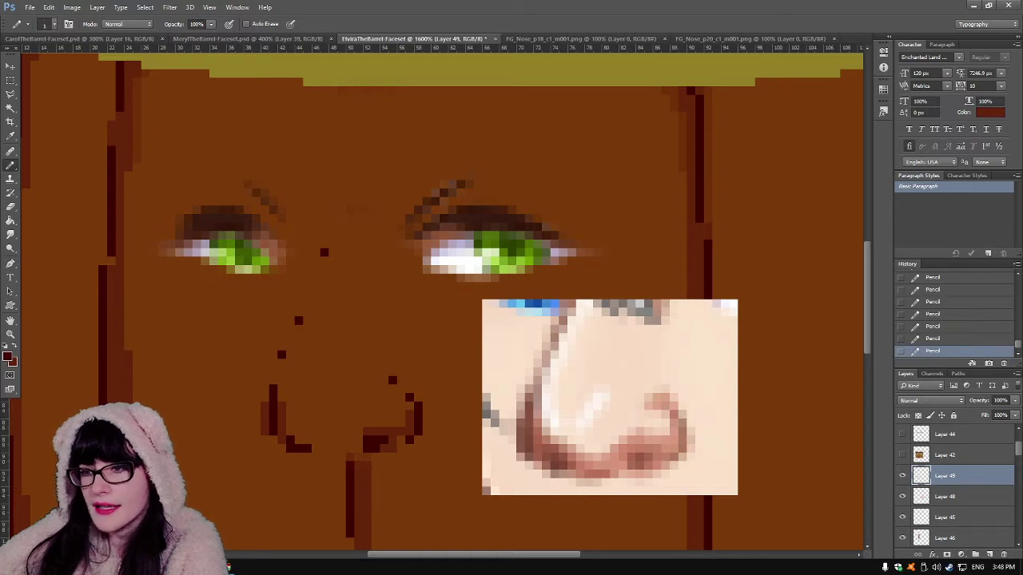
pyautogui.press('x')
pyautogui.press('x')
pyautogui.press('x')
pyautogui.press('x')
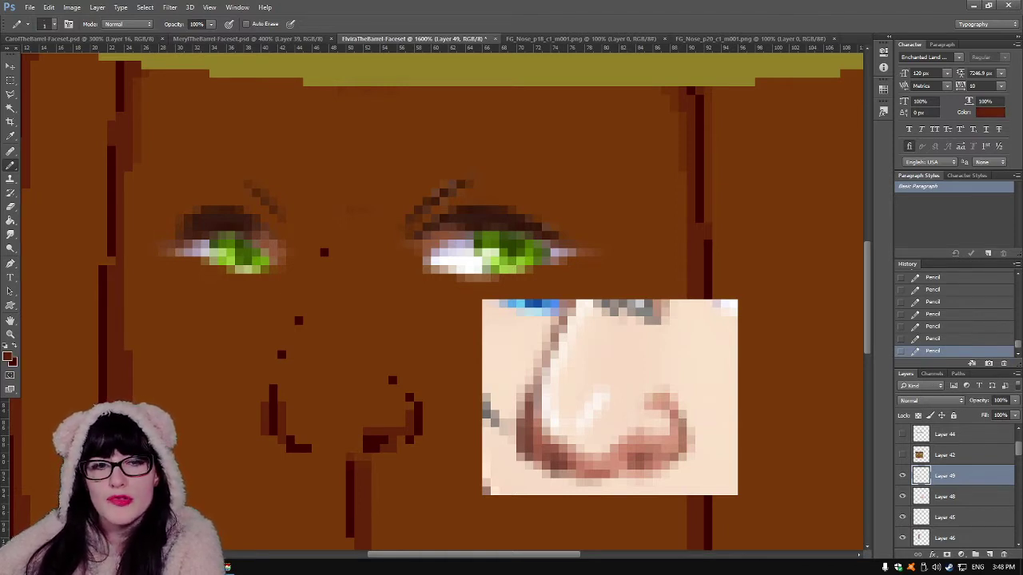
pyautogui.press('x')
pyautogui.press('x')
pyautogui.press('x')
pyautogui.press('x')
pyautogui.press('x')
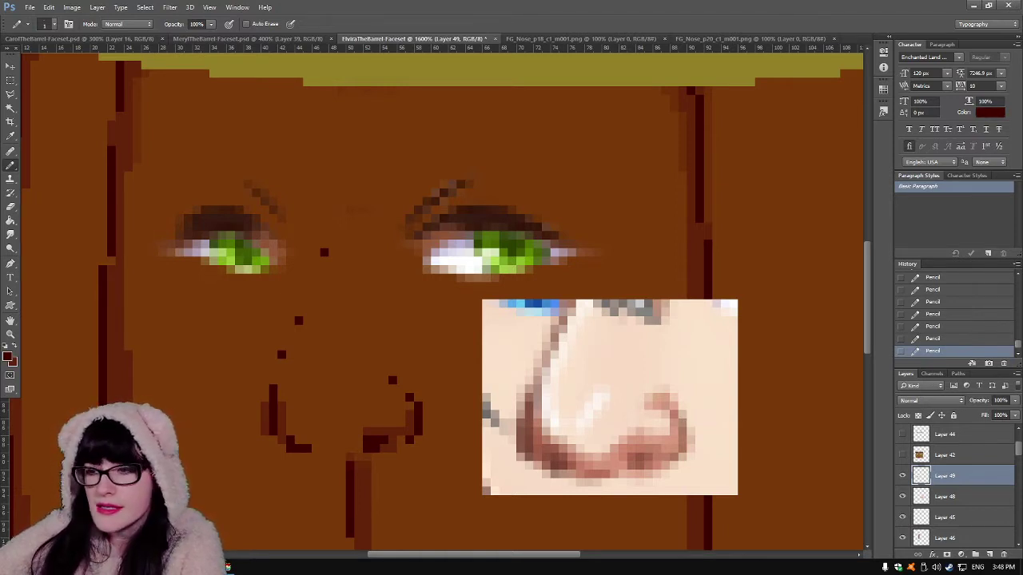
pyautogui.press('x')
pyautogui.press('x')
pyautogui.press('x')
pyautogui.press('x')
pyautogui.press('x')
pyautogui.press('x')
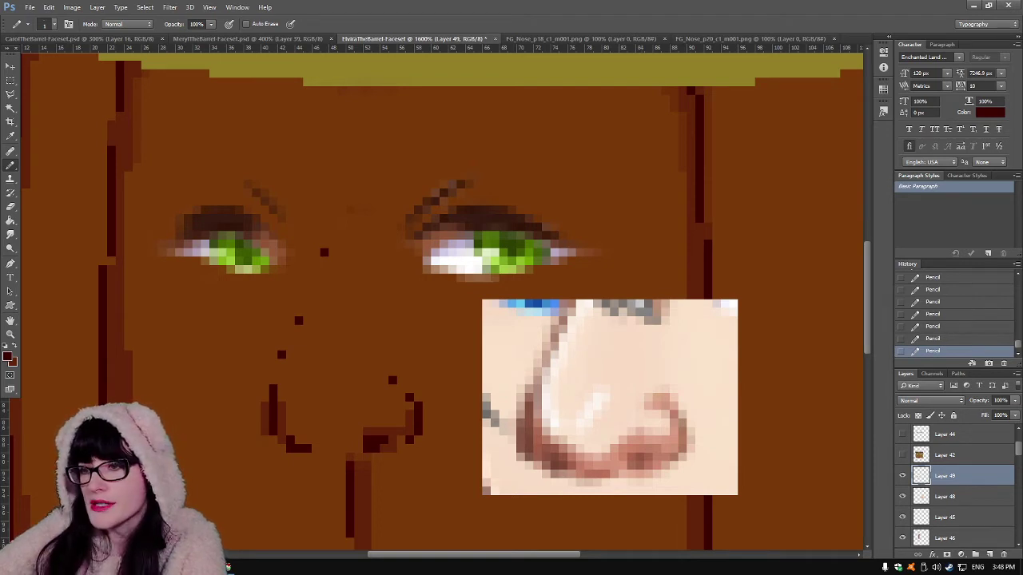
pyautogui.press('x')
pyautogui.press('x')
pyautogui.press('x')
pyautogui.press('x')
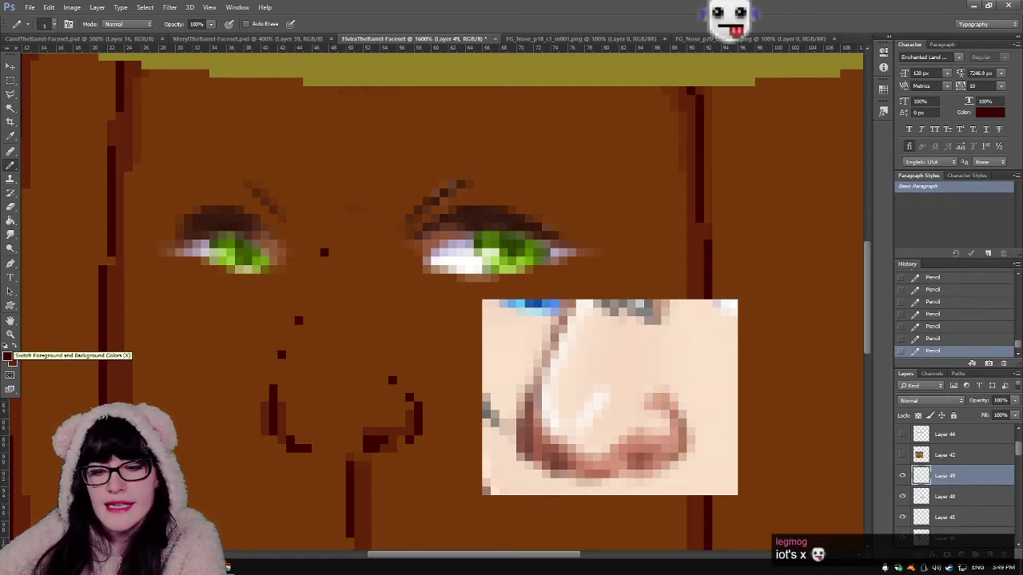
pyautogui.press('x')
pyautogui.press('x')
pyautogui.press('x')
pyautogui.press('x')
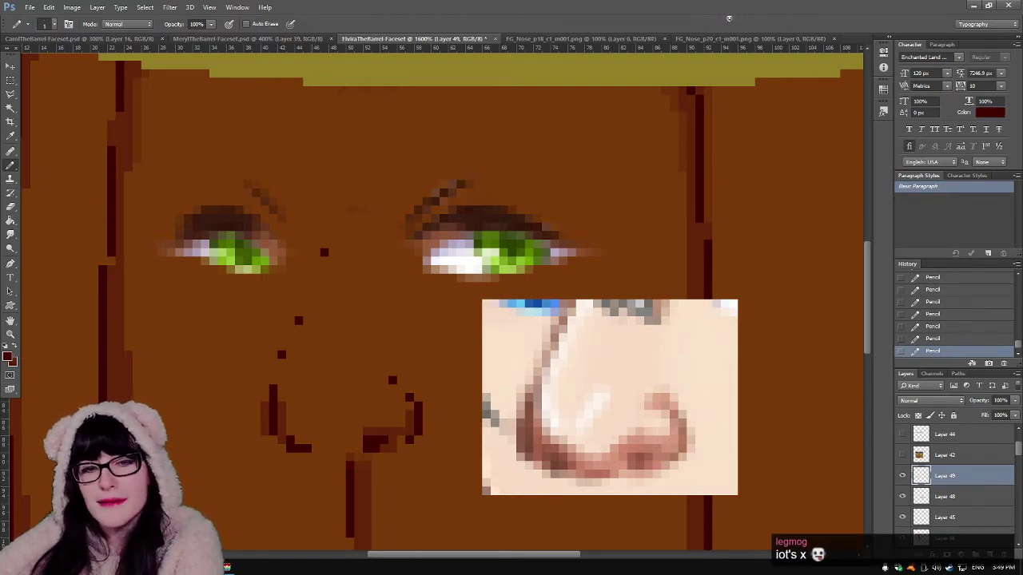
pyautogui.press('x')
pyautogui.press('x')
pyautogui.press('x')
pyautogui.press('x')
pyautogui.press('x')
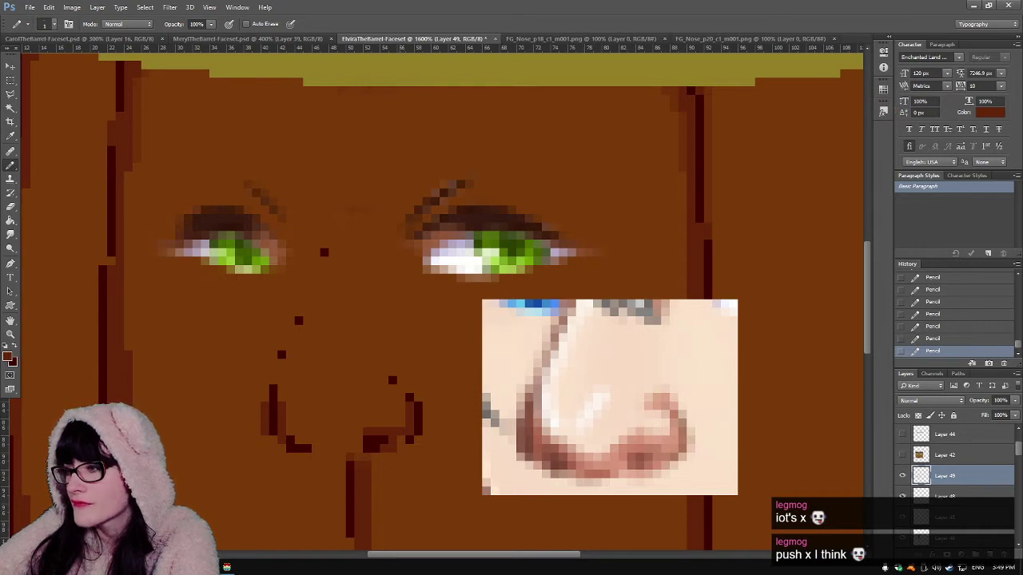
# Step: Add reddish-brown shading pixels beside the upper curl of the right nostril wing and along the wing's lower inner edge
pyautogui.click(402, 381)
pyautogui.click(401, 389)
pyautogui.click(392, 388)
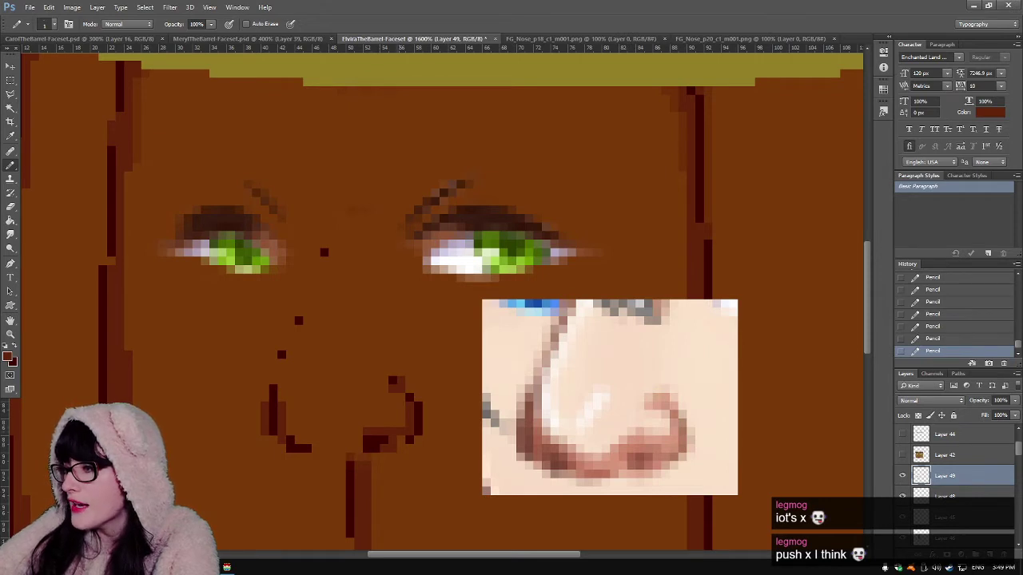
pyautogui.click(401, 440)
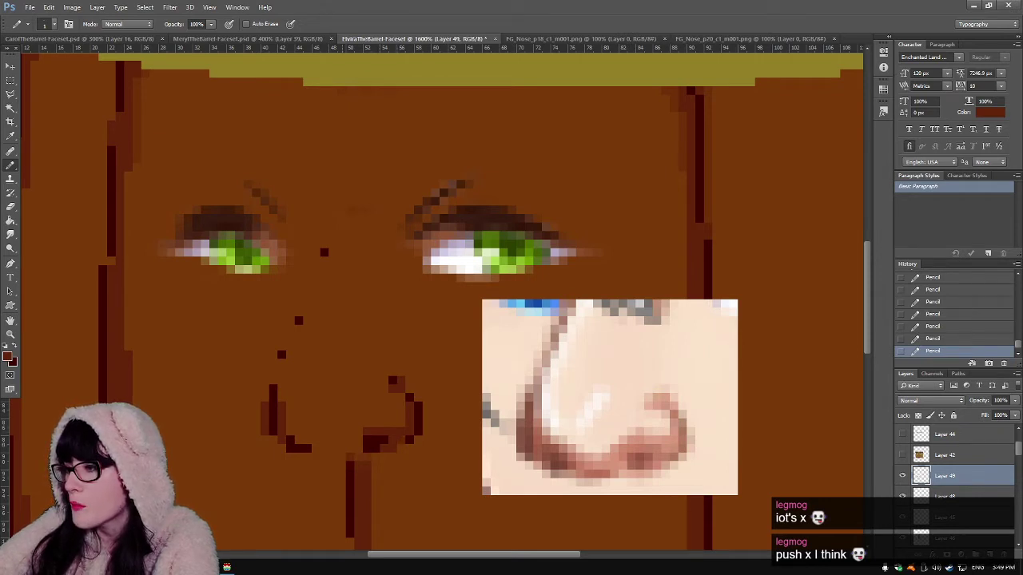
# Step: Surround the right nostril with reddish-brown pixels on its left side, above its dark centre and at its lower left corner
pyautogui.click(358, 439)
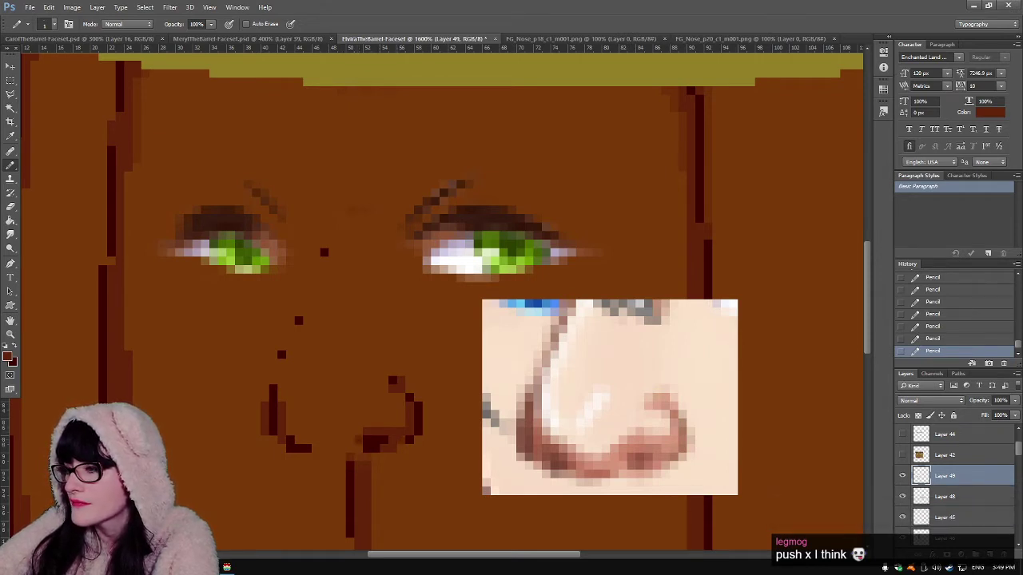
pyautogui.click(359, 432)
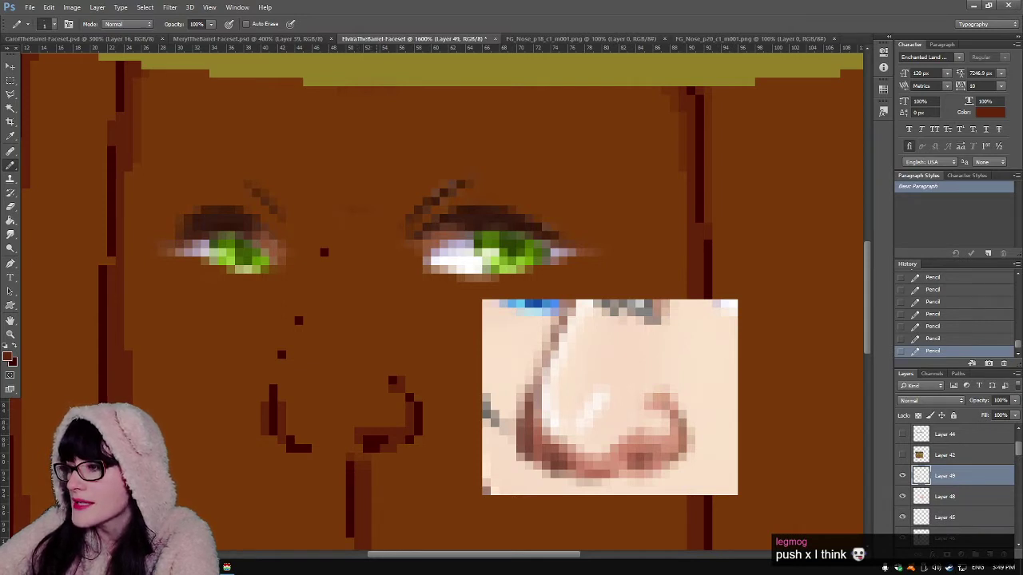
pyautogui.click(375, 424)
pyautogui.click(367, 423)
pyautogui.click(375, 415)
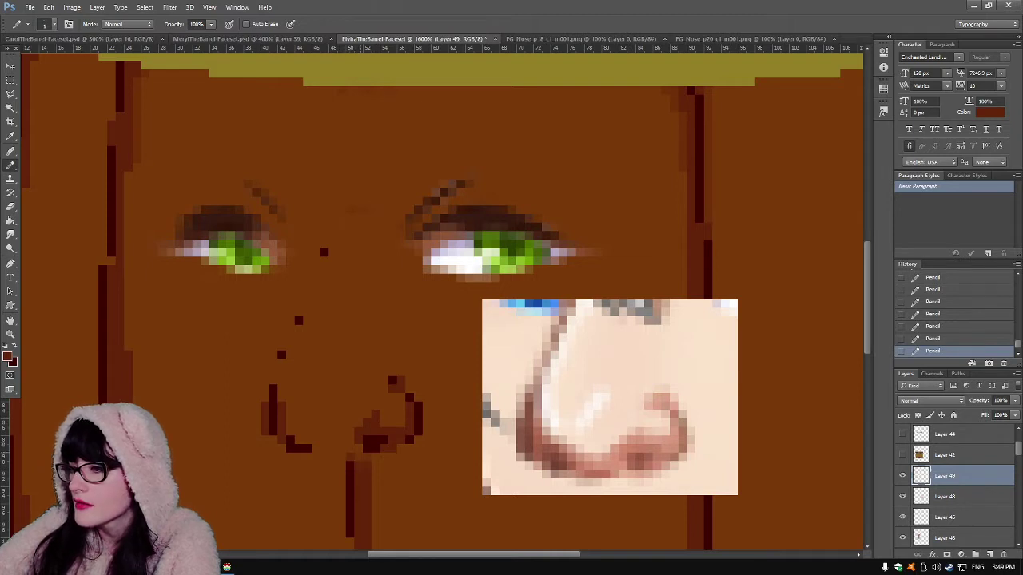
pyautogui.click(359, 448)
pyautogui.click(350, 448)
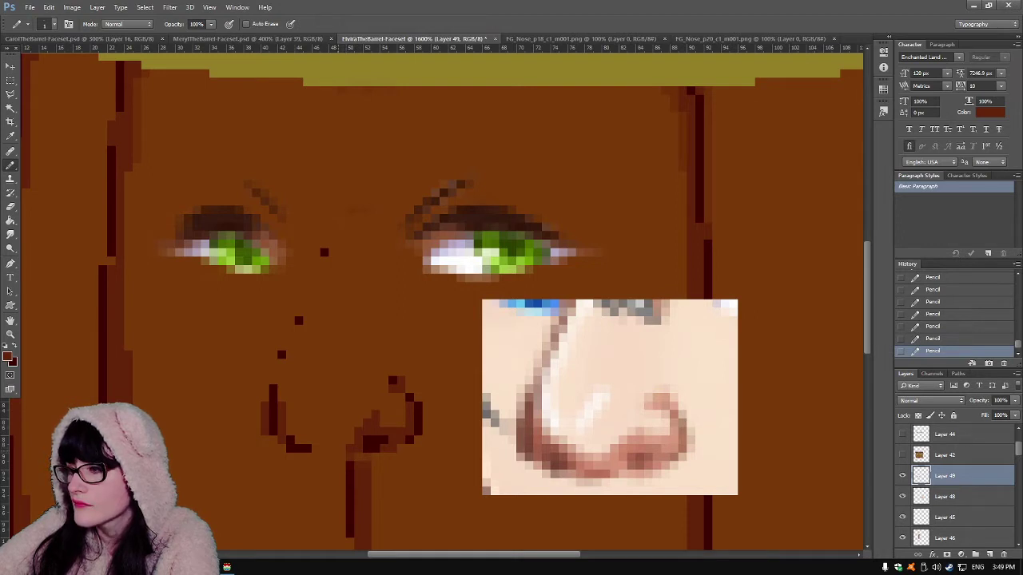
# Step: Shade above the left nostril and along the inner side of the nose's left edge with reddish-brown pixels
pyautogui.moveTo(308, 440); pyautogui.dragTo(299, 440)
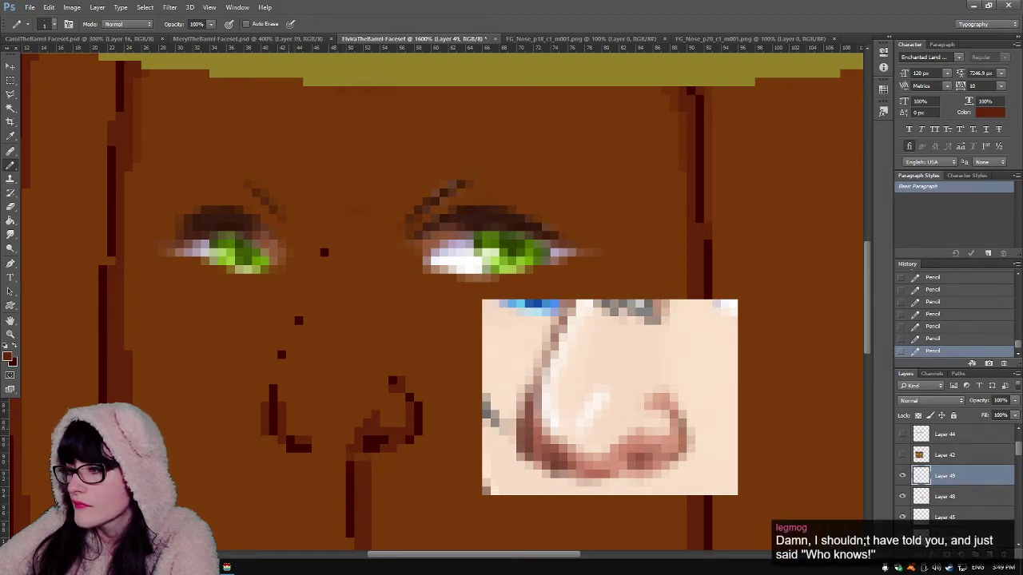
pyautogui.click(290, 432)
pyautogui.click(290, 424)
pyautogui.click(298, 431)
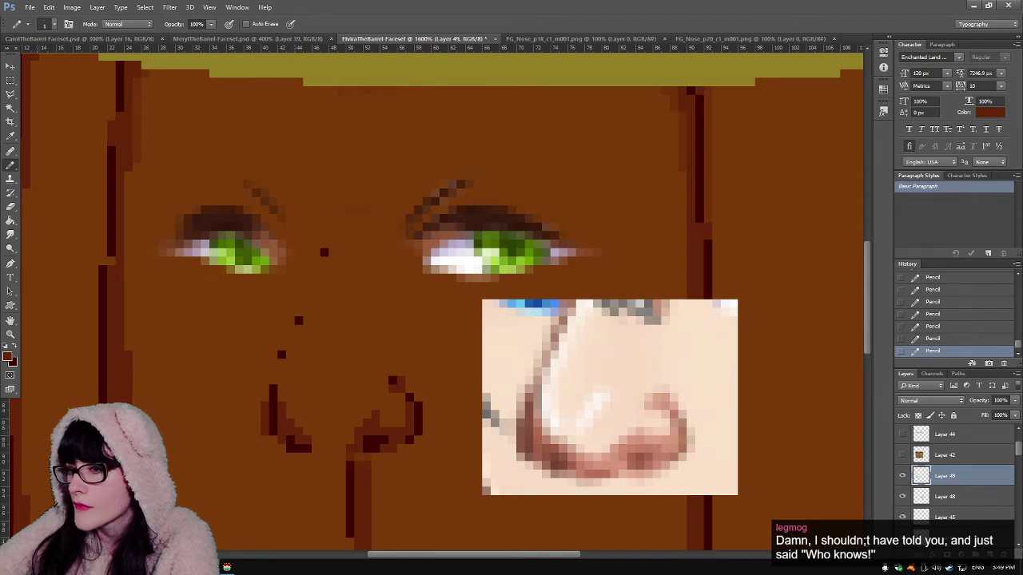
# Step: Check the nose on the whole barrel at 100% size, then return to a 1600% view of the face
pyautogui.press('z')
pyautogui.keyDown('alt'); pyautogui.click(448, 344); pyautogui.keyUp('alt')
pyautogui.keyDown('alt'); pyautogui.click(448, 343); pyautogui.keyUp('alt')
pyautogui.keyDown('alt'); pyautogui.click(447, 344); pyautogui.keyUp('alt')
pyautogui.keyDown('alt'); pyautogui.click(448, 343); pyautogui.keyUp('alt')
pyautogui.keyDown('alt'); pyautogui.click(448, 344); pyautogui.keyUp('alt')
pyautogui.keyDown('alt'); pyautogui.click(447, 343); pyautogui.keyUp('alt')
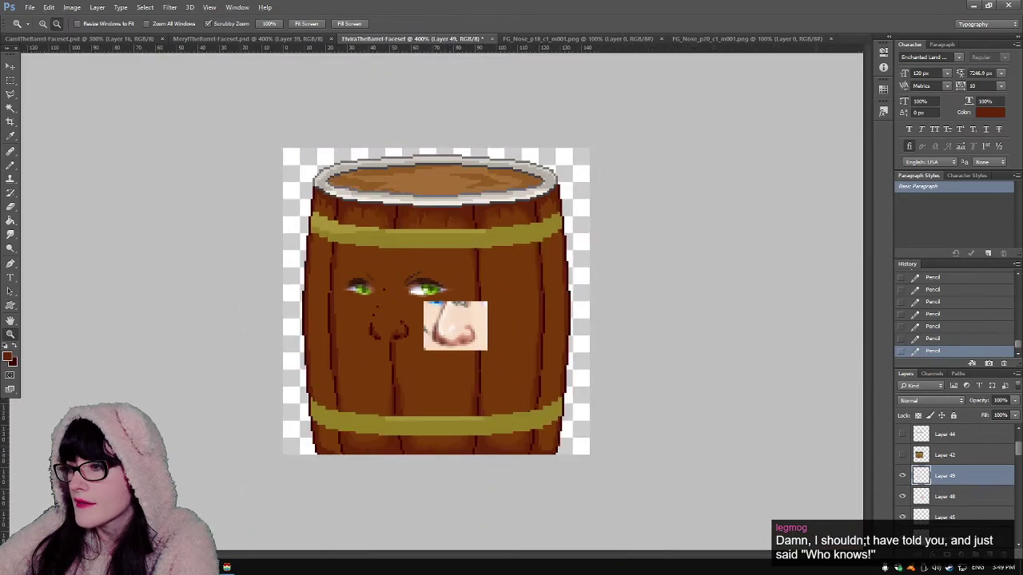
pyautogui.keyDown('alt'); pyautogui.click(447, 343); pyautogui.keyUp('alt')
pyautogui.keyDown('alt'); pyautogui.click(448, 344); pyautogui.keyUp('alt')
pyautogui.keyDown('alt'); pyautogui.click(447, 343); pyautogui.keyUp('alt')
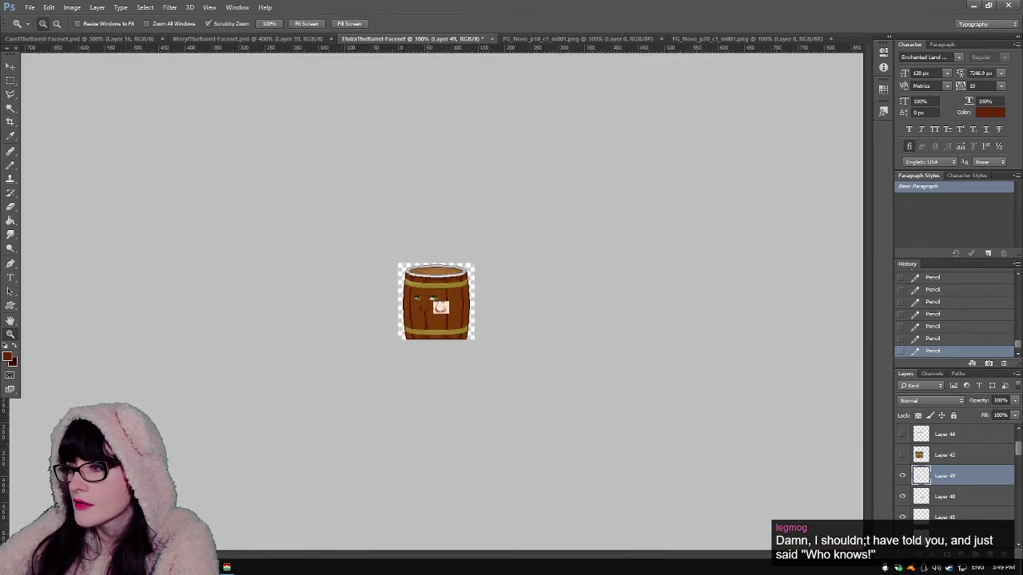
pyautogui.click(436, 312)
pyautogui.click(437, 311)
pyautogui.click(436, 312)
pyautogui.click(436, 312)
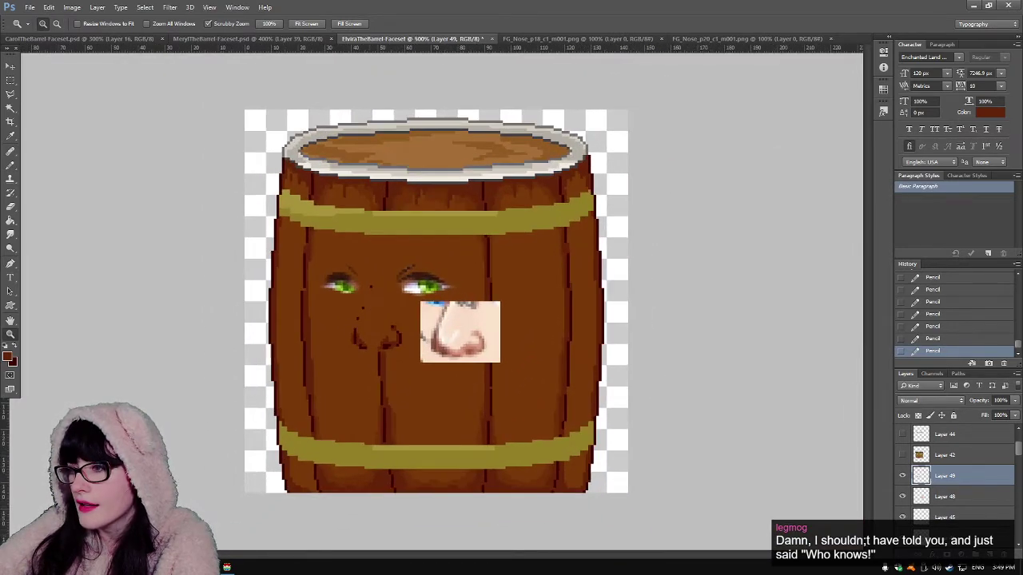
pyautogui.click(407, 326)
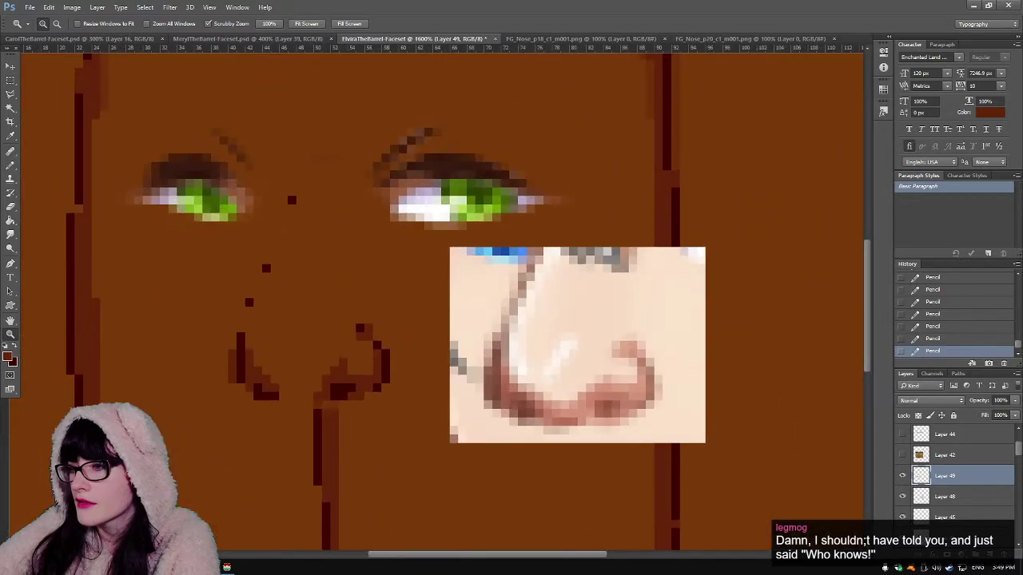
pyautogui.click(380, 326)
pyautogui.keyDown('alt'); pyautogui.click(386, 335); pyautogui.keyUp('alt')
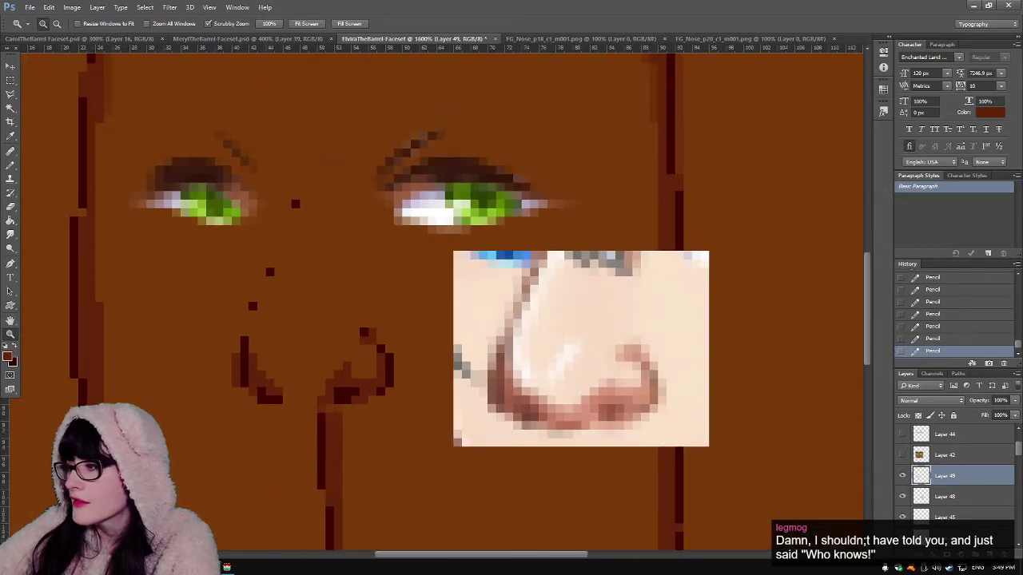
# Step: Toggle Layer 42 on and off to compare the face with and without it, leaving the layer hidden
pyautogui.click(902, 454)
pyautogui.click(902, 454)
pyautogui.click(902, 455)
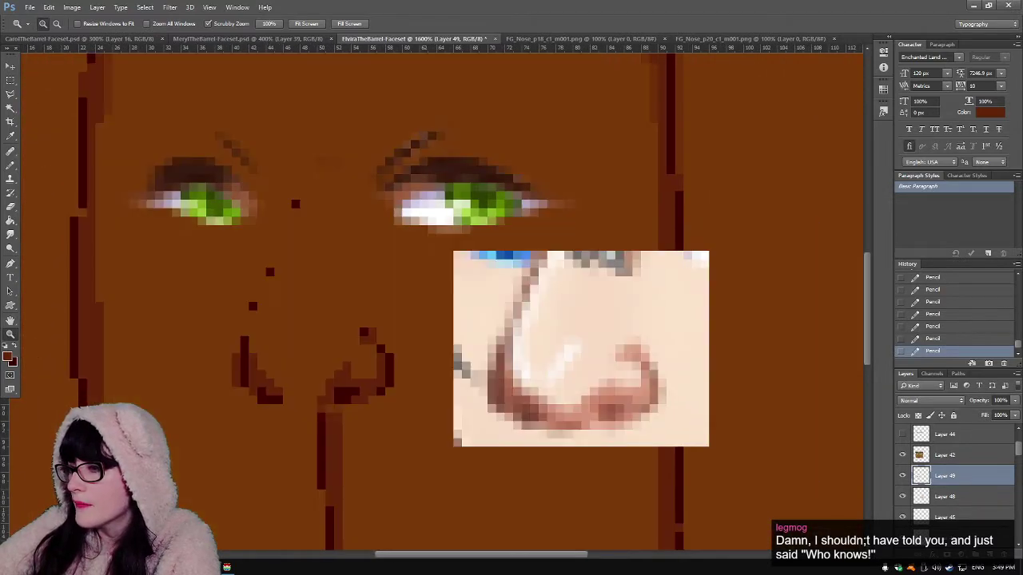
pyautogui.click(902, 455)
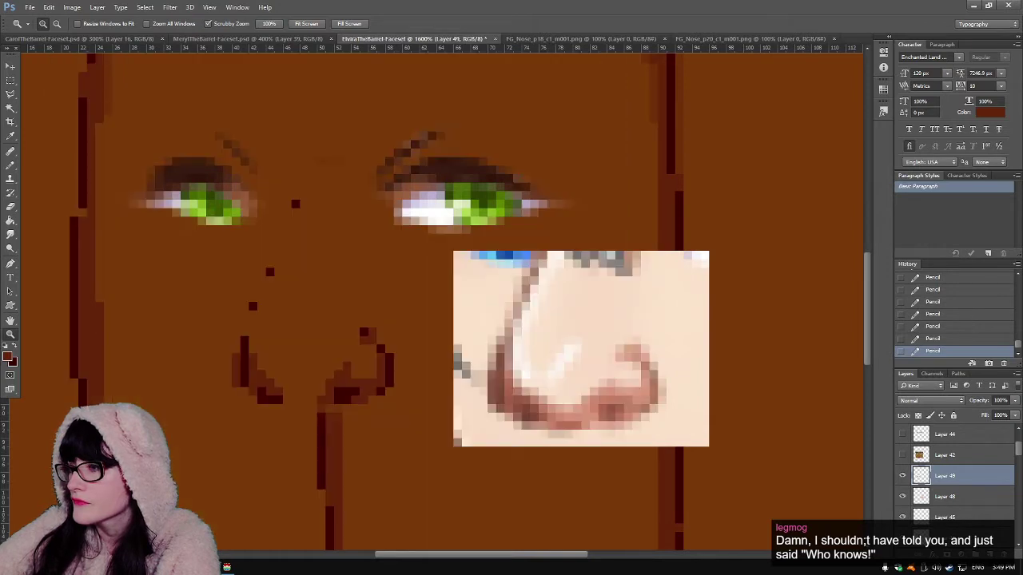
pyautogui.click(902, 455)
pyautogui.click(902, 455)
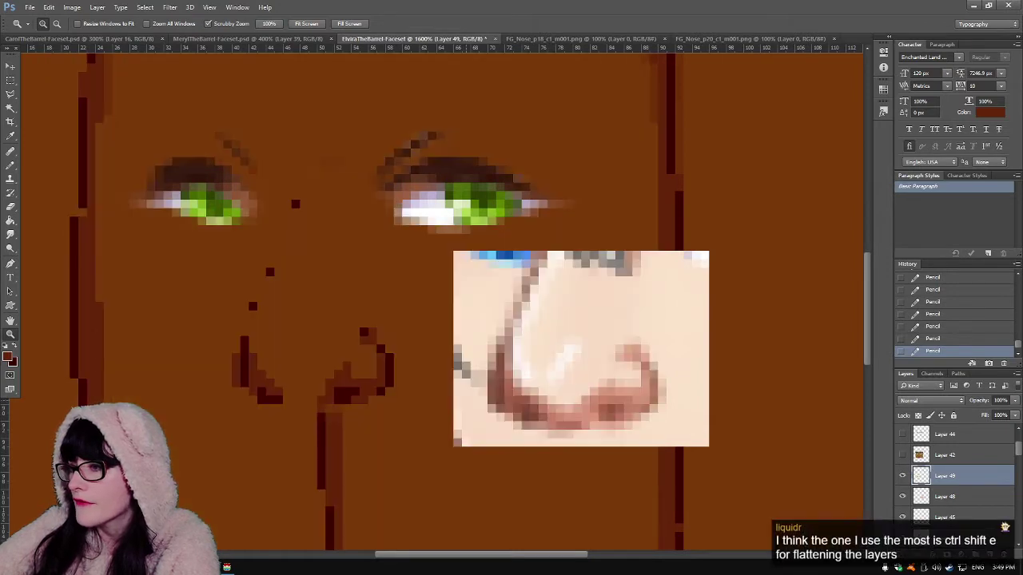
# Step: Fill the gaps in the nose bridge outline with dark maroon pencil pixels, joining it to the left nostril wing
pyautogui.click(10, 165)
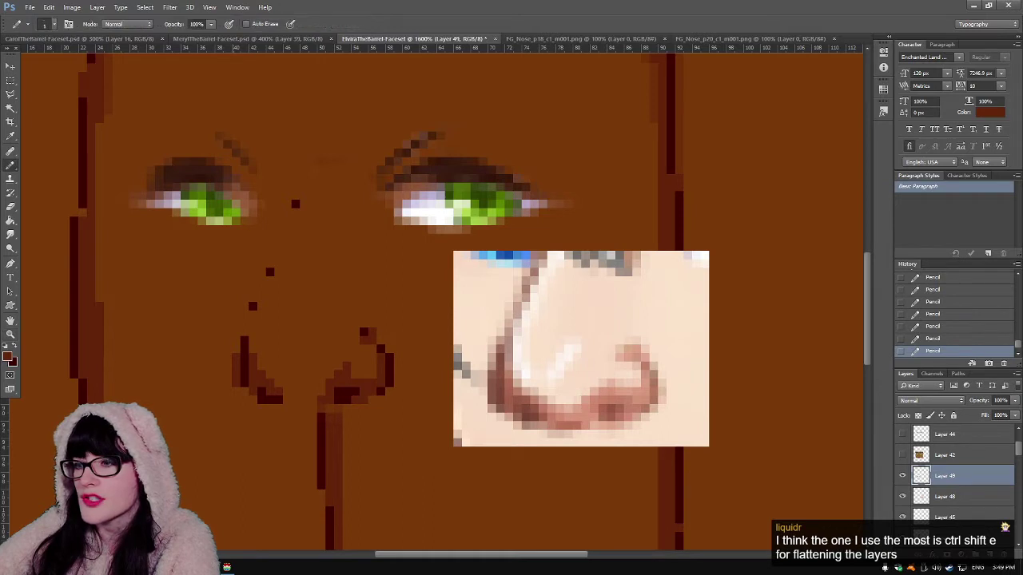
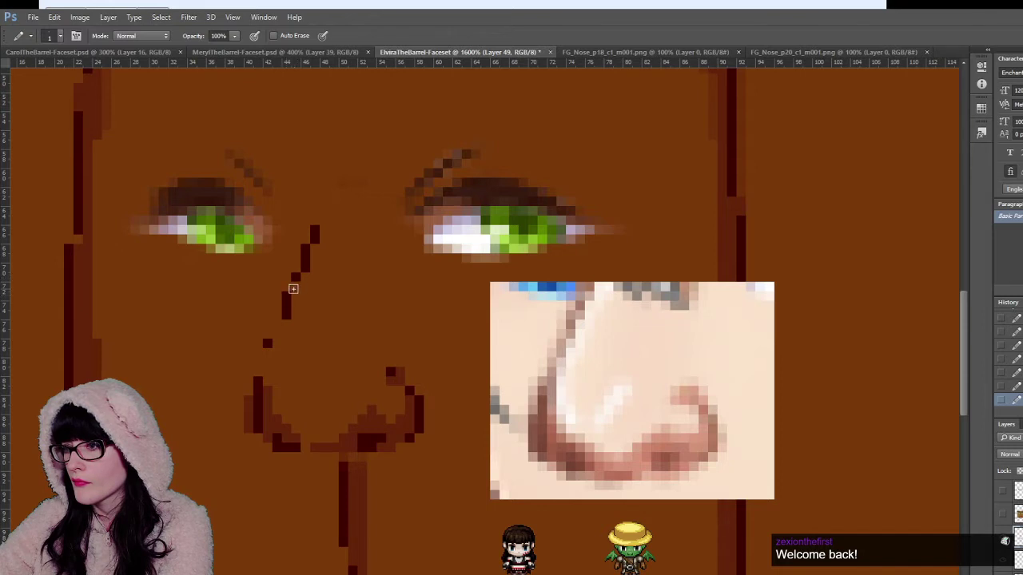
pyautogui.click(322, 440)
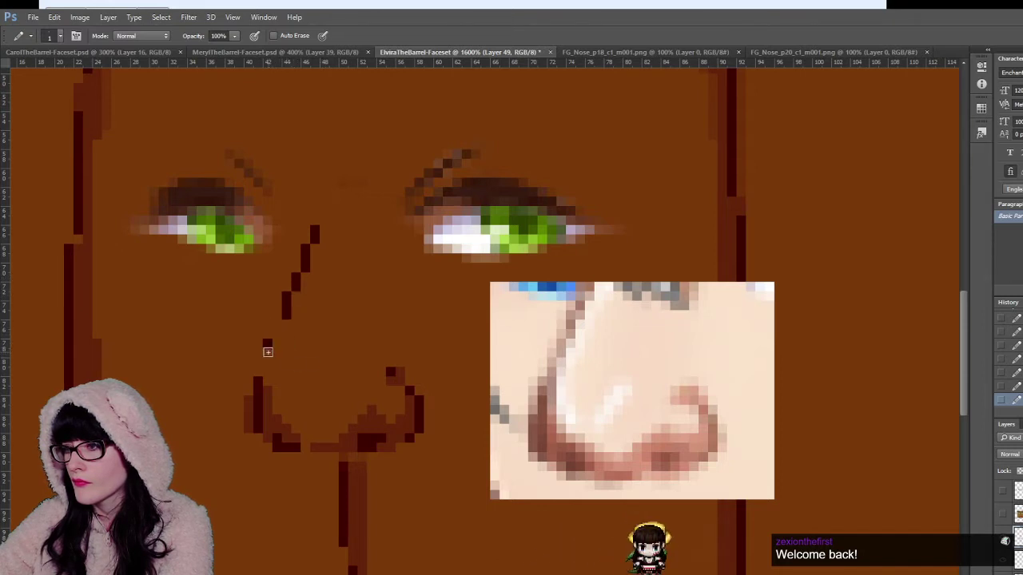
pyautogui.moveTo(268, 371); pyautogui.dragTo(266, 339)
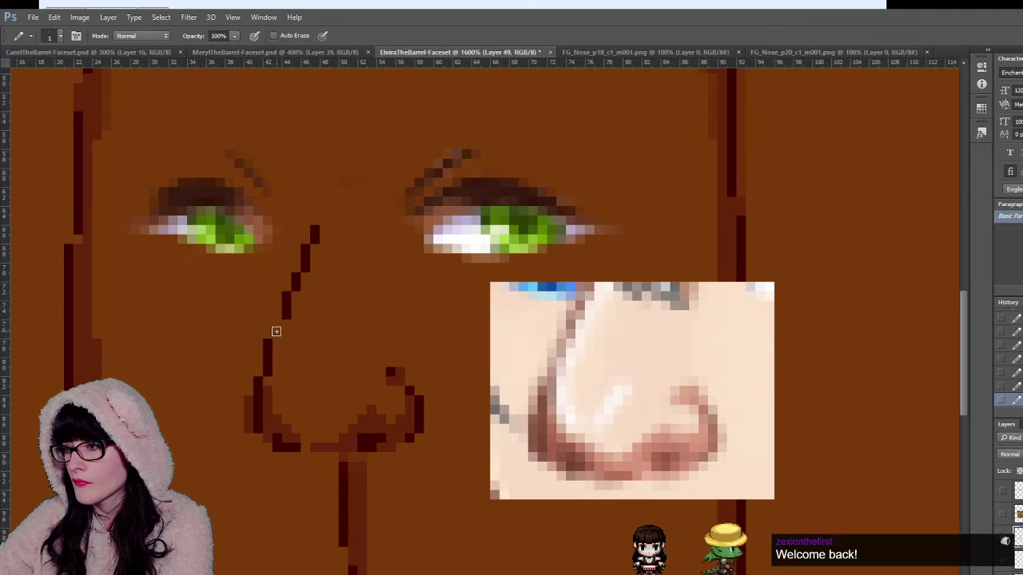
pyautogui.click(275, 325)
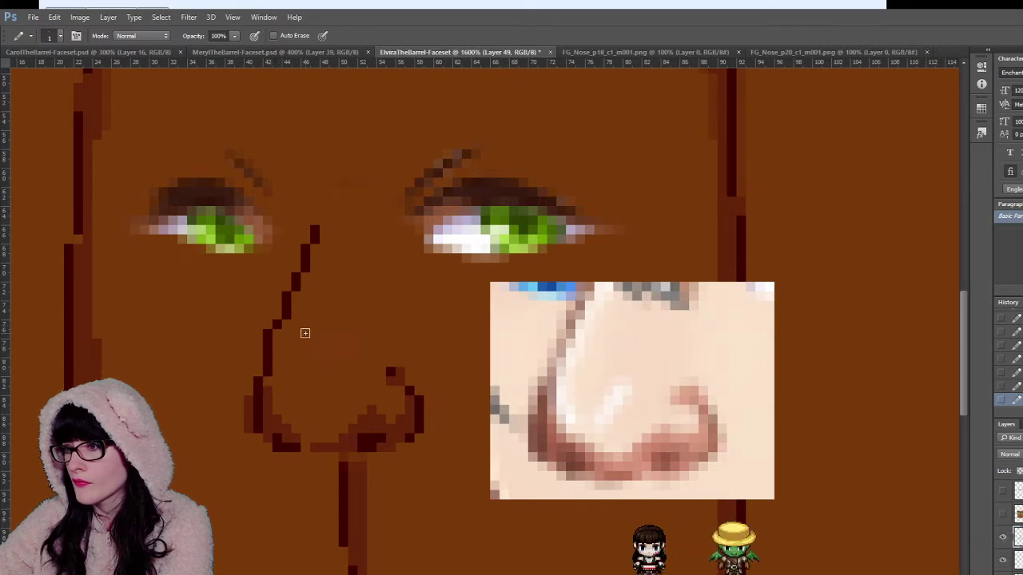
# Step: Select single outline pixels in the middle of the nose bridge and nudge each one pixel to the left
pyautogui.press('m')
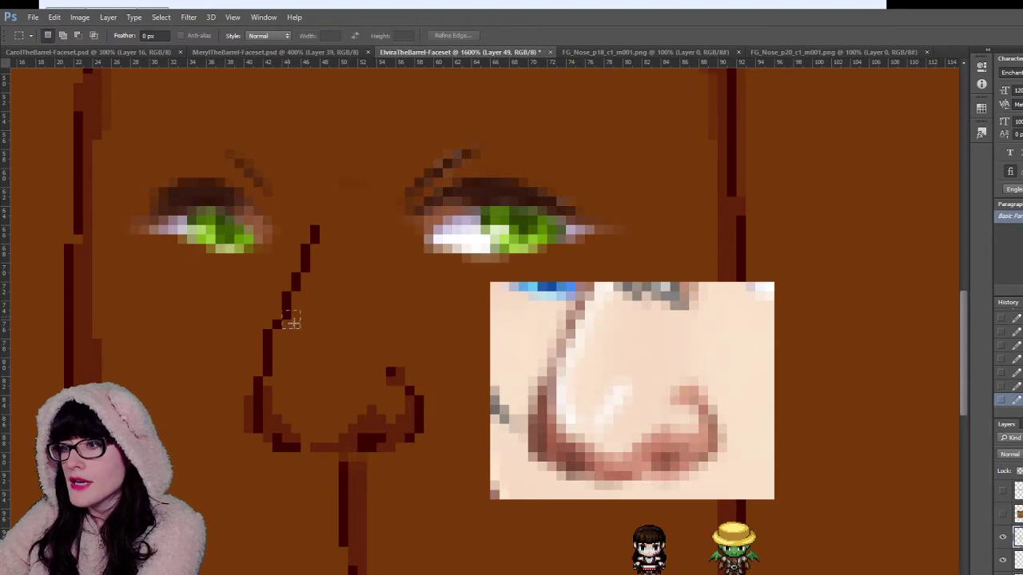
pyautogui.hotkey('ctrl', 'd')
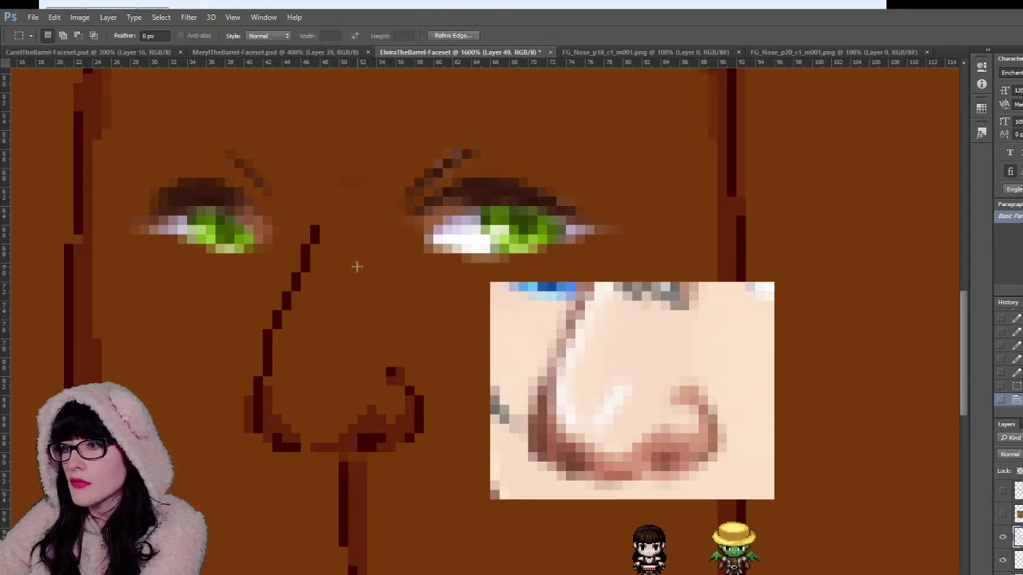
pyautogui.moveTo(282, 301); pyautogui.dragTo(293, 307)
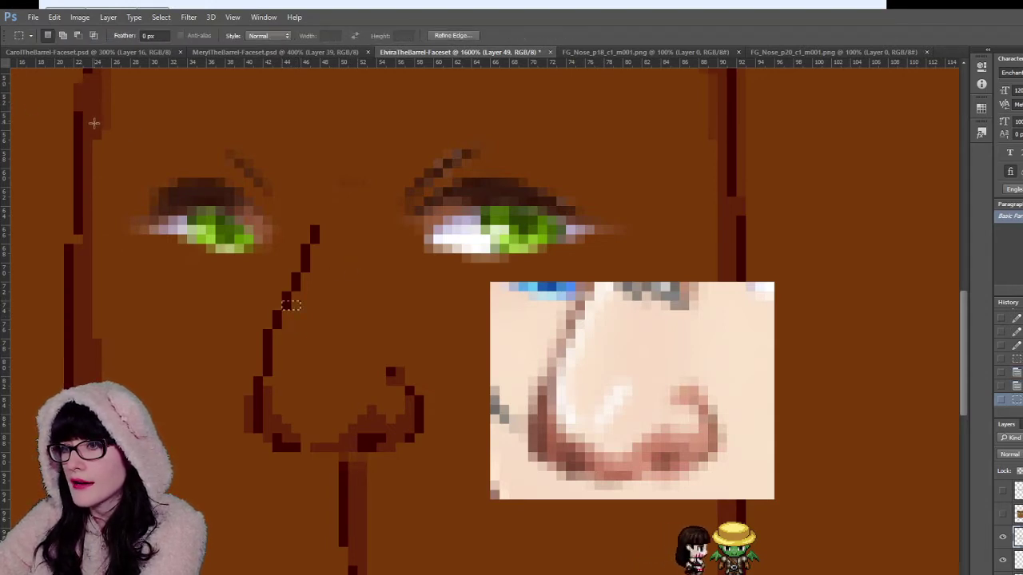
pyautogui.click(13, 91)
pyautogui.press('Left')
pyautogui.press('m')
pyautogui.click(316, 279)
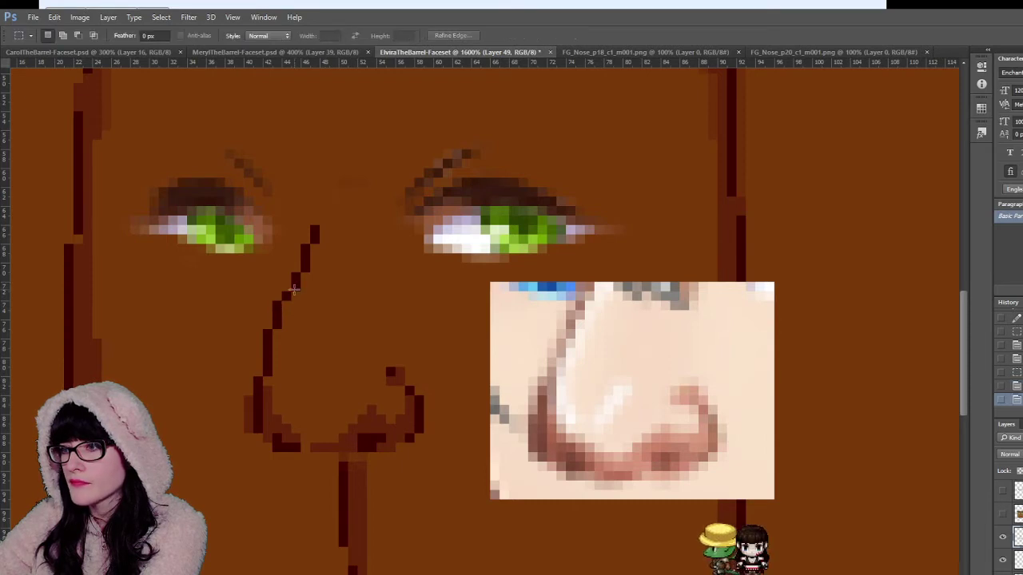
# Step: Nudge the next pixels higher up the nose bridge outline one pixel to the left to smooth its slope, and clear the selection
pyautogui.moveTo(293, 283)
pyautogui.mouseDown()
pyautogui.moveTo(309, 299)
pyautogui.moveTo(318, 279)
pyautogui.mouseUp()
pyautogui.click(11, 89)
pyautogui.press('Left')
pyautogui.click(27, 102)
pyautogui.click(363, 275)
pyautogui.click(14, 83)
pyautogui.press('Left')
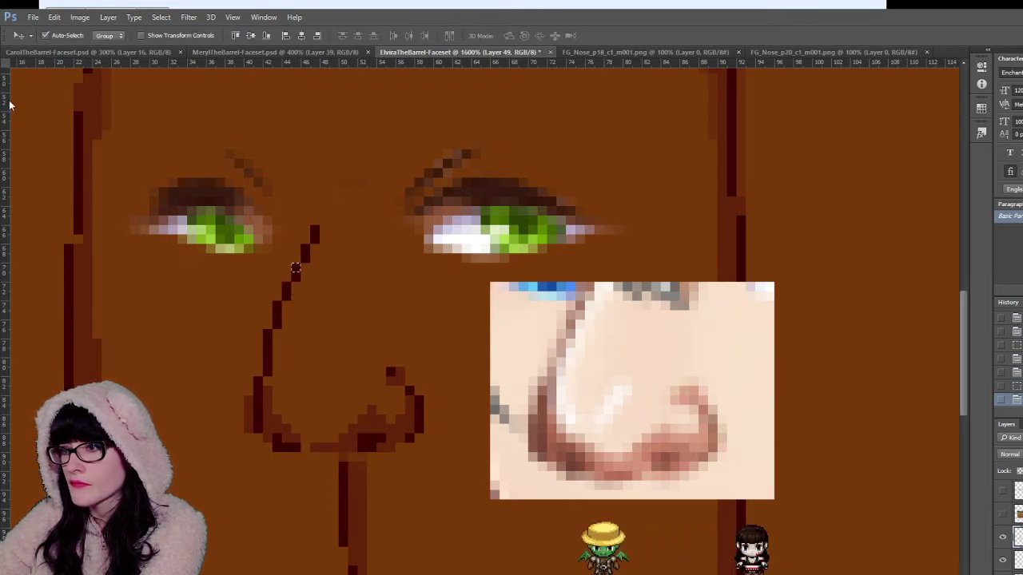
pyautogui.click(12, 104)
pyautogui.click(350, 267)
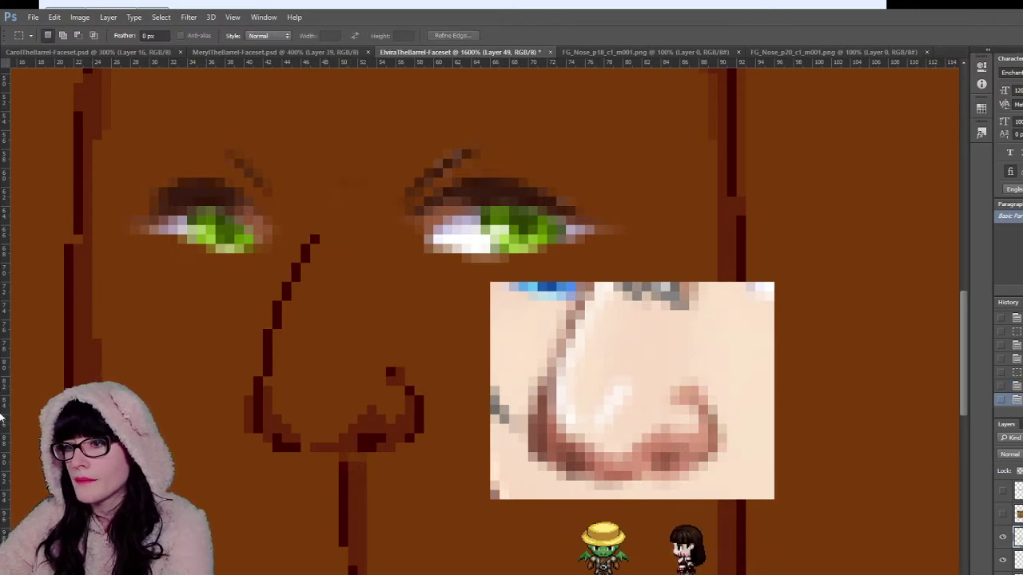
# Step: Examine the smoothed nose outline on the whole barrel and close up, beside the copied portrait nose
pyautogui.click(12, 390)
pyautogui.moveTo(280, 354); pyautogui.dragTo(431, 369)
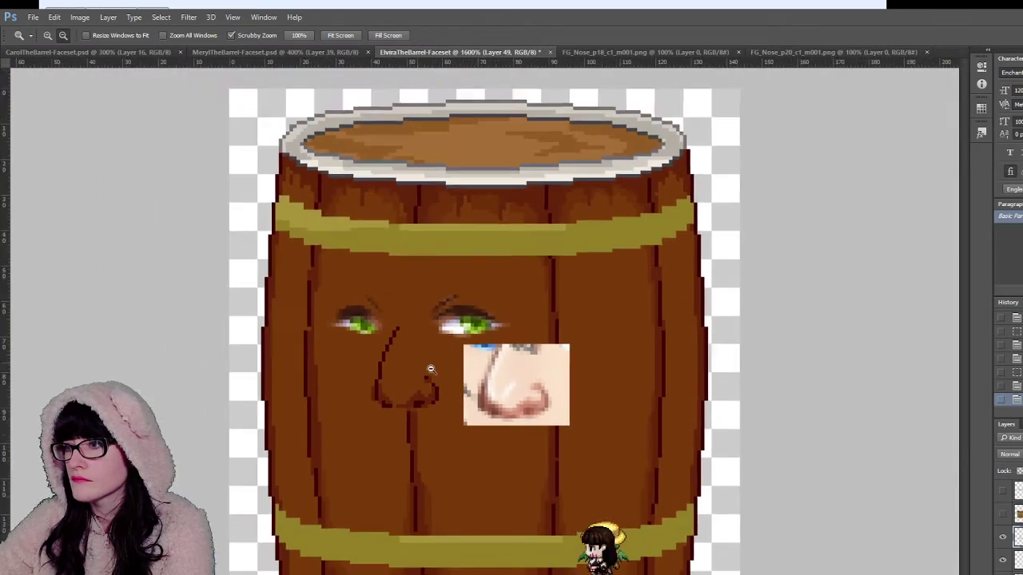
pyautogui.keyDown('alt'); pyautogui.click(436, 372); pyautogui.keyUp('alt')
pyautogui.keyDown('alt'); pyautogui.click(469, 391); pyautogui.keyUp('alt')
pyautogui.keyDown('alt'); pyautogui.click(475, 397); pyautogui.keyUp('alt')
pyautogui.keyDown('alt'); pyautogui.click(475, 397); pyautogui.keyUp('alt')
pyautogui.click(475, 354)
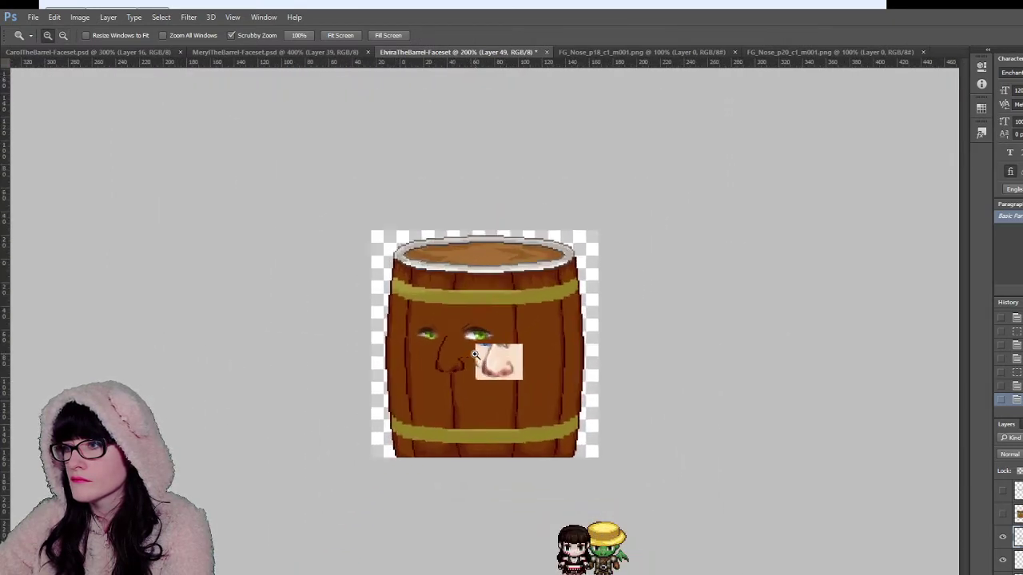
pyautogui.click(453, 339)
pyautogui.click(453, 339)
pyautogui.click(452, 340)
pyautogui.click(449, 340)
pyautogui.click(408, 356)
pyautogui.click(408, 357)
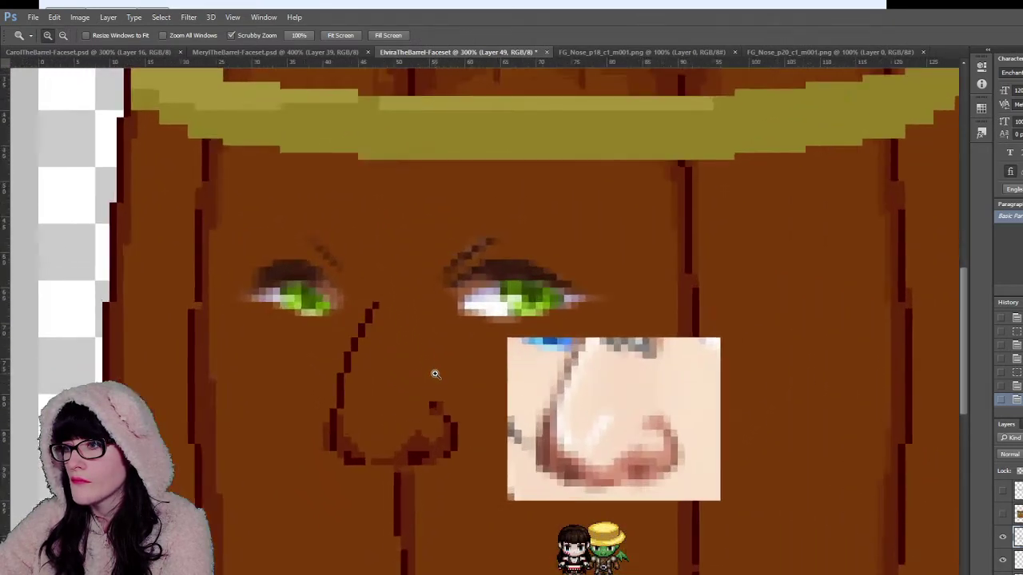
pyautogui.moveTo(434, 374); pyautogui.dragTo(434, 374)
pyautogui.click(435, 374)
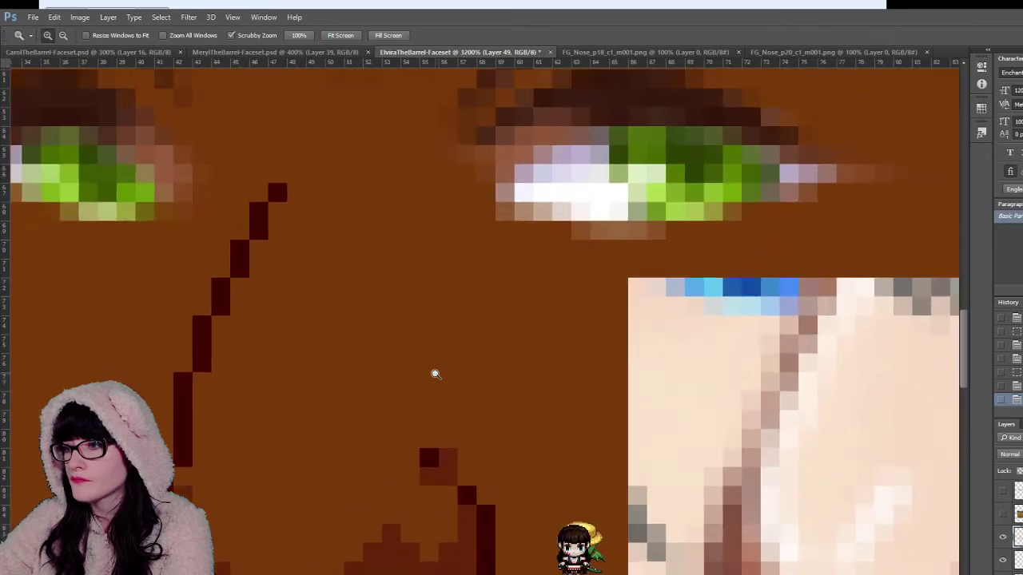
pyautogui.keyDown('alt'); pyautogui.click(378, 398); pyautogui.keyUp('alt')
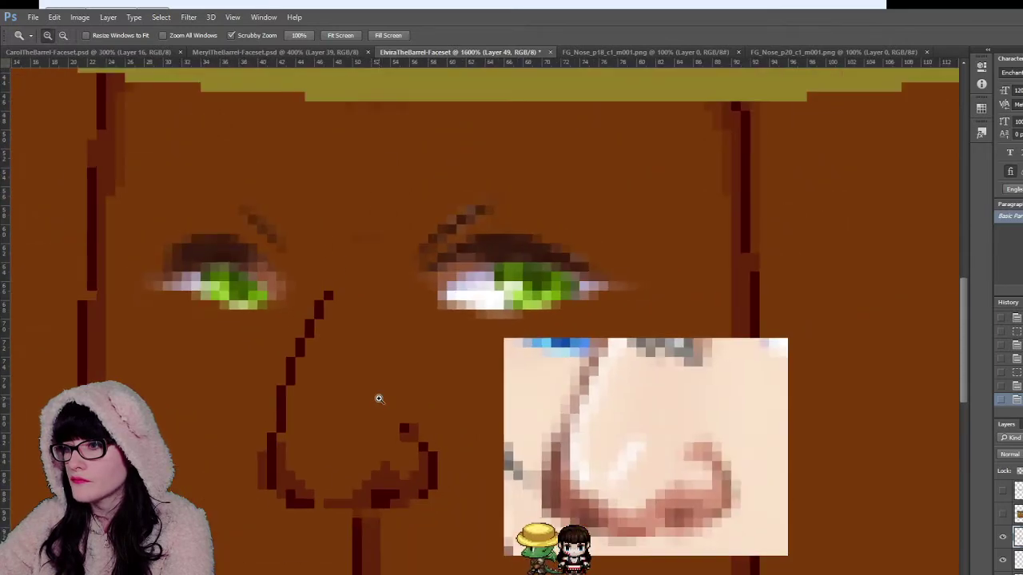
# Step: Compare the new nose outline with the original painted face by showing and hiding its layer, leaving it hidden
pyautogui.click(1004, 515)
pyautogui.click(1004, 515)
pyautogui.click(1004, 515)
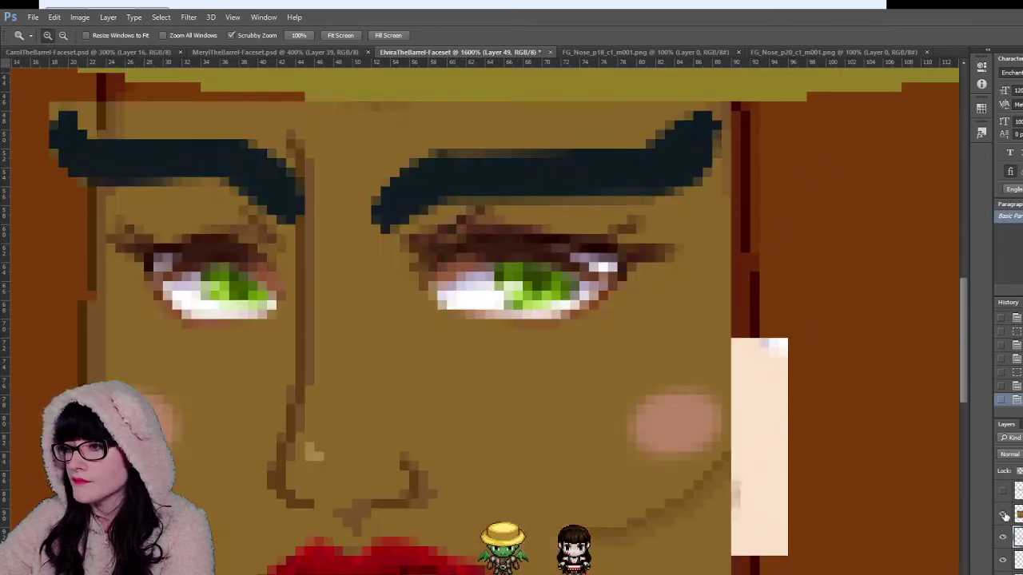
pyautogui.click(1003, 516)
pyautogui.click(322, 402)
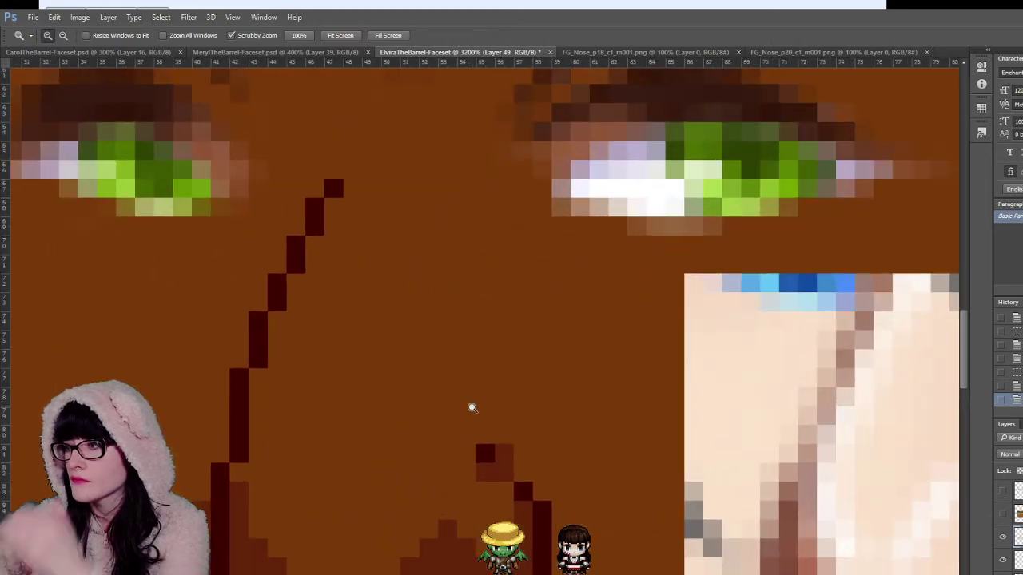
pyautogui.keyDown('alt'); pyautogui.click(467, 401); pyautogui.keyUp('alt')
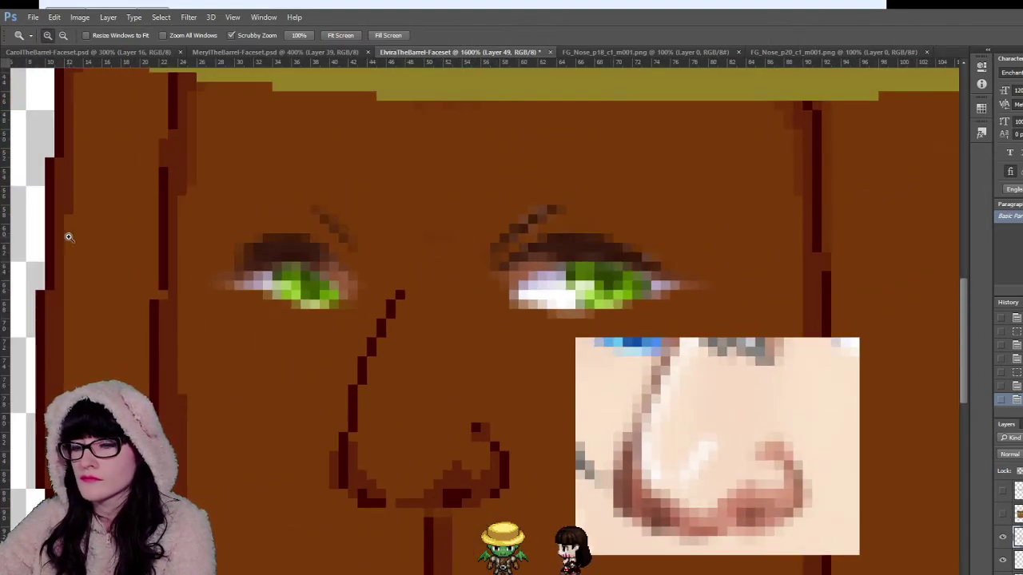
# Step: Shade both sides of the nose bridge outline with single reddish-brown pencil pixels to soften its stepped edges
pyautogui.press('b')
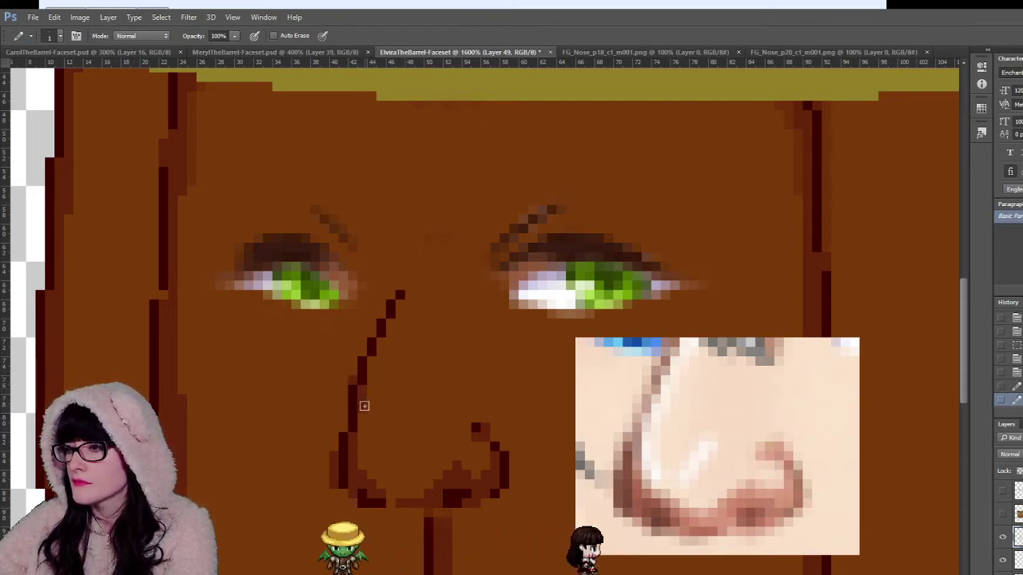
pyautogui.click(364, 406)
pyautogui.click(355, 370)
pyautogui.click(371, 363)
pyautogui.click(362, 350)
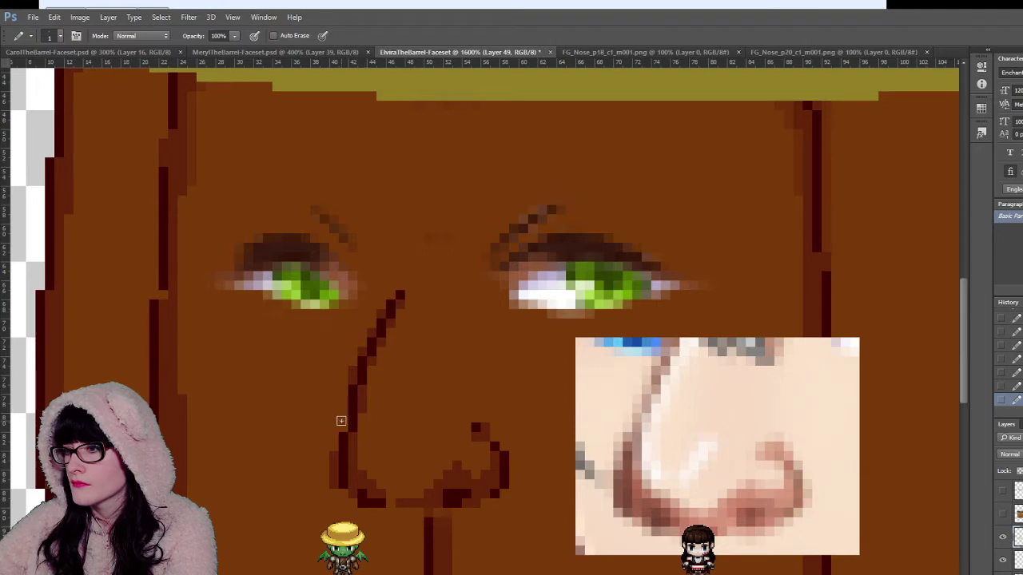
# Step: Check the shaded nose bridge against the original painted face by toggling that face layer, leaving it hidden
pyautogui.click(1000, 515)
pyautogui.click(1001, 515)
pyautogui.click(1000, 514)
pyautogui.click(1000, 515)
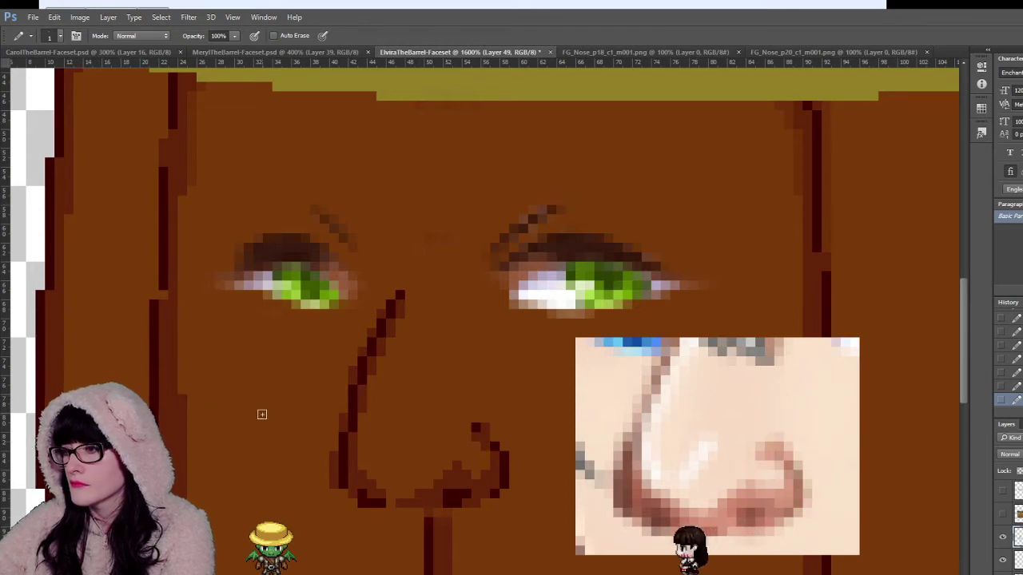
pyautogui.click(1003, 514)
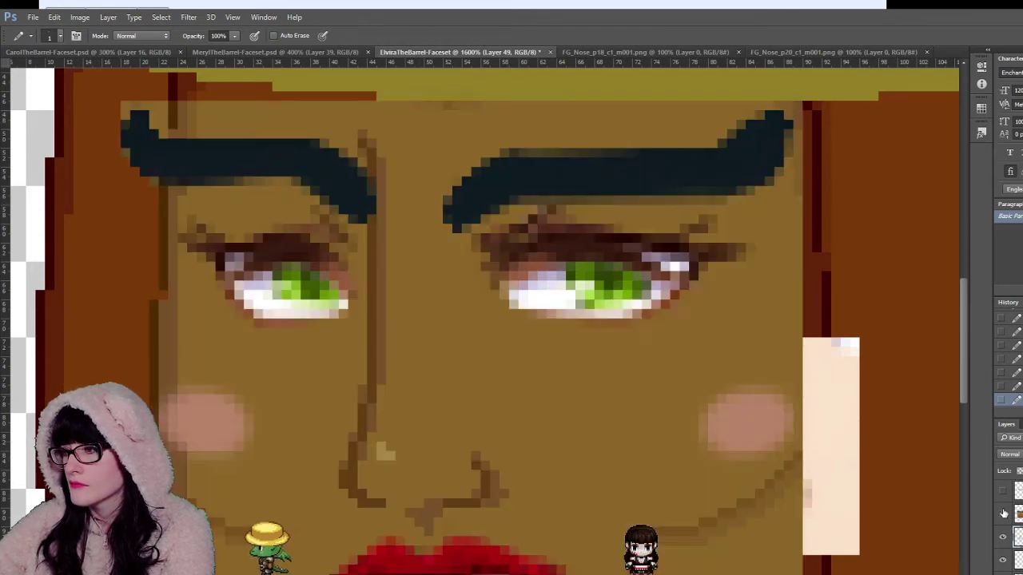
pyautogui.click(1004, 513)
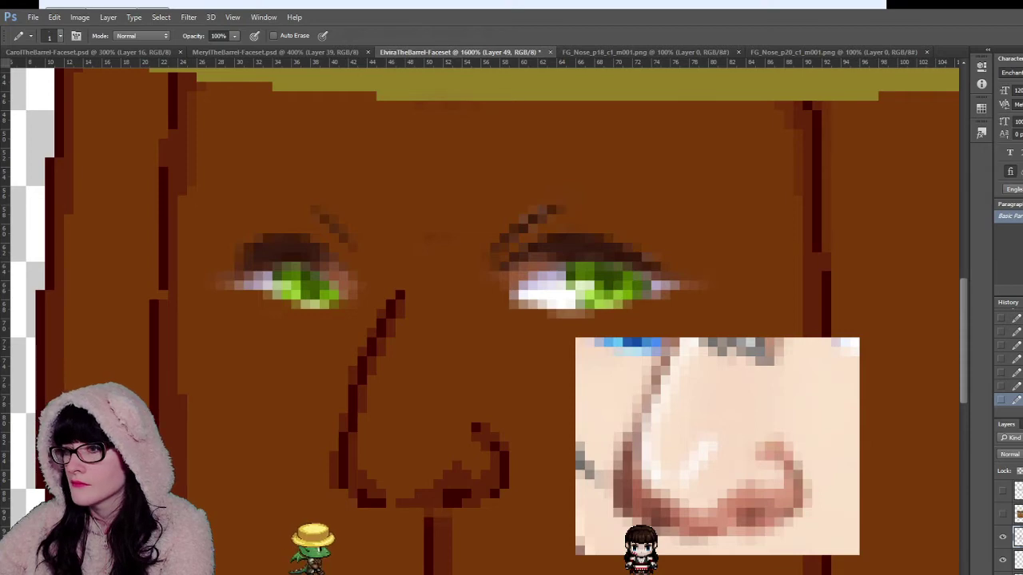
# Step: Inspect the nose's proportions on the whole barrel with and without the original face, and its underside in close-up
pyautogui.press('z')
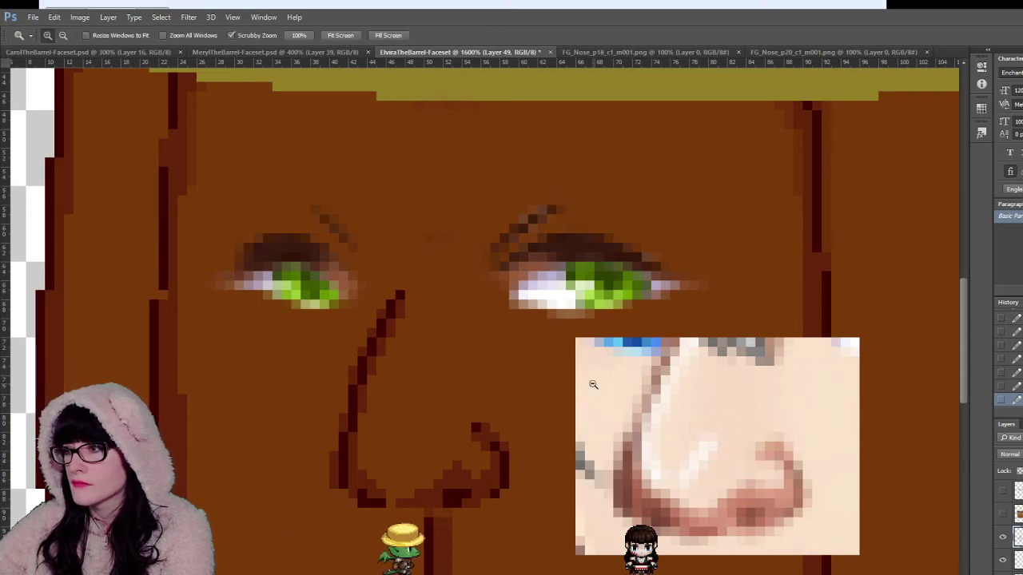
pyautogui.keyDown('alt'); pyautogui.click(495, 350); pyautogui.keyUp('alt')
pyautogui.keyDown('alt'); pyautogui.click(495, 350); pyautogui.keyUp('alt')
pyautogui.keyDown('alt'); pyautogui.click(495, 349); pyautogui.keyUp('alt')
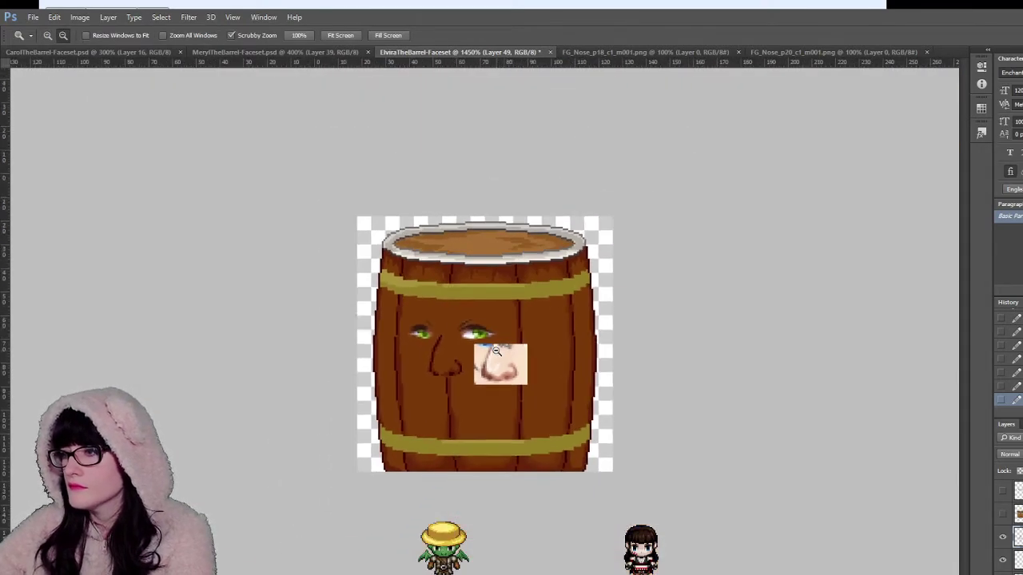
pyautogui.keyDown('alt'); pyautogui.click(495, 350); pyautogui.keyUp('alt')
pyautogui.click(453, 354)
pyautogui.click(453, 354)
pyautogui.click(453, 354)
pyautogui.click(453, 354)
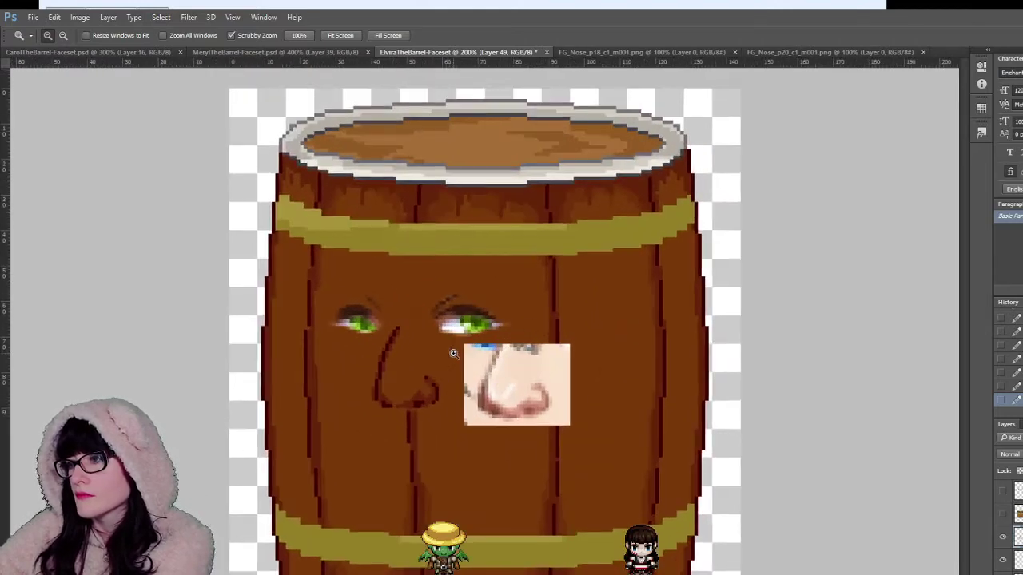
pyautogui.click(453, 354)
pyautogui.click(1002, 514)
pyautogui.click(1000, 515)
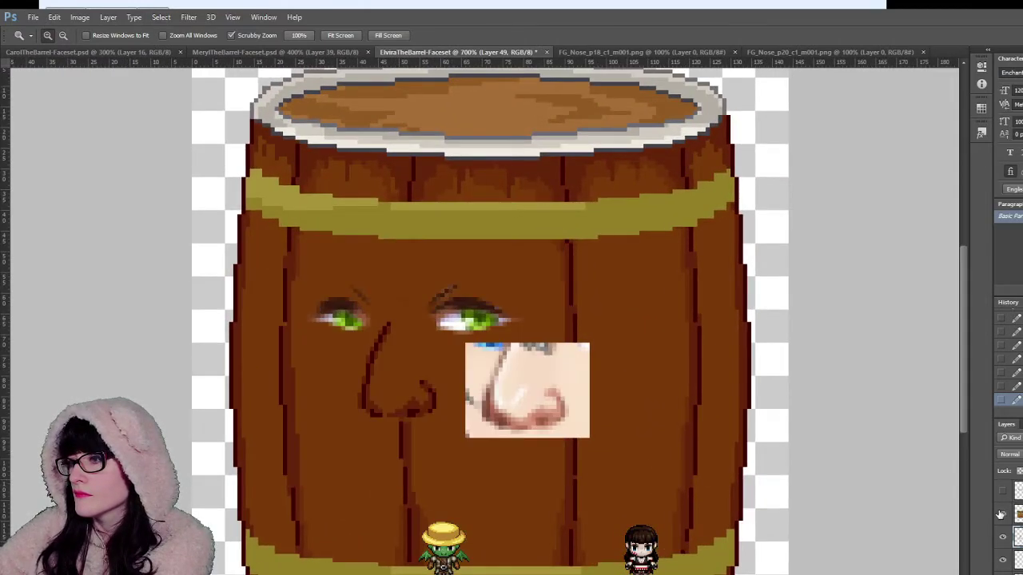
pyautogui.click(1000, 514)
pyautogui.click(1001, 515)
pyautogui.click(421, 434)
pyautogui.click(421, 434)
pyautogui.click(421, 434)
pyautogui.click(421, 433)
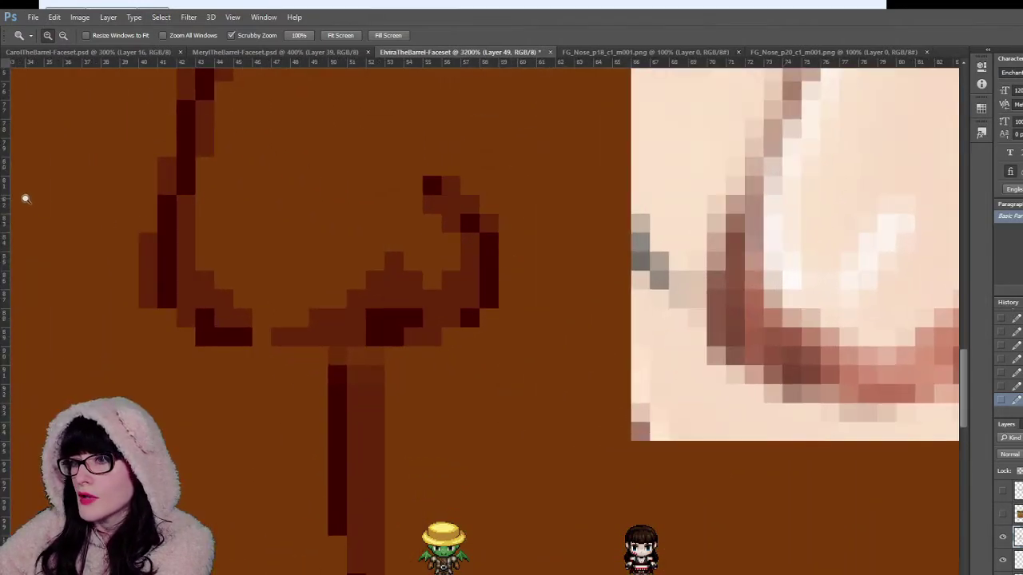
# Step: Review the nose on the full barrel against the original face layer once more, leaving that layer hidden
pyautogui.press('b')
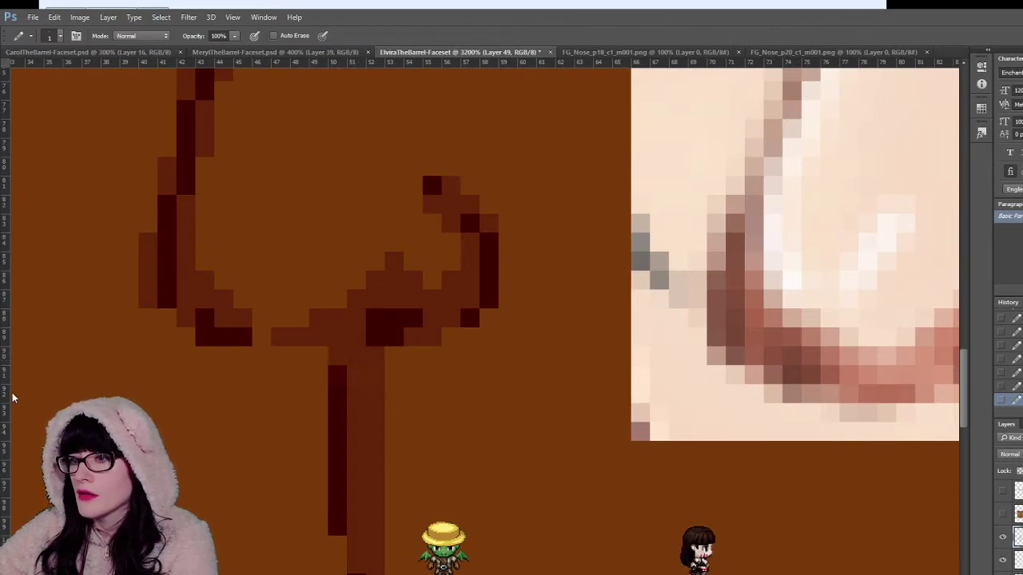
pyautogui.press('z')
pyautogui.keyDown('alt'); pyautogui.click(416, 340); pyautogui.keyUp('alt')
pyautogui.keyDown('alt'); pyautogui.click(416, 340); pyautogui.keyUp('alt')
pyautogui.keyDown('alt'); pyautogui.click(417, 340); pyautogui.keyUp('alt')
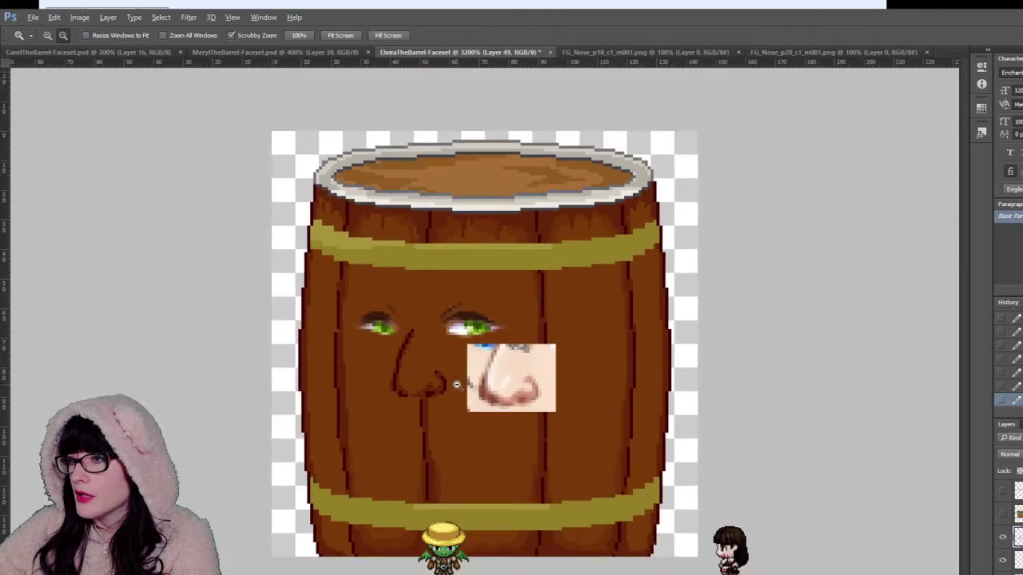
pyautogui.click(1003, 515)
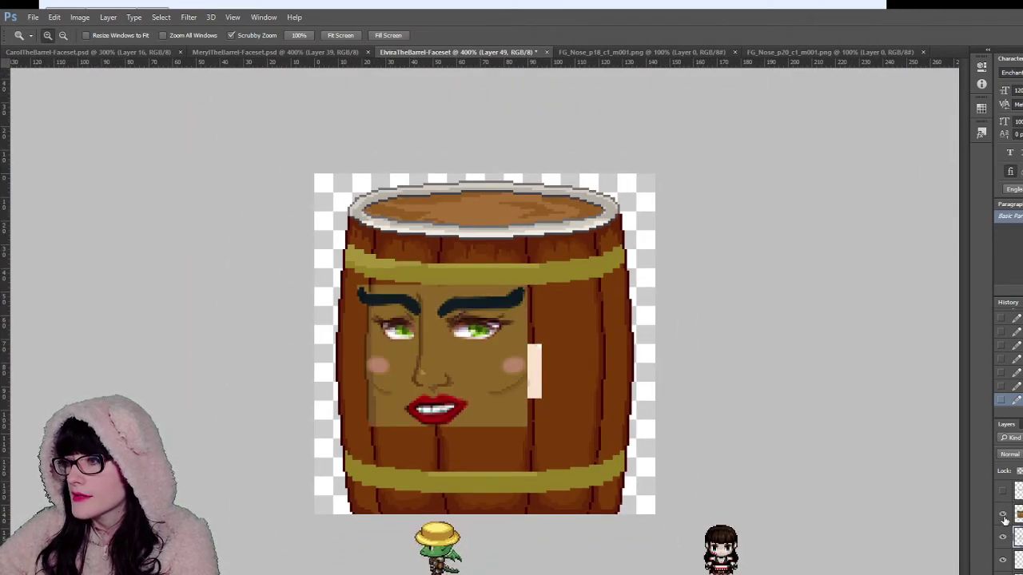
pyautogui.click(1003, 516)
pyautogui.click(513, 406)
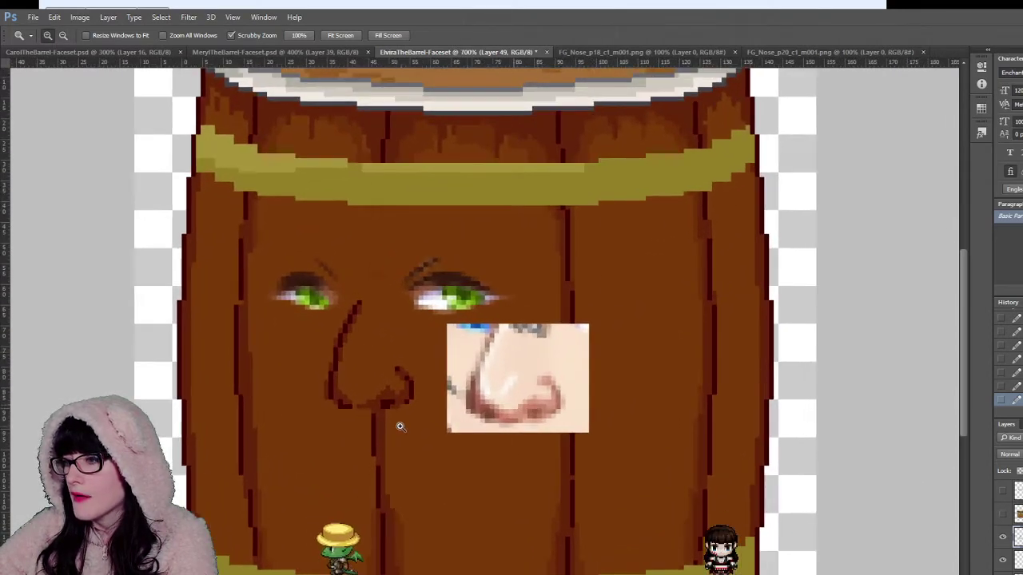
pyautogui.click(399, 422)
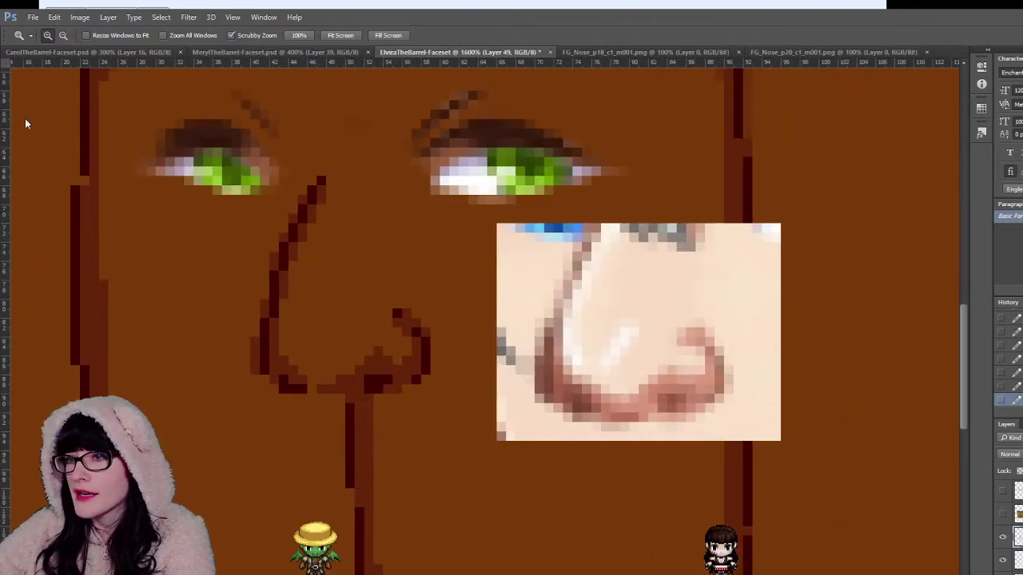
# Step: Toggle the extra eye detail, original face and current nose layers to check their contents, leaving only the nose layer visible
pyautogui.press('m')
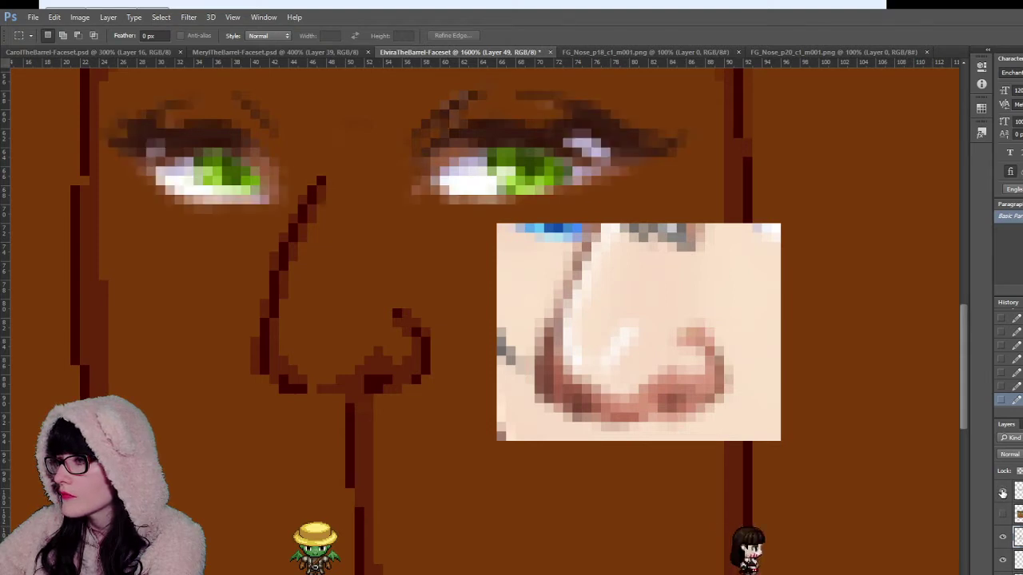
pyautogui.click(1002, 516)
pyautogui.click(1003, 518)
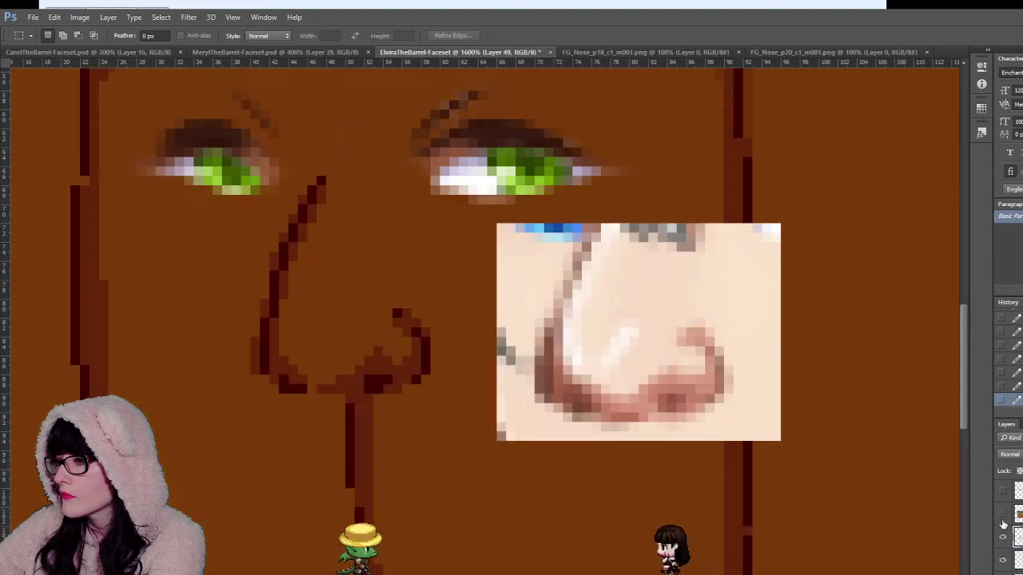
pyautogui.click(1002, 518)
pyautogui.click(1002, 518)
pyautogui.click(1002, 538)
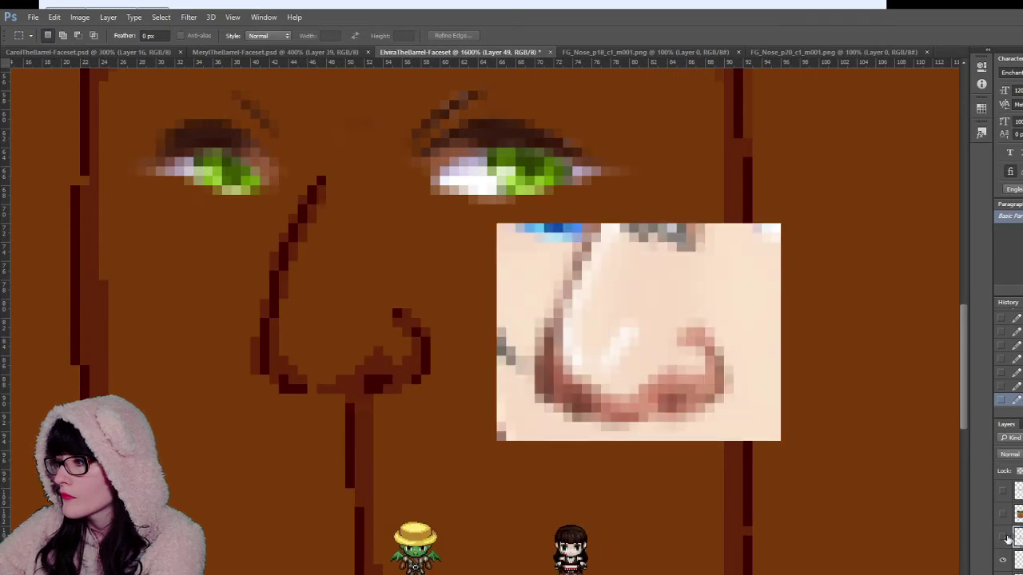
pyautogui.click(1003, 539)
pyautogui.click(1003, 538)
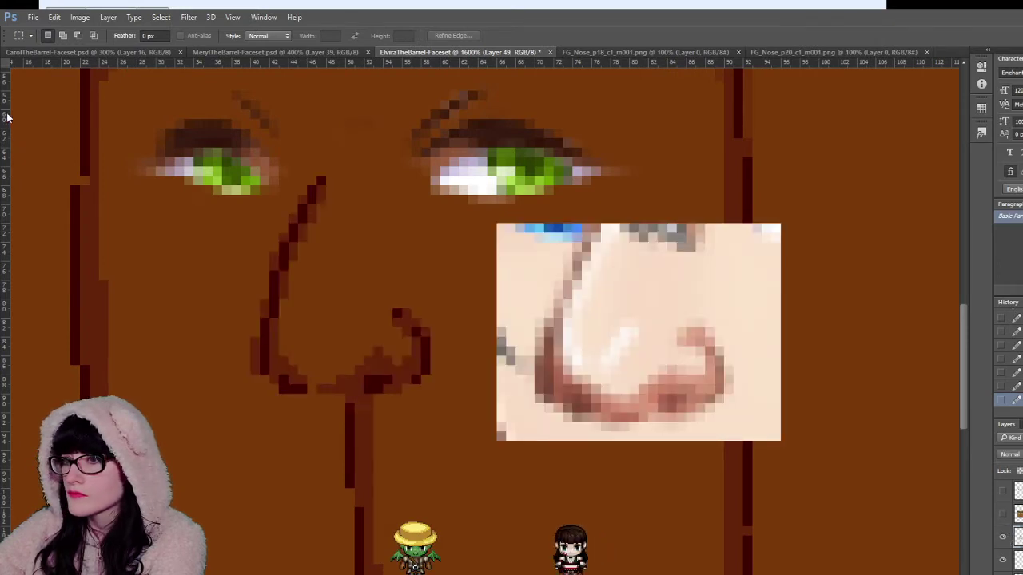
# Step: Paint over the plank seam directly below the nose with the barrel's base brown to clear the mouth area
pyautogui.press('b')
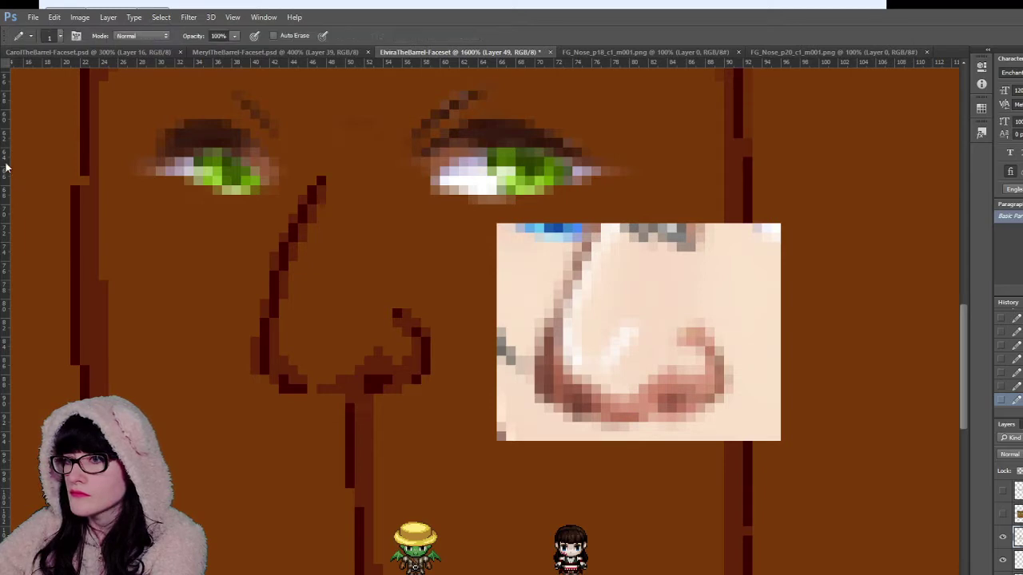
pyautogui.press('i')
pyautogui.press('b')
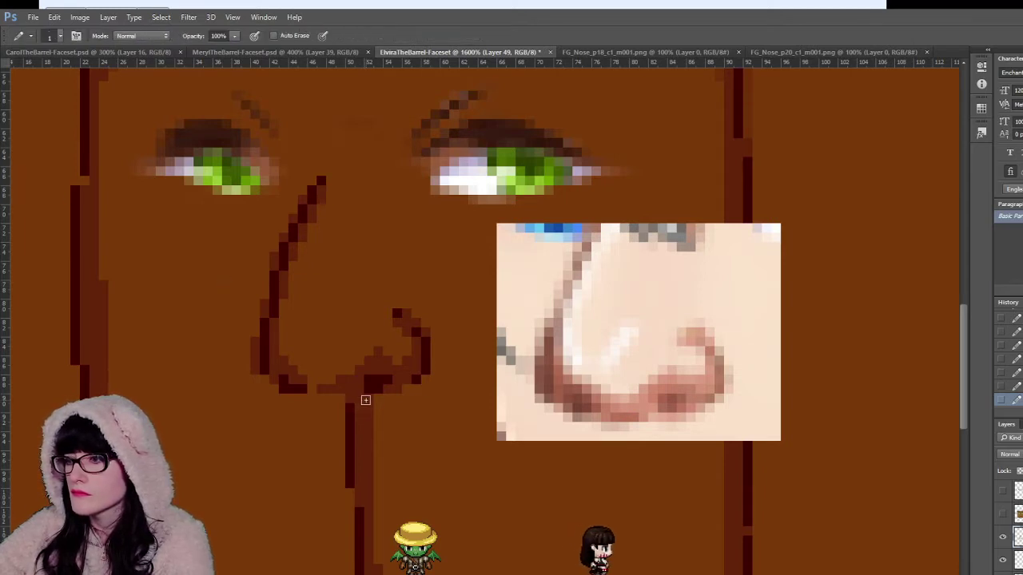
pyautogui.moveTo(359, 422)
pyautogui.mouseDown()
pyautogui.moveTo(350, 504)
pyautogui.moveTo(372, 488)
pyautogui.moveTo(376, 439)
pyautogui.moveTo(357, 488)
pyautogui.moveTo(368, 418)
pyautogui.moveTo(366, 480)
pyautogui.mouseUp()
pyautogui.scroll(-3, 406, 418)
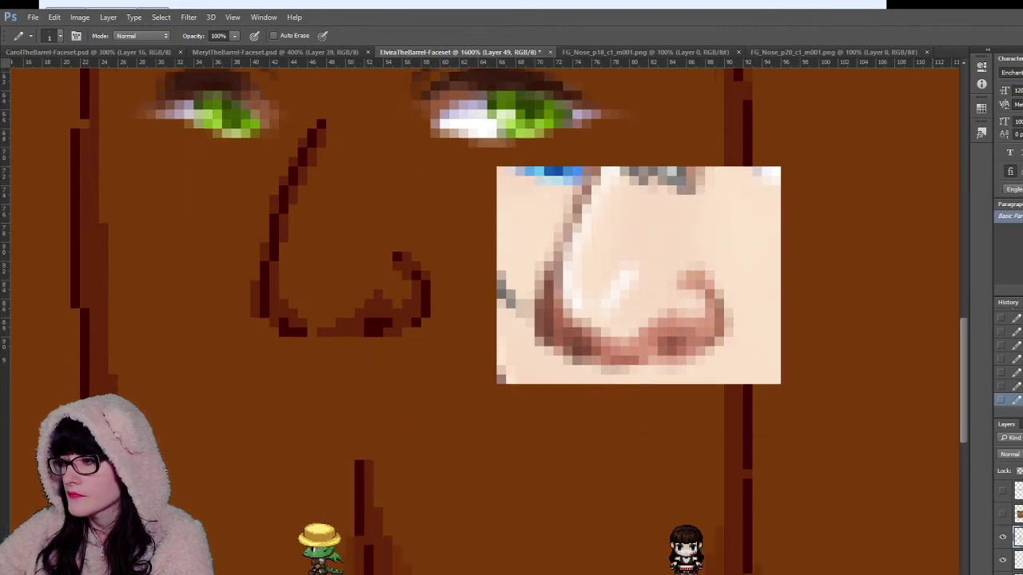
# Step: Compare the cleared area below the nose with the original face's mouth position and examine it on the whole barrel
pyautogui.click(1002, 560)
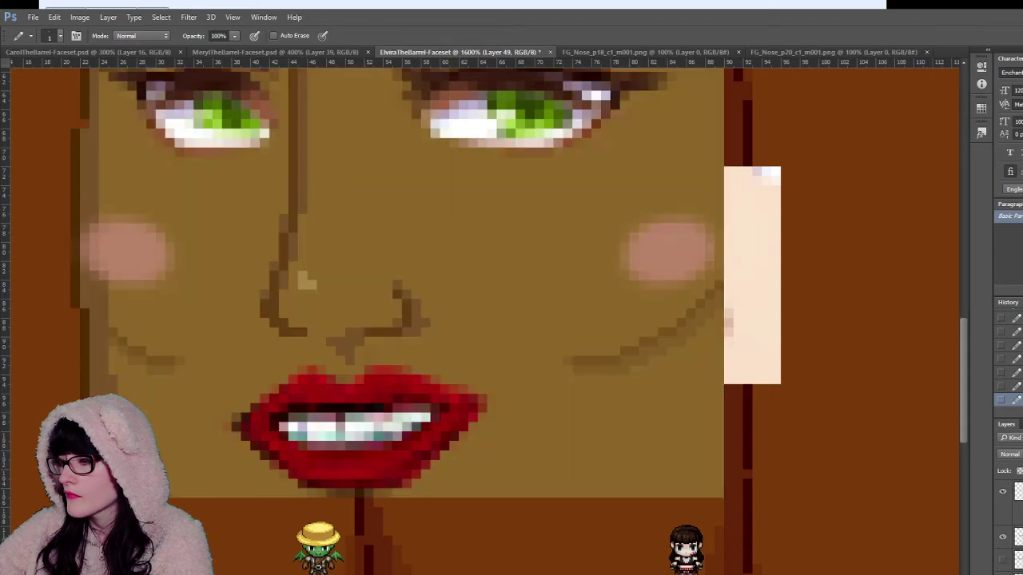
pyautogui.click(1003, 573)
pyautogui.click(1003, 573)
pyautogui.click(1003, 572)
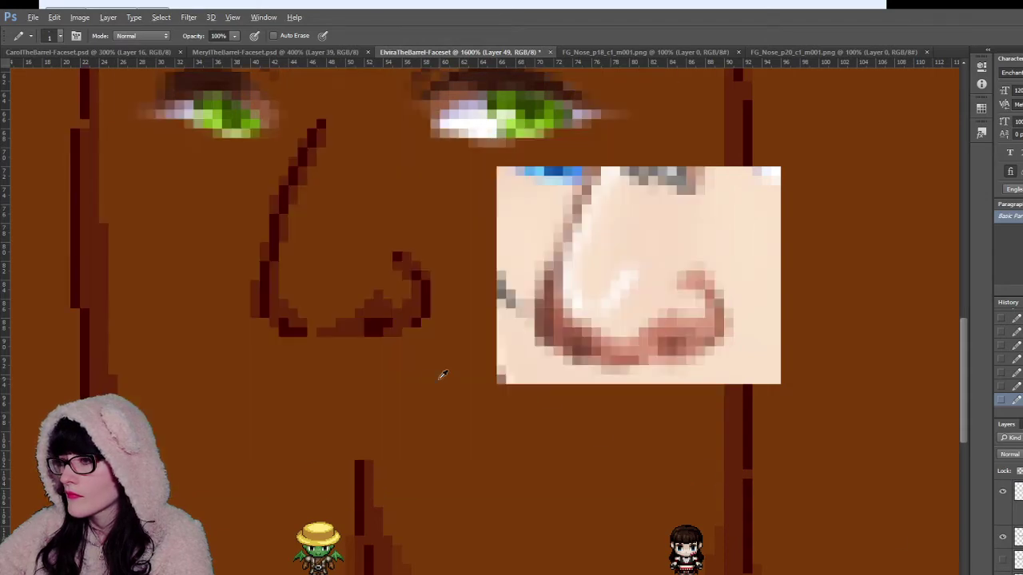
pyautogui.press('z')
pyautogui.keyDown('alt'); pyautogui.click(411, 310); pyautogui.keyUp('alt')
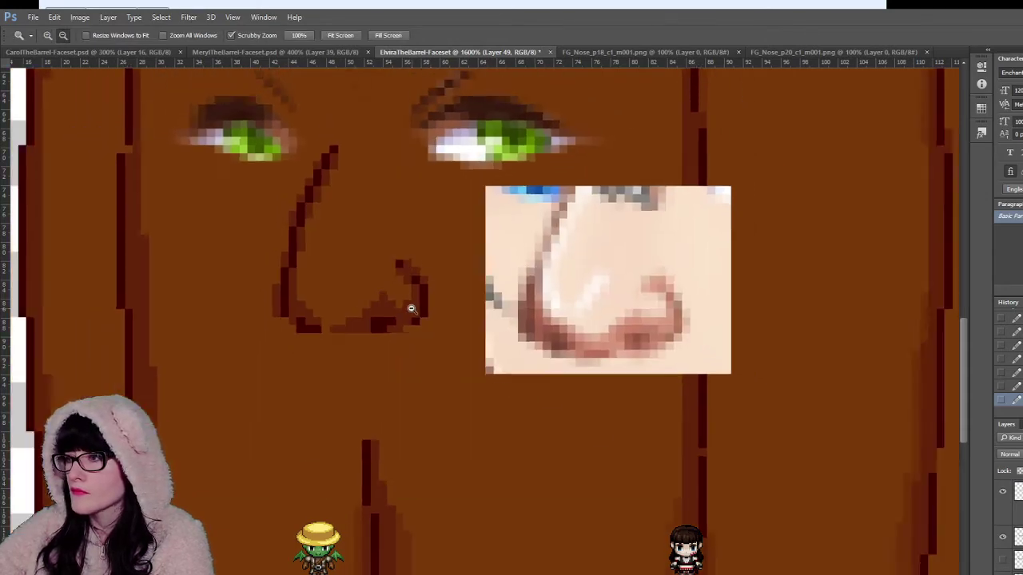
pyautogui.keyDown('alt'); pyautogui.click(412, 309); pyautogui.keyUp('alt')
pyautogui.keyDown('alt'); pyautogui.click(416, 313); pyautogui.keyUp('alt')
pyautogui.keyDown('alt'); pyautogui.click(423, 323); pyautogui.keyUp('alt')
pyautogui.keyDown('alt'); pyautogui.click(425, 324); pyautogui.keyUp('alt')
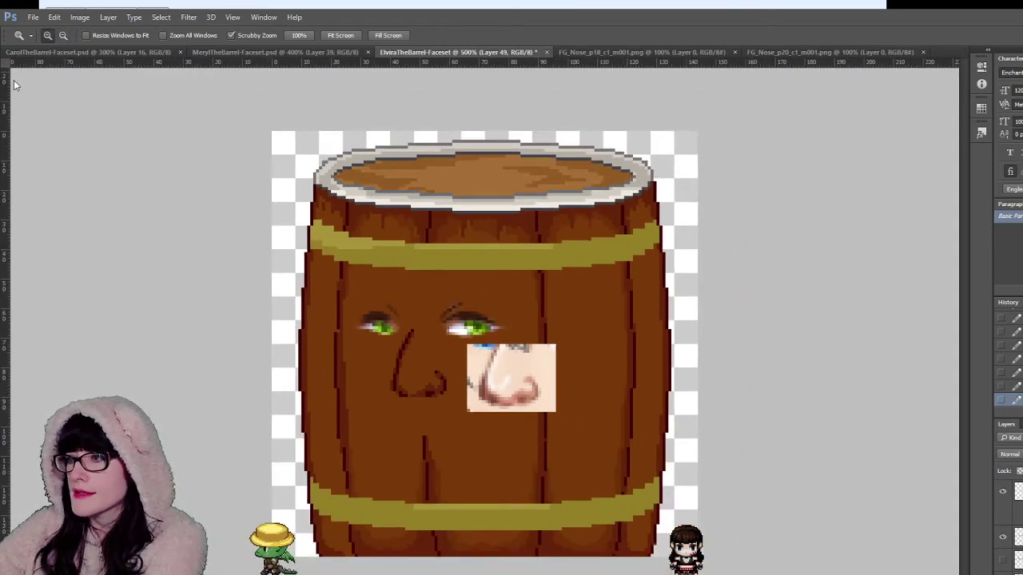
pyautogui.press('v')
pyautogui.press('z')
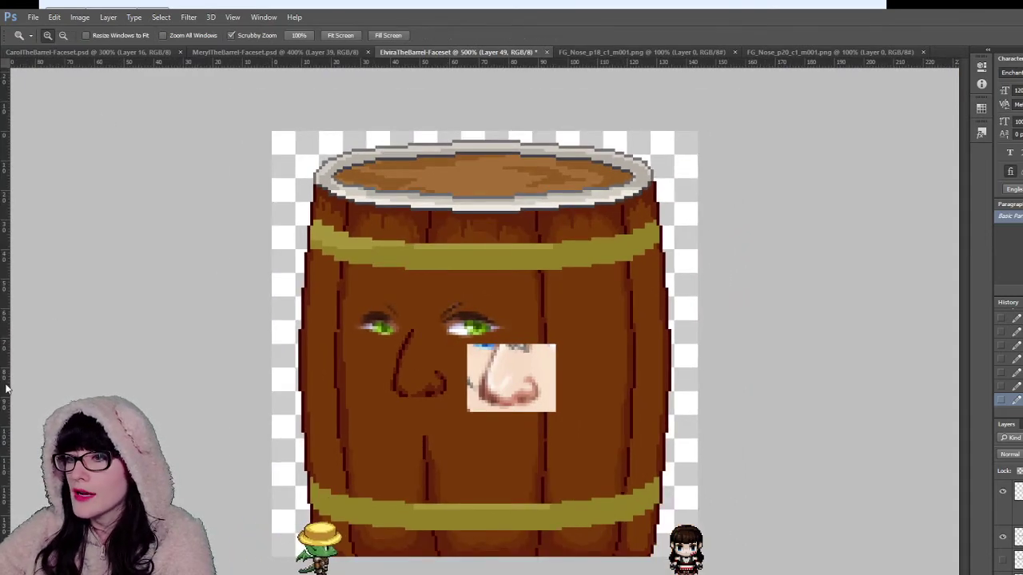
# Step: Compare the nose with the original face's nose highlight, and paint a short diagonal light-brown highlight on the tip of the new nose
pyautogui.click(264, 354)
pyautogui.click(264, 354)
pyautogui.click(503, 406)
pyautogui.click(503, 406)
pyautogui.click(503, 406)
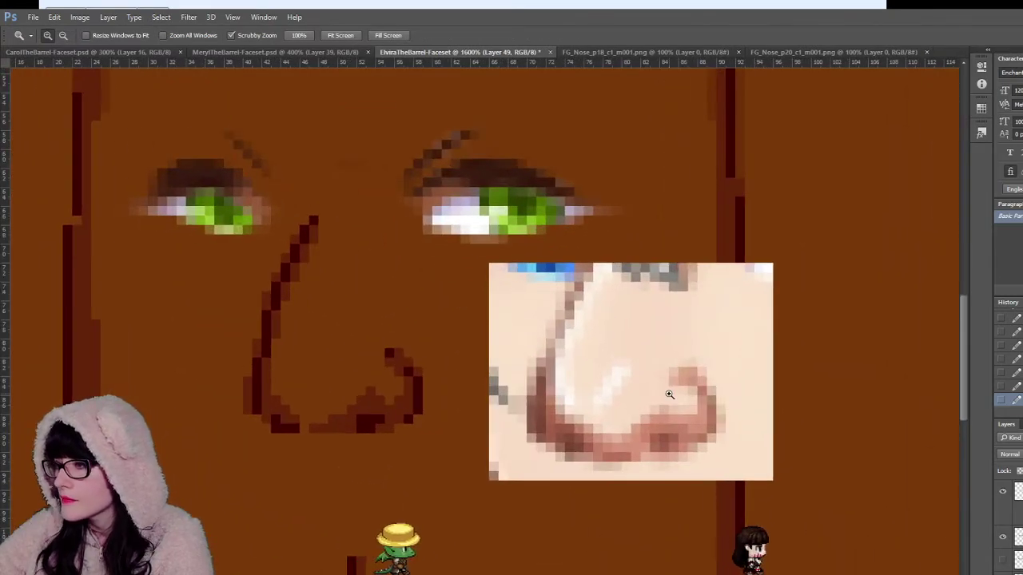
pyautogui.click(604, 387)
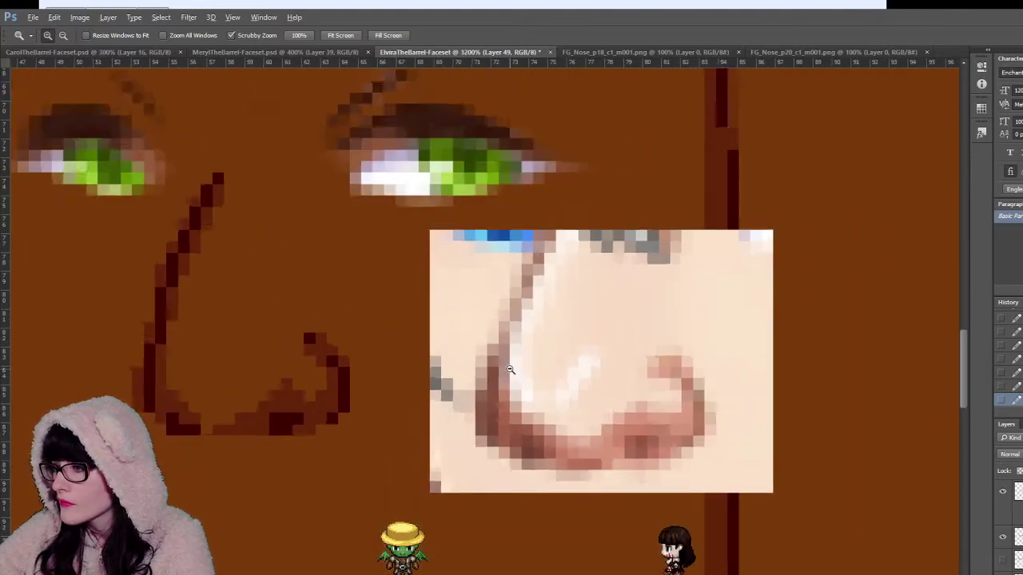
pyautogui.keyDown('alt'); pyautogui.click(507, 368); pyautogui.keyUp('alt')
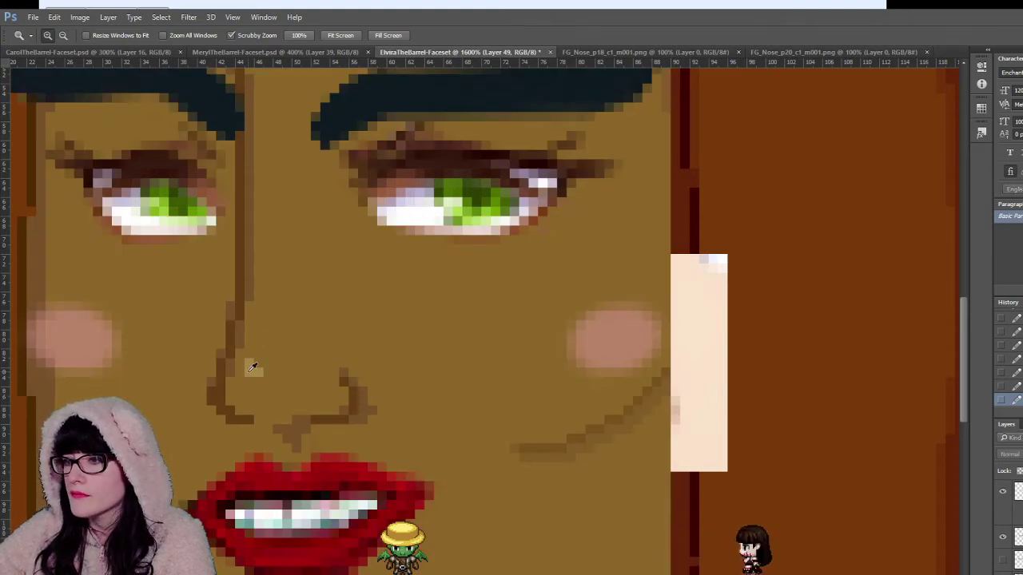
pyautogui.press('i')
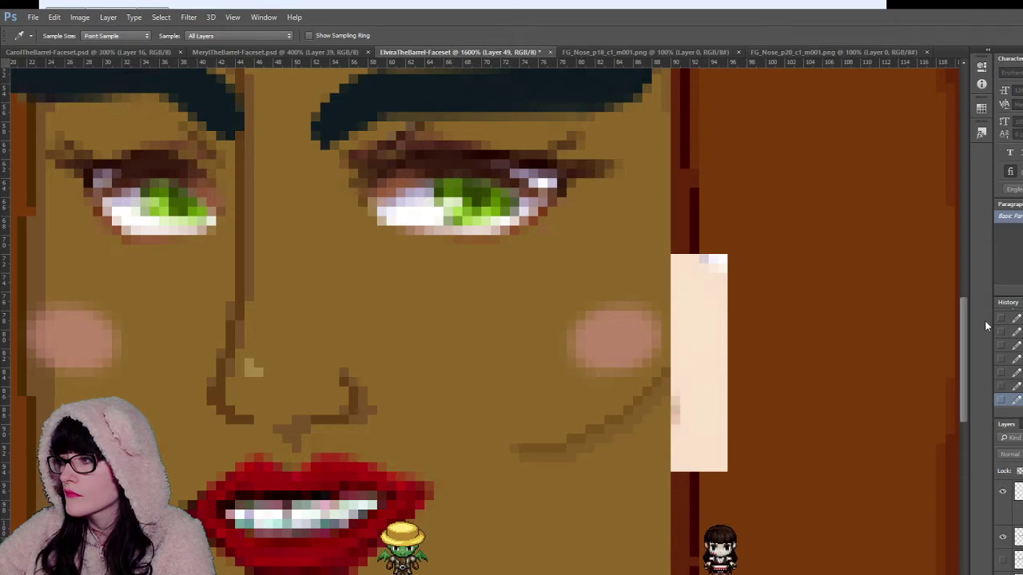
pyautogui.press('z')
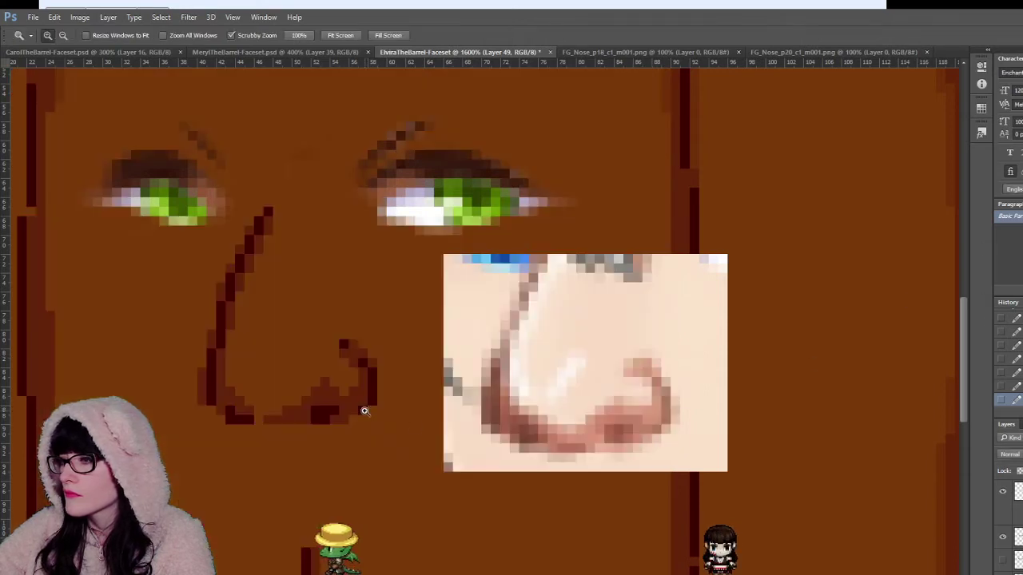
pyautogui.press('i')
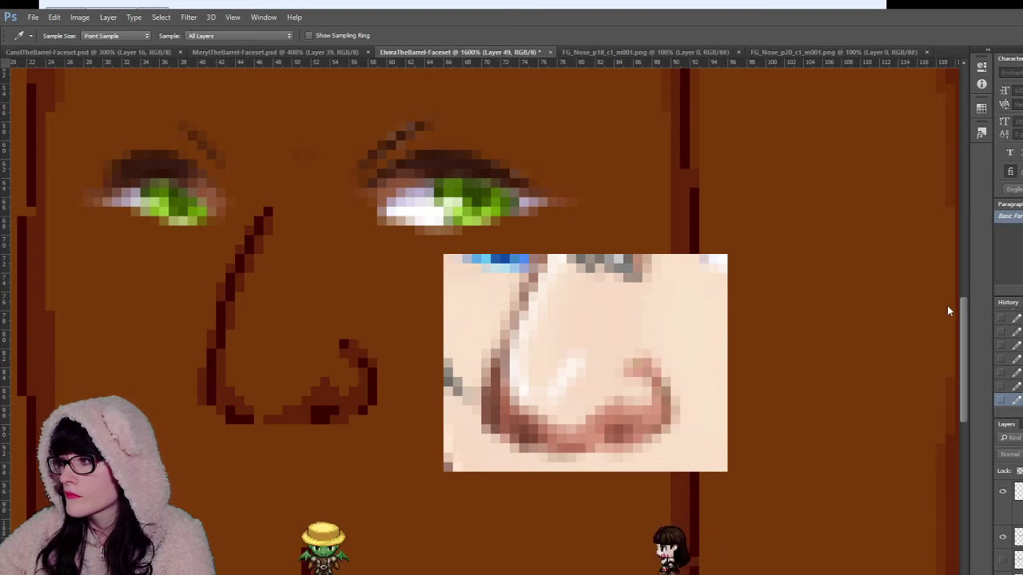
pyautogui.press('b')
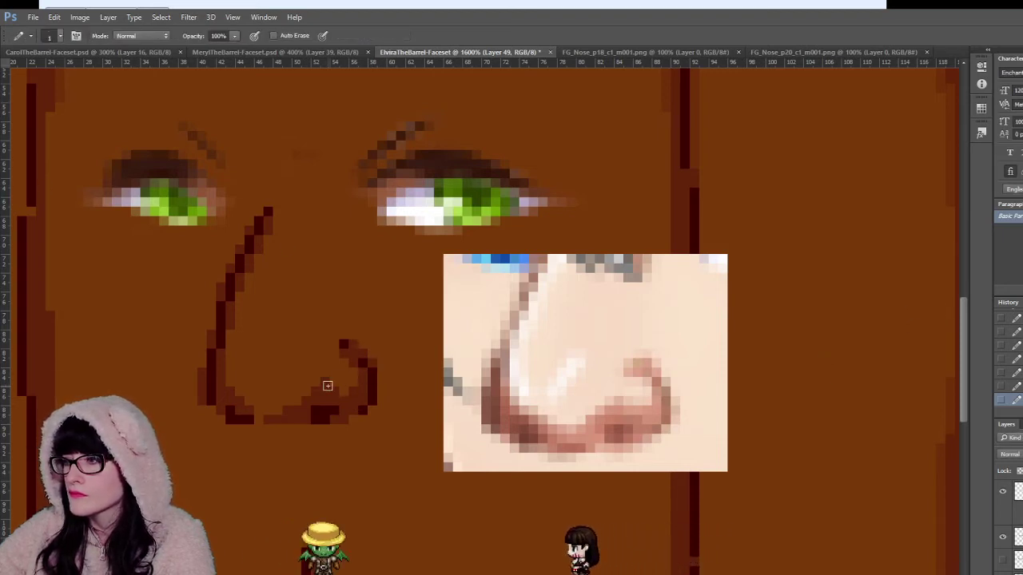
pyautogui.click(324, 381)
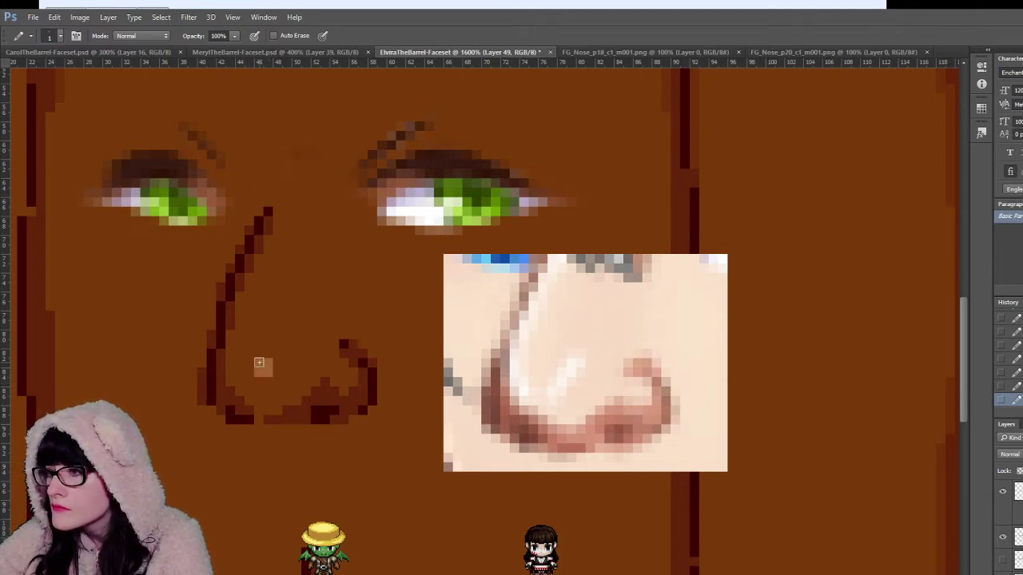
pyautogui.moveTo(272, 355); pyautogui.dragTo(287, 344)
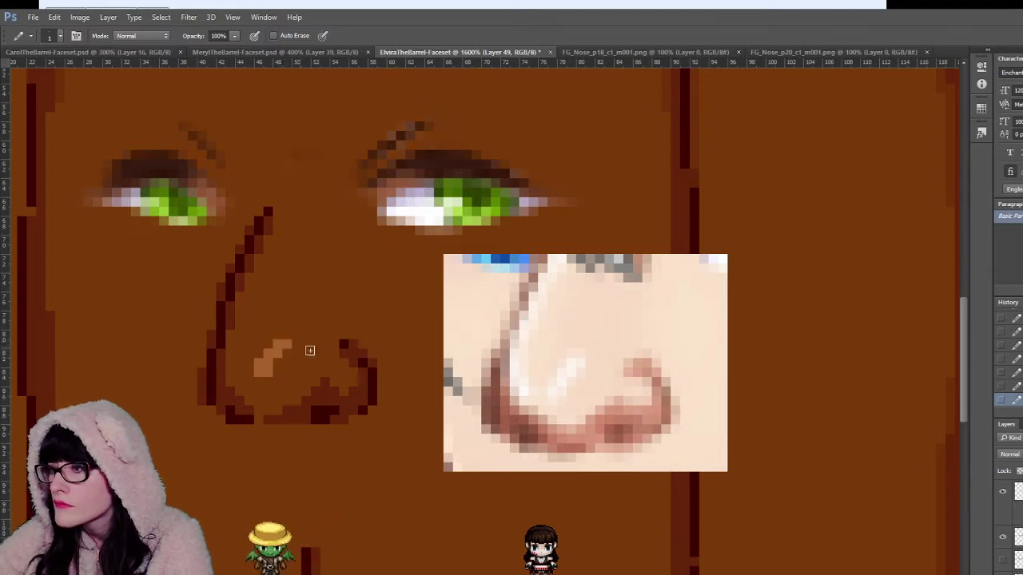
# Step: Examine the new highlight on the whole barrel and up close beside the reference portrait nose
pyautogui.press('z')
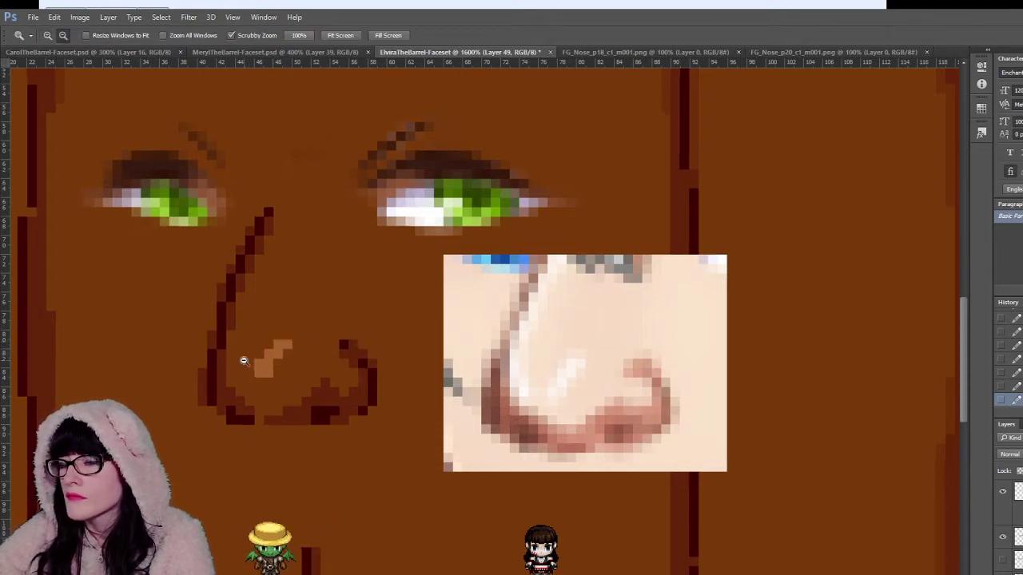
pyautogui.click(244, 358)
pyautogui.click(244, 359)
pyautogui.click(264, 369)
pyautogui.click(278, 377)
pyautogui.click(382, 428)
pyautogui.click(436, 423)
pyautogui.keyDown('alt'); pyautogui.click(445, 425); pyautogui.keyUp('alt')
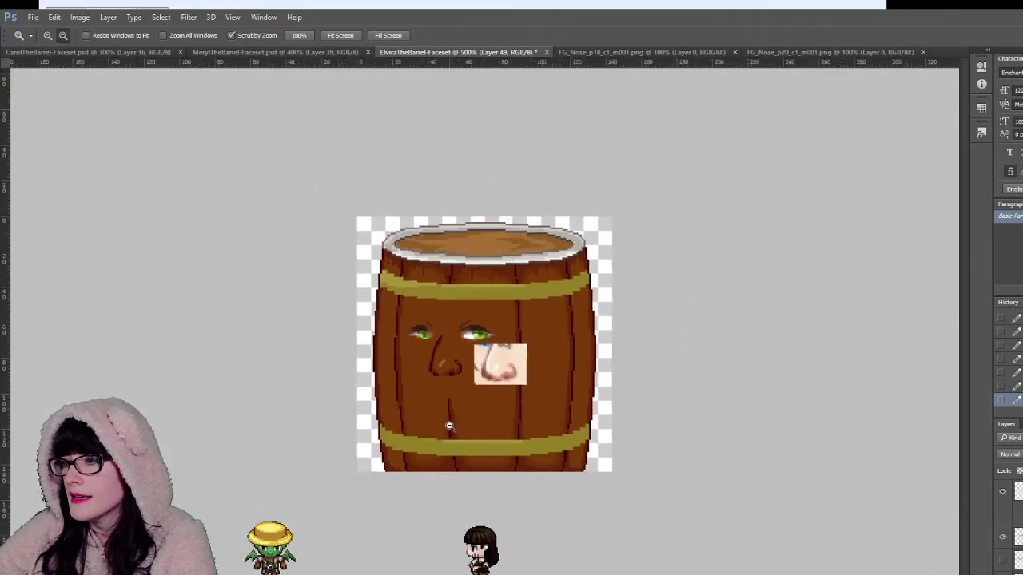
pyautogui.keyDown('alt'); pyautogui.click(452, 426); pyautogui.keyUp('alt')
pyautogui.click(479, 394)
pyautogui.click(480, 394)
pyautogui.click(479, 395)
pyautogui.click(479, 394)
pyautogui.click(480, 395)
pyautogui.click(479, 395)
pyautogui.click(479, 394)
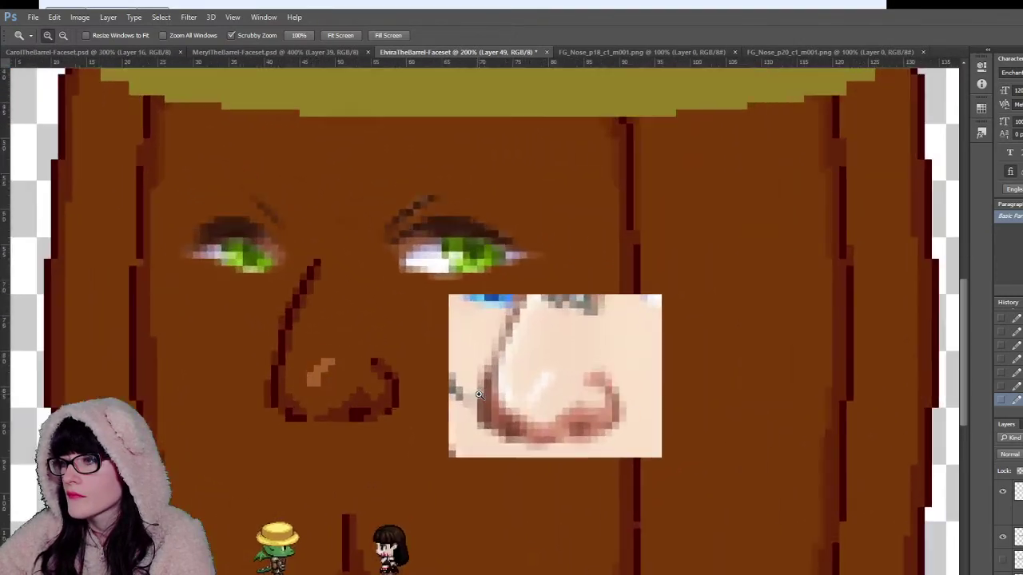
pyautogui.click(479, 395)
pyautogui.click(479, 394)
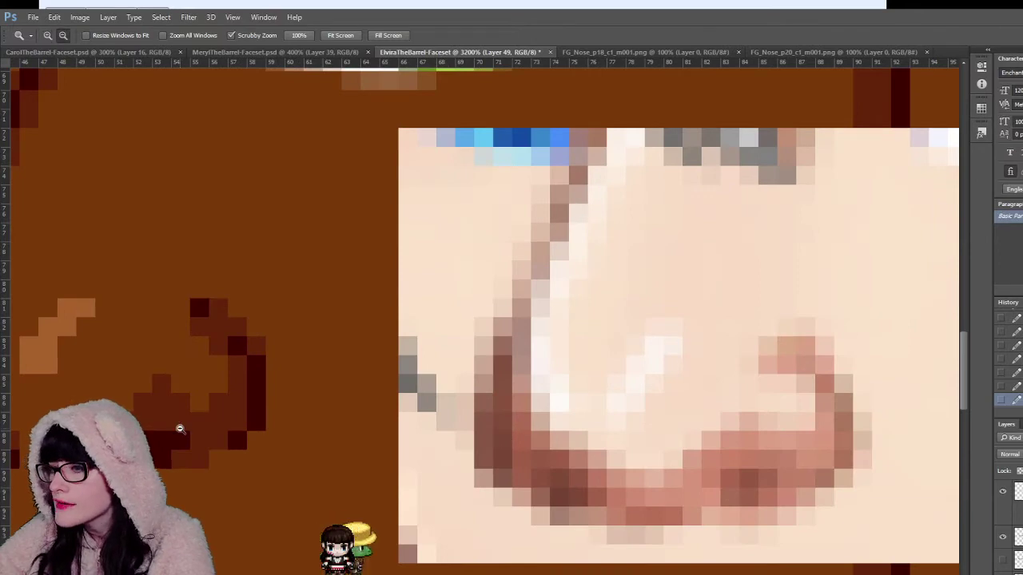
# Step: Trim the lower corner of the nose-tip highlight, keeping the pixel in the middle of its diagonal filled
pyautogui.keyDown('alt'); pyautogui.click(179, 427); pyautogui.keyUp('alt')
pyautogui.keyDown('alt'); pyautogui.click(178, 427); pyautogui.keyUp('alt')
pyautogui.keyDown('alt'); pyautogui.click(178, 426); pyautogui.keyUp('alt')
pyautogui.click(136, 415)
pyautogui.click(137, 415)
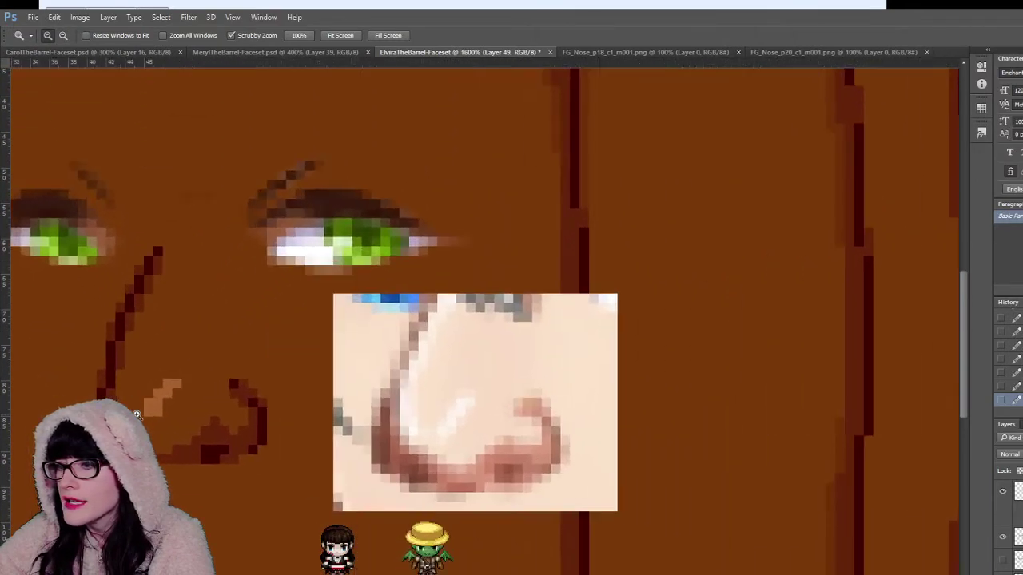
pyautogui.click(164, 414)
pyautogui.press('m')
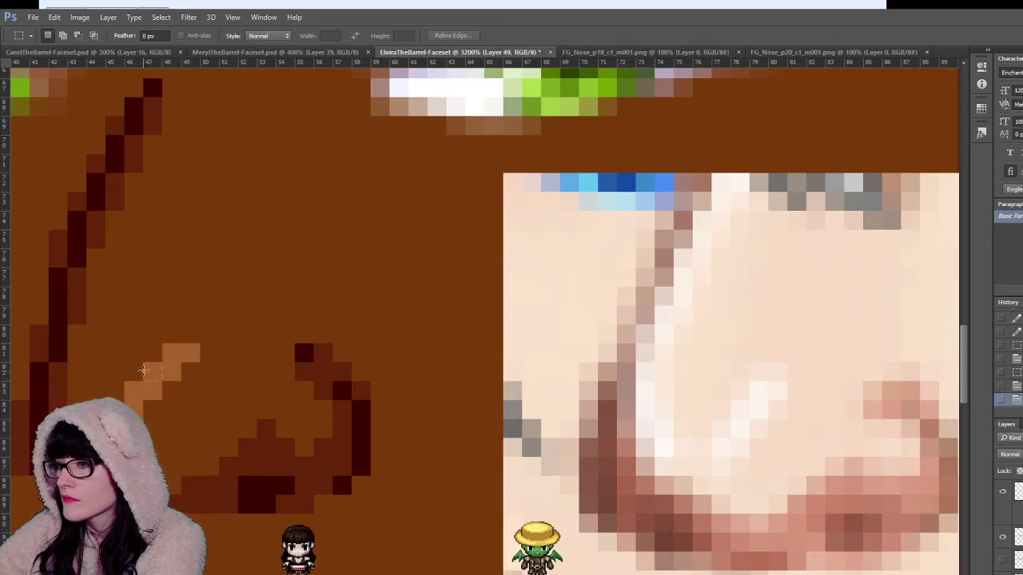
pyautogui.moveTo(143, 370); pyautogui.dragTo(160, 379)
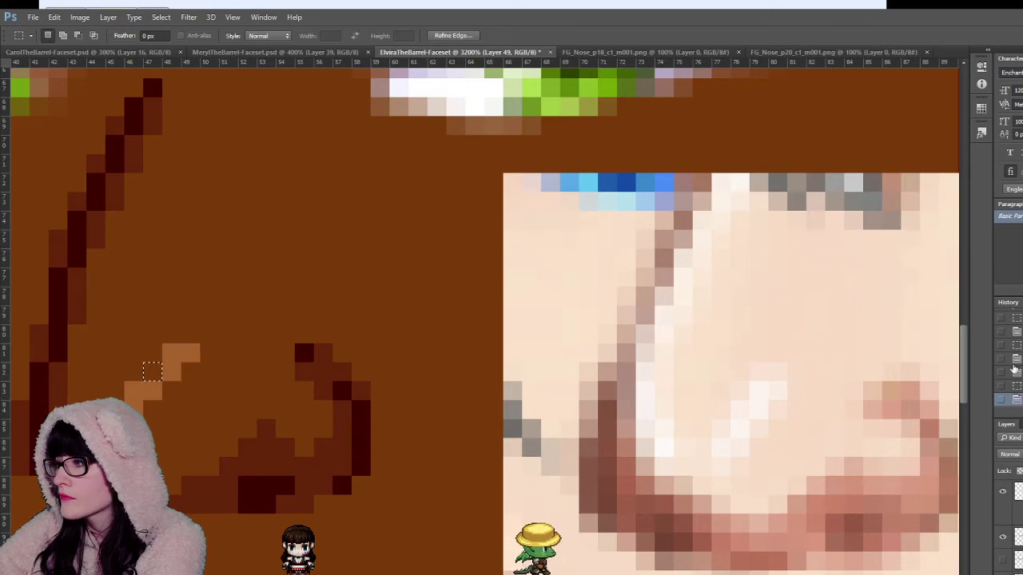
pyautogui.hotkey('alt', 'BackSpace')
pyautogui.hotkey('ctrl', 'd')
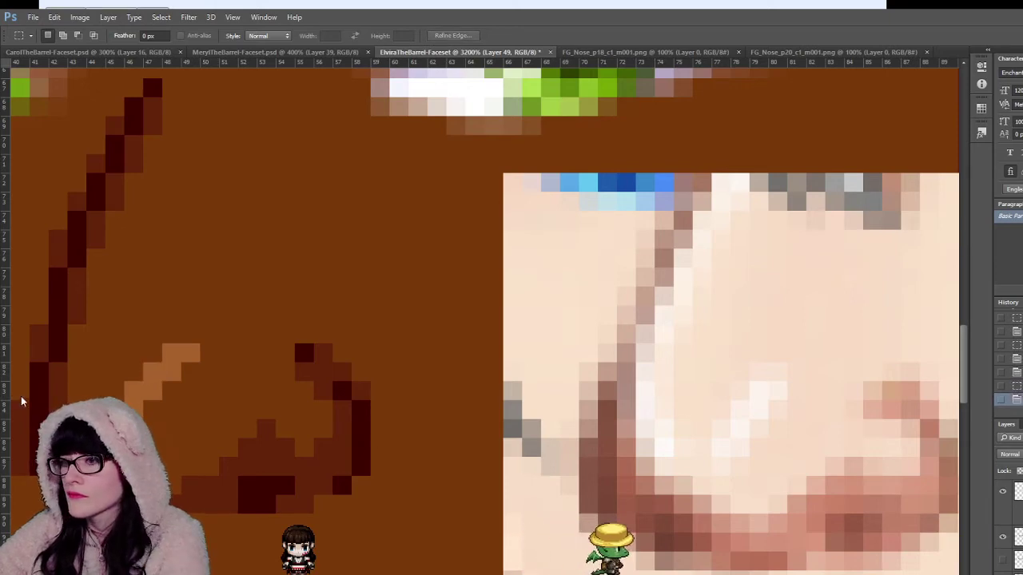
# Step: Check the highlight at full-barrel view and against the original face, and thin it to a one-pixel-wide diagonal by deleting its extra pixels
pyautogui.press('z')
pyautogui.keyDown('alt'); pyautogui.click(234, 401); pyautogui.keyUp('alt')
pyautogui.keyDown('alt'); pyautogui.click(234, 400); pyautogui.keyUp('alt')
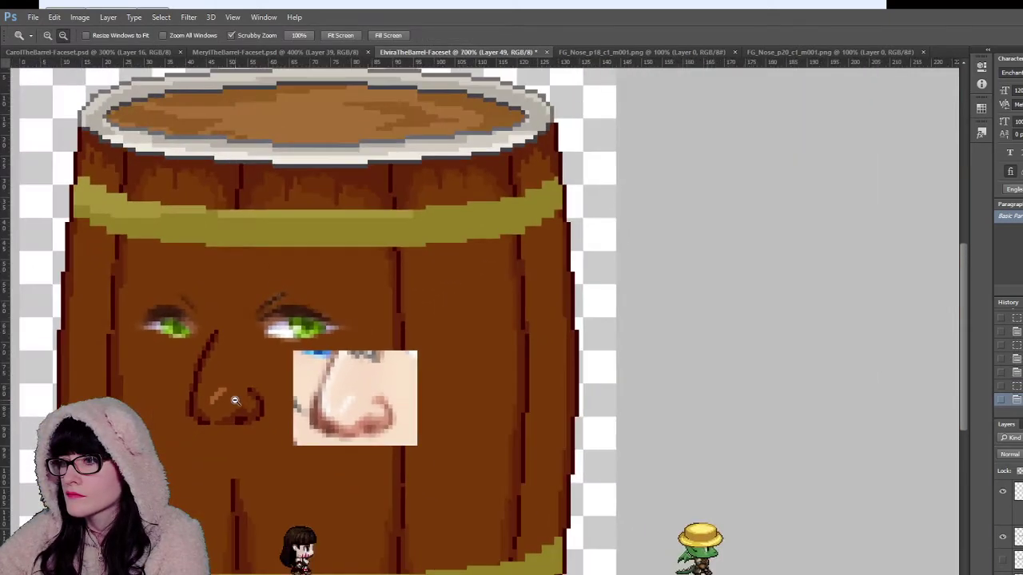
pyautogui.click(423, 390)
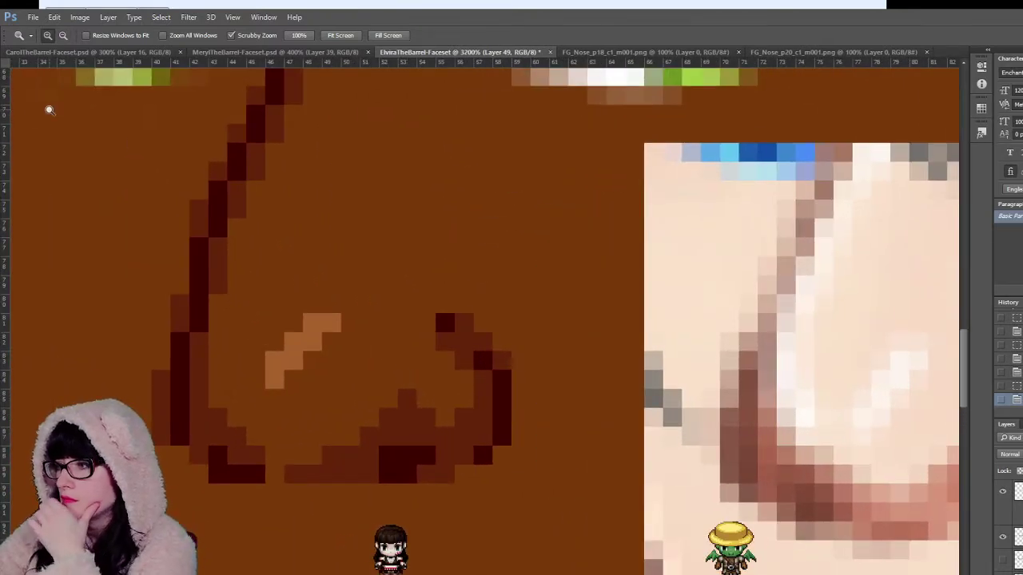
pyautogui.click(1003, 574)
pyautogui.click(1003, 573)
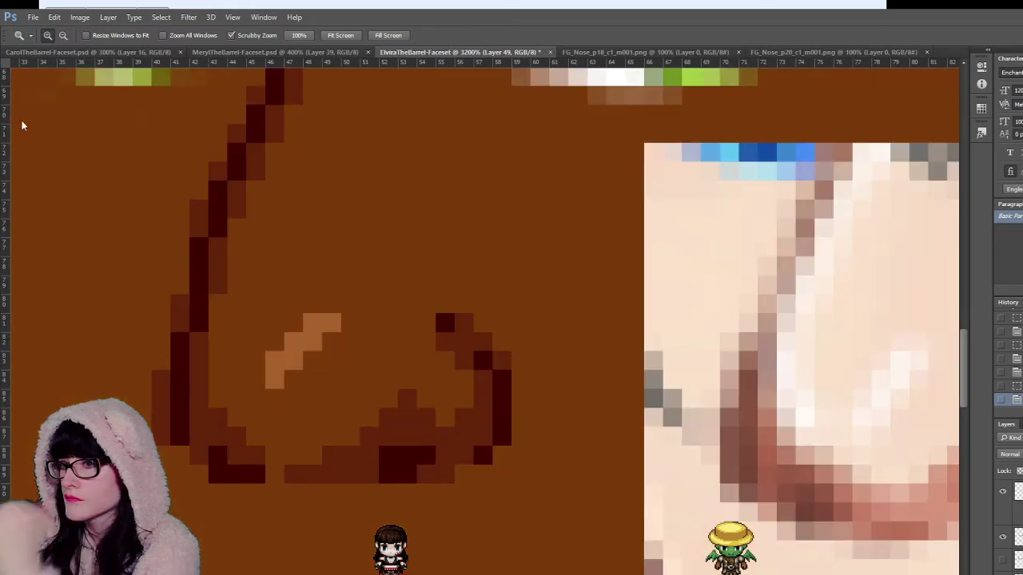
pyautogui.press('m')
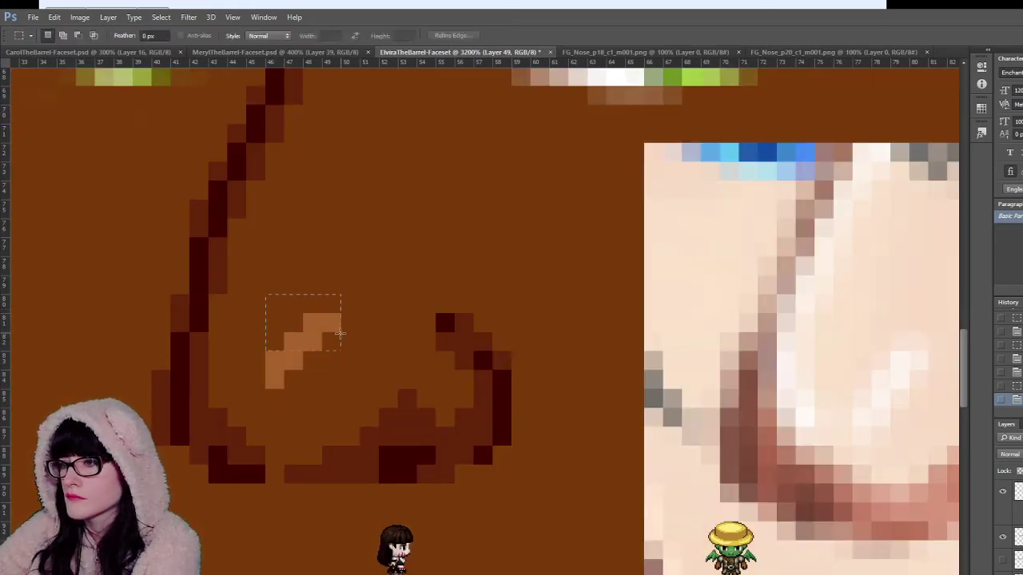
pyautogui.moveTo(340, 325)
pyautogui.mouseDown()
pyautogui.moveTo(350, 342)
pyautogui.moveTo(285, 369)
pyautogui.mouseUp()
pyautogui.click(334, 319)
pyautogui.press('Delete')
pyautogui.press('Delete')
pyautogui.click(378, 362)
pyautogui.press('Delete')
pyautogui.hotkey('ctrl', 'd')
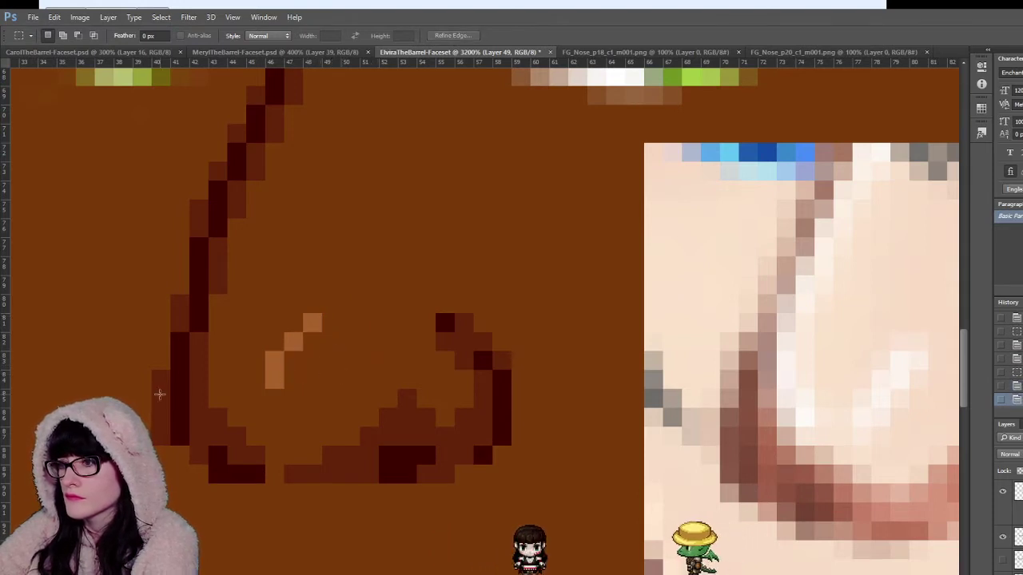
# Step: Examine the thinned nose highlight on the whole barrel and at closer zoom levels beside the reference nose
pyautogui.click(18, 393)
pyautogui.click(314, 345)
pyautogui.click(314, 344)
pyautogui.click(313, 342)
pyautogui.click(315, 344)
pyautogui.click(391, 388)
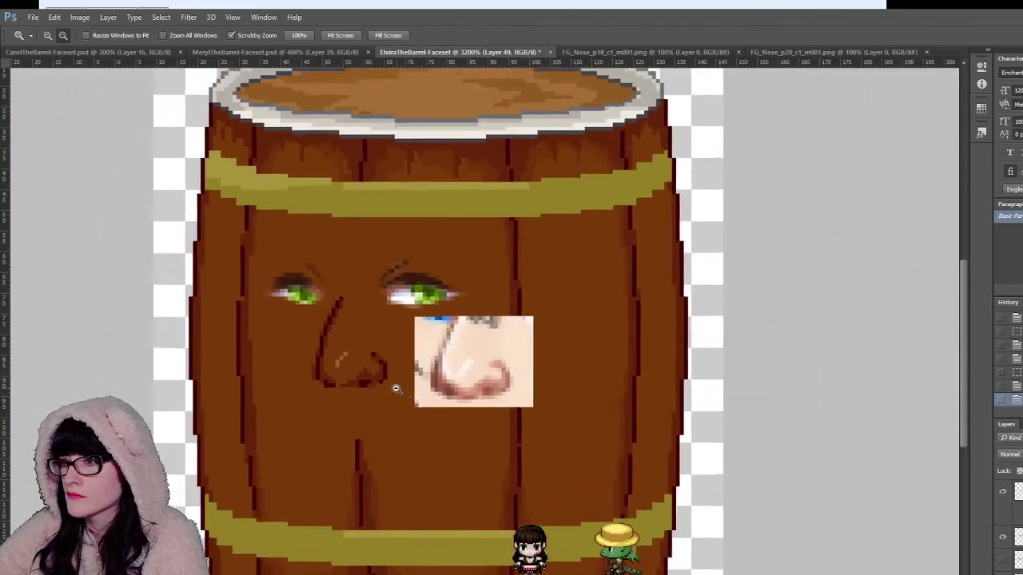
pyautogui.click(428, 405)
pyautogui.keyDown('alt'); pyautogui.click(428, 405); pyautogui.keyUp('alt')
pyautogui.keyDown('alt'); pyautogui.click(472, 418); pyautogui.keyUp('alt')
pyautogui.click(496, 407)
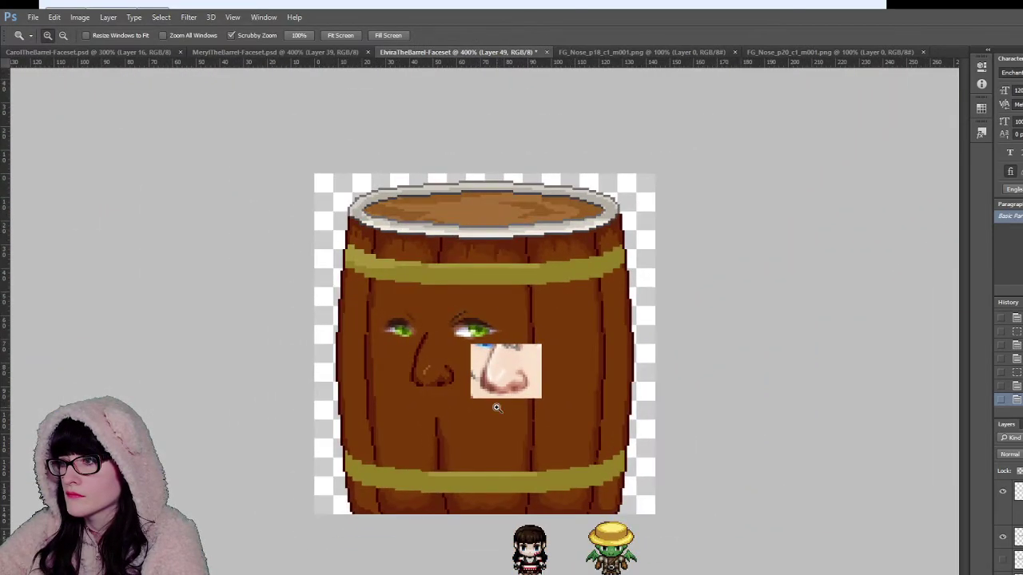
pyautogui.click(462, 407)
pyautogui.click(462, 407)
pyautogui.click(462, 407)
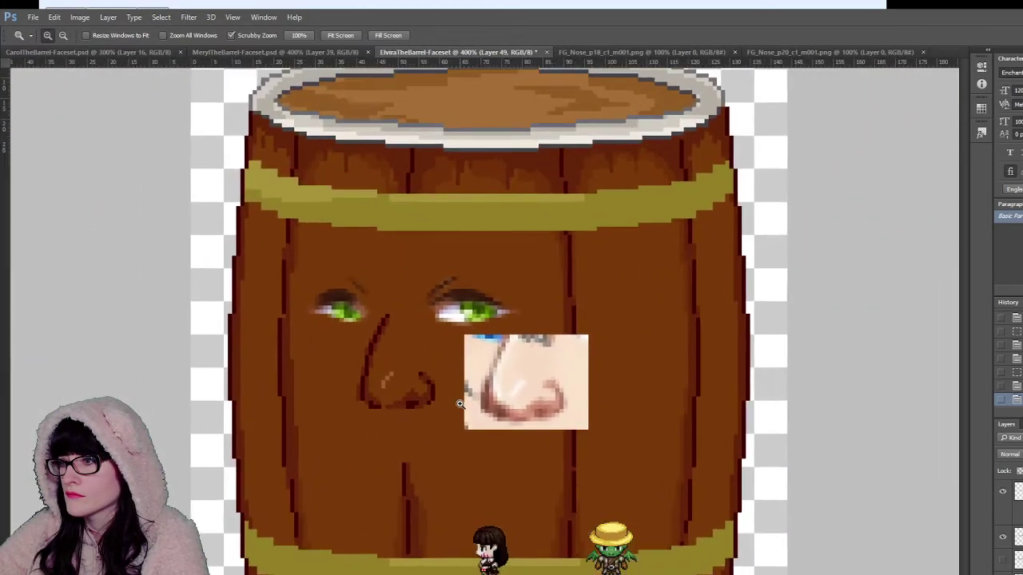
pyautogui.click(461, 407)
pyautogui.click(399, 407)
pyautogui.click(398, 408)
pyautogui.click(398, 408)
pyautogui.press('v')
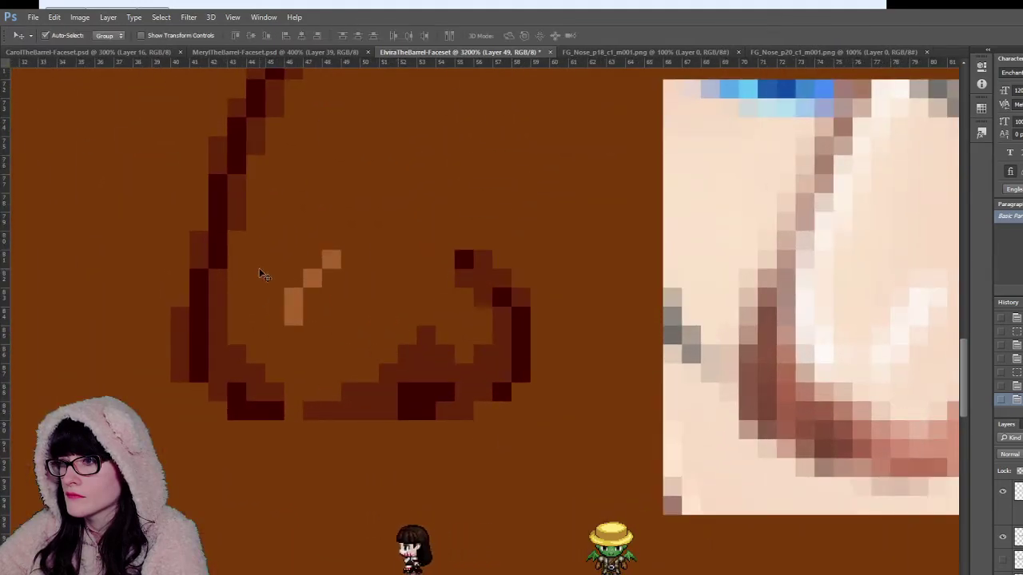
pyautogui.moveTo(284, 307)
pyautogui.mouseDown()
pyautogui.moveTo(281, 291)
pyautogui.moveTo(289, 304)
pyautogui.mouseUp()
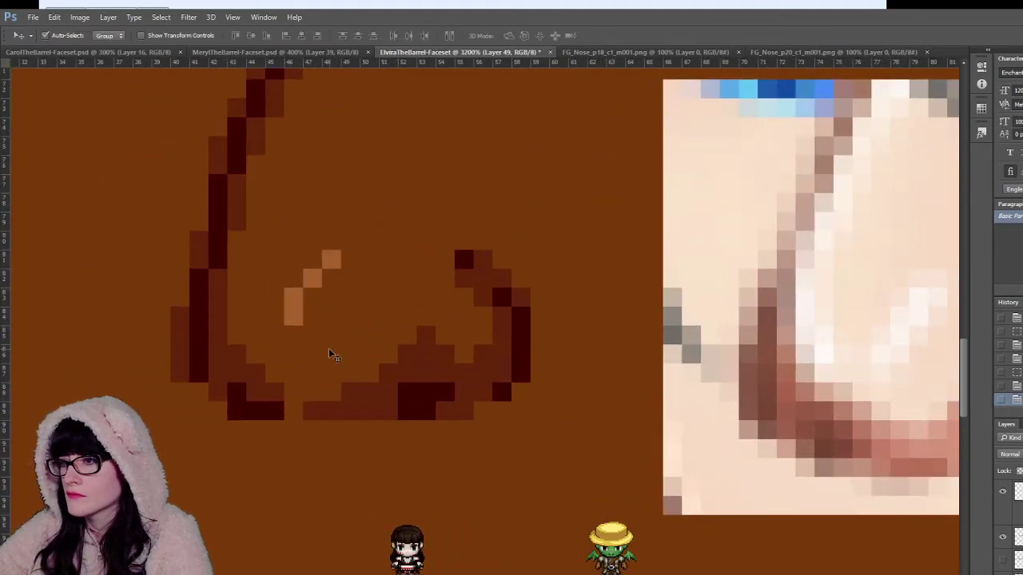
pyautogui.press('z')
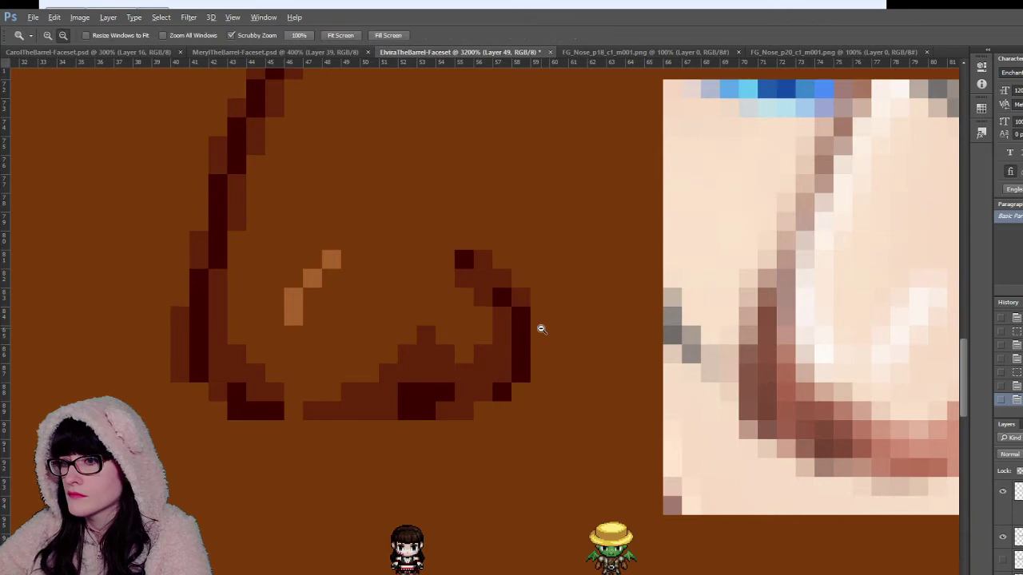
# Step: Compare the highlight's position with the original face layer on the full barrel, leaving that layer hidden
pyautogui.keyDown('alt'); pyautogui.click(558, 321); pyautogui.keyUp('alt')
pyautogui.keyDown('alt'); pyautogui.click(559, 322); pyautogui.keyUp('alt')
pyautogui.keyDown('alt'); pyautogui.click(559, 321); pyautogui.keyUp('alt')
pyautogui.keyDown('alt'); pyautogui.click(560, 321); pyautogui.keyUp('alt')
pyautogui.keyDown('alt'); pyautogui.click(559, 321); pyautogui.keyUp('alt')
pyautogui.keyDown('alt'); pyautogui.click(559, 321); pyautogui.keyUp('alt')
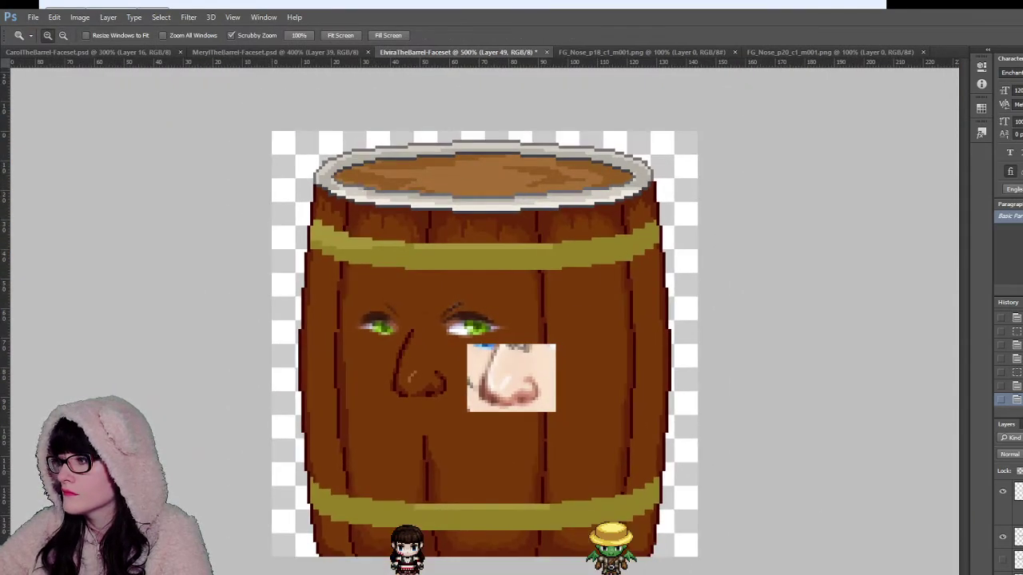
pyautogui.click(1002, 572)
pyautogui.click(1002, 571)
pyautogui.click(1002, 572)
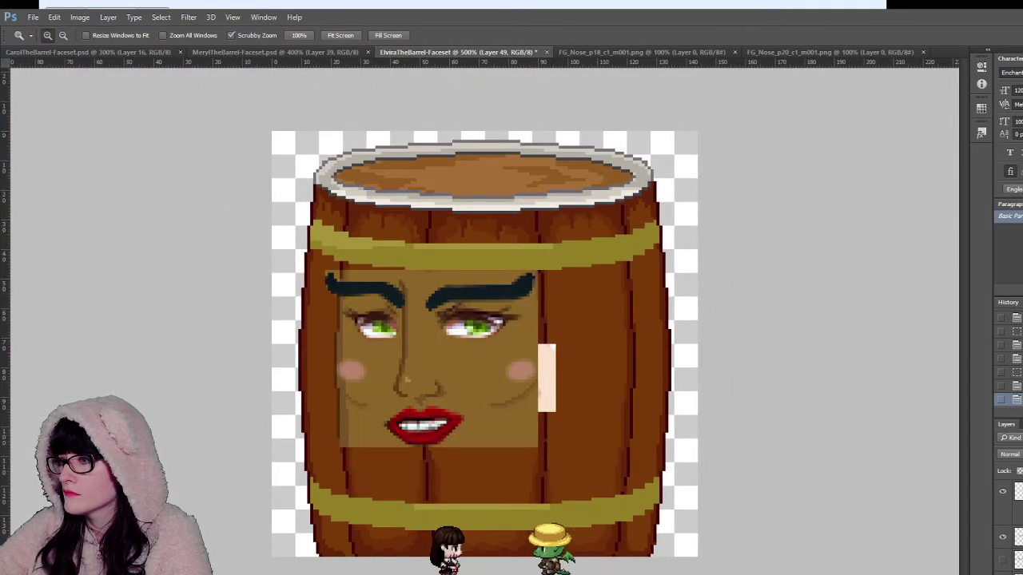
pyautogui.click(1002, 572)
pyautogui.keyDown('alt'); pyautogui.click(505, 410); pyautogui.keyUp('alt')
pyautogui.keyDown('alt'); pyautogui.click(505, 410); pyautogui.keyUp('alt')
pyautogui.keyDown('alt'); pyautogui.click(506, 410); pyautogui.keyUp('alt')
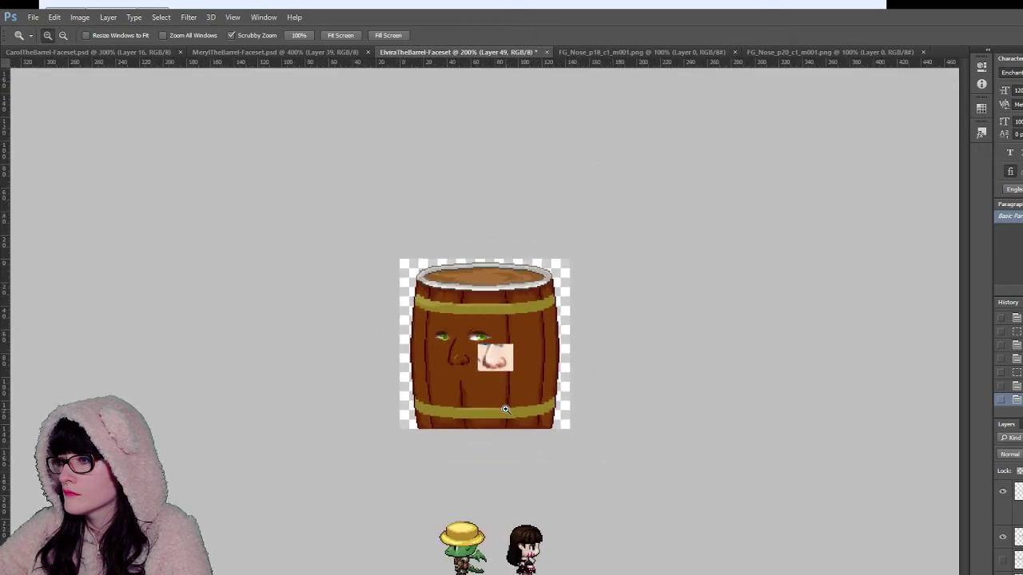
# Step: Select the nose-tip highlight, move it about three pixels to the right toward the nostril, and clear the selection
pyautogui.scroll(6, 505, 409)
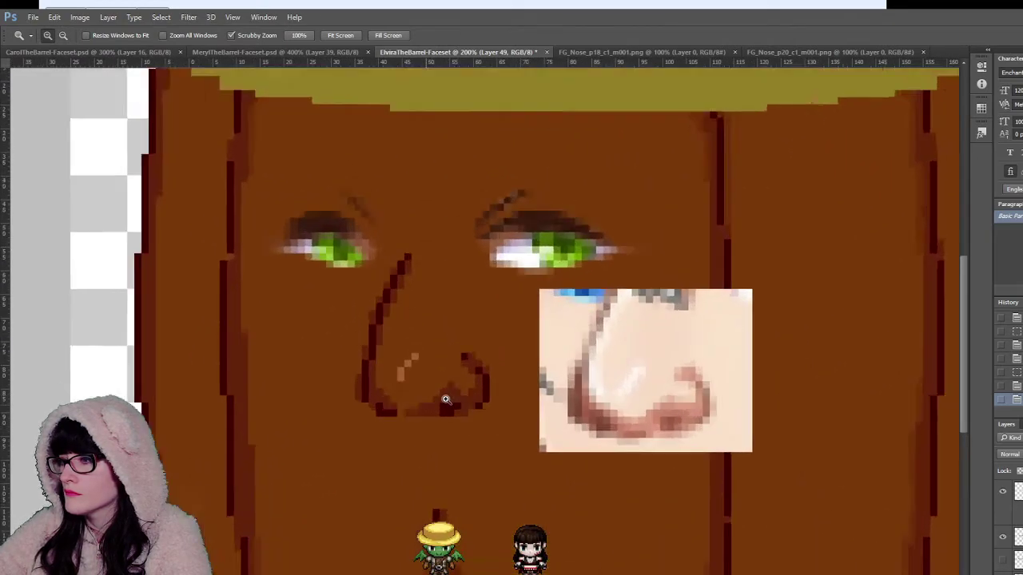
pyautogui.scroll(2, 446, 400)
pyautogui.press('m')
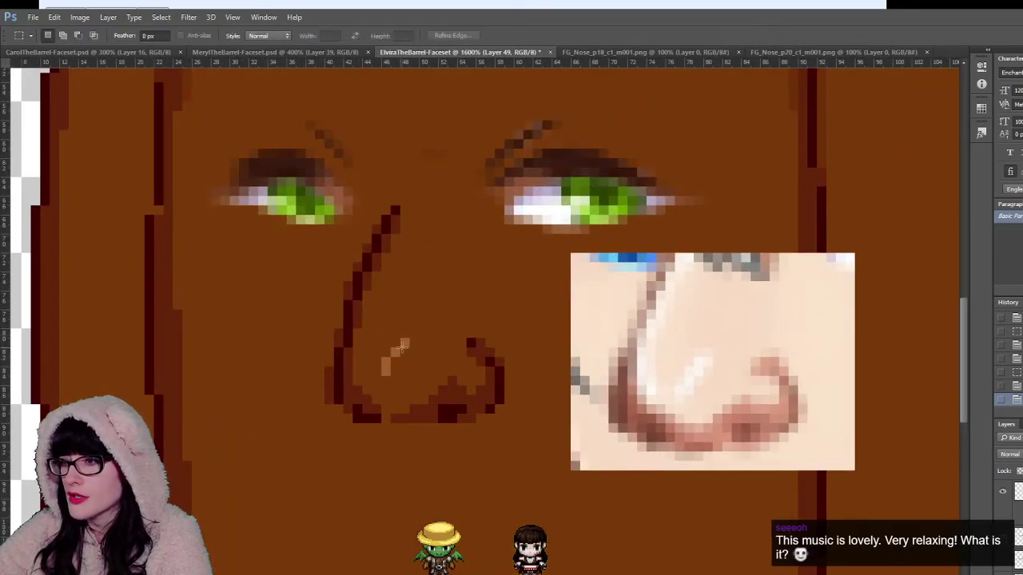
pyautogui.click(19, 84)
pyautogui.press('Right')
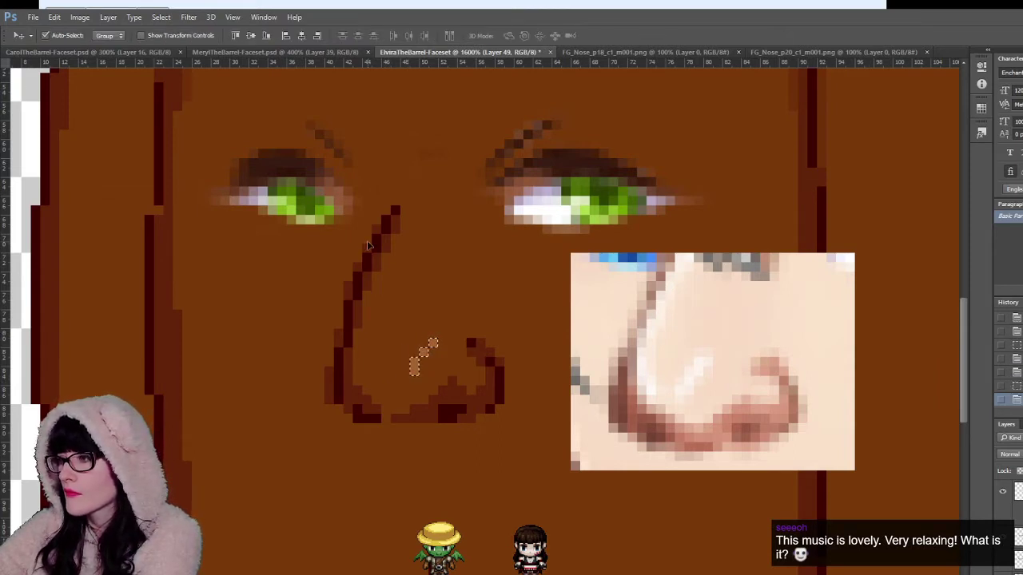
pyautogui.hotkey('ctrl', 'd')
pyautogui.press('m')
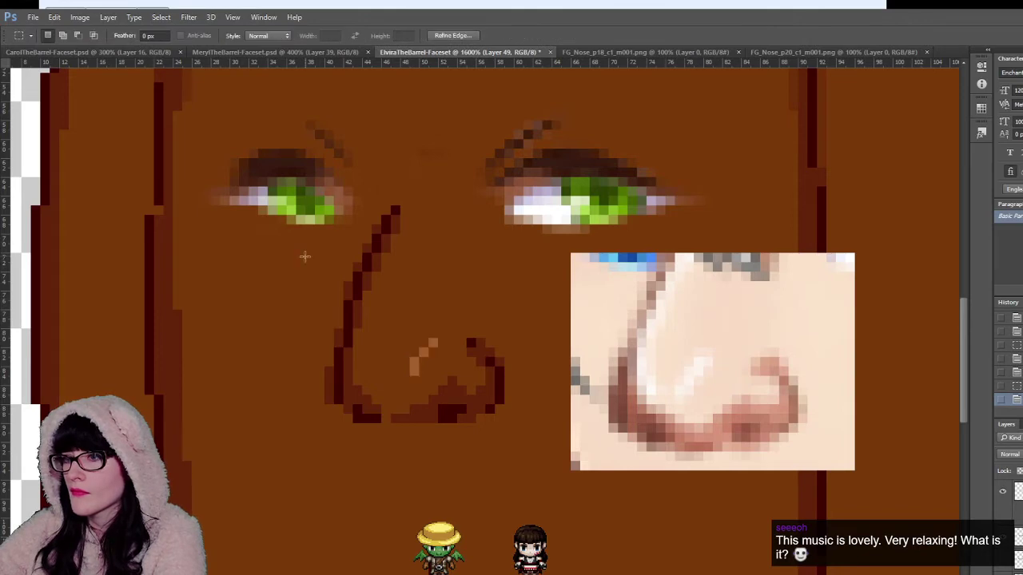
# Step: Examine the repositioned nose highlight on the whole barrel and up close beside the reference nose
pyautogui.press('z')
pyautogui.keyDown('alt'); pyautogui.click(386, 337); pyautogui.keyUp('alt')
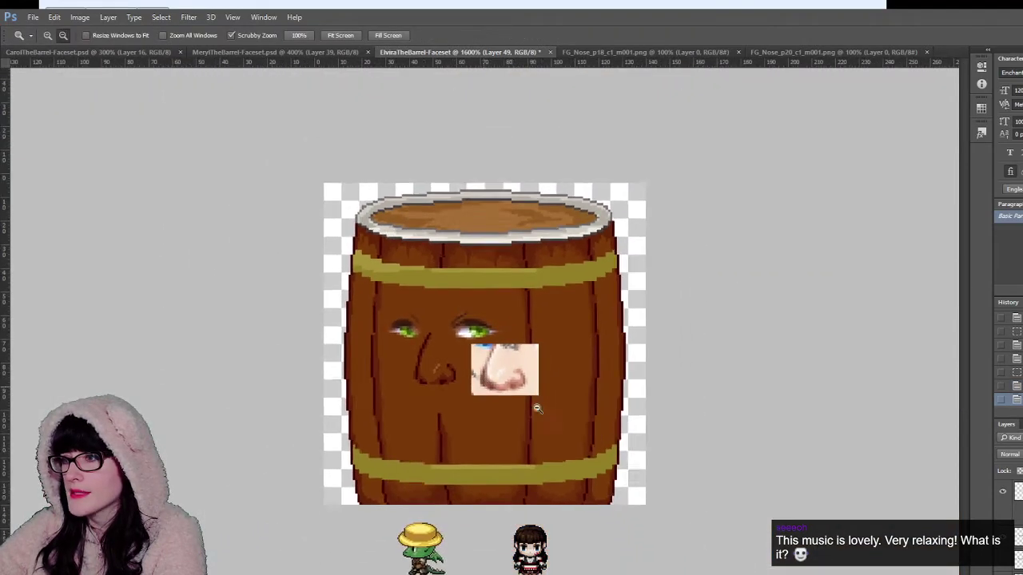
pyautogui.click(487, 393)
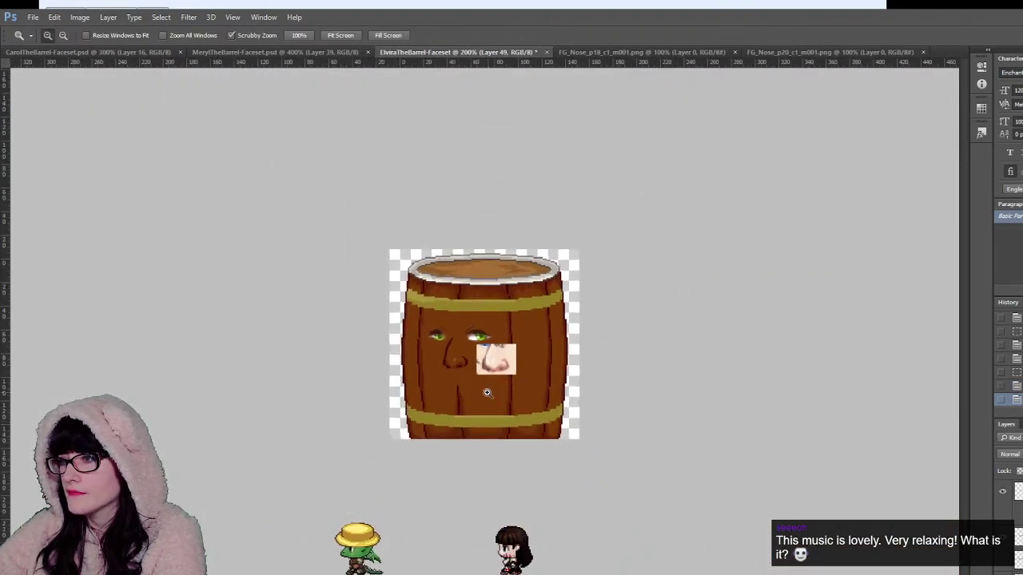
pyautogui.click(486, 392)
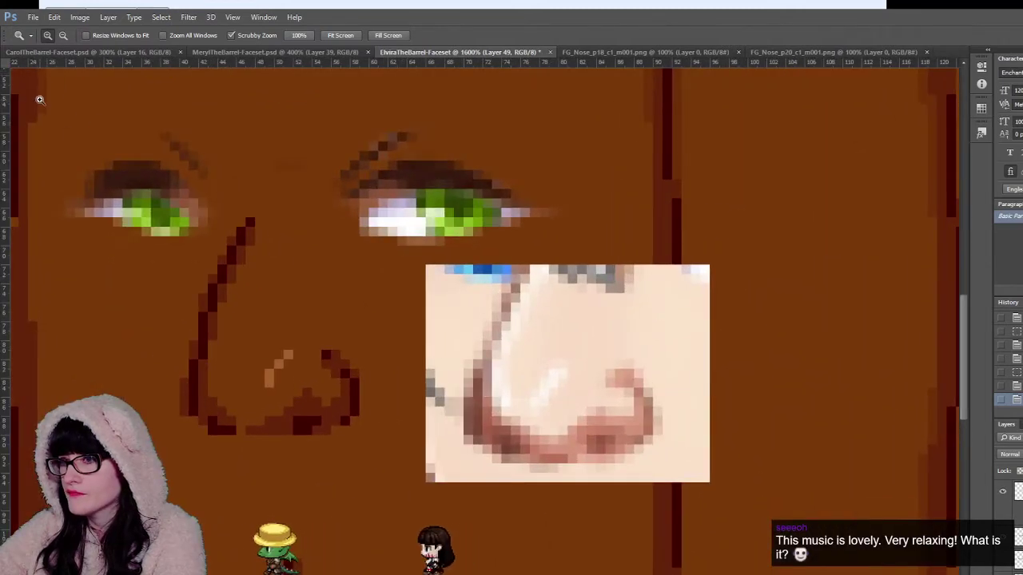
pyautogui.press('m')
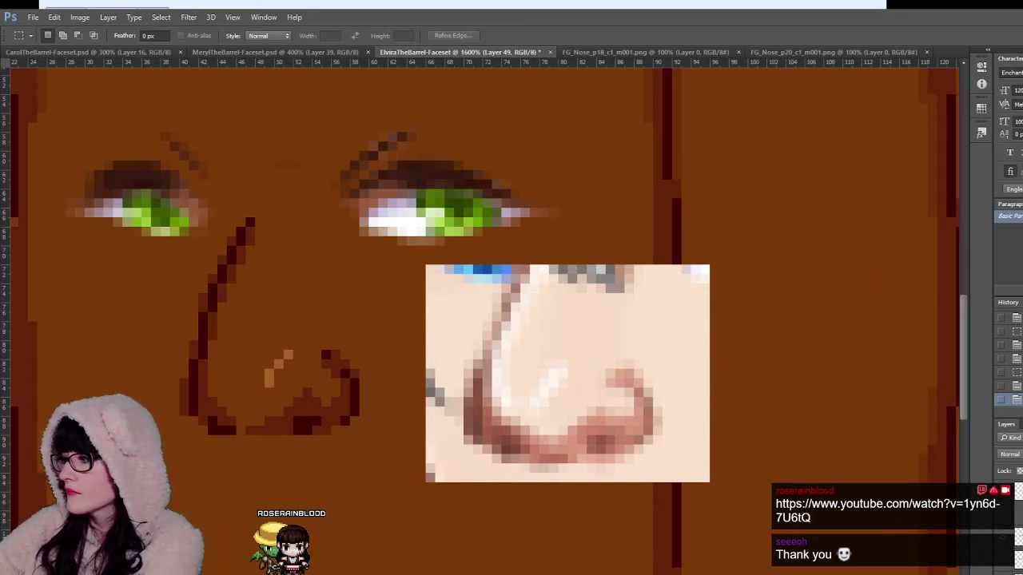
# Step: Check which face parts the individual layers hold by toggling their visibility, leaving the finished eyes and nose shown
pyautogui.click(1021, 538)
pyautogui.click(1002, 538)
pyautogui.click(1003, 538)
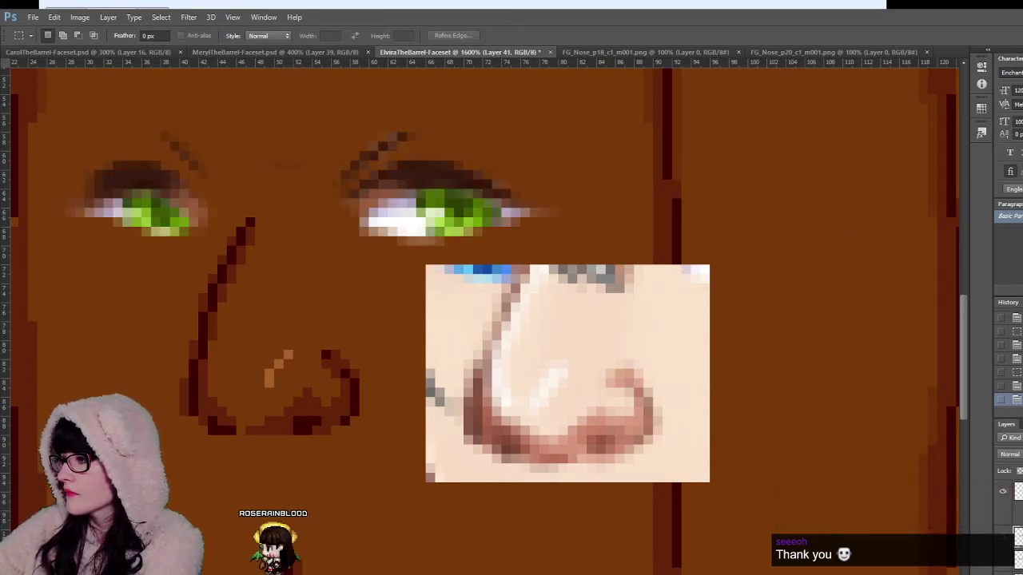
pyautogui.click(1004, 514)
pyautogui.click(1003, 514)
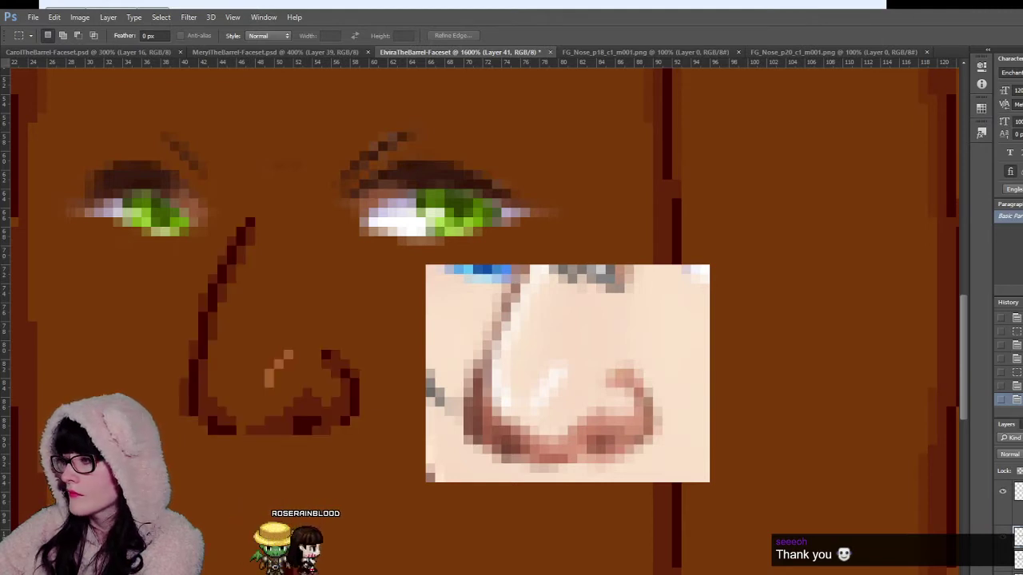
pyautogui.click(1002, 491)
pyautogui.click(1002, 492)
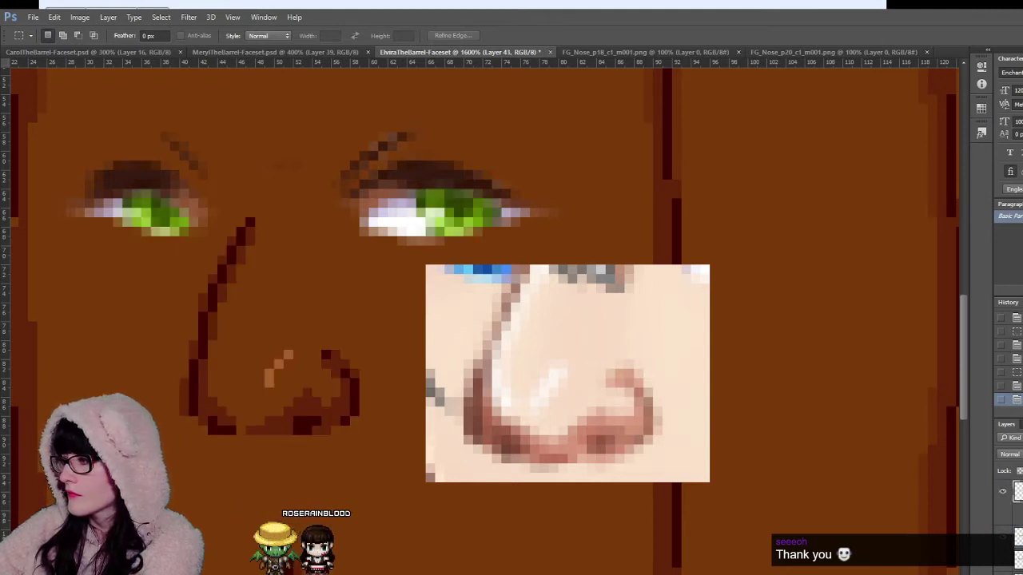
pyautogui.click(1018, 559)
pyautogui.click(1002, 538)
pyautogui.click(1002, 537)
pyautogui.click(1002, 490)
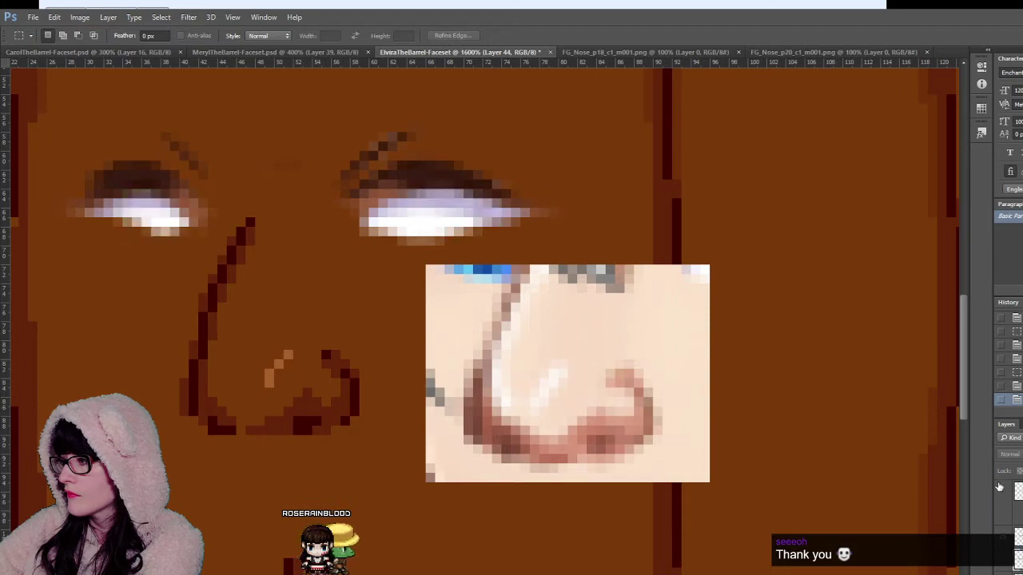
pyautogui.click(1000, 489)
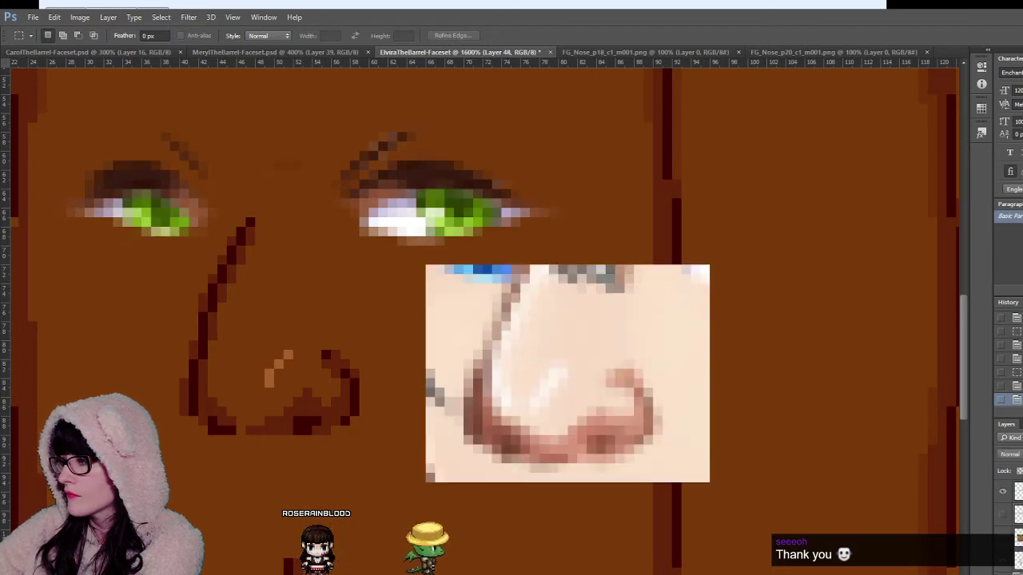
# Step: Delete the copied reference nose layer from the Elvira faceset and close the two nose reference images
pyautogui.press('Delete')
pyautogui.click(3, 383)
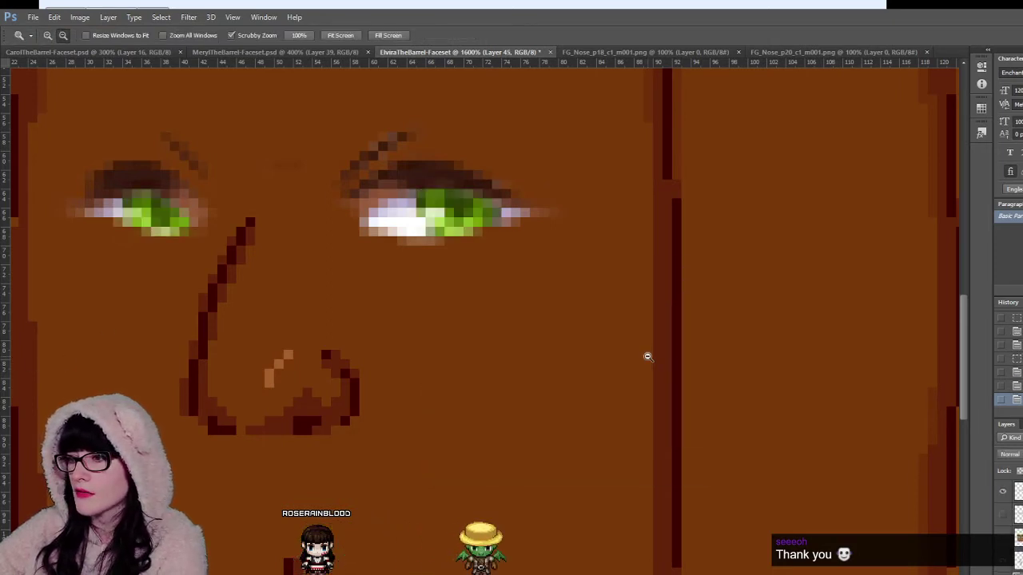
pyautogui.keyDown('alt'); pyautogui.click(648, 357); pyautogui.keyUp('alt')
pyautogui.keyDown('alt'); pyautogui.click(648, 357); pyautogui.keyUp('alt')
pyautogui.keyDown('alt'); pyautogui.click(647, 357); pyautogui.keyUp('alt')
pyautogui.keyDown('alt'); pyautogui.click(648, 358); pyautogui.keyUp('alt')
pyautogui.keyDown('alt'); pyautogui.click(647, 358); pyautogui.keyUp('alt')
pyautogui.keyDown('alt'); pyautogui.click(647, 357); pyautogui.keyUp('alt')
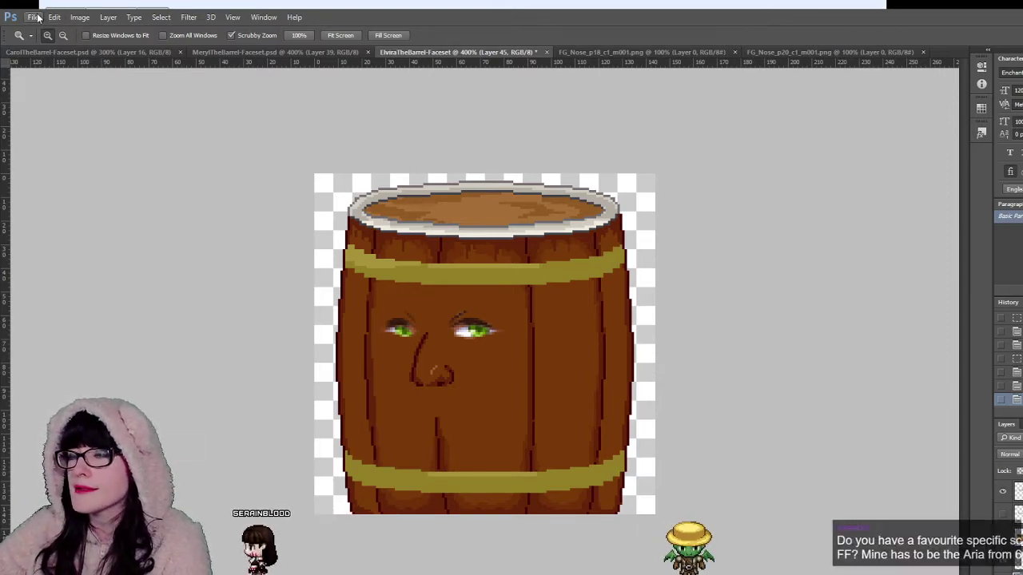
pyautogui.click(735, 52)
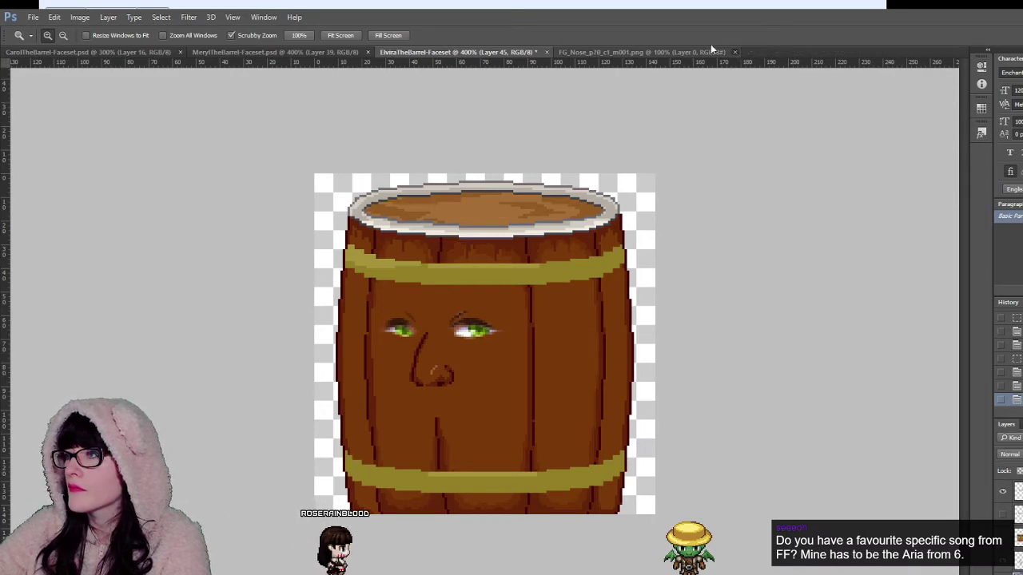
pyautogui.click(734, 52)
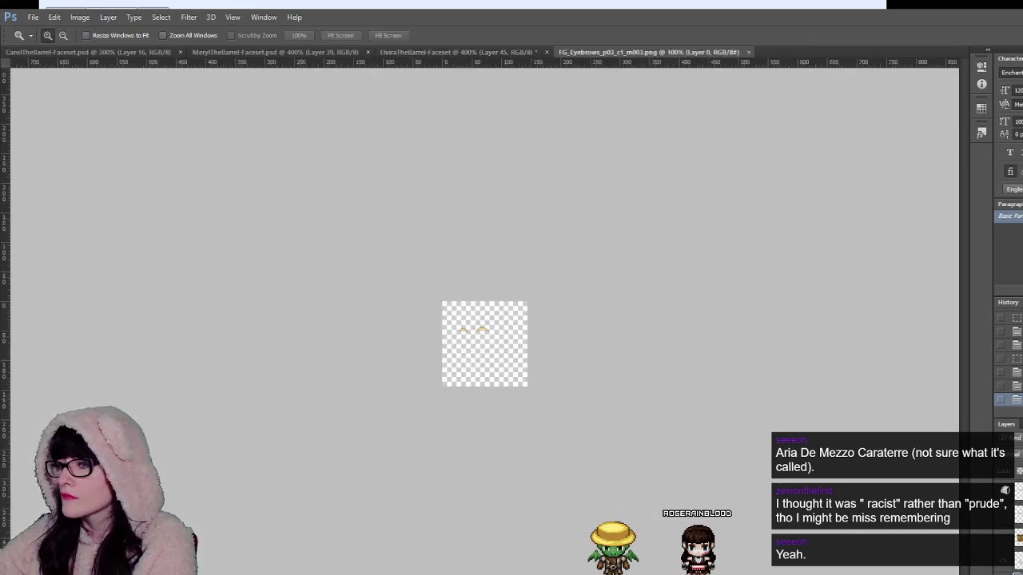
# Step: Copy the eyebrows from FG_Eyebrows_p07_c1_m003.png into the Elvira faceset and place them just above the eyes
pyautogui.click(473, 349)
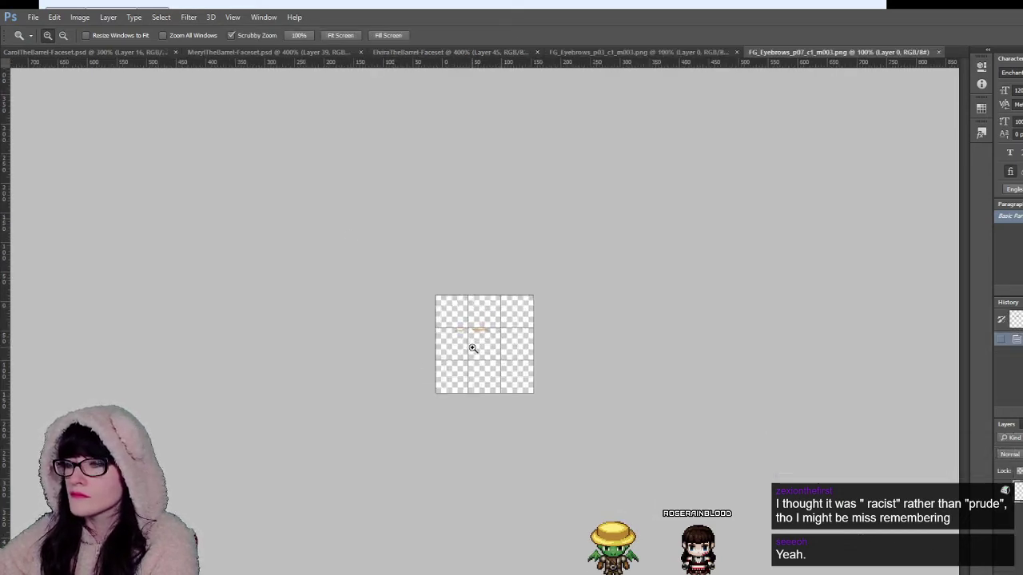
pyautogui.click(473, 348)
pyautogui.click(473, 348)
pyautogui.click(473, 348)
pyautogui.hotkey('ctrl', 'a')
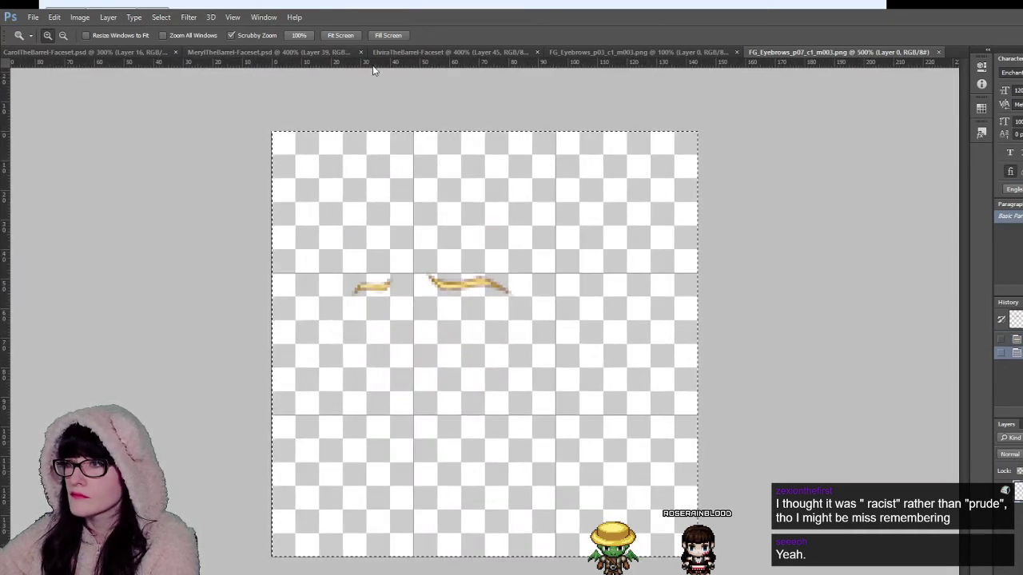
pyautogui.click(383, 52)
pyautogui.press('v')
pyautogui.hotkey('ctrl', 'v')
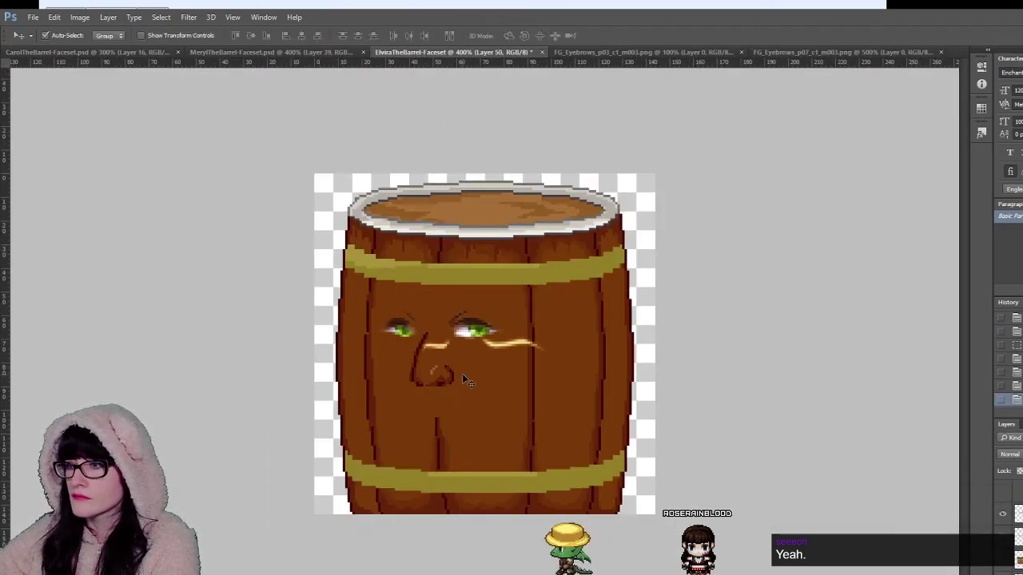
pyautogui.moveTo(496, 348); pyautogui.dragTo(460, 315)
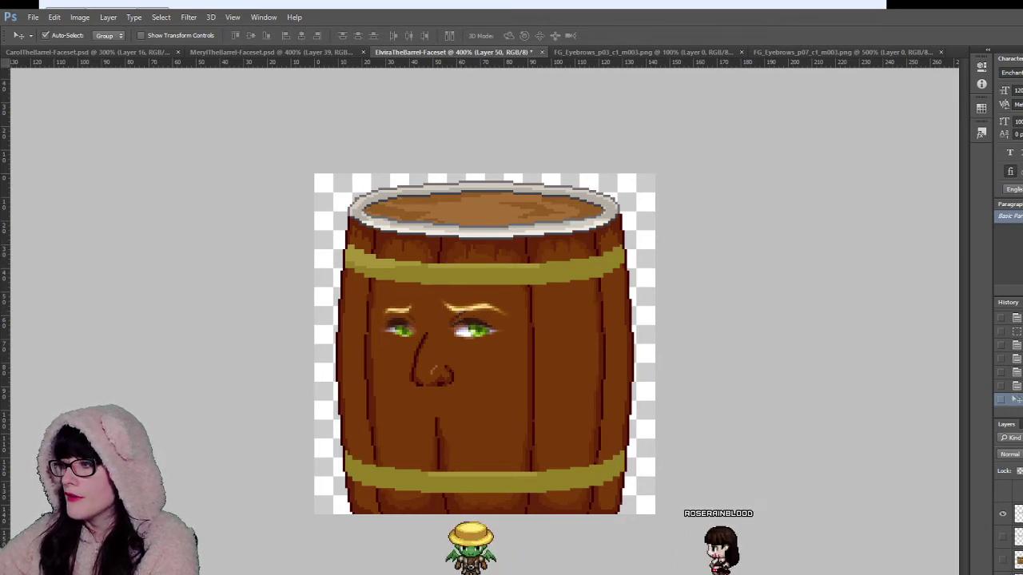
# Step: Copy the arched eyebrows from FG_Eyebrows_p03_c1_m003.png into the Elvira faceset and try them above the eyes, with the angled pair set aside
pyautogui.click(746, 50)
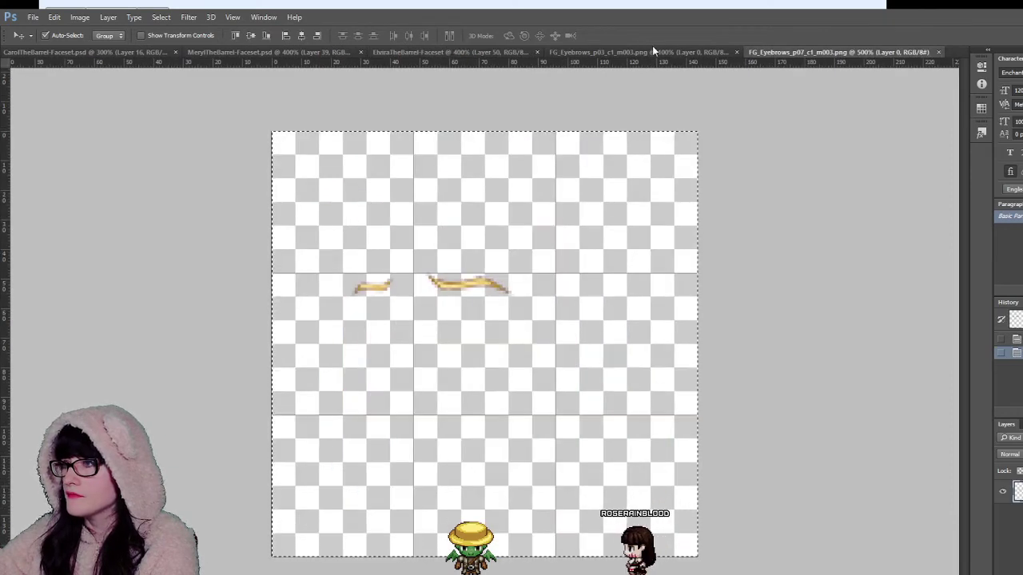
pyautogui.click(656, 50)
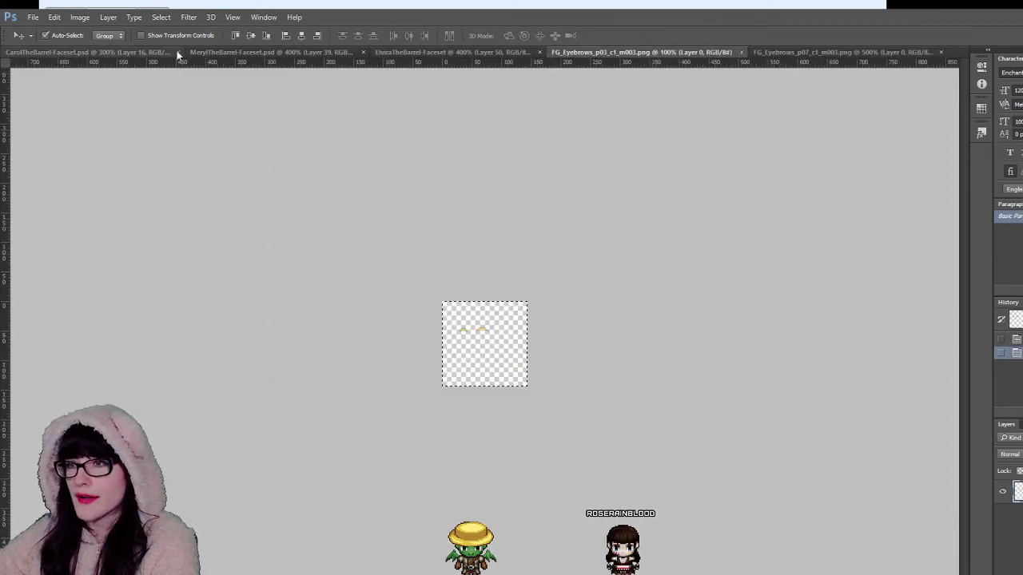
pyautogui.click(386, 51)
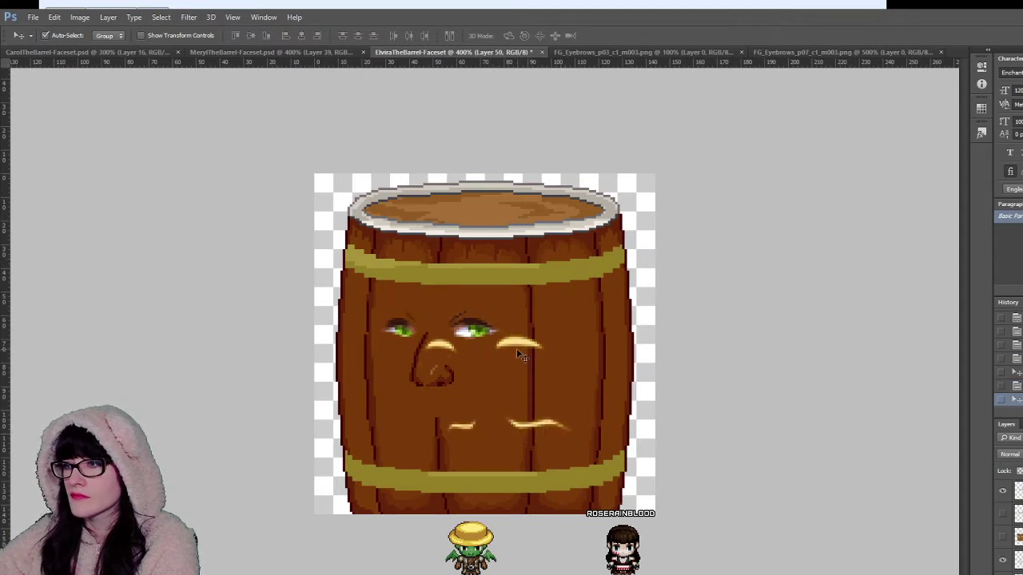
pyautogui.moveTo(517, 350); pyautogui.dragTo(476, 309)
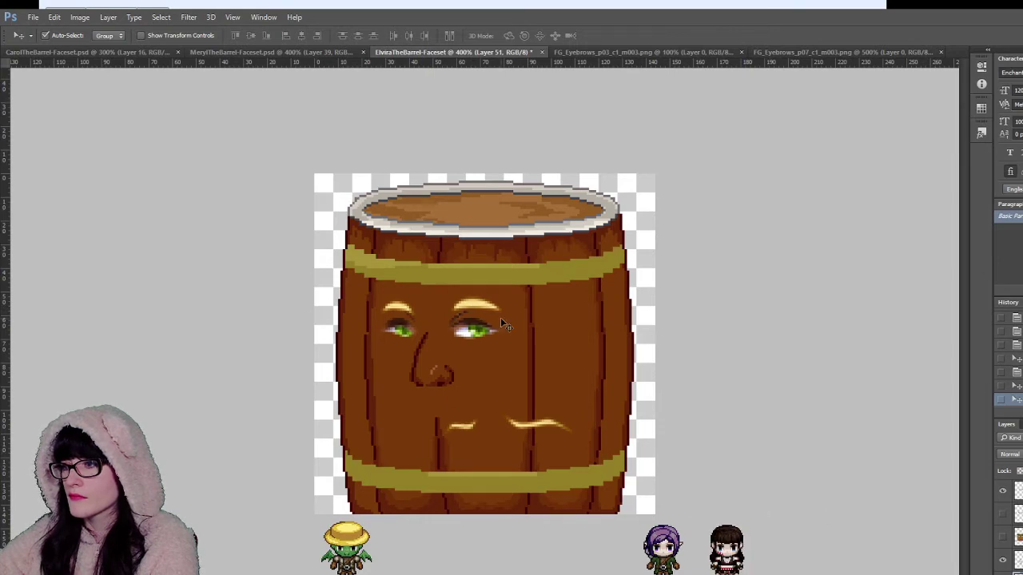
# Step: Move the arched eyebrows aside to the lower barrel and align the angled p07 eyebrows above the eyes
pyautogui.moveTo(512, 354); pyautogui.dragTo(482, 313)
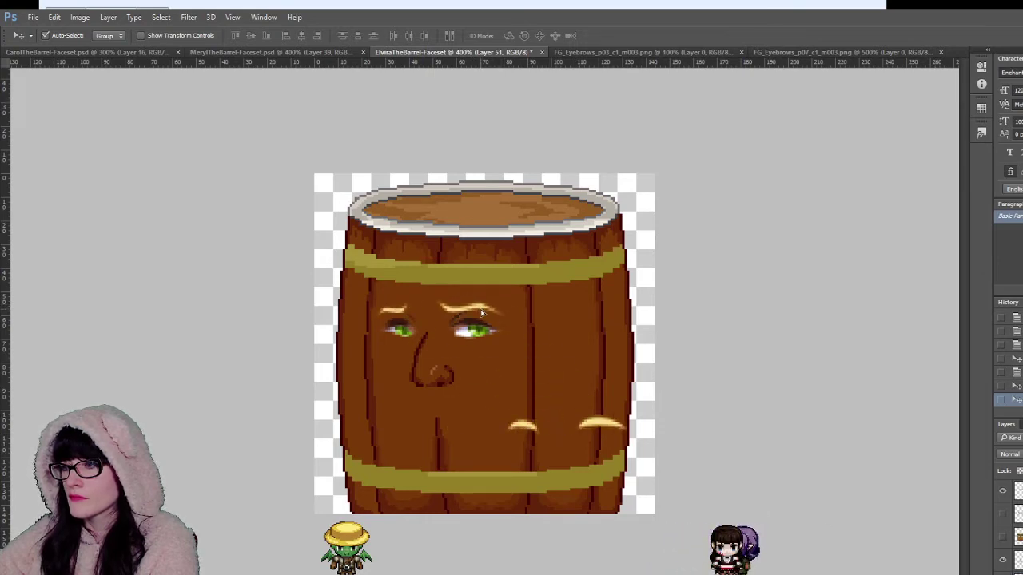
pyautogui.moveTo(481, 313); pyautogui.dragTo(485, 313)
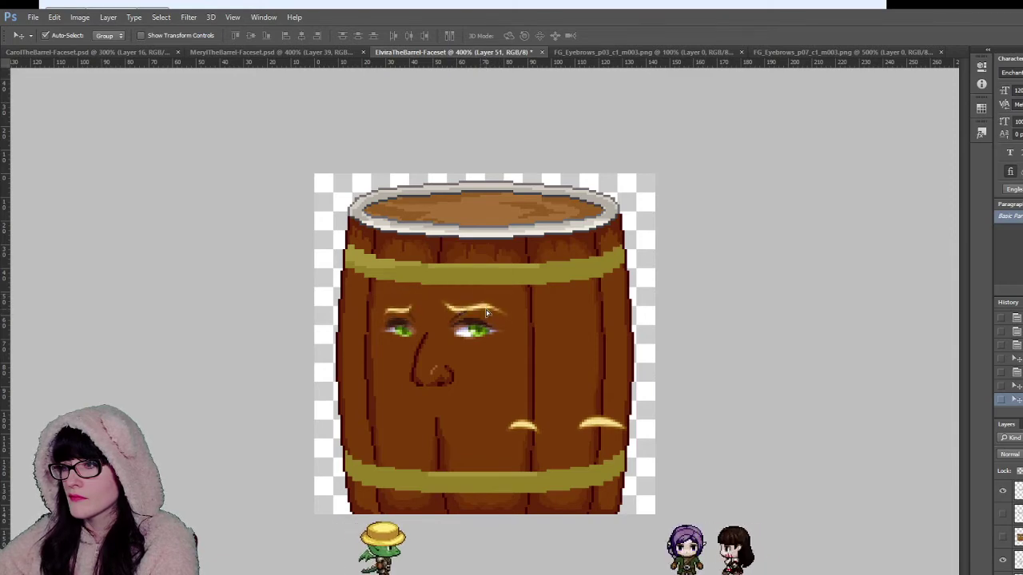
pyautogui.moveTo(485, 313); pyautogui.dragTo(484, 311)
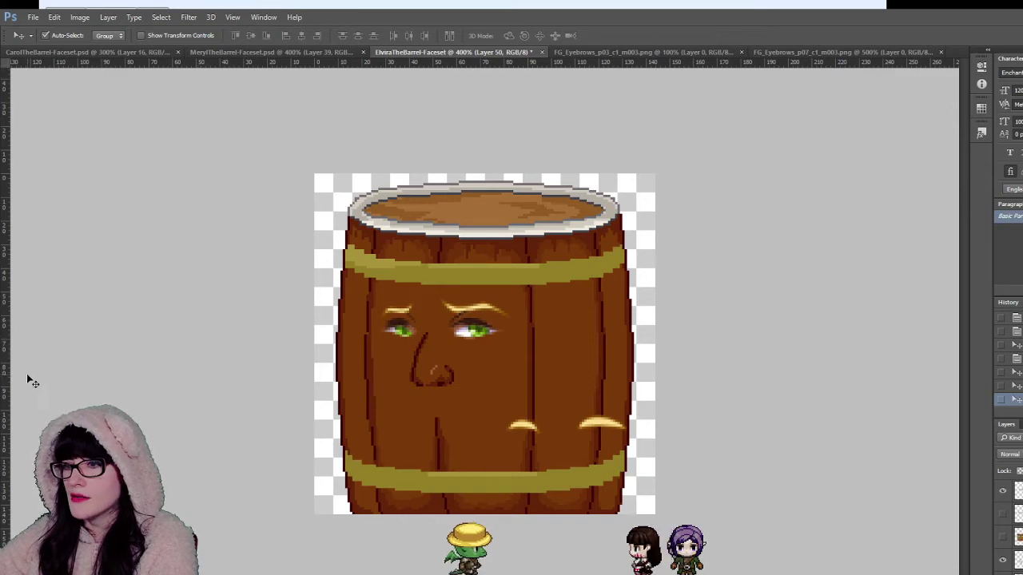
# Step: Examine the angled eyebrows up close and compare them with the original face layer, leaving that layer hidden
pyautogui.click(2, 382)
pyautogui.click(392, 300)
pyautogui.click(394, 301)
pyautogui.click(394, 302)
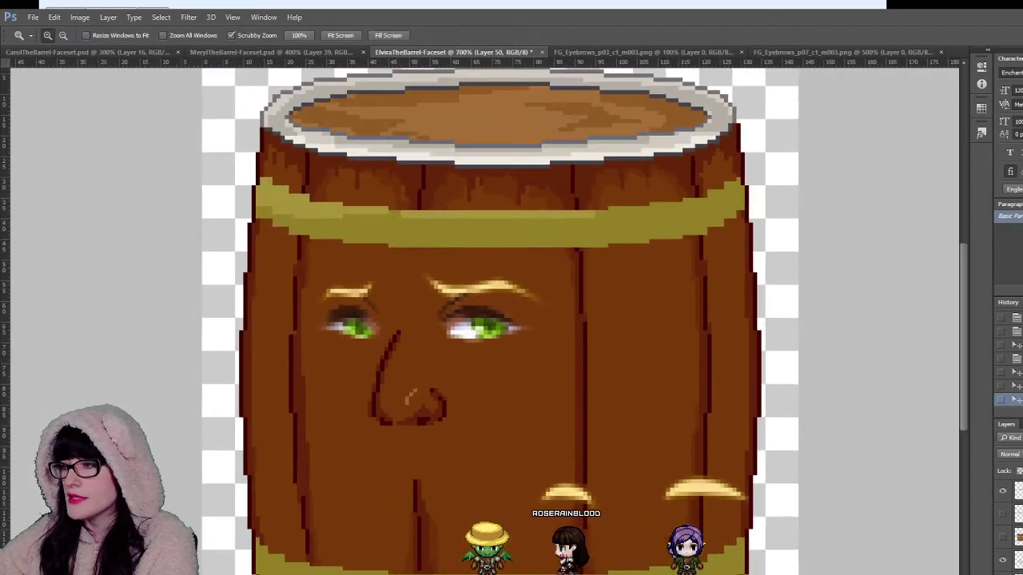
pyautogui.click(1002, 538)
pyautogui.click(1002, 541)
pyautogui.click(1002, 541)
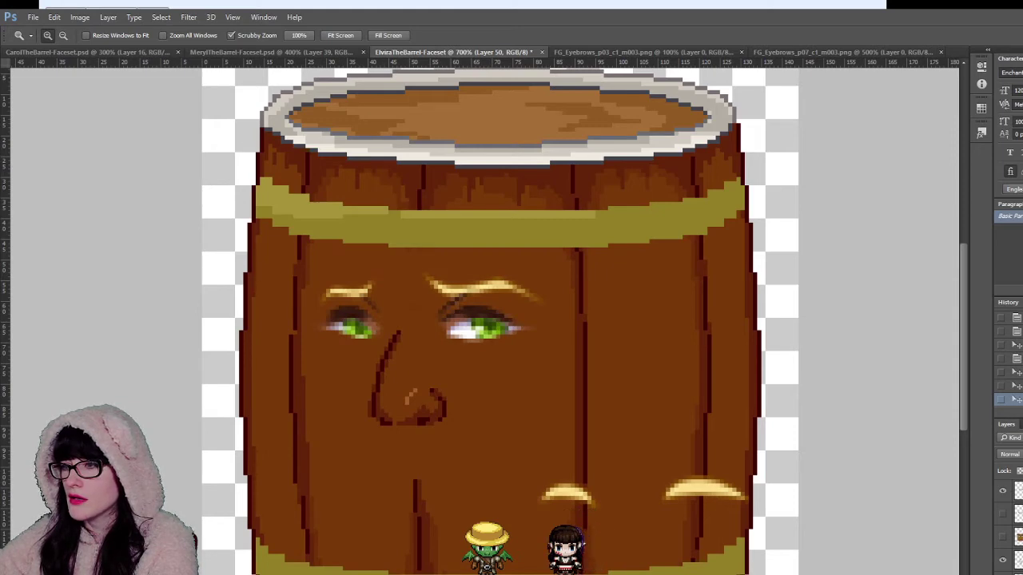
pyautogui.click(481, 398)
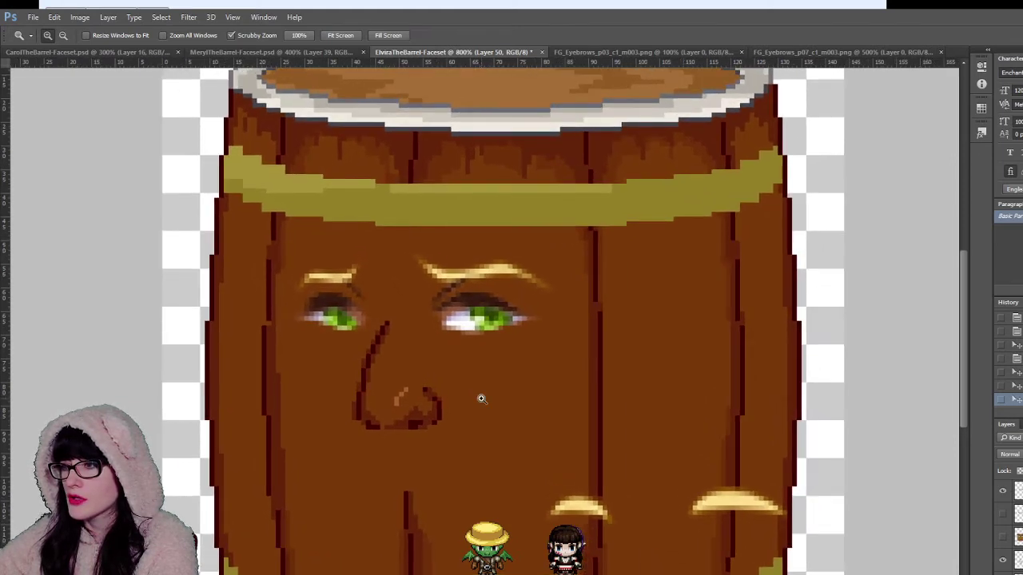
pyautogui.click(543, 391)
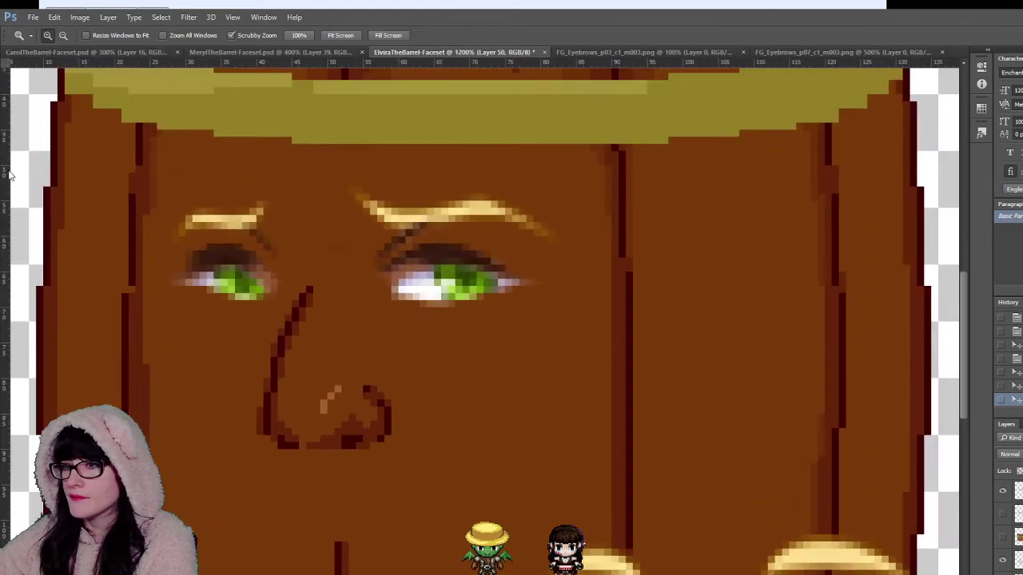
# Step: Recolor the angled eyebrows above the eyes with the olive color of the barrel's hoop
pyautogui.press('i')
pyautogui.press('b')
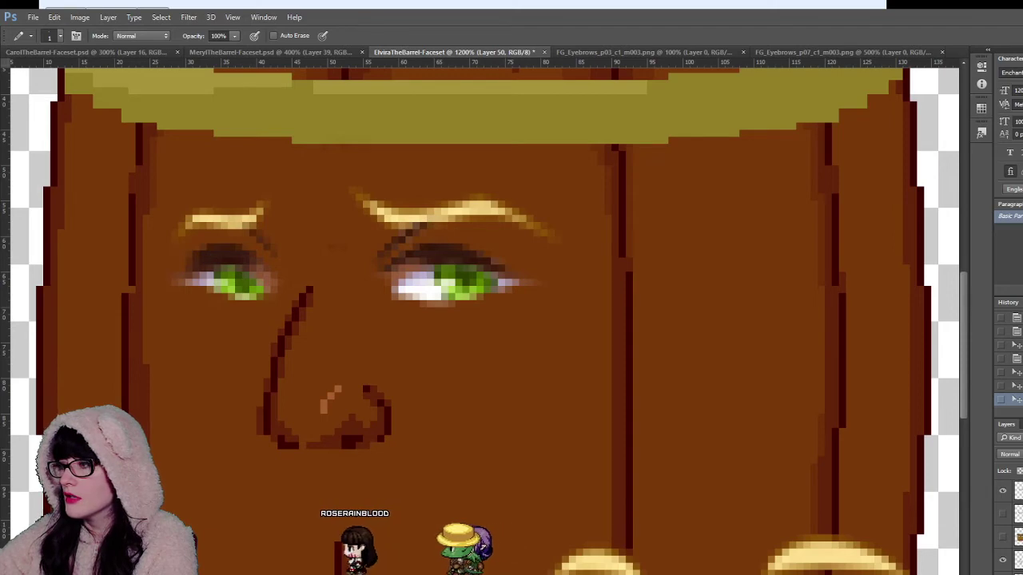
pyautogui.press('h')
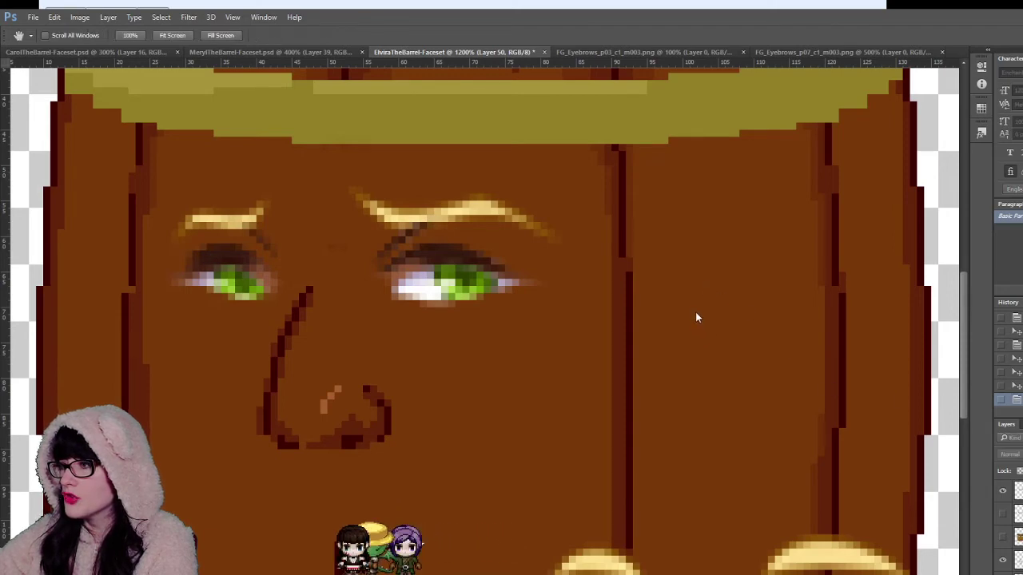
pyautogui.click(709, 311)
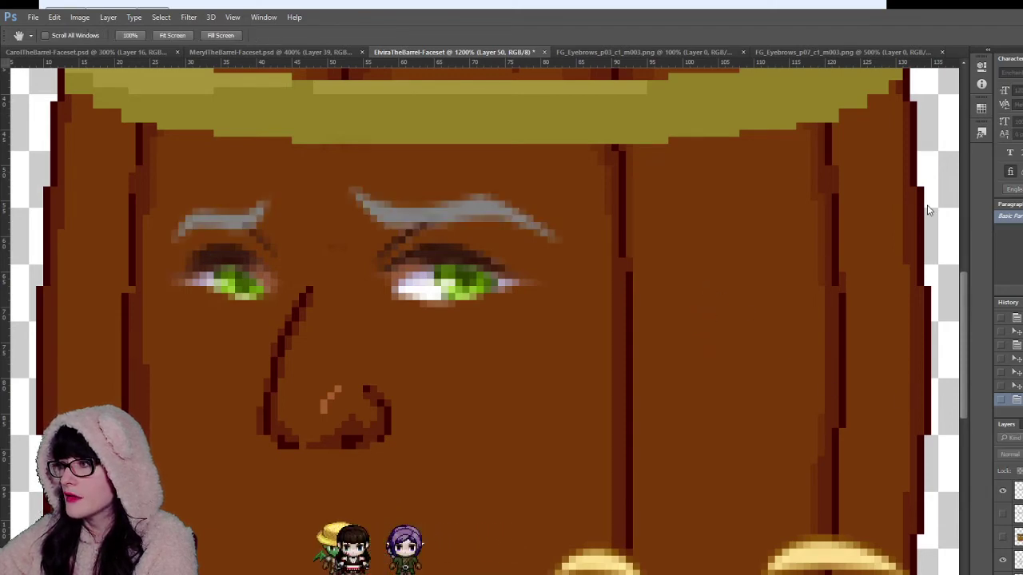
pyautogui.press('i')
pyautogui.hotkey('ctrl', 'z')
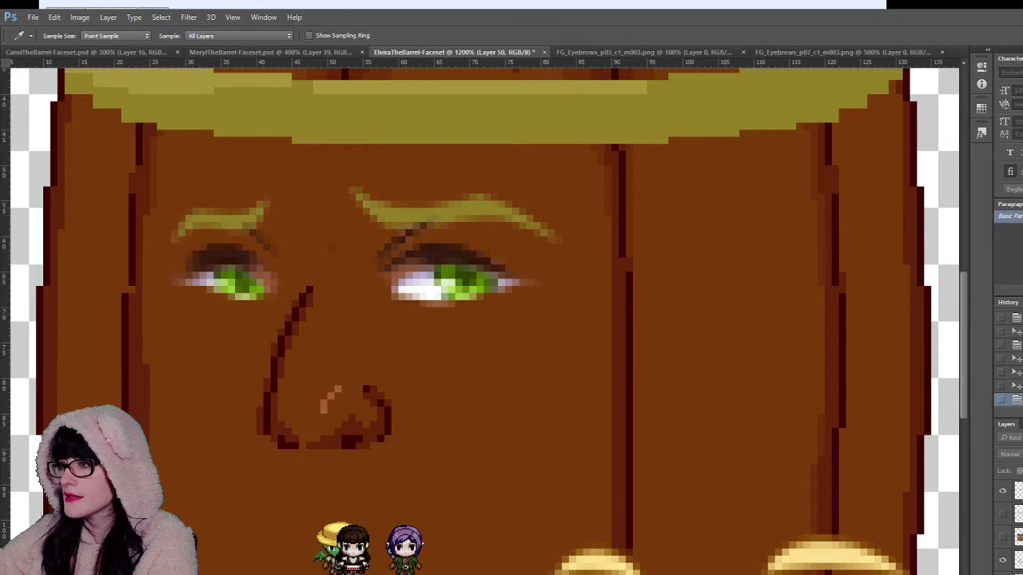
pyautogui.press('h')
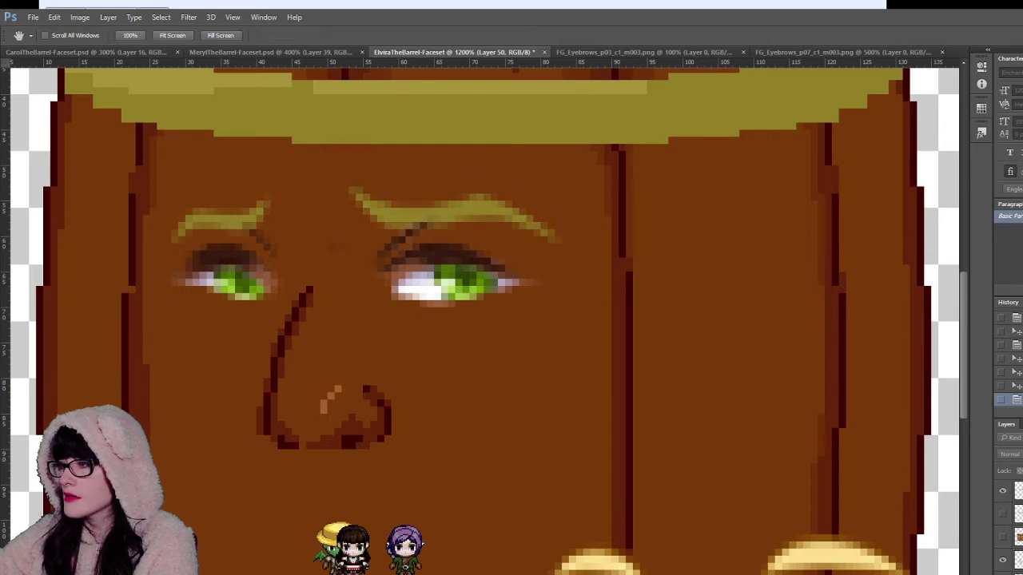
pyautogui.press('b')
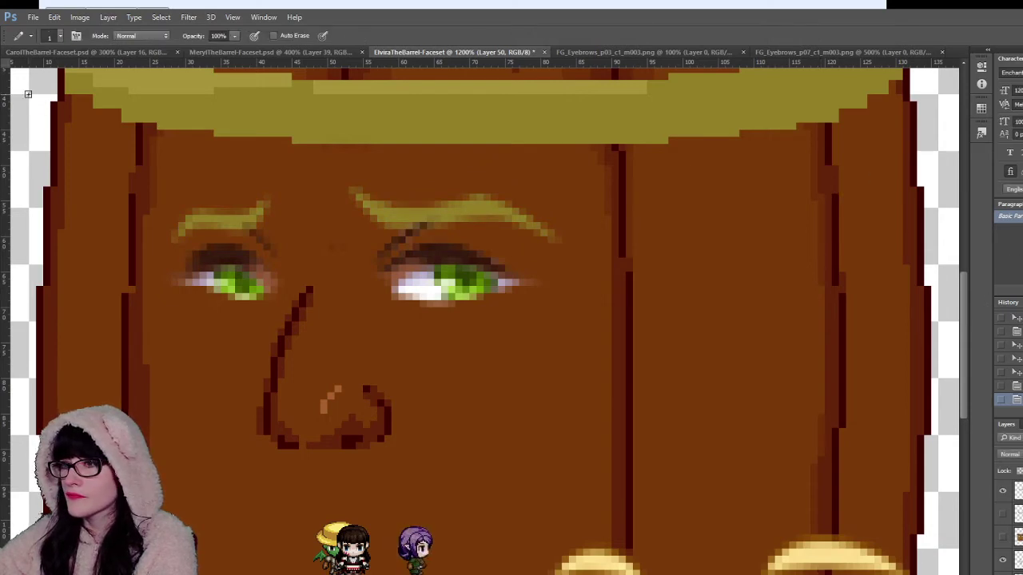
# Step: Move the arched blond eyebrows up from the lower barrel to about the height of the nose, beside the face
pyautogui.press('v')
pyautogui.moveTo(772, 543); pyautogui.dragTo(768, 380)
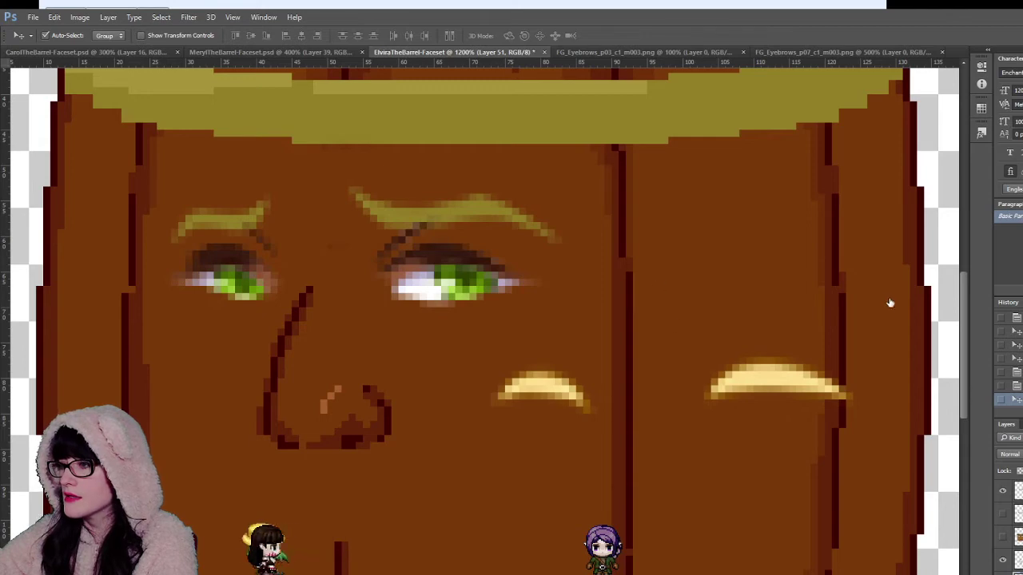
# Step: Recolor the arched blond eyebrows beside the face with the olive color of the barrel's hoop
pyautogui.press('h')
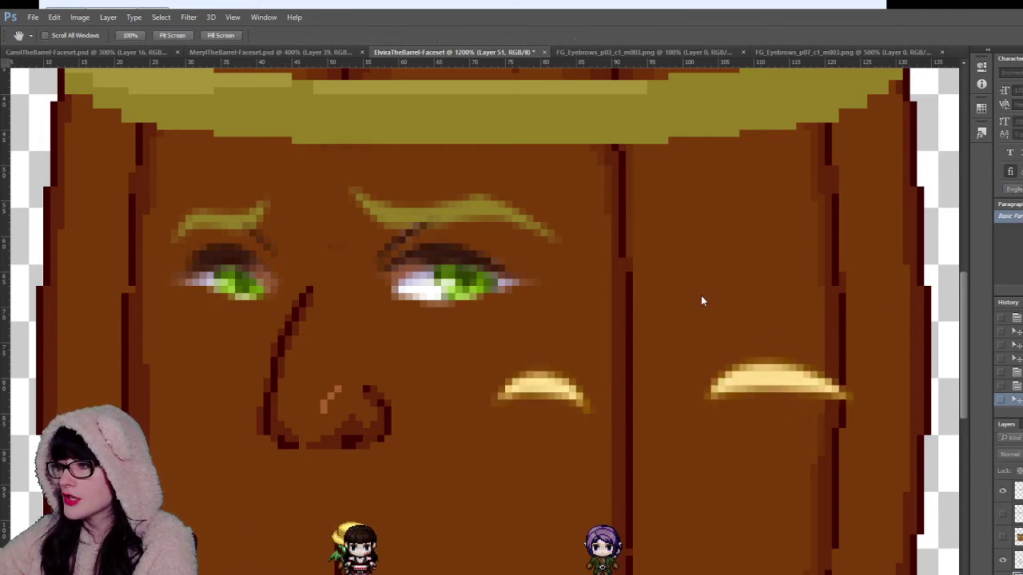
pyautogui.click(700, 296)
pyautogui.press('Escape')
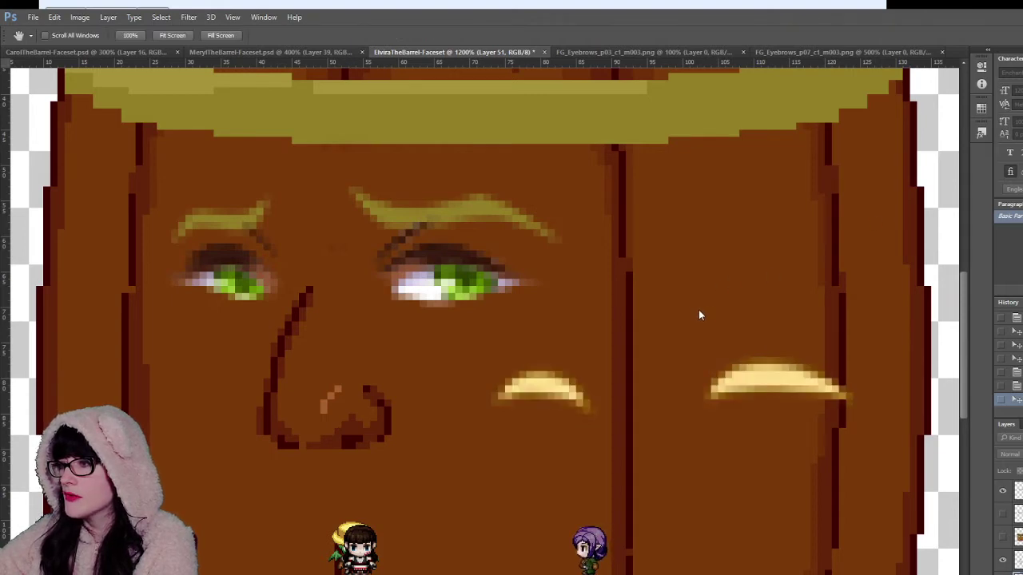
pyautogui.click(699, 311)
pyautogui.press('i')
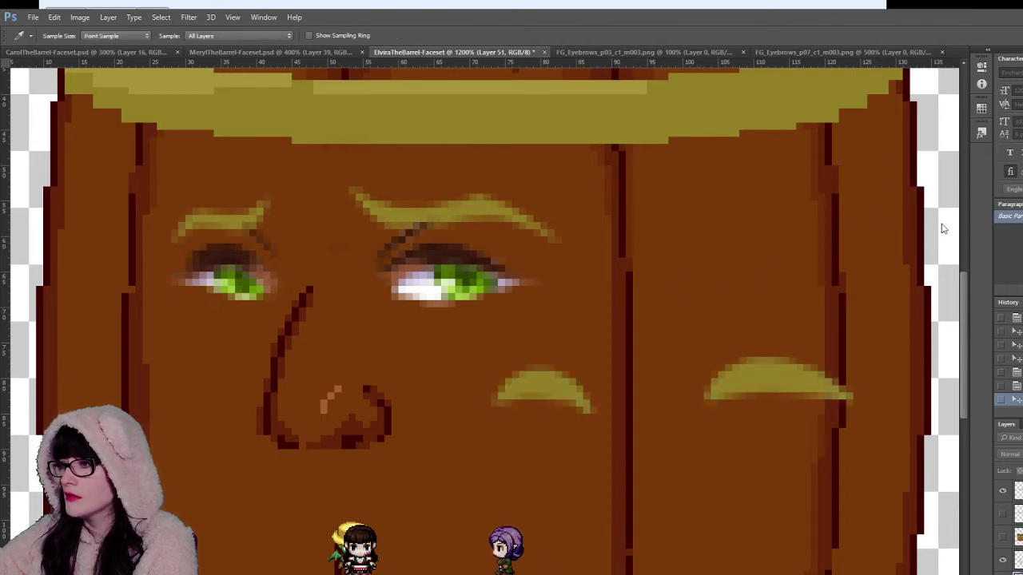
pyautogui.press('h')
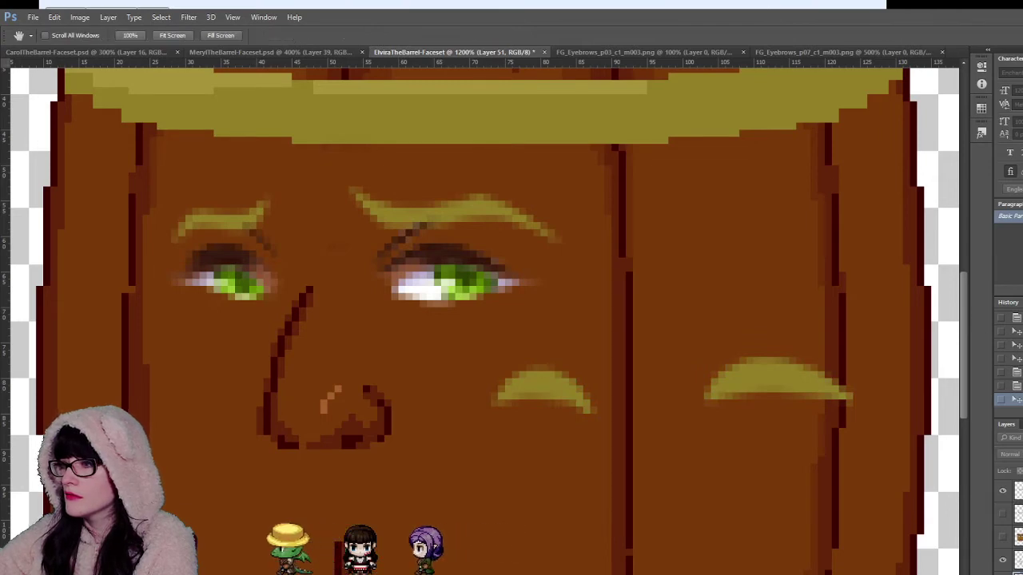
# Step: Try the olive arched eyebrows above the eyes in place of the angled ones, and view the whole barrel at reduced size
pyautogui.press('z')
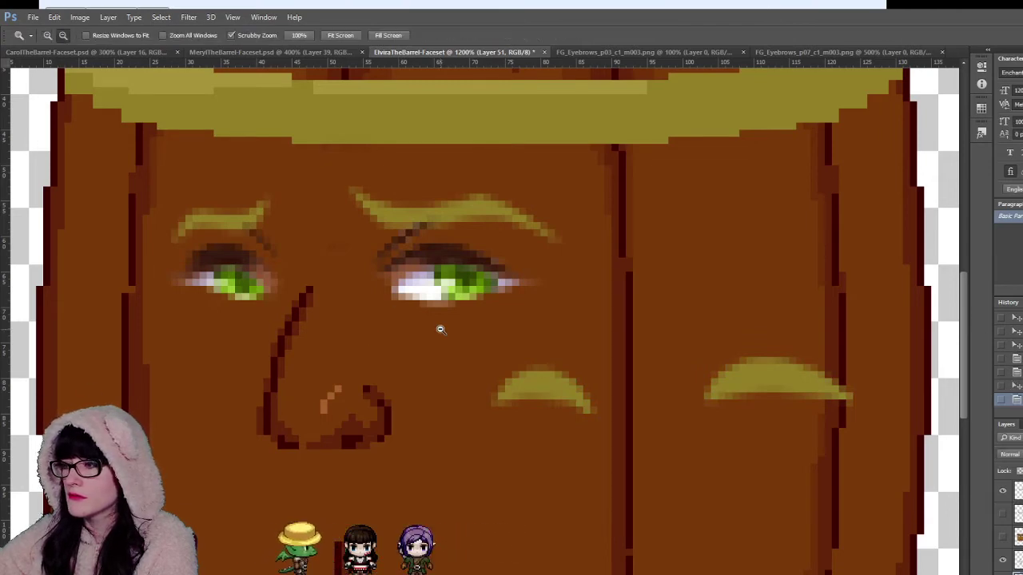
pyautogui.keyDown('alt'); pyautogui.click(440, 329); pyautogui.keyUp('alt')
pyautogui.click(502, 385)
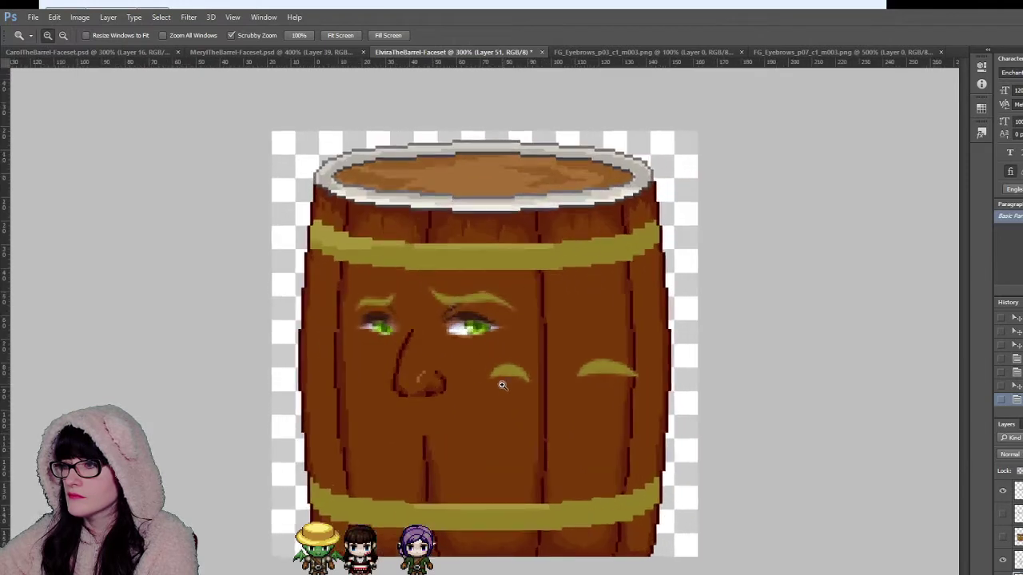
pyautogui.click(502, 385)
pyautogui.press('v')
pyautogui.moveTo(518, 380); pyautogui.dragTo(449, 406)
pyautogui.moveTo(476, 288); pyautogui.dragTo(628, 310)
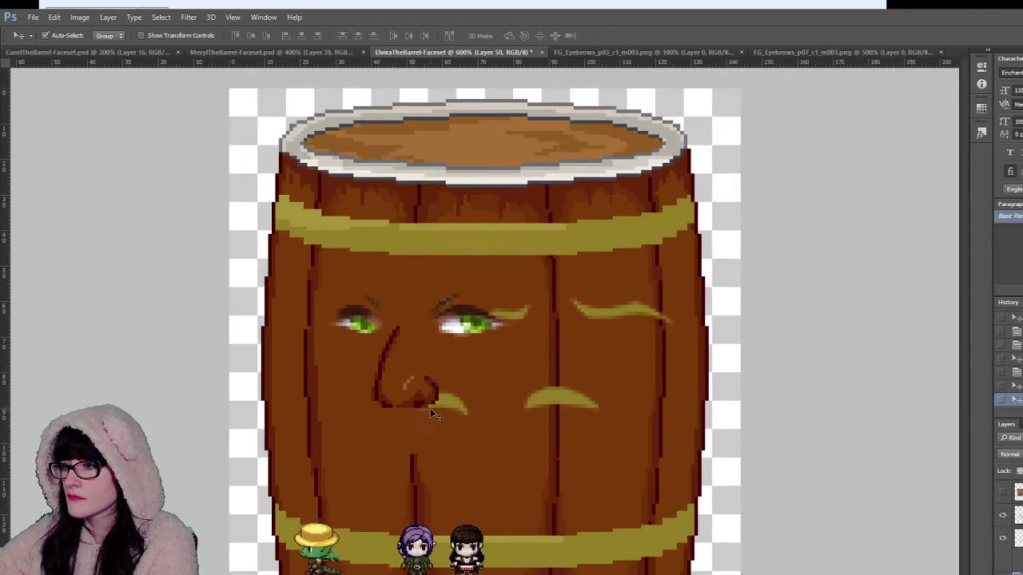
pyautogui.moveTo(559, 397); pyautogui.dragTo(466, 293)
pyautogui.moveTo(461, 405); pyautogui.dragTo(362, 302)
pyautogui.click(2, 389)
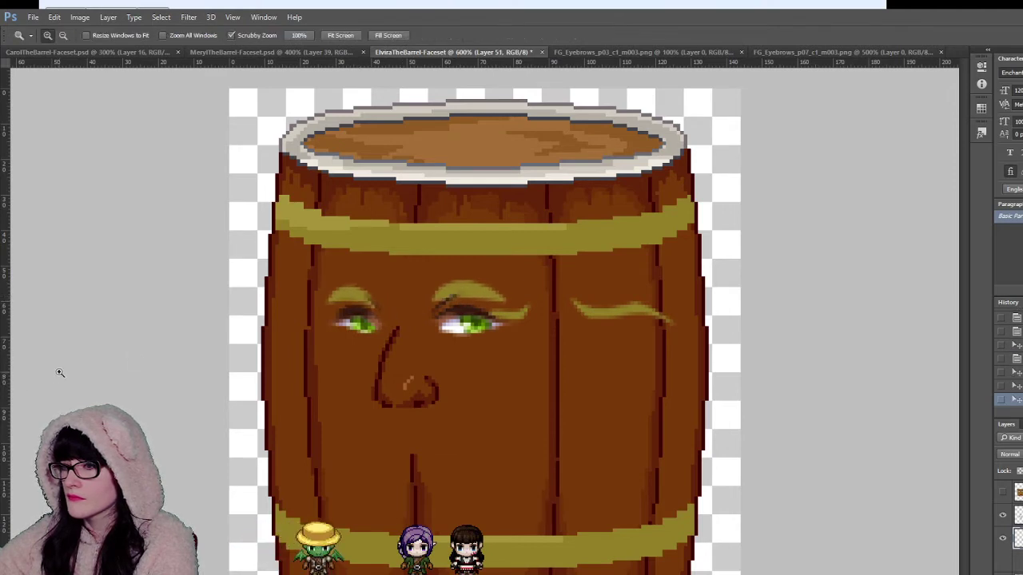
pyautogui.keyDown('alt'); pyautogui.click(469, 282); pyautogui.keyUp('alt')
pyautogui.keyDown('alt'); pyautogui.click(469, 282); pyautogui.keyUp('alt')
pyautogui.keyDown('alt'); pyautogui.click(469, 283); pyautogui.keyUp('alt')
pyautogui.keyDown('alt'); pyautogui.click(471, 286); pyautogui.keyUp('alt')
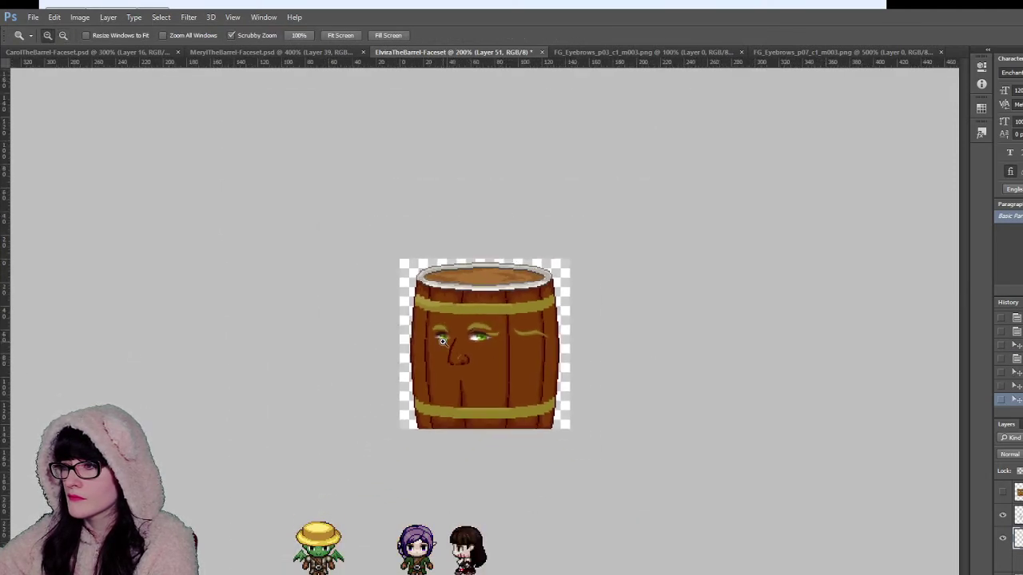
# Step: Undo the eyebrow swap to restore the angled pair above the eyes, and move the arched pair aside to the lower barrel
pyautogui.hotkey('ctrl', '+')
pyautogui.hotkey('ctrl', '+')
pyautogui.hotkey('ctrl', '+')
pyautogui.hotkey('ctrl', '+')
pyautogui.hotkey('ctrl', '+')
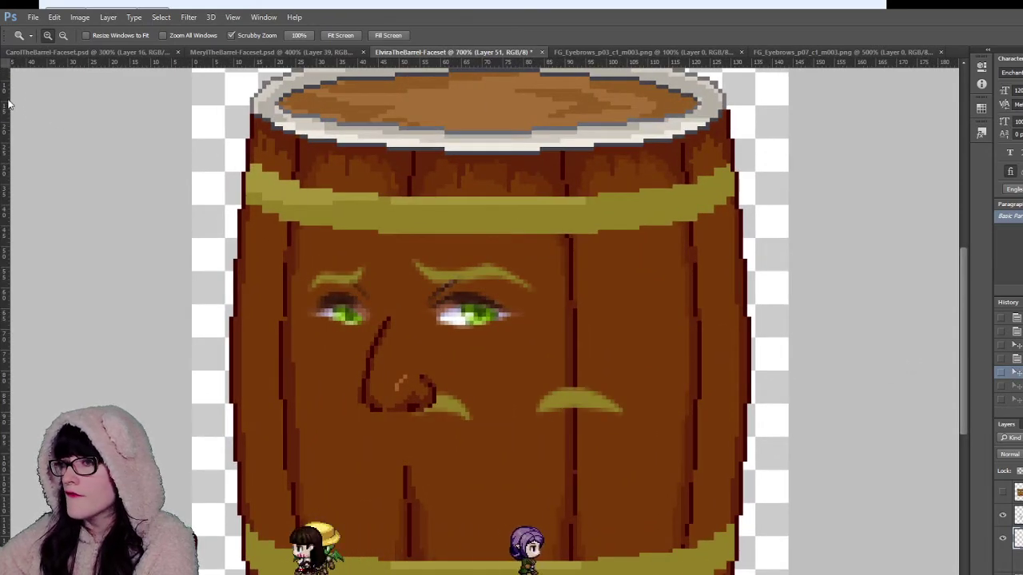
pyautogui.click(2, 77)
pyautogui.moveTo(573, 395); pyautogui.dragTo(697, 445)
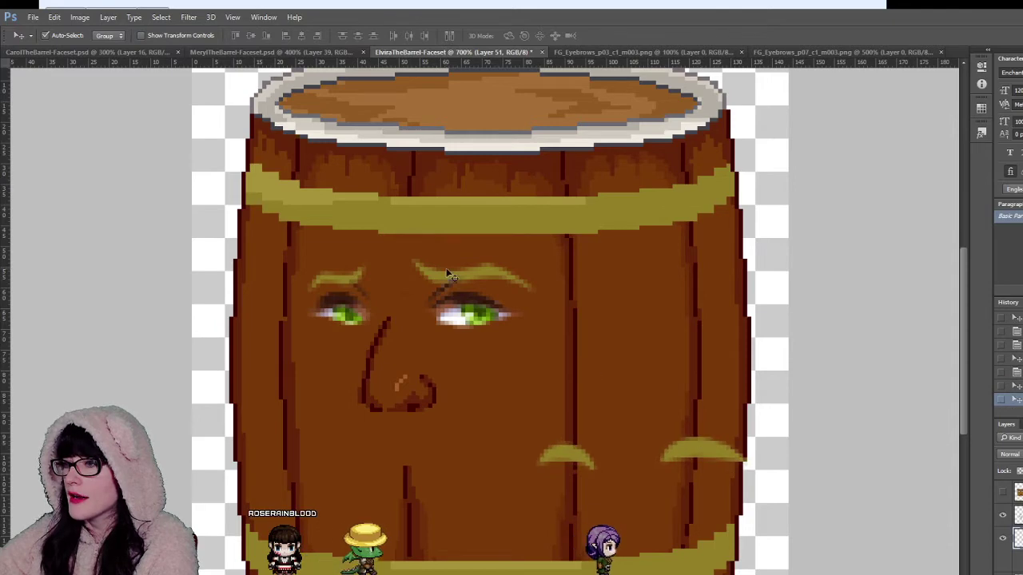
# Step: Compare the olive angled eyebrows with the original face by toggling the original layer's visibility, leaving it hidden
pyautogui.click(1001, 493)
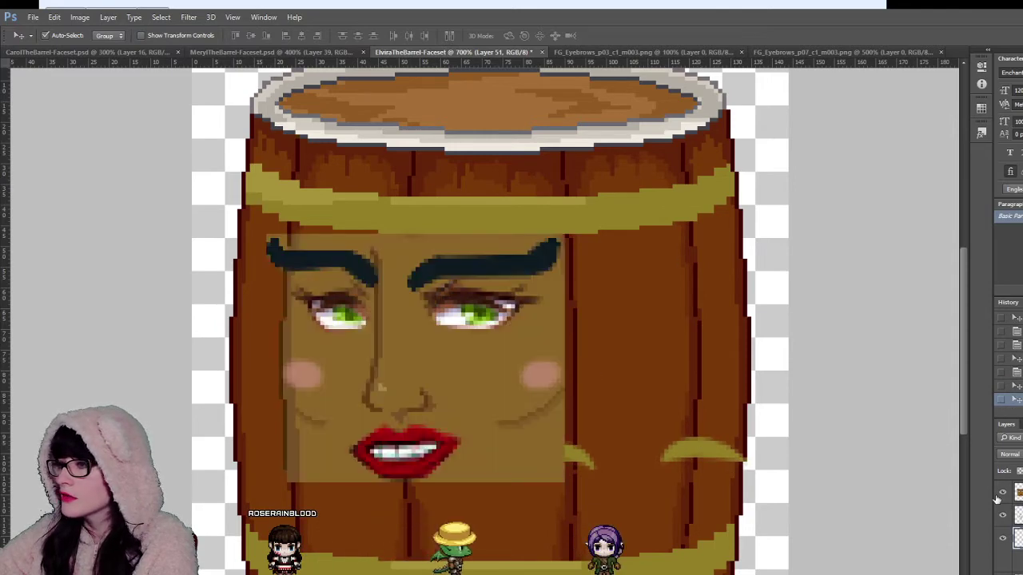
pyautogui.click(998, 494)
pyautogui.click(998, 495)
pyautogui.click(998, 494)
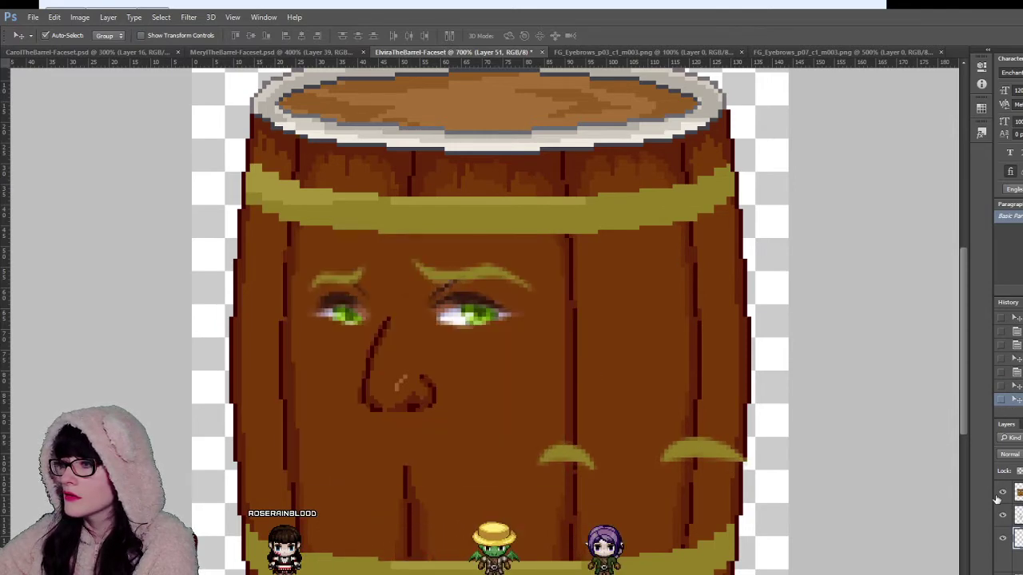
pyautogui.click(998, 495)
pyautogui.click(998, 495)
pyautogui.click(998, 494)
pyautogui.click(998, 494)
pyautogui.click(998, 494)
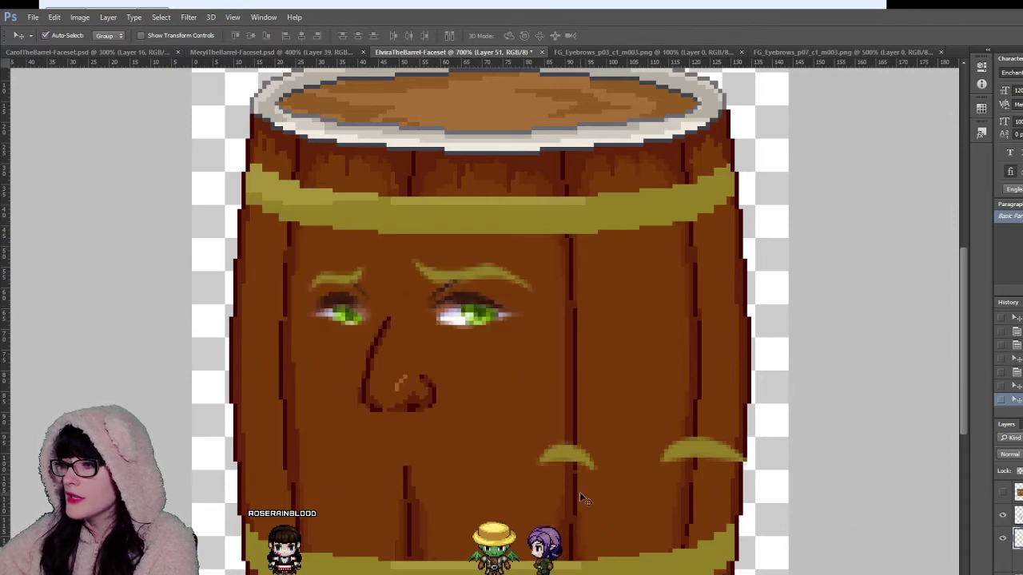
# Step: Move the arched eyebrows out of the way, up to just below the barrel's top rim
pyautogui.moveTo(559, 459); pyautogui.dragTo(474, 155)
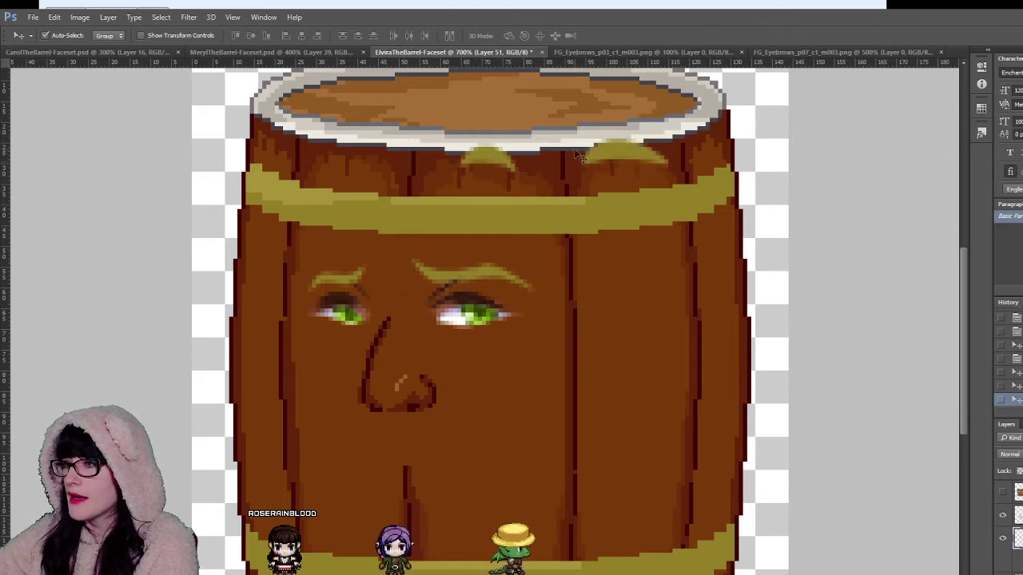
pyautogui.scroll(-2, 573, 365)
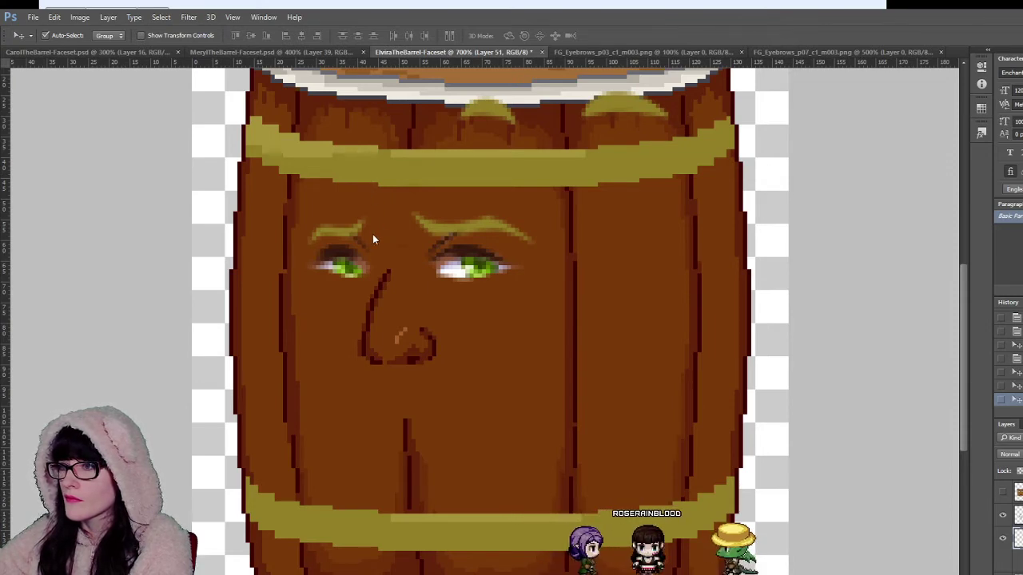
# Step: Open the FG_Glasses c1_m020 images p01, p02, p03 and p06, and compare the round p06 glasses with the Meryl and Elvira barrels
pyautogui.click(847, 527)
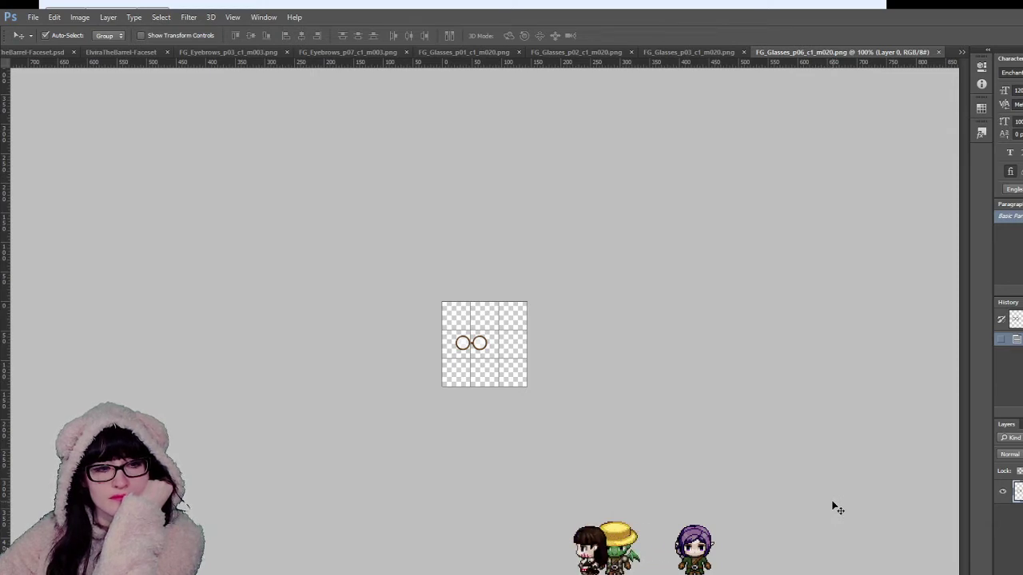
pyautogui.click(472, 328)
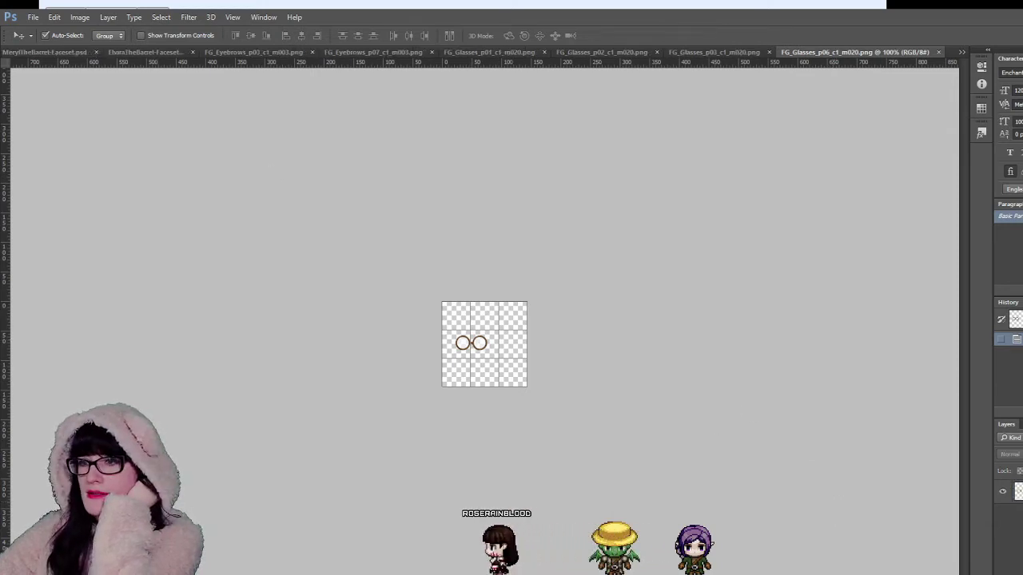
pyautogui.press('z')
pyautogui.click(546, 359)
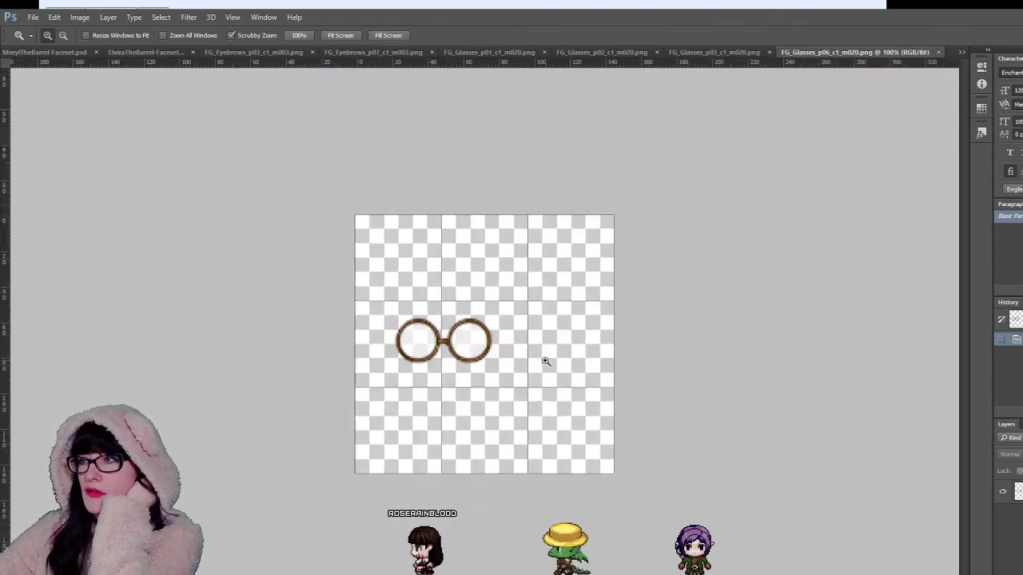
pyautogui.click(545, 362)
pyautogui.click(545, 362)
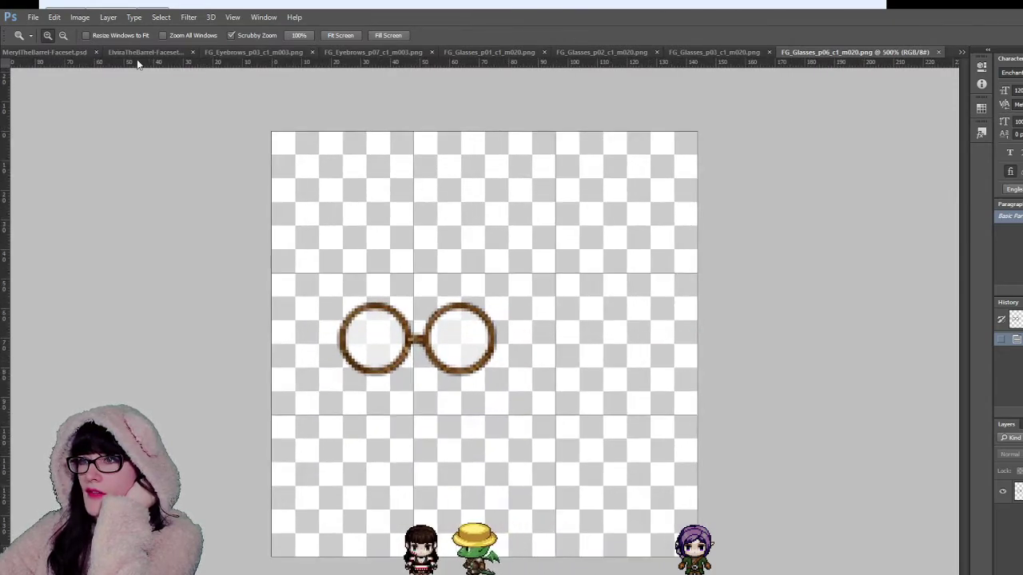
pyautogui.click(64, 51)
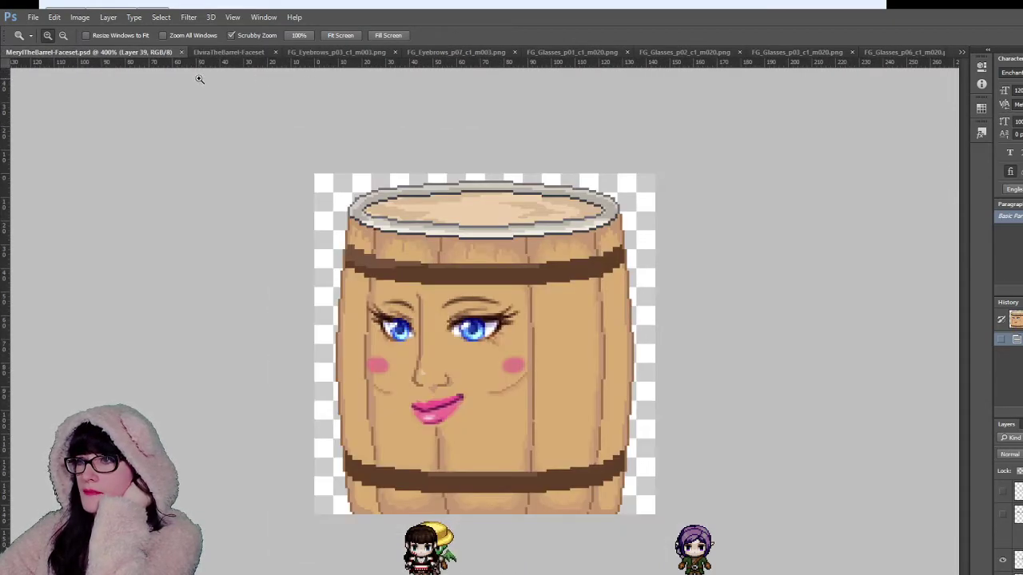
pyautogui.click(228, 52)
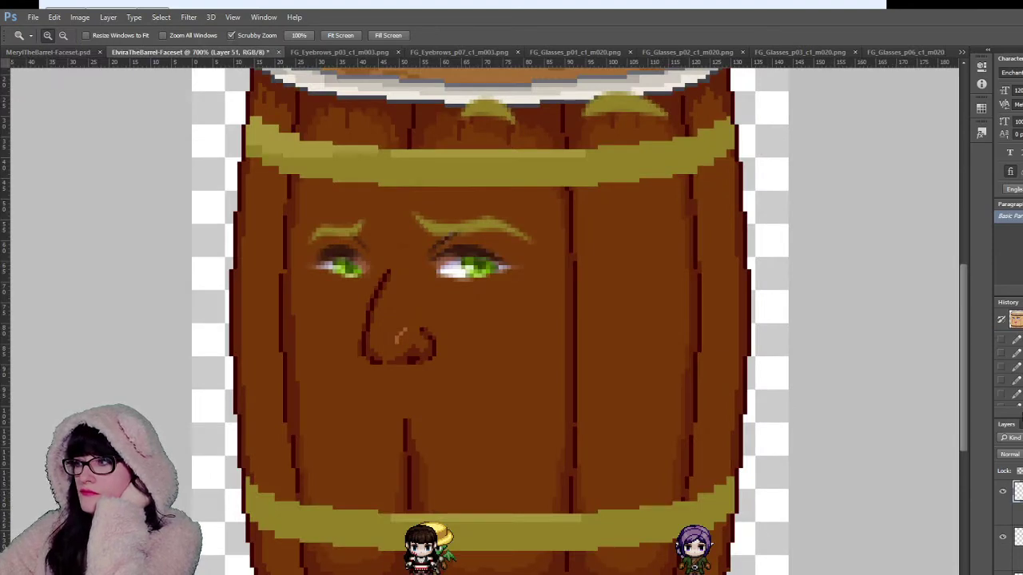
# Step: Try to copy the round p06 glasses into the Elvira barrel image, and undo the paste
pyautogui.click(897, 53)
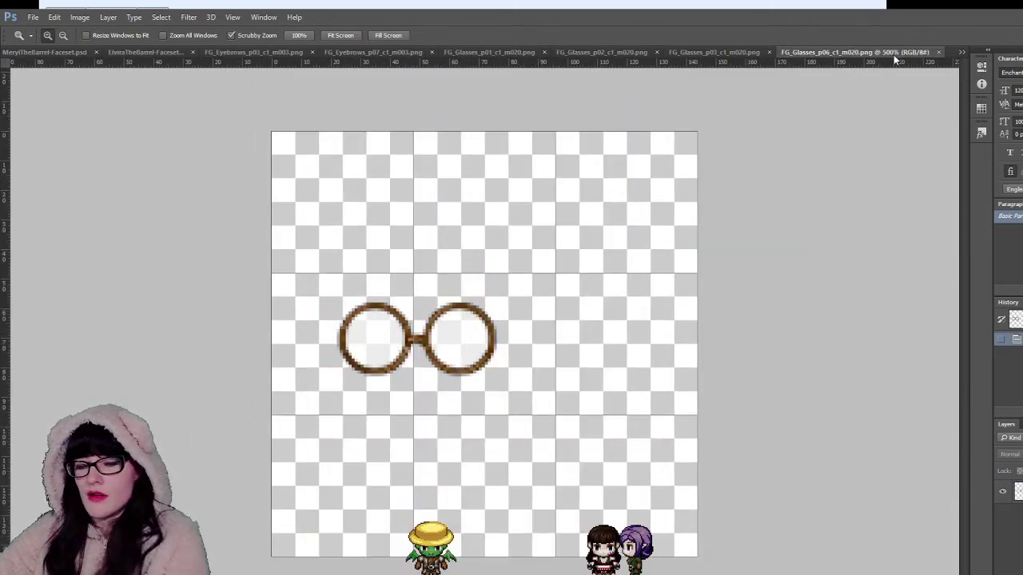
pyautogui.hotkey('ctrl', 'a')
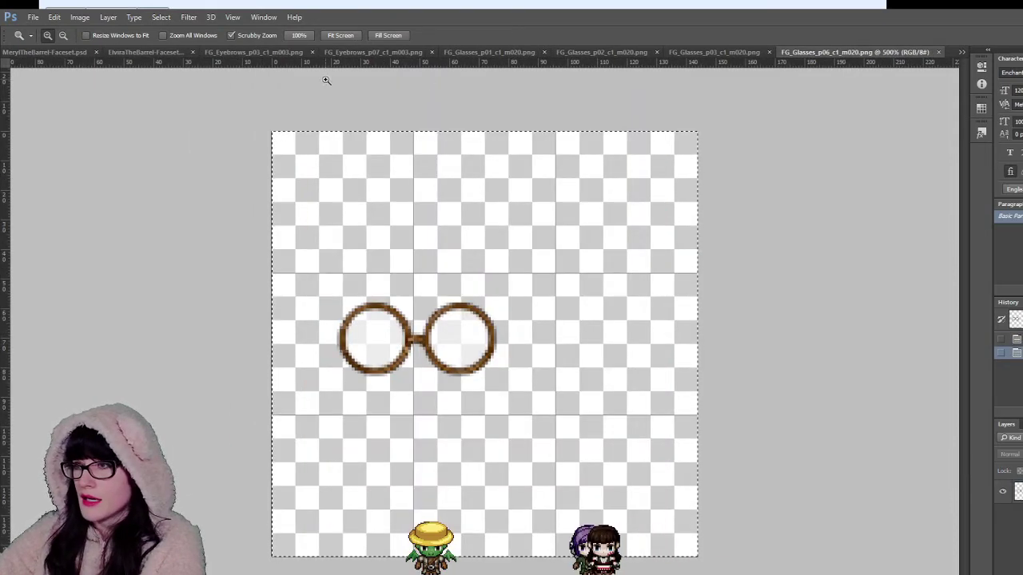
pyautogui.click(271, 52)
pyautogui.click(148, 52)
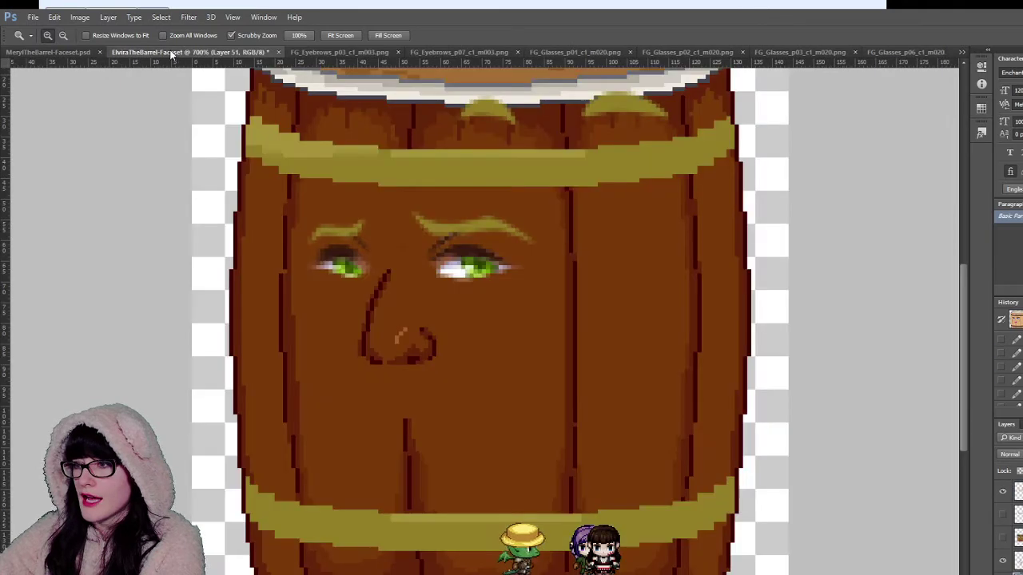
pyautogui.press('v')
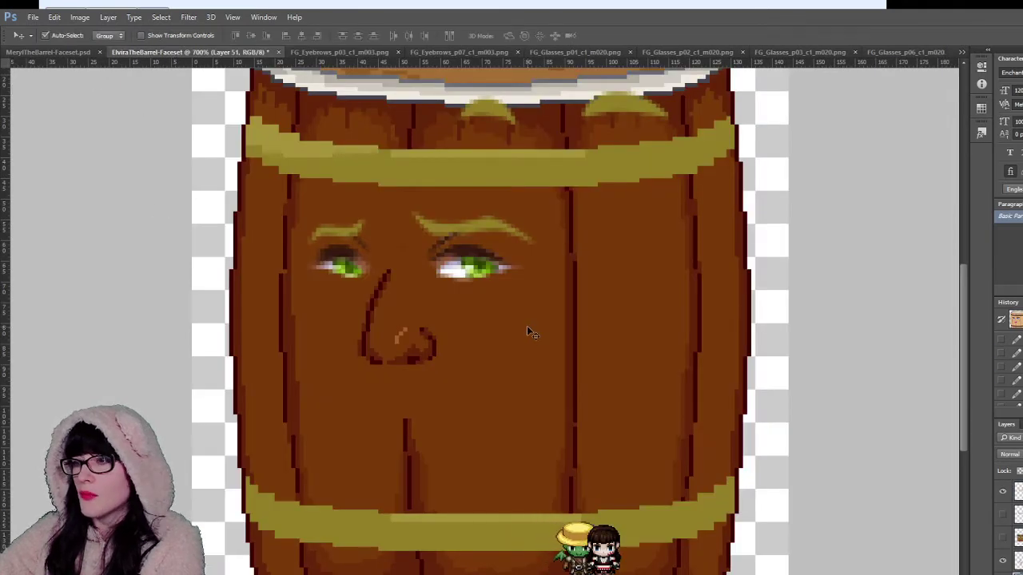
pyautogui.hotkey('ctrl', 'v')
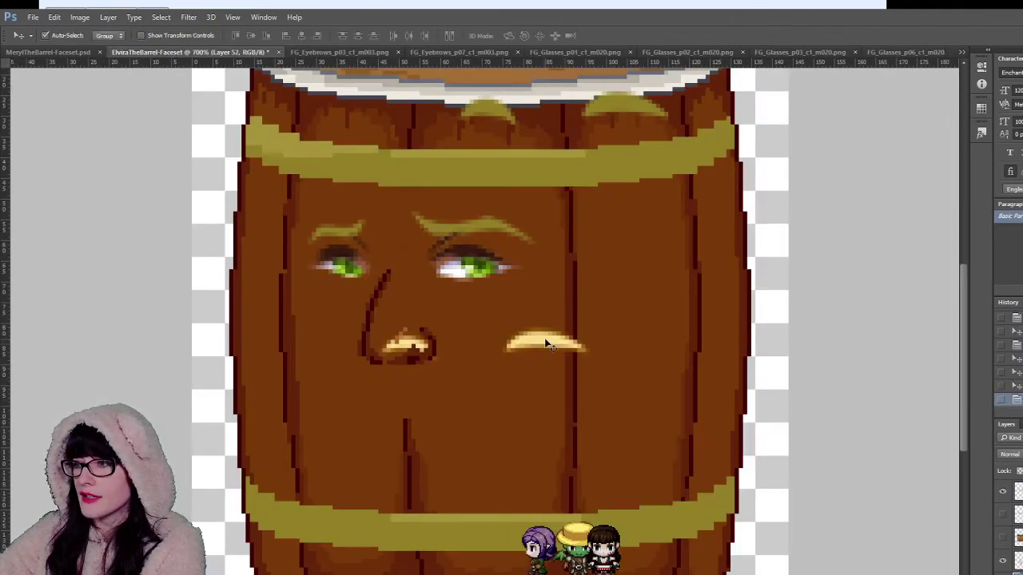
pyautogui.hotkey('ctrl', 'z')
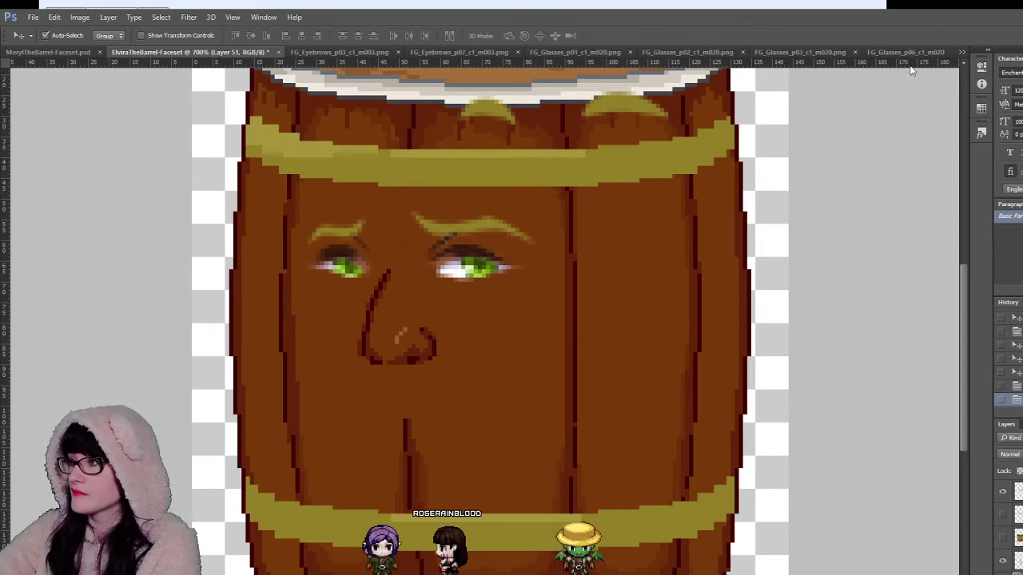
# Step: Copy the layer with the round glasses from FG_Glasses_p06_c1_m020.png and paste it into the Elvira barrel image
pyautogui.click(905, 52)
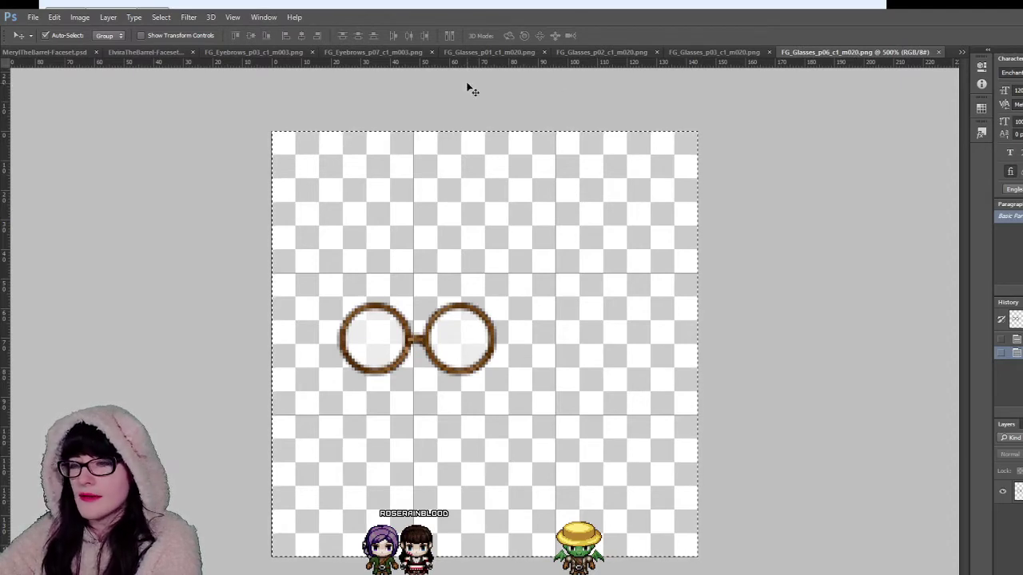
pyautogui.click(1018, 492)
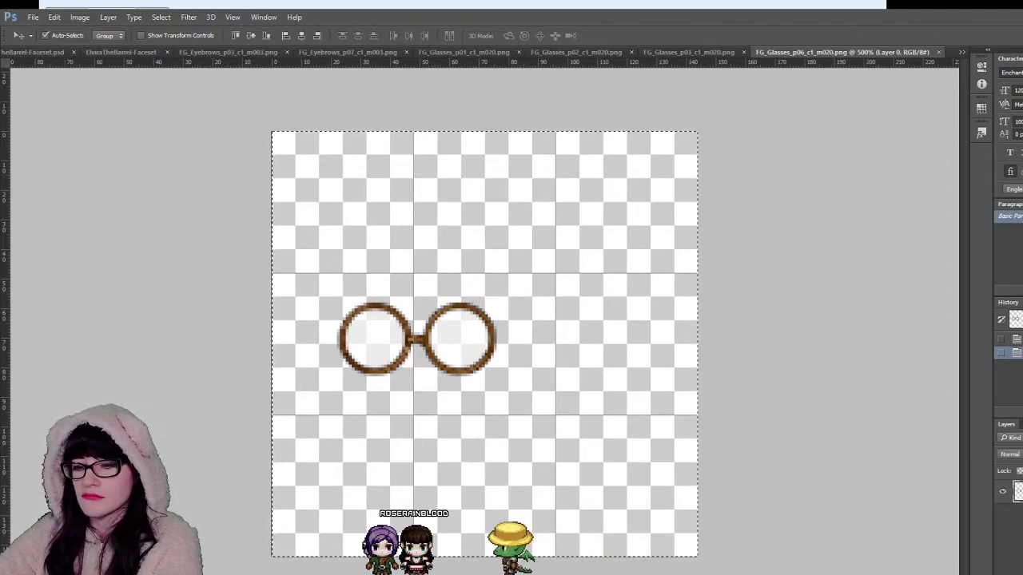
pyautogui.hotkey('ctrl', 'a')
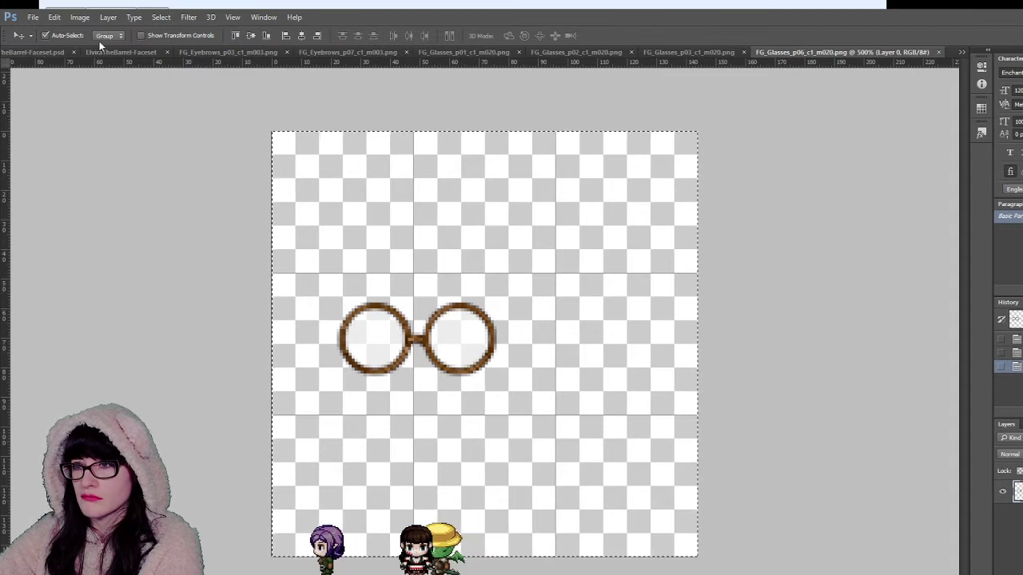
pyautogui.moveTo(99, 41); pyautogui.dragTo(478, 304)
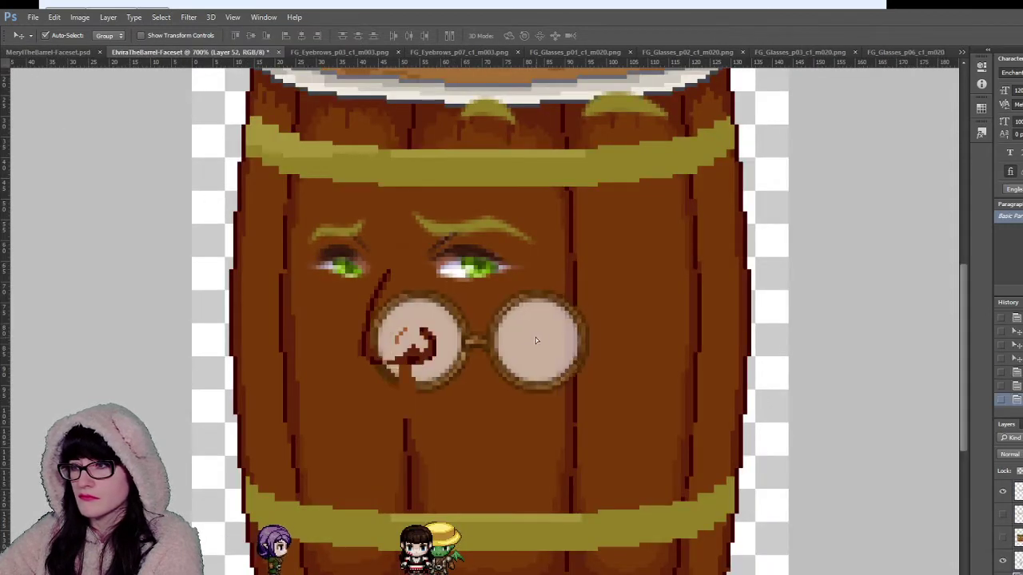
# Step: Fit the glasses over the eyes with their layer raised above the facial features, and move them aside to the lower barrel
pyautogui.moveTo(535, 337); pyautogui.dragTo(470, 270)
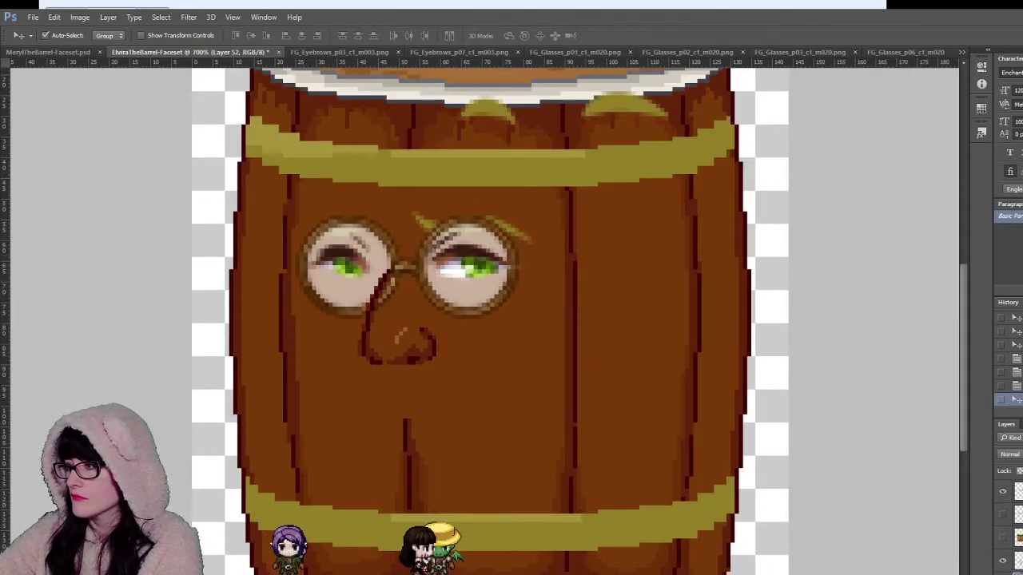
pyautogui.hotkey('ctrl', ']')
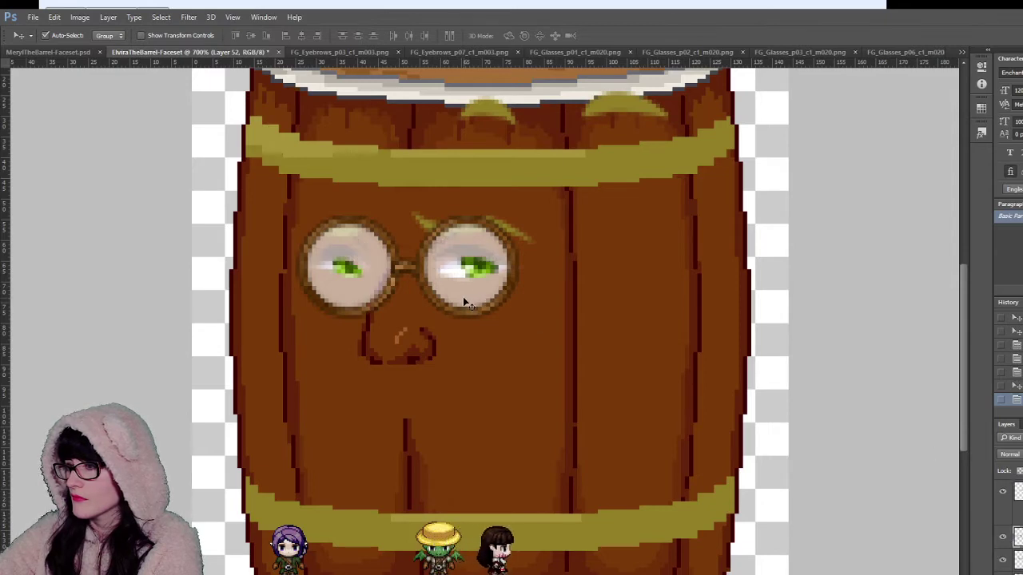
pyautogui.moveTo(464, 302); pyautogui.dragTo(696, 477)
pyautogui.press('w')
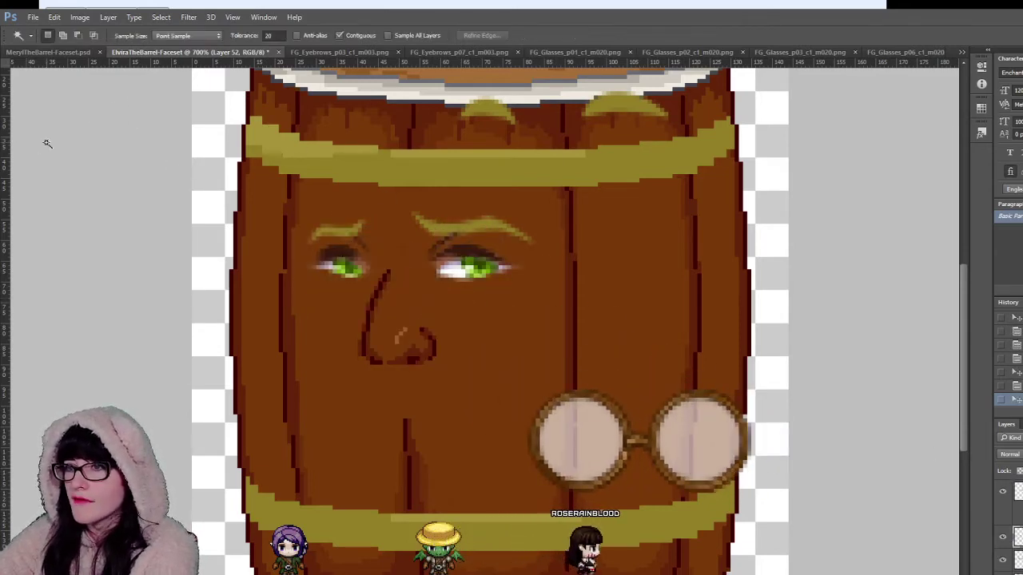
# Step: Clear the pale fill from both lenses of the round glasses and move the frame closer to the nose
pyautogui.click(581, 439)
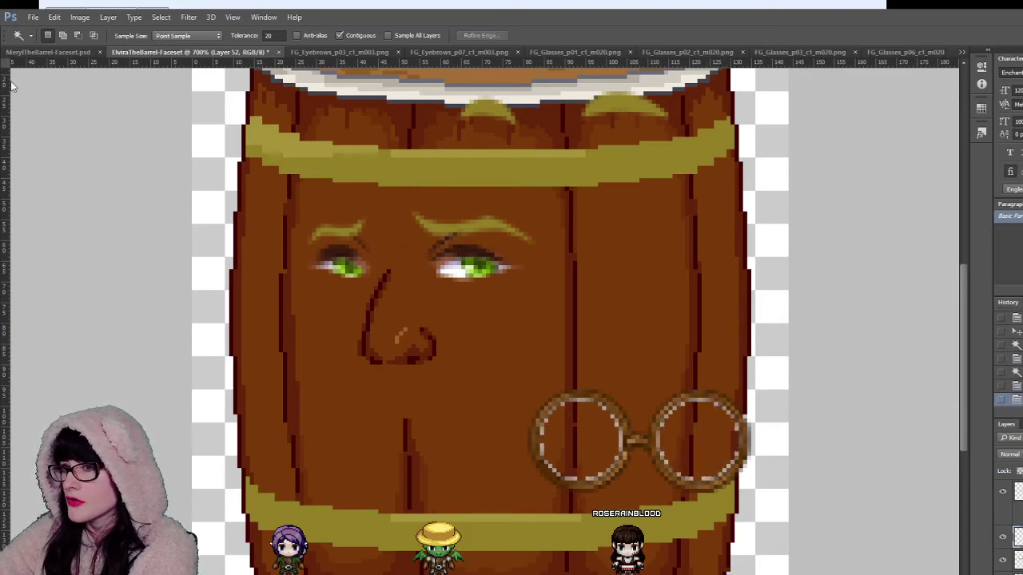
pyautogui.press('v')
pyautogui.moveTo(594, 398); pyautogui.dragTo(516, 336)
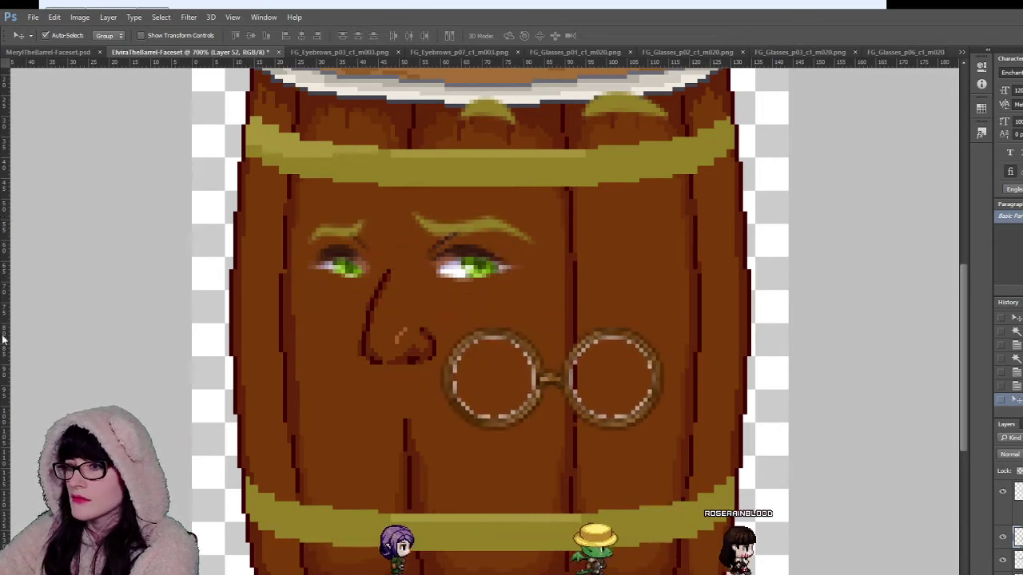
# Step: Erase the leftover pale pixels along the upper and lower inner rim of the round glasses' left lens
pyautogui.click(3, 376)
pyautogui.click(516, 378)
pyautogui.click(517, 380)
pyautogui.click(599, 380)
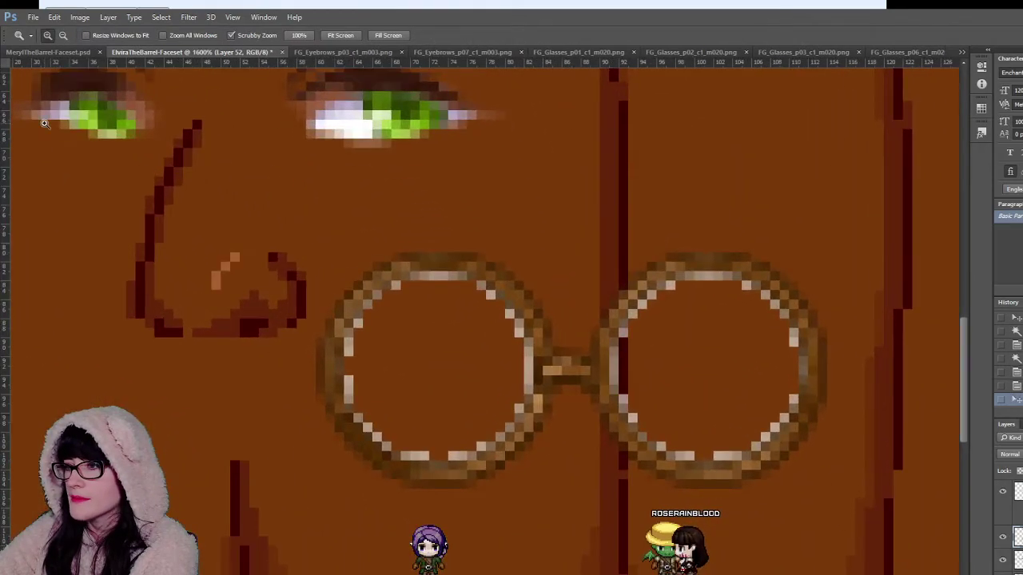
pyautogui.press('m')
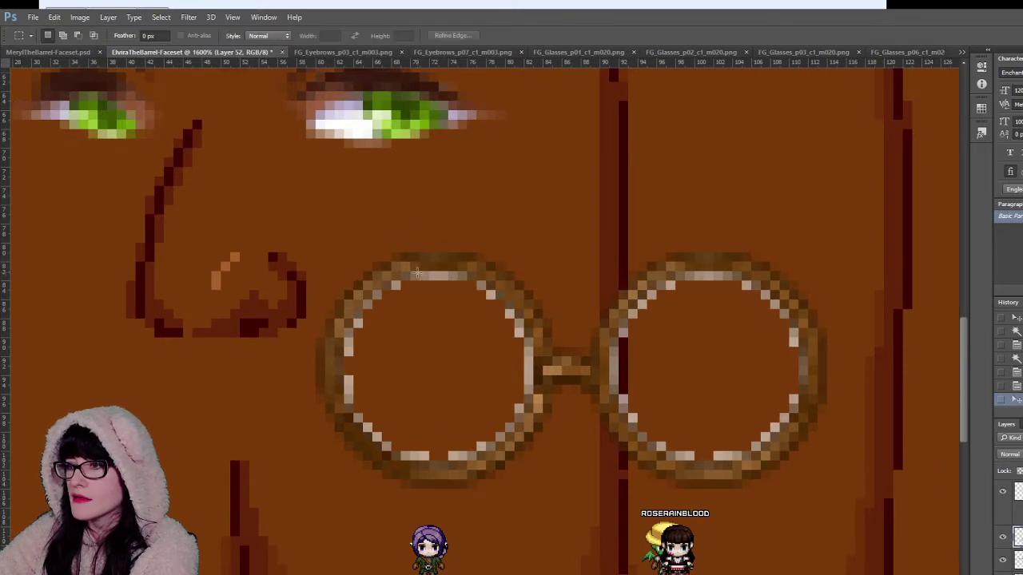
pyautogui.moveTo(476, 462); pyautogui.dragTo(411, 271)
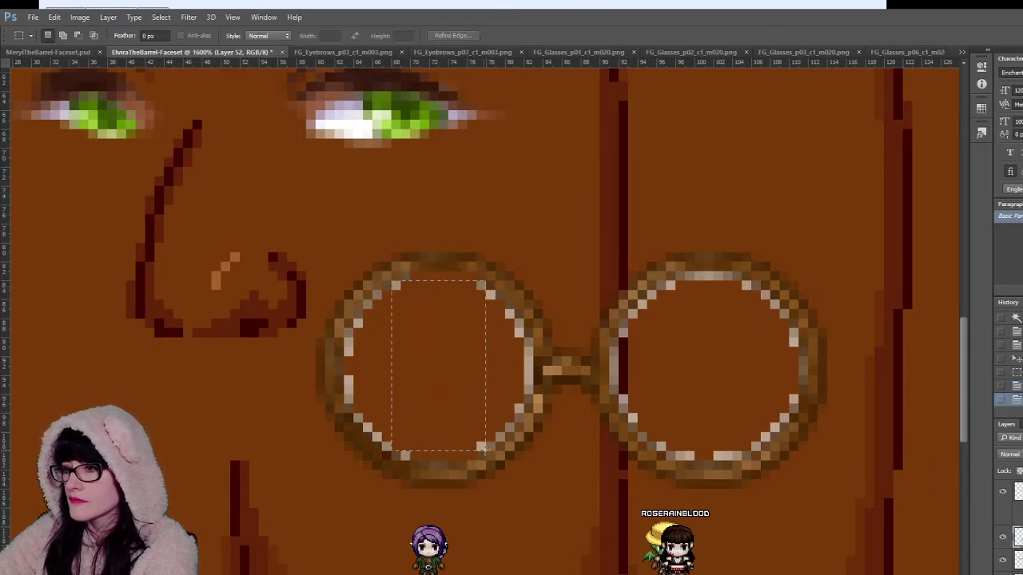
pyautogui.moveTo(495, 452); pyautogui.dragTo(392, 280)
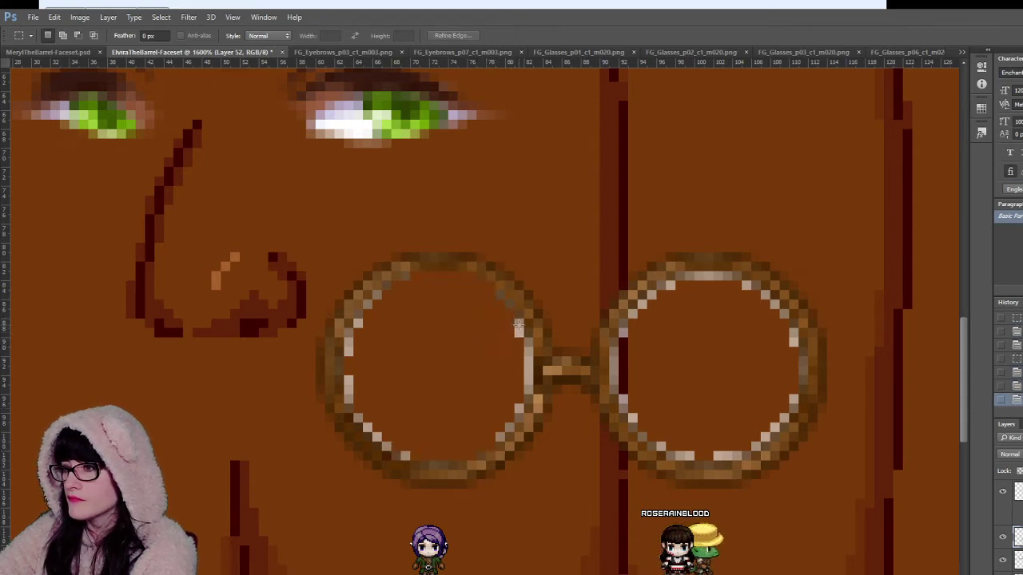
# Step: Erase the pale pixels along the right inner rim of the left lens, beside the bridge
pyautogui.moveTo(521, 321); pyautogui.dragTo(508, 428)
pyautogui.press('Delete')
pyautogui.hotkey('ctrl', 'd')
pyautogui.press('Delete')
pyautogui.hotkey('ctrl', 'd')
pyautogui.press('Delete')
pyautogui.hotkey('ctrl', 'd')
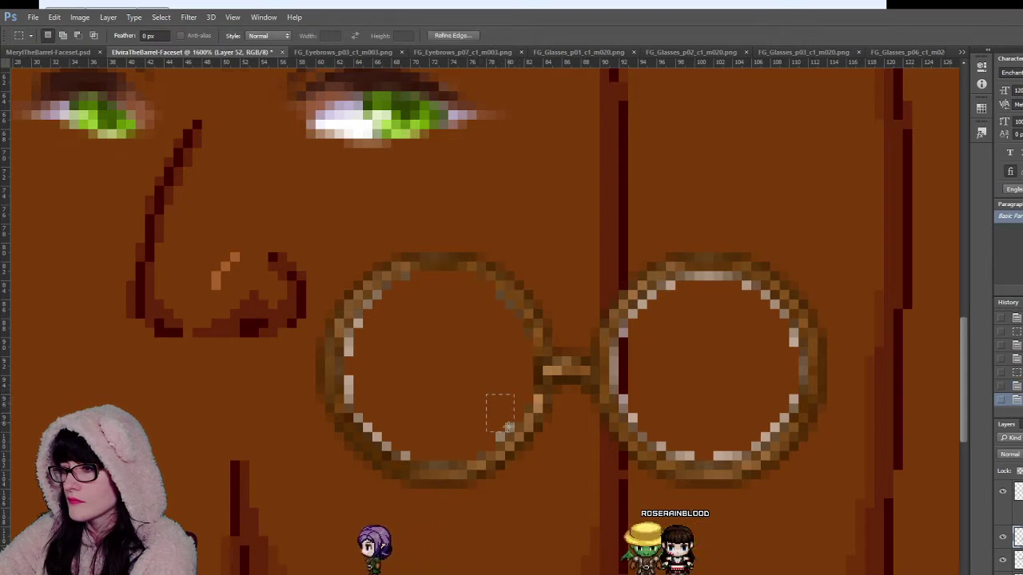
pyautogui.click(488, 429)
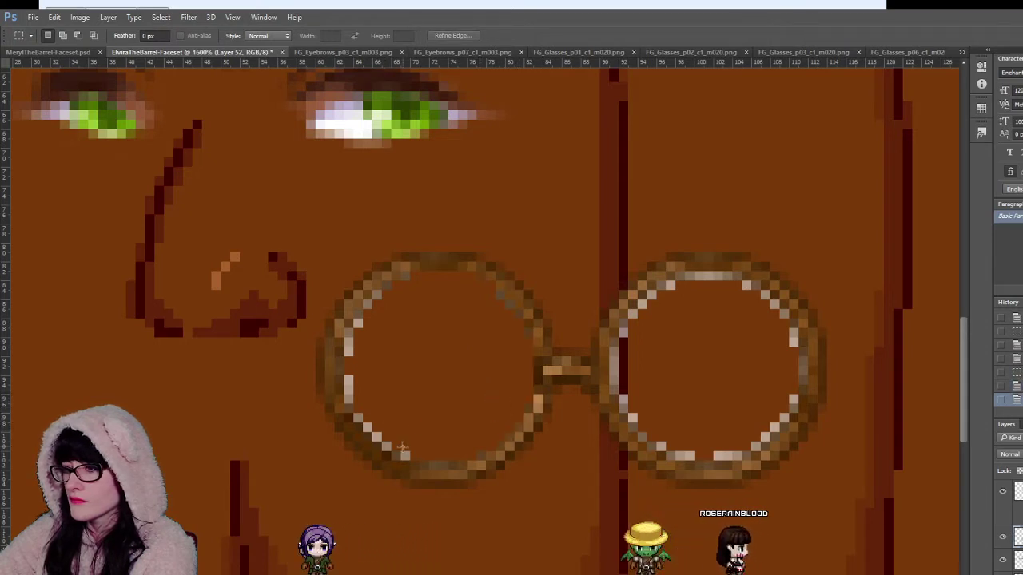
# Step: Erase the remaining pale pixels along the left inner rim of the left lens
pyautogui.moveTo(401, 460)
pyautogui.mouseDown()
pyautogui.moveTo(423, 427)
pyautogui.moveTo(427, 434)
pyautogui.mouseUp()
pyautogui.press('Delete')
pyautogui.hotkey('ctrl', 'd')
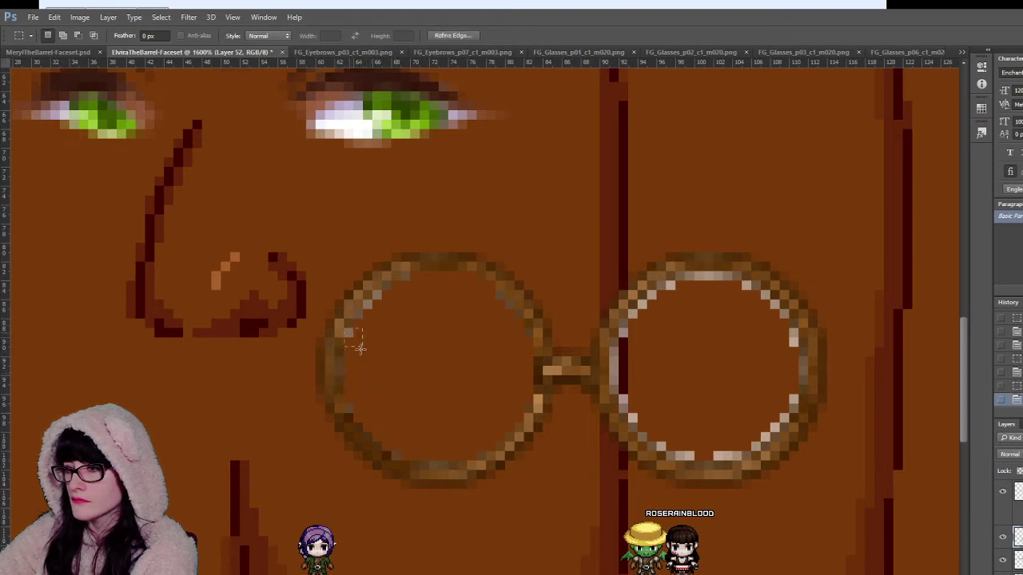
pyautogui.moveTo(373, 296); pyautogui.dragTo(418, 343)
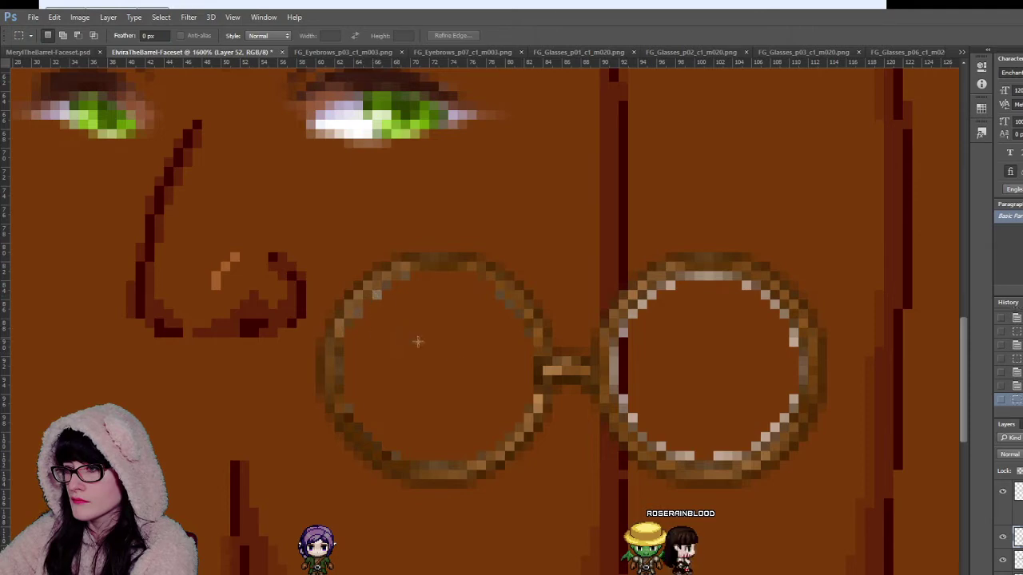
pyautogui.press('Delete')
pyautogui.hotkey('ctrl', 'd')
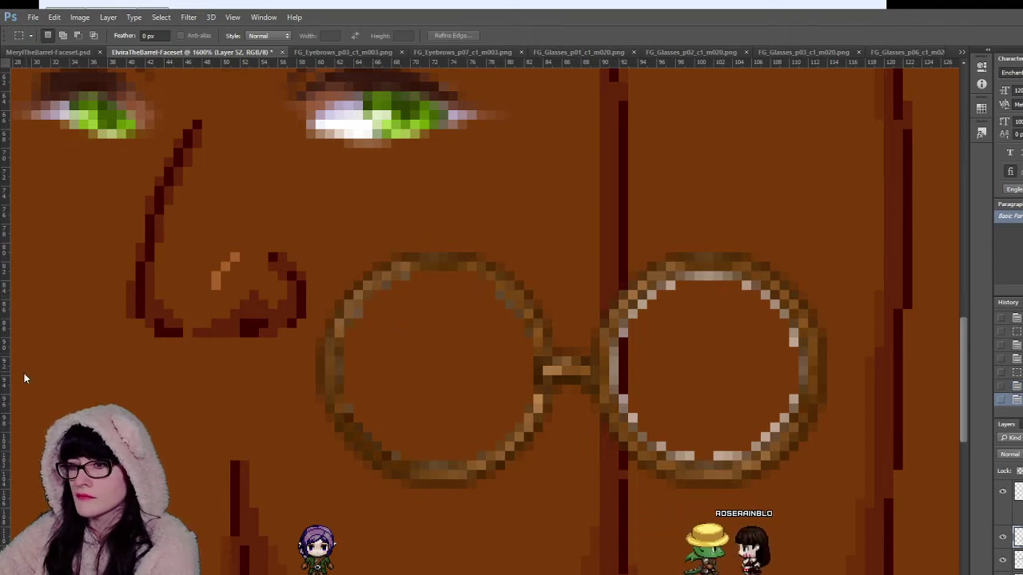
# Step: Move the round glasses lower on the barrel and delete them from the Elvira image
pyautogui.press('z')
pyautogui.keyDown('alt'); pyautogui.click(155, 241); pyautogui.keyUp('alt')
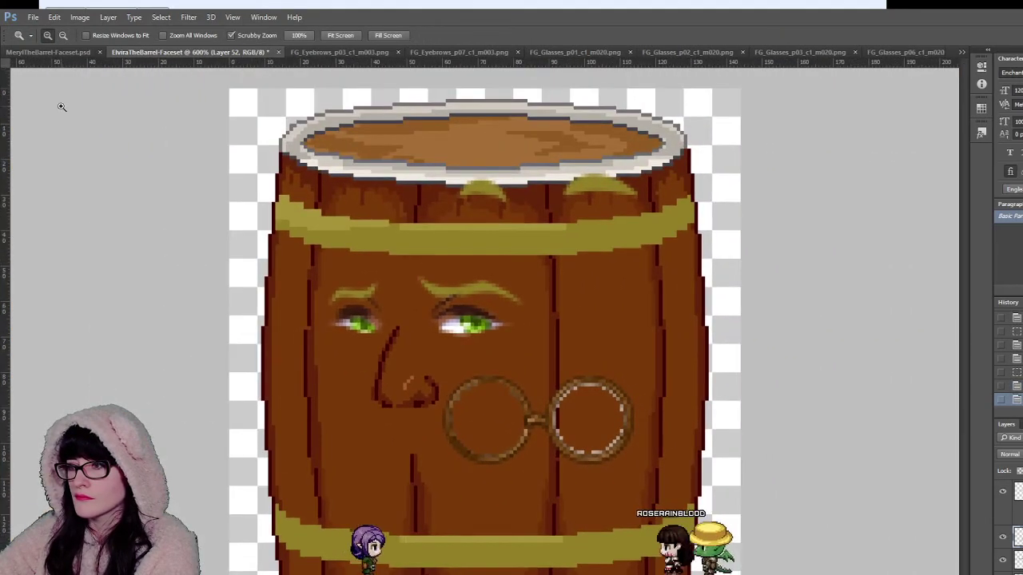
pyautogui.press('v')
pyautogui.moveTo(546, 416); pyautogui.dragTo(571, 468)
pyautogui.press('Delete')
# Step: Try the curved half-rim glasses from FG_Glasses_p03_c1_m020.png on the Elvira barrel and delete them again
pyautogui.click(780, 53)
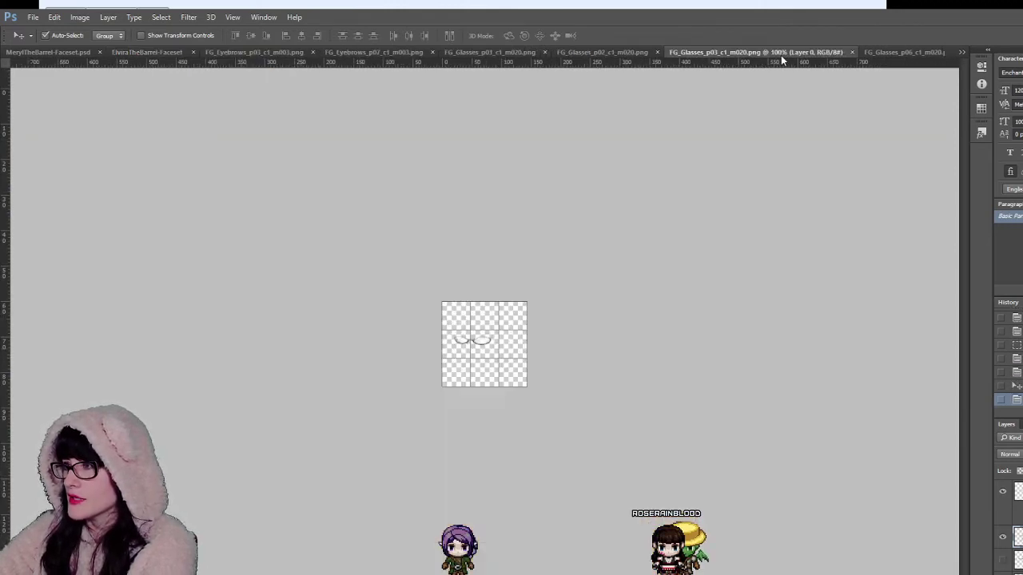
pyautogui.click(906, 54)
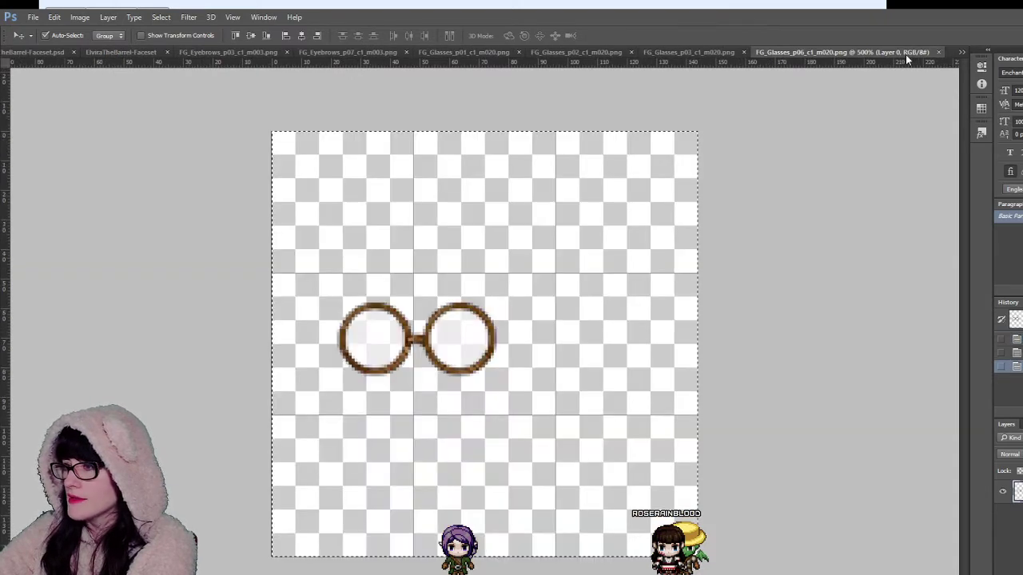
pyautogui.click(685, 52)
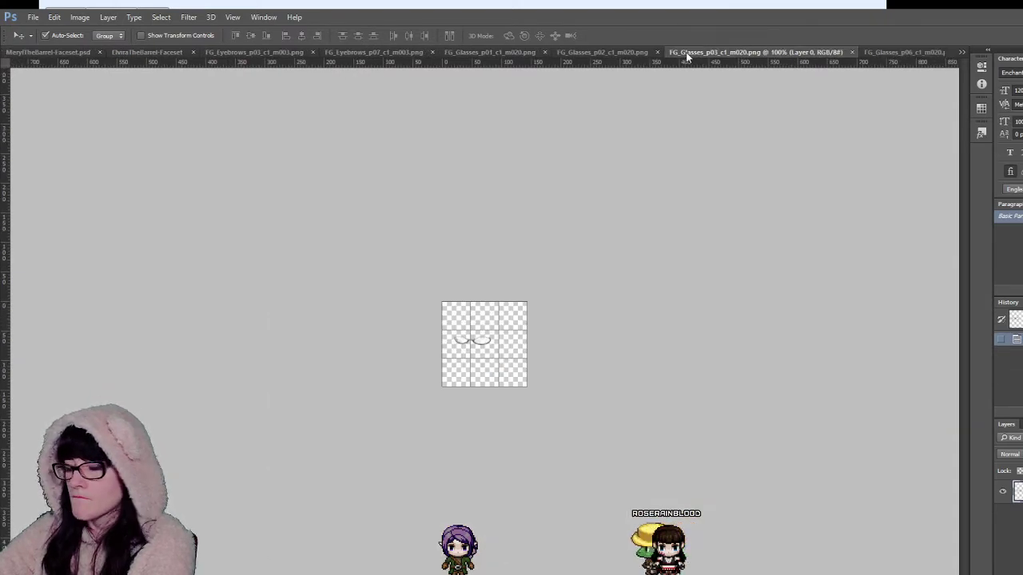
pyautogui.hotkey('ctrl', 'a')
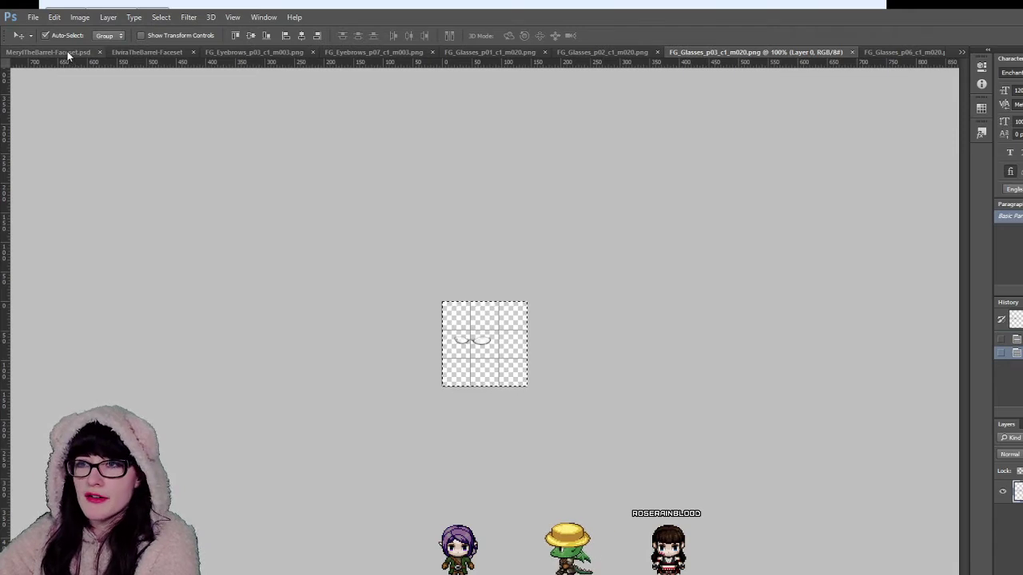
pyautogui.click(116, 53)
pyautogui.hotkey('ctrl', 'v')
pyautogui.moveTo(510, 343); pyautogui.dragTo(578, 398)
pyautogui.press('Delete')
# Step: Copy the rectangular glasses from FG_Glasses_p01_c1_m020.png and paste them into the Meryl and Elvira barrel images
pyautogui.click(772, 51)
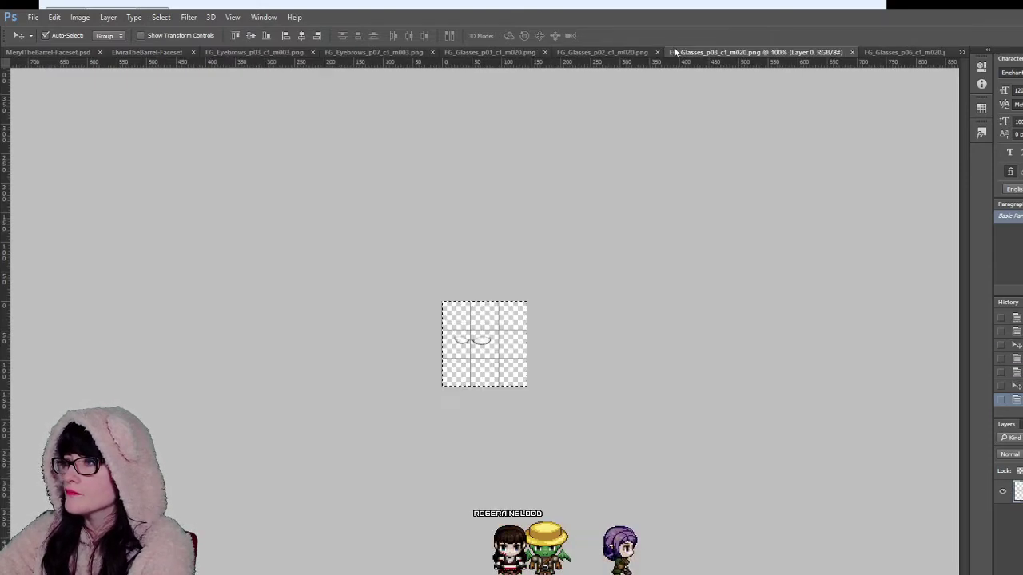
pyautogui.click(600, 52)
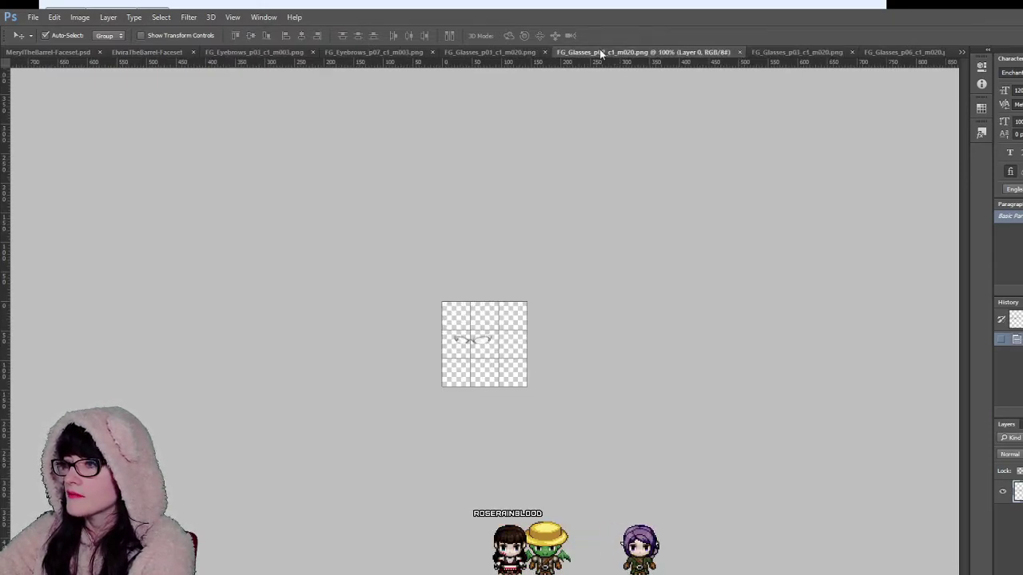
pyautogui.click(513, 53)
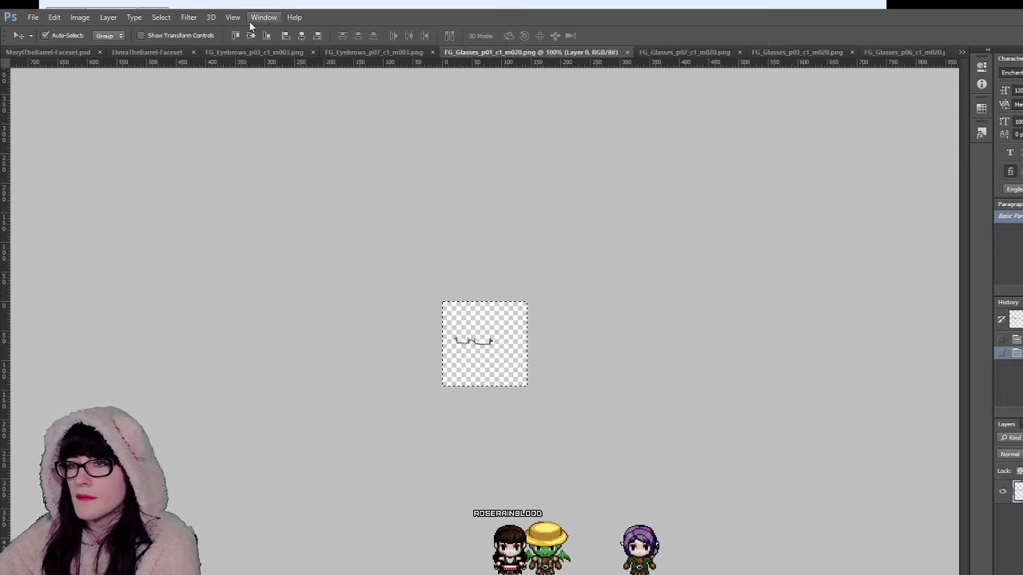
pyautogui.click(71, 51)
pyautogui.hotkey('ctrl', 'v')
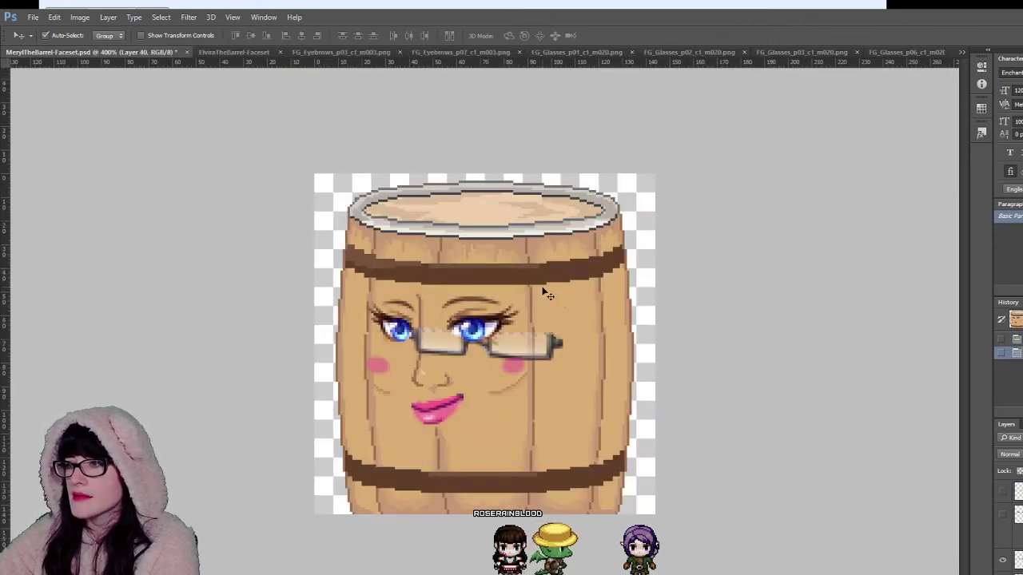
pyautogui.click(230, 51)
pyautogui.hotkey('ctrl', 'v')
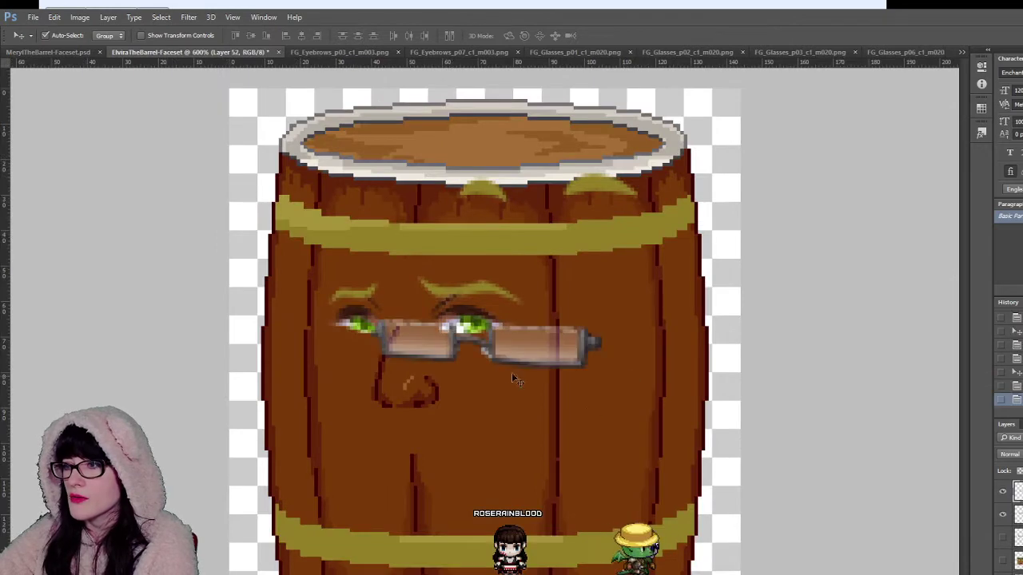
# Step: Move the rectangular glasses to the lower barrel and clear the tinted fill from their left lens
pyautogui.moveTo(466, 334); pyautogui.dragTo(613, 436)
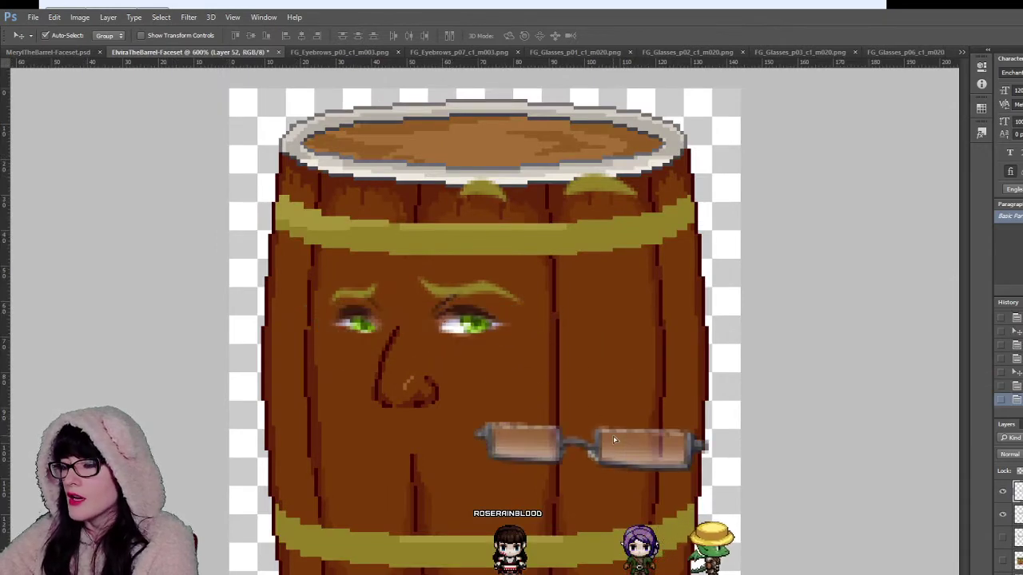
pyautogui.press('m')
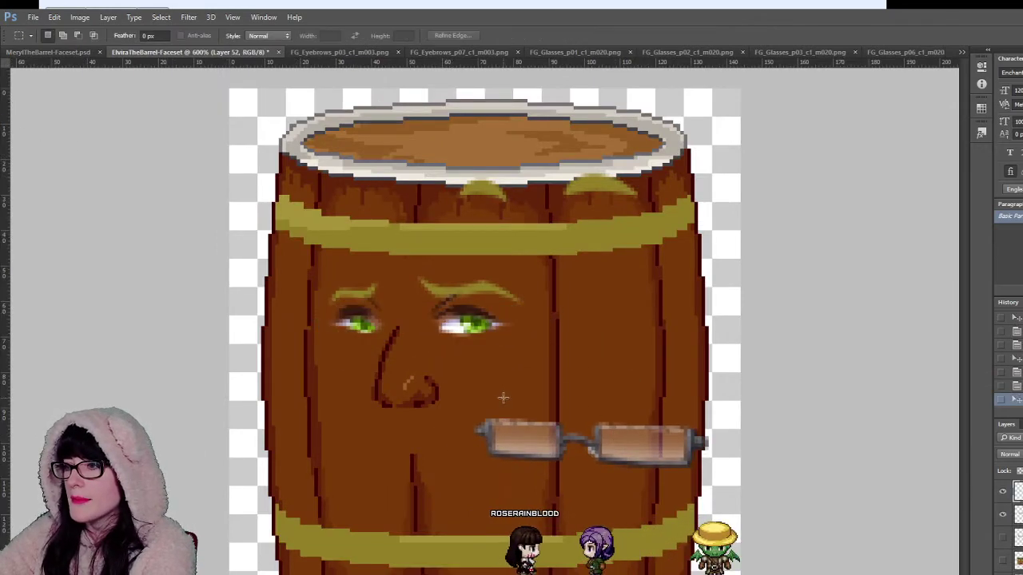
pyautogui.moveTo(493, 398); pyautogui.dragTo(554, 448)
pyautogui.press('Delete')
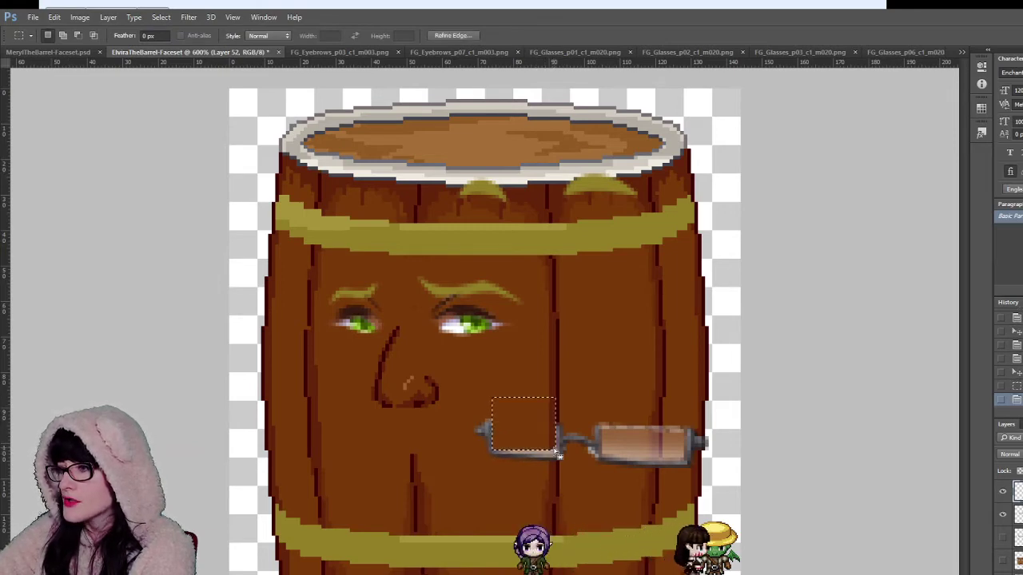
pyautogui.hotkey('ctrl', 'd')
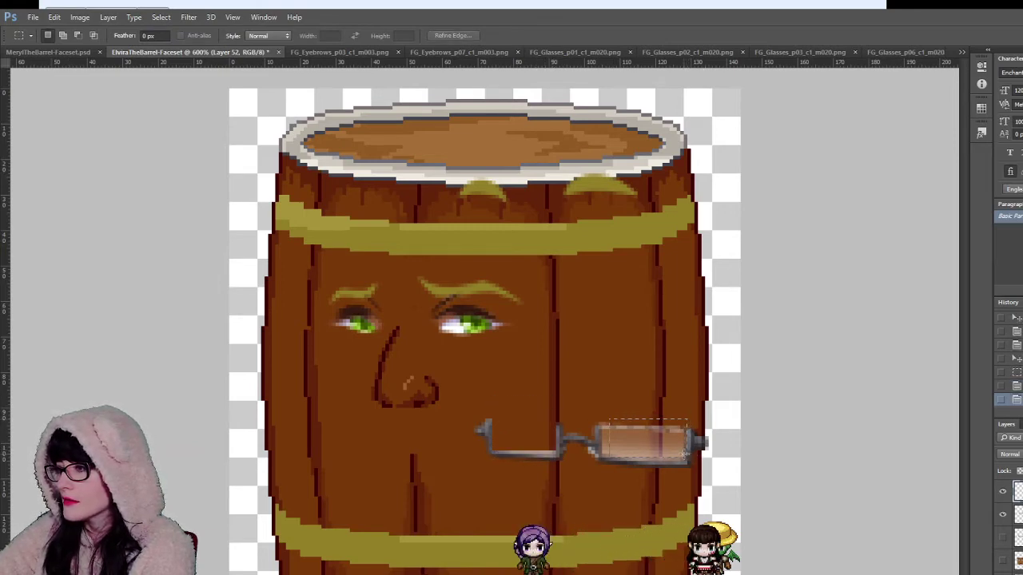
# Step: Clear the tinted fill from the rectangular glasses' right lens, undoing the accidental removal of the whole layer
pyautogui.moveTo(683, 454); pyautogui.dragTo(608, 421)
pyautogui.press('Delete')
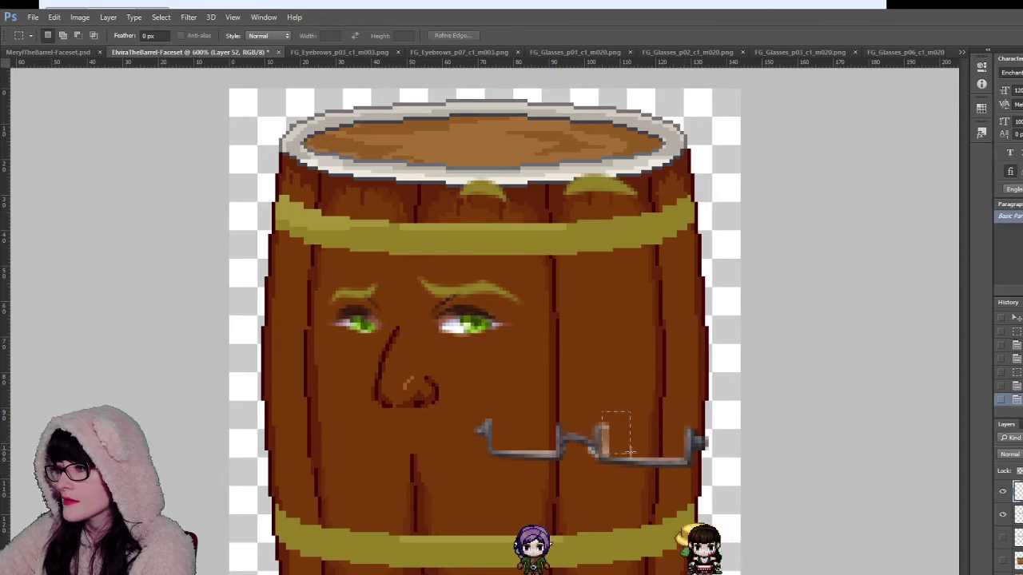
pyautogui.moveTo(633, 456); pyautogui.dragTo(637, 461)
pyautogui.press('Delete')
pyautogui.hotkey('ctrl', 'd')
pyautogui.press('Delete')
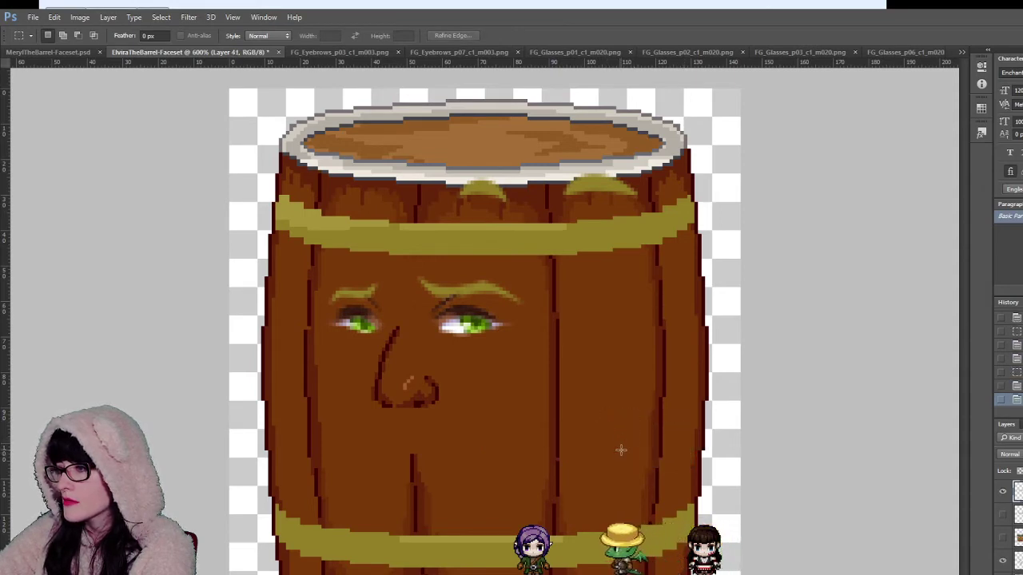
pyautogui.hotkey('ctrl', 'z')
# Step: Erase the leftover tint in the right lens beside the bridge and place the rectangular frame over both eyes
pyautogui.moveTo(616, 439); pyautogui.dragTo(633, 457)
pyautogui.press('Delete')
pyautogui.hotkey('ctrl', 'd')
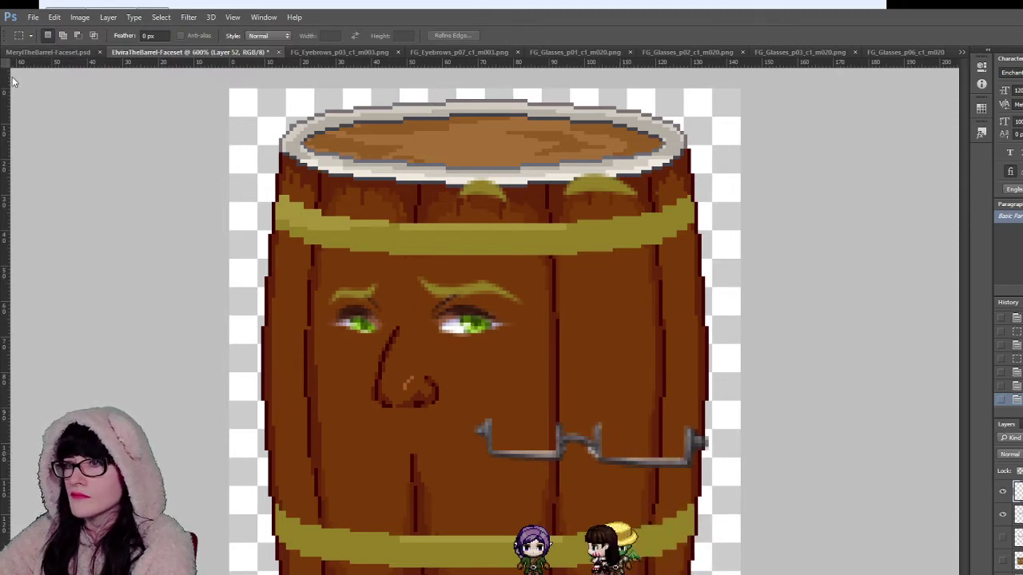
pyautogui.press('v')
pyautogui.moveTo(572, 445); pyautogui.dragTo(401, 330)
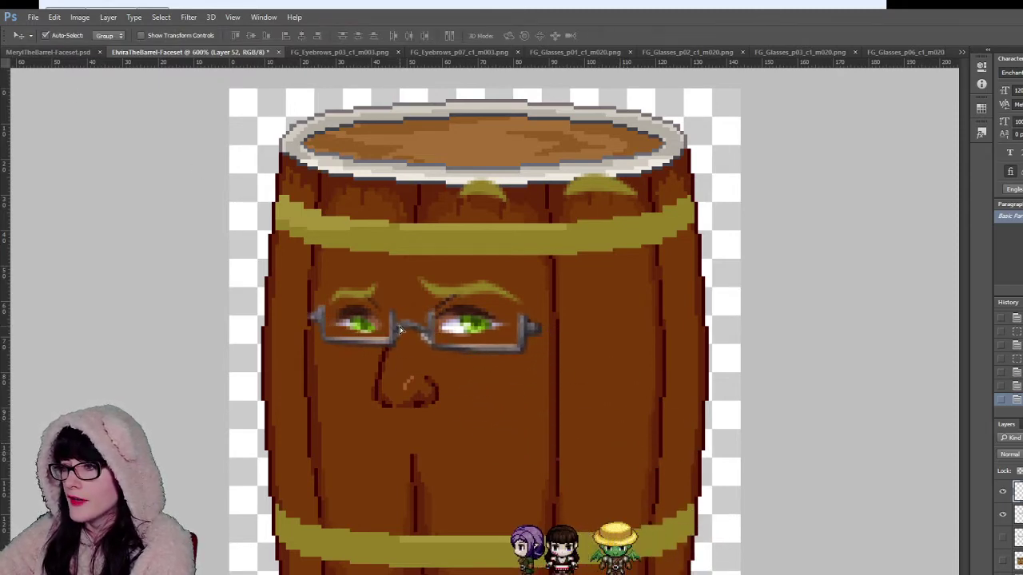
# Step: Examine how the rectangular glasses fit the Elvira barrel's face, both at actual size and close up
pyautogui.click(12, 384)
pyautogui.click(347, 342)
pyautogui.click(346, 342)
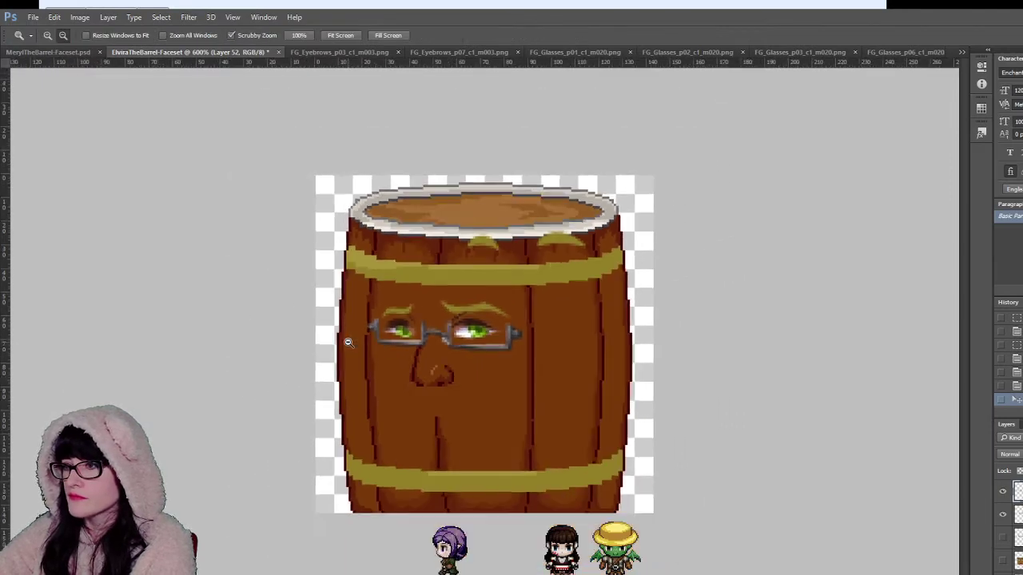
pyautogui.click(347, 342)
pyautogui.click(347, 342)
pyautogui.keyDown('alt'); pyautogui.click(581, 374); pyautogui.keyUp('alt')
pyautogui.click(507, 357)
pyautogui.click(506, 358)
pyautogui.click(506, 357)
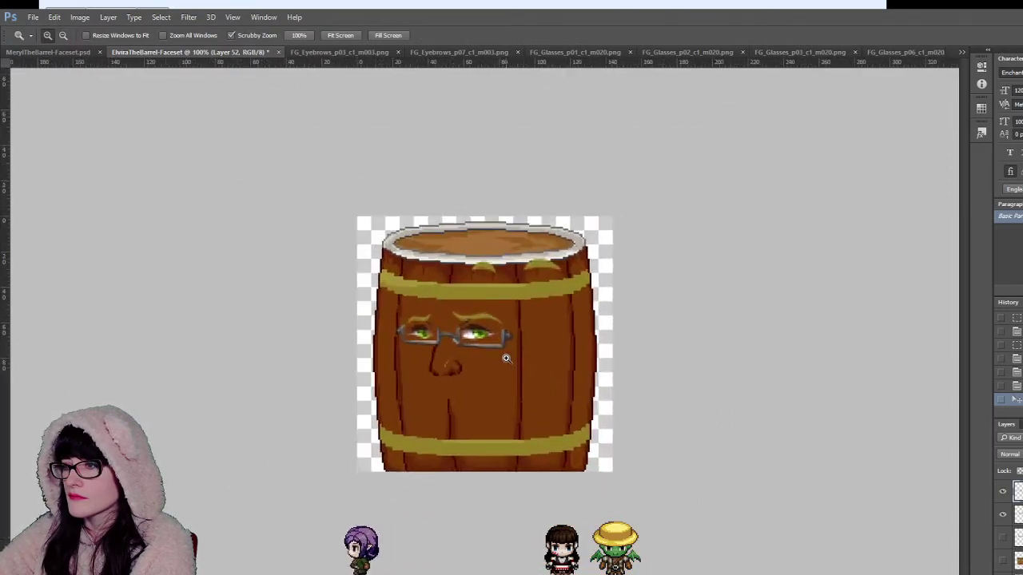
pyautogui.click(506, 358)
pyautogui.click(506, 358)
pyautogui.moveTo(506, 358); pyautogui.dragTo(506, 358)
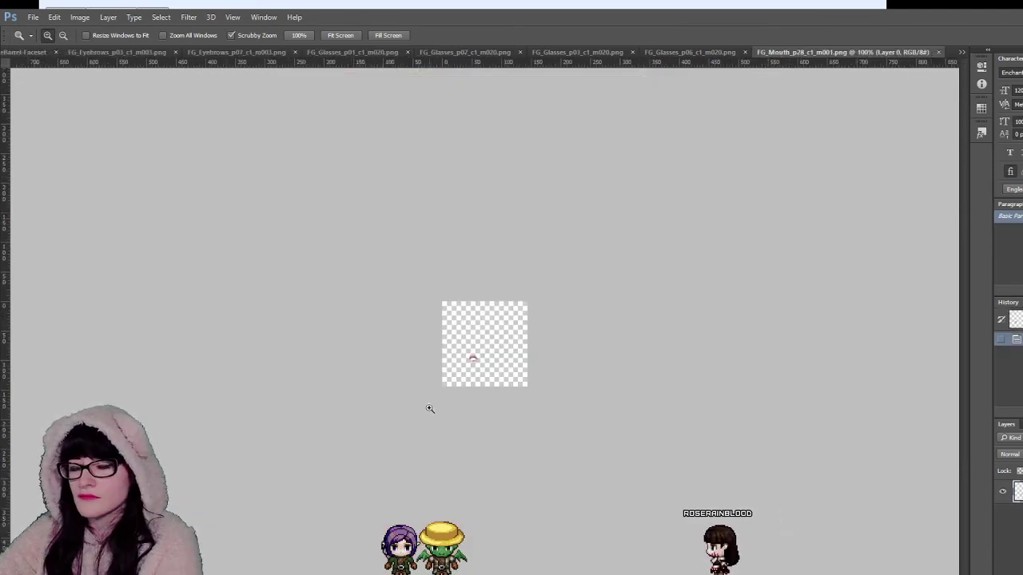
# Step: Try pasting the FG_Mouth_p28_c1_m001 mouth onto the Elvira barrel's lower face, removing the pasted layer again
pyautogui.hotkey('ctrl', '+')
pyautogui.hotkey('ctrl', '+')
pyautogui.hotkey('ctrl', '+')
pyautogui.hotkey('ctrl', '+')
pyautogui.hotkey('ctrl', 'a')
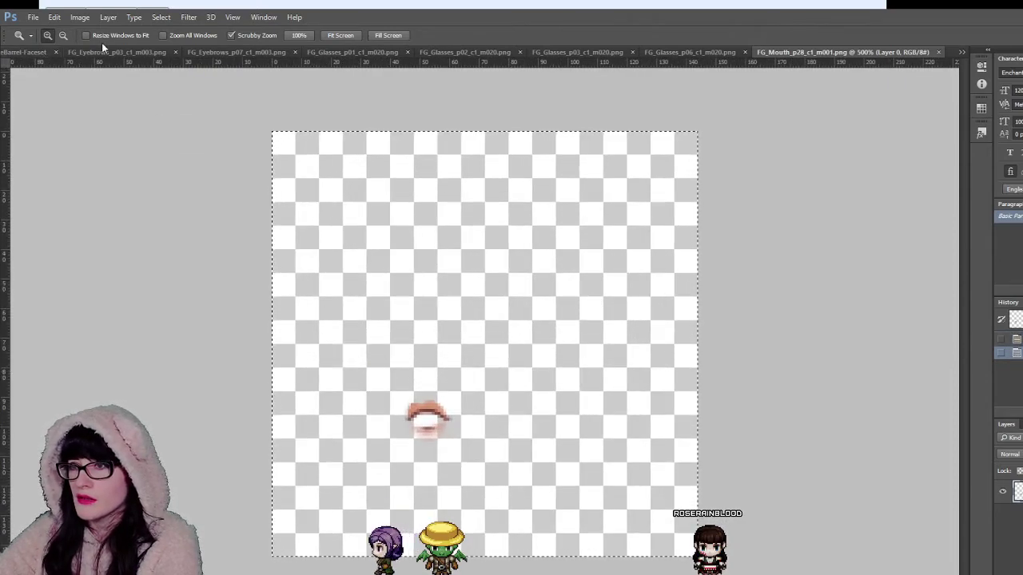
pyautogui.click(30, 51)
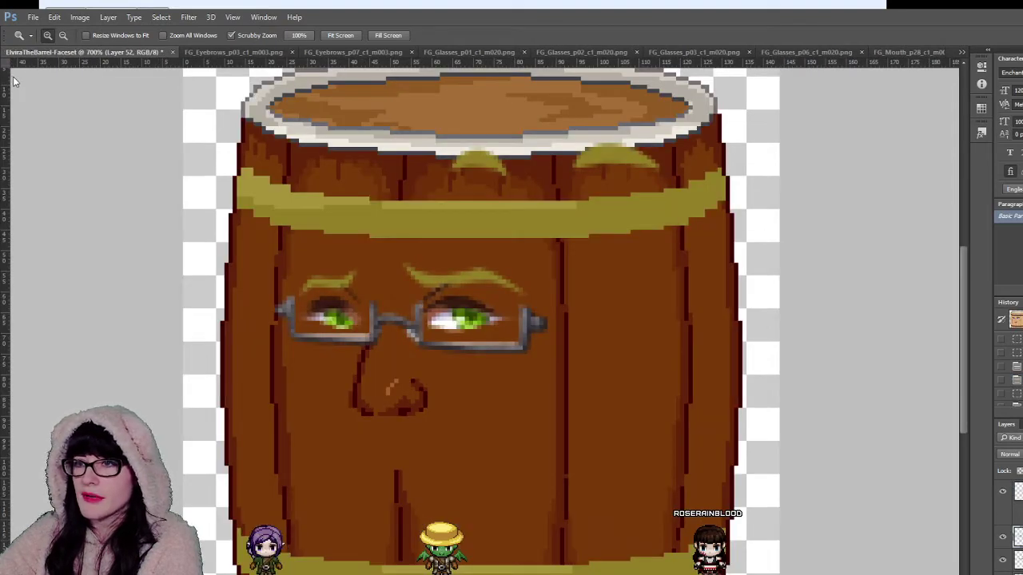
pyautogui.press('v')
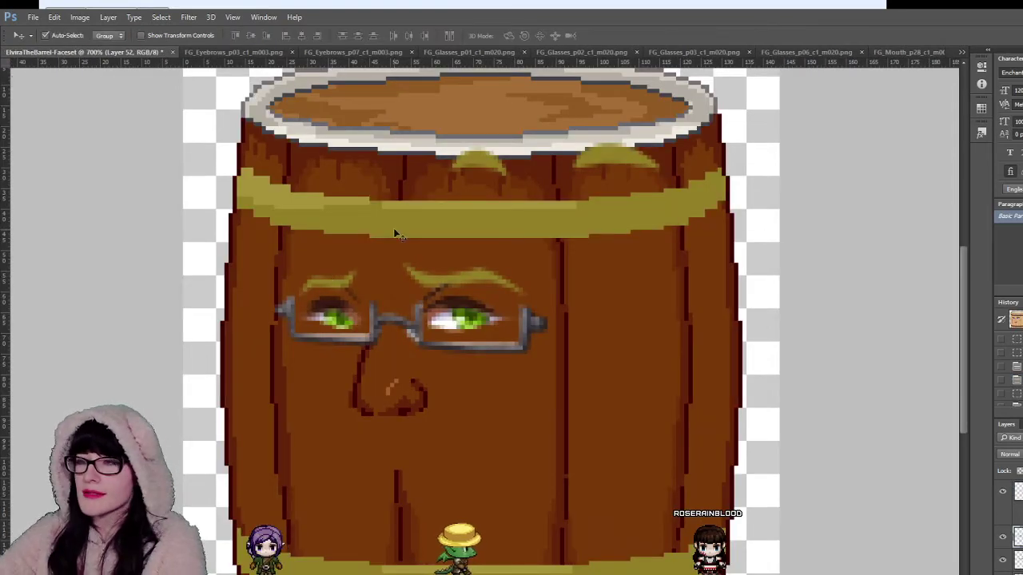
pyautogui.hotkey('ctrl', 'v')
pyautogui.moveTo(487, 360); pyautogui.dragTo(478, 451)
pyautogui.press('Delete')
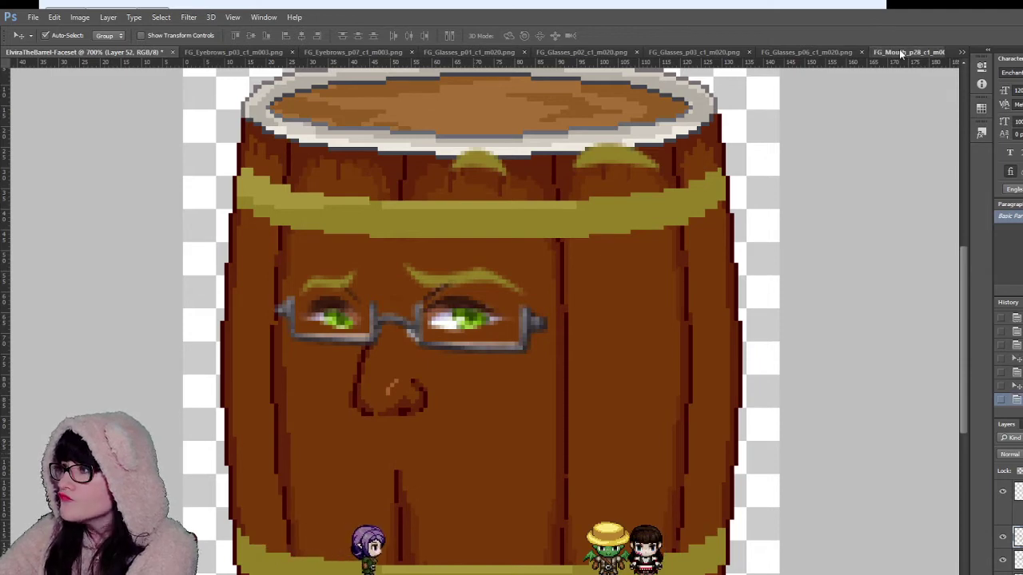
# Step: Open the FG_Mouth_p17_c0 and FG_Mouth_p17_c1_m001 images and look closely at the latter's lips
pyautogui.click(899, 51)
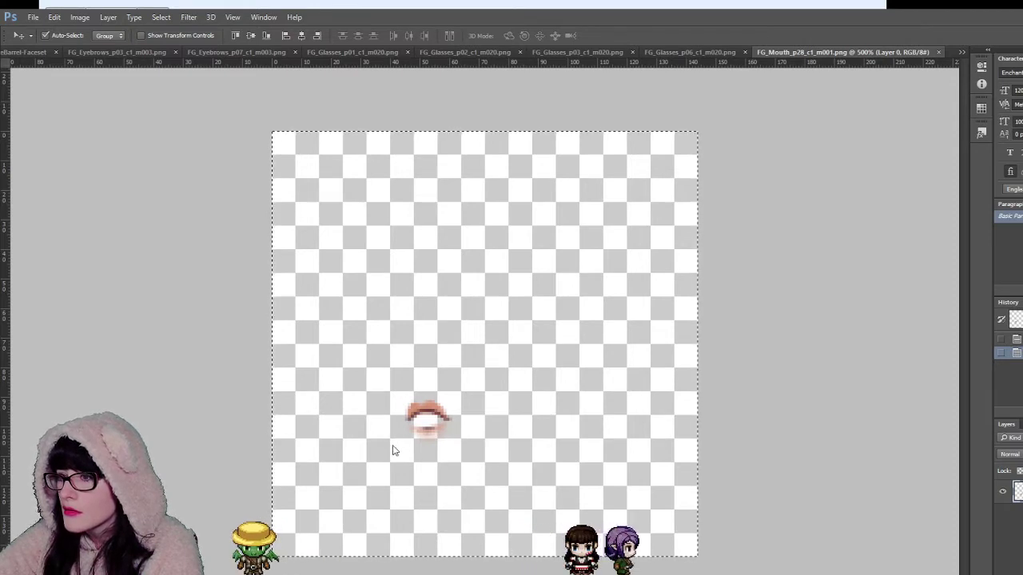
pyautogui.click(823, 566)
pyautogui.press('z')
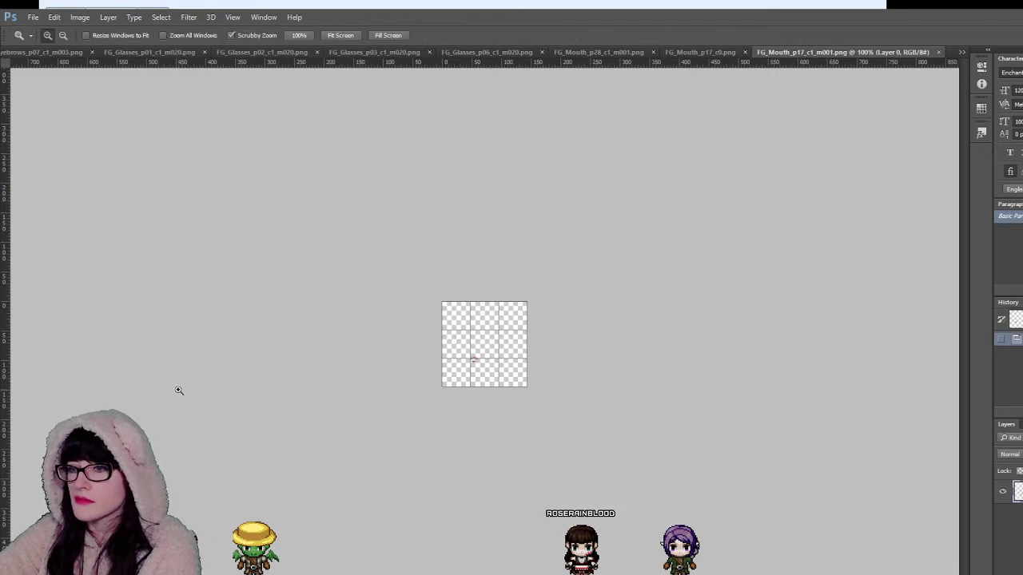
pyautogui.click(534, 381)
pyautogui.click(534, 381)
pyautogui.click(515, 357)
pyautogui.click(511, 351)
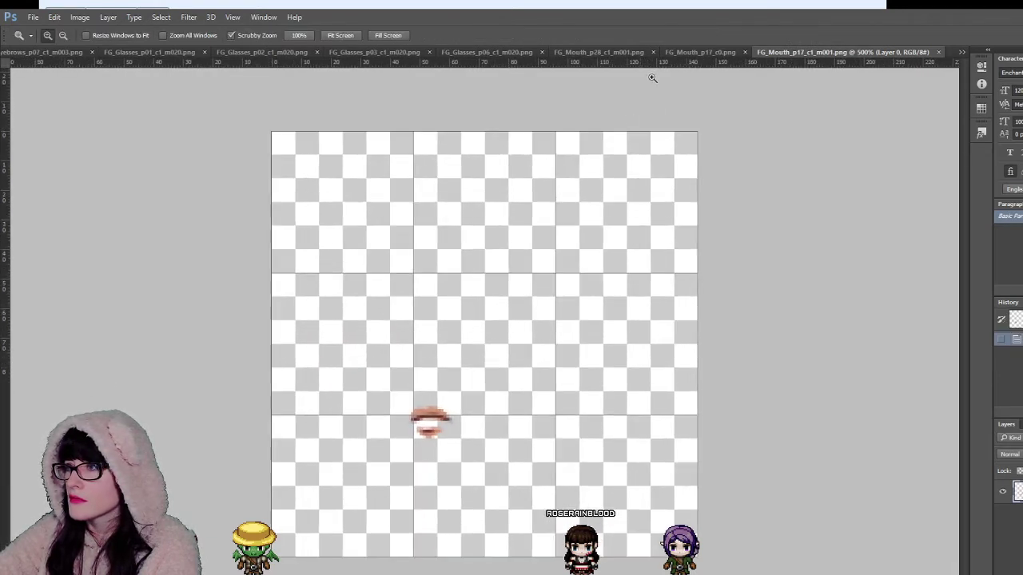
# Step: Select and copy the entire FG_Mouth_p17_c0 image with the pink lip tint
pyautogui.click(708, 52)
pyautogui.hotkey('ctrl', '+')
pyautogui.hotkey('ctrl', '+')
pyautogui.hotkey('ctrl', '+')
pyautogui.hotkey('ctrl', '+')
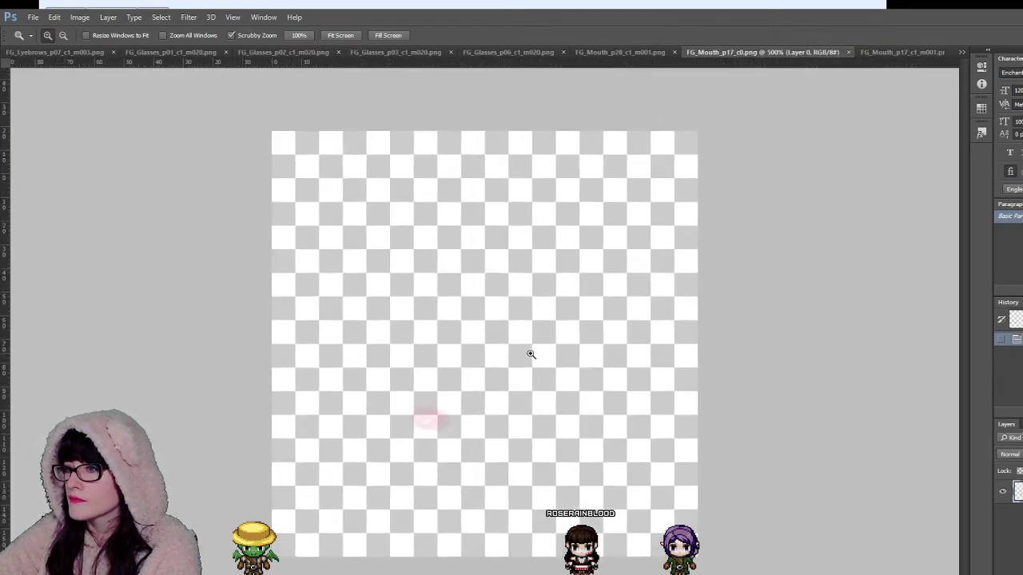
pyautogui.hotkey('ctrl', 'a')
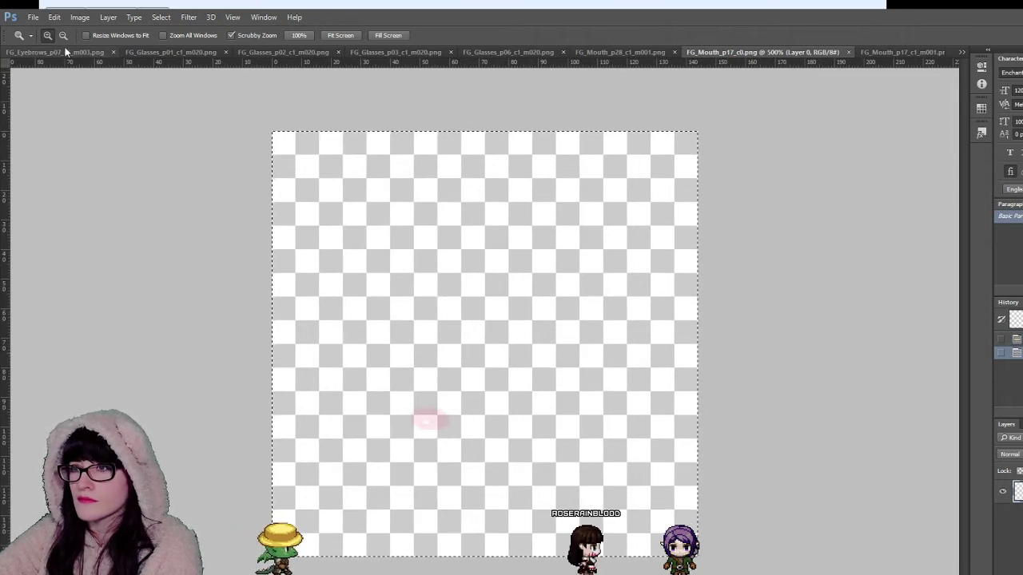
# Step: Close the FG_Eyebrows_p07_c1_m003 and FG_Eyebrows_p03_c1_m003 images
pyautogui.click(66, 51)
pyautogui.click(194, 52)
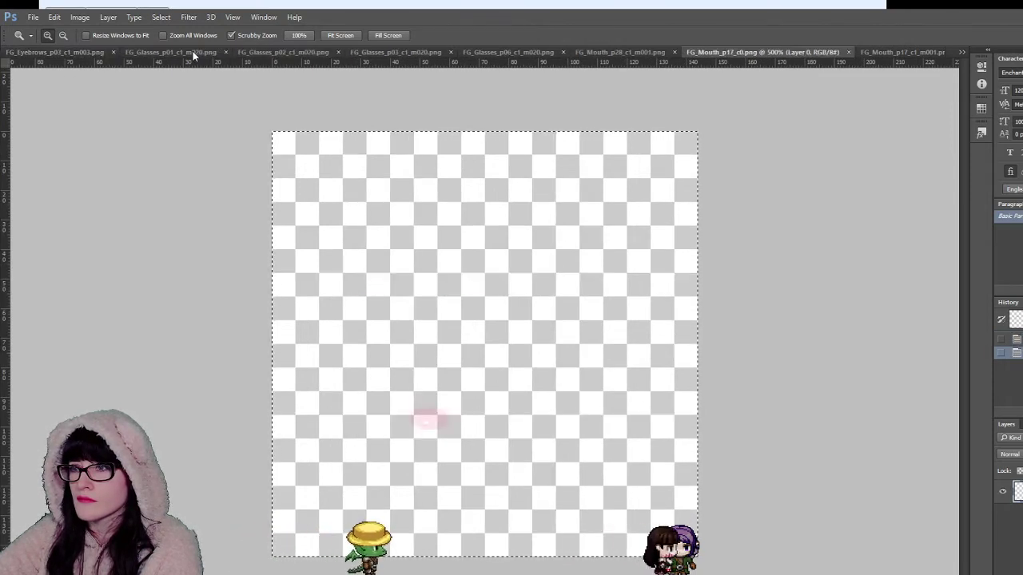
pyautogui.click(129, 53)
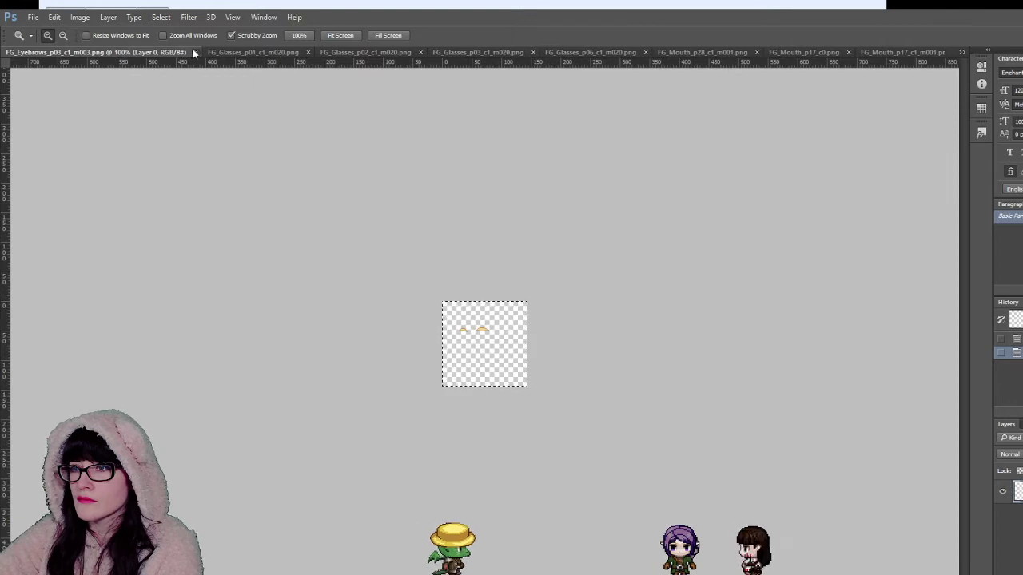
pyautogui.click(195, 52)
# Step: Paste the copied lip tint into the Elvira barrel faceset and place it below the nose
pyautogui.click(132, 52)
pyautogui.hotkey('ctrl', 'v')
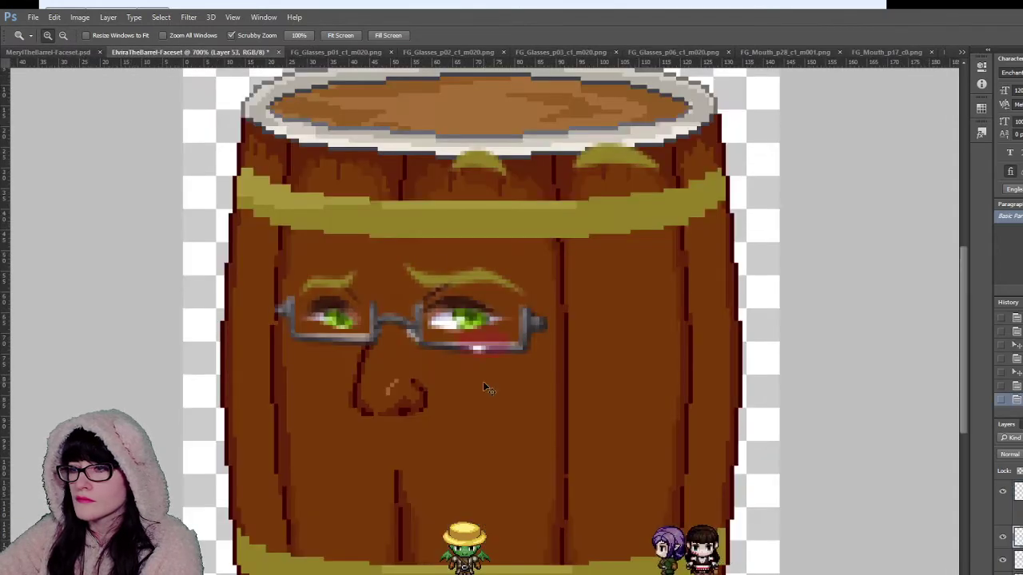
pyautogui.press('v')
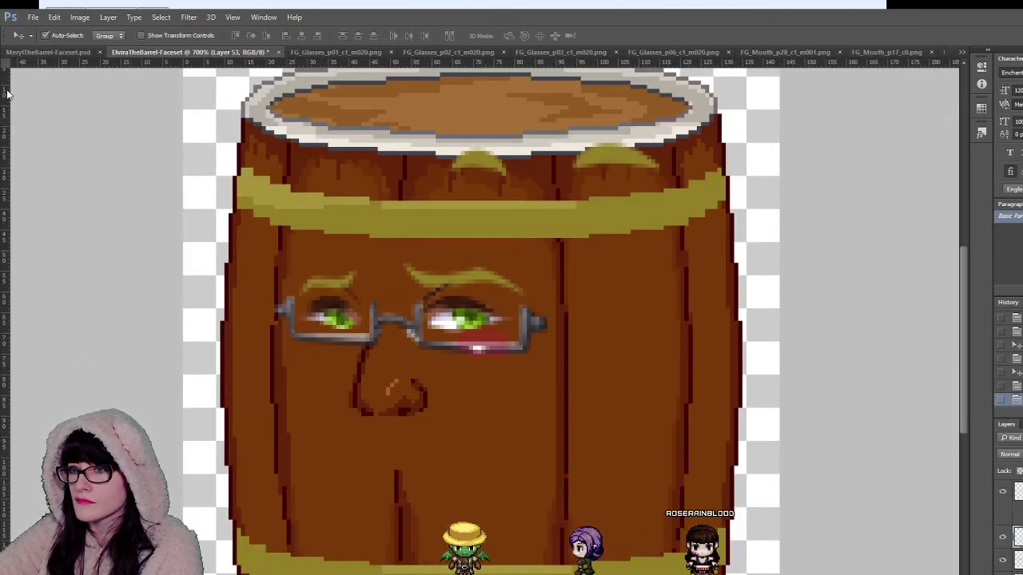
pyautogui.moveTo(477, 346); pyautogui.dragTo(400, 465)
# Step: Close FG_Mouth_p17_c0, copy the FG_Mouth_p17_c1_m001 lips into the Elvira barrel faceset and place them beside the lip tint
pyautogui.click(899, 52)
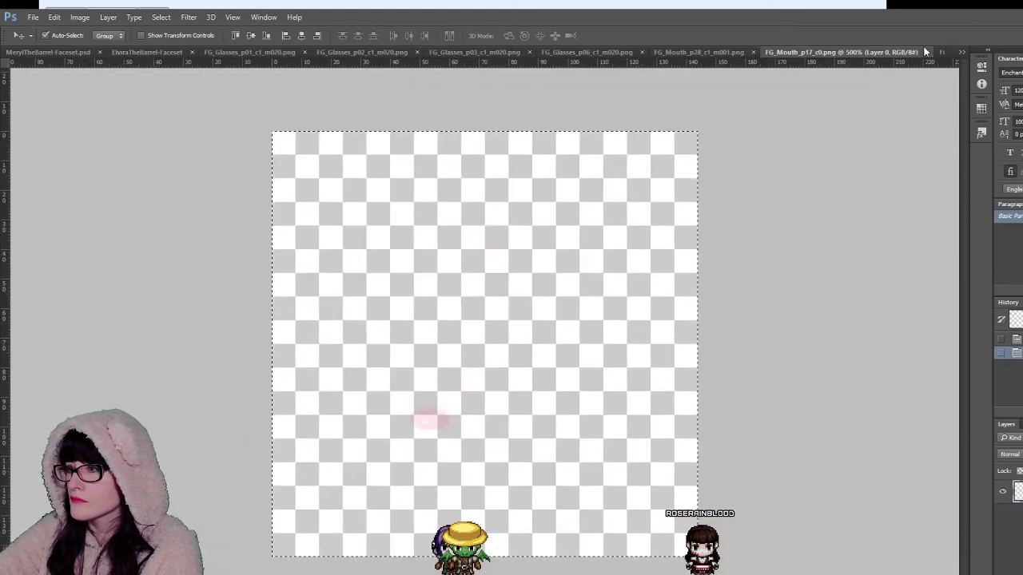
pyautogui.click(926, 52)
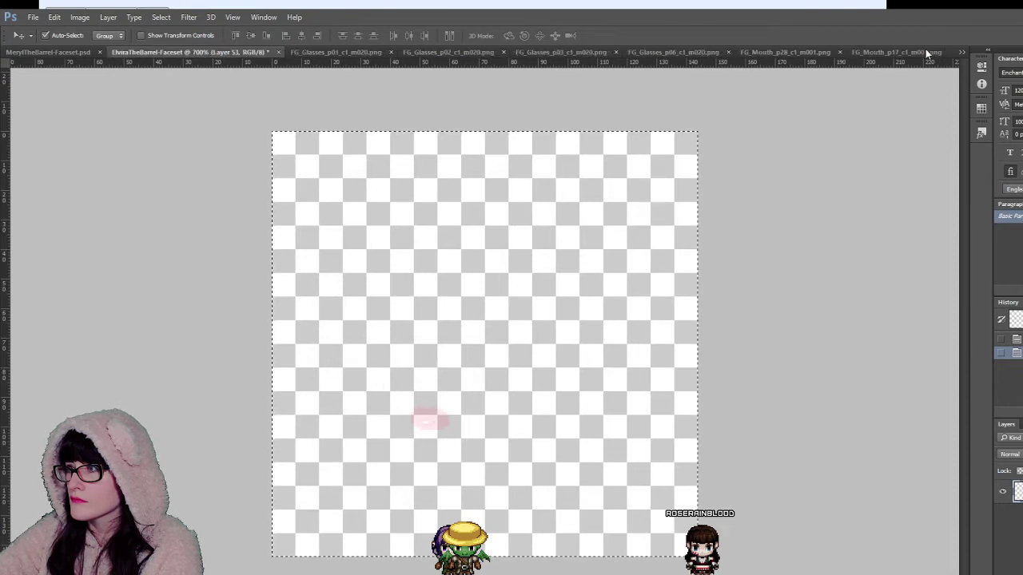
pyautogui.click(907, 52)
pyautogui.hotkey('ctrl', 'a')
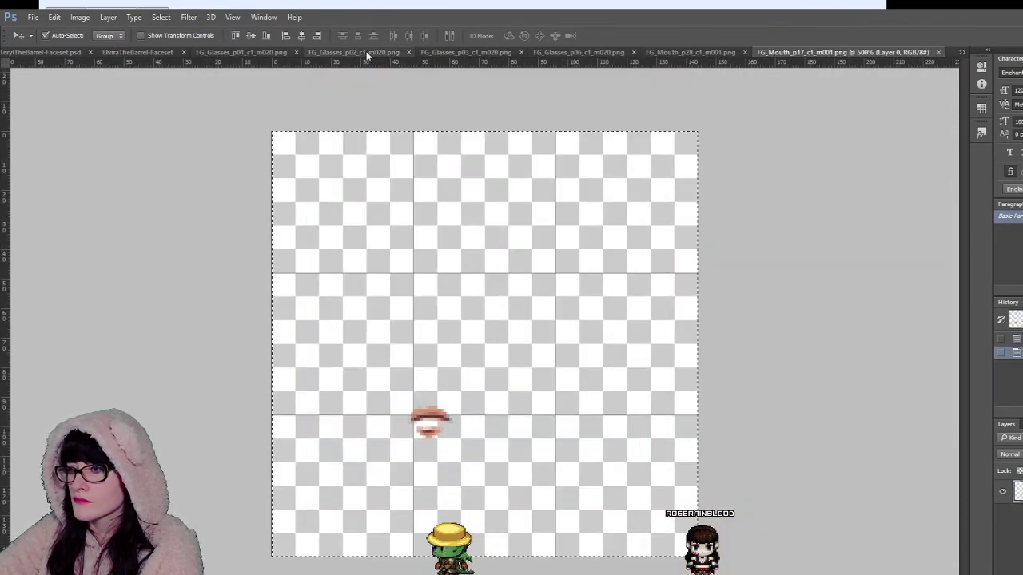
pyautogui.click(116, 54)
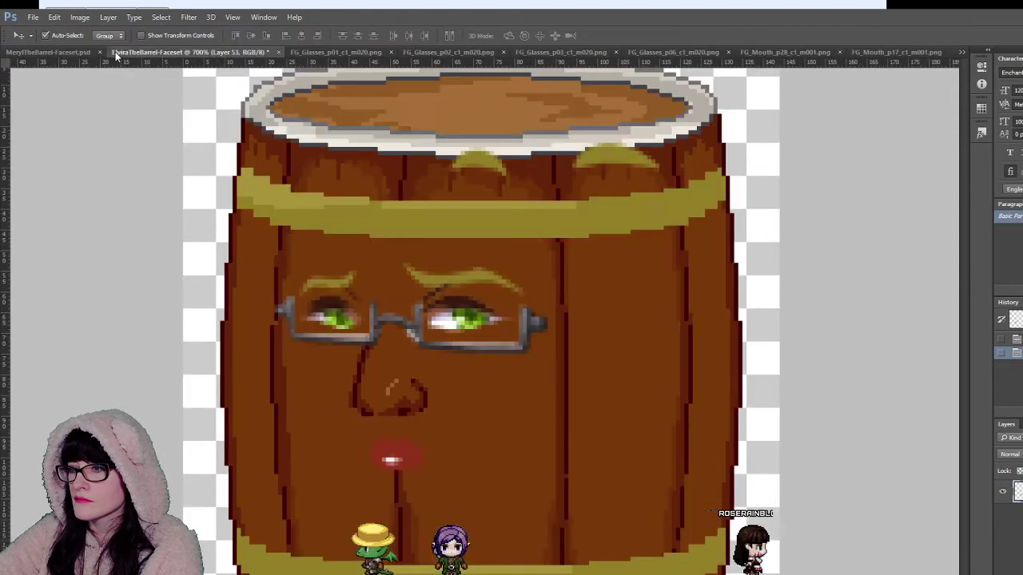
pyautogui.hotkey('ctrl', 'v')
pyautogui.moveTo(484, 362); pyautogui.dragTo(478, 455)
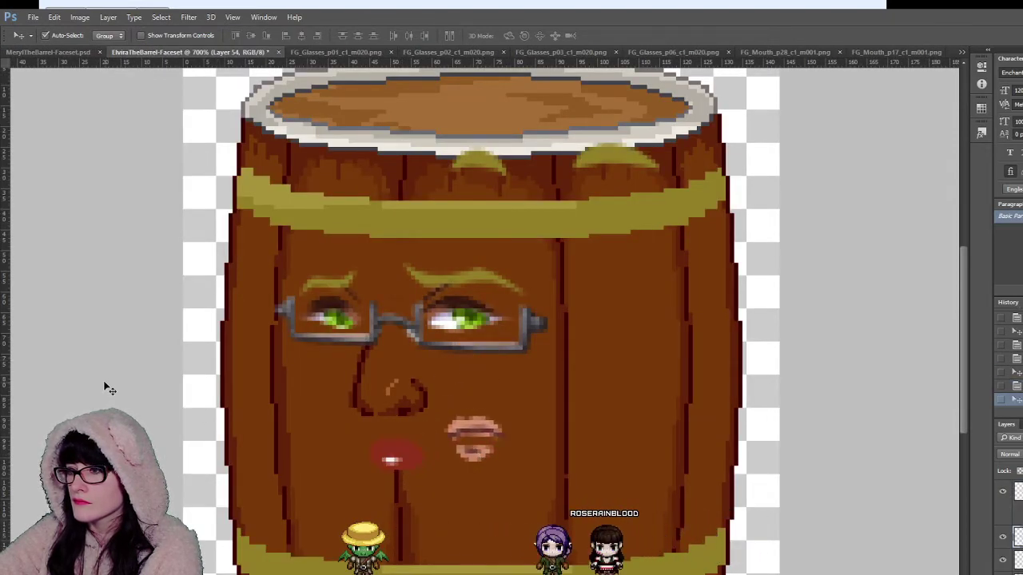
# Step: Move the pasted lips over the red tint so both mouth parts line up below the nose
pyautogui.press('z')
pyautogui.click(372, 421)
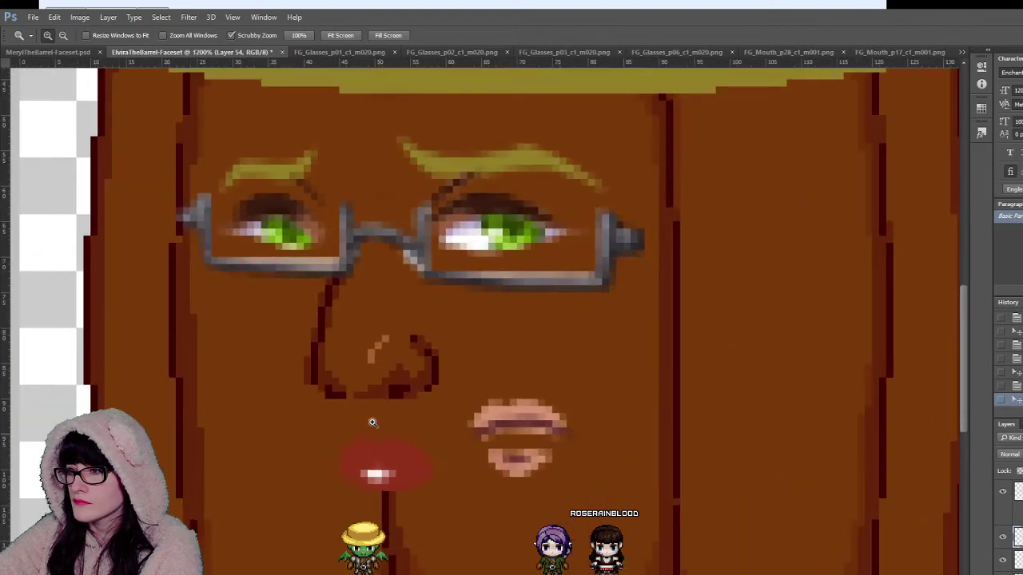
pyautogui.press('v')
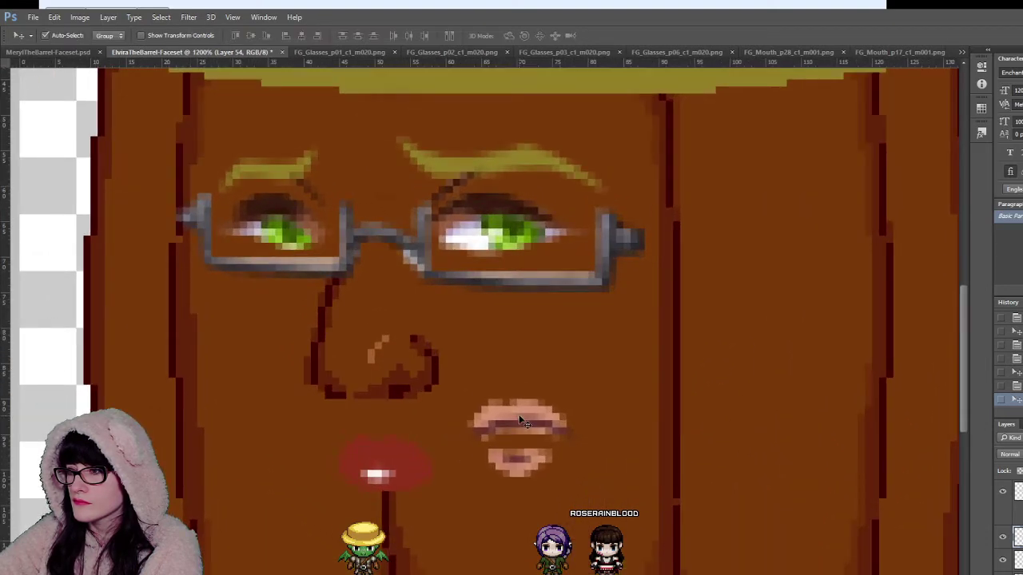
pyautogui.moveTo(513, 421); pyautogui.dragTo(374, 442)
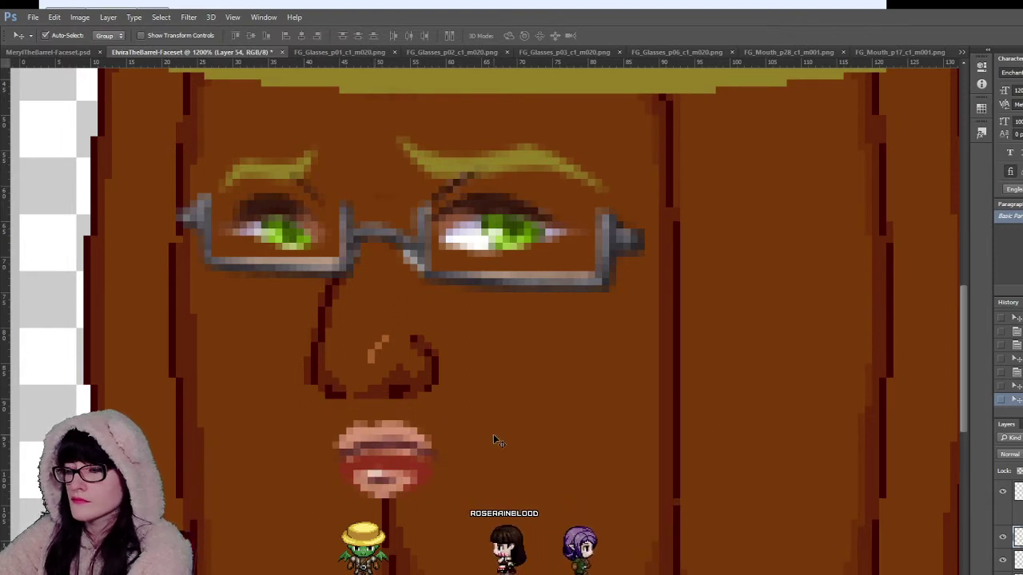
# Step: Try shifting the hue of the pasted lips to blue and teal
pyautogui.press('i')
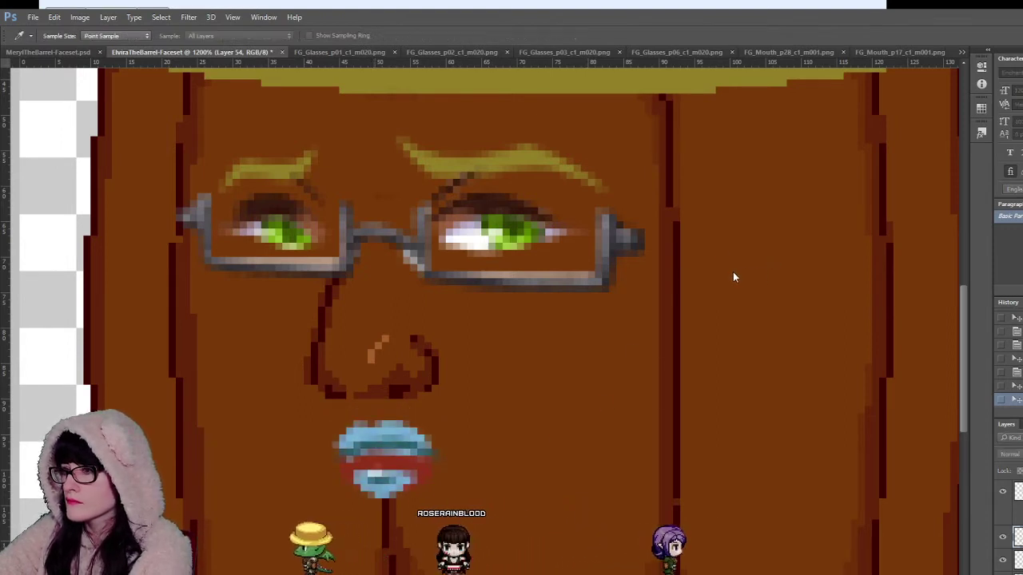
pyautogui.moveTo(807, 284); pyautogui.dragTo(851, 277)
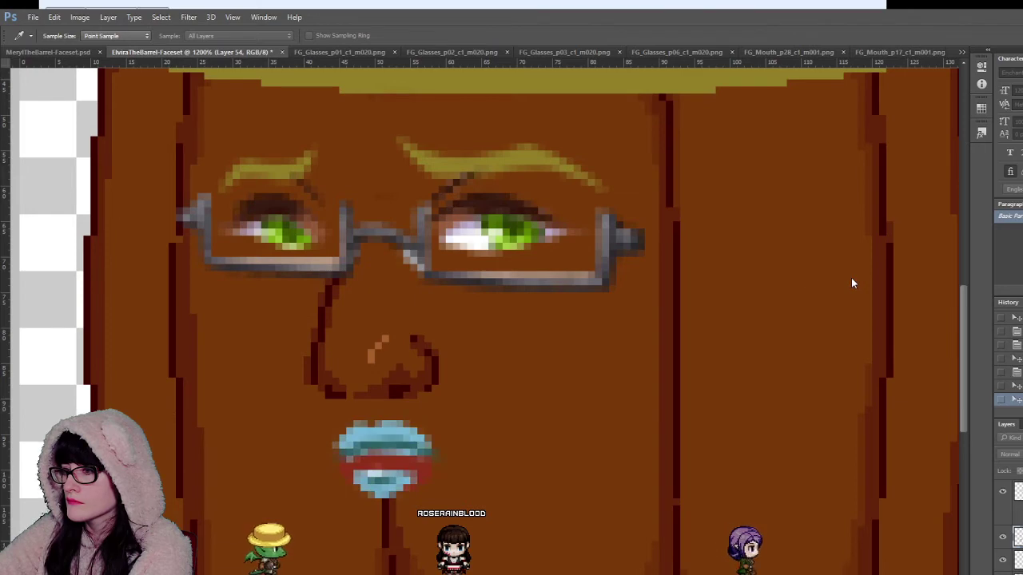
pyautogui.press('v')
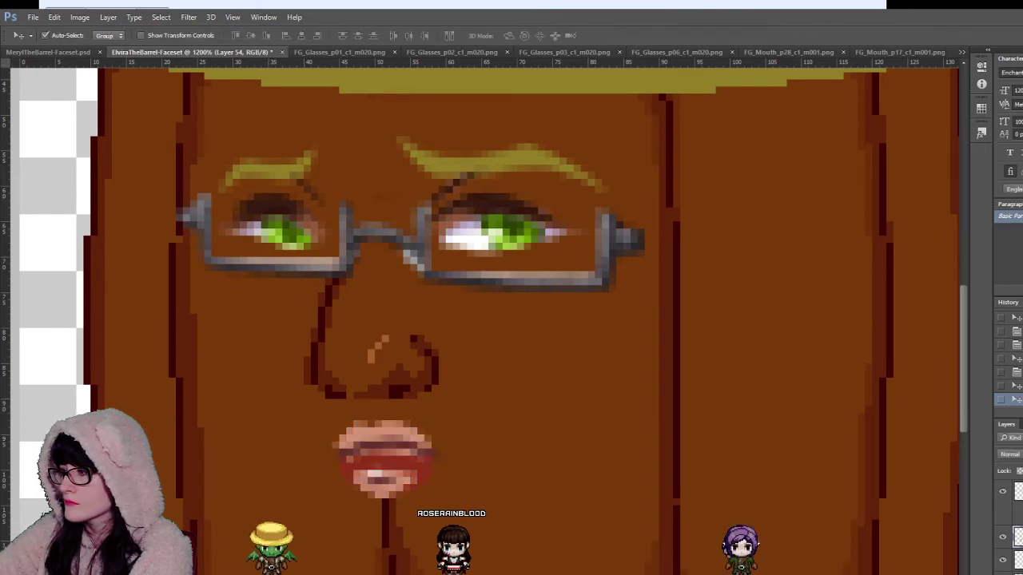
# Step: Recolour the pasted lips to a bright red with a darker red line between them
pyautogui.press('h')
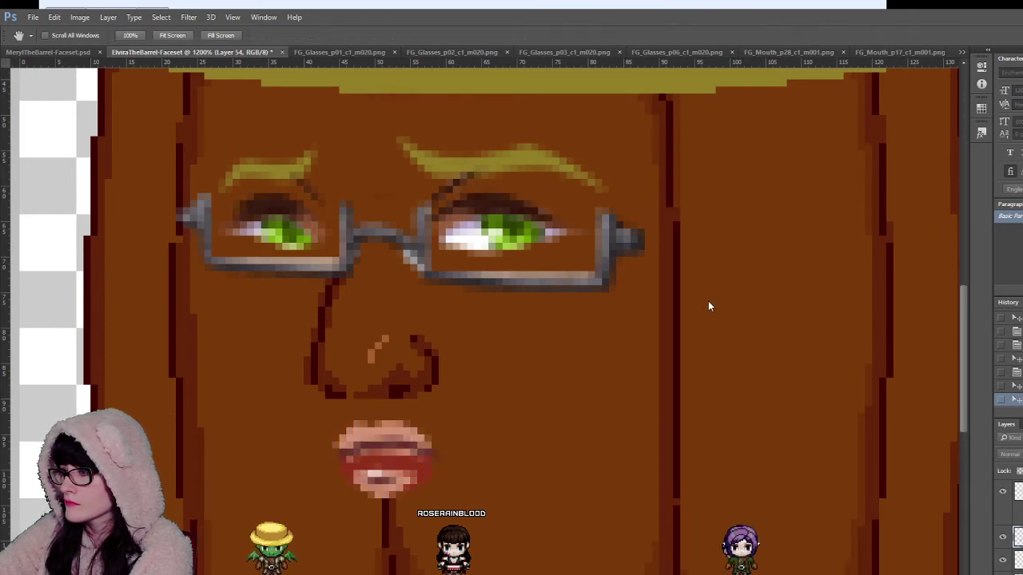
pyautogui.press('i')
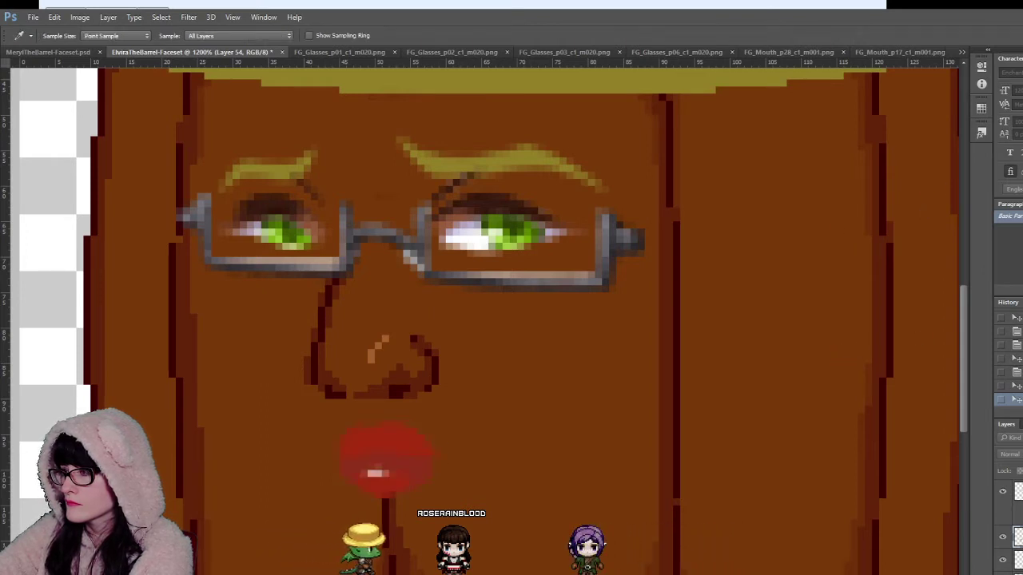
pyautogui.click(1008, 304)
pyautogui.click(874, 186)
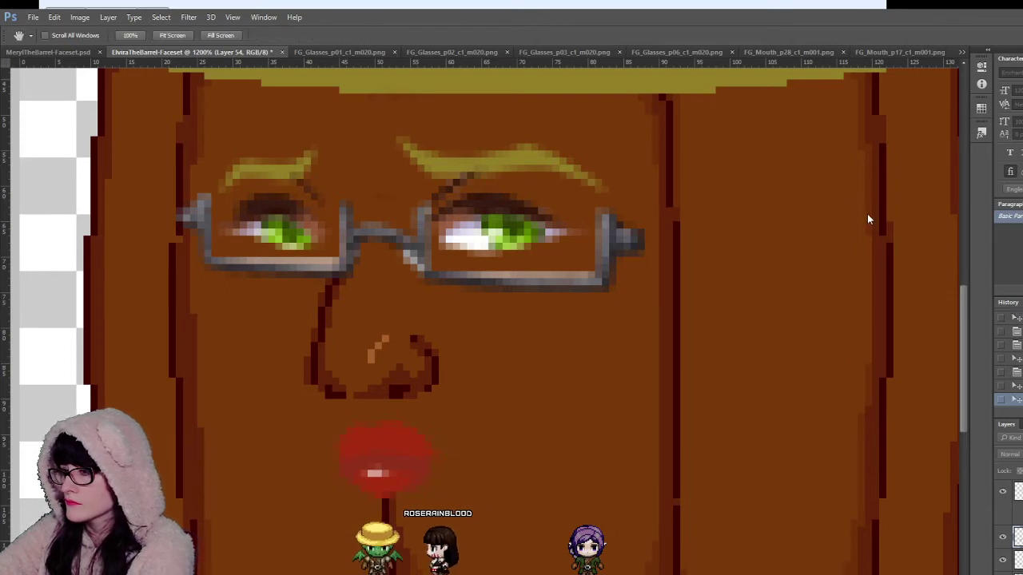
pyautogui.click(867, 214)
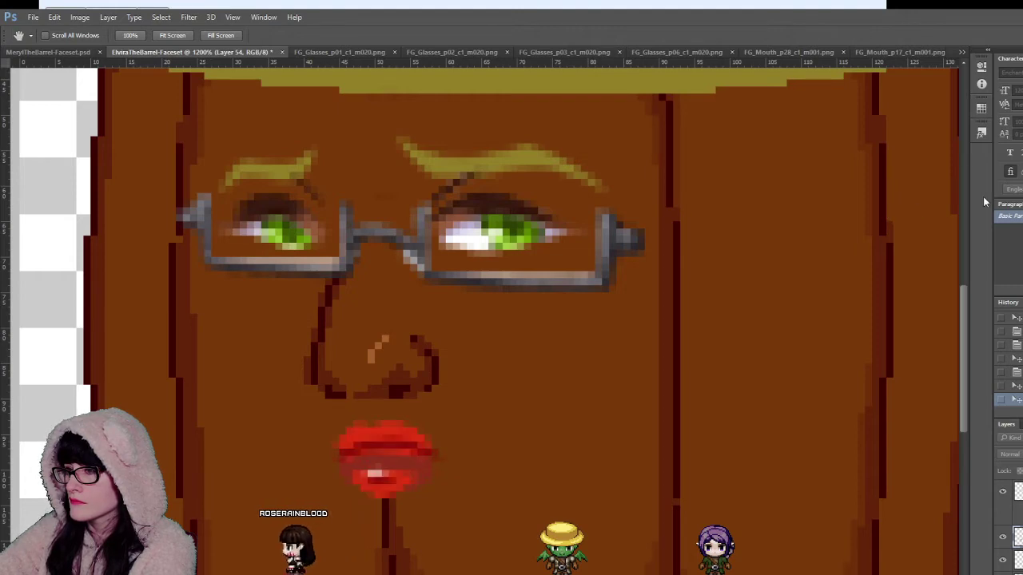
# Step: Move the wavy eyebrows to the barrel's right side and place the arched eyebrows above the glasses for comparison
pyautogui.press('z')
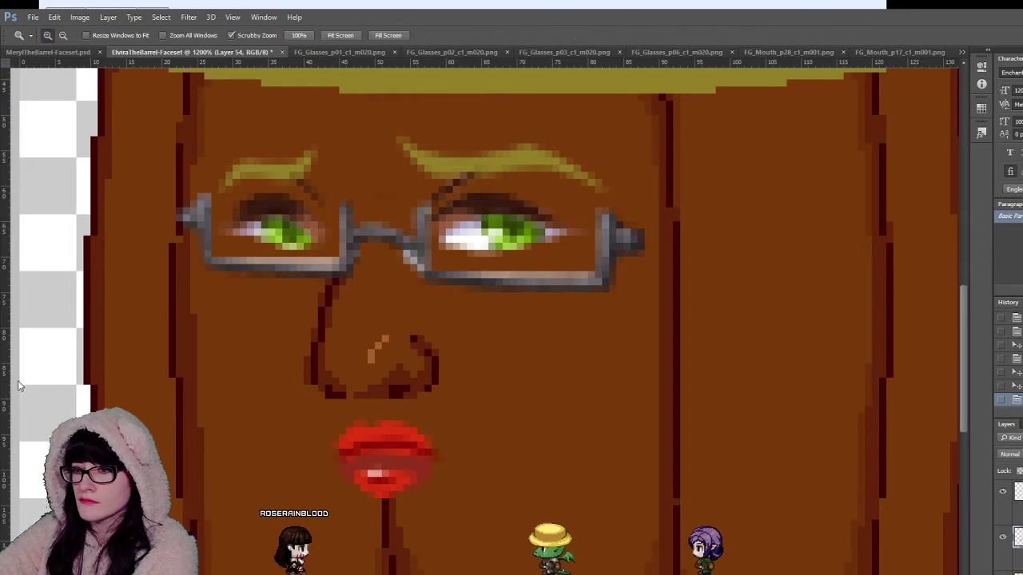
pyautogui.keyDown('alt'); pyautogui.click(532, 304); pyautogui.keyUp('alt')
pyautogui.moveTo(533, 304); pyautogui.dragTo(476, 379)
pyautogui.hotkey('ctrl', '+')
pyautogui.hotkey('ctrl', '+')
pyautogui.hotkey('ctrl', '+')
pyautogui.press('v')
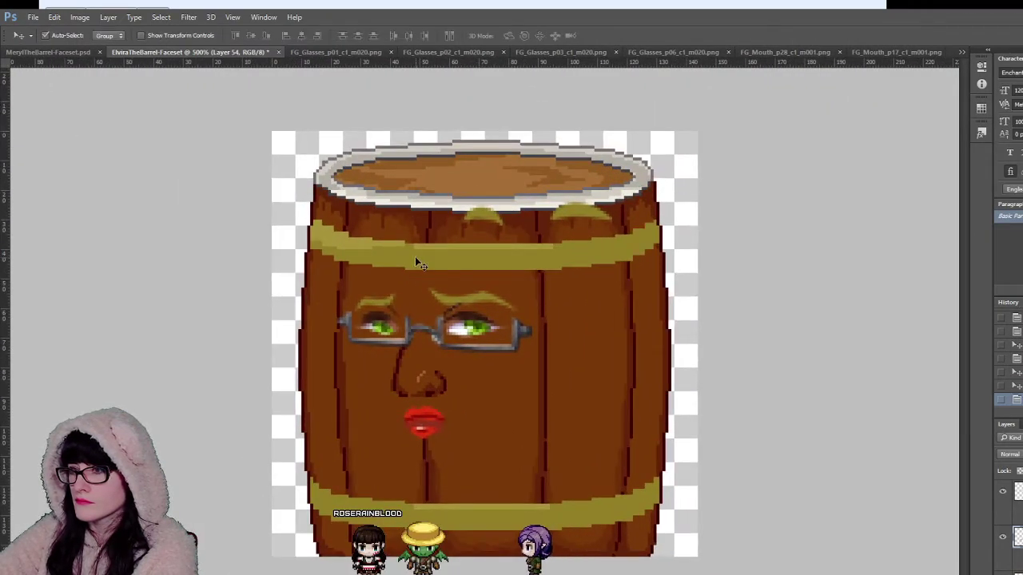
pyautogui.moveTo(475, 296); pyautogui.dragTo(630, 368)
pyautogui.hotkey('ctrl', 'z')
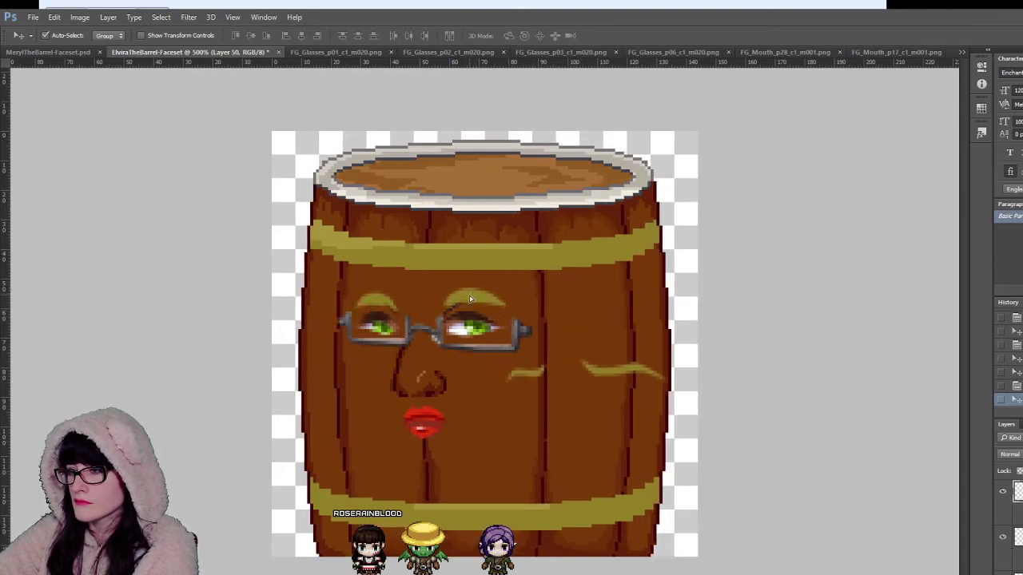
# Step: Check the arched eyebrows at a smaller scale and move them off the face, beneath the wavy pair
pyautogui.click(2, 376)
pyautogui.keyDown('alt'); pyautogui.click(462, 280); pyautogui.keyUp('alt')
pyautogui.keyDown('alt'); pyautogui.click(462, 279); pyautogui.keyUp('alt')
pyautogui.keyDown('alt'); pyautogui.click(462, 280); pyautogui.keyUp('alt')
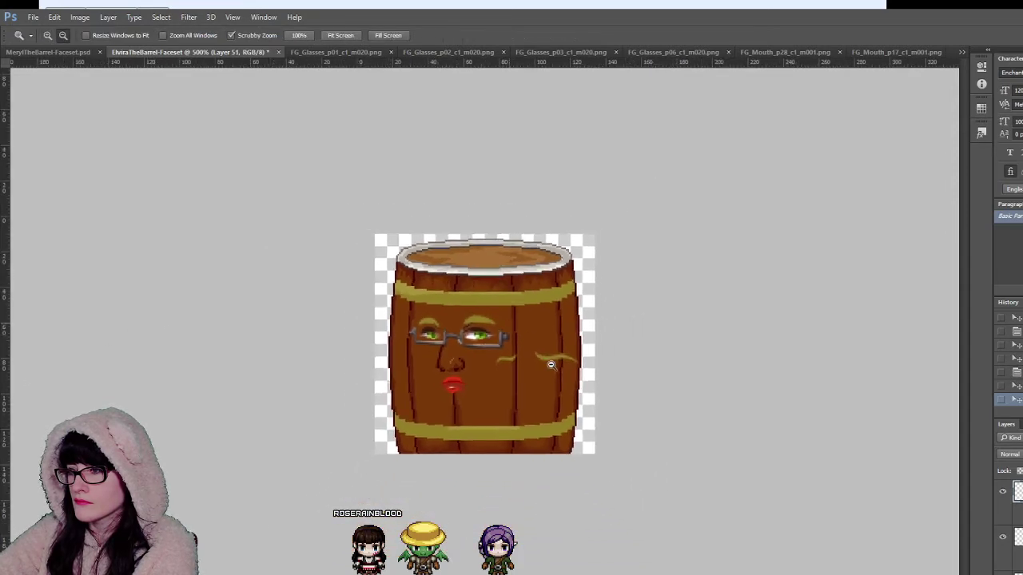
pyautogui.click(503, 361)
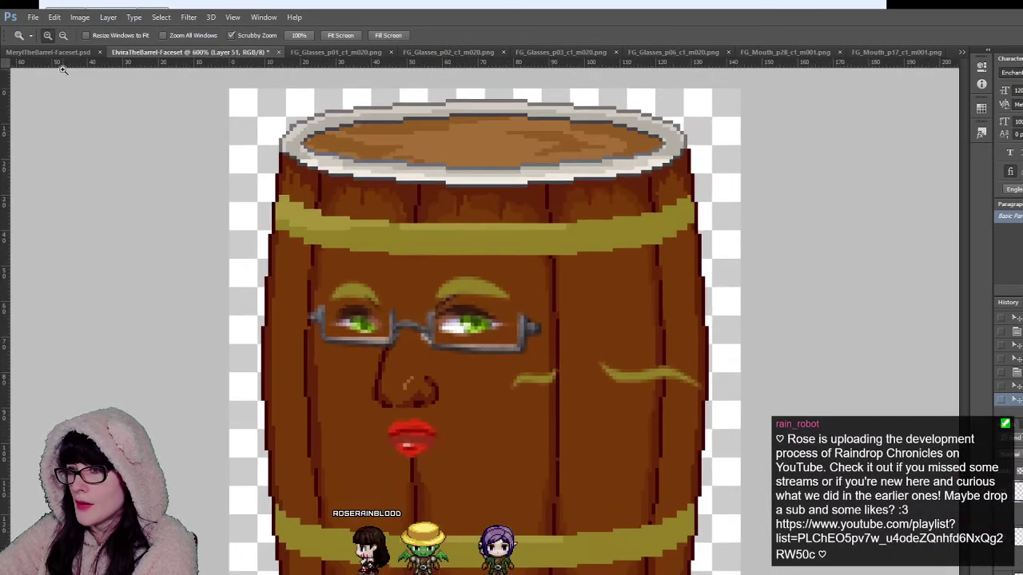
pyautogui.press('v')
pyautogui.moveTo(477, 290); pyautogui.dragTo(662, 407)
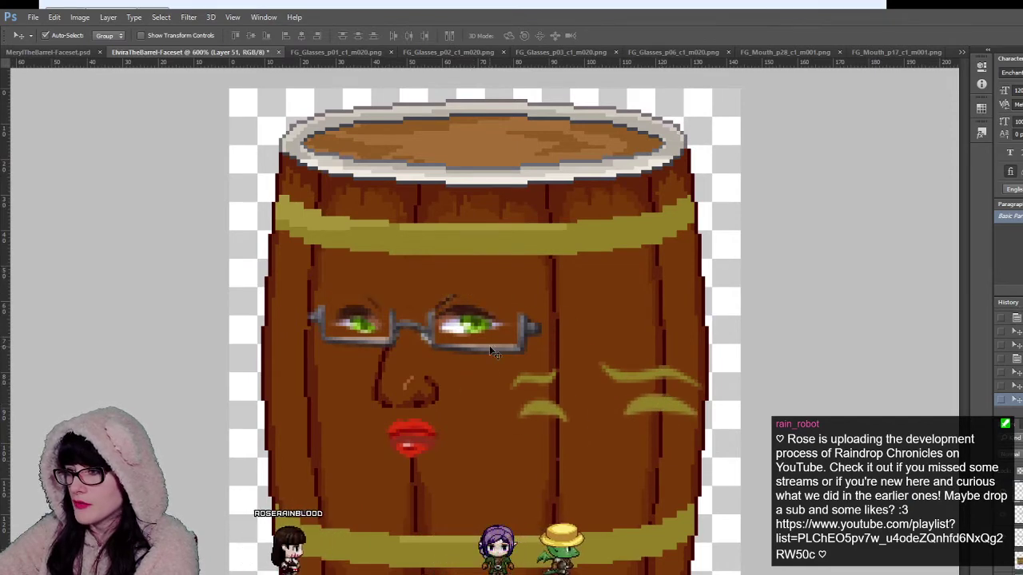
pyautogui.moveTo(489, 345); pyautogui.dragTo(487, 352)
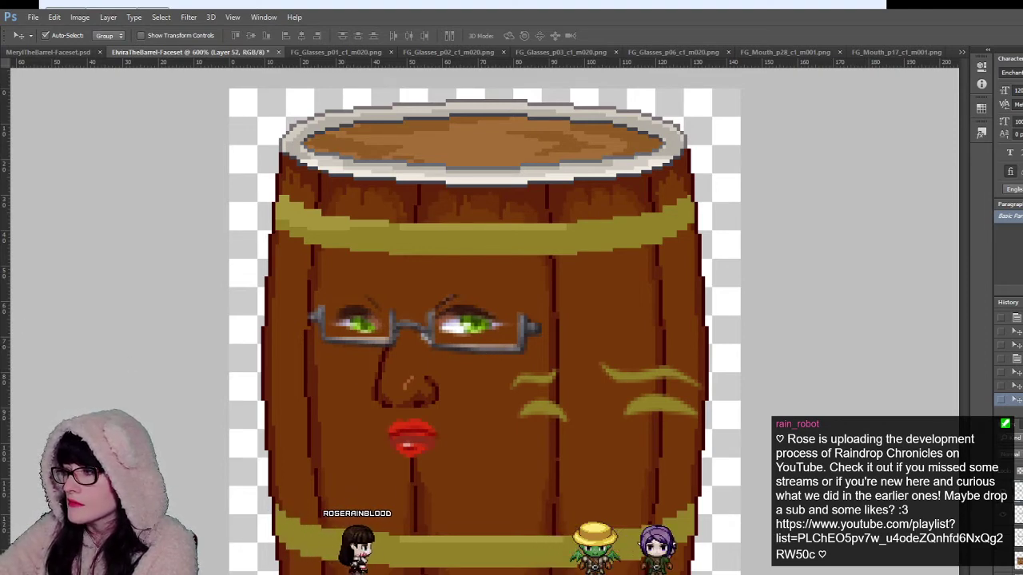
# Step: Apply a colour overlay to the glasses, comparing barrel tones such as dark seam brown and the light rim, and choose the band's olive
pyautogui.click(477, 244)
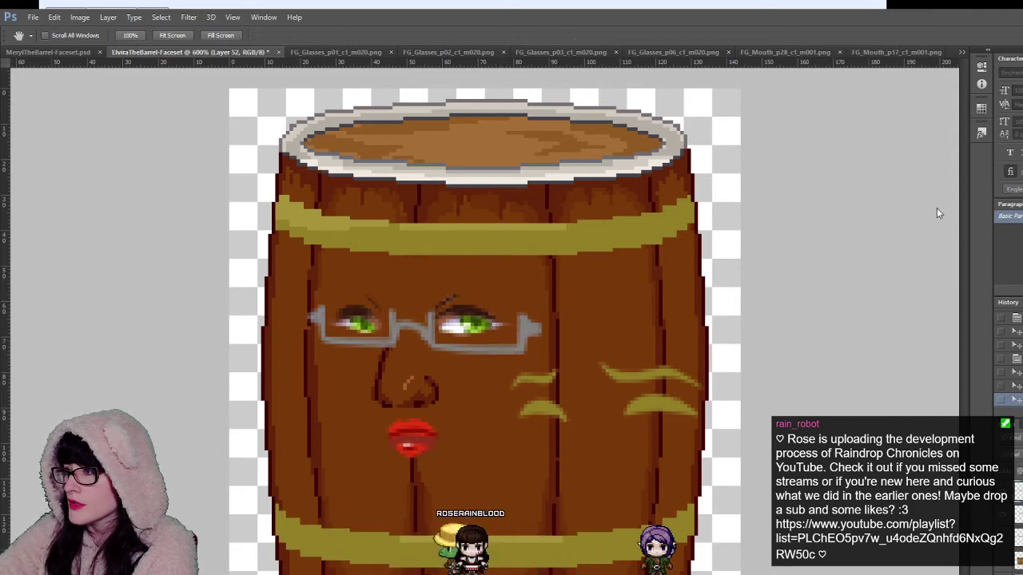
pyautogui.press('i')
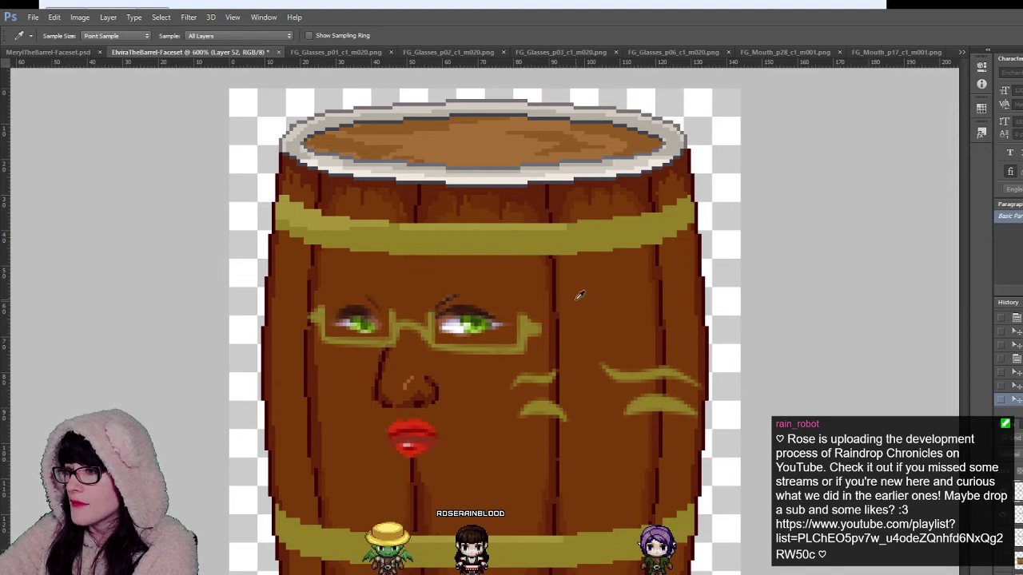
pyautogui.click(554, 275)
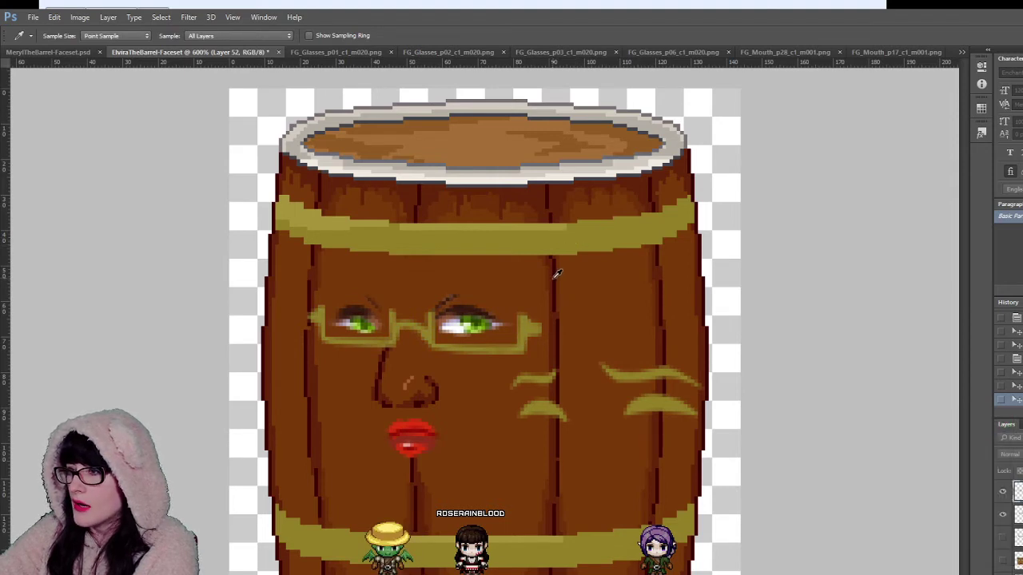
pyautogui.hotkey('shift', 'alt', 'BackSpace')
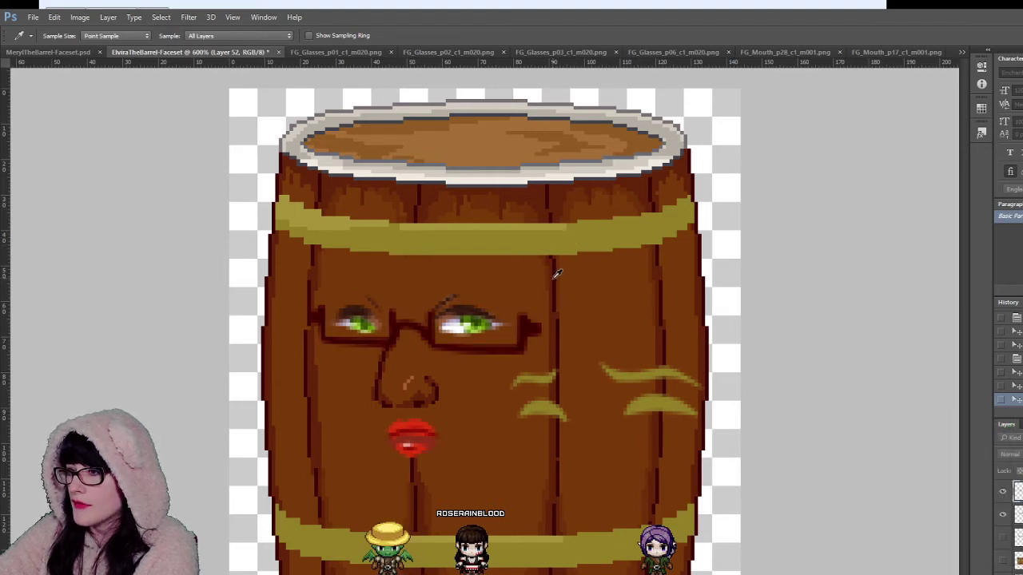
pyautogui.click(527, 242)
pyautogui.hotkey('shift', 'alt', 'BackSpace')
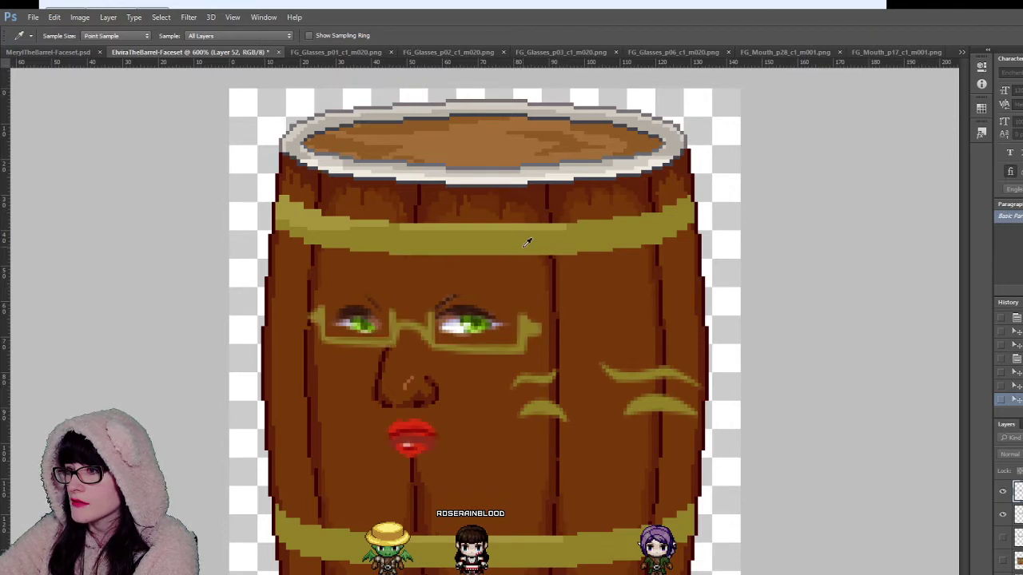
pyautogui.click(515, 176)
pyautogui.hotkey('shift', 'alt', 'BackSpace')
pyautogui.click(514, 231)
pyautogui.hotkey('shift', 'alt', 'BackSpace')
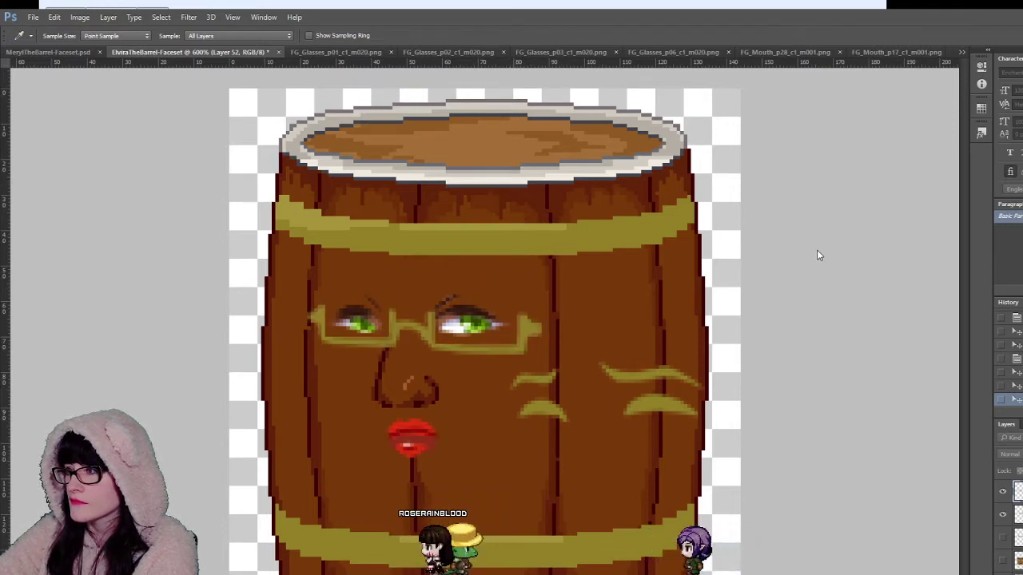
# Step: Try a fainter, darker green overlay on the glasses and compare the olive frames with their original grey look
pyautogui.click(827, 405)
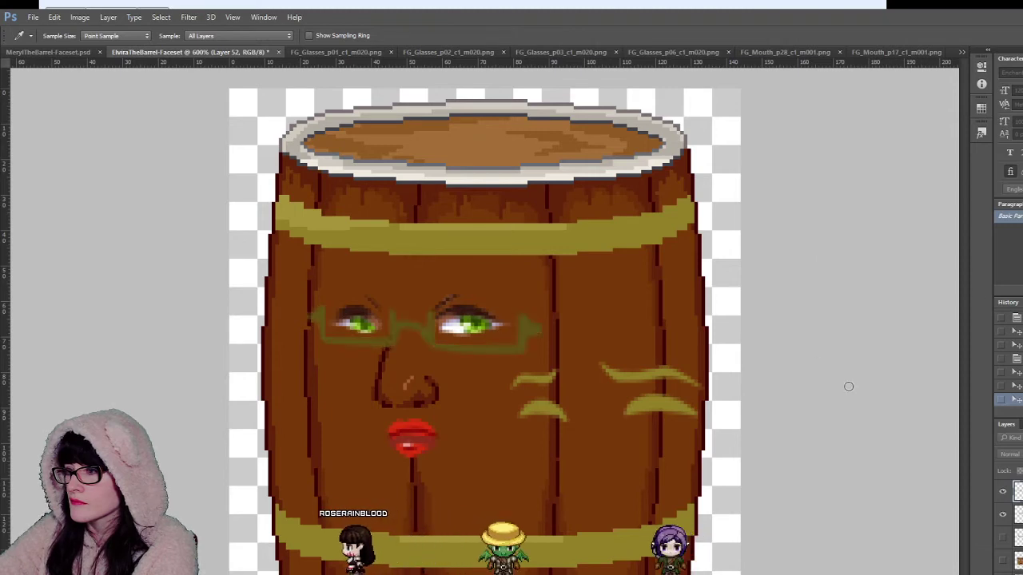
pyautogui.press('0')
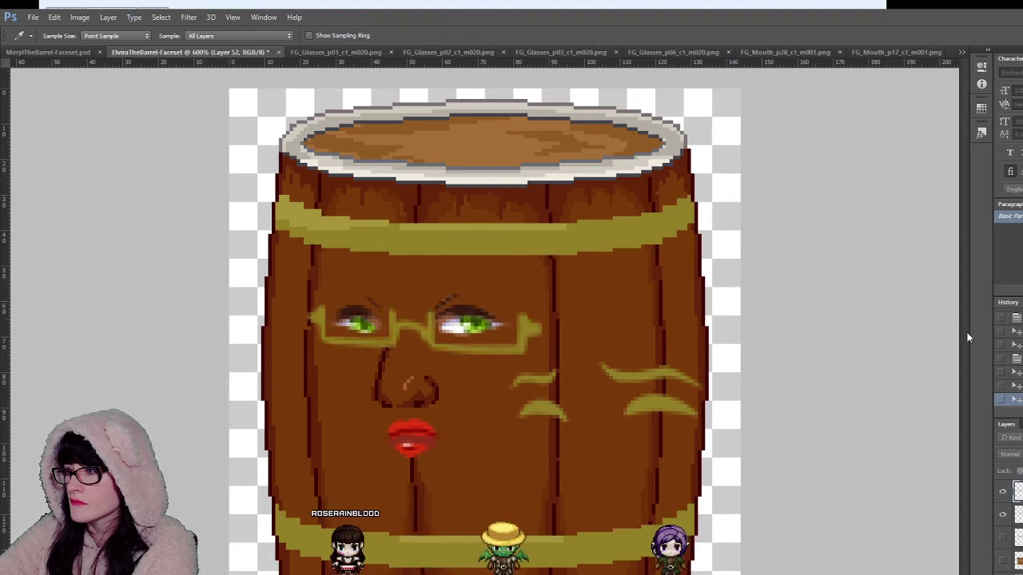
pyautogui.press('h')
pyautogui.click(697, 310)
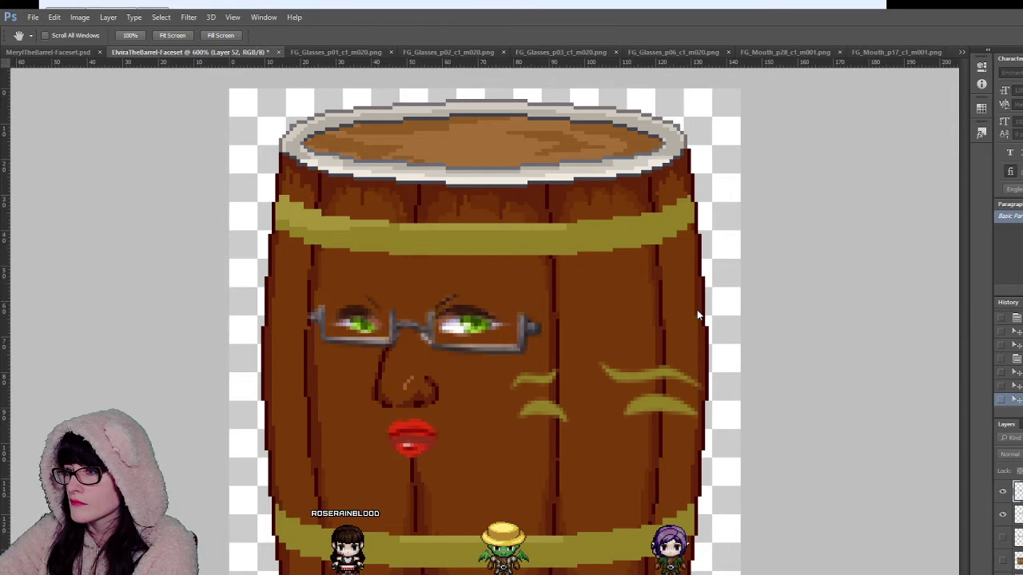
pyautogui.click(697, 310)
pyautogui.click(697, 310)
pyautogui.click(698, 310)
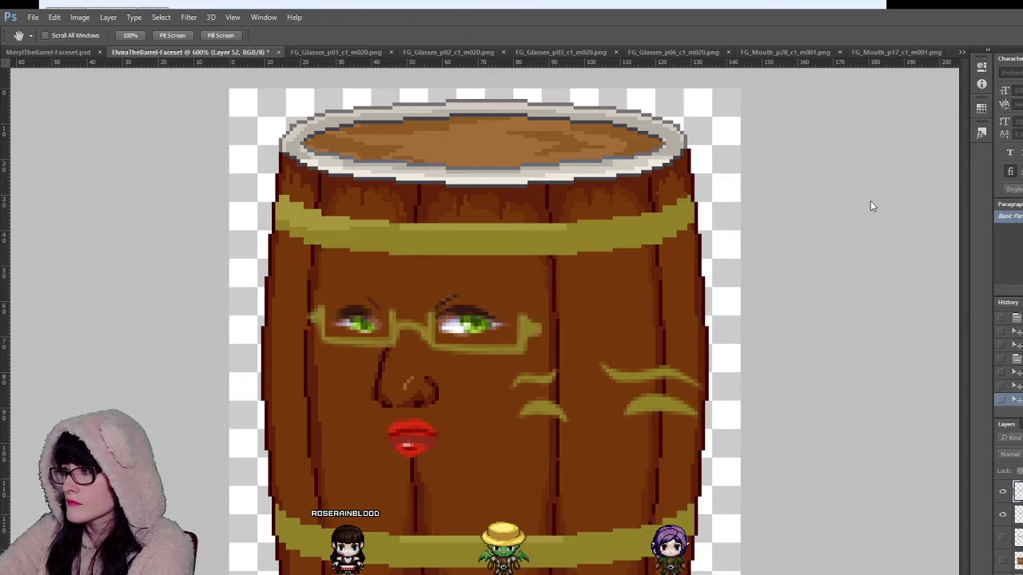
# Step: Cycle through blend modes for the olive overlay and apply one that keeps the glasses' metallic shading and highlights
pyautogui.press('Down')
pyautogui.press('Down')
pyautogui.press('Down')
pyautogui.press('Down')
pyautogui.press('Down')
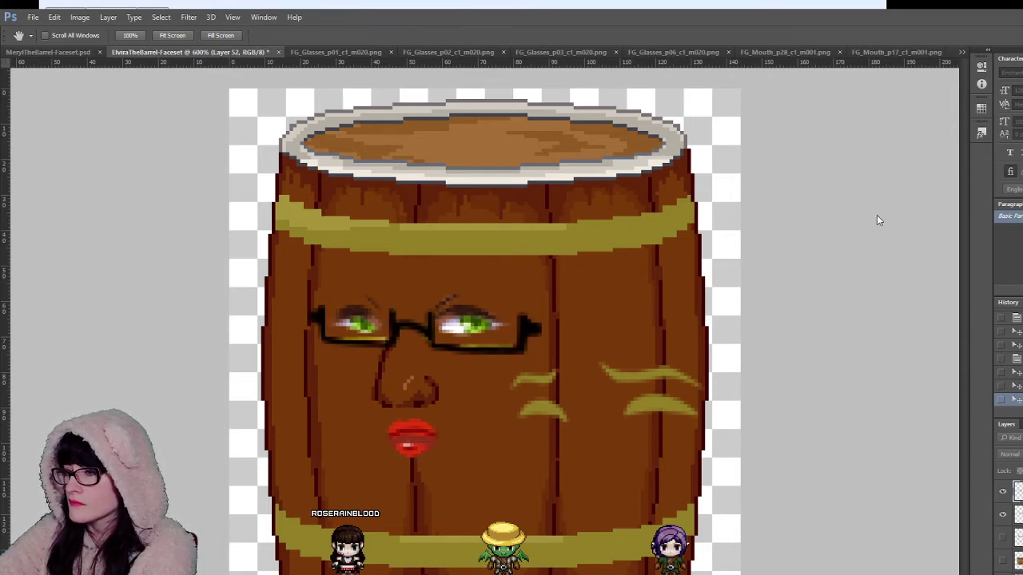
pyautogui.hotkey('shift', '+')
pyautogui.hotkey('shift', '+')
pyautogui.hotkey('shift', '+')
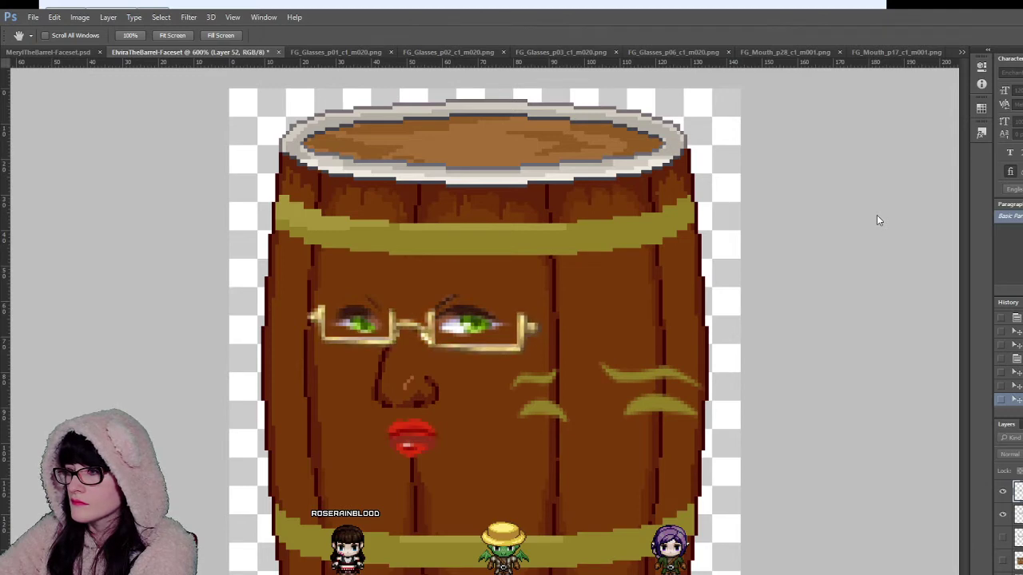
pyautogui.hotkey('shift', '+')
pyautogui.hotkey('shift', '+')
pyautogui.hotkey('shift', '+')
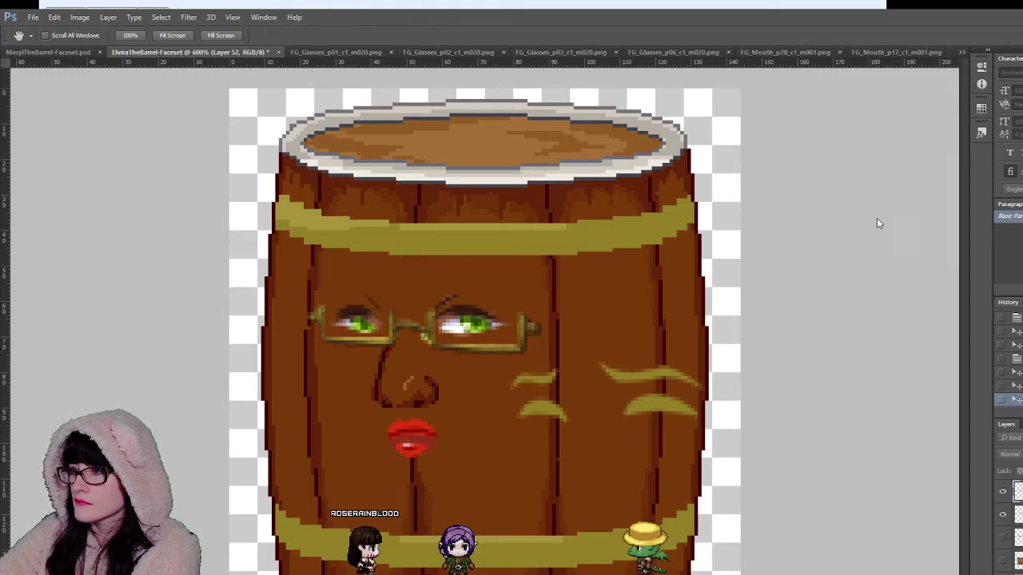
# Step: Check the olive glasses on the barrel's face at 200% and return to 600%
pyautogui.press('z')
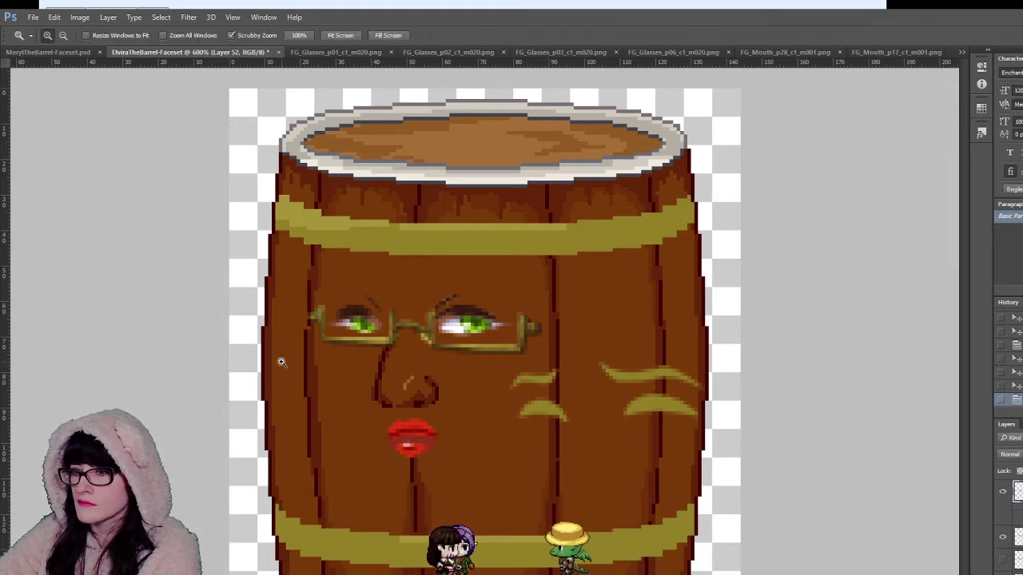
pyautogui.keyDown('alt'); pyautogui.click(482, 342); pyautogui.keyUp('alt')
pyautogui.keyDown('alt'); pyautogui.click(536, 335); pyautogui.keyUp('alt')
pyautogui.keyDown('alt'); pyautogui.click(537, 336); pyautogui.keyUp('alt')
pyautogui.keyDown('alt'); pyautogui.click(536, 336); pyautogui.keyUp('alt')
pyautogui.keyDown('alt'); pyautogui.click(535, 336); pyautogui.keyUp('alt')
pyautogui.click(525, 336)
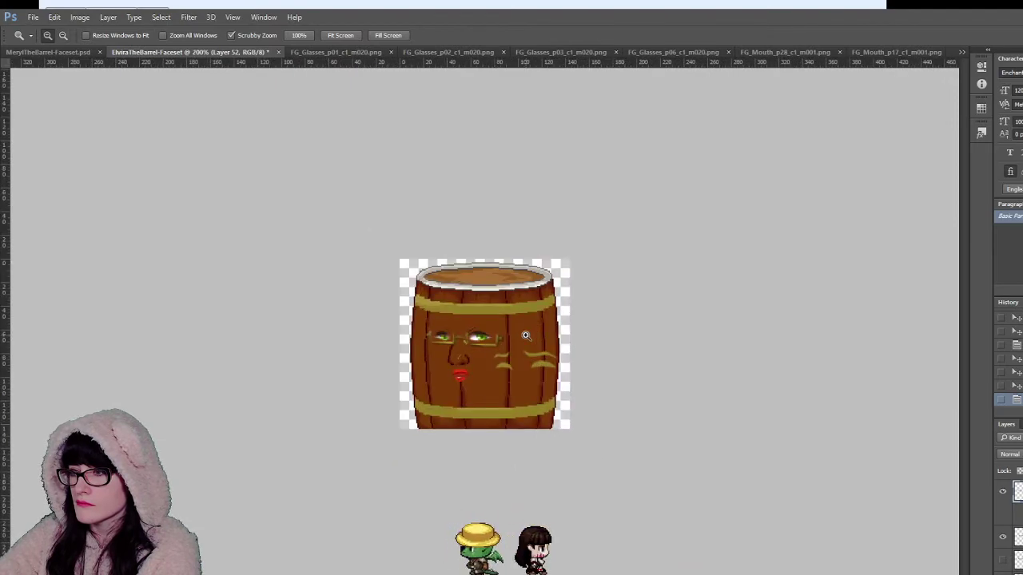
pyautogui.click(526, 335)
pyautogui.click(526, 336)
pyautogui.click(525, 336)
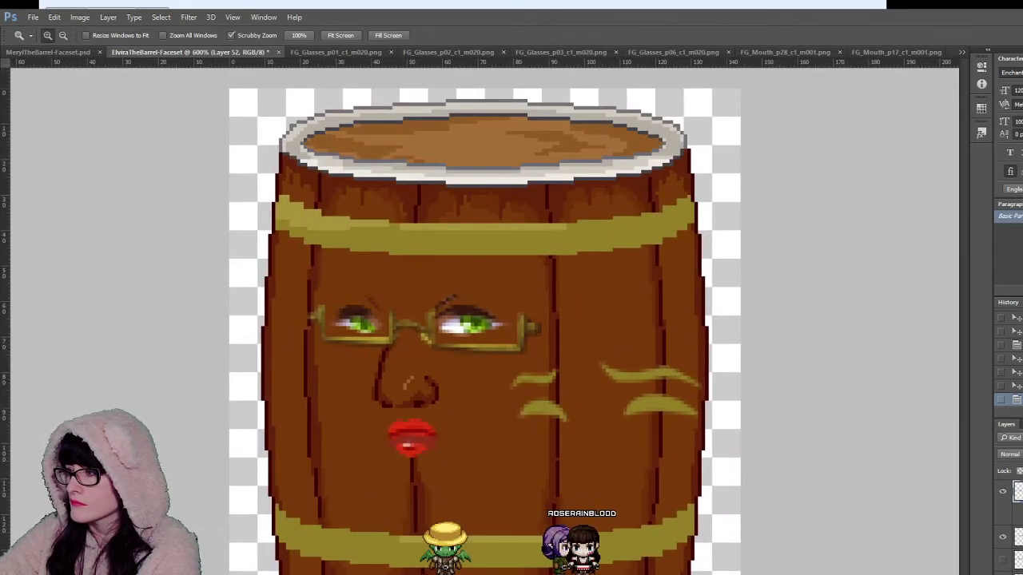
# Step: Try further blend modes for the glasses' olive overlay, including a greener metallic look
pyautogui.press('h')
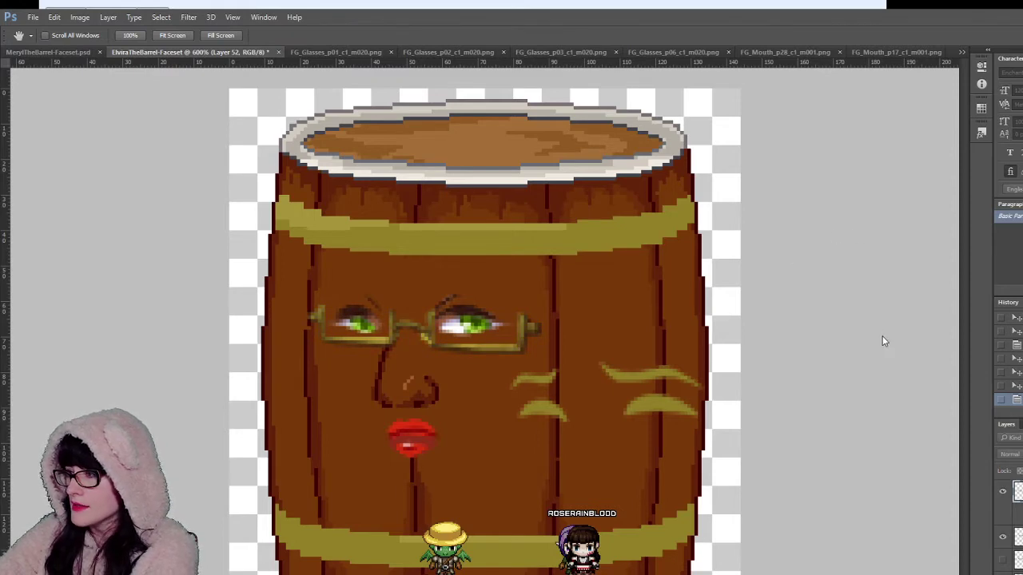
pyautogui.press('Down')
pyautogui.press('Down')
pyautogui.press('Down')
pyautogui.press('Down')
pyautogui.press('Down')
pyautogui.press('Down')
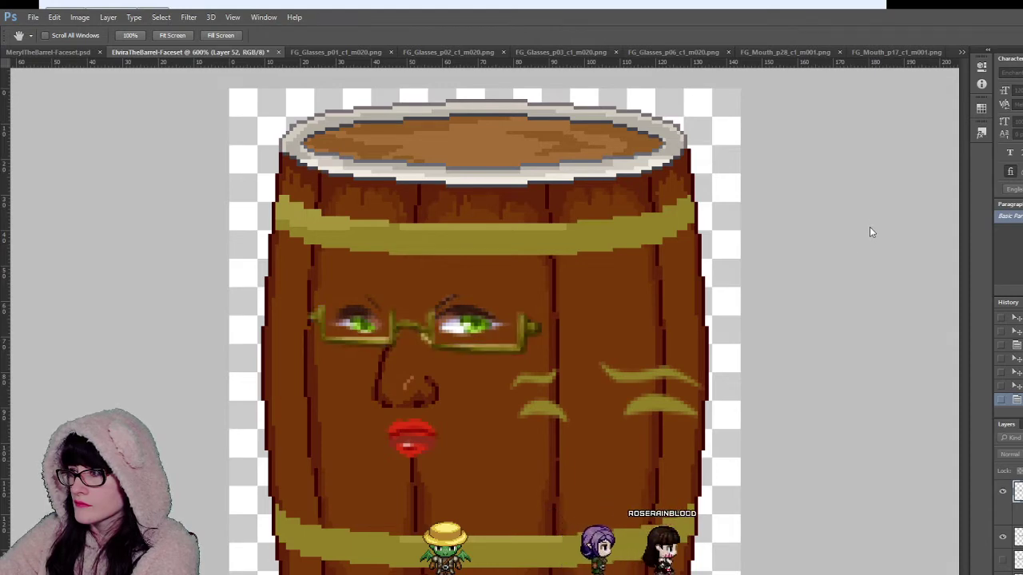
# Step: Try flat grey and muted brown overlay colours on the glasses, and go back to the greenish olive
pyautogui.press('i')
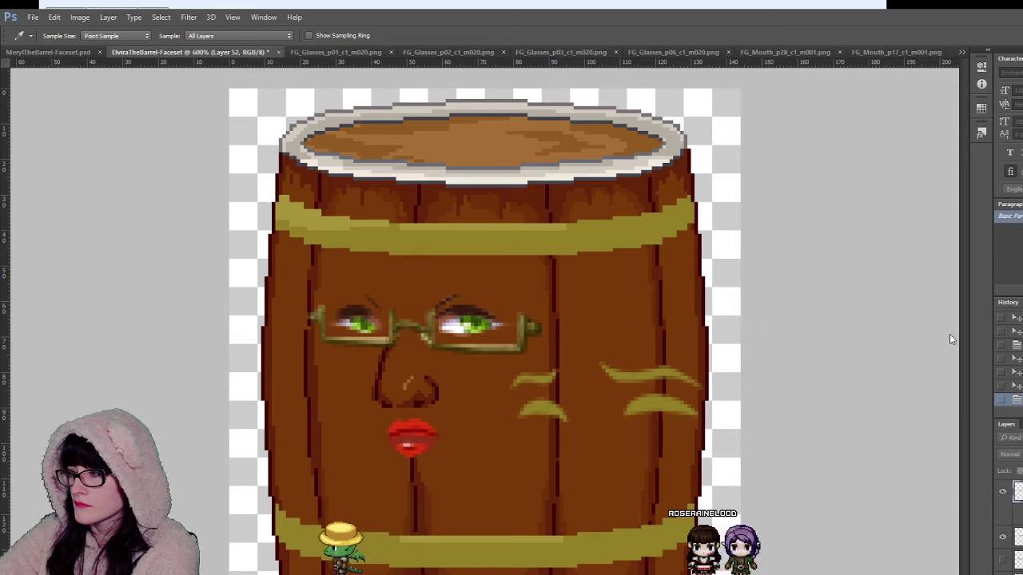
pyautogui.press('h')
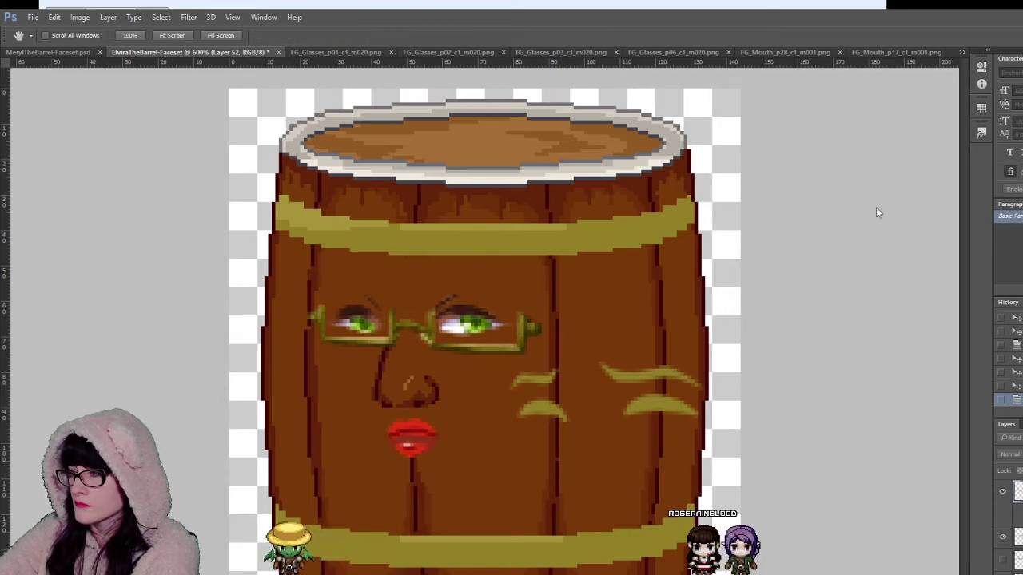
pyautogui.click(852, 431)
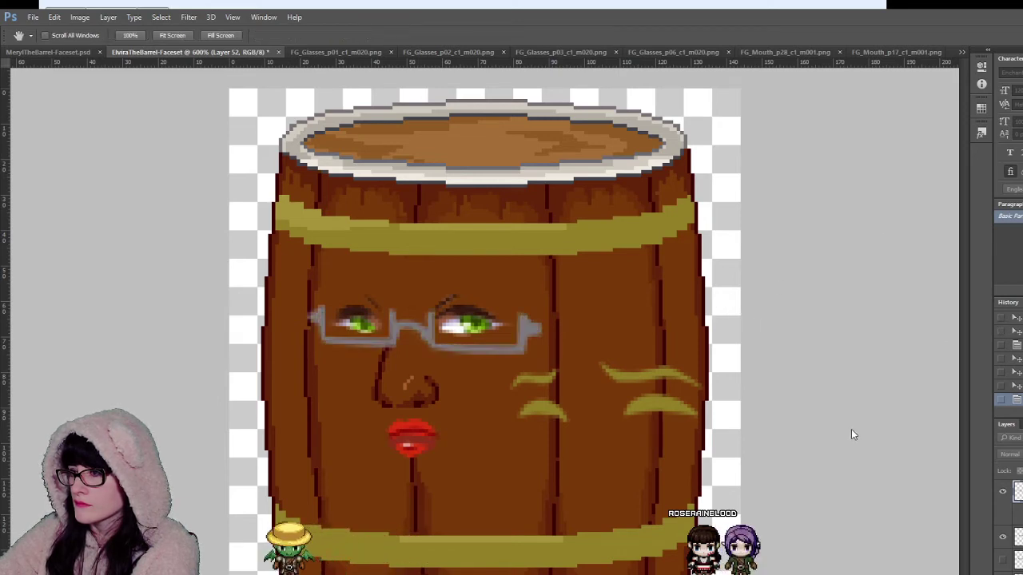
pyautogui.hotkey('ctrl', 'z')
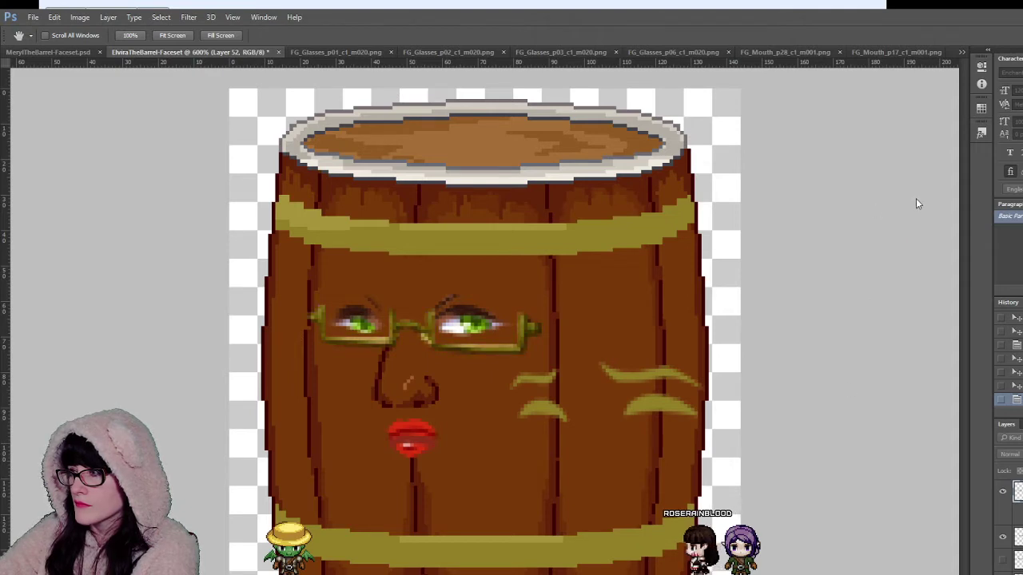
pyautogui.click(697, 244)
pyautogui.click(470, 306)
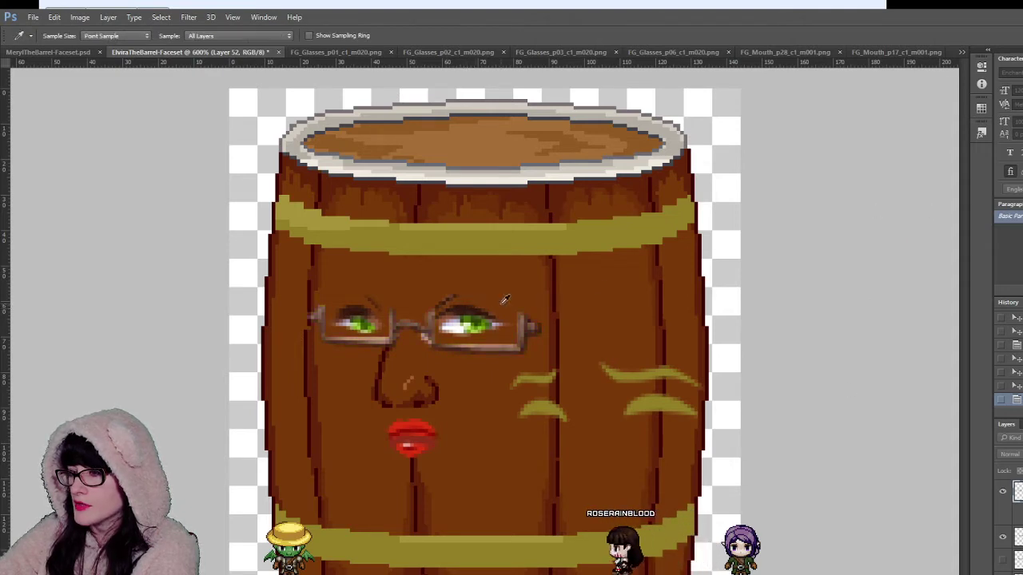
pyautogui.hotkey('ctrl', 'z')
pyautogui.press('h')
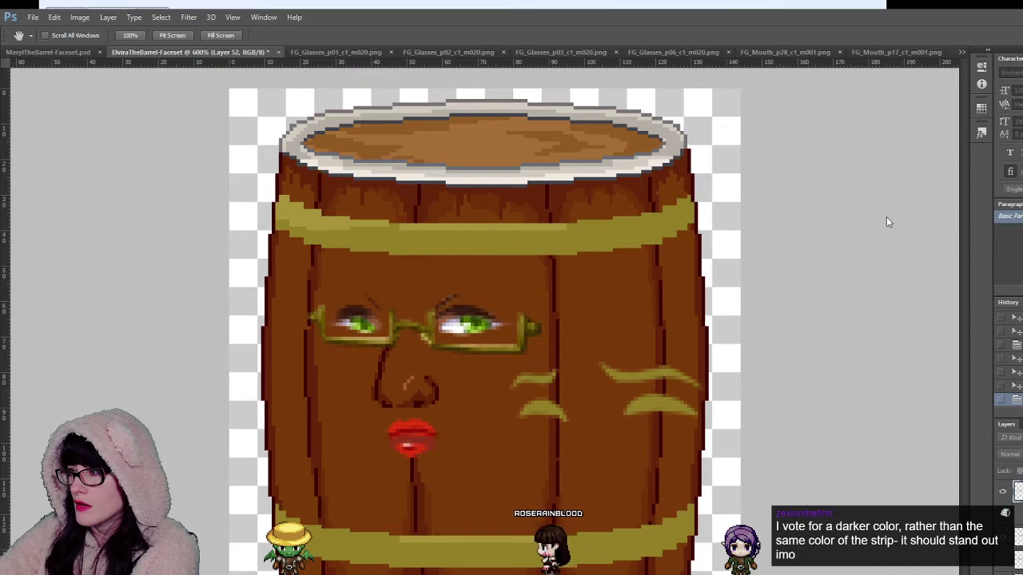
# Step: Make the glasses' overlay flat and recolour it to the dark reddish brown of the barrel's plank seam, comparing other dark browns
pyautogui.hotkey('ctrl', 'z')
pyautogui.press('i')
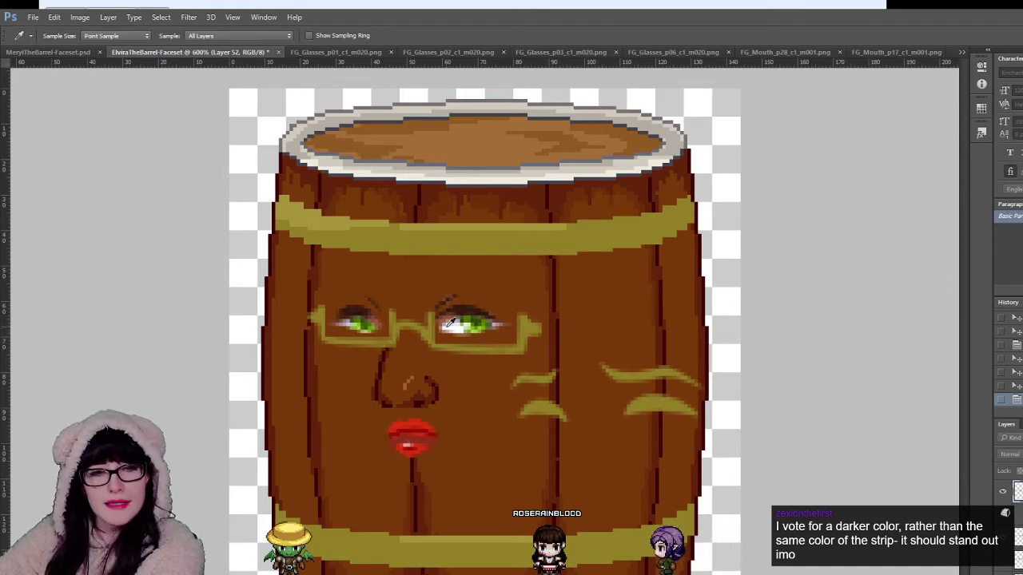
pyautogui.hotkey('ctrl', 'z')
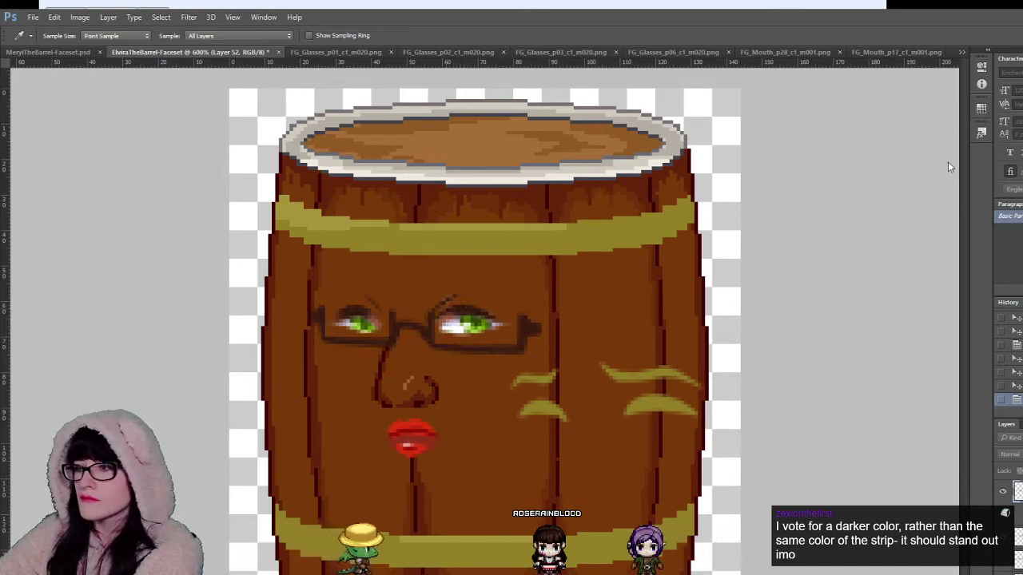
pyautogui.click(419, 404)
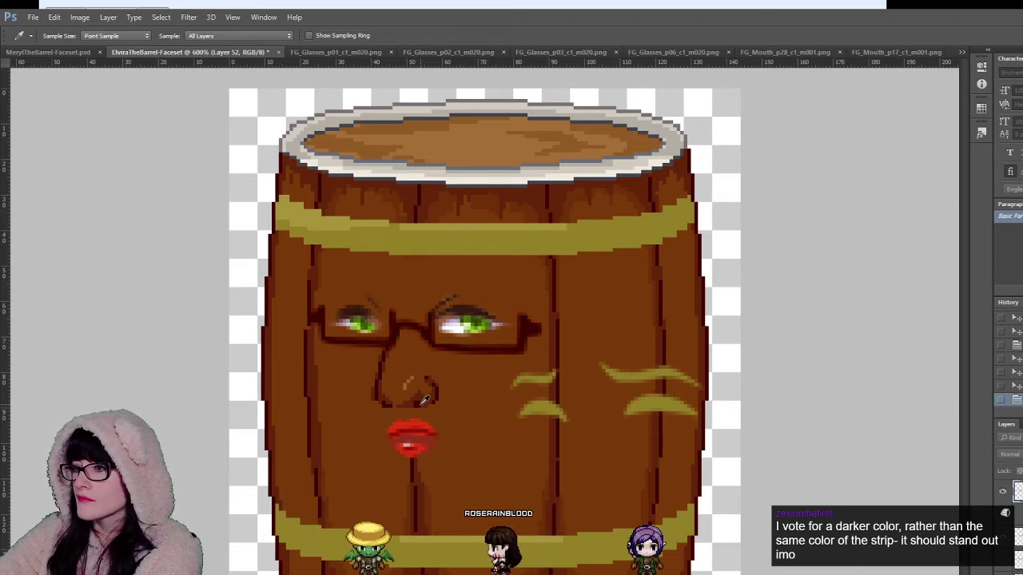
pyautogui.hotkey('ctrl', 'z')
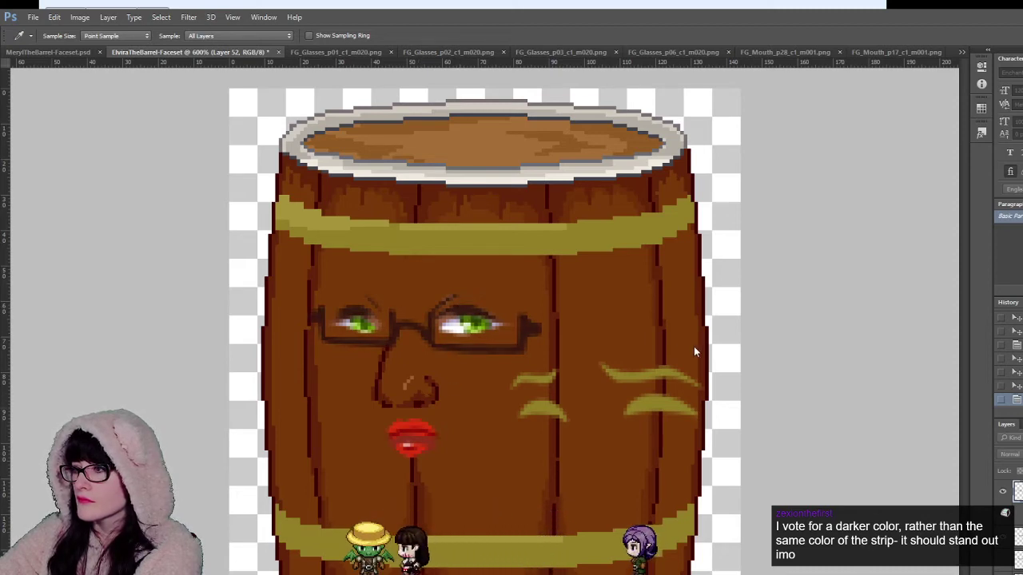
pyautogui.click(557, 341)
pyautogui.hotkey('ctrl', 'z')
pyautogui.click(558, 341)
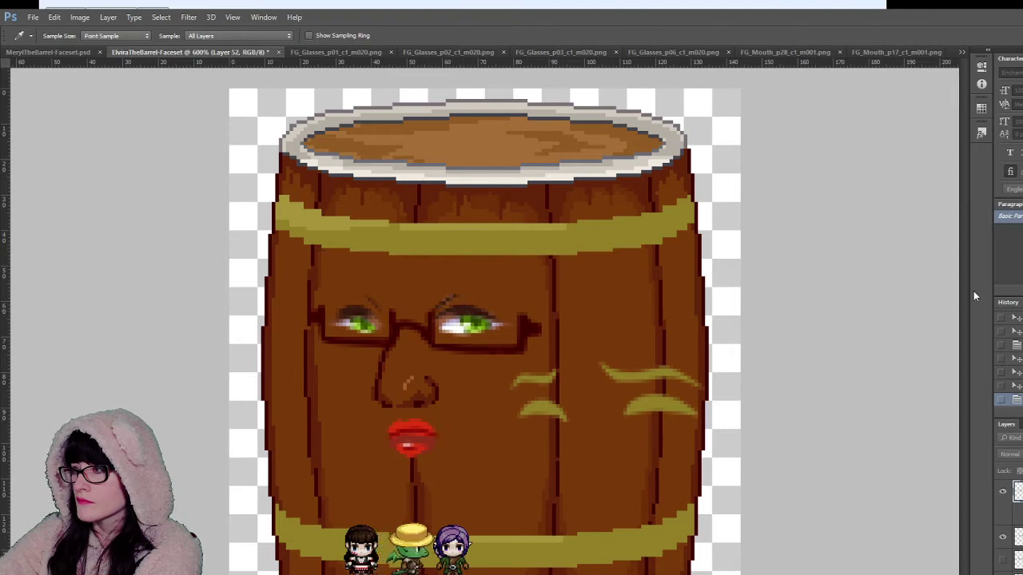
# Step: Cycle through blend modes for the dark brown overlay to darken the glasses while keeping light highlights on the lower rims
pyautogui.press('h')
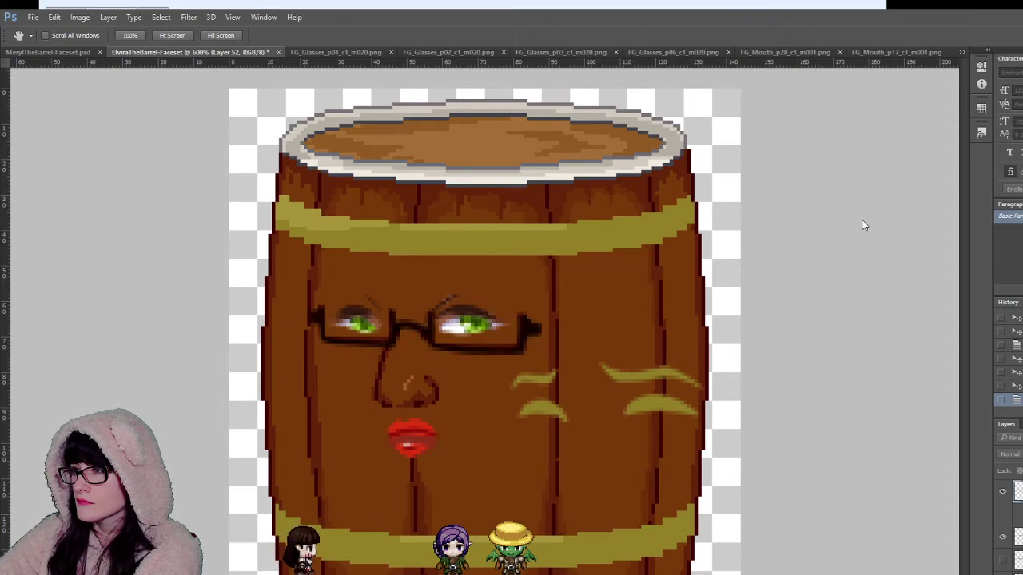
pyautogui.click(863, 224)
pyautogui.press('Down')
pyautogui.press('Down')
pyautogui.press('Down')
pyautogui.press('Down')
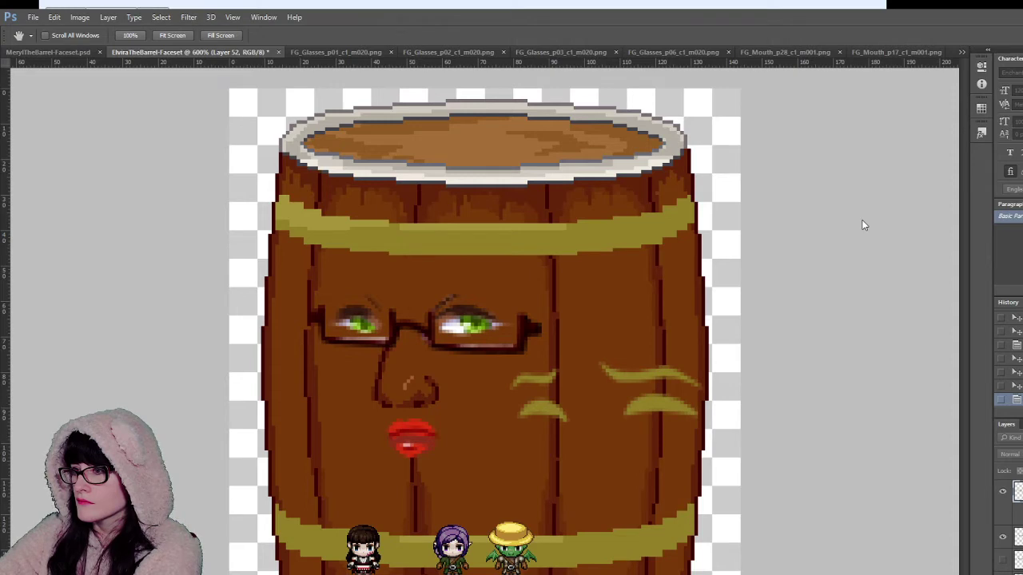
pyautogui.press('Down')
pyautogui.press('Down')
pyautogui.press('Down')
# Step: Toggle the overlay changes to compare the glasses' teal and dark versions, keeping the near-black brown frames
pyautogui.hotkey('ctrl', 'z')
pyautogui.hotkey('ctrl', 'z')
pyautogui.hotkey('ctrl', 'z')
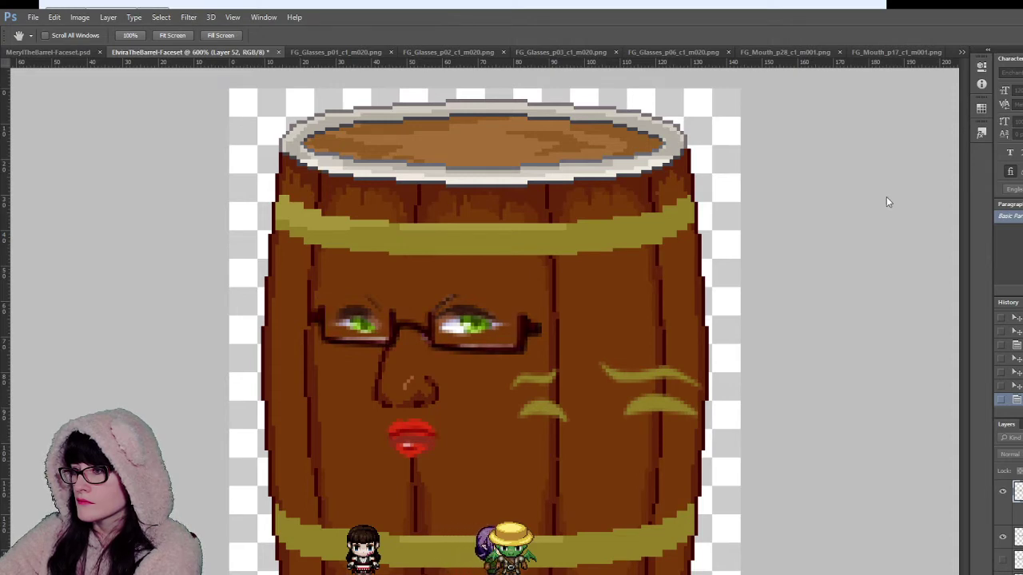
pyautogui.hotkey('ctrl', 'z')
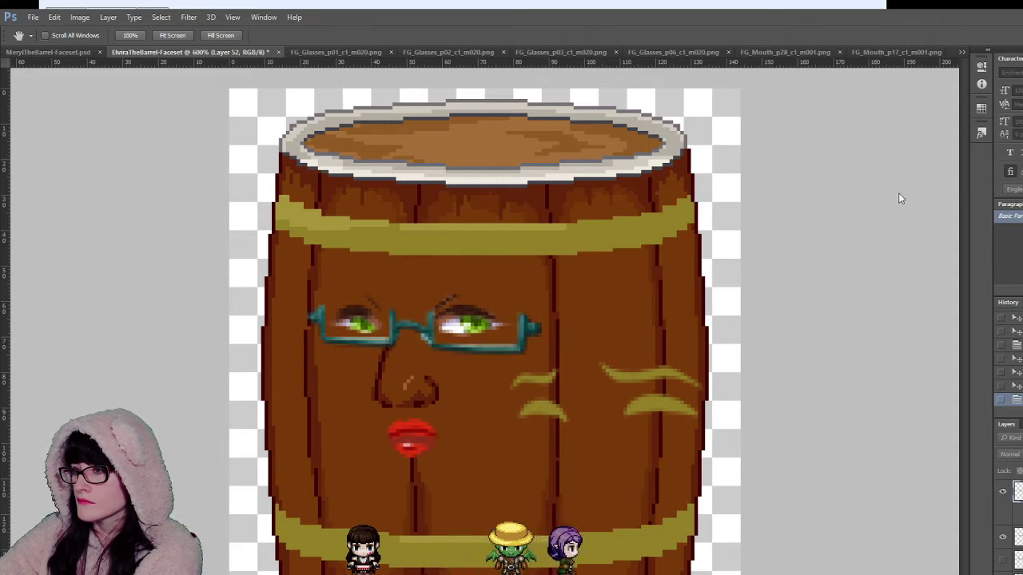
pyautogui.hotkey('ctrl', 'z')
pyautogui.hotkey('ctrl', 'z')
pyautogui.hotkey('ctrl', 'z')
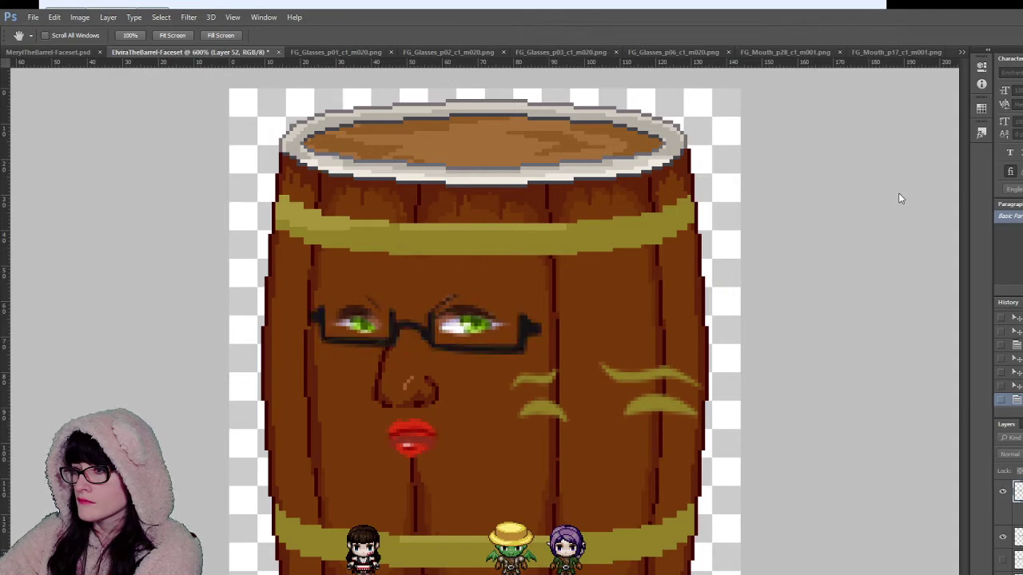
pyautogui.hotkey('ctrl', 'z')
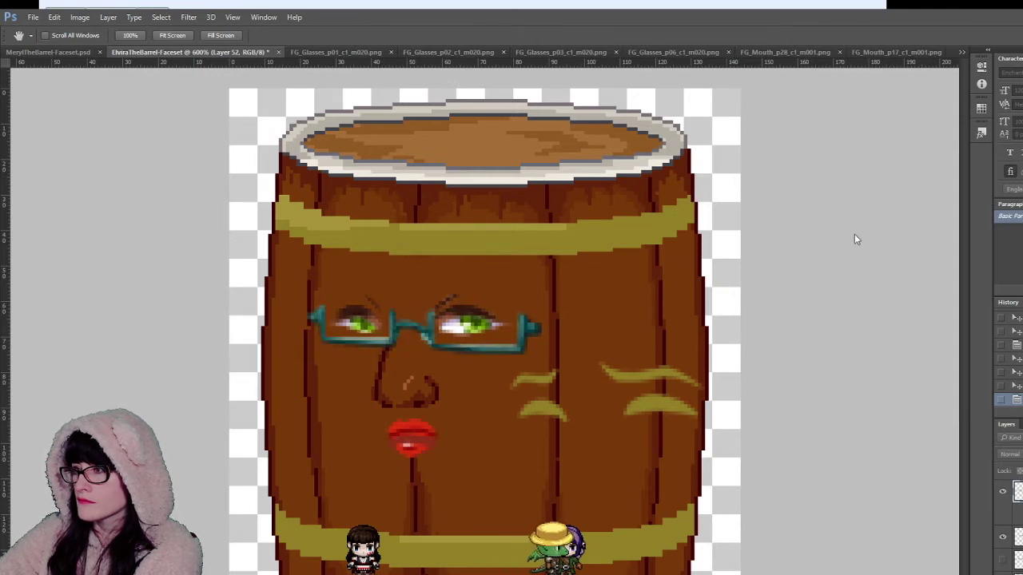
pyautogui.hotkey('ctrl', 'z')
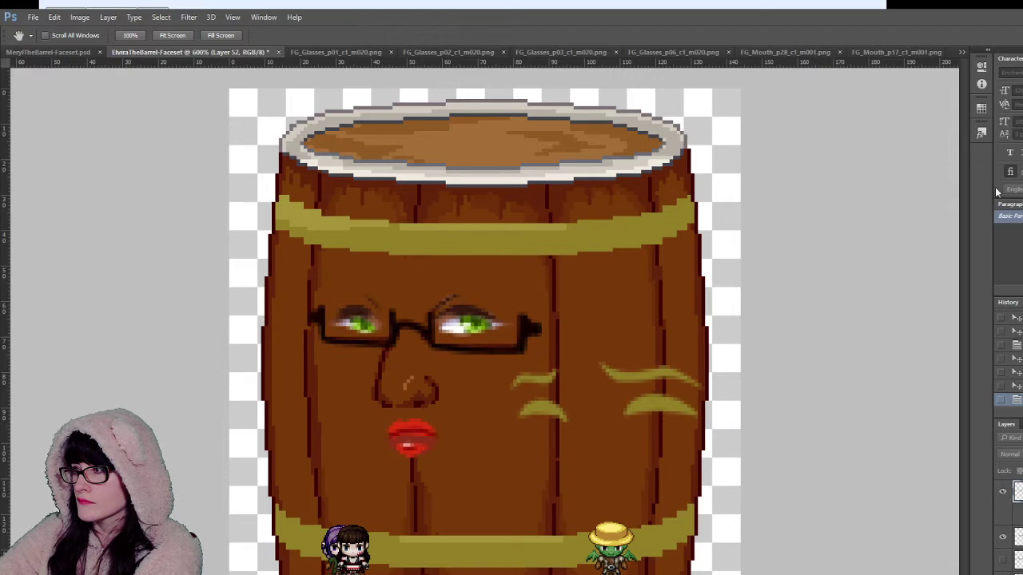
# Step: Examine the dark glasses against the barrel's whole face at reduced size and up close
pyautogui.press('z')
pyautogui.keyDown('alt'); pyautogui.click(456, 302); pyautogui.keyUp('alt')
pyautogui.keyDown('alt'); pyautogui.click(457, 303); pyautogui.keyUp('alt')
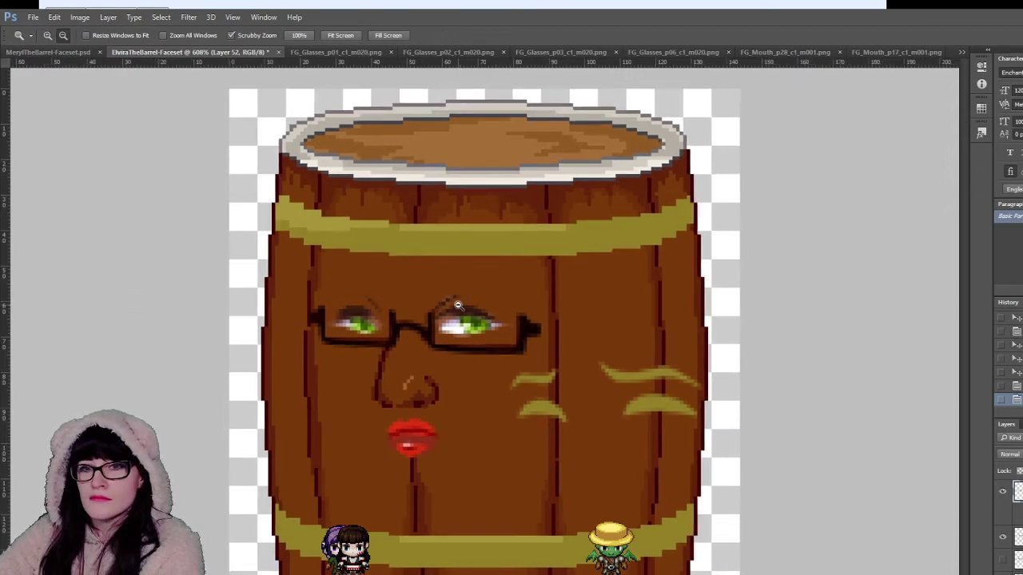
pyautogui.keyDown('alt'); pyautogui.click(457, 305); pyautogui.keyUp('alt')
pyautogui.keyDown('alt'); pyautogui.click(457, 306); pyautogui.keyUp('alt')
pyautogui.keyDown('alt'); pyautogui.click(457, 305); pyautogui.keyUp('alt')
pyautogui.keyDown('alt'); pyautogui.click(479, 322); pyautogui.keyUp('alt')
pyautogui.keyDown('alt'); pyautogui.click(495, 349); pyautogui.keyUp('alt')
pyautogui.click(493, 358)
pyautogui.click(493, 358)
pyautogui.click(493, 358)
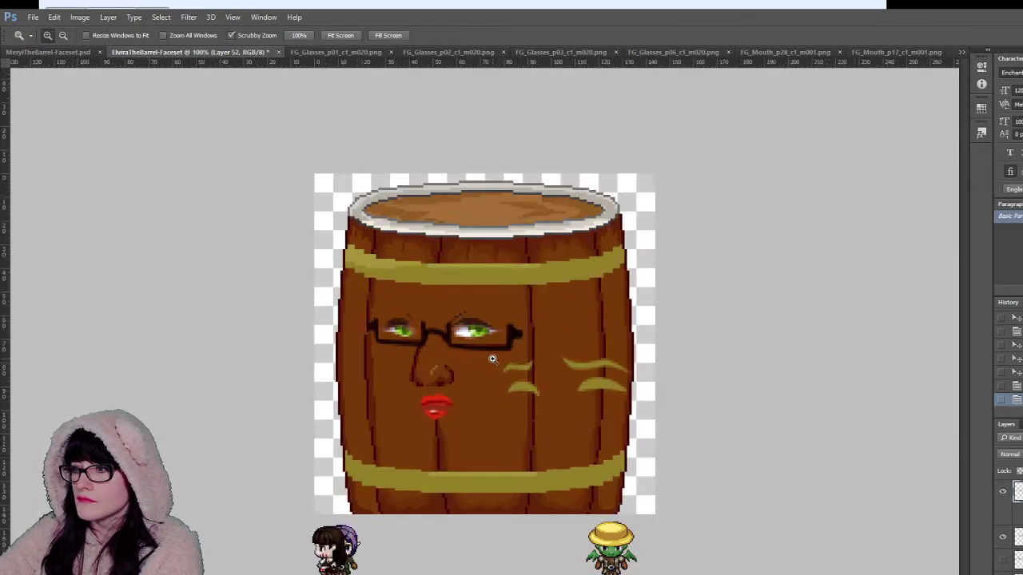
pyautogui.click(493, 359)
pyautogui.moveTo(420, 424); pyautogui.dragTo(420, 425)
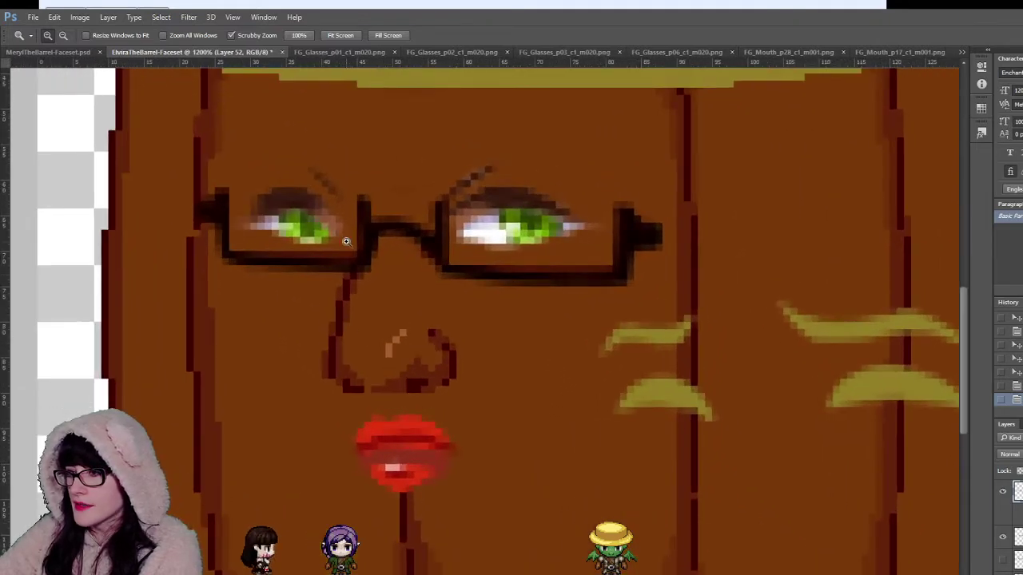
# Step: Select the layer of the red lips below the nose
pyautogui.press('v')
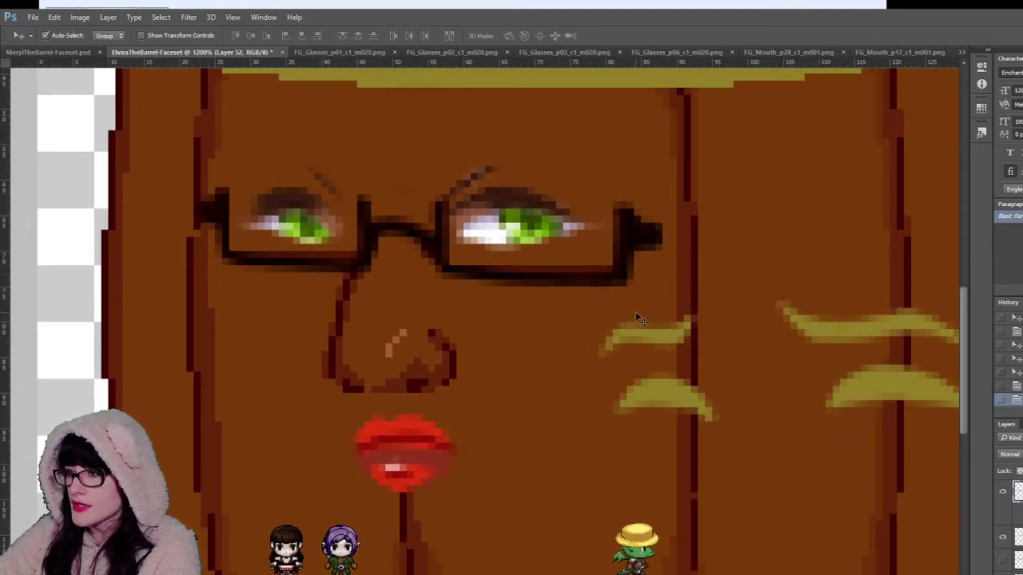
pyautogui.click(406, 444)
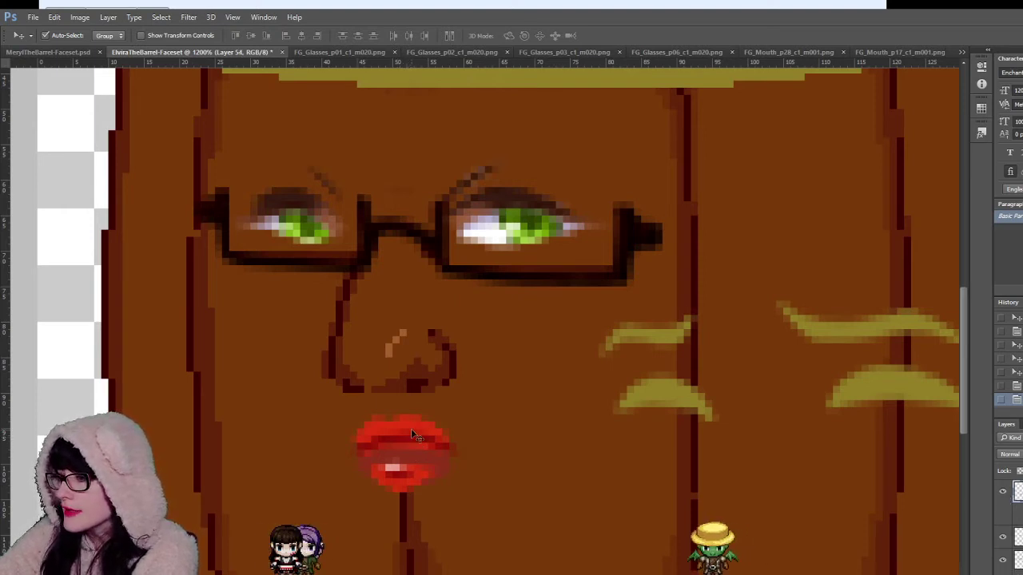
pyautogui.click(869, 54)
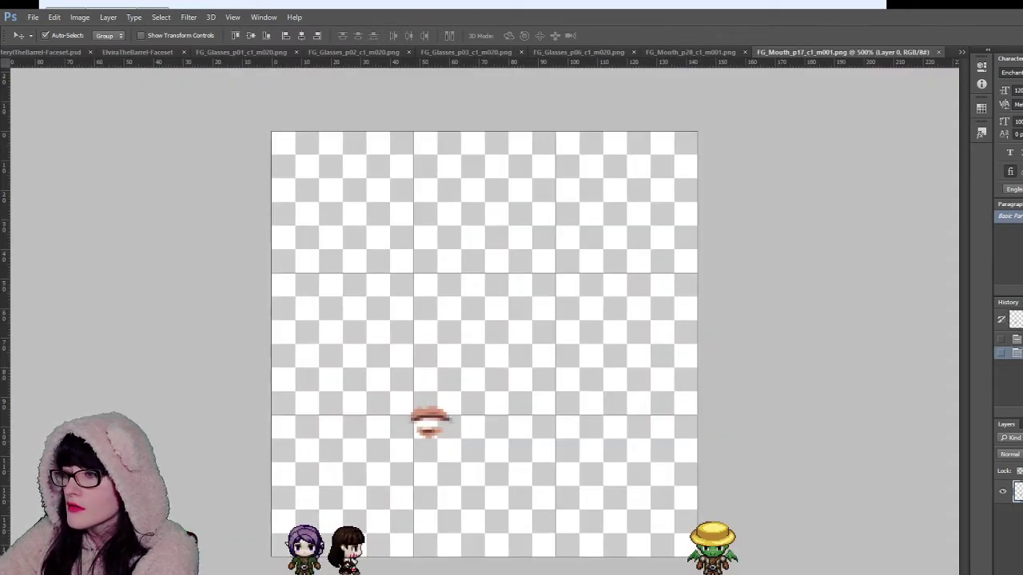
pyautogui.hotkey('ctrl', 'd')
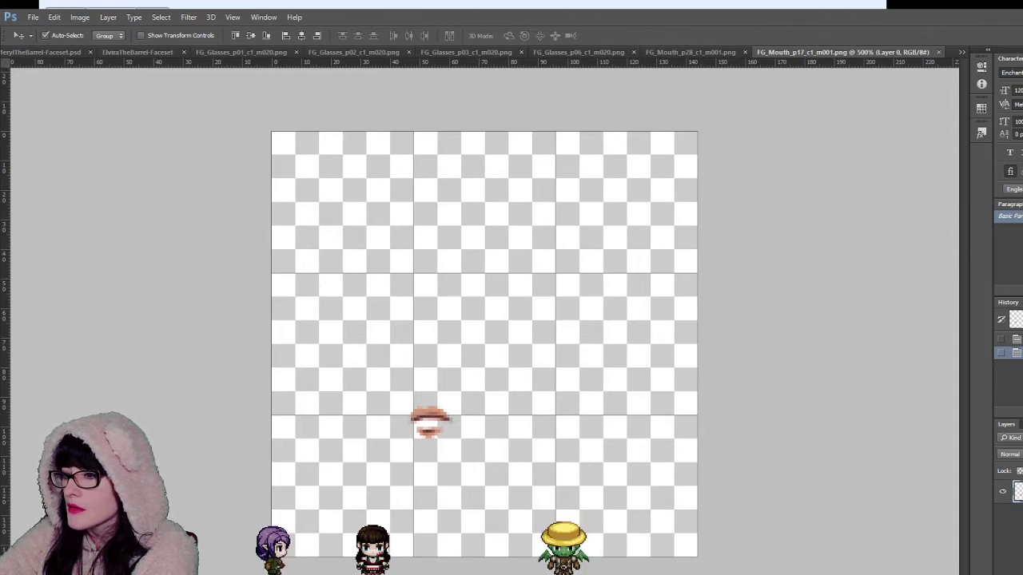
pyautogui.hotkey('ctrl', 'a')
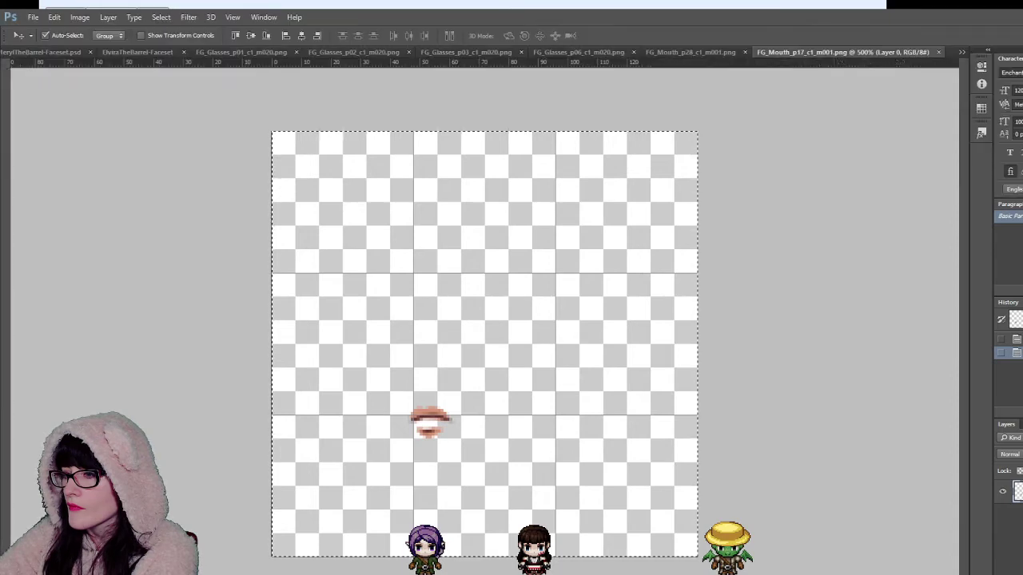
pyautogui.click(66, 50)
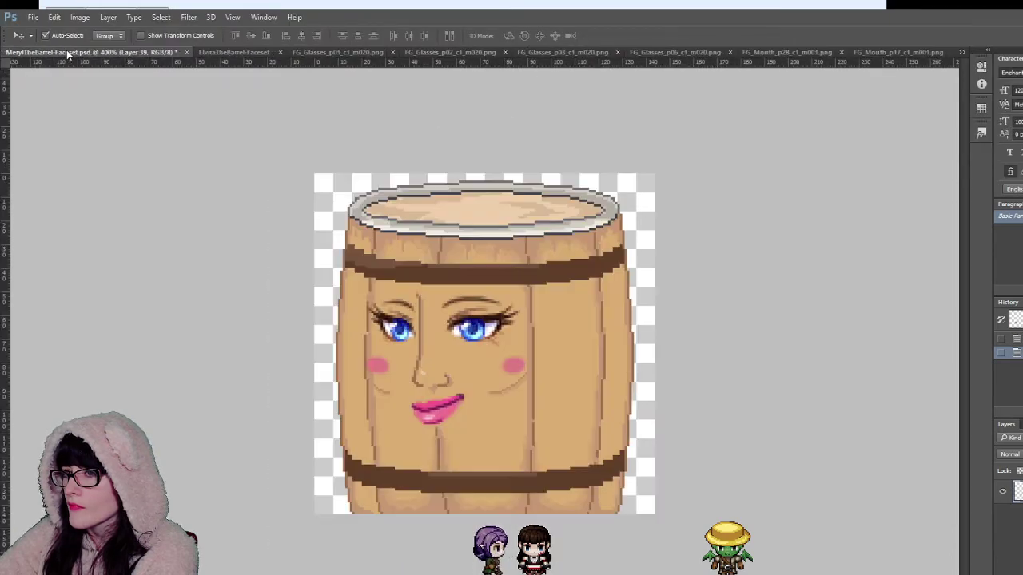
pyautogui.click(227, 51)
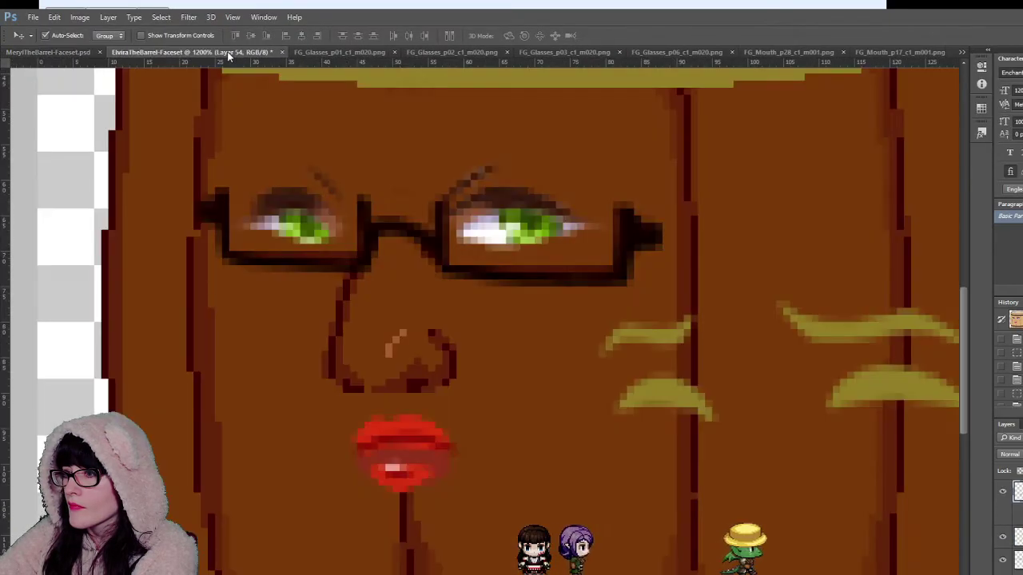
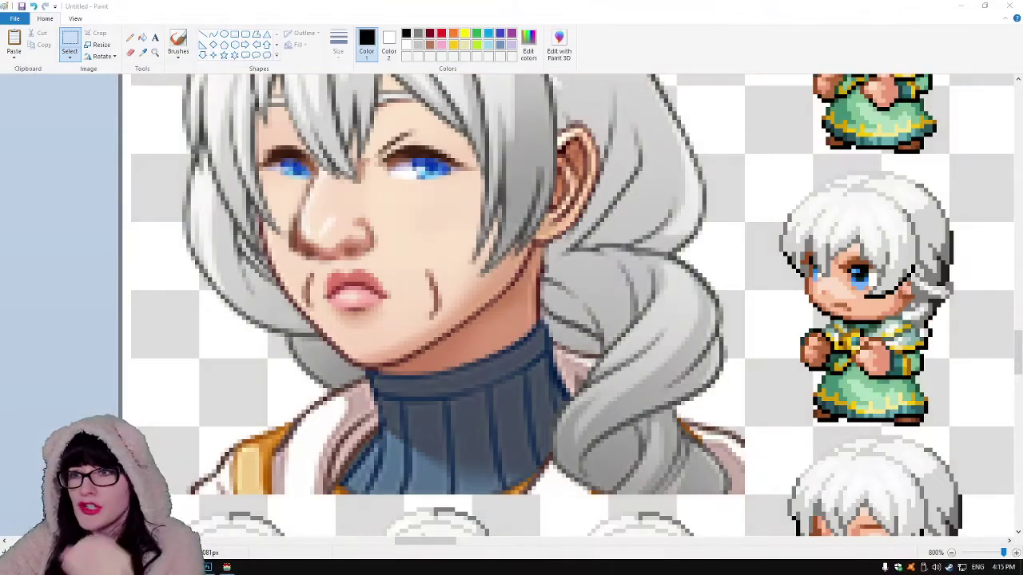
# Step: Copy the white-haired portrait's face from the Paint reference, paste it into the Elvira faceset, and place it right of the barrel's glasses
pyautogui.moveTo(284, 226); pyautogui.dragTo(451, 346)
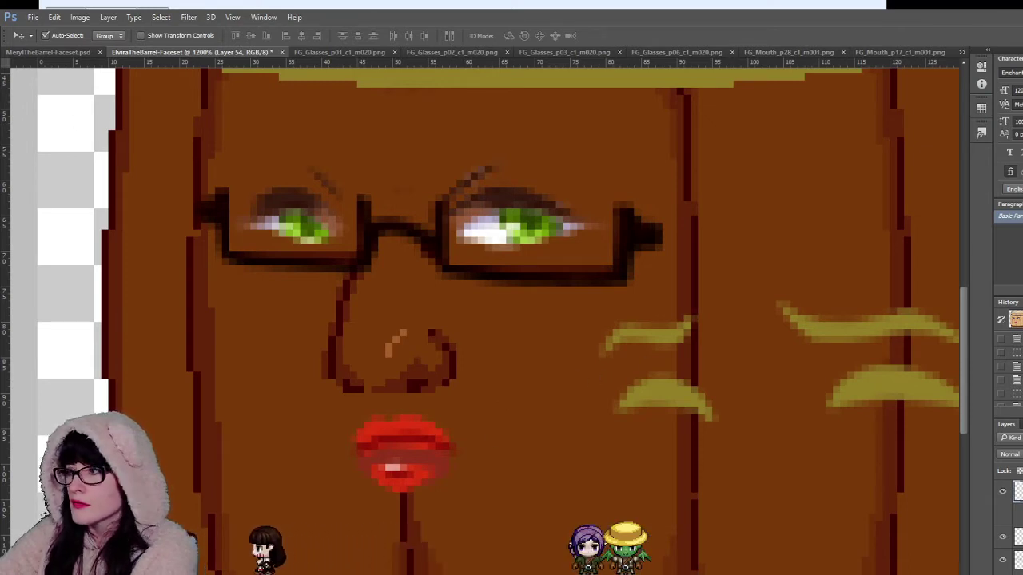
pyautogui.hotkey('ctrl', 'v')
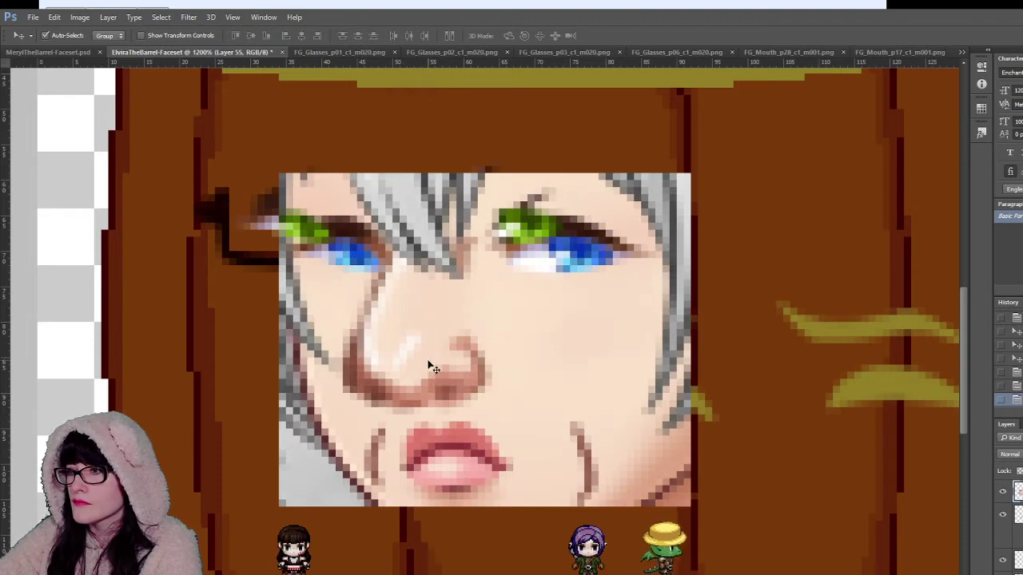
pyautogui.moveTo(431, 364); pyautogui.dragTo(660, 367)
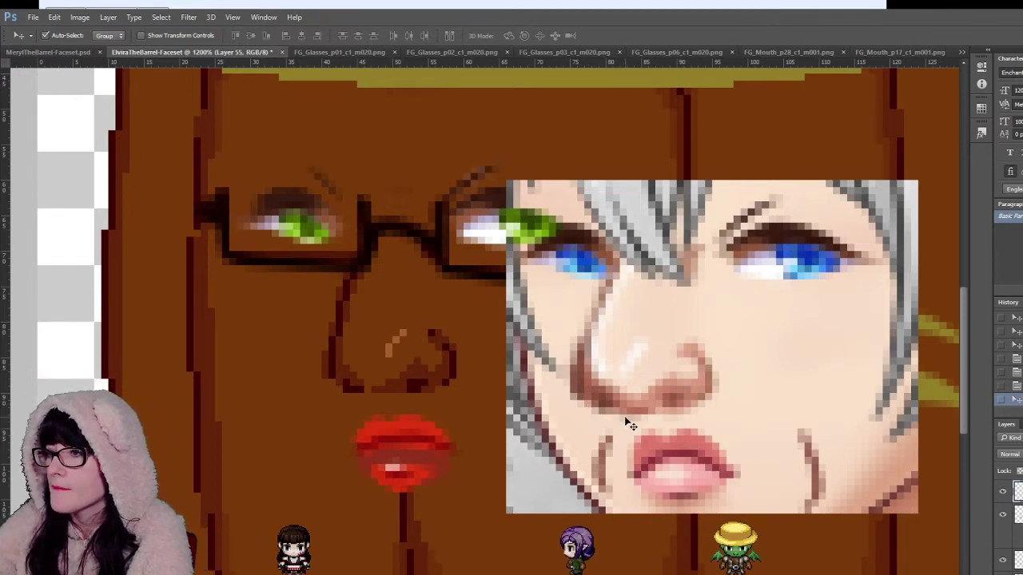
pyautogui.moveTo(628, 424)
pyautogui.mouseDown()
pyautogui.moveTo(722, 451)
pyautogui.moveTo(643, 433)
pyautogui.mouseUp()
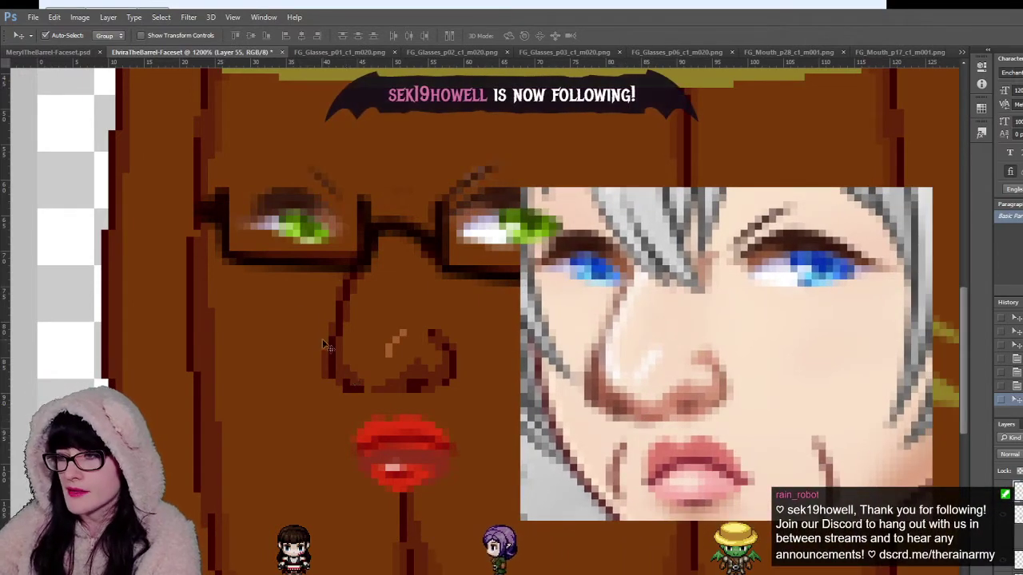
pyautogui.press('z')
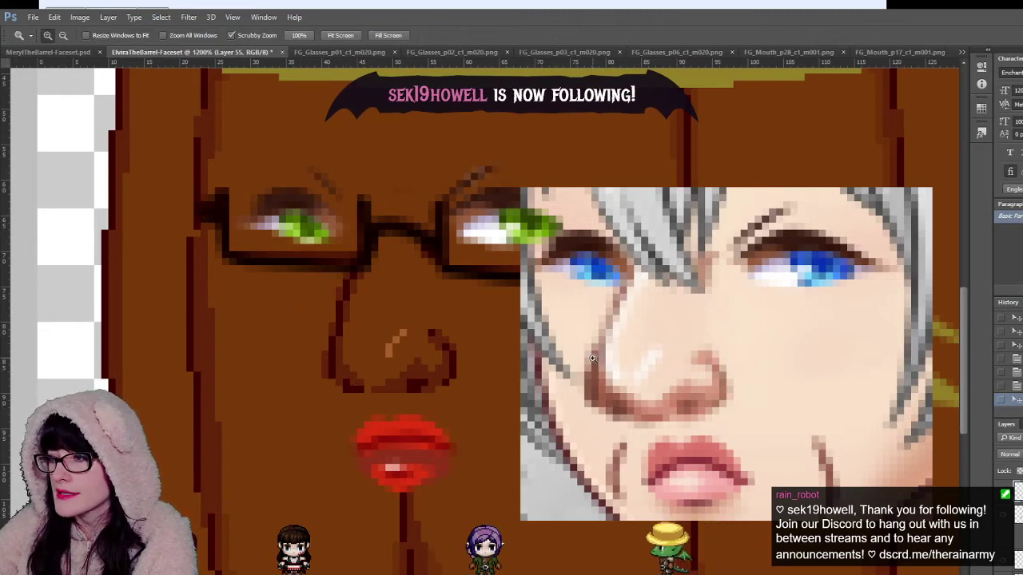
pyautogui.moveTo(592, 358); pyautogui.dragTo(99, 99)
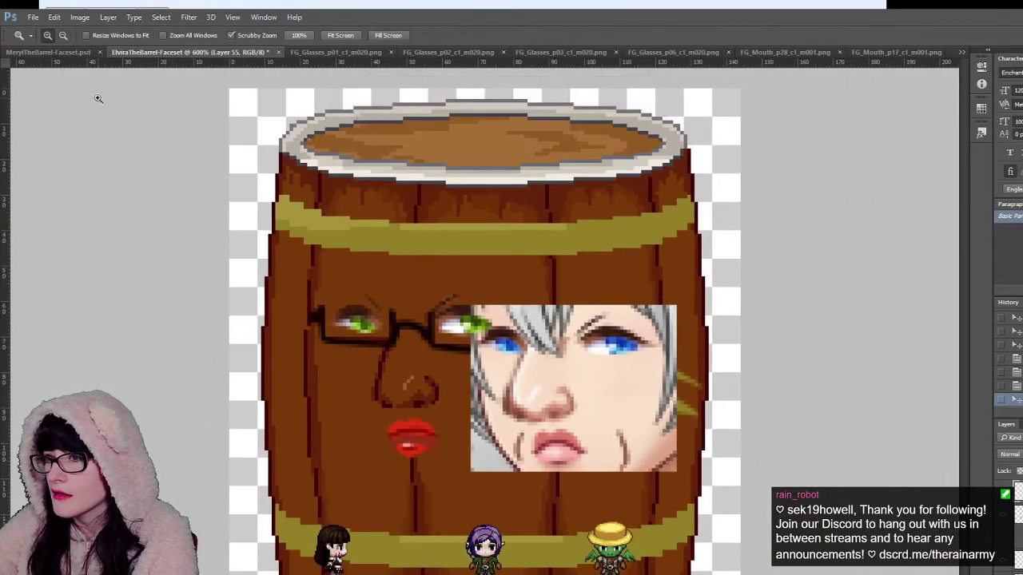
pyautogui.press('v')
pyautogui.moveTo(552, 376); pyautogui.dragTo(612, 390)
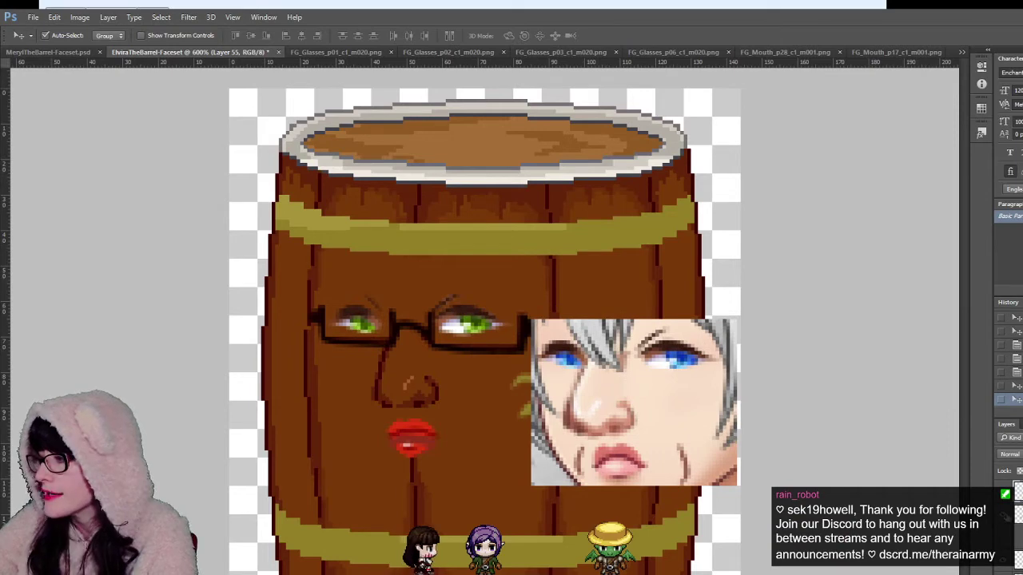
# Step: Show the earlier face layer in place of the pasted portrait and marquee-select the band spanning both blushed cheeks and the nose
pyautogui.click(1005, 541)
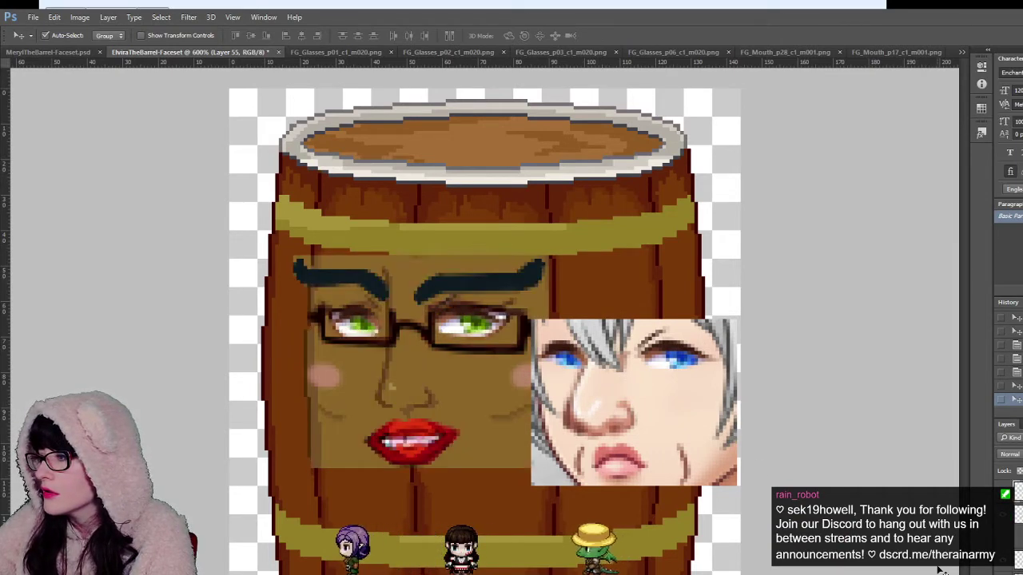
pyautogui.click(1003, 493)
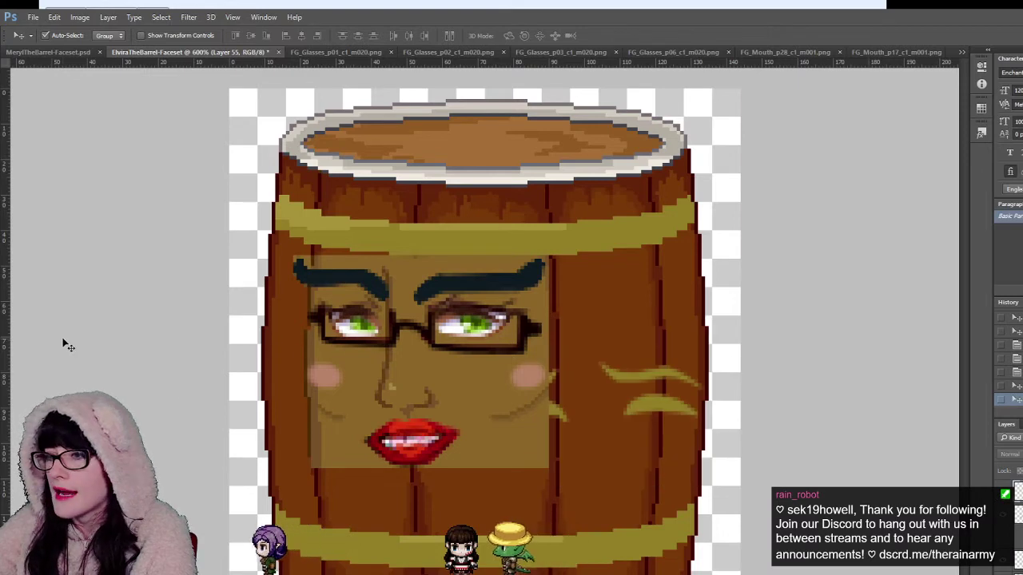
pyautogui.press('z')
pyautogui.click(389, 425)
pyautogui.click(389, 425)
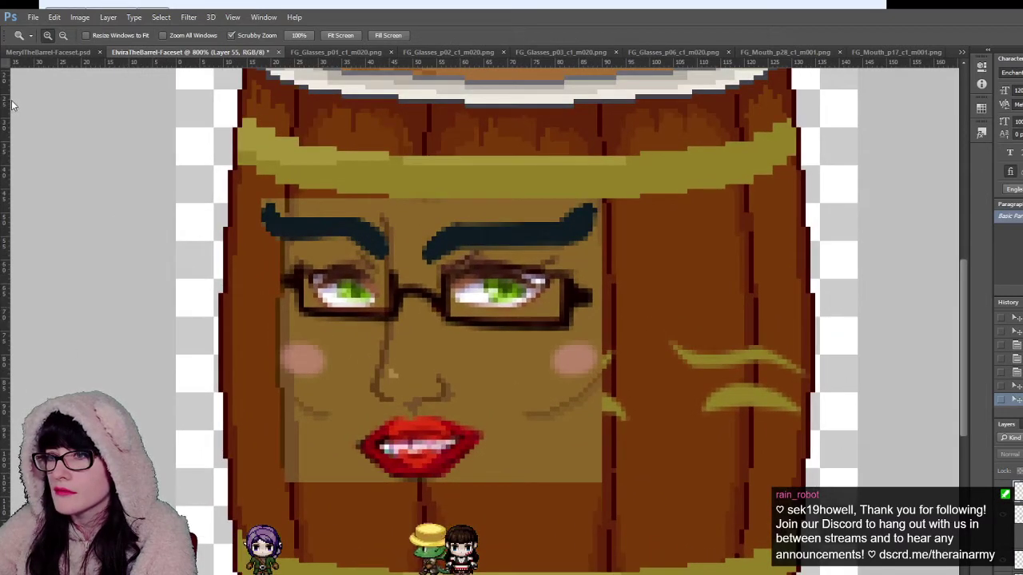
pyautogui.press('m')
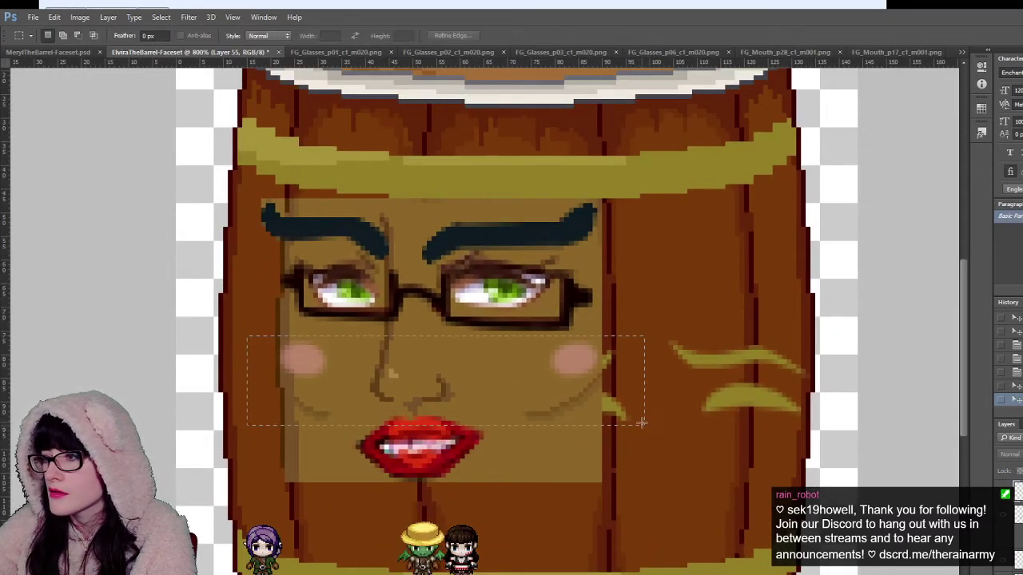
pyautogui.moveTo(644, 425); pyautogui.dragTo(248, 337)
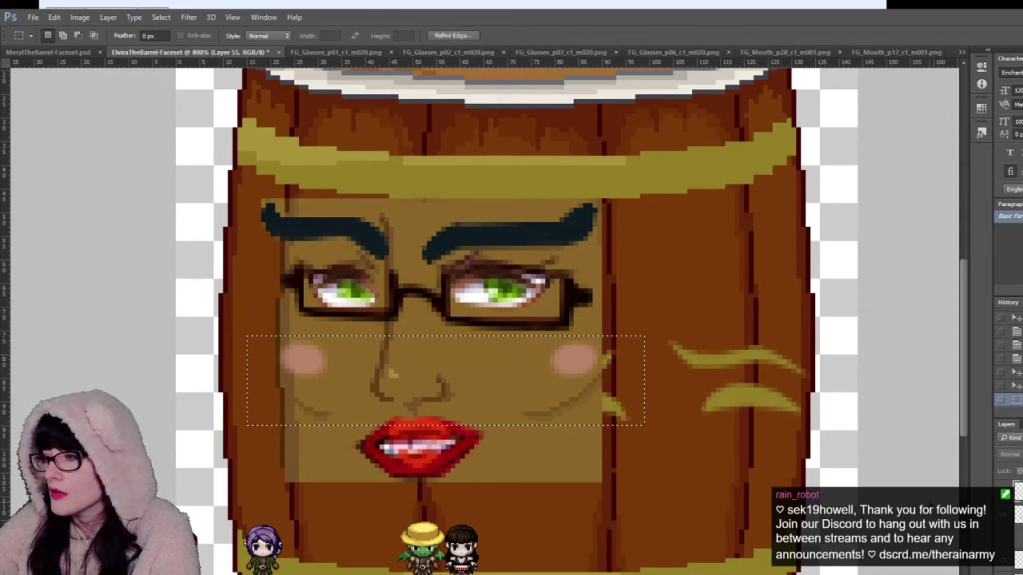
# Step: Copy the selected cheek band from the earlier face on Layer 42 into a new layer, with the earlier face hidden
pyautogui.scroll(-3, 1018, 537)
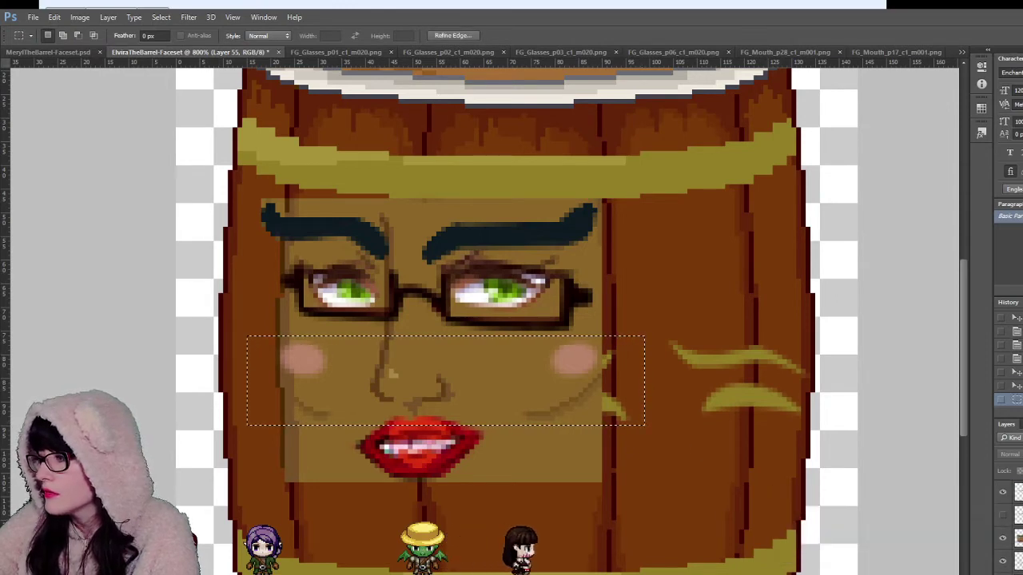
pyautogui.click(1018, 561)
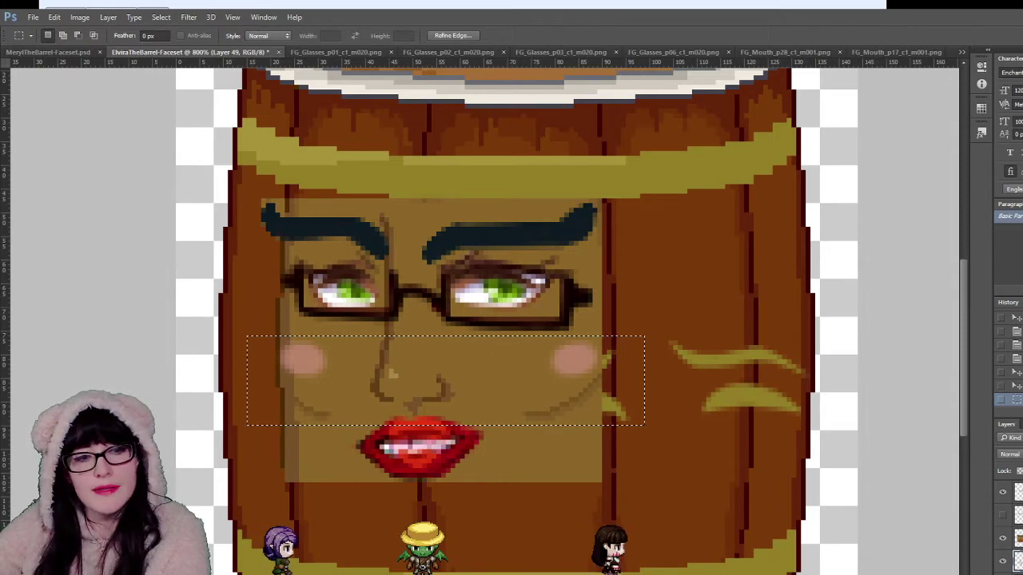
pyautogui.click(1018, 539)
pyautogui.click(1002, 538)
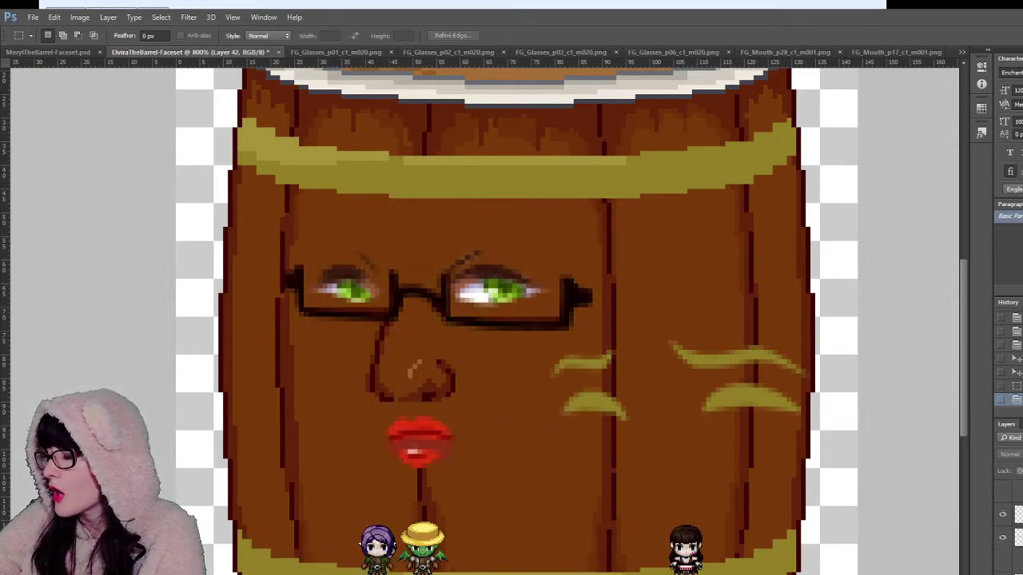
pyautogui.click(1002, 514)
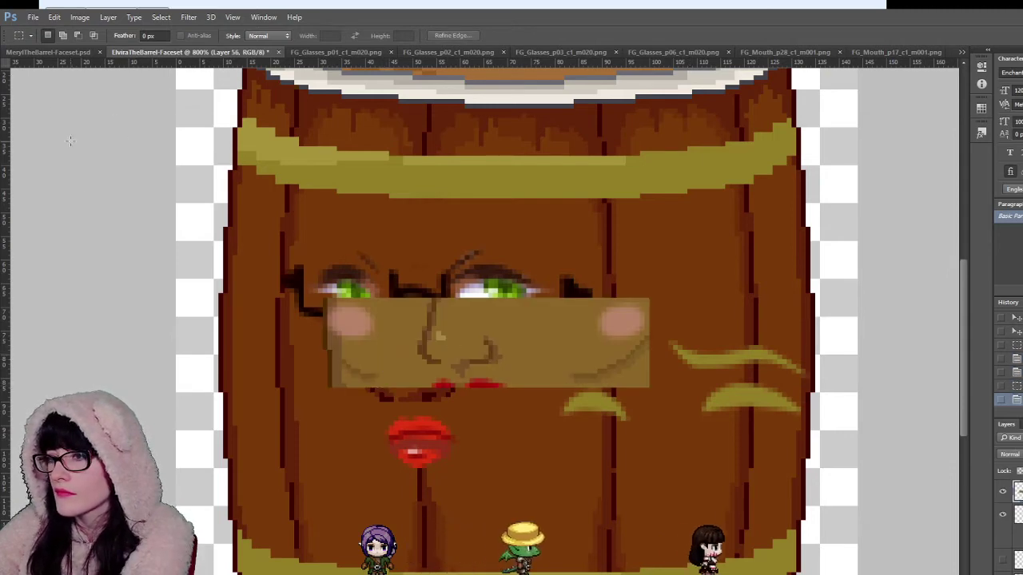
# Step: Move the copied cheek band into place just below the glasses, over the nose, and compare it with the layers beneath
pyautogui.press('v')
pyautogui.moveTo(363, 340); pyautogui.dragTo(345, 386)
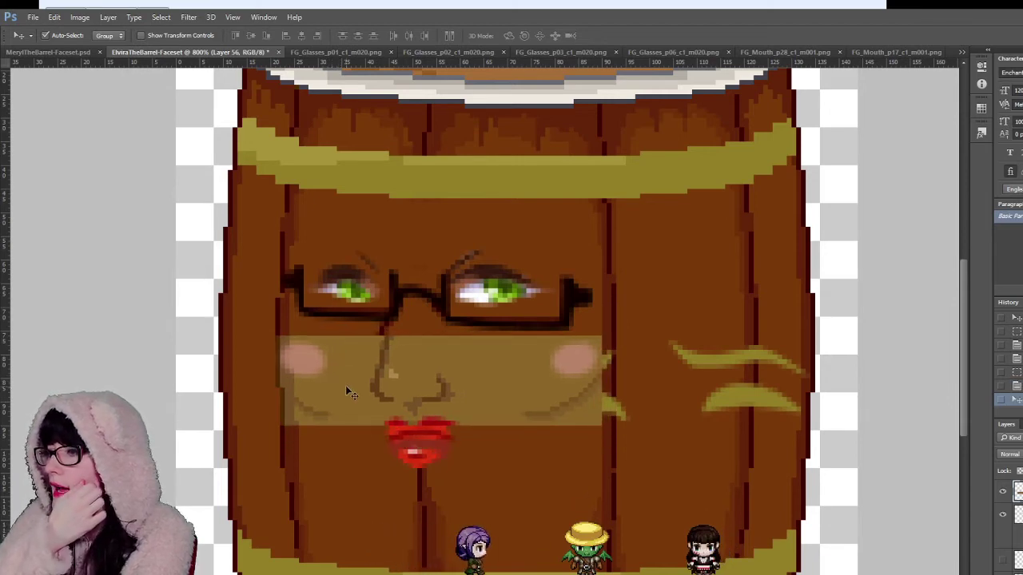
pyautogui.click(1002, 559)
pyautogui.click(1002, 559)
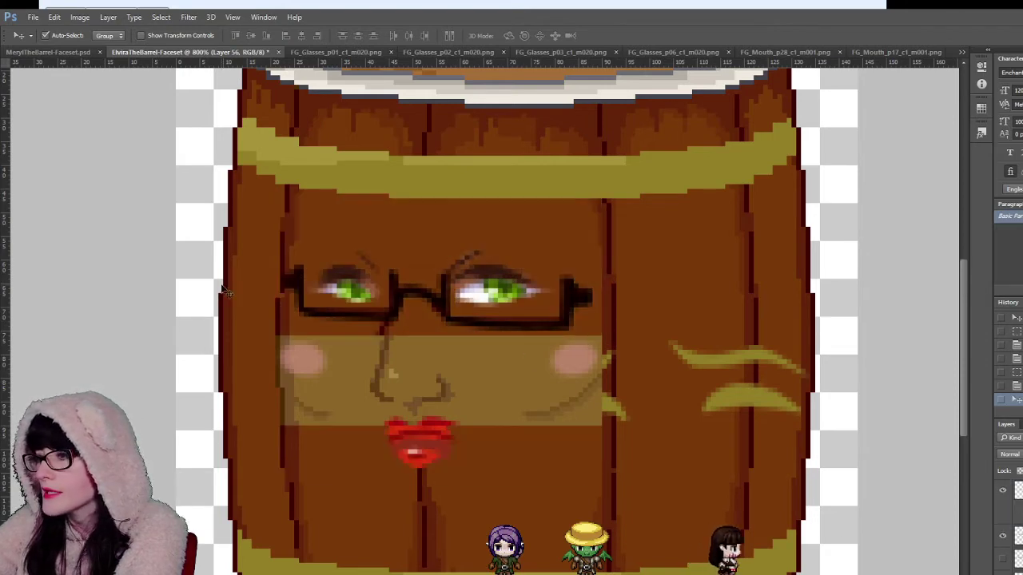
pyautogui.scroll(2, 1003, 543)
pyautogui.click(1003, 491)
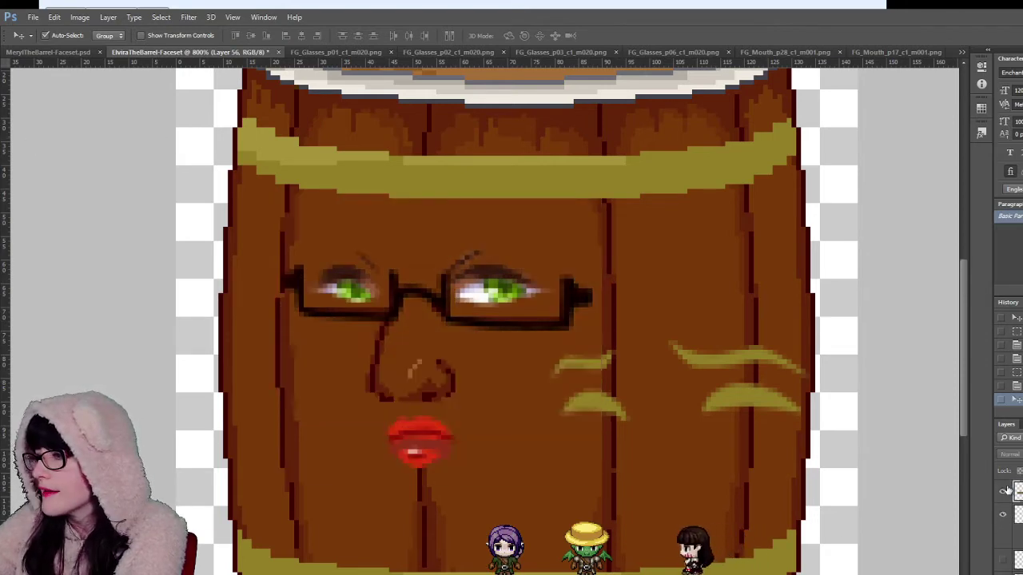
pyautogui.click(1003, 491)
# Step: Fill the cheek band's tan background with the barrel's brown using the Paint Bucket
pyautogui.click(4, 400)
pyautogui.click(4, 393)
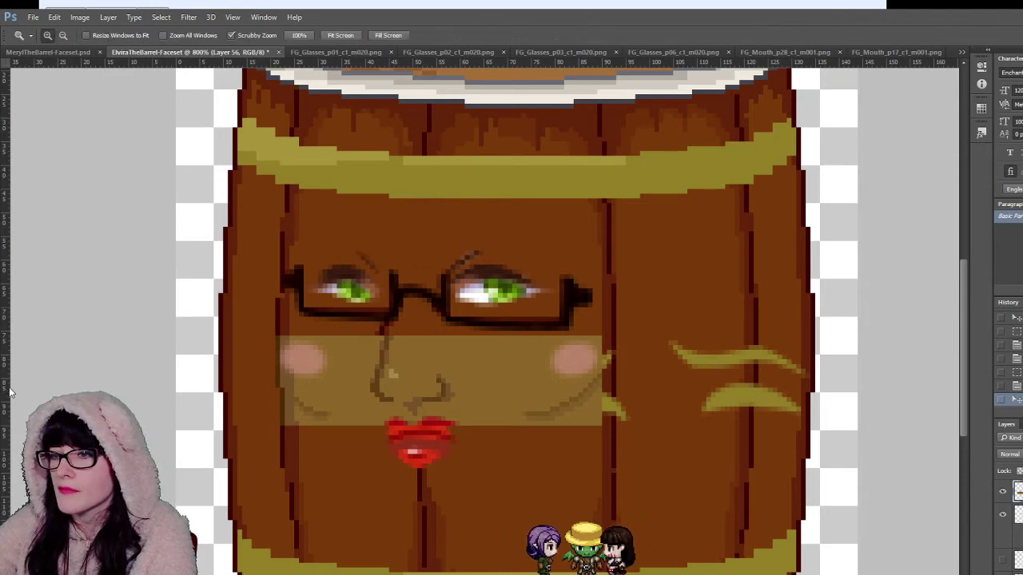
pyautogui.click(373, 339)
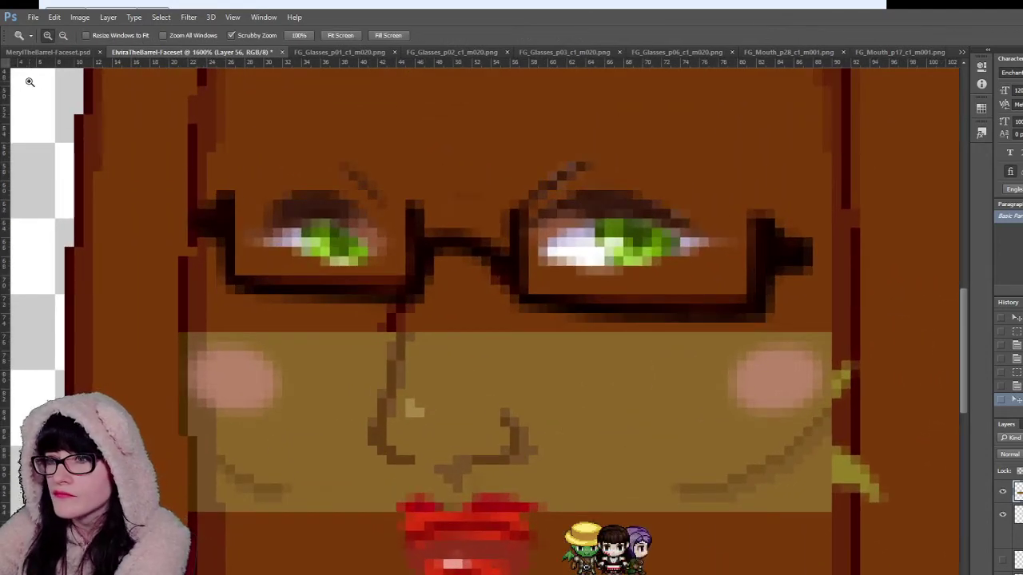
pyautogui.press('g')
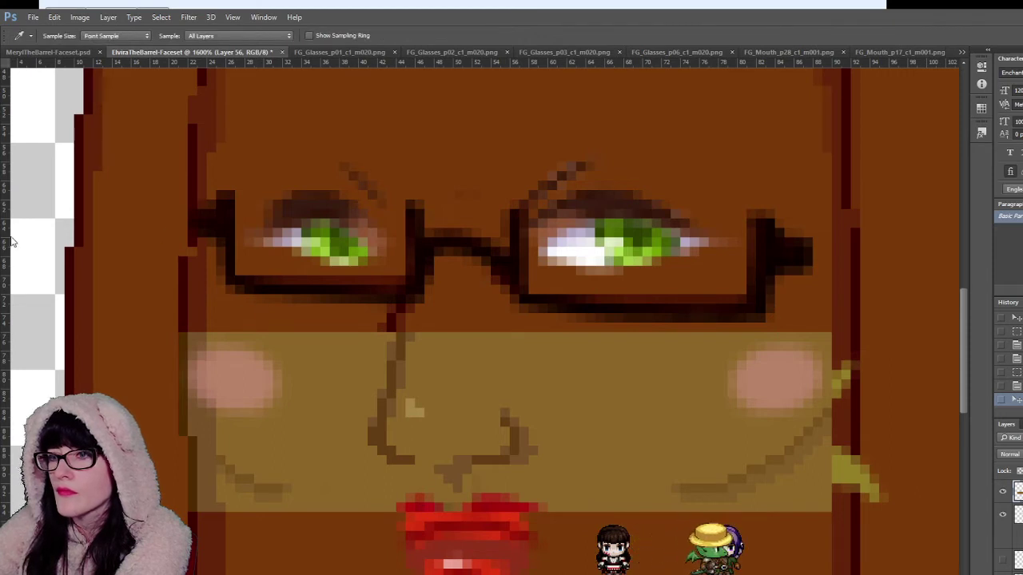
pyautogui.click(313, 463)
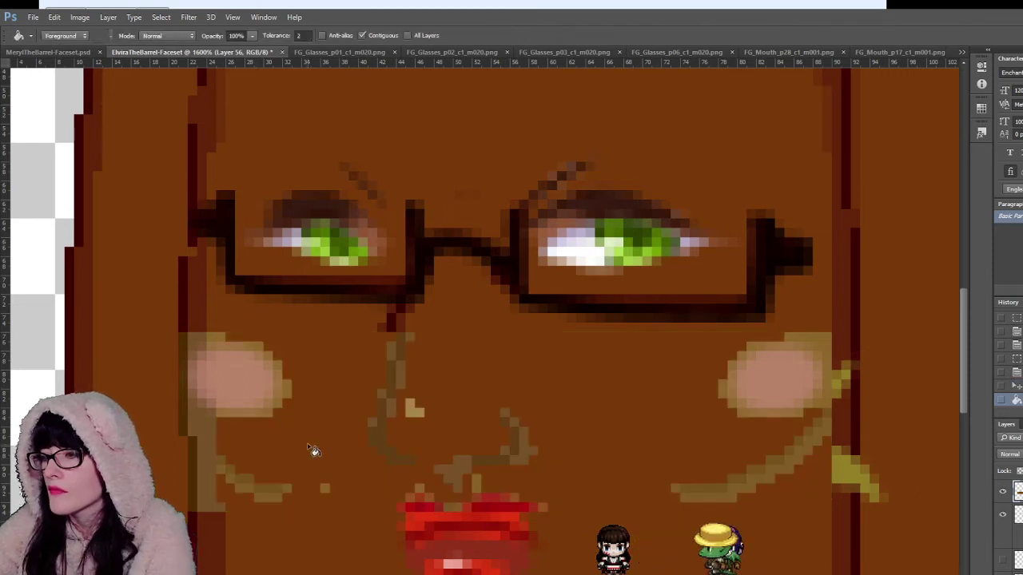
pyautogui.hotkey('ctrl', 'z')
pyautogui.click(330, 402)
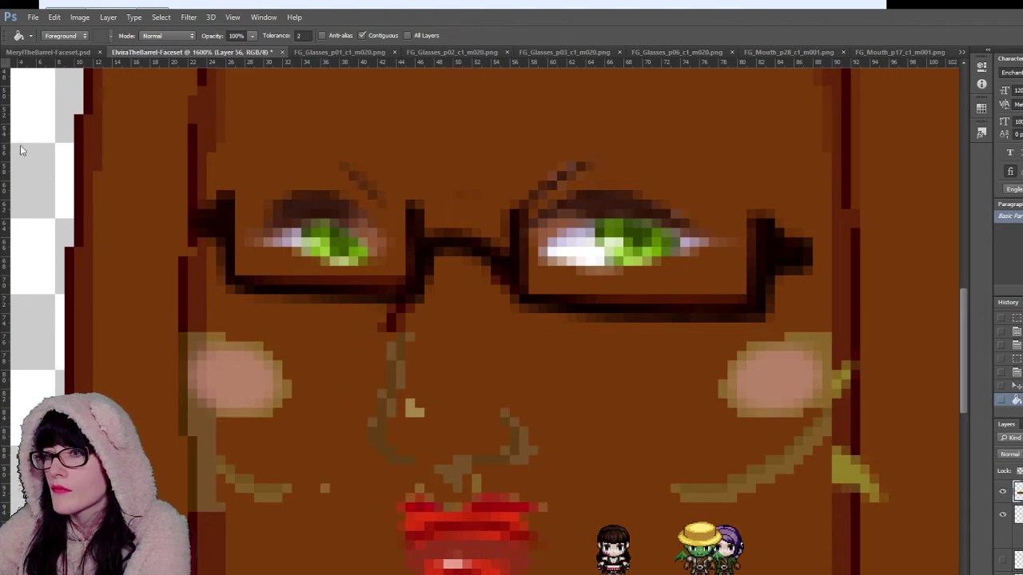
# Step: Delete the old nose outline and highlight from the copied cheek layer so only the new nose remains
pyautogui.press('m')
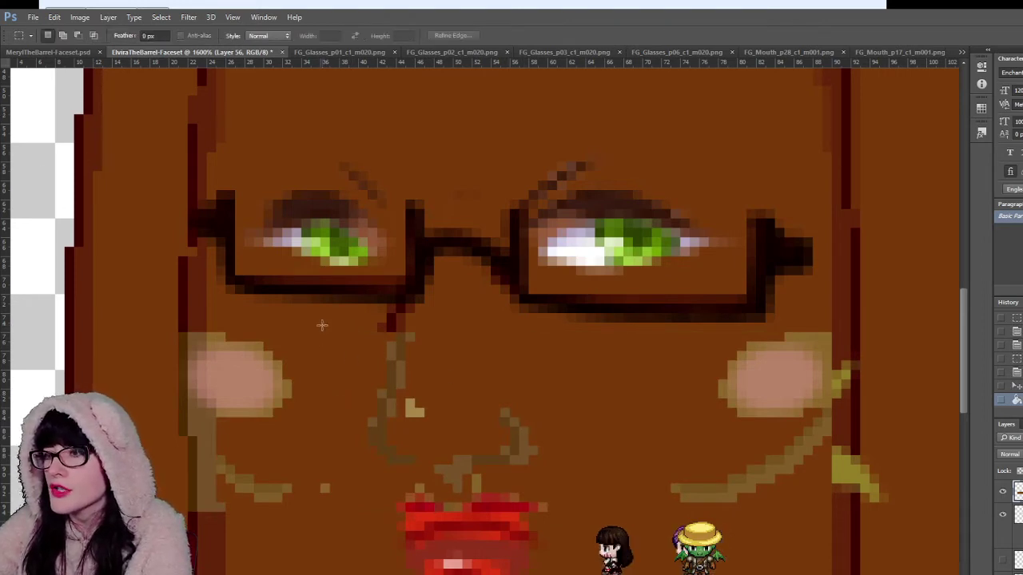
pyautogui.moveTo(349, 314); pyautogui.dragTo(581, 491)
pyautogui.press('Delete')
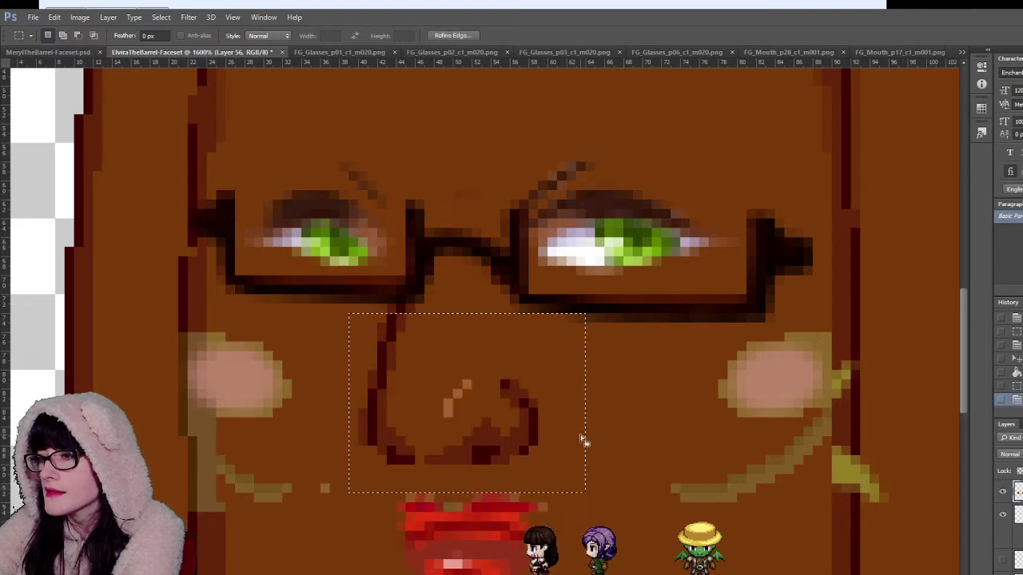
pyautogui.hotkey('ctrl', 'd')
# Step: Delete the old lip remnants overlapping the red mouth from the copied cheek layer and clear the selection
pyautogui.scroll(-3, 520, 440)
pyautogui.moveTo(367, 427)
pyautogui.mouseDown()
pyautogui.moveTo(427, 473)
pyautogui.moveTo(717, 574)
pyautogui.mouseUp()
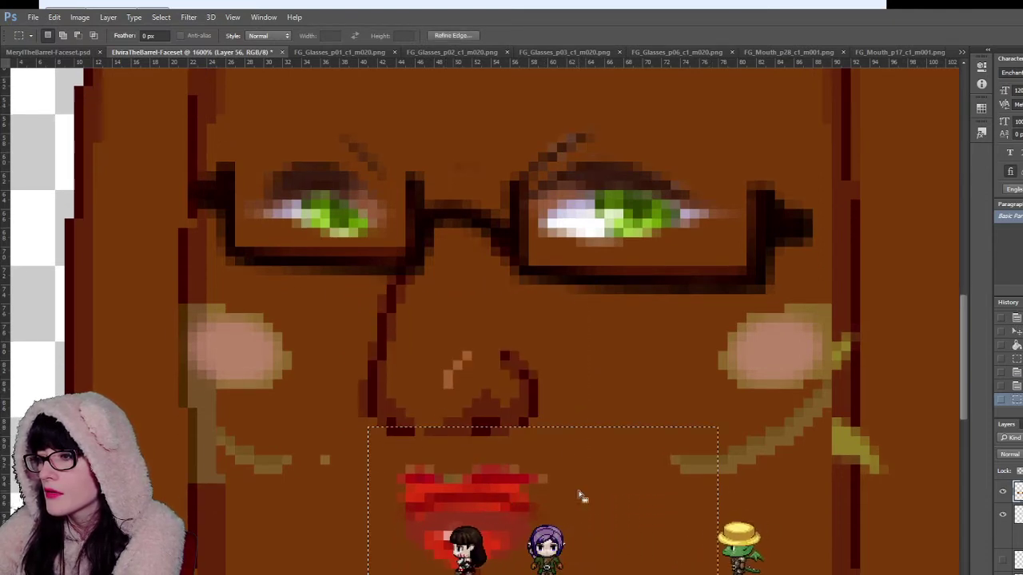
pyautogui.hotkey('ctrl', 'd')
pyautogui.moveTo(574, 455); pyautogui.dragTo(361, 520)
pyautogui.press('Delete')
pyautogui.hotkey('ctrl', 'd')
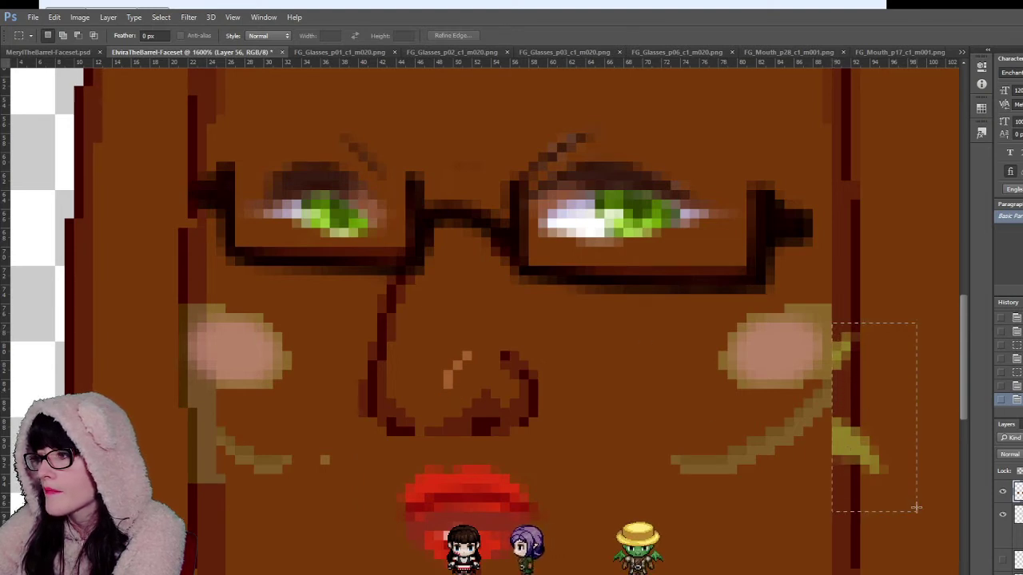
pyautogui.click(234, 434)
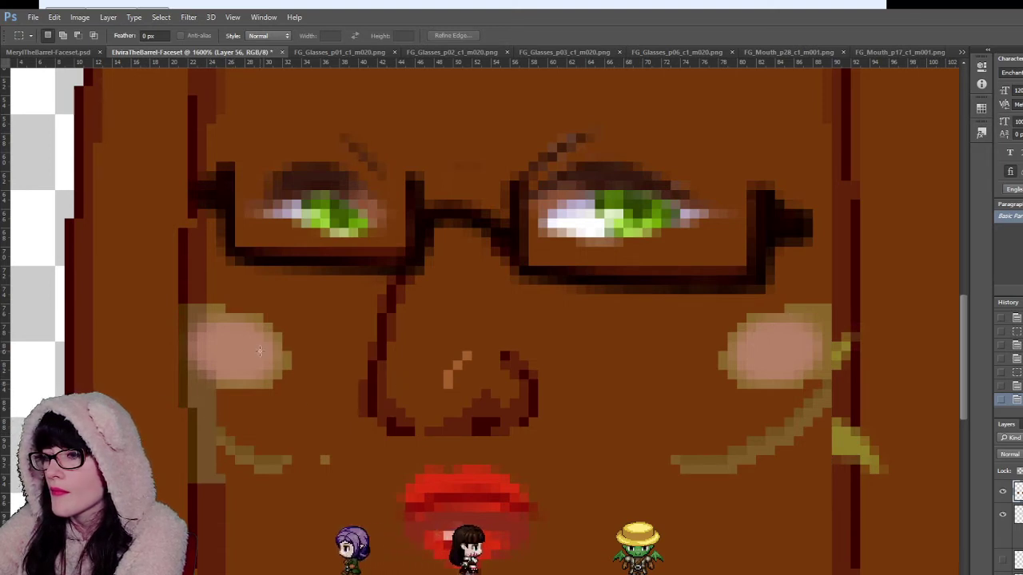
# Step: Fill the tan edge shading beside the left blush on the copied cheek layer with the barrel's dark reddish brown
pyautogui.press('i')
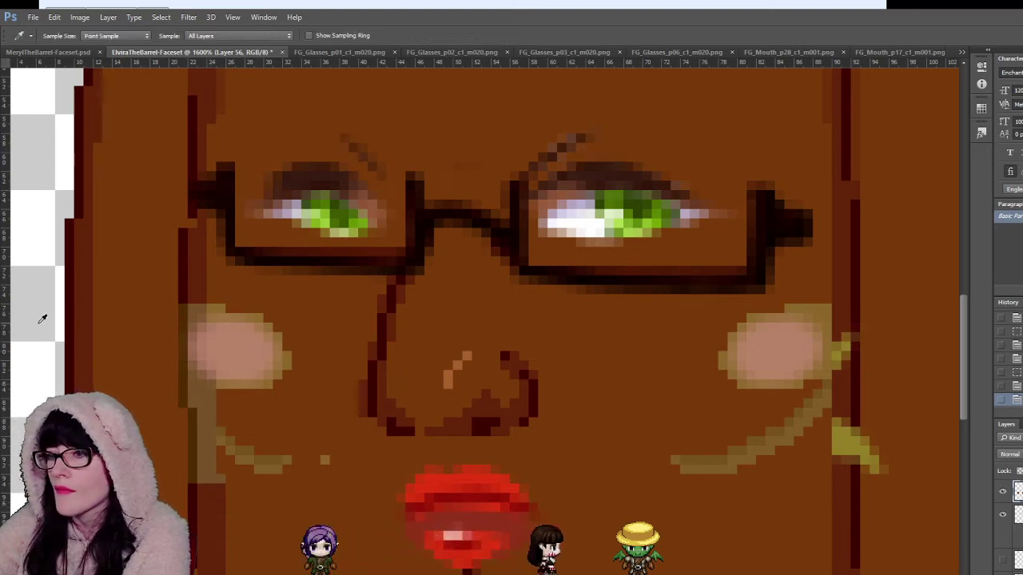
pyautogui.press('g')
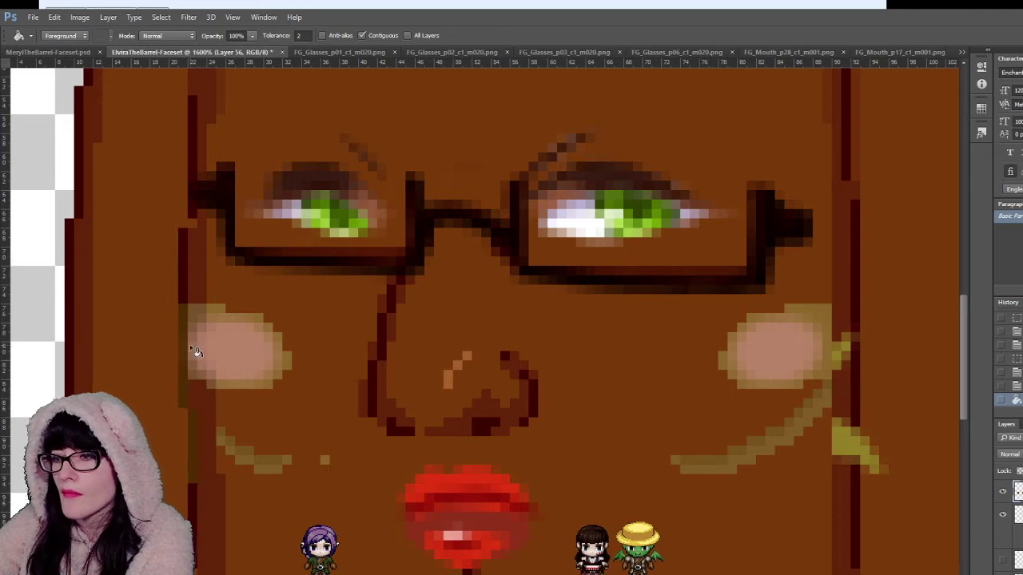
pyautogui.click(202, 312)
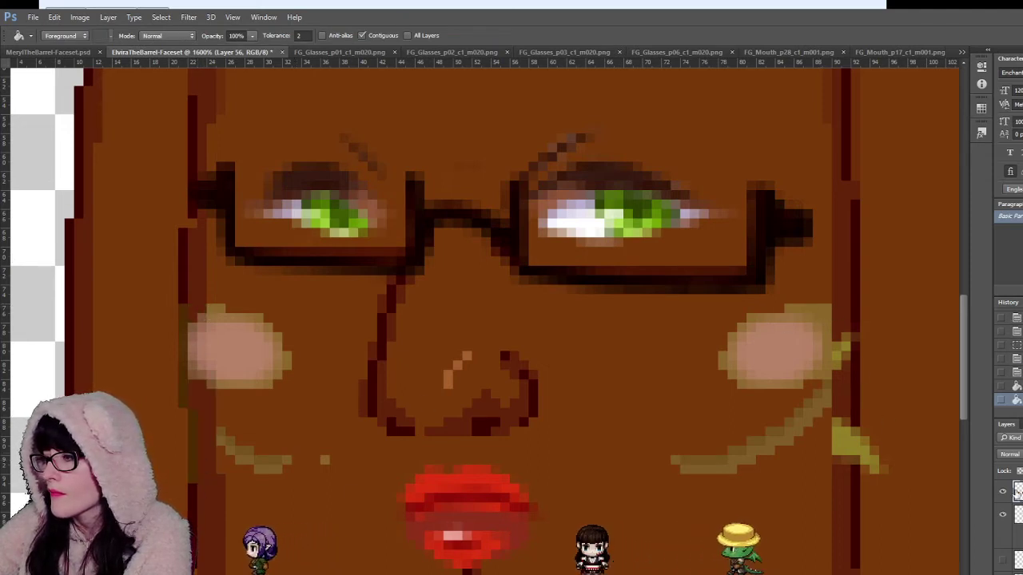
# Step: Hide the brown barrel face layer to expose the original tan face, and check which layers hold the mouth and other parts
pyautogui.click(1000, 494)
pyautogui.click(1000, 494)
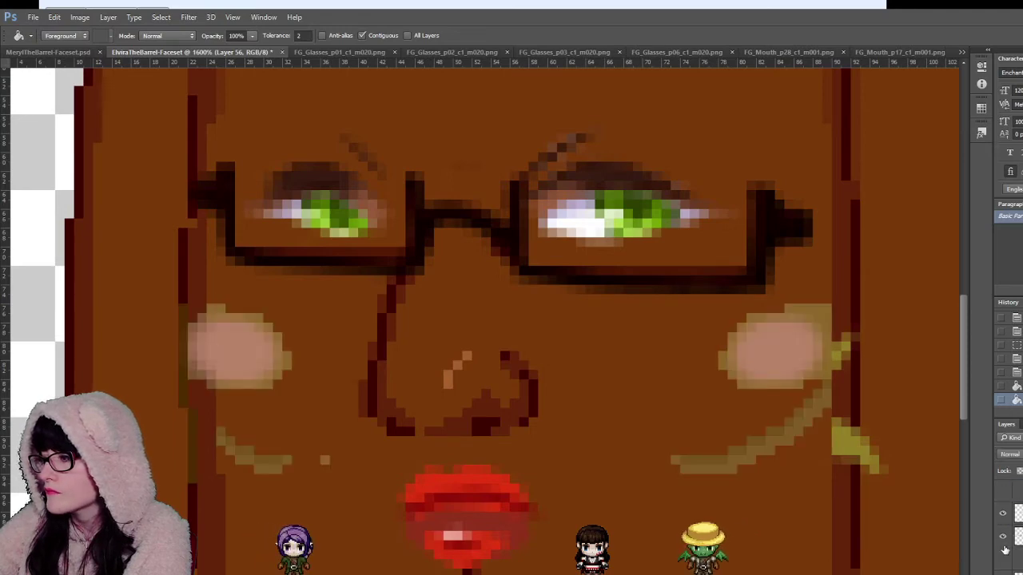
pyautogui.click(1003, 543)
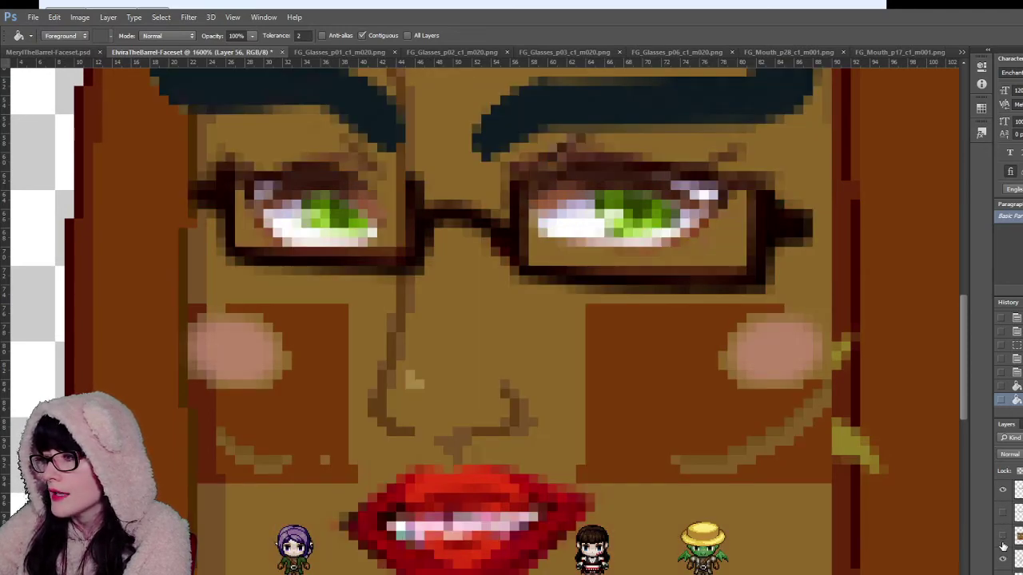
pyautogui.click(1003, 544)
pyautogui.click(1003, 544)
pyautogui.click(1003, 519)
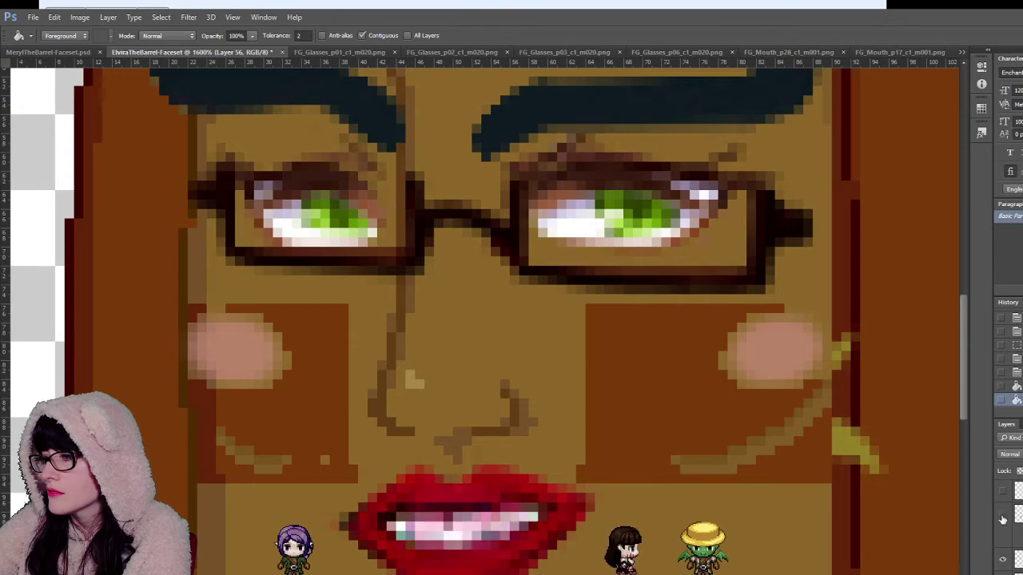
pyautogui.click(1003, 518)
pyautogui.scroll(1, 1002, 508)
pyautogui.click(1002, 499)
pyautogui.click(1001, 499)
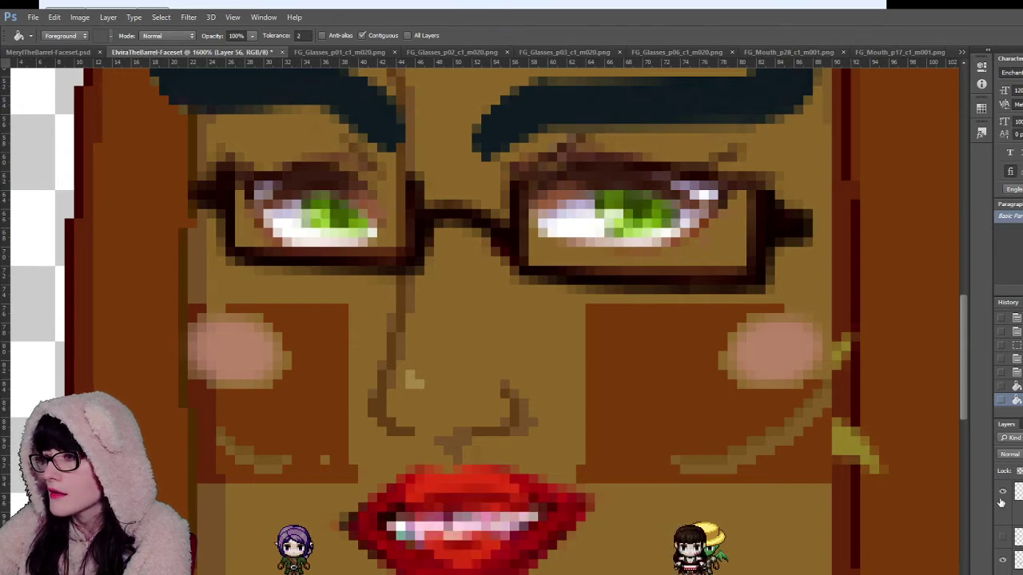
pyautogui.click(1002, 561)
pyautogui.click(1002, 561)
pyautogui.click(1002, 574)
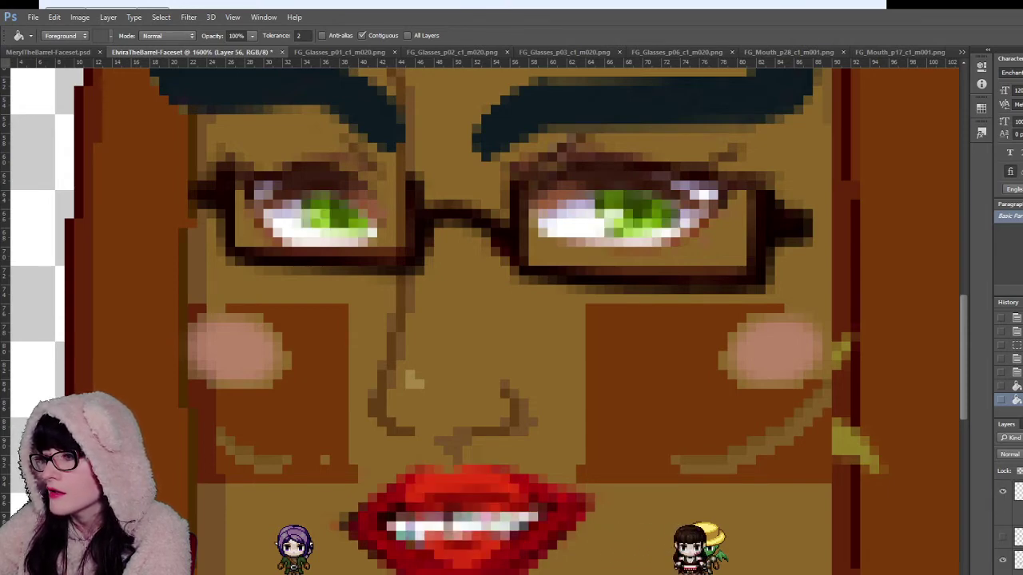
pyautogui.click(1002, 574)
# Step: Compare the copied cheek layer with the original cheeks by toggling its visibility, and check the layer beneath it
pyautogui.press('v')
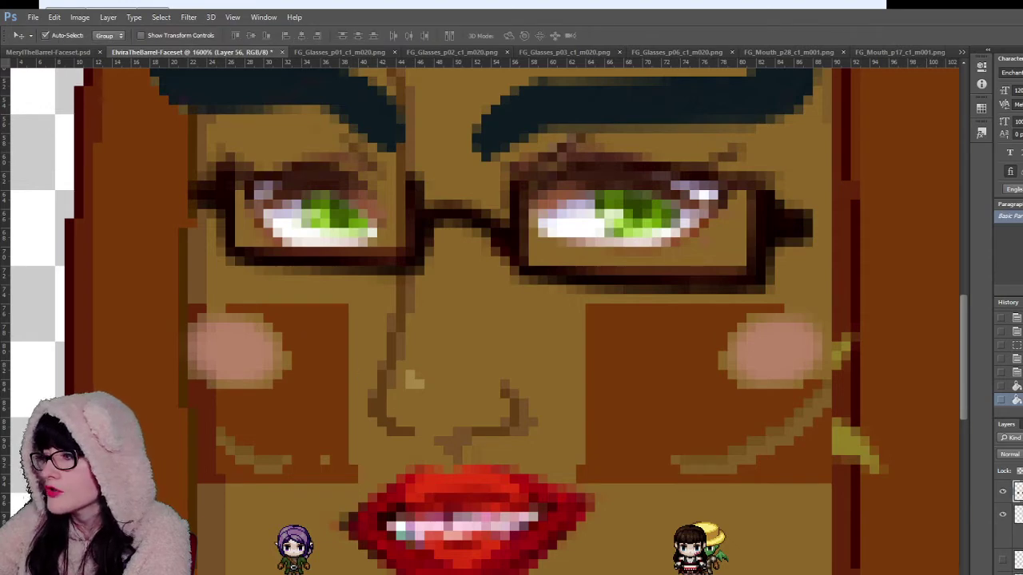
pyautogui.click(1002, 492)
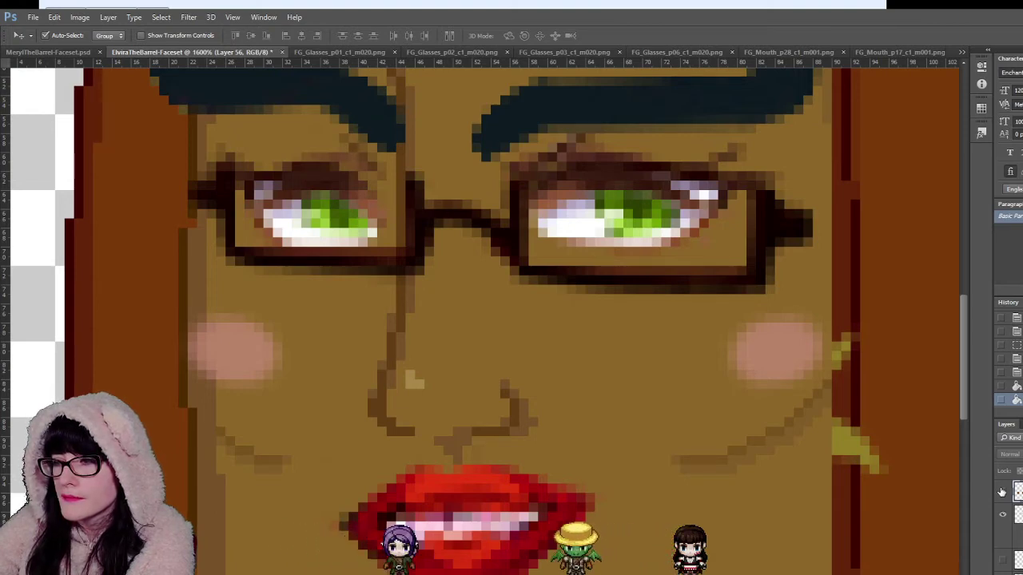
pyautogui.click(1002, 492)
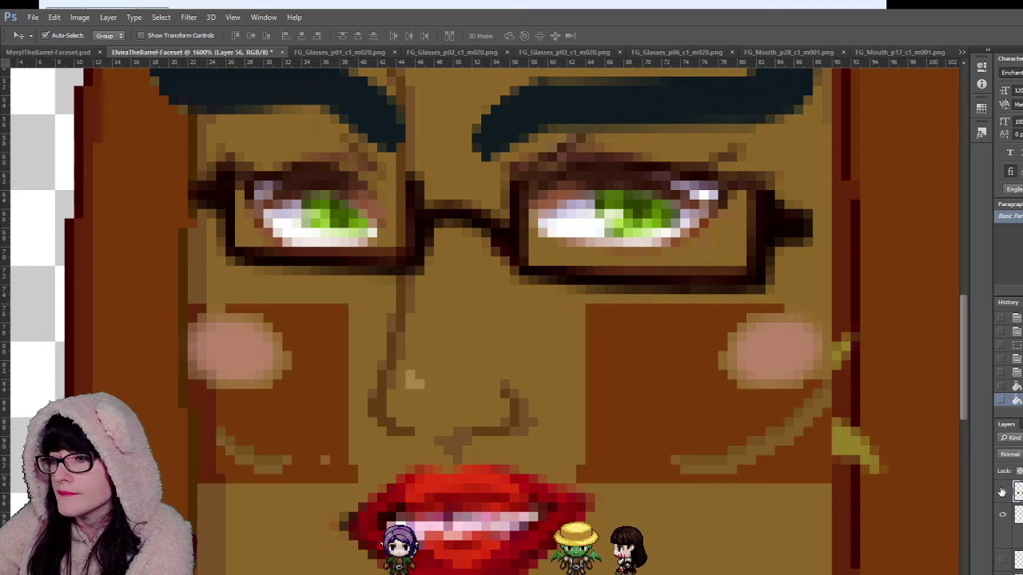
pyautogui.click(1019, 514)
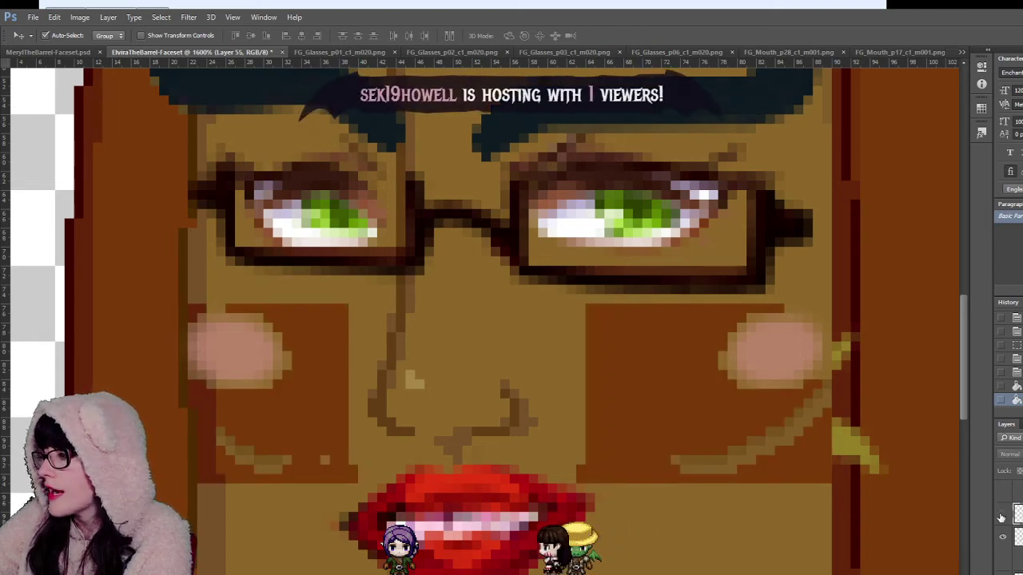
pyautogui.click(1002, 515)
pyautogui.click(1002, 514)
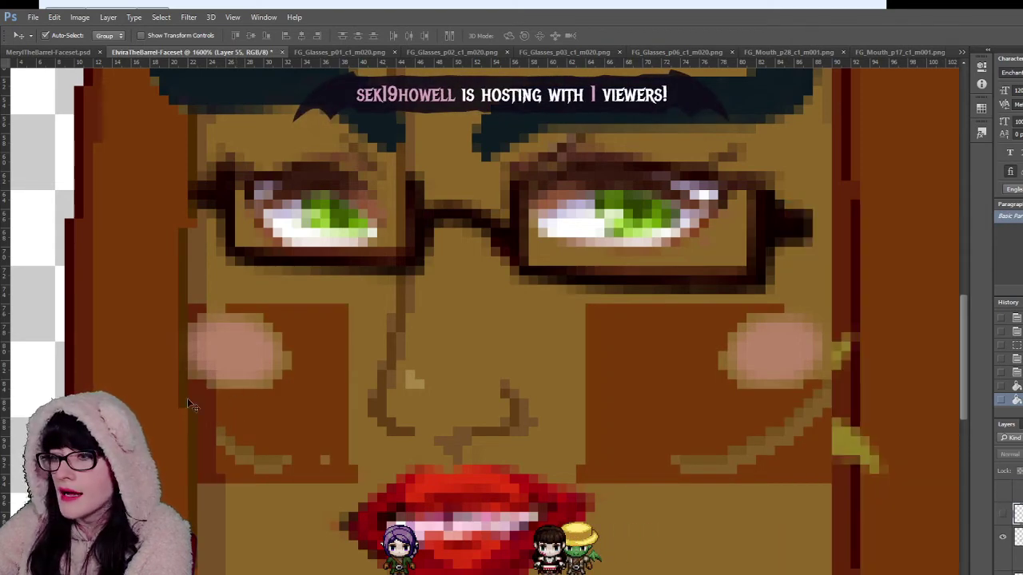
# Step: Fill the dark edge strip beside the left blush on the copied cheek layer with the original face's shading brown
pyautogui.press('i')
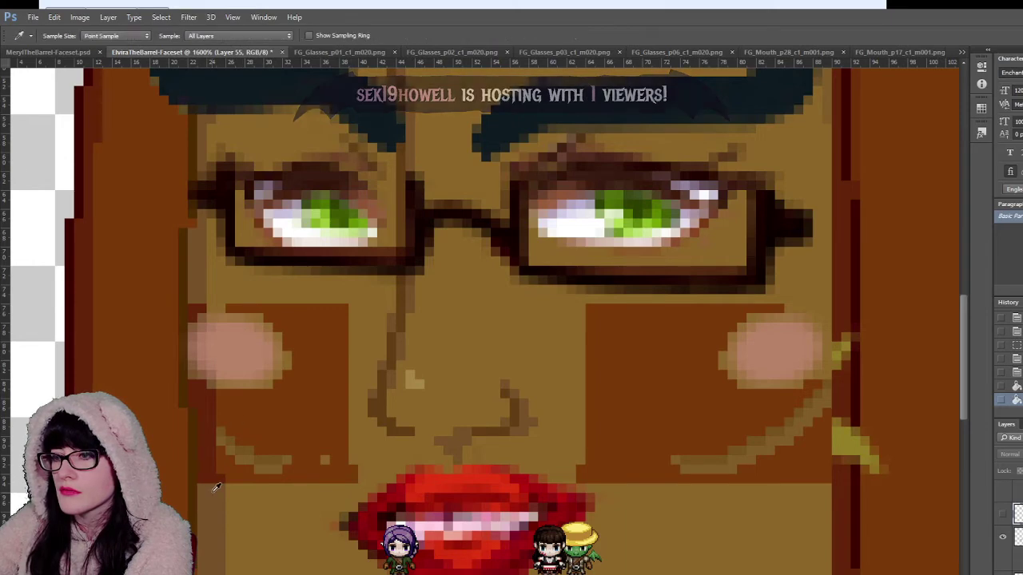
pyautogui.press('g')
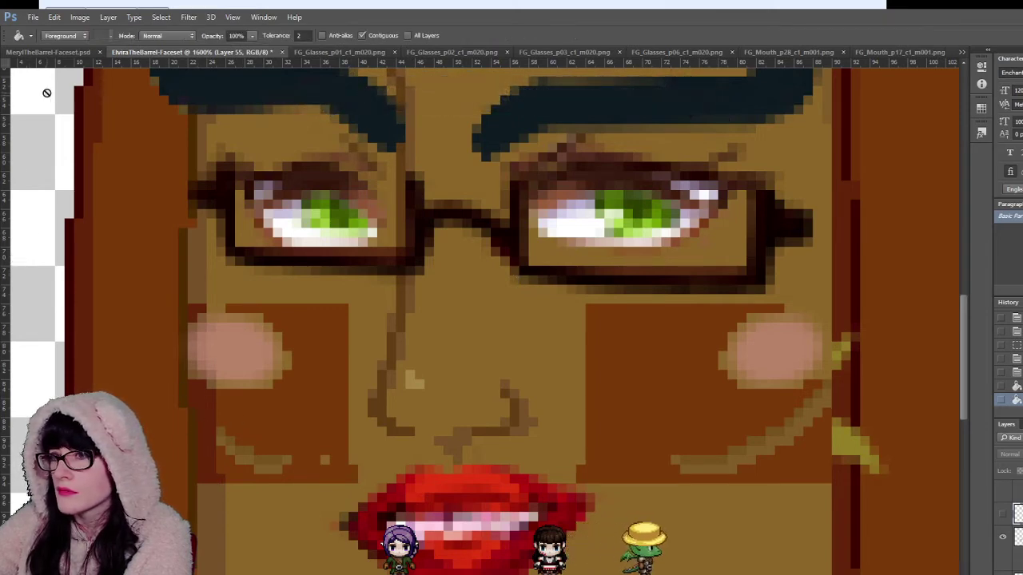
pyautogui.press('v')
pyautogui.hotkey('ctrl', 'shift', 'alt', 'n')
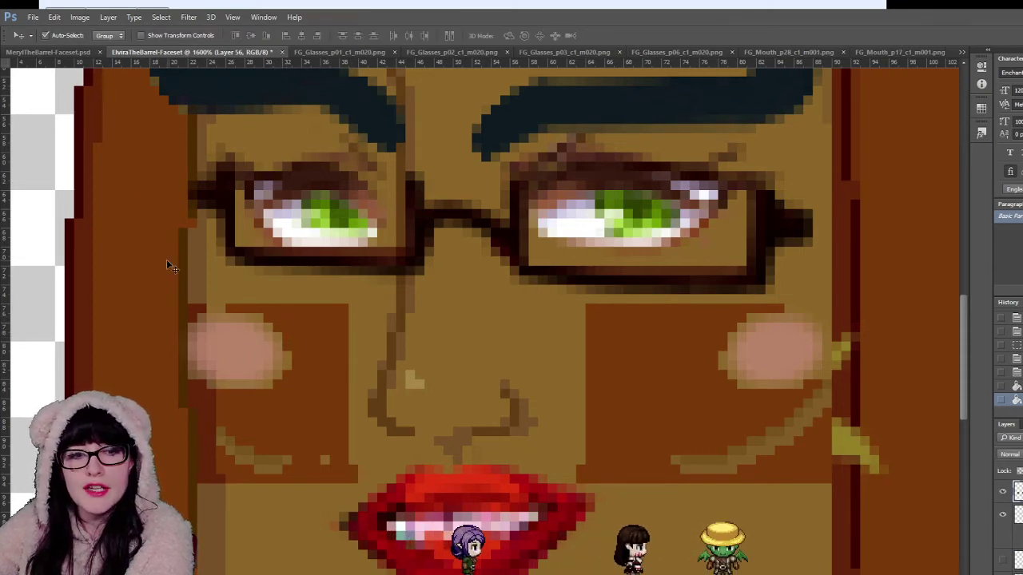
pyautogui.press('g')
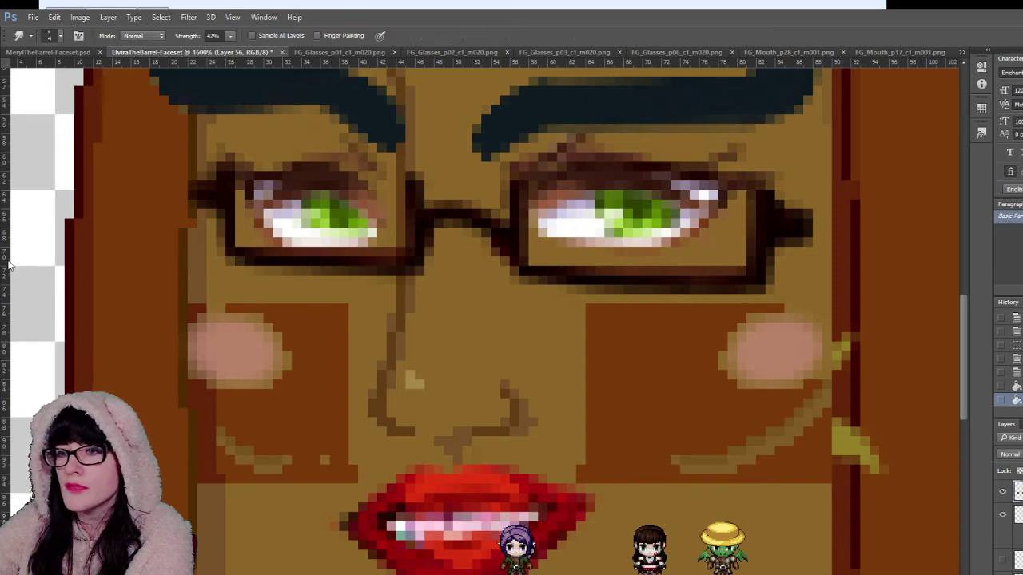
pyautogui.click(209, 430)
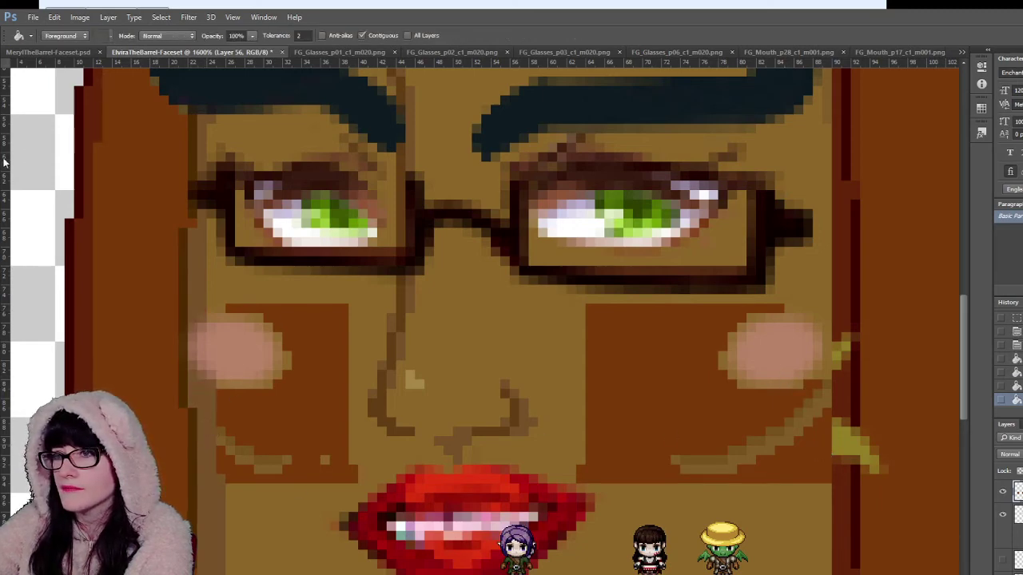
# Step: Fill the brown background around both blushes on the copied cheek layer with the original face's tan skin colour
pyautogui.press('i')
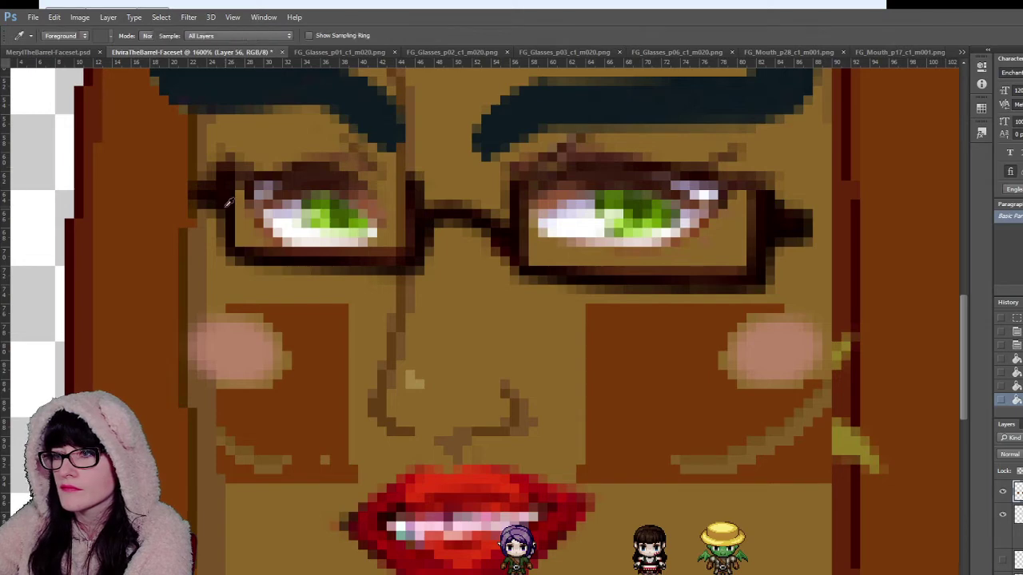
pyautogui.press('g')
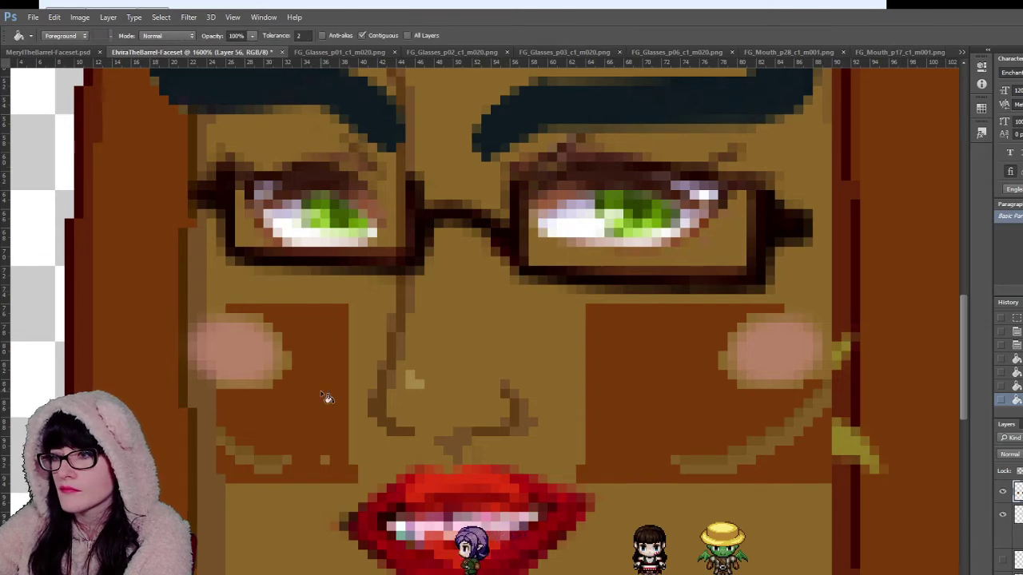
pyautogui.click(322, 394)
pyautogui.click(675, 393)
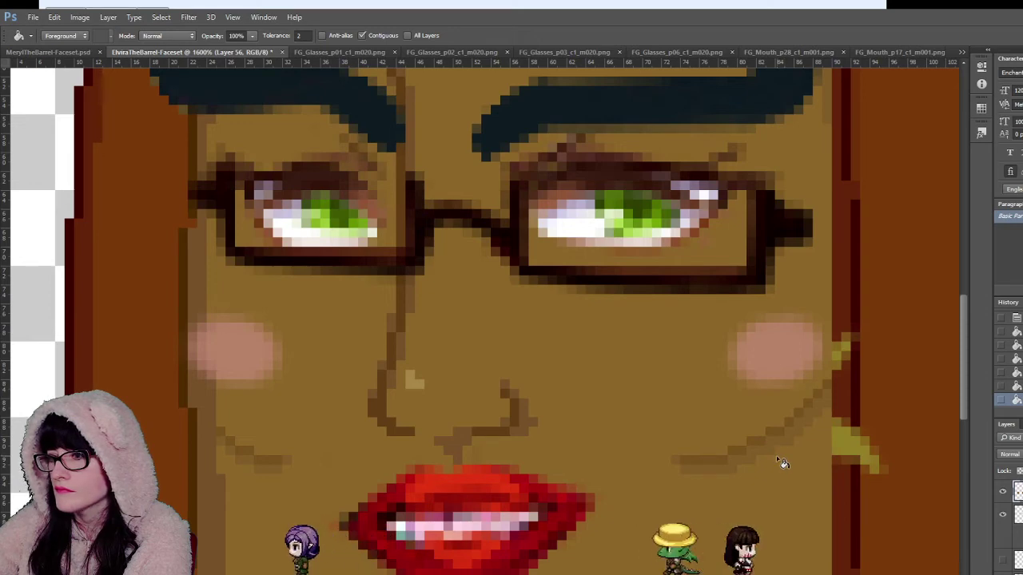
# Step: Examine the cheeks against the original face and toggle the neighbouring layers, including the glasses, to identify their contents
pyautogui.scroll(-3, 407, 347)
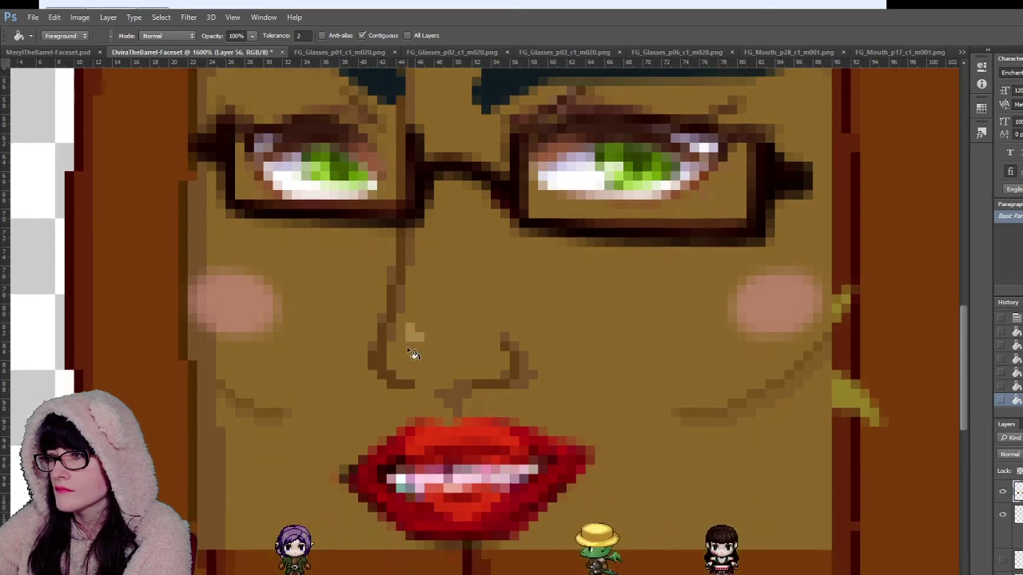
pyautogui.scroll(12, 402, 350)
pyautogui.scroll(-3, 404, 354)
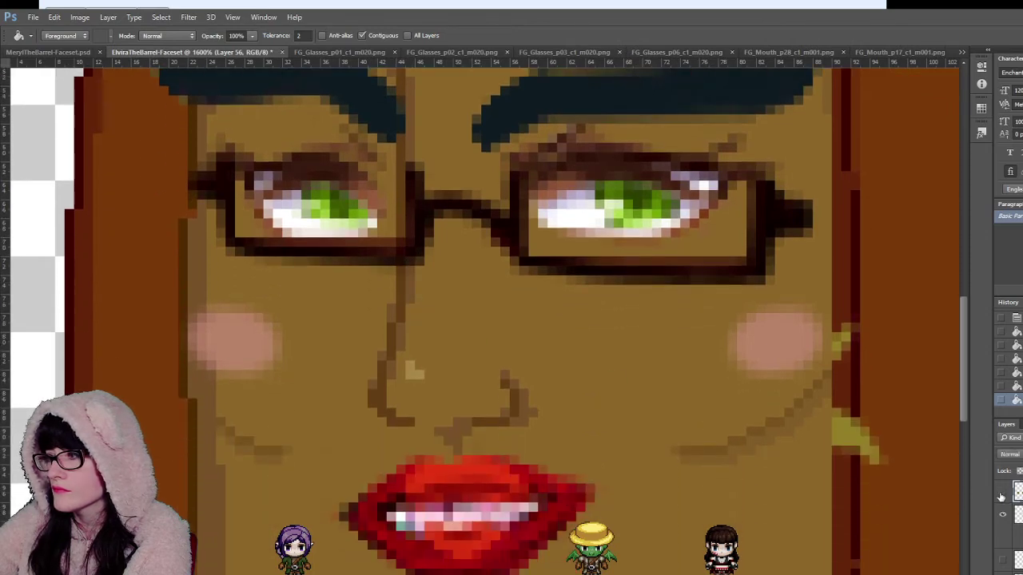
pyautogui.click(1001, 517)
pyautogui.click(1001, 518)
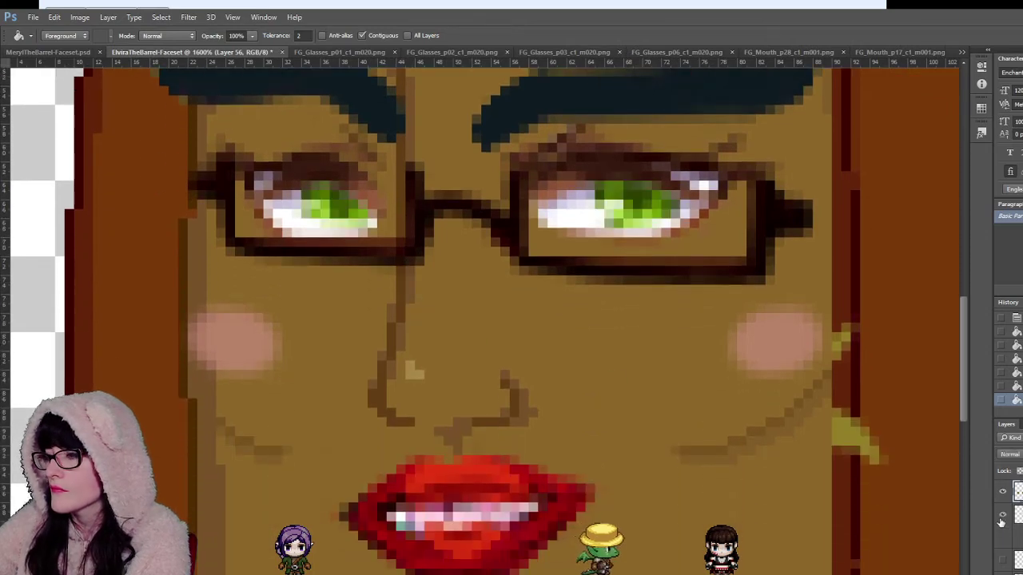
pyautogui.scroll(-3, 1001, 525)
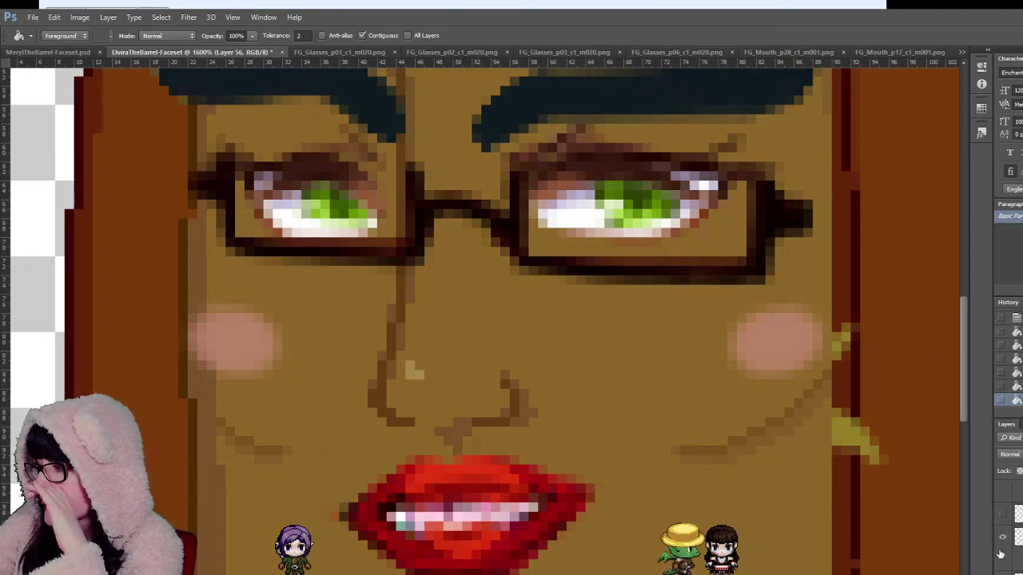
pyautogui.click(1002, 525)
pyautogui.click(1002, 521)
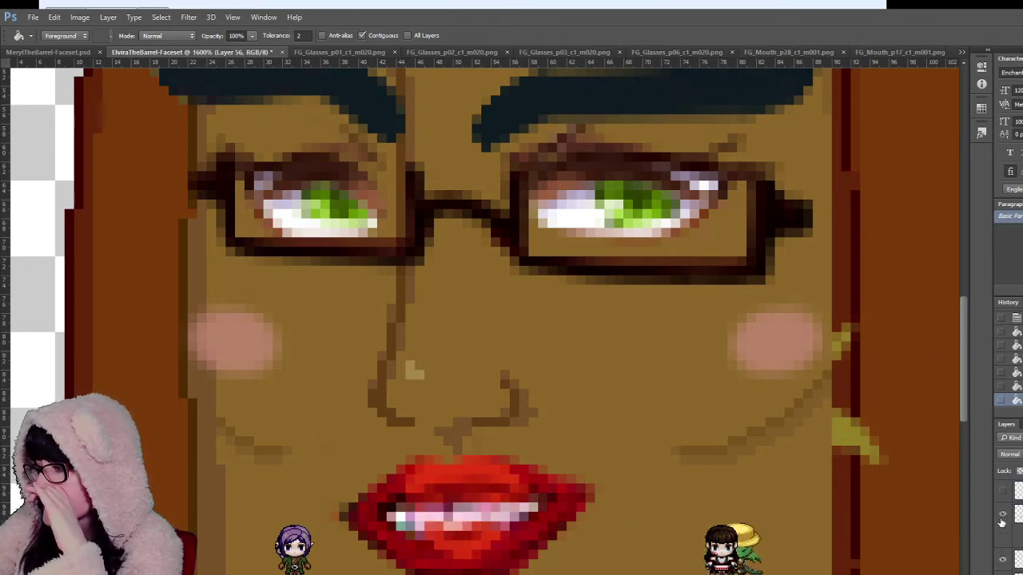
pyautogui.click(1003, 570)
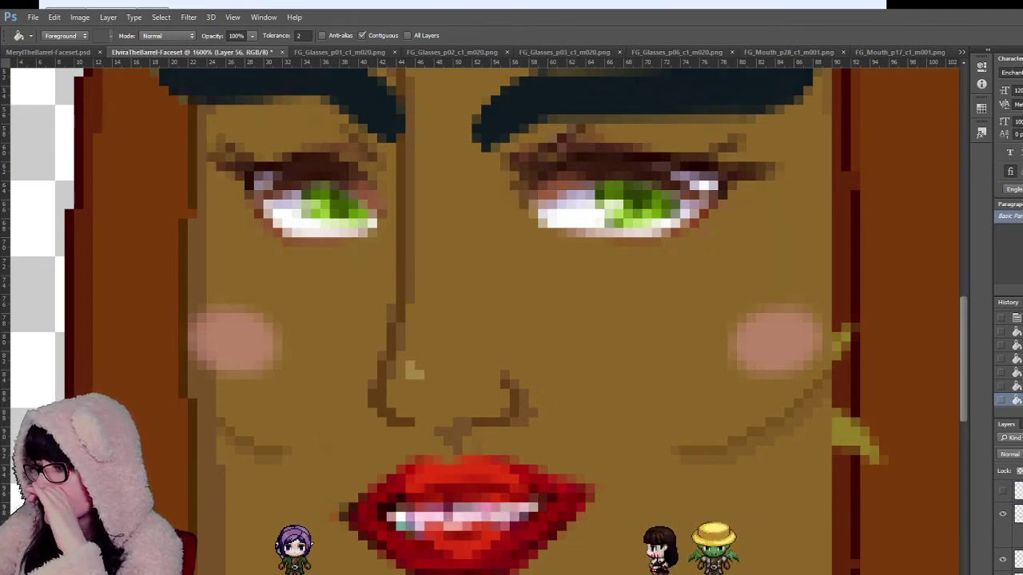
pyautogui.click(1003, 571)
pyautogui.press('v')
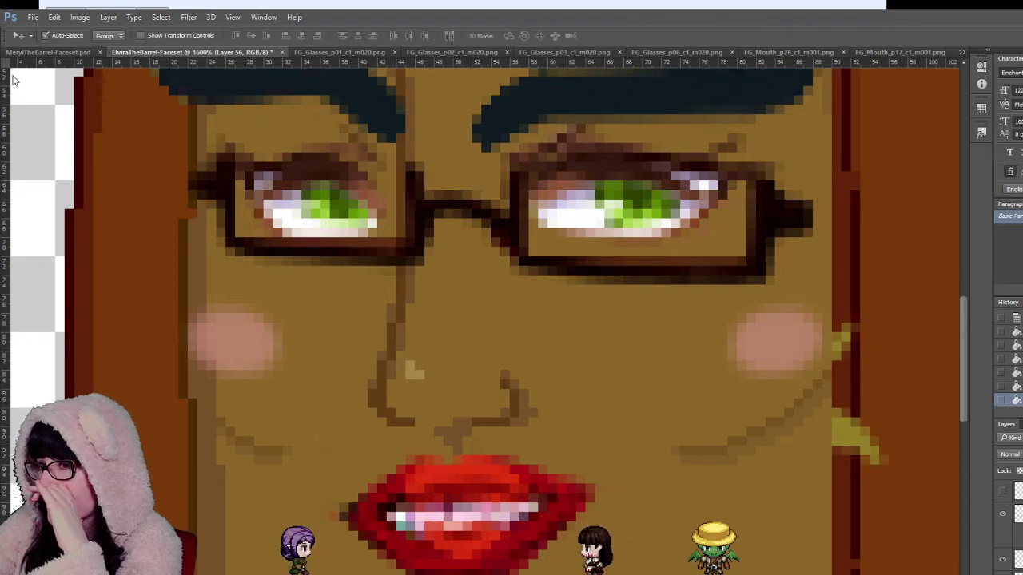
# Step: Show the brown barrel face layer again beneath the glasses, nose and tan cheek patches
pyautogui.click(651, 537)
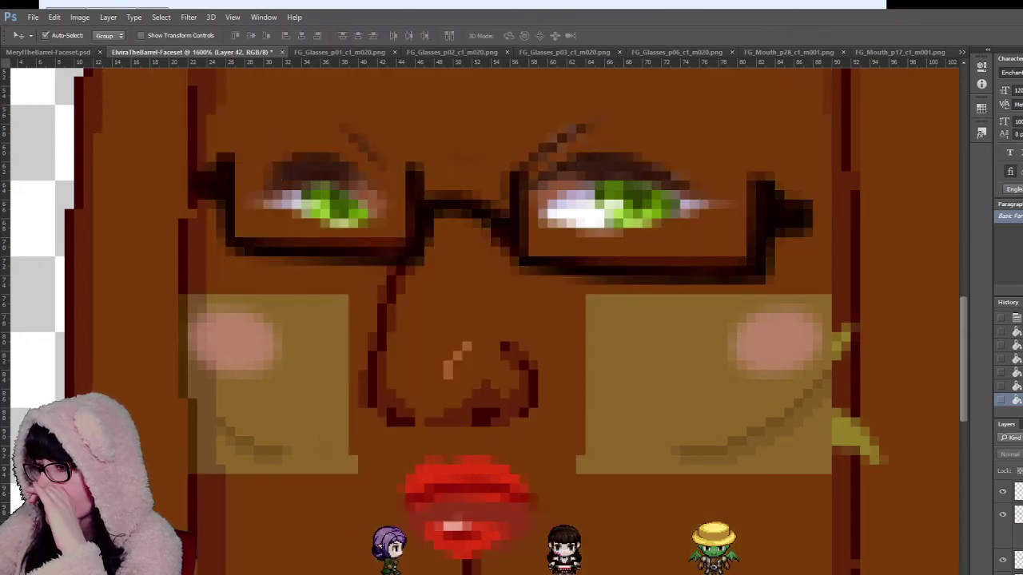
pyautogui.hotkey('ctrl', 'z')
pyautogui.hotkey('ctrl', 'z')
pyautogui.hotkey('ctrl', 'z')
pyautogui.hotkey('ctrl', 'z')
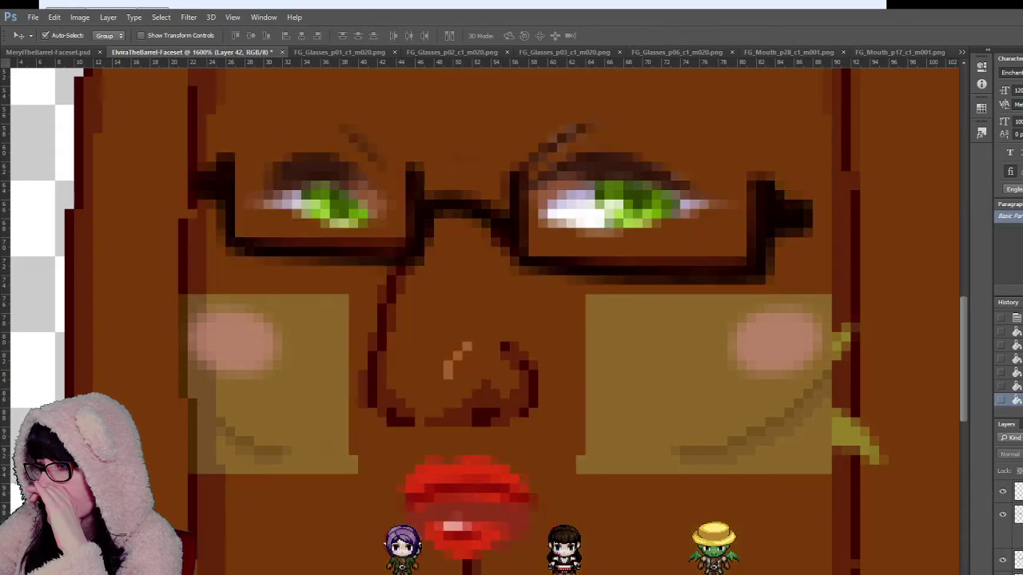
pyautogui.hotkey('ctrl', 'z')
pyautogui.hotkey('ctrl', 'z')
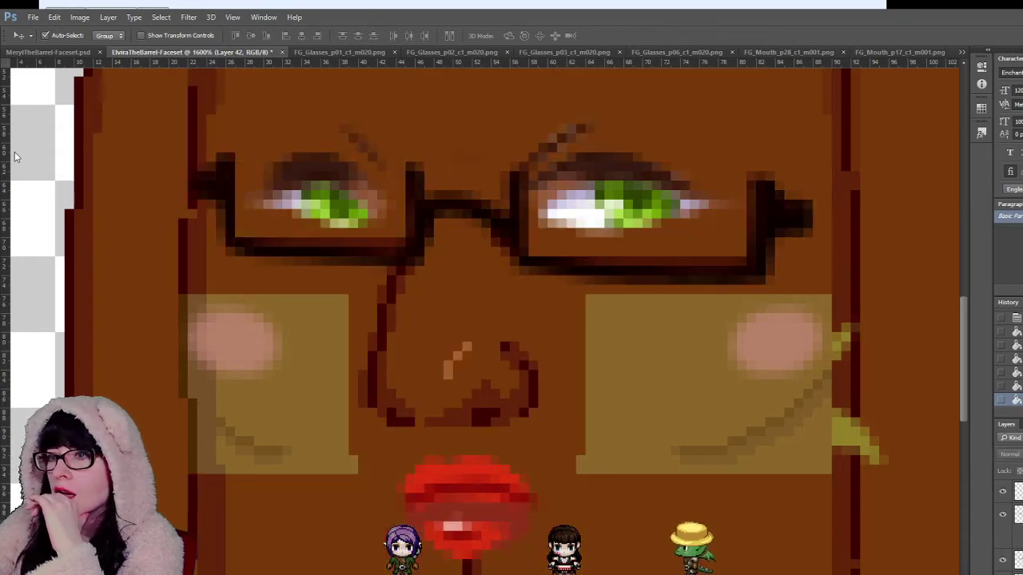
# Step: Fill the tan skin patches around both blushes on the copied cheek layer with the barrel face's base brown
pyautogui.press('i')
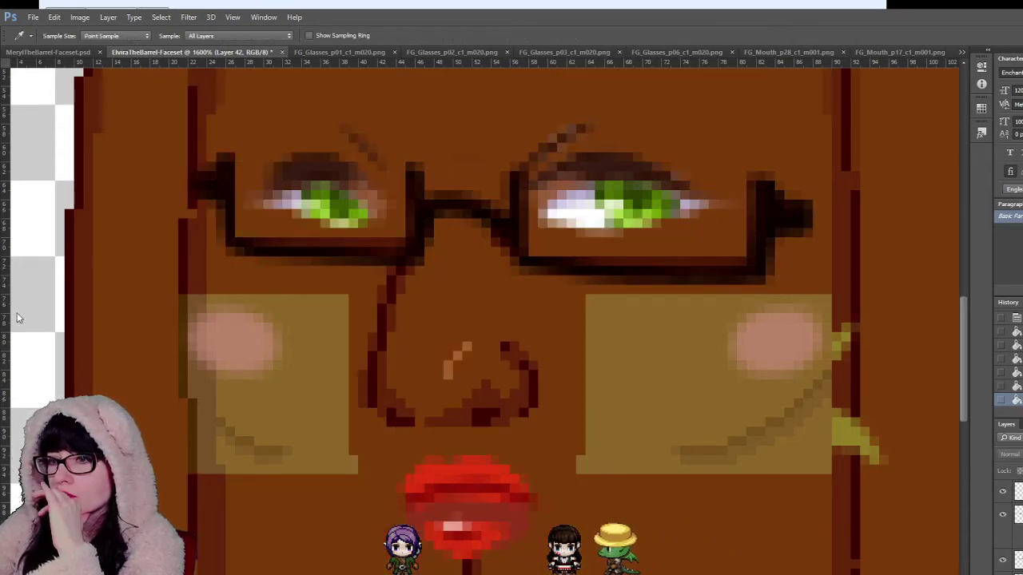
pyautogui.press('g')
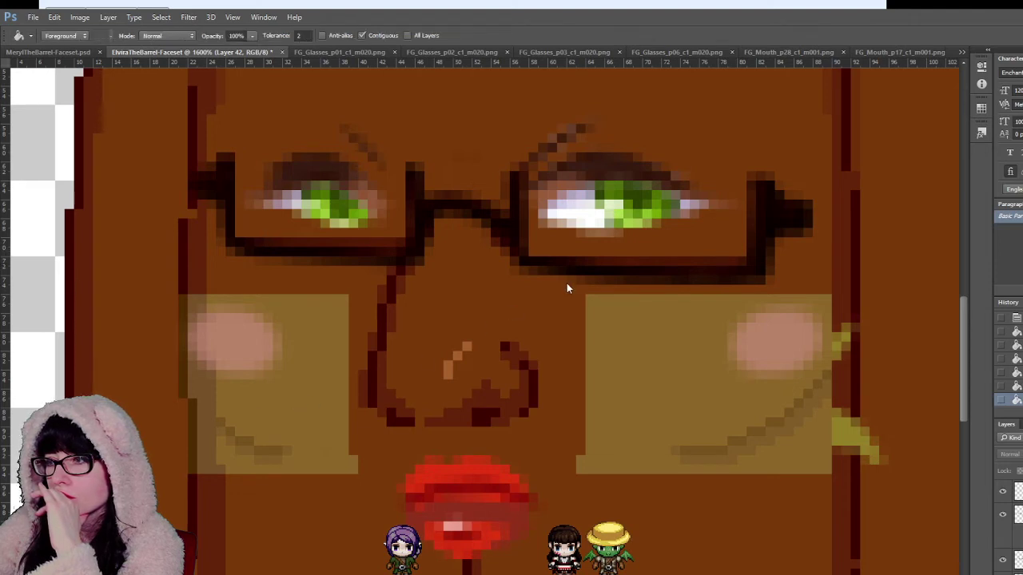
pyautogui.click(76, 269)
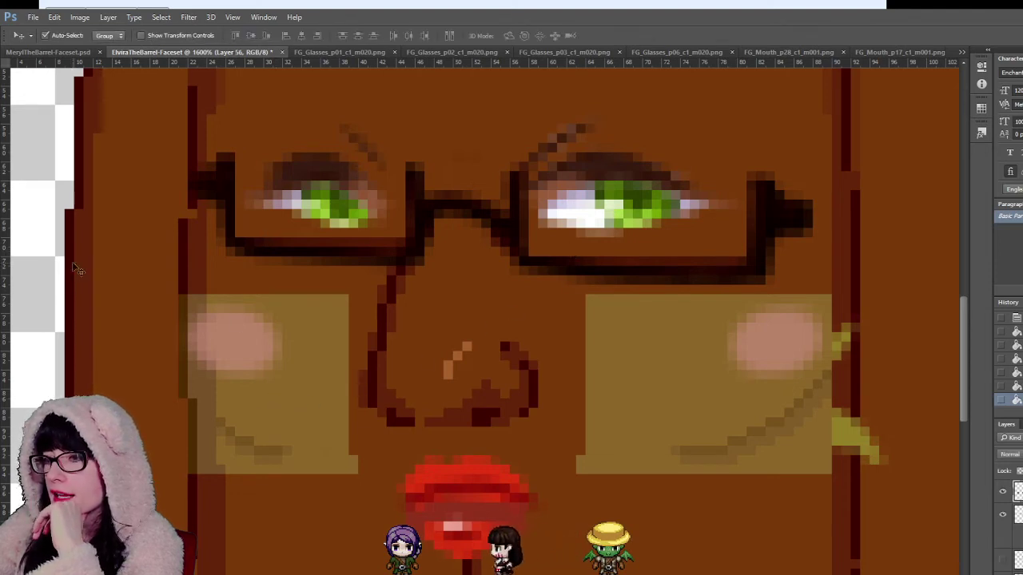
pyautogui.press('g')
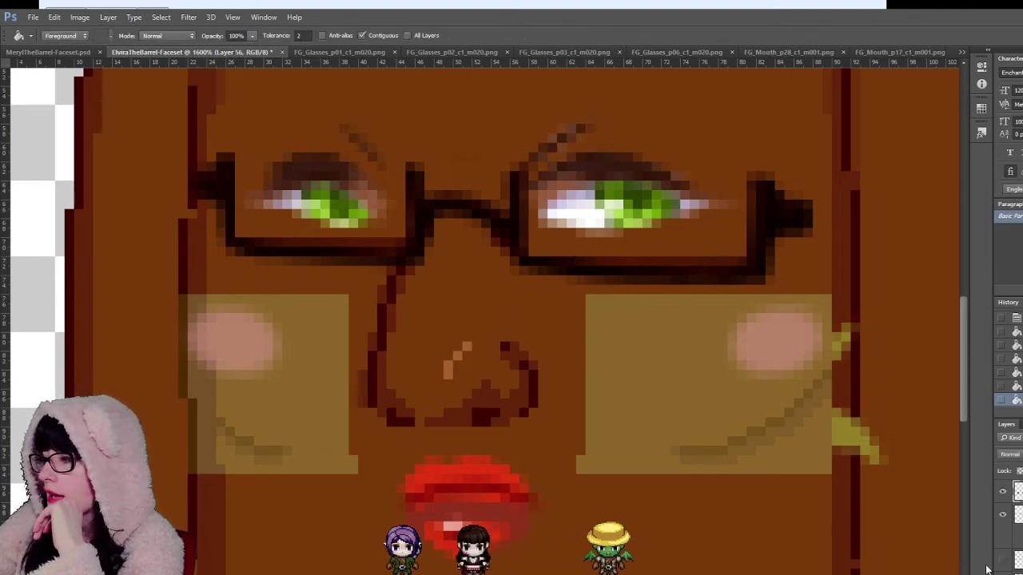
pyautogui.click(1002, 492)
pyautogui.click(1003, 492)
pyautogui.click(608, 381)
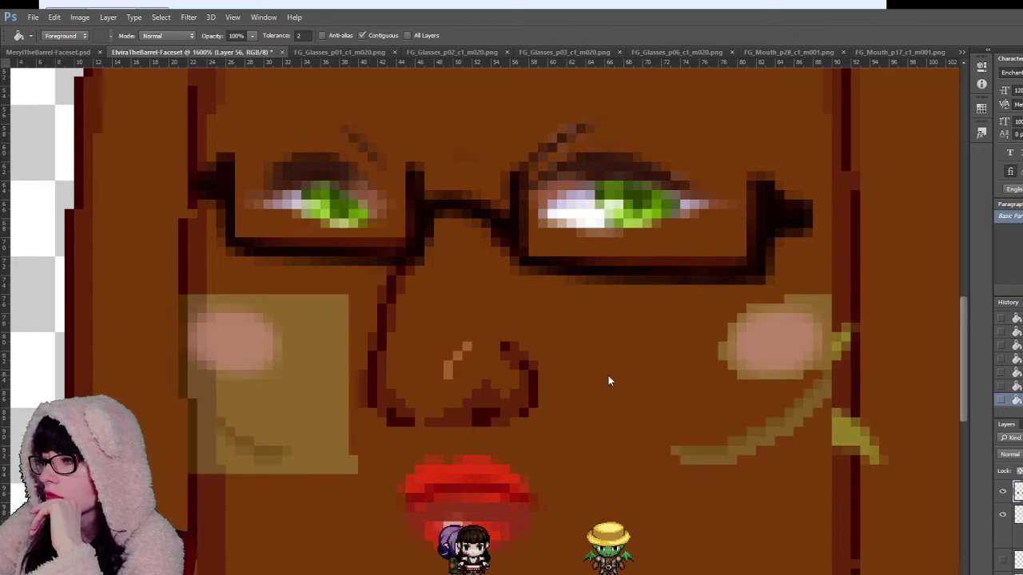
pyautogui.click(297, 399)
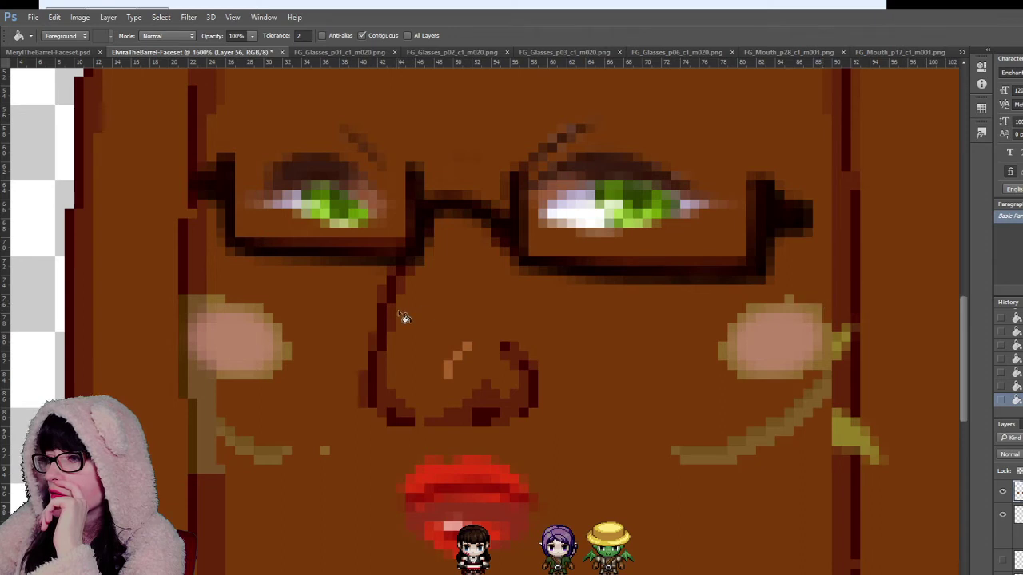
# Step: Fill the tan shading strip below the left blush with the barrel's reddish-brown shading and remove the stray pixel near the mouth
pyautogui.click(2, 173)
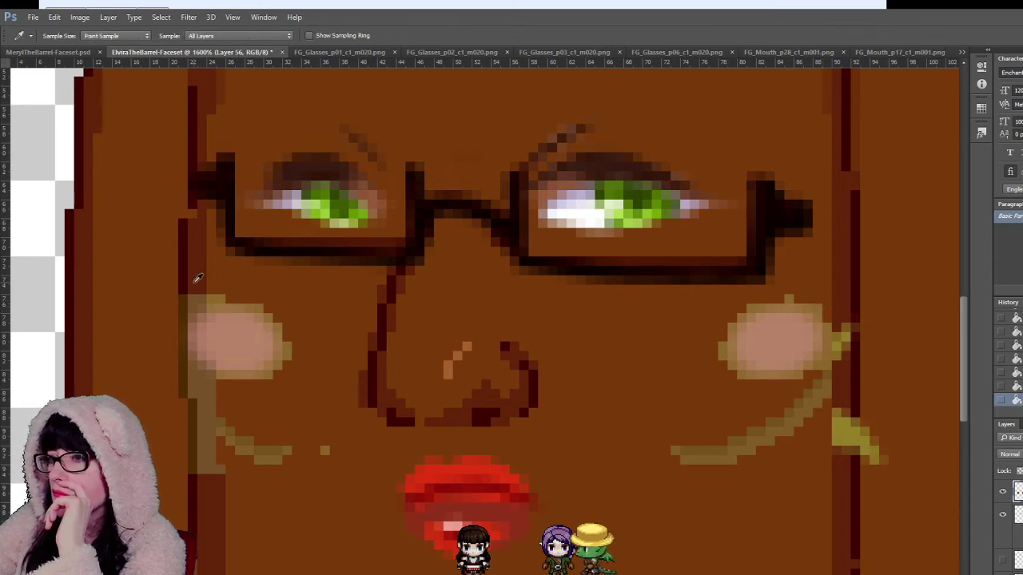
pyautogui.click(1, 268)
pyautogui.press('g')
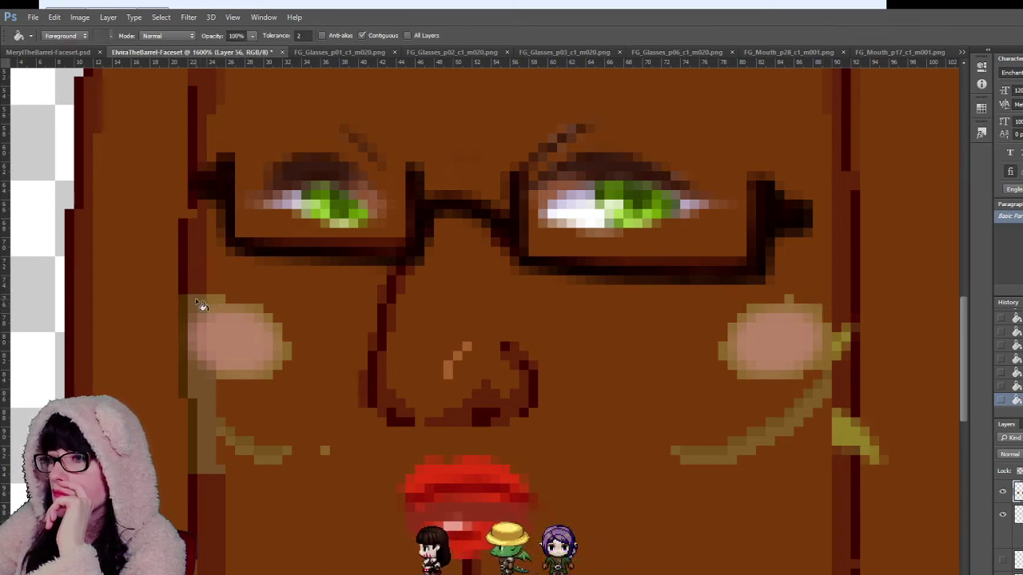
pyautogui.click(211, 409)
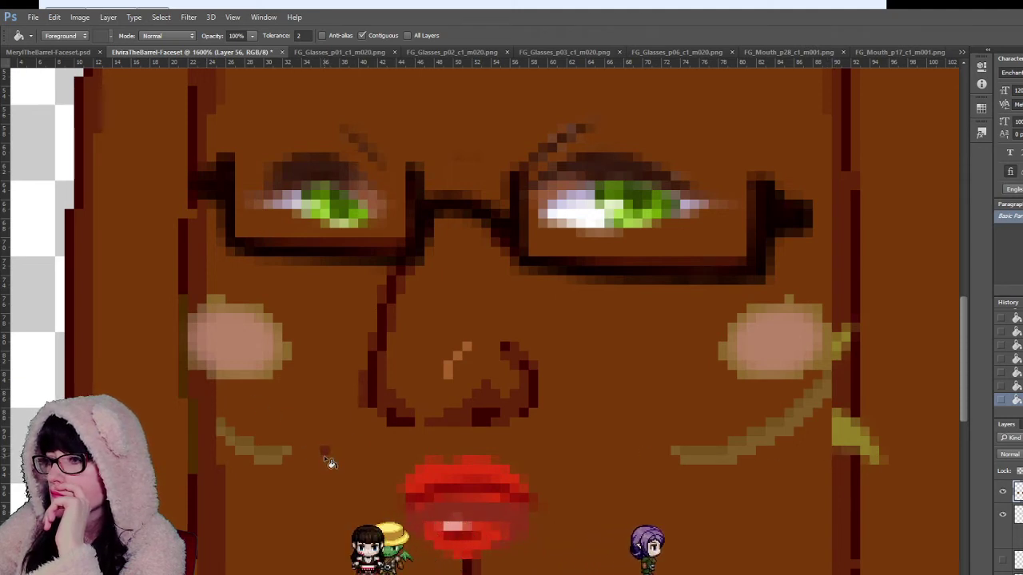
pyautogui.press('m')
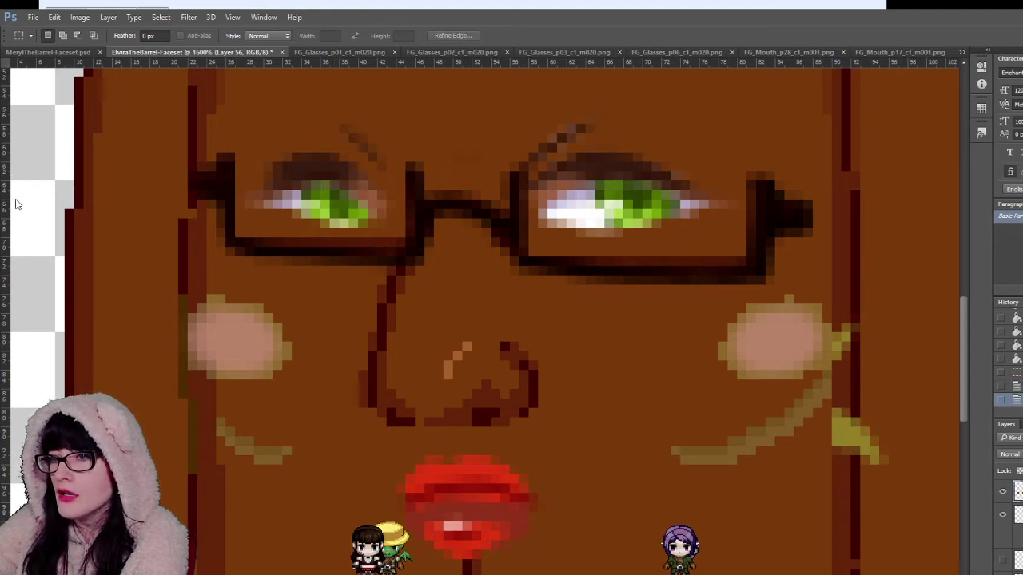
# Step: Pencil the lower pixels of both cheek smile lines in the barrel's reddish-brown shading colour
pyautogui.press('b')
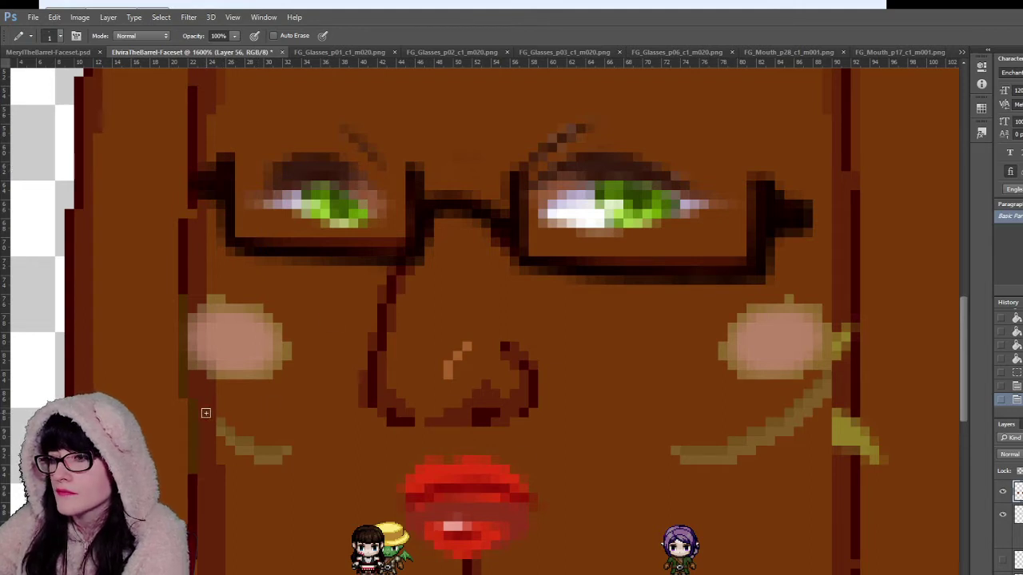
pyautogui.keyDown('alt'); pyautogui.click(202, 464); pyautogui.keyUp('alt')
pyautogui.moveTo(216, 421)
pyautogui.mouseDown()
pyautogui.moveTo(259, 461)
pyautogui.moveTo(284, 453)
pyautogui.mouseUp()
pyautogui.click(677, 453)
pyautogui.moveTo(683, 458); pyautogui.dragTo(723, 454)
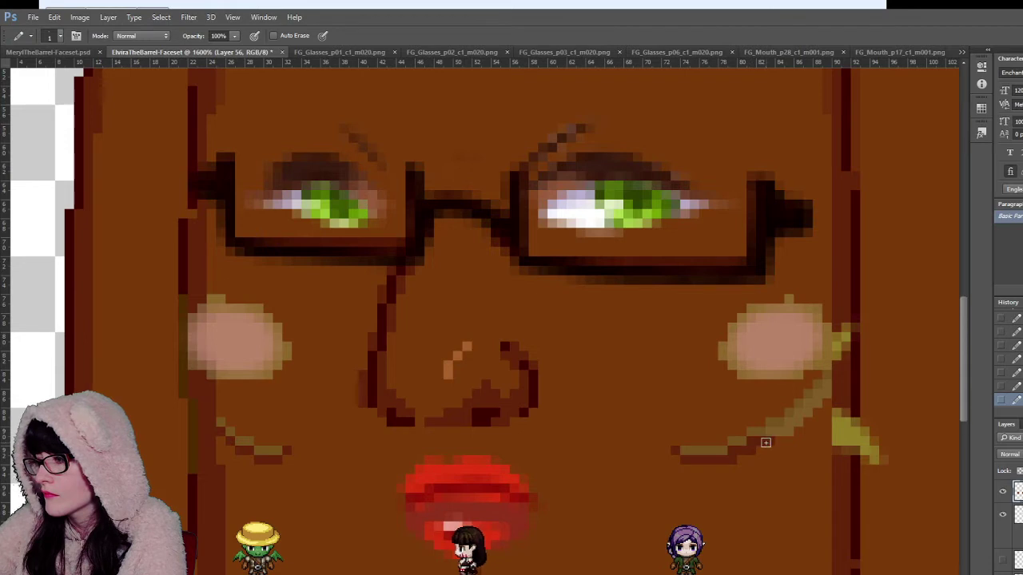
pyautogui.moveTo(768, 437); pyautogui.dragTo(828, 386)
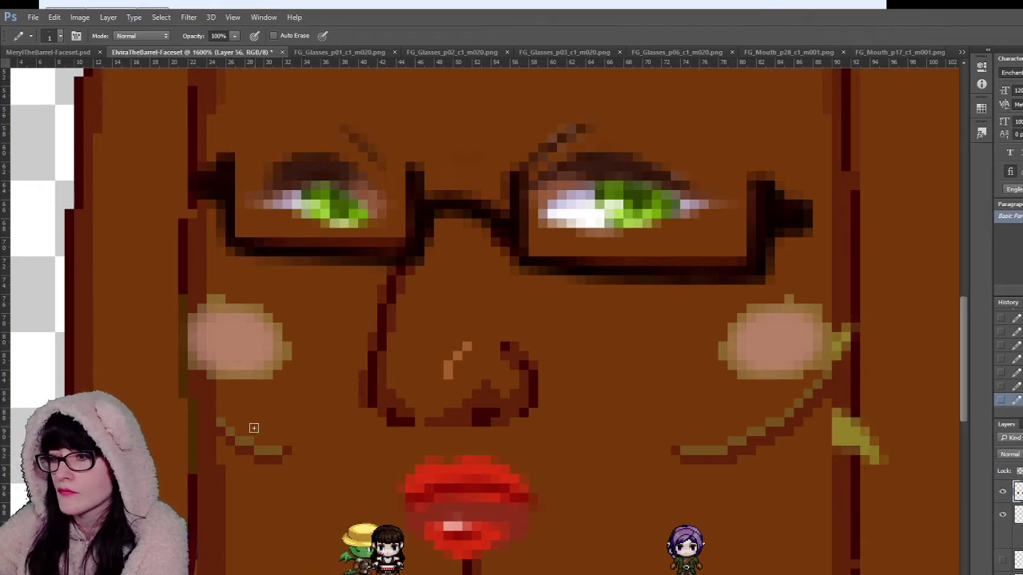
# Step: Pencil over the remaining tan pixels of both cheek smile lines with a darker red-brown
pyautogui.press('i')
pyautogui.click(192, 478)
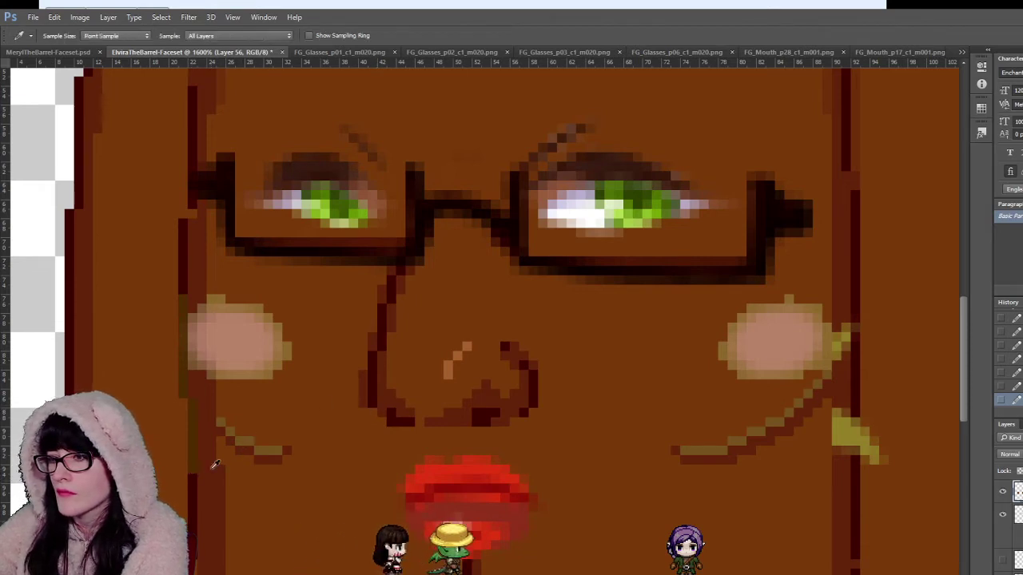
pyautogui.press('b')
pyautogui.moveTo(223, 423); pyautogui.dragTo(227, 433)
pyautogui.click(227, 431)
pyautogui.press('i')
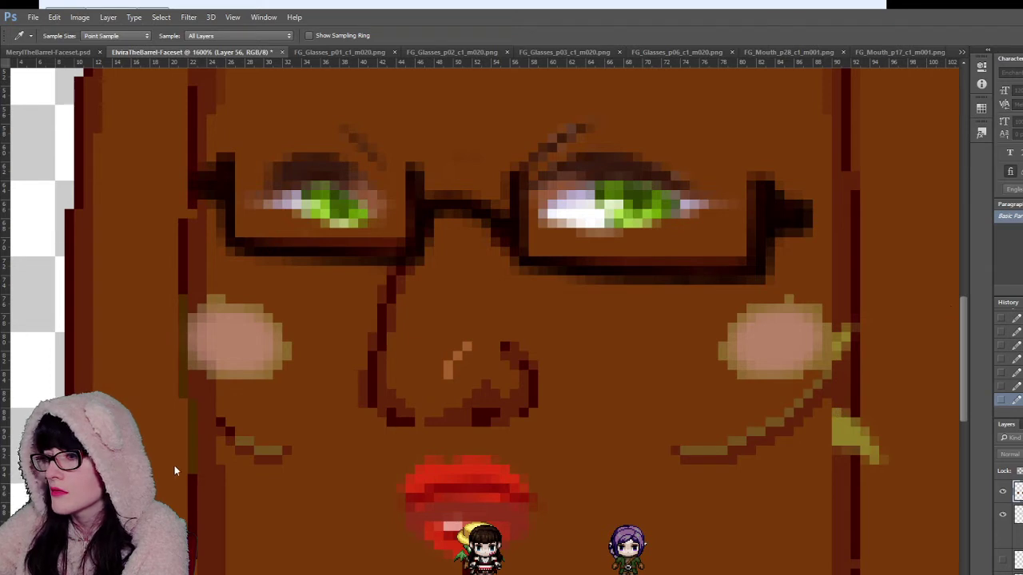
pyautogui.press('b')
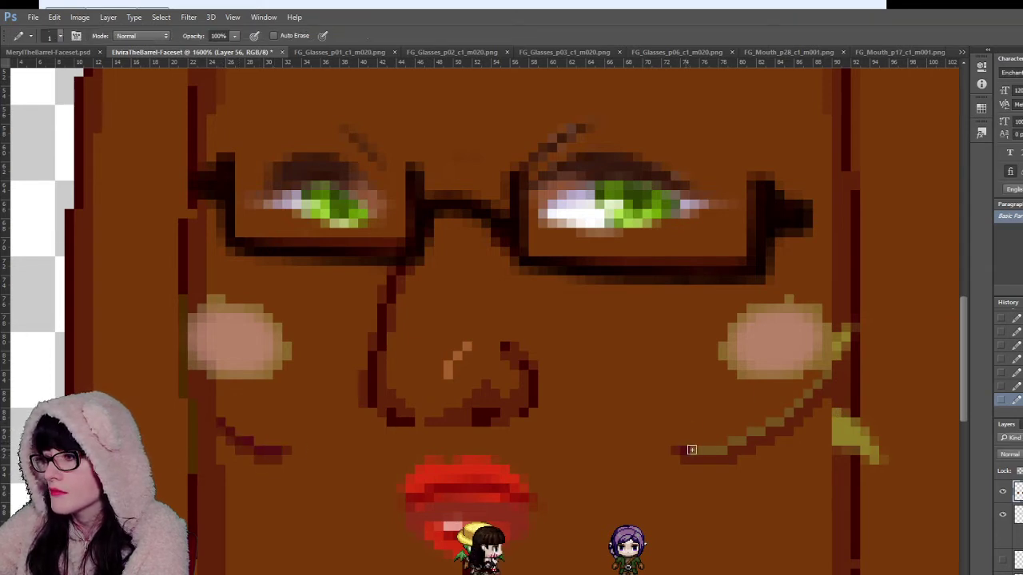
pyautogui.moveTo(741, 442)
pyautogui.mouseDown()
pyautogui.moveTo(778, 423)
pyautogui.moveTo(827, 385)
pyautogui.mouseUp()
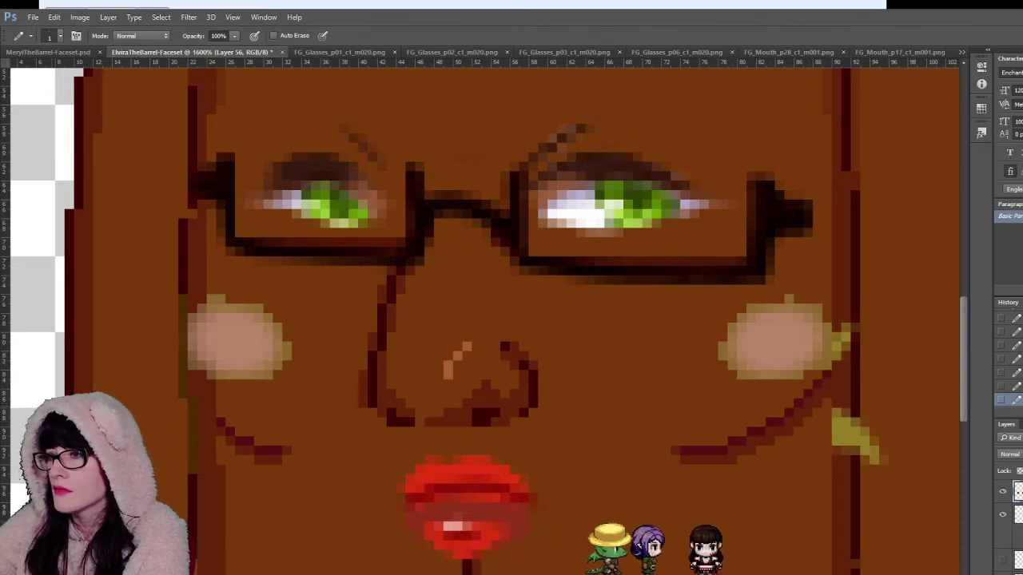
# Step: Examine the recoloured cheeks and smile lines against the whole barrel, including the olive strokes beside the right cheek
pyautogui.press('z')
pyautogui.keyDown('alt'); pyautogui.click(277, 346); pyautogui.keyUp('alt')
pyautogui.keyDown('alt'); pyautogui.click(553, 325); pyautogui.keyUp('alt')
pyautogui.keyDown('alt'); pyautogui.click(561, 340); pyautogui.keyUp('alt')
pyautogui.keyDown('alt'); pyautogui.click(567, 356); pyautogui.keyUp('alt')
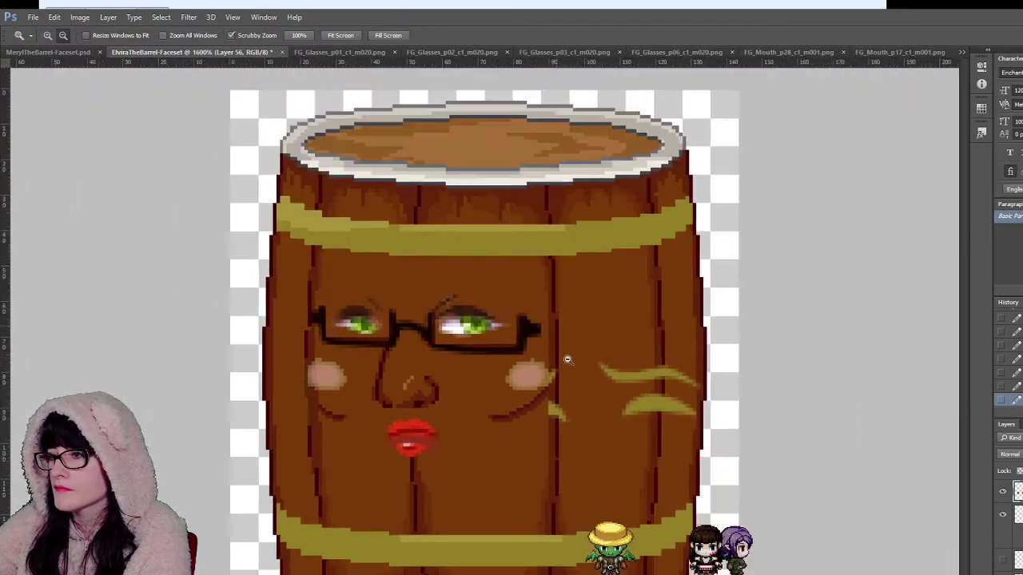
pyautogui.keyDown('alt'); pyautogui.click(560, 367); pyautogui.keyUp('alt')
pyautogui.keyDown('alt'); pyautogui.click(547, 379); pyautogui.keyUp('alt')
pyautogui.keyDown('alt'); pyautogui.click(541, 386); pyautogui.keyUp('alt')
pyautogui.keyDown('alt'); pyautogui.click(537, 407); pyautogui.keyUp('alt')
pyautogui.hotkey('ctrl', '+')
pyautogui.hotkey('ctrl', '+')
pyautogui.hotkey('ctrl', '+')
pyautogui.hotkey('ctrl', '+')
pyautogui.hotkey('ctrl', '+')
pyautogui.hotkey('ctrl', '+')
pyautogui.hotkey('ctrl', '+')
pyautogui.hotkey('ctrl', '+')
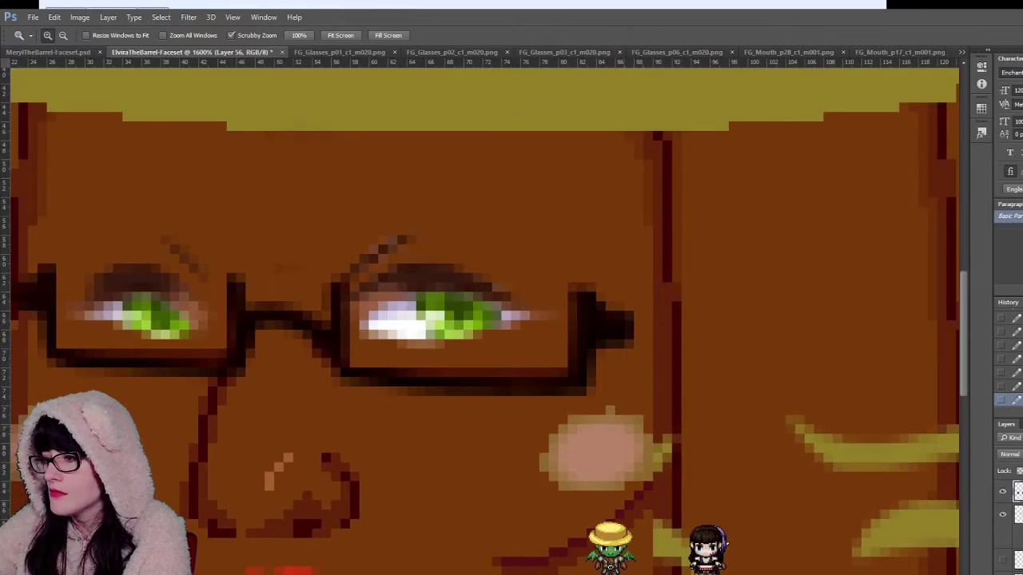
pyautogui.hotkey('ctrl', '-')
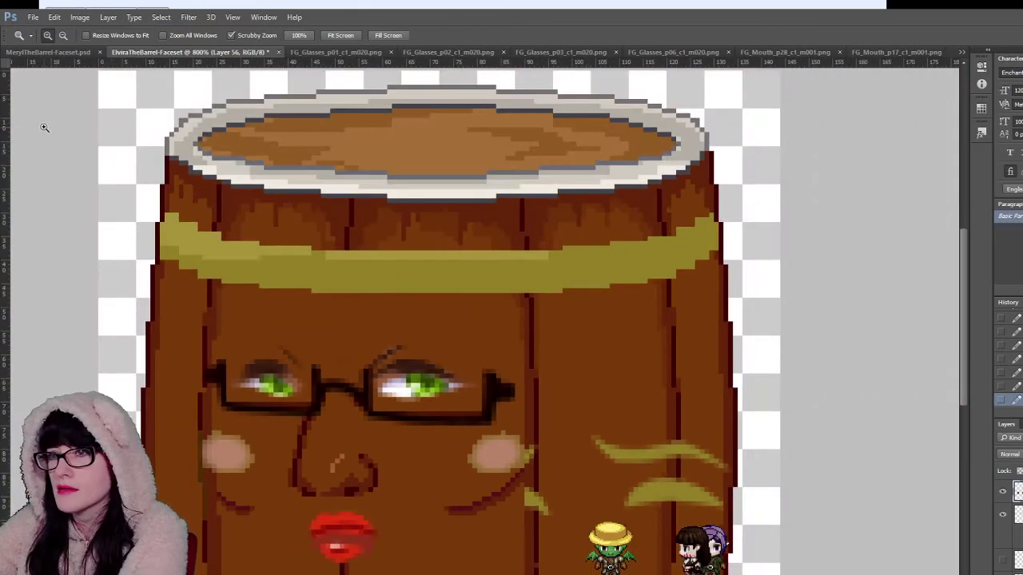
# Step: Try to clear the leftover olive strokes beside the right cheek using a rectangular selection
pyautogui.press('m')
pyautogui.moveTo(524, 422); pyautogui.dragTo(552, 543)
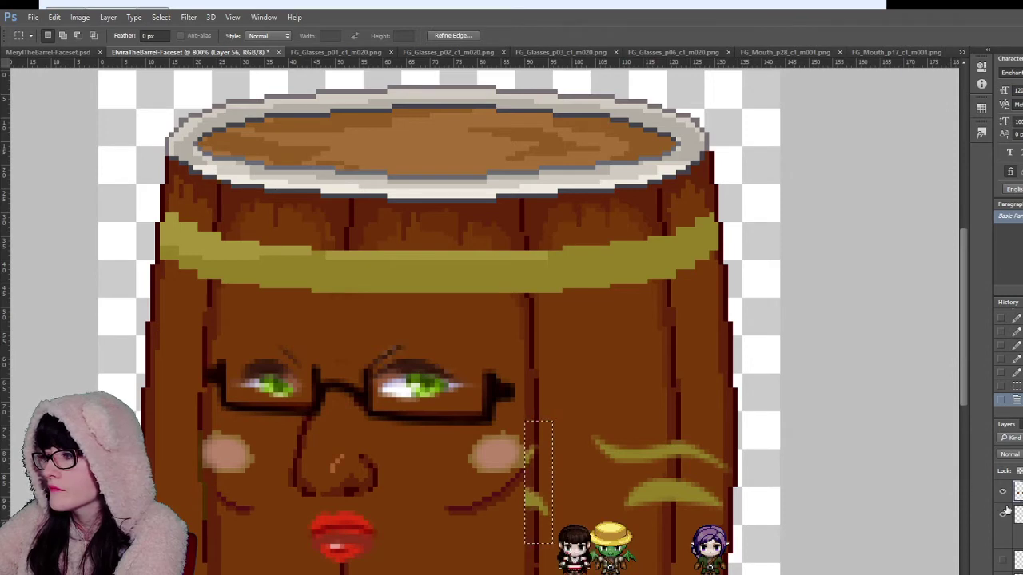
pyautogui.press('v')
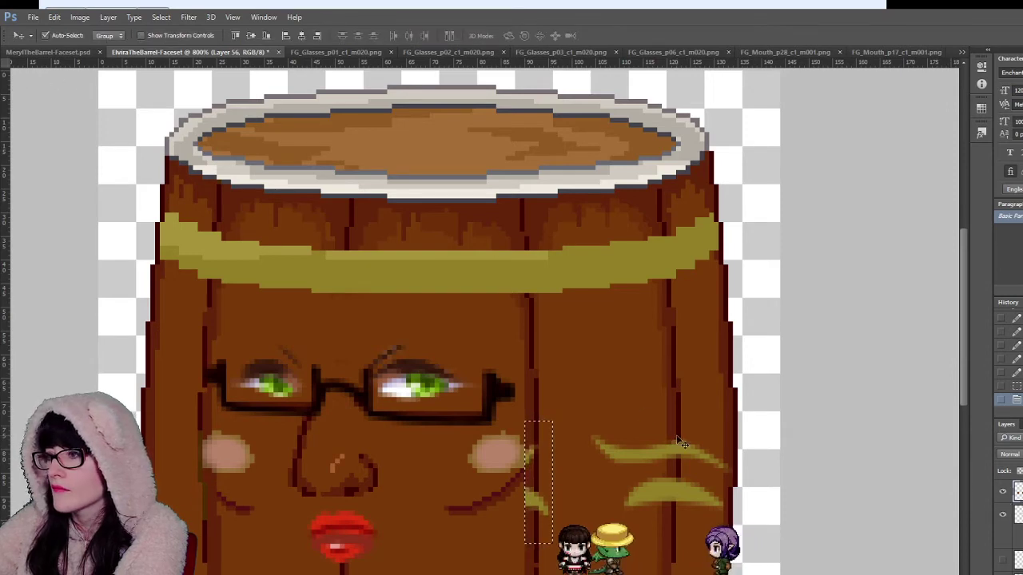
pyautogui.moveTo(670, 451); pyautogui.dragTo(667, 345)
pyautogui.press('Delete')
pyautogui.click(649, 492)
pyautogui.press('Delete')
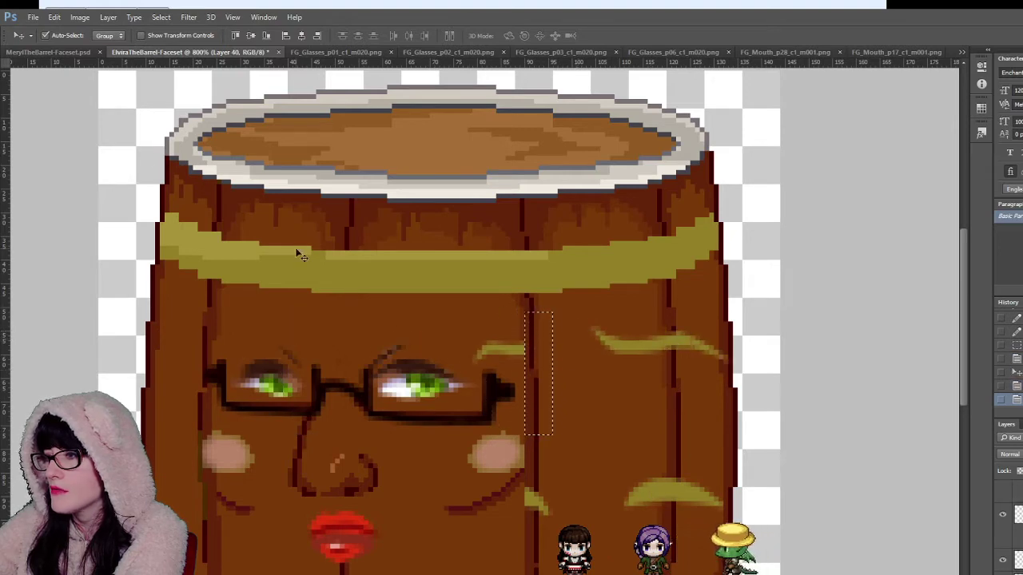
pyautogui.hotkey('ctrl', 'd')
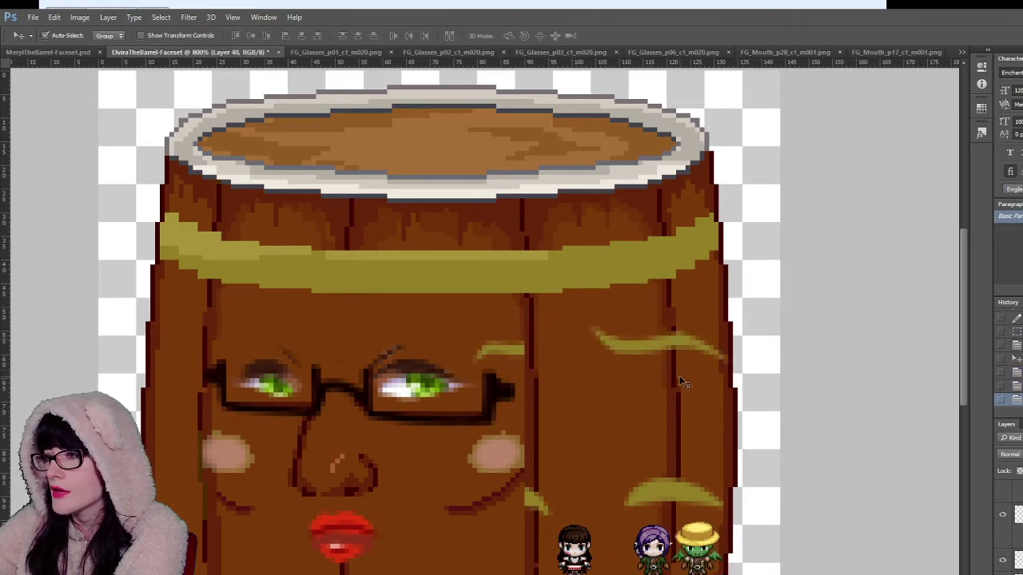
# Step: Delete the layers holding the leftover olive strokes on the barrel's right side
pyautogui.click(646, 339)
pyautogui.press('Delete')
pyautogui.click(673, 500)
pyautogui.press('Delete')
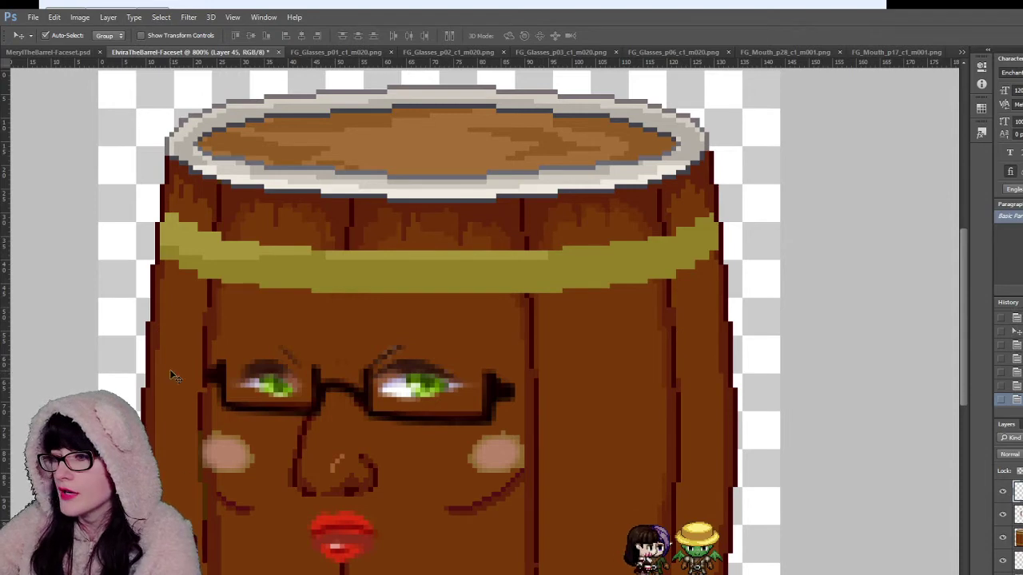
# Step: Compare the blushes and smile lines with the finished cheeks in MerylTheBarrel-Faceset.psd
pyautogui.press('z')
pyautogui.keyDown('alt'); pyautogui.click(365, 468); pyautogui.keyUp('alt')
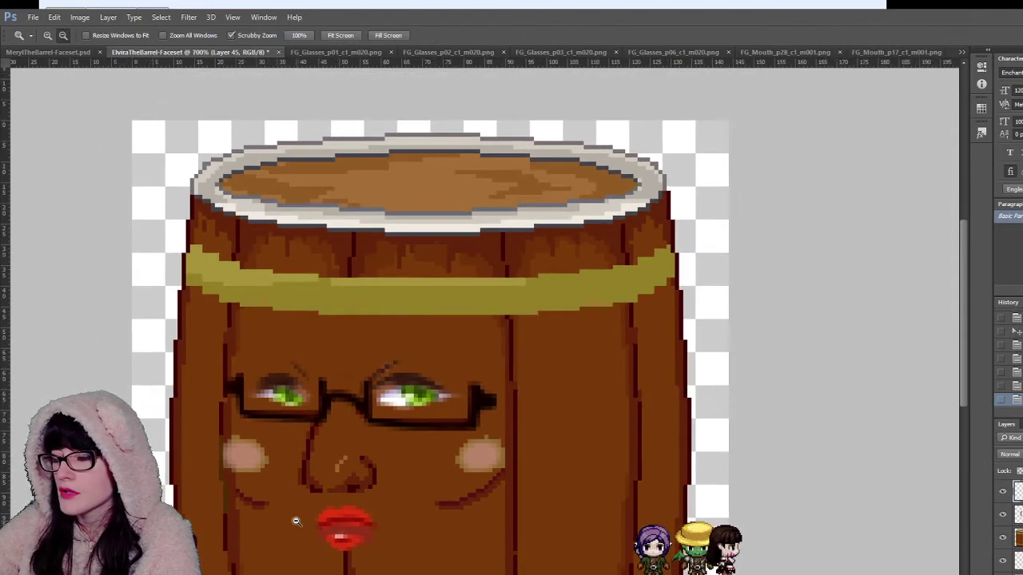
pyautogui.keyDown('alt'); pyautogui.click(296, 519); pyautogui.keyUp('alt')
pyautogui.click(390, 416)
pyautogui.moveTo(390, 416); pyautogui.dragTo(430, 349)
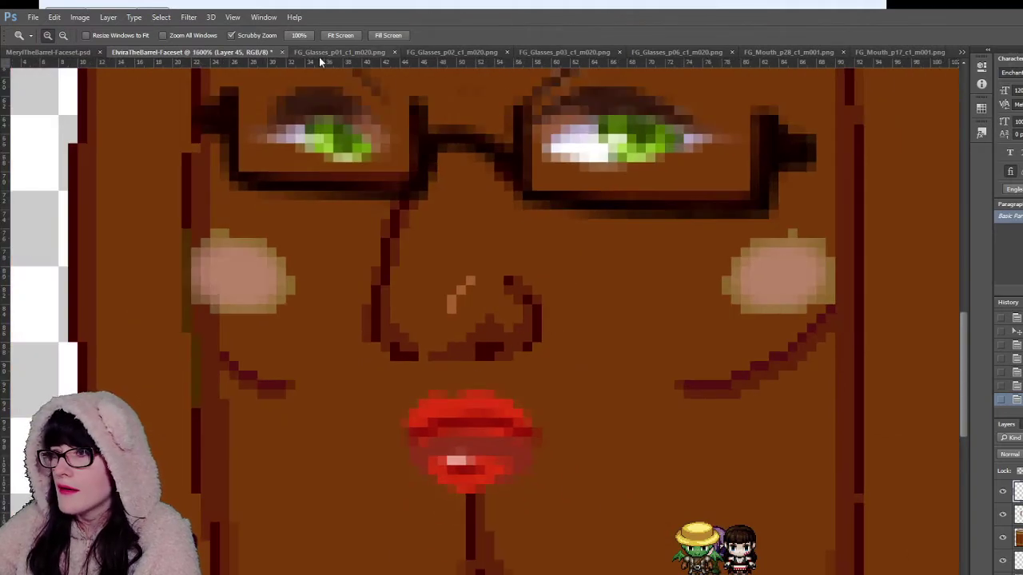
pyautogui.click(60, 48)
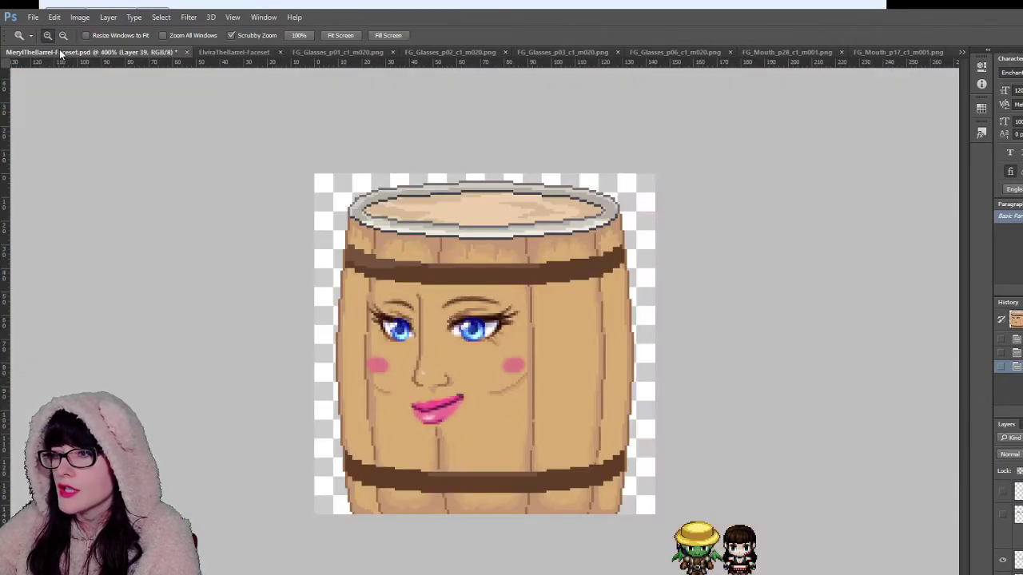
pyautogui.click(210, 53)
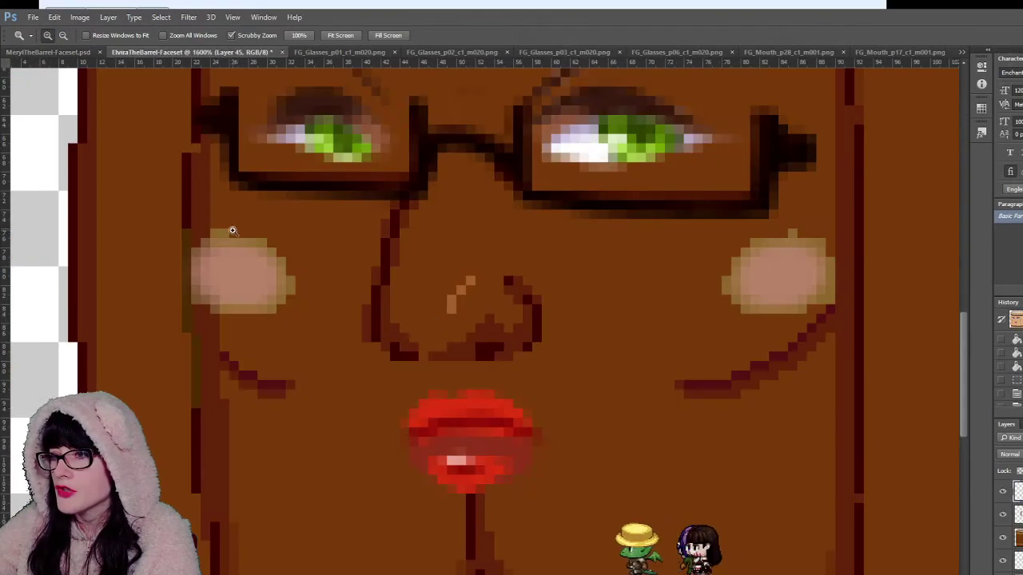
# Step: Erase the stray tan pixels above both blushes on the copied cheek layer
pyautogui.press('m')
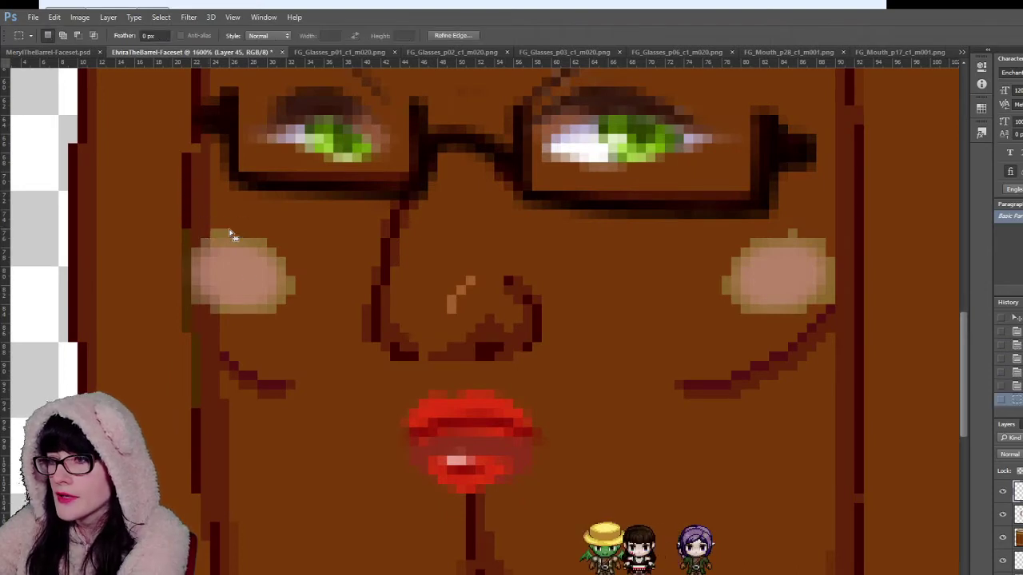
pyautogui.press('v')
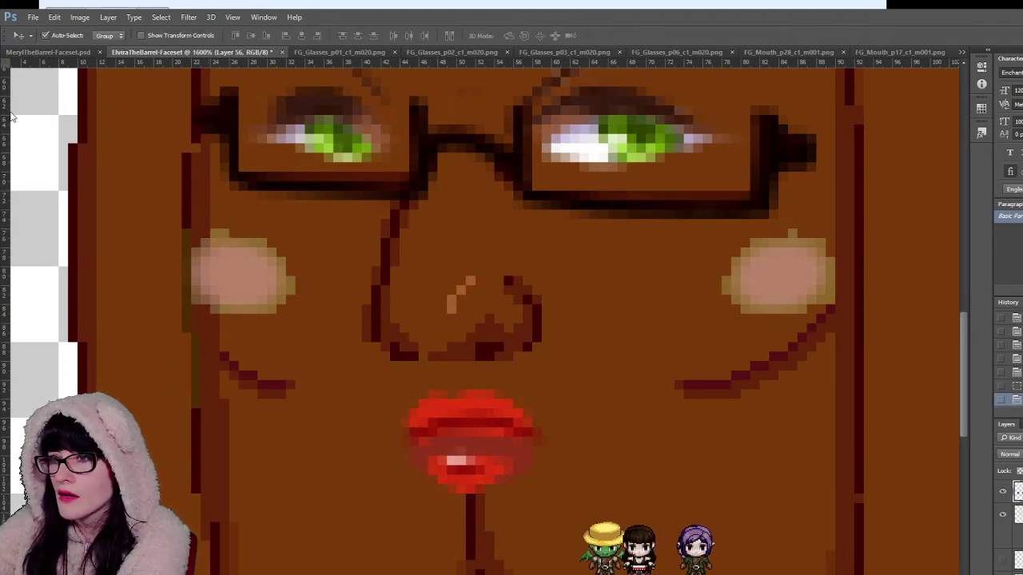
pyautogui.press('m')
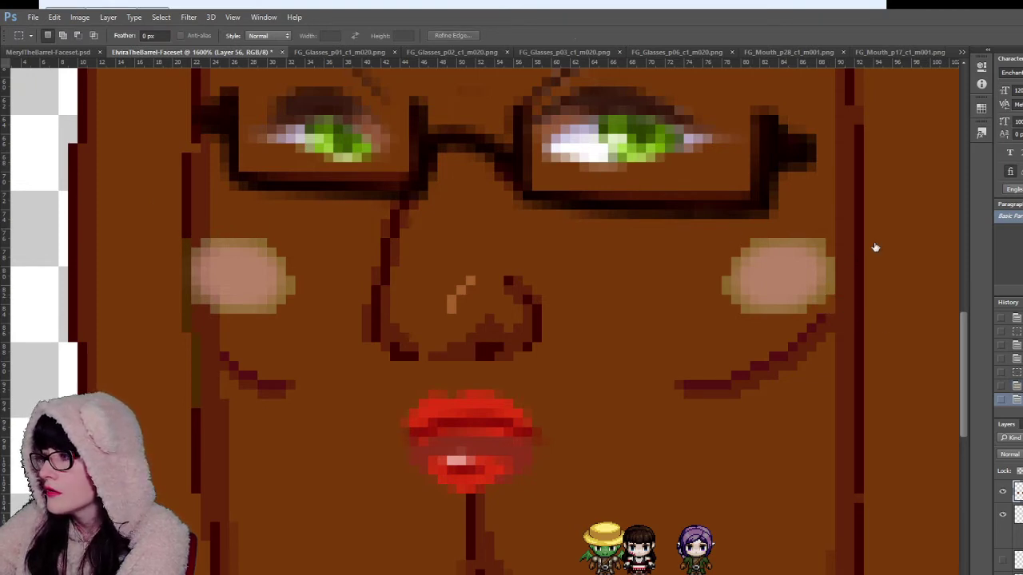
# Step: Select both blush patches with their olive edges using the Magic Wand and copy them to a new layer
pyautogui.press('h')
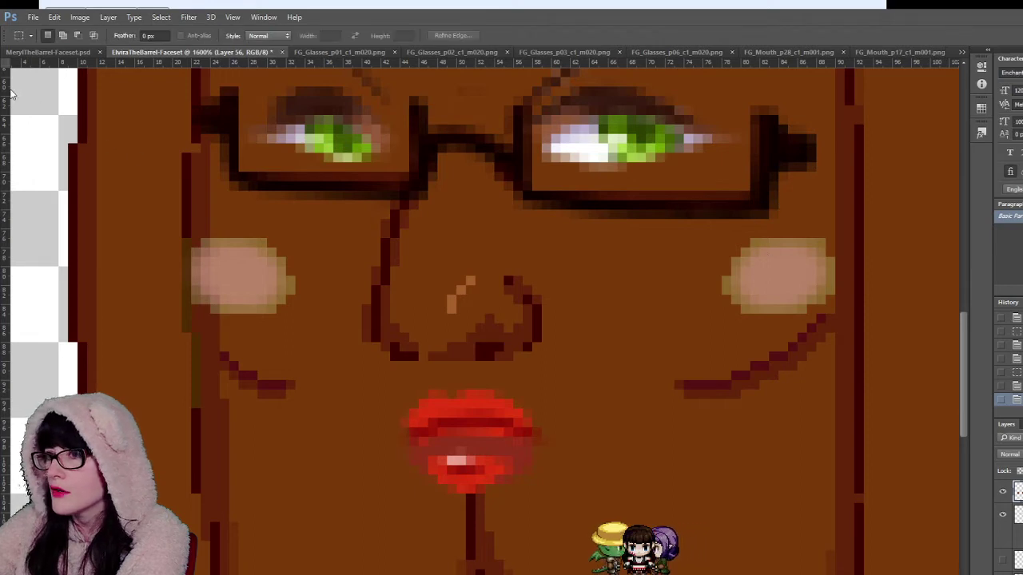
pyautogui.press('v')
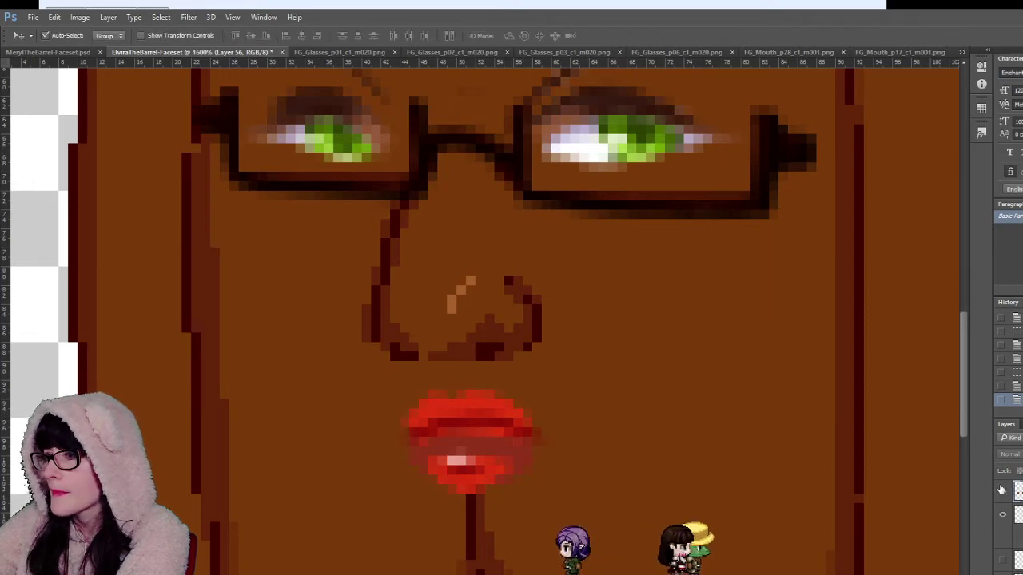
pyautogui.press('m')
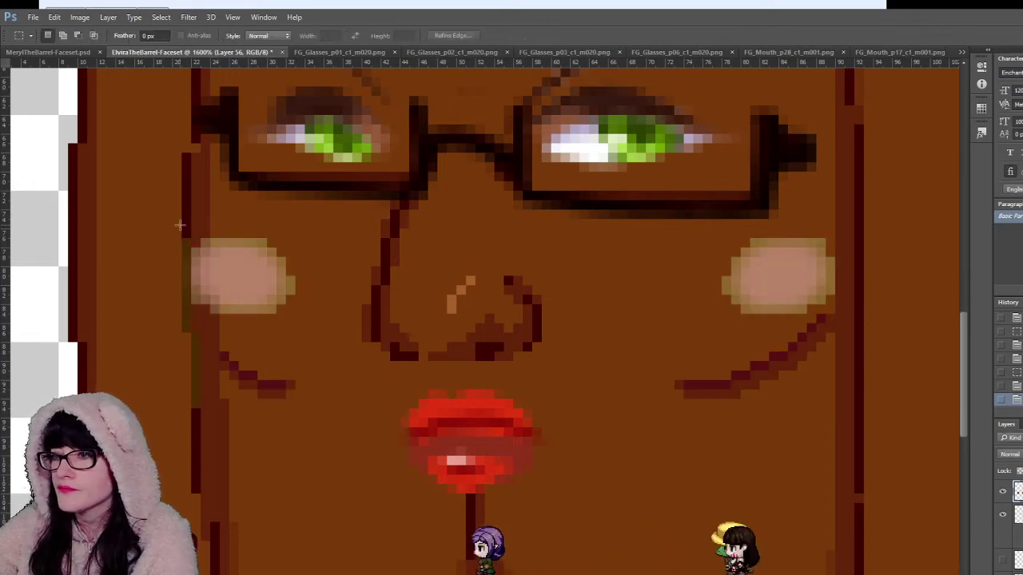
pyautogui.moveTo(173, 219); pyautogui.dragTo(843, 324)
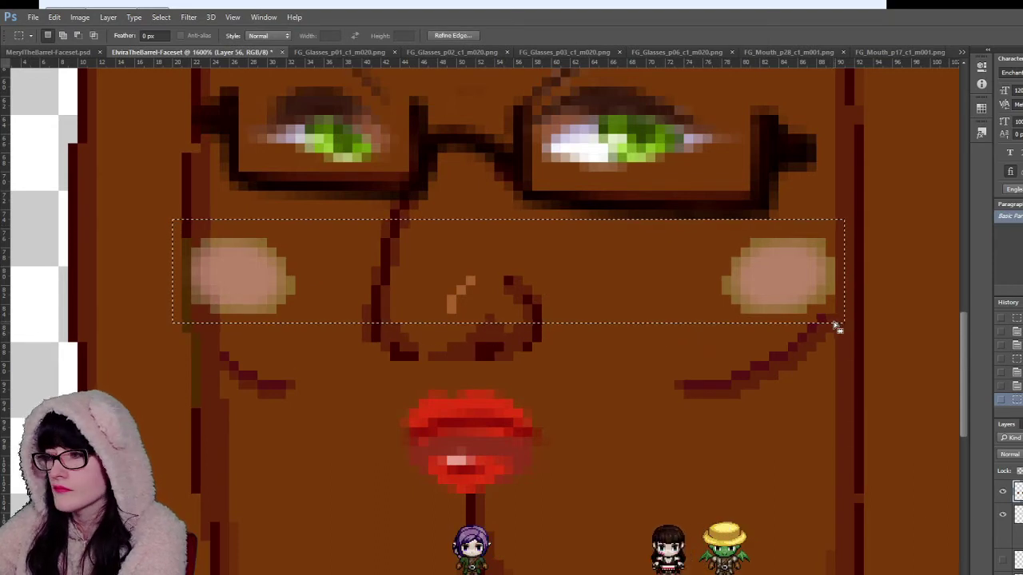
pyautogui.press('w')
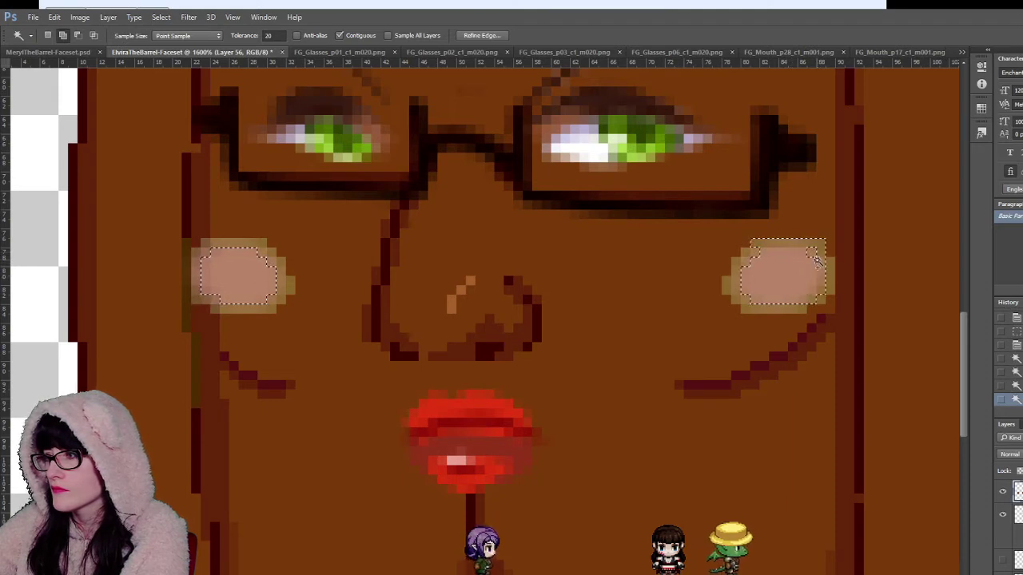
pyautogui.keyDown('shift'); pyautogui.click(740, 301); pyautogui.keyUp('shift')
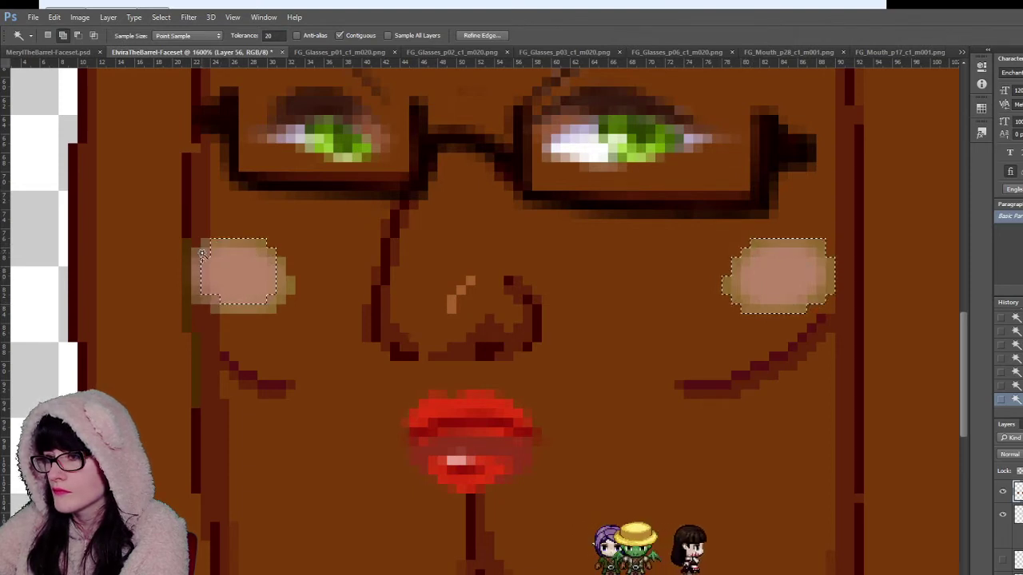
pyautogui.keyDown('shift'); pyautogui.click(270, 312); pyautogui.keyUp('shift')
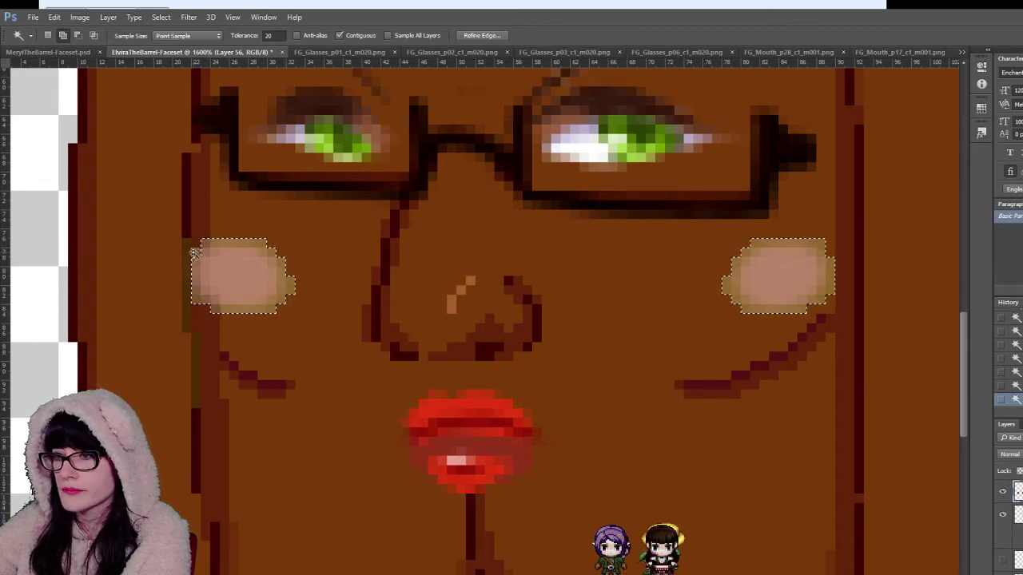
pyautogui.click(999, 493)
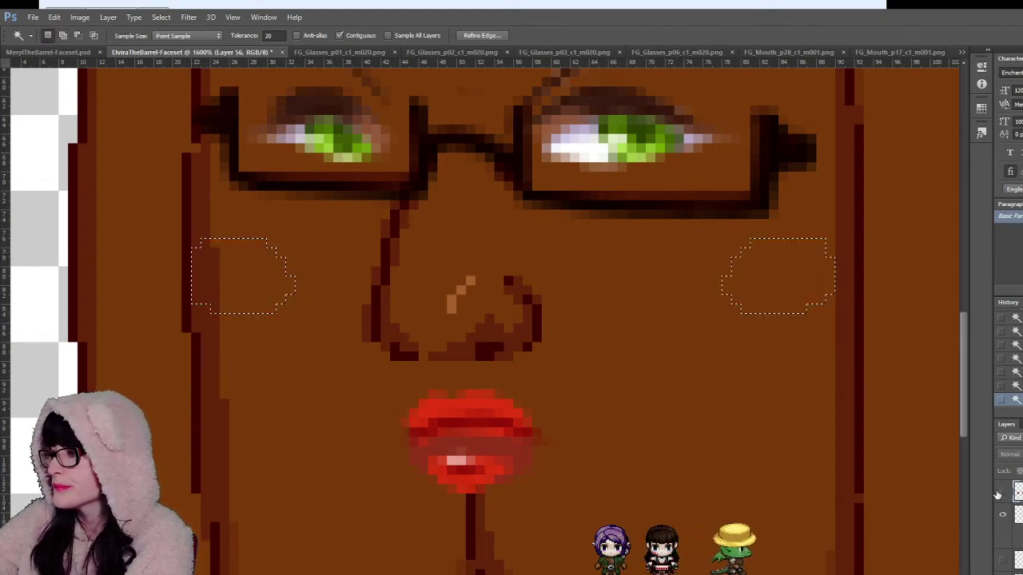
pyautogui.click(1000, 493)
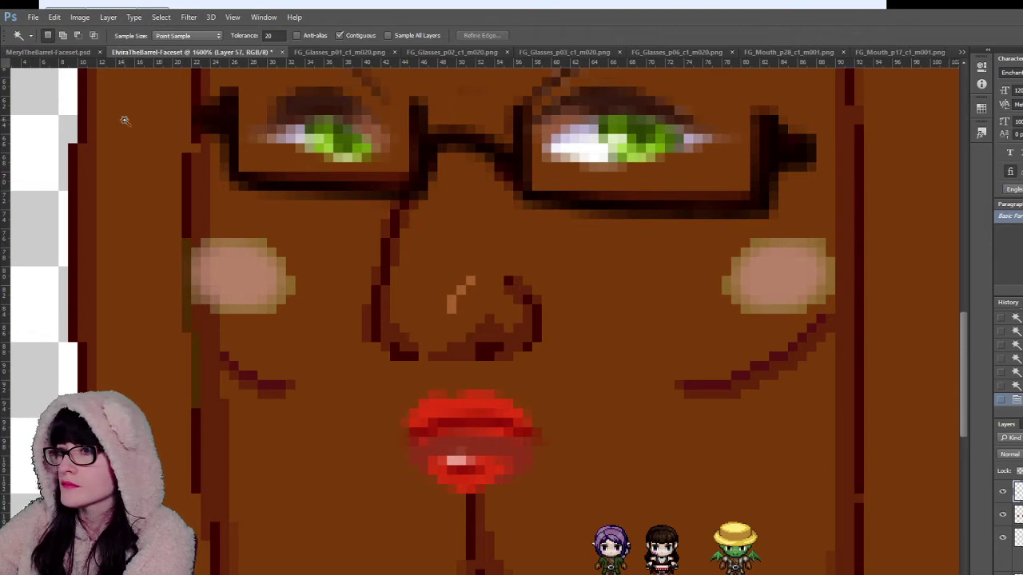
# Step: Add a Color Overlay to the copied blushes using the red sampled from the upper lip
pyautogui.press('m')
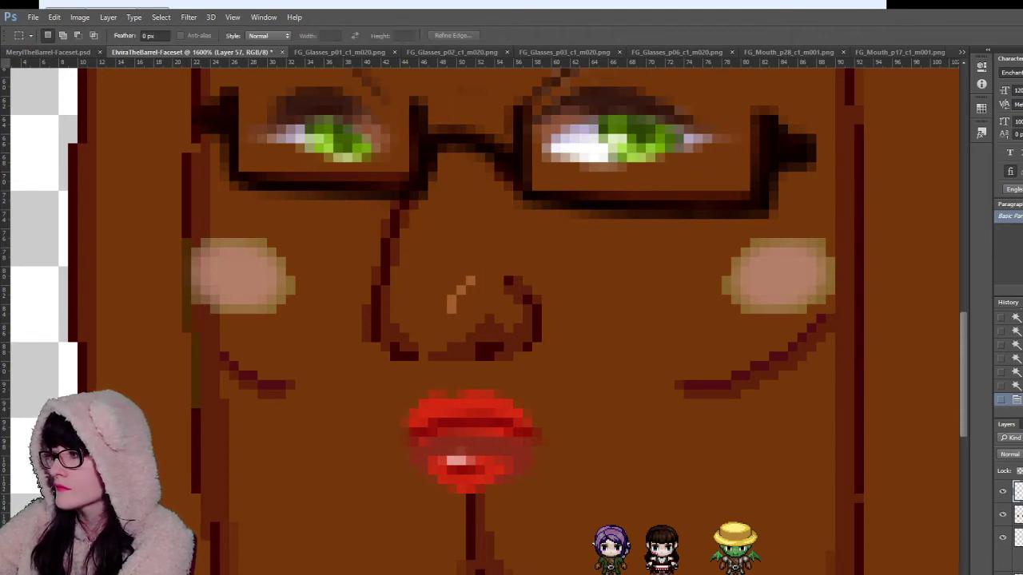
pyautogui.click(716, 311)
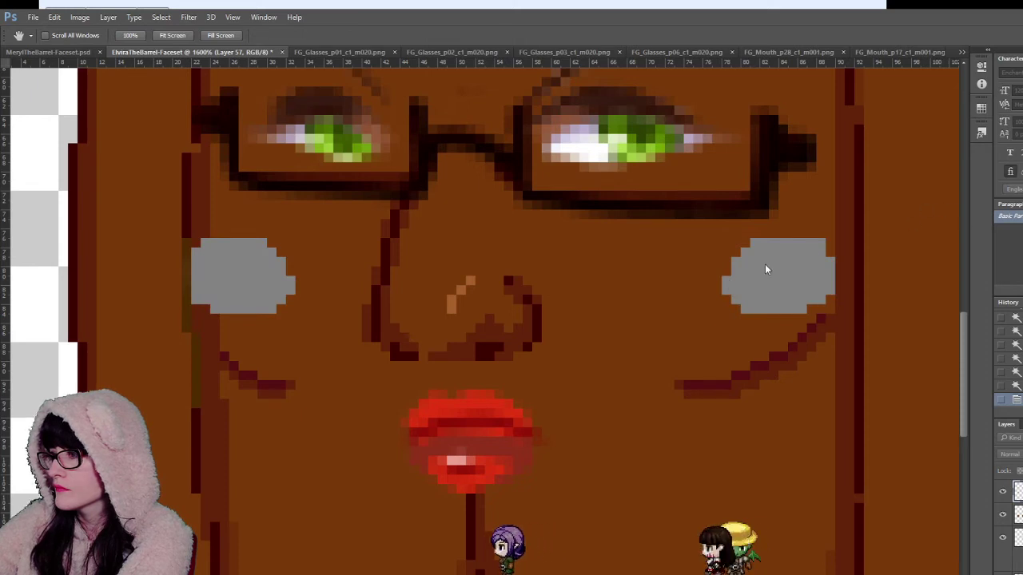
pyautogui.press('i')
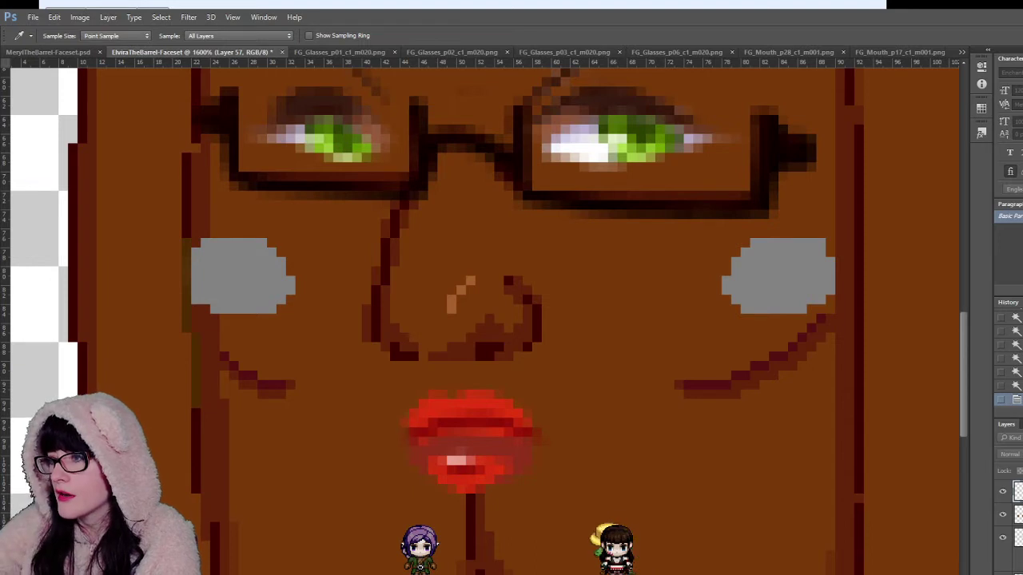
pyautogui.click(487, 406)
pyautogui.hotkey('shift', 'alt', 'BackSpace')
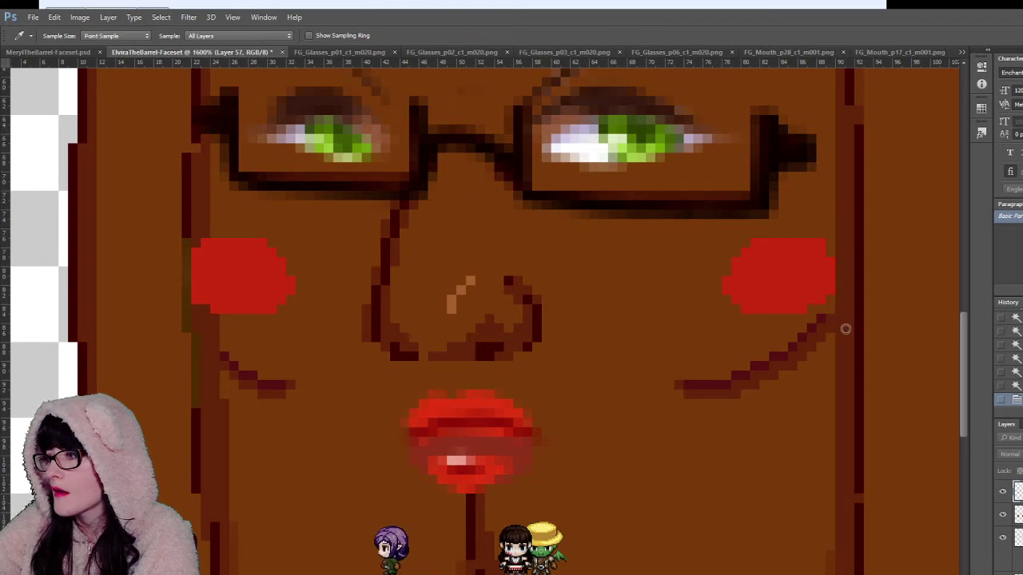
# Step: Cycle through blend modes for the red overlay on both blushes and settle on a light coral-red look
pyautogui.press('h')
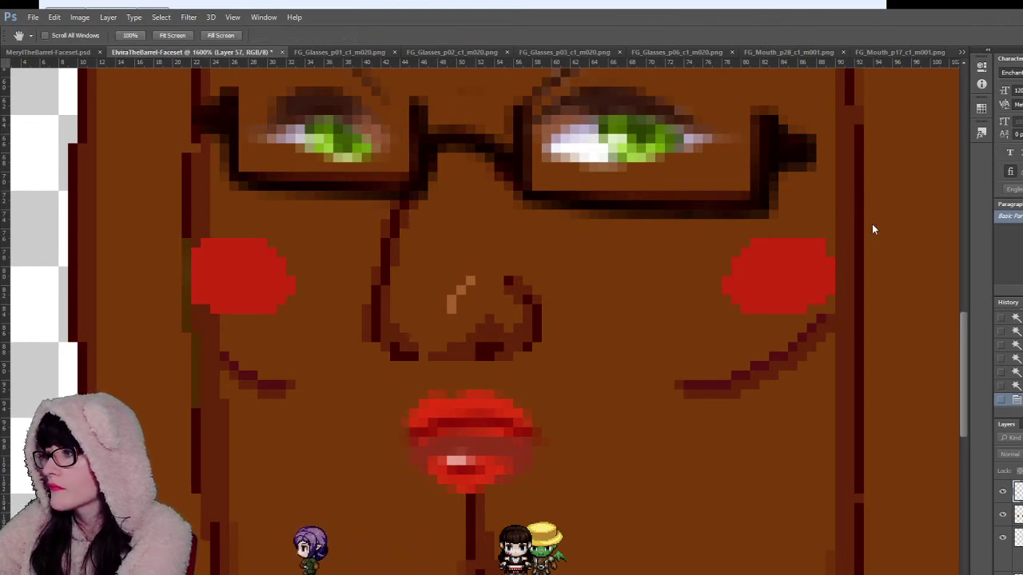
pyautogui.scroll(-5, 873, 230)
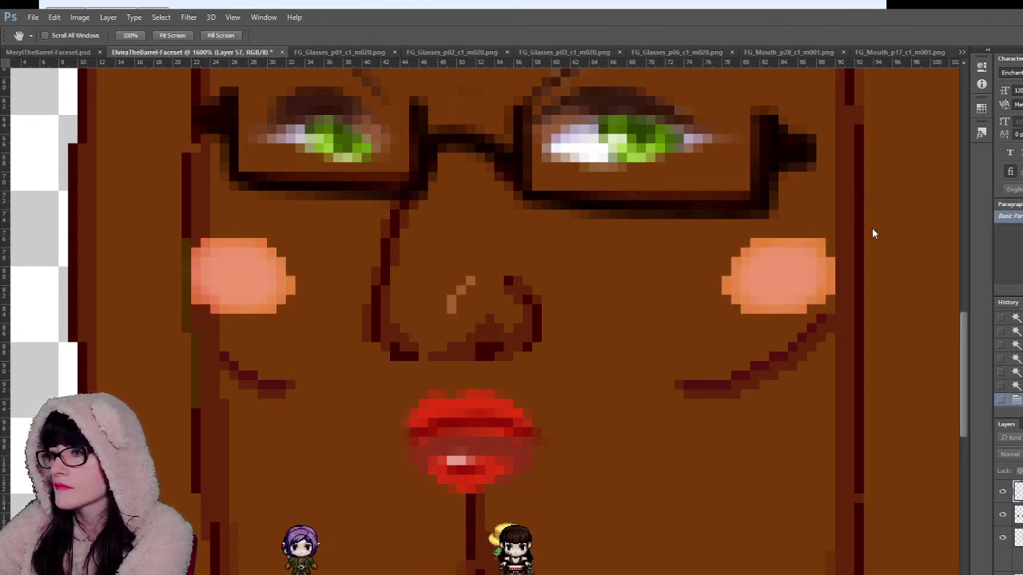
pyautogui.press('Up')
pyautogui.press('Up')
pyautogui.press('Down')
pyautogui.press('Down')
pyautogui.press('Down')
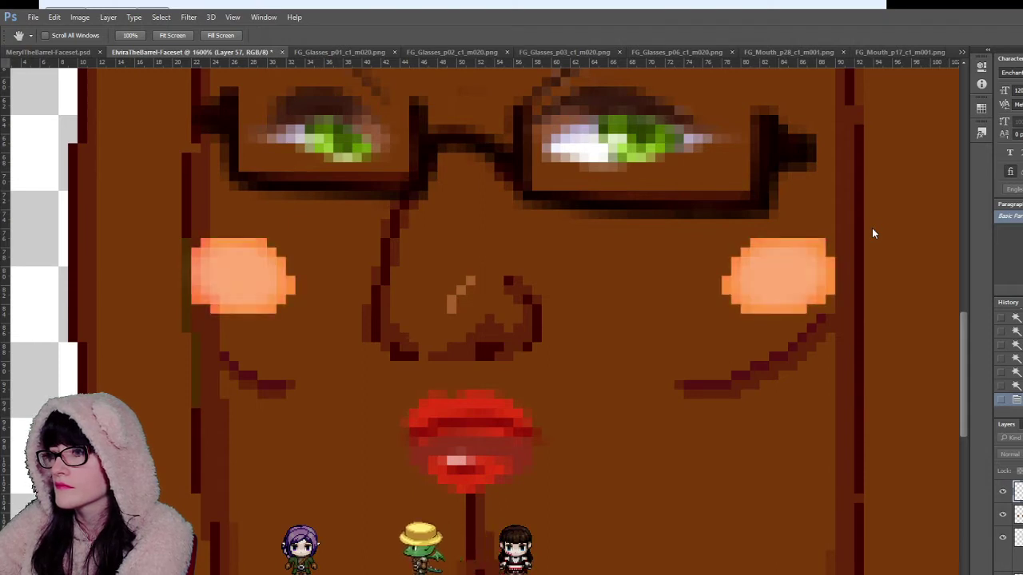
pyautogui.hotkey('ctrl', 'z')
pyautogui.hotkey('ctrl', 'z')
pyautogui.hotkey('ctrl', 'z')
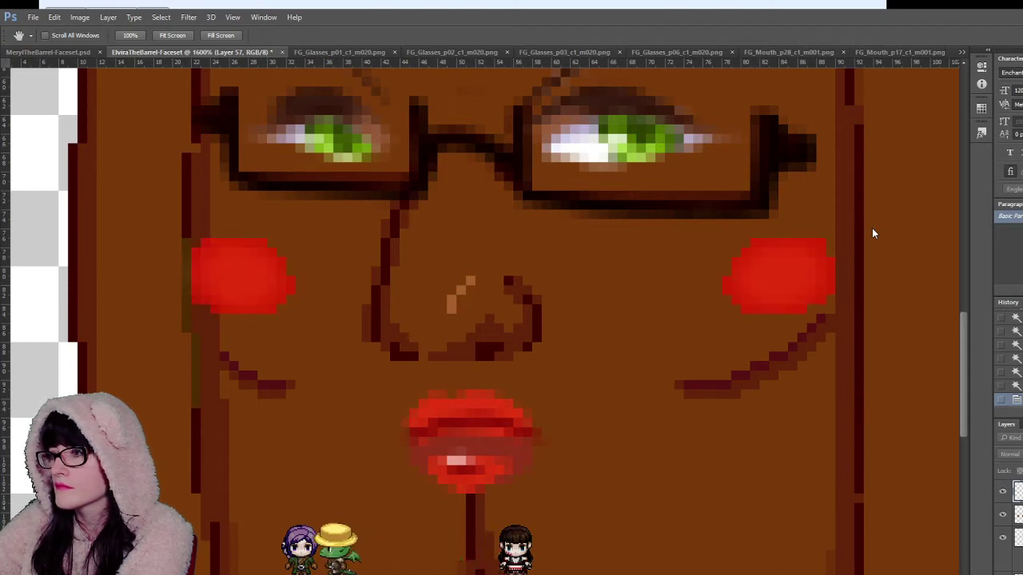
pyautogui.hotkey('ctrl', 'z')
pyautogui.hotkey('ctrl', 'z')
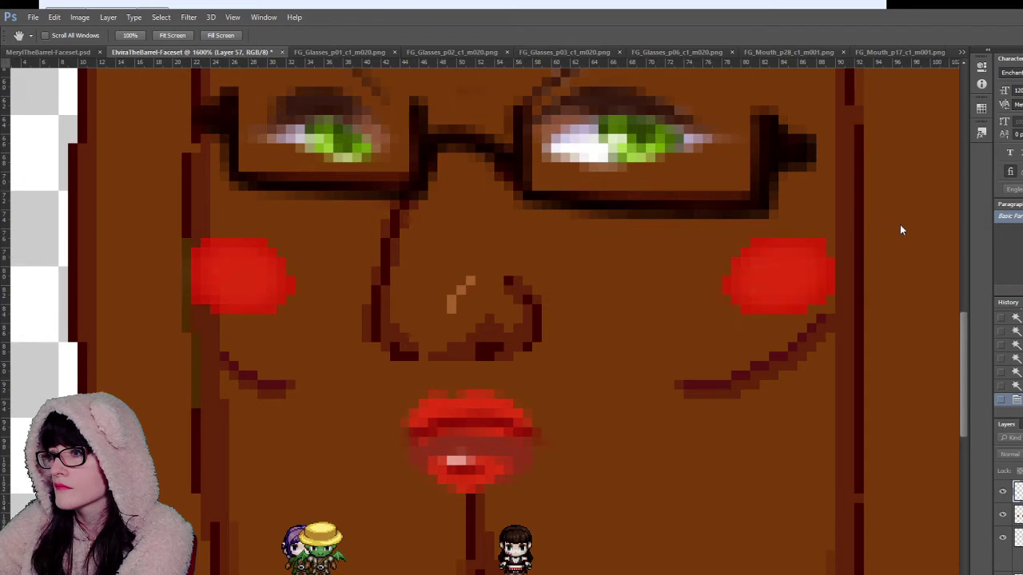
pyautogui.hotkey('ctrl', 'z')
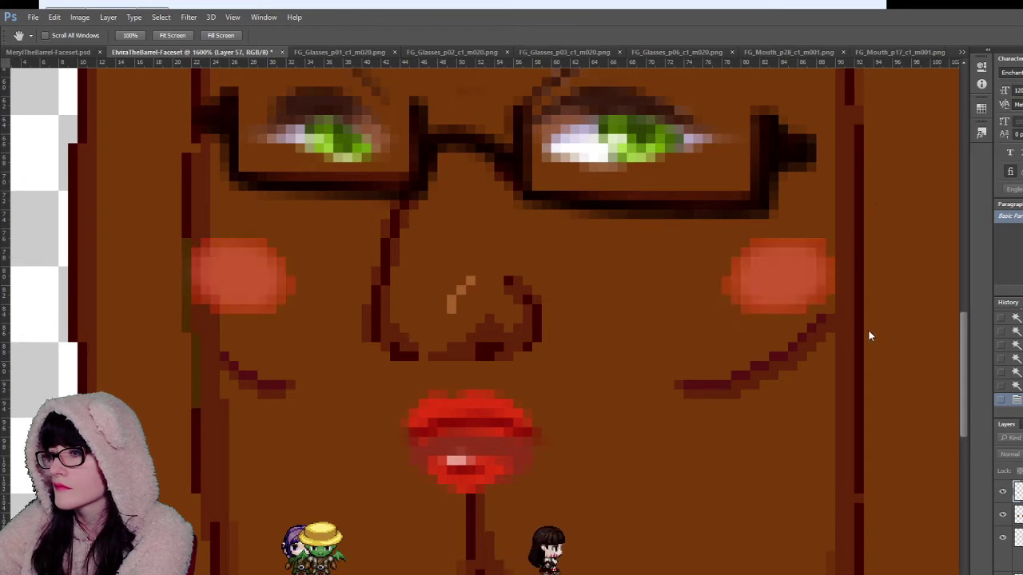
pyautogui.hotkey('ctrl', 'z')
pyautogui.hotkey('ctrl', 'z')
pyautogui.press('Down')
pyautogui.press('Down')
pyautogui.press('Down')
pyautogui.press('Down')
pyautogui.press('Down')
pyautogui.press('Down')
pyautogui.press('Down')
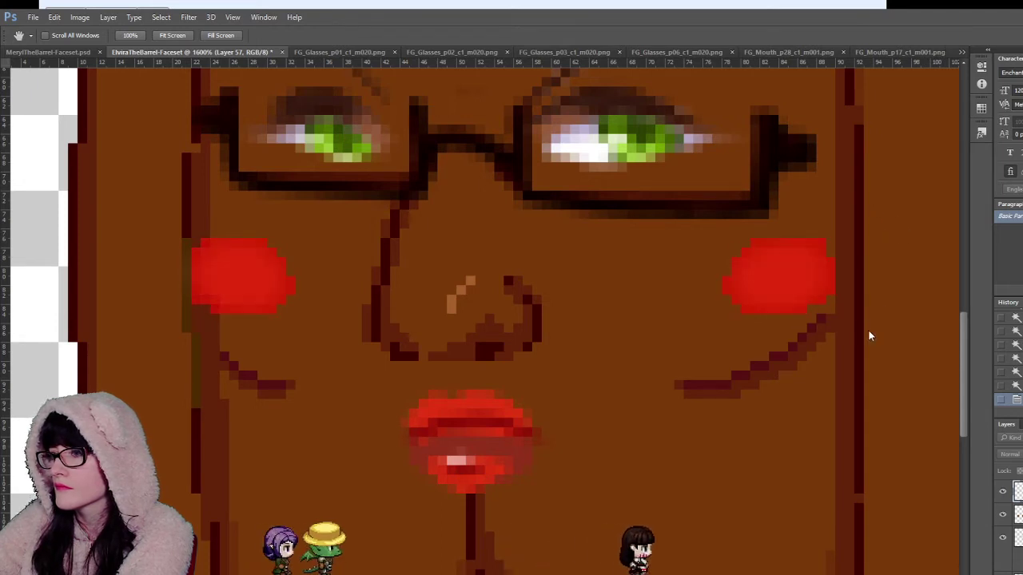
pyautogui.hotkey('ctrl', 'z')
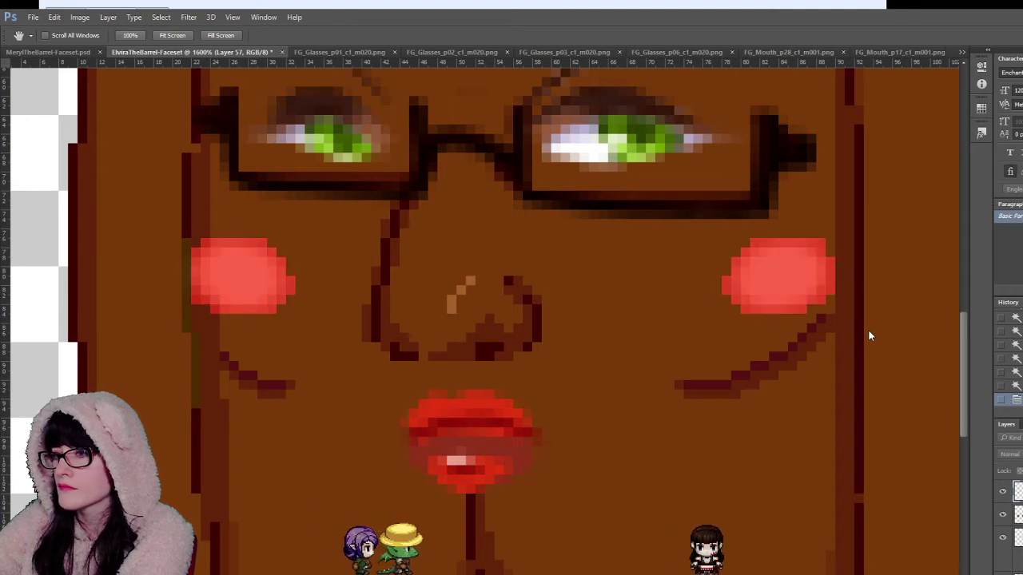
pyautogui.hotkey('ctrl', 'z')
pyautogui.hotkey('ctrl', 'z')
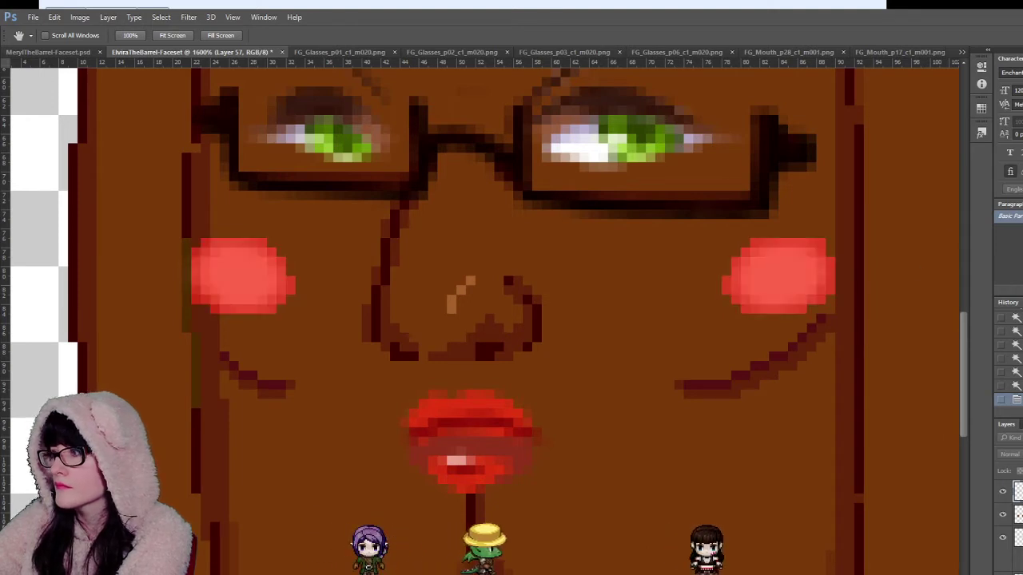
# Step: Compare the whole barrel with and without the recoloured blushes, and soften the blush colour
pyautogui.press('z')
pyautogui.keyDown('alt'); pyautogui.click(569, 356); pyautogui.keyUp('alt')
pyautogui.keyDown('alt'); pyautogui.click(570, 354); pyautogui.keyUp('alt')
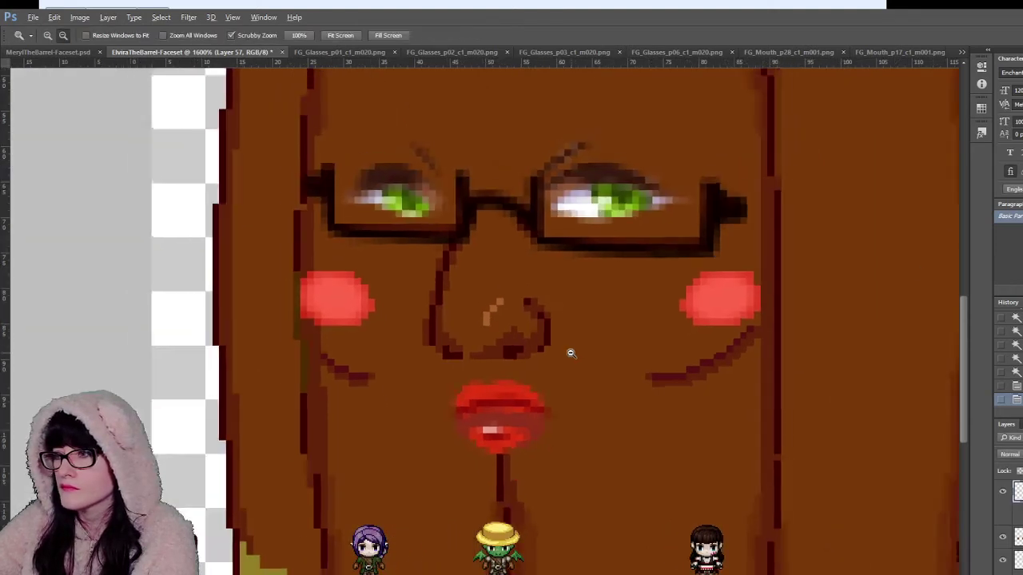
pyautogui.keyDown('alt'); pyautogui.click(588, 369); pyautogui.keyUp('alt')
pyautogui.keyDown('alt'); pyautogui.click(598, 379); pyautogui.keyUp('alt')
pyautogui.keyDown('alt'); pyautogui.click(510, 410); pyautogui.keyUp('alt')
pyautogui.keyDown('alt'); pyautogui.click(509, 410); pyautogui.keyUp('alt')
pyautogui.keyDown('alt'); pyautogui.click(513, 412); pyautogui.keyUp('alt')
pyautogui.keyDown('alt'); pyautogui.click(512, 412); pyautogui.keyUp('alt')
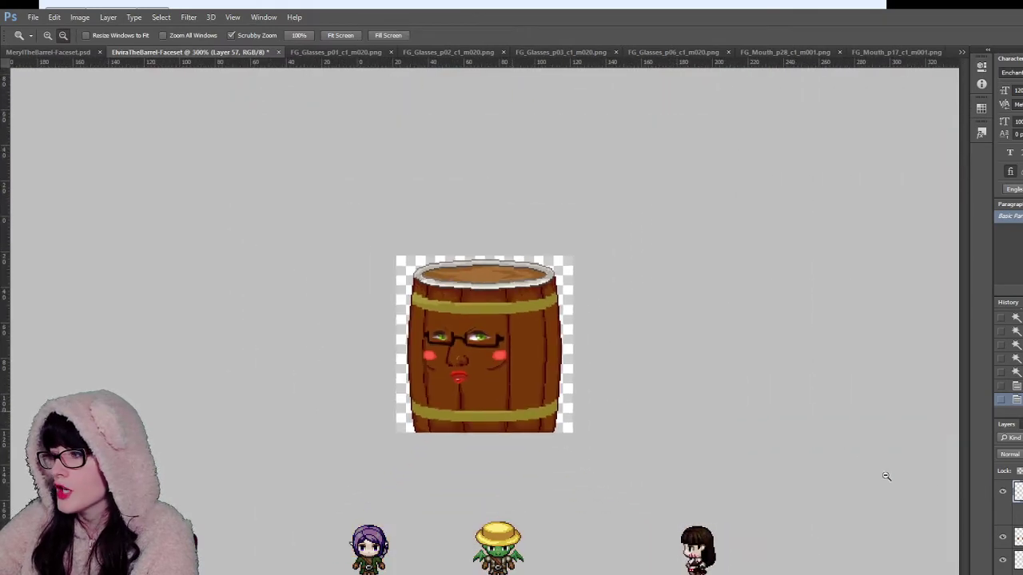
pyautogui.click(459, 356)
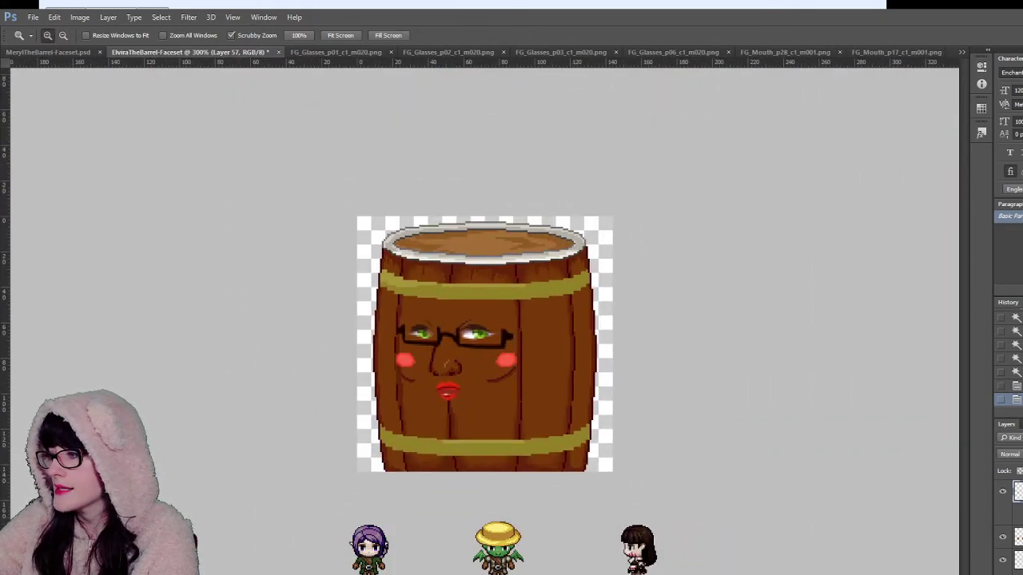
pyautogui.click(1002, 493)
pyautogui.click(1002, 492)
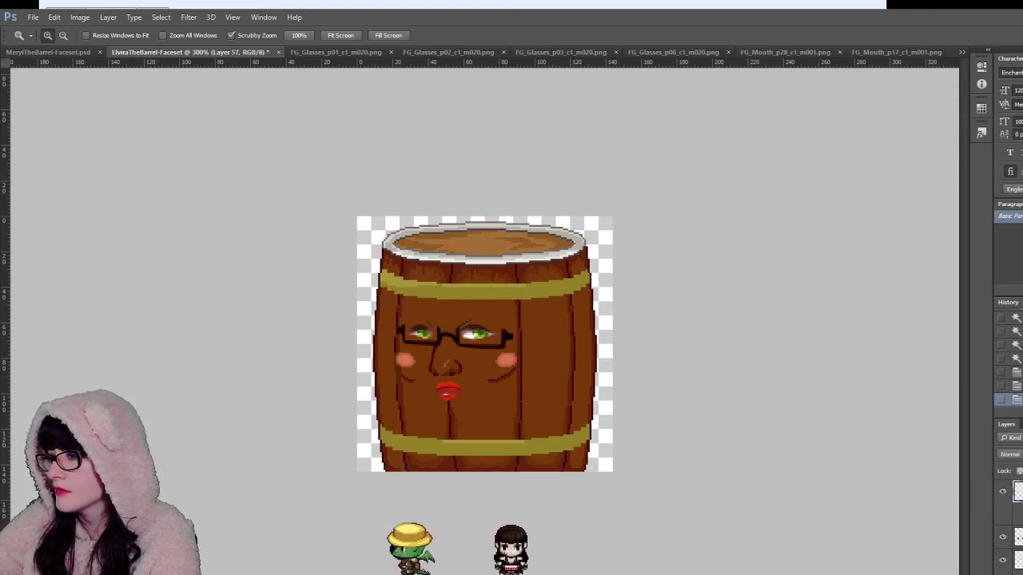
# Step: Hide the recoloured blush layer and delete the original tan blushes and leftover olive strokes from the cheek layer beneath
pyautogui.click(1002, 492)
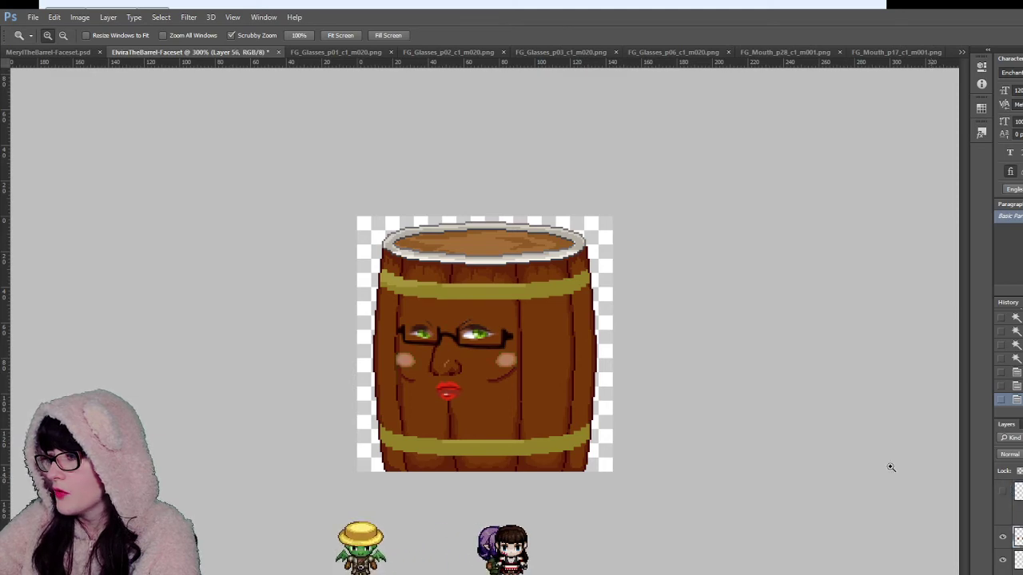
pyautogui.click(500, 332)
pyautogui.click(500, 331)
pyautogui.click(499, 332)
pyautogui.click(500, 332)
pyautogui.click(500, 332)
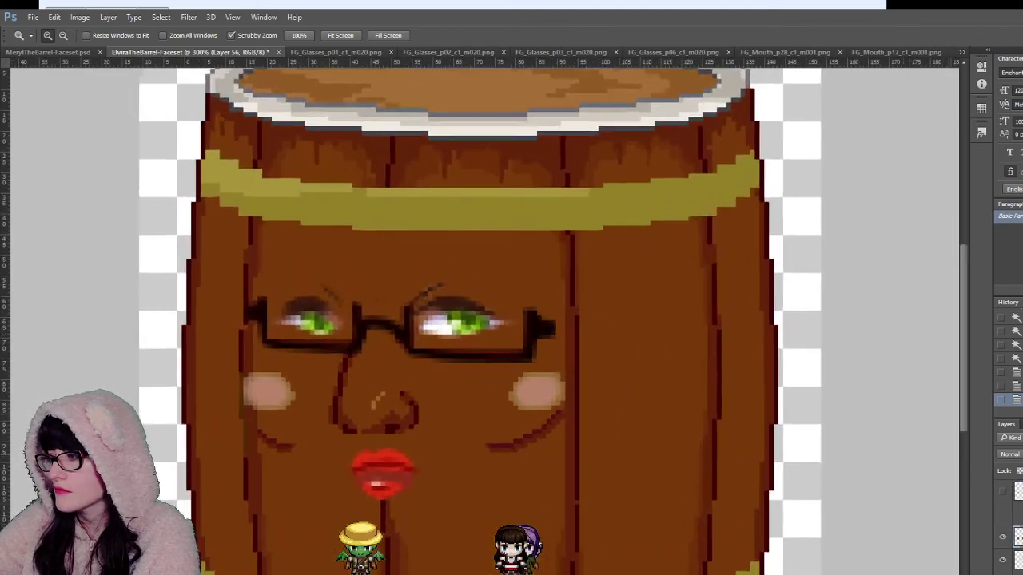
pyautogui.click(1002, 540)
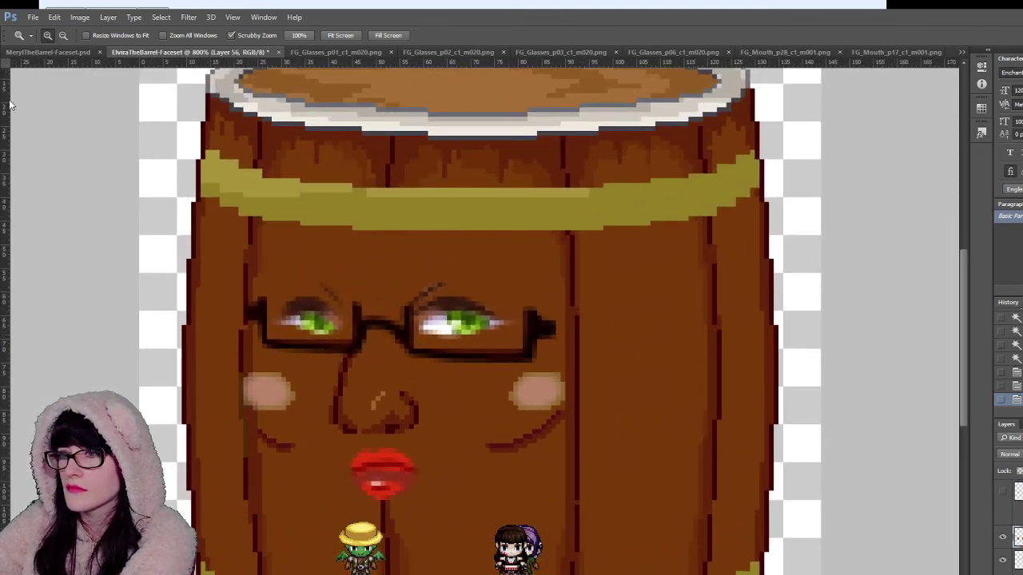
pyautogui.press('m')
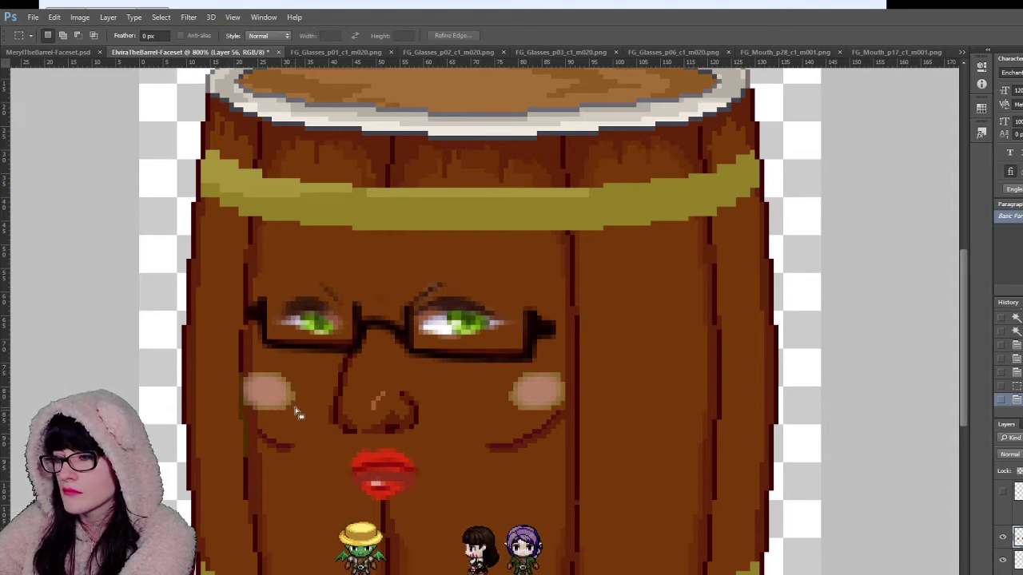
pyautogui.press('Delete')
pyautogui.moveTo(504, 372); pyautogui.dragTo(597, 404)
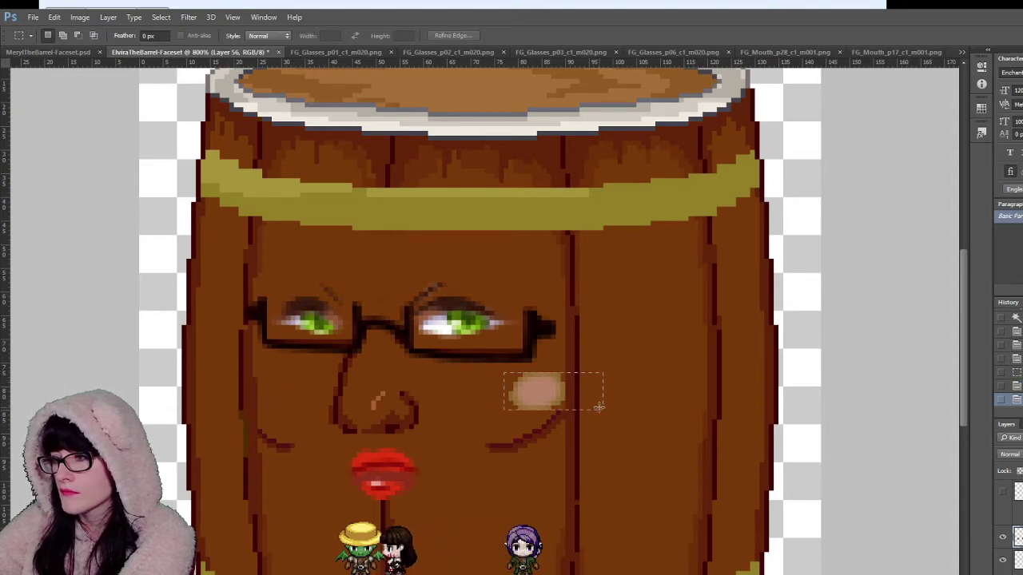
pyautogui.press('Delete')
pyautogui.hotkey('ctrl', 'd')
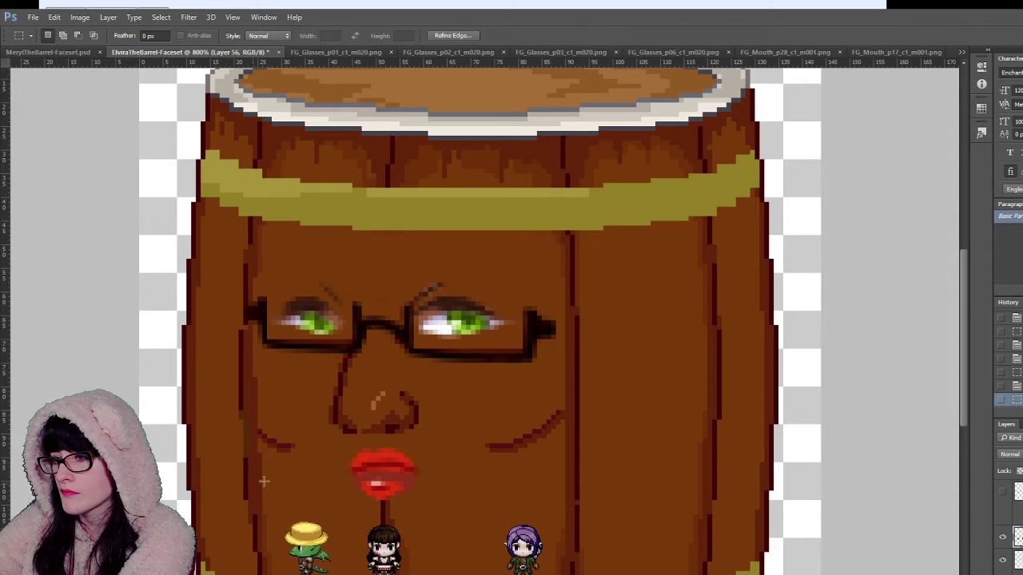
pyautogui.press('Delete')
pyautogui.click(299, 480)
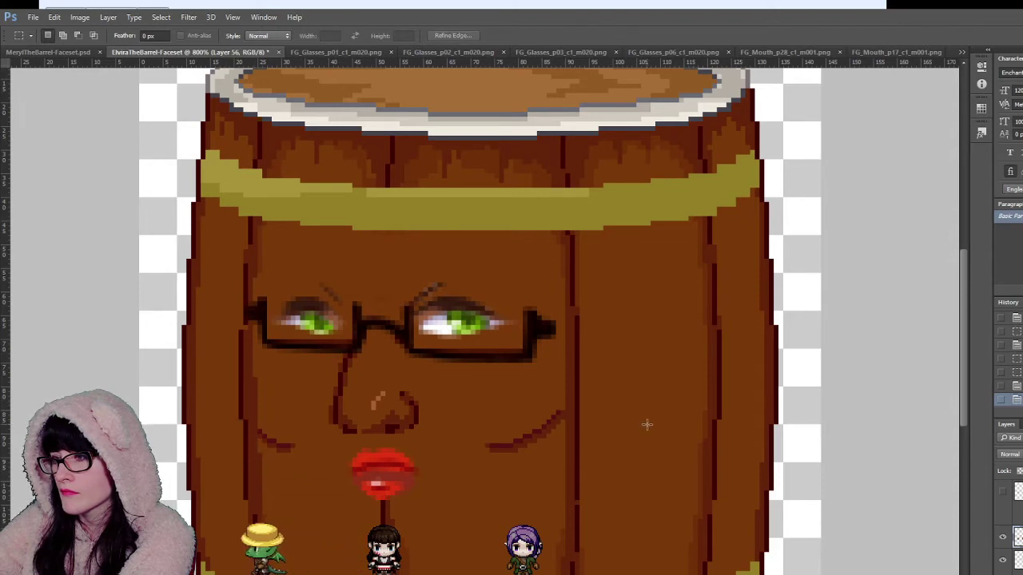
# Step: Show the recoloured blush layer again and try several blend modes on it, ending on Normal
pyautogui.click(1002, 493)
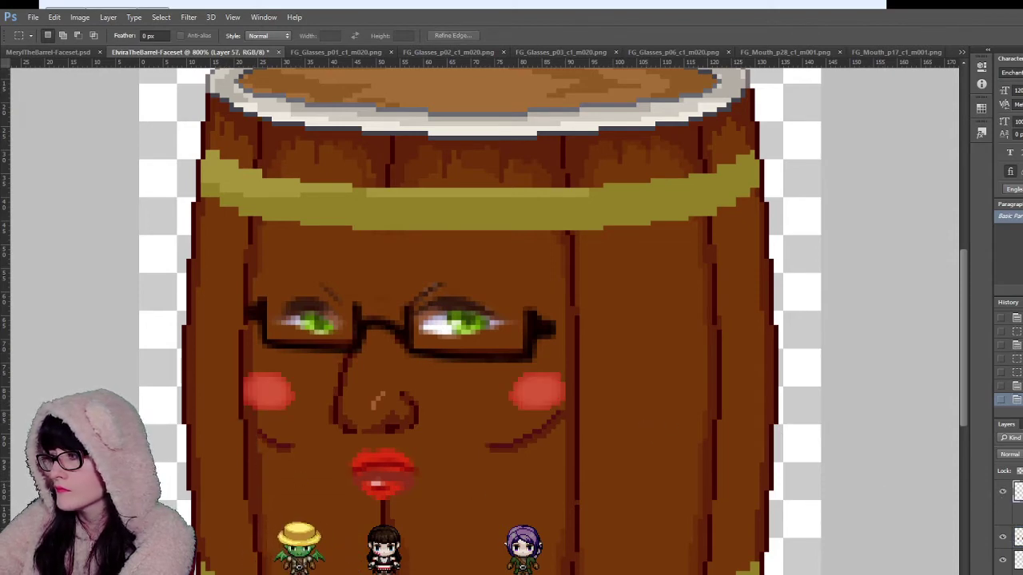
pyautogui.scroll(-20, 1010, 454)
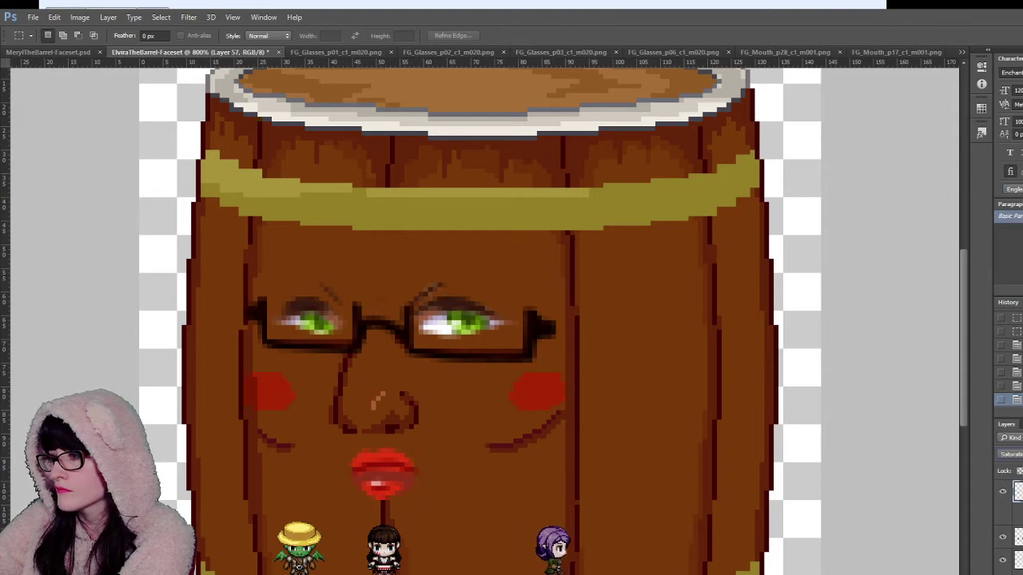
pyautogui.scroll(7, 1010, 454)
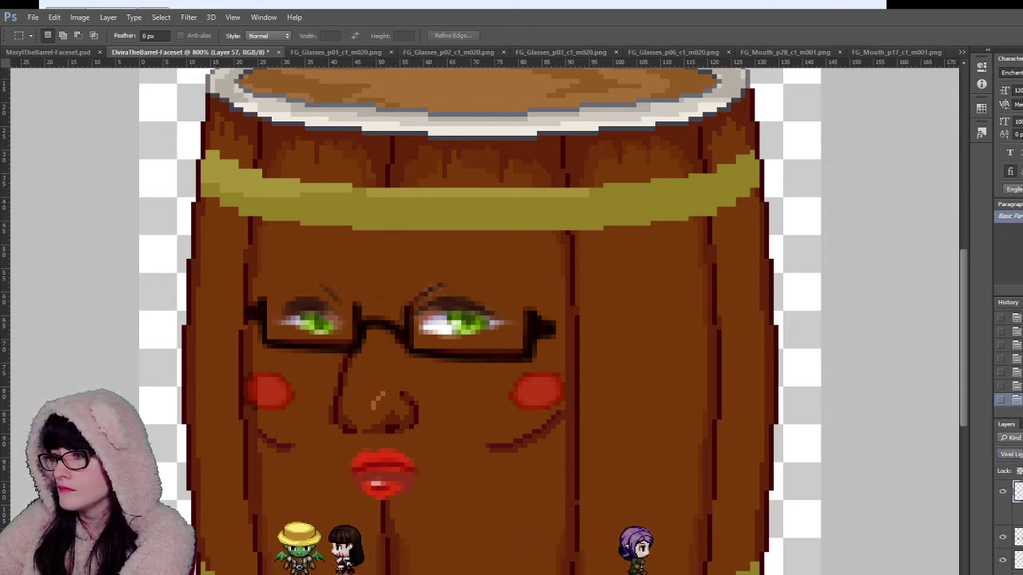
pyautogui.scroll(7, 1011, 454)
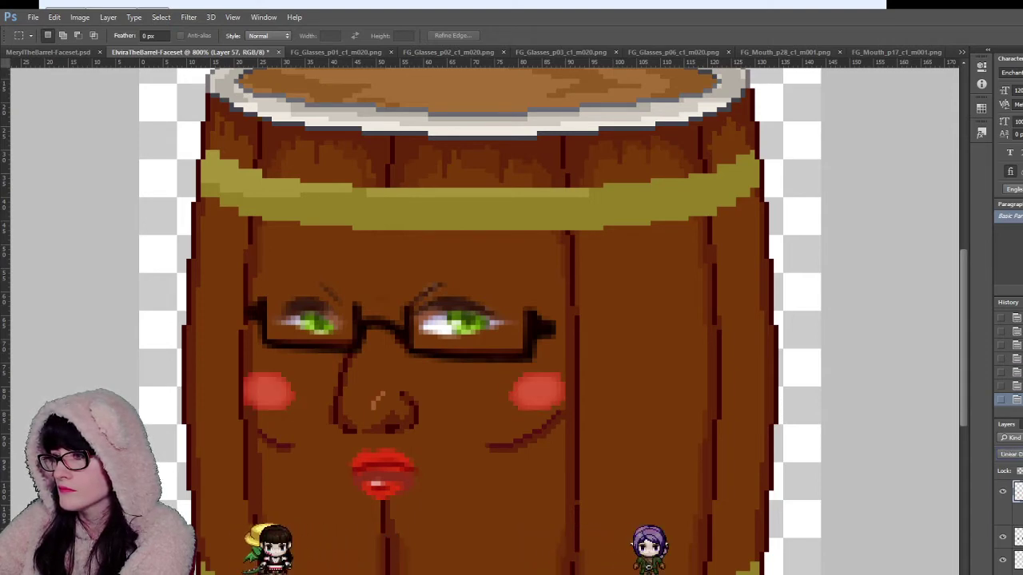
pyautogui.scroll(6, 1010, 454)
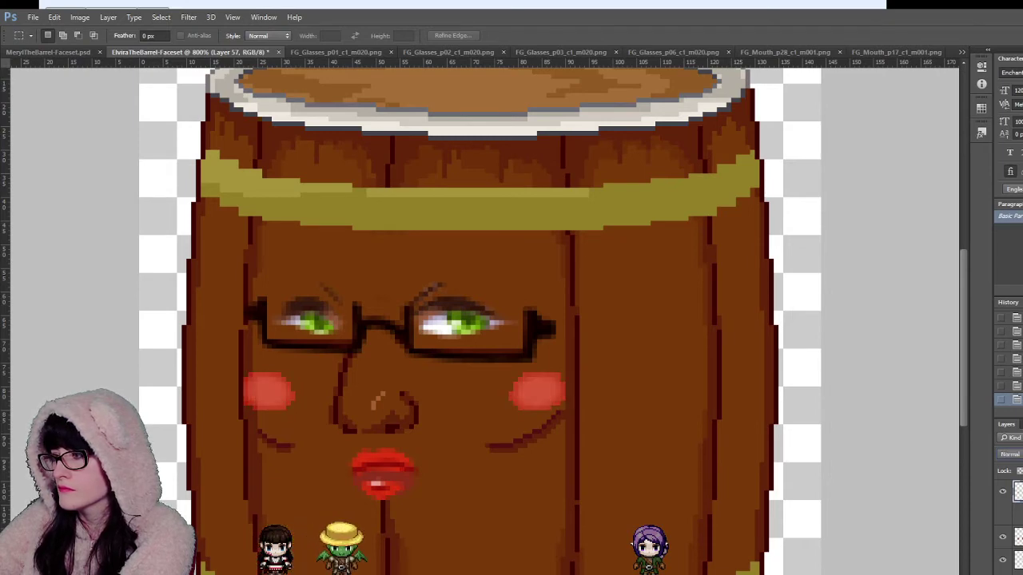
# Step: Try different opacities on the recoloured blush layer and settle on 50%
pyautogui.press('6')
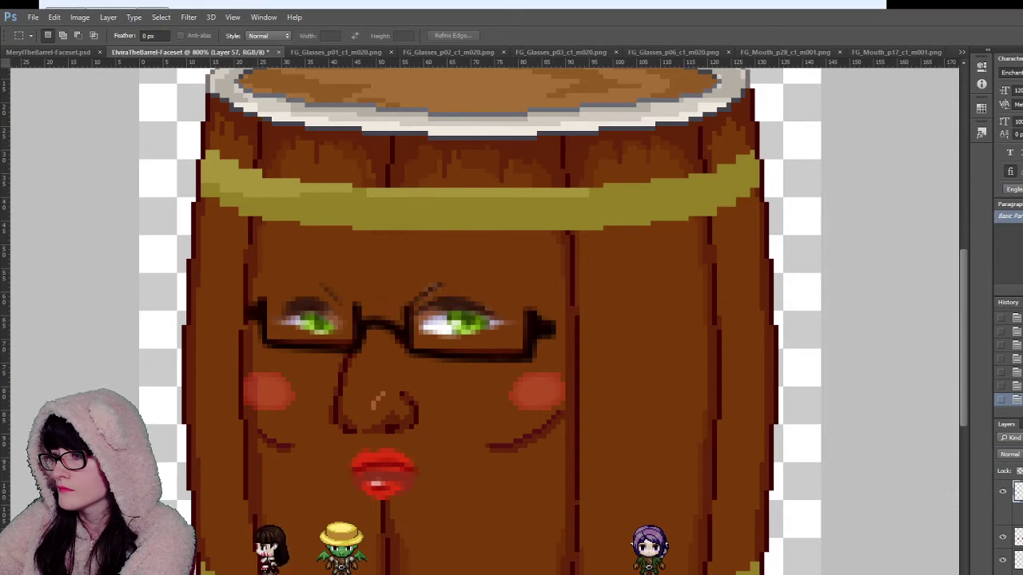
pyautogui.press('2')
pyautogui.press('4')
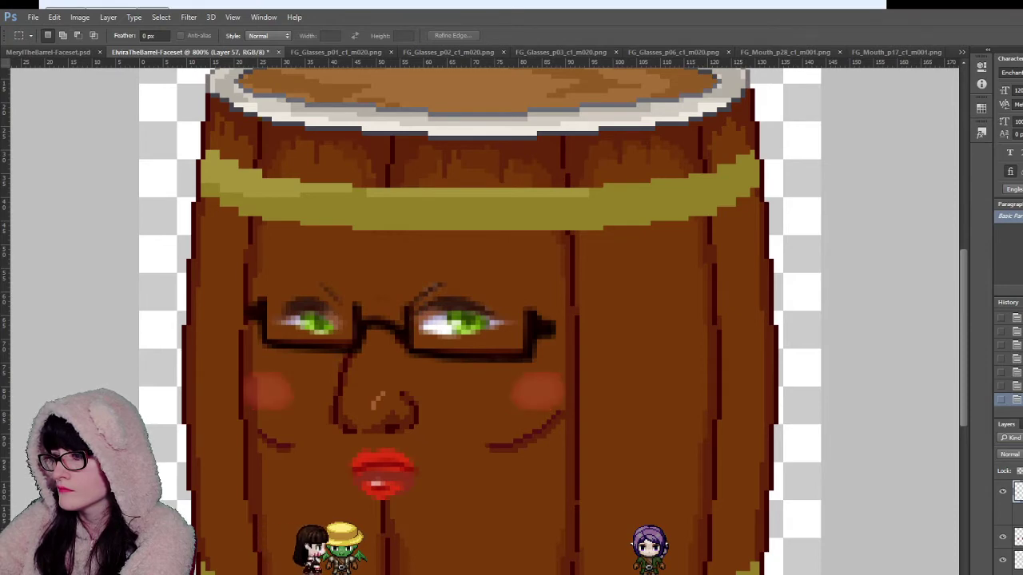
pyautogui.press('5')
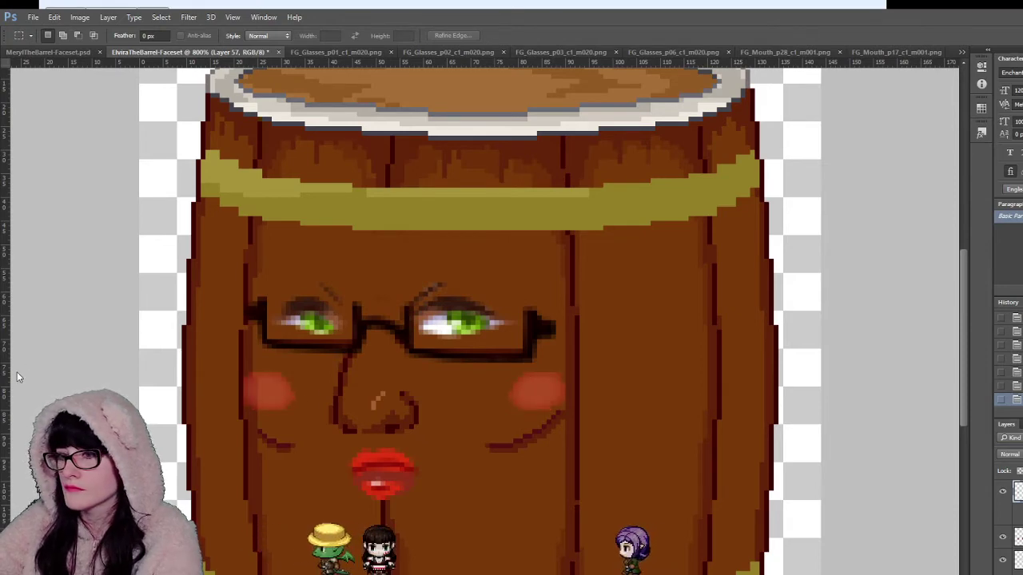
# Step: Examine the softened blushes on the whole barrel and up close, comparing the face with and without them
pyautogui.press('space')
pyautogui.press('z')
pyautogui.keyDown('alt'); pyautogui.click(542, 345); pyautogui.keyUp('alt')
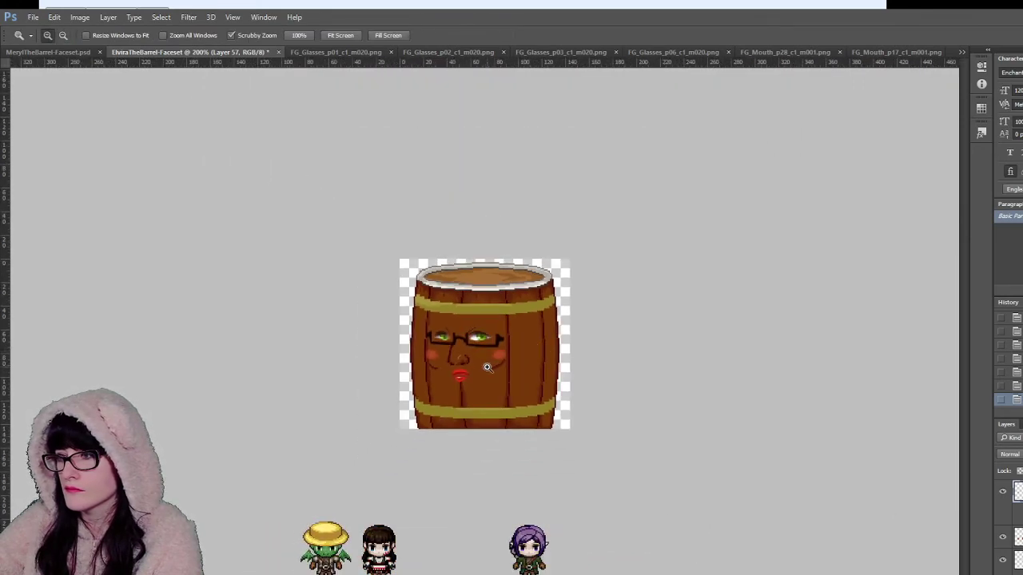
pyautogui.click(487, 366)
pyautogui.moveTo(487, 366); pyautogui.dragTo(432, 435)
pyautogui.hscroll(-3, 484, 319)
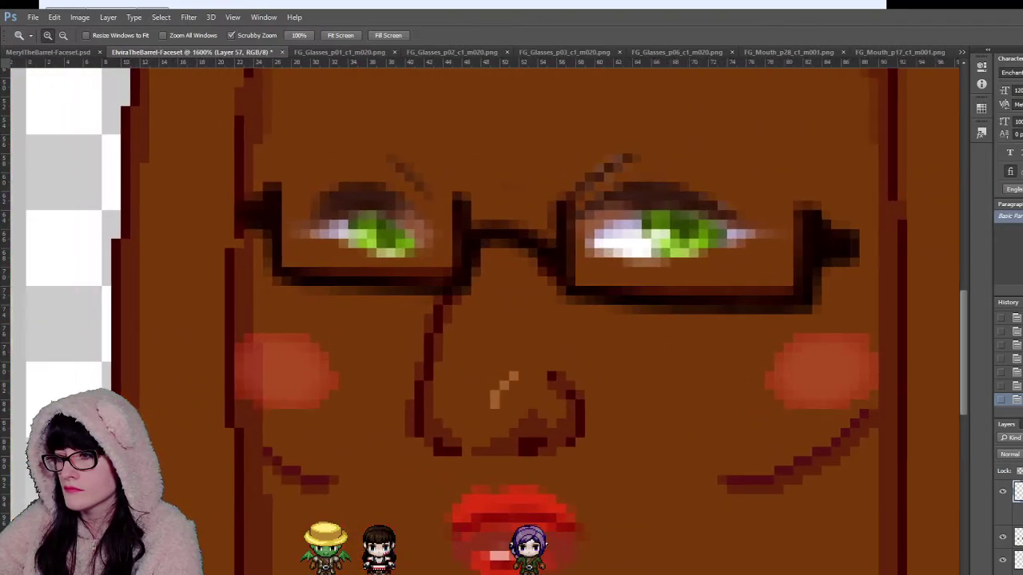
pyautogui.hscroll(1, 484, 320)
pyautogui.click(1001, 493)
pyautogui.click(1002, 493)
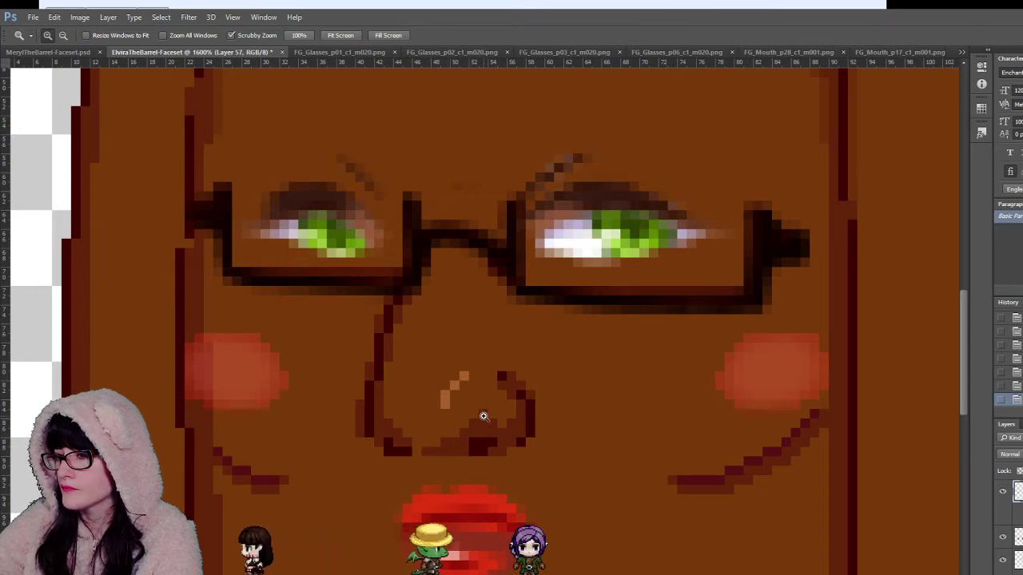
pyautogui.click(1000, 495)
pyautogui.click(1000, 495)
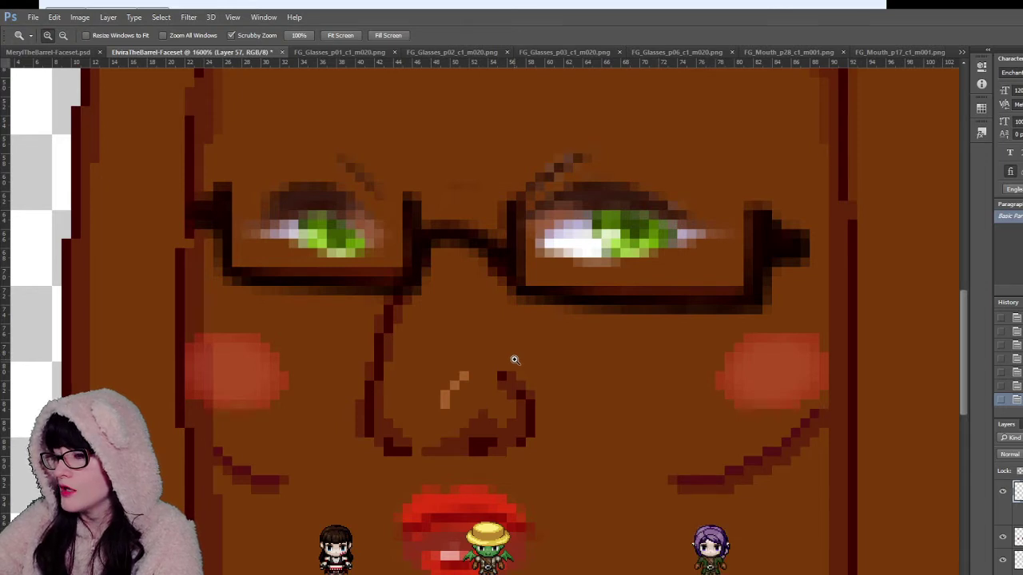
pyautogui.scroll(-1, 514, 359)
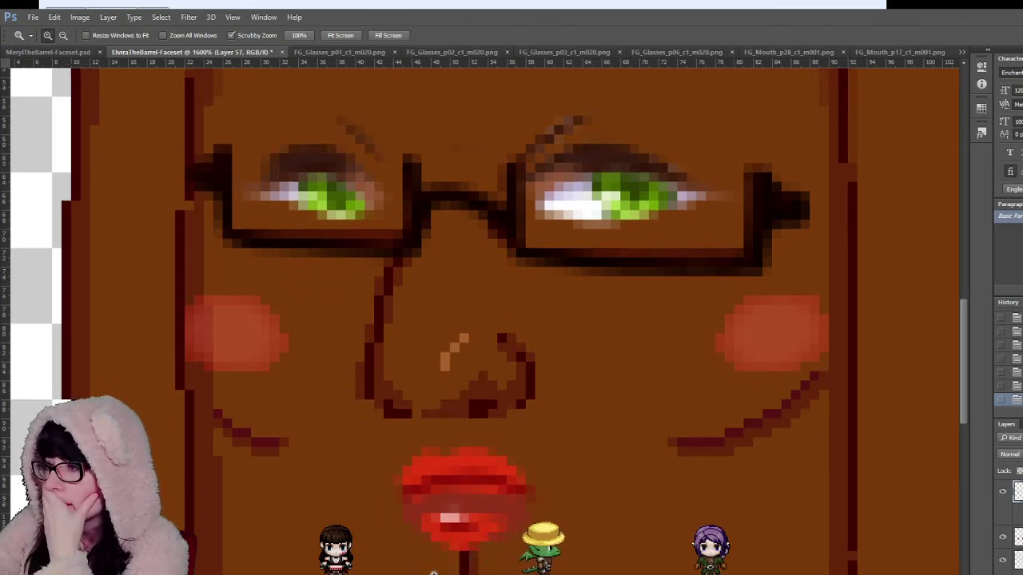
# Step: Show the hidden pale reference face beside the barrel's features and bring its pink lips into view
pyautogui.click(1004, 539)
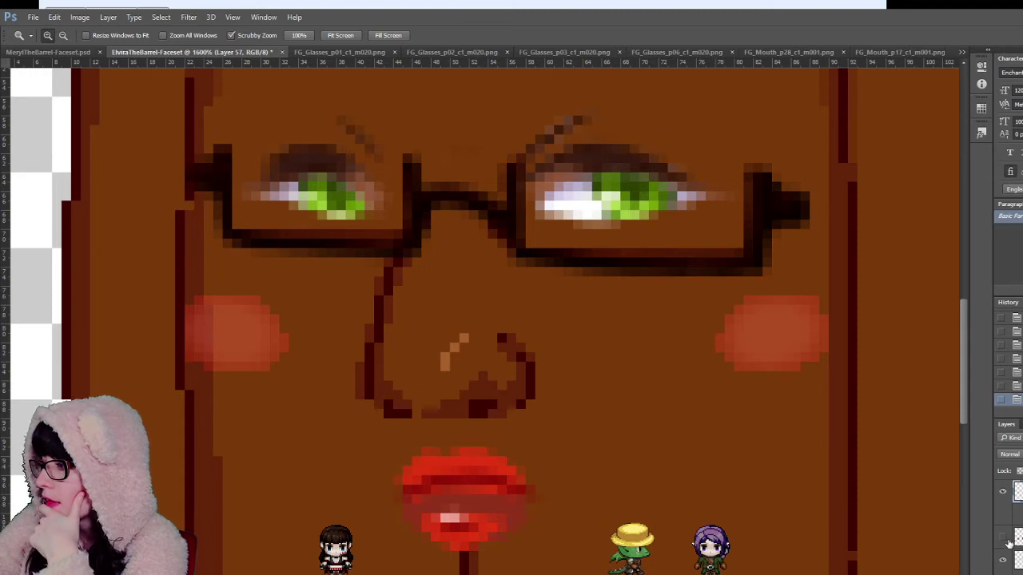
pyautogui.click(1003, 537)
pyautogui.click(1003, 560)
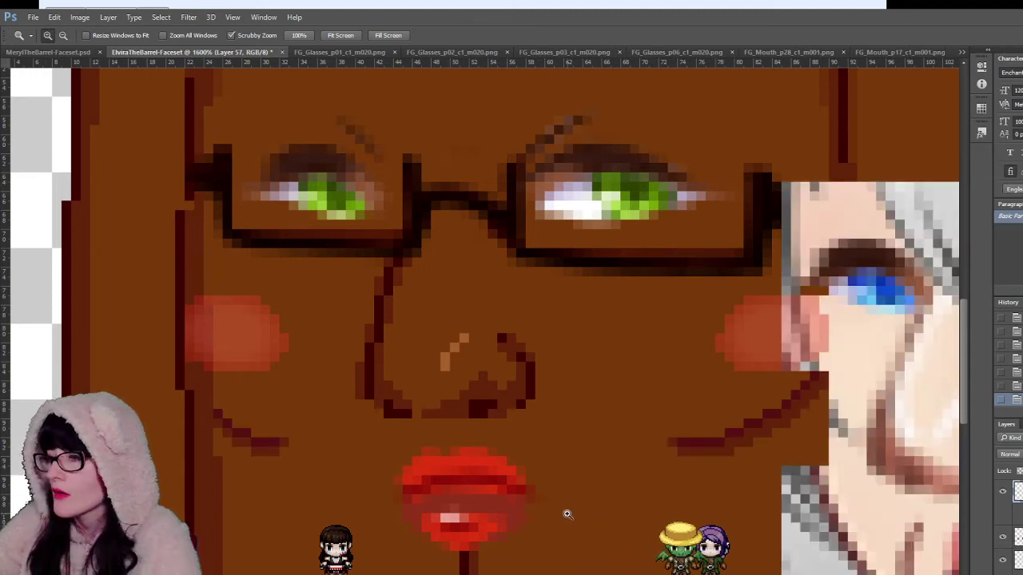
pyautogui.scroll(1, 568, 515)
pyautogui.moveTo(741, 501); pyautogui.dragTo(535, 461)
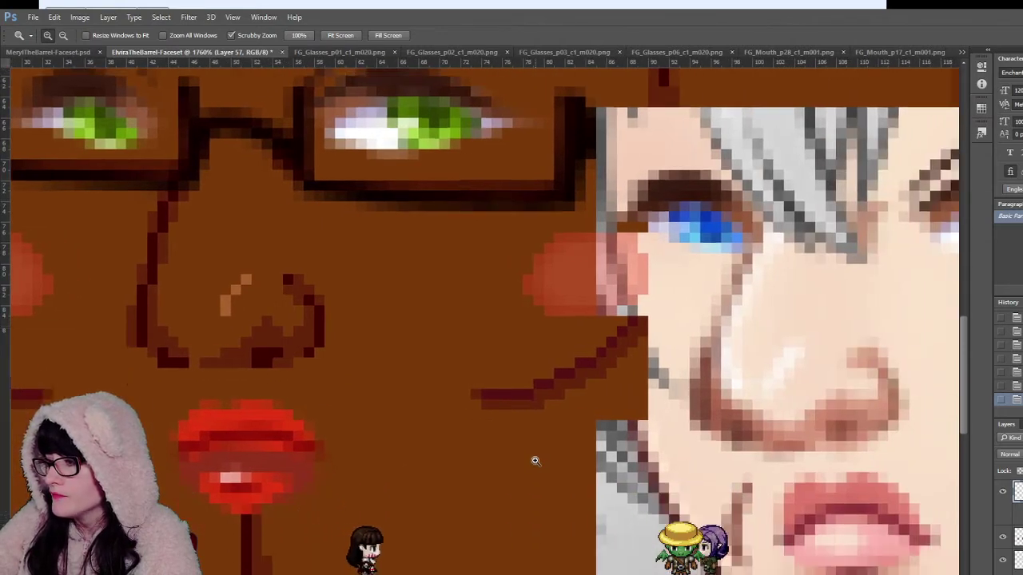
pyautogui.scroll(-2, 535, 461)
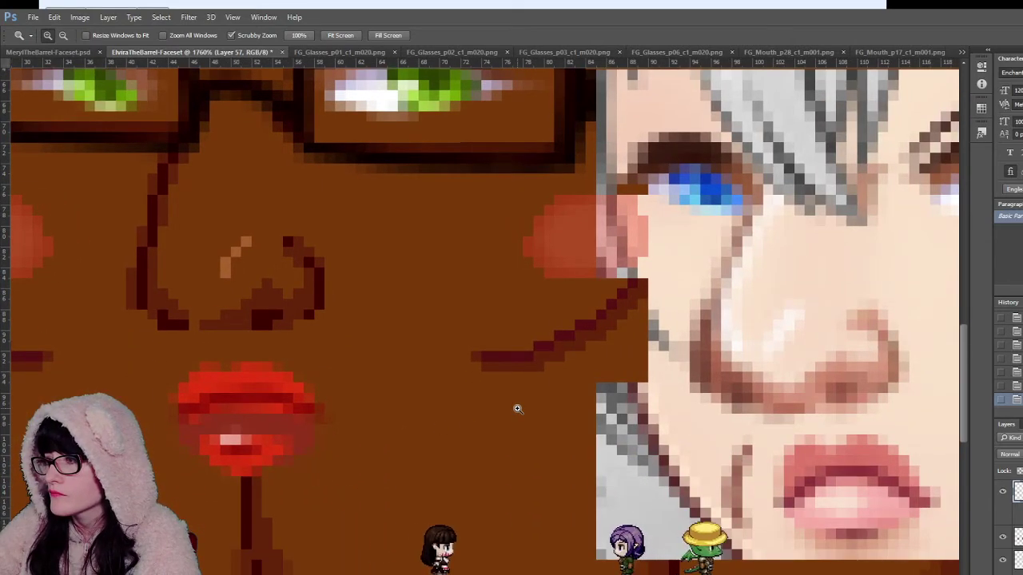
# Step: Move the barrel's red lip layer about one pixel up and one pixel to the right
pyautogui.press('v')
pyautogui.click(259, 398)
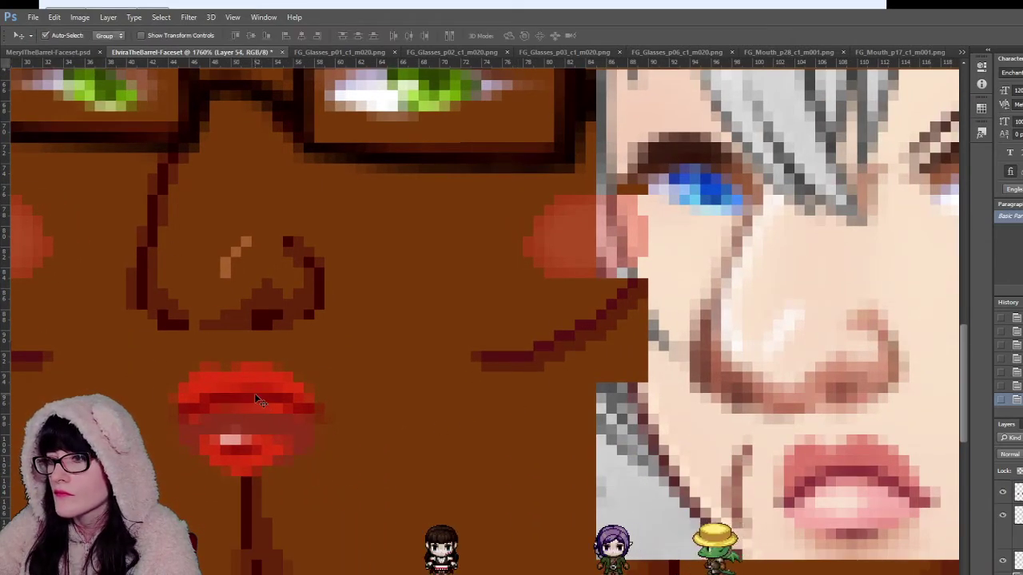
pyautogui.moveTo(255, 394)
pyautogui.mouseDown()
pyautogui.moveTo(305, 367)
pyautogui.moveTo(265, 383)
pyautogui.mouseUp()
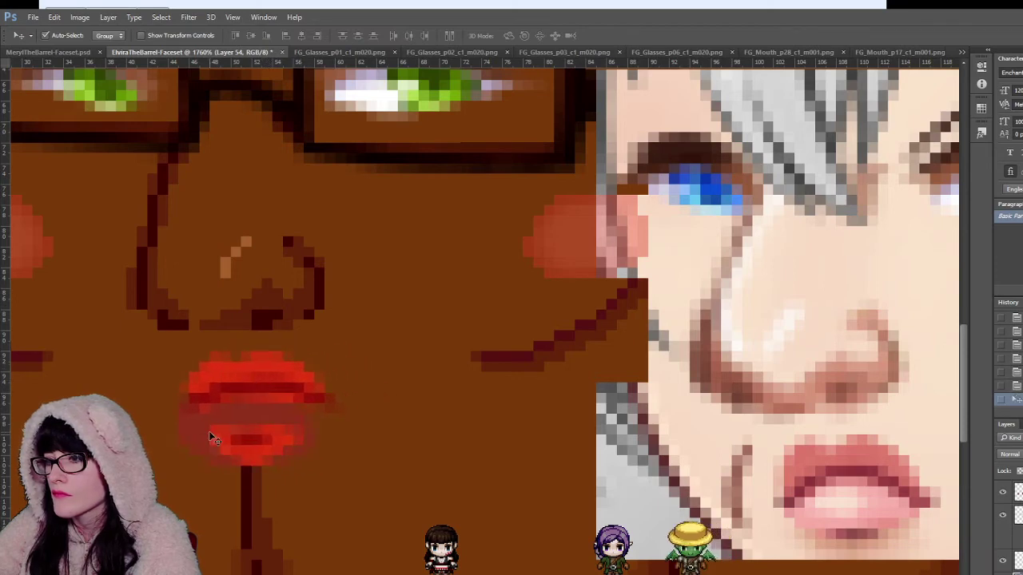
# Step: Reposition the lip layer carrying the white highlight so it lines up with the moved red lips
pyautogui.click(196, 431)
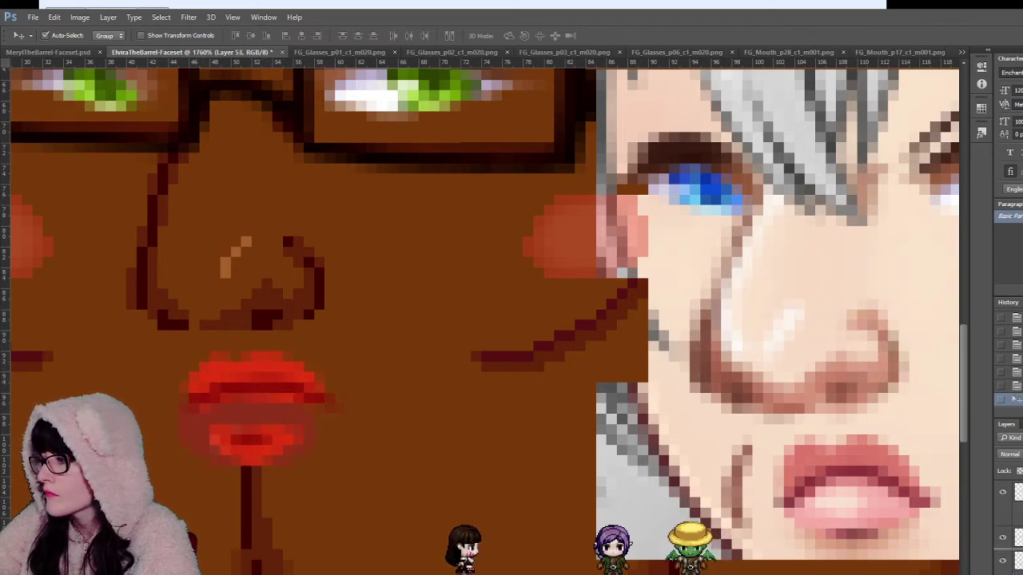
pyautogui.moveTo(1018, 571); pyautogui.dragTo(1019, 550)
pyautogui.moveTo(239, 441); pyautogui.dragTo(254, 440)
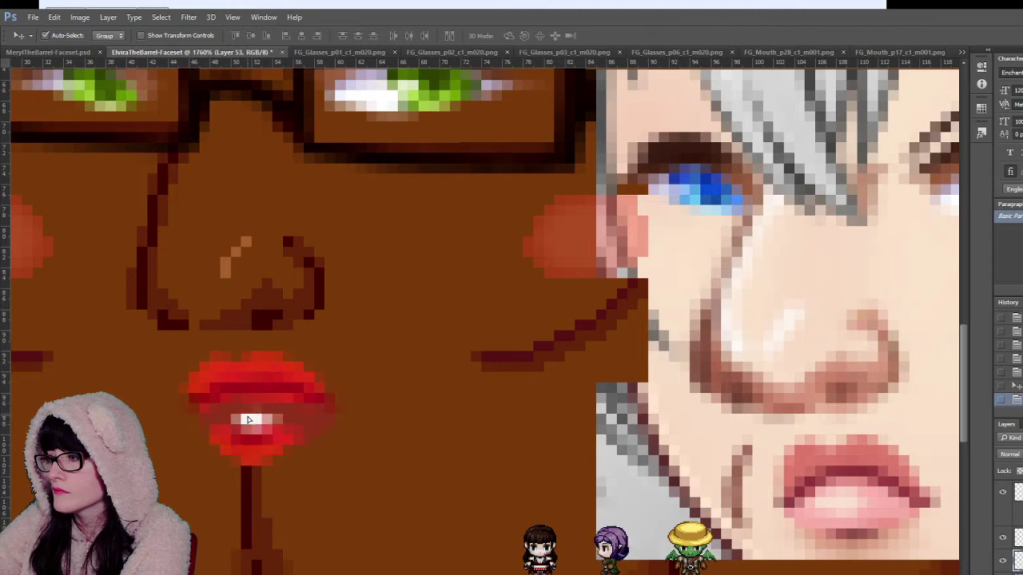
pyautogui.moveTo(248, 420)
pyautogui.mouseDown()
pyautogui.moveTo(247, 398)
pyautogui.moveTo(248, 409)
pyautogui.mouseUp()
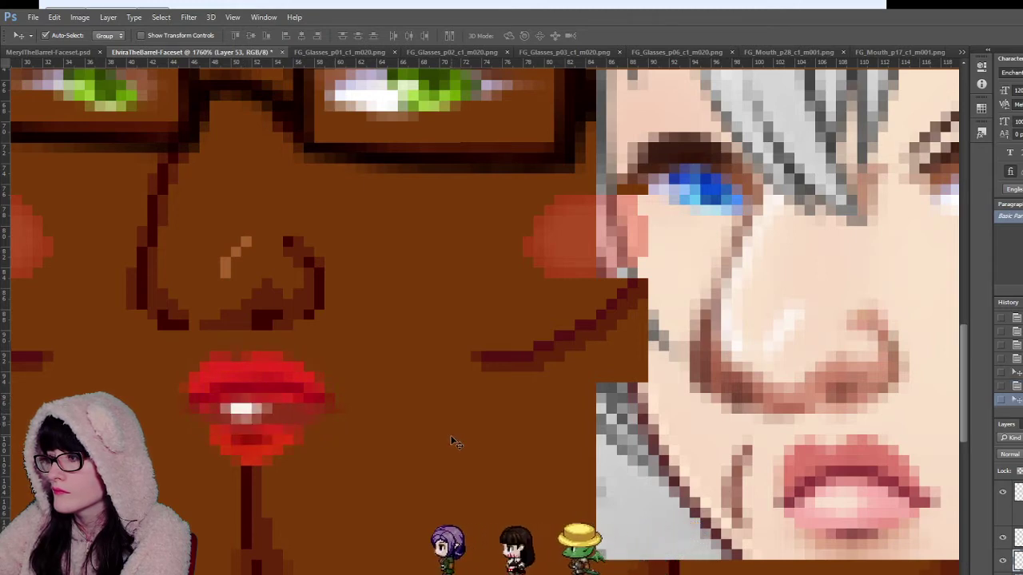
pyautogui.press('Left')
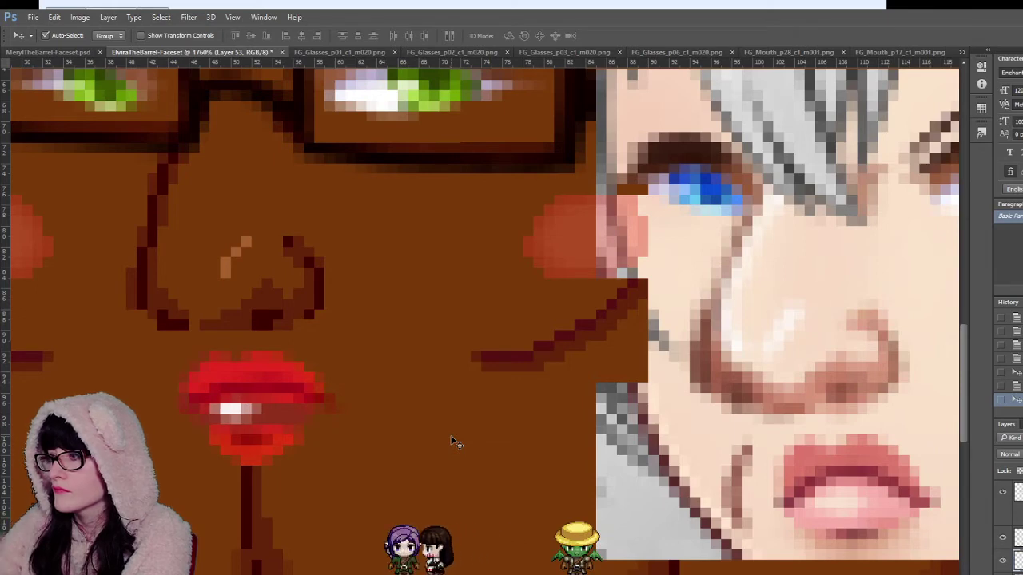
pyautogui.press('Up')
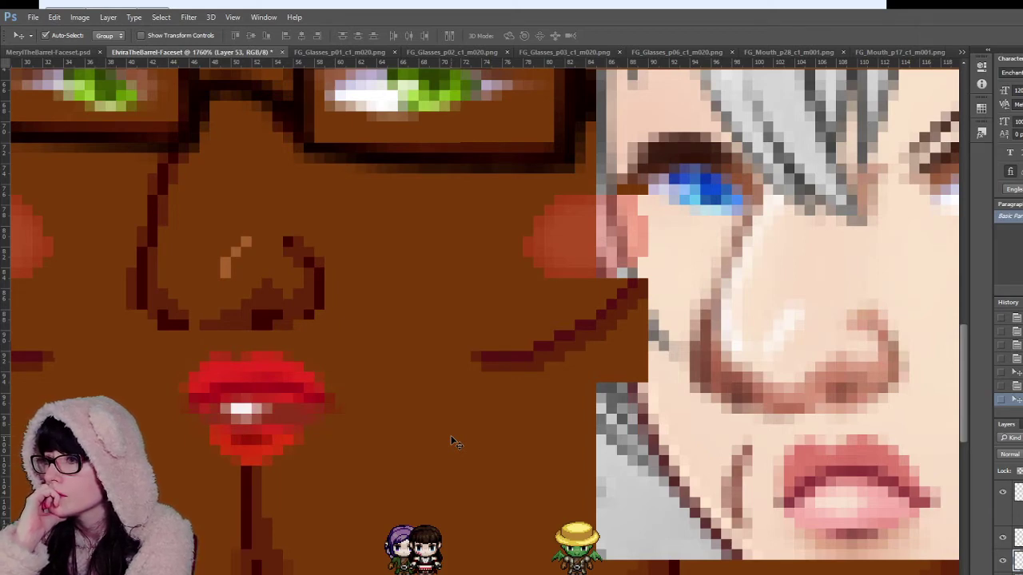
# Step: Nudge the white lip highlight up and down, settling it directly beneath the dark line of the upper lip
pyautogui.press('Down')
pyautogui.press('Down')
pyautogui.press('Down')
pyautogui.press('Up')
pyautogui.press('Up')
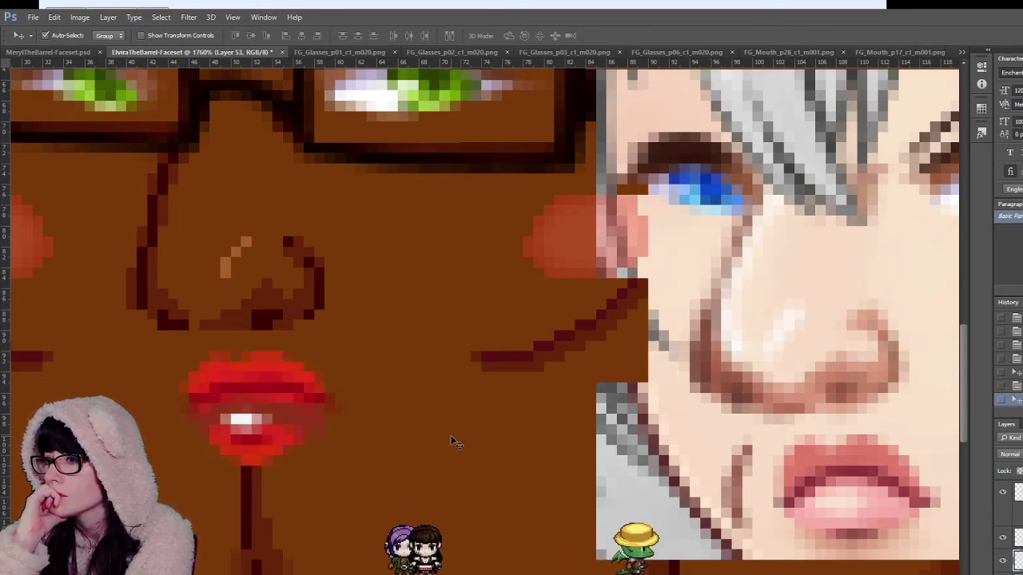
pyautogui.press('Up')
pyautogui.press('Up')
pyautogui.press('Down')
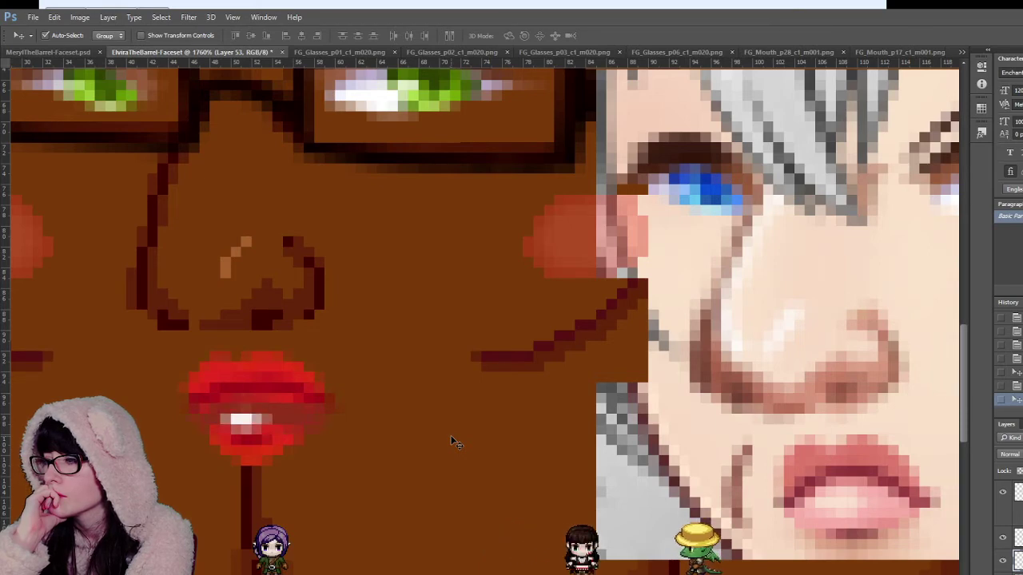
pyautogui.press('Up')
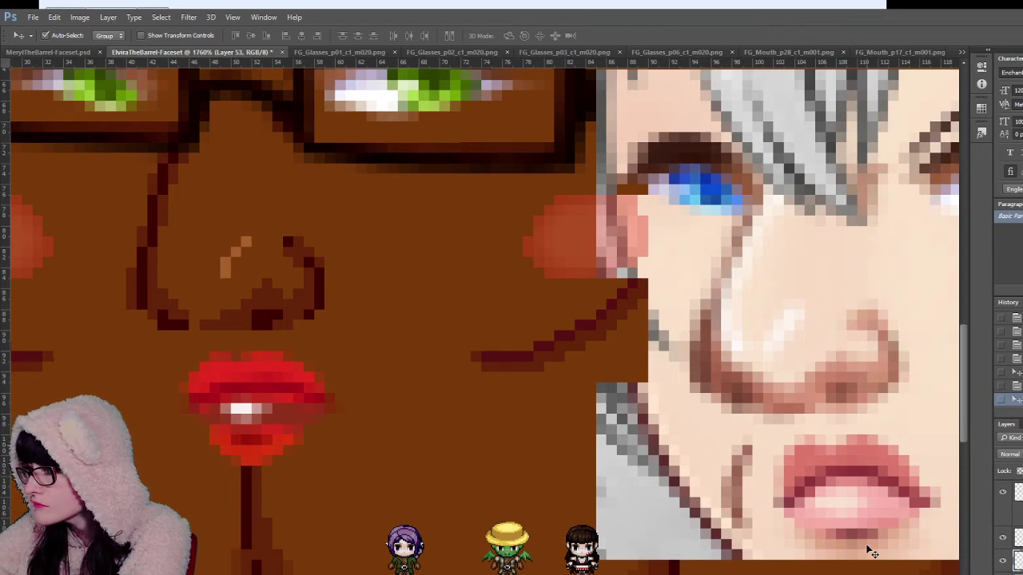
# Step: Select the main areas of the reference face's pink lips with the Magic Wand at tolerance 20
pyautogui.press('m')
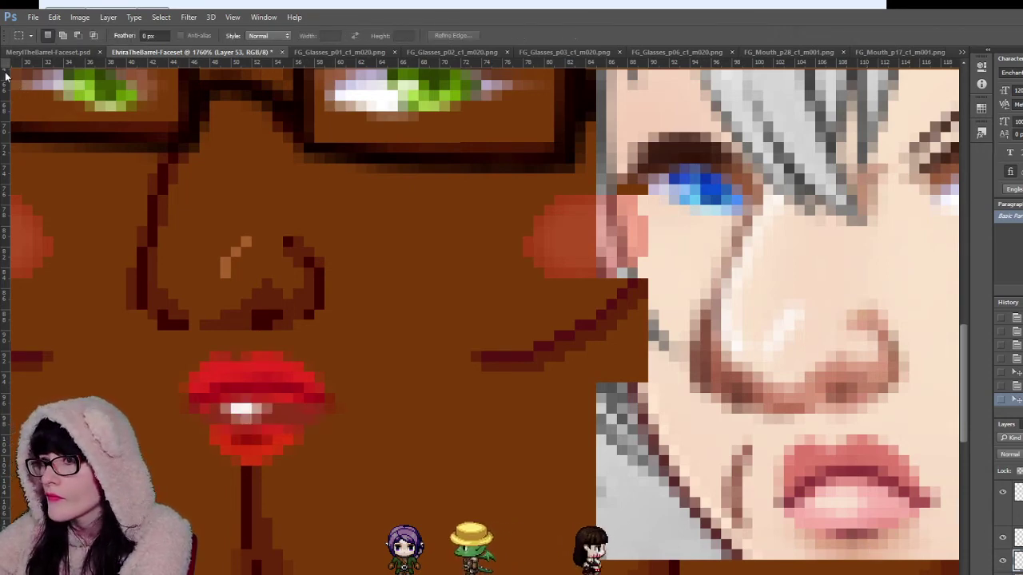
pyautogui.press('v')
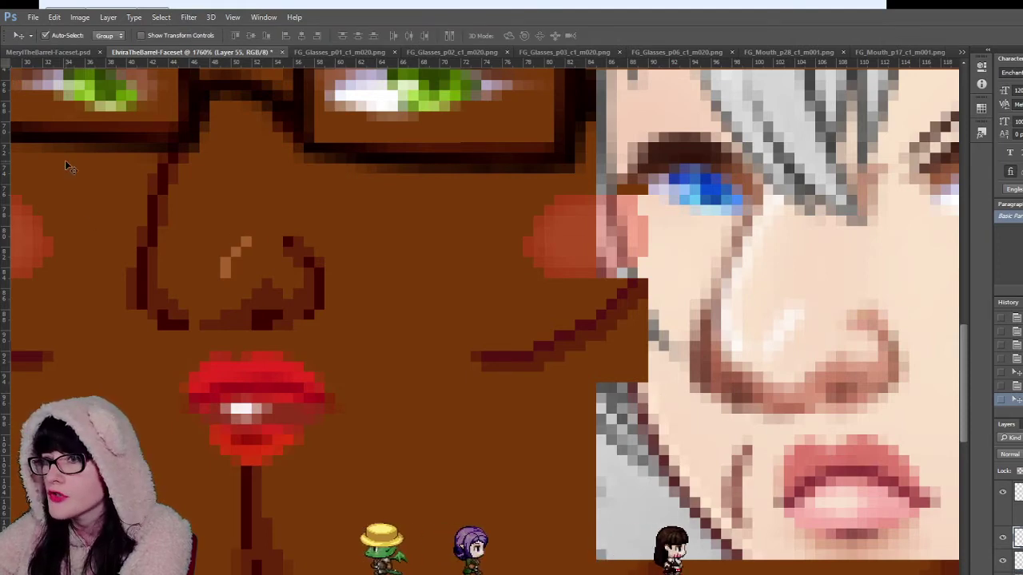
pyautogui.press('w')
pyautogui.click(851, 471)
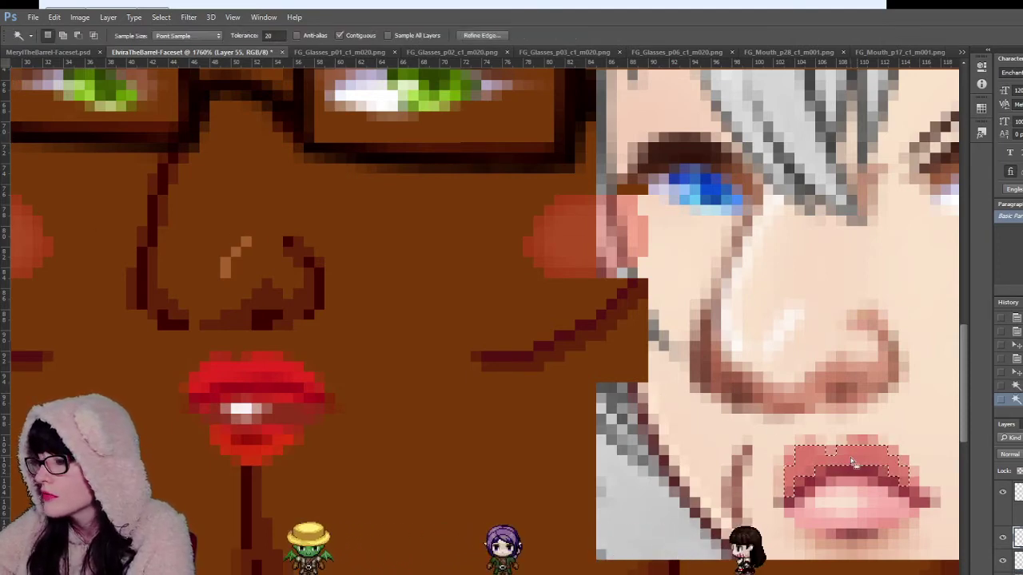
pyautogui.keyDown('shift'); pyautogui.click(851, 458); pyautogui.keyUp('shift')
pyautogui.keyDown('shift'); pyautogui.click(852, 462); pyautogui.keyUp('shift')
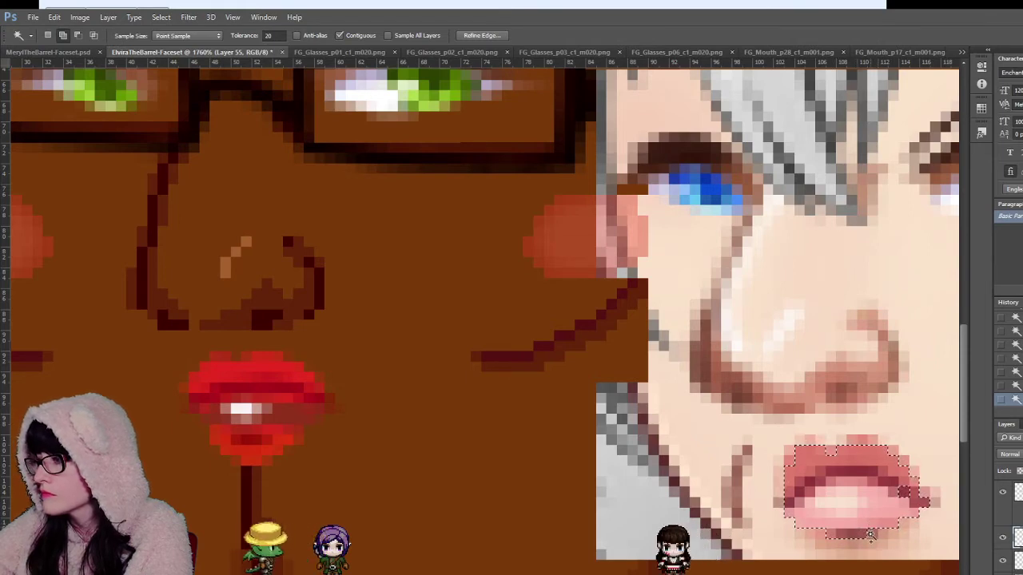
# Step: Add the lighter edge pixels along the reference upper lip's outline and corners to the selection
pyautogui.click(903, 461)
pyautogui.click(831, 450)
pyautogui.click(862, 441)
pyautogui.click(789, 461)
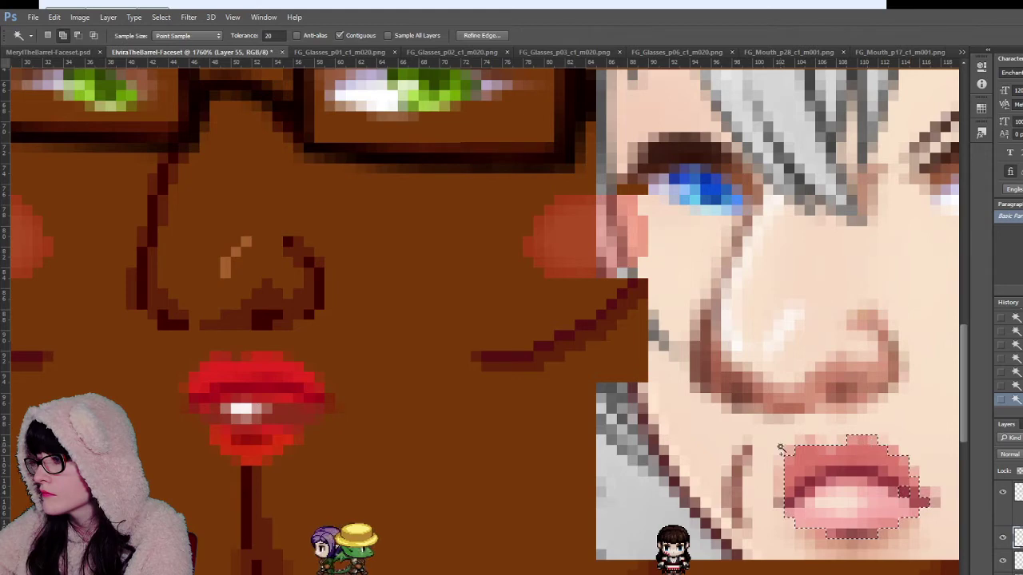
# Step: Try to extend the lip selection to the remaining upper-lip edge pixels, undoing each attempt
pyautogui.keyDown('shift'); pyautogui.click(828, 454); pyautogui.keyUp('shift')
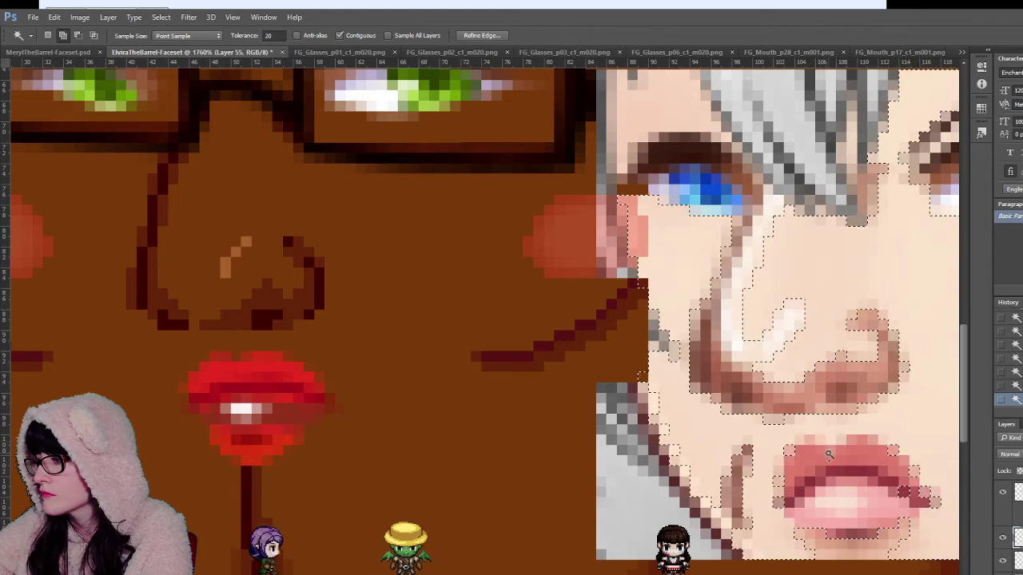
pyautogui.hotkey('ctrl', 'z')
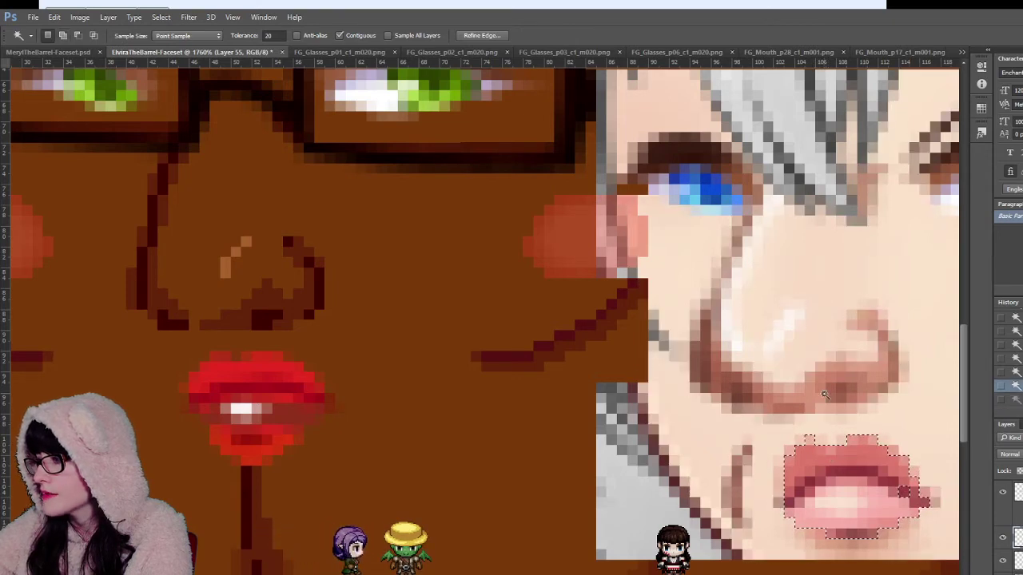
pyautogui.keyDown('shift'); pyautogui.click(815, 440); pyautogui.keyUp('shift')
pyautogui.hotkey('ctrl', 'z')
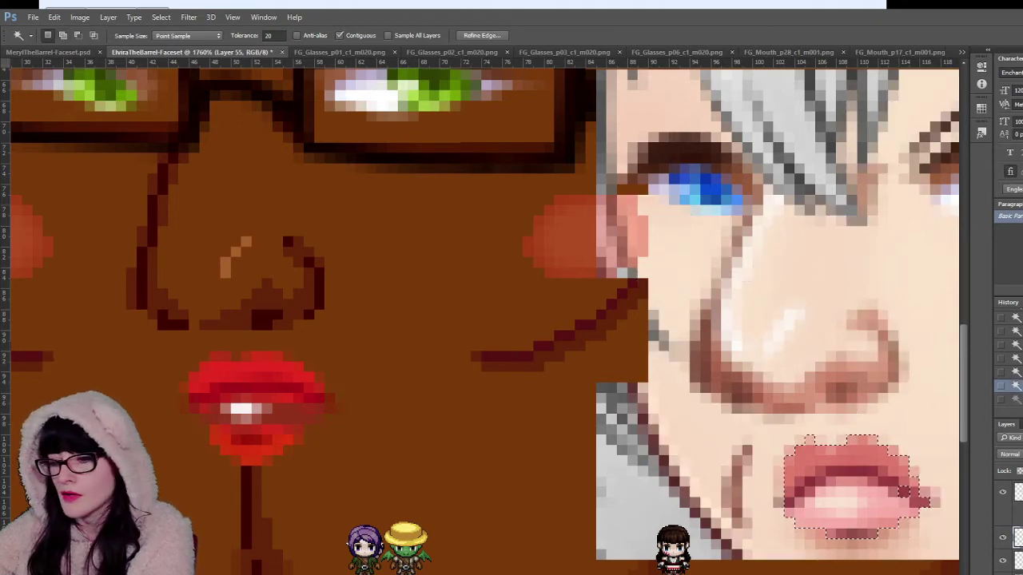
# Step: Copy the selected pink lips to their own layer, place them beneath the barrel's nose, and shift the red lips out of the way
pyautogui.hotkey('ctrl', 'd')
pyautogui.press('v')
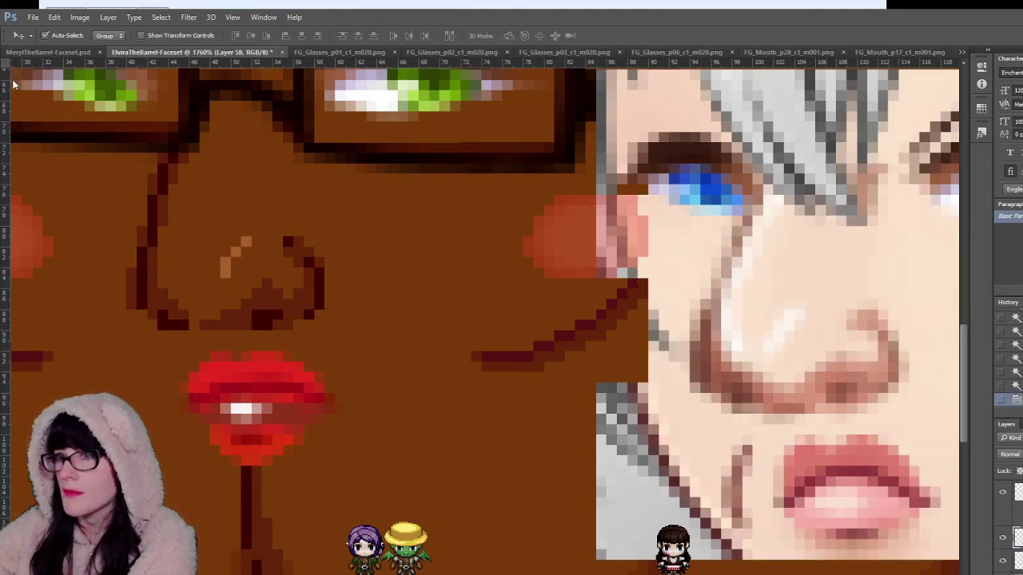
pyautogui.moveTo(819, 488); pyautogui.dragTo(361, 463)
pyautogui.moveTo(247, 360)
pyautogui.mouseDown()
pyautogui.moveTo(397, 469)
pyautogui.moveTo(257, 436)
pyautogui.mouseUp()
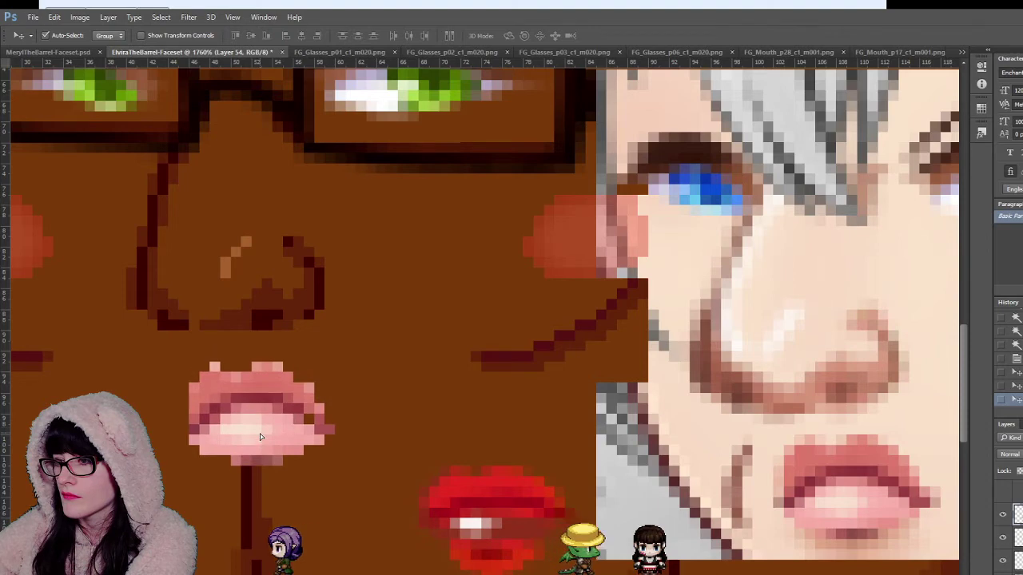
# Step: Examine how the pink lips fit the barrel's whole face compared with the red lips and the reference face
pyautogui.press('z')
pyautogui.keyDown('alt'); pyautogui.click(335, 322); pyautogui.keyUp('alt')
pyautogui.keyDown('alt'); pyautogui.click(336, 322); pyautogui.keyUp('alt')
pyautogui.keyDown('alt'); pyautogui.click(335, 322); pyautogui.keyUp('alt')
pyautogui.keyDown('alt'); pyautogui.click(336, 322); pyautogui.keyUp('alt')
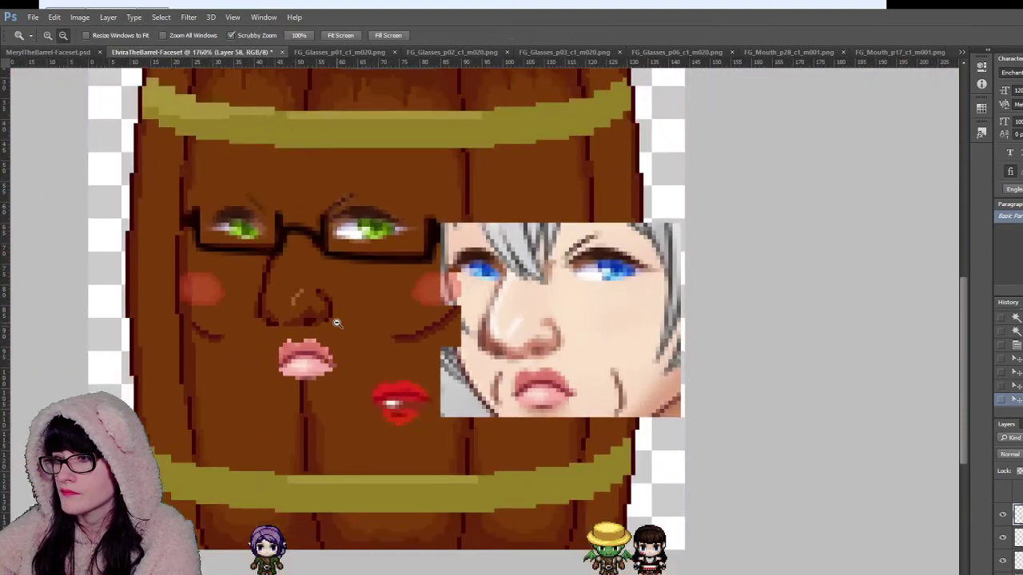
pyautogui.keyDown('alt'); pyautogui.click(336, 322); pyautogui.keyUp('alt')
pyautogui.keyDown('alt'); pyautogui.click(476, 440); pyautogui.keyUp('alt')
pyautogui.keyDown('alt'); pyautogui.click(476, 440); pyautogui.keyUp('alt')
pyautogui.keyDown('alt'); pyautogui.click(476, 439); pyautogui.keyUp('alt')
pyautogui.click(463, 401)
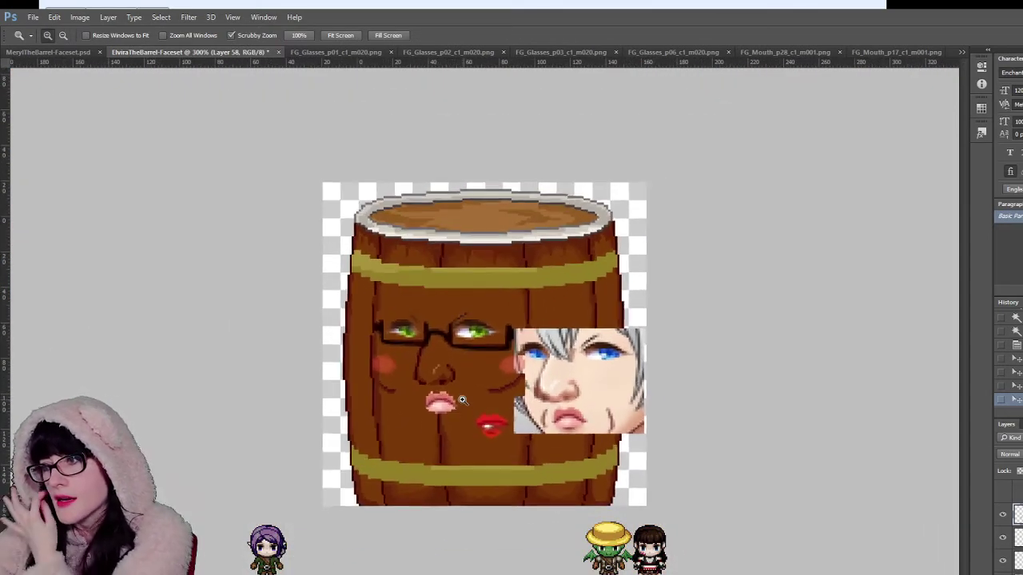
pyautogui.click(463, 401)
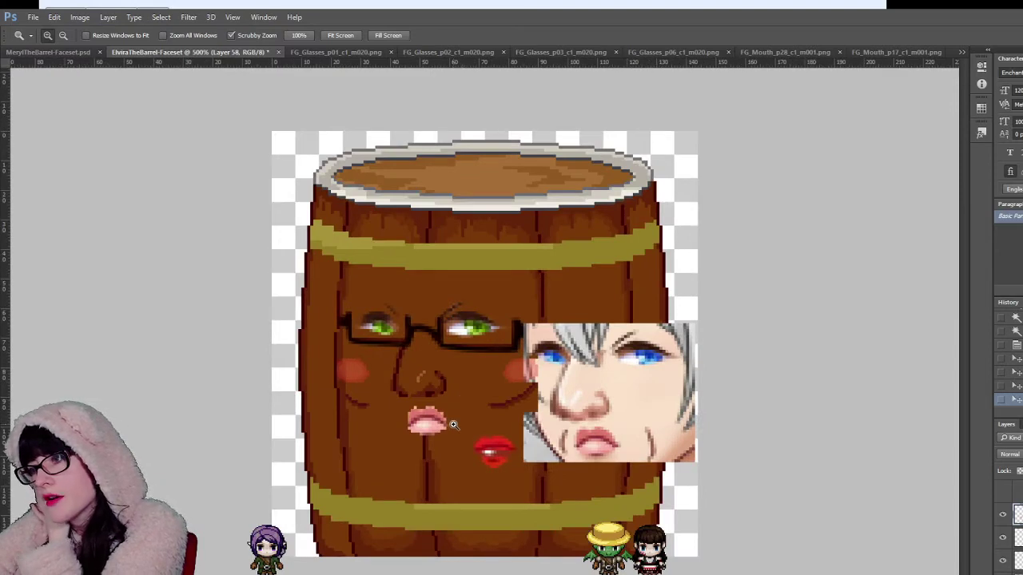
# Step: Try painting the upper pink lip directly on its layer in the red lips' bright red, then revert the strokes
pyautogui.scroll(7, 453, 424)
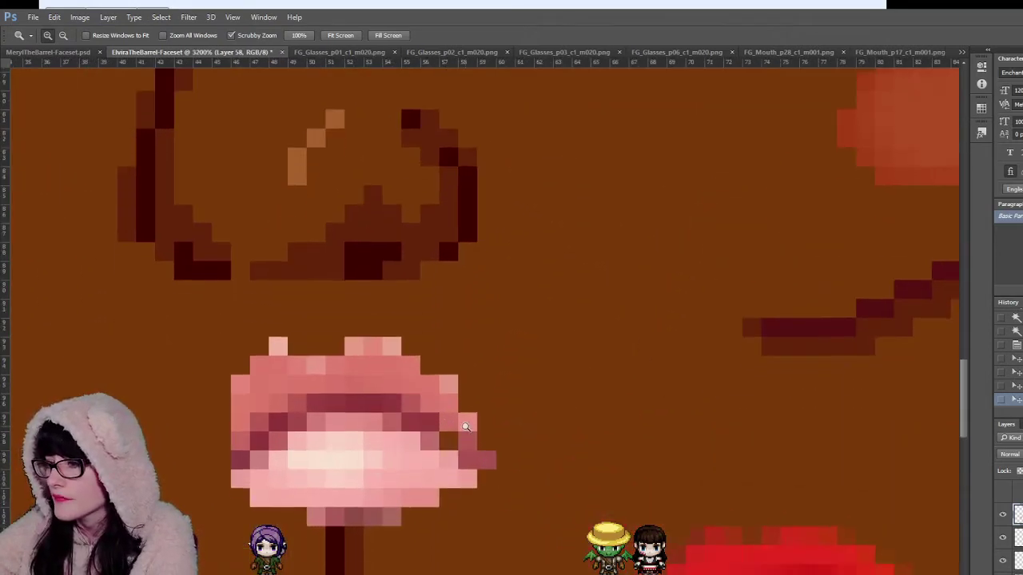
pyautogui.scroll(-3, 466, 426)
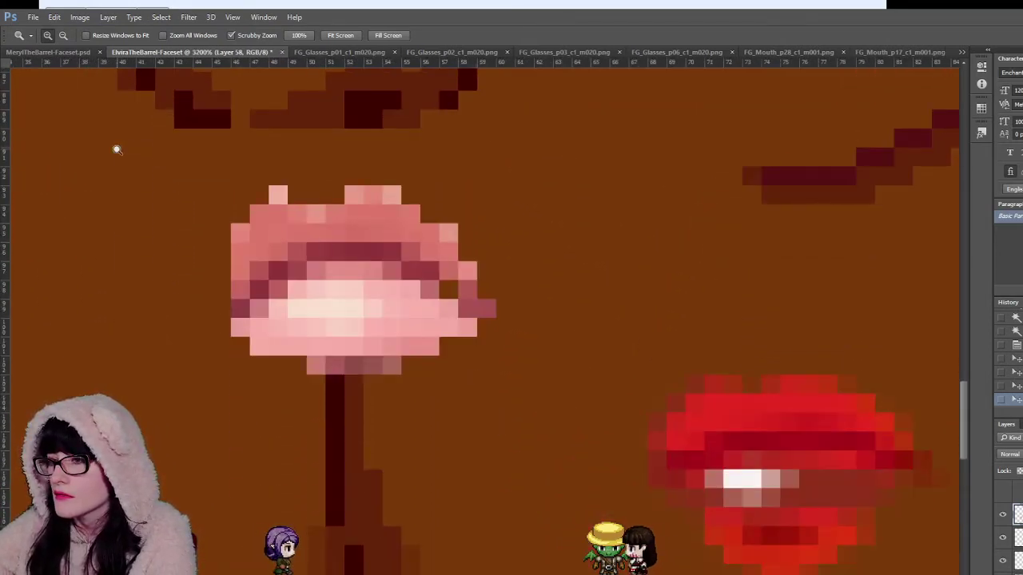
pyautogui.press('i')
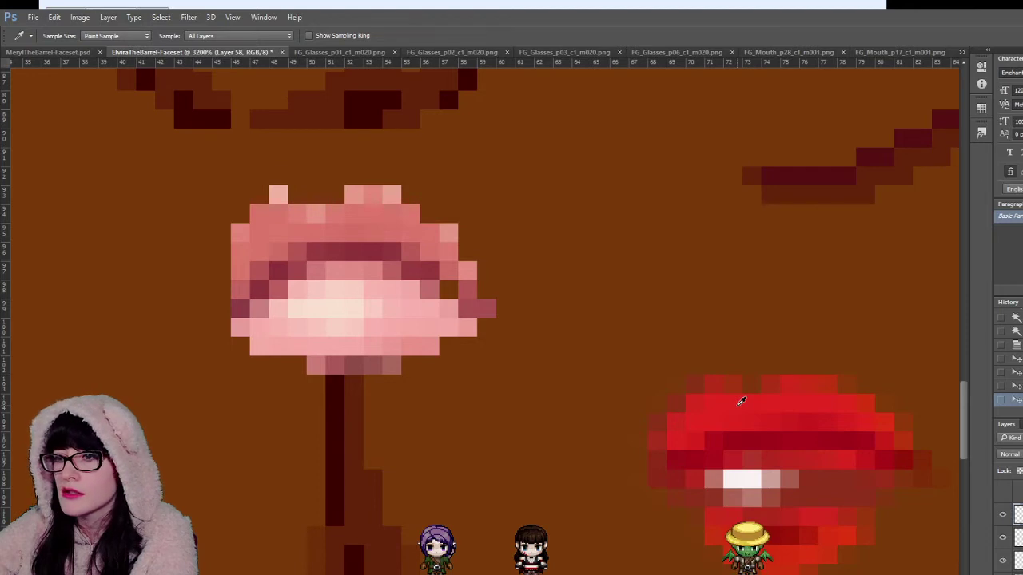
pyautogui.press('b')
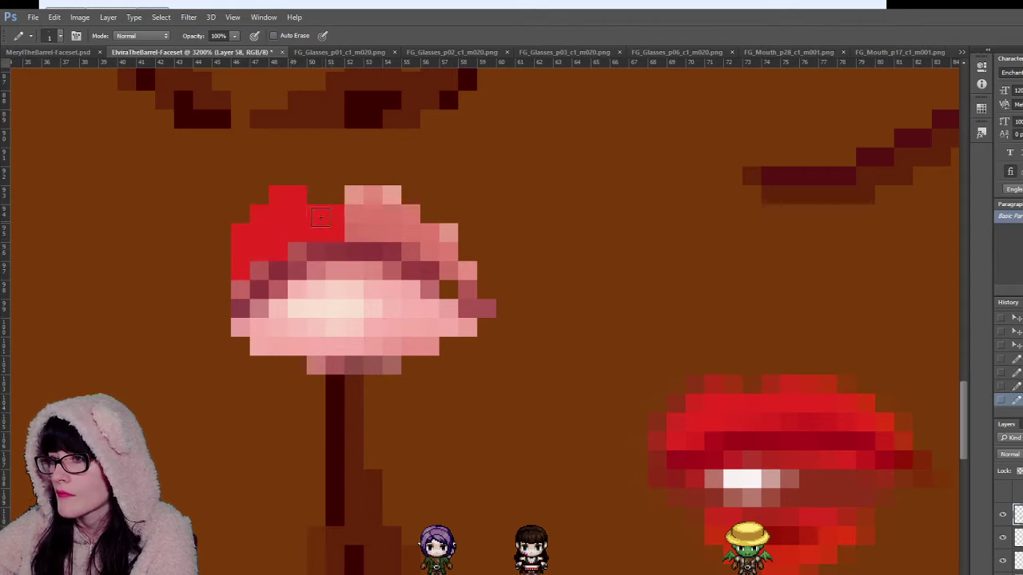
pyautogui.moveTo(366, 200)
pyautogui.mouseDown()
pyautogui.moveTo(349, 227)
pyautogui.moveTo(411, 226)
pyautogui.moveTo(411, 236)
pyautogui.moveTo(437, 242)
pyautogui.moveTo(416, 245)
pyautogui.moveTo(431, 247)
pyautogui.moveTo(463, 230)
pyautogui.moveTo(449, 235)
pyautogui.moveTo(450, 267)
pyautogui.mouseUp()
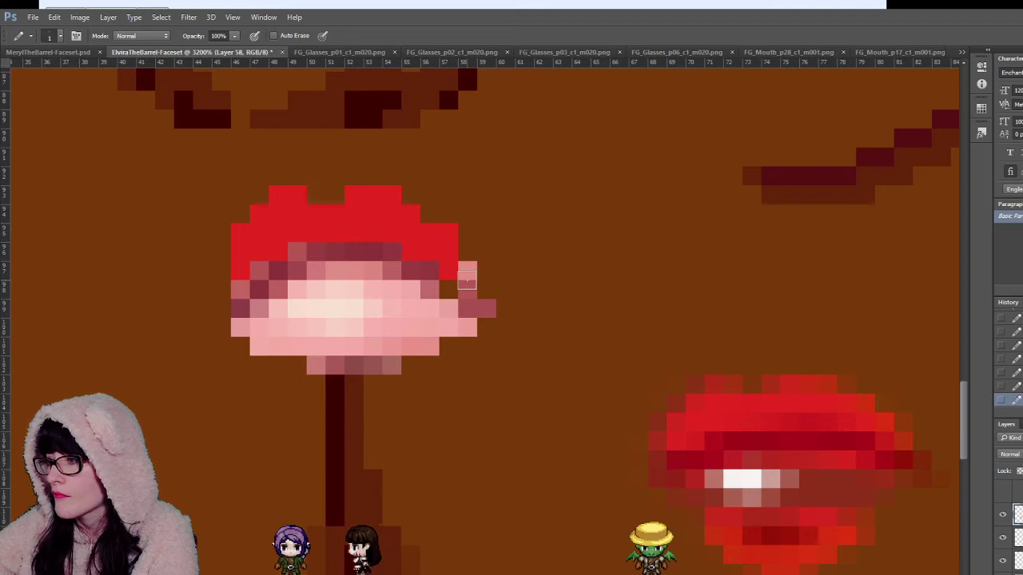
pyautogui.click(468, 289)
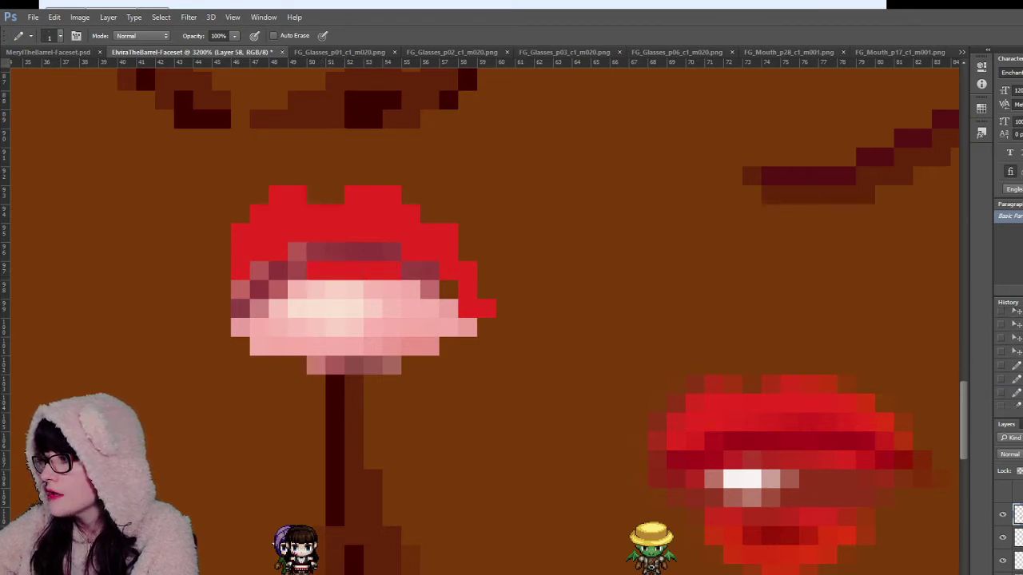
pyautogui.click(1016, 330)
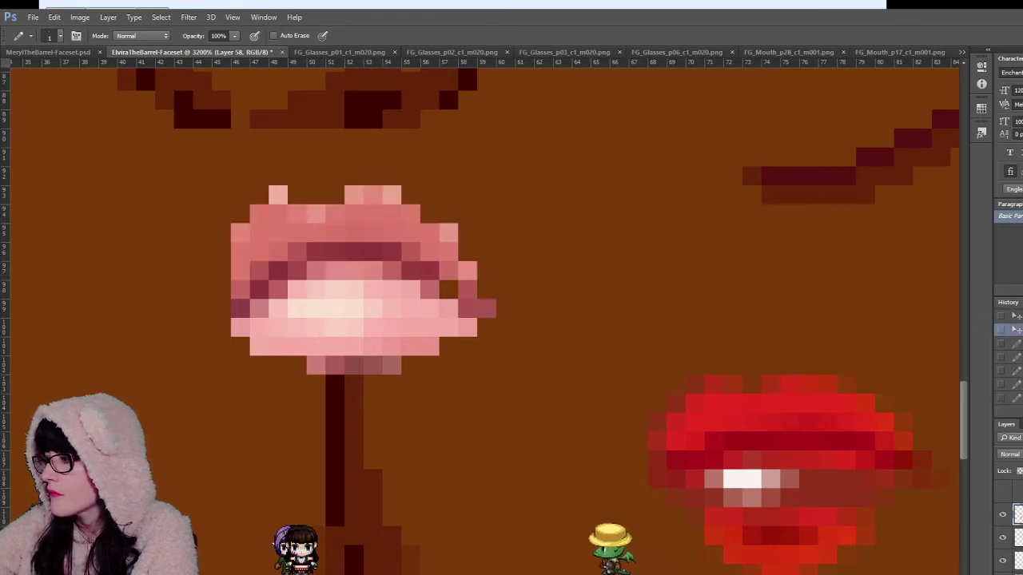
# Step: Add a new layer and paint over the upper and lower pink lips in bright red with a 1-pixel Pencil, sparing the dark mouth line
pyautogui.hotkey('ctrl', 'alt', 'shift', 'n')
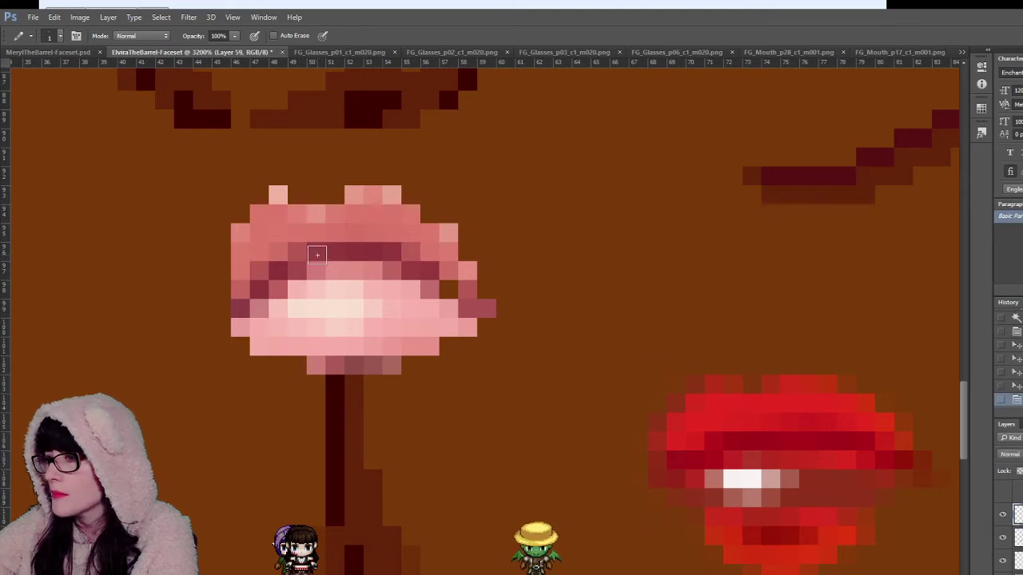
pyautogui.moveTo(278, 199)
pyautogui.mouseDown()
pyautogui.moveTo(239, 243)
pyautogui.moveTo(236, 287)
pyautogui.moveTo(306, 226)
pyautogui.moveTo(291, 224)
pyautogui.moveTo(312, 226)
pyautogui.moveTo(296, 221)
pyautogui.moveTo(349, 226)
pyautogui.moveTo(329, 217)
pyautogui.moveTo(363, 194)
pyautogui.moveTo(380, 197)
pyautogui.moveTo(377, 223)
pyautogui.moveTo(394, 205)
pyautogui.moveTo(393, 231)
pyautogui.mouseUp()
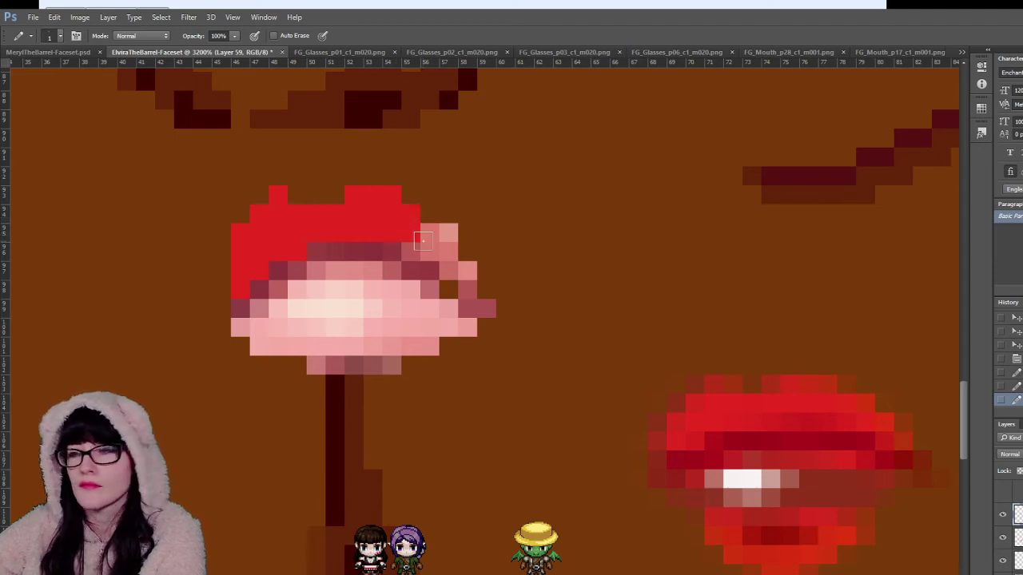
pyautogui.click(424, 241)
pyautogui.click(445, 236)
pyautogui.click(447, 266)
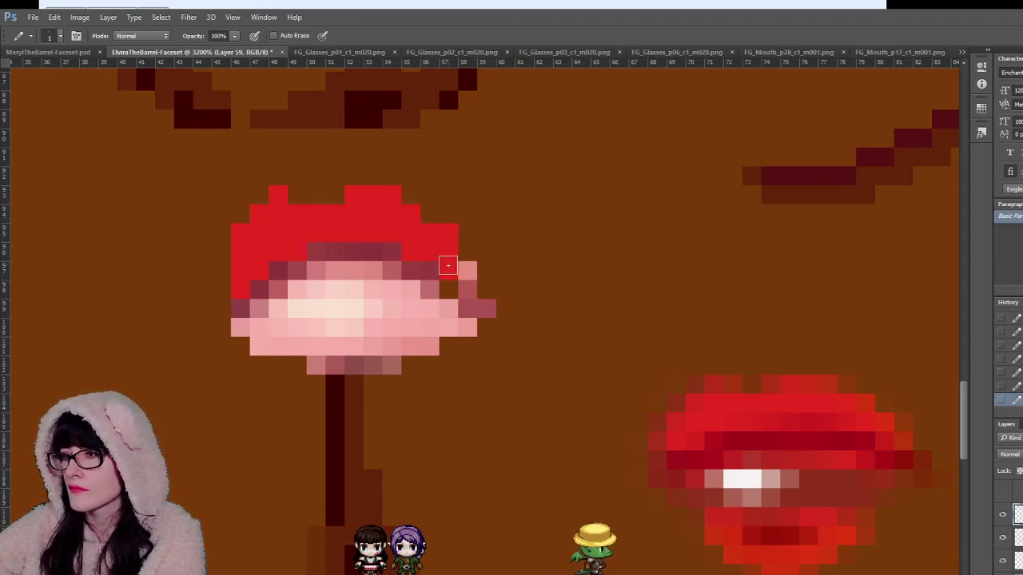
pyautogui.click(464, 272)
pyautogui.moveTo(464, 287)
pyautogui.mouseDown()
pyautogui.moveTo(475, 303)
pyautogui.moveTo(466, 303)
pyautogui.mouseUp()
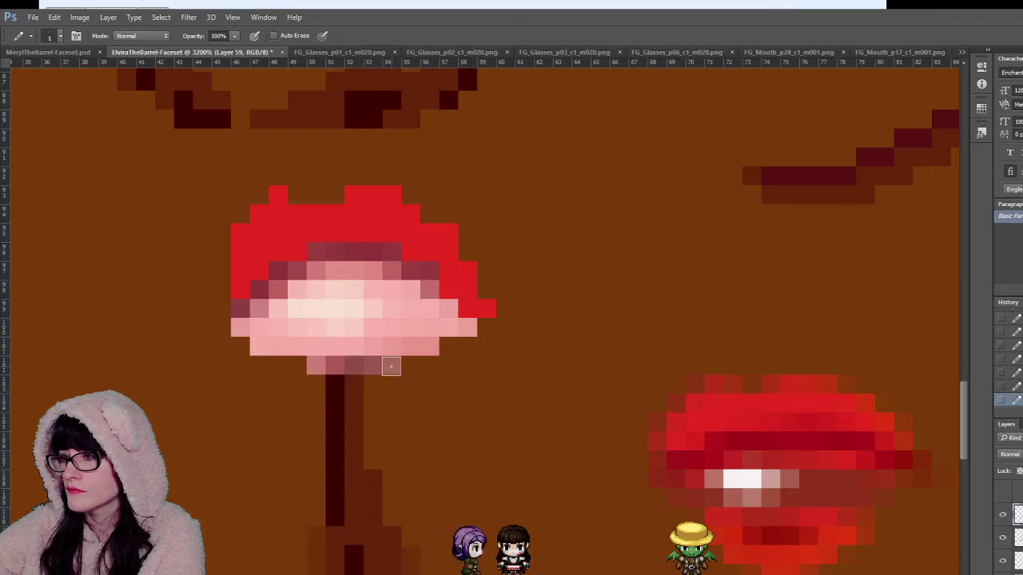
pyautogui.moveTo(384, 365)
pyautogui.mouseDown()
pyautogui.moveTo(316, 355)
pyautogui.moveTo(394, 336)
pyautogui.moveTo(417, 342)
pyautogui.moveTo(424, 337)
pyautogui.moveTo(402, 333)
pyautogui.moveTo(449, 318)
pyautogui.moveTo(467, 326)
pyautogui.moveTo(448, 322)
pyautogui.moveTo(416, 289)
pyautogui.moveTo(378, 295)
pyautogui.moveTo(385, 282)
pyautogui.moveTo(347, 293)
pyautogui.moveTo(363, 304)
pyautogui.moveTo(384, 281)
pyautogui.moveTo(313, 274)
pyautogui.moveTo(388, 273)
pyautogui.moveTo(369, 324)
pyautogui.moveTo(275, 317)
pyautogui.moveTo(301, 304)
pyautogui.moveTo(295, 291)
pyautogui.moveTo(335, 337)
pyautogui.moveTo(248, 331)
pyautogui.moveTo(307, 341)
pyautogui.mouseUp()
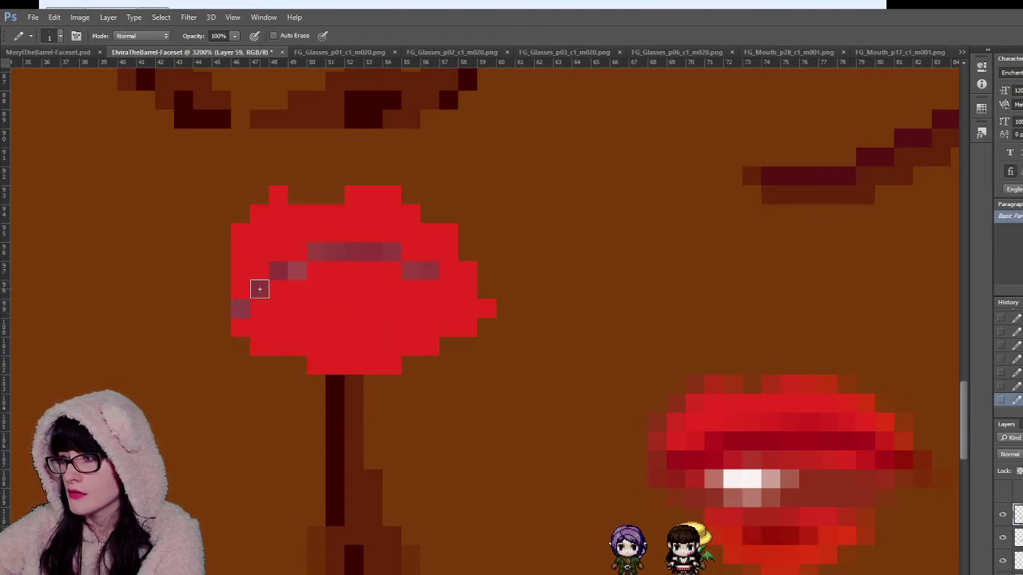
# Step: Paint the mouth line between the new lips in dark red sampled from the original red lips, undoing the misplaced pixels
pyautogui.press('i')
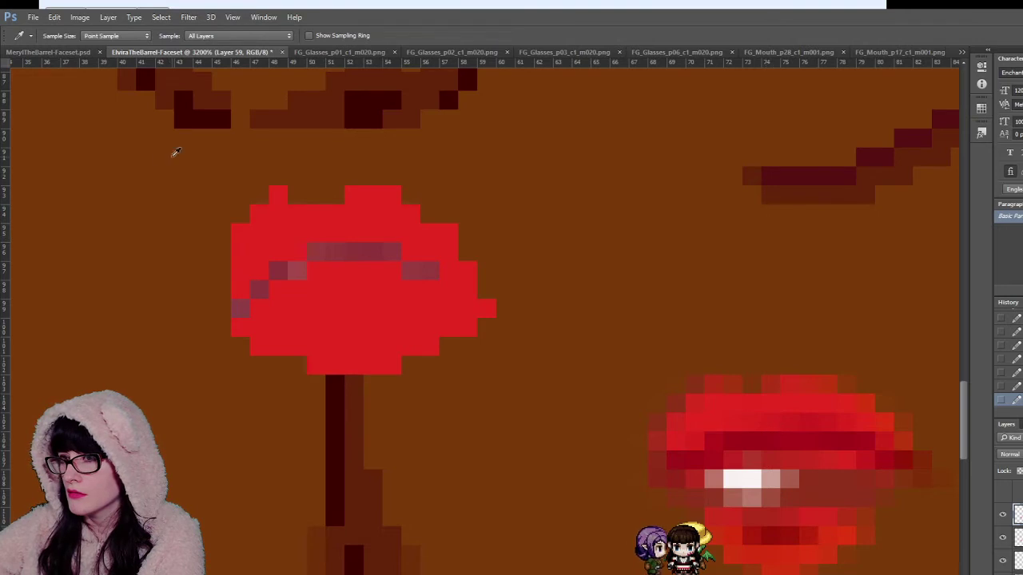
pyautogui.press('b')
pyautogui.moveTo(240, 308); pyautogui.dragTo(263, 288)
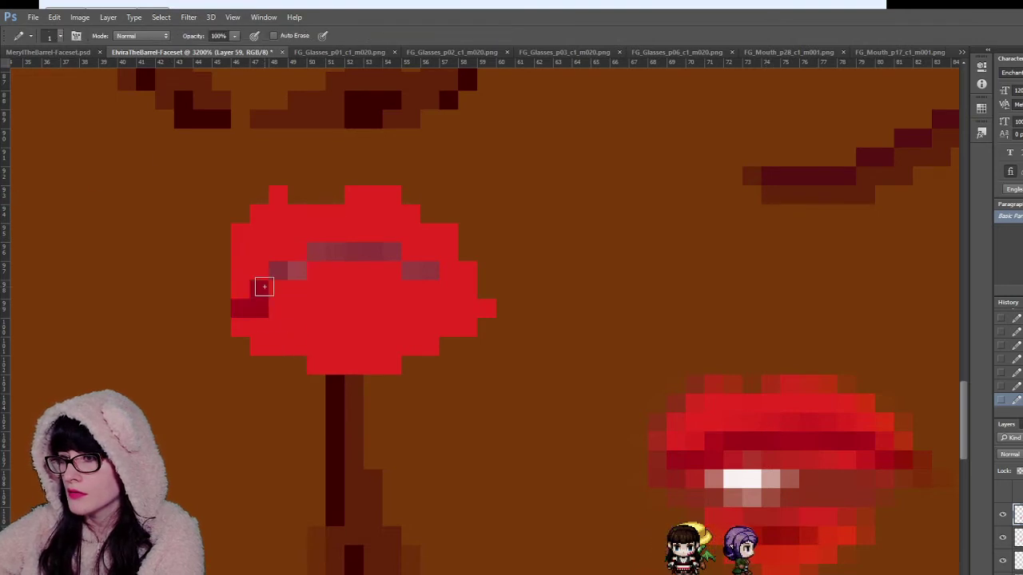
pyautogui.hotkey('ctrl', 'alt', 'z')
pyautogui.hotkey('ctrl', 'alt', 'z')
pyautogui.hotkey('ctrl', 'alt', 'z')
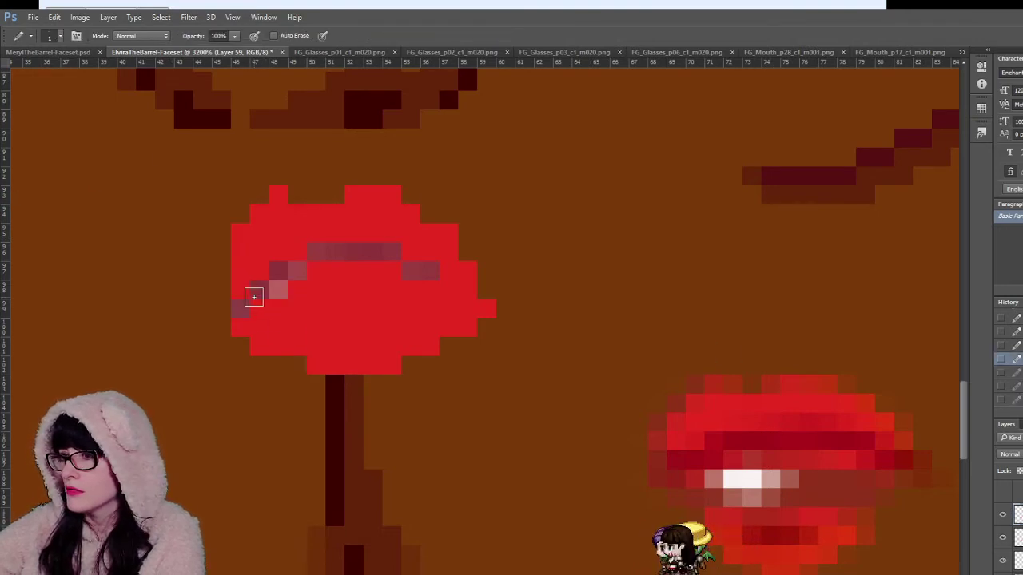
pyautogui.hotkey('ctrl', 'shift', 'z')
pyautogui.hotkey('ctrl', 'shift', 'z')
pyautogui.hotkey('ctrl', 'alt', 'z')
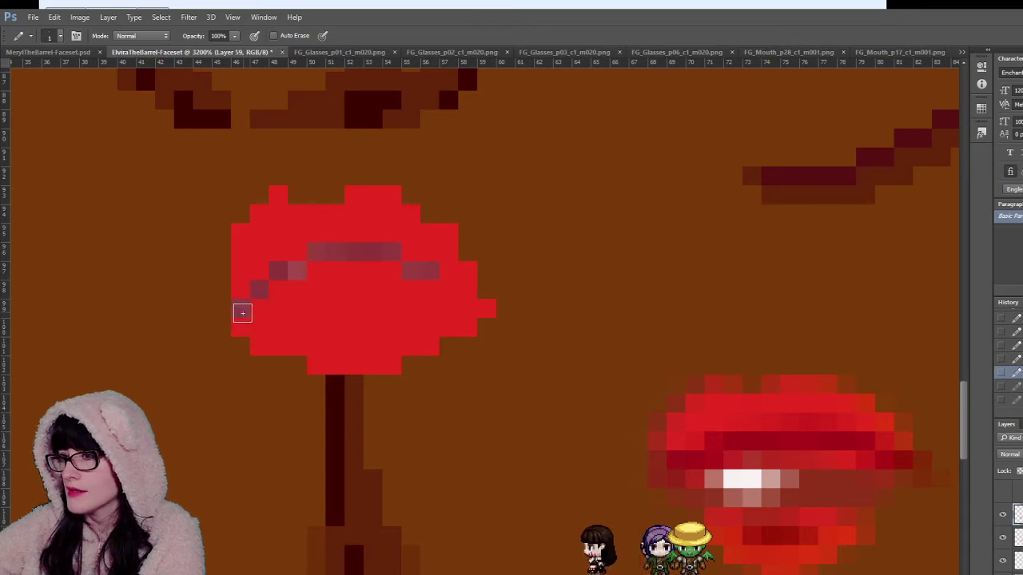
pyautogui.click(242, 314)
pyautogui.moveTo(256, 297)
pyautogui.mouseDown()
pyautogui.moveTo(336, 247)
pyautogui.moveTo(321, 252)
pyautogui.moveTo(384, 248)
pyautogui.moveTo(389, 262)
pyautogui.moveTo(430, 272)
pyautogui.mouseUp()
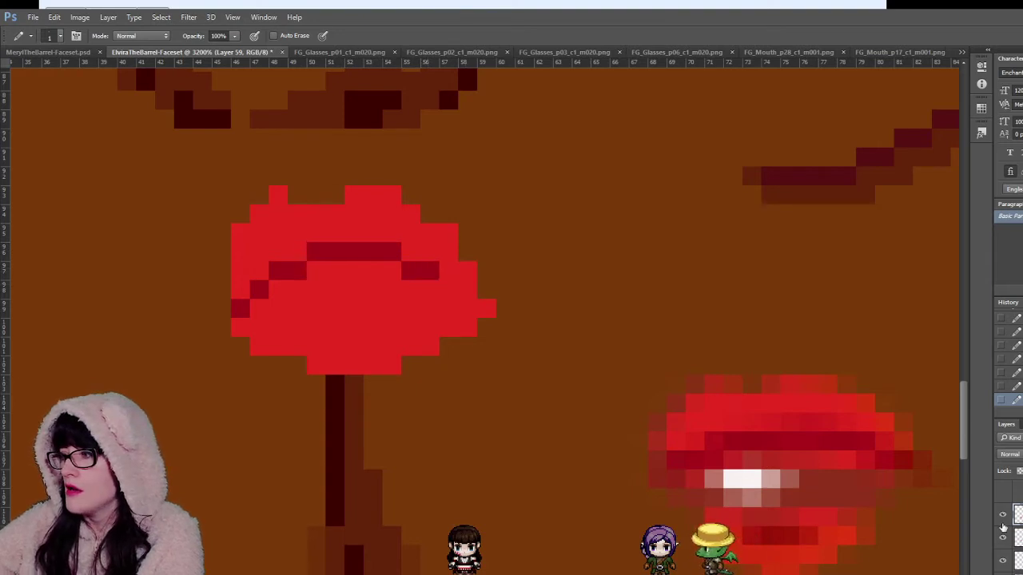
# Step: Try Luminosity, Difference and Hard Light blending on the painted red lip layer over the pink lips
pyautogui.click(1002, 524)
pyautogui.click(1003, 527)
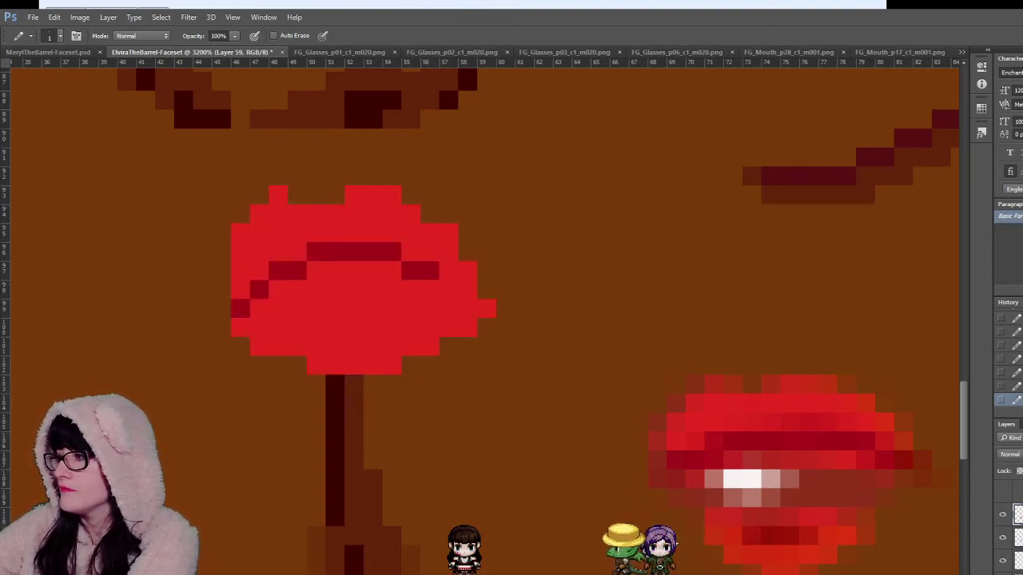
pyautogui.click(1008, 443)
pyautogui.press('Down')
pyautogui.press('Down')
pyautogui.scroll(5, 1009, 445)
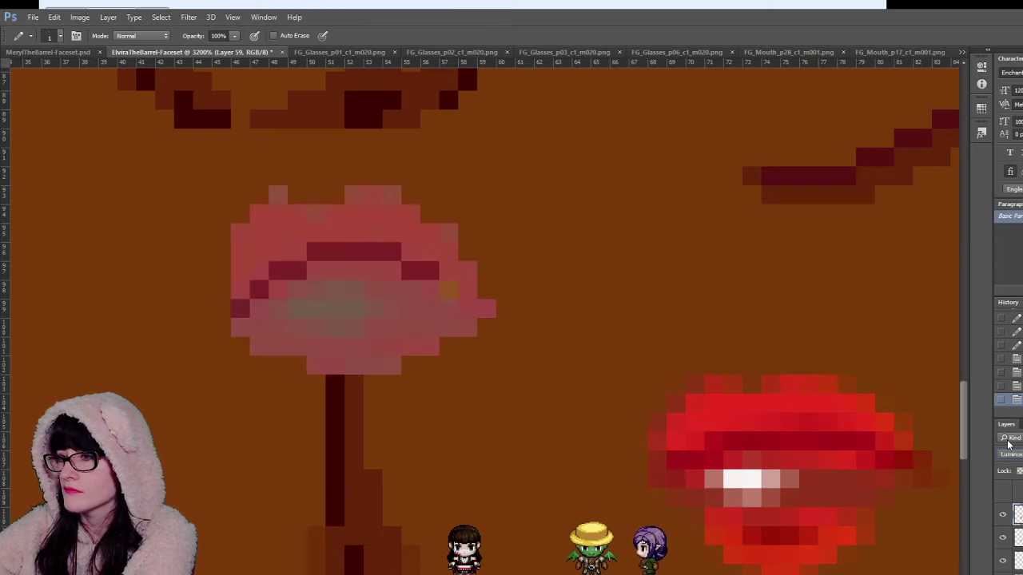
pyautogui.scroll(4, 1008, 445)
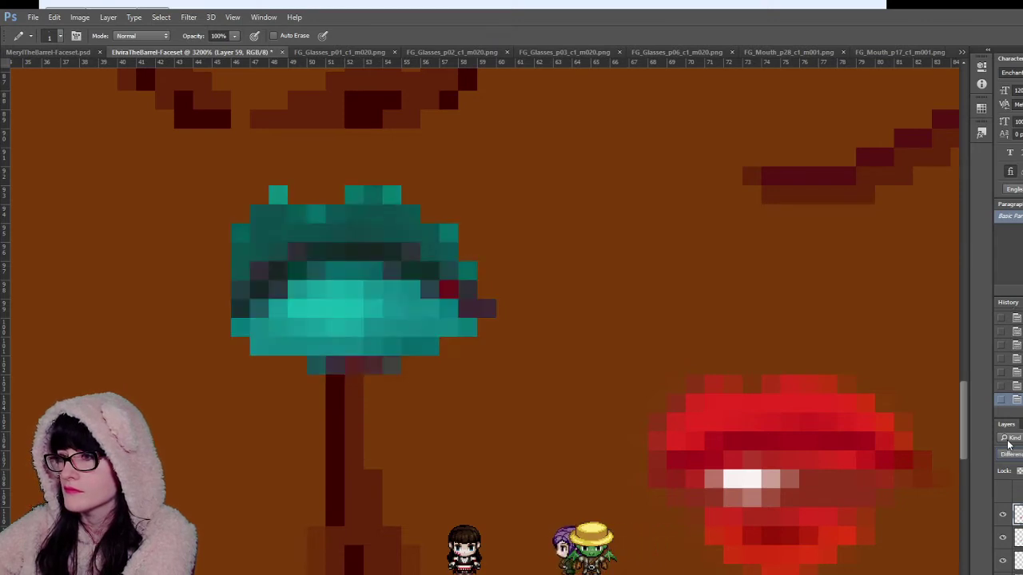
pyautogui.scroll(3, 1008, 445)
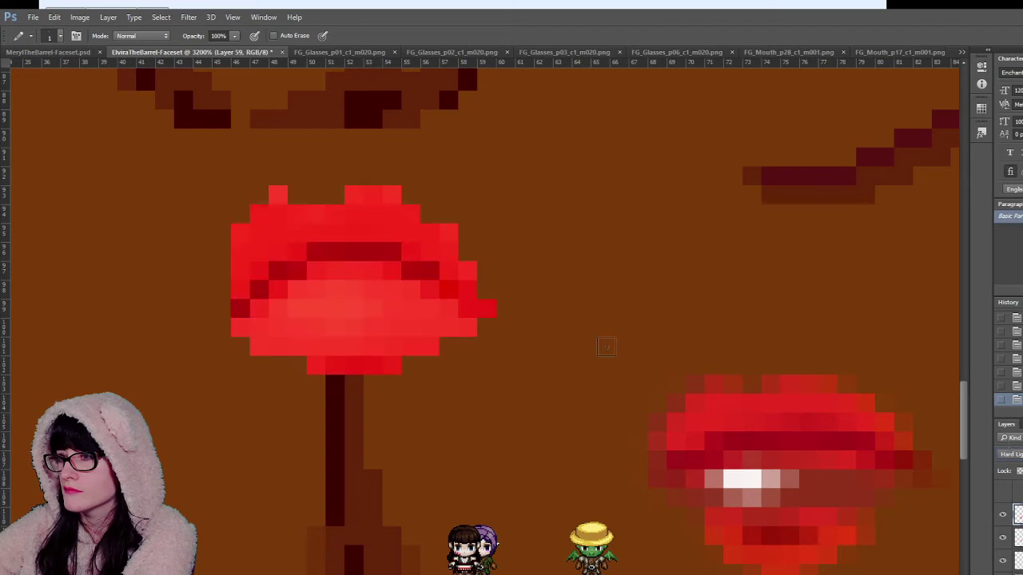
# Step: Set the painted lip layer's blend mode to Multiply while judging it against the barrel's whole face
pyautogui.press('z')
pyautogui.keyDown('alt'); pyautogui.click(396, 288); pyautogui.keyUp('alt')
pyautogui.keyDown('alt'); pyautogui.click(397, 290); pyautogui.keyUp('alt')
pyautogui.keyDown('alt'); pyautogui.click(397, 289); pyautogui.keyUp('alt')
pyautogui.keyDown('alt'); pyautogui.click(397, 289); pyautogui.keyUp('alt')
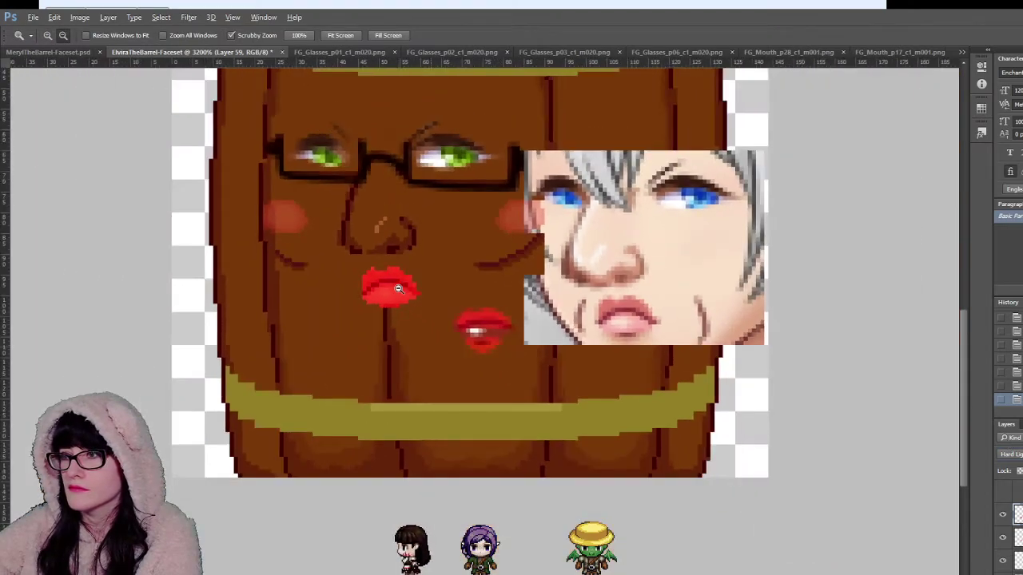
pyautogui.keyDown('alt'); pyautogui.click(398, 271); pyautogui.keyUp('alt')
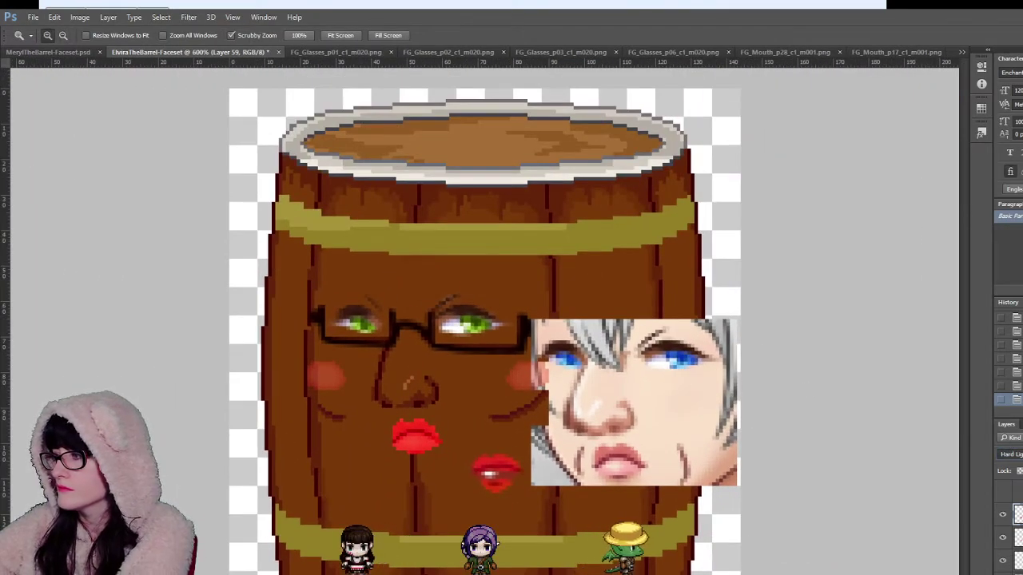
pyautogui.click(1011, 348)
pyautogui.press('Down')
pyautogui.press('Down')
pyautogui.press('Down')
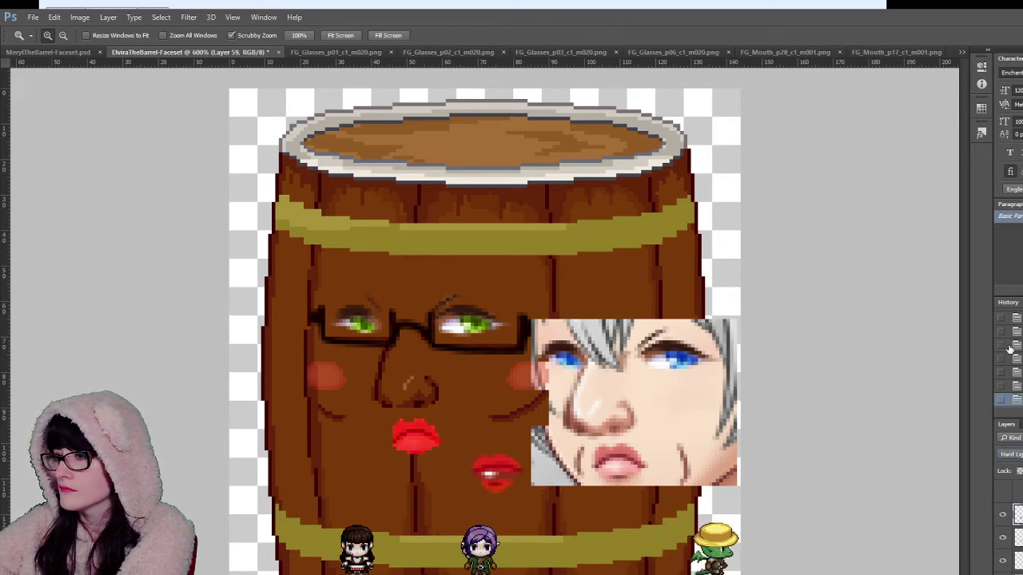
pyautogui.press('Up')
pyautogui.press('Down')
pyautogui.press('Up')
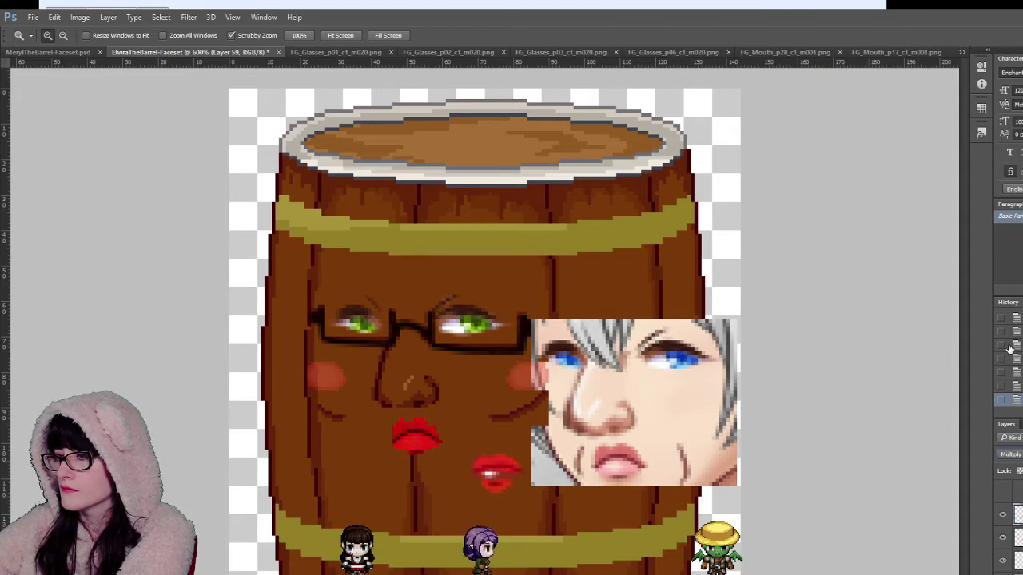
# Step: Compare Dissolve blending with Multiply on the painted lip layer, ending on Multiply
pyautogui.press('Up')
pyautogui.press('Down')
pyautogui.scroll(2, 1009, 349)
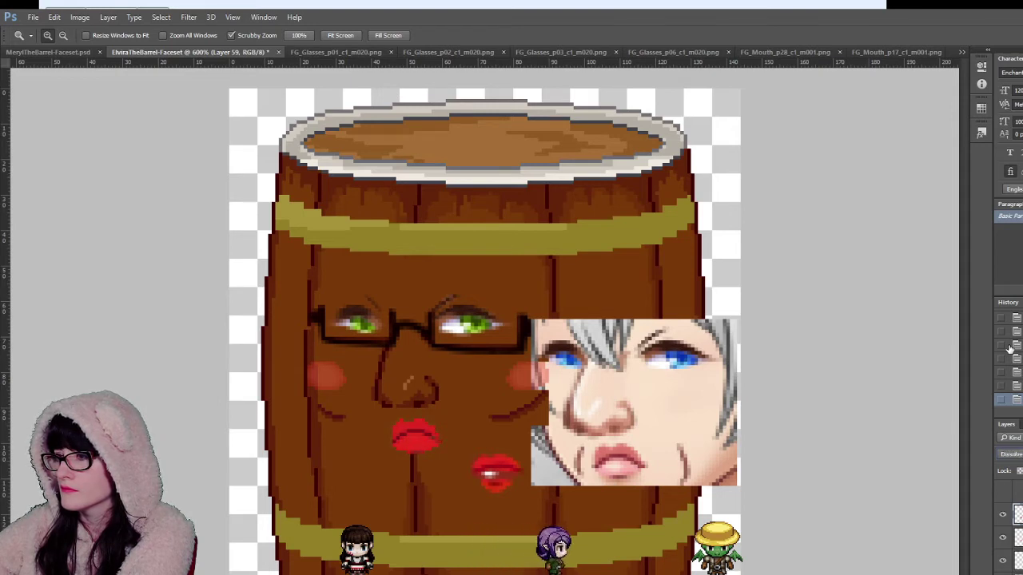
pyautogui.press('Down')
pyautogui.press('Down')
pyautogui.press('Down')
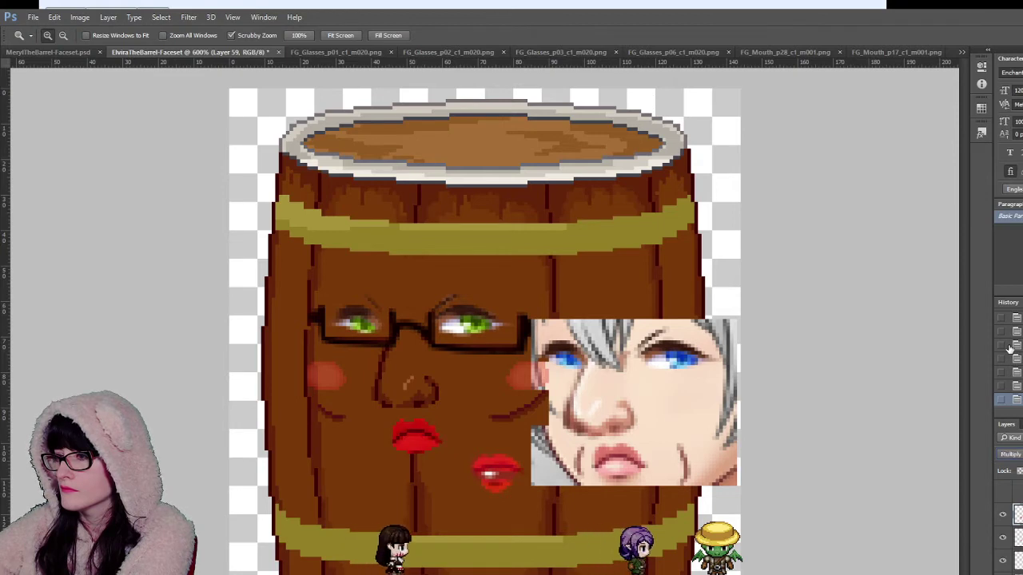
# Step: Change the painted lip layer's blend mode to Color Burn
pyautogui.keyDown('alt'); pyautogui.click(456, 355); pyautogui.keyUp('alt')
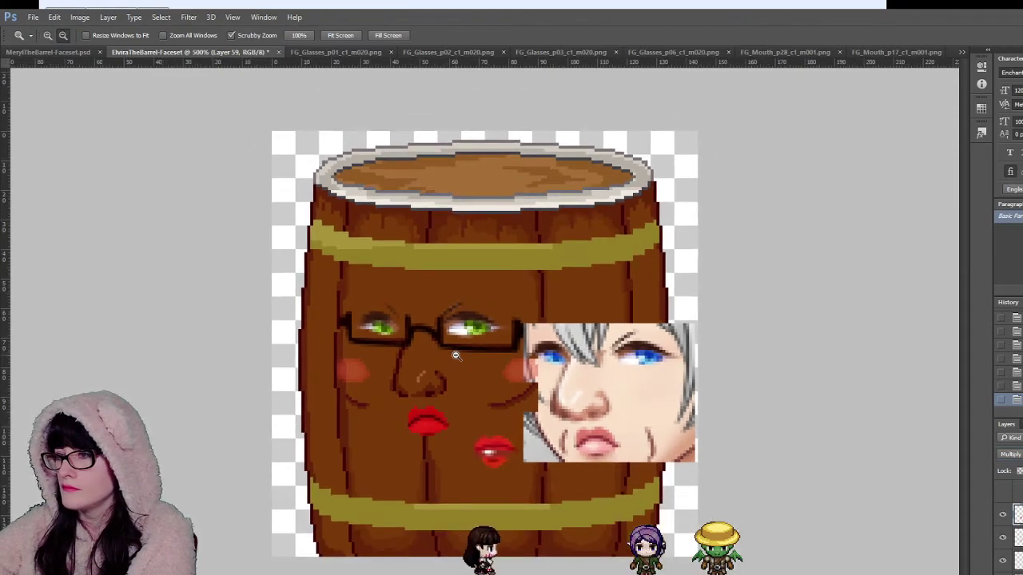
pyautogui.keyDown('alt'); pyautogui.click(456, 356); pyautogui.keyUp('alt')
pyautogui.keyDown('alt'); pyautogui.click(456, 356); pyautogui.keyUp('alt')
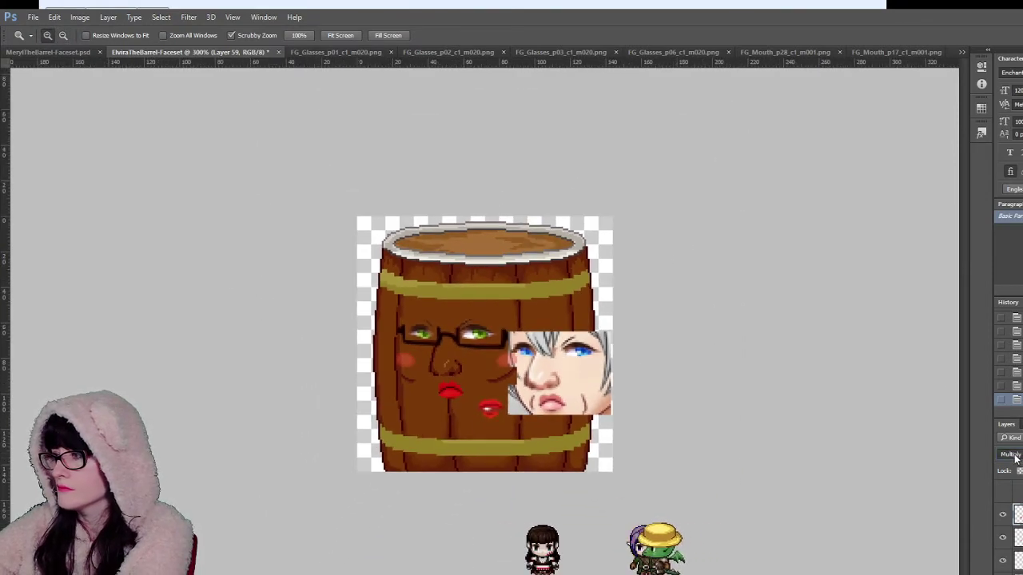
pyautogui.press('Down')
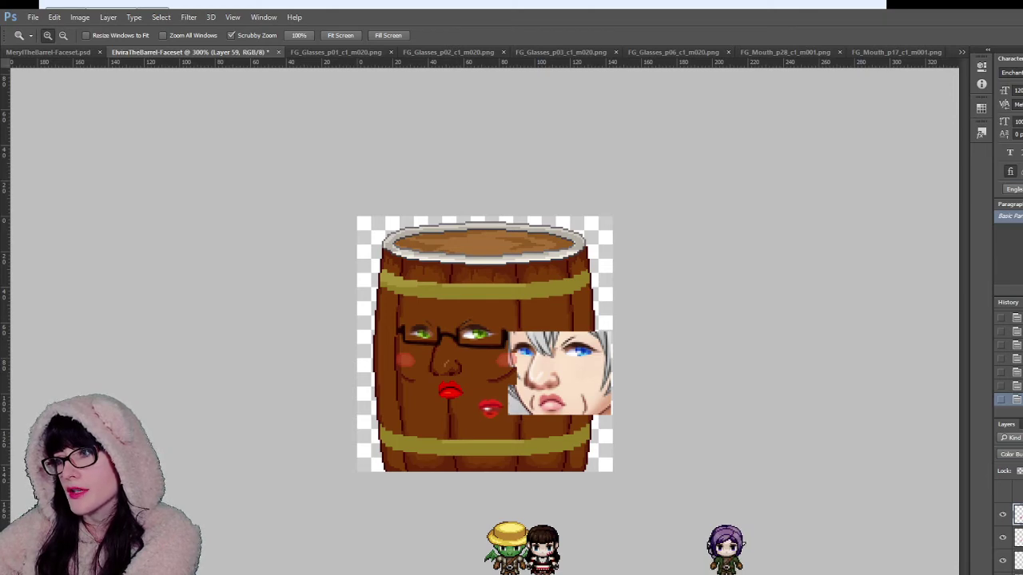
# Step: Try Darker Color and Lighter Color blending on the painted red lip layer
pyautogui.hotkey('ctrl', '+')
pyautogui.hotkey('ctrl', '+')
pyautogui.hotkey('ctrl', '+')
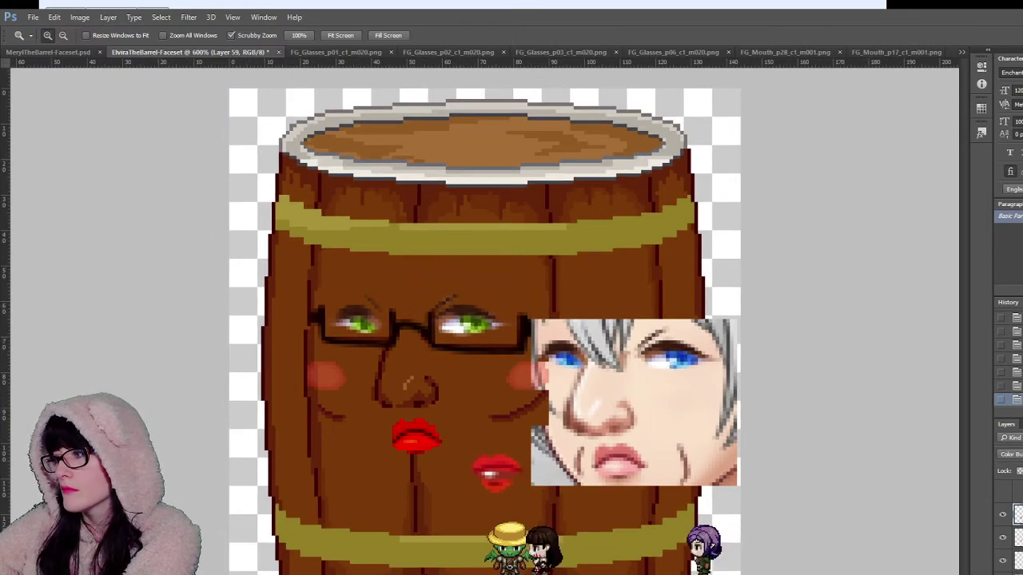
pyautogui.click(1020, 269)
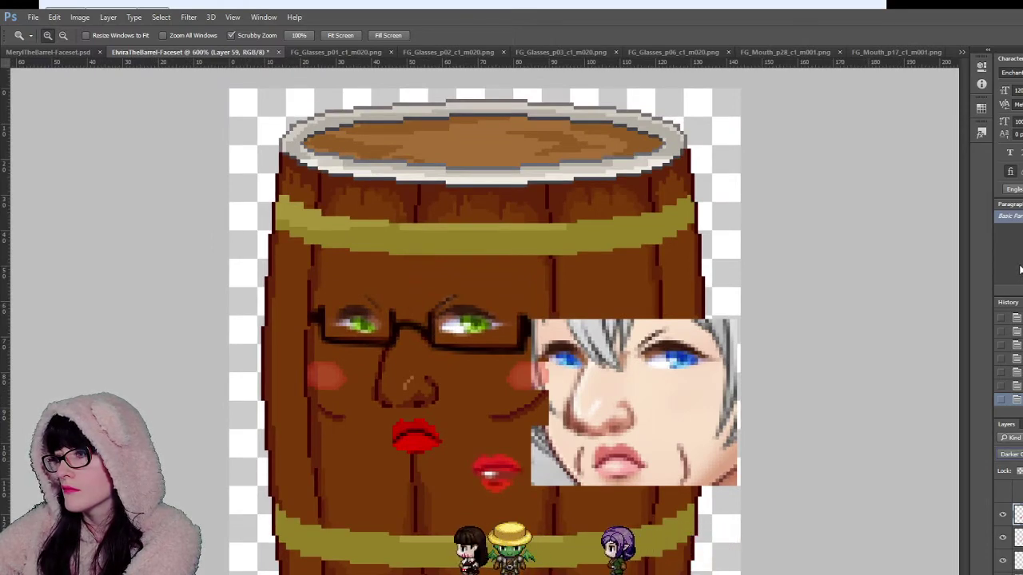
pyautogui.press('Down')
pyautogui.press('Down')
pyautogui.press('Down')
pyautogui.press('Down')
pyautogui.press('Down')
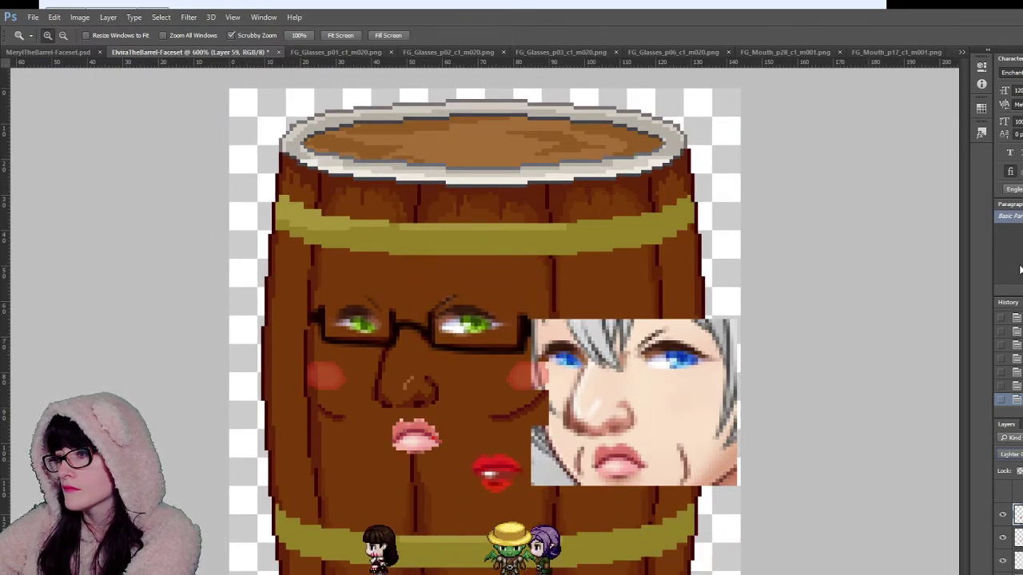
# Step: Try Hard Light blending on the painted lip layer, ending back on Color Burn
pyautogui.hotkey('shift', '+')
pyautogui.hotkey('shift', '+')
pyautogui.hotkey('shift', '+')
pyautogui.hotkey('shift', '+')
pyautogui.hotkey('shift', '+')
pyautogui.hotkey('shift', '-')
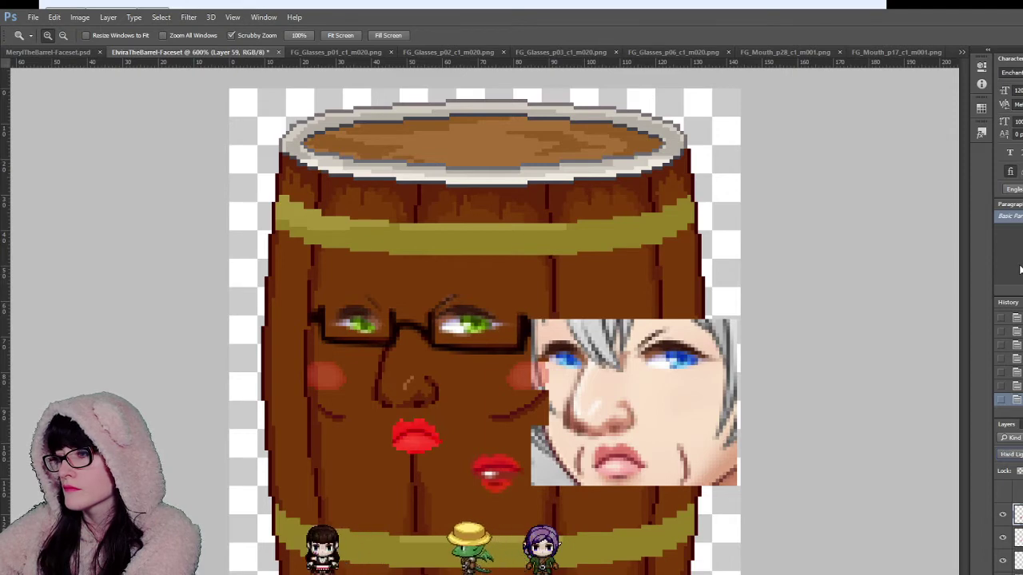
pyautogui.click(378, 384)
pyautogui.click(378, 384)
pyautogui.click(378, 384)
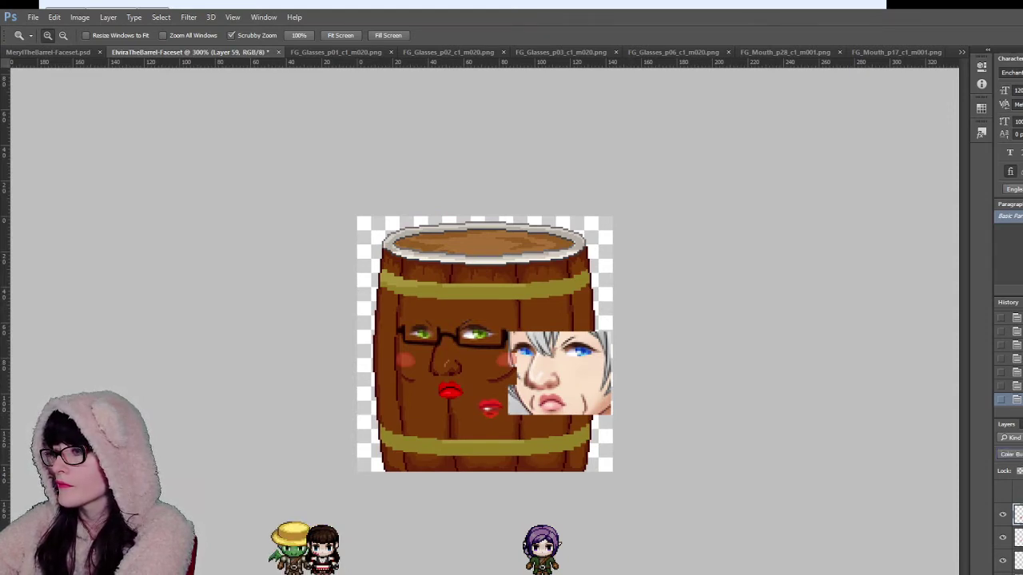
# Step: Try a dark pencil pixel in the notch above the upper lip and undo it
pyautogui.click(443, 368)
pyautogui.click(442, 367)
pyautogui.click(443, 368)
pyautogui.click(443, 368)
pyautogui.click(442, 367)
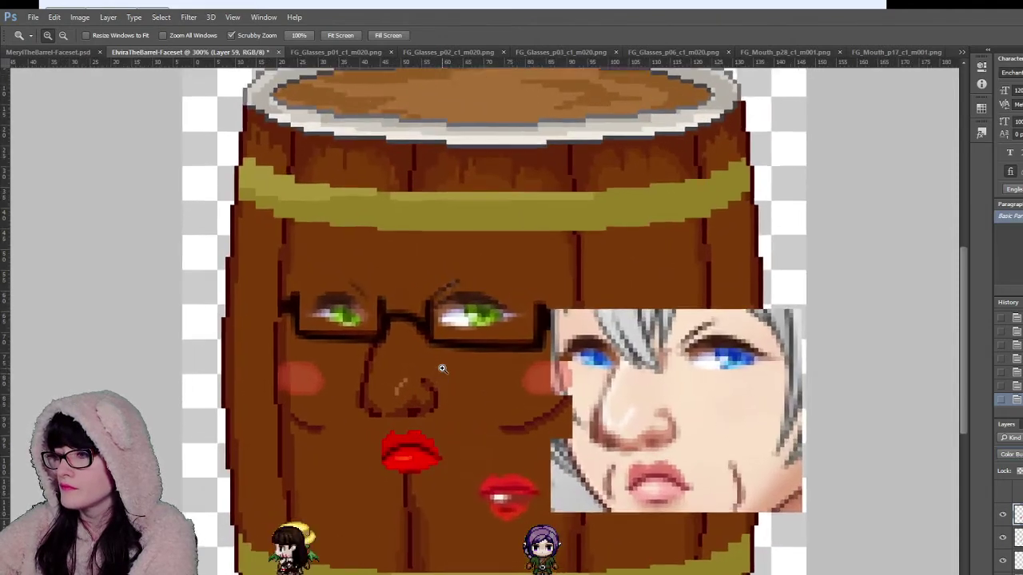
pyautogui.click(400, 452)
pyautogui.moveTo(399, 451); pyautogui.dragTo(400, 451)
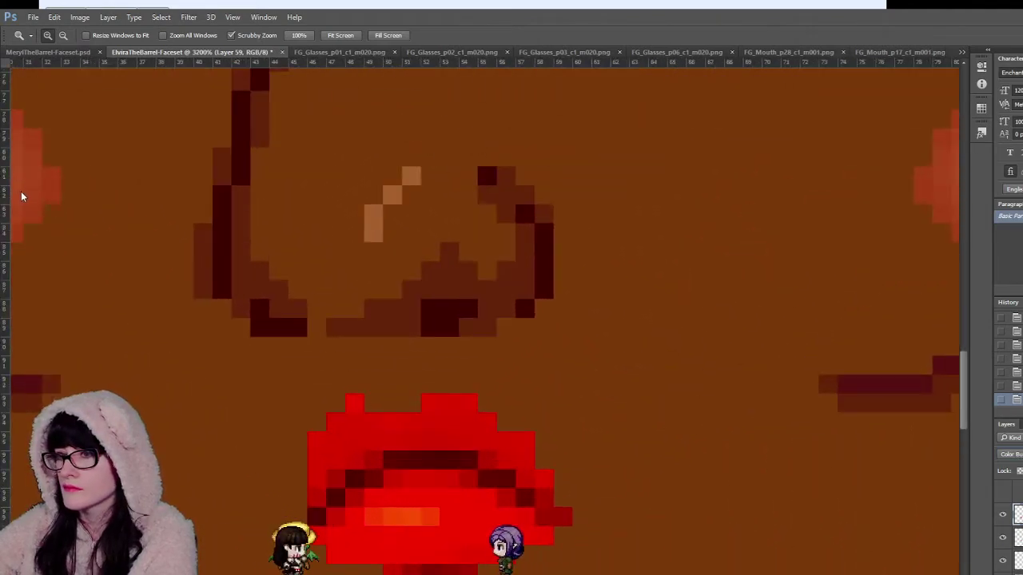
pyautogui.press('b')
pyautogui.click(371, 403)
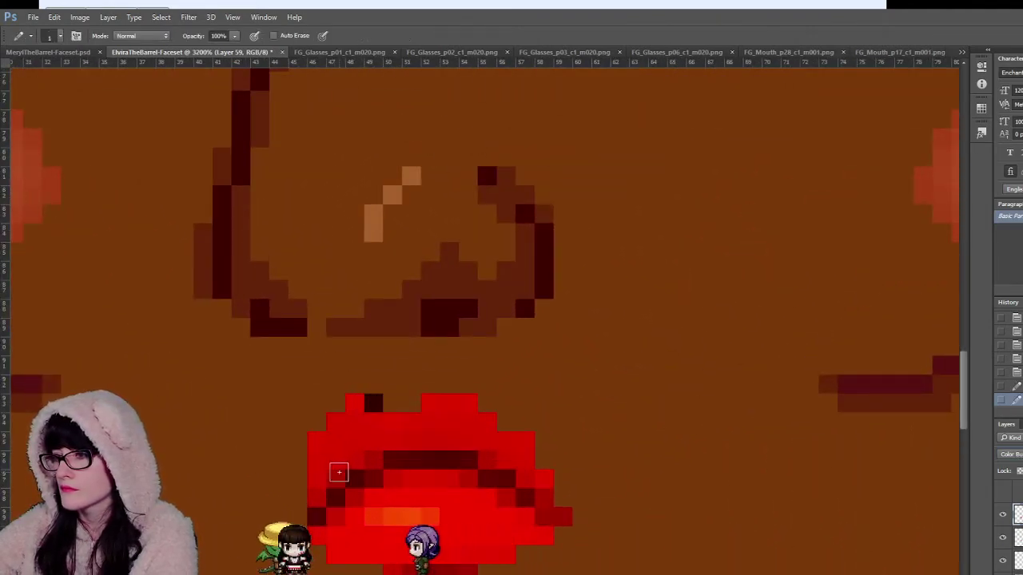
pyautogui.hotkey('ctrl', 'z')
# Step: Compare the lips with the painted colour layer and the base lip layer each hidden and shown
pyautogui.click(1002, 516)
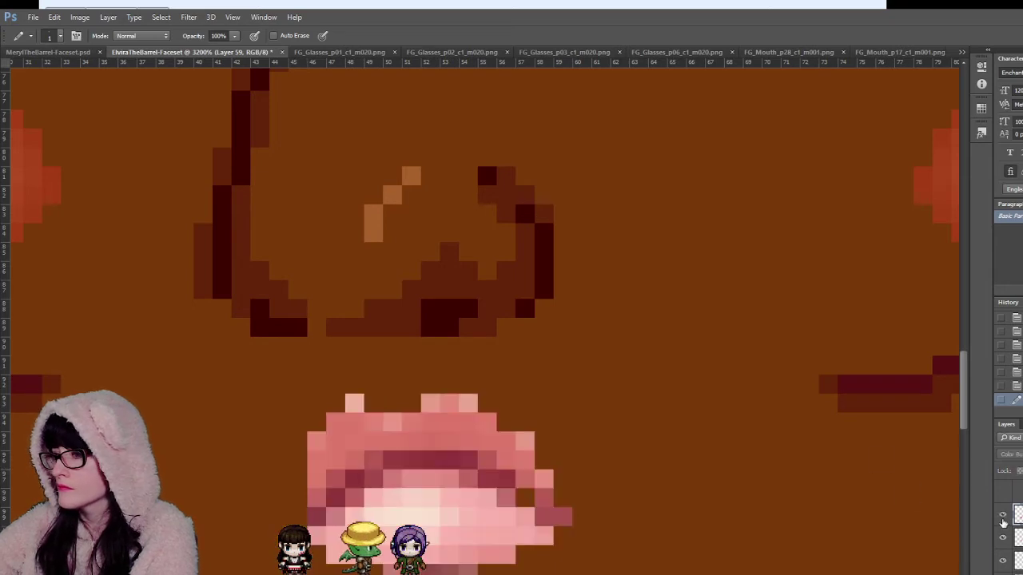
pyautogui.click(1003, 516)
pyautogui.click(1004, 539)
pyautogui.click(1003, 540)
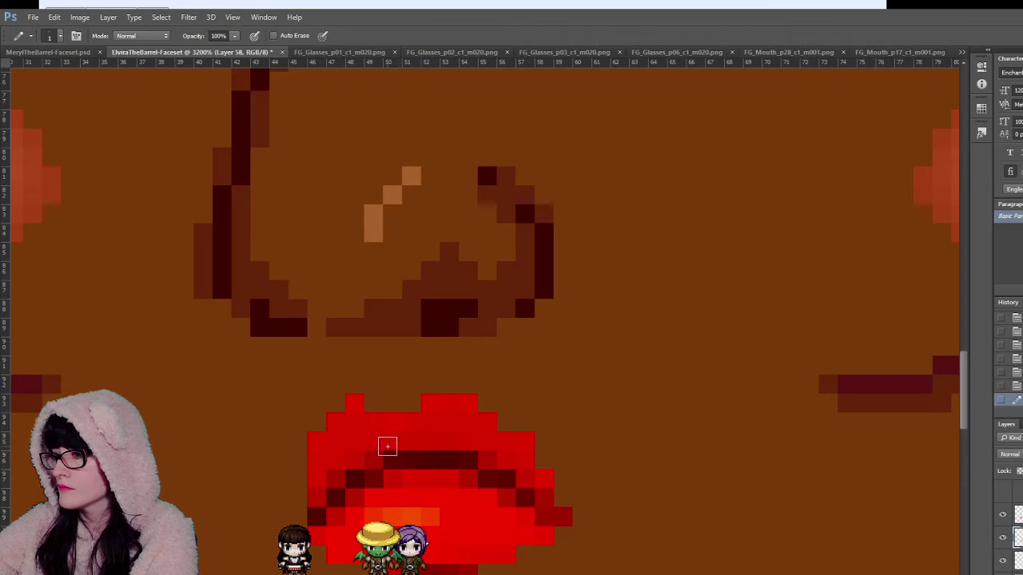
pyautogui.scroll(-2, 530, 415)
pyautogui.click(1002, 516)
pyautogui.click(1002, 516)
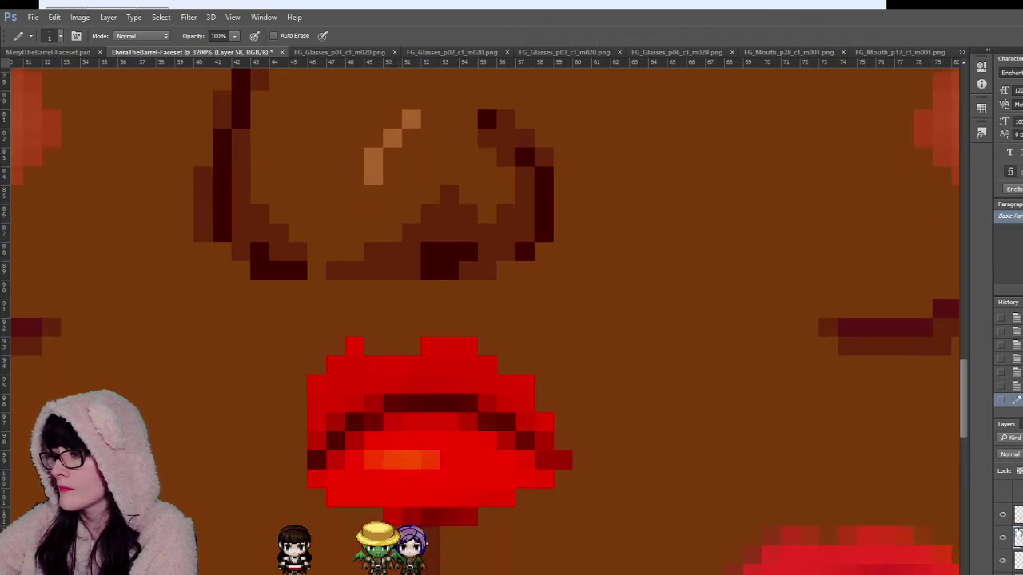
pyautogui.click(1003, 539)
pyautogui.click(1003, 539)
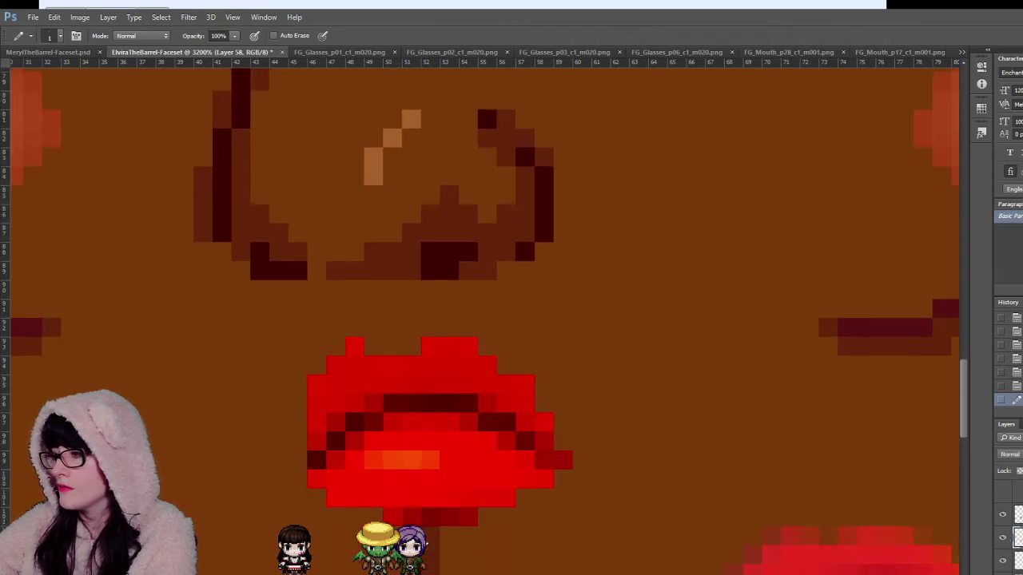
# Step: Merge the painted colour layer with the base lip layer and check the result by toggling its visibility
pyautogui.keyDown('shift'); pyautogui.click(1020, 515); pyautogui.keyUp('shift')
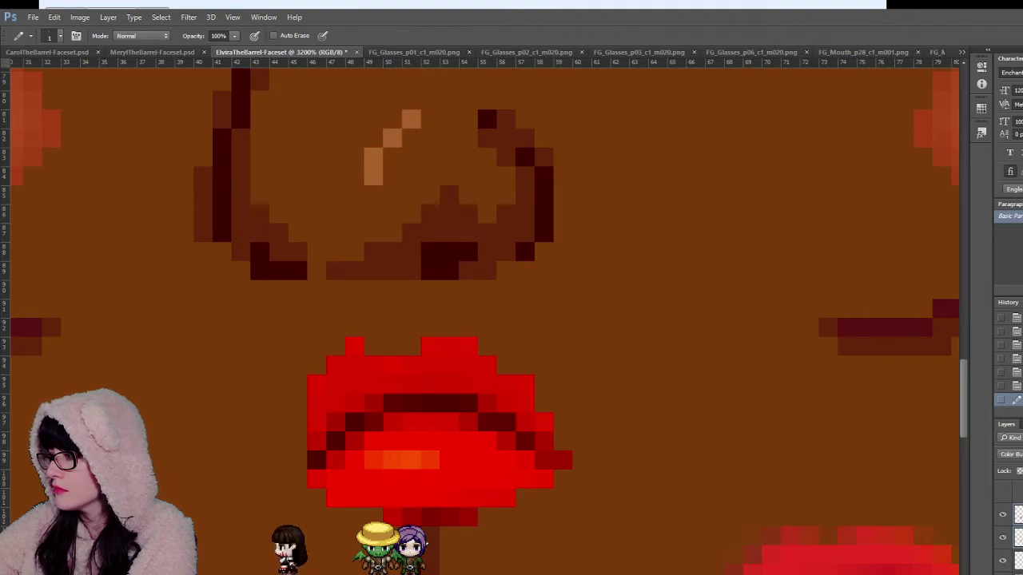
pyautogui.hotkey('ctrl', 'e')
pyautogui.click(1002, 515)
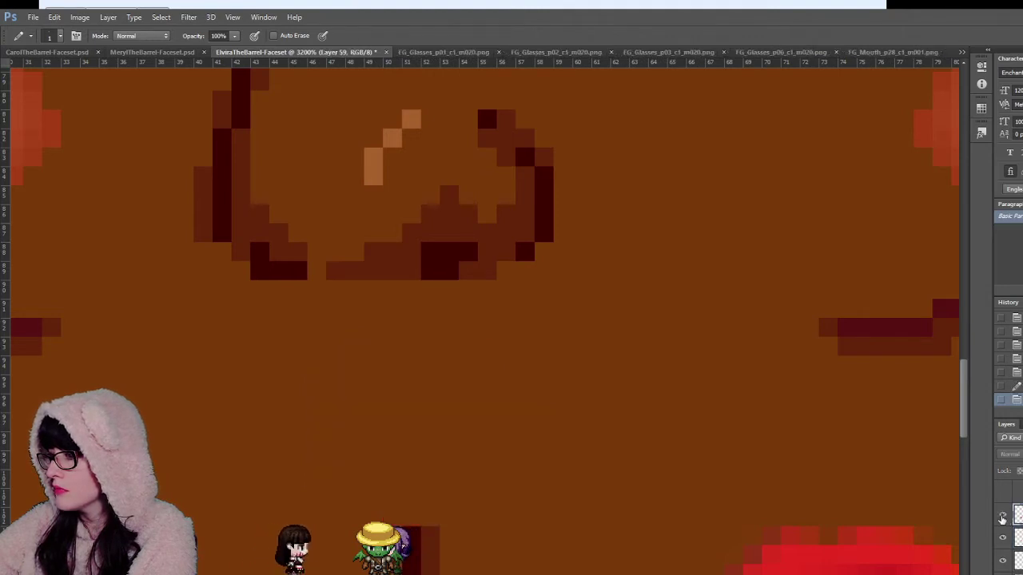
pyautogui.click(1002, 515)
# Step: Fill the empty pixel beside the upper lip's left peak with red sampled from the lips
pyautogui.scroll(-4, 567, 463)
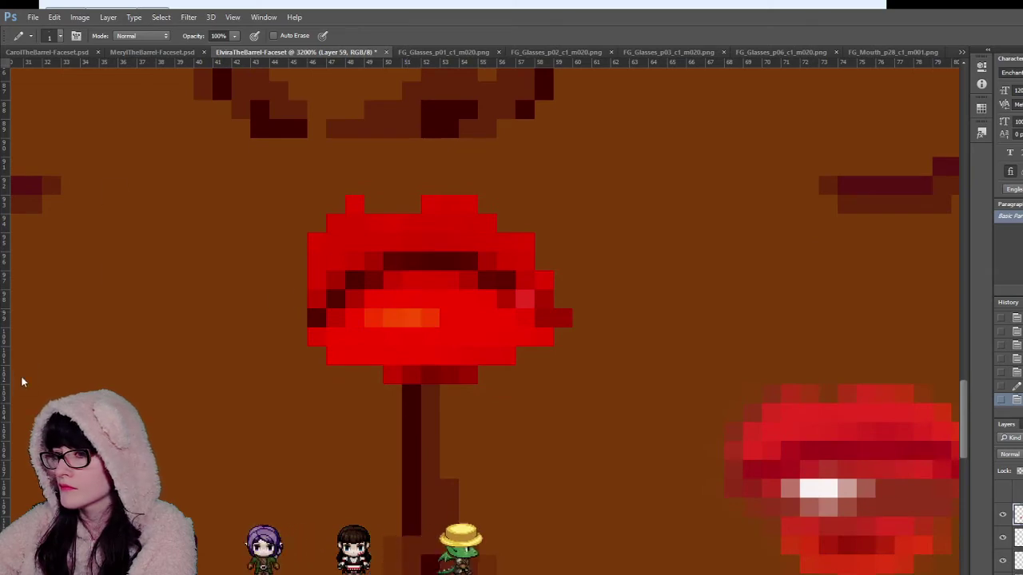
pyautogui.press('z')
pyautogui.keyDown('alt'); pyautogui.click(573, 362); pyautogui.keyUp('alt')
pyautogui.click(528, 360)
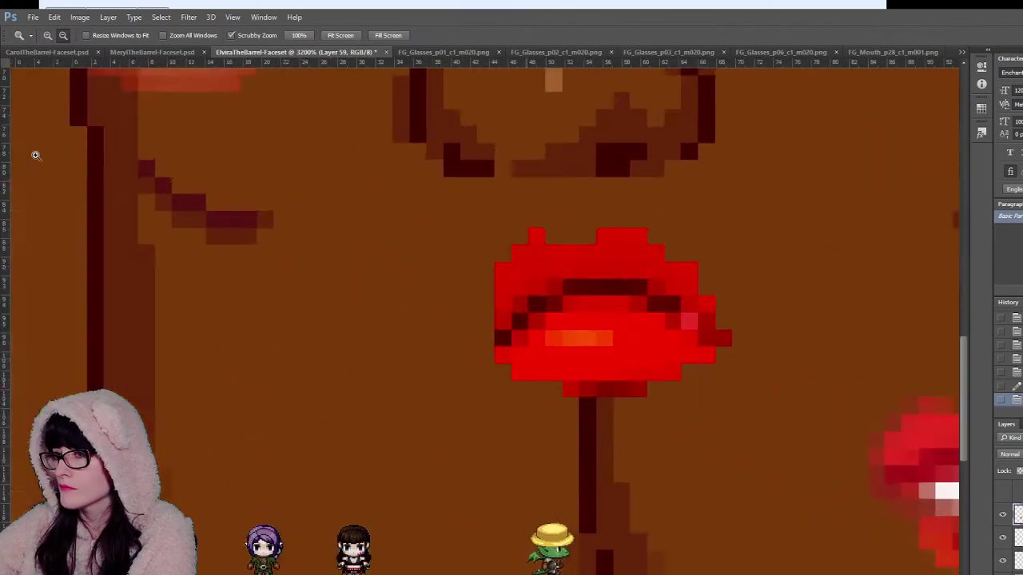
pyautogui.press('b')
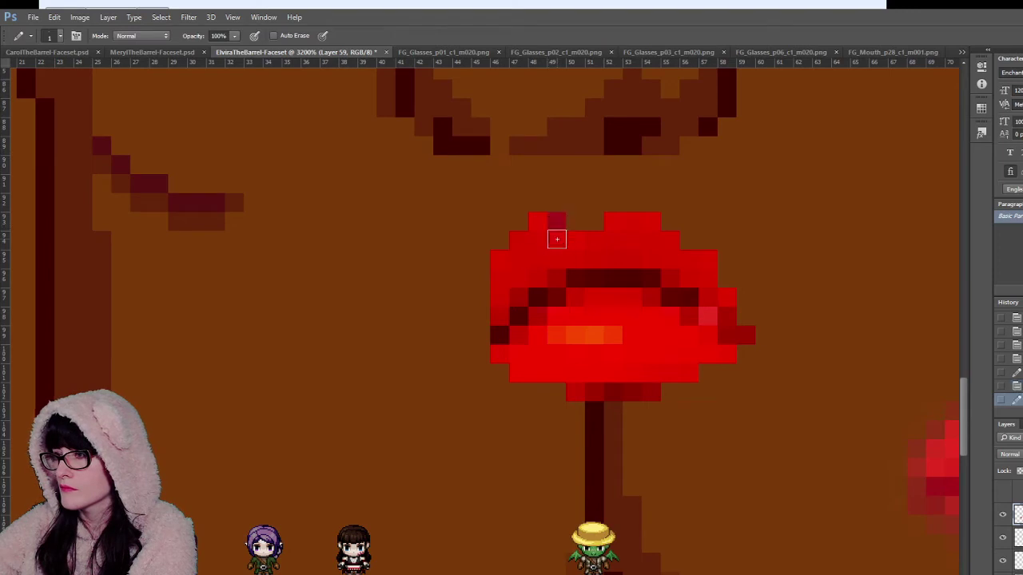
pyautogui.press('i')
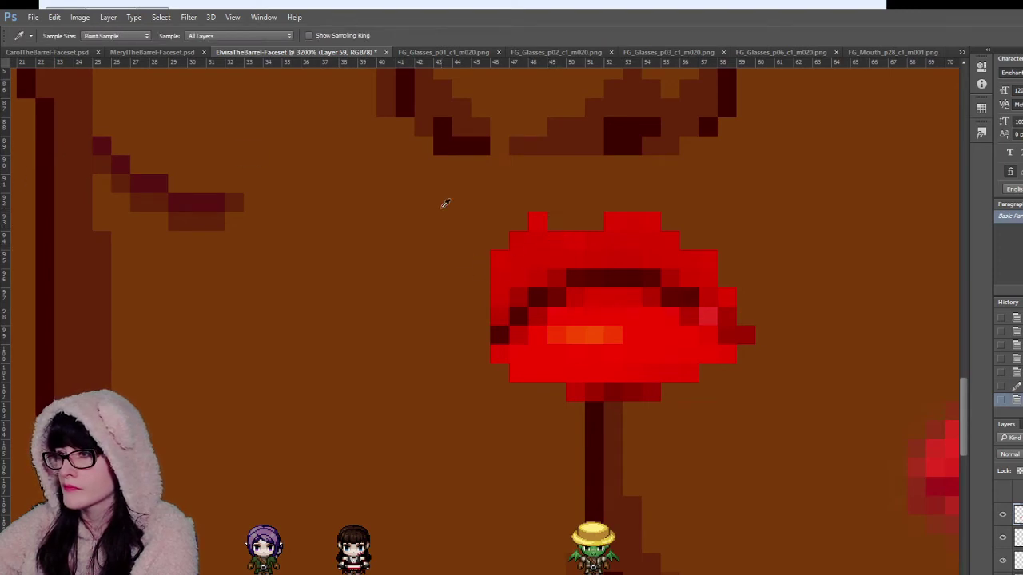
pyautogui.press('b')
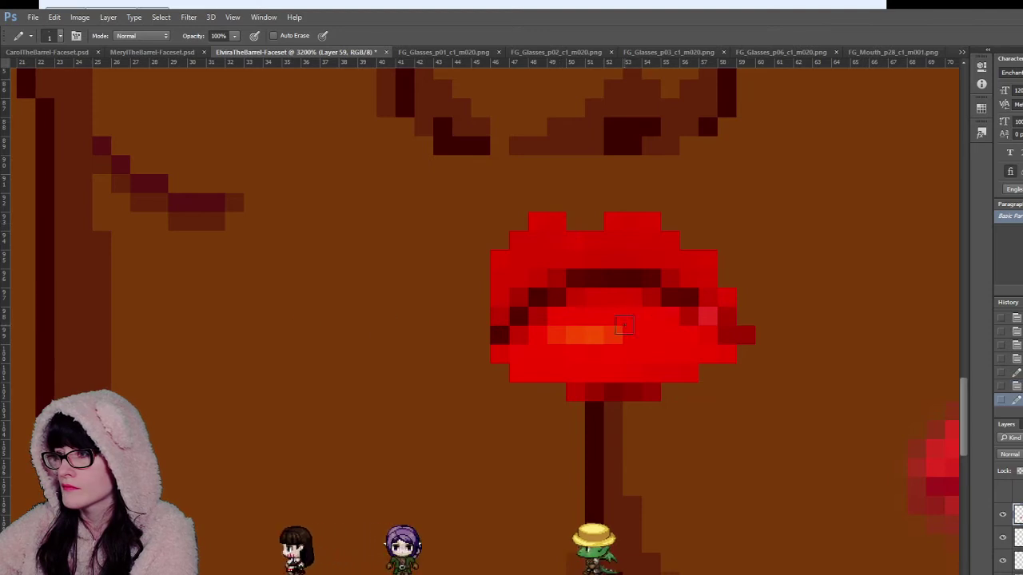
# Step: Cover the stray pink pixel near the lips' right corner with a sampled darker red
pyautogui.click(701, 316)
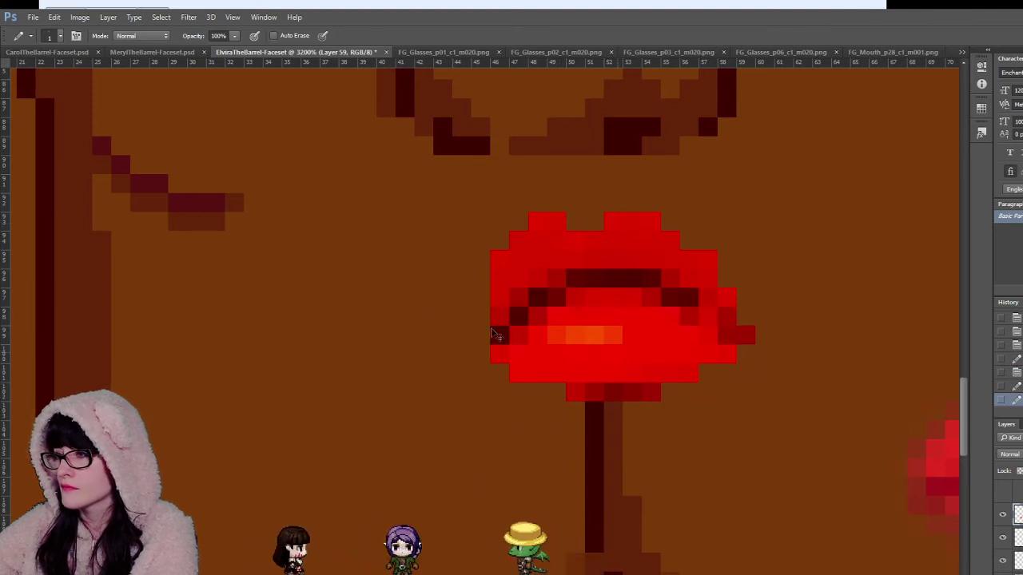
pyautogui.press('i')
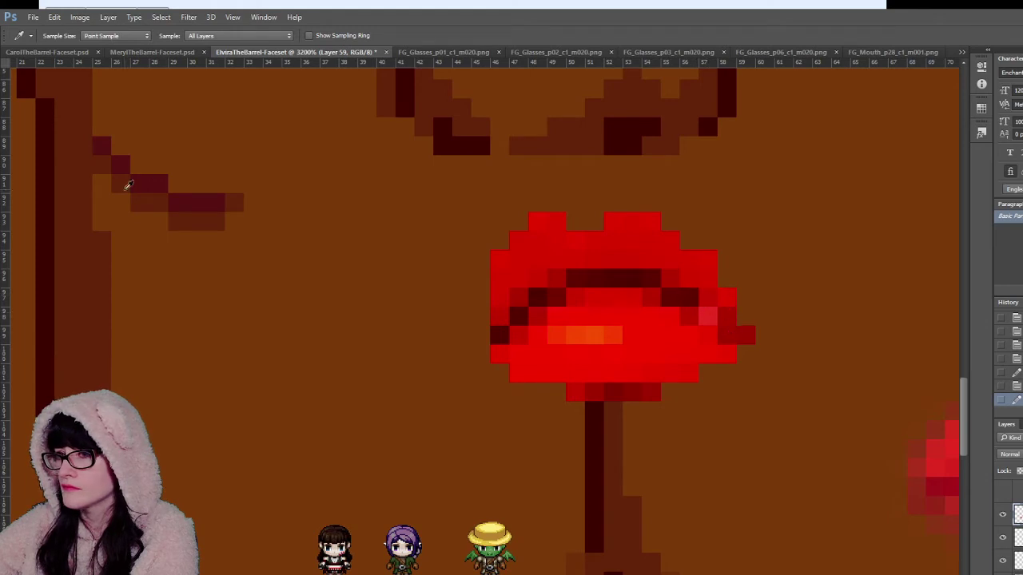
pyautogui.press('b')
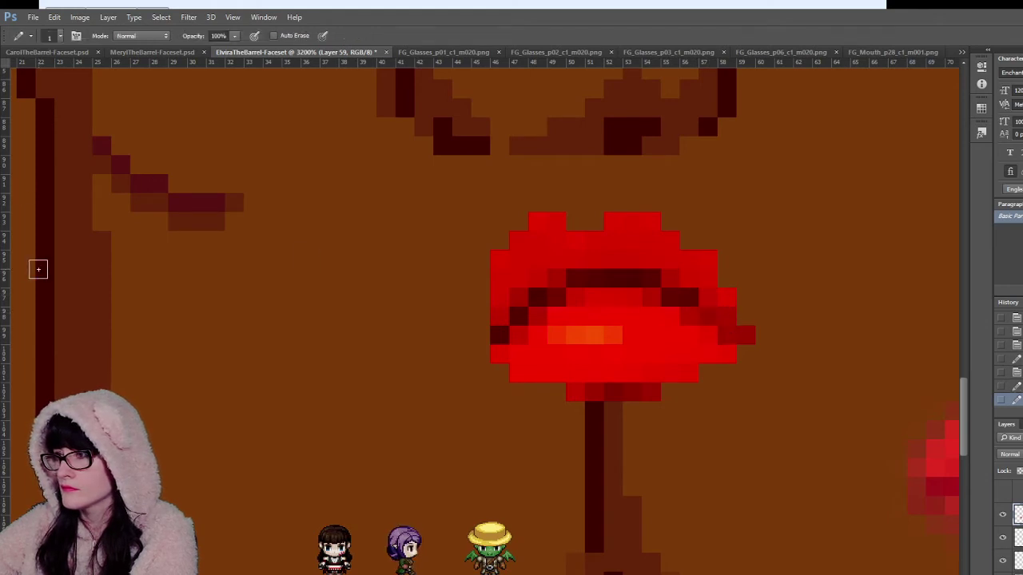
# Step: Sample the white highlight colour from the reference red lips for use with the Pencil tool
pyautogui.moveTo(441, 231); pyautogui.dragTo(72, 231)
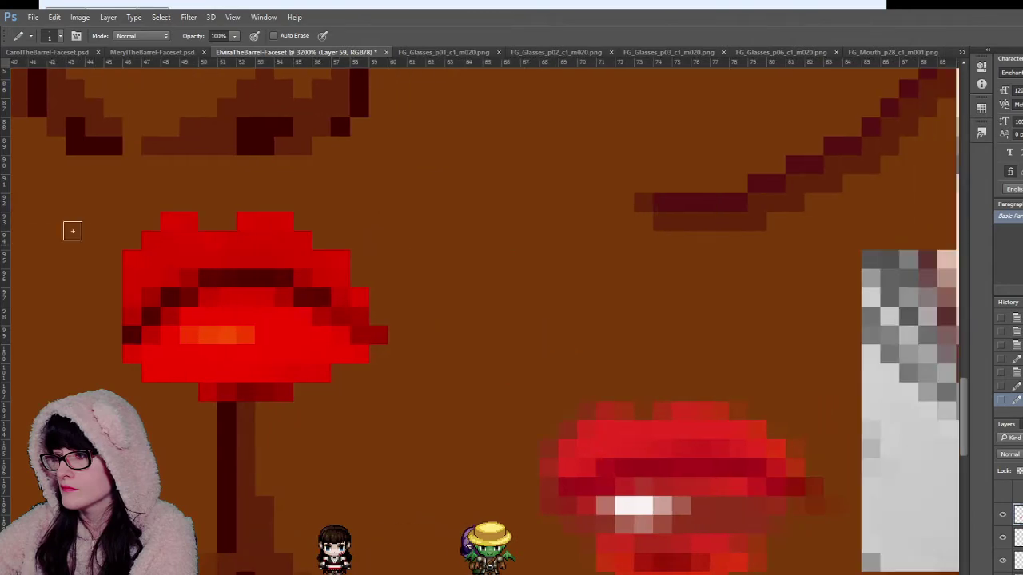
pyautogui.press('i')
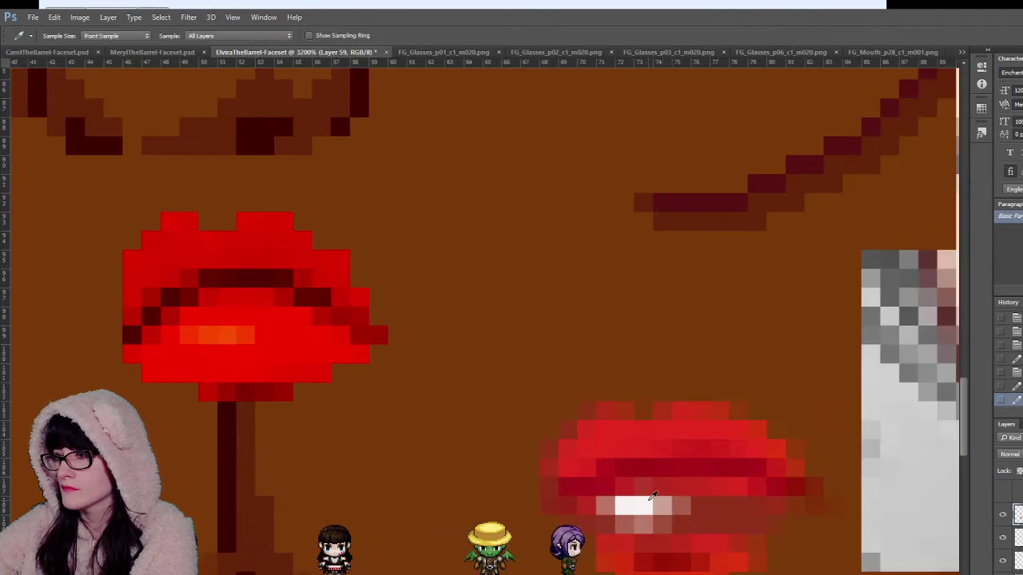
pyautogui.hscroll(6, 653, 497)
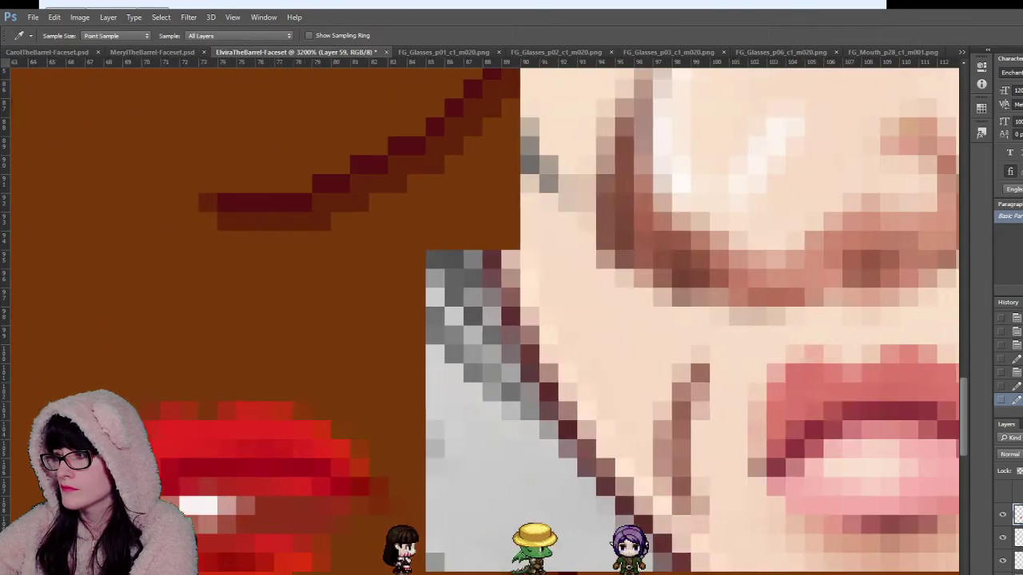
pyautogui.hscroll(-4, 511, 320)
pyautogui.press('b')
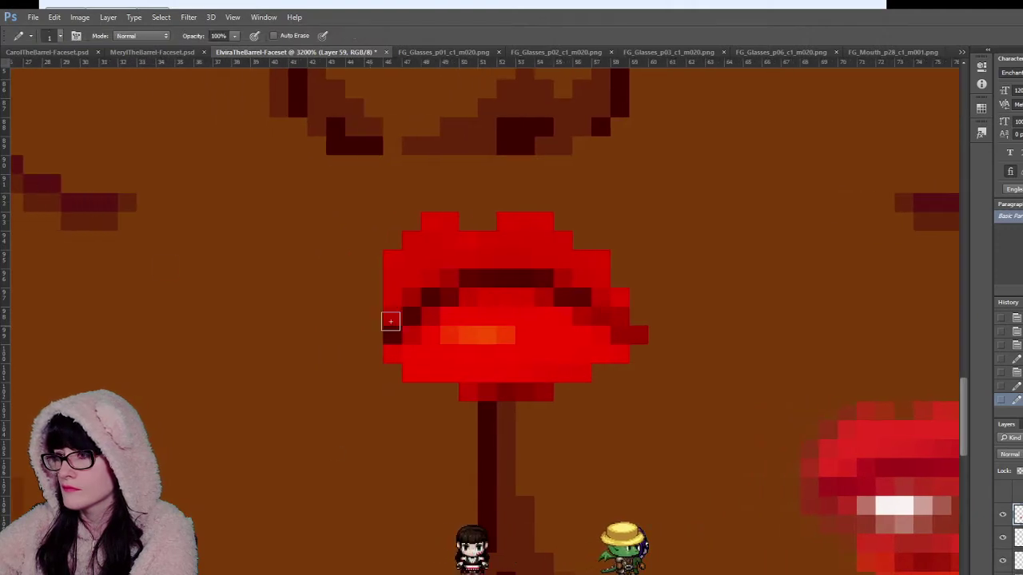
# Step: Paint a four-pixel white highlight across the lower lip, placing it on a new layer
pyautogui.moveTo(468, 336); pyautogui.dragTo(484, 337)
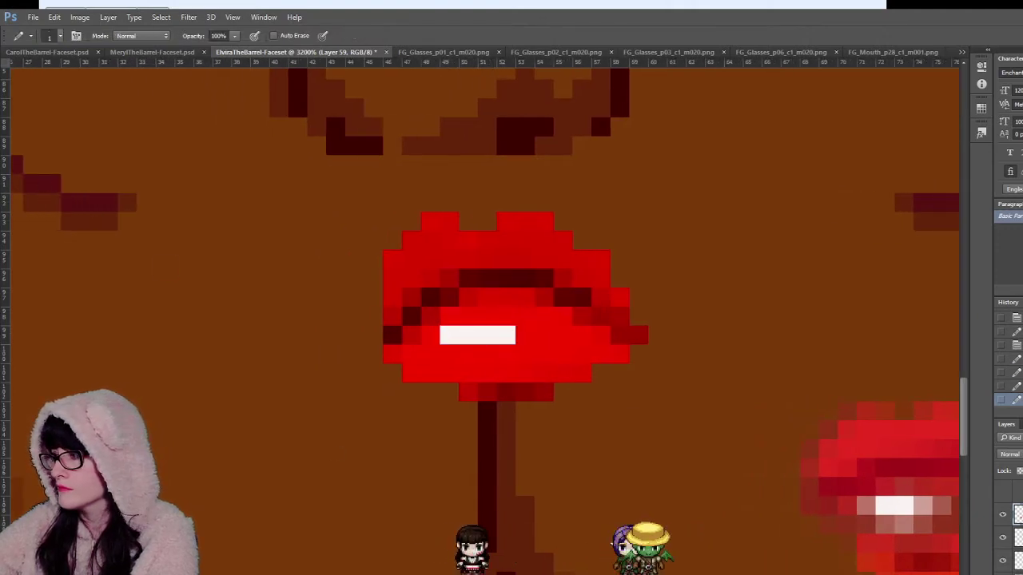
pyautogui.hotkey('ctrl', 'alt', 'z')
pyautogui.hotkey('ctrl', 'alt', 'z')
pyautogui.hotkey('ctrl', 'alt', 'z')
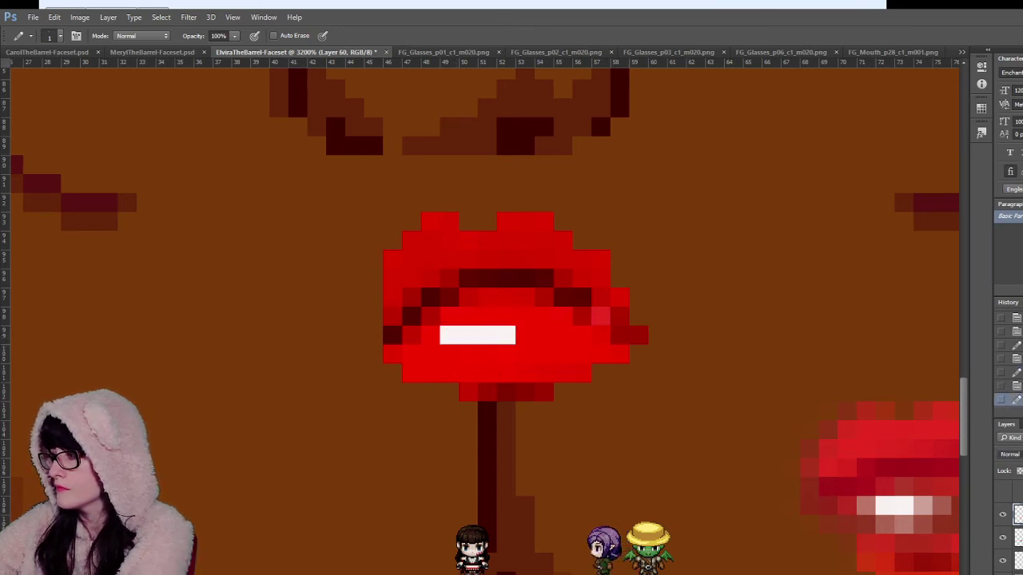
# Step: Try Divide, Linear Light and Color Dodge blending on the lip highlight layer, ending on Normal with reduced opacity
pyautogui.press('Up')
pyautogui.press('Up')
pyautogui.press('Up')
pyautogui.press('Up')
pyautogui.press('Down')
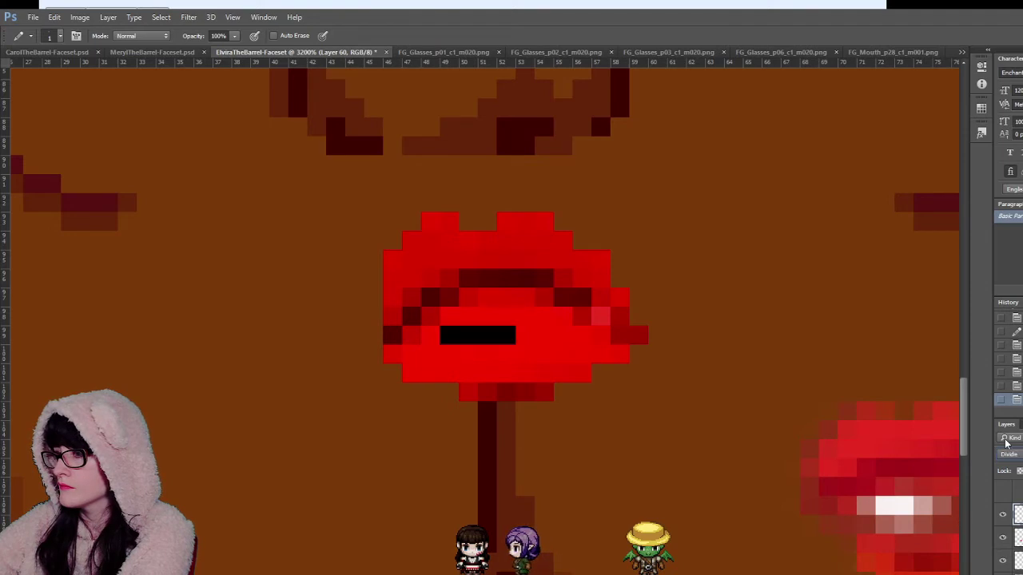
pyautogui.scroll(8, 1005, 444)
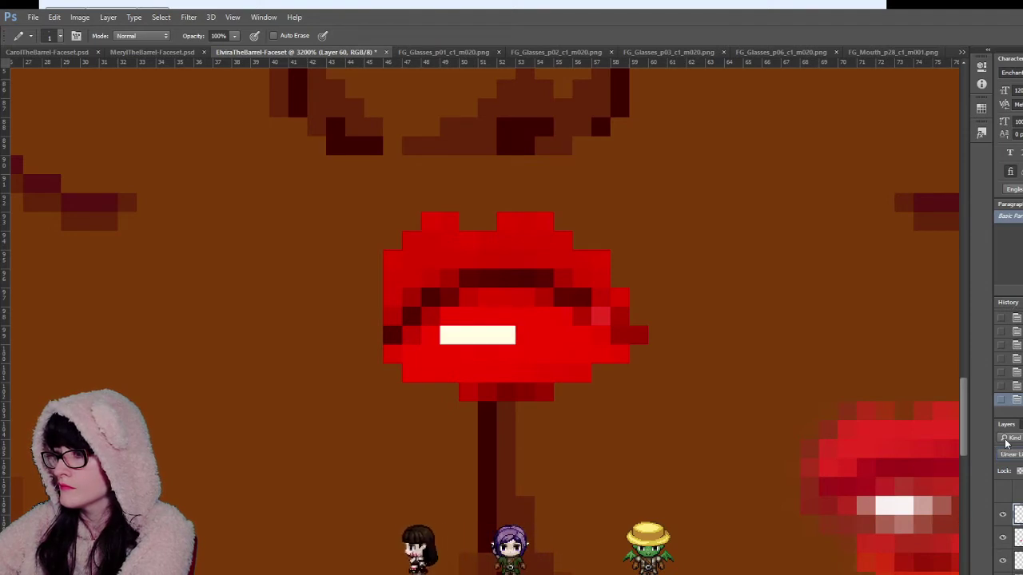
pyautogui.scroll(7, 1005, 443)
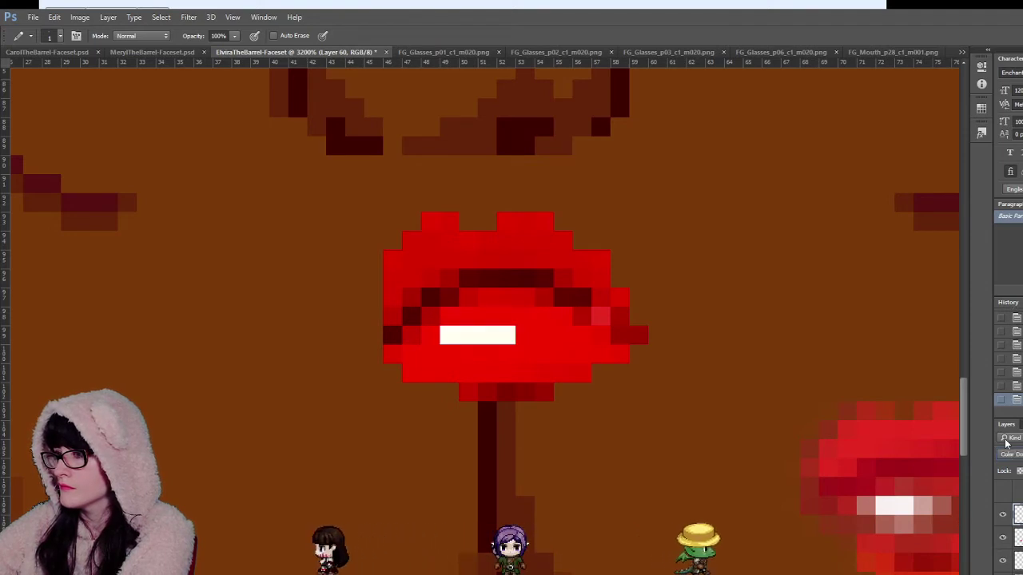
pyautogui.scroll(2, 1005, 443)
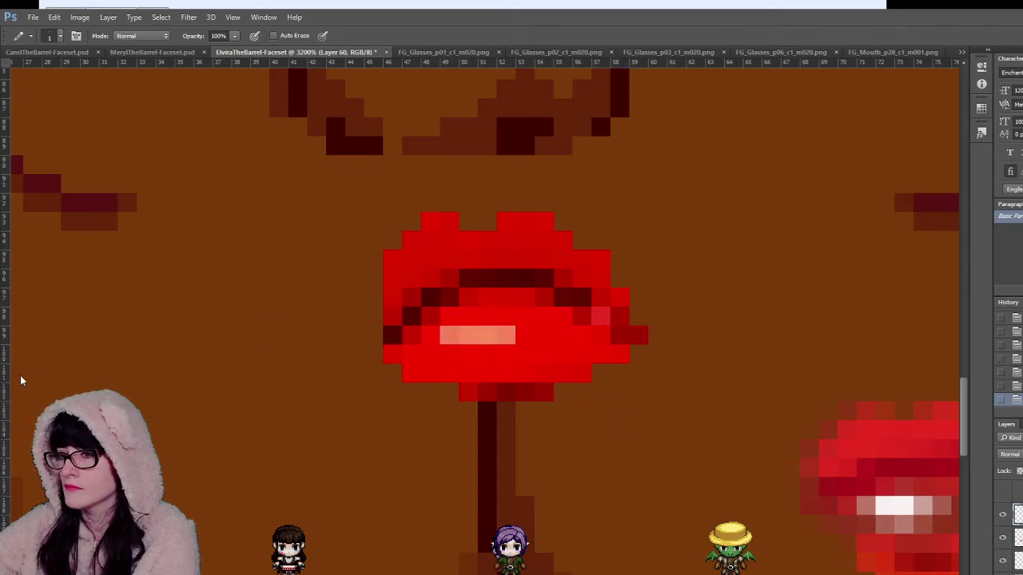
# Step: Examine the softened lip highlight against the barrel's whole face and the reference mouths
pyautogui.press('z')
pyautogui.keyDown('alt'); pyautogui.click(431, 296); pyautogui.keyUp('alt')
pyautogui.keyDown('alt'); pyautogui.click(432, 296); pyautogui.keyUp('alt')
pyautogui.keyDown('alt'); pyautogui.click(431, 296); pyautogui.keyUp('alt')
pyautogui.keyDown('alt'); pyautogui.click(434, 299); pyautogui.keyUp('alt')
pyautogui.keyDown('alt'); pyautogui.click(477, 348); pyautogui.keyUp('alt')
pyautogui.keyDown('alt'); pyautogui.click(478, 349); pyautogui.keyUp('alt')
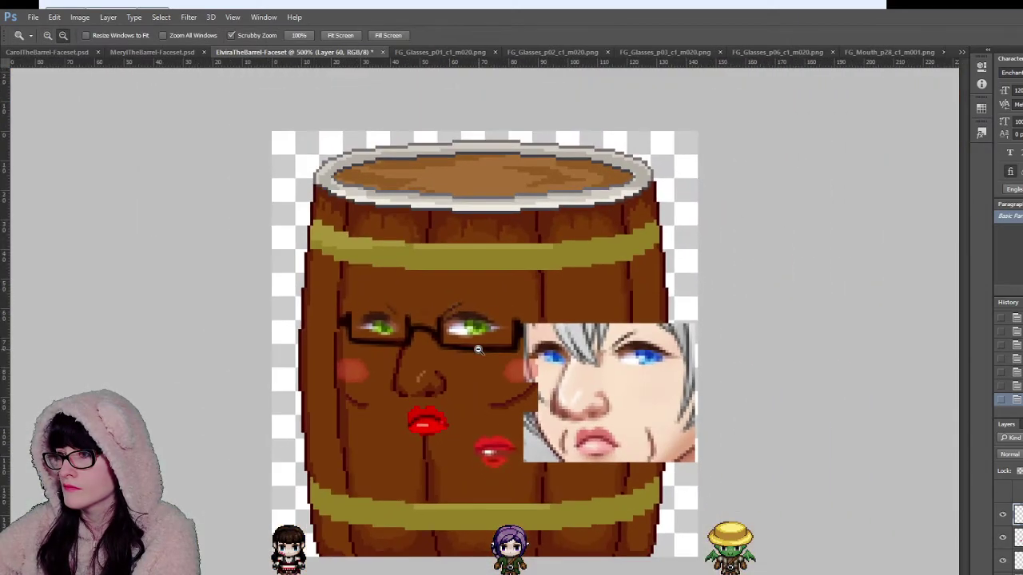
pyautogui.keyDown('alt'); pyautogui.click(478, 349); pyautogui.keyUp('alt')
pyautogui.keyDown('alt'); pyautogui.click(477, 364); pyautogui.keyUp('alt')
pyautogui.click(476, 382)
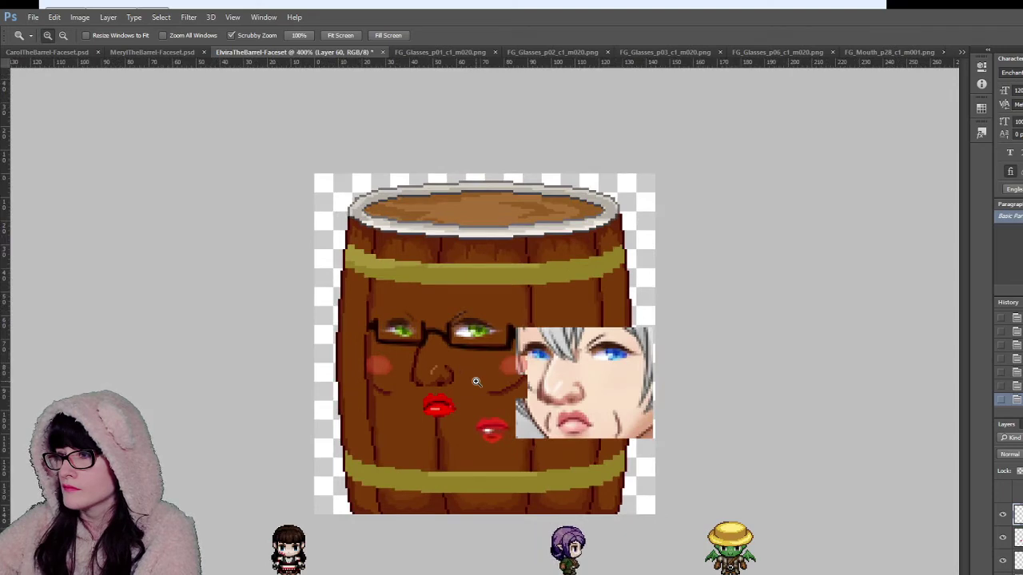
pyautogui.click(484, 376)
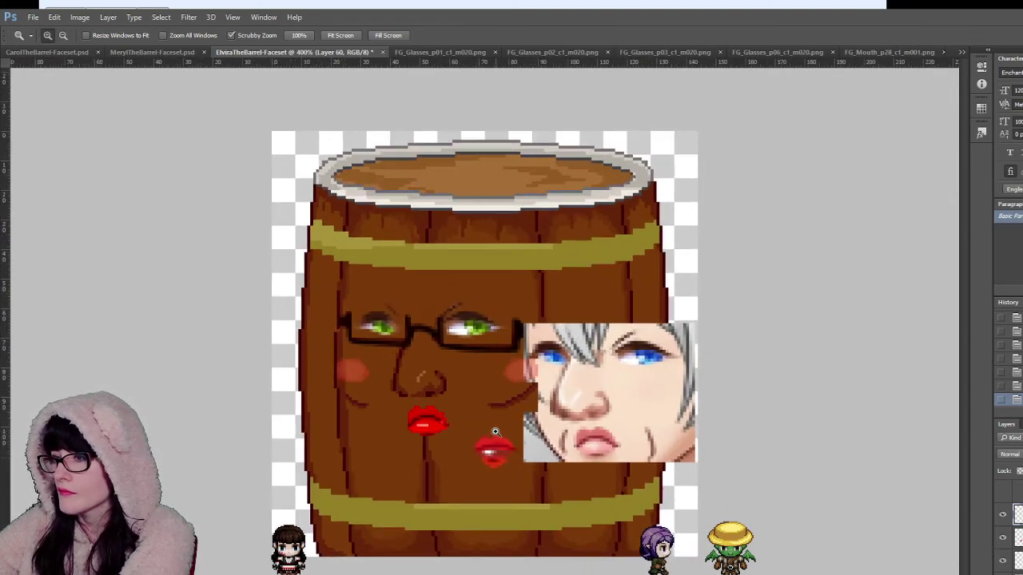
# Step: Sample the surrounding lip colours and repaint the stray pinkish pixels near the lips' outer corner with the Pencil tool
pyautogui.click(496, 431)
pyautogui.click(495, 432)
pyautogui.click(337, 481)
pyautogui.click(335, 481)
pyautogui.click(336, 482)
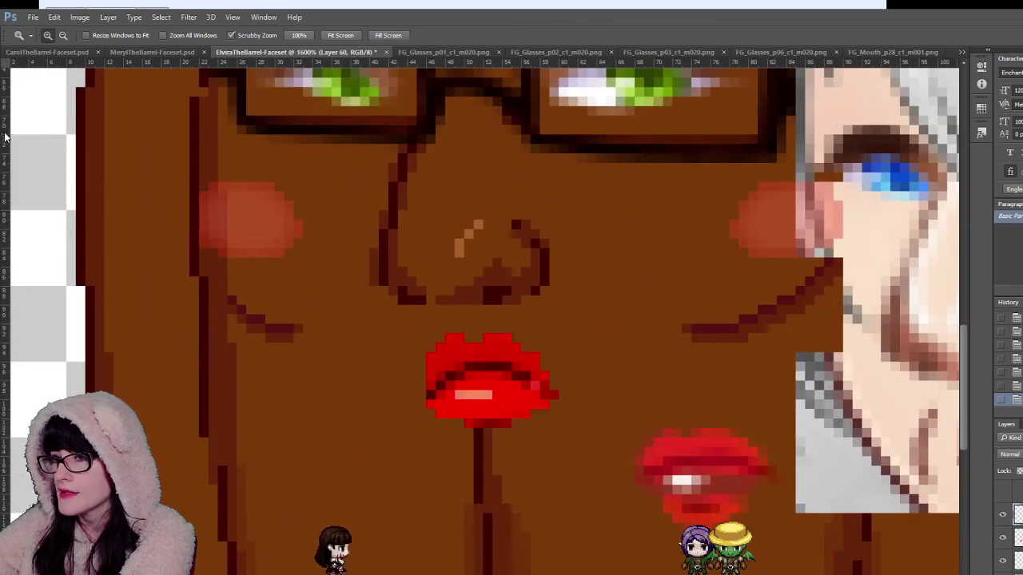
pyautogui.press('i')
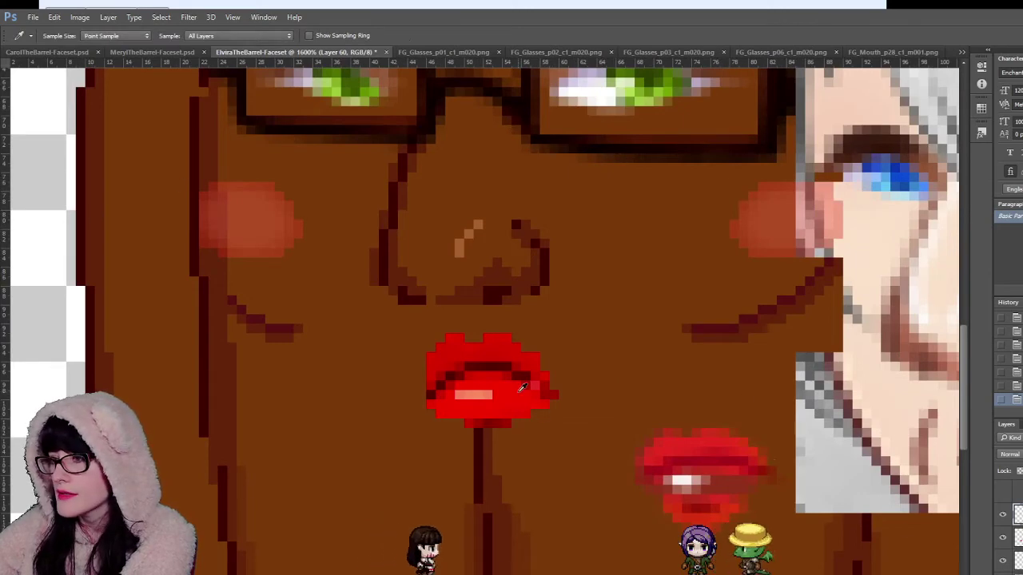
pyautogui.press('b')
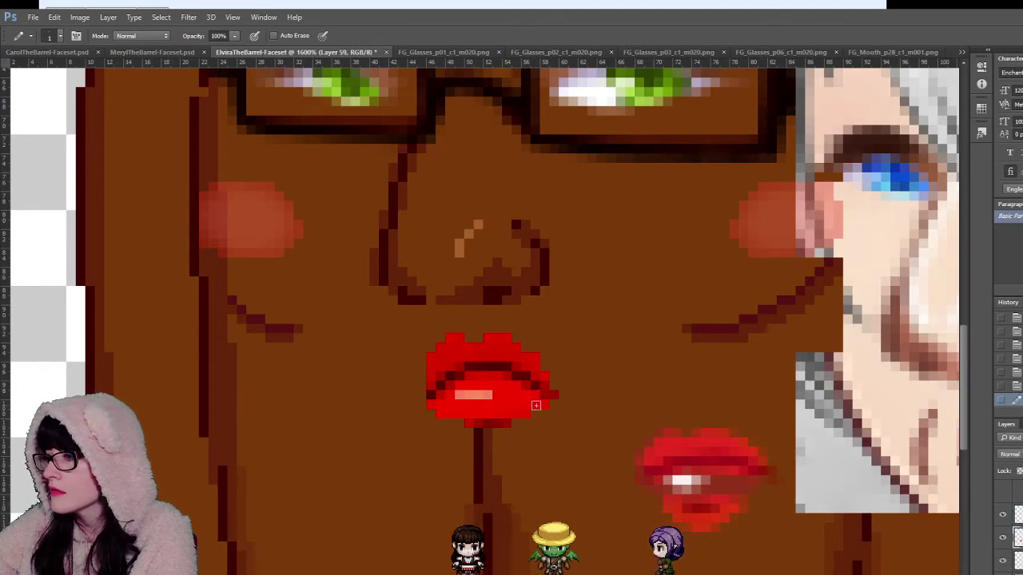
pyautogui.press('z')
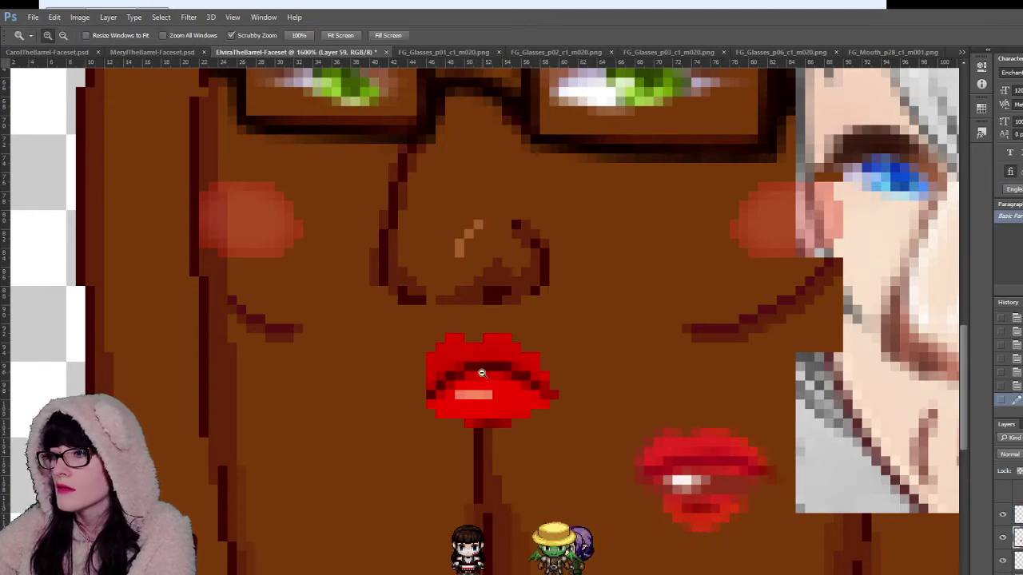
pyautogui.keyDown('alt'); pyautogui.click(568, 335); pyautogui.keyUp('alt')
pyautogui.keyDown('alt'); pyautogui.click(568, 335); pyautogui.keyUp('alt')
pyautogui.keyDown('alt'); pyautogui.click(572, 343); pyautogui.keyUp('alt')
pyautogui.keyDown('alt'); pyautogui.click(629, 388); pyautogui.keyUp('alt')
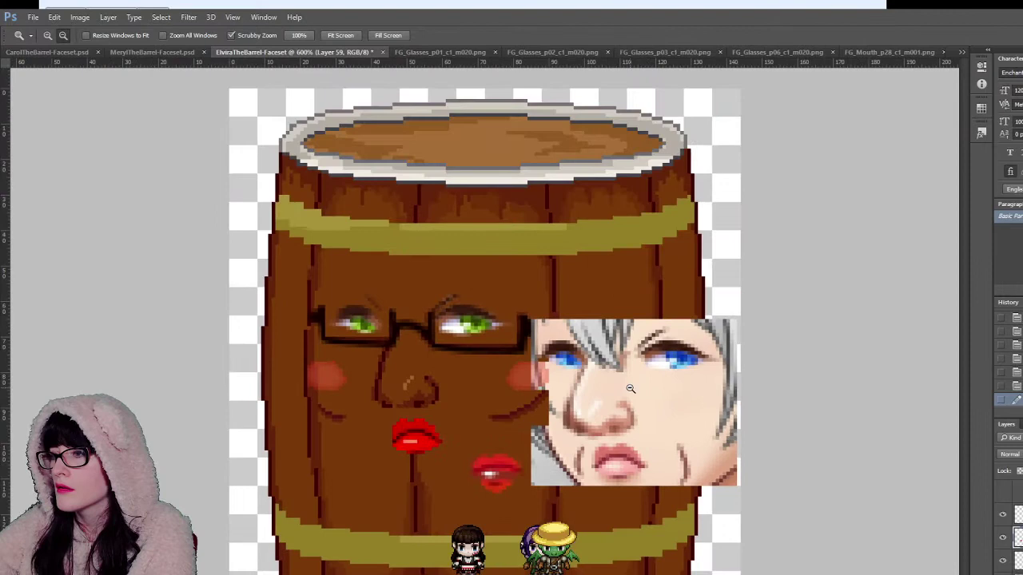
pyautogui.keyDown('alt'); pyautogui.click(551, 438); pyautogui.keyUp('alt')
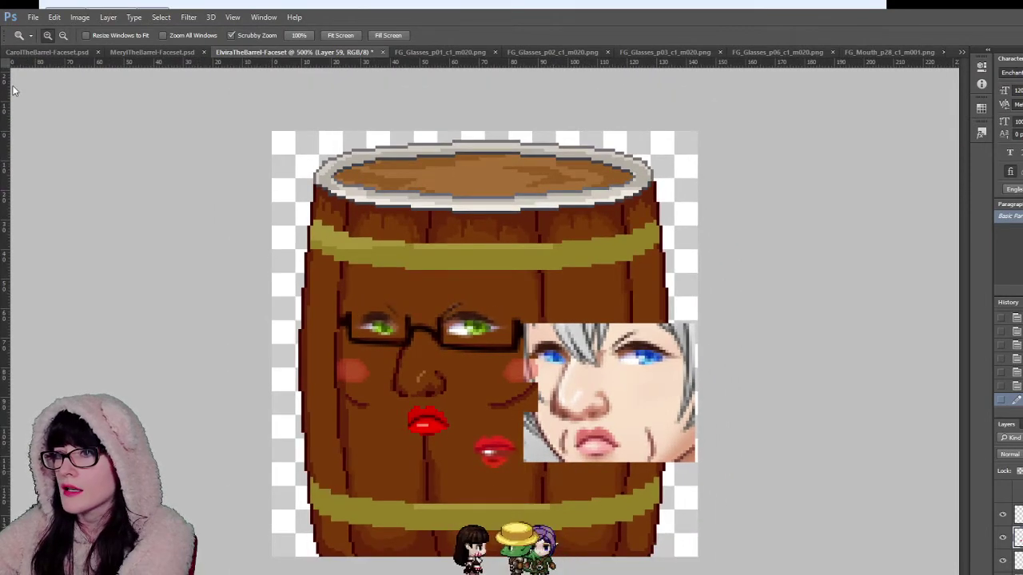
# Step: Delete the spare reference red lips beside the barrel's mouth together with their separate white highlight
pyautogui.press('v')
pyautogui.click(491, 454)
pyautogui.press('Delete')
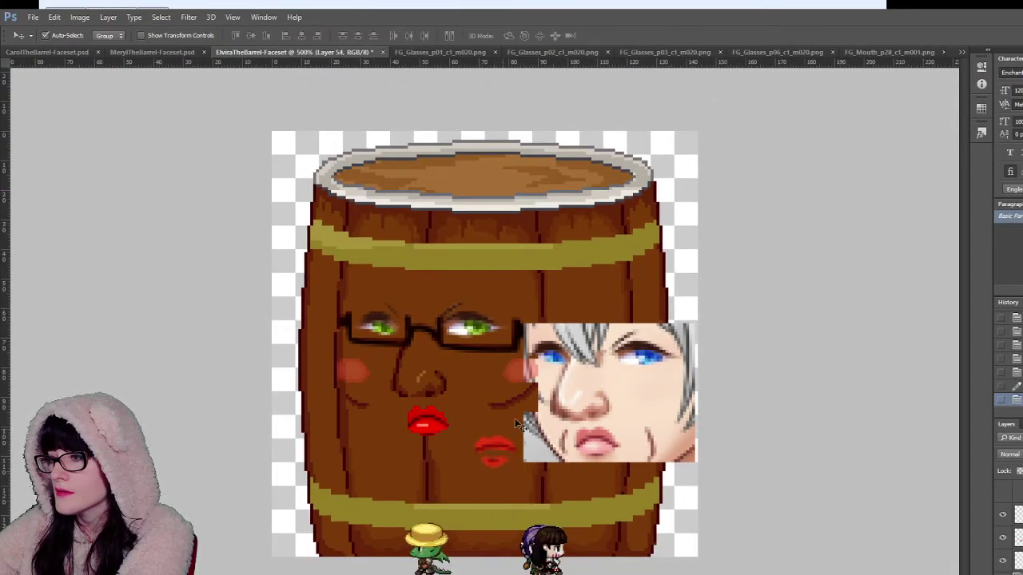
pyautogui.press('Delete')
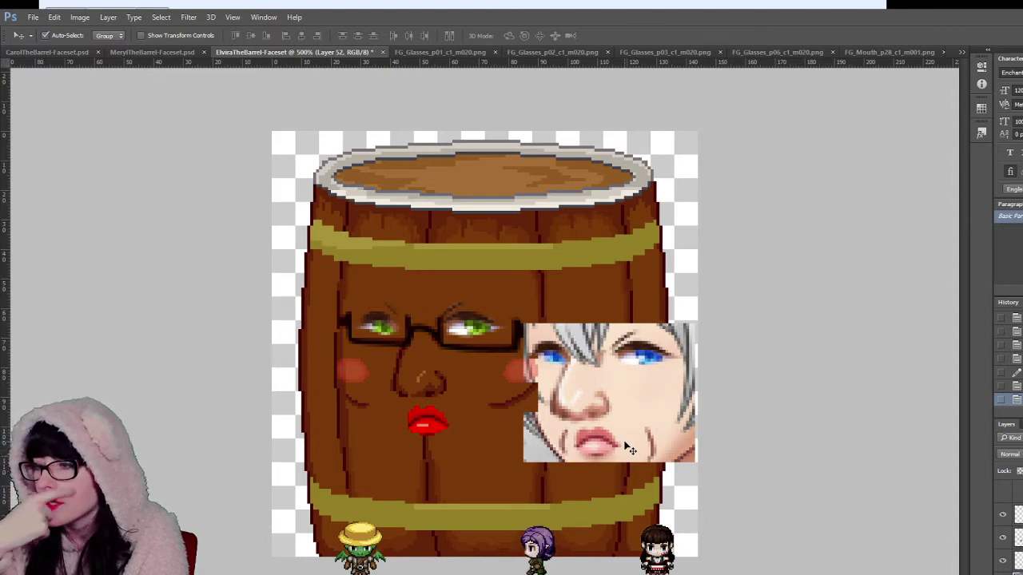
# Step: Select the cheek-crease layer and ready the Eyedropper and Pencil tools for adding lines around the mouth
pyautogui.click(484, 399)
pyautogui.press('z')
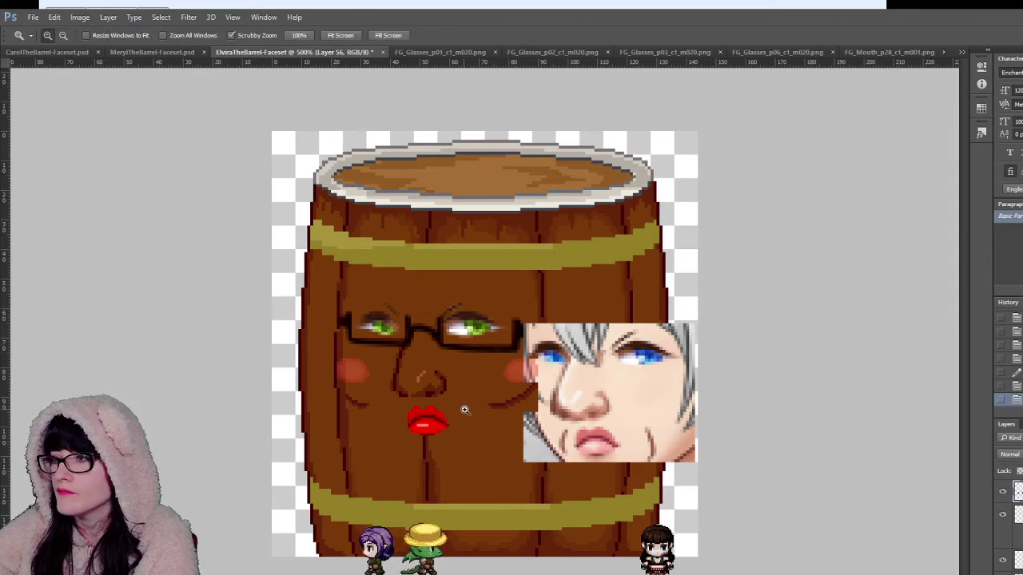
pyautogui.moveTo(464, 411); pyautogui.dragTo(484, 458)
pyautogui.scroll(5, 523, 394)
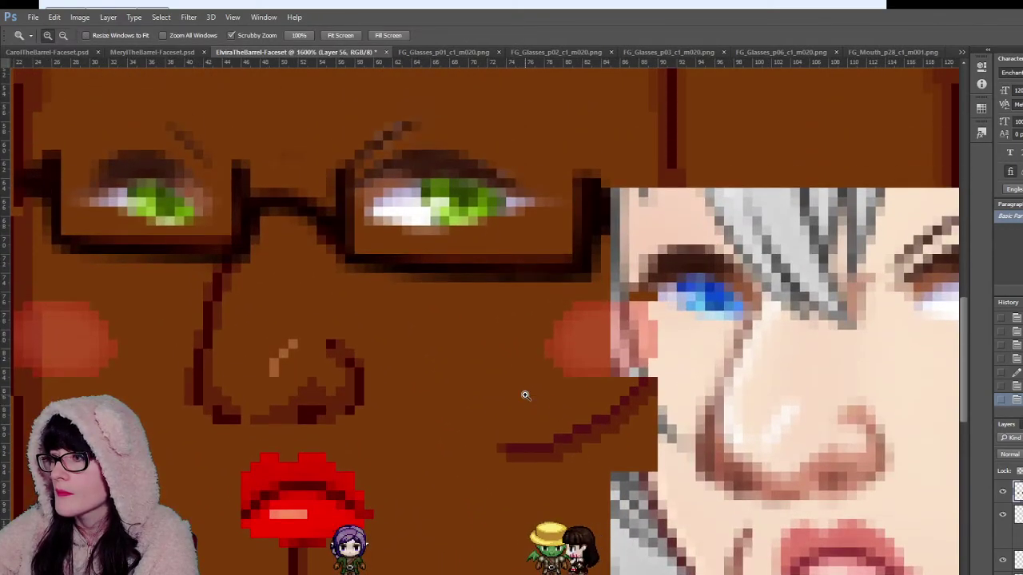
pyautogui.scroll(-5, 525, 395)
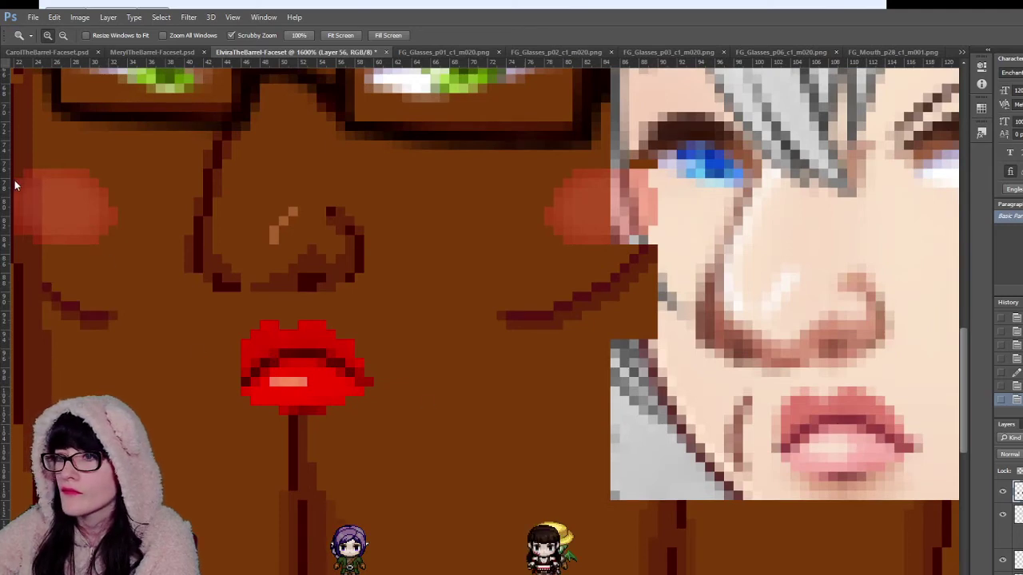
pyautogui.press('i')
pyautogui.press('v')
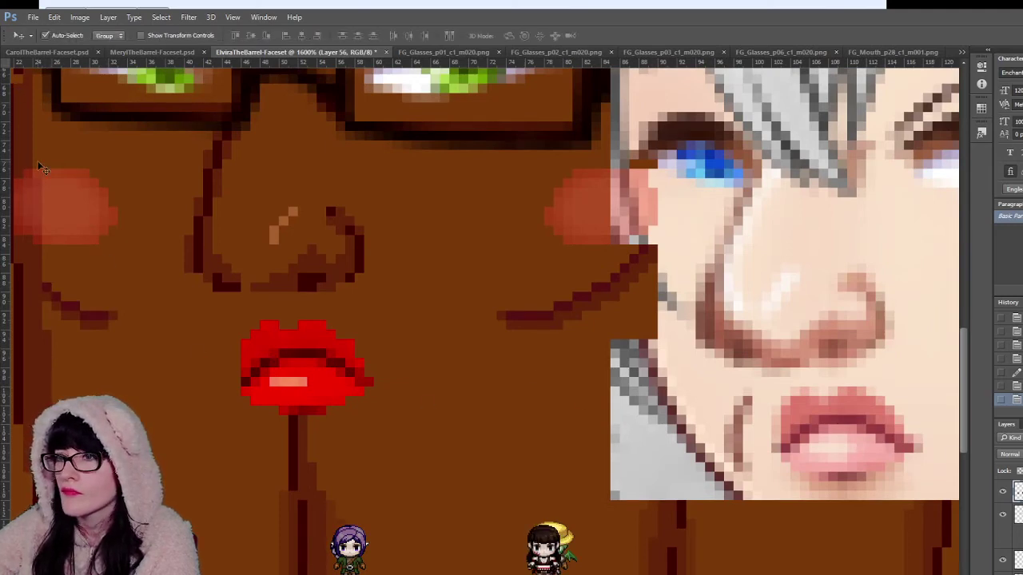
pyautogui.press('b')
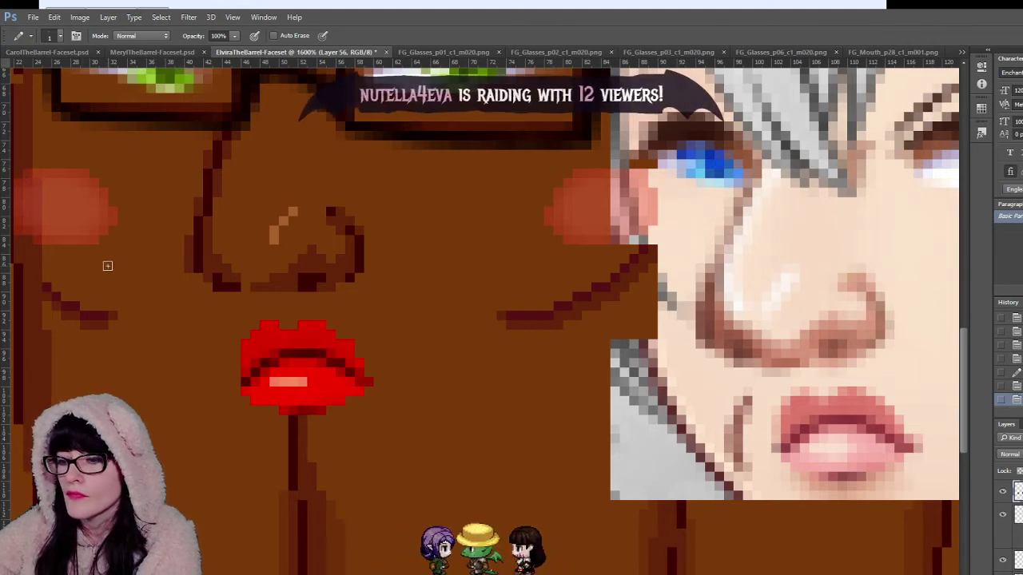
pyautogui.press('i')
pyautogui.press('b')
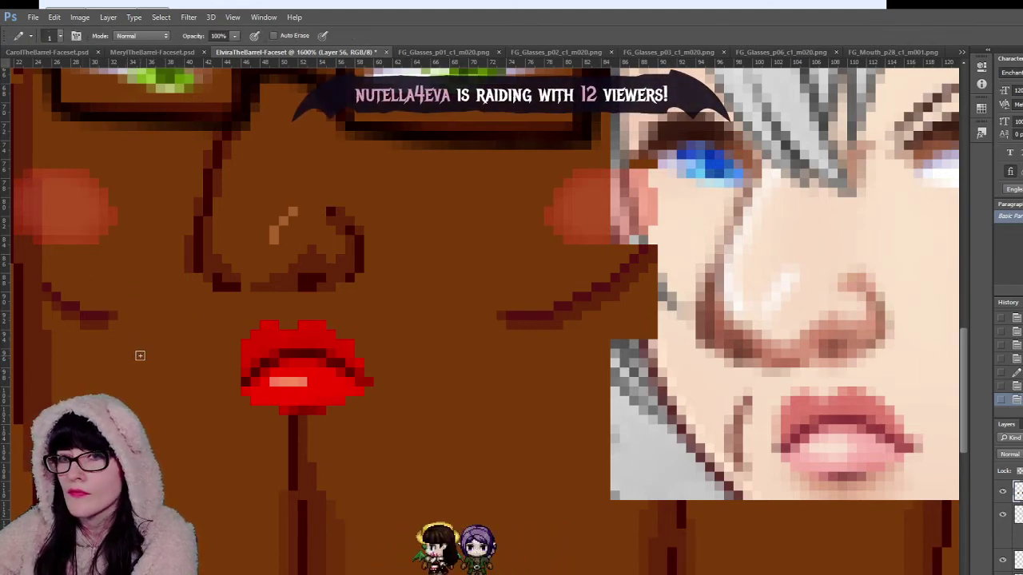
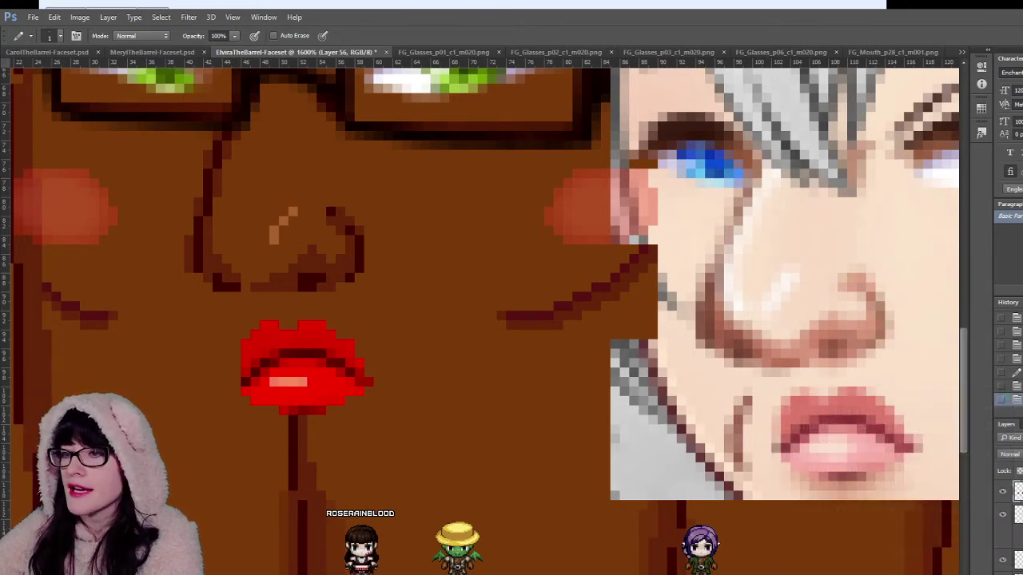
# Step: Sample the dark cheek-crease colour and draw a curved crease about 7 pixels tall left of the lips
pyautogui.press('z')
pyautogui.keyDown('alt'); pyautogui.click(320, 304); pyautogui.keyUp('alt')
pyautogui.keyDown('alt'); pyautogui.click(319, 304); pyautogui.keyUp('alt')
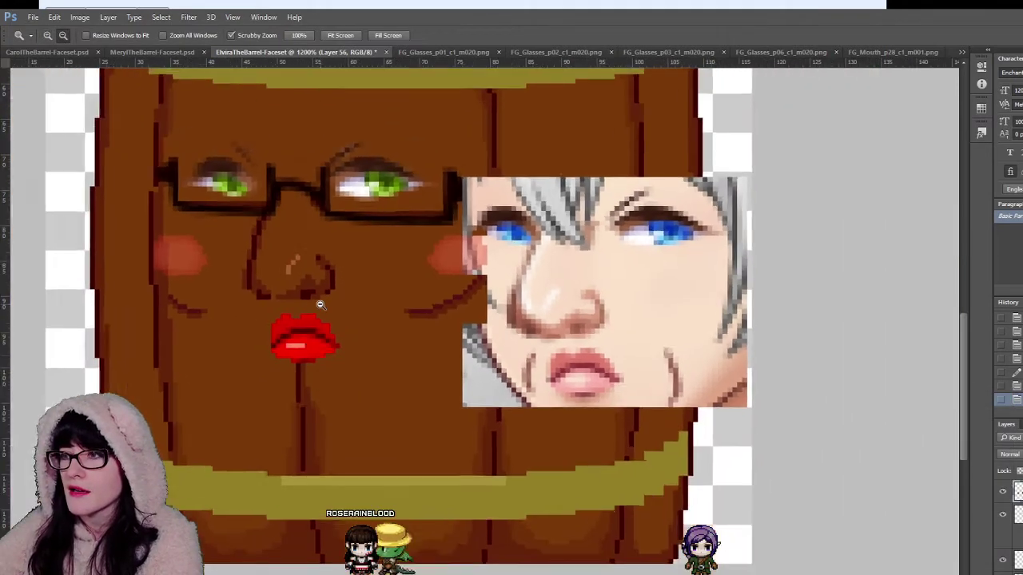
pyautogui.keyDown('alt'); pyautogui.click(319, 304); pyautogui.keyUp('alt')
pyautogui.keyDown('alt'); pyautogui.click(319, 305); pyautogui.keyUp('alt')
pyautogui.scroll(4, 438, 350)
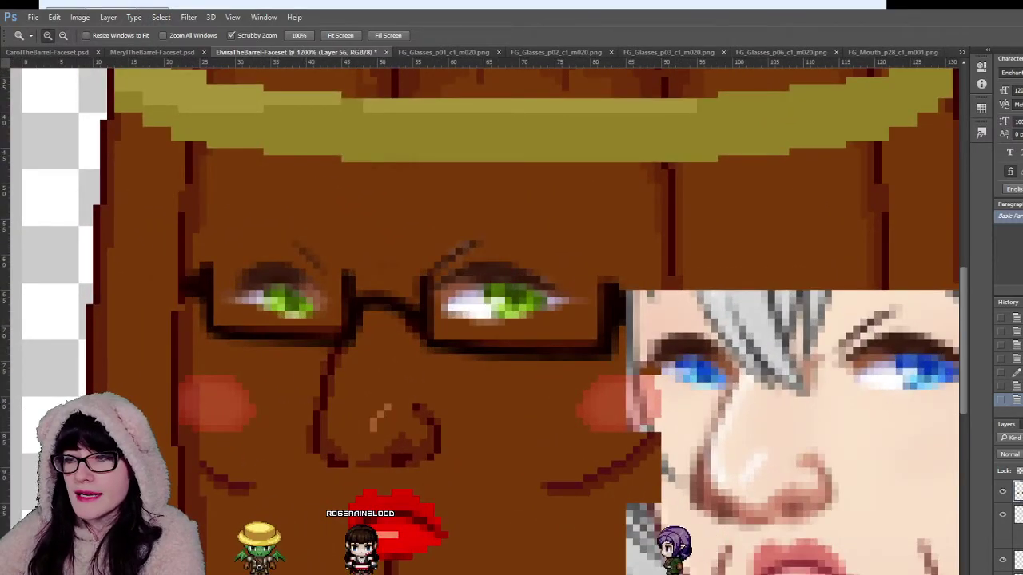
pyautogui.scroll(-2, 449, 320)
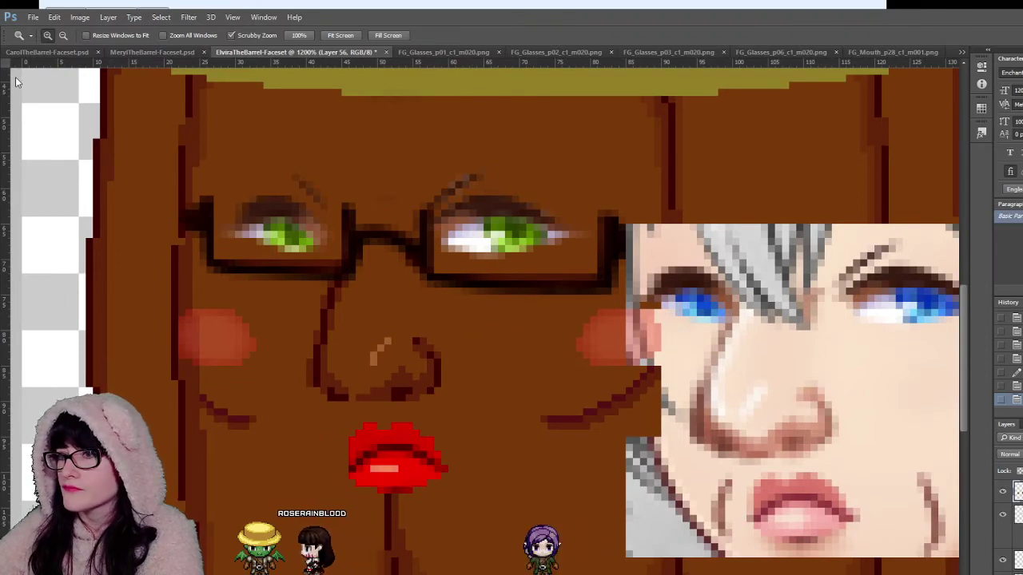
pyautogui.press('v')
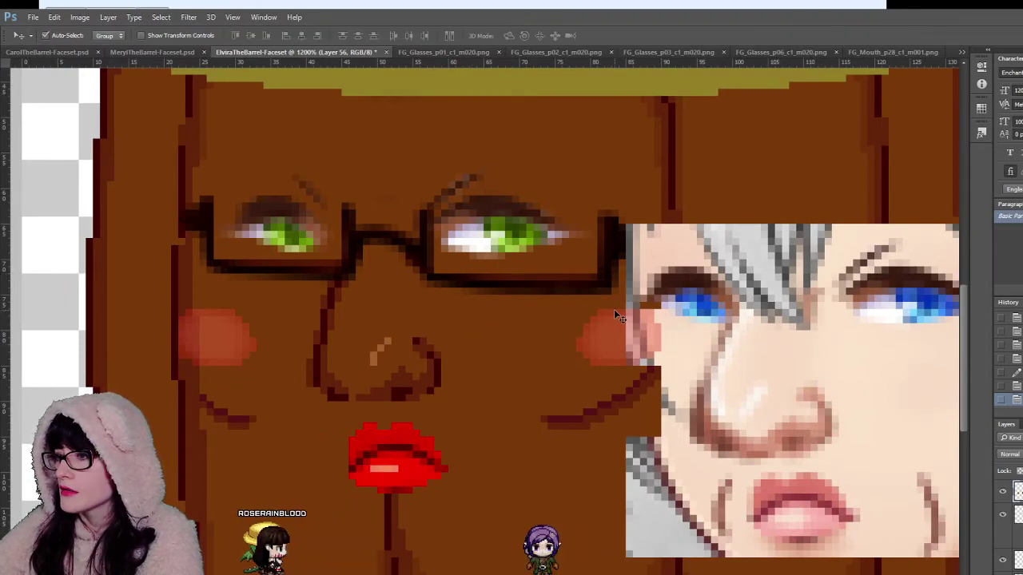
pyautogui.click(3, 379)
pyautogui.click(373, 467)
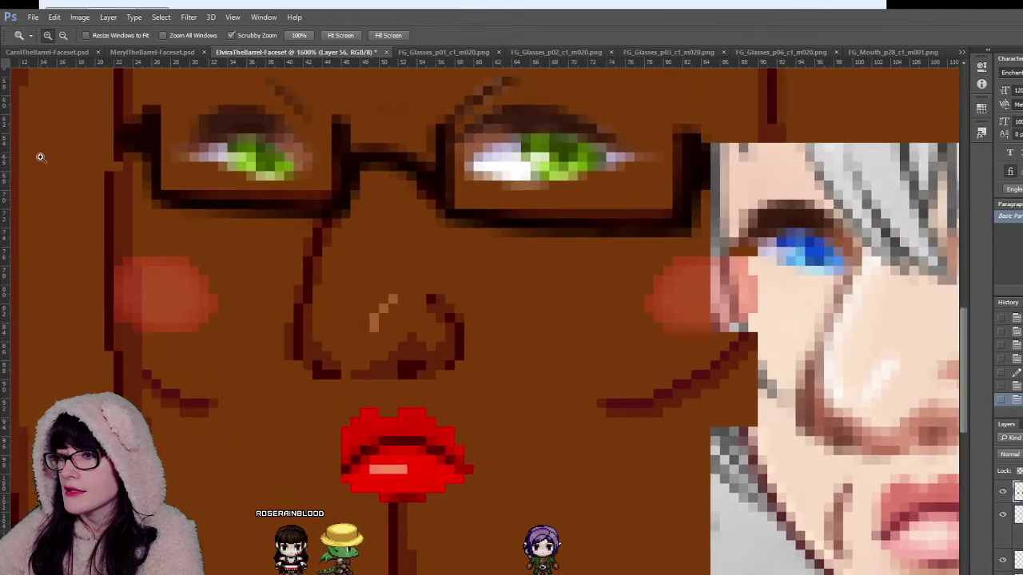
pyautogui.press('i')
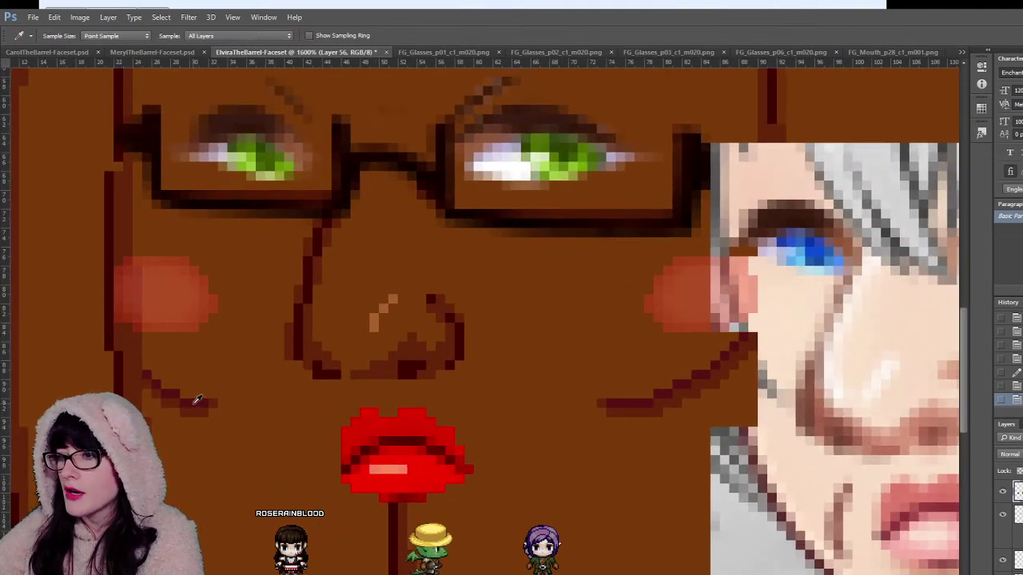
pyautogui.press('b')
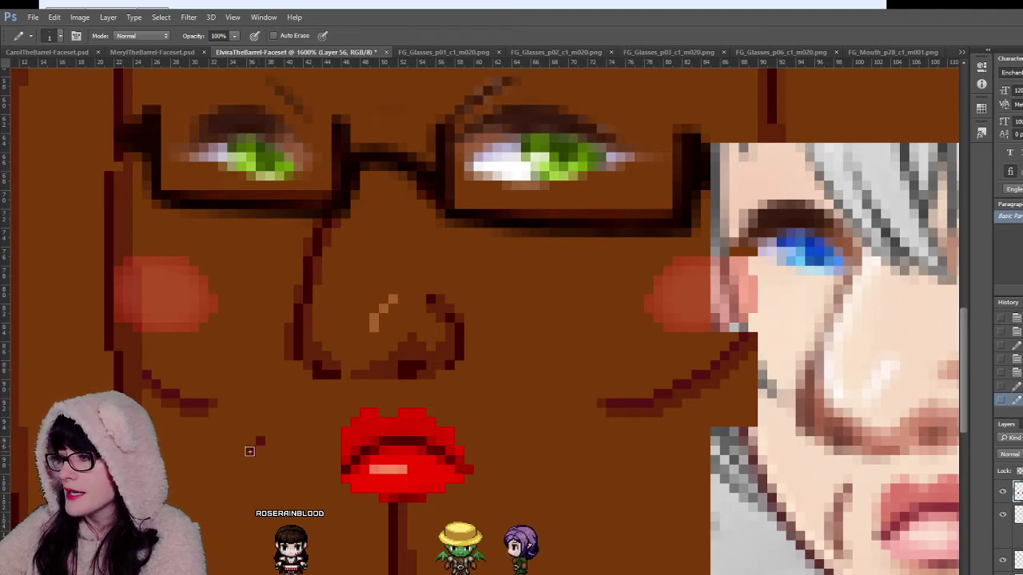
pyautogui.moveTo(248, 464); pyautogui.dragTo(247, 480)
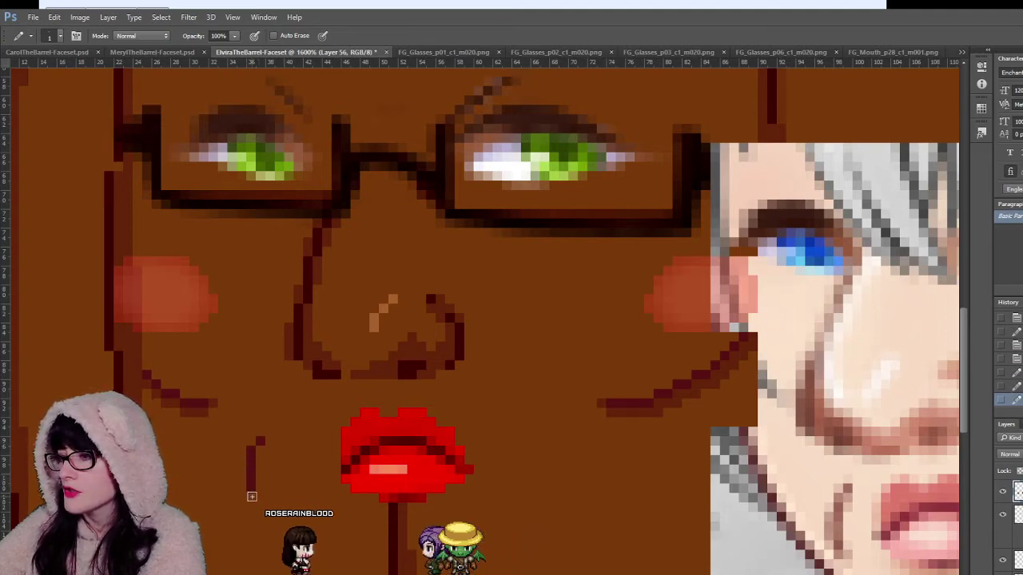
pyautogui.click(259, 498)
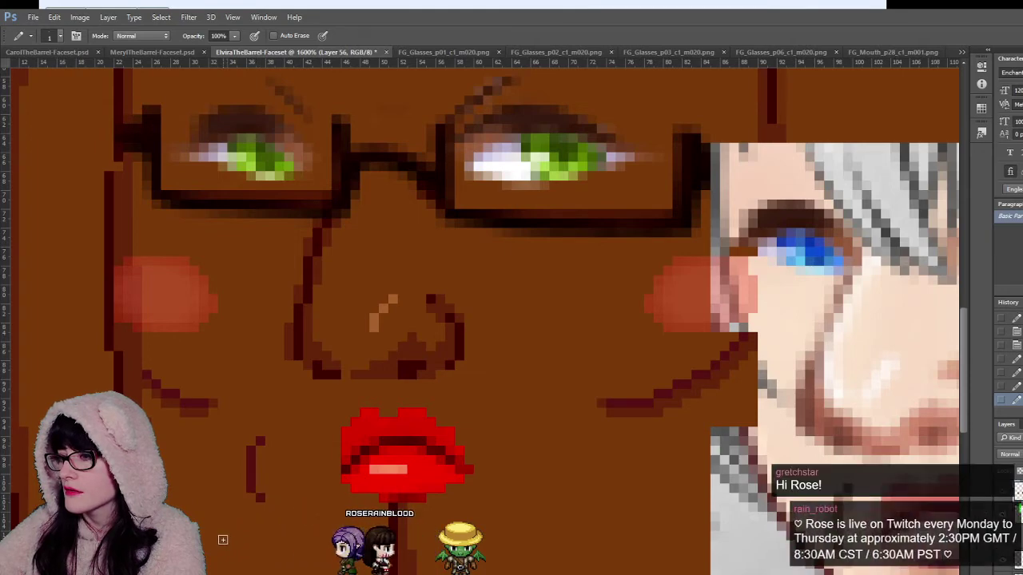
# Step: Draw a curved crease about 10 pixels tall right of the lips and shift its top pixel one pixel inwards
pyautogui.moveTo(415, 574); pyautogui.dragTo(468, 574)
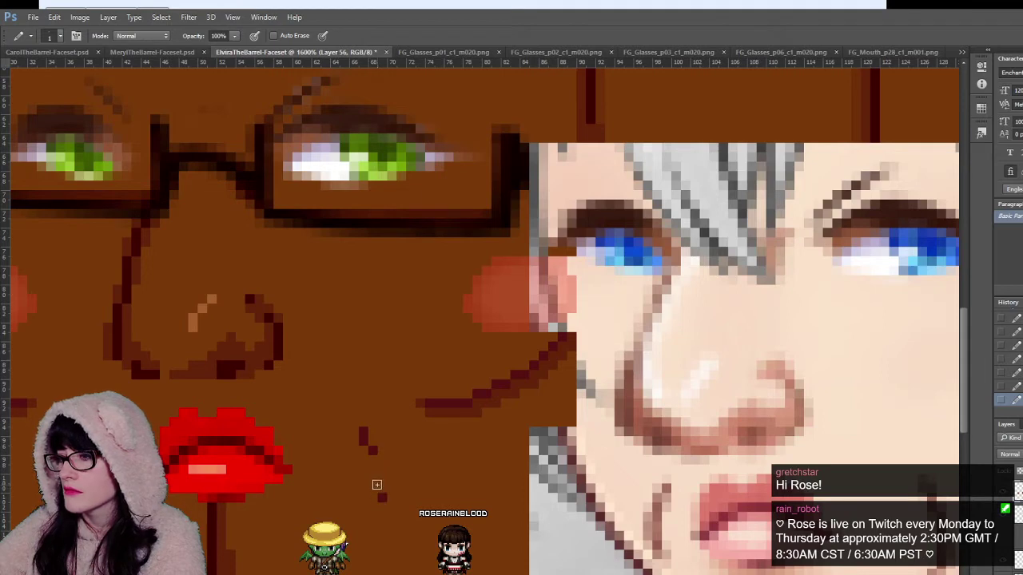
pyautogui.moveTo(374, 493); pyautogui.dragTo(364, 508)
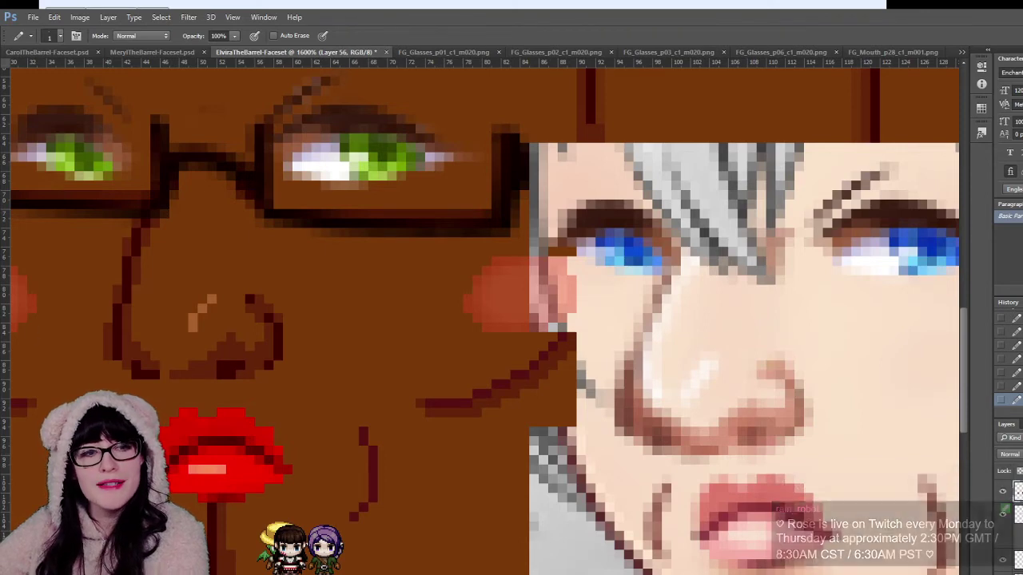
pyautogui.press('m')
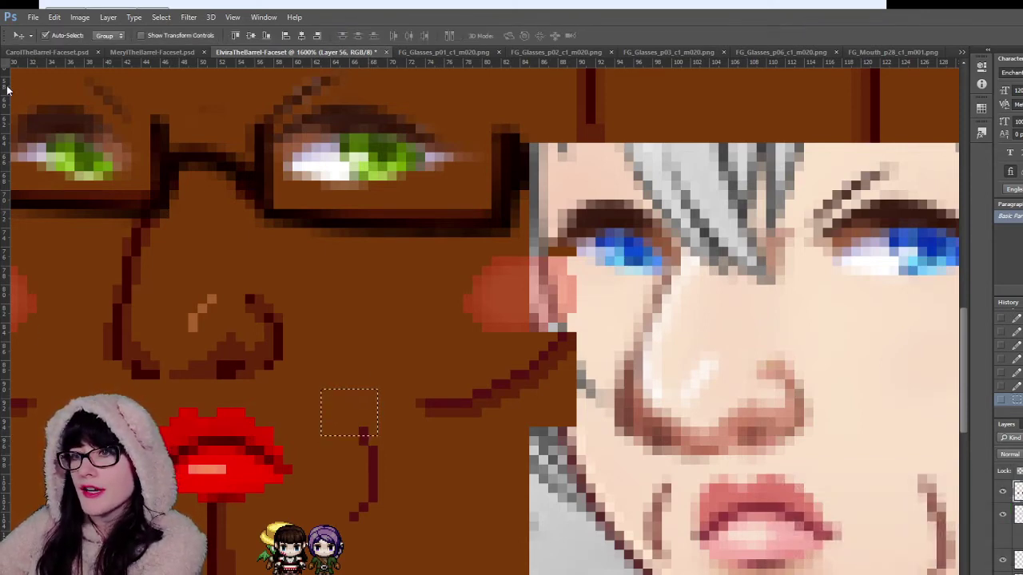
pyautogui.hotkey('ctrl', 'Left')
pyautogui.click(505, 413)
# Step: Examine the two new mouth creases against the barrel's whole face and the reference portrait
pyautogui.press('z')
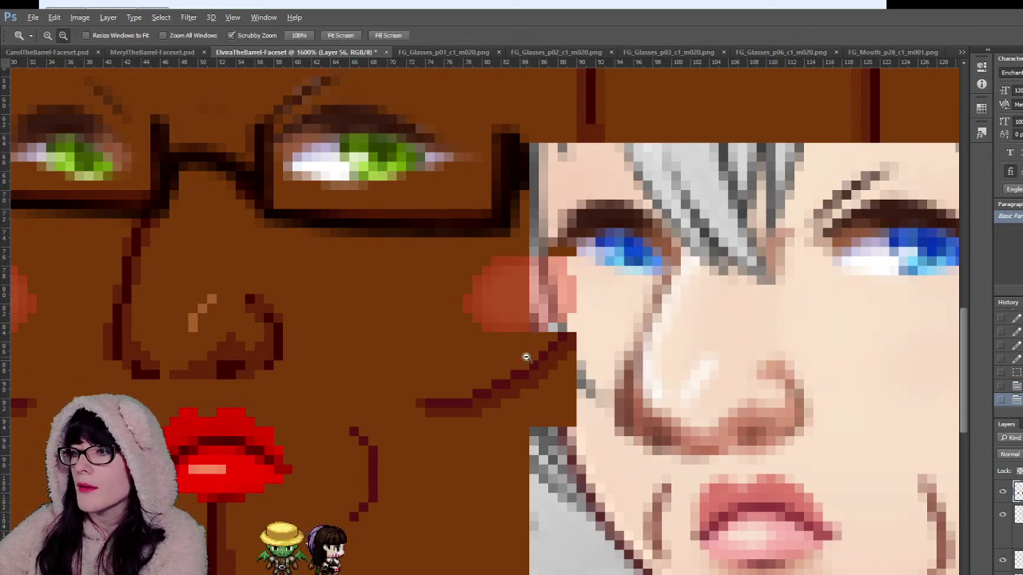
pyautogui.keyDown('alt'); pyautogui.click(525, 357); pyautogui.keyUp('alt')
pyautogui.keyDown('alt'); pyautogui.click(526, 357); pyautogui.keyUp('alt')
pyautogui.keyDown('alt'); pyautogui.click(526, 357); pyautogui.keyUp('alt')
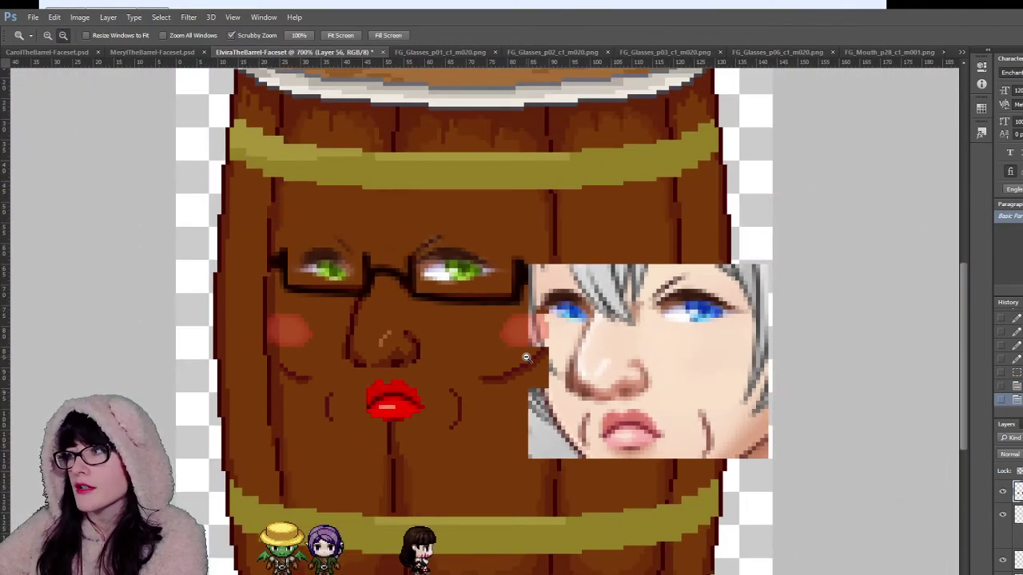
pyautogui.click(427, 339)
pyautogui.click(430, 341)
pyautogui.click(434, 344)
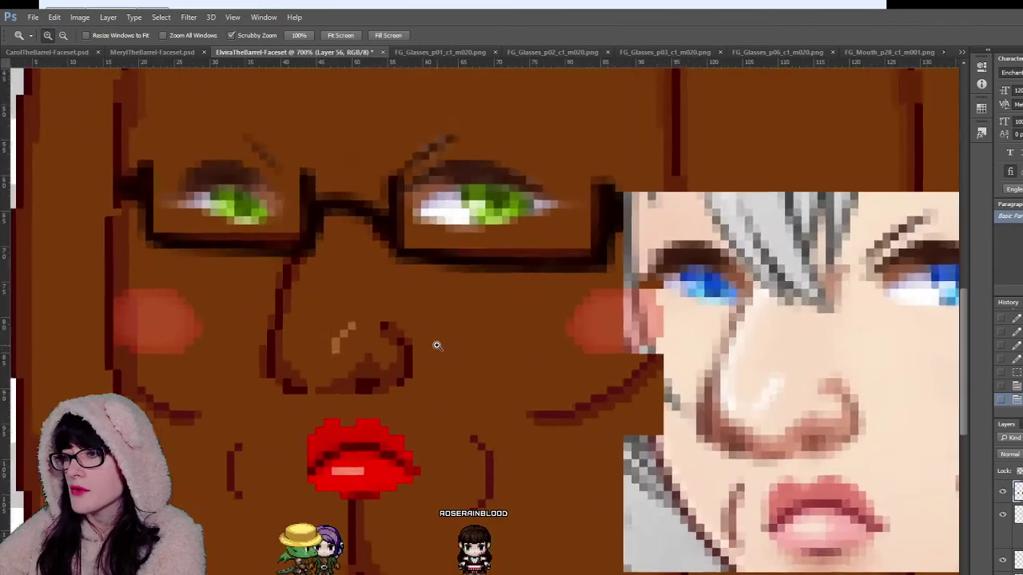
pyautogui.keyDown('alt'); pyautogui.click(438, 346); pyautogui.keyUp('alt')
pyautogui.keyDown('alt'); pyautogui.click(438, 345); pyautogui.keyUp('alt')
pyautogui.keyDown('alt'); pyautogui.click(437, 346); pyautogui.keyUp('alt')
pyautogui.keyDown('alt'); pyautogui.click(437, 345); pyautogui.keyUp('alt')
pyautogui.click(432, 388)
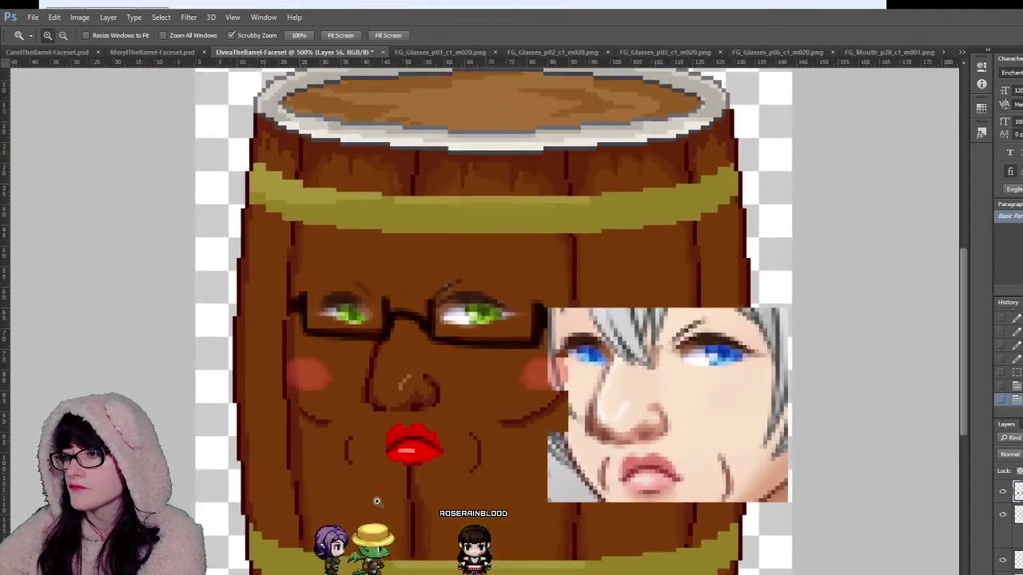
# Step: Sample the lighter reddish-brown shade and pencil a one-pixel soft shadow along the inner side of both mouth creases
pyautogui.moveTo(377, 501); pyautogui.dragTo(46, 231)
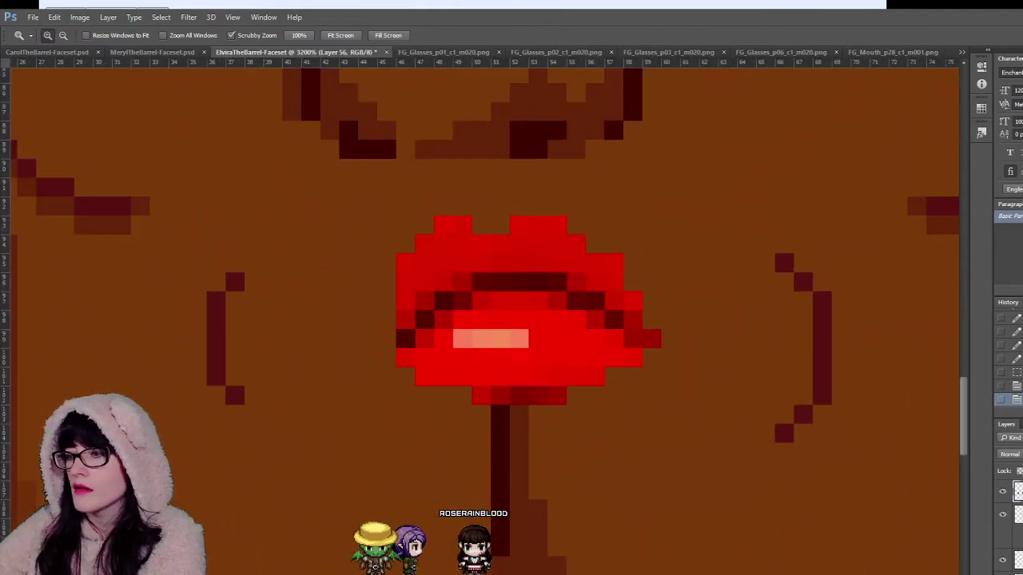
pyautogui.moveTo(379, 574); pyautogui.dragTo(331, 574)
pyautogui.press('j')
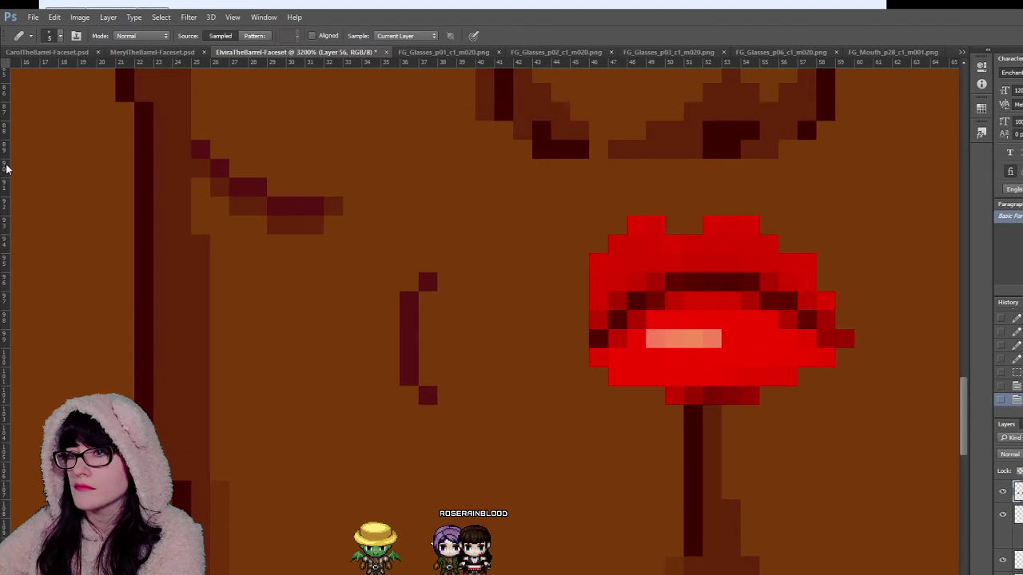
pyautogui.press('i')
pyautogui.press('b')
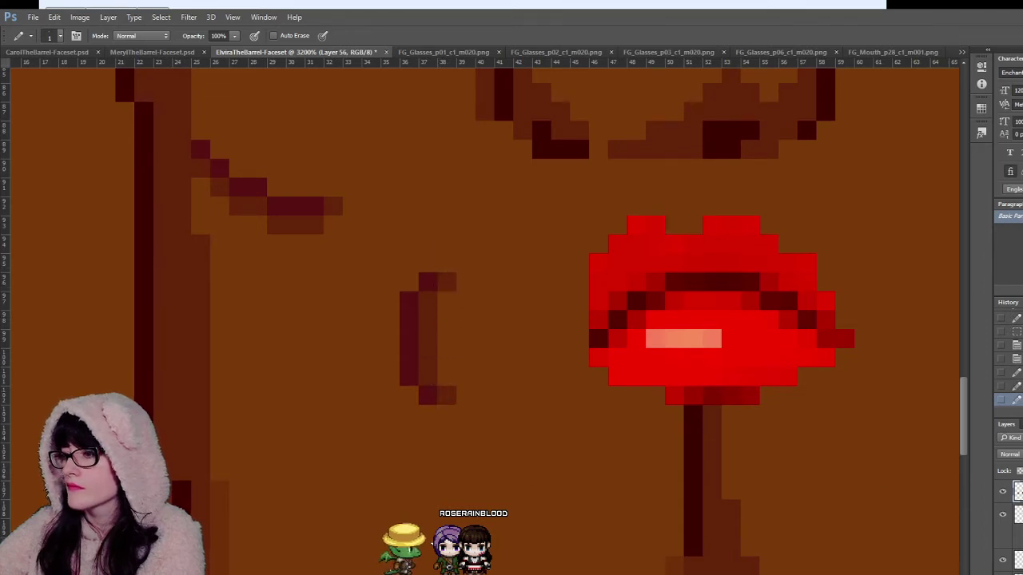
pyautogui.hscroll(5, 484, 319)
pyautogui.click(716, 283)
pyautogui.moveTo(726, 294)
pyautogui.mouseDown()
pyautogui.moveTo(739, 391)
pyautogui.moveTo(715, 407)
pyautogui.mouseUp()
pyautogui.click(699, 264)
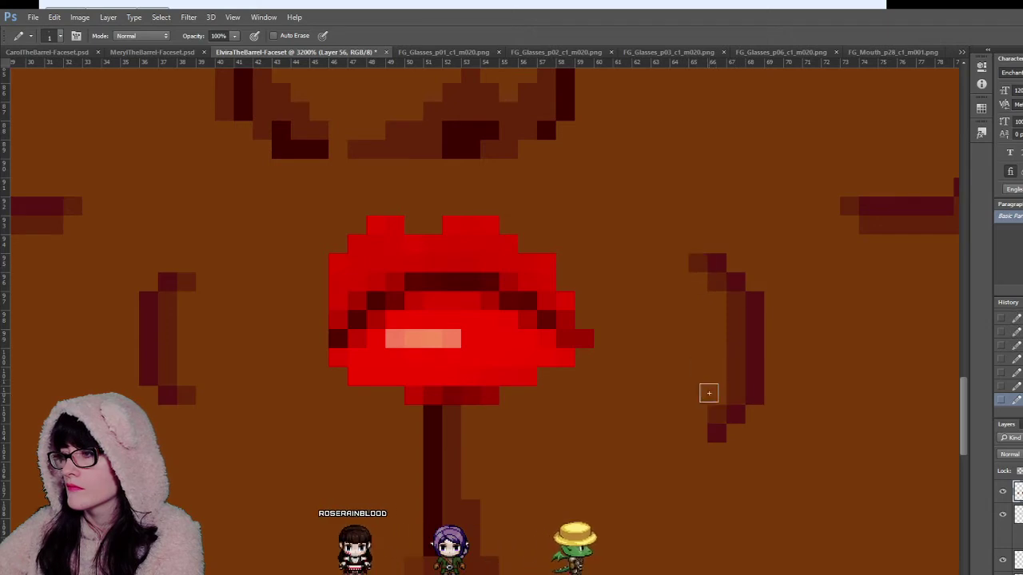
# Step: Add one reddish-brown shadow pixel at the lower end of the right mouth crease and check it against the whole face
pyautogui.click(684, 430)
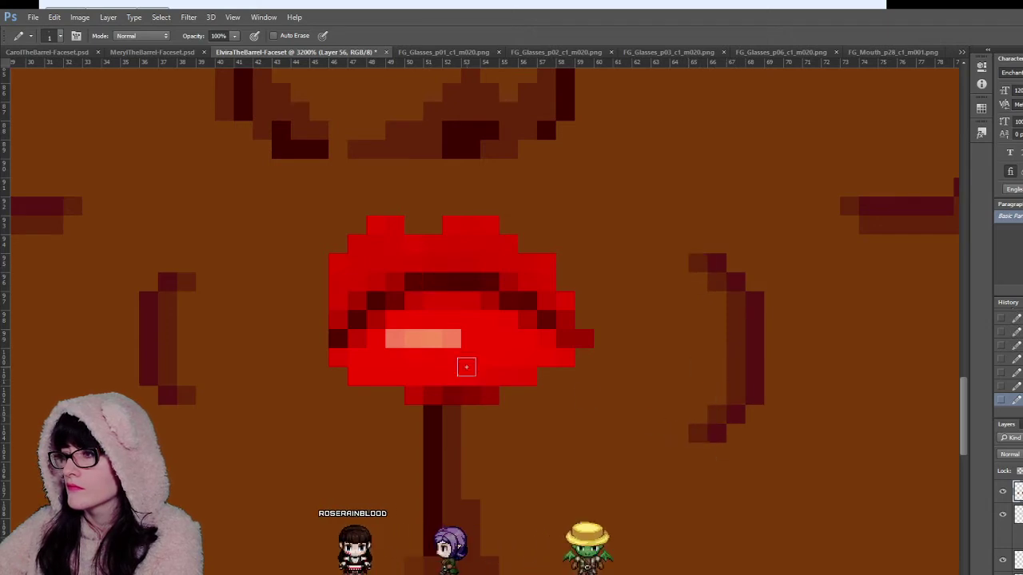
pyautogui.press('z')
pyautogui.keyDown('alt'); pyautogui.click(550, 281); pyautogui.keyUp('alt')
pyautogui.keyDown('alt'); pyautogui.click(550, 281); pyautogui.keyUp('alt')
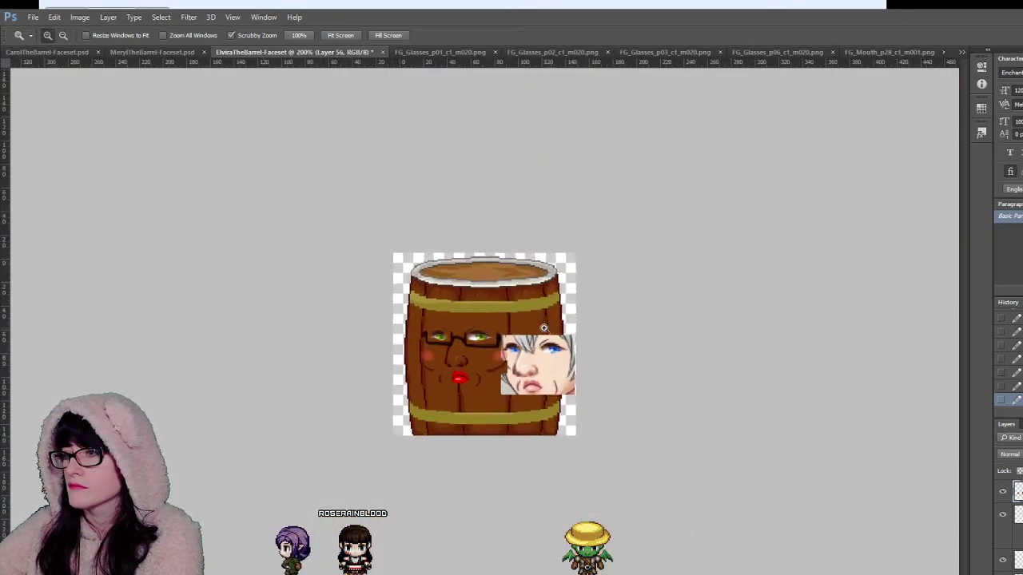
pyautogui.click(559, 384)
pyautogui.click(567, 402)
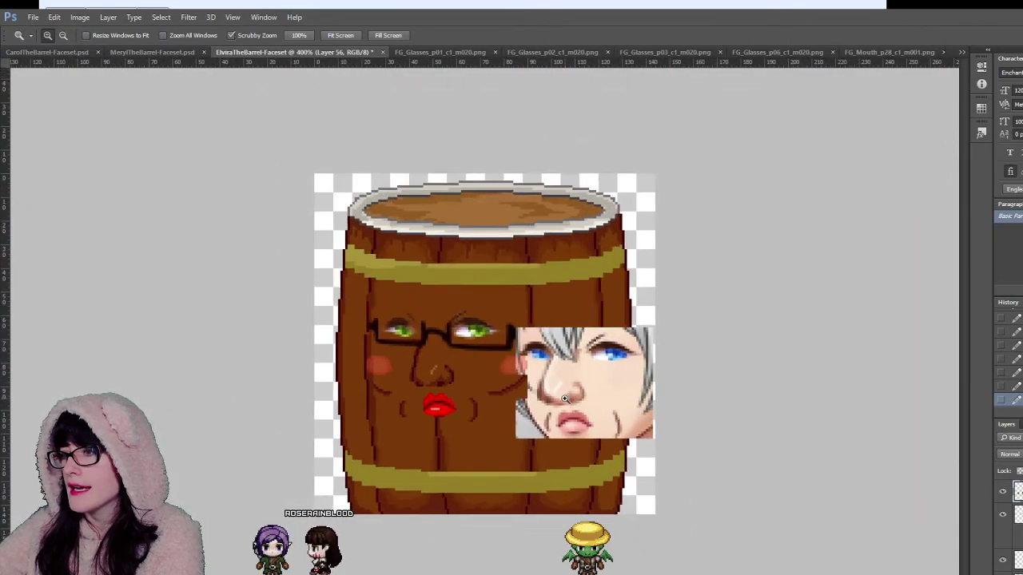
pyautogui.click(566, 403)
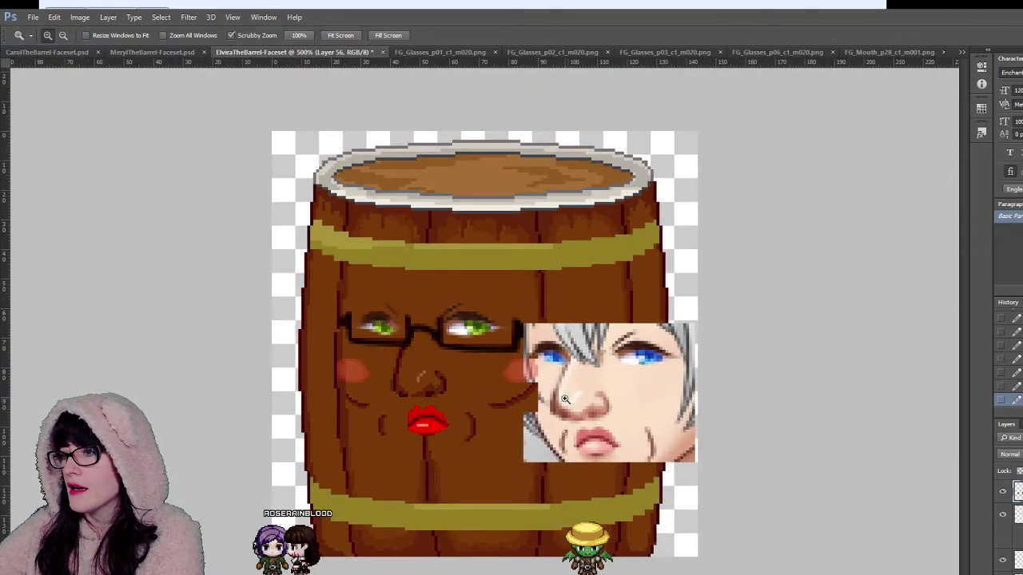
pyautogui.click(469, 443)
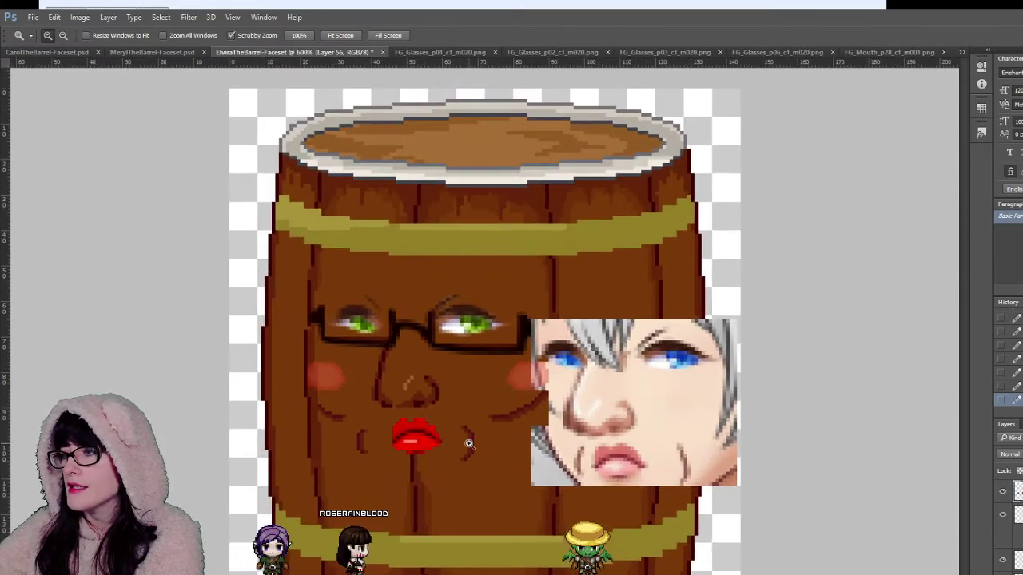
# Step: Select the reference portrait covering the barrel's right side and delete it
pyautogui.press('v')
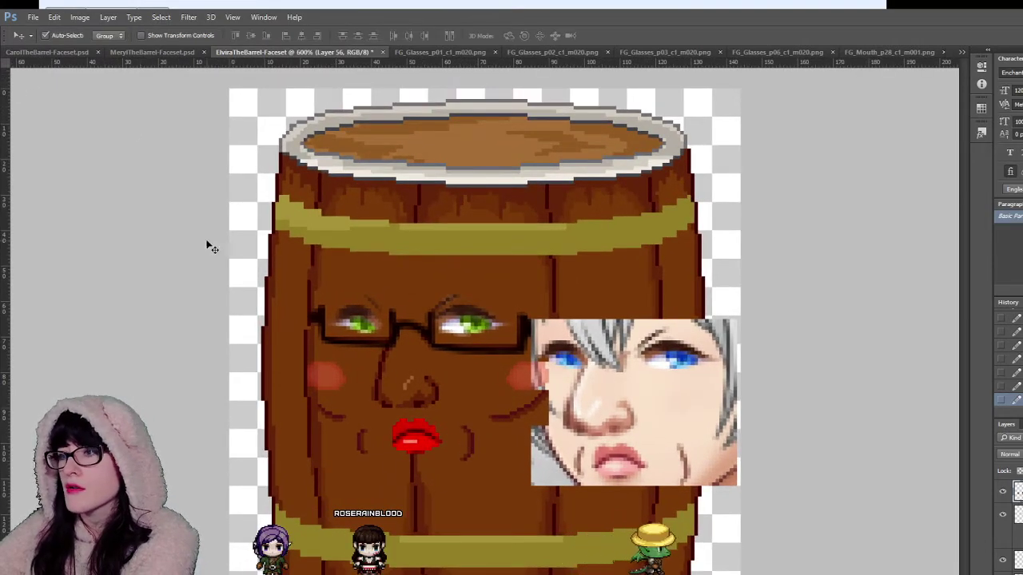
pyautogui.click(639, 455)
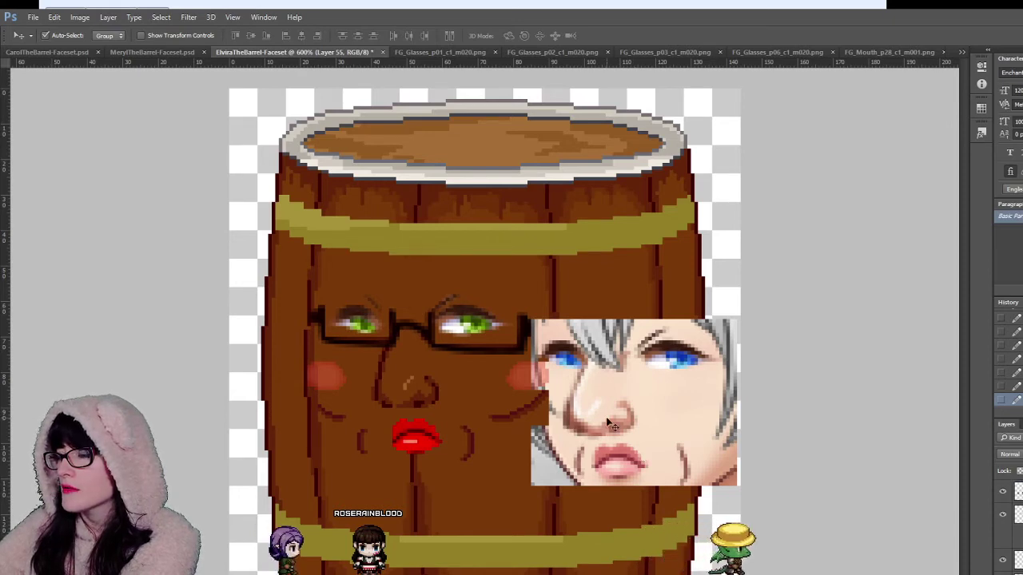
pyautogui.press('Delete')
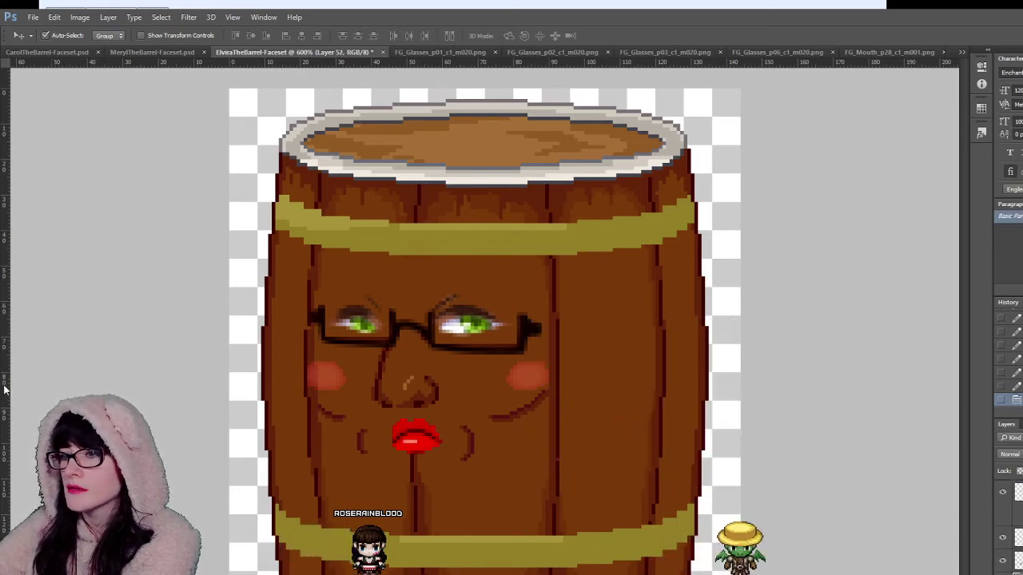
# Step: Try to extend the right eyebrow line to the glasses frame with two near-black pencil pixels
pyautogui.press('z')
pyautogui.click(436, 370)
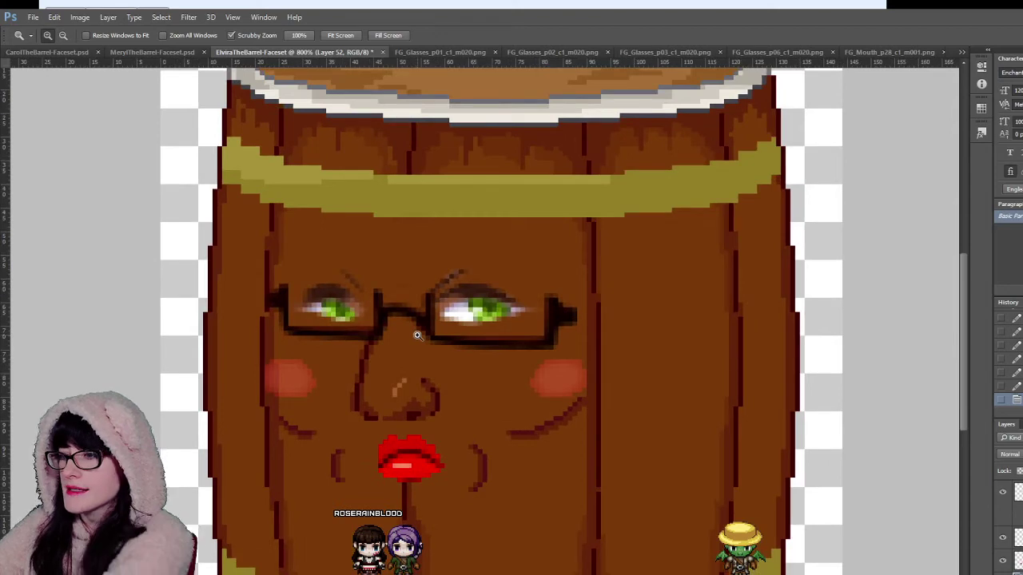
pyautogui.click(416, 334)
pyautogui.click(415, 333)
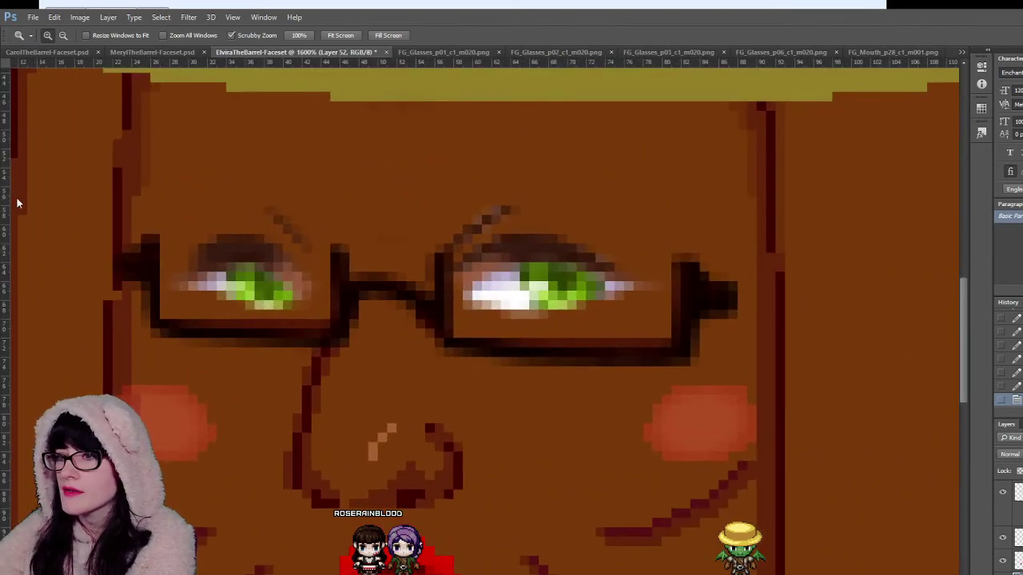
pyautogui.press('b')
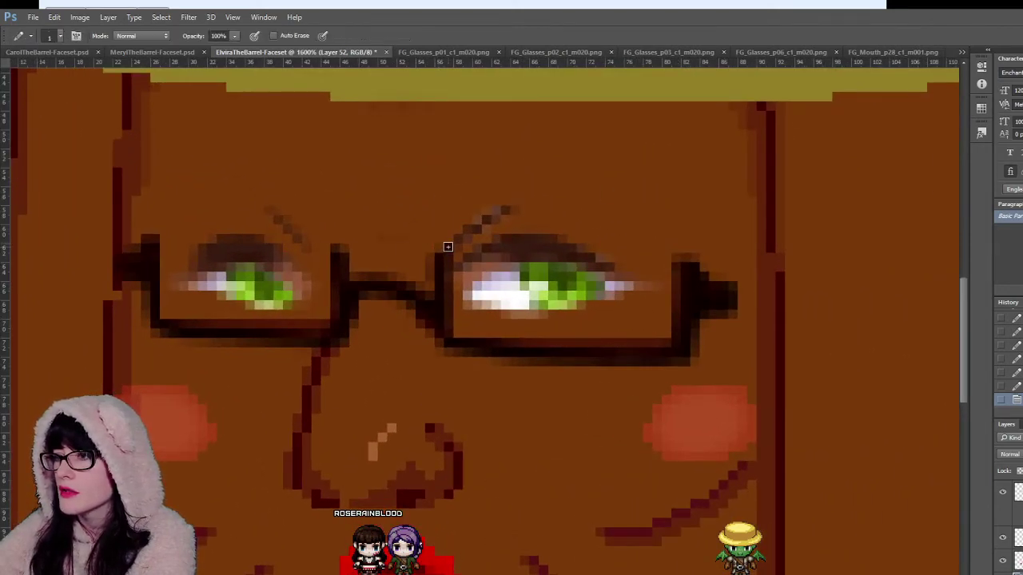
pyautogui.press('i')
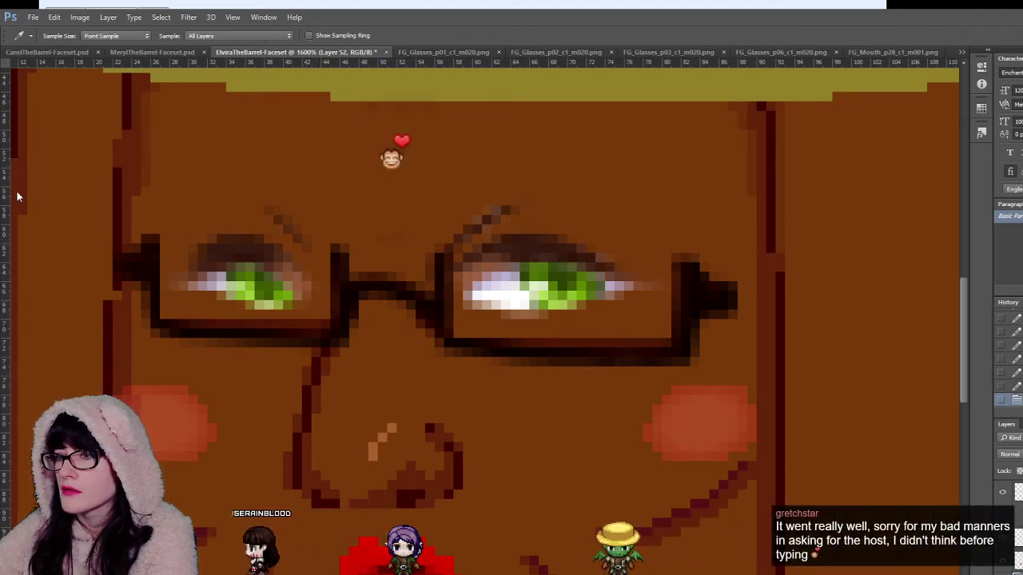
pyautogui.press('b')
pyautogui.click(448, 247)
pyautogui.click(457, 238)
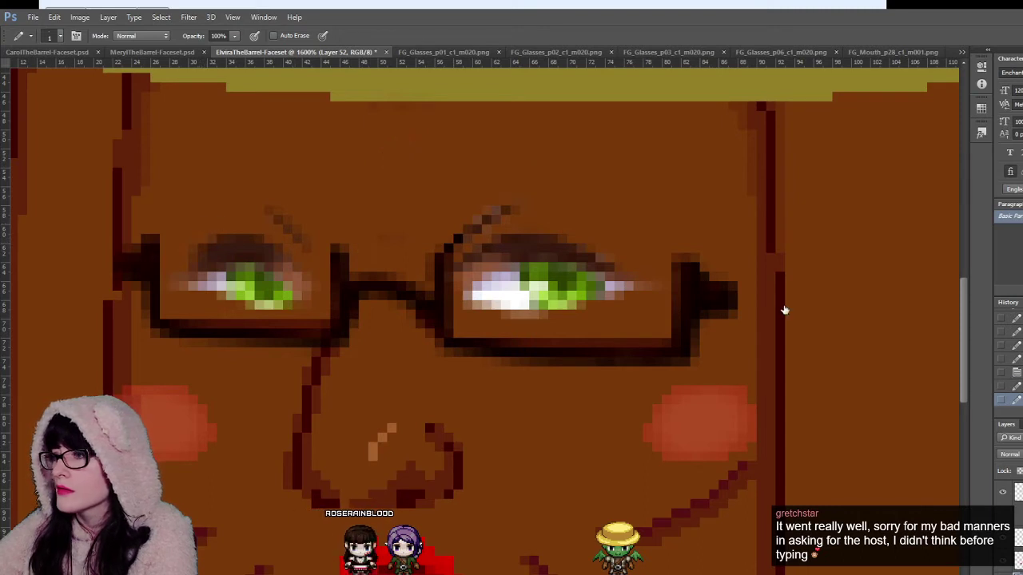
pyautogui.hotkey('ctrl', 'alt', 'z')
pyautogui.hotkey('ctrl', 'alt', 'z')
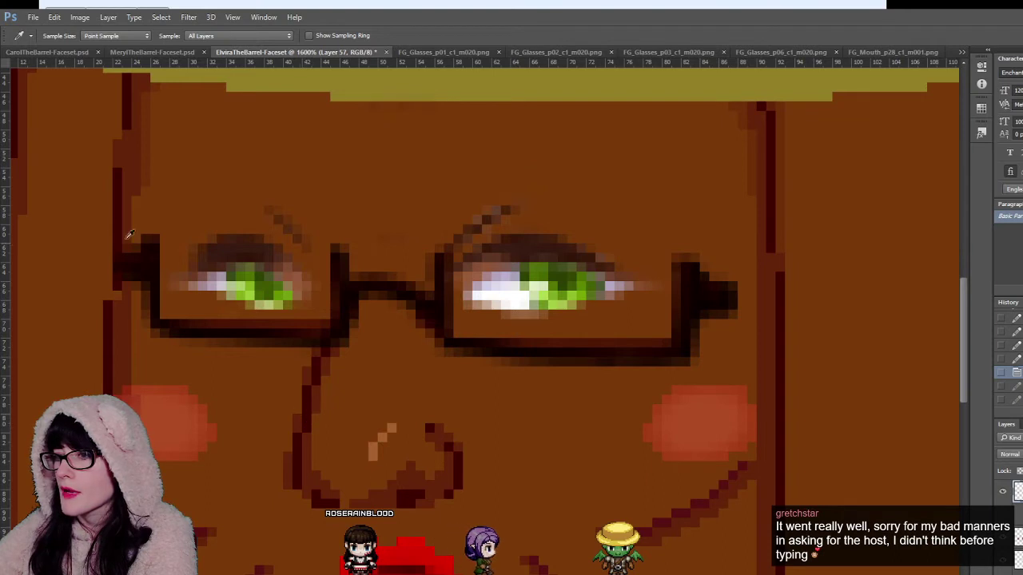
# Step: Try two softer dark-brown pixels at the right eyebrow's inner end on a separate layer, comparing the brow with and without them
pyautogui.click(452, 247)
pyautogui.click(455, 236)
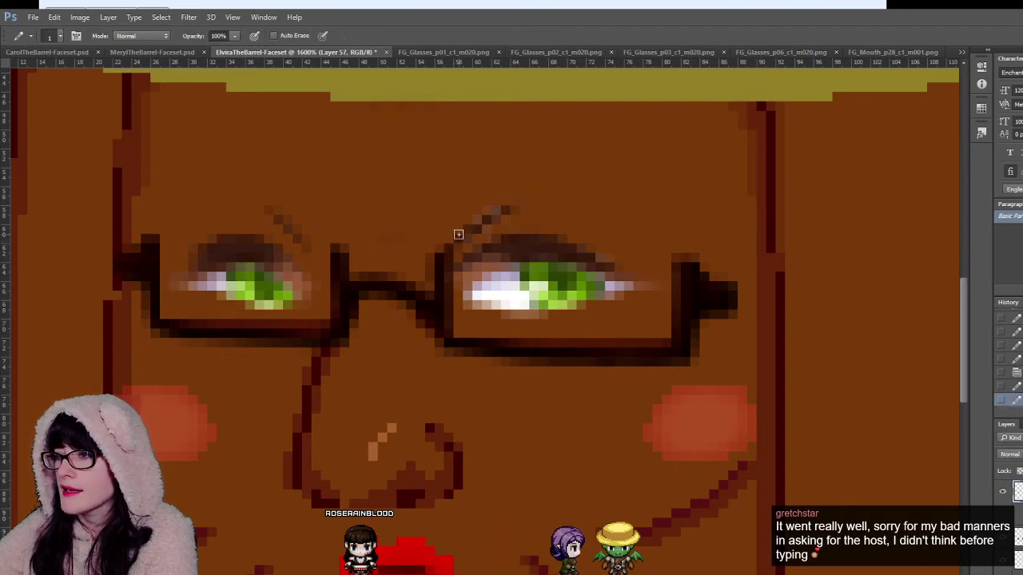
pyautogui.click(1003, 491)
pyautogui.click(1003, 491)
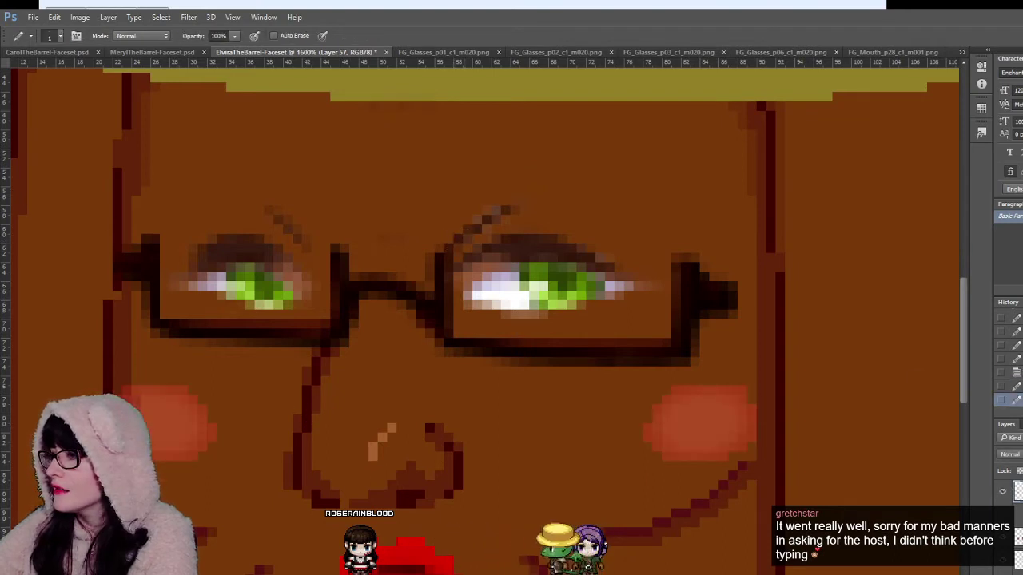
pyautogui.hotkey('ctrl', 'alt', 'z')
pyautogui.hotkey('ctrl', 'alt', 'z')
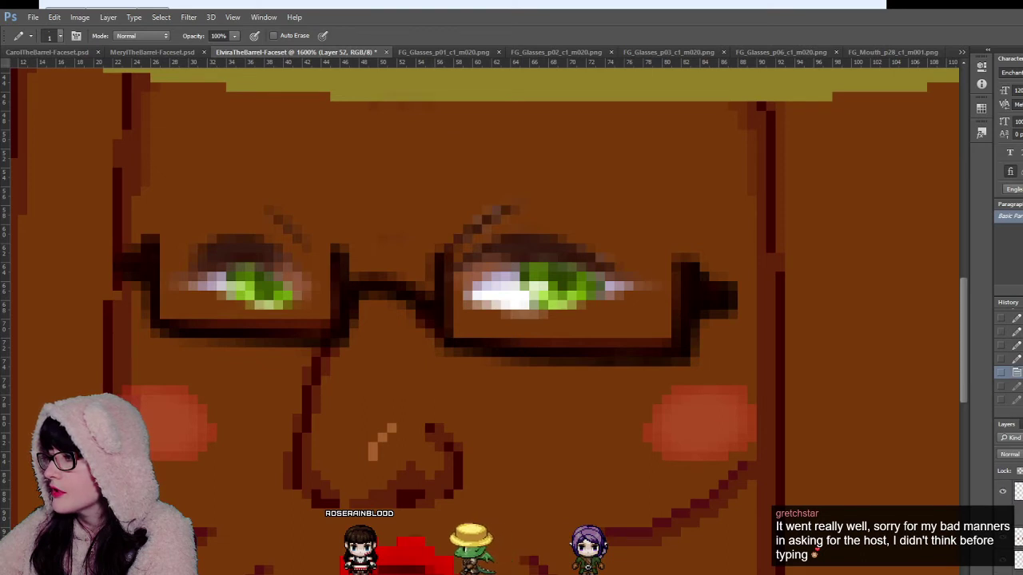
pyautogui.hotkey('ctrl', 'shift', 'z')
pyautogui.hotkey('ctrl', 'shift', 'z')
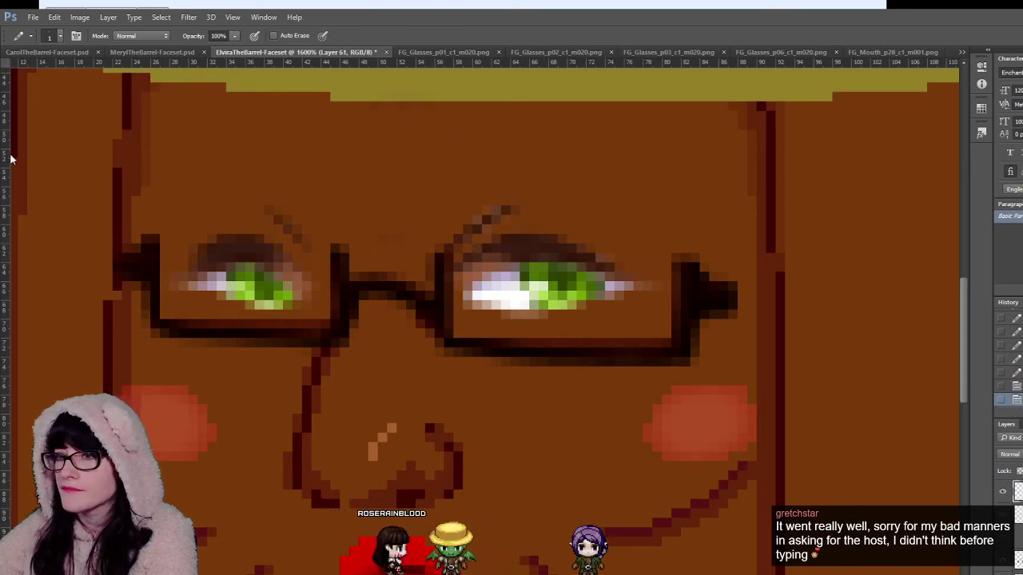
# Step: Sample a dark maroon and pencil a curved one-pixel eyebrow line from the glasses frame up over the right eye
pyautogui.press('i')
pyautogui.press('b')
pyautogui.click(447, 243)
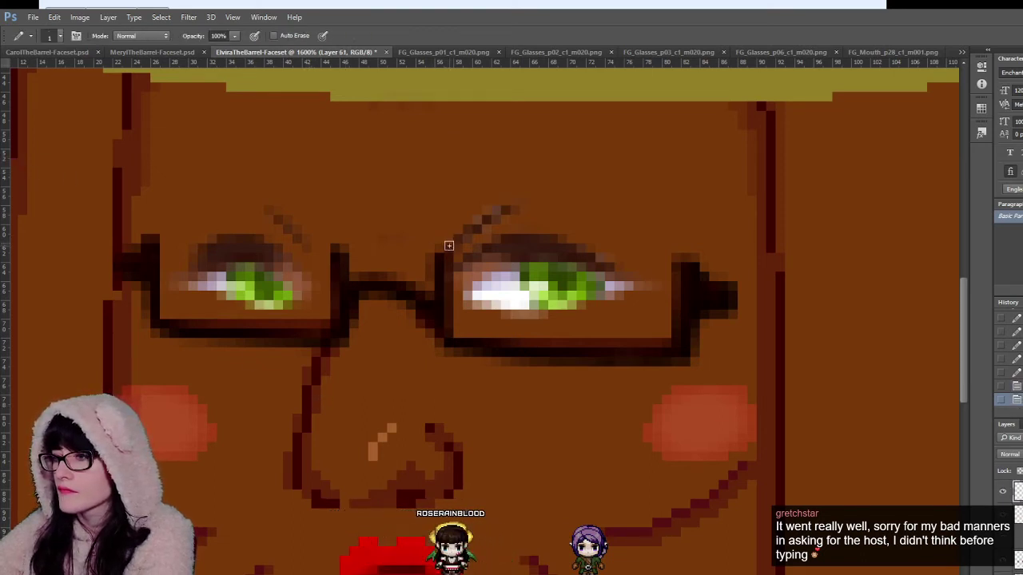
pyautogui.click(455, 237)
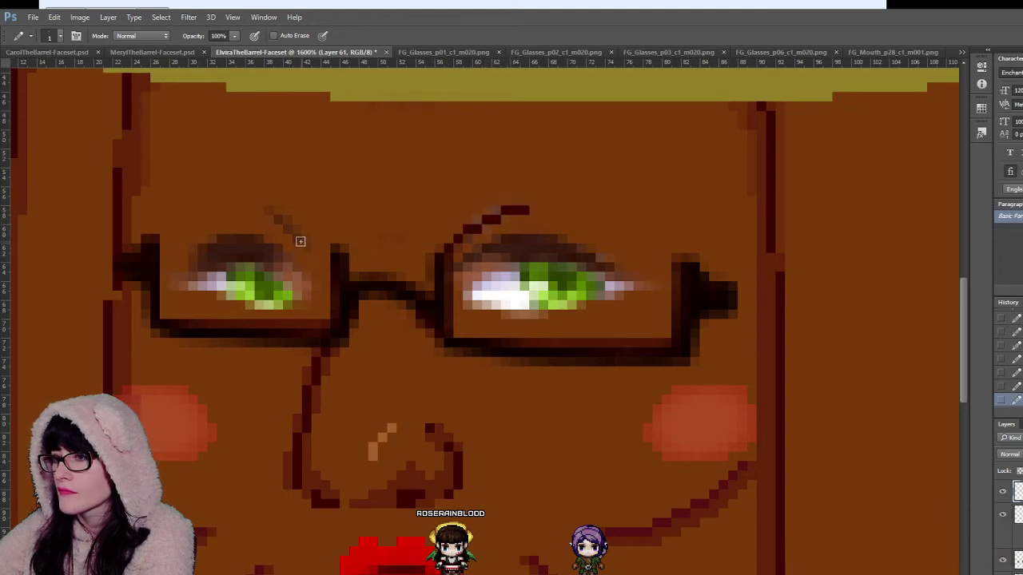
# Step: Sample a reddish-brown crease shade, pencil a short diagonal brow line above the left eye and shade beneath the right brow line
pyautogui.press('i')
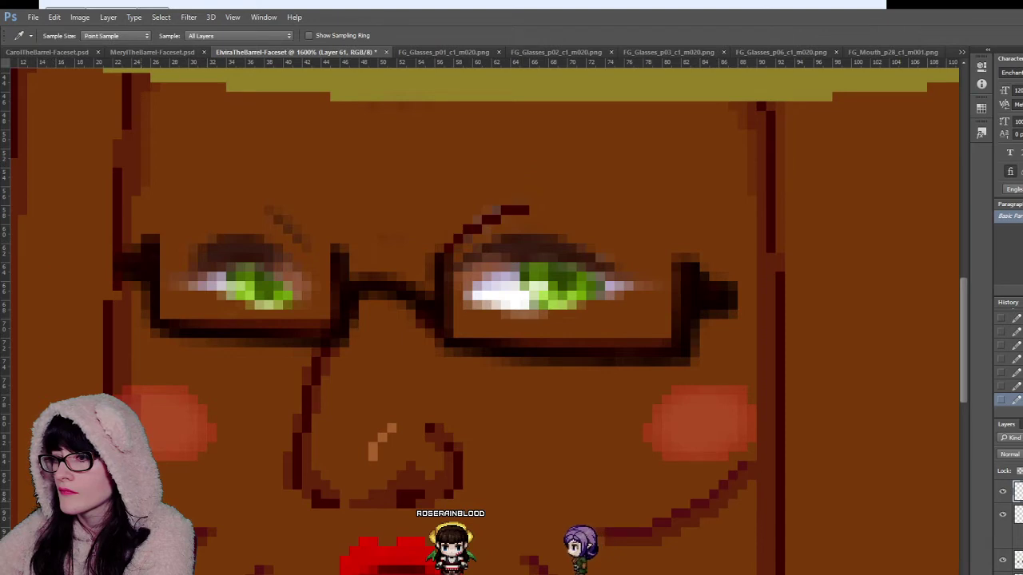
pyautogui.press('b')
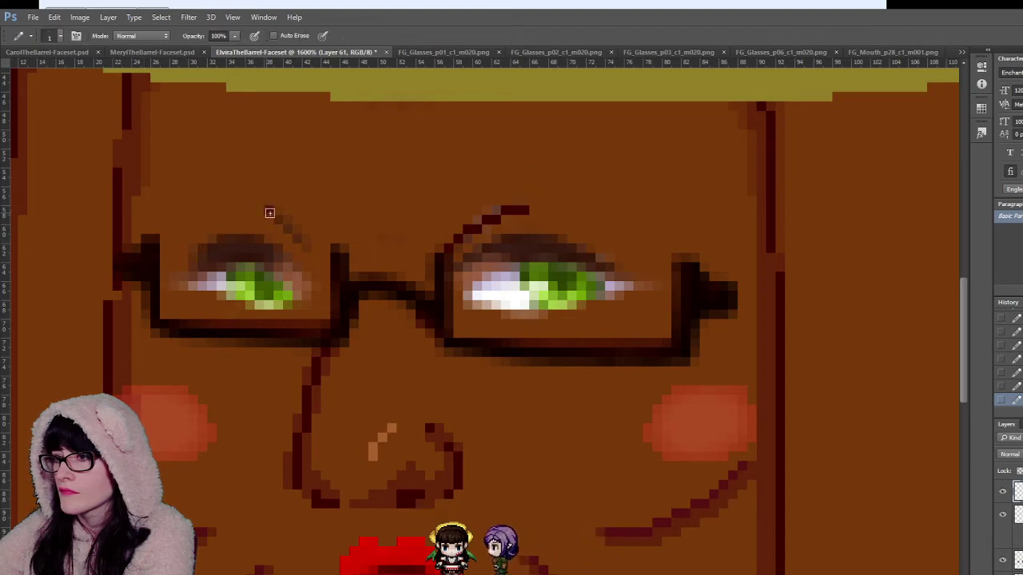
pyautogui.click(268, 210)
pyautogui.click(277, 230)
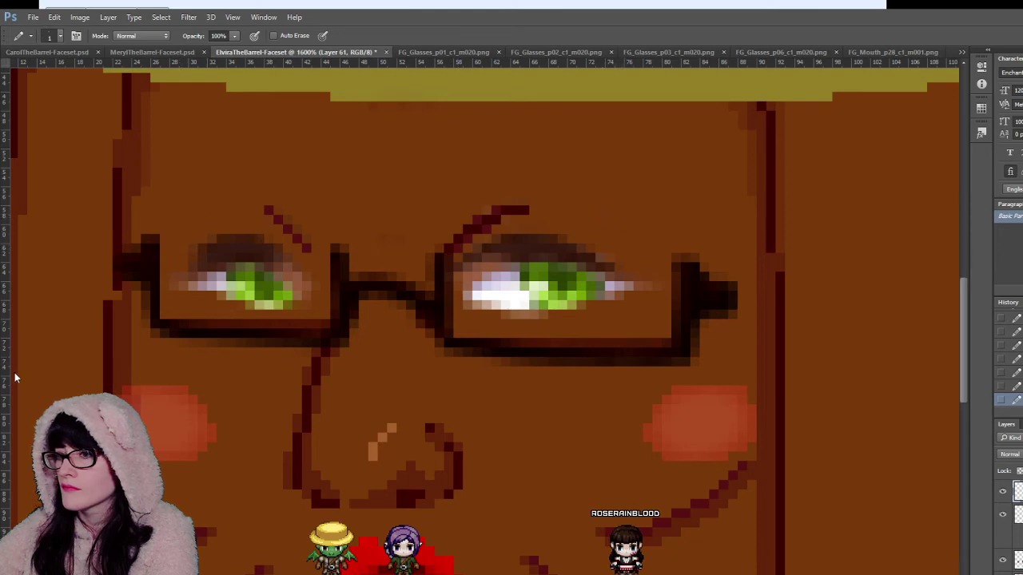
# Step: Examine the redrawn eyebrow lines against the glasses, eyes and the rest of the barrel face
pyautogui.press('z')
pyautogui.keyDown('alt'); pyautogui.click(400, 351); pyautogui.keyUp('alt')
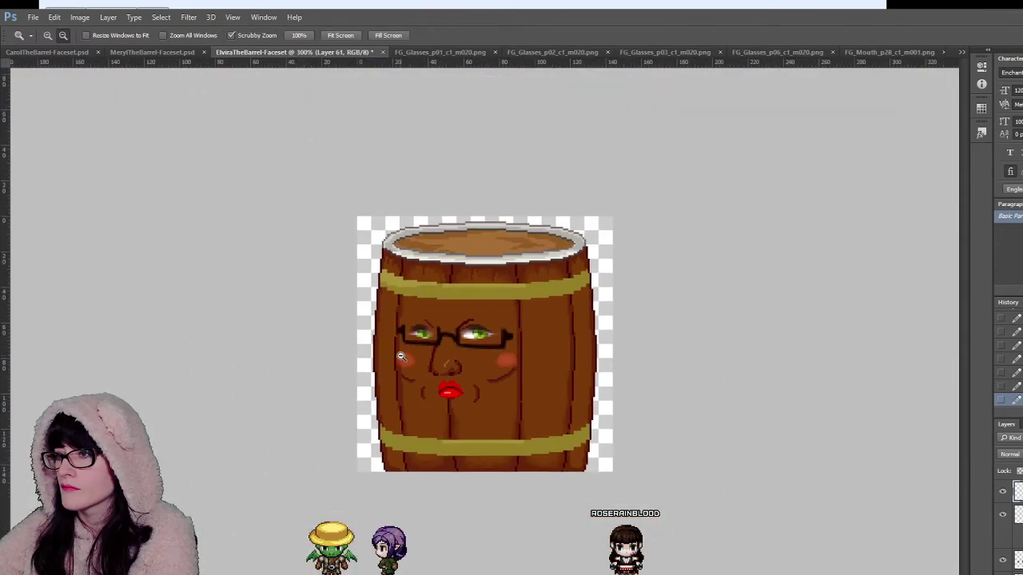
pyautogui.click(463, 366)
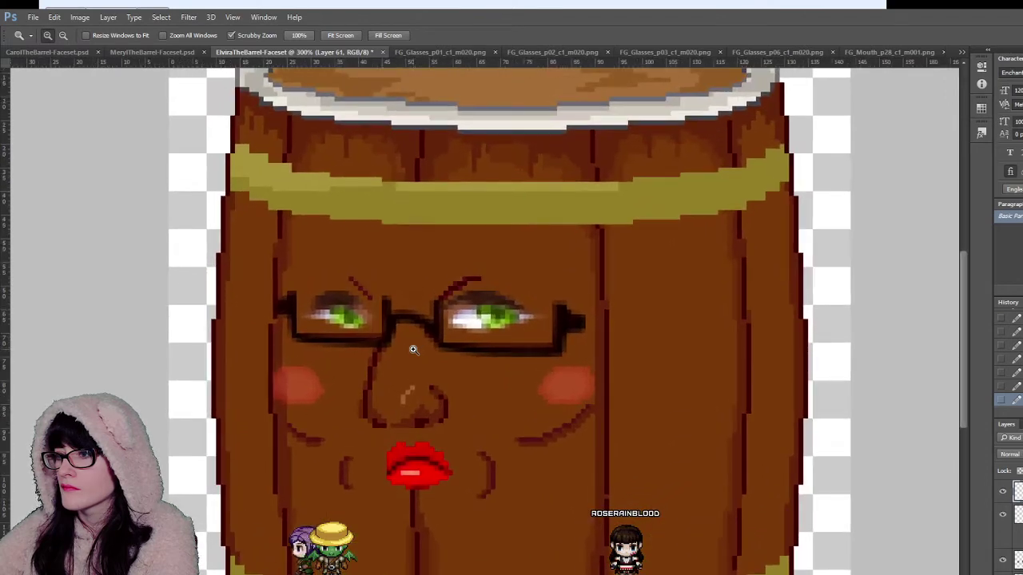
pyautogui.press('i')
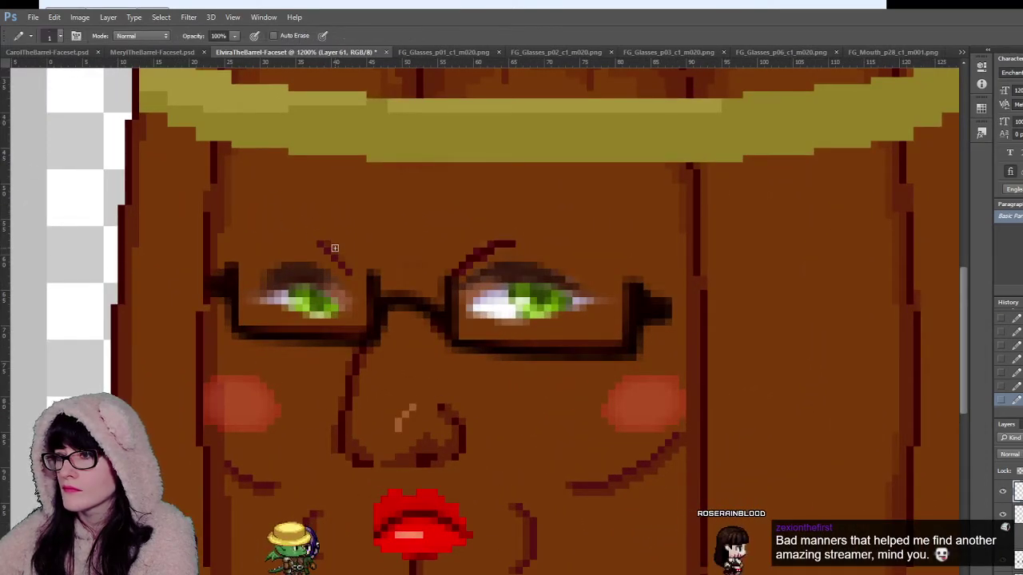
pyautogui.press('b')
pyautogui.scroll(-2, 543, 347)
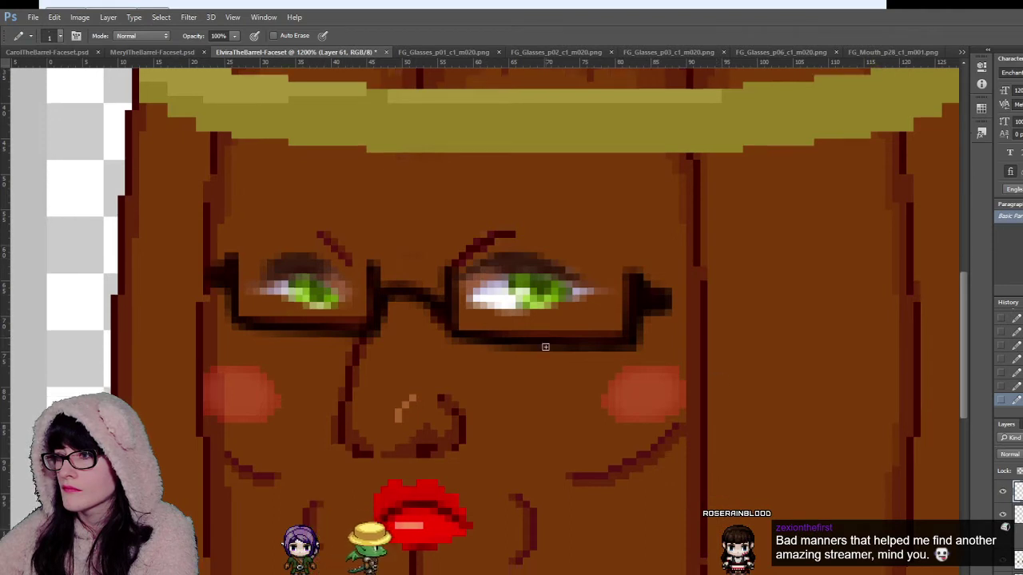
pyautogui.scroll(2, 507, 355)
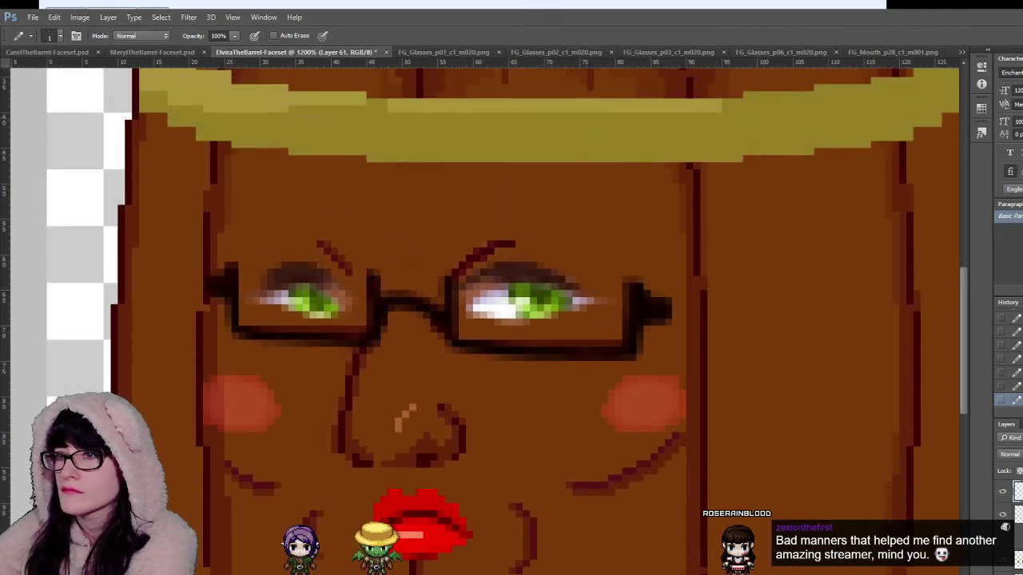
# Step: Select Layer 46 and make the Pencil tool active on it
pyautogui.press('v')
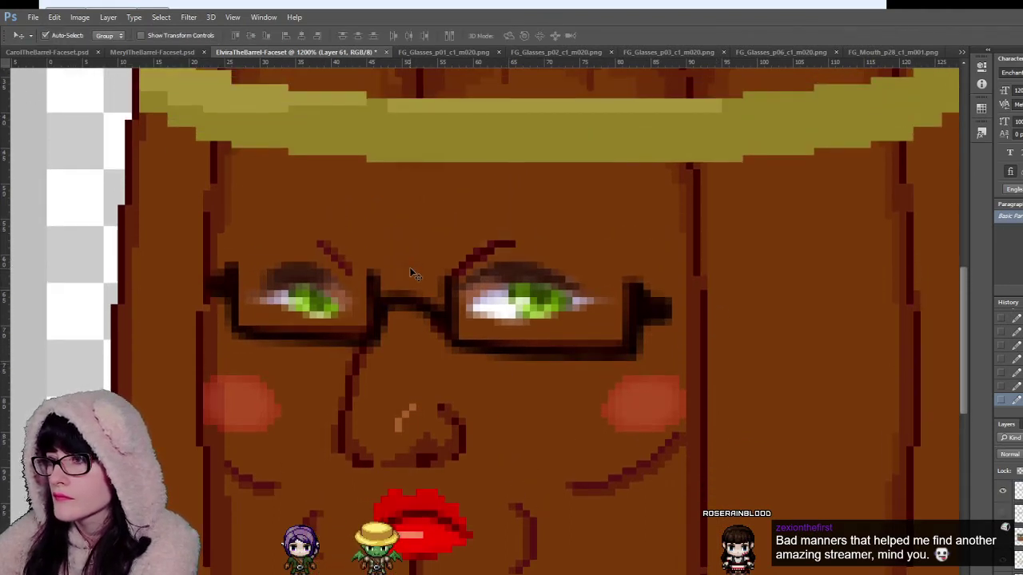
pyautogui.press('b')
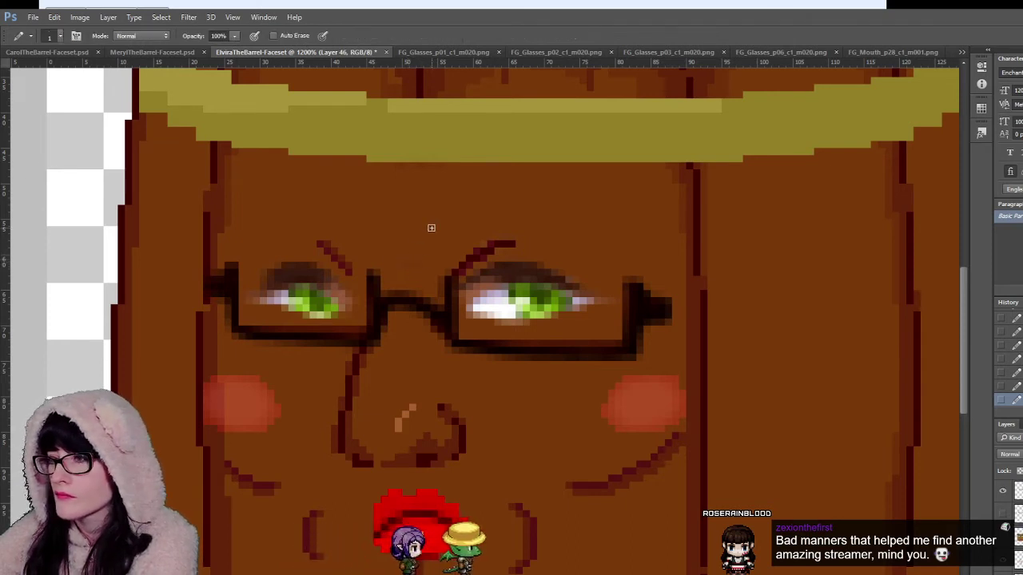
pyautogui.press('v')
pyautogui.press('b')
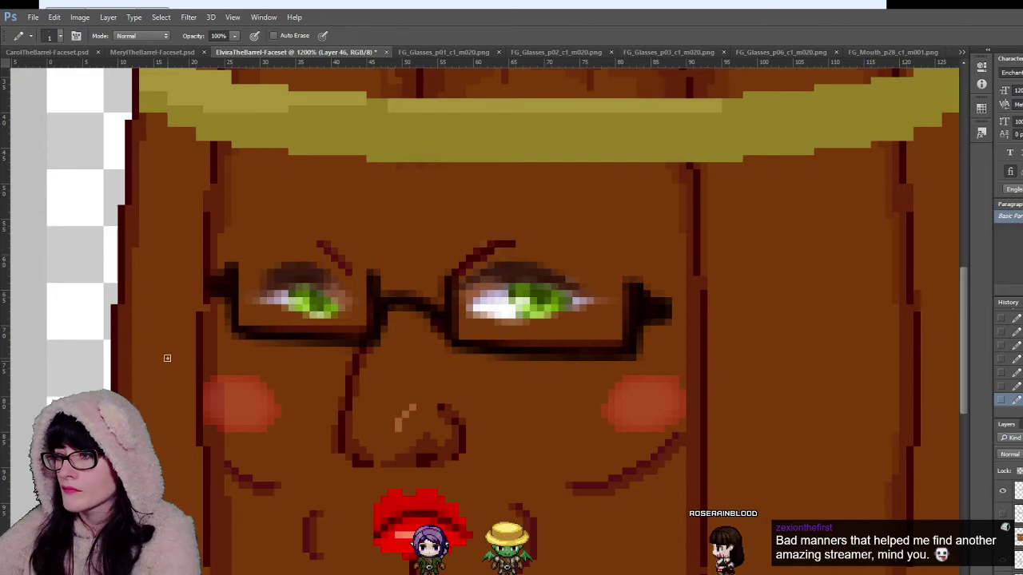
# Step: Examine the whole barrel faceset at small and enlarged sizes to judge the brows, creases and lips together
pyautogui.press('z')
pyautogui.scroll(-8, 516, 400)
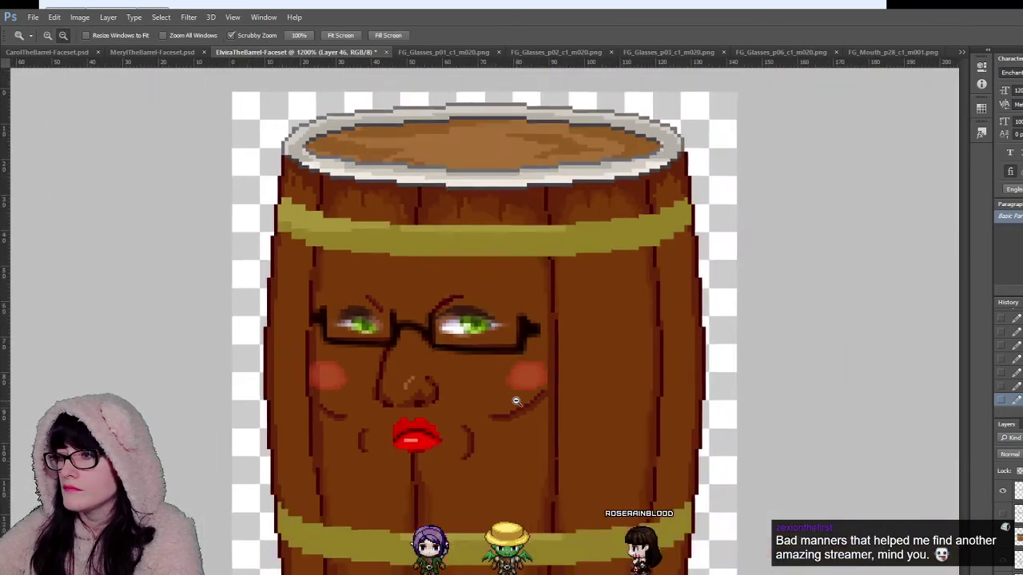
pyautogui.click(525, 388)
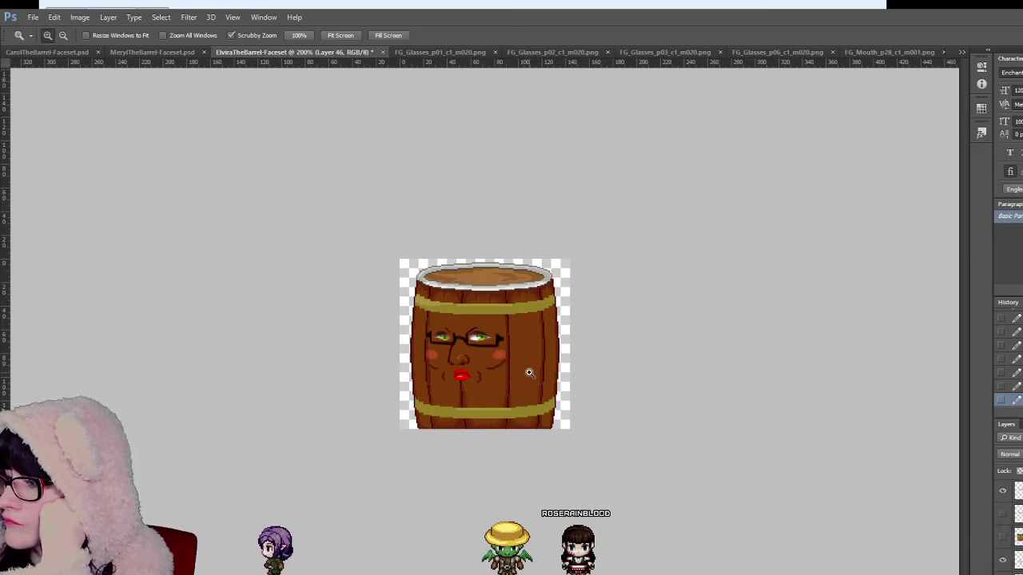
pyautogui.click(529, 373)
pyautogui.click(529, 372)
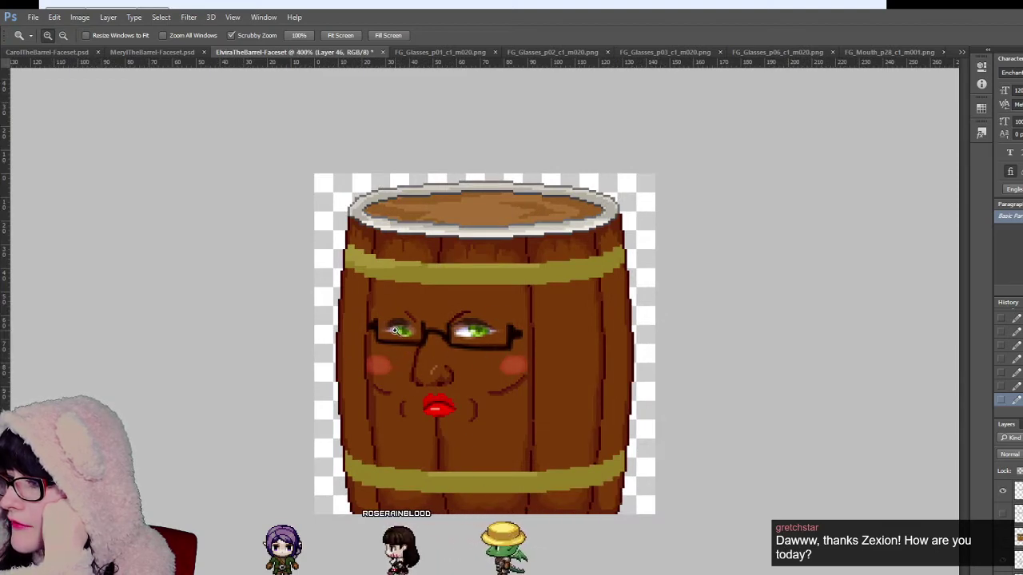
pyautogui.click(465, 427)
pyautogui.click(464, 428)
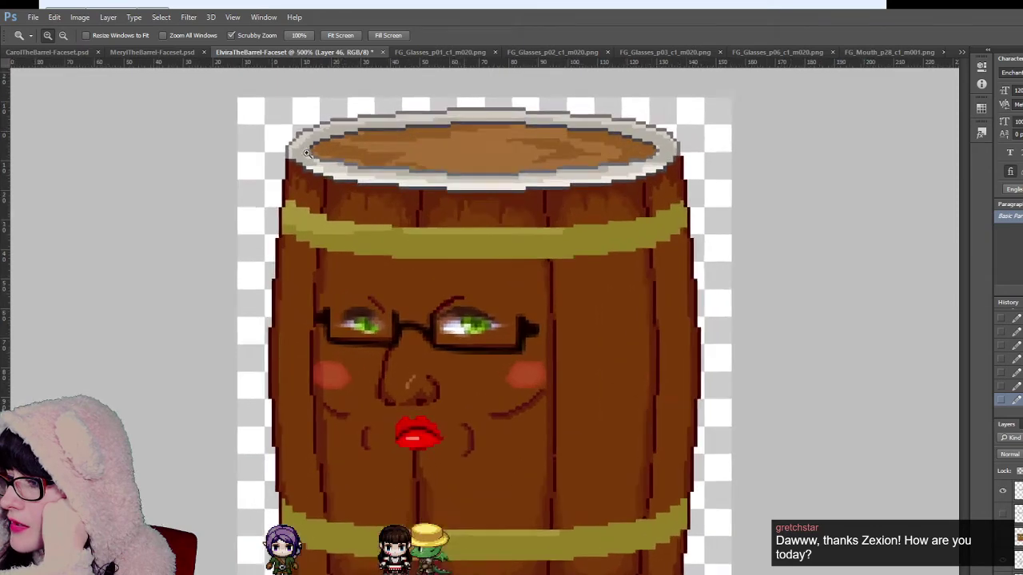
# Step: Close the FG_Glasses p03 and p06 images and the FG_Mouth p28 and p17 images
pyautogui.click(721, 52)
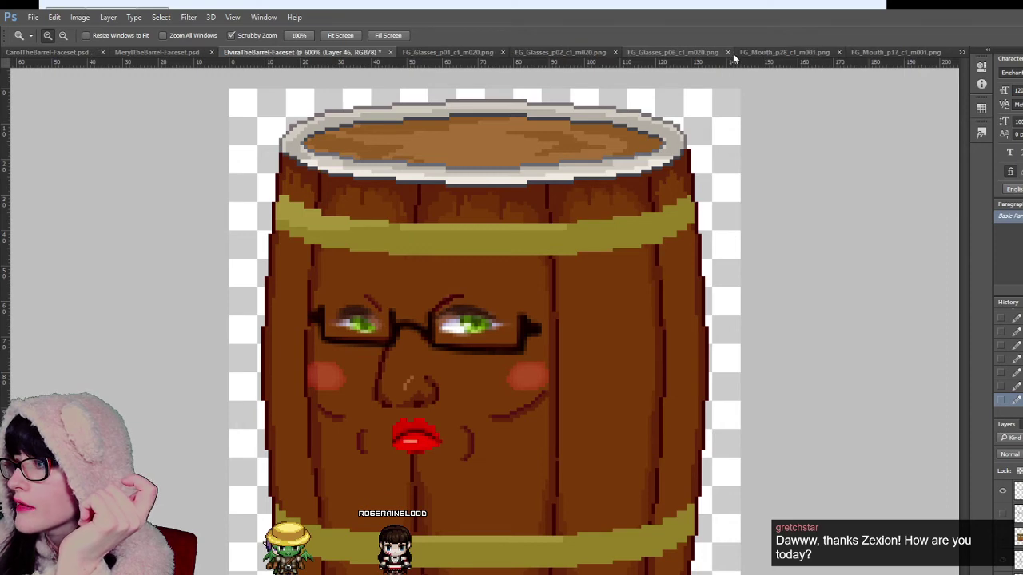
pyautogui.click(728, 52)
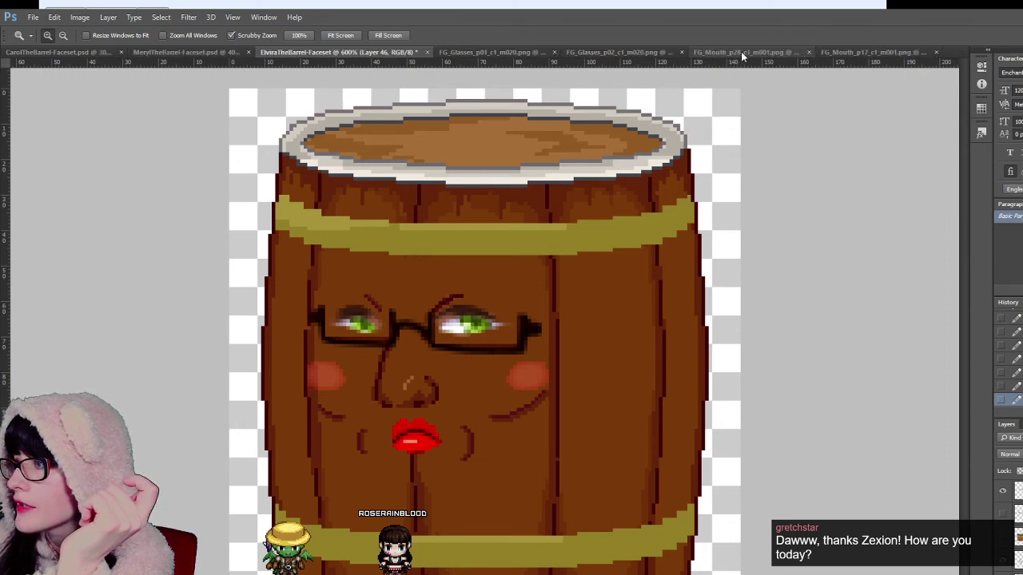
pyautogui.click(809, 52)
pyautogui.click(937, 52)
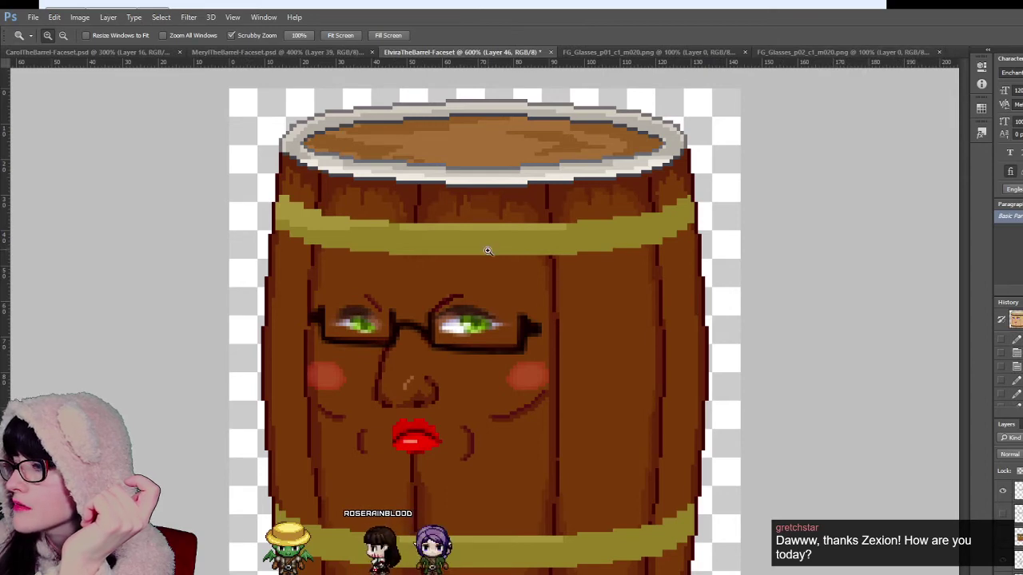
# Step: Add a new layer above the top layer of the Elvira faceset and ready the 1-pixel Pencil for the glasses
pyautogui.click(470, 366)
pyautogui.scroll(5, 1008, 519)
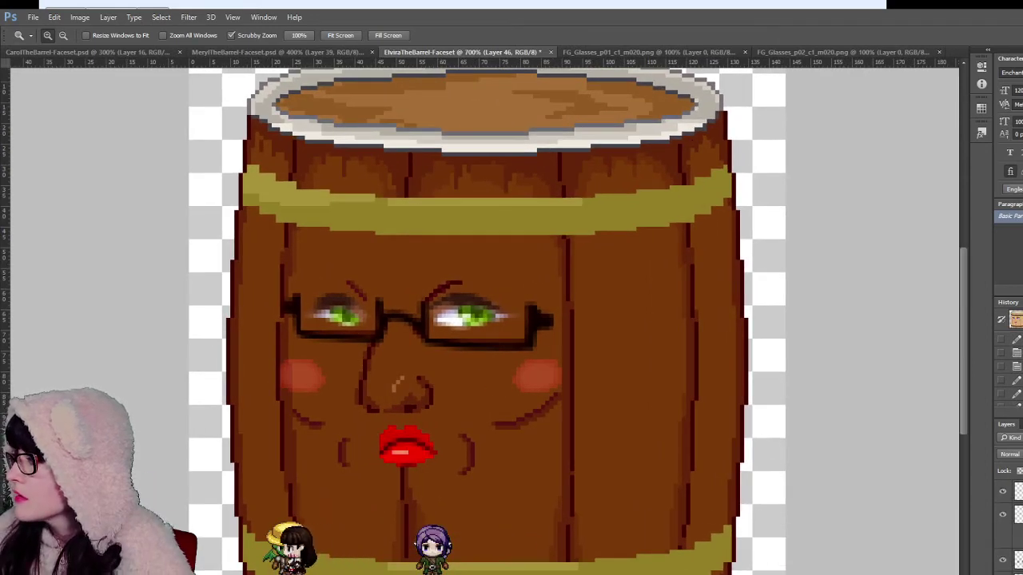
pyautogui.click(1018, 491)
pyautogui.hotkey('ctrl', 'shift', 'alt', 'n')
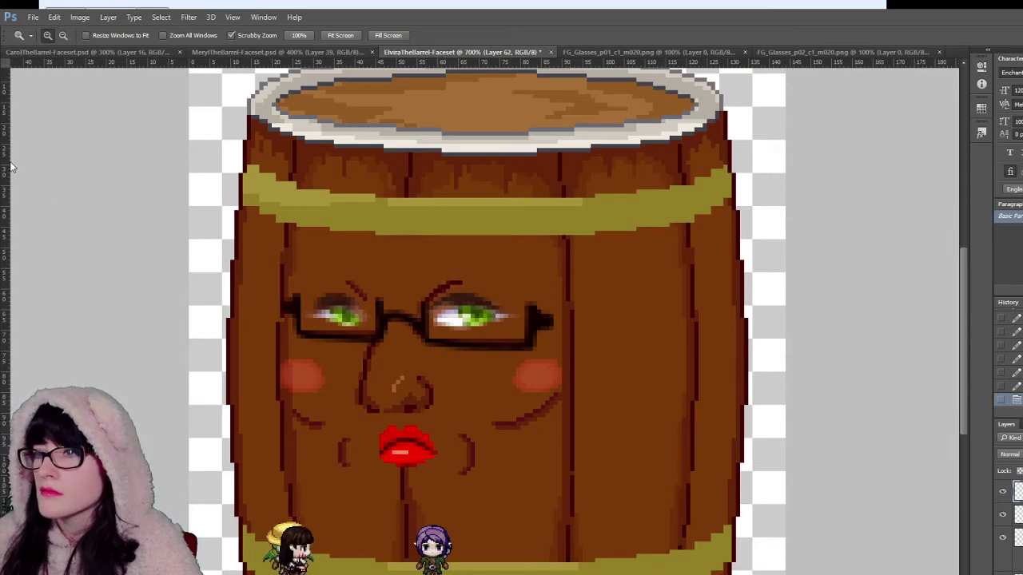
pyautogui.press('i')
pyautogui.press('b')
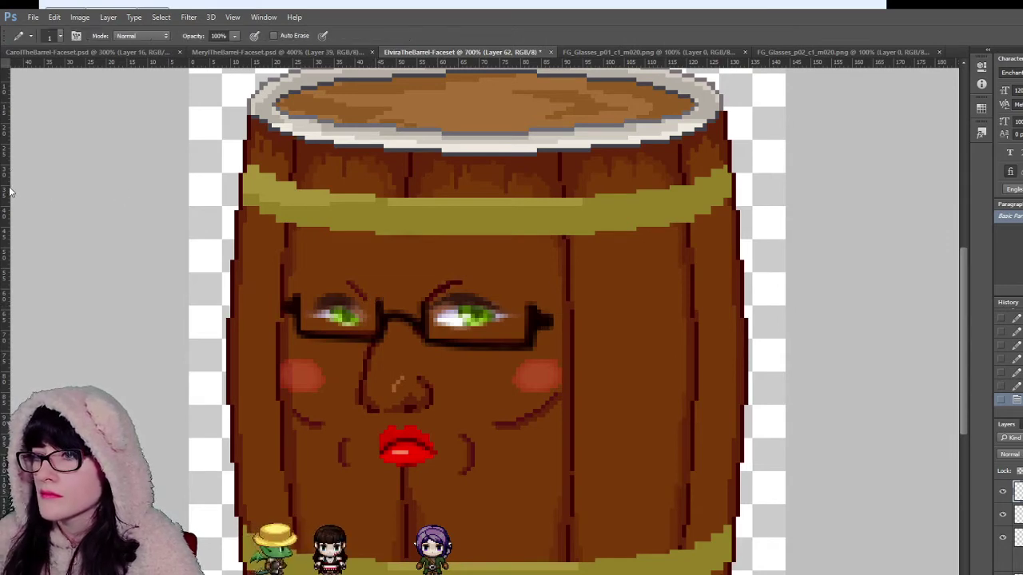
# Step: Try to pencil a straight dark top rim across the left lens of the glasses, undoing each attempt
pyautogui.keyDown('shift'); pyautogui.click(379, 299); pyautogui.keyUp('shift')
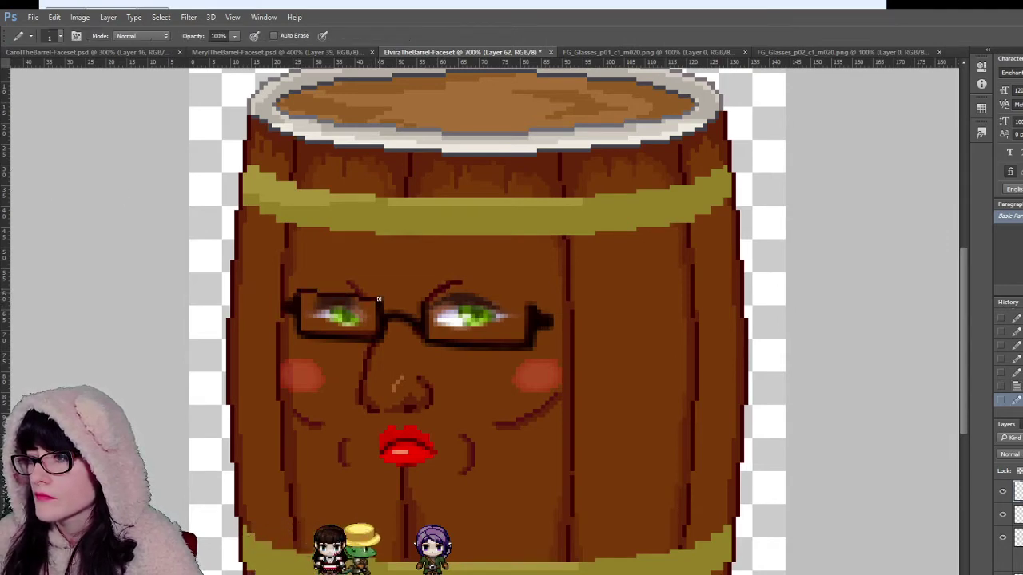
pyautogui.hotkey('ctrl', 'z')
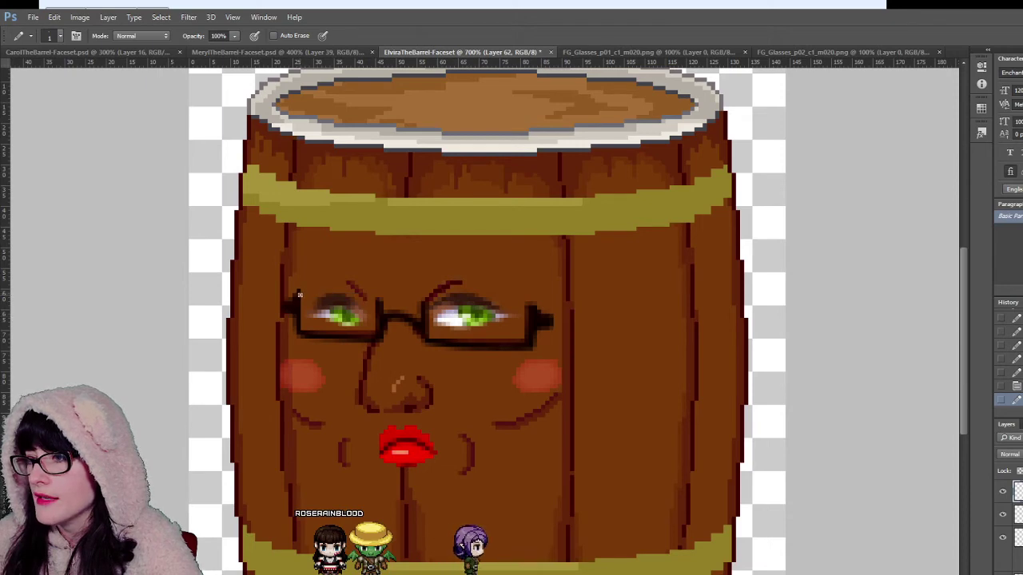
pyautogui.keyDown('shift'); pyautogui.click(378, 300); pyautogui.keyUp('shift')
pyautogui.hotkey('ctrl', 'alt', 'z')
pyautogui.hotkey('ctrl', 'alt', 'z')
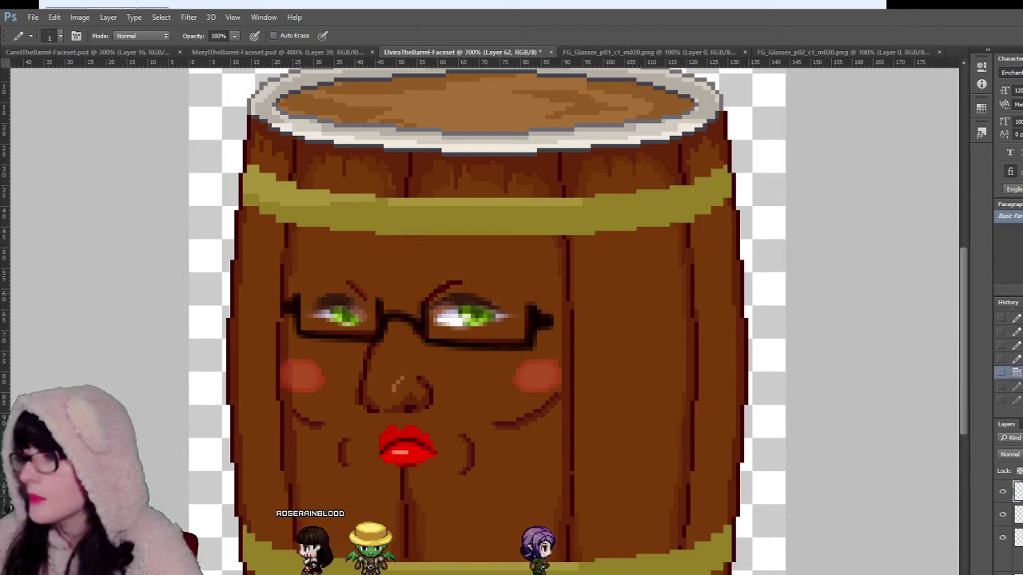
pyautogui.click(286, 304)
pyautogui.keyDown('shift'); pyautogui.click(376, 299); pyautogui.keyUp('shift')
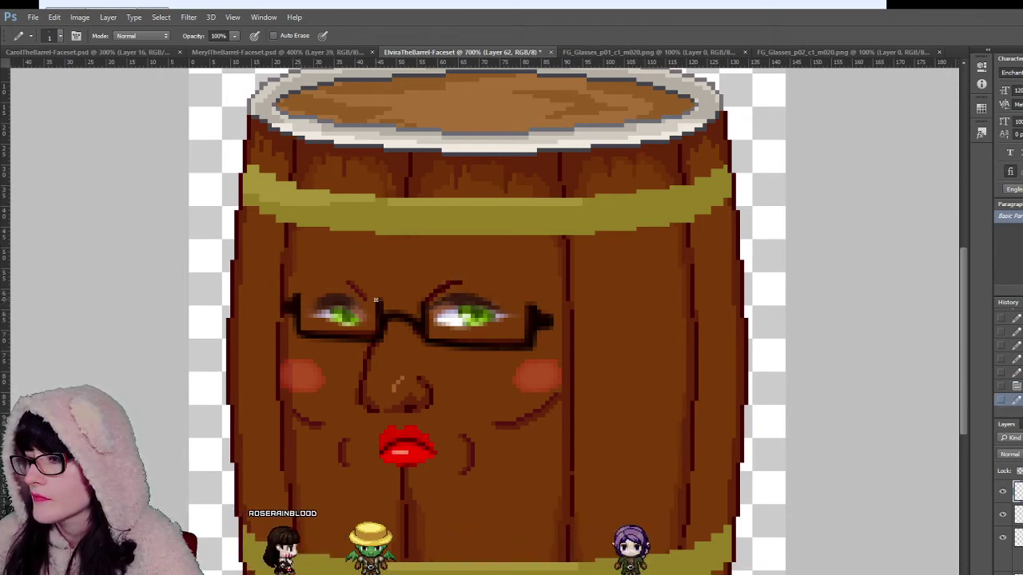
pyautogui.keyDown('shift'); pyautogui.click(375, 300); pyautogui.keyUp('shift')
pyautogui.hotkey('ctrl', 'z')
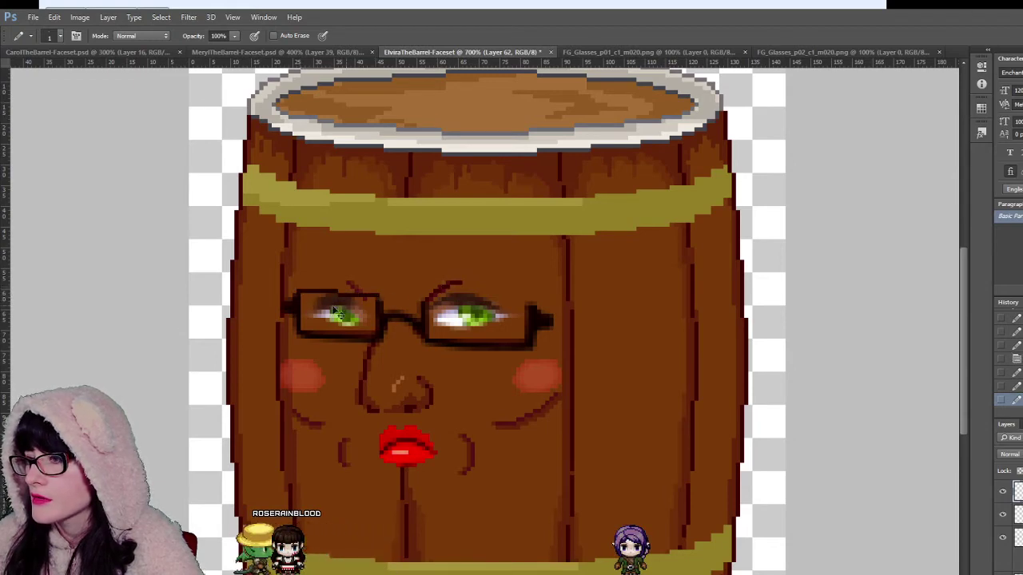
pyautogui.hotkey('ctrl', 'z')
# Step: Try dark top rims across both lenses, judge them at small and enlarged sizes, and revert to the open-topped glasses
pyautogui.moveTo(299, 295); pyautogui.dragTo(387, 296)
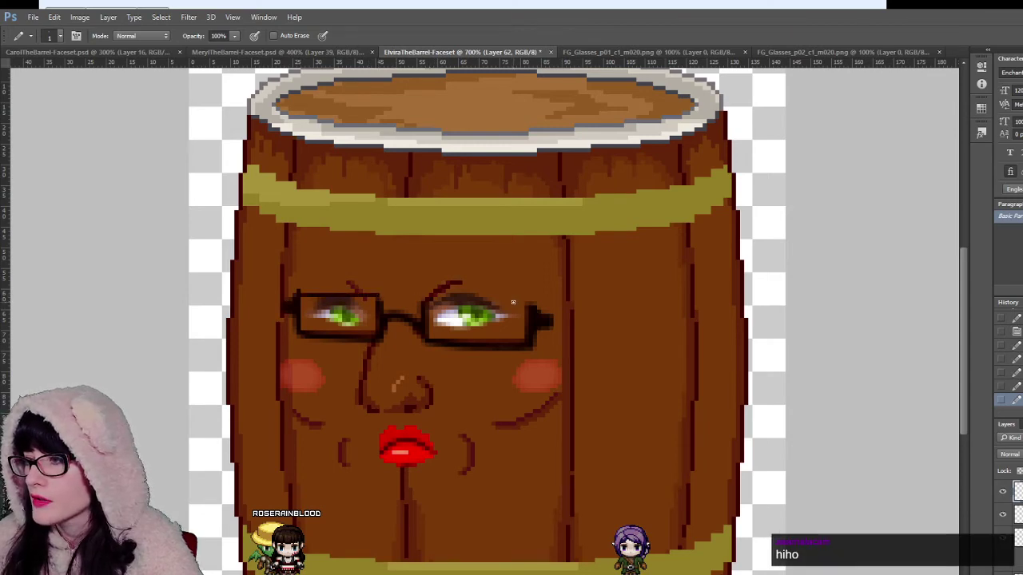
pyautogui.press('z')
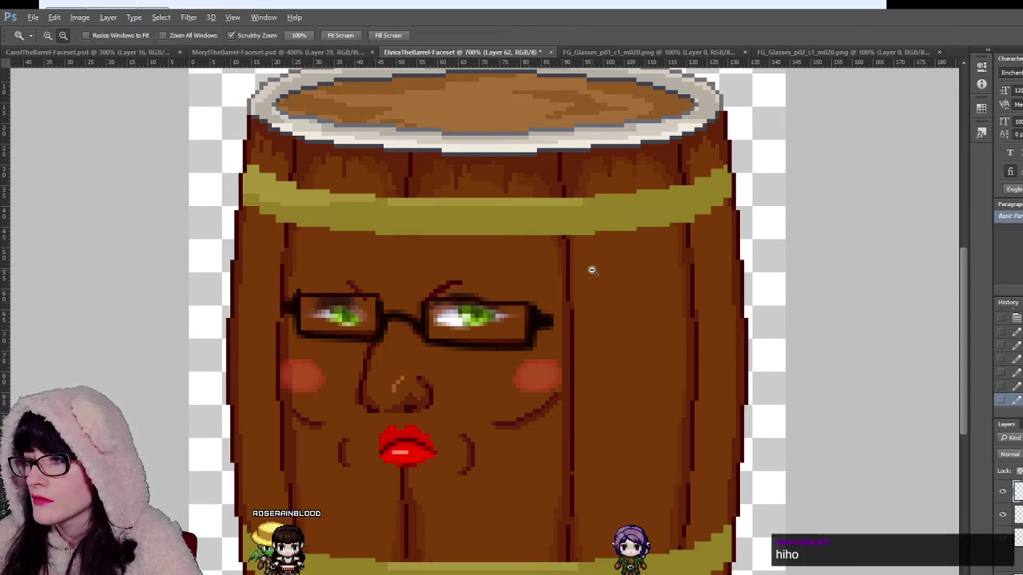
pyautogui.keyDown('alt'); pyautogui.click(593, 270); pyautogui.keyUp('alt')
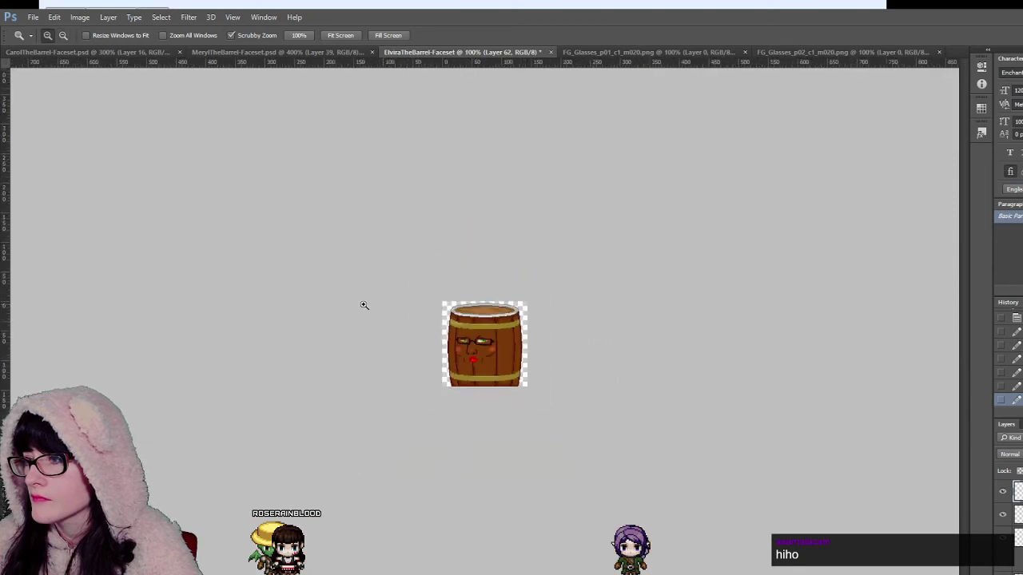
pyautogui.click(416, 315)
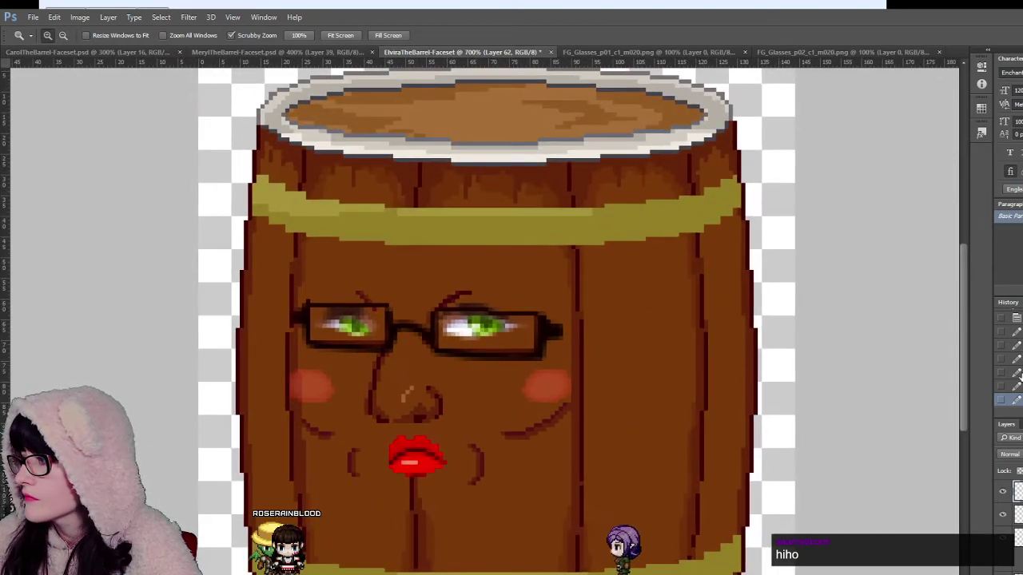
pyautogui.click(1018, 373)
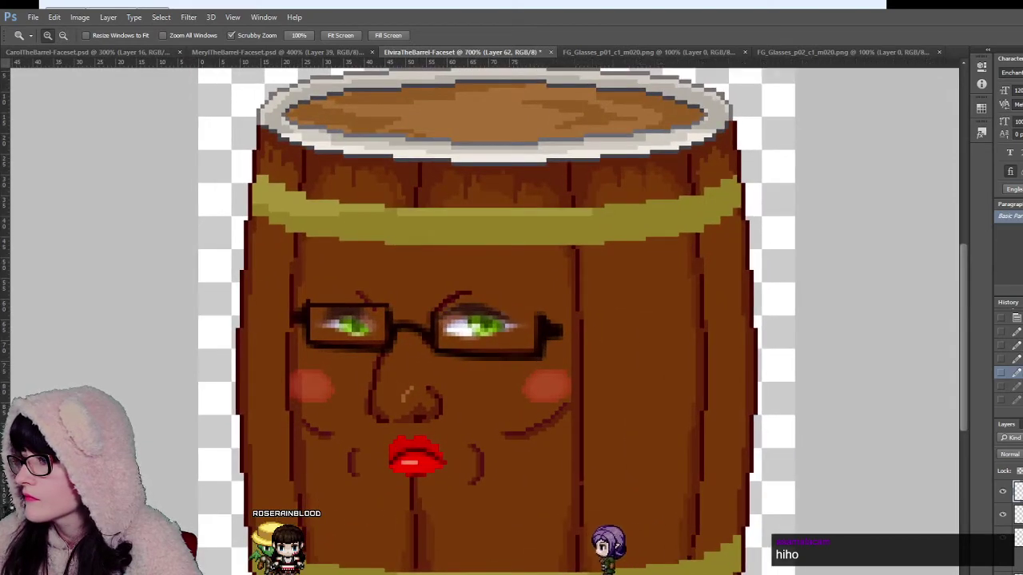
pyautogui.click(1018, 360)
# Step: Examine the open-topped glasses, eyes and brow lines up close and against the whole barrel
pyautogui.moveTo(465, 294); pyautogui.dragTo(387, 318)
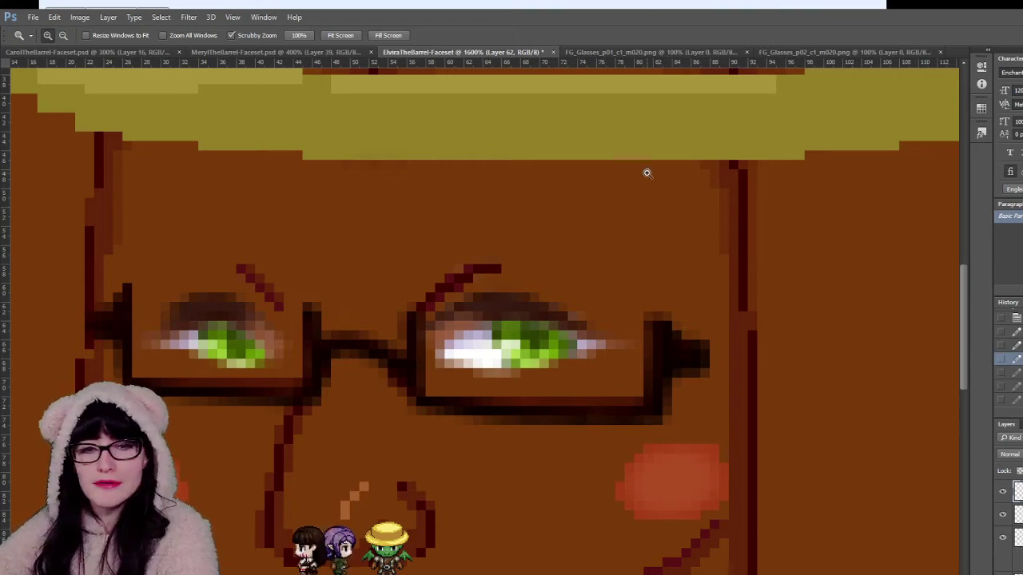
pyautogui.keyDown('alt'); pyautogui.click(498, 343); pyautogui.keyUp('alt')
pyautogui.keyDown('alt'); pyautogui.click(499, 343); pyautogui.keyUp('alt')
pyautogui.keyDown('alt'); pyautogui.click(499, 344); pyautogui.keyUp('alt')
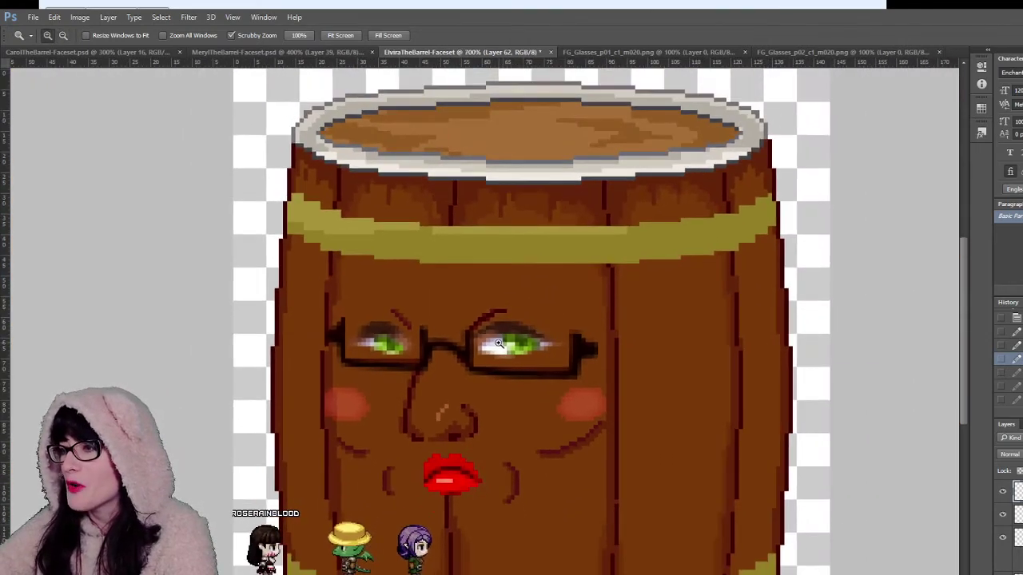
pyautogui.click(499, 344)
pyautogui.click(499, 343)
pyautogui.scroll(-2, 498, 344)
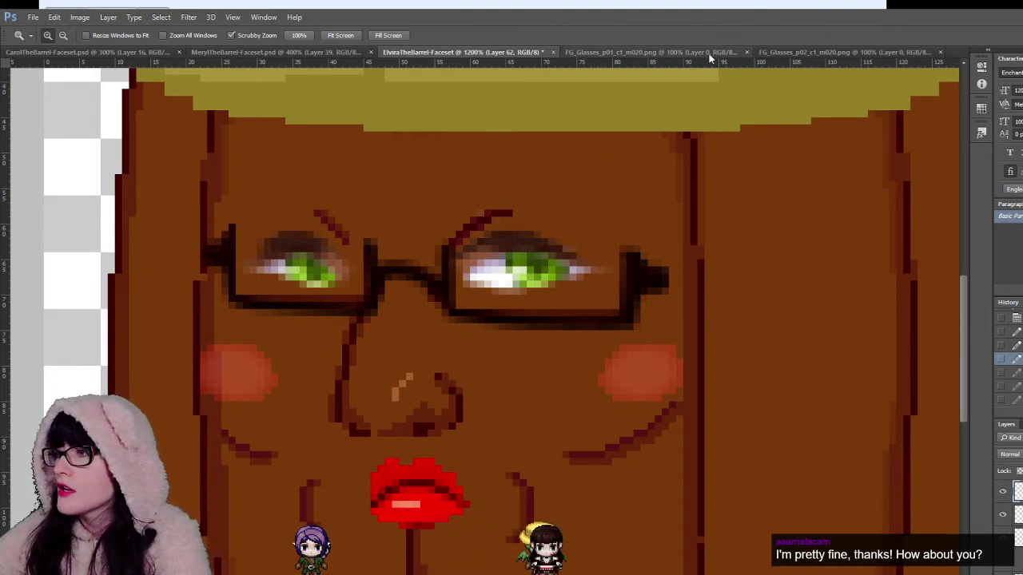
# Step: Close the FG_Glasses p01 and p02 images and open FG_Eyebrows_p06_c1_m003.png with its whole canvas selected for copying
pyautogui.click(746, 52)
pyautogui.click(749, 52)
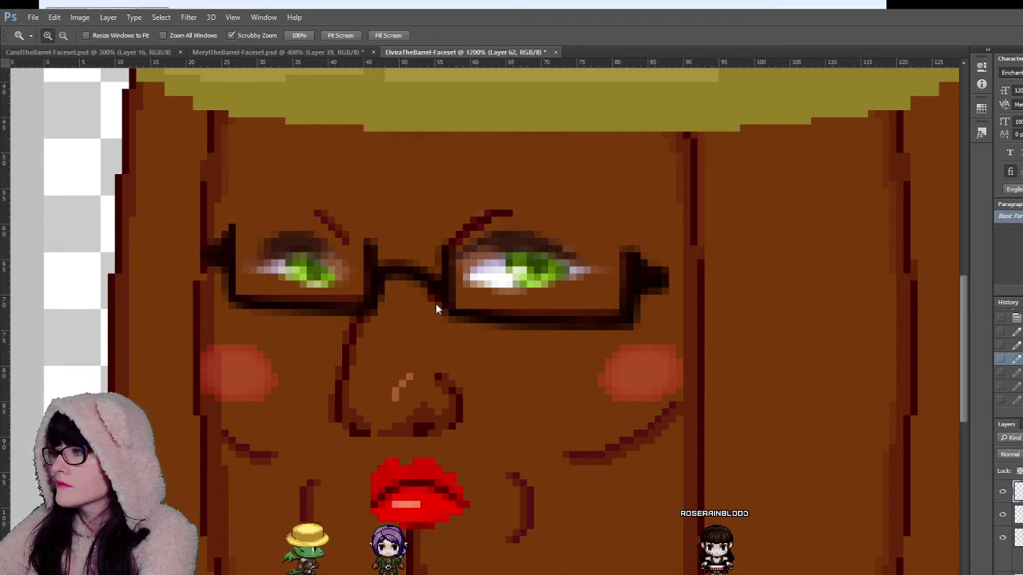
pyautogui.click(759, 350)
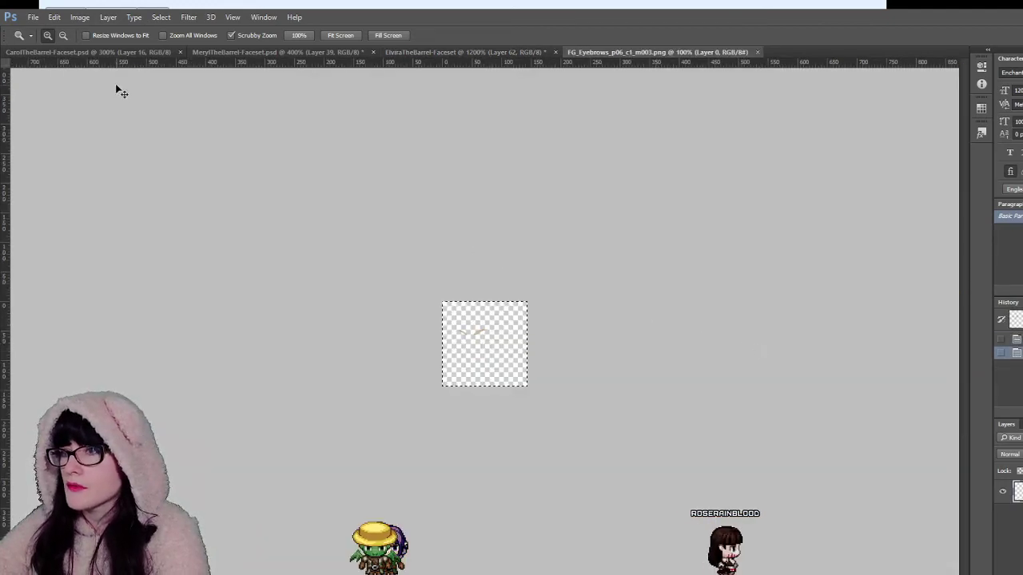
# Step: Paste the copied yellow eyebrows into the Elvira faceset and position them above the eyes, over the pencilled brow lines
pyautogui.click(100, 52)
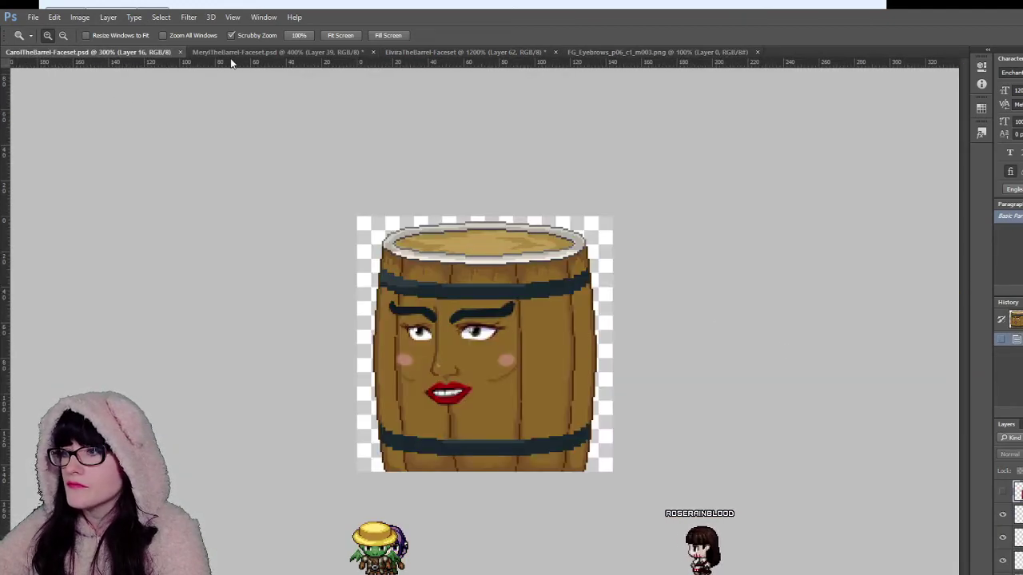
pyautogui.click(232, 53)
pyautogui.click(407, 52)
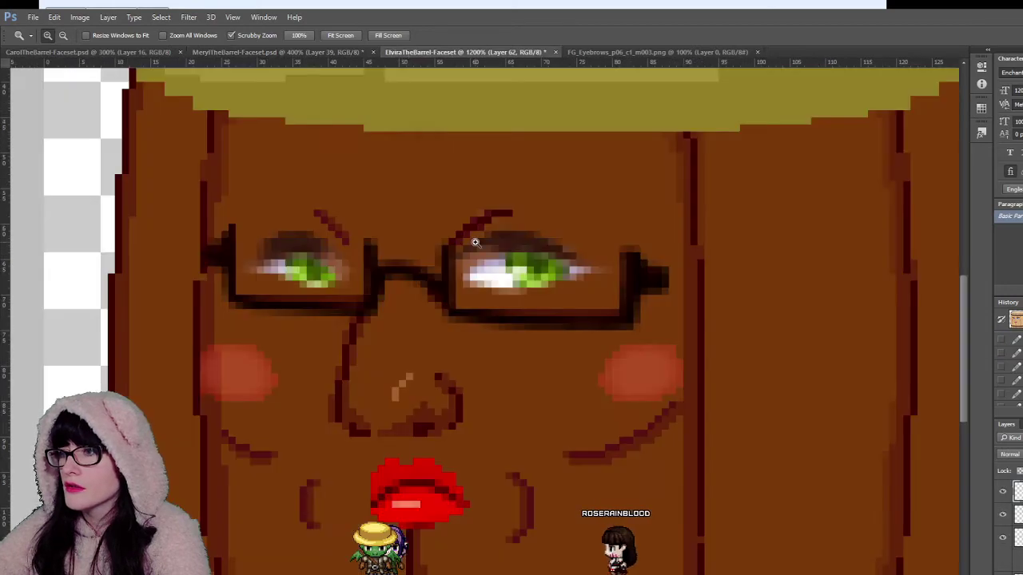
pyautogui.hotkey('ctrl', 'v')
pyautogui.press('v')
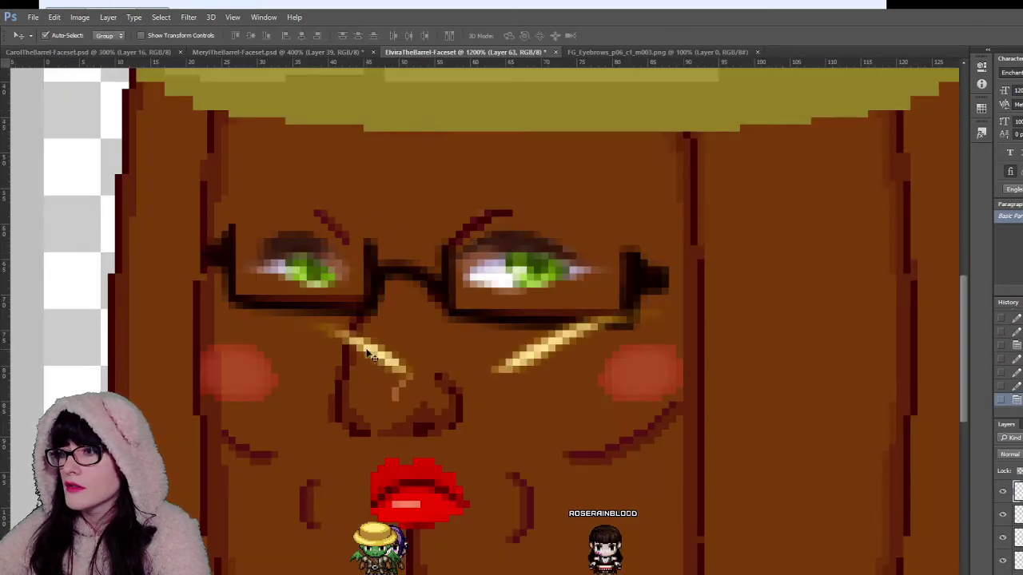
pyautogui.moveTo(370, 355)
pyautogui.mouseDown()
pyautogui.moveTo(300, 209)
pyautogui.moveTo(311, 228)
pyautogui.mouseUp()
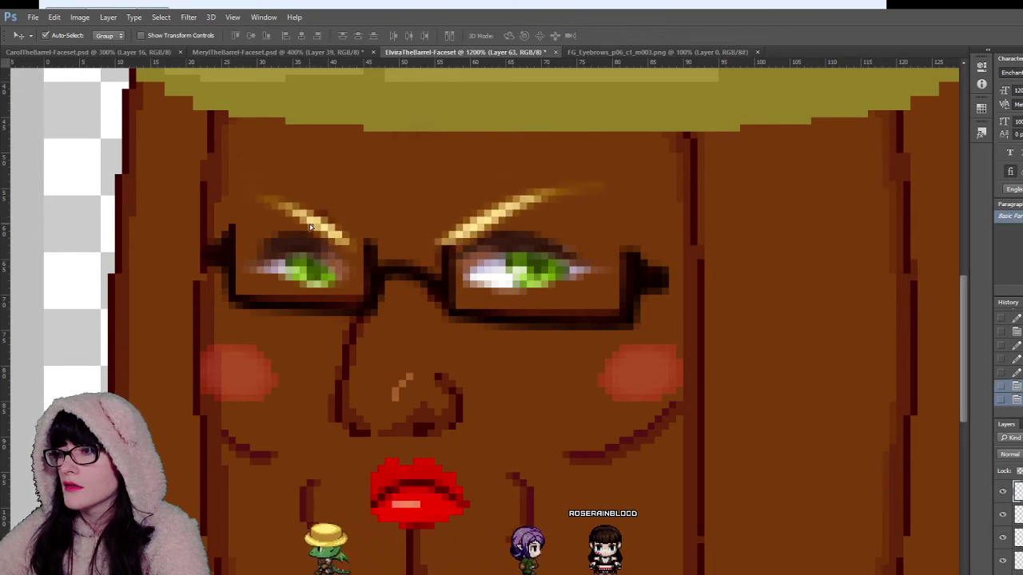
# Step: Examine the barrel face with the slanted yellow eyebrows at small and enlarged sizes
pyautogui.press('z')
pyautogui.keyDown('alt'); pyautogui.click(587, 327); pyautogui.keyUp('alt')
pyautogui.keyDown('alt'); pyautogui.click(586, 329); pyautogui.keyUp('alt')
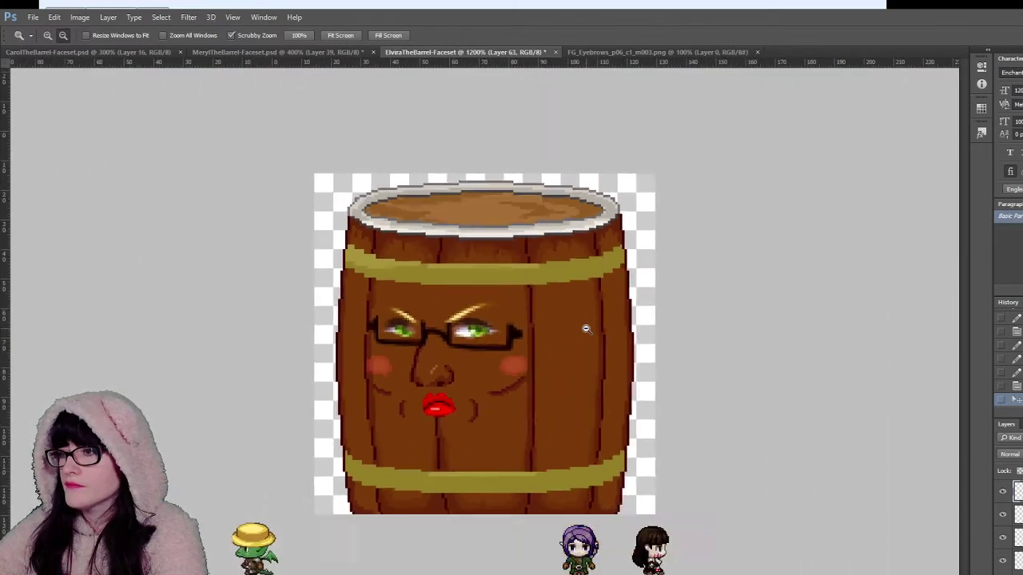
pyautogui.keyDown('alt'); pyautogui.click(585, 329); pyautogui.keyUp('alt')
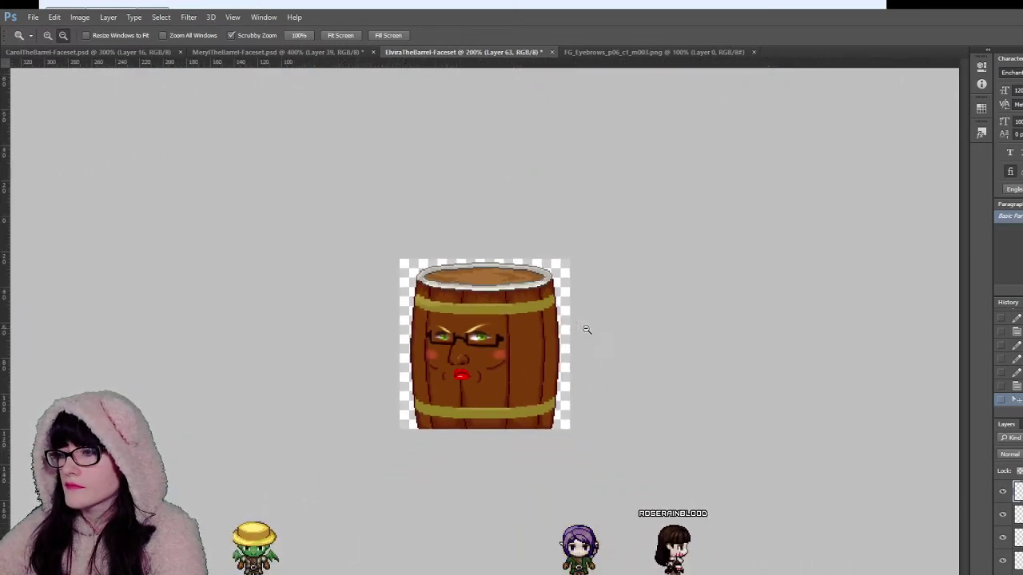
pyautogui.click(480, 410)
pyautogui.click(480, 411)
pyautogui.click(480, 411)
pyautogui.click(479, 411)
pyautogui.click(479, 411)
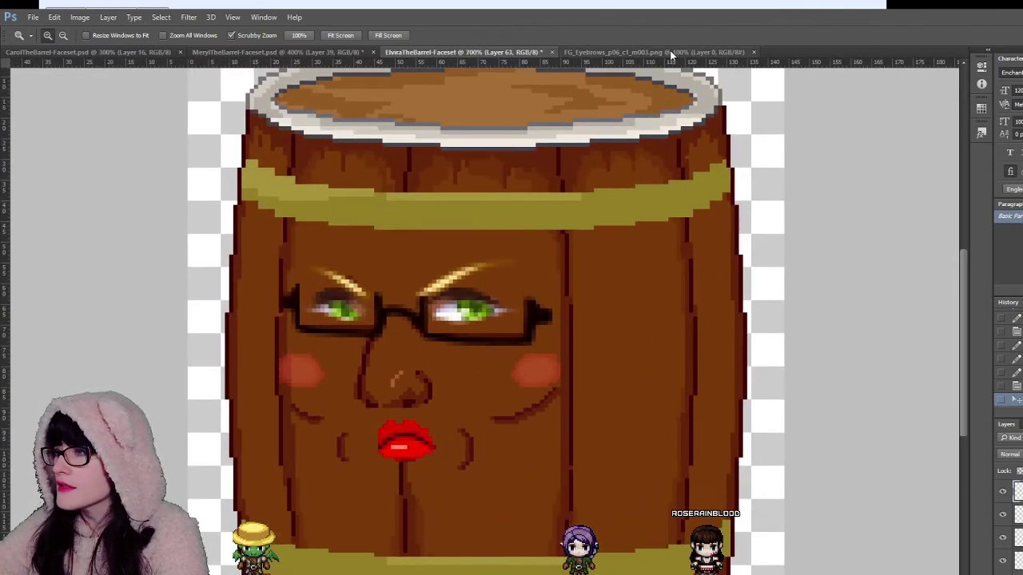
# Step: Compare the placed eyebrows with the FG_Eyebrows_p06 source image and inspect how they sit against the glasses and eyes
pyautogui.click(670, 54)
pyautogui.click(416, 52)
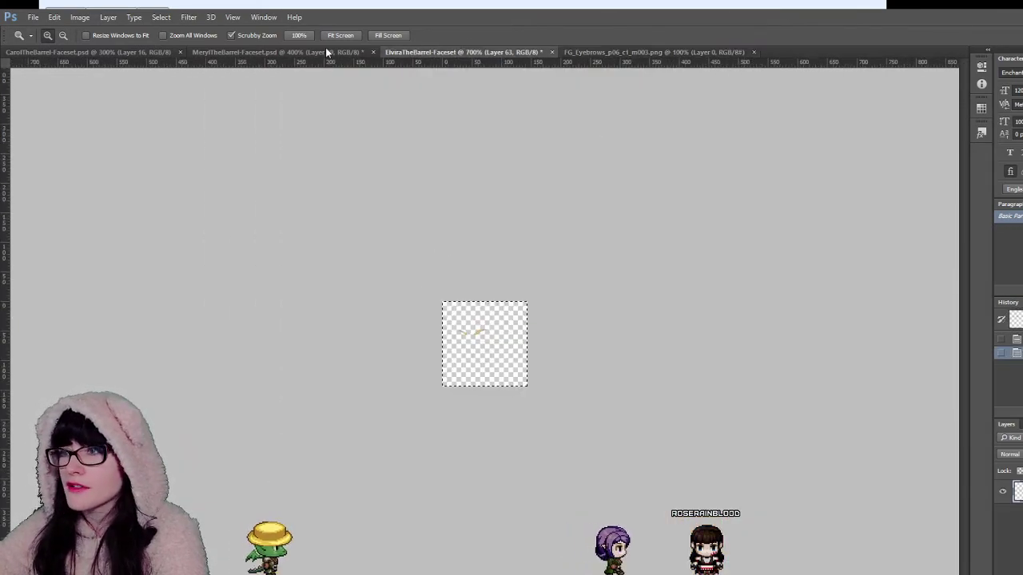
pyautogui.click(480, 296)
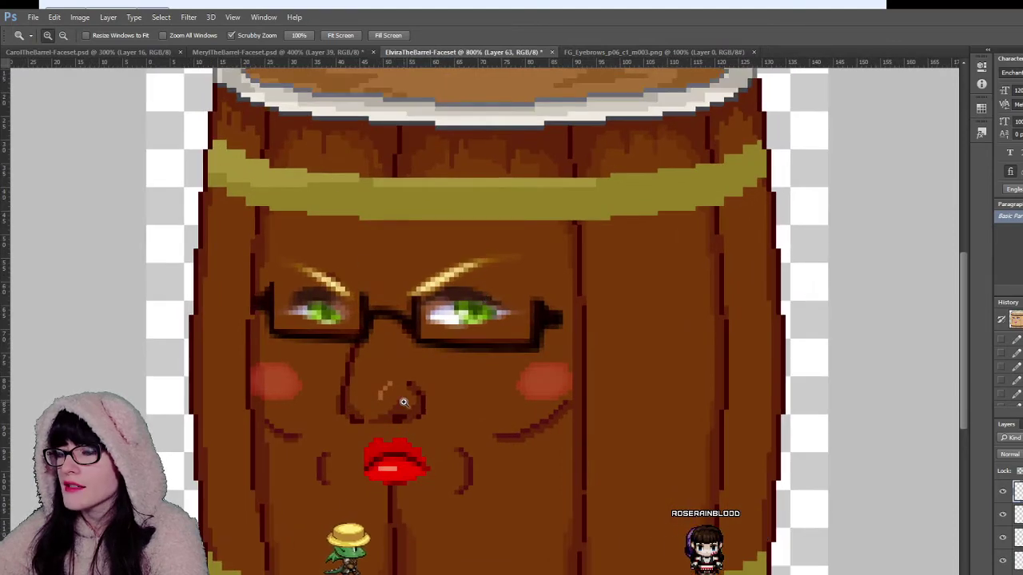
pyautogui.keyDown('alt'); pyautogui.click(350, 313); pyautogui.keyUp('alt')
pyautogui.keyDown('alt'); pyautogui.click(350, 313); pyautogui.keyUp('alt')
pyautogui.click(348, 313)
pyautogui.click(349, 313)
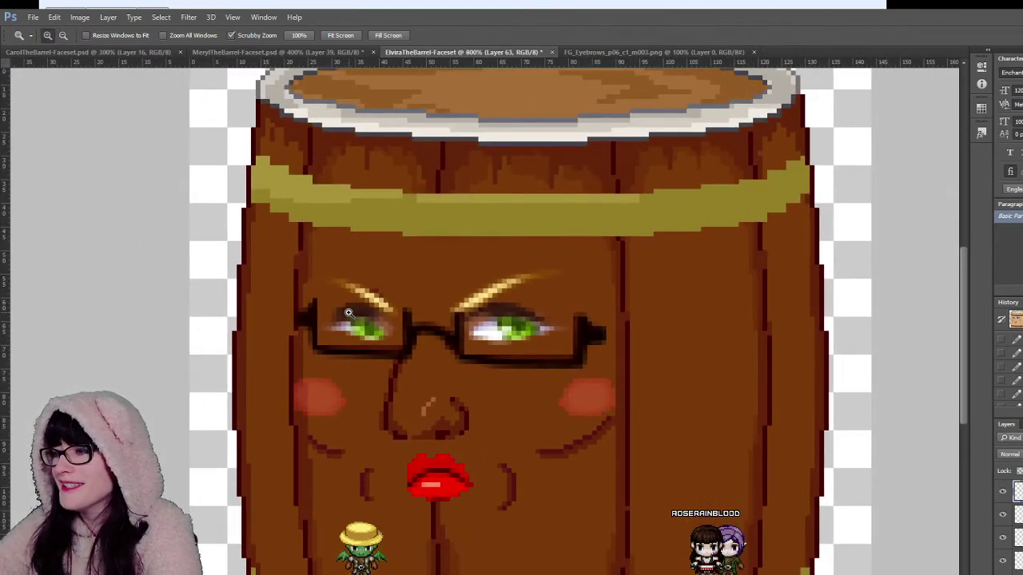
pyautogui.click(468, 407)
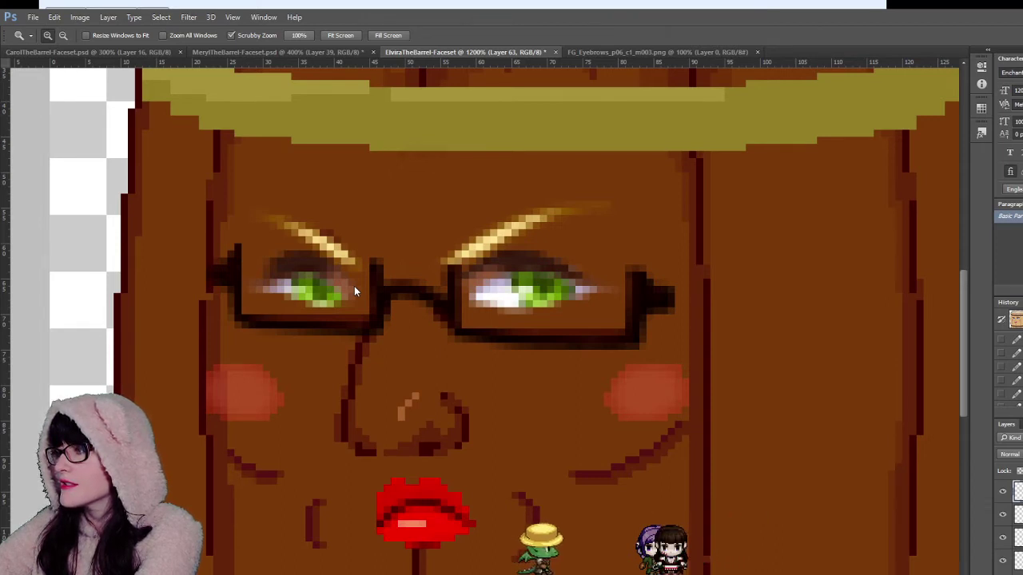
# Step: Replace the slanted eyebrows with the arched ones copied from FG_Eyebrows_p03_c1_m003.png, positioned above the glasses in the Elvira faceset
pyautogui.doubleClick(361, 230)
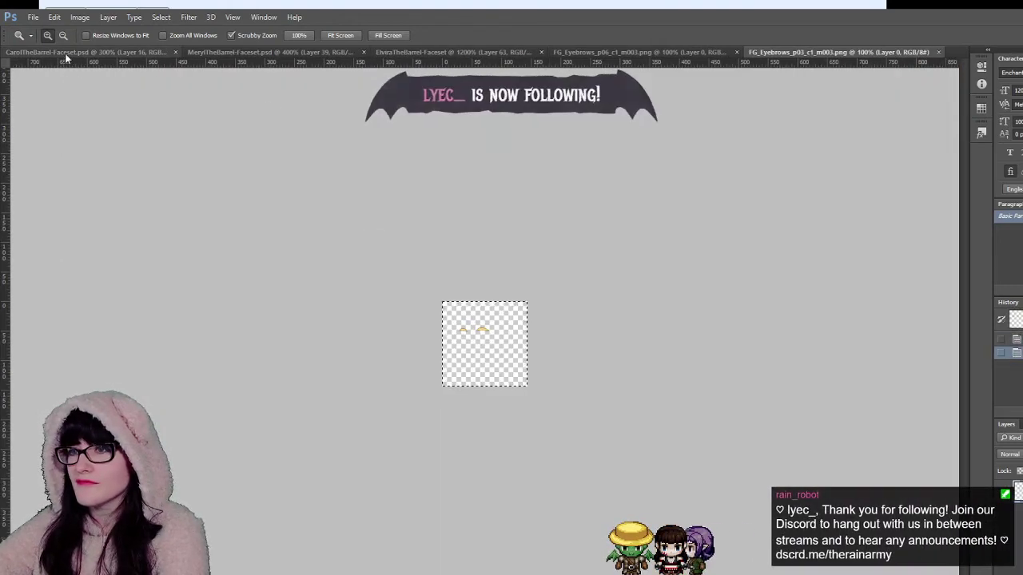
pyautogui.click(453, 52)
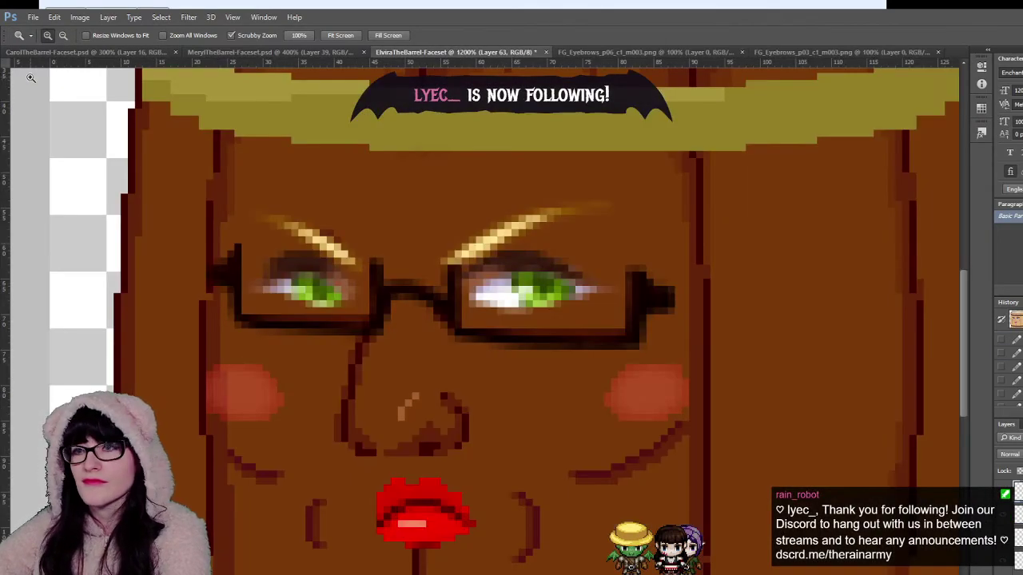
pyautogui.press('v')
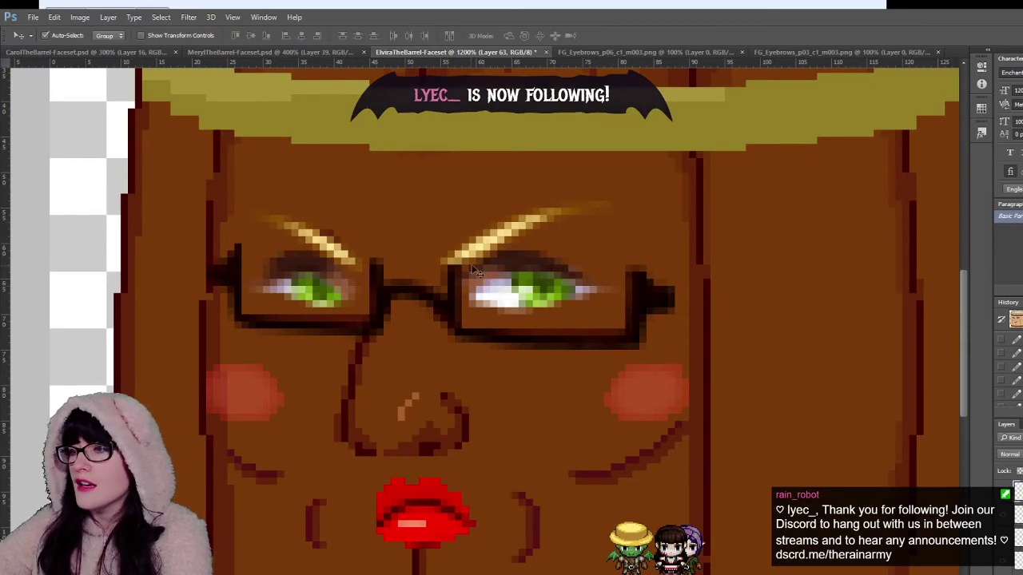
pyautogui.press('Delete')
pyautogui.hotkey('ctrl', 'v')
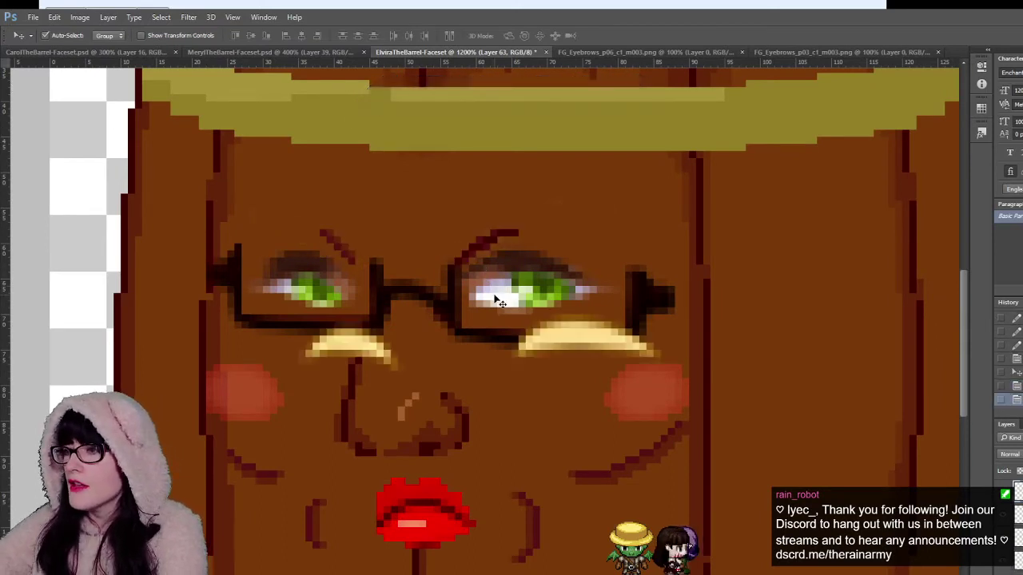
pyautogui.moveTo(580, 336); pyautogui.dragTo(546, 216)
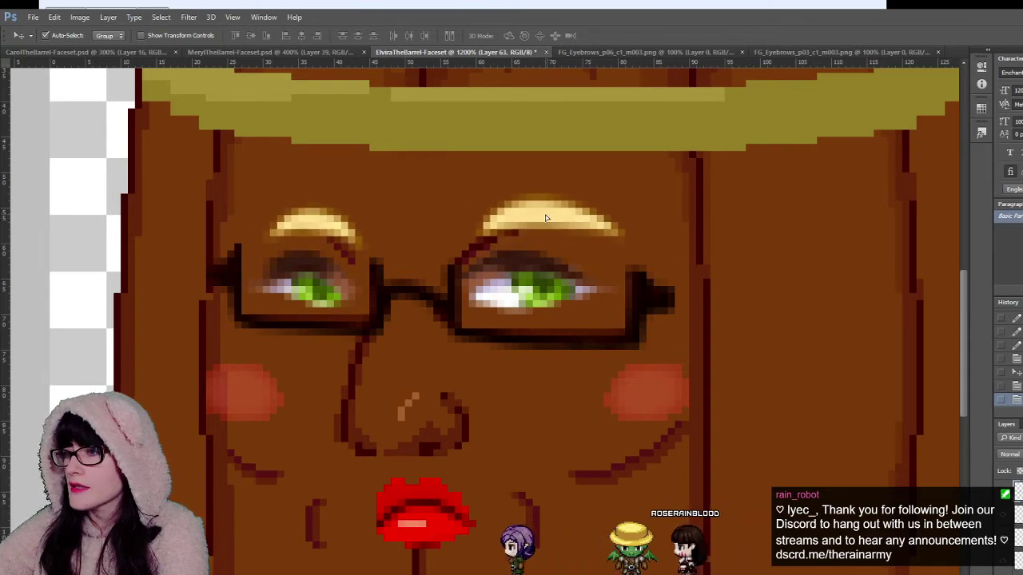
# Step: Examine the barrel face with the arched yellow eyebrows at reduced and enlarged sizes
pyautogui.press('z')
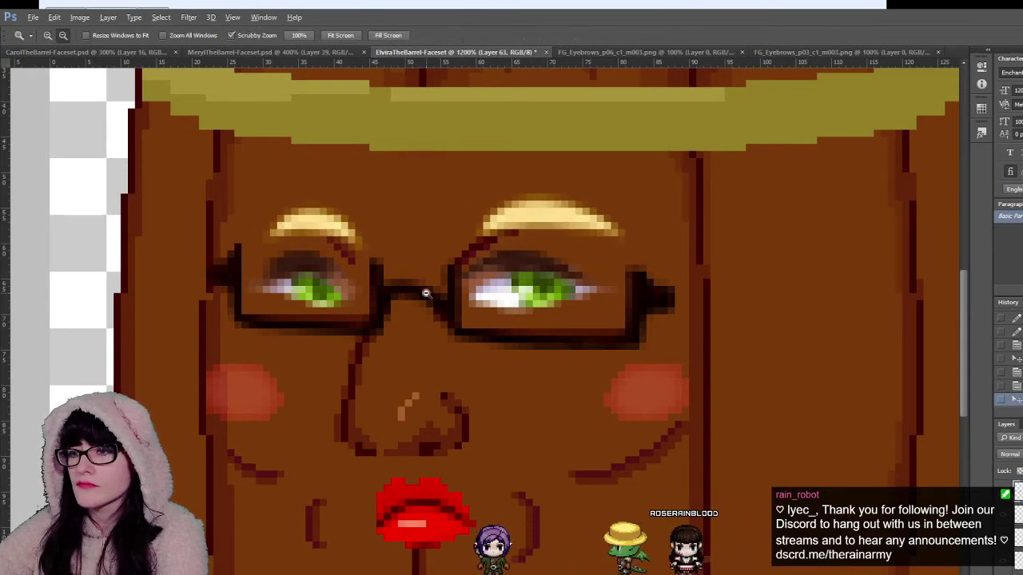
pyautogui.keyDown('alt'); pyautogui.click(424, 292); pyautogui.keyUp('alt')
pyautogui.keyDown('alt'); pyautogui.click(428, 293); pyautogui.keyUp('alt')
pyautogui.keyDown('alt'); pyautogui.click(429, 293); pyautogui.keyUp('alt')
pyautogui.keyDown('alt'); pyautogui.click(436, 295); pyautogui.keyUp('alt')
pyautogui.keyDown('alt'); pyautogui.click(457, 303); pyautogui.keyUp('alt')
pyautogui.press('v')
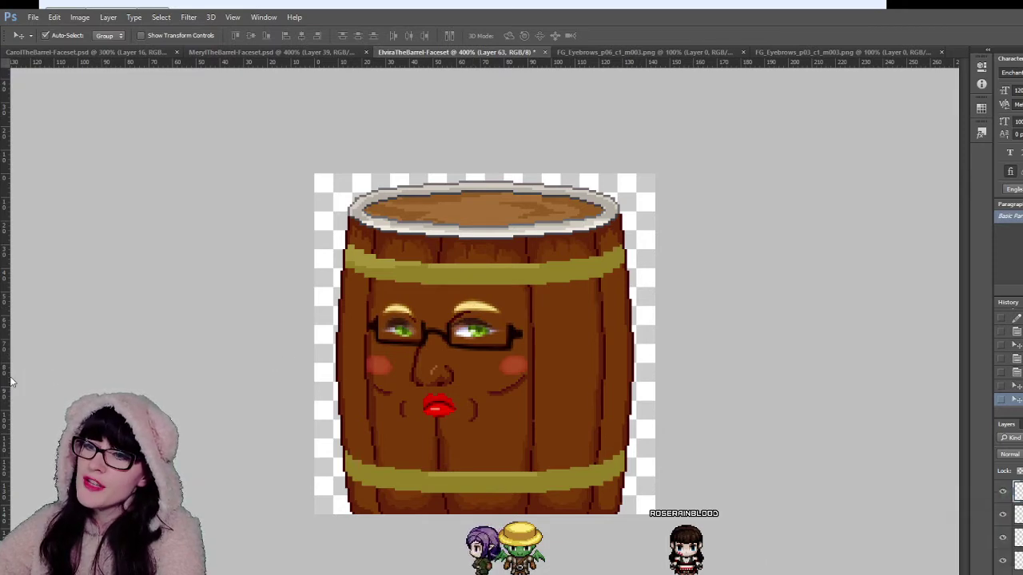
pyautogui.press('z')
pyautogui.keyDown('alt'); pyautogui.click(519, 352); pyautogui.keyUp('alt')
pyautogui.keyDown('alt'); pyautogui.click(518, 353); pyautogui.keyUp('alt')
pyautogui.click(479, 335)
pyautogui.click(479, 334)
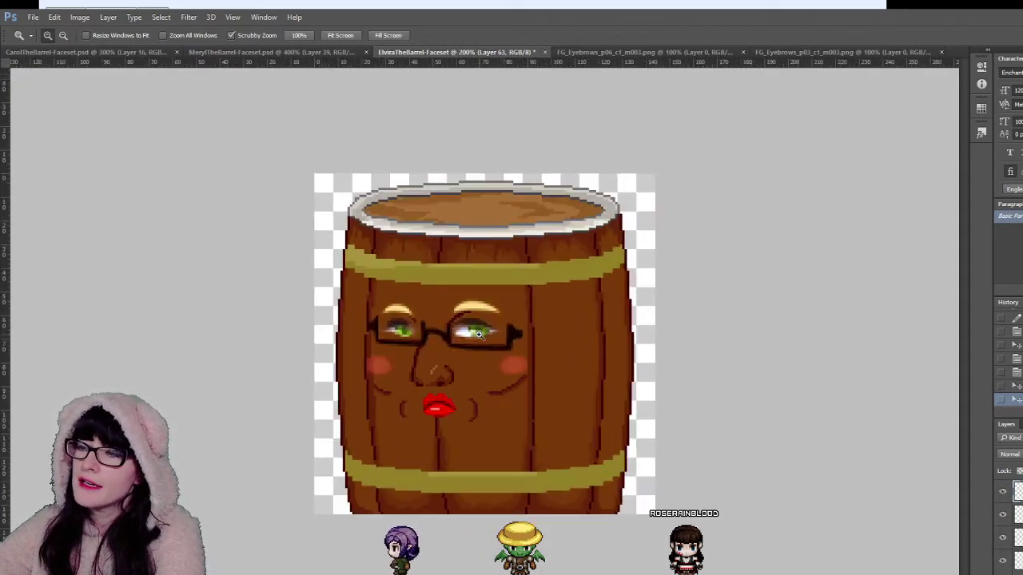
pyautogui.click(479, 334)
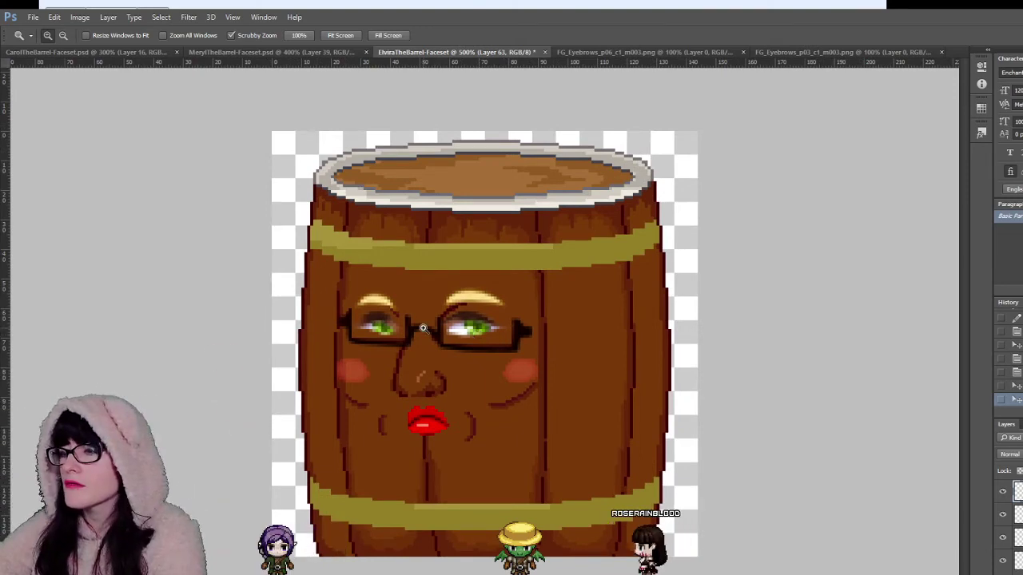
pyautogui.keyDown('alt'); pyautogui.click(473, 356); pyautogui.keyUp('alt')
pyautogui.keyDown('alt'); pyautogui.click(472, 357); pyautogui.keyUp('alt')
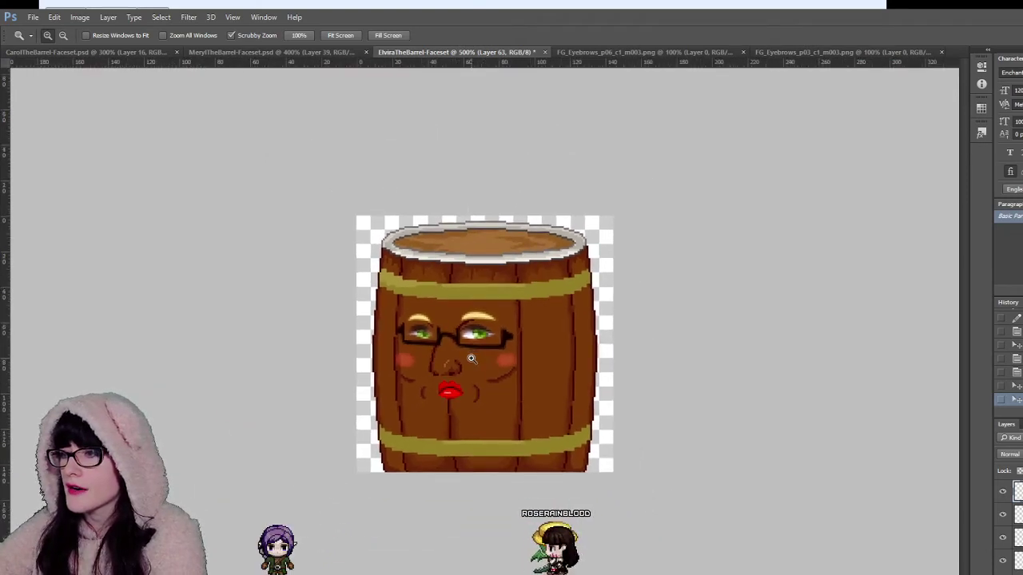
pyautogui.click(472, 356)
pyautogui.click(473, 356)
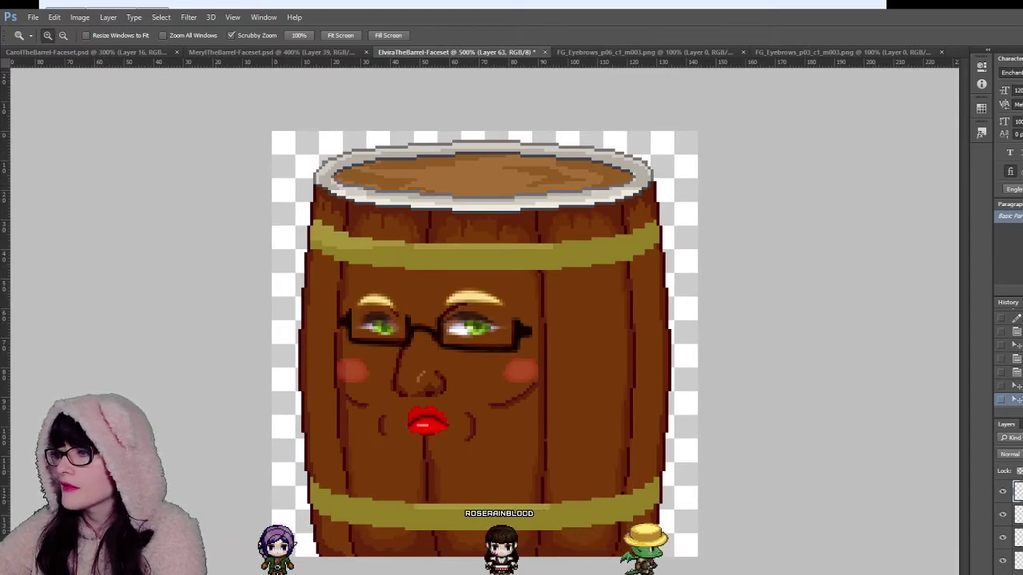
# Step: Recolour the arched eyebrows to the olive green of the barrel's bands
pyautogui.press('h')
pyautogui.click(725, 309)
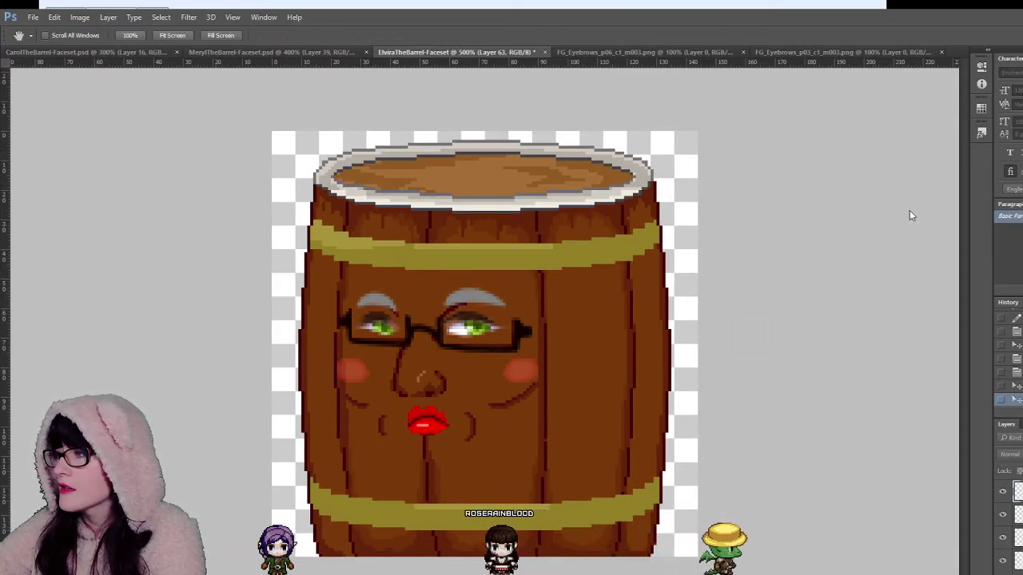
pyautogui.hotkey('ctrl', 'z')
pyautogui.press('i')
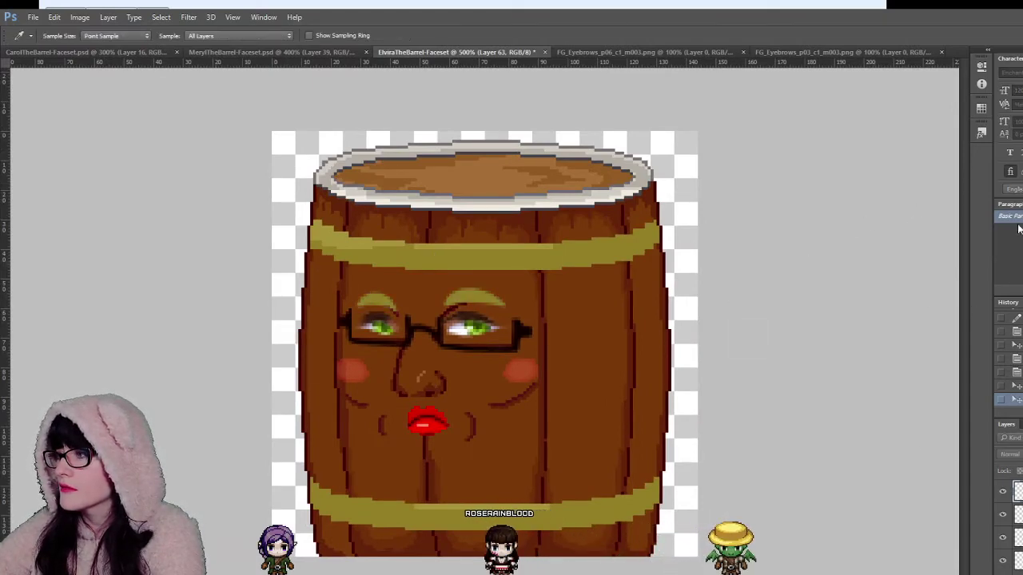
pyautogui.press('h')
pyautogui.press('z')
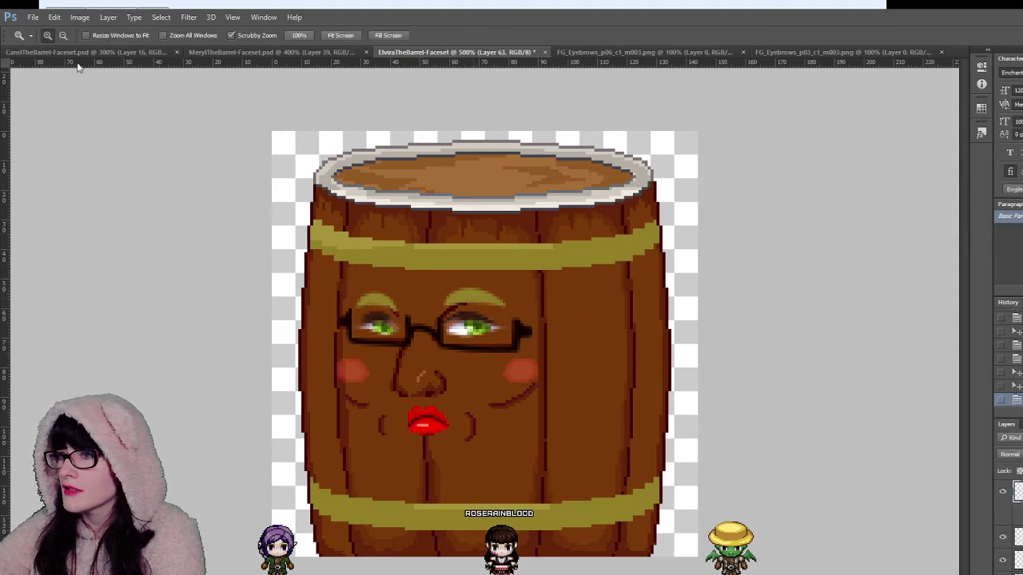
# Step: Try moving both eyebrows down closer to the glasses, and undo the move
pyautogui.press('v')
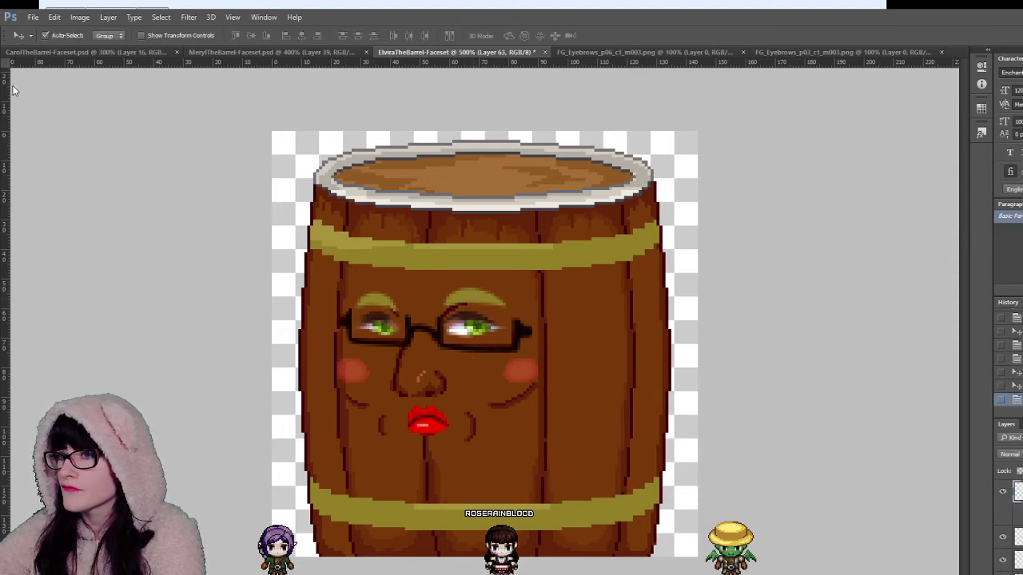
pyautogui.click(475, 302)
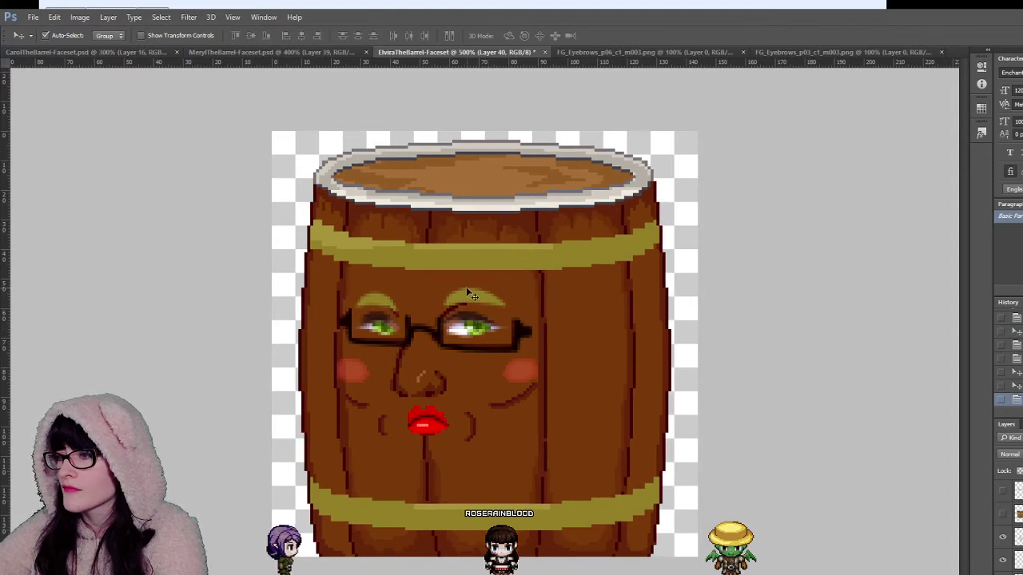
pyautogui.moveTo(469, 296); pyautogui.dragTo(473, 301)
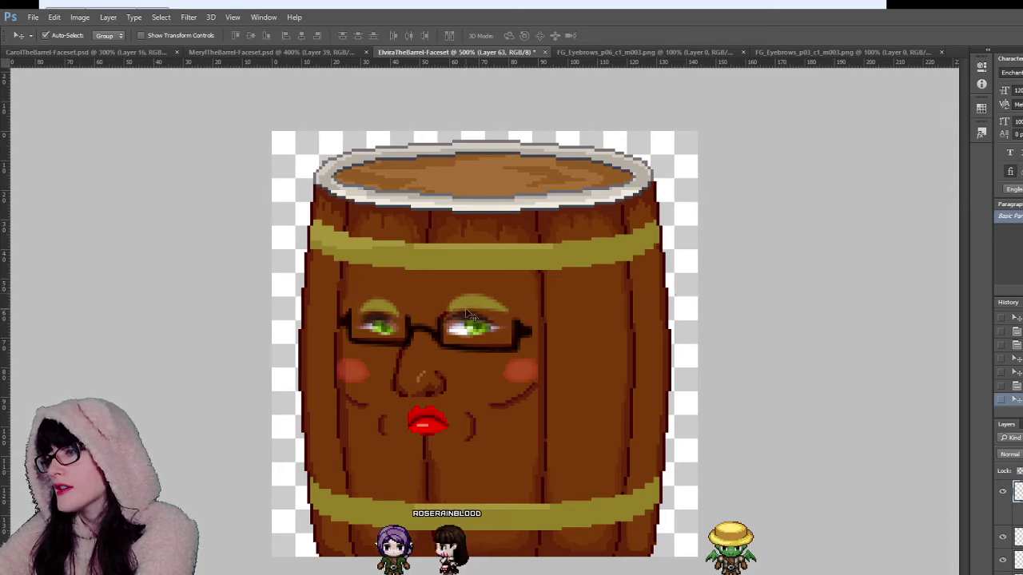
pyautogui.hotkey('ctrl', 'z')
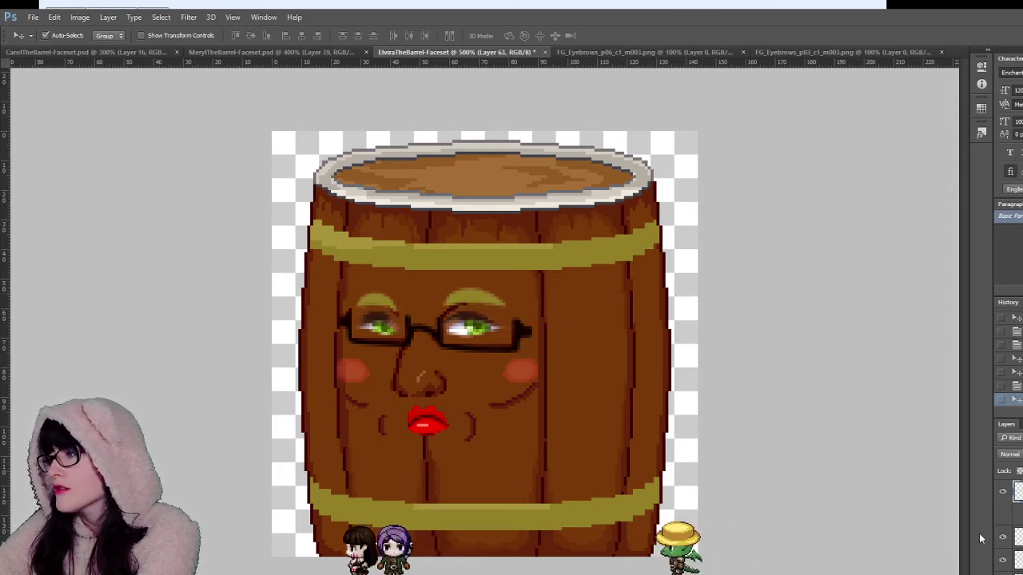
# Step: Compare the face with the eyebrow layer hidden and shown, and shift both eyebrows slightly up and left above the glasses
pyautogui.click(1003, 493)
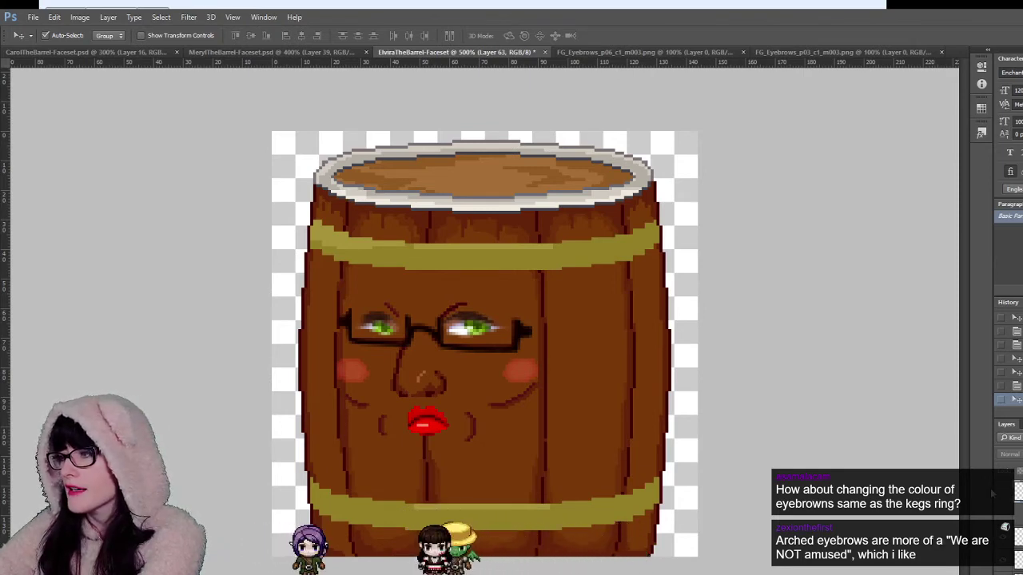
pyautogui.click(4, 382)
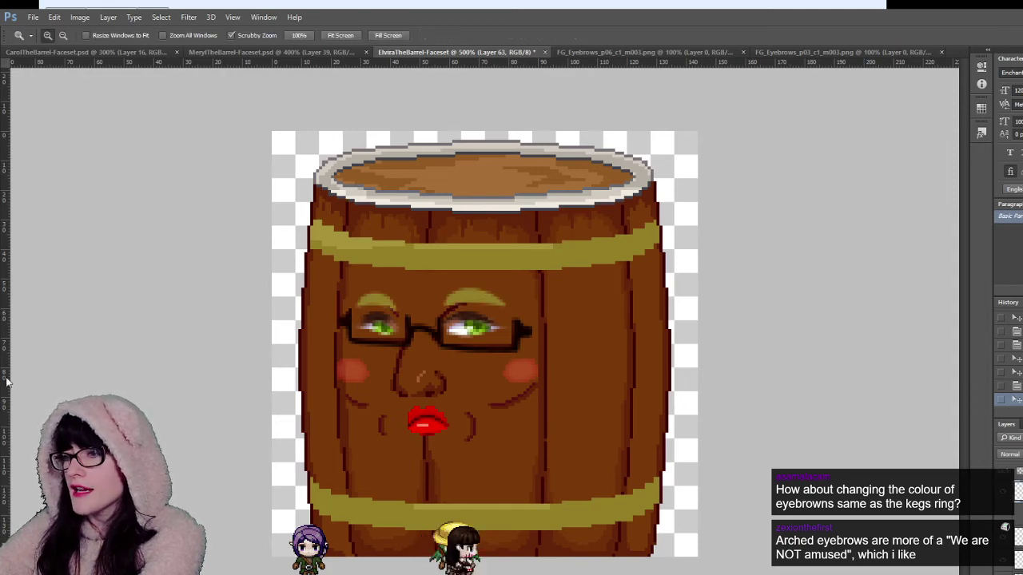
pyautogui.click(459, 312)
pyautogui.click(458, 312)
pyautogui.click(459, 313)
pyautogui.click(459, 312)
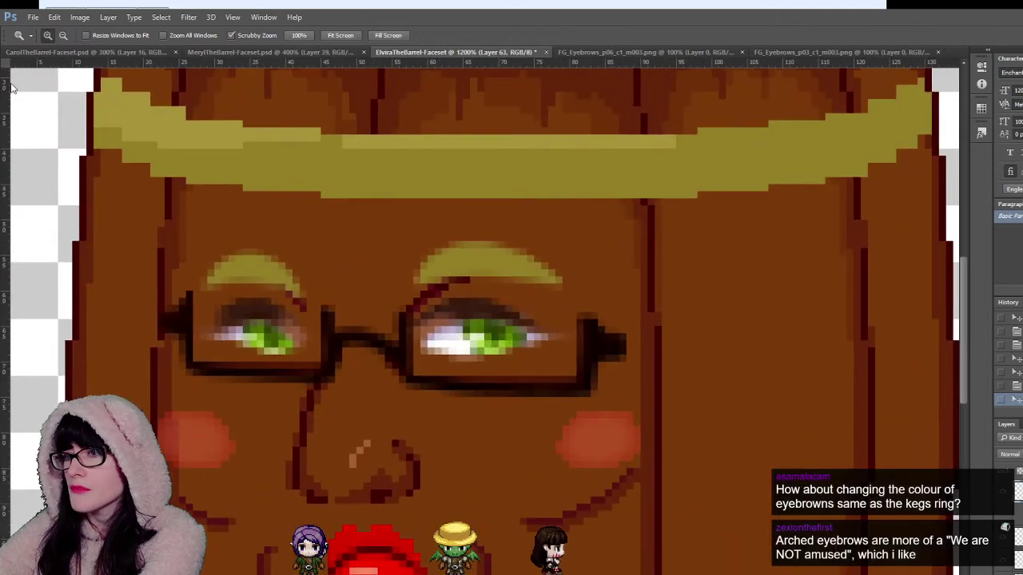
pyautogui.press('v')
pyautogui.press('Down')
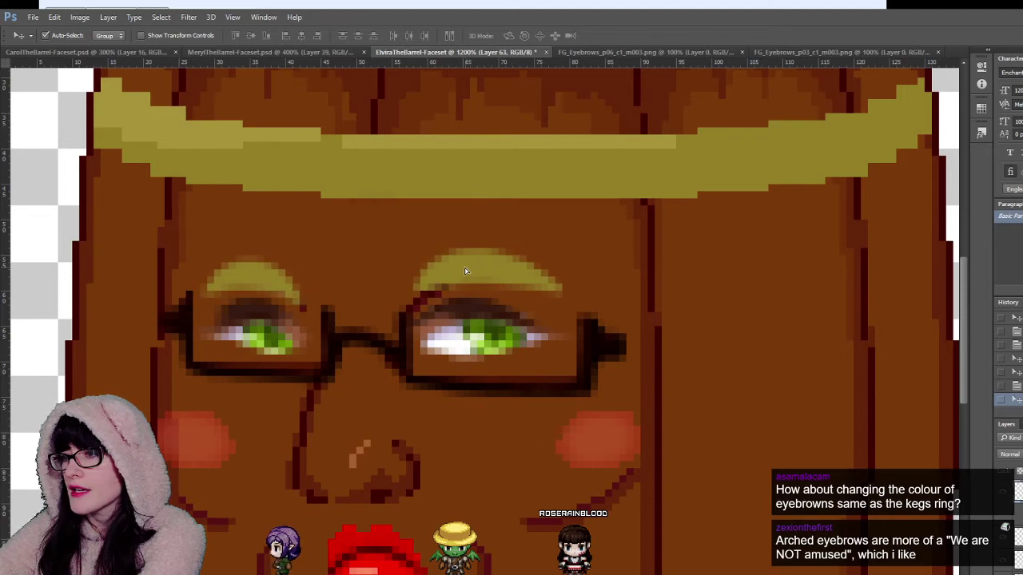
pyautogui.moveTo(465, 271)
pyautogui.mouseDown()
pyautogui.moveTo(457, 296)
pyautogui.moveTo(477, 270)
pyautogui.moveTo(469, 277)
pyautogui.mouseUp()
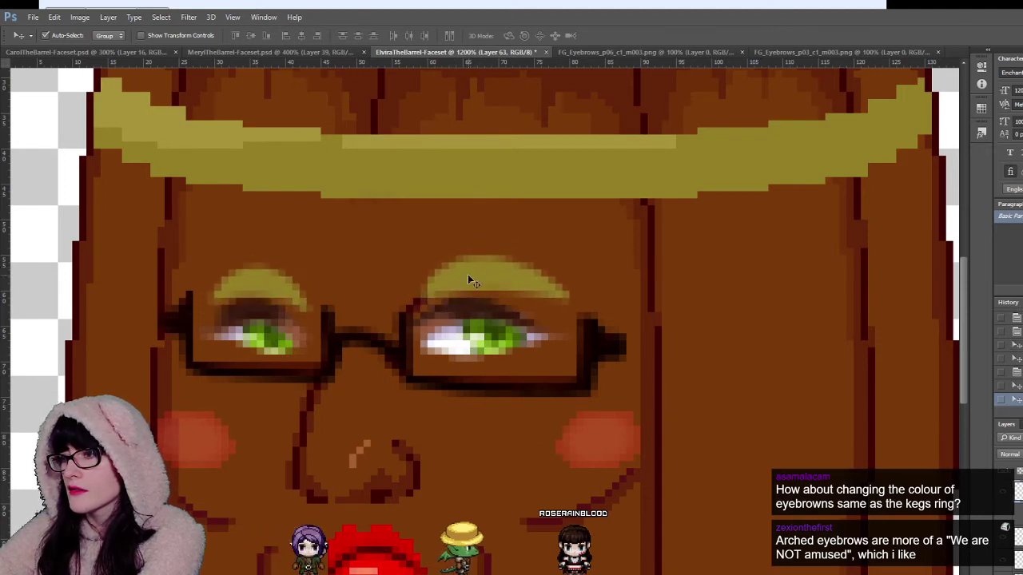
pyautogui.moveTo(467, 270); pyautogui.dragTo(452, 243)
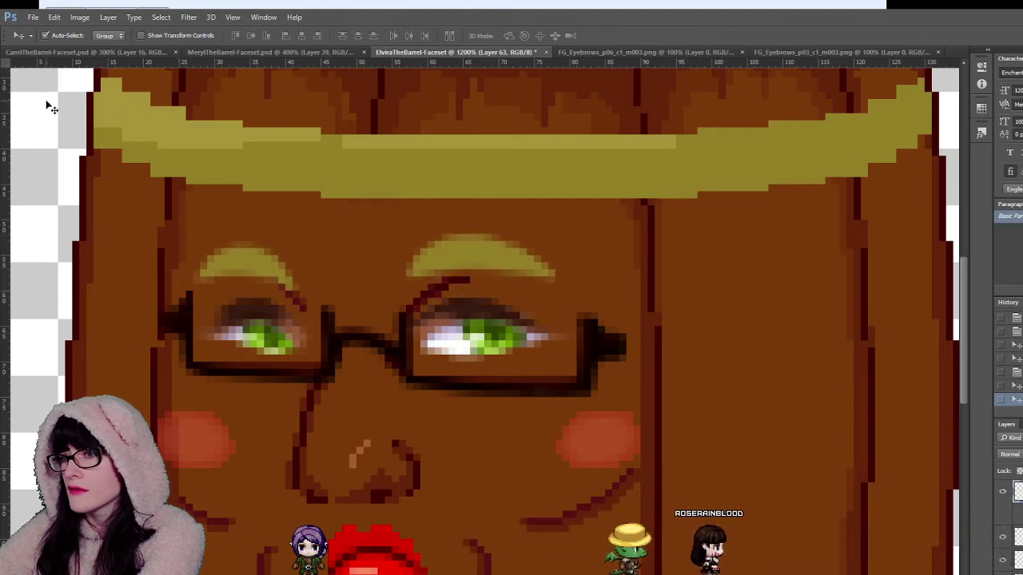
# Step: Select only the right-hand eyebrow and move it slightly right and down, closer above its eye, and deselect it
pyautogui.press('m')
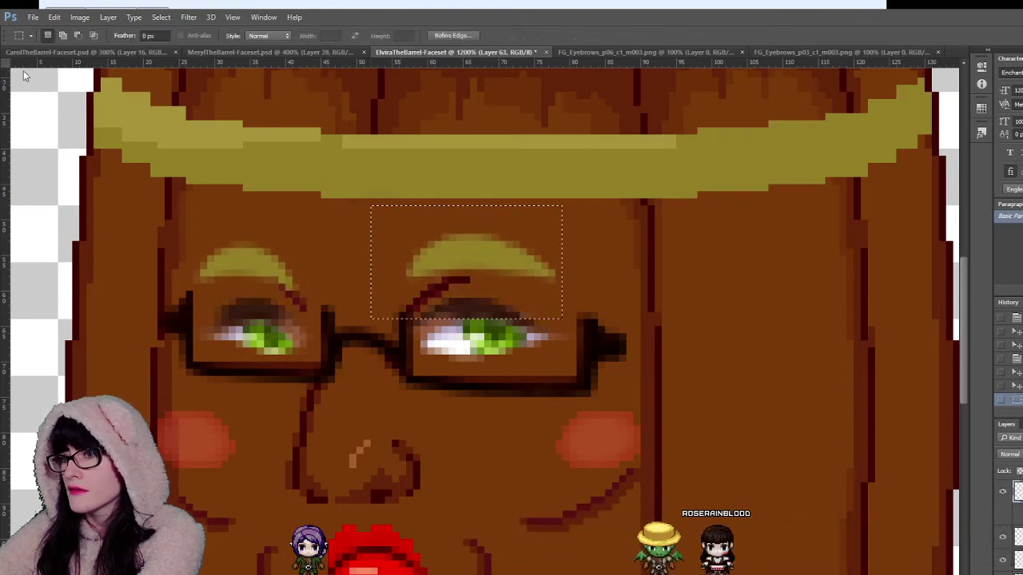
pyautogui.press('v')
pyautogui.moveTo(523, 222); pyautogui.dragTo(545, 230)
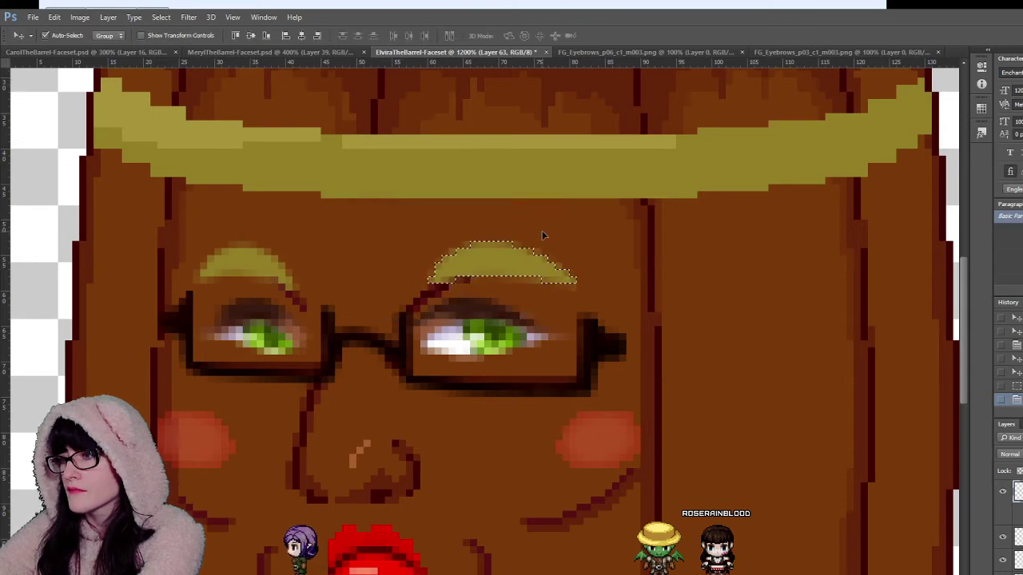
pyautogui.press('Down')
pyautogui.press('Left')
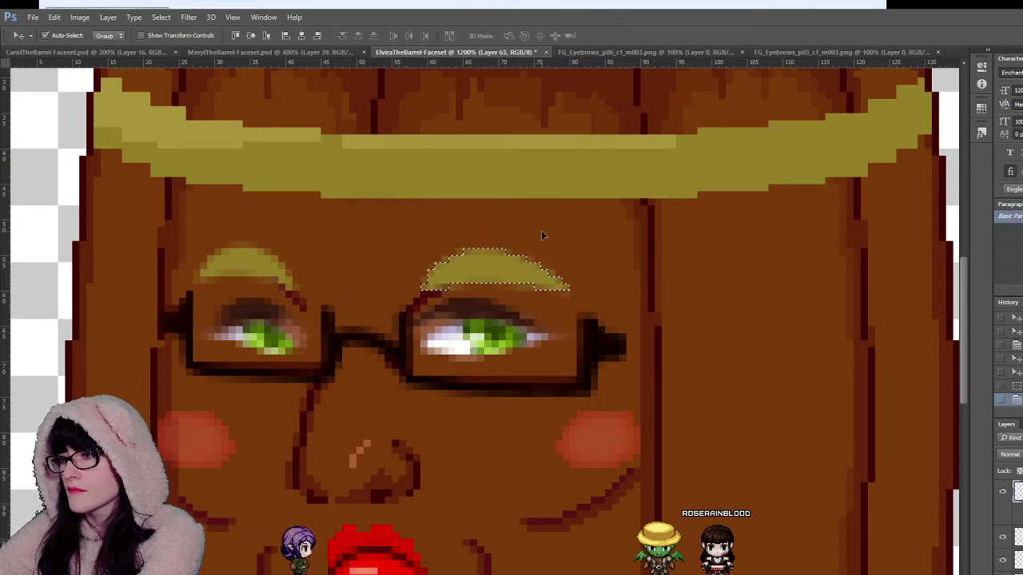
pyautogui.press('Up')
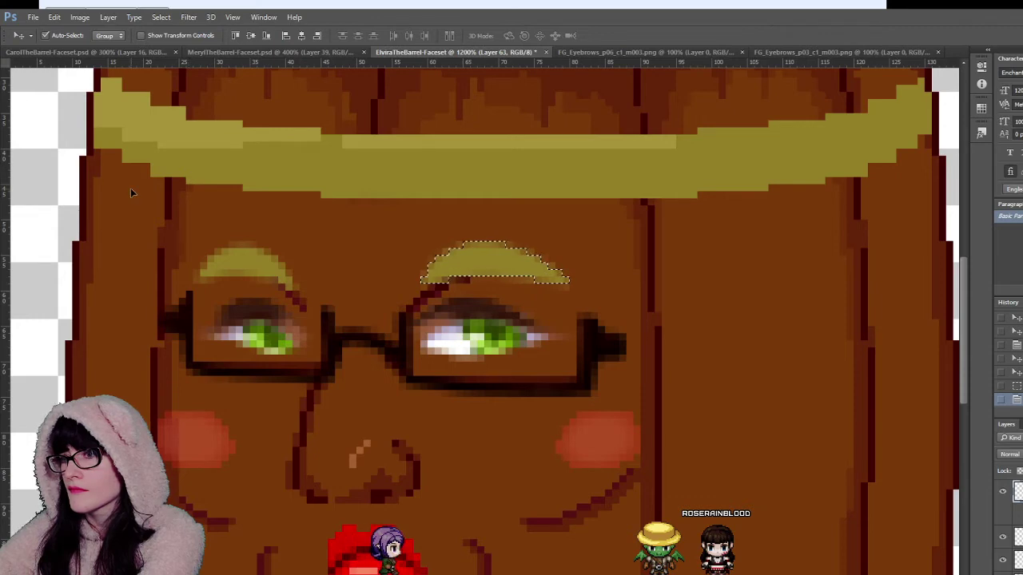
pyautogui.hotkey('ctrl', 'd')
pyautogui.press('m')
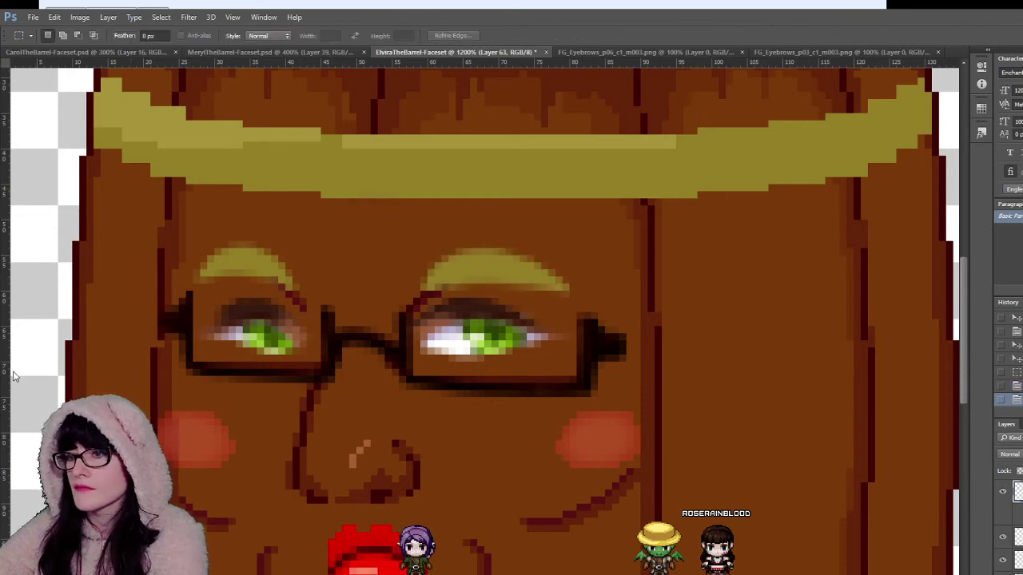
# Step: Examine the eyebrow placement with the whole barrel in view and again close up around the eyes
pyautogui.press('h')
pyautogui.press('z')
pyautogui.keyDown('alt'); pyautogui.click(368, 335); pyautogui.keyUp('alt')
pyautogui.keyDown('alt'); pyautogui.click(369, 335); pyautogui.keyUp('alt')
pyautogui.keyDown('alt'); pyautogui.click(368, 335); pyautogui.keyUp('alt')
pyautogui.keyDown('alt'); pyautogui.click(368, 335); pyautogui.keyUp('alt')
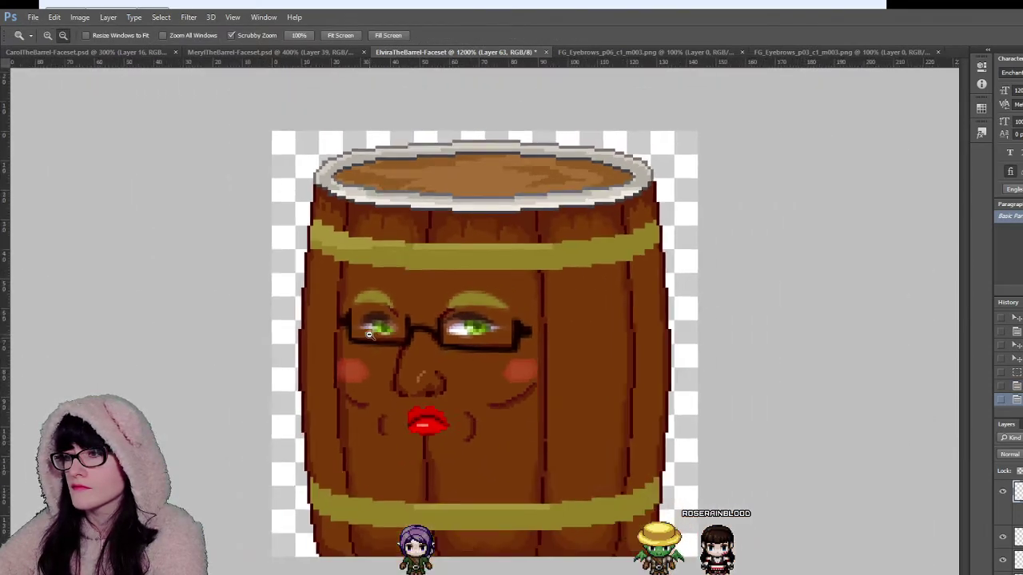
pyautogui.keyDown('alt'); pyautogui.click(369, 335); pyautogui.keyUp('alt')
pyautogui.keyDown('alt'); pyautogui.click(368, 335); pyautogui.keyUp('alt')
pyautogui.keyDown('alt'); pyautogui.click(368, 335); pyautogui.keyUp('alt')
pyautogui.click(492, 326)
pyautogui.click(492, 323)
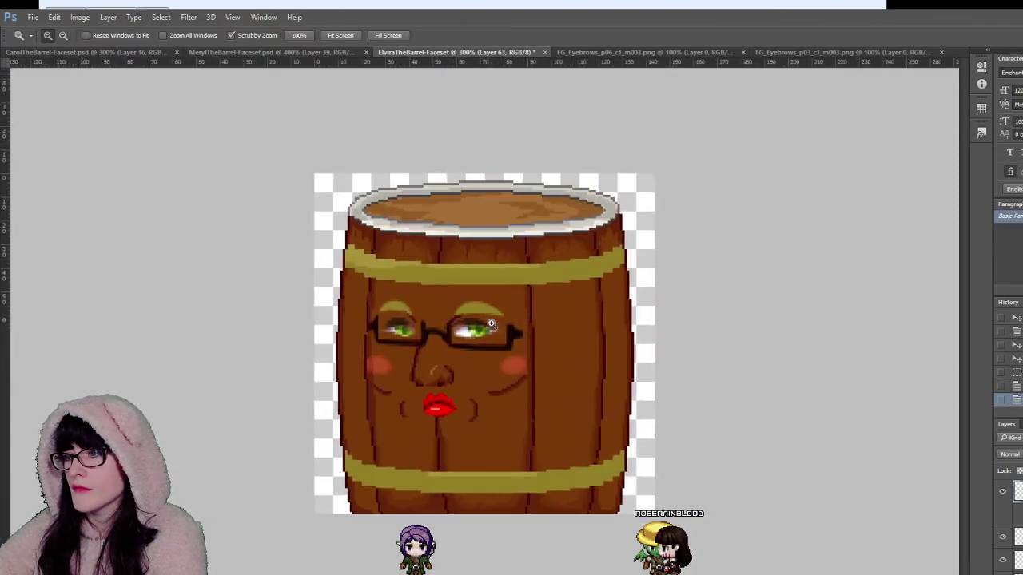
pyautogui.click(425, 312)
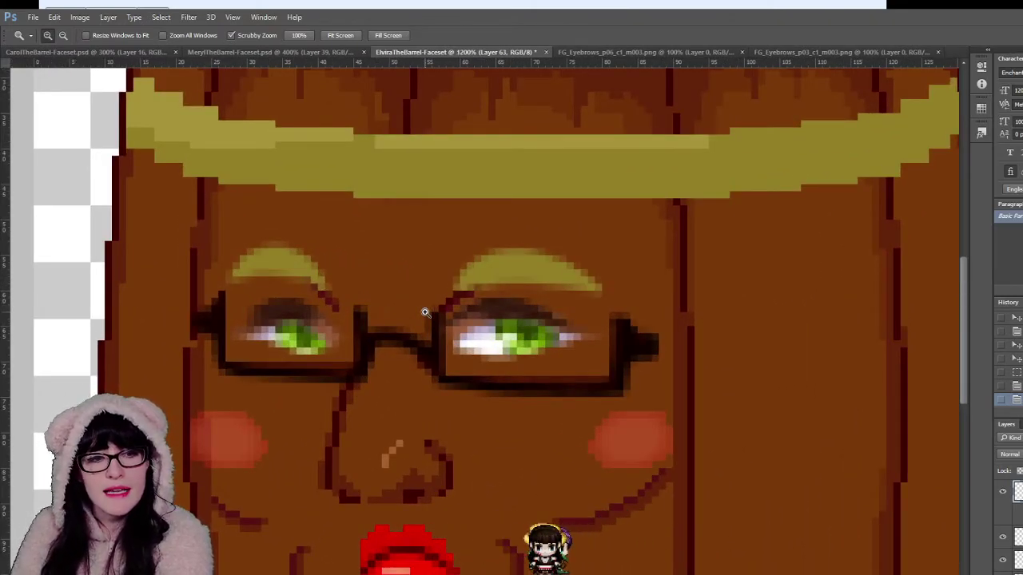
pyautogui.click(425, 312)
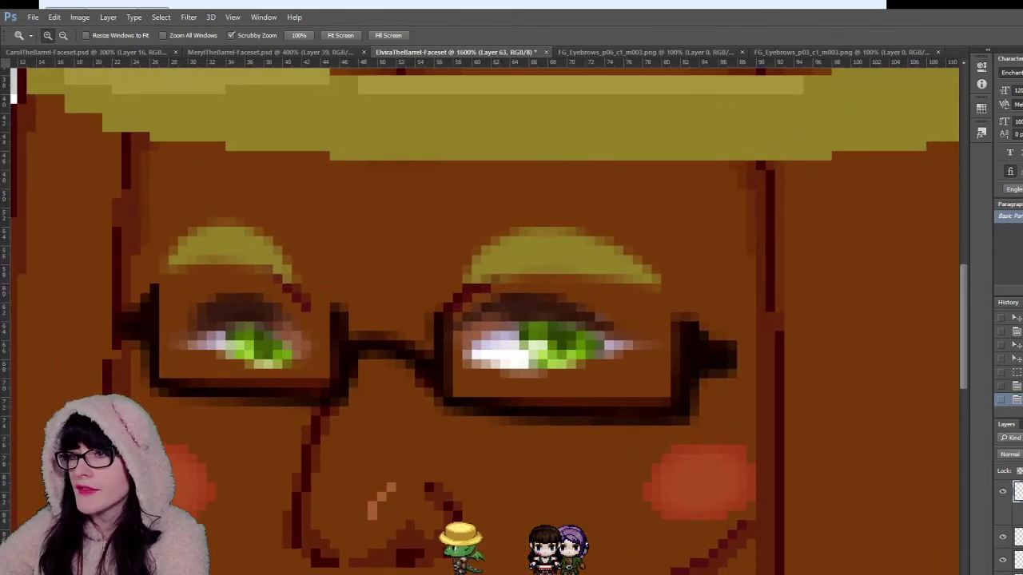
# Step: Try nudging the selected right-hand eyebrow sideways by a pixel and back, and deselect it
pyautogui.press('m')
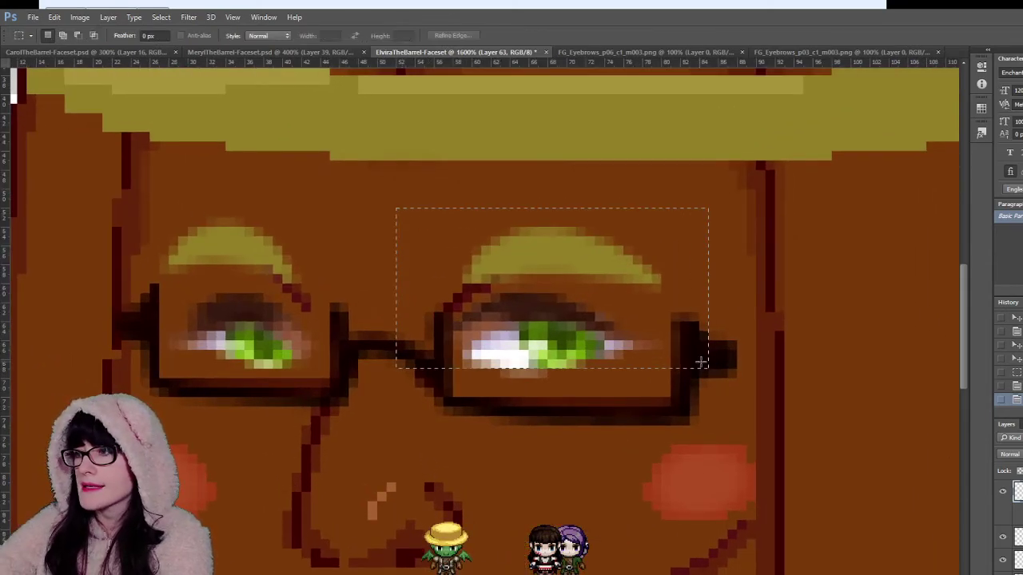
pyautogui.press('v')
pyautogui.press('Left')
pyautogui.press('Right')
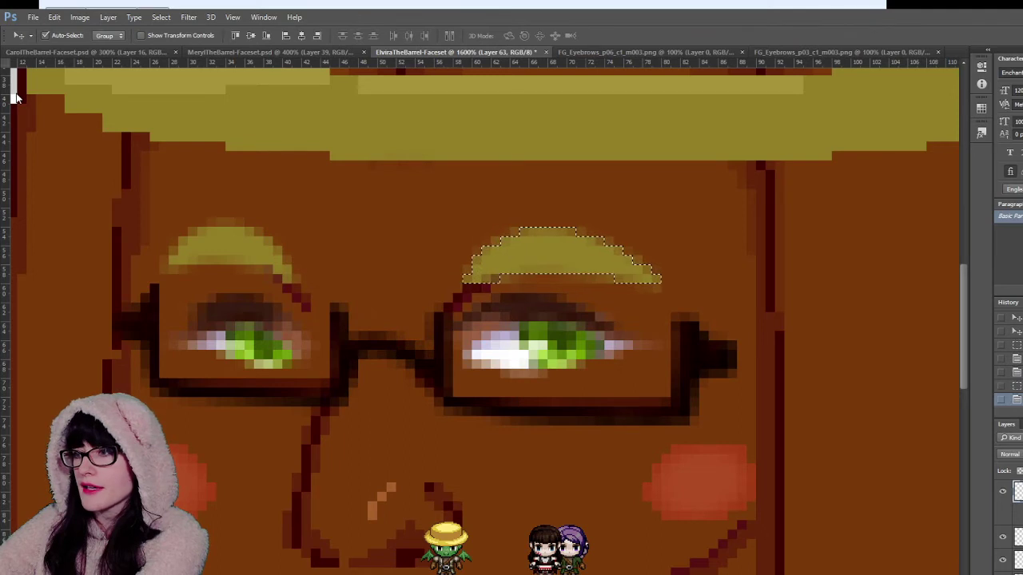
pyautogui.press('m')
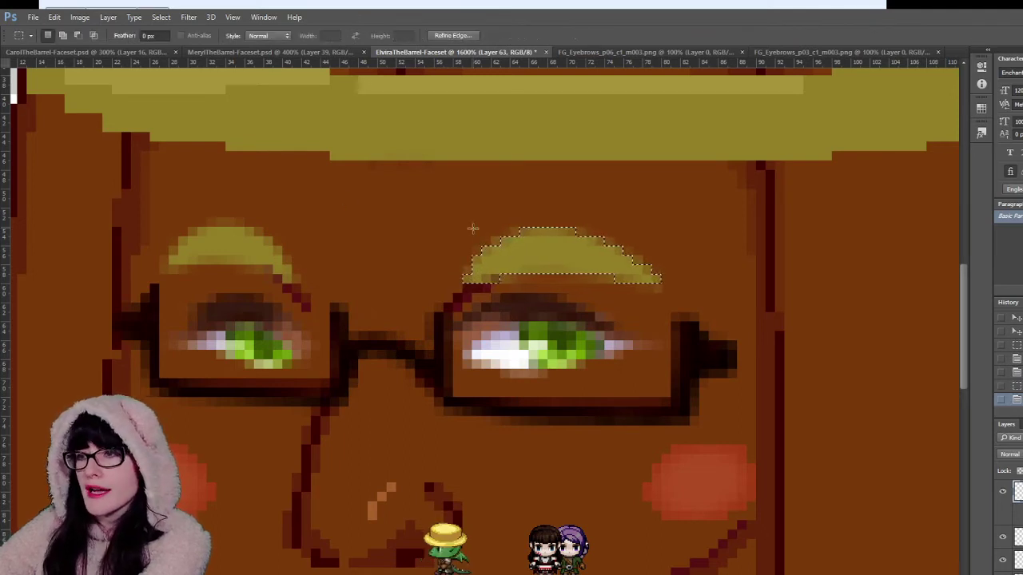
pyautogui.hotkey('ctrl', 'd')
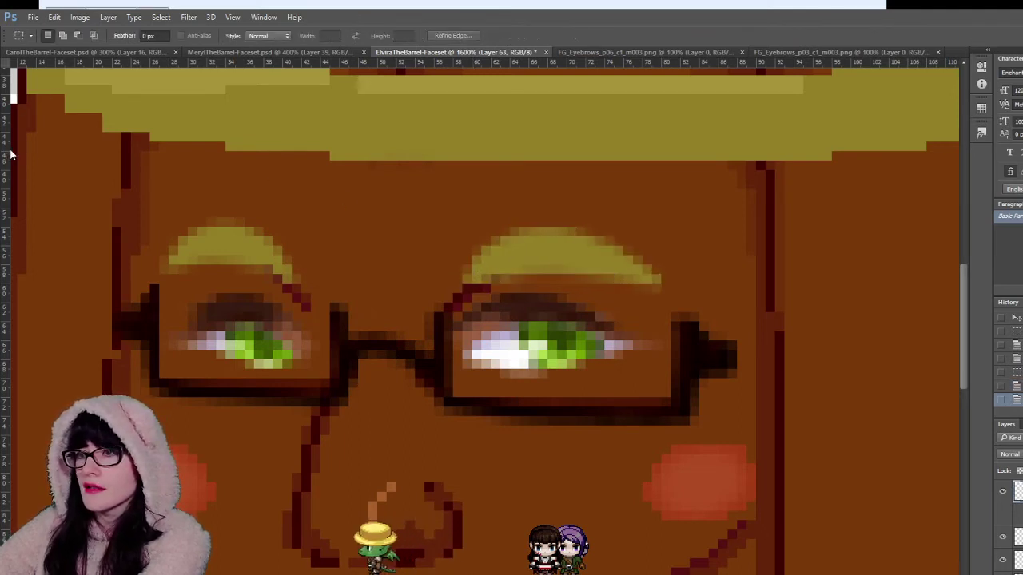
# Step: Sample the olive eyebrow colour and pencil over the dark red brow lines to extend both eyebrows' inner ends down towards the nose
pyautogui.press('i')
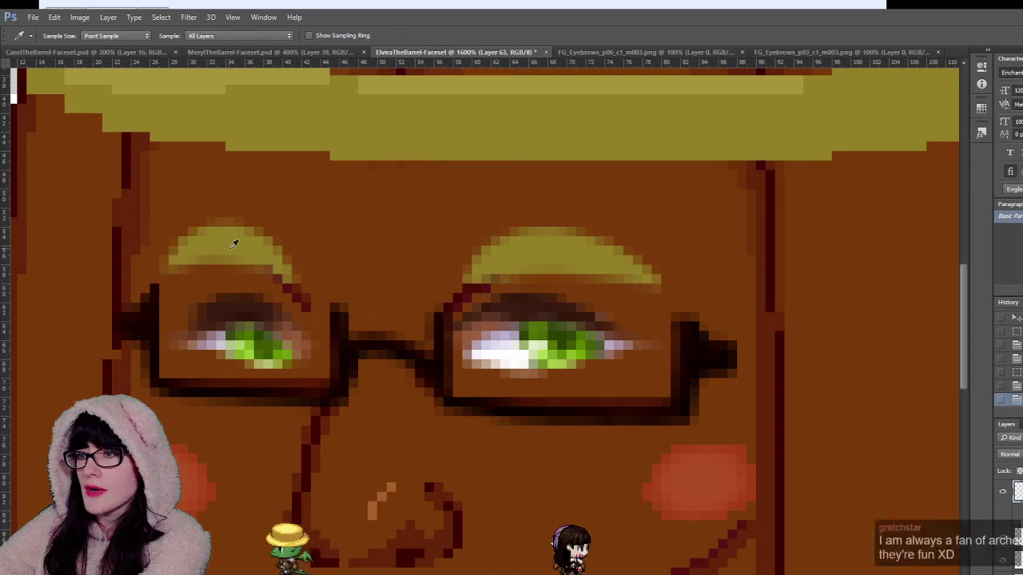
pyautogui.press('b')
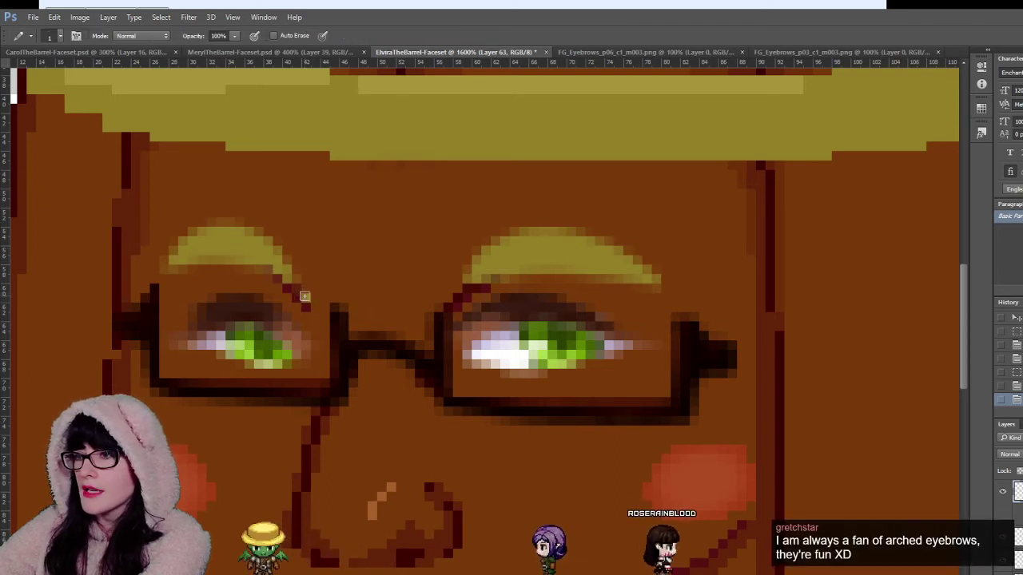
pyautogui.click(276, 268)
pyautogui.click(277, 270)
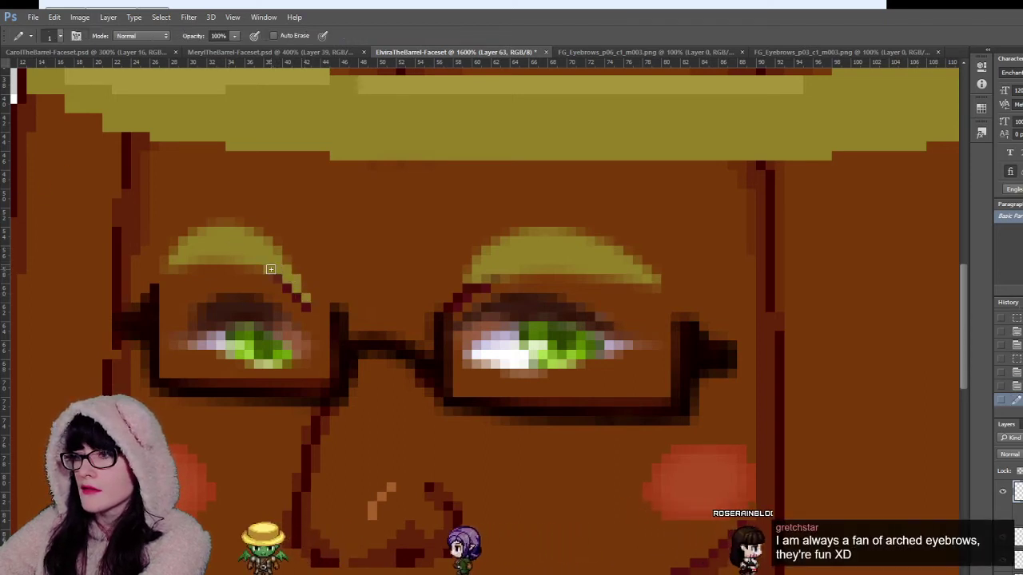
pyautogui.click(270, 269)
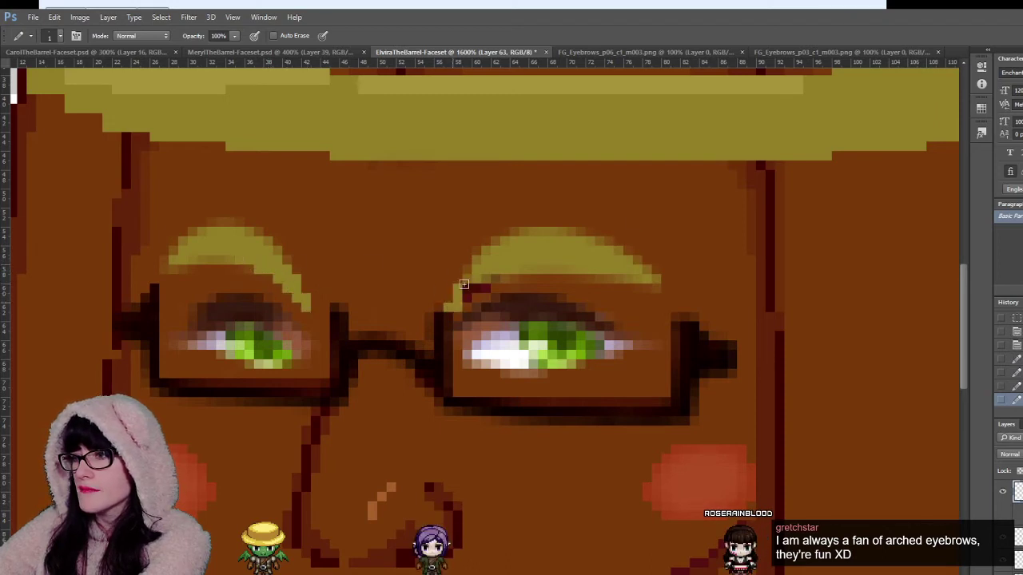
pyautogui.moveTo(463, 298); pyautogui.dragTo(482, 275)
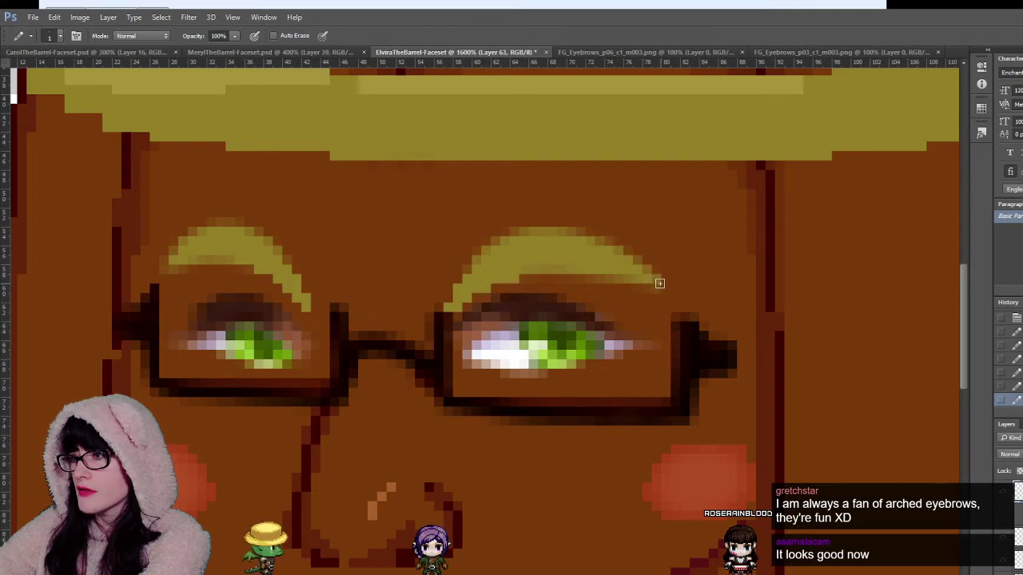
# Step: Soften the hard lower edges of the eyebrows' extended inner ends with the Eraser
pyautogui.click(17, 375)
pyautogui.keyDown('alt'); pyautogui.click(520, 382); pyautogui.keyUp('alt')
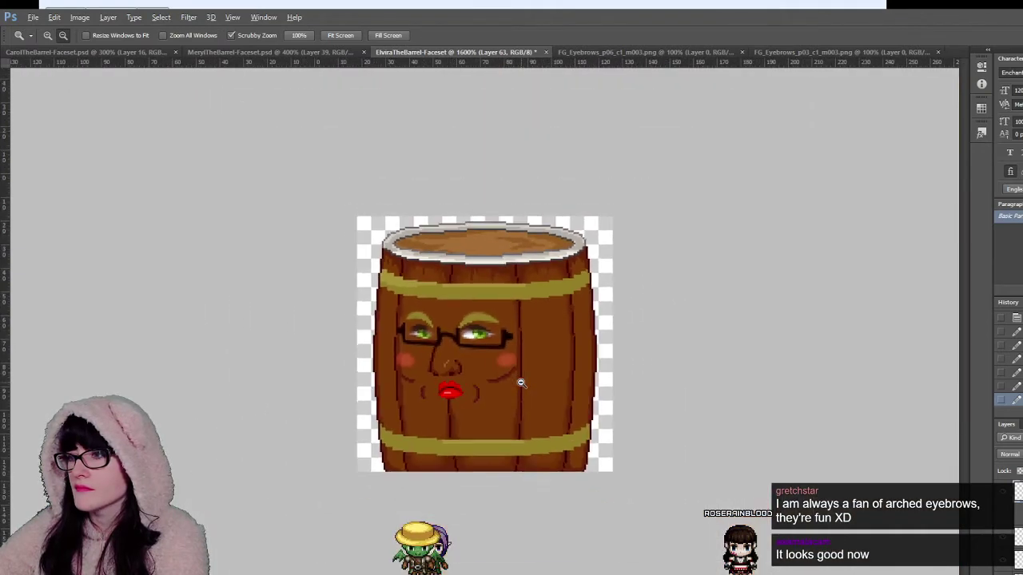
pyautogui.click(484, 345)
pyautogui.moveTo(398, 307); pyautogui.dragTo(397, 302)
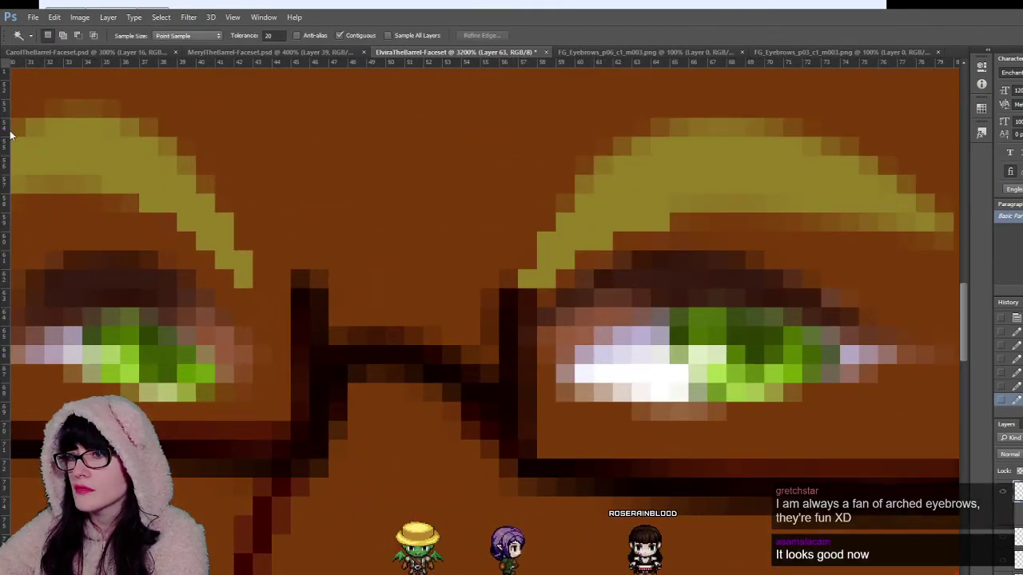
pyautogui.press('e')
pyautogui.click(673, 251)
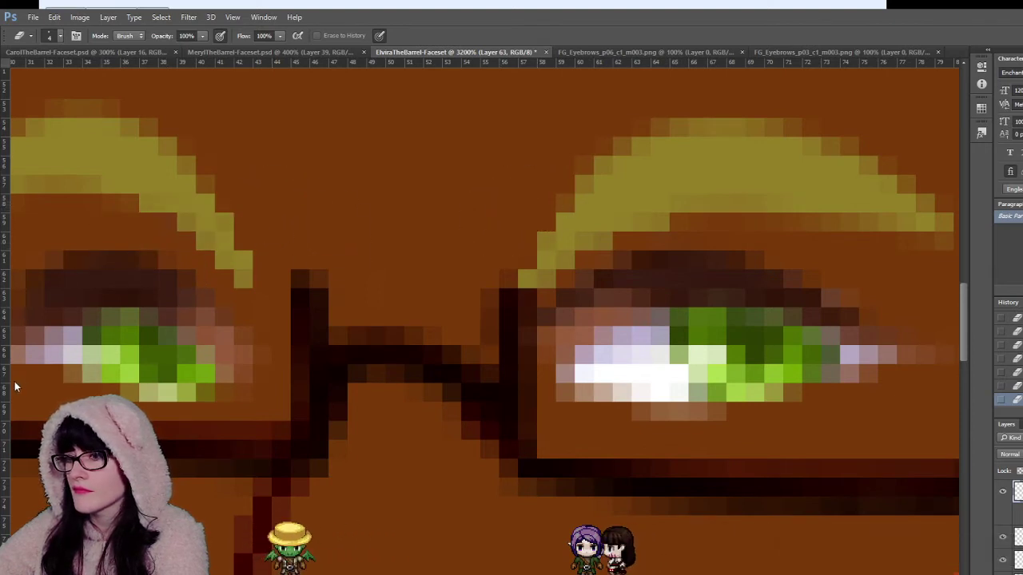
pyautogui.press('z')
pyautogui.keyDown('alt'); pyautogui.click(640, 305); pyautogui.keyUp('alt')
pyautogui.moveTo(640, 304); pyautogui.dragTo(570, 354)
pyautogui.click(470, 363)
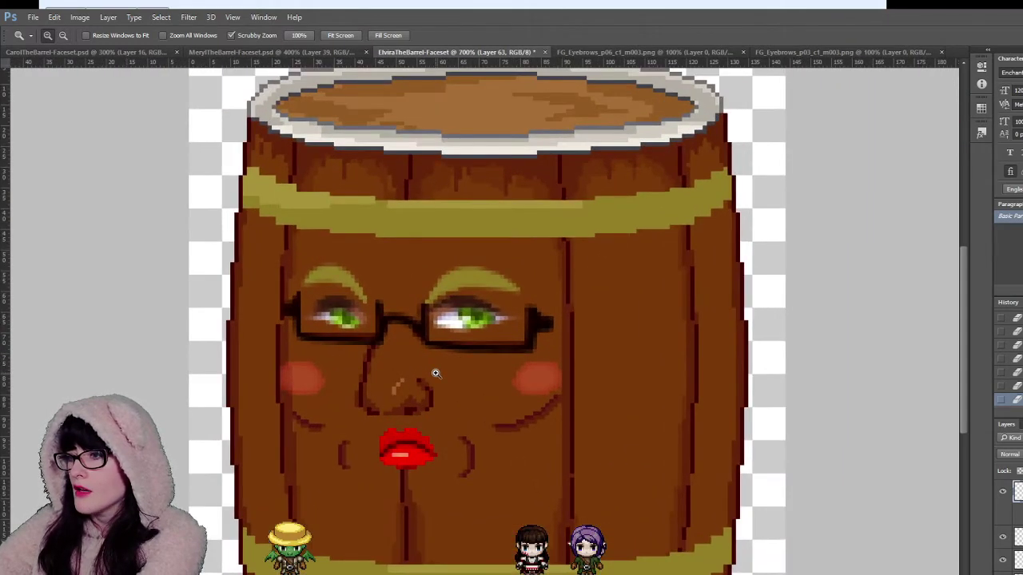
pyautogui.moveTo(435, 373); pyautogui.dragTo(435, 373)
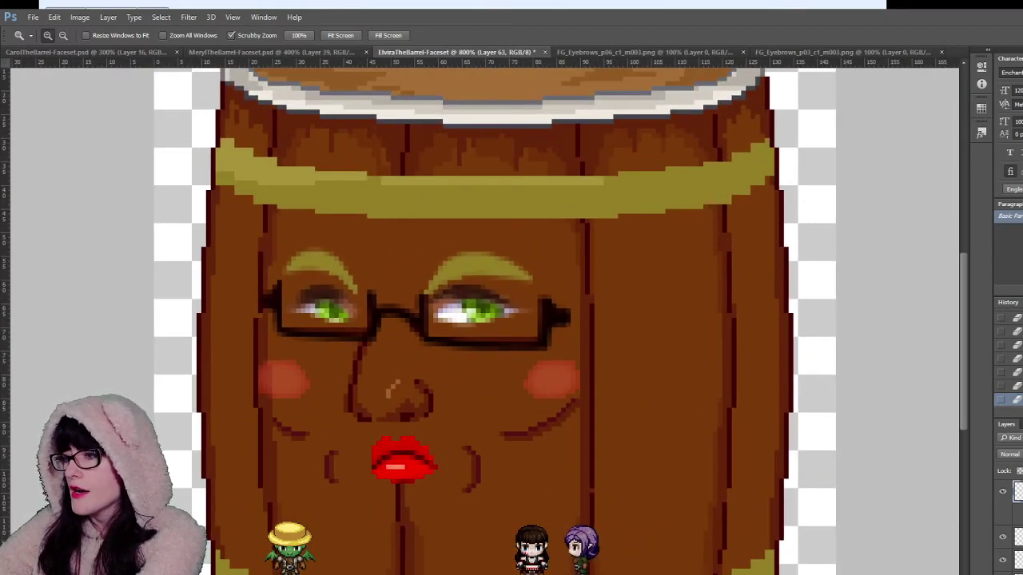
pyautogui.moveTo(703, 574); pyautogui.dragTo(673, 574)
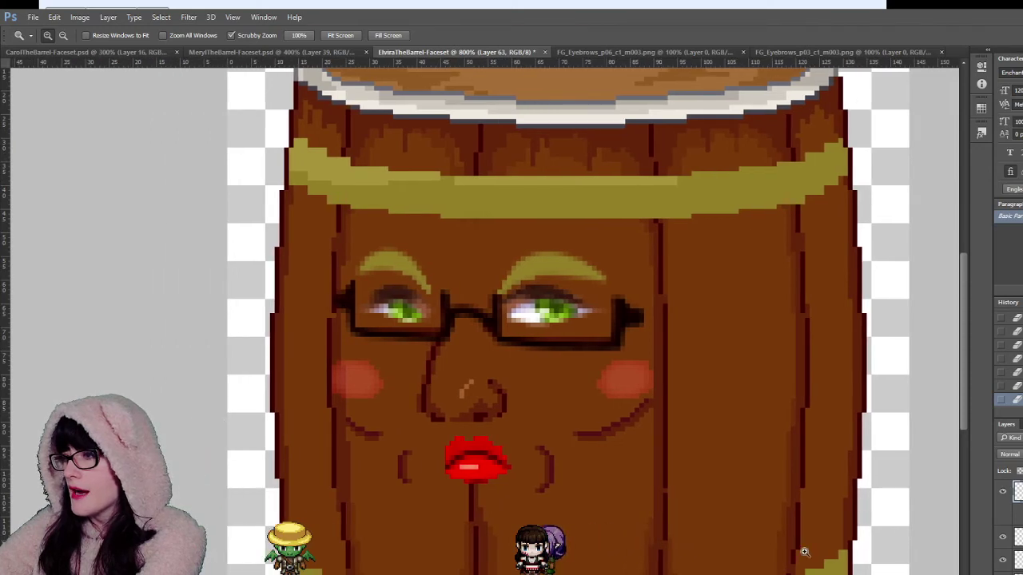
pyautogui.click(101, 52)
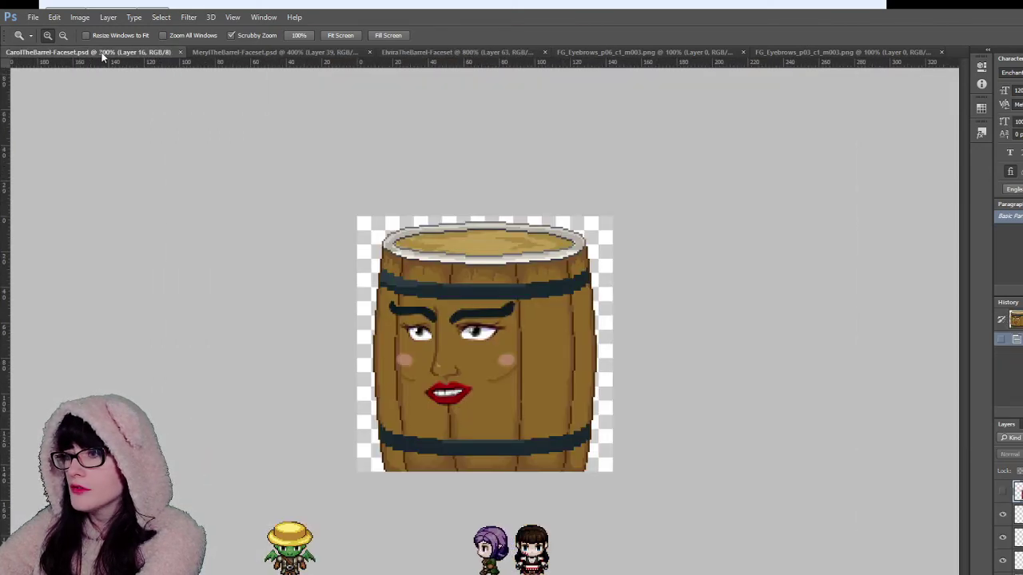
# Step: Look at MerylTheBarrel-Faceset.psd for comparison and return to the whole face in ElviraTheBarrel-Faceset
pyautogui.click(208, 52)
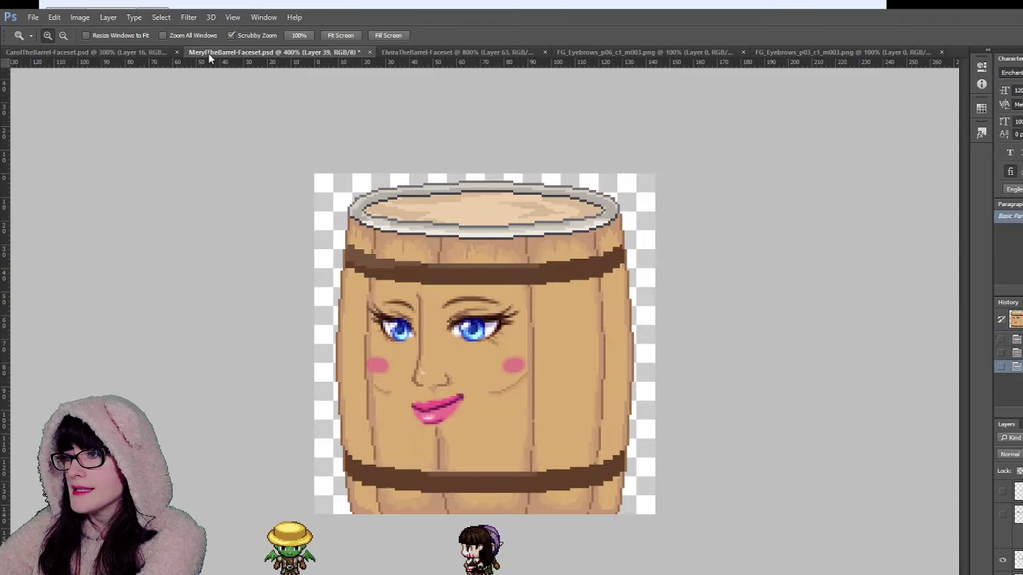
pyautogui.click(439, 50)
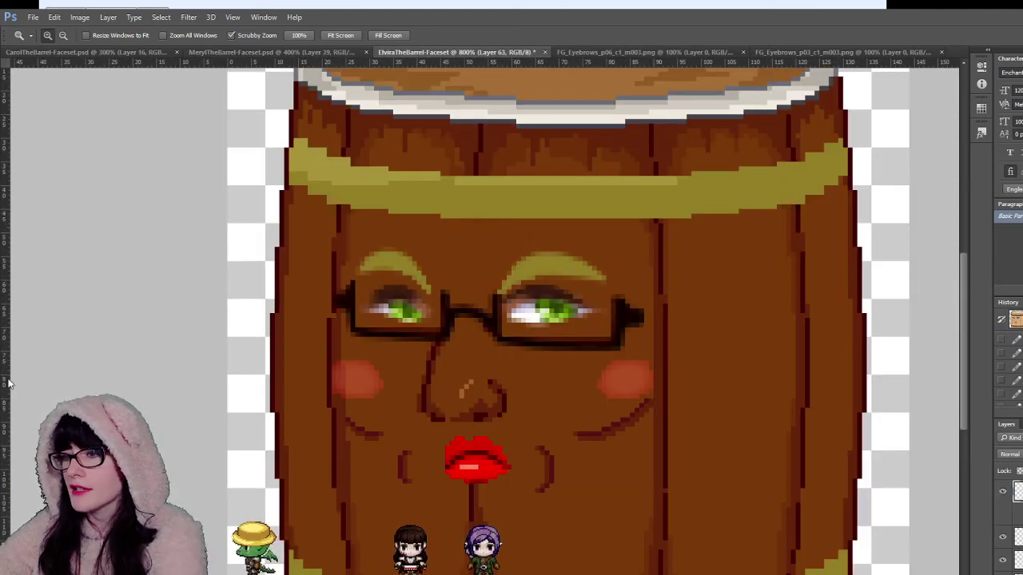
pyautogui.scroll(-4, 820, 351)
pyautogui.scroll(3, 549, 382)
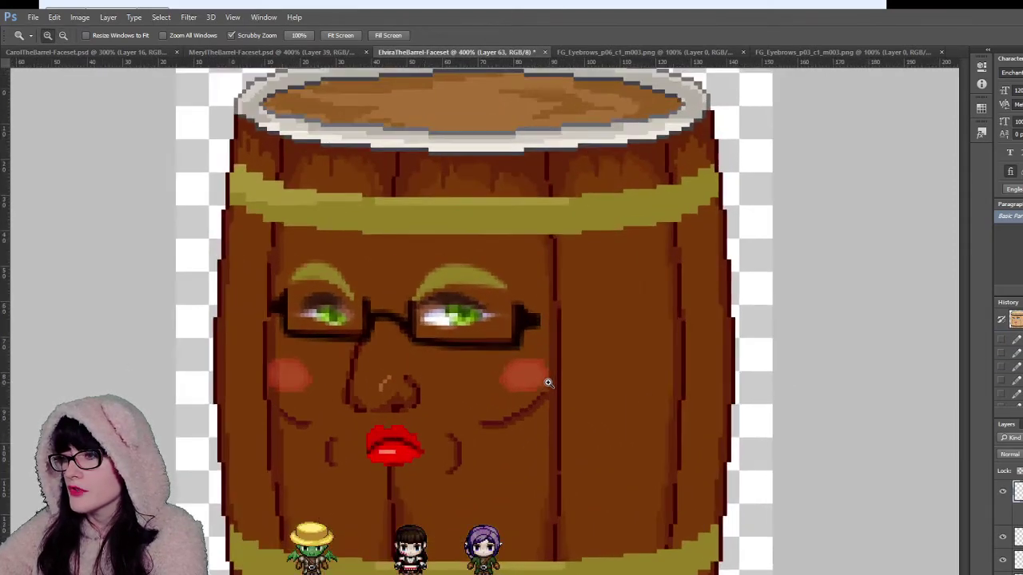
# Step: Select the light highlight on the nose, shift it two pixels right towards the nostril, and deselect it
pyautogui.scroll(4, 396, 392)
pyautogui.press('v')
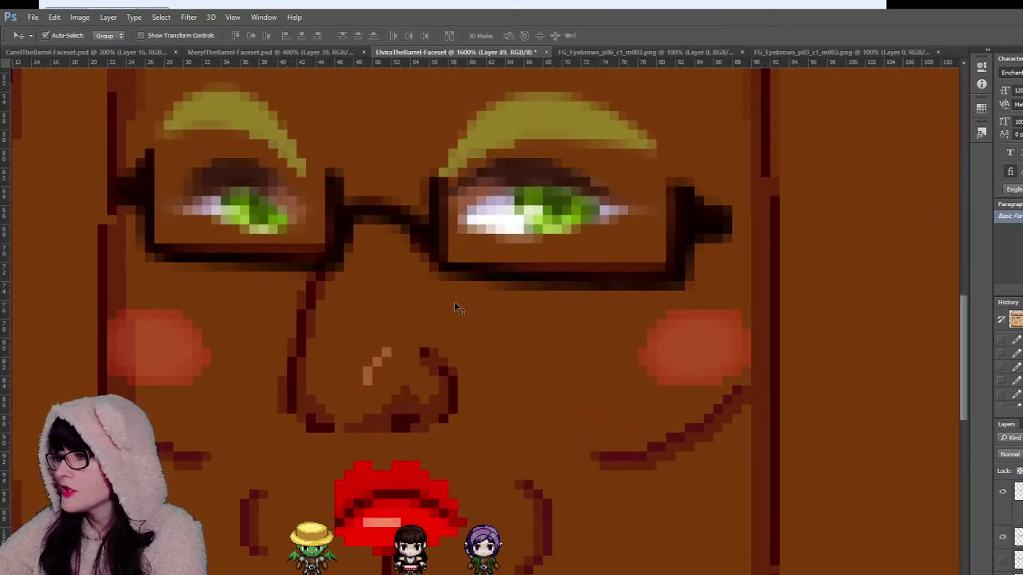
pyautogui.press('m')
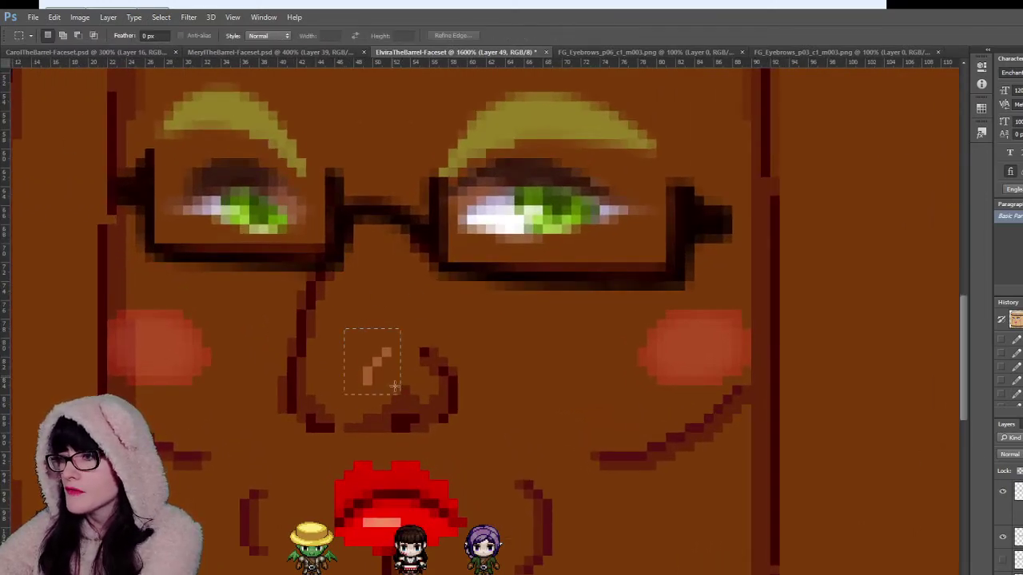
pyautogui.moveTo(394, 387); pyautogui.dragTo(400, 385)
pyautogui.press('v')
pyautogui.press('Right')
pyautogui.press('Right')
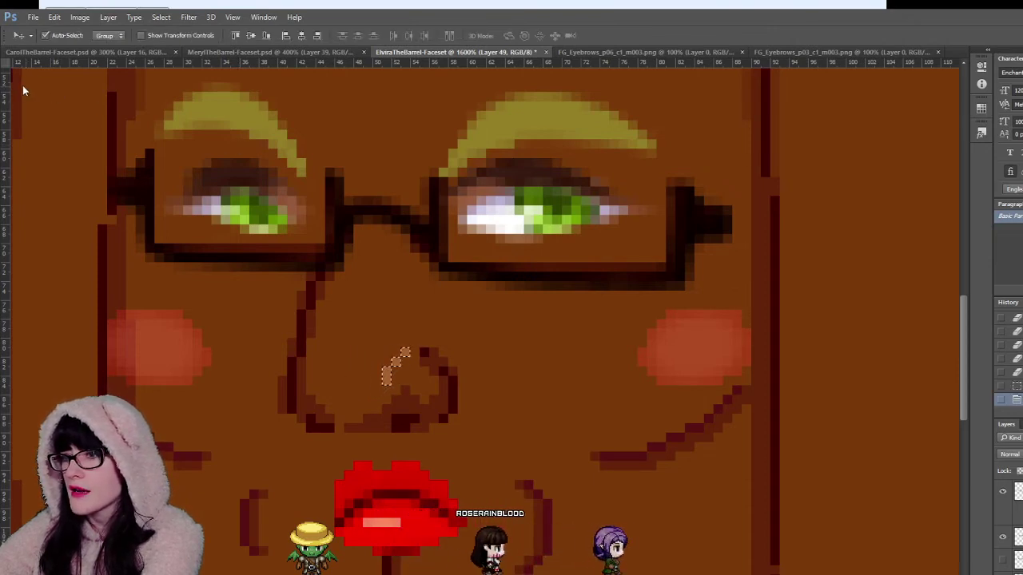
pyautogui.press('m')
pyautogui.click(354, 177)
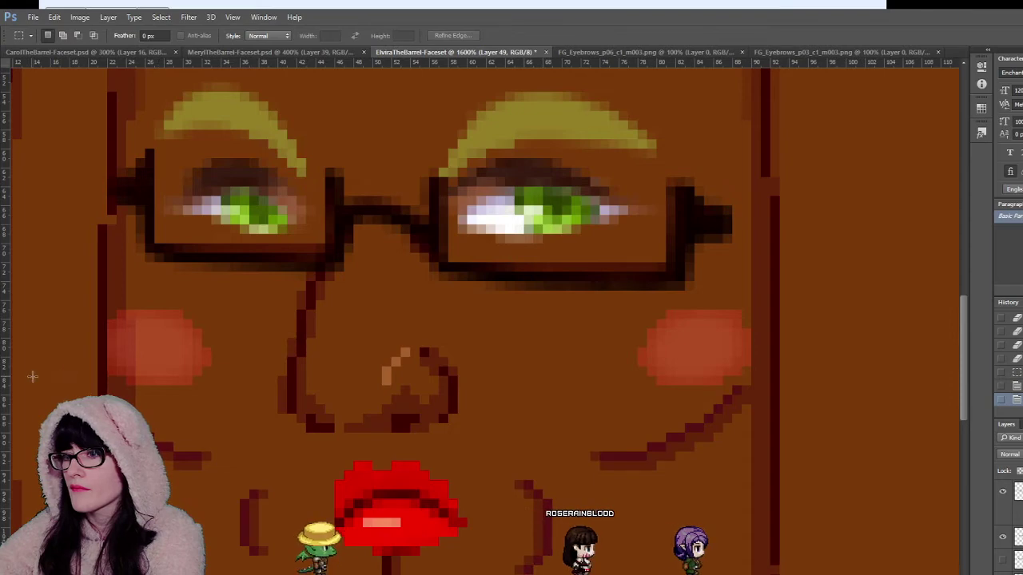
# Step: Examine the shifted nose highlight on the whole barrel and again close up
pyautogui.press('z')
pyautogui.keyDown('alt'); pyautogui.click(450, 333); pyautogui.keyUp('alt')
pyautogui.keyDown('alt'); pyautogui.click(449, 333); pyautogui.keyUp('alt')
pyautogui.keyDown('alt'); pyautogui.click(494, 367); pyautogui.keyUp('alt')
pyautogui.keyDown('alt'); pyautogui.click(495, 369); pyautogui.keyUp('alt')
pyautogui.keyDown('alt'); pyautogui.click(496, 370); pyautogui.keyUp('alt')
pyautogui.keyDown('alt'); pyautogui.click(495, 370); pyautogui.keyUp('alt')
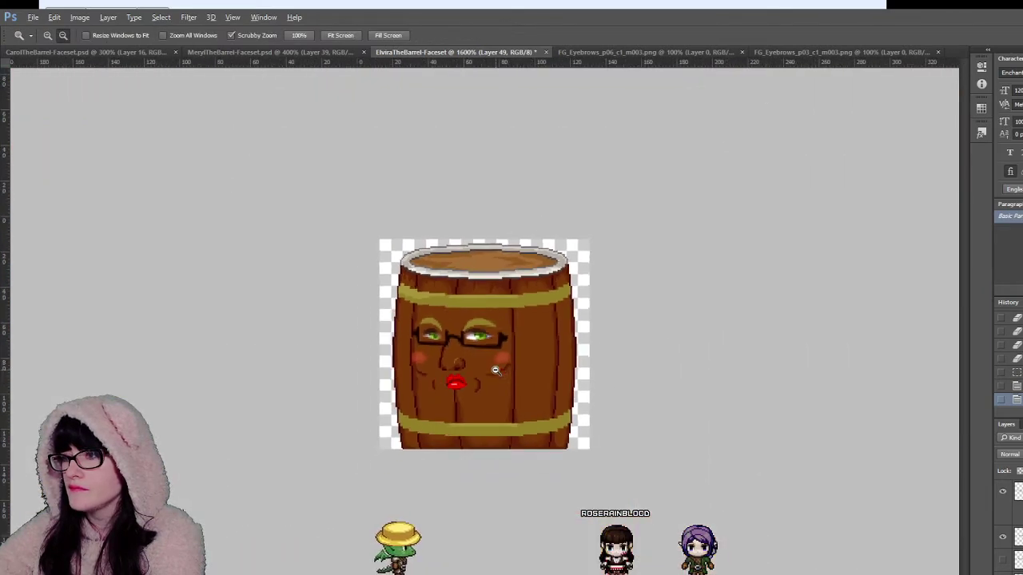
pyautogui.click(411, 390)
pyautogui.click(411, 389)
pyautogui.click(411, 390)
pyautogui.click(411, 390)
pyautogui.click(411, 390)
pyautogui.click(411, 390)
pyautogui.click(411, 390)
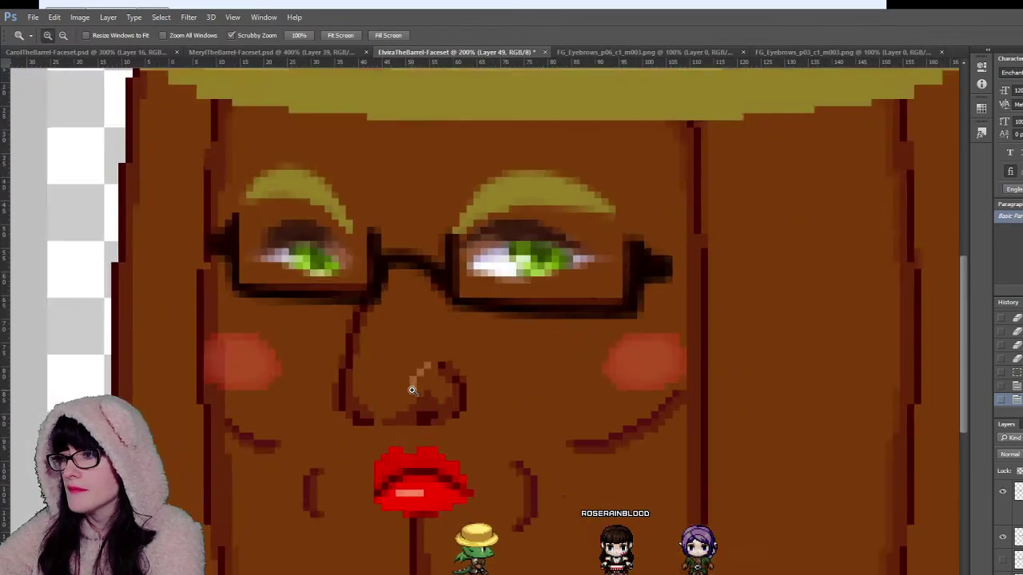
pyautogui.click(411, 390)
# Step: Recolour the nose highlight pixels in a darker, more muted brown with the Pencil
pyautogui.click(1003, 491)
pyautogui.click(1002, 492)
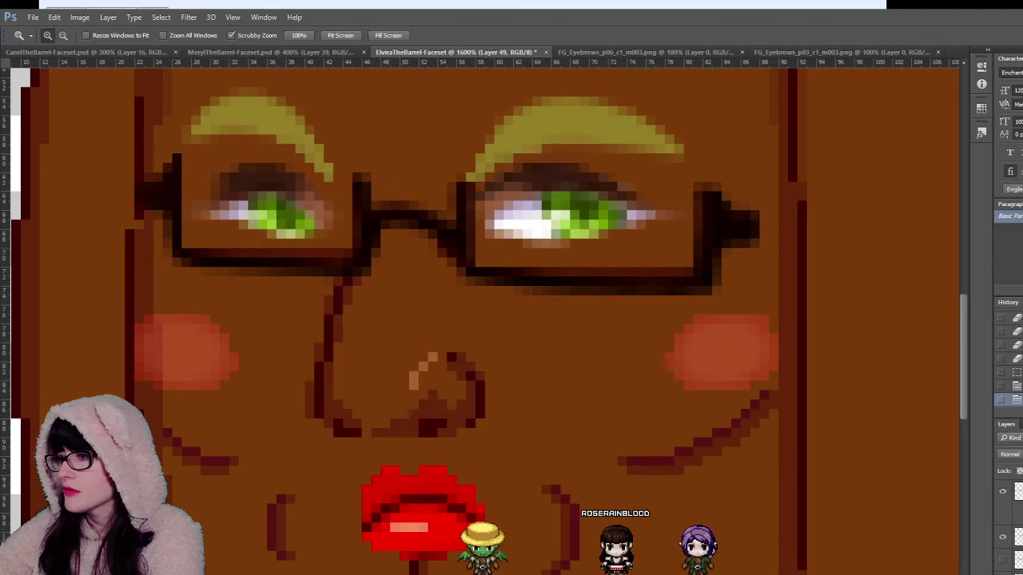
pyautogui.press('i')
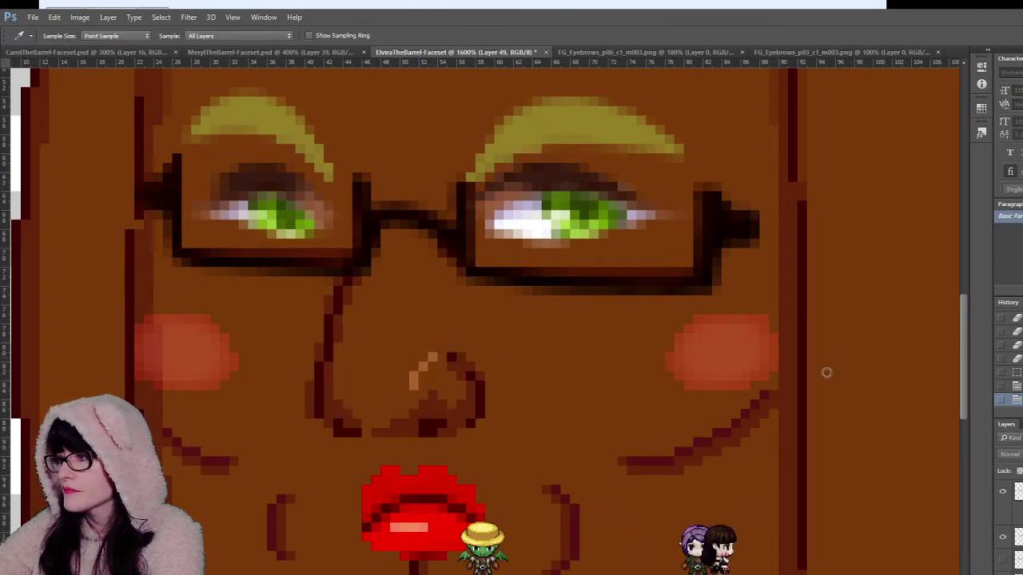
pyautogui.press('z')
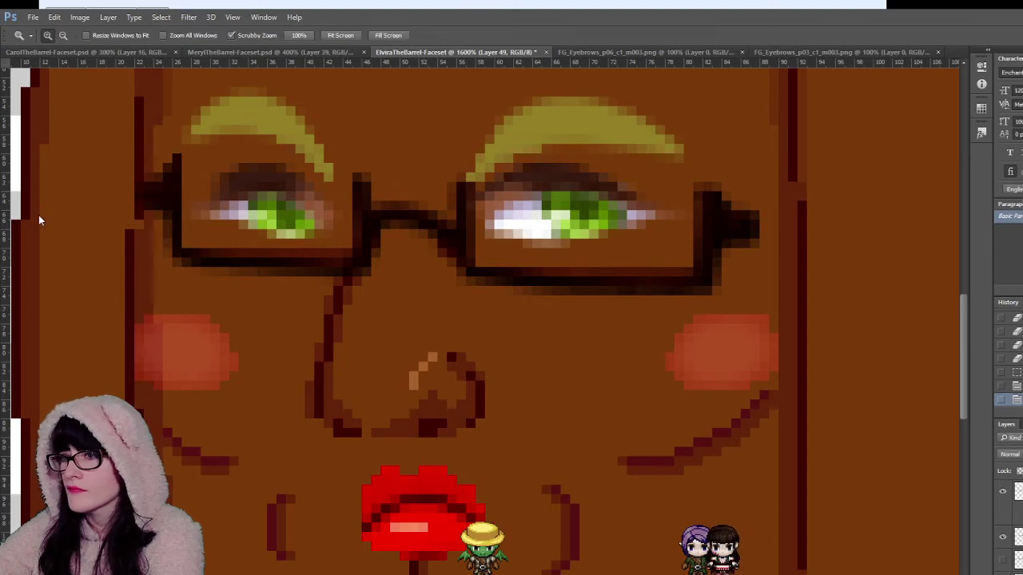
pyautogui.press('b')
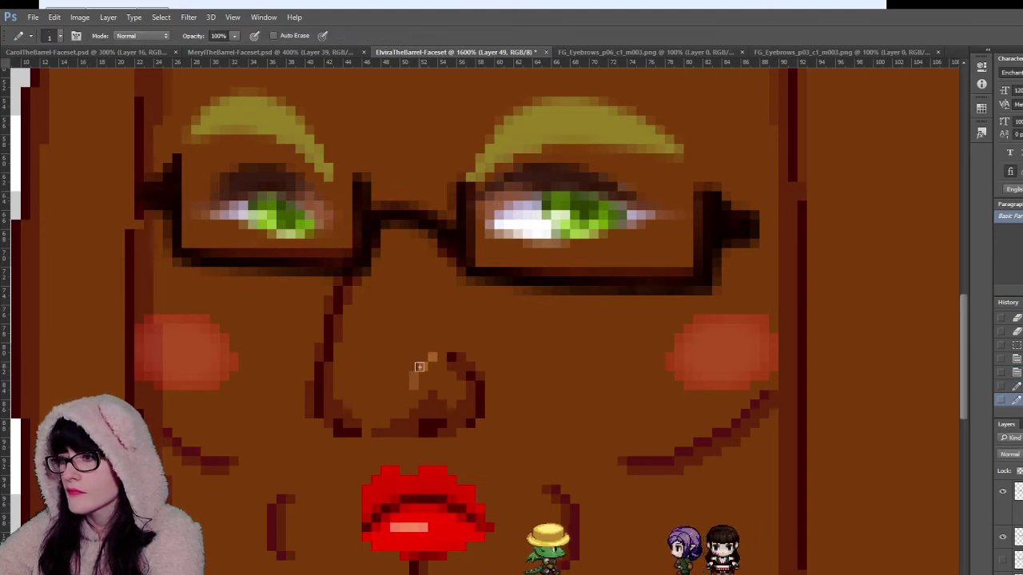
pyautogui.moveTo(432, 357); pyautogui.dragTo(441, 358)
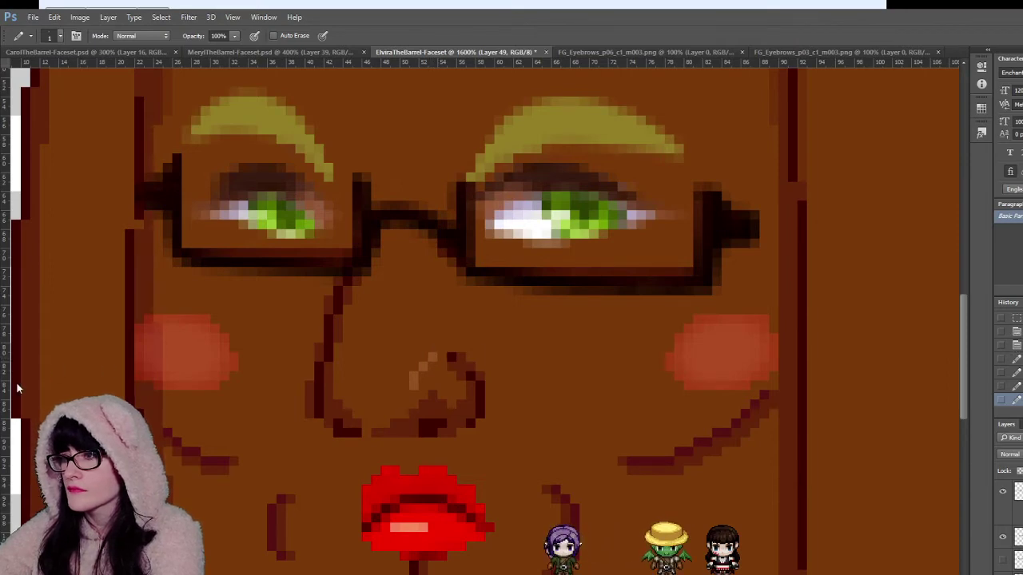
# Step: Examine how the toned-down nose highlight reads on the whole barrel face and at closer range
pyautogui.press('z')
pyautogui.keyDown('alt'); pyautogui.click(417, 365); pyautogui.keyUp('alt')
pyautogui.keyDown('alt'); pyautogui.click(416, 365); pyautogui.keyUp('alt')
pyautogui.keyDown('alt'); pyautogui.click(416, 365); pyautogui.keyUp('alt')
pyautogui.keyDown('alt'); pyautogui.click(416, 365); pyautogui.keyUp('alt')
pyautogui.keyDown('alt'); pyautogui.click(484, 415); pyautogui.keyUp('alt')
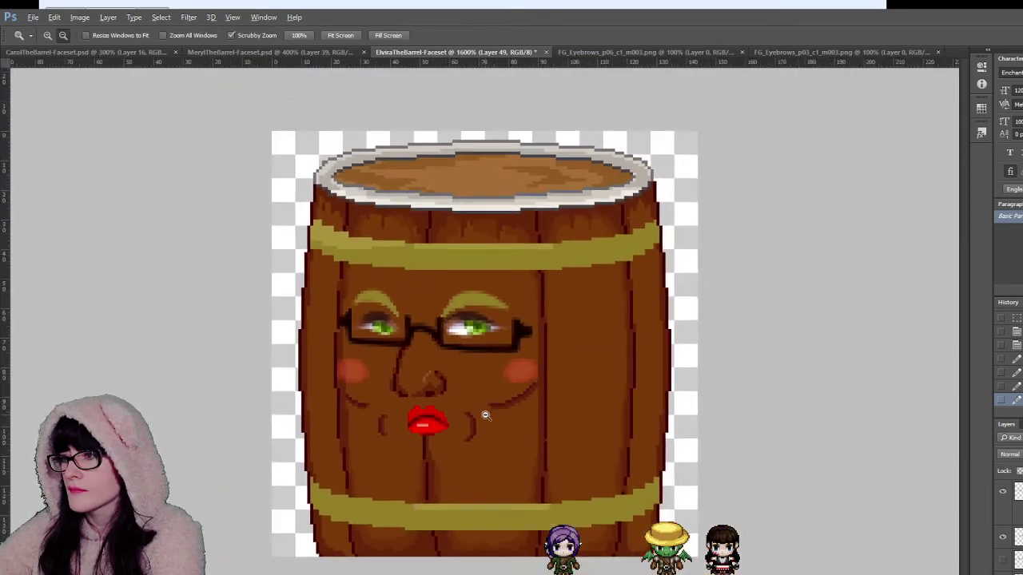
pyautogui.keyDown('alt'); pyautogui.click(488, 418); pyautogui.keyUp('alt')
pyautogui.keyDown('alt'); pyautogui.click(489, 419); pyautogui.keyUp('alt')
pyautogui.click(483, 414)
pyautogui.click(469, 400)
pyautogui.click(467, 400)
pyautogui.click(467, 401)
pyautogui.click(465, 400)
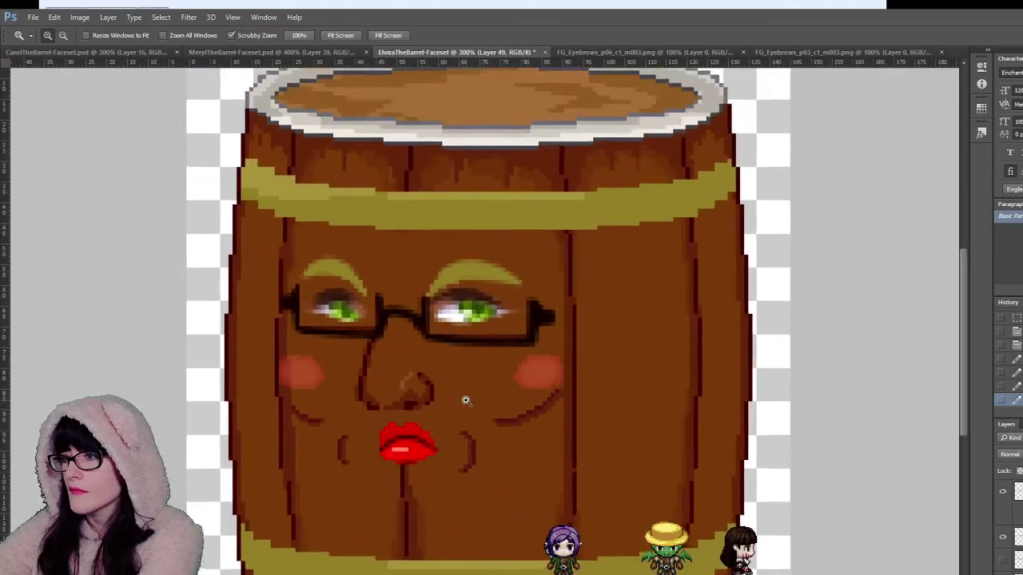
pyautogui.click(466, 401)
pyautogui.click(462, 402)
pyautogui.hotkey('ctrl', '+')
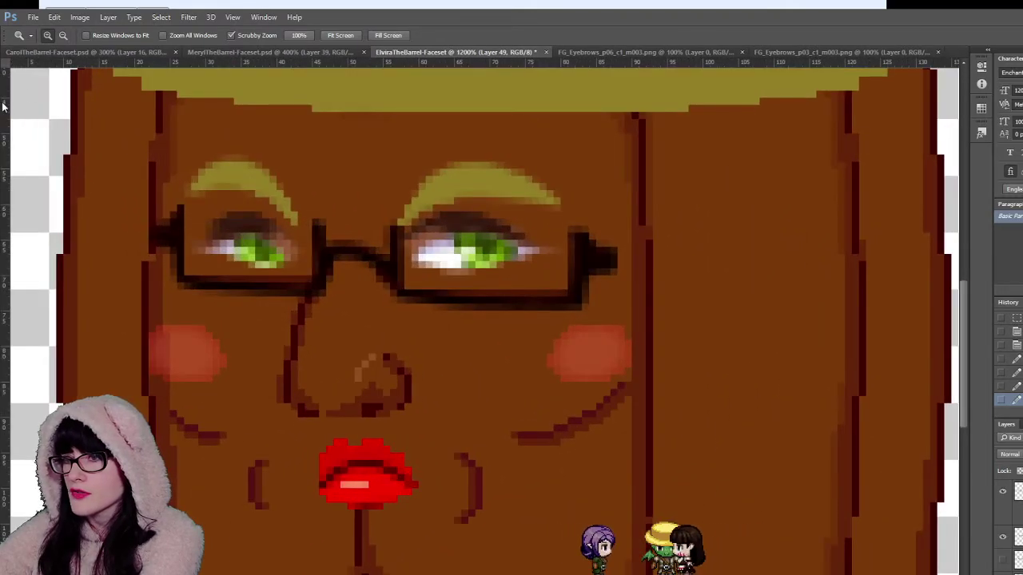
# Step: Select the nose highlight, nudge it one pixel left, and deselect it
pyautogui.press('m')
pyautogui.moveTo(334, 333); pyautogui.dragTo(404, 403)
pyautogui.press('v')
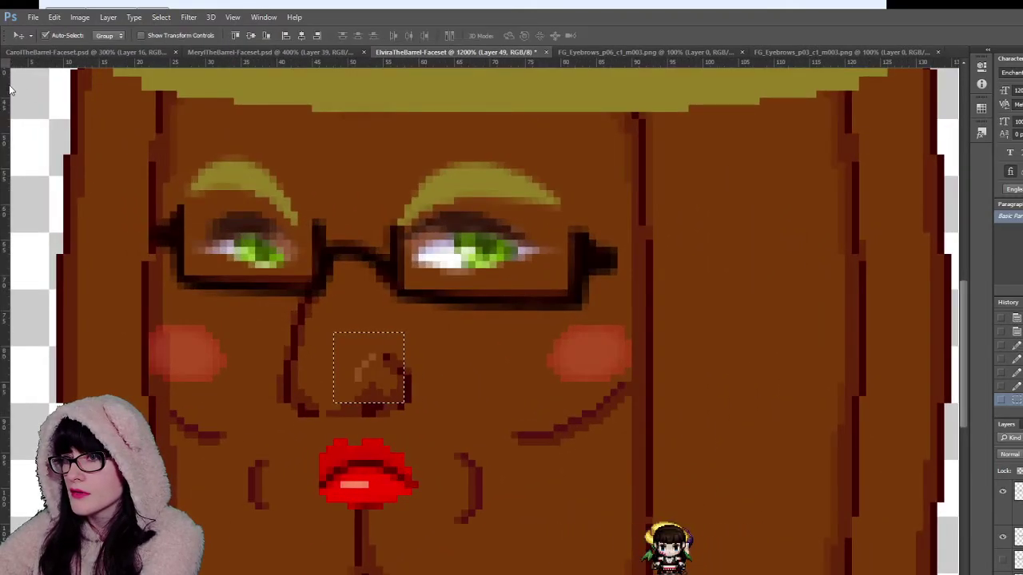
pyautogui.press('Left')
pyautogui.press('Right')
pyautogui.press('m')
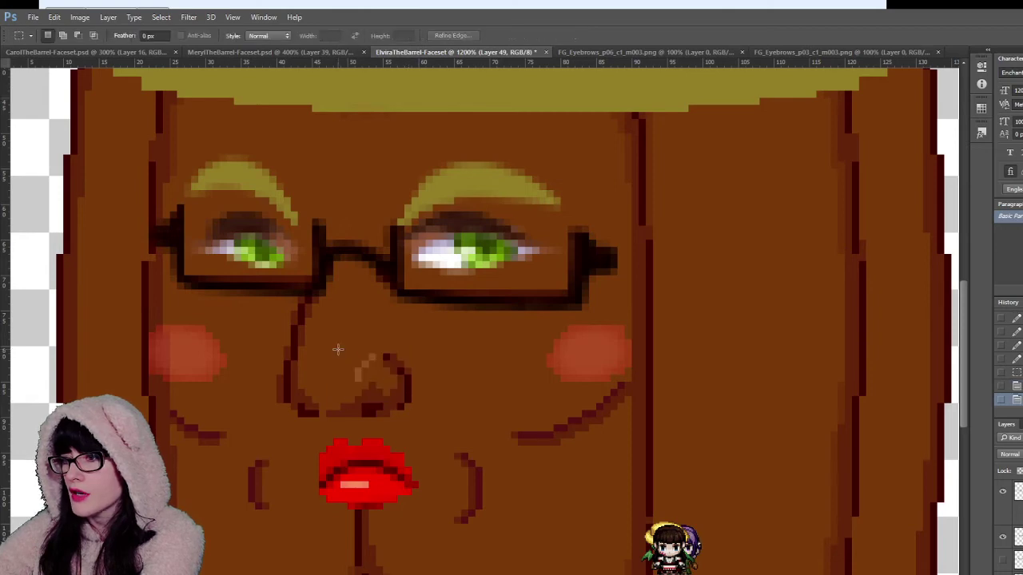
pyautogui.hotkey('ctrl', 'd')
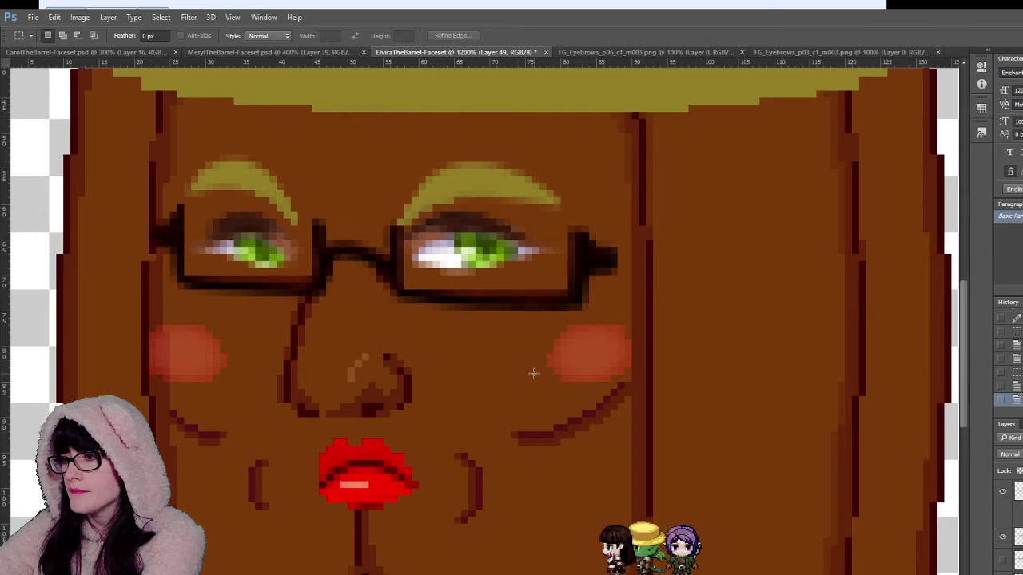
# Step: Add a new layer and ready the Pencil for retouching the cheeks
pyautogui.press('z')
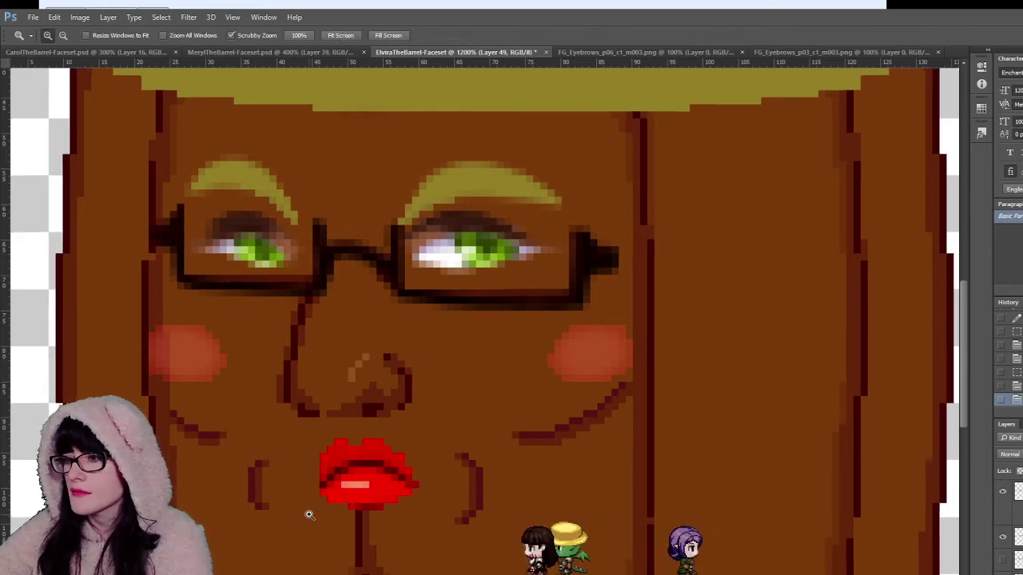
pyautogui.click(313, 514)
pyautogui.click(408, 521)
pyautogui.moveTo(345, 427); pyautogui.dragTo(281, 401)
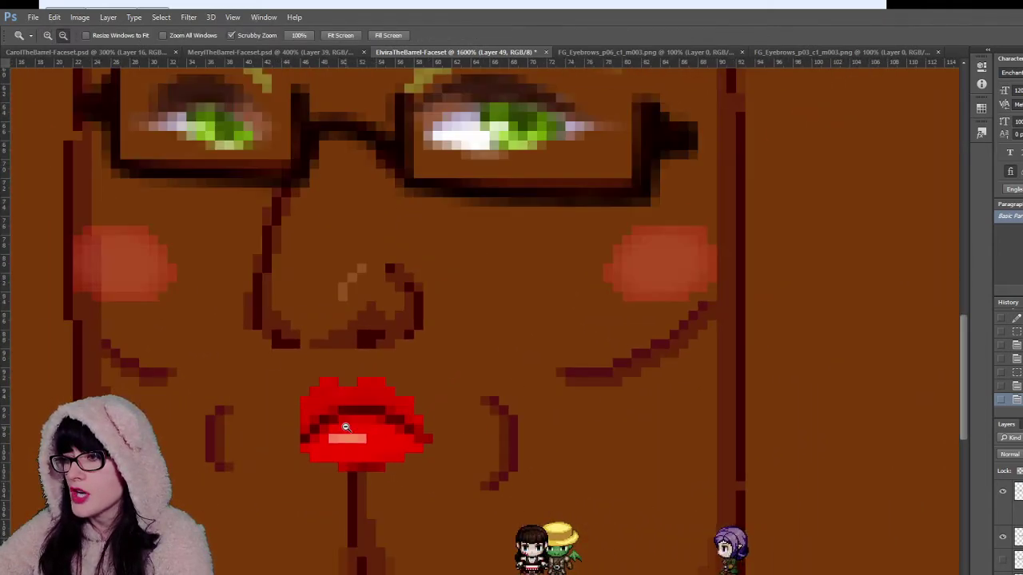
pyautogui.hscroll(-3, 483, 319)
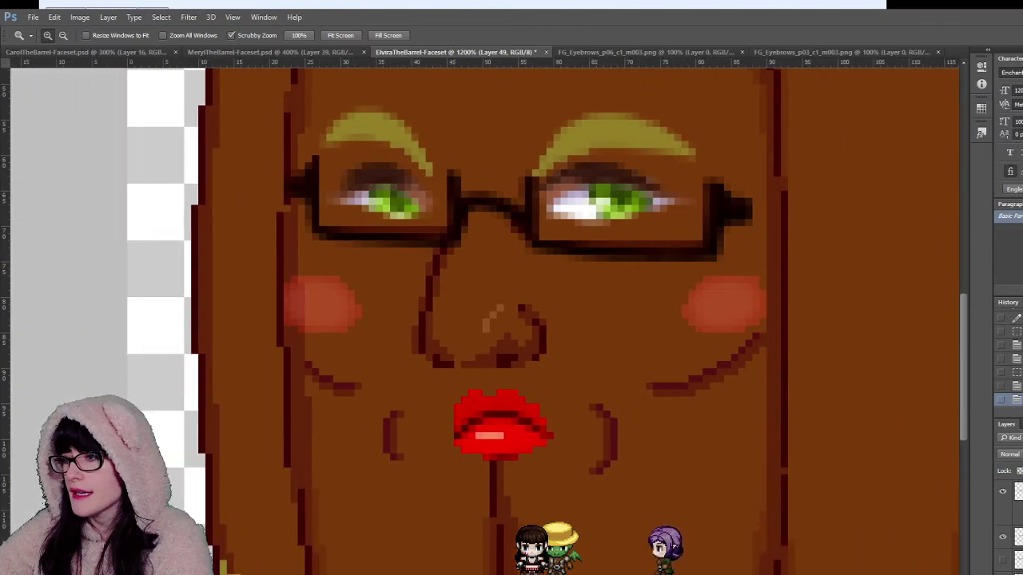
pyautogui.click(522, 310)
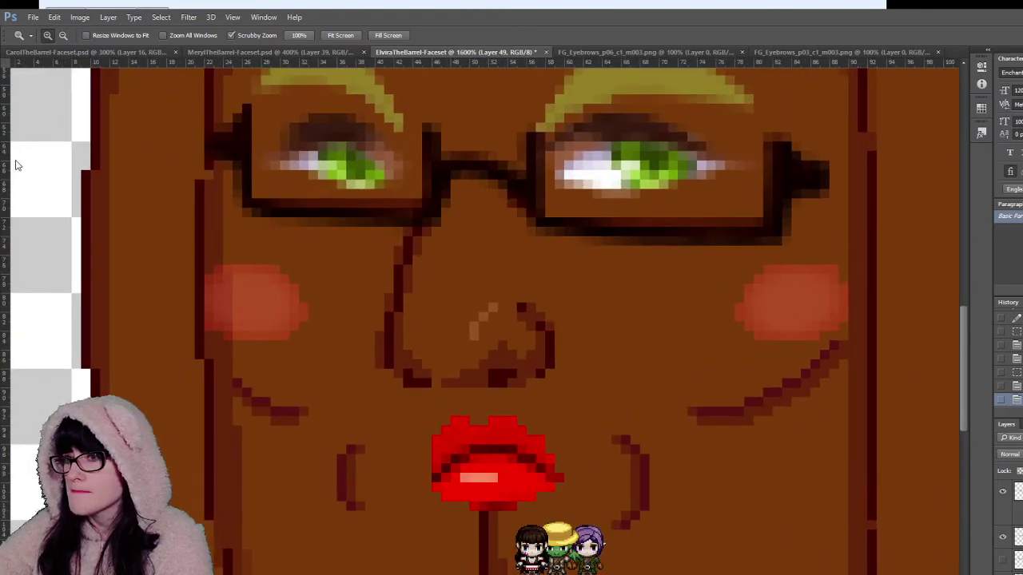
pyautogui.press('i')
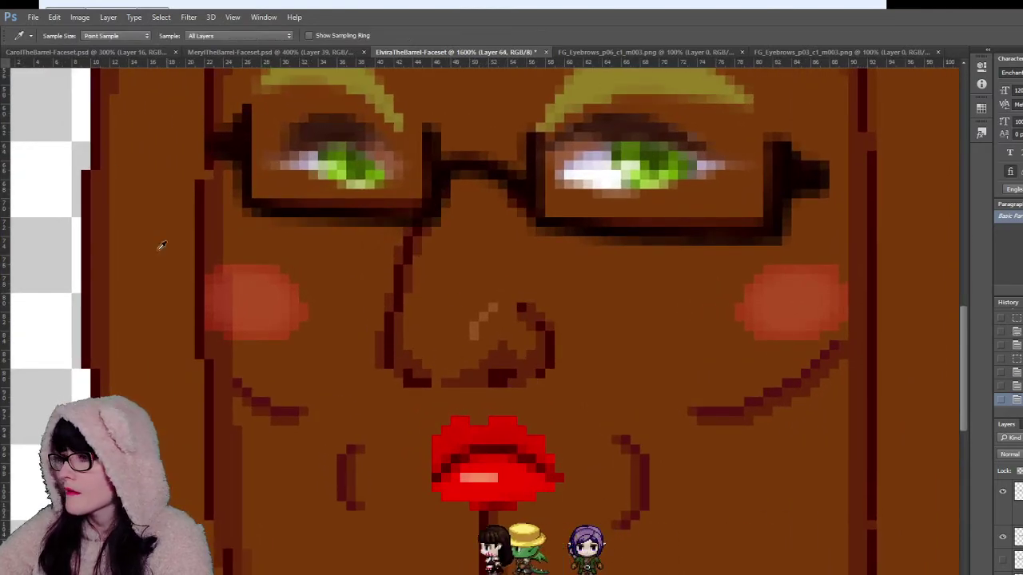
pyautogui.press('b')
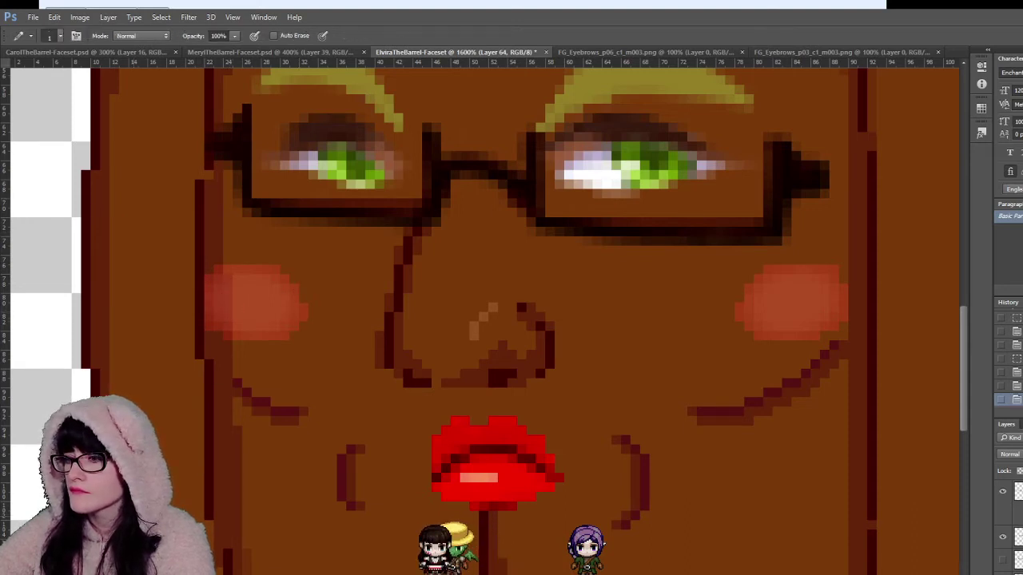
# Step: Check the top layer's visibility, merge Layer 57 with the layer directly beneath it, and add a new layer above
pyautogui.click(1005, 539)
pyautogui.press('v')
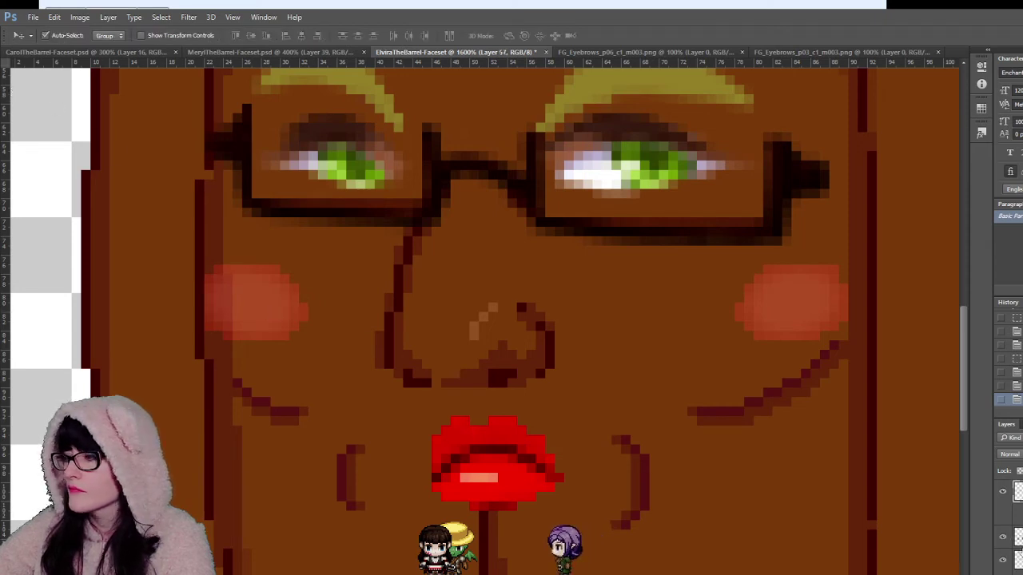
pyautogui.click(1003, 489)
pyautogui.click(1003, 489)
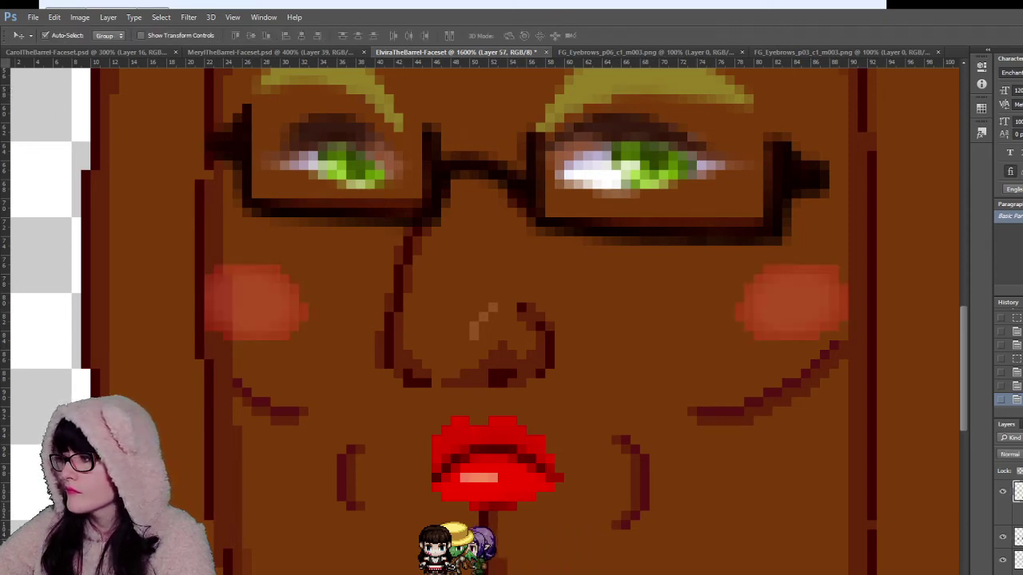
pyautogui.keyDown('shift'); pyautogui.click(1018, 515); pyautogui.keyUp('shift')
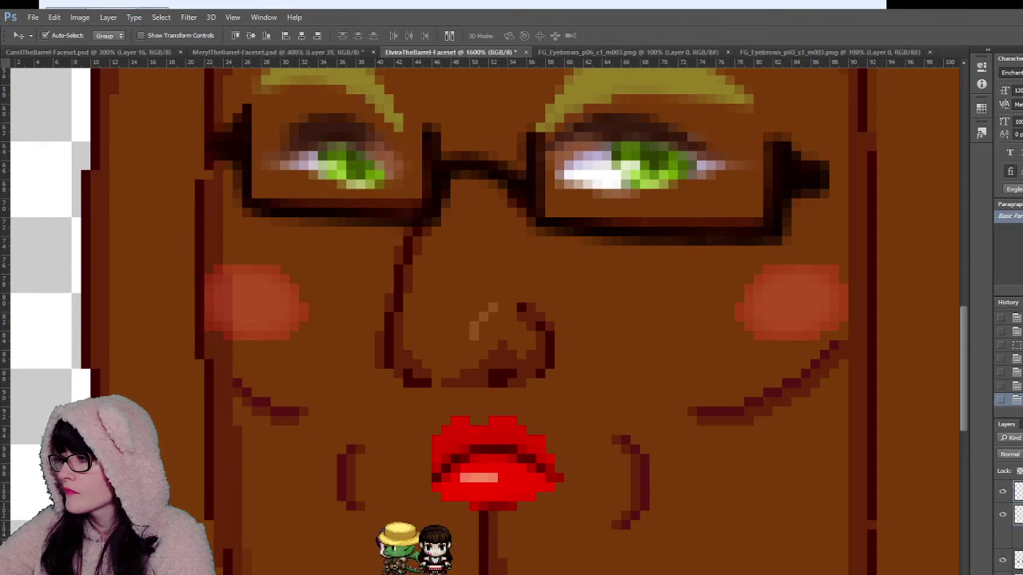
pyautogui.hotkey('ctrl', 'e')
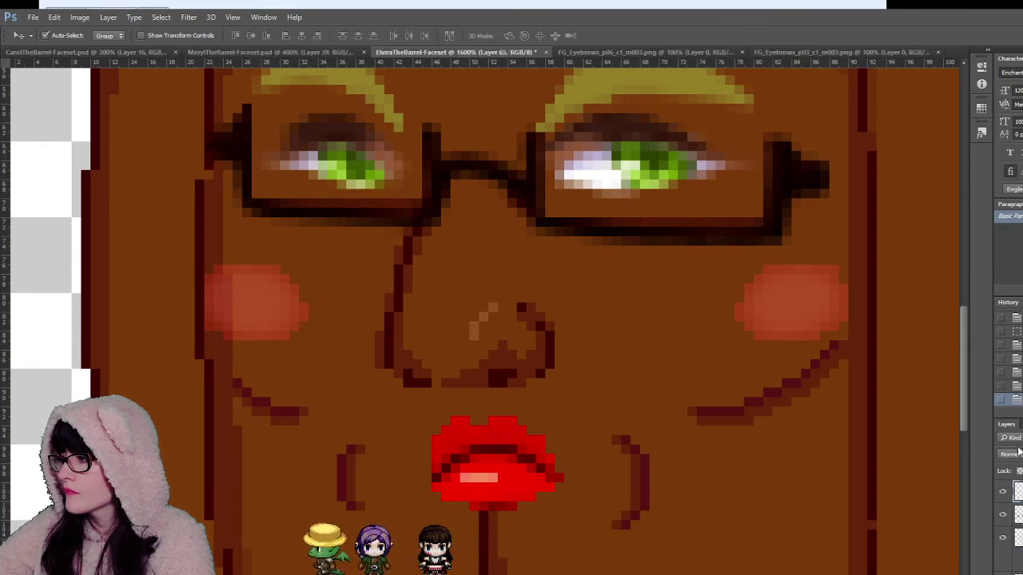
# Step: Sample the blush colour and pencil over the darker plank strip showing through the left-hand cheek blush
pyautogui.press('i')
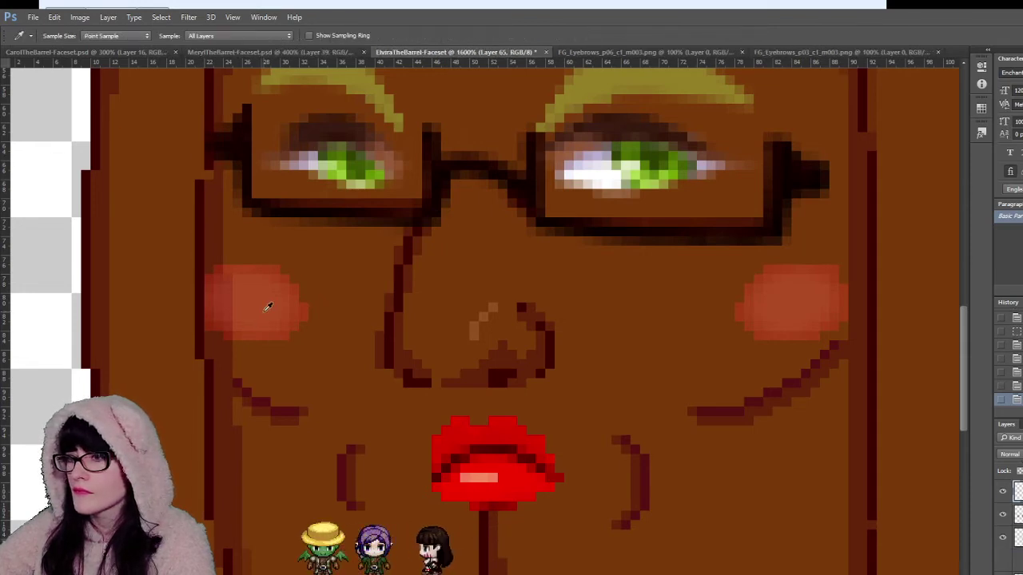
pyautogui.press('b')
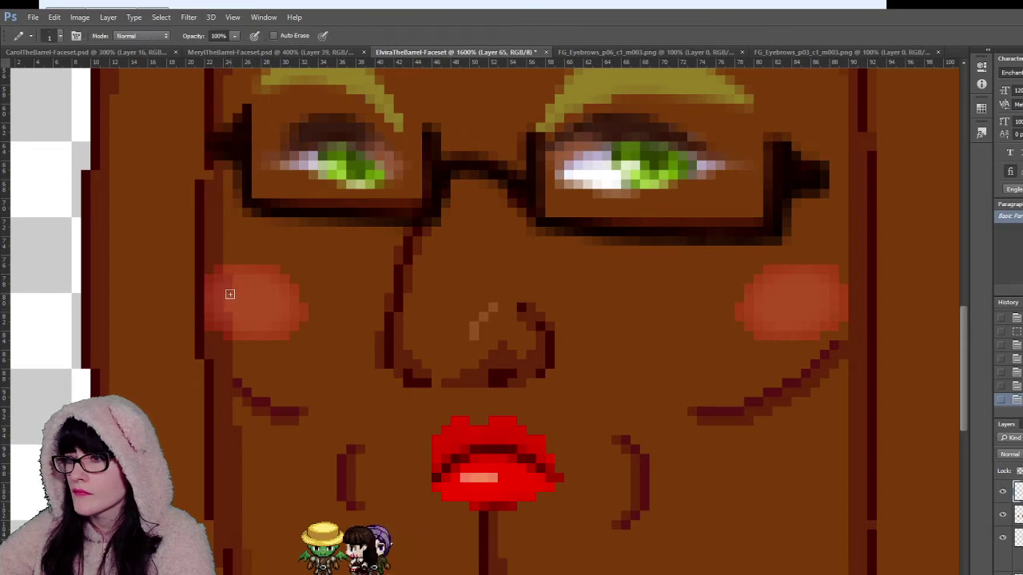
pyautogui.moveTo(228, 288); pyautogui.dragTo(229, 312)
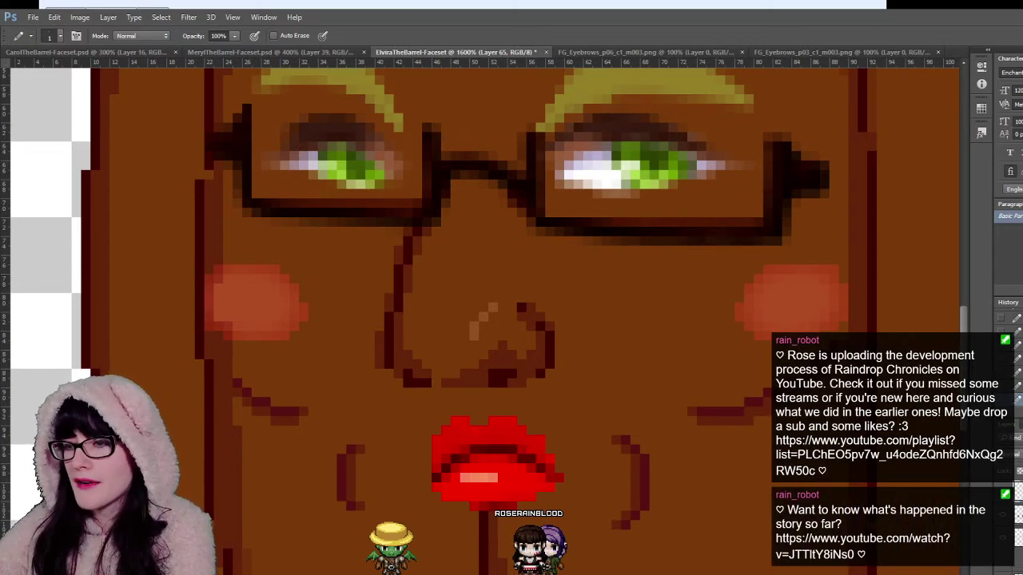
# Step: Examine the retouched cheek blush and nose on the whole barrel
pyautogui.press('z')
pyautogui.keyDown('alt'); pyautogui.click(440, 357); pyautogui.keyUp('alt')
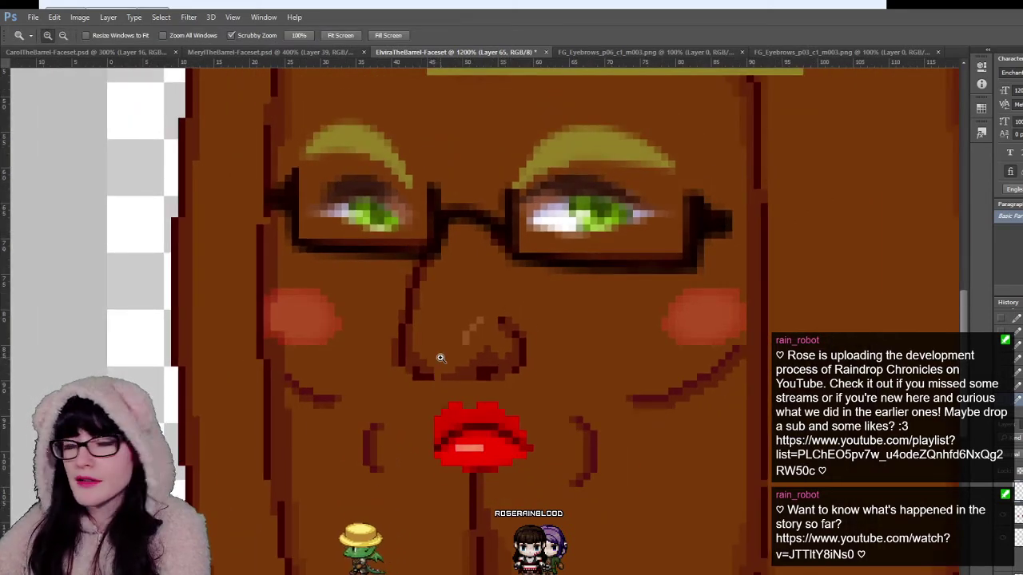
pyautogui.click(441, 358)
pyautogui.keyDown('alt'); pyautogui.click(440, 358); pyautogui.keyUp('alt')
pyautogui.keyDown('alt'); pyautogui.click(441, 358); pyautogui.keyUp('alt')
pyautogui.keyDown('alt'); pyautogui.click(440, 358); pyautogui.keyUp('alt')
pyautogui.keyDown('alt'); pyautogui.click(441, 358); pyautogui.keyUp('alt')
pyautogui.keyDown('alt'); pyautogui.click(440, 358); pyautogui.keyUp('alt')
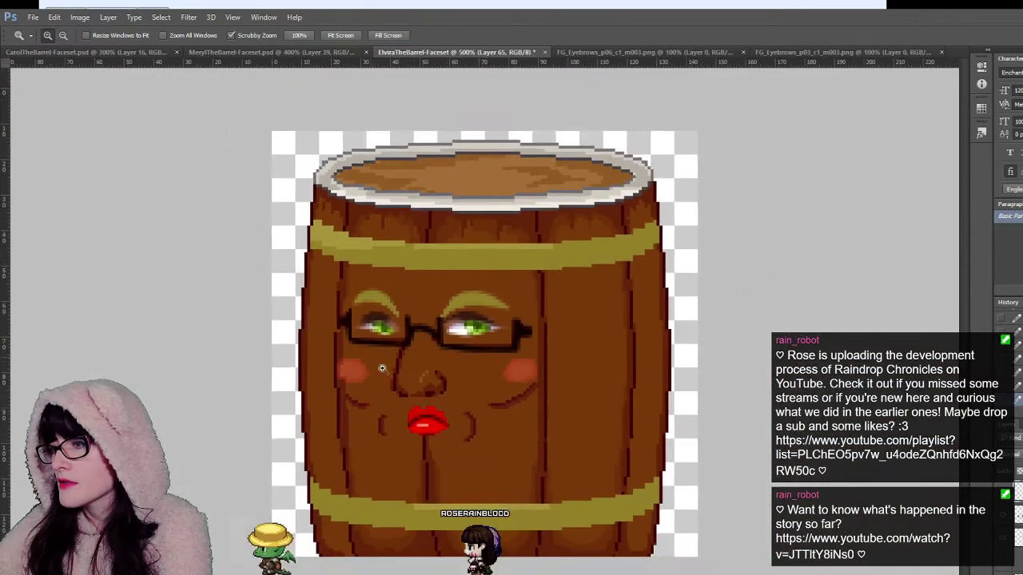
# Step: Nudge the nose layer one pixel to the right and one pixel down
pyautogui.click(382, 368)
pyautogui.click(382, 369)
pyautogui.click(370, 370)
pyautogui.click(370, 370)
pyautogui.click(370, 369)
pyautogui.click(370, 370)
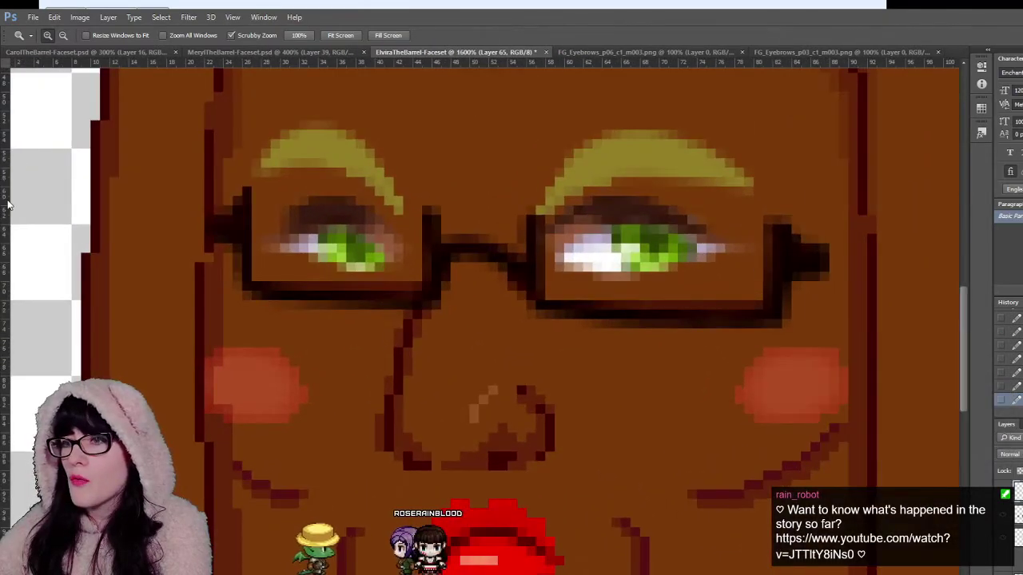
pyautogui.press('b')
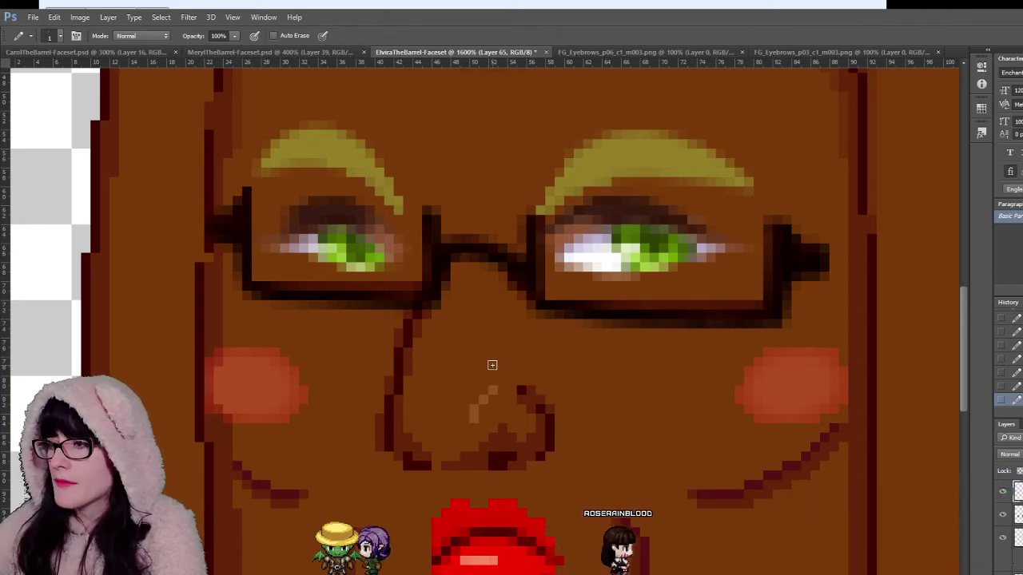
pyautogui.press('i')
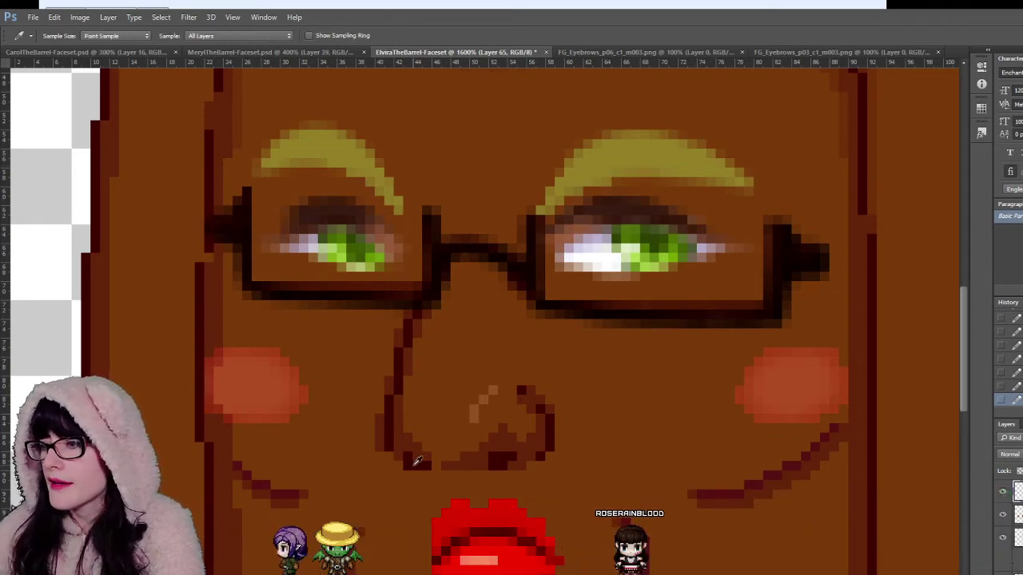
pyautogui.press('v')
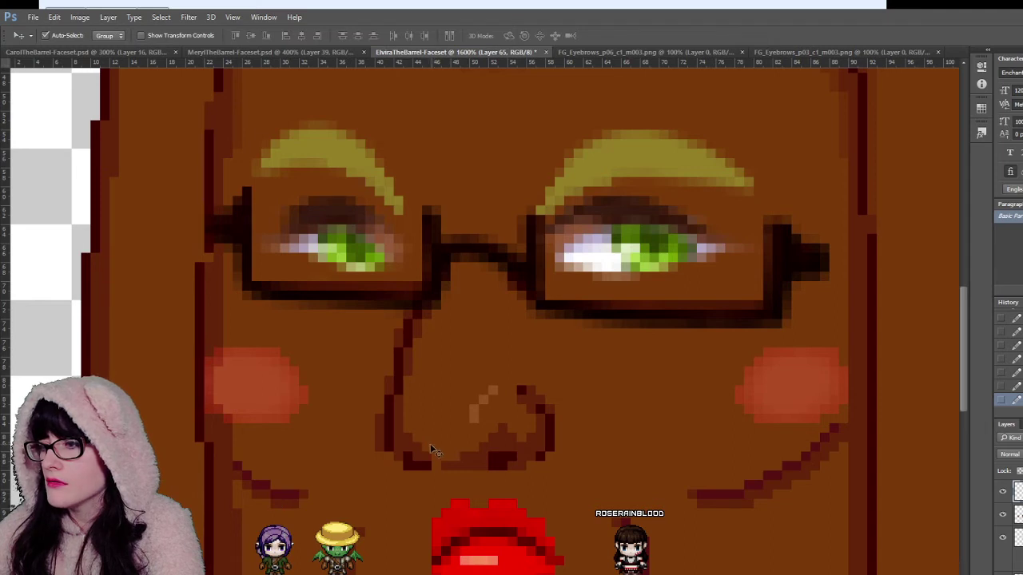
pyautogui.press('Right')
pyautogui.press('Down')
pyautogui.press('b')
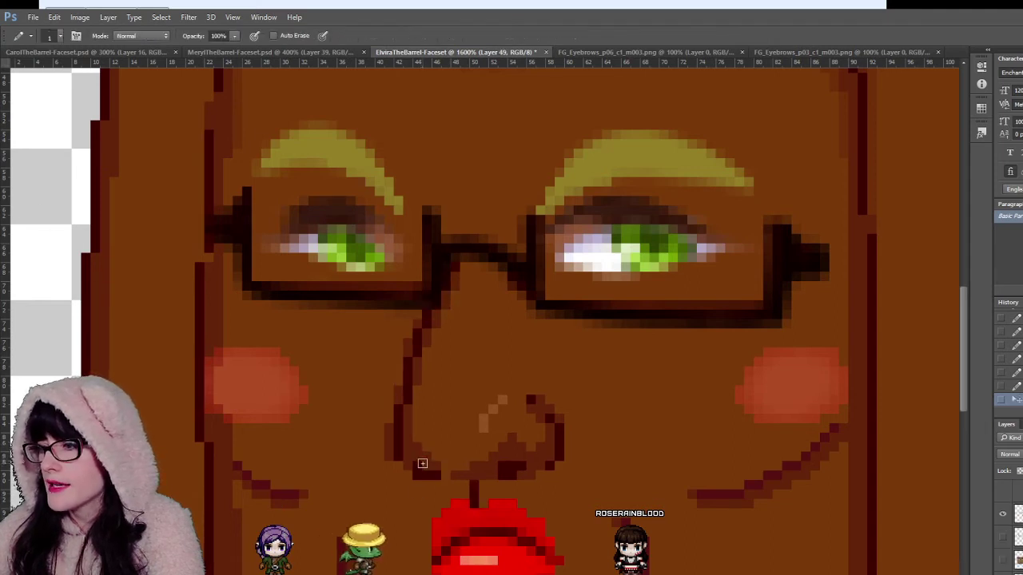
# Step: Try pencilling extra dark pixels into the nostrils with the sampled nostril colour and check them on the whole barrel
pyautogui.hotkey('ctrl', 'z')
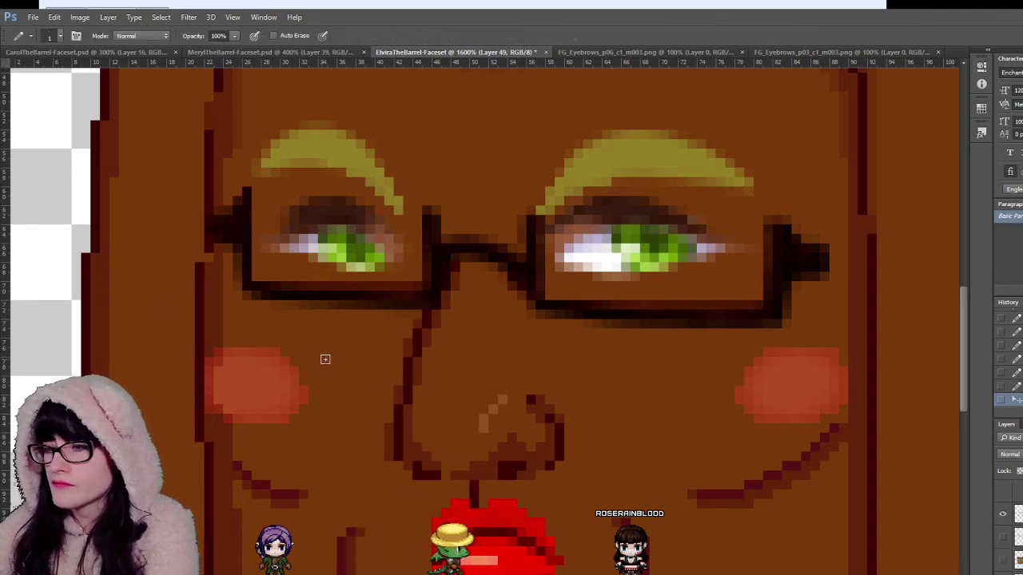
pyautogui.keyDown('alt'); pyautogui.click(417, 470); pyautogui.keyUp('alt')
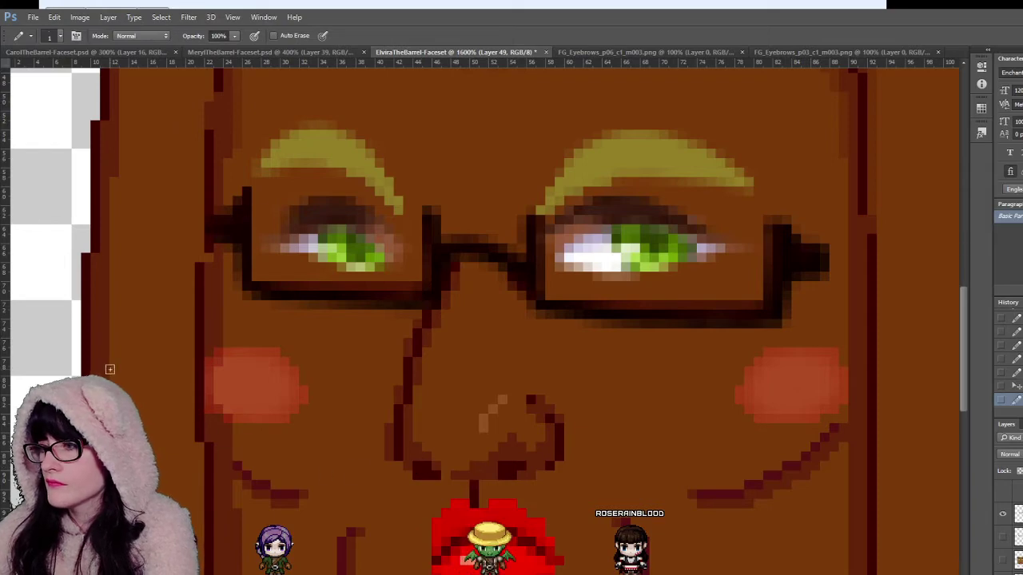
pyautogui.press('z')
pyautogui.keyDown('alt'); pyautogui.click(565, 414); pyautogui.keyUp('alt')
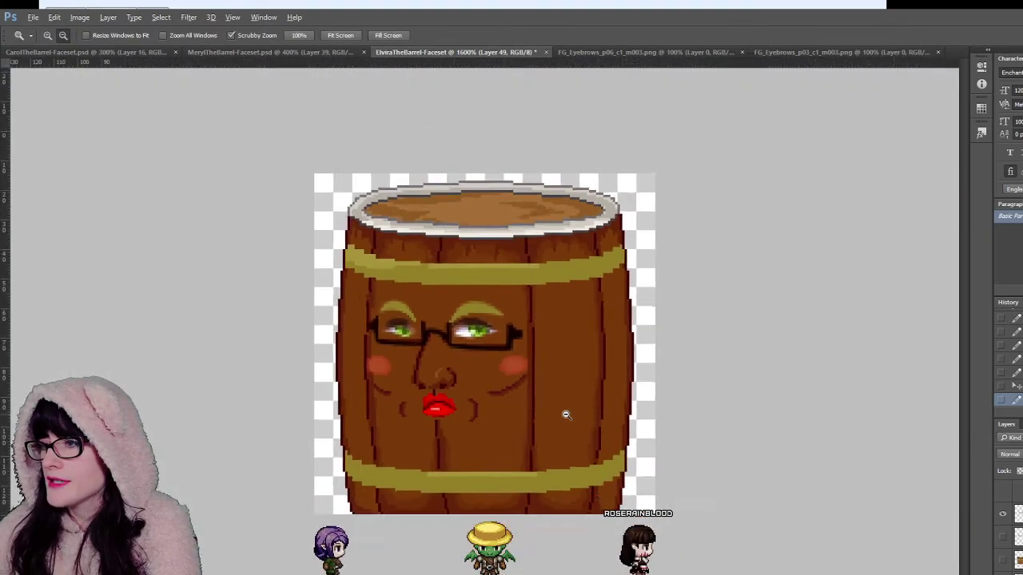
pyautogui.keyDown('alt'); pyautogui.click(566, 414); pyautogui.keyUp('alt')
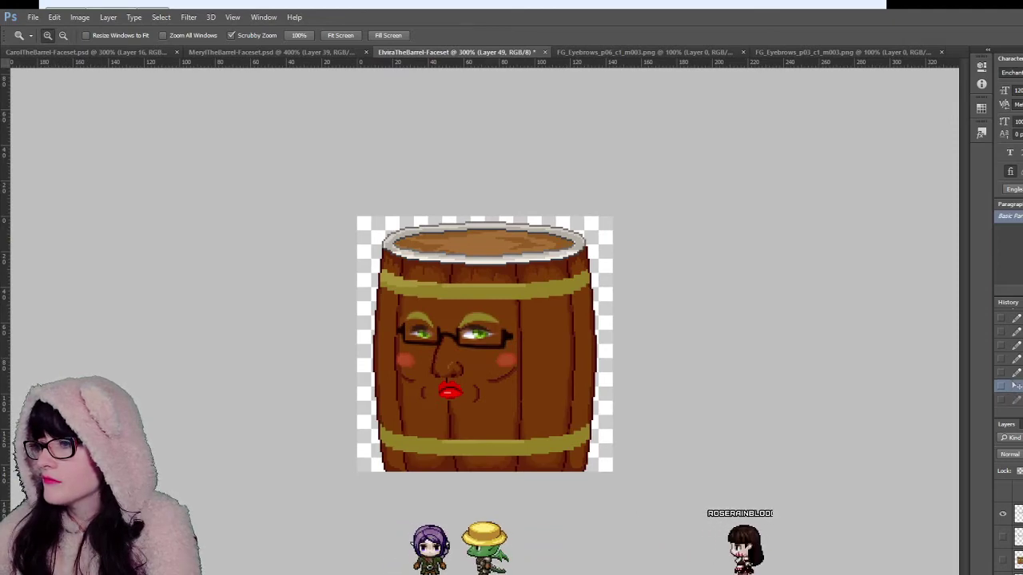
pyautogui.click(448, 387)
pyautogui.moveTo(447, 386); pyautogui.dragTo(373, 411)
pyautogui.press('b')
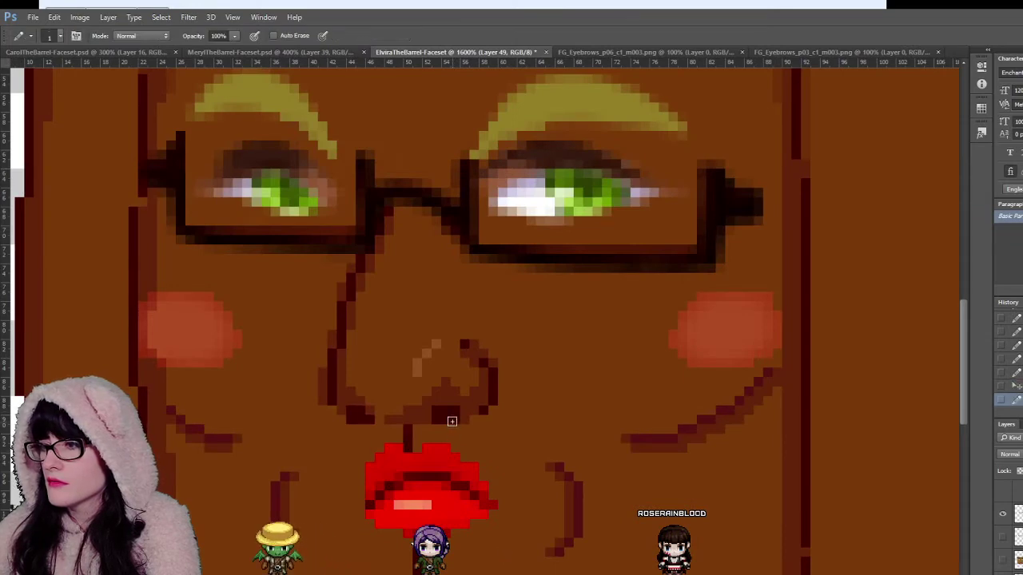
pyautogui.press('z')
pyautogui.moveTo(429, 302); pyautogui.dragTo(429, 309)
pyautogui.keyDown('alt'); pyautogui.click(580, 401); pyautogui.keyUp('alt')
pyautogui.click(538, 383)
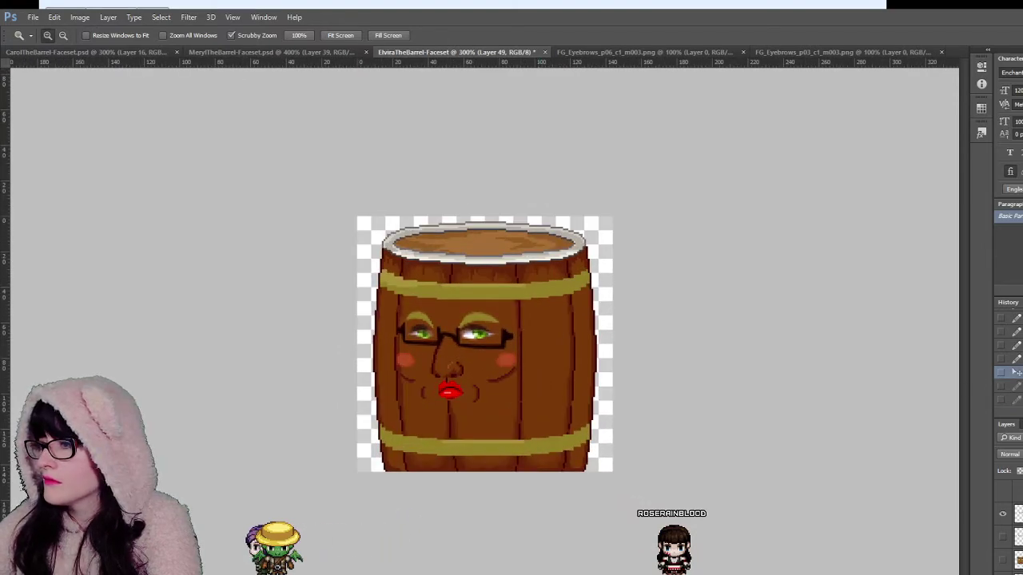
# Step: Try a dark maroon pixel on the upper inner corner of the left-hand nostril
pyautogui.click(480, 352)
pyautogui.click(472, 376)
pyautogui.click(458, 389)
pyautogui.click(433, 402)
pyautogui.click(414, 410)
pyautogui.click(395, 421)
pyautogui.click(378, 432)
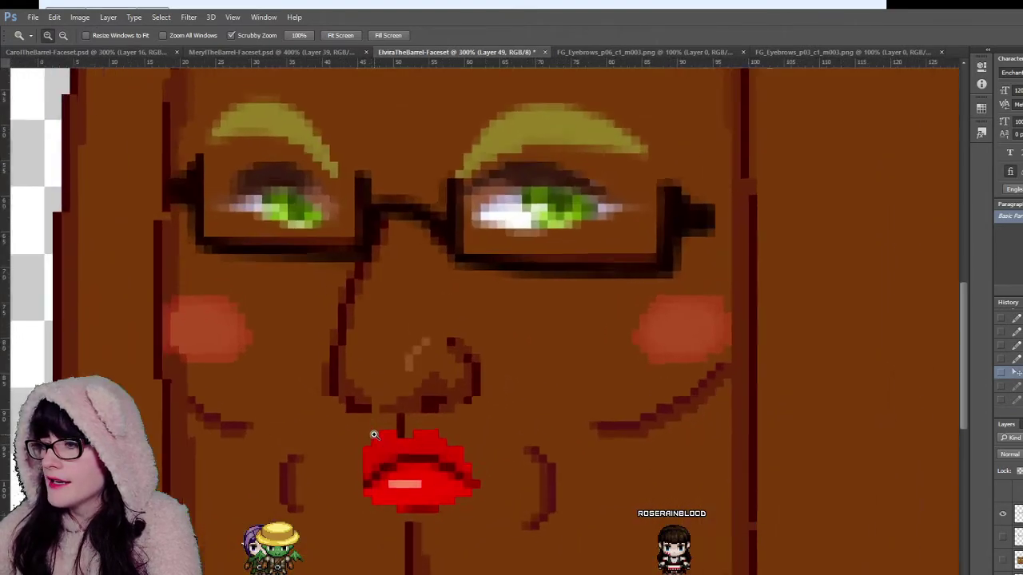
pyautogui.click(375, 434)
pyautogui.press('b')
pyautogui.press('i')
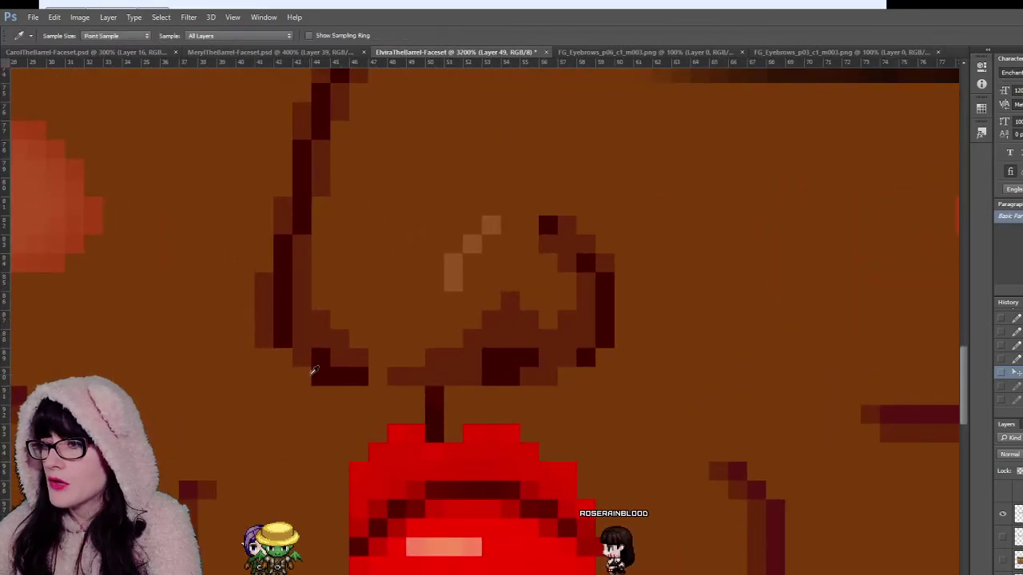
pyautogui.click(17, 198)
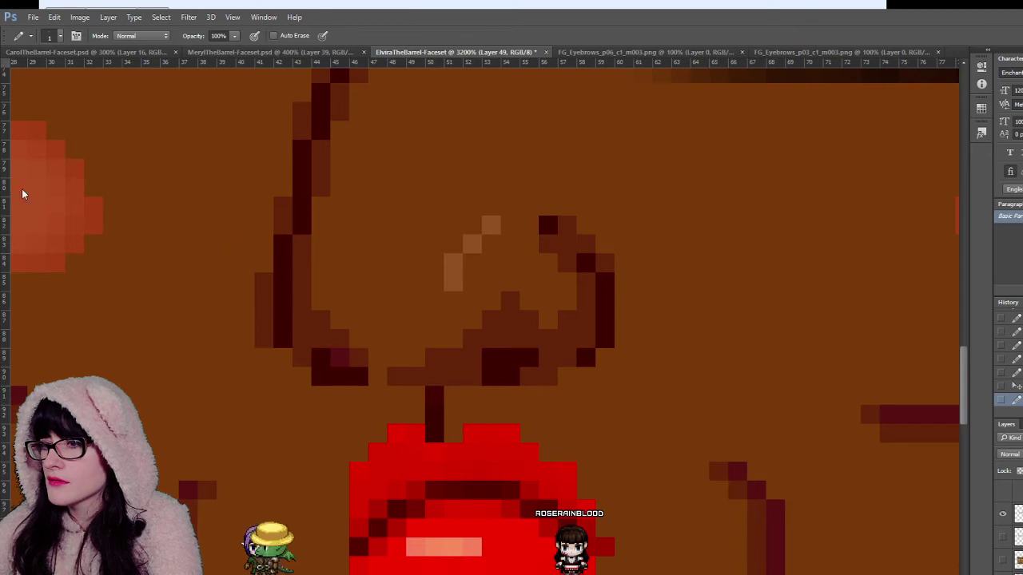
# Step: Pencil the left-hand nostril's upper inner pixel in the dark nostril shade and fill the right-hand nostril's missing lower corner to match
pyautogui.press('i')
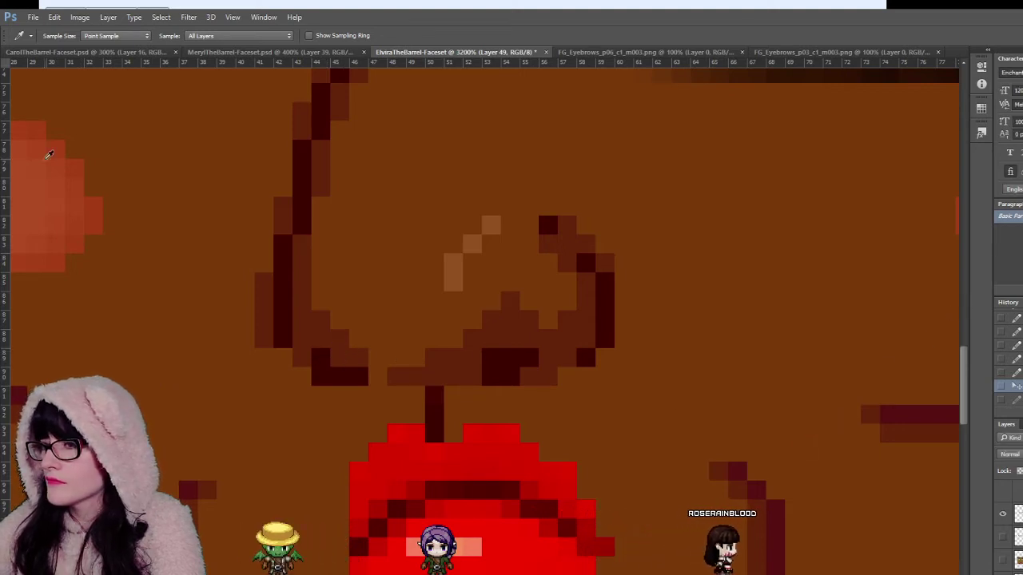
pyautogui.press('b')
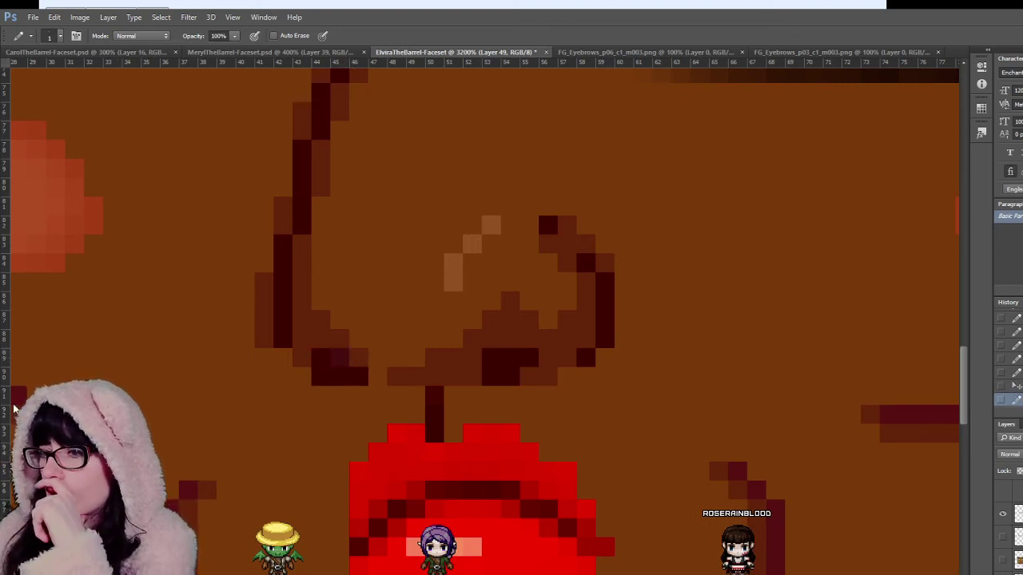
pyautogui.press('i')
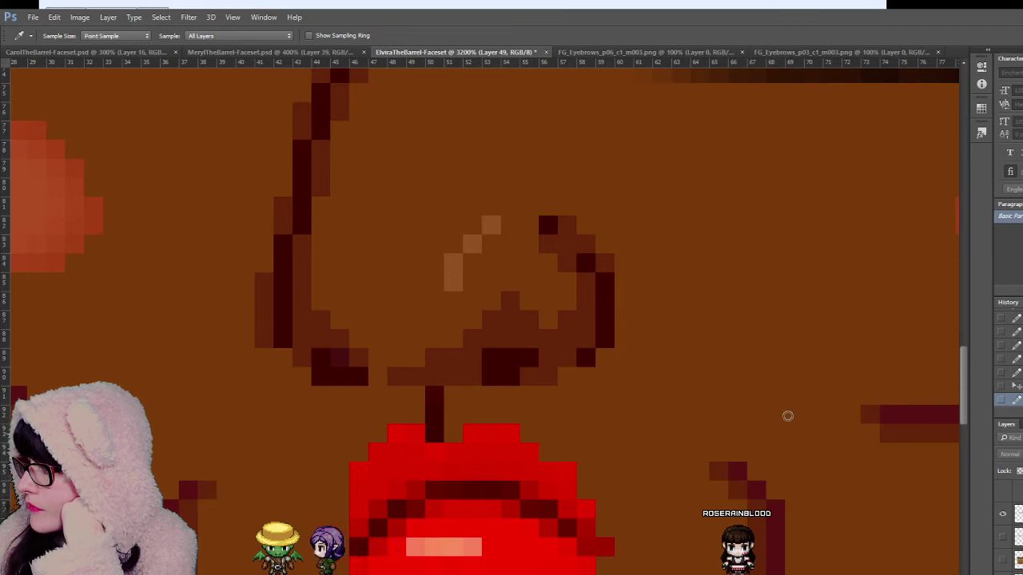
pyautogui.press('b')
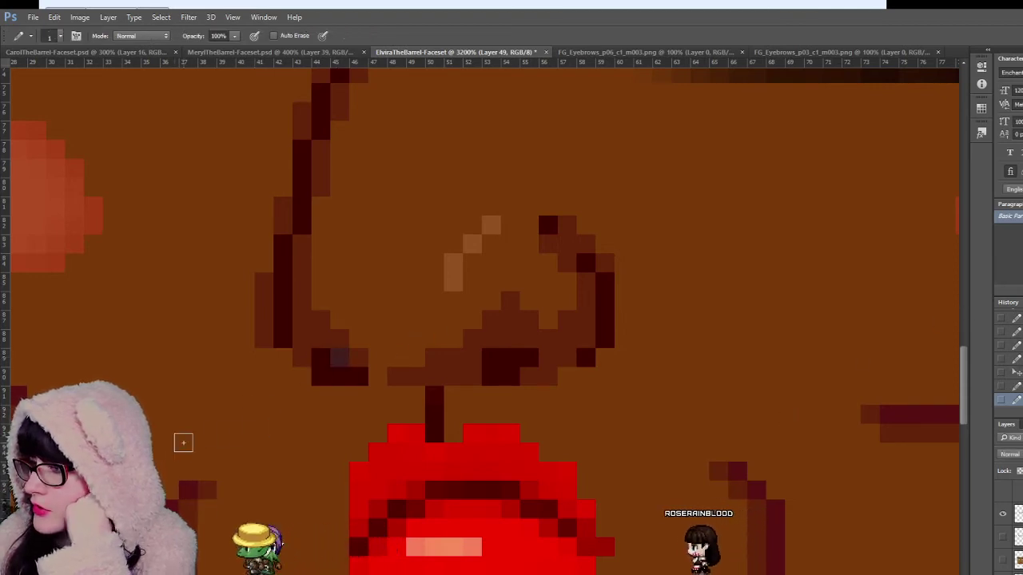
pyautogui.press('i')
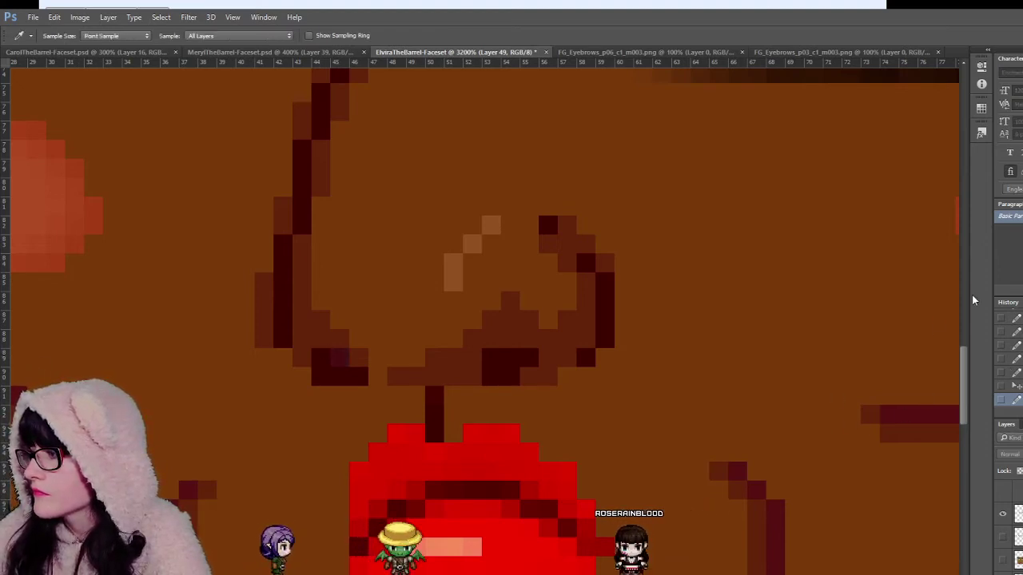
pyautogui.press('b')
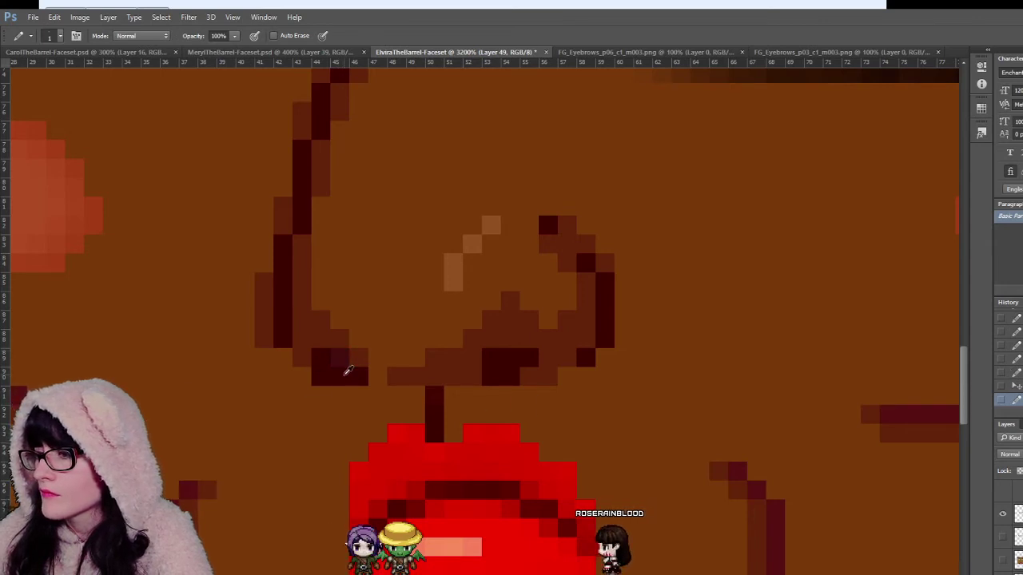
pyautogui.press('i')
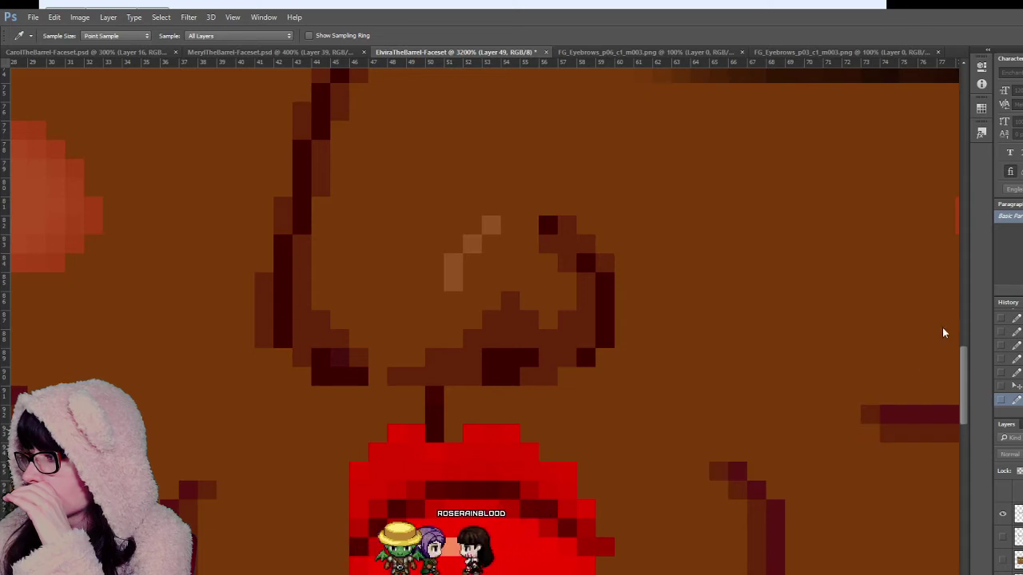
pyautogui.press('b')
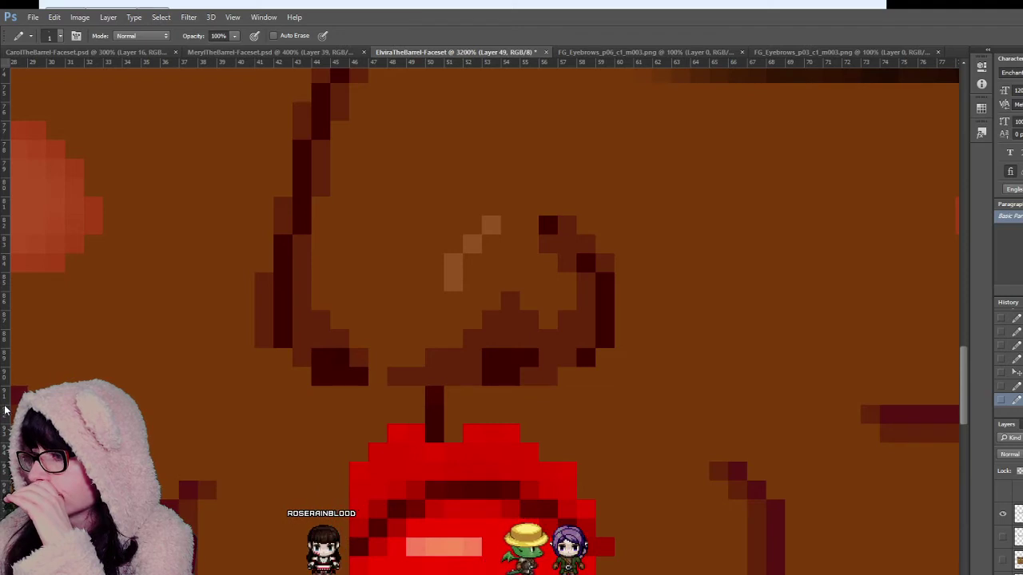
pyautogui.press('i')
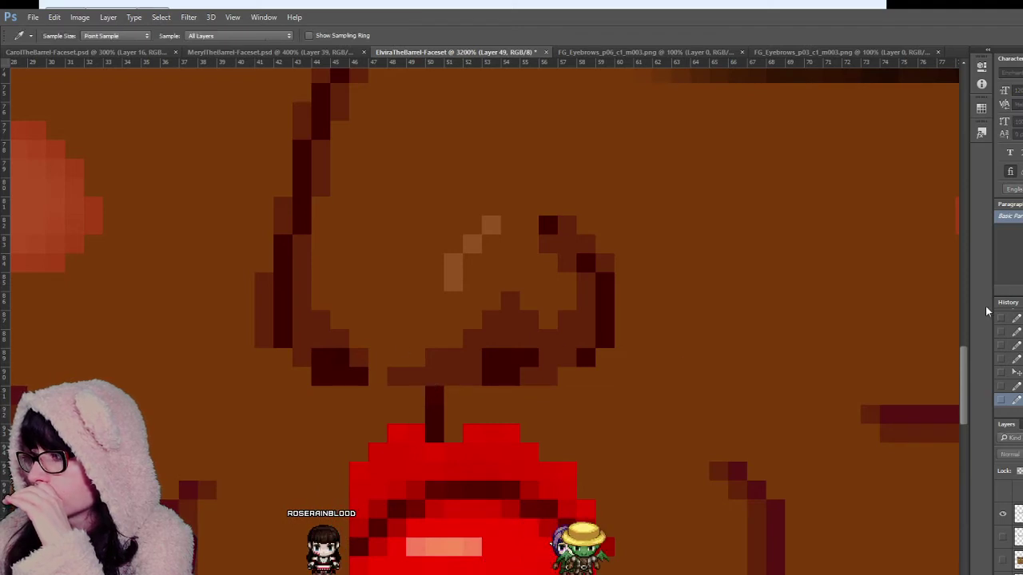
pyautogui.press('b')
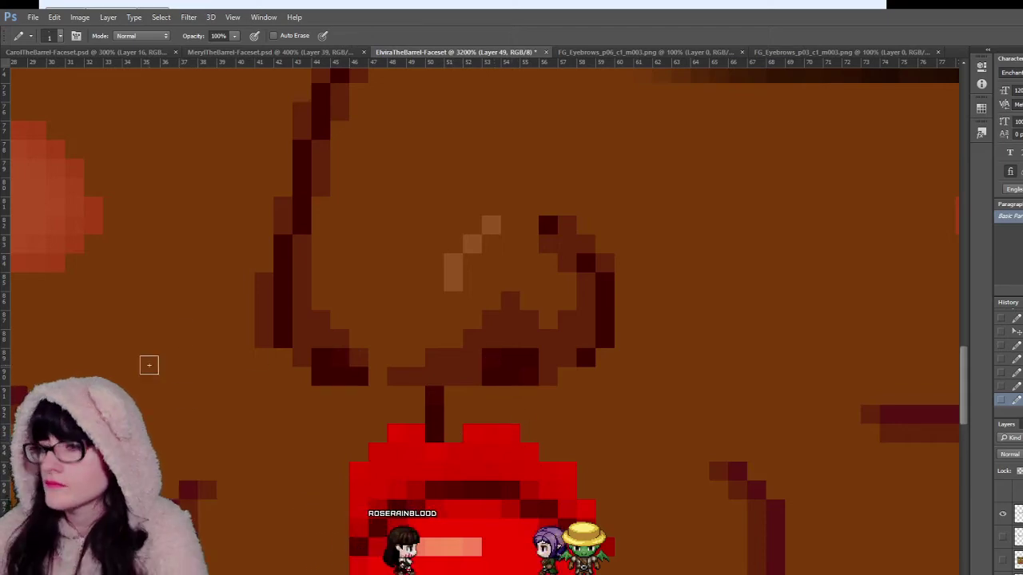
# Step: Examine the repositioned nose and darkened nostrils on the whole barrel
pyautogui.press('z')
pyautogui.keyDown('alt'); pyautogui.click(516, 299); pyautogui.keyUp('alt')
pyautogui.keyDown('alt'); pyautogui.click(515, 299); pyautogui.keyUp('alt')
pyautogui.keyDown('alt'); pyautogui.click(519, 305); pyautogui.keyUp('alt')
pyautogui.keyDown('alt'); pyautogui.click(527, 316); pyautogui.keyUp('alt')
pyautogui.keyDown('alt'); pyautogui.click(534, 327); pyautogui.keyUp('alt')
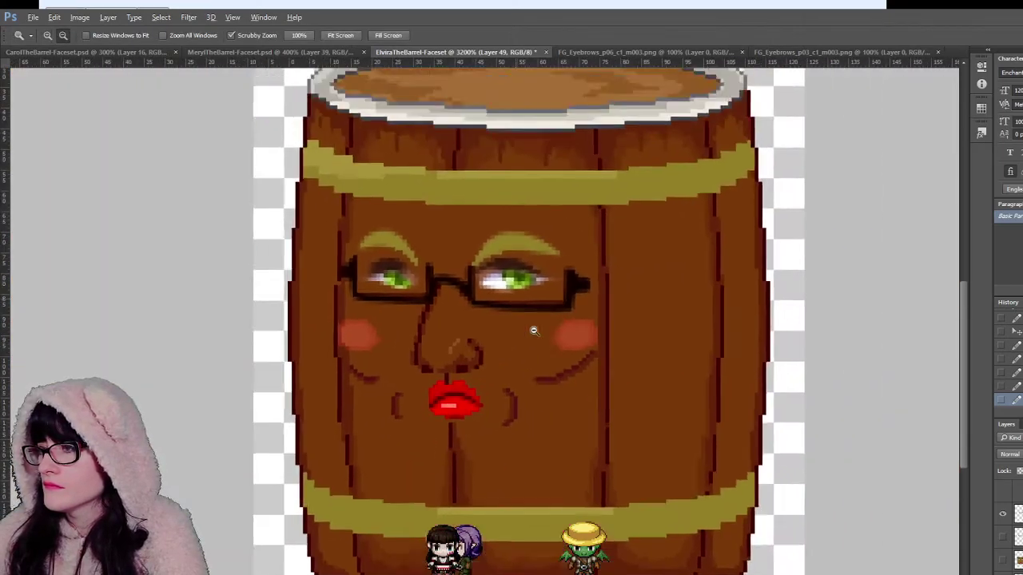
pyautogui.keyDown('alt'); pyautogui.click(528, 334); pyautogui.keyUp('alt')
pyautogui.keyDown('alt'); pyautogui.click(519, 352); pyautogui.keyUp('alt')
pyautogui.keyDown('alt'); pyautogui.click(513, 371); pyautogui.keyUp('alt')
# Step: Sample the dark nose outline colour and select the layer holding the cheek and mouth crease lines
pyautogui.moveTo(520, 405); pyautogui.dragTo(425, 390)
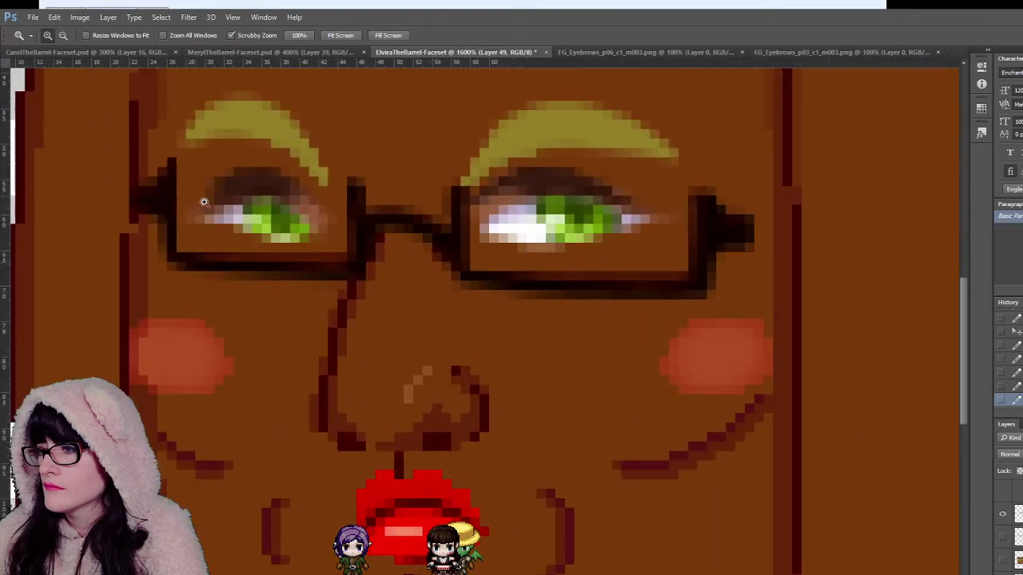
pyautogui.press('i')
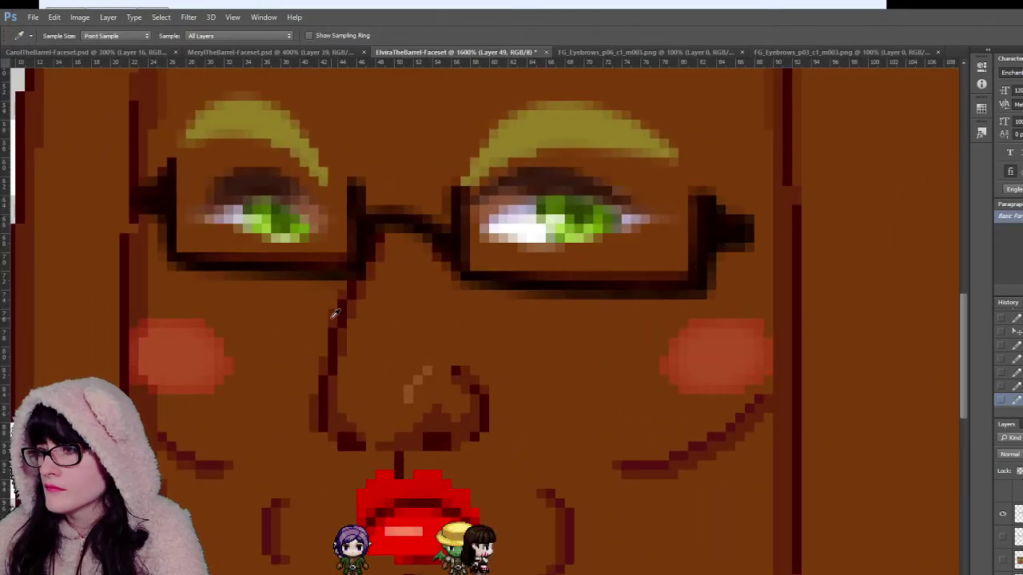
pyautogui.scroll(-3, 328, 361)
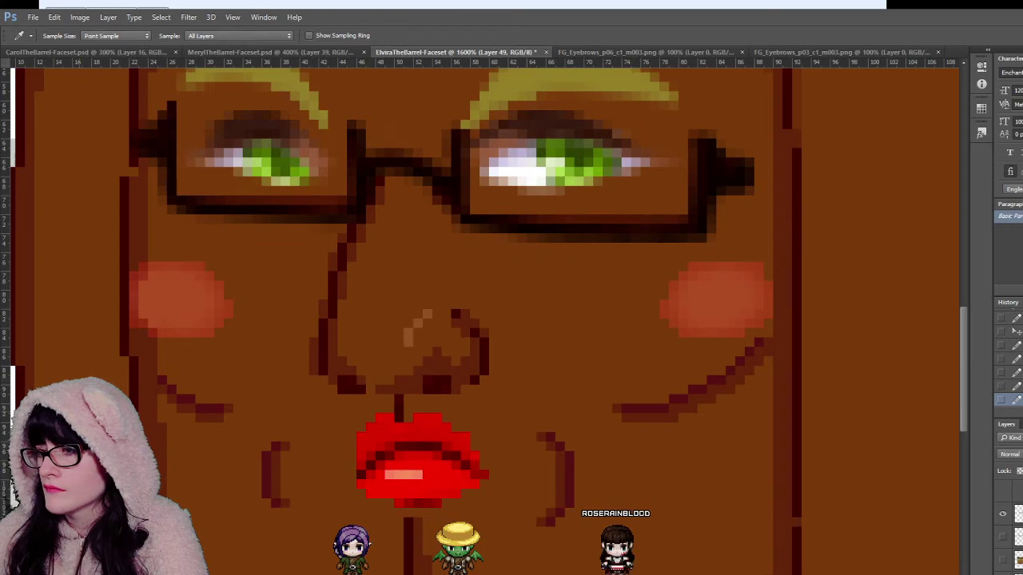
pyautogui.press('b')
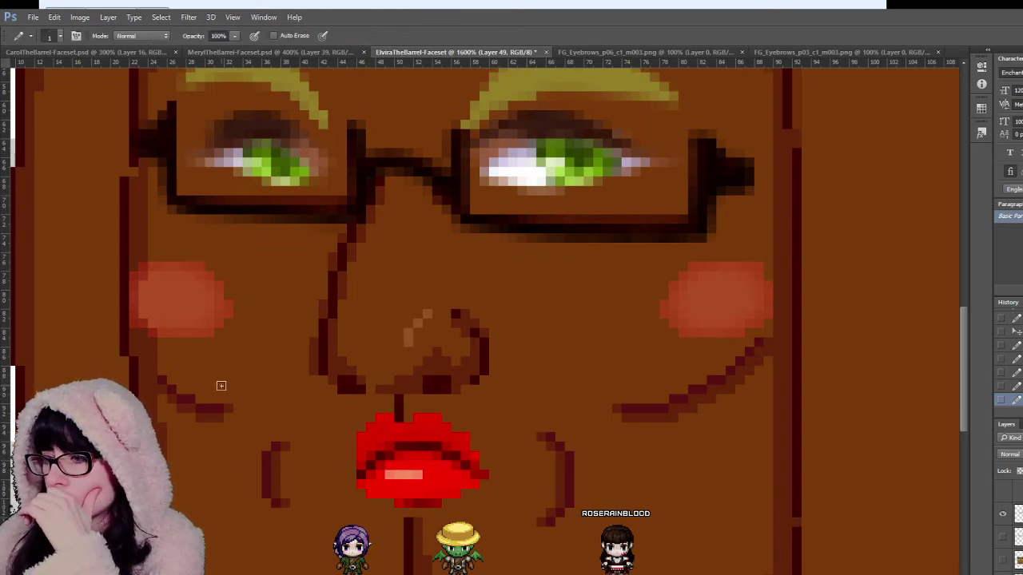
pyautogui.press('g')
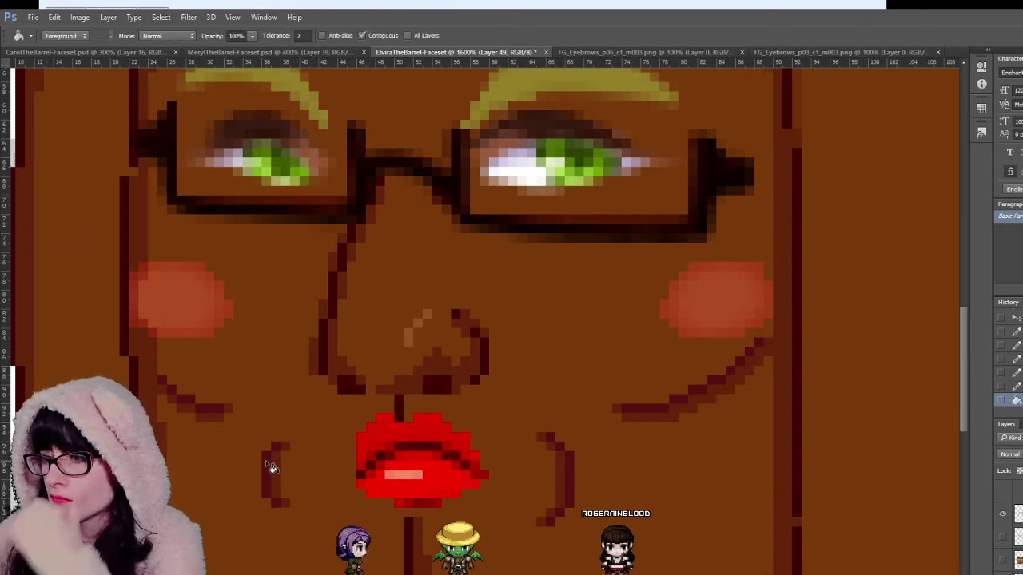
pyautogui.click(267, 463)
pyautogui.hotkey('ctrl', 'z')
pyautogui.click(13, 92)
pyautogui.click(268, 477)
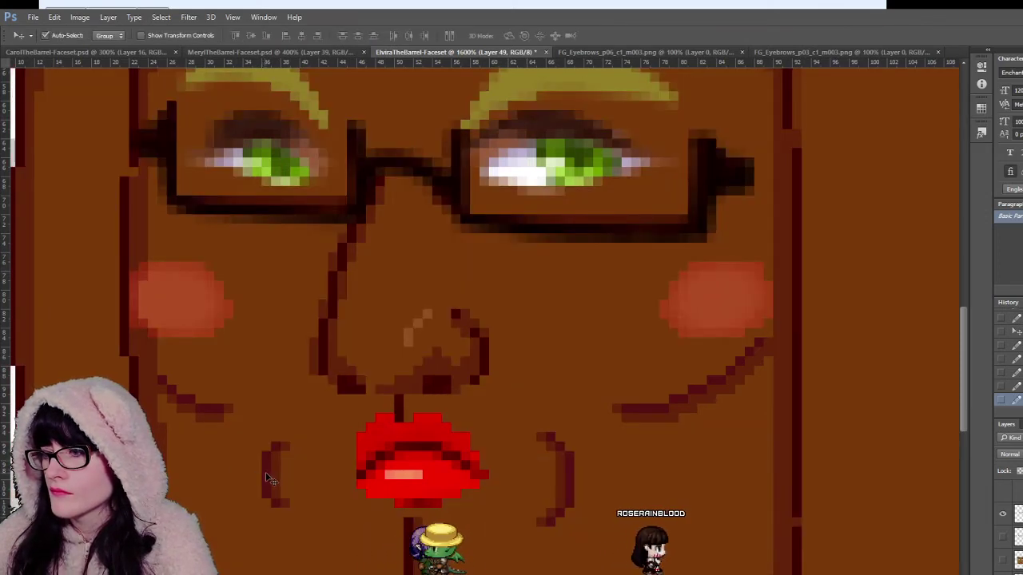
# Step: Recolour the maroon creases beside the mouth and under both cheeks with the dark nose outline colour using Paint Bucket
pyautogui.press('g')
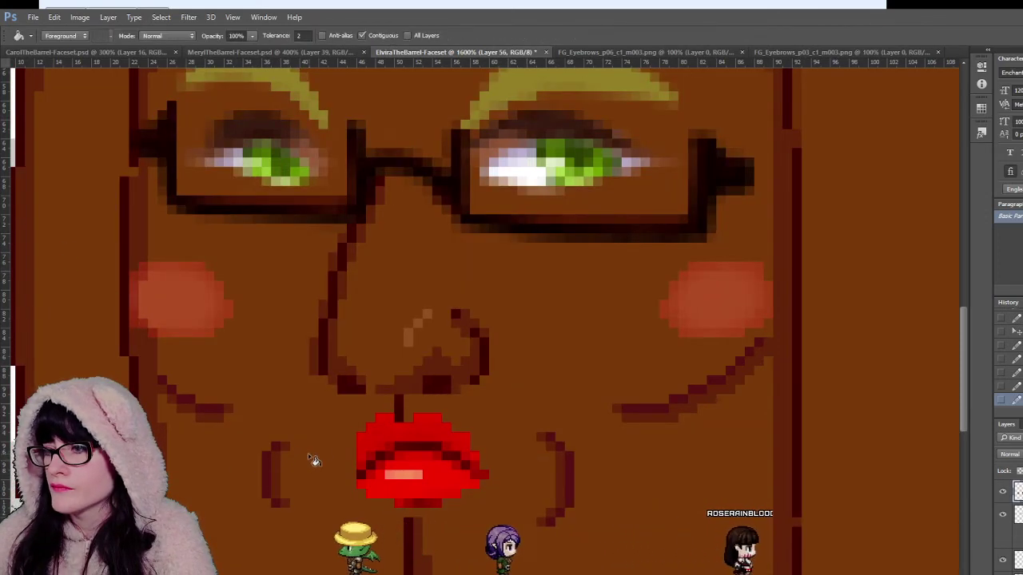
pyautogui.click(275, 445)
pyautogui.click(276, 504)
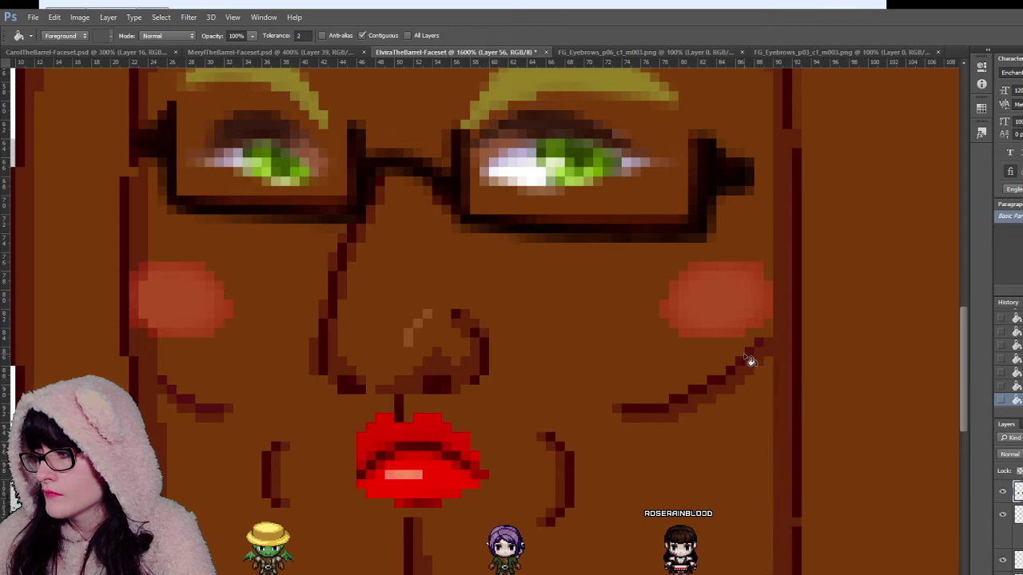
pyautogui.click(166, 383)
pyautogui.click(172, 390)
pyautogui.click(187, 400)
pyautogui.click(208, 416)
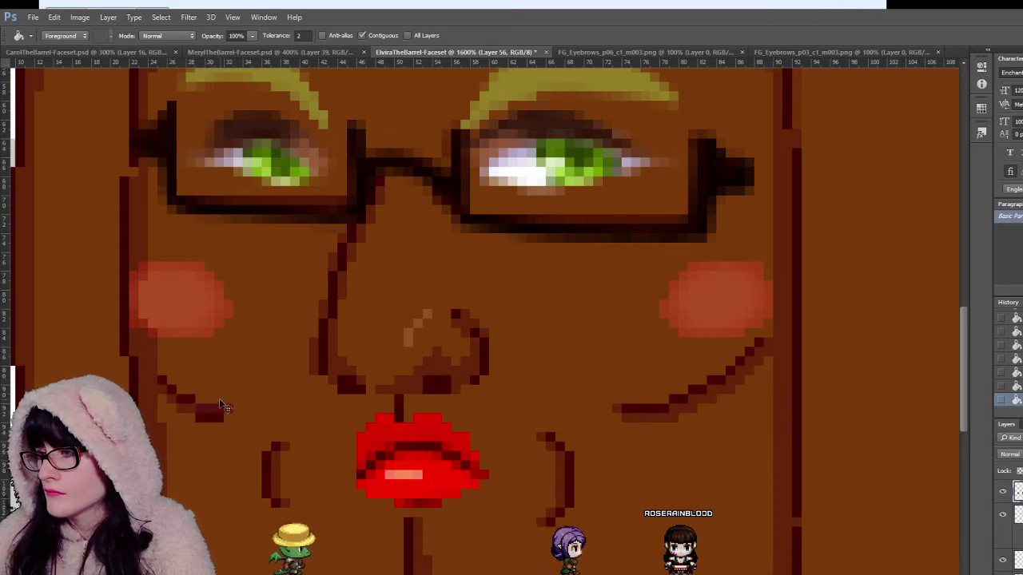
pyautogui.press('z')
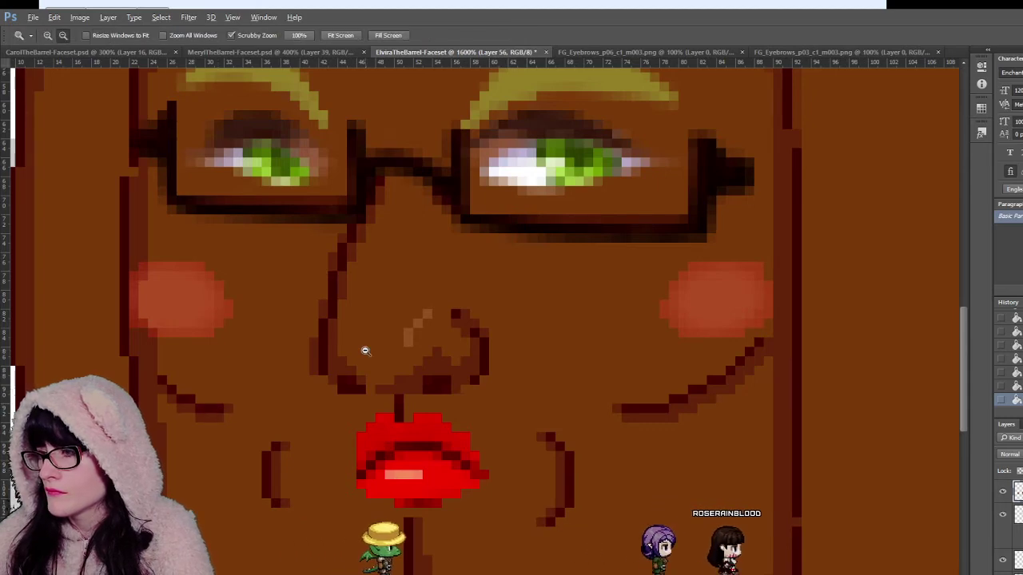
# Step: Examine the recoloured crease lines on the whole Elvira barrel and compare them with the Carol and Meryl facesets
pyautogui.keyDown('alt'); pyautogui.click(365, 351); pyautogui.keyUp('alt')
pyautogui.keyDown('alt'); pyautogui.click(365, 351); pyautogui.keyUp('alt')
pyautogui.keyDown('alt'); pyautogui.click(368, 358); pyautogui.keyUp('alt')
pyautogui.keyDown('alt'); pyautogui.click(407, 393); pyautogui.keyUp('alt')
pyautogui.keyDown('alt'); pyautogui.click(415, 395); pyautogui.keyUp('alt')
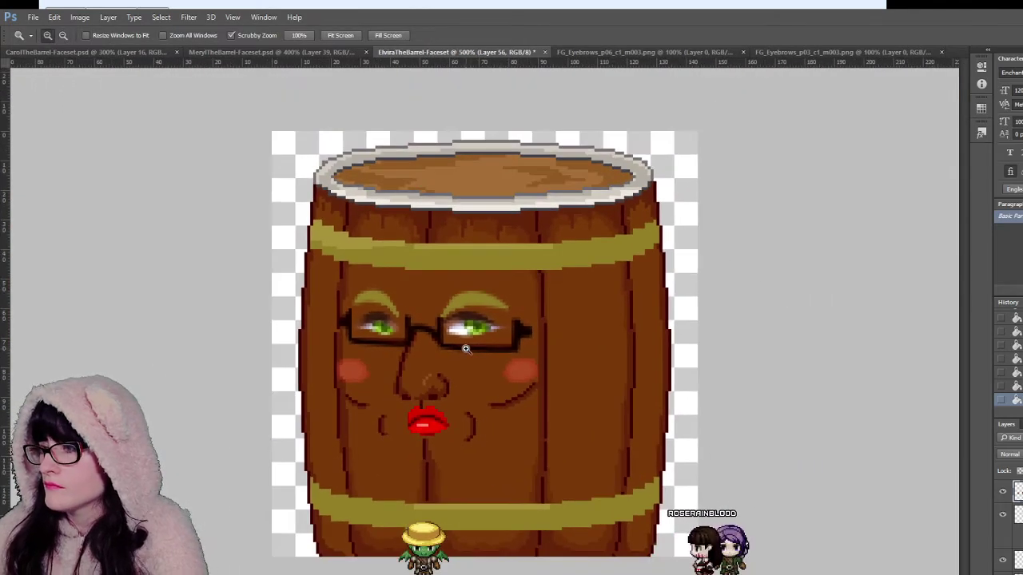
pyautogui.moveTo(466, 349); pyautogui.dragTo(448, 392)
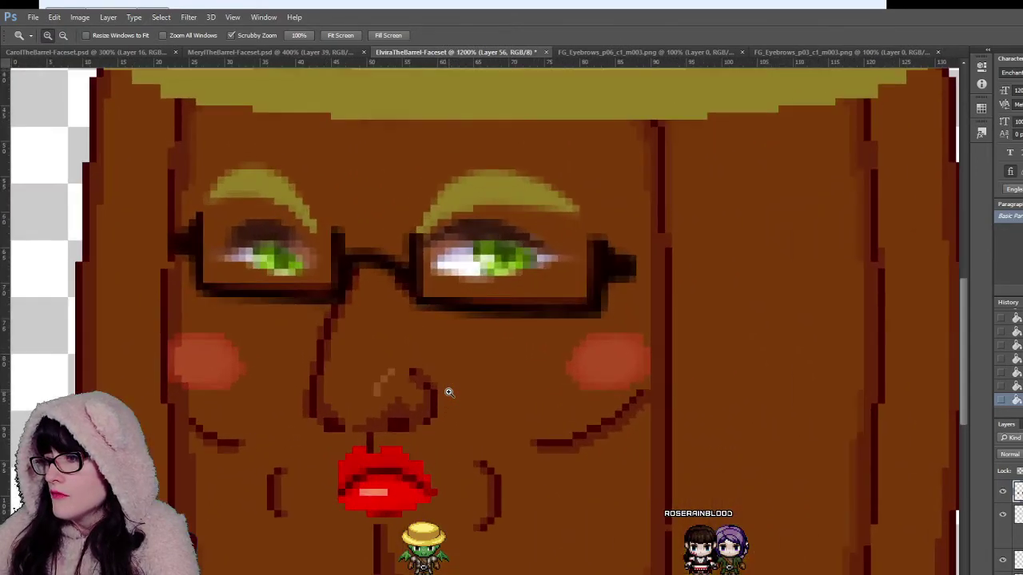
pyautogui.click(146, 52)
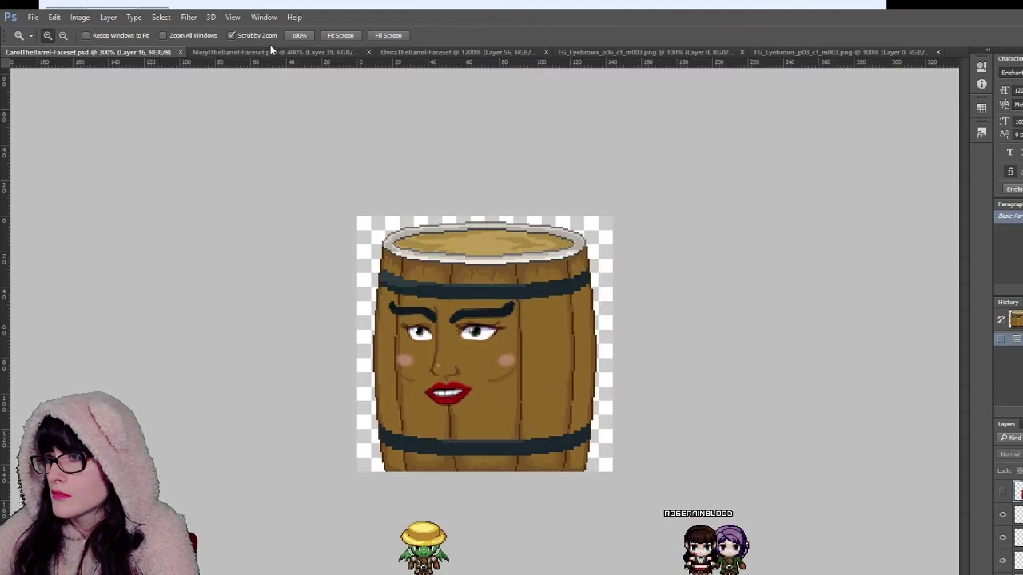
pyautogui.click(276, 48)
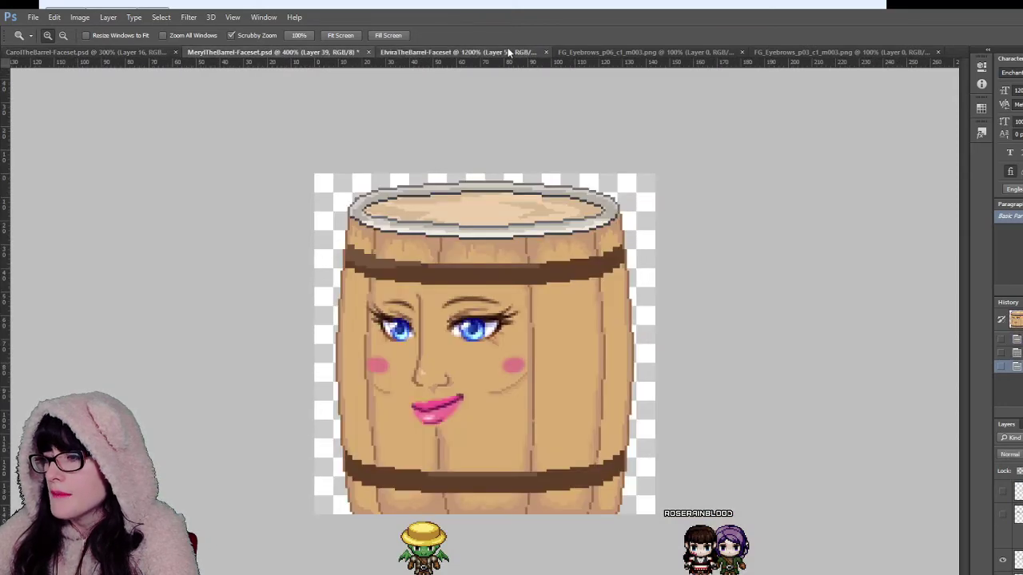
pyautogui.click(508, 52)
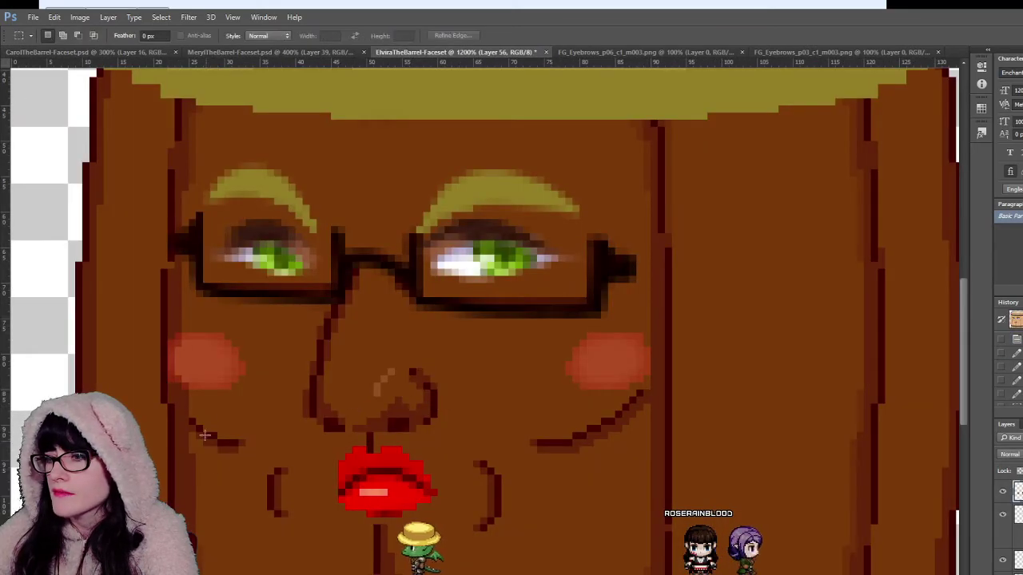
# Step: Check the crease line layer by toggling its visibility and set its opacity to 50%
pyautogui.press('v')
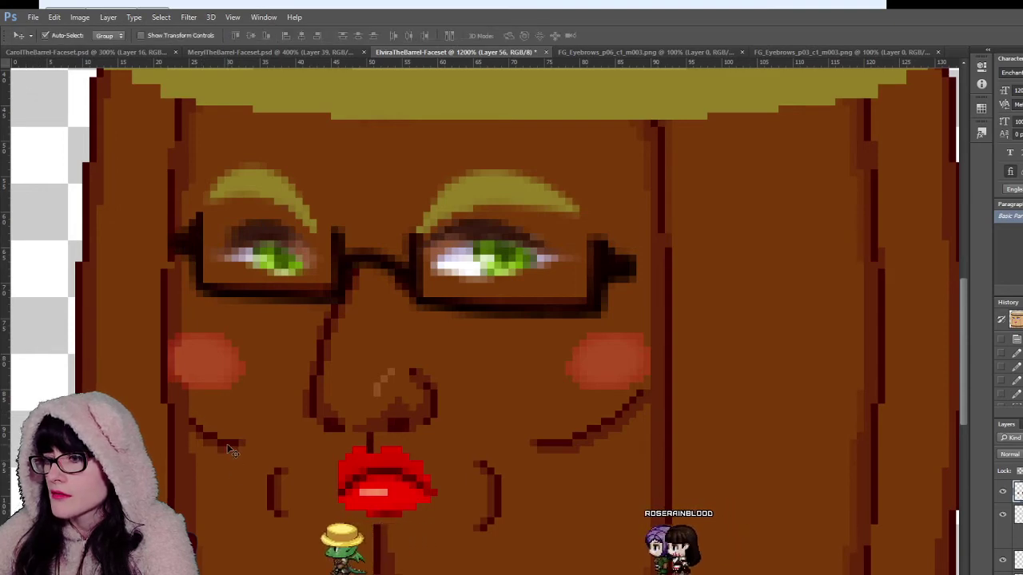
pyautogui.click(1002, 492)
pyautogui.click(1002, 492)
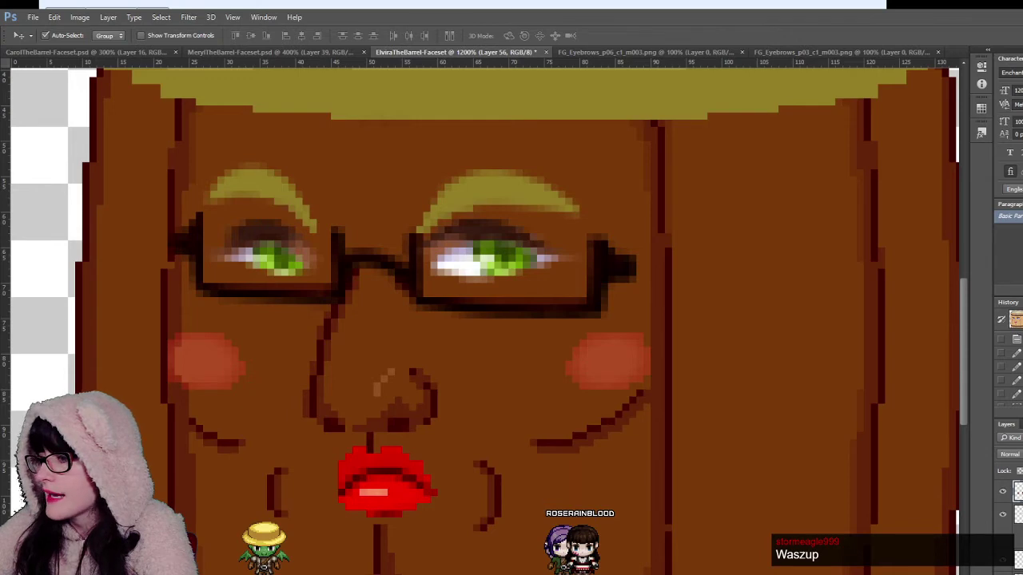
pyautogui.press('5')
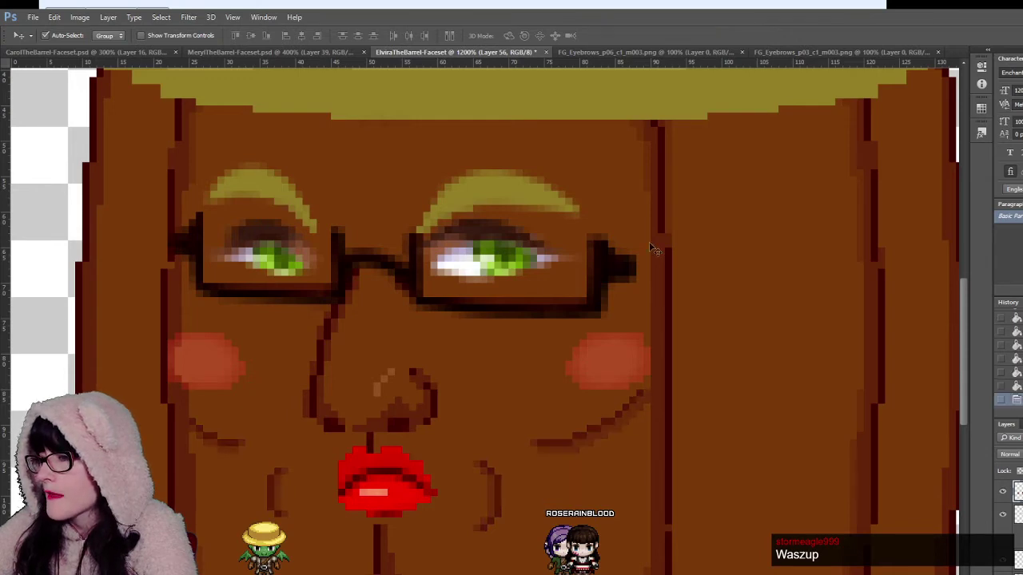
# Step: Compare the softened creases with the Meryl and Carol faces and view the whole Elvira barrel at 300%
pyautogui.click(295, 51)
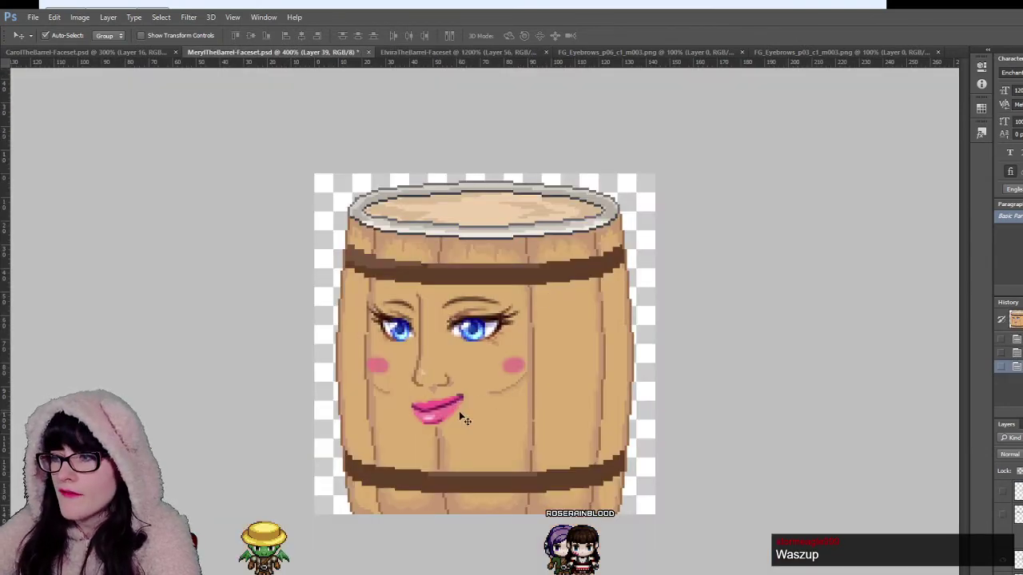
pyautogui.click(145, 55)
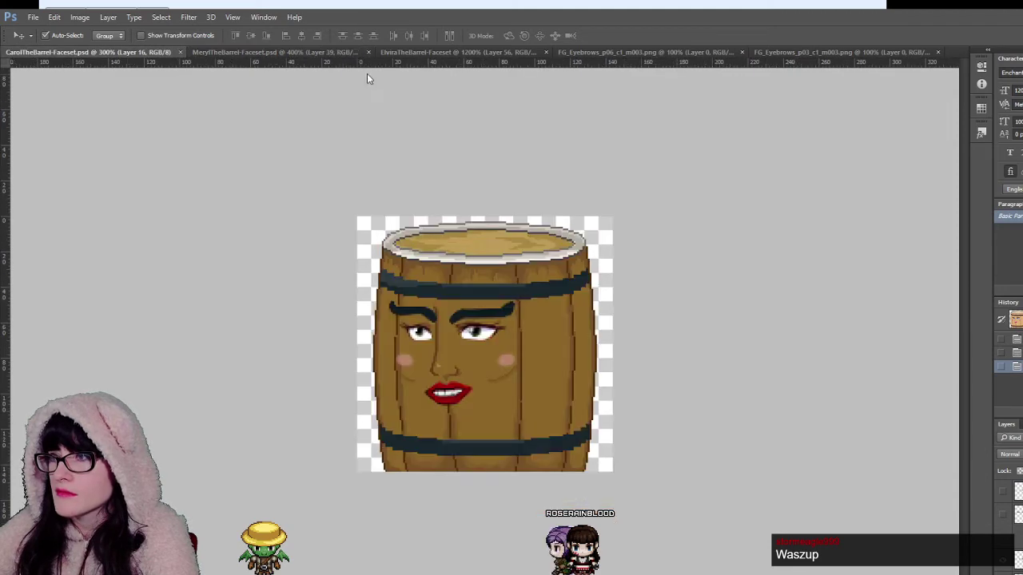
pyautogui.click(423, 52)
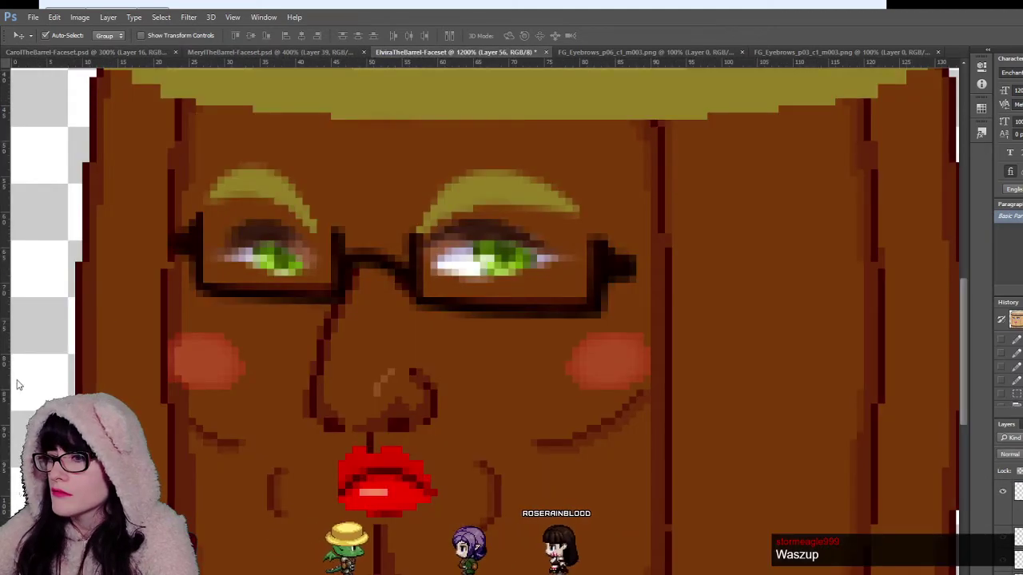
pyautogui.press('z')
pyautogui.keyDown('alt'); pyautogui.click(538, 344); pyautogui.keyUp('alt')
pyautogui.keyDown('alt'); pyautogui.click(537, 344); pyautogui.keyUp('alt')
pyautogui.keyDown('alt'); pyautogui.click(537, 344); pyautogui.keyUp('alt')
pyautogui.keyDown('alt'); pyautogui.click(537, 344); pyautogui.keyUp('alt')
pyautogui.keyDown('alt'); pyautogui.click(538, 344); pyautogui.keyUp('alt')
pyautogui.keyDown('alt'); pyautogui.click(538, 345); pyautogui.keyUp('alt')
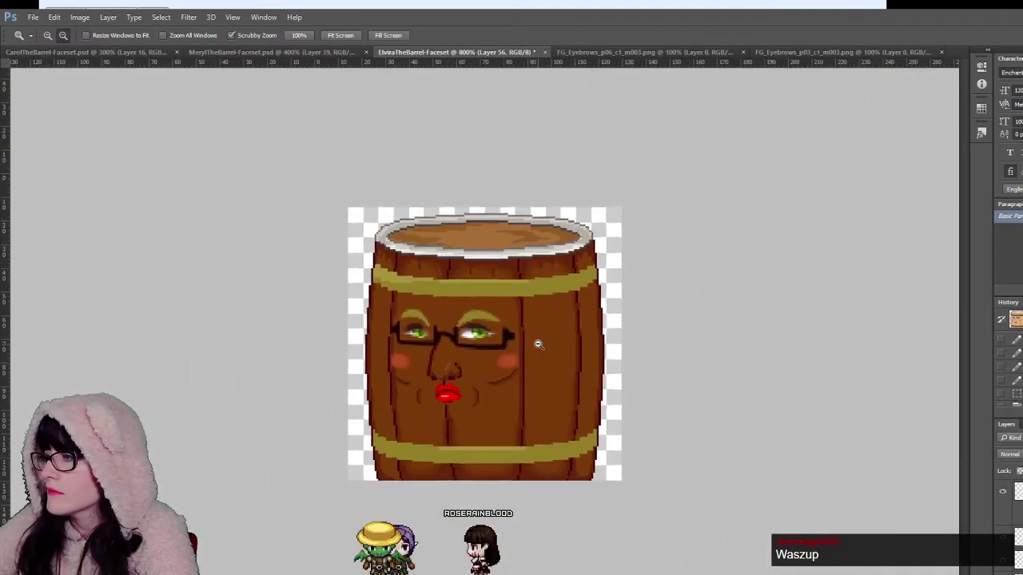
pyautogui.keyDown('alt'); pyautogui.click(538, 344); pyautogui.keyUp('alt')
pyautogui.click(528, 349)
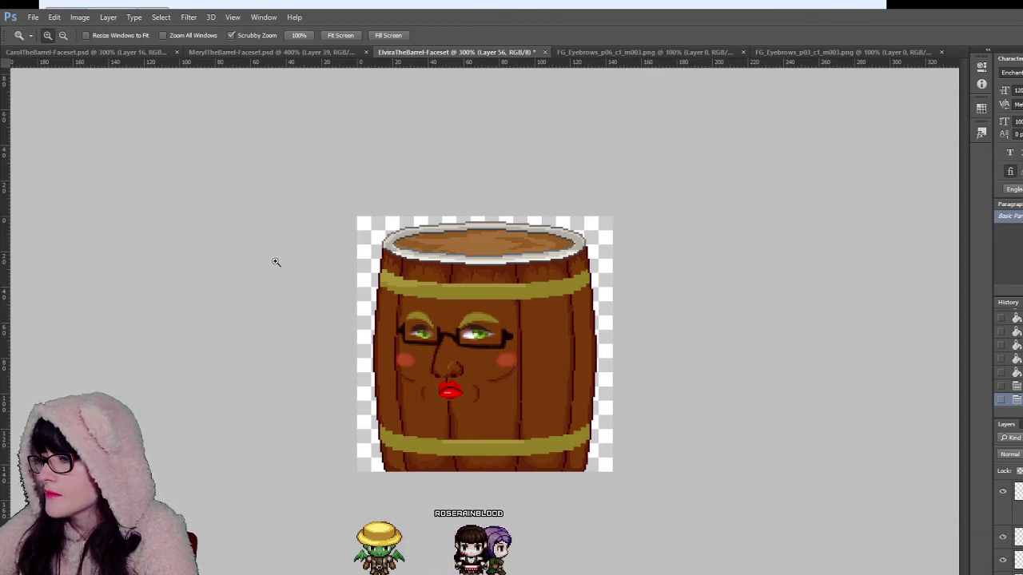
# Step: Bring the Carol and Meryl facesets to the same 300% view and compare them with the Elvira barrel
pyautogui.click(149, 52)
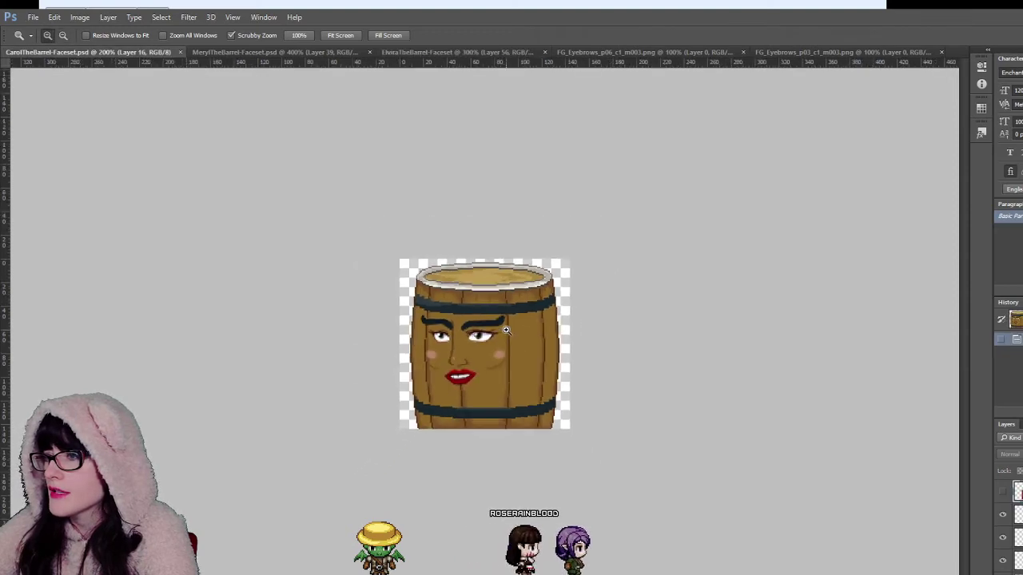
pyautogui.click(506, 330)
pyautogui.click(268, 52)
pyautogui.keyDown('alt'); pyautogui.click(488, 342); pyautogui.keyUp('alt')
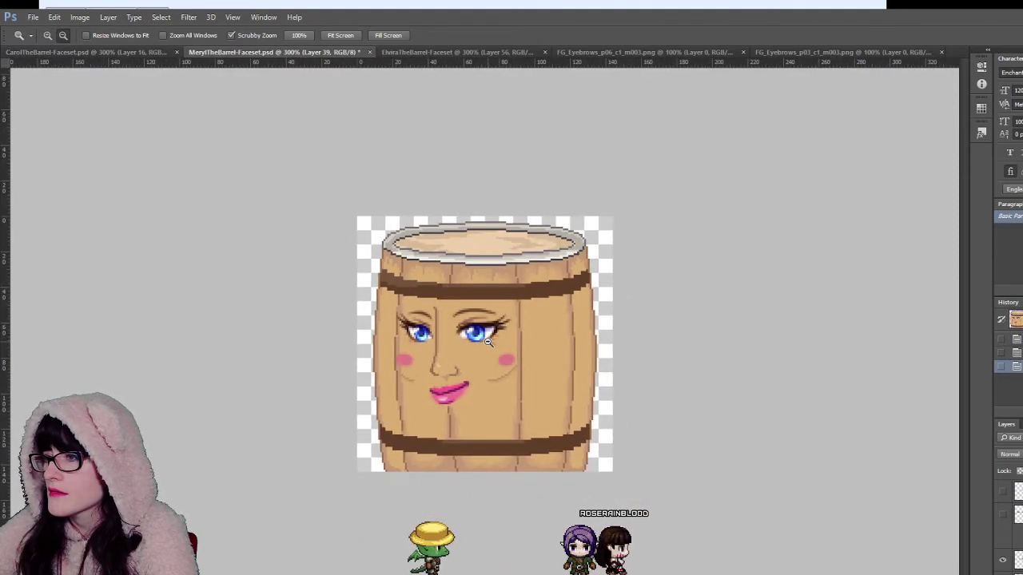
pyautogui.keyDown('alt'); pyautogui.click(488, 342); pyautogui.keyUp('alt')
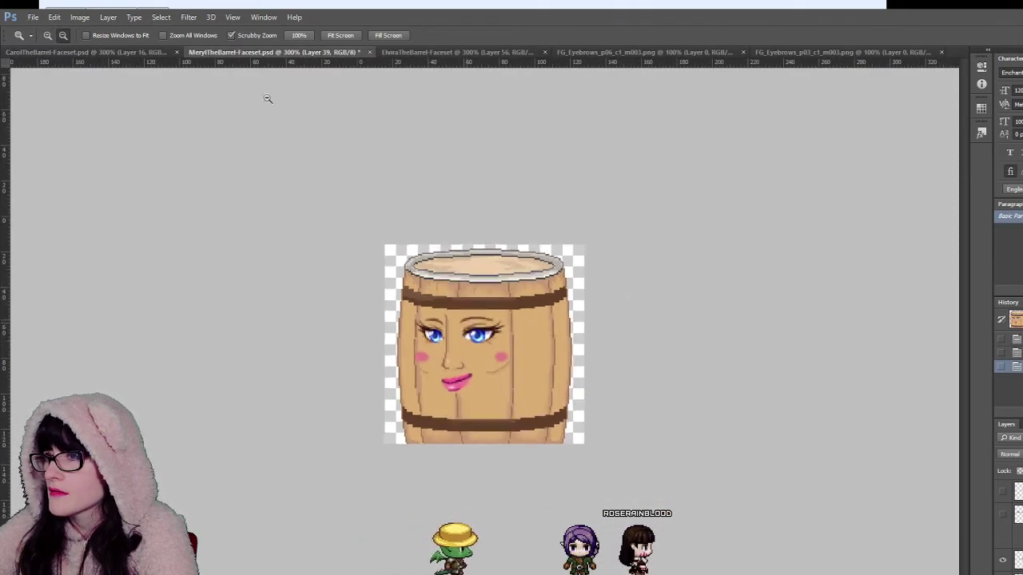
pyautogui.hotkey('ctrl', '+')
pyautogui.click(149, 50)
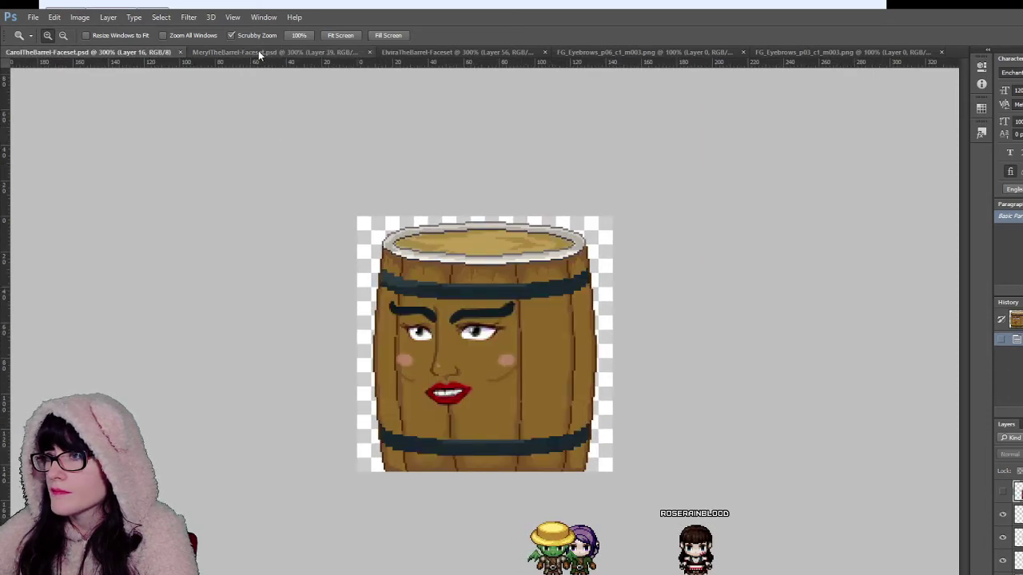
pyautogui.click(258, 50)
pyautogui.click(484, 51)
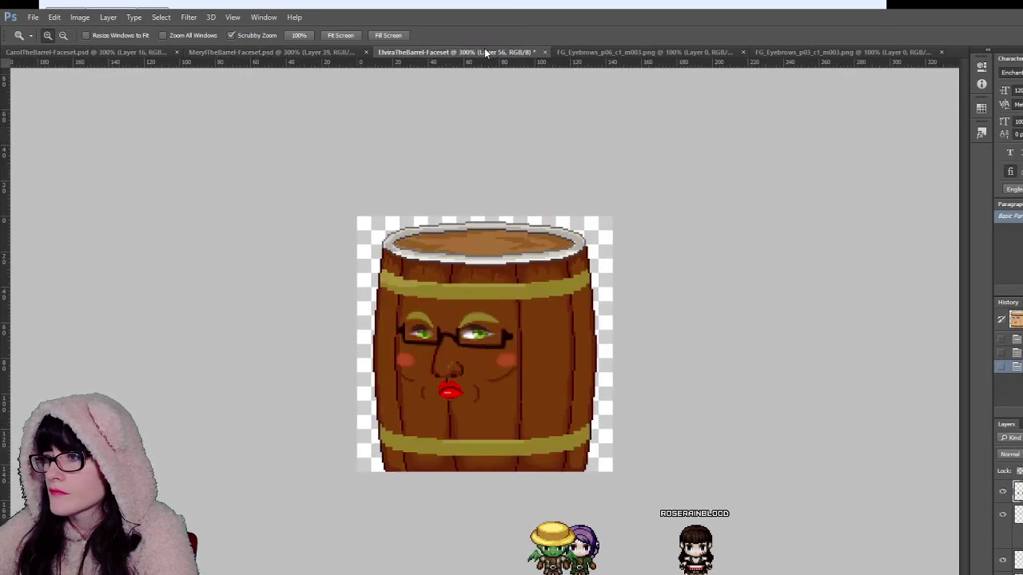
pyautogui.click(280, 54)
pyautogui.click(449, 53)
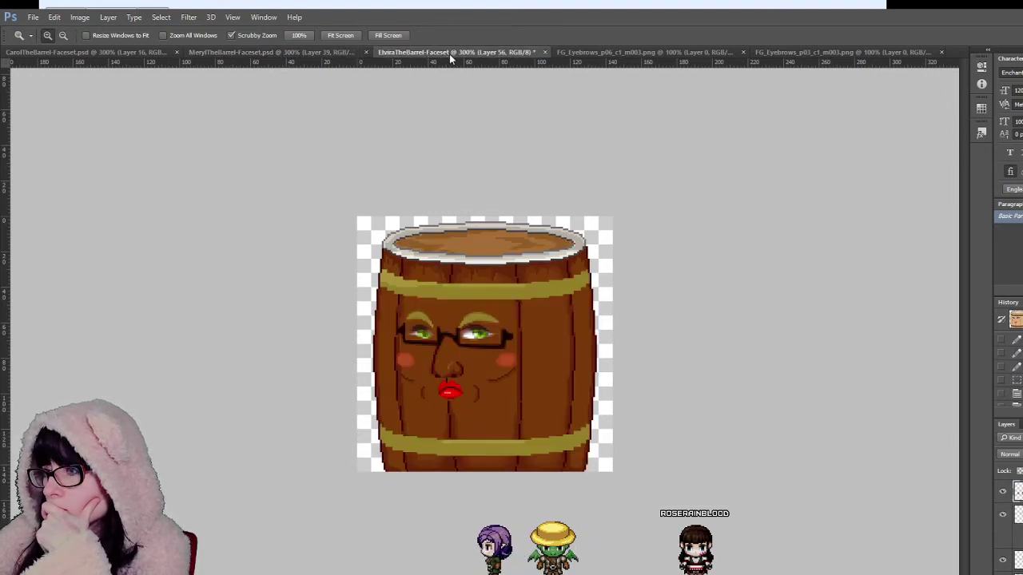
# Step: Compare the facial features across the Carol, Meryl and Elvira facesets again, finishing with a closer look at Elvira's cheeks
pyautogui.click(122, 52)
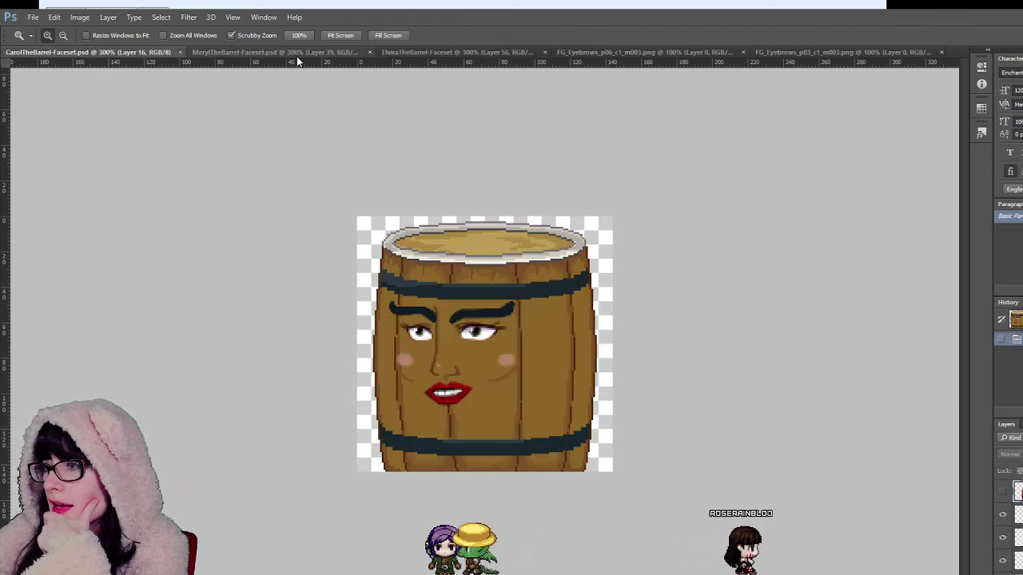
pyautogui.click(296, 56)
pyautogui.click(449, 53)
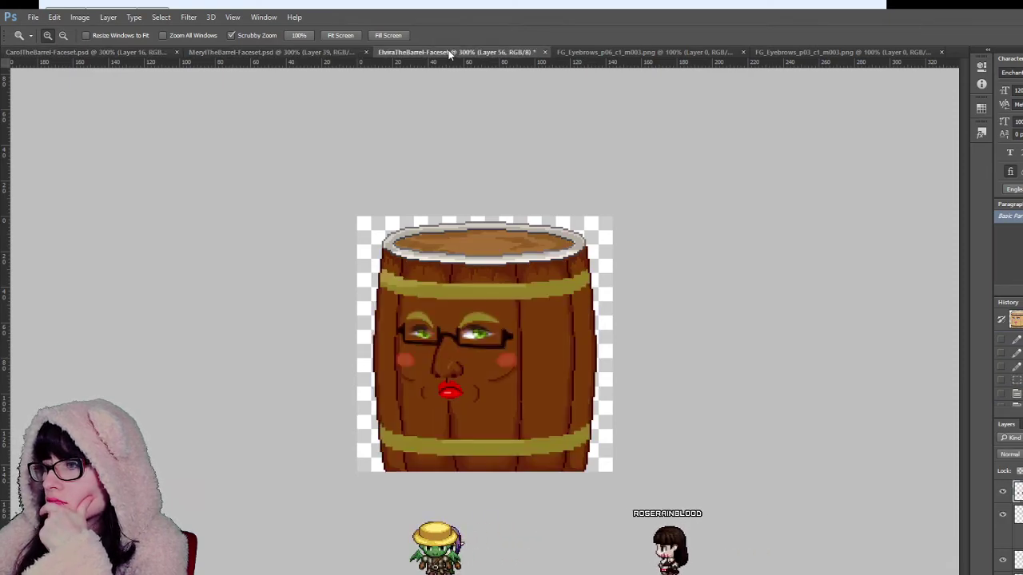
pyautogui.click(137, 52)
pyautogui.click(294, 53)
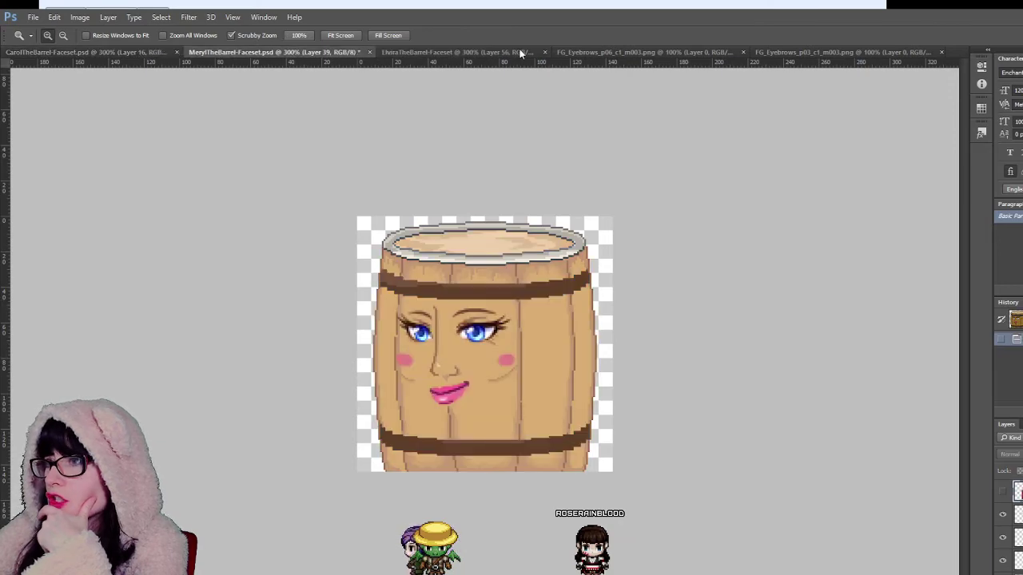
pyautogui.click(476, 54)
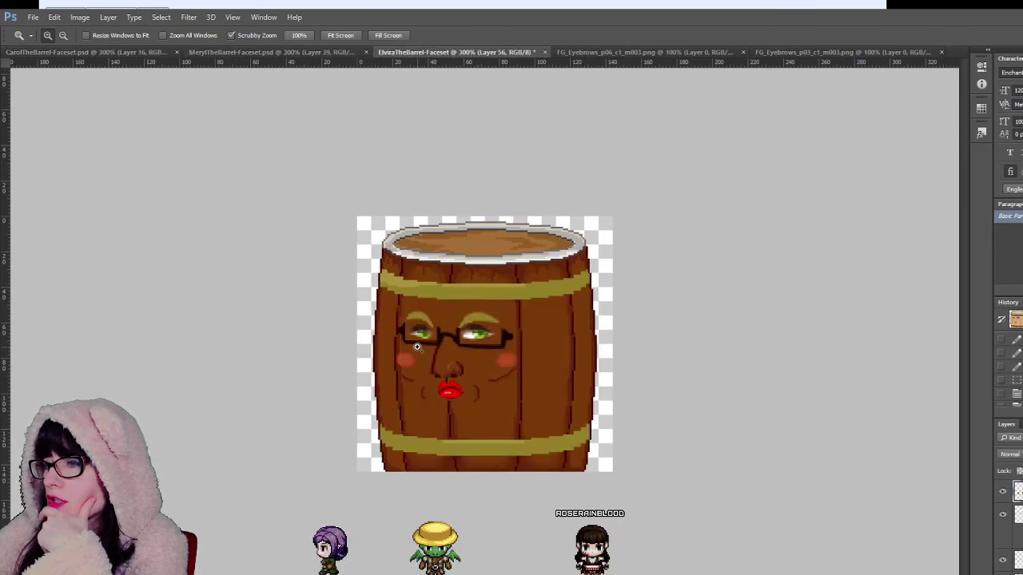
pyautogui.moveTo(419, 356); pyautogui.dragTo(860, 426)
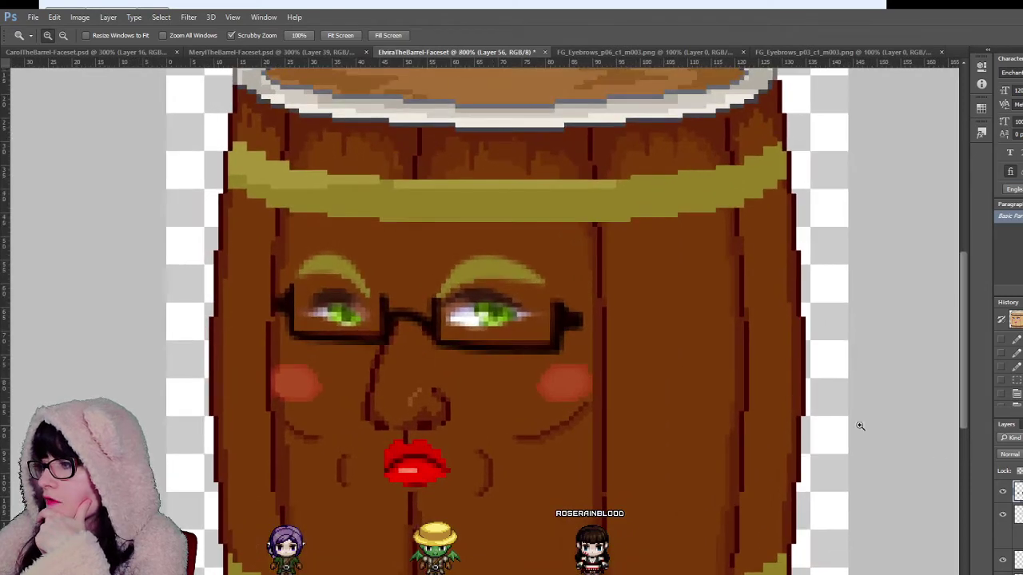
# Step: Select the pink cheek blush layer in the Meryl faceset as the source for Elvira's blush
pyautogui.click(257, 51)
pyautogui.hotkey('ctrl', '+')
pyautogui.hotkey('ctrl', '+')
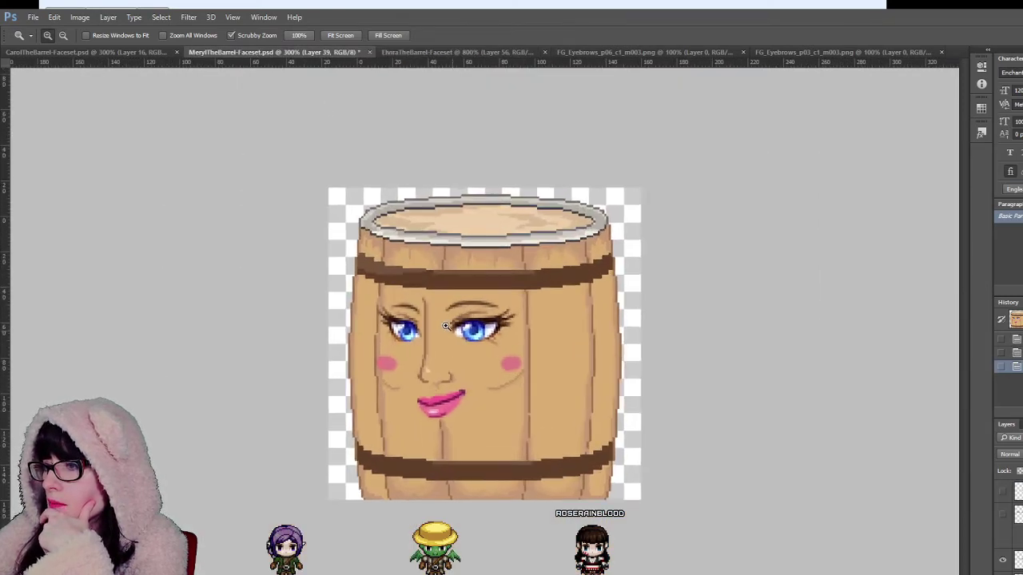
pyautogui.press('v')
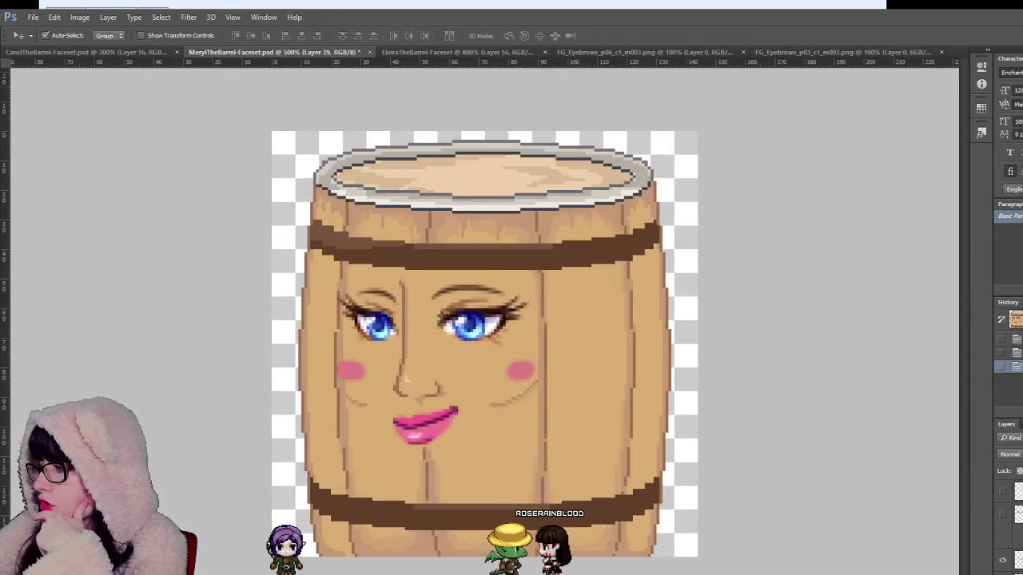
pyautogui.click(523, 368)
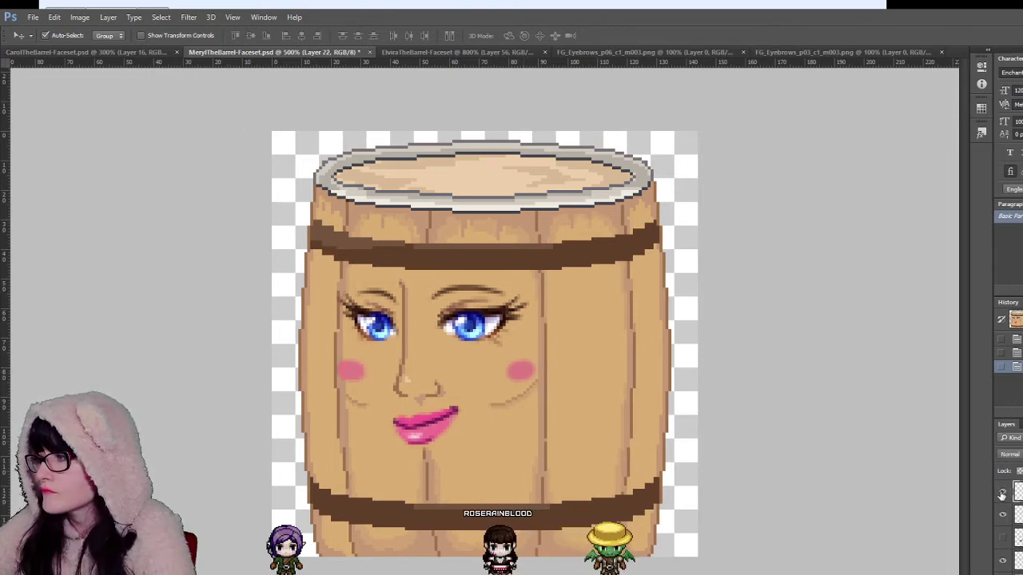
# Step: Paste Meryl's blush into the Elvira faceset, align it over both cheeks and hide the old blush layer
pyautogui.click(395, 52)
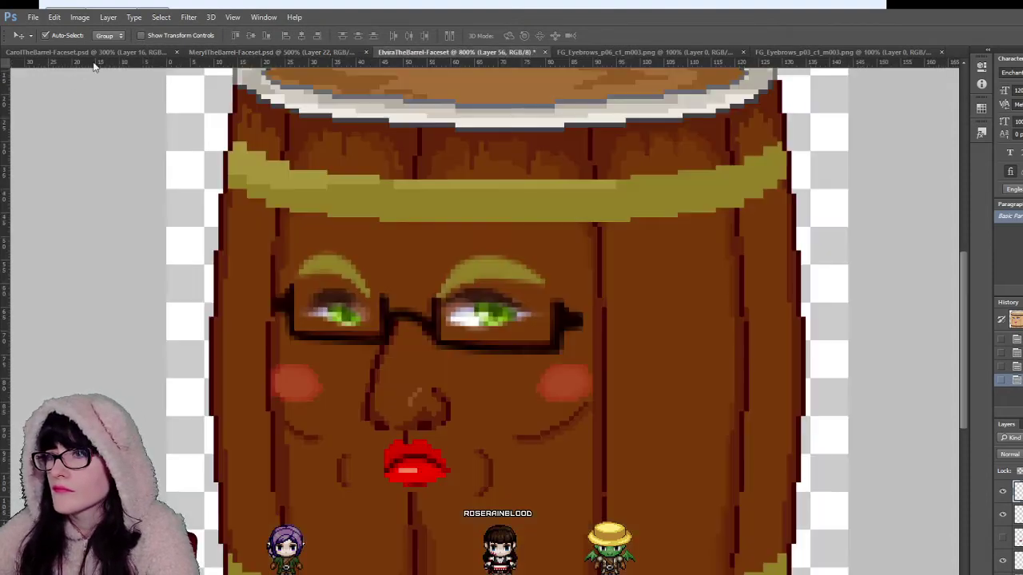
pyautogui.click(1002, 492)
pyautogui.hotkey('ctrl', 'v')
pyautogui.moveTo(611, 354); pyautogui.dragTo(557, 392)
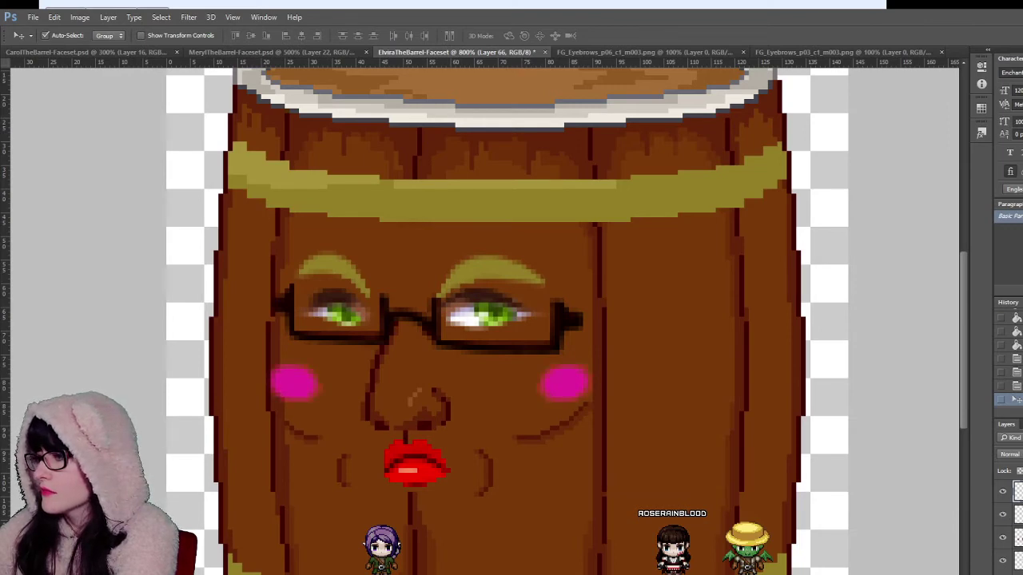
pyautogui.click(1004, 493)
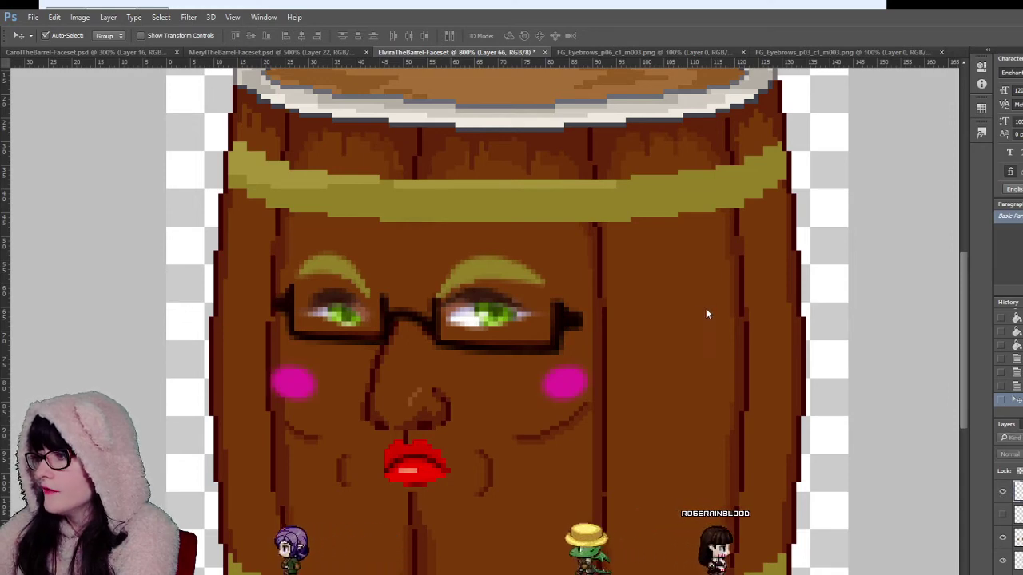
# Step: Add a colour overlay to the pasted blush, try grey, purple, orange and red tints, and choose a warm coral for both cheeks
pyautogui.hotkey('ctrl', 'alt', 'shift', 'b')
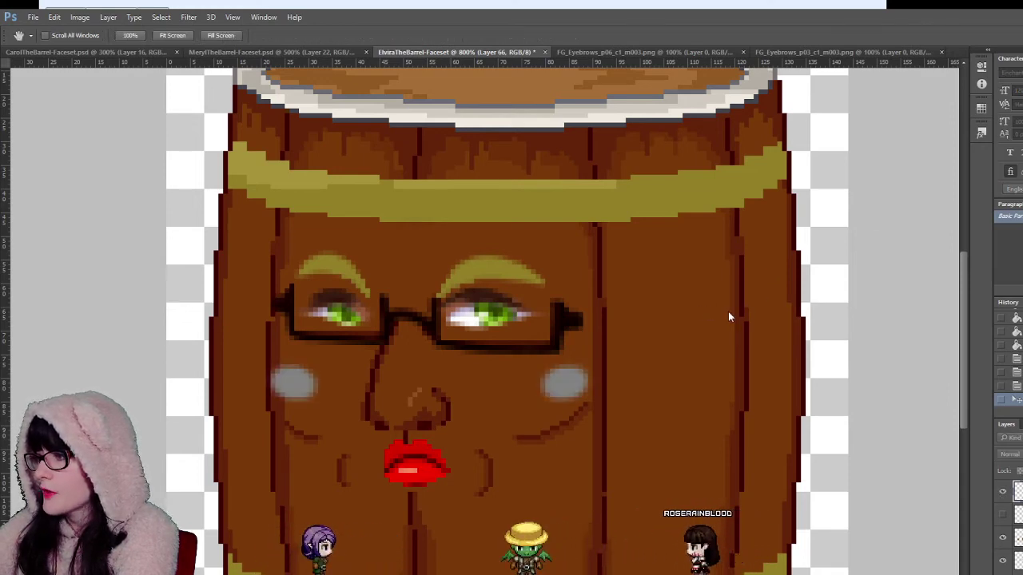
pyautogui.press('i')
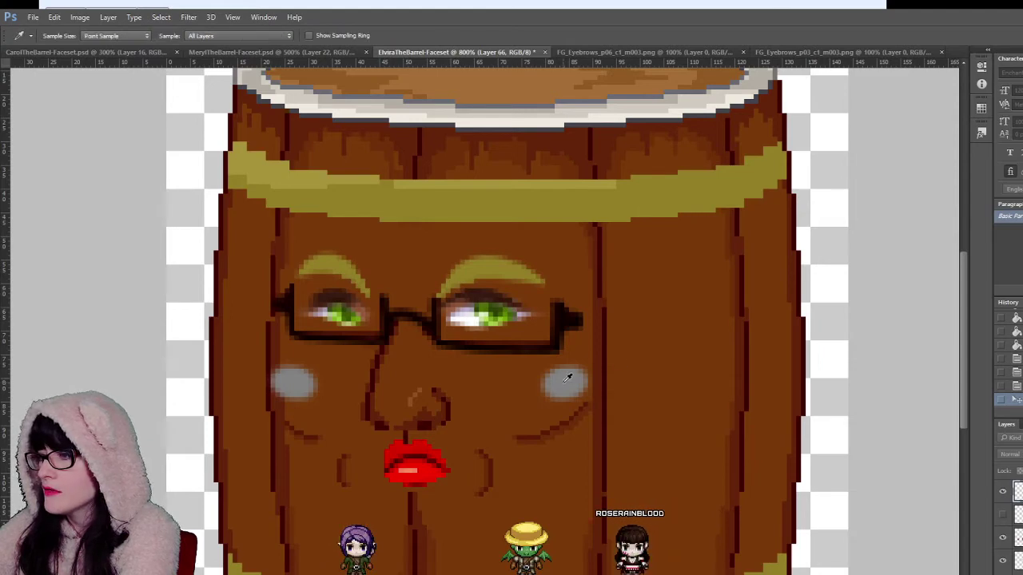
pyautogui.hotkey('ctrl', 'z')
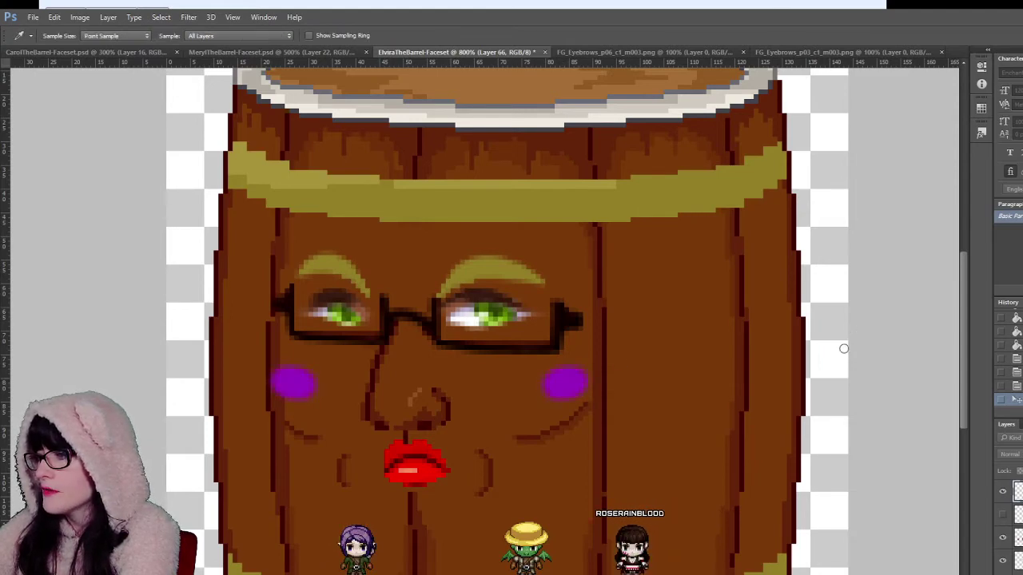
pyautogui.click(753, 358)
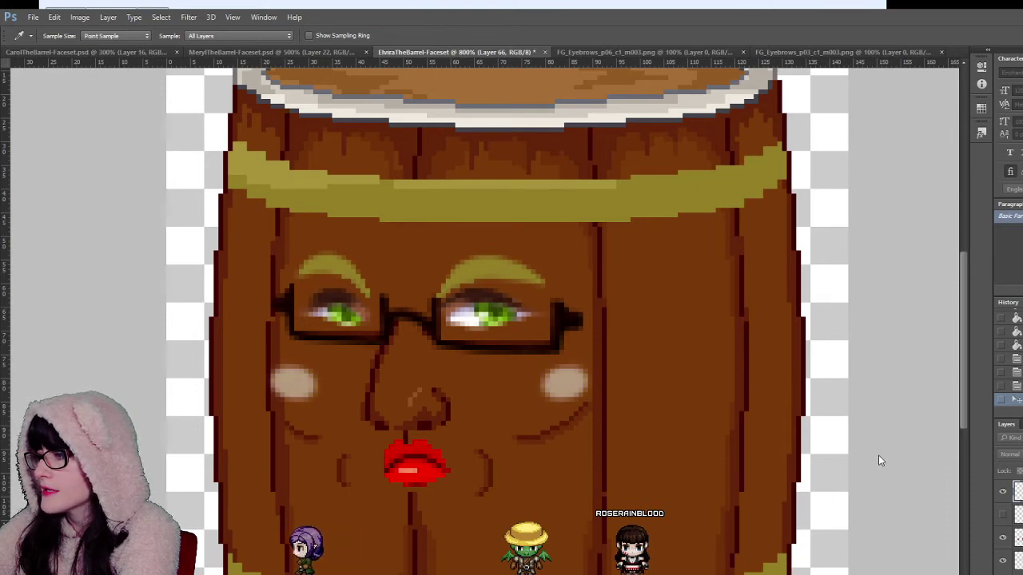
pyautogui.click(813, 350)
pyautogui.click(835, 284)
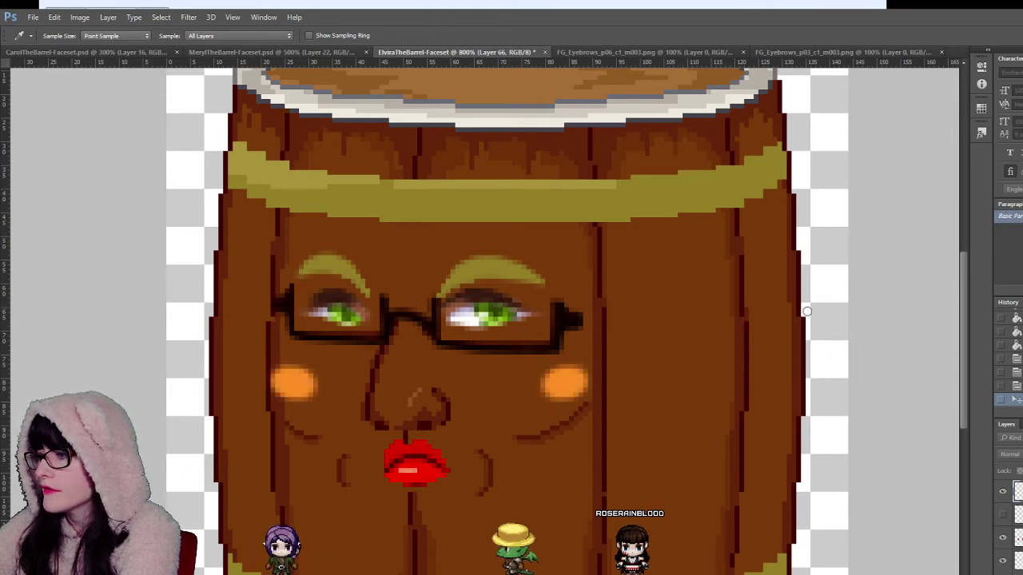
pyautogui.click(792, 313)
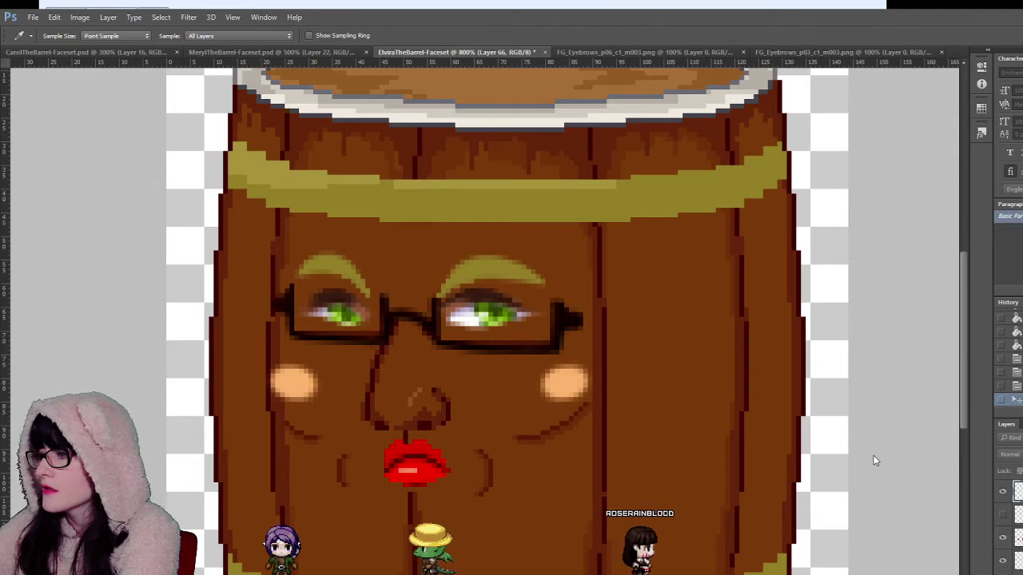
pyautogui.hotkey('shift', '+')
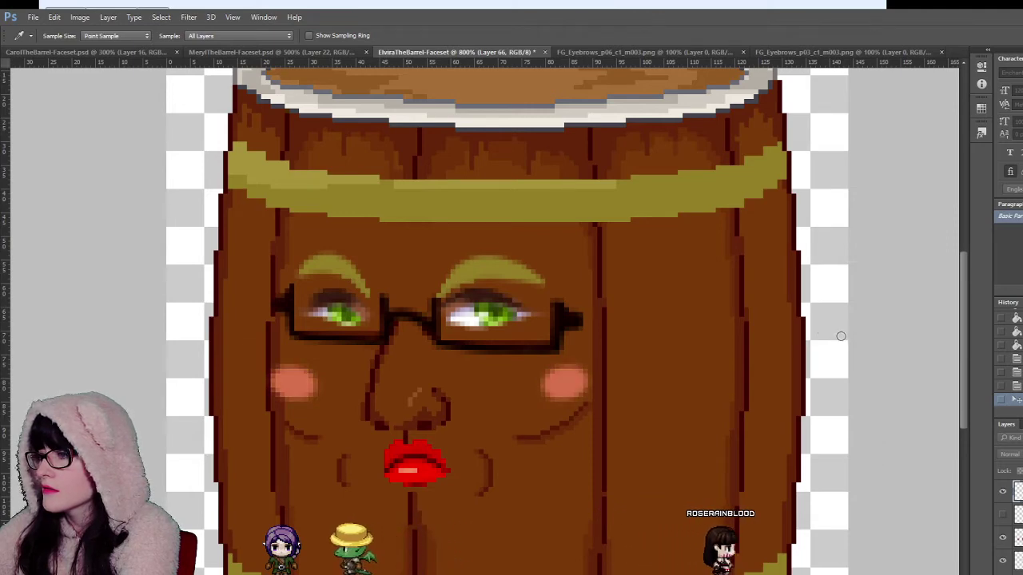
pyautogui.hotkey('shift', '+')
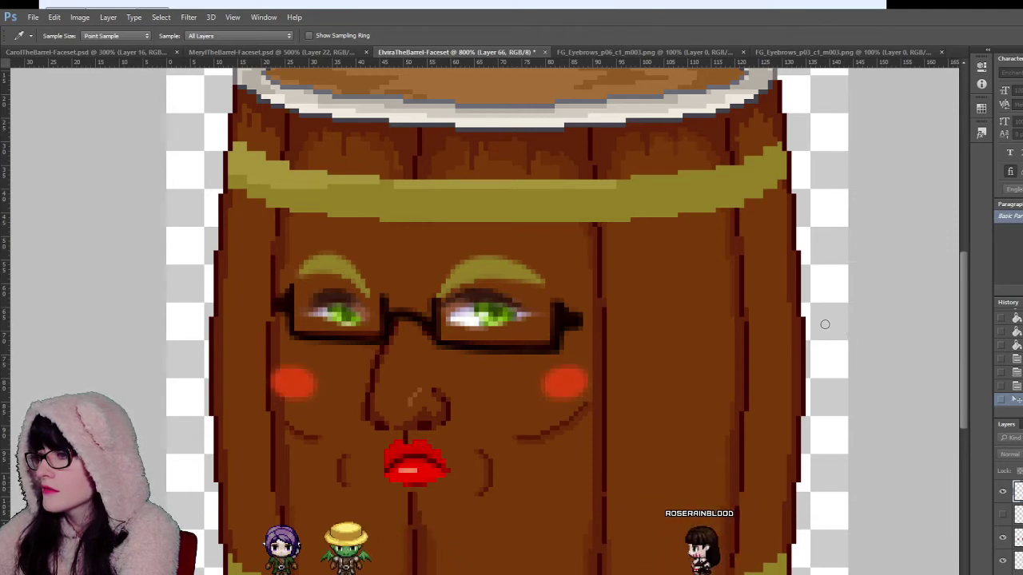
pyautogui.hotkey('shift', '+')
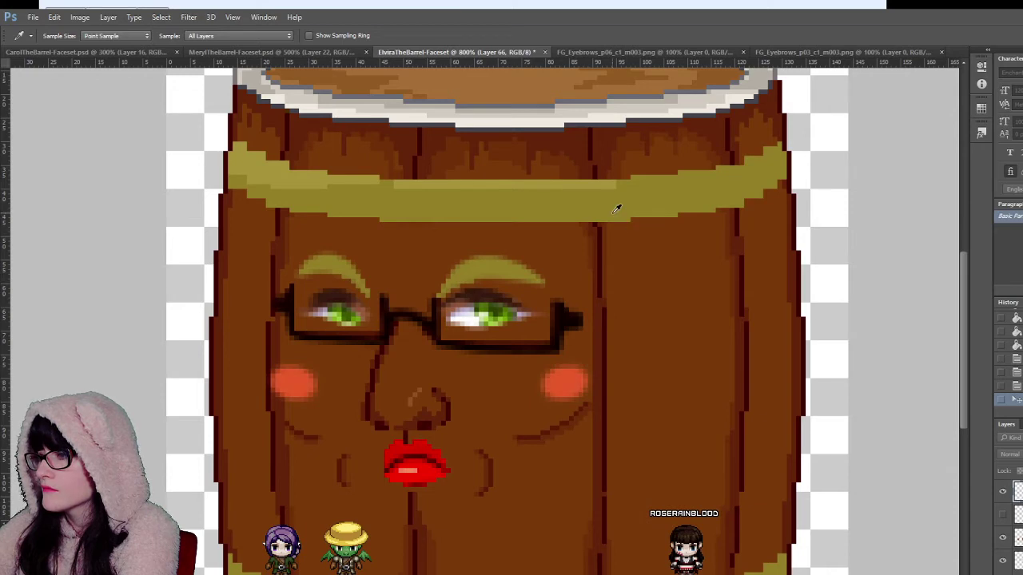
pyautogui.hotkey('shift', '+')
pyautogui.hotkey('shift', '+')
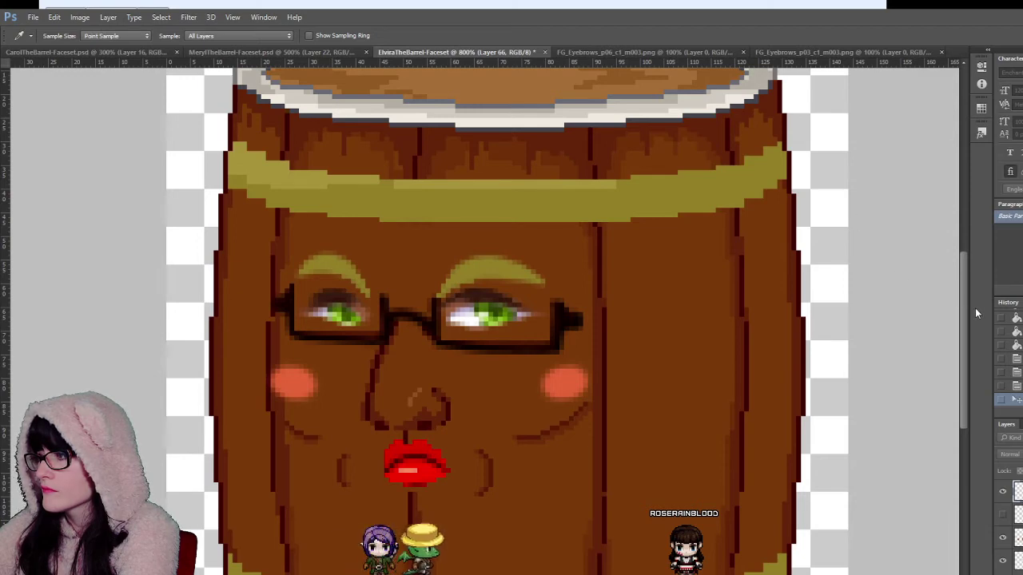
pyautogui.moveTo(901, 220); pyautogui.dragTo(950, 240)
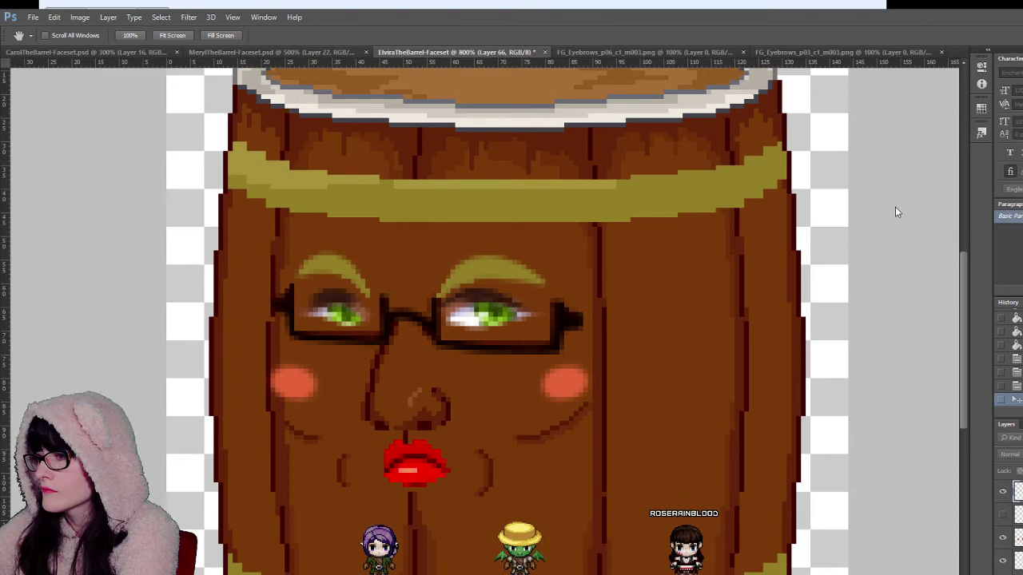
# Step: Try pink and deeper red variations of the blush overlay, then apply the effect with the coral tint
pyautogui.moveTo(893, 222); pyautogui.dragTo(875, 223)
pyautogui.hotkey('shift', '+')
pyautogui.hotkey('shift', '+')
pyautogui.hotkey('shift', '+')
pyautogui.hotkey('shift', '+')
pyautogui.hotkey('shift', '+')
pyautogui.hotkey('shift', '+')
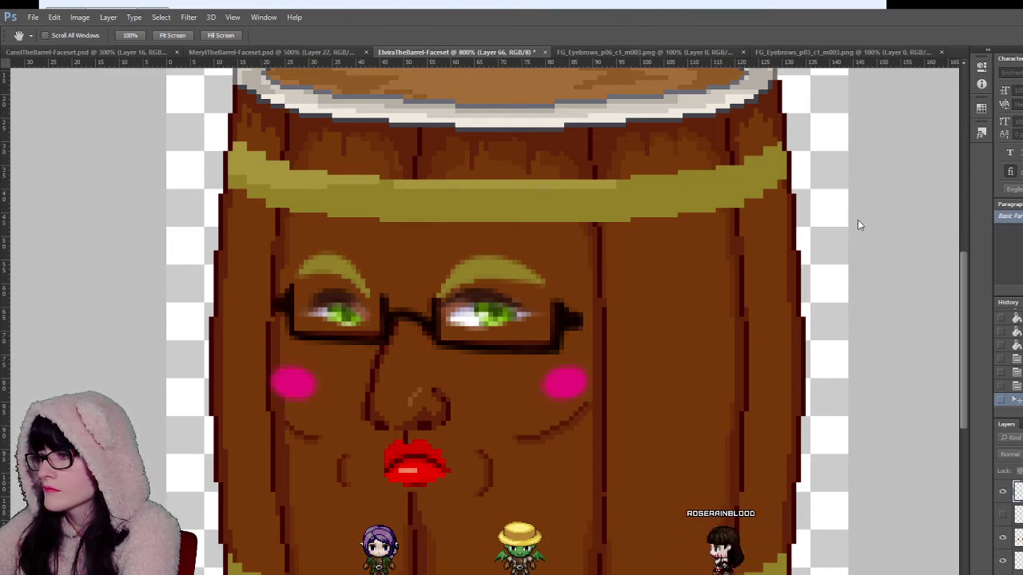
pyautogui.hotkey('shift', '+')
pyautogui.hotkey('shift', '+')
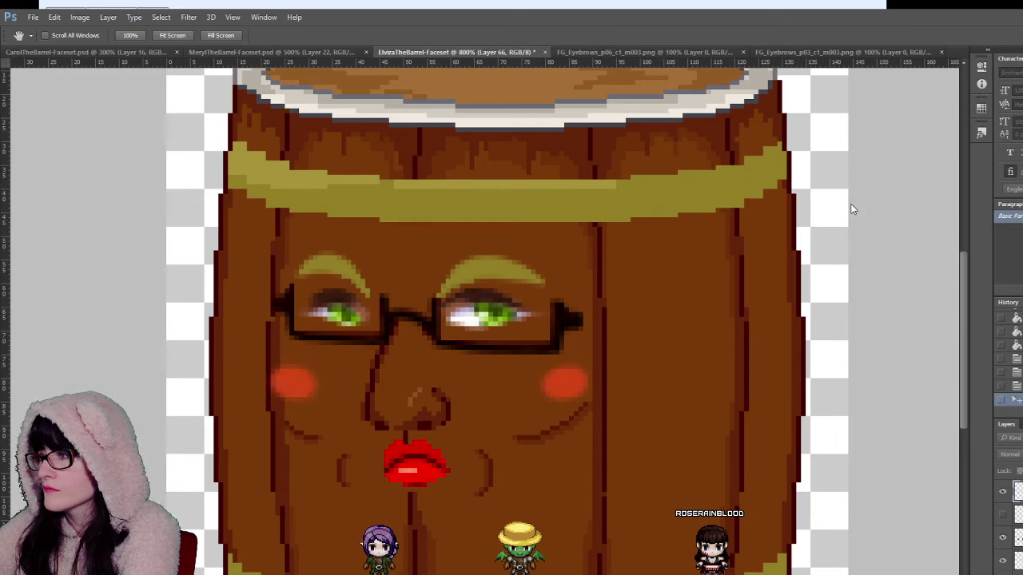
pyautogui.press('v')
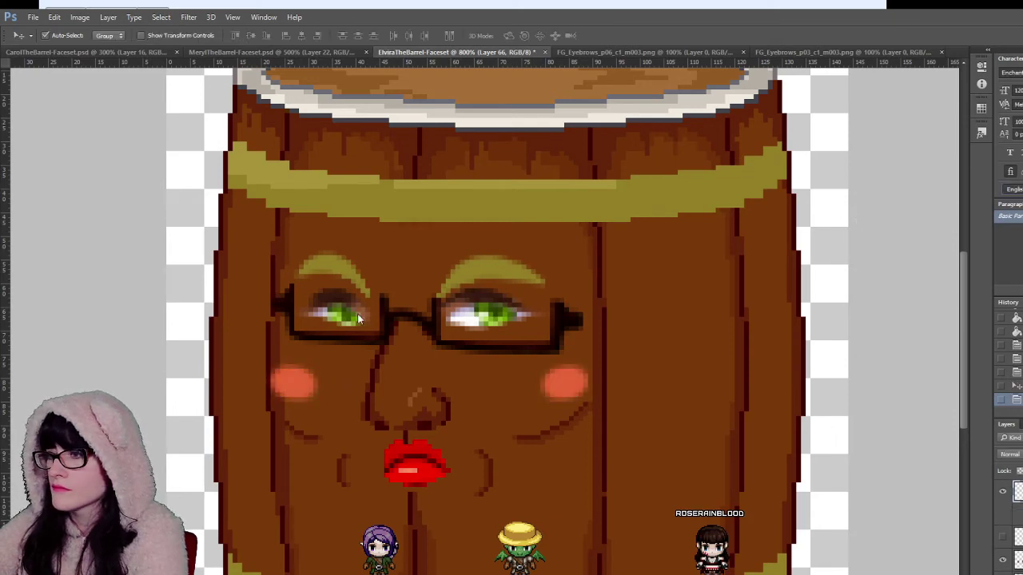
# Step: Compare Elvira's face with and without the coral blush, then lower the blush layer's opacity to soften it
pyautogui.press('z')
pyautogui.keyDown('alt'); pyautogui.click(514, 334); pyautogui.keyUp('alt')
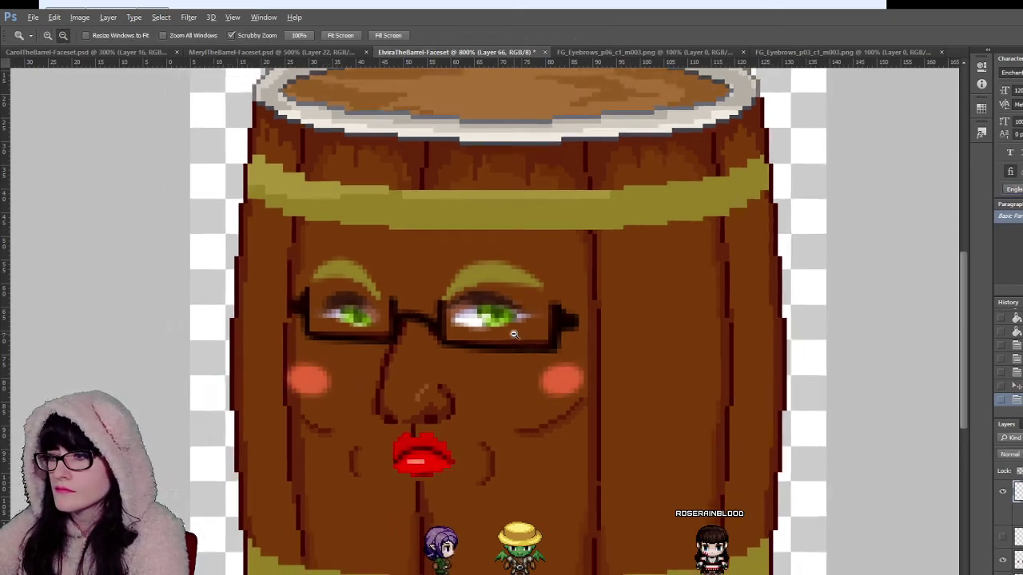
pyautogui.keyDown('alt'); pyautogui.click(513, 334); pyautogui.keyUp('alt')
pyautogui.keyDown('alt'); pyautogui.click(514, 334); pyautogui.keyUp('alt')
pyautogui.keyDown('alt'); pyautogui.click(514, 335); pyautogui.keyUp('alt')
pyautogui.keyDown('alt'); pyautogui.click(514, 335); pyautogui.keyUp('alt')
pyautogui.keyDown('alt'); pyautogui.click(513, 336); pyautogui.keyUp('alt')
pyautogui.click(512, 357)
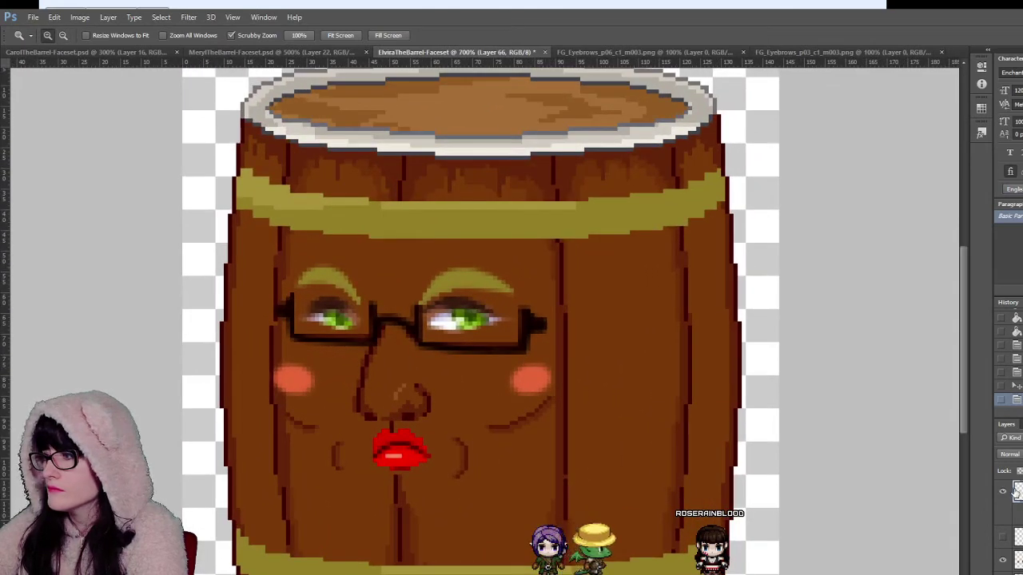
pyautogui.click(1002, 493)
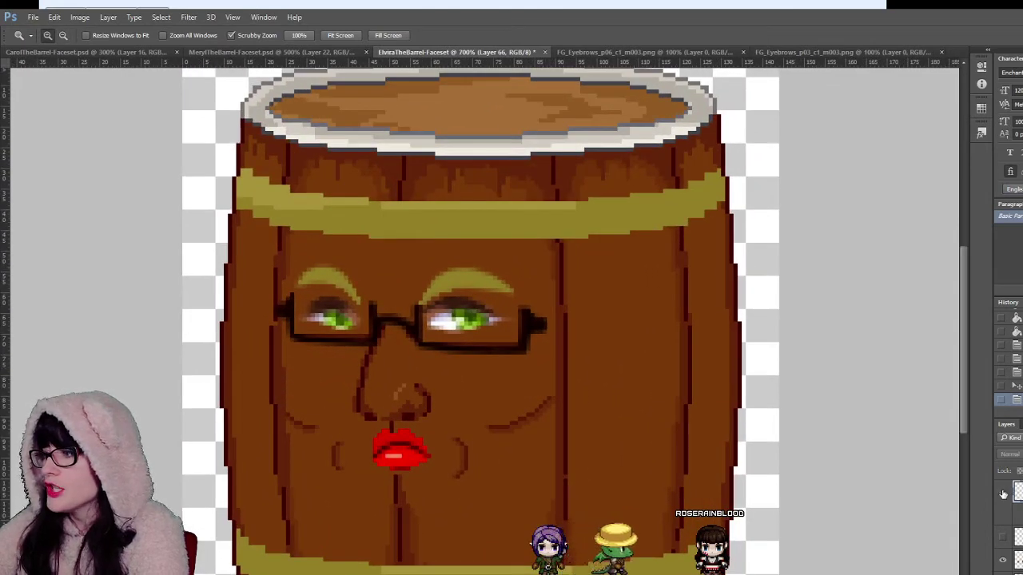
pyautogui.click(1003, 493)
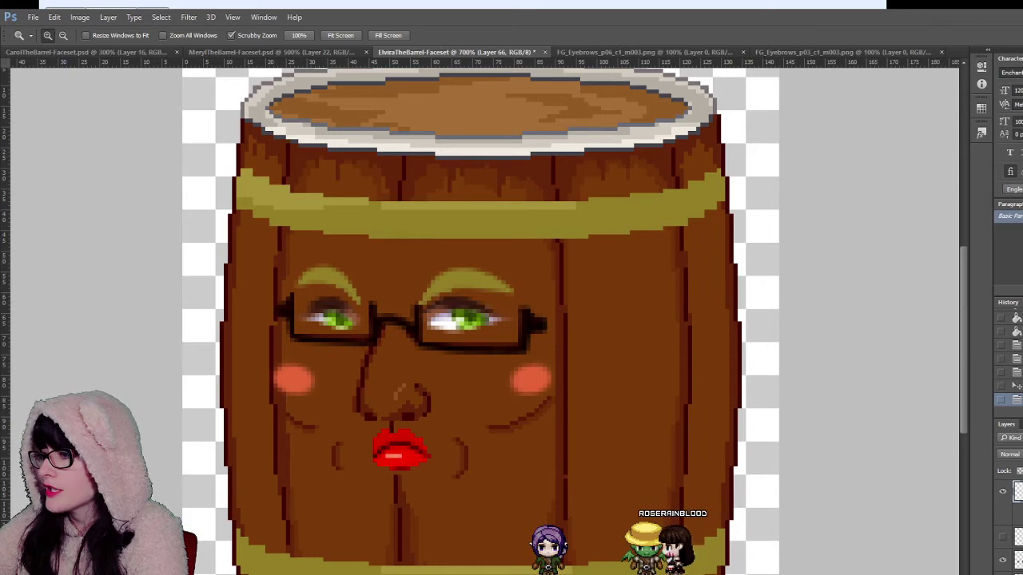
pyautogui.press('5')
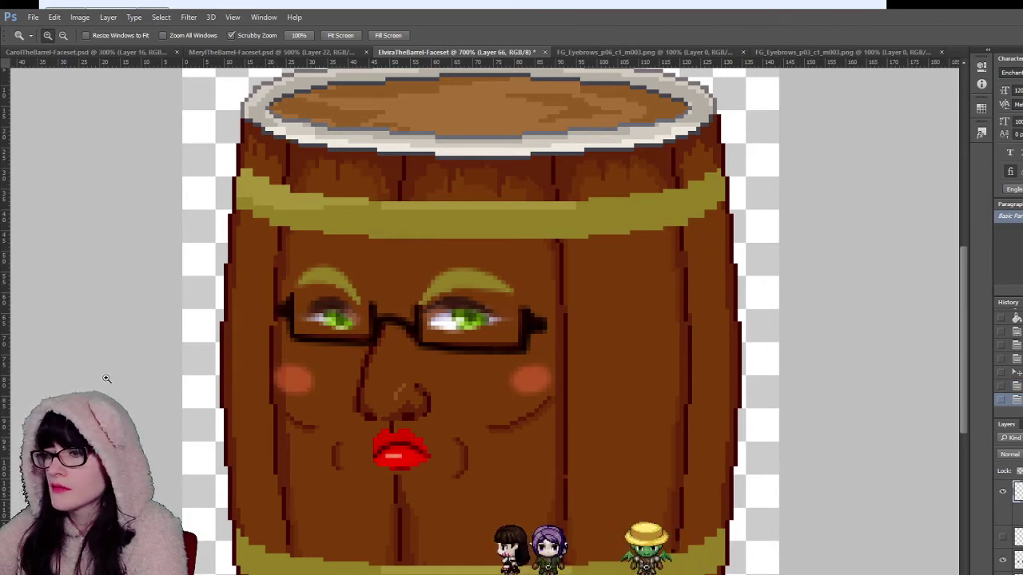
# Step: Examine the softened blush from small overall views to close-ups, and compare it with the Meryl and Carol facesets
pyautogui.keyDown('alt'); pyautogui.click(508, 389); pyautogui.keyUp('alt')
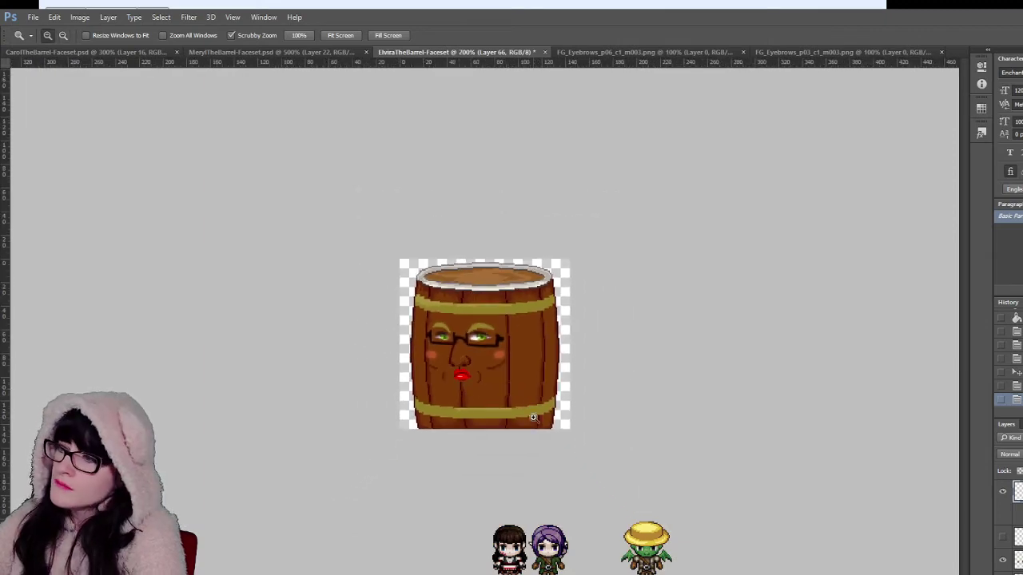
pyautogui.click(482, 342)
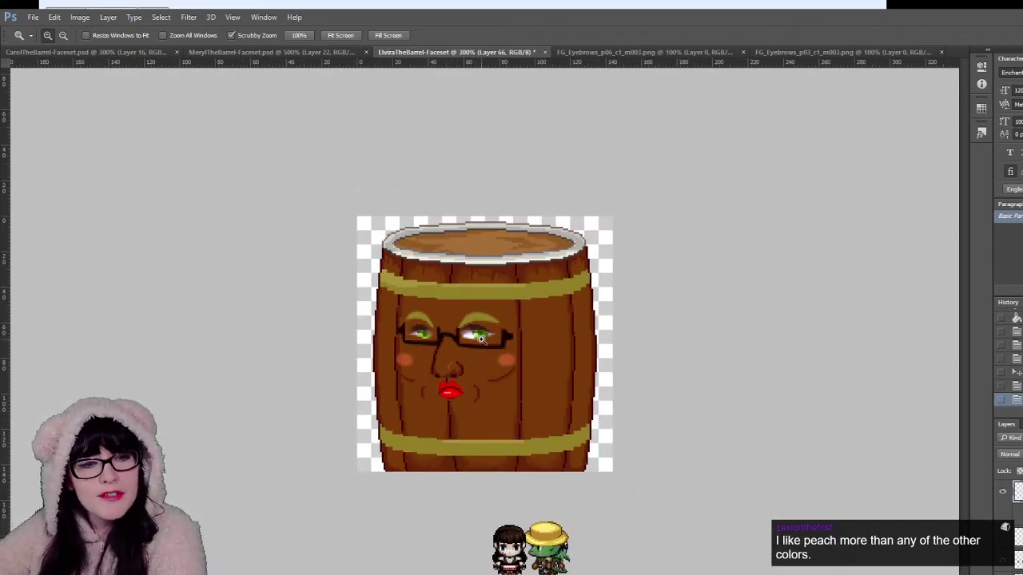
pyautogui.moveTo(481, 338); pyautogui.dragTo(924, 459)
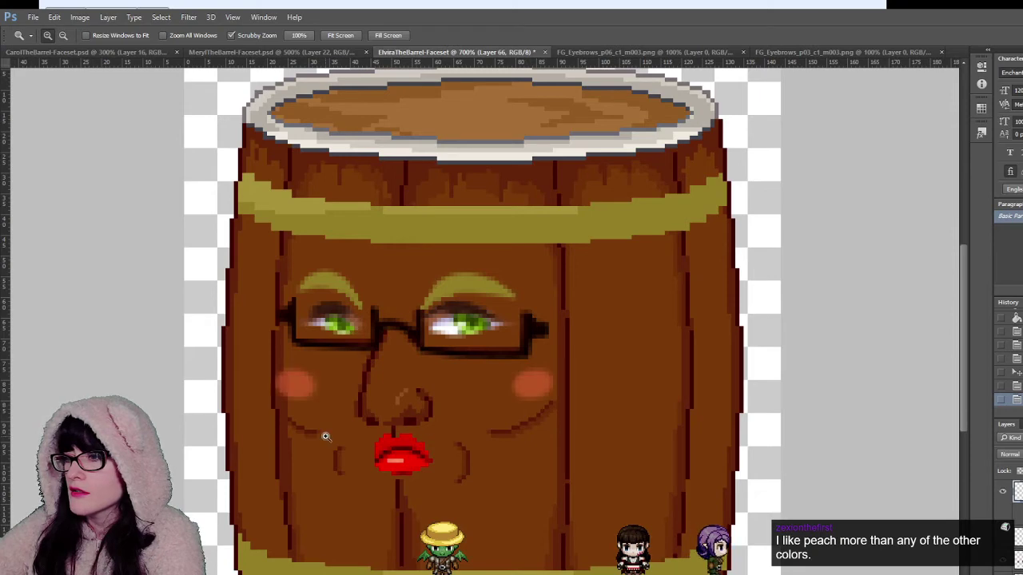
pyautogui.moveTo(333, 384); pyautogui.dragTo(472, 98)
pyautogui.keyDown('alt'); pyautogui.click(522, 343); pyautogui.keyUp('alt')
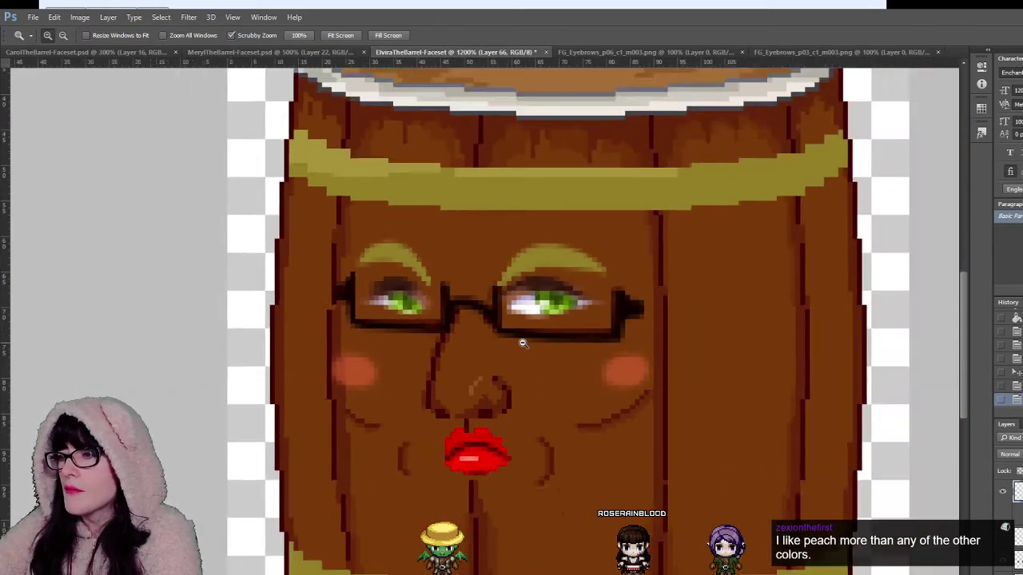
pyautogui.keyDown('alt'); pyautogui.click(523, 343); pyautogui.keyUp('alt')
pyautogui.keyDown('alt'); pyautogui.click(522, 343); pyautogui.keyUp('alt')
pyautogui.keyDown('alt'); pyautogui.click(523, 342); pyautogui.keyUp('alt')
pyautogui.keyDown('alt'); pyautogui.click(522, 343); pyautogui.keyUp('alt')
pyautogui.keyDown('alt'); pyautogui.click(523, 343); pyautogui.keyUp('alt')
pyautogui.scroll(1, 522, 344)
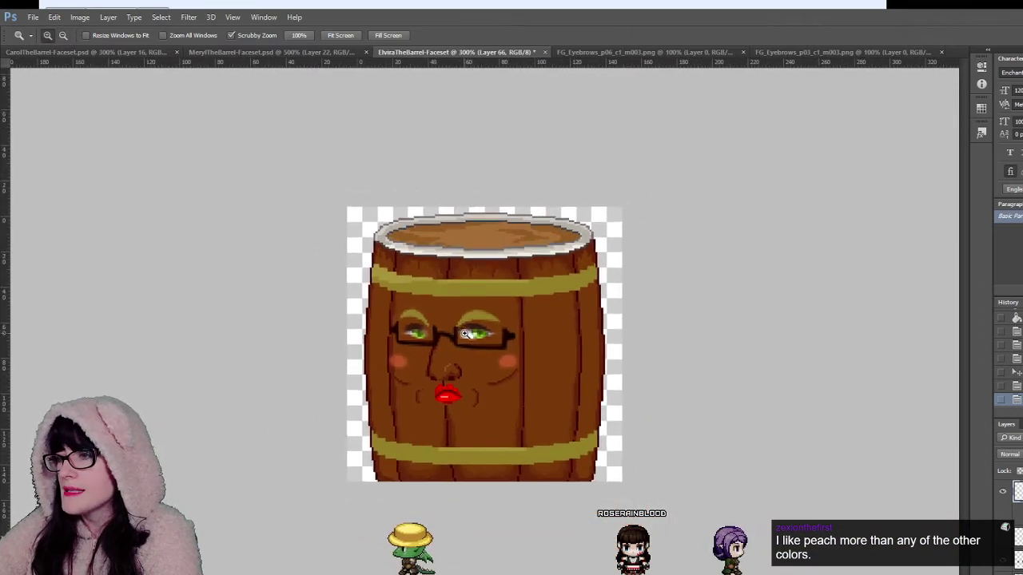
pyautogui.click(309, 54)
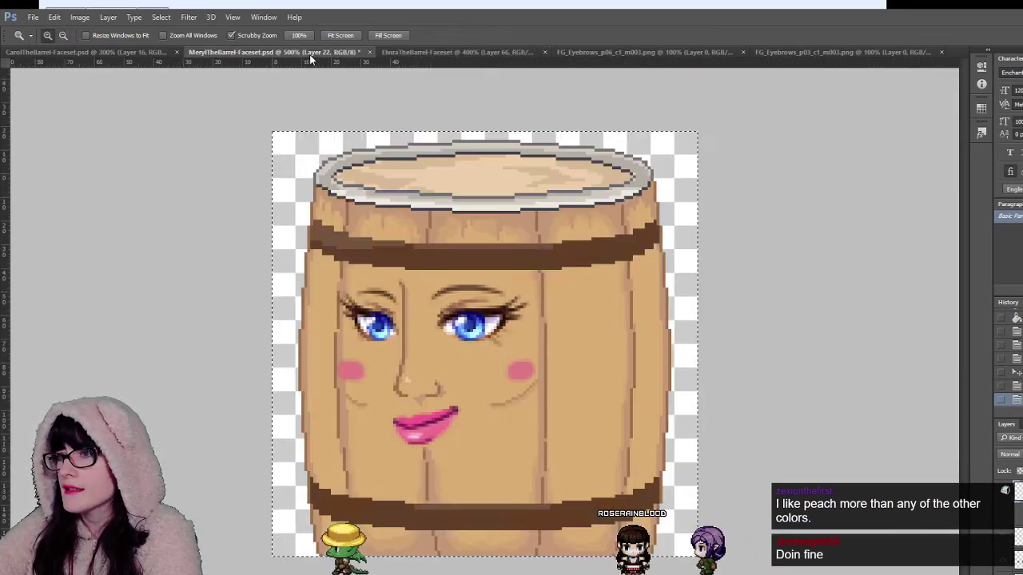
pyautogui.click(87, 51)
pyautogui.click(403, 52)
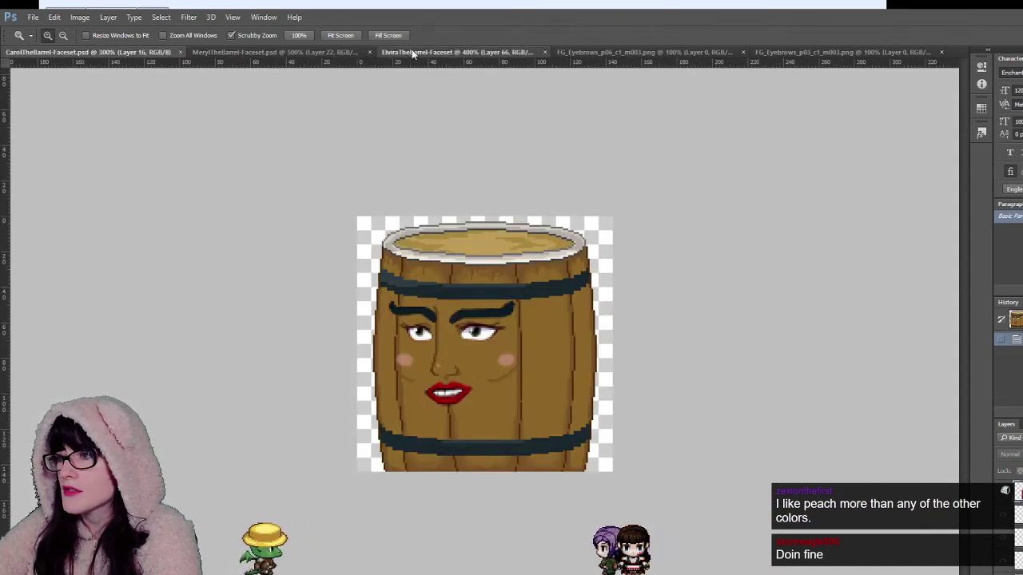
pyautogui.scroll(1, 544, 353)
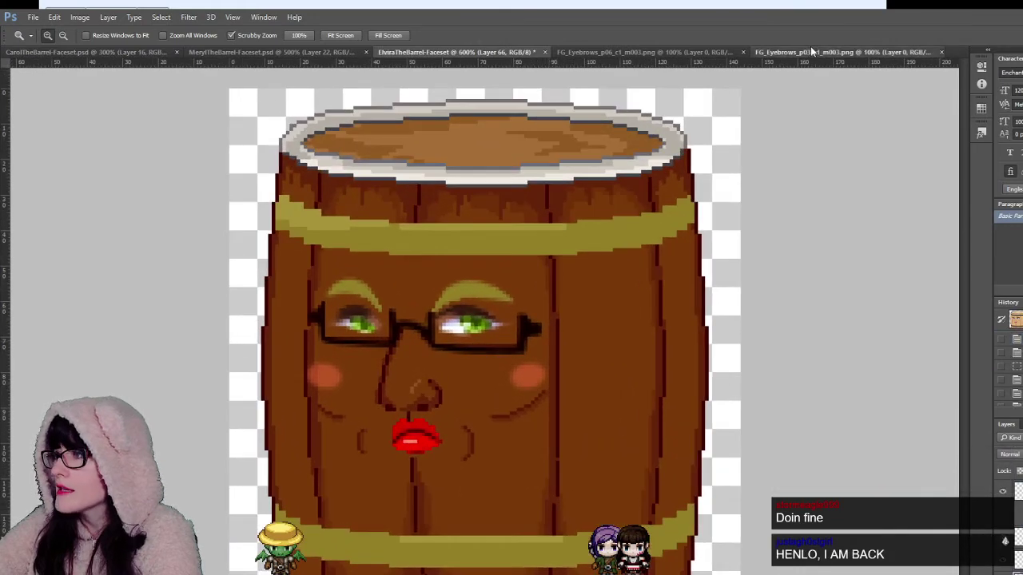
# Step: Close the two FG_Eyebrows images and open the eye parts FG_Eyes_p15_c2.png and FG_Eyes_p19_c2.png
pyautogui.click(810, 46)
pyautogui.click(736, 52)
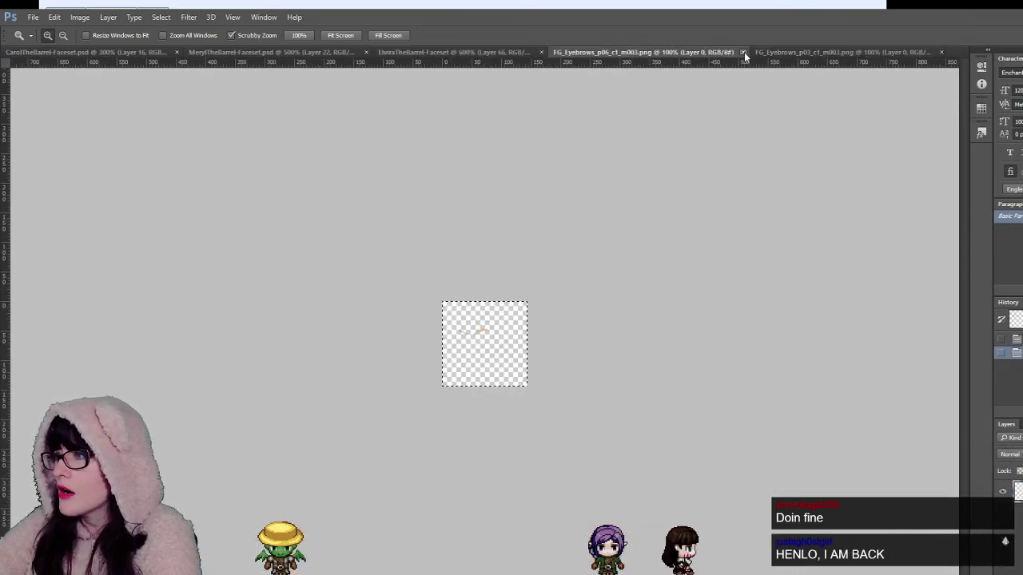
pyautogui.click(742, 52)
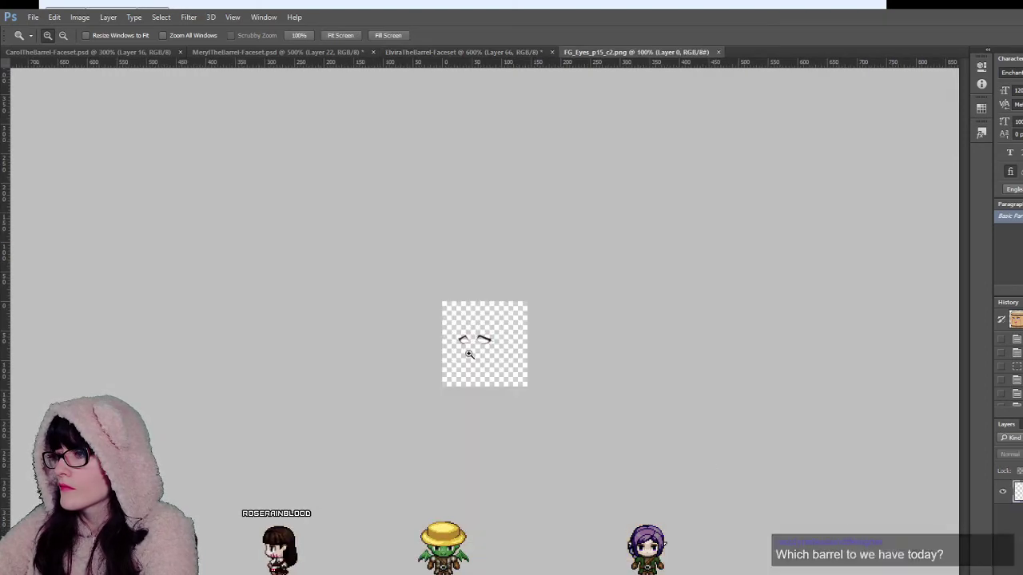
# Step: Copy the eyes from FG_Eyes_p19_c2.png into Elvira's faceset and position them over the existing eyes behind the glasses
pyautogui.click(457, 350)
pyautogui.click(457, 350)
pyautogui.click(456, 350)
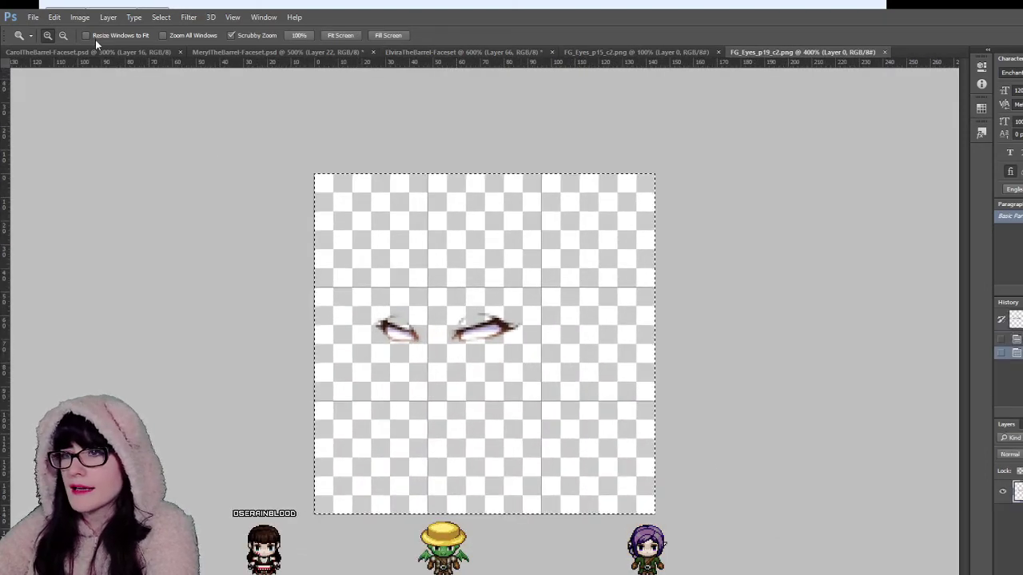
pyautogui.click(422, 51)
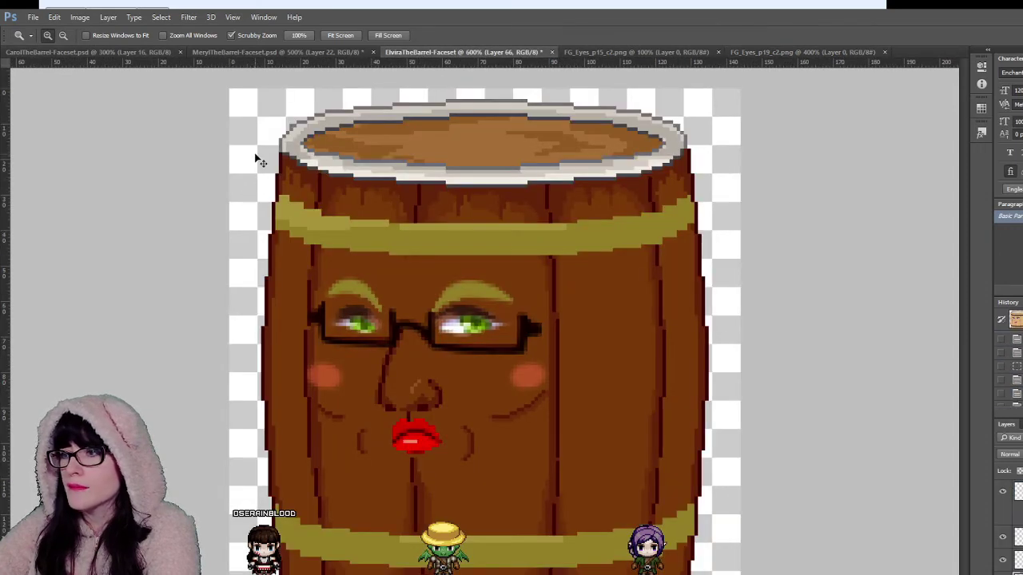
pyautogui.hotkey('ctrl', 'v')
pyautogui.press('v')
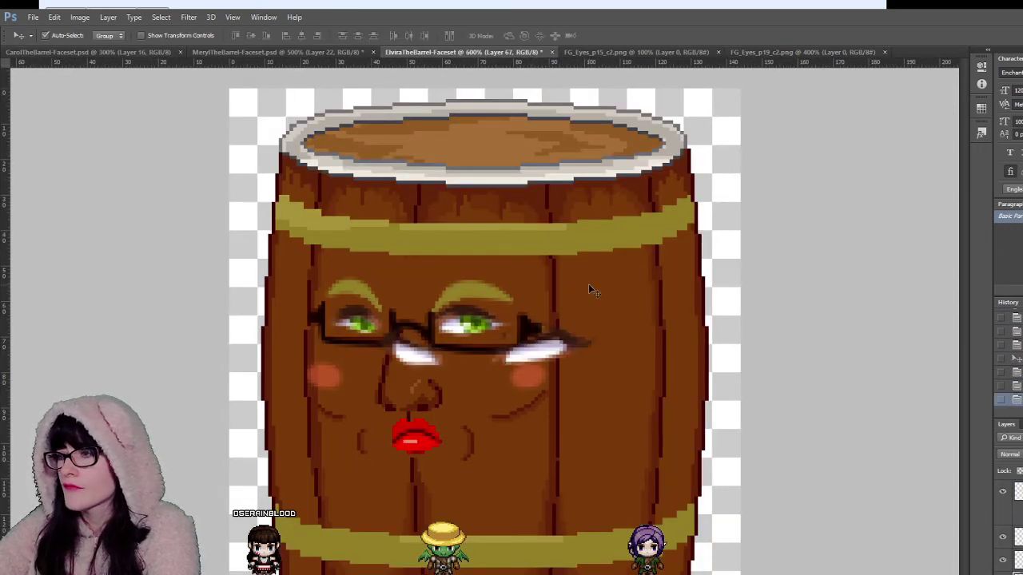
pyautogui.moveTo(550, 349); pyautogui.dragTo(490, 317)
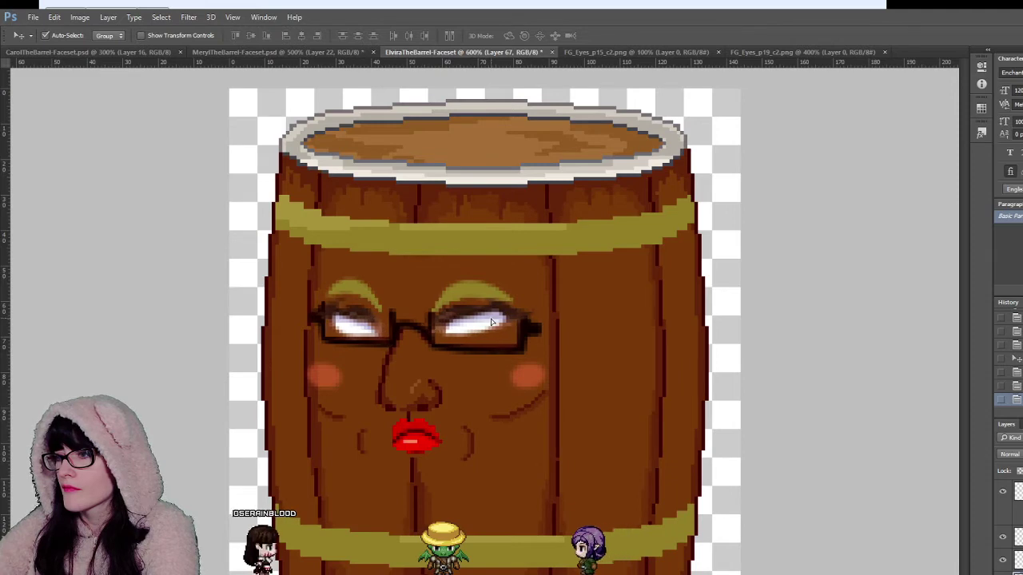
# Step: Hide the old eye shape and arrange the layers so the green irises sit on top of the new eye shape
pyautogui.click(1002, 574)
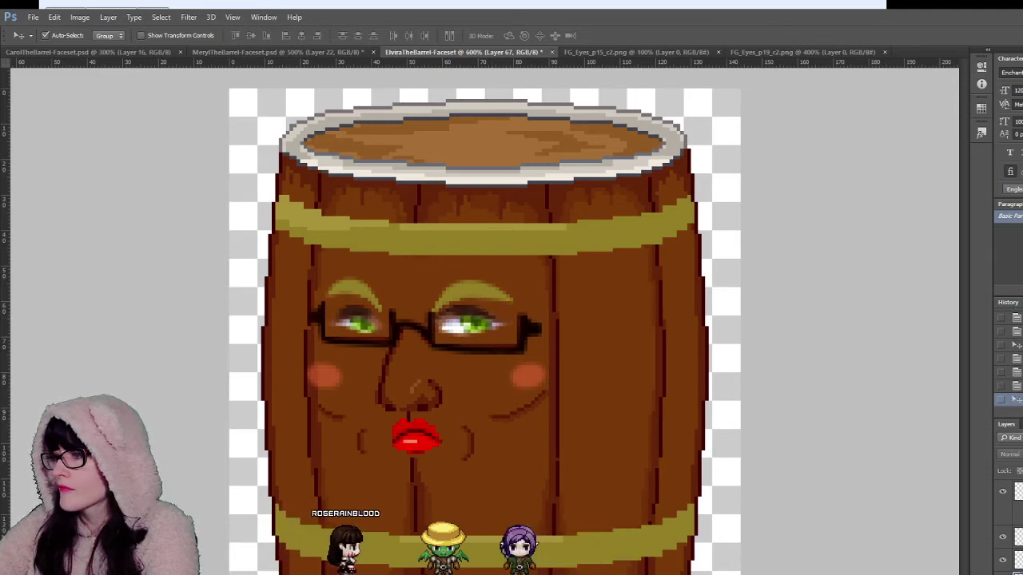
pyautogui.scroll(-3, 1005, 503)
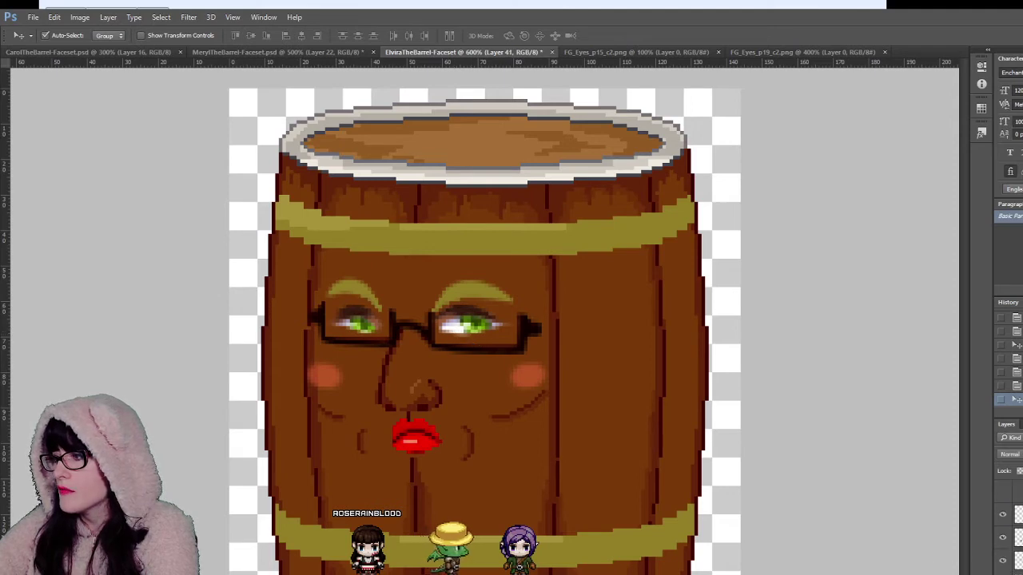
pyautogui.click(1002, 574)
pyautogui.scroll(1, 1005, 528)
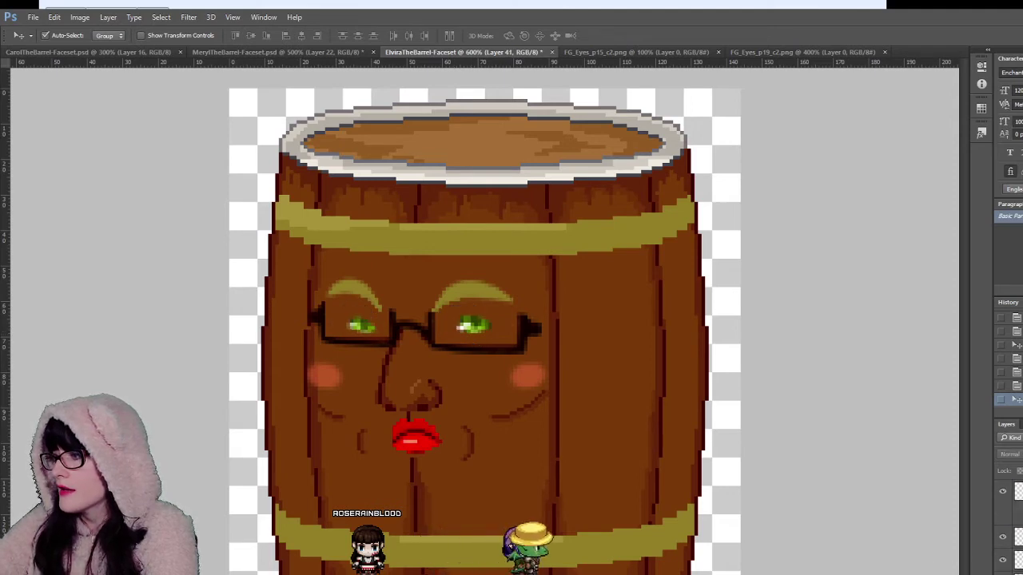
pyautogui.hotkey('ctrl', 'z')
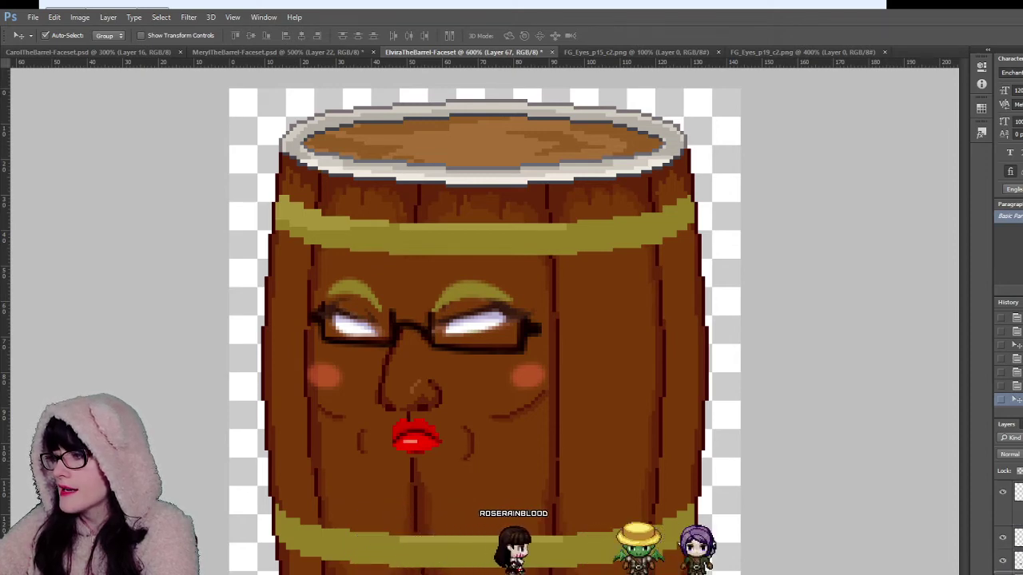
pyautogui.hotkey('ctrl', ']')
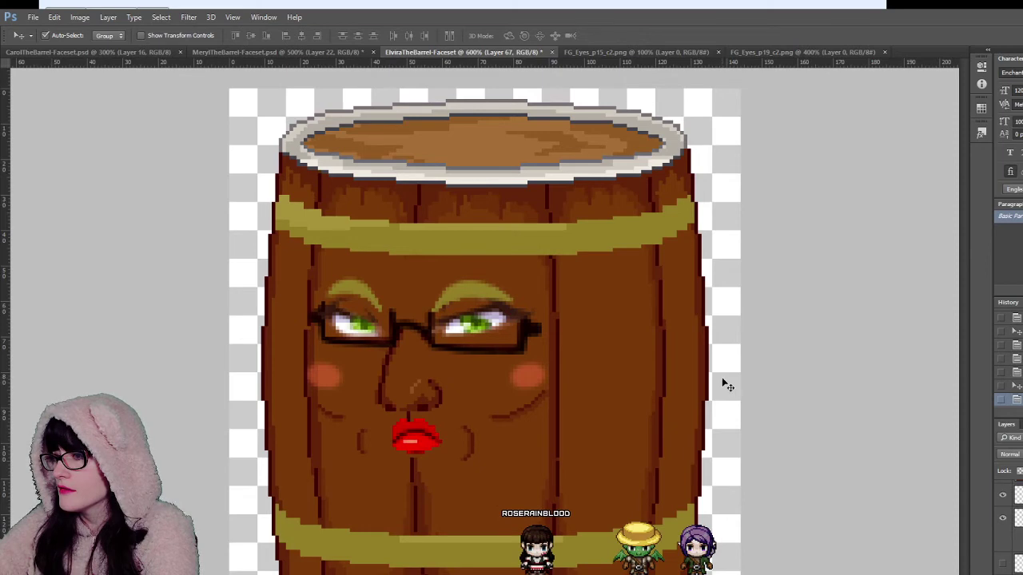
pyautogui.scroll(-5, 1009, 516)
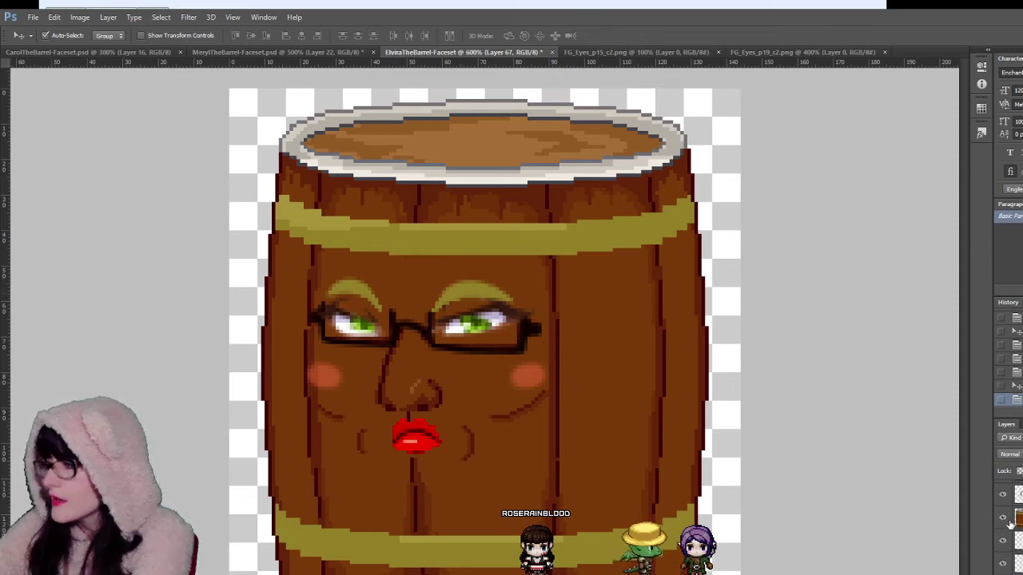
pyautogui.scroll(-1, 1008, 540)
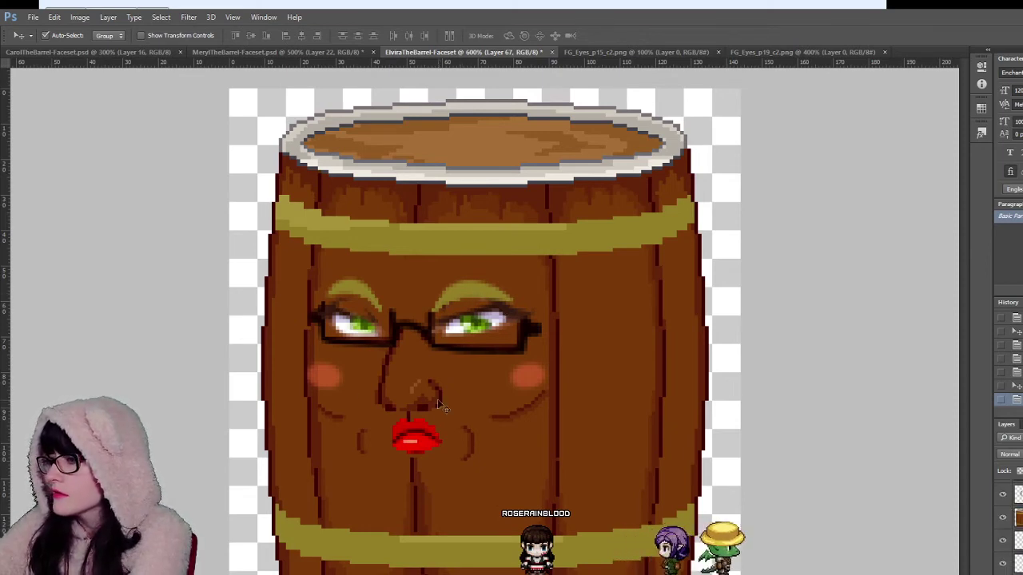
# Step: Examine the new eyes from the whole barrel to a 1200% close-up, toggling the visibility of an eye layer
pyautogui.press('z')
pyautogui.moveTo(608, 371); pyautogui.dragTo(532, 356)
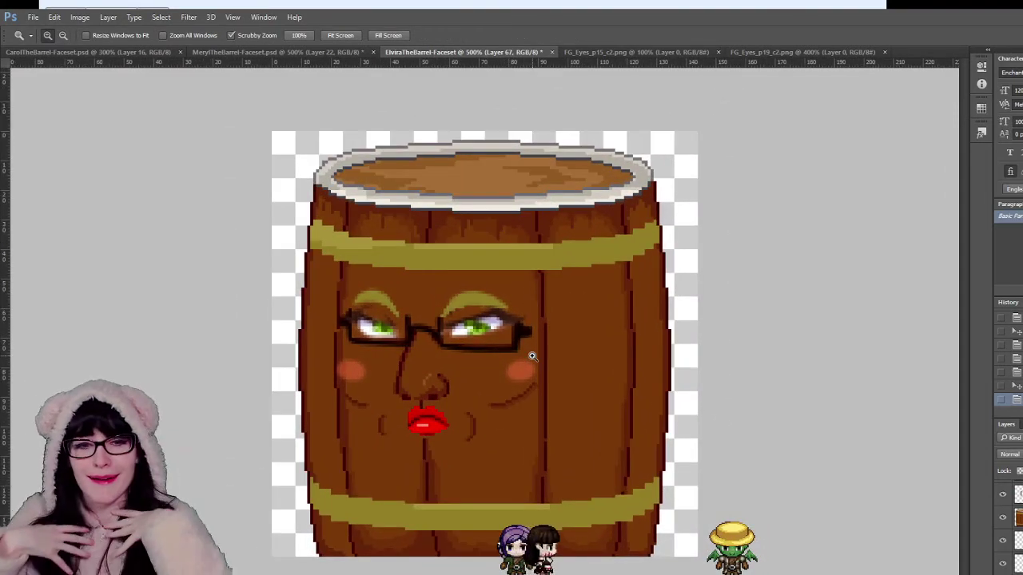
pyautogui.click(532, 356)
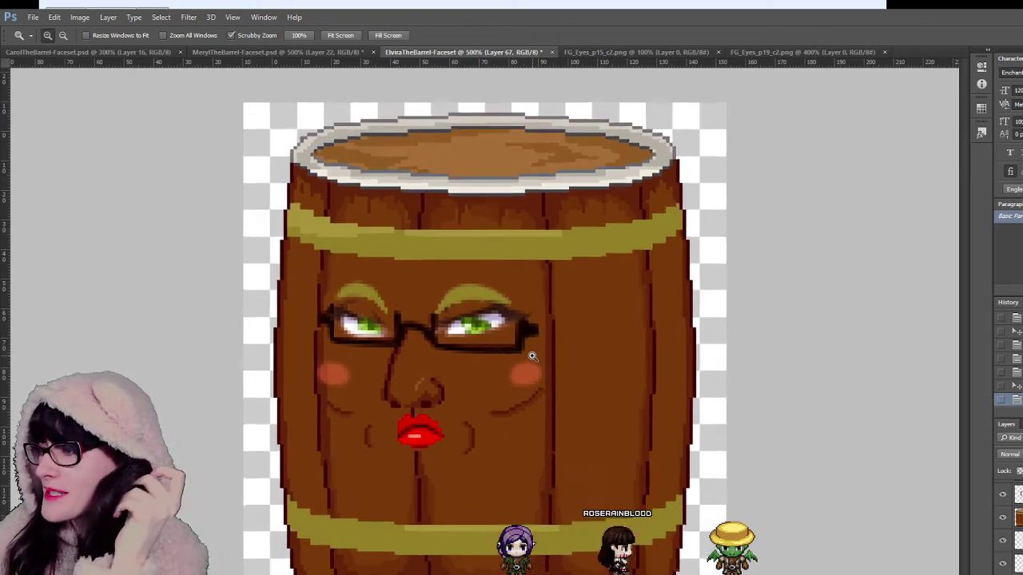
pyautogui.click(531, 355)
pyautogui.click(511, 304)
pyautogui.click(511, 304)
pyautogui.click(512, 304)
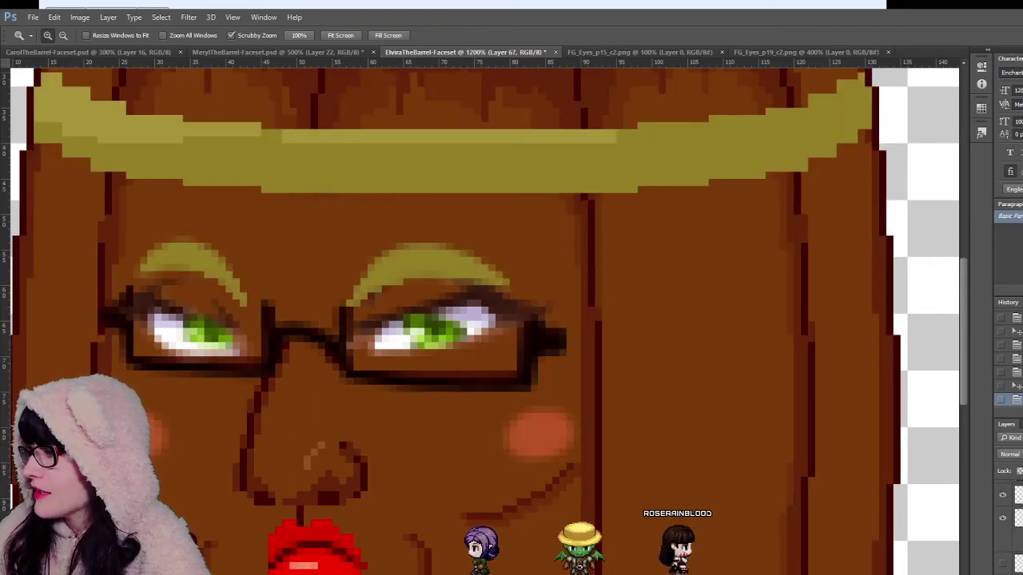
pyautogui.press('v')
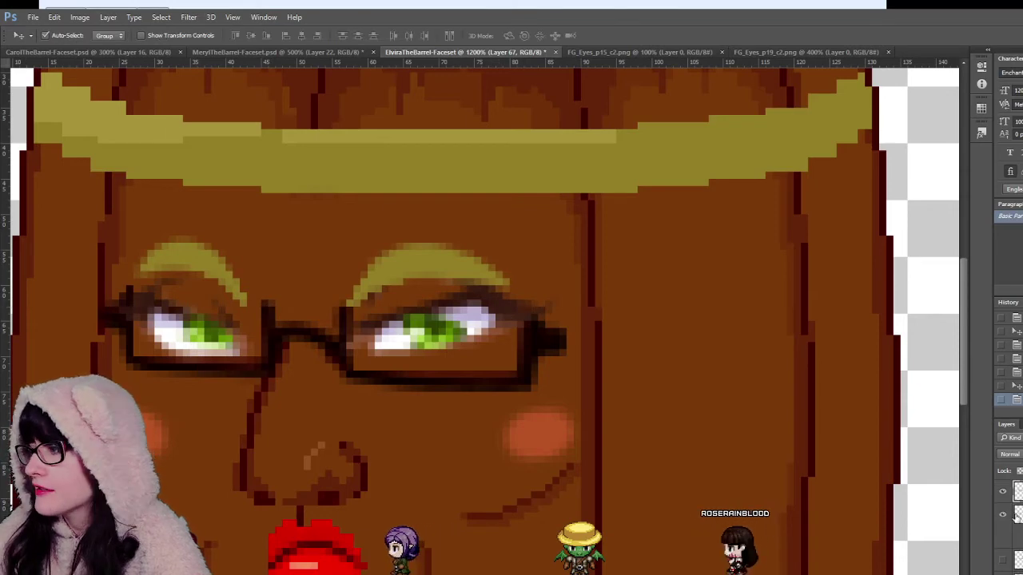
pyautogui.click(1003, 494)
pyautogui.click(1003, 494)
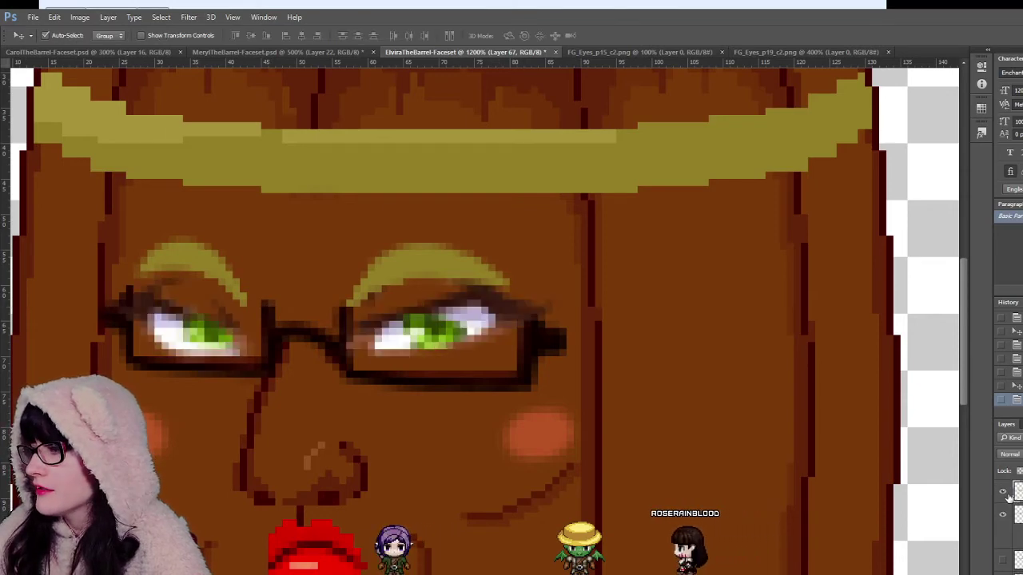
# Step: Compare Elvira's new eyes with the Meryl and Carol facesets, then review her whole face at smaller view sizes
pyautogui.click(332, 50)
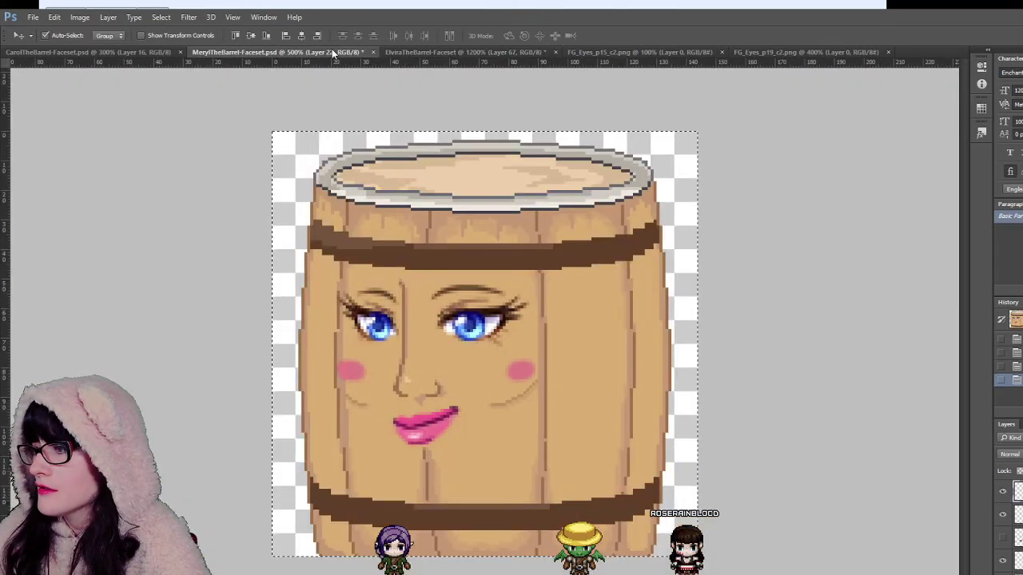
pyautogui.click(141, 52)
pyautogui.click(474, 54)
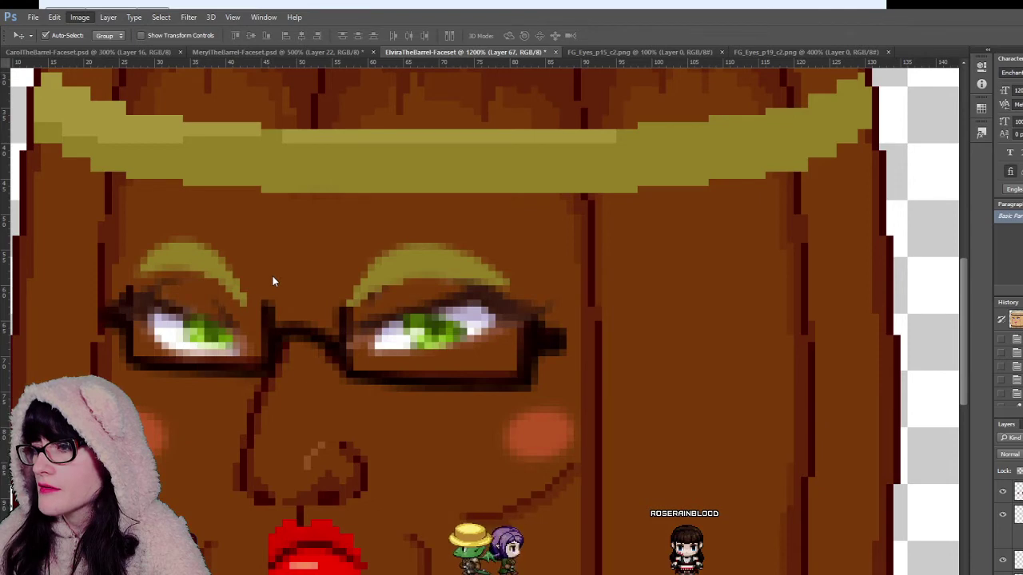
pyautogui.press('z')
pyautogui.click(440, 293)
pyautogui.click(440, 292)
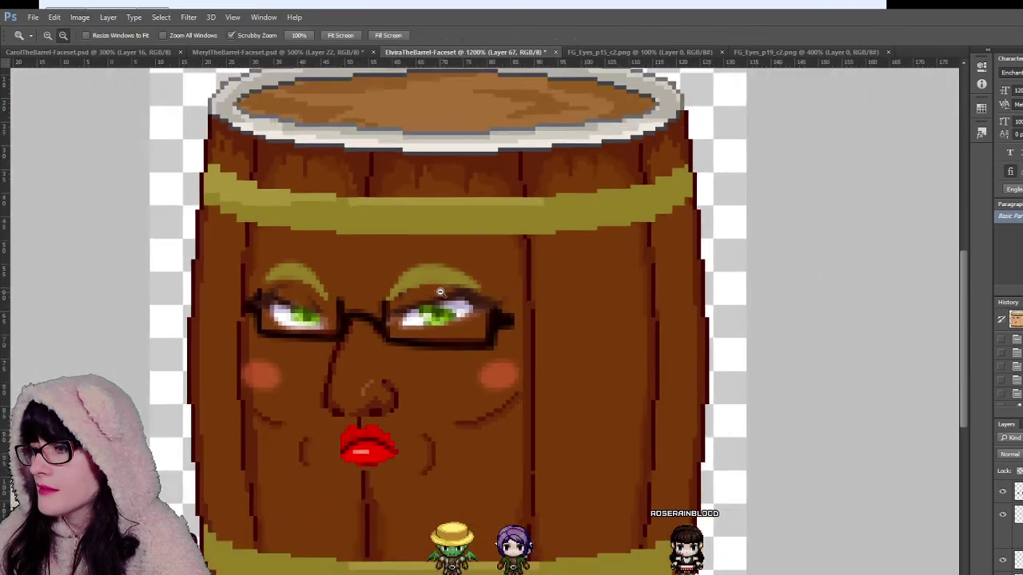
pyautogui.click(440, 292)
pyautogui.click(440, 292)
pyautogui.click(441, 293)
pyautogui.keyDown('alt'); pyautogui.click(441, 291); pyautogui.keyUp('alt')
pyautogui.click(505, 353)
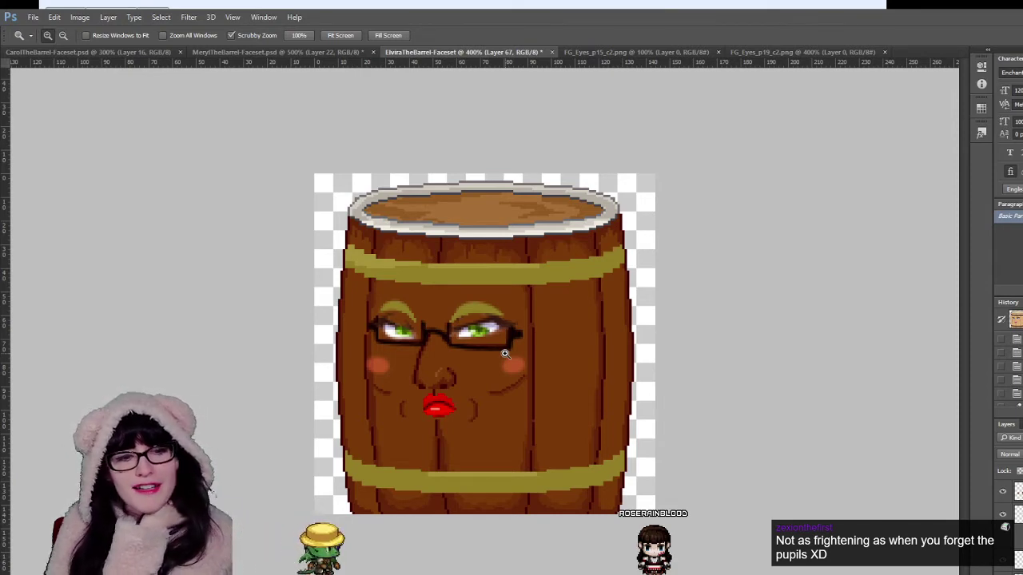
pyautogui.click(505, 354)
# Step: Compare the new eyes with and without the green irises, then inspect the face up close at 700% to 800%
pyautogui.press('v')
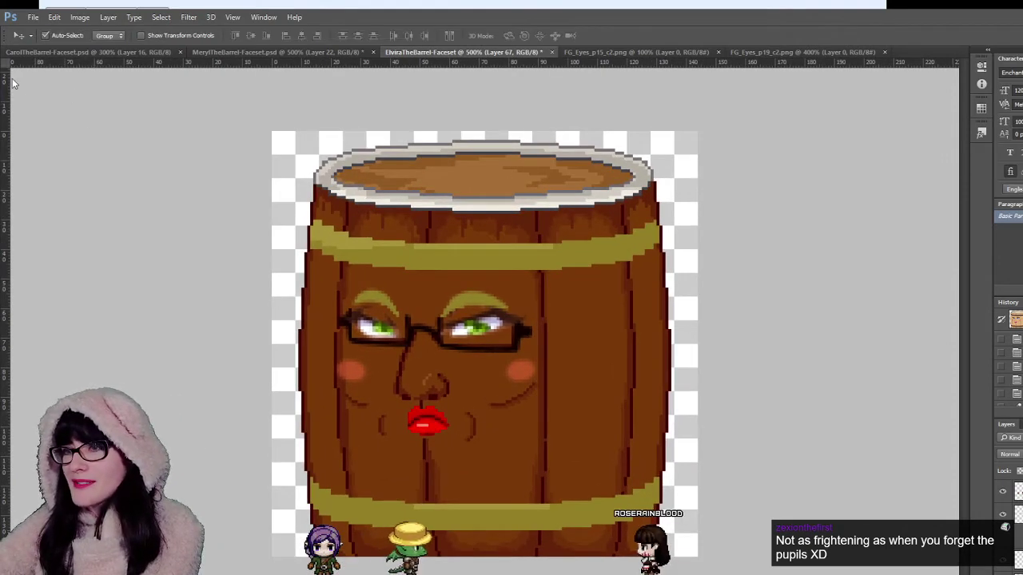
pyautogui.click(458, 345)
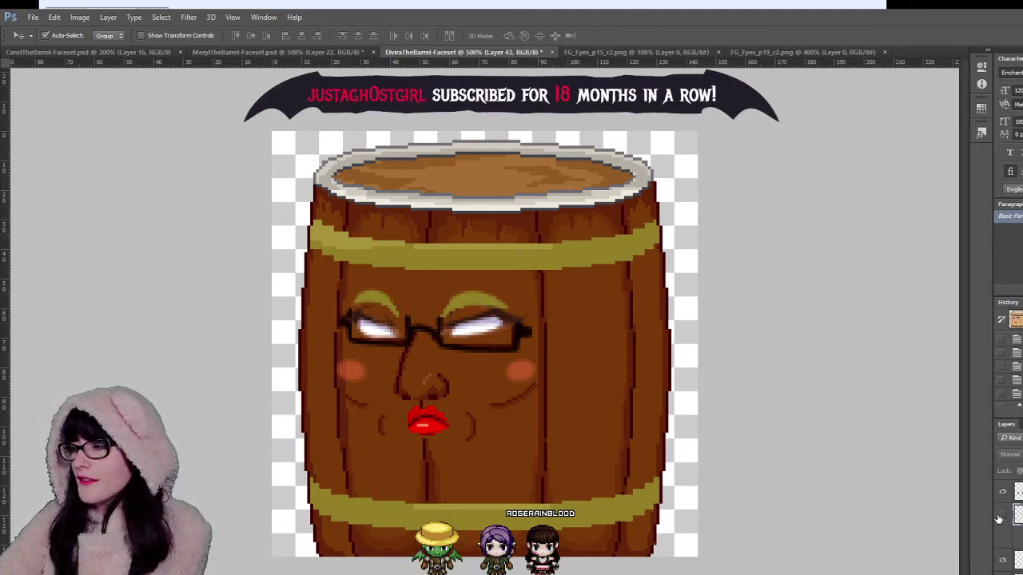
pyautogui.click(1000, 517)
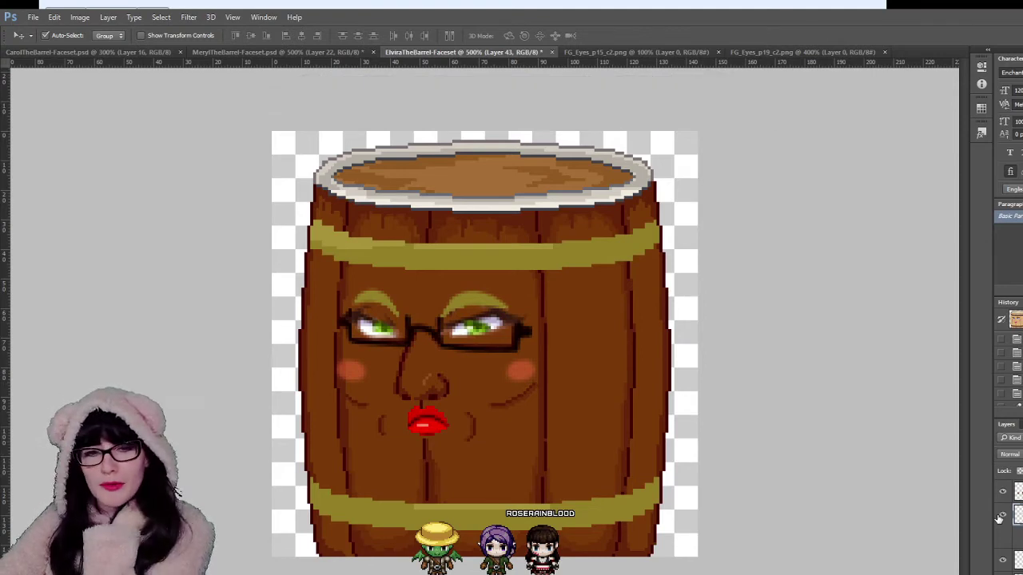
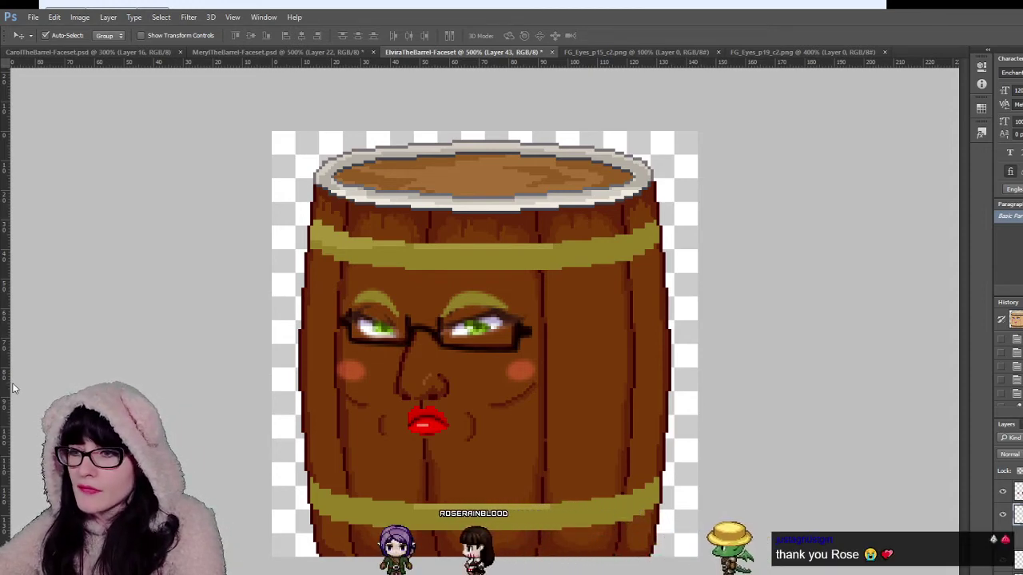
pyautogui.press('z')
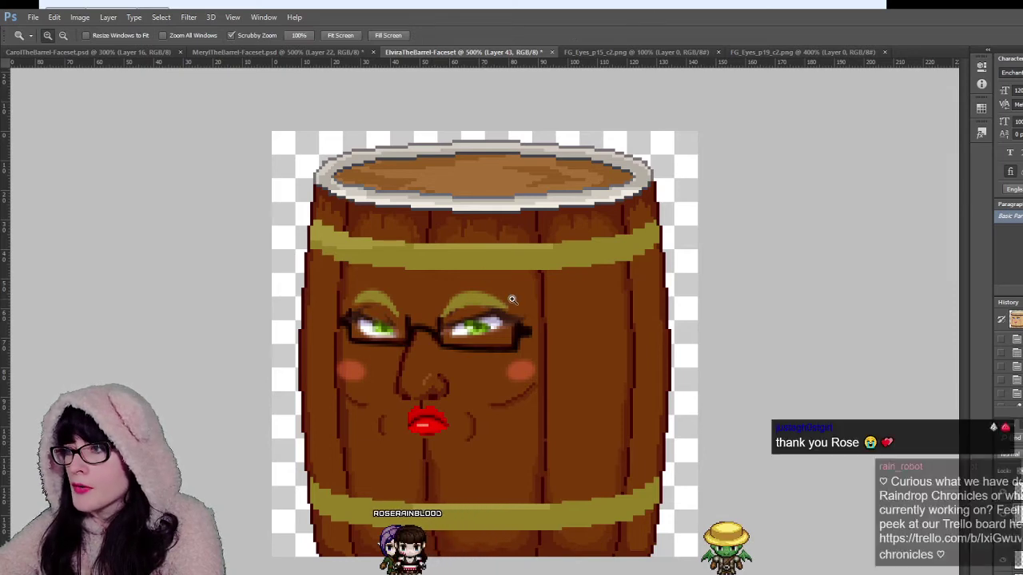
pyautogui.hotkey('ctrl', '+')
pyautogui.hotkey('ctrl', '+')
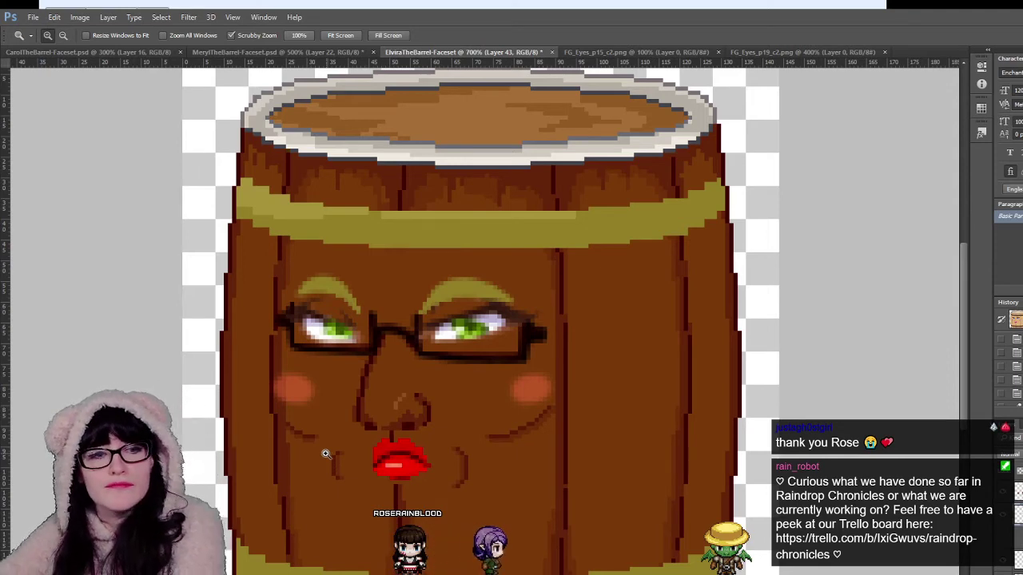
pyautogui.scroll(-2, 399, 349)
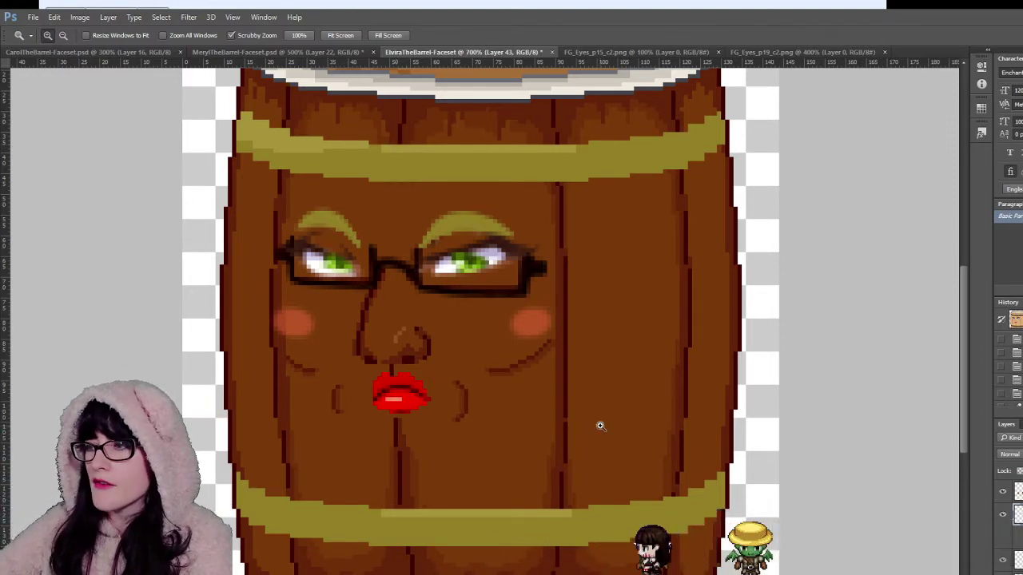
pyautogui.click(356, 287)
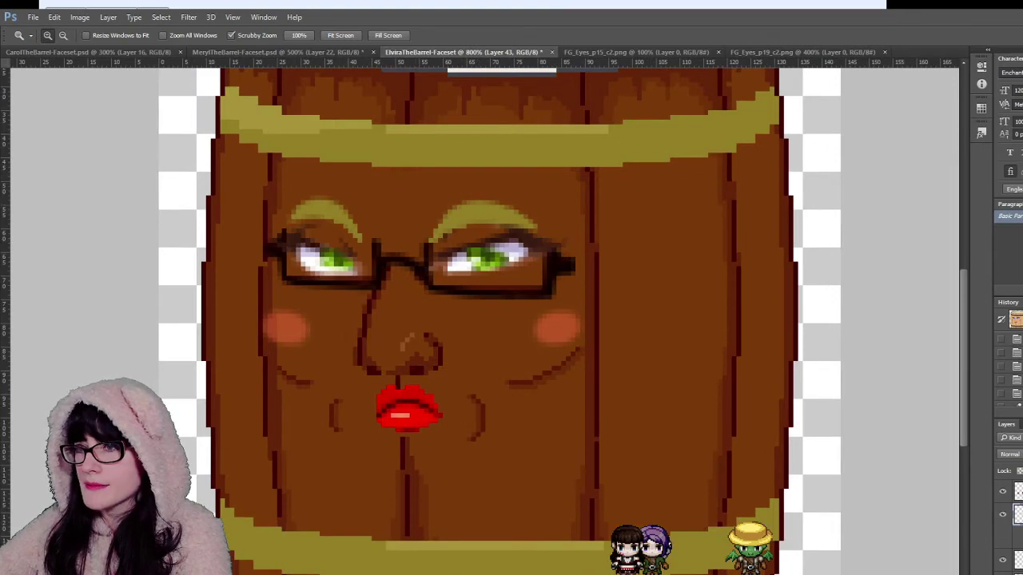
pyautogui.press('v')
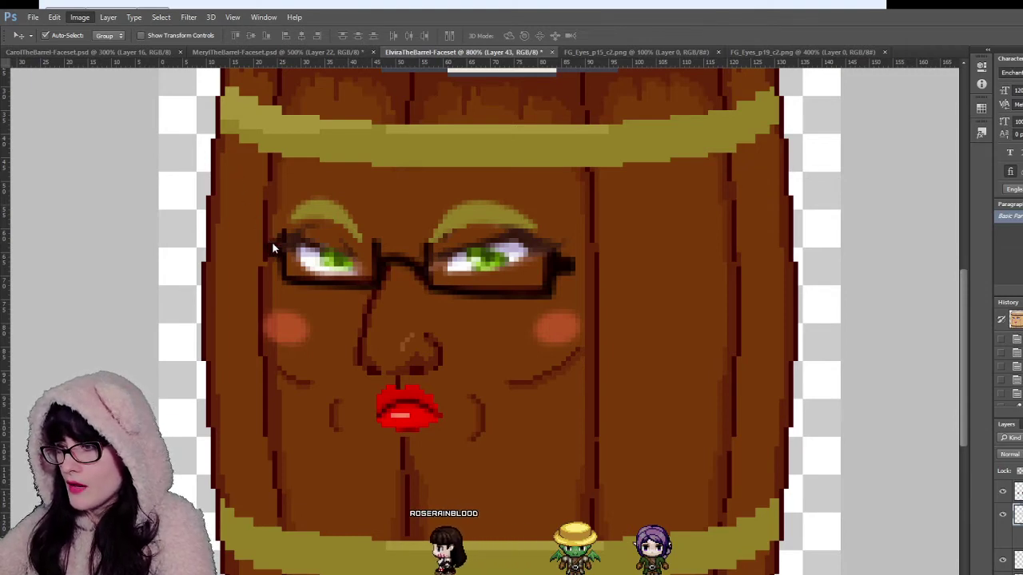
pyautogui.press('i')
pyautogui.press('v')
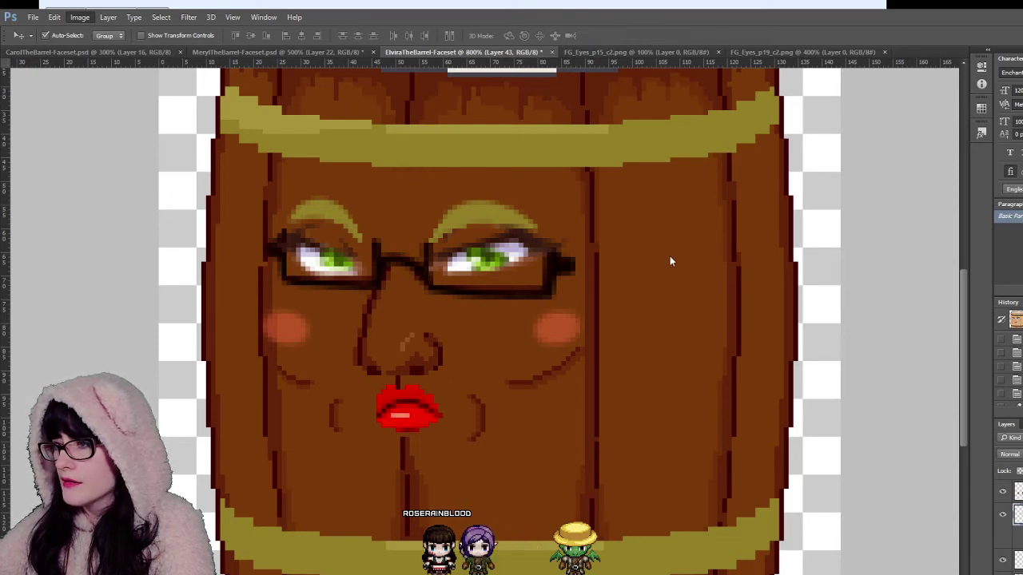
pyautogui.press('i')
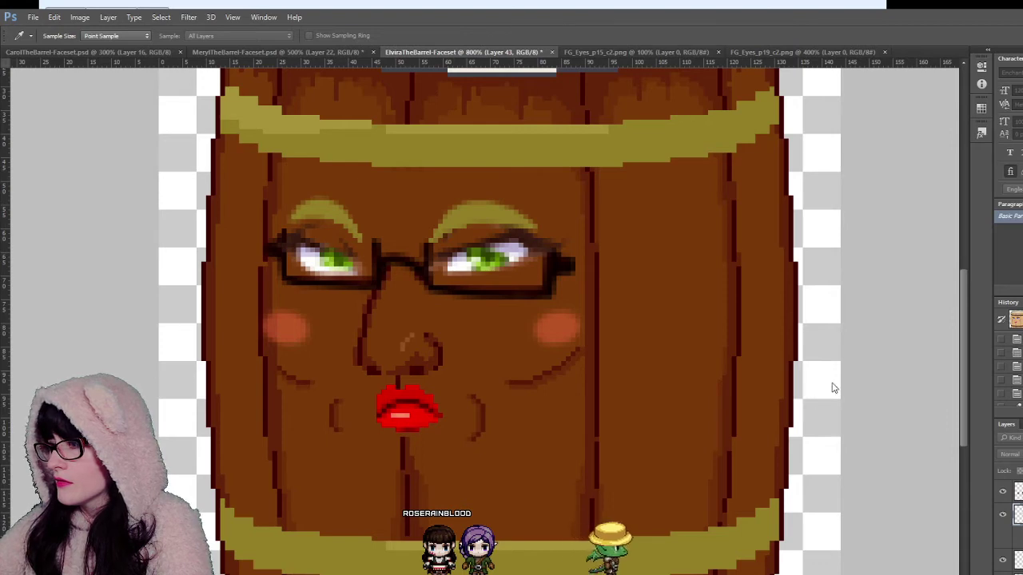
pyautogui.press('v')
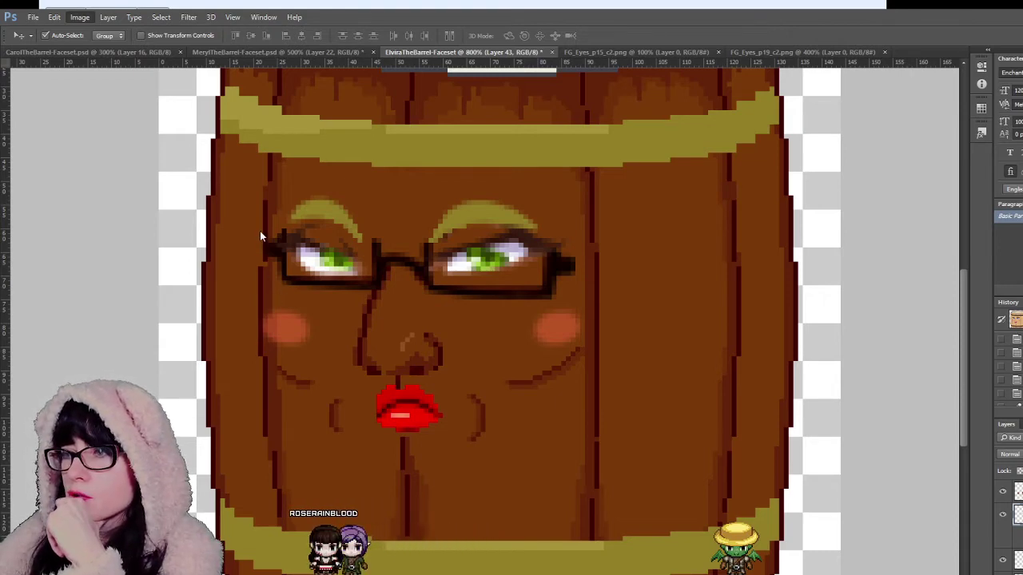
pyautogui.press('i')
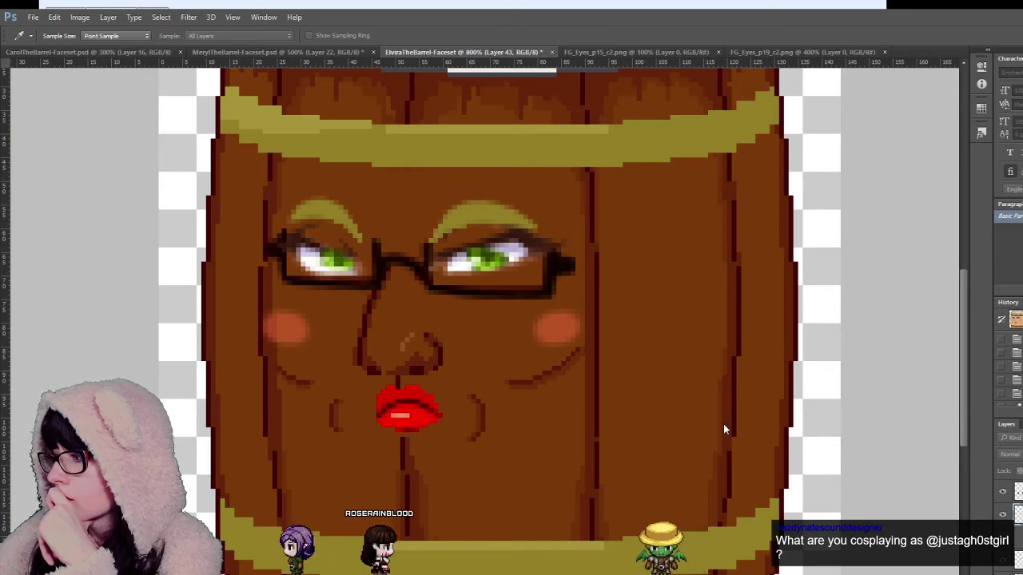
pyautogui.press('v')
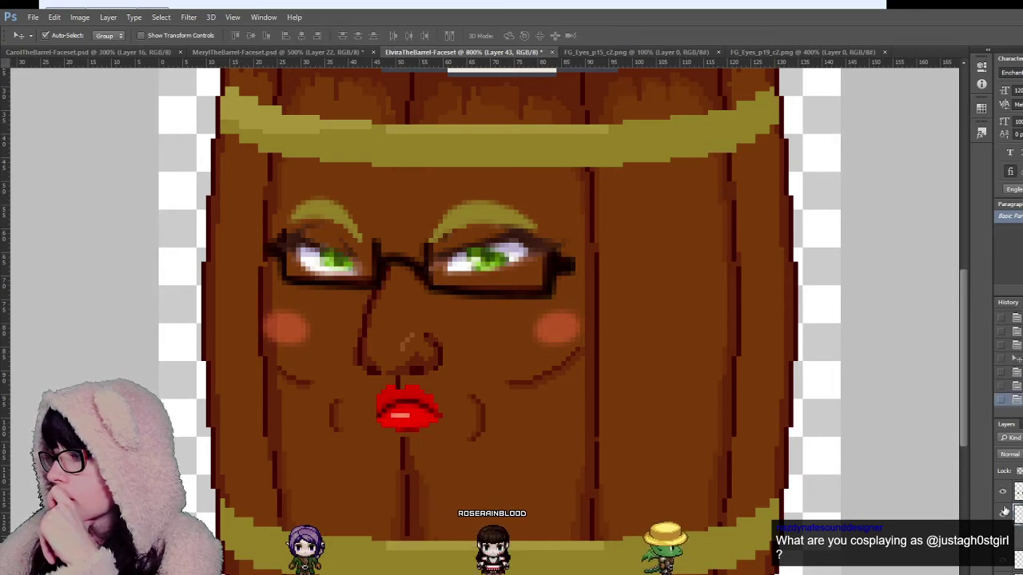
pyautogui.click(562, 263)
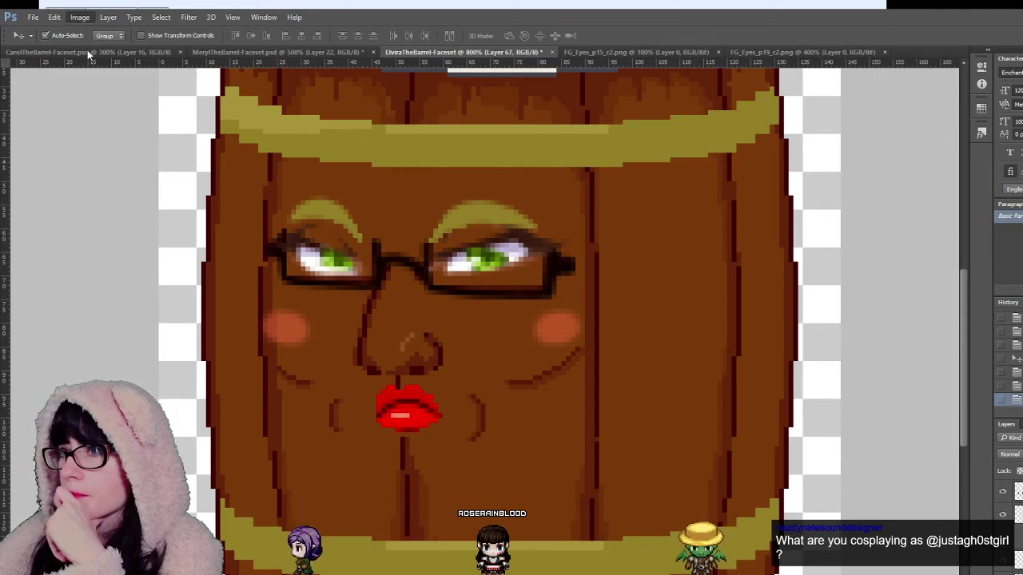
pyautogui.press('i')
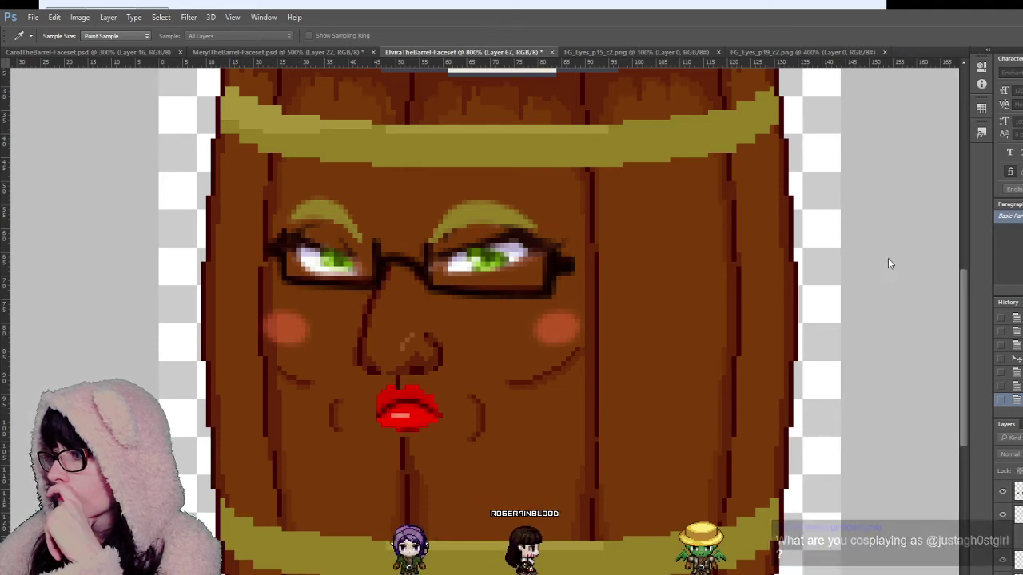
pyautogui.press('v')
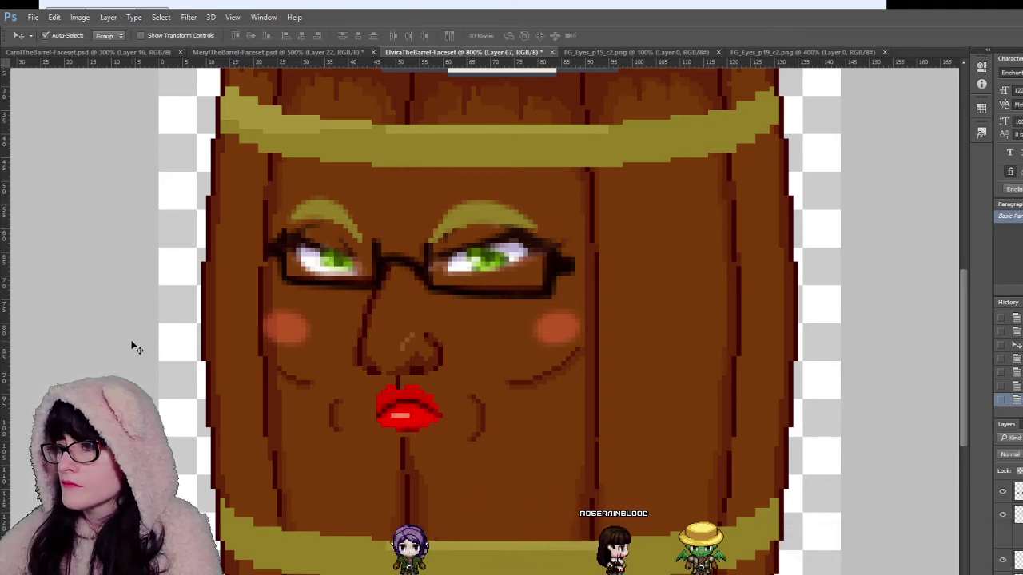
# Step: Review the whole barrel at 400% and smaller, and examine the face at 800% with and without the eyebrows
pyautogui.press('z')
pyautogui.keyDown('alt'); pyautogui.click(530, 305); pyautogui.keyUp('alt')
pyautogui.keyDown('alt'); pyautogui.click(530, 308); pyautogui.keyUp('alt')
pyautogui.keyDown('alt'); pyautogui.click(491, 376); pyautogui.keyUp('alt')
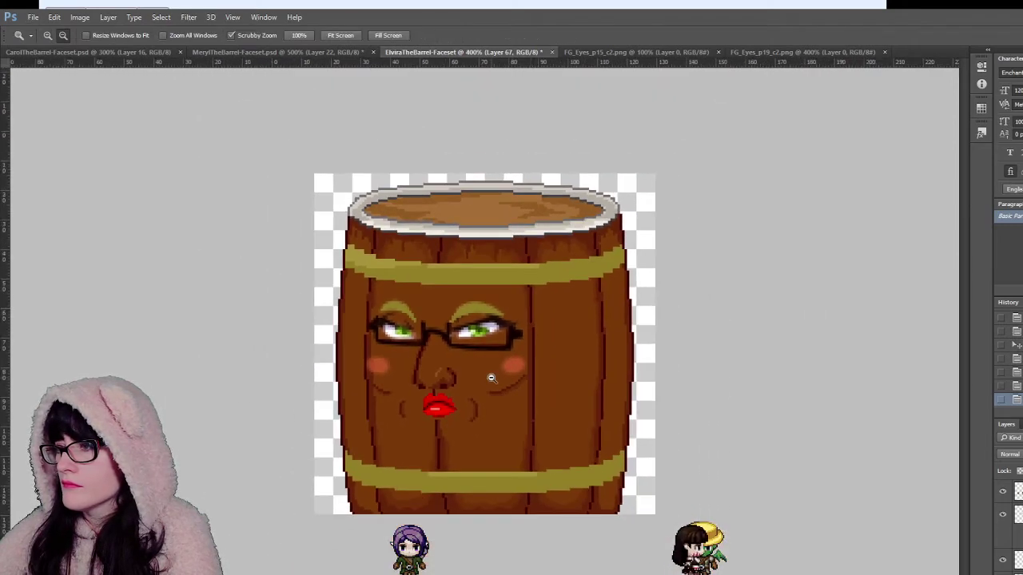
pyautogui.keyDown('alt'); pyautogui.click(490, 377); pyautogui.keyUp('alt')
pyautogui.click(444, 352)
pyautogui.click(440, 372)
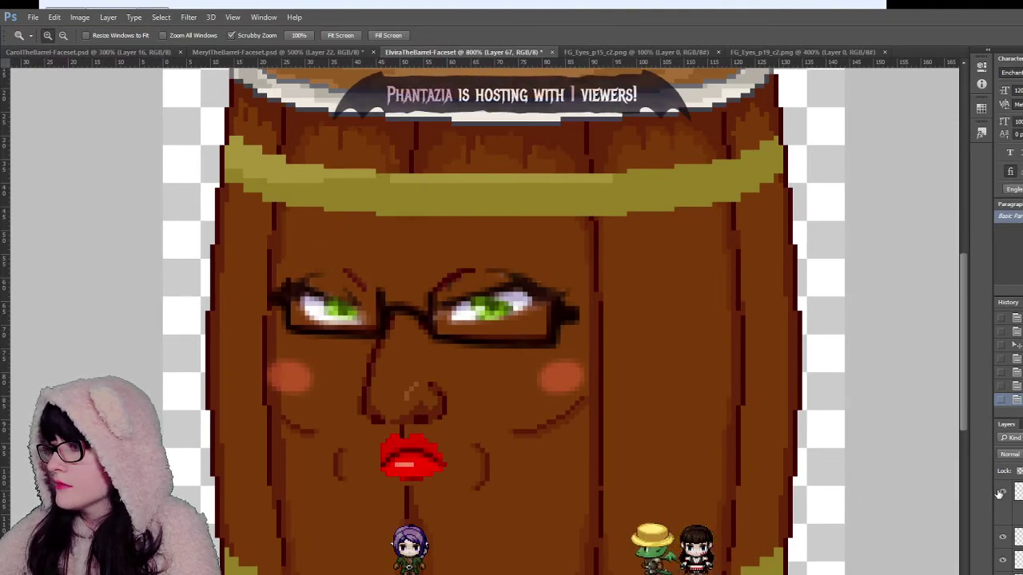
# Step: Try to shift the eyebrow above the wider eye separately using a rectangular selection around it
pyautogui.press('m')
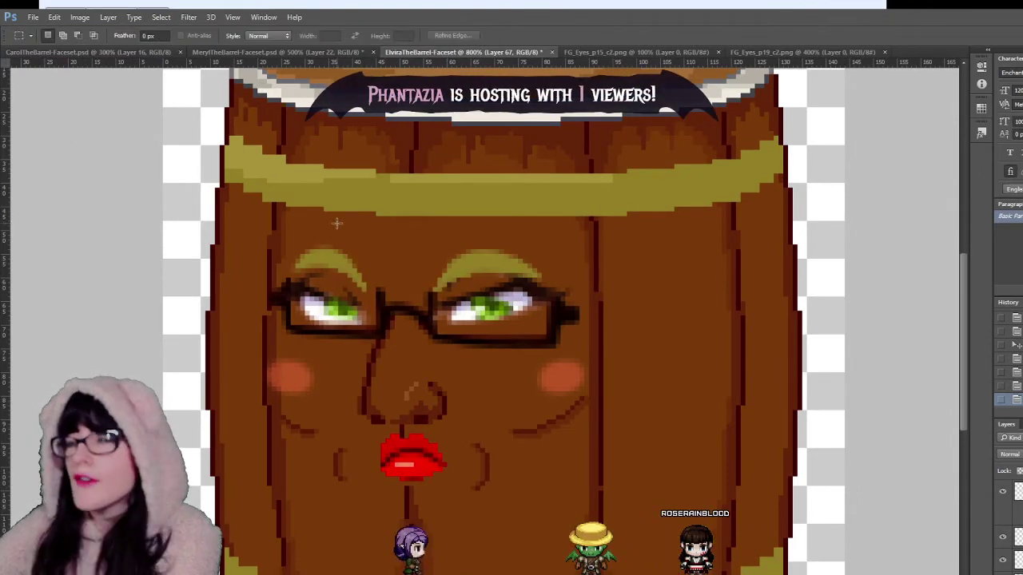
pyautogui.moveTo(386, 236); pyautogui.dragTo(607, 304)
pyautogui.click(15, 81)
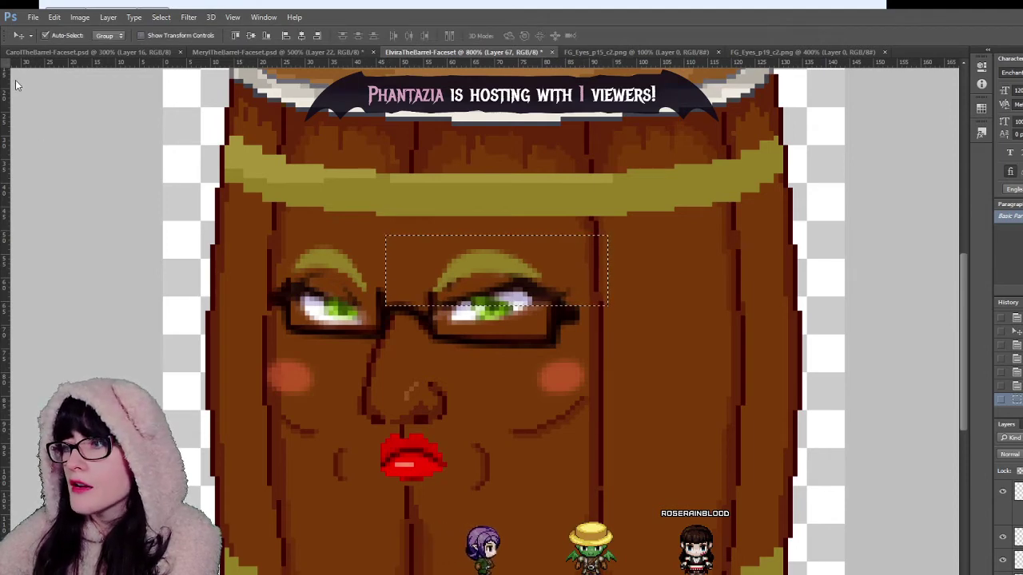
pyautogui.hotkey('ctrl', 'j')
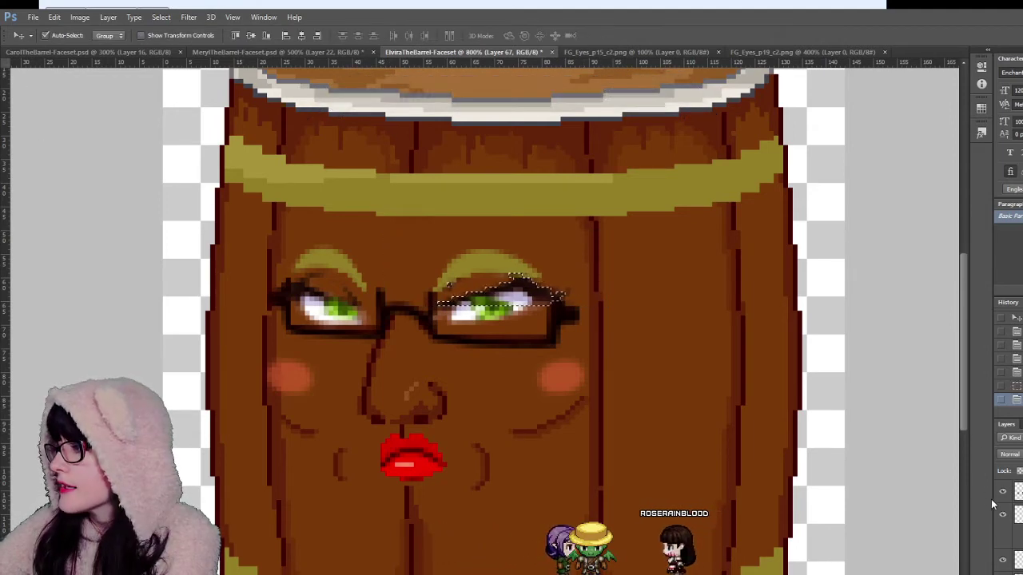
pyautogui.click(378, 225)
pyautogui.click(16, 101)
pyautogui.click(392, 228)
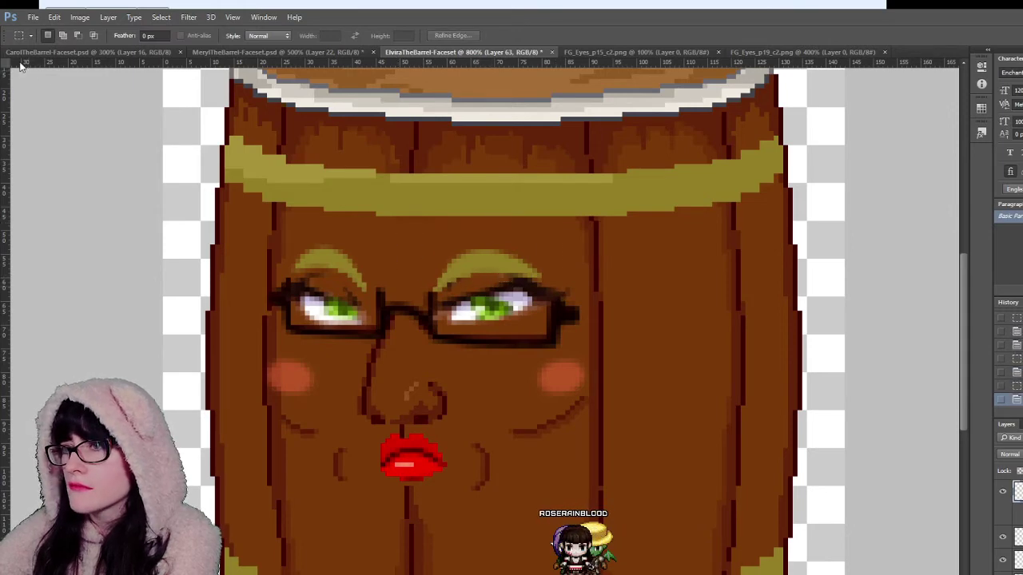
# Step: Try nudging the eyebrow layer slightly sideways and down, and return it to its starting position
pyautogui.press('v')
pyautogui.press('Right')
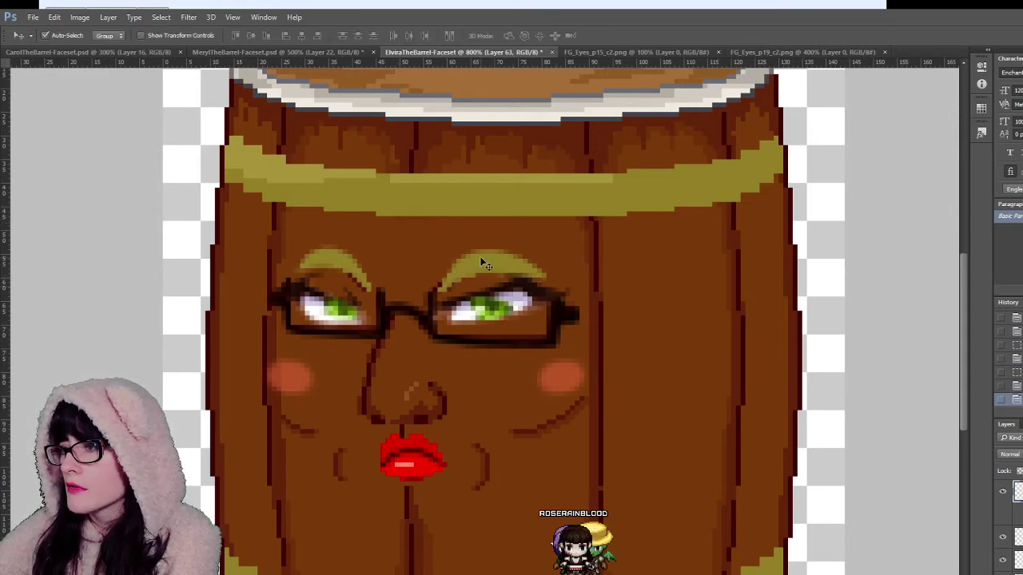
pyautogui.press('Left')
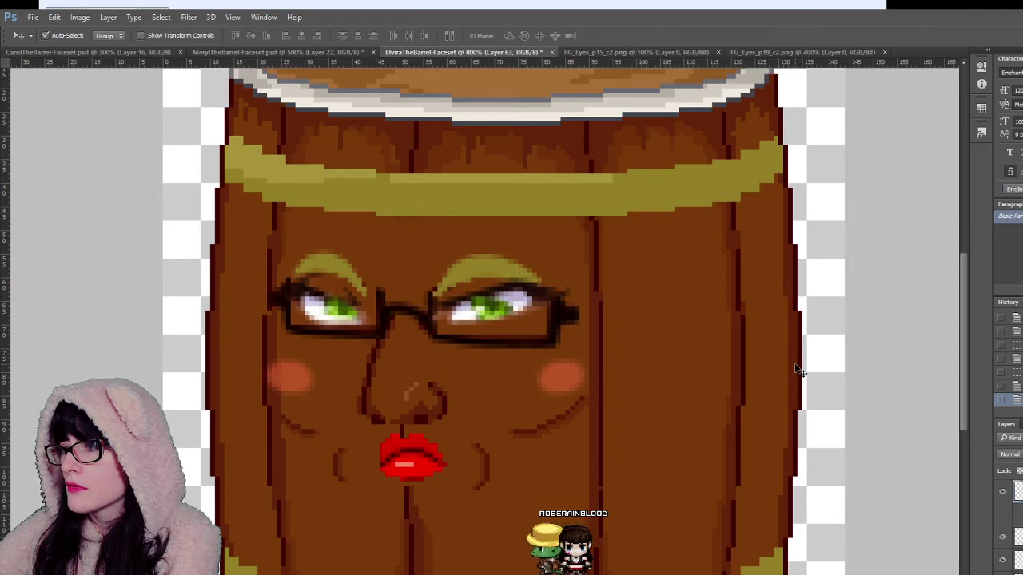
pyautogui.press('Up')
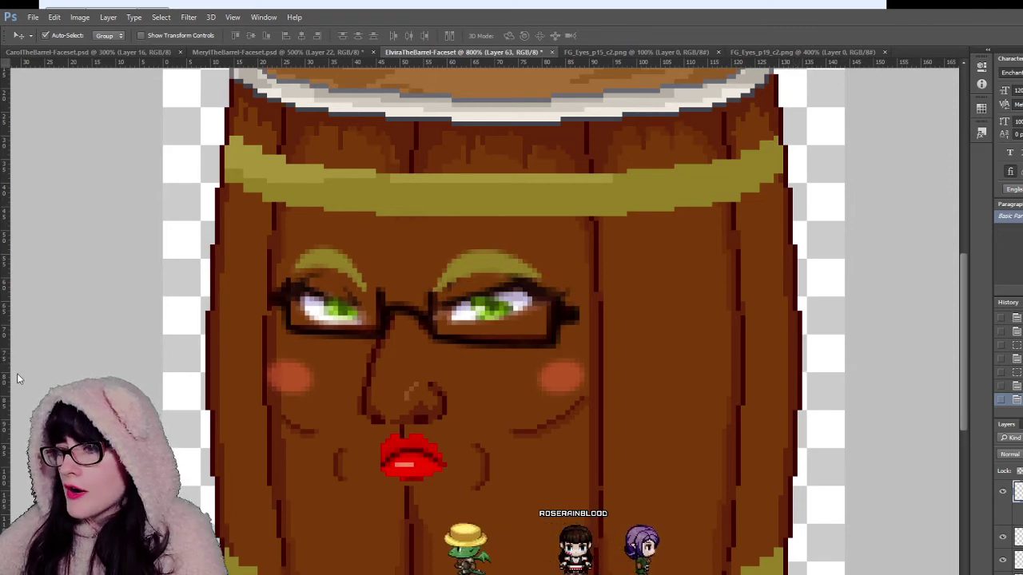
# Step: Zoom in on the blush crossing the plank seam, touch it up with a 1-pixel pencil, and add a new layer
pyautogui.press('z')
pyautogui.click(416, 397)
pyautogui.click(308, 393)
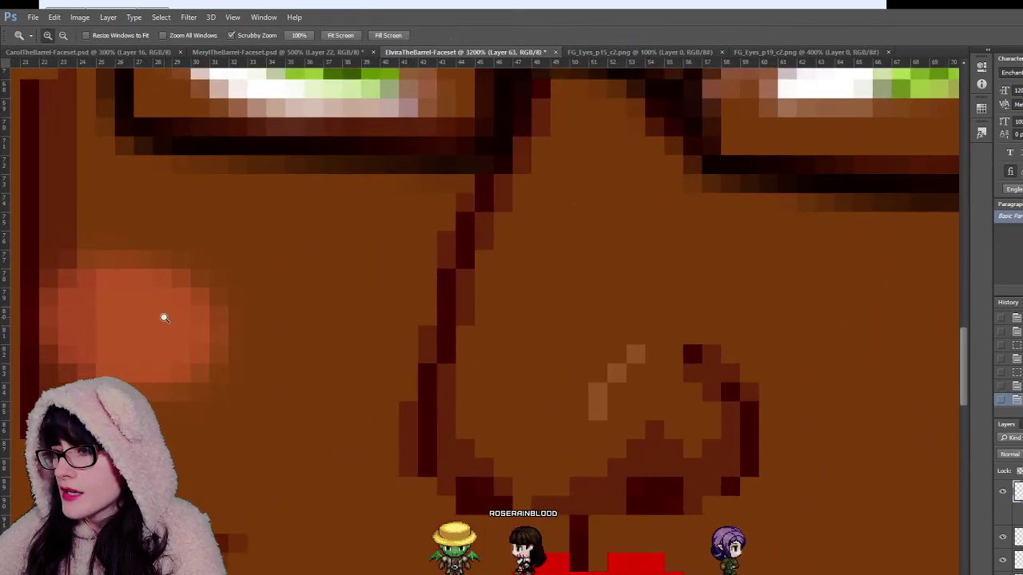
pyautogui.keyDown('alt'); pyautogui.click(164, 318); pyautogui.keyUp('alt')
pyautogui.press('v')
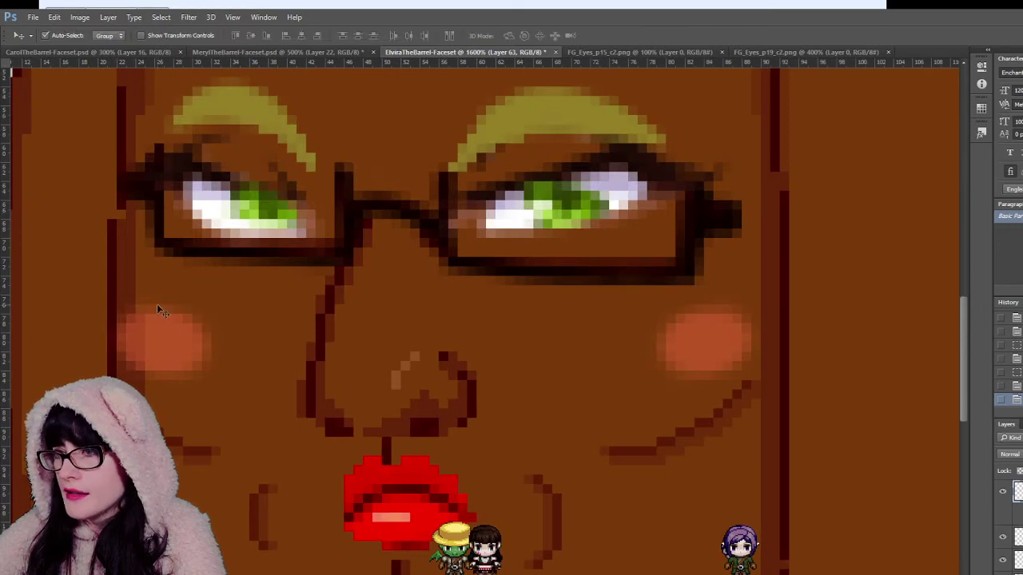
pyautogui.press('b')
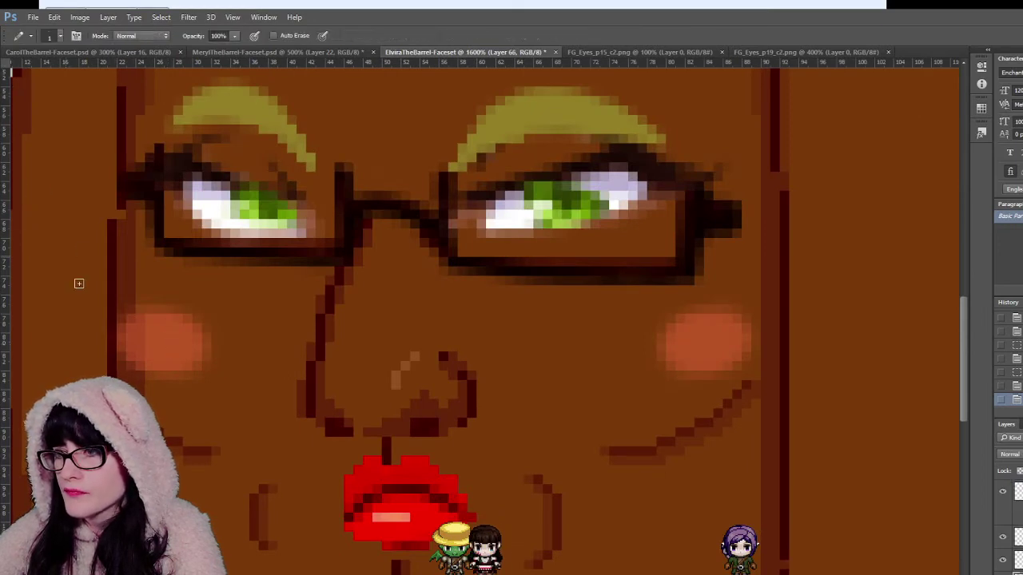
pyautogui.click(150, 350)
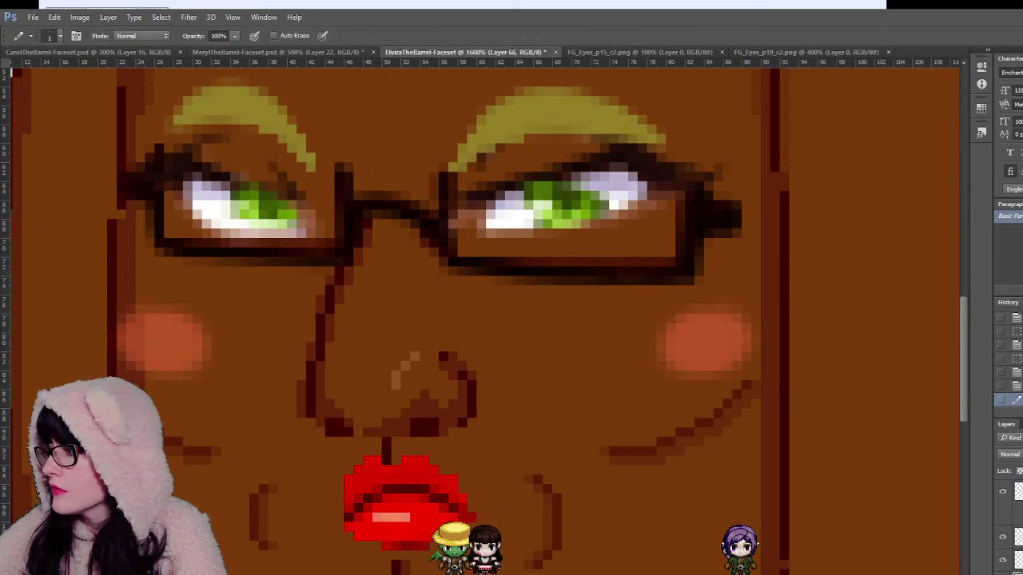
pyautogui.hotkey('ctrl', 'alt', 'shift', 'n')
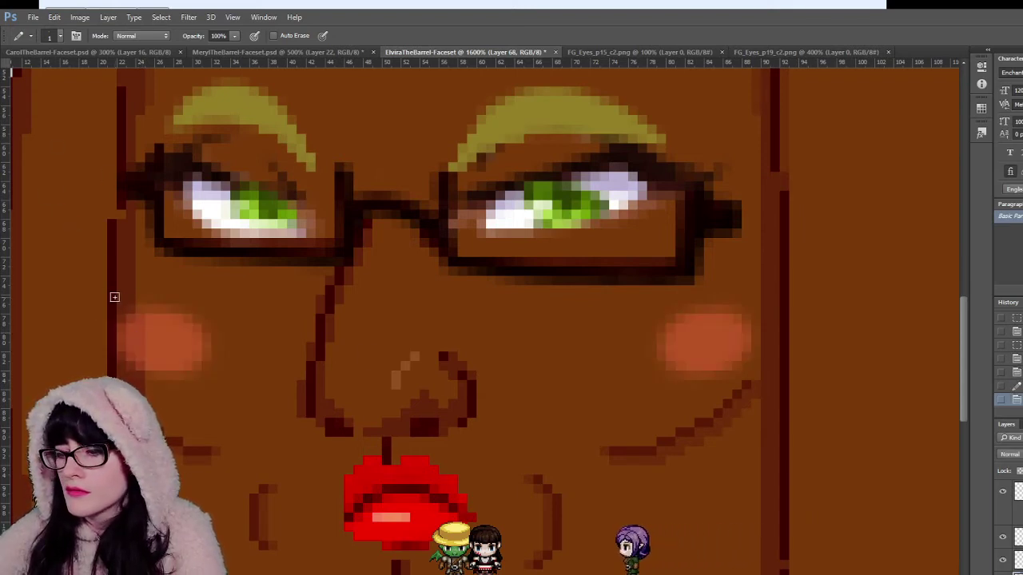
# Step: Sample the coral blush colour and pencil over the darker plank pixels along the outer side of that blush
pyautogui.press('i')
pyautogui.press('b')
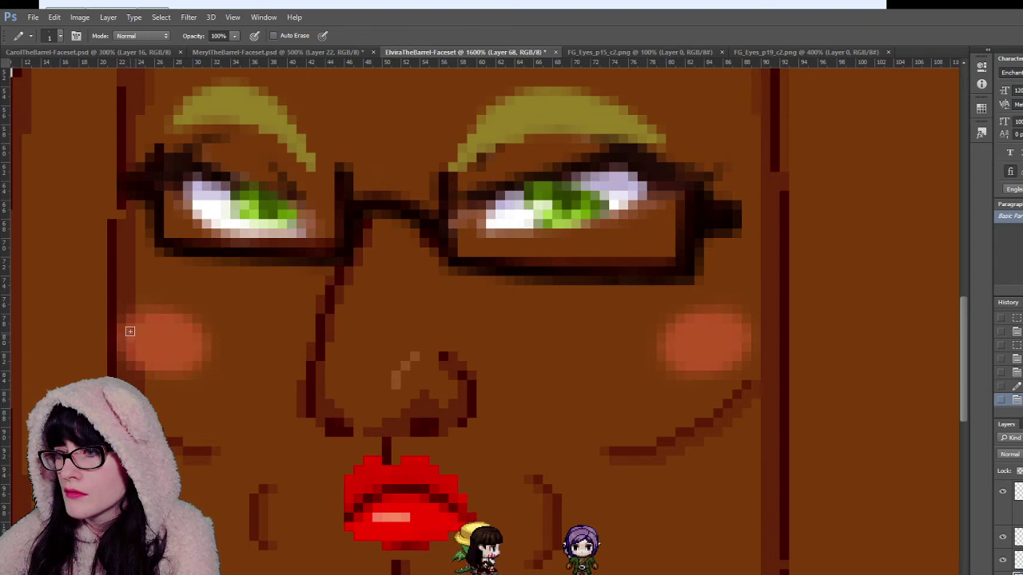
pyautogui.click(133, 344)
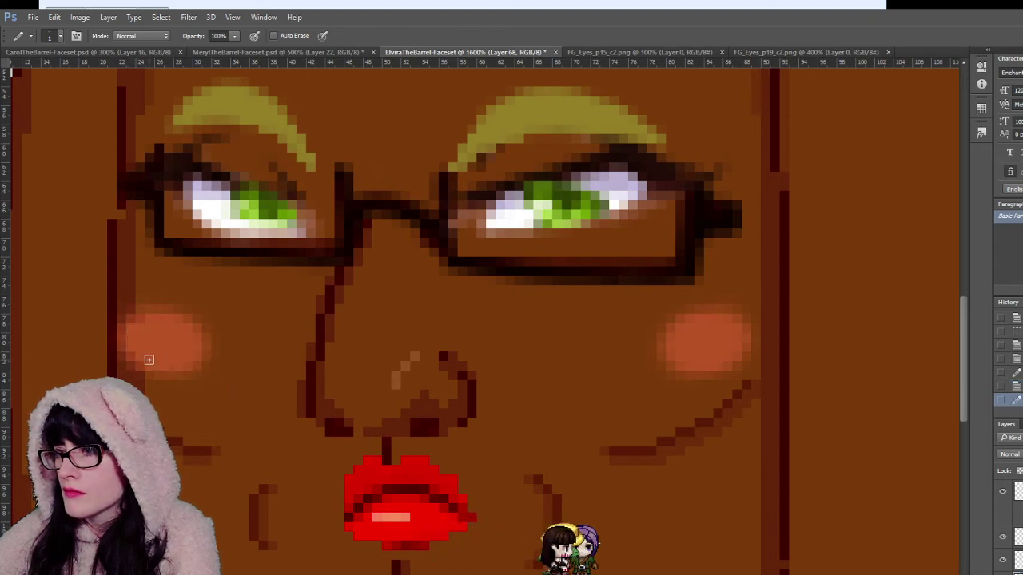
pyautogui.click(139, 365)
pyautogui.click(136, 353)
pyautogui.click(132, 352)
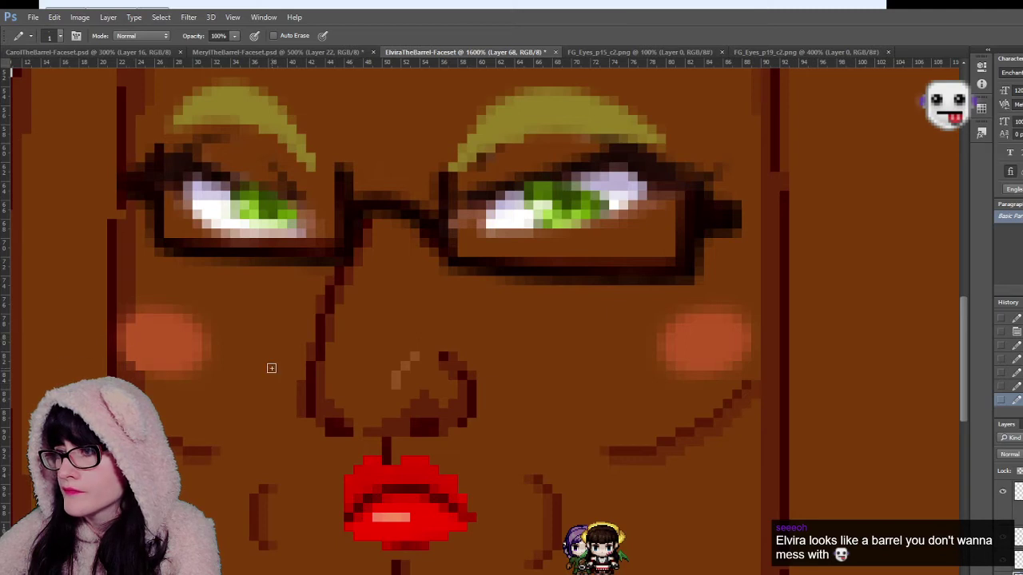
# Step: Try softening the lower edge of the red lips at 3200% with a 4-pixel eraser, and undo it
pyautogui.scroll(-3, 271, 367)
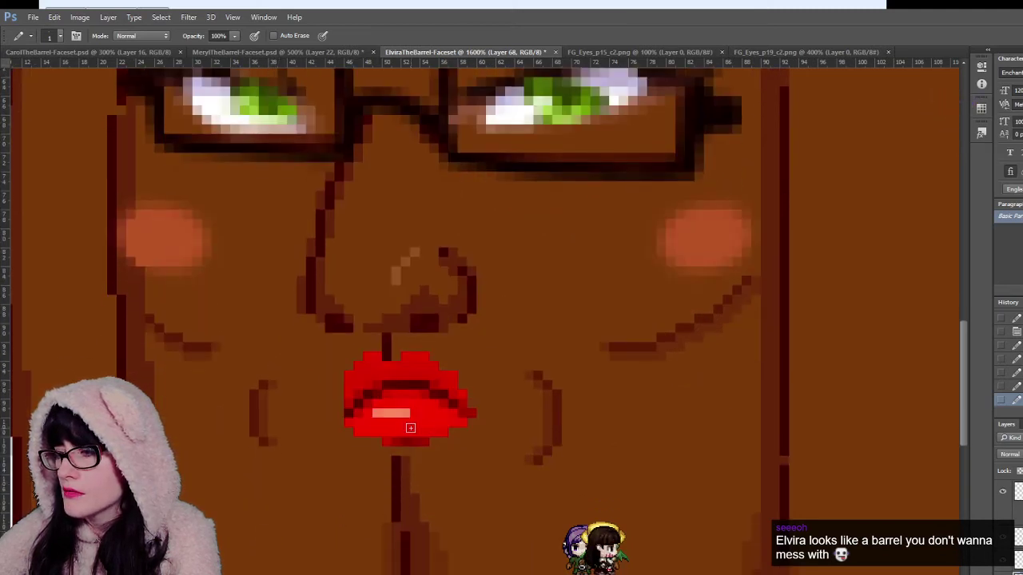
pyautogui.press('v')
pyautogui.scroll(2, 349, 411)
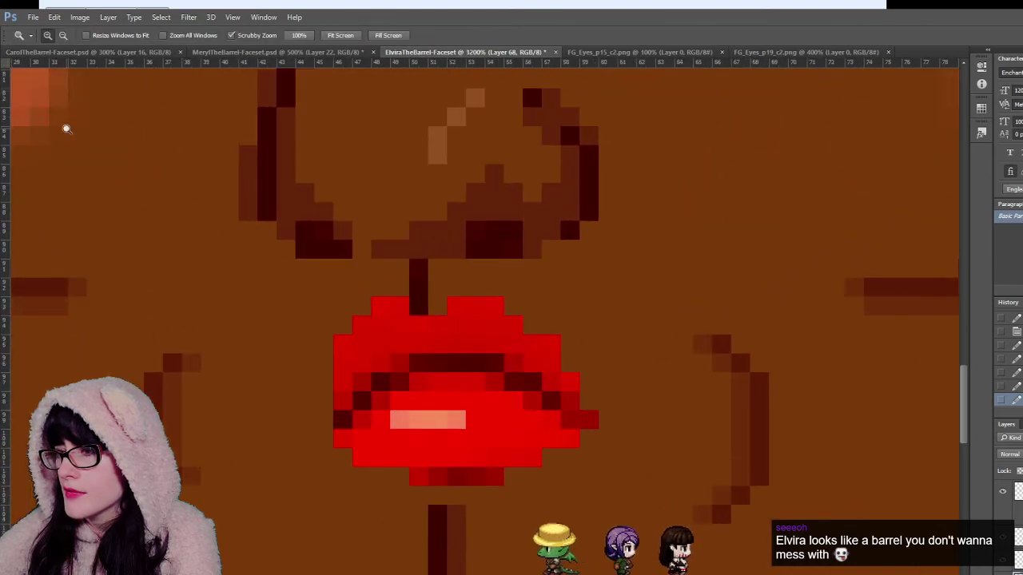
pyautogui.click(439, 340)
pyautogui.click(2, 256)
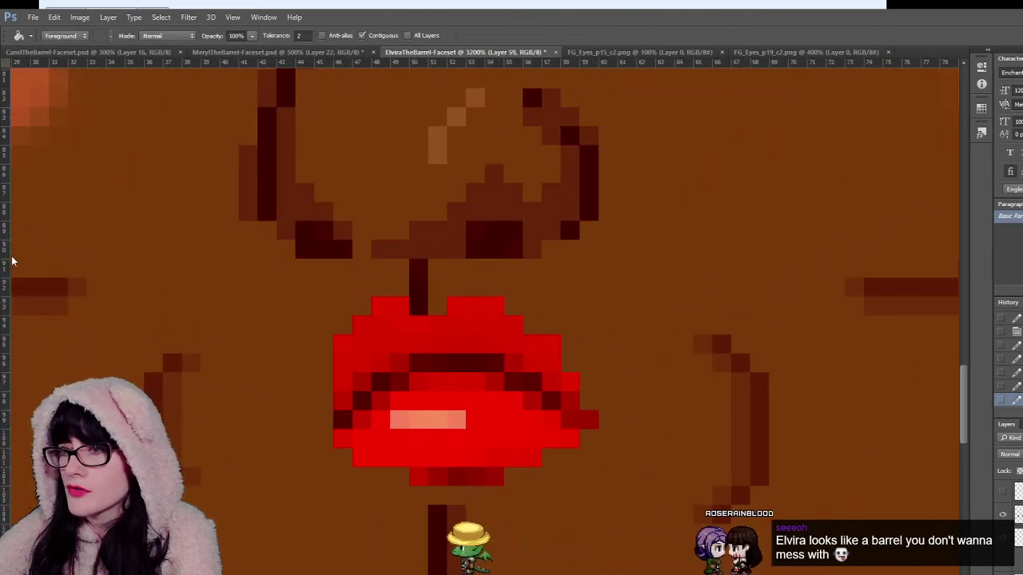
pyautogui.press('e')
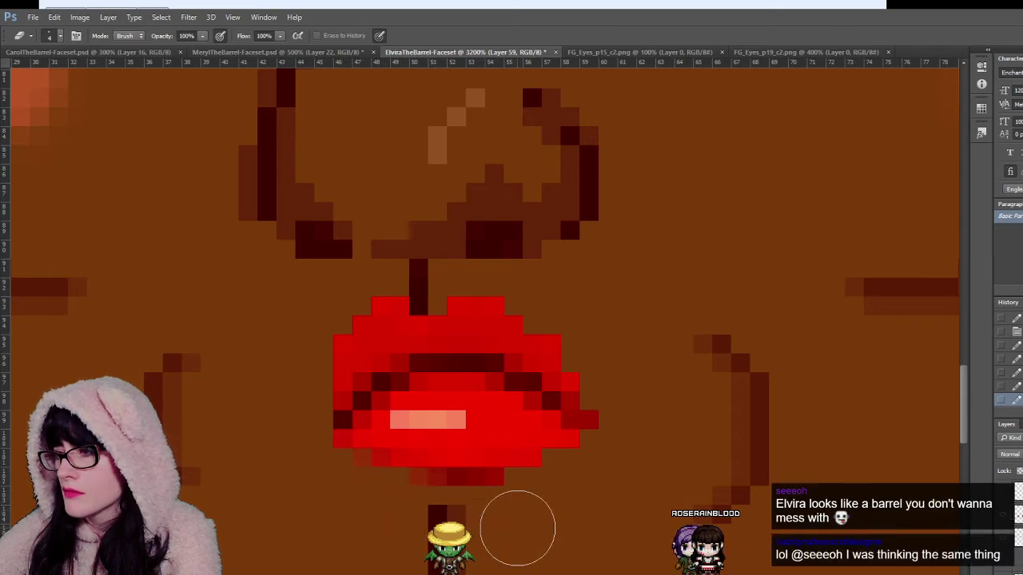
pyautogui.hotkey('ctrl', 'z')
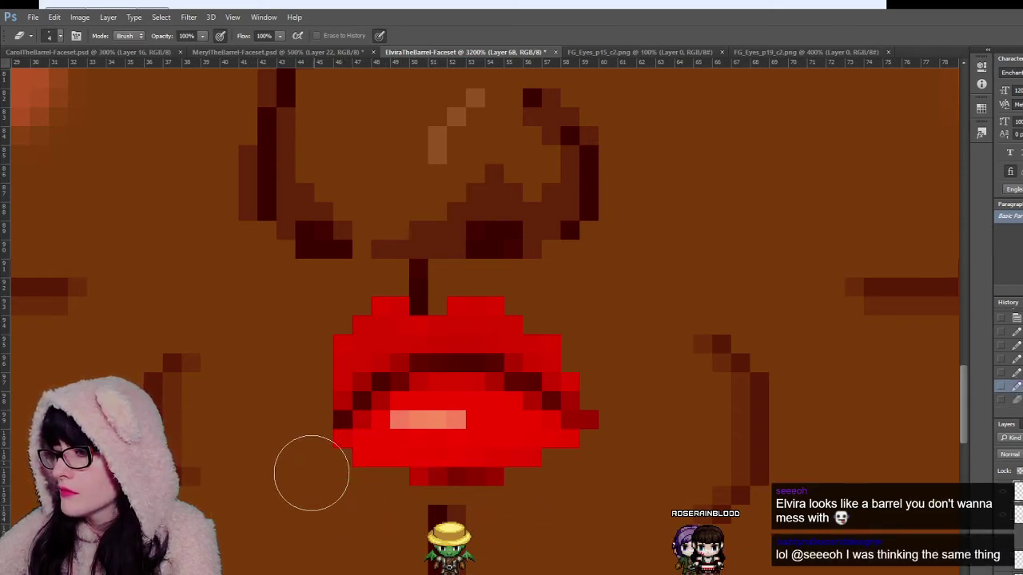
pyautogui.click(337, 491)
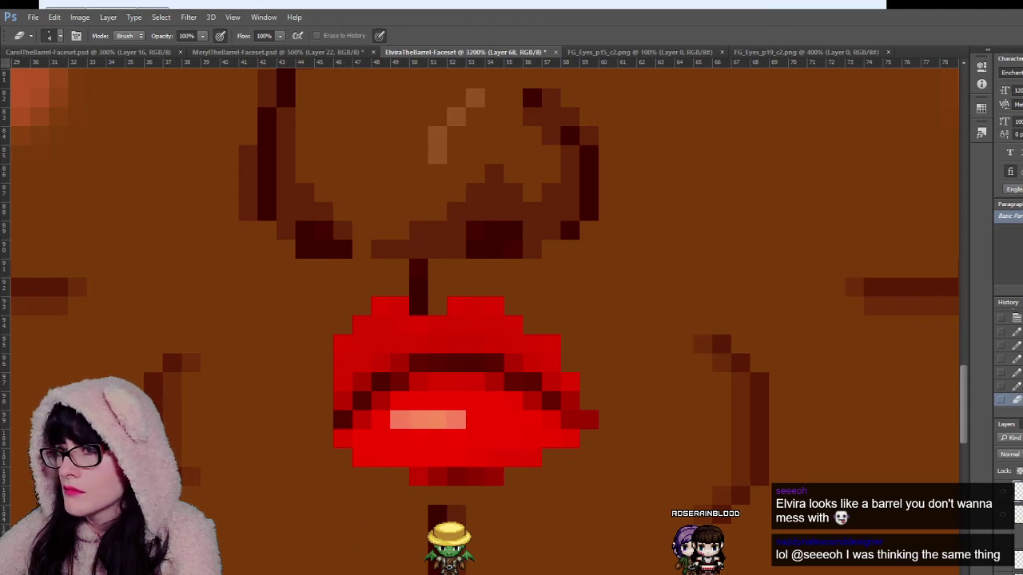
# Step: Select the lips layer and soften the outer corner pixels of the lips with the 4-pixel eraser
pyautogui.press('v')
pyautogui.click(458, 342)
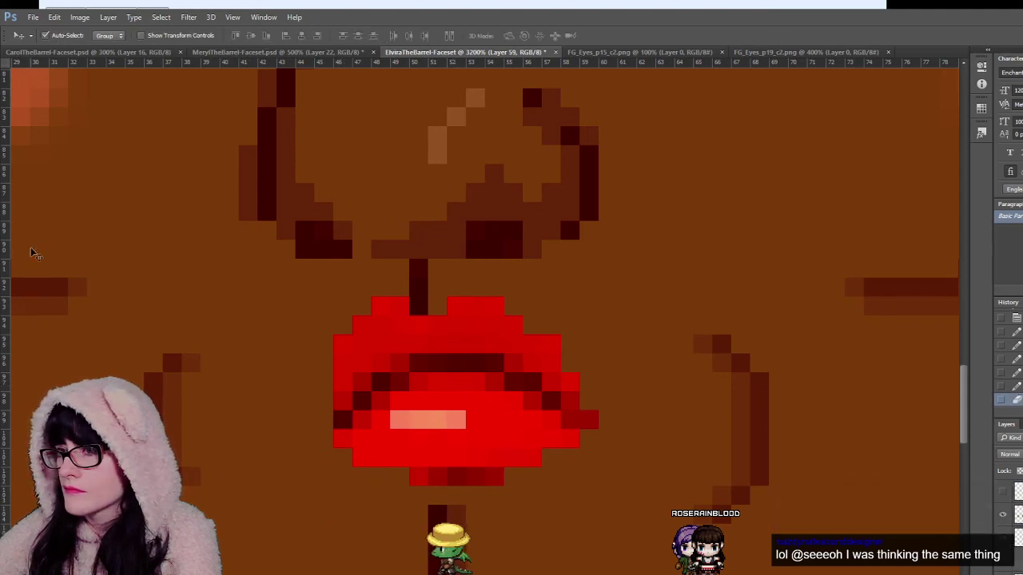
pyautogui.press('e')
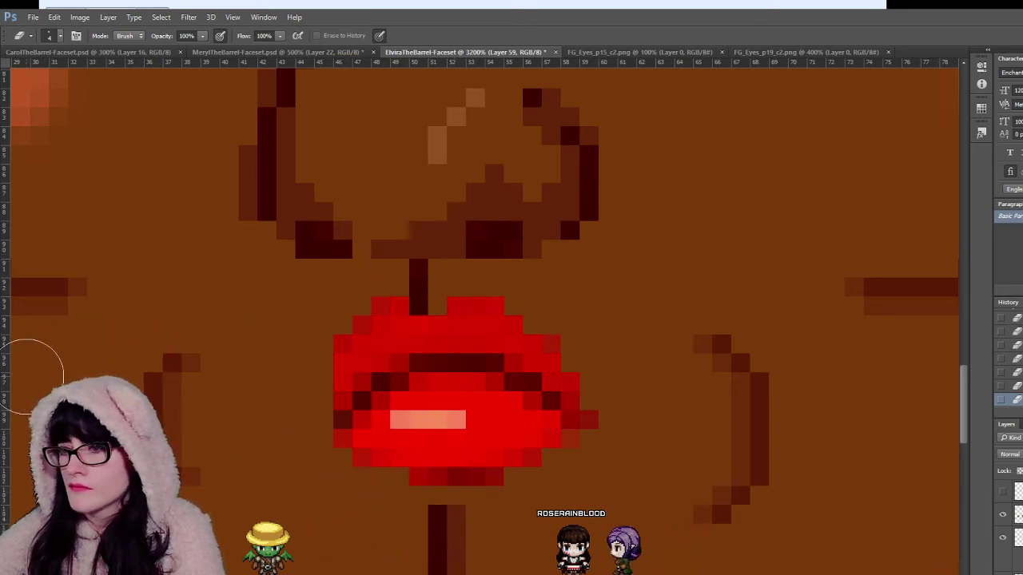
pyautogui.press('z')
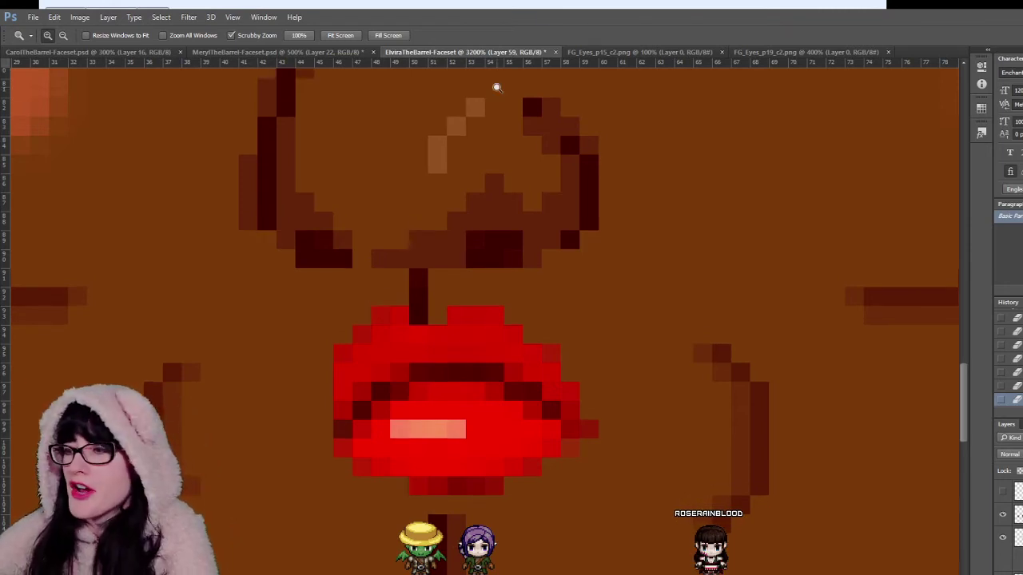
# Step: Examine Elvira's softened lips, coral blush and narrowed eyes across the whole barrel at 500% and 400% zoom
pyautogui.keyDown('alt'); pyautogui.click(525, 328); pyautogui.keyUp('alt')
pyautogui.keyDown('alt'); pyautogui.click(525, 329); pyautogui.keyUp('alt')
pyautogui.scroll(-3, 525, 328)
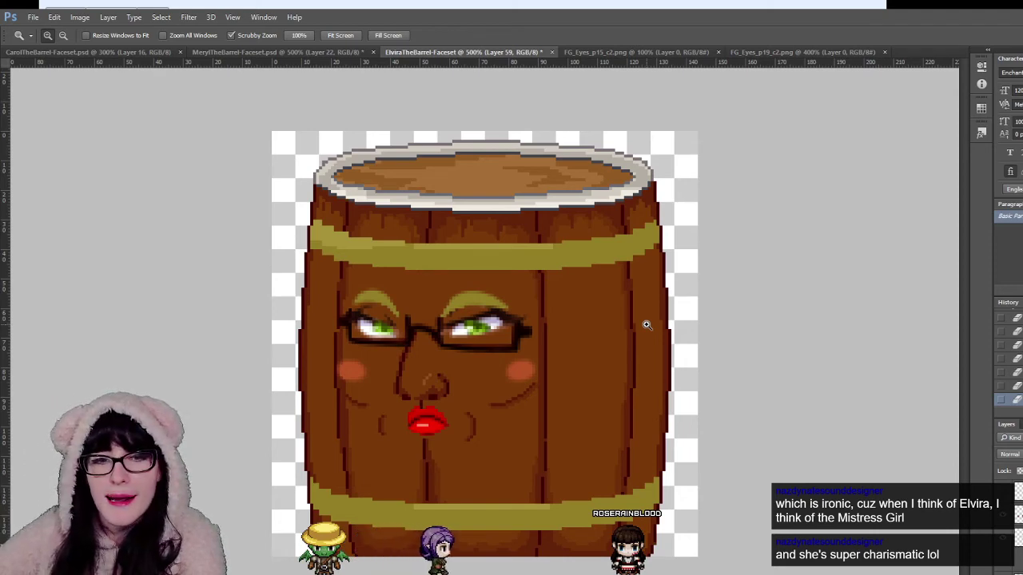
pyautogui.press('v')
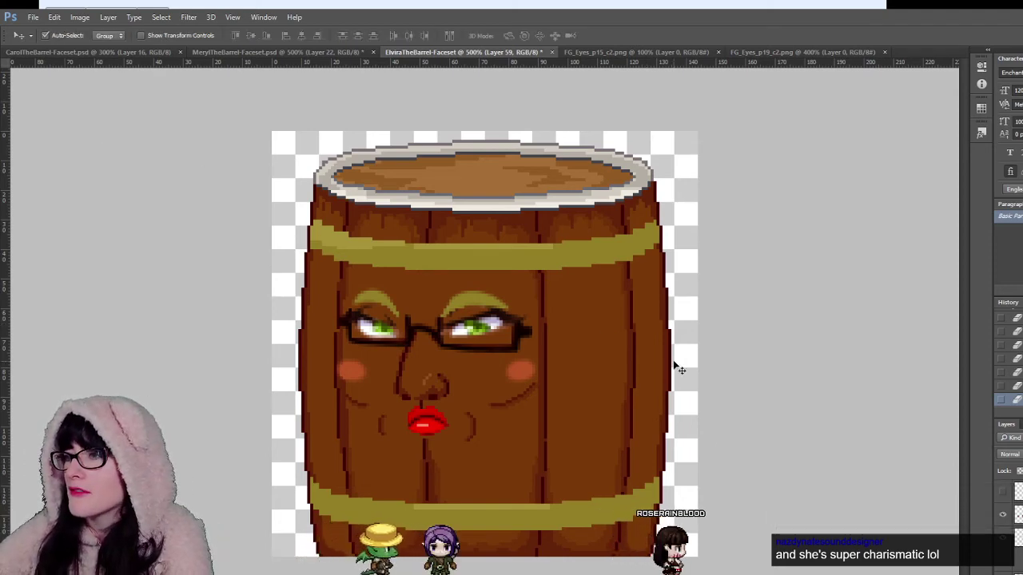
pyautogui.press('z')
pyautogui.keyDown('alt'); pyautogui.click(527, 384); pyautogui.keyUp('alt')
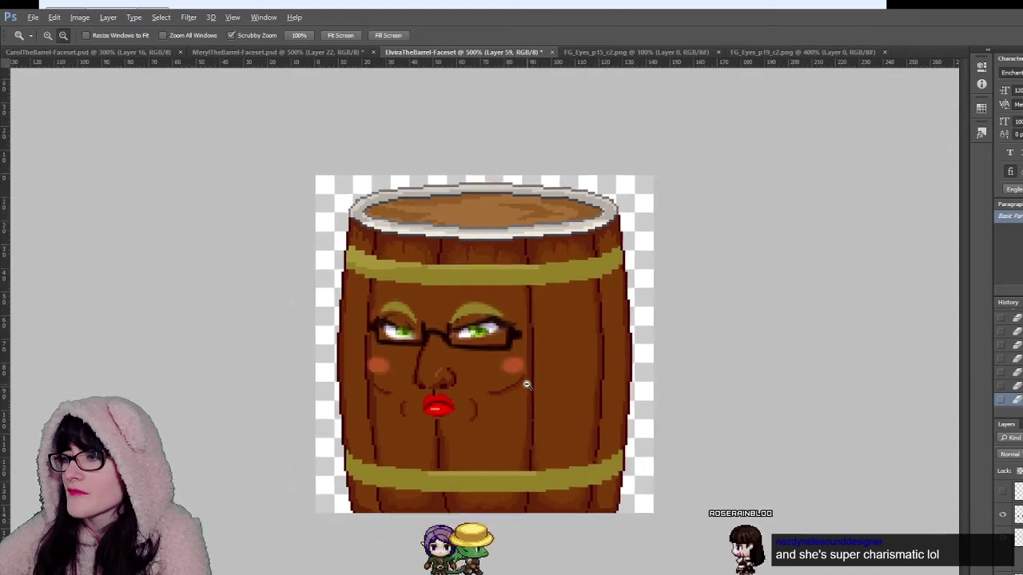
pyautogui.keyDown('alt'); pyautogui.click(527, 384); pyautogui.keyUp('alt')
pyautogui.keyDown('alt'); pyautogui.click(527, 384); pyautogui.keyUp('alt')
pyautogui.click(527, 384)
pyautogui.click(526, 384)
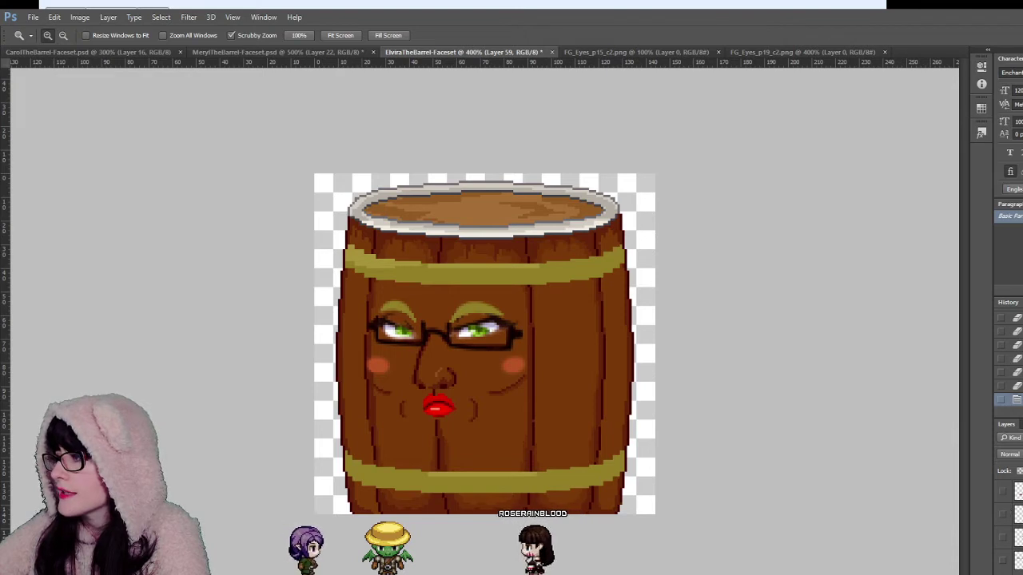
# Step: Copy the complete Elvira barrel image and switch to the pixel editor holding the sheet with all four barrels
pyautogui.hotkey('ctrl', 'z')
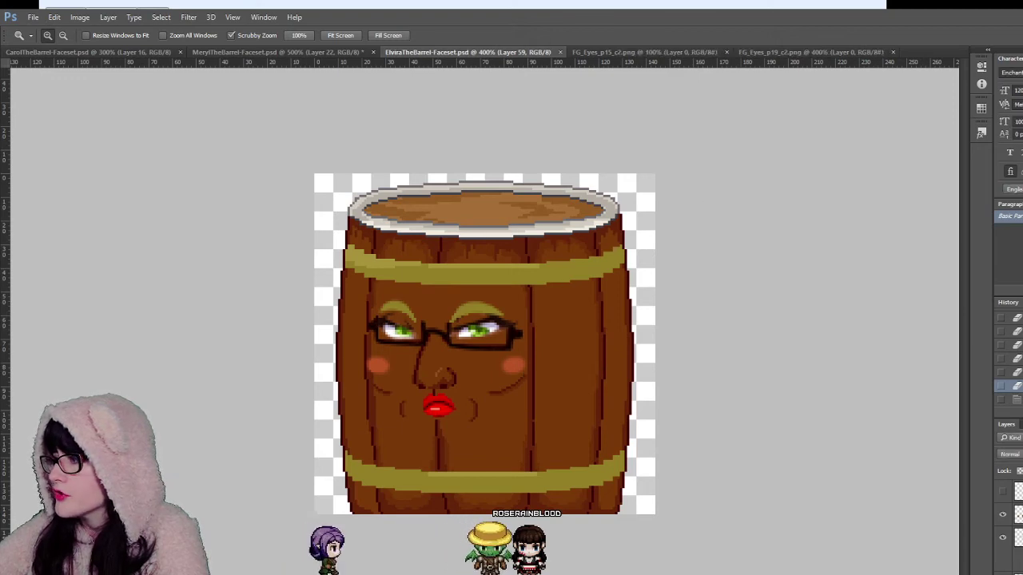
pyautogui.hotkey('ctrl', 'a')
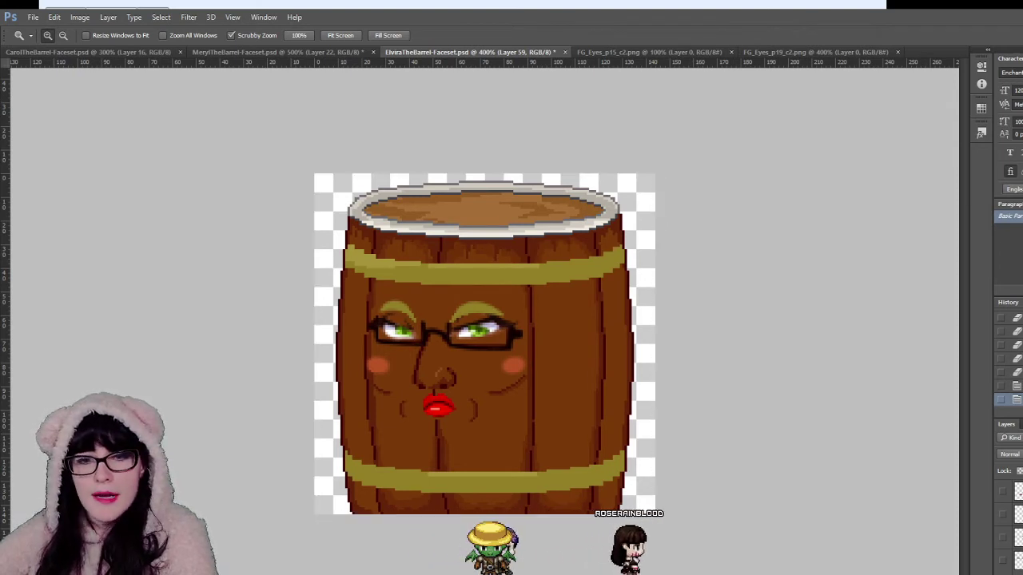
pyautogui.hotkey('ctrl', 'd')
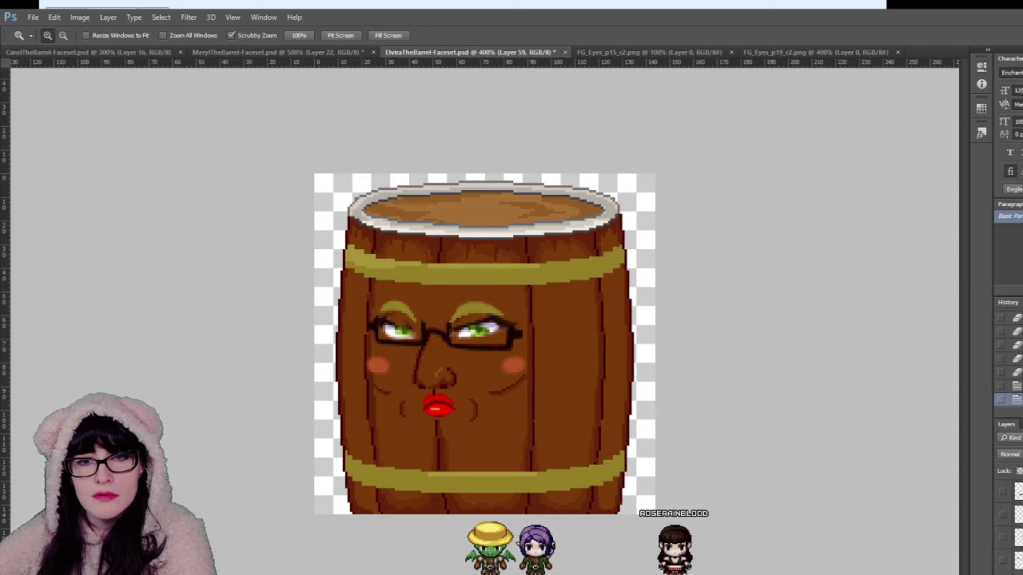
pyautogui.hotkey('alt', 'Tab')
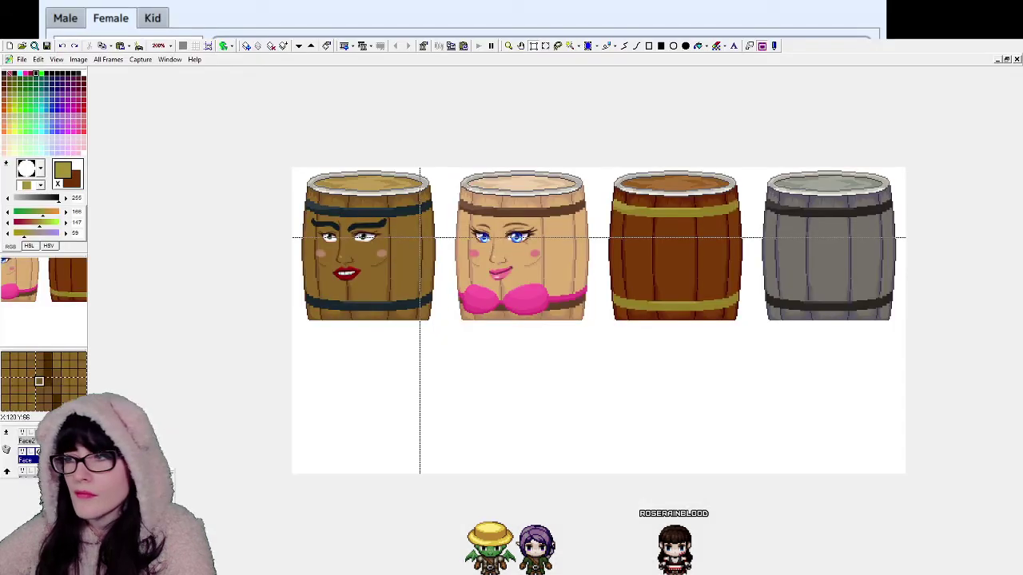
pyautogui.click(613, 185)
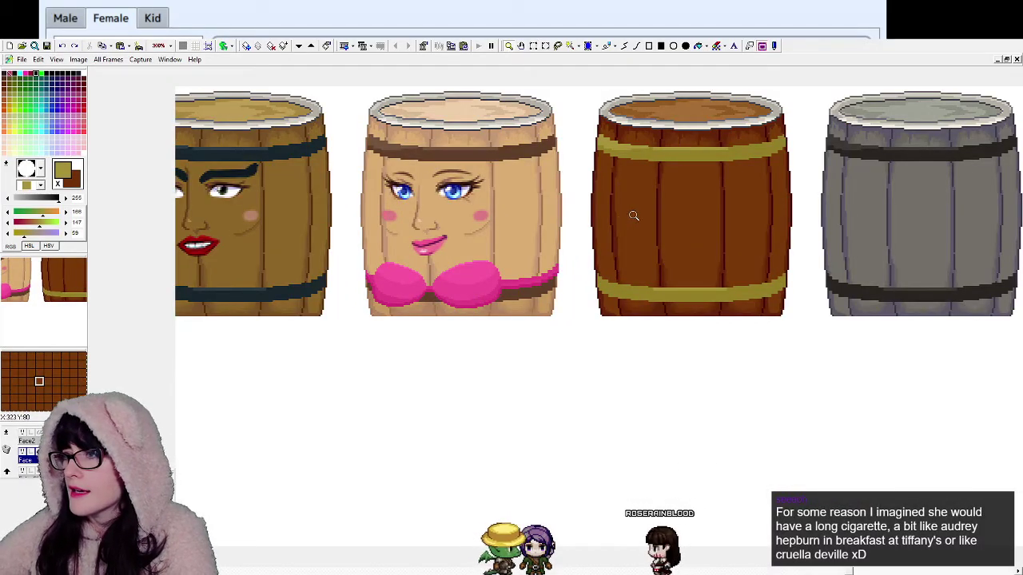
pyautogui.hotkey('ctrl', 'v')
pyautogui.moveTo(249, 248); pyautogui.dragTo(572, 416)
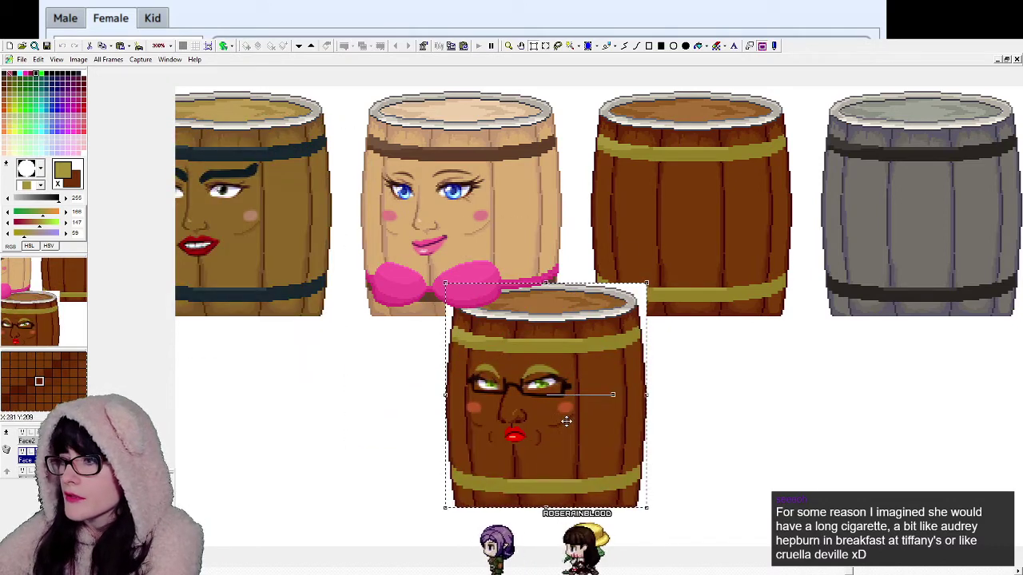
pyautogui.press('Delete')
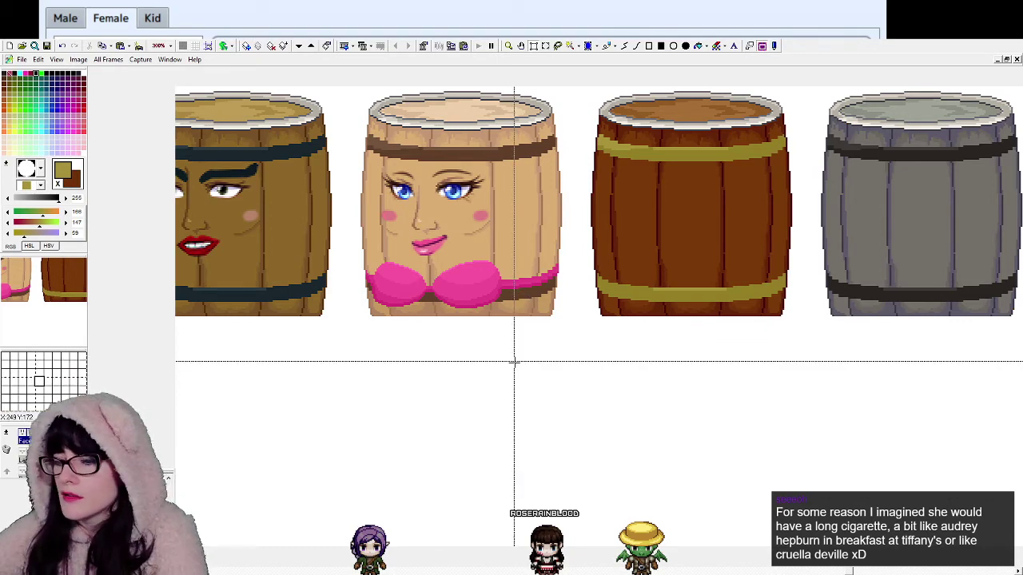
# Step: Paste the Elvira barrel and align it exactly over the blank red-brown barrel, third in the row
pyautogui.hotkey('ctrl', 'v')
pyautogui.moveTo(232, 228); pyautogui.dragTo(678, 209)
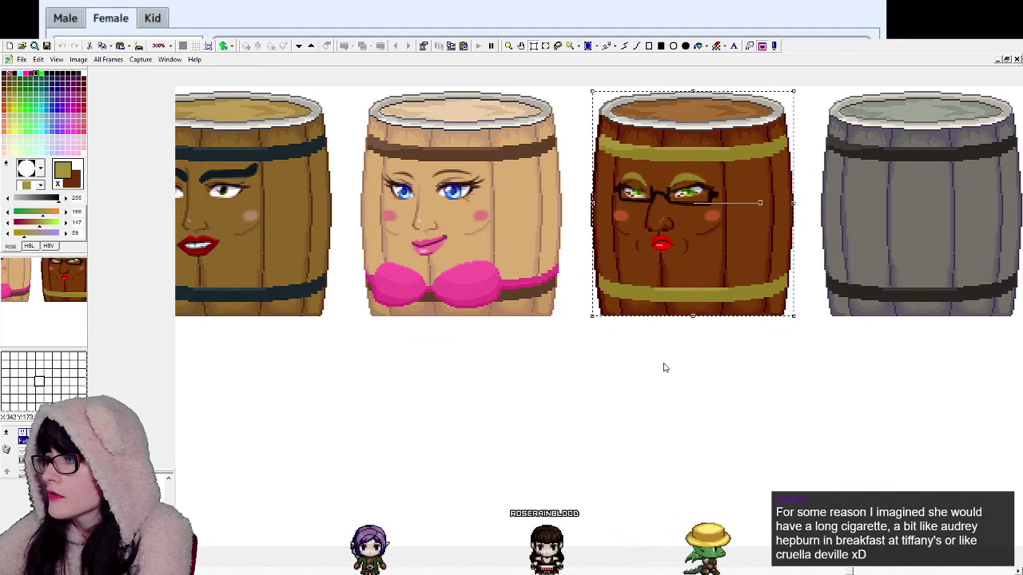
pyautogui.click(664, 365)
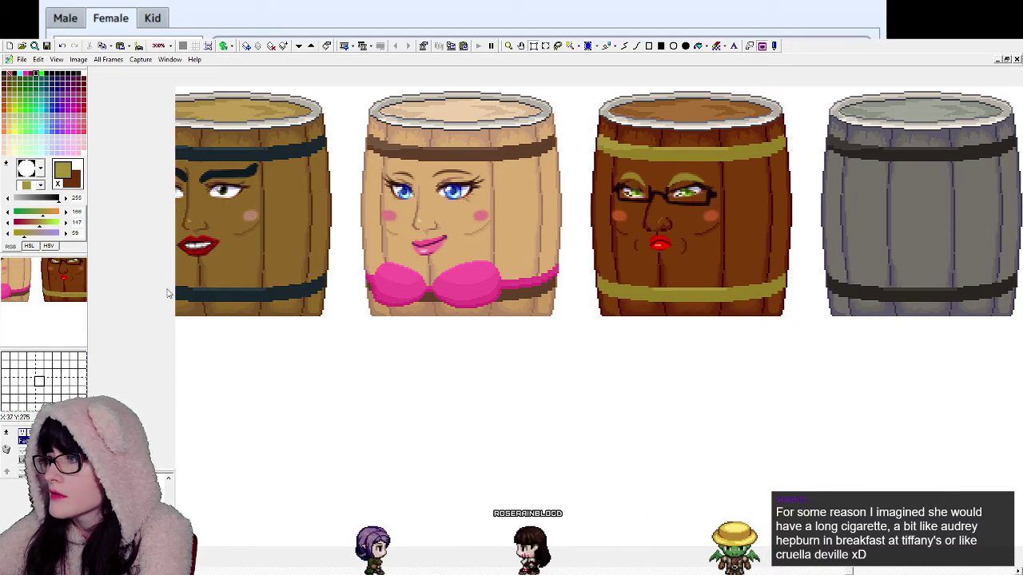
# Step: Recolour the stray brown pixels in the whites of Elvira's eyes with the off-white colour 243, 247, 232
pyautogui.click(511, 47)
pyautogui.doubleClick(662, 253)
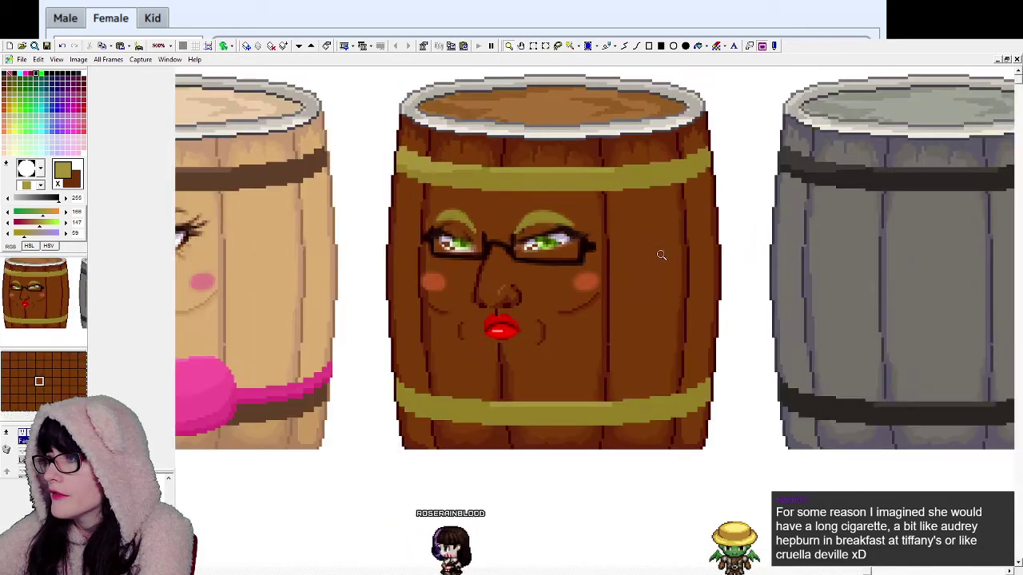
pyautogui.click(515, 280)
pyautogui.click(540, 289)
pyautogui.click(560, 290)
pyautogui.click(605, 307)
pyautogui.click(612, 324)
pyautogui.click(611, 330)
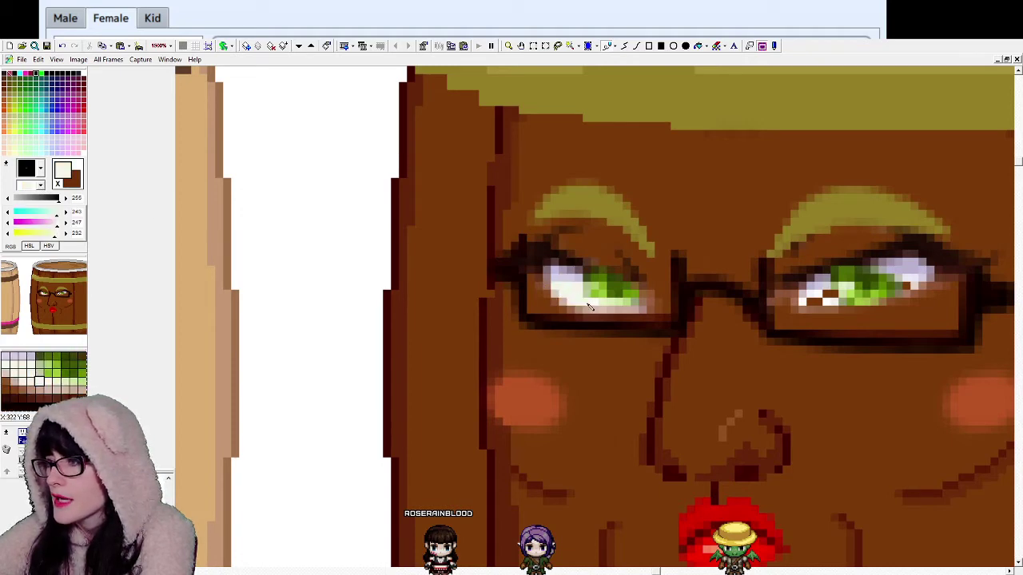
pyautogui.moveTo(826, 294); pyautogui.dragTo(834, 294)
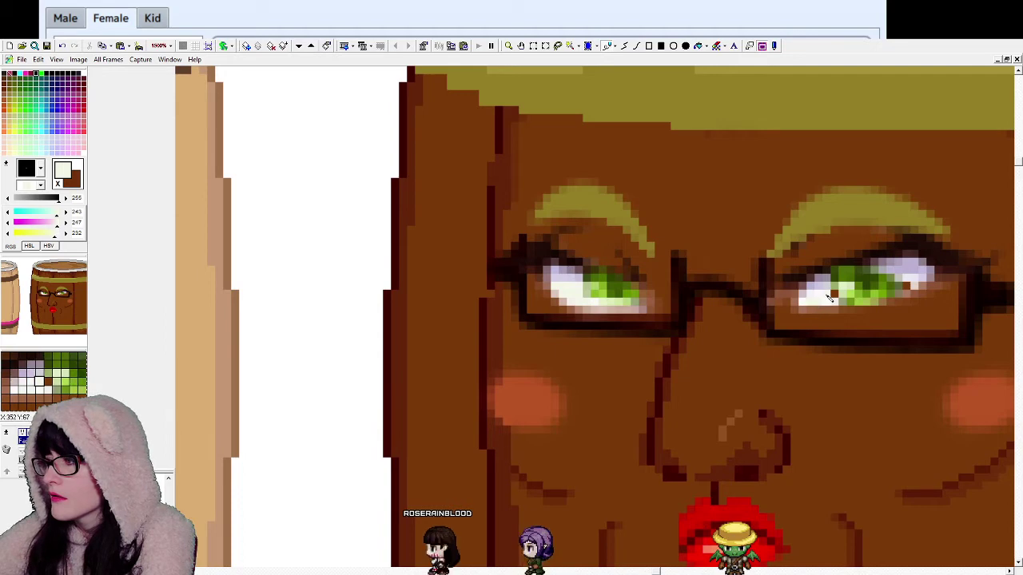
pyautogui.click(906, 286)
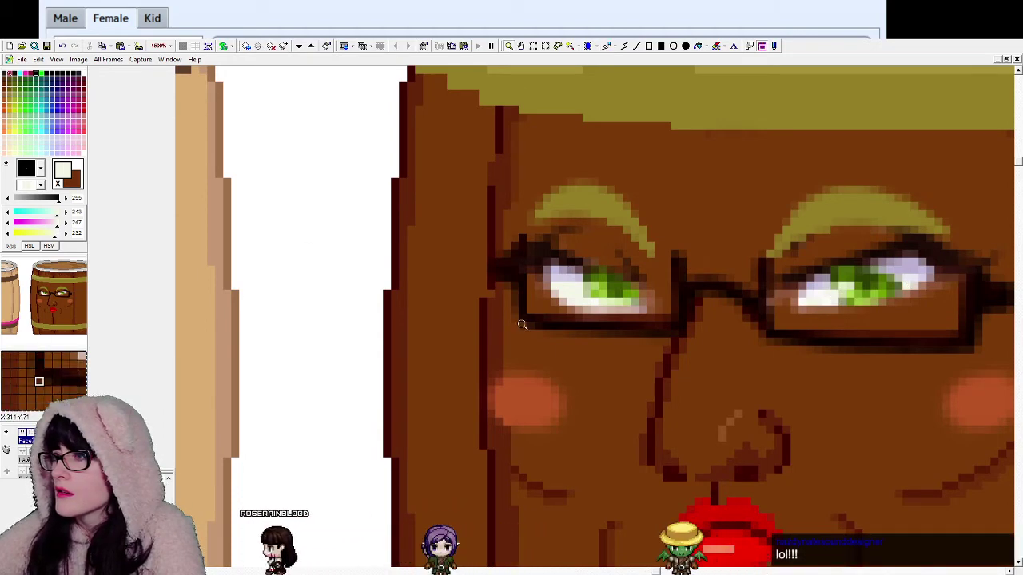
# Step: Compare the Elvira barrel with its neighbours and check the base colouring by temporarily hiding the barrel fill layer
pyautogui.scroll(-4, 525, 320)
pyautogui.scroll(-1, 636, 310)
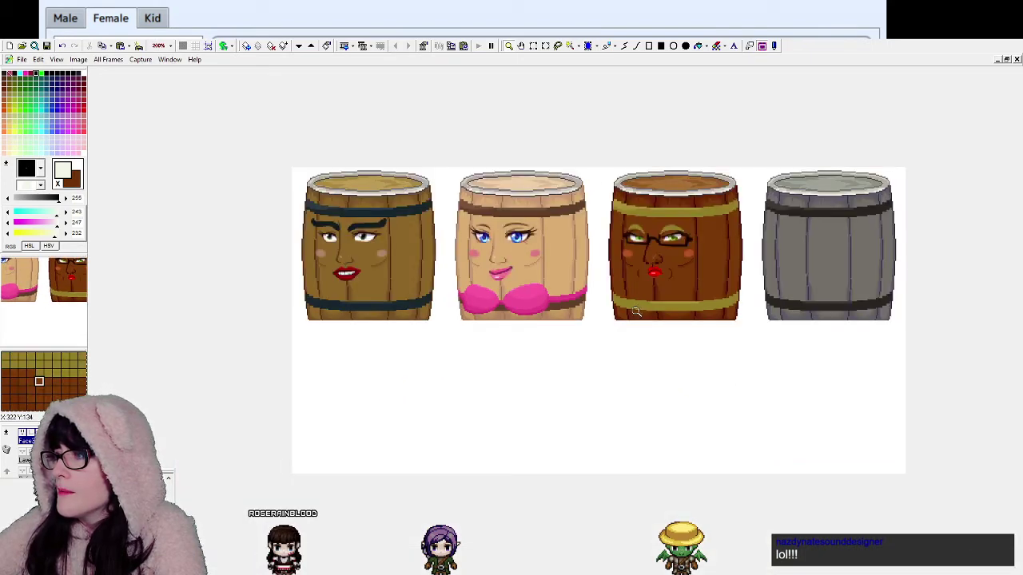
pyautogui.scroll(2, 596, 193)
pyautogui.scroll(1, 596, 194)
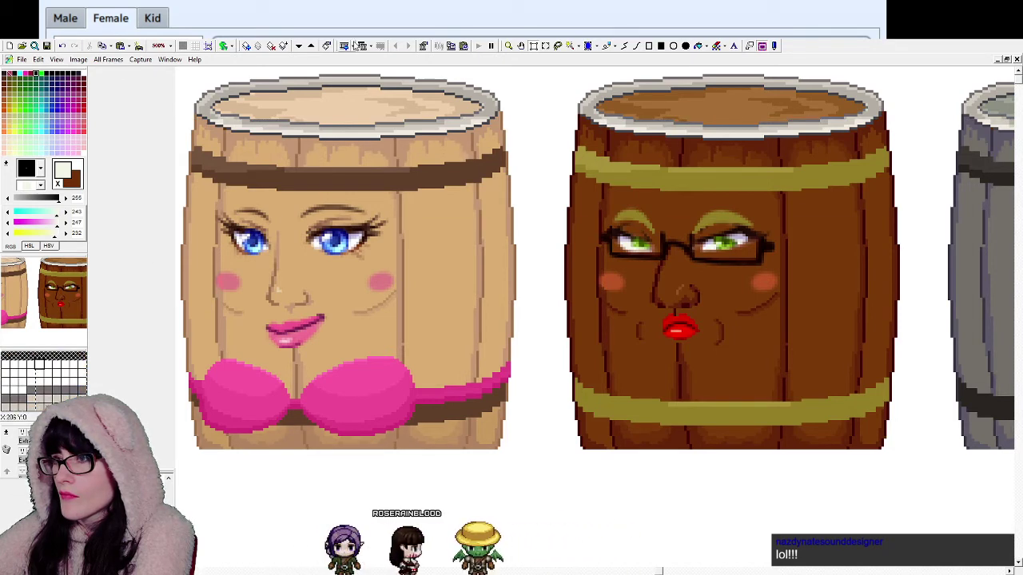
pyautogui.click(508, 46)
pyautogui.rightClick(575, 270)
pyautogui.scroll(-1, 496, 191)
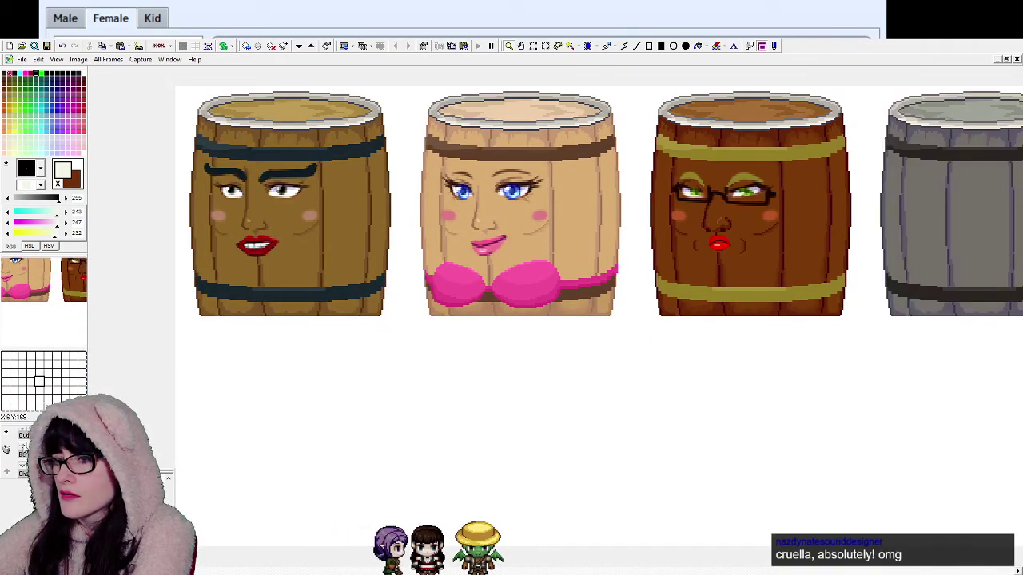
pyautogui.click(23, 452)
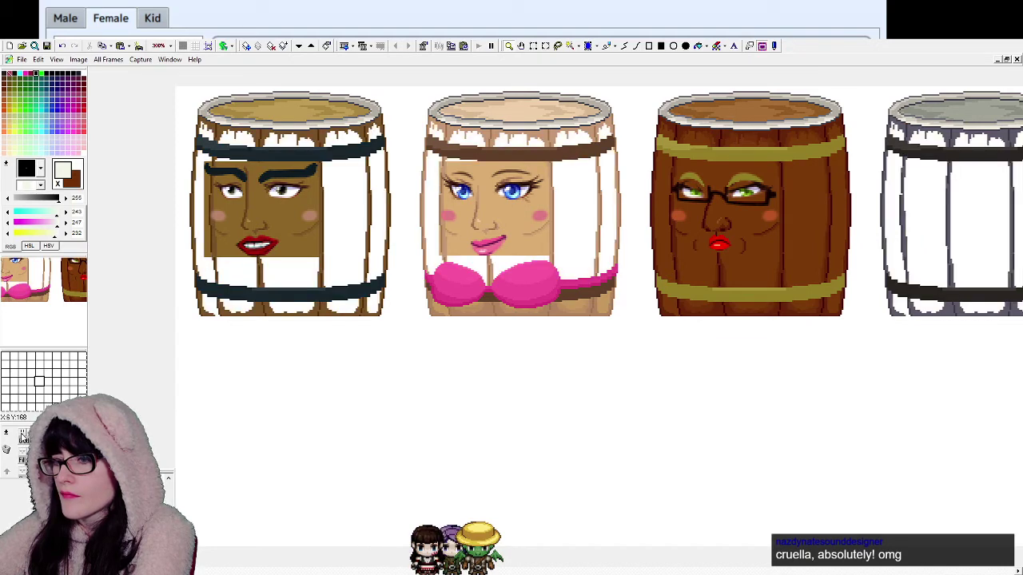
pyautogui.click(739, 246)
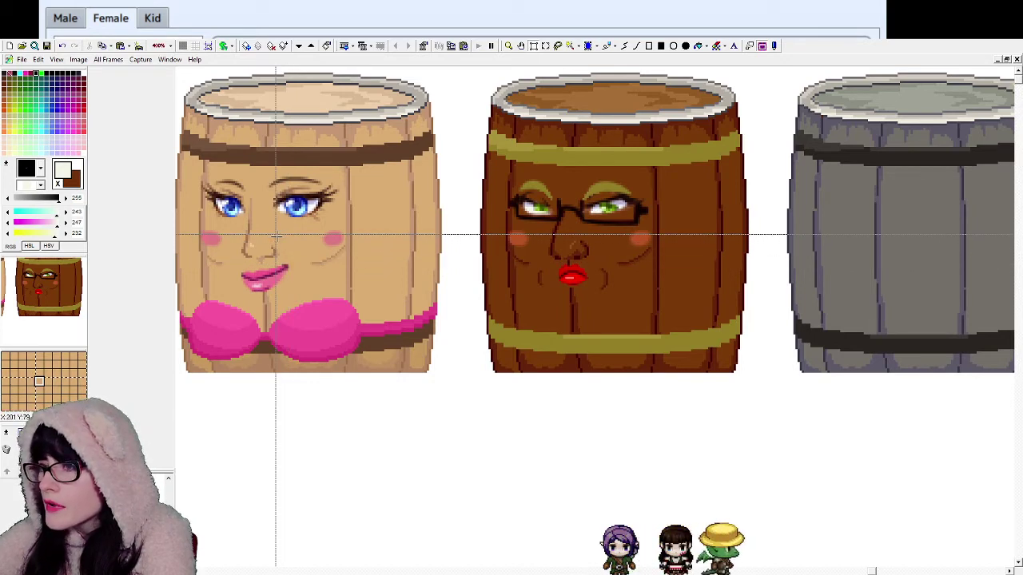
# Step: Compare the three finished barrel faces and the blank grey barrel, viewing the sheet whole and enlarged
pyautogui.click(508, 46)
pyautogui.rightClick(454, 312)
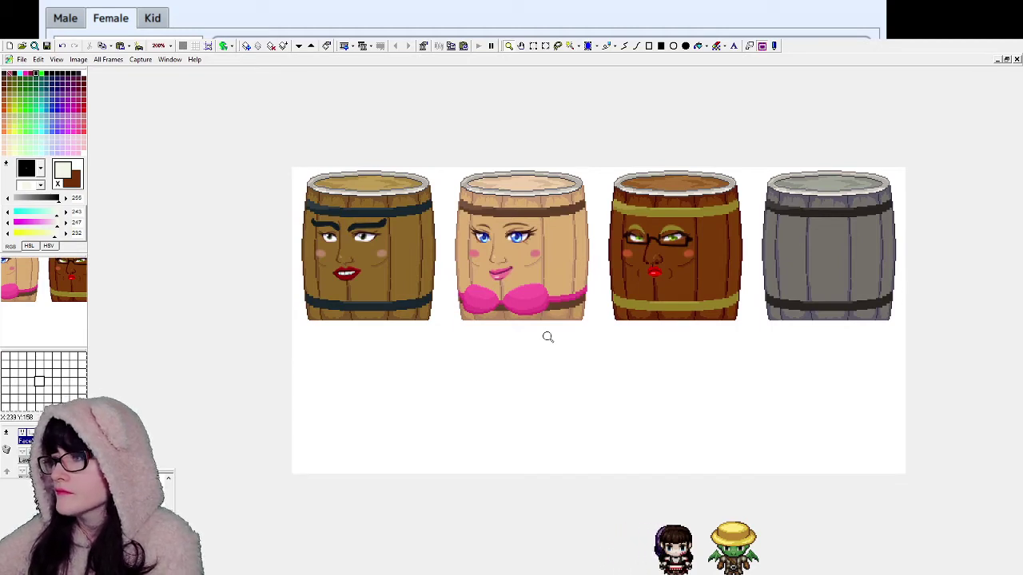
pyautogui.click(710, 238)
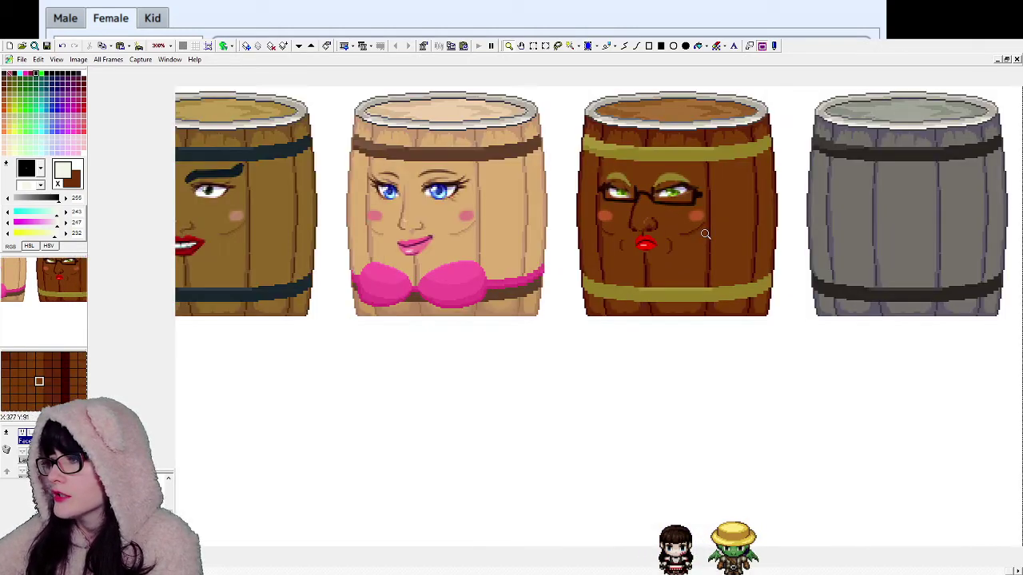
pyautogui.rightClick(558, 229)
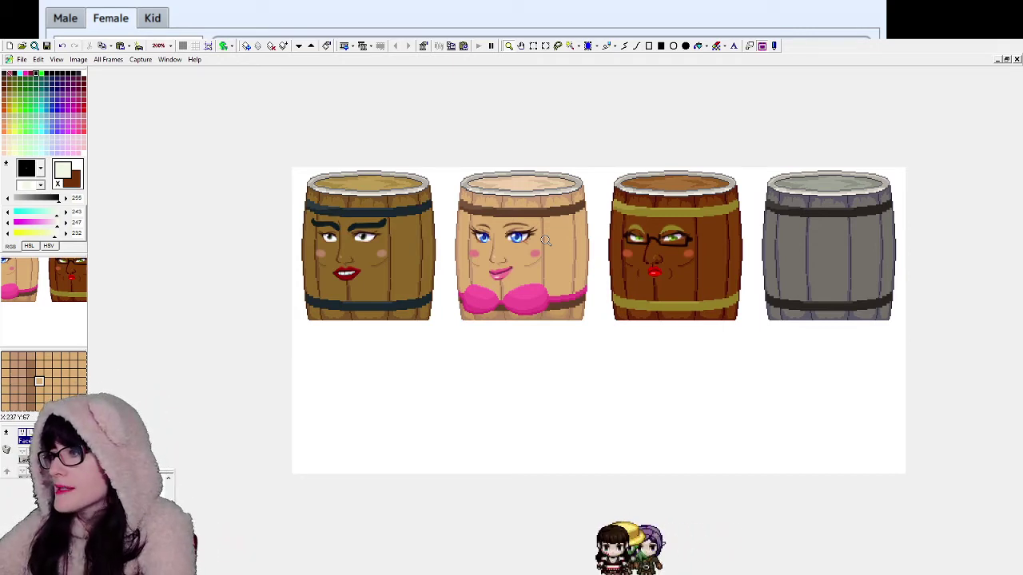
pyautogui.click(690, 232)
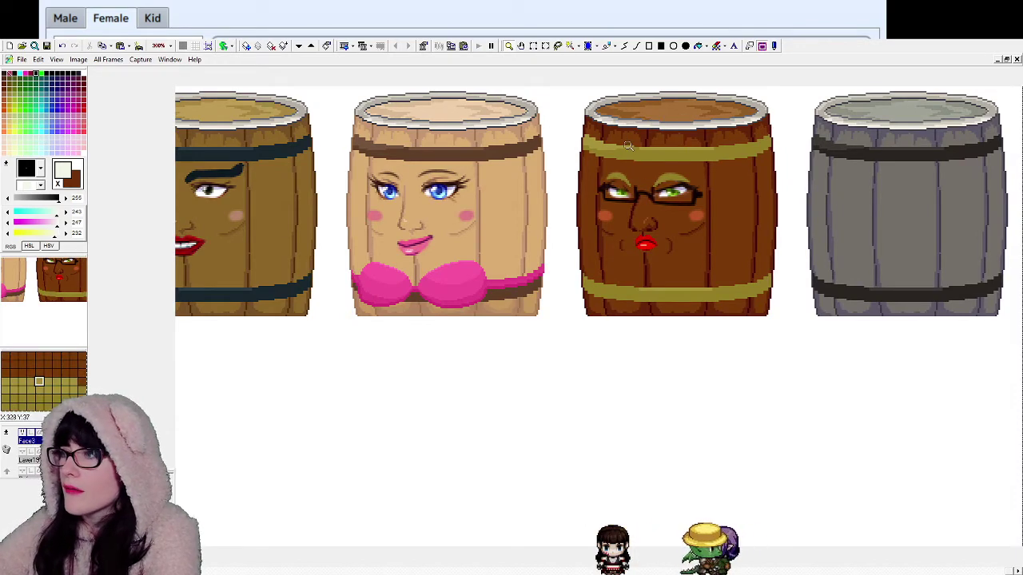
pyautogui.rightClick(536, 256)
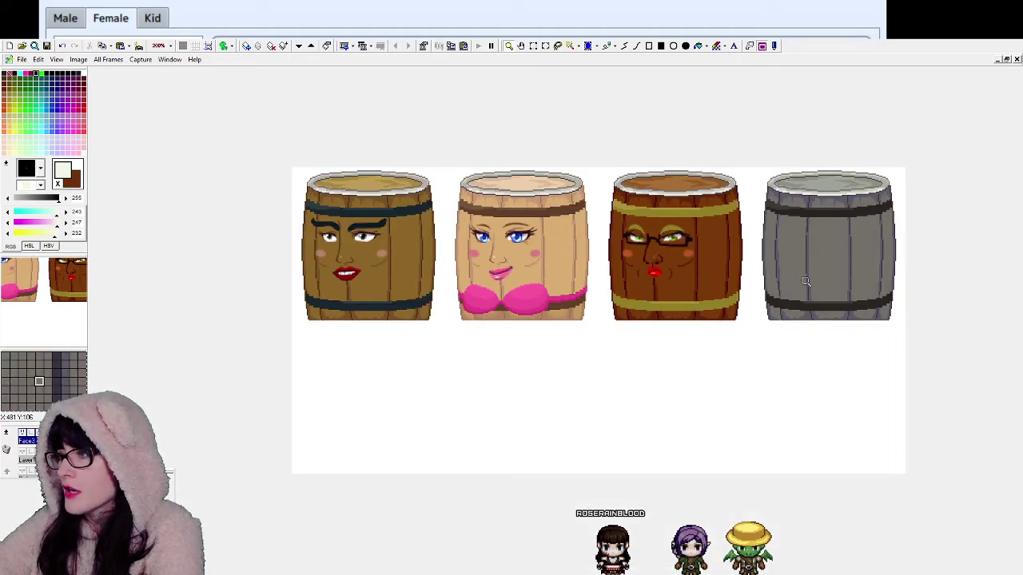
pyautogui.click(421, 196)
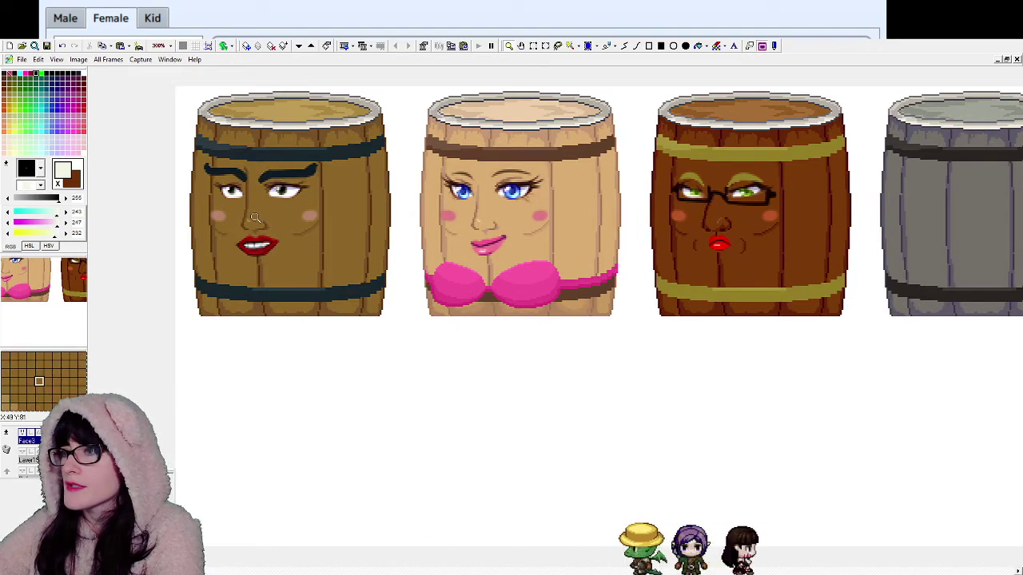
pyautogui.rightClick(724, 247)
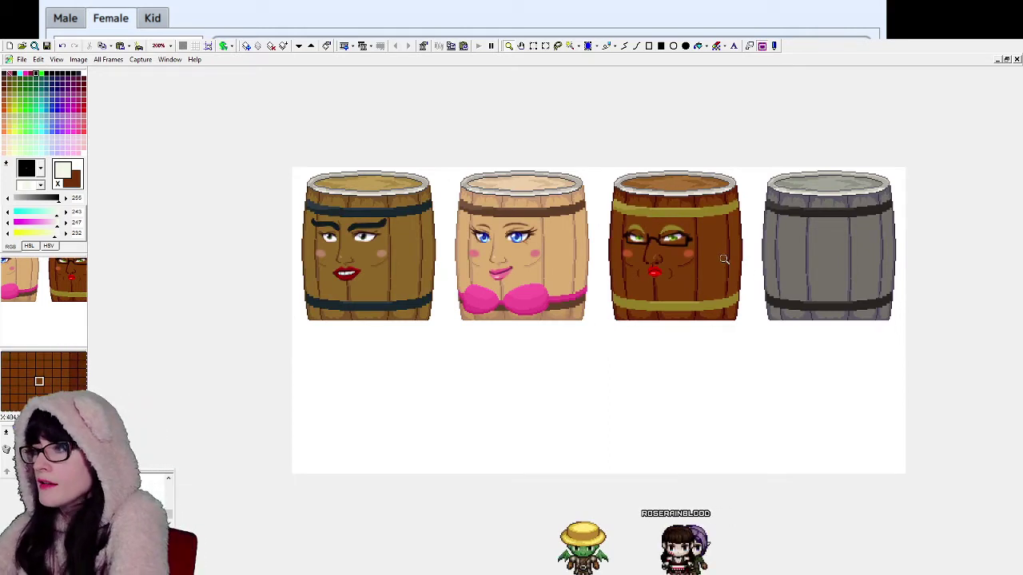
pyautogui.click(777, 230)
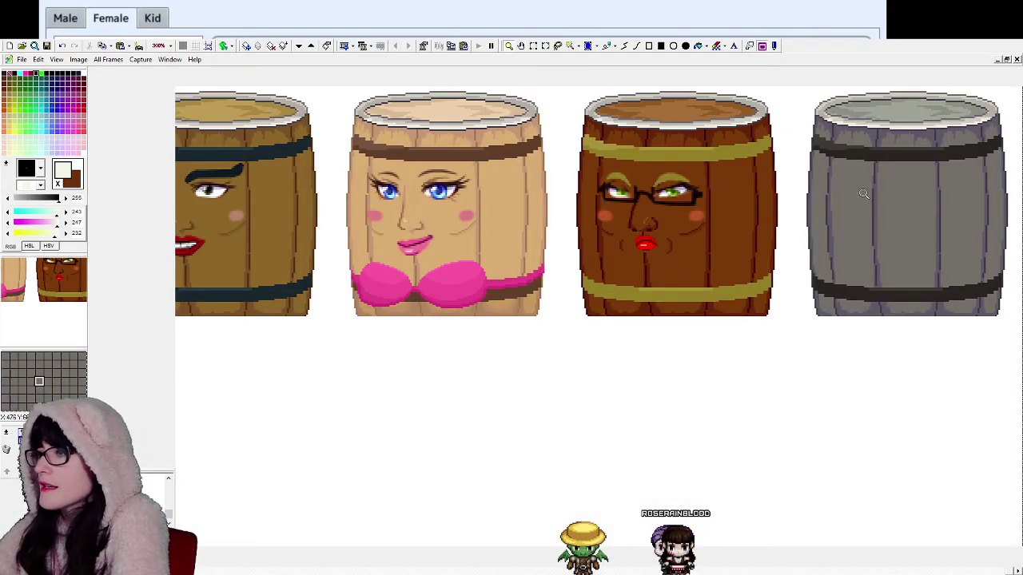
pyautogui.click(544, 46)
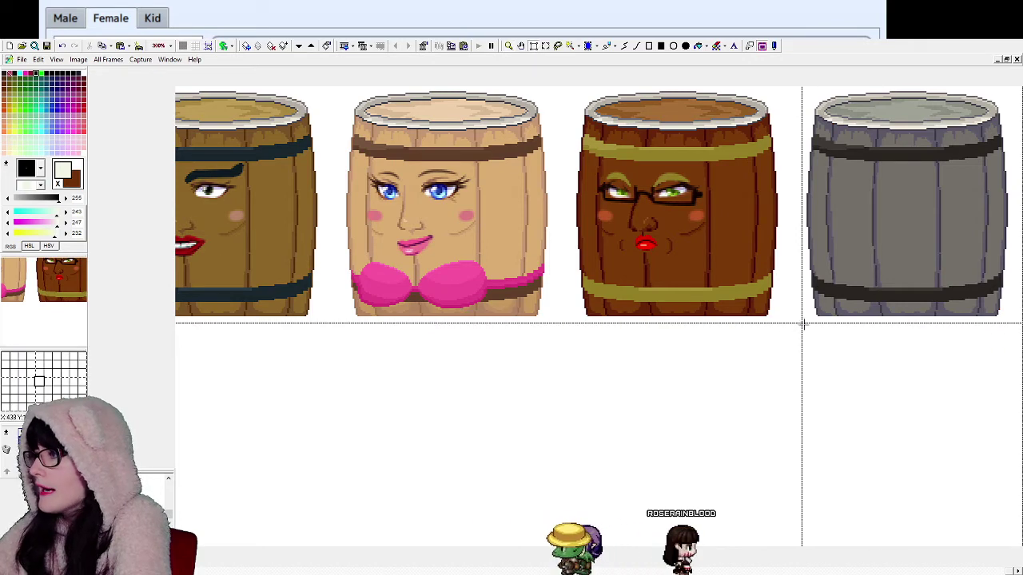
pyautogui.moveTo(993, 47); pyautogui.dragTo(1010, 72)
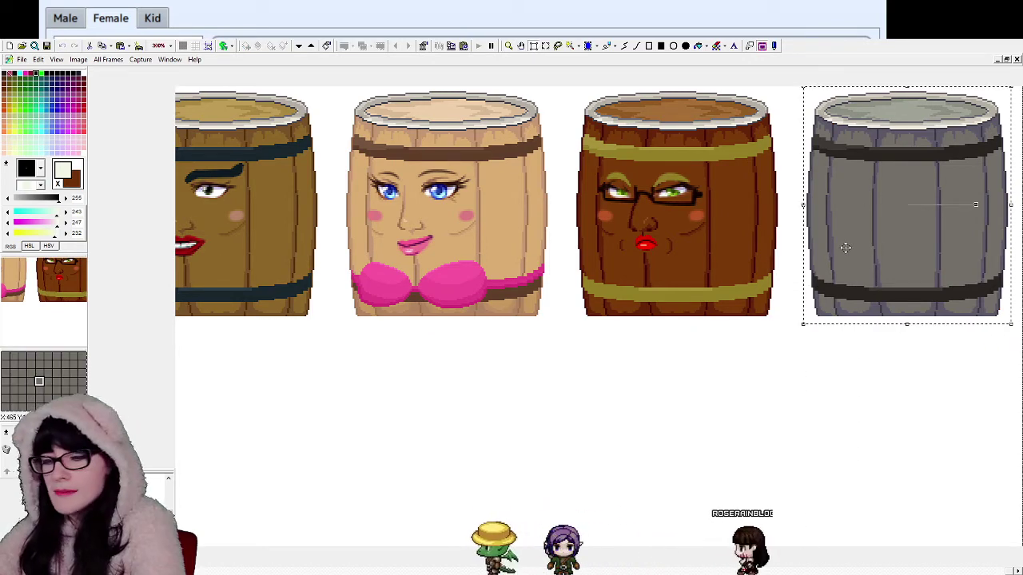
pyautogui.click(588, 407)
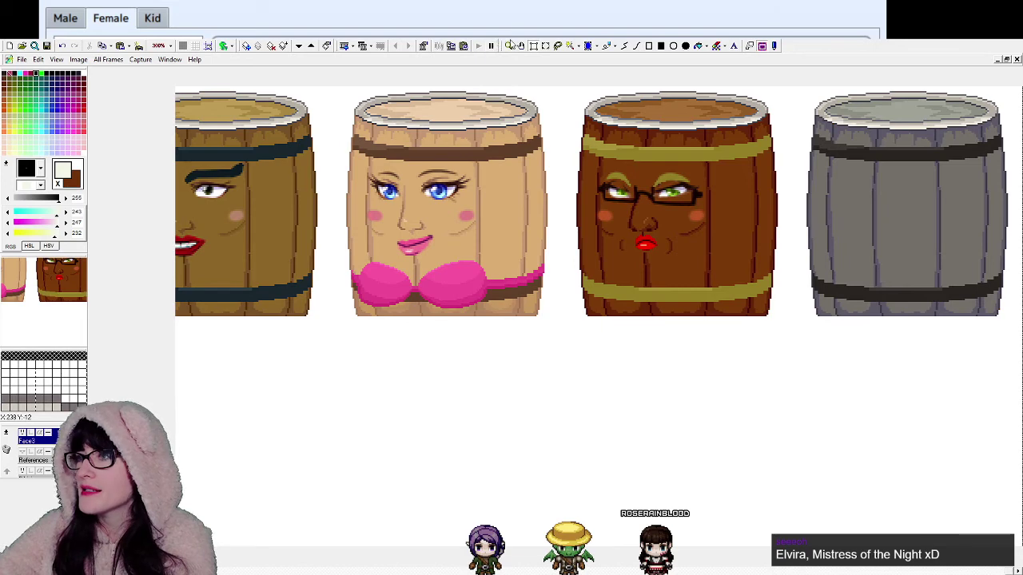
# Step: Select the blank grey barrel, fourth in the row on the shared faceset sheet, to copy it
pyautogui.click(509, 47)
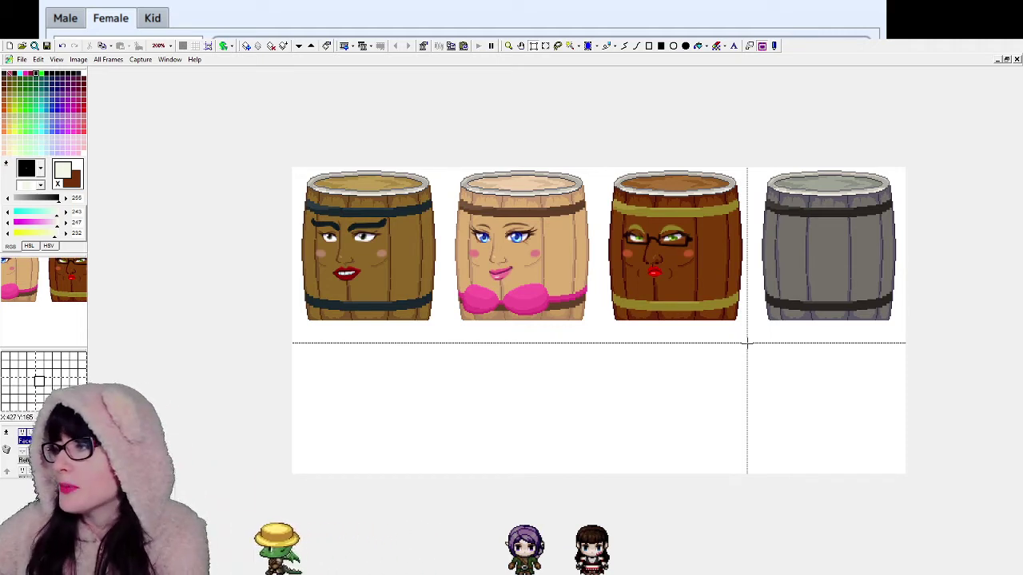
pyautogui.moveTo(747, 344); pyautogui.dragTo(918, 124)
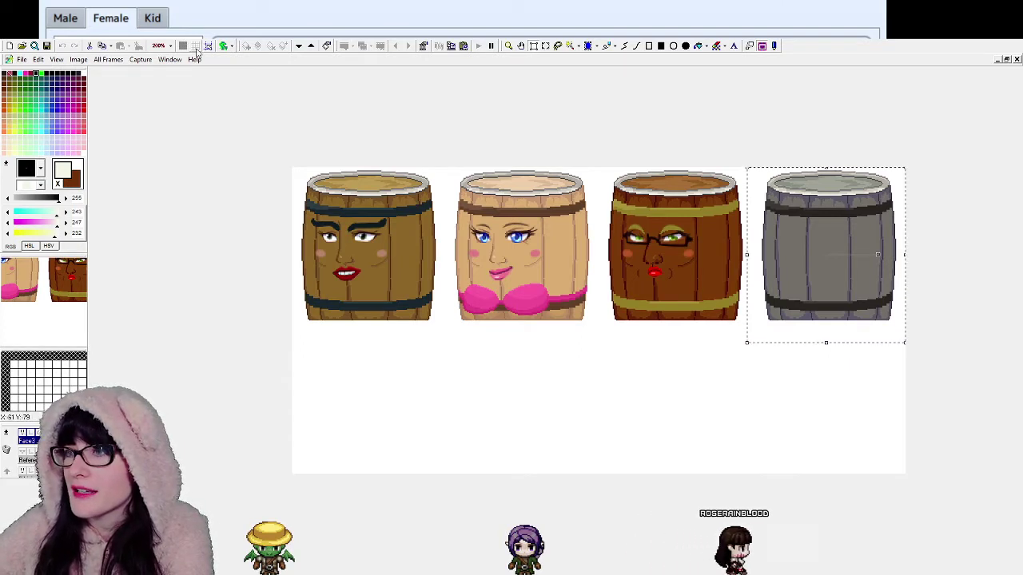
pyautogui.click(191, 402)
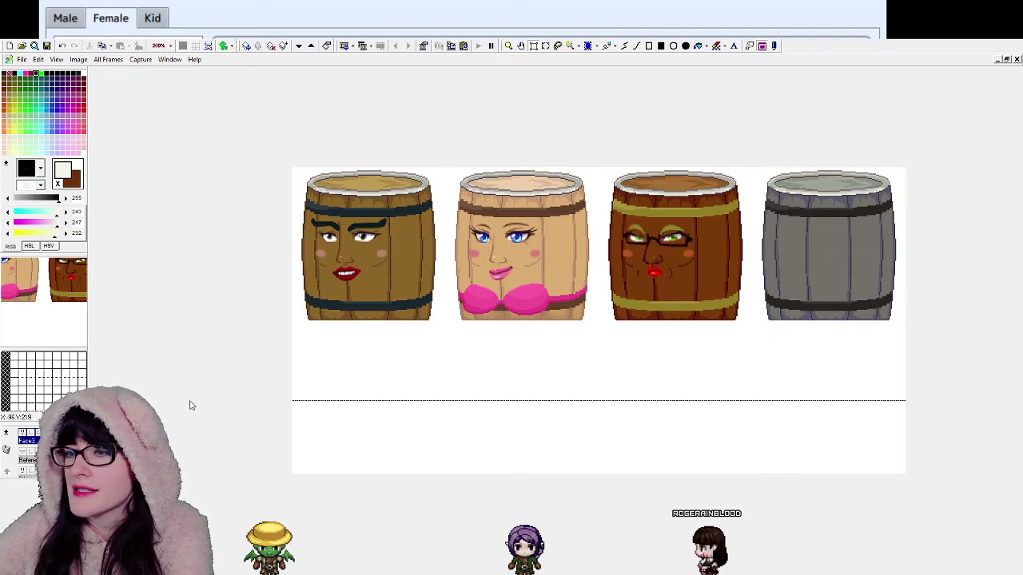
pyautogui.click(22, 432)
pyautogui.click(22, 432)
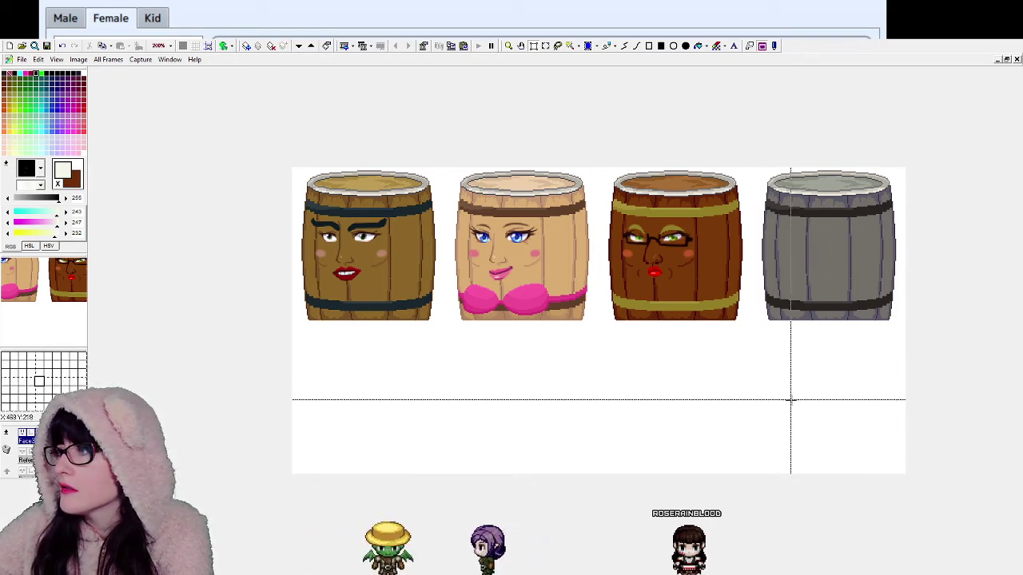
pyautogui.moveTo(750, 328); pyautogui.dragTo(955, 104)
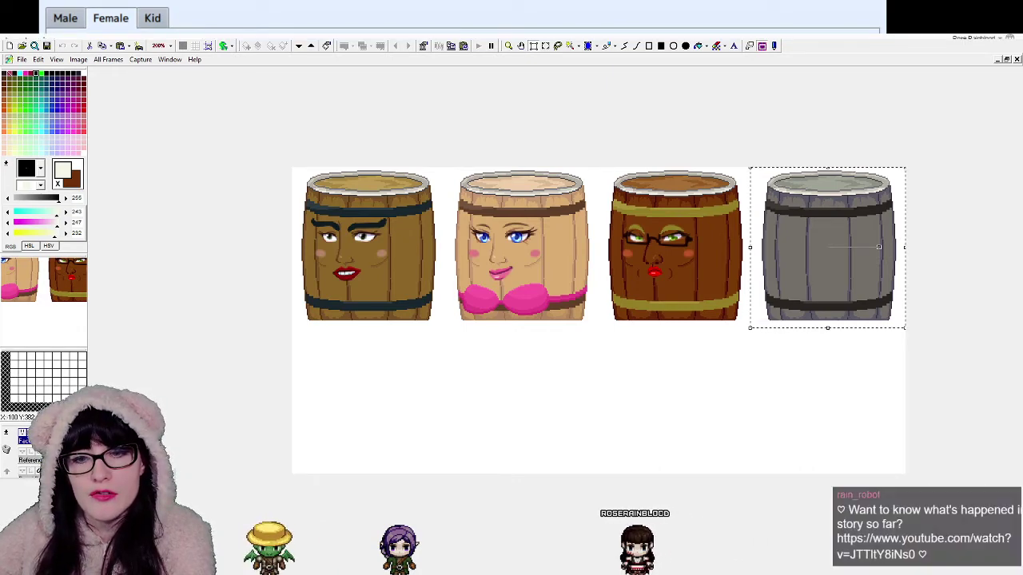
# Step: In the draw.io notes, add the line "-Long cigarette (like Audrey Hepburn in Breakfast a Tiffany's)" below Elvira's tarnished gold metal bits
pyautogui.hotkey('alt', 'Tab')
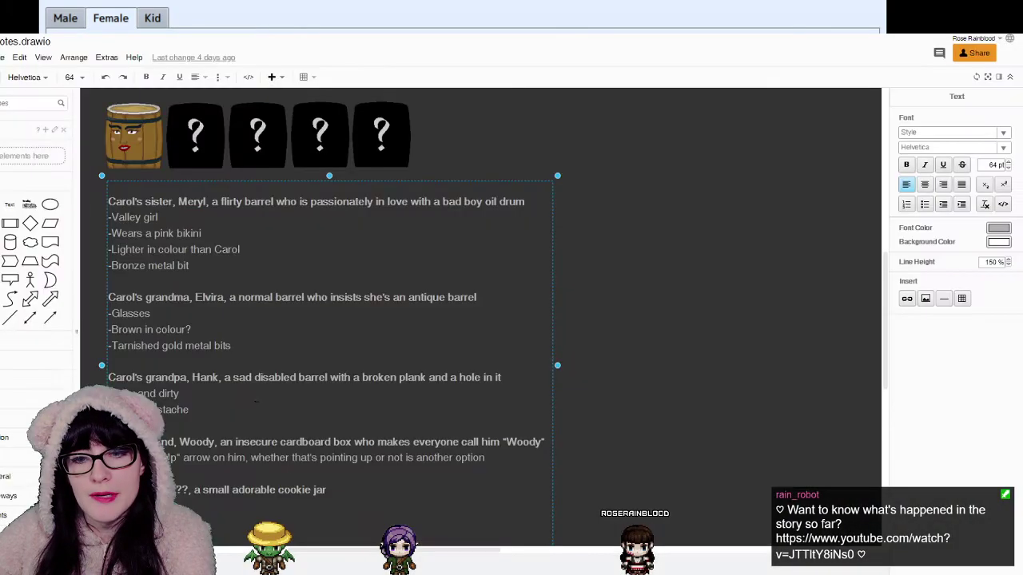
pyautogui.doubleClick(176, 409)
pyautogui.click(245, 347)
pyautogui.press('Delete')
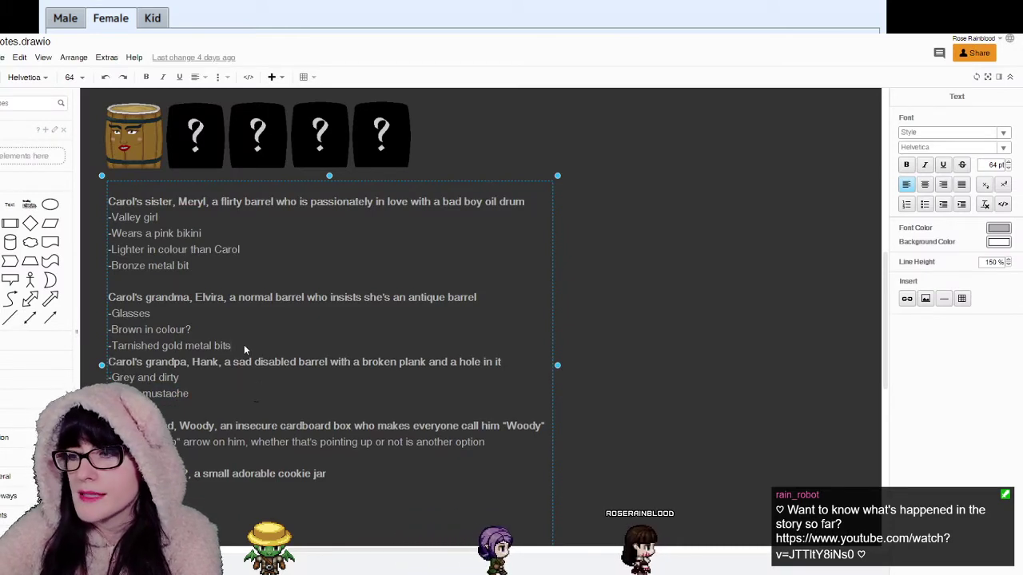
pyautogui.press('Return')
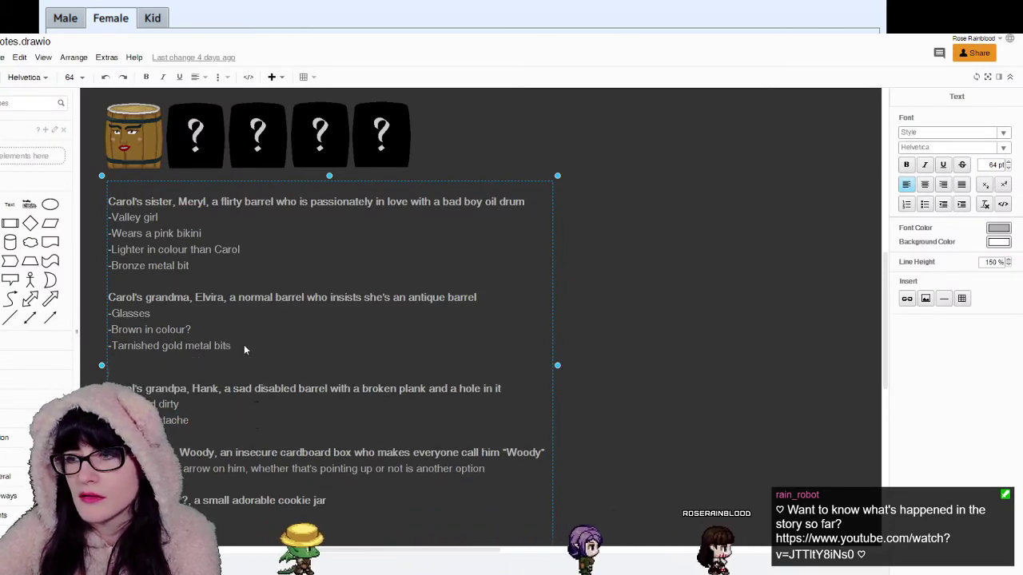
pyautogui.write('-')
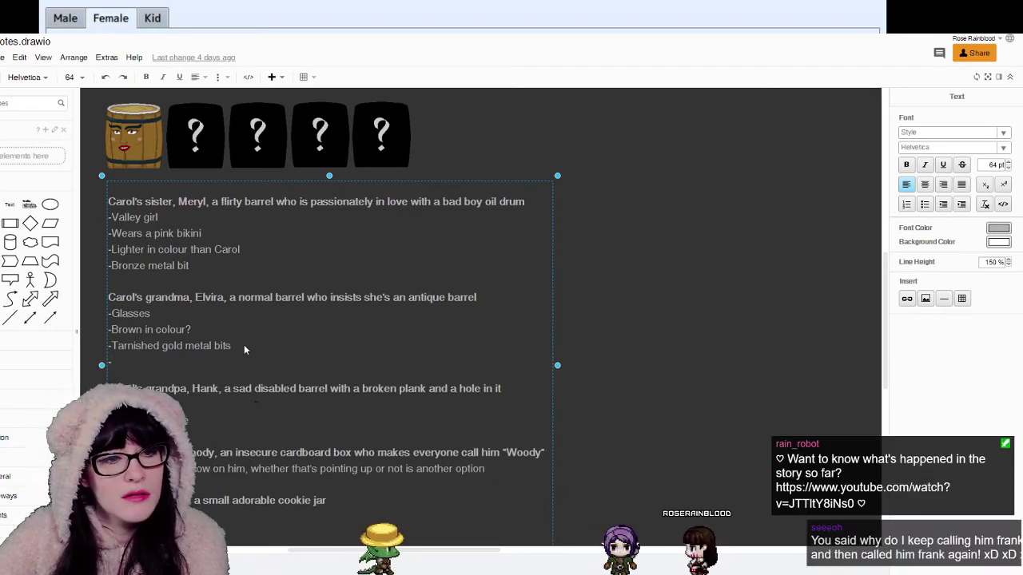
pyautogui.write(' Long')
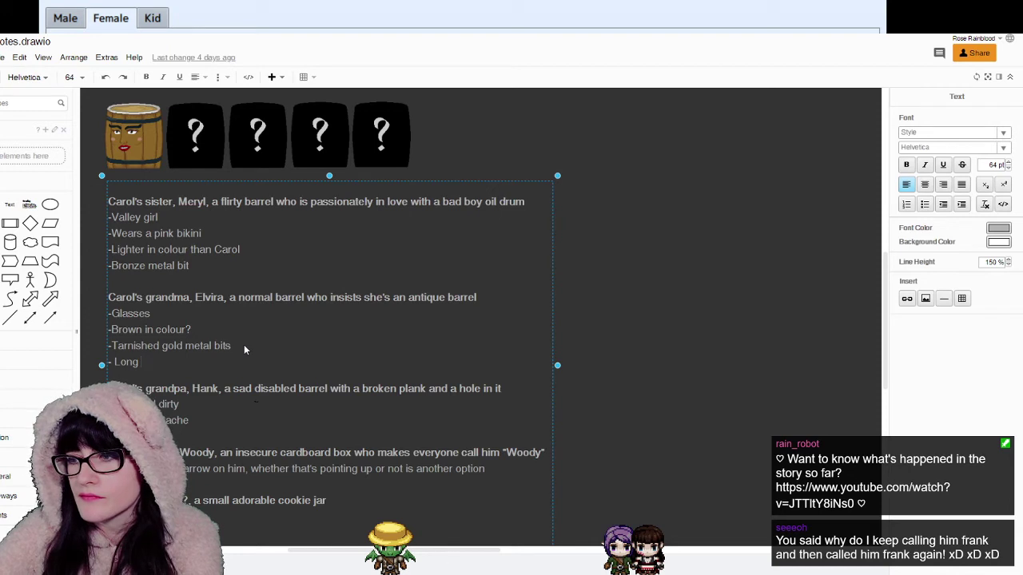
pyautogui.write(' ciga')
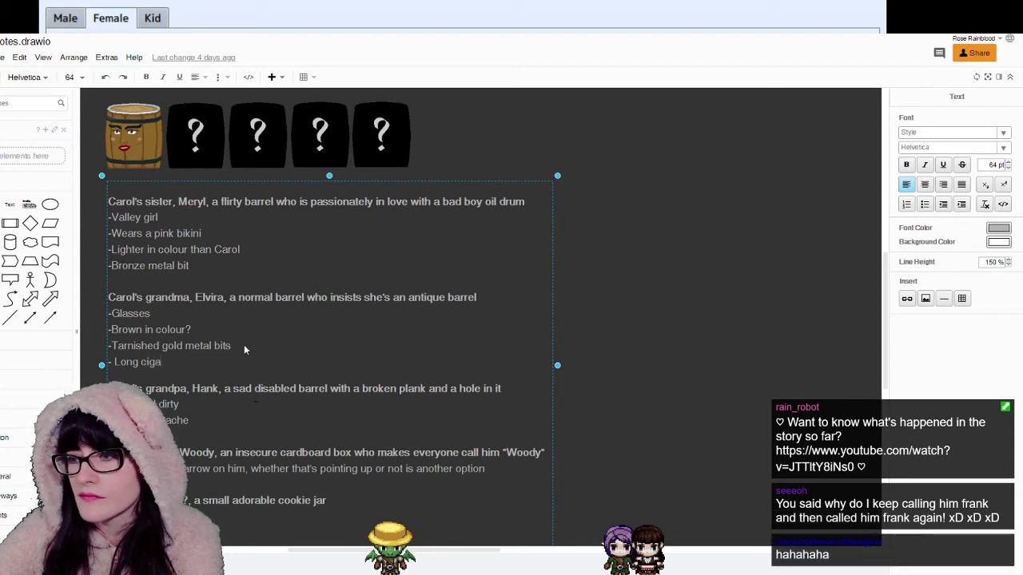
pyautogui.write('r')
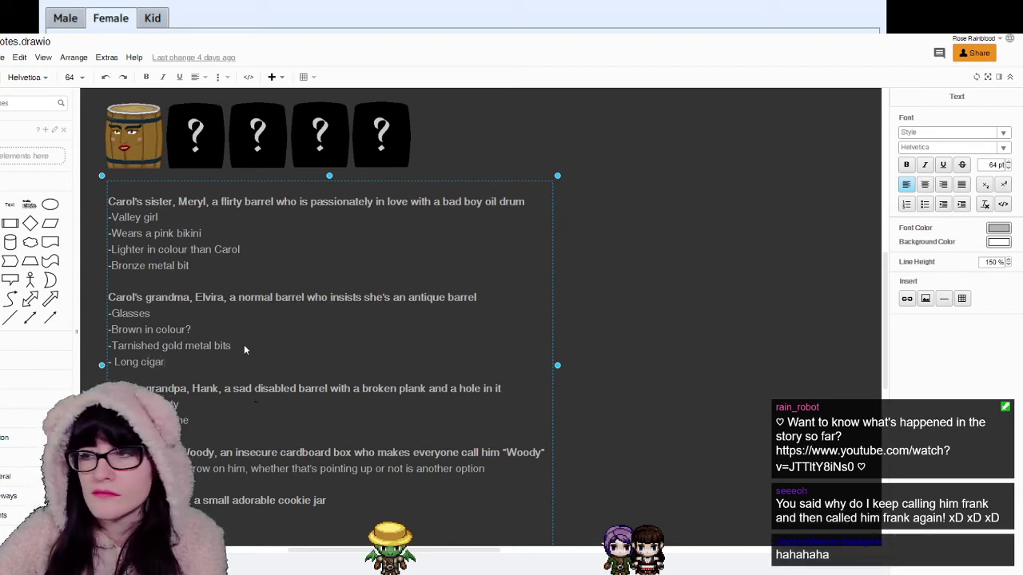
pyautogui.write('ette')
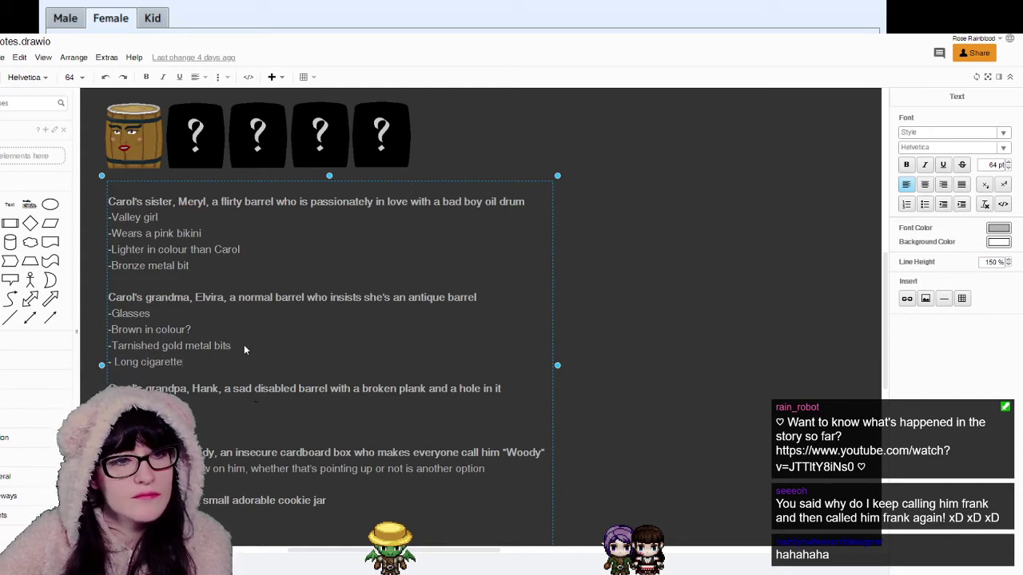
pyautogui.write(' (')
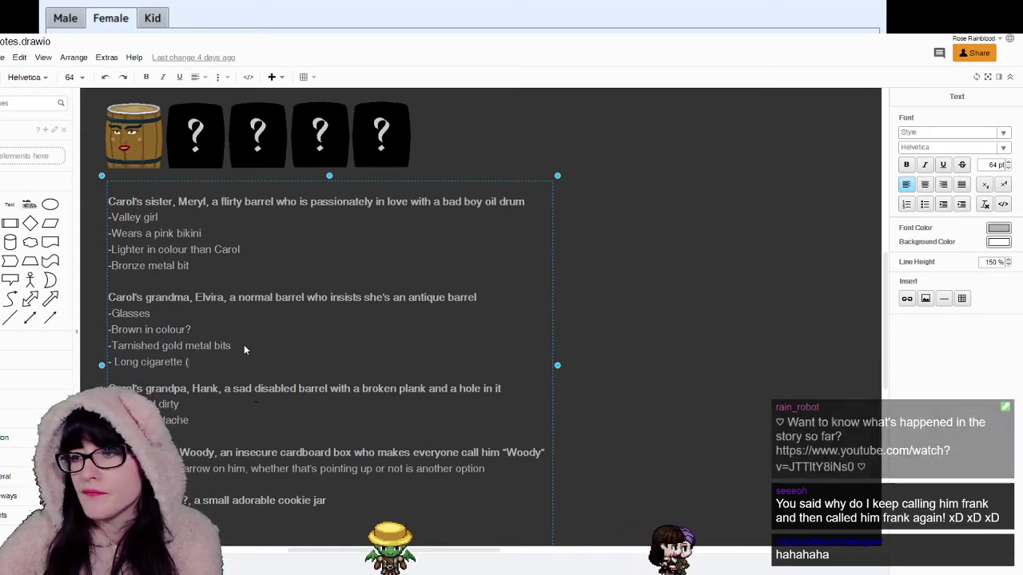
pyautogui.write('like Audrey H')
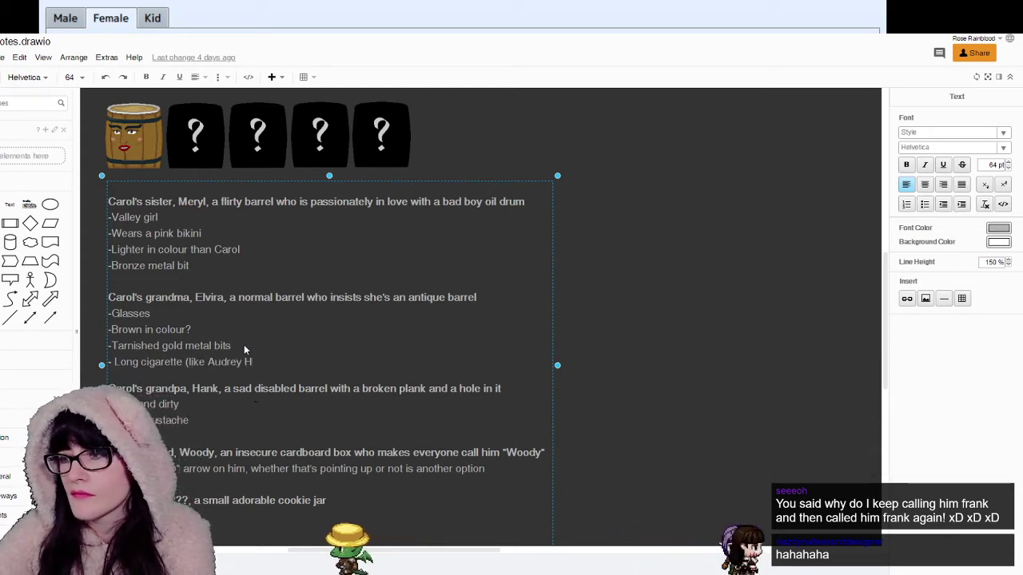
pyautogui.write('epburn in')
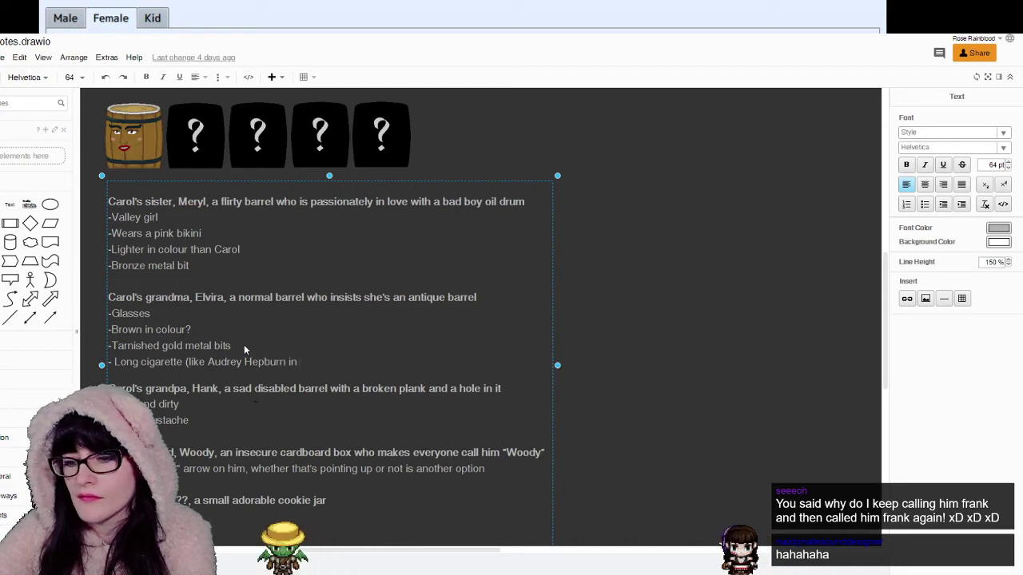
pyautogui.write(' Breakfast')
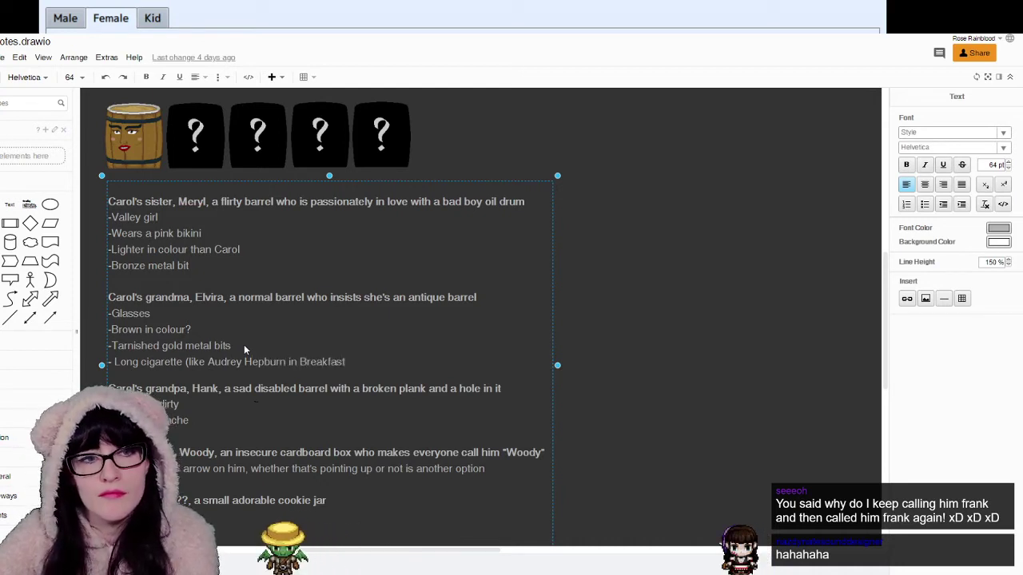
pyautogui.write(' a Tiffany')
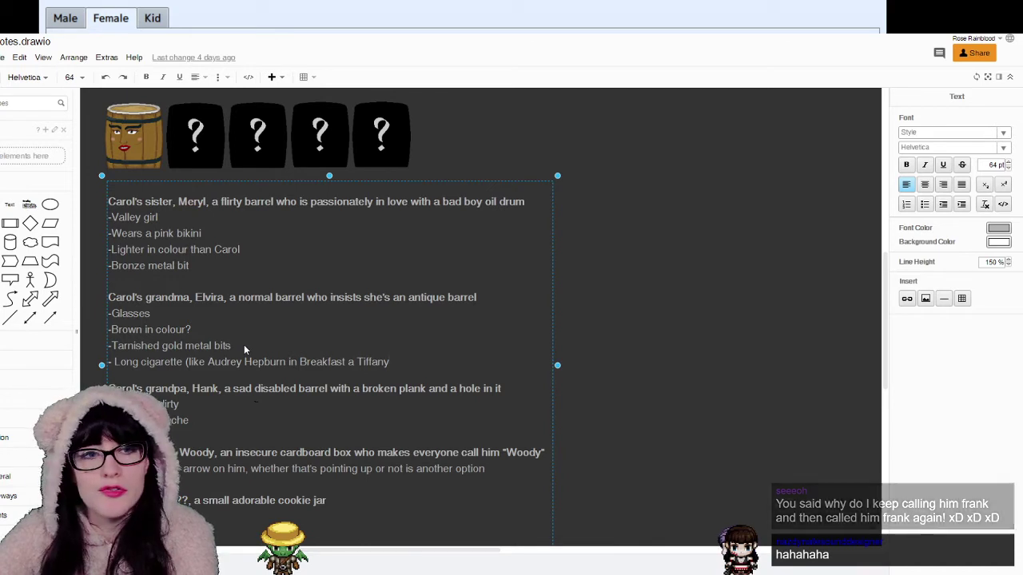
pyautogui.write("'s)")
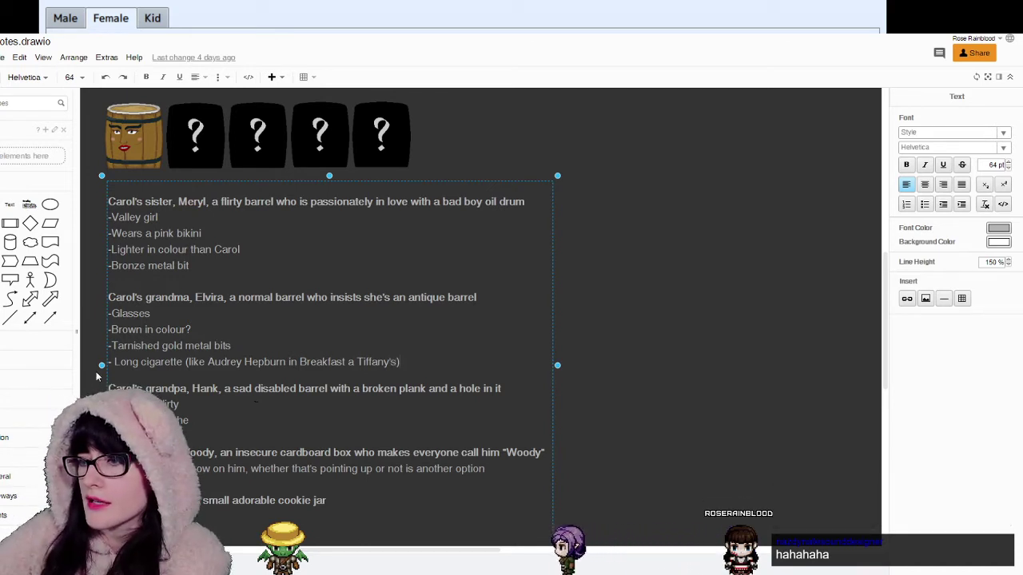
pyautogui.click(704, 390)
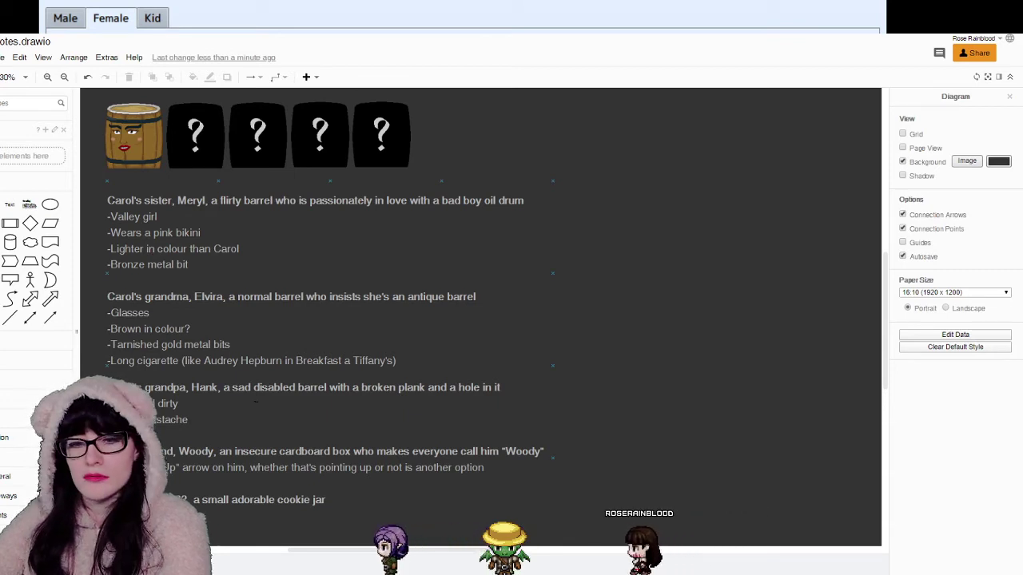
# Step: Switch to Photoshop and paste the copied grey barrel into the HankTheBarrel-Faceset document as a new layer
pyautogui.hotkey('alt', 'Tab')
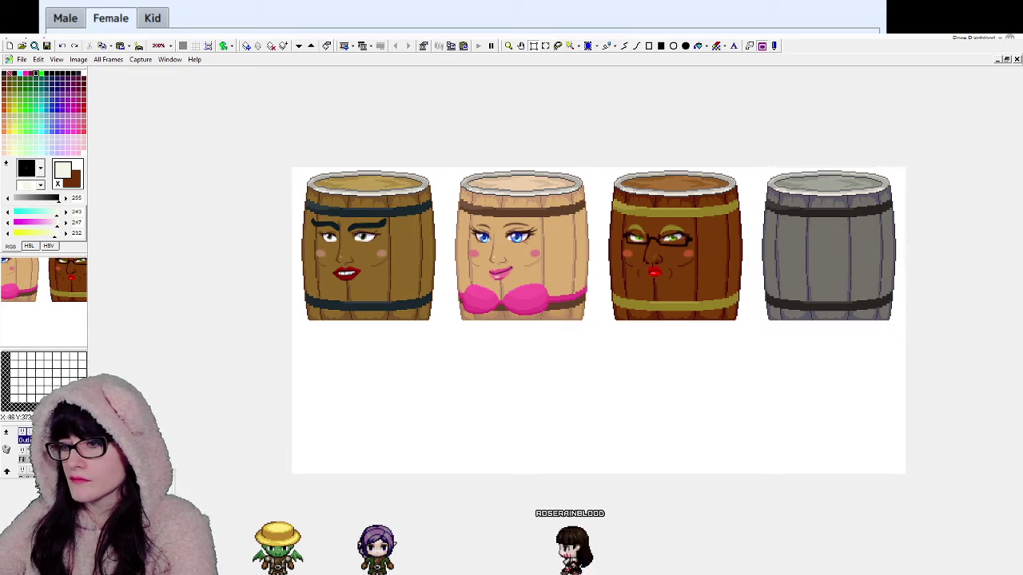
pyautogui.click(26, 440)
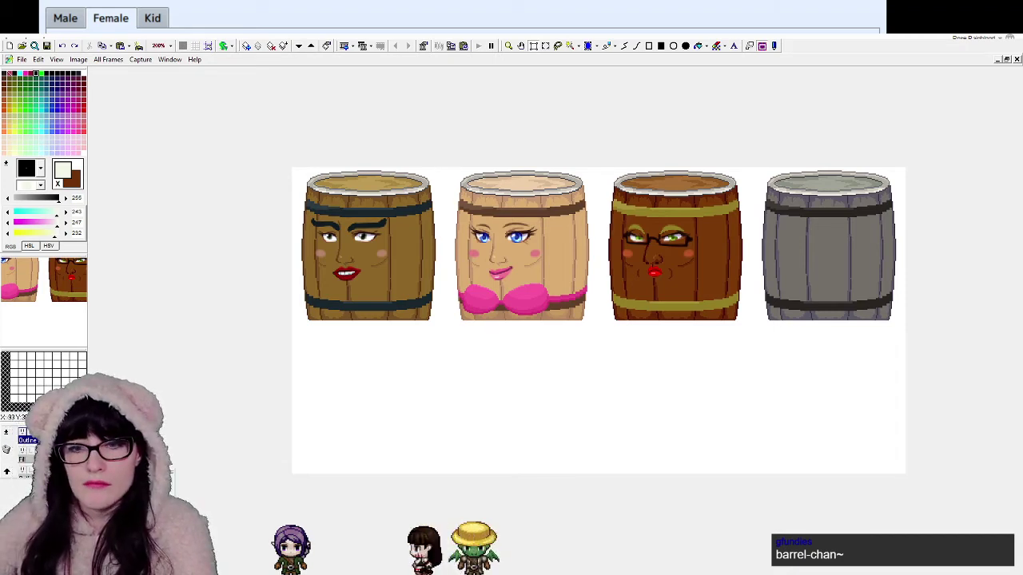
pyautogui.hotkey('alt', 'Tab')
pyautogui.hotkey('ctrl', 'v')
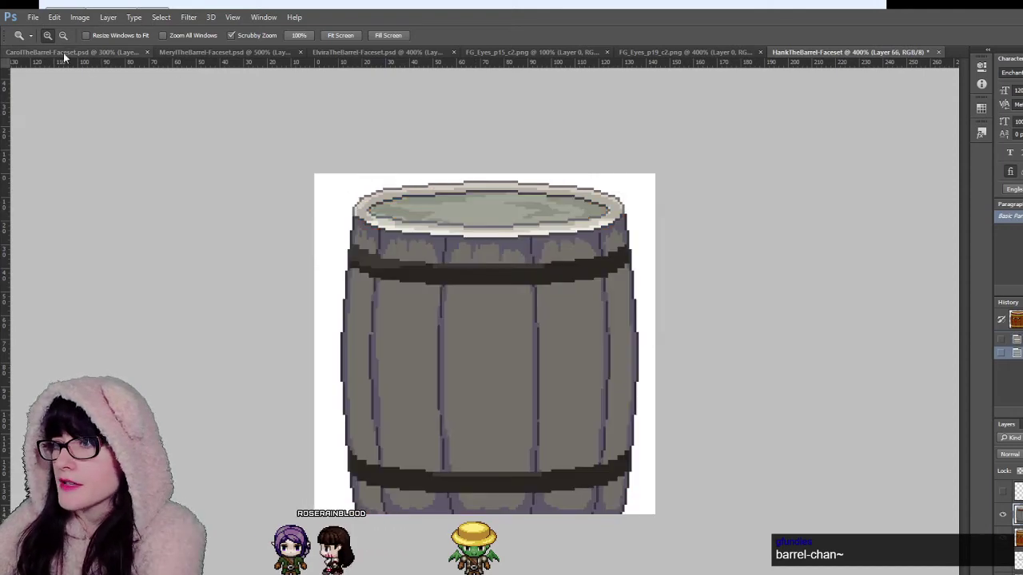
# Step: Nudge the pasted grey barrel two pixels left so it lies exactly over the Elvira barrel, checking by hiding and showing its layer
pyautogui.click(997, 520)
pyautogui.click(997, 519)
pyautogui.press('v')
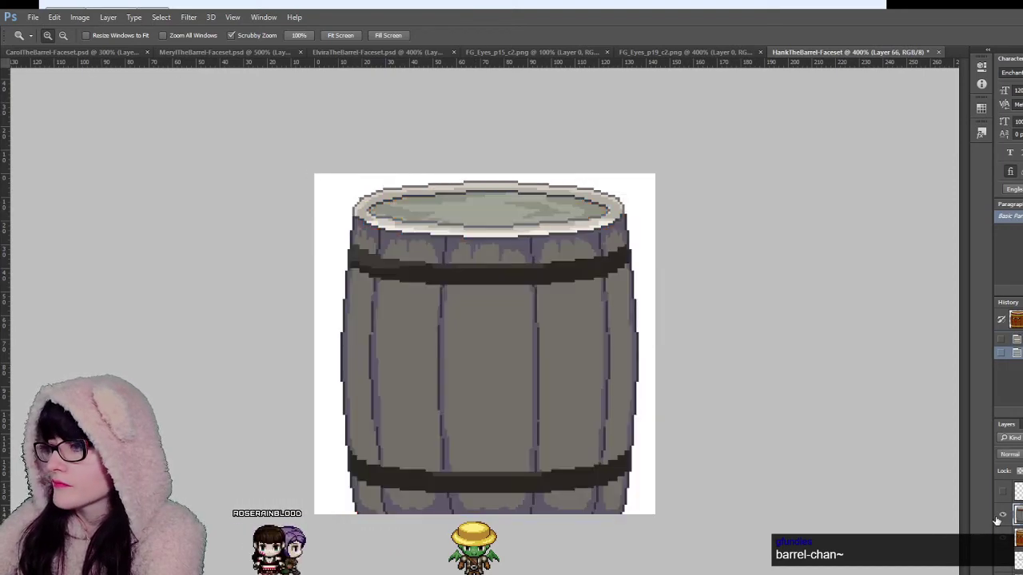
pyautogui.press('Left')
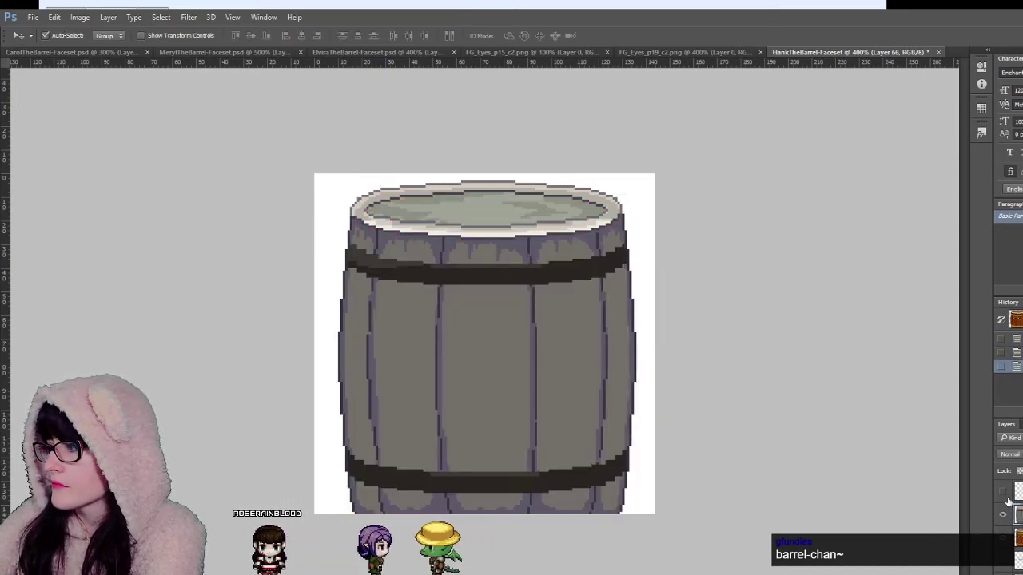
pyautogui.click(1003, 514)
pyautogui.click(1004, 514)
pyautogui.press('Left')
pyautogui.click(1004, 514)
pyautogui.click(1004, 514)
pyautogui.click(1004, 515)
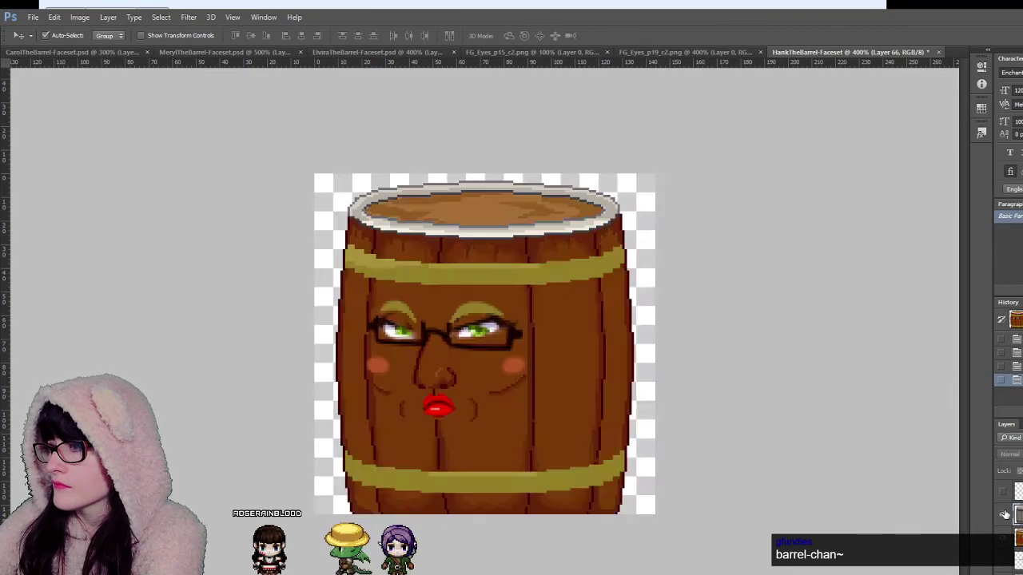
pyautogui.click(1004, 516)
# Step: Delete the white background around the grey barrel using a Magic Wand selection, then deselect
pyautogui.press('w')
pyautogui.click(370, 184)
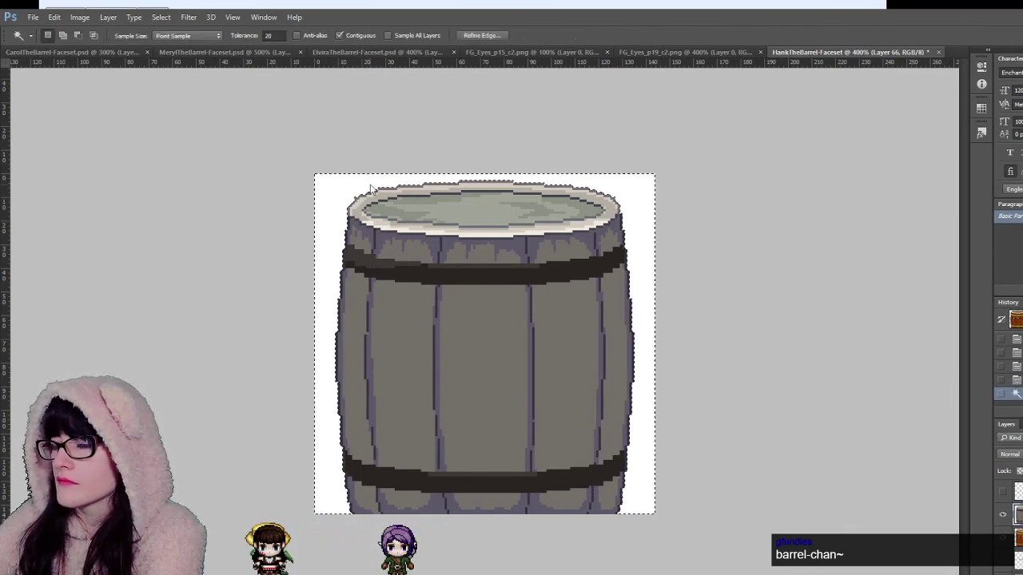
pyautogui.press('Delete')
pyautogui.hotkey('ctrl', 'd')
# Step: Compare the cut-out grey barrel with the Elvira barrel beneath by repeatedly hiding and showing the grey barrel's layer
pyautogui.click(1004, 516)
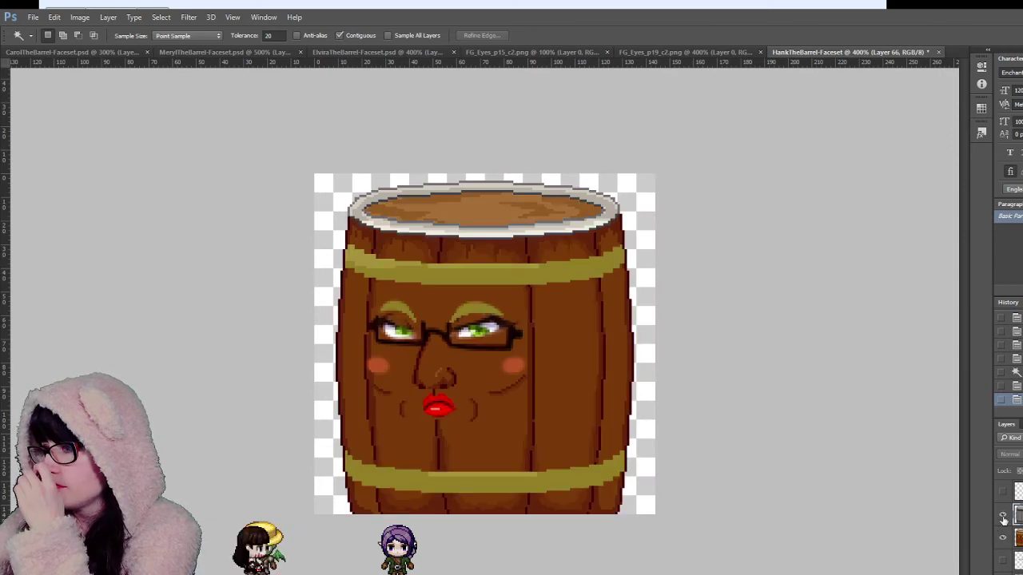
pyautogui.click(1004, 516)
pyautogui.click(1004, 516)
pyautogui.click(1003, 516)
pyautogui.click(1003, 516)
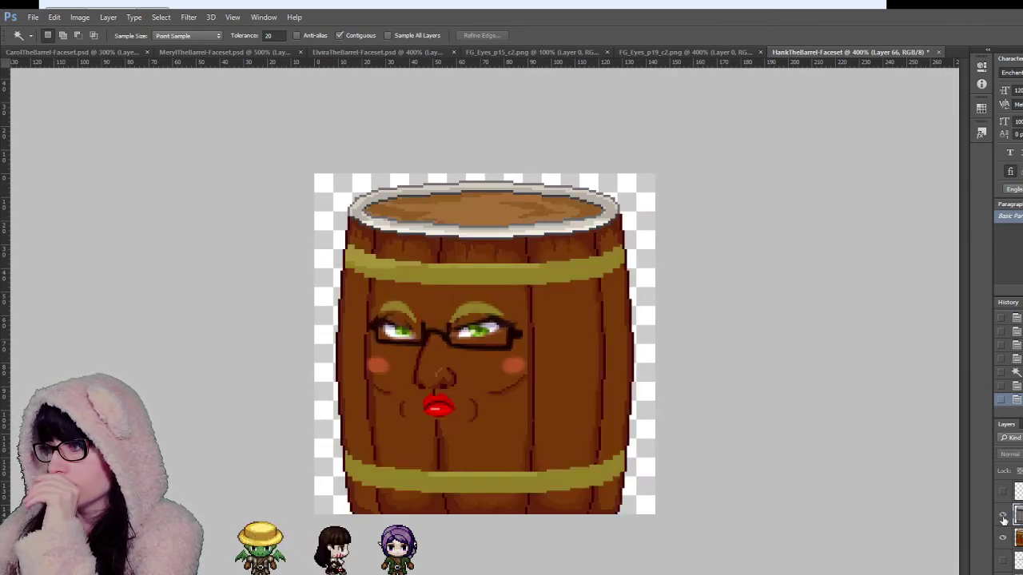
pyautogui.click(1004, 516)
pyautogui.click(1004, 517)
pyautogui.click(1004, 517)
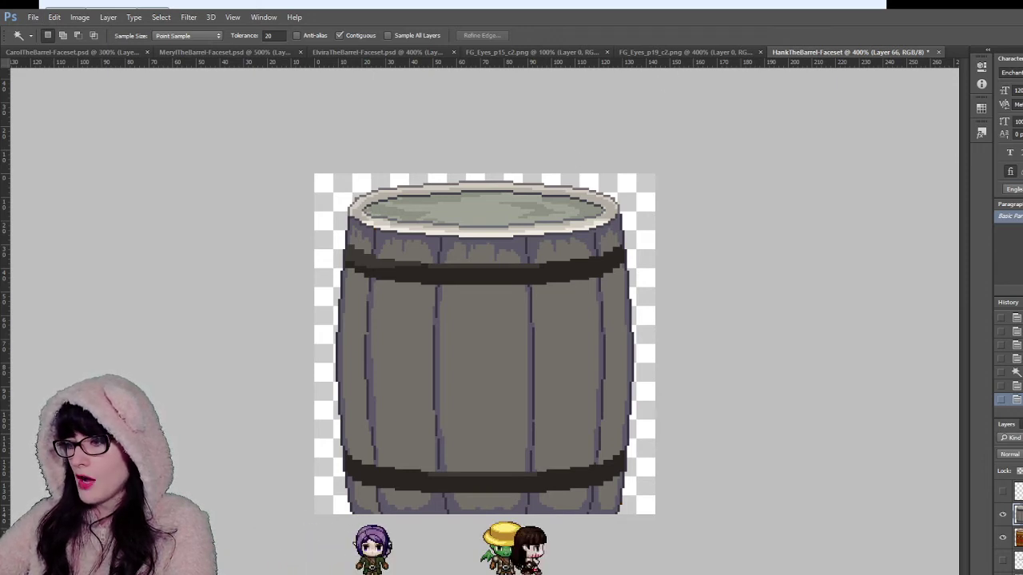
# Step: Switch to the RPG Maker character generator and show the beard variations for the male character
pyautogui.hotkey('alt', 'Tab')
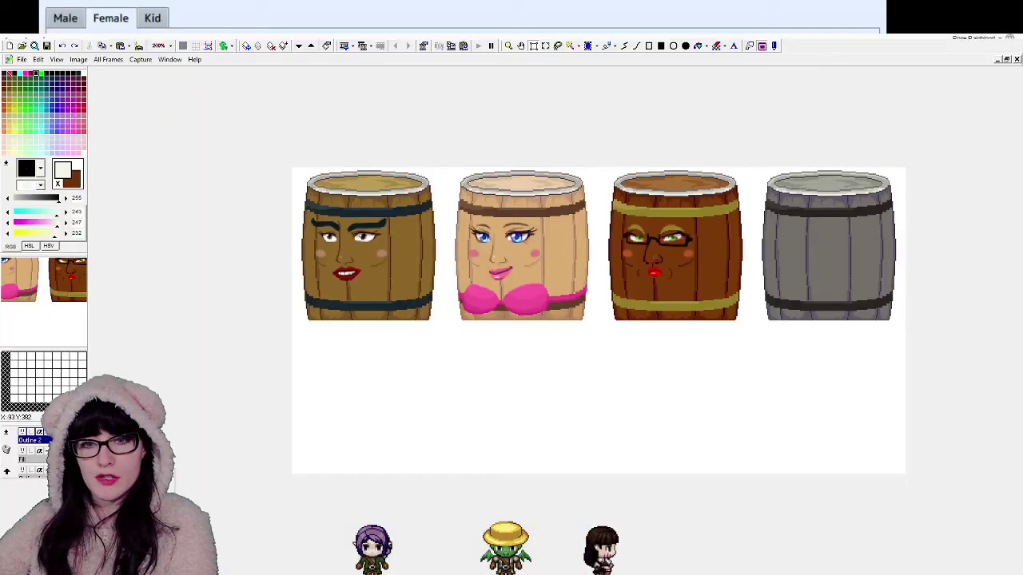
pyautogui.hotkey('alt', 'Tab')
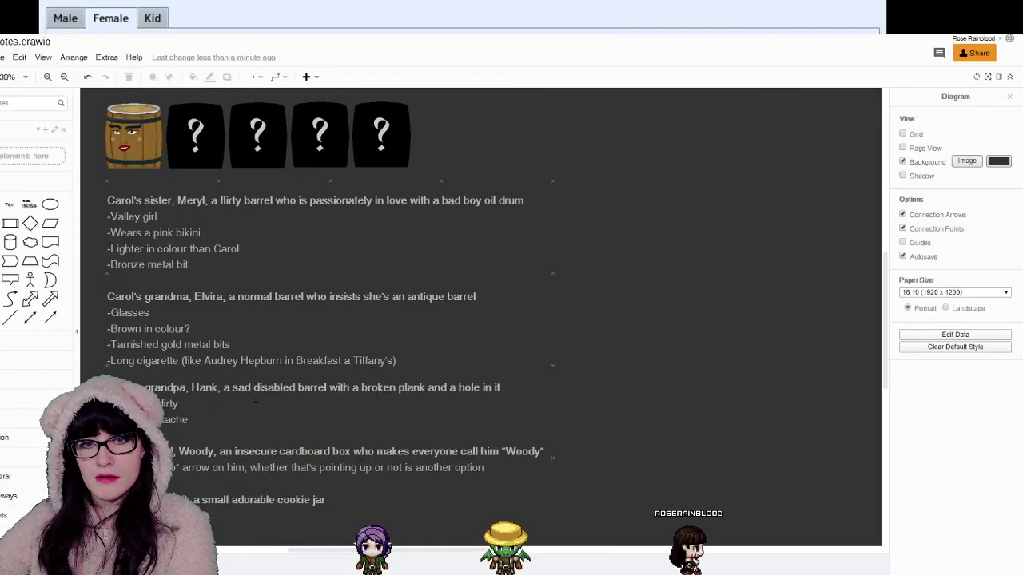
pyautogui.hotkey('alt', 'Tab')
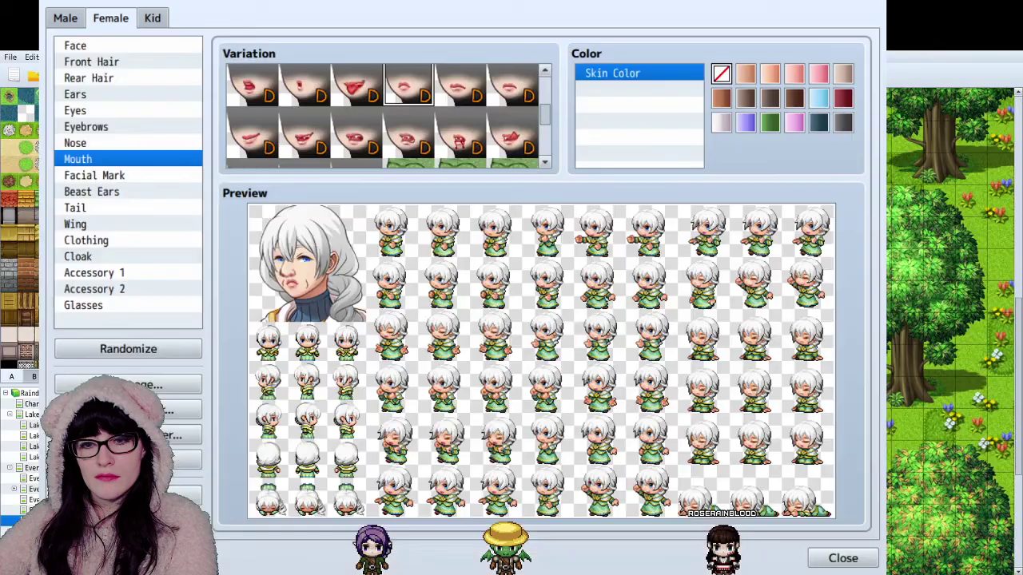
pyautogui.click(67, 18)
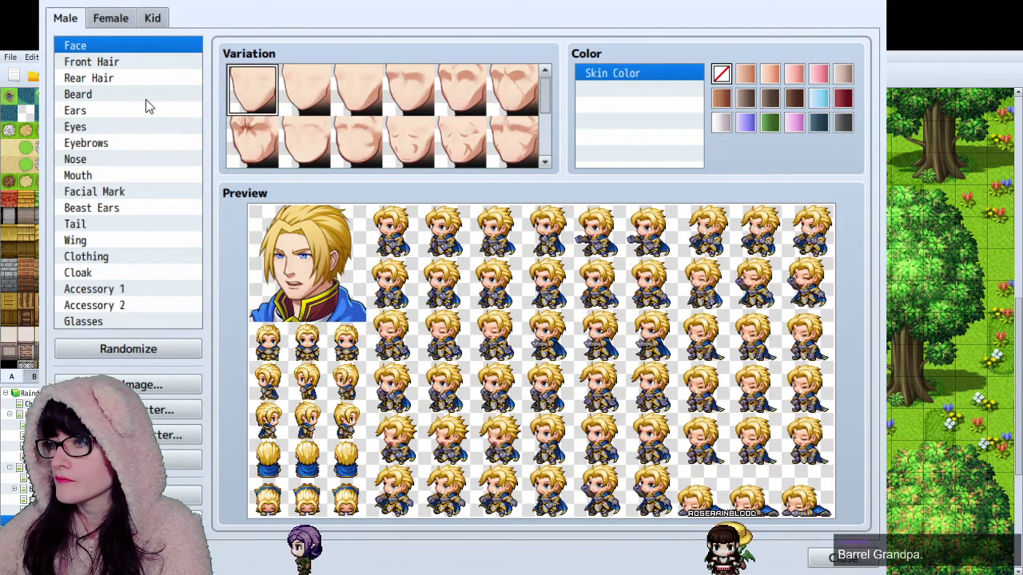
pyautogui.click(99, 95)
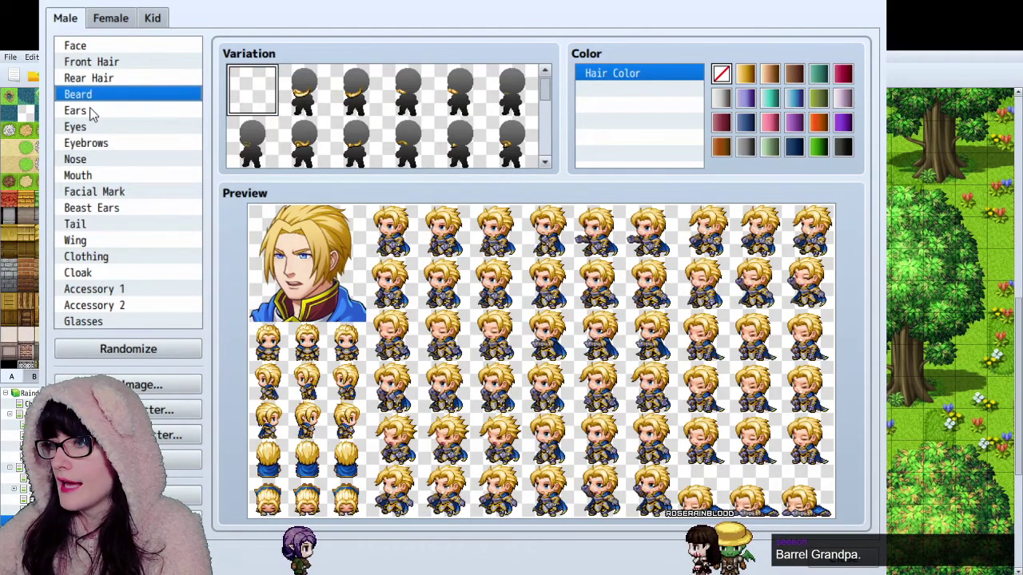
# Step: Preview various eye variations on the male character's portrait, going through the whole list and back to the first one
pyautogui.click(87, 110)
pyautogui.click(89, 127)
pyautogui.click(321, 78)
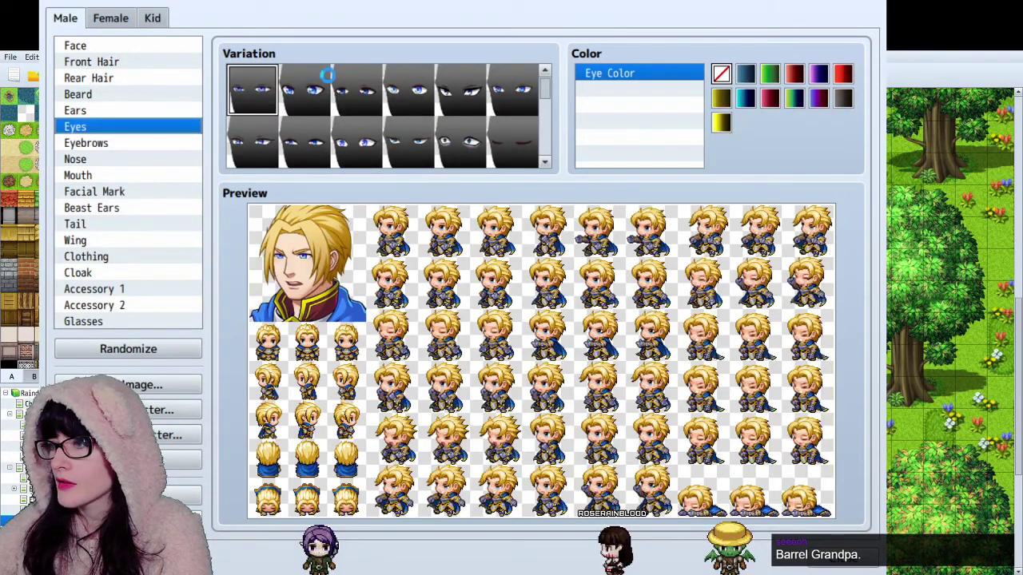
pyautogui.scroll(-1, 357, 104)
pyautogui.click(362, 107)
pyautogui.scroll(-1, 392, 137)
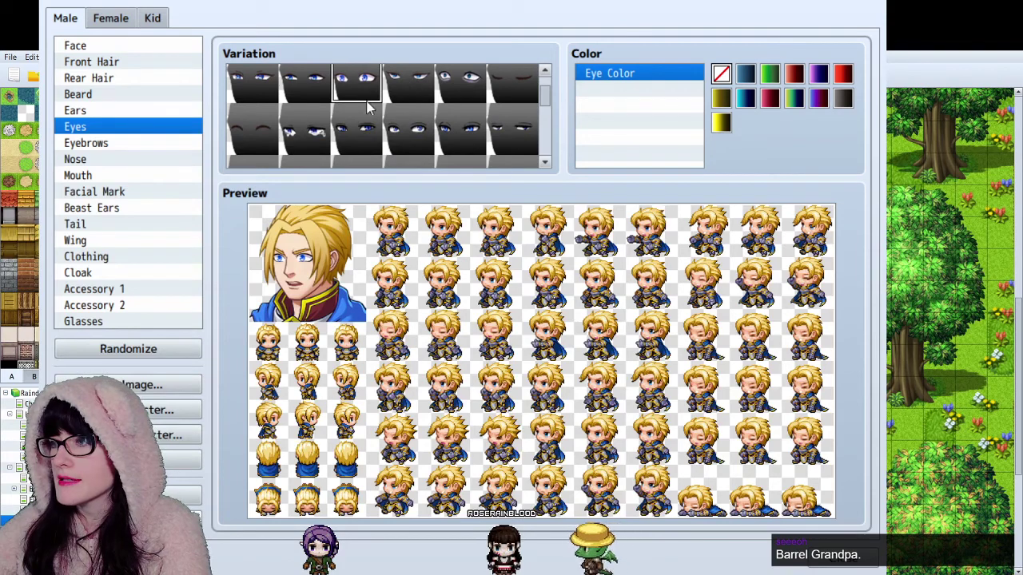
pyautogui.click(355, 129)
pyautogui.scroll(-1, 399, 124)
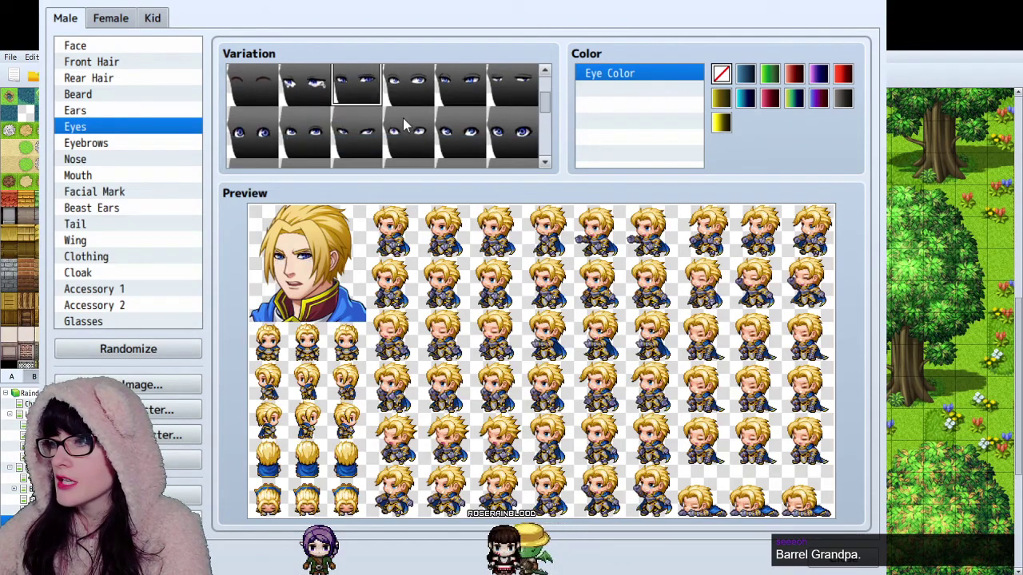
pyautogui.click(450, 136)
pyautogui.click(371, 146)
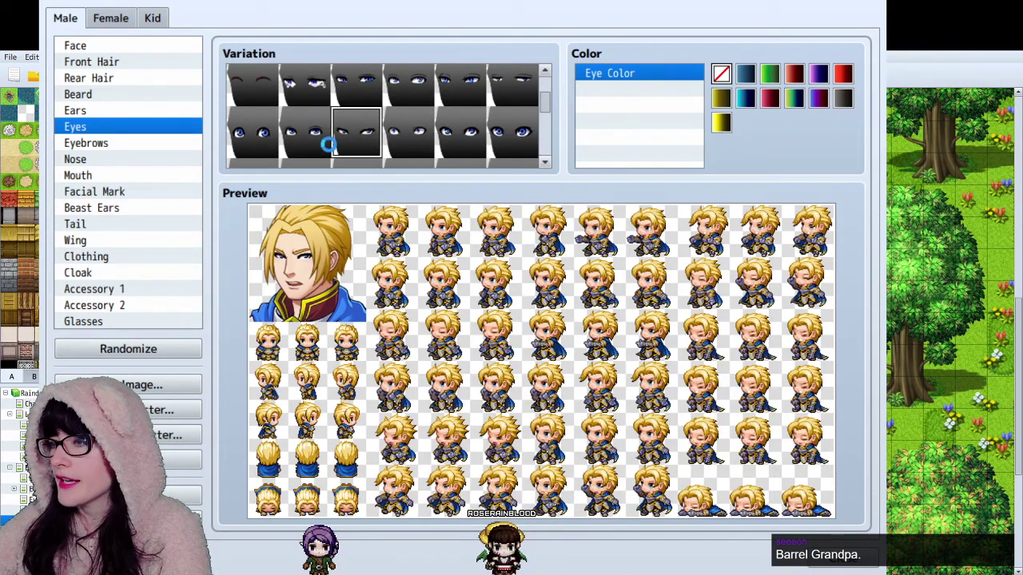
pyautogui.click(321, 143)
pyautogui.scroll(-2, 272, 150)
pyautogui.click(300, 120)
pyautogui.scroll(-3, 304, 120)
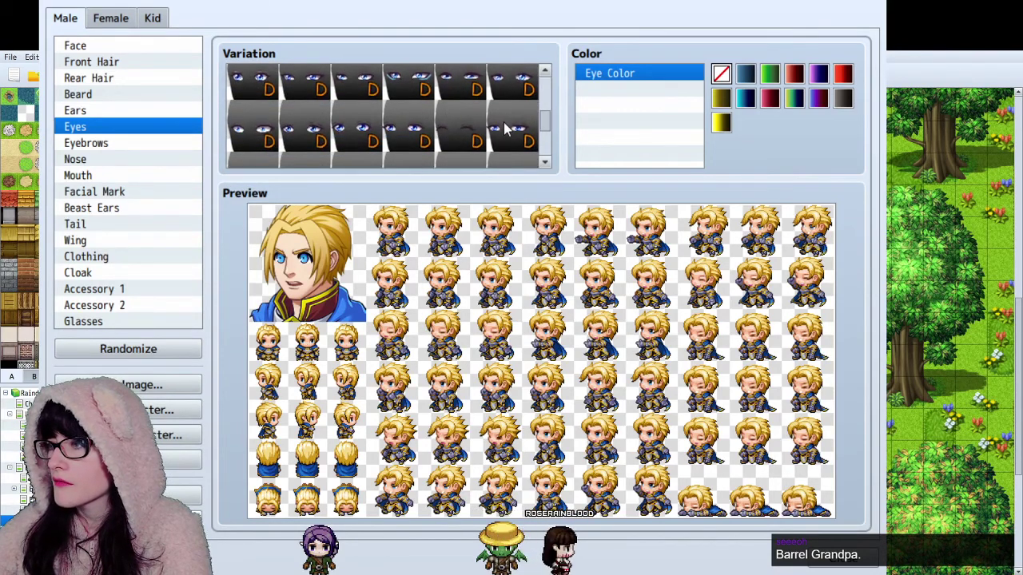
pyautogui.click(303, 132)
pyautogui.scroll(-2, 311, 143)
pyautogui.scroll(5, 323, 150)
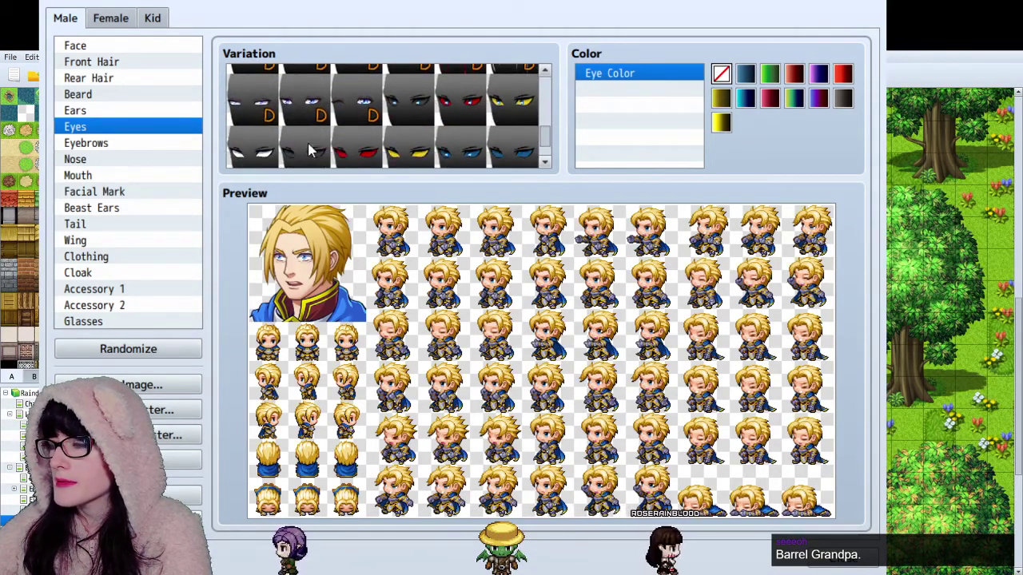
pyautogui.scroll(2, 358, 133)
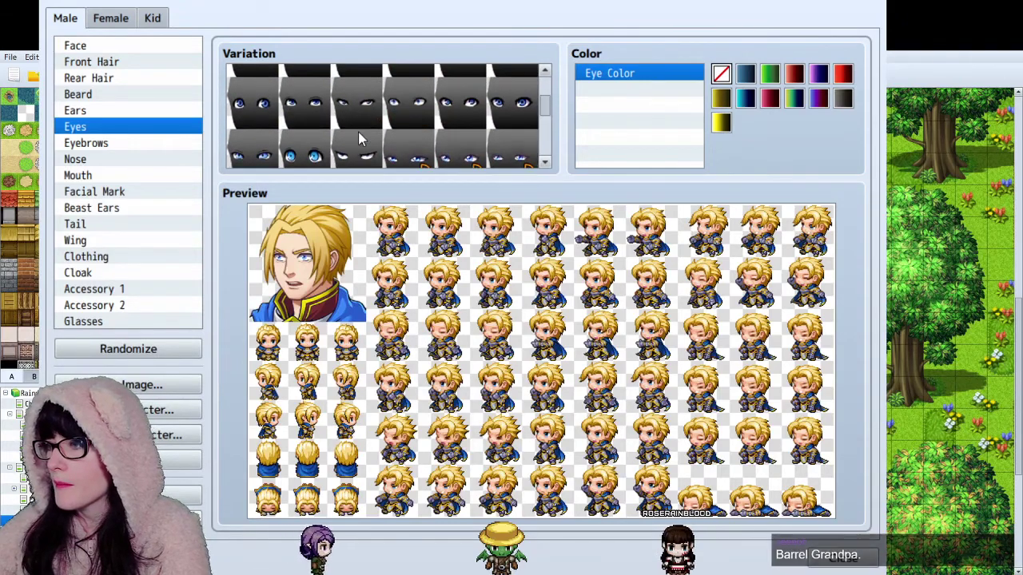
pyautogui.scroll(1, 397, 140)
pyautogui.click(398, 130)
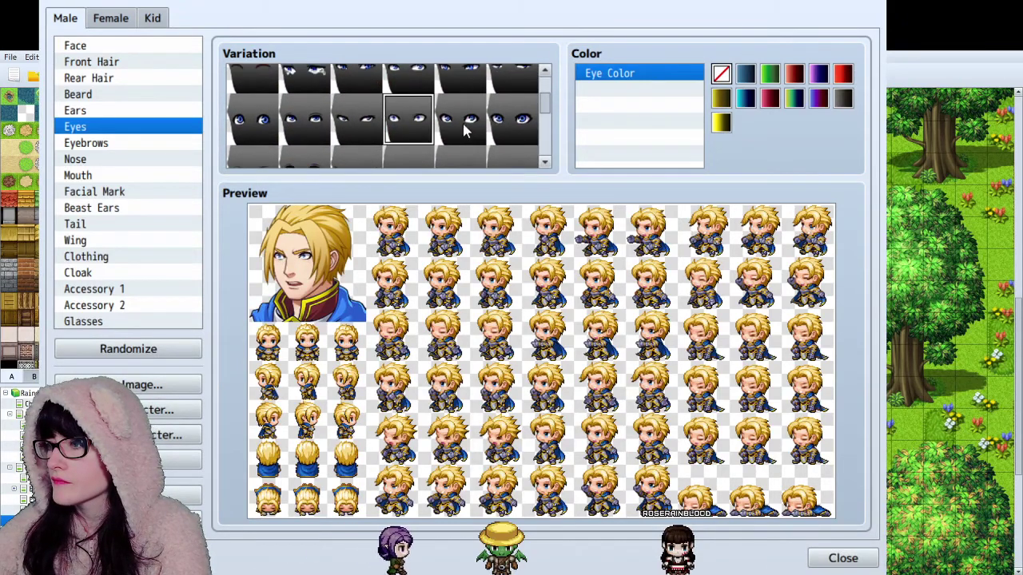
pyautogui.scroll(1, 402, 134)
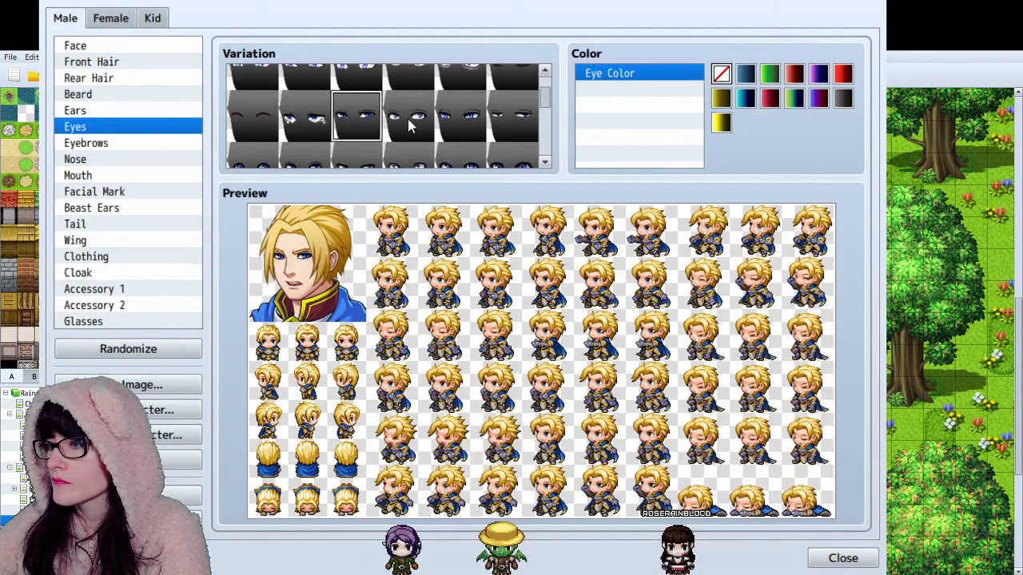
pyautogui.scroll(2, 447, 128)
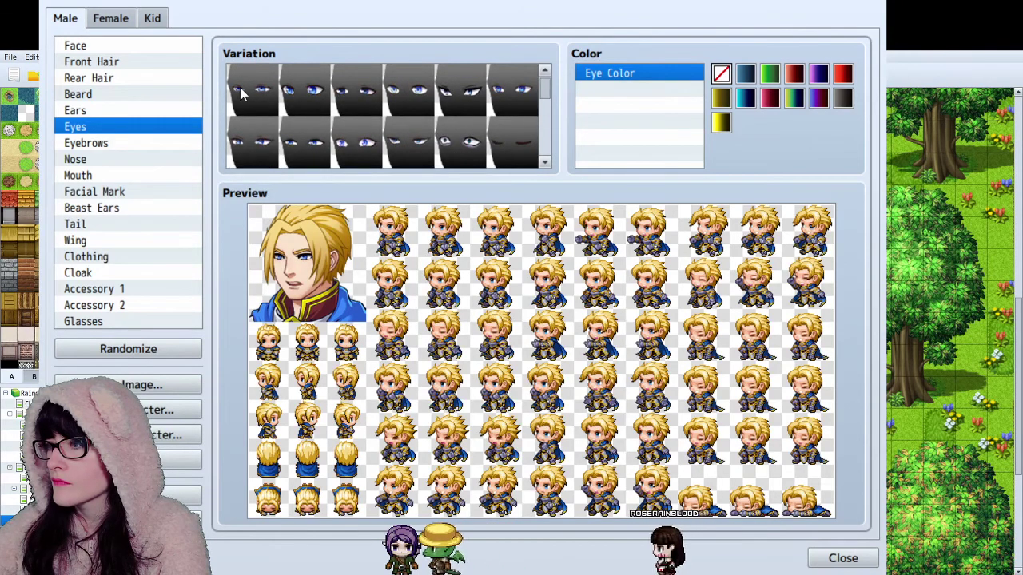
# Step: Look over the facial mark, mouth and beard variations, trying a goatee before setting the beard back to none
pyautogui.click(108, 192)
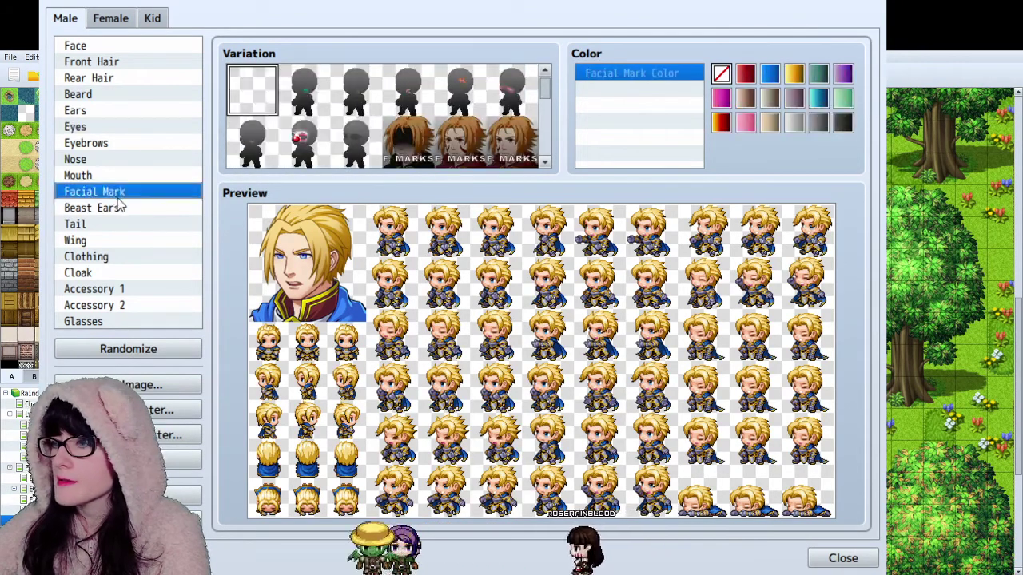
pyautogui.click(107, 175)
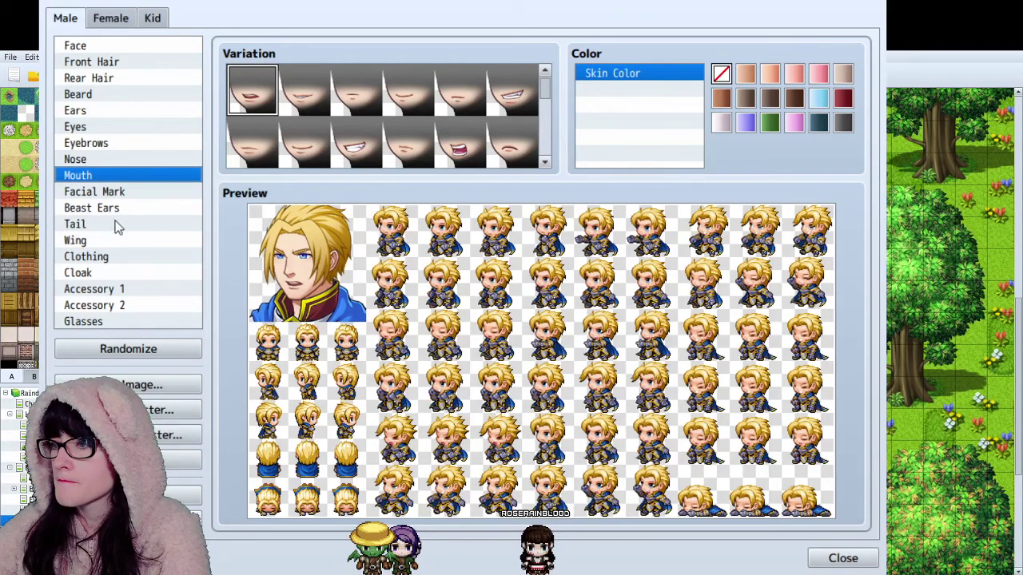
pyautogui.click(111, 94)
pyautogui.scroll(-2, 327, 107)
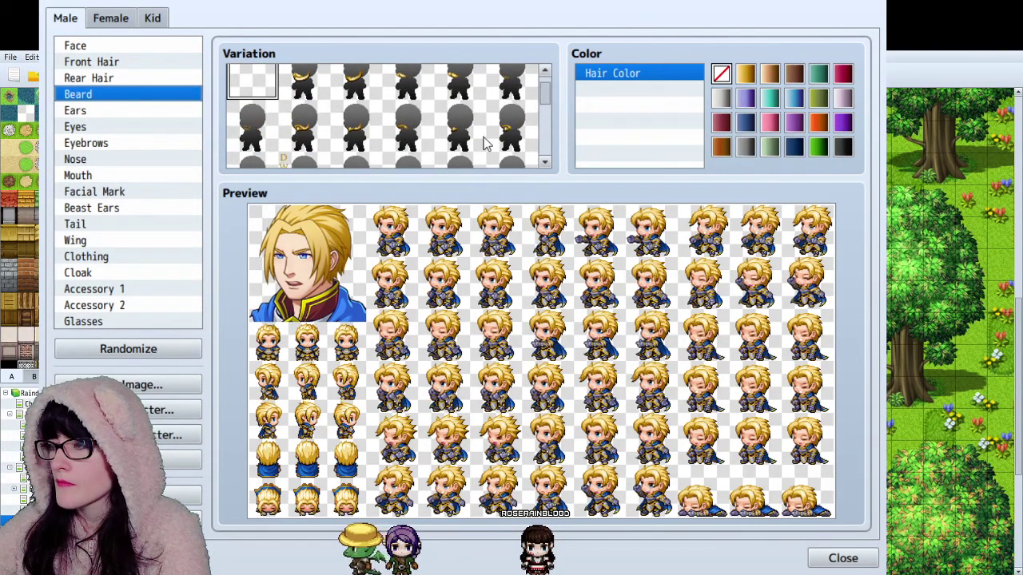
pyautogui.click(459, 126)
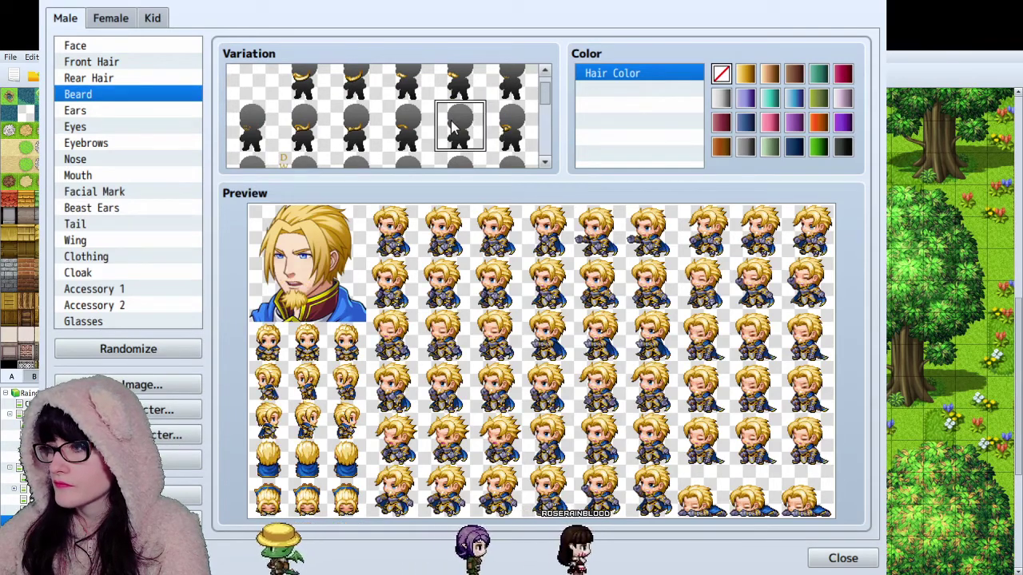
pyautogui.scroll(3, 383, 120)
pyautogui.click(252, 84)
pyautogui.scroll(-2, 284, 128)
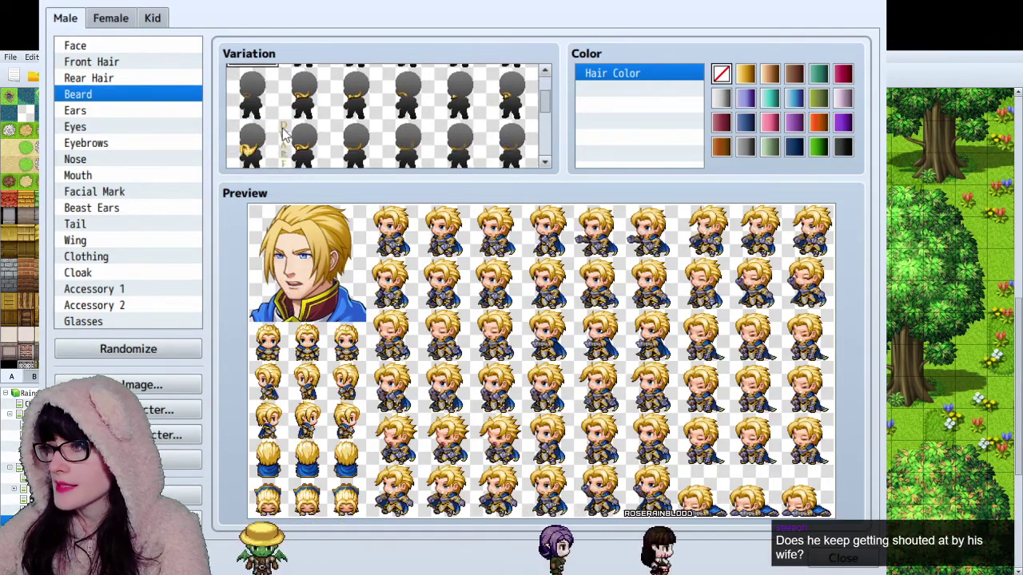
pyautogui.scroll(-4, 284, 134)
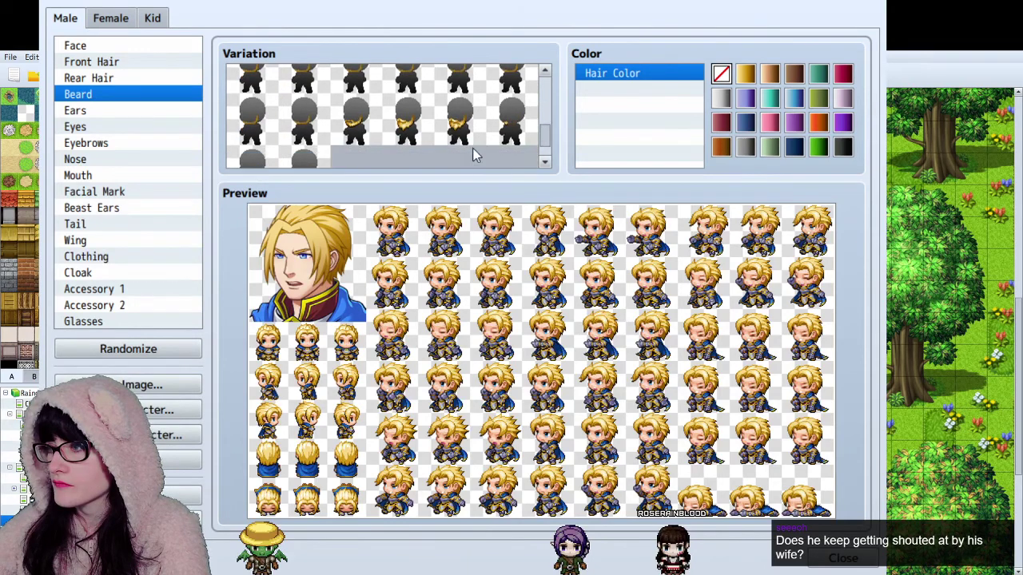
pyautogui.scroll(6, 392, 130)
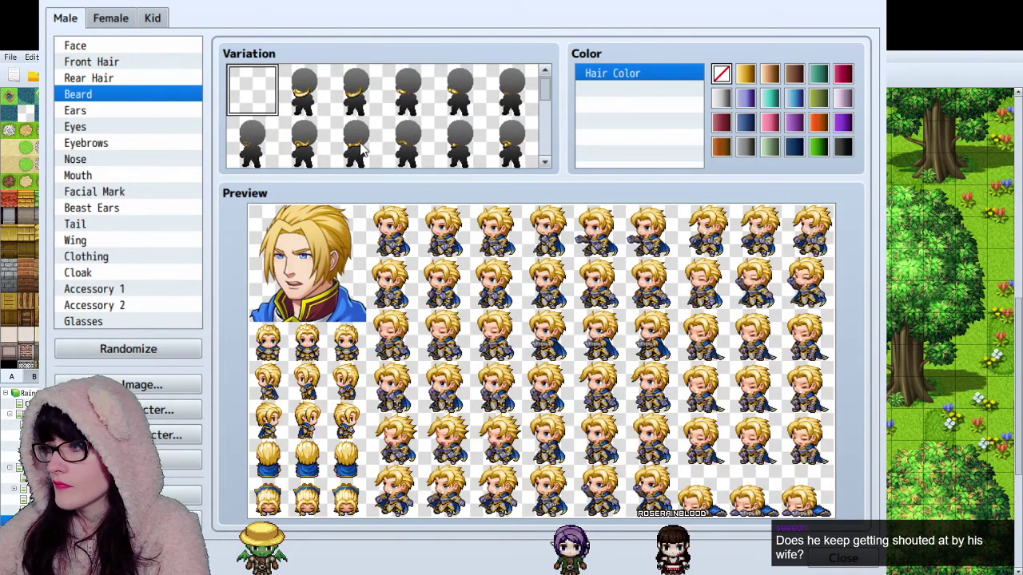
# Step: Give the male character the drooping moustache from the beard variations and set the hair color to grey
pyautogui.click(405, 95)
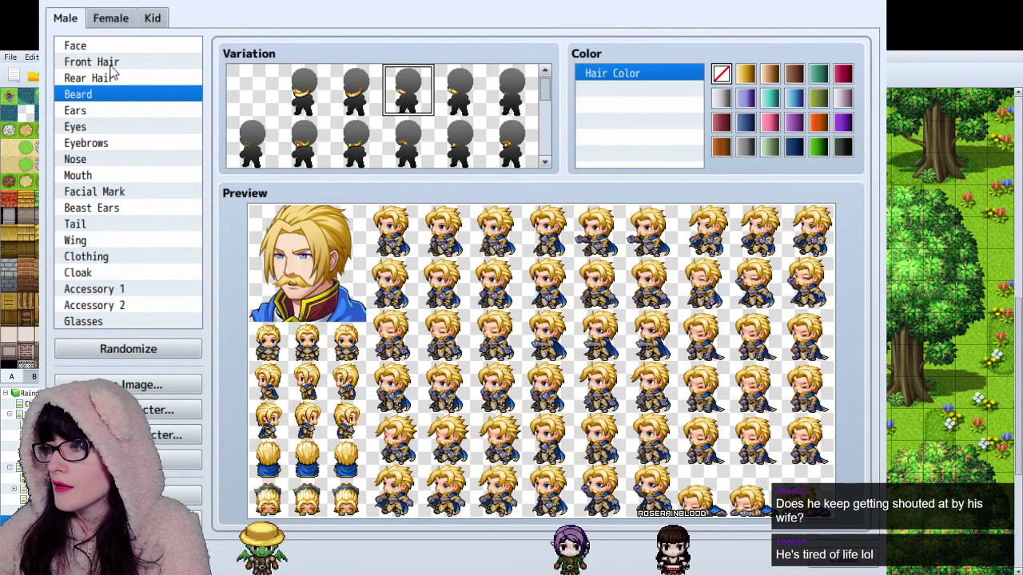
pyautogui.click(722, 97)
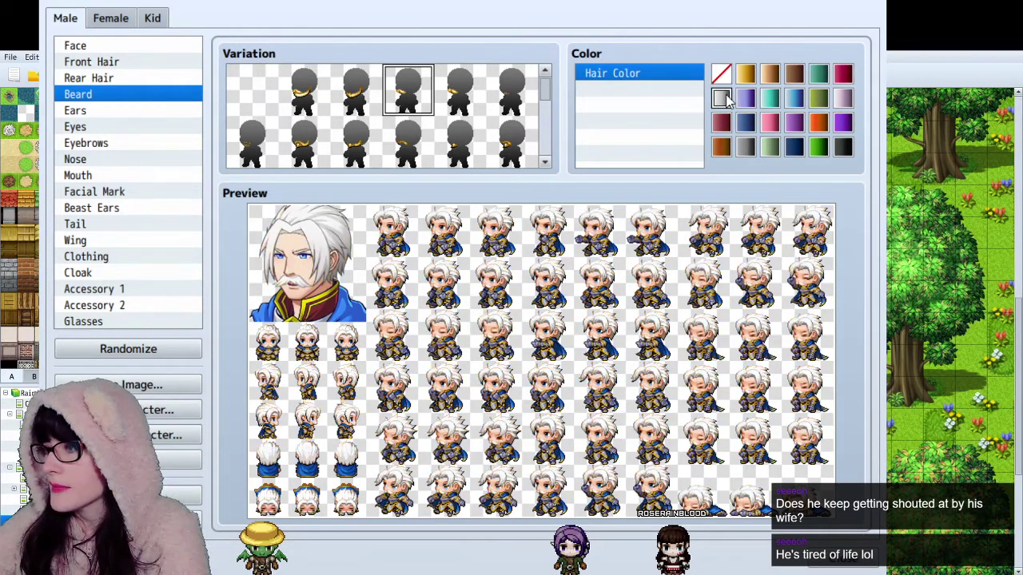
pyautogui.click(844, 99)
pyautogui.click(745, 147)
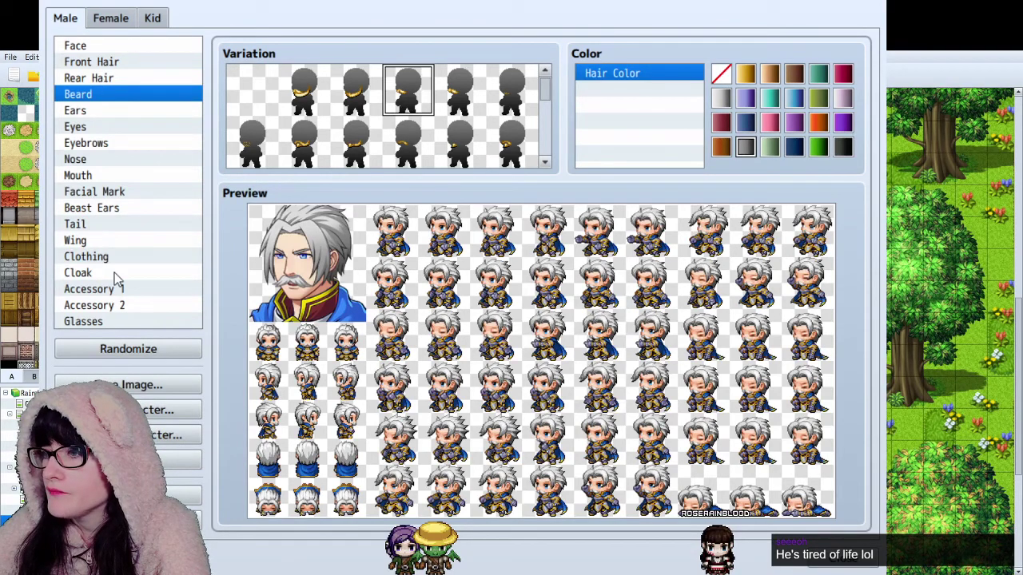
# Step: Choose the baggy, tired-looking eyes in the second row of variations and the first large nose marked DWARF
pyautogui.click(88, 126)
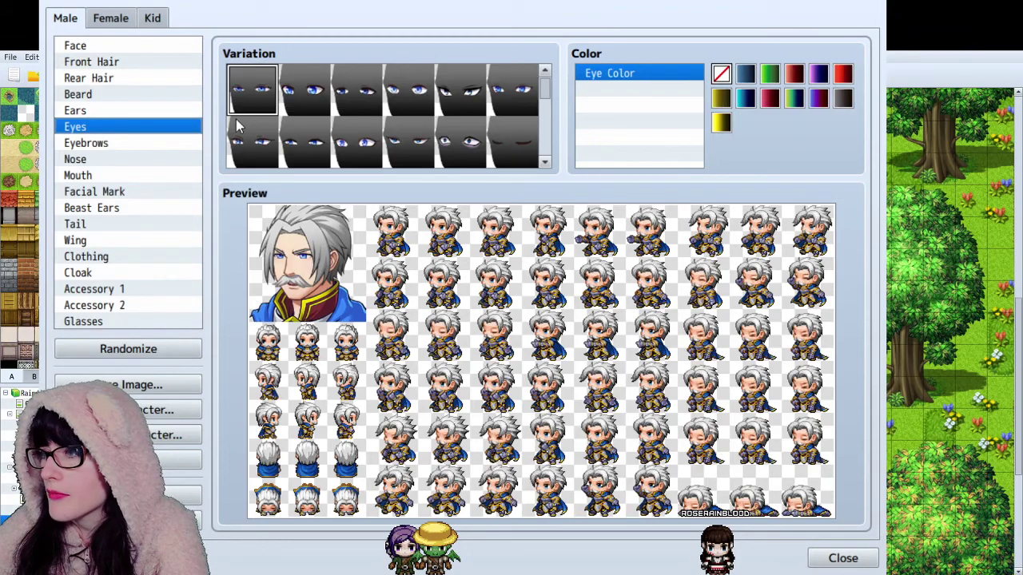
pyautogui.click(346, 131)
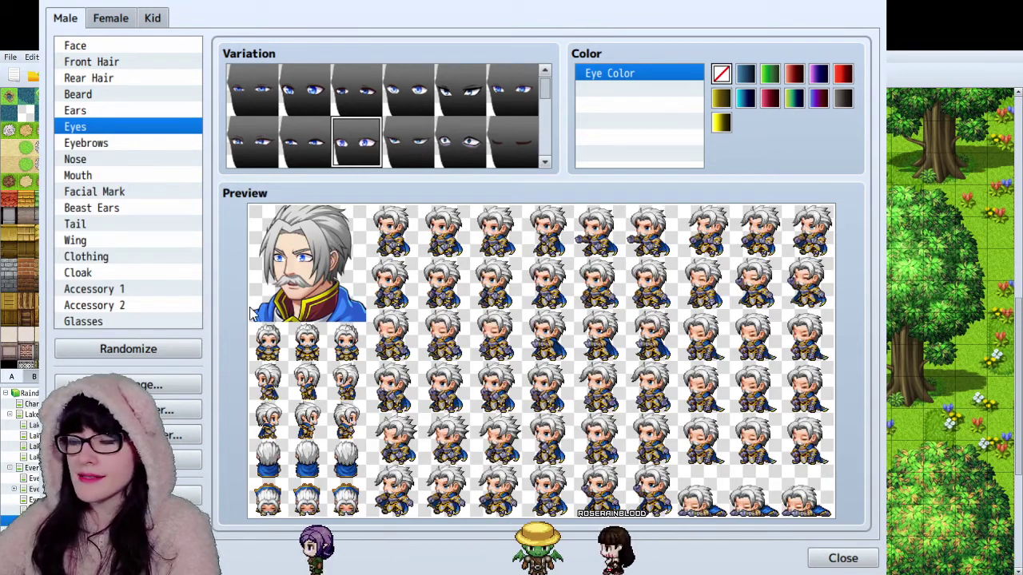
pyautogui.click(460, 142)
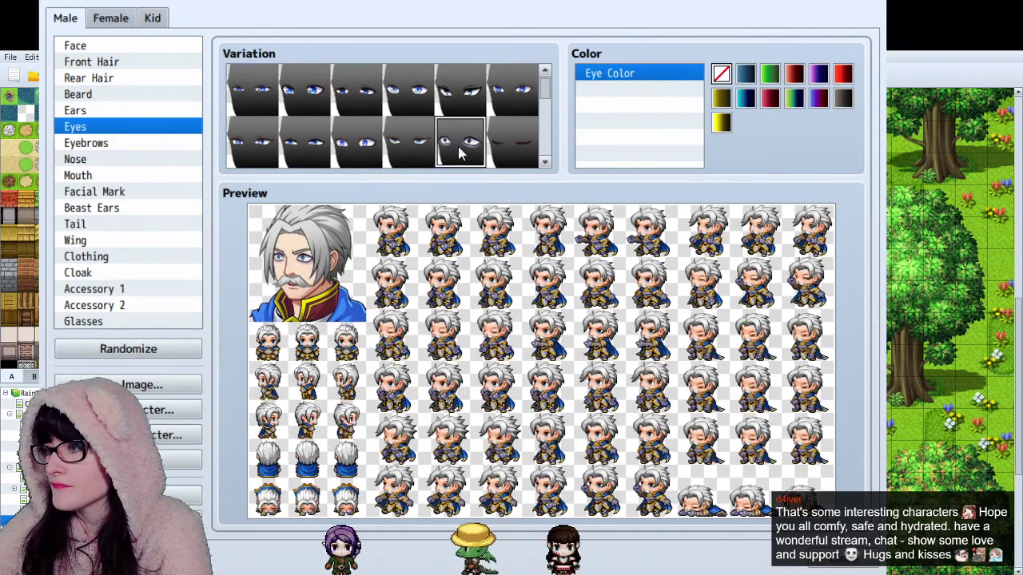
pyautogui.scroll(-2, 459, 148)
pyautogui.scroll(-1, 459, 152)
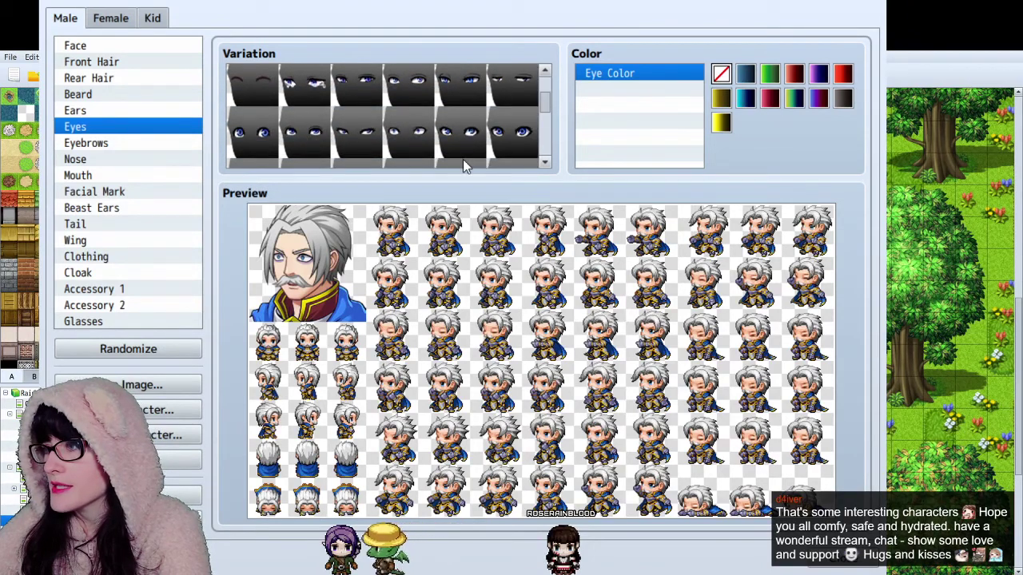
pyautogui.scroll(2, 463, 159)
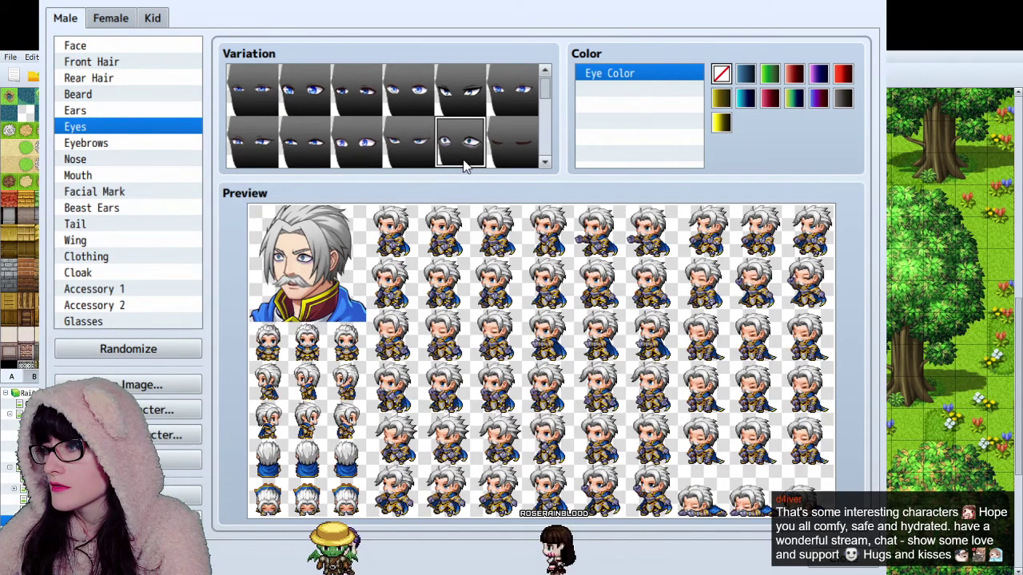
pyautogui.click(90, 160)
pyautogui.scroll(-2, 290, 145)
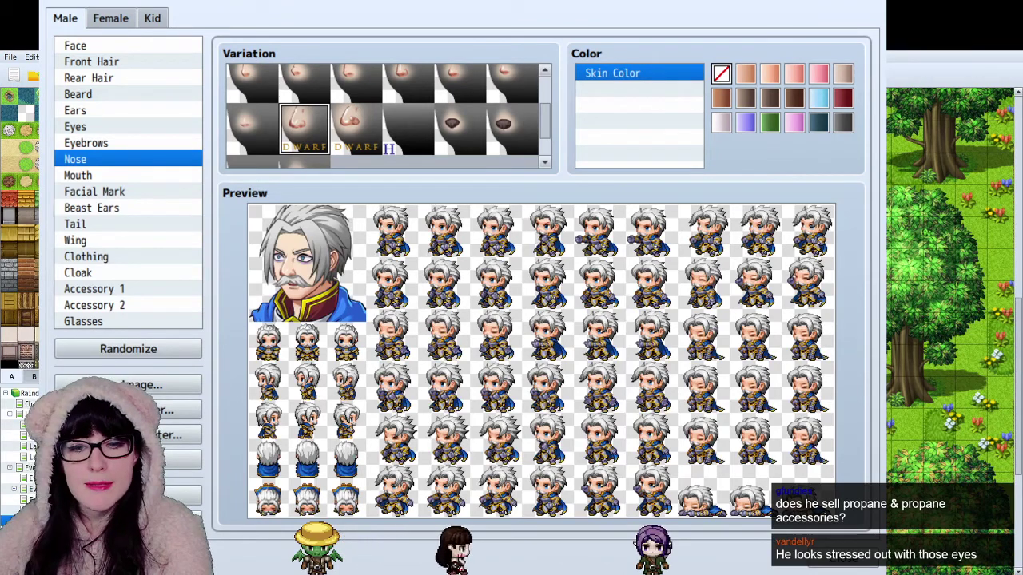
# Step: Switch to Photoshop and open FG_Eyes_p11_c1_m002.png and FG_Eyes_p11_c2.png beside the Hank barrel faceset
pyautogui.hotkey('alt', 'Tab')
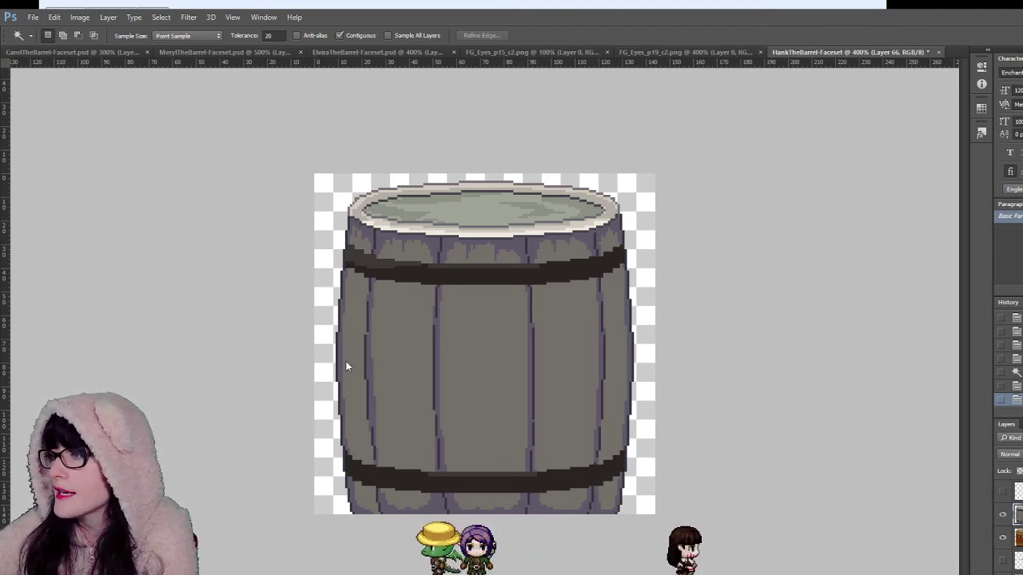
pyautogui.click(533, 367)
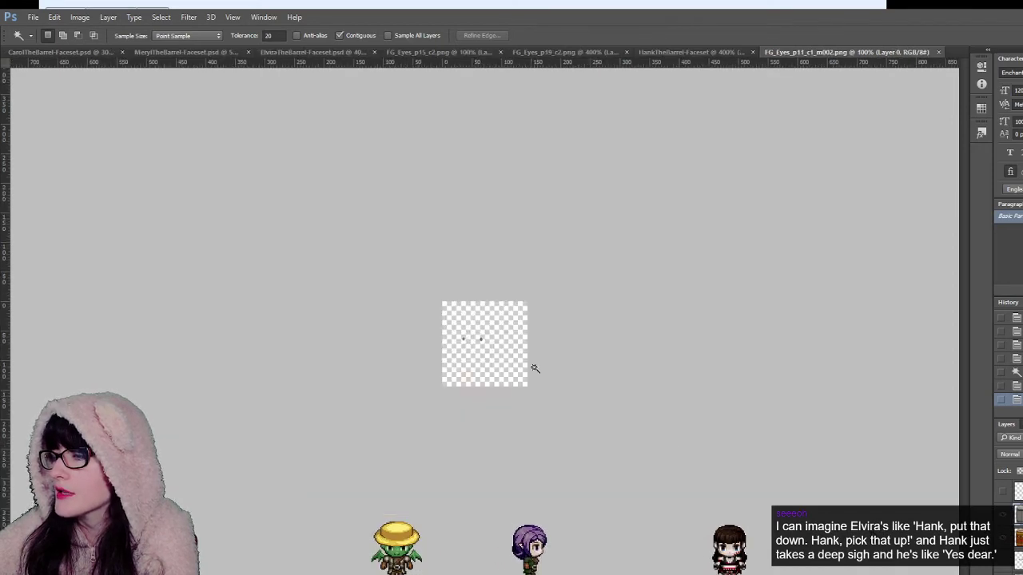
pyautogui.click(713, 53)
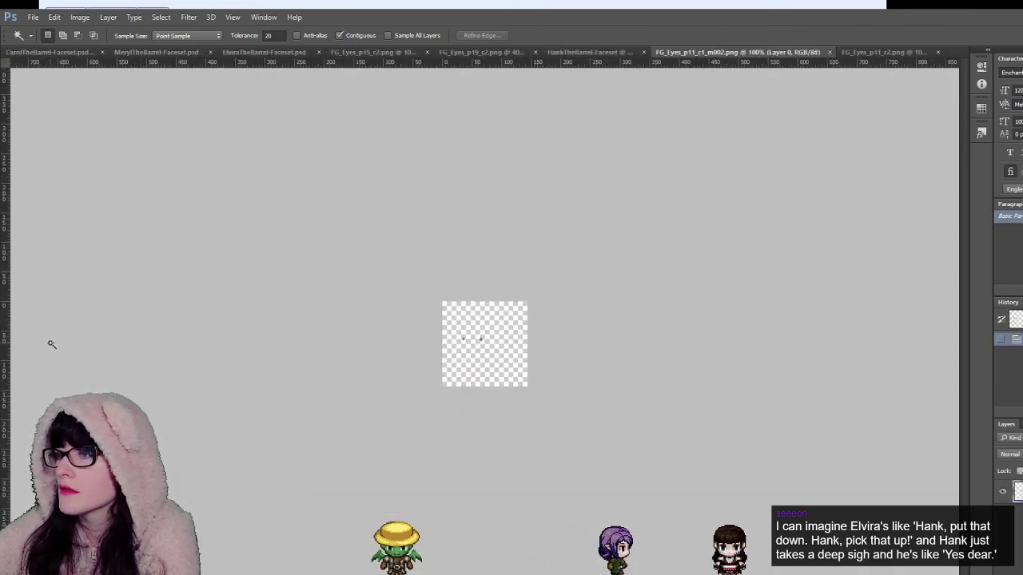
pyautogui.click(875, 52)
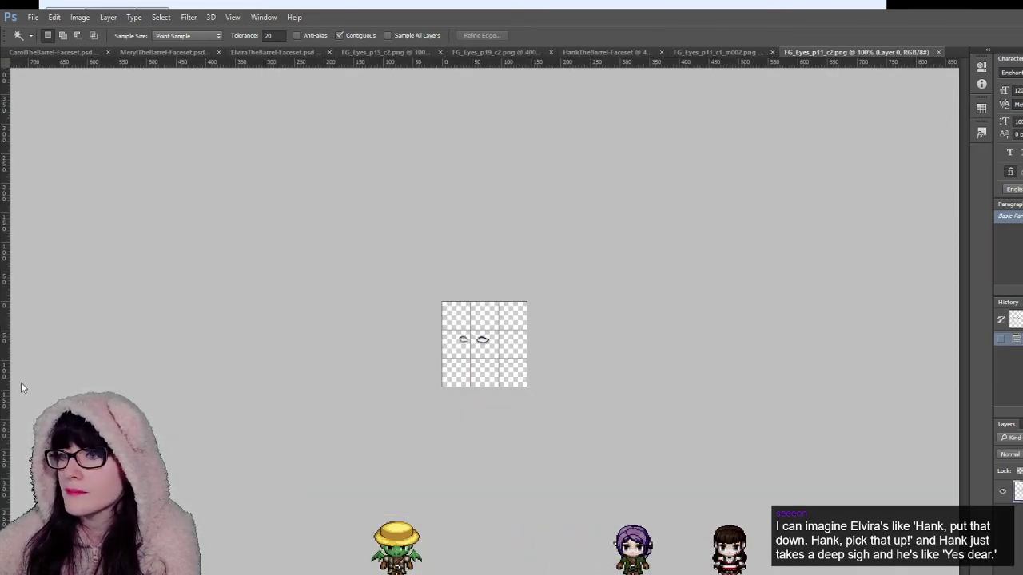
# Step: Select and copy the whole FG_Eyes_p11_c2.png image, then return to the HankTheBarrel-Faceset document
pyautogui.press('z')
pyautogui.moveTo(359, 341); pyautogui.dragTo(527, 338)
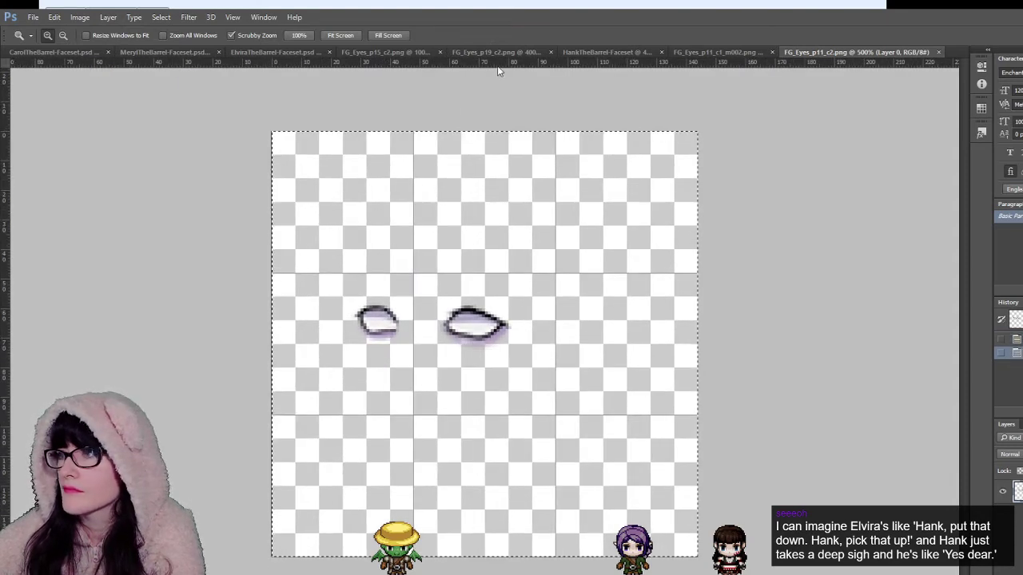
pyautogui.click(610, 50)
# Step: Close the unneeded eye files FG_Eyes_p15_c2.png and FG_Eyes_p19_c2.png
pyautogui.click(411, 53)
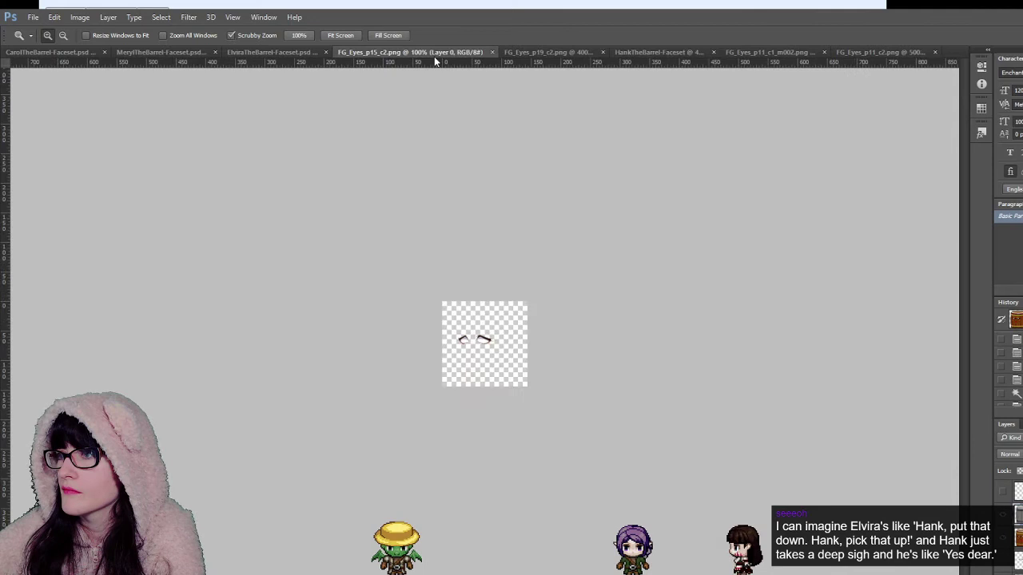
pyautogui.click(492, 52)
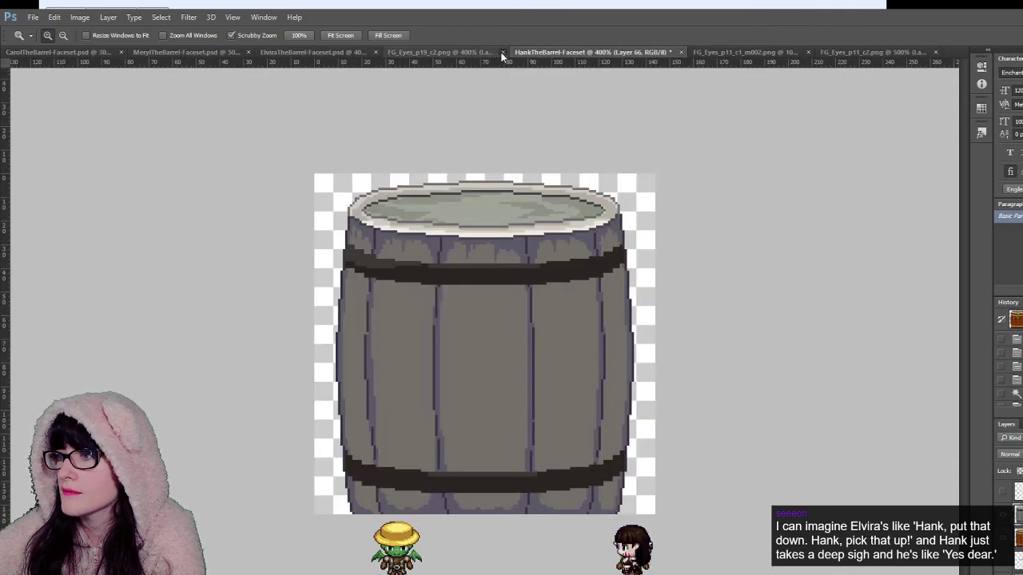
pyautogui.click(500, 52)
# Step: Paste the copied eyes onto Hank's grey barrel, shift them slightly up and to the left, and return to FG_Eyes_p11_c2.png
pyautogui.hotkey('ctrl', 'v')
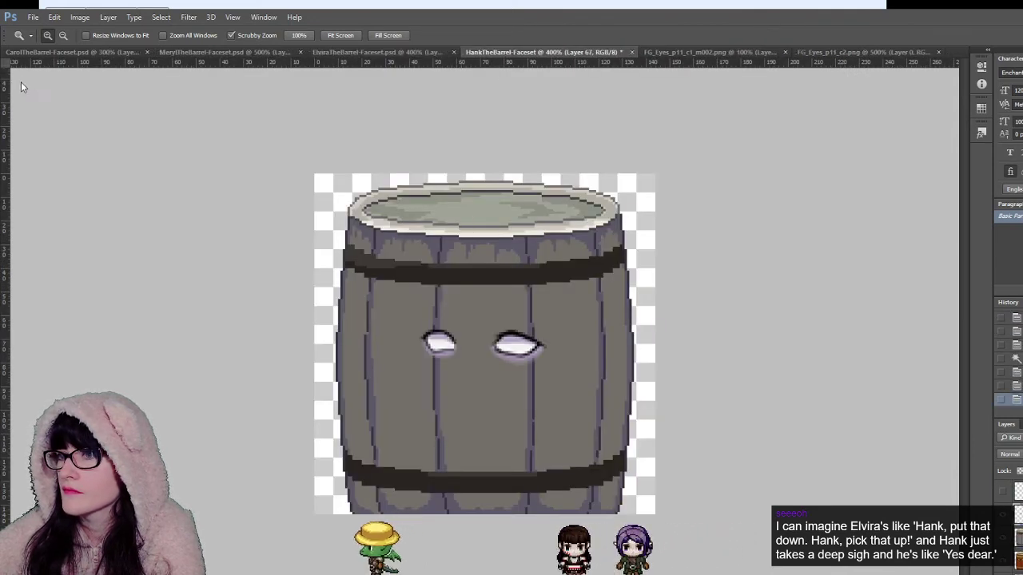
pyautogui.press('v')
pyautogui.moveTo(510, 344)
pyautogui.mouseDown()
pyautogui.moveTo(497, 330)
pyautogui.moveTo(493, 336)
pyautogui.mouseUp()
pyautogui.click(833, 50)
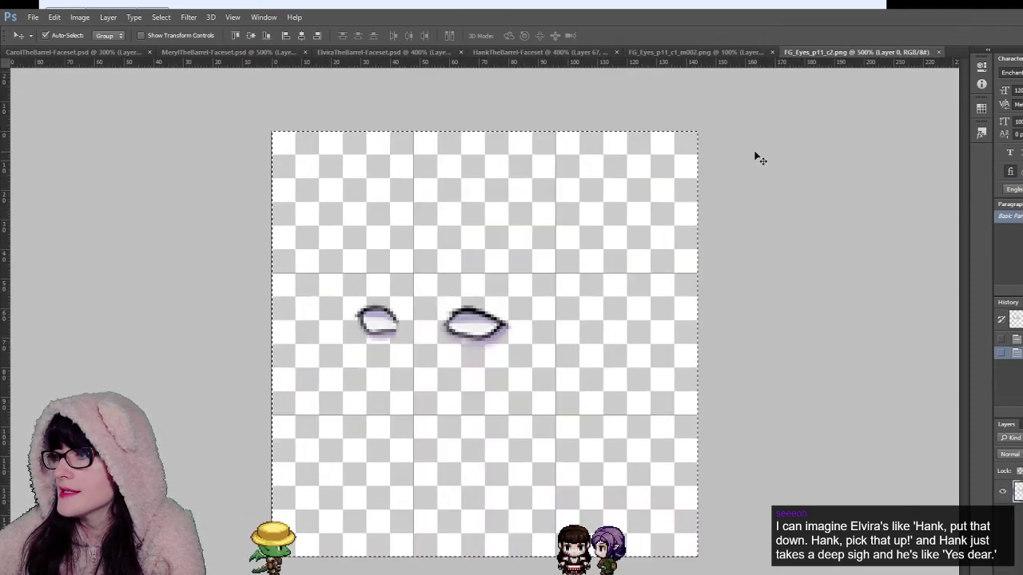
# Step: Copy the whole FG_Eyes_p11_c1_m002.png image into HankTheBarrel-Faceset and align the blue irises inside the eye whites
pyautogui.click(737, 51)
pyautogui.hotkey('ctrl', 'a')
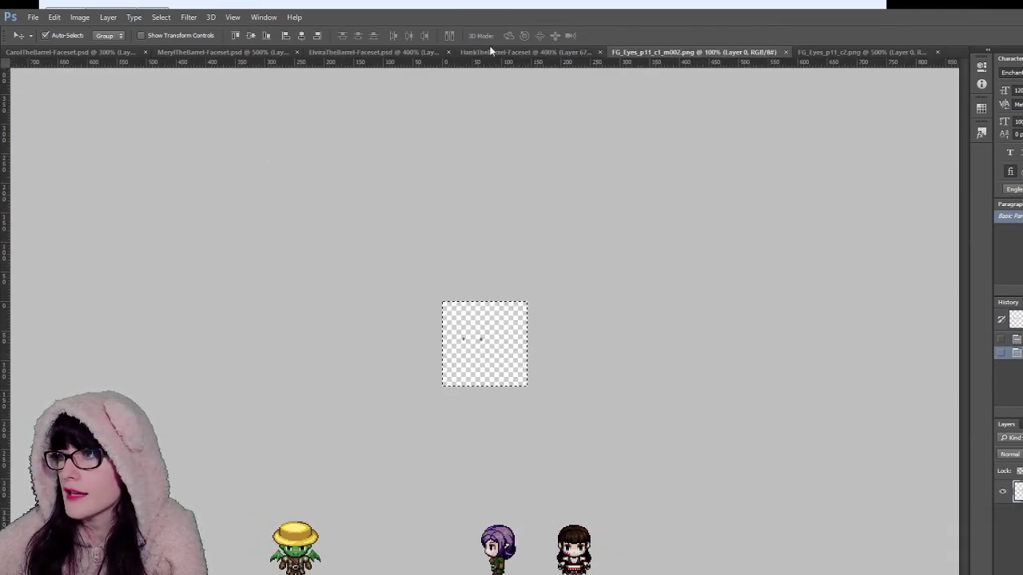
pyautogui.click(492, 53)
pyautogui.hotkey('ctrl', 'v')
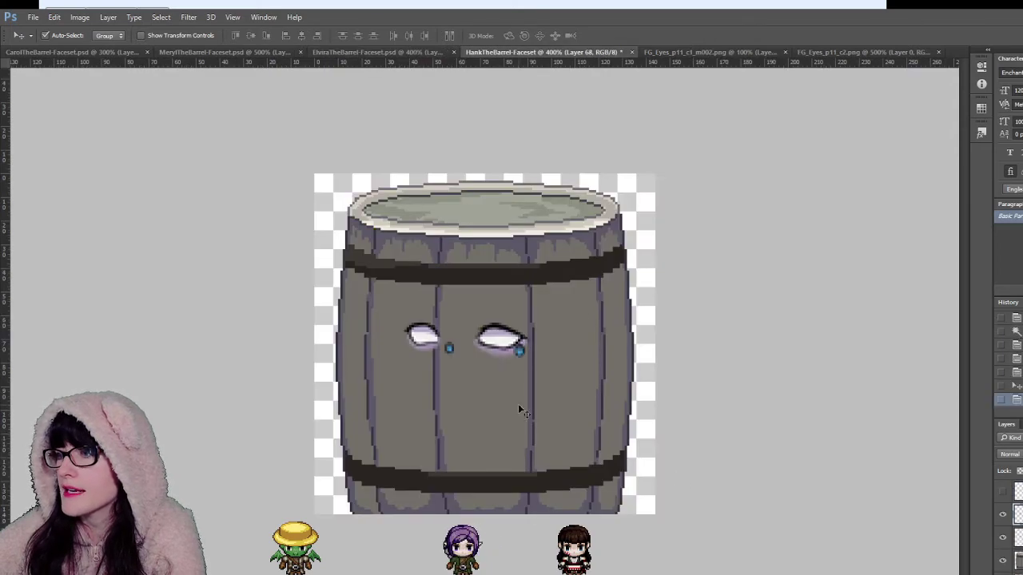
pyautogui.moveTo(520, 353); pyautogui.dragTo(495, 341)
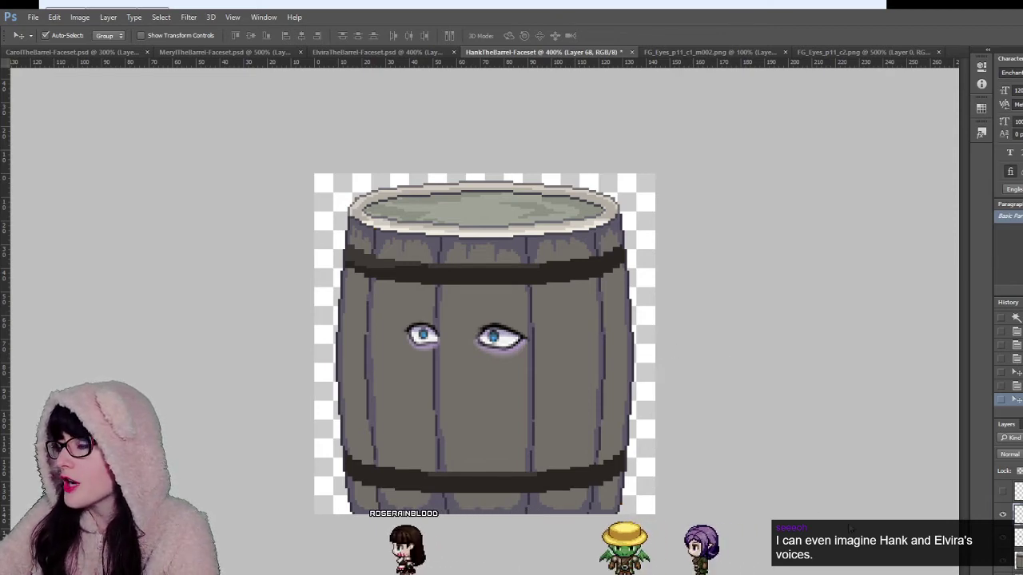
# Step: Open FG_Beard_p03_c1_m003.png and FG_Beard_p04_c1_m003.png, and select the entire p04 mustache image
pyautogui.click(827, 492)
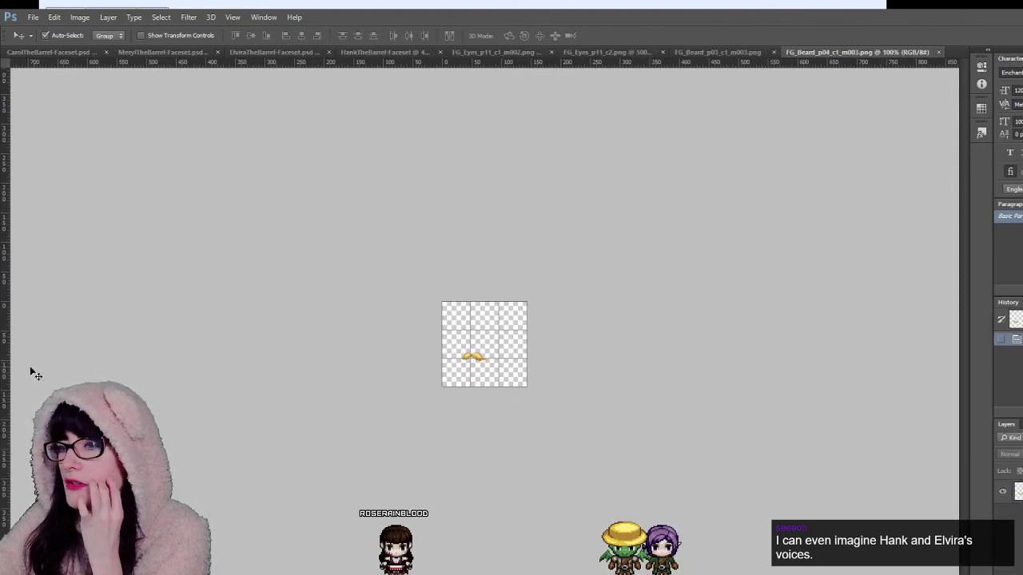
pyautogui.click(2, 378)
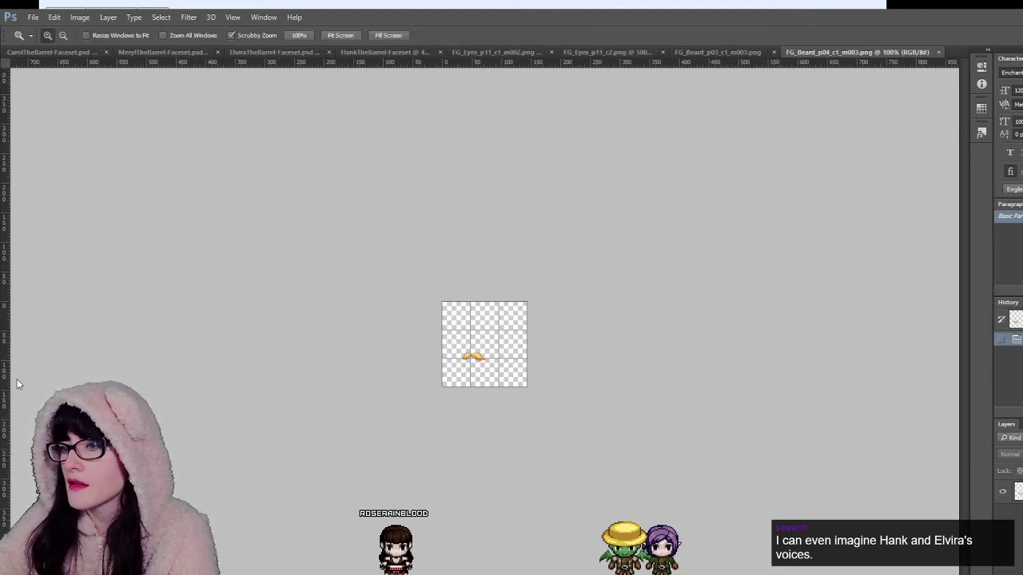
pyautogui.click(523, 375)
pyautogui.click(523, 375)
pyautogui.click(524, 375)
pyautogui.click(523, 375)
pyautogui.hotkey('ctrl', 'a')
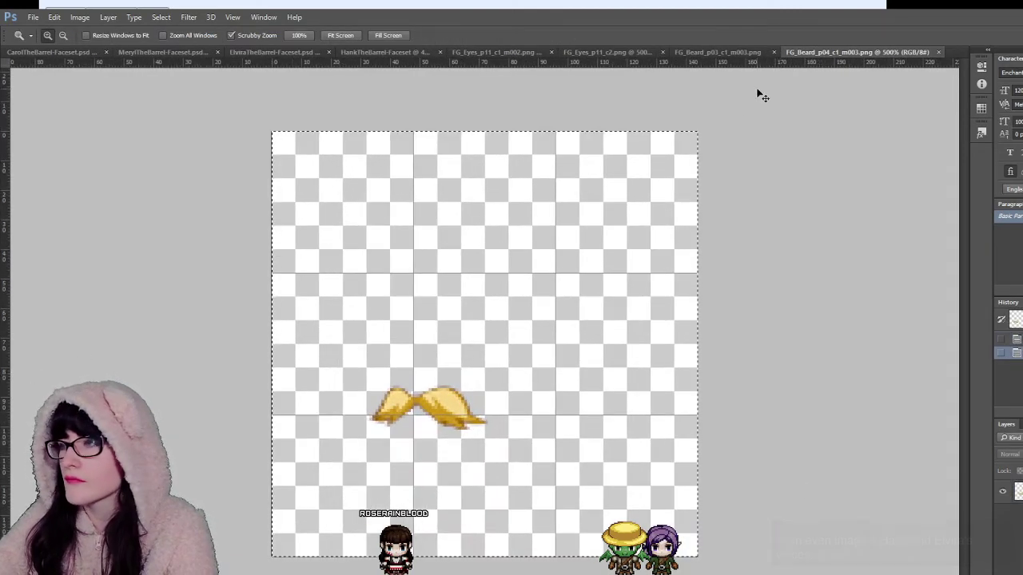
# Step: Copy the FG_Beard_p04_c1_m003.png mustache into HankTheBarrel-Faceset and place it below the eyes
pyautogui.click(397, 51)
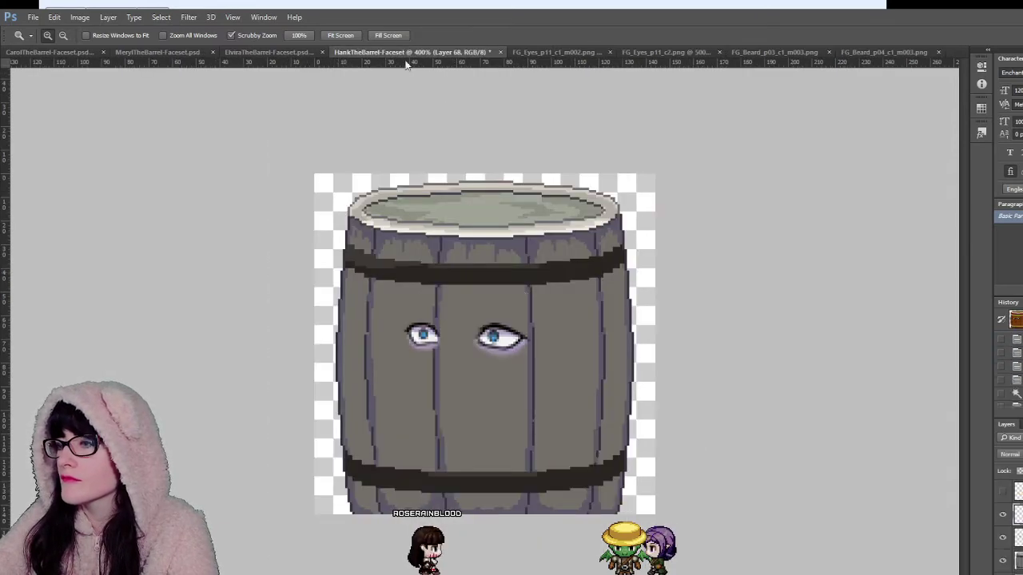
pyautogui.click(872, 56)
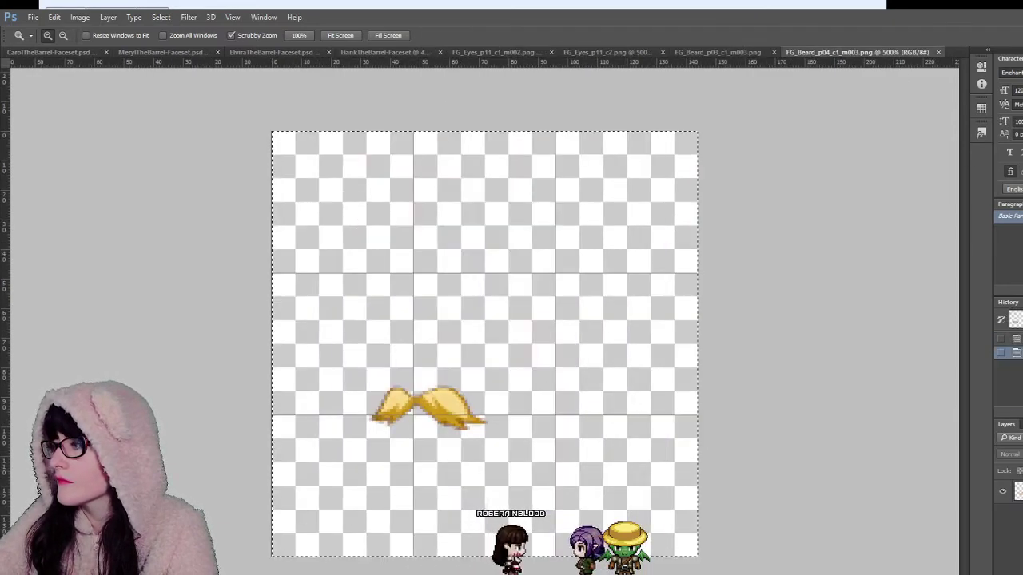
pyautogui.click(383, 52)
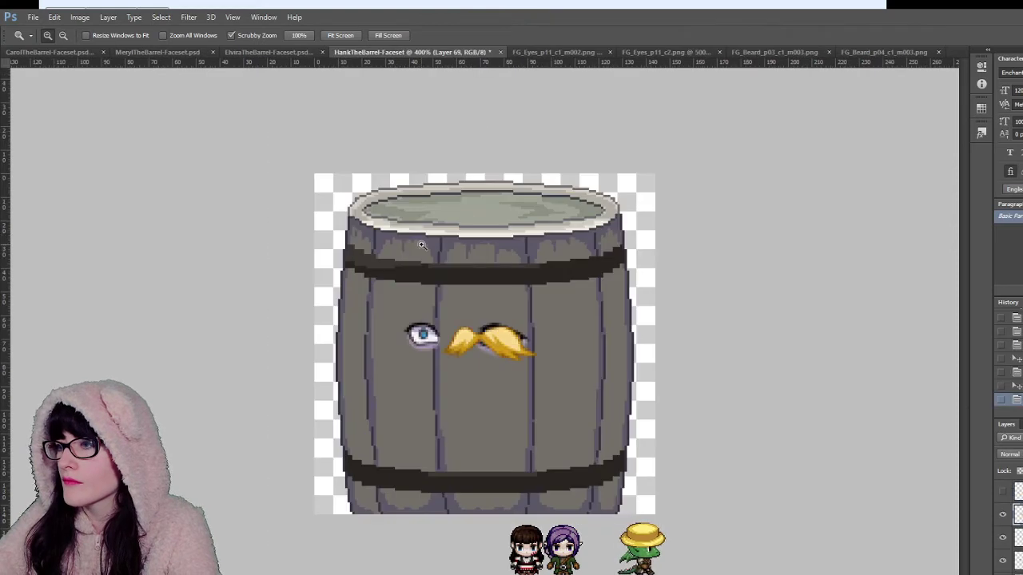
pyautogui.press('v')
pyautogui.moveTo(515, 349); pyautogui.dragTo(476, 416)
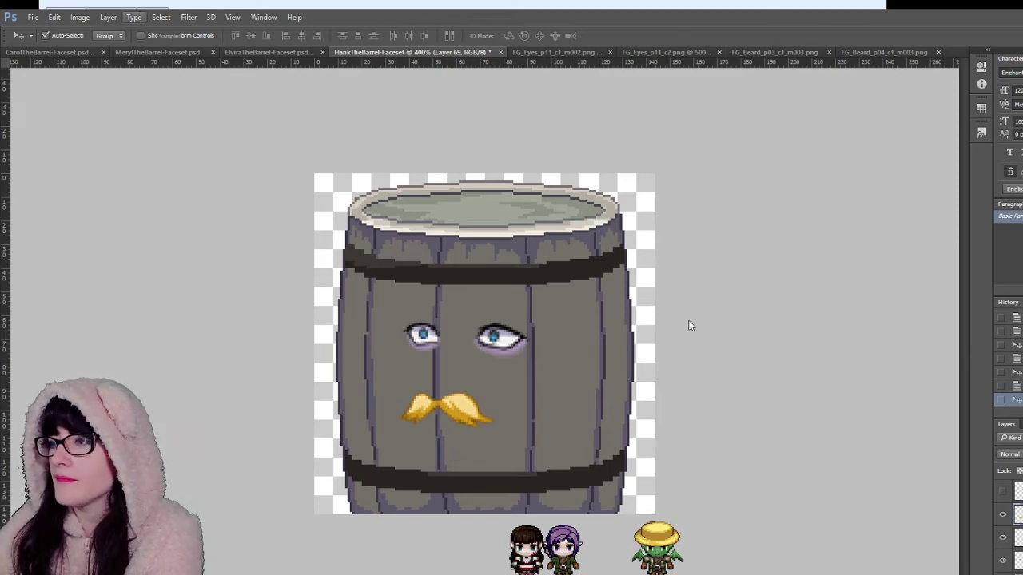
# Step: Desaturate the yellow mustache to grey with Hue/Saturation and move it slightly up, closer to the eyes
pyautogui.hotkey('ctrl', 'u')
pyautogui.moveTo(739, 308)
pyautogui.mouseDown()
pyautogui.moveTo(710, 302)
pyautogui.moveTo(754, 305)
pyautogui.mouseUp()
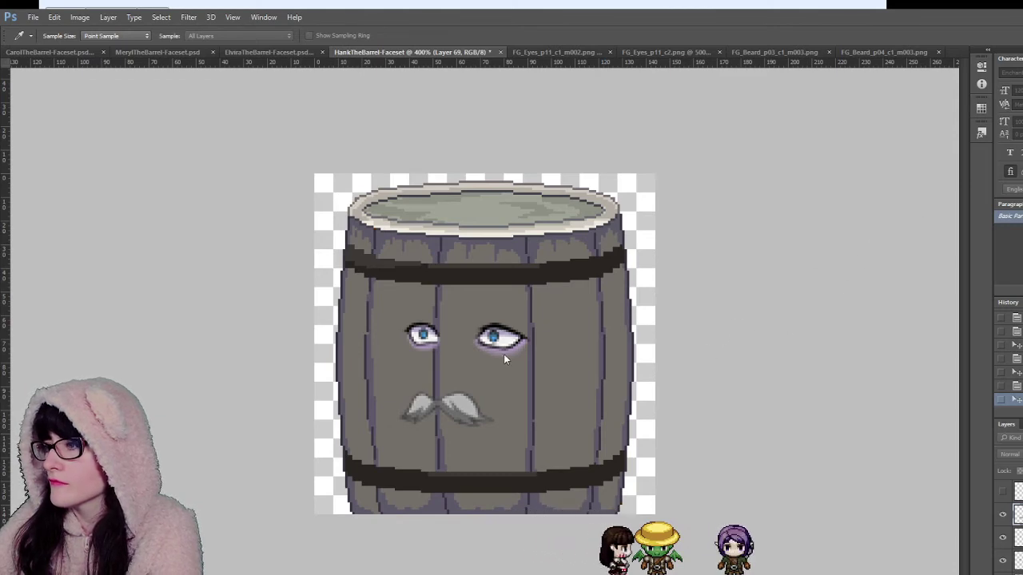
pyautogui.press('v')
pyautogui.moveTo(459, 414); pyautogui.dragTo(452, 391)
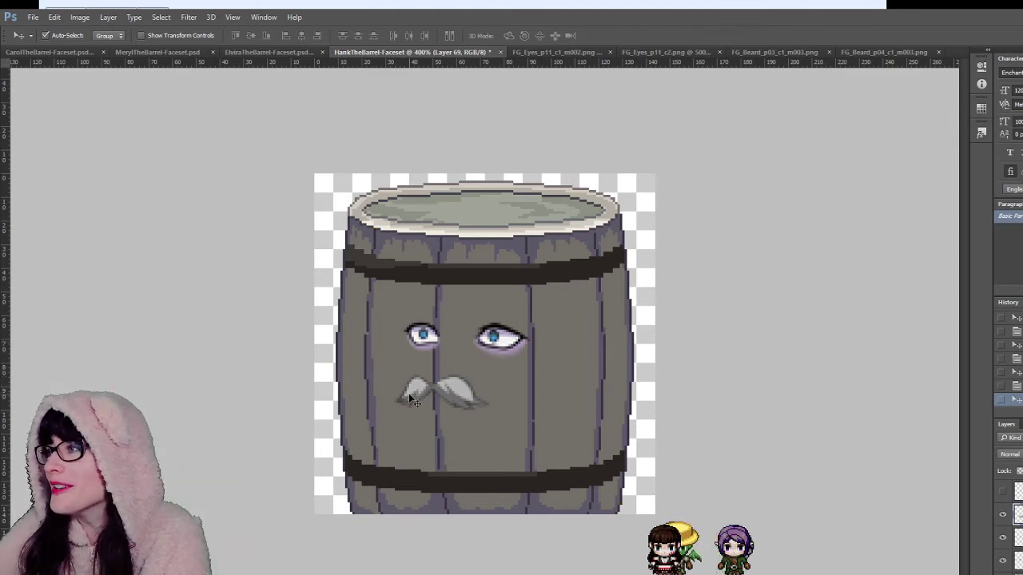
# Step: Copy the FG_Beard_p03_c1_m003.png mustache onto the barrel, place it to the lower right of the first one, and desaturate it to grey
pyautogui.click(853, 55)
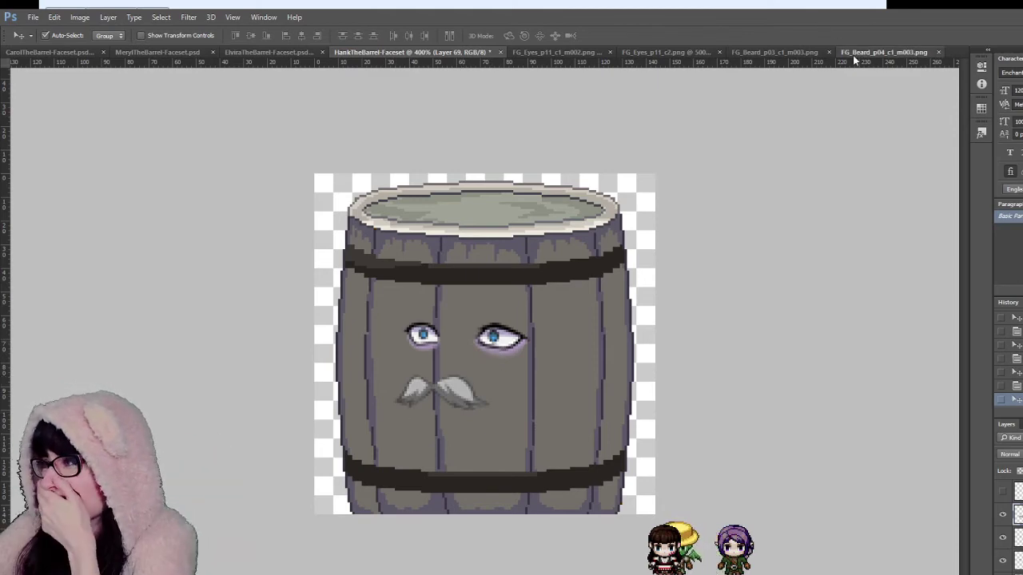
pyautogui.click(713, 52)
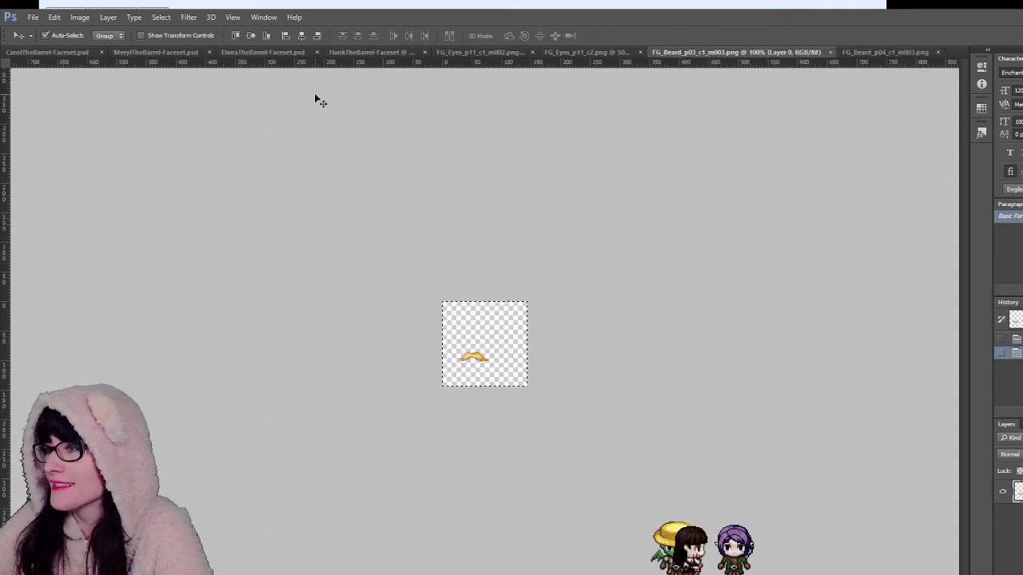
pyautogui.click(343, 53)
pyautogui.hotkey('ctrl', 'v')
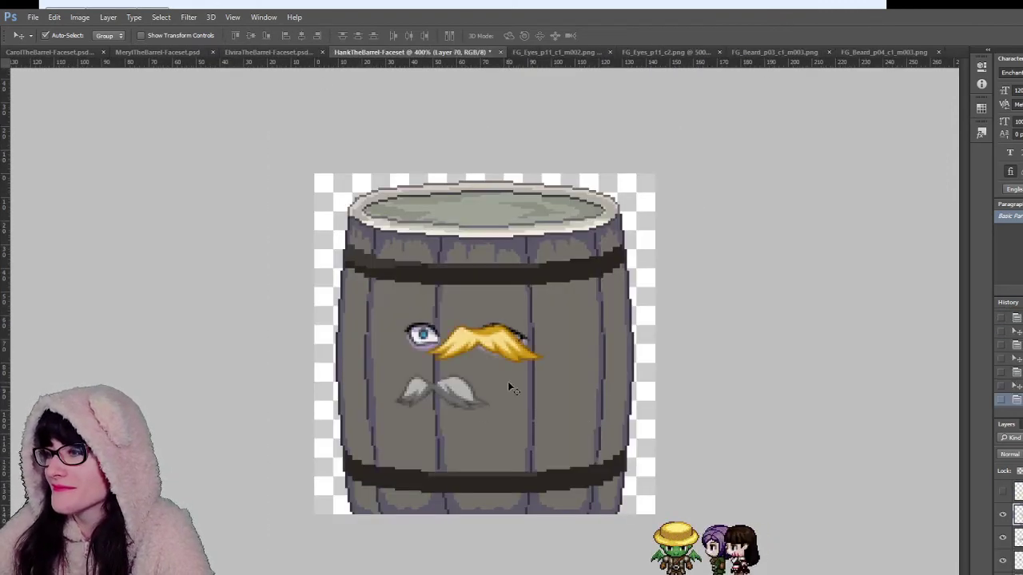
pyautogui.moveTo(489, 351); pyautogui.dragTo(556, 421)
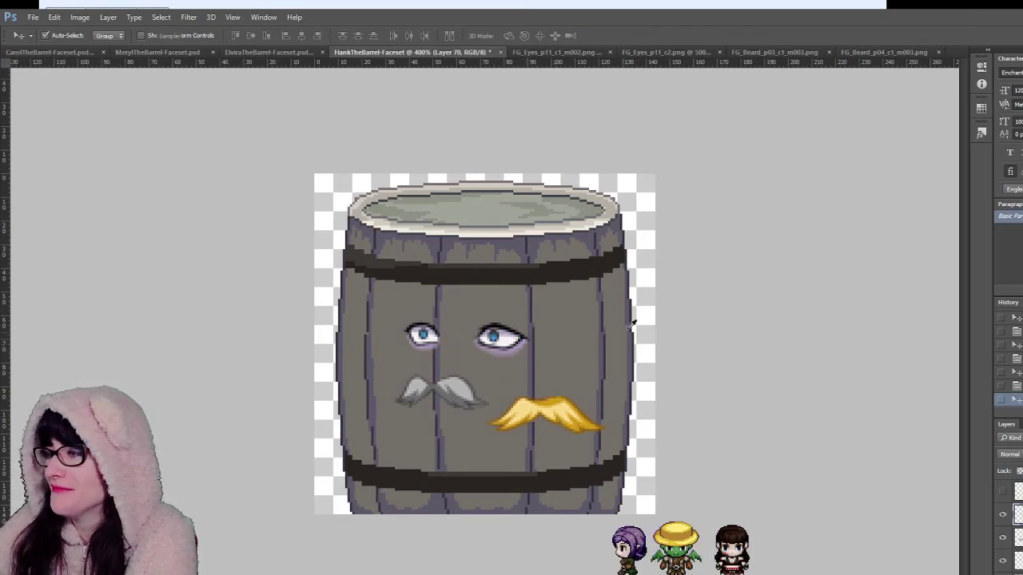
pyautogui.hotkey('ctrl', 'u')
pyautogui.moveTo(759, 306); pyautogui.dragTo(684, 299)
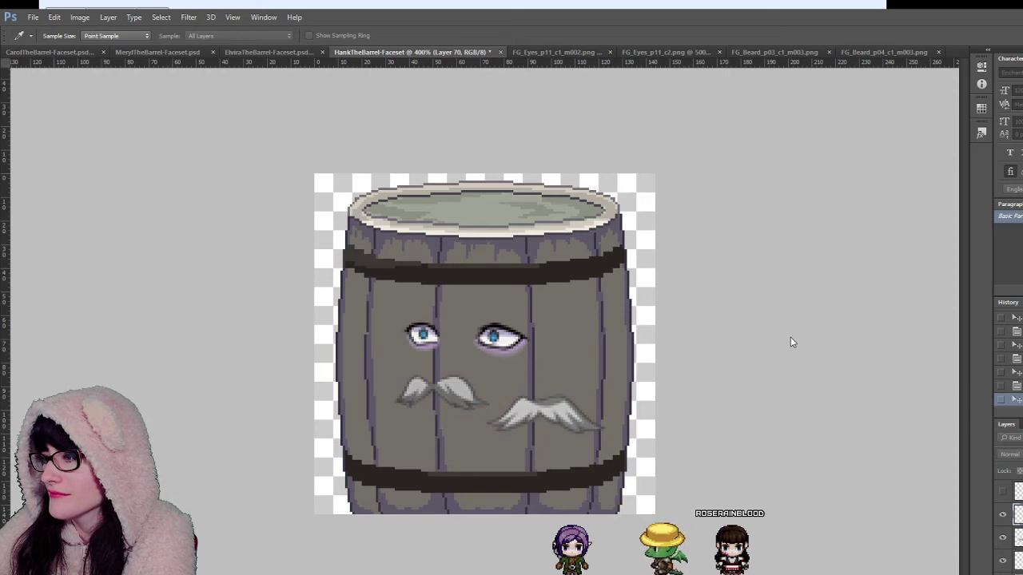
# Step: Move the smaller grey mustache to the barrel's right side and put the fuller one beneath the eyes
pyautogui.press('v')
pyautogui.moveTo(450, 393); pyautogui.dragTo(615, 351)
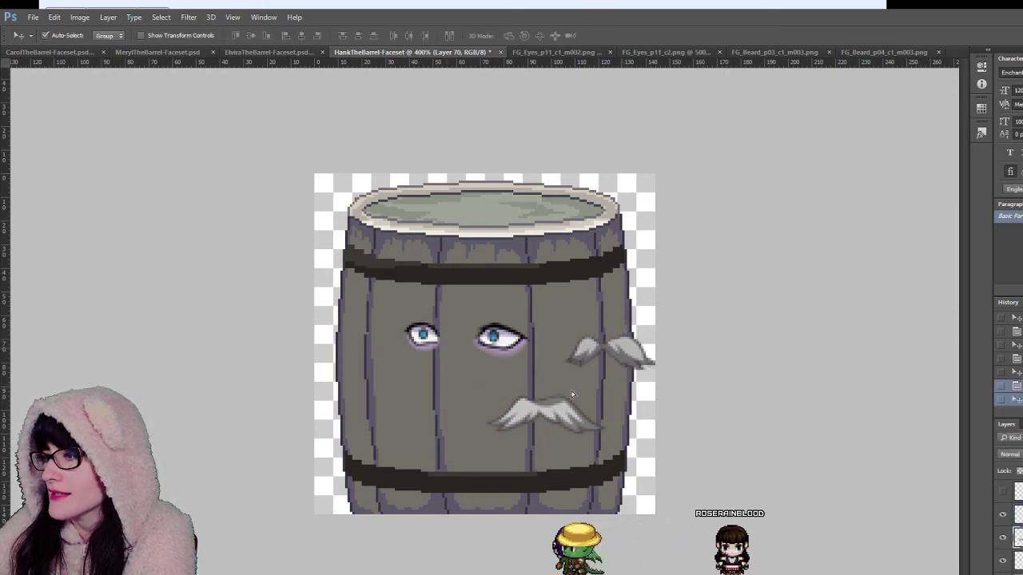
pyautogui.moveTo(552, 416); pyautogui.dragTo(456, 395)
pyautogui.moveTo(615, 352); pyautogui.dragTo(580, 385)
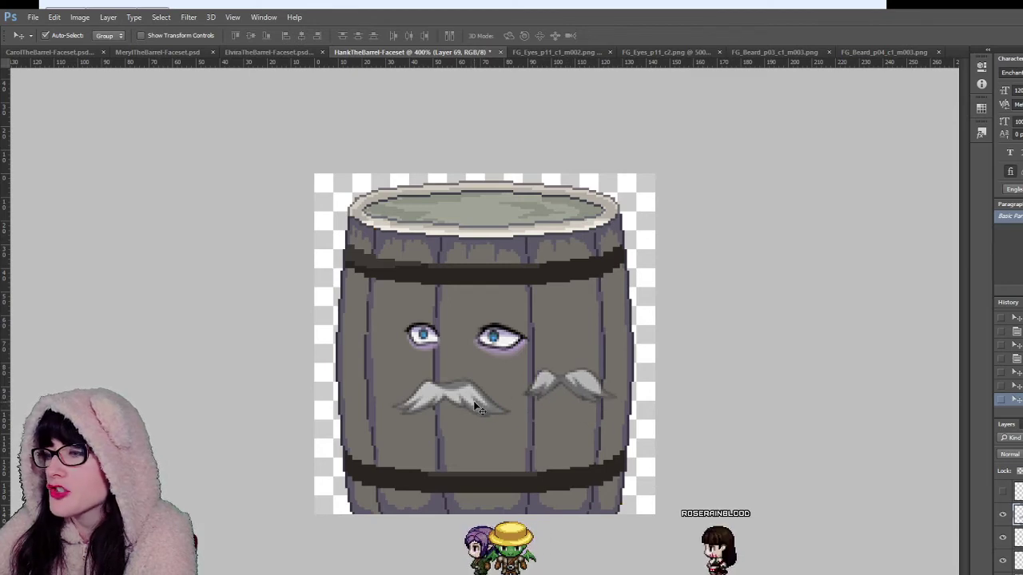
# Step: Compare the two grey mustaches by swapping them in turn beneath Hank's eyes, and undo the last move
pyautogui.moveTo(463, 406); pyautogui.dragTo(545, 445)
pyautogui.moveTo(541, 395); pyautogui.dragTo(410, 399)
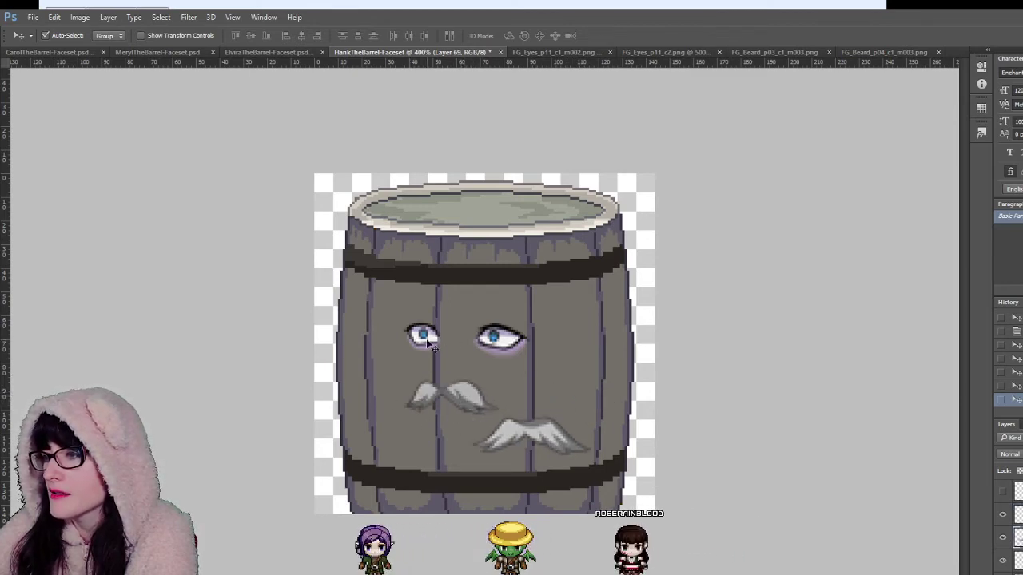
pyautogui.moveTo(552, 432); pyautogui.dragTo(457, 396)
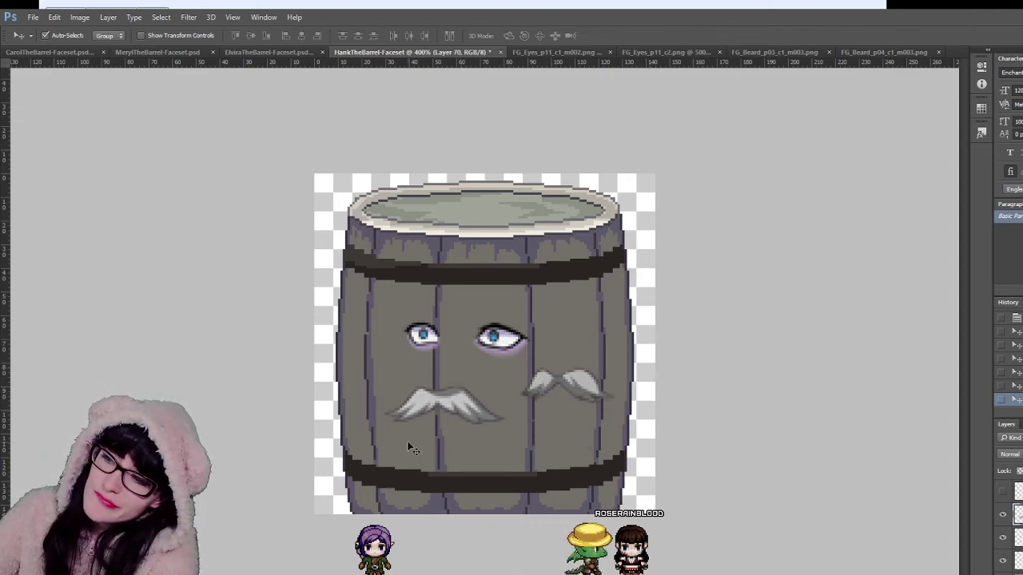
pyautogui.hotkey('ctrl', 'z')
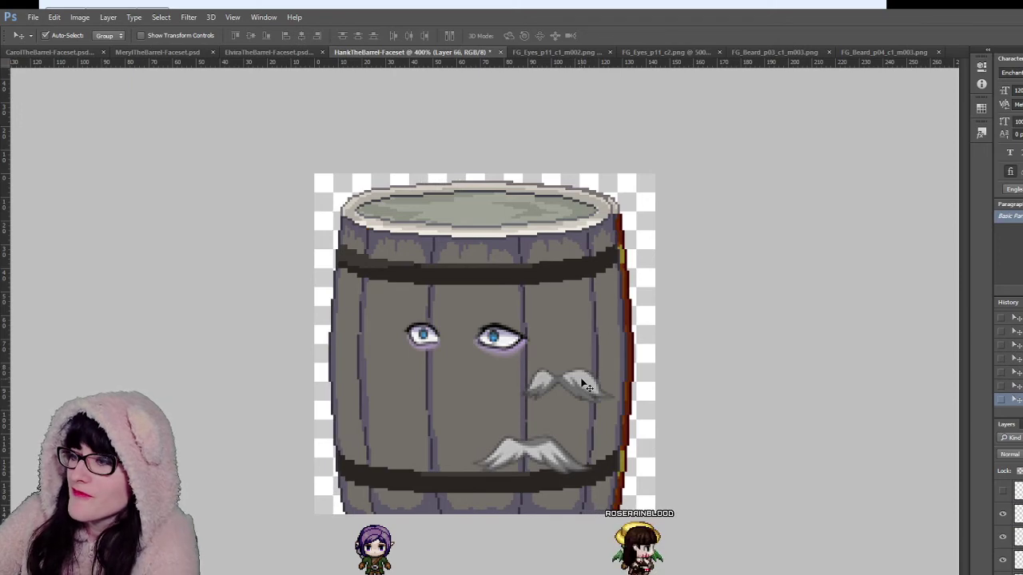
# Step: Try the smaller parted moustache beneath the barrel's eyes, moving it over from beside the fuller moustache
pyautogui.moveTo(585, 394); pyautogui.dragTo(455, 404)
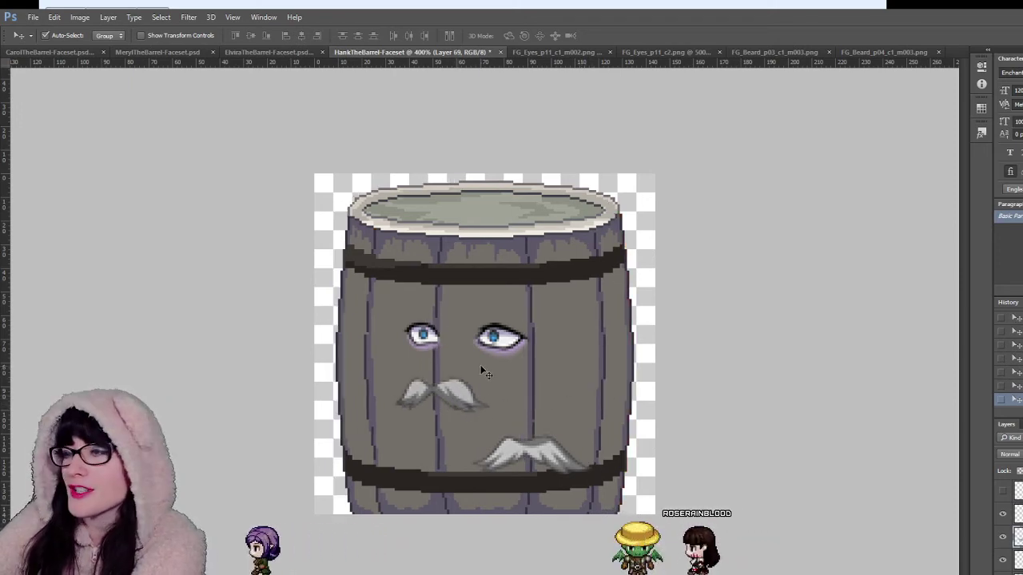
pyautogui.press('i')
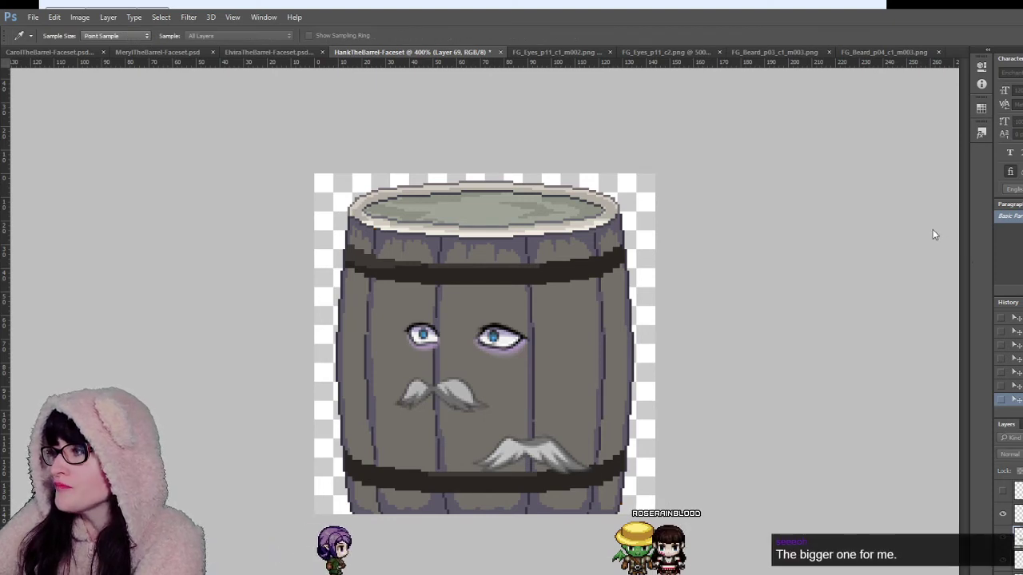
pyautogui.press('v')
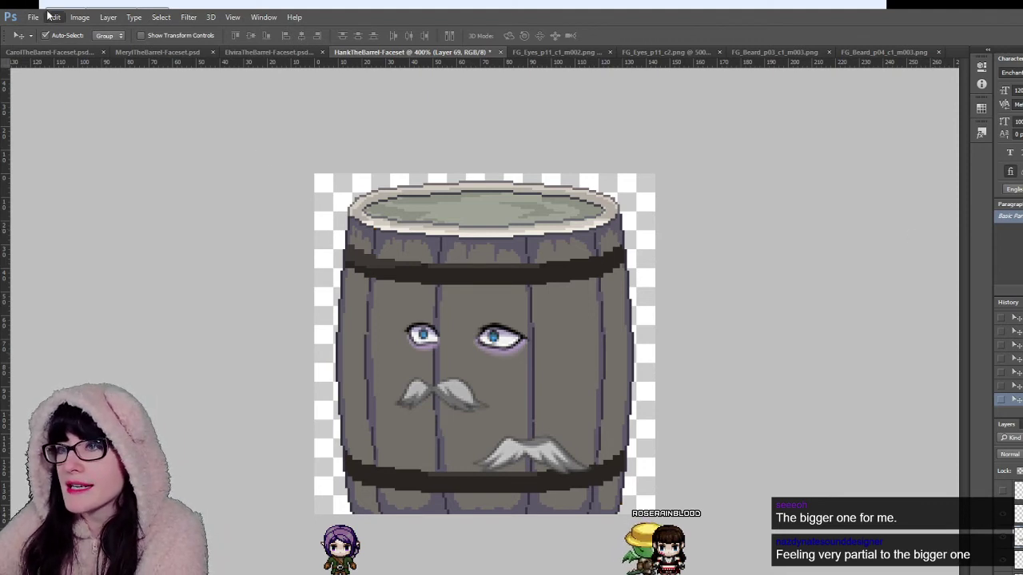
# Step: Try enlarging the parted moustache slightly with its proportions linked, and undo the scaling
pyautogui.hotkey('ctrl', 't')
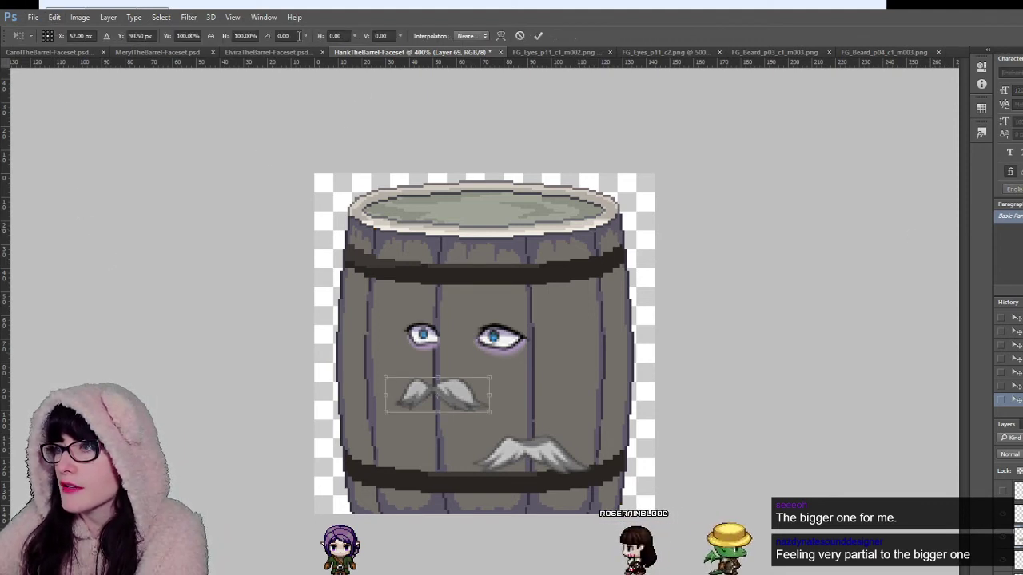
pyautogui.click(211, 36)
pyautogui.click(185, 36)
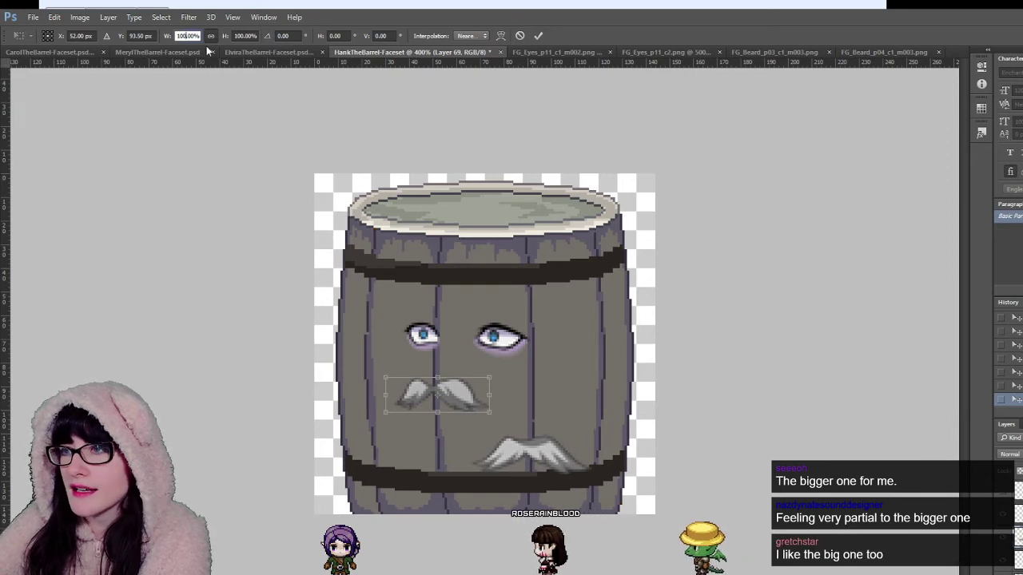
pyautogui.press('Return')
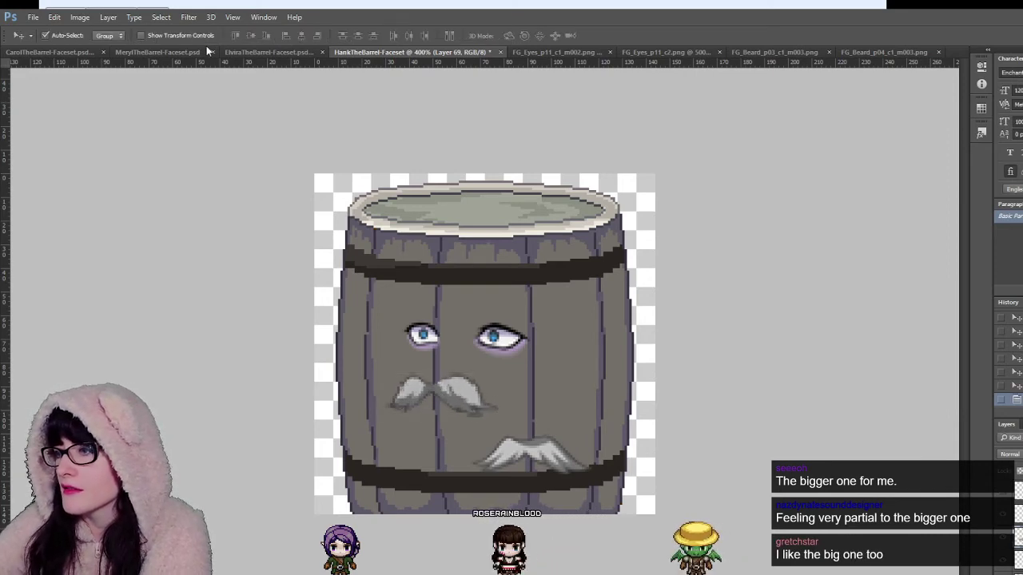
pyautogui.hotkey('ctrl', 'z')
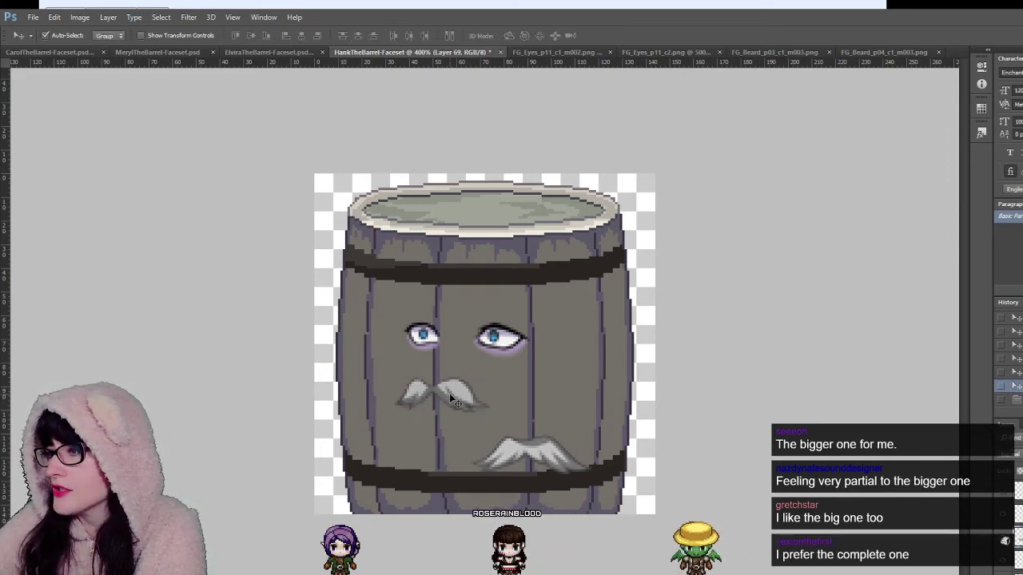
# Step: Place the fuller white moustache beneath the eyes in place of the parted one, and delete the parted moustache
pyautogui.moveTo(449, 394); pyautogui.dragTo(609, 416)
pyautogui.moveTo(547, 447); pyautogui.dragTo(453, 388)
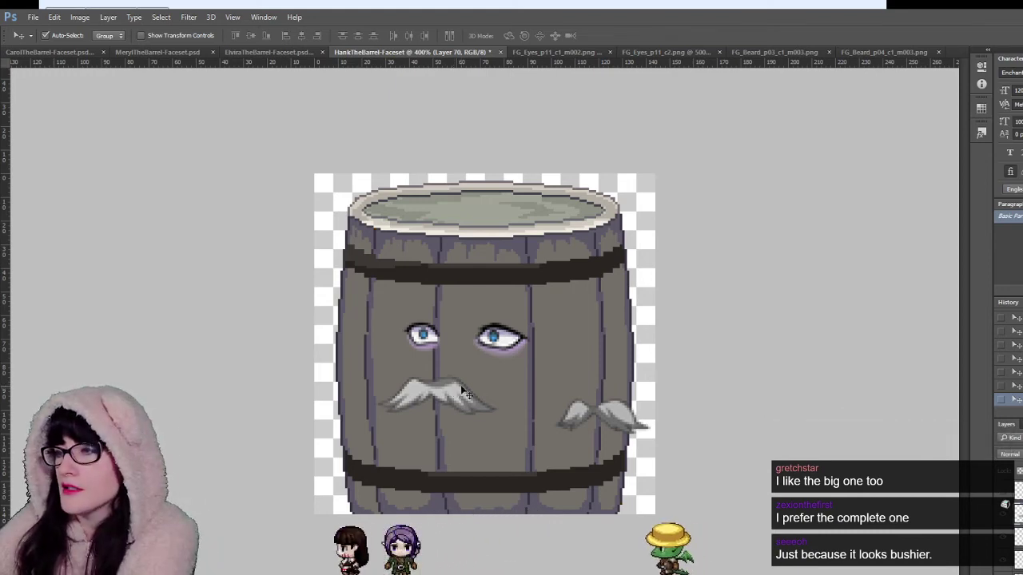
pyautogui.press('Delete')
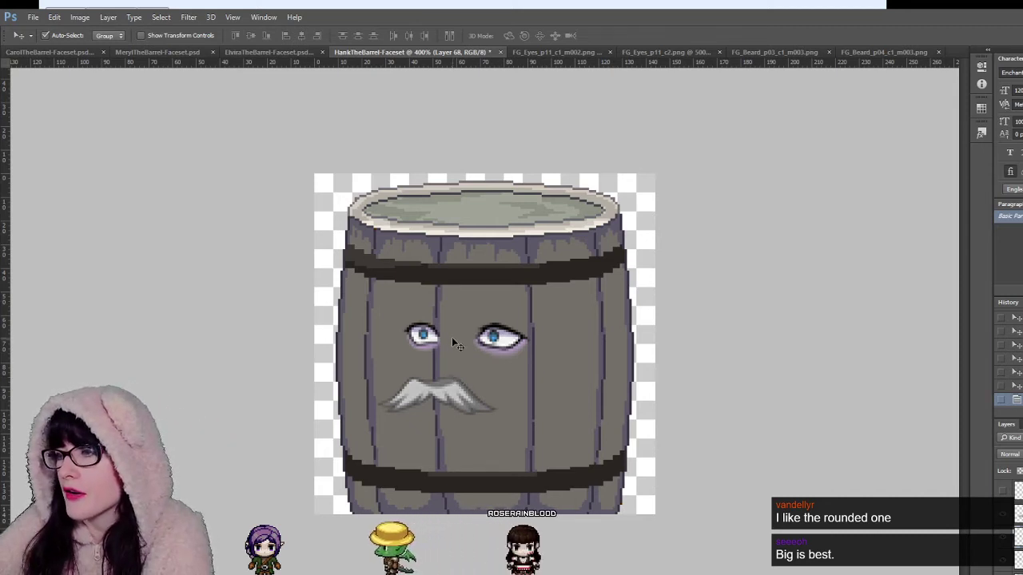
# Step: Show the brown reference face with brows, nose and red lips on the barrel, leaving the separate red blush layer hidden
pyautogui.click(1005, 493)
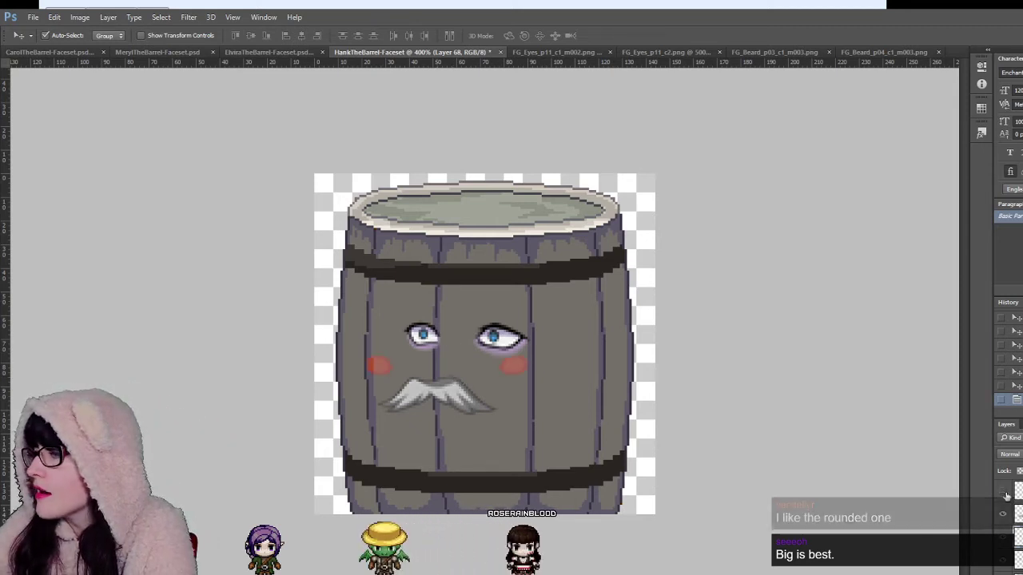
pyautogui.click(1005, 494)
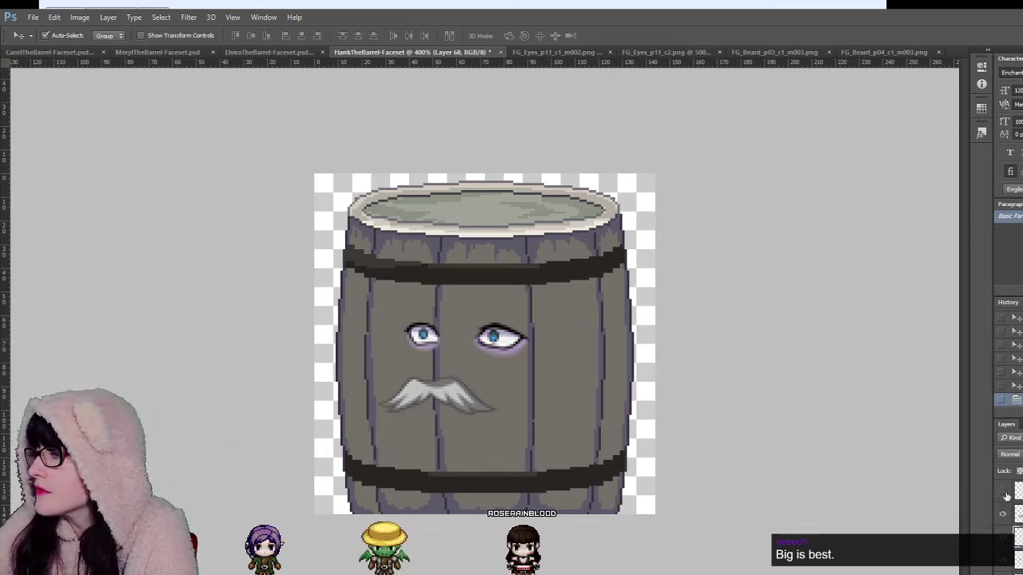
pyautogui.click(1015, 552)
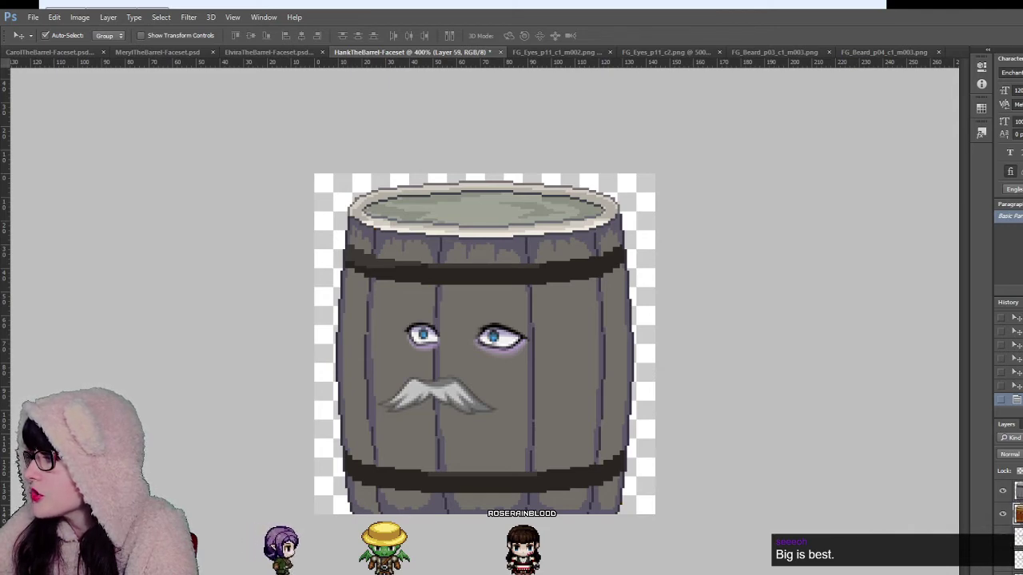
pyautogui.click(1017, 559)
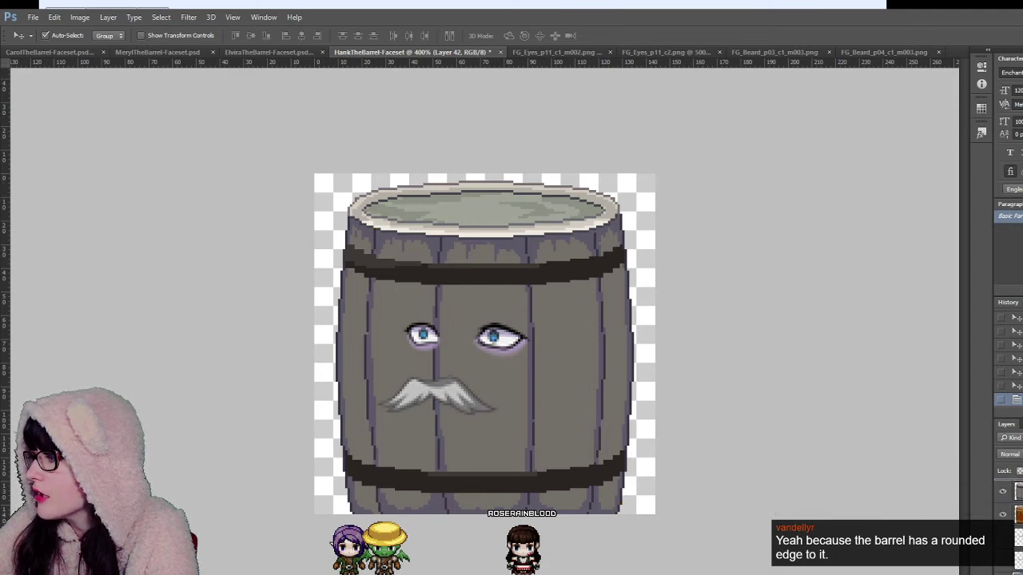
pyautogui.scroll(2, 1003, 515)
pyautogui.click(1003, 515)
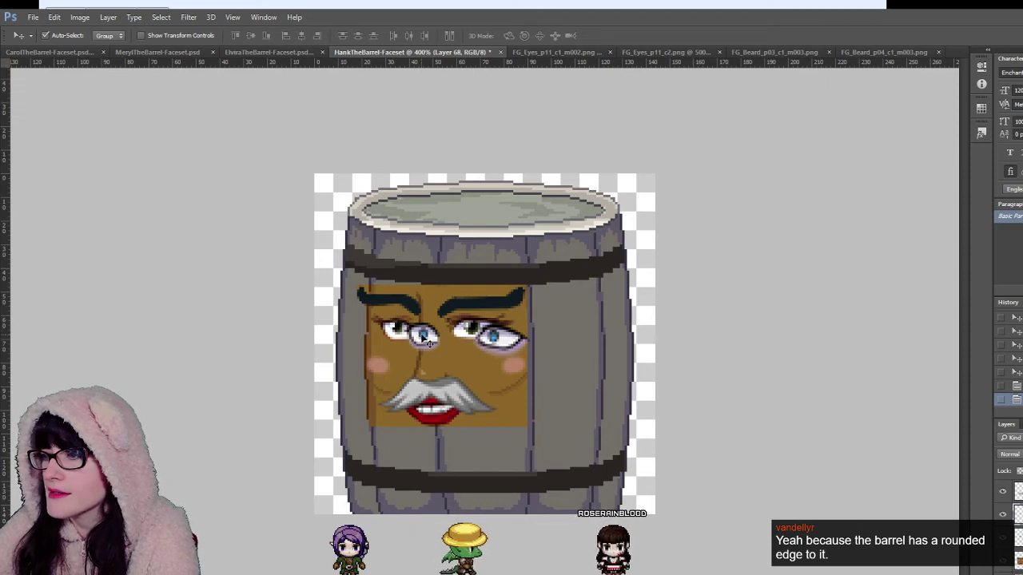
# Step: Align the blue irises and the eye whites with the eyes of the reference face
pyautogui.moveTo(428, 340); pyautogui.dragTo(404, 334)
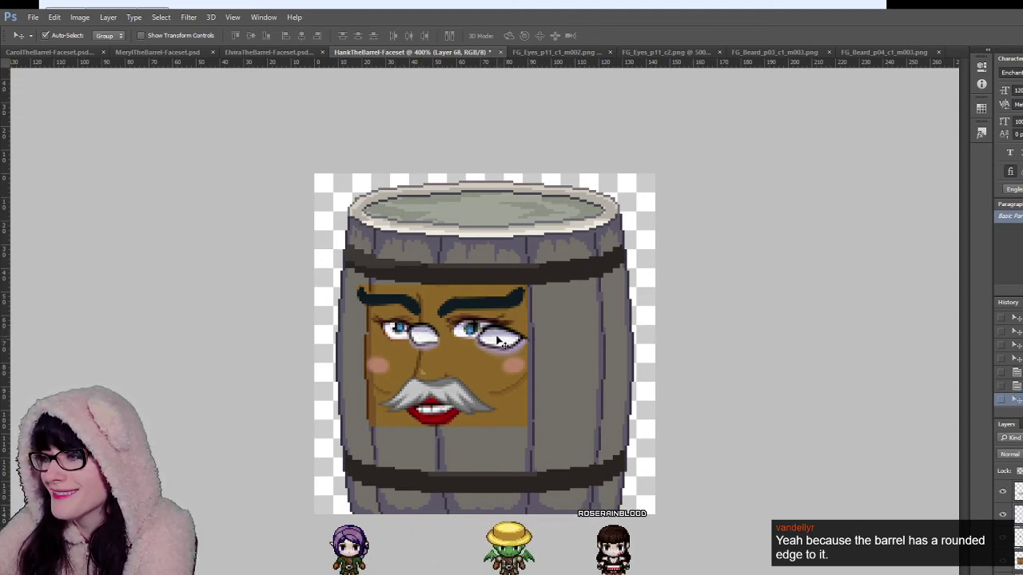
pyautogui.moveTo(499, 342); pyautogui.dragTo(474, 331)
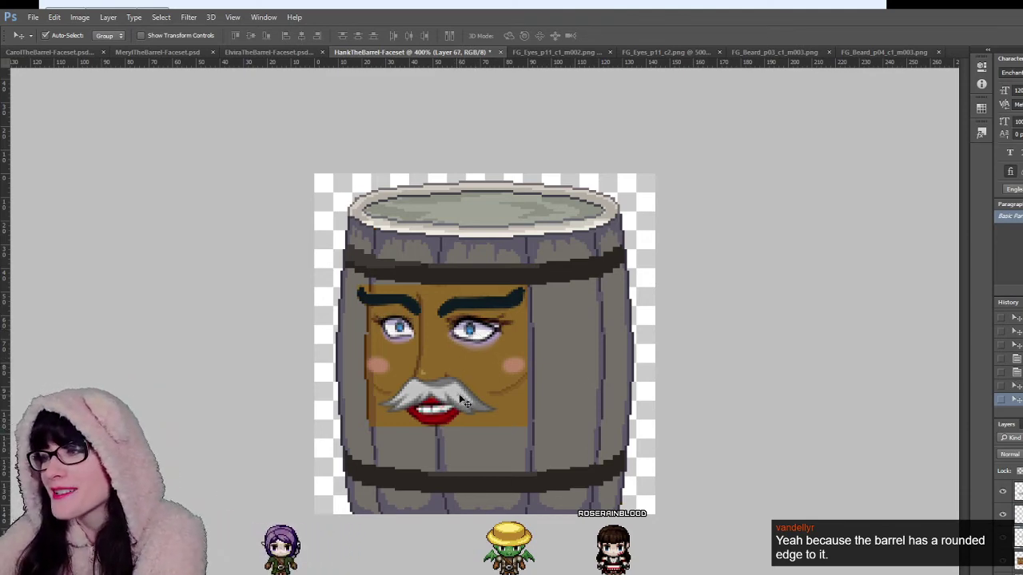
pyautogui.click(489, 390)
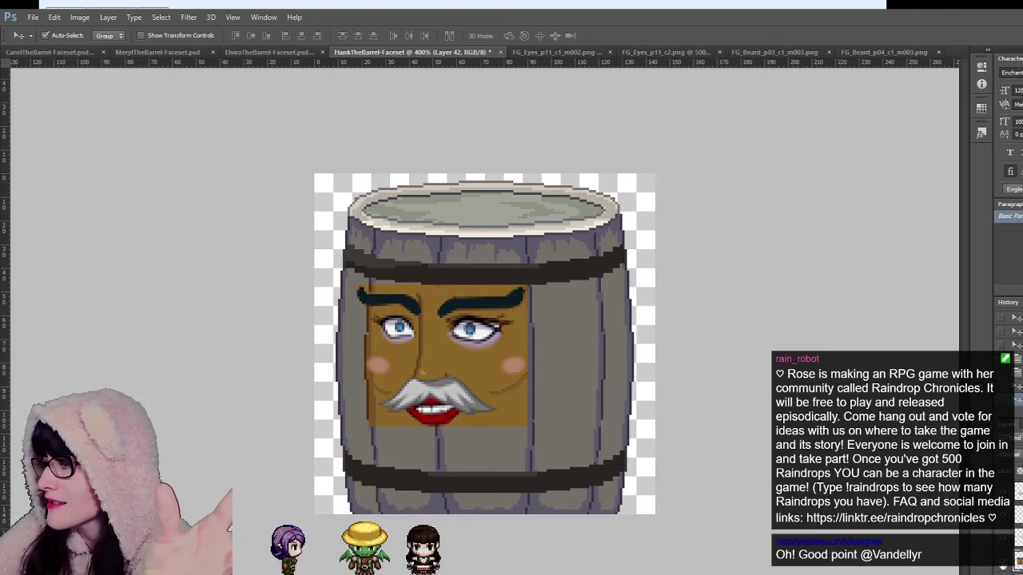
pyautogui.click(1003, 565)
pyautogui.hotkey('ctrl', 'z')
pyautogui.hotkey('ctrl', 'z')
pyautogui.hotkey('ctrl', 'z')
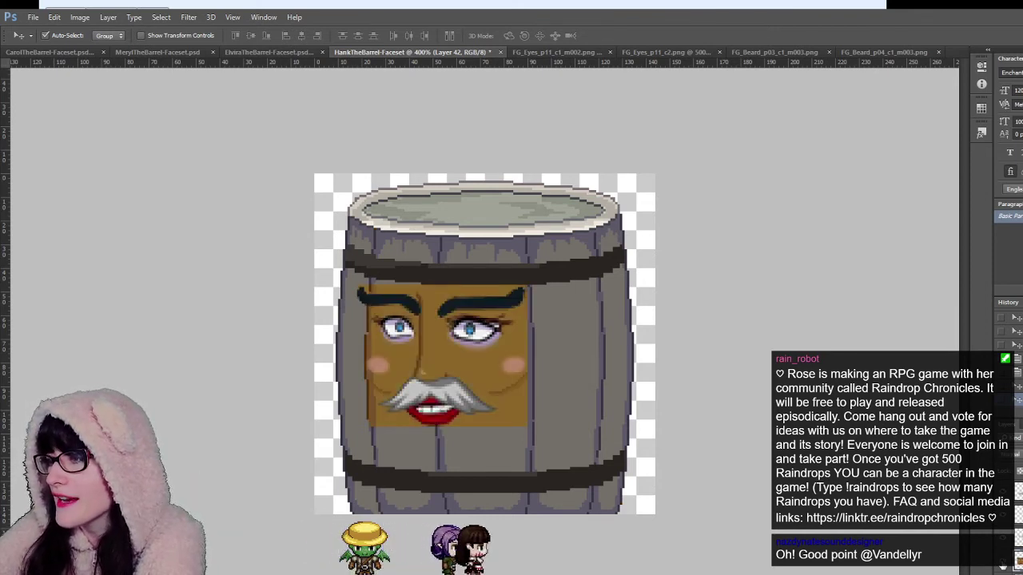
# Step: Nudge the moustache down so it sits just under the reference nose, over the upper lip
pyautogui.click(460, 401)
pyautogui.press('Down')
pyautogui.press('Down')
pyautogui.press('Down')
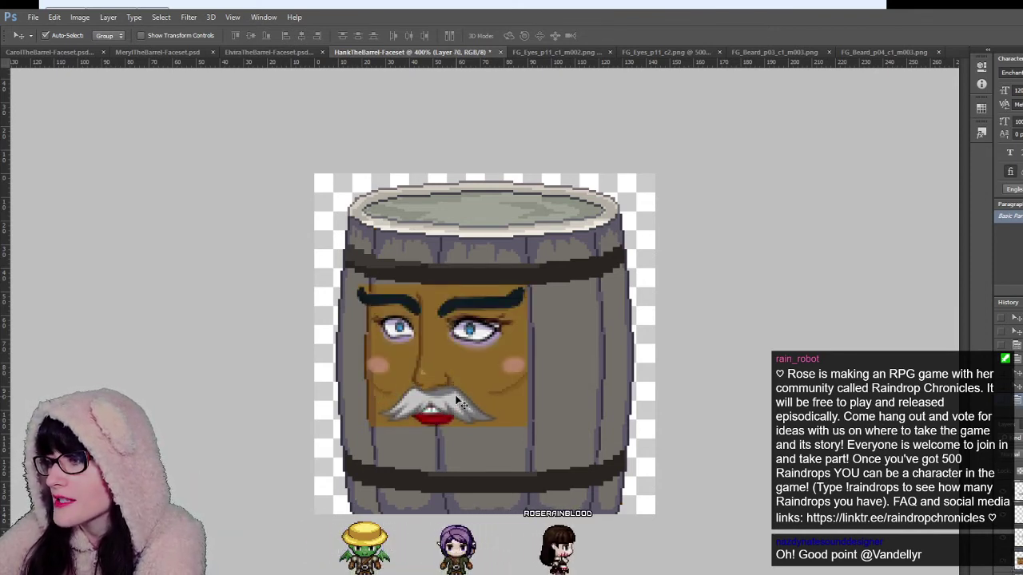
pyautogui.press('Up')
pyautogui.press('Up')
pyautogui.press('Down')
pyautogui.press('Up')
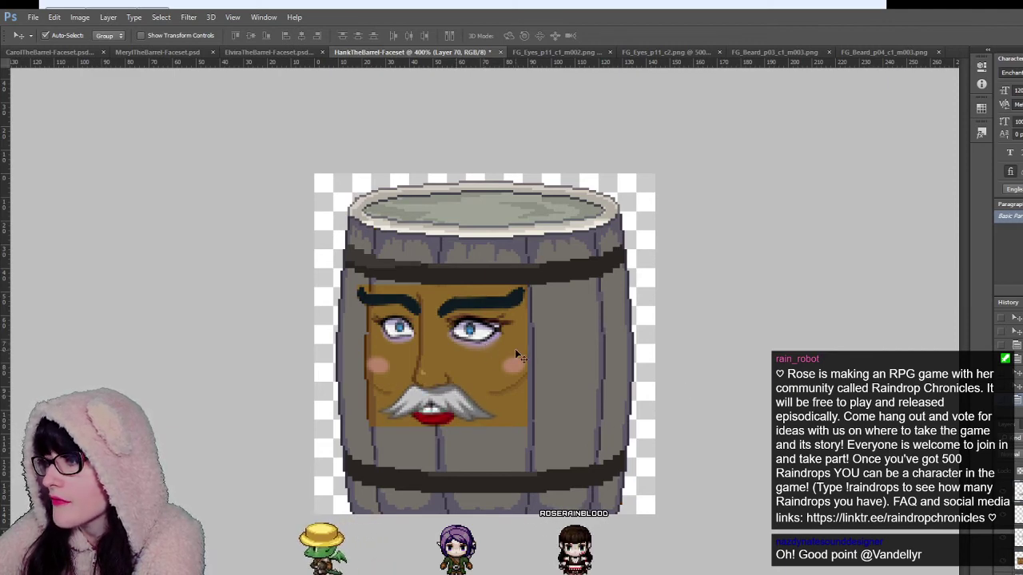
# Step: Compare the barrel with and without the reference face, and leave the reference layer hidden
pyautogui.click(1002, 566)
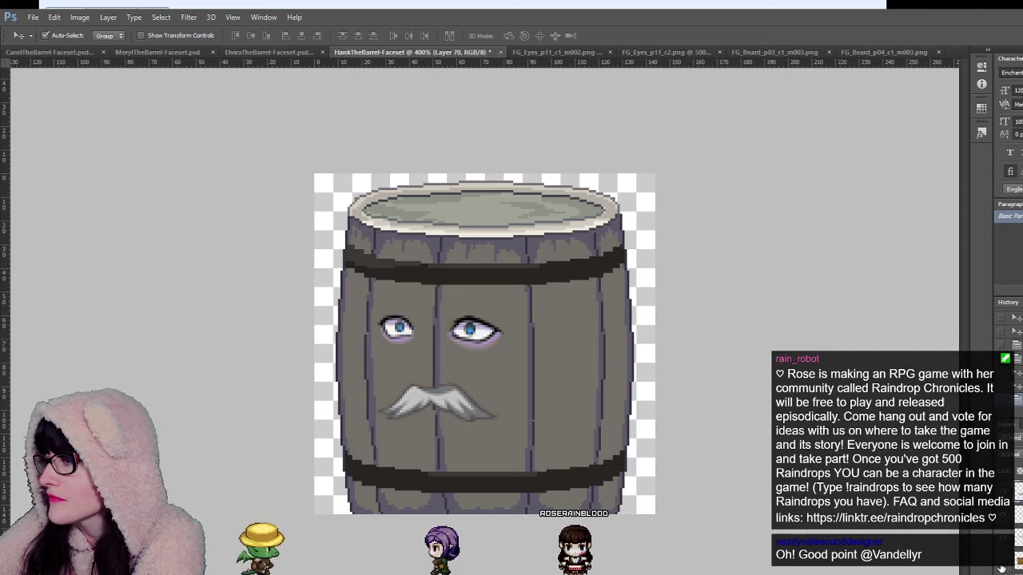
pyautogui.click(1002, 565)
pyautogui.click(1002, 566)
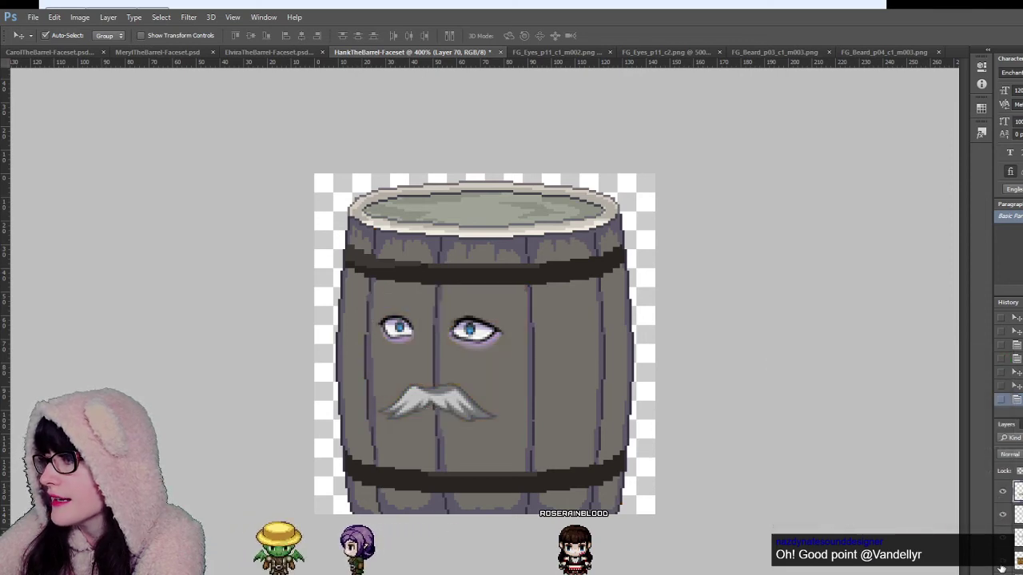
pyautogui.click(1002, 565)
pyautogui.click(1002, 566)
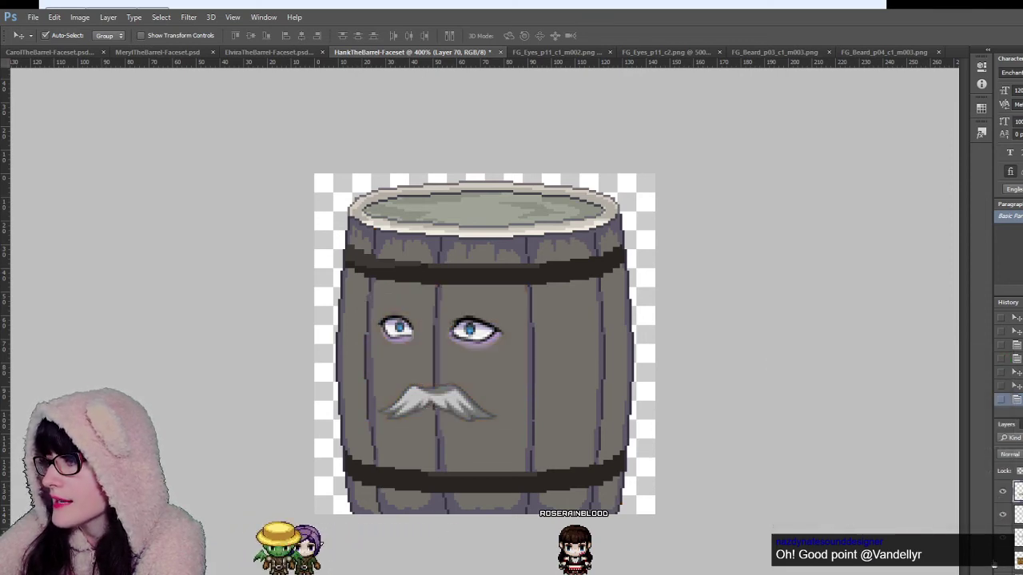
# Step: Select the iris layer and try recolouring the irises to orange-brown
pyautogui.click(478, 334)
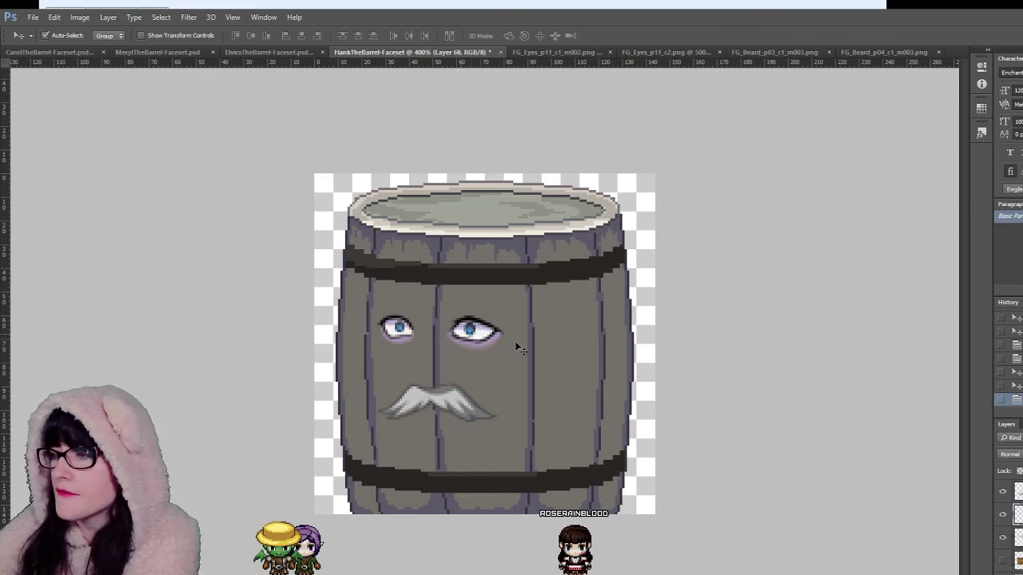
pyautogui.press('i')
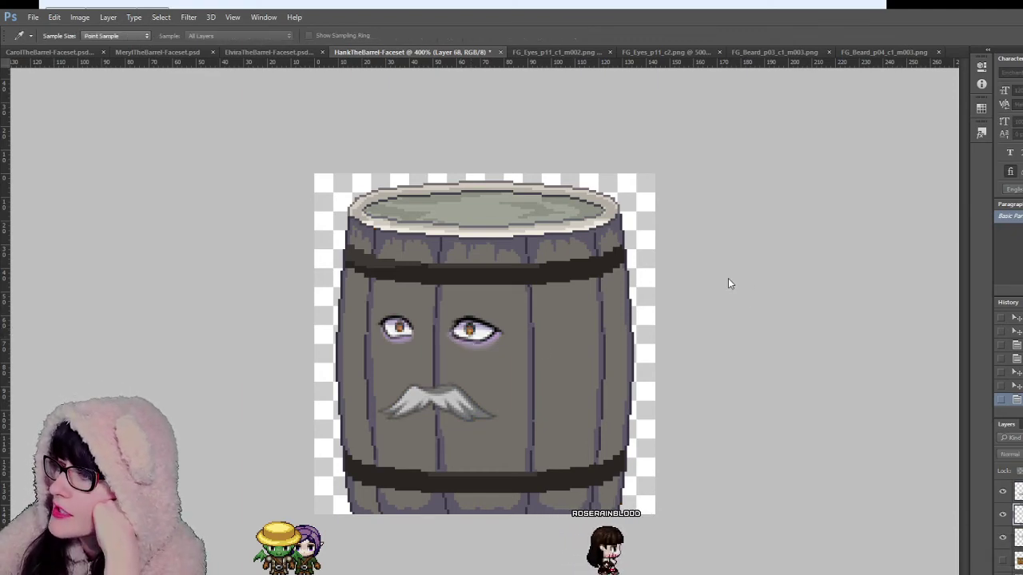
pyautogui.moveTo(707, 282); pyautogui.dragTo(790, 280)
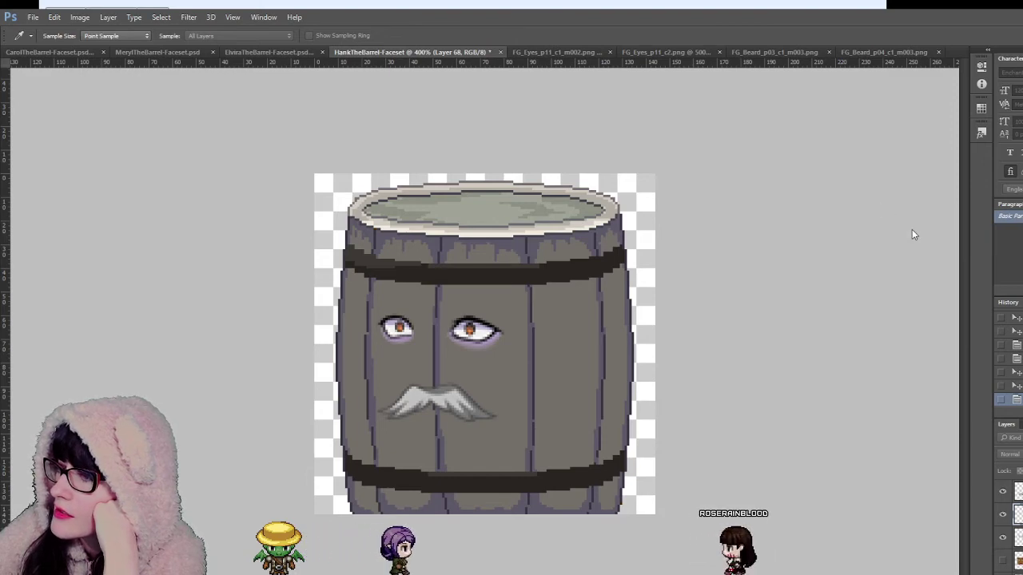
pyautogui.press('v')
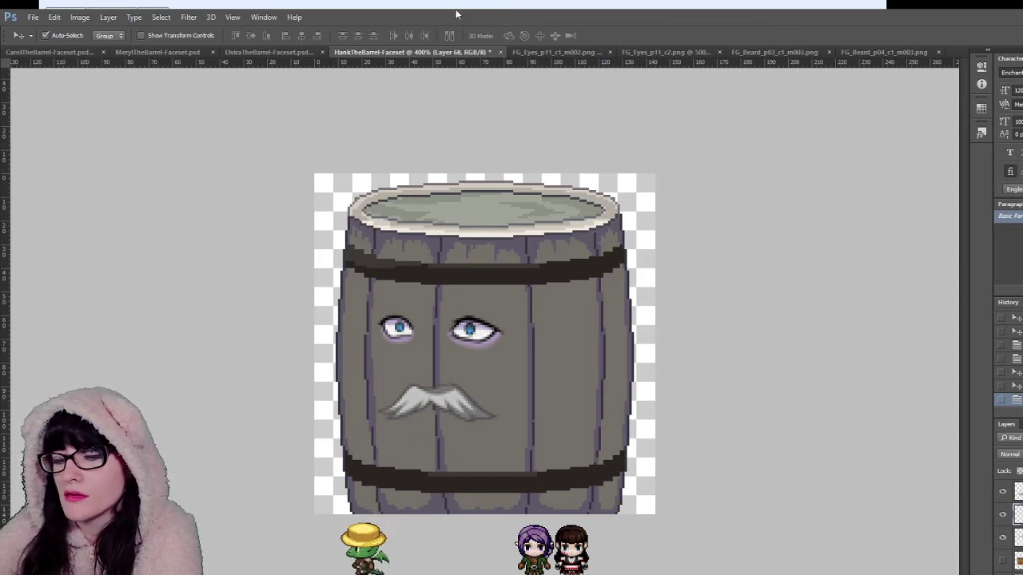
# Step: Try a brighter light blue and a deeper blue for the irises
pyautogui.press('i')
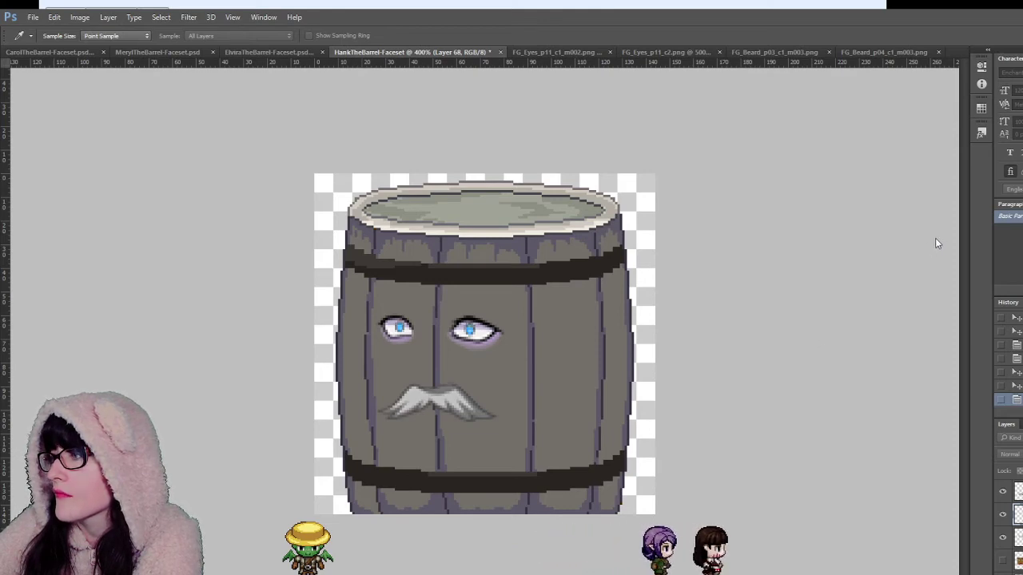
pyautogui.press('v')
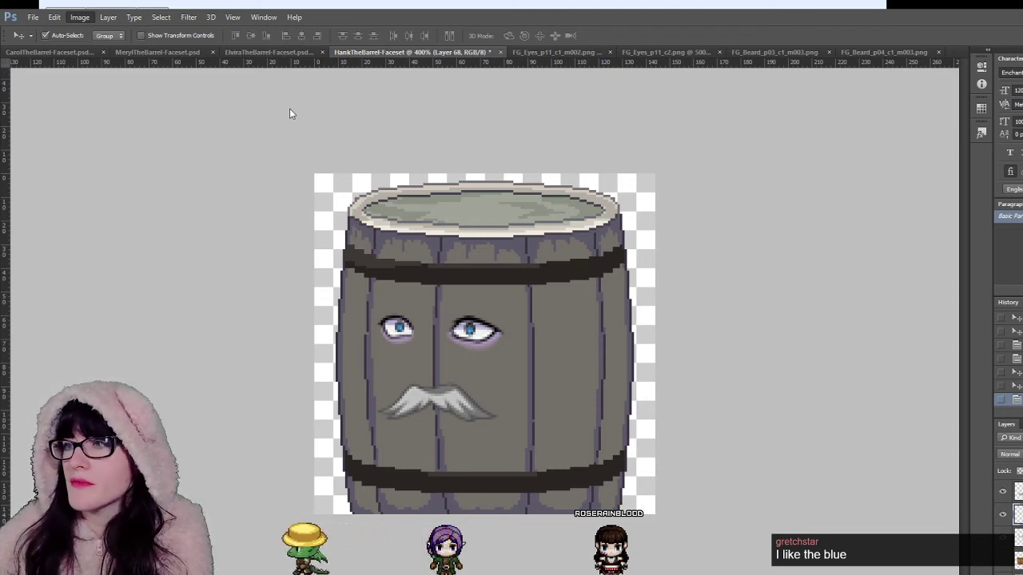
pyautogui.press('i')
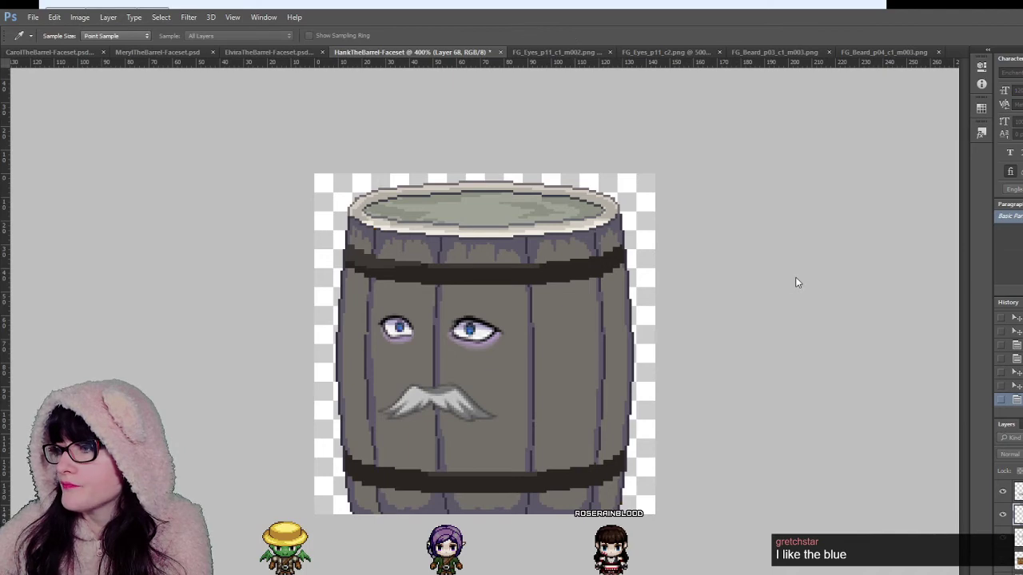
pyautogui.press('v')
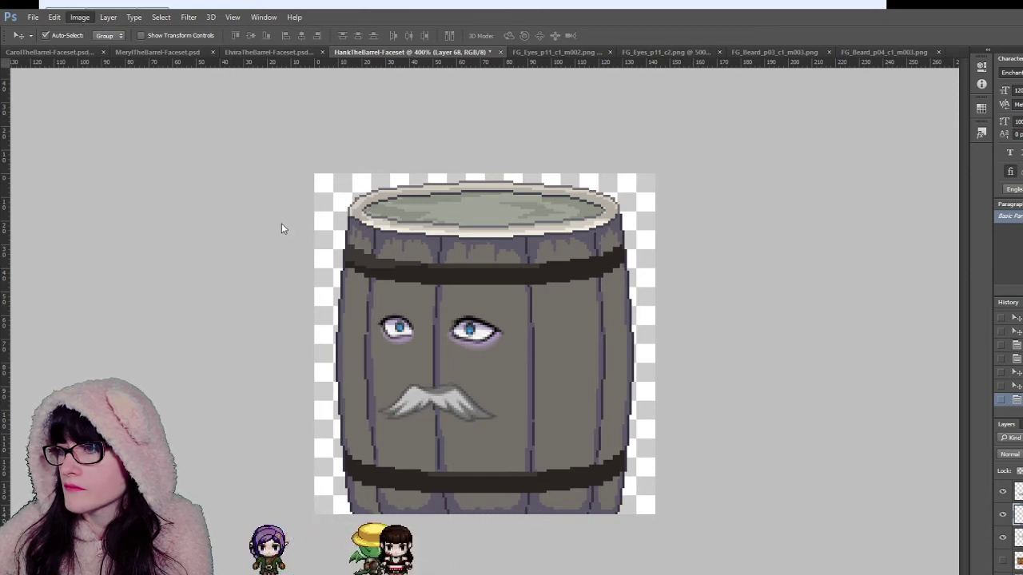
# Step: Apply a subtle colour adjustment to the irises, keeping them blue
pyautogui.press('i')
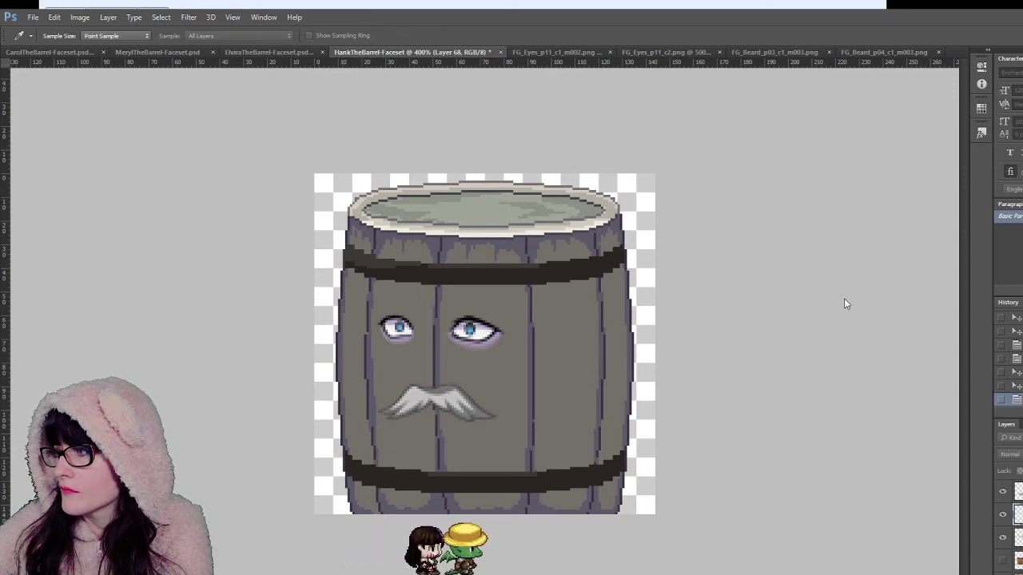
pyautogui.press('v')
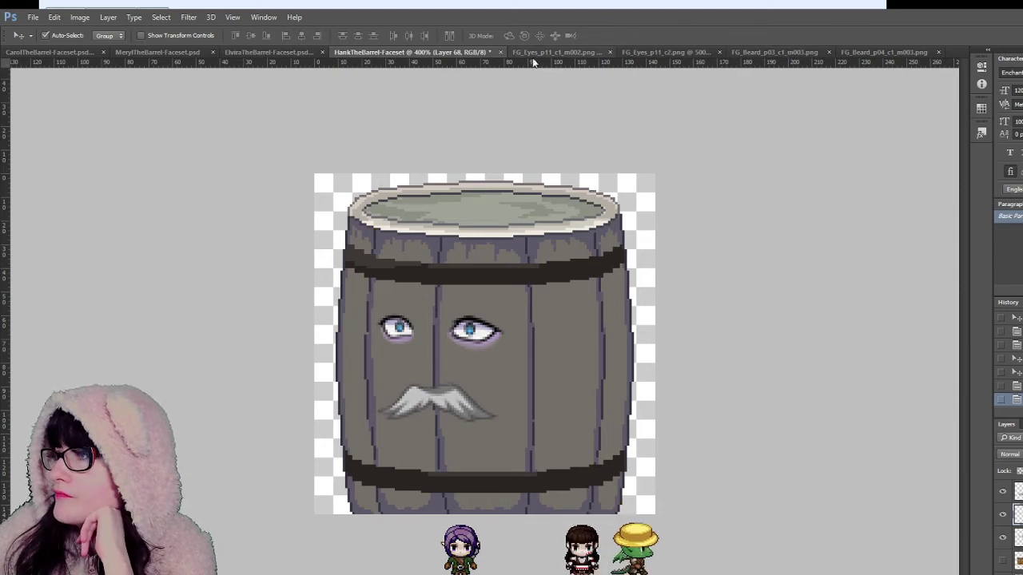
# Step: Switch to the ElviraTheBarrel-Faceset.psd document and clear the selection around its canvas
pyautogui.click(239, 55)
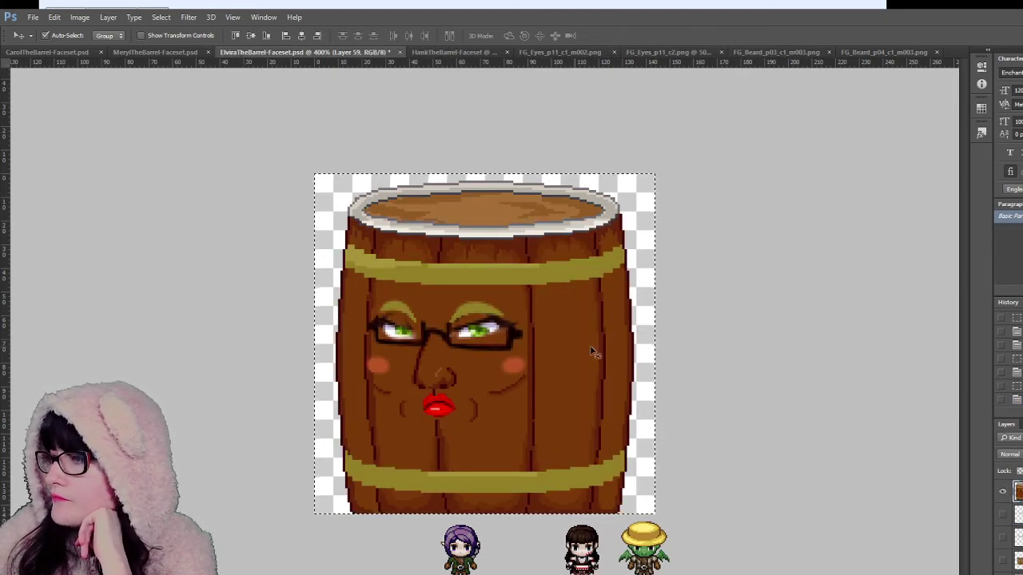
pyautogui.press('m')
pyautogui.hotkey('ctrl', 'd')
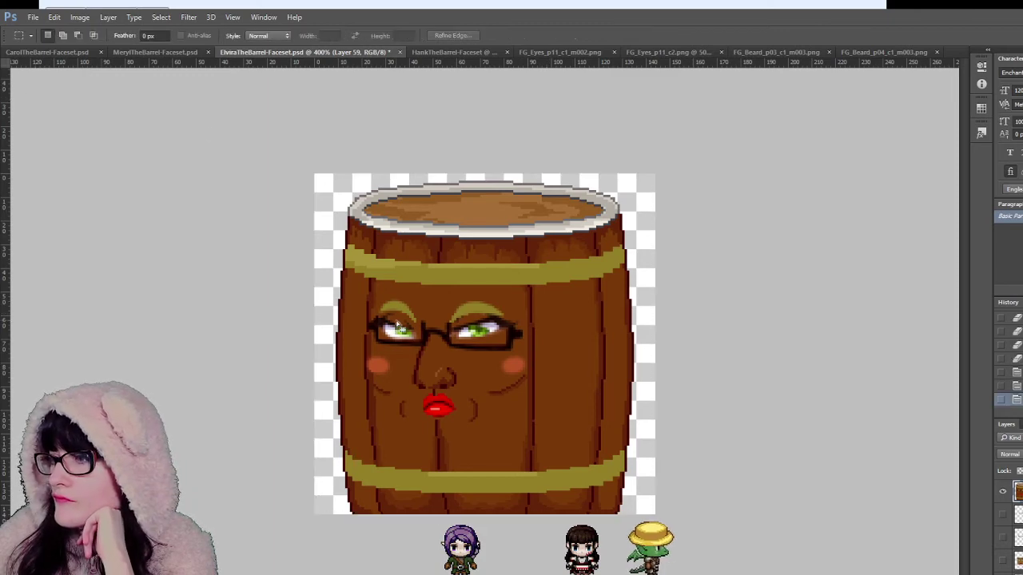
# Step: Copy the nose area below the glasses in ElviraTheBarrel-Faceset.psd and paste it above the moustache in the HankTheBarrel faceset
pyautogui.moveTo(410, 345); pyautogui.dragTo(462, 387)
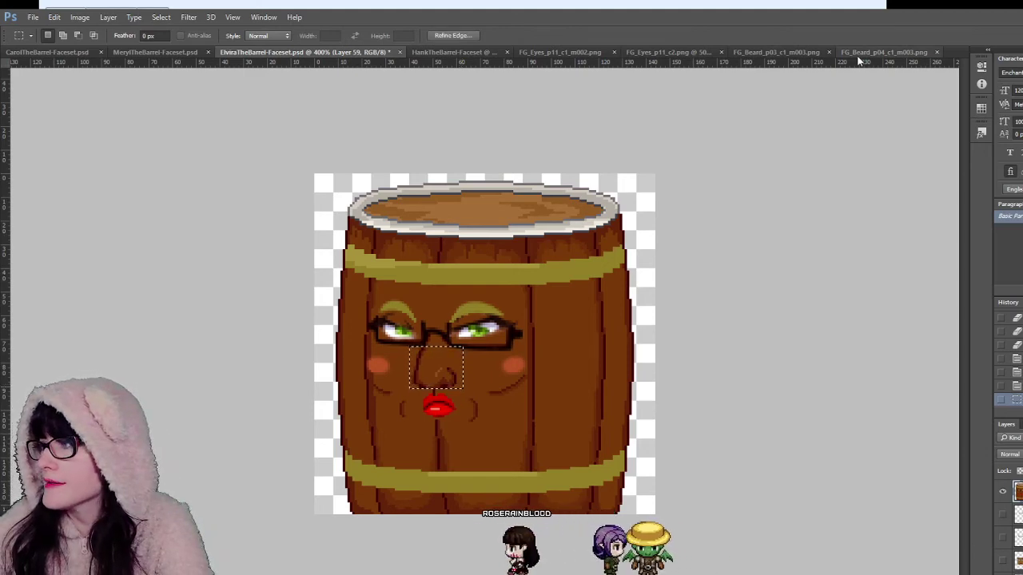
pyautogui.click(450, 52)
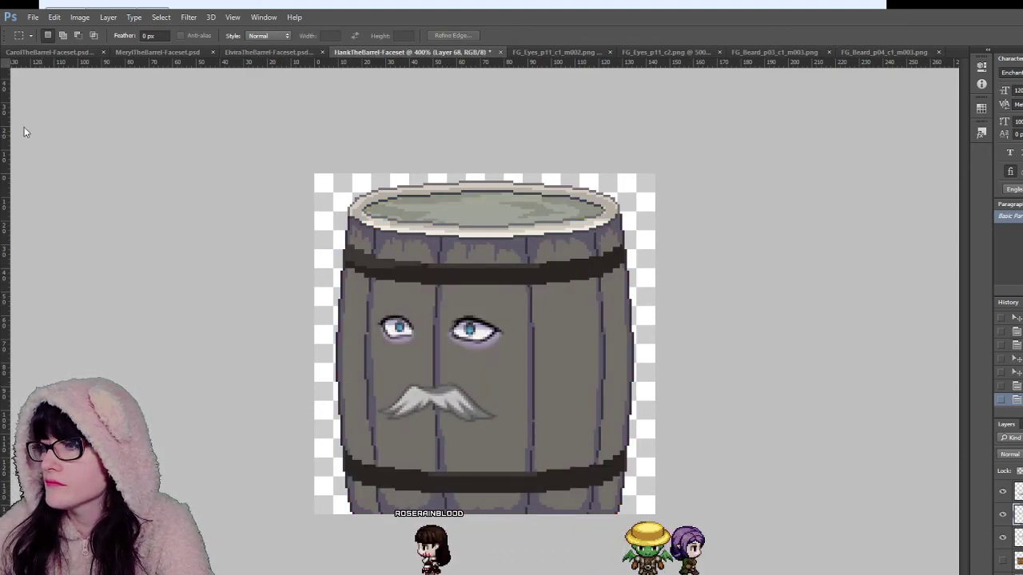
pyautogui.press('v')
pyautogui.hotkey('ctrl', 'v')
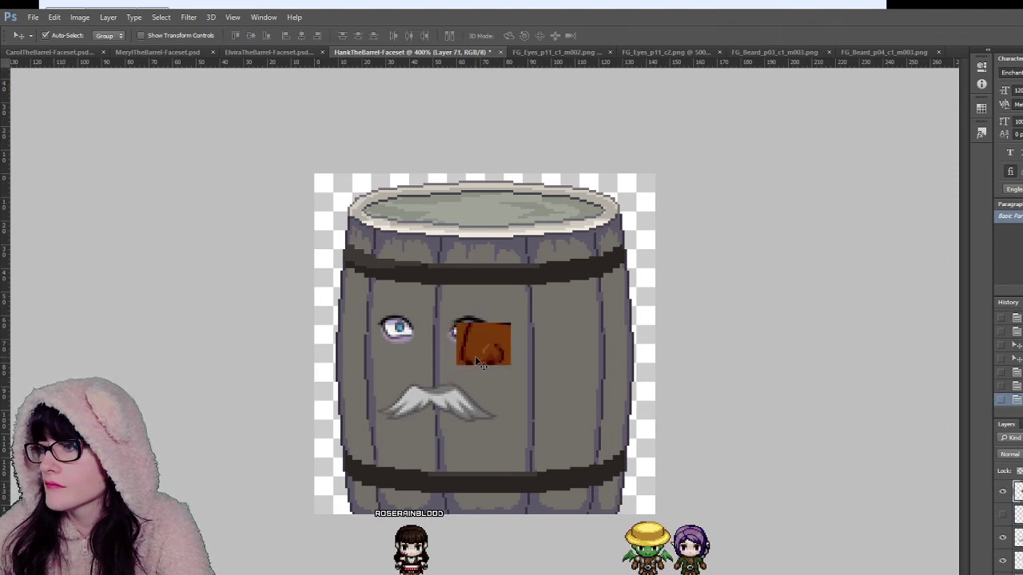
pyautogui.moveTo(474, 355); pyautogui.dragTo(426, 388)
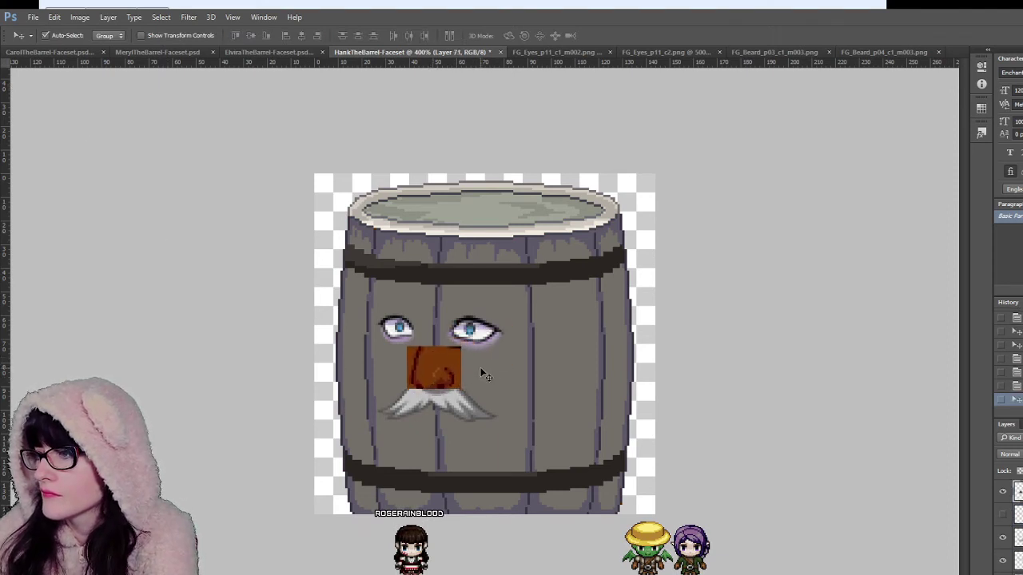
pyautogui.press('Right')
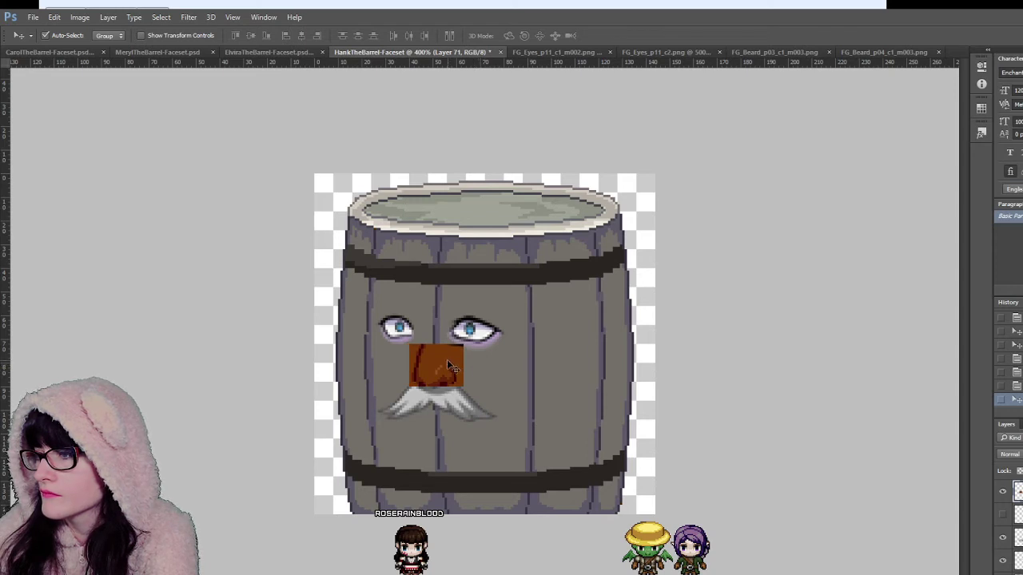
pyautogui.moveTo(447, 360); pyautogui.dragTo(447, 368)
pyautogui.press('Right')
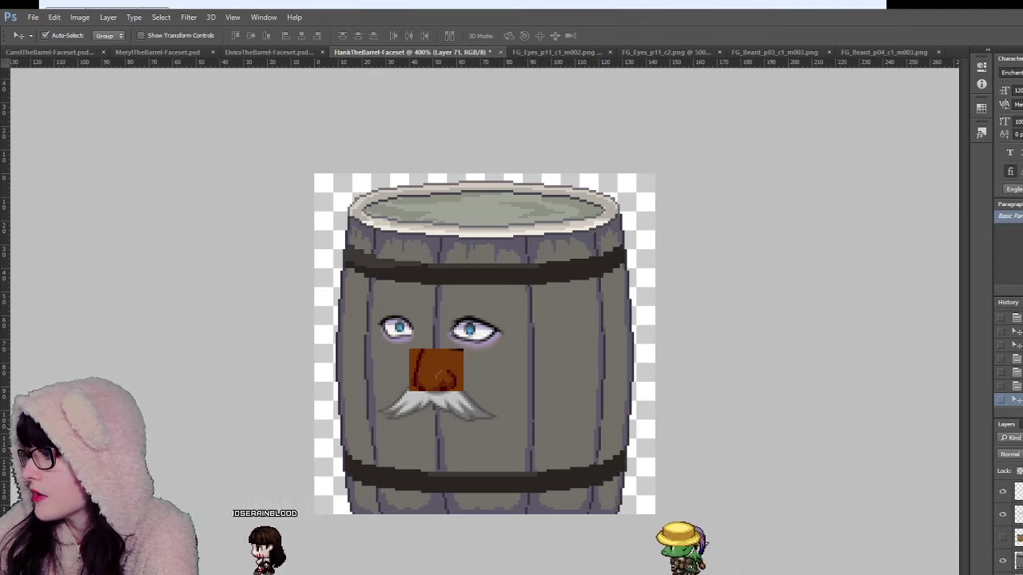
# Step: Move the brown Elvira barrel reference layer to the top of the HankTheBarrel layer stack and toggle its visibility
pyautogui.scroll(-3, 1019, 527)
pyautogui.click(1019, 537)
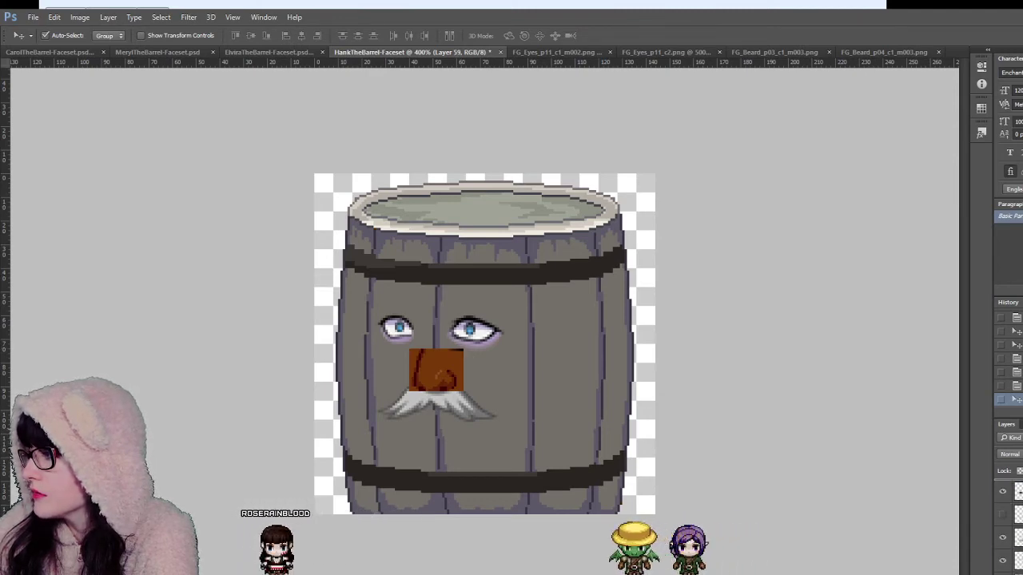
pyautogui.moveTo(1019, 538); pyautogui.dragTo(1019, 482)
pyautogui.click(1002, 494)
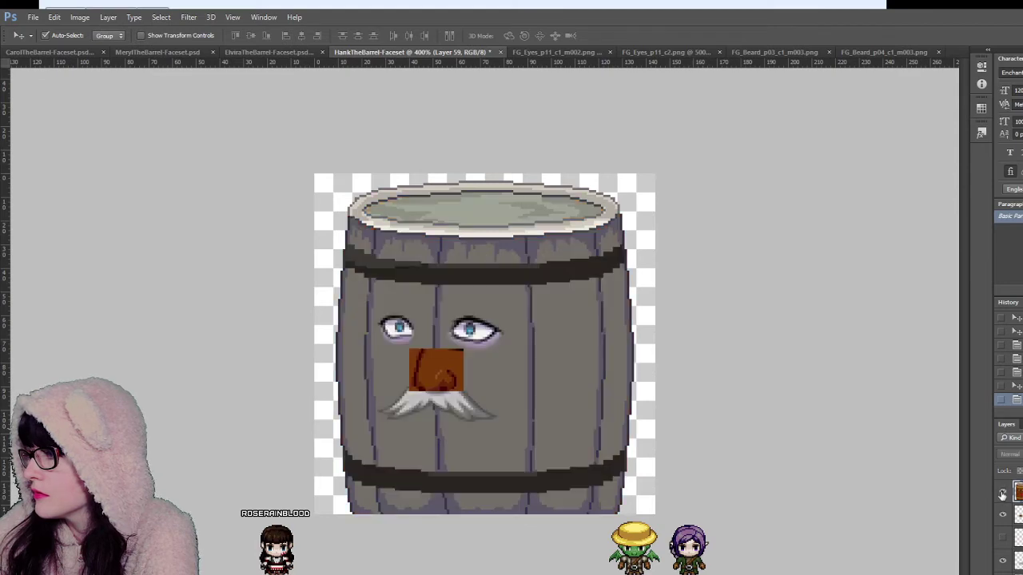
# Step: Compare the pasted nose's placement with the Elvira reference by alternately showing and hiding the reference layer
pyautogui.click(1002, 494)
pyautogui.click(1002, 494)
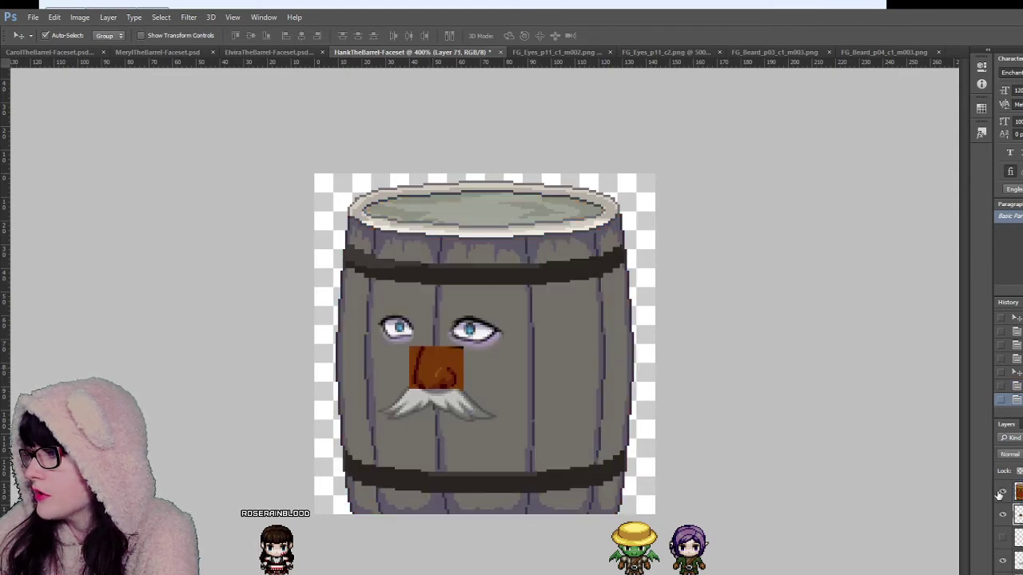
pyautogui.click(999, 495)
pyautogui.click(1000, 495)
pyautogui.click(1000, 496)
pyautogui.click(1000, 495)
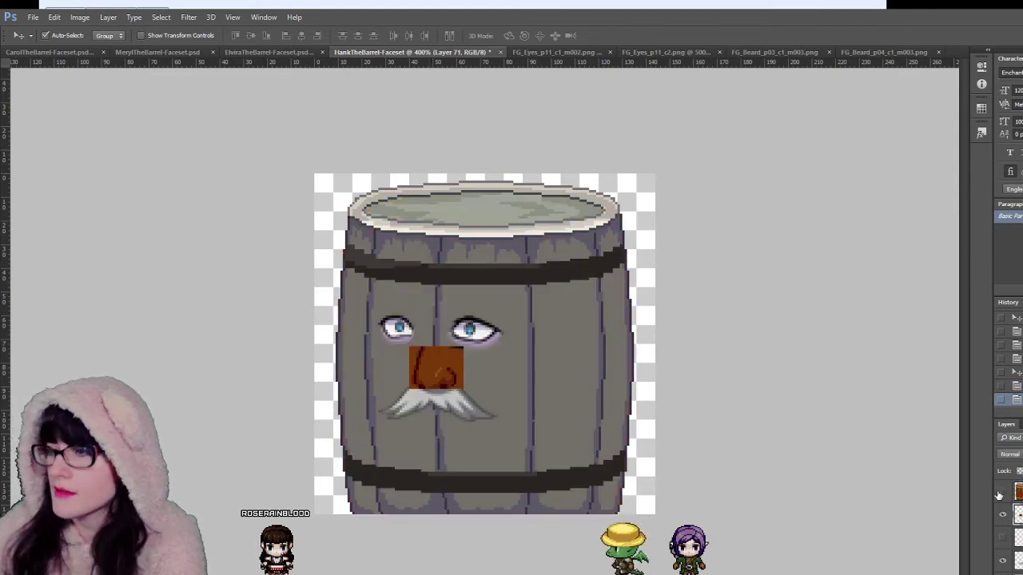
pyautogui.click(999, 496)
pyautogui.click(1000, 496)
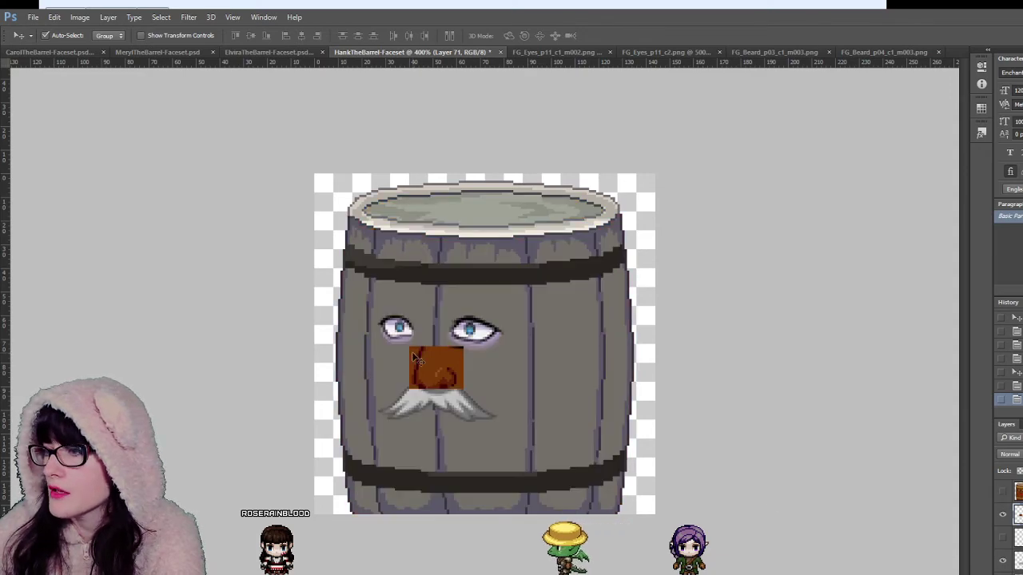
pyautogui.click(1002, 495)
pyautogui.click(1002, 495)
pyautogui.click(1002, 495)
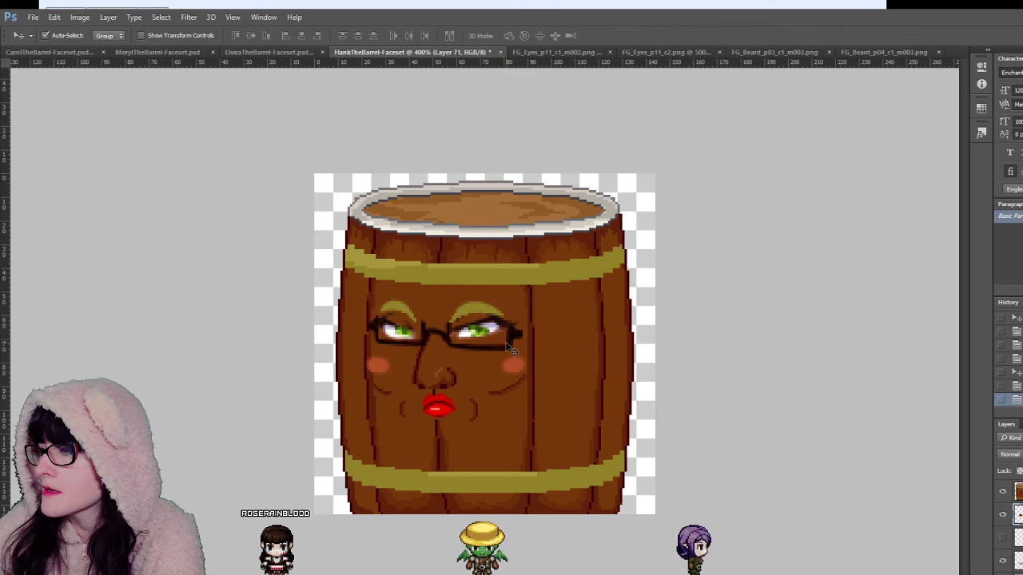
pyautogui.click(1003, 494)
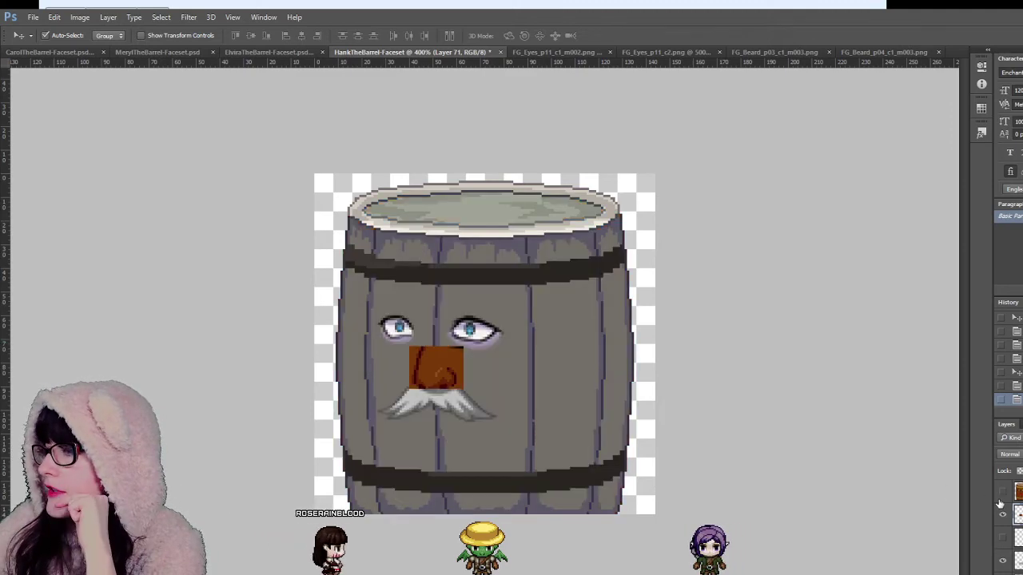
# Step: Copy the full nose from the merged Elvira face without its glasses, and restore that document's separate layers
pyautogui.click(231, 54)
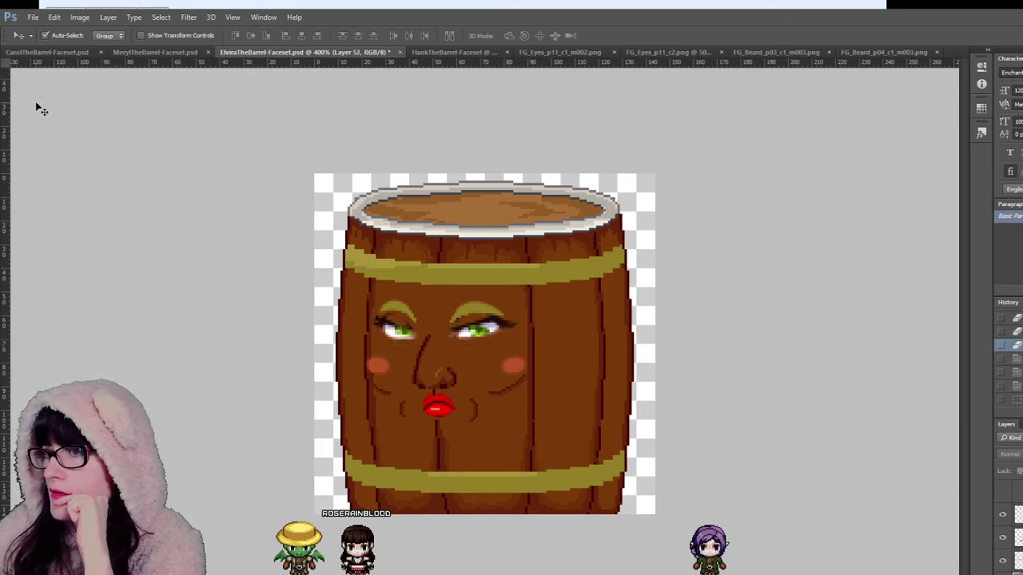
pyautogui.press('m')
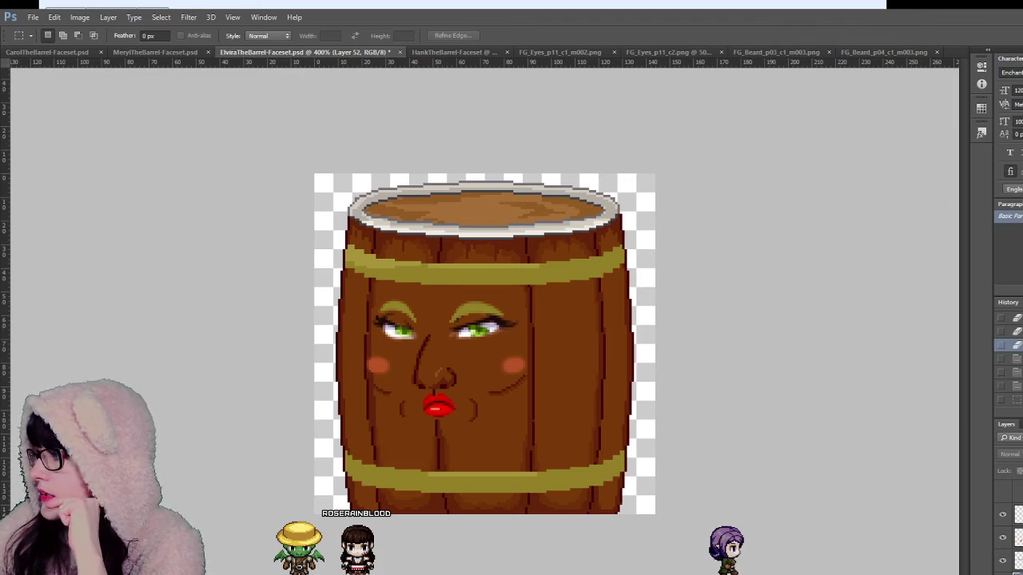
pyautogui.click(551, 242)
pyautogui.moveTo(408, 387); pyautogui.dragTo(465, 333)
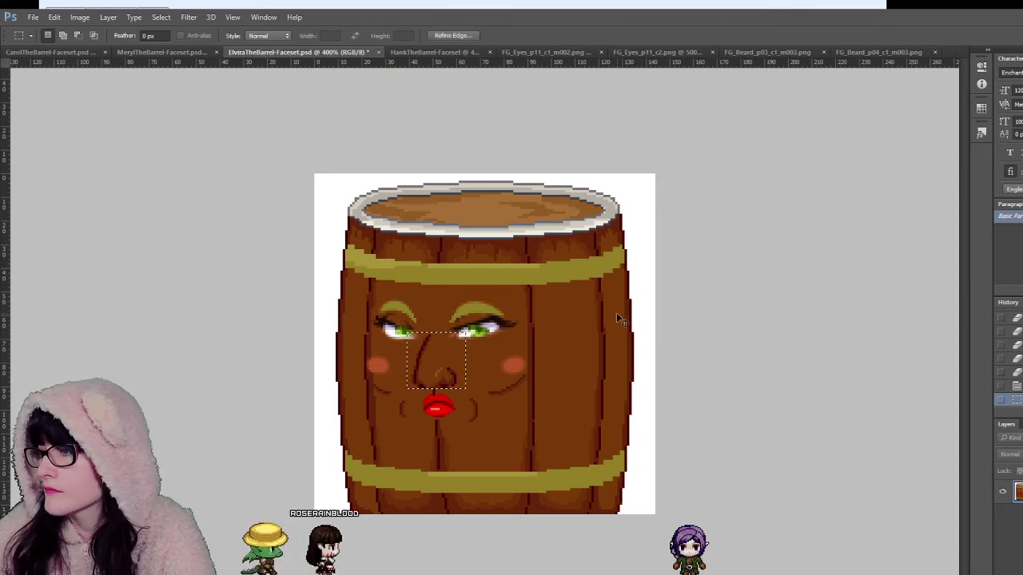
pyautogui.hotkey('ctrl', 'z')
pyautogui.hotkey('ctrl', 'alt', 'z')
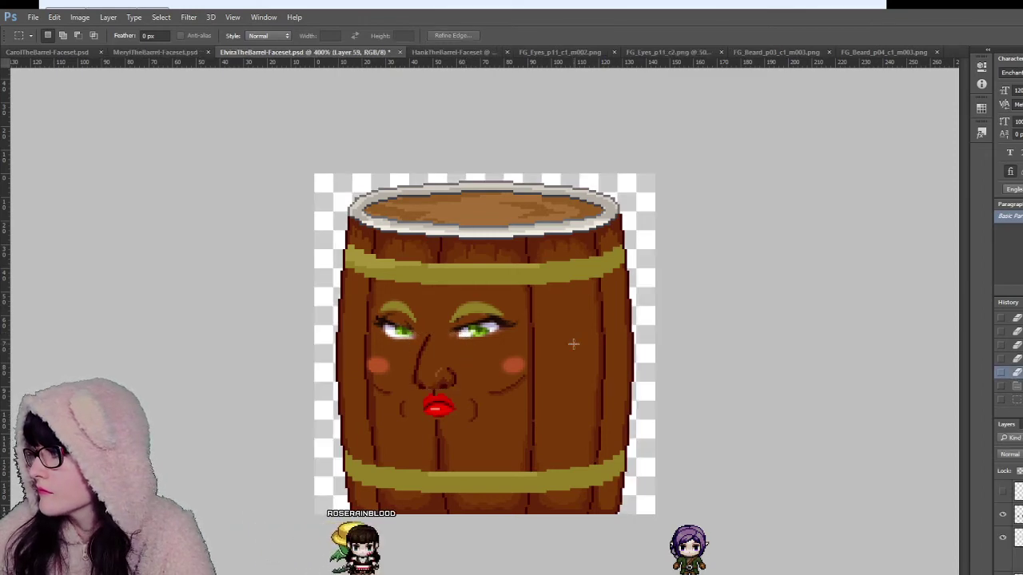
# Step: Paste the full nose into the HankTheBarrel faceset and position it between the eyes, just above the moustache
pyautogui.click(882, 52)
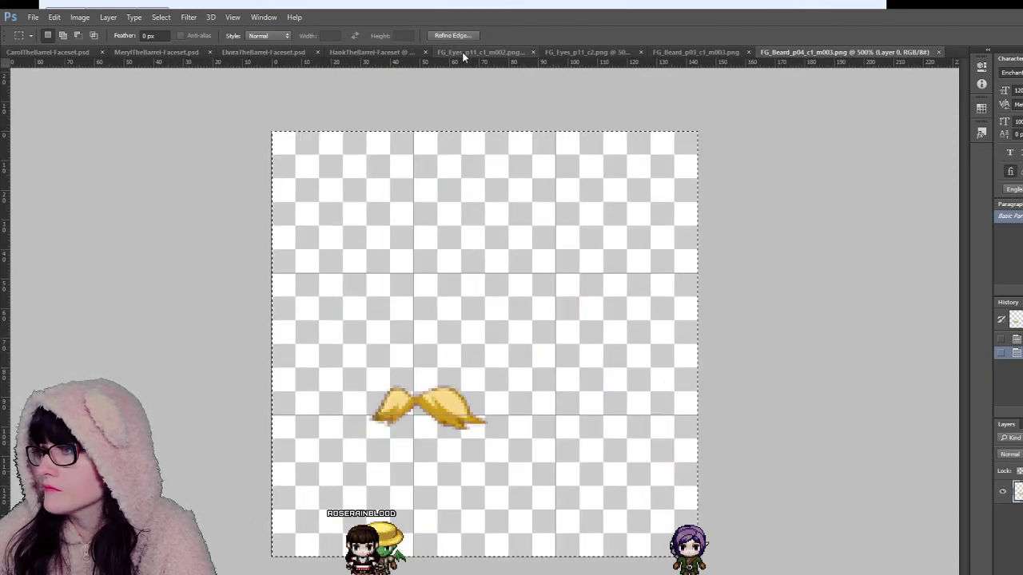
pyautogui.click(408, 52)
pyautogui.hotkey('ctrl', 'v')
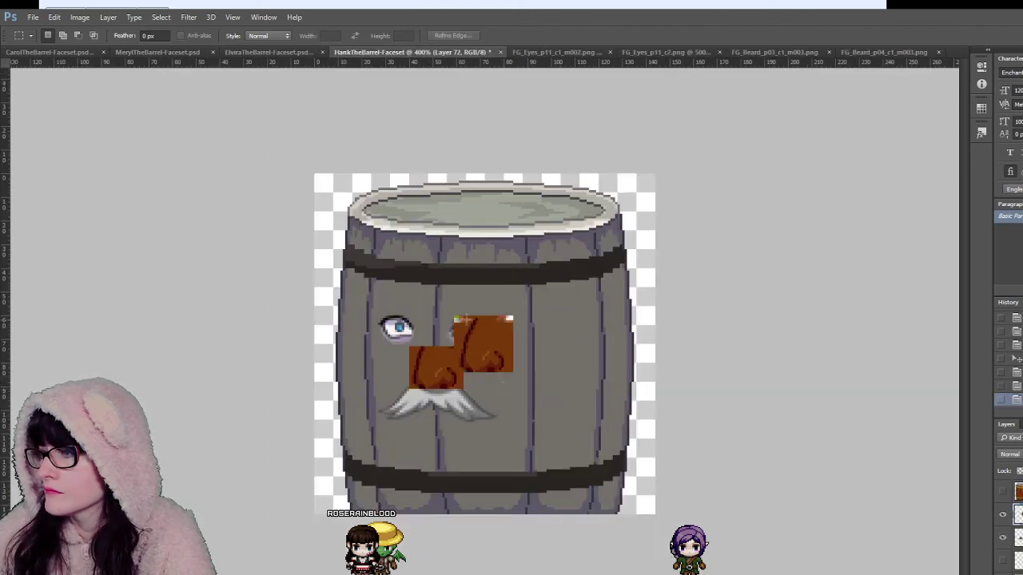
pyautogui.press('v')
pyautogui.moveTo(510, 354); pyautogui.dragTo(466, 371)
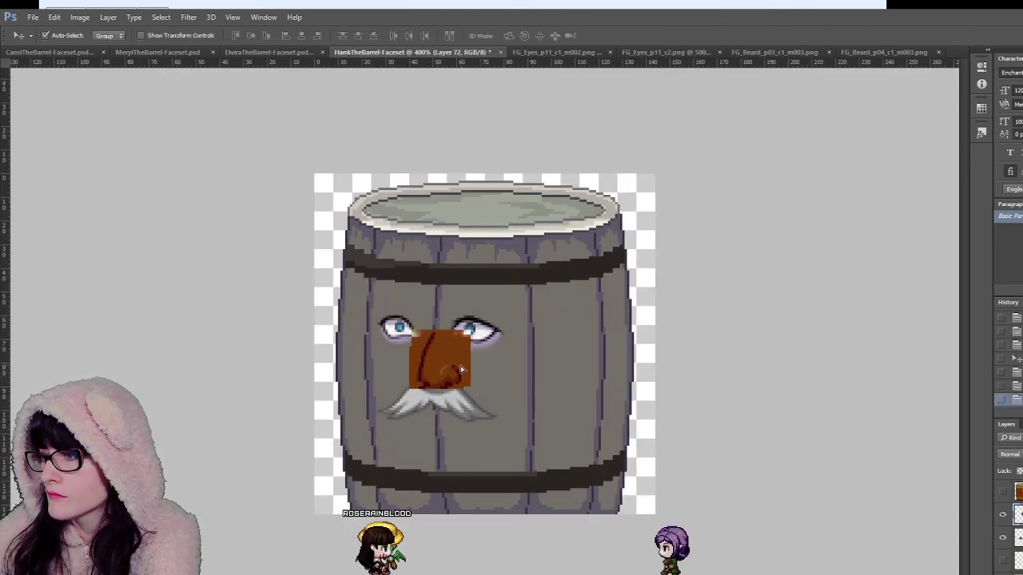
# Step: Delete the earlier, shorter nose patch beneath the full nose, hiding the full nose meanwhile and showing it again
pyautogui.click(1002, 516)
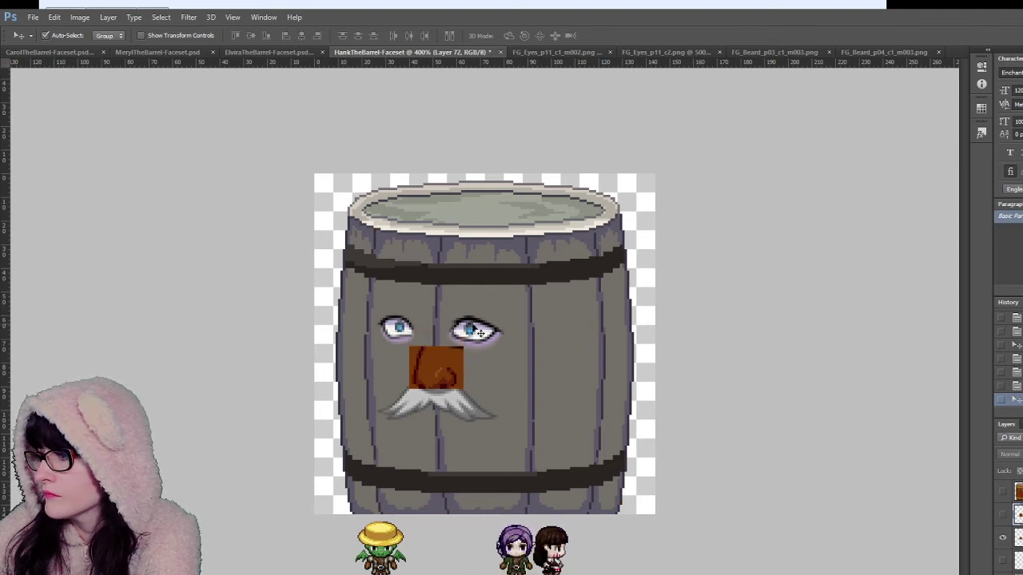
pyautogui.click(449, 368)
pyautogui.press('Delete')
pyautogui.click(1002, 514)
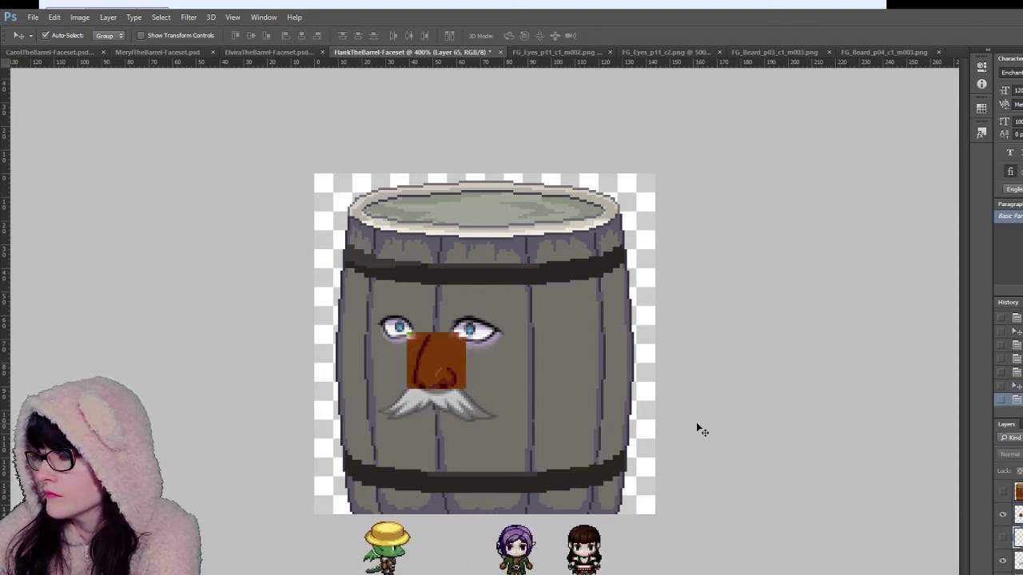
# Step: Cut away the corners of the brown nose patch that overlap the two eyes, and clear the selection
pyautogui.press('z')
pyautogui.click(405, 379)
pyautogui.click(405, 379)
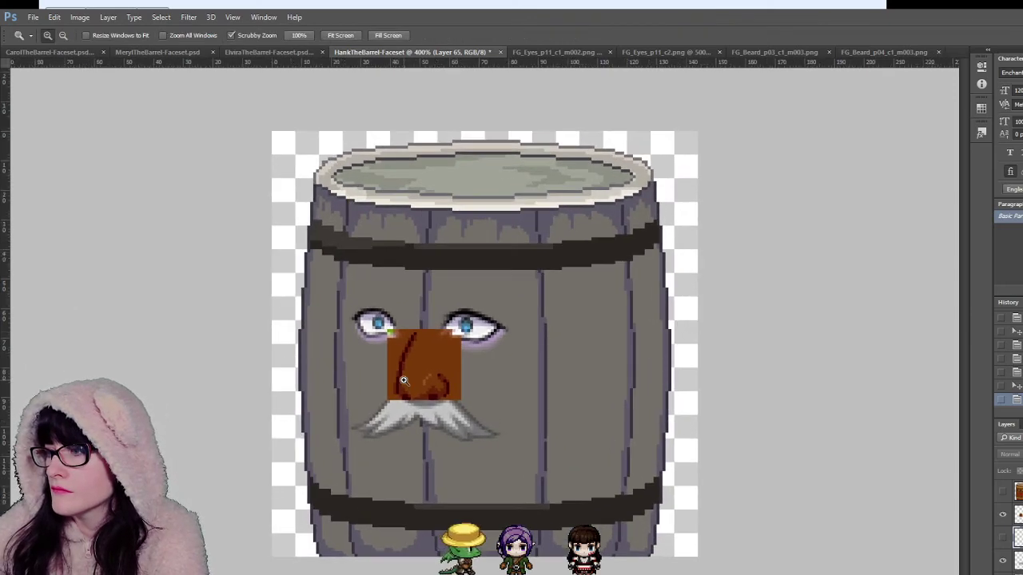
pyautogui.click(404, 378)
pyautogui.click(404, 379)
pyautogui.press('m')
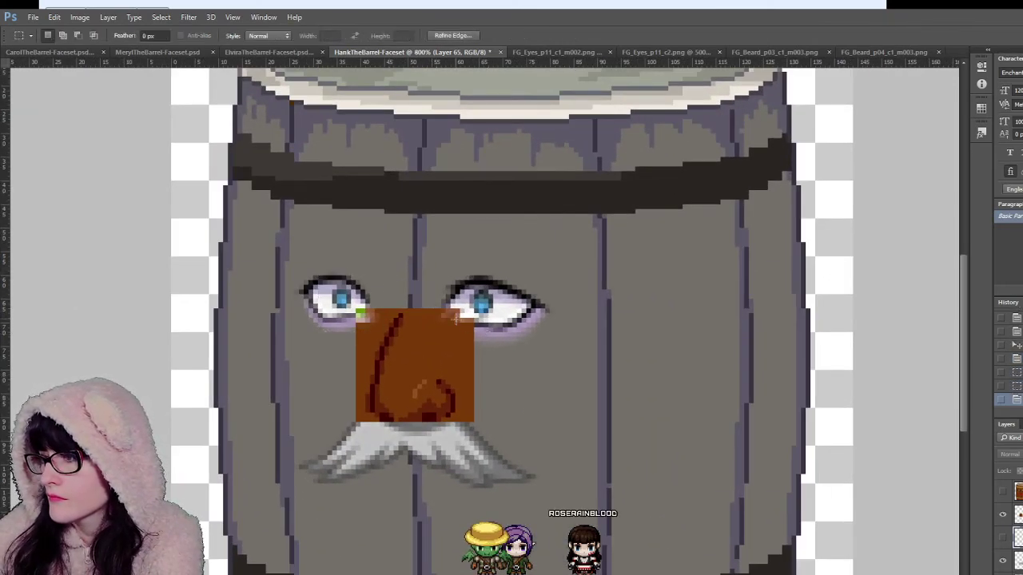
pyautogui.moveTo(487, 346); pyautogui.dragTo(487, 349)
pyautogui.click(1002, 514)
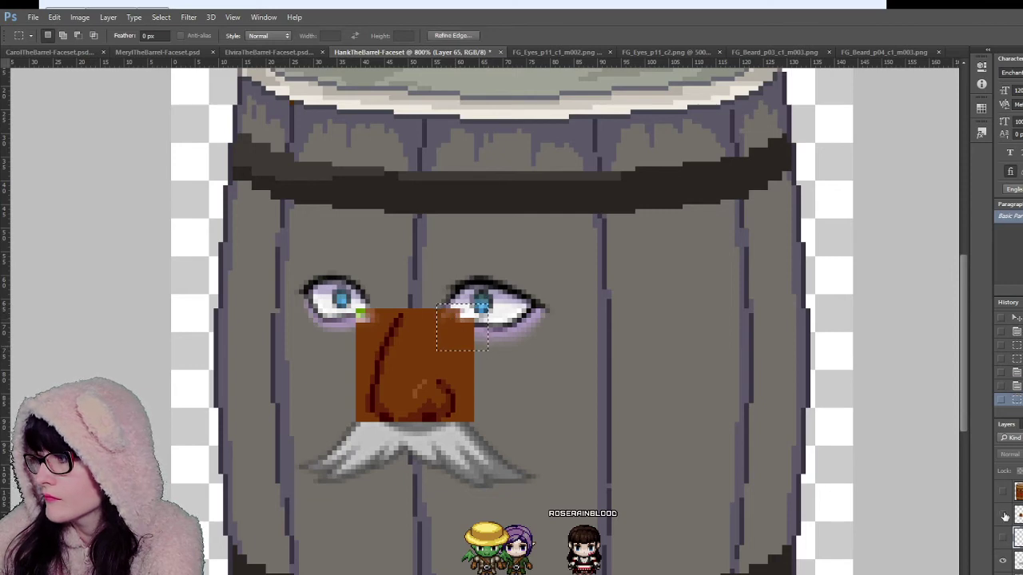
pyautogui.click(1002, 515)
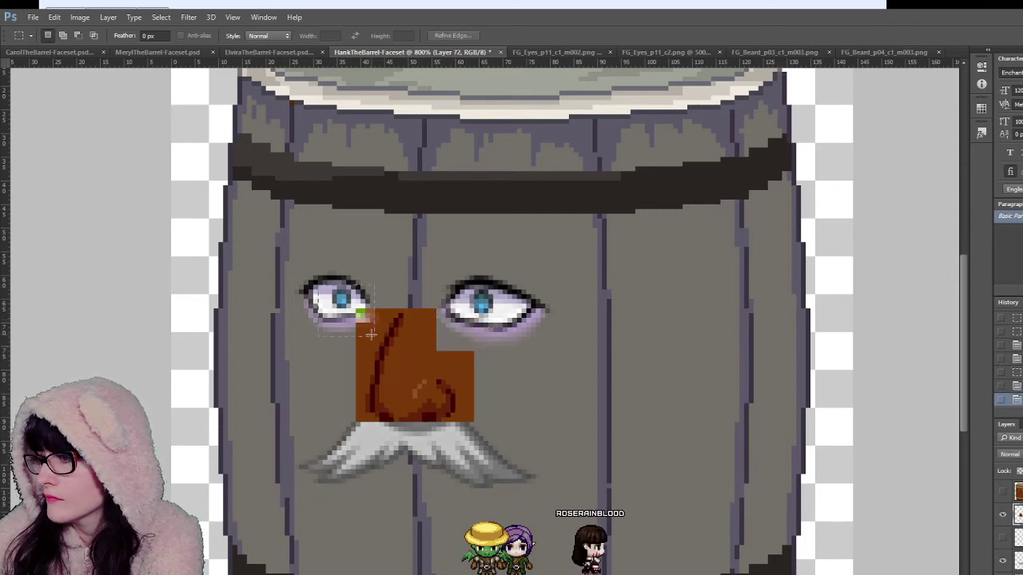
pyautogui.press('Delete')
pyautogui.hotkey('ctrl', 'd')
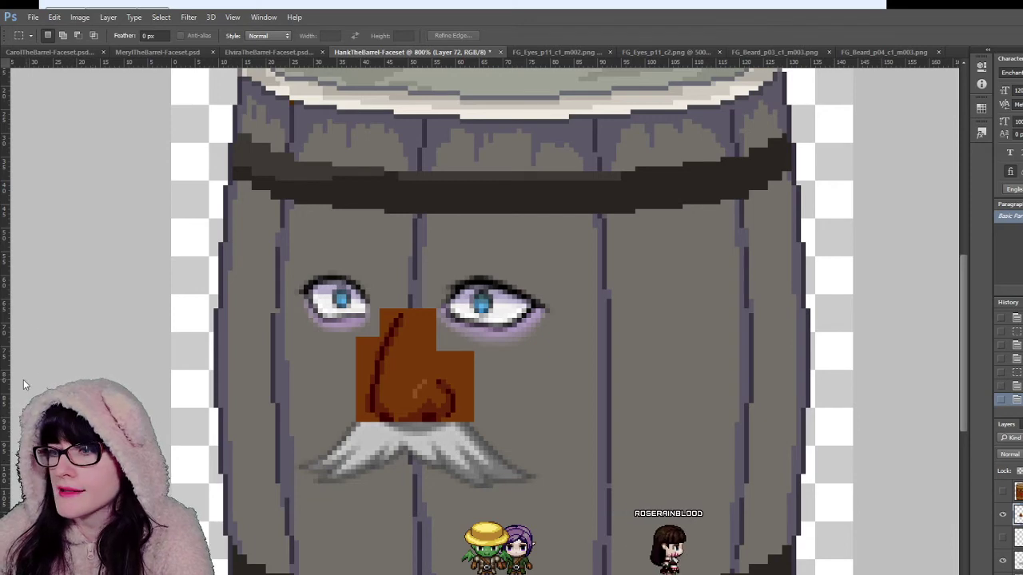
# Step: Sample the barrel's grey wood colour and fill the nose patch's brown background with it
pyautogui.press('z')
pyautogui.keyDown('alt'); pyautogui.click(490, 286); pyautogui.keyUp('alt')
pyautogui.keyDown('alt'); pyautogui.click(489, 287); pyautogui.keyUp('alt')
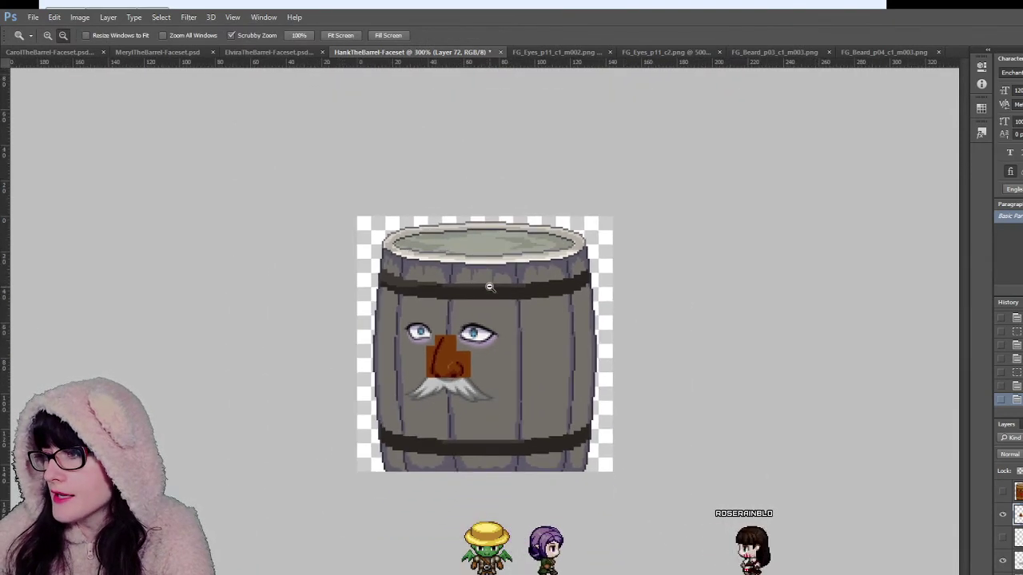
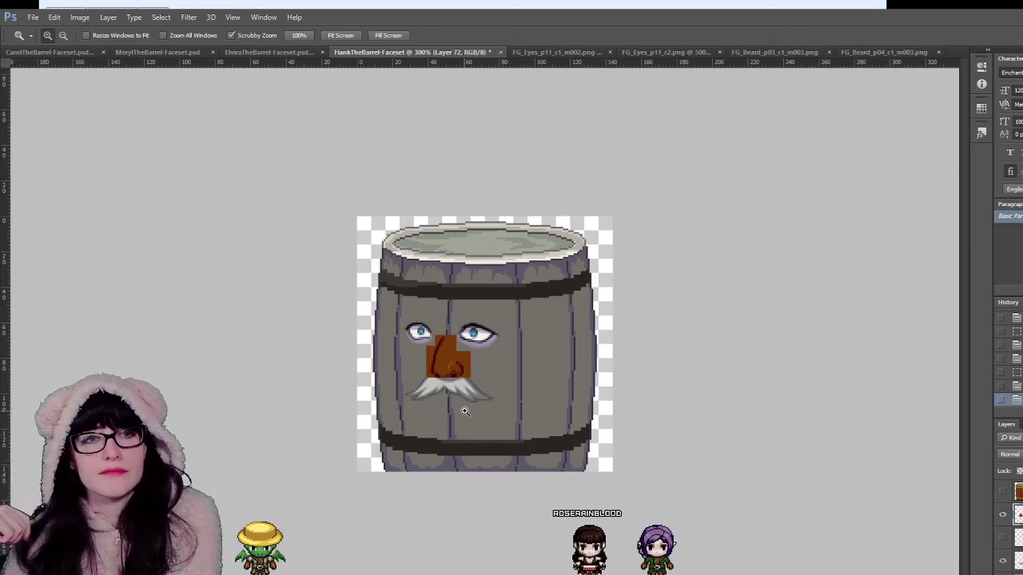
pyautogui.moveTo(465, 412); pyautogui.dragTo(395, 358)
pyautogui.press('i')
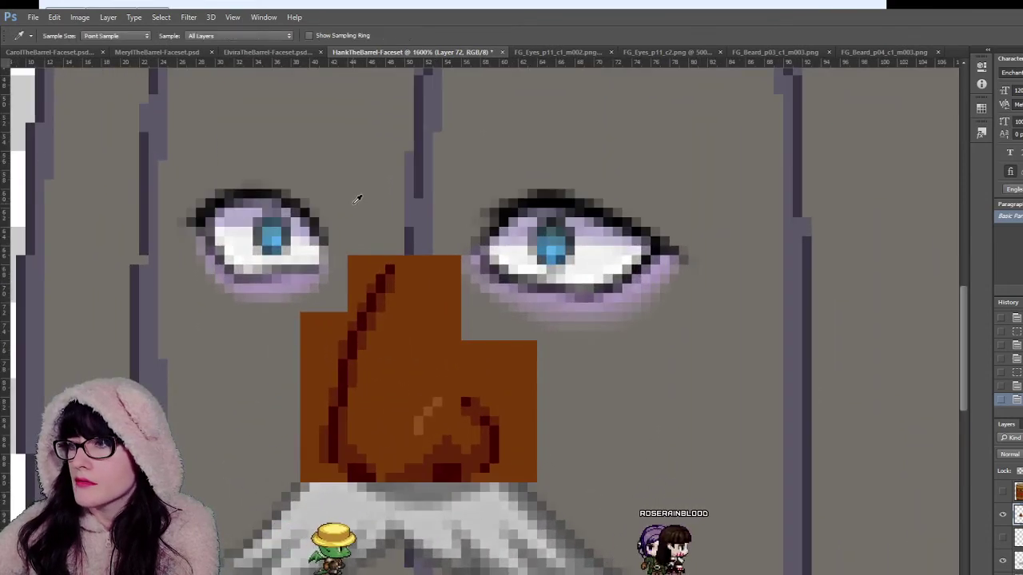
pyautogui.press('g')
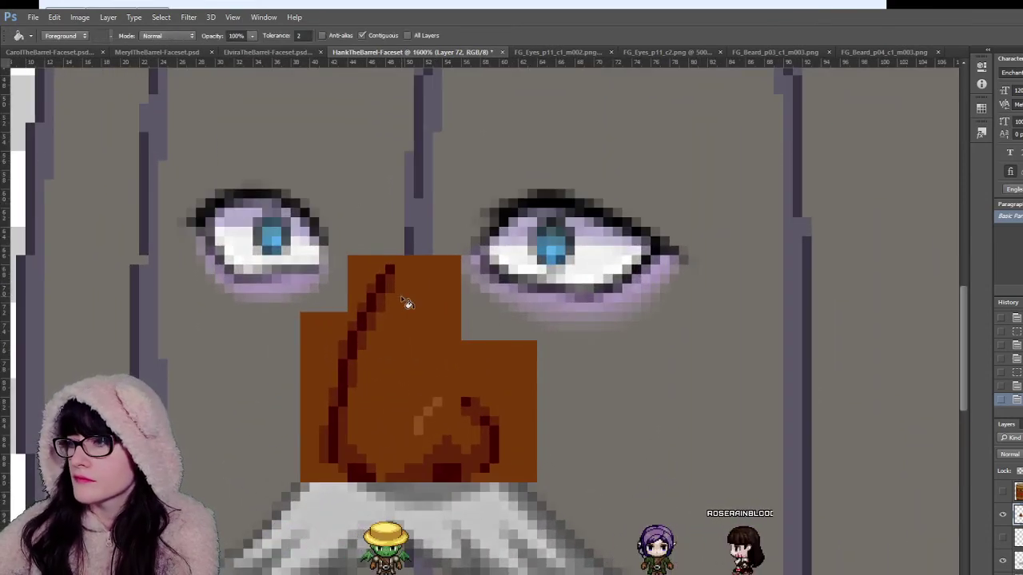
pyautogui.click(401, 296)
# Step: Examine the nose's remaining brown outline against the whole barrel face and up close
pyautogui.scroll(3, 429, 273)
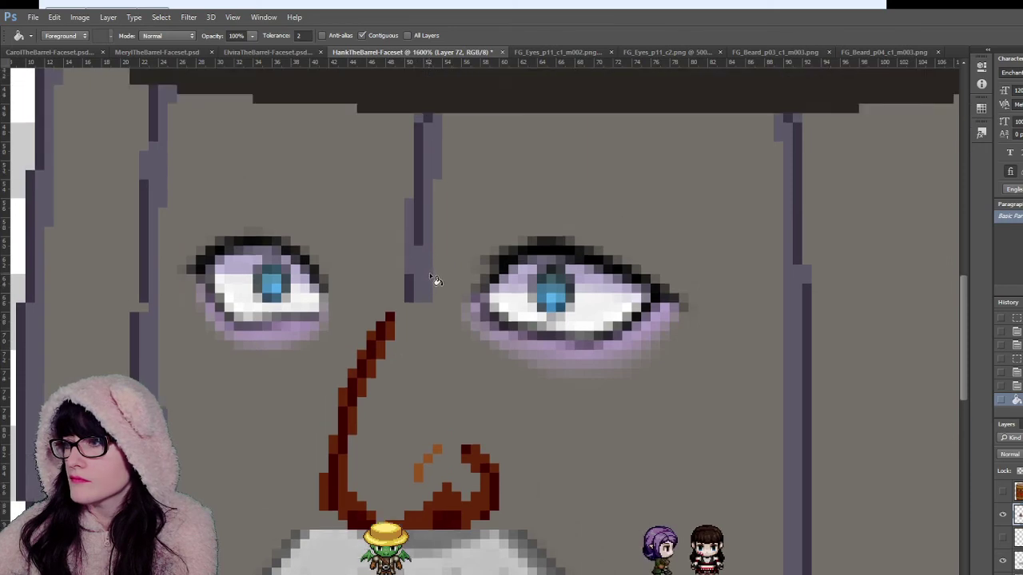
pyautogui.press('z')
pyautogui.keyDown('alt'); pyautogui.click(533, 369); pyautogui.keyUp('alt')
pyautogui.keyDown('alt'); pyautogui.click(533, 369); pyautogui.keyUp('alt')
pyautogui.keyDown('alt'); pyautogui.click(533, 369); pyautogui.keyUp('alt')
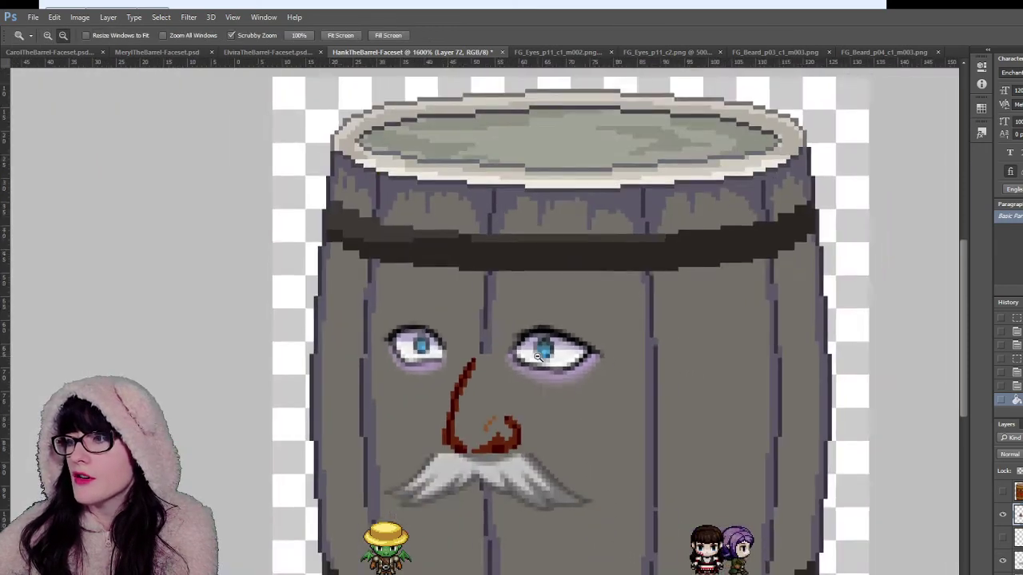
pyautogui.keyDown('alt'); pyautogui.click(529, 391); pyautogui.keyUp('alt')
pyautogui.keyDown('alt'); pyautogui.click(529, 392); pyautogui.keyUp('alt')
pyautogui.click(412, 287)
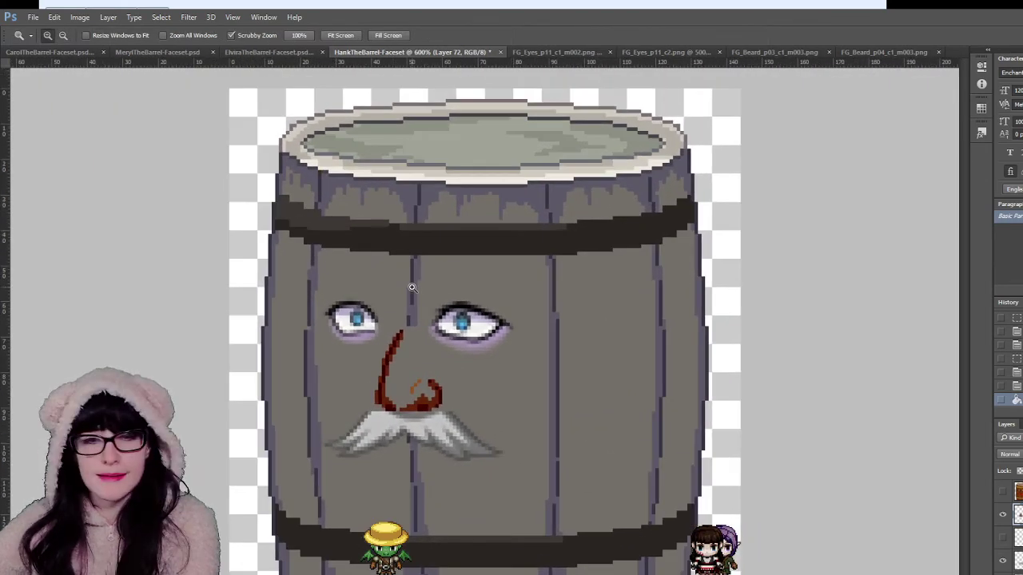
pyautogui.moveTo(413, 288); pyautogui.dragTo(478, 302)
pyautogui.scroll(-1, 479, 302)
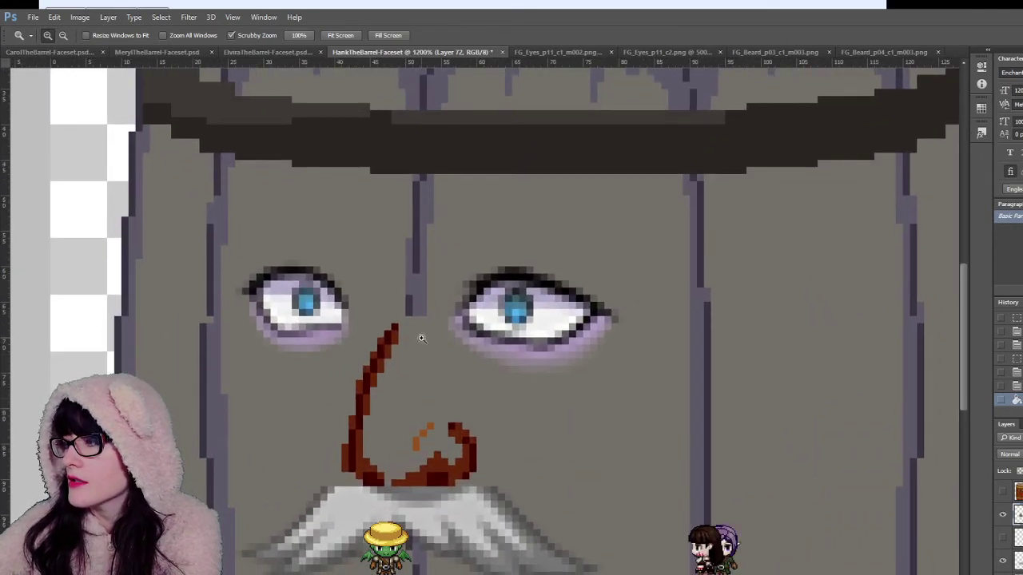
# Step: Paint over the plank line between the two eyes with the barrel's grey wood colour inside a rectangular selection, and clear the selection
pyautogui.click(1003, 515)
pyautogui.click(1003, 515)
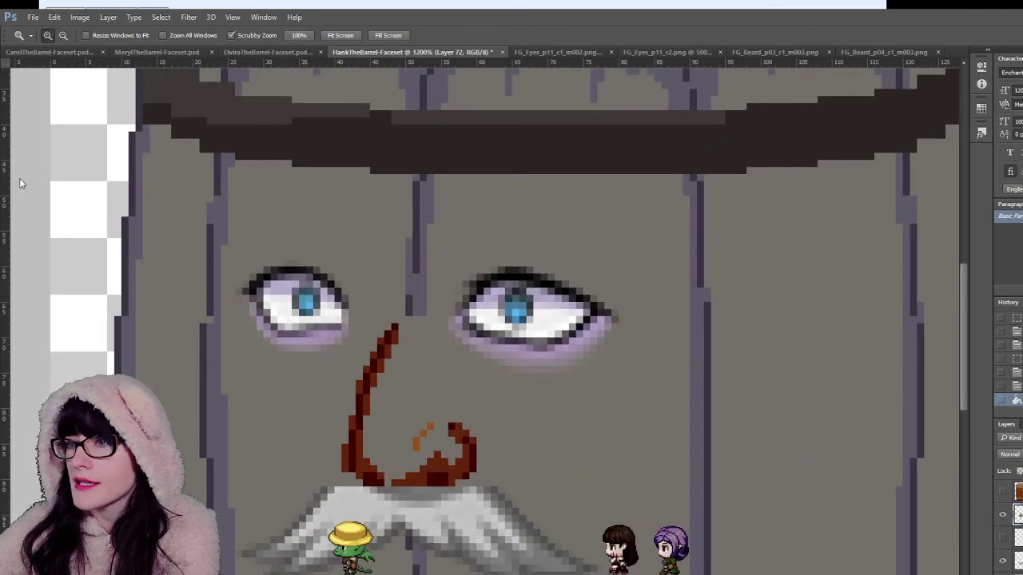
pyautogui.press('m')
pyautogui.moveTo(391, 174)
pyautogui.mouseDown()
pyautogui.moveTo(436, 274)
pyautogui.moveTo(440, 315)
pyautogui.mouseUp()
pyautogui.press('b')
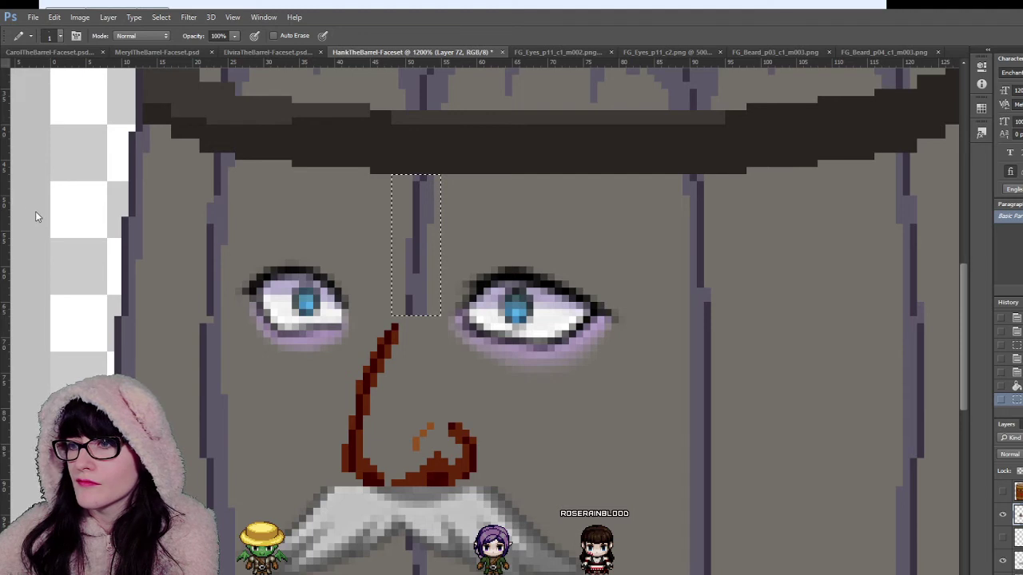
pyautogui.hotkey('shift', 'b')
pyautogui.moveTo(415, 228); pyautogui.dragTo(415, 297)
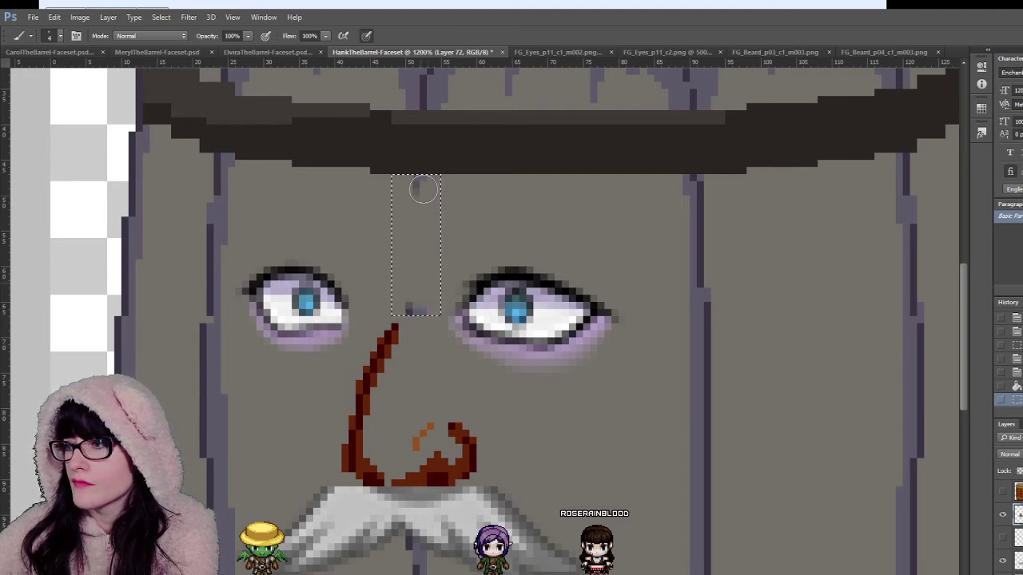
pyautogui.press('m')
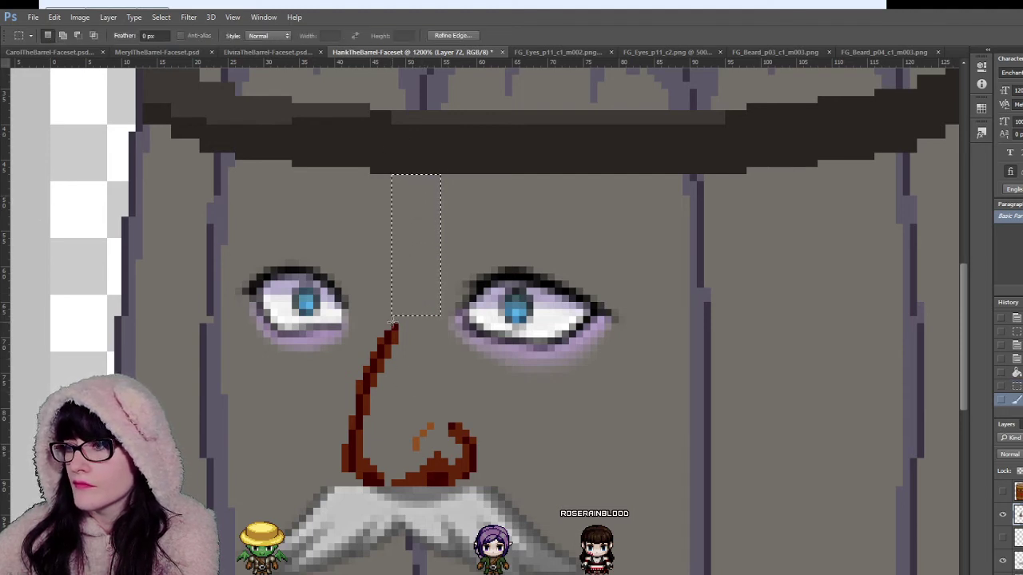
pyautogui.hotkey('ctrl', 'd')
# Step: Examine the nose's brown outline up close and in the whole face, and compare it with the Elvira barrel's nose
pyautogui.press('z')
pyautogui.click(402, 419)
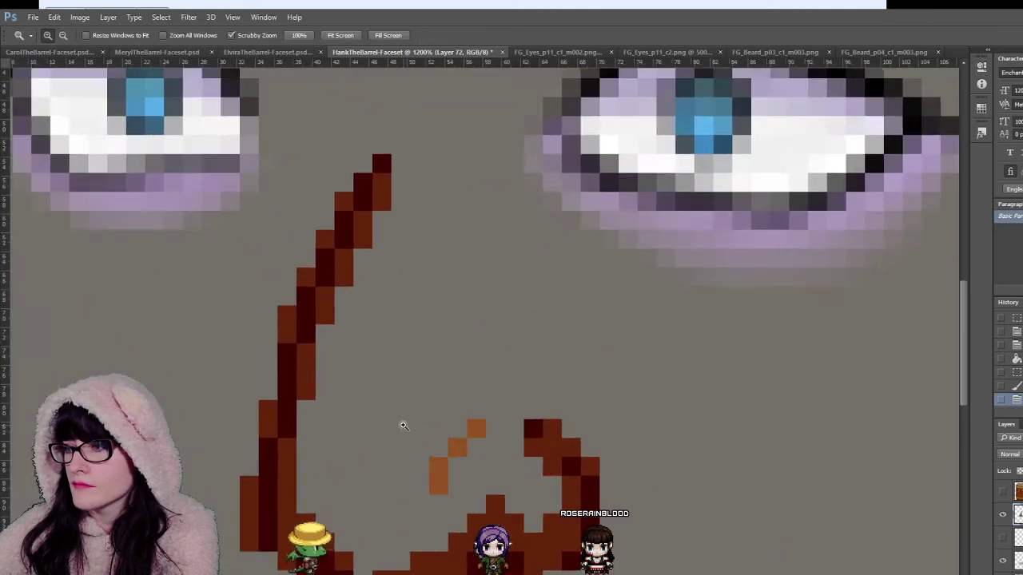
pyautogui.press('i')
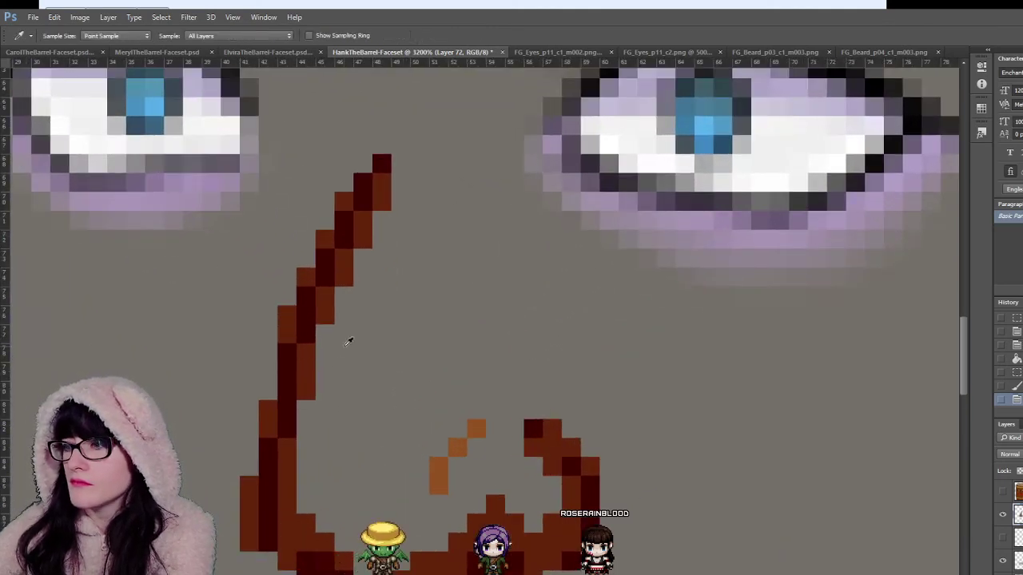
pyautogui.scroll(-3, 349, 338)
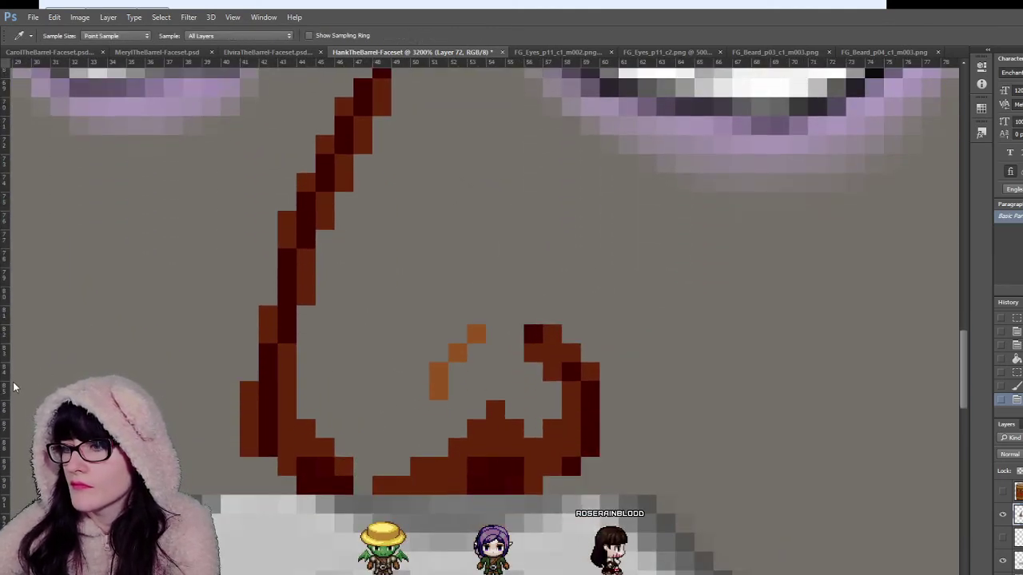
pyautogui.press('z')
pyautogui.keyDown('alt'); pyautogui.click(212, 413); pyautogui.keyUp('alt')
pyautogui.keyDown('alt'); pyautogui.click(212, 413); pyautogui.keyUp('alt')
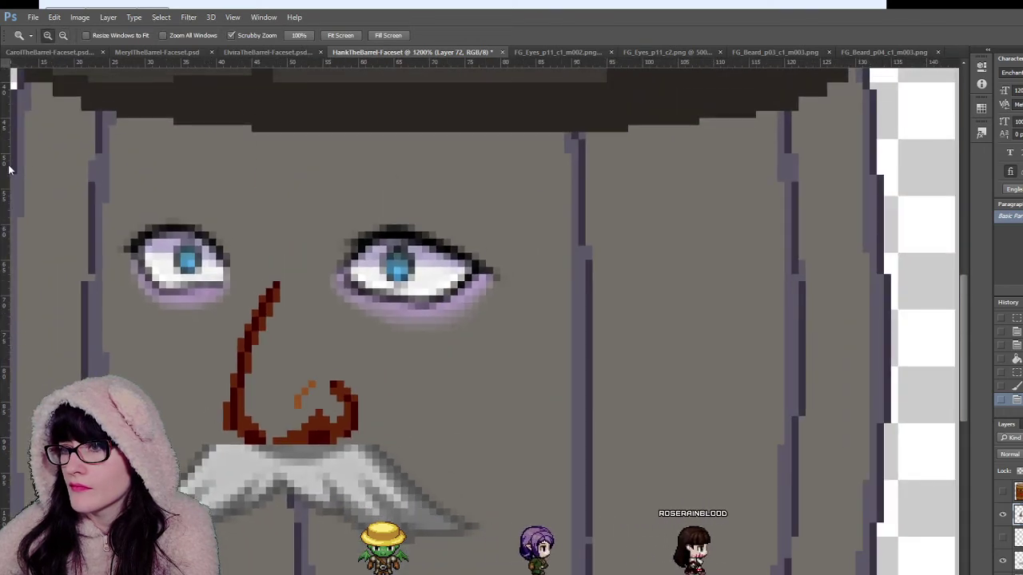
pyautogui.press('i')
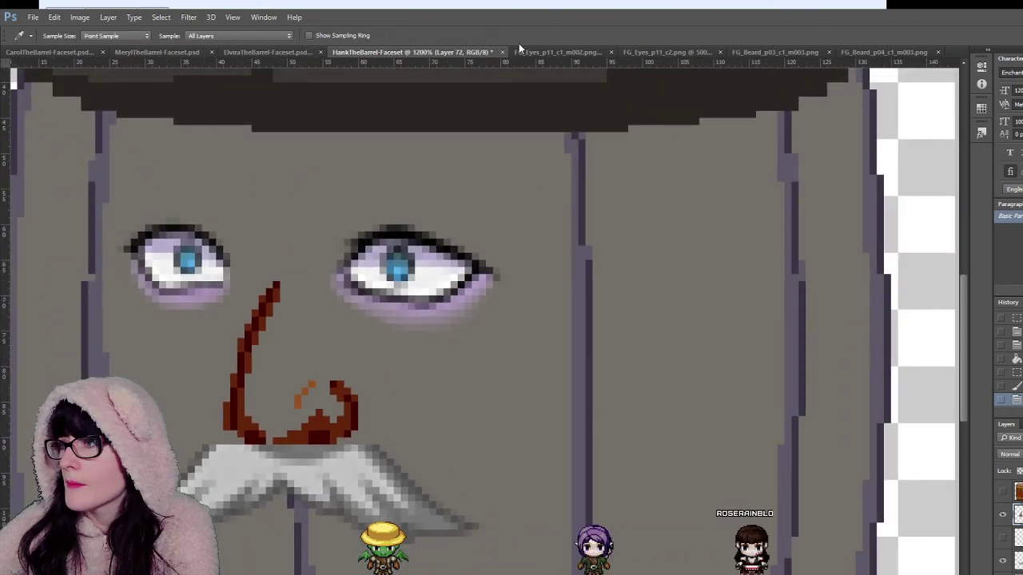
pyautogui.click(280, 53)
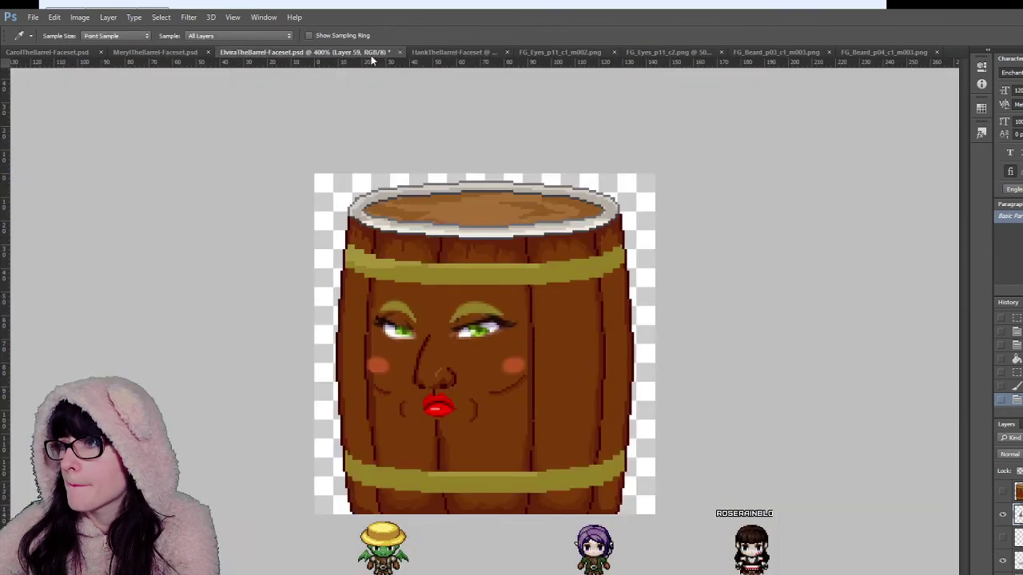
pyautogui.click(448, 52)
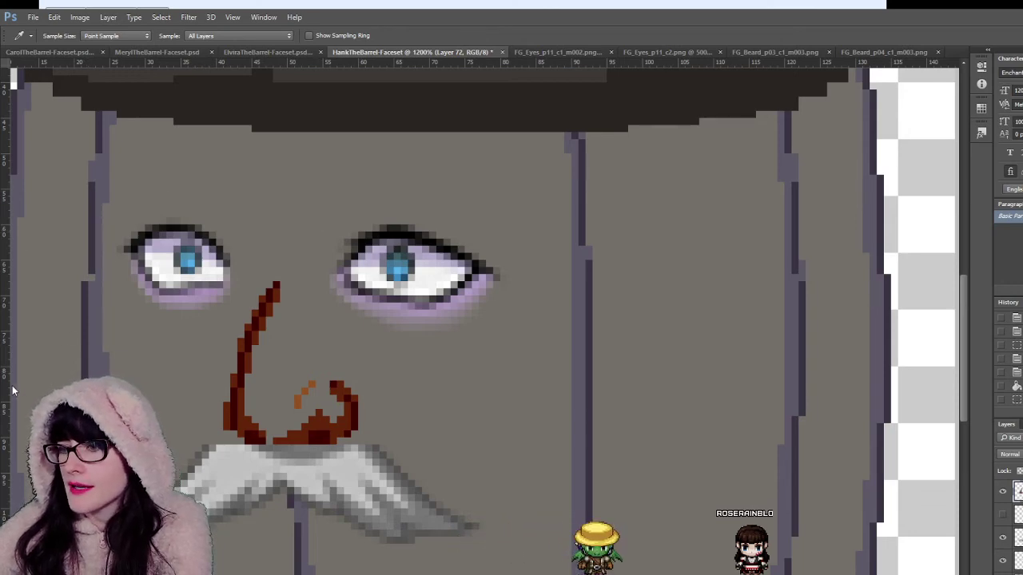
# Step: Recolour the darkest brown pixels of the nose's bridge, nostril and tip outline dark purple with a 1-pixel pencil
pyautogui.press('z')
pyautogui.click(180, 418)
pyautogui.click(180, 418)
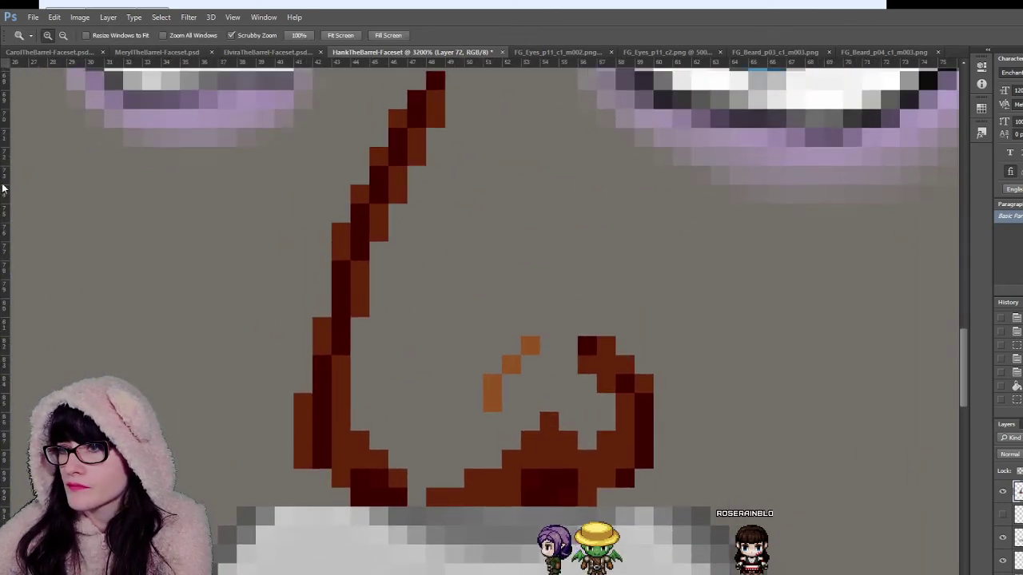
pyautogui.press('b')
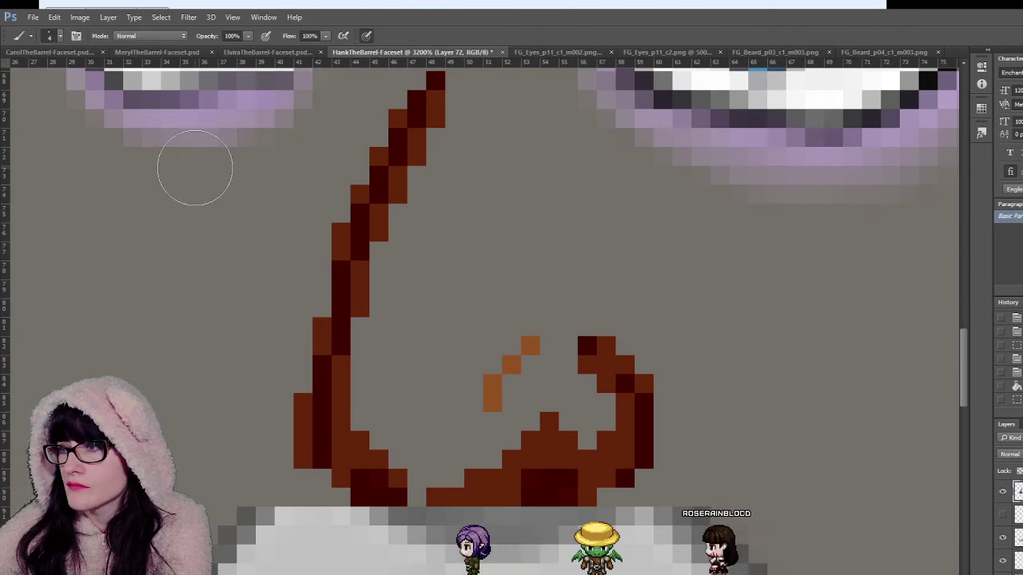
pyautogui.hotkey('shift', 'b')
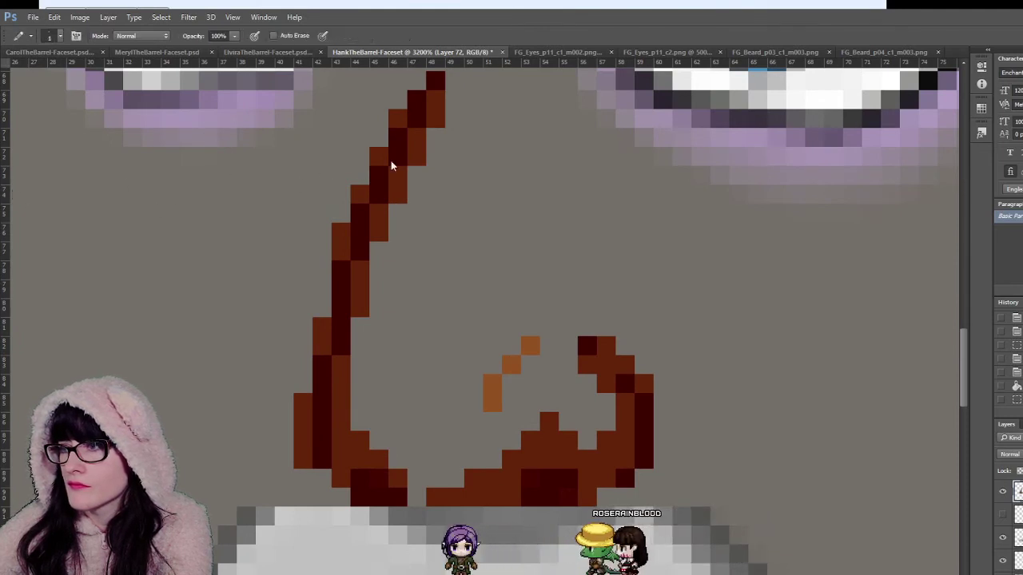
pyautogui.scroll(2, 414, 156)
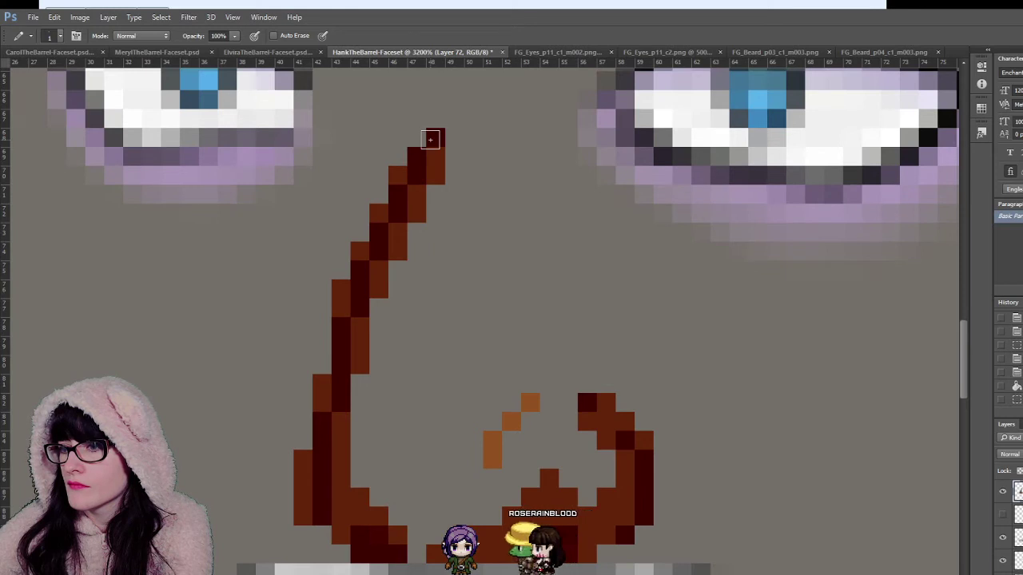
pyautogui.click(433, 136)
pyautogui.click(419, 156)
pyautogui.click(420, 173)
pyautogui.click(397, 190)
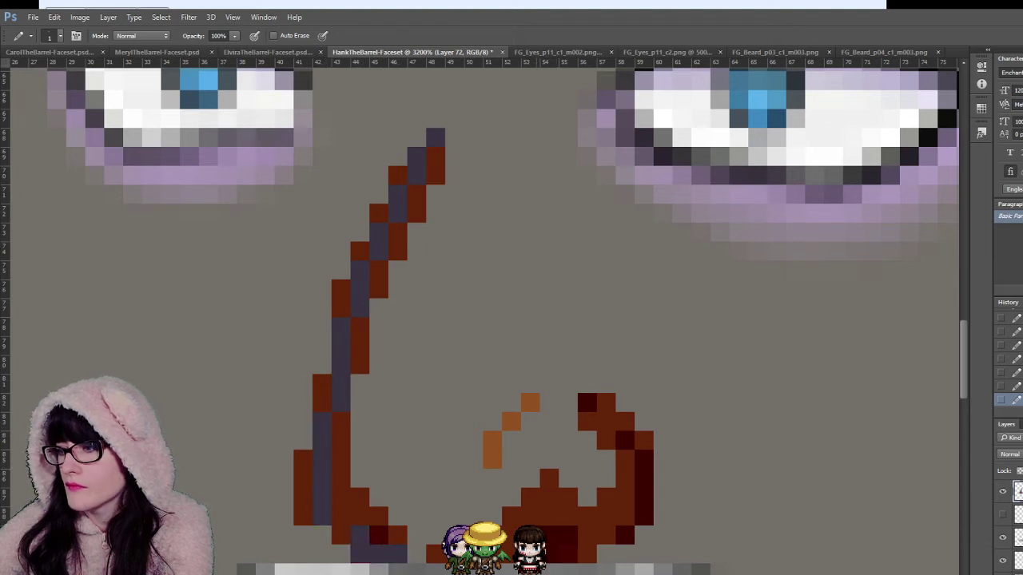
pyautogui.moveTo(624, 537)
pyautogui.mouseDown()
pyautogui.moveTo(636, 536)
pyautogui.moveTo(646, 463)
pyautogui.mouseUp()
pyautogui.click(628, 446)
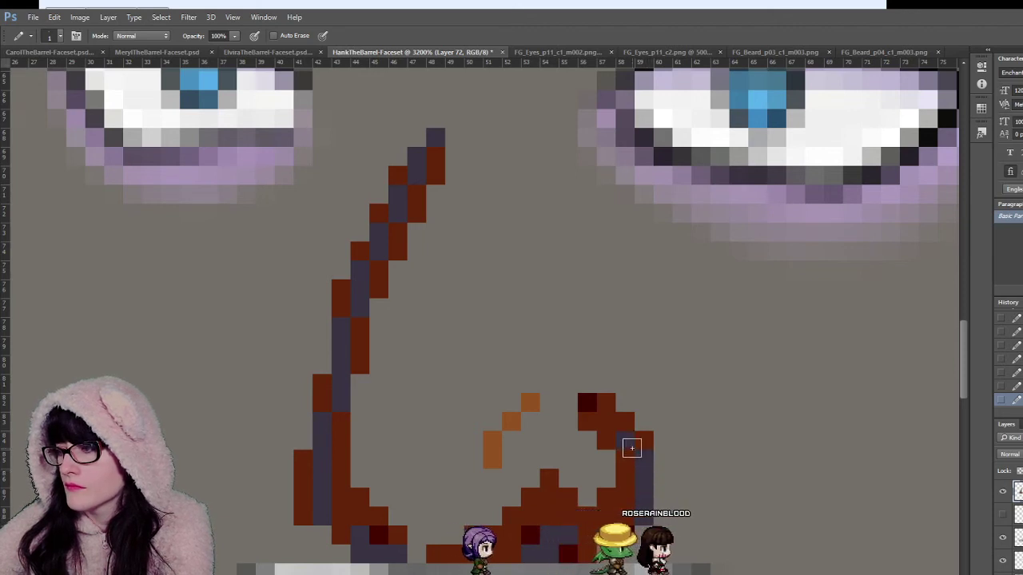
pyautogui.click(586, 402)
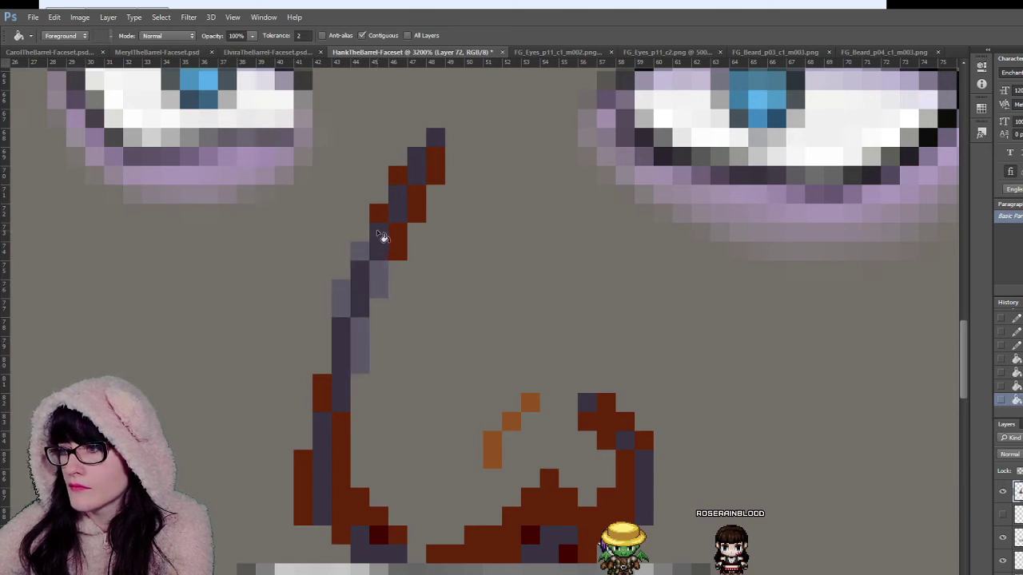
# Step: Fill the remaining reddish-brown areas of the nose outline with the lighter grey-purple of the plank lines
pyautogui.click(397, 242)
pyautogui.click(397, 177)
pyautogui.click(416, 204)
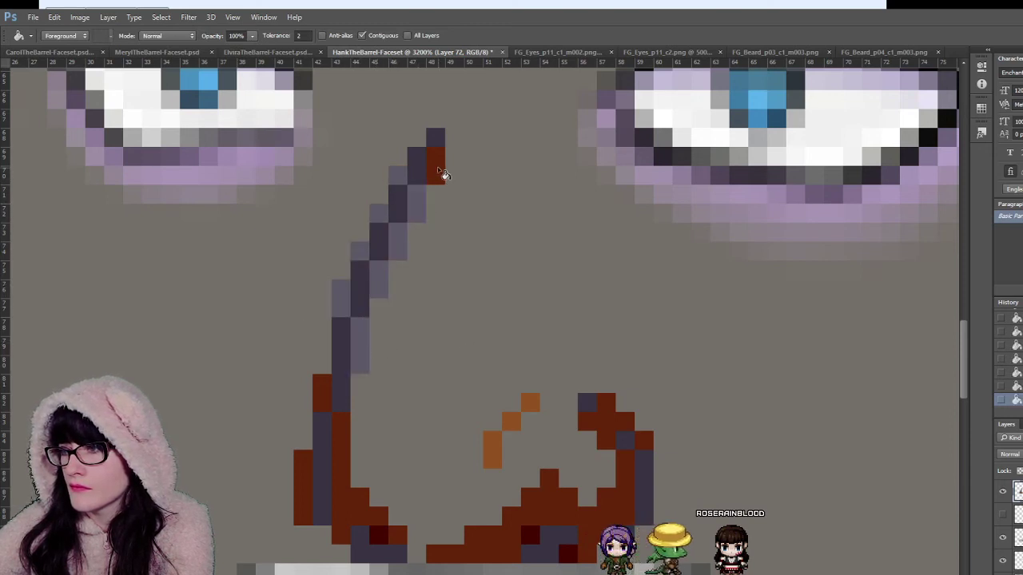
pyautogui.click(435, 166)
pyautogui.click(340, 463)
pyautogui.click(304, 488)
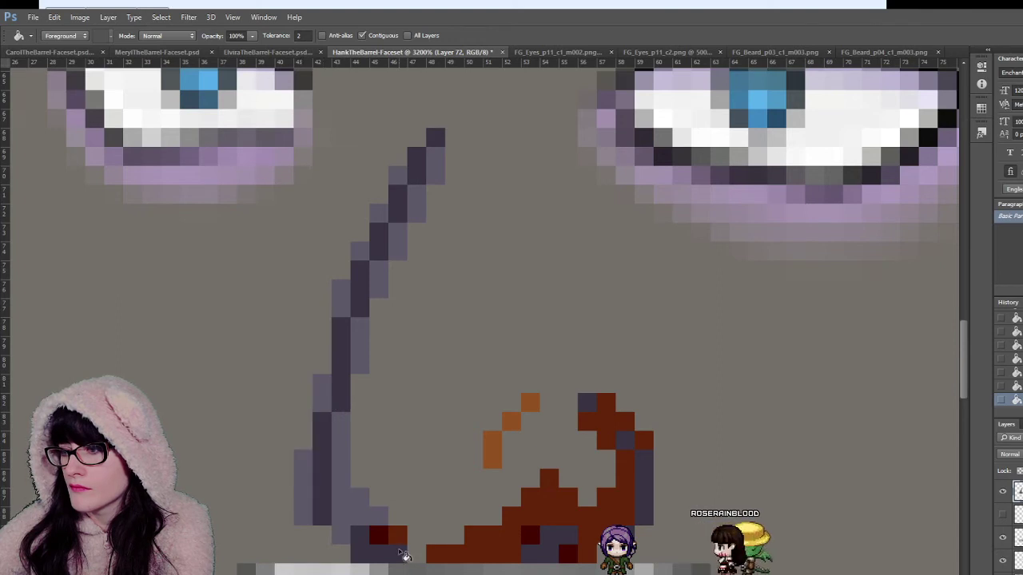
pyautogui.click(398, 536)
pyautogui.click(454, 554)
pyautogui.click(608, 431)
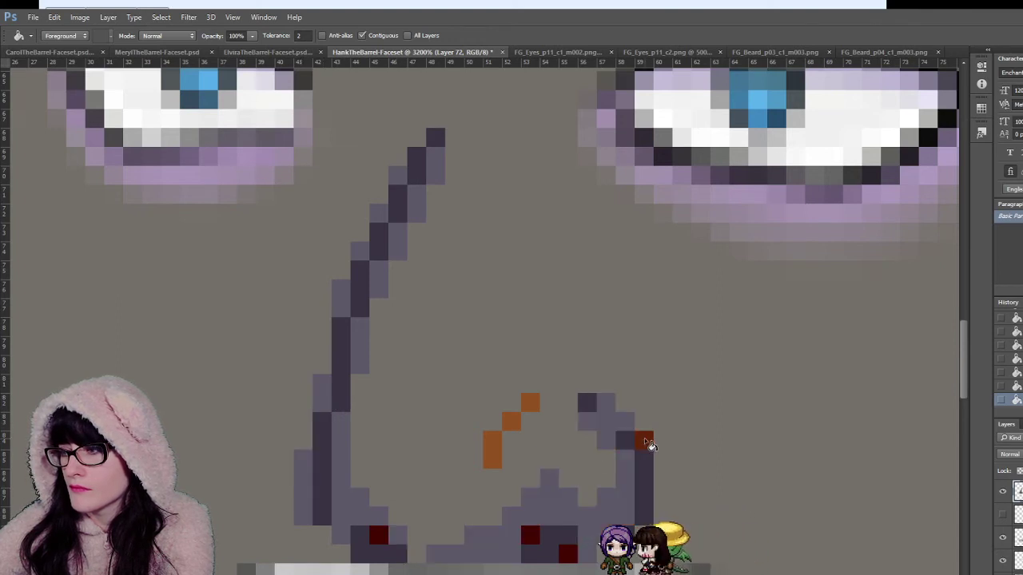
pyautogui.click(644, 440)
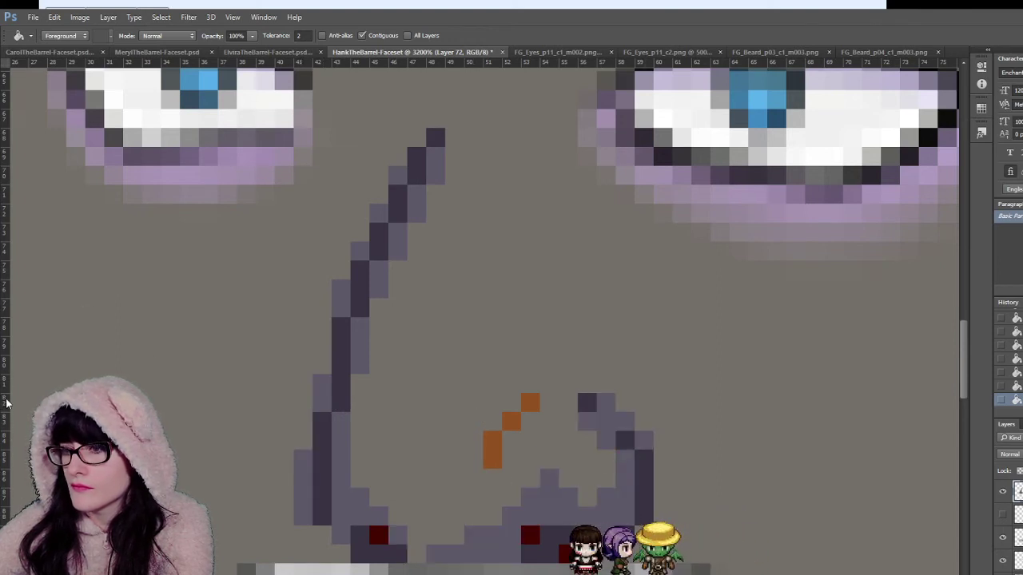
# Step: Recolour the leftover dark red pixels in the two nostrils with dark purple-grey shades that match the outline
pyautogui.press('i')
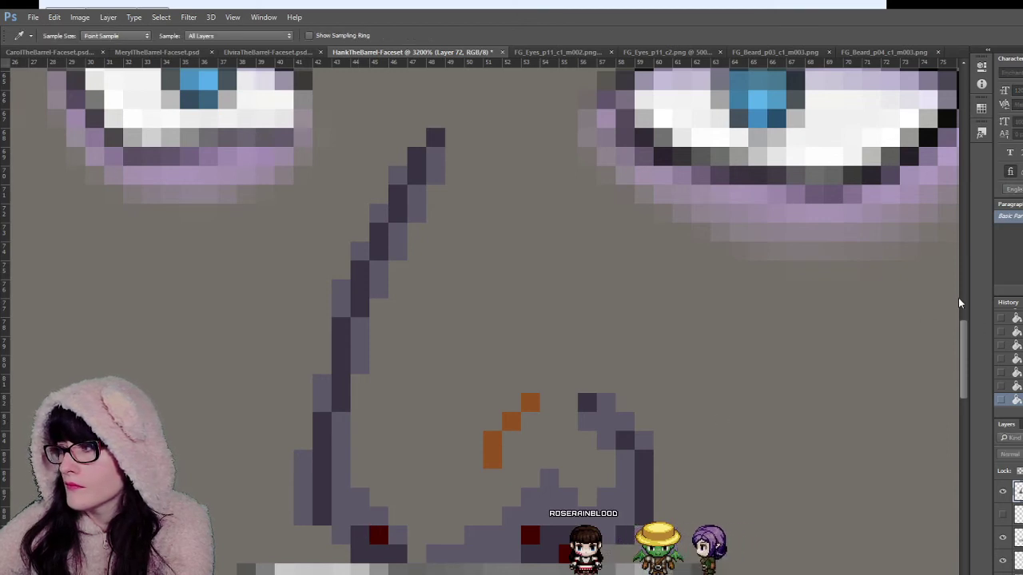
pyautogui.press('g')
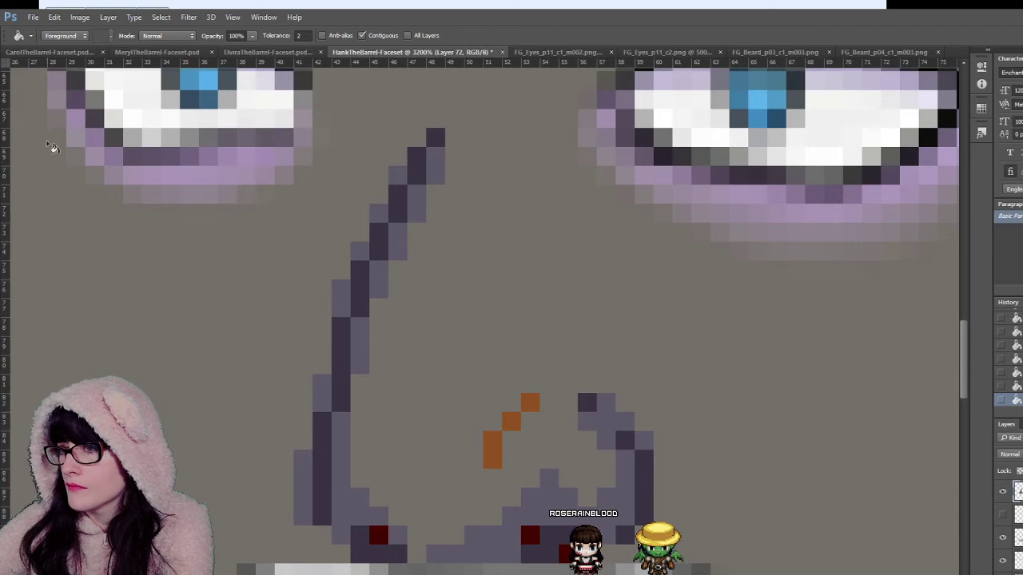
pyautogui.press('b')
pyautogui.click(379, 535)
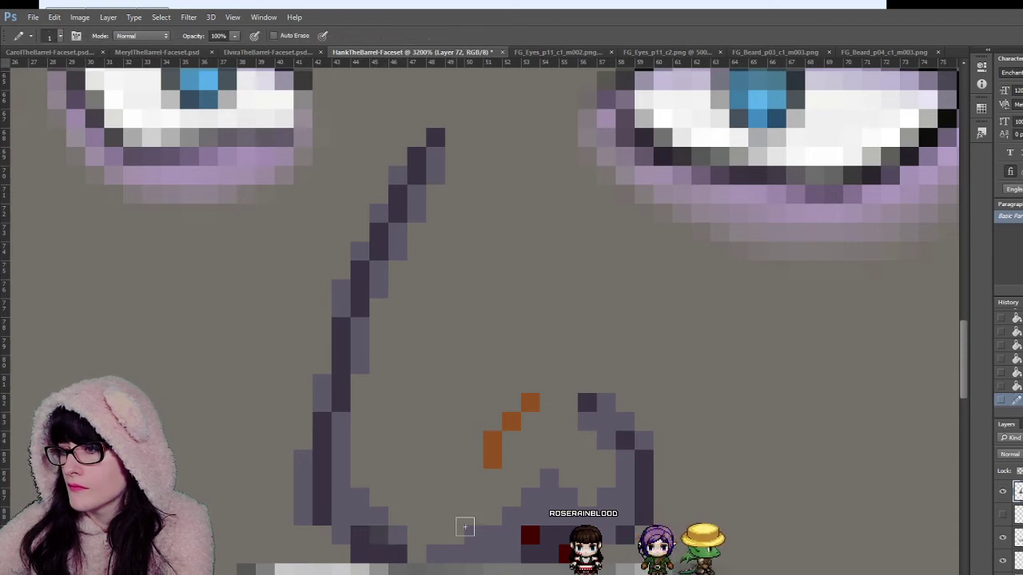
pyautogui.moveTo(537, 538); pyautogui.dragTo(559, 552)
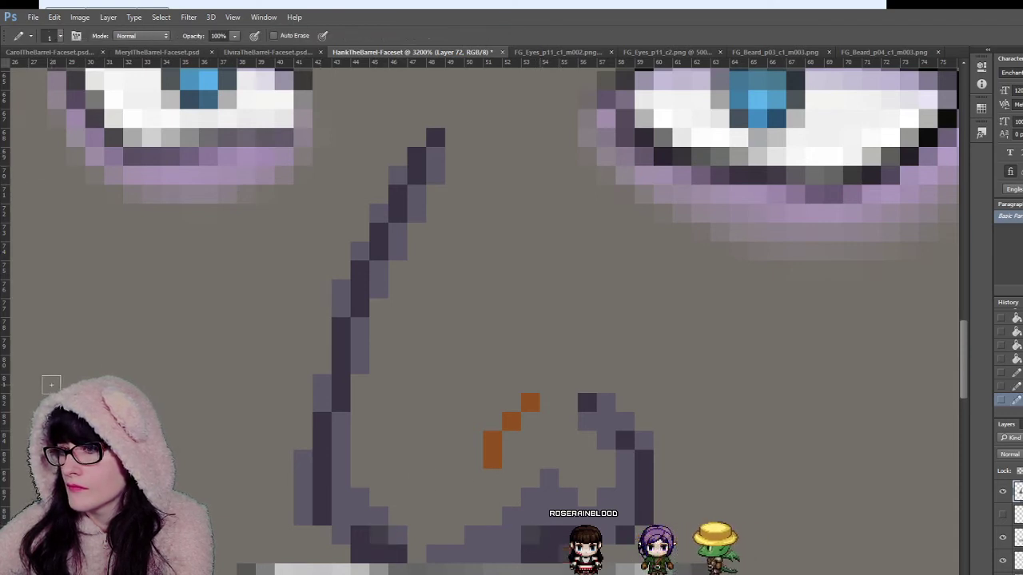
pyautogui.press('i')
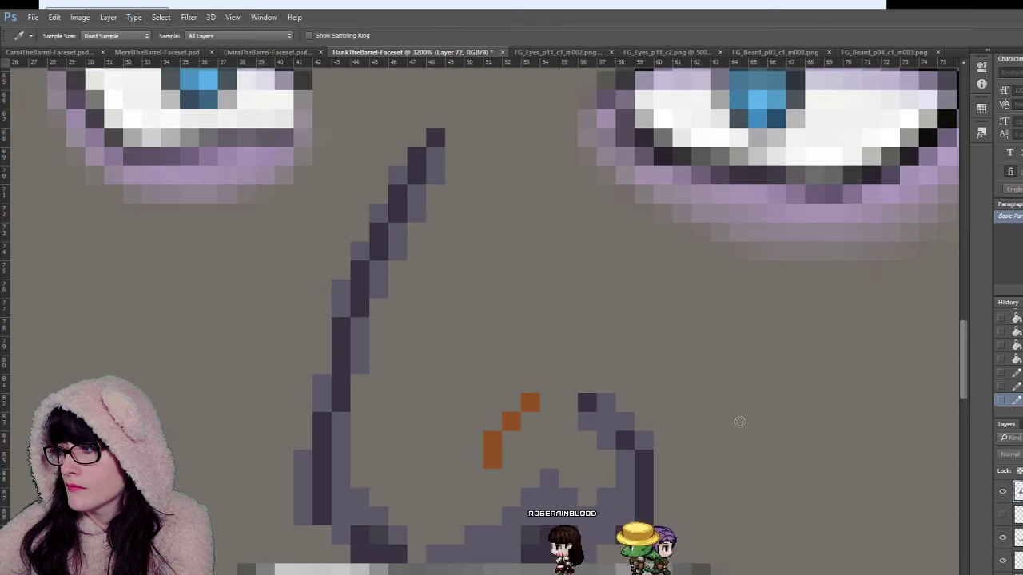
pyautogui.press('b')
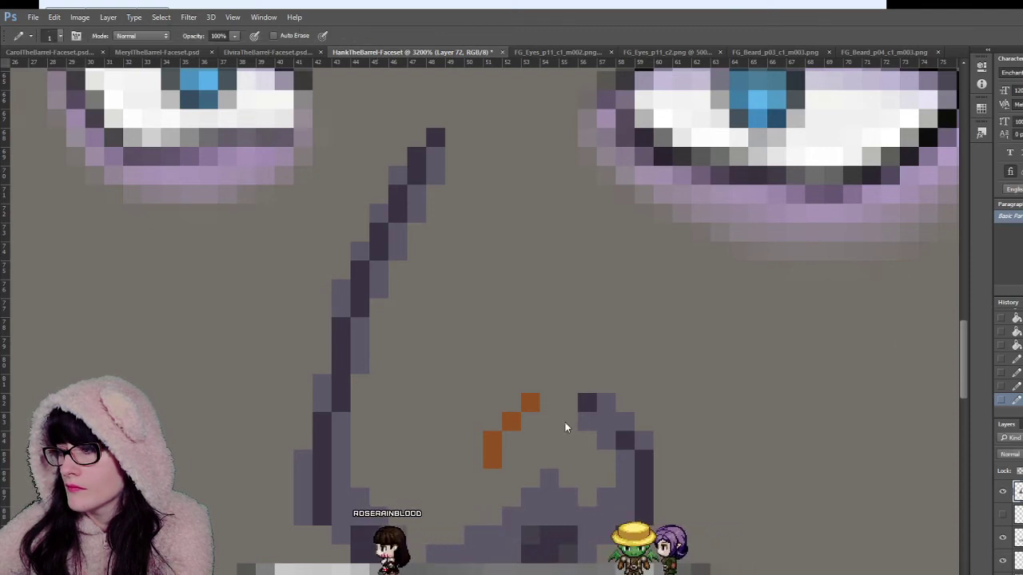
pyautogui.press('i')
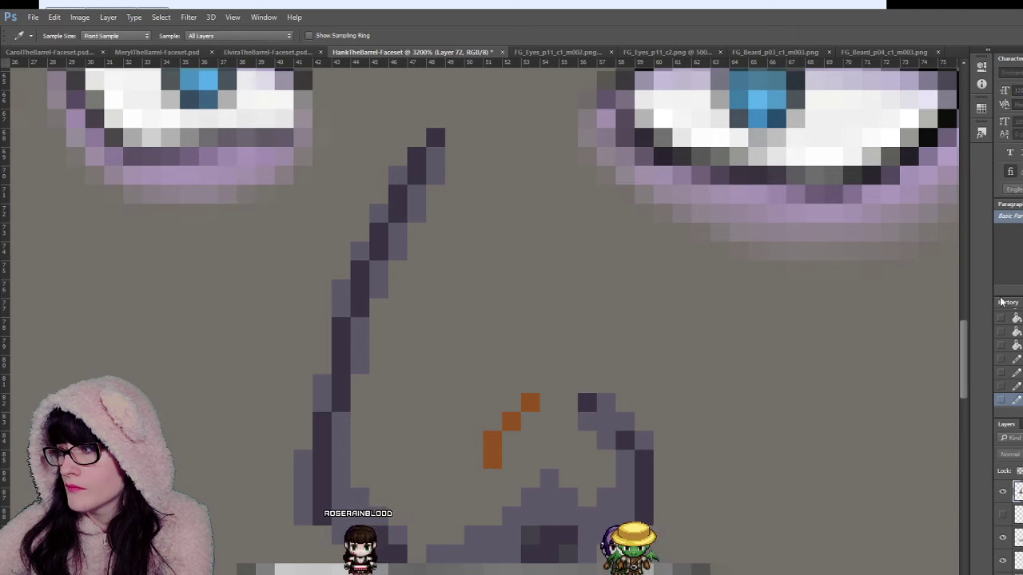
pyautogui.press('b')
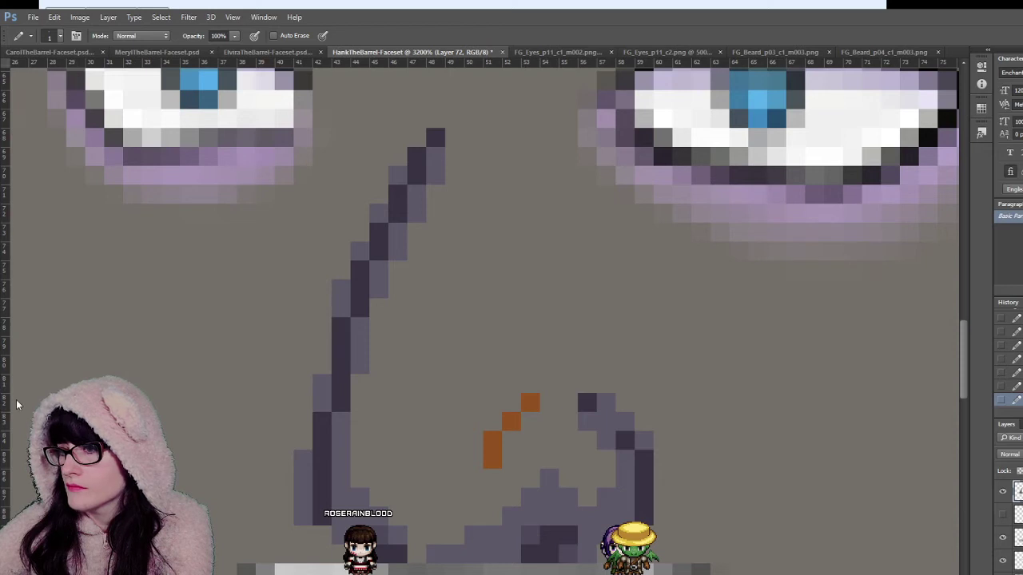
# Step: Recolour the orange highlight on the nose tip light grey, and check the recoloured nose against the whole barrel face
pyautogui.press('i')
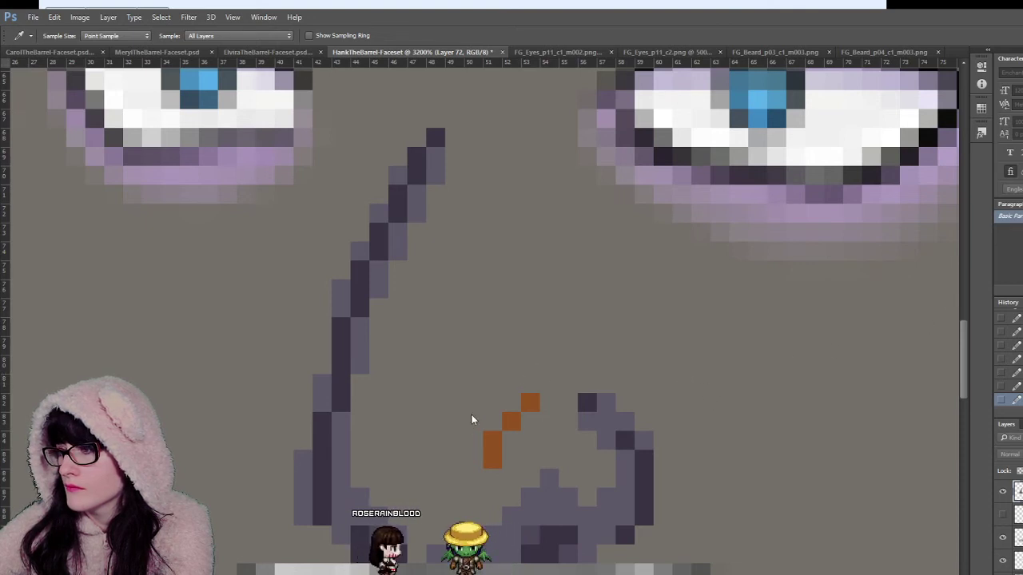
pyautogui.press('b')
pyautogui.moveTo(491, 461)
pyautogui.mouseDown()
pyautogui.moveTo(491, 441)
pyautogui.moveTo(530, 403)
pyautogui.mouseUp()
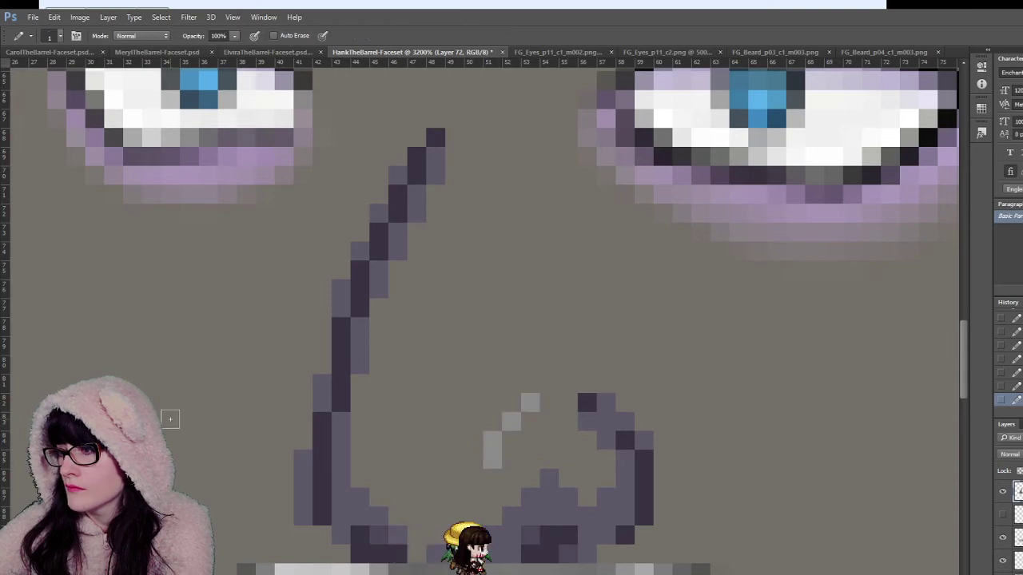
pyautogui.press('z')
pyautogui.keyDown('alt'); pyautogui.click(558, 366); pyautogui.keyUp('alt')
pyautogui.keyDown('alt'); pyautogui.click(559, 363); pyautogui.keyUp('alt')
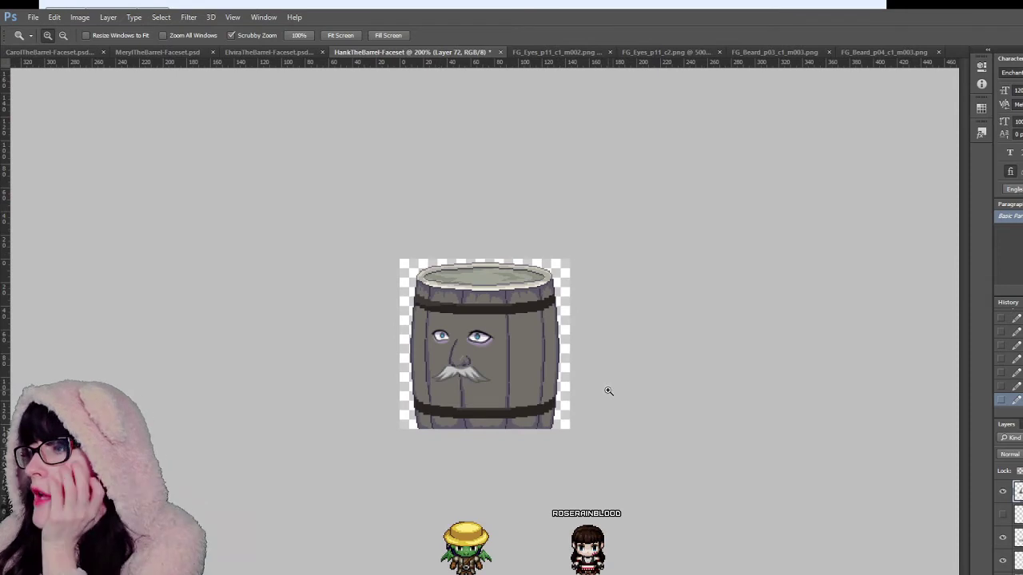
pyautogui.click(489, 362)
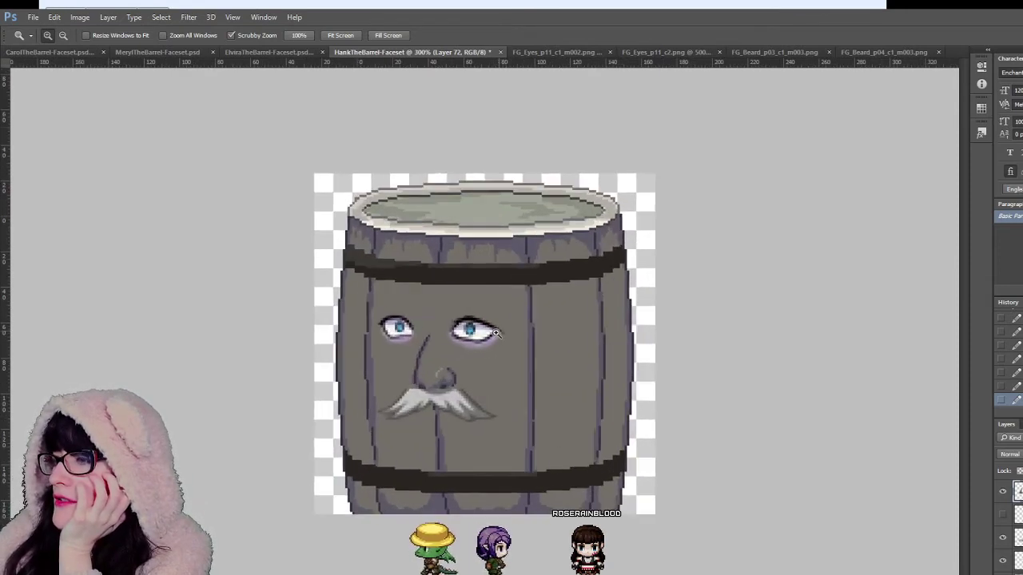
pyautogui.click(496, 333)
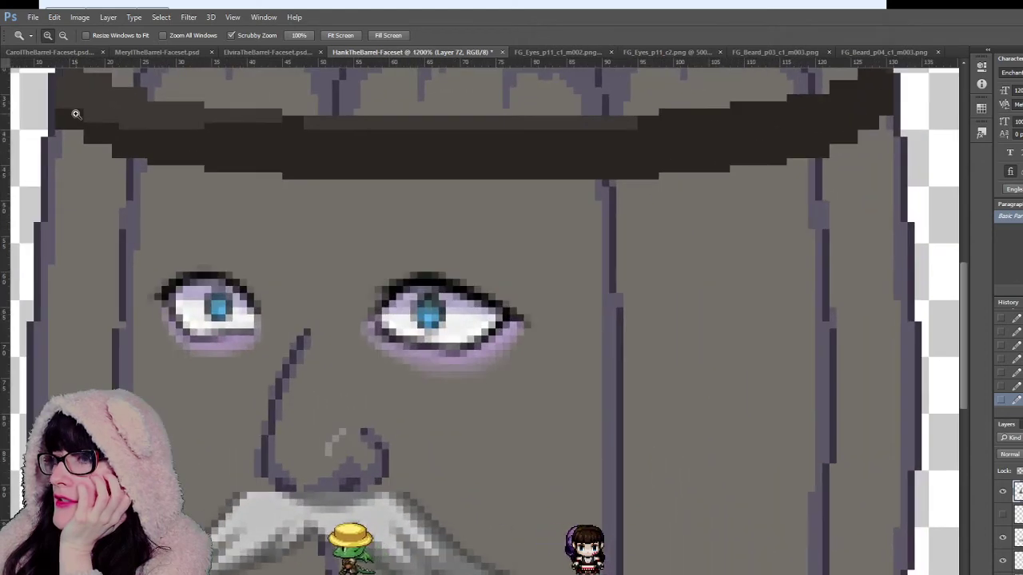
# Step: Nudge the moustache slightly so that it sits snugly beneath the nose
pyautogui.press('v')
pyautogui.scroll(-2, 376, 448)
pyautogui.moveTo(376, 453)
pyautogui.mouseDown()
pyautogui.moveTo(377, 482)
pyautogui.moveTo(377, 464)
pyautogui.mouseUp()
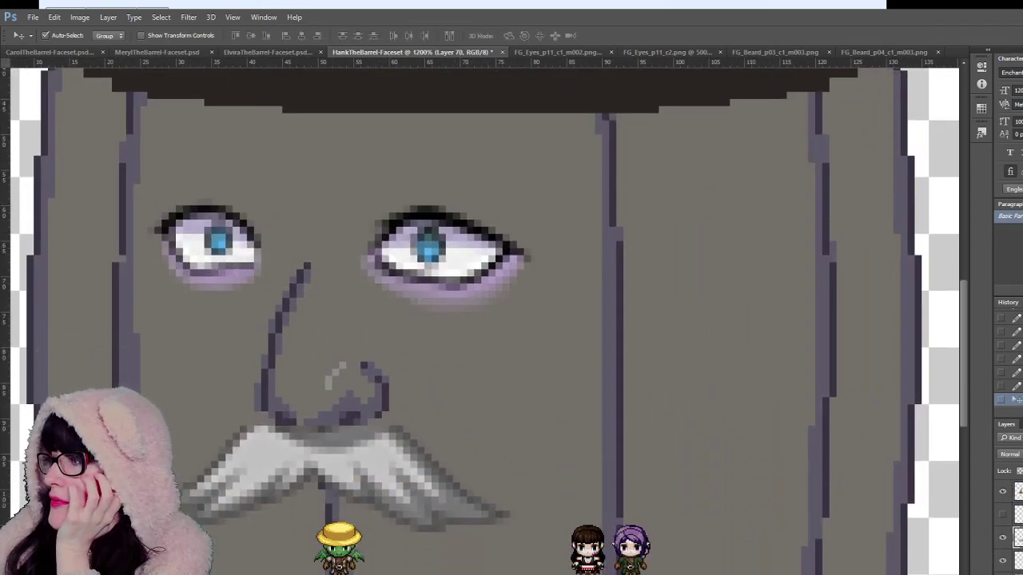
pyautogui.hotkey('ctrl', 'z')
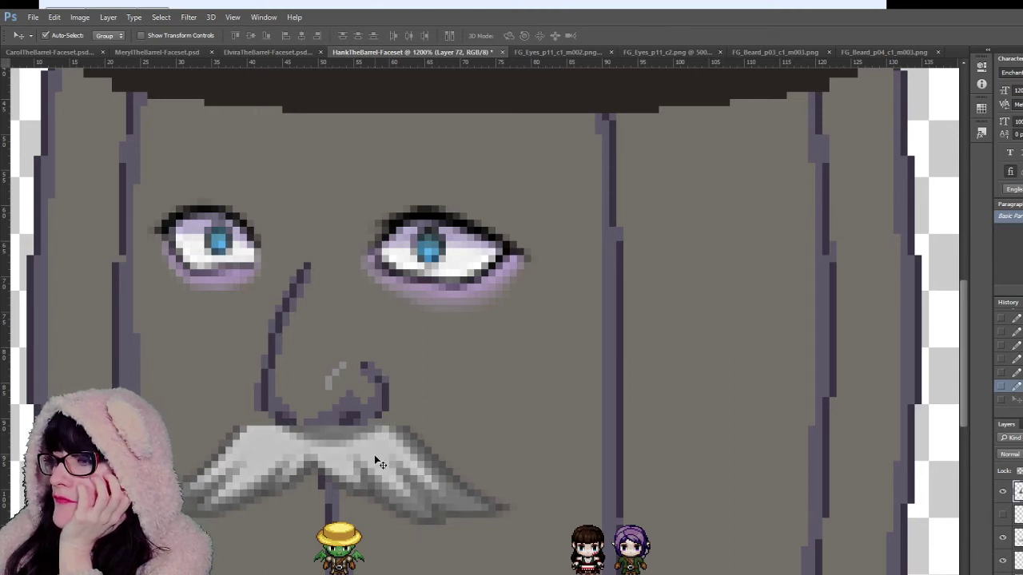
pyautogui.moveTo(376, 460)
pyautogui.mouseDown()
pyautogui.moveTo(377, 470)
pyautogui.moveTo(363, 464)
pyautogui.mouseUp()
pyautogui.press('Up')
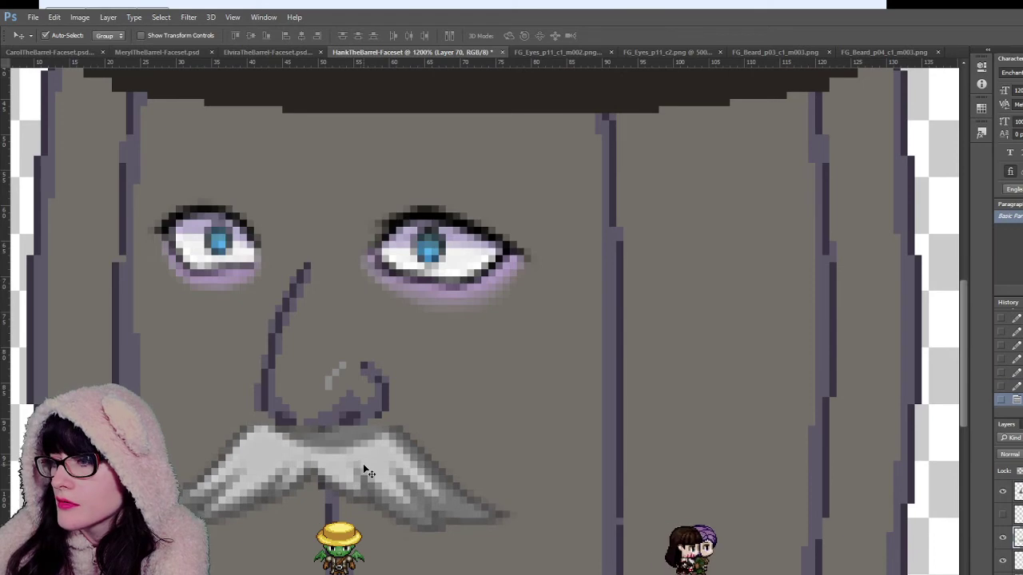
pyautogui.press('Left')
pyautogui.press('Right')
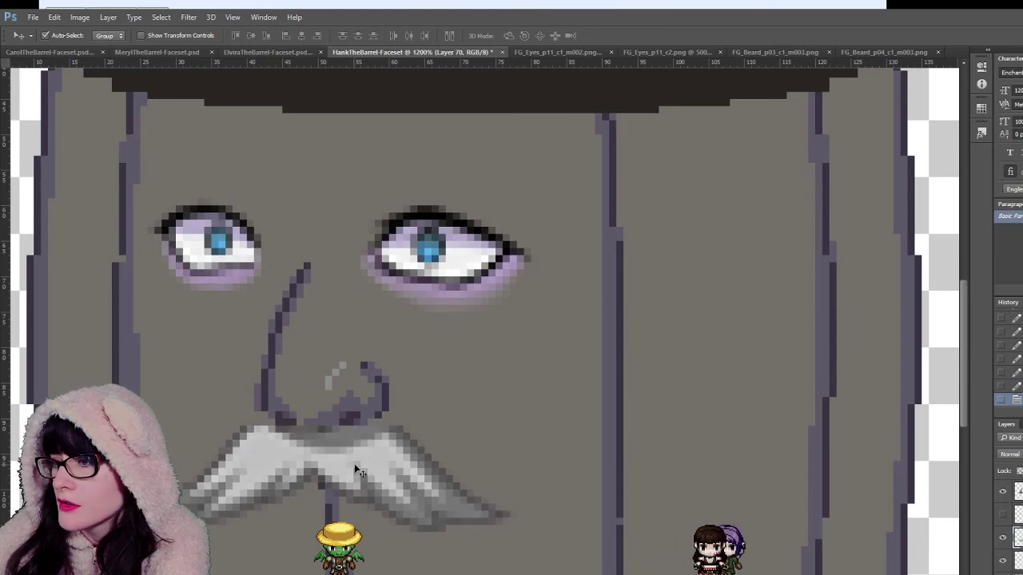
# Step: Retouch the right half of the moustache's upper edge with a 1-pixel pencil in the sampled outline grey, toggling the moustache's visibility to compare
pyautogui.press('z')
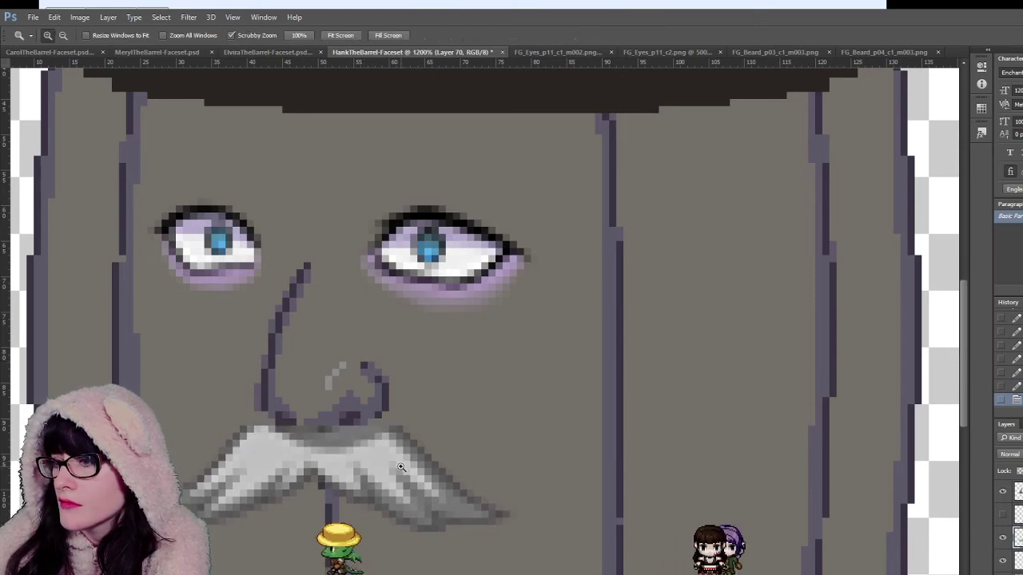
pyautogui.click(400, 468)
pyautogui.click(400, 467)
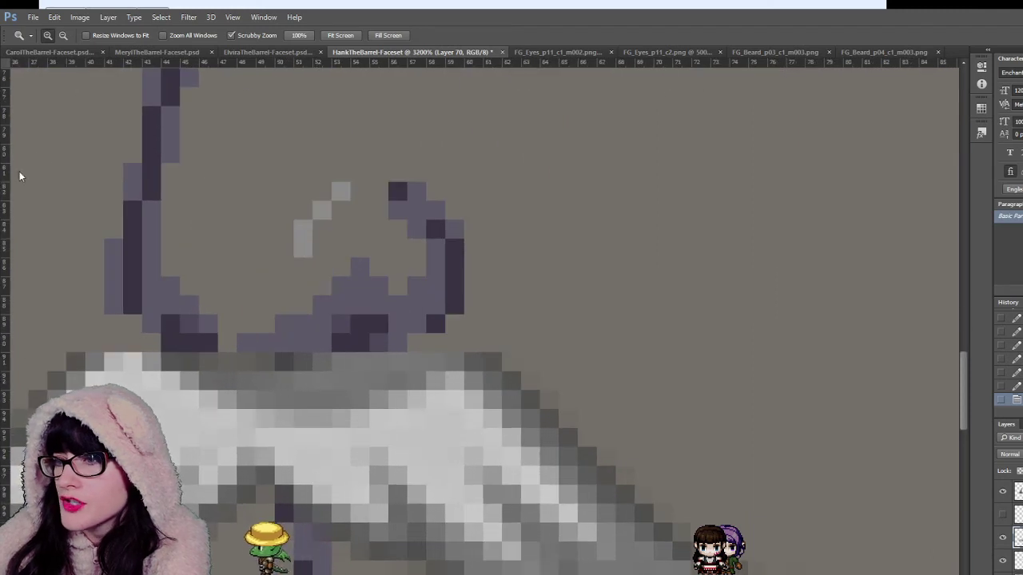
pyautogui.press('i')
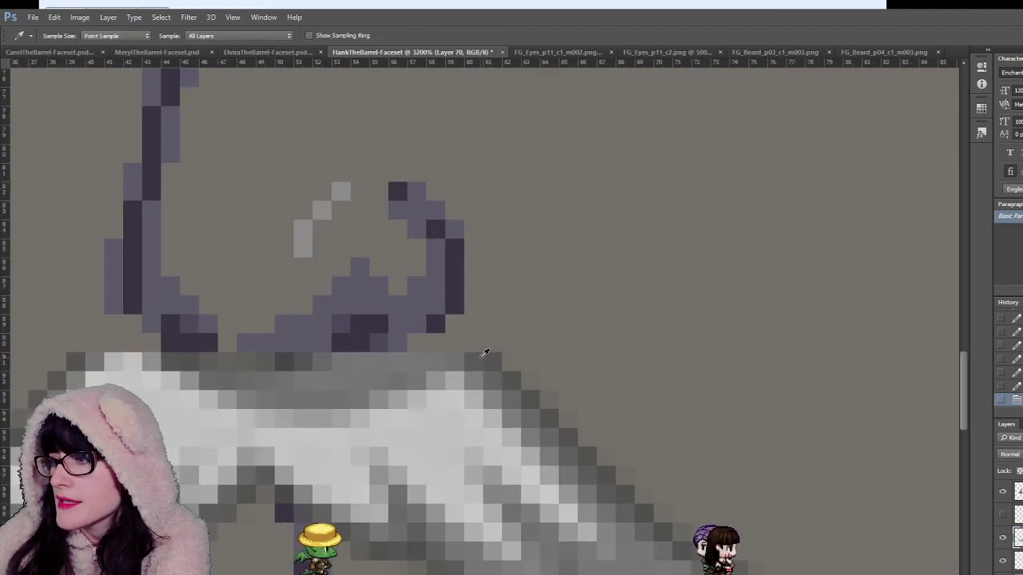
pyautogui.press('b')
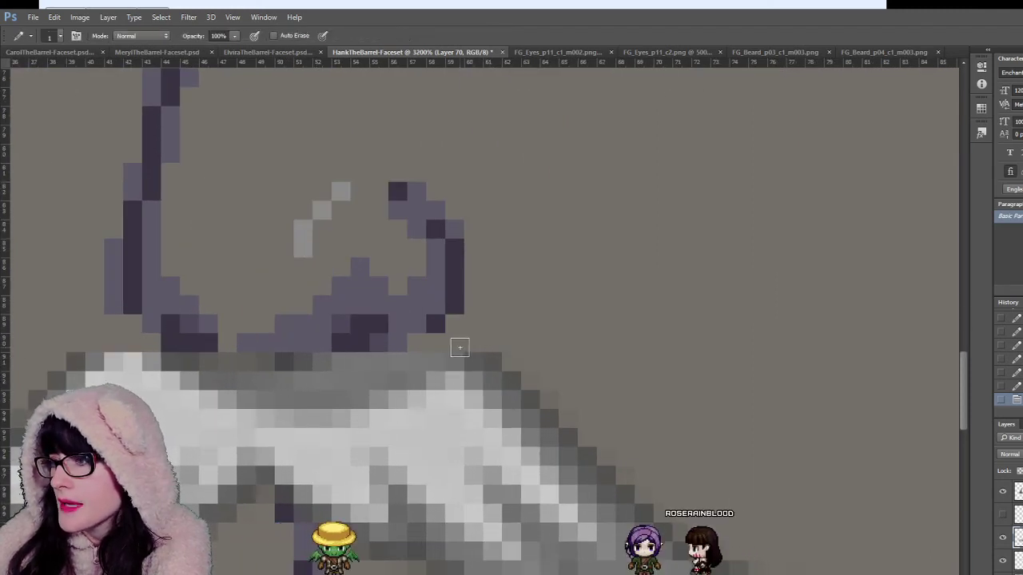
pyautogui.click(460, 347)
pyautogui.hscroll(-4, 484, 320)
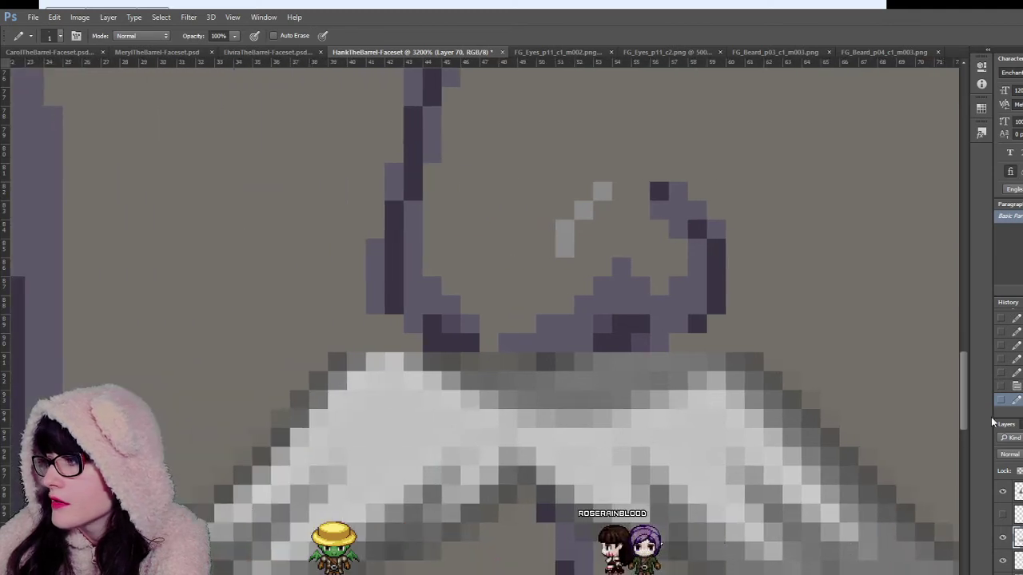
pyautogui.hotkey('ctrl', 'z')
pyautogui.click(1003, 540)
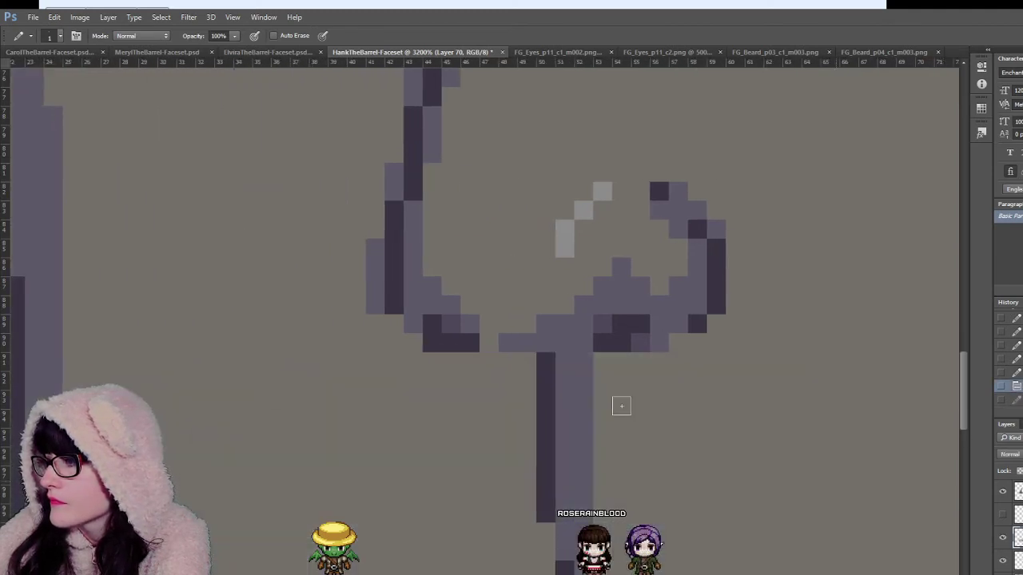
pyautogui.hotkey('ctrl', 'z')
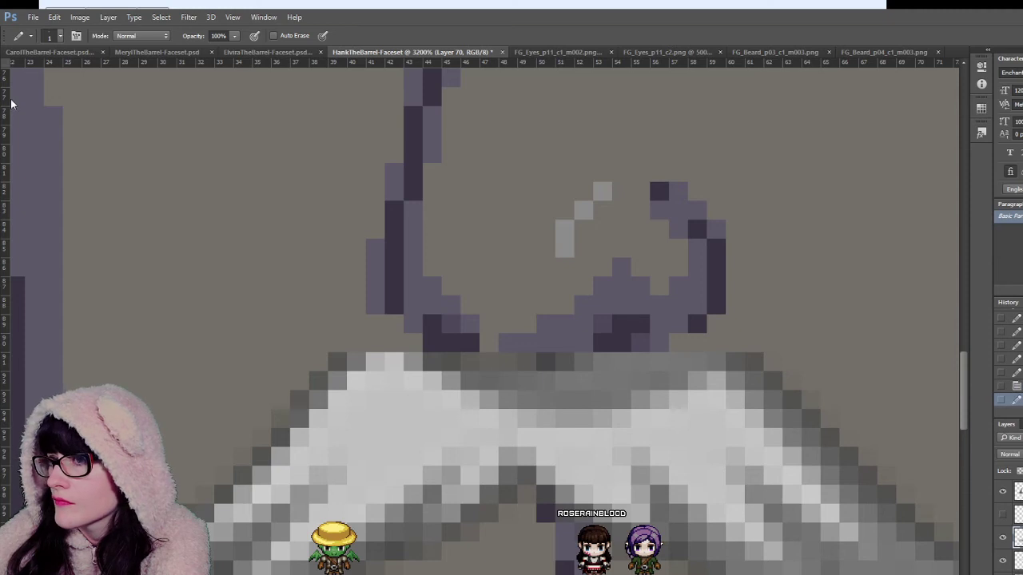
# Step: Retouch the left half of the moustache's upper edge with sampled grey, and place the moustache layer above the nose layer
pyautogui.press('m')
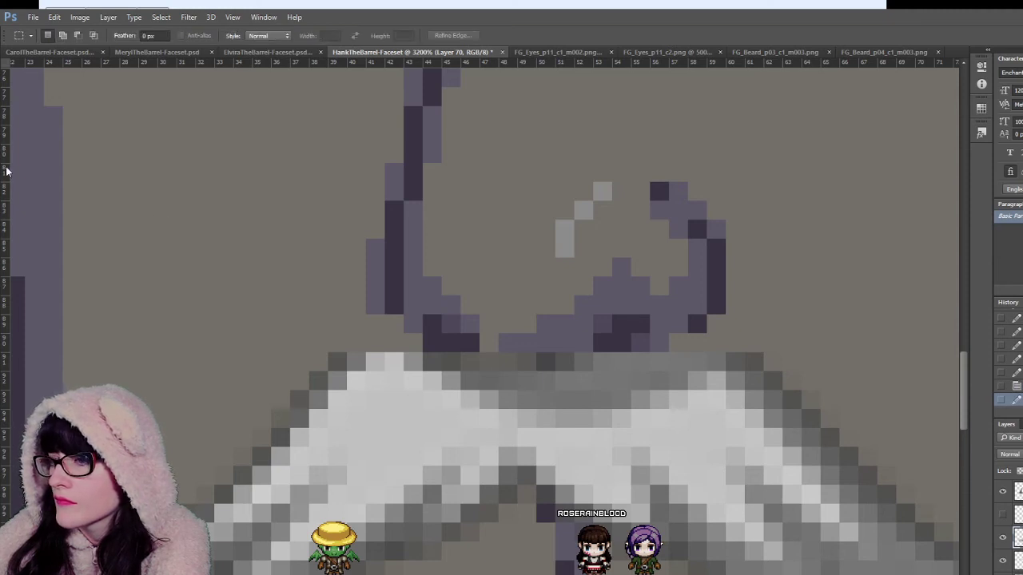
pyautogui.press('b')
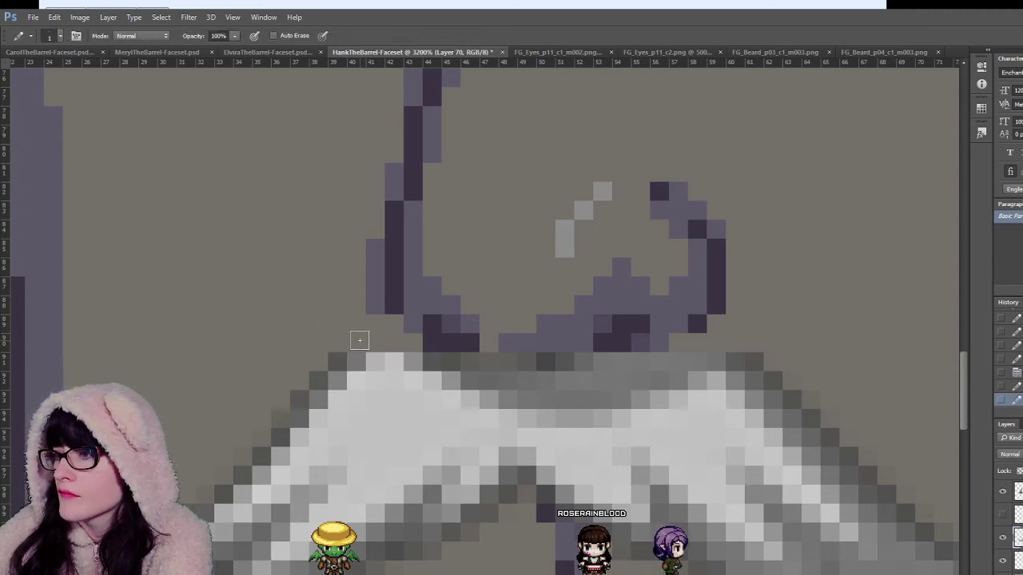
pyautogui.press('i')
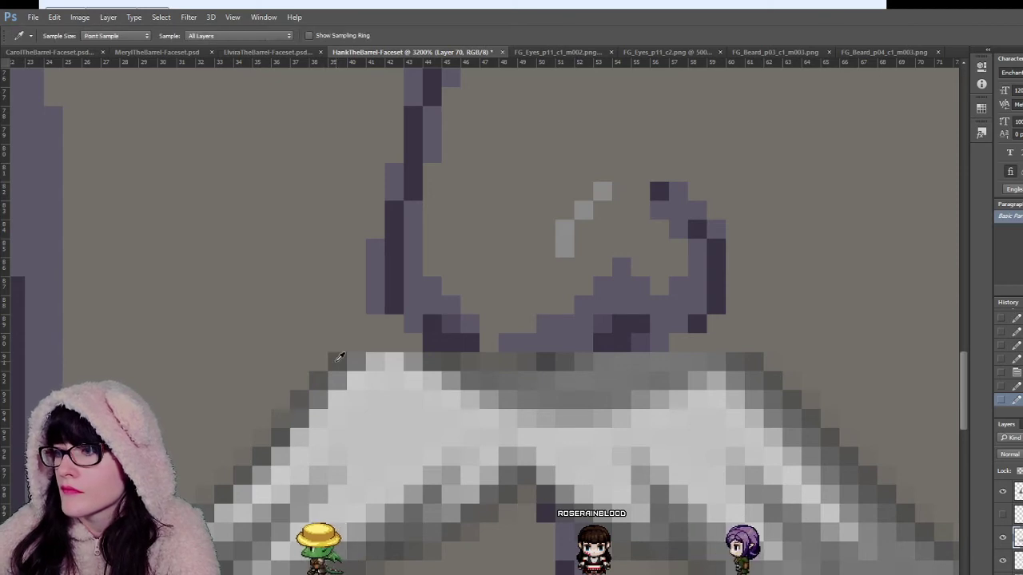
pyautogui.press('b')
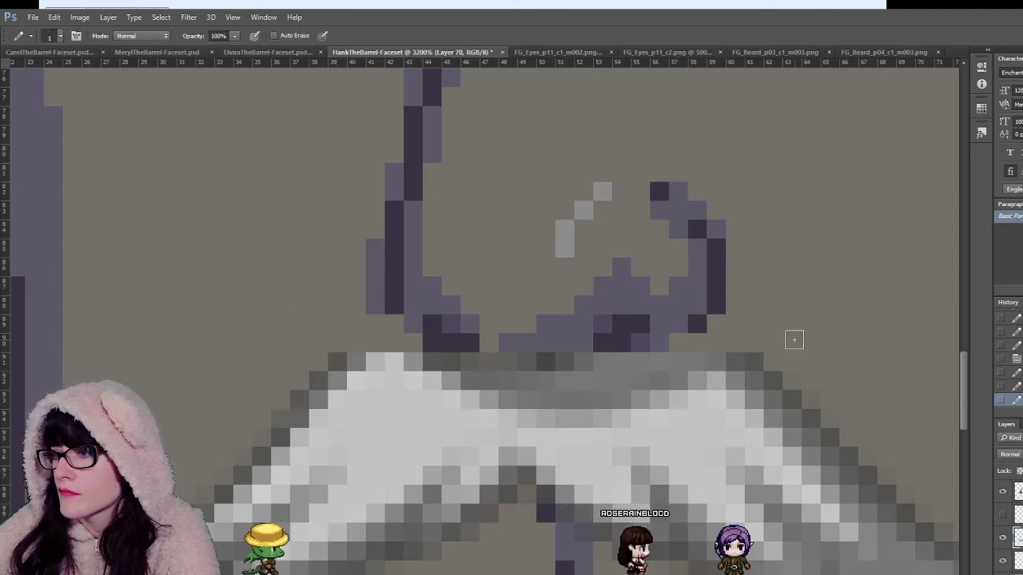
pyautogui.click(1003, 538)
pyautogui.click(1003, 538)
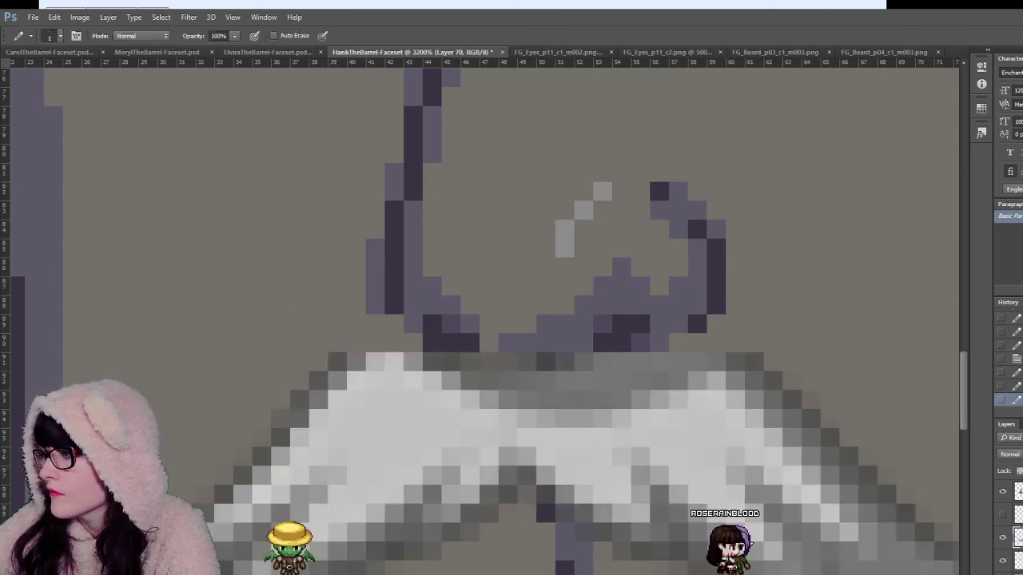
pyautogui.moveTo(1019, 538); pyautogui.dragTo(1019, 482)
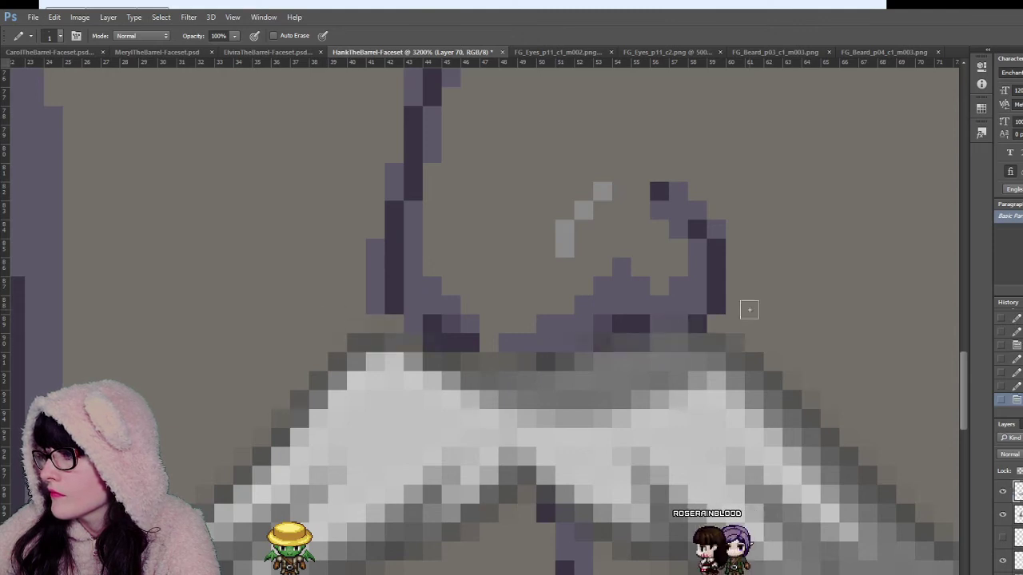
# Step: Examine how the moustache and nose fit together on the whole barrel at several zoom levels
pyautogui.press('z')
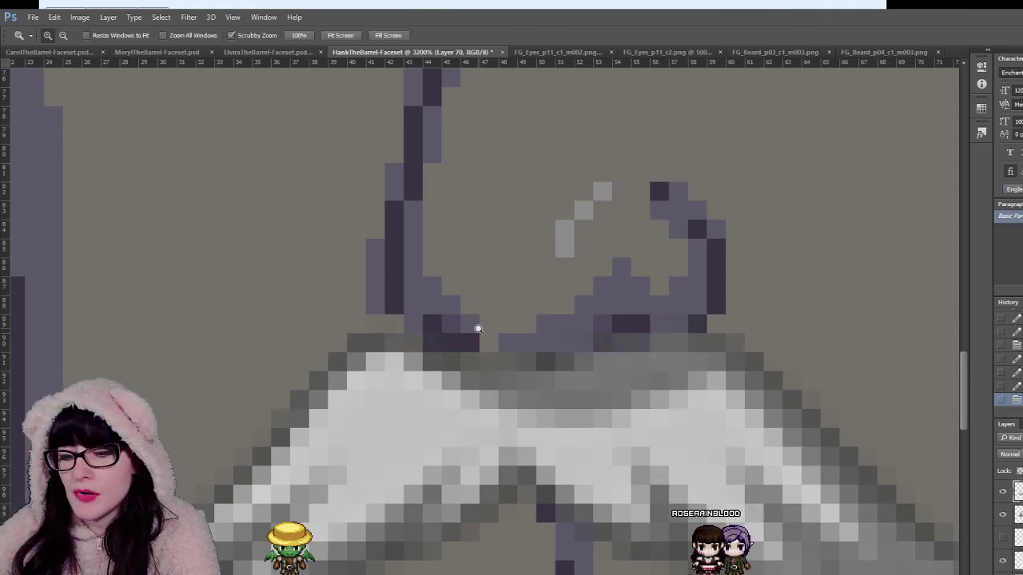
pyautogui.click(614, 289)
pyautogui.click(614, 289)
pyautogui.click(613, 290)
pyautogui.click(614, 289)
pyautogui.click(614, 290)
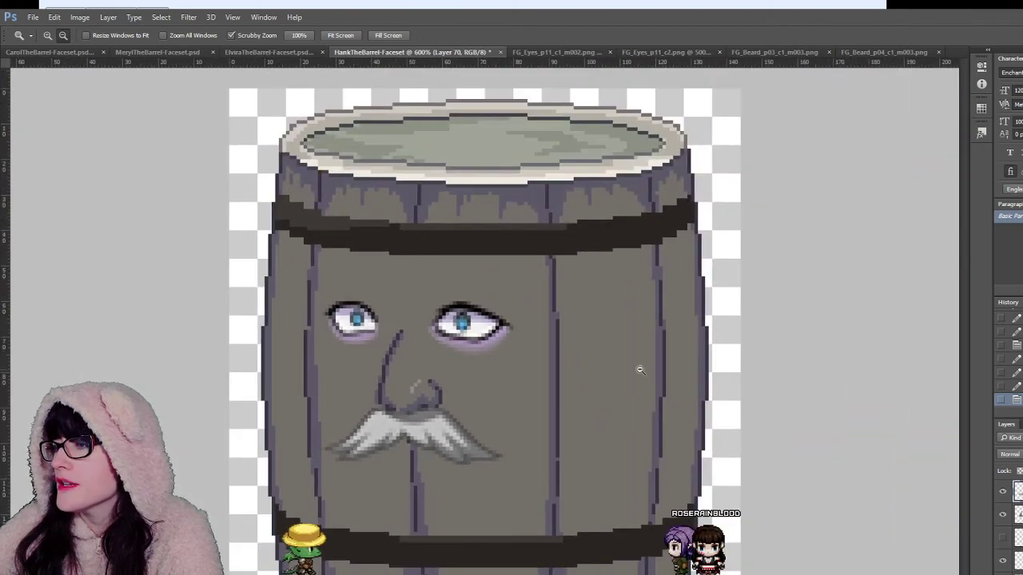
pyautogui.moveTo(542, 312); pyautogui.dragTo(512, 320)
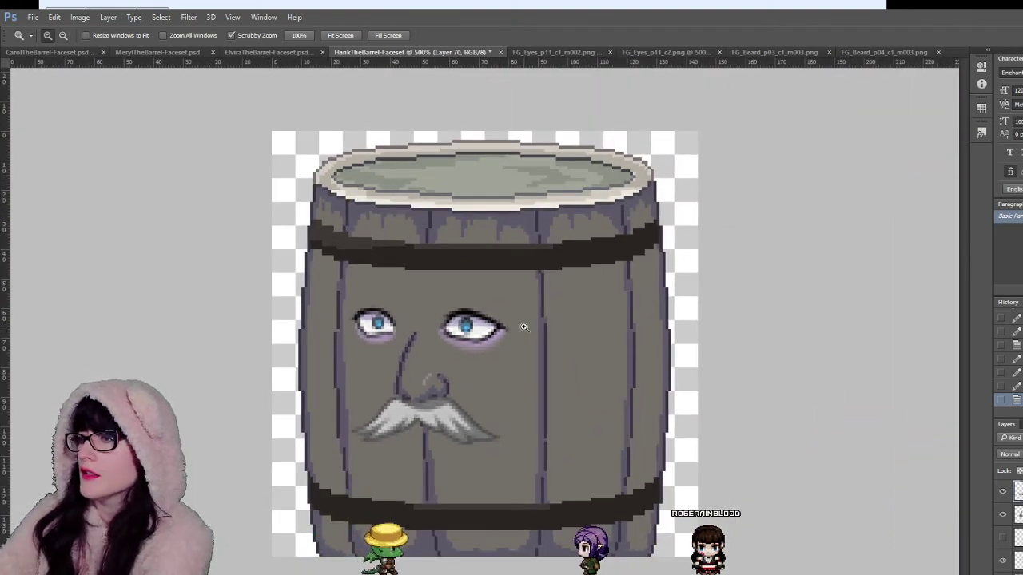
pyautogui.click(481, 347)
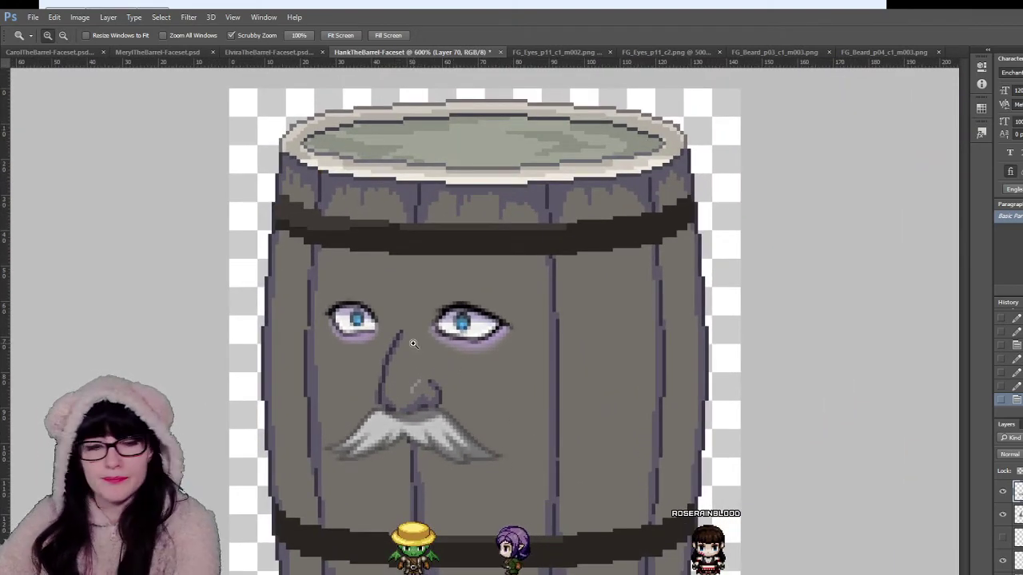
pyautogui.keyDown('alt'); pyautogui.click(454, 346); pyautogui.keyUp('alt')
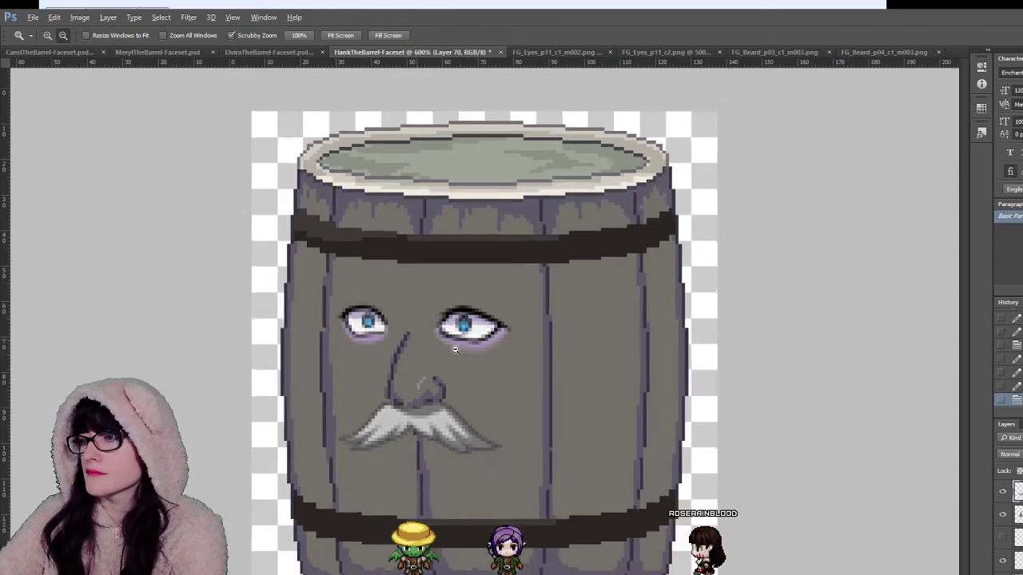
pyautogui.keyDown('alt'); pyautogui.click(454, 346); pyautogui.keyUp('alt')
pyautogui.keyDown('alt'); pyautogui.click(454, 346); pyautogui.keyUp('alt')
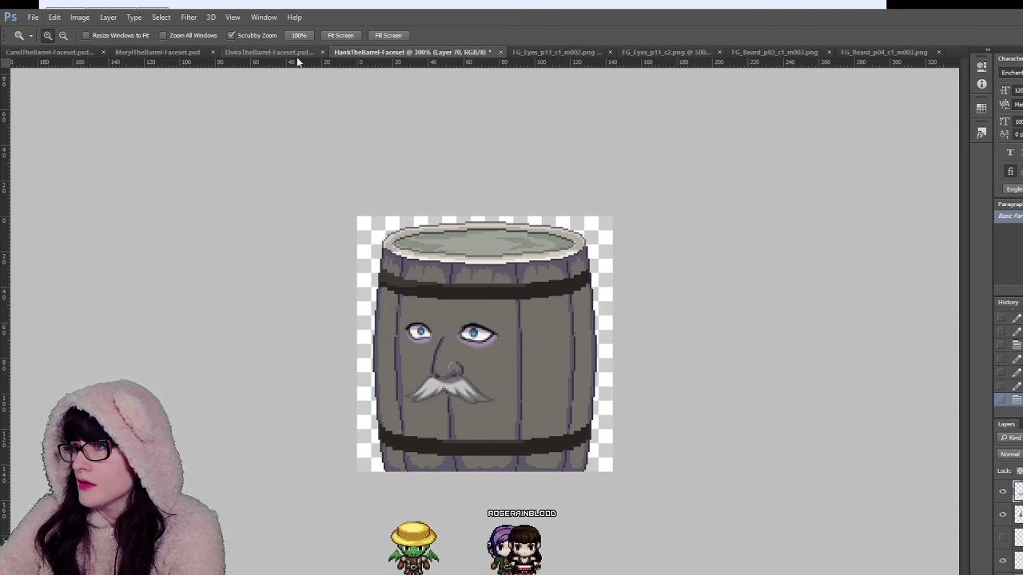
# Step: Close the two FG_Eyes and two FG_Beard reference images, keeping only the barrel faceset files open
pyautogui.click(610, 52)
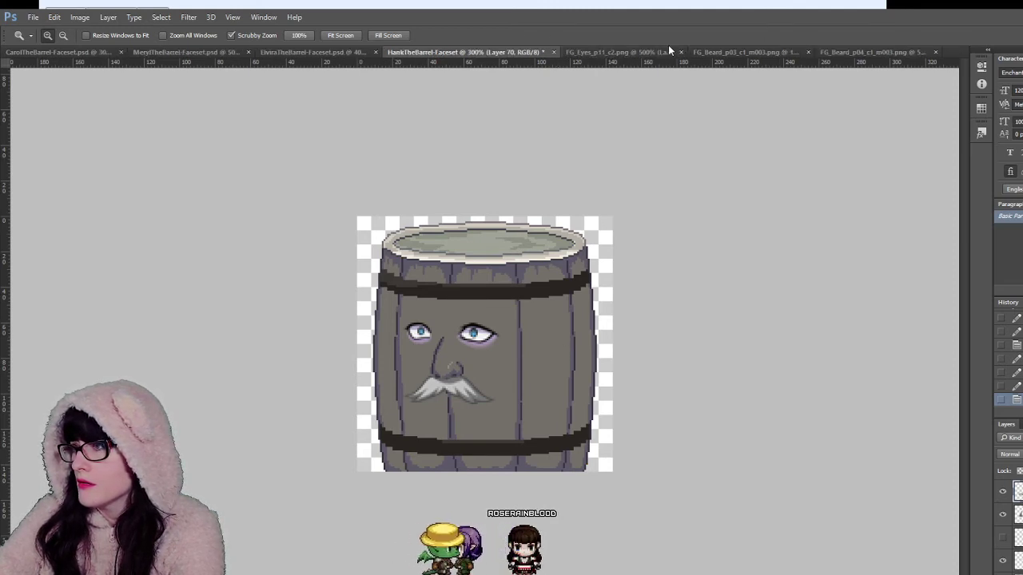
pyautogui.click(682, 51)
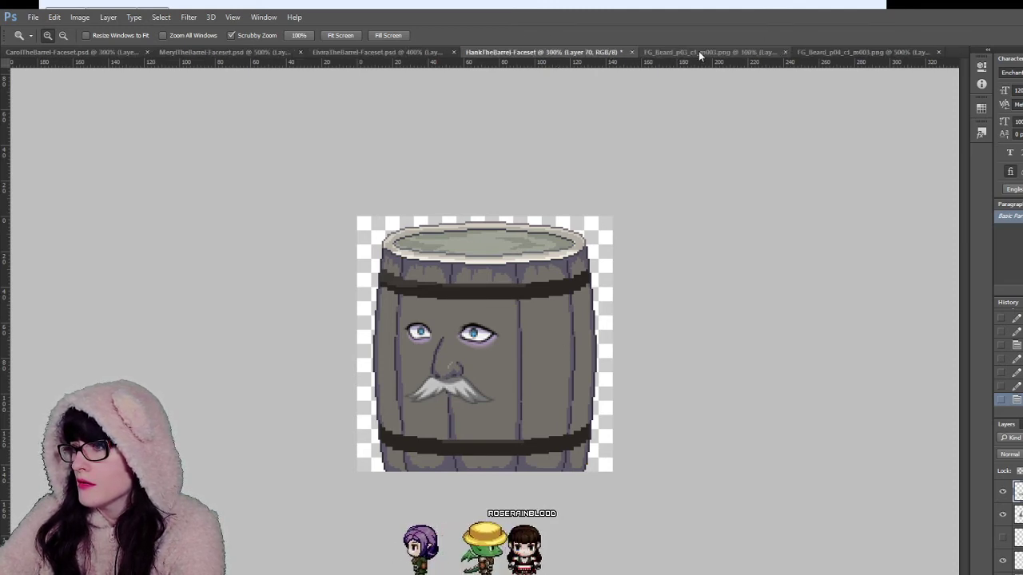
pyautogui.click(790, 51)
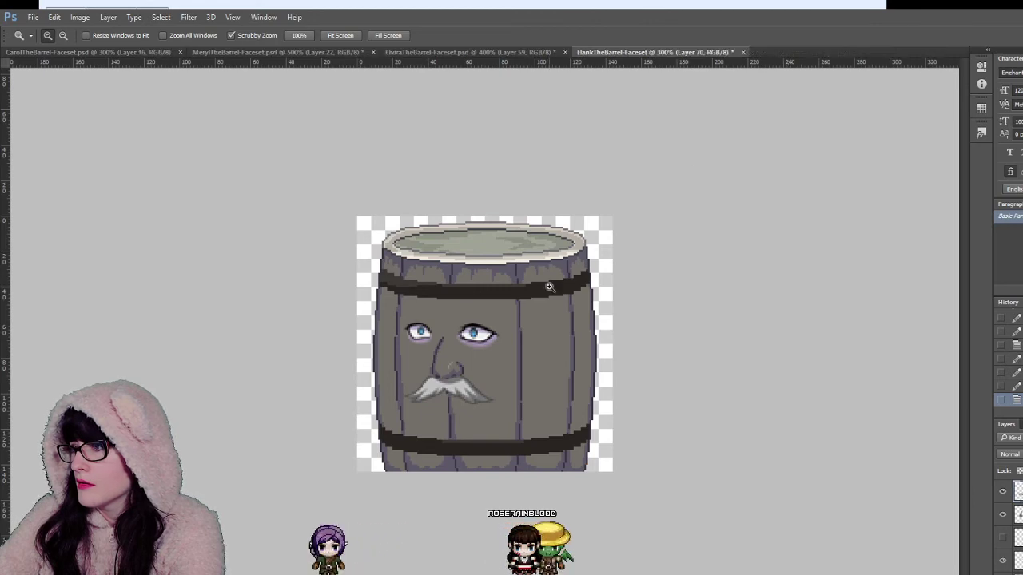
# Step: Reduce the saturation of the purple shading around both eyes so that it turns a muted grey-purple
pyautogui.click(514, 347)
pyautogui.click(514, 348)
pyautogui.click(448, 320)
pyautogui.click(343, 276)
pyautogui.click(324, 316)
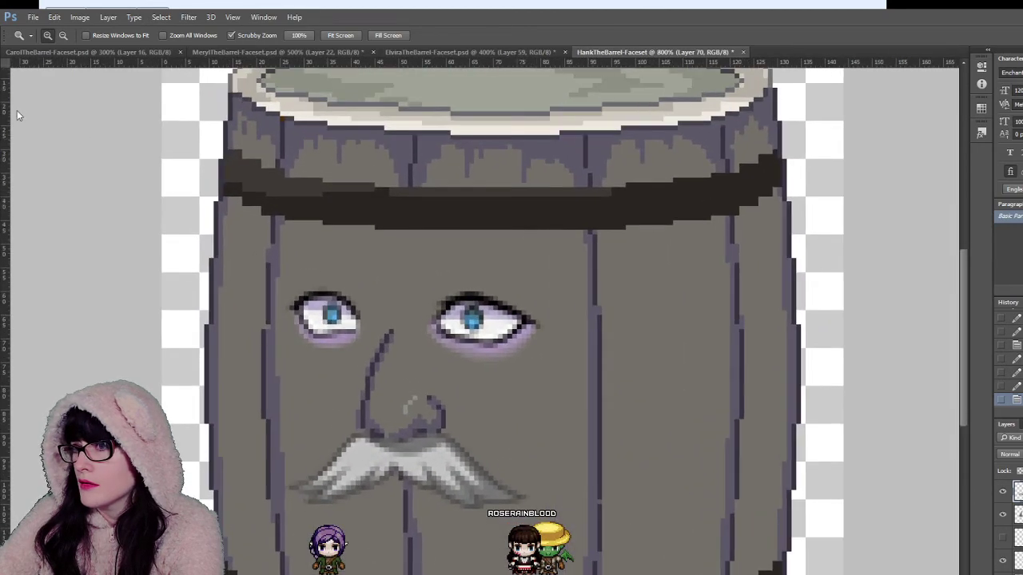
pyautogui.press('v')
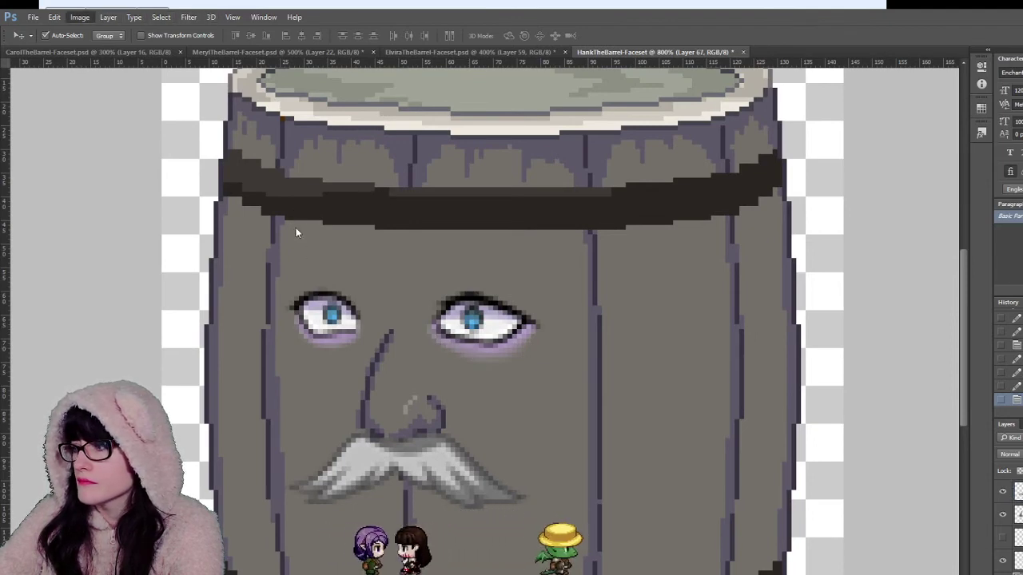
pyautogui.press('i')
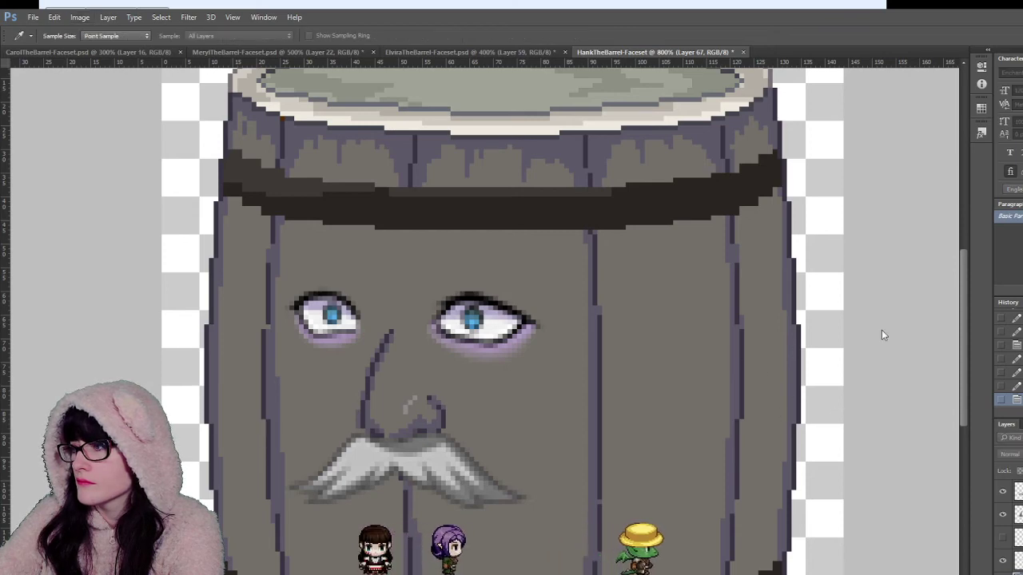
pyautogui.press('v')
pyautogui.click(1002, 574)
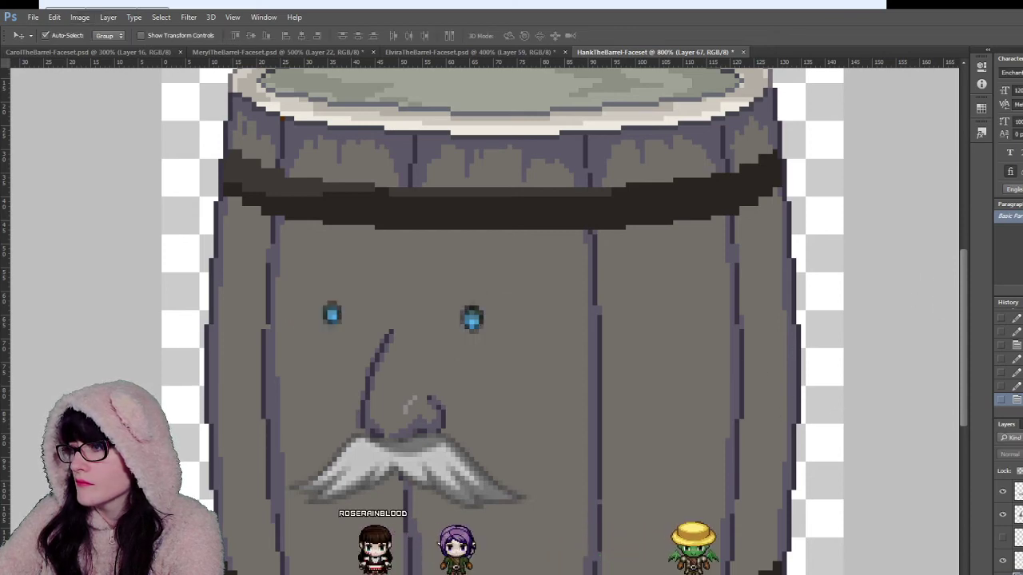
pyautogui.click(1002, 574)
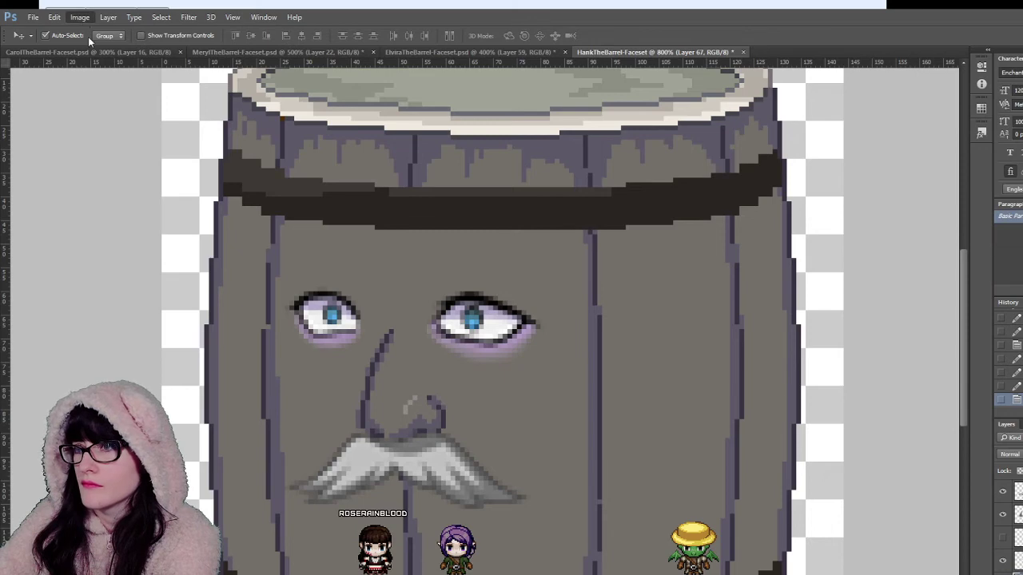
pyautogui.press('i')
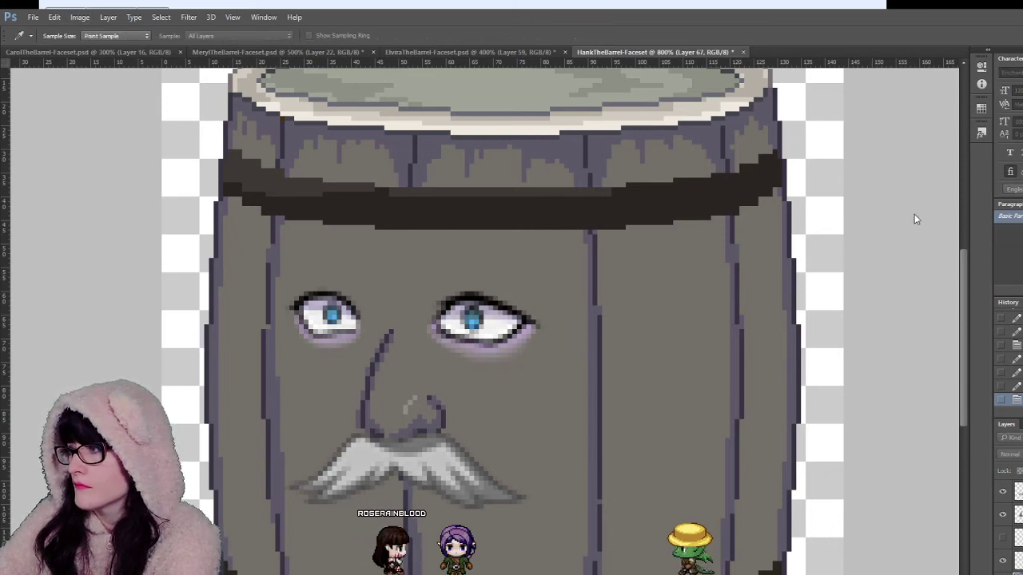
pyautogui.press('v')
pyautogui.click(429, 361)
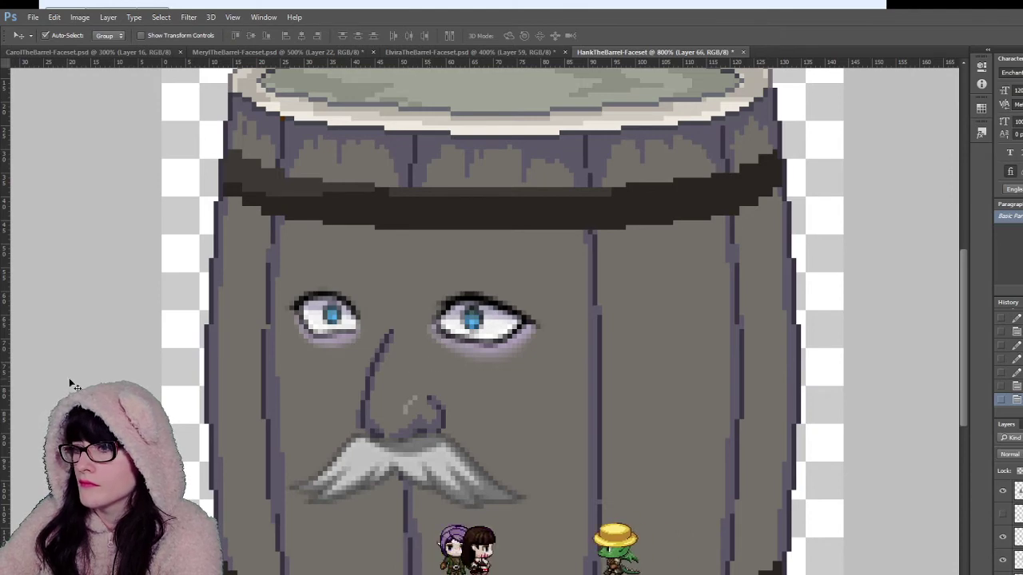
# Step: Check the muted eye shading against the whole barrel face
pyautogui.click(18, 379)
pyautogui.click(532, 301)
pyautogui.click(528, 304)
pyautogui.click(521, 306)
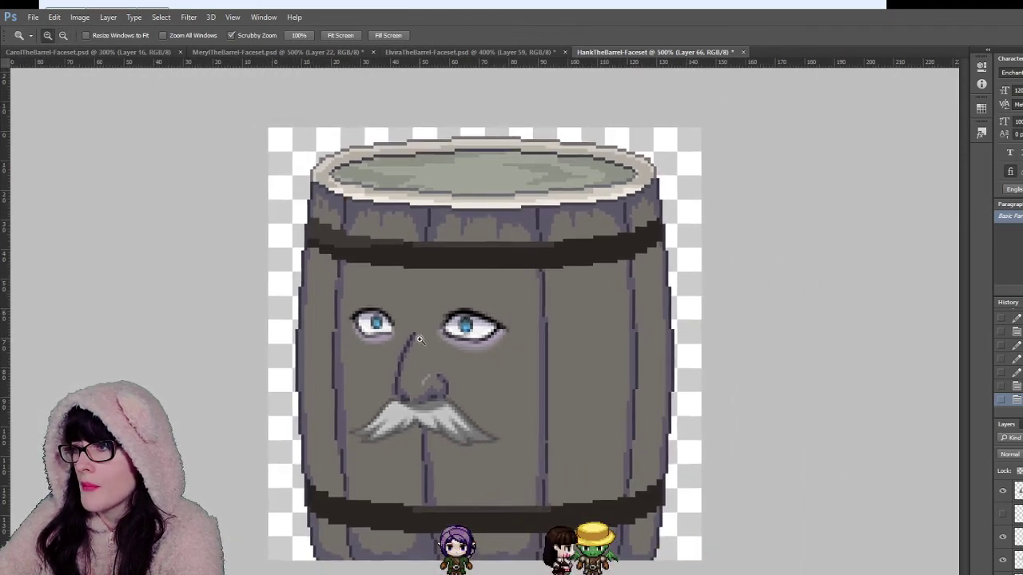
pyautogui.hotkey('ctrl', '+')
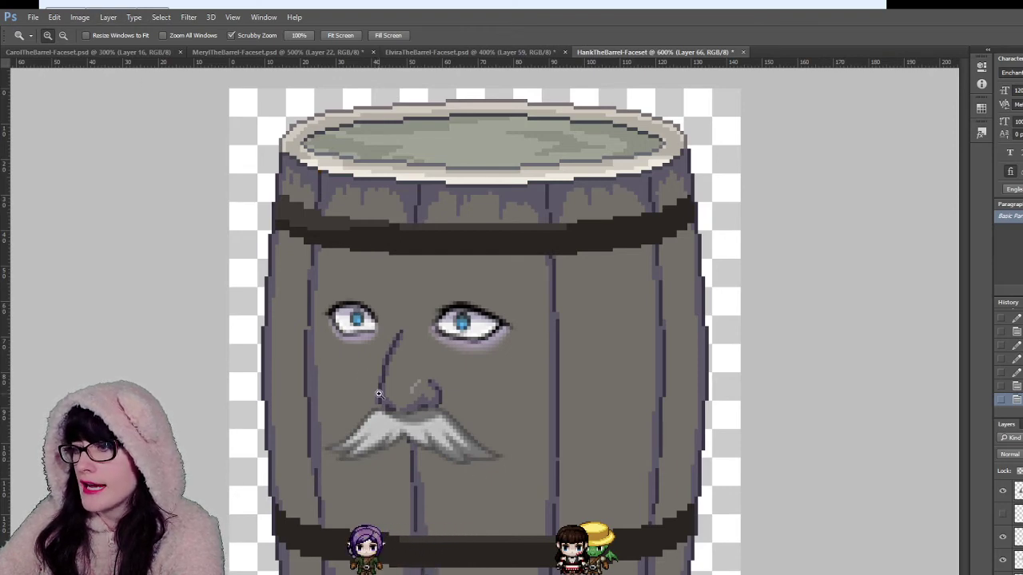
# Step: Compare Hank's face with the MerylTheBarrel faceset, checking which facial details are still missing
pyautogui.keyDown('alt'); pyautogui.click(429, 261); pyautogui.keyUp('alt')
pyautogui.click(428, 234)
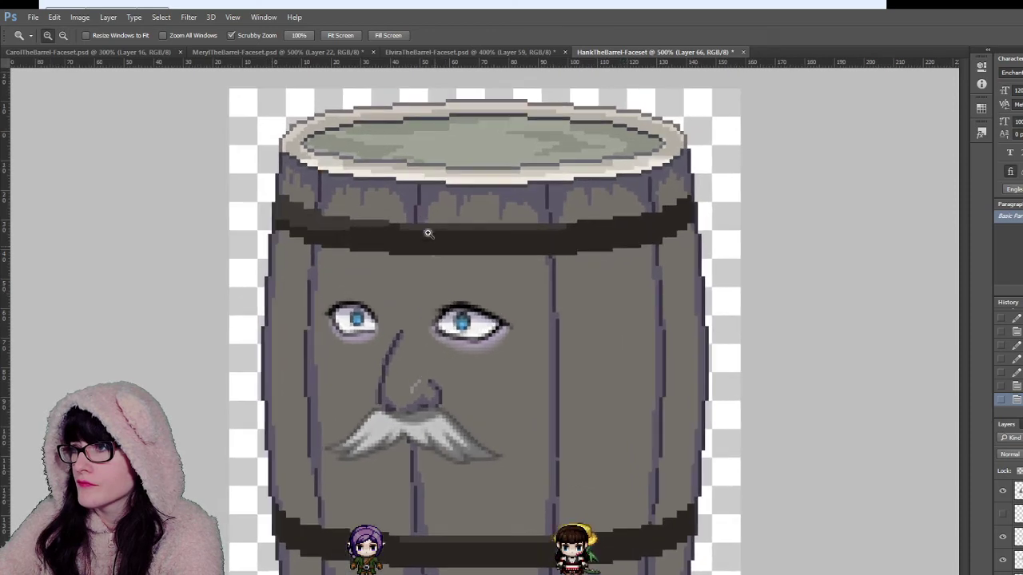
pyautogui.keyDown('alt'); pyautogui.click(416, 233); pyautogui.keyUp('alt')
pyautogui.click(416, 232)
pyautogui.click(331, 51)
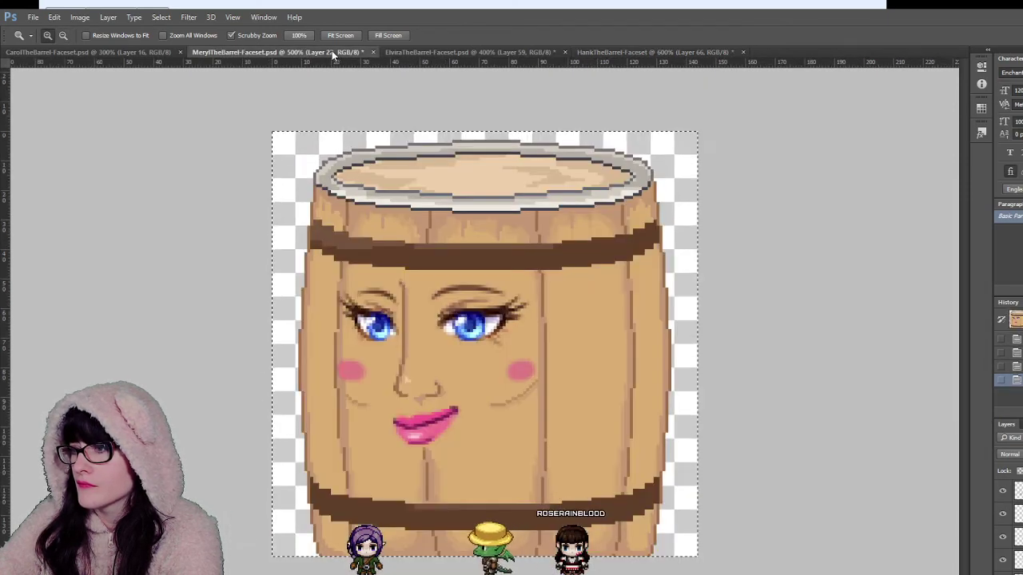
pyautogui.click(648, 53)
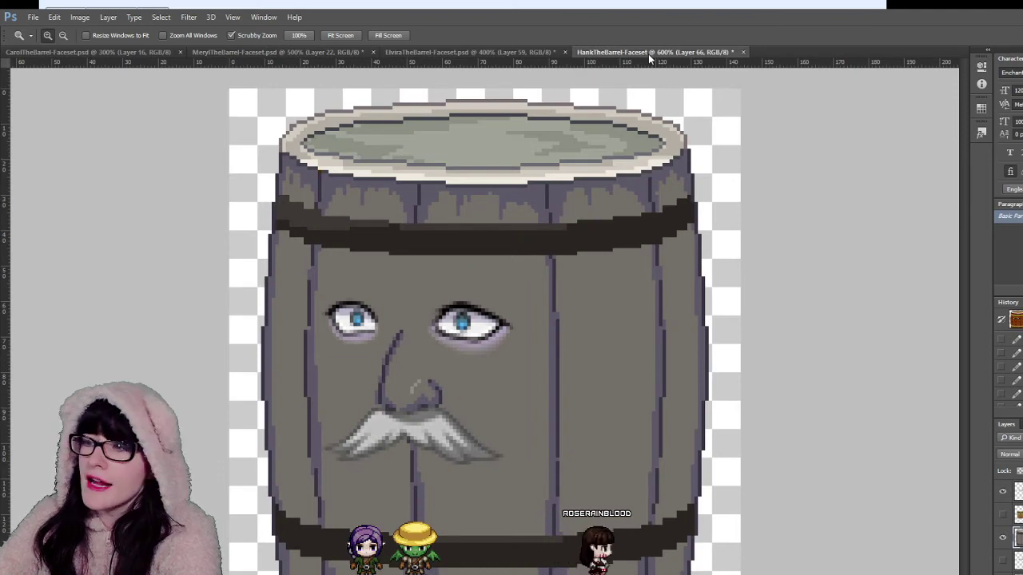
pyautogui.click(329, 52)
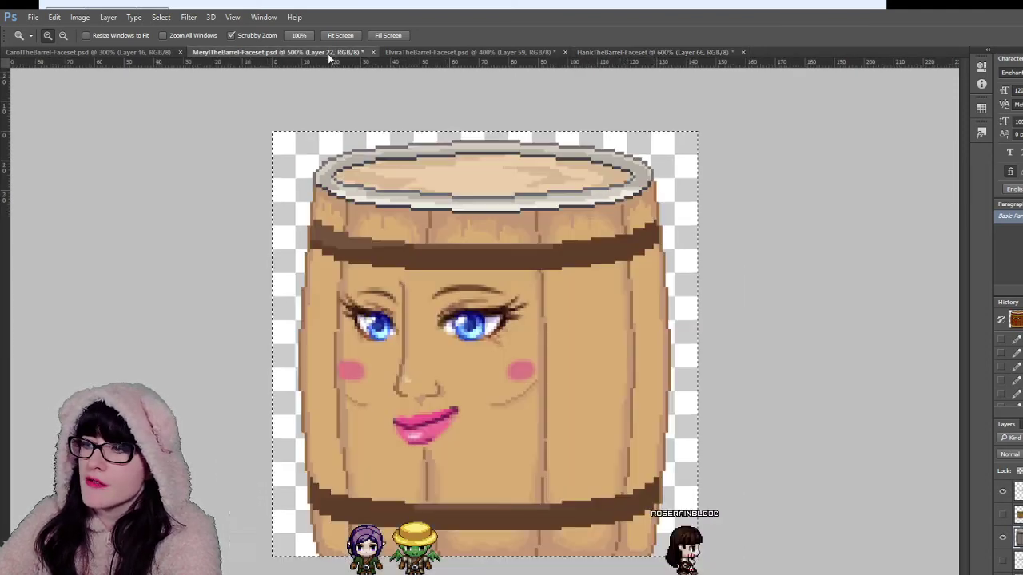
# Step: Try rectangular selections around the cheeks and nose on the Meryl and Elvira barrels, clear them, and return to HankTheBarrel
pyautogui.click(2, 92)
pyautogui.click(327, 351)
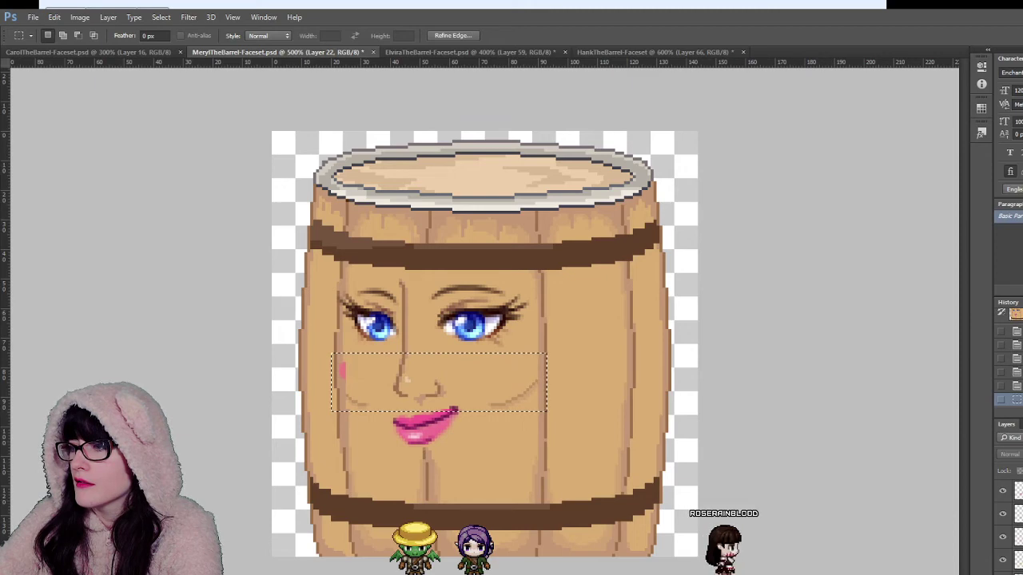
pyautogui.hotkey('ctrl', 'd')
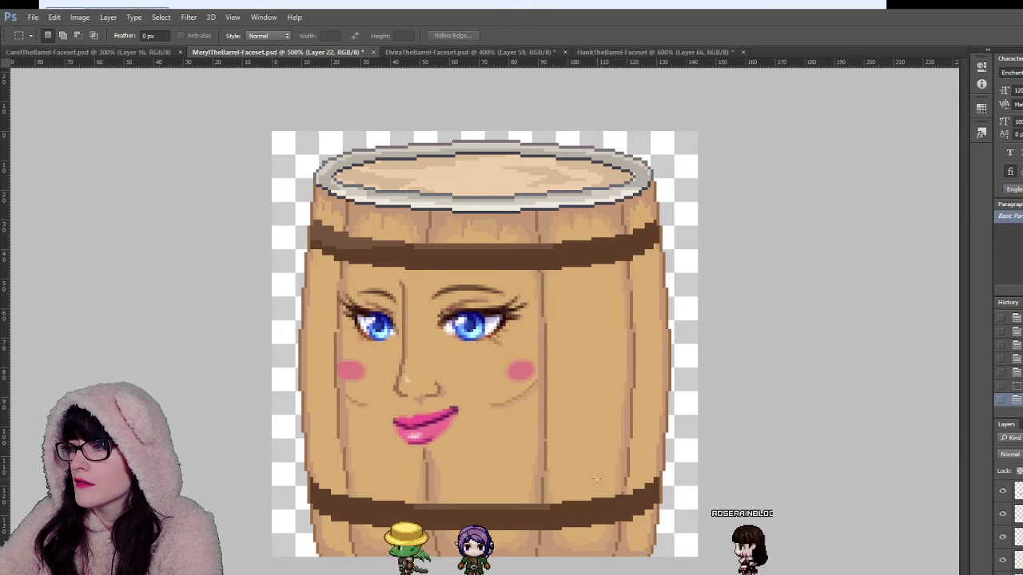
pyautogui.click(451, 53)
pyautogui.moveTo(364, 349); pyautogui.dragTo(530, 397)
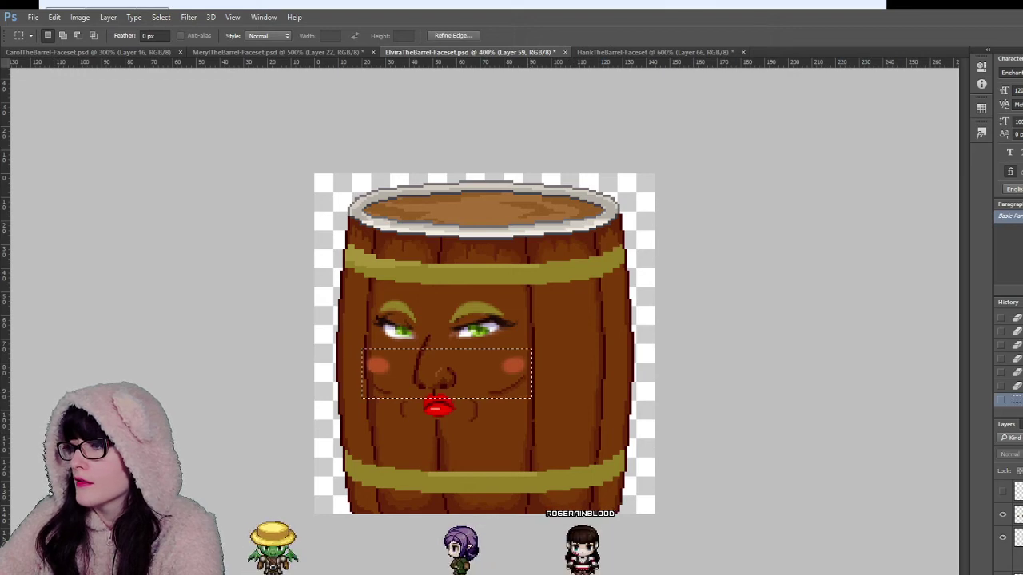
pyautogui.scroll(-3, 1009, 528)
pyautogui.scroll(-5, 1015, 546)
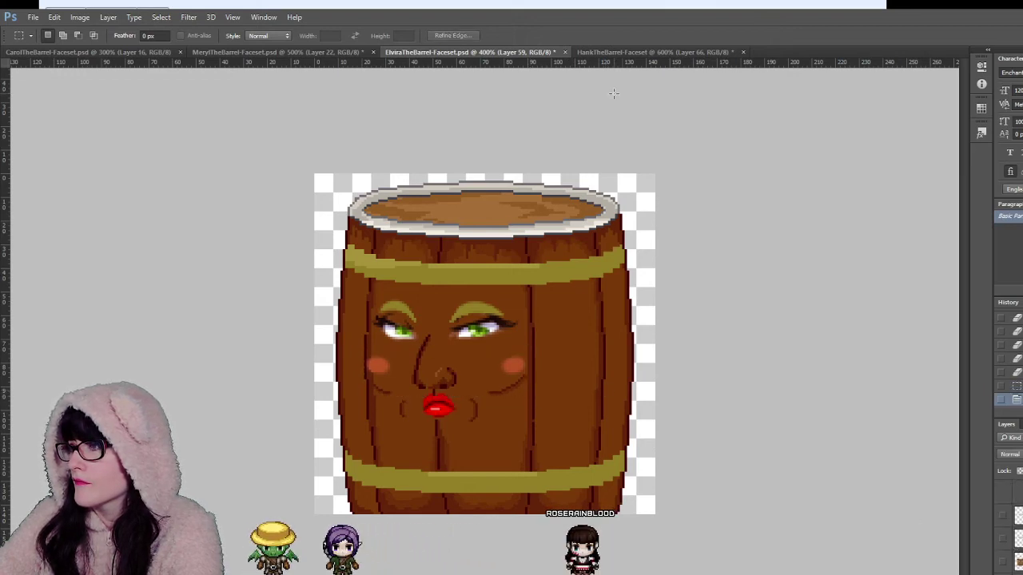
pyautogui.click(686, 51)
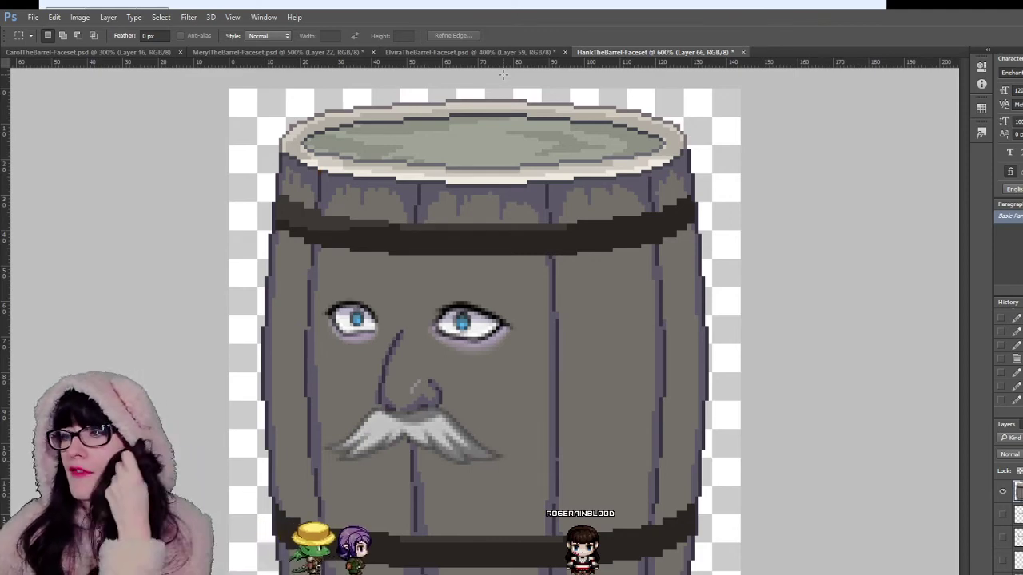
# Step: Copy the eyebrows from FG_Eyebrows_p19_c1_m003.png into the HankTheBarrel faceset and place them just above the eyes
pyautogui.press('z')
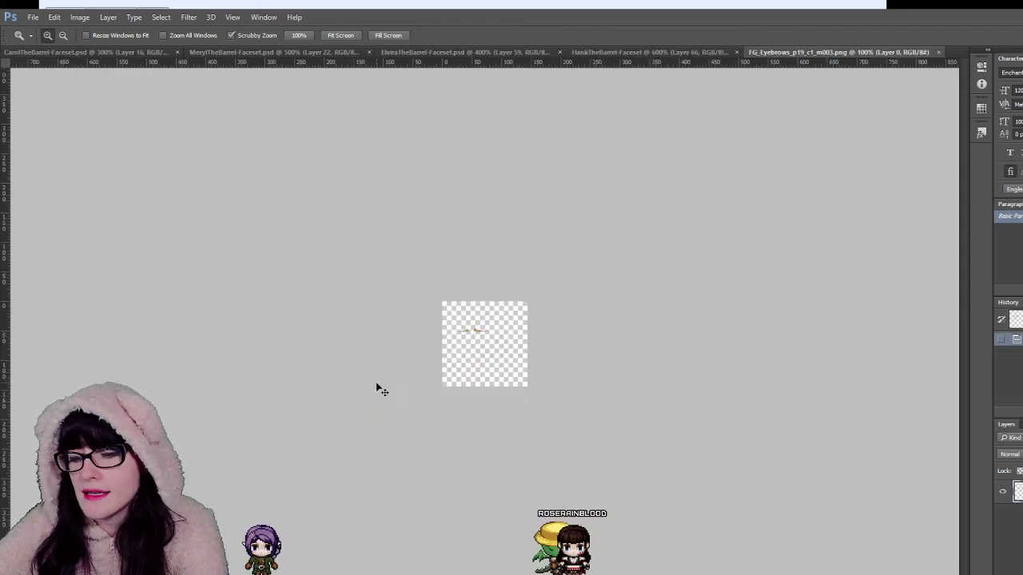
pyautogui.hotkey('ctrl', 'a')
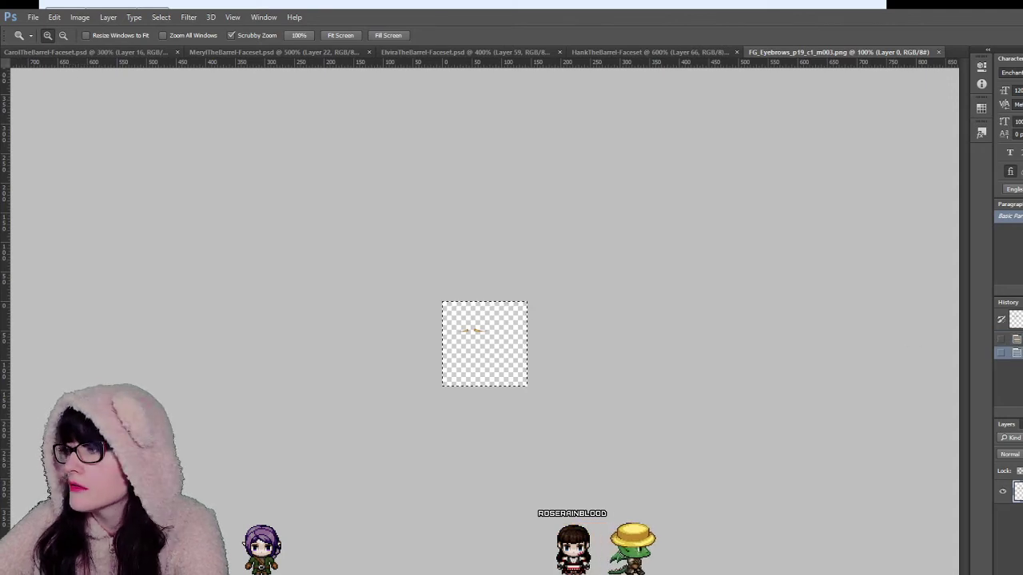
pyautogui.click(505, 53)
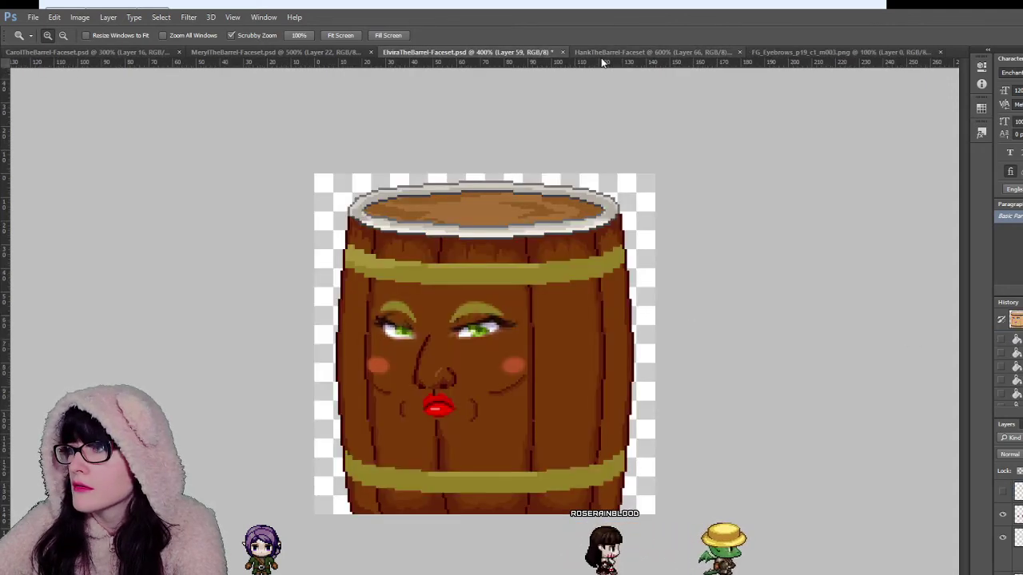
pyautogui.click(604, 52)
pyautogui.press('v')
pyautogui.hotkey('ctrl', 'v')
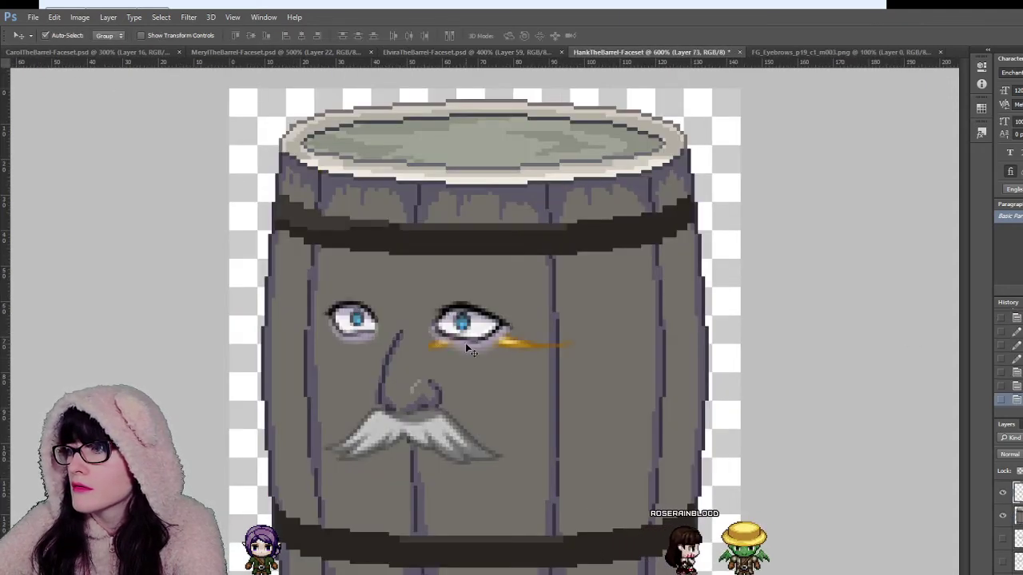
pyautogui.moveTo(516, 343); pyautogui.dragTo(454, 288)
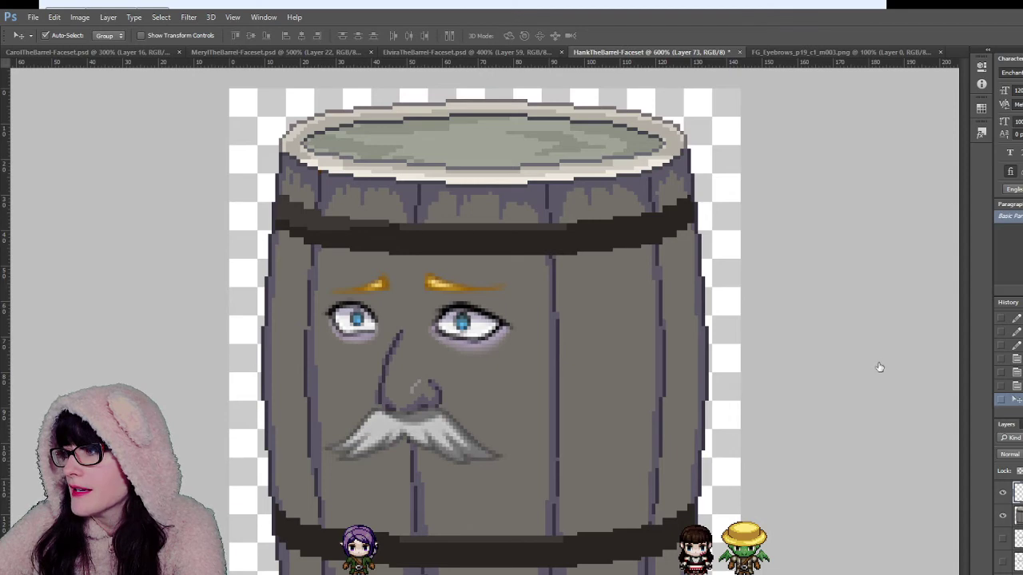
# Step: Recolour the orange eyebrows with the dark brown sampled from the barrel's upper band
pyautogui.press('h')
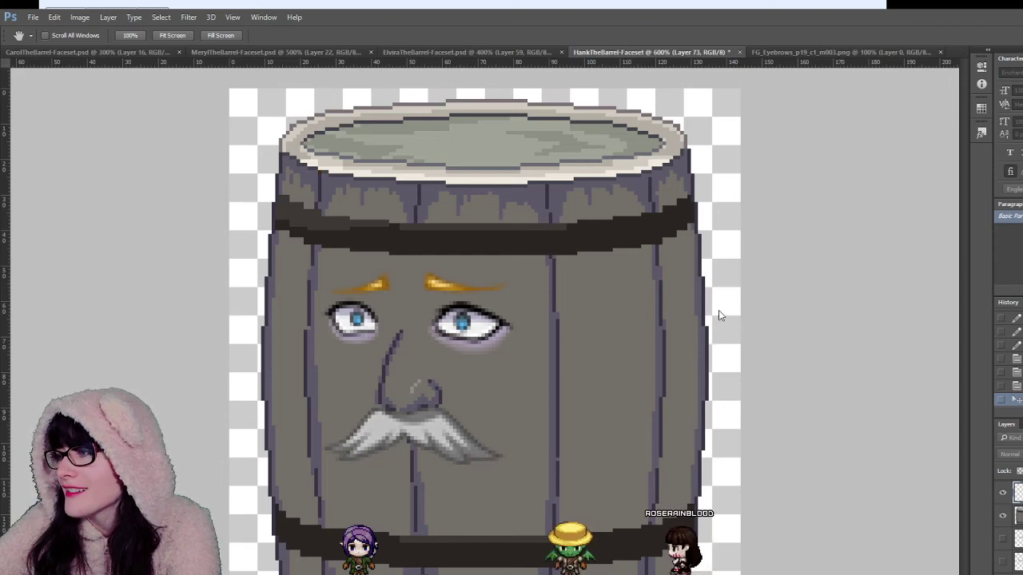
pyautogui.moveTo(719, 311); pyautogui.dragTo(639, 311)
pyautogui.click(552, 231)
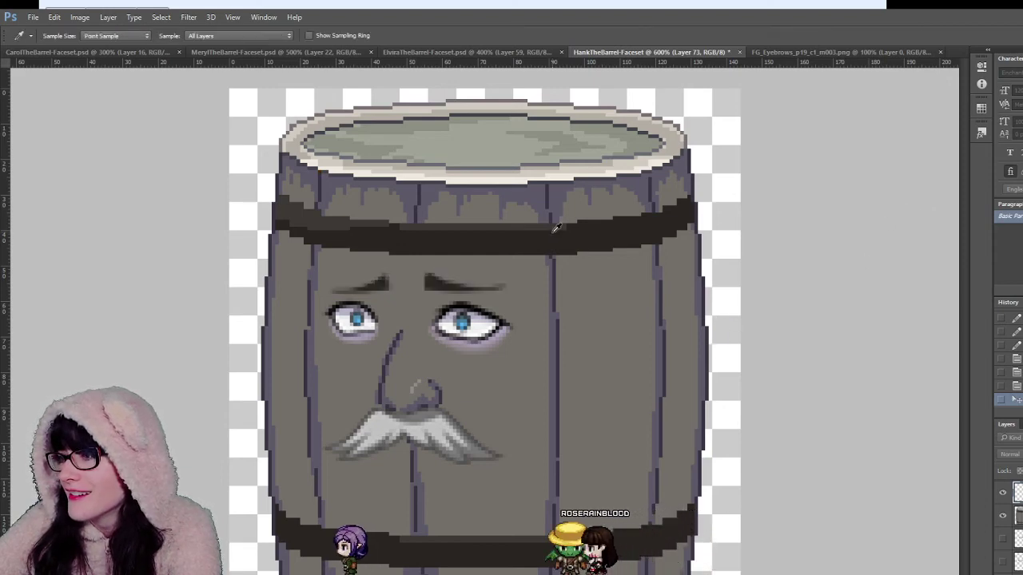
pyautogui.click(960, 306)
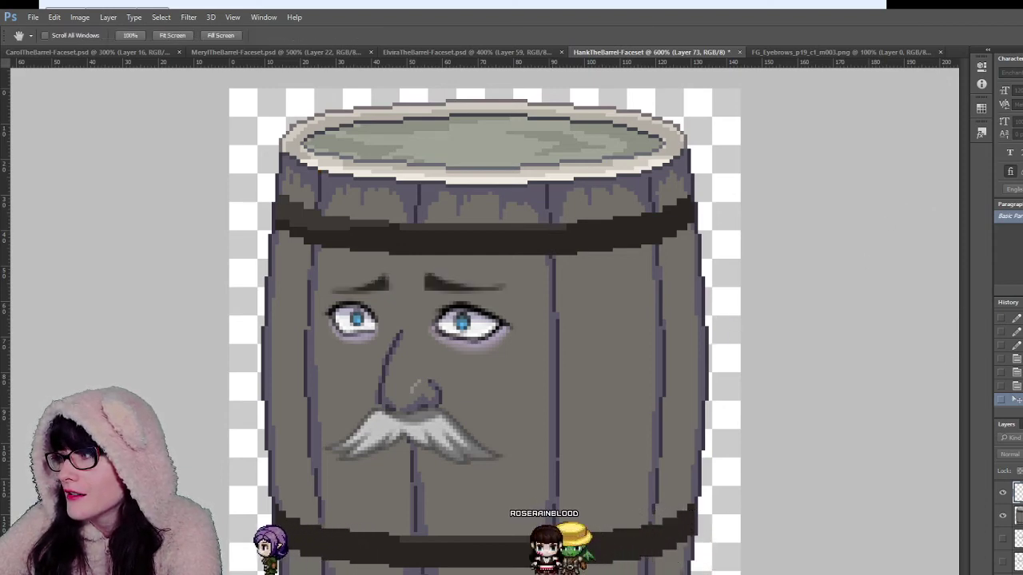
pyautogui.press('Return')
# Step: Examine the dark eyebrows against the eyes and the whole barrel, both from afar and pixel by pixel
pyautogui.press('z')
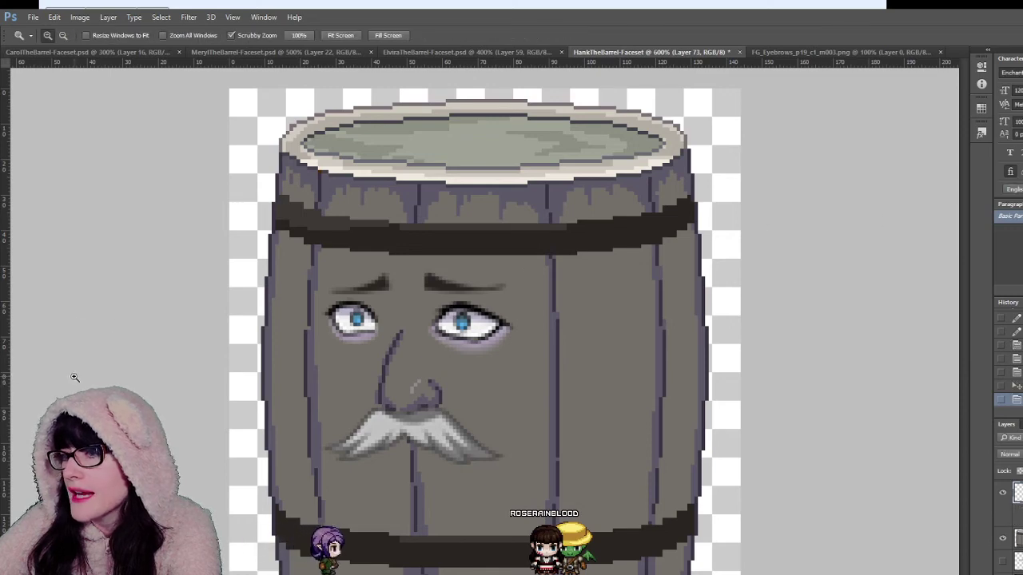
pyautogui.keyDown('alt'); pyautogui.click(383, 369); pyautogui.keyUp('alt')
pyautogui.keyDown('alt'); pyautogui.click(384, 369); pyautogui.keyUp('alt')
pyautogui.keyDown('alt'); pyautogui.click(384, 369); pyautogui.keyUp('alt')
pyautogui.keyDown('alt'); pyautogui.click(384, 368); pyautogui.keyUp('alt')
pyautogui.click(457, 362)
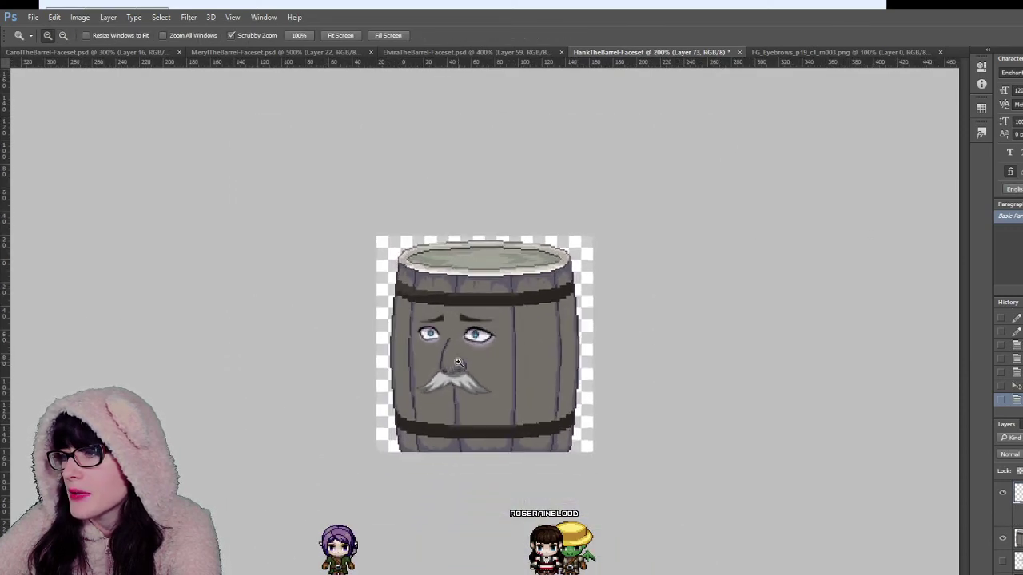
pyautogui.click(454, 357)
pyautogui.click(424, 304)
pyautogui.moveTo(423, 303); pyautogui.dragTo(491, 393)
pyautogui.click(482, 336)
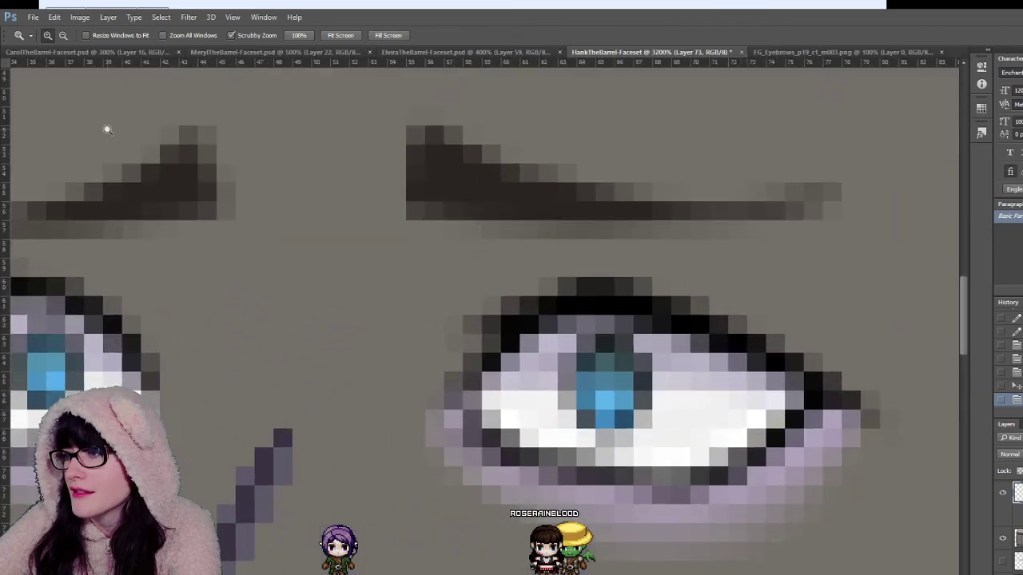
pyautogui.keyDown('alt'); pyautogui.click(394, 263); pyautogui.keyUp('alt')
pyautogui.keyDown('alt'); pyautogui.click(394, 263); pyautogui.keyUp('alt')
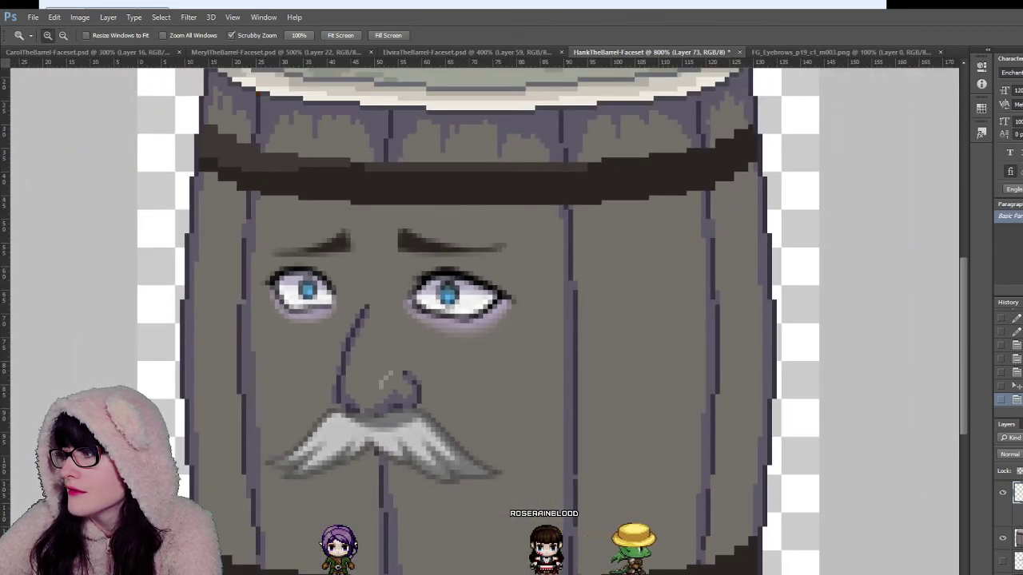
# Step: Thicken both eyebrows with an outline stroke in the same dark brown, sampled from the eyebrow itself
pyautogui.press('h')
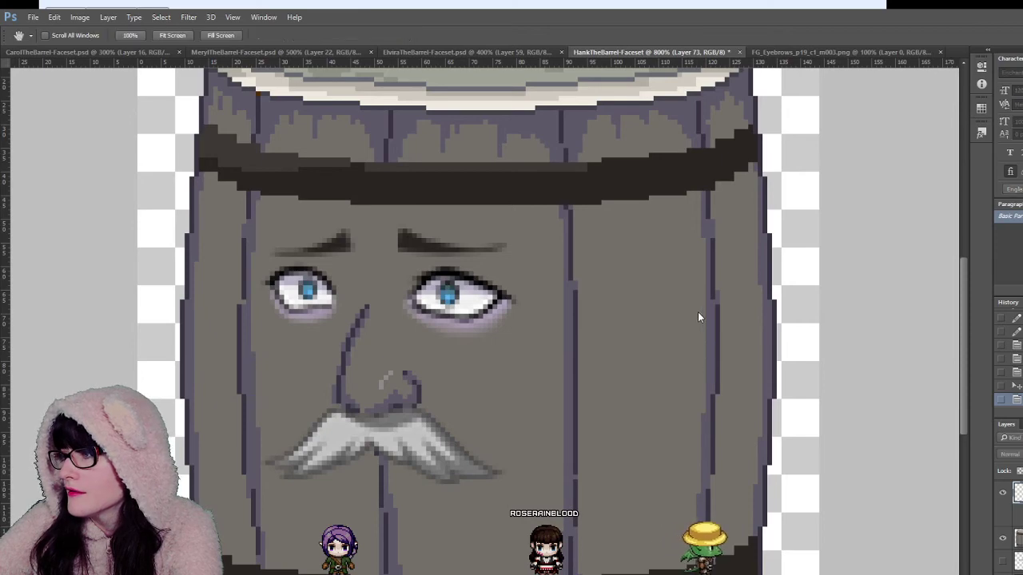
pyautogui.click(703, 255)
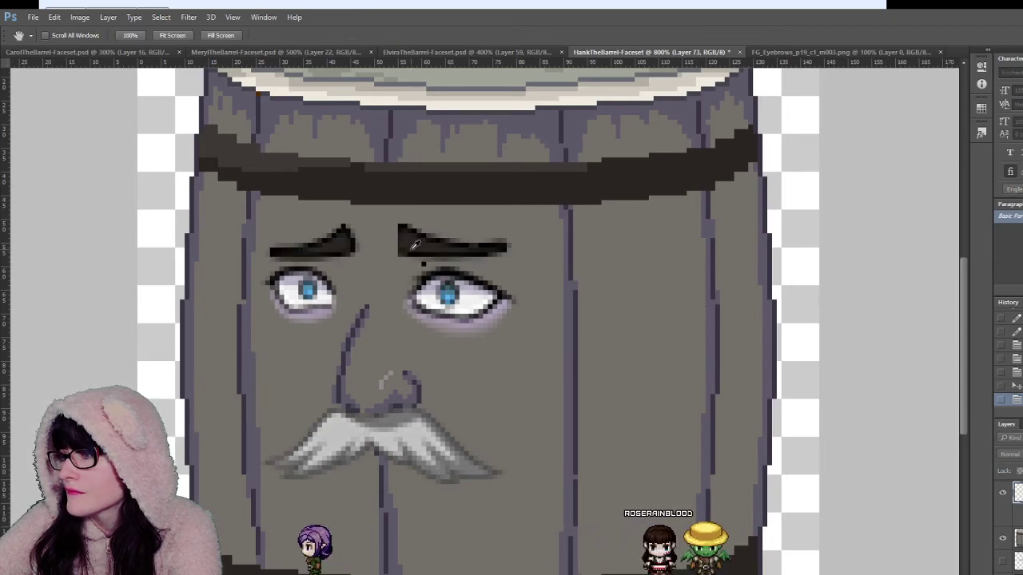
pyautogui.press('i')
pyautogui.press('5')
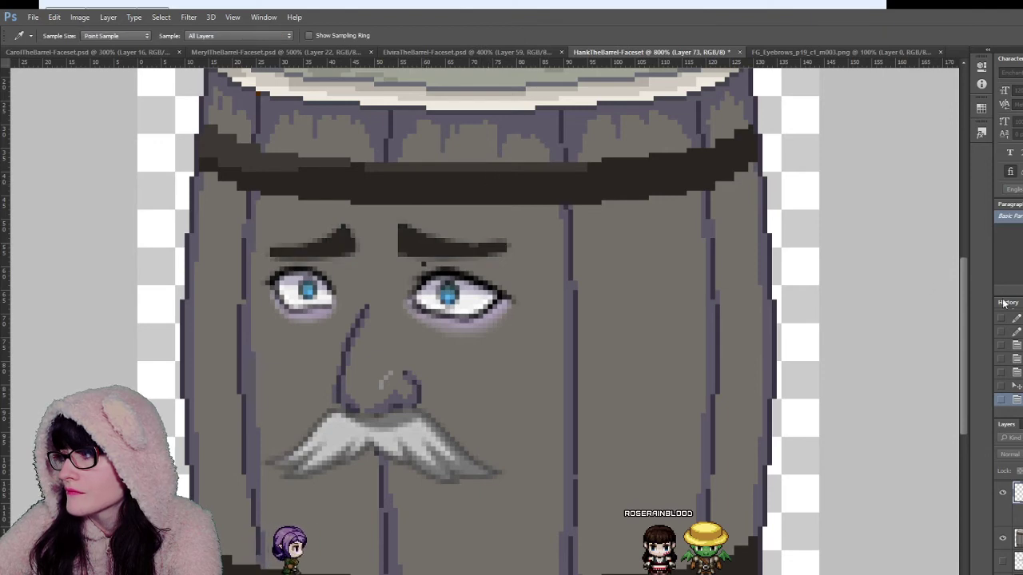
pyautogui.press('h')
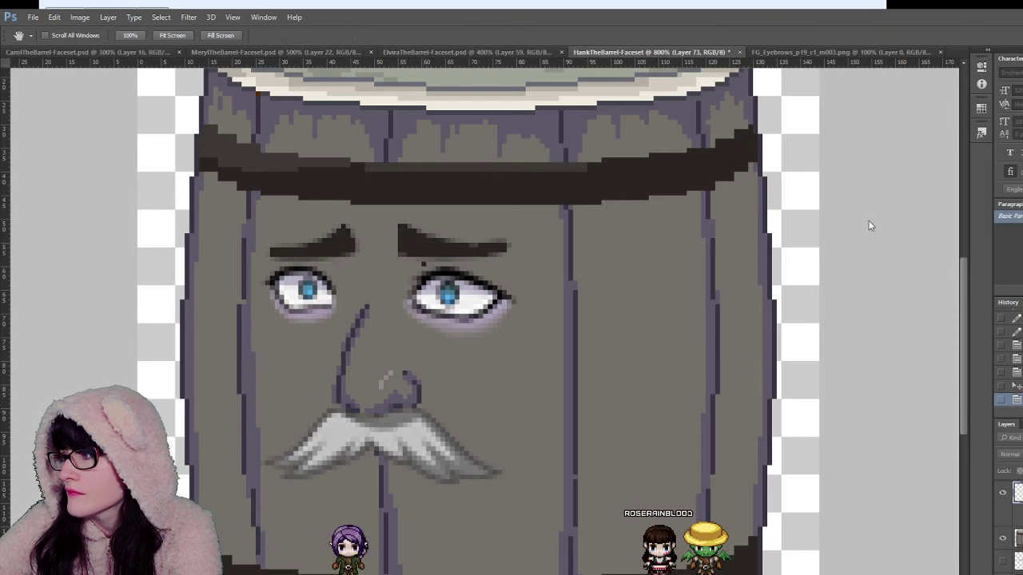
# Step: Compare the barrel face with and without the thickened eyebrow layer at a small size, leaving the layer shown
pyautogui.press('z')
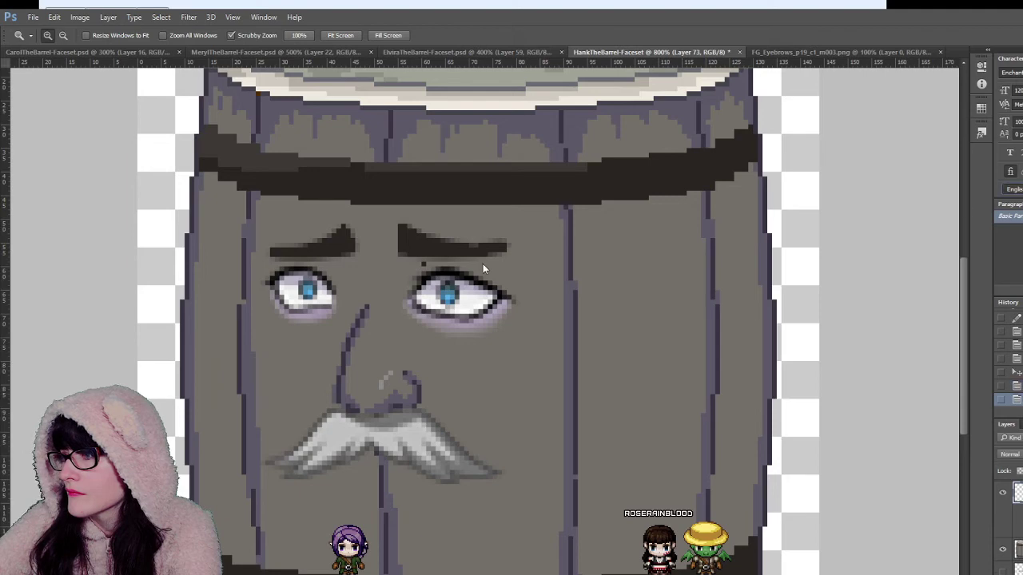
pyautogui.click(282, 339)
pyautogui.click(278, 339)
pyautogui.click(277, 339)
pyautogui.click(277, 340)
pyautogui.click(328, 342)
pyautogui.click(398, 346)
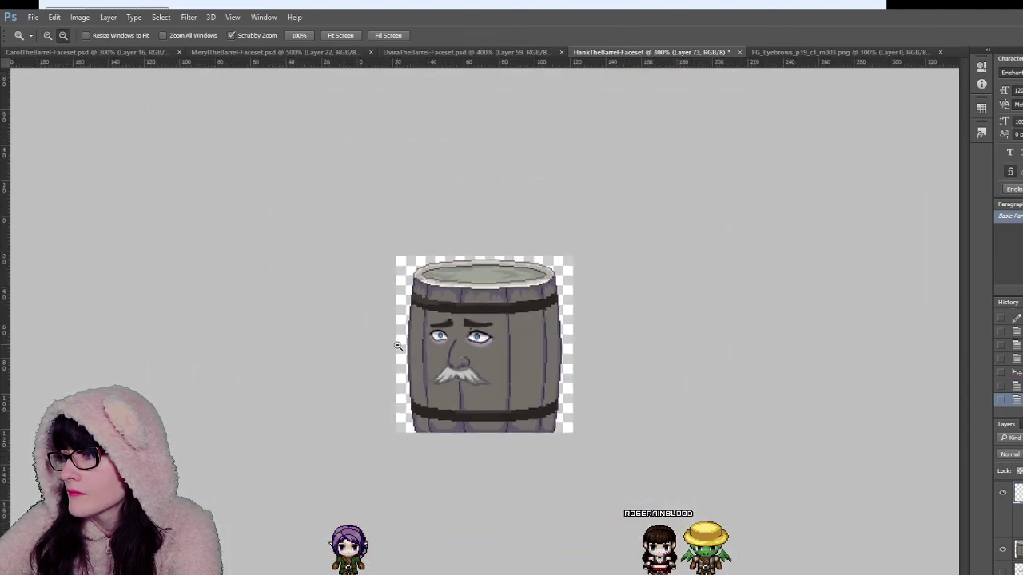
pyautogui.click(998, 496)
pyautogui.click(999, 497)
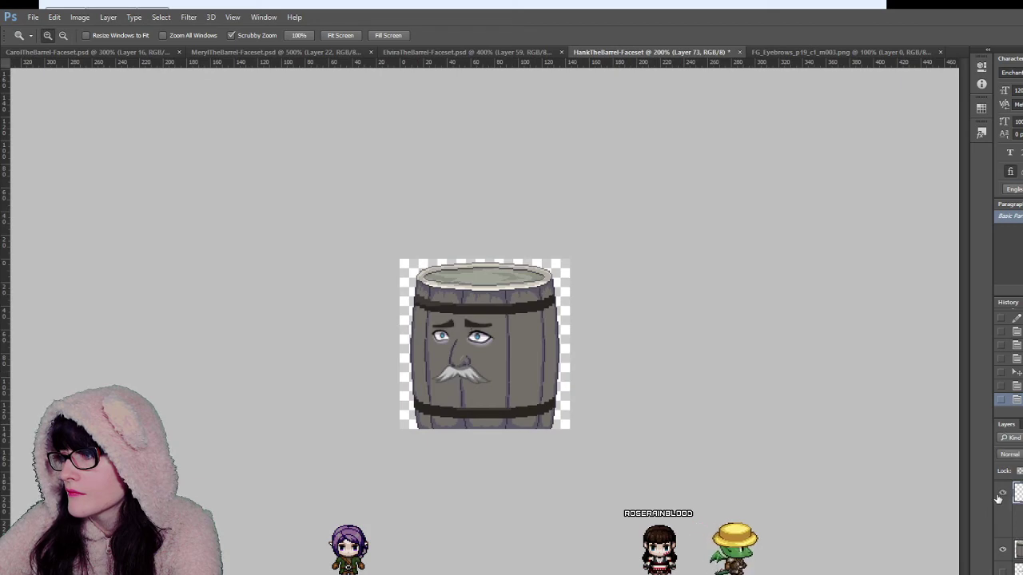
pyautogui.click(470, 341)
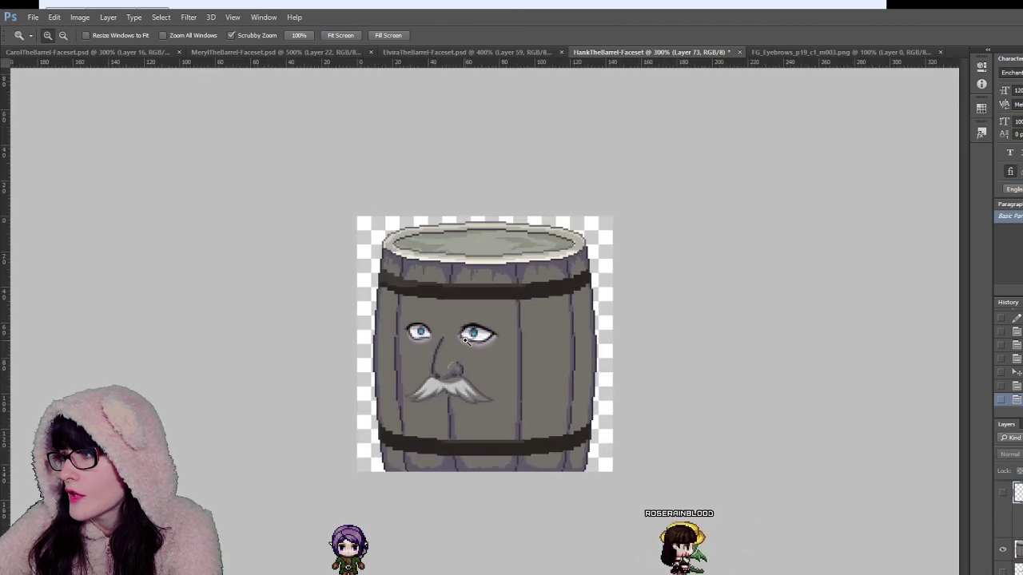
pyautogui.click(466, 340)
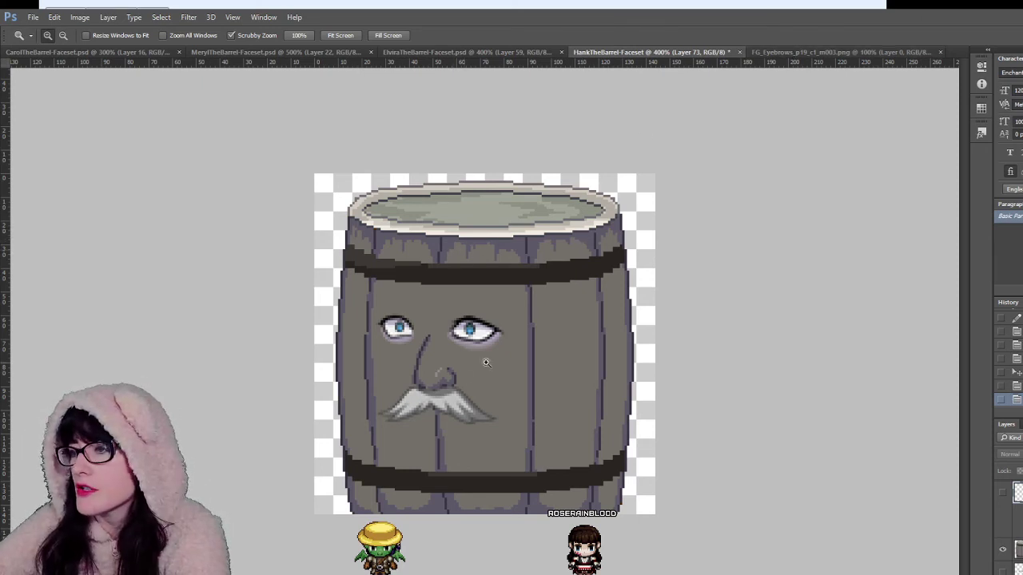
pyautogui.click(1002, 493)
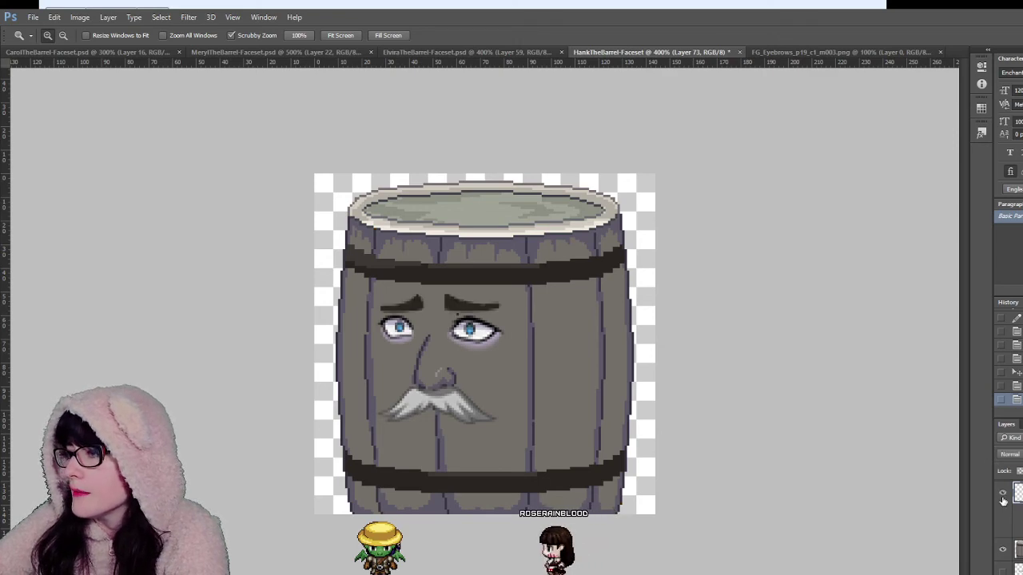
pyautogui.click(1002, 493)
pyautogui.click(1002, 493)
# Step: Erase the stray dot below the right-hand eyebrow and faint leftover pixels around the eyebrow ends with a 4 px eraser
pyautogui.click(496, 306)
pyautogui.click(496, 306)
pyautogui.click(495, 306)
pyautogui.click(495, 306)
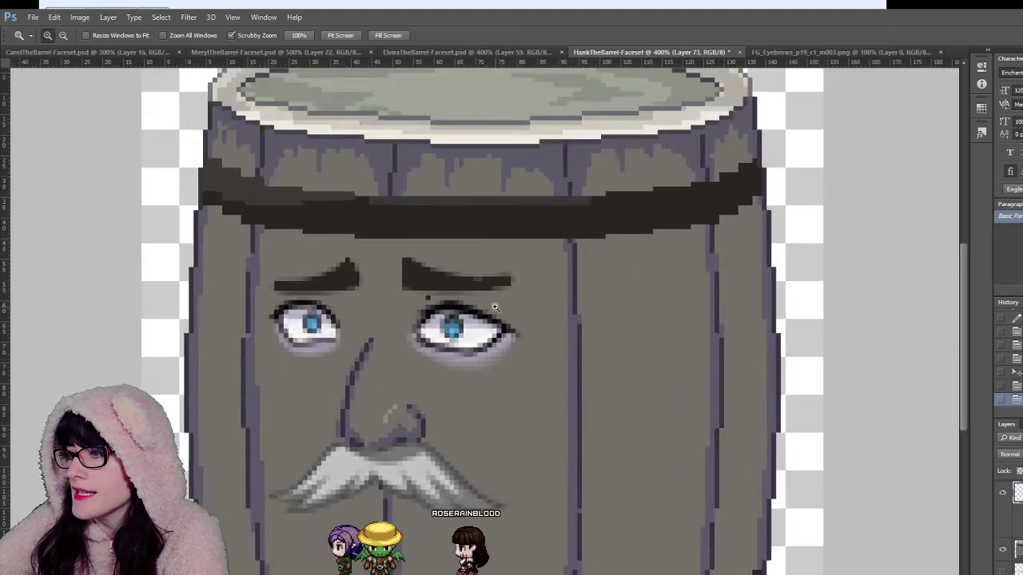
pyautogui.click(496, 306)
pyautogui.click(496, 306)
pyautogui.press('e')
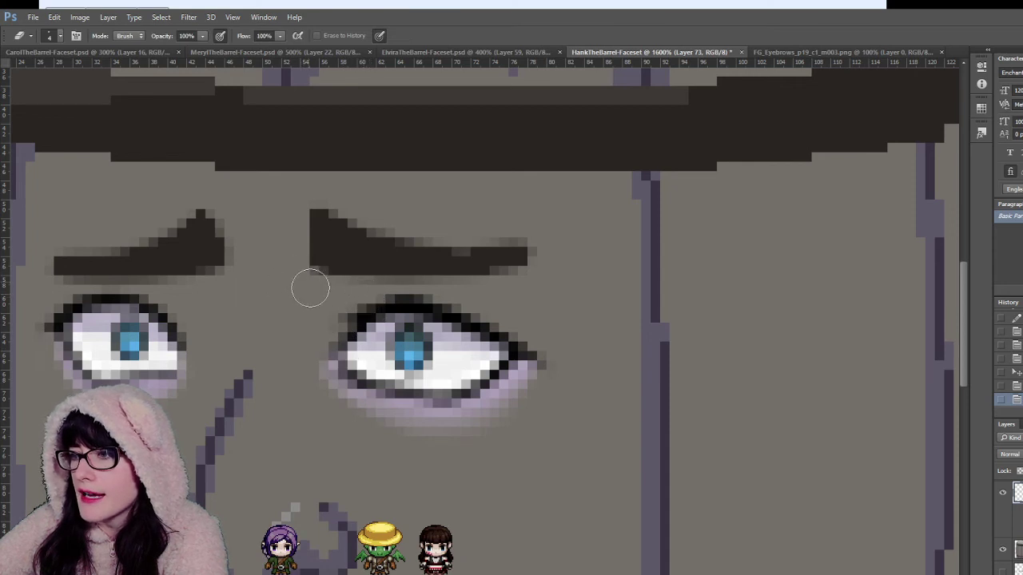
pyautogui.click(304, 279)
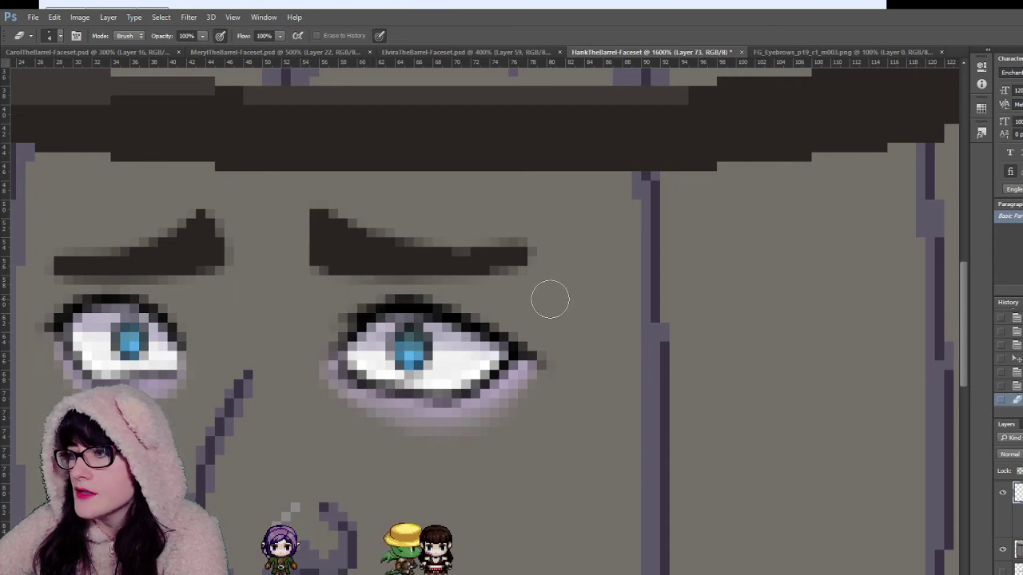
pyautogui.click(46, 286)
pyautogui.click(47, 267)
pyautogui.click(53, 253)
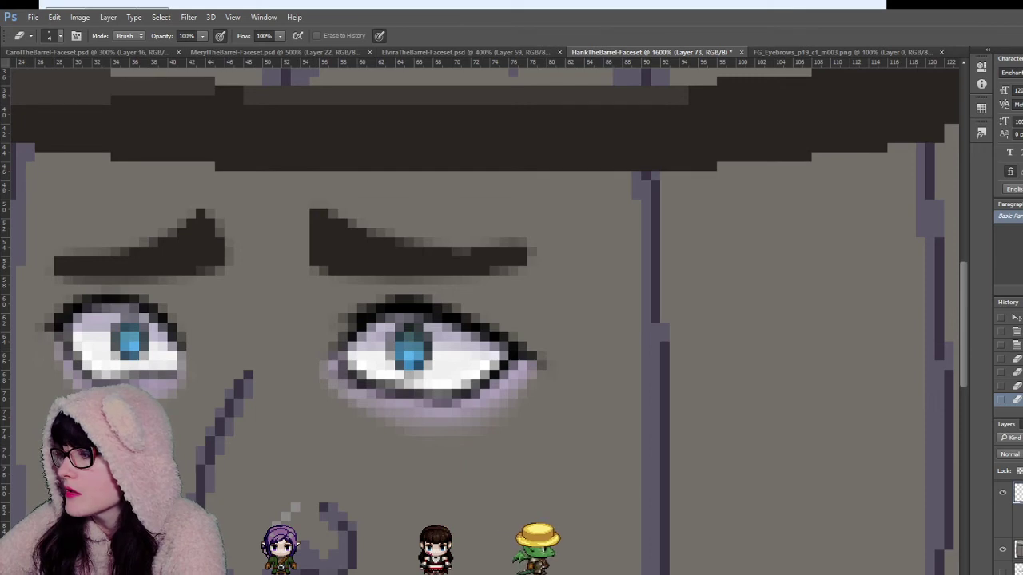
# Step: Merge the eyebrow layer with a new blank layer and soften the eyebrows' end corners with the 4 px eraser
pyautogui.hotkey('ctrl', 'alt', 'shift', 'n')
pyautogui.keyDown('shift'); pyautogui.click(1018, 516); pyautogui.keyUp('shift')
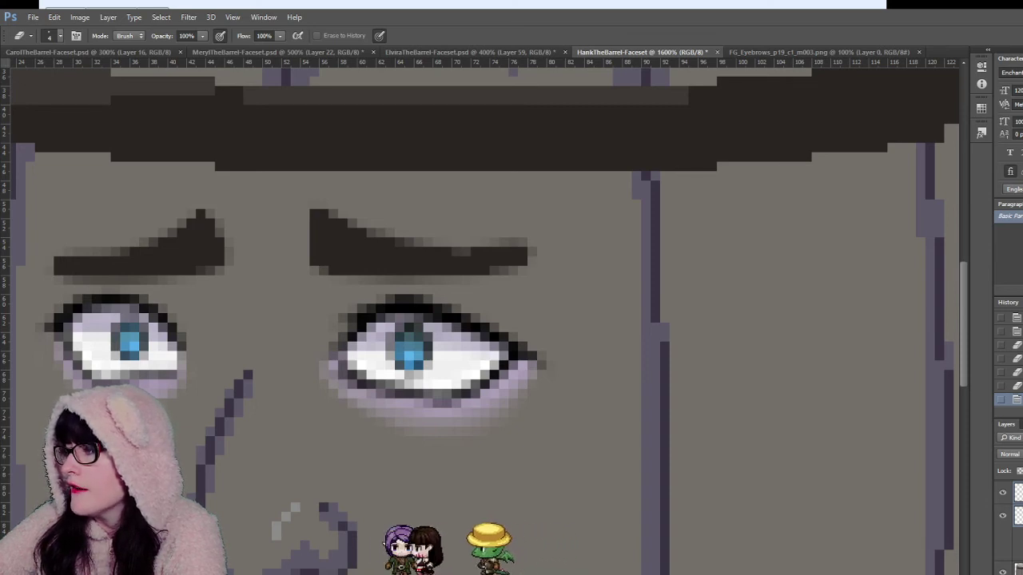
pyautogui.hotkey('ctrl', 'e')
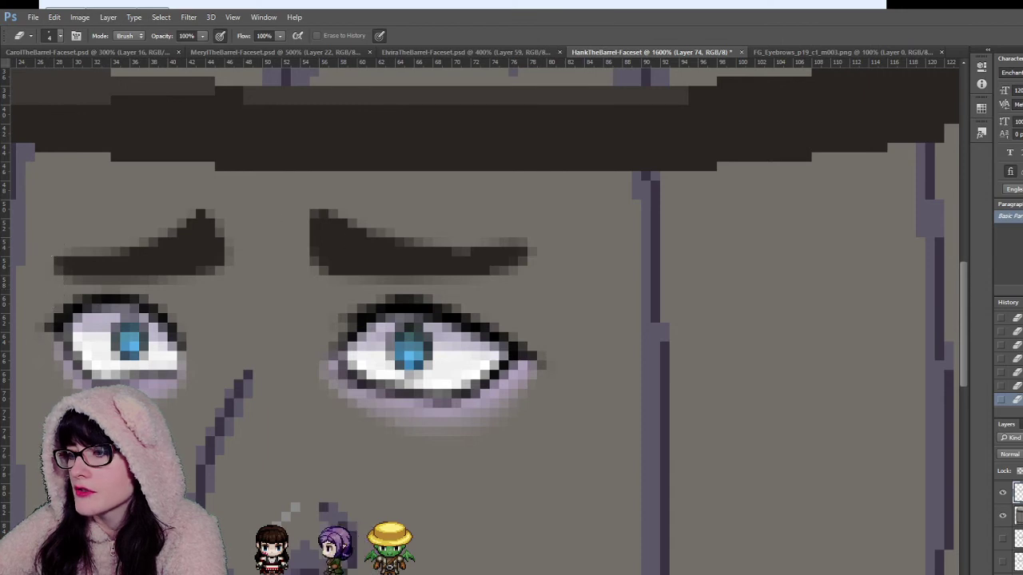
pyautogui.moveTo(487, 574); pyautogui.dragTo(429, 574)
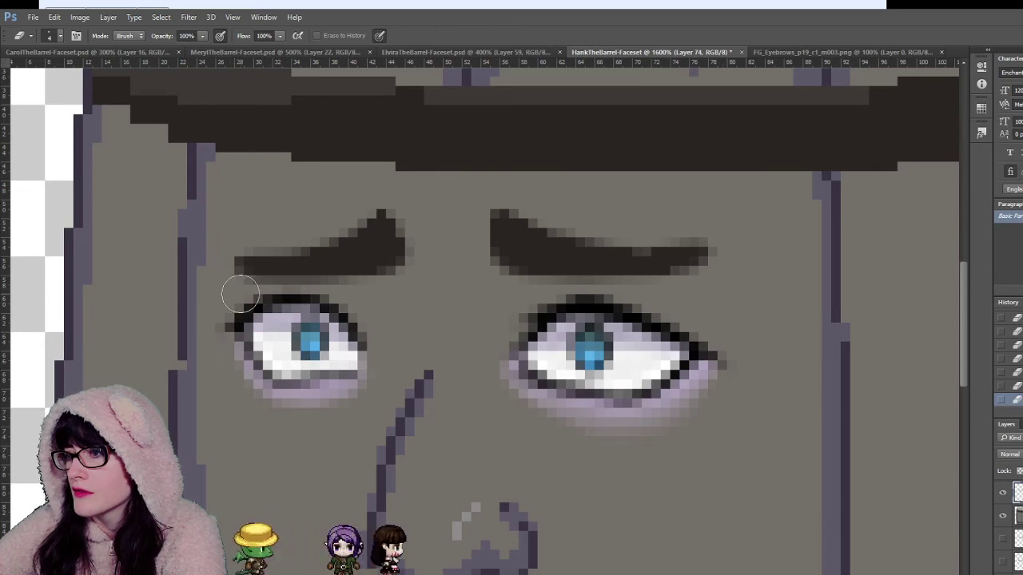
# Step: Examine the trimmed eyebrows on the whole barrel at 300%, then closer up, against the eyes and moustache
pyautogui.press('z')
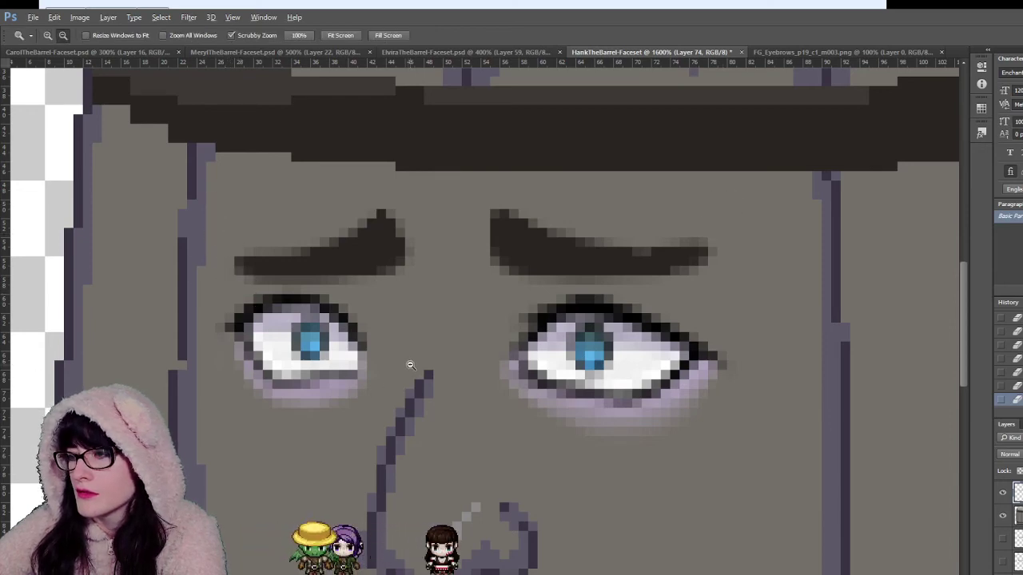
pyautogui.moveTo(410, 365); pyautogui.dragTo(239, 95)
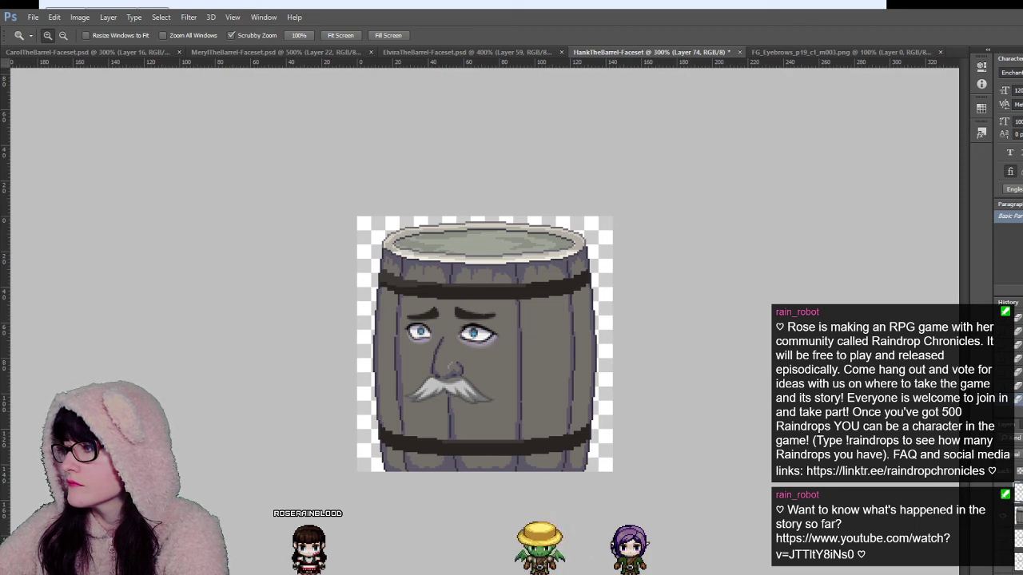
pyautogui.press('h')
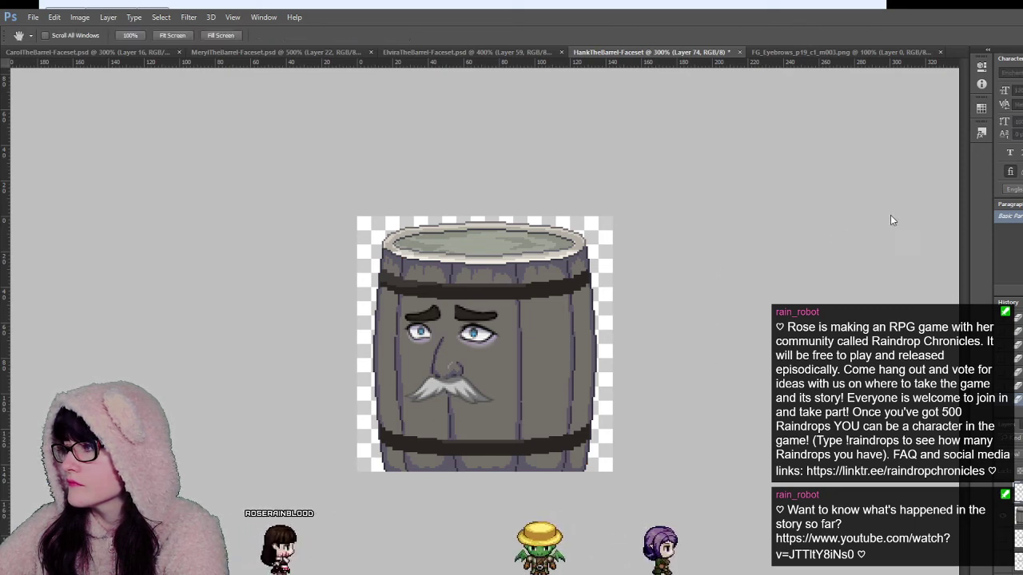
pyautogui.press('i')
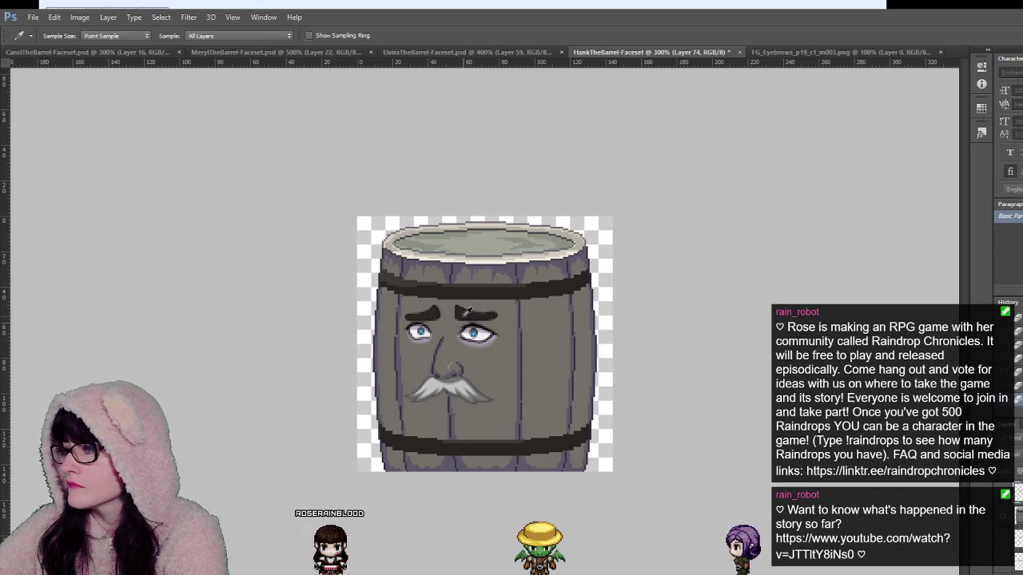
pyautogui.press('h')
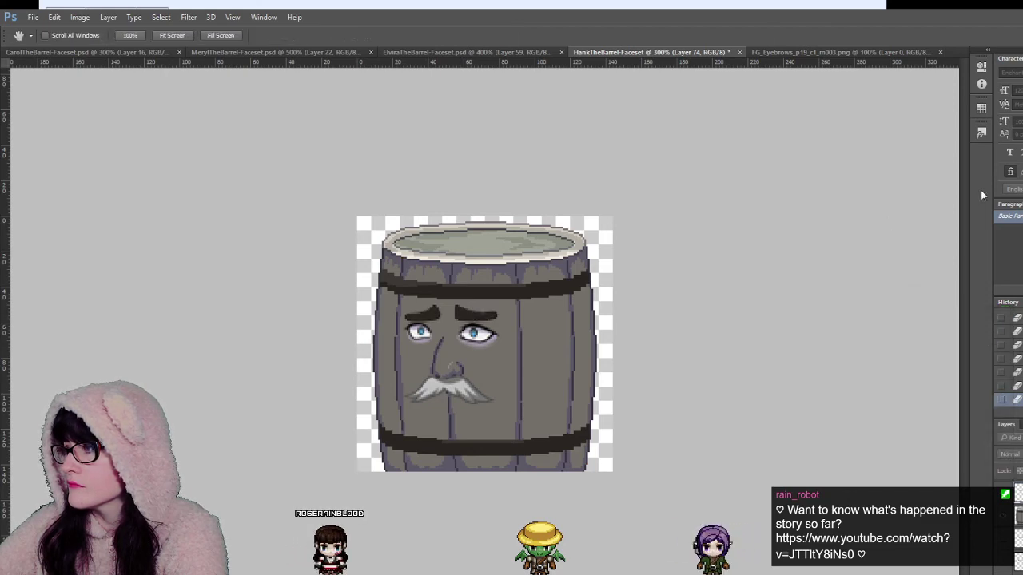
pyautogui.press('z')
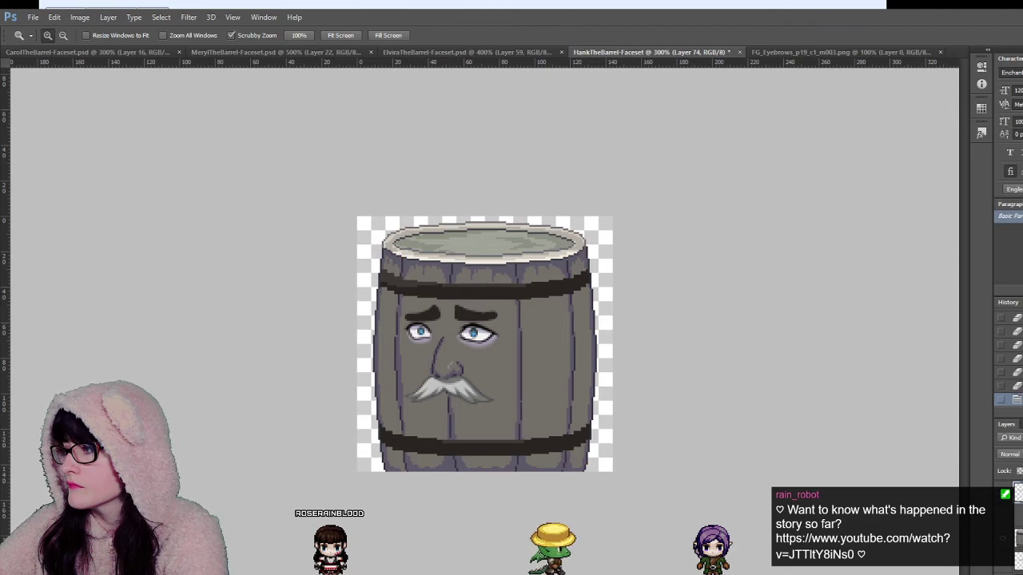
pyautogui.press('h')
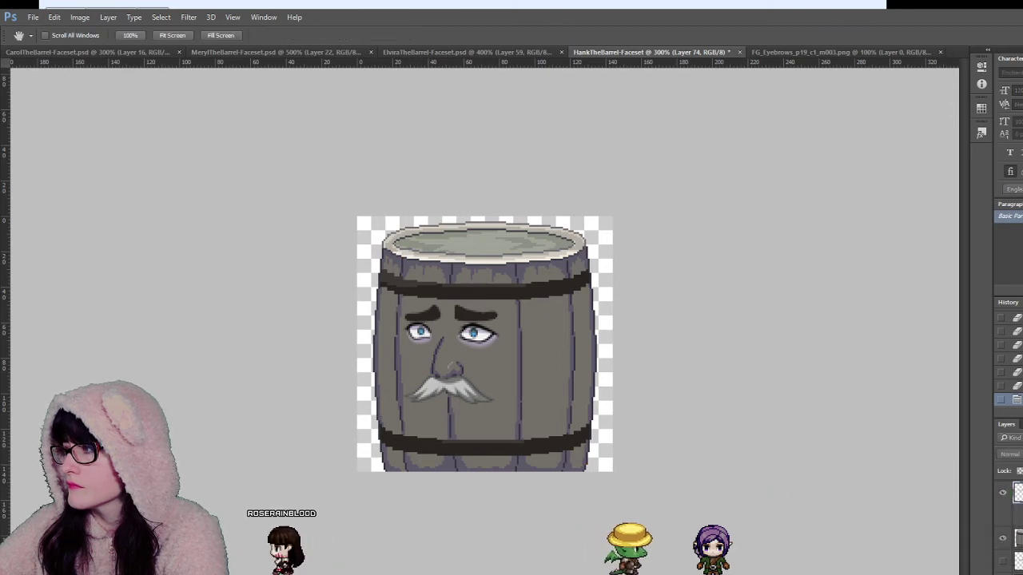
pyautogui.press('z')
pyautogui.hotkey('ctrl', '+')
pyautogui.hotkey('ctrl', '+')
pyautogui.hotkey('ctrl', '+')
pyautogui.hotkey('ctrl', '+')
pyautogui.hotkey('ctrl', '+')
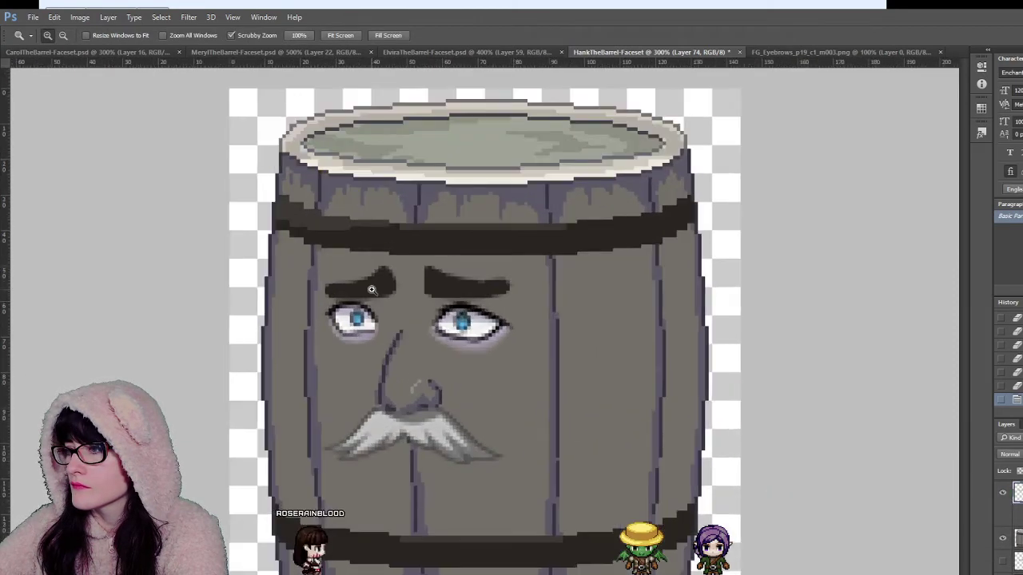
# Step: Erase stray edge pixels around the inner end of the left-hand eyebrow with the 4 px eraser
pyautogui.press('e')
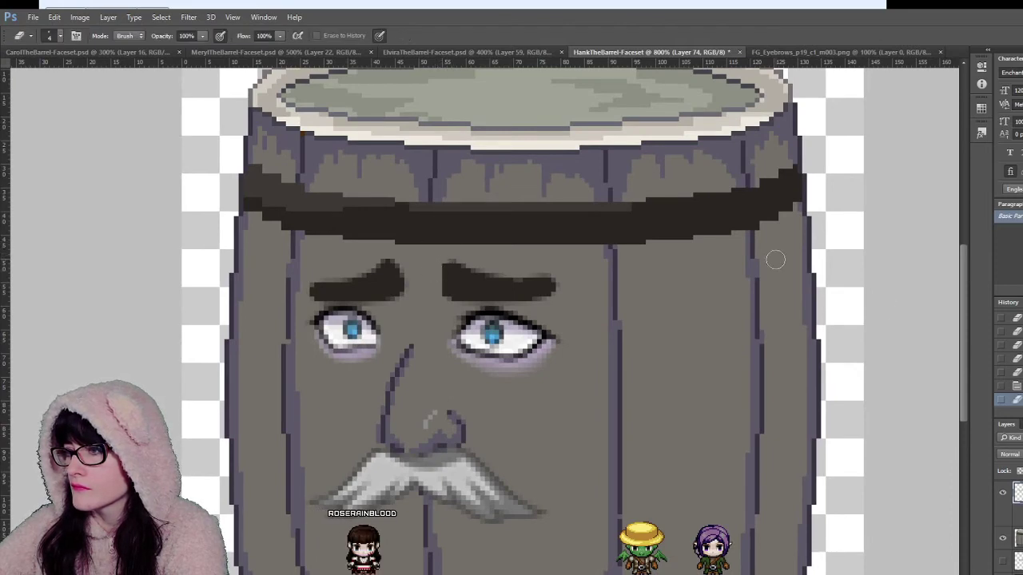
pyautogui.click(1004, 497)
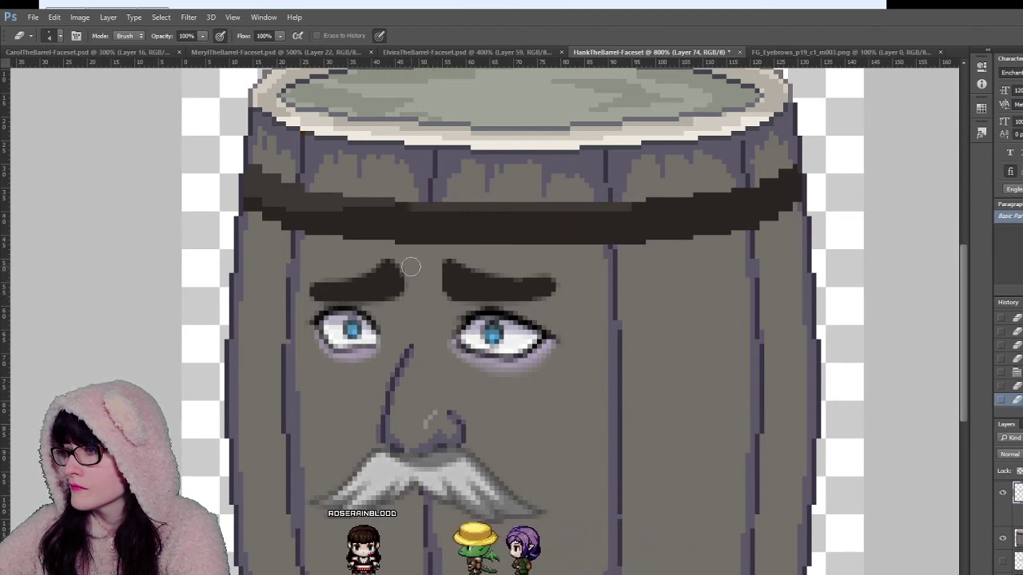
pyautogui.press('z')
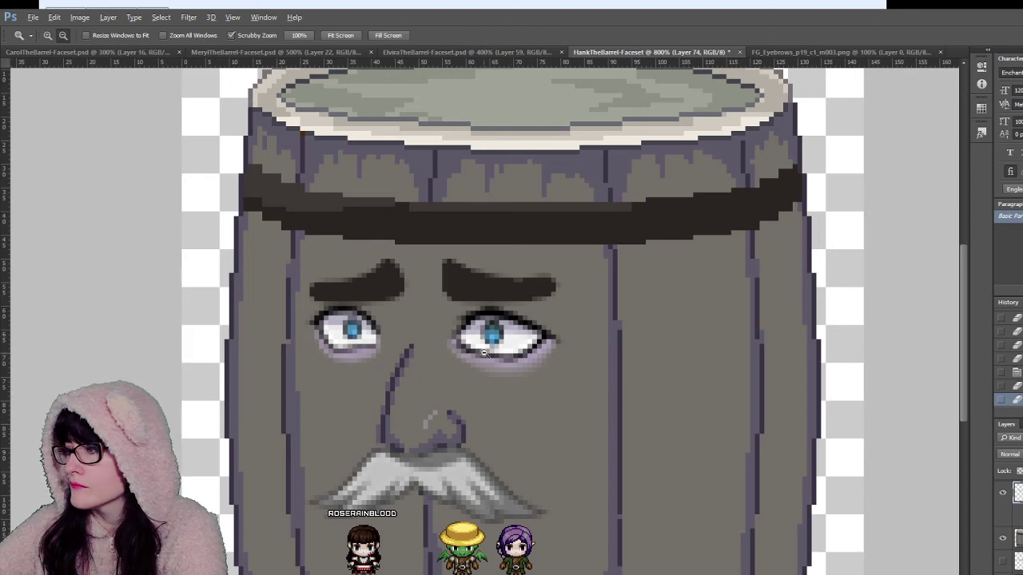
pyautogui.keyDown('alt'); pyautogui.click(483, 353); pyautogui.keyUp('alt')
pyautogui.keyDown('alt'); pyautogui.click(483, 352); pyautogui.keyUp('alt')
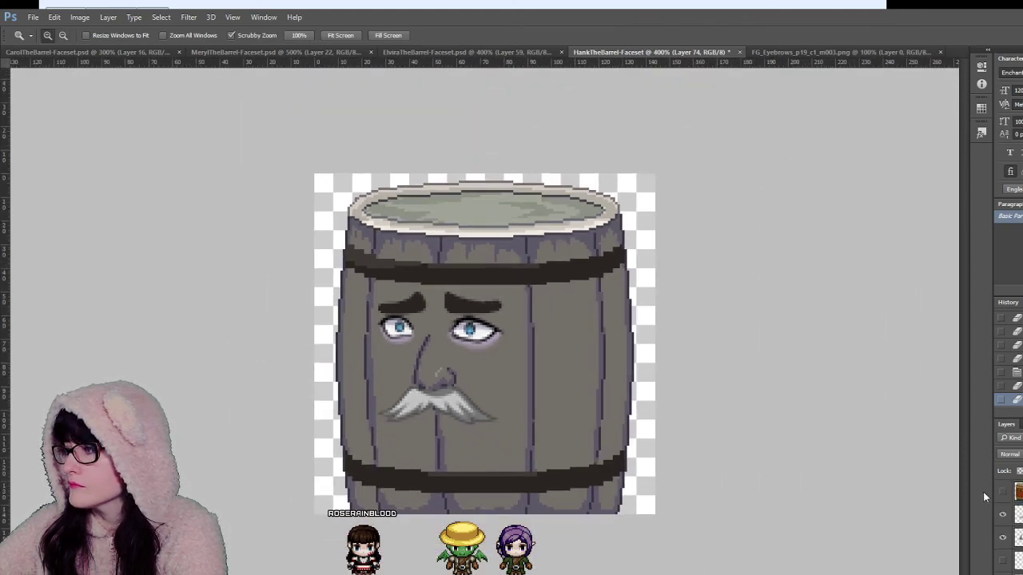
# Step: Compare the grey barrel's face with the brown barrel wearing glasses by toggling the brown barrel's layer, leaving it hidden
pyautogui.click(1000, 492)
pyautogui.click(1001, 492)
pyautogui.click(1000, 493)
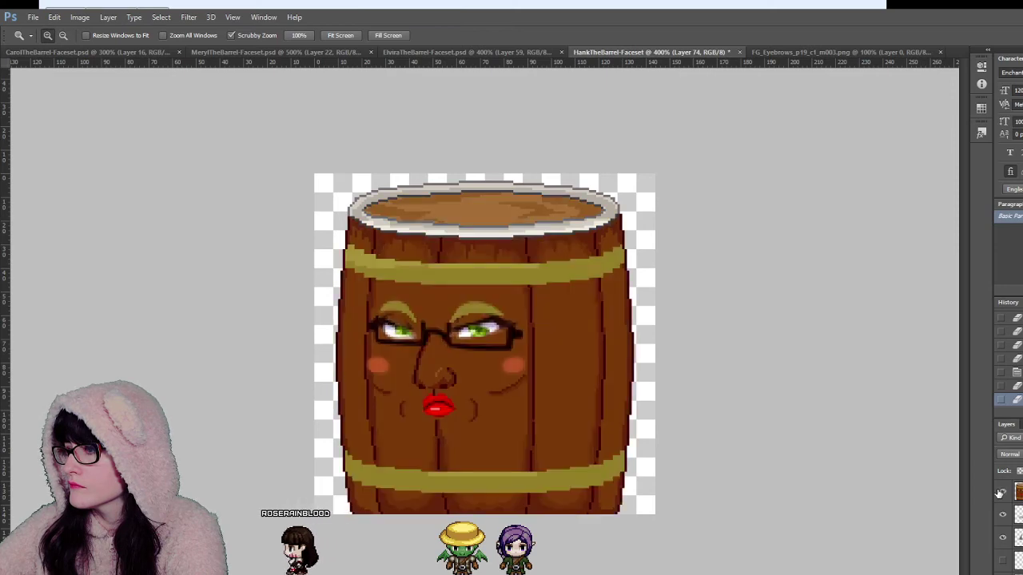
pyautogui.click(999, 493)
pyautogui.click(1000, 493)
pyautogui.click(1000, 493)
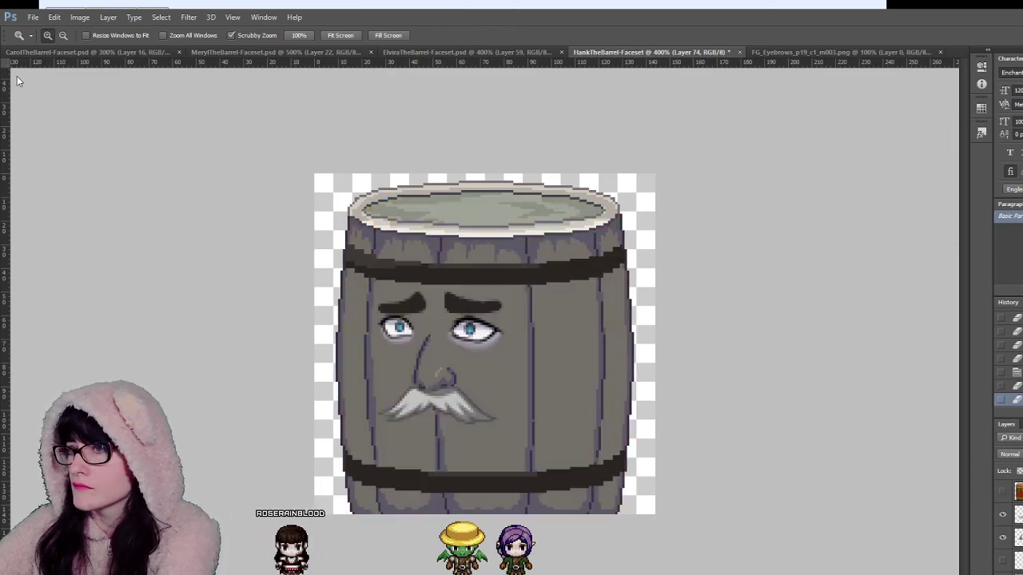
# Step: Check how the eyebrows, eyes, nose and moustache work together on the whole barrel between 300% and 500% zoom
pyautogui.press('v')
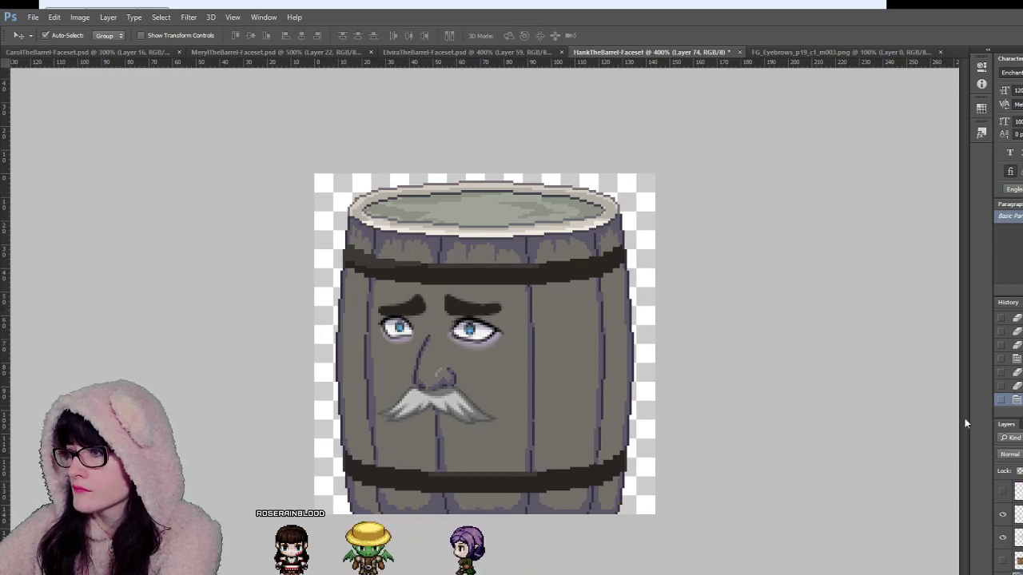
pyautogui.press('z')
pyautogui.keyDown('alt'); pyautogui.click(497, 338); pyautogui.keyUp('alt')
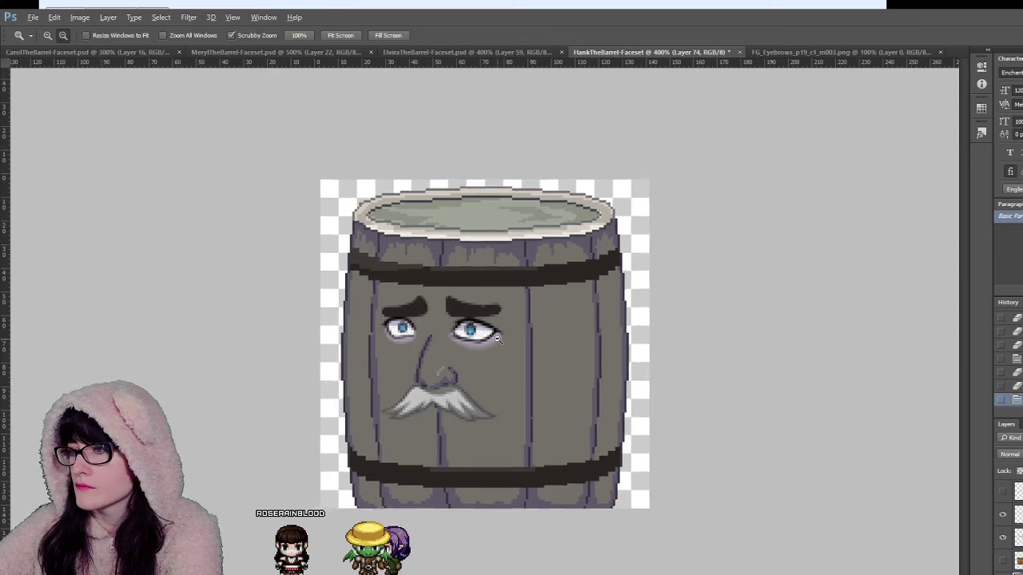
pyautogui.keyDown('alt'); pyautogui.click(497, 339); pyautogui.keyUp('alt')
pyautogui.click(495, 370)
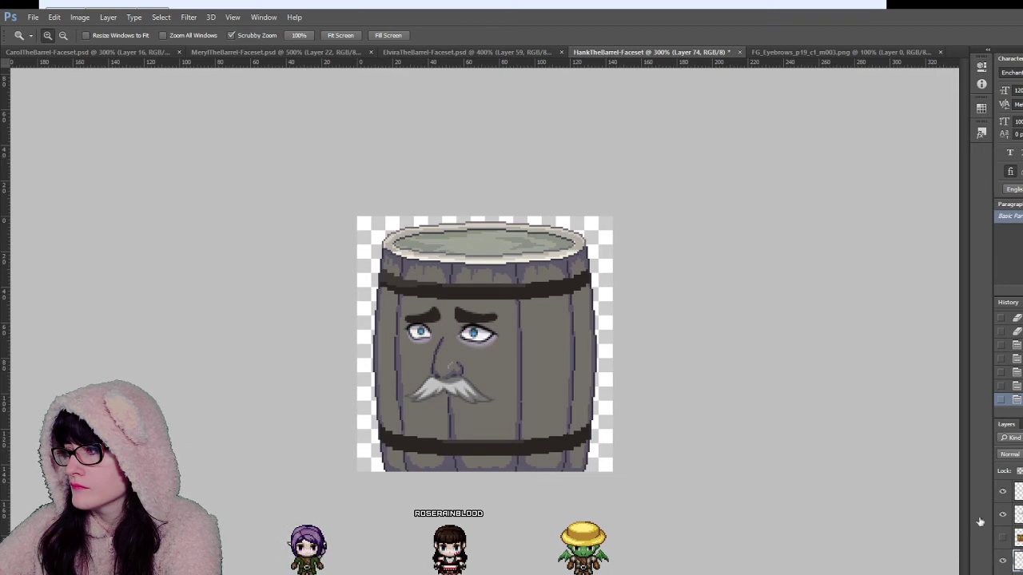
pyautogui.press('h')
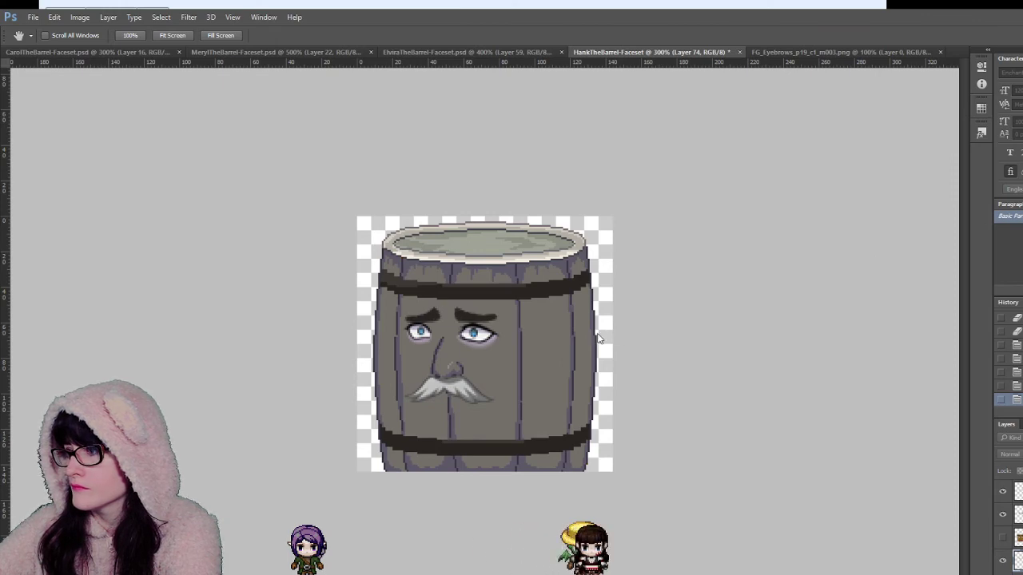
pyautogui.press('z')
pyautogui.hotkey('ctrl', '+')
pyautogui.hotkey('ctrl', '+')
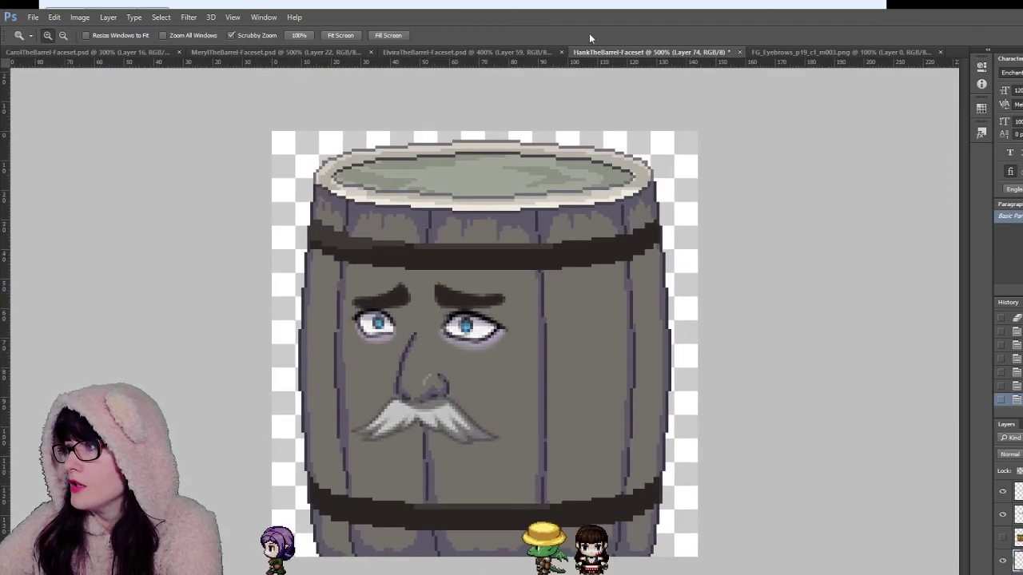
# Step: Close the FG_Eyebrows_p19_c1_m003.png reference image and open the male mouth variations in the character generator
pyautogui.click(940, 52)
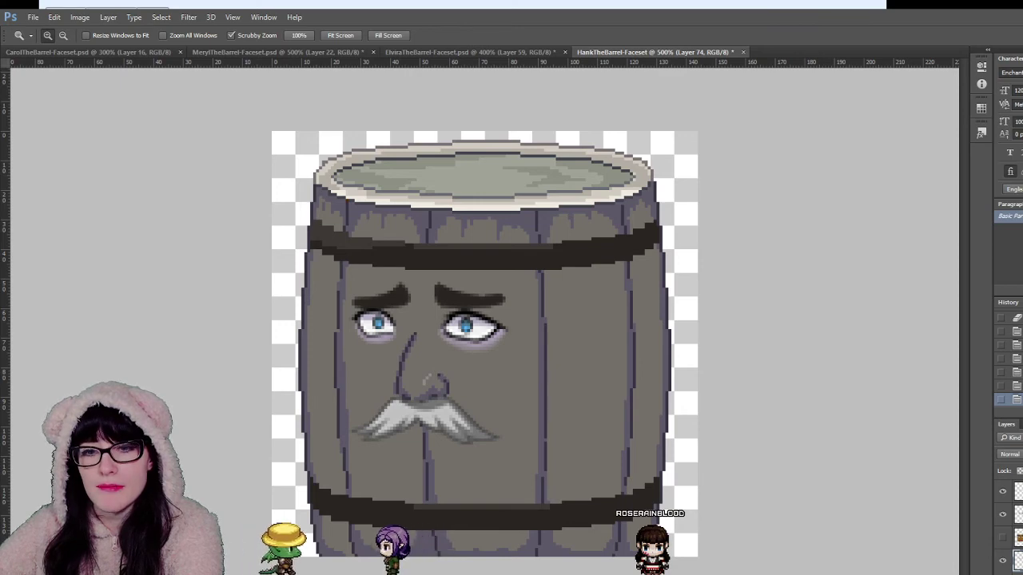
pyautogui.hotkey('alt', 'Tab')
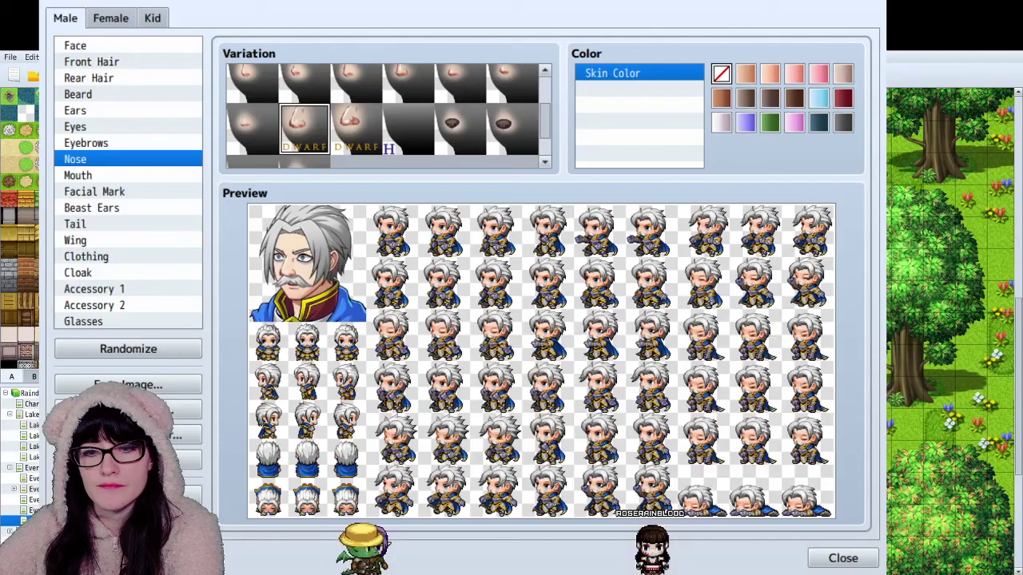
pyautogui.click(83, 175)
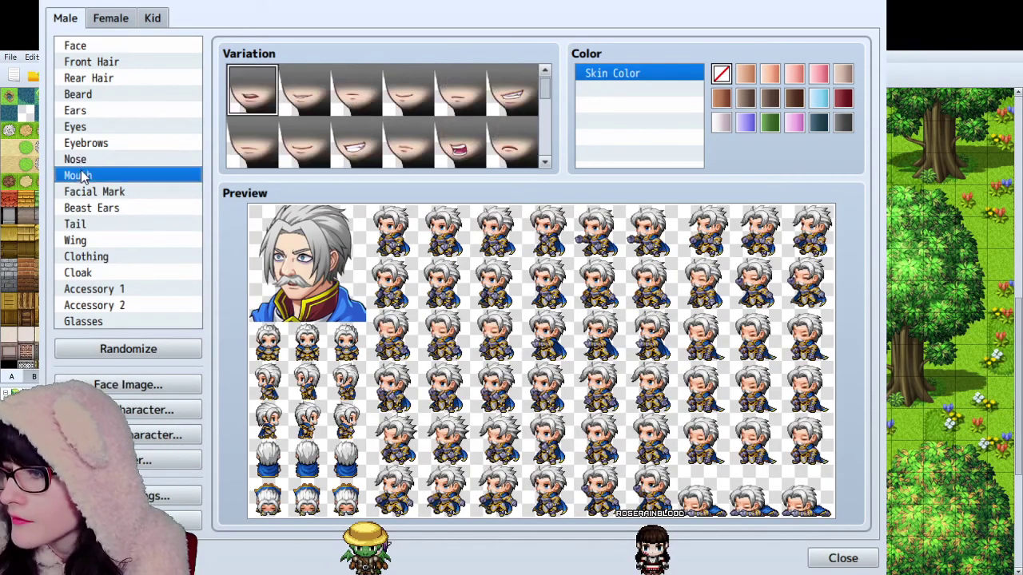
# Step: Preview the mouth variations in the first two rows on the white-haired male character with the moustache
pyautogui.click(308, 110)
pyautogui.click(352, 106)
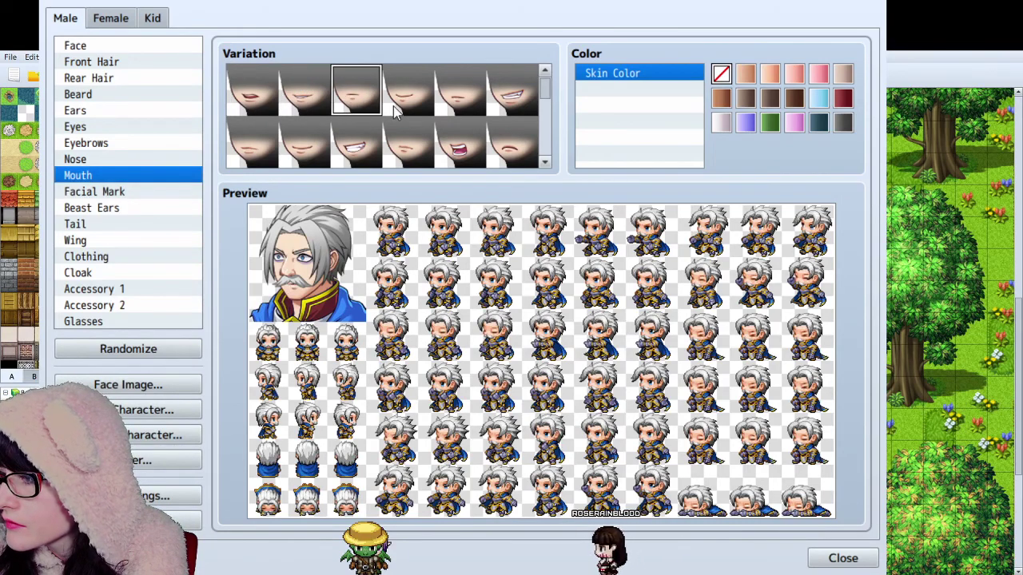
pyautogui.click(393, 106)
pyautogui.click(448, 107)
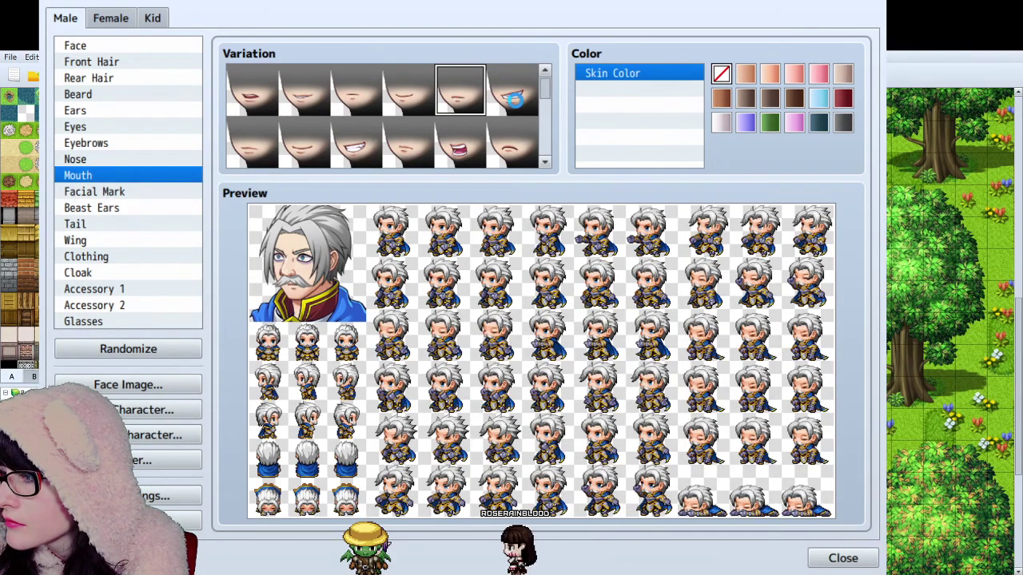
pyautogui.click(491, 109)
pyautogui.click(252, 144)
pyautogui.click(356, 143)
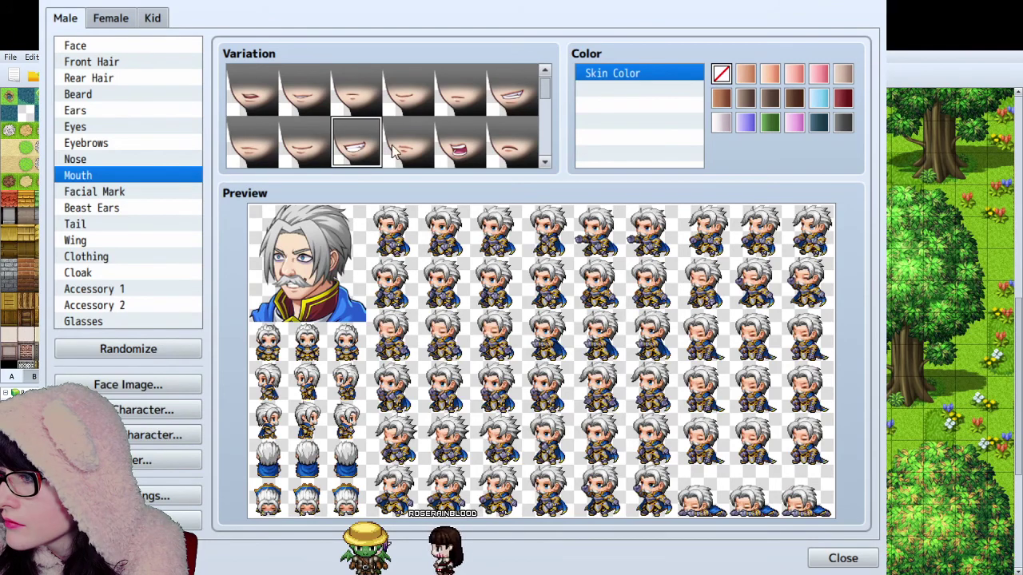
pyautogui.click(411, 148)
pyautogui.click(459, 152)
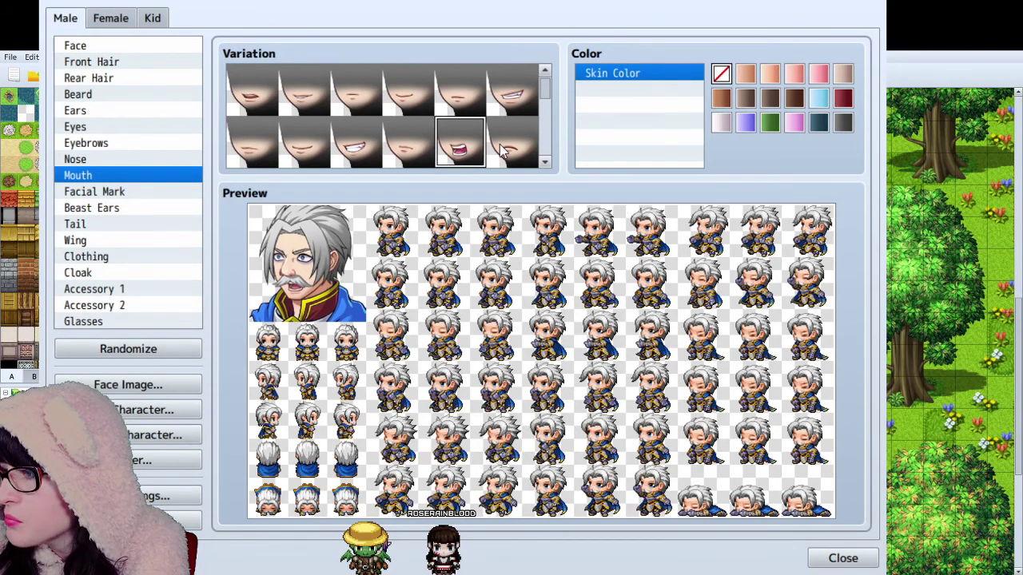
pyautogui.click(502, 152)
pyautogui.scroll(-1, 348, 125)
pyautogui.click(253, 128)
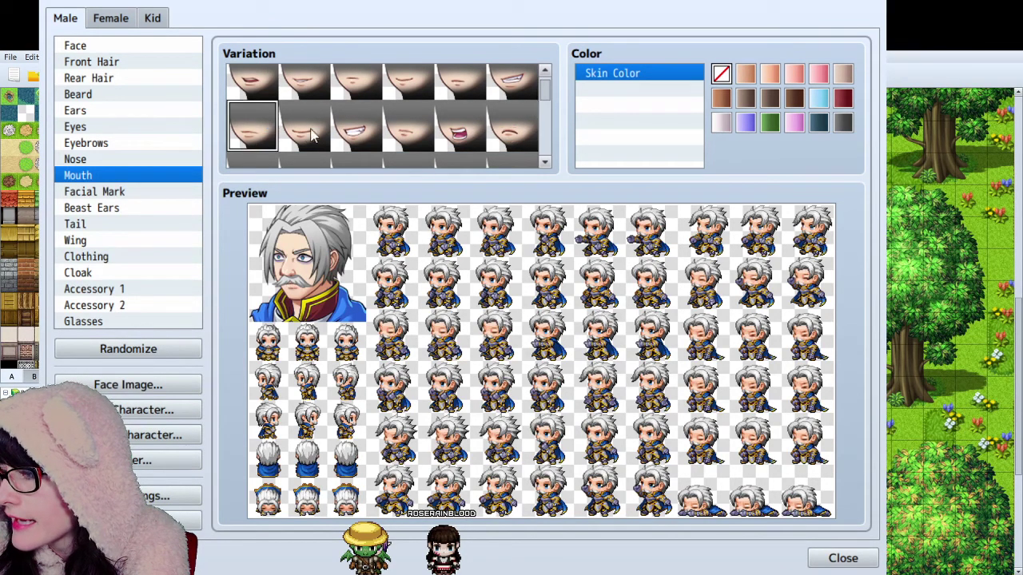
pyautogui.click(305, 129)
pyautogui.click(357, 135)
pyautogui.click(417, 142)
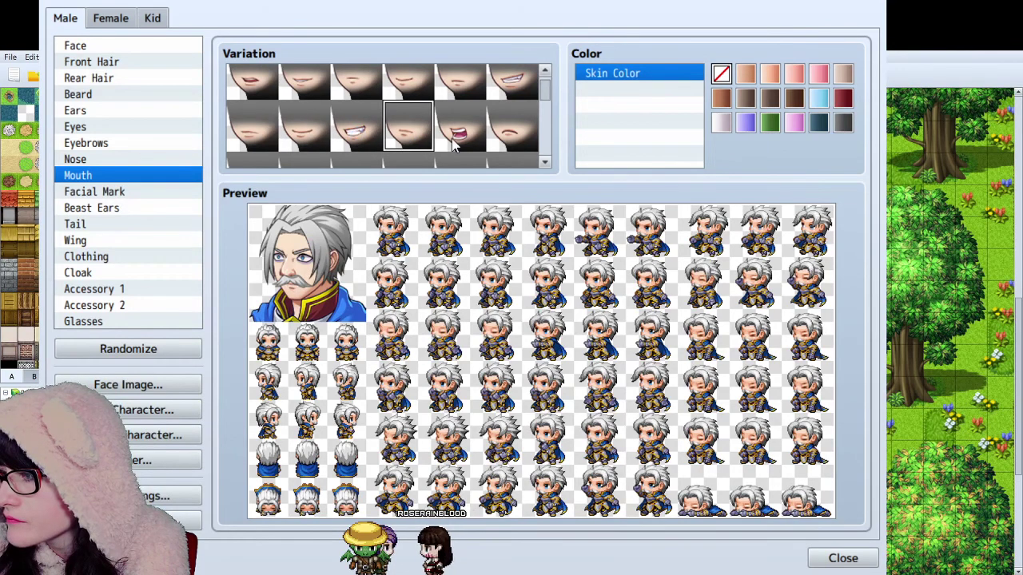
pyautogui.click(460, 136)
pyautogui.click(511, 135)
# Step: Preview the third row of mouth variations on the white-haired male character with the moustache
pyautogui.scroll(-2, 374, 131)
pyautogui.click(253, 130)
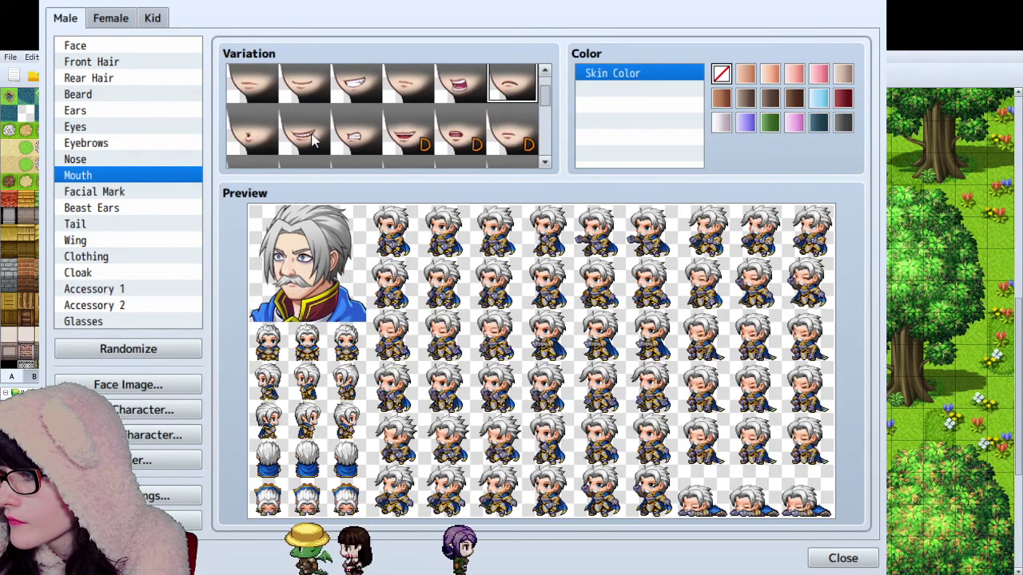
pyautogui.click(304, 146)
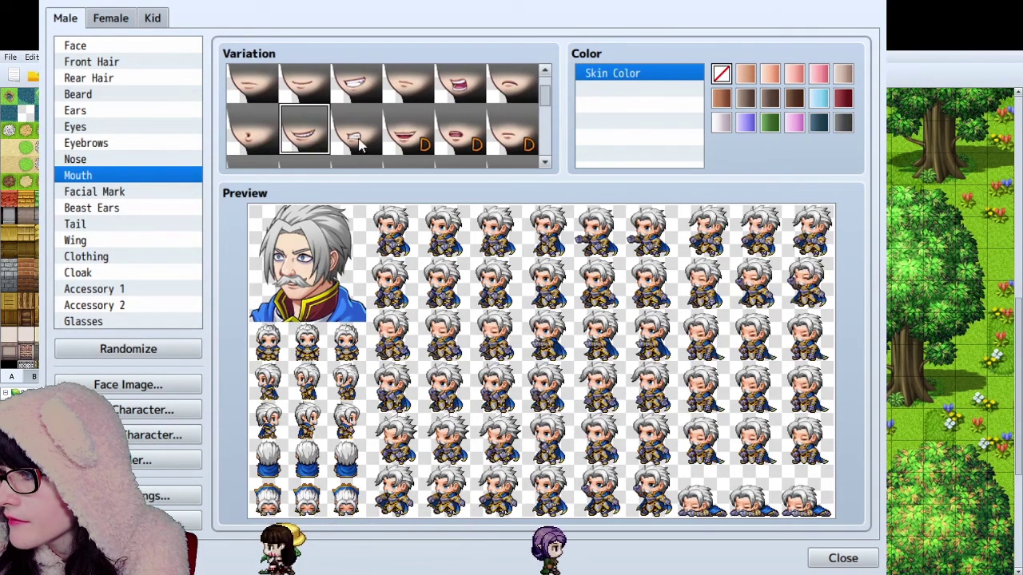
pyautogui.click(357, 137)
pyautogui.click(409, 140)
pyautogui.click(459, 137)
pyautogui.click(511, 137)
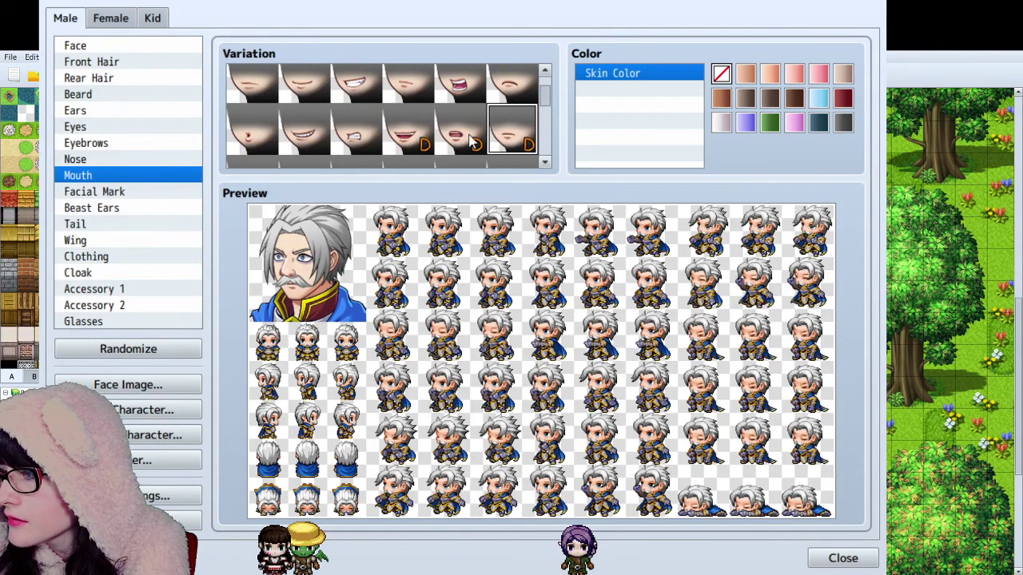
# Step: Preview further mouth variations from the lower rows, including the wide grin, the open mouth and the small downturned mouth
pyautogui.scroll(-3, 384, 138)
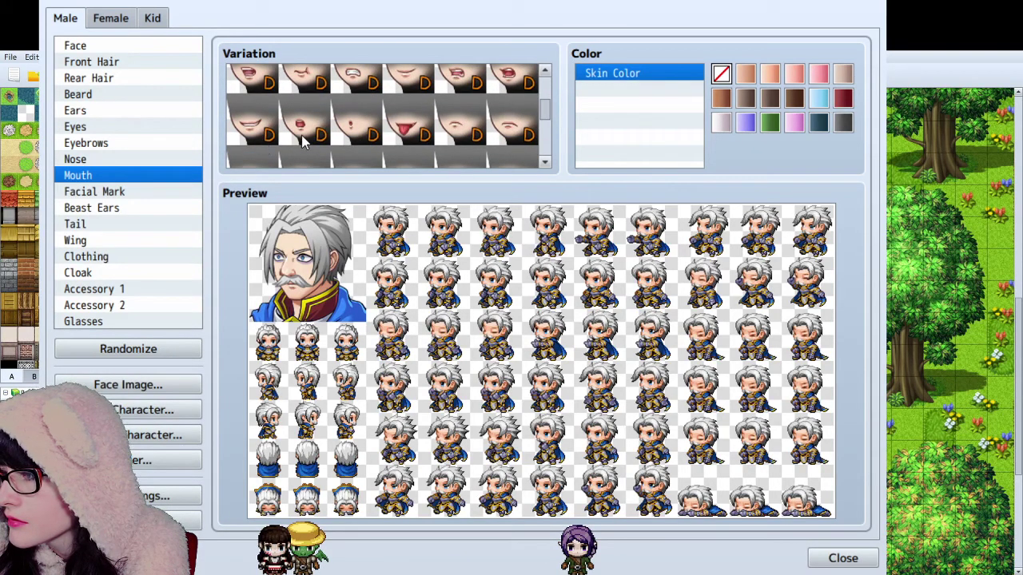
pyautogui.click(264, 132)
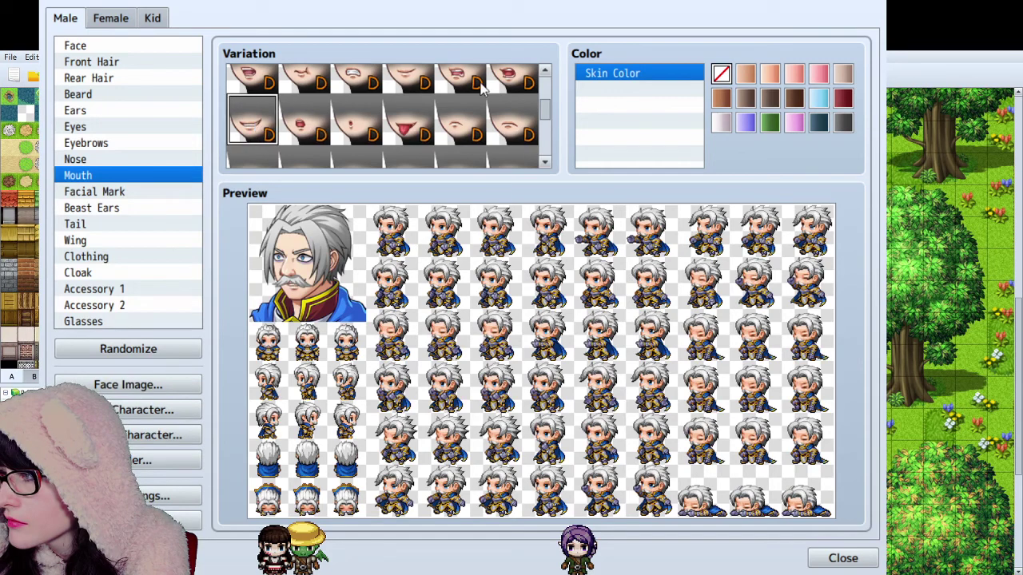
pyautogui.click(506, 83)
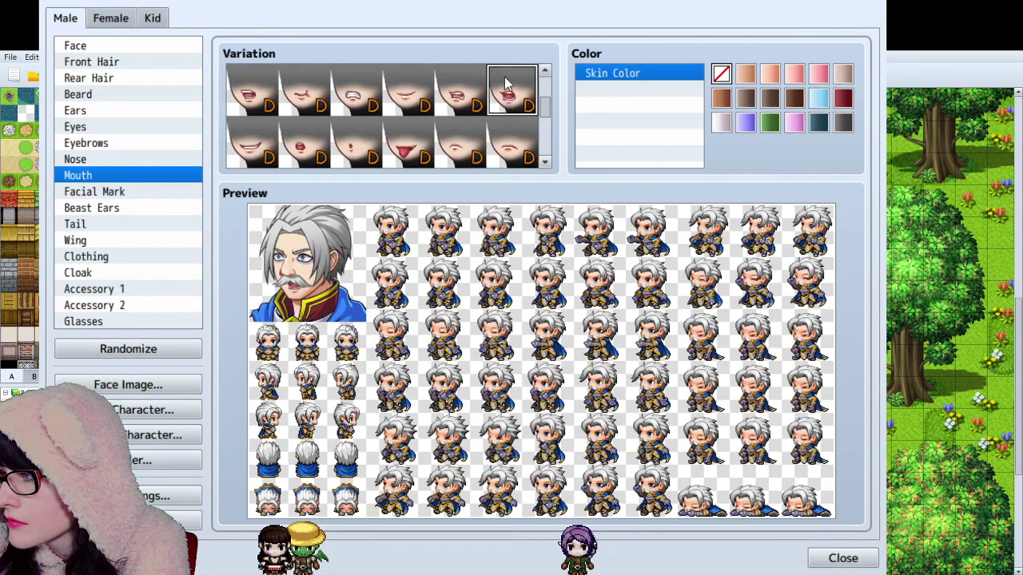
pyautogui.click(447, 130)
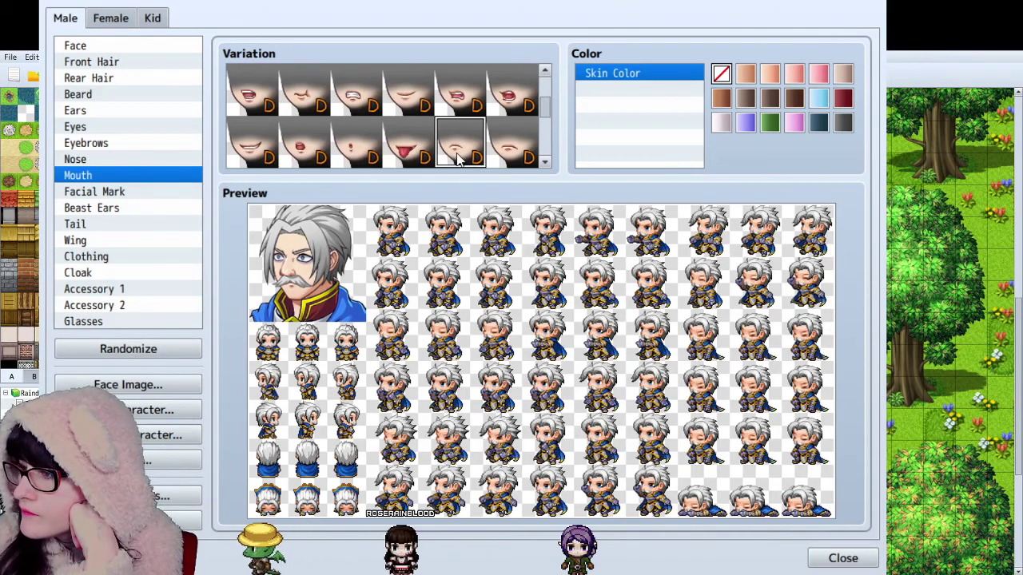
pyautogui.scroll(-2, 458, 158)
pyautogui.scroll(2, 456, 152)
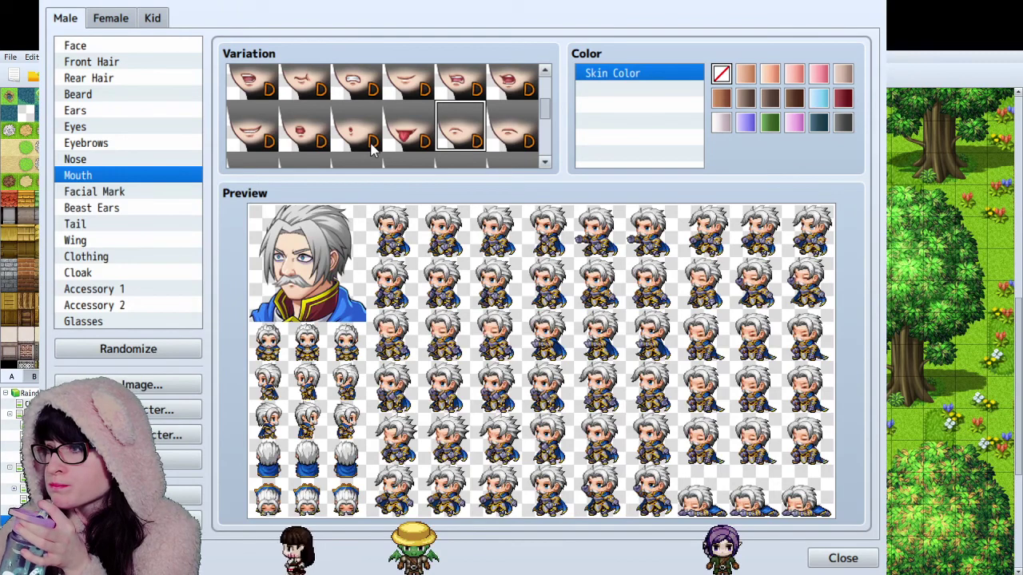
pyautogui.scroll(-2, 371, 144)
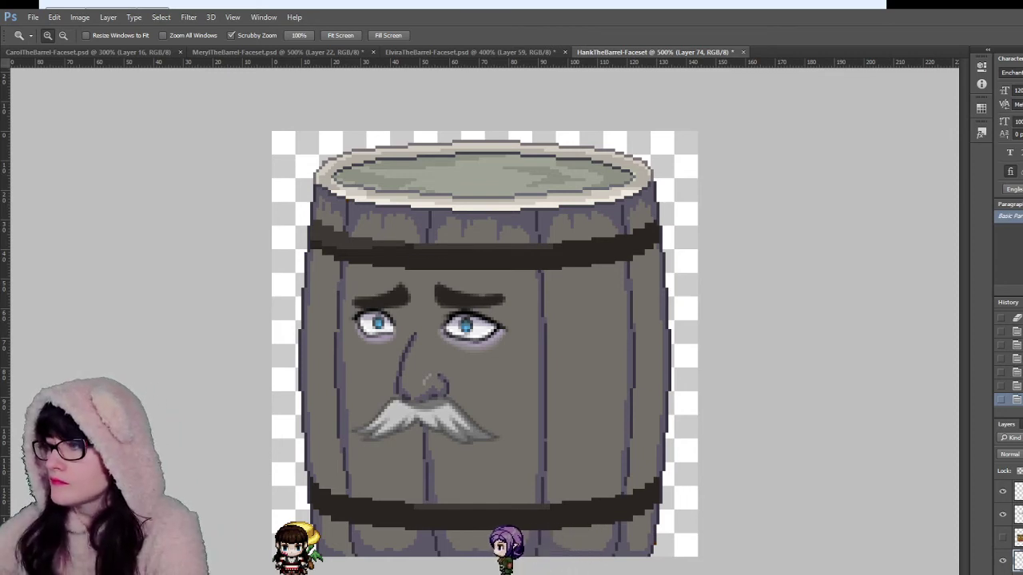
# Step: Open FG_Mouth_p12_c1_m001.png in Photoshop and select its entire canvas at 500% zoom
pyautogui.doubleClick(537, 261)
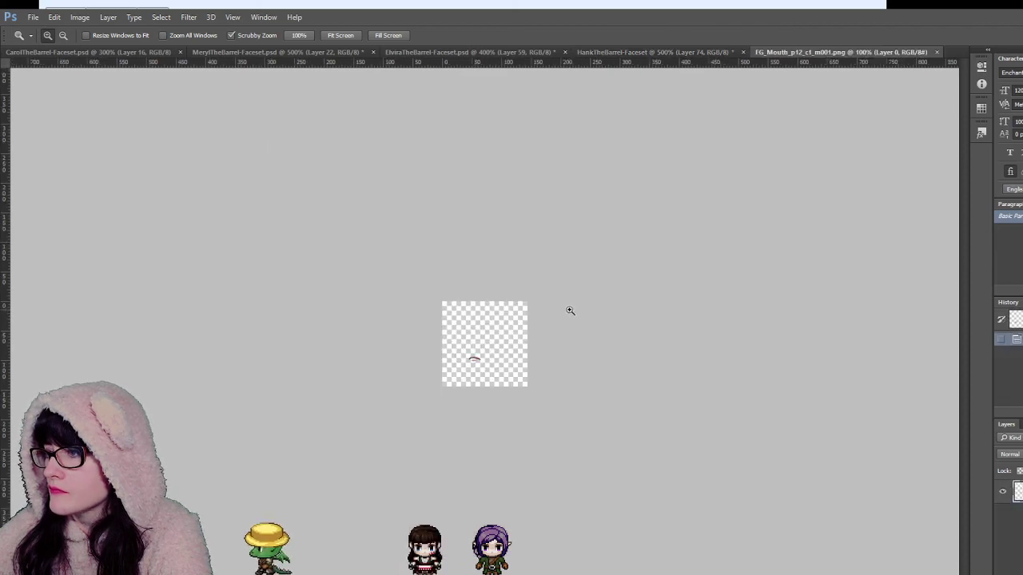
pyautogui.click(500, 356)
pyautogui.click(500, 355)
pyautogui.click(500, 356)
pyautogui.hotkey('ctrl', 'a')
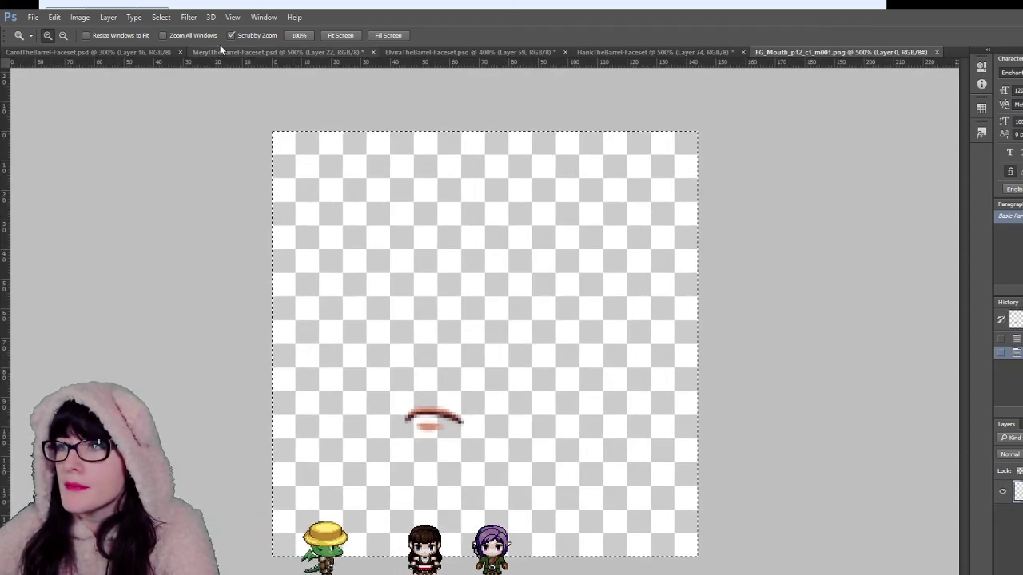
# Step: Add the downturned mouth to the HankTheBarrel faceset and position it just below the moustache
pyautogui.click(598, 52)
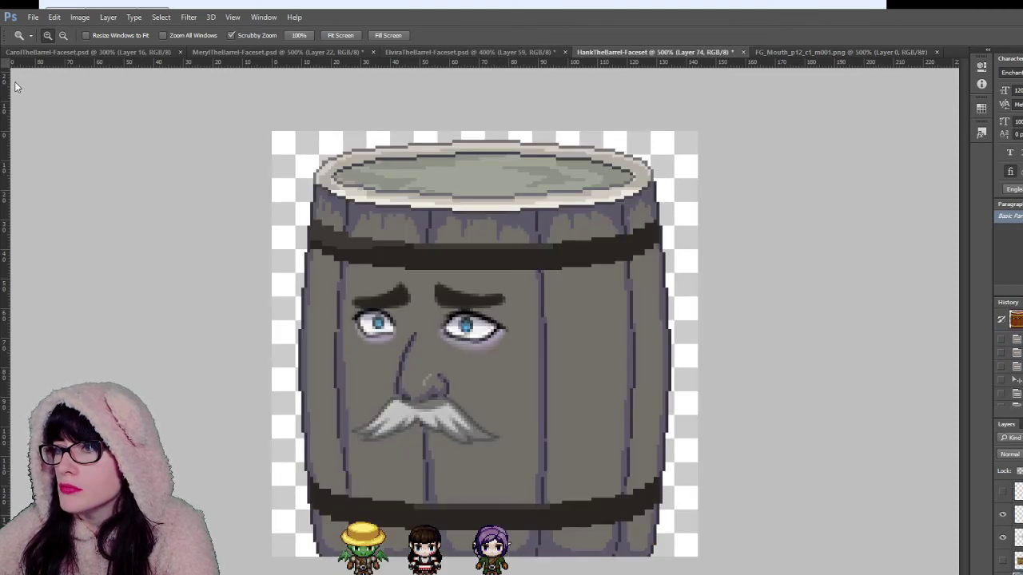
pyautogui.press('v')
pyautogui.moveTo(469, 400); pyautogui.dragTo(421, 463)
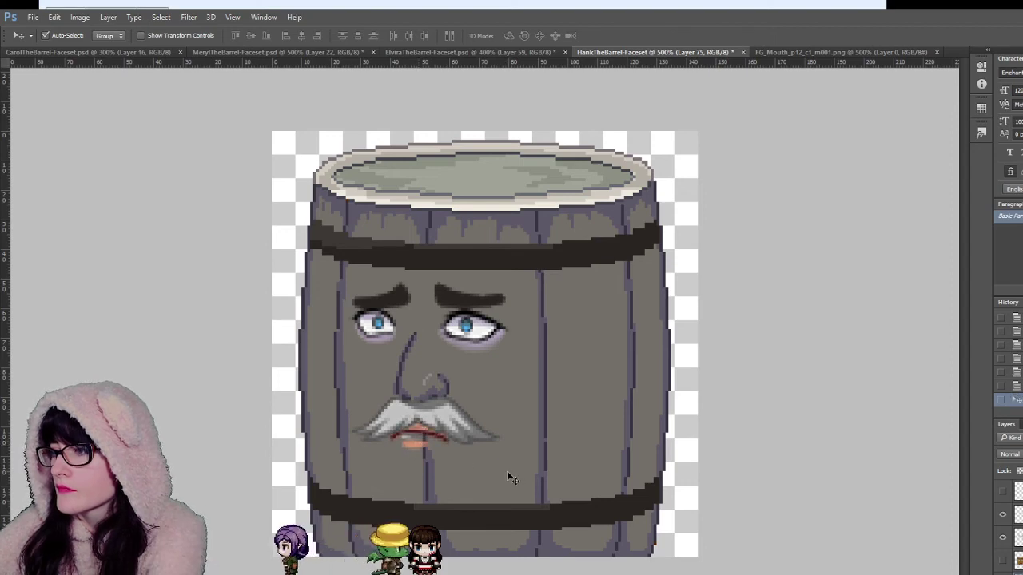
pyautogui.press('Down')
pyautogui.press('Down')
pyautogui.press('Down')
pyautogui.press('Down')
pyautogui.press('Down')
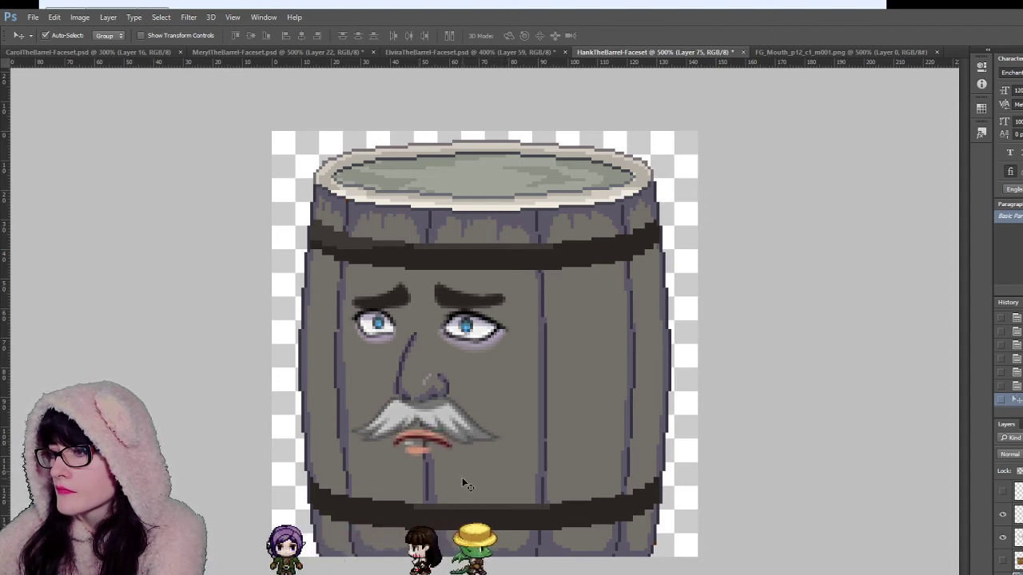
# Step: Desaturate the mouth layer so the red lips turn grey
pyautogui.click(3, 378)
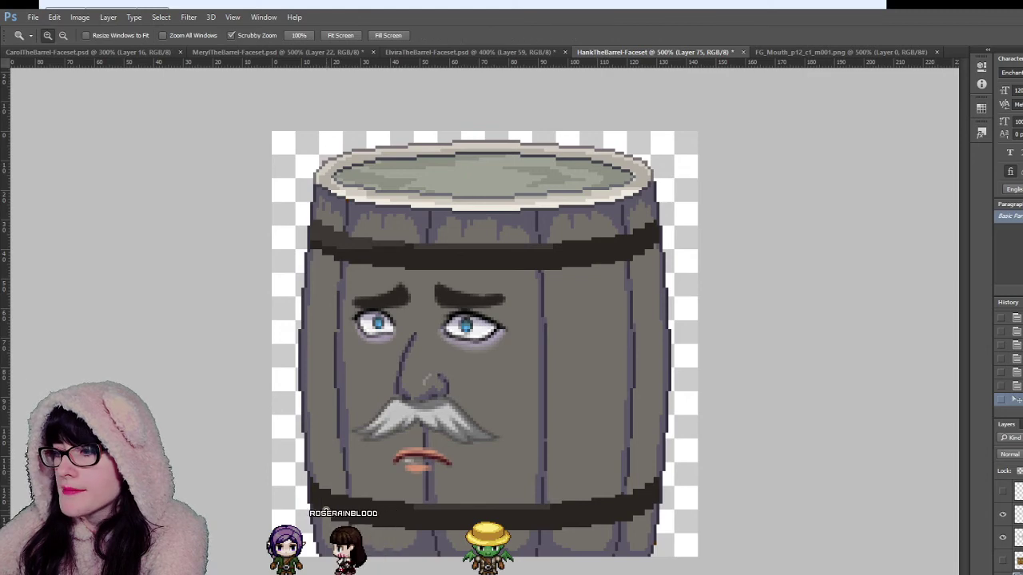
pyautogui.click(358, 513)
pyautogui.click(358, 514)
pyautogui.click(364, 513)
pyautogui.click(448, 504)
pyautogui.click(448, 504)
pyautogui.click(447, 504)
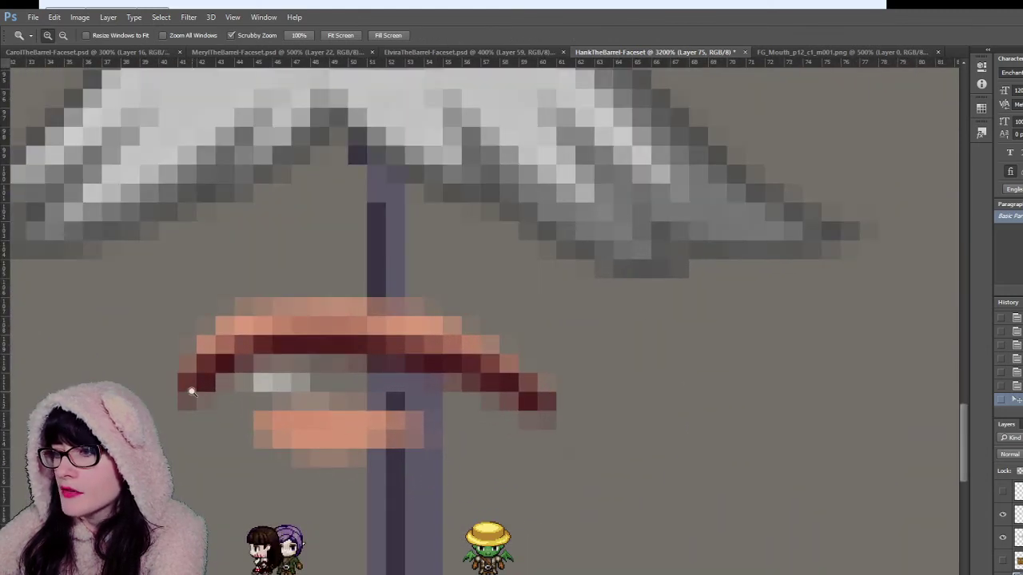
pyautogui.press('m')
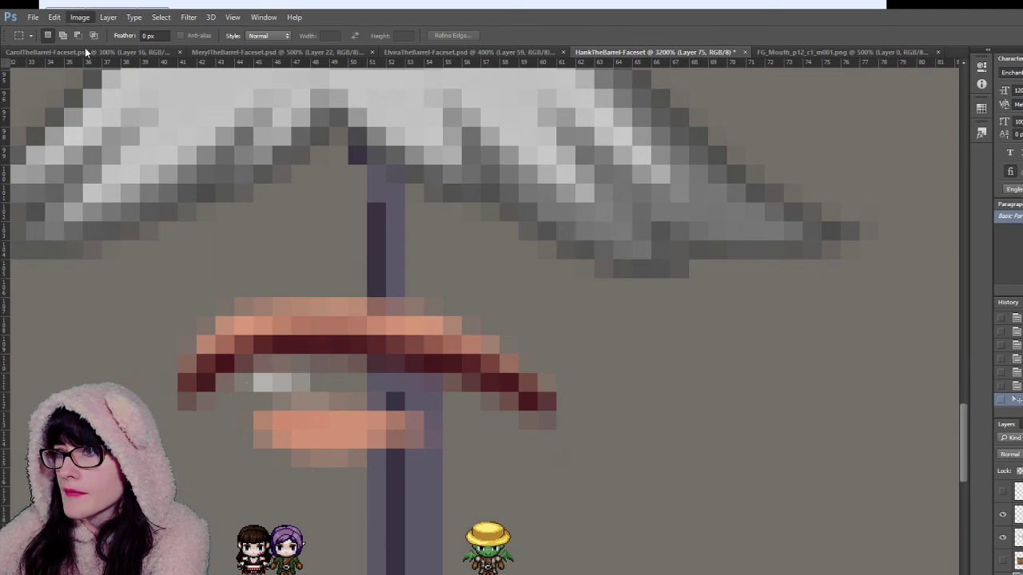
pyautogui.press('i')
pyautogui.hotkey('ctrl', 'shift', 'u')
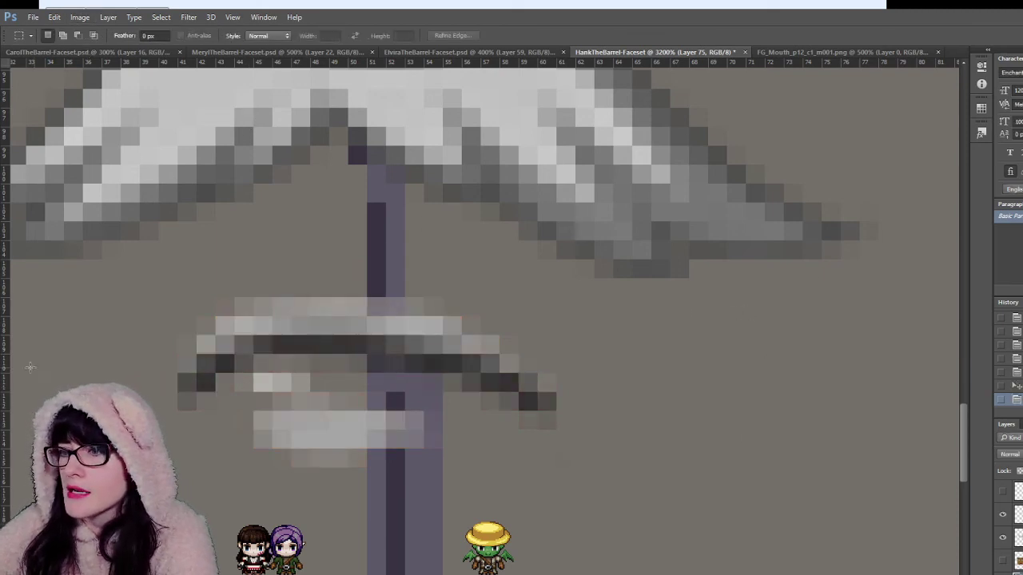
# Step: Move the grey mouth up so its upper lip tucks against the lower edge of the moustache
pyautogui.press('z')
pyautogui.keyDown('alt'); pyautogui.click(282, 355); pyautogui.keyUp('alt')
pyautogui.keyDown('alt'); pyautogui.click(285, 357); pyautogui.keyUp('alt')
pyautogui.keyDown('alt'); pyautogui.click(283, 357); pyautogui.keyUp('alt')
pyautogui.keyDown('alt'); pyautogui.click(281, 355); pyautogui.keyUp('alt')
pyautogui.keyDown('alt'); pyautogui.click(279, 355); pyautogui.keyUp('alt')
pyautogui.keyDown('alt'); pyautogui.click(279, 354); pyautogui.keyUp('alt')
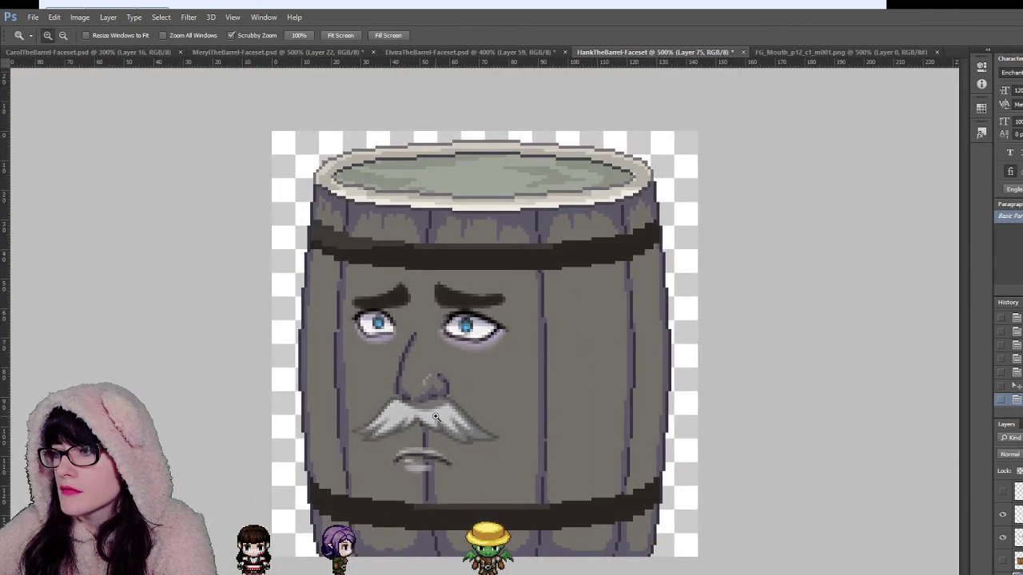
pyautogui.click(14, 85)
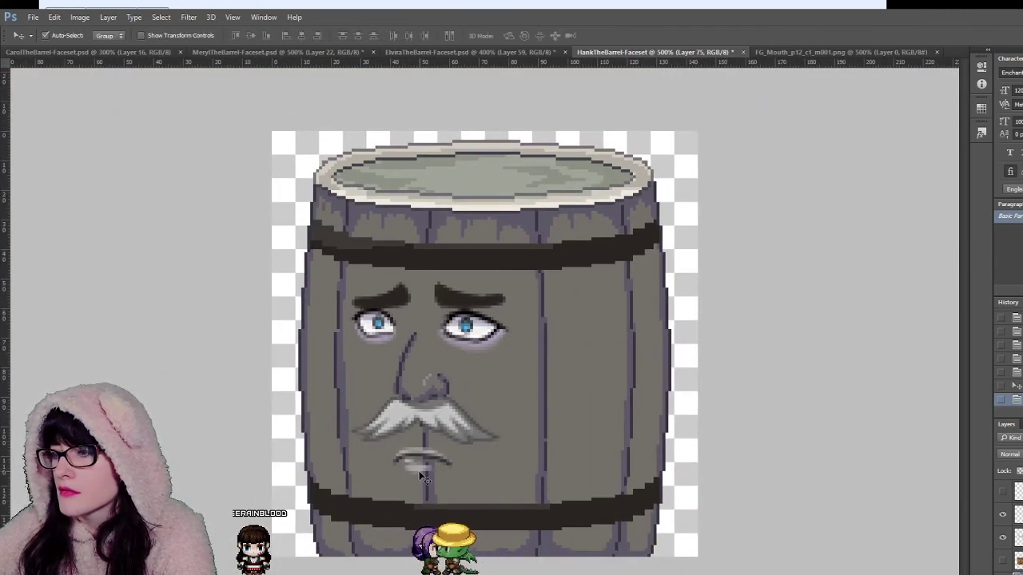
pyautogui.moveTo(423, 475); pyautogui.dragTo(422, 451)
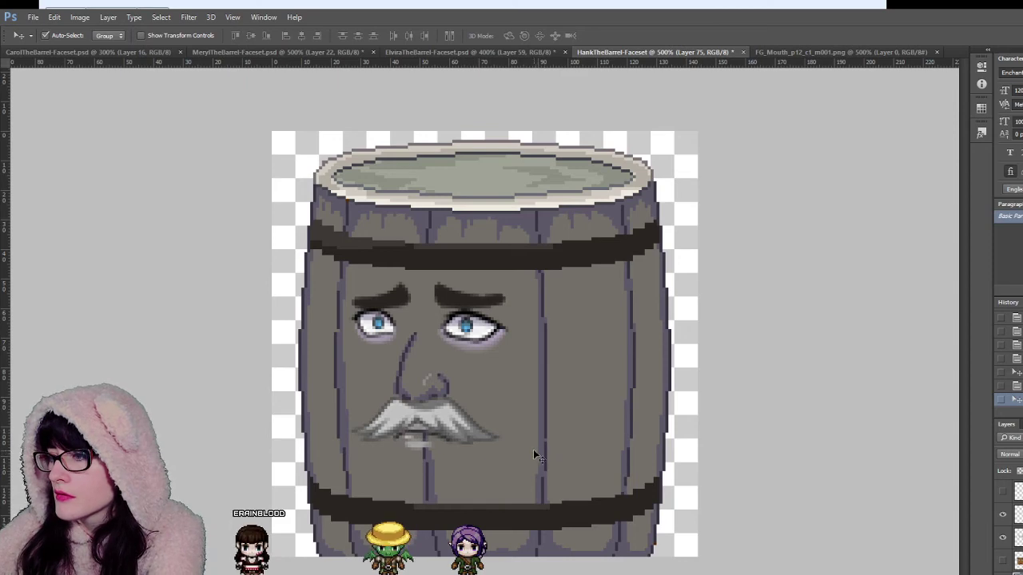
pyautogui.press('Down')
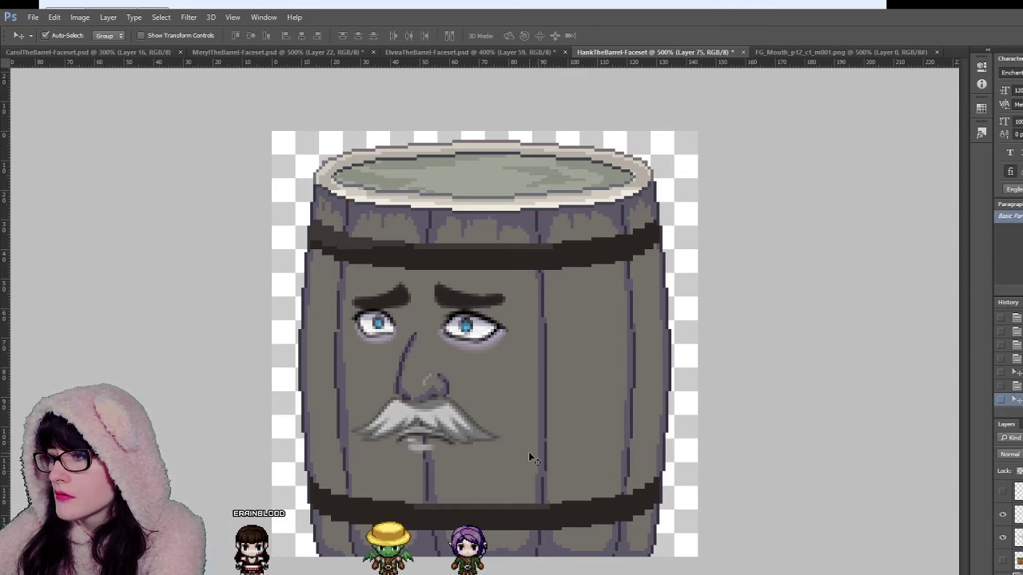
pyautogui.press('Up')
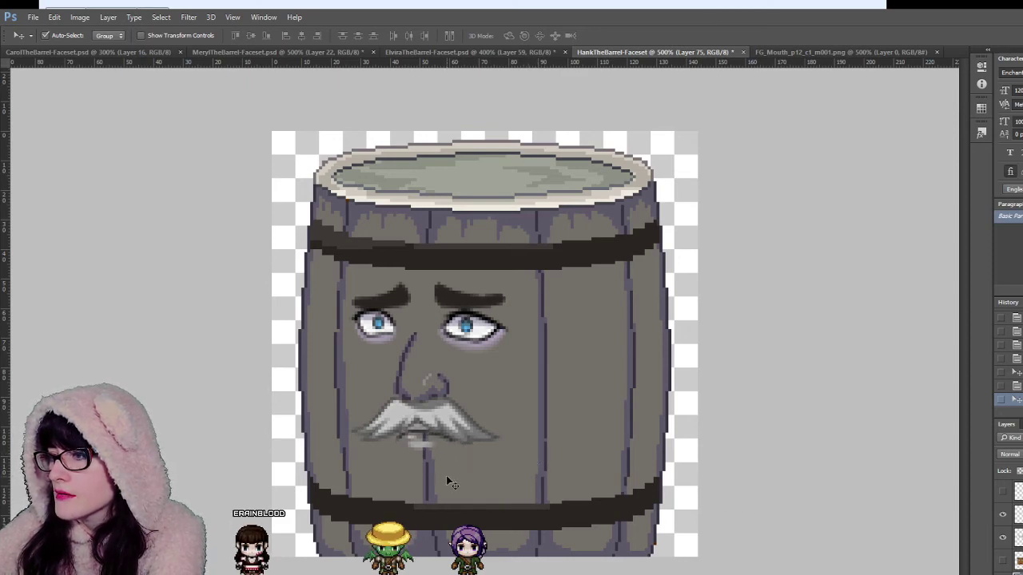
pyautogui.press('Down')
pyautogui.press('z')
pyautogui.click(449, 455)
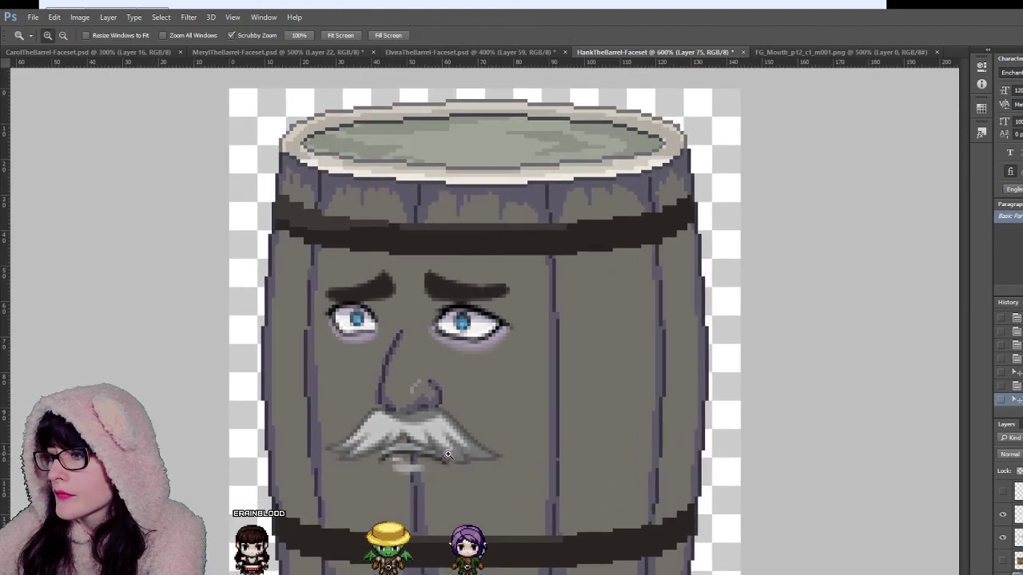
pyautogui.click(449, 456)
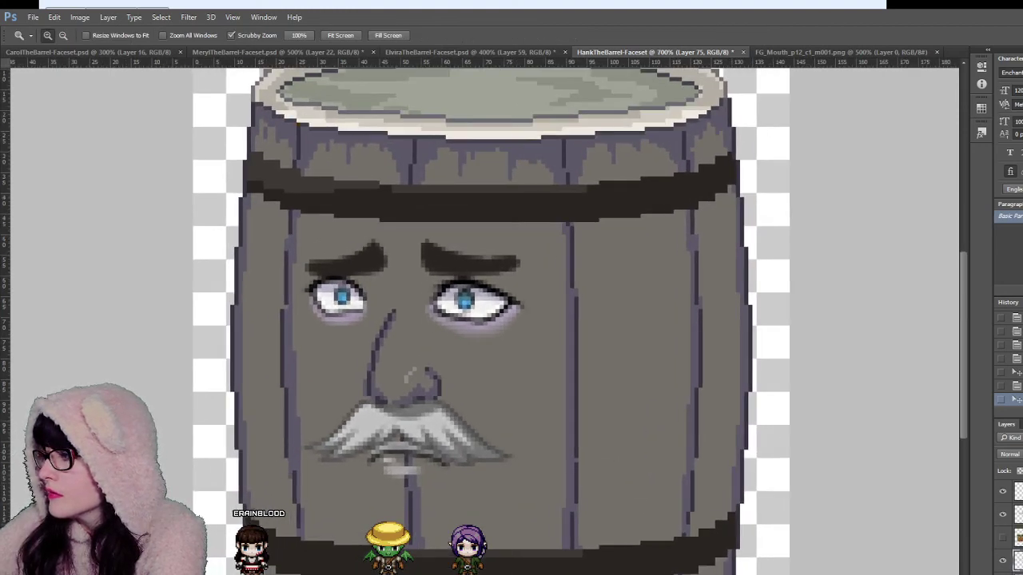
# Step: Paint over the plank line behind the mouth with the barrel's grey on a separate layer, using a size 4 brush
pyautogui.press('i')
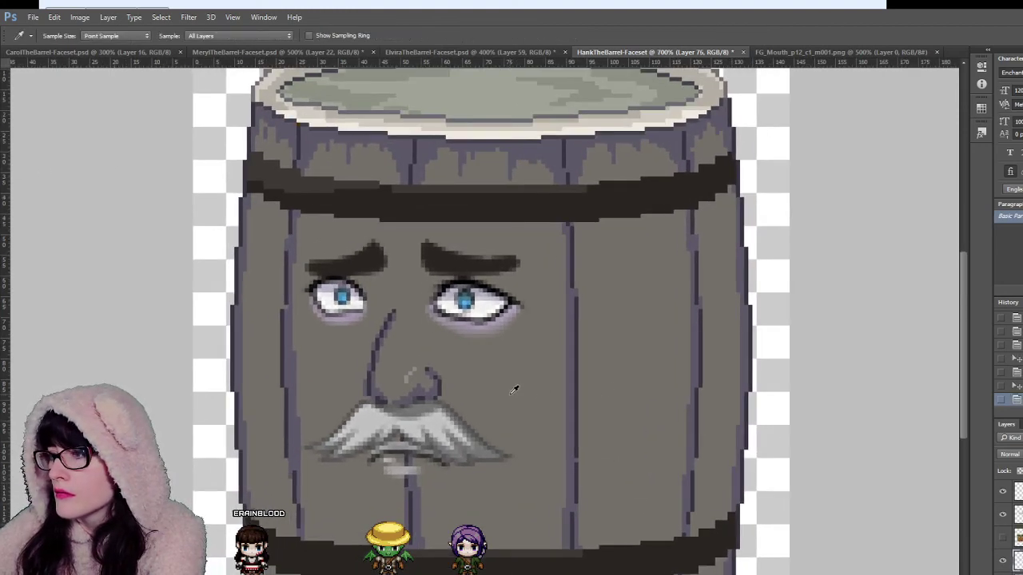
pyautogui.press('b')
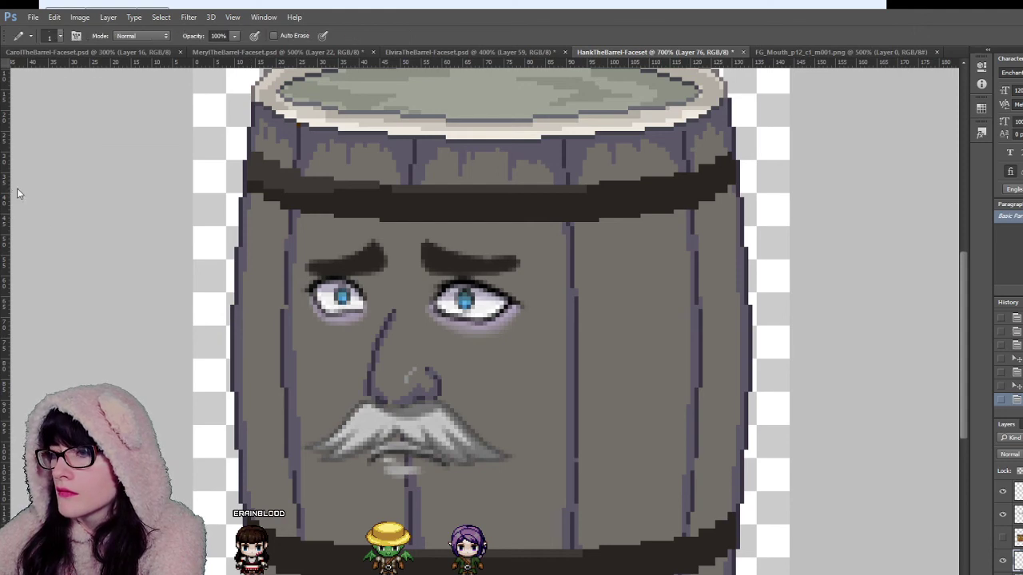
pyautogui.click(34, 197)
pyautogui.moveTo(406, 452); pyautogui.dragTo(411, 473)
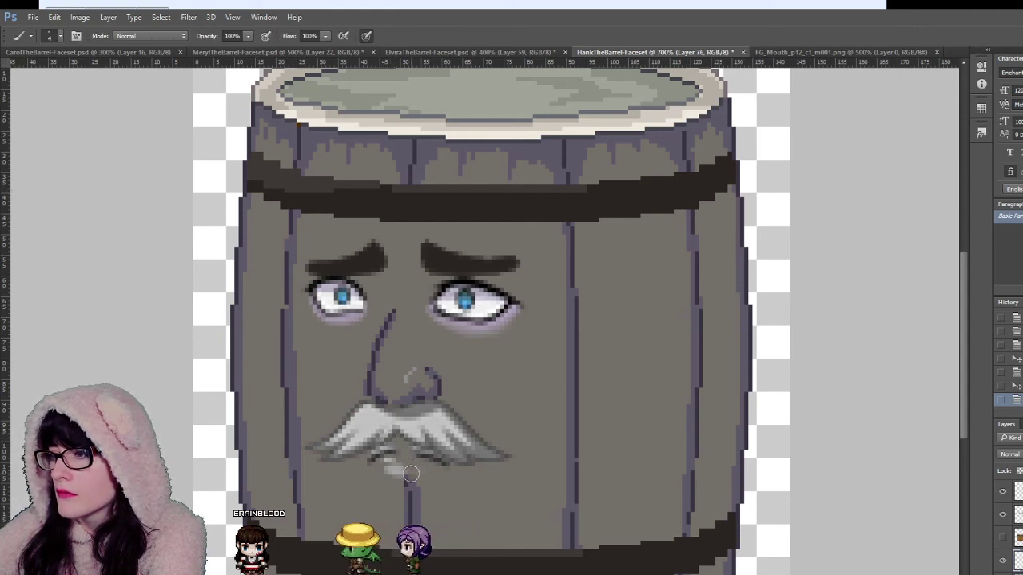
pyautogui.hotkey('ctrl', 'z')
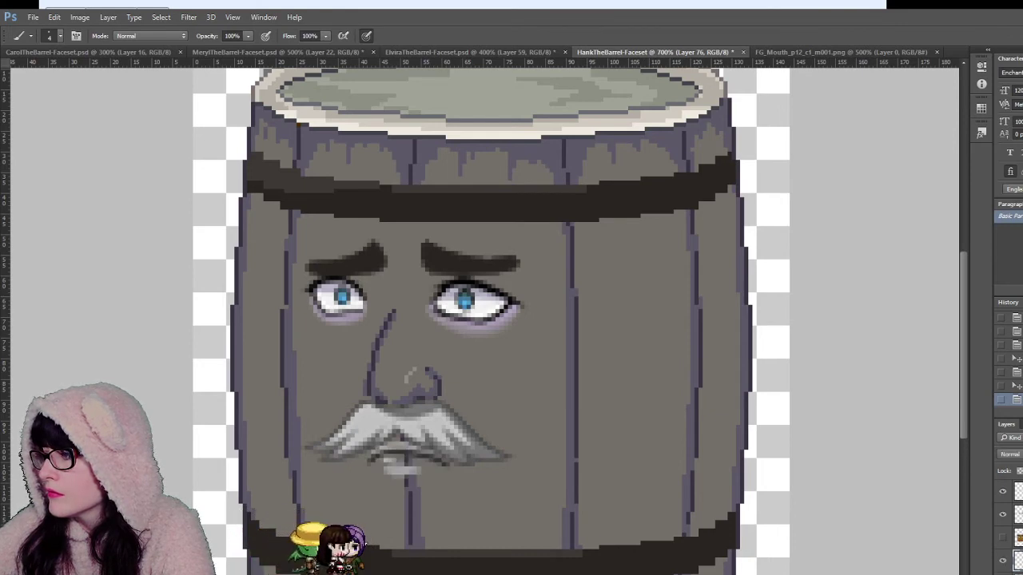
pyautogui.click(363, 459)
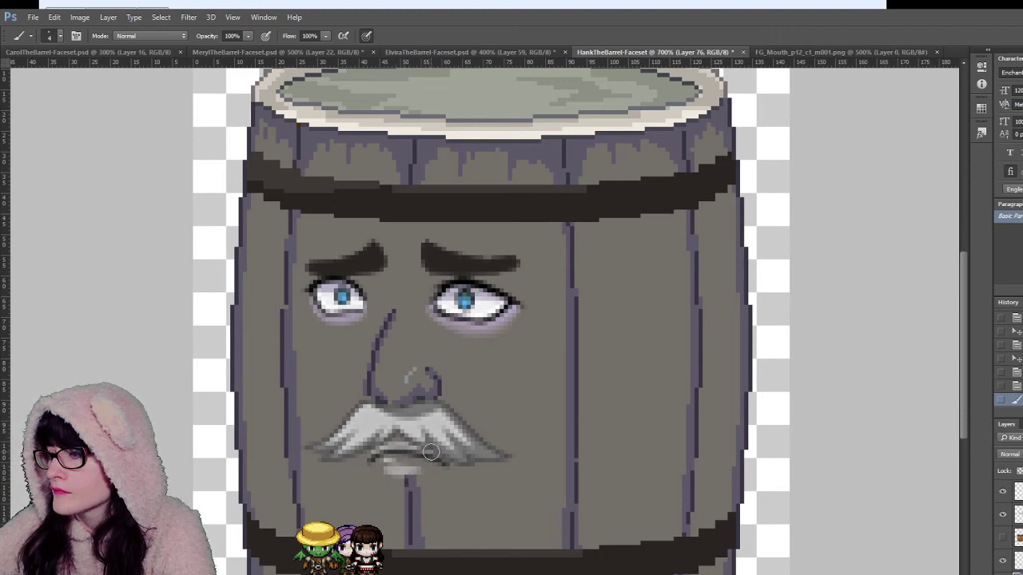
# Step: Compare Hank's mouth area with the finished faces in the MerylTheBarrel and ElviraTheBarrel facesets
pyautogui.click(292, 52)
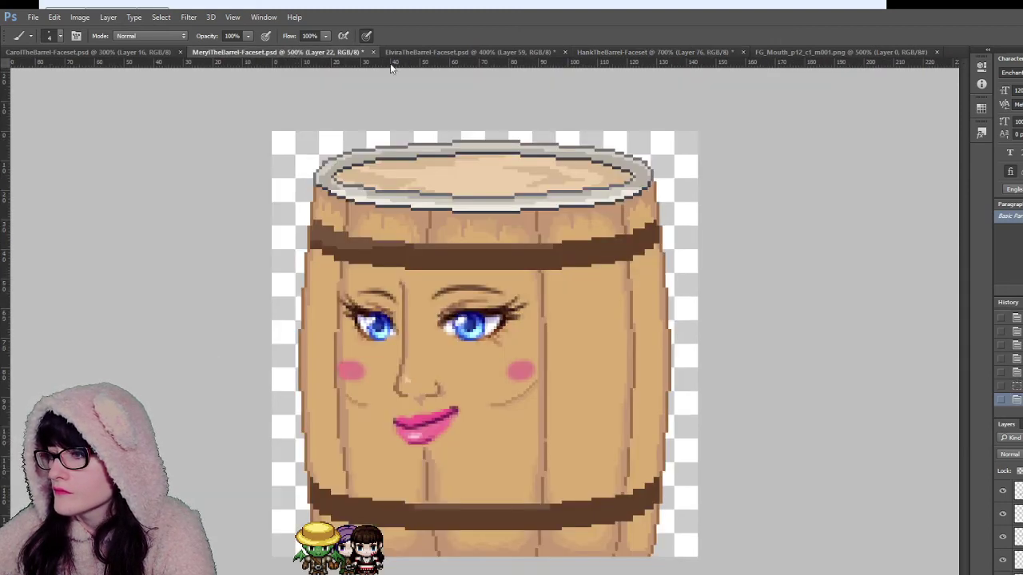
pyautogui.click(427, 52)
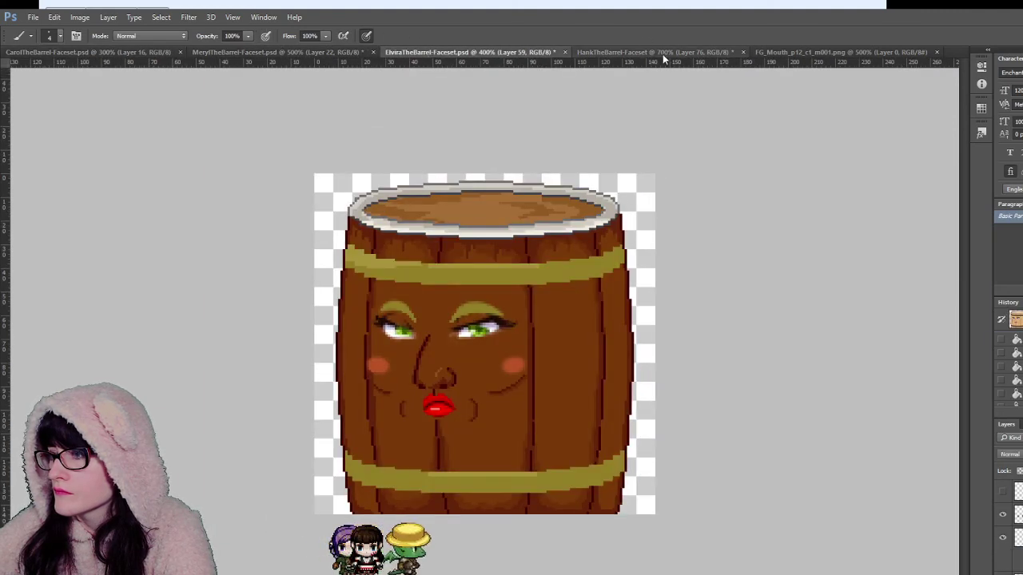
pyautogui.click(662, 54)
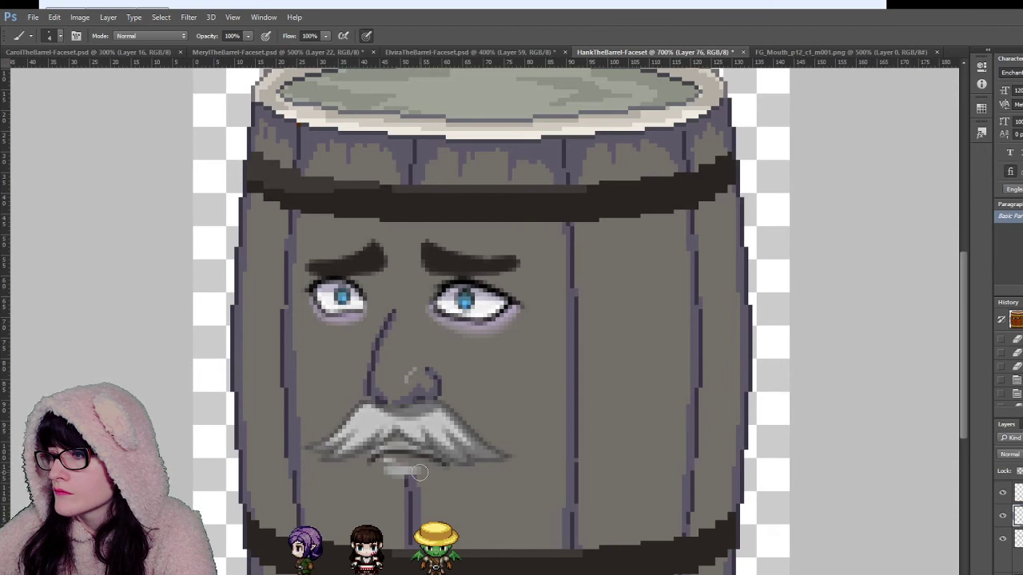
pyautogui.click(551, 51)
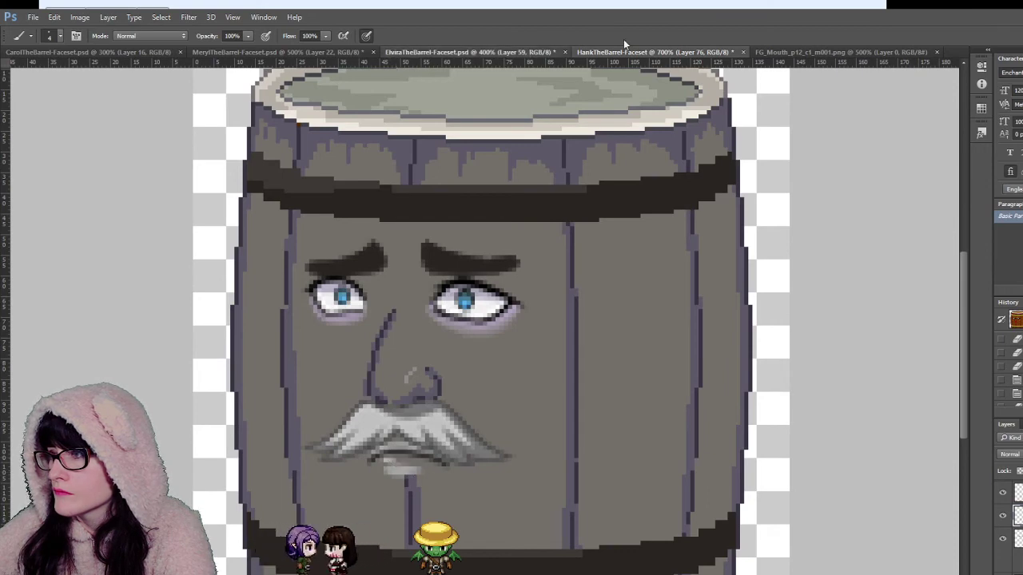
pyautogui.click(636, 52)
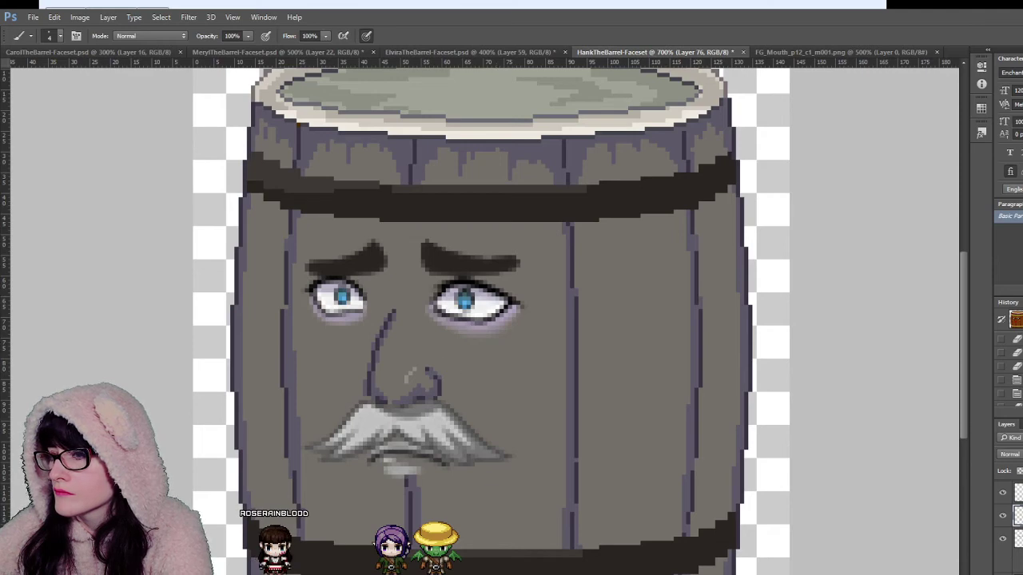
# Step: Delete the upper lip above the mouth line on the mouth layer, using a rectangular selection
pyautogui.press('z')
pyautogui.click(422, 407)
pyautogui.click(422, 408)
pyautogui.click(422, 407)
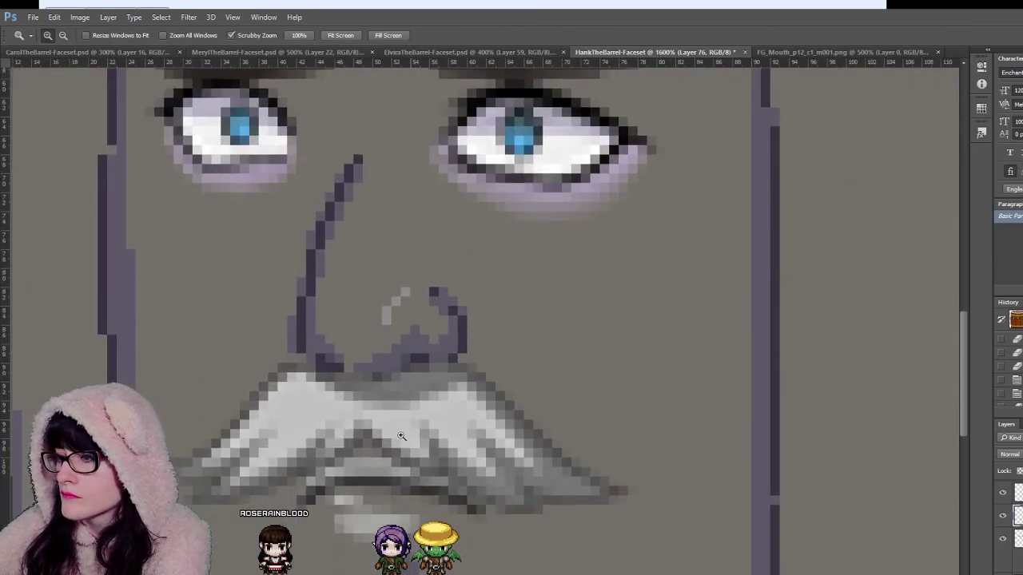
pyautogui.press('v')
pyautogui.hotkey('alt', ']')
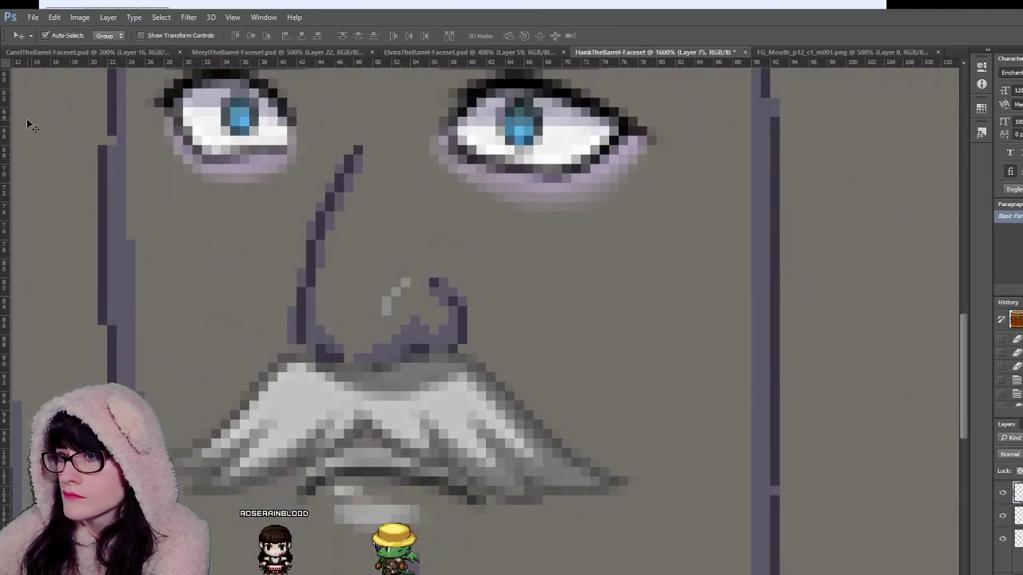
pyautogui.press('m')
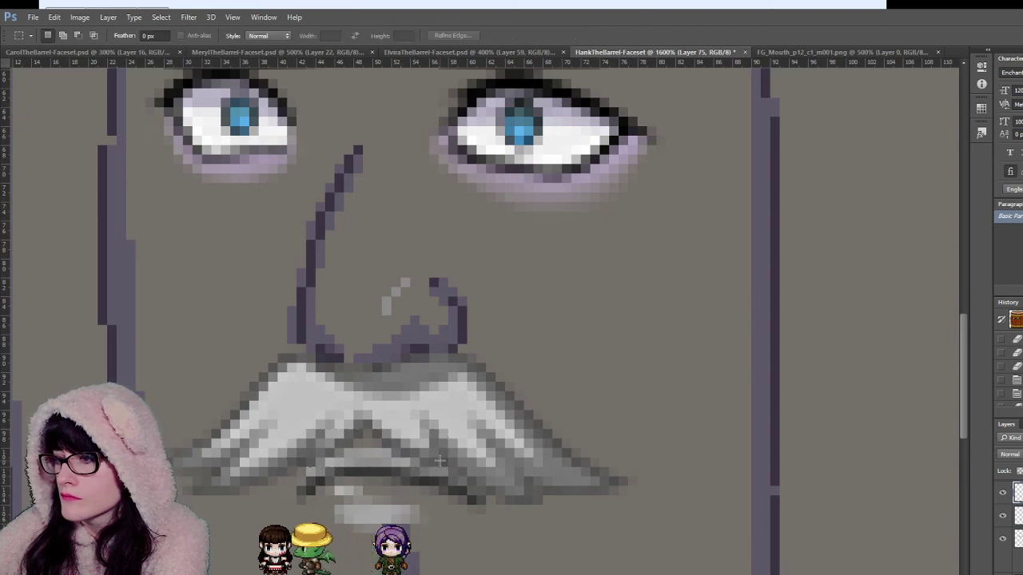
pyautogui.moveTo(288, 431); pyautogui.dragTo(447, 467)
pyautogui.hotkey('ctrl', 'Up')
pyautogui.hotkey('ctrl', 'd')
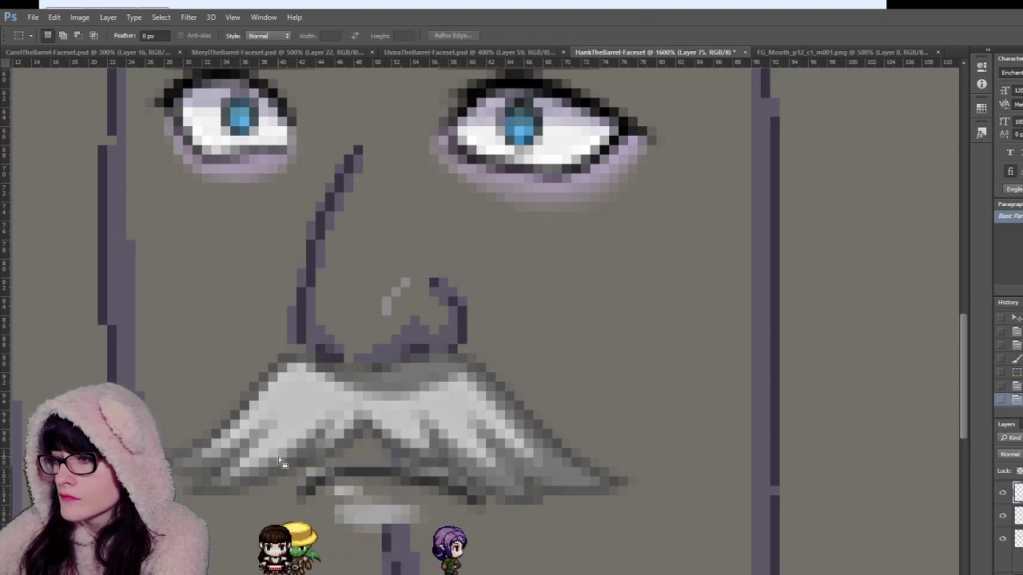
pyautogui.press('Delete')
pyautogui.hotkey('ctrl', 'd')
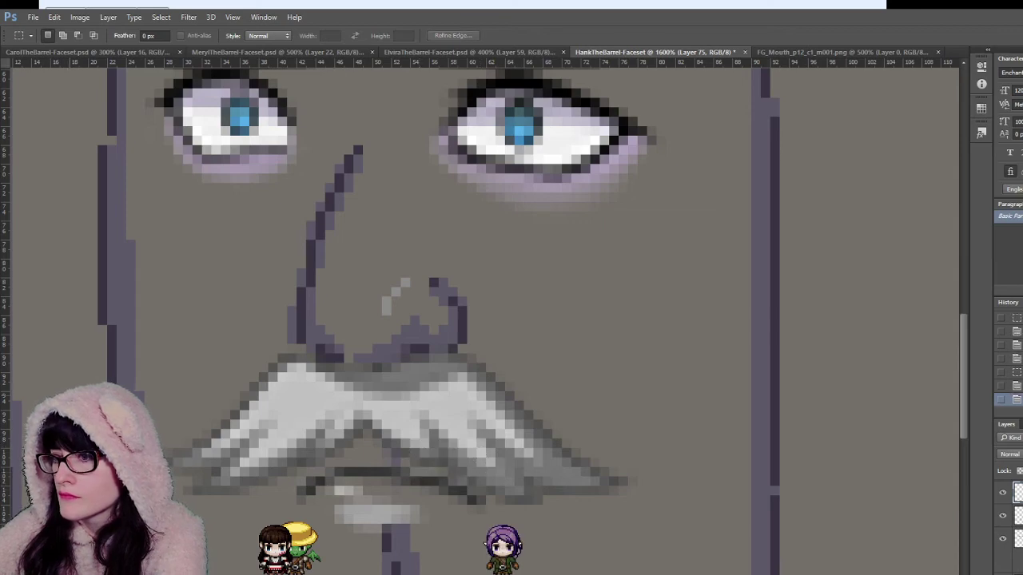
# Step: Examine how the face reads on the whole barrel without the upper lip
pyautogui.press('z')
pyautogui.keyDown('alt'); pyautogui.click(385, 410); pyautogui.keyUp('alt')
pyautogui.keyDown('alt'); pyautogui.click(385, 411); pyautogui.keyUp('alt')
pyautogui.keyDown('alt'); pyautogui.click(385, 411); pyautogui.keyUp('alt')
pyautogui.keyDown('alt'); pyautogui.click(385, 411); pyautogui.keyUp('alt')
pyautogui.keyDown('alt'); pyautogui.click(385, 410); pyautogui.keyUp('alt')
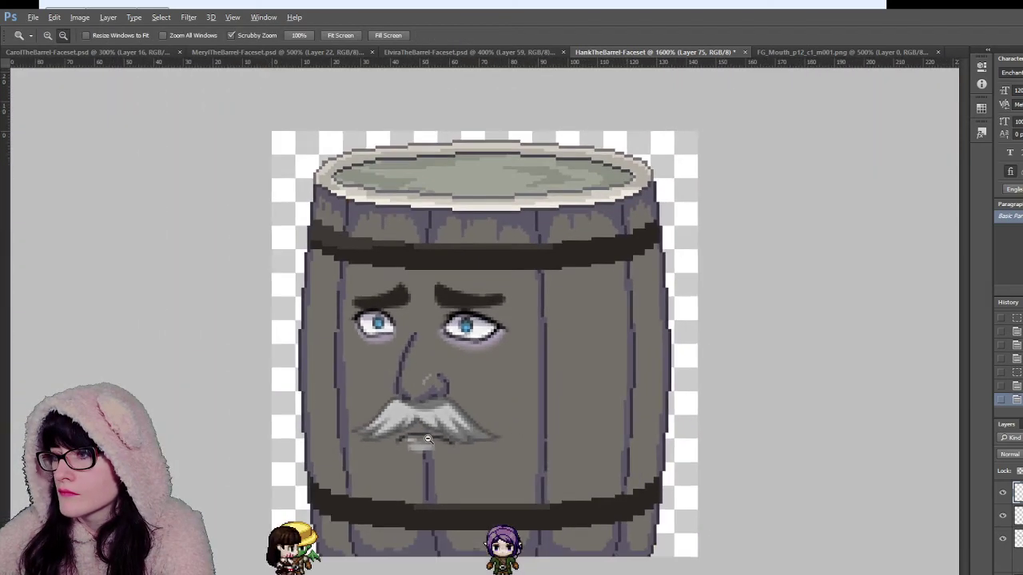
pyautogui.keyDown('alt'); pyautogui.click(385, 411); pyautogui.keyUp('alt')
pyautogui.keyDown('alt'); pyautogui.click(523, 464); pyautogui.keyUp('alt')
# Step: Delete the light spot directly beneath the mouth line with a rectangular selection, keeping the line and lower lip
pyautogui.click(487, 425)
pyautogui.click(486, 435)
pyautogui.click(487, 440)
pyautogui.click(487, 442)
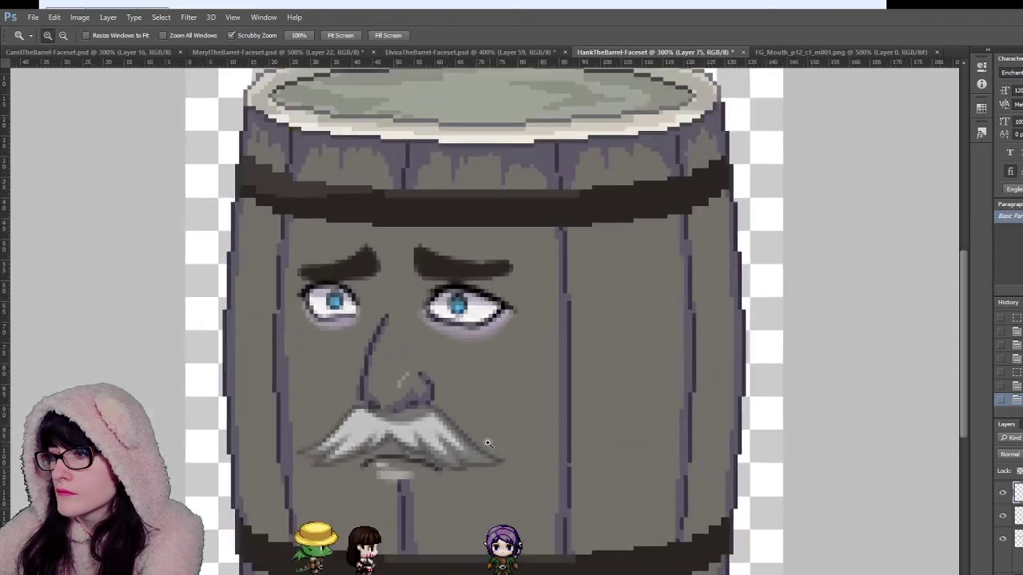
pyautogui.click(471, 451)
pyautogui.click(419, 492)
pyautogui.moveTo(418, 494); pyautogui.dragTo(404, 496)
pyautogui.press('m')
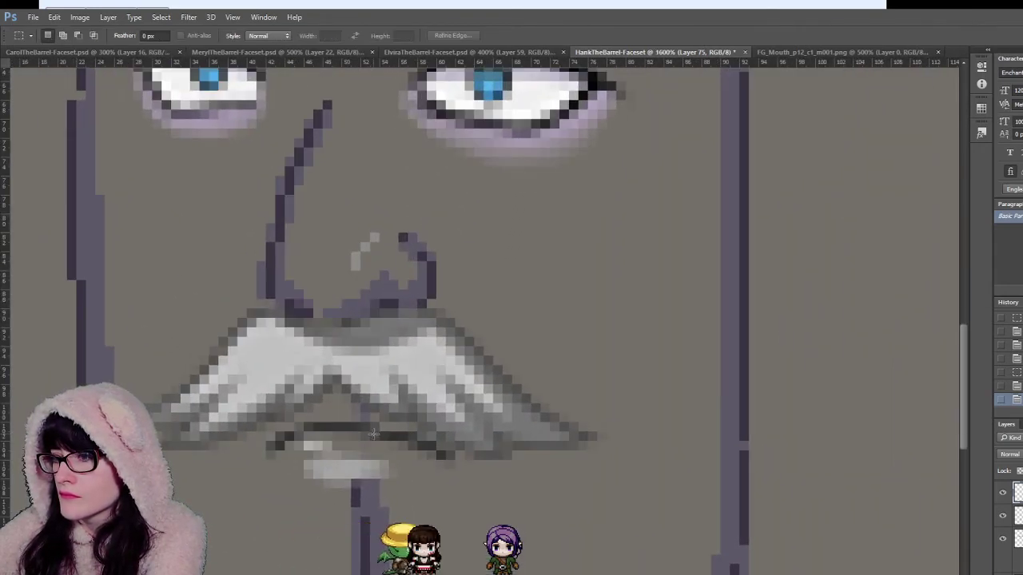
pyautogui.press('Delete')
pyautogui.hotkey('ctrl', 'd')
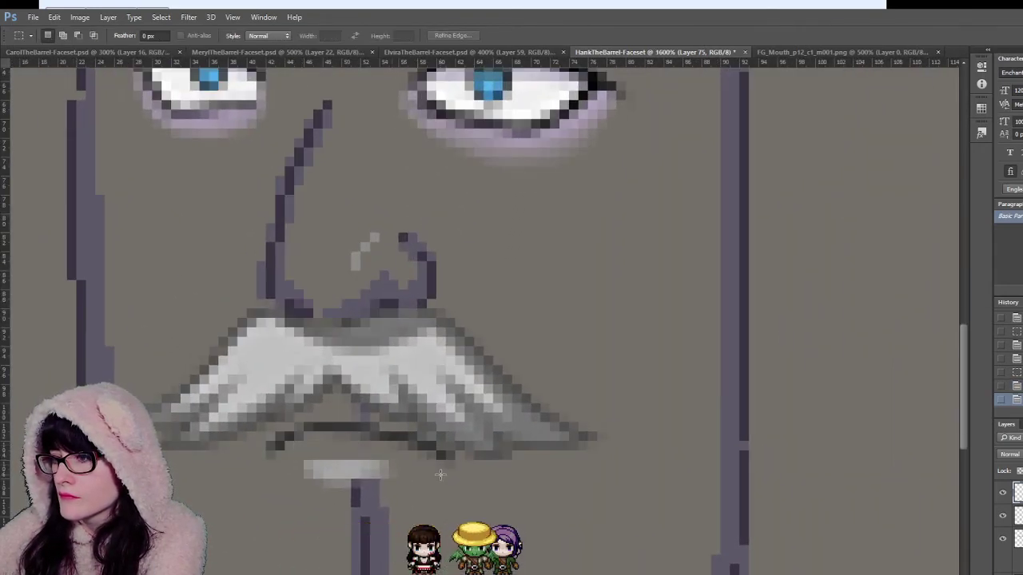
# Step: Check the trimmed mouth and moustache on the whole barrel at small size
pyautogui.press('z')
pyautogui.keyDown('alt'); pyautogui.click(482, 332); pyautogui.keyUp('alt')
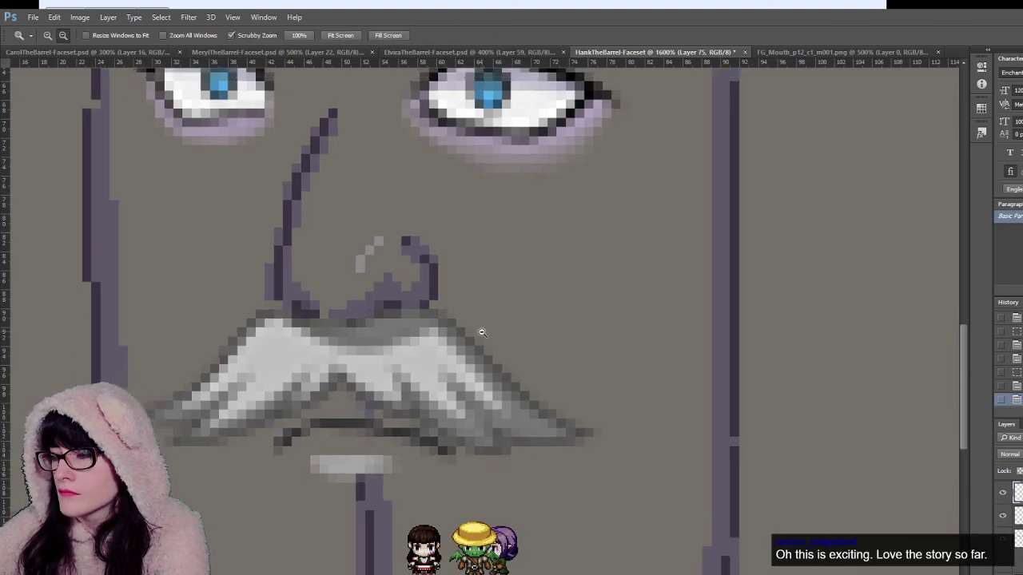
pyautogui.keyDown('alt'); pyautogui.click(482, 332); pyautogui.keyUp('alt')
pyautogui.keyDown('alt'); pyautogui.click(481, 332); pyautogui.keyUp('alt')
pyautogui.keyDown('alt'); pyautogui.click(482, 332); pyautogui.keyUp('alt')
pyautogui.keyDown('alt'); pyautogui.click(482, 333); pyautogui.keyUp('alt')
pyautogui.keyDown('alt'); pyautogui.click(482, 332); pyautogui.keyUp('alt')
pyautogui.keyDown('alt'); pyautogui.click(481, 332); pyautogui.keyUp('alt')
pyautogui.keyDown('alt'); pyautogui.click(480, 333); pyautogui.keyUp('alt')
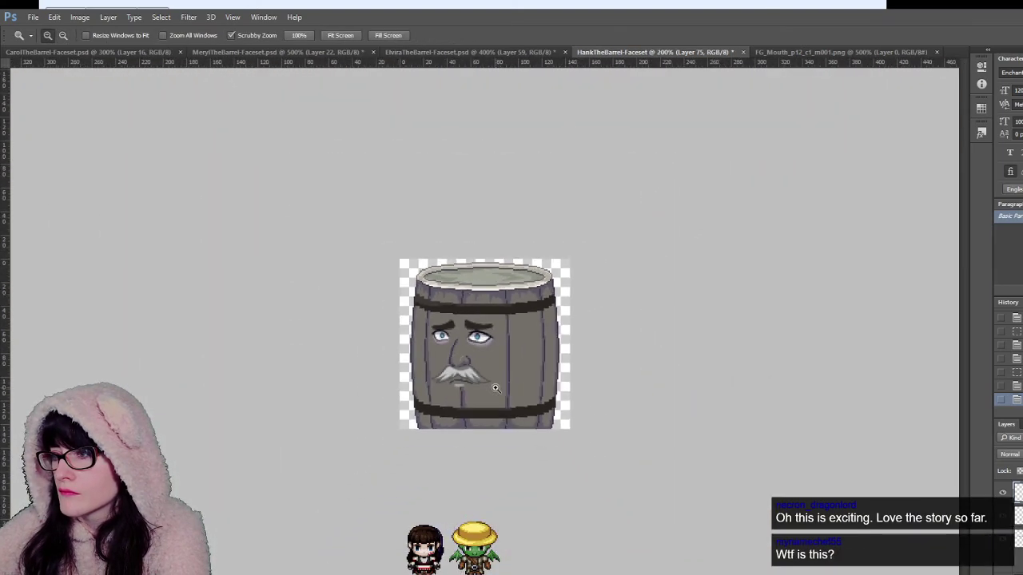
pyautogui.moveTo(496, 388); pyautogui.dragTo(431, 445)
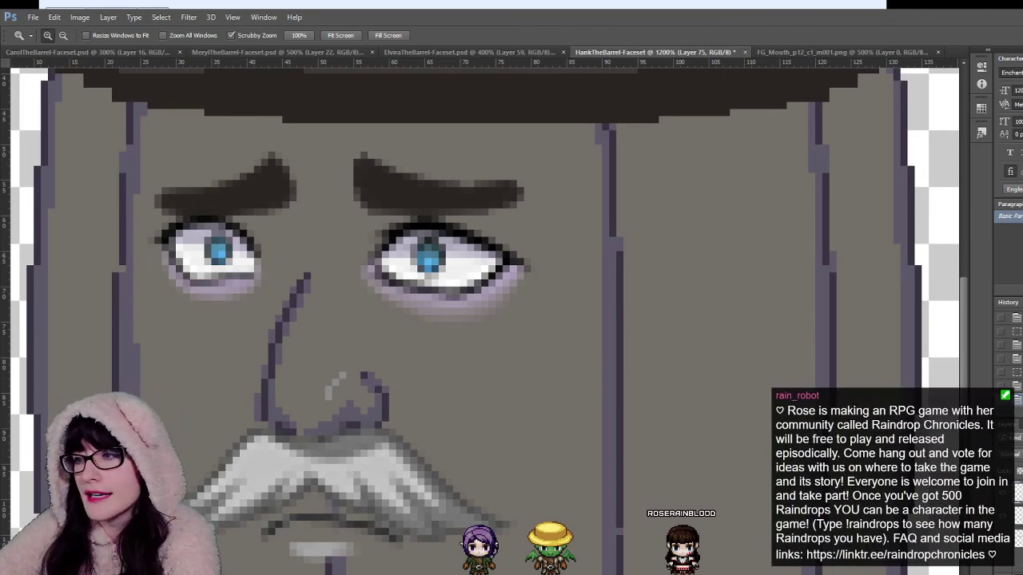
# Step: Erase the lower rows of the light lower lip with the size 4 eraser so the lip gets thinner
pyautogui.keyDown('alt'); pyautogui.click(342, 375); pyautogui.keyUp('alt')
pyautogui.keyDown('alt'); pyautogui.click(344, 375); pyautogui.keyUp('alt')
pyautogui.click(406, 406)
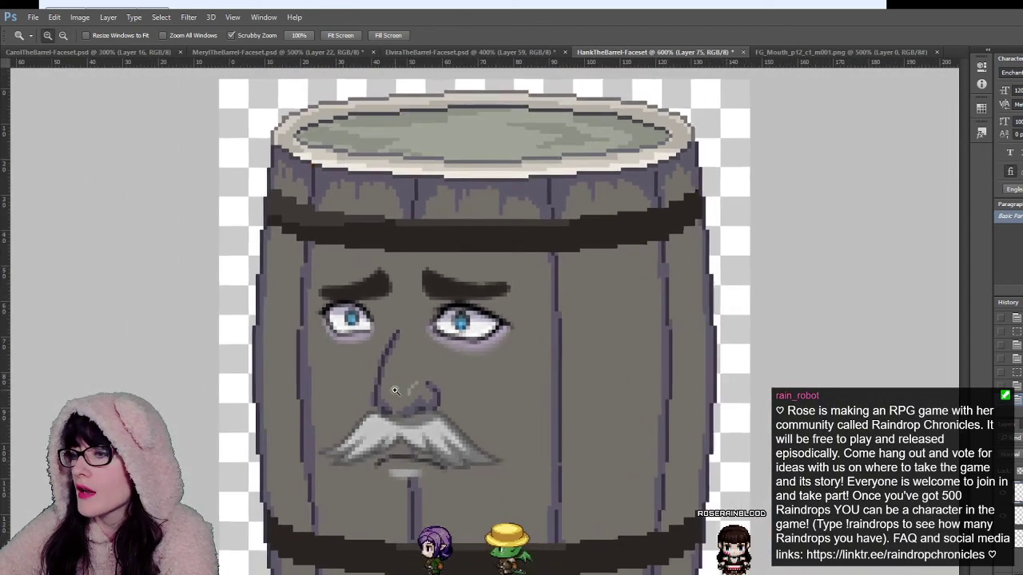
pyautogui.click(378, 430)
pyautogui.click(378, 429)
pyautogui.click(378, 430)
pyautogui.click(378, 430)
pyautogui.scroll(-3, 480, 467)
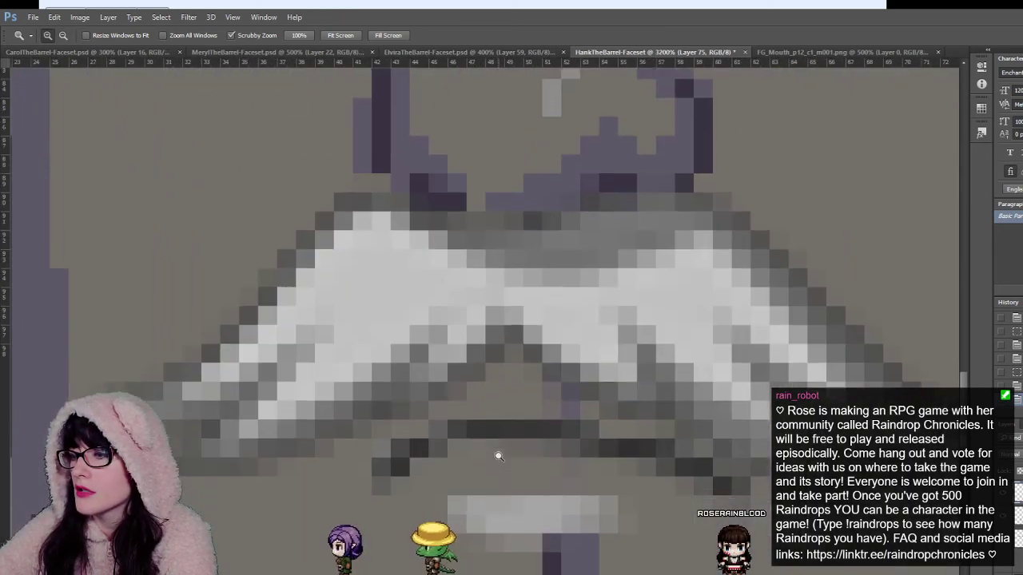
pyautogui.press('e')
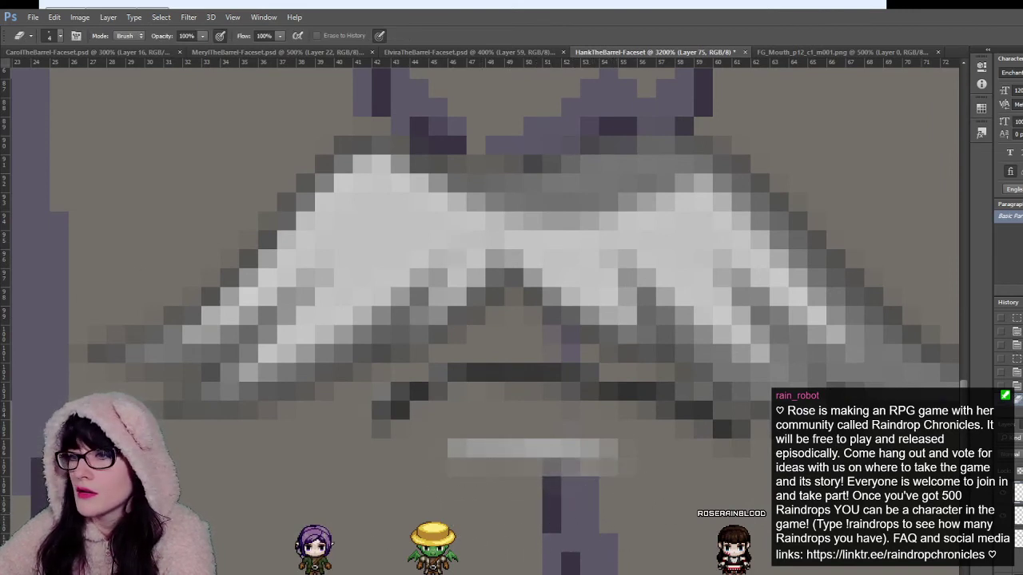
# Step: Compare the thinner lower lip with the rest of the face on the whole barrel
pyautogui.press('z')
pyautogui.keyDown('alt'); pyautogui.click(525, 365); pyautogui.keyUp('alt')
pyautogui.keyDown('alt'); pyautogui.click(522, 365); pyautogui.keyUp('alt')
pyautogui.keyDown('alt'); pyautogui.click(522, 365); pyautogui.keyUp('alt')
pyautogui.keyDown('alt'); pyautogui.click(523, 365); pyautogui.keyUp('alt')
pyautogui.keyDown('alt'); pyautogui.click(523, 365); pyautogui.keyUp('alt')
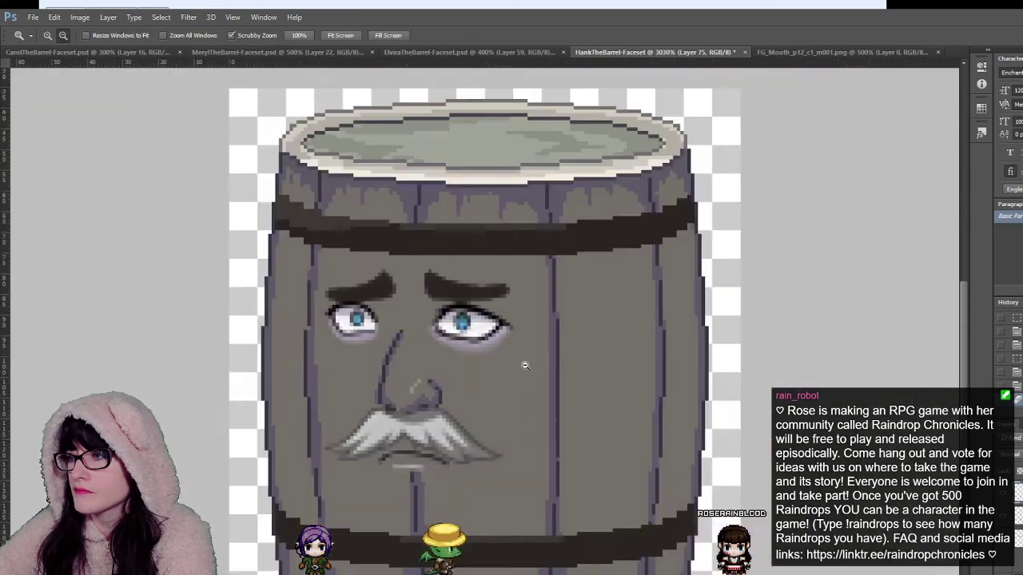
pyautogui.keyDown('alt'); pyautogui.click(525, 366); pyautogui.keyUp('alt')
pyautogui.keyDown('alt'); pyautogui.click(563, 391); pyautogui.keyUp('alt')
pyautogui.keyDown('alt'); pyautogui.click(563, 389); pyautogui.keyUp('alt')
pyautogui.keyDown('alt'); pyautogui.click(563, 390); pyautogui.keyUp('alt')
pyautogui.click(509, 374)
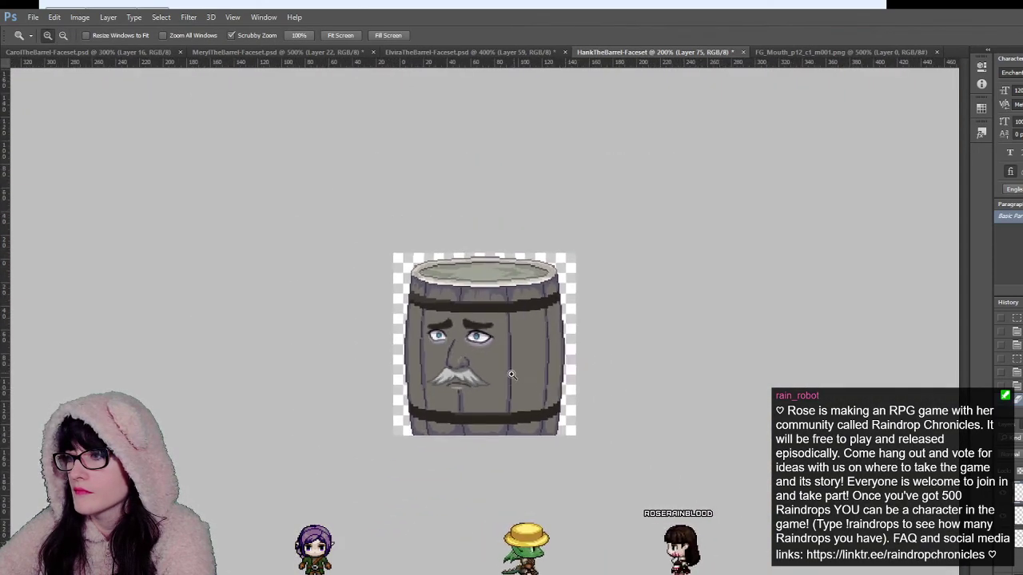
# Step: Erase the rest of the light lower lip, leaving only the dark downturned mouth line
pyautogui.click(453, 430)
pyautogui.click(451, 433)
pyautogui.click(447, 436)
pyautogui.click(420, 458)
pyautogui.click(390, 479)
pyautogui.click(384, 484)
pyautogui.click(384, 484)
pyautogui.click(384, 484)
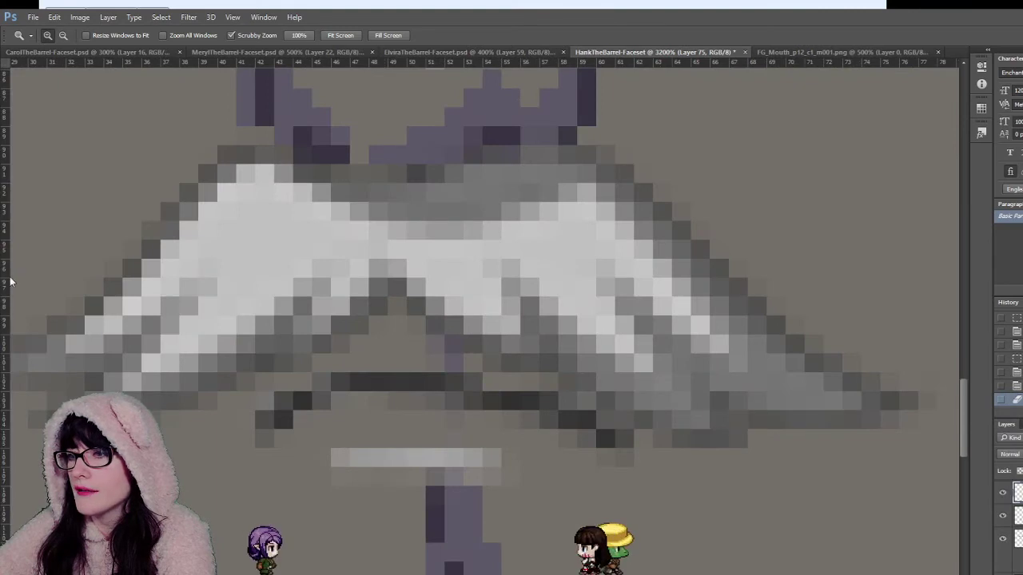
pyautogui.press('e')
pyautogui.moveTo(360, 484)
pyautogui.mouseDown()
pyautogui.moveTo(522, 492)
pyautogui.moveTo(328, 475)
pyautogui.moveTo(441, 485)
pyautogui.mouseUp()
pyautogui.press('z')
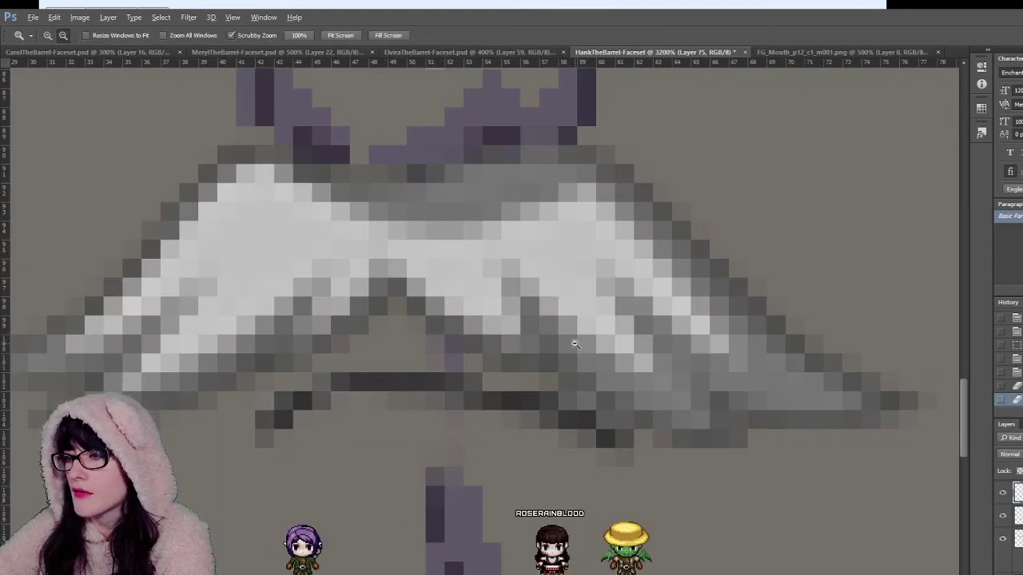
# Step: Examine the face with only the mouth line under the moustache at several magnifications
pyautogui.moveTo(574, 343); pyautogui.dragTo(575, 344)
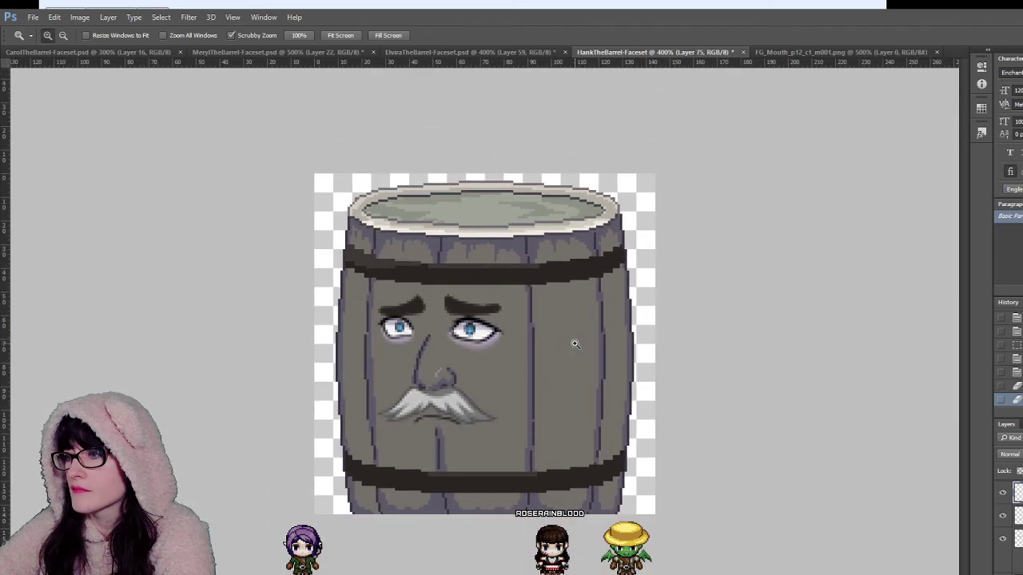
pyautogui.click(518, 475)
pyautogui.keyDown('alt'); pyautogui.click(470, 434); pyautogui.keyUp('alt')
pyautogui.keyDown('alt'); pyautogui.click(484, 440); pyautogui.keyUp('alt')
pyautogui.click(454, 409)
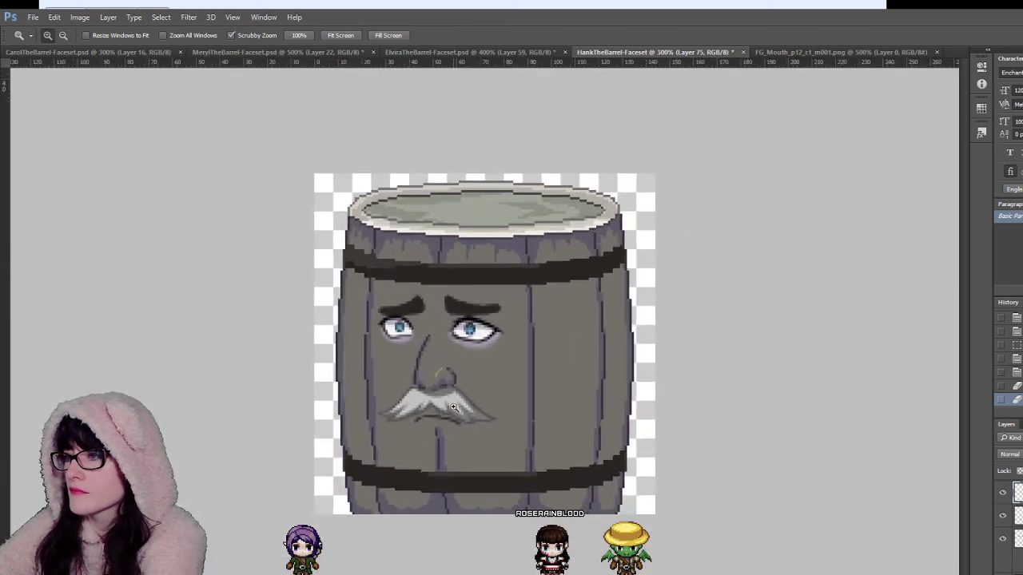
pyautogui.hotkey('ctrl', '+')
pyautogui.hotkey('ctrl', '+')
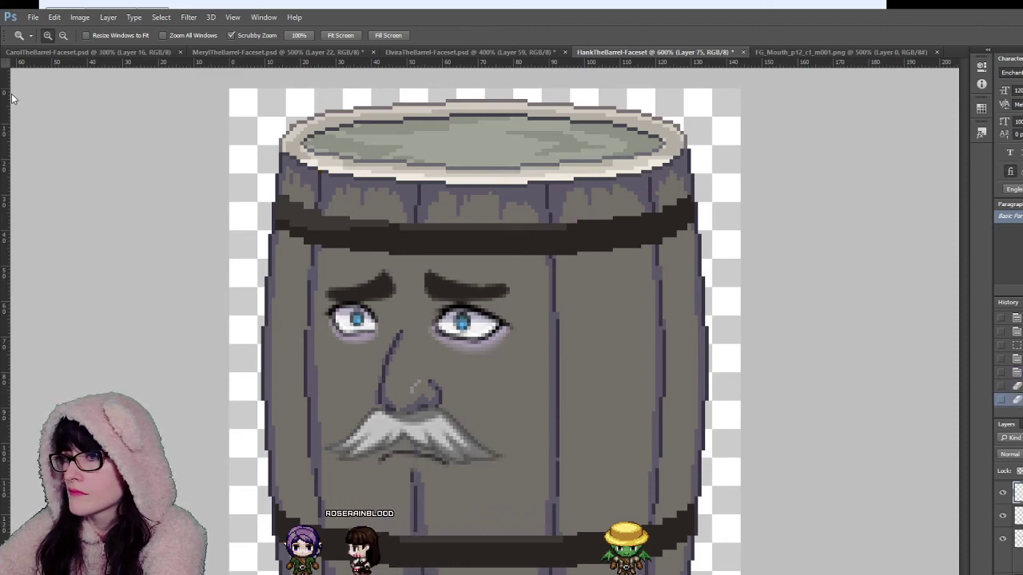
# Step: Try layering the mouth line behind the moustache
pyautogui.press('v')
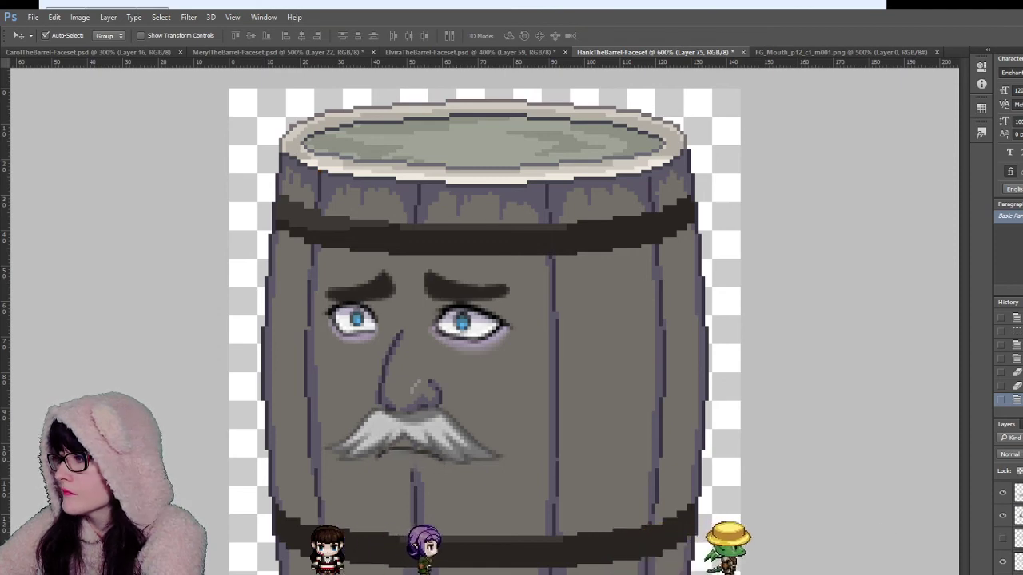
pyautogui.scroll(-2, 1001, 527)
pyautogui.click(1001, 562)
pyautogui.click(1001, 563)
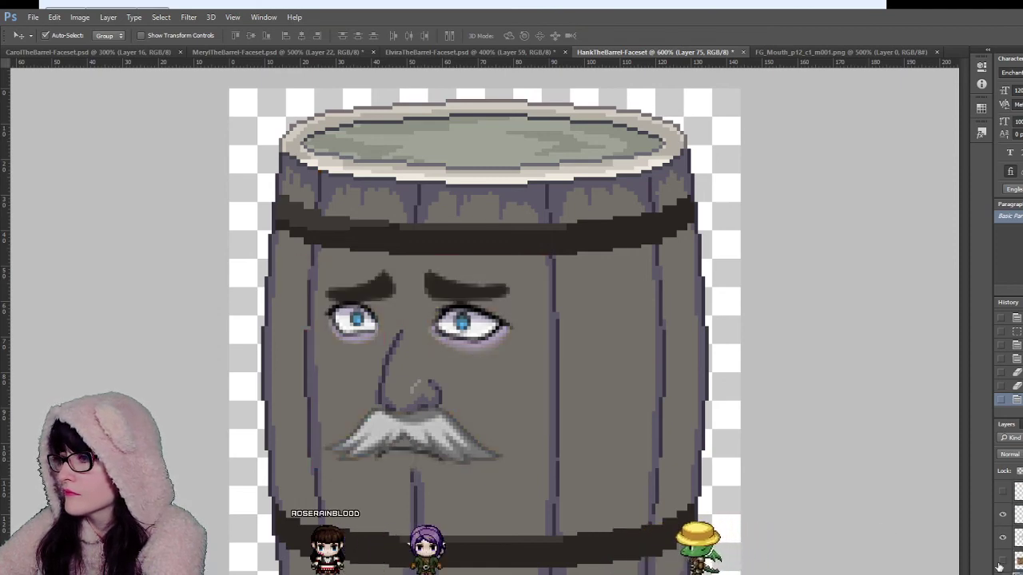
pyautogui.press('Down')
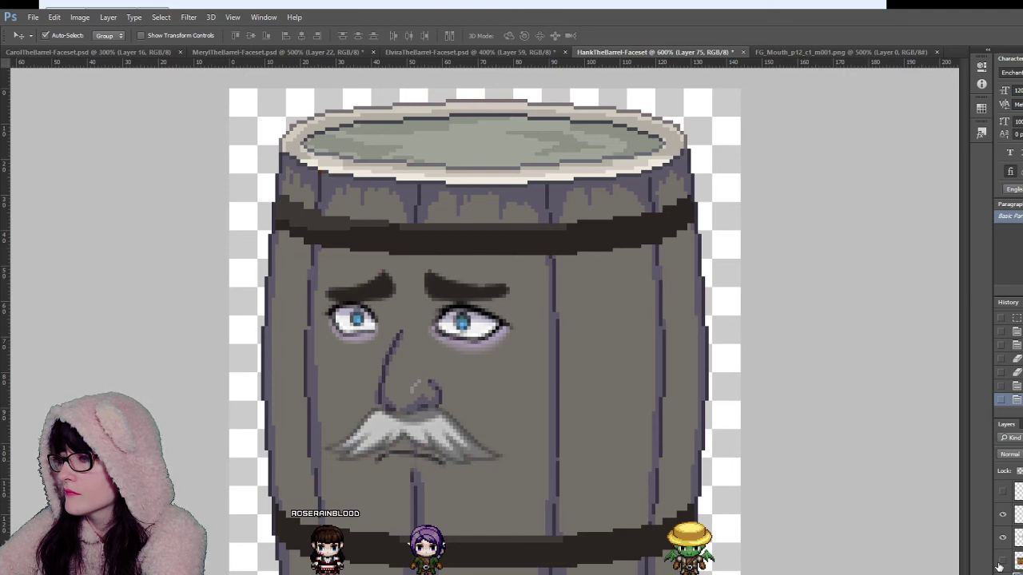
# Step: Erase stray pixels along the moustache's lower edge around the mouth line, working on Layer 70
pyautogui.press('z')
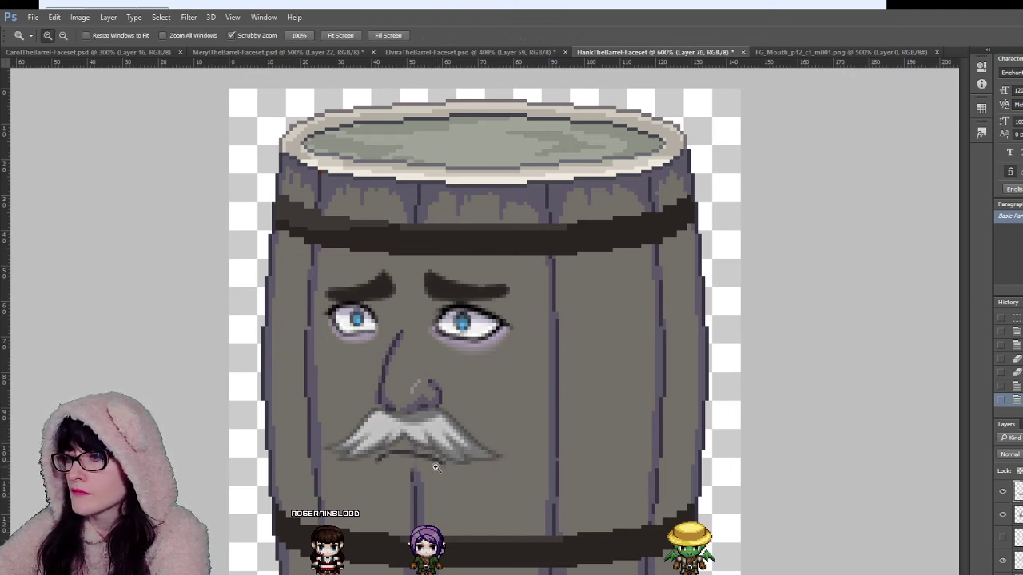
pyautogui.click(435, 463)
pyautogui.click(434, 463)
pyautogui.press('e')
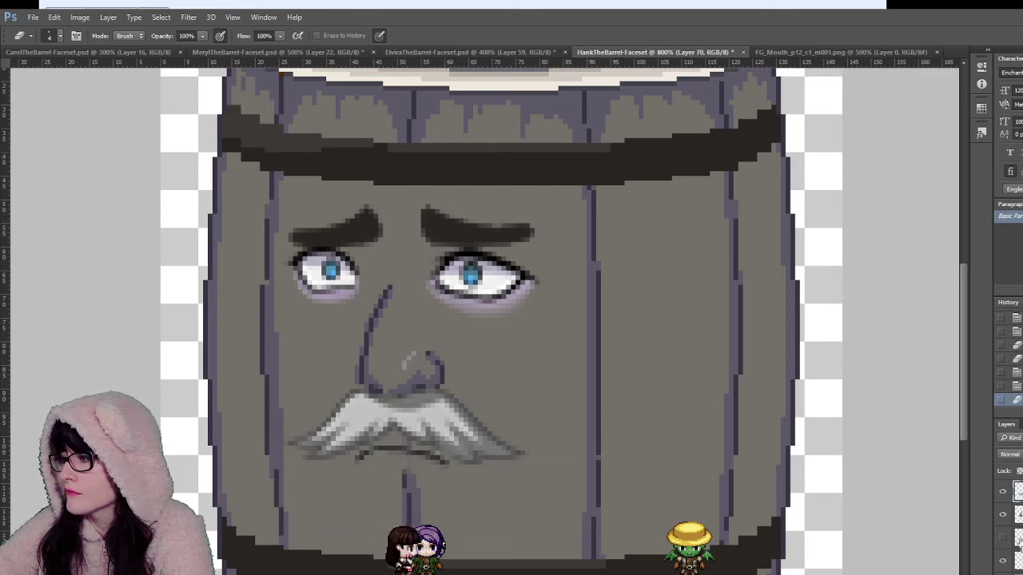
pyautogui.press('v')
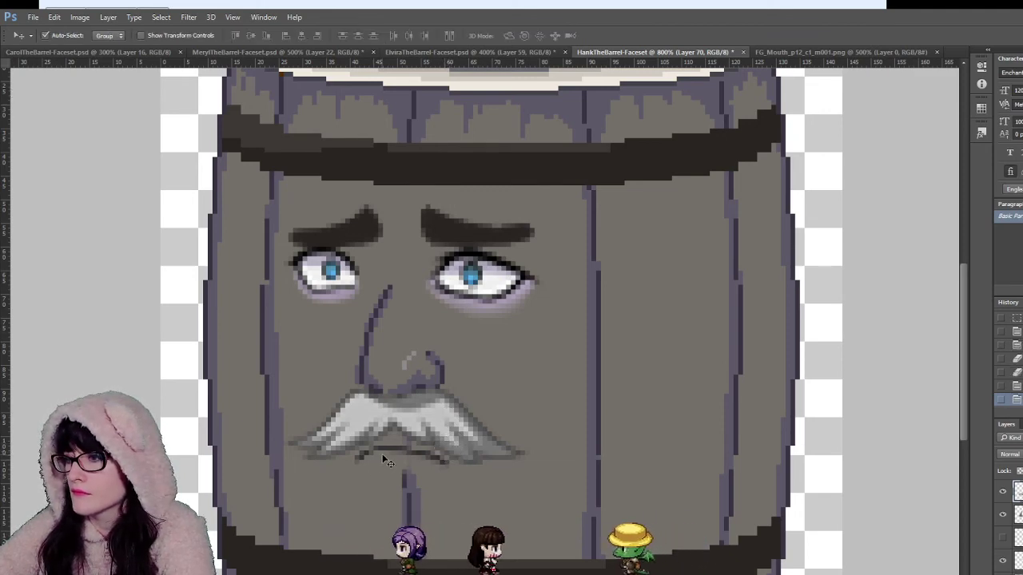
pyautogui.press('Delete')
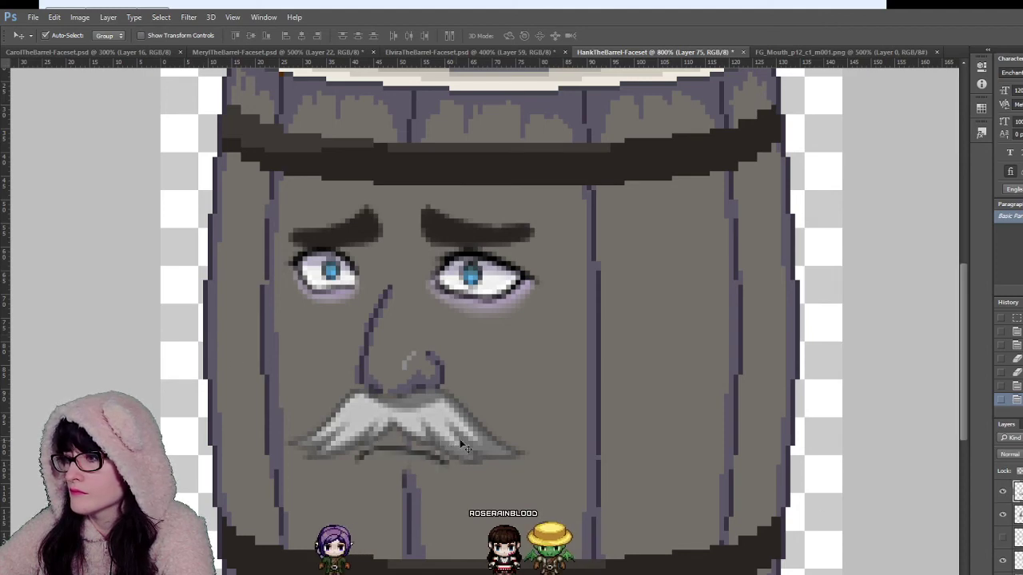
pyautogui.press('e')
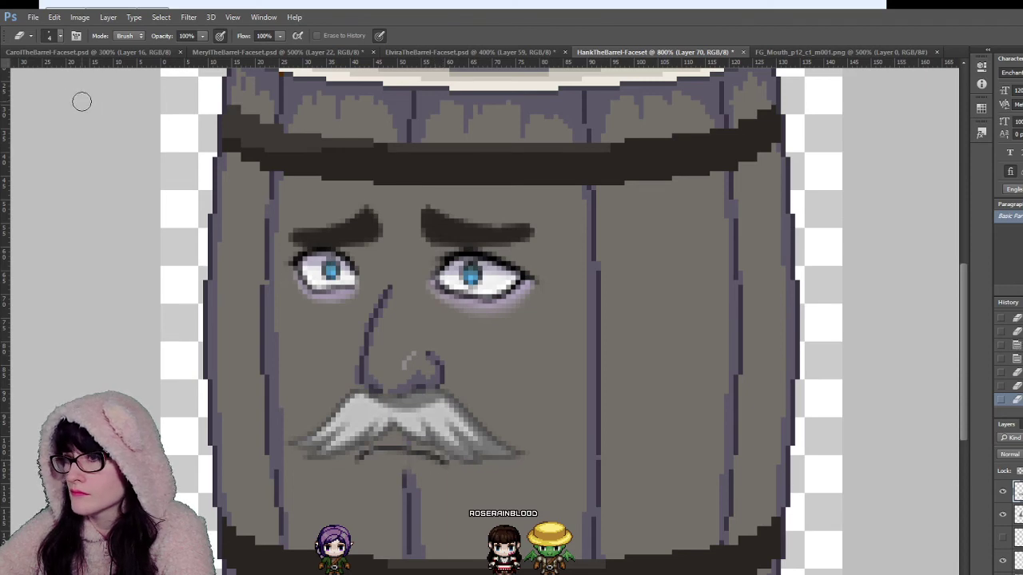
# Step: Clean up stray pixels around the mouth line on Layer 75 with the size 4 eraser
pyautogui.press('v')
pyautogui.click(449, 428)
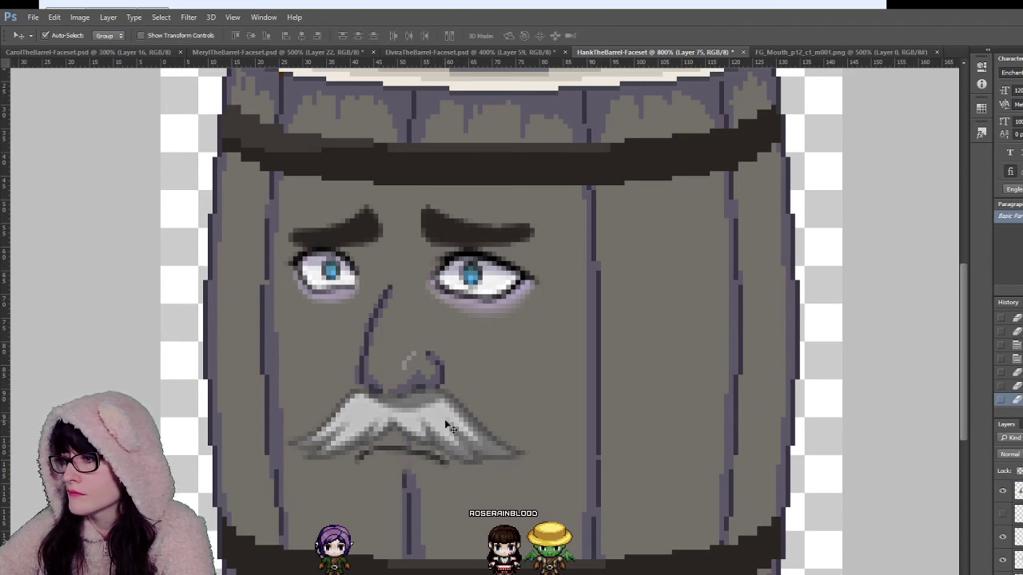
pyautogui.press('e')
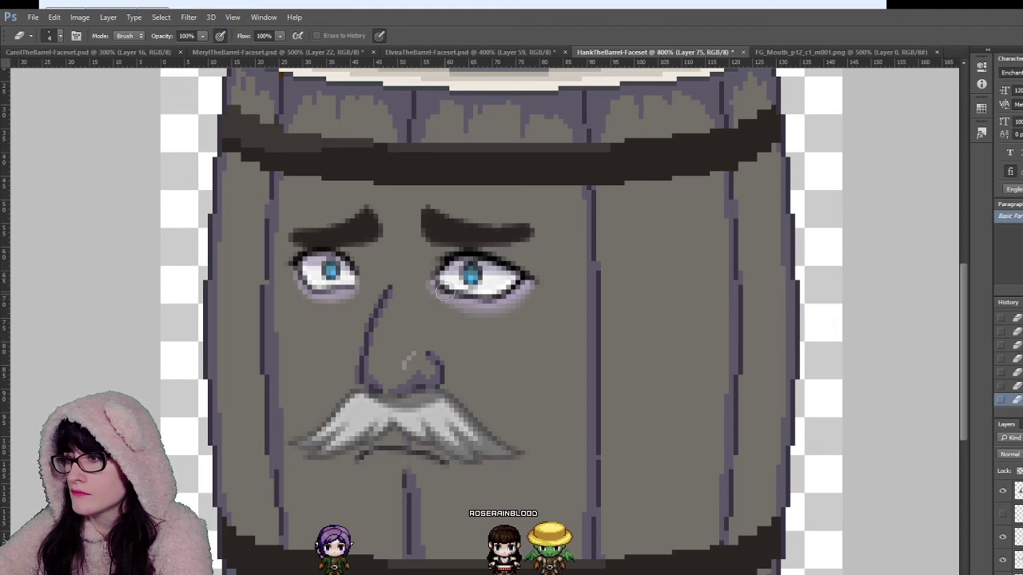
pyautogui.scroll(-2, 445, 291)
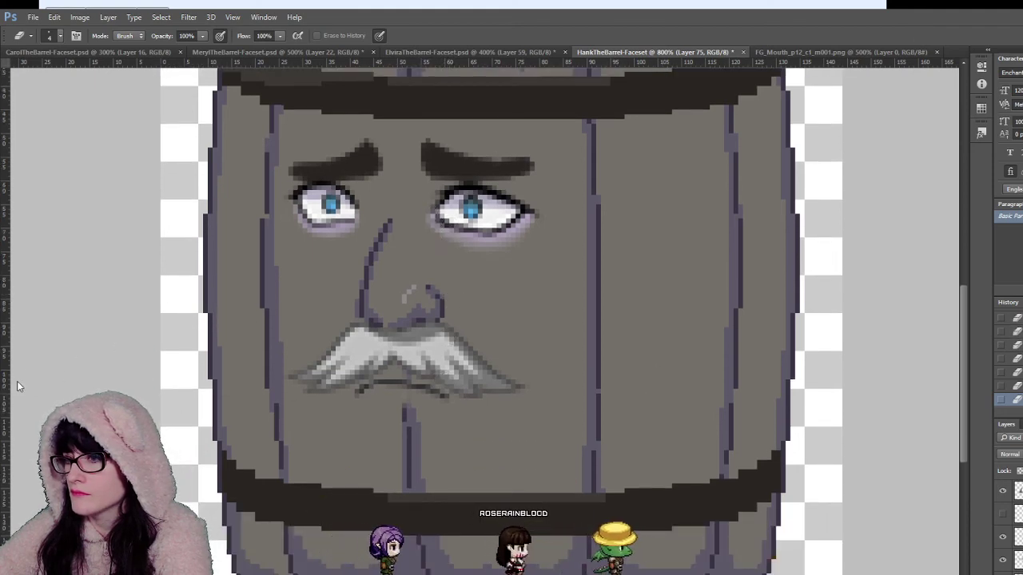
# Step: Erase the grey cover paint below the mouth on Layer 76 so the plank line reaches the mouth line
pyautogui.click(401, 391)
pyautogui.click(1003, 490)
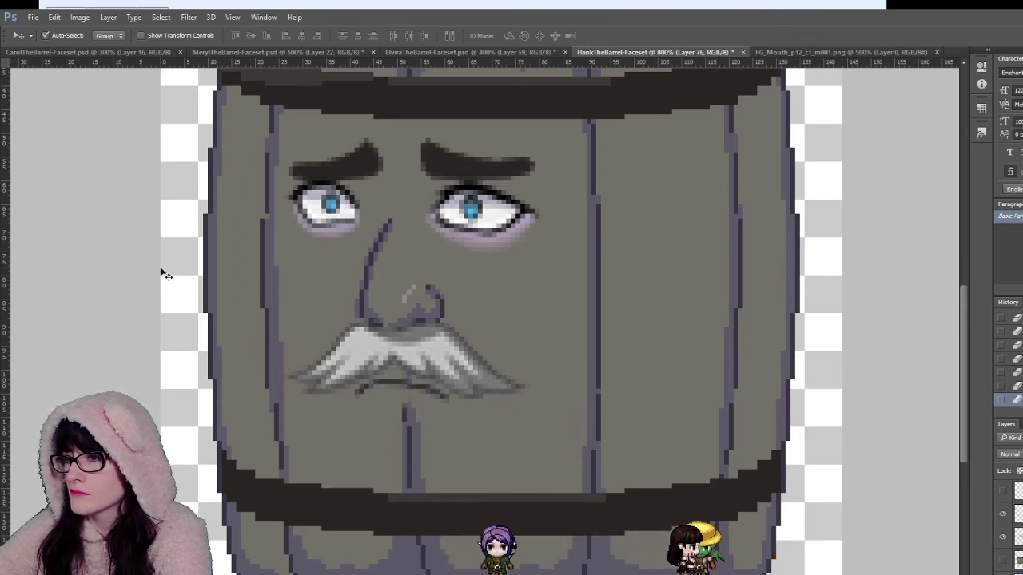
pyautogui.press('e')
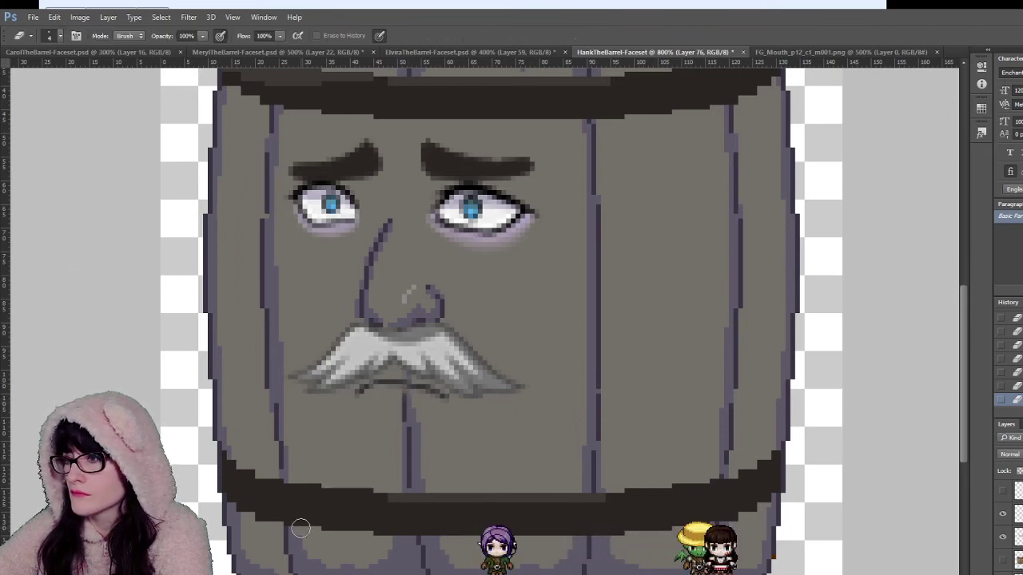
# Step: Check the grey barrel's whole face at reduced and enlarged zoom
pyautogui.press('z')
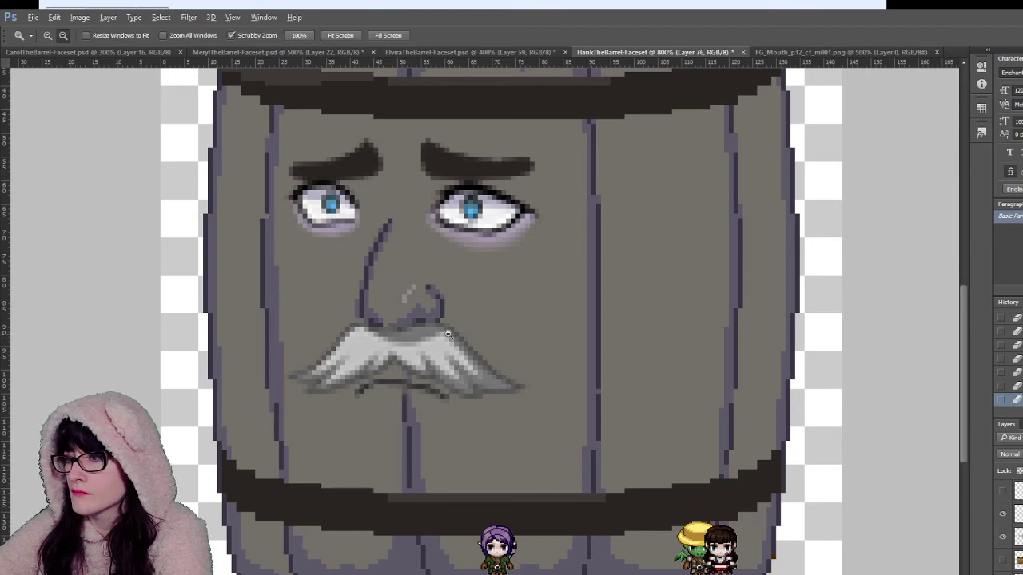
pyautogui.click(472, 324)
pyautogui.click(500, 356)
pyautogui.click(529, 391)
pyautogui.click(530, 394)
pyautogui.keyDown('alt'); pyautogui.click(530, 394); pyautogui.keyUp('alt')
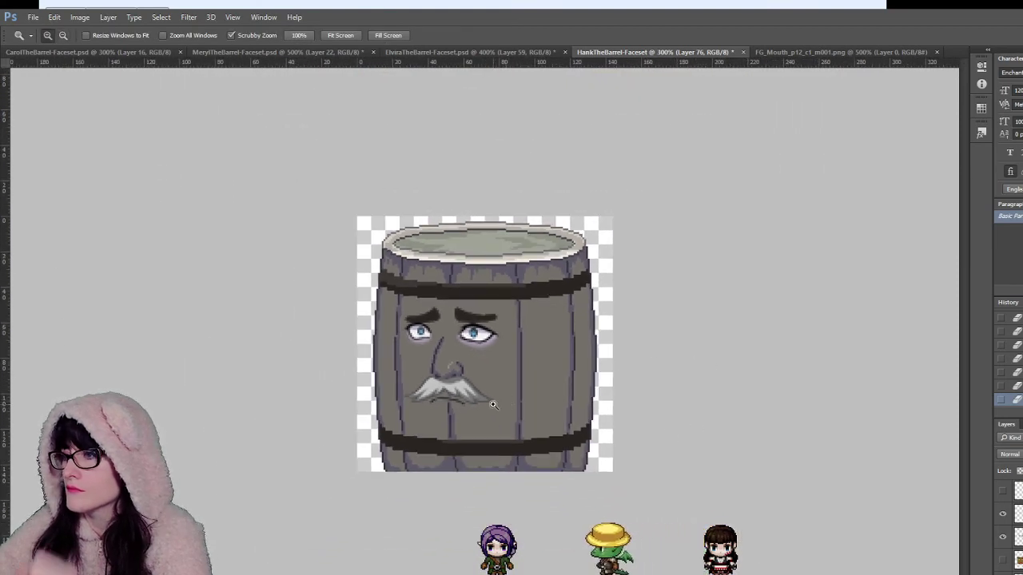
pyautogui.moveTo(483, 359); pyautogui.dragTo(903, 365)
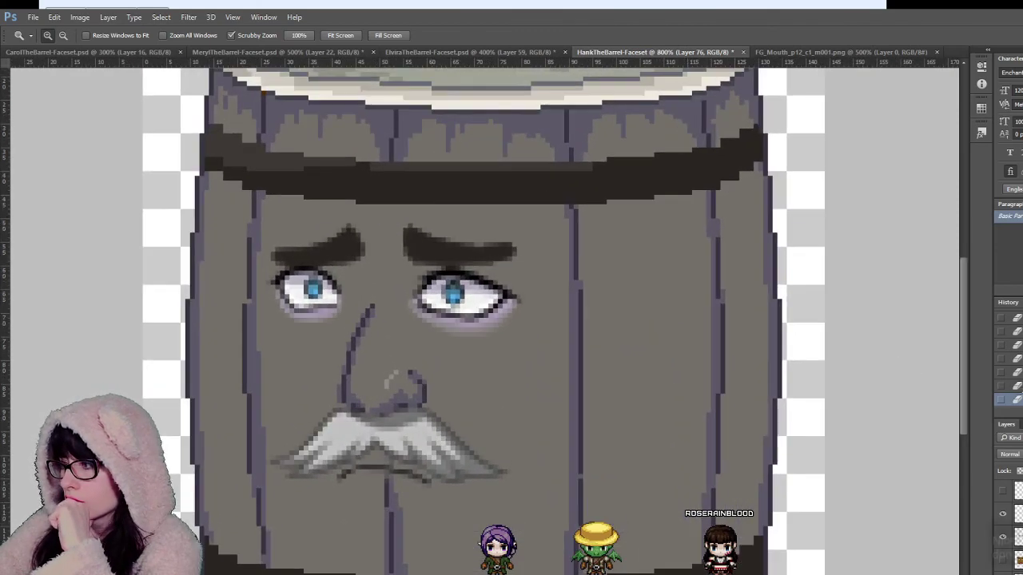
# Step: Undo the last erase and touch up the top of the plank line below the mouth with the size 4 eraser
pyautogui.hotkey('ctrl', 'z')
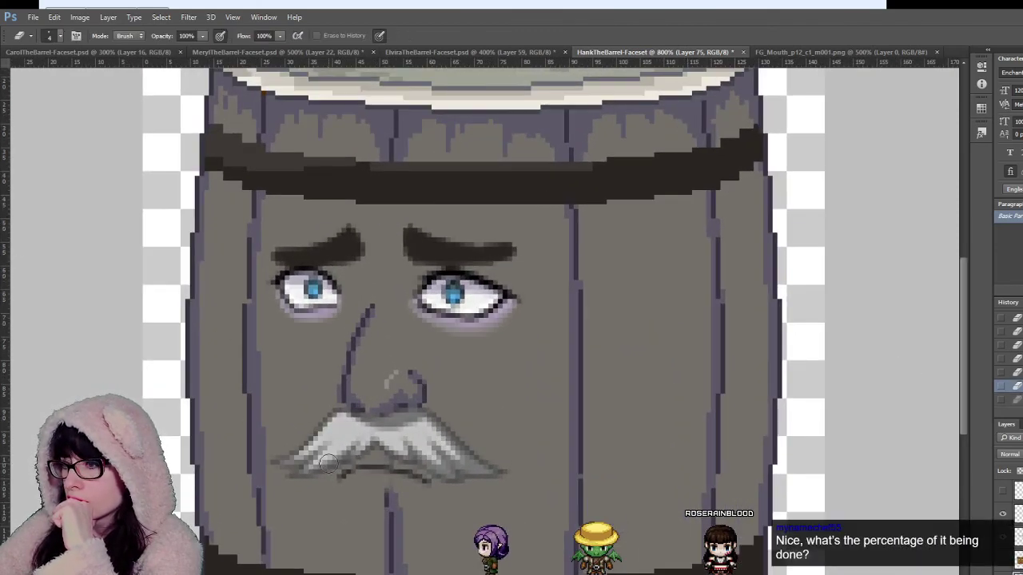
pyautogui.press('e')
pyautogui.click(388, 489)
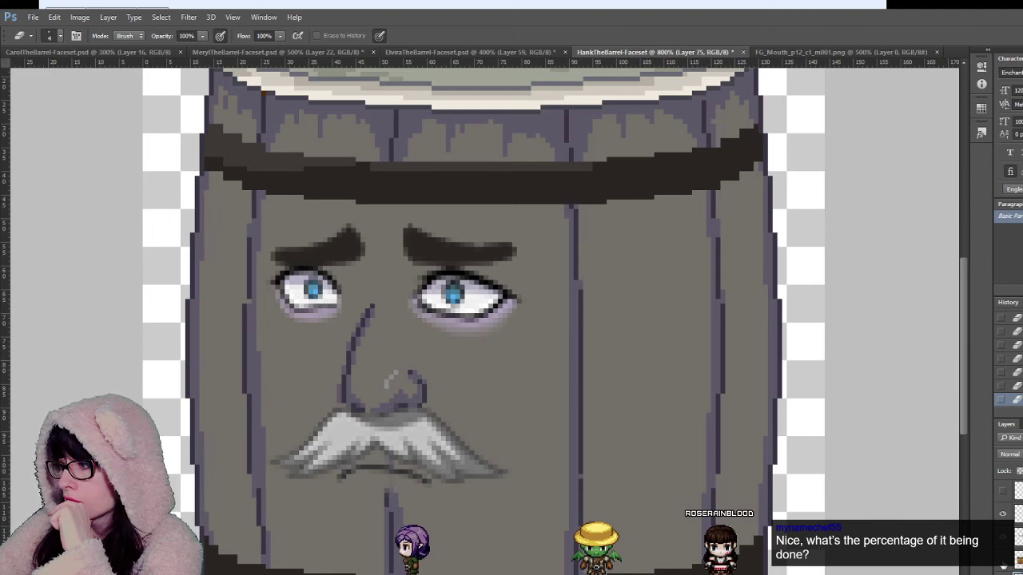
pyautogui.press('v')
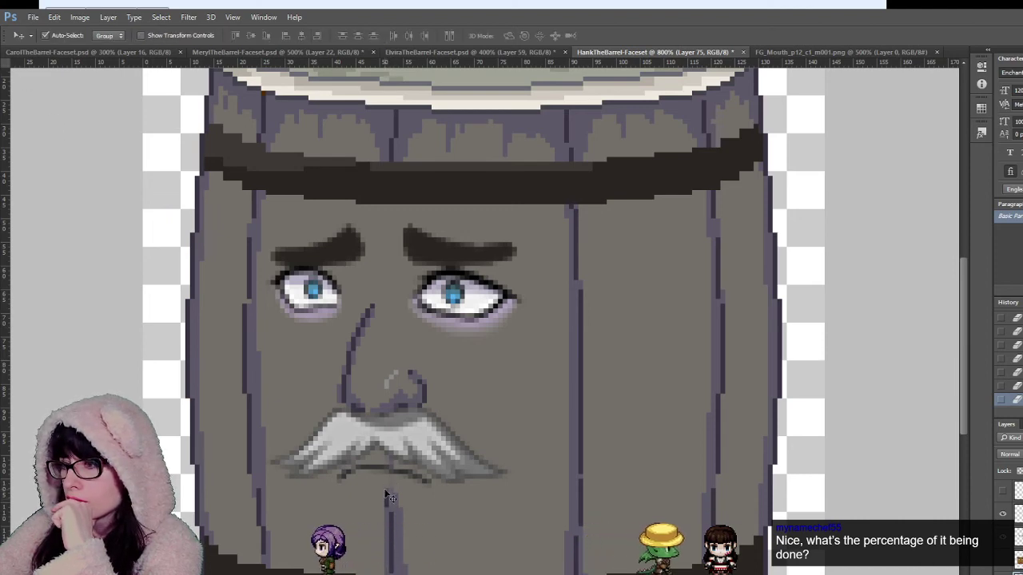
pyautogui.click(385, 482)
pyautogui.click(1002, 572)
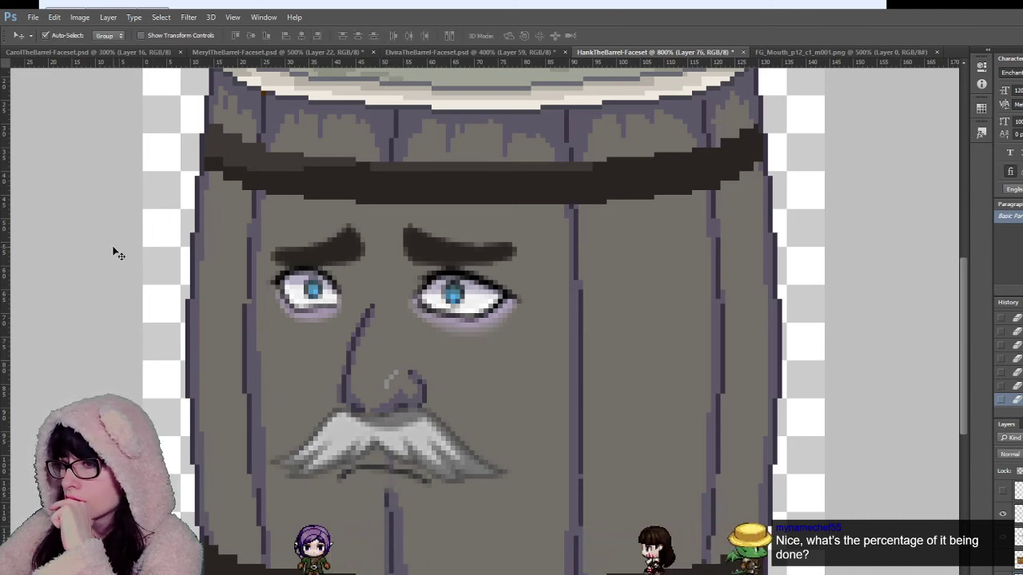
pyautogui.press('e')
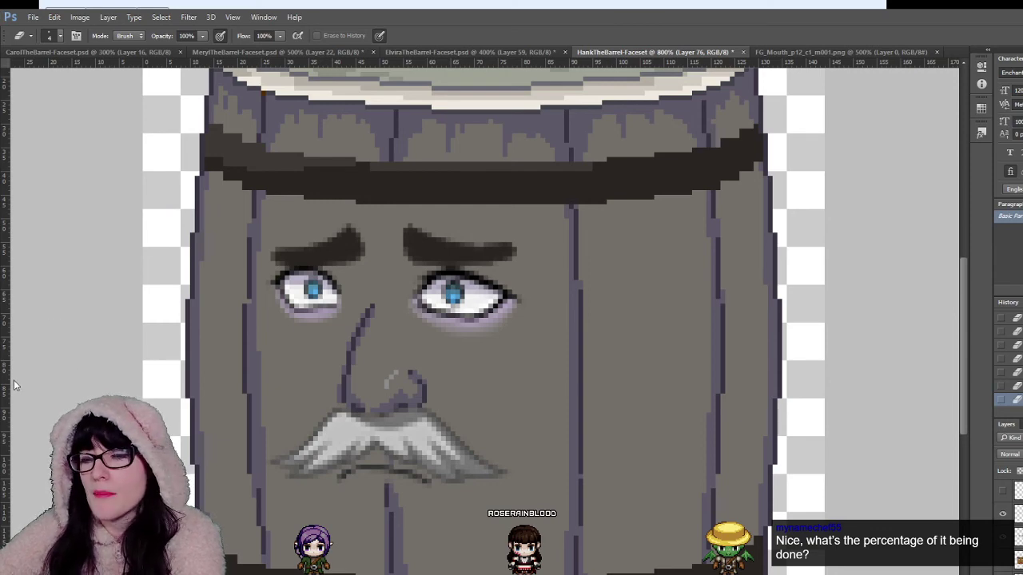
# Step: Review how the finished face sits on the complete barrel at several zoom levels
pyautogui.press('z')
pyautogui.keyDown('alt'); pyautogui.click(412, 417); pyautogui.keyUp('alt')
pyautogui.keyDown('alt'); pyautogui.click(412, 417); pyautogui.keyUp('alt')
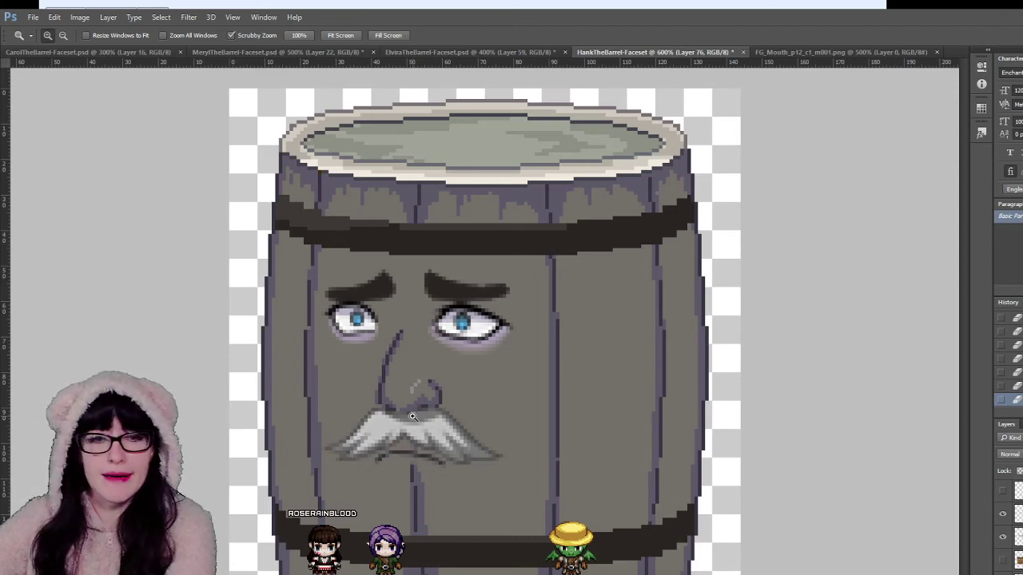
pyautogui.keyDown('alt'); pyautogui.click(452, 381); pyautogui.keyUp('alt')
pyautogui.keyDown('alt'); pyautogui.click(451, 379); pyautogui.keyUp('alt')
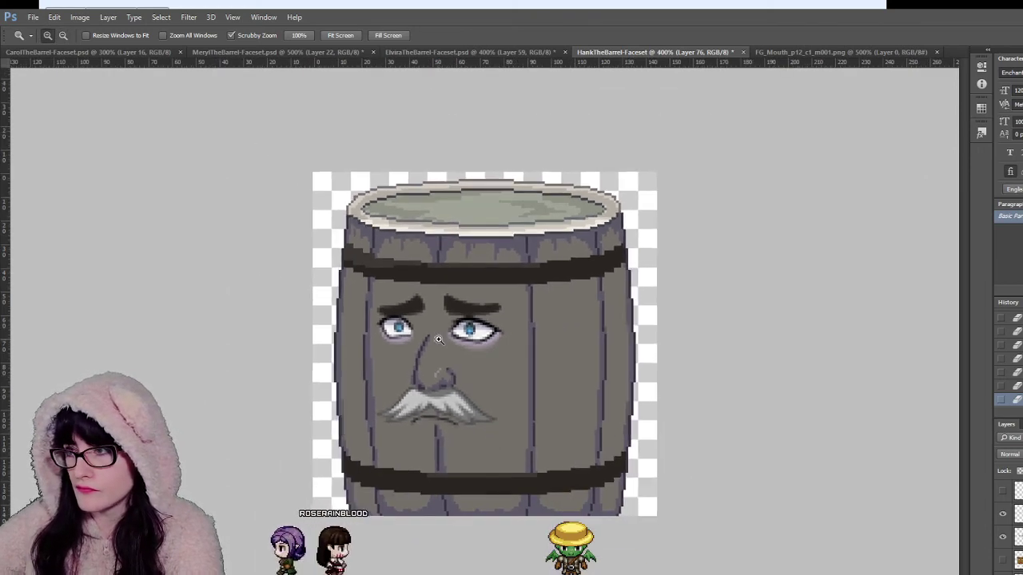
pyautogui.click(439, 340)
pyautogui.scroll(1, 438, 340)
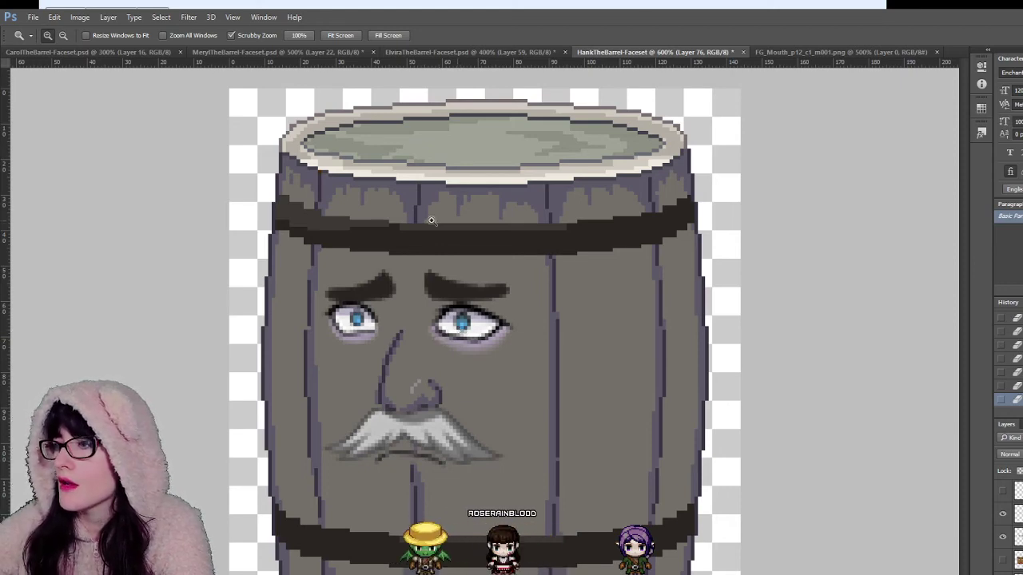
# Step: Select the entire HankTheBarrel canvas and copy the visible barrel artwork
pyautogui.press('v')
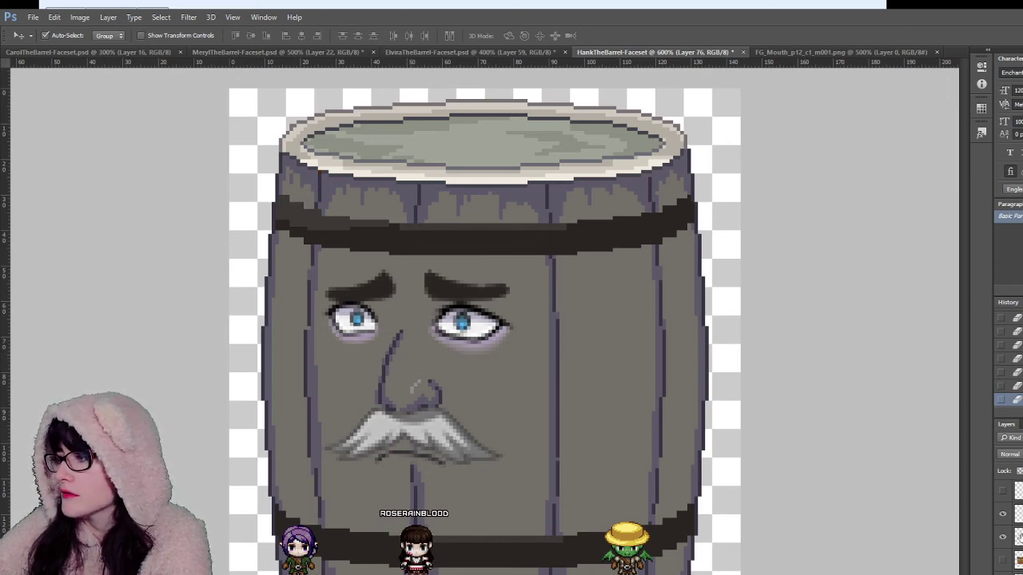
pyautogui.click(1004, 537)
pyautogui.click(1004, 537)
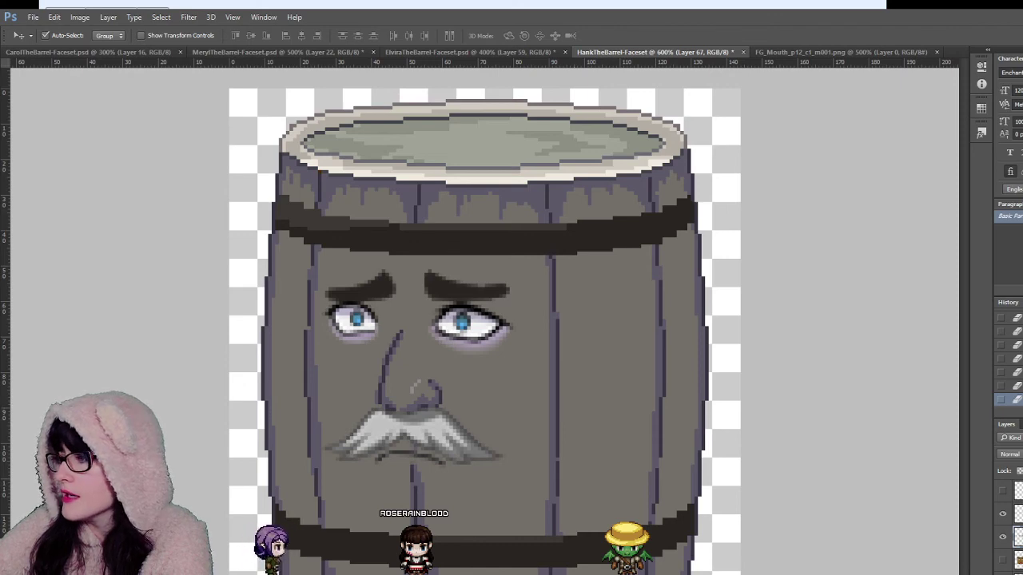
pyautogui.scroll(-3, 1008, 524)
pyautogui.scroll(1, 1008, 523)
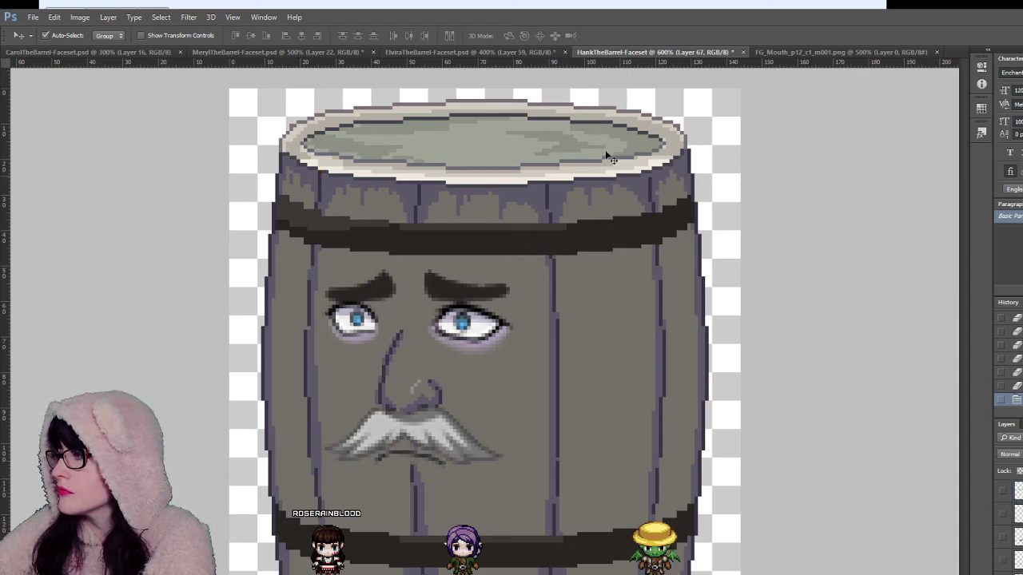
pyautogui.press('m')
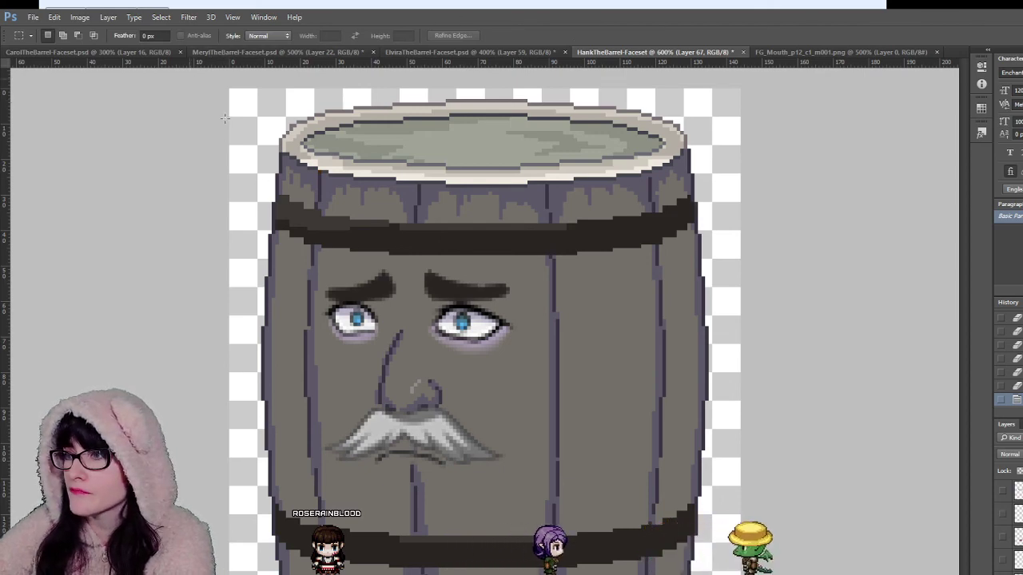
pyautogui.hotkey('ctrl', 'a')
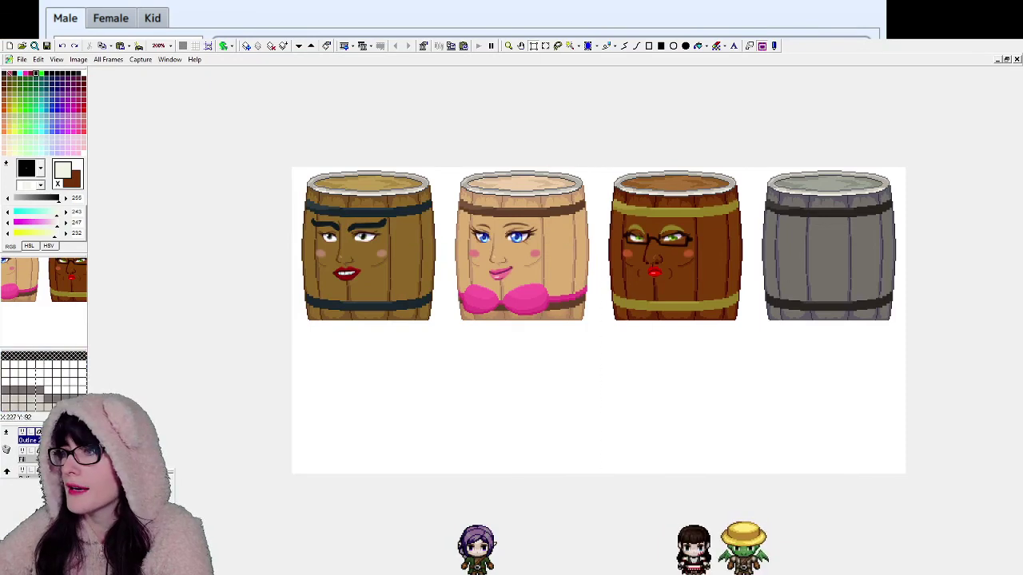
# Step: Switch to GraphicsGale and paste the moustached barrel on the Face4 layer over the blank grey barrel
pyautogui.click(752, 323)
pyautogui.rightClick(760, 294)
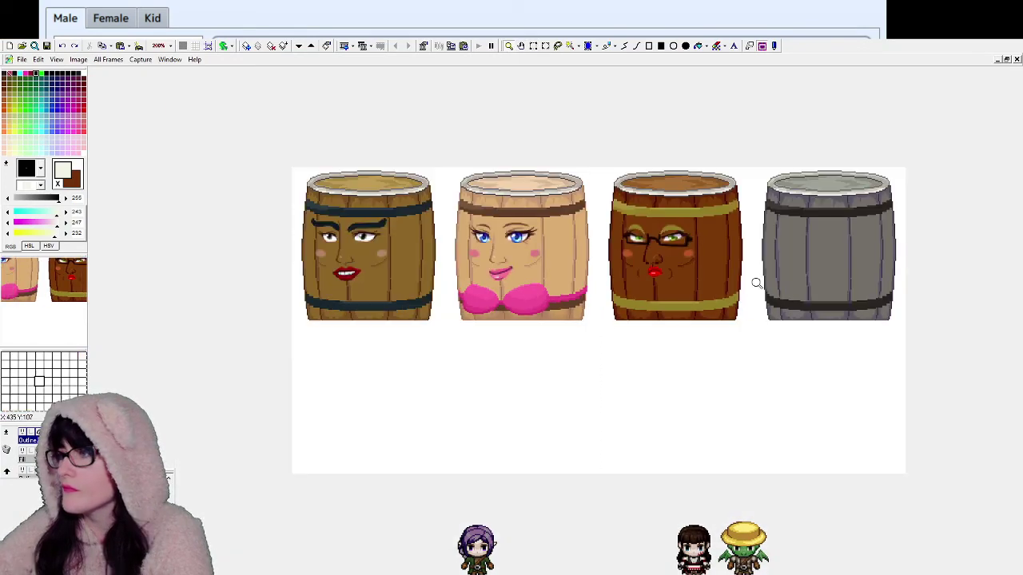
pyautogui.click(779, 264)
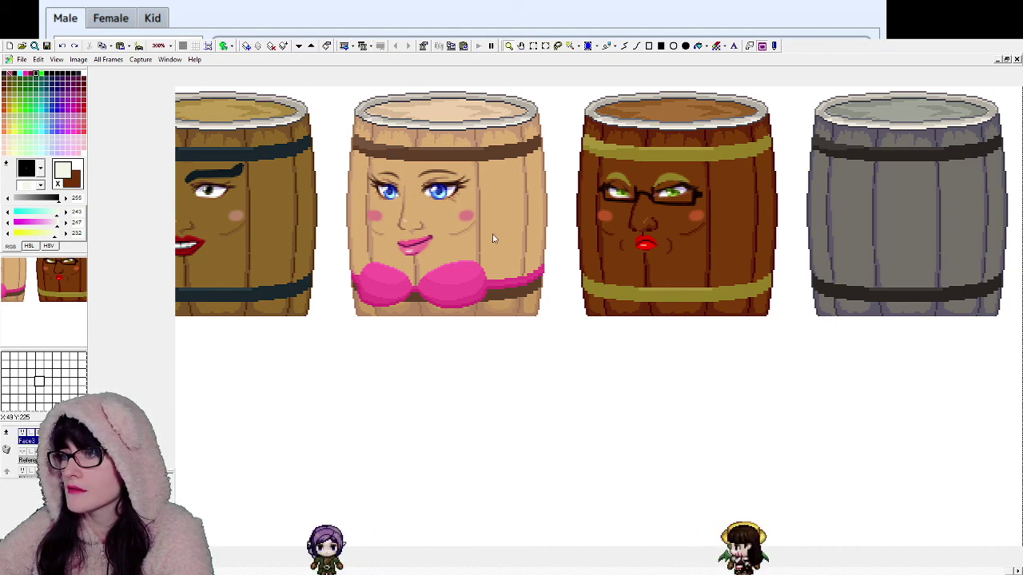
pyautogui.hotkey('ctrl', 'v')
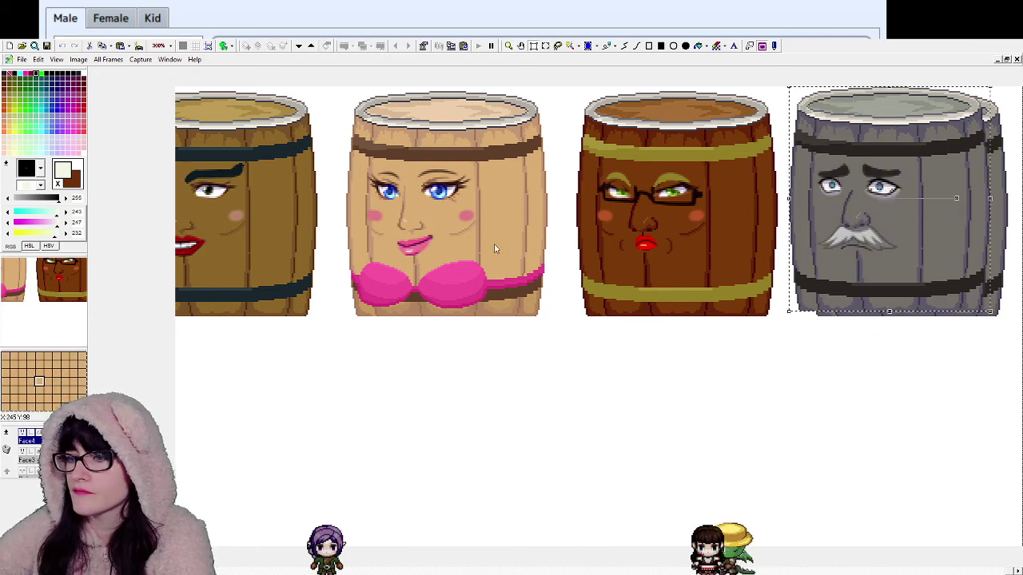
pyautogui.moveTo(871, 274); pyautogui.dragTo(900, 264)
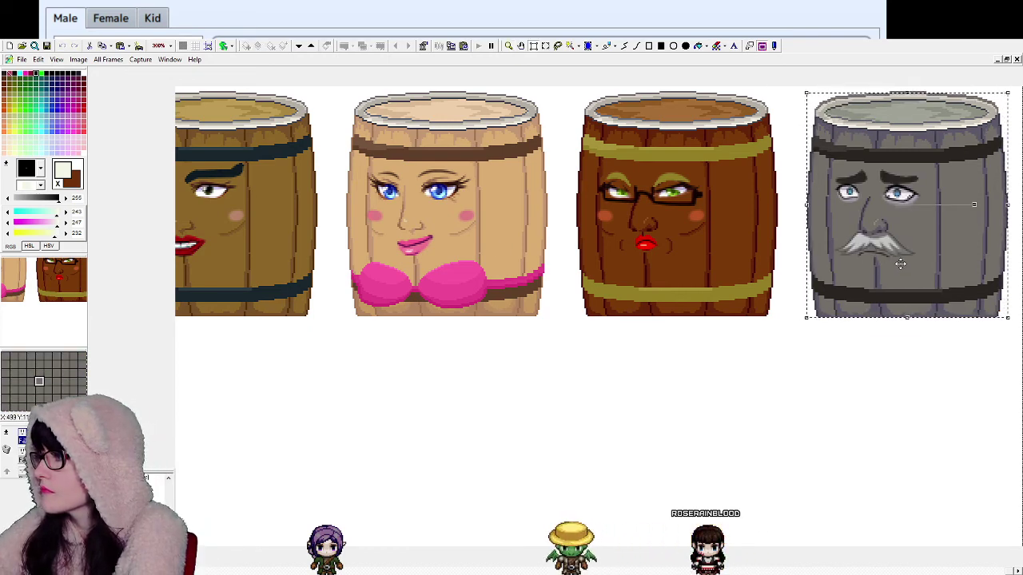
pyautogui.click(825, 365)
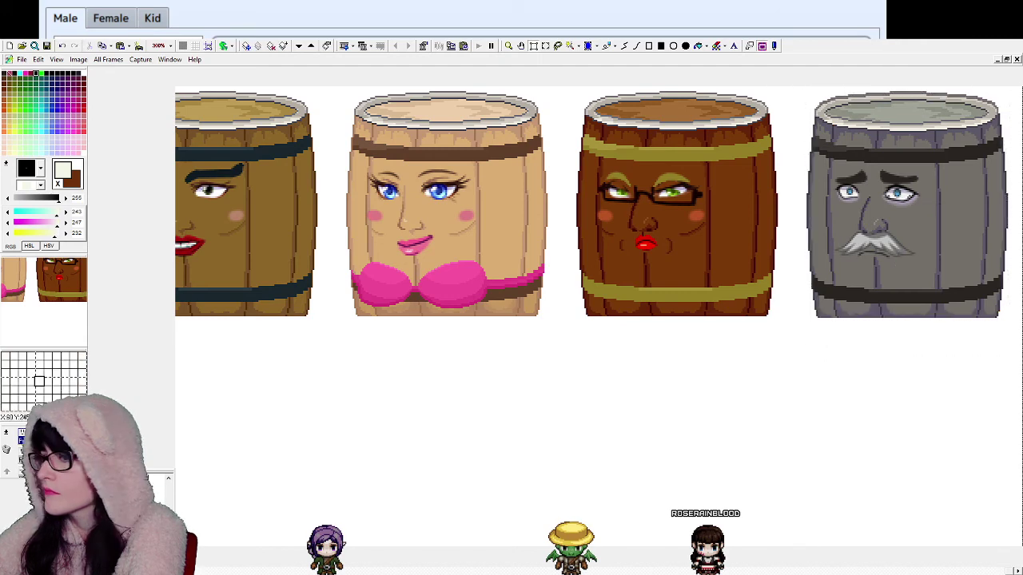
# Step: Nudge the pasted barrel up into exact alignment with the grey barrel beneath, toggling the Face4 layer to compare
pyautogui.click(23, 435)
pyautogui.click(22, 436)
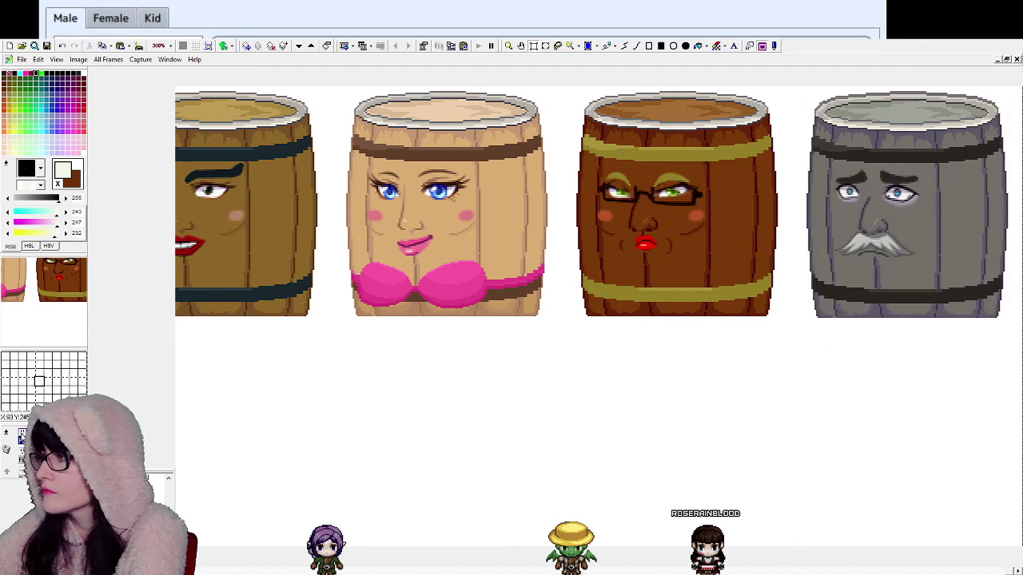
pyautogui.moveTo(804, 86); pyautogui.dragTo(1021, 387)
pyautogui.click(752, 424)
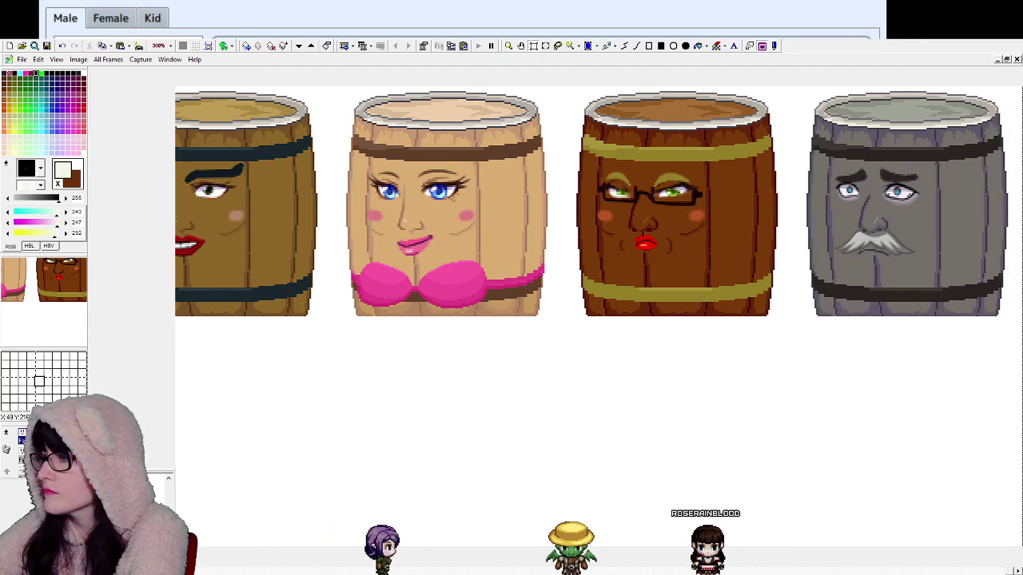
pyautogui.click(23, 433)
pyautogui.click(23, 433)
# Step: Sample the off-white RGB 240, 240, 240 from the white of the grey barrel's larger eye
pyautogui.click(508, 45)
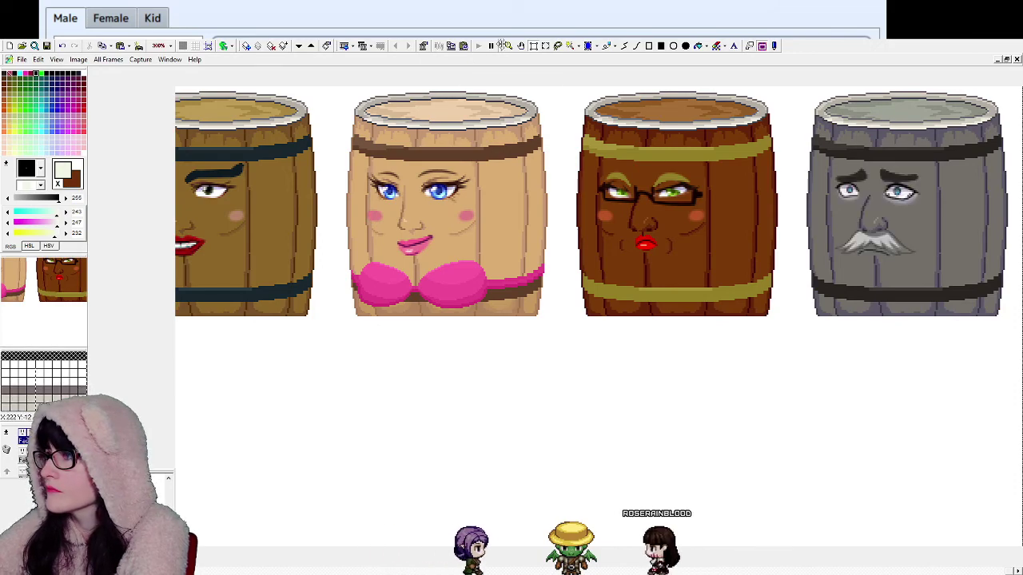
pyautogui.rightClick(751, 313)
pyautogui.click(881, 225)
pyautogui.click(881, 226)
pyautogui.click(882, 226)
pyautogui.click(881, 225)
pyautogui.click(799, 303)
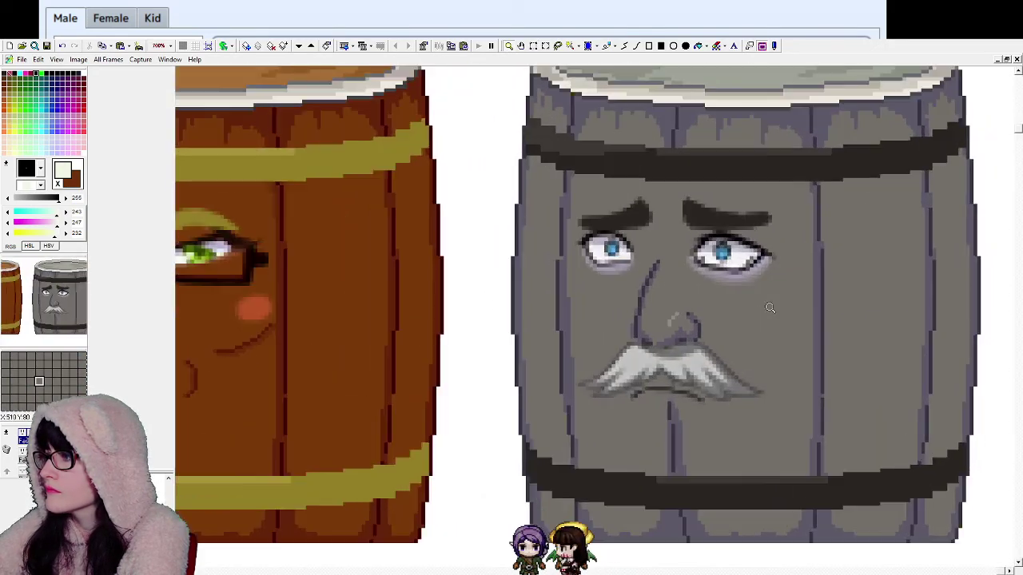
pyautogui.click(770, 312)
pyautogui.click(723, 299)
pyautogui.click(664, 329)
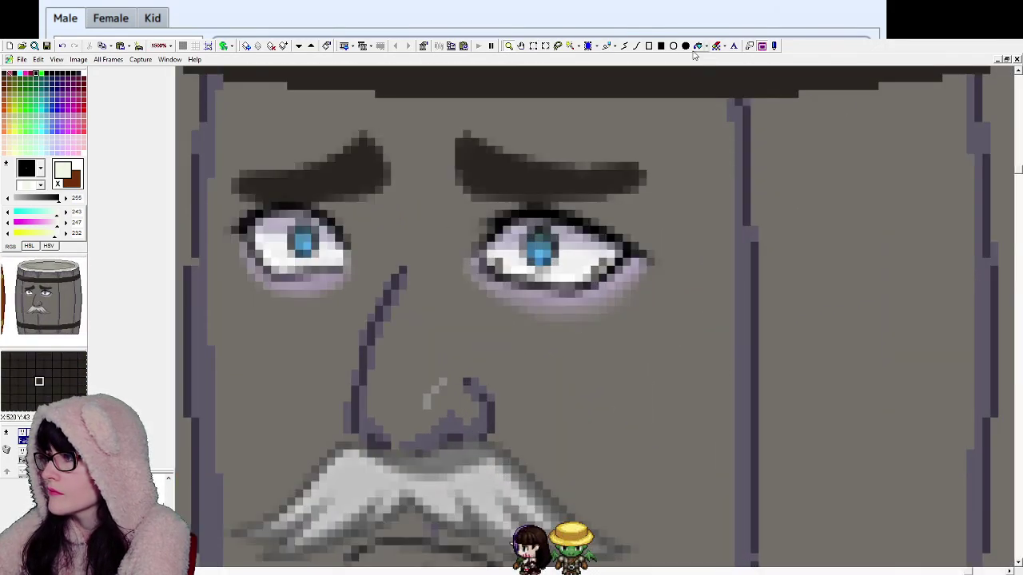
pyautogui.click(601, 265)
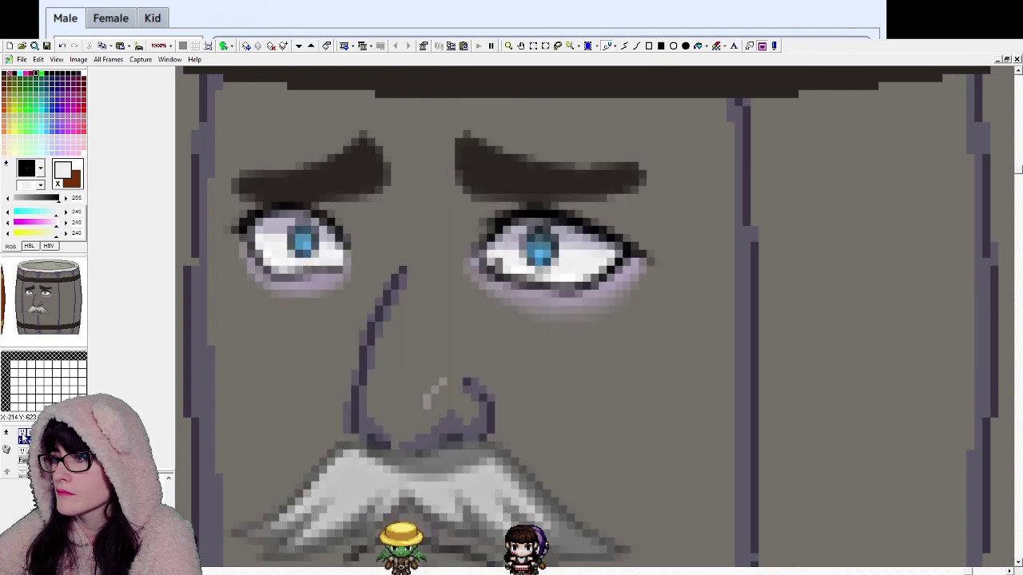
# Step: Compare the grey barrel's face with the neighbouring red-brown barrel's face at several zoom levels
pyautogui.click(509, 45)
pyautogui.rightClick(442, 365)
pyautogui.rightClick(441, 366)
pyautogui.rightClick(441, 365)
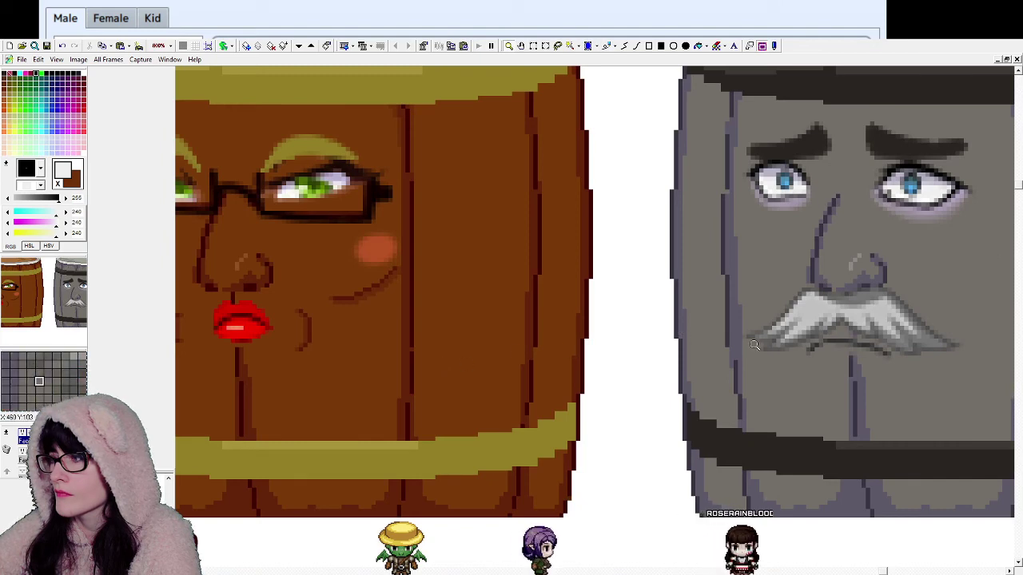
pyautogui.scroll(-4, 867, 321)
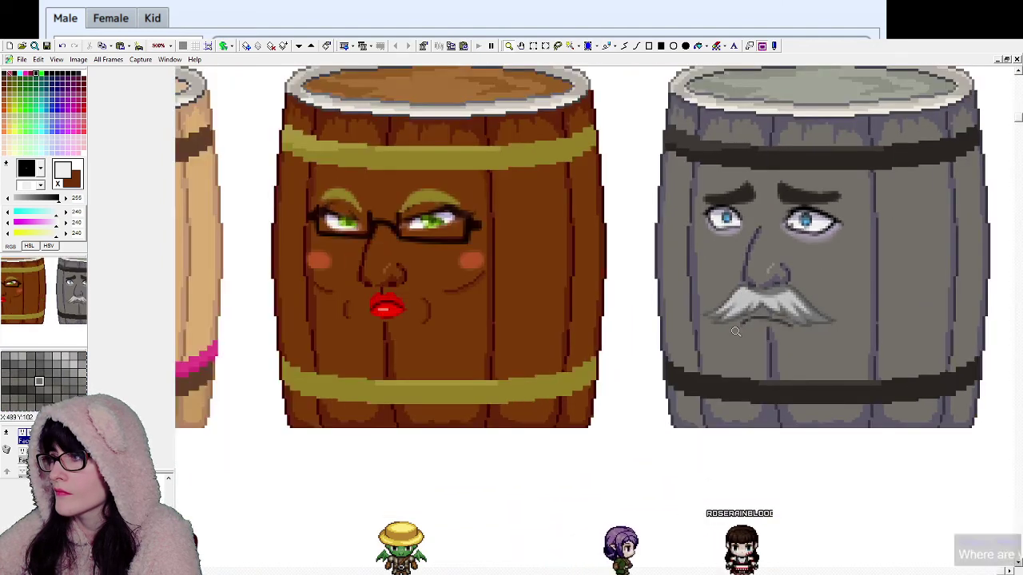
pyautogui.scroll(4, 889, 194)
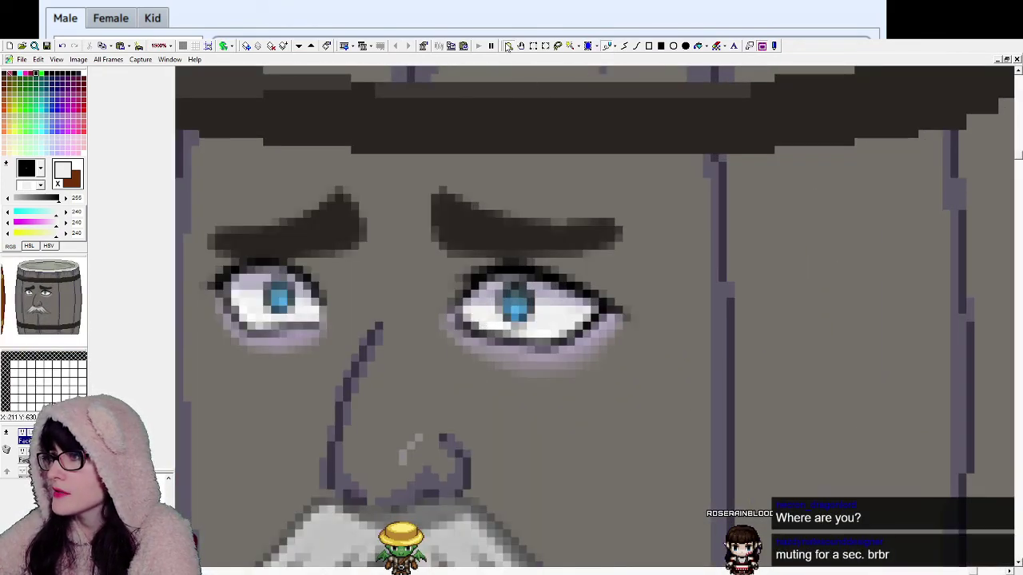
pyautogui.scroll(-4, 868, 303)
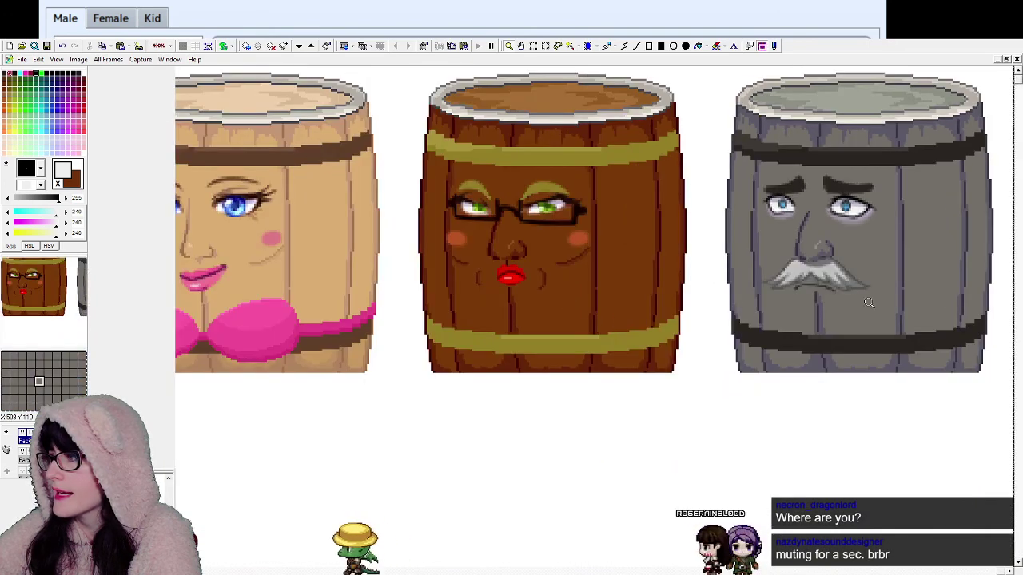
pyautogui.scroll(1, 868, 303)
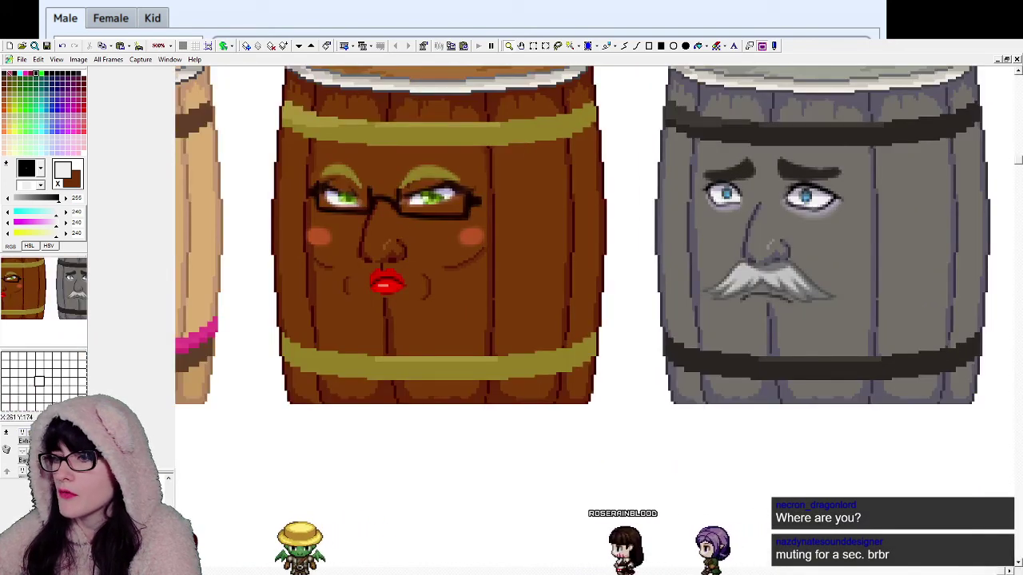
pyautogui.scroll(-1, 24, 455)
# Step: Hide the barrels' Fill layer, delete the surplus Face4 pixels on all sides of the grey barrel's face, and show the fill again
pyautogui.click(24, 455)
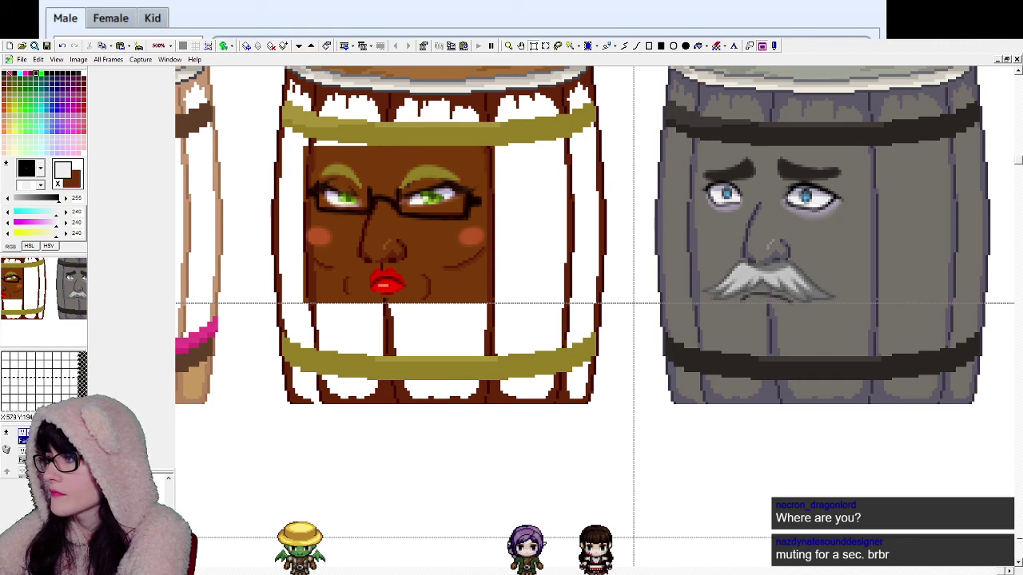
pyautogui.click(695, 307)
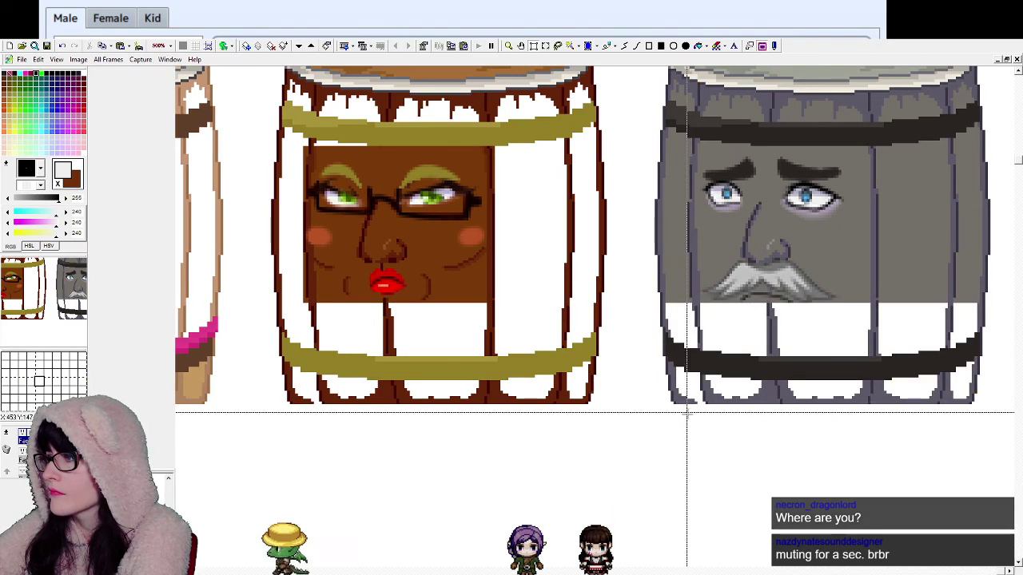
pyautogui.scroll(1, 685, 411)
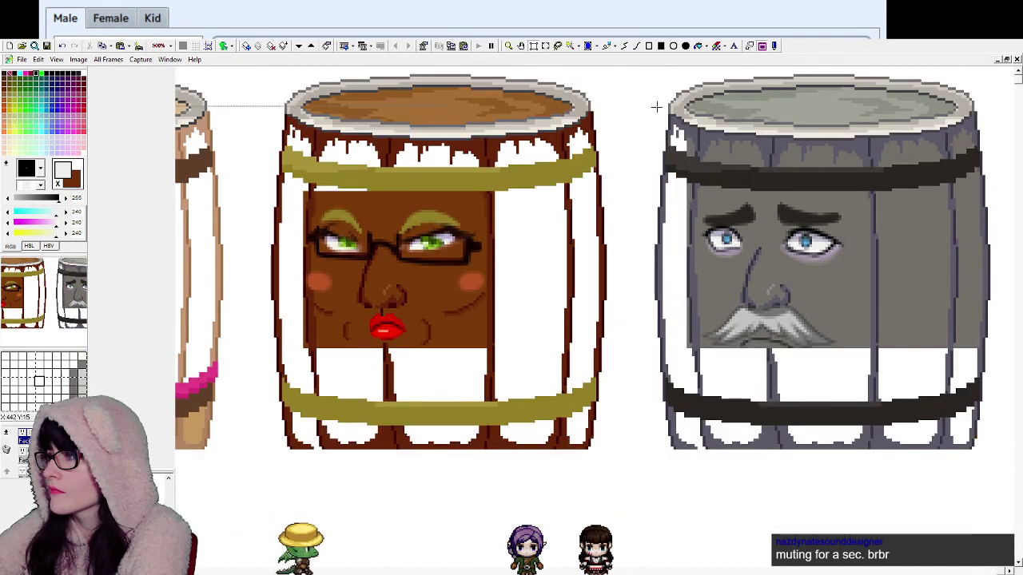
pyautogui.click(742, 152)
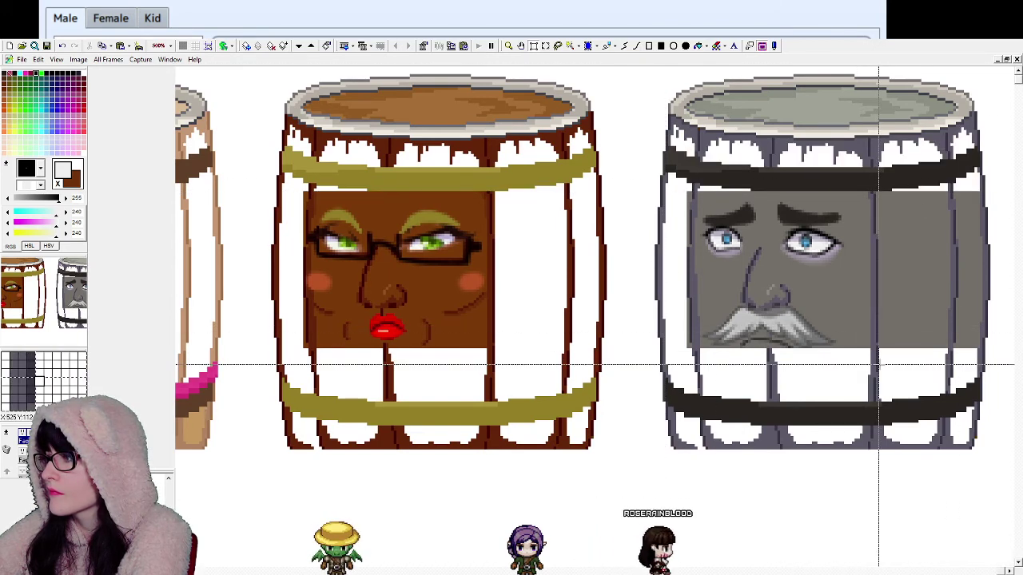
pyautogui.moveTo(879, 365); pyautogui.dragTo(1005, 66)
pyautogui.press('Delete')
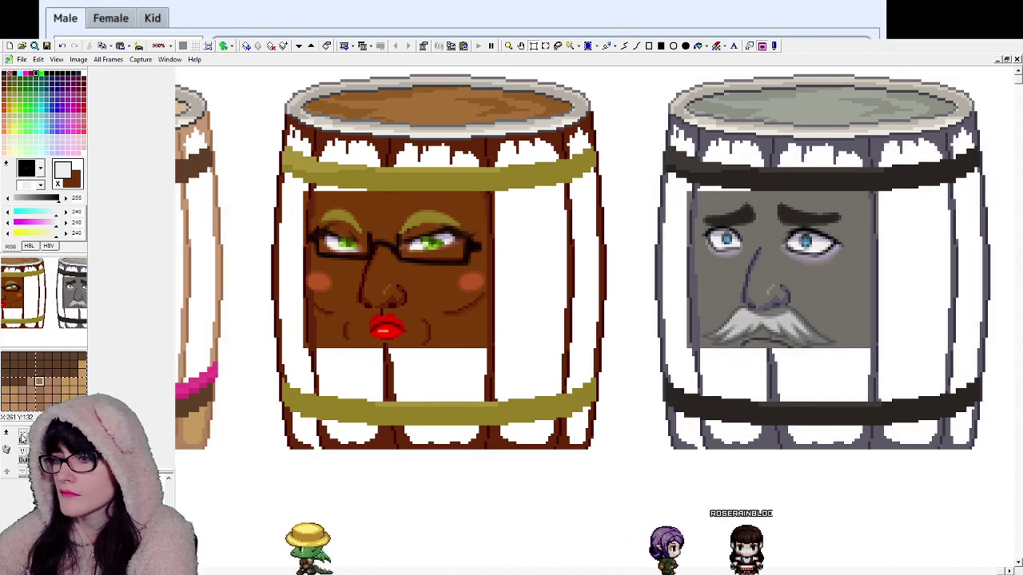
pyautogui.click(22, 434)
# Step: Review the four barrels side by side at several zoom levels, comparing the red-brown and grey faces with the others
pyautogui.click(509, 46)
pyautogui.rightClick(492, 190)
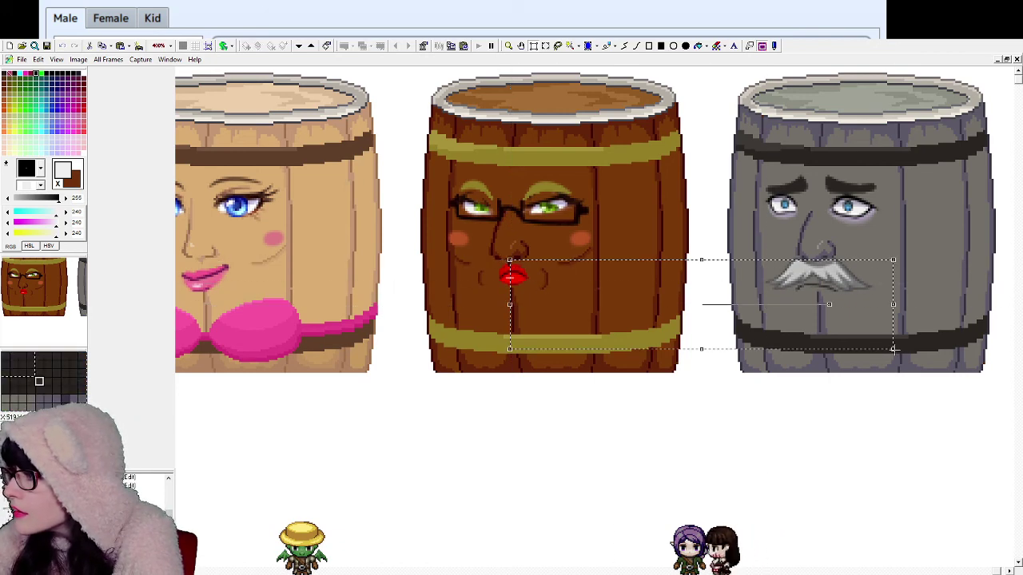
pyautogui.click(509, 46)
pyautogui.rightClick(609, 214)
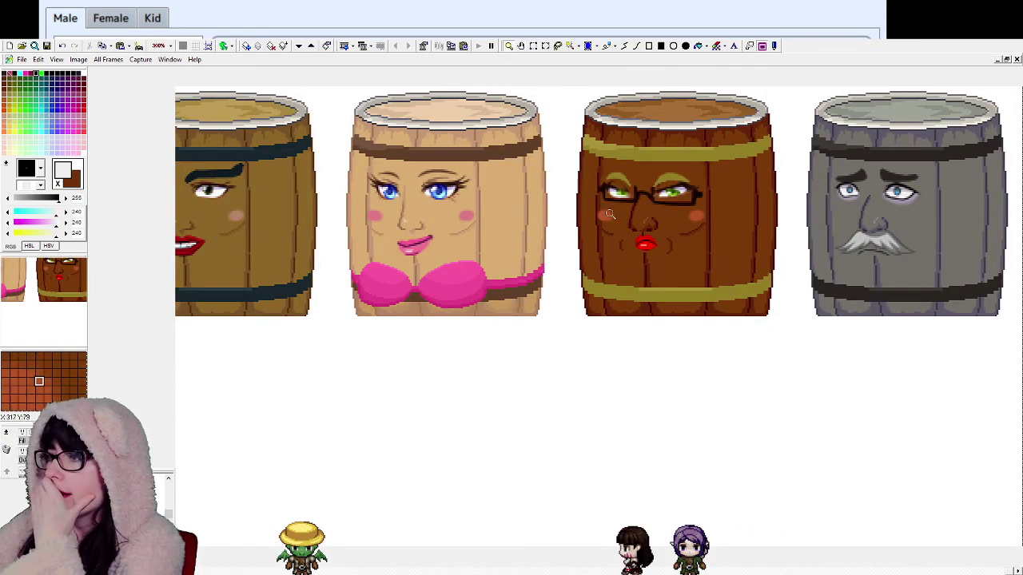
pyautogui.rightClick(736, 203)
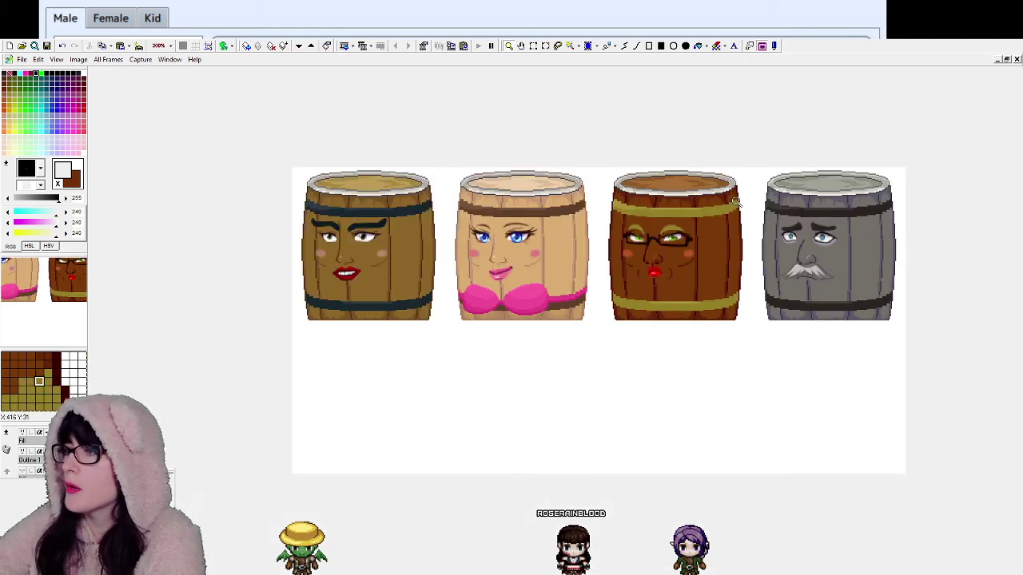
pyautogui.click(791, 255)
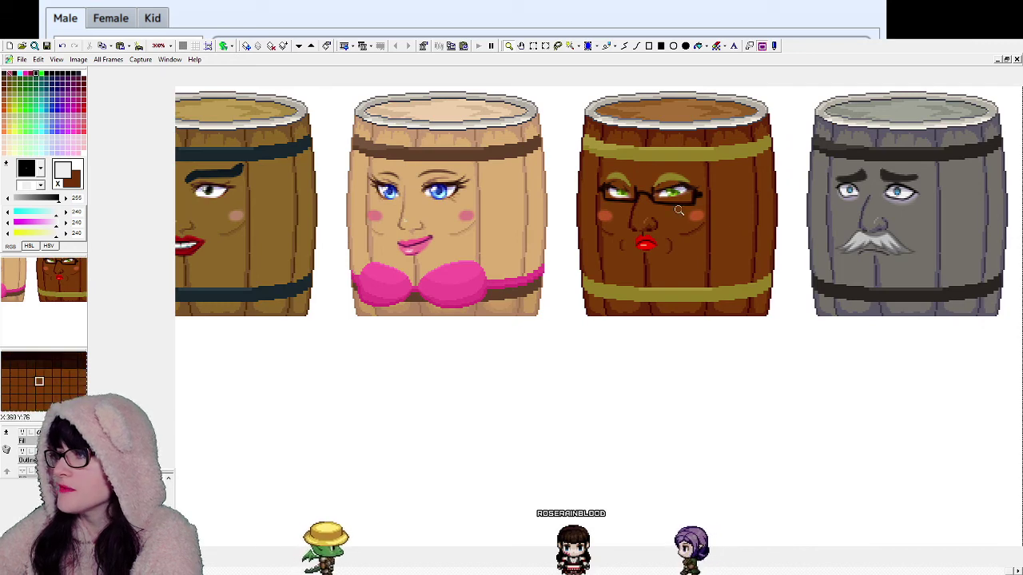
pyautogui.click(573, 237)
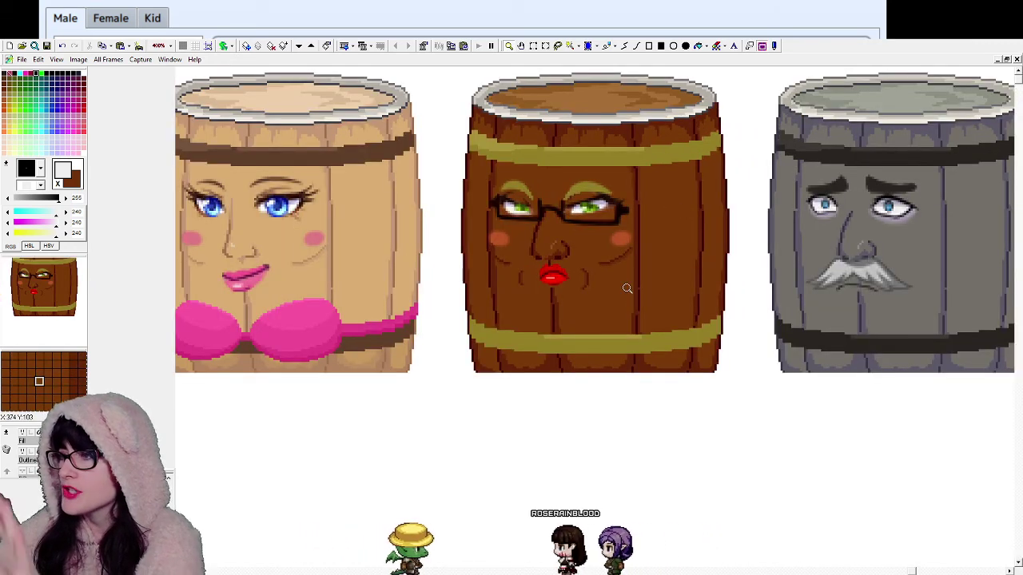
pyautogui.rightClick(624, 232)
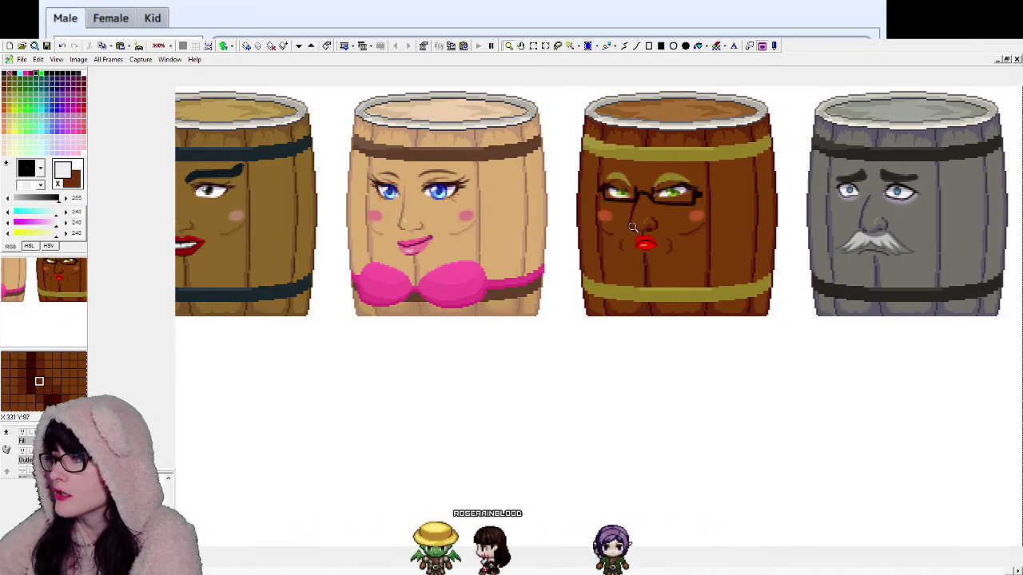
pyautogui.rightClick(621, 172)
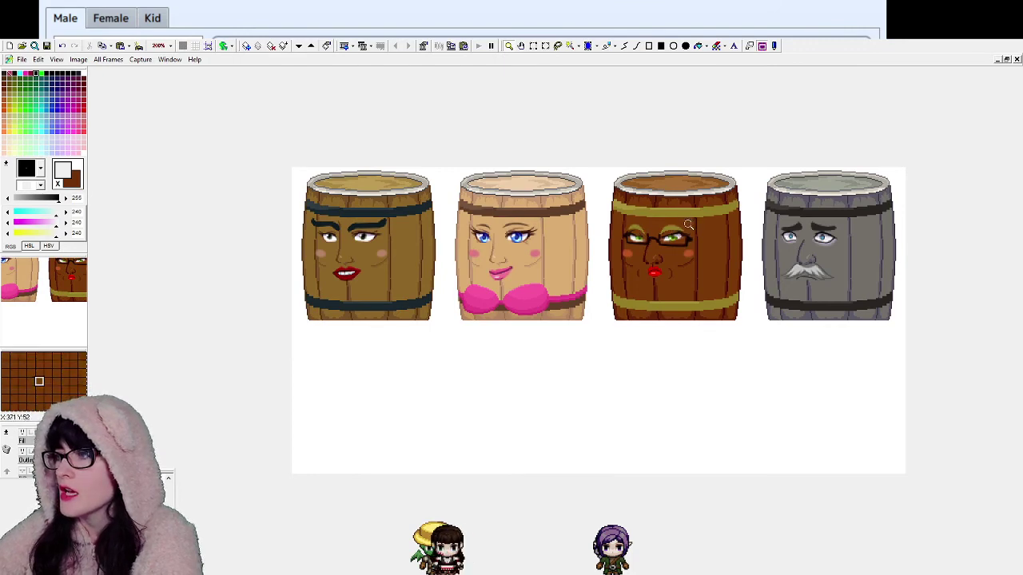
pyautogui.click(688, 226)
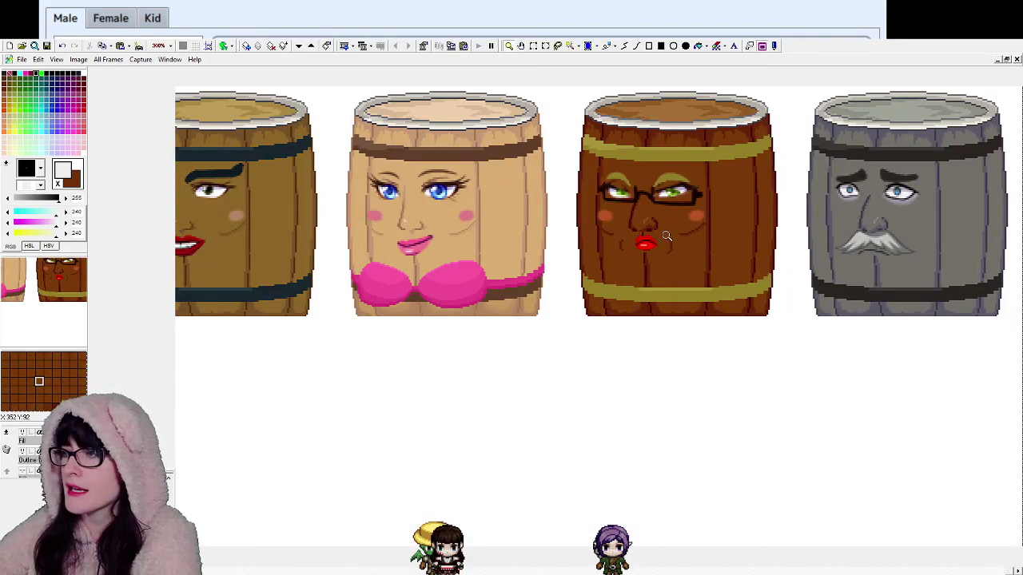
pyautogui.rightClick(666, 236)
pyautogui.click(669, 240)
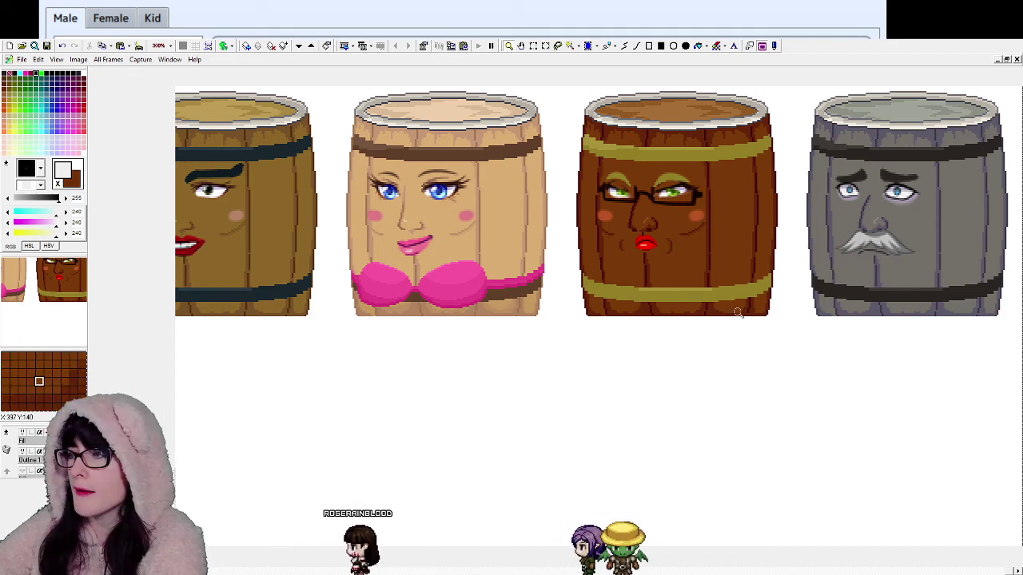
pyautogui.rightClick(676, 232)
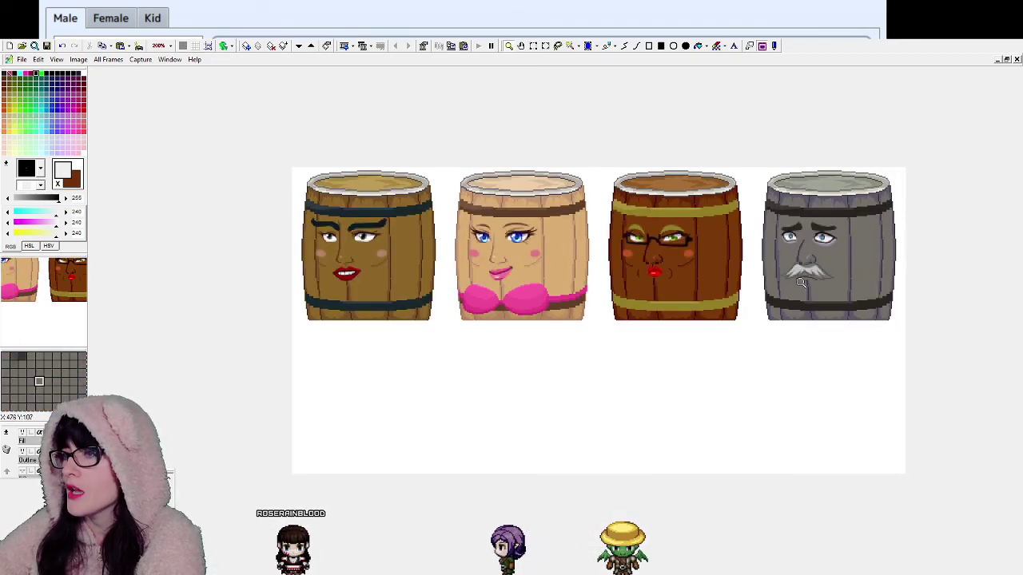
pyautogui.click(614, 216)
pyautogui.rightClick(613, 217)
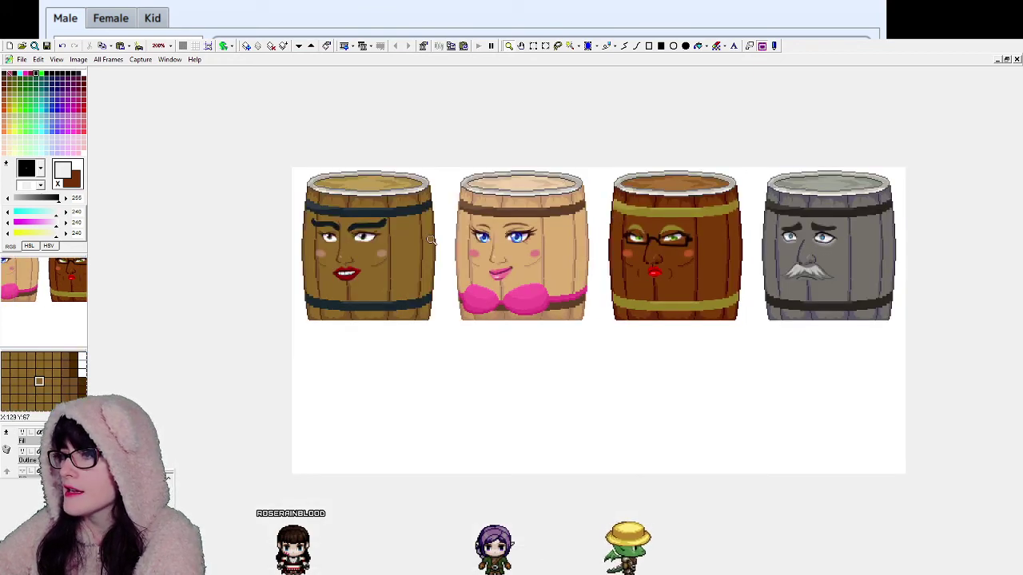
pyautogui.click(854, 254)
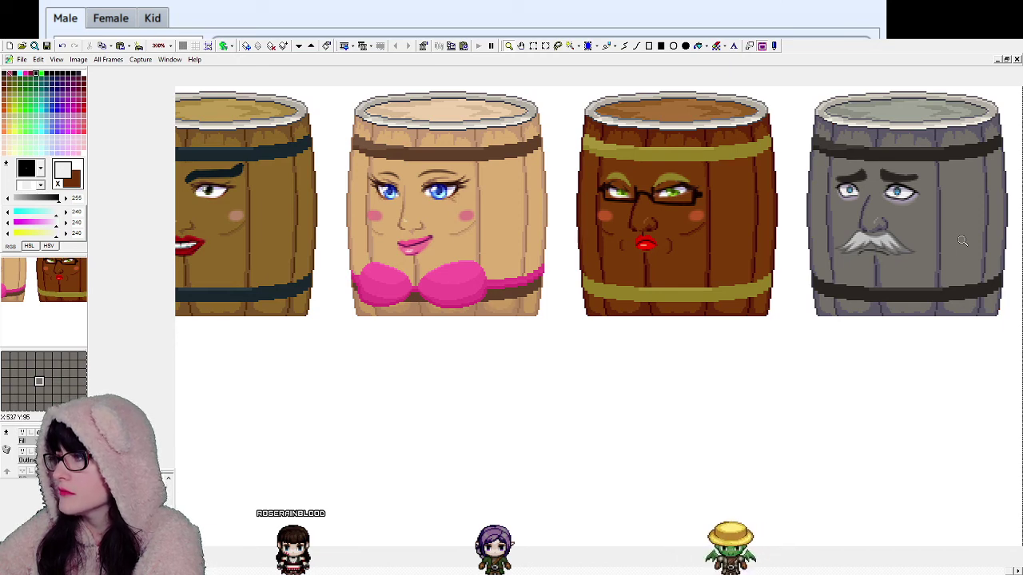
pyautogui.rightClick(596, 172)
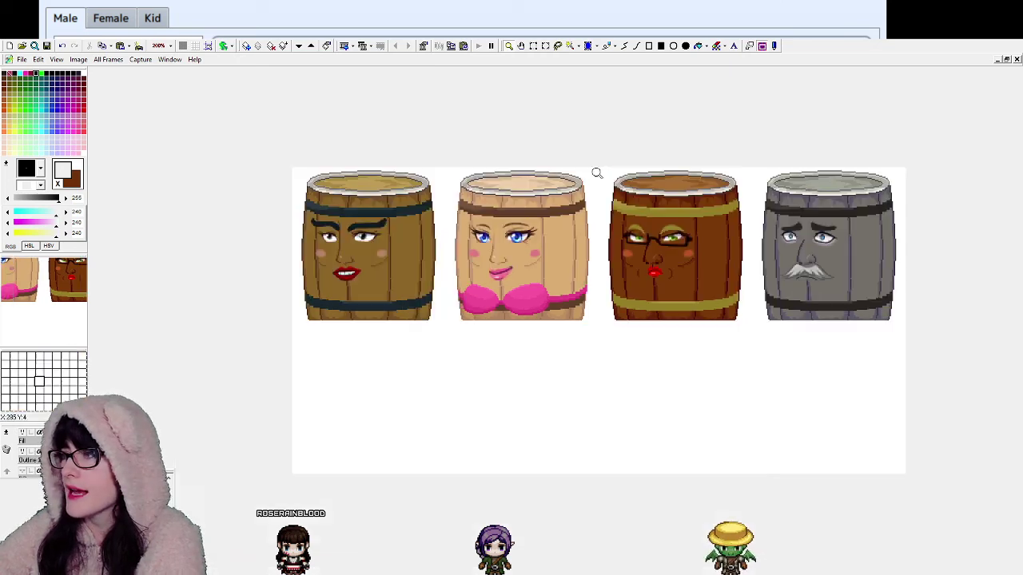
# Step: Examine the first brown barrel's face up close and compare it with the rest of the row
pyautogui.click(551, 252)
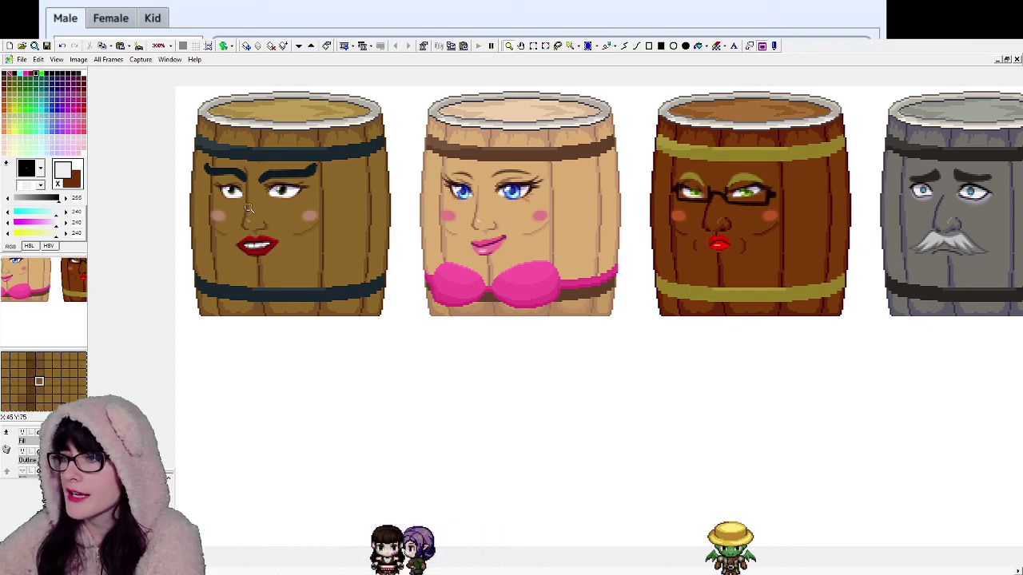
pyautogui.scroll(4, 248, 208)
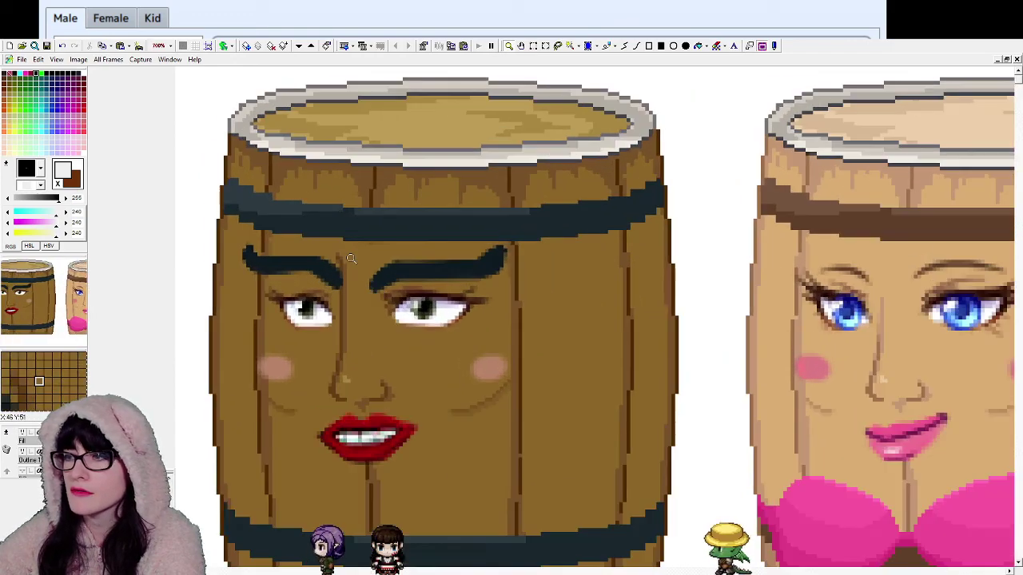
pyautogui.scroll(-1, 350, 258)
pyautogui.scroll(-1, 344, 253)
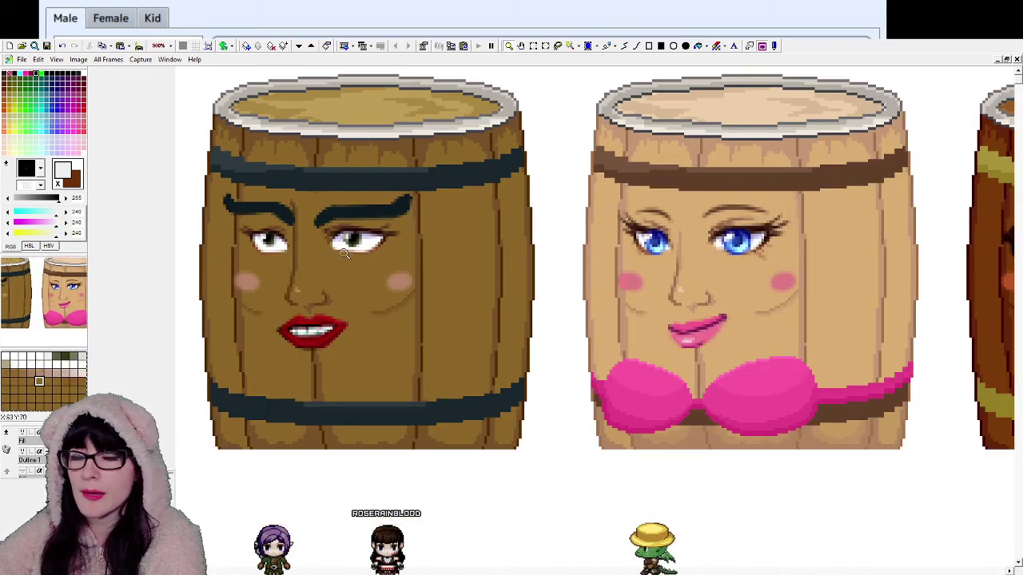
pyautogui.scroll(-2, 343, 253)
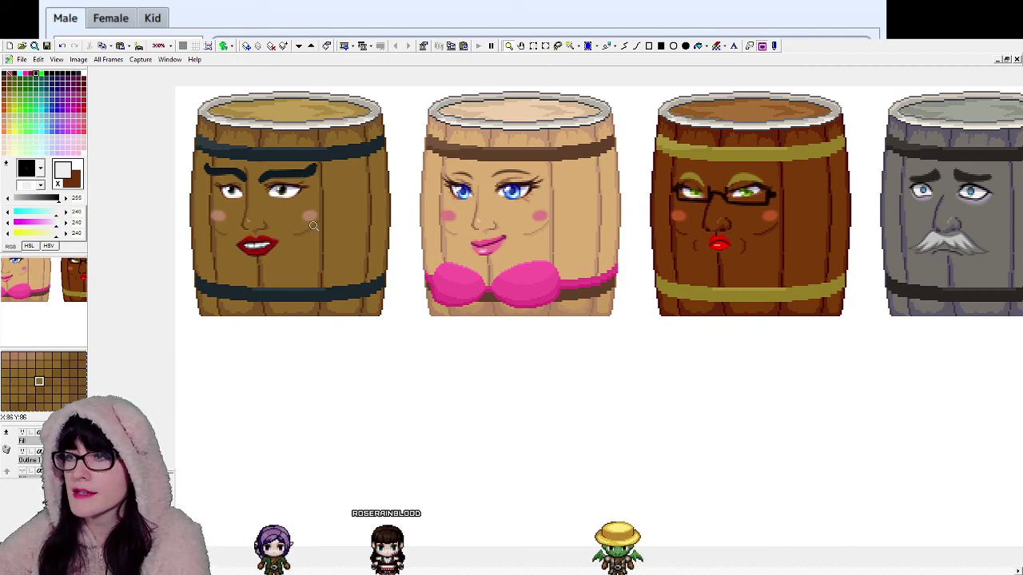
pyautogui.scroll(-2, 725, 291)
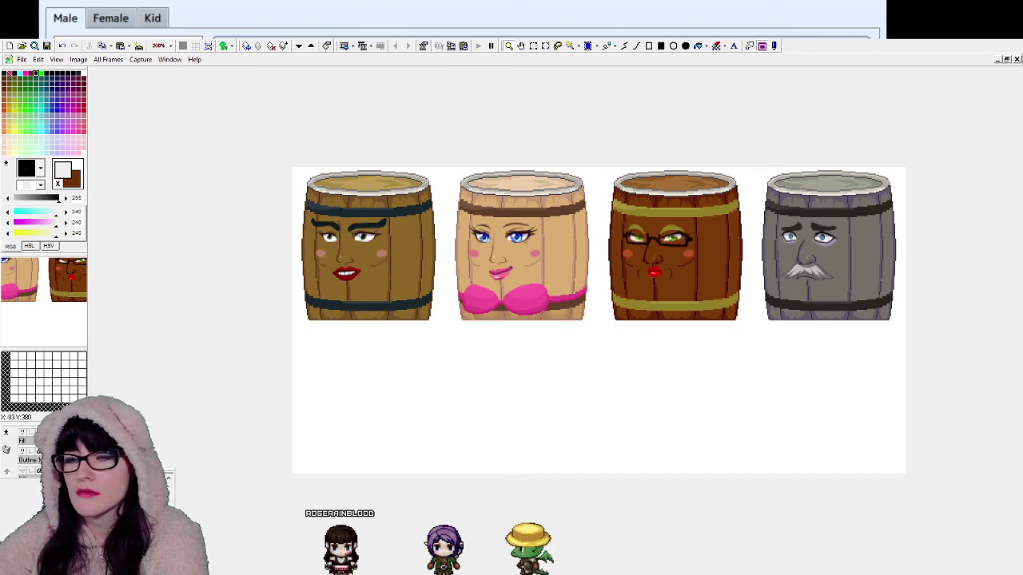
# Step: Switch to the draw.io character notes and add the line "-Has a hole/broken plant" after Hank's mustache entry
pyautogui.hotkey('alt', 'Tab')
pyautogui.hotkey('alt', 'Tab')
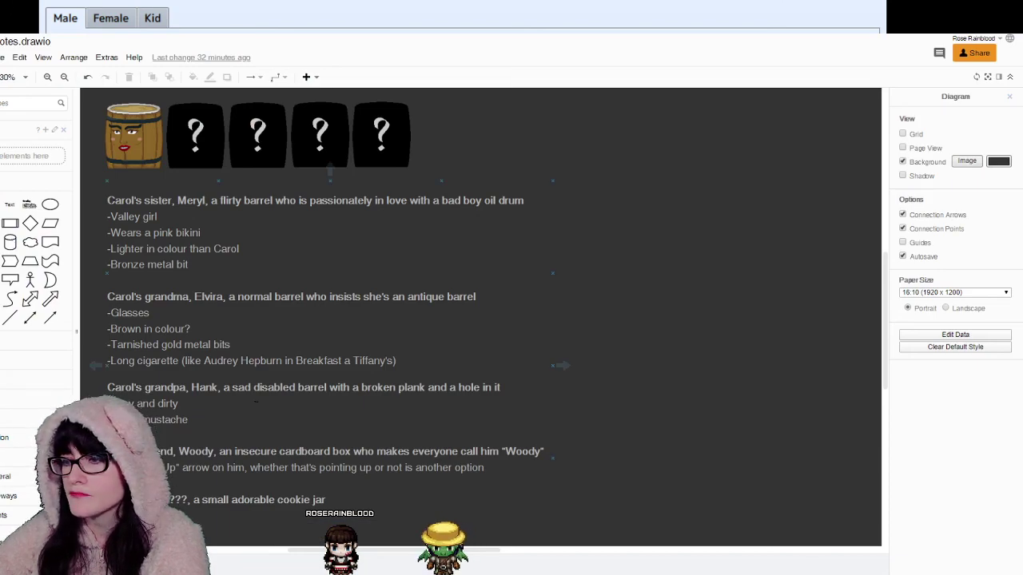
pyautogui.doubleClick(187, 418)
pyautogui.click(191, 418)
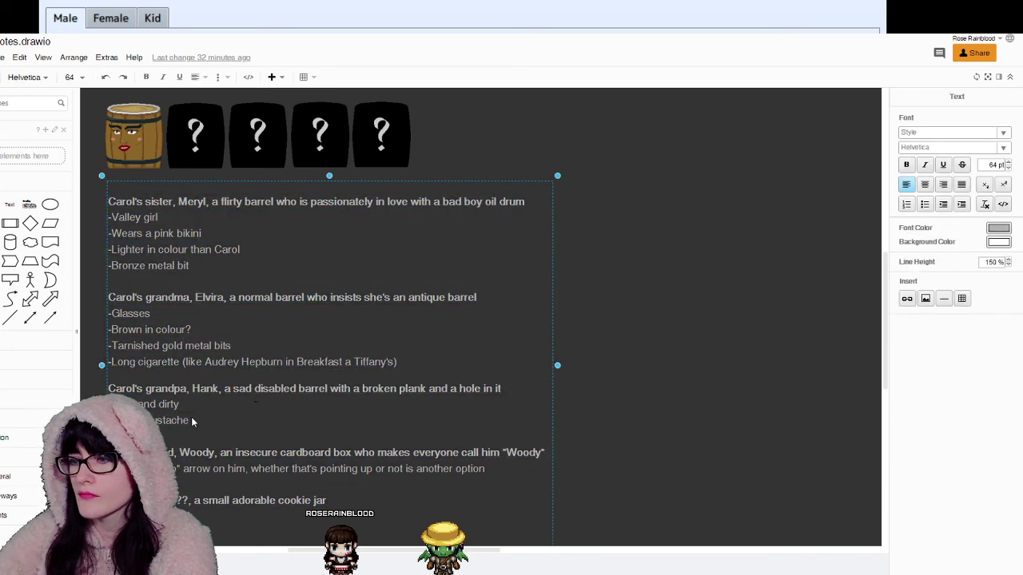
pyautogui.press('Return')
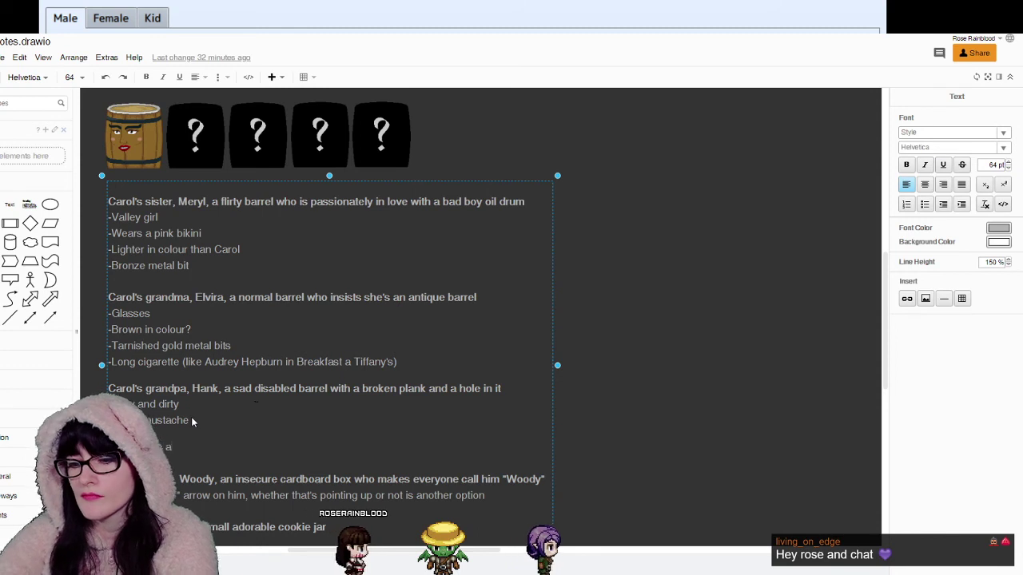
pyautogui.write('/broken plank')
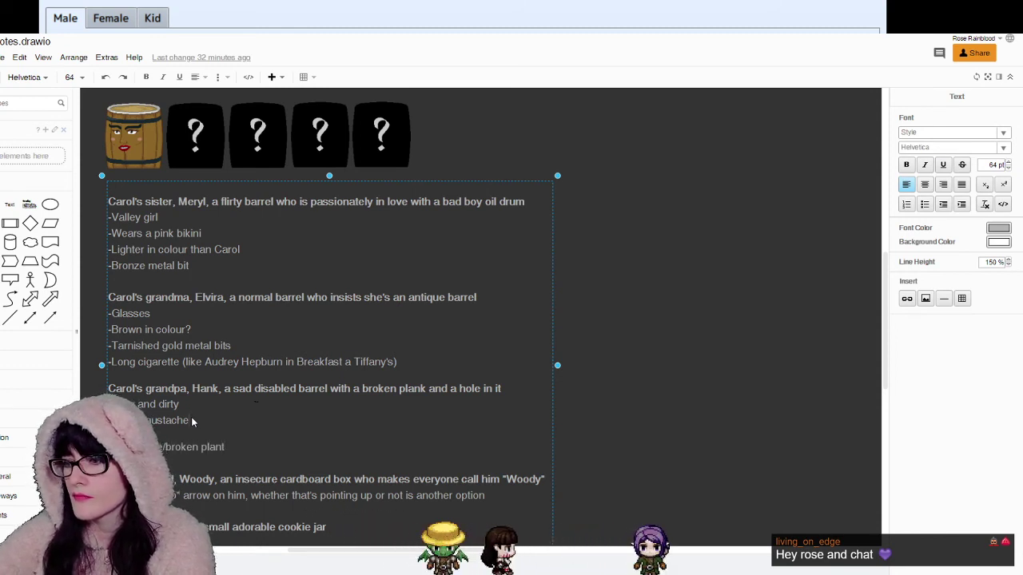
# Step: Remove the blank lines around Hank's new hole entry so it sits directly under the mustache line, and finish editing the text
pyautogui.press('BackSpace')
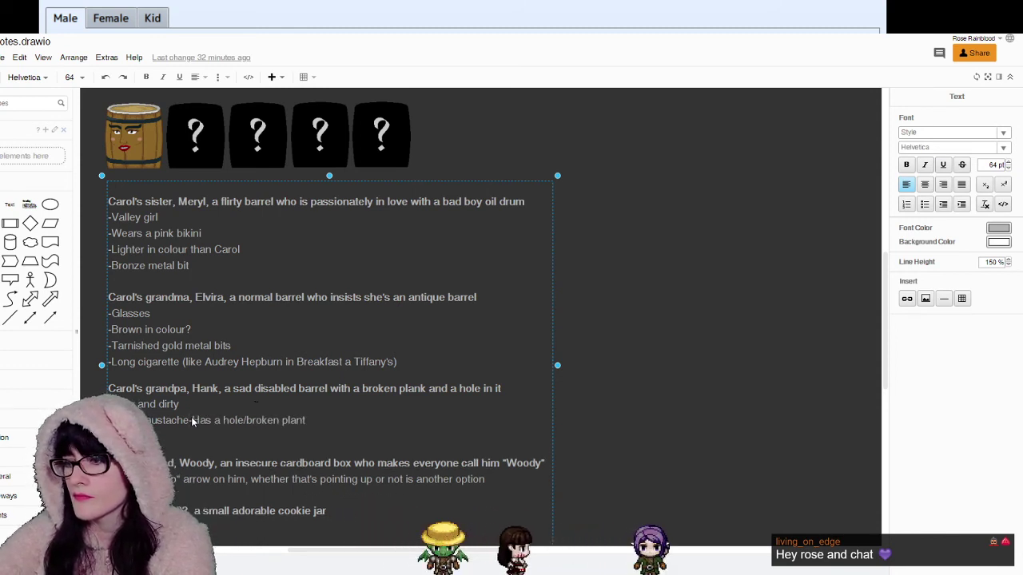
pyautogui.press('Return')
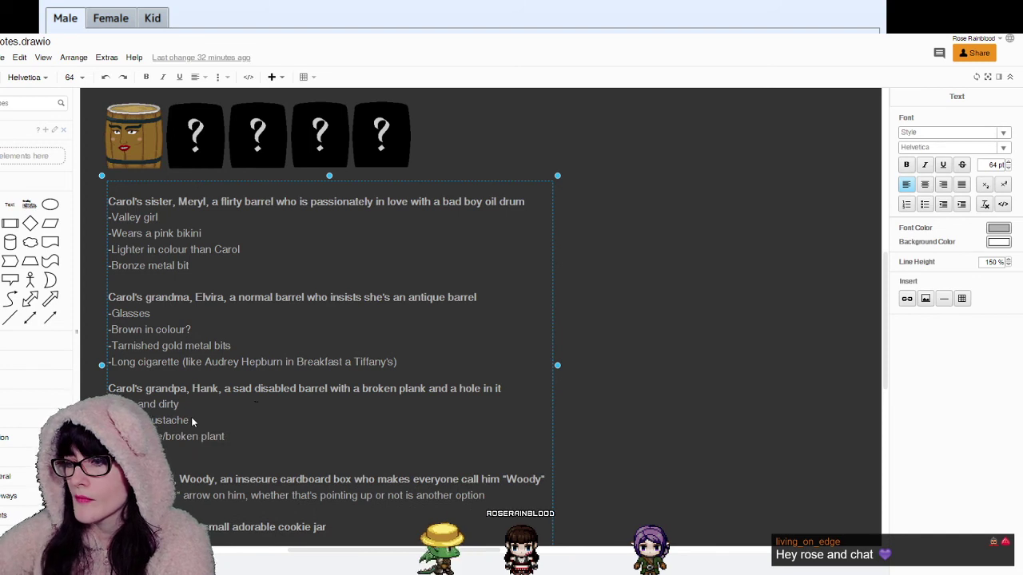
pyautogui.click(233, 446)
pyautogui.press('BackSpace')
pyautogui.scroll(-1, 241, 483)
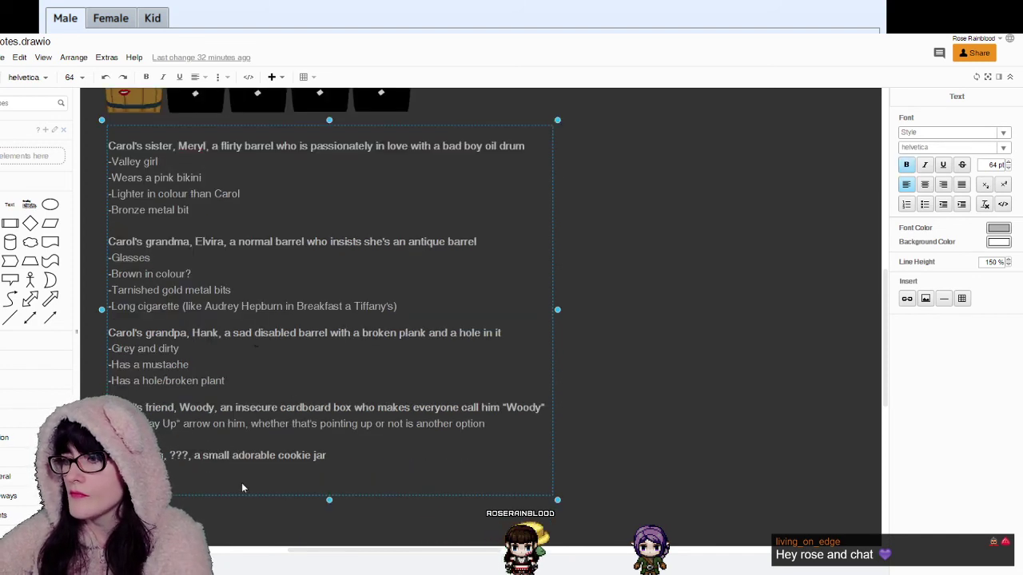
pyautogui.click(242, 519)
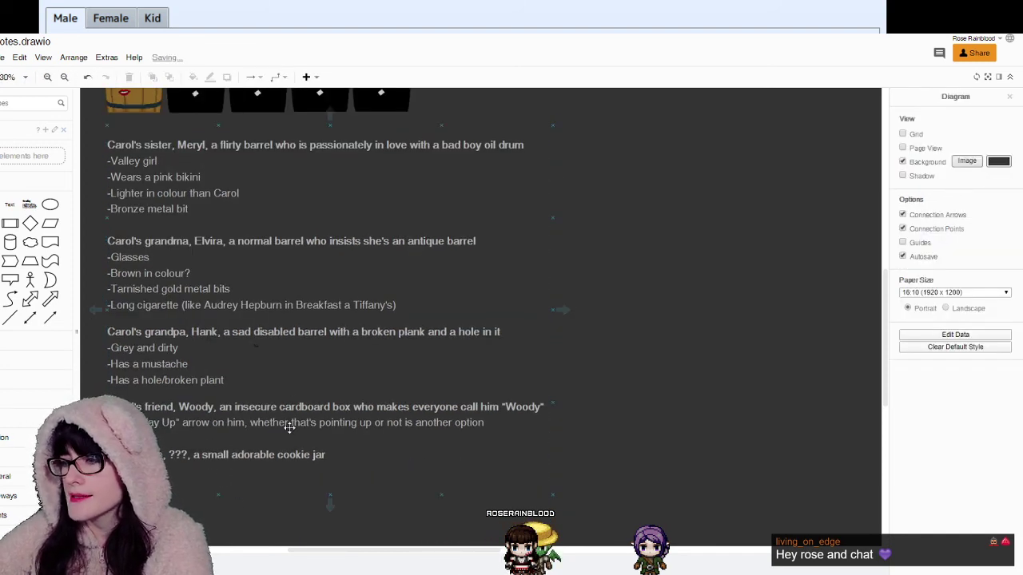
# Step: Check the character notes against the four barrels in GraphicsGale, ending back in the draw.io notes
pyautogui.scroll(1, 288, 430)
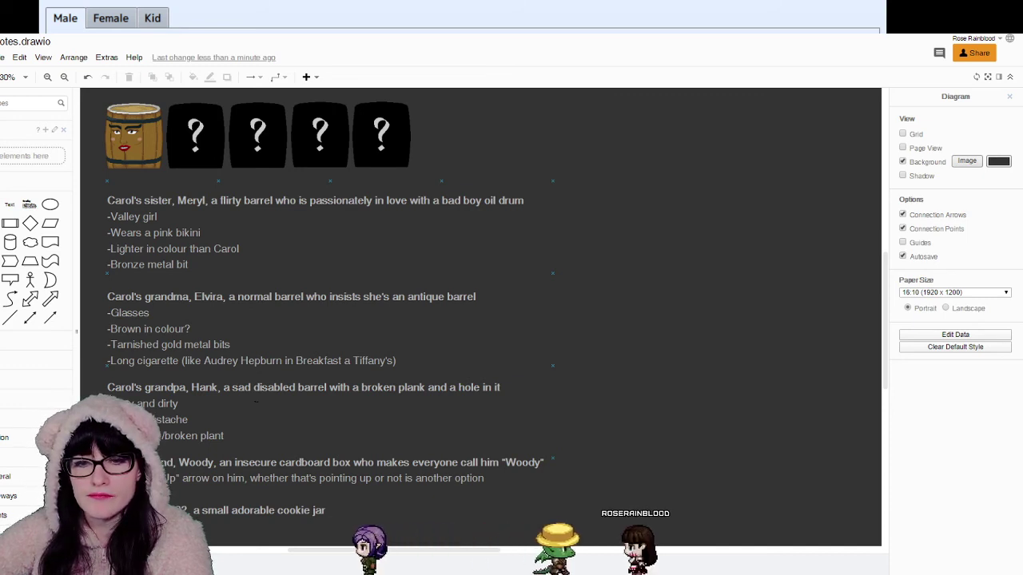
pyautogui.hotkey('alt', 'Tab')
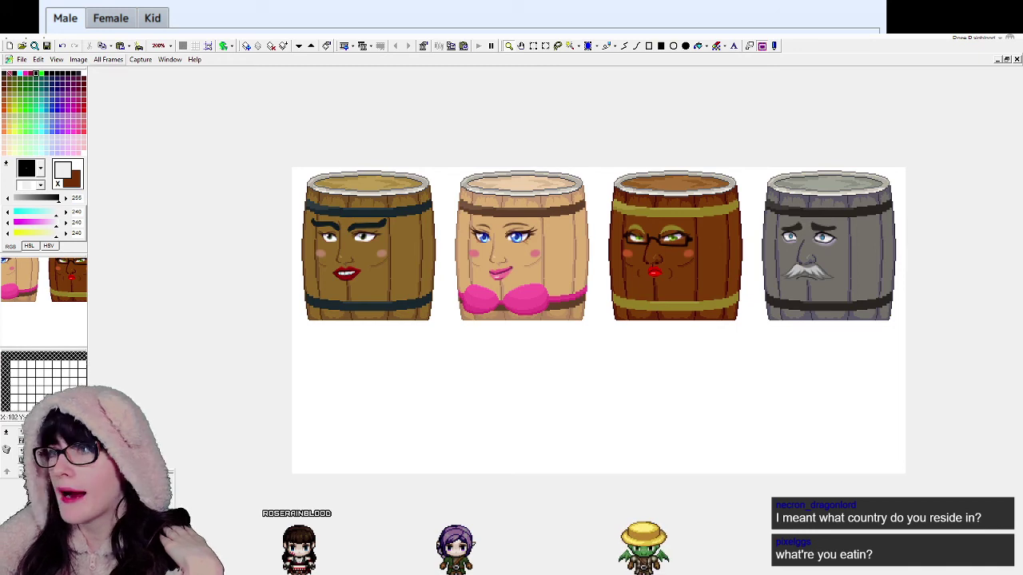
pyautogui.click(600, 245)
pyautogui.rightClick(600, 244)
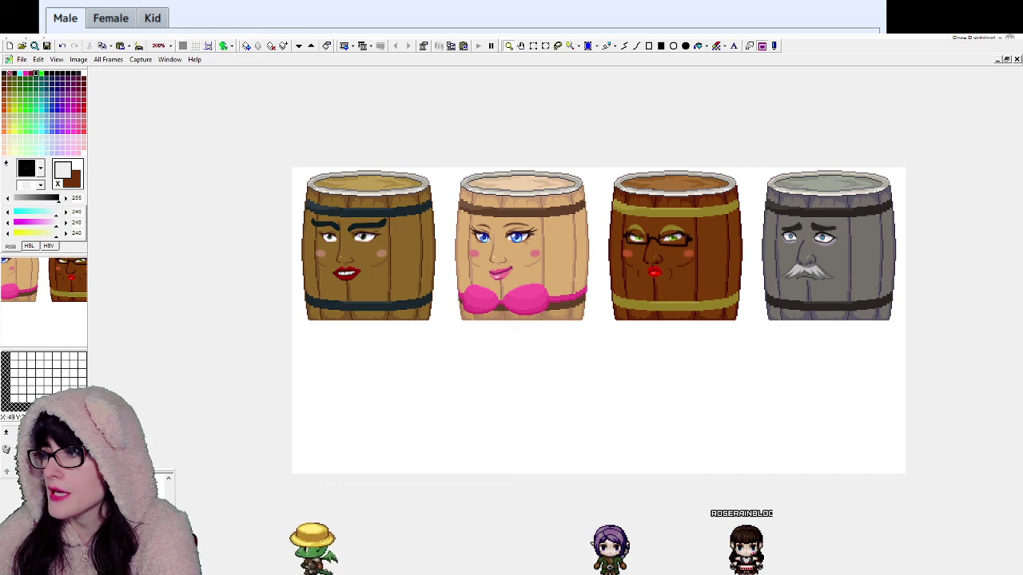
pyautogui.hotkey('alt', 'Tab')
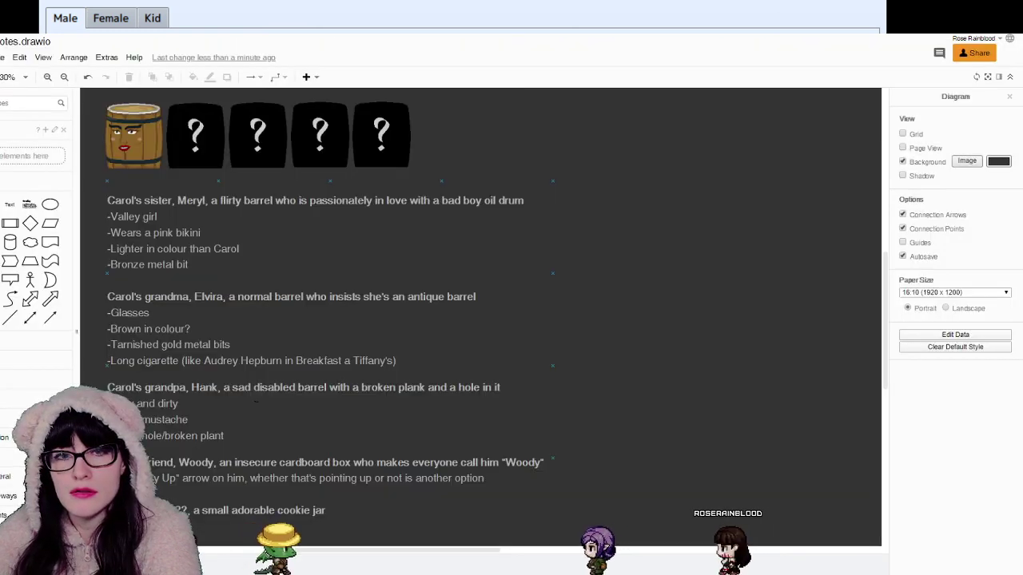
# Step: Bring up the January to-do list in the draw.io notes and compare it with the Raindrop Chronicles Trello board
pyautogui.moveTo(323, 550); pyautogui.dragTo(517, 570)
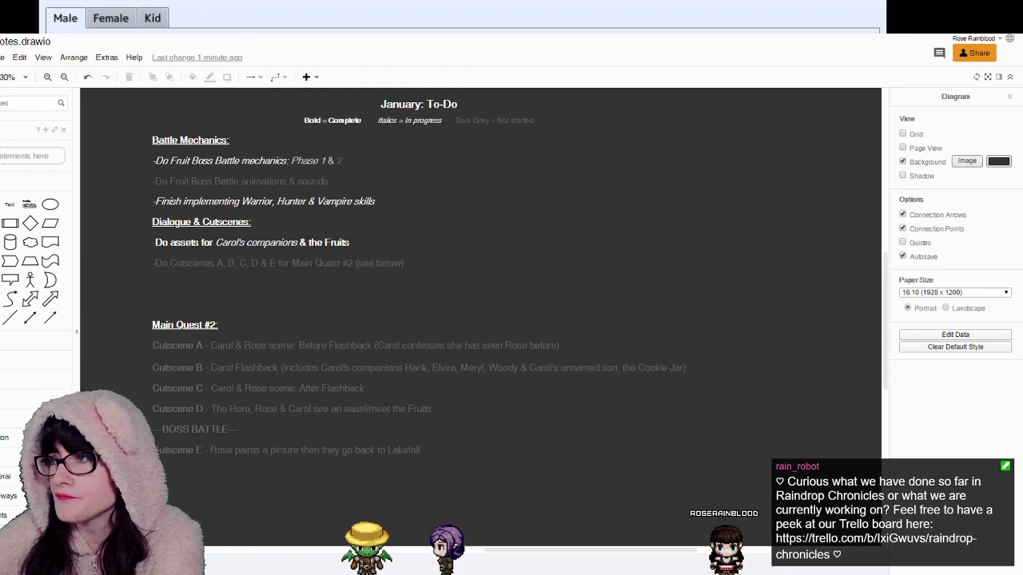
pyautogui.hotkey('ctrl', 'Tab')
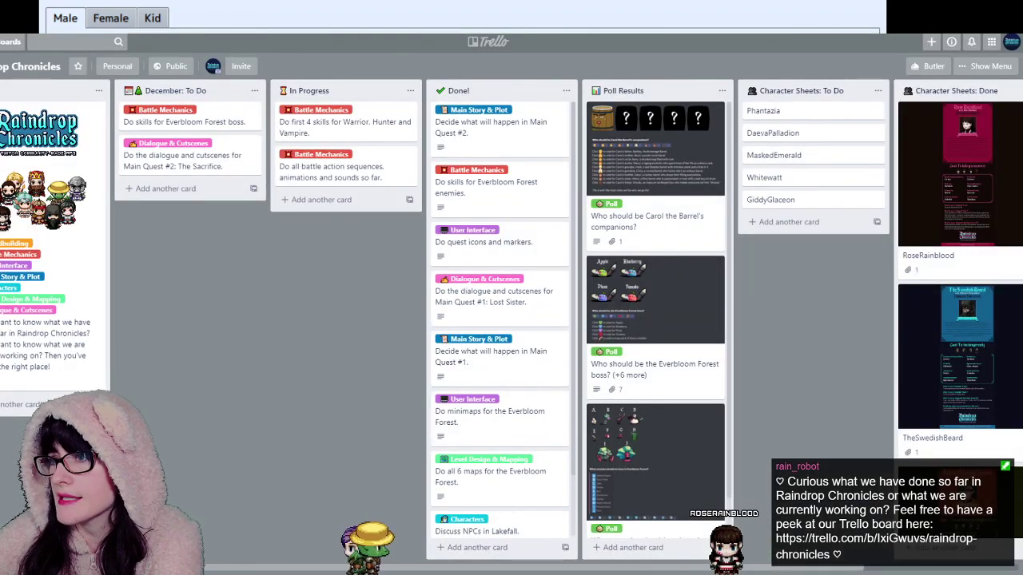
pyautogui.hotkey('ctrl', 'shift', 'Tab')
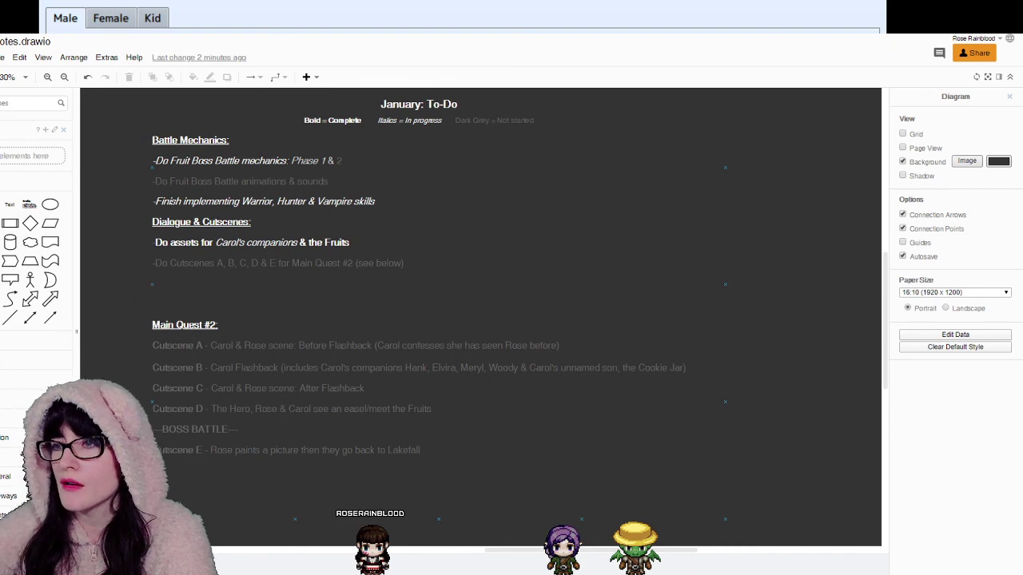
# Step: Examine the January to-do items and the Main Quest #2 cutscene list up close in the draw.io notes
pyautogui.click(47, 78)
pyautogui.click(47, 79)
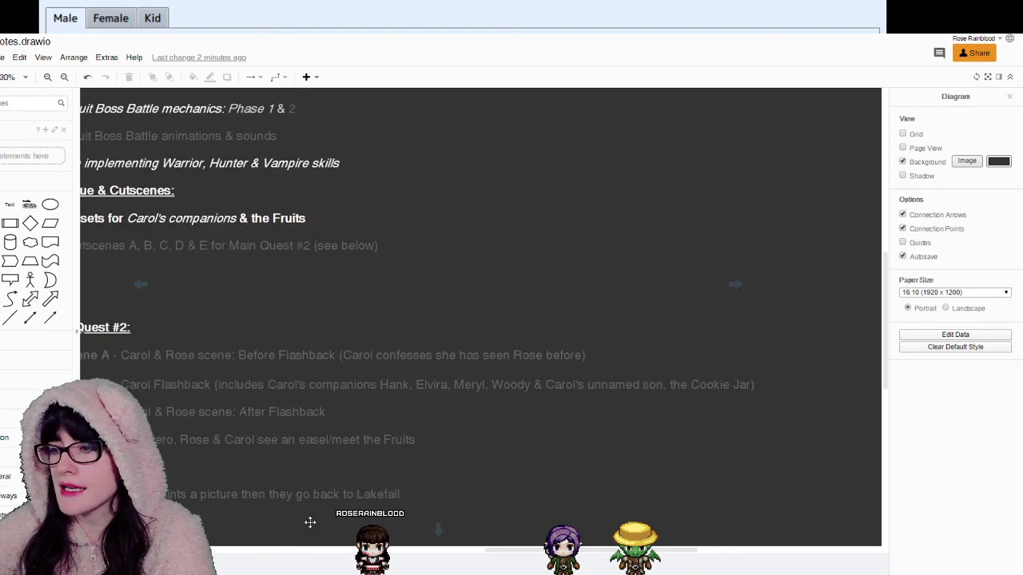
pyautogui.click(405, 551)
pyautogui.hscroll(8, 408, 557)
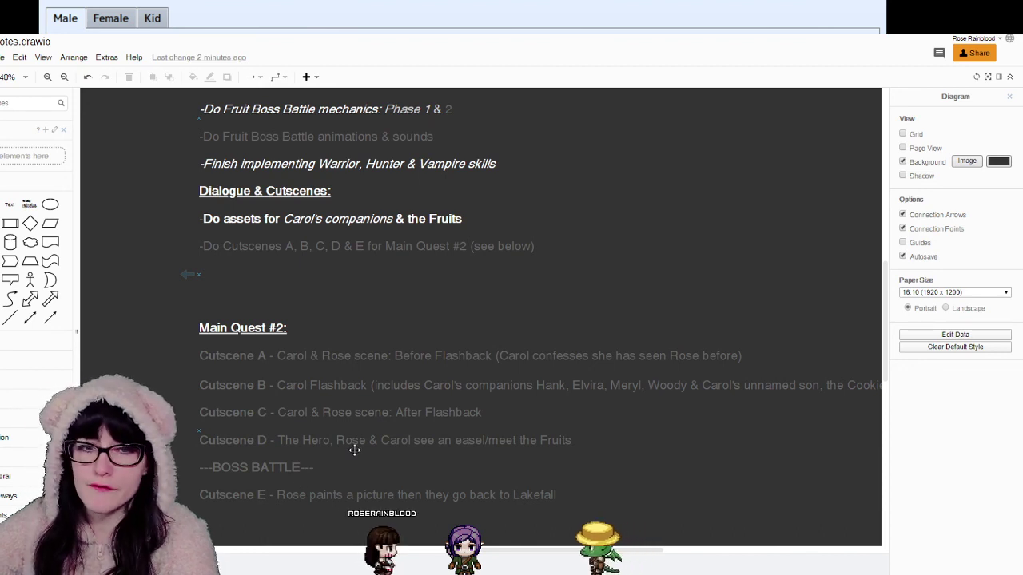
pyautogui.click(64, 78)
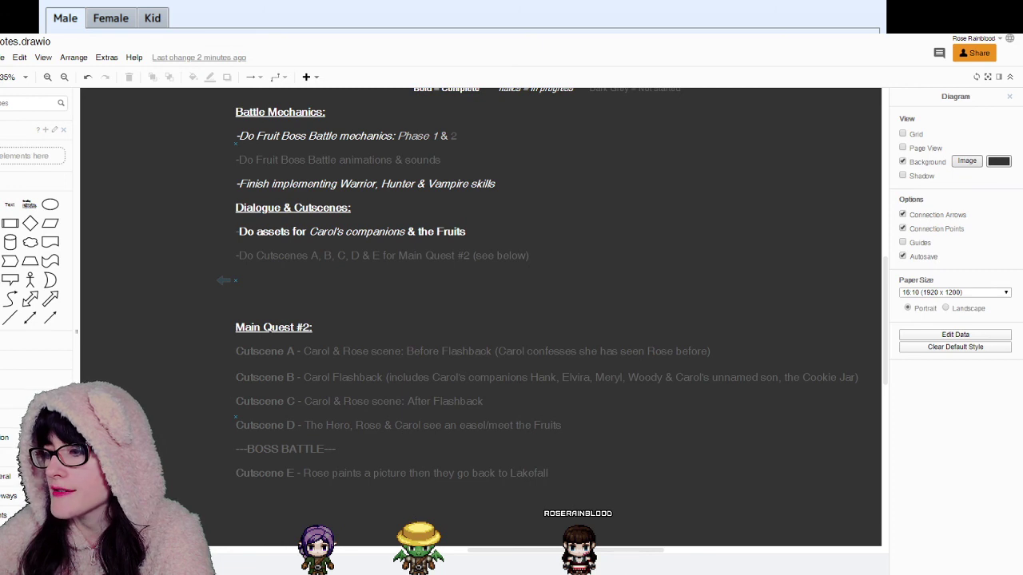
pyautogui.moveTo(482, 551); pyautogui.dragTo(503, 551)
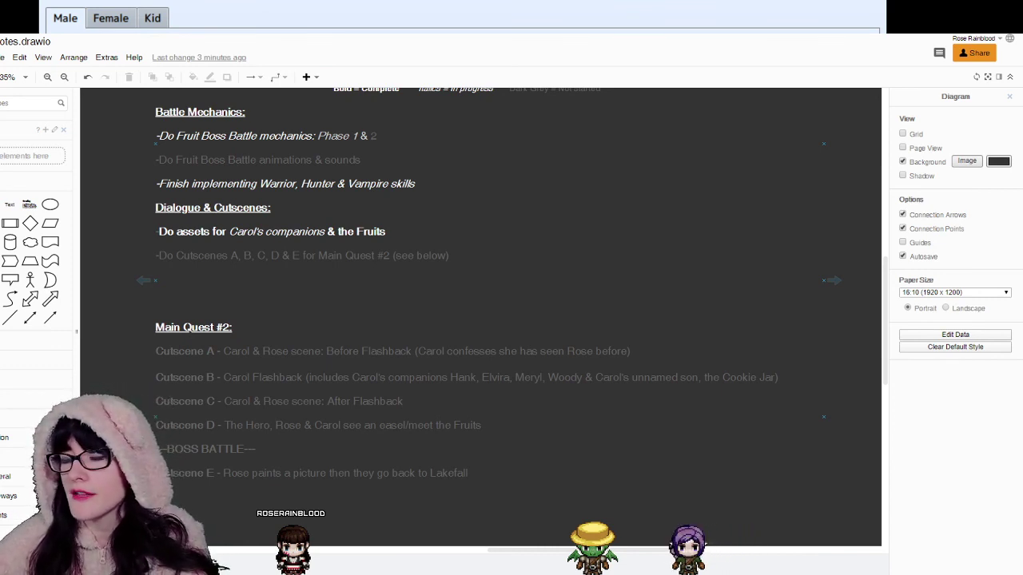
# Step: Switch back to GraphicsGale and inspect the row of four barrel faces, looking closer at the pink-bikini barrel
pyautogui.hotkey('alt', 'Tab')
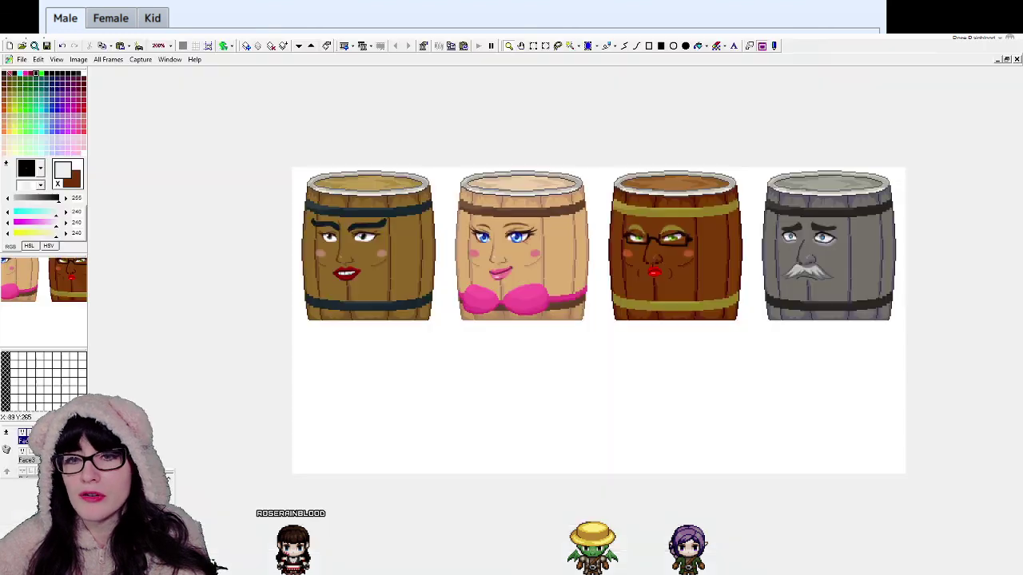
pyautogui.hotkey('alt', 'Tab')
pyautogui.hotkey('alt', 'Tab')
pyautogui.click(607, 261)
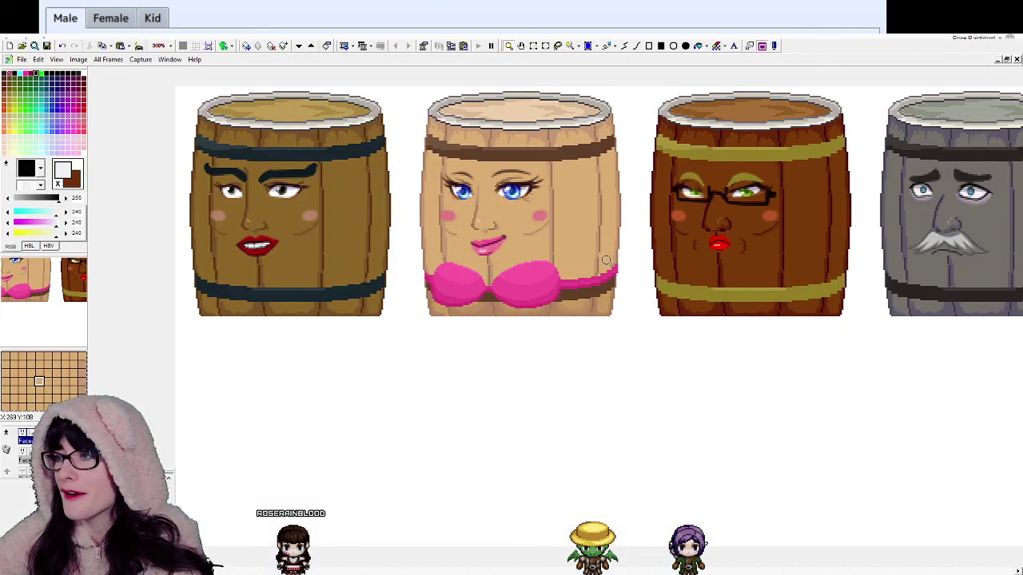
pyautogui.rightClick(566, 250)
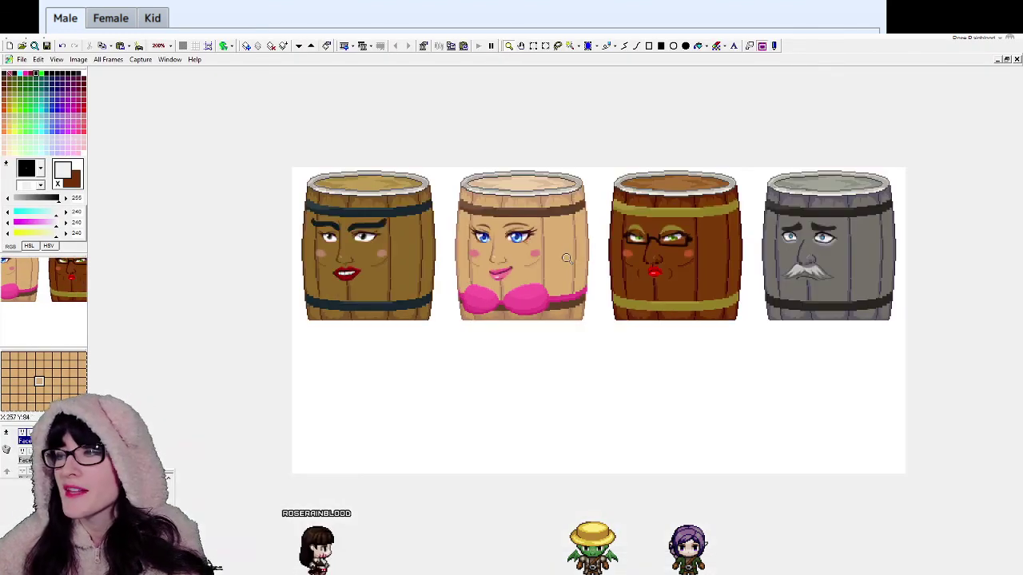